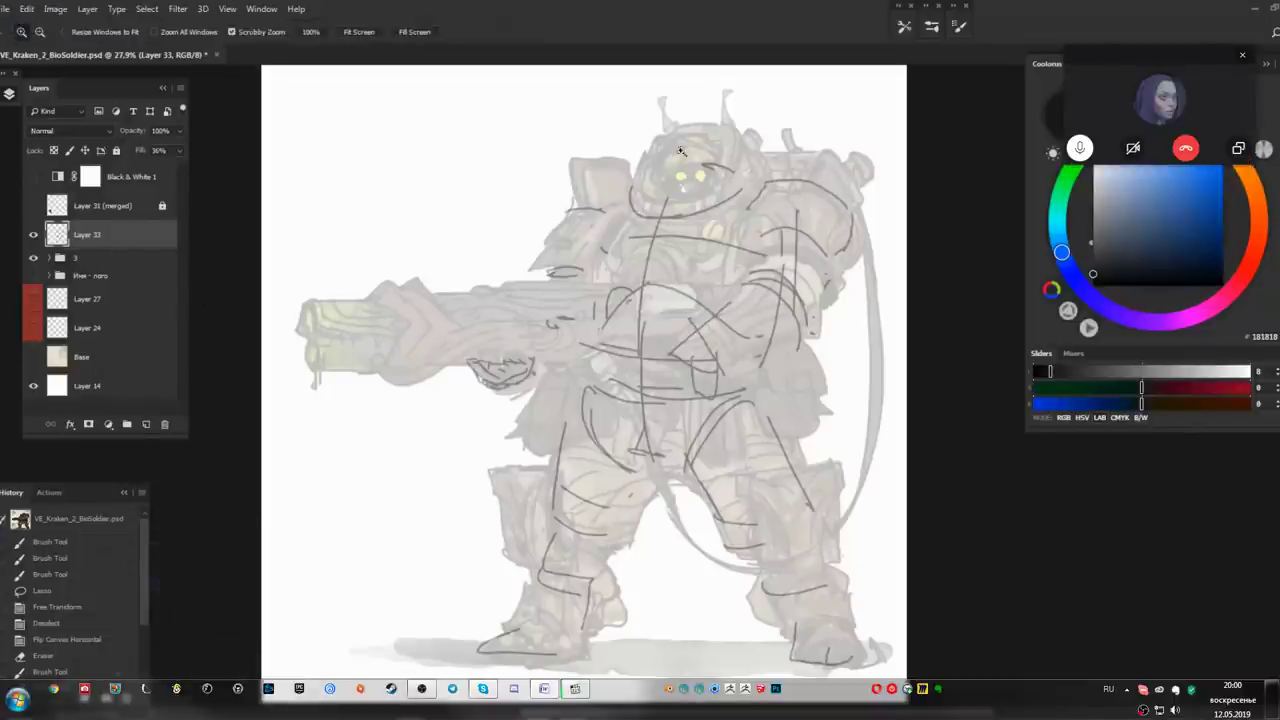
scroll(734, 163, up, 5)
mouse_move(110, 712)
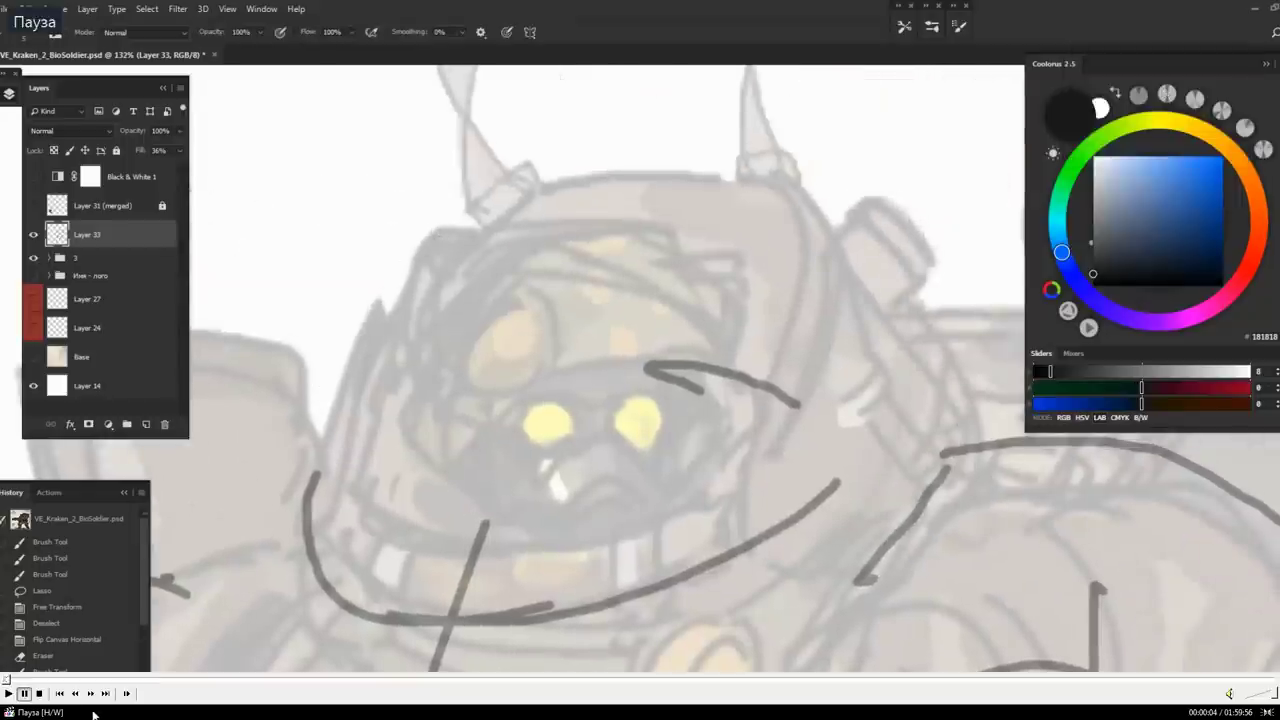
click(4, 682)
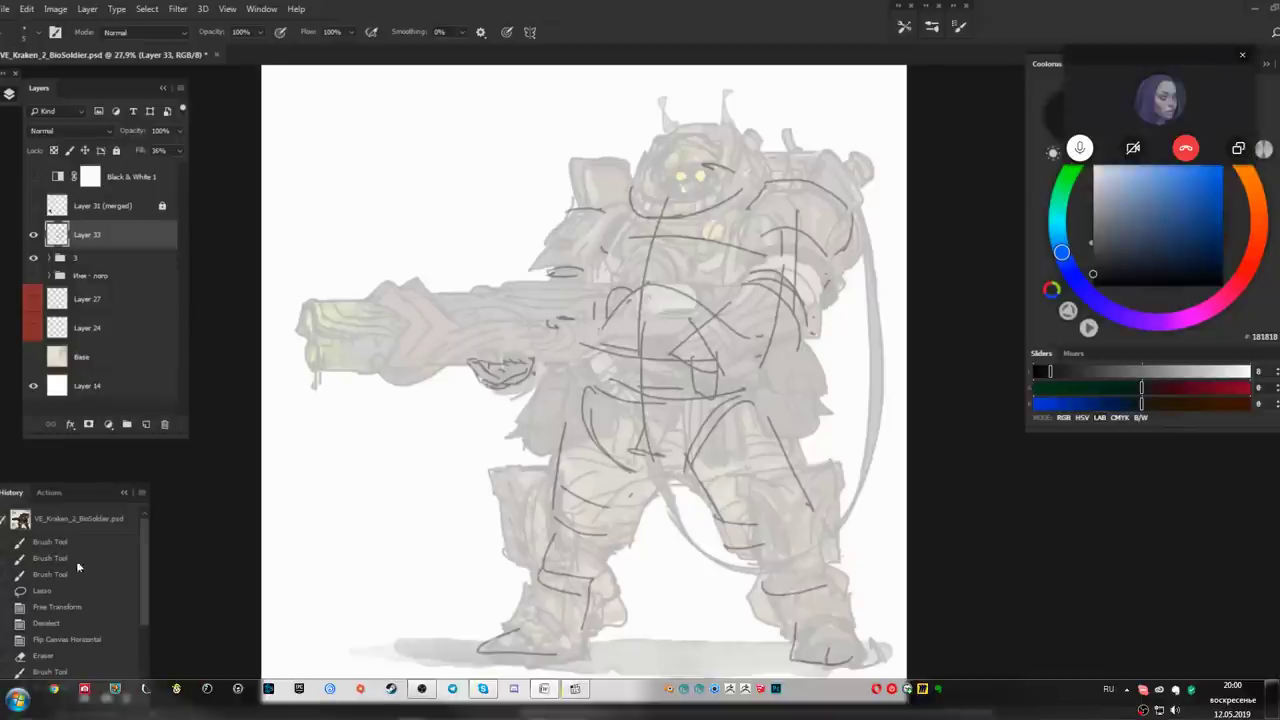
key(space)
key(space)
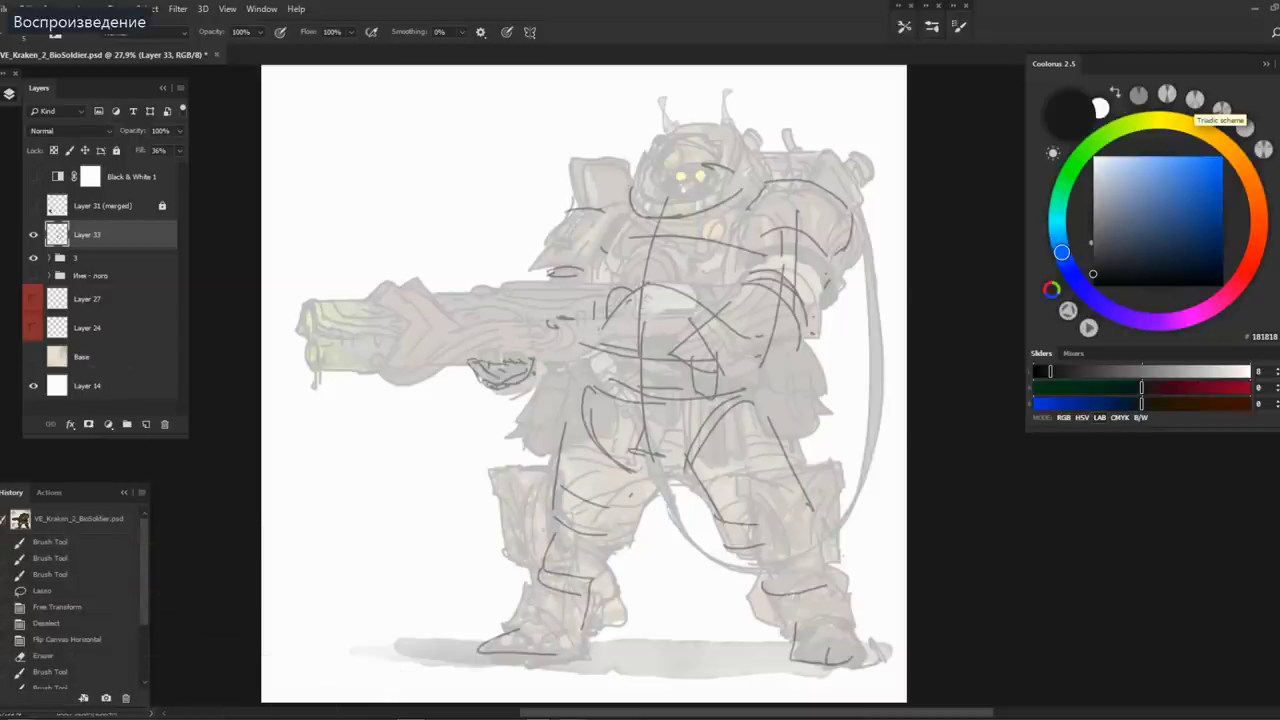
Choose a size 25 brush preset with 85% flow for inking the character's line art
scroll(720, 120, up, 8)
right_click(647, 413)
click(659, 518)
key(Return)
scroll(640, 400, down, 3)
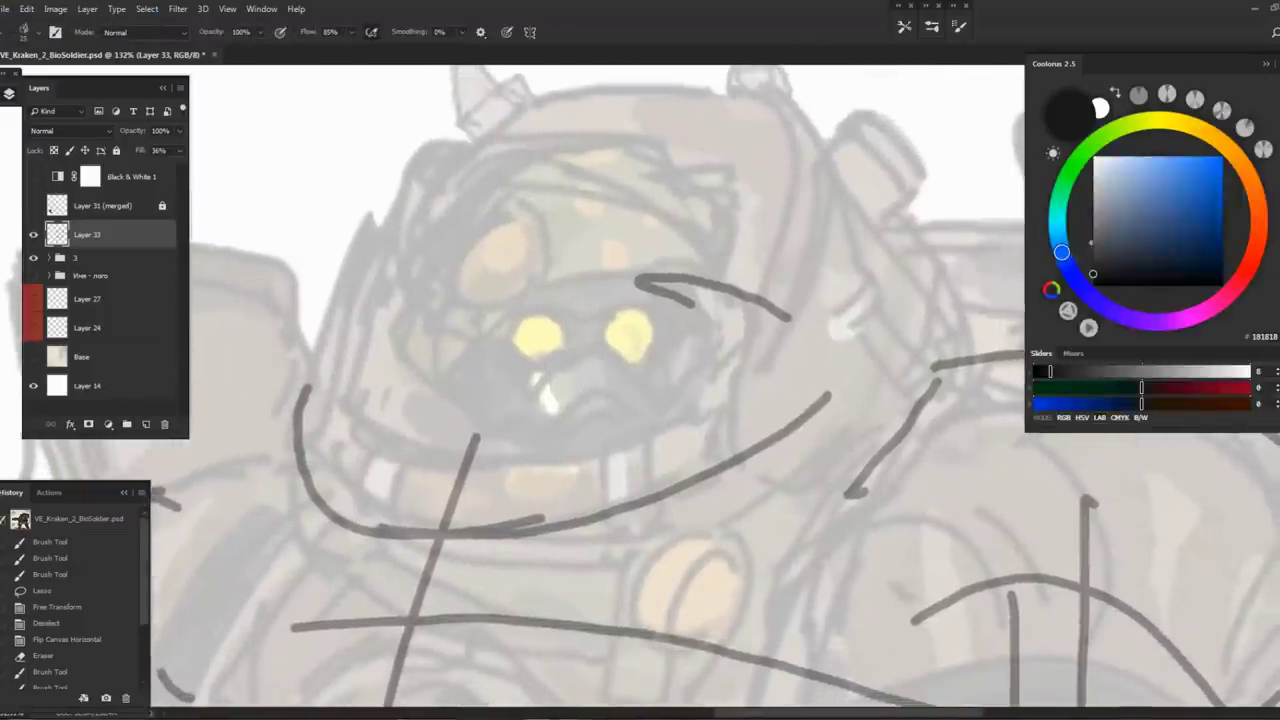
Lower the fill of the guideline layer to 28% and add a new empty layer above it
key(ctrl+0)
click(35, 236)
click(37, 240)
click(179, 150)
drag(151, 165, 130, 167)
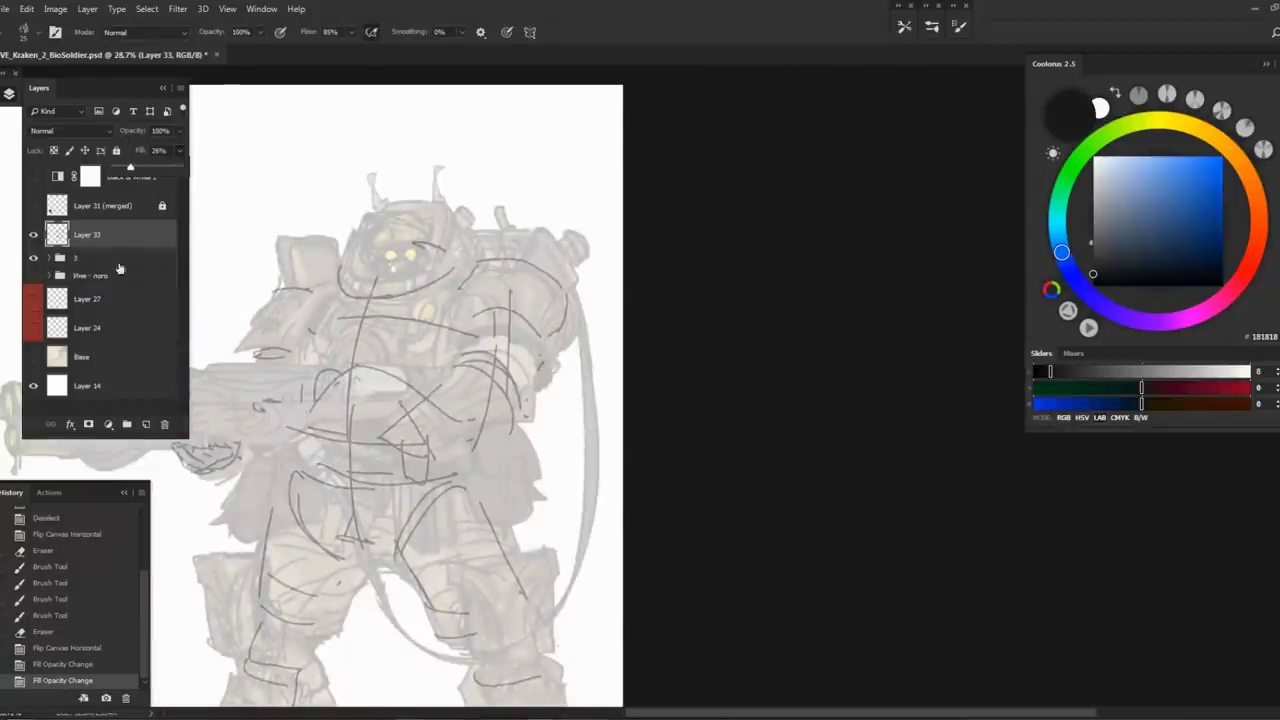
click(145, 424)
Brush the upper arc of the helmet opening above the face on the new layer
scroll(392, 310, up, 5)
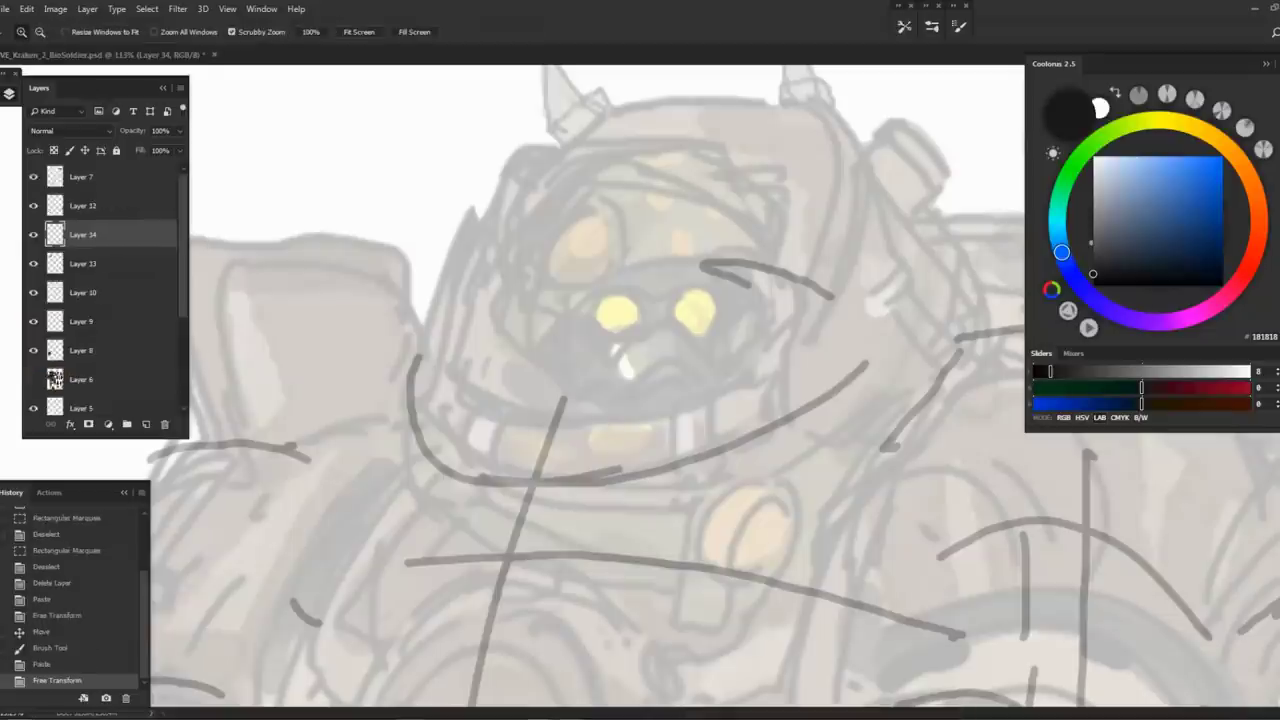
key(b)
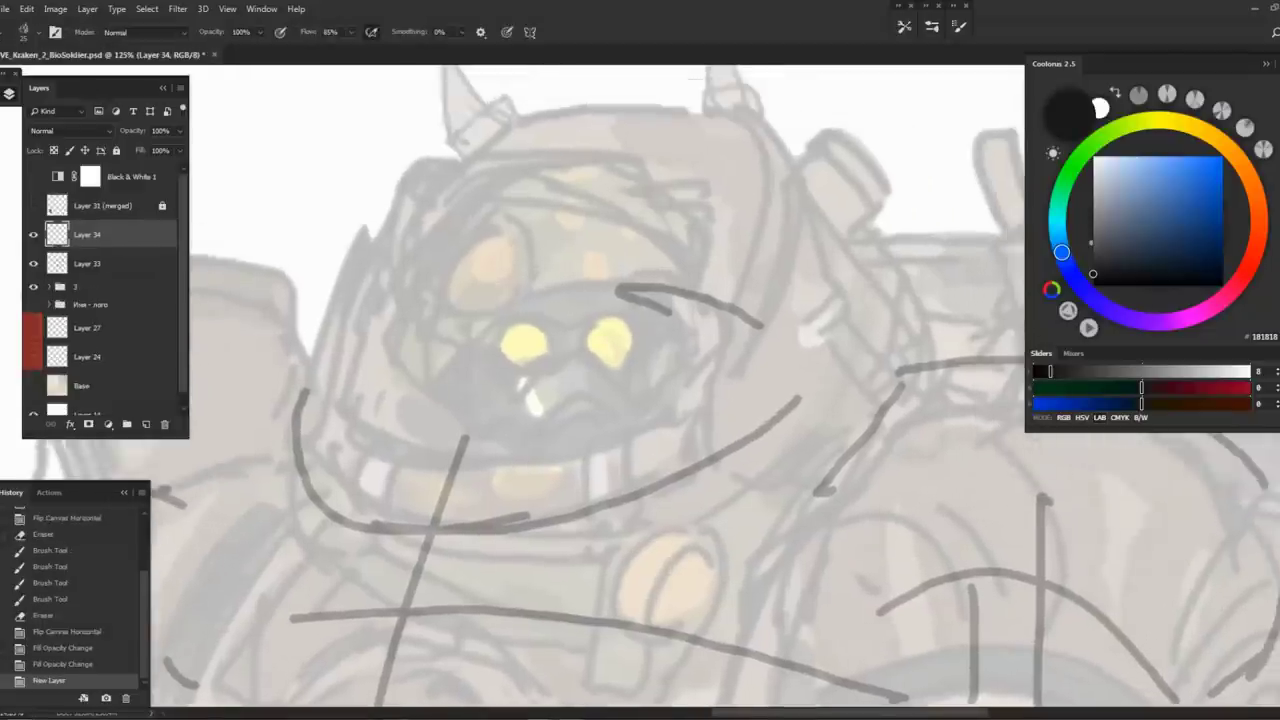
key(ctrl+z)
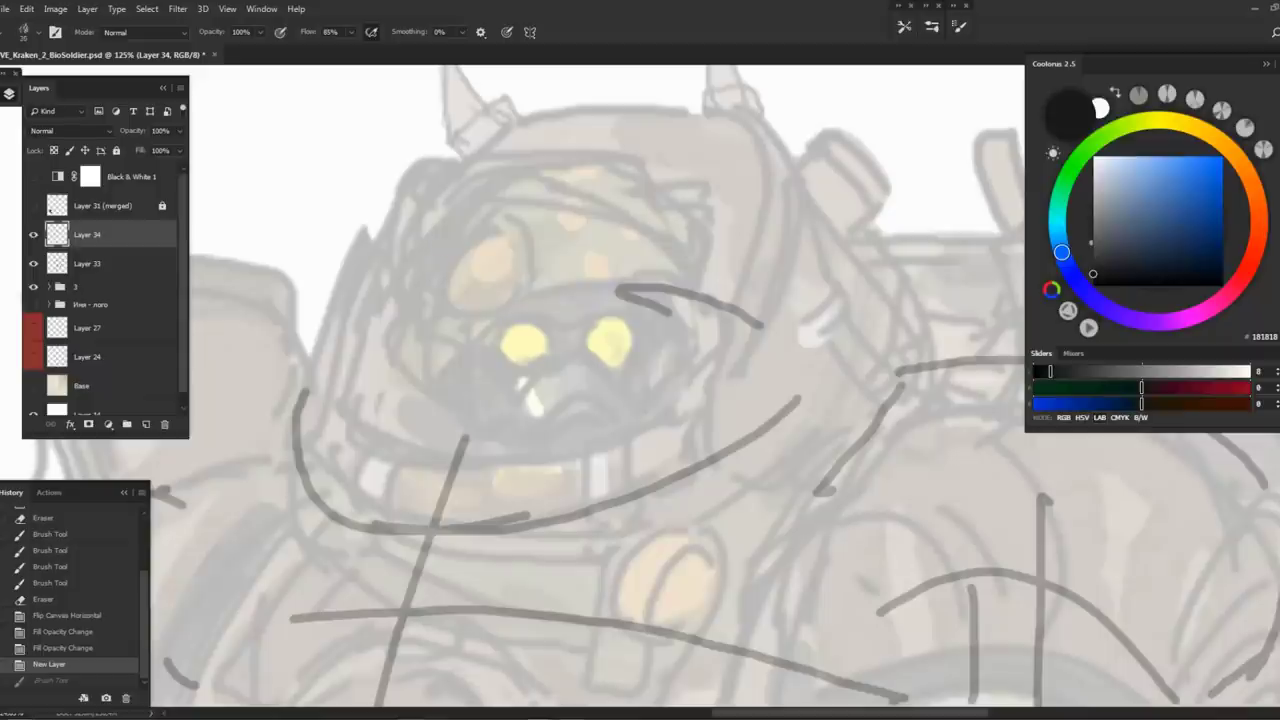
drag(420, 272, 484, 214)
drag(470, 222, 598, 186)
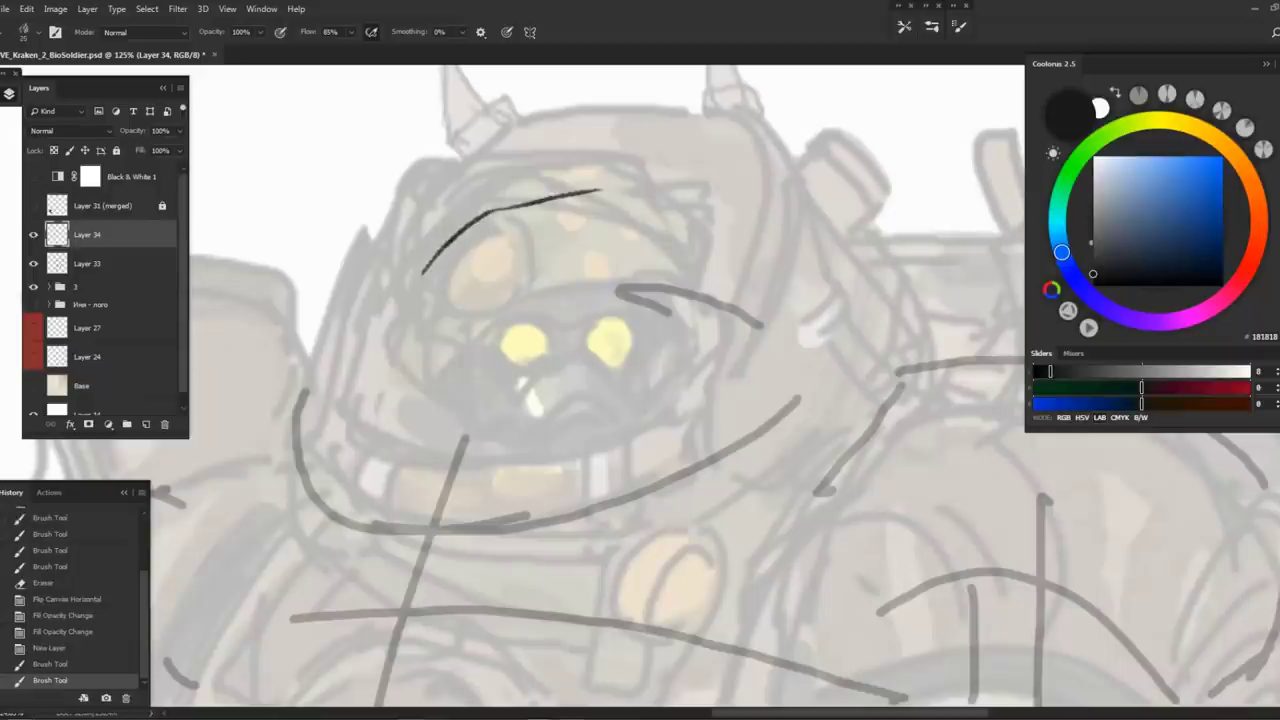
key(ctrl+z)
mouse_move(440, 218)
mouse_down()
mouse_move(558, 158)
mouse_move(665, 177)
mouse_move(688, 218)
mouse_up()
Fade the guideline layer by reducing its fill and erase its stray line across the face opening
scroll(688, 218, down, 1)
click(87, 263)
click(181, 150)
drag(176, 170, 123, 170)
key(e)
mouse_move(629, 271)
mouse_down()
mouse_move(677, 263)
mouse_move(750, 286)
mouse_up()
Adjust the fill of group 3 so the underlying colour sketch shows more strongly
click(137, 290)
click(181, 150)
drag(176, 170, 141, 170)
Select the new line art layer and mark it with a green colour label
click(88, 236)
click(33, 236)
click(33, 236)
right_click(34, 238)
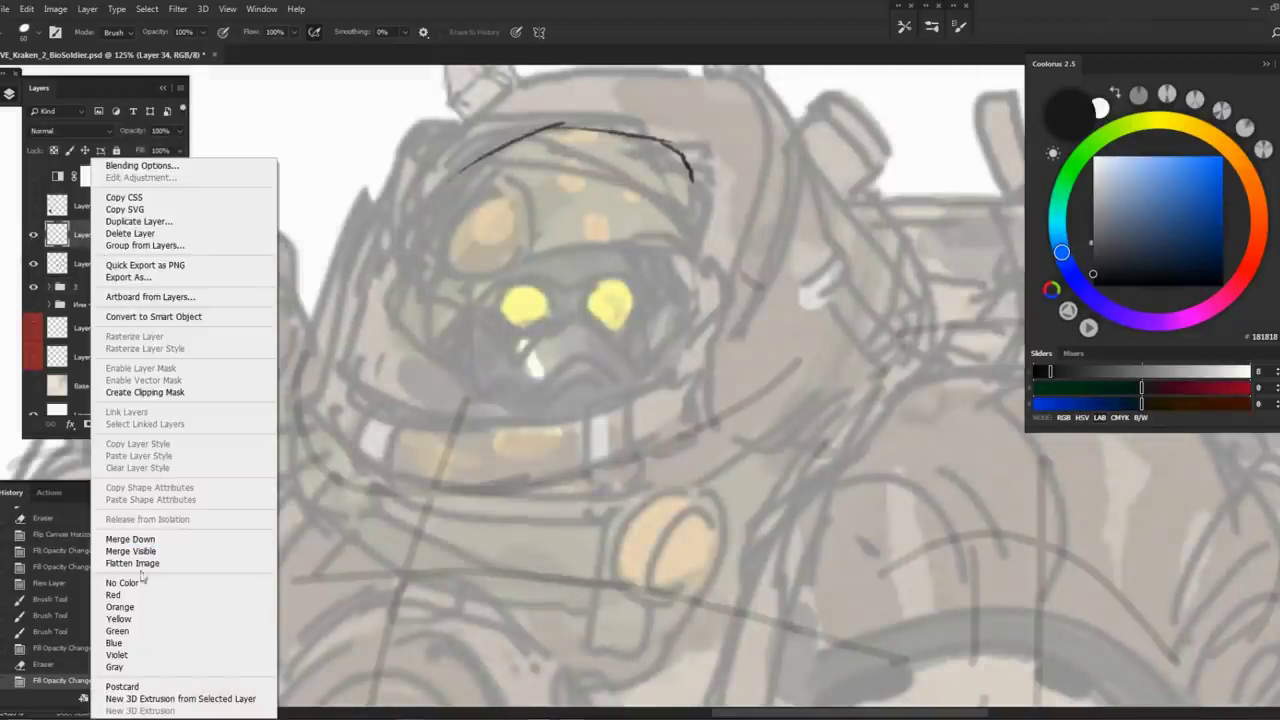
click(125, 631)
Ink dark circular outlines around both yellow eye lenses of the character's face
scroll(610, 380, up, 3)
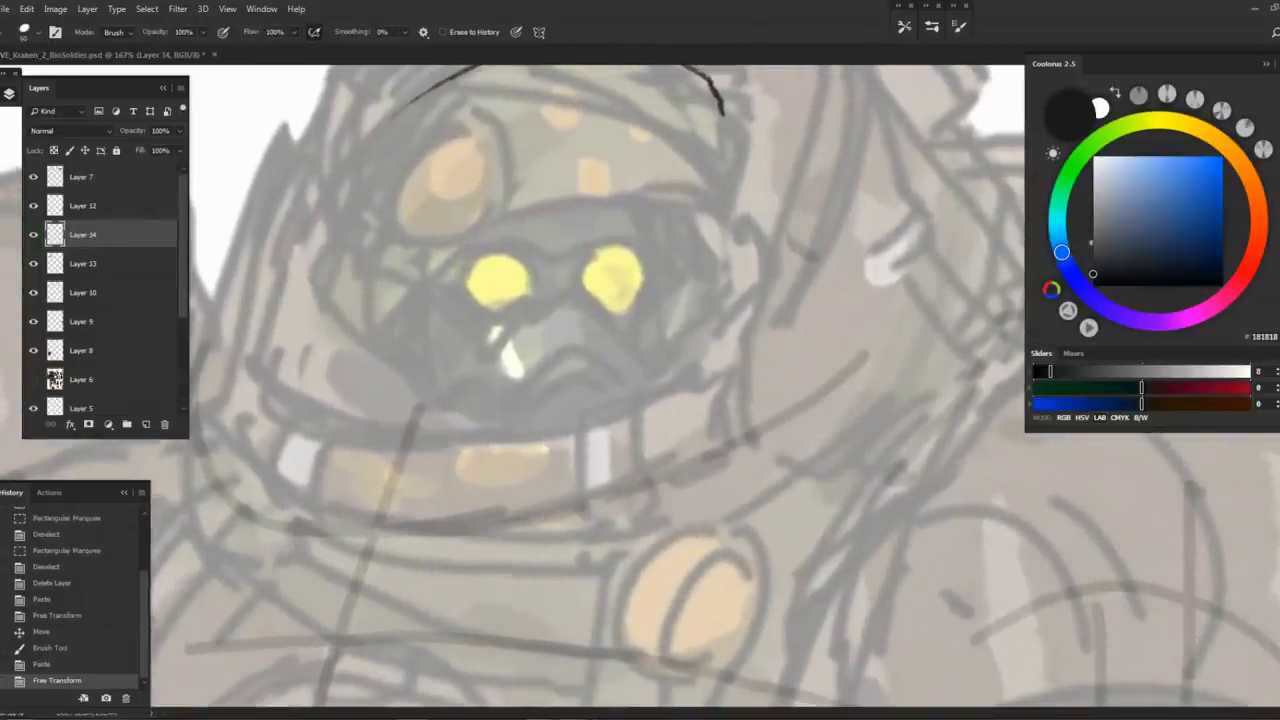
key(b)
key(z)
key(b)
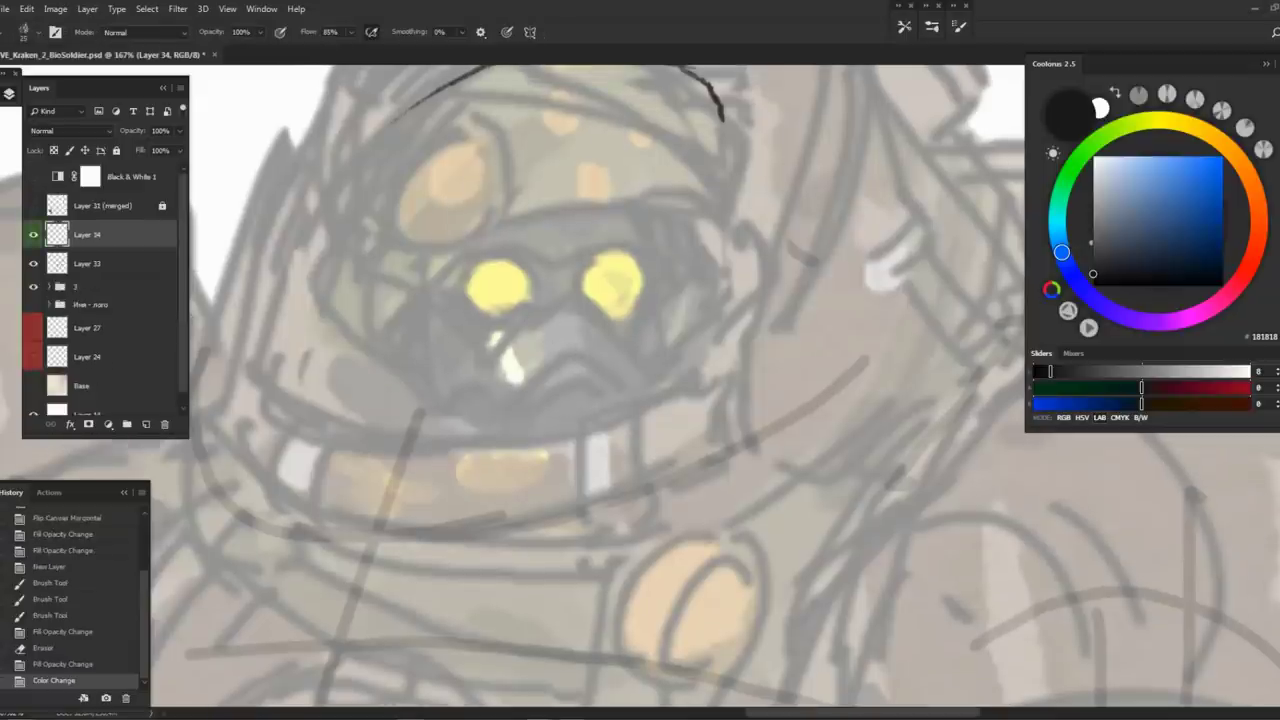
drag(486, 258, 476, 316)
mouse_move(484, 262)
mouse_down()
mouse_move(525, 266)
mouse_move(468, 295)
mouse_move(480, 315)
mouse_move(526, 266)
mouse_move(526, 307)
mouse_move(487, 317)
mouse_move(531, 290)
mouse_move(510, 320)
mouse_up()
mouse_move(604, 256)
mouse_down()
mouse_move(586, 298)
mouse_move(652, 292)
mouse_move(612, 316)
mouse_move(650, 294)
mouse_up()
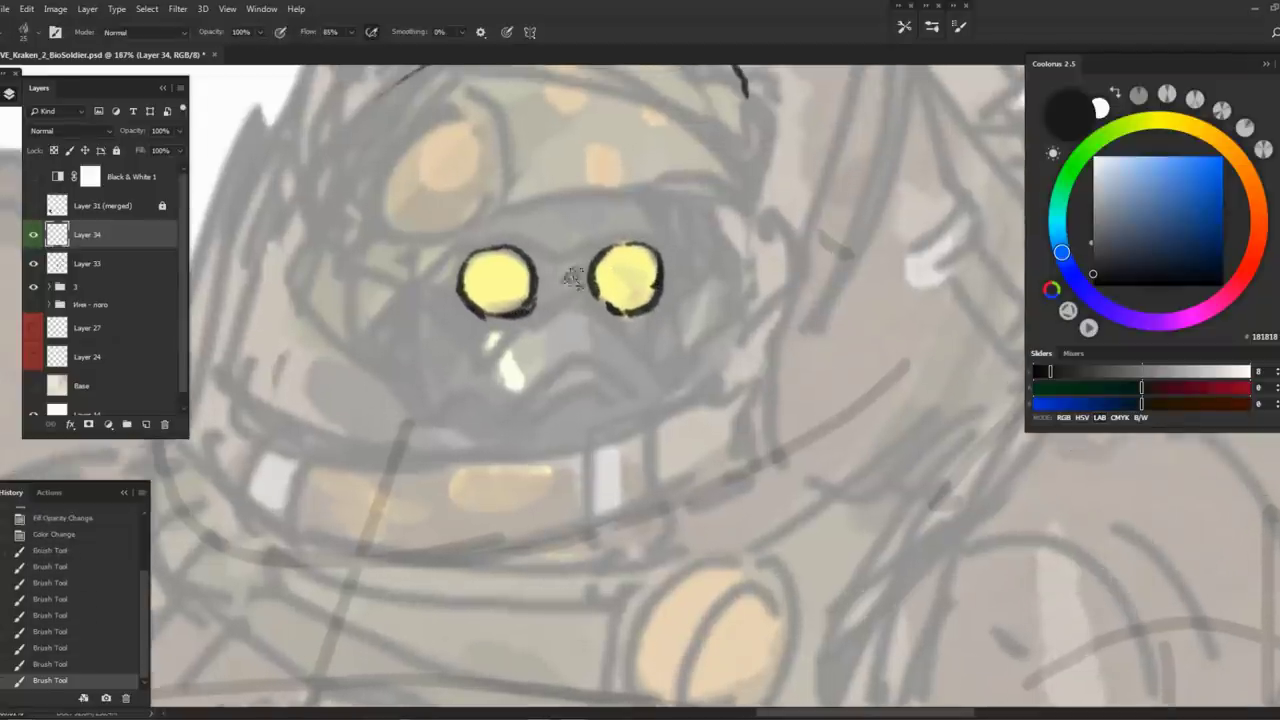
Draw the nose bridge between the eye lenses and short fold lines beneath each lens
scroll(537, 305, up, 1)
mouse_move(538, 293)
mouse_down()
mouse_move(566, 273)
mouse_move(595, 298)
mouse_up()
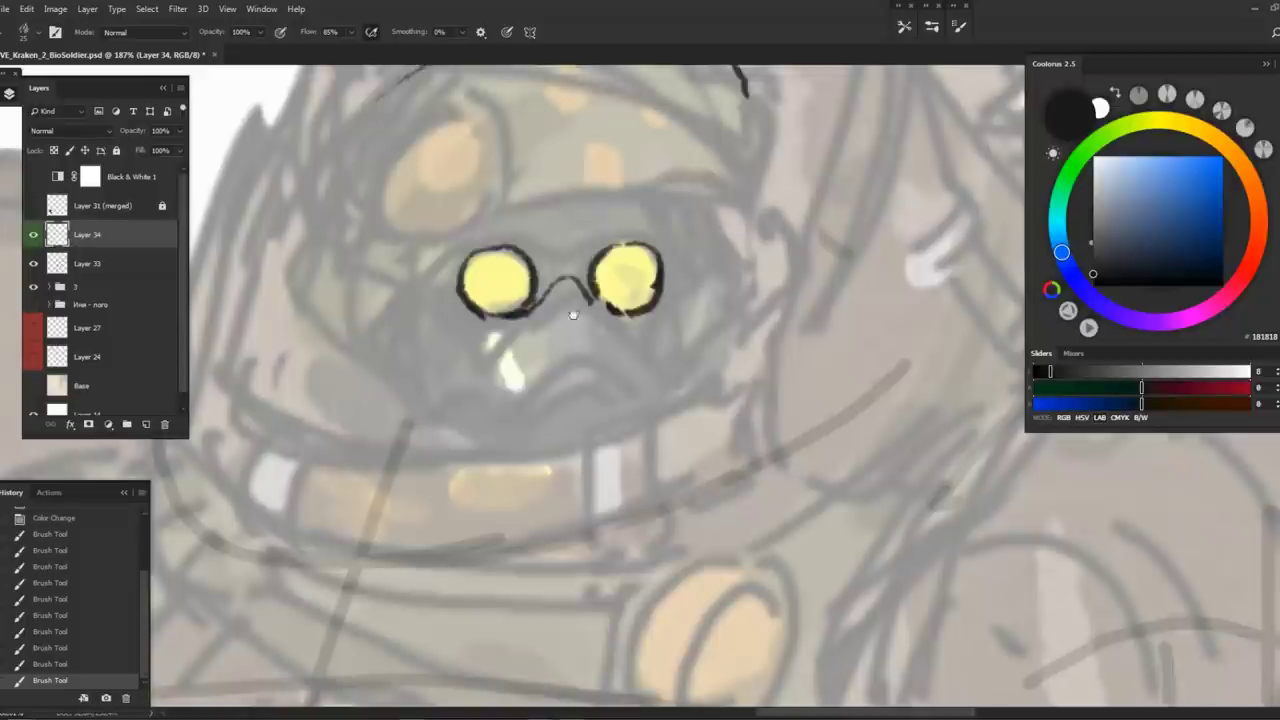
scroll(540, 303, down, 1)
drag(536, 268, 498, 292)
drag(594, 262, 618, 294)
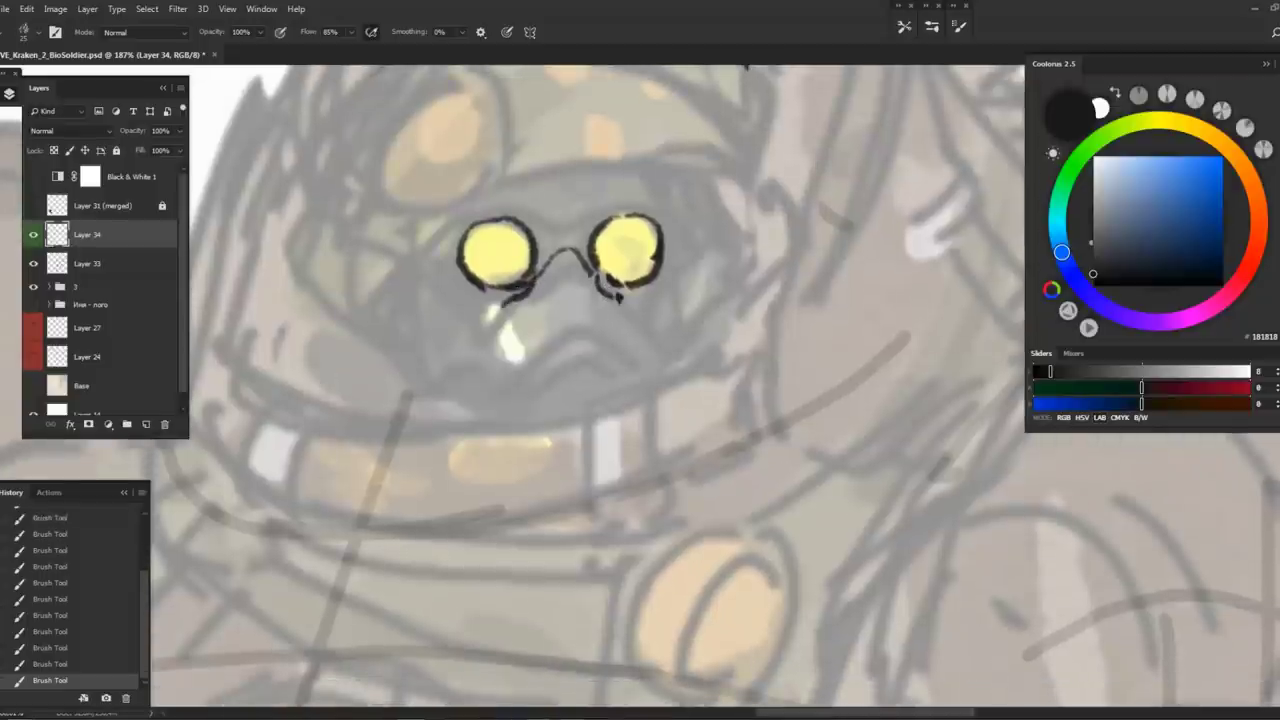
Ink the downturned mouth and the cheek lines running down from both eye lenses
scroll(600, 305, down, 1)
drag(549, 326, 608, 323)
scroll(600, 320, down, 1)
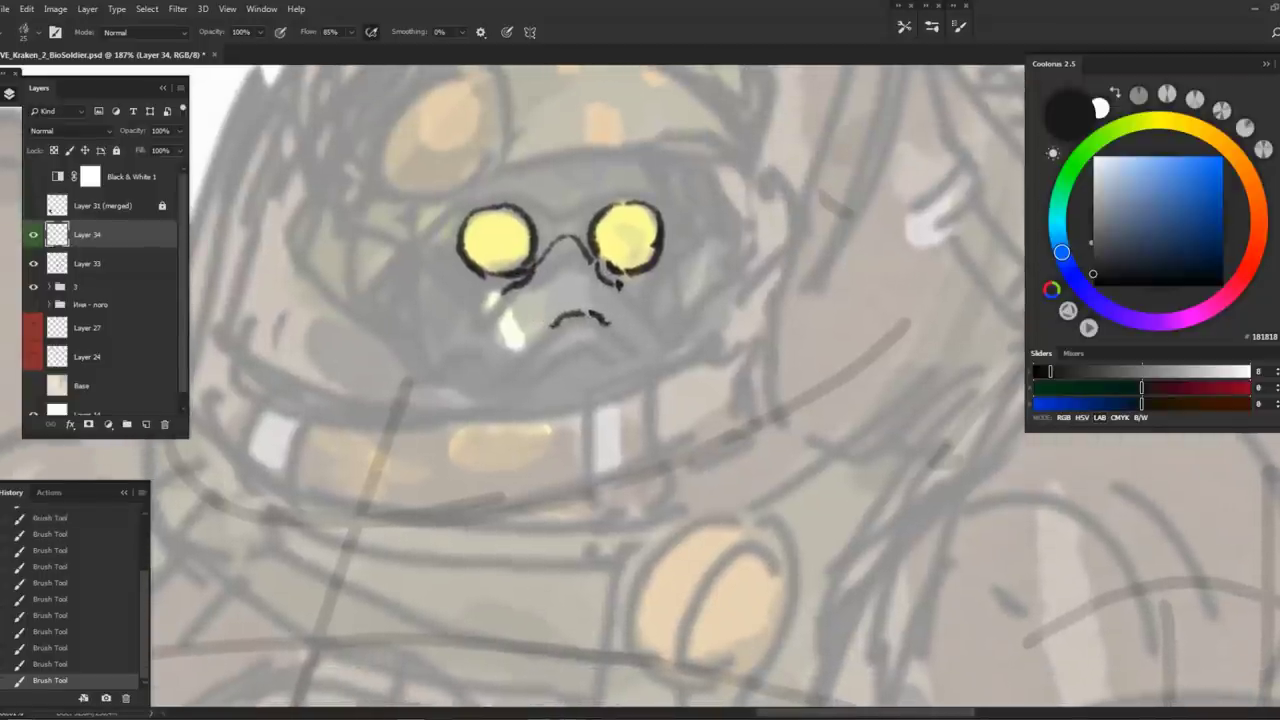
mouse_move(504, 288)
mouse_down()
mouse_move(474, 329)
mouse_move(486, 362)
mouse_up()
mouse_move(617, 288)
mouse_down()
mouse_move(658, 352)
mouse_move(540, 328)
mouse_move(516, 368)
mouse_up()
scroll(600, 320, down, 1)
drag(588, 306, 613, 360)
scroll(613, 362, up, 2)
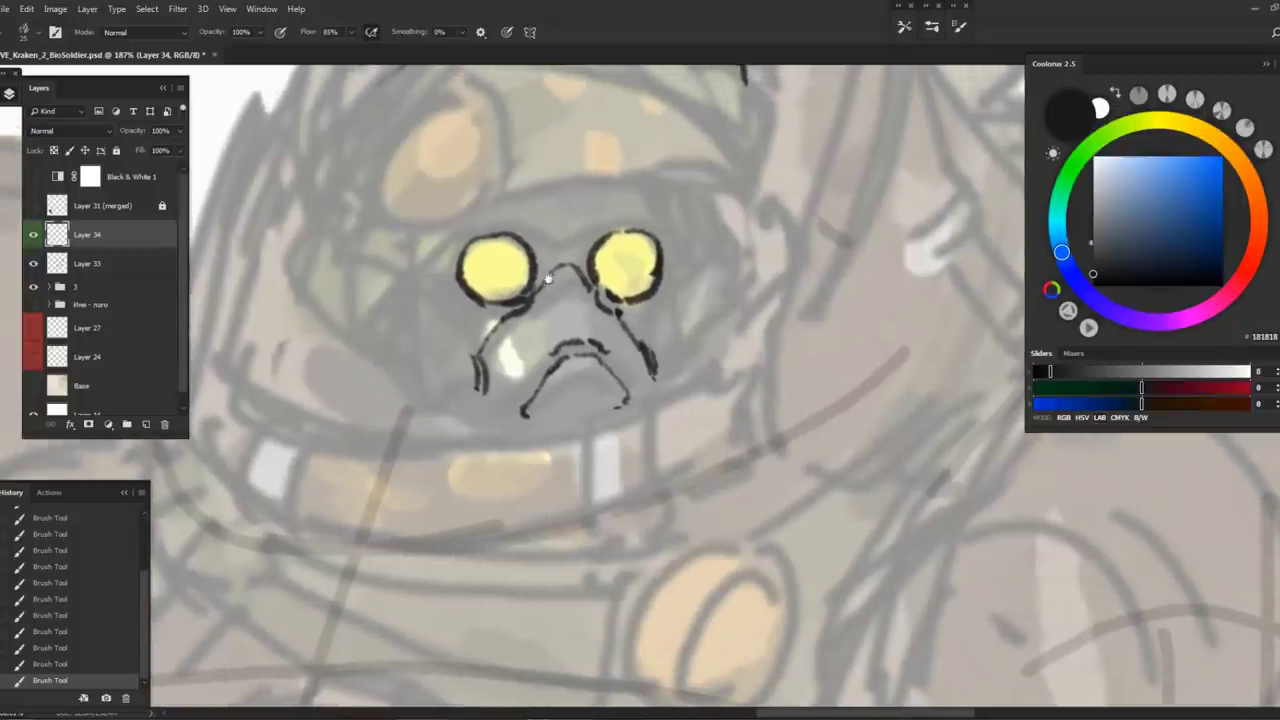
Try drawing curved brow lines above both eye lenses
scroll(551, 283, up, 1)
mouse_move(549, 274)
mouse_down()
mouse_move(533, 232)
mouse_move(478, 218)
mouse_move(588, 237)
mouse_move(668, 188)
mouse_up()
key(ctrl+alt+z)
key(ctrl+alt+z)
drag(520, 188, 556, 222)
key(e)
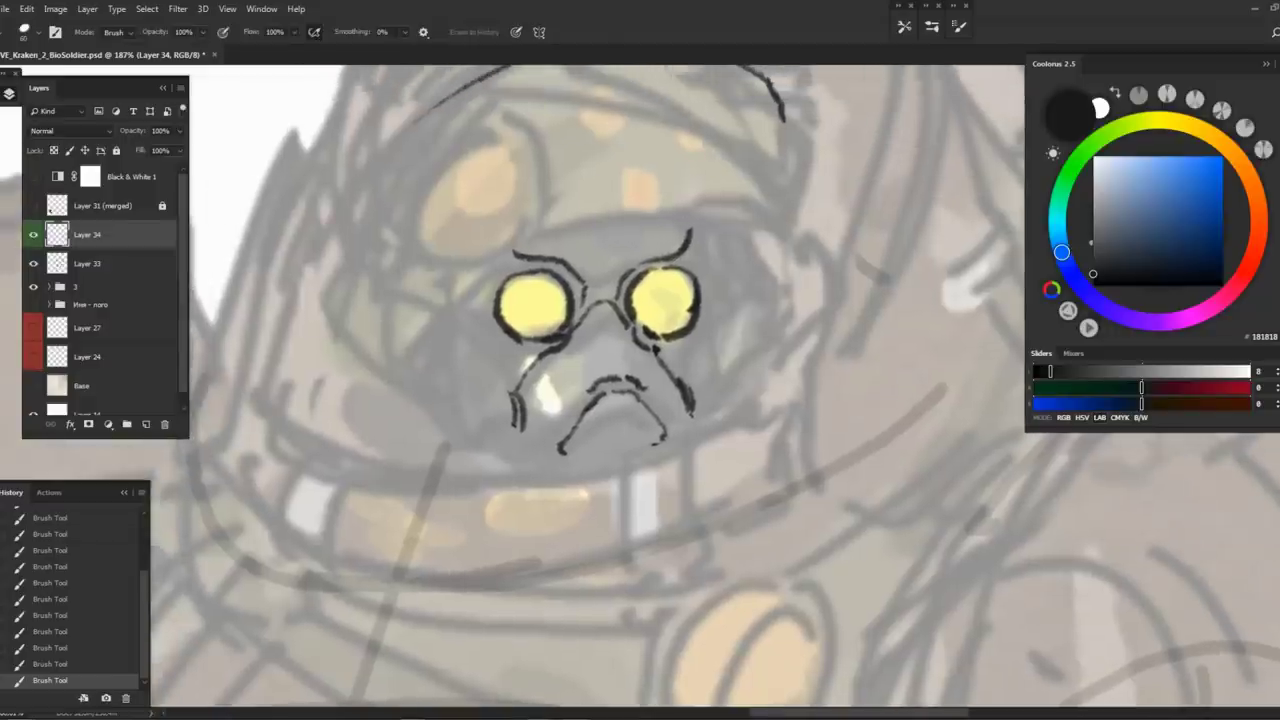
key(ctrl+alt+z)
key(ctrl+alt+z)
Draw a second outer rim around each of the two yellow eye lenses
drag(490, 287, 549, 257)
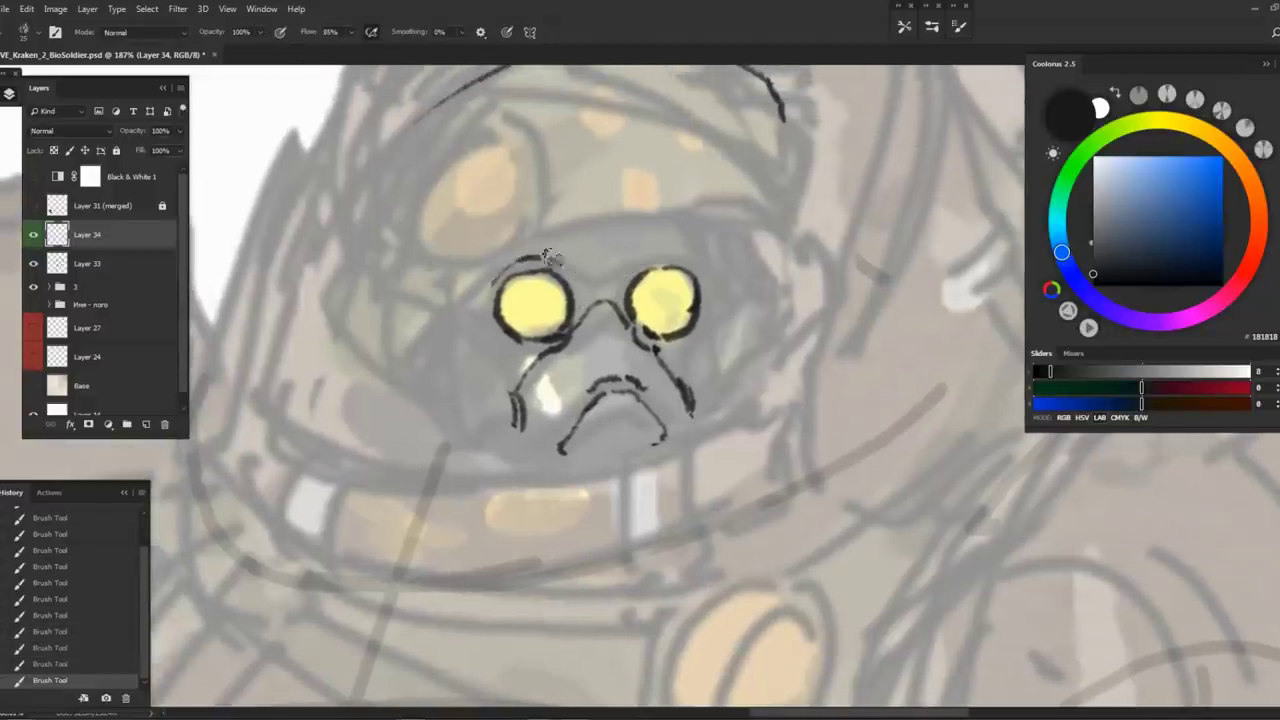
mouse_move(680, 254)
mouse_down()
mouse_move(708, 328)
mouse_move(672, 348)
mouse_up()
mouse_move(482, 274)
mouse_down()
mouse_move(494, 338)
mouse_move(420, 345)
mouse_move(558, 345)
mouse_up()
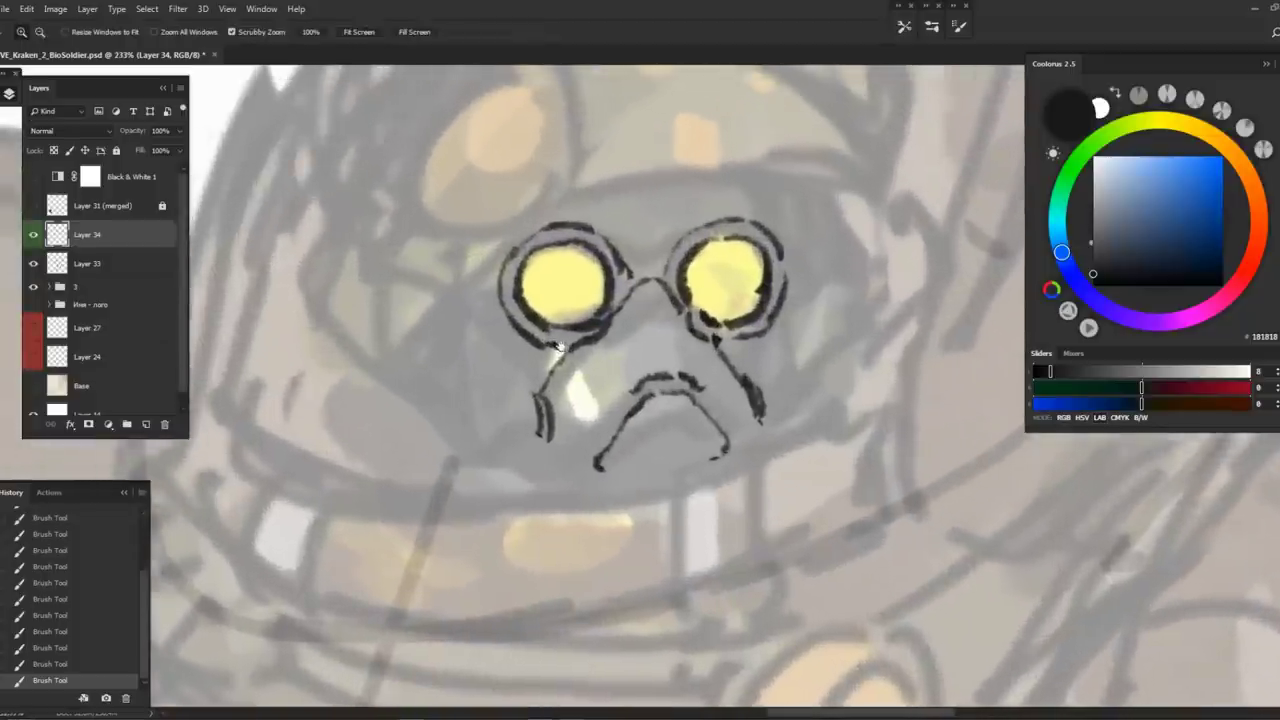
Add curved fold lines below and beside the eye rims, redoing the strokes that do not fit
key(b)
mouse_move(470, 302)
mouse_down()
mouse_move(459, 401)
mouse_move(518, 367)
mouse_move(531, 411)
mouse_move(469, 295)
mouse_move(521, 377)
mouse_move(590, 378)
mouse_up()
key(e)
key(b)
key(ctrl+alt+z)
key(ctrl+alt+z)
mouse_move(497, 298)
mouse_down()
mouse_move(517, 347)
mouse_move(562, 356)
mouse_up()
drag(805, 298, 786, 412)
Ink the side contours of the face, the jaw corners, the nostril and the mouth's second outline
mouse_move(466, 308)
mouse_down()
mouse_move(467, 363)
mouse_move(482, 423)
mouse_move(572, 490)
mouse_up()
key(z)
mouse_move(644, 331)
mouse_down()
mouse_move(593, 338)
mouse_move(640, 345)
mouse_move(557, 357)
mouse_move(547, 334)
mouse_move(525, 415)
mouse_move(498, 438)
mouse_move(505, 412)
mouse_up()
key(b)
drag(655, 356, 705, 432)
scroll(700, 430, up, 2)
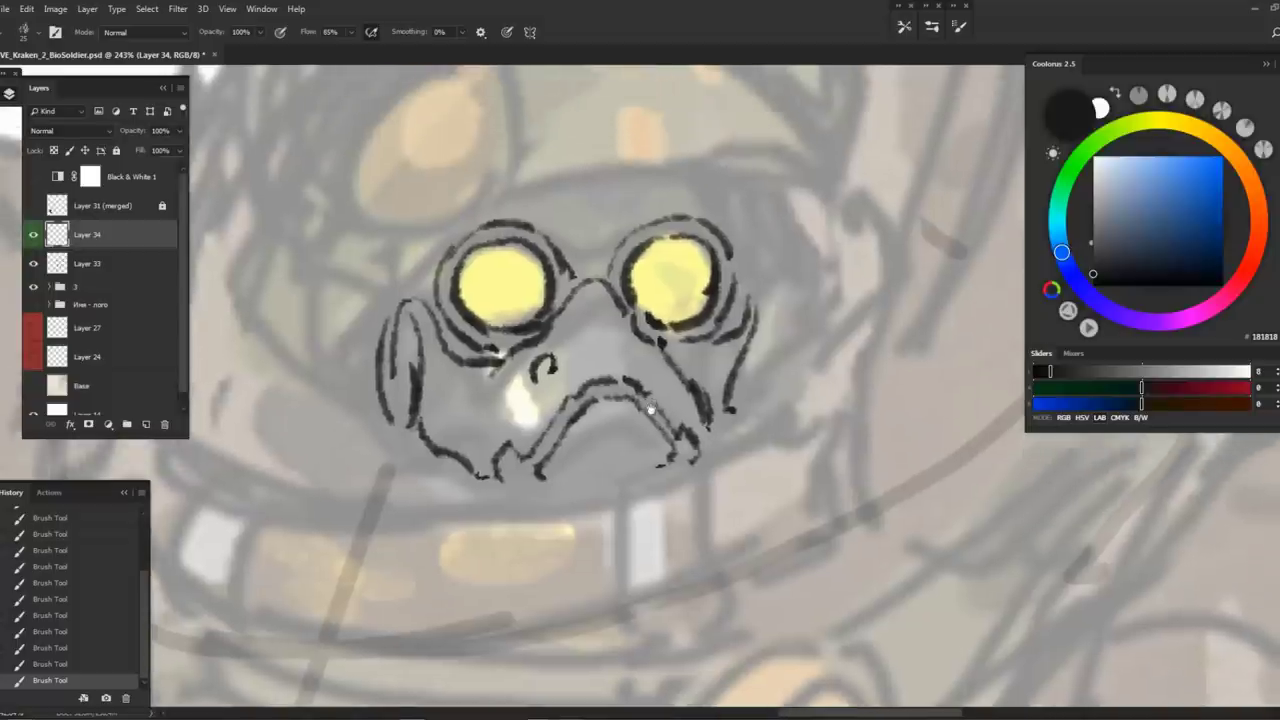
Draw the oval bulge on the forehead above the eye and divide it with curved inner lines
scroll(600, 380, up, 3)
key(z)
drag(760, 115, 688, 110)
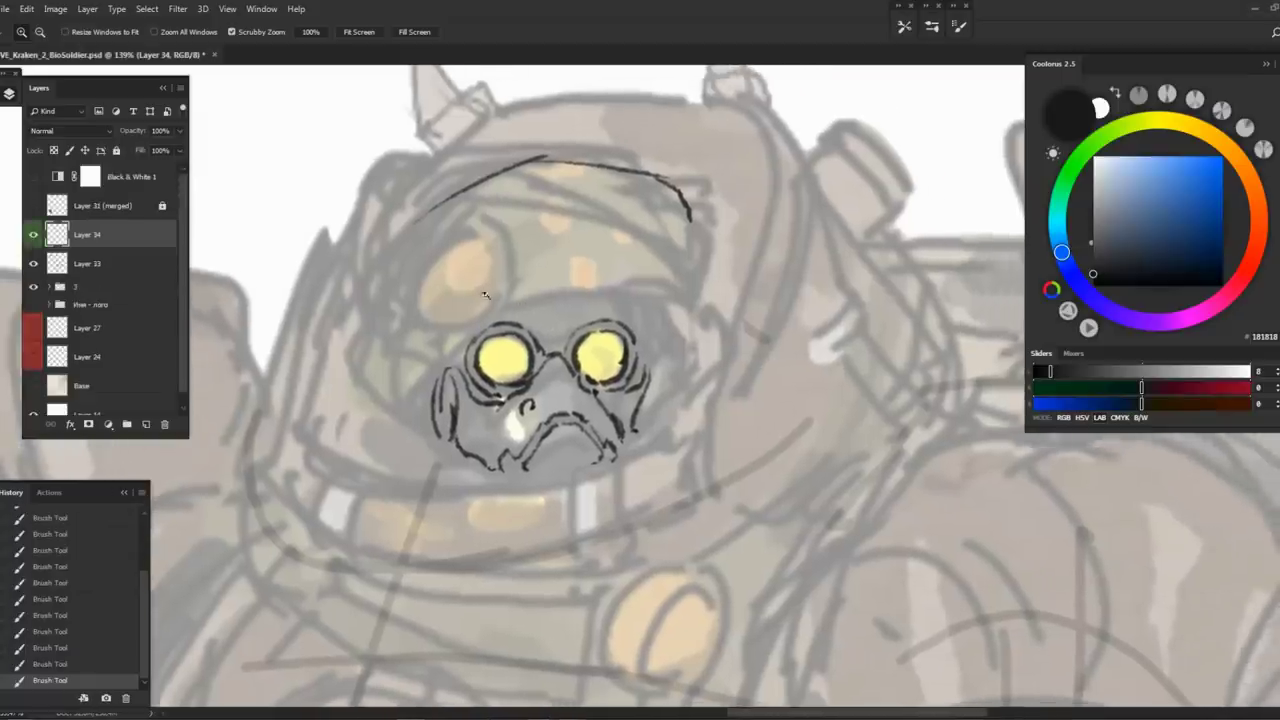
key(b)
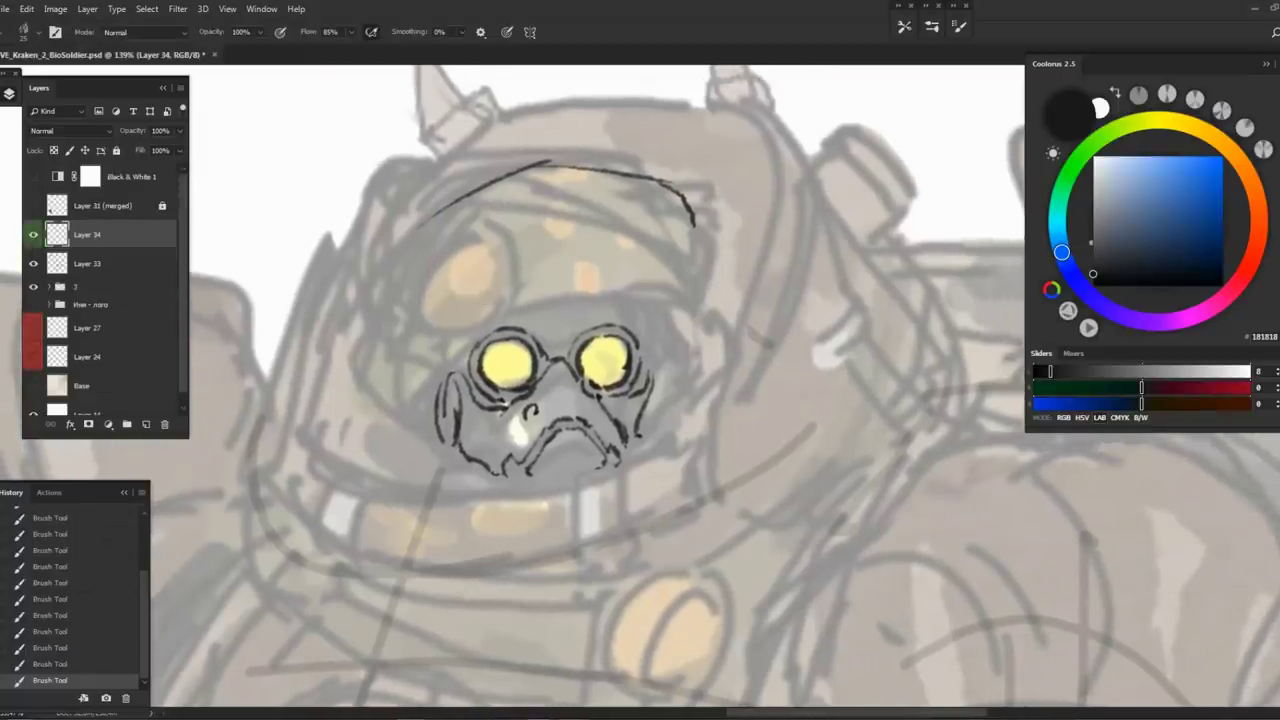
drag(444, 237, 411, 301)
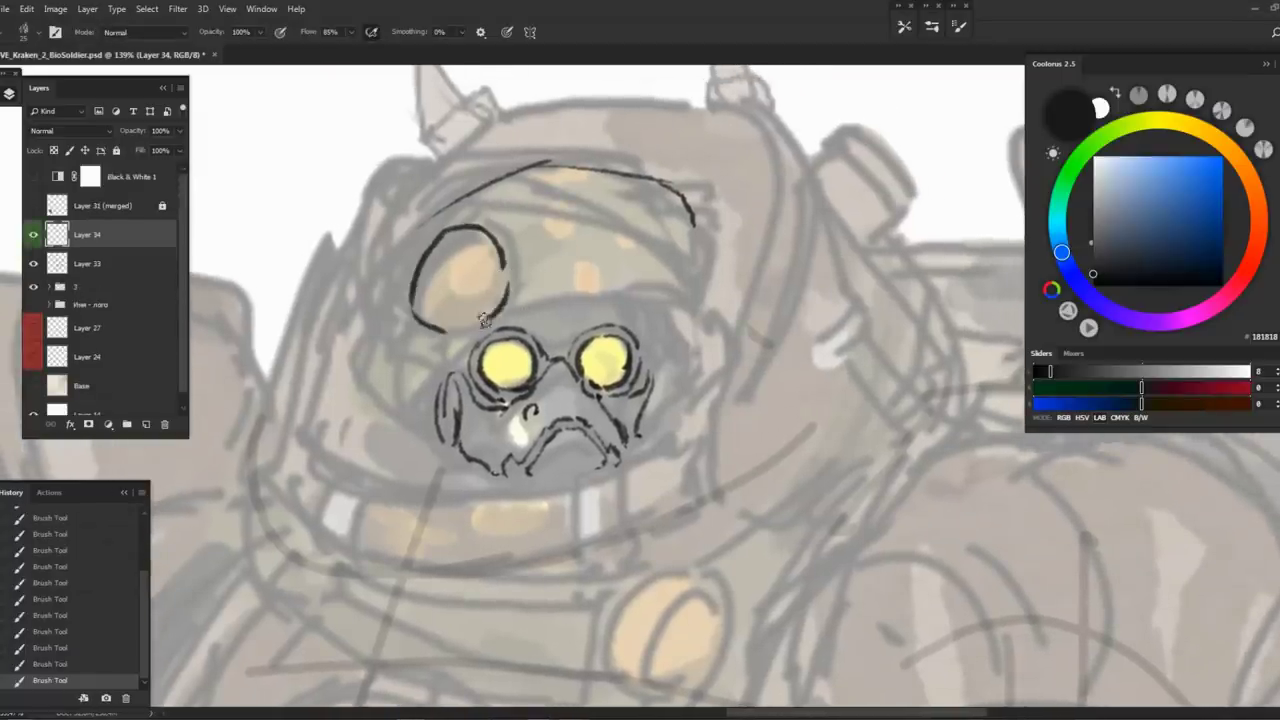
mouse_move(468, 232)
mouse_down()
mouse_move(458, 282)
mouse_move(464, 264)
mouse_up()
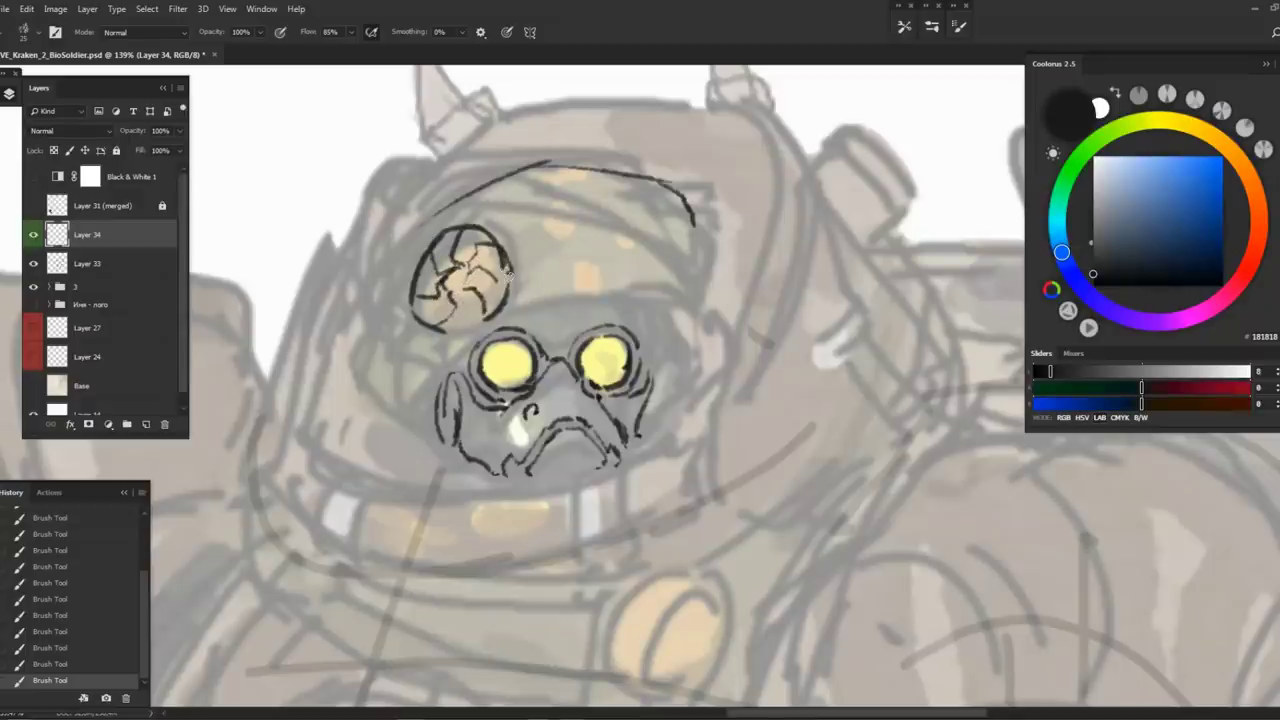
Reshape the forehead oval into a curled, segmented form by alternately erasing and redrawing its edges
key(e)
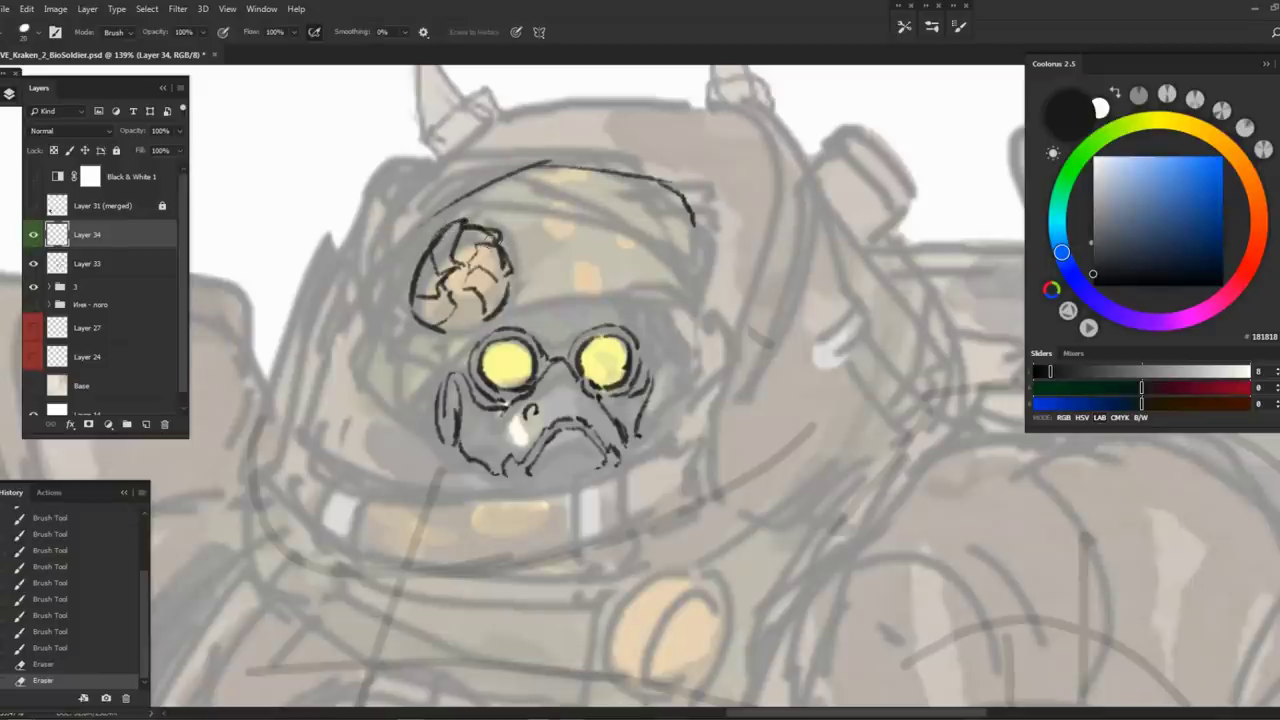
key(b)
mouse_move(432, 240)
mouse_down()
mouse_move(400, 310)
mouse_move(434, 332)
mouse_move(484, 318)
mouse_up()
key(e)
key(b)
key(e)
key(b)
key(e)
key(b)
key(b)
click(506, 276)
Lasso the segmented form on the forehead, delete it and clear the selection
scroll(506, 276, down, 3)
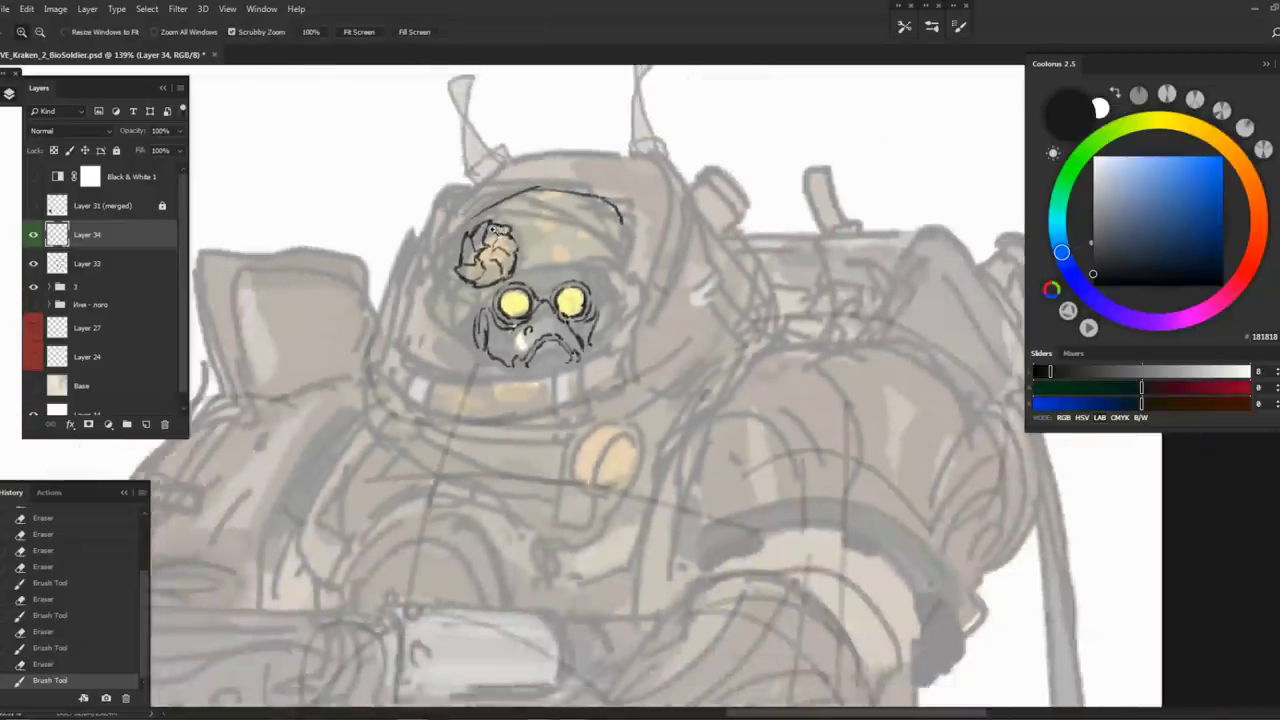
scroll(500, 275, up, 3)
key(l)
mouse_move(474, 208)
mouse_down()
mouse_move(414, 238)
mouse_move(480, 328)
mouse_up()
key(Delete)
key(ctrl+d)
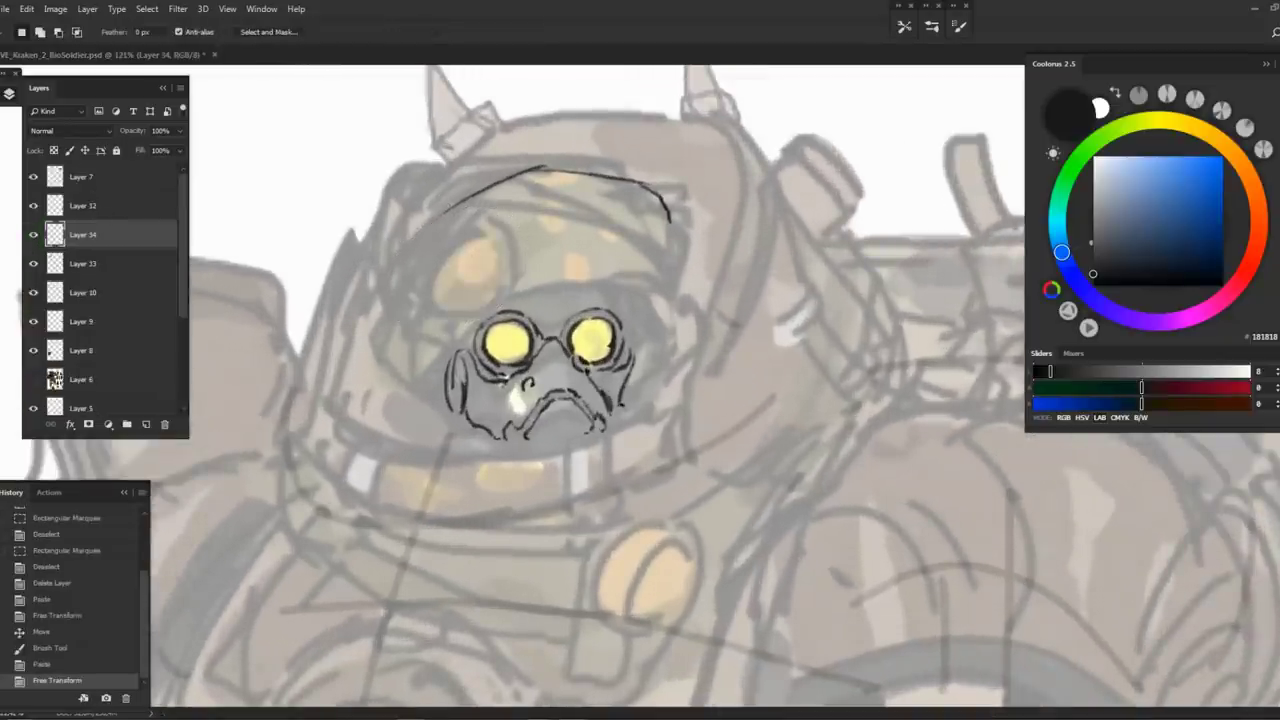
Redraw the outer curve of the forehead oval as a single clean brush line
key(z)
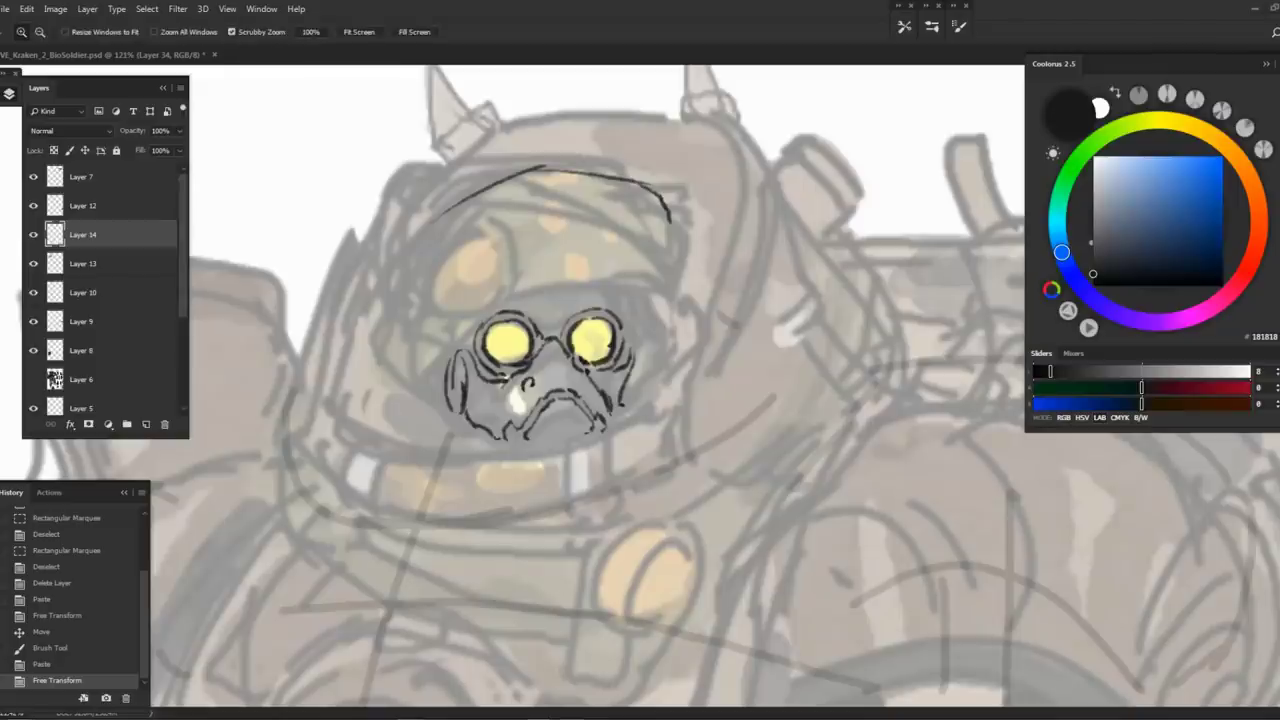
key(l)
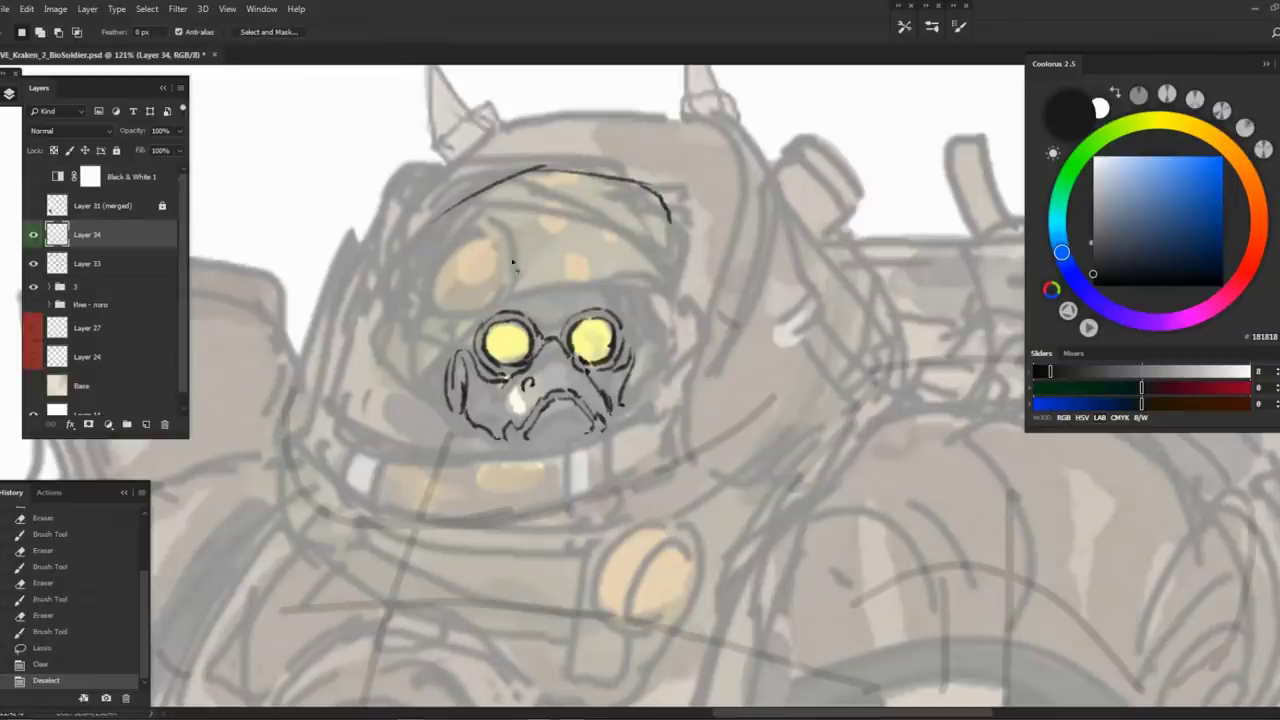
key(b)
mouse_move(464, 220)
mouse_down()
mouse_move(428, 262)
mouse_move(447, 316)
mouse_move(495, 265)
mouse_move(472, 222)
mouse_up()
key(ctrl+z)
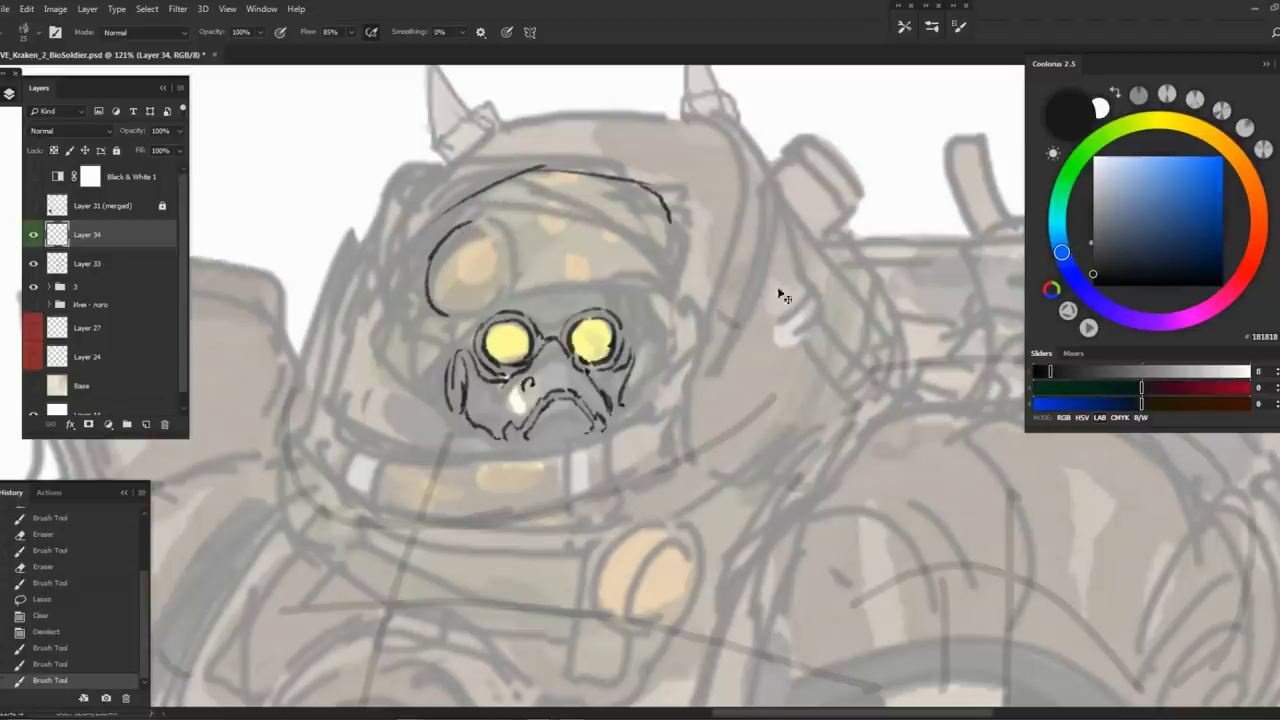
Darken the line art layer's strokes by lowering the lightness in Hue/Saturation
key(ctrl+u)
key(Return)
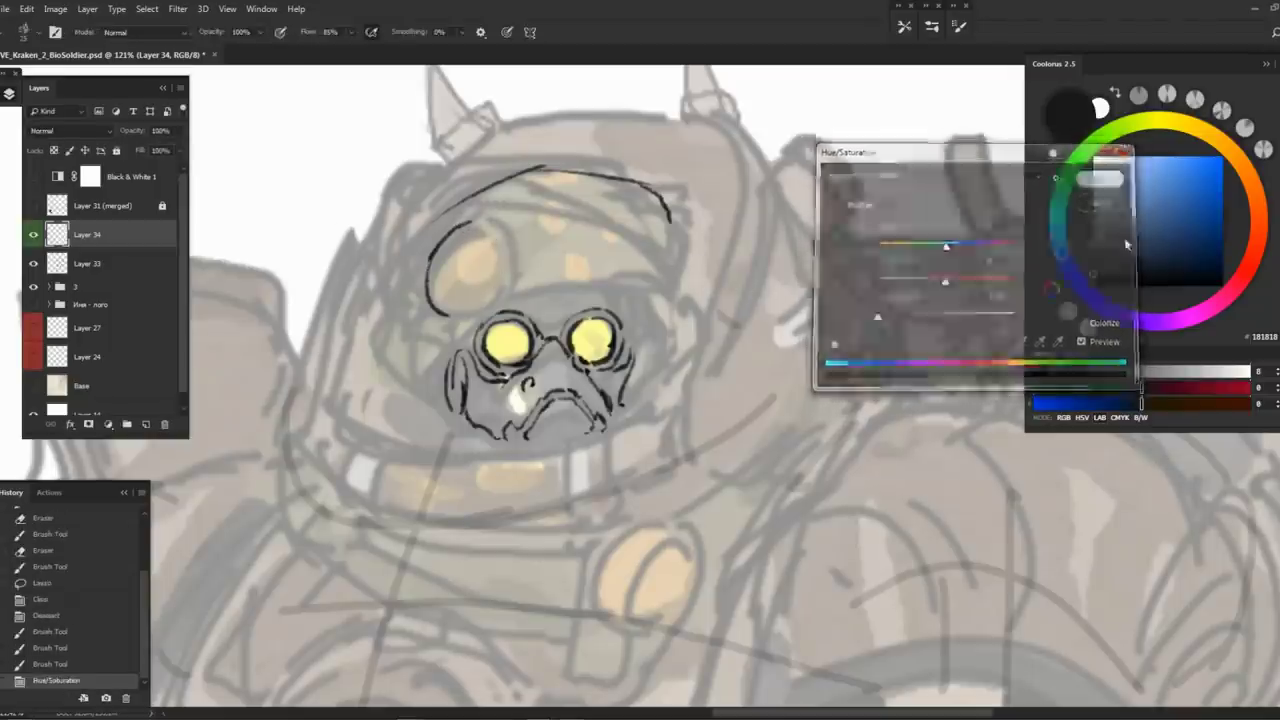
Complete the forehead oval's outline in black, thicken its inner edge and add a curved slit inside
scroll(567, 273, up, 3)
mouse_move(438, 208)
mouse_down()
mouse_move(491, 262)
mouse_move(462, 305)
mouse_up()
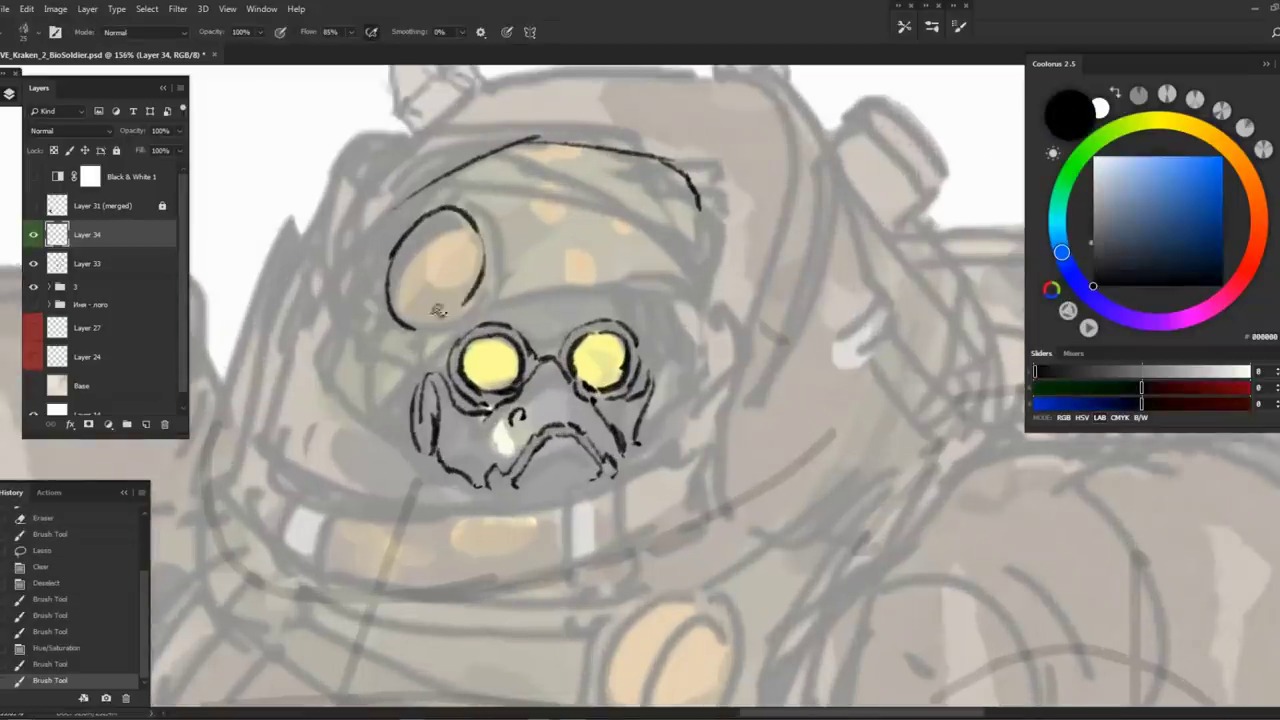
mouse_move(472, 230)
mouse_down()
mouse_move(458, 312)
mouse_move(427, 322)
mouse_move(475, 224)
mouse_move(412, 293)
mouse_up()
drag(444, 247, 441, 265)
Try a curved stroke along the side edge of the helmet opening beside the forehead oval
drag(664, 76, 682, 48)
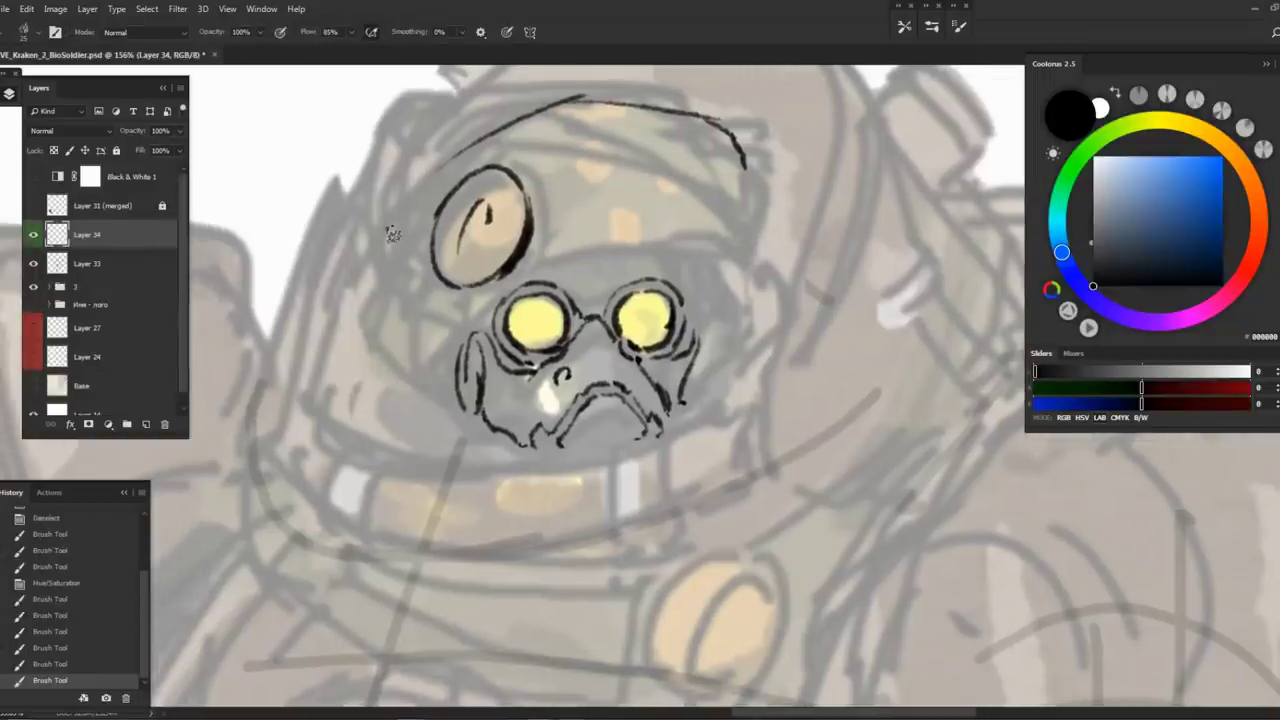
drag(410, 205, 367, 305)
key(ctrl+z)
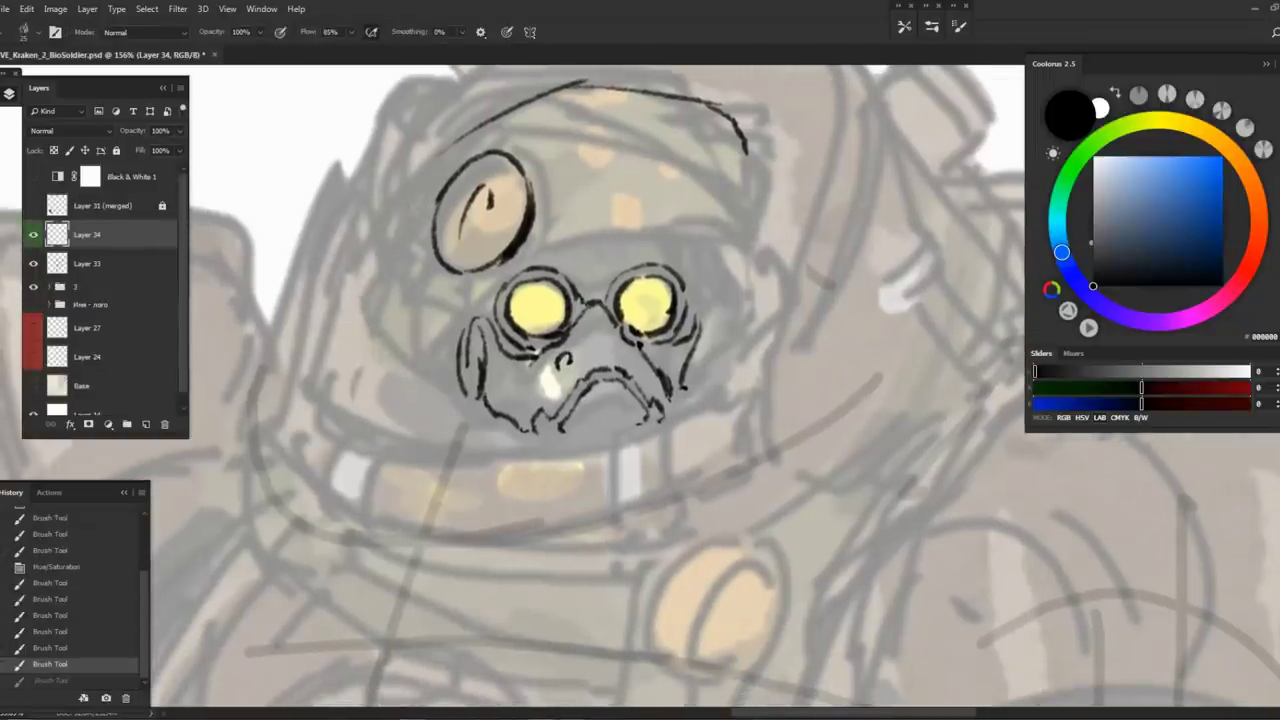
Ink the beret's curved side contour around the oval badge and add a second line along its upper edge
drag(420, 230, 426, 276)
mouse_move(456, 220)
mouse_down()
mouse_move(390, 276)
mouse_move(376, 340)
mouse_up()
scroll(640, 386, down, 1)
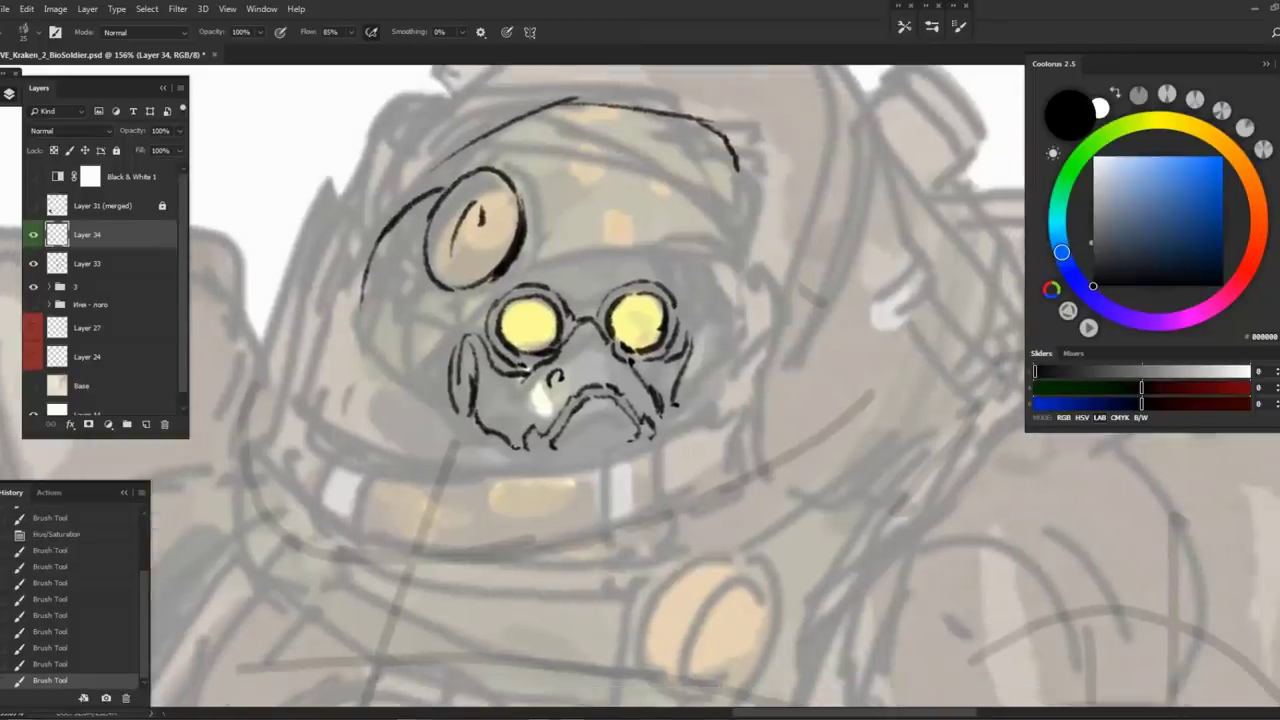
mouse_move(367, 288)
mouse_down()
mouse_move(354, 322)
mouse_move(407, 380)
mouse_up()
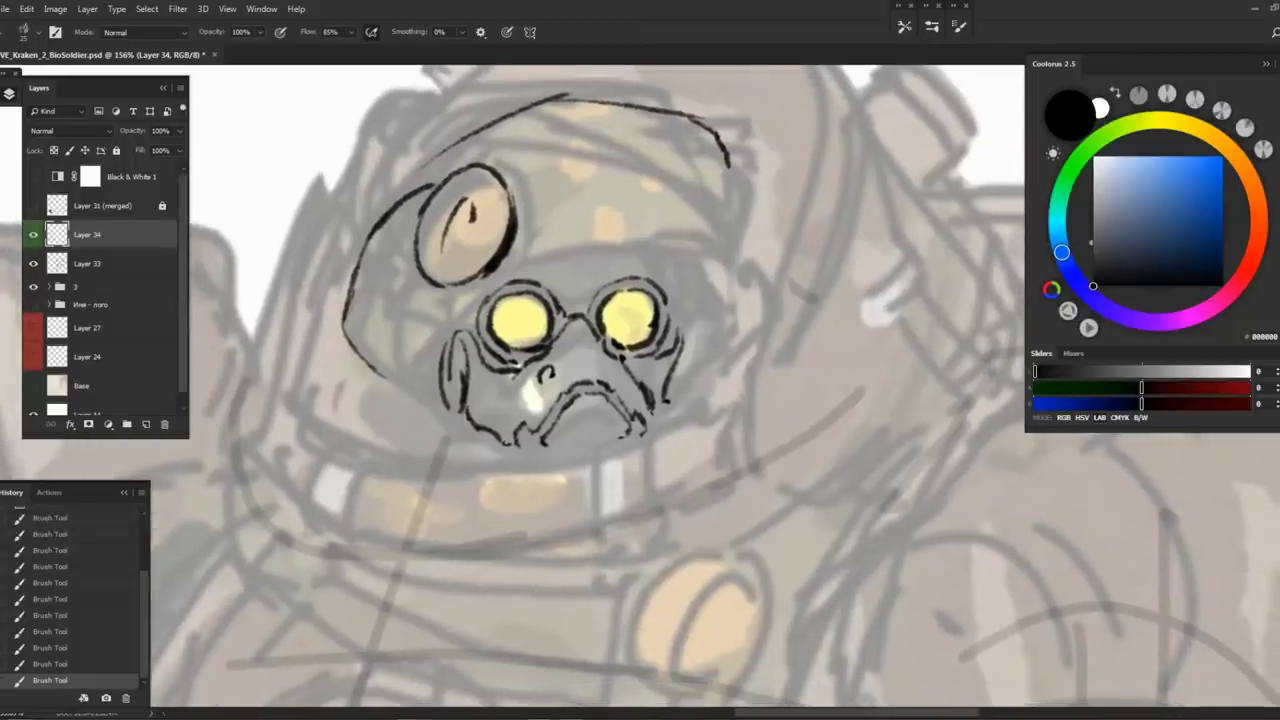
drag(520, 141, 460, 212)
mouse_move(367, 258)
mouse_down()
mouse_move(597, 190)
mouse_move(552, 173)
mouse_move(592, 168)
mouse_up()
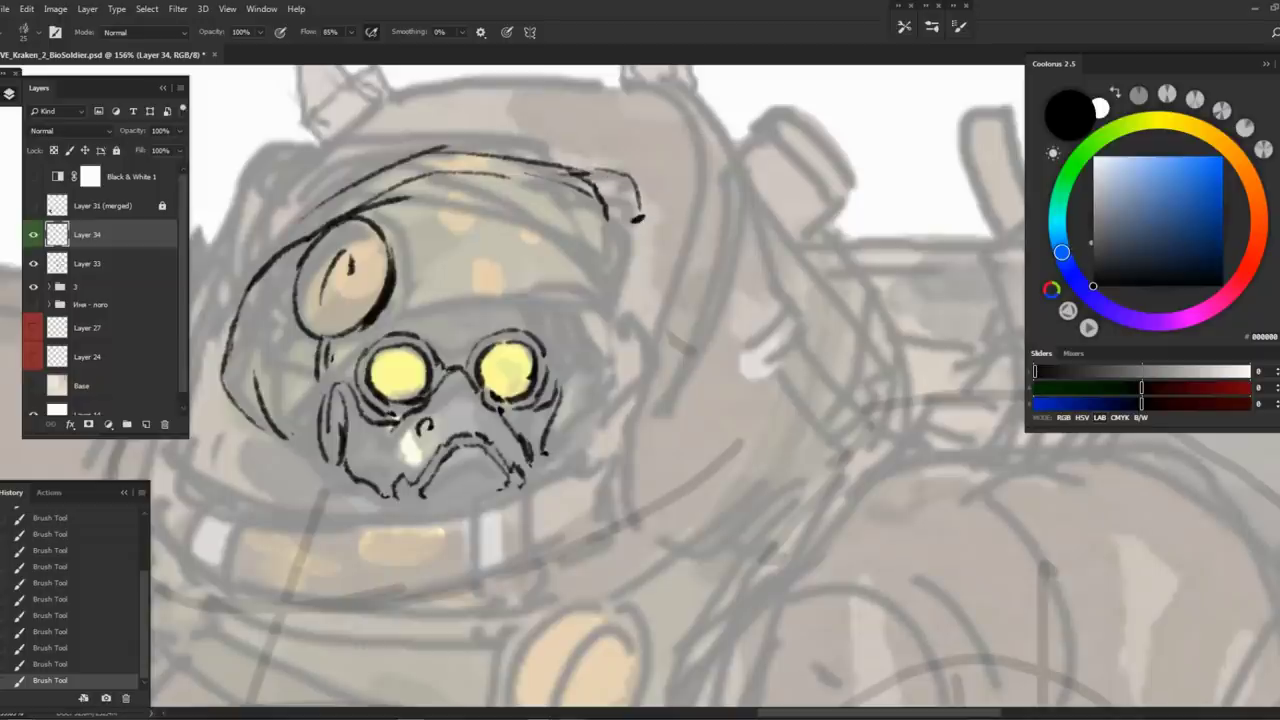
Draw the beret's lower edge from the oval badge to the far side, and rework the beret's side contour
drag(600, 350, 626, 352)
drag(422, 284, 660, 232)
key(ctrl+z)
drag(420, 280, 470, 260)
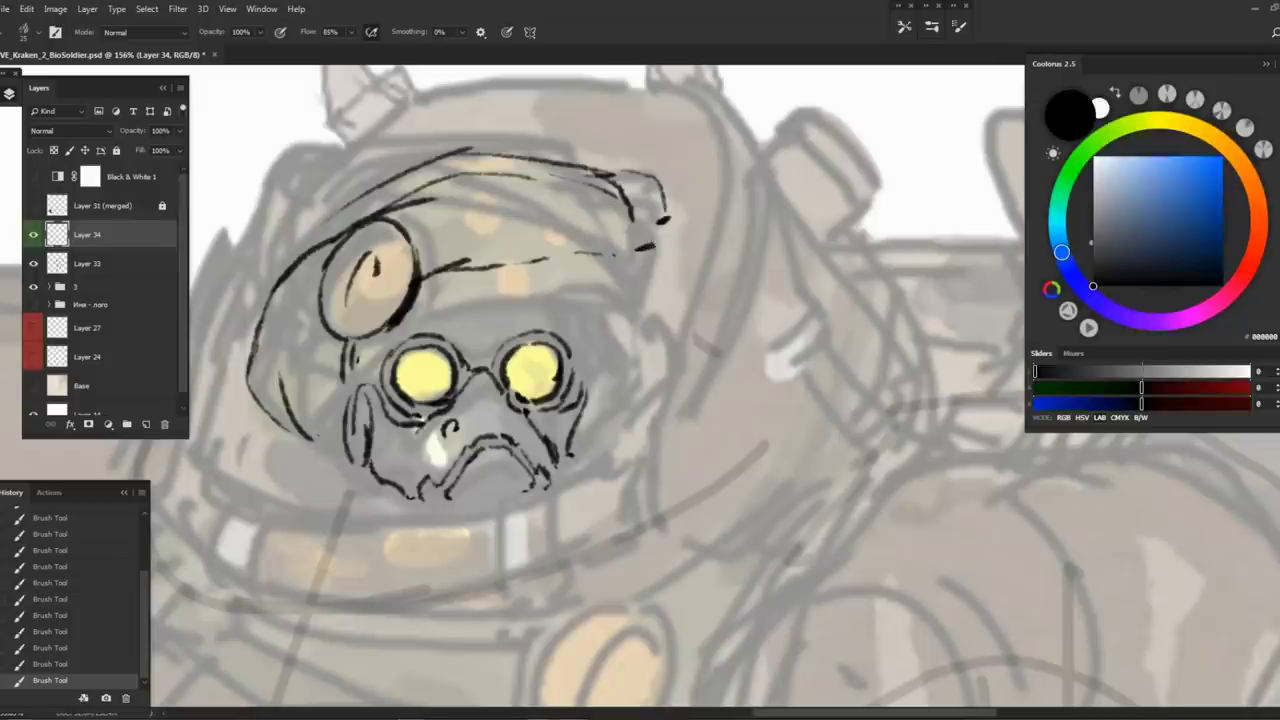
drag(594, 258, 670, 226)
mouse_move(600, 280)
mouse_down()
mouse_move(664, 246)
mouse_move(700, 272)
mouse_up()
key(e)
mouse_move(374, 323)
mouse_down()
mouse_move(393, 349)
mouse_move(371, 380)
mouse_up()
key(b)
mouse_move(368, 276)
mouse_down()
mouse_move(345, 350)
mouse_move(412, 398)
mouse_up()
mouse_move(762, 240)
mouse_down()
mouse_move(734, 300)
mouse_move(676, 328)
mouse_up()
Toggle Layer 34 to compare it with the sketch, and erase parts of the beret's top and side contours
key(z)
mouse_move(720, 238)
mouse_down()
mouse_move(614, 238)
mouse_move(720, 240)
mouse_move(700, 242)
mouse_up()
key(b)
click(33, 234)
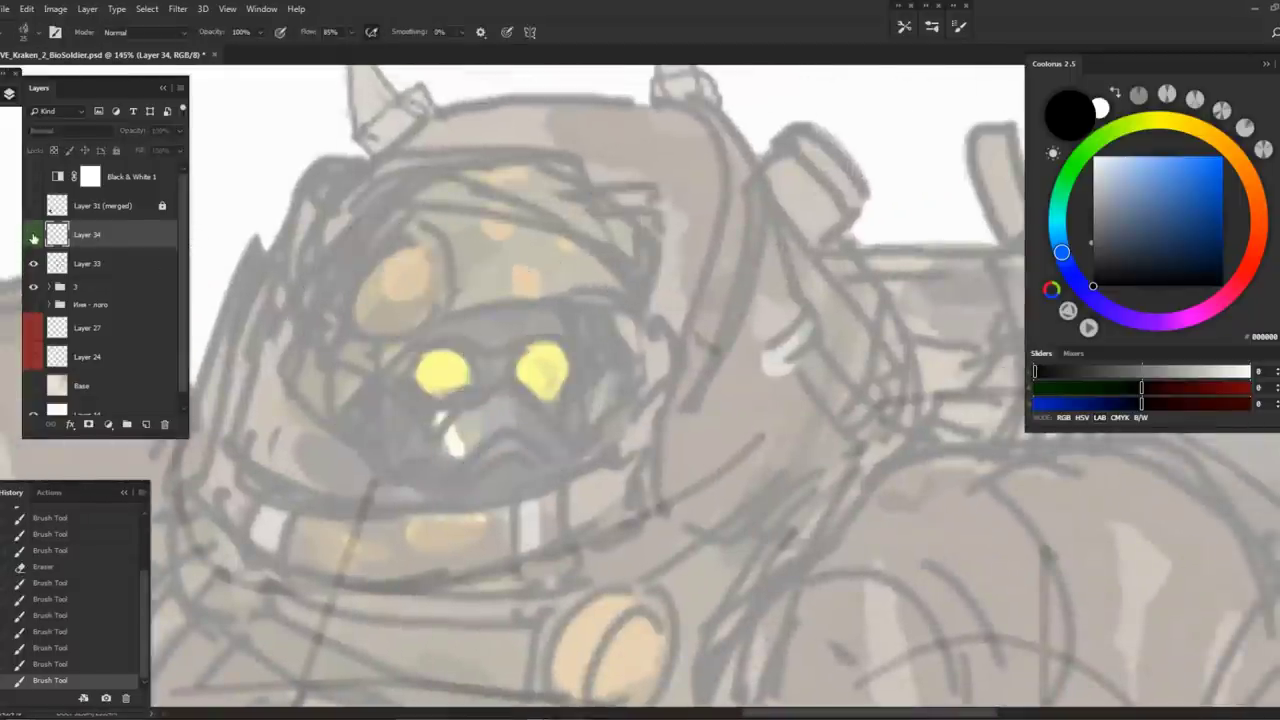
click(33, 234)
key(e)
mouse_move(660, 160)
mouse_down()
mouse_move(647, 324)
mouse_move(628, 197)
mouse_move(515, 170)
mouse_move(363, 213)
mouse_up()
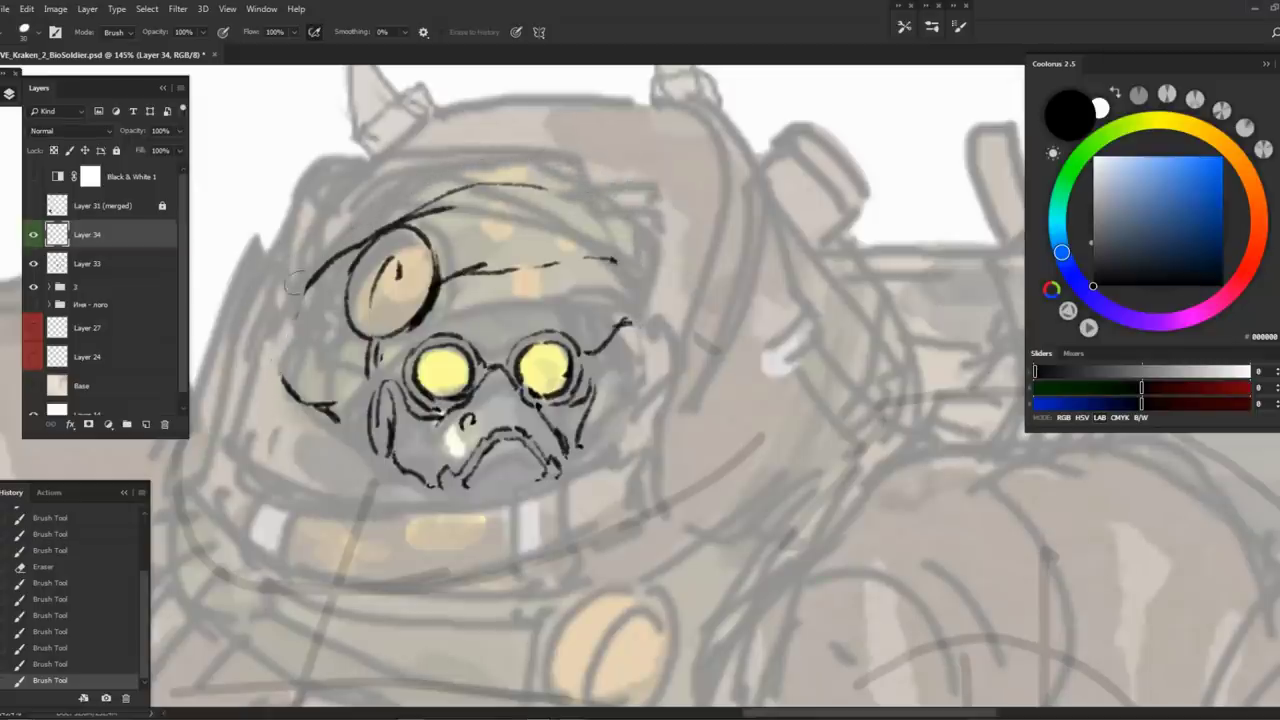
drag(298, 293, 272, 285)
key(b)
key(e)
mouse_move(306, 244)
mouse_down()
mouse_move(400, 168)
mouse_move(490, 177)
mouse_move(425, 198)
mouse_up()
Flip the canvas horizontally and erase the remaining beret lines between the oval badge and the far side
key(h)
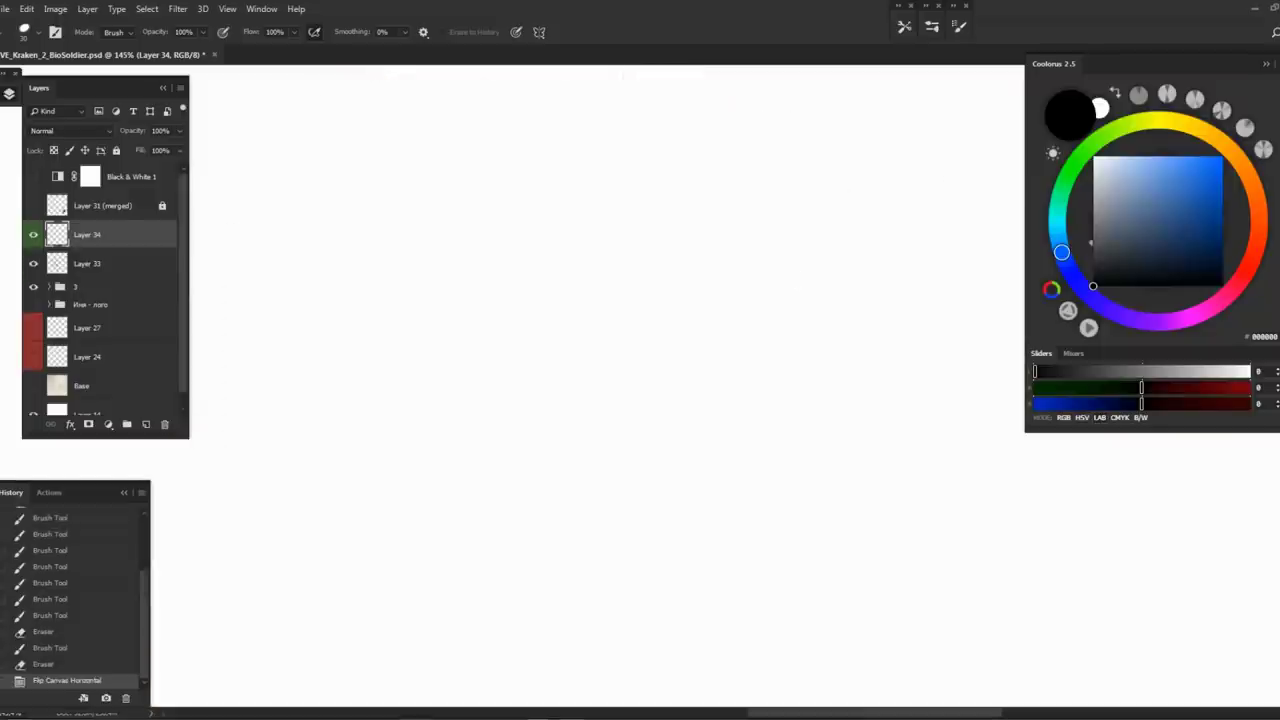
key(z)
mouse_move(646, 346)
mouse_down()
mouse_move(520, 340)
mouse_move(600, 300)
mouse_move(580, 282)
mouse_move(612, 281)
mouse_up()
mouse_move(470, 322)
mouse_down()
mouse_move(618, 328)
mouse_move(660, 342)
mouse_up()
Ink the beret's long diagonal fold line from its far side up to above the oval badge
key(b)
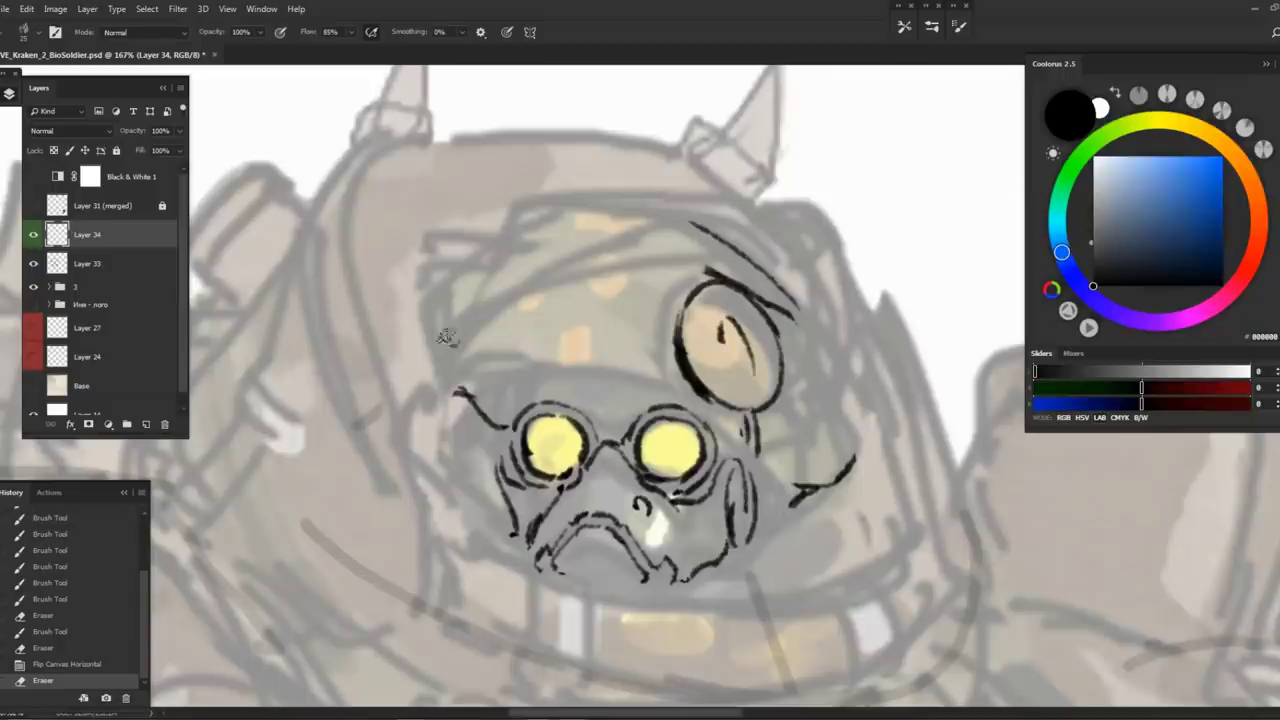
mouse_move(443, 337)
mouse_down()
mouse_move(639, 260)
mouse_move(740, 262)
mouse_up()
drag(490, 296, 720, 218)
key(ctrl+alt+z)
key(ctrl+alt+z)
mouse_move(440, 350)
mouse_down()
mouse_move(495, 305)
mouse_move(600, 270)
mouse_move(757, 255)
mouse_up()
mouse_move(436, 343)
mouse_down()
mouse_move(600, 250)
mouse_move(652, 236)
mouse_move(752, 248)
mouse_up()
Clean the fold above the oval badge and ink the beret's outer top curve down to its far side
key(e)
drag(690, 220, 760, 266)
key(b)
mouse_move(671, 211)
mouse_down()
mouse_move(500, 245)
mouse_move(418, 312)
mouse_up()
drag(508, 238, 434, 332)
mouse_move(426, 304)
mouse_down()
mouse_move(411, 342)
mouse_move(428, 384)
mouse_up()
Correct the beret's far side contour and ink its lower edge across to the oval badge
key(e)
drag(418, 328, 414, 372)
key(b)
mouse_move(428, 306)
mouse_down()
mouse_move(422, 382)
mouse_move(460, 396)
mouse_move(415, 356)
mouse_move(508, 330)
mouse_move(640, 352)
mouse_up()
drag(422, 402, 454, 420)
Erase the stray lines beside the goggles and redraw the beret's side flap and the contour of the temple
key(e)
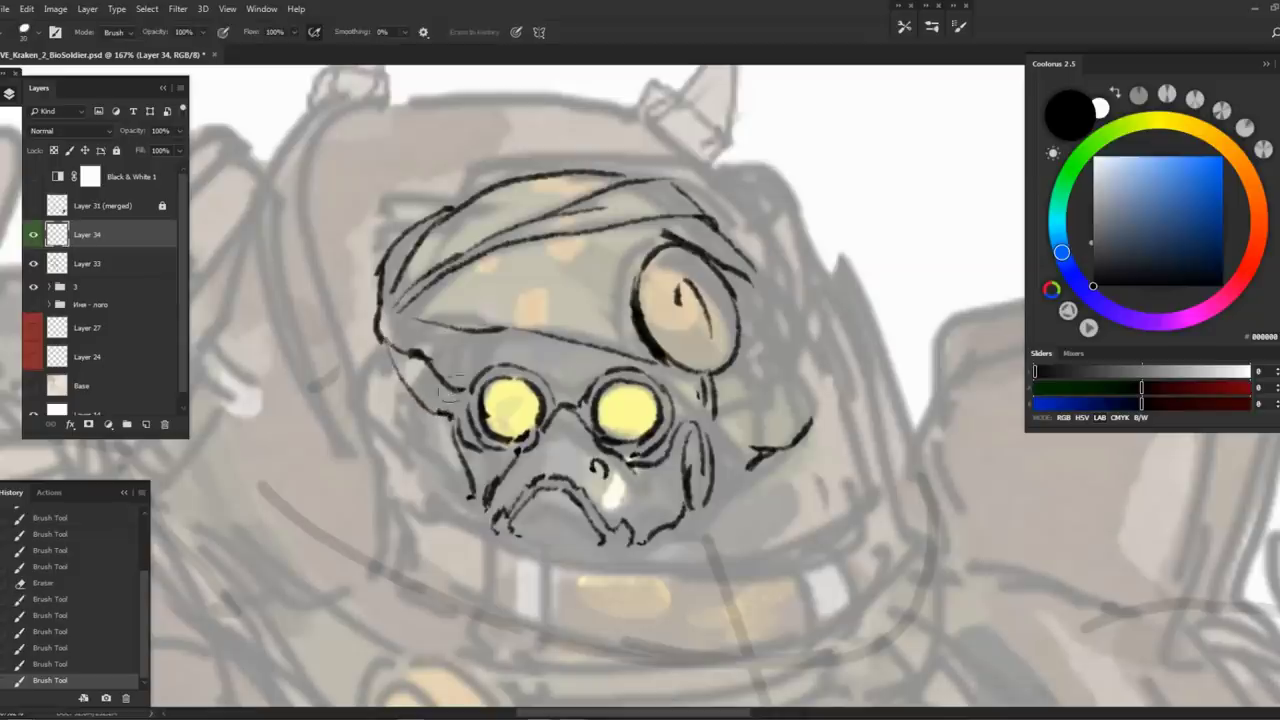
drag(410, 350, 468, 394)
key(b)
drag(428, 330, 478, 356)
drag(398, 314, 430, 366)
drag(394, 334, 458, 414)
drag(442, 360, 486, 318)
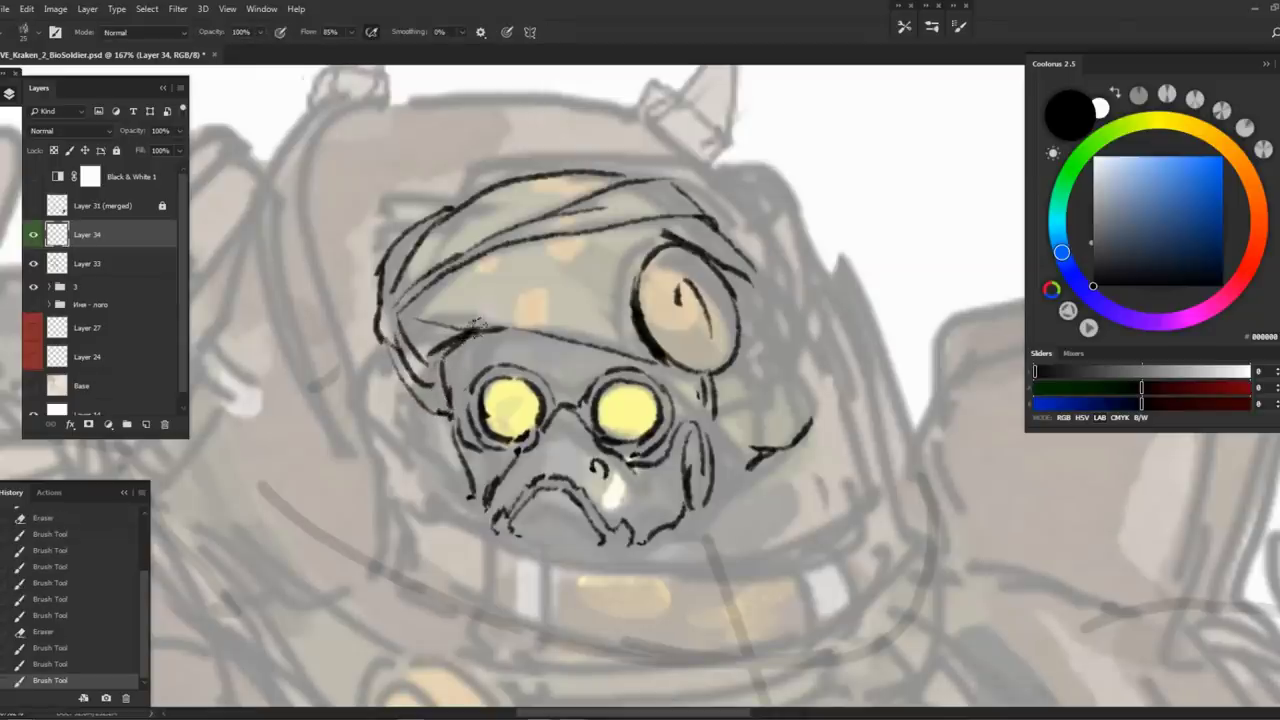
Ink the beret's drooping side beyond the oval badge, closing its contour down to the lower edge
drag(600, 400, 497, 370)
mouse_move(686, 294)
mouse_down()
mouse_move(710, 398)
mouse_move(712, 372)
mouse_up()
mouse_move(626, 300)
mouse_down()
mouse_move(640, 346)
mouse_move(618, 364)
mouse_up()
mouse_move(620, 362)
mouse_down()
mouse_move(636, 406)
mouse_move(712, 368)
mouse_up()
mouse_move(698, 252)
mouse_down()
mouse_move(720, 376)
mouse_move(690, 228)
mouse_move(633, 207)
mouse_up()
Flip the canvas horizontally, erase excess lines near the oval badge and draw the beret's rim above the goggles
key(z)
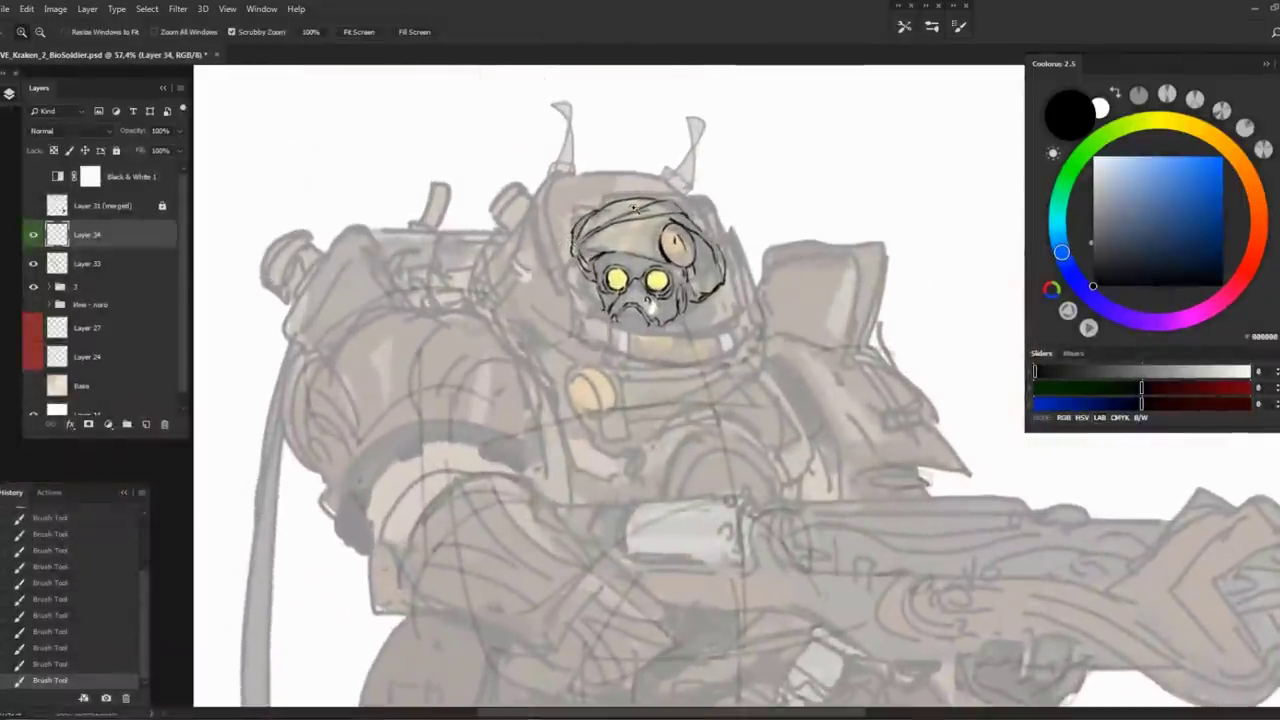
key(h)
scroll(620, 260, up, 6)
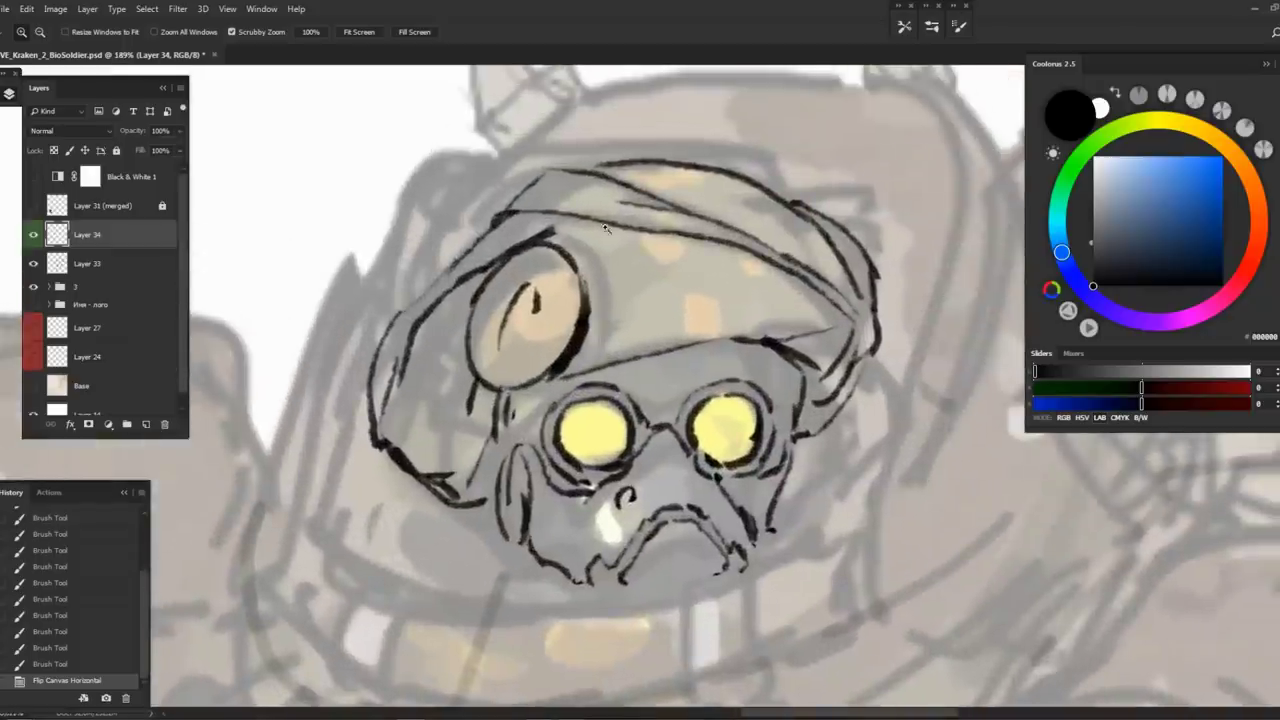
key(e)
drag(588, 228, 524, 236)
mouse_move(600, 400)
mouse_down()
mouse_move(575, 380)
mouse_move(568, 330)
mouse_up()
key(b)
mouse_move(475, 368)
mouse_down()
mouse_move(462, 335)
mouse_move(584, 300)
mouse_move(716, 276)
mouse_move(780, 304)
mouse_up()
Refine the beret's rim and drooping side with thicker shadow strokes, and add short fold lines around the badge
key(e)
mouse_move(716, 278)
mouse_down()
mouse_move(676, 292)
mouse_move(736, 288)
mouse_up()
key(b)
drag(600, 420, 606, 356)
drag(462, 312, 445, 372)
mouse_move(500, 290)
mouse_down()
mouse_move(472, 325)
mouse_move(466, 366)
mouse_move(500, 302)
mouse_up()
mouse_move(600, 380)
mouse_down()
mouse_move(377, 453)
mouse_move(394, 407)
mouse_up()
mouse_move(588, 258)
mouse_down()
mouse_move(570, 306)
mouse_move(440, 260)
mouse_move(561, 210)
mouse_move(505, 262)
mouse_up()
key(z)
key(b)
drag(624, 195, 700, 222)
scroll(600, 400, up, 5)
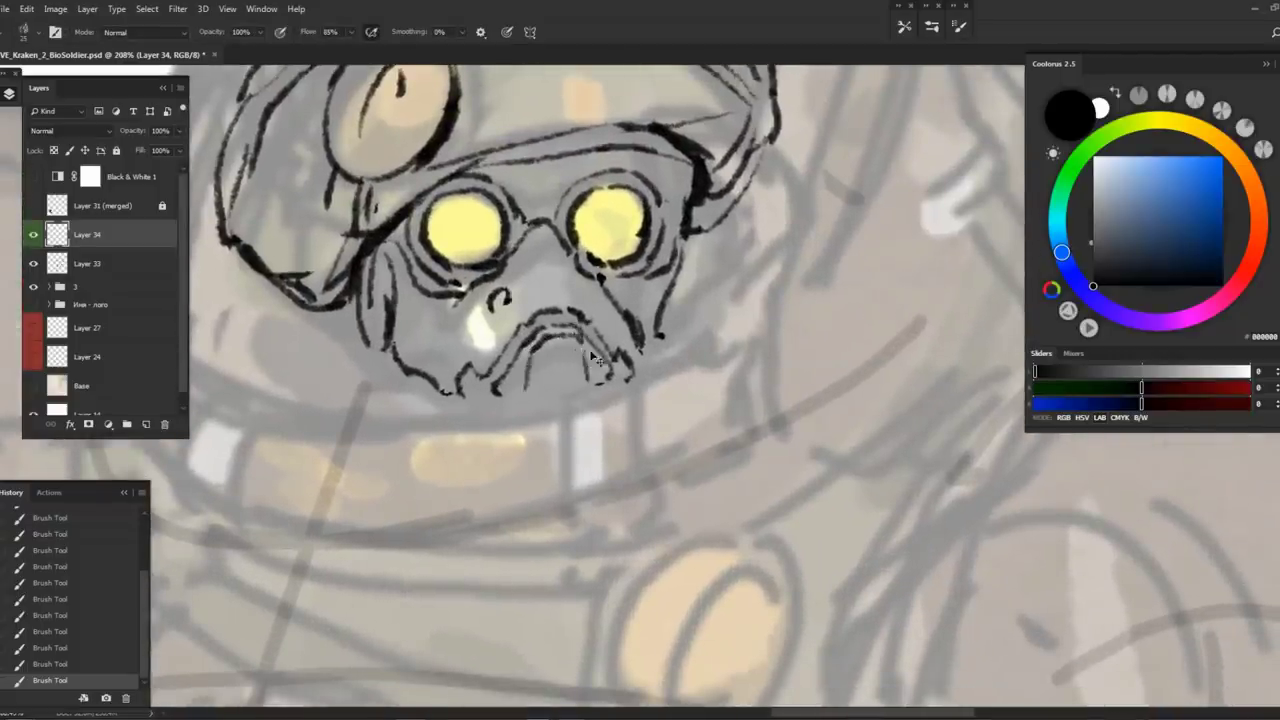
Draw short vertical lines inside the arch over the mouth and thicken the arch's side edge
drag(578, 332, 590, 378)
key(ctrl+z)
key(ctrl+z)
key(ctrl+z)
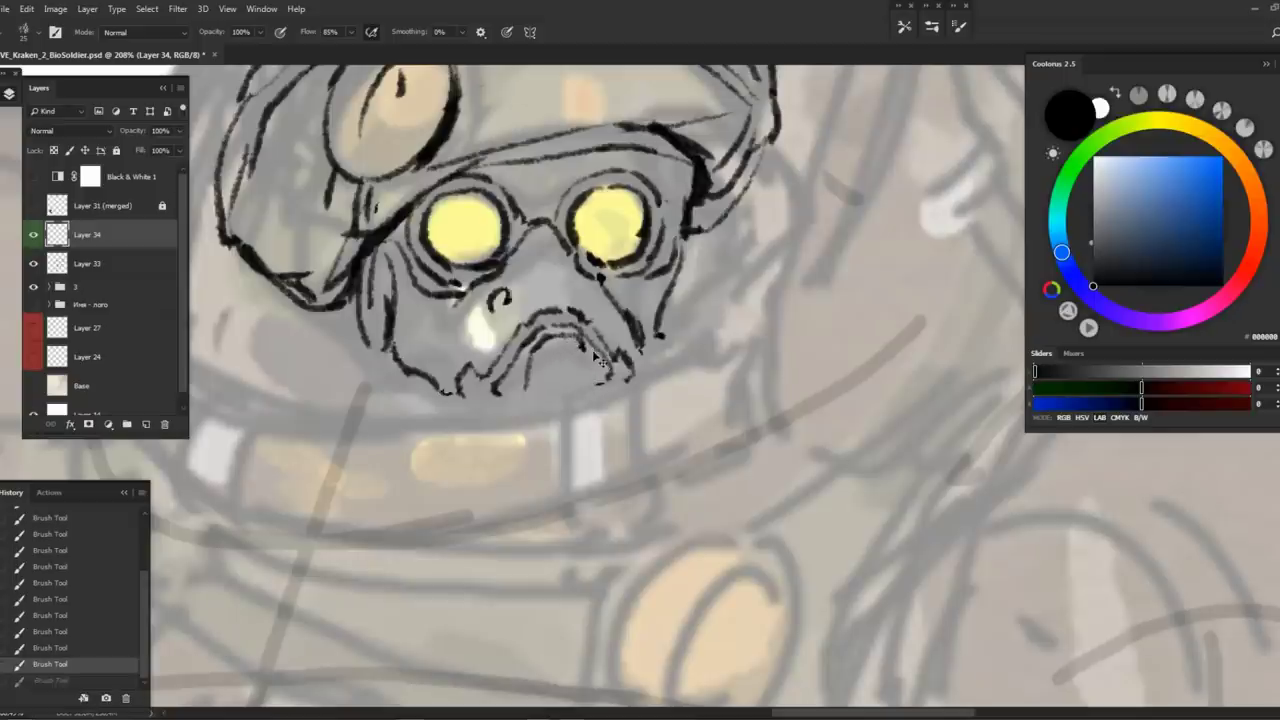
key(ctrl+z)
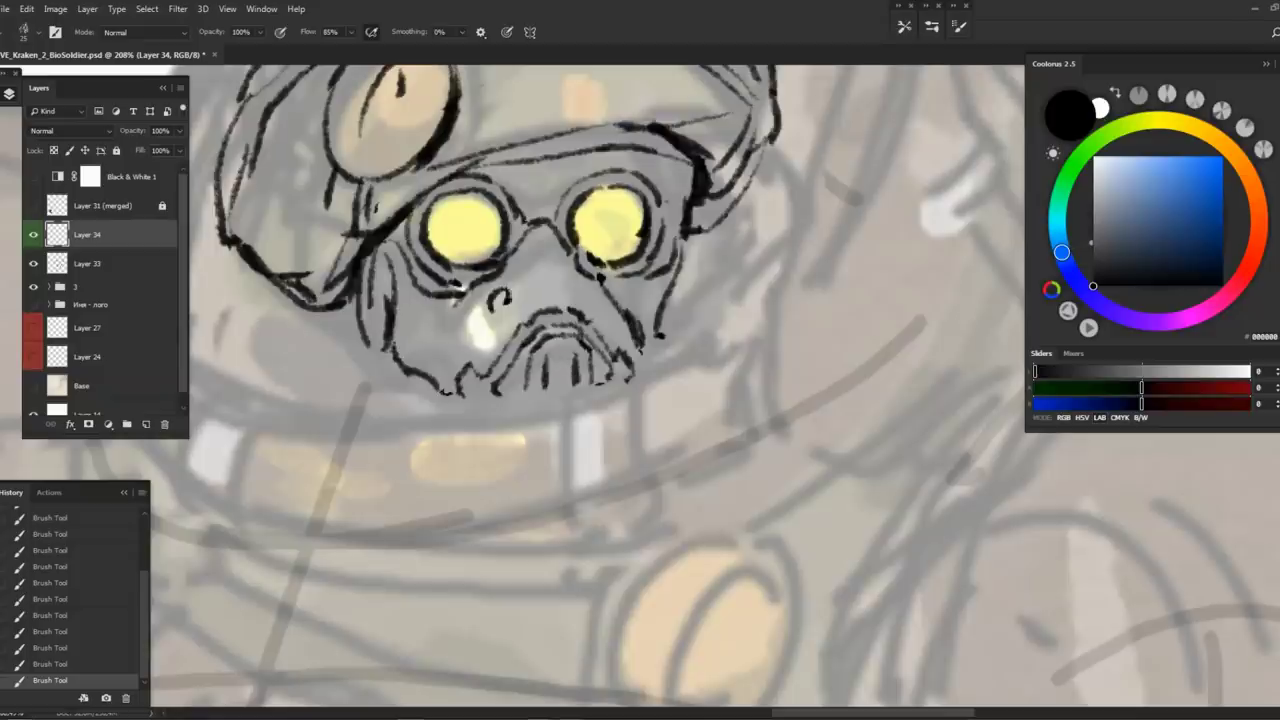
scroll(565, 345, up, 2)
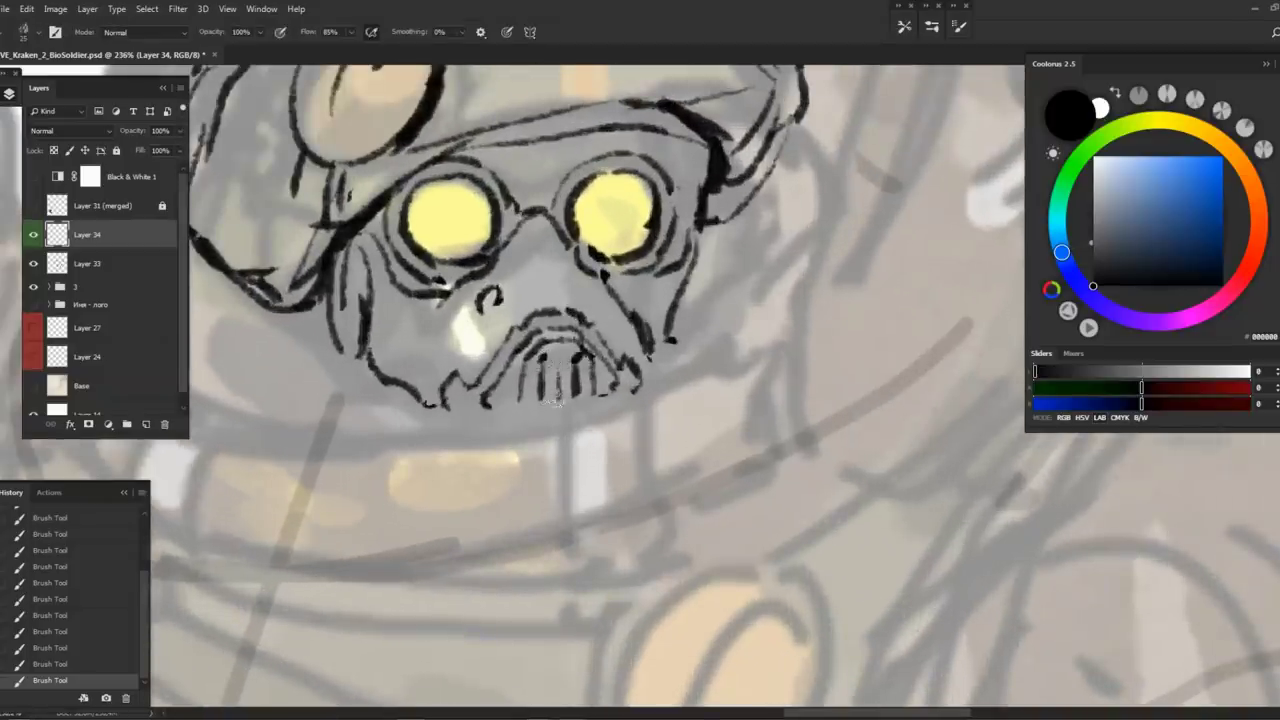
drag(488, 404, 530, 338)
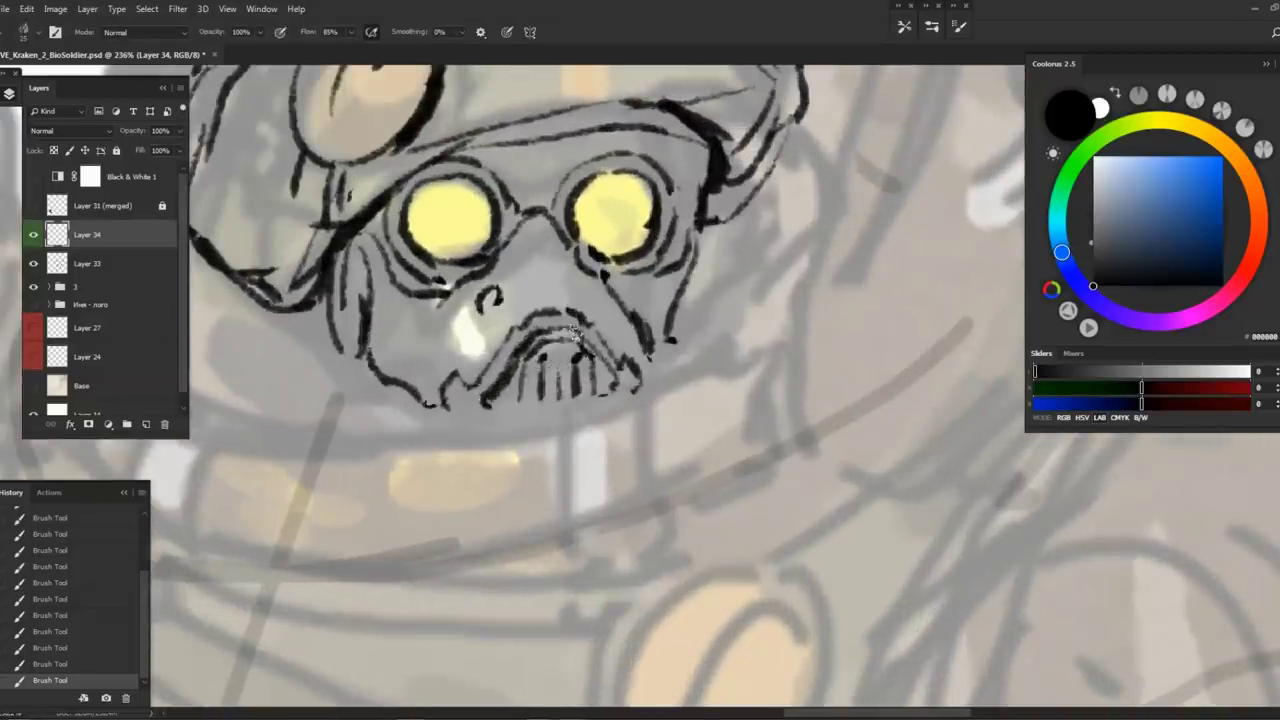
Try curved brow lines between the goggle lenses and the beret's rim, and undo them
scroll(570, 290, down, 8)
scroll(545, 230, up, 7)
key(e)
key(b)
mouse_move(540, 225)
mouse_down()
mouse_move(529, 237)
mouse_move(572, 240)
mouse_move(575, 285)
mouse_up()
mouse_move(648, 222)
mouse_down()
mouse_move(640, 252)
mouse_move(606, 252)
mouse_up()
mouse_move(445, 215)
mouse_down()
mouse_move(500, 258)
mouse_move(532, 222)
mouse_up()
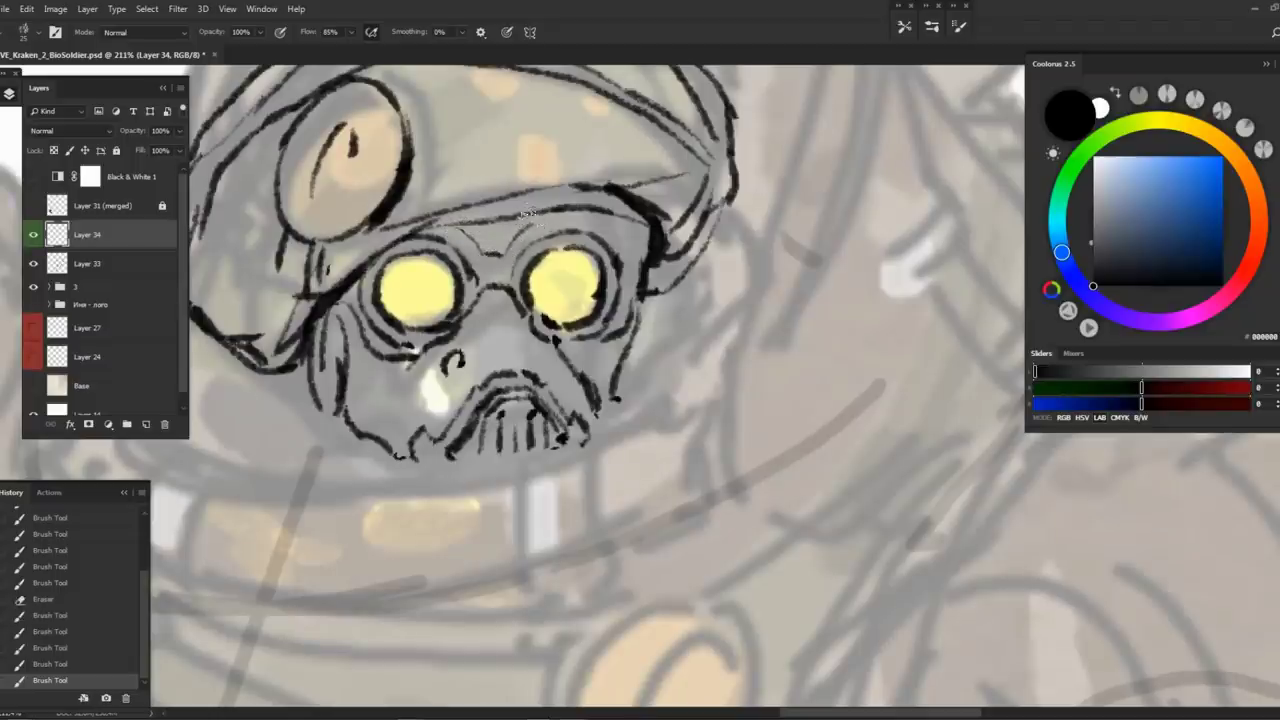
key(ctrl+z)
key(ctrl+z)
key(ctrl+z)
Erase the rough lines around the goggles' bridge and redraw the bridge area with finer strokes
key(e)
drag(494, 285, 510, 320)
mouse_move(500, 295)
mouse_down()
mouse_move(520, 330)
mouse_move(515, 282)
mouse_move(530, 272)
mouse_up()
key(b)
key(e)
scroll(502, 277, down, 5)
scroll(505, 270, up, 4)
mouse_move(524, 258)
mouse_down()
mouse_move(532, 270)
mouse_move(507, 244)
mouse_move(490, 252)
mouse_up()
key(b)
mouse_move(480, 250)
mouse_down()
mouse_move(468, 274)
mouse_move(510, 300)
mouse_up()
key(e)
key(b)
Add small strokes above the goggles' bridge and toggle Layer 34 to compare the line art with the sketch
scroll(680, 270, up, 4)
drag(528, 234, 548, 218)
drag(534, 228, 552, 216)
mouse_move(538, 226)
mouse_down()
mouse_move(556, 220)
mouse_move(33, 236)
mouse_up()
key(z)
click(33, 236)
click(33, 236)
drag(587, 207, 660, 207)
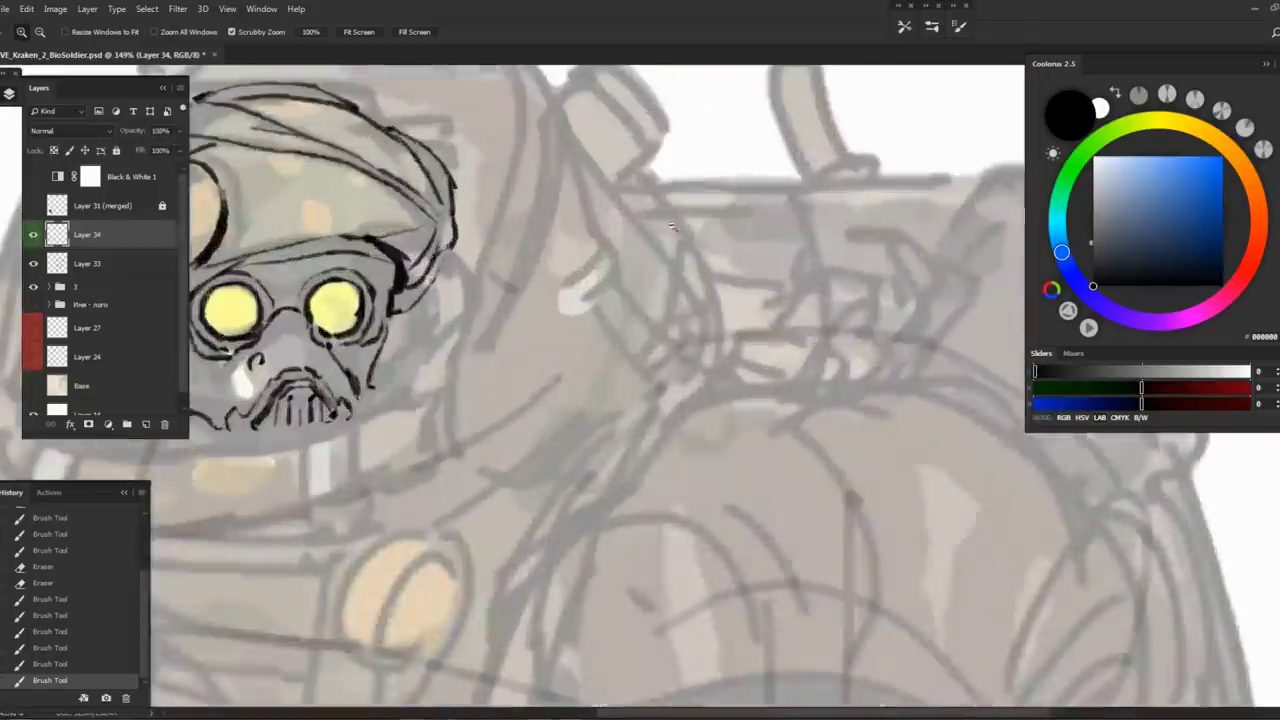
Ink the pointed outer end and upper edge of the collar band below the face, up to the round clasp
key(b)
mouse_move(362, 252)
mouse_down()
mouse_move(398, 272)
mouse_move(372, 258)
mouse_move(620, 258)
mouse_move(600, 294)
mouse_up()
mouse_move(600, 294)
mouse_down()
mouse_move(658, 292)
mouse_move(622, 302)
mouse_move(596, 277)
mouse_up()
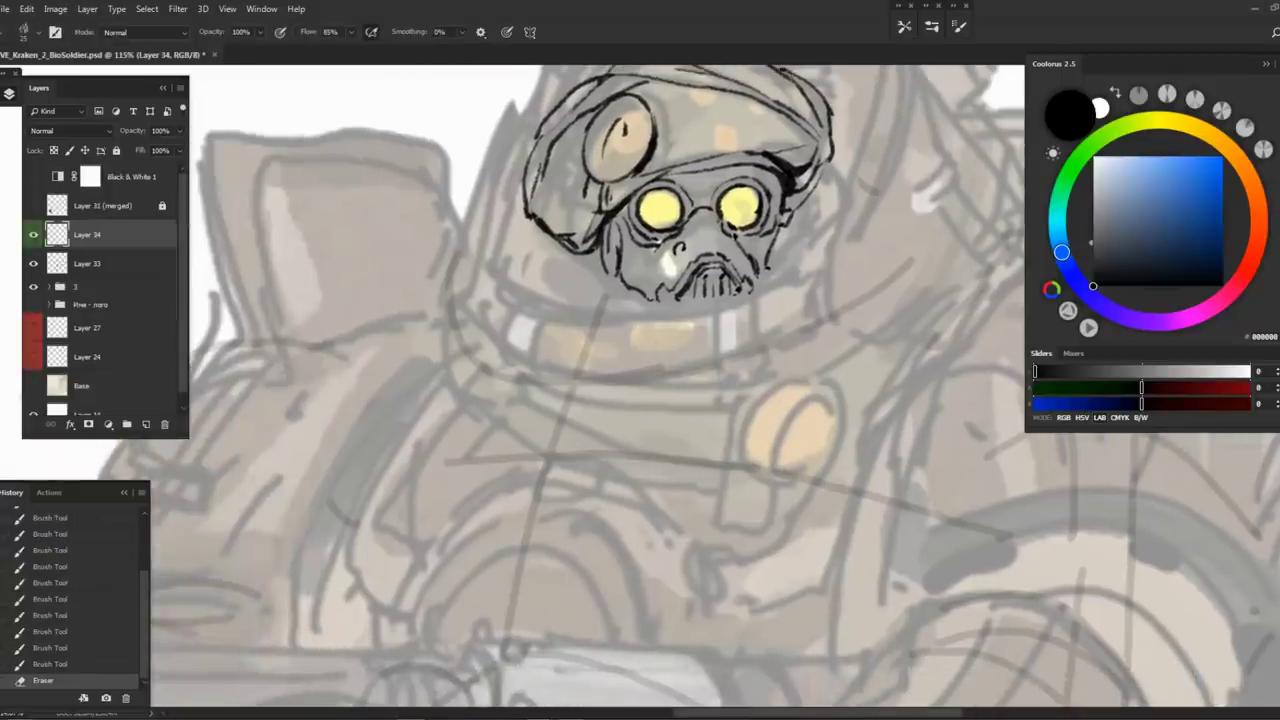
mouse_move(428, 306)
mouse_down()
mouse_move(494, 337)
mouse_move(474, 299)
mouse_move(445, 380)
mouse_up()
key(ctrl+z)
mouse_move(455, 288)
mouse_down()
mouse_move(472, 322)
mouse_move(630, 400)
mouse_move(628, 442)
mouse_move(788, 398)
mouse_up()
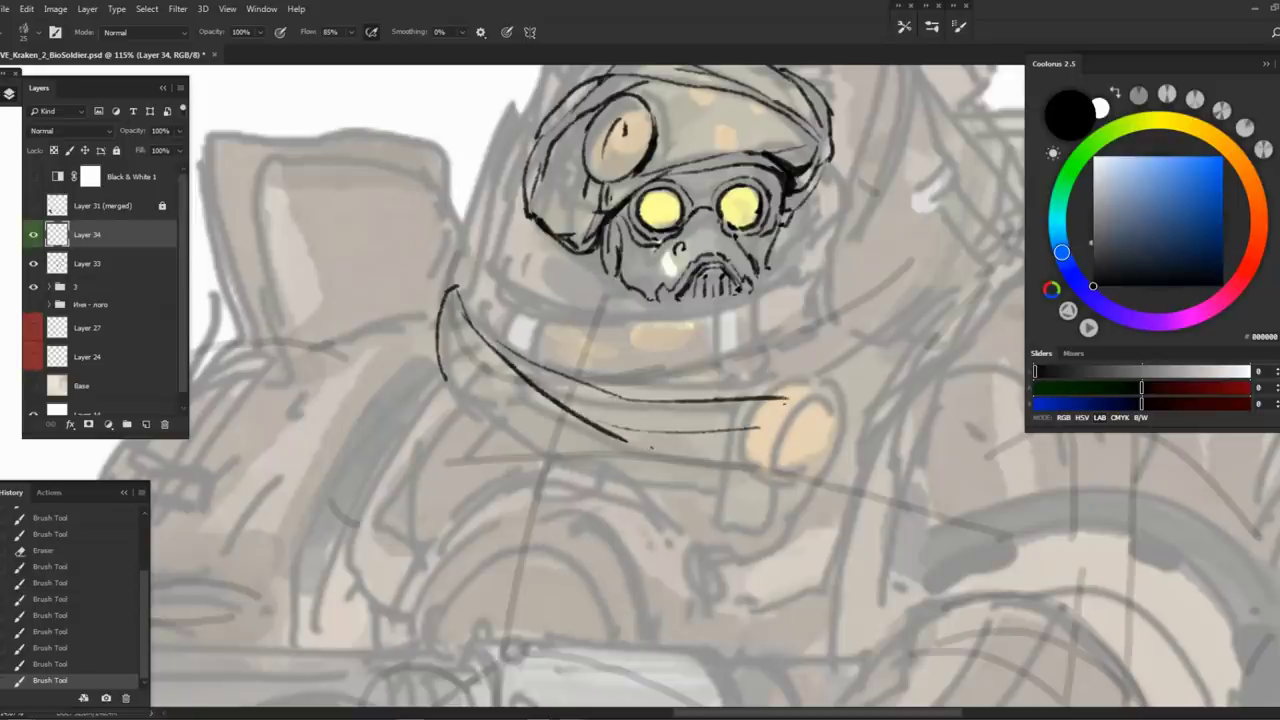
Draw the lower edge of the collar band from its pointed end, erasing and redrawing rough strokes
mouse_move(436, 300)
mouse_down()
mouse_move(431, 379)
mouse_move(474, 426)
mouse_up()
mouse_move(477, 420)
mouse_down()
mouse_move(517, 416)
mouse_move(382, 356)
mouse_move(609, 424)
mouse_move(327, 309)
mouse_move(379, 352)
mouse_move(563, 410)
mouse_up()
key(e)
key(b)
key(e)
drag(372, 340, 560, 410)
key(b)
drag(356, 332, 590, 408)
key(ctrl+z)
Finish the collar band's lower edge at the clasp and ink the round clasp with small knobs on its rim
drag(600, 300, 518, 294)
drag(500, 398, 555, 380)
key(e)
key(b)
mouse_move(624, 320)
mouse_down()
mouse_move(576, 346)
mouse_move(560, 382)
mouse_up()
mouse_move(605, 306)
mouse_down()
mouse_move(565, 388)
mouse_move(639, 314)
mouse_move(650, 356)
mouse_up()
mouse_move(582, 395)
mouse_down()
mouse_move(600, 396)
mouse_move(650, 345)
mouse_move(570, 373)
mouse_move(600, 395)
mouse_up()
drag(605, 306, 638, 376)
drag(646, 293, 594, 353)
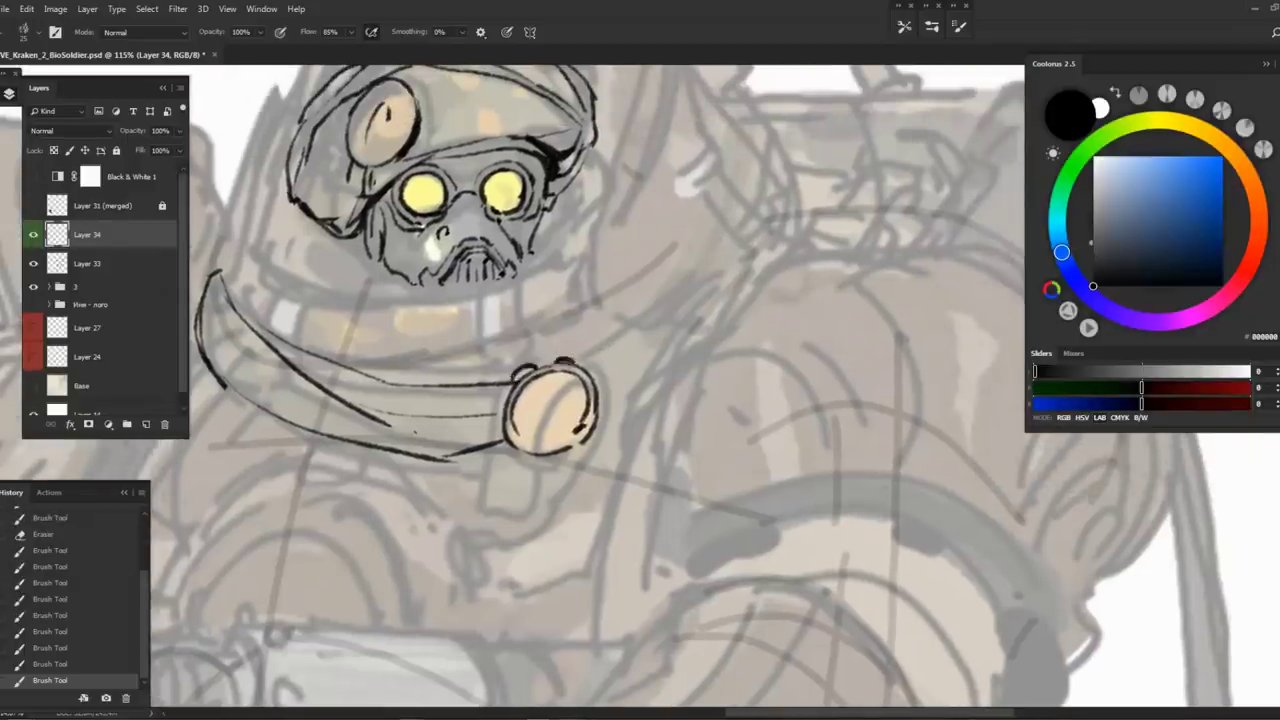
Ink the upper and lower edges of the collar band from the round clasp up towards the shoulder
scroll(580, 340, down, 5)
key(z)
scroll(650, 276, up, 3)
key(b)
drag(680, 275, 583, 365)
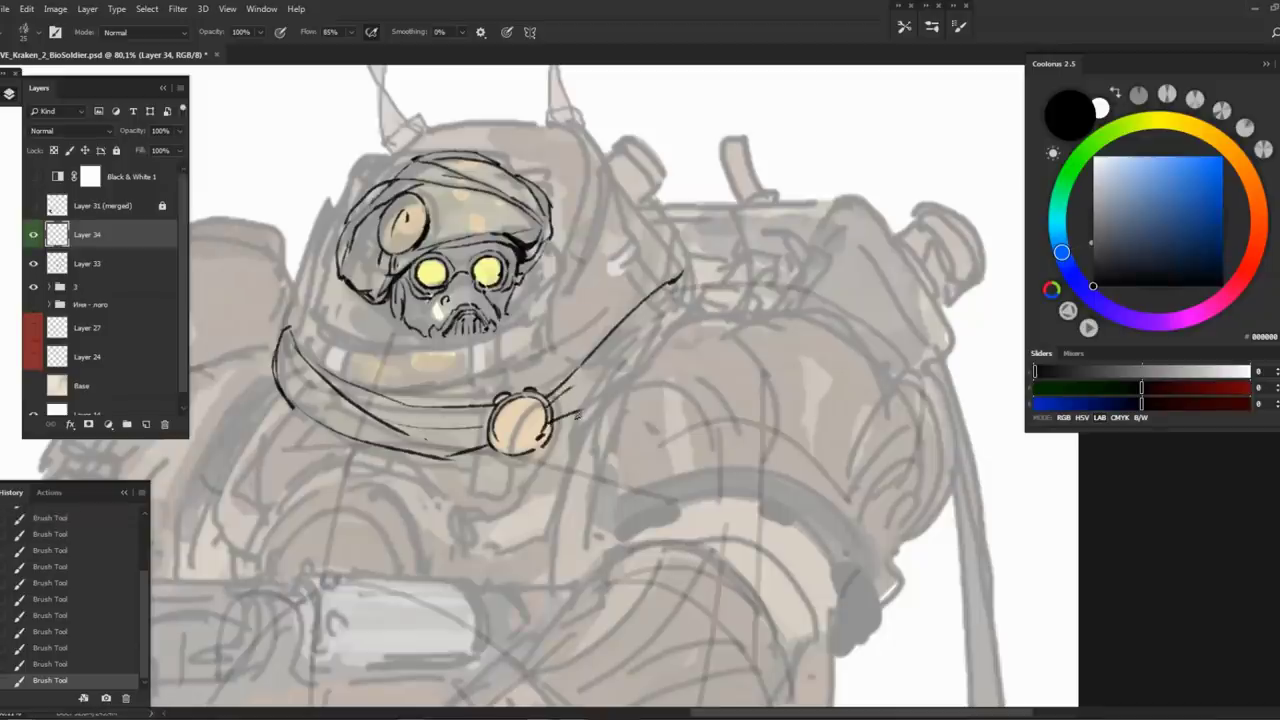
drag(682, 272, 577, 366)
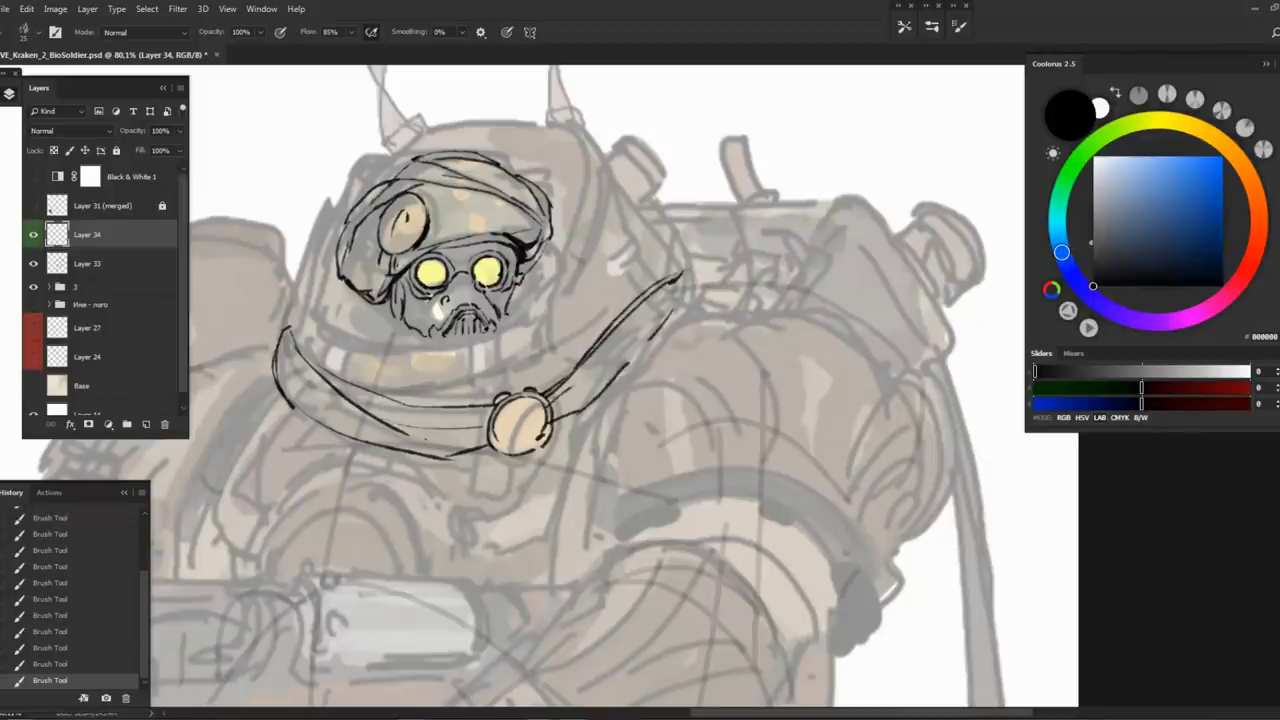
Clean up the collar band's shoulder end and close it with short, angular strokes
key(e)
mouse_move(695, 312)
mouse_down()
mouse_move(693, 278)
mouse_move(706, 295)
mouse_move(650, 334)
mouse_up()
key(b)
drag(682, 282, 690, 298)
mouse_move(688, 302)
mouse_down()
mouse_move(696, 312)
mouse_move(635, 345)
mouse_move(673, 330)
mouse_up()
key(e)
key(b)
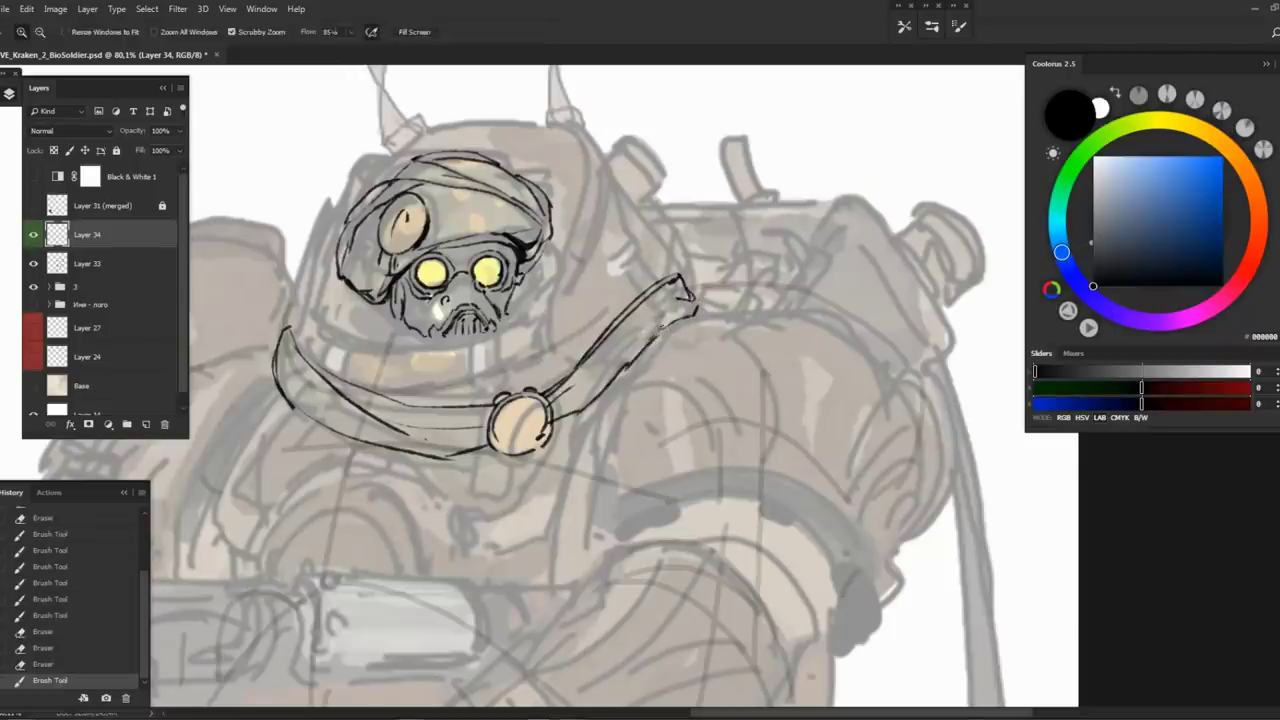
Flip the canvas horizontally to check the whole figure's line art in mirrored view
scroll(600, 272, down, 5)
scroll(473, 390, down, 1)
key(h)
scroll(365, 245, up, 5)
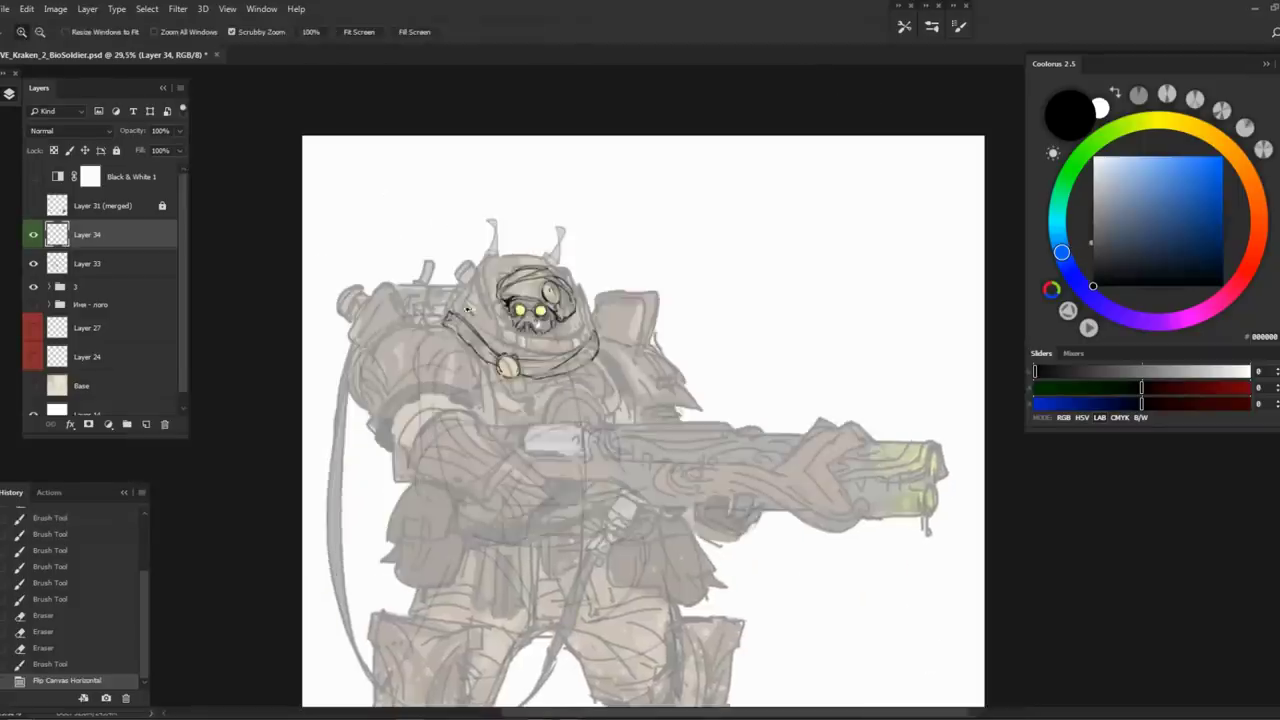
Ink fold lines along the collar band between its shoulder end and the round clasp
key(b)
mouse_move(473, 326)
mouse_down()
mouse_move(490, 345)
mouse_move(460, 356)
mouse_move(466, 346)
mouse_up()
key(ctrl+z)
mouse_move(462, 350)
mouse_down()
mouse_move(526, 356)
mouse_move(478, 338)
mouse_up()
mouse_move(480, 340)
mouse_down()
mouse_move(526, 356)
mouse_move(544, 400)
mouse_move(600, 454)
mouse_move(544, 378)
mouse_up()
key(e)
key(b)
key(ctrl+z)
key(e)
key(b)
drag(544, 378, 514, 362)
Erase stray marks around the collar band and redraw its outline with short strokes
key(e)
drag(448, 318, 522, 370)
key(b)
click(422, 357)
mouse_move(410, 342)
mouse_down()
mouse_move(426, 360)
mouse_move(348, 320)
mouse_move(404, 310)
mouse_move(438, 348)
mouse_up()
key(e)
drag(358, 304, 397, 318)
key(b)
mouse_move(453, 386)
mouse_down()
mouse_move(432, 360)
mouse_move(510, 430)
mouse_up()
Flip the canvas horizontally and ink the twisted antenna with its base on the beret-badge side of the hood
mouse_move(707, 335)
mouse_down()
mouse_move(601, 270)
mouse_move(592, 333)
mouse_up()
key(h)
mouse_move(719, 284)
mouse_down()
mouse_move(432, 281)
mouse_move(688, 285)
mouse_move(470, 296)
mouse_up()
key(z)
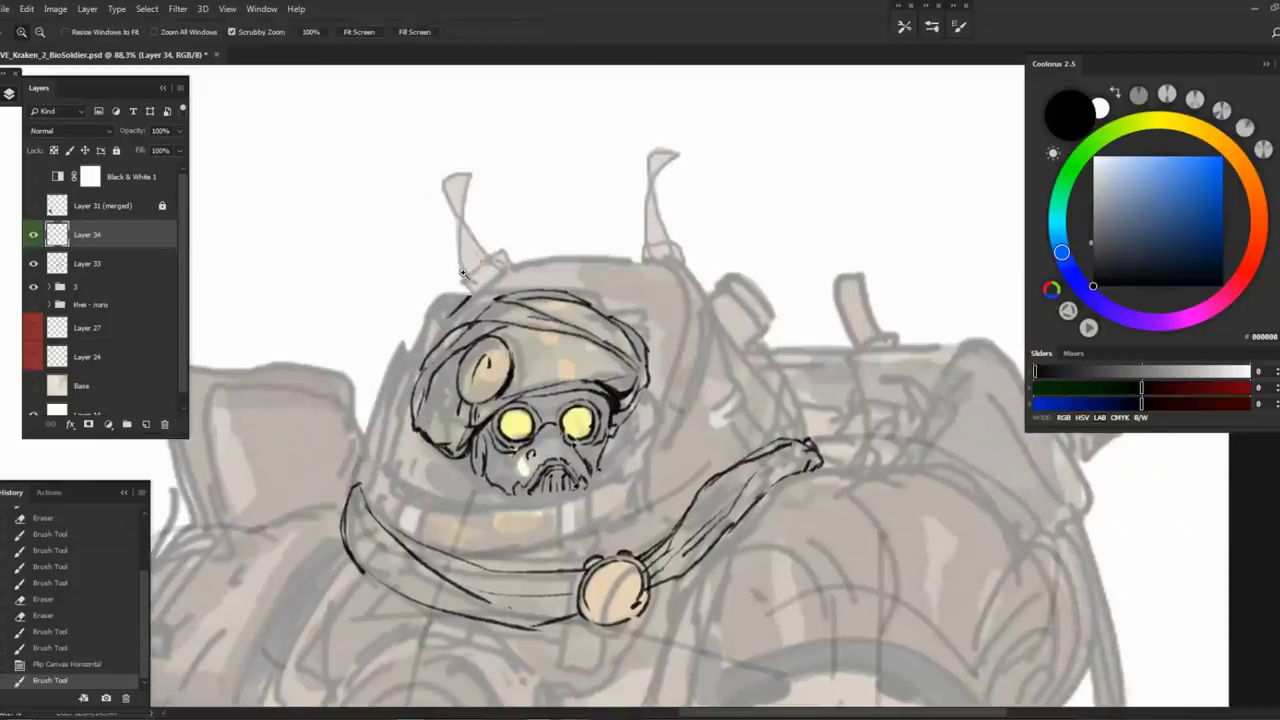
click(463, 273)
key(b)
mouse_move(418, 222)
mouse_down()
mouse_move(459, 290)
mouse_move(453, 210)
mouse_move(444, 370)
mouse_up()
mouse_move(452, 282)
mouse_down()
mouse_move(486, 333)
mouse_move(465, 380)
mouse_up()
mouse_move(502, 322)
mouse_down()
mouse_move(445, 373)
mouse_move(459, 382)
mouse_move(508, 356)
mouse_up()
mouse_move(504, 356)
mouse_down()
mouse_move(462, 386)
mouse_move(477, 283)
mouse_up()
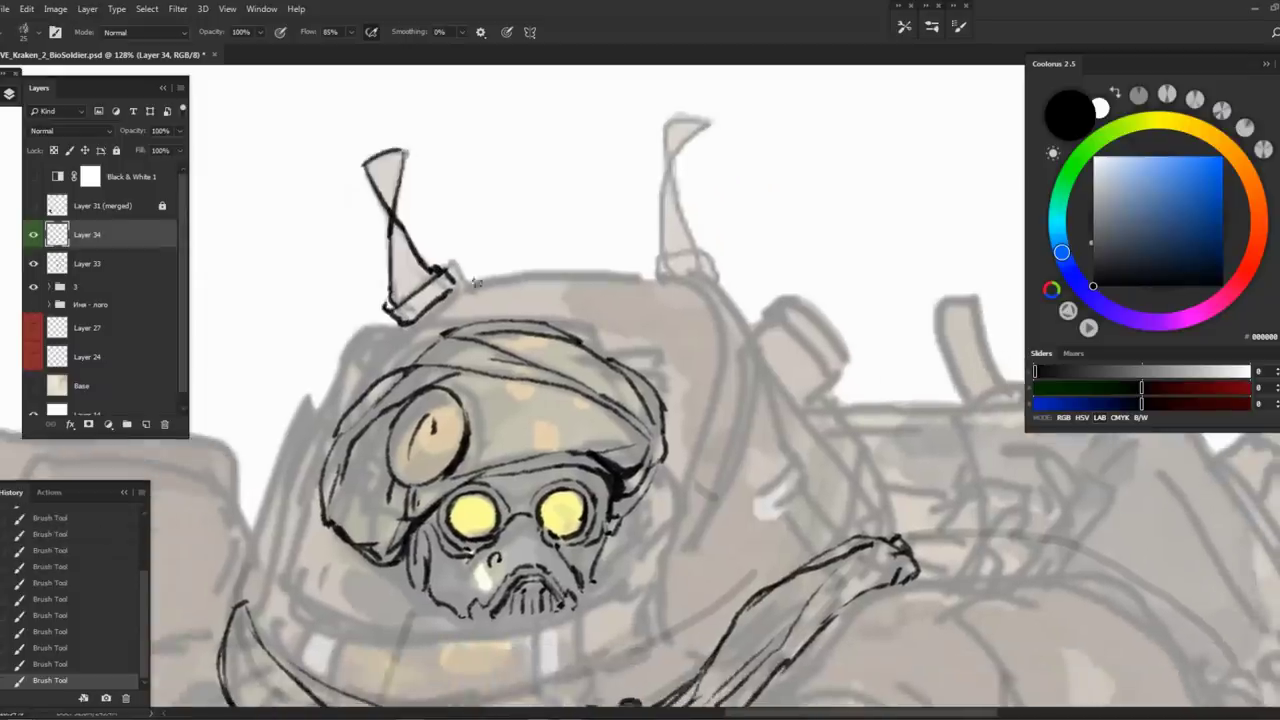
Ink the hood's top edge between the antennas and the base block of the second antenna
mouse_move(656, 278)
mouse_down()
mouse_move(452, 284)
mouse_move(546, 278)
mouse_up()
mouse_move(642, 296)
mouse_down()
mouse_move(563, 300)
mouse_move(604, 292)
mouse_up()
drag(640, 400, 590, 418)
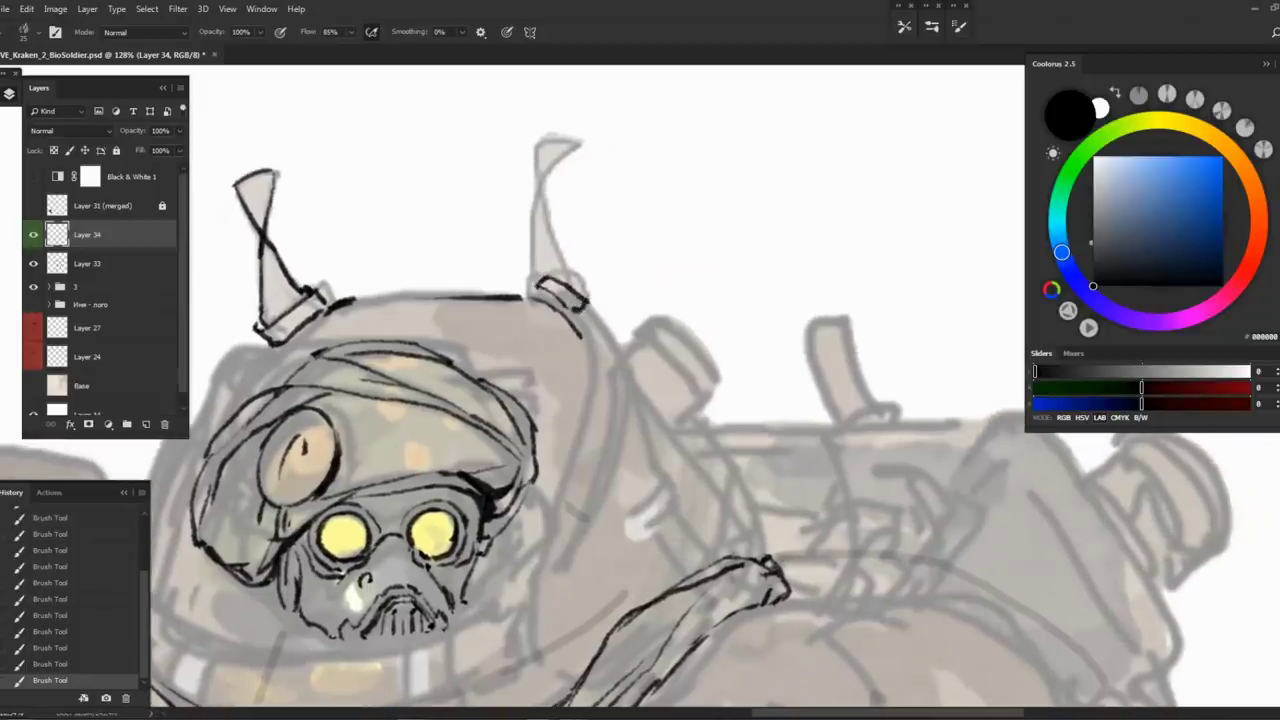
mouse_move(577, 146)
mouse_down()
mouse_move(536, 190)
mouse_move(566, 296)
mouse_up()
drag(538, 144, 540, 266)
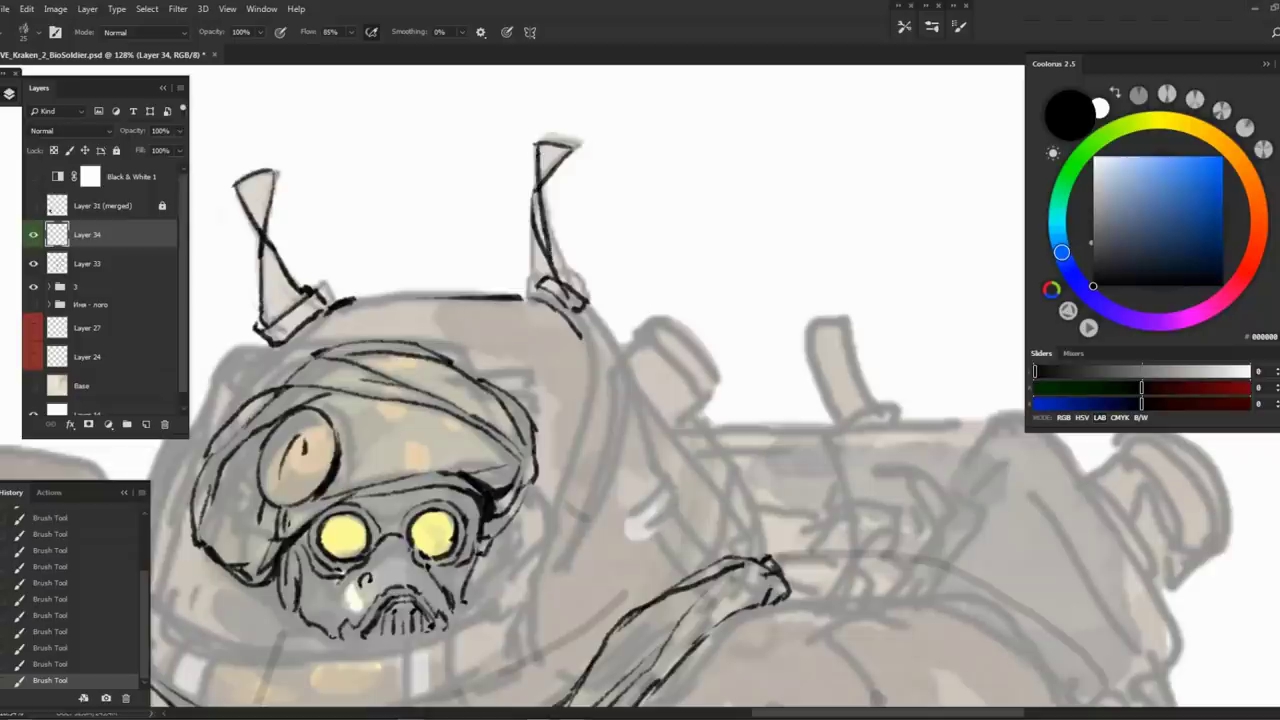
key(ctrl+alt+z)
key(ctrl+alt+z)
key(ctrl+alt+z)
key(ctrl+alt+z)
key(ctrl+alt+z)
Ink the second antenna's twisted outline down to its base on the hood
key(b)
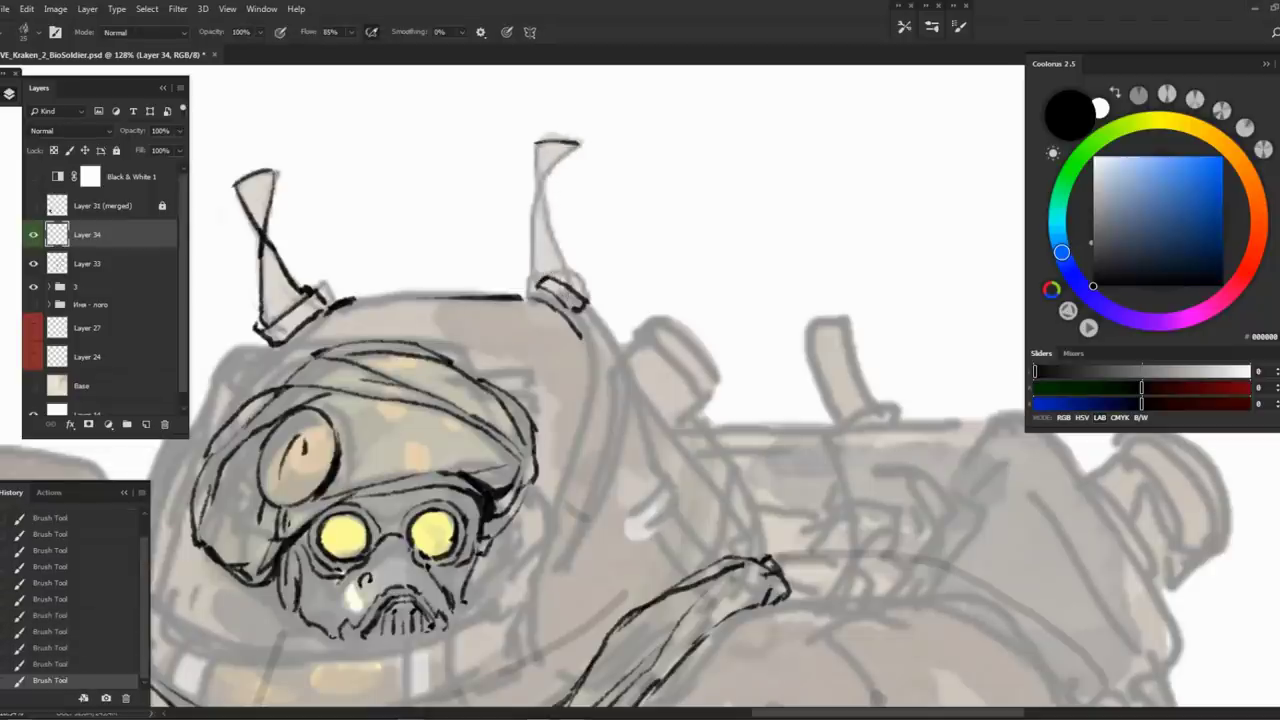
drag(560, 158, 532, 292)
mouse_move(534, 142)
mouse_down()
mouse_move(546, 214)
mouse_move(610, 354)
mouse_move(715, 321)
mouse_move(747, 266)
mouse_up()
key(e)
key(b)
Ink the upper rim of the hood's face opening, flip the canvas horizontally and reinforce the rim's curved end
mouse_move(458, 260)
mouse_down()
mouse_move(528, 250)
mouse_move(650, 262)
mouse_up()
mouse_move(534, 248)
mouse_down()
mouse_move(672, 258)
mouse_move(658, 254)
mouse_up()
key(ctrl+z)
key(ctrl+shift+h)
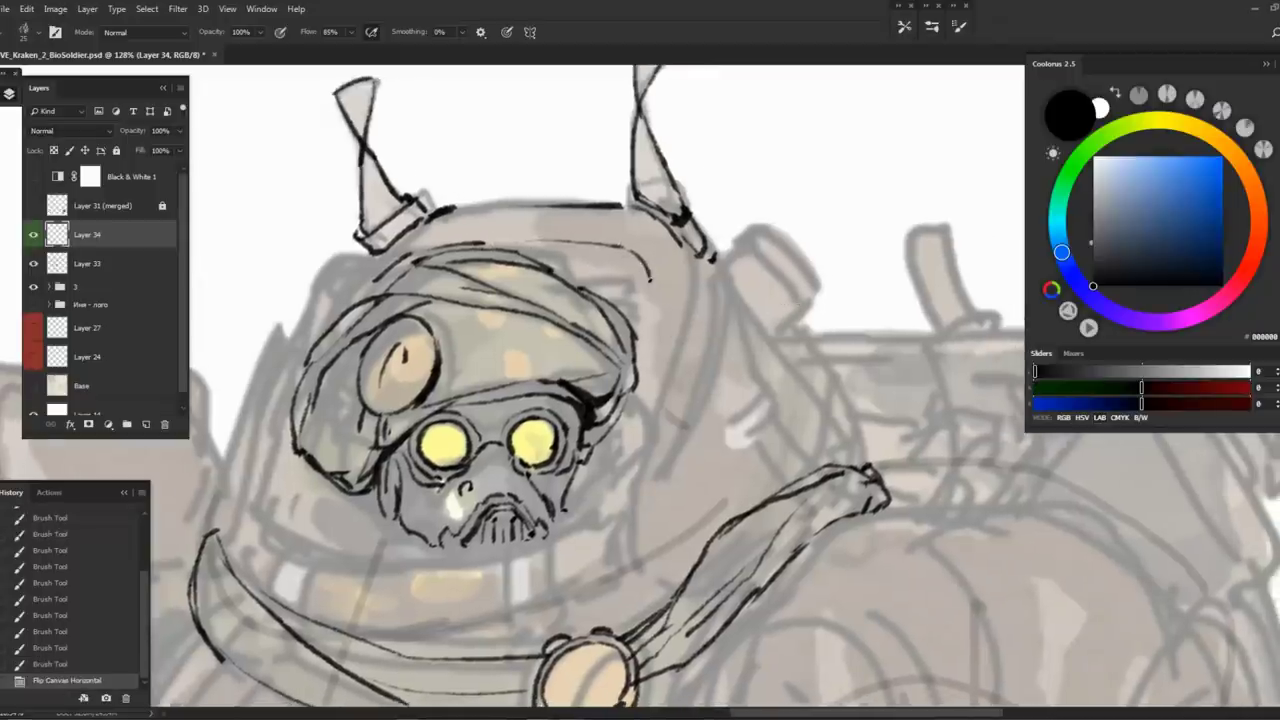
key(ctrl+0)
scroll(515, 160, up, 8)
drag(552, 284, 586, 254)
drag(584, 256, 682, 246)
key(z)
drag(571, 226, 497, 260)
scroll(649, 346, up, 6)
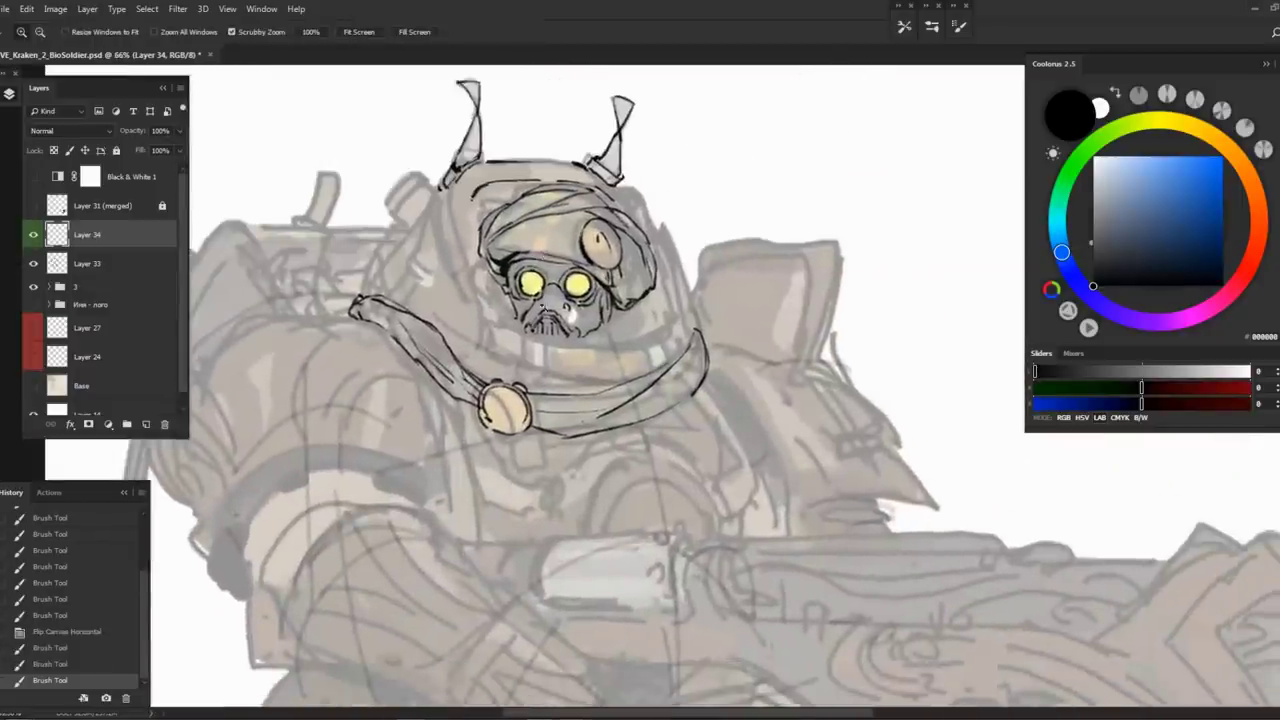
Lasso part of the mask, shift it slightly and tidy the surrounding lines with the brush and eraser
key(b)
key(ctrl+z)
key(l)
mouse_move(511, 274)
mouse_down()
mouse_move(522, 312)
mouse_move(563, 300)
mouse_move(540, 300)
mouse_move(515, 333)
mouse_up()
key(v)
key(ctrl+d)
key(e)
key(b)
key(e)
key(z)
scroll(527, 241, down, 5)
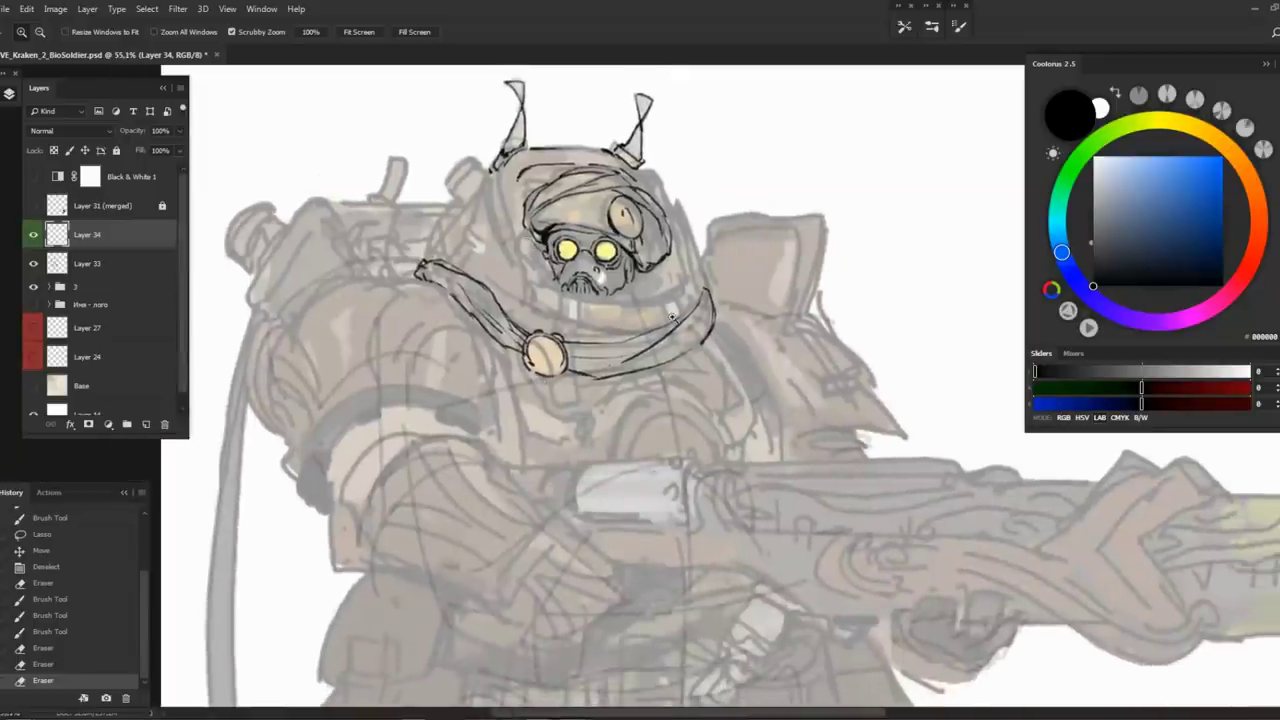
Flip the canvas horizontally and ink the long side panel of the hood beside the face opening
scroll(527, 241, up, 3)
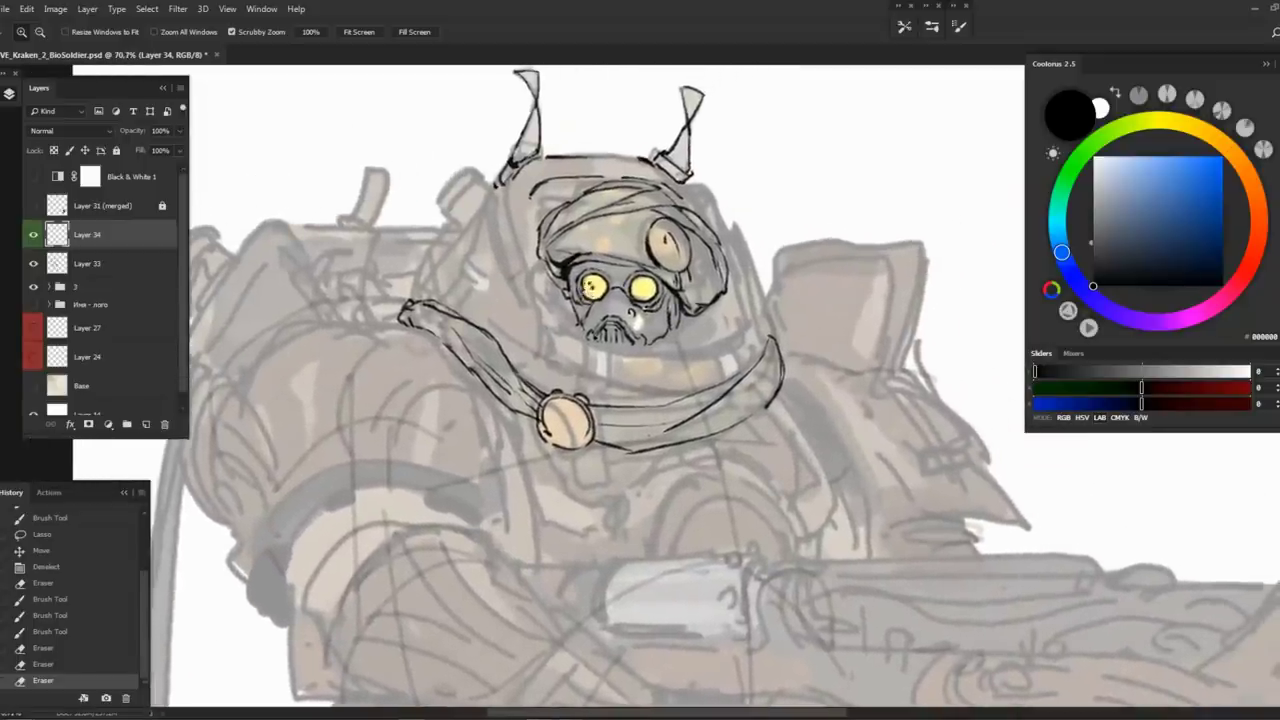
key(h)
scroll(621, 246, up, 8)
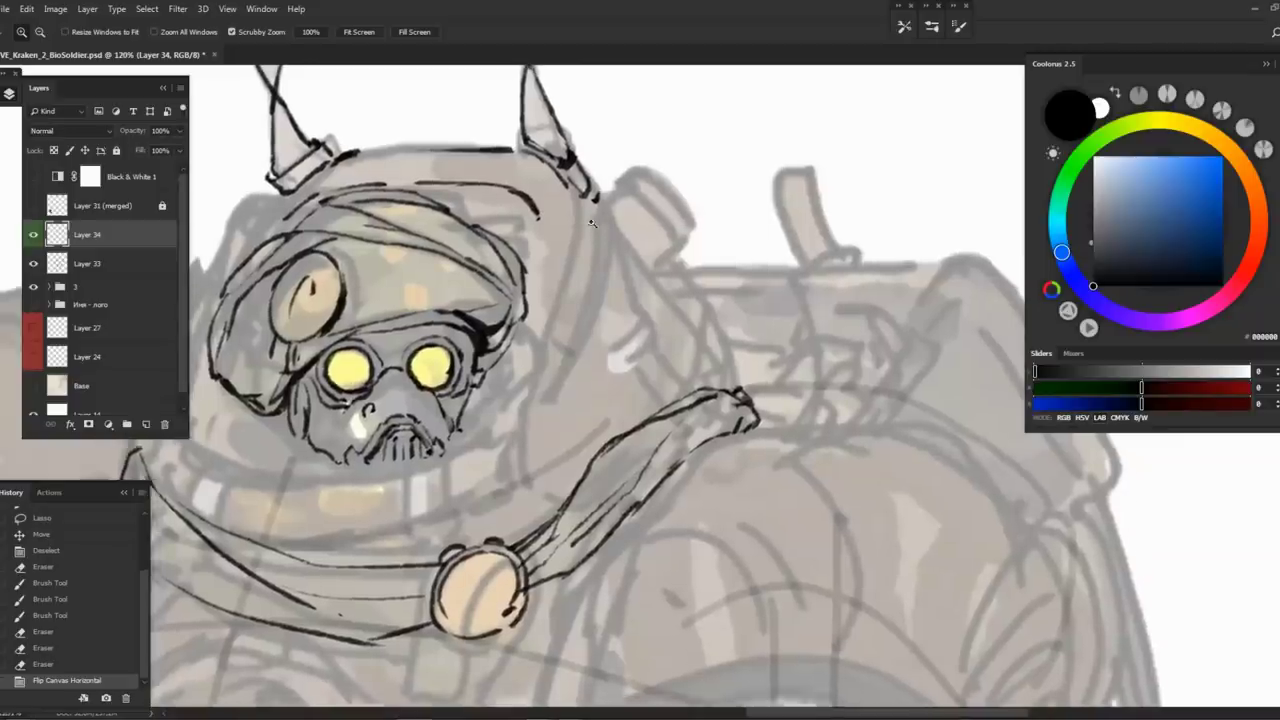
key(b)
mouse_move(565, 172)
mouse_down()
mouse_move(577, 250)
mouse_move(536, 385)
mouse_up()
drag(530, 219, 544, 247)
mouse_move(543, 232)
mouse_down()
mouse_move(522, 378)
mouse_move(538, 404)
mouse_up()
mouse_move(598, 252)
mouse_down()
mouse_move(540, 404)
mouse_move(770, 380)
mouse_up()
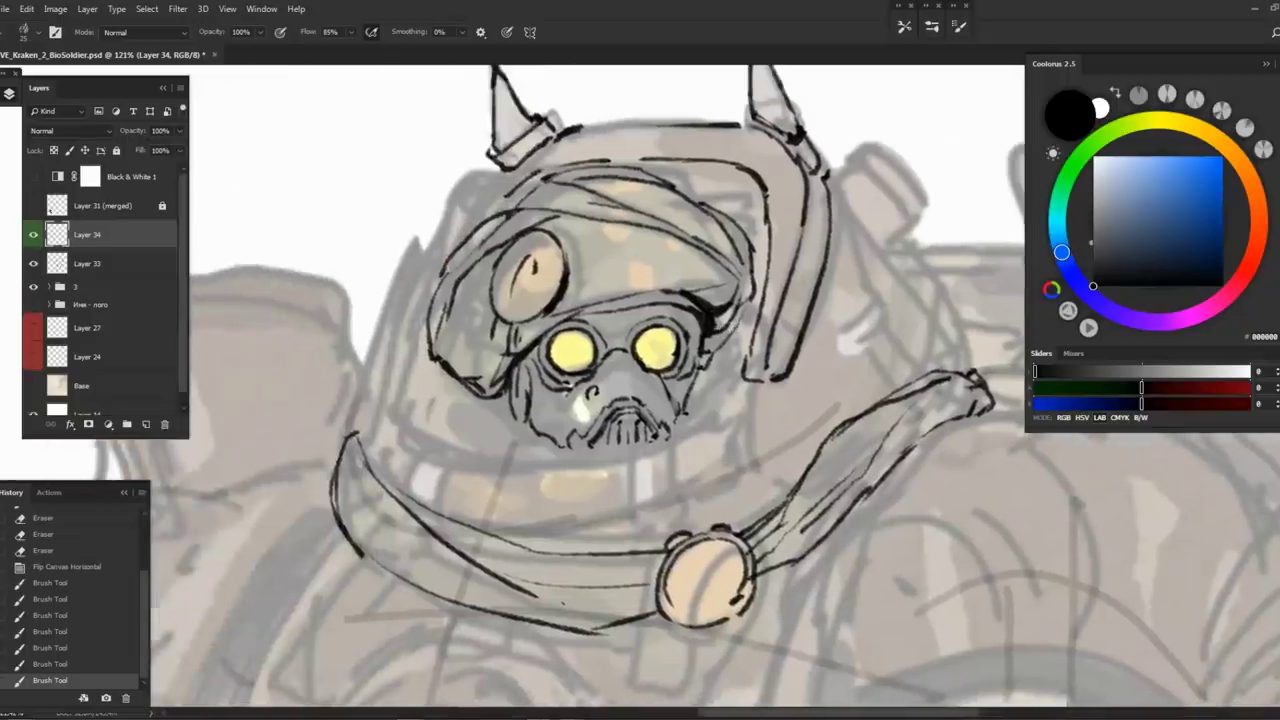
Ink the hood's outer edge on the beret-badge side and the outline of the round cap behind the second antenna
drag(506, 162, 480, 204)
drag(490, 186, 458, 245)
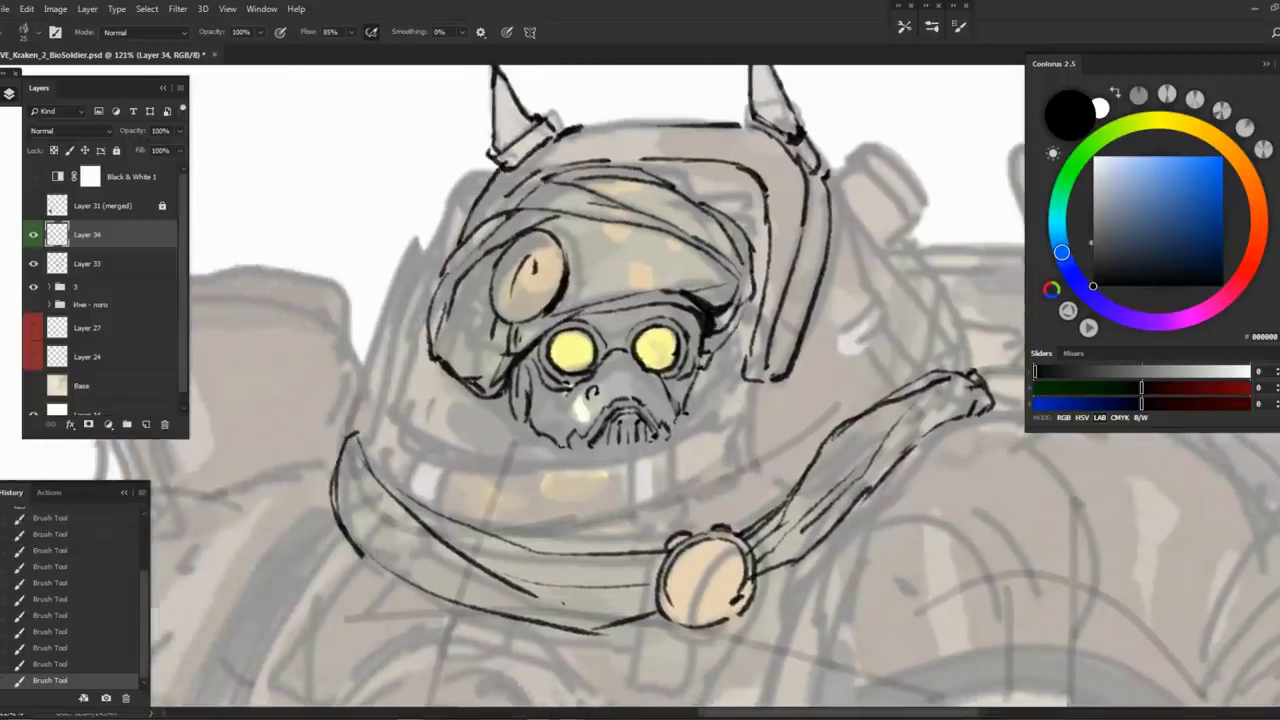
mouse_move(858, 157)
mouse_down()
mouse_move(645, 264)
mouse_move(560, 242)
mouse_move(630, 289)
mouse_up()
drag(578, 254, 620, 303)
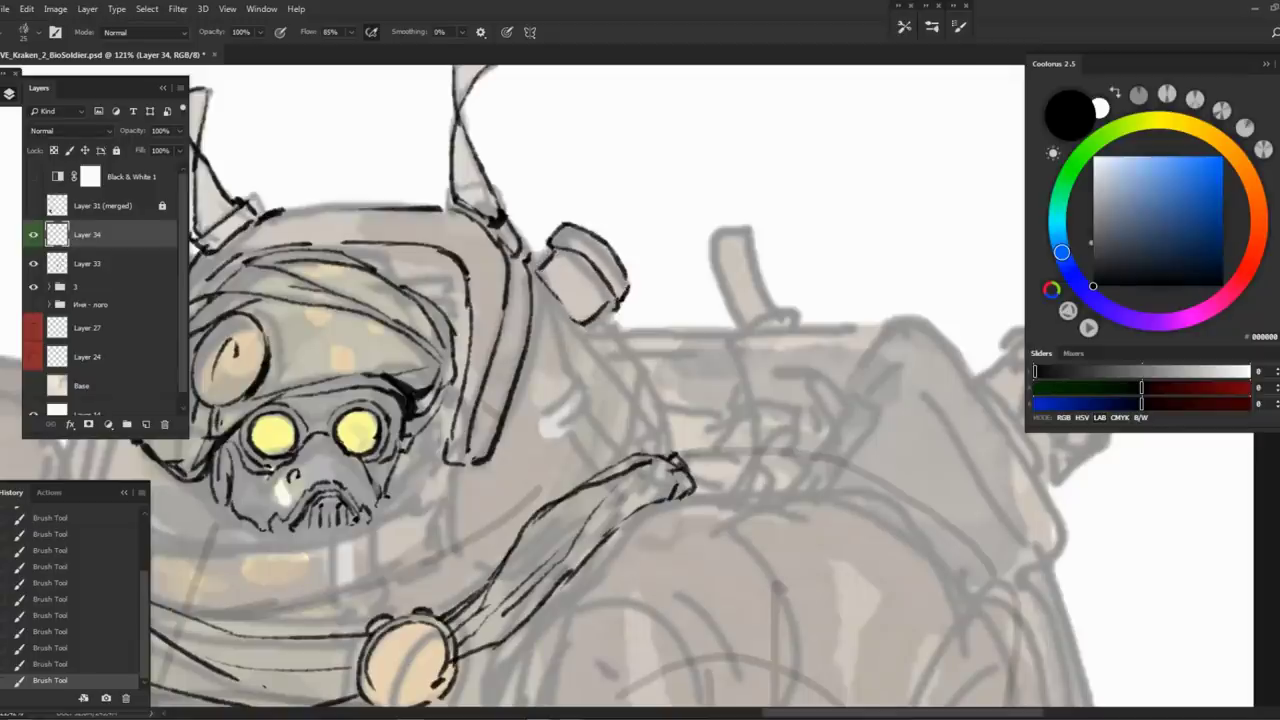
Finish the cap's body and ink the lower rim of the face opening with the neck collar's edges
mouse_move(620, 300)
mouse_down()
mouse_move(650, 311)
mouse_move(858, 182)
mouse_move(942, 169)
mouse_up()
mouse_move(438, 345)
mouse_down()
mouse_move(505, 403)
mouse_move(752, 342)
mouse_up()
key(ctrl+z)
mouse_move(504, 398)
mouse_down()
mouse_move(755, 348)
mouse_move(780, 398)
mouse_move(570, 418)
mouse_move(805, 402)
mouse_up()
mouse_move(522, 140)
mouse_down()
mouse_move(445, 268)
mouse_move(437, 313)
mouse_up()
key(ctrl+z)
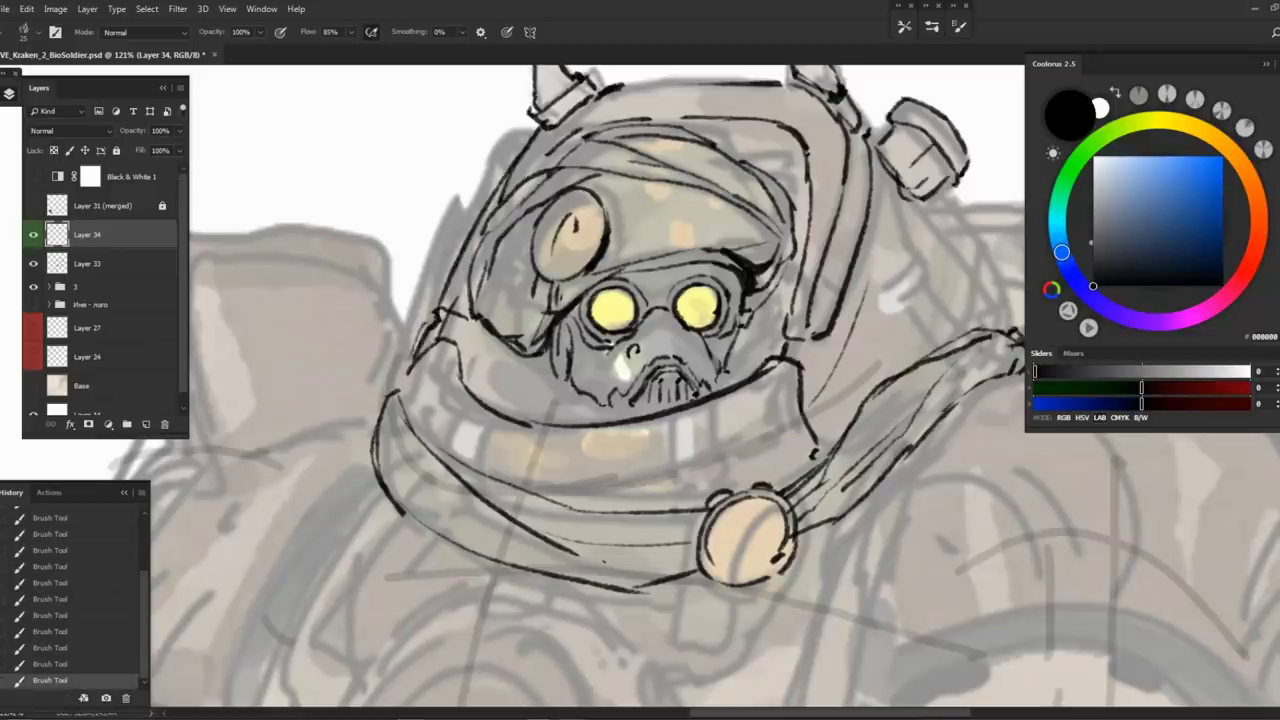
Ink the ribbed hose segments along the lower corner and the upper inner rim of the face opening
scroll(716, 390, down, 5)
scroll(716, 390, up, 6)
mouse_move(437, 318)
mouse_down()
mouse_move(512, 355)
mouse_move(488, 292)
mouse_up()
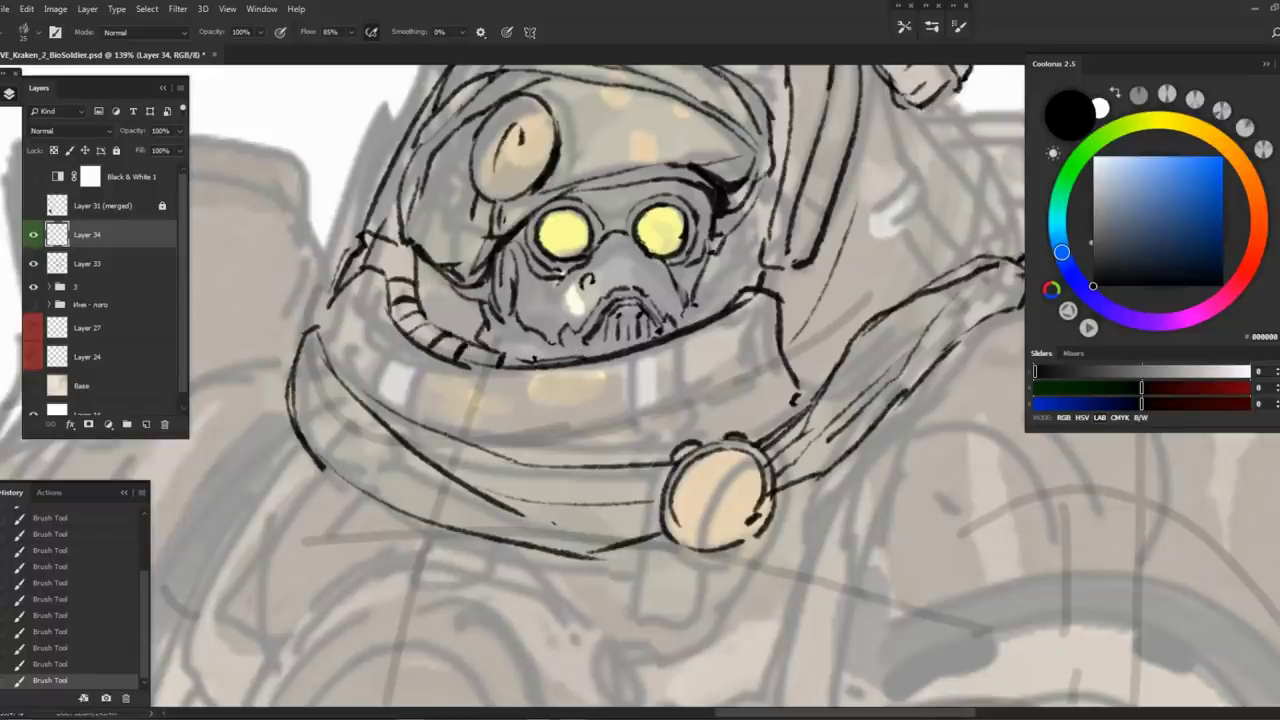
mouse_move(488, 292)
mouse_down()
mouse_move(357, 474)
mouse_move(313, 475)
mouse_up()
mouse_move(522, 226)
mouse_down()
mouse_move(588, 262)
mouse_move(608, 318)
mouse_up()
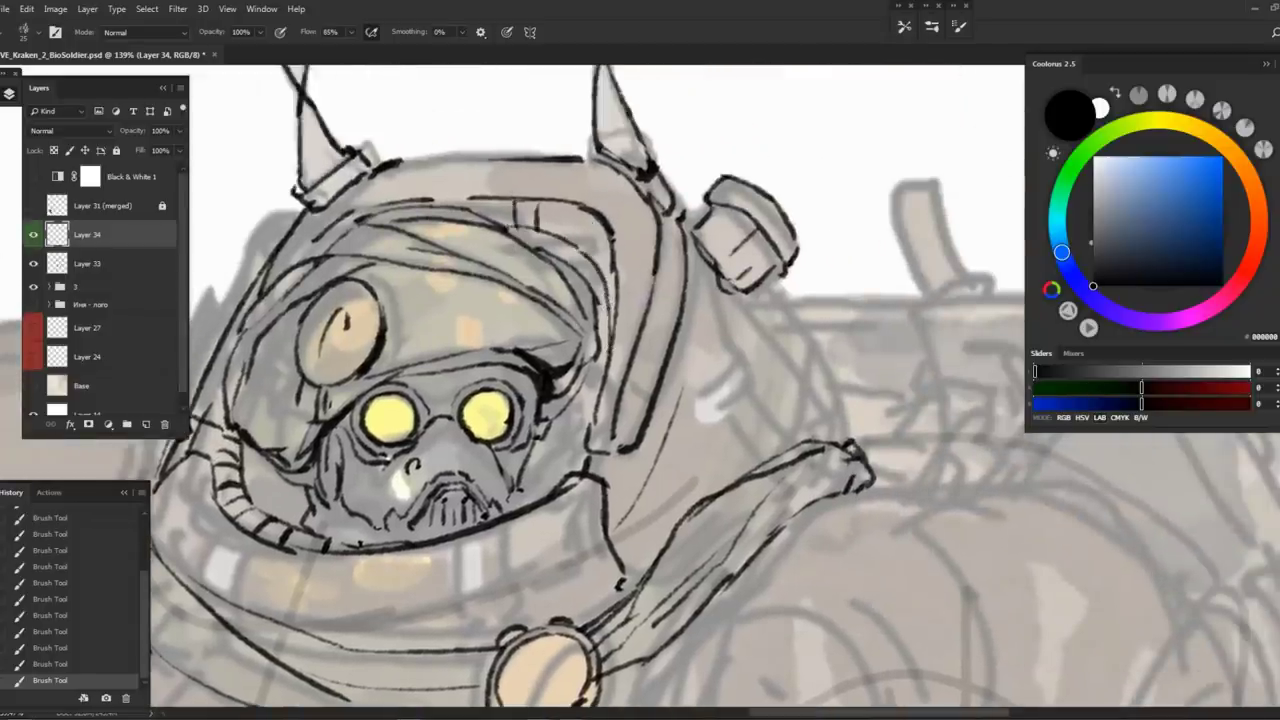
drag(598, 372, 563, 466)
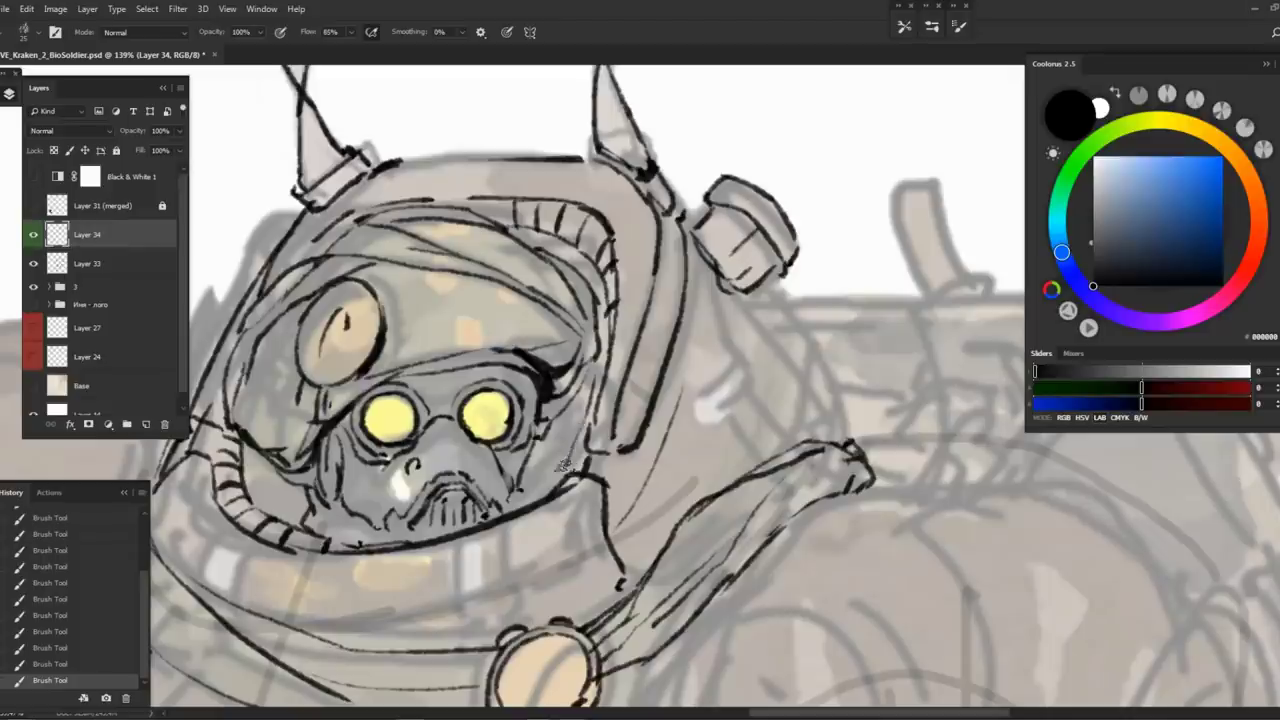
Hide Layer 33 and group 3 to check the line art alone, and bring the sketch back
drag(568, 168, 250, 175)
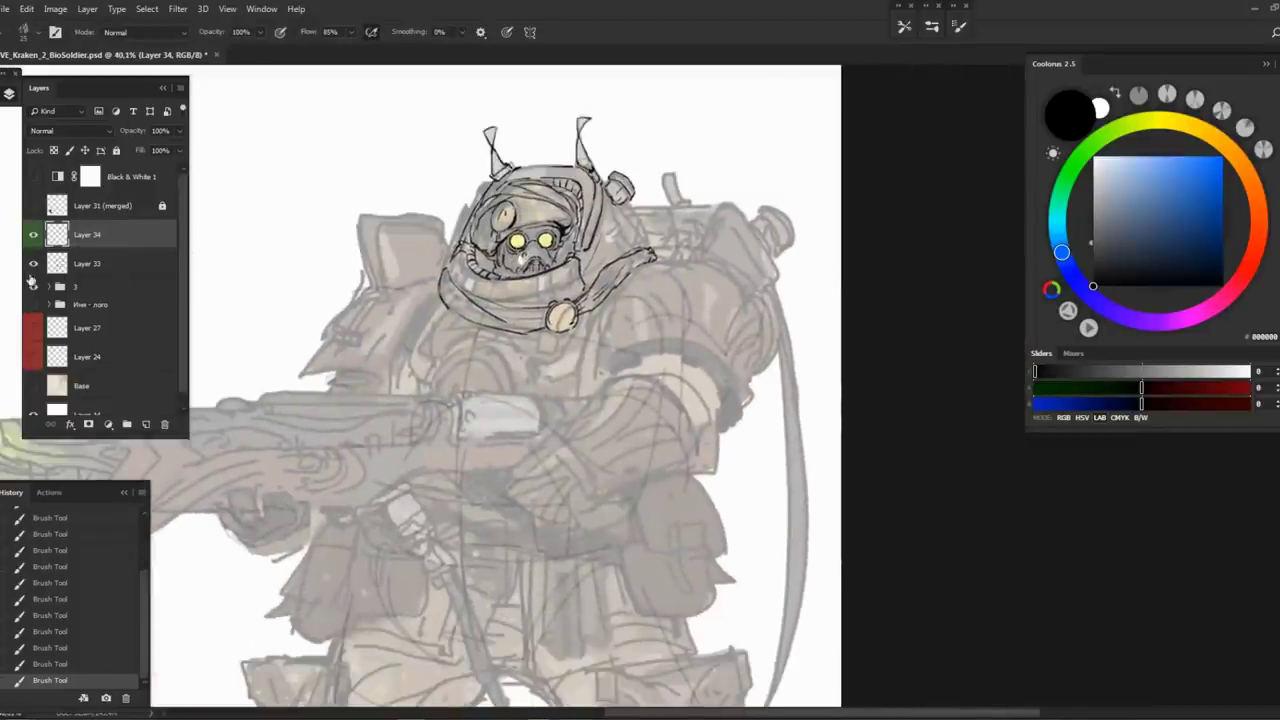
click(33, 264)
click(34, 288)
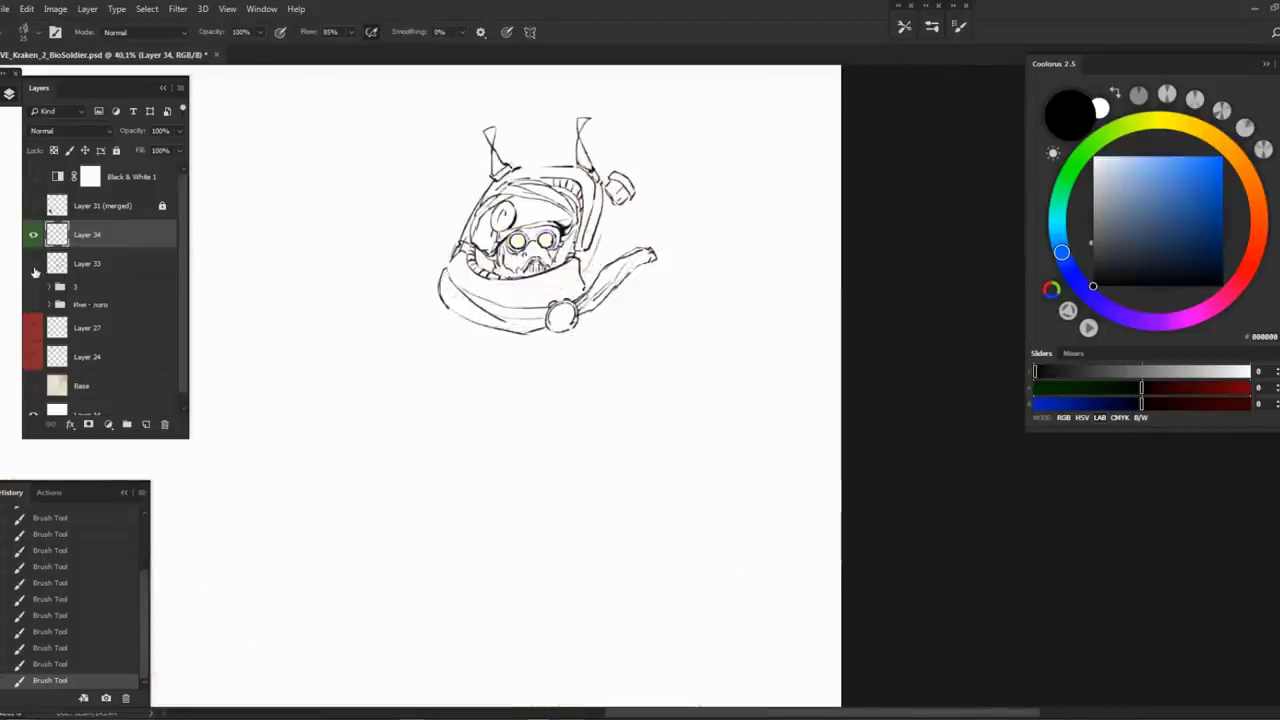
click(34, 288)
Tidy the lines where the hood's side panel meets the neck collar with the eraser and brush
drag(675, 149, 820, 153)
mouse_move(533, 316)
mouse_down()
mouse_move(628, 241)
mouse_move(573, 241)
mouse_move(612, 261)
mouse_move(587, 262)
mouse_move(638, 265)
mouse_up()
key(ctrl+z)
key(z)
key(b)
key(e)
drag(560, 262, 486, 404)
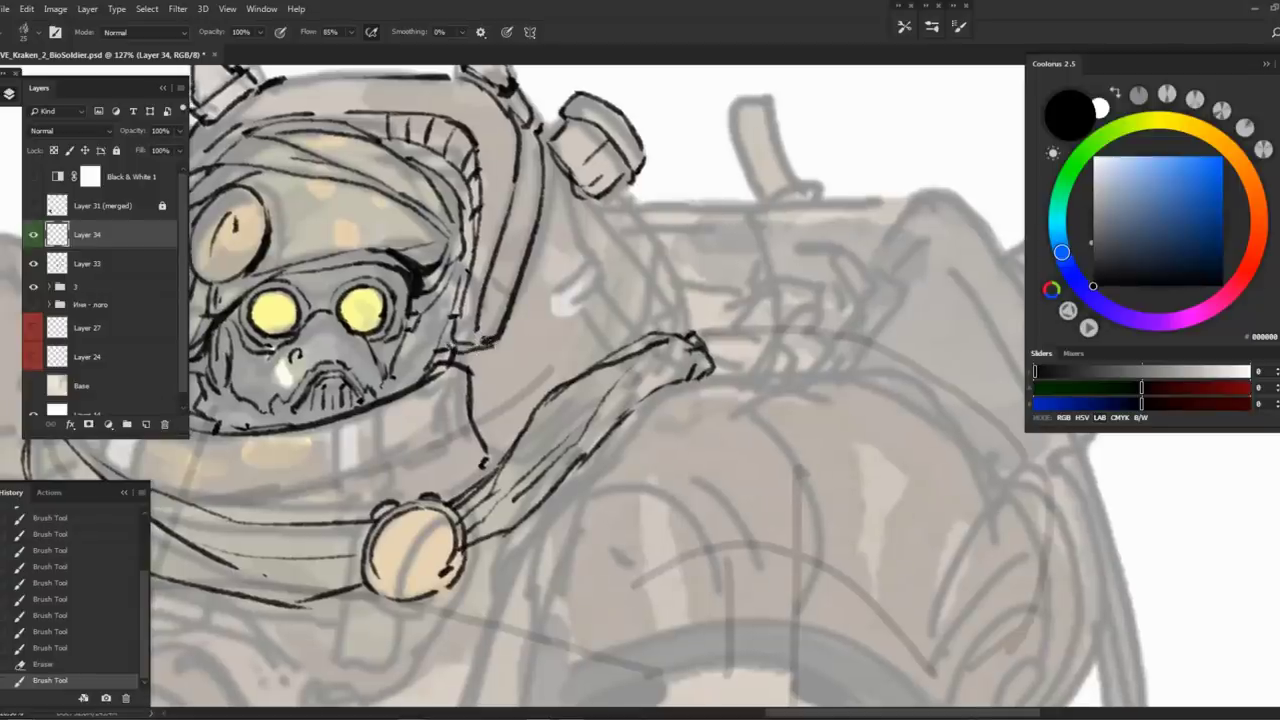
Double the neck collar's vertical seam and ink the hood's back edge from the cap to the collar band
mouse_move(478, 352)
mouse_down()
mouse_move(497, 440)
mouse_move(514, 448)
mouse_up()
drag(579, 318, 557, 344)
drag(595, 220, 622, 254)
drag(632, 252, 628, 366)
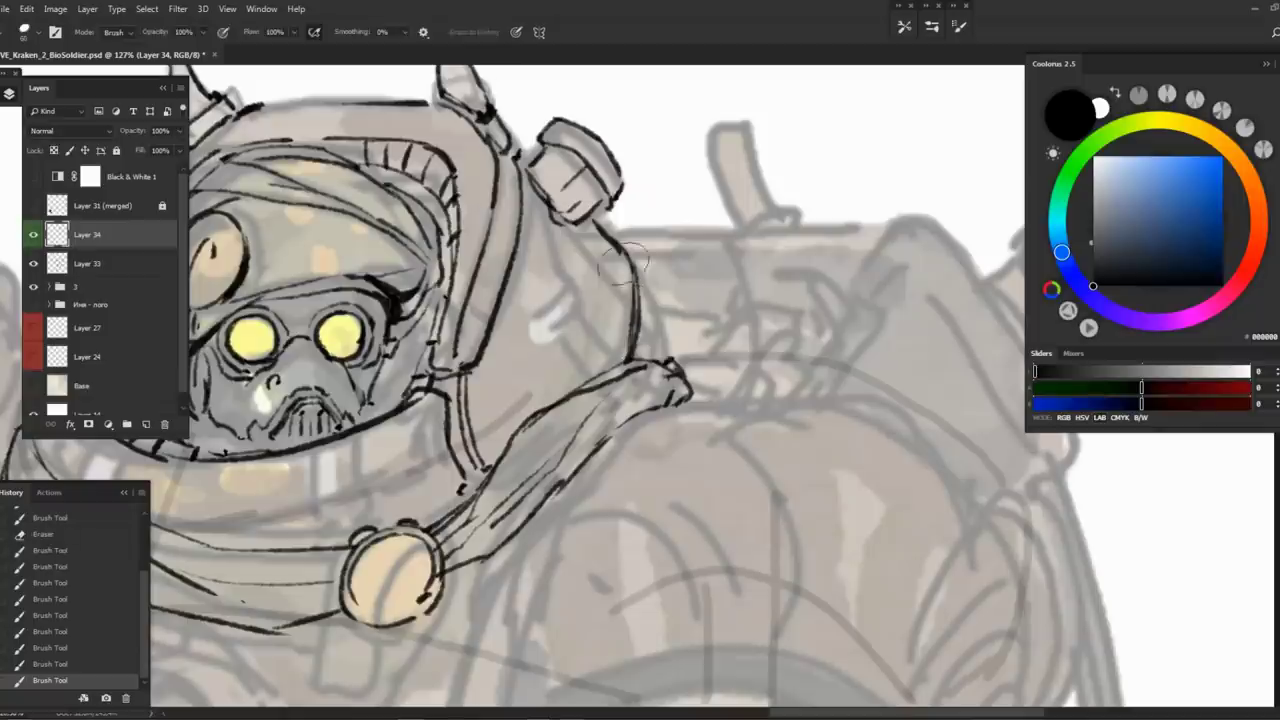
Flip the canvas horizontally and ink the breastplate's side edges and the start of its arched lower edge
drag(695, 279, 450, 280)
key(z)
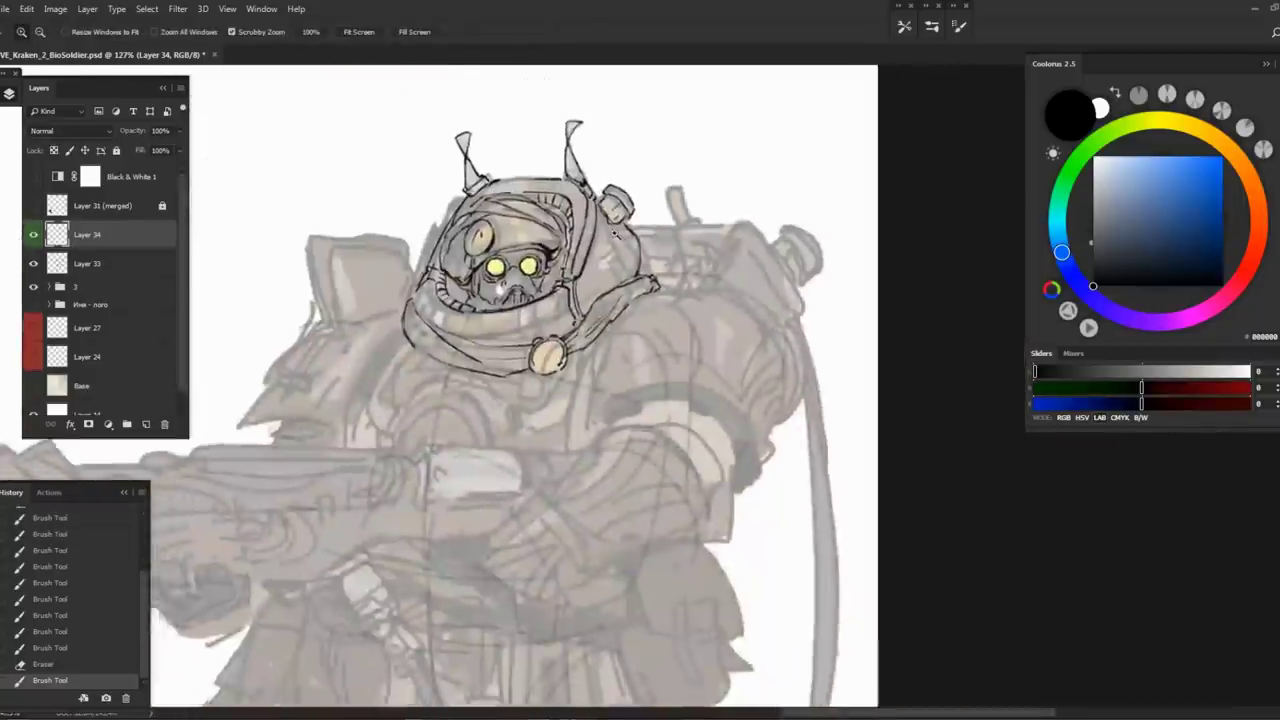
key(ctrl+h)
drag(523, 246, 436, 289)
key(b)
mouse_move(462, 364)
mouse_down()
mouse_move(398, 214)
mouse_move(470, 370)
mouse_up()
mouse_move(465, 366)
mouse_down()
mouse_move(538, 396)
mouse_move(592, 369)
mouse_up()
drag(479, 299, 512, 352)
drag(530, 352, 654, 290)
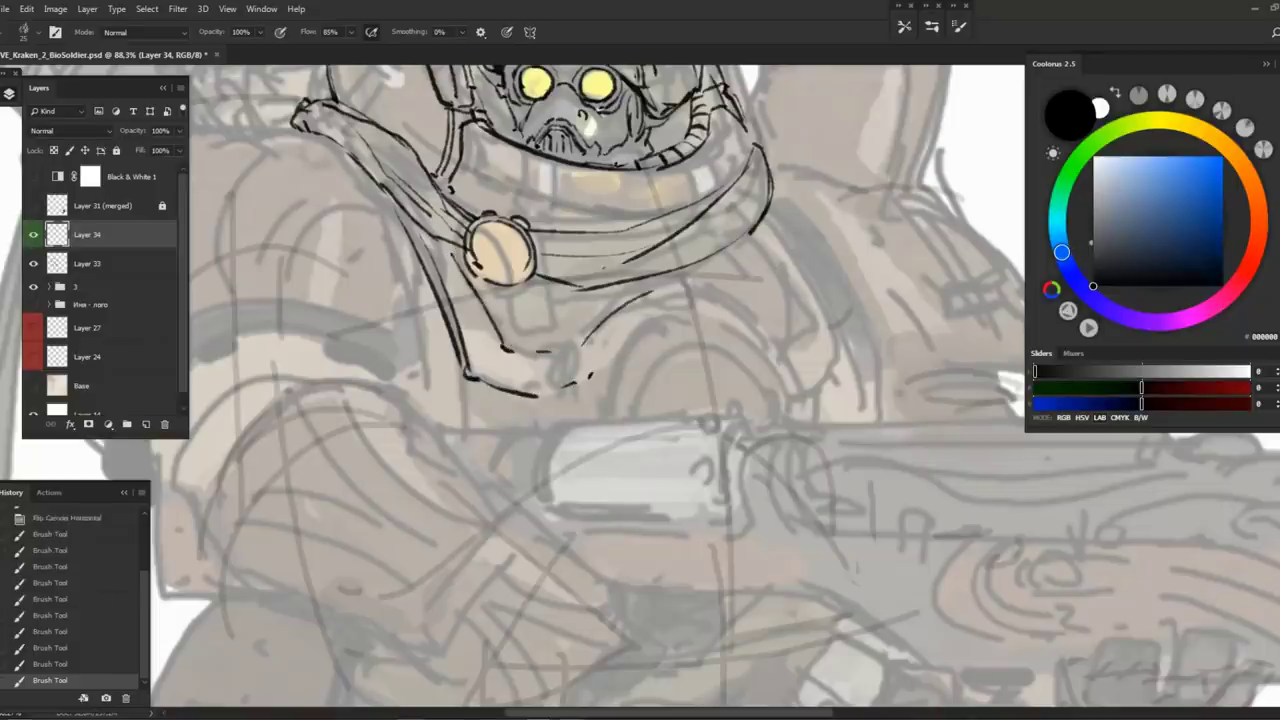
drag(764, 222, 820, 340)
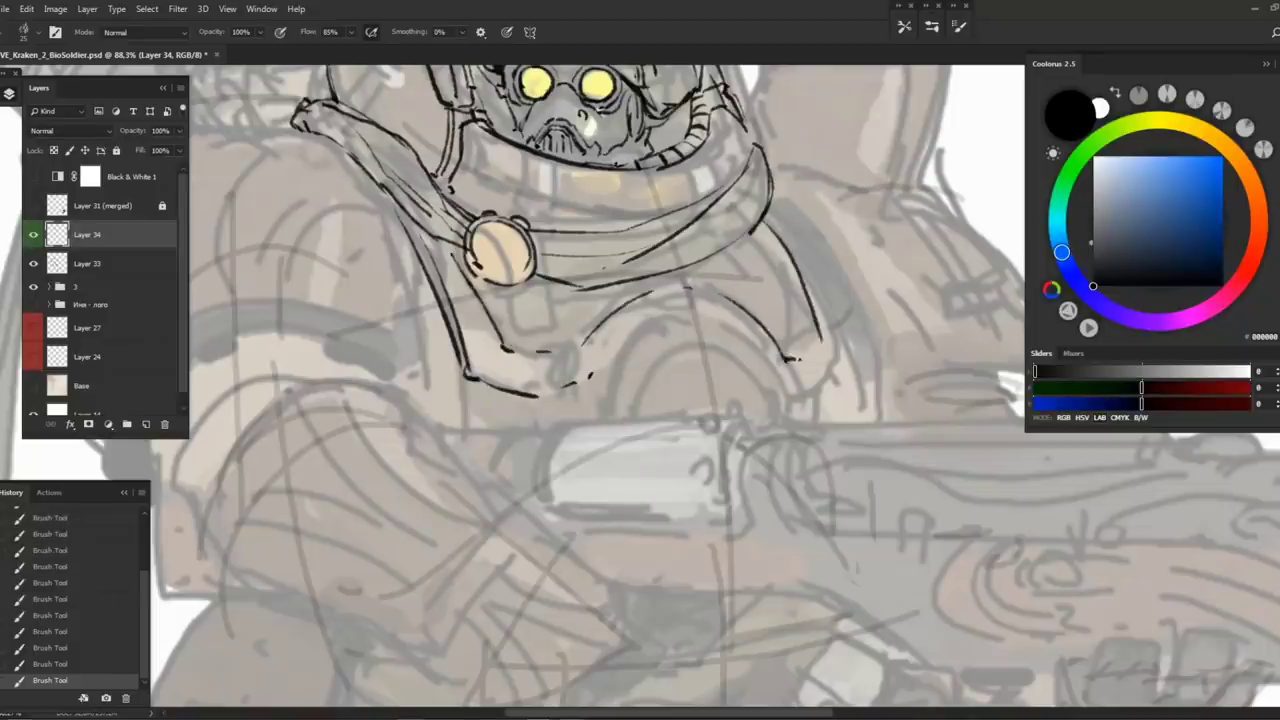
Ink the breastplate's doubled far side edge and its angular lower corner
key(ctrl+z)
key(ctrl+shift+z)
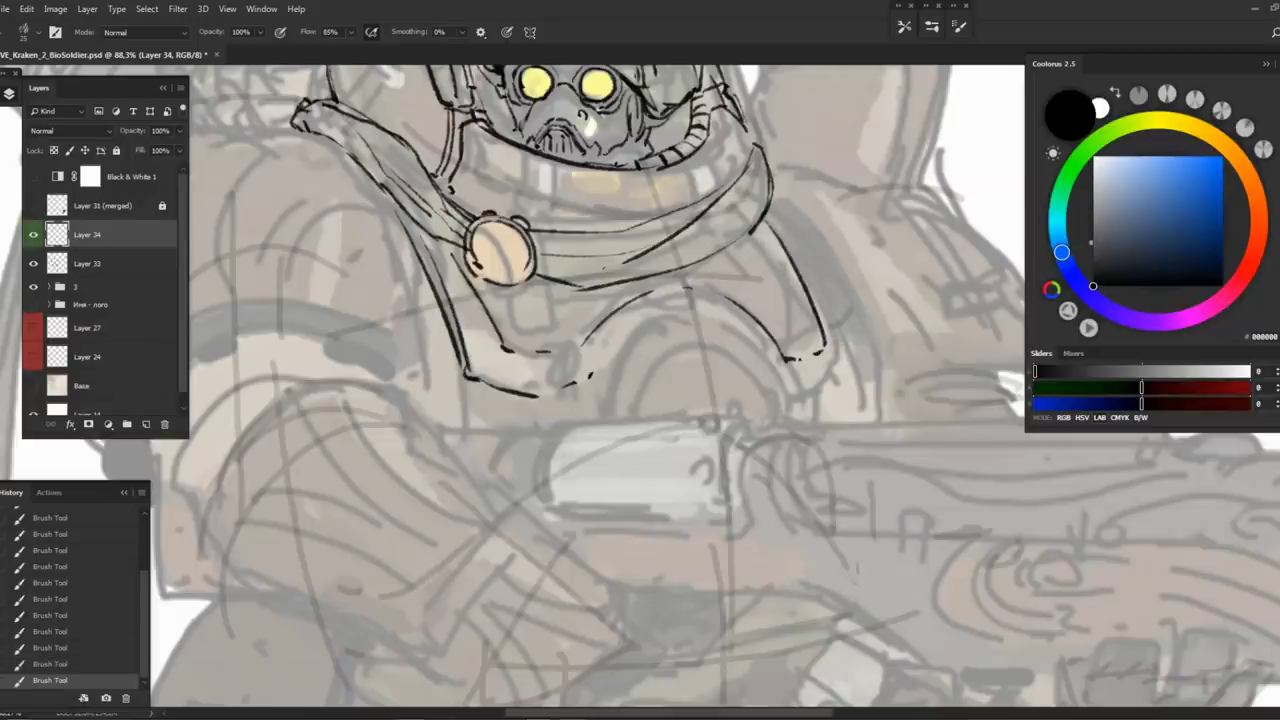
drag(833, 376, 708, 391)
drag(650, 232, 726, 375)
drag(268, 245, 438, 255)
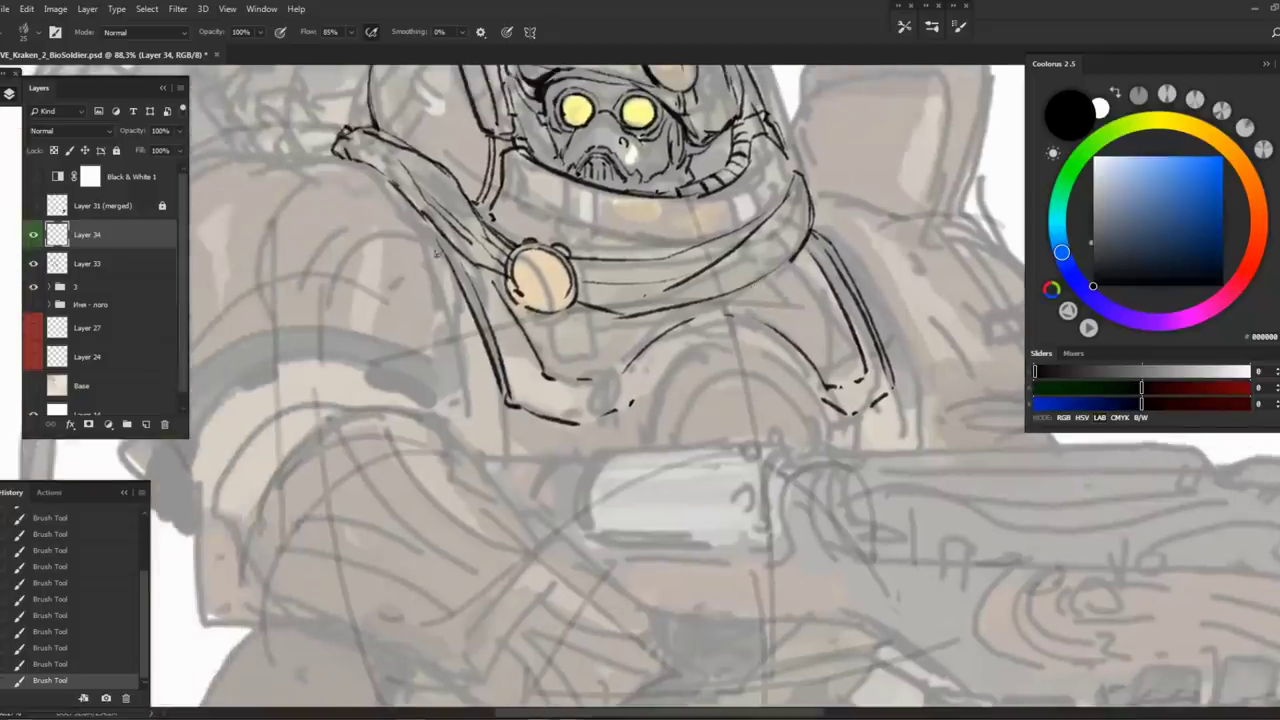
Join the breastplate's arched inner edge into one continuous line down to the clasp-side corner
drag(634, 372, 514, 352)
scroll(576, 300, up, 5)
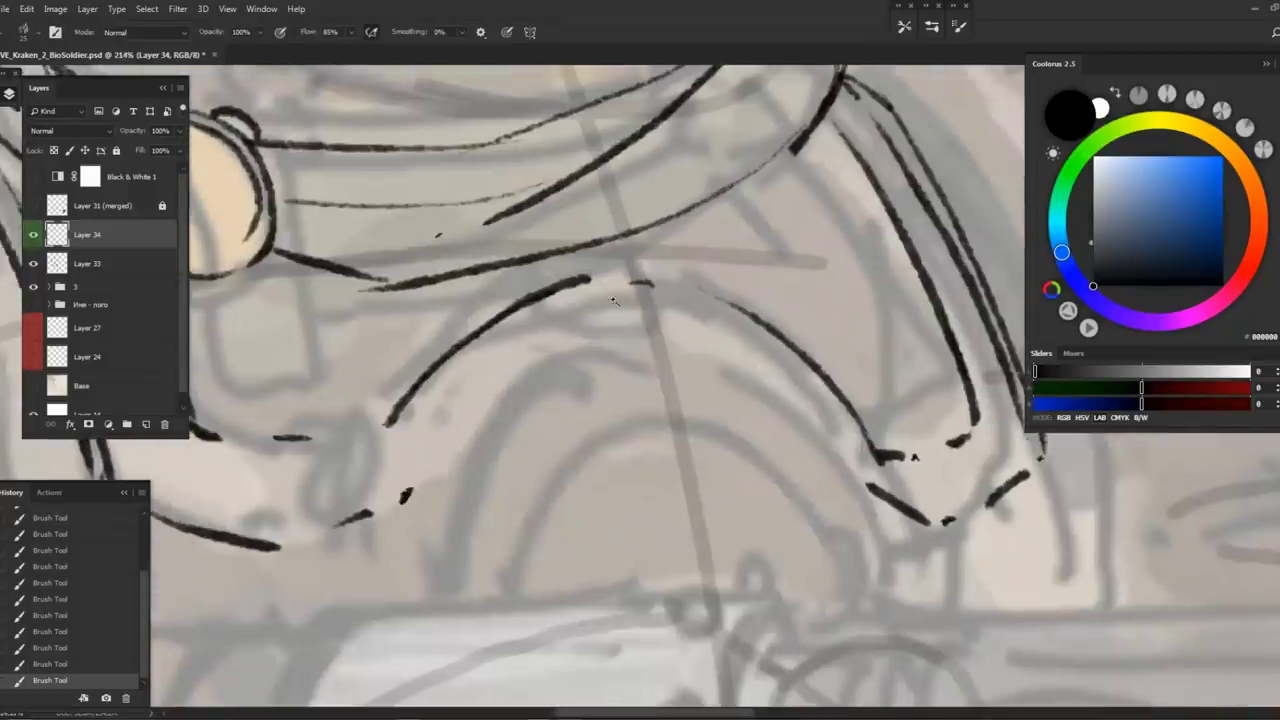
scroll(603, 265, down, 1)
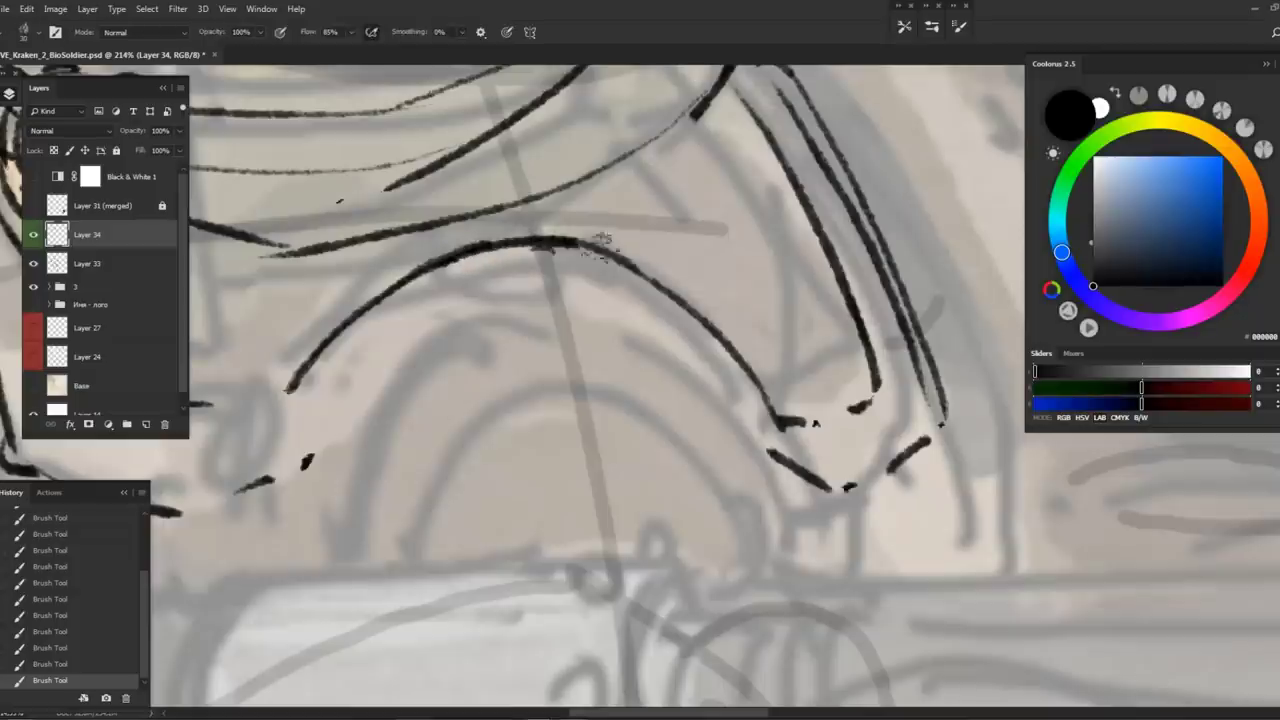
drag(530, 245, 795, 213)
drag(352, 368, 522, 372)
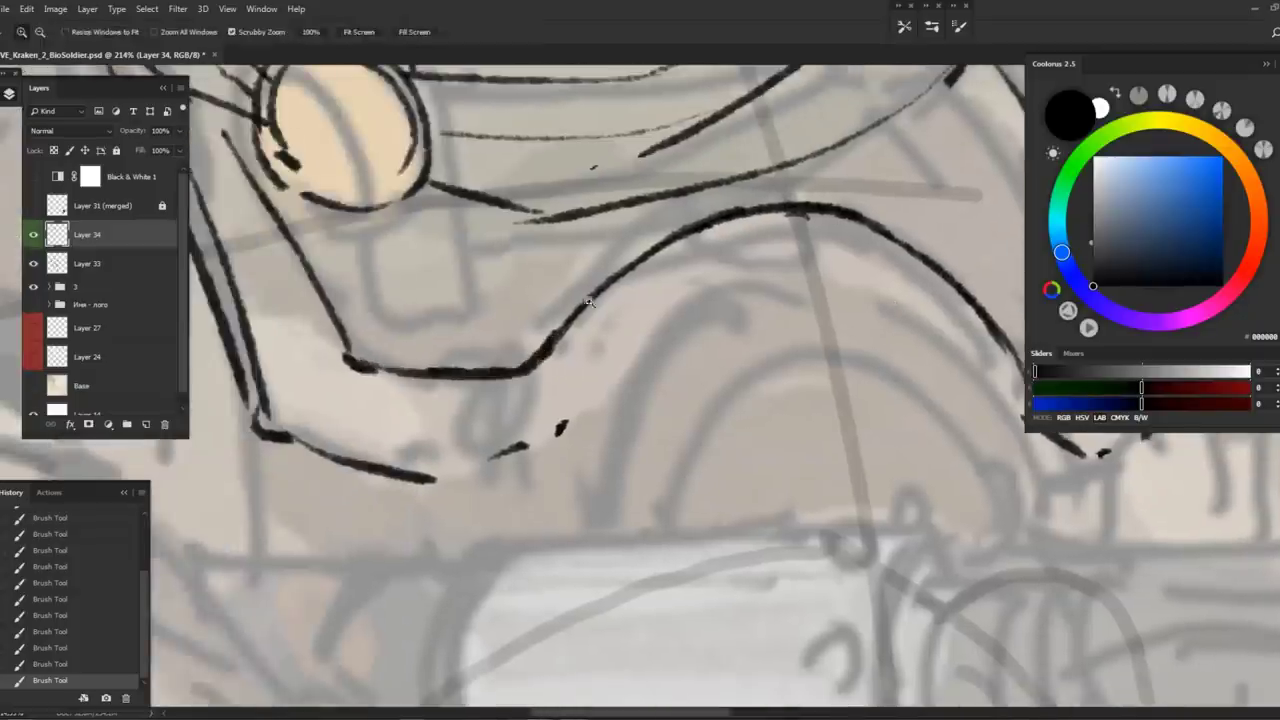
Ink the two vertical lines of the light strap on the neck collar below the mask
scroll(480, 280, down, 3)
scroll(480, 280, up, 3)
scroll(480, 280, down, 3)
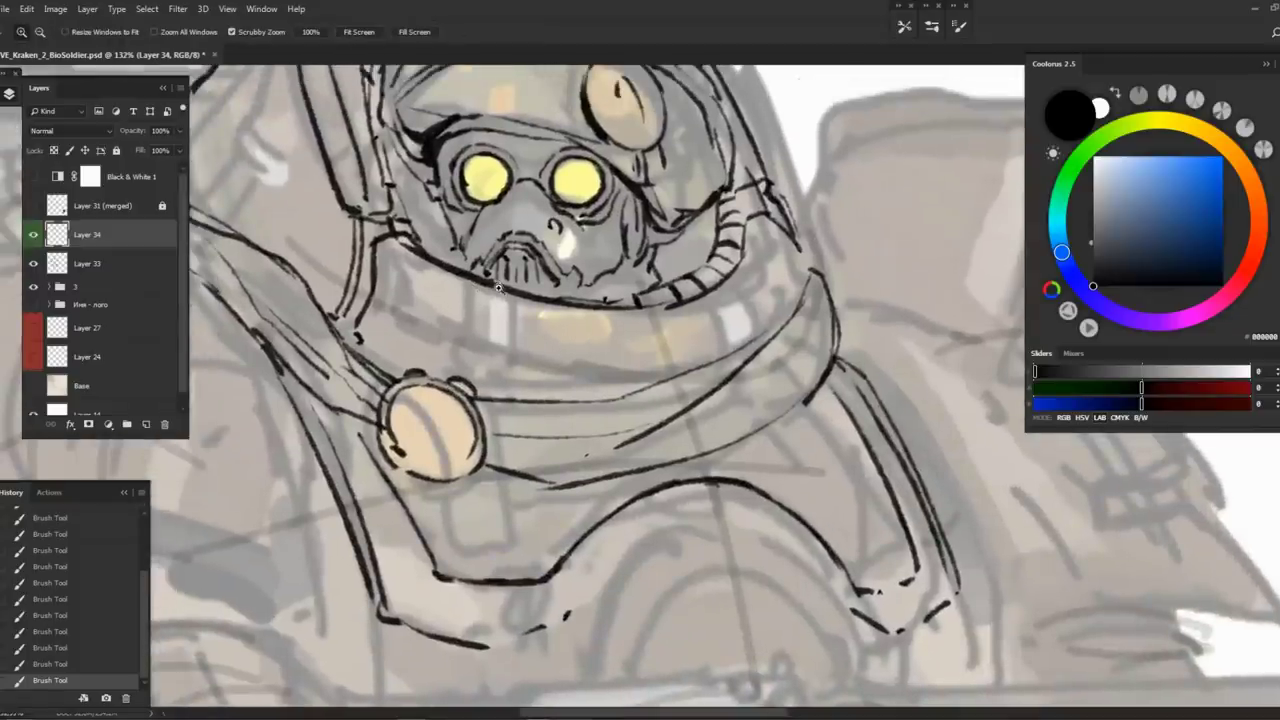
scroll(480, 280, up, 3)
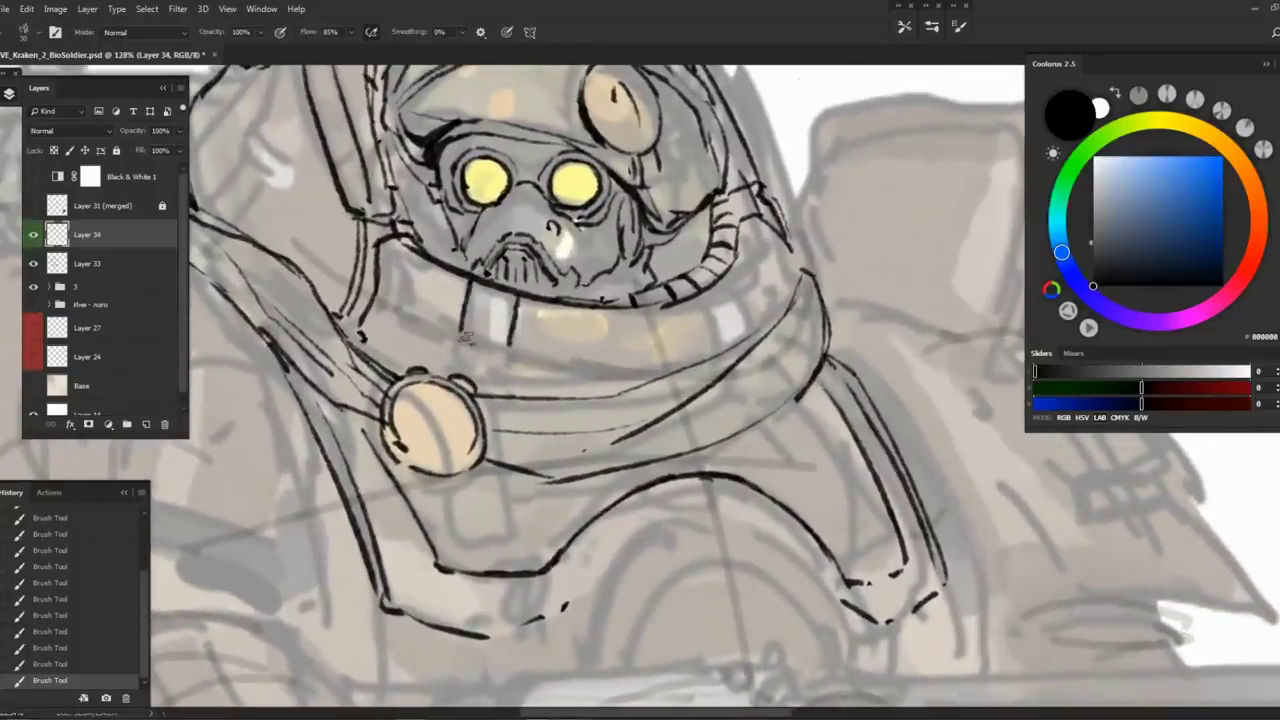
drag(640, 390, 520, 410)
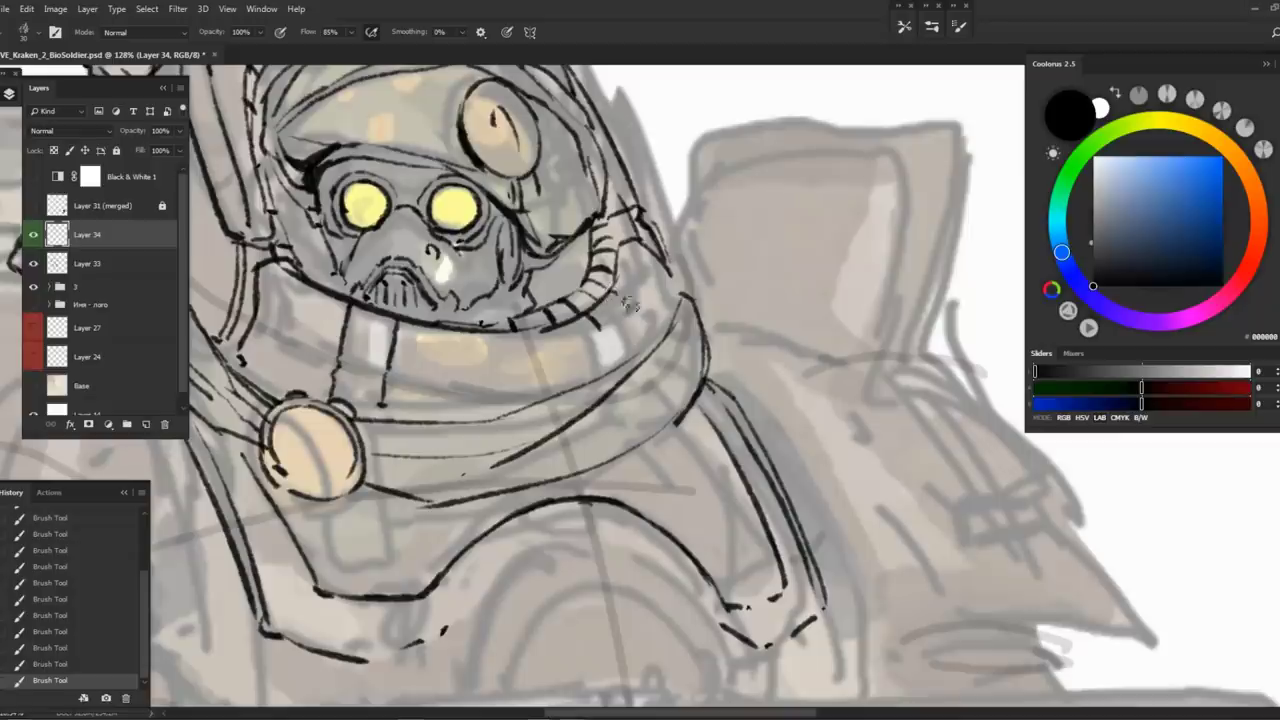
drag(604, 340, 622, 362)
drag(612, 274, 632, 302)
drag(586, 314, 600, 330)
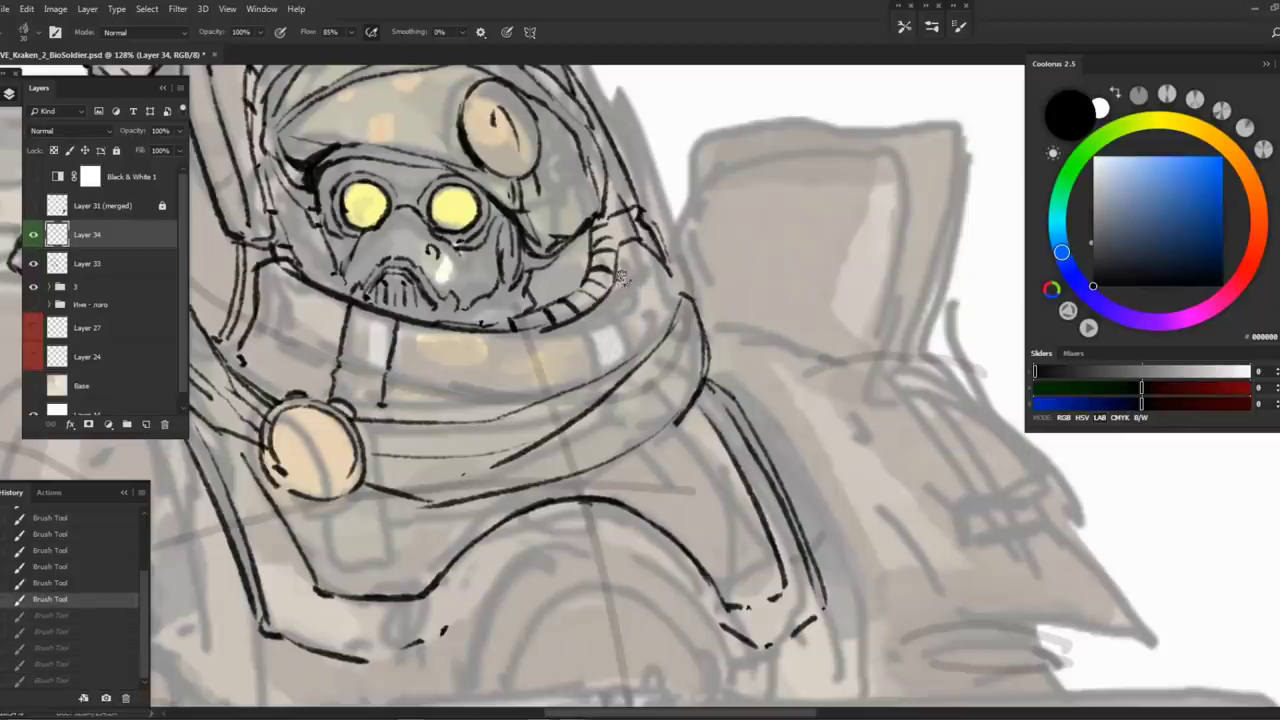
Ink short strap lines on the neck collar beside the lower ribbed hose
drag(640, 276, 648, 302)
drag(520, 300, 722, 563)
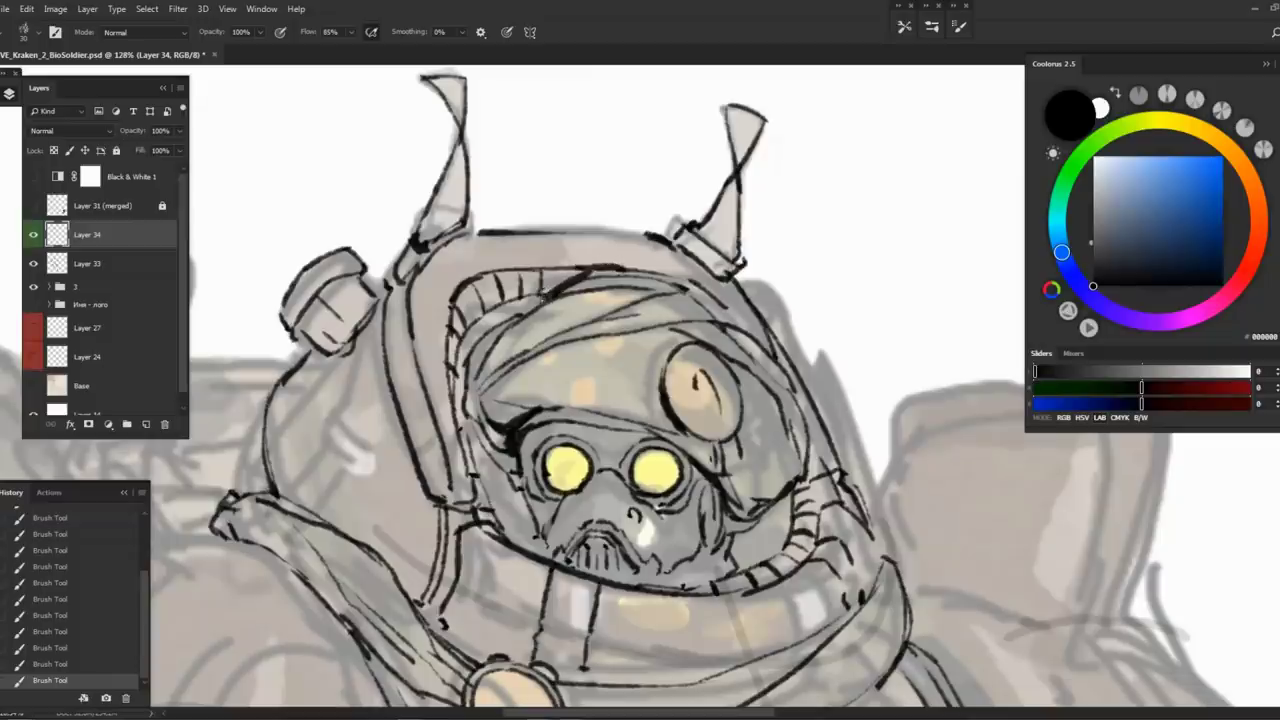
Fill the gaps between the face and the hood opening with solid black and trim the fill with the eraser
mouse_move(466, 346)
mouse_down()
mouse_move(462, 390)
mouse_move(461, 360)
mouse_move(503, 322)
mouse_move(498, 355)
mouse_move(451, 357)
mouse_move(525, 490)
mouse_move(488, 464)
mouse_move(463, 397)
mouse_move(528, 478)
mouse_up()
key(e)
drag(514, 468, 532, 490)
drag(532, 490, 435, 400)
key(b)
mouse_move(630, 372)
mouse_down()
mouse_move(628, 420)
mouse_move(672, 392)
mouse_move(652, 362)
mouse_move(636, 408)
mouse_up()
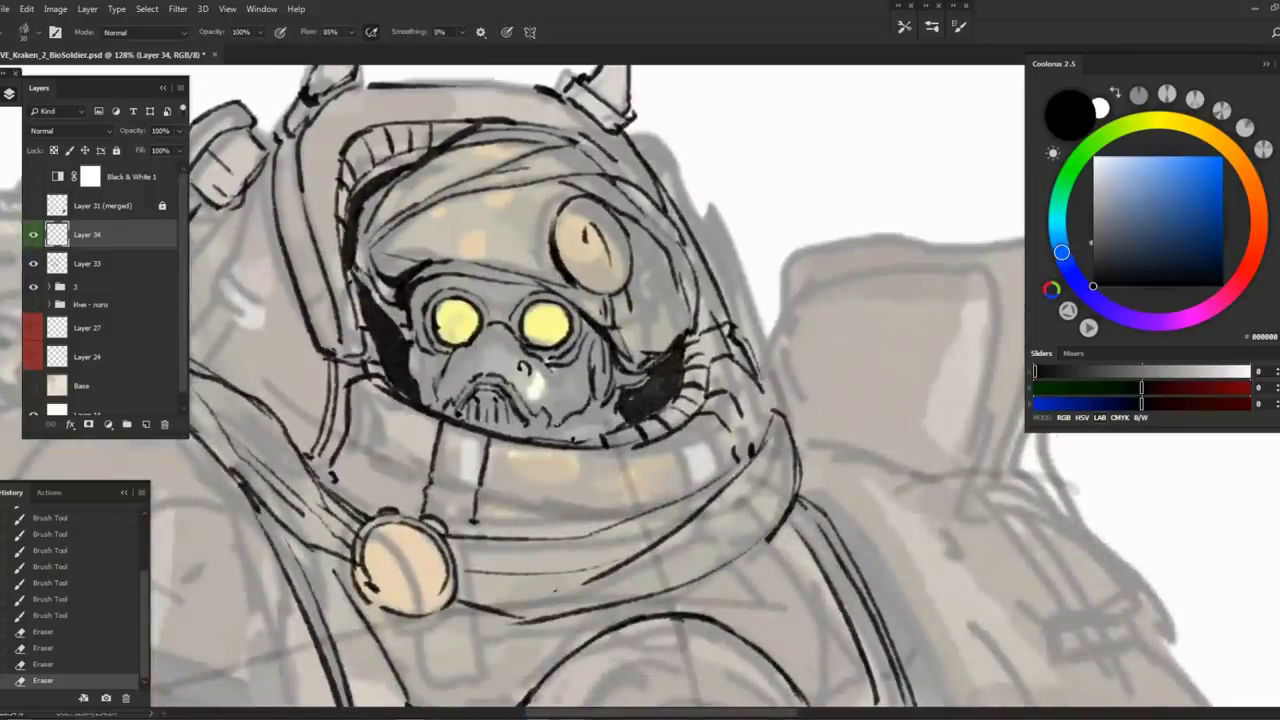
Ink short vertical lines in the grille at the mouth of the soldier's mask
scroll(560, 330, down, 5)
scroll(560, 330, up, 5)
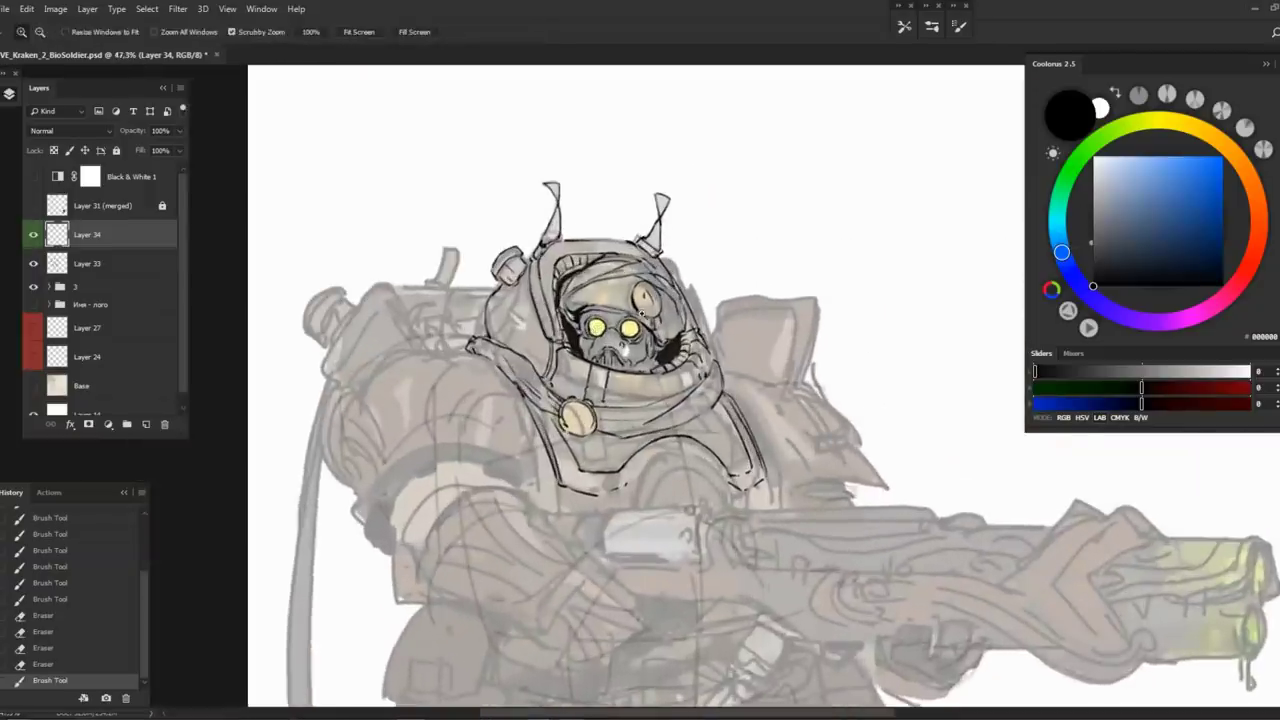
drag(660, 383, 612, 390)
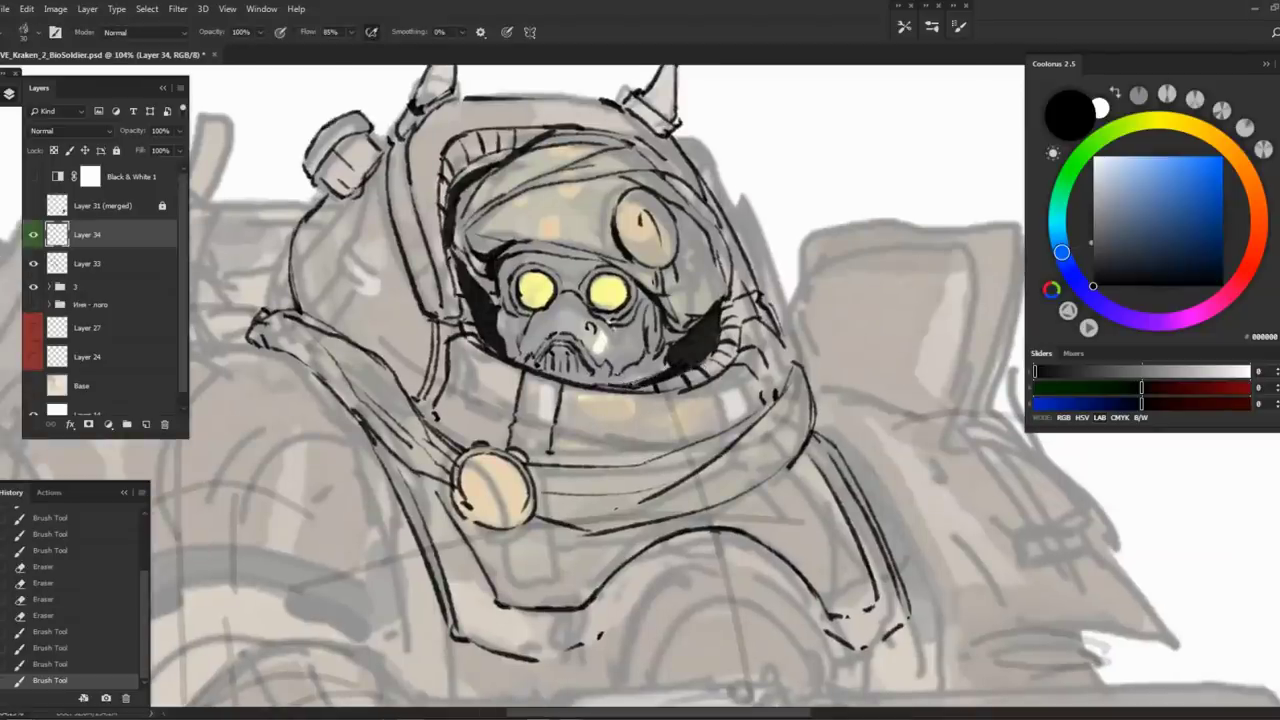
scroll(548, 350, up, 2)
drag(548, 350, 550, 376)
drag(560, 345, 572, 385)
drag(580, 350, 584, 378)
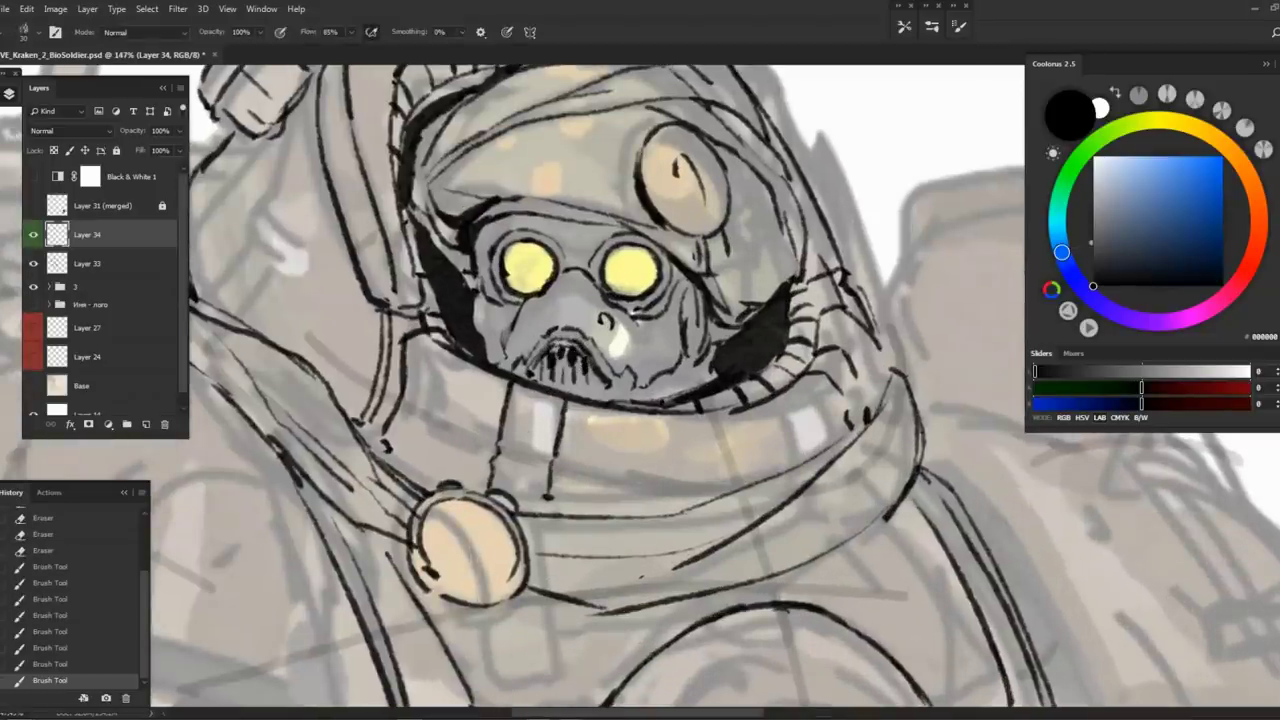
Trim the line beneath one goggle, then ink the mask's brow line and a crease beneath the other goggle
scroll(535, 325, up, 1)
key(e)
drag(490, 315, 505, 332)
key(b)
key(e)
key(b)
drag(630, 318, 652, 340)
drag(556, 232, 610, 252)
drag(474, 254, 484, 246)
drag(478, 250, 544, 226)
Flip the canvas horizontally and reinforce the contour lines around both goggles
scroll(571, 232, down, 5)
key(h)
drag(438, 392, 756, 390)
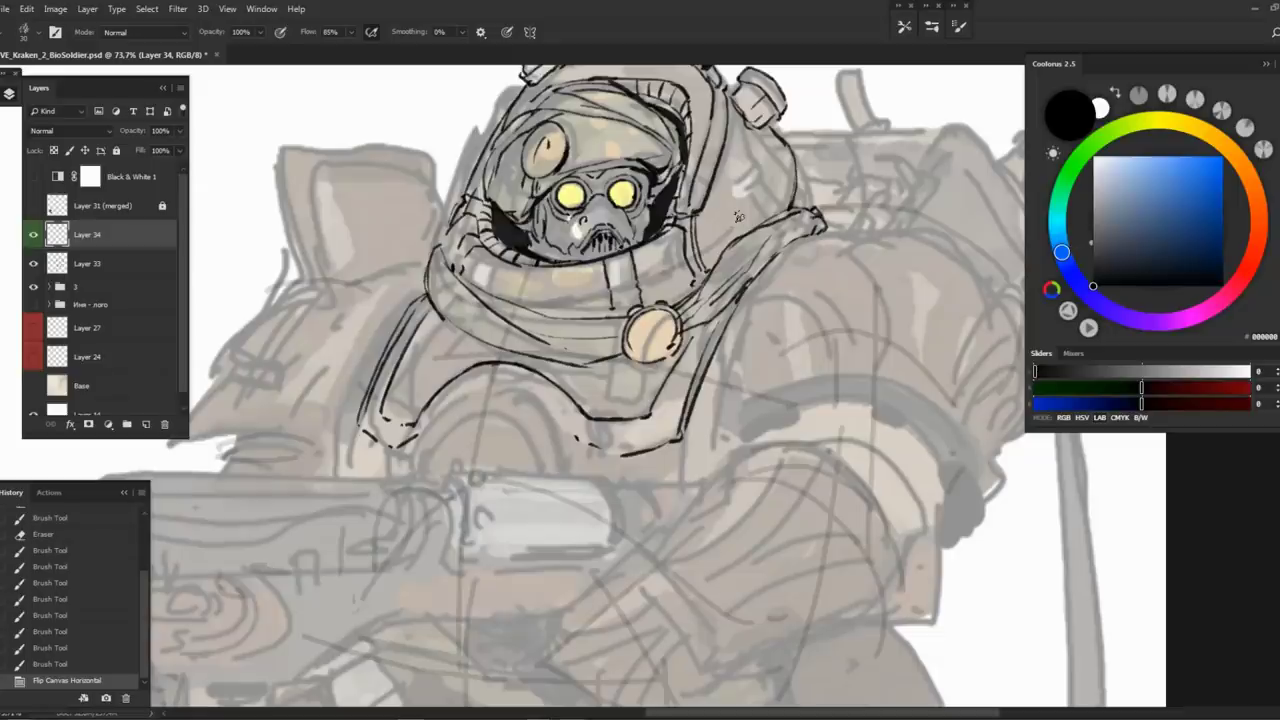
scroll(716, 250, up, 4)
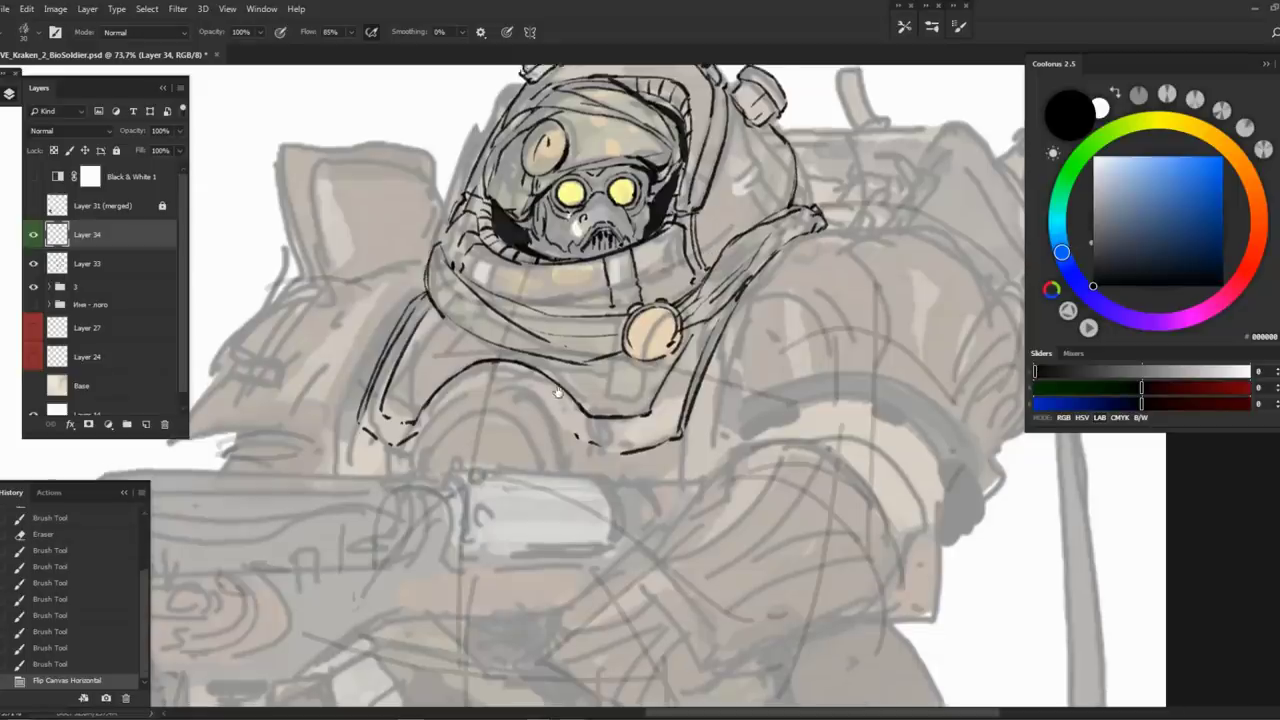
key(z)
key(b)
drag(482, 260, 506, 302)
drag(620, 294, 638, 306)
drag(642, 262, 652, 274)
drag(626, 260, 650, 308)
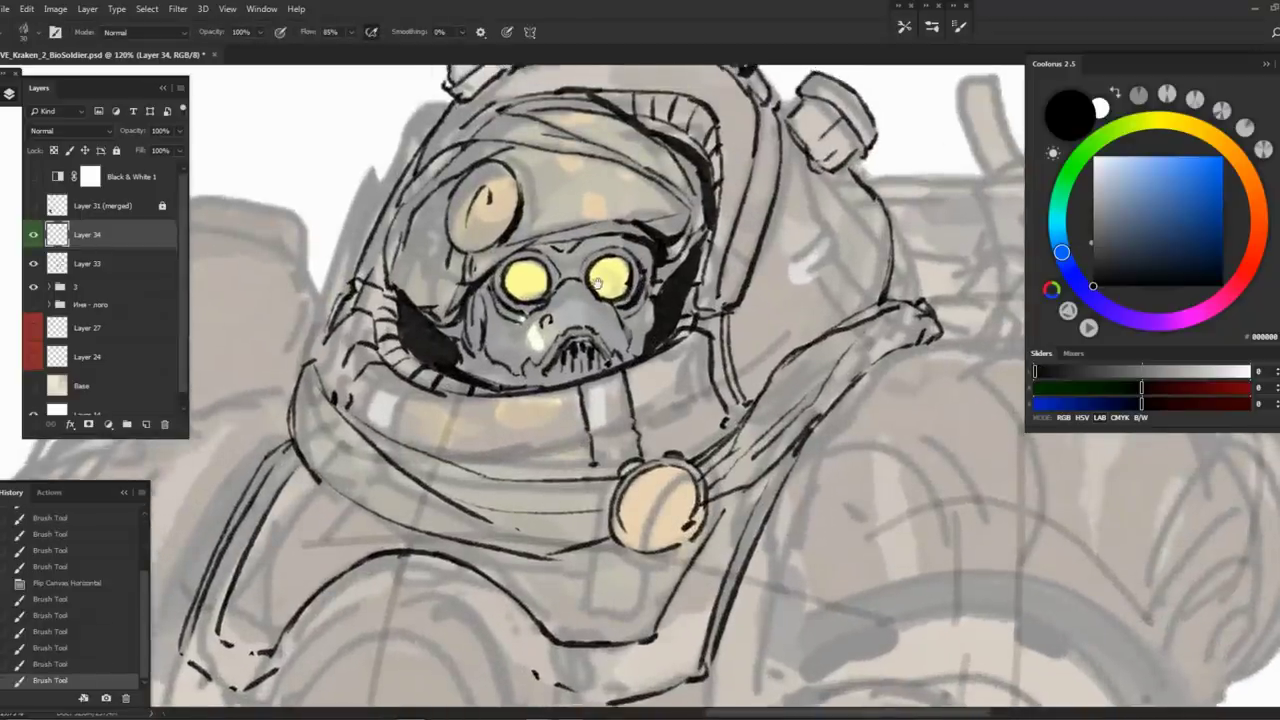
Ink short fold lines on the head wrap around the round ornament
drag(944, 552, 906, 618)
mouse_move(478, 244)
mouse_down()
mouse_move(512, 224)
mouse_move(550, 230)
mouse_move(536, 232)
mouse_move(564, 264)
mouse_up()
key(ctrl+z)
drag(384, 330, 410, 290)
drag(700, 400, 634, 416)
drag(535, 229, 430, 235)
Toggle the visibility of group 3, Layer 33 and Layer 34 to compare the line art with the sketch
click(33, 287)
click(33, 264)
click(33, 264)
click(33, 235)
click(33, 287)
click(33, 264)
click(33, 264)
Erase the hood's outer edge above the ribbed hose and redraw it as a stepped contour
drag(495, 215, 570, 215)
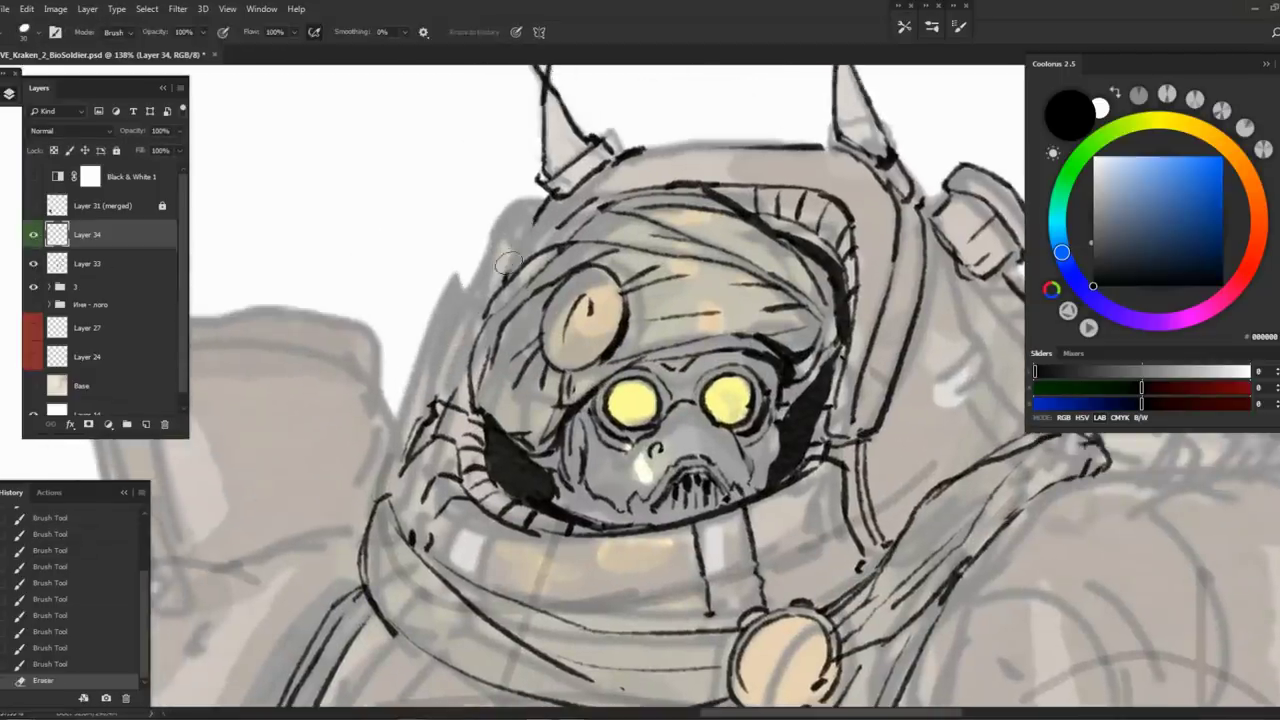
mouse_move(492, 250)
mouse_down()
mouse_move(494, 272)
mouse_move(433, 388)
mouse_up()
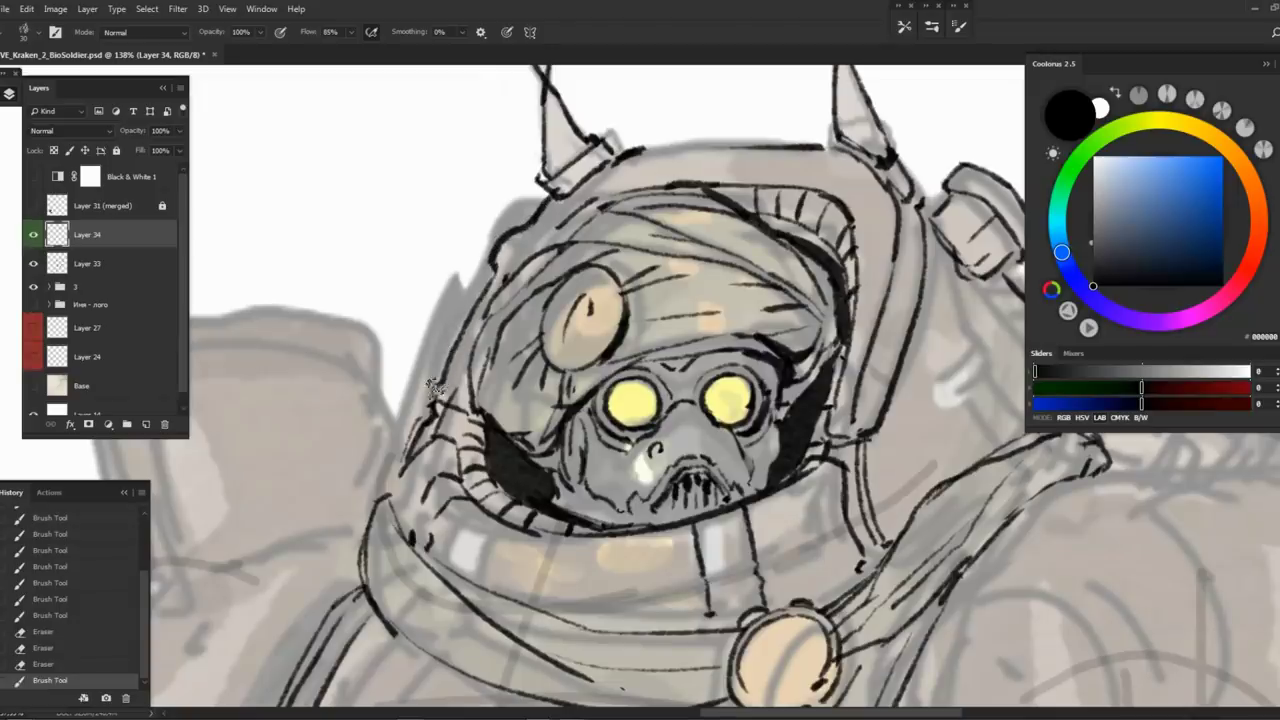
Redraw the hood's rim on the clasp side with a notched, stepped edge
drag(757, 347, 497, 362)
key(e)
key(b)
drag(636, 224, 648, 338)
mouse_move(670, 296)
mouse_down()
mouse_move(644, 340)
mouse_move(604, 265)
mouse_move(660, 292)
mouse_up()
key(e)
Erase the crest of the breastplate's arch and ink a small bracket-shaped clip in the gap
scroll(308, 581, up, 2)
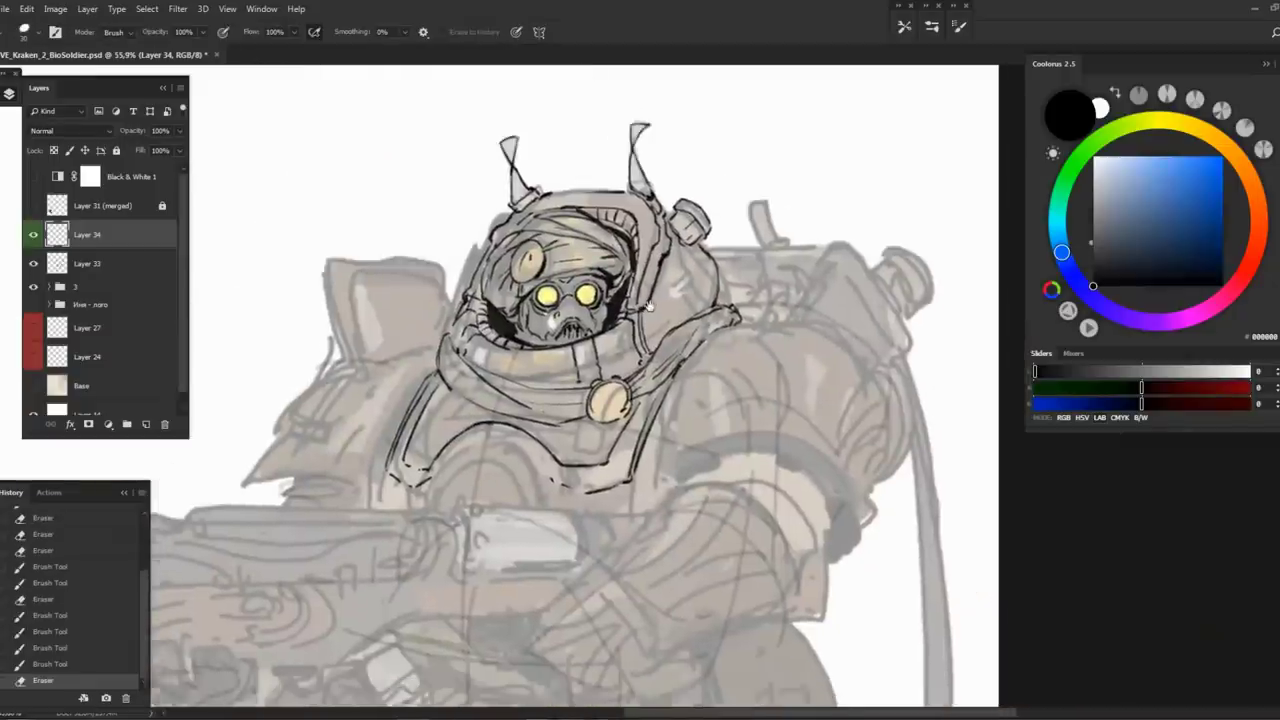
scroll(590, 390, down, 1)
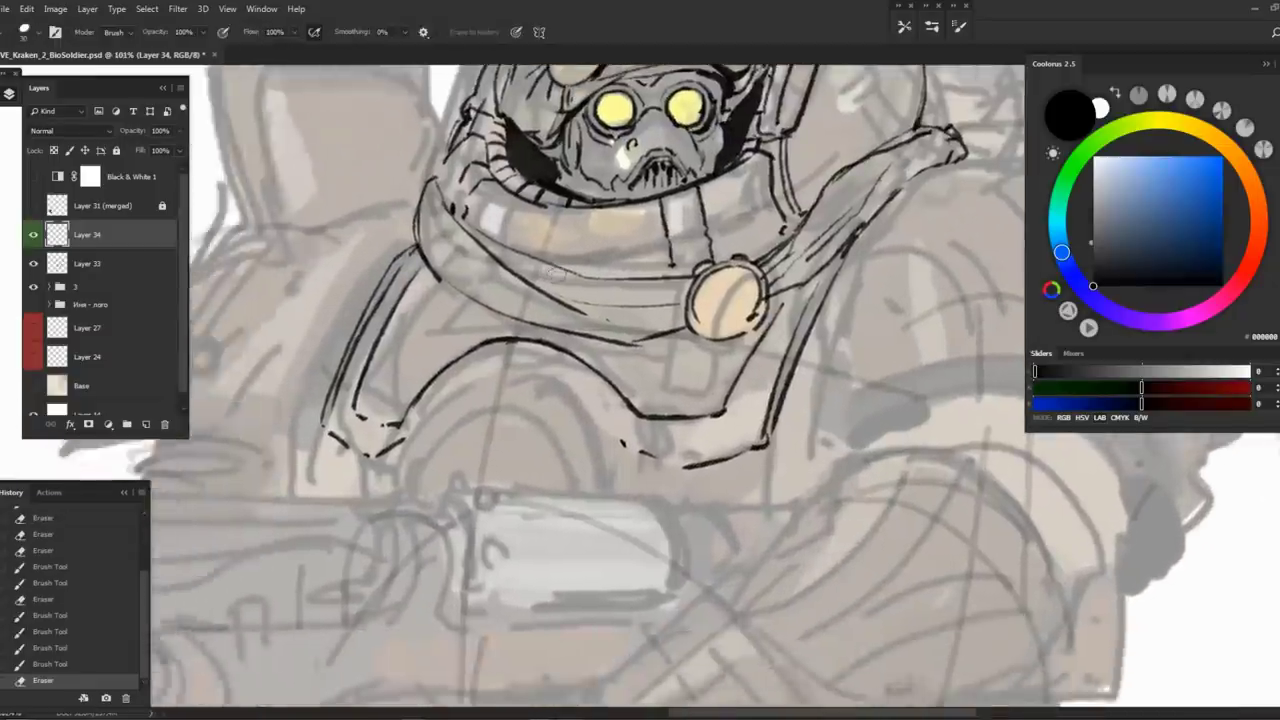
scroll(590, 390, down, 1)
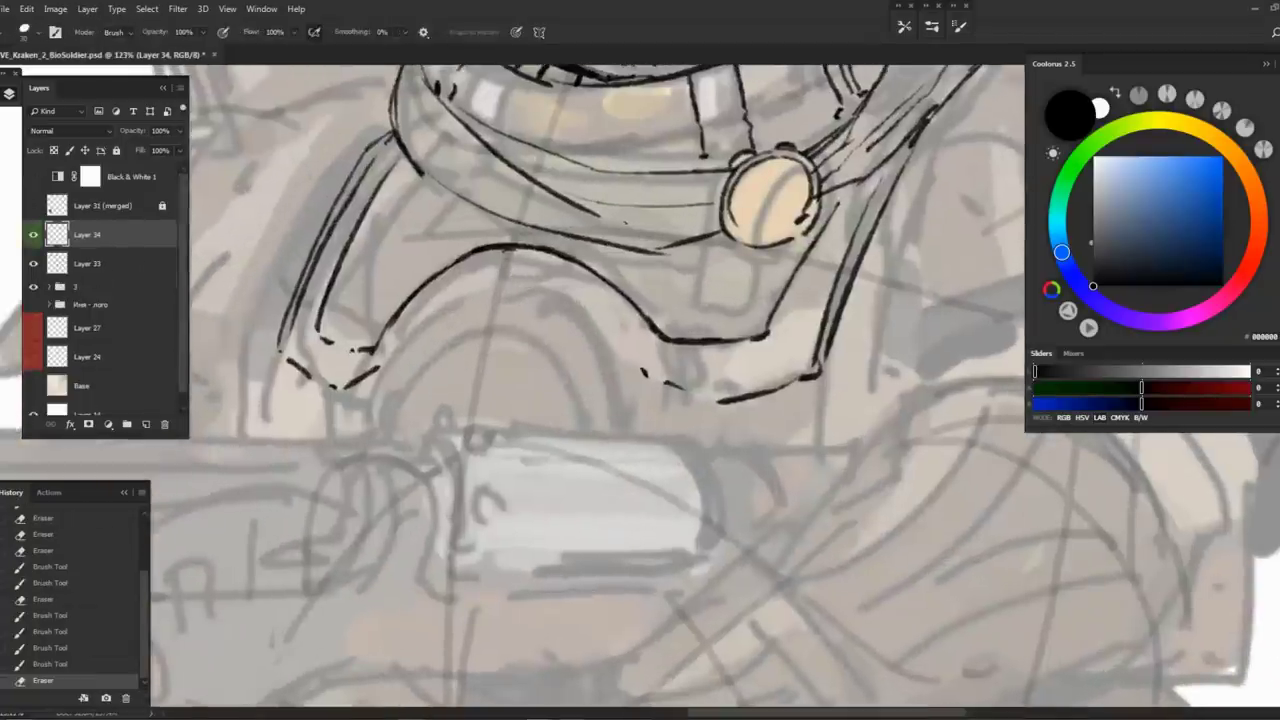
drag(450, 268, 552, 246)
drag(535, 248, 570, 262)
key(b)
drag(481, 242, 489, 278)
drag(545, 250, 539, 266)
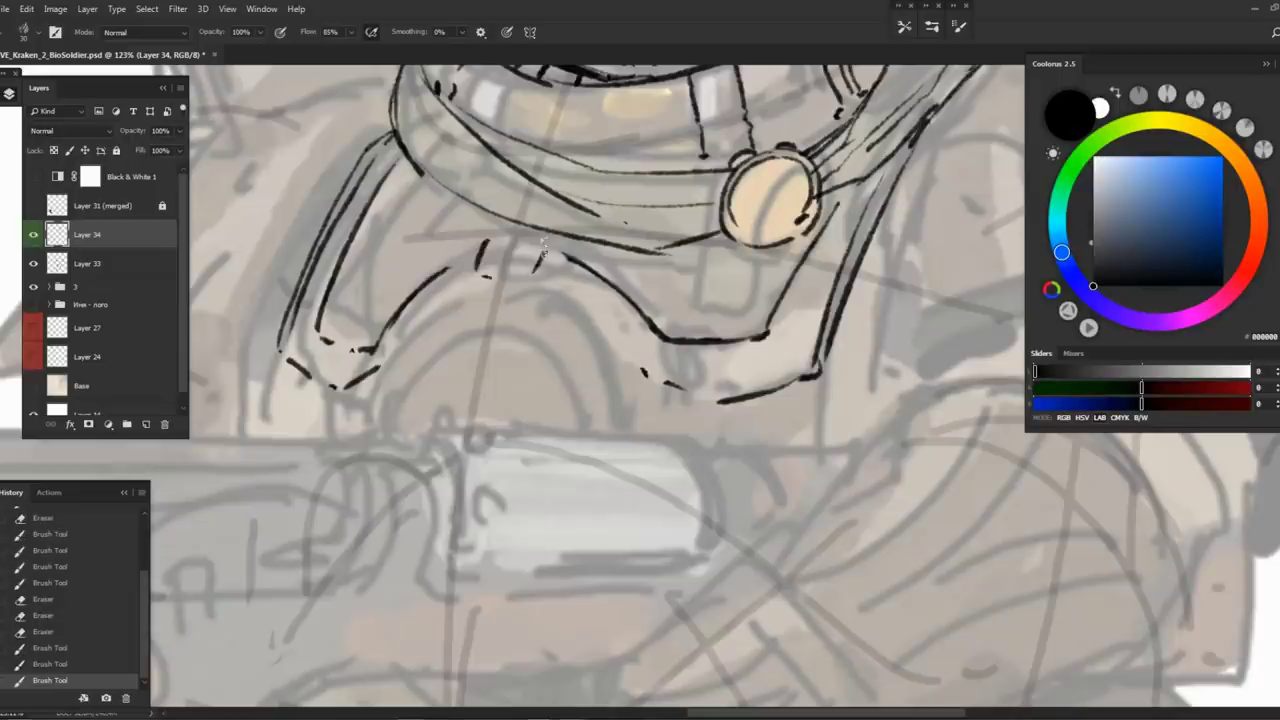
drag(434, 278, 476, 255)
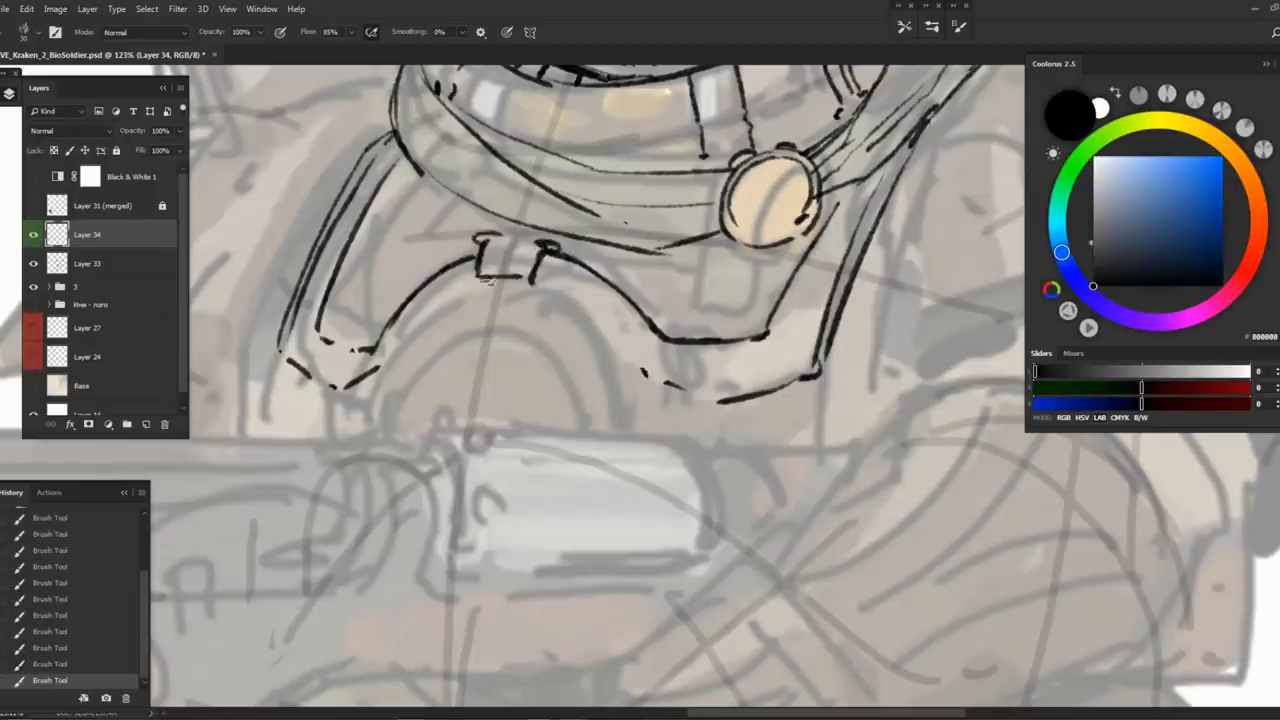
Undo the last clip strokes and ink a second arch line running down both sides below the clip
key(ctrl+z)
key(ctrl+z)
key(ctrl+z)
drag(470, 280, 392, 360)
mouse_move(541, 283)
mouse_down()
mouse_move(618, 350)
mouse_move(628, 405)
mouse_up()
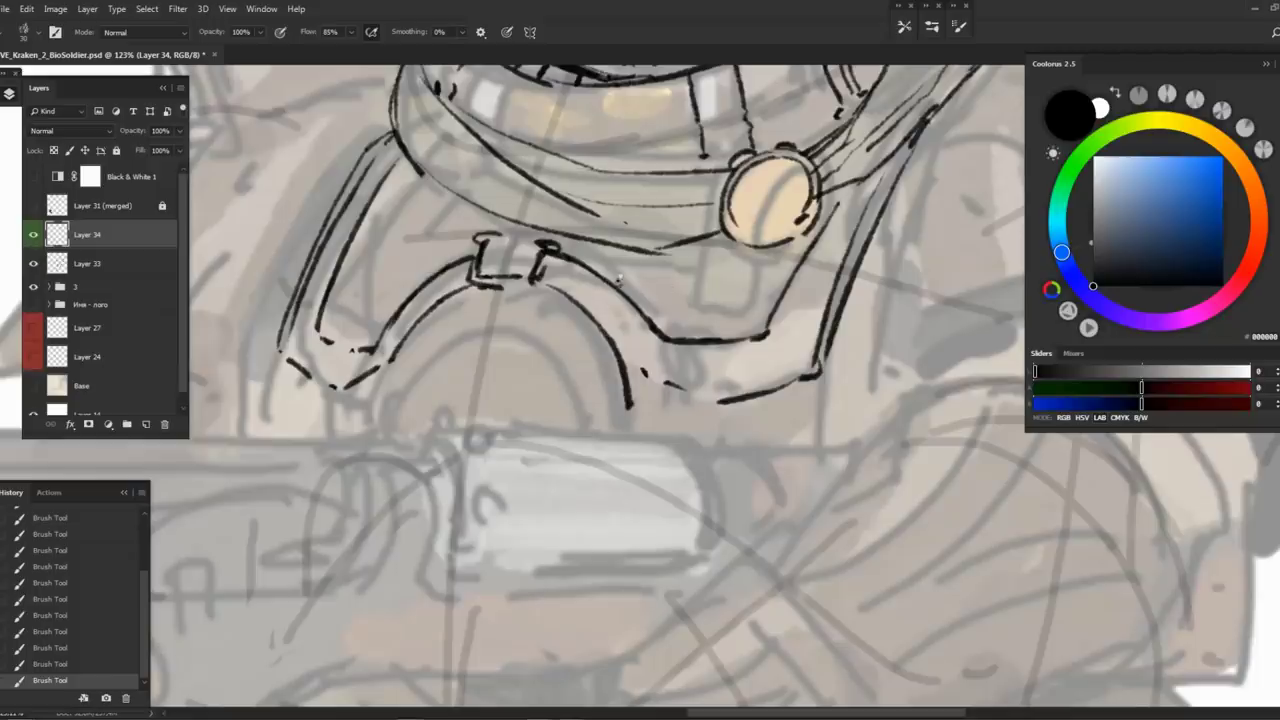
Flip the canvas horizontally and reinforce the fold lines across the neck collar
key(ctrl+shift+h)
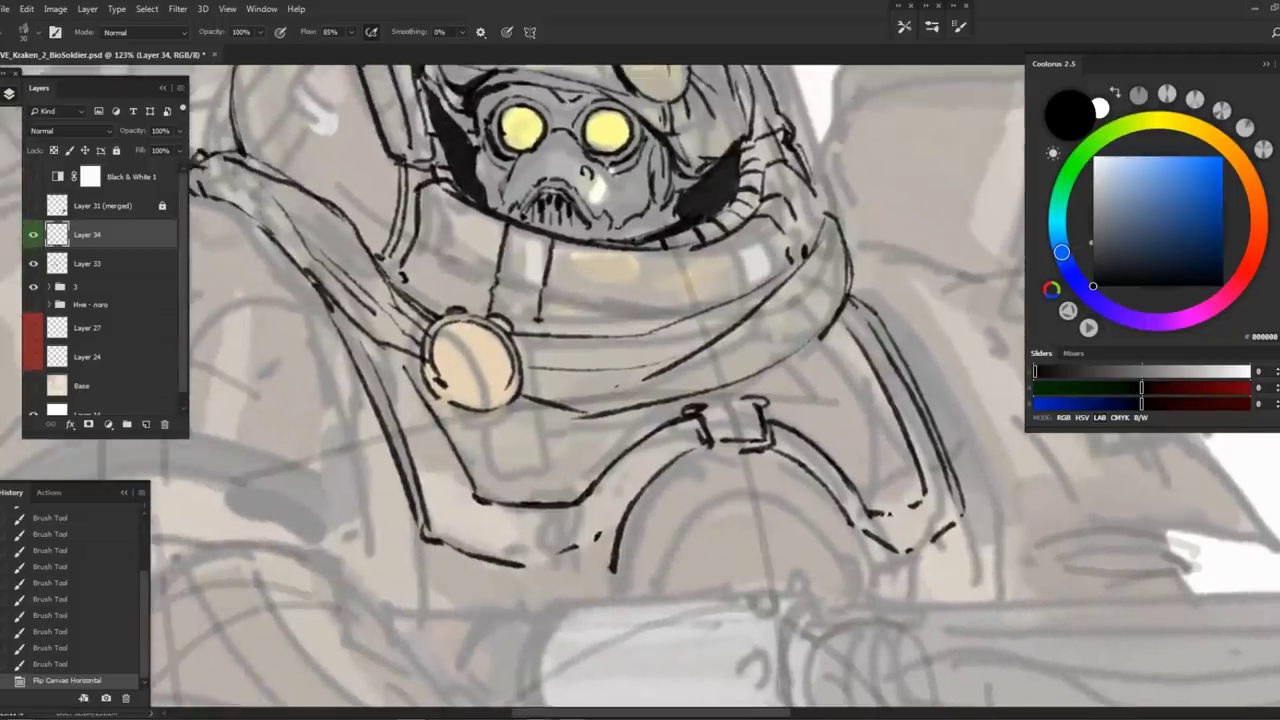
drag(565, 388, 695, 378)
drag(664, 322, 672, 380)
mouse_move(570, 398)
mouse_down()
mouse_move(672, 378)
mouse_move(792, 330)
mouse_up()
drag(700, 360, 777, 453)
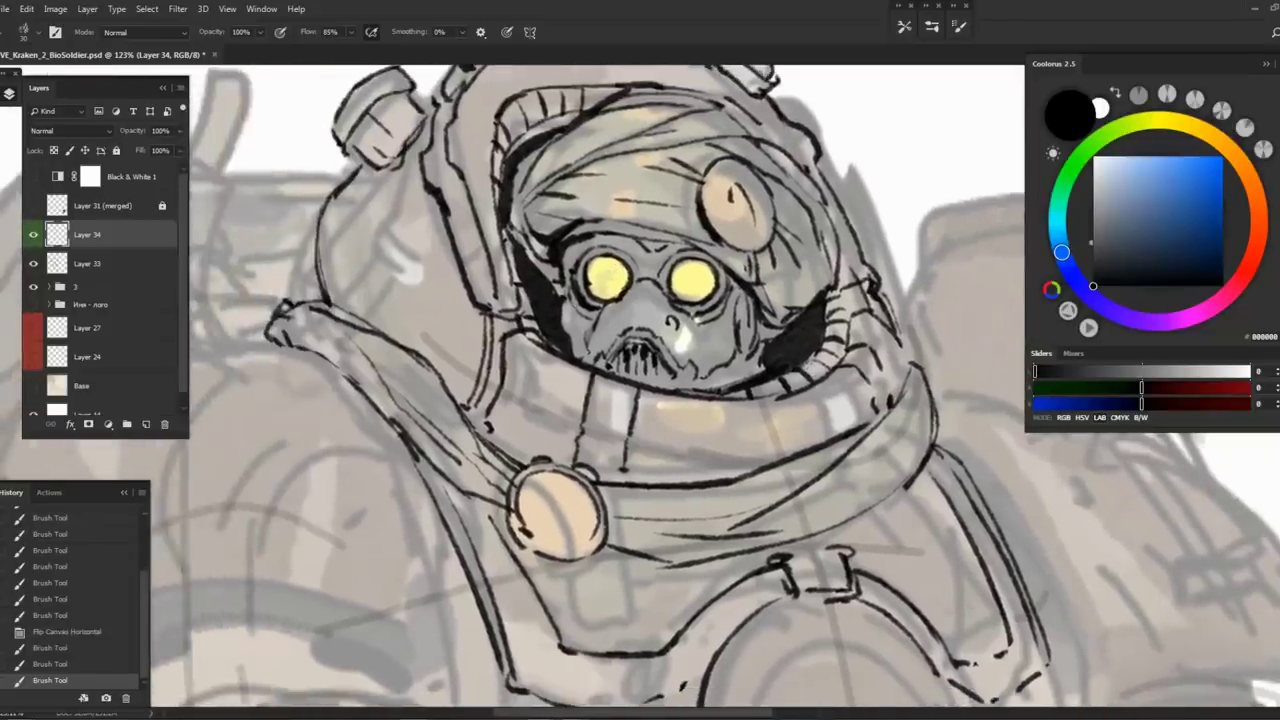
Retouch the mask's cheek edge beside the solid black gap with short ink strokes
key(e)
drag(530, 316, 582, 350)
key(ctrl+z)
key(b)
mouse_move(562, 326)
mouse_down()
mouse_move(580, 348)
mouse_move(560, 336)
mouse_up()
drag(540, 322, 562, 338)
drag(640, 400, 740, 476)
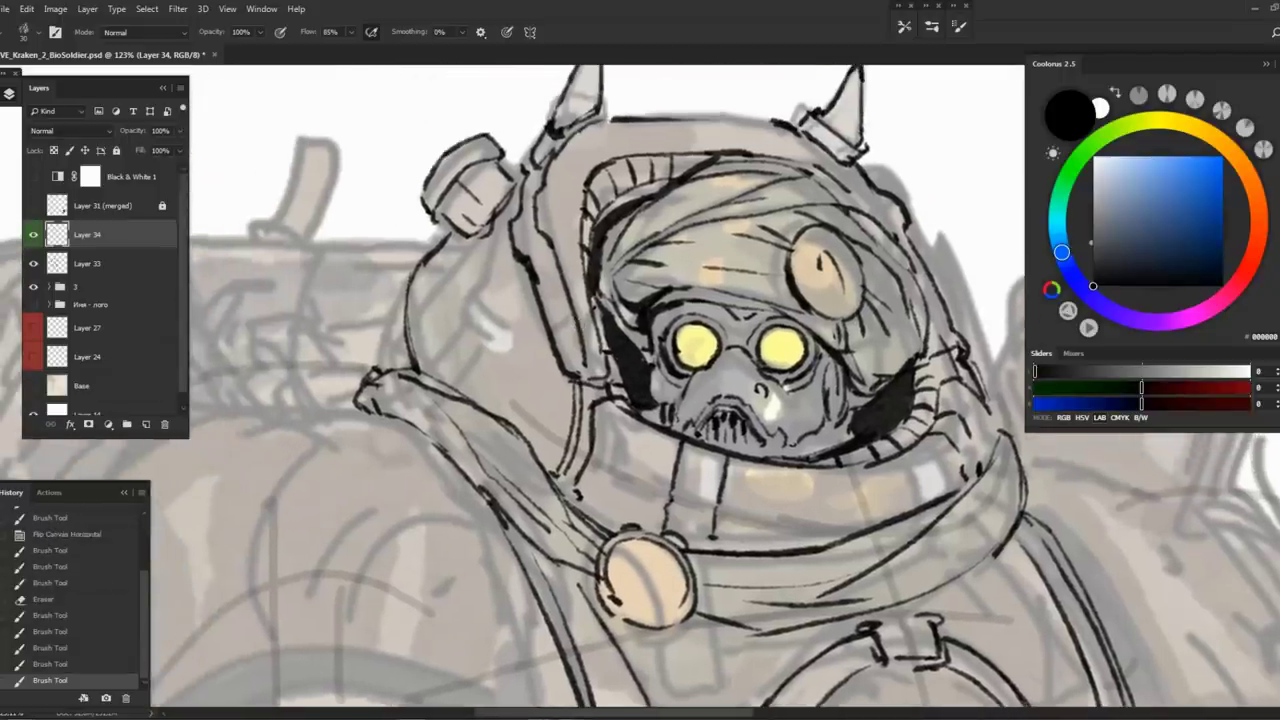
Ink the small capped tube on the hood's side, running down to the end of the shoulder strap
mouse_move(499, 287)
mouse_down()
mouse_move(484, 404)
mouse_move(463, 340)
mouse_move(490, 395)
mouse_up()
mouse_move(468, 332)
mouse_down()
mouse_move(478, 392)
mouse_move(452, 396)
mouse_up()
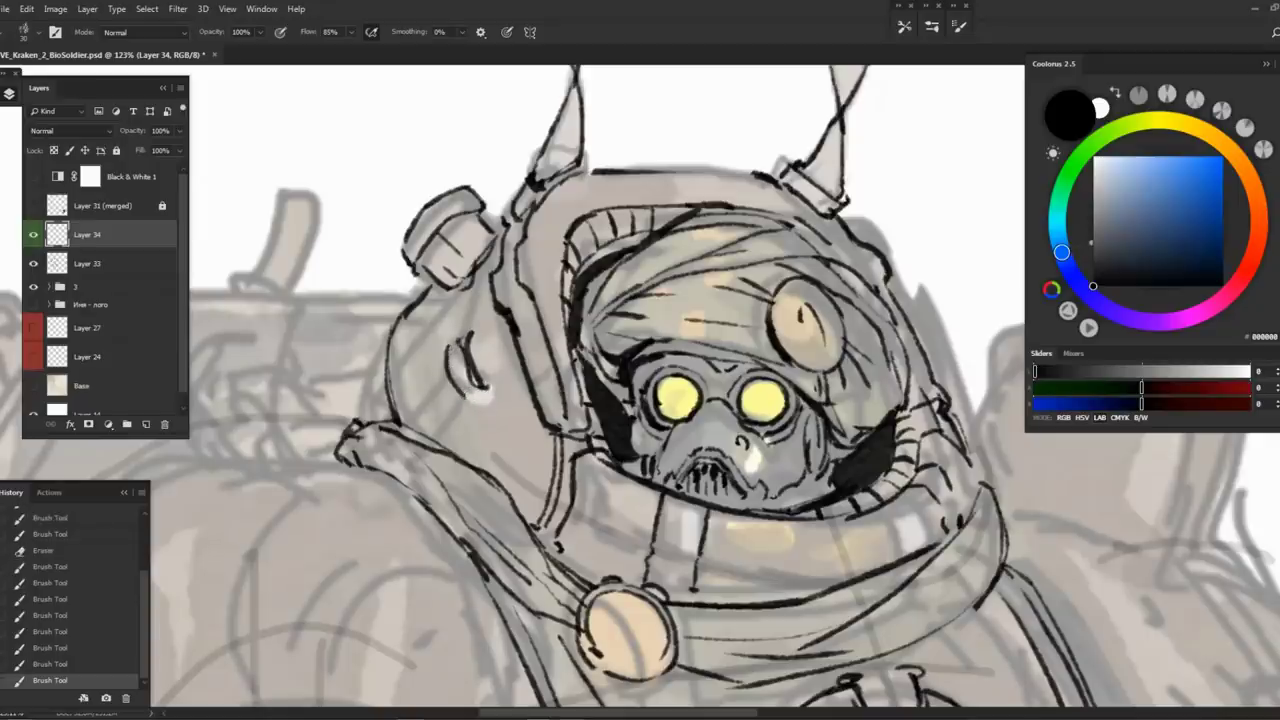
mouse_move(490, 325)
mouse_down()
mouse_move(502, 386)
mouse_move(386, 426)
mouse_up()
key(e)
mouse_move(463, 318)
mouse_down()
mouse_move(394, 354)
mouse_move(490, 342)
mouse_move(480, 345)
mouse_move(498, 384)
mouse_up()
key(b)
mouse_move(452, 334)
mouse_down()
mouse_move(478, 312)
mouse_move(530, 345)
mouse_up()
key(e)
key(b)
drag(506, 300, 528, 358)
key(ctrl+alt+z)
key(ctrl+alt+z)
Erase the hood outline where the capped tube crosses it and touch up the tube's cap
key(e)
drag(455, 390, 404, 420)
key(b)
key(e)
key(b)
mouse_move(490, 295)
mouse_down()
mouse_move(518, 332)
mouse_move(520, 370)
mouse_move(506, 322)
mouse_up()
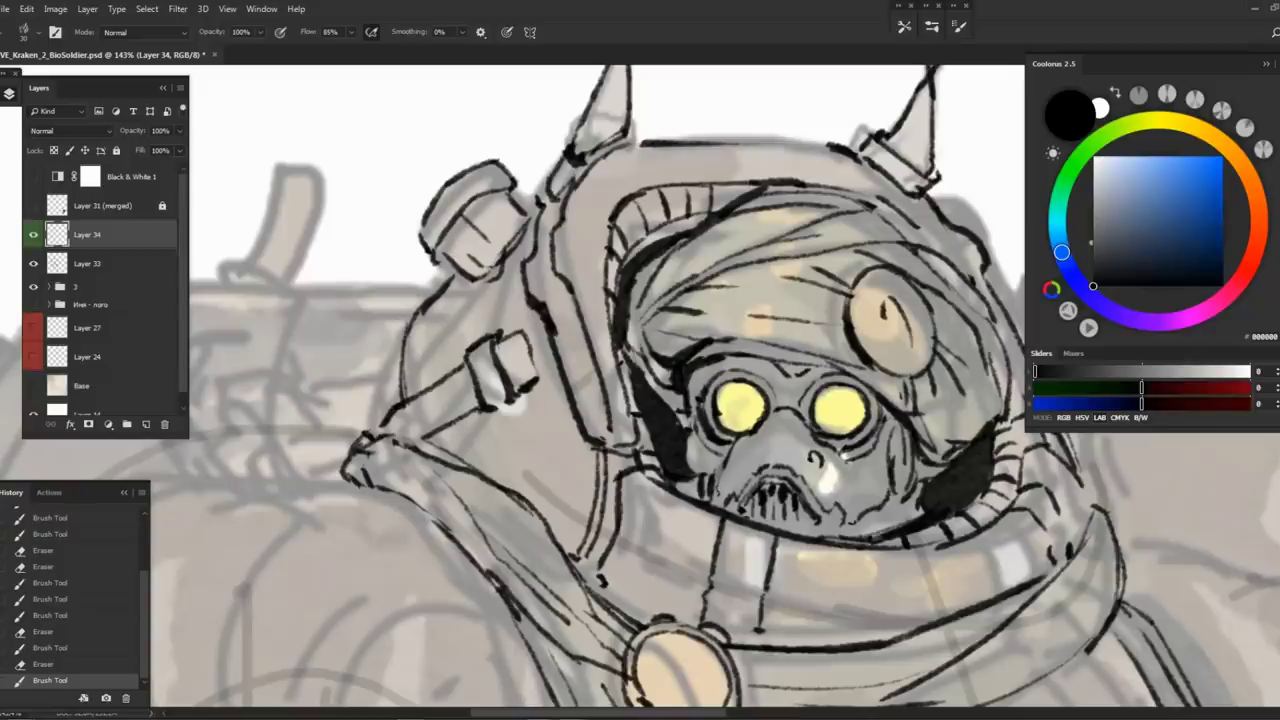
Ink the round knob on the backpack's outer corner with its rim, inner band and neck
mouse_move(640, 380)
mouse_down()
mouse_move(388, 312)
mouse_move(368, 392)
mouse_up()
drag(446, 296, 380, 388)
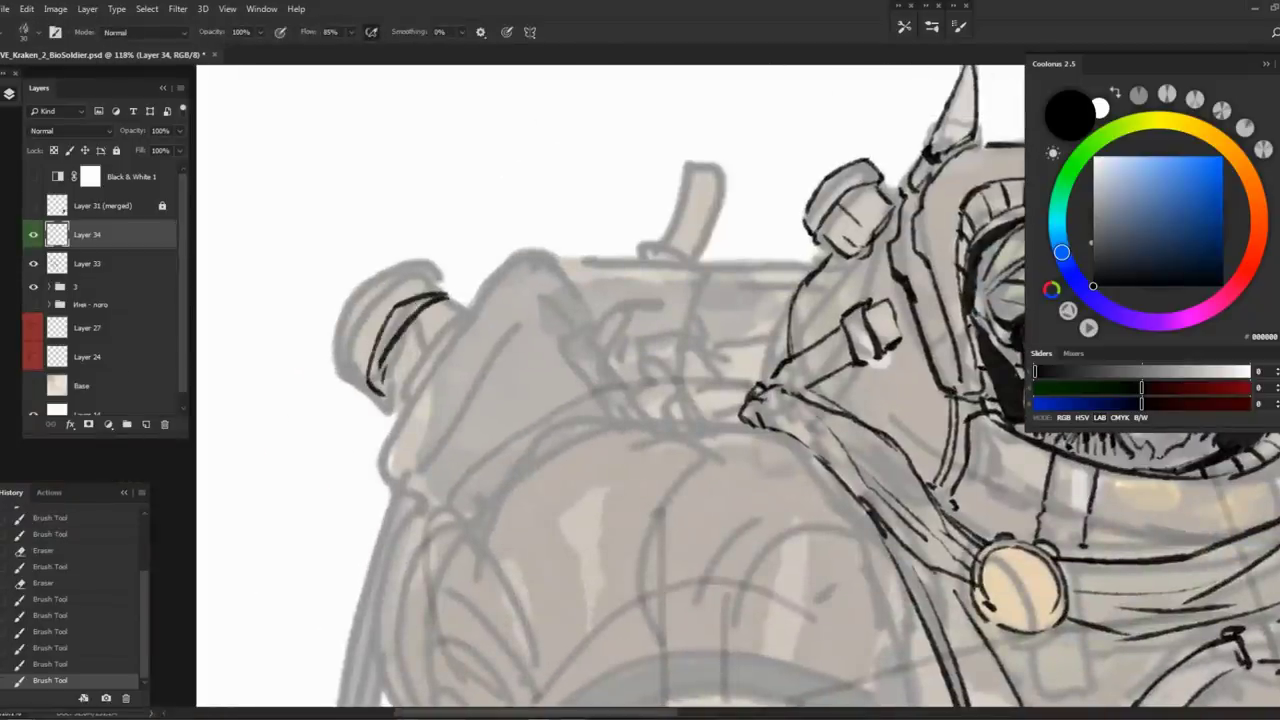
mouse_move(432, 268)
mouse_down()
mouse_move(350, 292)
mouse_move(334, 382)
mouse_move(372, 392)
mouse_up()
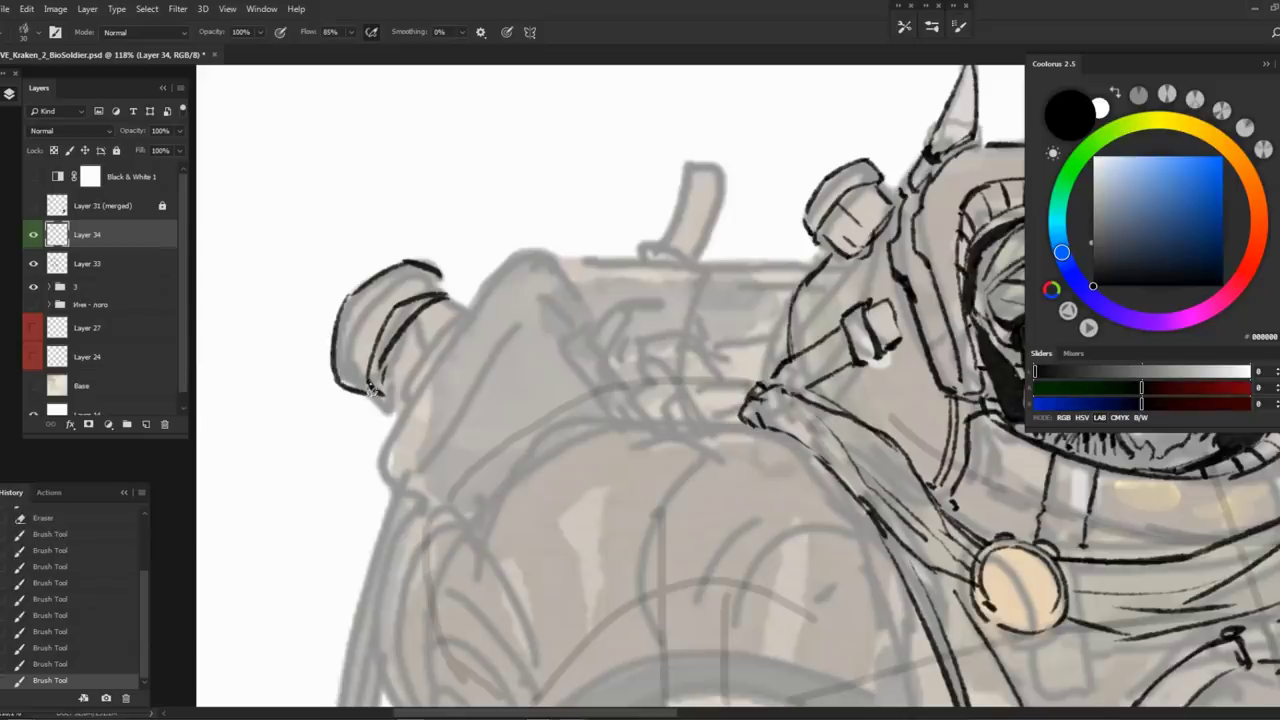
drag(384, 290, 344, 374)
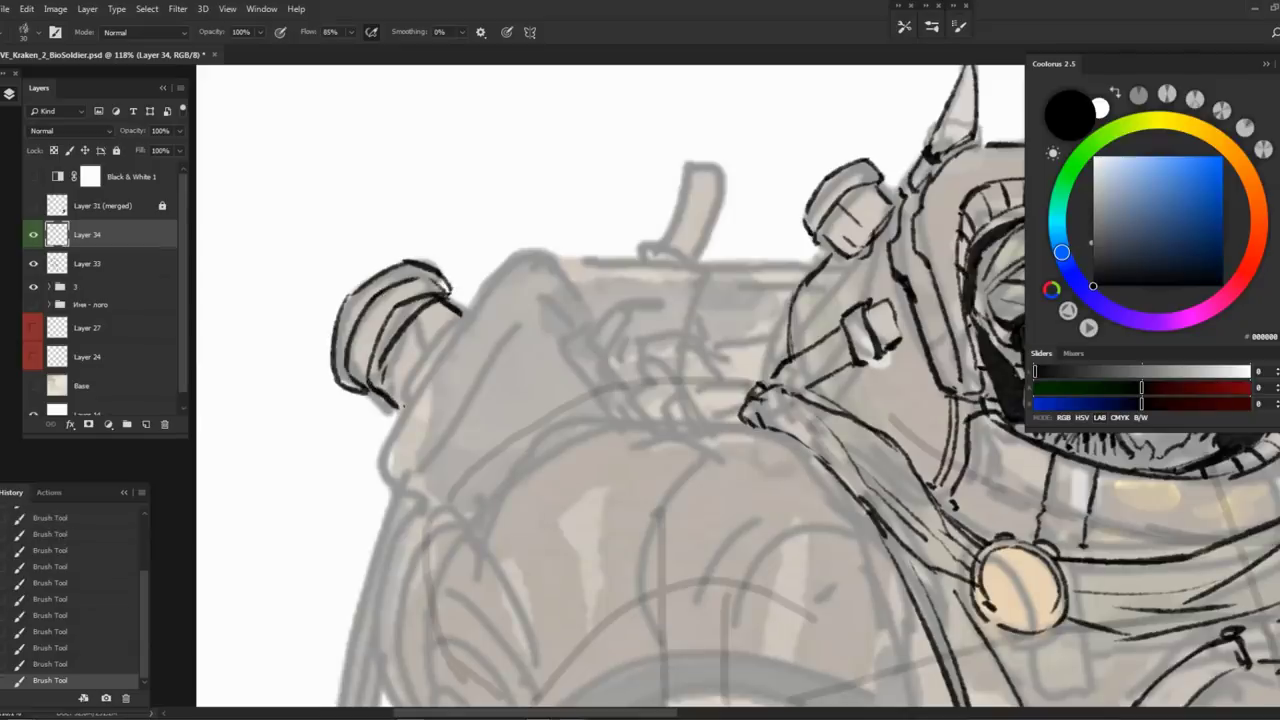
Ink the backpack's rounded top corner and long sloping outer edge, trimming stray parts with the eraser
scroll(736, 386, down, 1)
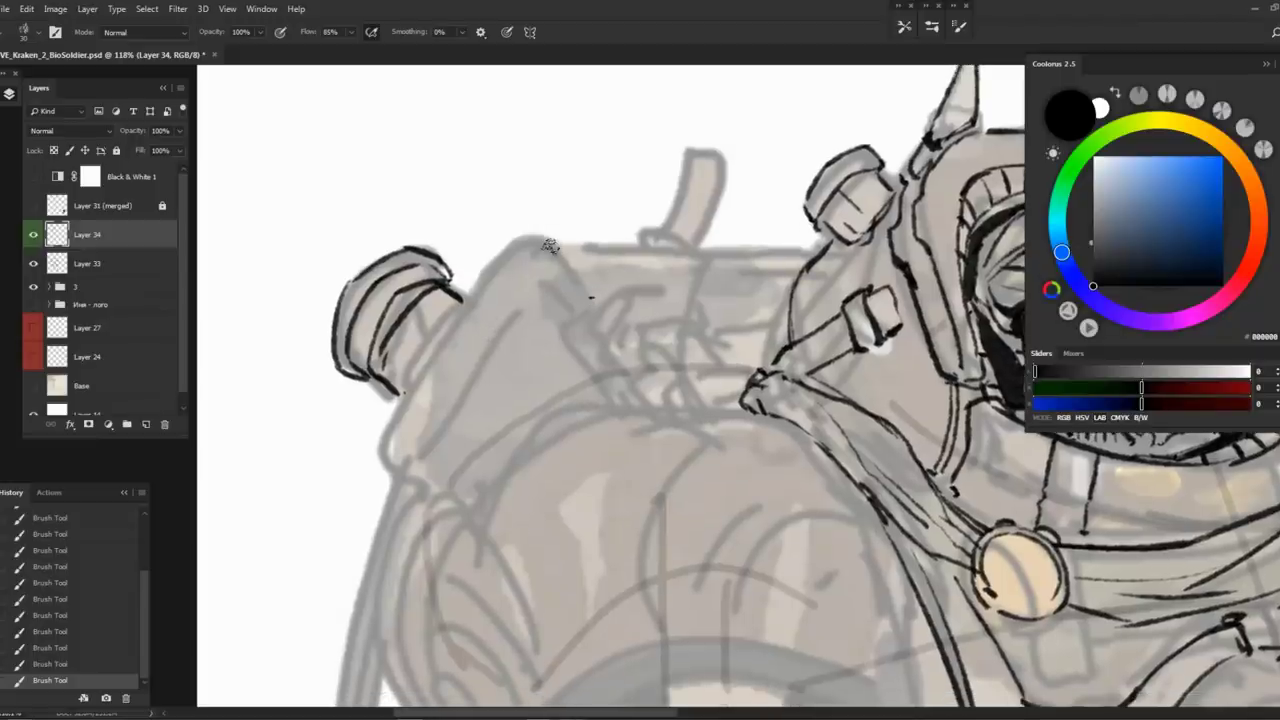
drag(550, 246, 595, 298)
mouse_move(541, 241)
mouse_down()
mouse_move(484, 272)
mouse_move(378, 444)
mouse_up()
key(e)
mouse_move(470, 296)
mouse_down()
mouse_move(379, 437)
mouse_move(402, 492)
mouse_move(277, 552)
mouse_up()
key(b)
key(e)
mouse_move(468, 362)
mouse_down()
mouse_move(424, 304)
mouse_move(690, 308)
mouse_up()
key(b)
key(ctrl+z)
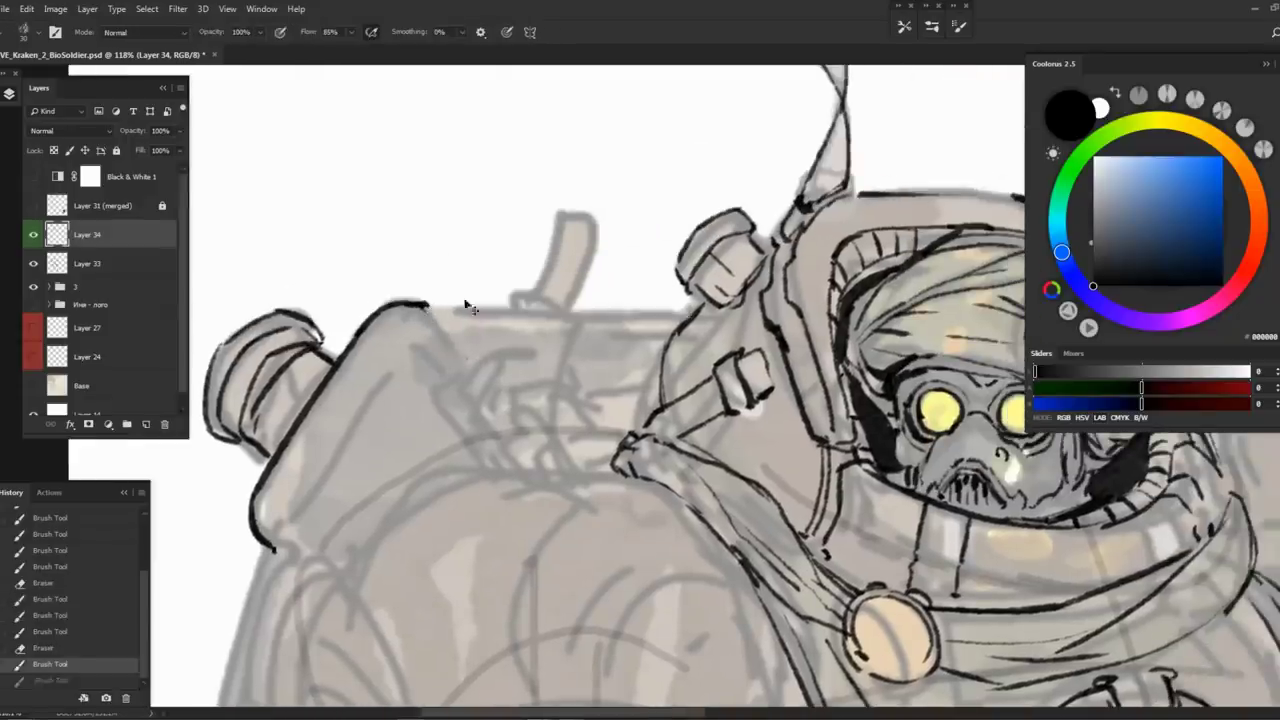
Flip the canvas horizontally and ink the backpack's straight top edge and the tip of the upright pipe
key(h)
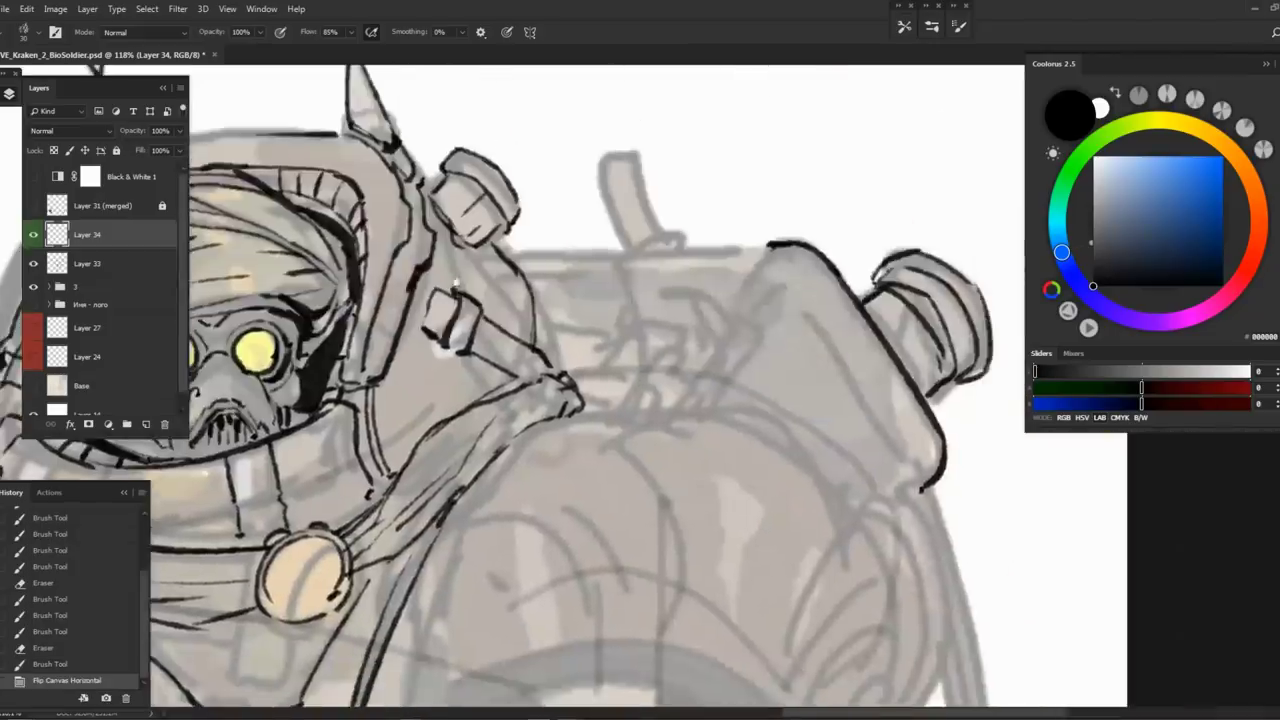
mouse_move(505, 257)
mouse_down()
mouse_move(770, 245)
mouse_move(600, 248)
mouse_move(764, 244)
mouse_move(662, 282)
mouse_up()
mouse_move(566, 270)
mouse_down()
mouse_move(638, 268)
mouse_move(591, 317)
mouse_up()
mouse_move(540, 232)
mouse_down()
mouse_move(528, 270)
mouse_move(580, 230)
mouse_move(590, 340)
mouse_up()
key(ctrl+z)
drag(574, 252, 592, 336)
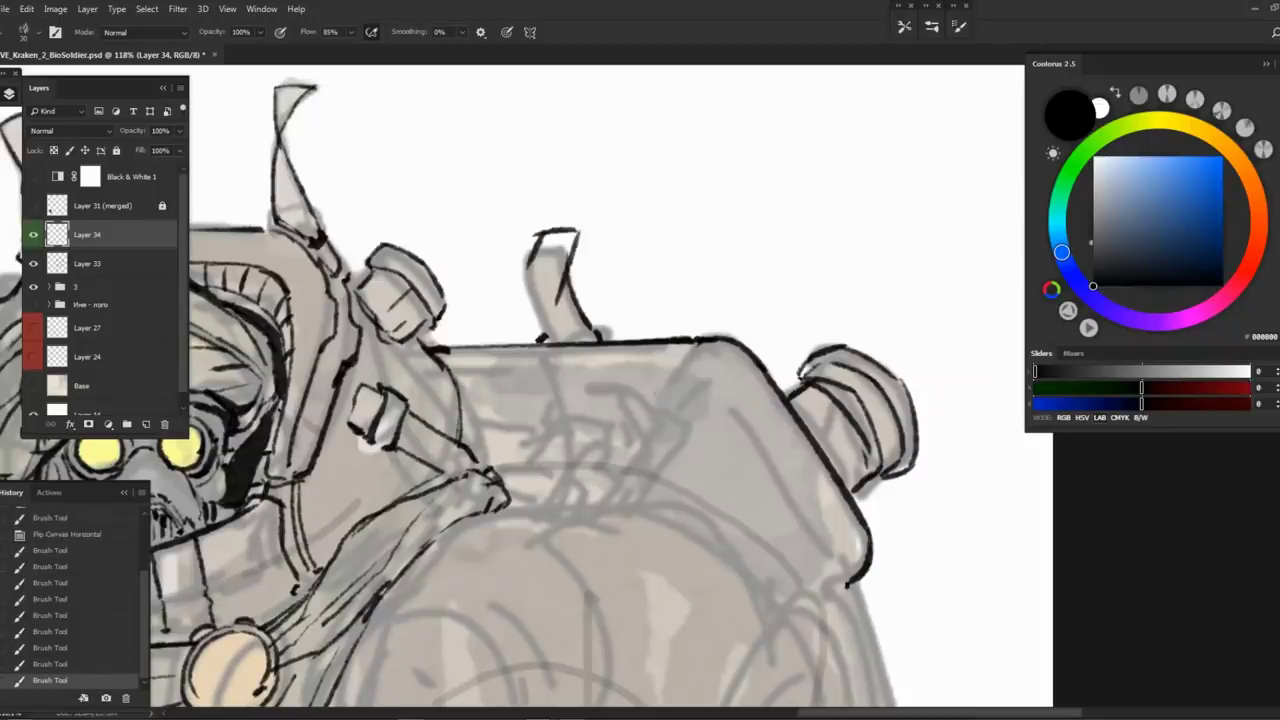
Ink both curved sides of the upright pipe and its small base on the backpack's top edge
drag(530, 252, 540, 340)
key(e)
drag(558, 272, 580, 300)
key(b)
drag(568, 276, 600, 342)
drag(578, 318, 630, 350)
Ink an angular hooked handle on the backpack's panel, redrawing its first strokes
drag(620, 340, 580, 245)
scroll(776, 143, up, 3)
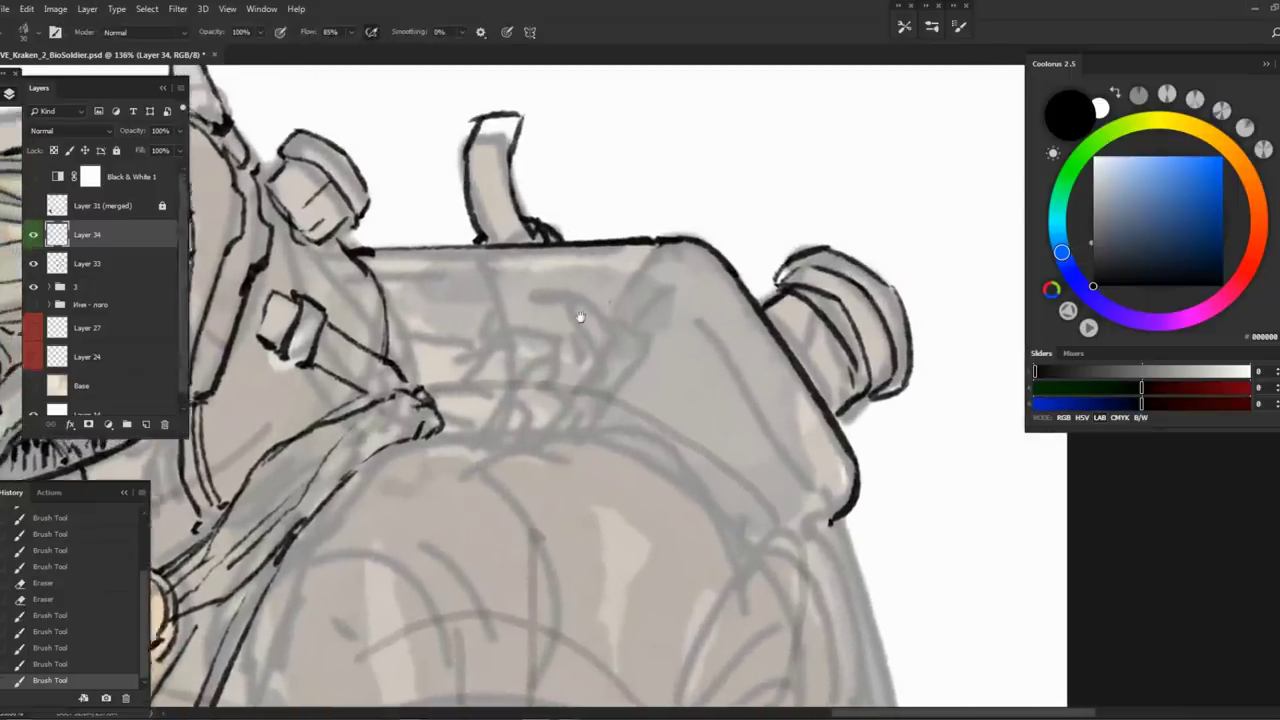
drag(520, 310, 530, 295)
drag(530, 300, 595, 306)
key(ctrl+alt+z)
key(ctrl+alt+z)
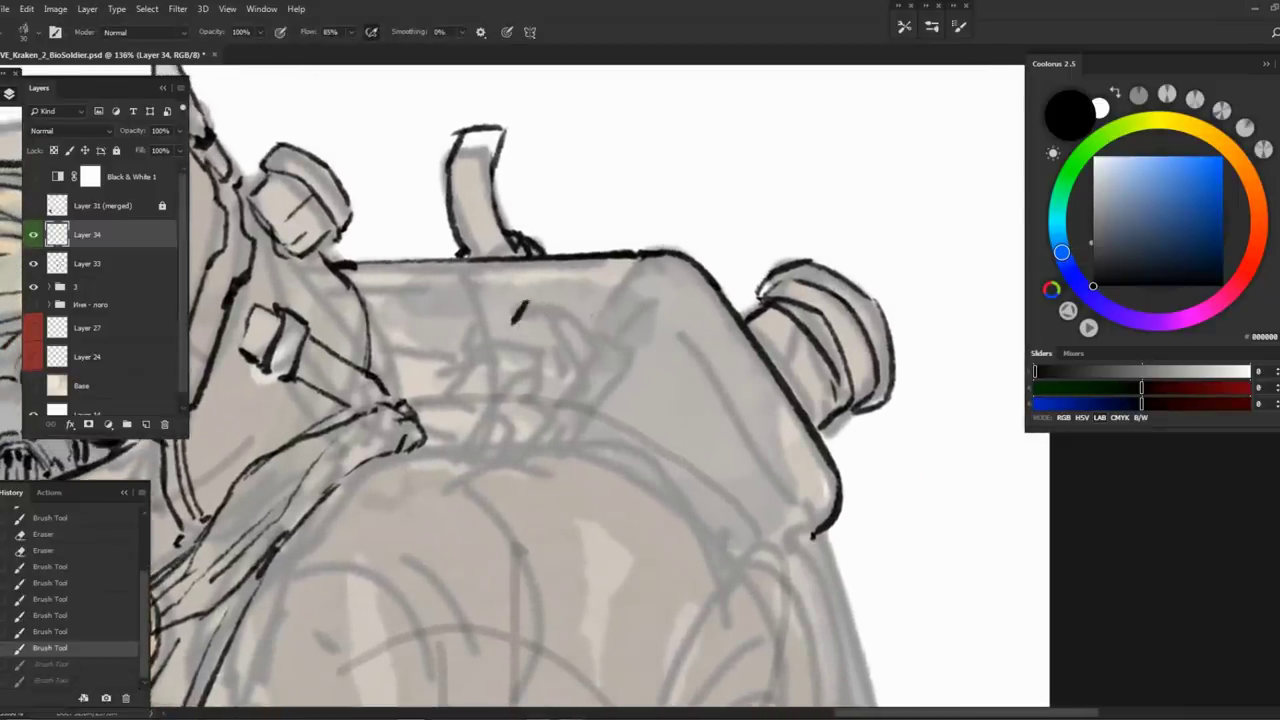
mouse_move(518, 303)
mouse_down()
mouse_move(612, 310)
mouse_move(640, 343)
mouse_up()
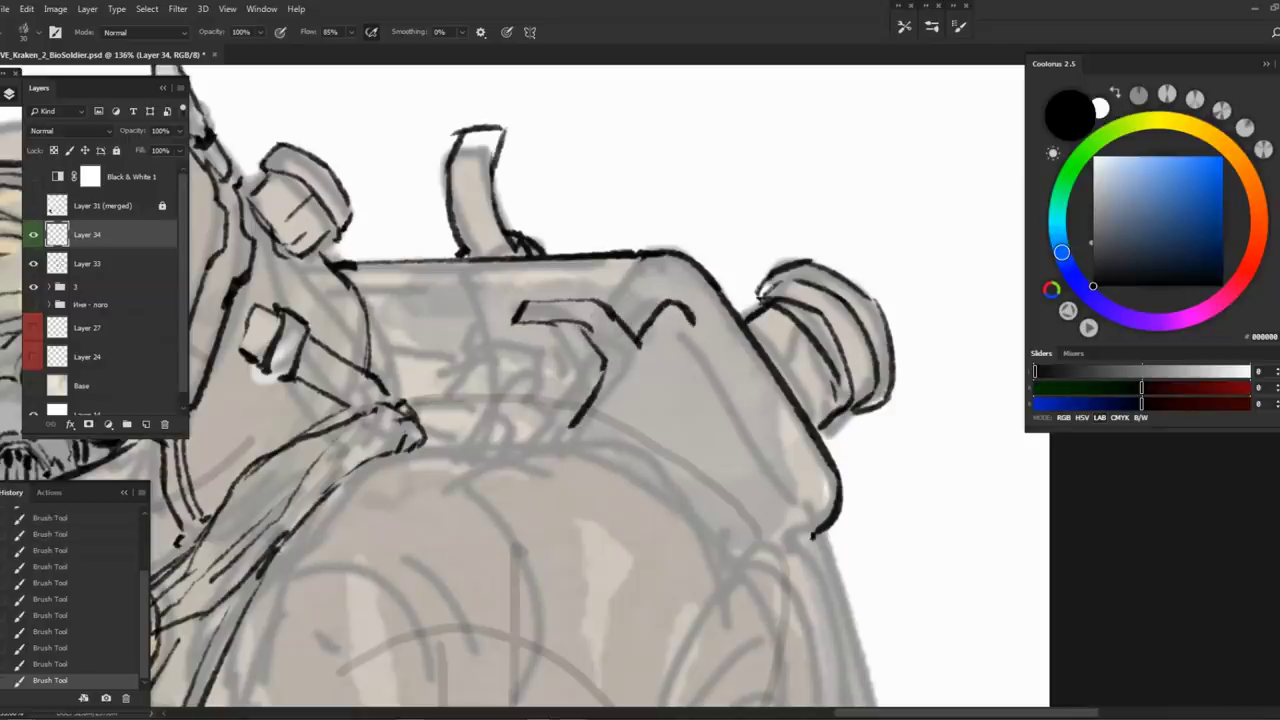
Ink the backpack's inner panel edge parallel to its sloping outer edge, down to the lower corner
drag(699, 321, 683, 297)
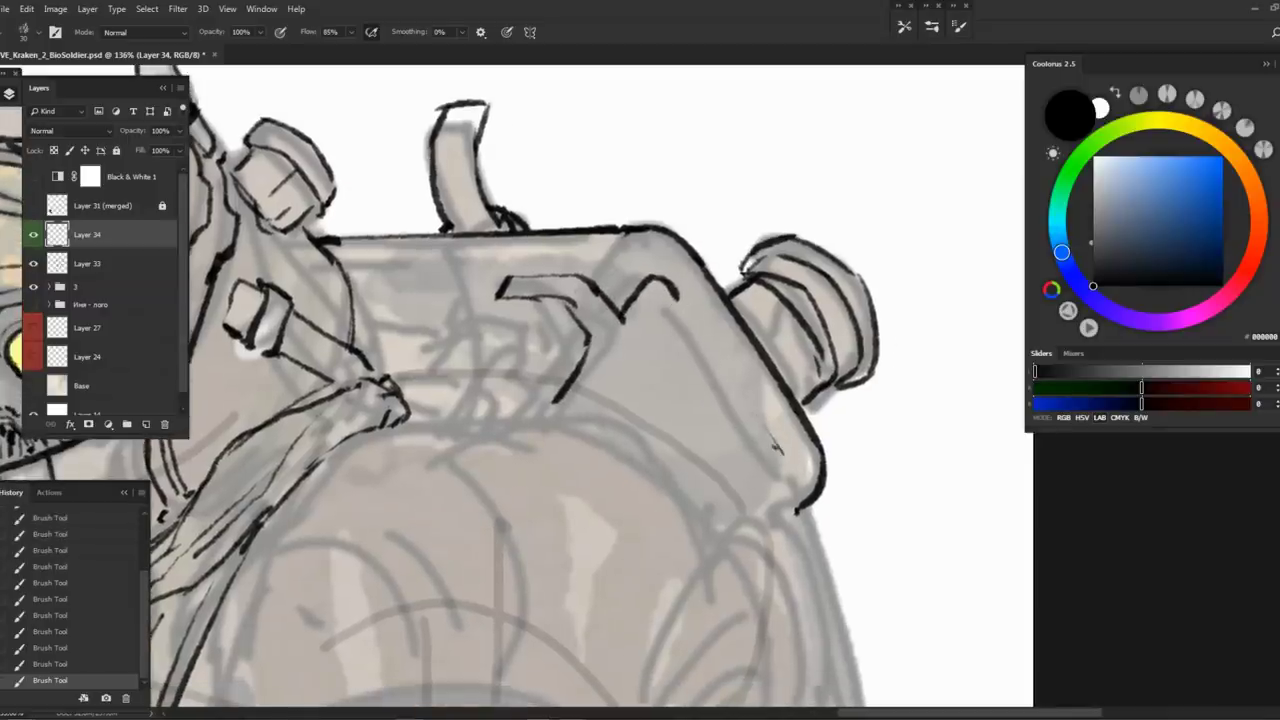
drag(710, 346, 780, 452)
mouse_move(674, 290)
mouse_down()
mouse_move(740, 390)
mouse_move(700, 304)
mouse_move(633, 430)
mouse_move(597, 427)
mouse_up()
drag(604, 242, 577, 289)
Lasso the backpack's knob, scale it to about 97.5%, rotate it slightly against the backpack's edge, and deselect
key(l)
drag(685, 408, 637, 220)
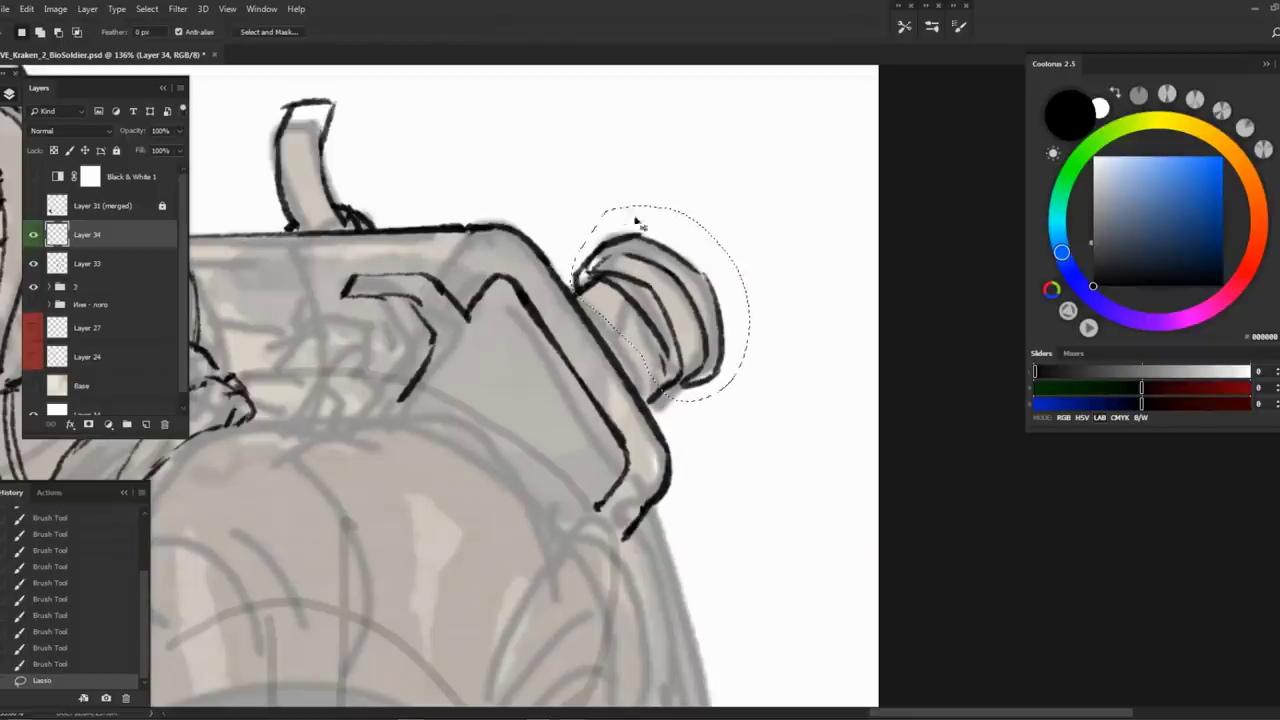
key(ctrl+t)
drag(766, 197, 777, 180)
mouse_move(690, 259)
mouse_down()
mouse_move(714, 251)
mouse_move(743, 294)
mouse_up()
mouse_move(745, 200)
mouse_down()
mouse_move(637, 212)
mouse_move(722, 211)
mouse_up()
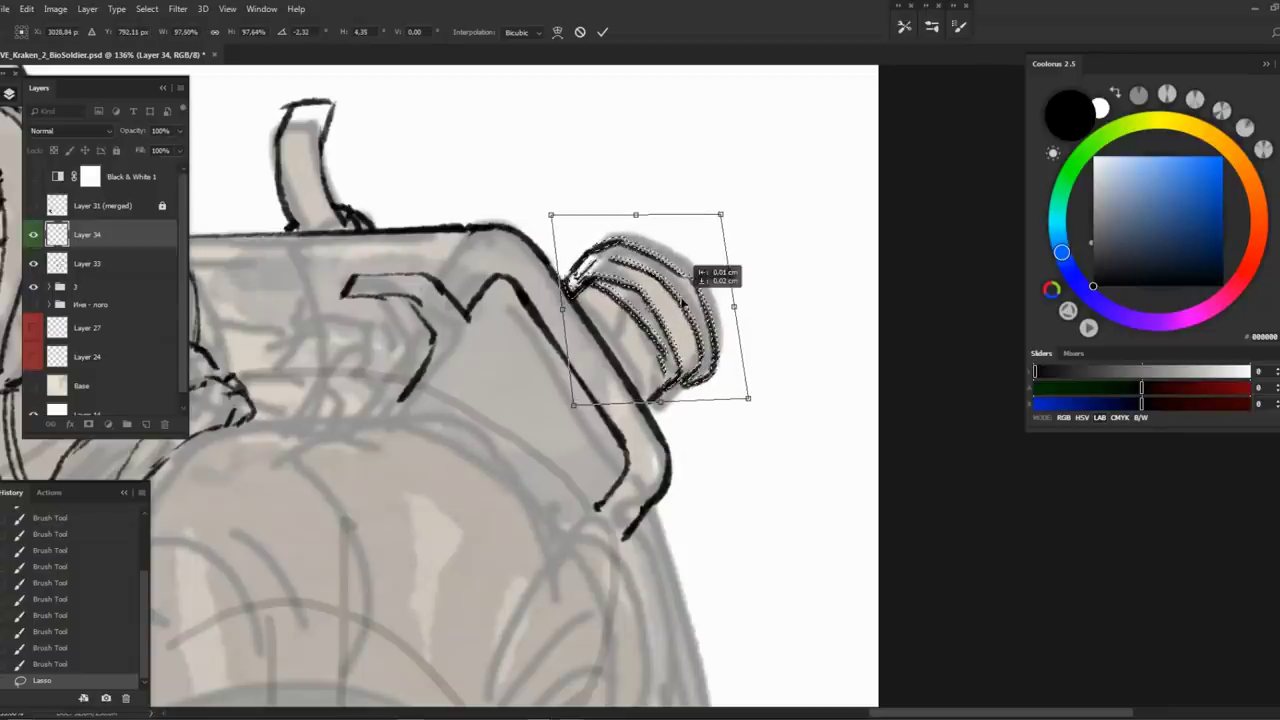
key(Return)
key(ctrl+d)
Ink the upper outer edge of the hooked handle on the backpack
mouse_move(604, 333)
mouse_down()
mouse_move(707, 308)
mouse_move(874, 300)
mouse_move(847, 318)
mouse_up()
key(b)
mouse_move(689, 254)
mouse_down()
mouse_move(623, 243)
mouse_move(640, 238)
mouse_up()
key(ctrl+z)
scroll(623, 243, up, 2)
mouse_move(535, 278)
mouse_down()
mouse_move(515, 368)
mouse_move(608, 322)
mouse_move(665, 360)
mouse_up()
drag(638, 234, 655, 252)
drag(640, 240, 702, 270)
Erase overlapping lines inside the hooked handle and ink its lower outer edge
key(e)
mouse_move(560, 272)
mouse_down()
mouse_move(640, 250)
mouse_move(660, 262)
mouse_move(635, 320)
mouse_up()
drag(610, 305, 640, 330)
drag(575, 270, 595, 298)
key(b)
mouse_move(495, 276)
mouse_down()
mouse_move(565, 272)
mouse_move(614, 334)
mouse_up()
mouse_move(594, 306)
mouse_down()
mouse_move(618, 350)
mouse_move(608, 342)
mouse_up()
Ink short joint lines where the hooked handle meets the panel edge and trim the handle's end
key(e)
key(b)
mouse_move(670, 300)
mouse_down()
mouse_move(692, 316)
mouse_move(612, 378)
mouse_up()
drag(630, 360, 652, 366)
key(e)
mouse_move(515, 255)
mouse_down()
mouse_move(535, 278)
mouse_move(525, 290)
mouse_up()
key(b)
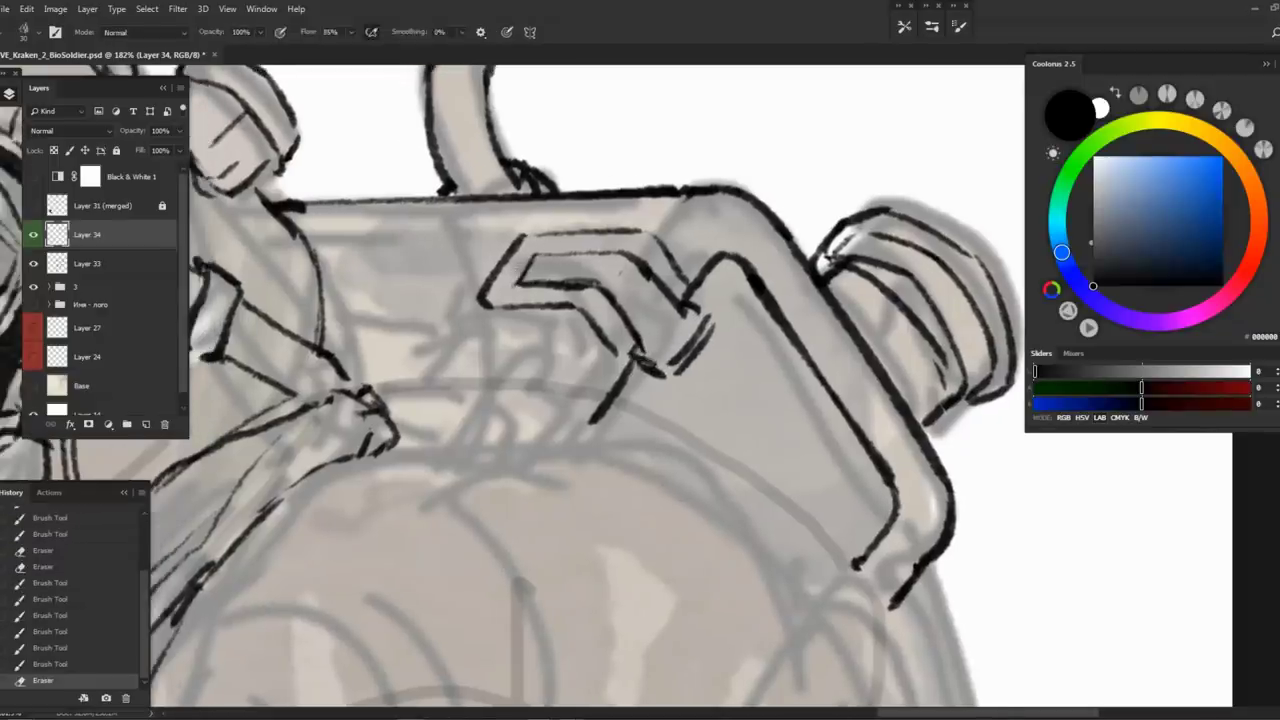
Erase stray lines inside the hooked handle on the backpack and re-ink its joint with short strokes
mouse_move(530, 240)
mouse_down()
mouse_move(555, 275)
mouse_move(525, 275)
mouse_move(640, 262)
mouse_up()
key(ctrl+z)
key(e)
mouse_move(518, 285)
mouse_down()
mouse_move(602, 284)
mouse_move(556, 286)
mouse_up()
mouse_move(596, 270)
mouse_down()
mouse_move(632, 283)
mouse_move(650, 270)
mouse_up()
mouse_move(645, 264)
mouse_down()
mouse_move(686, 314)
mouse_move(676, 310)
mouse_up()
key(b)
drag(674, 290, 686, 306)
drag(680, 292, 688, 304)
Ink a second hooked bracket below the handle and a straight panel line running from it toward the hood
key(z)
mouse_move(620, 362)
mouse_down()
mouse_move(560, 320)
mouse_move(622, 260)
mouse_move(548, 324)
mouse_move(609, 313)
mouse_up()
key(b)
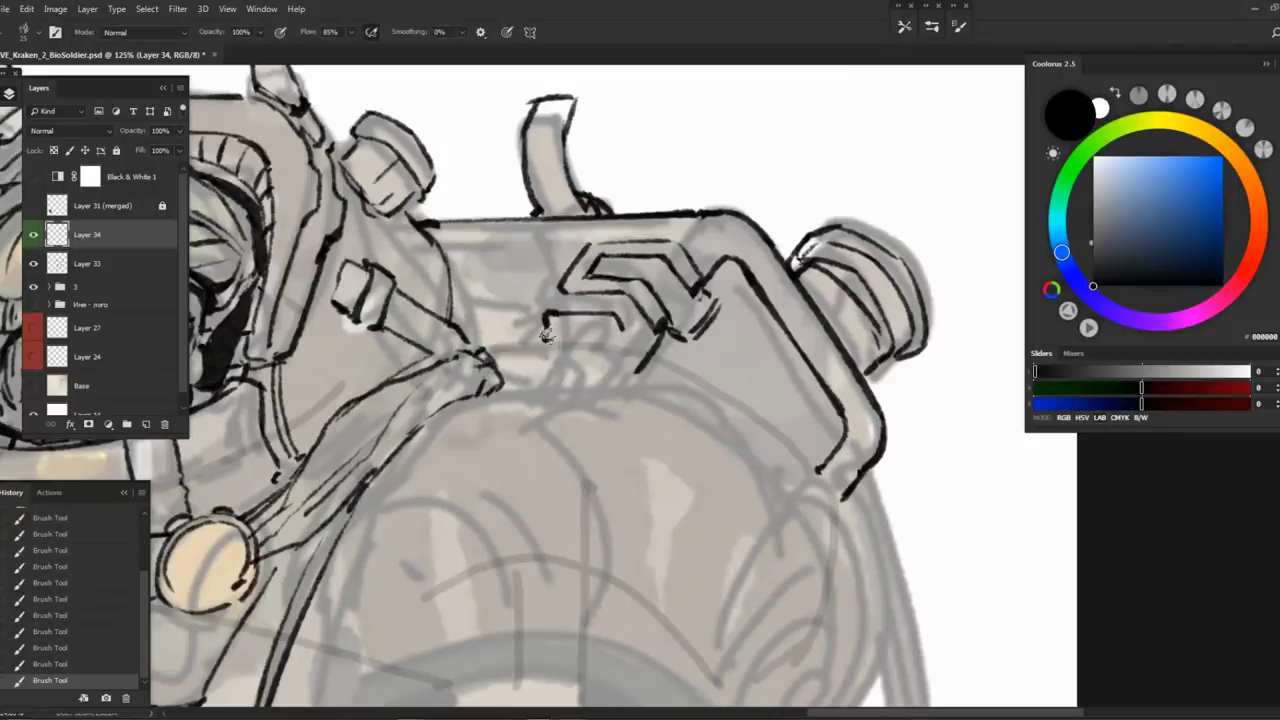
drag(607, 336, 586, 386)
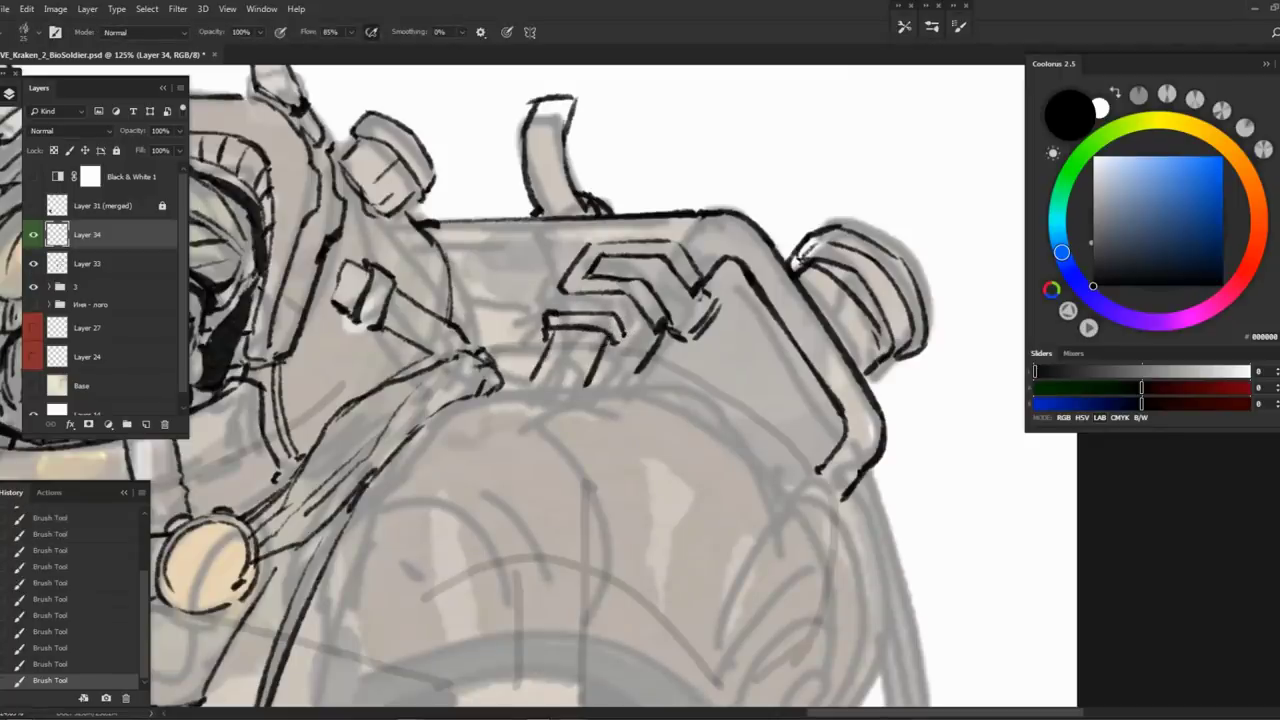
drag(565, 305, 595, 335)
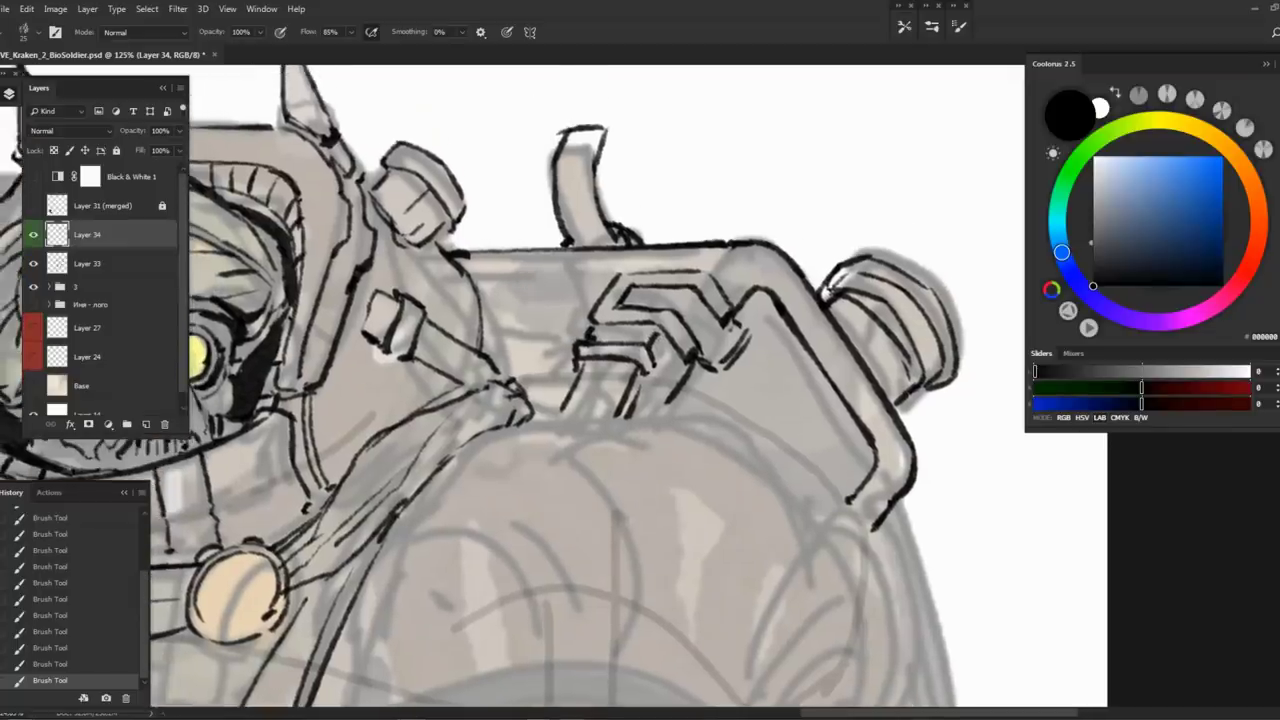
drag(480, 336, 585, 338)
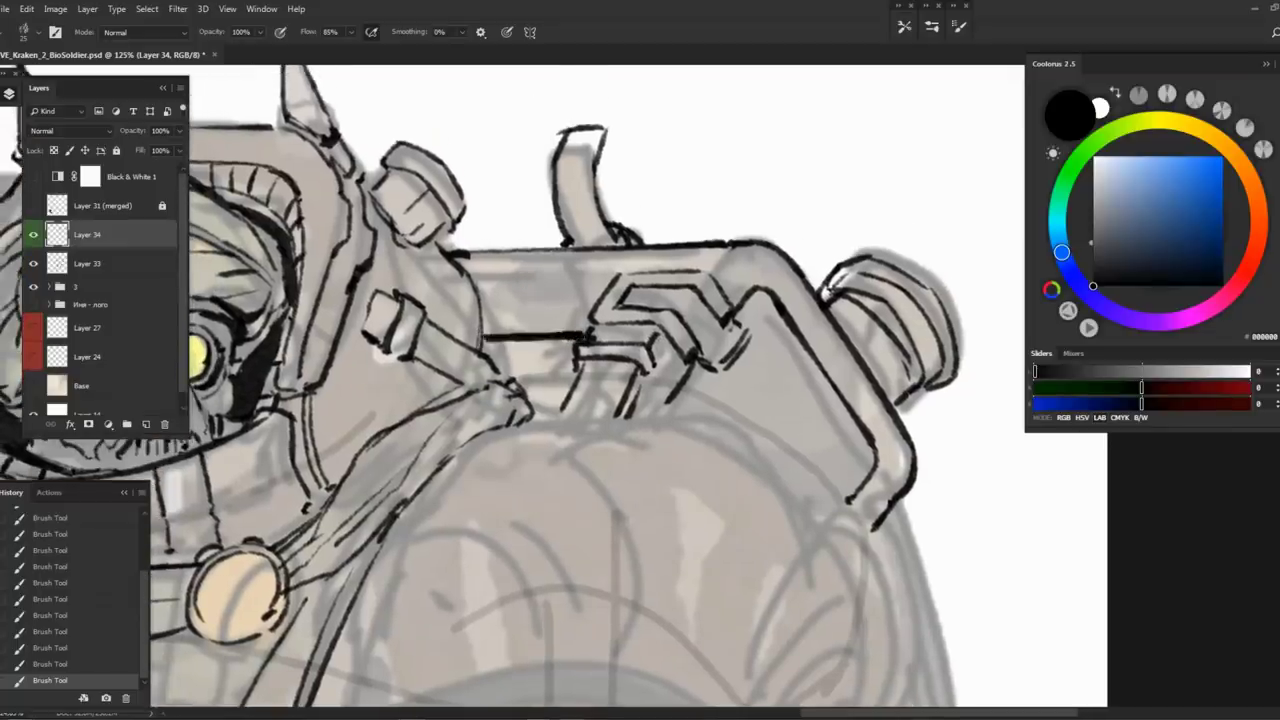
Check the whole drawing in mirrored view and with Layer 33 hidden, ending with the original orientation and the layer shown
scroll(483, 350, down, 5)
key(h)
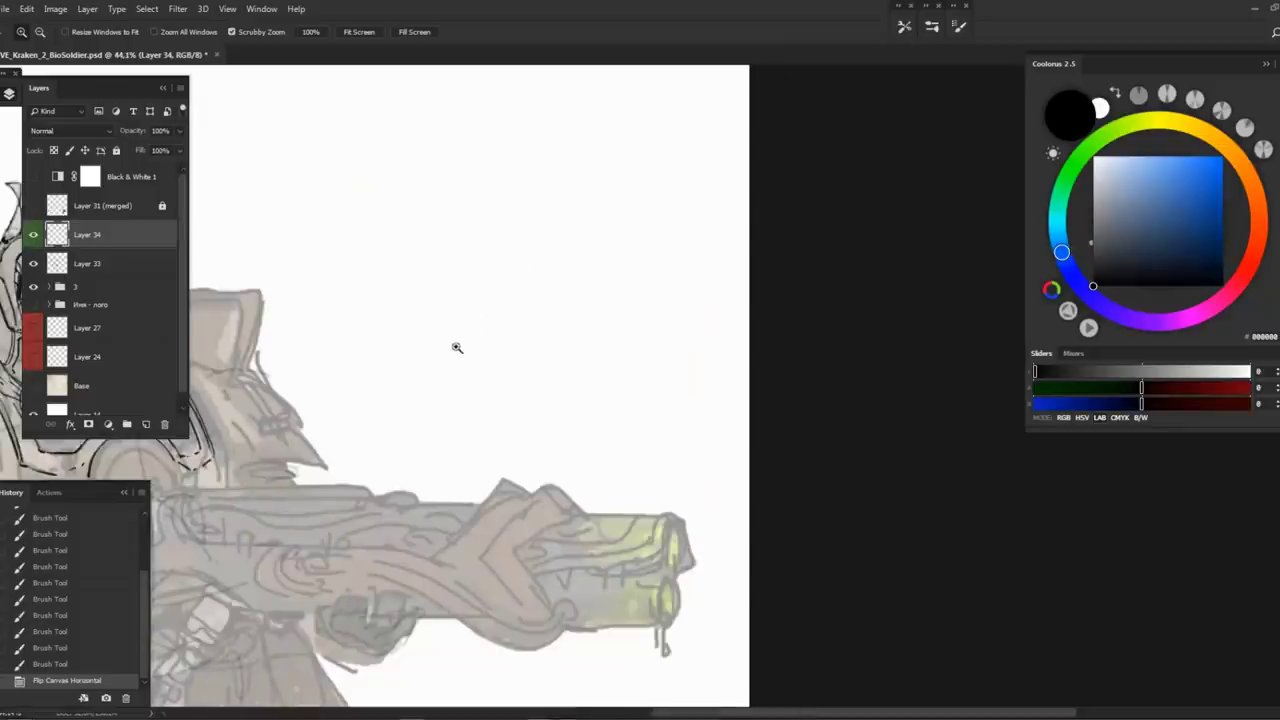
scroll(871, 285, up, 2)
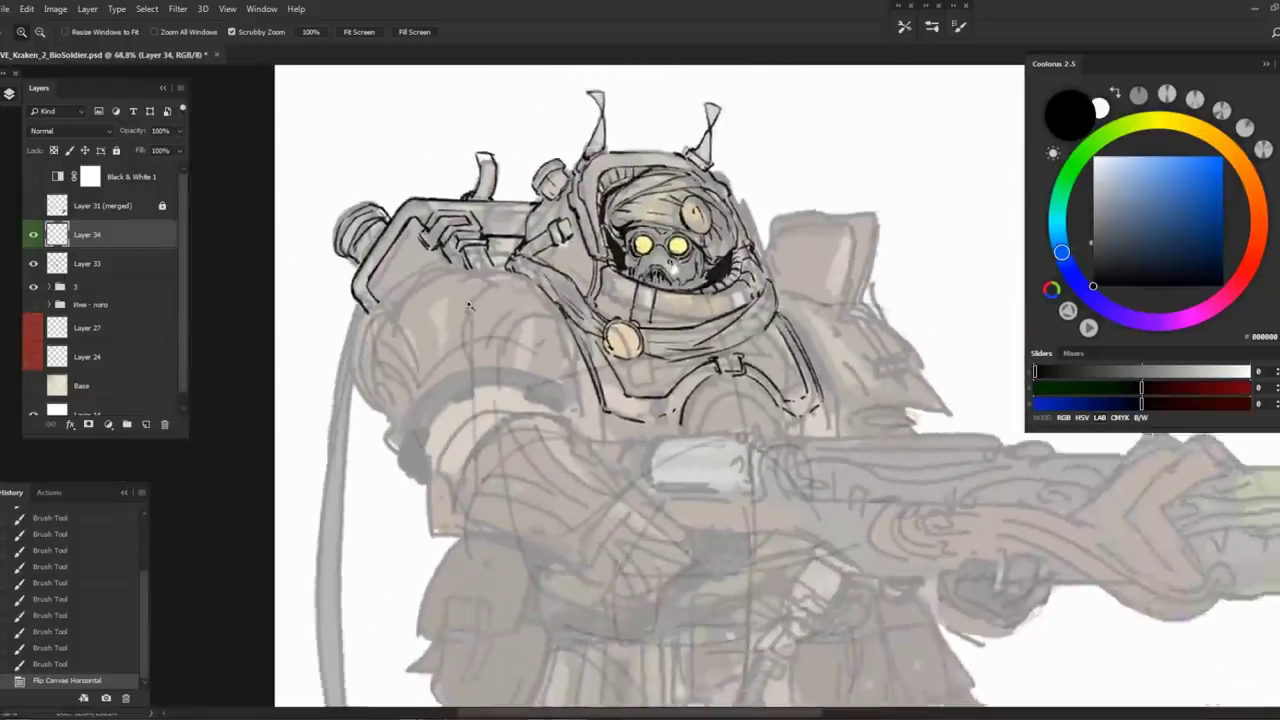
click(32, 265)
click(31, 268)
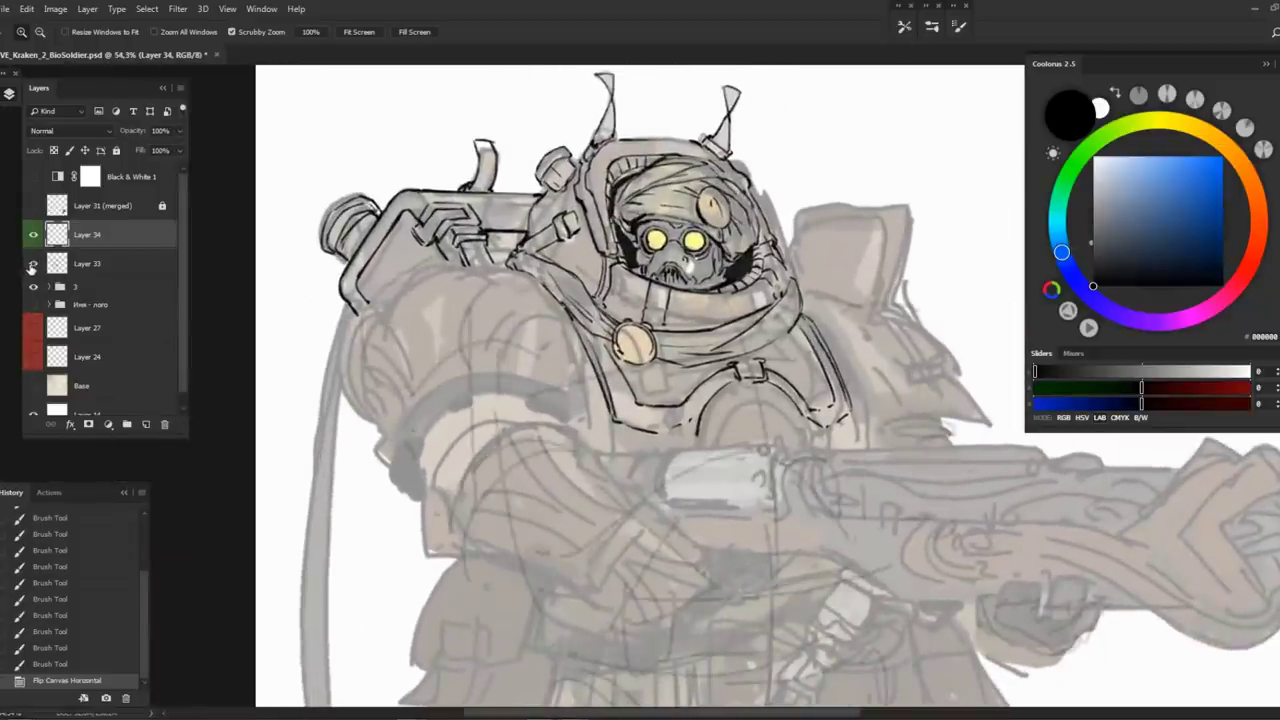
scroll(440, 310, up, 2)
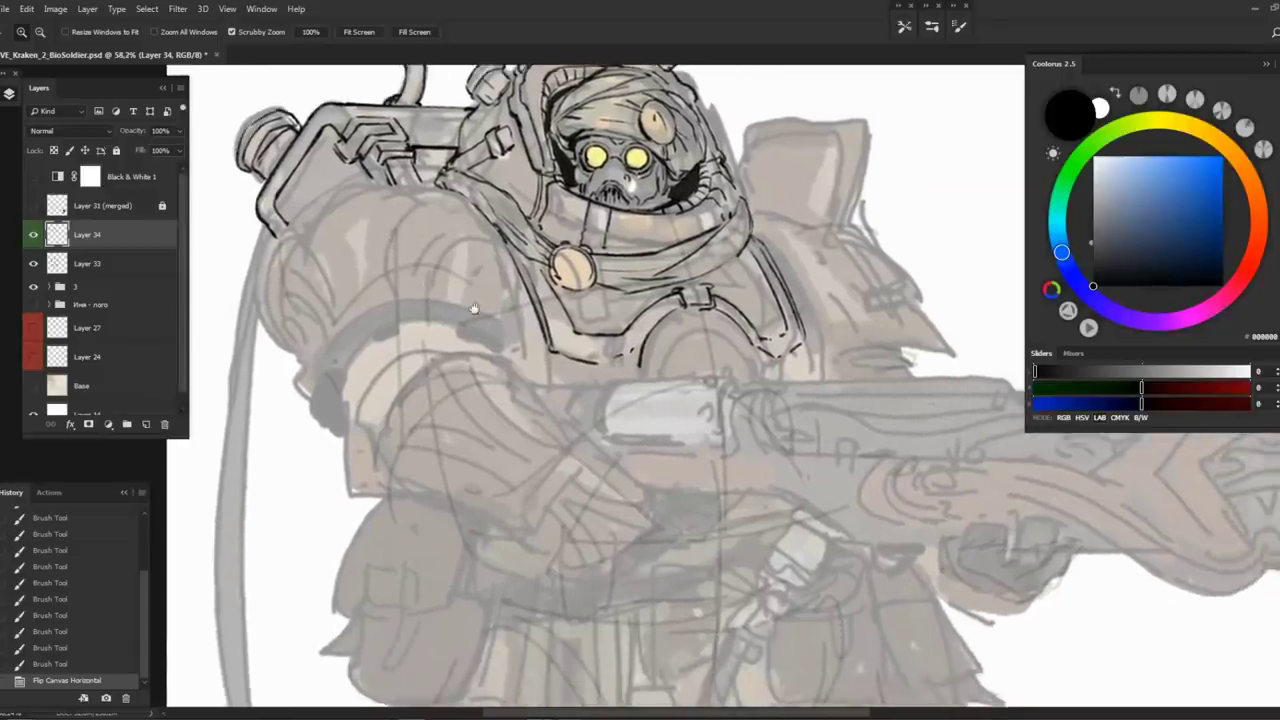
key(h)
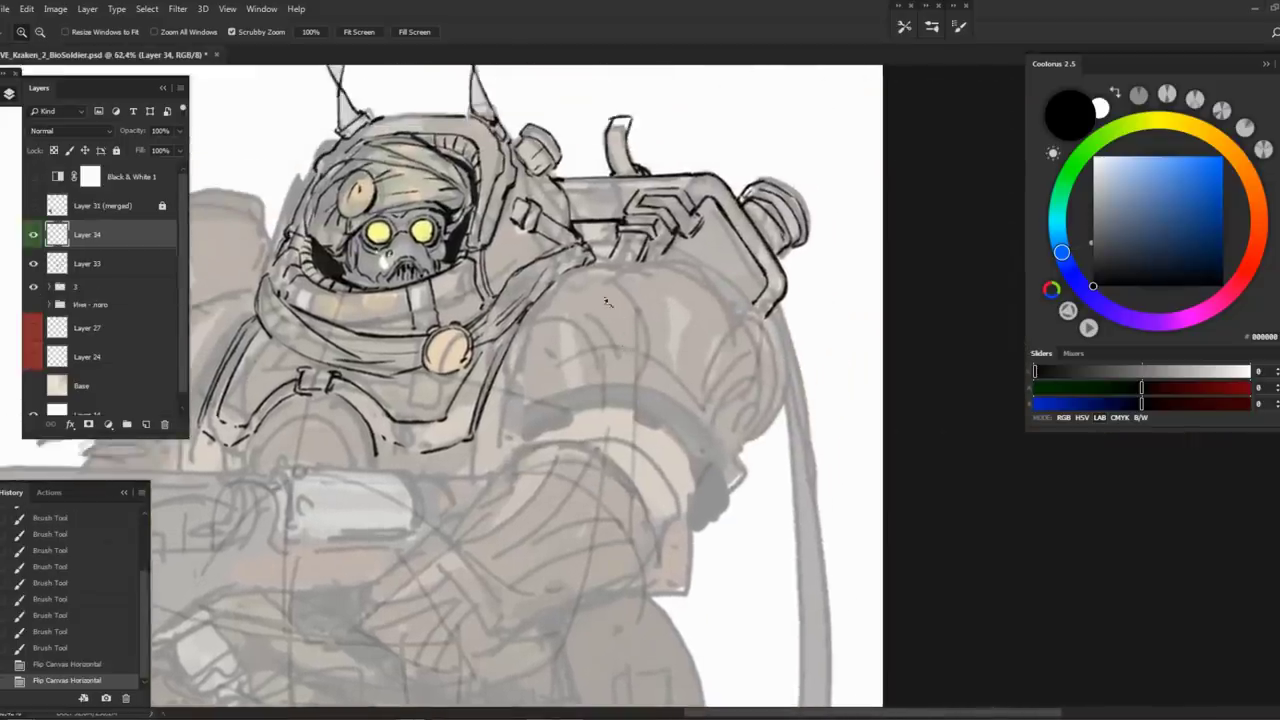
Ink the shoulder pad's curved lower rim and its rounded outer contour down to the rim's corner
drag(390, 255, 400, 258)
mouse_move(527, 412)
mouse_down()
mouse_move(600, 390)
mouse_move(728, 466)
mouse_move(723, 493)
mouse_up()
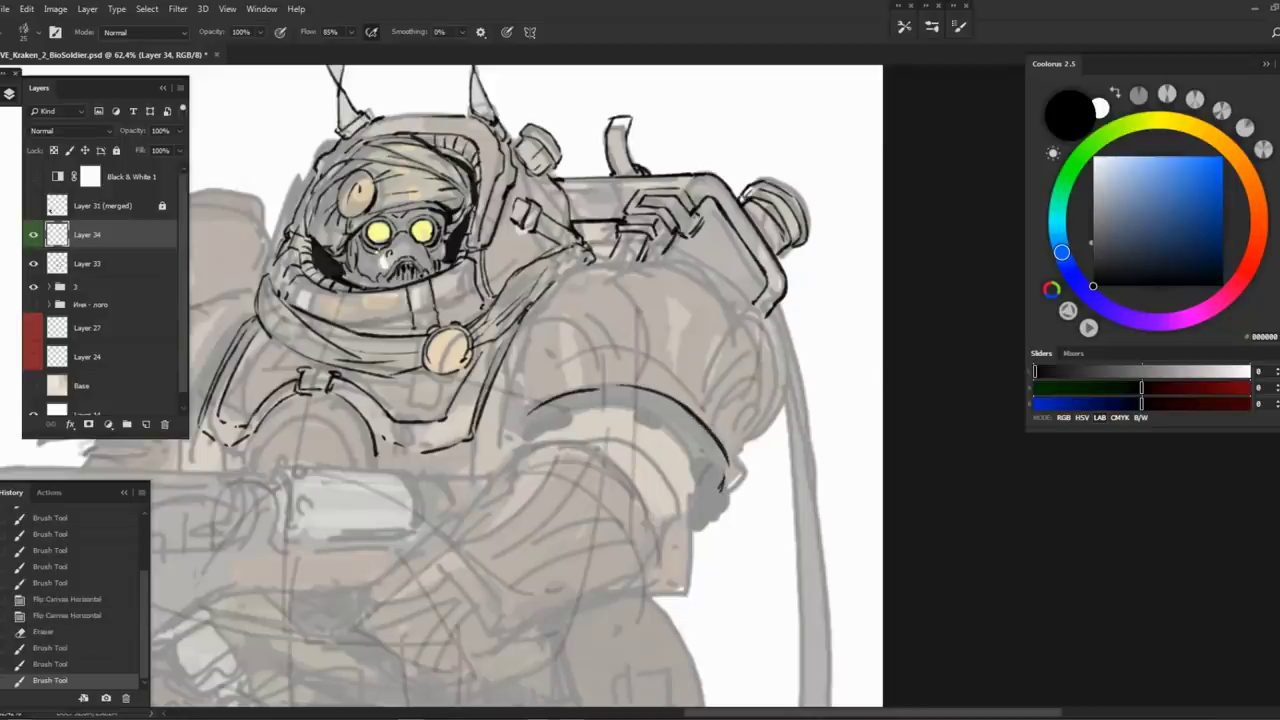
mouse_move(533, 313)
mouse_down()
mouse_move(525, 377)
mouse_move(622, 259)
mouse_move(737, 318)
mouse_move(761, 395)
mouse_move(716, 488)
mouse_up()
key(ctrl+z)
drag(762, 390, 752, 444)
drag(752, 436, 710, 495)
mouse_move(758, 412)
mouse_down()
mouse_move(730, 470)
mouse_move(666, 406)
mouse_move(660, 434)
mouse_up()
Erase rough overlaps along the shoulder pad's outline and refine its edges with short brush strokes
key(e)
key(b)
drag(722, 400, 716, 414)
key(e)
scroll(726, 407, up, 1)
drag(645, 228, 625, 396)
key(b)
drag(629, 286, 626, 302)
key(ctrl+z)
scroll(629, 286, up, 2)
scroll(629, 291, left, 3)
scroll(629, 291, down, 1)
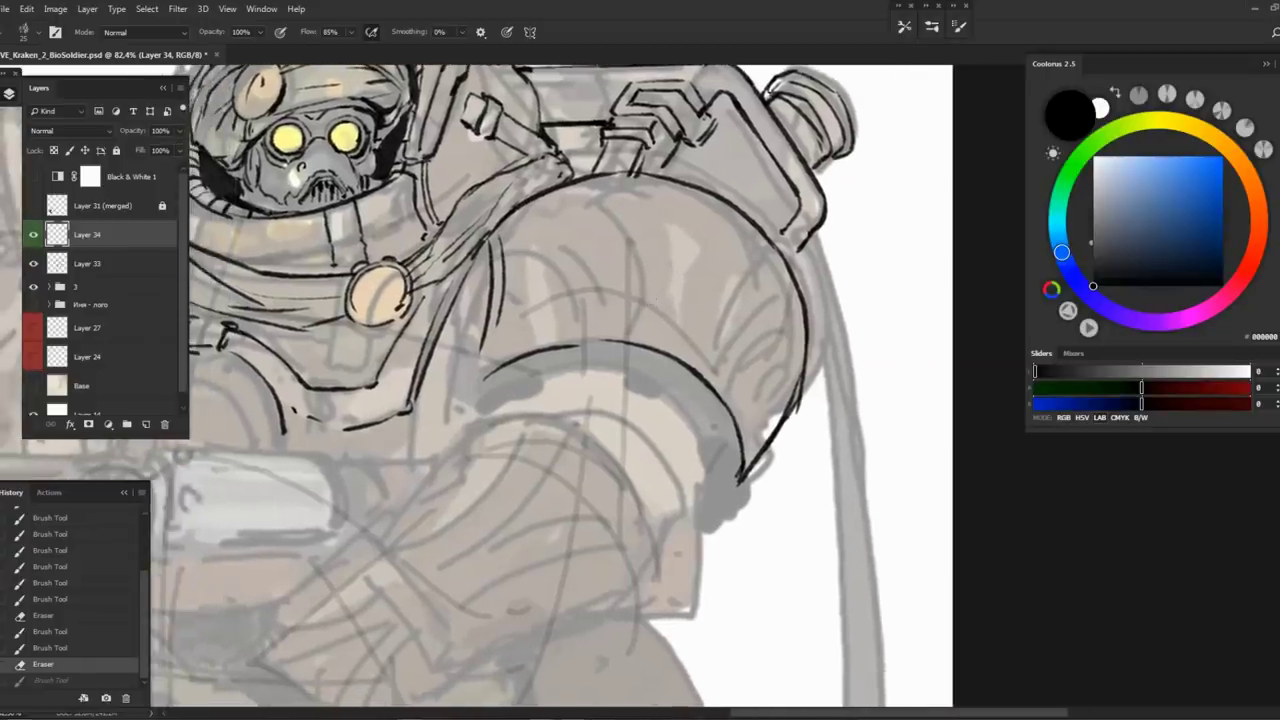
Ink short cloth lines where the top of the shoulder pad meets the hood and start a fold there
scroll(633, 300, up, 2)
mouse_move(605, 215)
mouse_down()
mouse_move(540, 240)
mouse_move(578, 226)
mouse_up()
drag(590, 230, 566, 228)
mouse_move(584, 214)
mouse_down()
mouse_move(520, 268)
mouse_move(584, 220)
mouse_up()
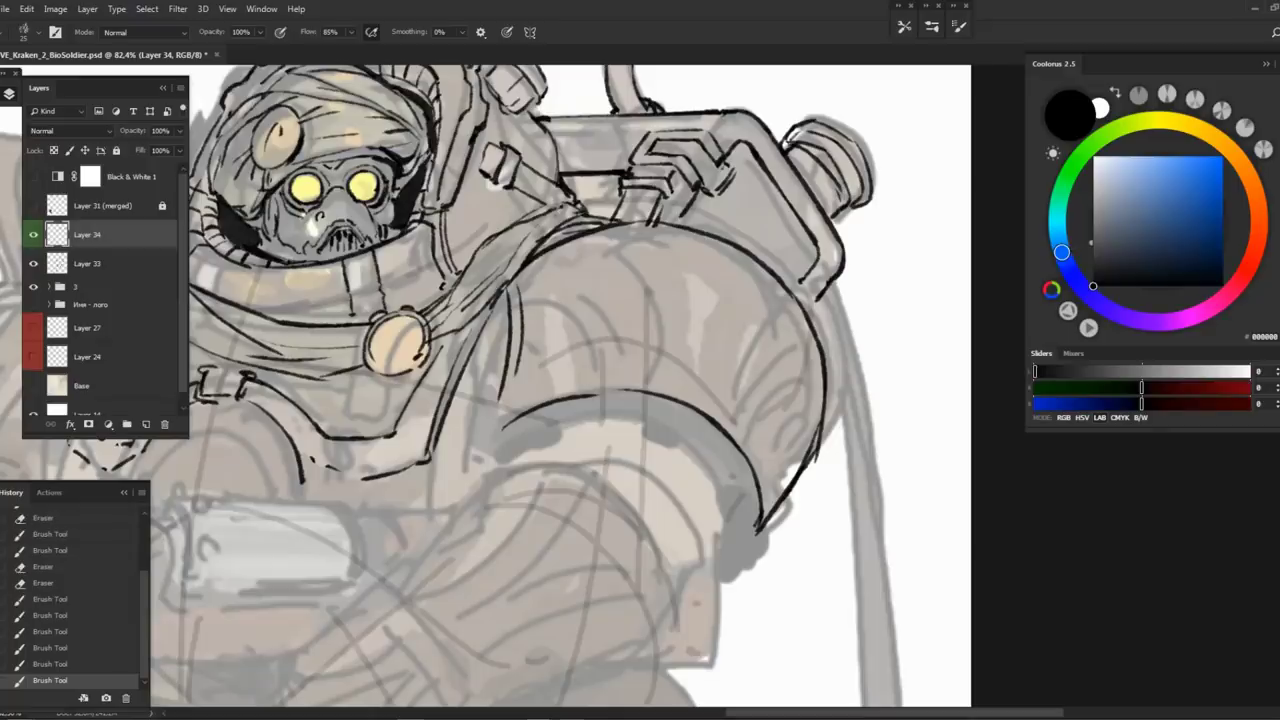
key(ctrl+space)
drag(670, 210, 627, 193)
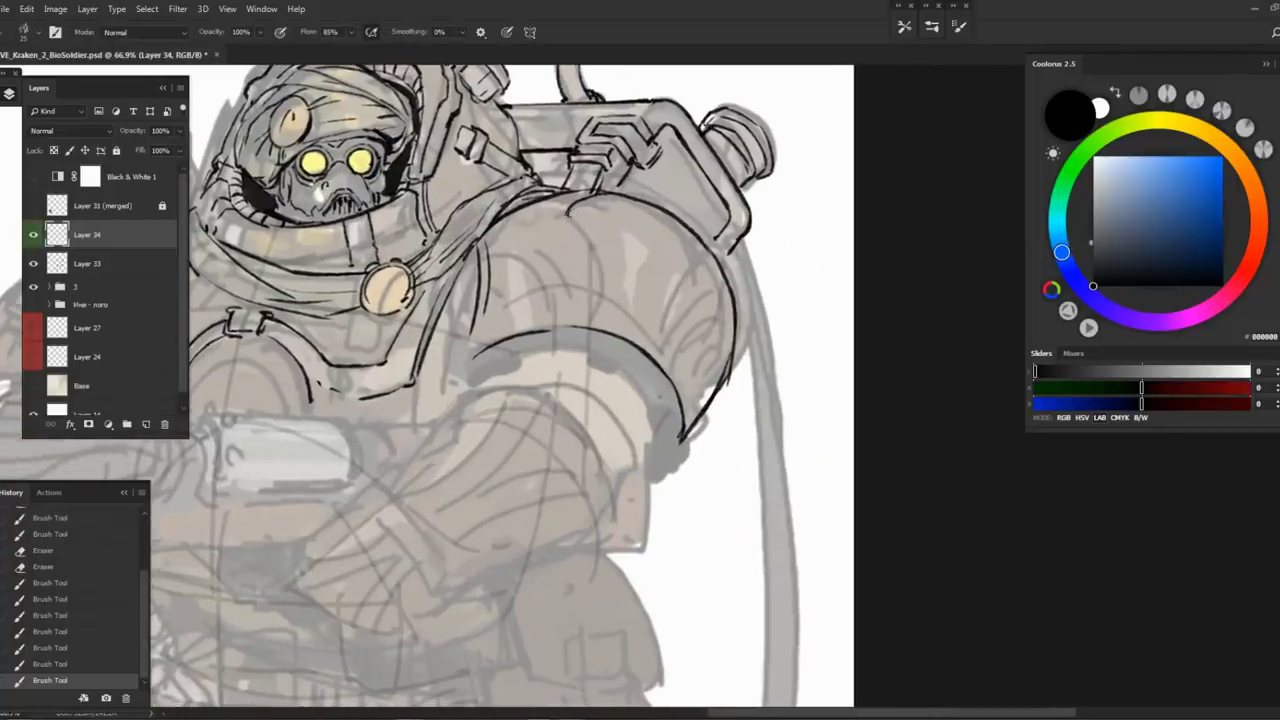
Ink long wavy folds down the shoulder pad and a rounded fold above the inner part of its rim
key(ctrl+space)
drag(611, 318, 672, 316)
mouse_move(519, 212)
mouse_down()
mouse_move(518, 285)
mouse_move(584, 354)
mouse_move(593, 390)
mouse_move(480, 309)
mouse_move(573, 345)
mouse_up()
mouse_move(470, 236)
mouse_down()
mouse_move(490, 292)
mouse_move(536, 304)
mouse_up()
drag(640, 300, 598, 292)
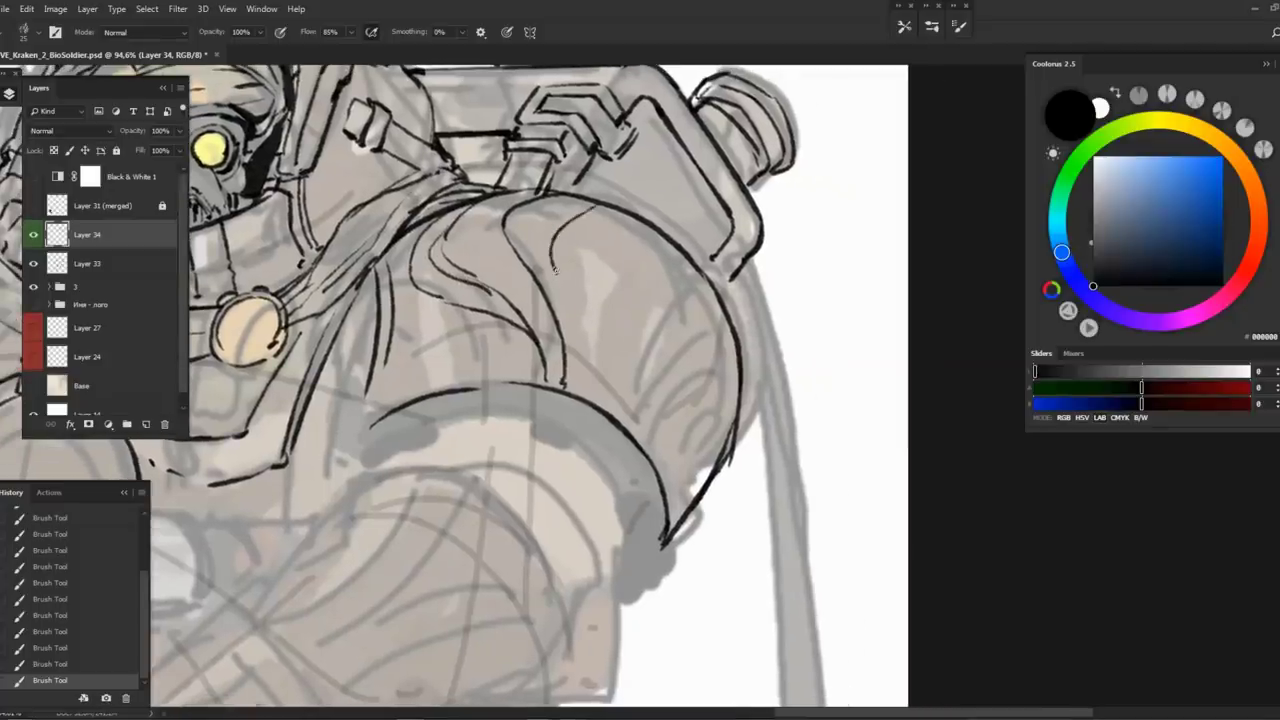
mouse_move(615, 335)
mouse_down()
mouse_move(591, 330)
mouse_move(630, 317)
mouse_up()
drag(455, 280, 399, 330)
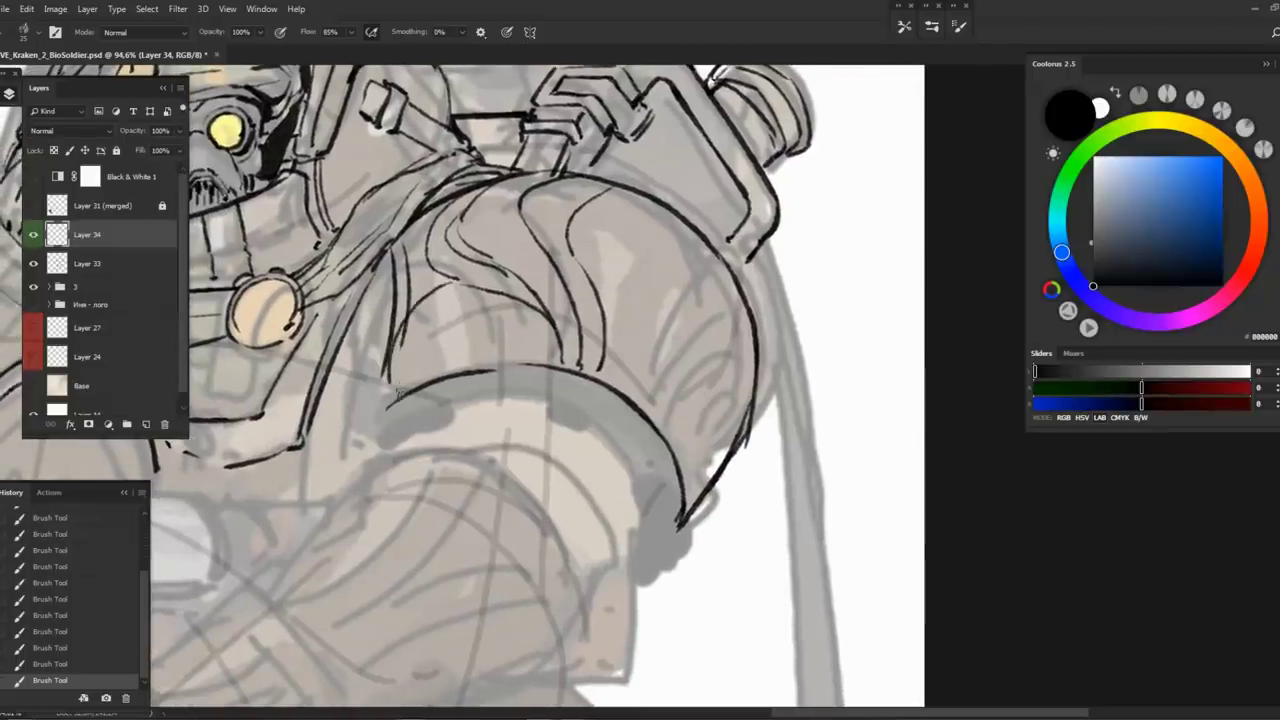
key(ctrl+z)
mouse_move(450, 367)
mouse_down()
mouse_move(414, 380)
mouse_move(403, 365)
mouse_move(417, 328)
mouse_up()
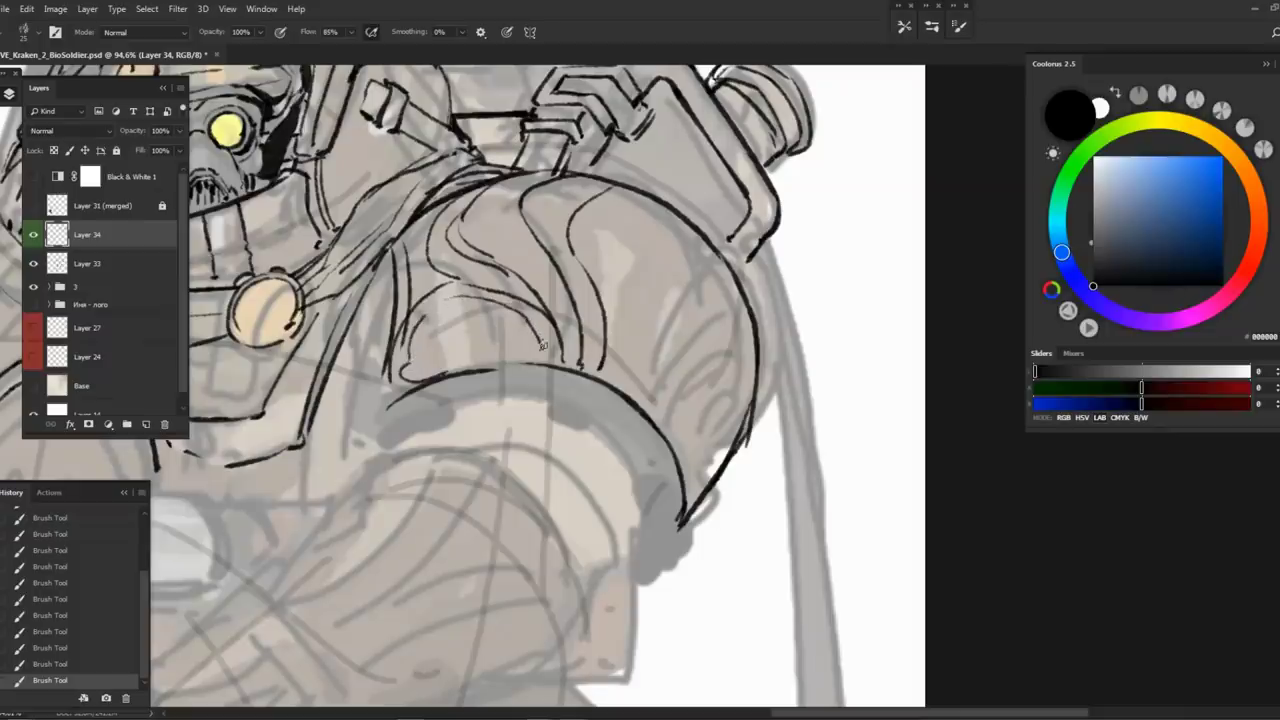
Ink the lower edge of the shoulder pad's rim band and close the band at both ends
scroll(542, 345, down, 5)
scroll(461, 250, up, 4)
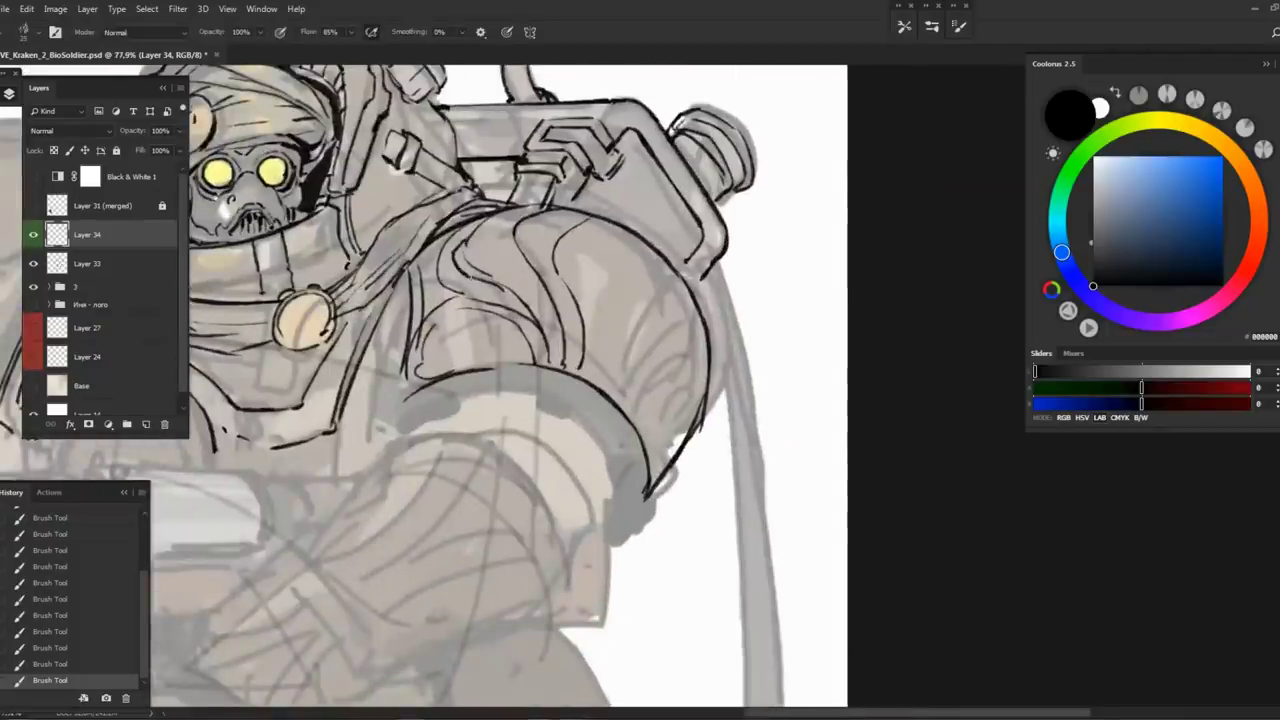
scroll(474, 278, up, 3)
mouse_move(432, 214)
mouse_down()
mouse_move(460, 338)
mouse_move(386, 396)
mouse_up()
mouse_move(449, 371)
mouse_down()
mouse_move(547, 382)
mouse_move(605, 482)
mouse_up()
mouse_move(474, 360)
mouse_down()
mouse_move(385, 490)
mouse_move(395, 505)
mouse_move(320, 552)
mouse_move(370, 360)
mouse_move(395, 398)
mouse_move(540, 335)
mouse_move(686, 330)
mouse_up()
mouse_move(686, 330)
mouse_down()
mouse_move(486, 232)
mouse_move(612, 380)
mouse_move(625, 468)
mouse_move(652, 515)
mouse_up()
drag(624, 428, 606, 498)
mouse_move(600, 400)
mouse_down()
mouse_move(700, 450)
mouse_move(640, 600)
mouse_move(690, 550)
mouse_up()
Ink curved folds along the shoulder pad's outer side in a rotated view and reset the view rotation
mouse_move(495, 70)
mouse_down()
mouse_move(480, 245)
mouse_move(515, 320)
mouse_move(440, 318)
mouse_move(562, 311)
mouse_move(668, 343)
mouse_move(650, 478)
mouse_up()
key(z)
key(r)
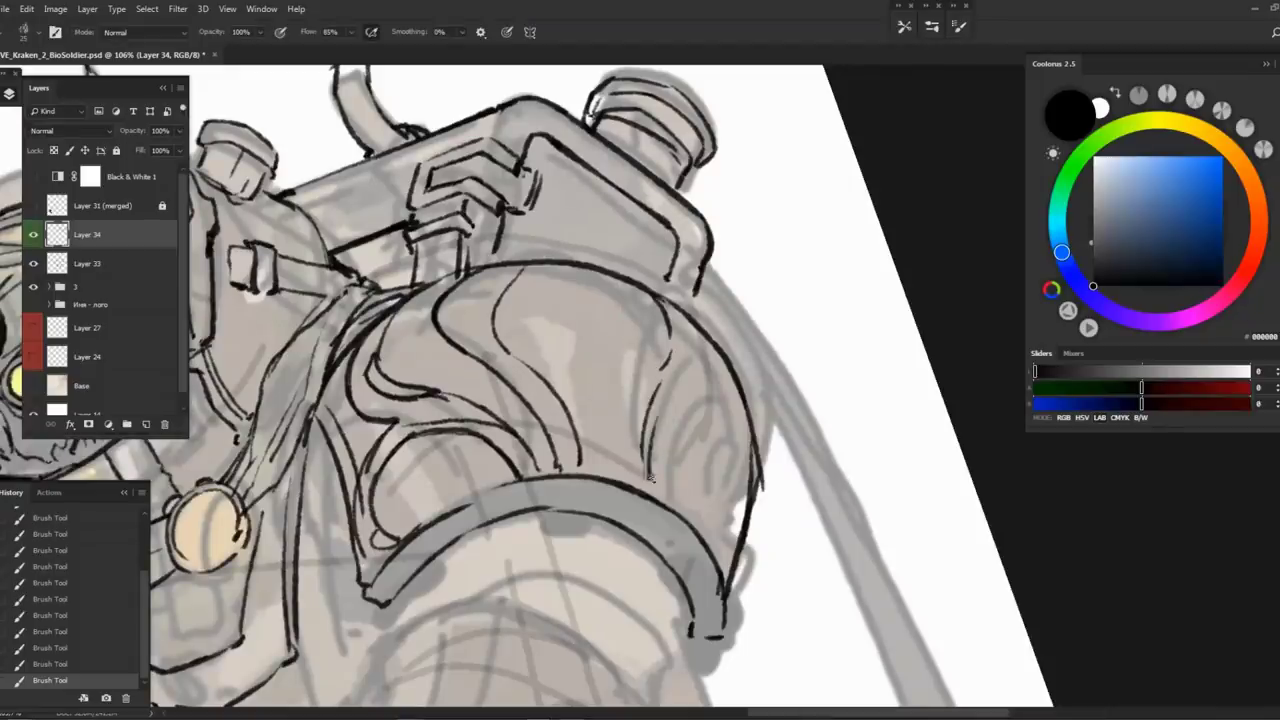
drag(682, 418, 664, 486)
drag(698, 405, 688, 416)
drag(734, 376, 687, 494)
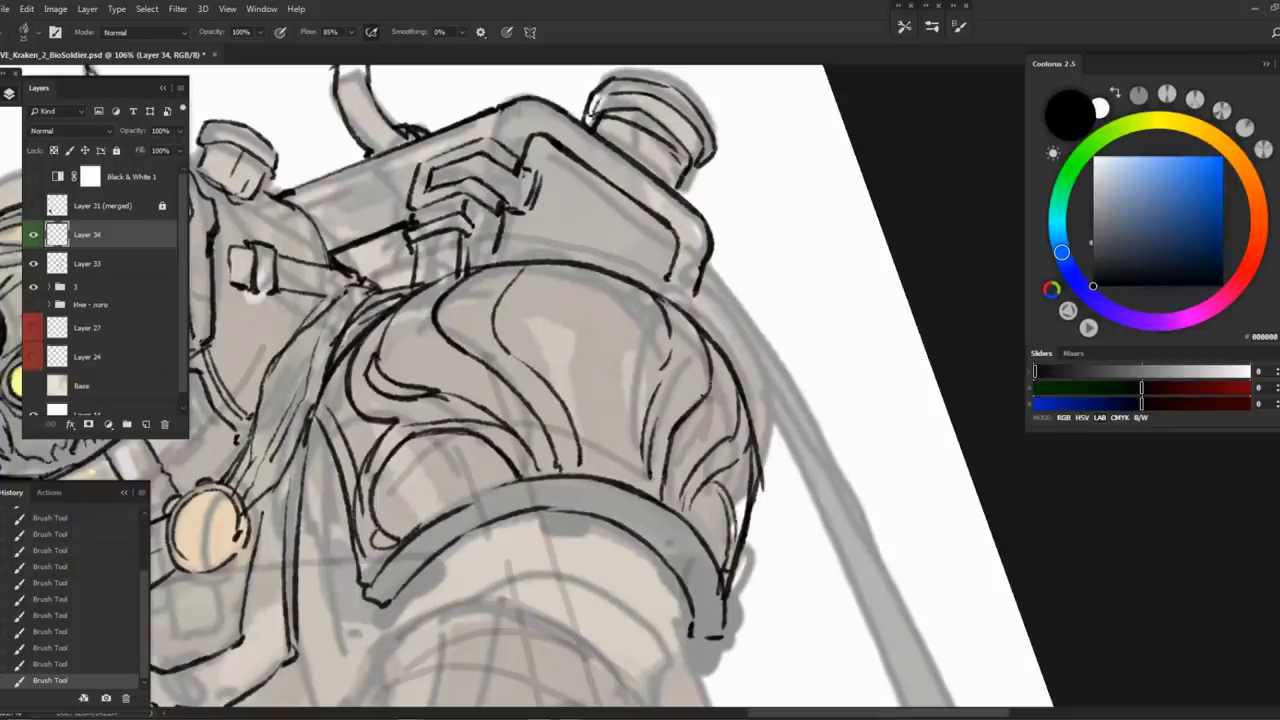
key(r)
click(137, 29)
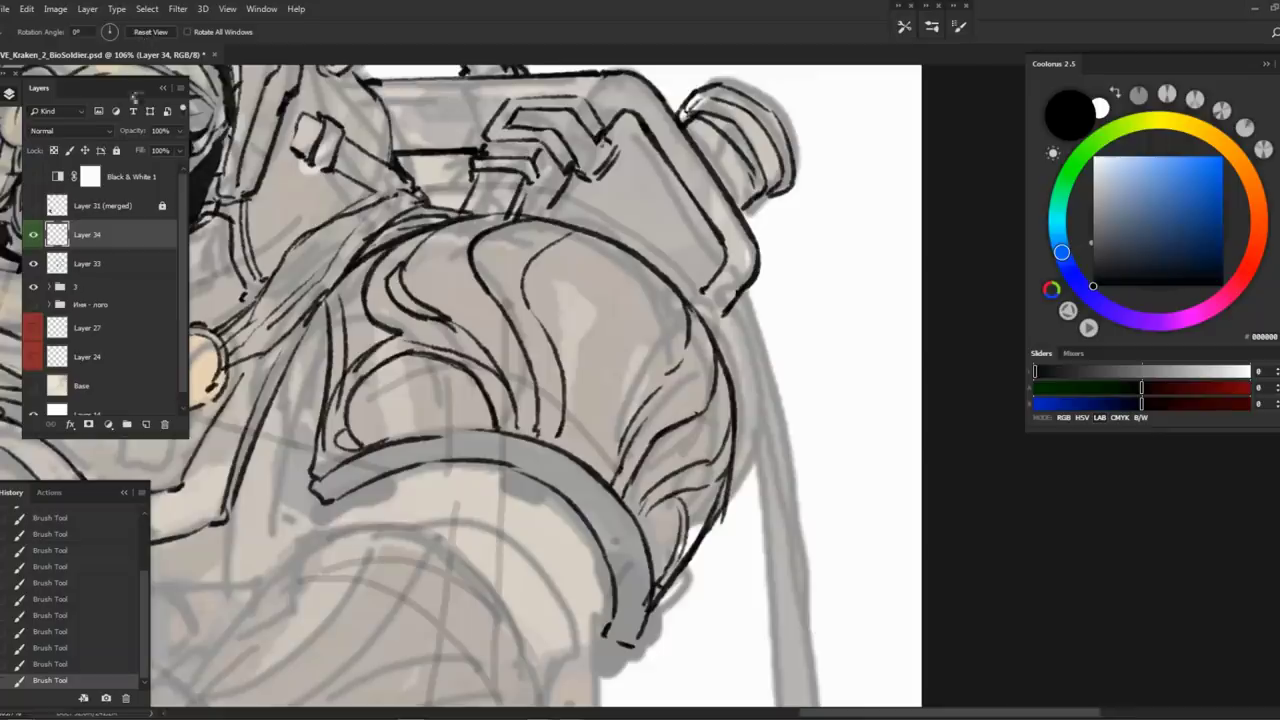
Flip the canvas horizontally, lasso and delete the long fold near the shoulder's outer edge, and erase the adjoining line
key(z)
key(h)
mouse_move(466, 403)
mouse_down()
mouse_move(727, 326)
mouse_move(560, 330)
mouse_move(420, 424)
mouse_up()
key(l)
mouse_move(372, 368)
mouse_down()
mouse_move(486, 434)
mouse_move(386, 290)
mouse_up()
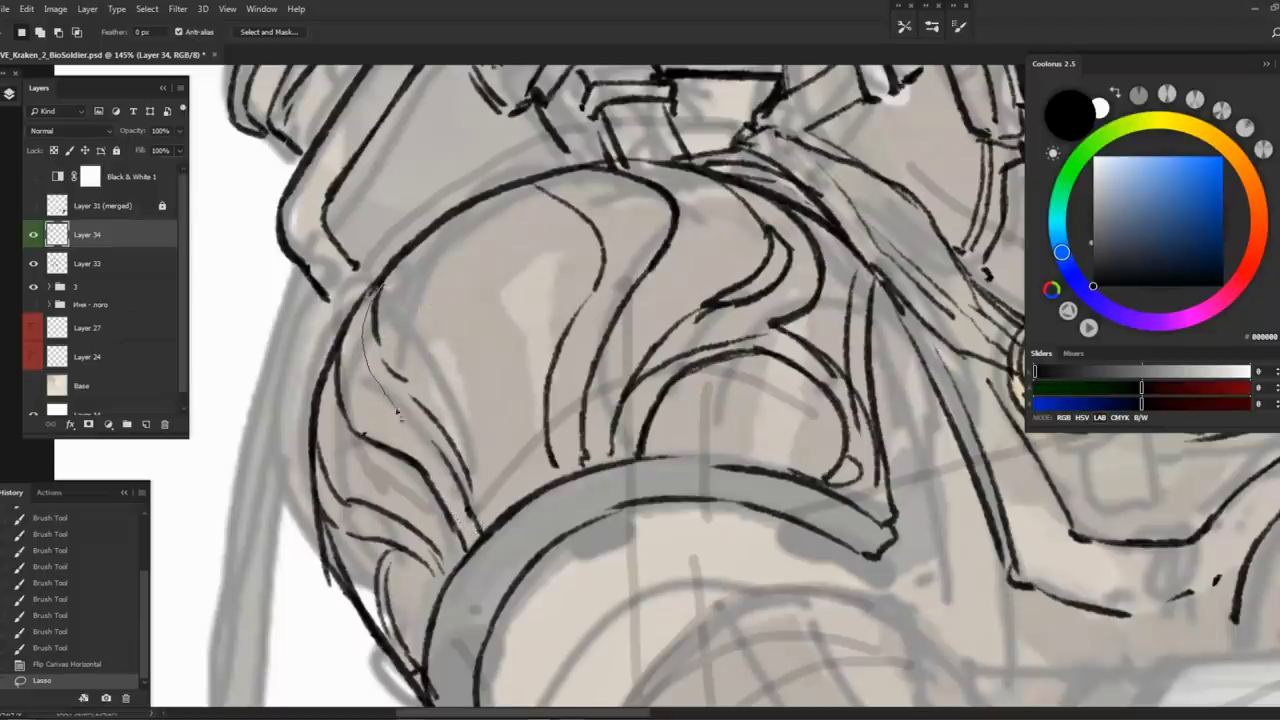
key(Delete)
key(ctrl+d)
key(e)
drag(350, 380, 380, 440)
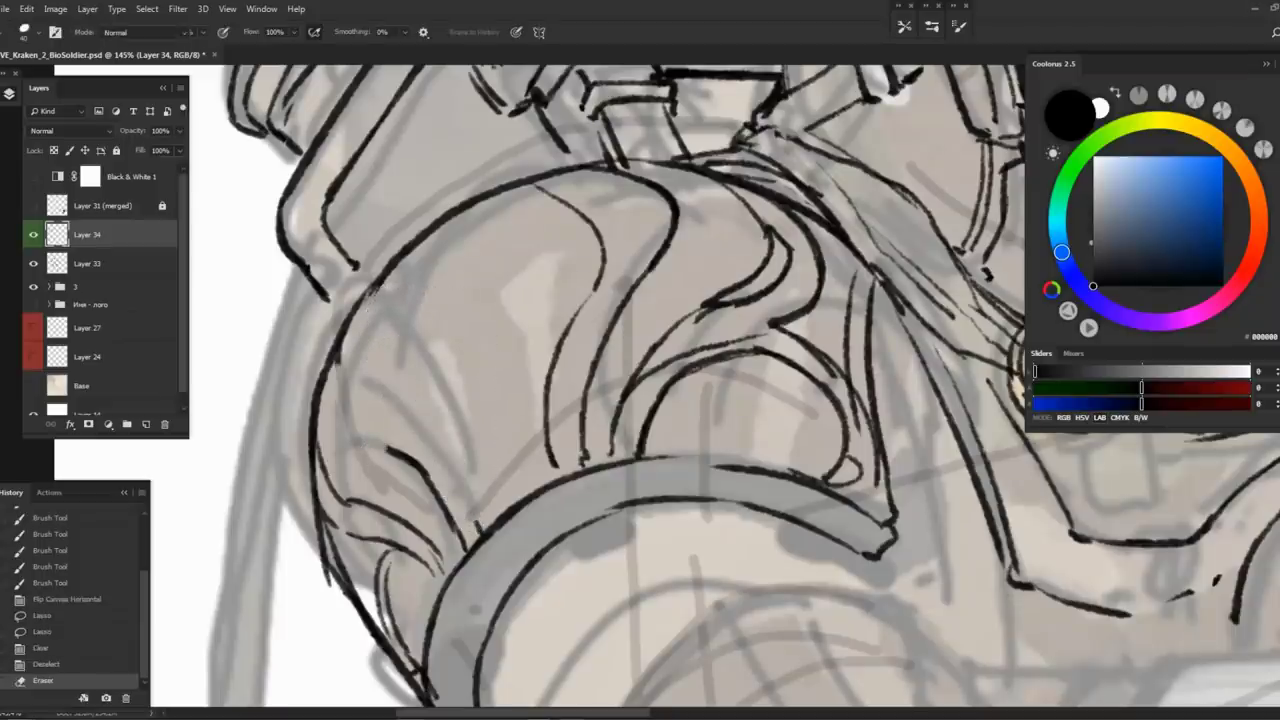
Re-ink the outer shoulder folds as one flowing wavy line descending to the rim
mouse_move(335, 358)
mouse_down()
mouse_move(344, 453)
mouse_move(370, 479)
mouse_move(412, 458)
mouse_up()
mouse_move(358, 304)
mouse_down()
mouse_move(356, 376)
mouse_move(410, 436)
mouse_move(378, 478)
mouse_move(366, 360)
mouse_move(575, 347)
mouse_up()
key(e)
key(z)
key(b)
Fill the rounded fold above the shoulder rim with thin curved contour lines
drag(512, 434, 590, 432)
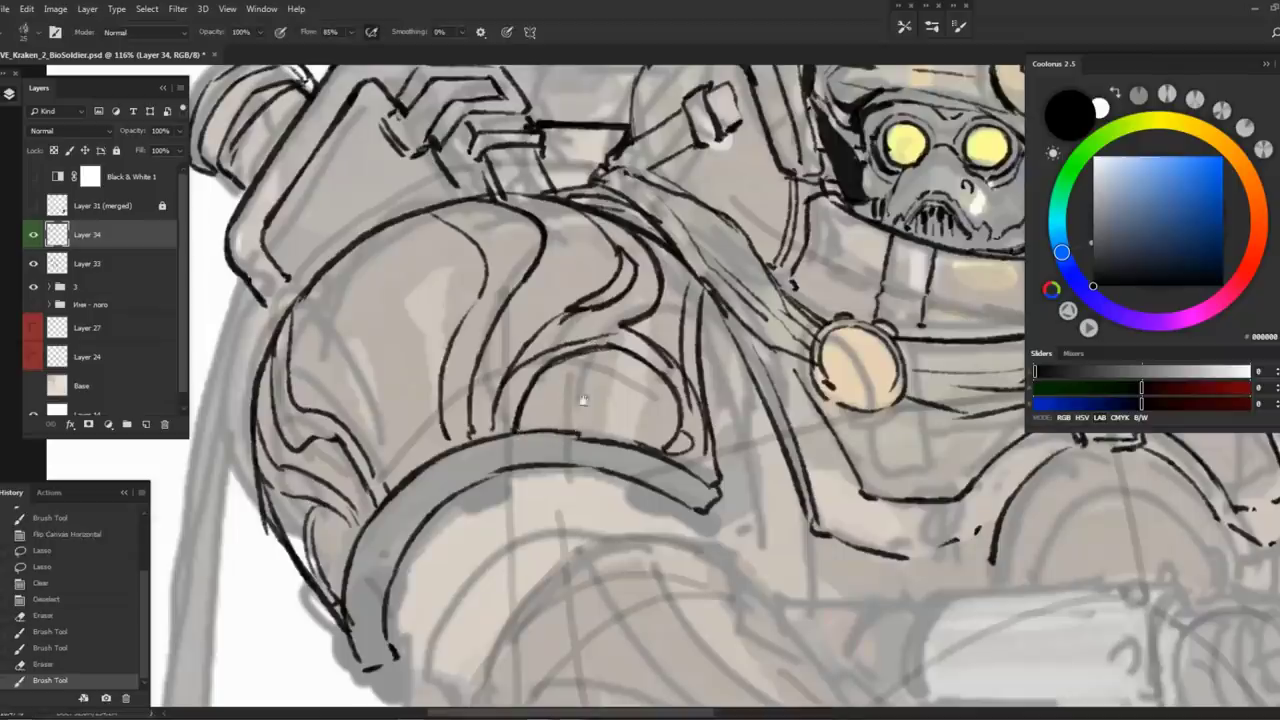
drag(568, 390, 634, 368)
mouse_move(548, 430)
mouse_down()
mouse_move(603, 394)
mouse_move(664, 426)
mouse_up()
mouse_move(632, 440)
mouse_down()
mouse_move(672, 426)
mouse_move(678, 406)
mouse_up()
drag(632, 398, 666, 388)
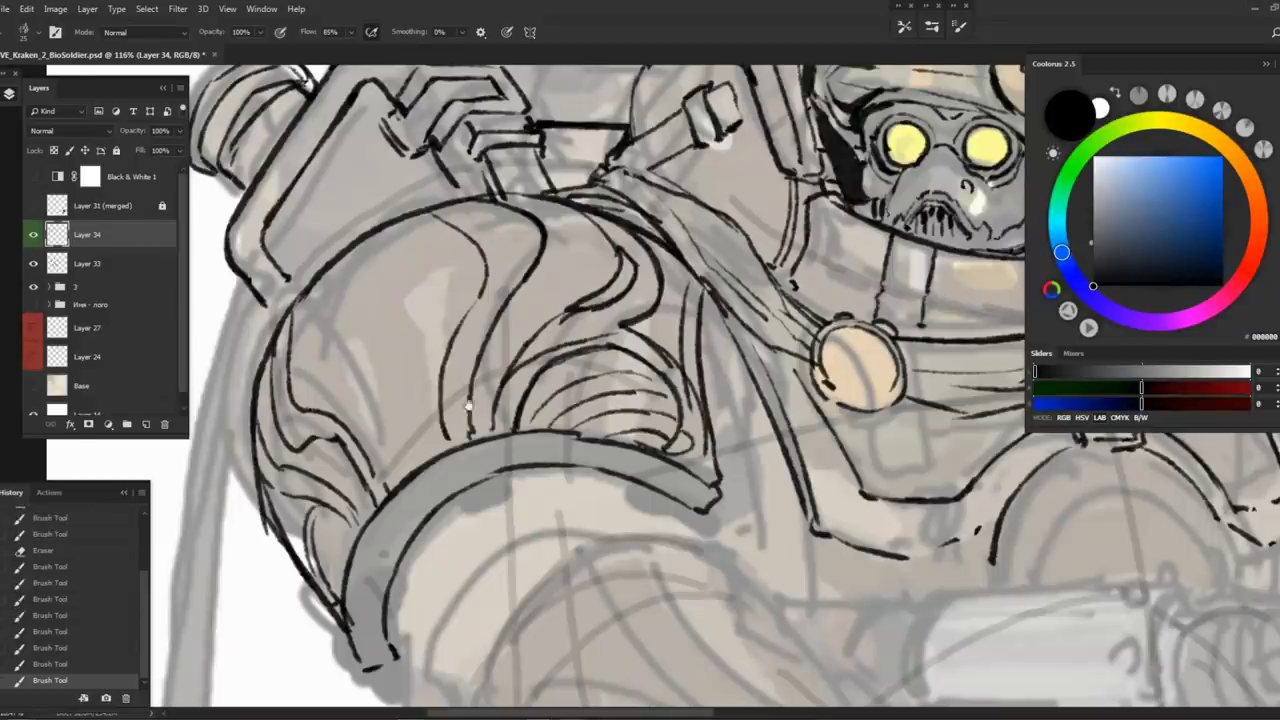
Ink a long looping fold through the middle of the shoulder pad and connect it to the outer folds
drag(469, 408, 511, 392)
drag(474, 254, 448, 318)
mouse_move(334, 352)
mouse_down()
mouse_move(448, 270)
mouse_move(474, 326)
mouse_move(432, 418)
mouse_up()
drag(326, 414, 388, 458)
drag(432, 402, 429, 485)
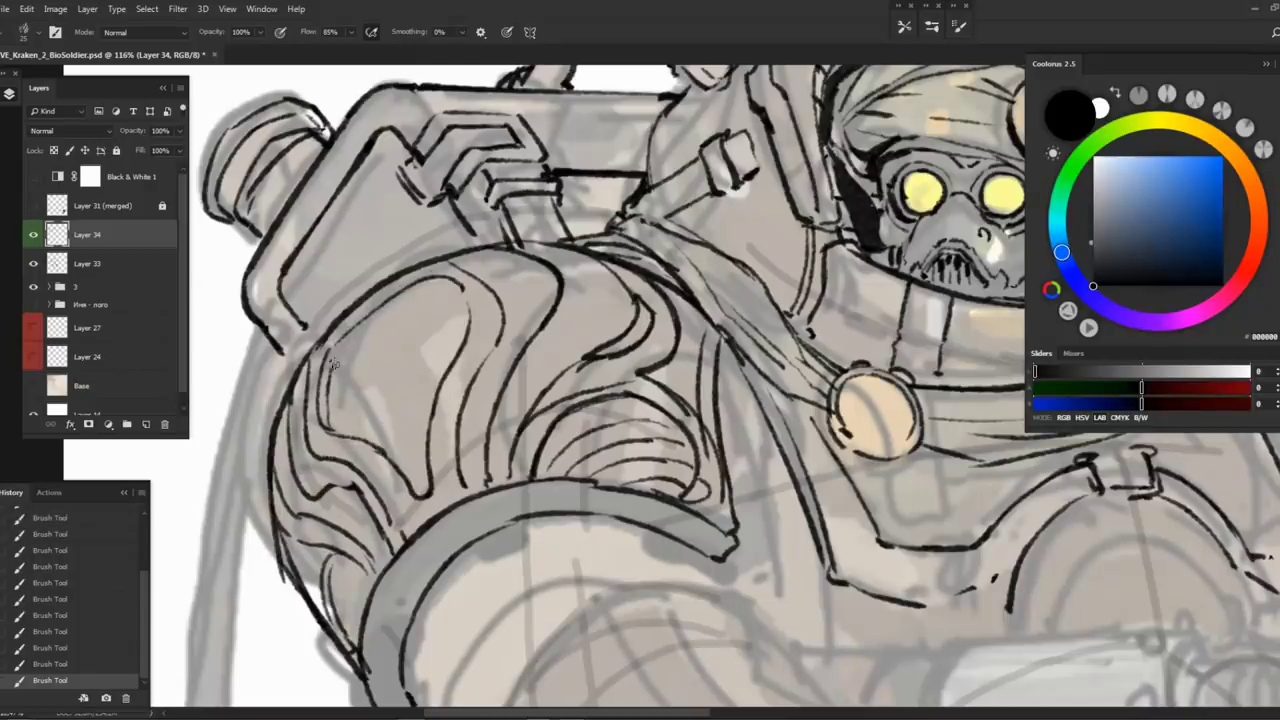
Flip the canvas horizontally again and touch up the lines along the shoulder pad's inner edge
key(z)
drag(372, 320, 300, 320)
key(h)
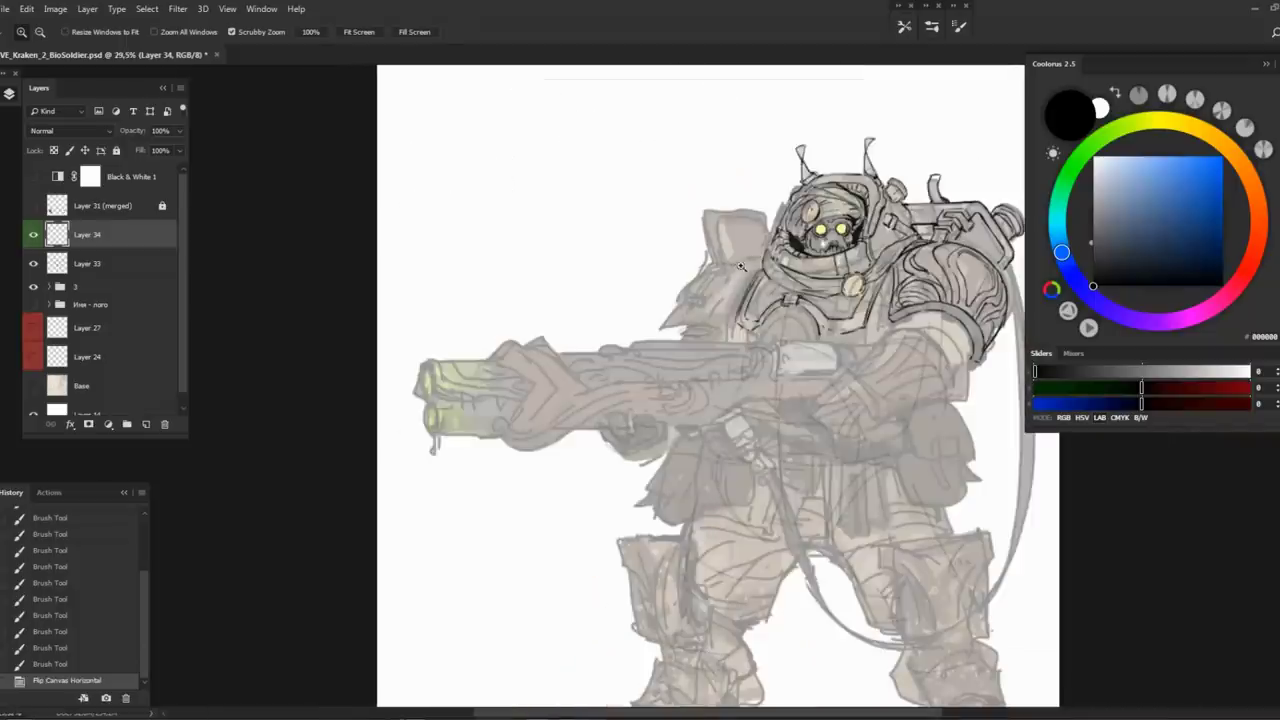
drag(520, 288, 545, 288)
drag(662, 226, 710, 226)
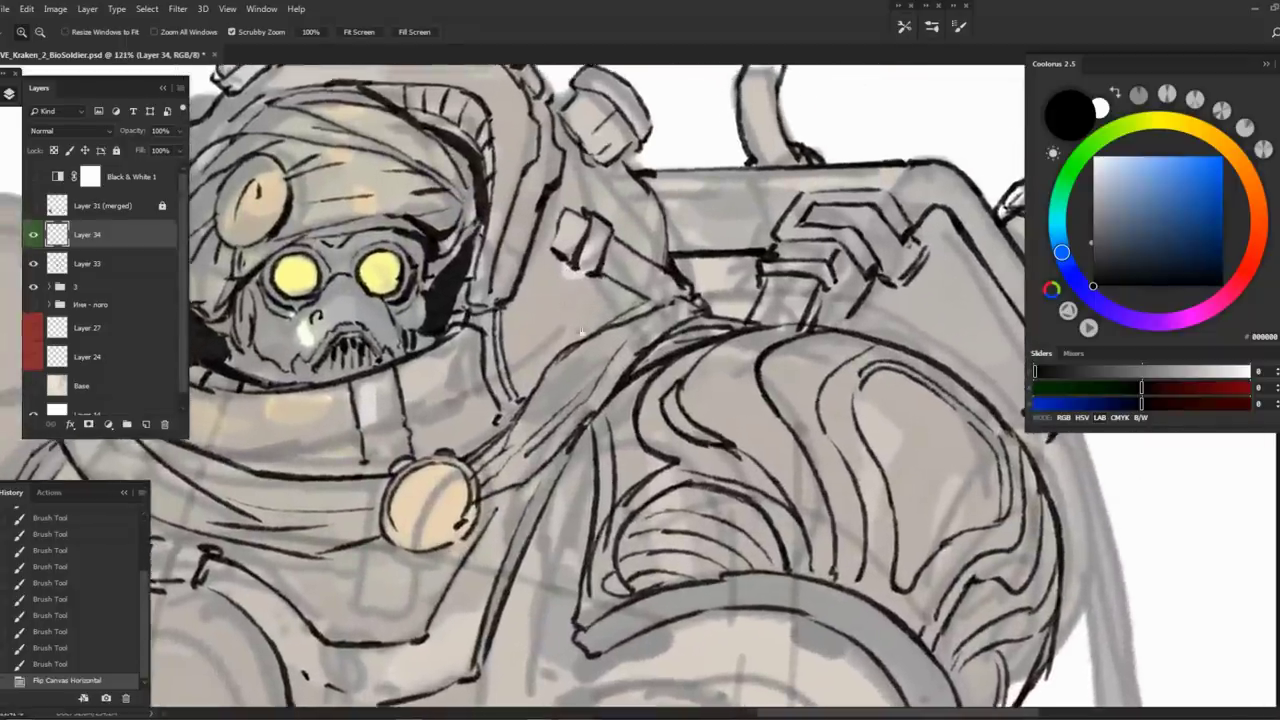
drag(582, 332, 687, 298)
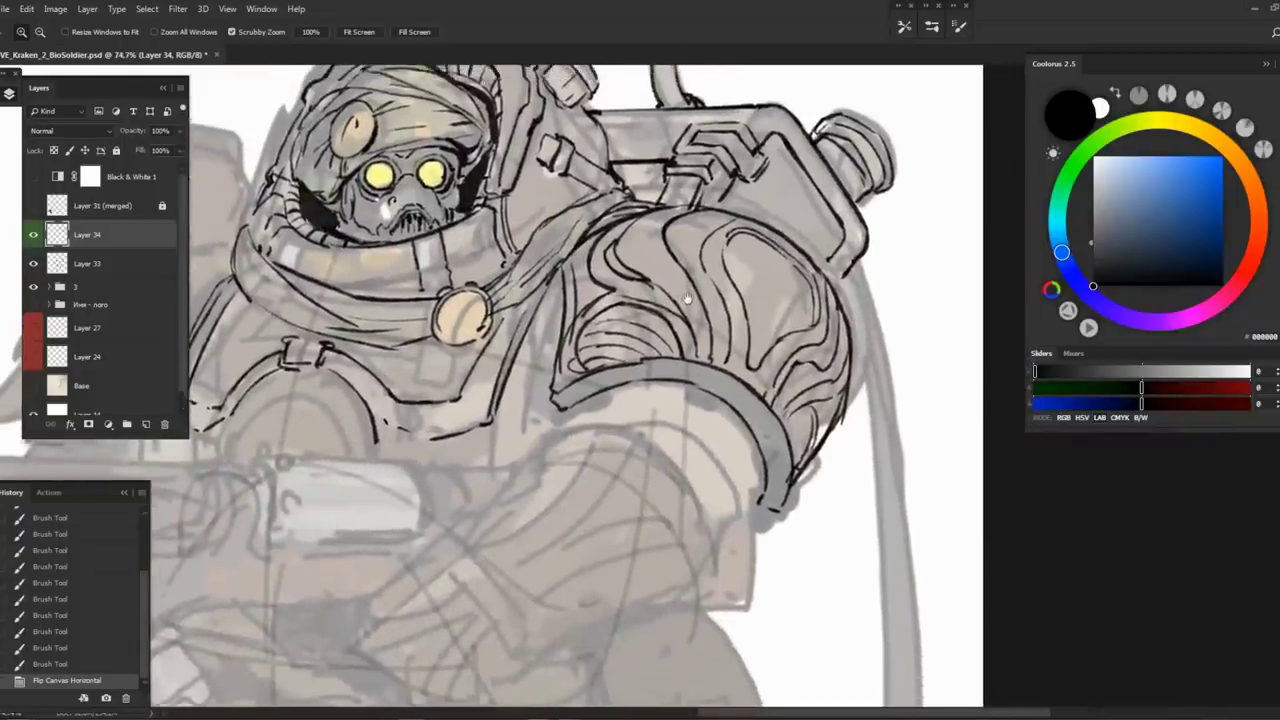
key(b)
key(b)
drag(584, 268, 577, 346)
drag(577, 310, 578, 340)
scroll(600, 290, up, 3)
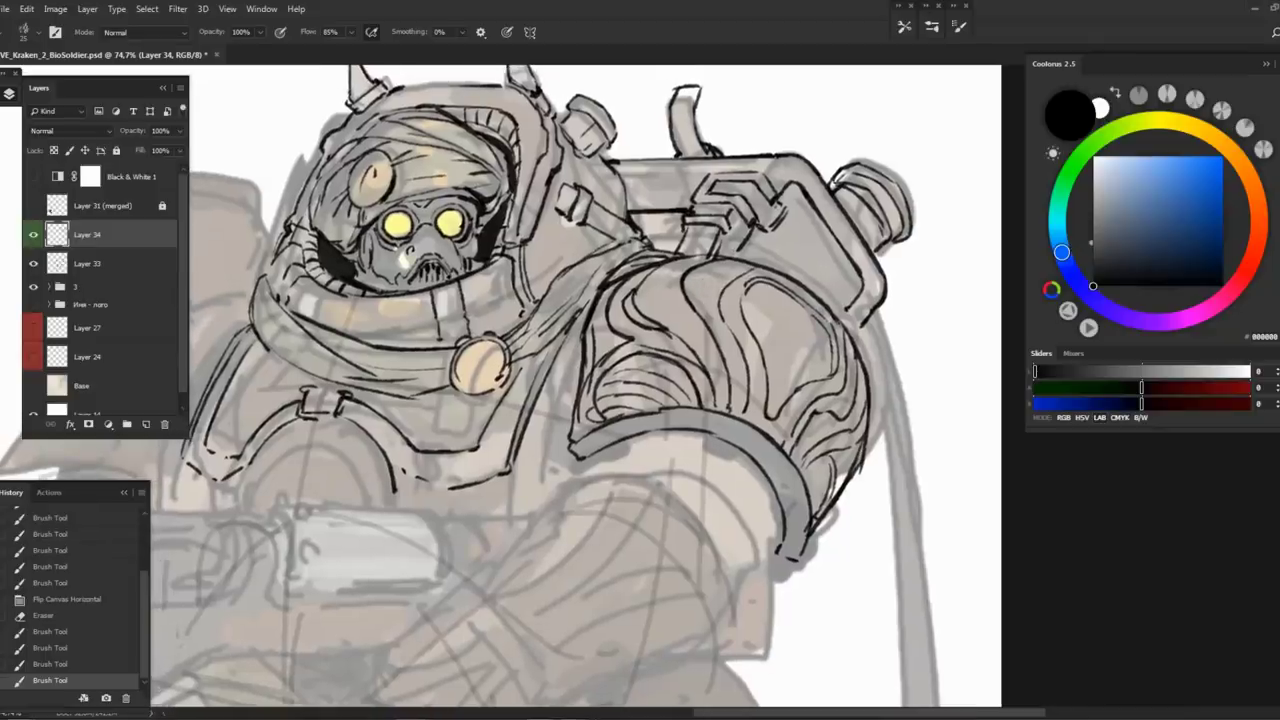
Ink wavy folds on the hood cloth beside the collar, below the small buckle
key(z)
scroll(631, 267, up, 1)
key(b)
scroll(443, 202, up, 3)
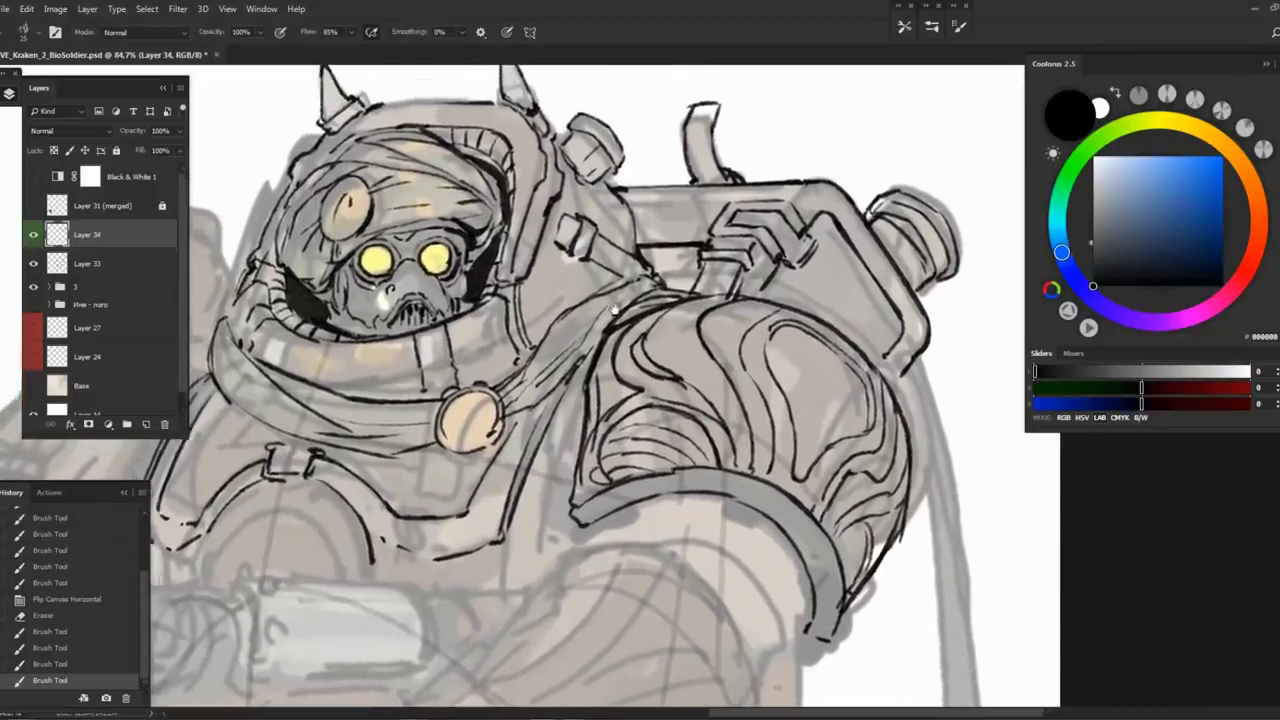
drag(578, 196, 566, 336)
drag(576, 322, 570, 366)
mouse_move(614, 296)
mouse_down()
mouse_move(592, 362)
mouse_move(615, 320)
mouse_up()
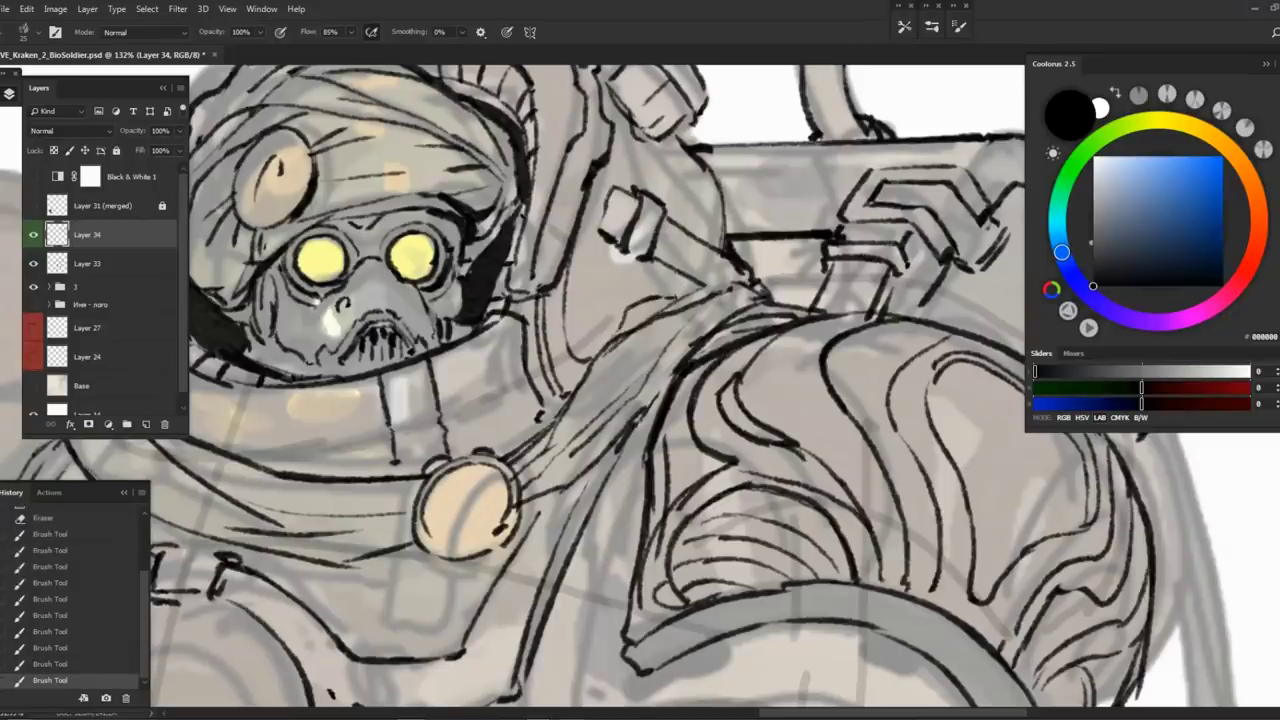
drag(578, 256, 606, 322)
drag(594, 196, 616, 292)
Ink the sleeve's upper edge and curved folds just below the shoulder pad's rim
scroll(595, 201, down, 5)
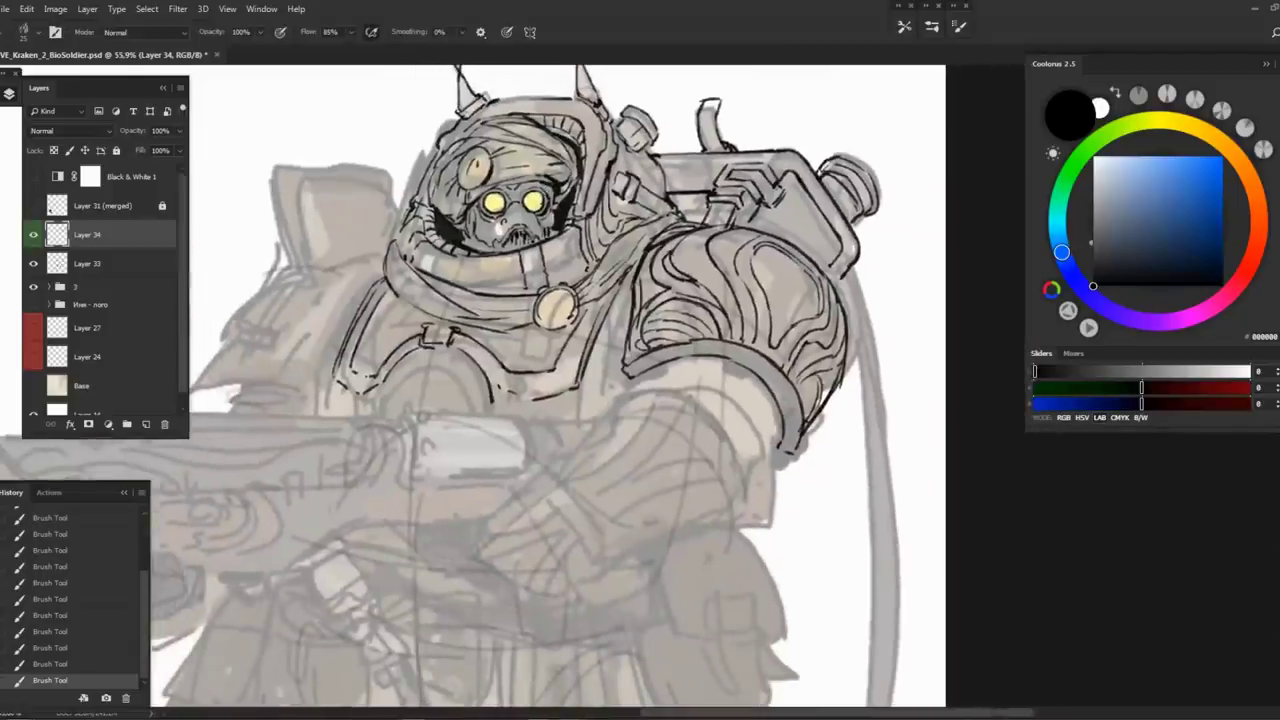
scroll(595, 201, up, 2)
scroll(556, 567, up, 2)
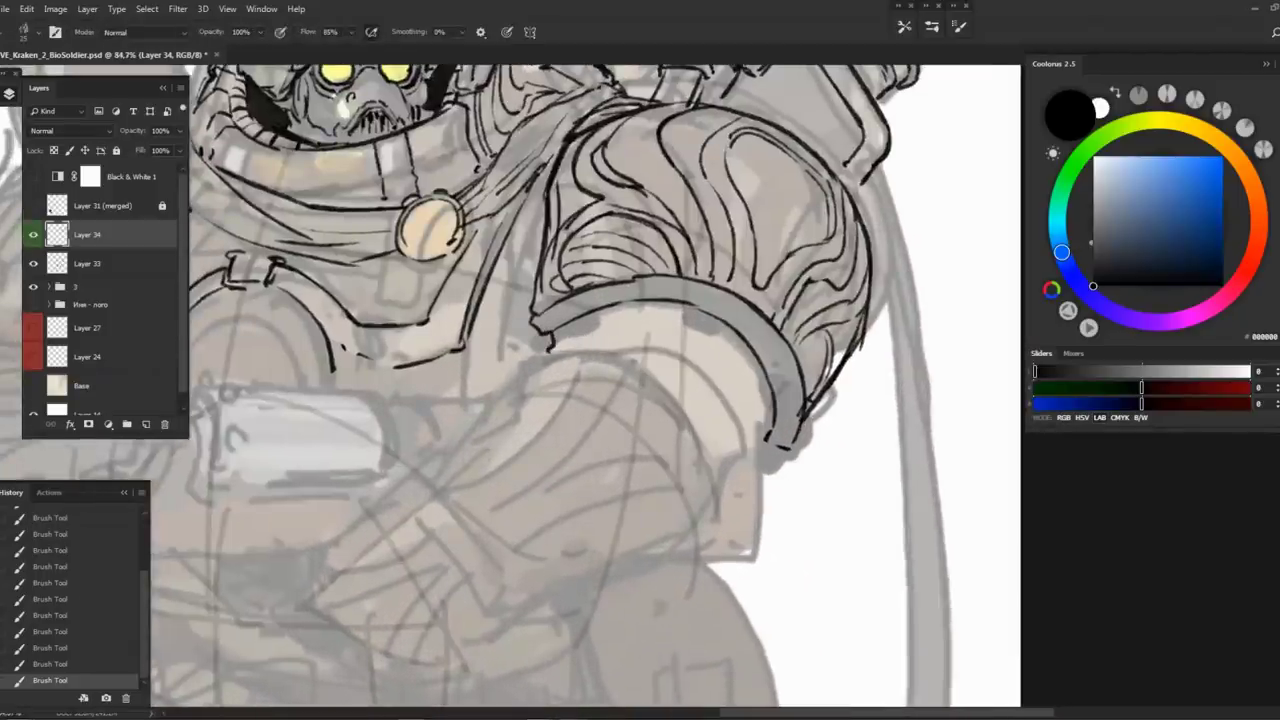
drag(595, 380, 583, 372)
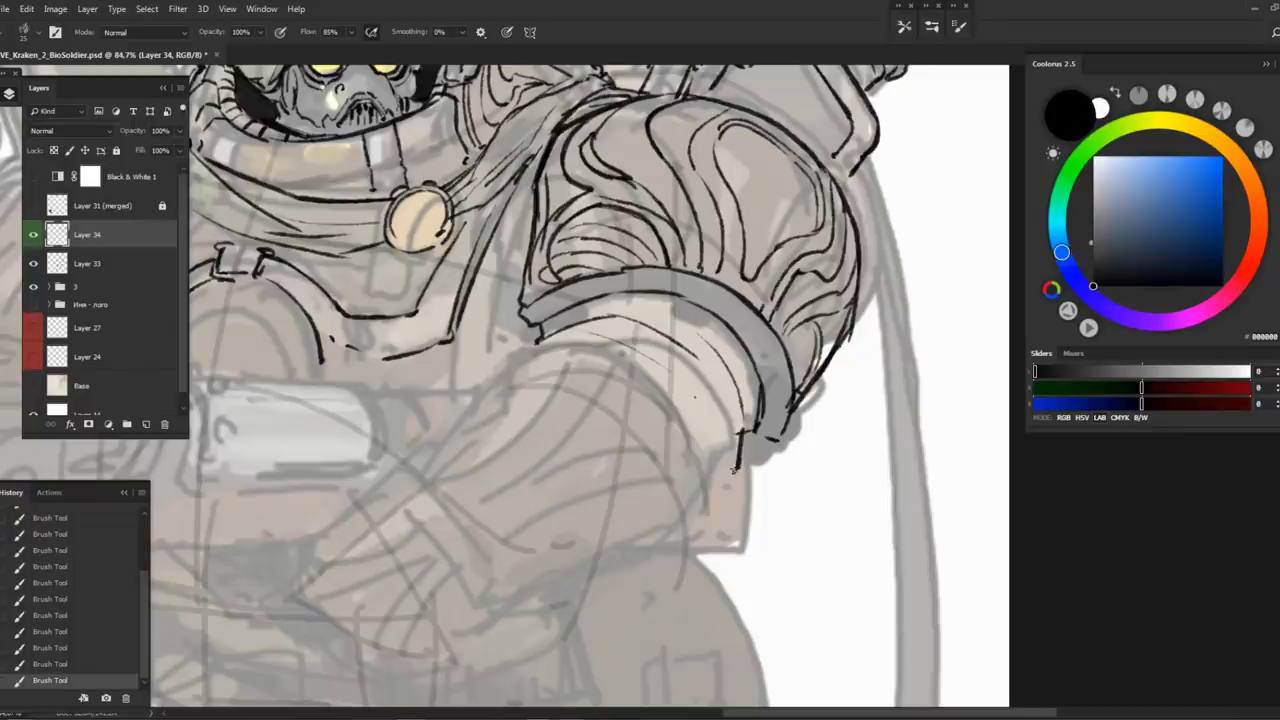
Erase the outer parallel line along the breastplate's far side, below the collar
mouse_move(580, 380)
mouse_down()
mouse_move(589, 366)
mouse_move(837, 369)
mouse_move(930, 530)
mouse_up()
key(e)
mouse_move(505, 322)
mouse_down()
mouse_move(420, 482)
mouse_move(440, 484)
mouse_up()
drag(450, 425, 430, 462)
drag(508, 318, 470, 378)
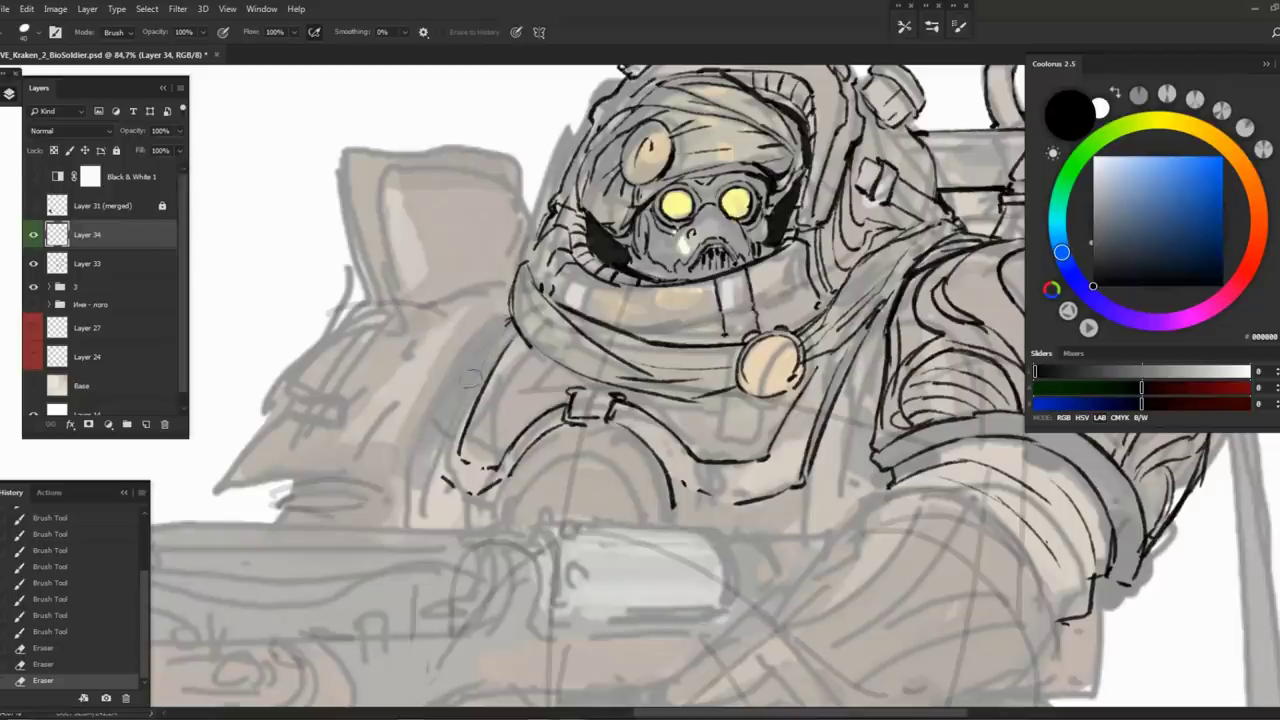
Ink a stroke down the breastplate's far-side edge, starting just below the collar
scroll(467, 390, up, 1)
key(b)
mouse_move(516, 310)
mouse_down()
mouse_move(470, 374)
mouse_move(503, 283)
mouse_move(460, 398)
mouse_up()
Isolate the Layer 34 line art, flip the canvas horizontally to check it, and show the sketch layers again
key(z)
drag(533, 262, 408, 347)
click(33, 263)
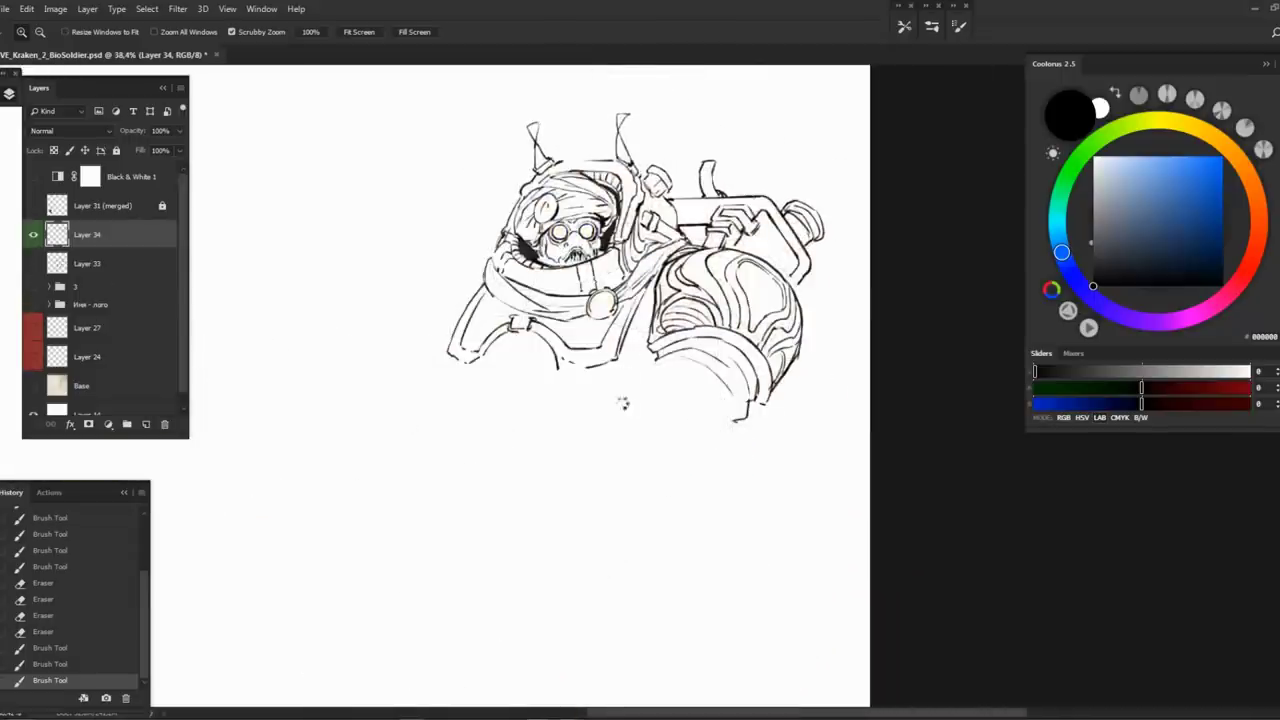
key(h)
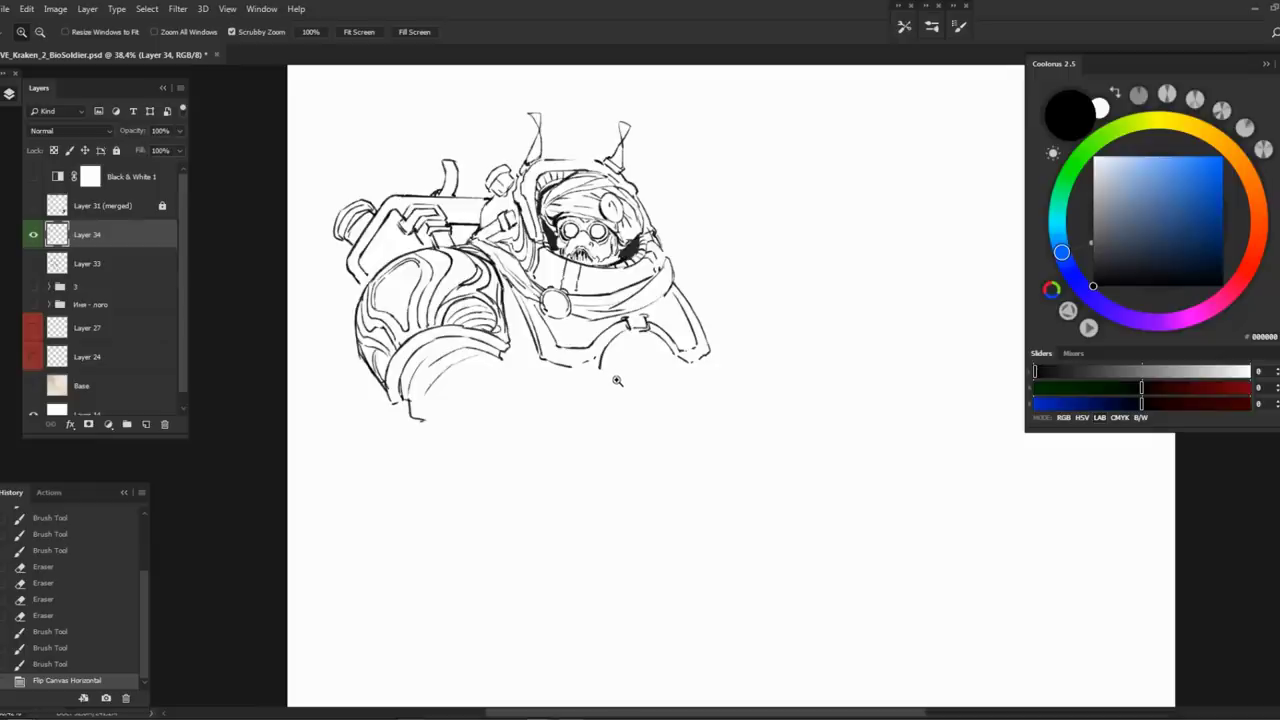
drag(565, 418, 556, 428)
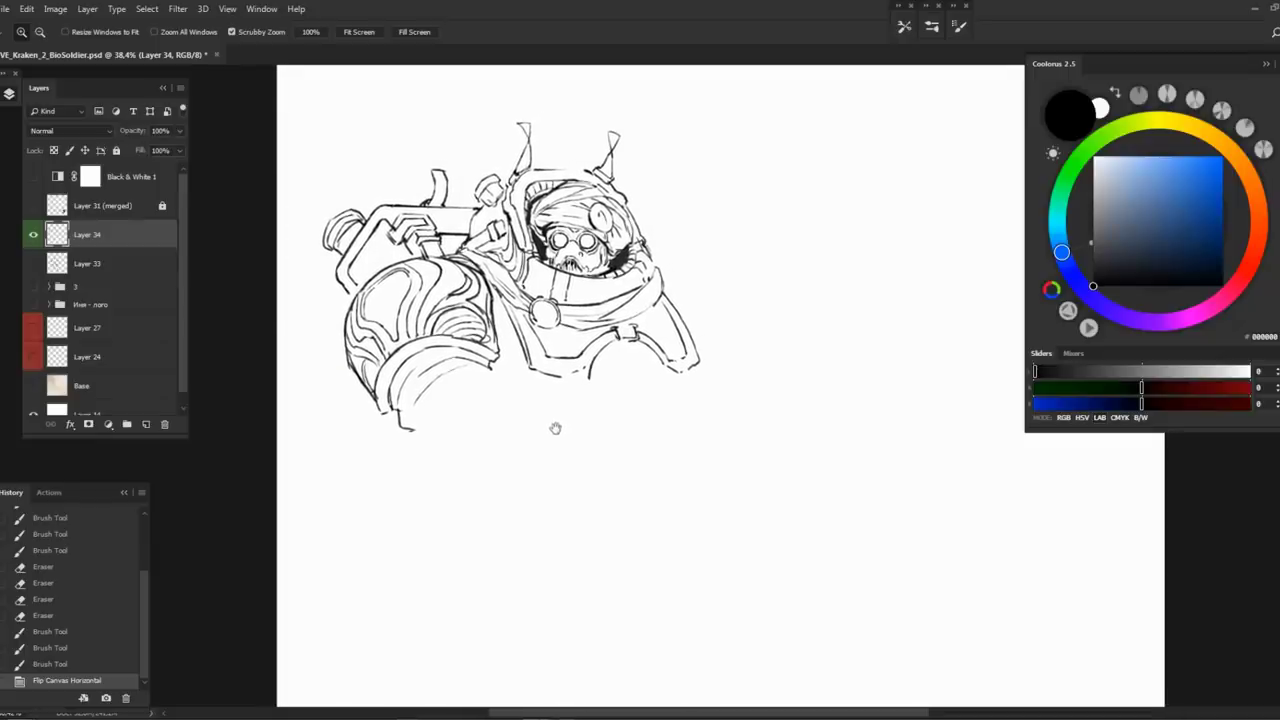
scroll(614, 188, up, 5)
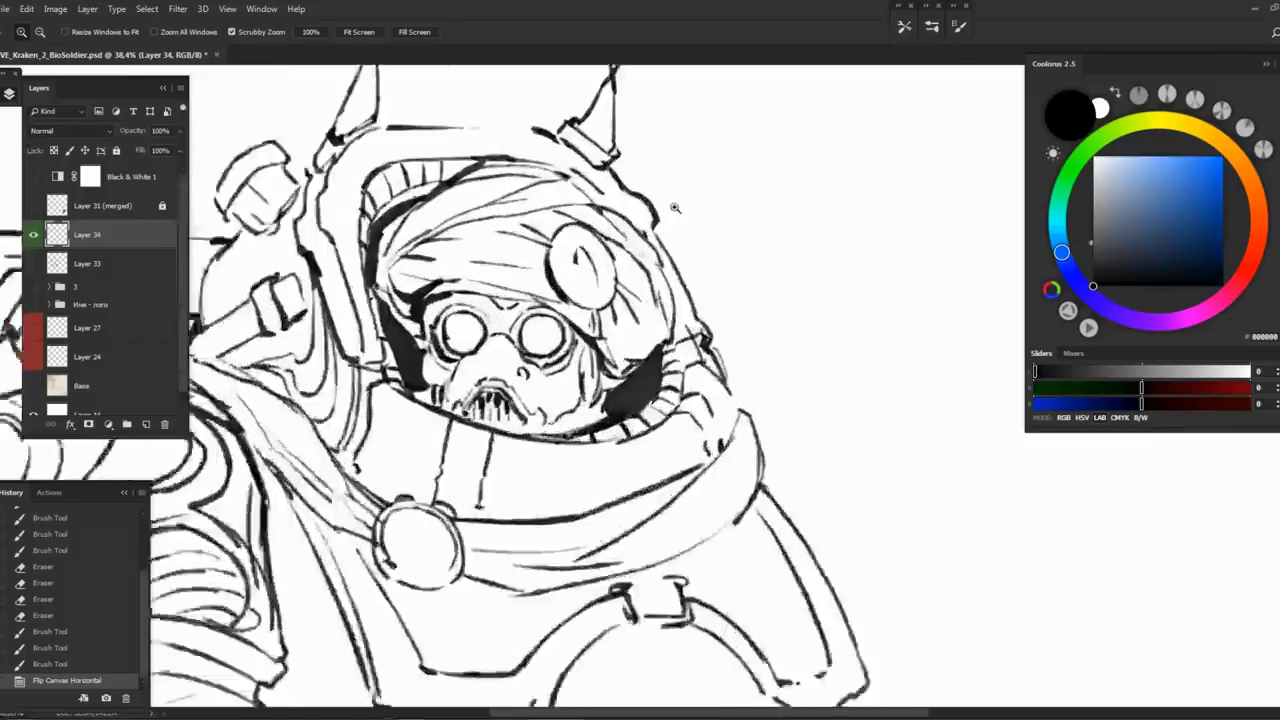
click(34, 263)
click(34, 287)
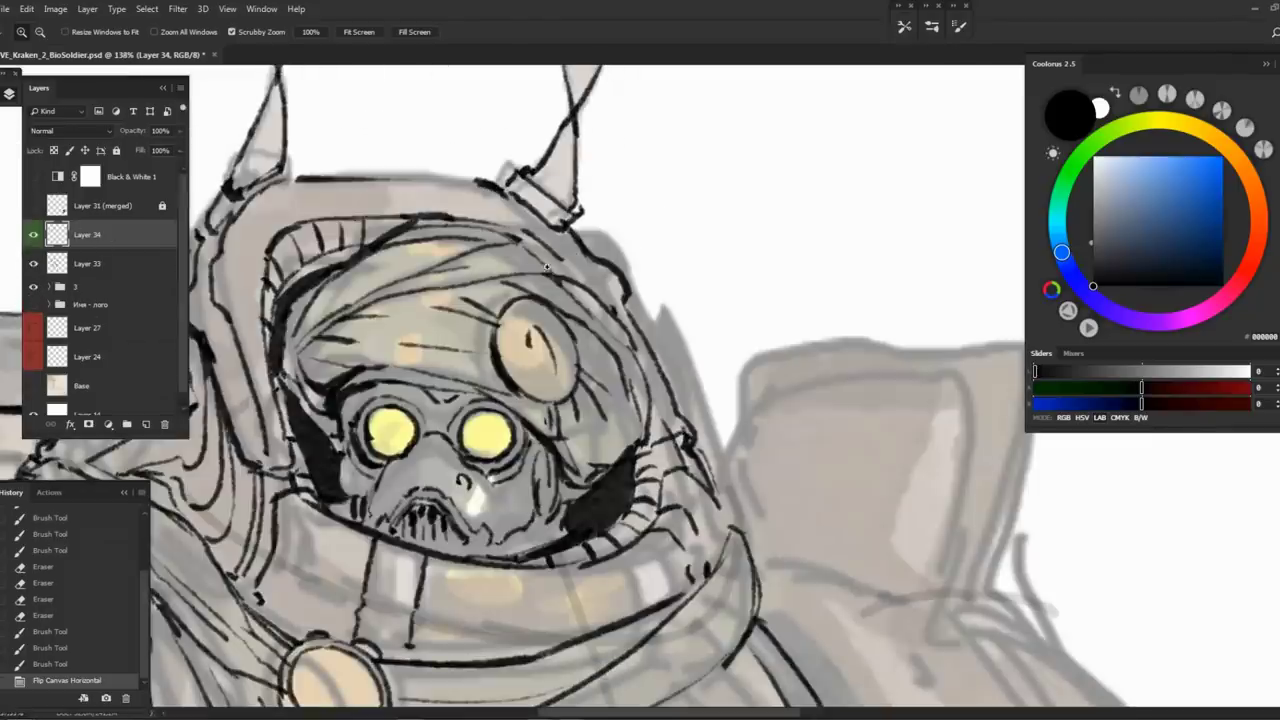
Ink the inner rim of the hood opening, from above the head wrap down its outer side
key(b)
drag(414, 225, 554, 224)
mouse_move(538, 254)
mouse_down()
mouse_move(558, 238)
mouse_move(646, 372)
mouse_up()
mouse_move(642, 354)
mouse_down()
mouse_move(654, 418)
mouse_move(634, 454)
mouse_up()
key(z)
drag(618, 328, 612, 328)
key(b)
scroll(618, 328, down, 5)
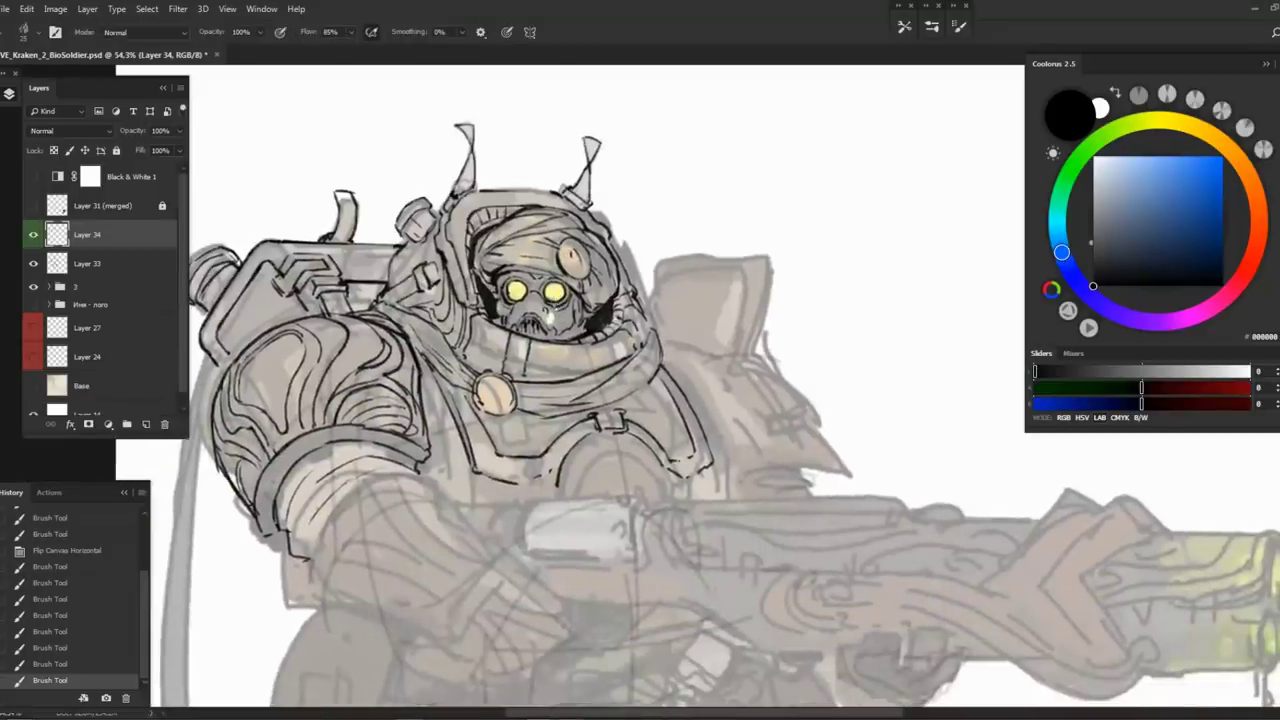
Flip the canvas back horizontally, lasso the breastplate's far-side edge lines below the collar and warp them into shape
key(h)
scroll(618, 328, up, 2)
key(m)
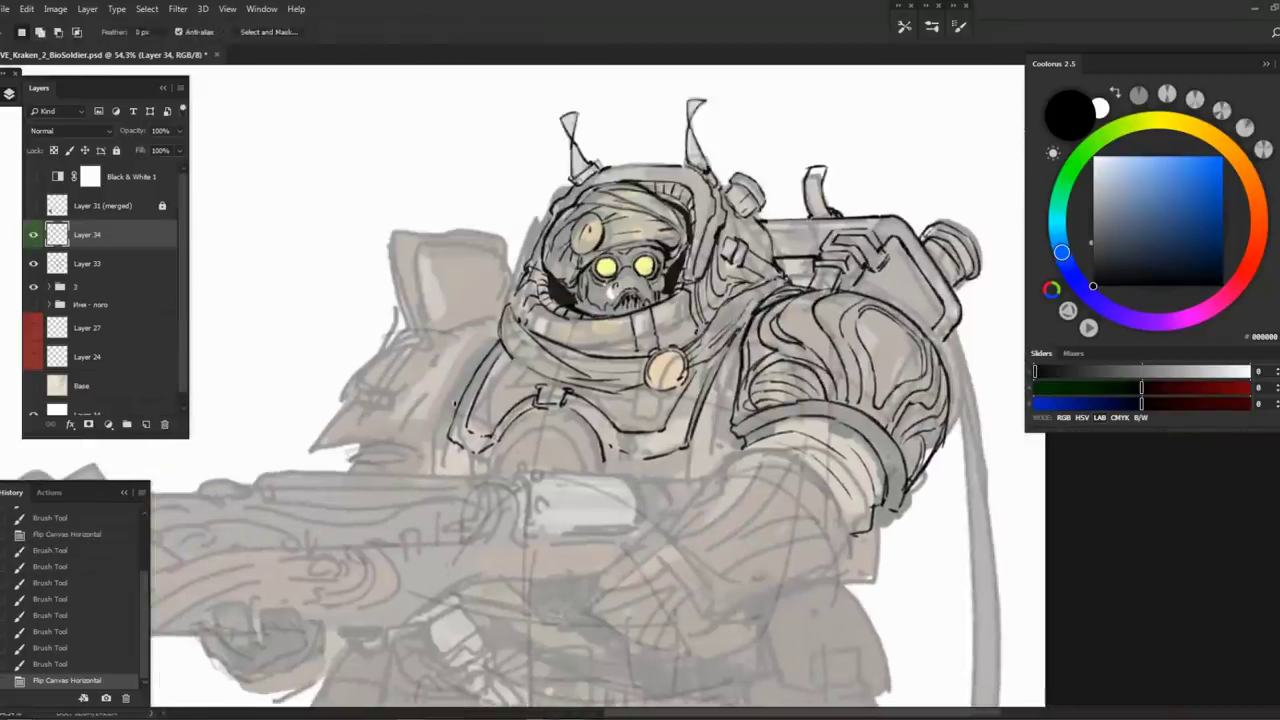
scroll(440, 458, up, 2)
drag(557, 272, 560, 268)
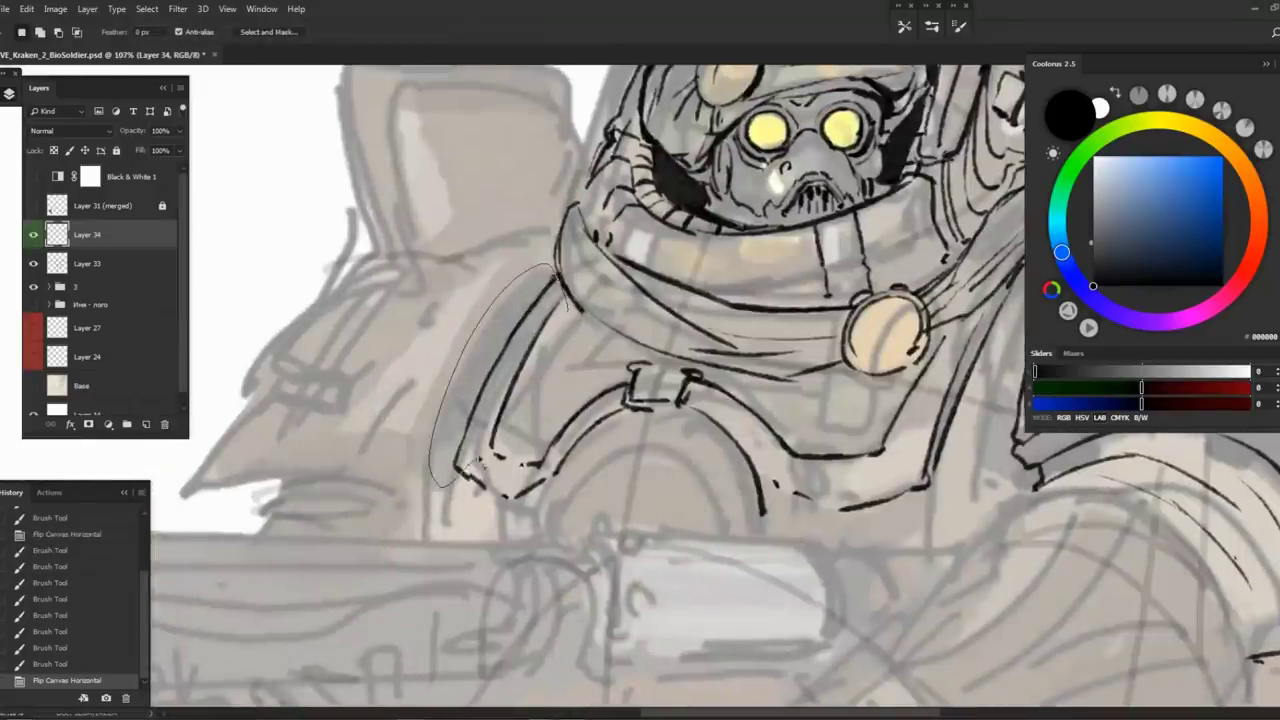
key(ctrl+t)
right_click(514, 352)
click(545, 437)
mouse_move(512, 344)
mouse_down()
mouse_move(522, 328)
mouse_move(476, 494)
mouse_move(445, 488)
mouse_up()
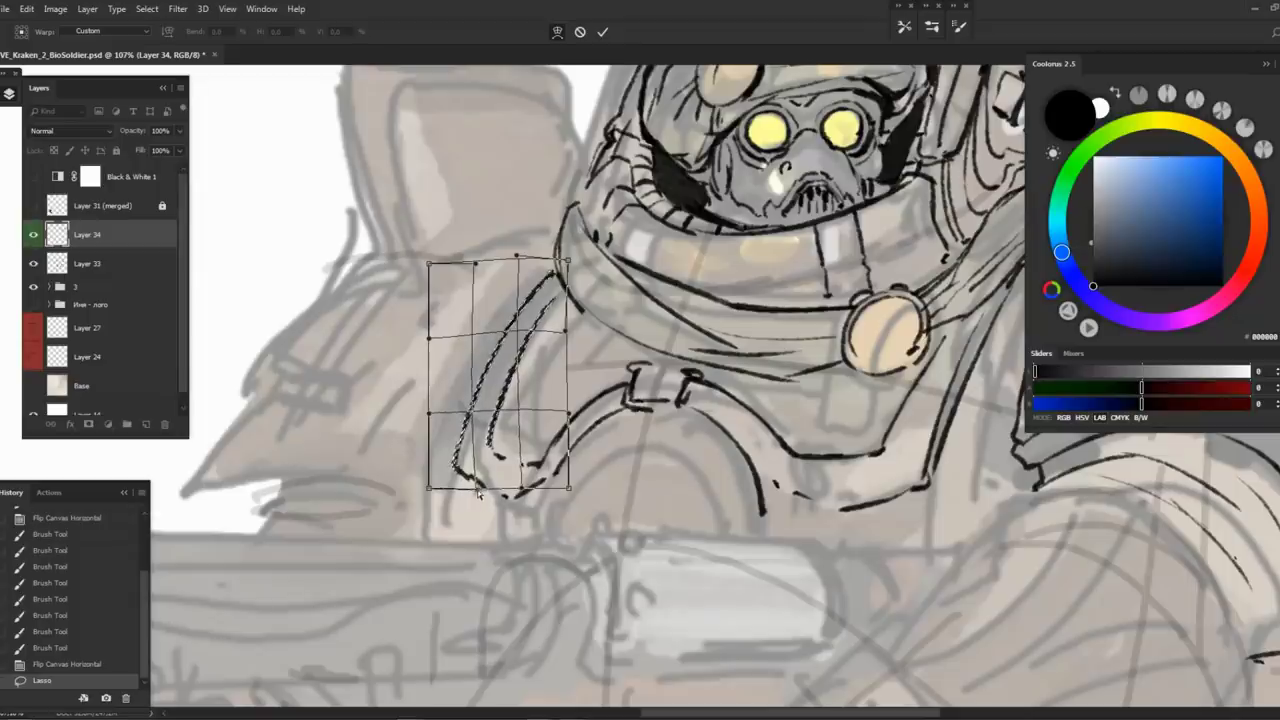
key(Return)
key(ctrl+d)
Redraw and clean up the parallel edge lines on the breastplate's far side with the Brush and Eraser
drag(600, 427, 559, 439)
drag(496, 342, 488, 418)
key(b)
mouse_move(528, 310)
mouse_down()
mouse_move(509, 349)
mouse_move(499, 298)
mouse_up()
mouse_move(520, 290)
mouse_down()
mouse_move(530, 273)
mouse_move(518, 308)
mouse_move(533, 336)
mouse_move(512, 398)
mouse_move(500, 395)
mouse_move(478, 435)
mouse_up()
key(e)
key(b)
drag(485, 390, 480, 430)
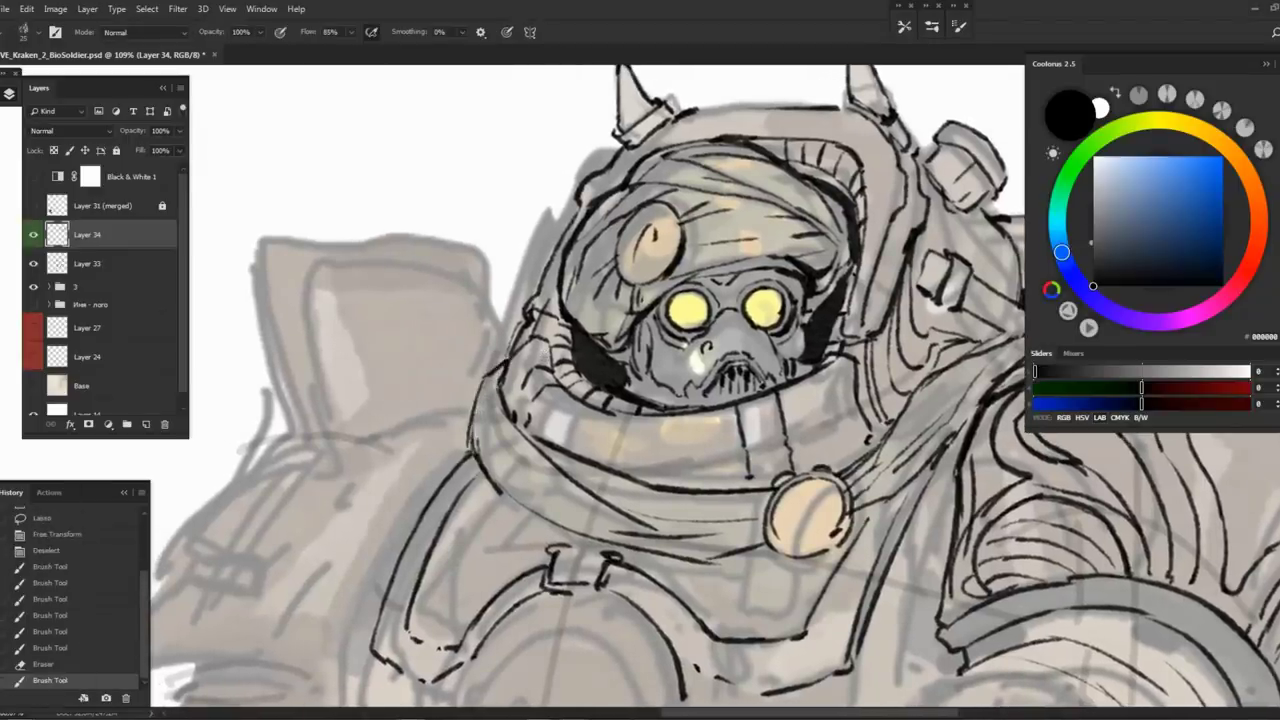
Save the document and ink a small box-shaped fitting on the hood's outer side, comparing it by undoing and redoing strokes
mouse_move(566, 372)
mouse_down()
mouse_move(421, 374)
mouse_move(519, 420)
mouse_up()
key(ctrl+s)
drag(500, 300, 470, 312)
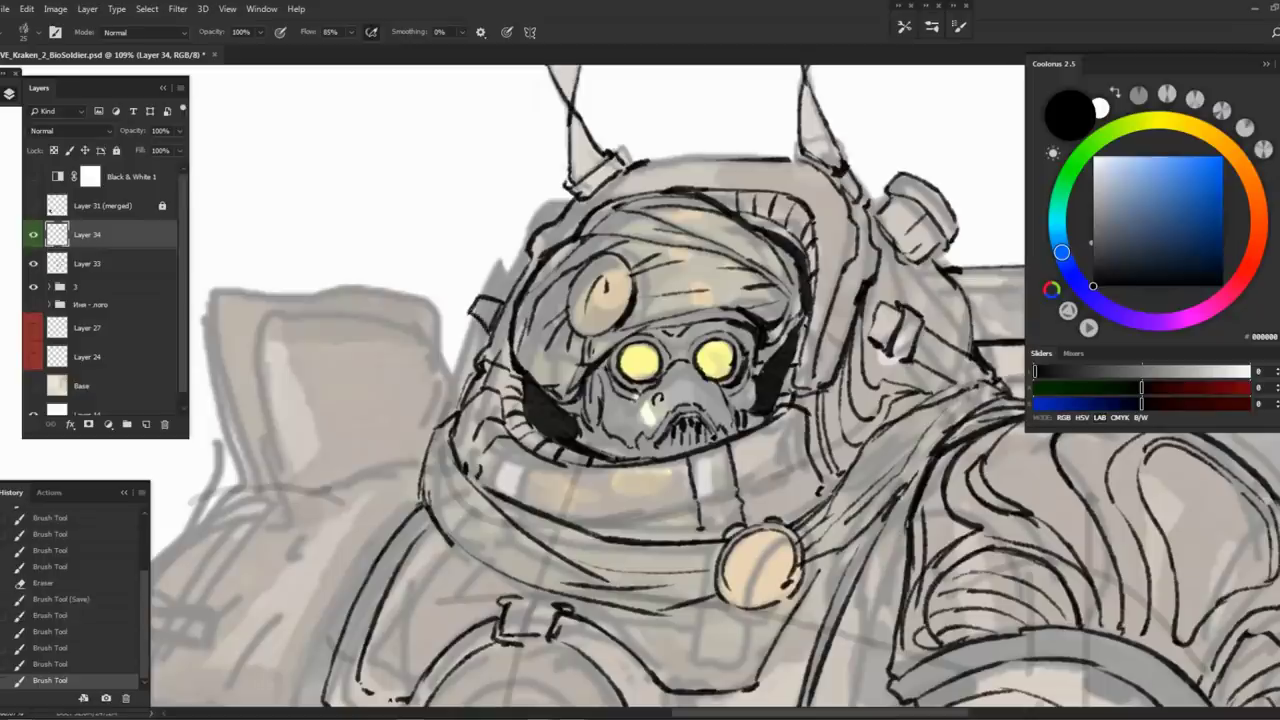
key(ctrl+alt+z)
key(ctrl+alt+z)
key(ctrl+alt+z)
key(ctrl+alt+z)
key(ctrl+shift+z)
key(ctrl+shift+z)
key(ctrl+shift+z)
key(ctrl+shift+z)
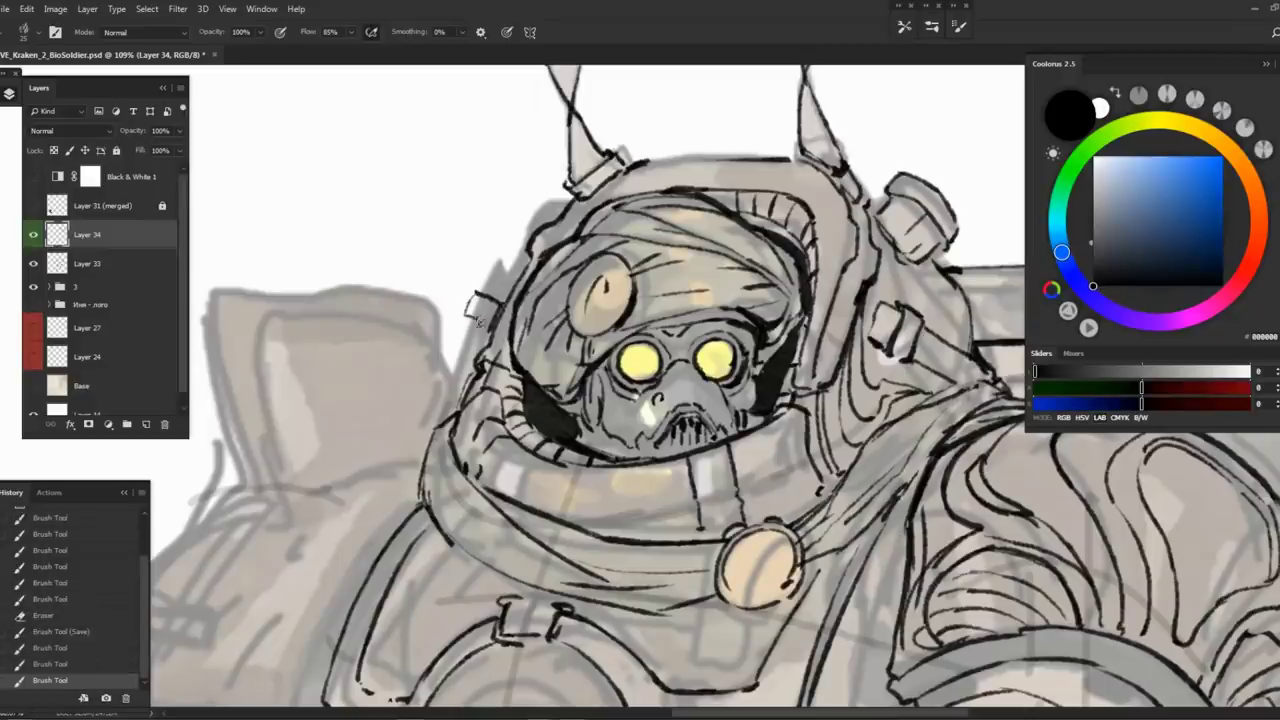
drag(493, 345, 470, 310)
Ink short crosswise segment lines across the shoulder pad's rim
mouse_move(616, 319)
mouse_down()
mouse_move(580, 372)
mouse_move(632, 341)
mouse_up()
drag(496, 304, 560, 308)
mouse_move(478, 355)
mouse_down()
mouse_move(578, 314)
mouse_move(654, 314)
mouse_up()
mouse_move(726, 347)
mouse_down()
mouse_move(768, 398)
mouse_move(784, 446)
mouse_move(744, 367)
mouse_move(700, 334)
mouse_up()
drag(452, 332, 584, 300)
mouse_move(648, 274)
mouse_down()
mouse_move(656, 310)
mouse_move(682, 320)
mouse_up()
mouse_move(694, 290)
mouse_down()
mouse_move(700, 326)
mouse_move(624, 316)
mouse_move(720, 368)
mouse_move(660, 330)
mouse_move(640, 340)
mouse_up()
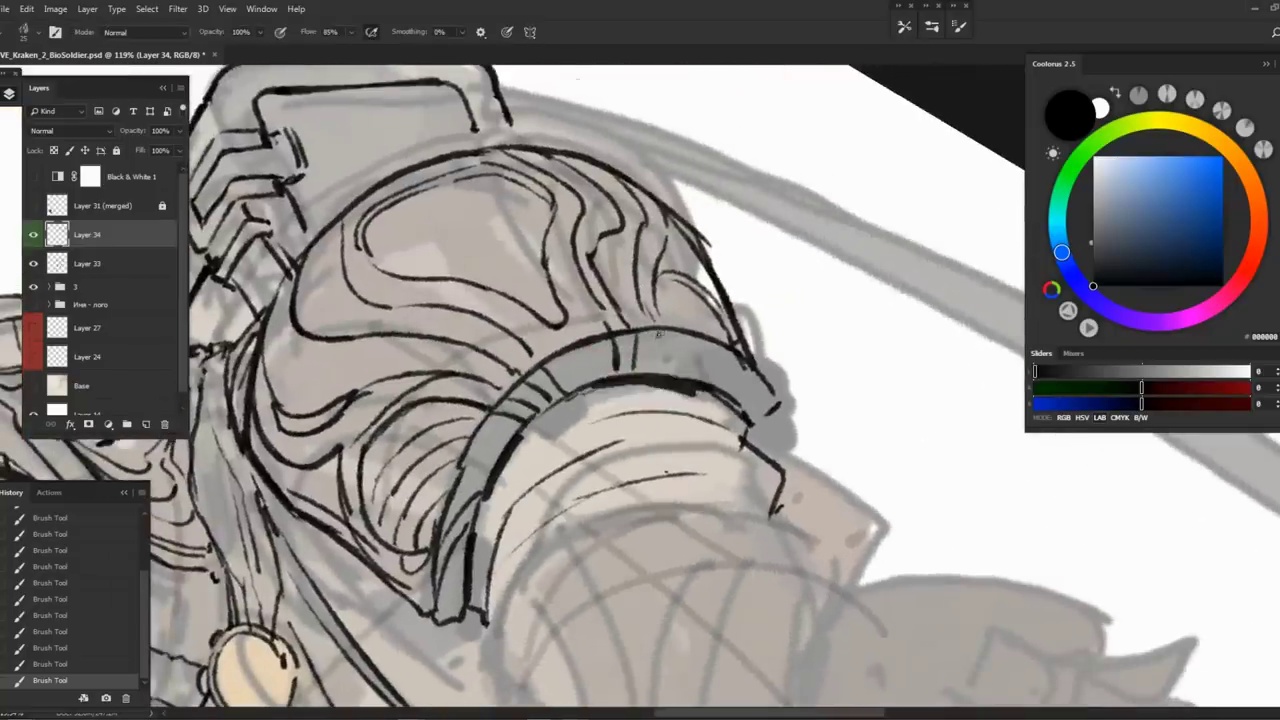
Ink the outline of the broad arm section below the sleeve cloth, narrowing towards the joint
mouse_move(752, 370)
mouse_down()
mouse_move(746, 430)
mouse_move(477, 358)
mouse_move(400, 260)
mouse_up()
key(r)
mouse_move(588, 303)
mouse_down()
mouse_move(622, 287)
mouse_move(736, 294)
mouse_up()
key(ctrl+z)
mouse_move(626, 290)
mouse_down()
mouse_move(766, 300)
mouse_move(814, 440)
mouse_move(806, 476)
mouse_up()
scroll(741, 456, down, 3)
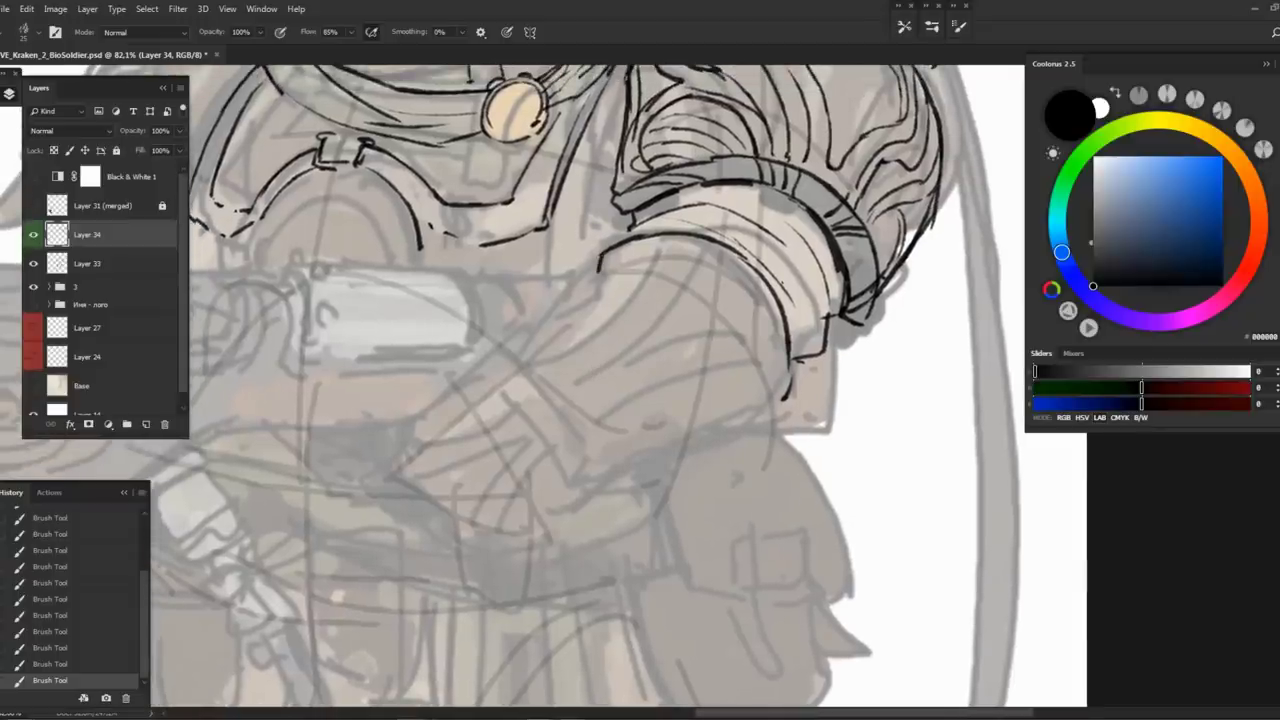
drag(600, 252, 521, 374)
drag(786, 400, 625, 480)
mouse_move(524, 366)
mouse_down()
mouse_move(602, 440)
mouse_move(615, 474)
mouse_up()
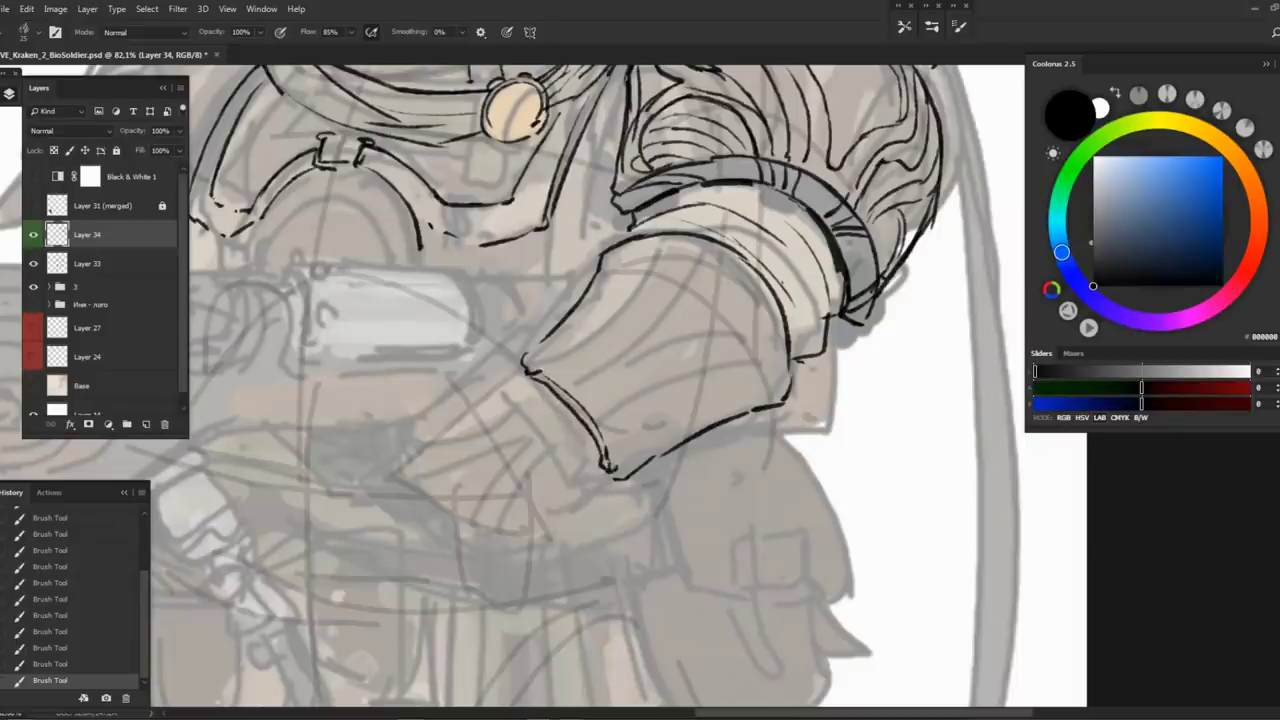
scroll(557, 368, up, 3)
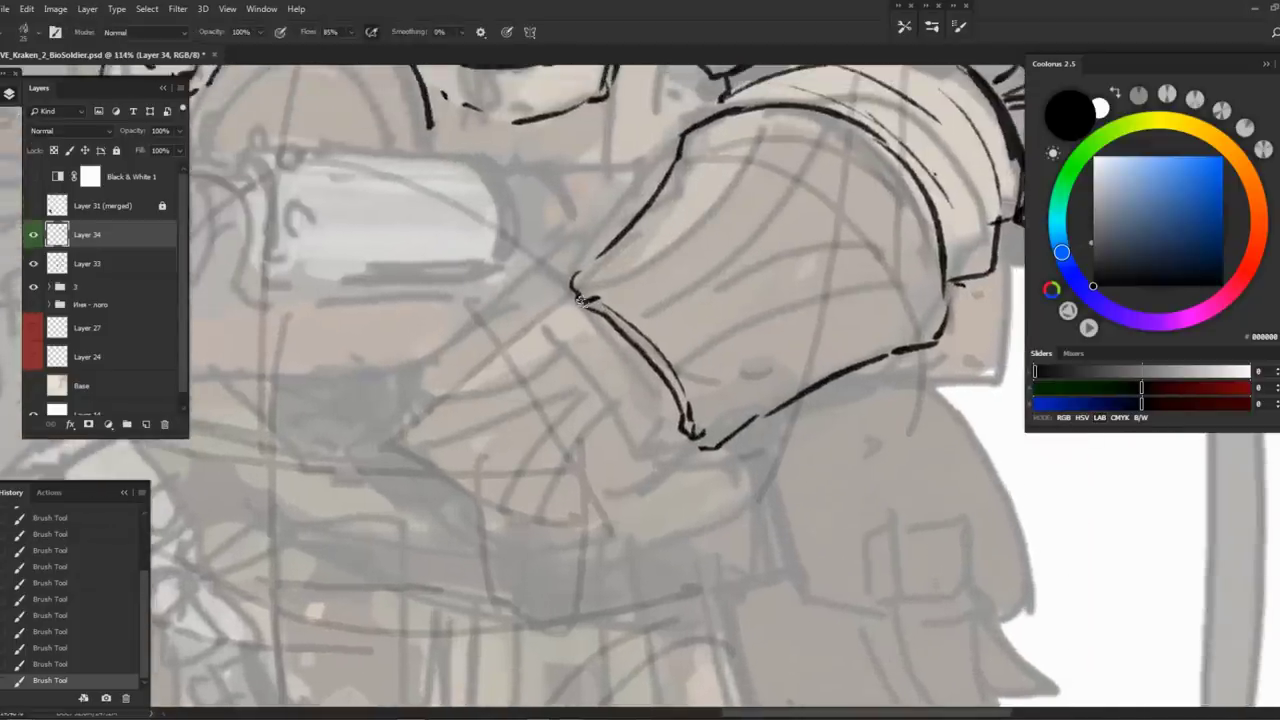
mouse_move(588, 296)
mouse_down()
mouse_move(566, 360)
mouse_move(645, 452)
mouse_move(566, 328)
mouse_move(610, 410)
mouse_move(660, 440)
mouse_move(697, 443)
mouse_up()
key(ctrl+z)
key(ctrl+z)
Ink the outline of the lower arm section past the joint and the rounded band next to it, cleaning its bottom corner
mouse_move(610, 302)
mouse_down()
mouse_move(472, 360)
mouse_move(442, 432)
mouse_up()
scroll(494, 443, down, 1)
mouse_move(432, 384)
mouse_down()
mouse_move(450, 428)
mouse_move(530, 510)
mouse_up()
drag(710, 392, 624, 530)
drag(530, 508, 632, 532)
key(e)
drag(640, 505, 655, 522)
key(b)
drag(680, 450, 625, 530)
mouse_move(600, 300)
mouse_down()
mouse_move(504, 416)
mouse_move(569, 310)
mouse_up()
drag(537, 393, 577, 371)
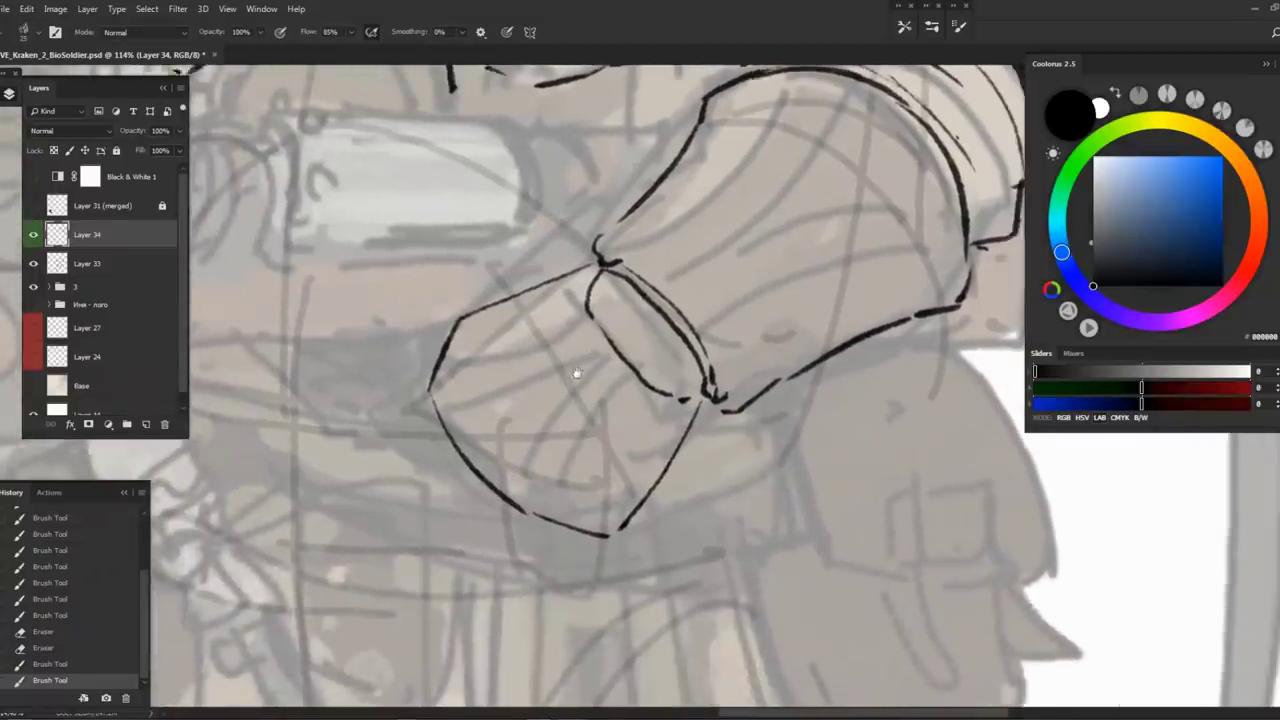
Ink long curved panel lines and a V-shaped notch on the broad arm section, rotating the view as needed
mouse_move(674, 286)
mouse_down()
mouse_move(546, 378)
mouse_move(476, 485)
mouse_move(494, 463)
mouse_up()
mouse_move(386, 482)
mouse_down()
mouse_move(373, 493)
mouse_move(483, 425)
mouse_move(553, 330)
mouse_move(550, 308)
mouse_up()
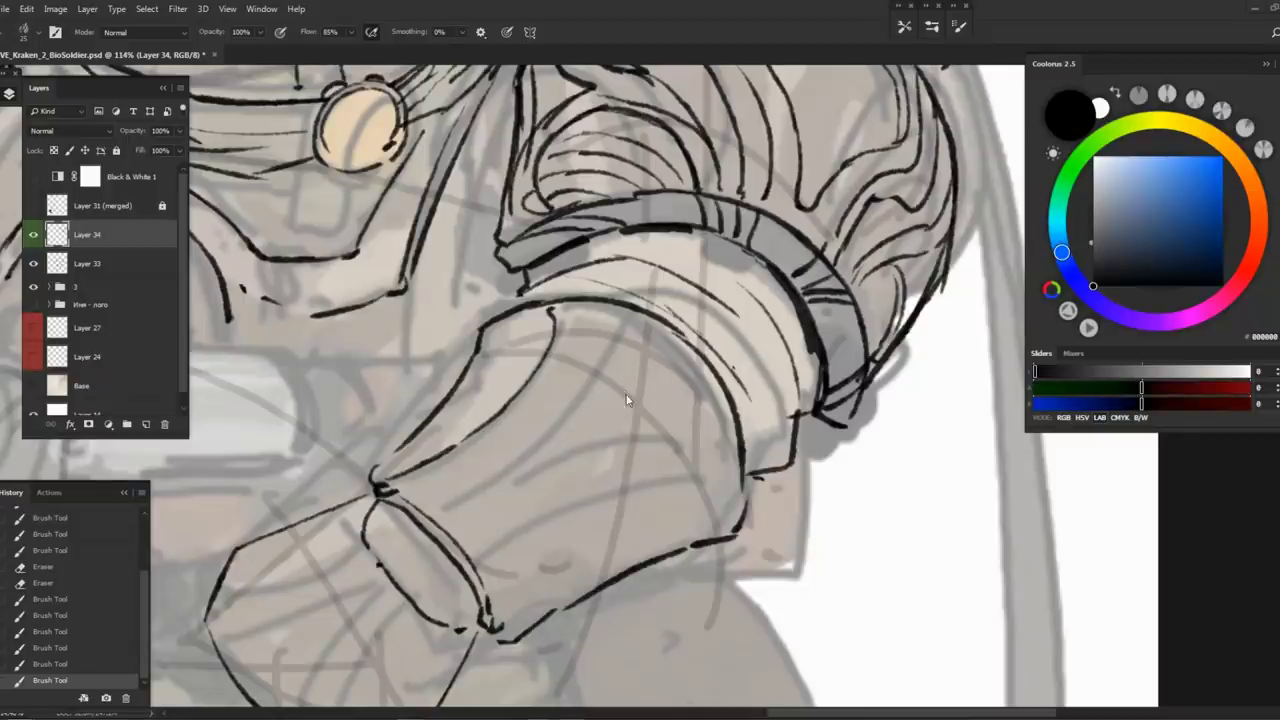
mouse_move(628, 400)
mouse_down()
mouse_move(654, 377)
mouse_move(640, 320)
mouse_move(672, 316)
mouse_move(707, 347)
mouse_up()
key(r)
mouse_move(478, 496)
mouse_down()
mouse_move(600, 414)
mouse_move(730, 390)
mouse_move(757, 410)
mouse_up()
drag(668, 246, 572, 366)
key(ctrl+z)
drag(668, 236, 594, 344)
drag(748, 354, 586, 364)
mouse_move(655, 266)
mouse_down()
mouse_move(705, 282)
mouse_move(748, 352)
mouse_up()
scroll(672, 313, down, 3)
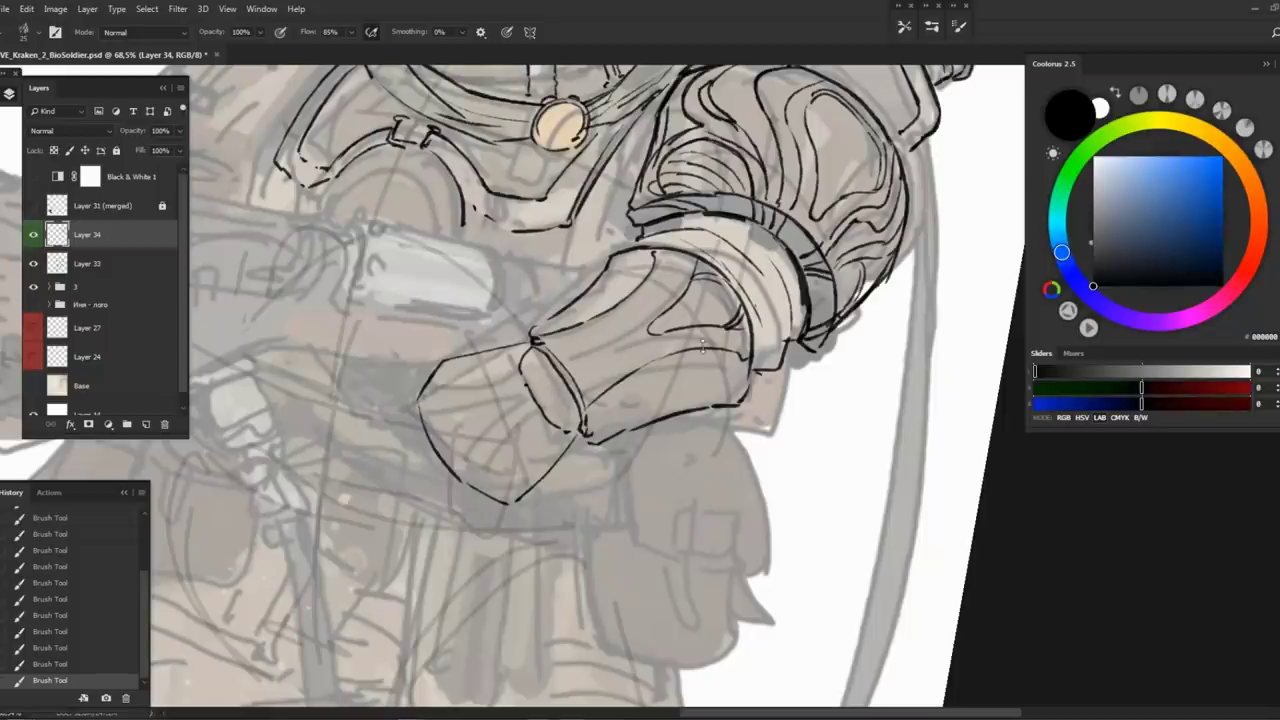
Lasso and reposition the V-shaped notch and the long curved panel line on the broad arm section
key(r)
mouse_move(703, 345)
mouse_down()
mouse_move(640, 335)
mouse_move(675, 318)
mouse_move(662, 339)
mouse_up()
key(z)
key(l)
mouse_move(585, 476)
mouse_down()
mouse_move(705, 365)
mouse_move(745, 292)
mouse_move(728, 300)
mouse_up()
key(ctrl+d)
key(r)
drag(470, 222, 570, 281)
key(l)
mouse_move(418, 383)
mouse_down()
mouse_move(590, 288)
mouse_move(602, 210)
mouse_move(588, 200)
mouse_move(583, 264)
mouse_move(640, 272)
mouse_move(668, 238)
mouse_move(728, 242)
mouse_up()
key(ctrl+d)
Clean up the V-shaped notch with the Eraser and ink a small arch across its open end
key(b)
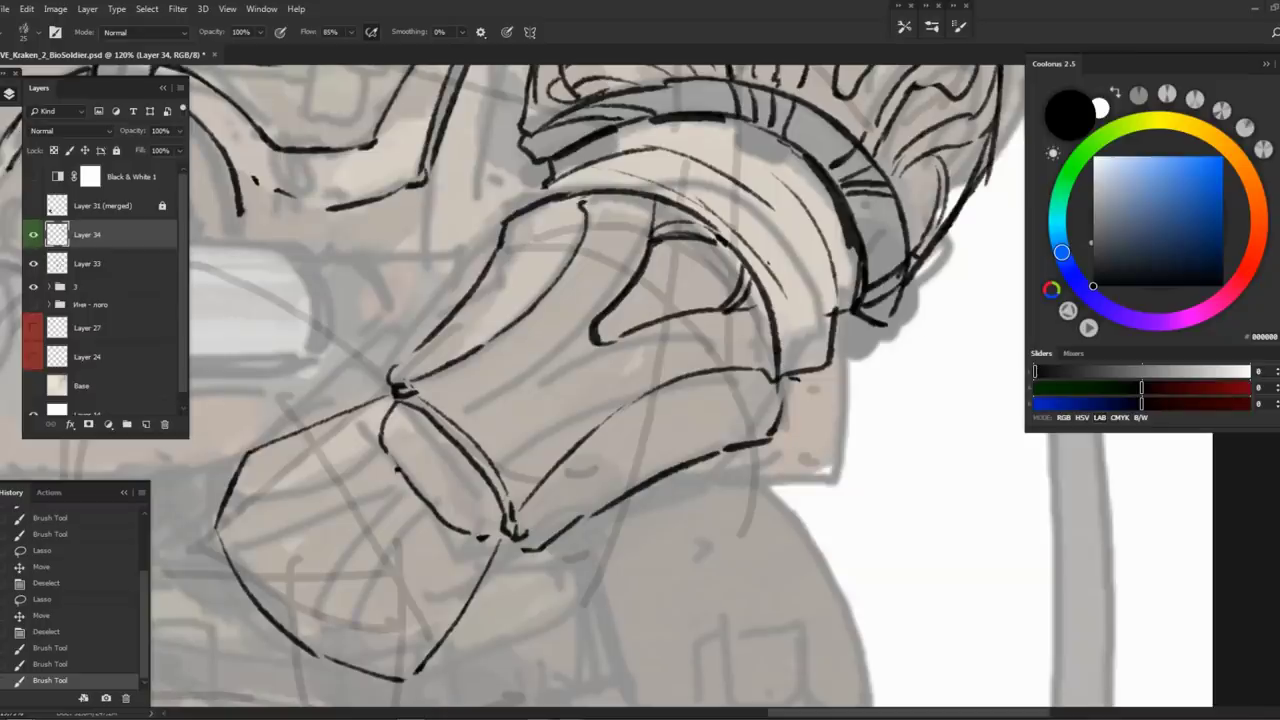
mouse_move(580, 407)
mouse_down()
mouse_move(639, 317)
mouse_move(605, 320)
mouse_move(678, 310)
mouse_up()
key(e)
mouse_move(572, 292)
mouse_down()
mouse_move(670, 288)
mouse_move(598, 292)
mouse_move(576, 326)
mouse_up()
key(b)
drag(620, 278, 670, 334)
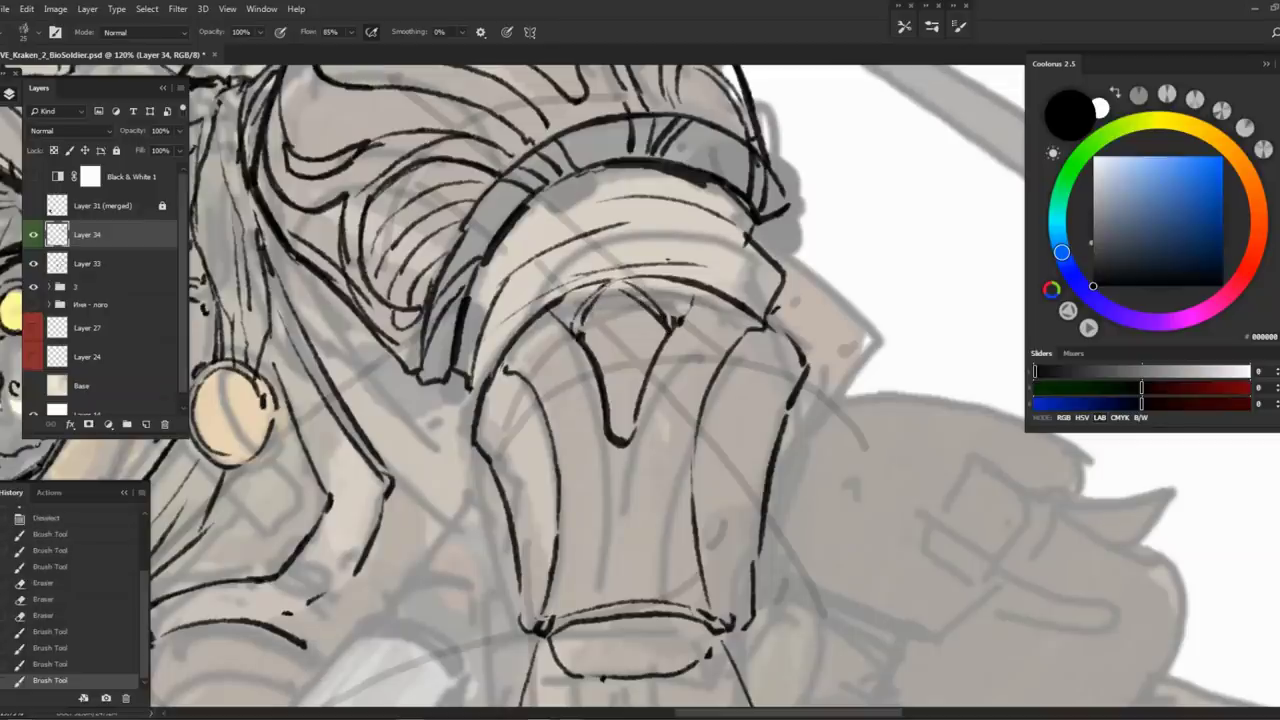
Ink inner curves inside the two side panels of the broad arm section
drag(700, 250, 800, 330)
drag(600, 450, 543, 350)
mouse_move(458, 458)
mouse_down()
mouse_move(634, 366)
mouse_move(690, 398)
mouse_up()
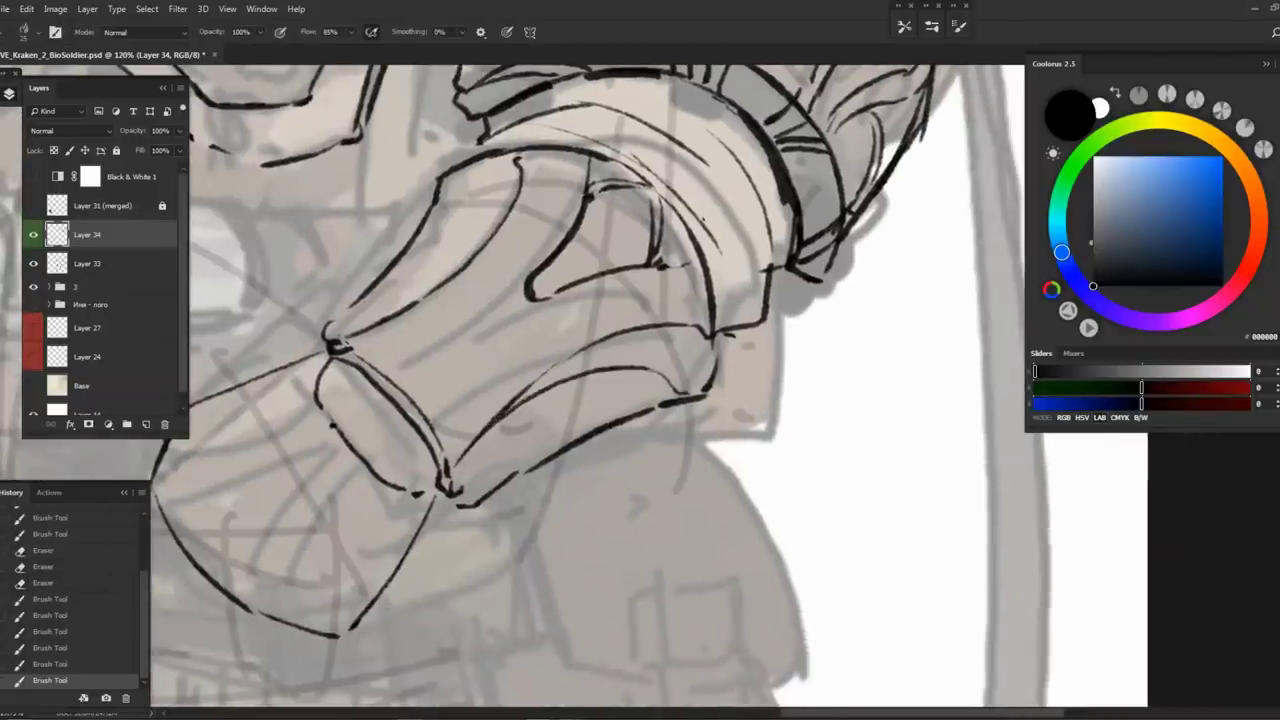
drag(470, 250, 540, 325)
mouse_move(452, 400)
mouse_down()
mouse_move(548, 324)
mouse_move(544, 268)
mouse_move(552, 318)
mouse_up()
drag(480, 400, 680, 275)
Ink curved folds along both edges and diagonal creases across the middle of the lower arm section
drag(594, 302, 484, 392)
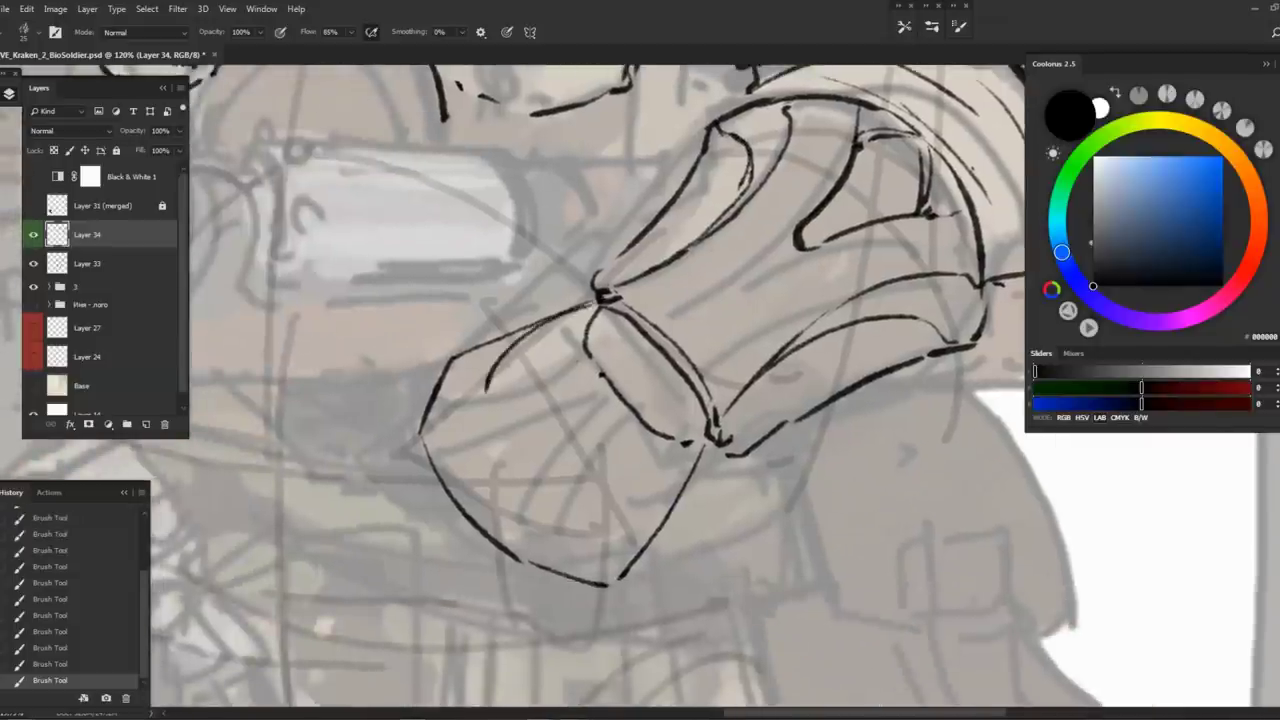
mouse_move(707, 443)
mouse_down()
mouse_move(550, 532)
mouse_move(553, 562)
mouse_up()
drag(490, 380, 426, 426)
drag(486, 386, 428, 422)
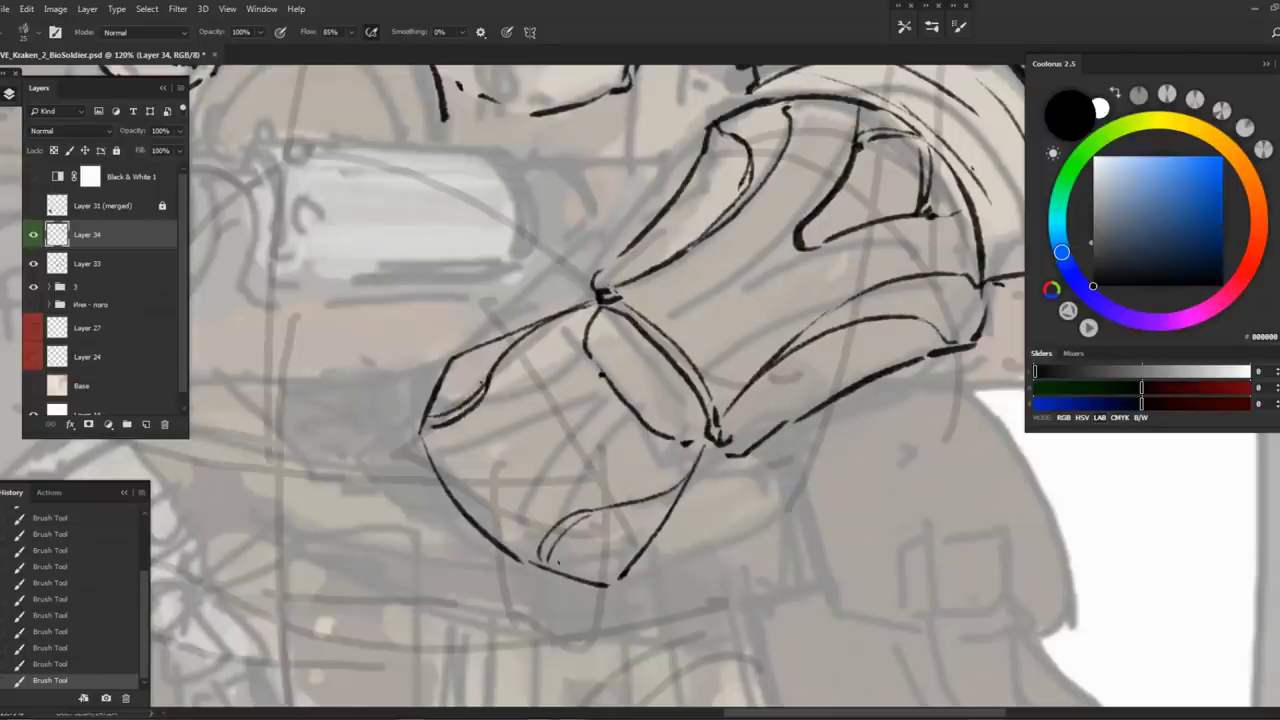
mouse_move(598, 398)
mouse_down()
mouse_move(528, 436)
mouse_move(437, 457)
mouse_move(538, 478)
mouse_move(505, 548)
mouse_up()
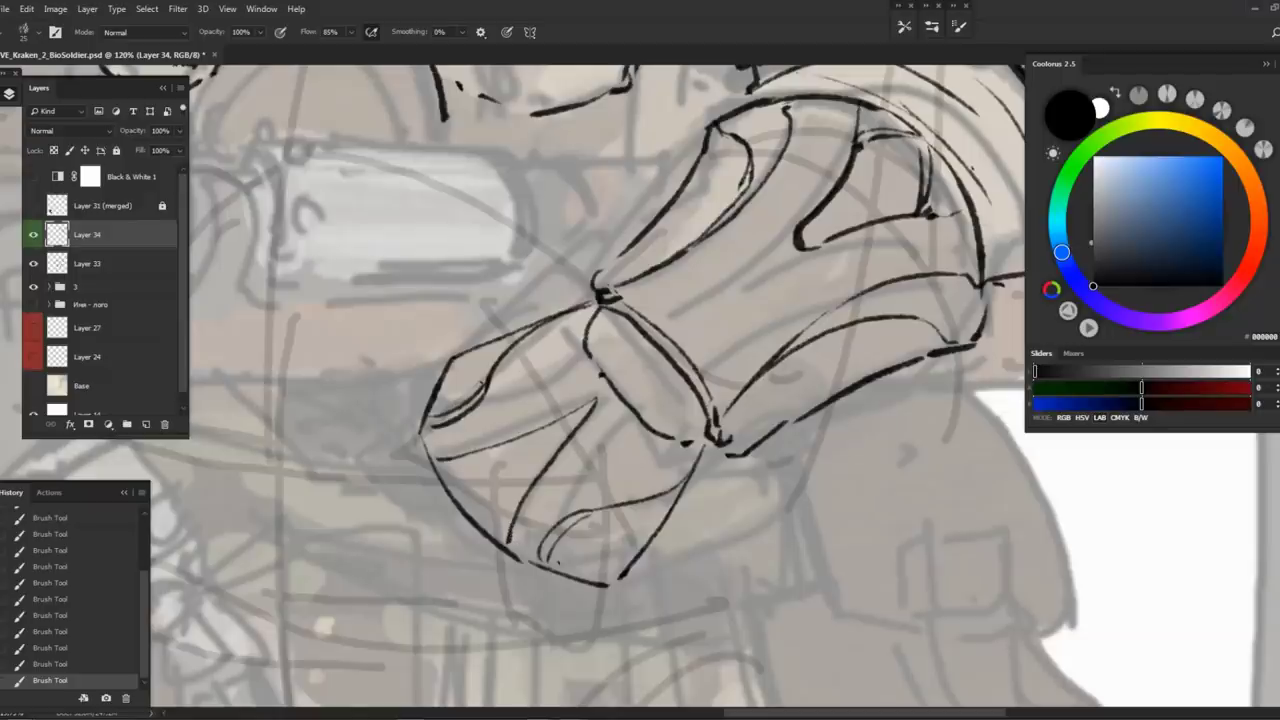
mouse_move(588, 306)
mouse_down()
mouse_move(574, 362)
mouse_move(488, 398)
mouse_up()
mouse_move(686, 441)
mouse_down()
mouse_move(567, 490)
mouse_move(658, 477)
mouse_move(600, 460)
mouse_move(635, 435)
mouse_up()
Step back through the last five strokes on the lower arm section and restore them to compare the folds
key(z)
key(ctrl+alt+z)
key(ctrl+alt+z)
key(ctrl+alt+z)
key(ctrl+alt+z)
key(ctrl+alt+z)
key(b)
key(ctrl+shift+z)
key(ctrl+shift+z)
key(ctrl+shift+z)
key(ctrl+shift+z)
key(ctrl+shift+z)
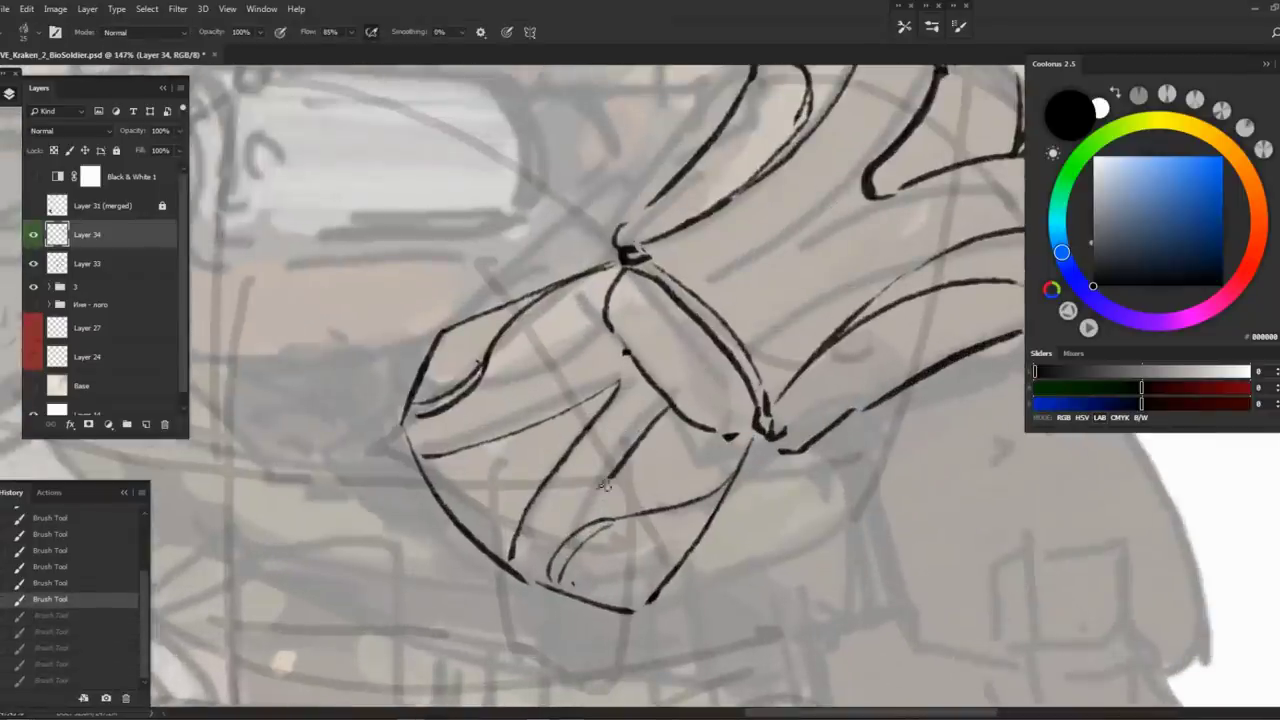
Ink the small rounded shape at the tip of the lower arm section and a second line along its lower edge
mouse_move(476, 394)
mouse_down()
mouse_move(606, 336)
mouse_move(540, 336)
mouse_move(580, 336)
mouse_up()
key(z)
mouse_move(688, 176)
mouse_down()
mouse_move(642, 270)
mouse_move(530, 370)
mouse_up()
drag(800, 268, 521, 360)
key(z)
mouse_move(568, 390)
mouse_down()
mouse_move(474, 345)
mouse_move(500, 352)
mouse_move(516, 388)
mouse_move(552, 334)
mouse_move(504, 386)
mouse_move(544, 394)
mouse_move(548, 420)
mouse_up()
mouse_move(570, 349)
mouse_down()
mouse_move(594, 393)
mouse_move(584, 374)
mouse_up()
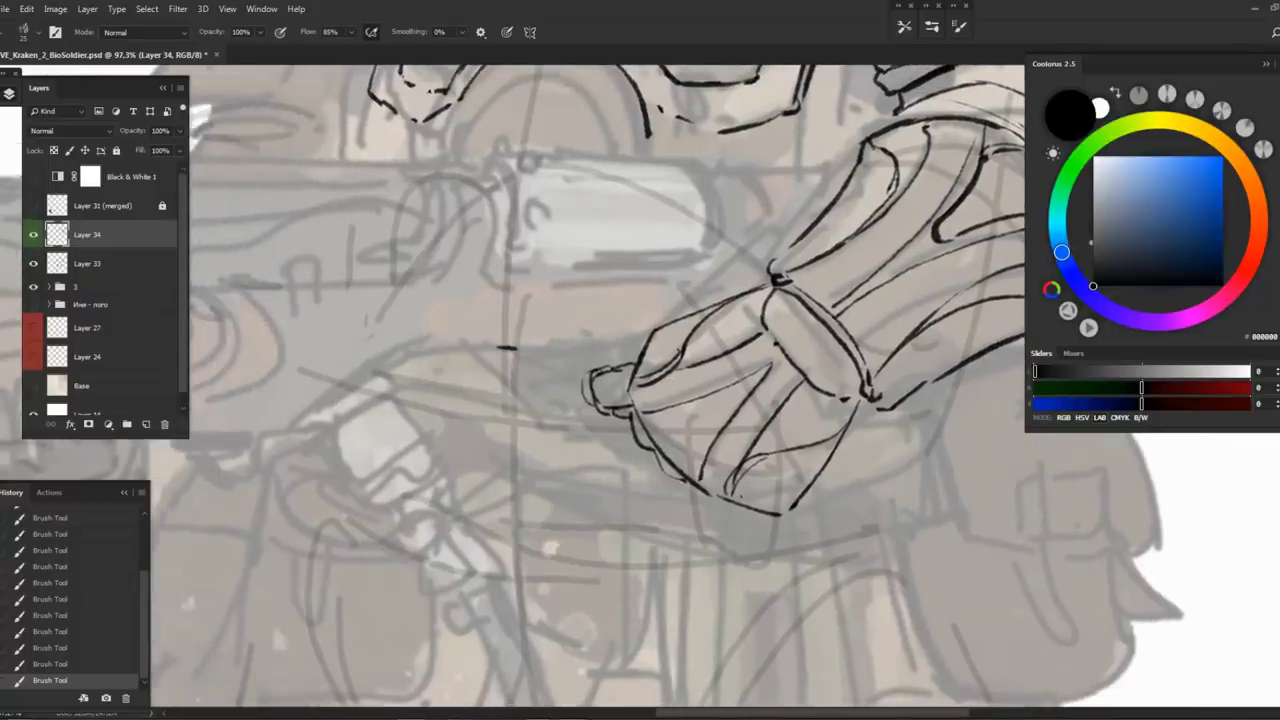
Erase and re-ink the small rounded shape at the tip of the lower arm section
key(e)
click(628, 352)
mouse_move(628, 352)
mouse_down()
mouse_move(630, 368)
mouse_move(606, 378)
mouse_up()
key(b)
mouse_move(596, 372)
mouse_down()
mouse_move(604, 384)
mouse_move(612, 372)
mouse_up()
mouse_move(600, 370)
mouse_down()
mouse_move(505, 401)
mouse_move(673, 306)
mouse_move(617, 300)
mouse_up()
key(z)
key(b)
Ink a small rectangular detail on the joint band between the two arm sections and save the document
mouse_move(628, 378)
mouse_down()
mouse_move(590, 430)
mouse_move(695, 275)
mouse_move(552, 450)
mouse_move(677, 340)
mouse_move(491, 283)
mouse_up()
mouse_move(488, 332)
mouse_down()
mouse_move(536, 365)
mouse_move(536, 334)
mouse_move(564, 312)
mouse_up()
key(ctrl+z)
drag(668, 426, 658, 450)
mouse_move(582, 344)
mouse_down()
mouse_move(560, 380)
mouse_move(594, 420)
mouse_up()
drag(594, 420, 632, 404)
drag(575, 362, 644, 414)
key(ctrl+s)
Erase rough line ends along the inner edge of the shoulder pad and re-ink the contour there
drag(575, 338, 418, 297)
mouse_move(584, 240)
mouse_down()
mouse_move(650, 242)
mouse_move(565, 258)
mouse_up()
key(e)
mouse_move(585, 235)
mouse_down()
mouse_move(521, 312)
mouse_move(548, 294)
mouse_up()
drag(604, 202, 444, 376)
key(e)
drag(516, 310, 462, 342)
mouse_move(572, 264)
mouse_down()
mouse_move(536, 286)
mouse_move(530, 338)
mouse_move(530, 298)
mouse_up()
key(b)
key(e)
key(b)
drag(558, 266, 530, 326)
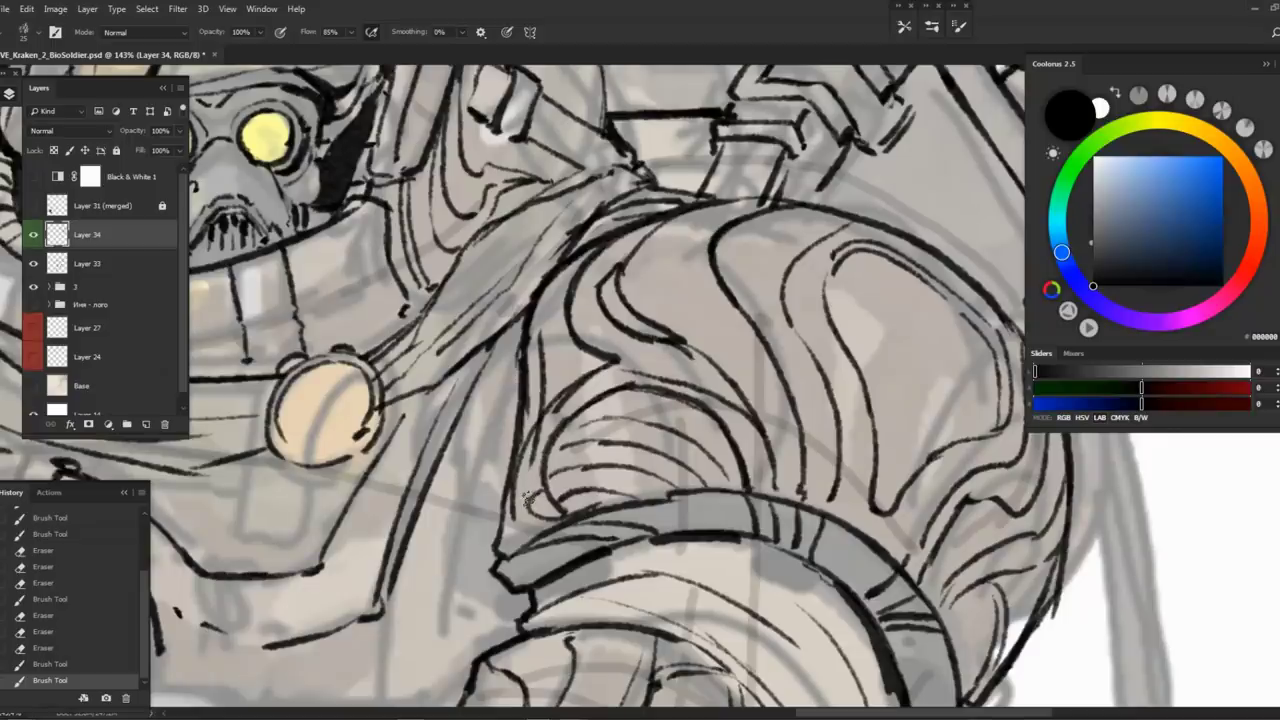
Flip the canvas horizontally and ink a smaller inner arch below the existing arch at the breastplate's centre
drag(509, 523, 925, 328)
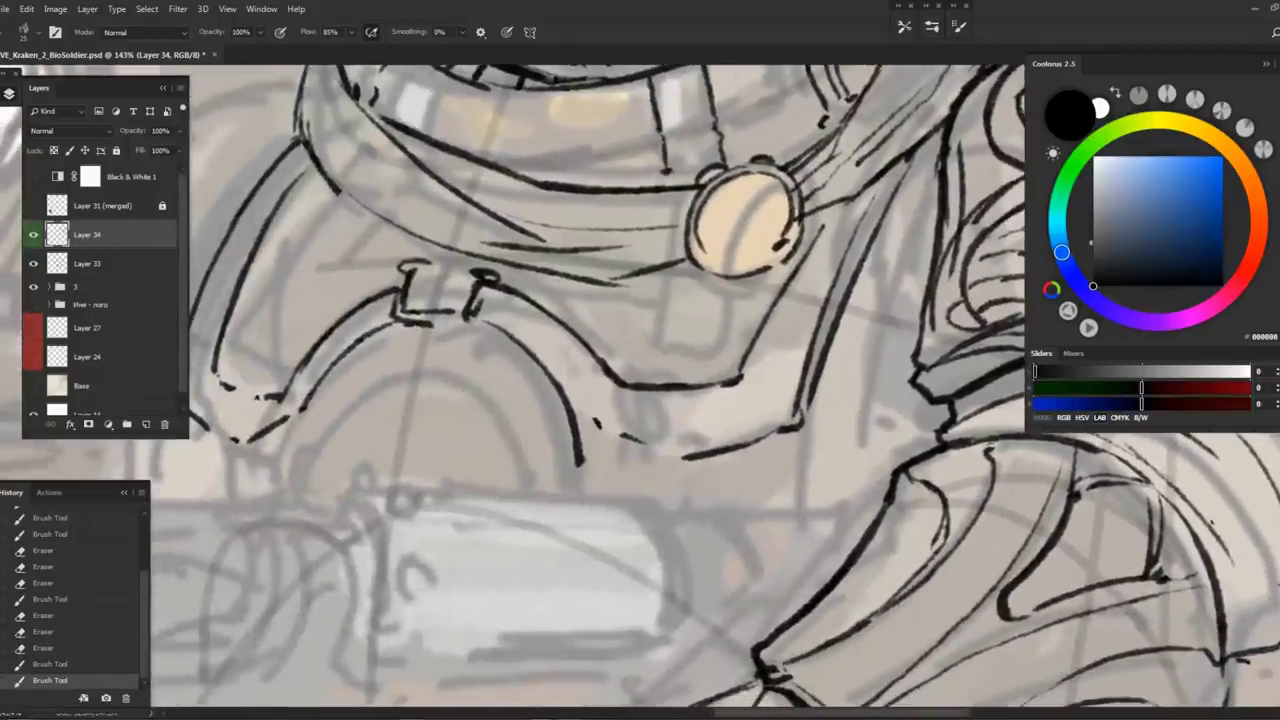
key(h)
mouse_move(900, 440)
mouse_down()
mouse_move(800, 423)
mouse_move(629, 457)
mouse_move(600, 430)
mouse_up()
mouse_move(522, 348)
mouse_down()
mouse_move(488, 364)
mouse_move(446, 422)
mouse_move(440, 462)
mouse_up()
mouse_move(512, 344)
mouse_down()
mouse_move(579, 346)
mouse_move(630, 396)
mouse_up()
key(ctrl+z)
drag(548, 344, 618, 372)
drag(602, 362, 662, 468)
key(ctrl+alt+z)
key(ctrl+alt+z)
drag(590, 358, 624, 386)
drag(622, 384, 670, 472)
key(z)
mouse_move(640, 380)
mouse_down()
mouse_move(520, 370)
mouse_move(574, 357)
mouse_move(716, 494)
mouse_up()
key(b)
Ink a curved double band across the round badge at the collar
drag(444, 300, 470, 332)
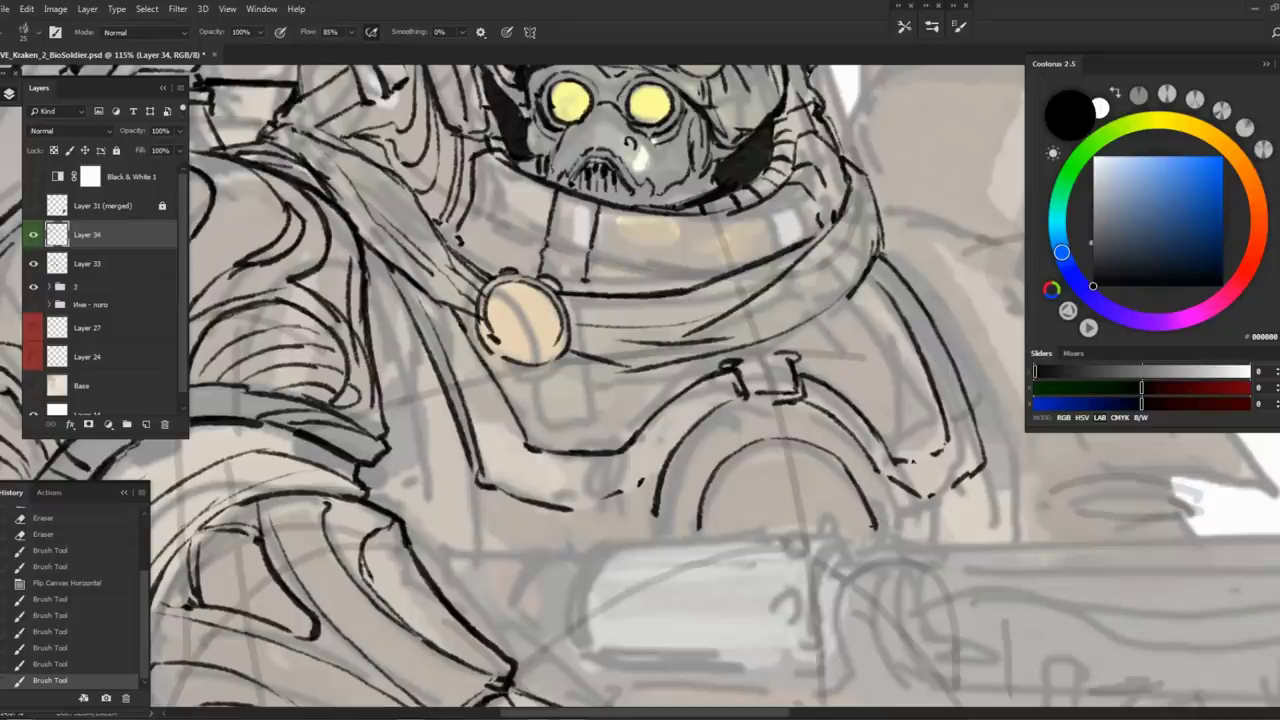
scroll(540, 400, down, 2)
scroll(540, 400, up, 4)
drag(450, 362, 541, 468)
drag(458, 372, 541, 470)
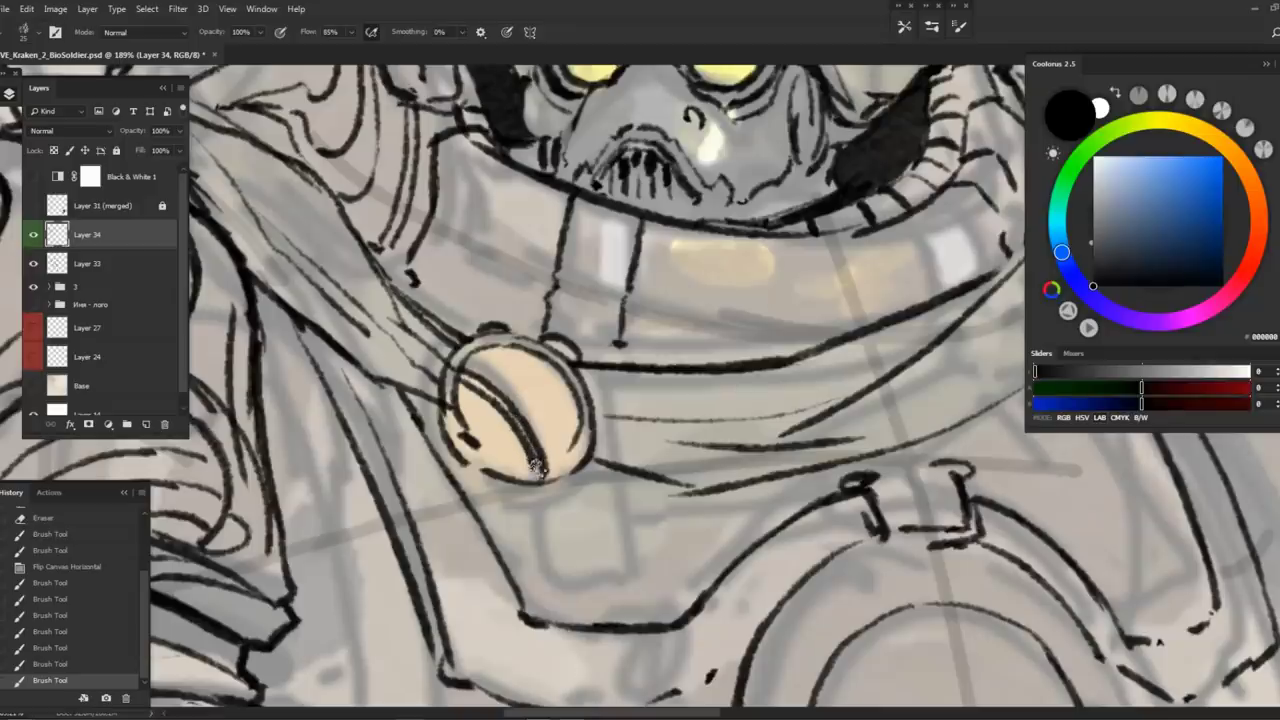
scroll(541, 468, down, 5)
scroll(620, 300, up, 4)
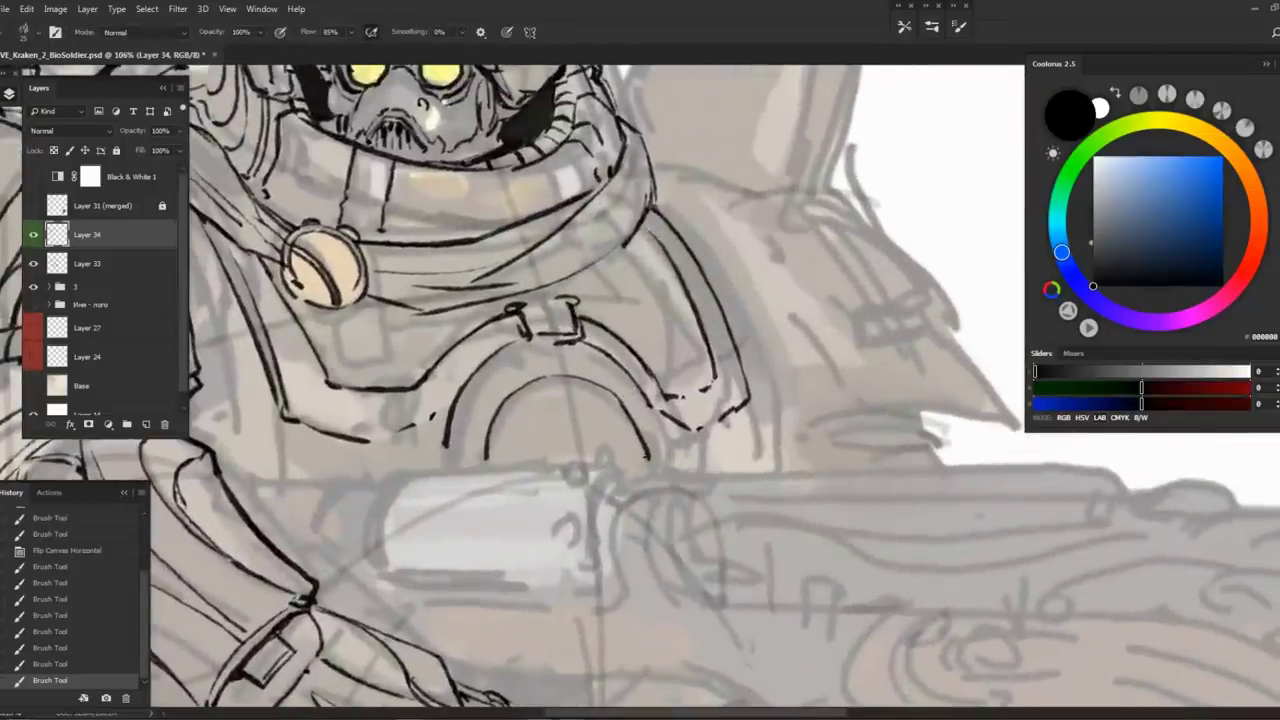
Look through the other open reference documents until Untitled-2.jpg is active
key(ctrl+Tab)
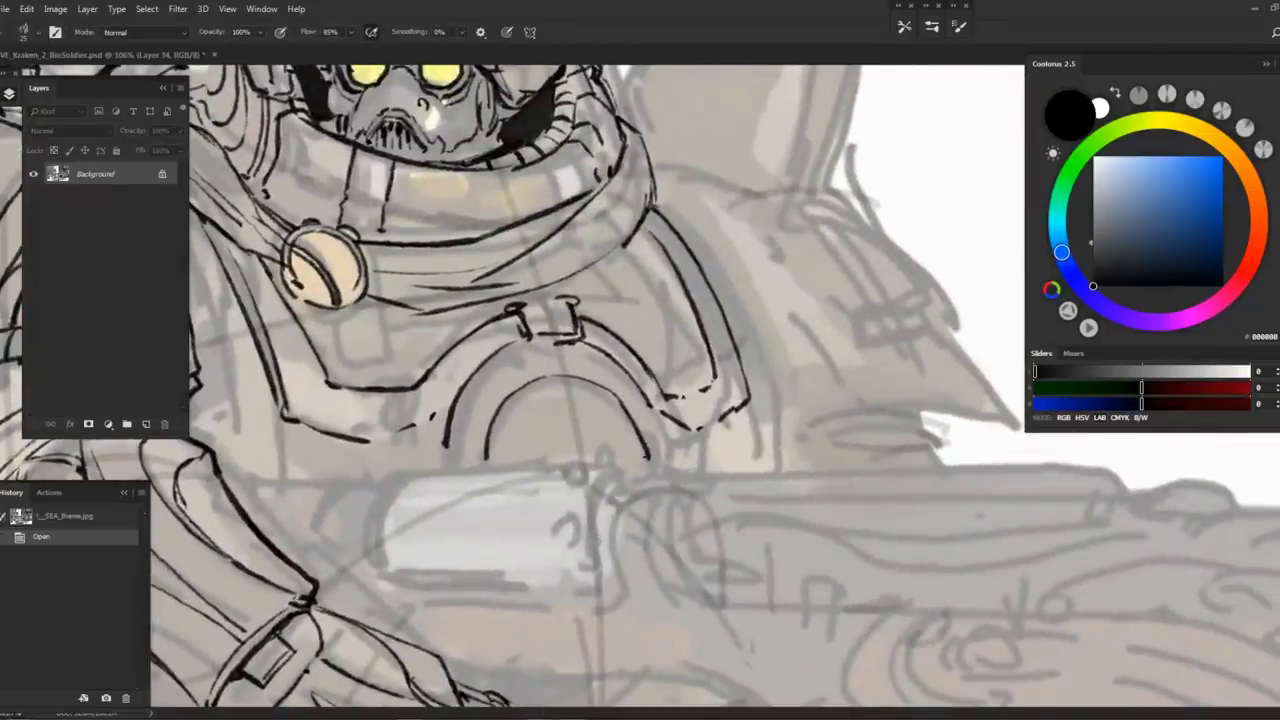
key(z)
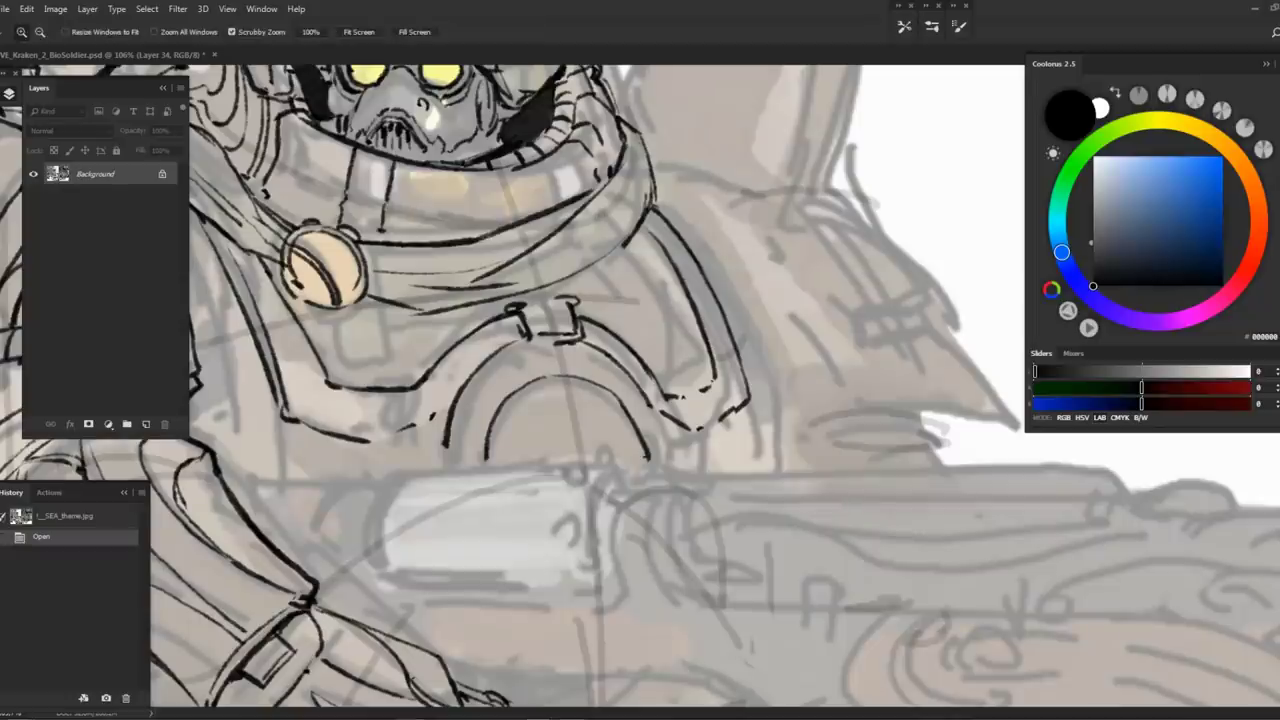
key(b)
key(ctrl+Tab)
key(ctrl+Tab)
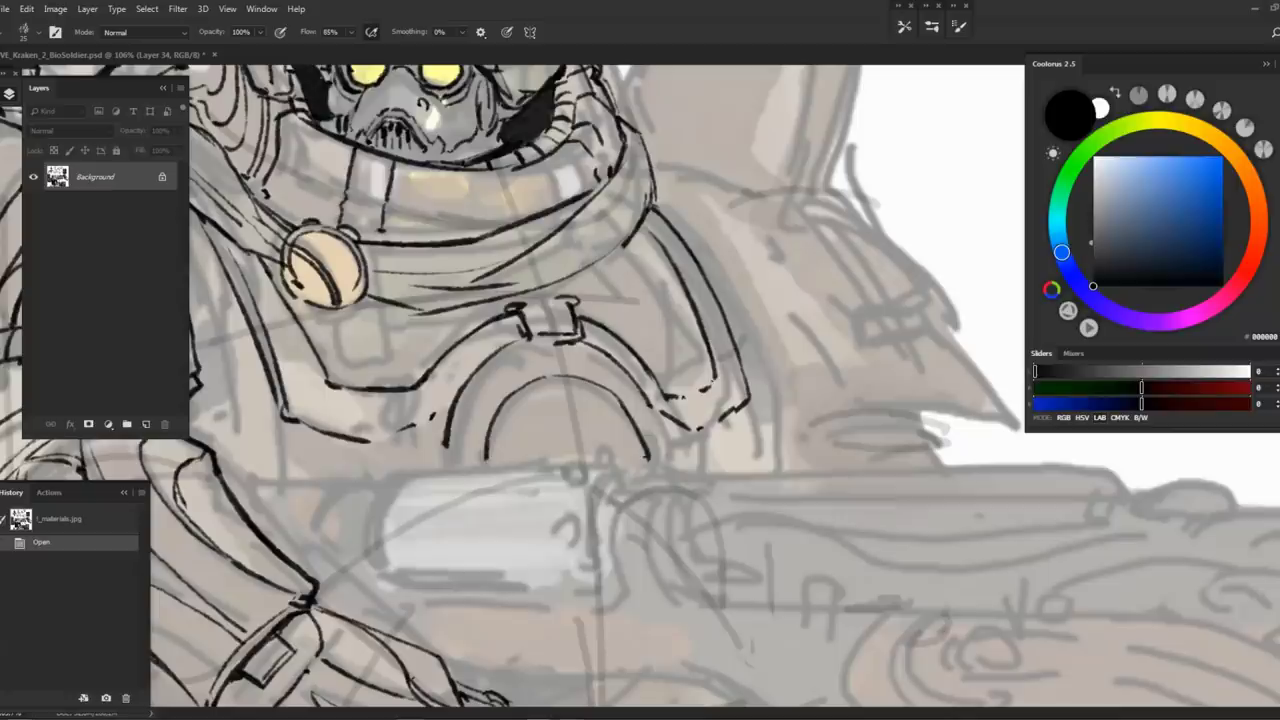
key(ctrl+Tab)
key(ctrl+Tab)
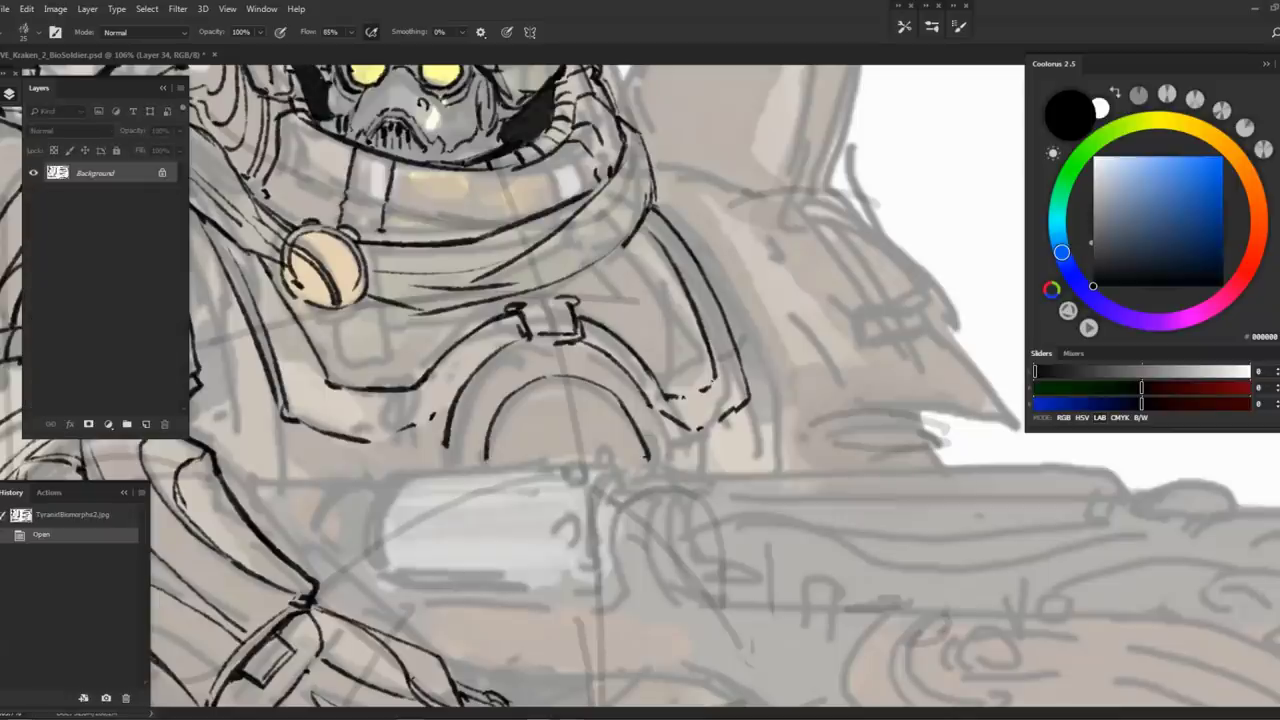
key(ctrl+Tab)
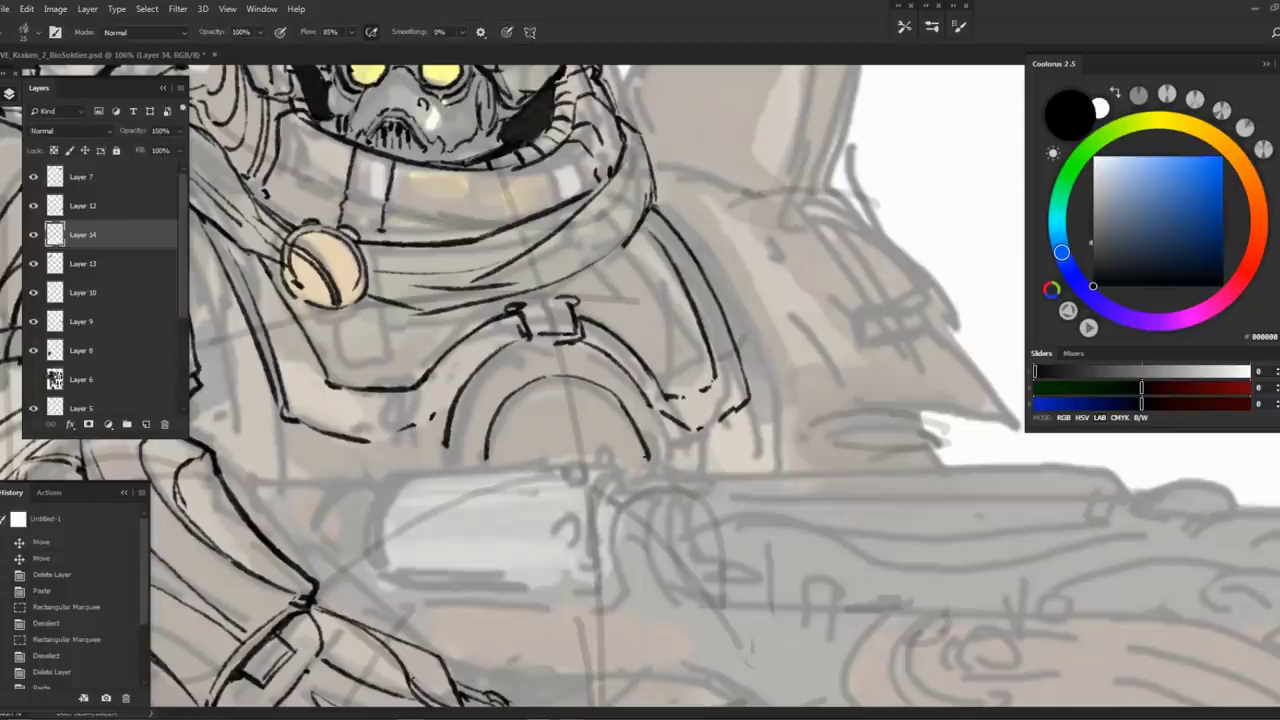
key(ctrl+Tab)
key(ctrl+Tab)
key(ctrl+Tab)
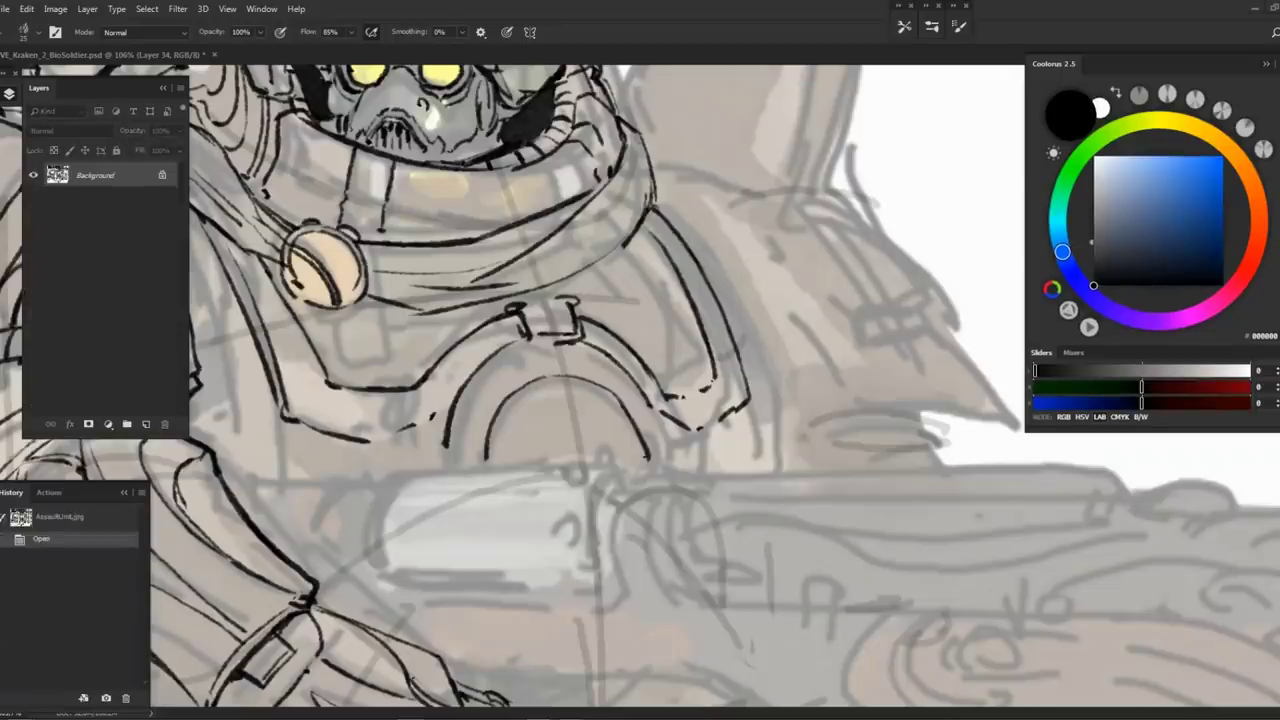
key(ctrl+Tab)
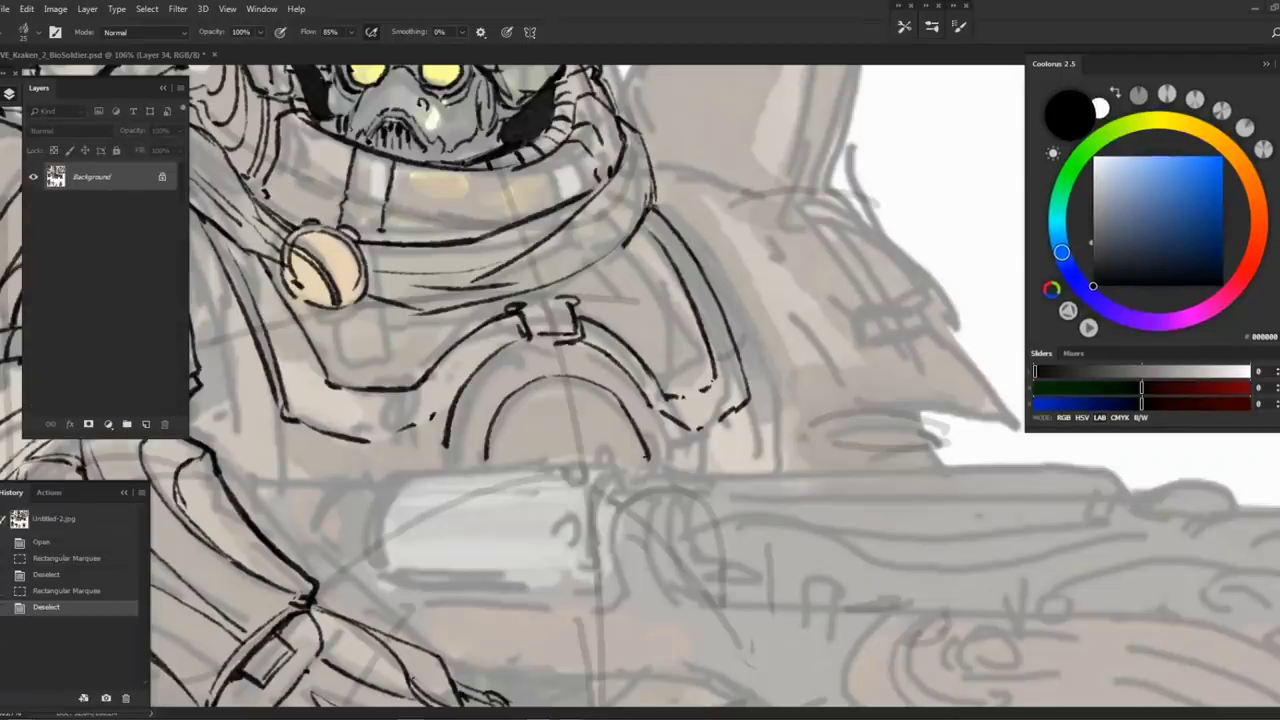
Close Untitled-2.jpg without saving, and close the heavy gatling reference image as well
key(ctrl+w)
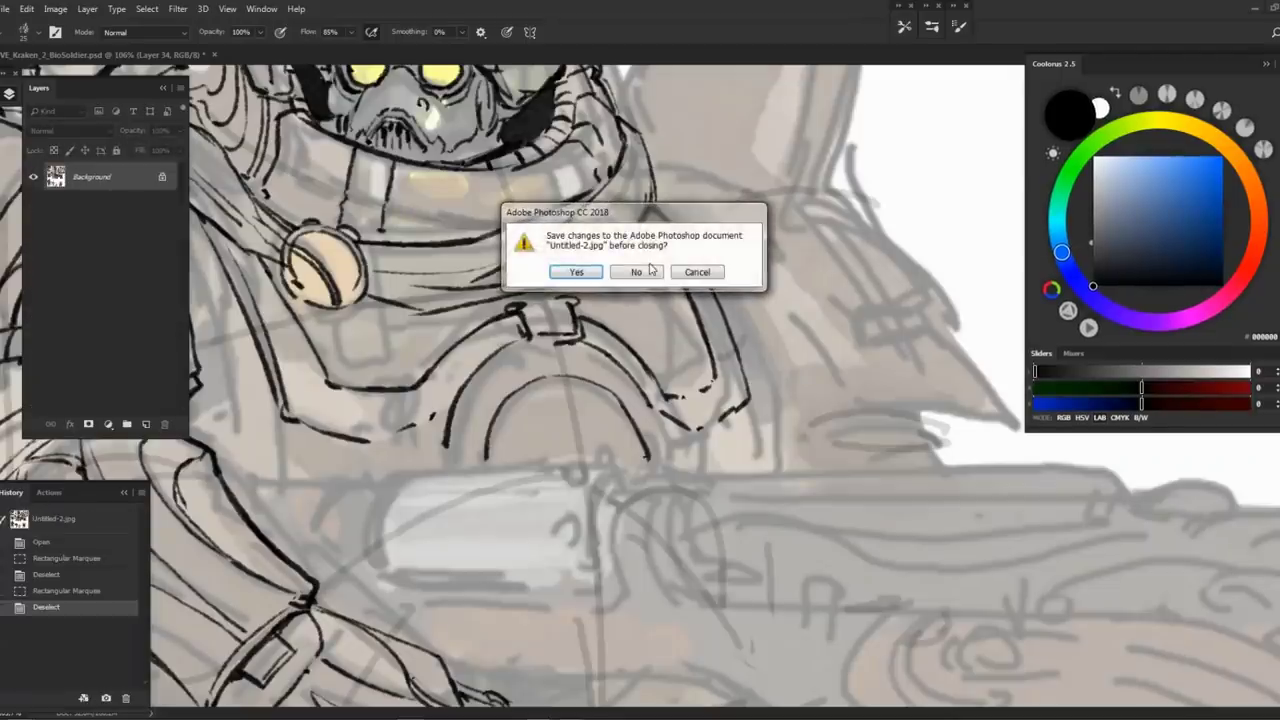
key(n)
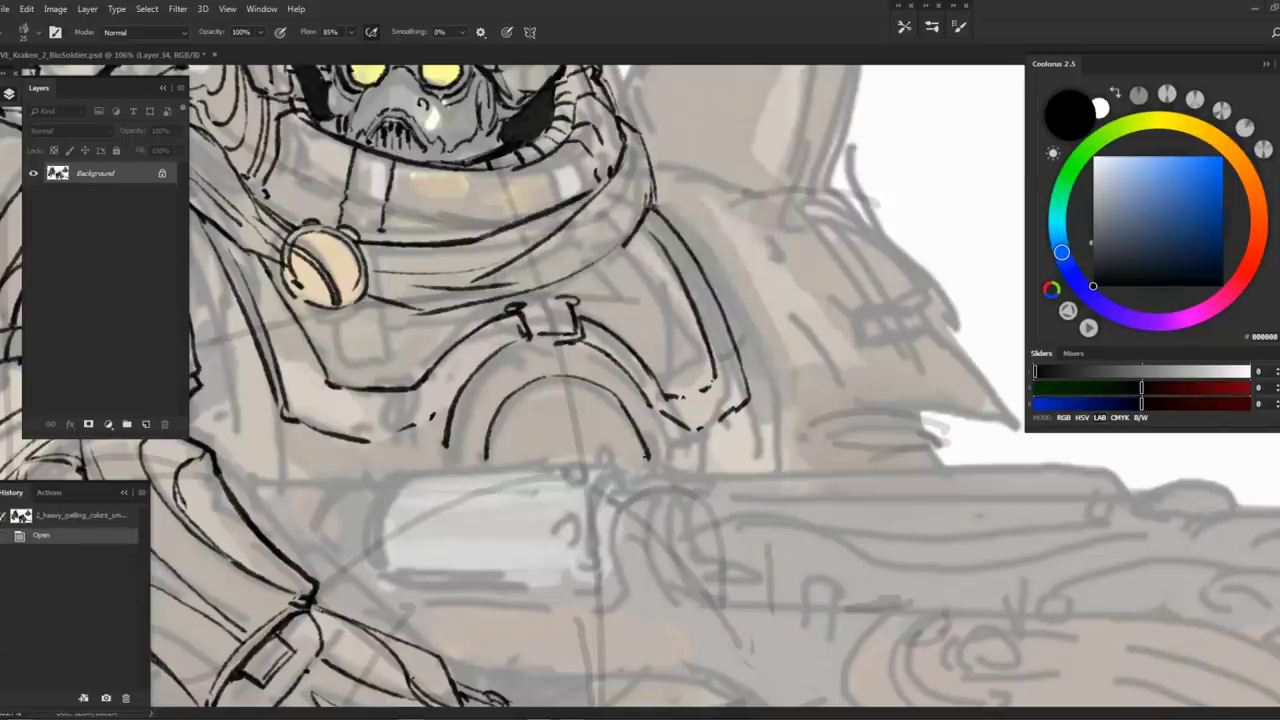
key(ctrl+w)
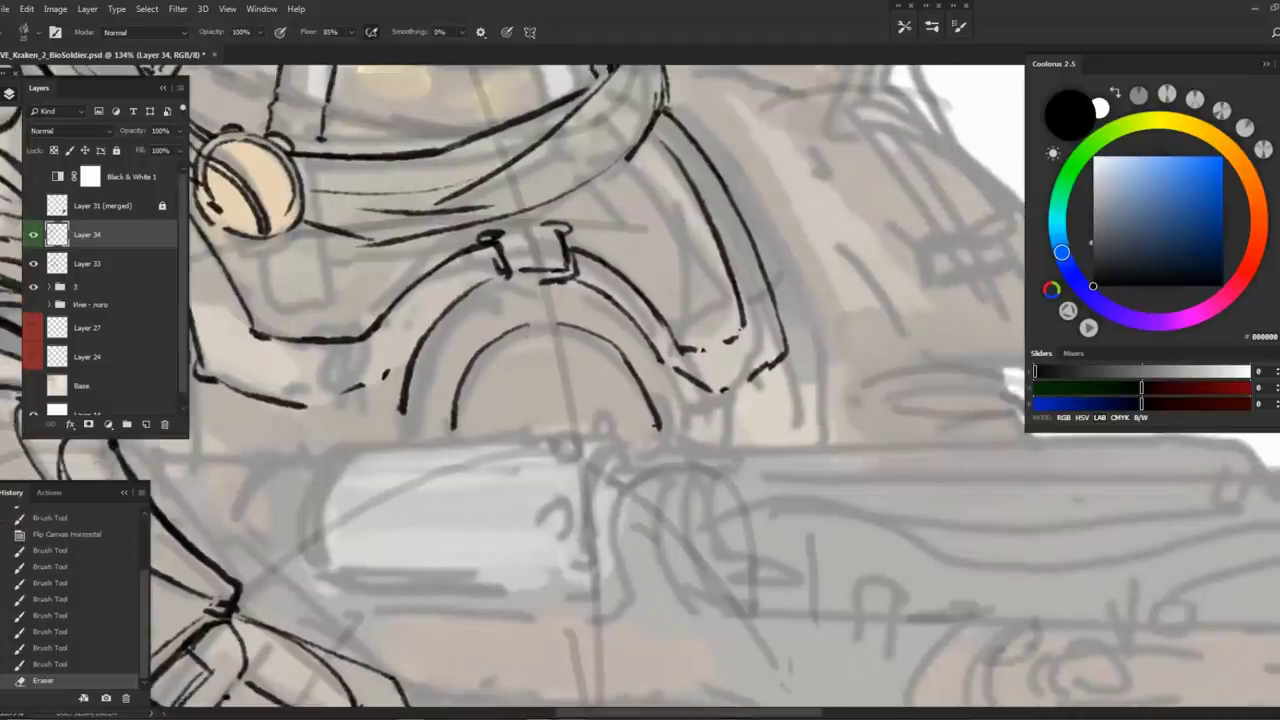
Clear gaps in the inner chest arch, ink small round bolts at its top and both sides, and save
mouse_move(532, 316)
mouse_down()
mouse_move(556, 312)
mouse_move(562, 326)
mouse_up()
key(e)
mouse_move(456, 384)
mouse_down()
mouse_move(460, 400)
mouse_move(455, 388)
mouse_up()
key(b)
mouse_move(628, 372)
mouse_down()
mouse_move(644, 368)
mouse_move(585, 350)
mouse_up()
key(ctrl+s)
key(e)
mouse_move(466, 370)
mouse_down()
mouse_move(482, 394)
mouse_move(480, 376)
mouse_up()
key(b)
drag(473, 390, 471, 416)
drag(454, 315, 488, 376)
mouse_move(537, 334)
mouse_down()
mouse_move(590, 302)
mouse_move(572, 294)
mouse_up()
Ink short cross ribs between the inner and outer chest arches on both sides
mouse_move(464, 372)
mouse_down()
mouse_move(486, 354)
mouse_move(522, 362)
mouse_up()
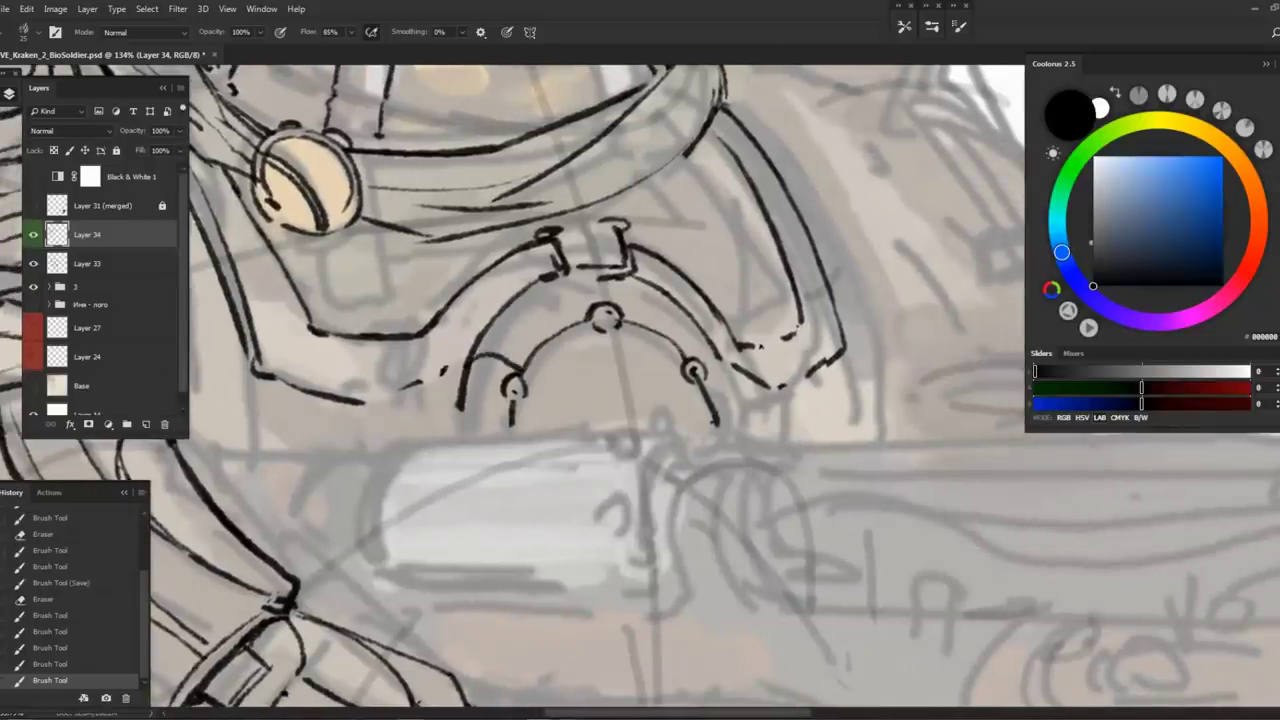
mouse_move(490, 322)
mouse_down()
mouse_move(528, 348)
mouse_move(536, 322)
mouse_move(556, 340)
mouse_up()
mouse_move(674, 303)
mouse_down()
mouse_move(640, 312)
mouse_move(618, 338)
mouse_move(650, 362)
mouse_move(634, 376)
mouse_up()
key(ctrl+z)
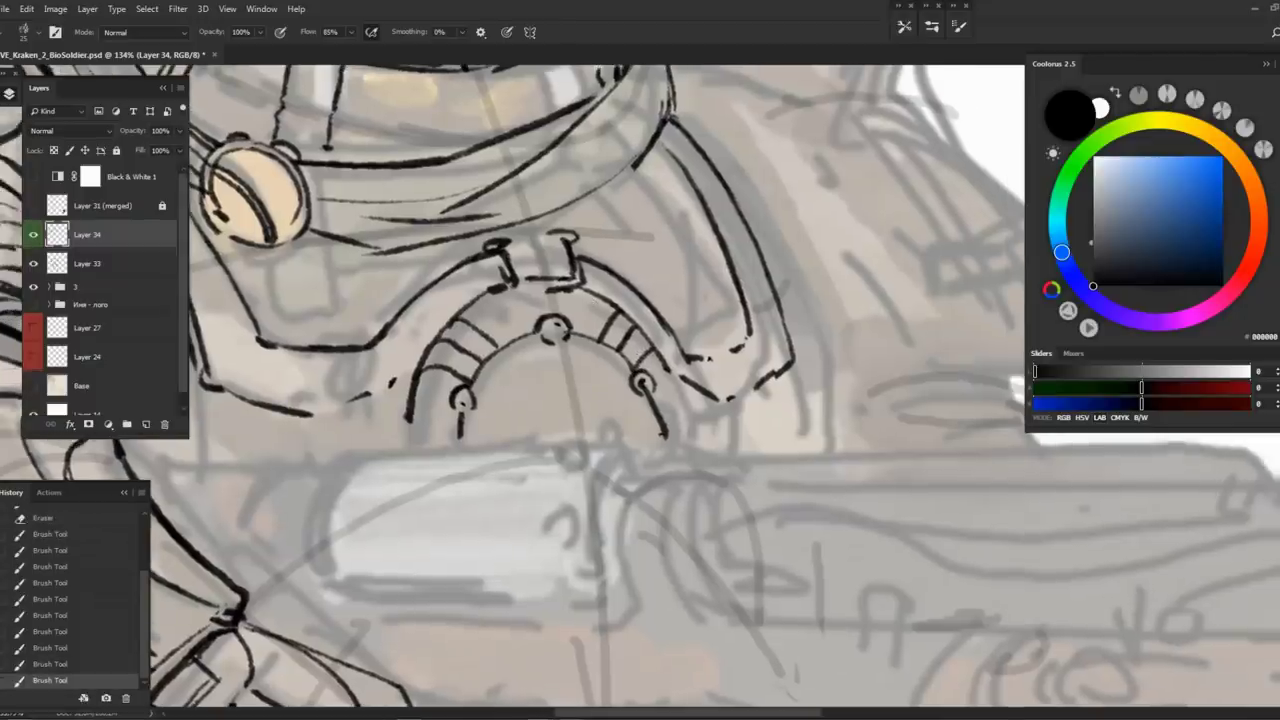
Erase overlapping lines at the bracket on top of the chest arch and re-ink it as a closed, heavier frame
key(e)
mouse_move(505, 292)
mouse_down()
mouse_move(564, 286)
mouse_move(511, 293)
mouse_move(588, 298)
mouse_up()
key(b)
mouse_move(517, 243)
mouse_down()
mouse_move(534, 307)
mouse_move(500, 306)
mouse_move(594, 286)
mouse_up()
drag(588, 284, 592, 302)
drag(514, 292, 578, 280)
drag(500, 400, 555, 381)
drag(468, 372, 452, 386)
mouse_move(484, 346)
mouse_down()
mouse_move(460, 372)
mouse_move(542, 302)
mouse_move(510, 322)
mouse_up()
Erase rough parts of the round badge and re-ink its curved band
mouse_move(578, 296)
mouse_down()
mouse_move(644, 349)
mouse_move(660, 384)
mouse_move(860, 400)
mouse_up()
drag(474, 336, 484, 322)
mouse_move(484, 330)
mouse_down()
mouse_move(474, 362)
mouse_move(424, 358)
mouse_move(470, 436)
mouse_up()
key(e)
drag(372, 348, 386, 376)
drag(370, 350, 384, 378)
key(b)
mouse_move(378, 326)
mouse_down()
mouse_move(372, 380)
mouse_move(427, 387)
mouse_up()
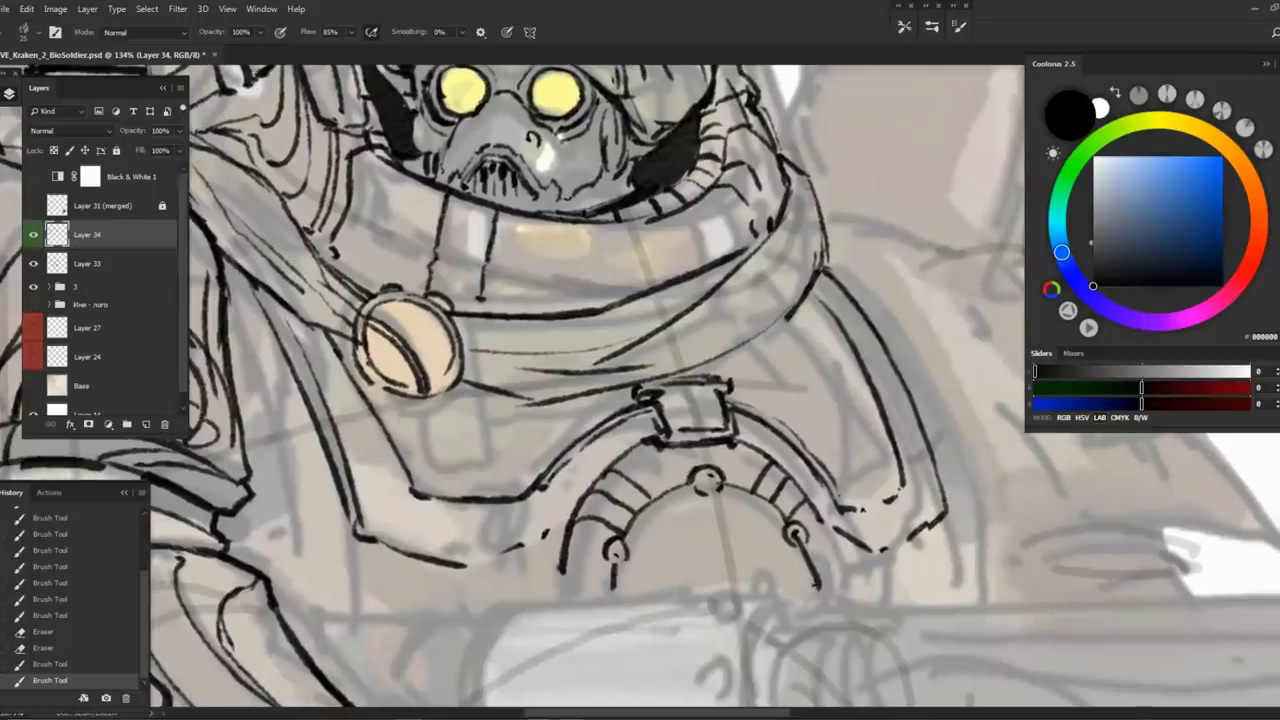
Erase excess strokes along the breastplate's side edge beside the shoulder pad
mouse_move(691, 512)
mouse_down()
mouse_move(648, 375)
mouse_move(586, 346)
mouse_move(480, 330)
mouse_move(740, 290)
mouse_up()
key(z)
key(b)
mouse_move(516, 270)
mouse_down()
mouse_move(590, 404)
mouse_move(586, 434)
mouse_move(580, 374)
mouse_move(608, 496)
mouse_up()
key(ctrl+z)
key(e)
drag(510, 295, 560, 365)
drag(540, 370, 550, 396)
drag(545, 345, 588, 432)
drag(300, 400, 692, 405)
key(b)
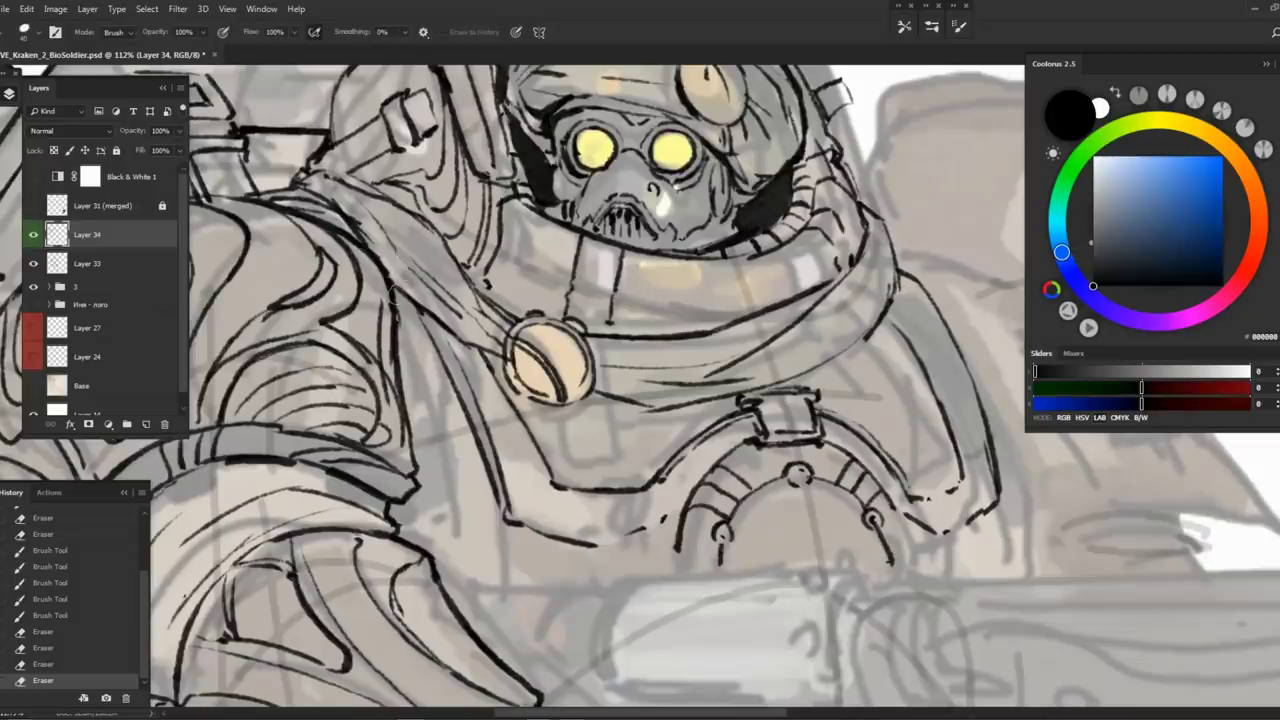
Ink long fold lines running down between the shoulder pad and the breastplate's side edge
drag(412, 268, 388, 286)
drag(396, 272, 462, 396)
mouse_move(436, 256)
mouse_down()
mouse_move(374, 290)
mouse_move(474, 342)
mouse_up()
drag(362, 212, 480, 334)
key(z)
mouse_move(489, 258)
mouse_down()
mouse_move(440, 258)
mouse_move(504, 373)
mouse_up()
key(b)
drag(400, 272, 412, 308)
mouse_move(424, 322)
mouse_down()
mouse_move(454, 440)
mouse_move(459, 385)
mouse_up()
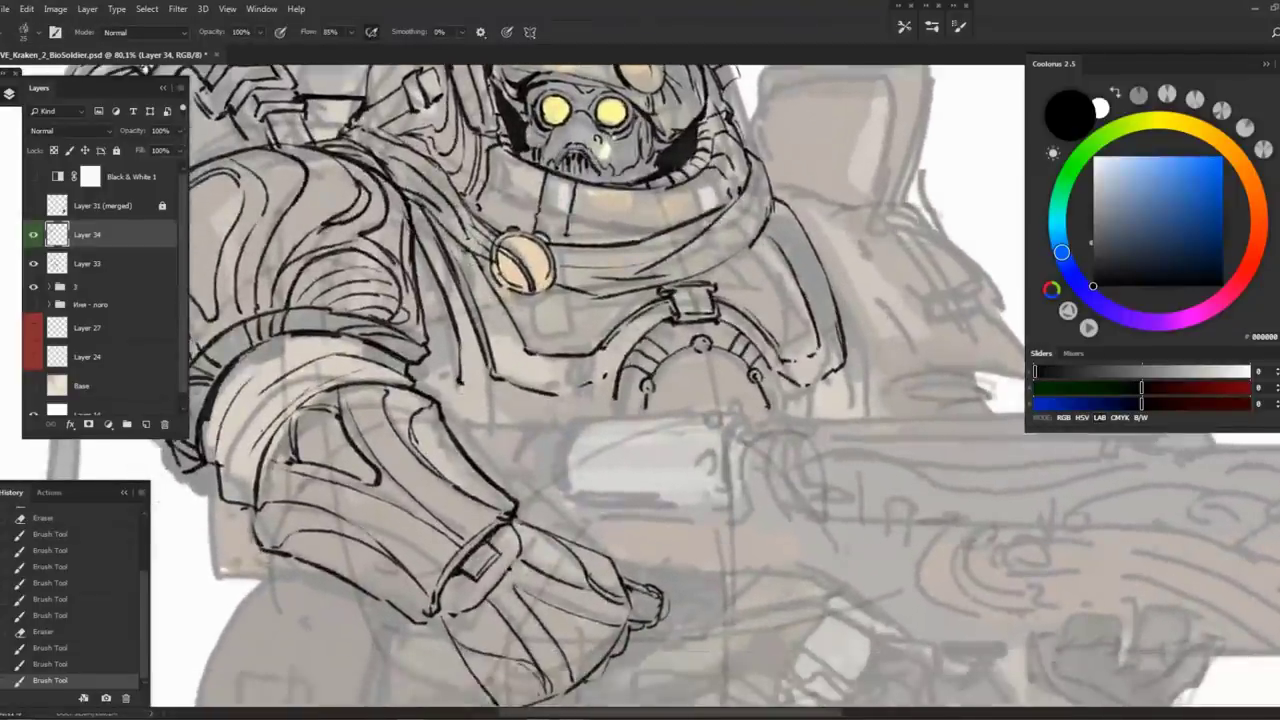
drag(424, 272, 460, 358)
mouse_move(440, 398)
mouse_down()
mouse_move(436, 386)
mouse_move(438, 400)
mouse_up()
Ink a triangular inset with an inner contour in the breastplate corner below the round badge
scroll(410, 320, down, 4)
scroll(516, 354, up, 5)
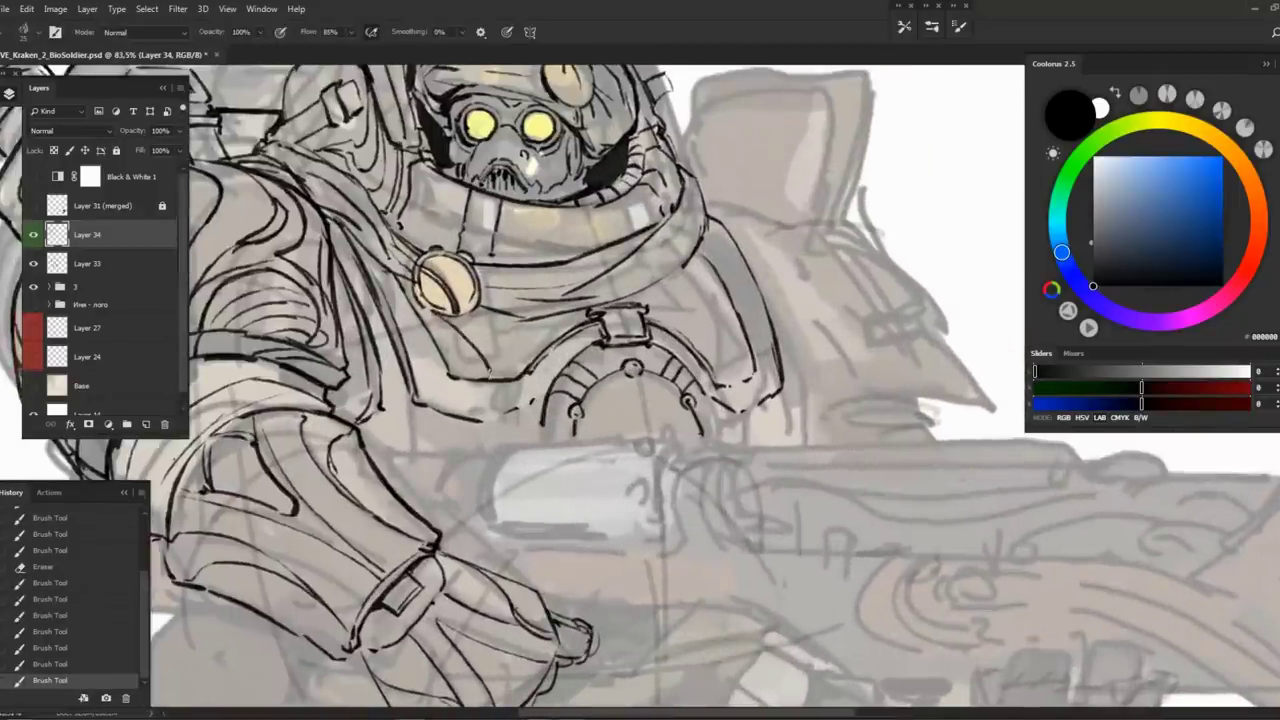
drag(492, 328, 480, 362)
drag(460, 300, 510, 372)
mouse_move(455, 330)
mouse_down()
mouse_move(438, 362)
mouse_move(480, 378)
mouse_up()
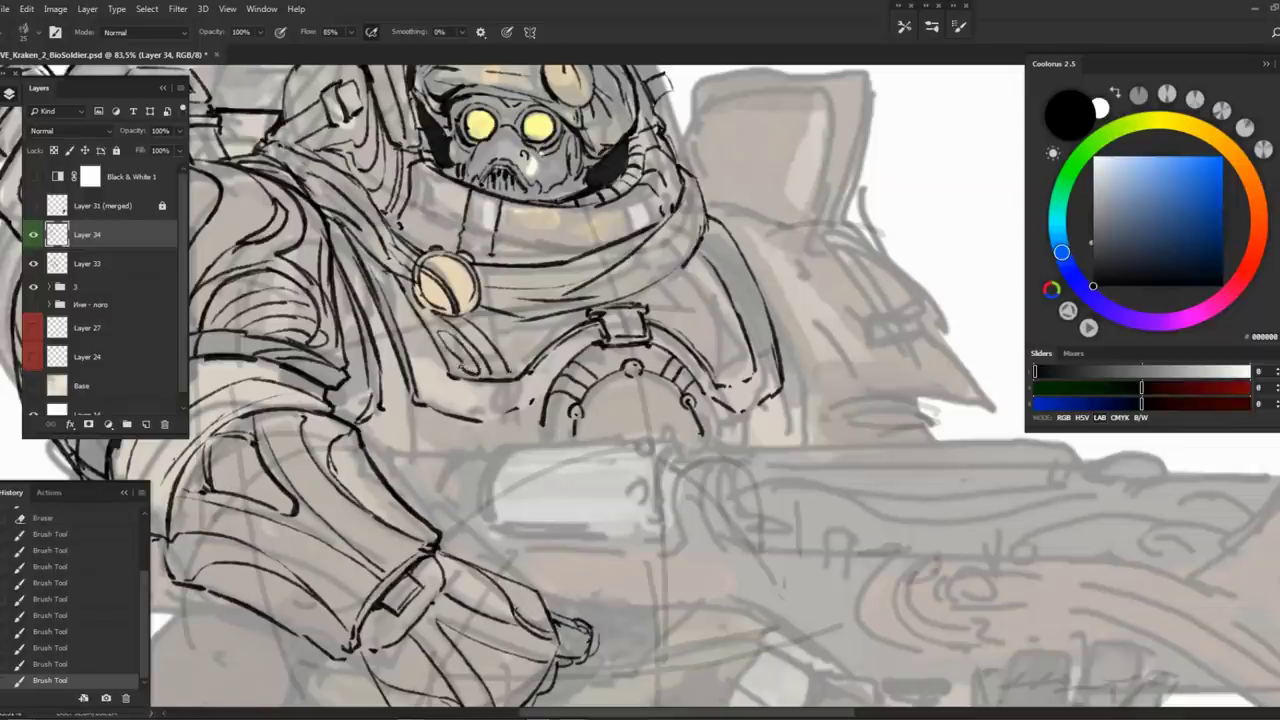
key(ctrl+z)
key(ctrl+z)
mouse_move(440, 330)
mouse_down()
mouse_move(466, 372)
mouse_move(352, 350)
mouse_up()
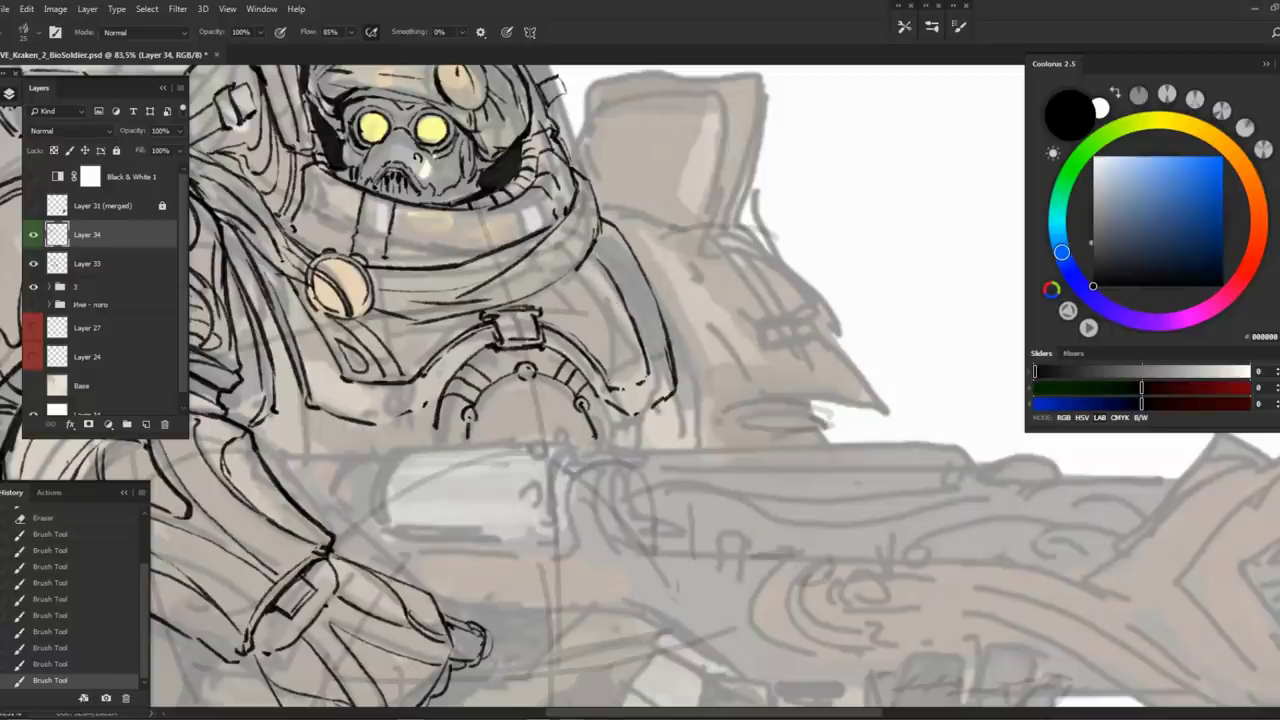
Ink a matching narrow triangular inset in the opposite lower corner of the breastplate
drag(608, 344, 612, 366)
mouse_move(620, 314)
mouse_down()
mouse_move(624, 376)
mouse_move(642, 384)
mouse_up()
mouse_move(618, 318)
mouse_down()
mouse_move(630, 300)
mouse_move(564, 461)
mouse_up()
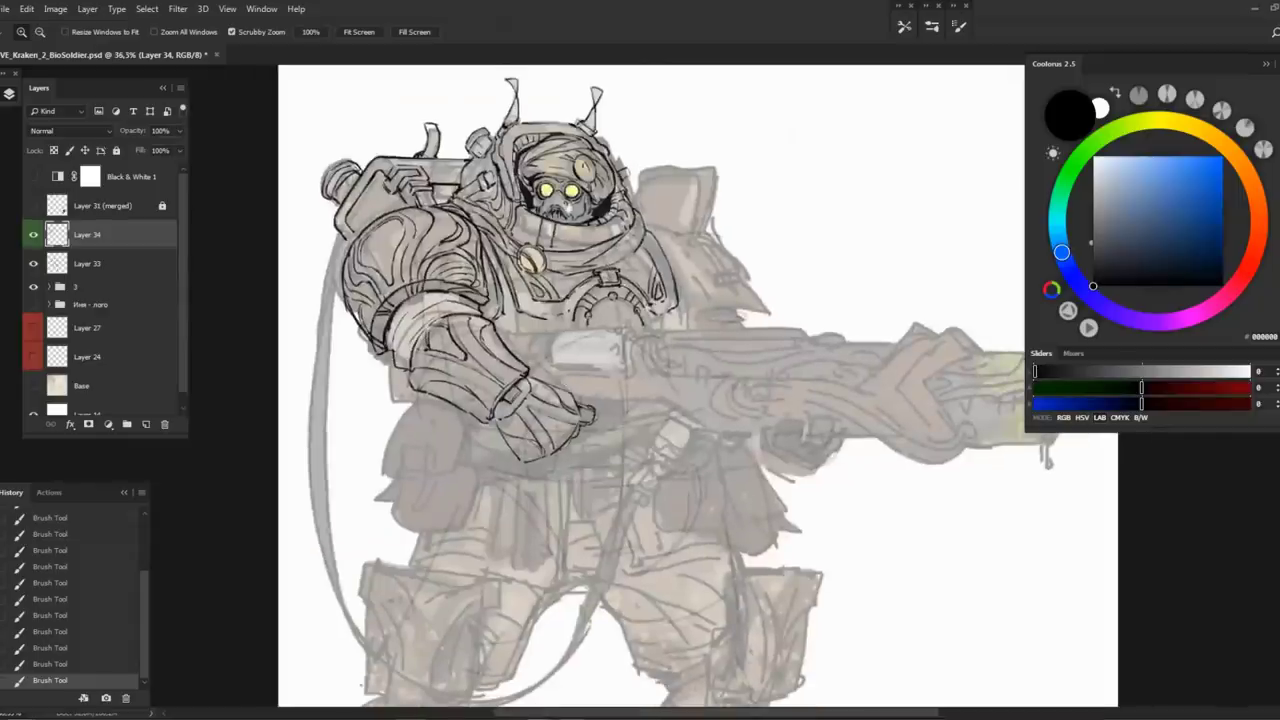
Flip the canvas horizontally and ink a second parallel line inside the inner chest arch
key(ctrl+shift+h)
drag(900, 280, 980, 280)
key(b)
drag(521, 346, 506, 392)
mouse_move(575, 320)
mouse_down()
mouse_move(623, 344)
mouse_move(639, 383)
mouse_move(583, 325)
mouse_move(633, 360)
mouse_move(637, 394)
mouse_move(577, 327)
mouse_move(539, 343)
mouse_move(506, 394)
mouse_up()
key(ctrl+z)
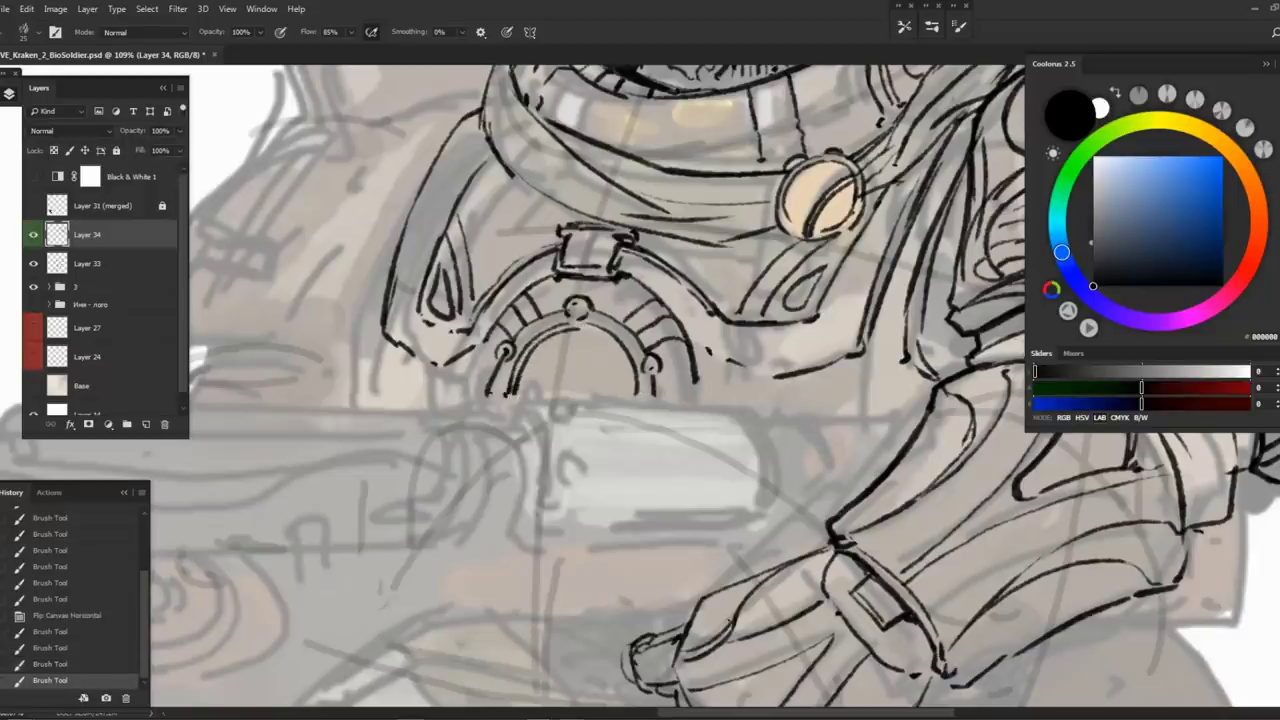
Ink extra contour curves around the triangular insets on the breastplate
mouse_move(588, 330)
mouse_down()
mouse_move(628, 368)
mouse_move(517, 424)
mouse_move(514, 501)
mouse_move(560, 541)
mouse_up()
mouse_move(412, 288)
mouse_down()
mouse_move(414, 404)
mouse_move(428, 398)
mouse_up()
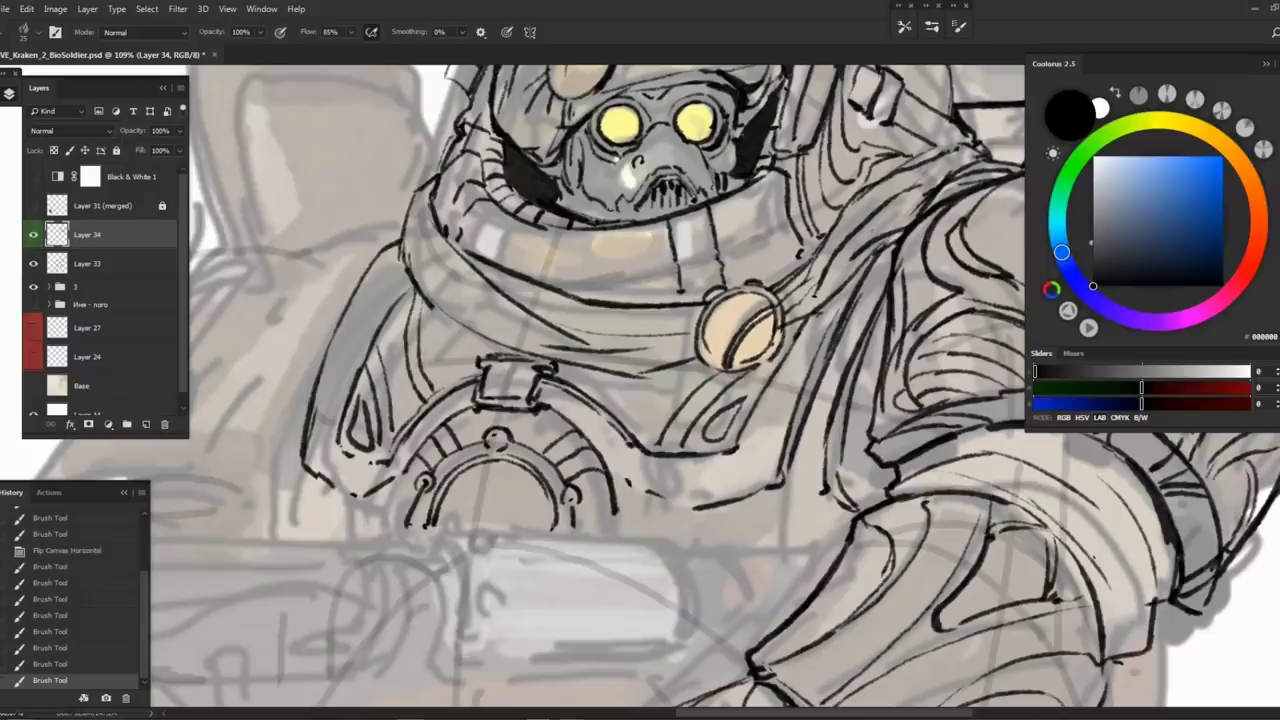
mouse_move(664, 372)
mouse_down()
mouse_move(614, 420)
mouse_move(658, 394)
mouse_up()
drag(674, 342, 610, 342)
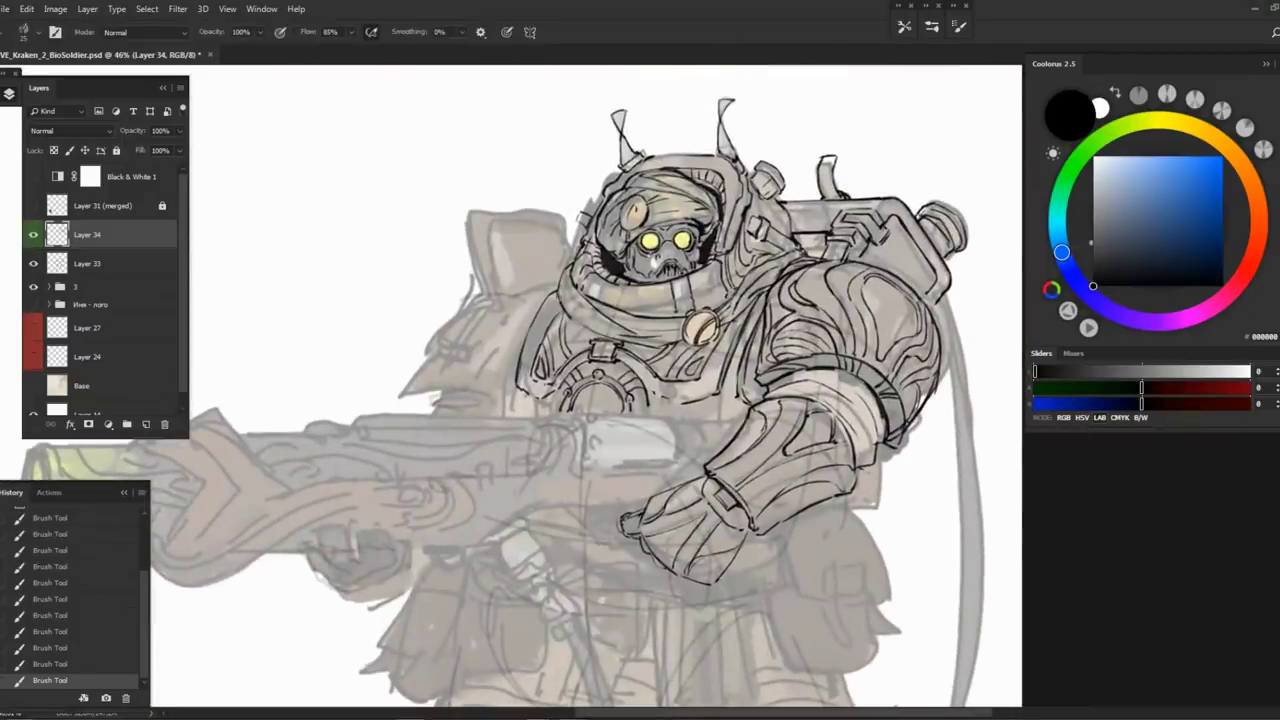
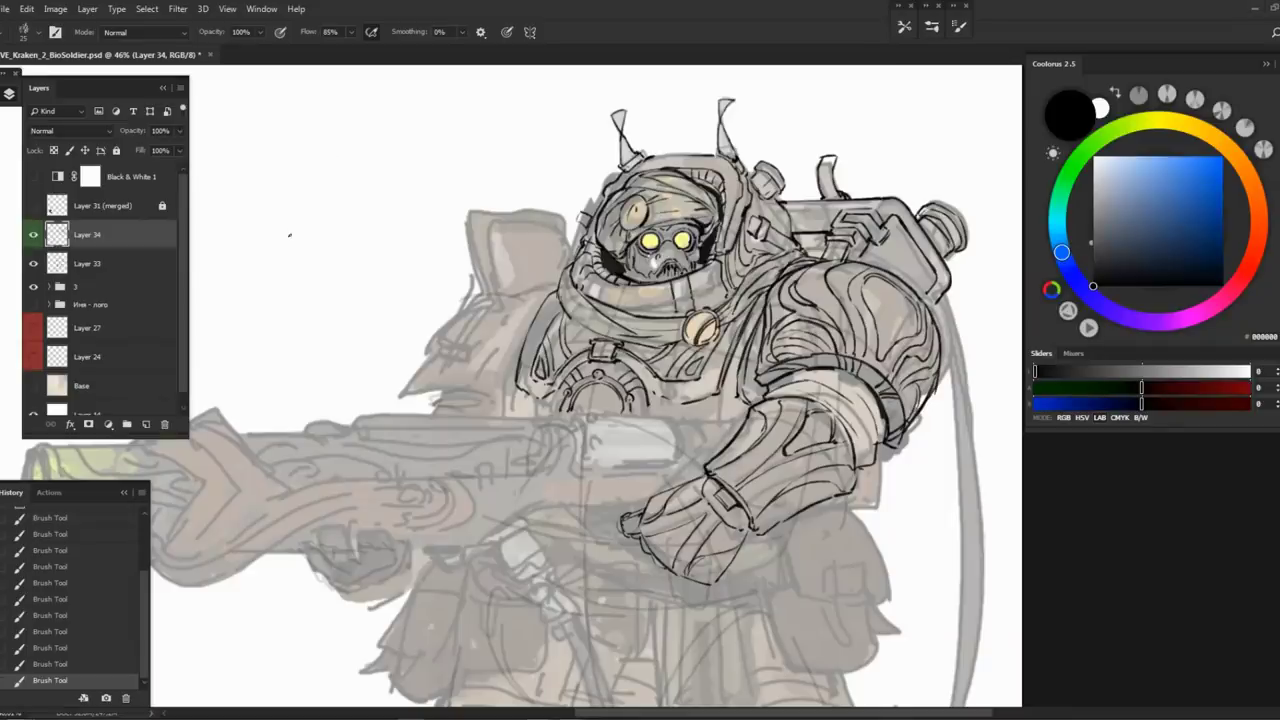
Ink a second line along the lower edge of the breastplate beside the chest arch
scroll(560, 346, up, 5)
mouse_move(520, 300)
mouse_down()
mouse_move(545, 262)
mouse_move(487, 366)
mouse_move(476, 425)
mouse_move(388, 374)
mouse_up()
drag(624, 400, 712, 409)
drag(706, 411, 752, 385)
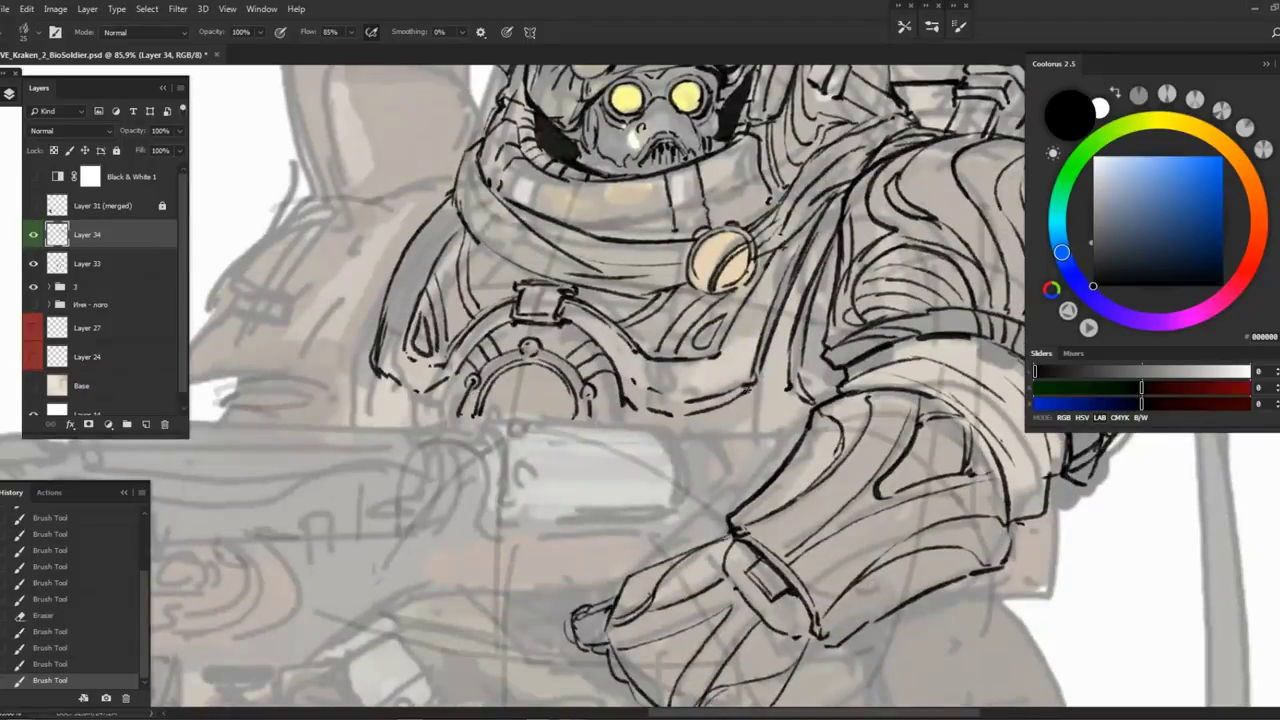
mouse_move(383, 327)
mouse_down()
mouse_move(410, 377)
mouse_move(450, 373)
mouse_up()
scroll(620, 290, down, 5)
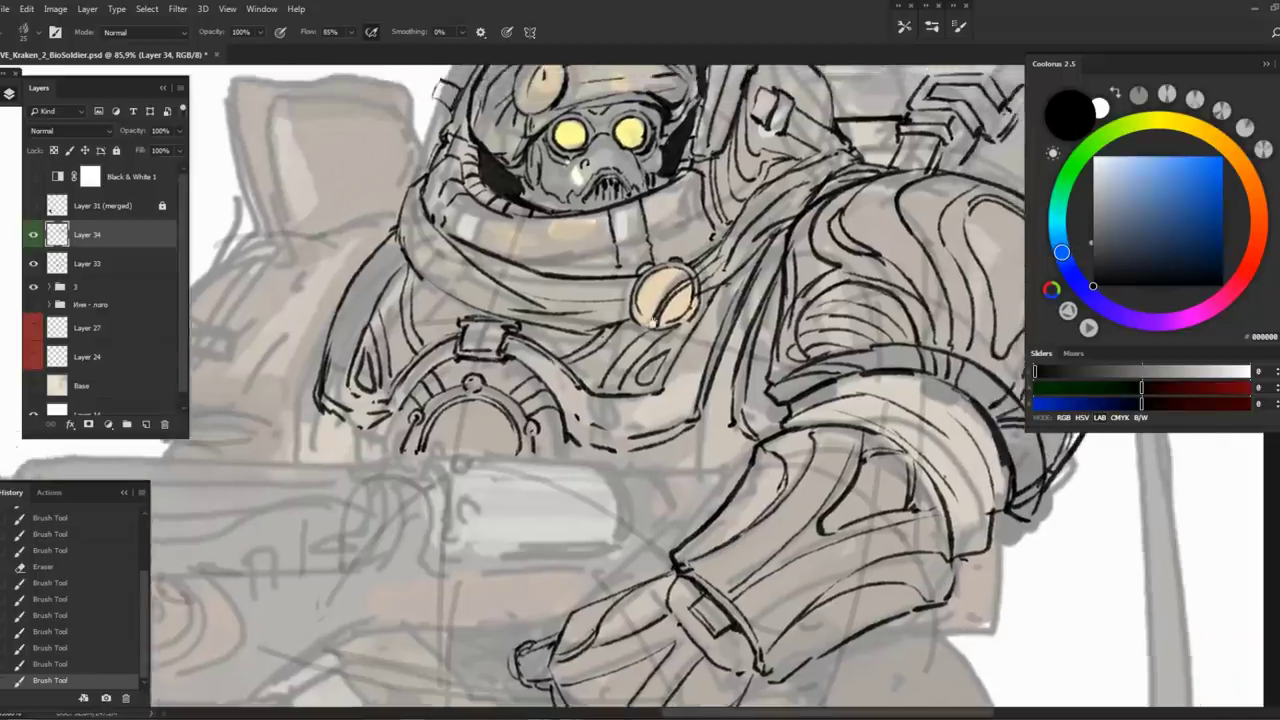
Hide Layer 34 to compare the shoulder and arm line art with the sketch beneath
key(z)
scroll(680, 255, up, 5)
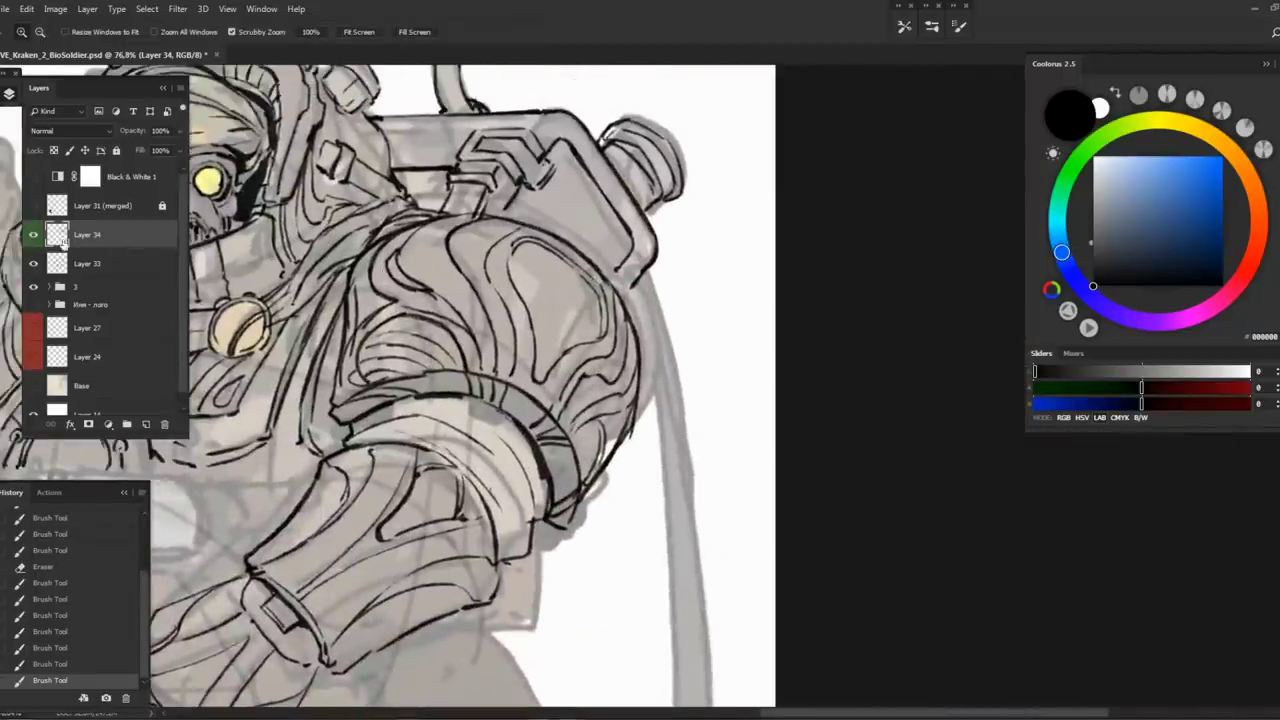
click(34, 235)
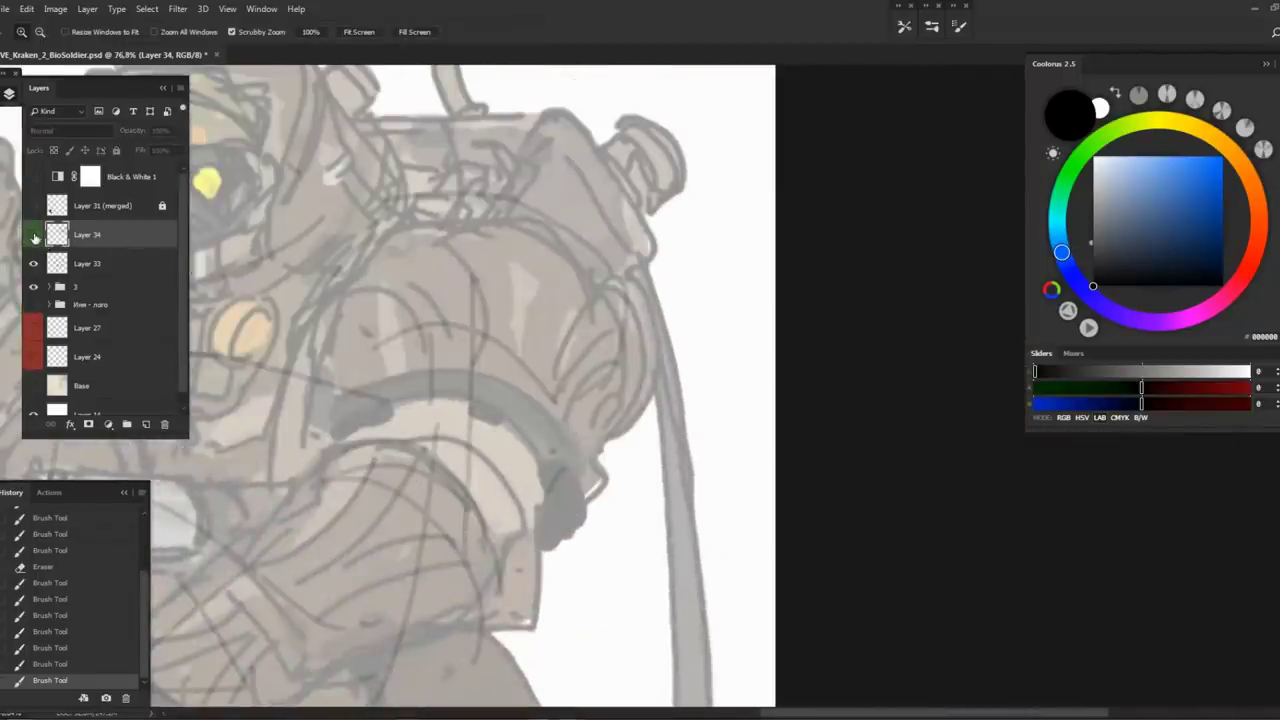
Show Layer 34 again and ink short contour strokes along the outer edge of the shoulder and upper arm, undoing the unsatisfactory ones
click(34, 235)
key(b)
drag(648, 332, 646, 358)
mouse_move(627, 306)
mouse_down()
mouse_move(645, 266)
mouse_move(634, 280)
mouse_move(622, 266)
mouse_up()
key(ctrl+z)
key(ctrl+z)
key(ctrl+z)
key(ctrl+z)
drag(620, 287, 632, 306)
mouse_move(650, 270)
mouse_down()
mouse_move(665, 297)
mouse_move(640, 318)
mouse_up()
drag(636, 310, 658, 322)
mouse_move(646, 302)
mouse_down()
mouse_move(690, 330)
mouse_move(754, 418)
mouse_move(806, 163)
mouse_up()
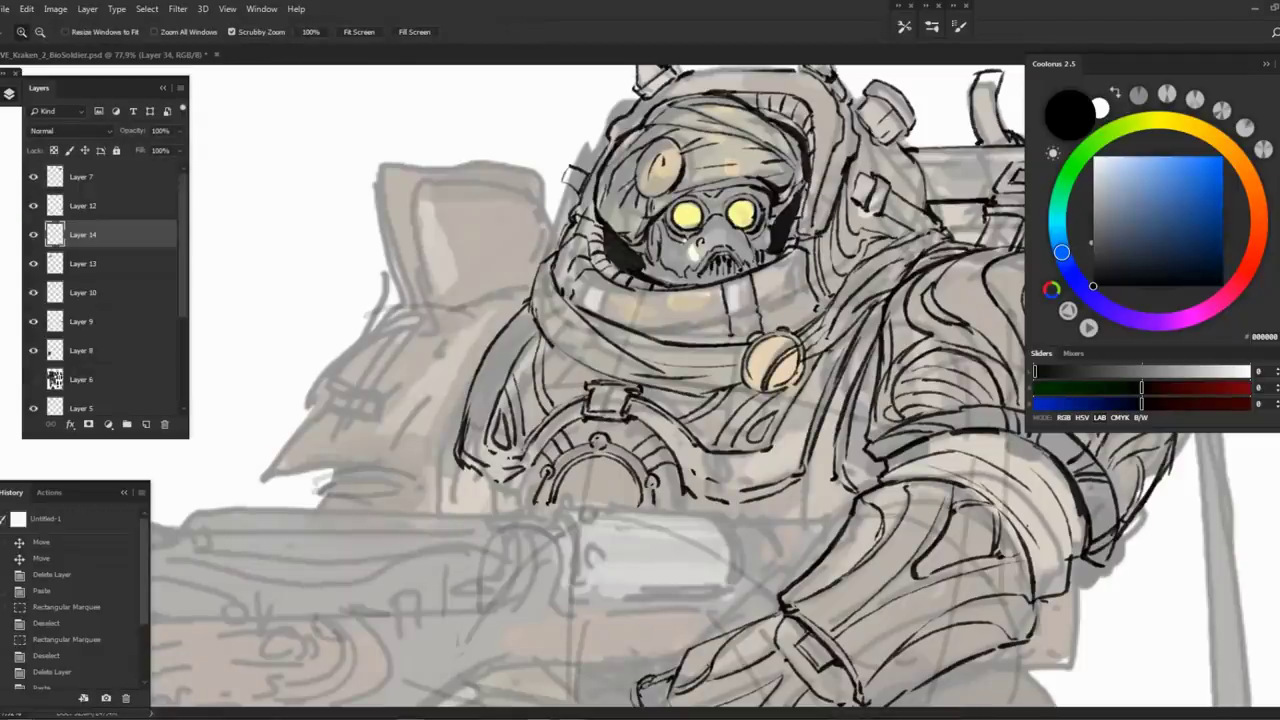
Ink the inner edge and the first lower rim line of the shoulder pad on the gun-barrel side
key(b)
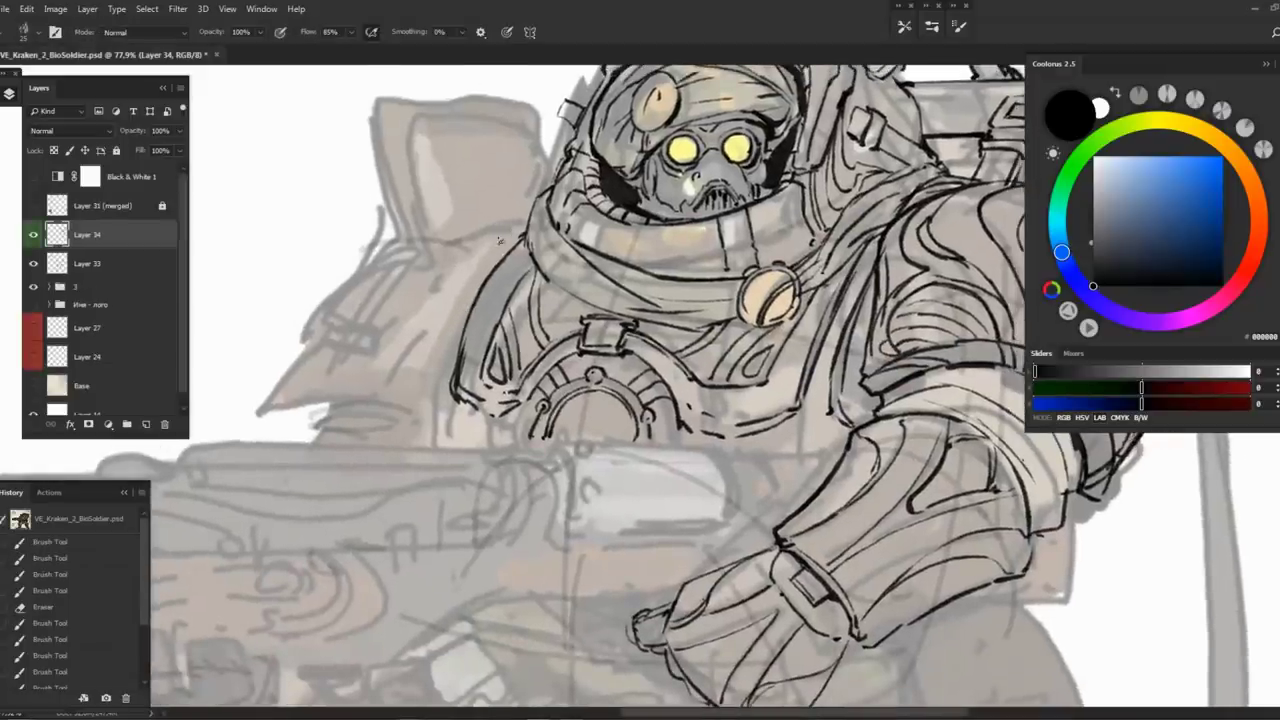
mouse_move(500, 240)
mouse_down()
mouse_move(425, 388)
mouse_move(436, 364)
mouse_up()
mouse_move(336, 358)
mouse_down()
mouse_move(428, 392)
mouse_move(394, 398)
mouse_up()
Ink the upper and outer edges of the gun-barrel-side shoulder pad, repositioning a lassoed part of the line art
mouse_move(382, 265)
mouse_down()
mouse_move(339, 321)
mouse_move(297, 340)
mouse_up()
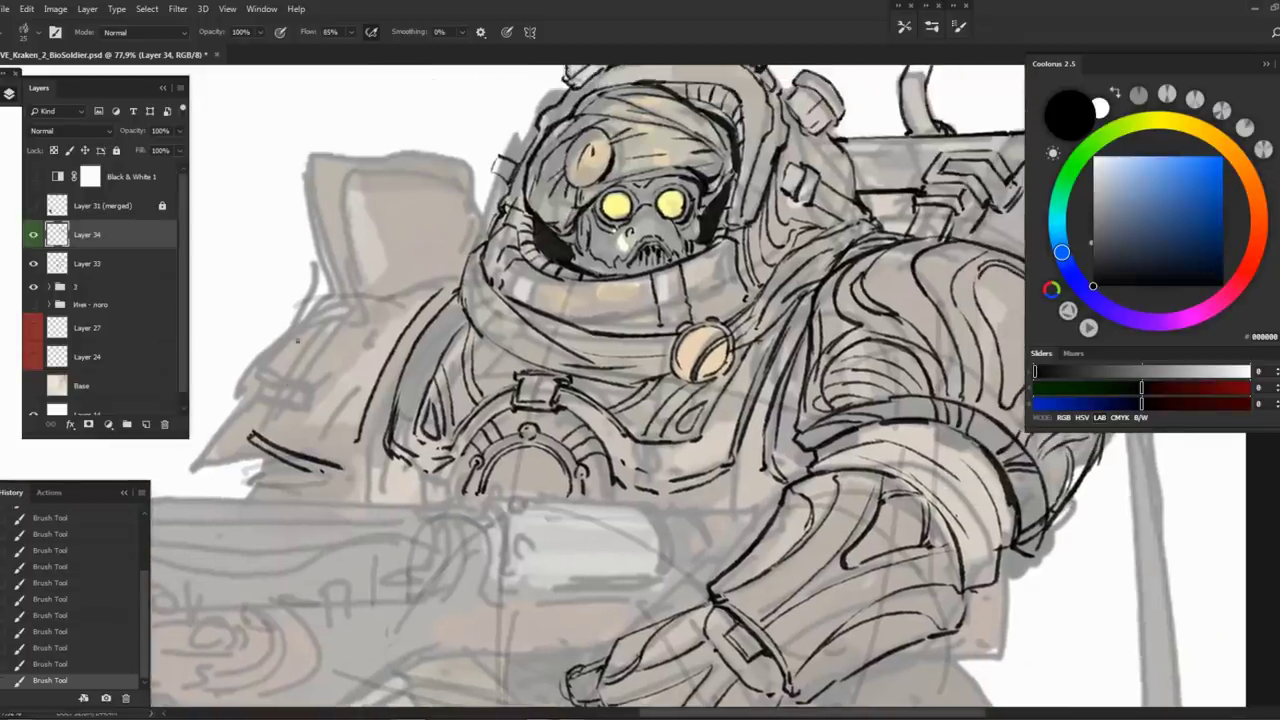
mouse_move(381, 266)
mouse_down()
mouse_move(308, 300)
mouse_move(240, 425)
mouse_move(244, 444)
mouse_move(320, 490)
mouse_move(233, 485)
mouse_up()
key(l)
key(ctrl+d)
key(b)
key(b)
mouse_move(300, 320)
mouse_down()
mouse_move(259, 371)
mouse_move(230, 458)
mouse_up()
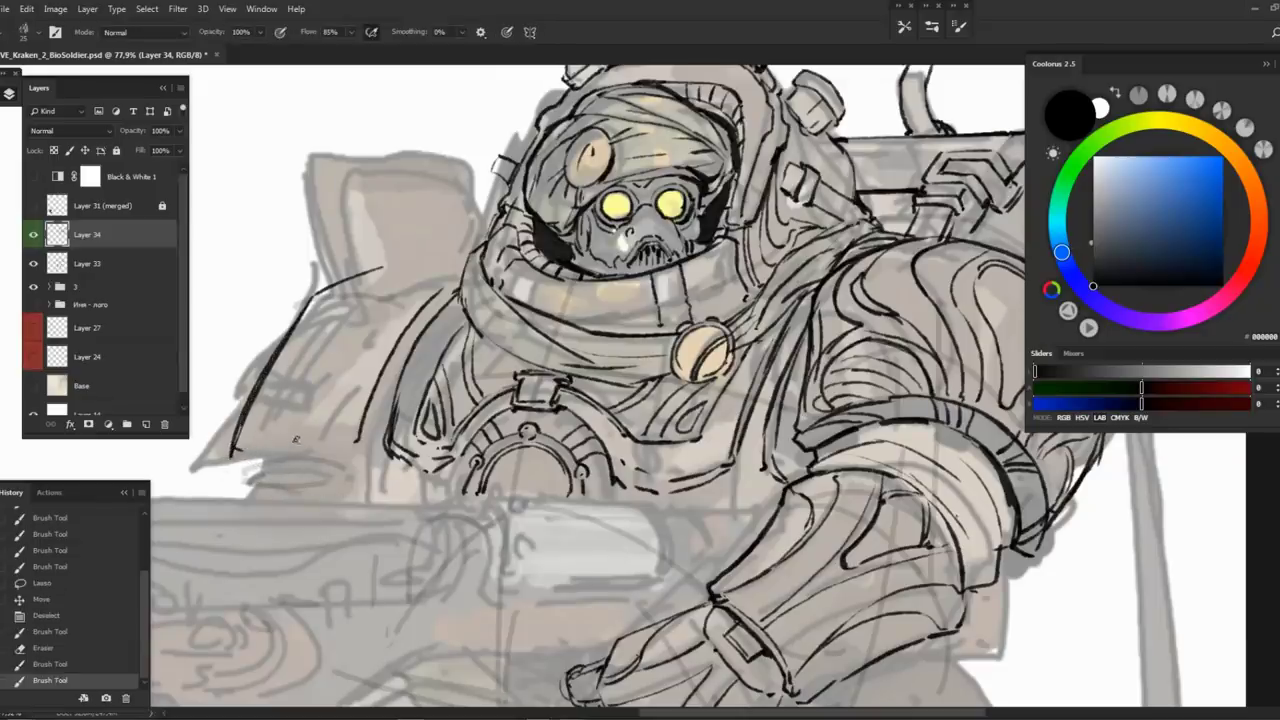
Ink the double-lined lower rim of the shoulder pad, joining its outer corner to the inner edge
mouse_move(250, 452)
mouse_down()
mouse_move(320, 476)
mouse_move(314, 490)
mouse_up()
drag(316, 440, 356, 472)
drag(322, 448, 366, 482)
drag(600, 400, 586, 344)
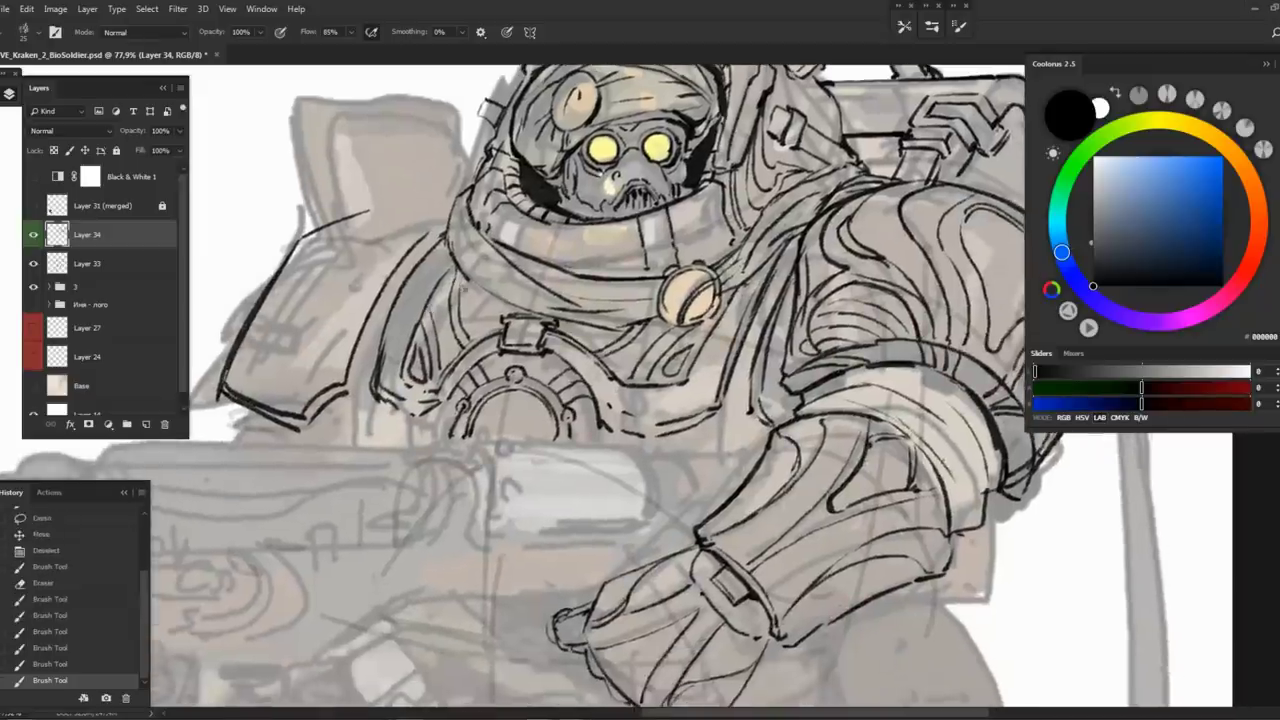
Flip the canvas horizontally, erase the shoulder pad's outer outline and redraw it with a rounder curve and narrower lower rim
key(ctrl+shift+h)
key(l)
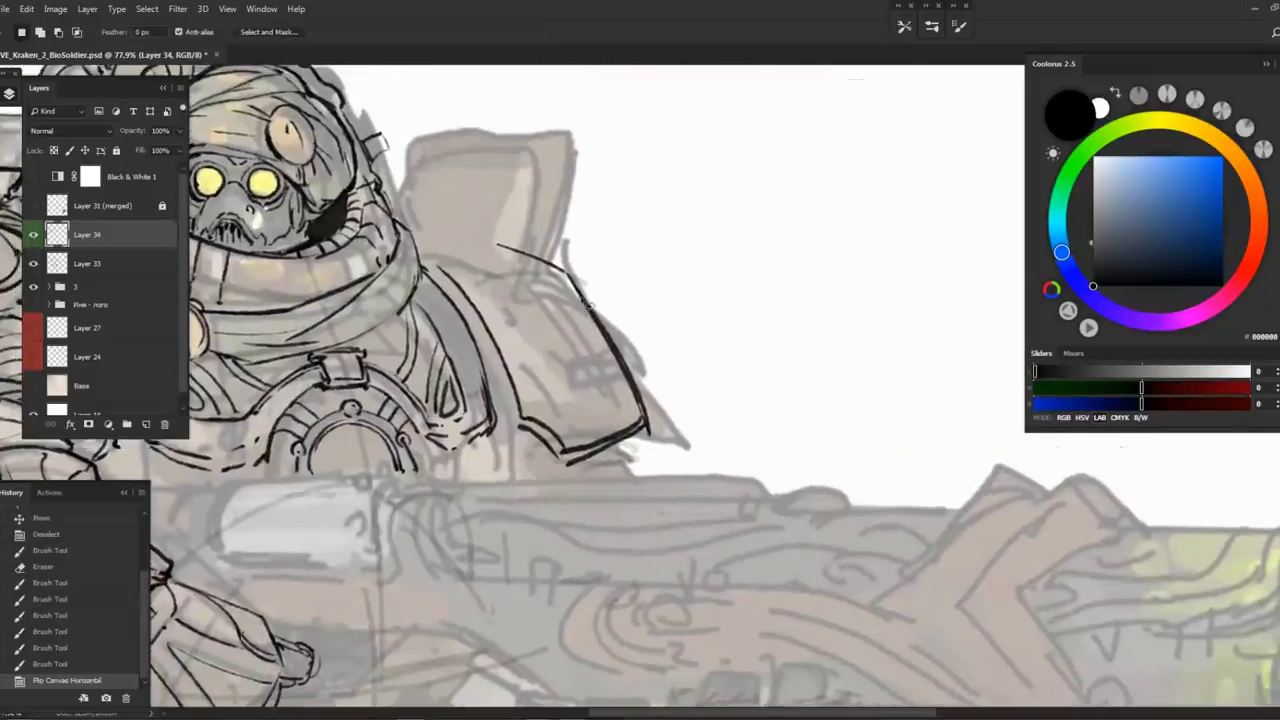
key(e)
mouse_move(498, 246)
mouse_down()
mouse_move(555, 268)
mouse_move(645, 430)
mouse_move(560, 454)
mouse_up()
key(b)
key(ctrl+z)
mouse_move(630, 428)
mouse_down()
mouse_move(564, 454)
mouse_move(621, 439)
mouse_move(568, 448)
mouse_up()
mouse_move(546, 273)
mouse_down()
mouse_move(620, 371)
mouse_move(630, 420)
mouse_up()
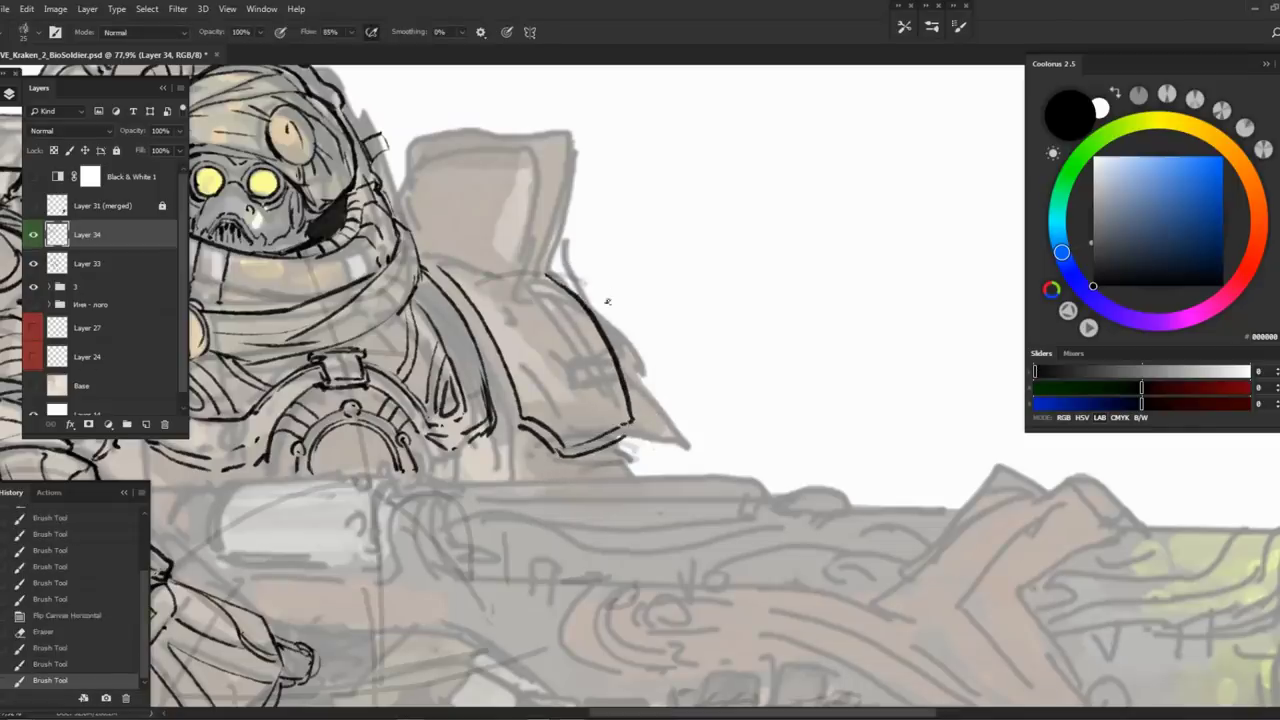
Ink an inner line running down the shoulder pad to its lower rim and erase the excess at its upper end
scroll(606, 297, up, 3)
mouse_move(502, 332)
mouse_down()
mouse_move(572, 470)
mouse_move(595, 480)
mouse_move(640, 463)
mouse_up()
key(e)
click(532, 279)
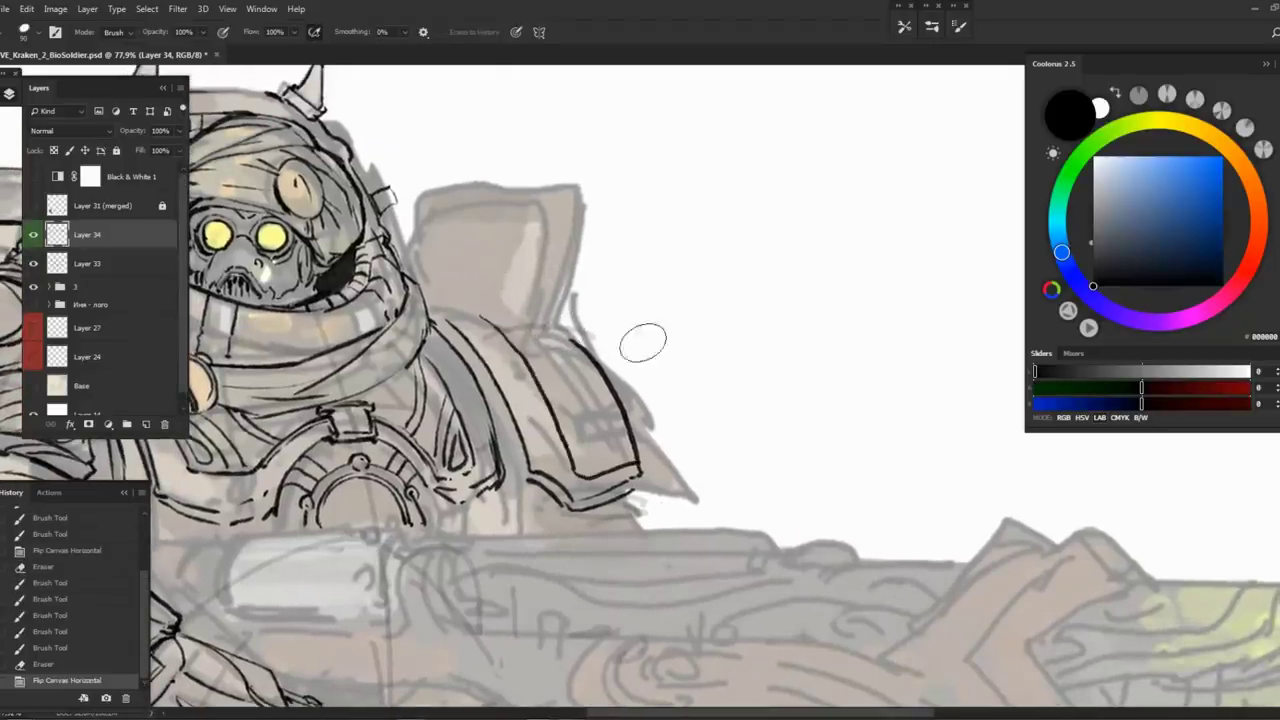
Ink the raised collar plate above the shoulder pad with its arched top and sides, plus the curved edge beside the hood
key(h)
click(597, 313)
mouse_move(597, 313)
mouse_down()
mouse_move(516, 350)
mouse_move(490, 340)
mouse_move(470, 255)
mouse_move(488, 237)
mouse_move(446, 236)
mouse_move(495, 400)
mouse_up()
key(b)
click(509, 366)
key(ctrl+z)
mouse_move(450, 222)
mouse_down()
mouse_move(588, 228)
mouse_move(612, 270)
mouse_up()
drag(440, 242, 482, 404)
mouse_move(536, 350)
mouse_down()
mouse_move(491, 344)
mouse_move(490, 385)
mouse_move(552, 340)
mouse_move(478, 346)
mouse_move(486, 394)
mouse_move(495, 366)
mouse_move(552, 340)
mouse_up()
key(e)
key(b)
key(ctrl+z)
key(h)
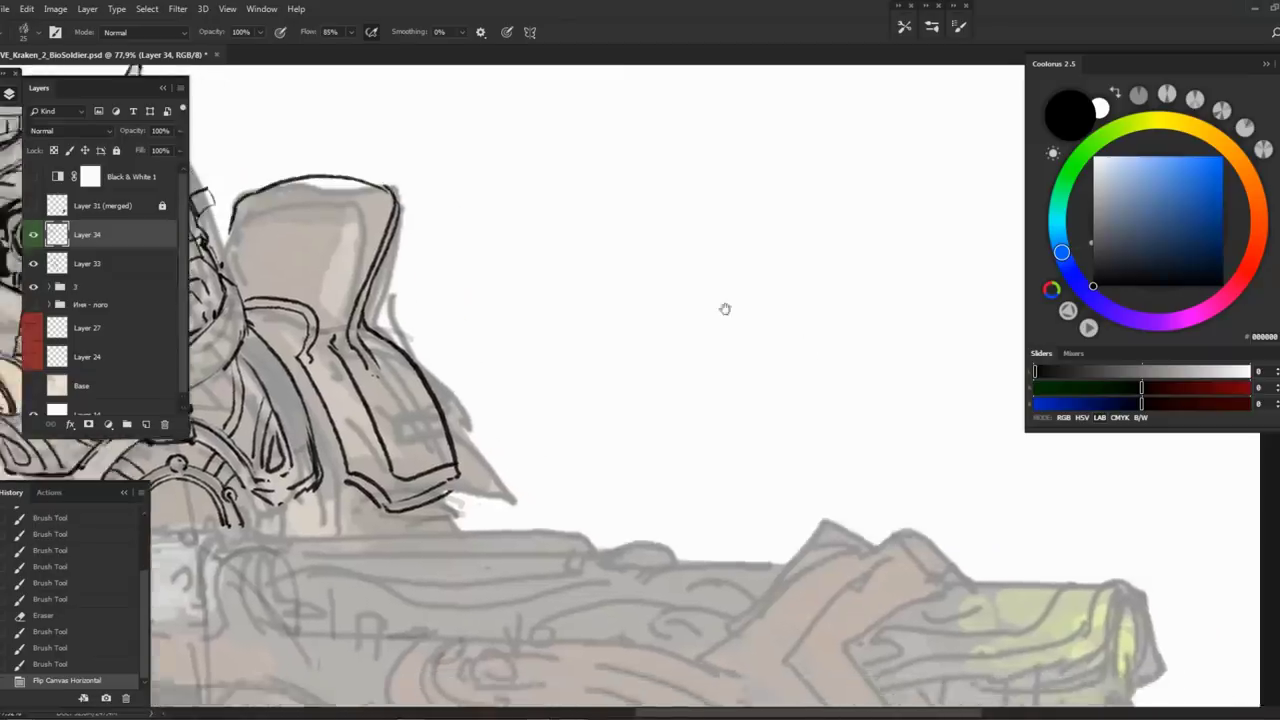
Select part of the new shoulder line art, adjust it with Free Transform and deselect
key(m)
mouse_move(560, 332)
mouse_down()
mouse_move(612, 400)
mouse_move(604, 322)
mouse_move(585, 345)
mouse_move(578, 332)
mouse_move(595, 345)
mouse_up()
key(ctrl+t)
right_click(588, 328)
click(620, 412)
key(Return)
key(ctrl+d)
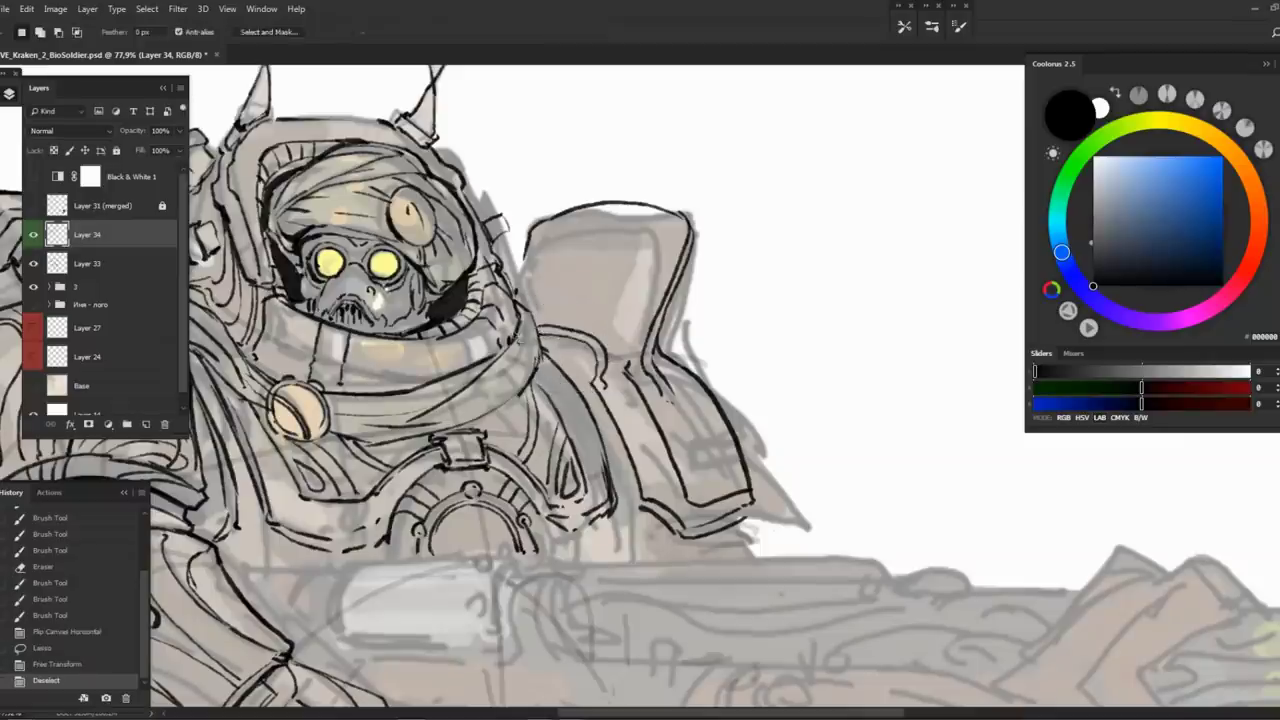
Hide and show the colour sketch group 3 to check the line art on its own
scroll(481, 290, down, 3)
click(33, 286)
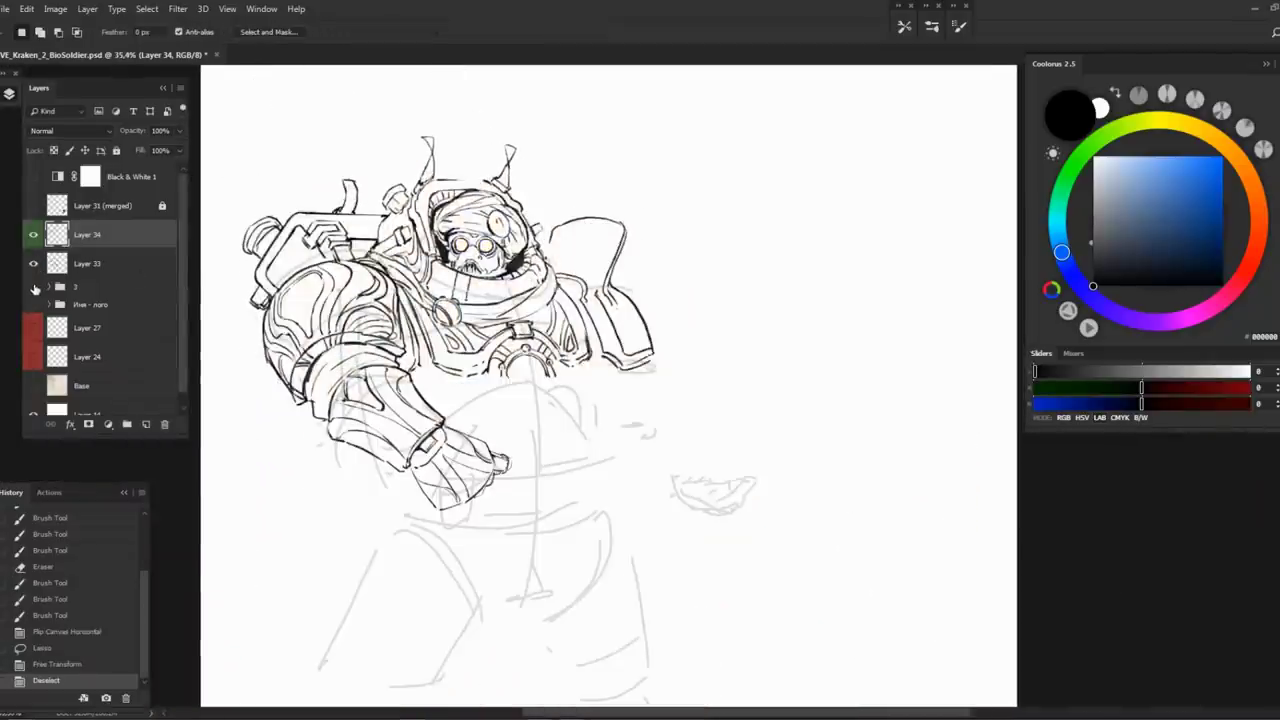
click(33, 286)
Erase stray line parts around the raised collar plate and touch up its outline
drag(618, 242, 720, 241)
key(e)
mouse_move(660, 276)
mouse_down()
mouse_move(476, 304)
mouse_move(618, 285)
mouse_move(660, 300)
mouse_up()
key(b)
key(e)
mouse_move(478, 300)
mouse_down()
mouse_move(461, 363)
mouse_move(478, 296)
mouse_up()
key(b)
Redraw the raised collar plate's top edge and ink inner contour lines along its top and sides
drag(600, 300, 587, 257)
drag(646, 250, 570, 400)
drag(462, 274, 468, 360)
mouse_move(648, 264)
mouse_down()
mouse_move(575, 360)
mouse_move(563, 400)
mouse_up()
drag(490, 295, 473, 368)
drag(476, 254, 642, 243)
mouse_move(470, 296)
mouse_down()
mouse_move(580, 265)
mouse_move(628, 270)
mouse_up()
Try inking long curved ornamental lines down the outer part of the shoulder pad to its lower corner
mouse_move(686, 487)
mouse_down()
mouse_move(556, 374)
mouse_move(554, 334)
mouse_up()
mouse_move(488, 248)
mouse_down()
mouse_move(556, 300)
mouse_move(550, 408)
mouse_up()
drag(562, 312, 568, 416)
mouse_move(566, 340)
mouse_down()
mouse_move(571, 300)
mouse_move(560, 322)
mouse_up()
mouse_move(556, 308)
mouse_down()
mouse_move(575, 332)
mouse_move(537, 427)
mouse_move(588, 416)
mouse_up()
key(b)
drag(570, 384, 584, 414)
drag(566, 390, 576, 412)
mouse_move(568, 360)
mouse_down()
mouse_move(590, 414)
mouse_move(516, 432)
mouse_move(536, 458)
mouse_up()
drag(546, 310, 522, 418)
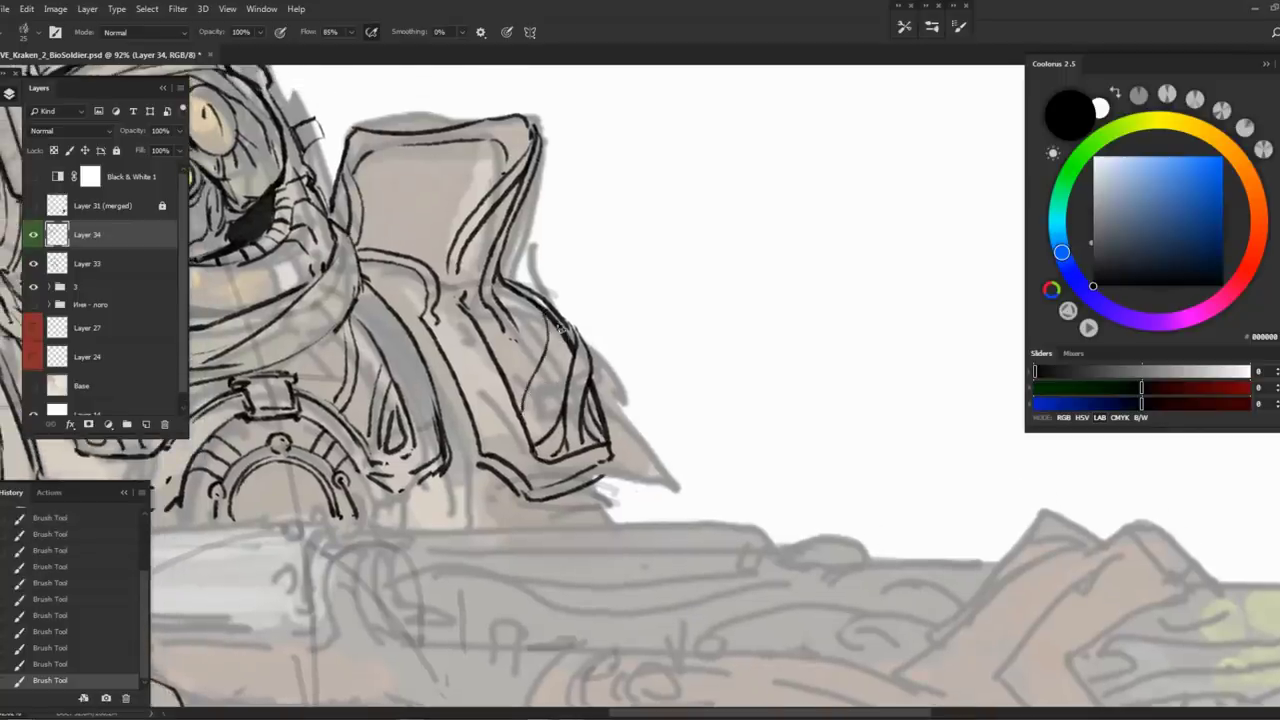
Undo the ornamental lines on the outer part of the shoulder pad
key(z)
mouse_move(559, 326)
mouse_down()
mouse_move(520, 310)
mouse_move(530, 326)
mouse_up()
key(h)
key(ctrl+alt+z)
key(ctrl+alt+z)
key(ctrl+alt+z)
key(ctrl+alt+z)
key(ctrl+alt+z)
key(ctrl+alt+z)
key(ctrl+alt+z)
key(ctrl+alt+z)
key(ctrl+alt+z)
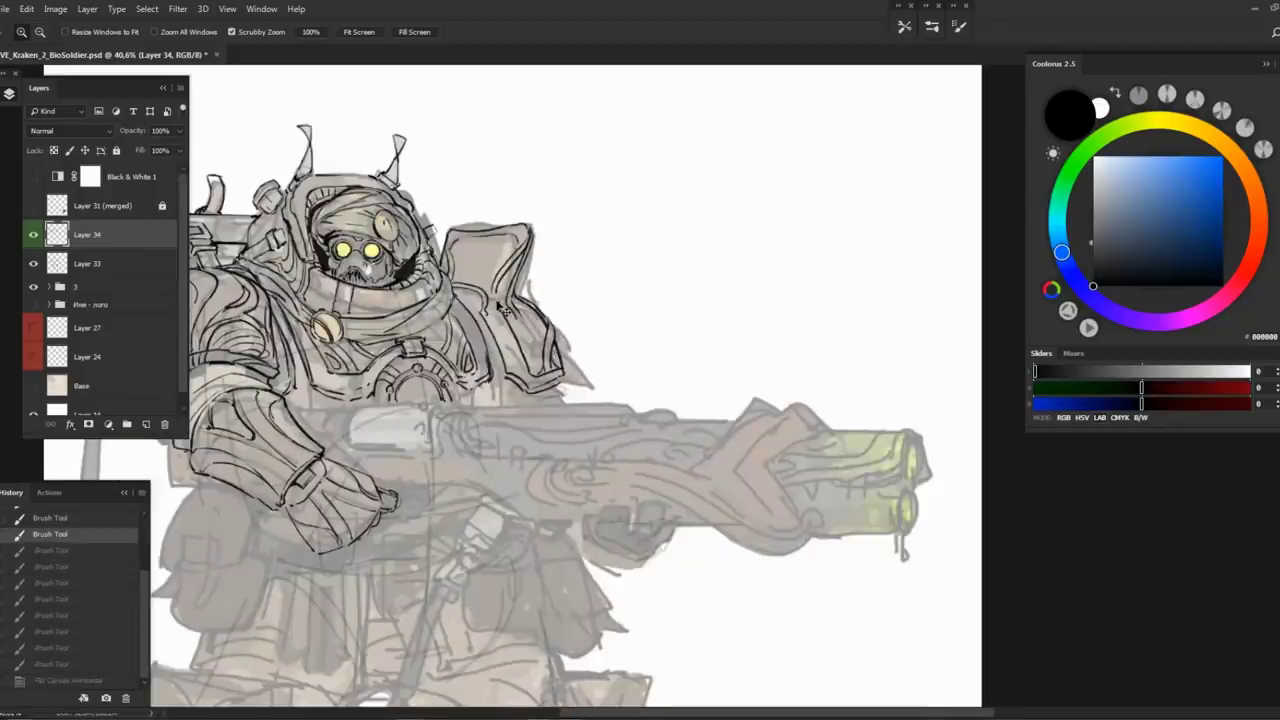
key(ctrl+alt+z)
key(ctrl+alt+z)
key(ctrl+alt+z)
Ink a wavy inner contour line along the outer edge of the shoulder pad
scroll(556, 316, up, 4)
key(b)
mouse_move(556, 316)
mouse_down()
mouse_move(538, 400)
mouse_move(550, 440)
mouse_up()
key(b)
mouse_move(538, 336)
mouse_down()
mouse_move(540, 318)
mouse_move(512, 328)
mouse_move(544, 346)
mouse_up()
scroll(540, 356, down, 4)
scroll(540, 356, up, 4)
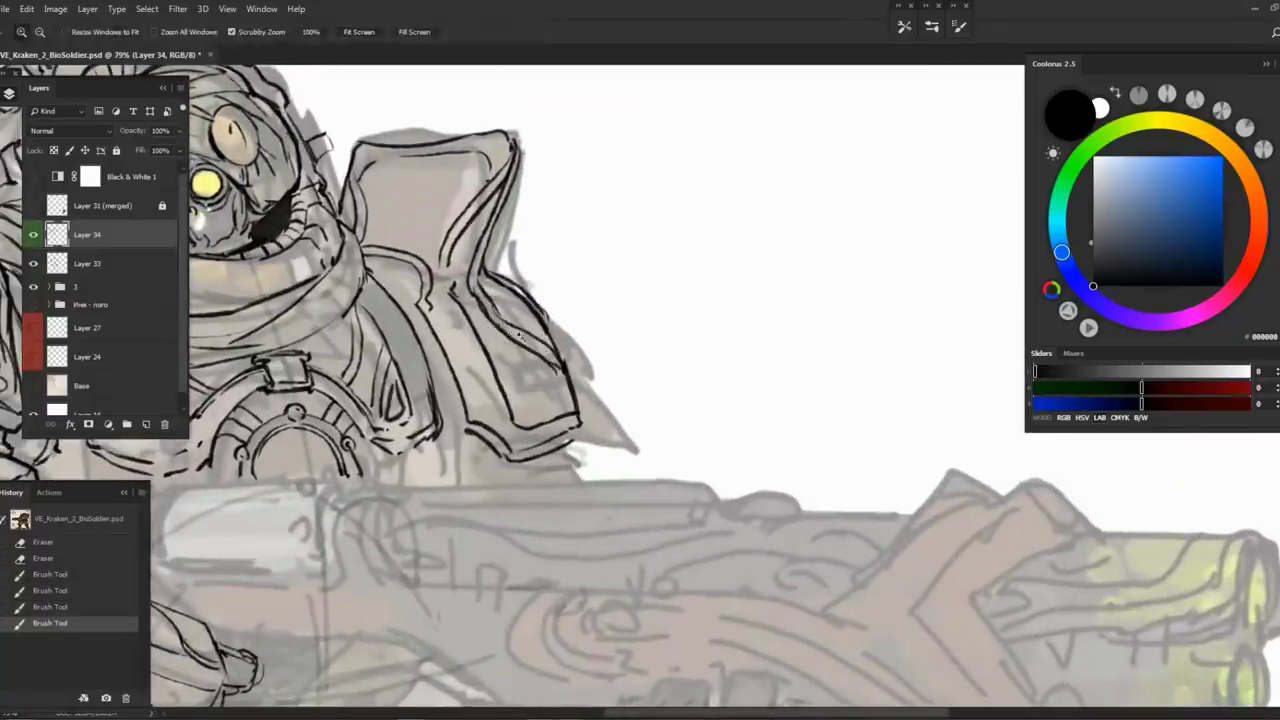
Ink short curves for an ornamental inset in the lower outer corner of the shoulder pad, erasing excess line
scroll(497, 339, down, 5)
scroll(497, 339, up, 5)
mouse_move(500, 345)
mouse_down()
mouse_move(543, 421)
mouse_move(521, 358)
mouse_up()
mouse_move(533, 413)
mouse_down()
mouse_move(564, 380)
mouse_move(575, 410)
mouse_up()
key(e)
key(b)
mouse_move(520, 370)
mouse_down()
mouse_move(575, 395)
mouse_move(520, 405)
mouse_up()
Undo the latest strokes on the shoulder pad's ornament and restore part of them
key(z)
drag(534, 320, 510, 320)
key(ctrl+alt+z)
key(ctrl+alt+z)
key(ctrl+alt+z)
key(ctrl+alt+z)
key(ctrl+alt+z)
key(ctrl+alt+z)
key(ctrl+alt+z)
key(ctrl+alt+z)
key(b)
key(ctrl+shift+z)
key(ctrl+shift+z)
key(z)
key(b)
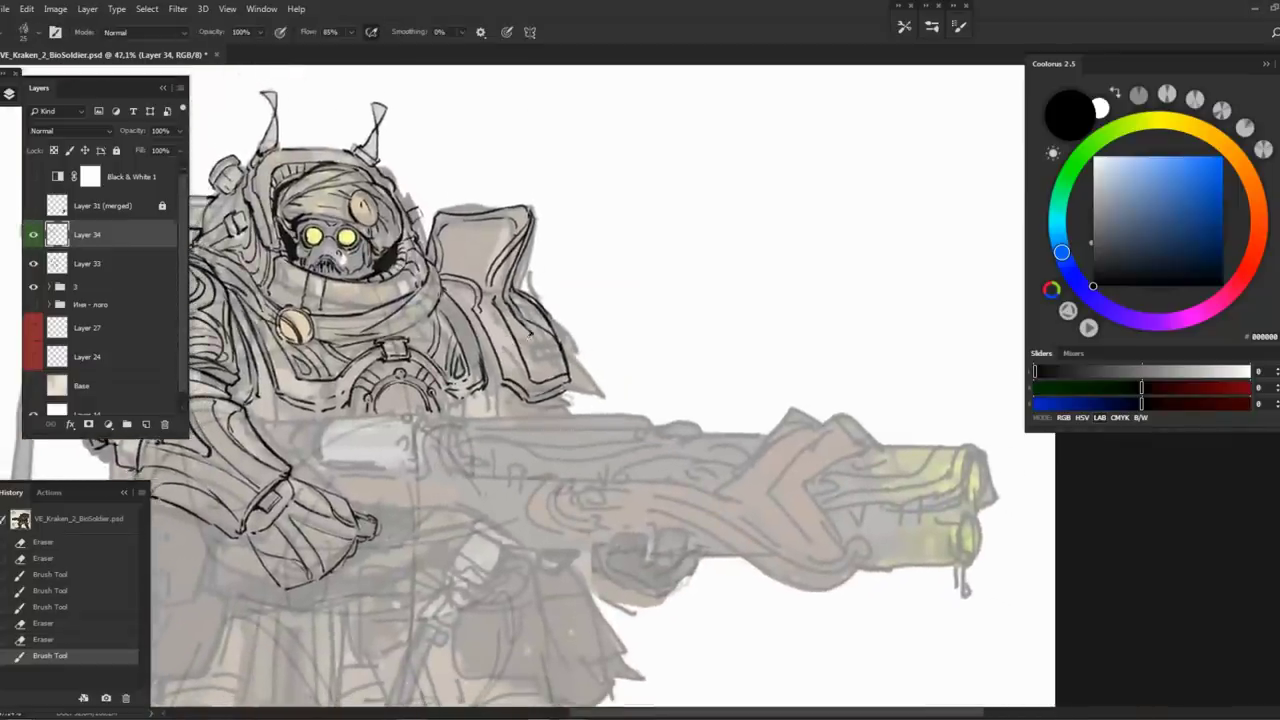
key(ctrl+shift+z)
Ink short curved ribs inside the inset at the shoulder pad's lower outer corner, undoing a misplaced stroke
key(z)
mouse_move(510, 320)
mouse_down()
mouse_move(530, 322)
mouse_move(470, 328)
mouse_move(530, 321)
mouse_up()
key(h)
key(b)
key(z)
key(b)
mouse_move(444, 366)
mouse_down()
mouse_move(476, 381)
mouse_move(494, 356)
mouse_move(446, 399)
mouse_move(474, 389)
mouse_move(502, 326)
mouse_move(464, 333)
mouse_move(508, 333)
mouse_move(445, 378)
mouse_up()
key(z)
key(ctrl+z)
key(b)
drag(428, 390, 450, 372)
drag(432, 386, 452, 378)
key(z)
Hide and show Layer 34 to compare the shoulder pad line art with the sketch beneath
mouse_move(500, 330)
mouse_down()
mouse_move(425, 355)
mouse_move(205, 319)
mouse_move(471, 352)
mouse_move(446, 442)
mouse_move(466, 340)
mouse_up()
key(b)
key(z)
key(b)
click(33, 234)
click(33, 234)
Clean up the line by the shoulder pad's lower corner and ink the pointed flap projecting from behind it
key(z)
key(e)
mouse_move(425, 420)
mouse_down()
mouse_move(390, 432)
mouse_move(468, 440)
mouse_up()
key(b)
mouse_move(484, 334)
mouse_down()
mouse_move(400, 424)
mouse_move(422, 414)
mouse_up()
key(b)
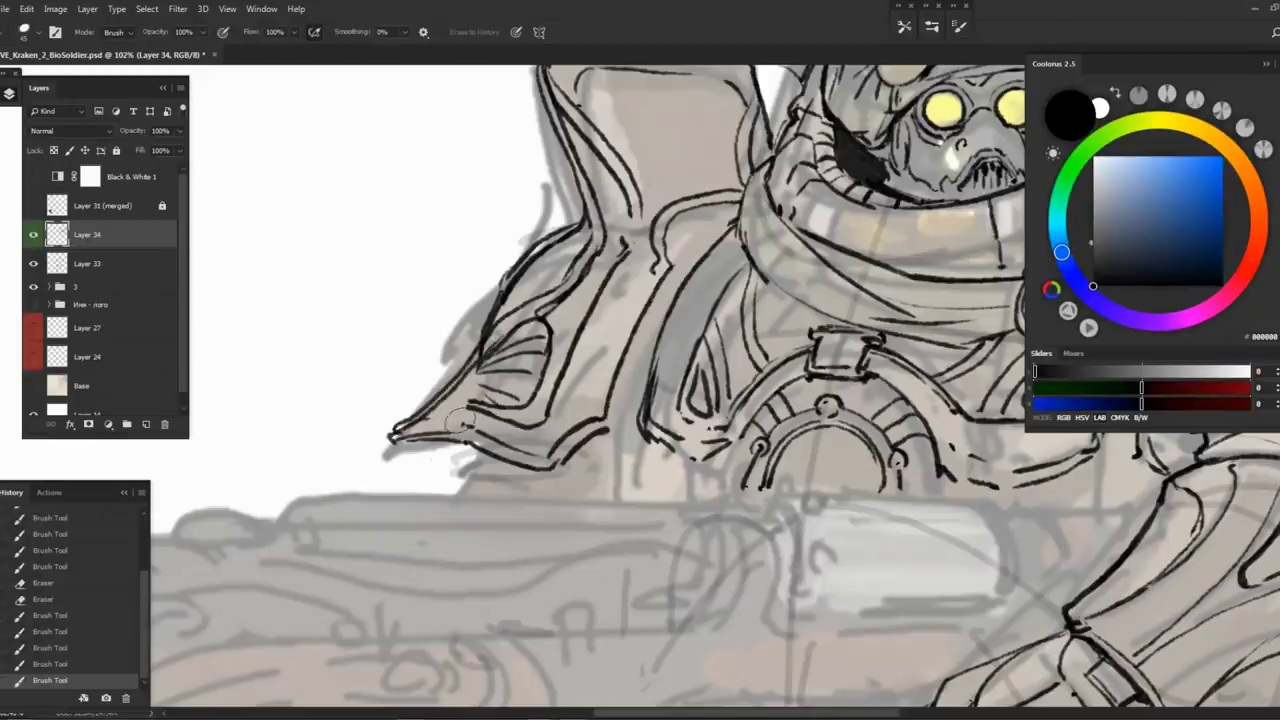
Ink the lower edge of the pointed flap behind the shoulder pad's corner and clean up the lines around it
mouse_move(395, 437)
mouse_down()
mouse_move(522, 482)
mouse_move(550, 462)
mouse_move(450, 418)
mouse_move(520, 448)
mouse_up()
scroll(470, 440, down, 3)
scroll(470, 440, up, 3)
key(e)
mouse_move(440, 410)
mouse_down()
mouse_move(500, 436)
mouse_move(470, 398)
mouse_move(494, 372)
mouse_up()
key(b)
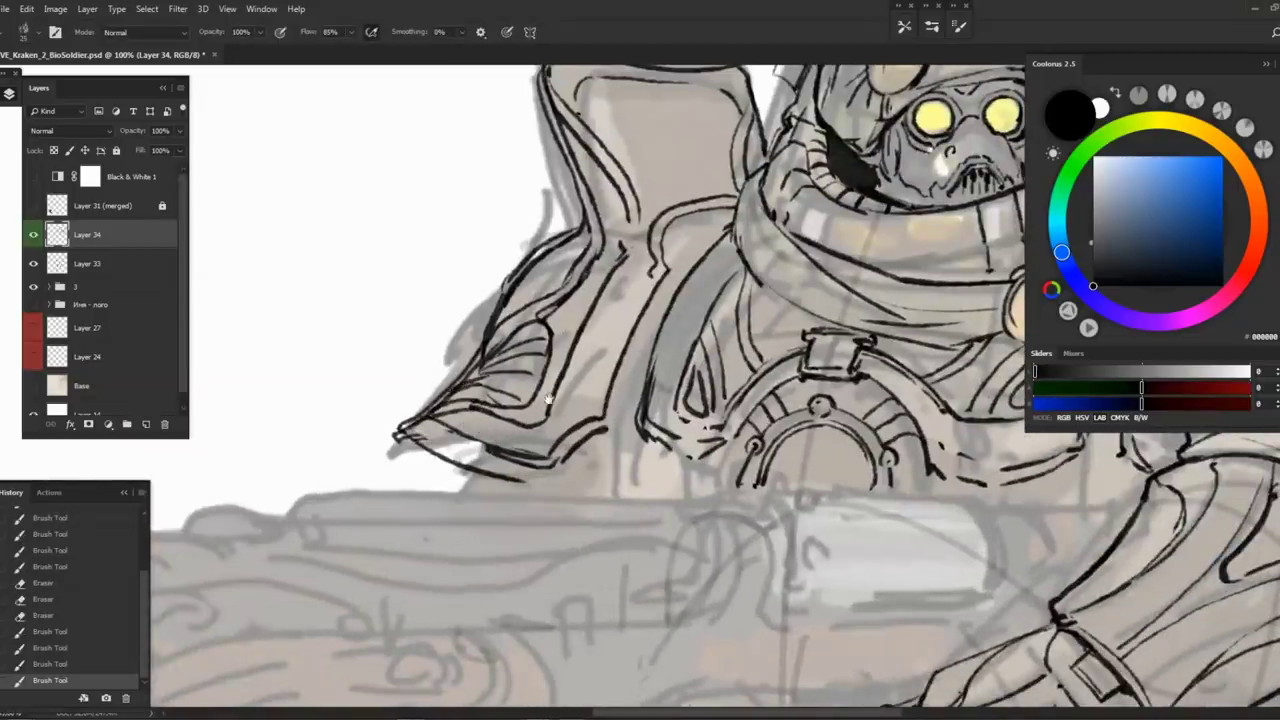
scroll(600, 380, down, 1)
drag(500, 458, 556, 422)
Flip the canvas horizontally to check the line art mirrored
key(z)
drag(640, 312, 614, 312)
key(ctrl+0)
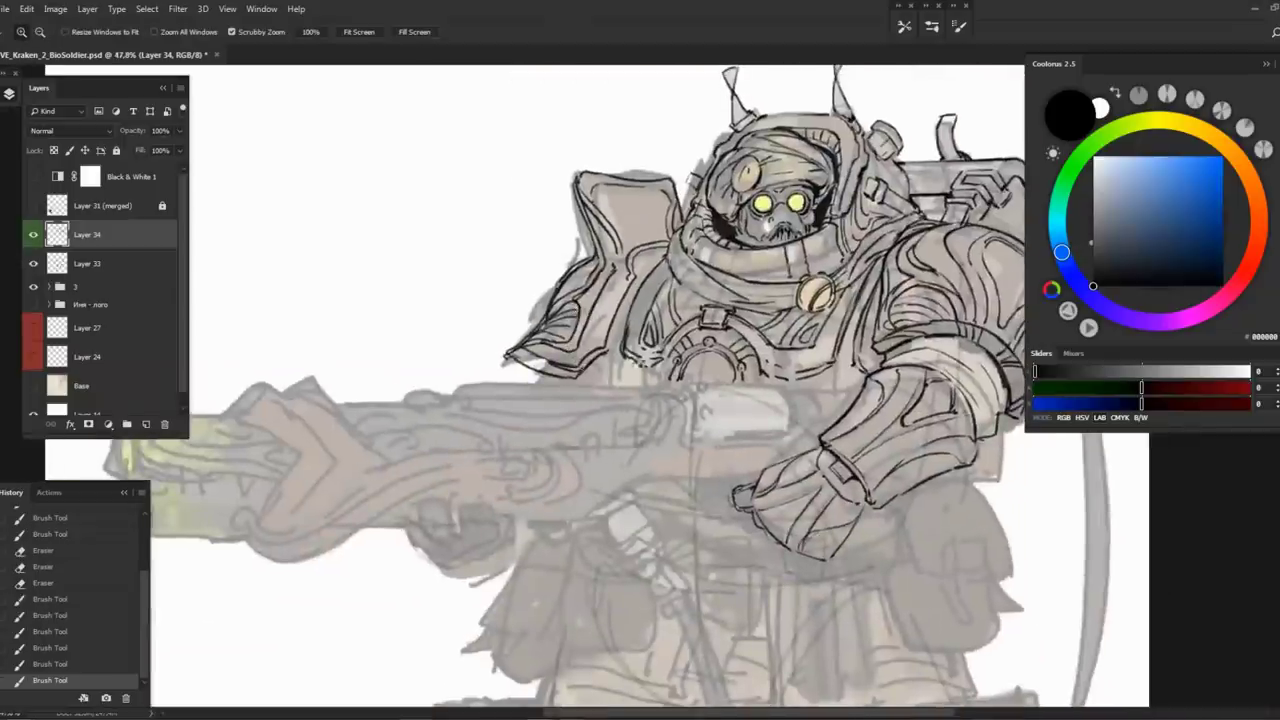
key(h)
drag(630, 378, 665, 380)
scroll(712, 355, up, 5)
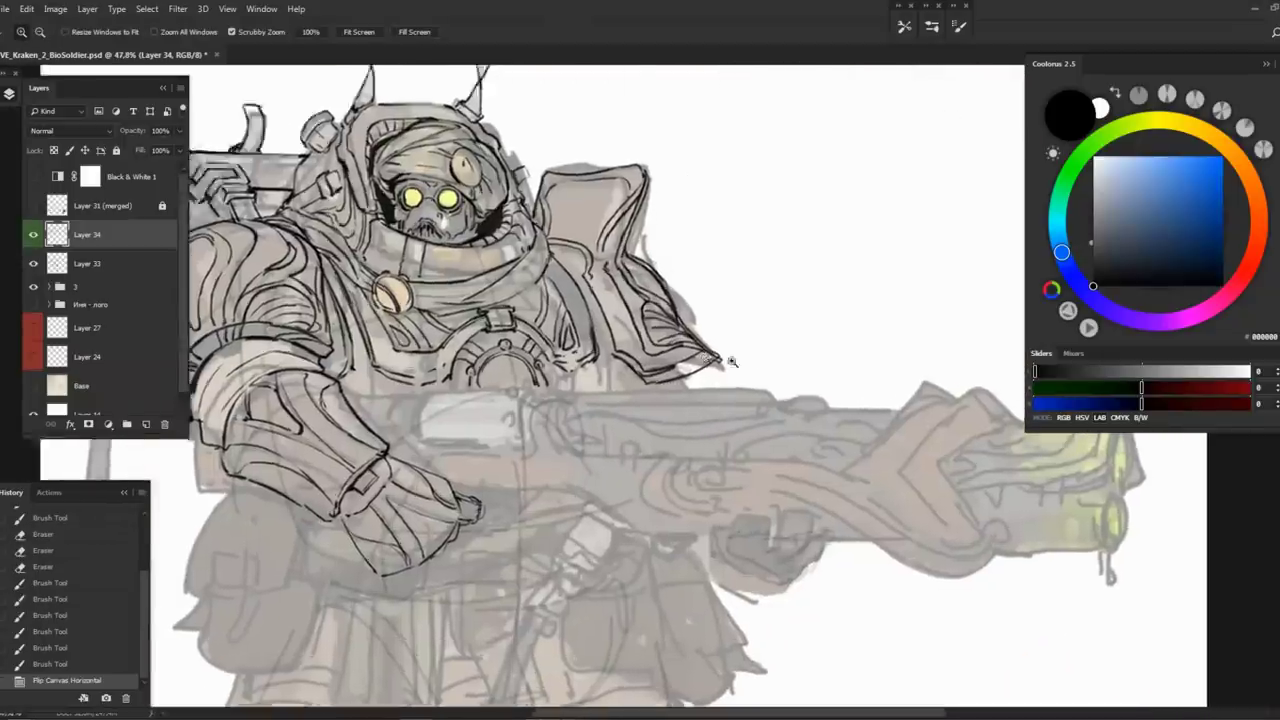
Trim the flap's pointed tip and ink a short blunt end joining the shoulder pad's corner to its lower edge
key(e)
mouse_move(728, 330)
mouse_down()
mouse_move(712, 360)
mouse_move(702, 328)
mouse_up()
key(b)
drag(696, 326, 712, 372)
mouse_move(670, 330)
mouse_down()
mouse_move(702, 356)
mouse_move(660, 360)
mouse_up()
key(e)
key(b)
mouse_move(640, 368)
mouse_down()
mouse_move(696, 338)
mouse_move(710, 360)
mouse_up()
key(e)
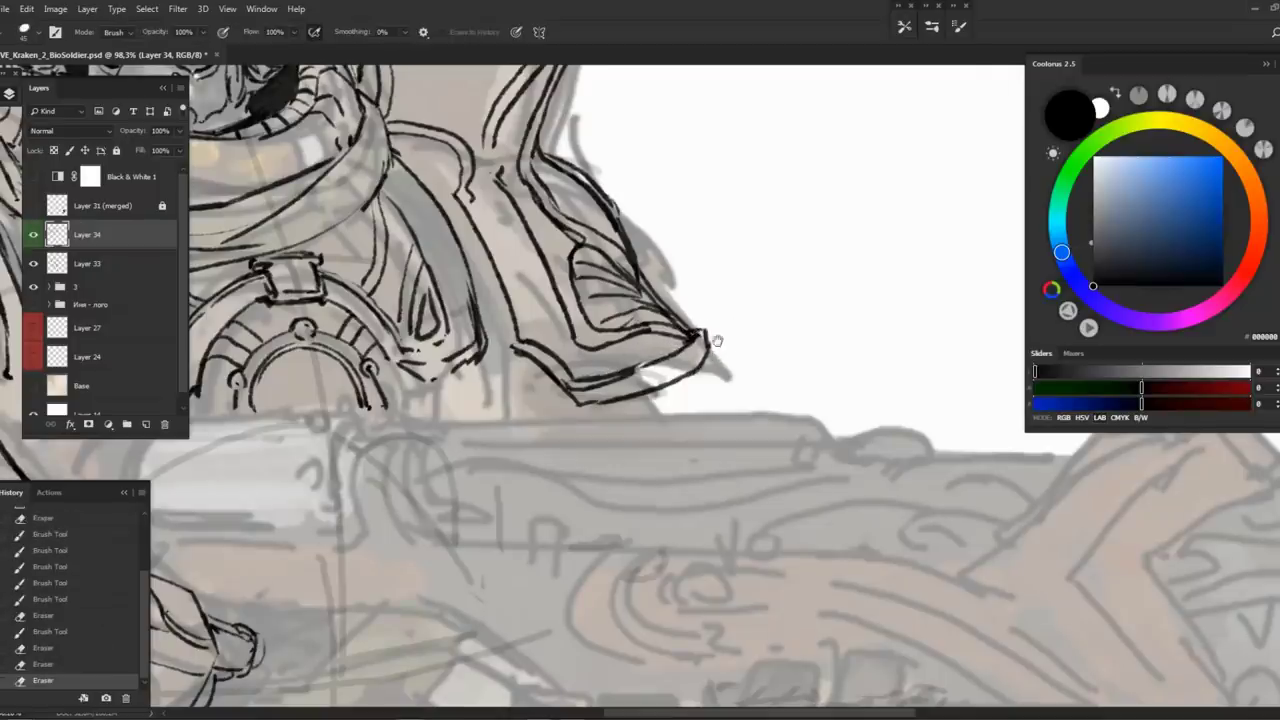
Reinforce the shoulder pad's fold line beneath the raised collar plate and save the file
key(z)
scroll(701, 318, down, 5)
scroll(701, 318, up, 5)
key(b)
drag(662, 240, 694, 298)
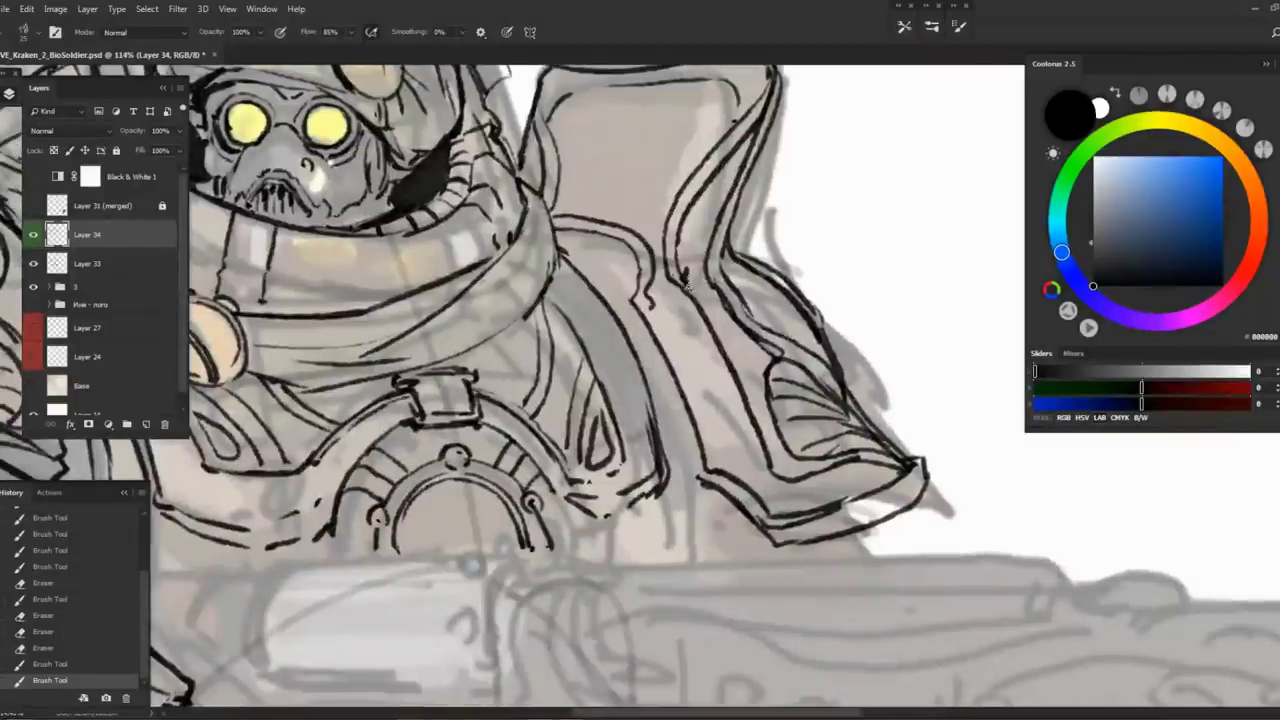
key(z)
scroll(690, 290, down, 3)
scroll(628, 272, up, 3)
key(b)
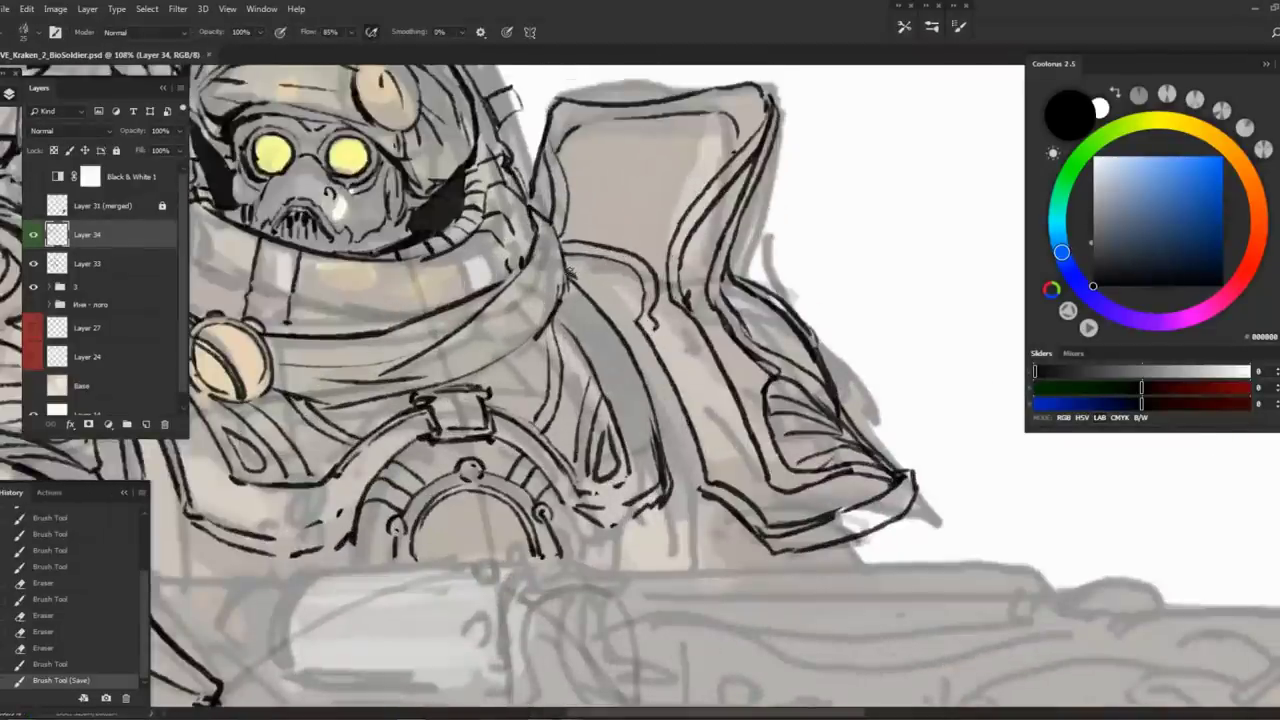
Ink curved fold lines in the narrow band between the hood and the shoulder pad's inner edge
drag(626, 322, 574, 272)
mouse_move(620, 318)
mouse_down()
mouse_move(618, 287)
mouse_move(638, 290)
mouse_move(606, 272)
mouse_move(628, 326)
mouse_move(666, 350)
mouse_up()
key(z)
scroll(626, 333, down, 3)
scroll(624, 333, down, 2)
scroll(487, 292, up, 3)
key(b)
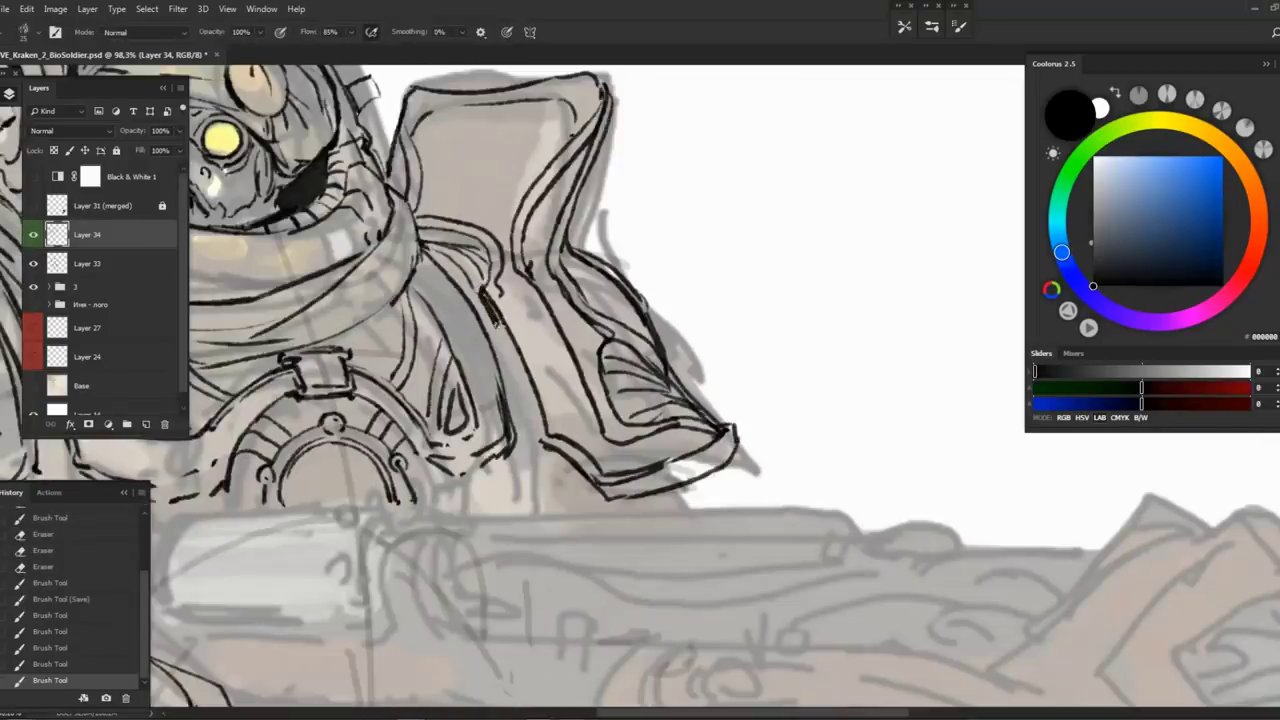
Thicken the shoulder pad's long inner edge and the curved rim by the hood, erasing excess ink along them
drag(500, 334, 516, 350)
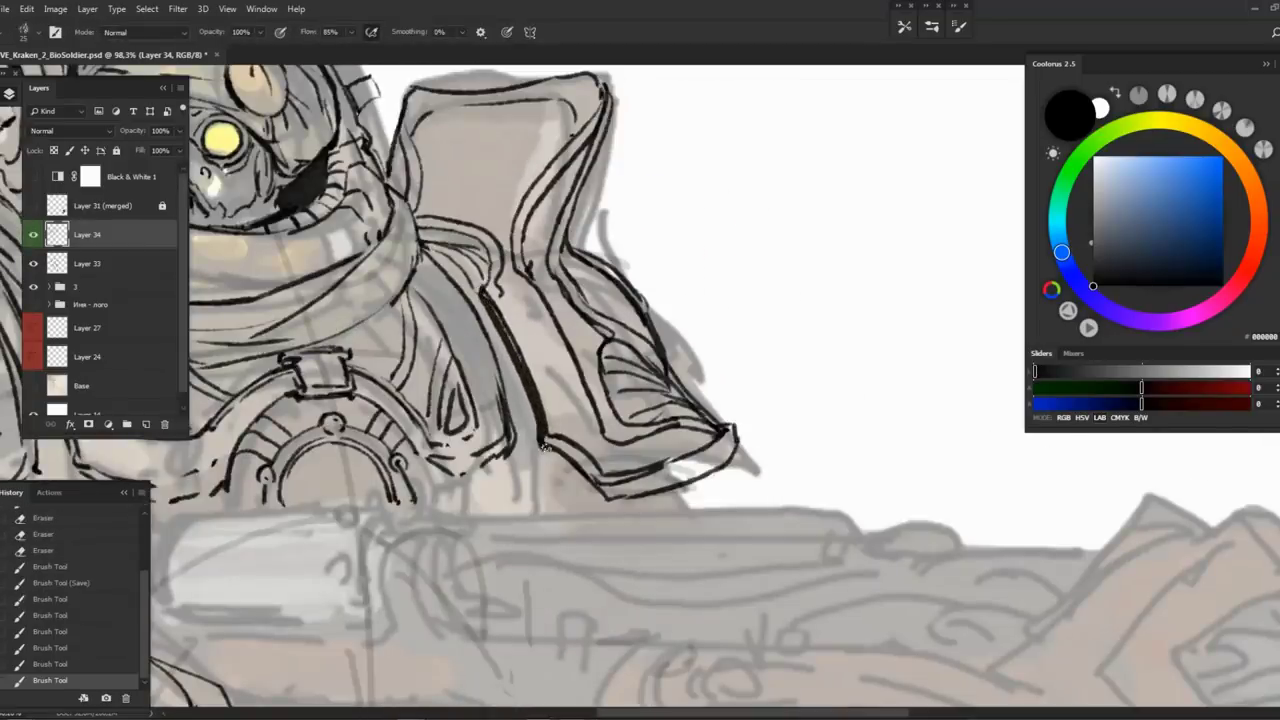
mouse_move(578, 478)
mouse_down()
mouse_move(600, 494)
mouse_move(568, 472)
mouse_up()
key(e)
drag(488, 283, 545, 395)
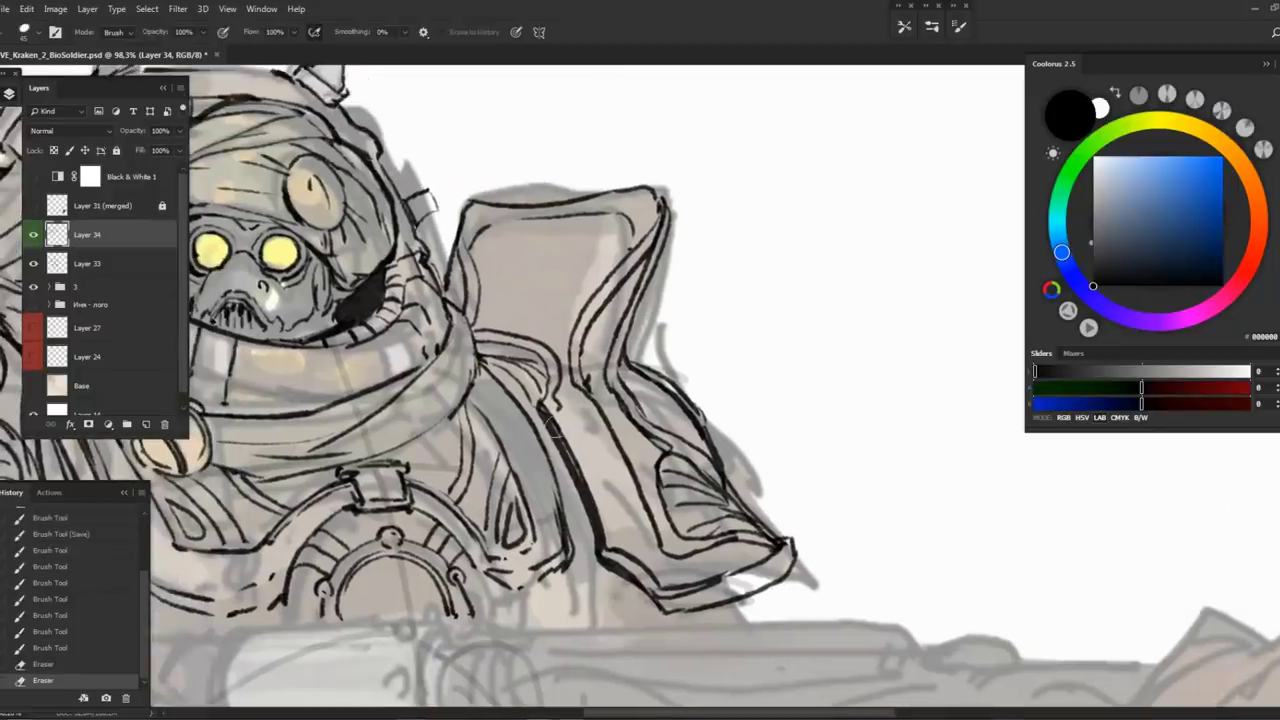
drag(487, 344, 472, 340)
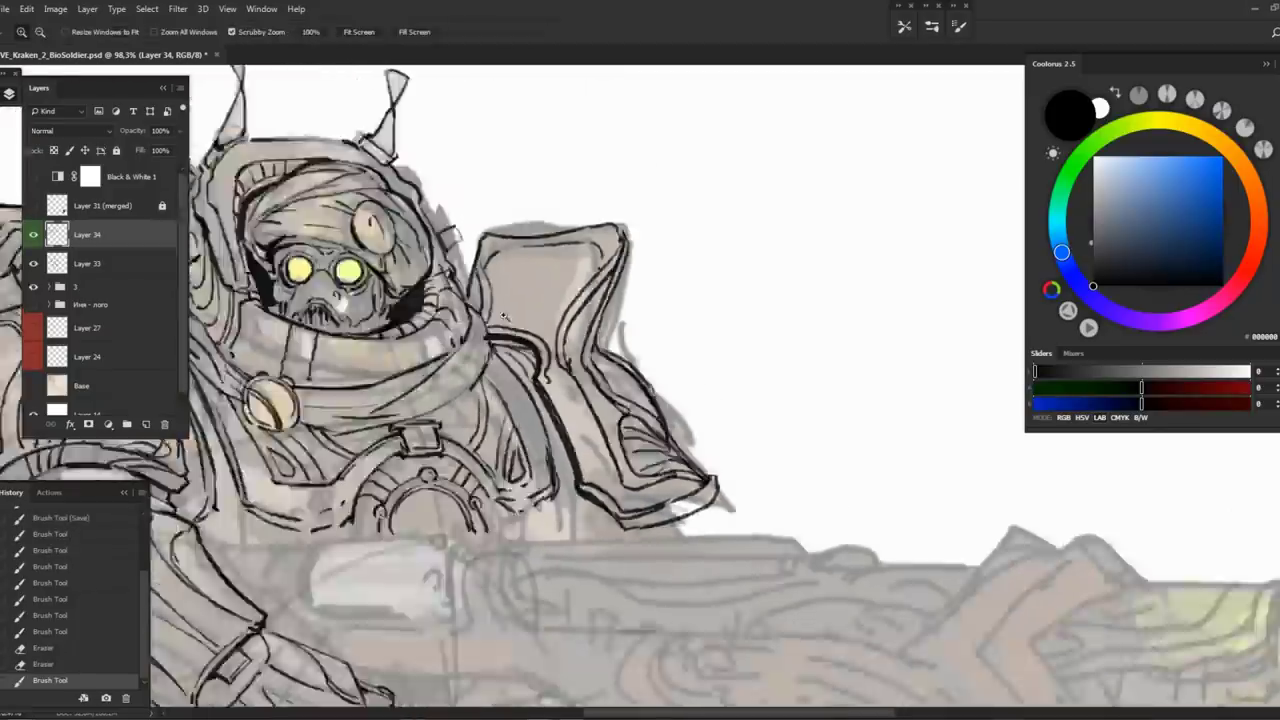
scroll(487, 344, down, 4)
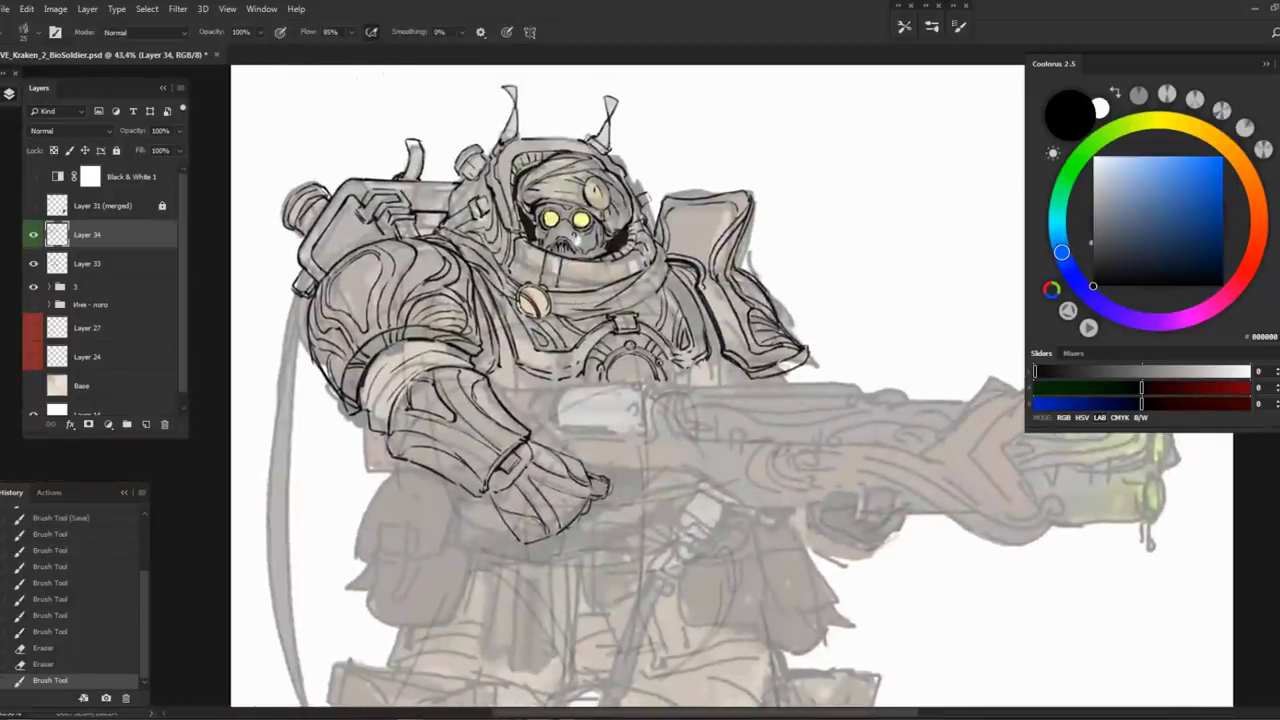
Flip the canvas back horizontally and add a new layer above Layer 34
drag(610, 431, 423, 405)
key(b)
key(ctrl+0)
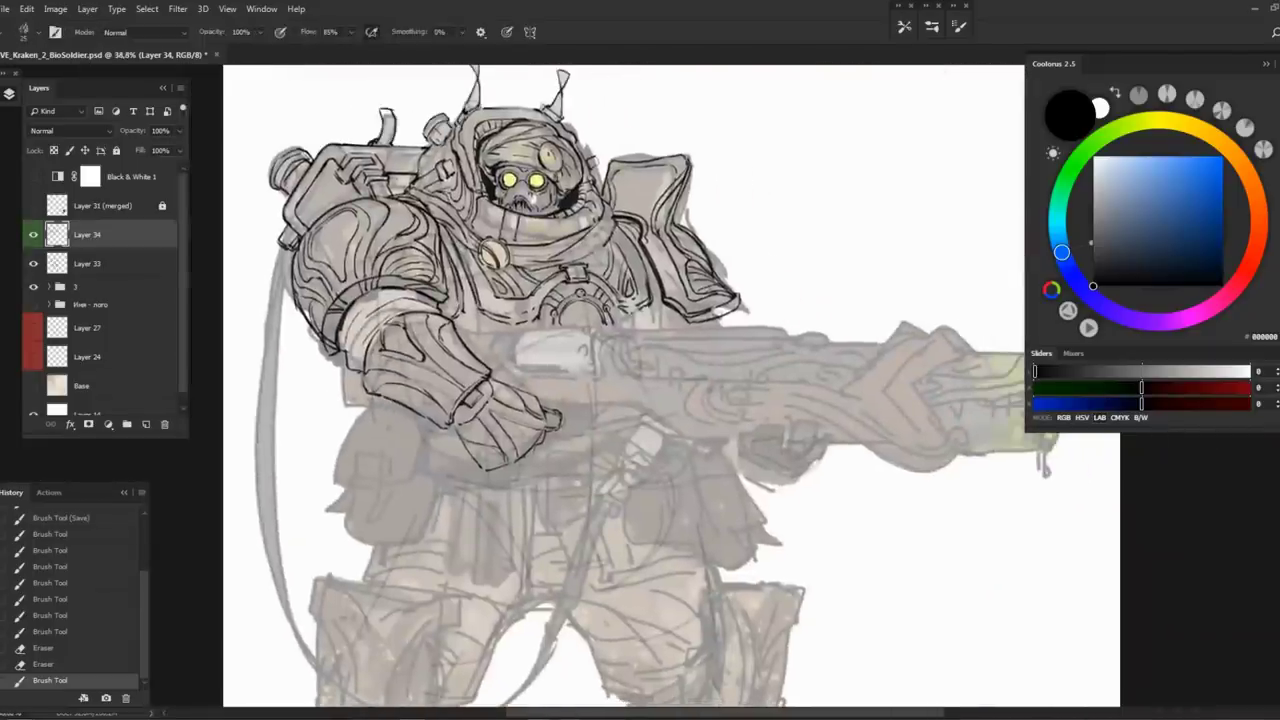
key(ctrl+shift+h)
click(146, 424)
Draw straight construction lines for the rifle's top edge, bottom edge and muzzle end on Layer 35
drag(323, 322, 344, 323)
click(736, 399)
shift+click(840, 405)
shift+click(333, 417)
mouse_move(322, 322)
mouse_down()
mouse_move(348, 320)
mouse_move(223, 317)
mouse_up()
drag(792, 304, 926, 297)
shift+click(200, 318)
Lower Layer 34's fill opacity and sketch the rifle's rear end, lower stock curve and grip area on Layer 35
click(174, 150)
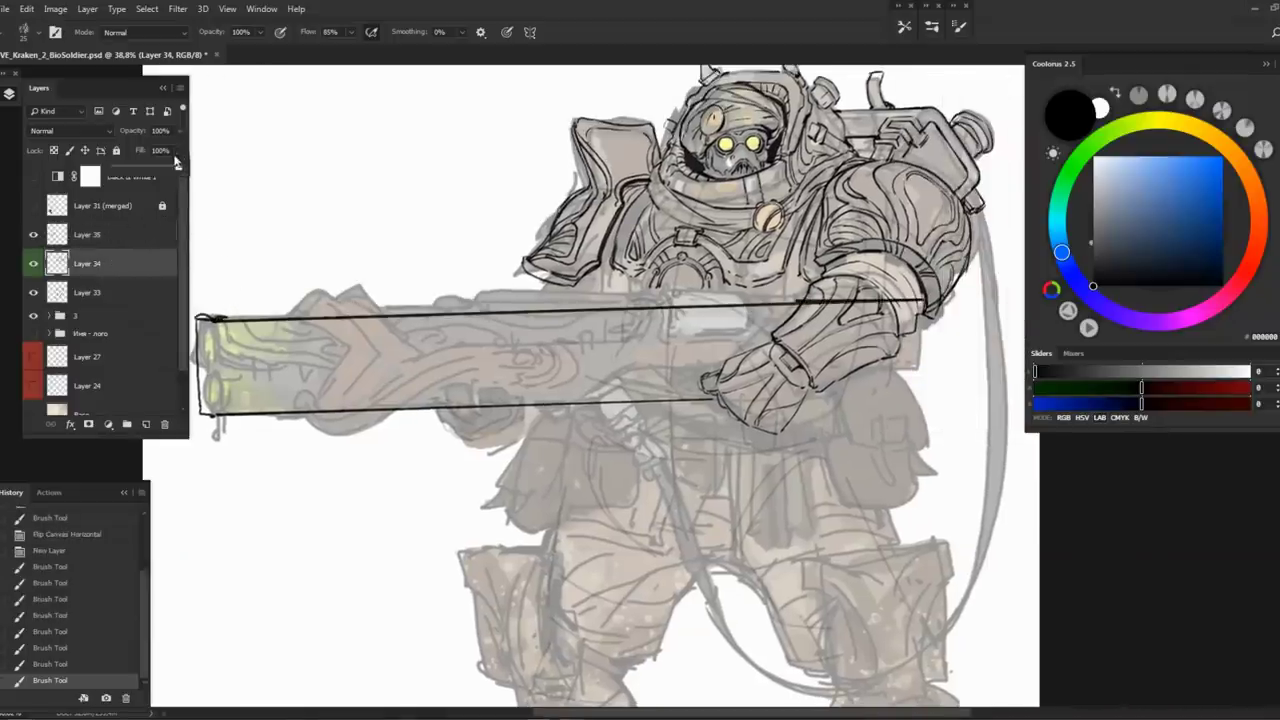
drag(158, 173, 145, 173)
shift+click(922, 362)
drag(921, 362, 806, 396)
mouse_move(700, 378)
mouse_down()
mouse_move(733, 388)
mouse_move(776, 428)
mouse_up()
mouse_move(760, 372)
mouse_down()
mouse_move(788, 414)
mouse_move(810, 356)
mouse_move(782, 350)
mouse_up()
drag(740, 386, 782, 348)
drag(768, 400, 802, 406)
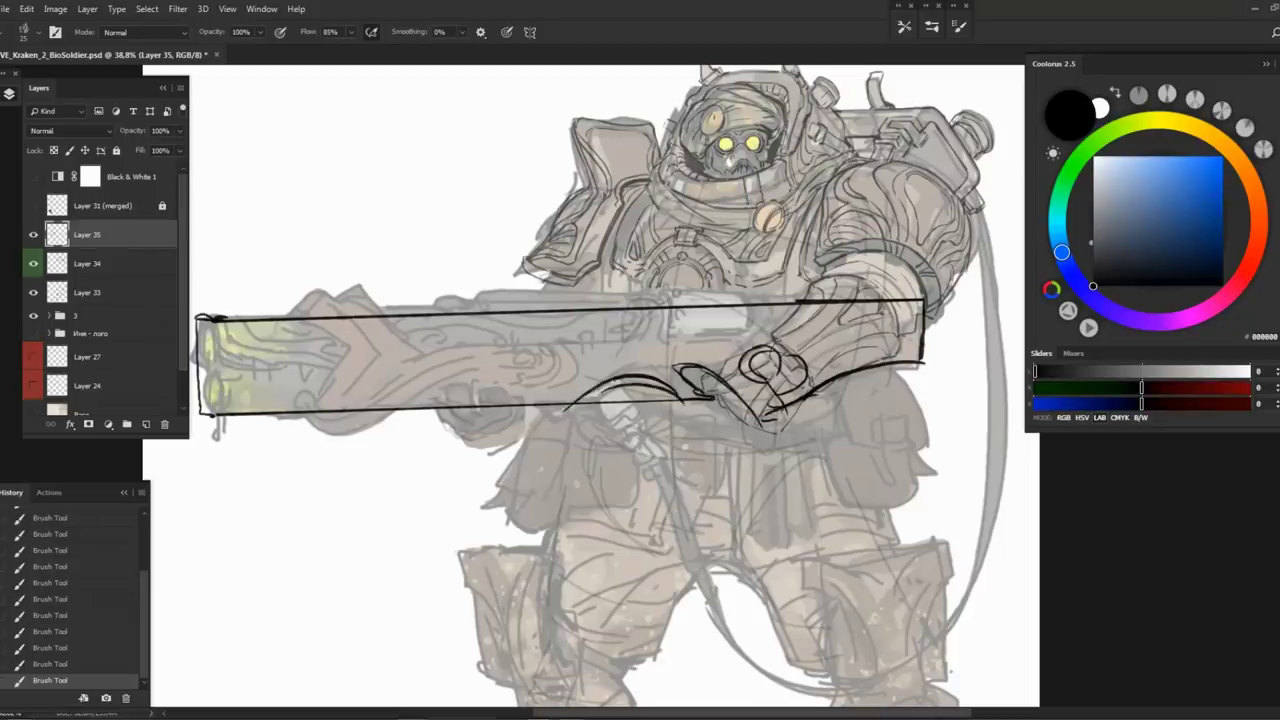
Draw two stacked barrel openings at the rifle's muzzle and shift a lassoed part of the construction sketch
drag(610, 362, 698, 372)
drag(396, 329, 396, 324)
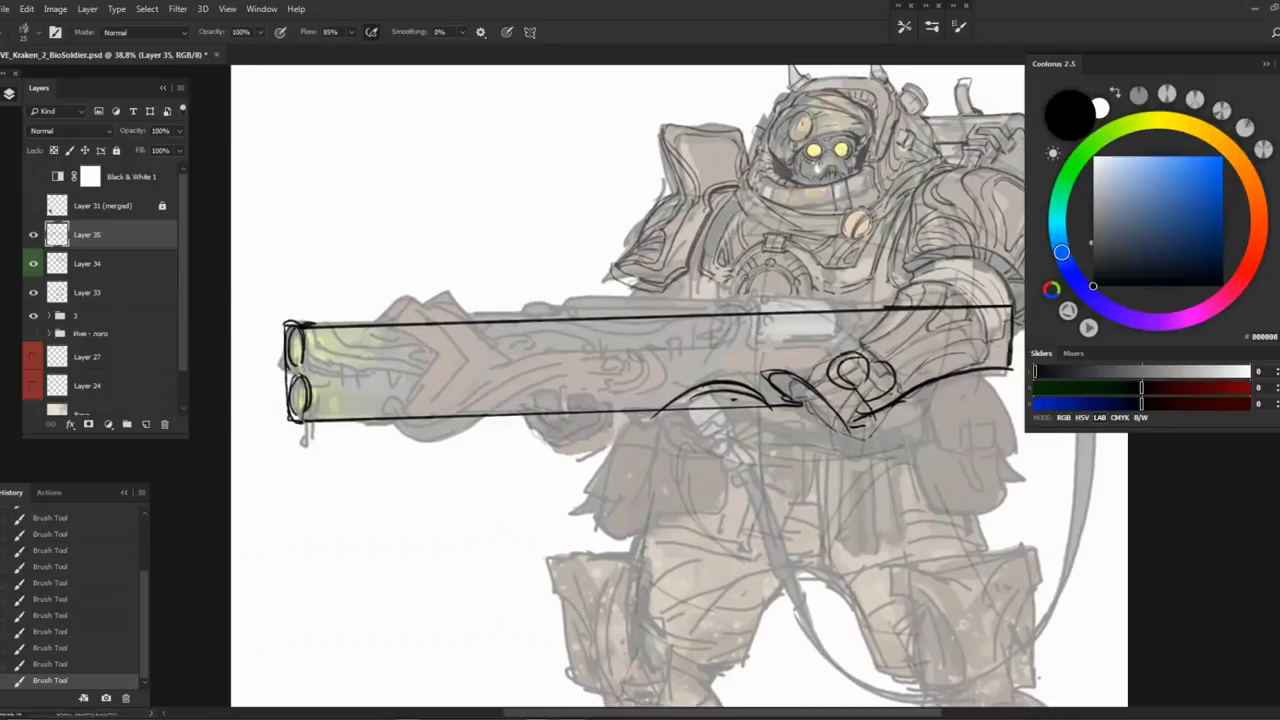
drag(476, 349, 344, 356)
drag(690, 320, 628, 342)
key(ctrl+d)
Sketch the outline and lower edge of the light cylinder set into the rifle's top
drag(708, 300, 710, 337)
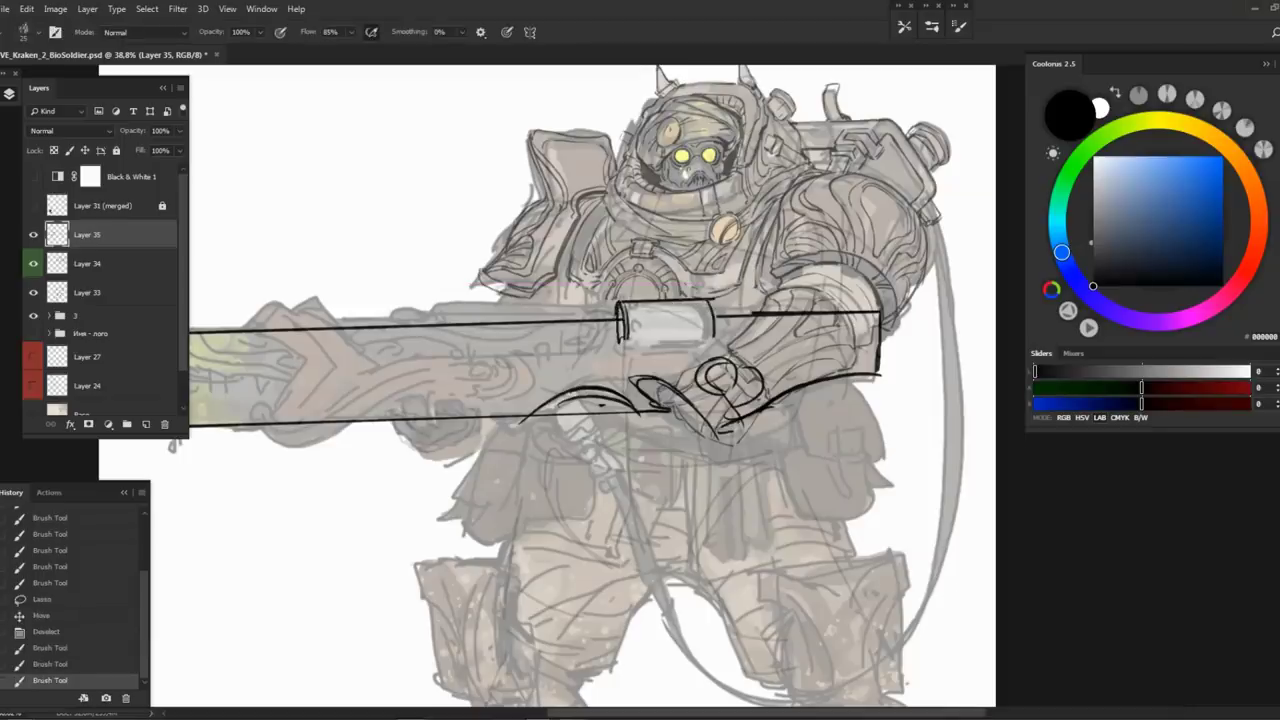
mouse_move(632, 341)
mouse_down()
mouse_move(710, 350)
mouse_move(708, 322)
mouse_up()
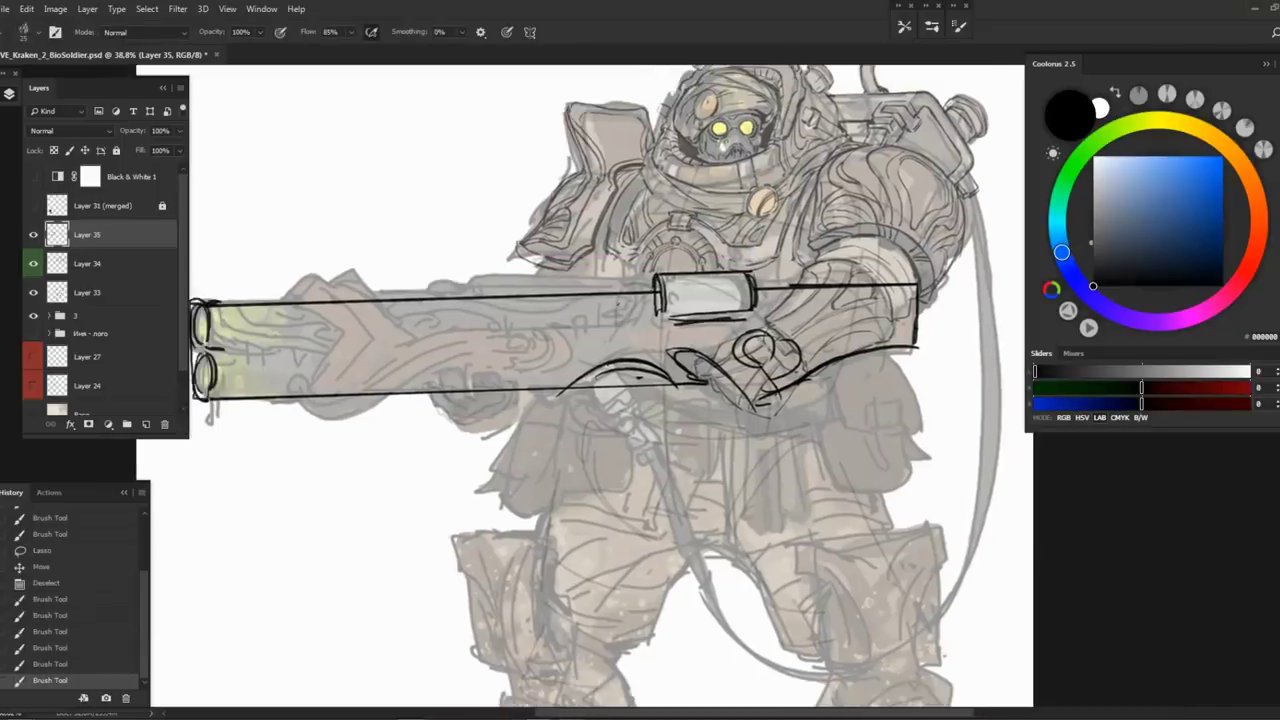
mouse_move(593, 349)
mouse_down()
mouse_move(667, 353)
mouse_move(690, 325)
mouse_up()
Raise the rifle's top line ahead of the cylinder, connect it with a small step and erase the leftover lines
key(l)
drag(446, 303, 716, 310)
drag(566, 304, 566, 294)
key(ctrl+d)
key(b)
mouse_move(428, 306)
mouse_down()
mouse_move(446, 296)
mouse_move(438, 304)
mouse_up()
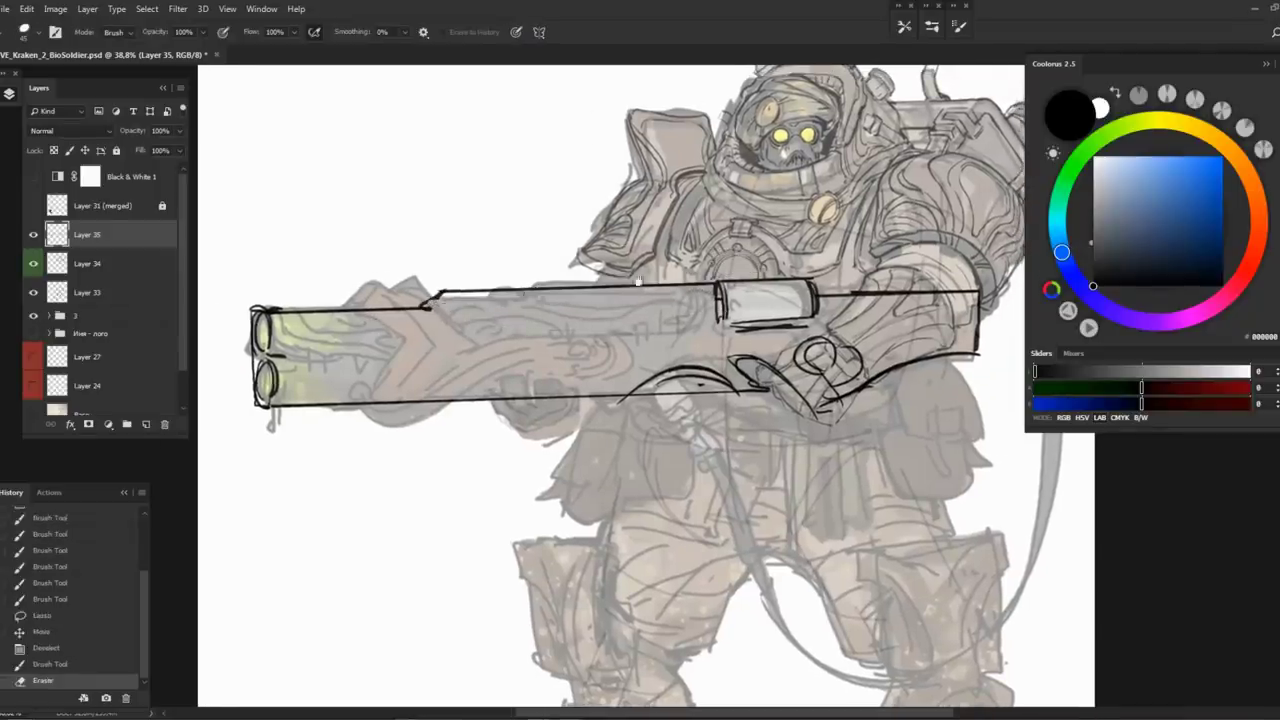
drag(642, 286, 562, 282)
drag(892, 298, 888, 300)
drag(547, 407, 617, 422)
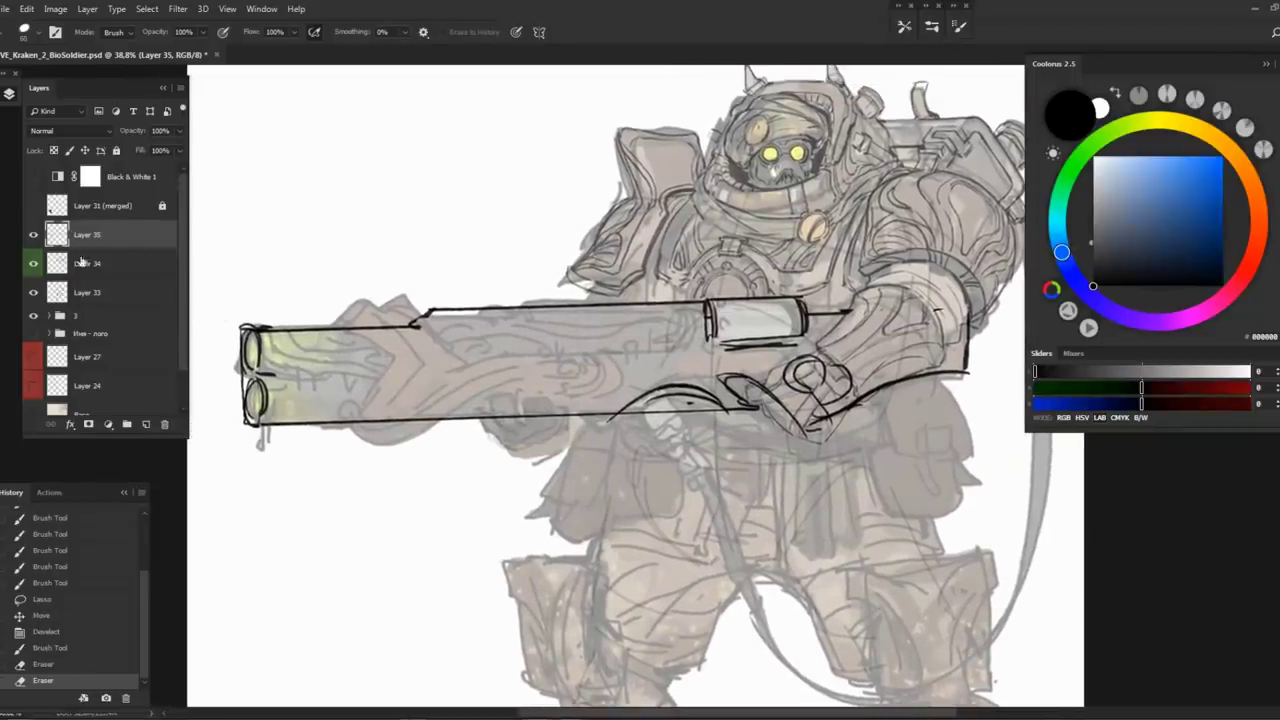
Restore Layer 34's fill opacity, place Layer 35 beneath it with reduced fill opacity, and reselect Layer 34
click(82, 261)
click(179, 150)
drag(185, 172, 198, 172)
drag(90, 234, 90, 278)
click(179, 150)
drag(186, 168, 133, 170)
click(33, 234)
click(33, 234)
click(87, 234)
Thicken the outlines of the gripping glove, its cuff and the forearm armour with heavier ink
key(z)
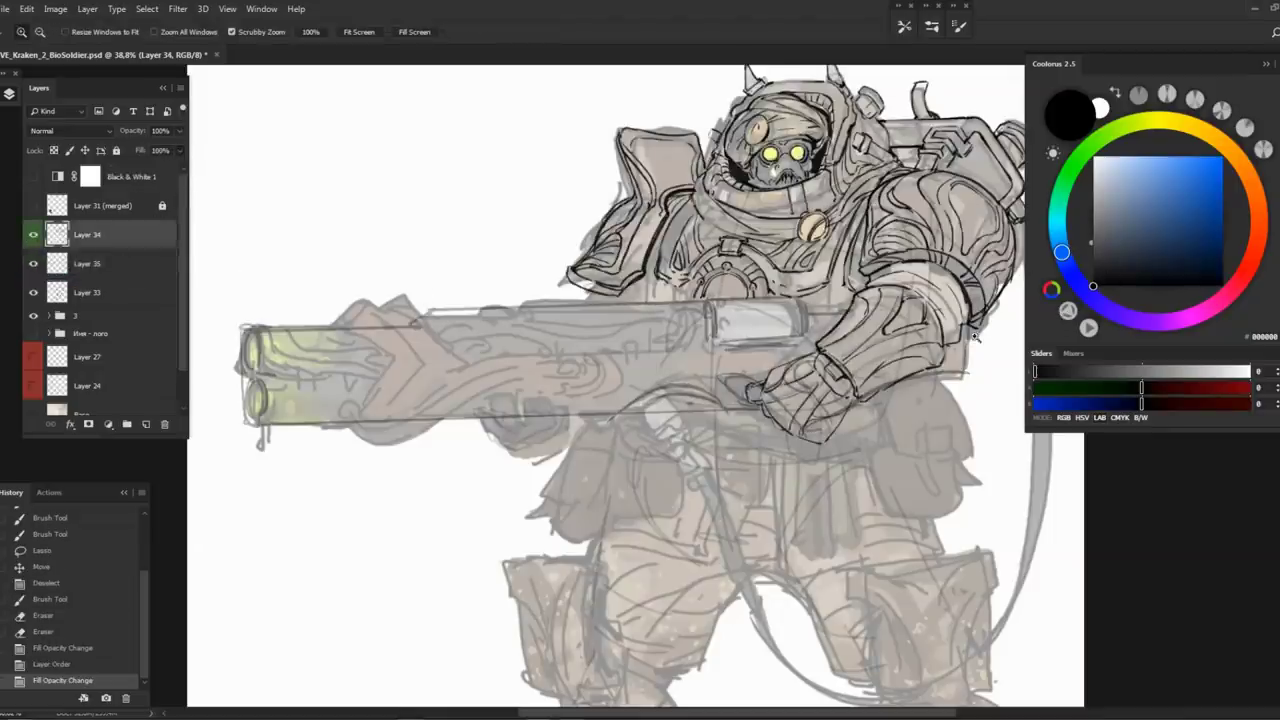
drag(975, 337, 1010, 337)
key(b)
drag(713, 408, 637, 497)
mouse_move(548, 466)
mouse_down()
mouse_move(650, 500)
mouse_move(533, 568)
mouse_up()
drag(638, 428, 602, 355)
mouse_move(518, 284)
mouse_down()
mouse_move(554, 310)
mouse_move(520, 294)
mouse_up()
drag(700, 400, 610, 452)
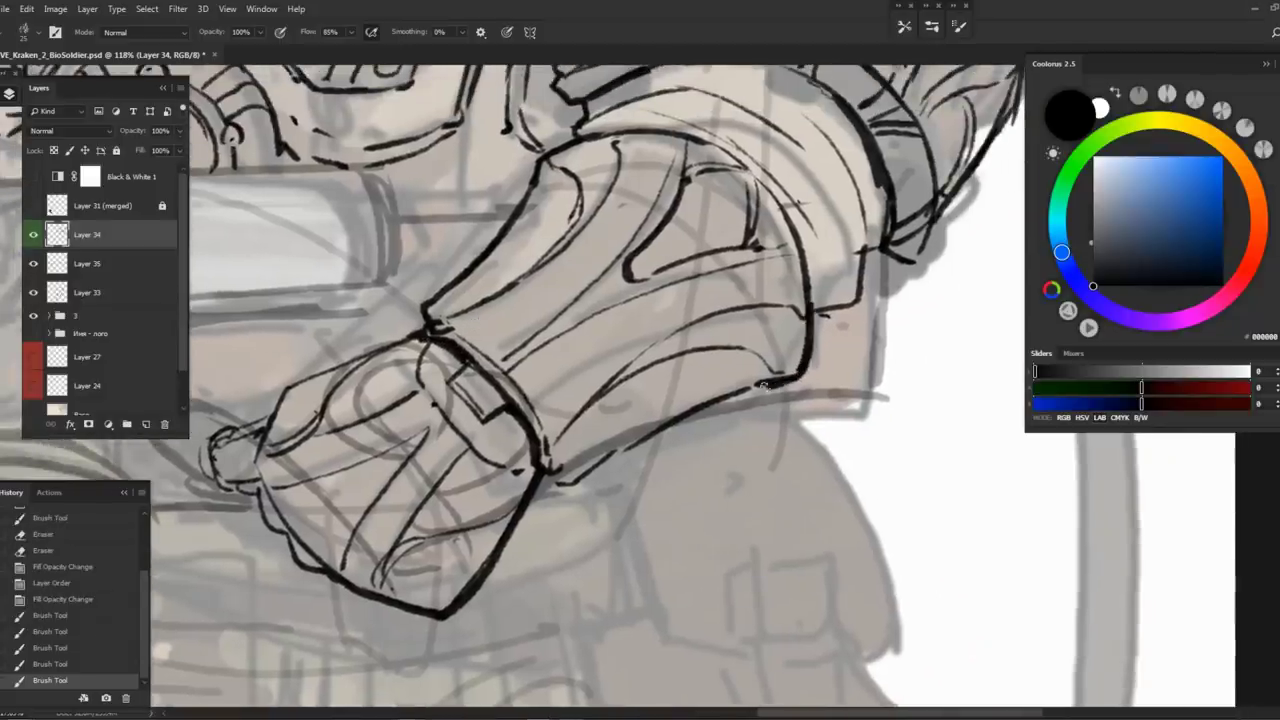
Undo the last forearm stroke, redraw the forearm armour's lower and rear edges and erase the rough overlaps
key(ctrl+z)
drag(548, 480, 800, 378)
key(e)
drag(610, 462, 640, 480)
drag(620, 470, 645, 485)
key(b)
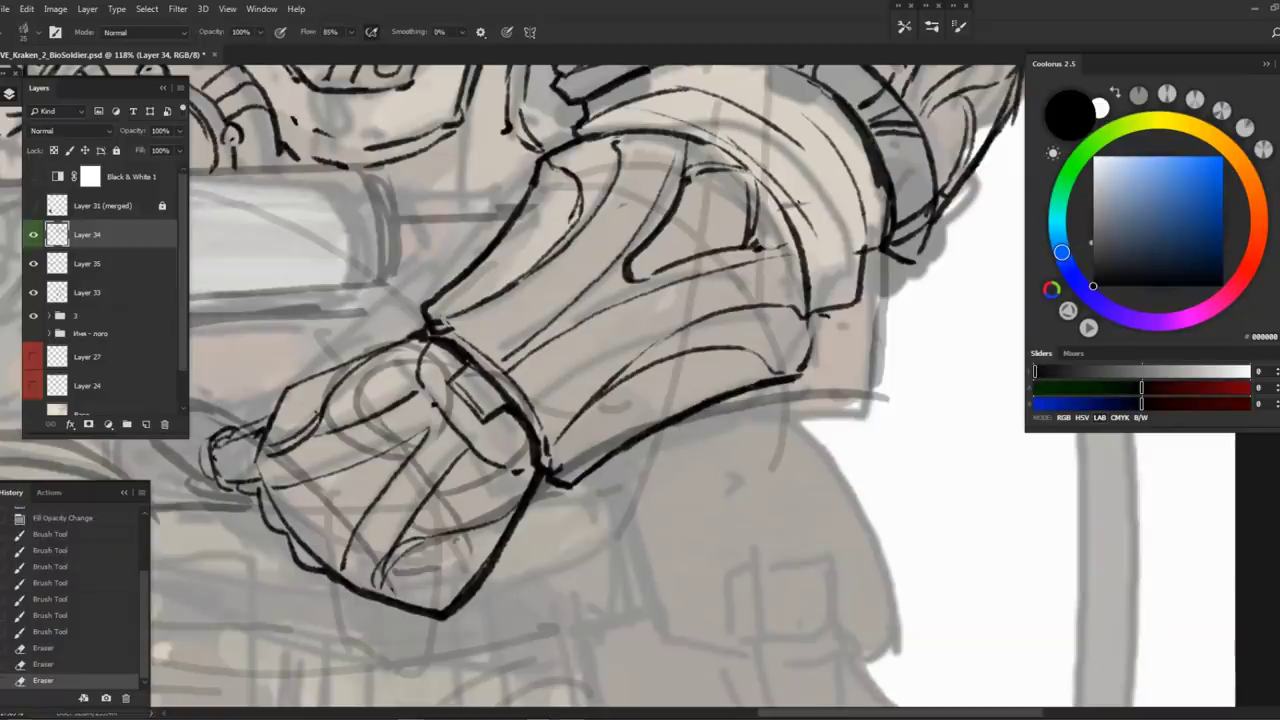
drag(800, 234, 812, 372)
Ink the corner of the rifle's butt projecting behind and below the forearm armour
key(z)
mouse_move(790, 320)
mouse_down()
mouse_move(720, 318)
mouse_move(745, 316)
mouse_move(724, 472)
mouse_move(934, 382)
mouse_up()
key(b)
mouse_move(700, 404)
mouse_down()
mouse_move(888, 366)
mouse_move(950, 372)
mouse_up()
scroll(709, 338, down, 5)
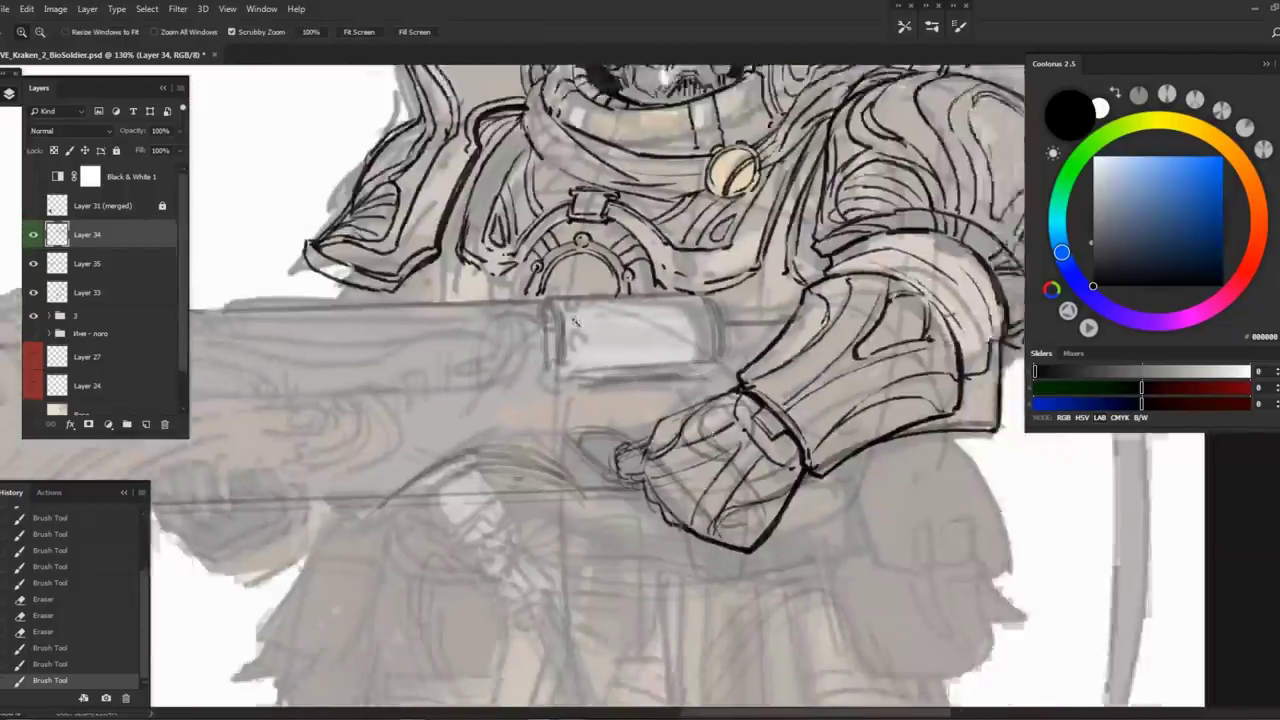
Ink the pointed opening in front of the glove and the rifle's arched lower edge, undoing a misplaced stroke
scroll(709, 340, up, 2)
scroll(560, 350, up, 2)
mouse_move(557, 364)
mouse_down()
mouse_move(617, 430)
mouse_move(675, 452)
mouse_up()
mouse_move(412, 372)
mouse_down()
mouse_move(586, 456)
mouse_move(630, 460)
mouse_up()
key(ctrl+z)
mouse_move(526, 418)
mouse_down()
mouse_move(580, 457)
mouse_move(950, 400)
mouse_up()
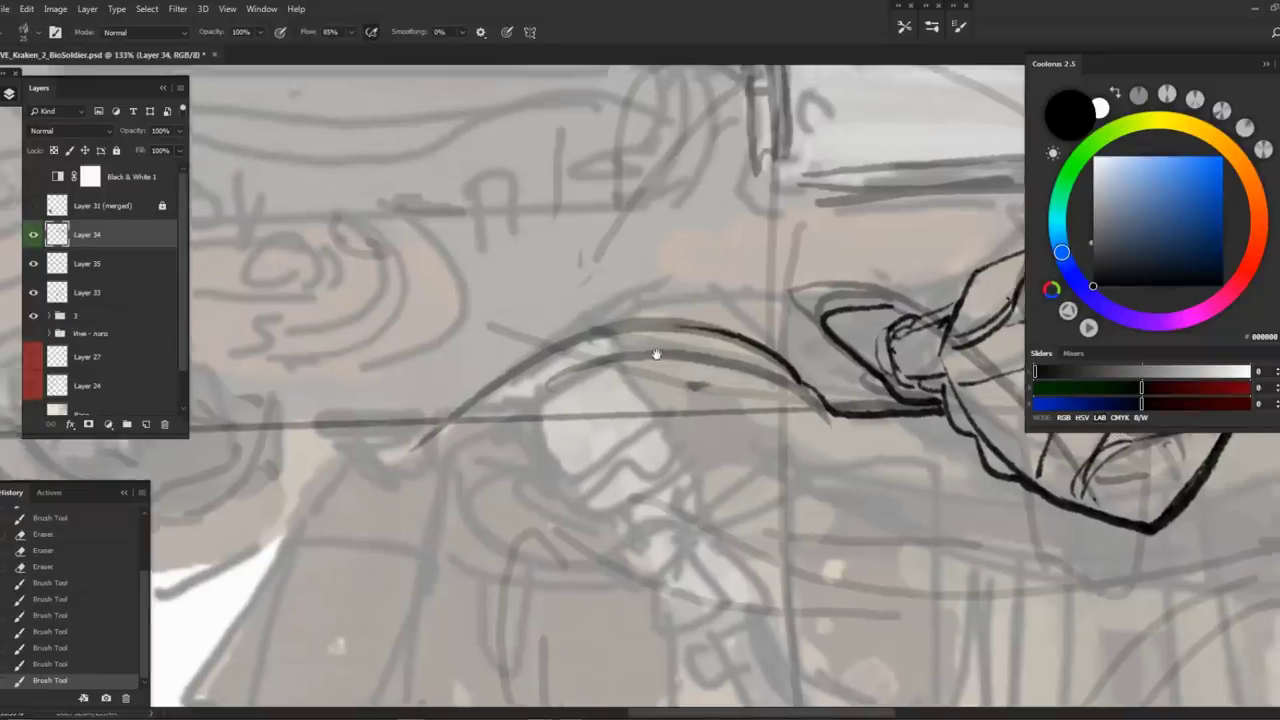
Extend the rifle's underside past the arch with an upper contour and start the hose mount beneath it
mouse_move(930, 290)
mouse_down()
mouse_move(832, 314)
mouse_move(544, 310)
mouse_up()
key(ctrl+z)
mouse_move(360, 440)
mouse_down()
mouse_move(432, 392)
mouse_move(800, 305)
mouse_move(880, 303)
mouse_up()
drag(640, 336, 500, 364)
mouse_move(429, 415)
mouse_down()
mouse_move(592, 374)
mouse_move(249, 388)
mouse_up()
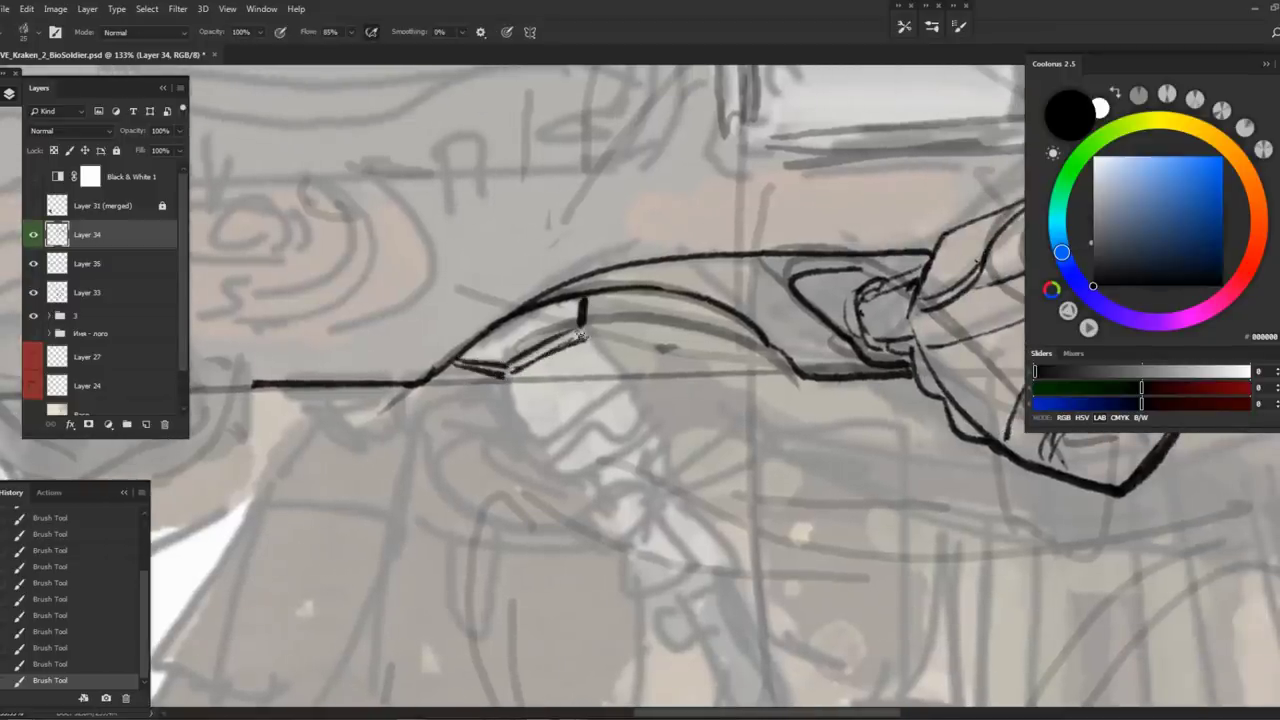
drag(579, 336, 600, 426)
mouse_move(467, 320)
mouse_down()
mouse_move(448, 392)
mouse_move(470, 445)
mouse_up()
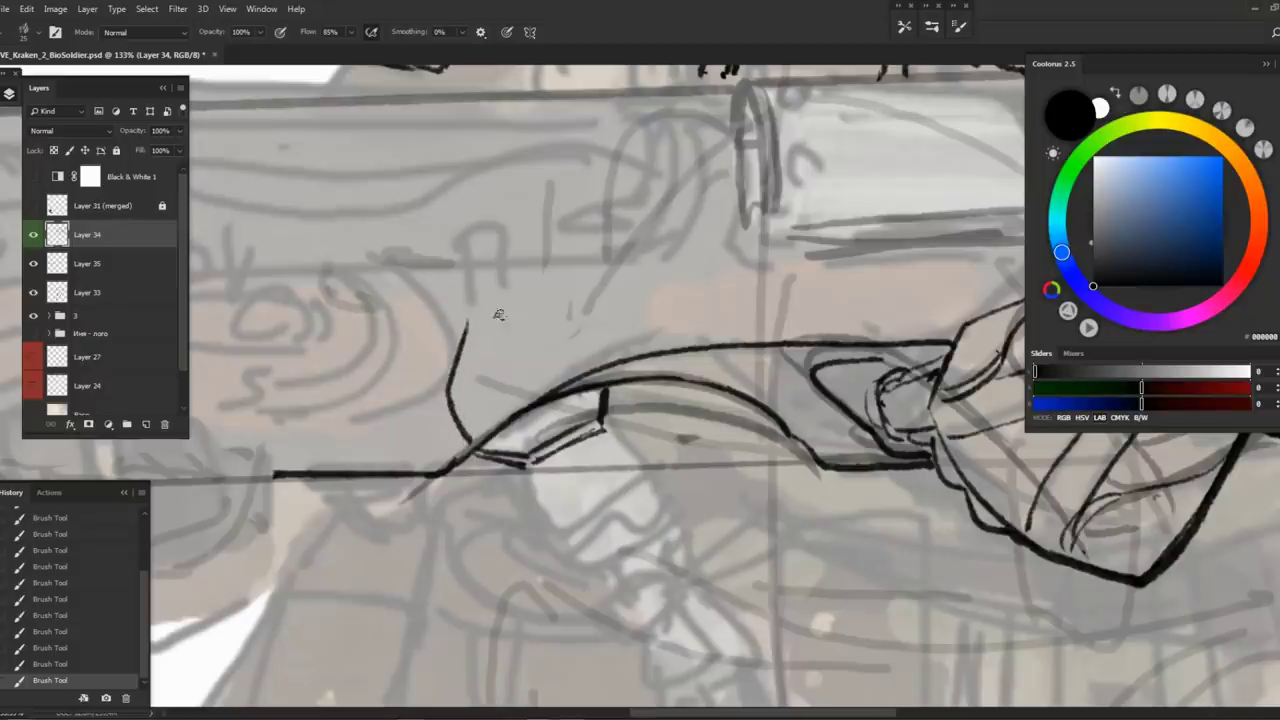
Clean up the lines around the hose mount and ink its rounded, faceted housing across the rifle's lower edge
key(e)
mouse_move(570, 385)
mouse_down()
mouse_move(490, 435)
mouse_move(500, 430)
mouse_up()
key(b)
drag(600, 365, 482, 438)
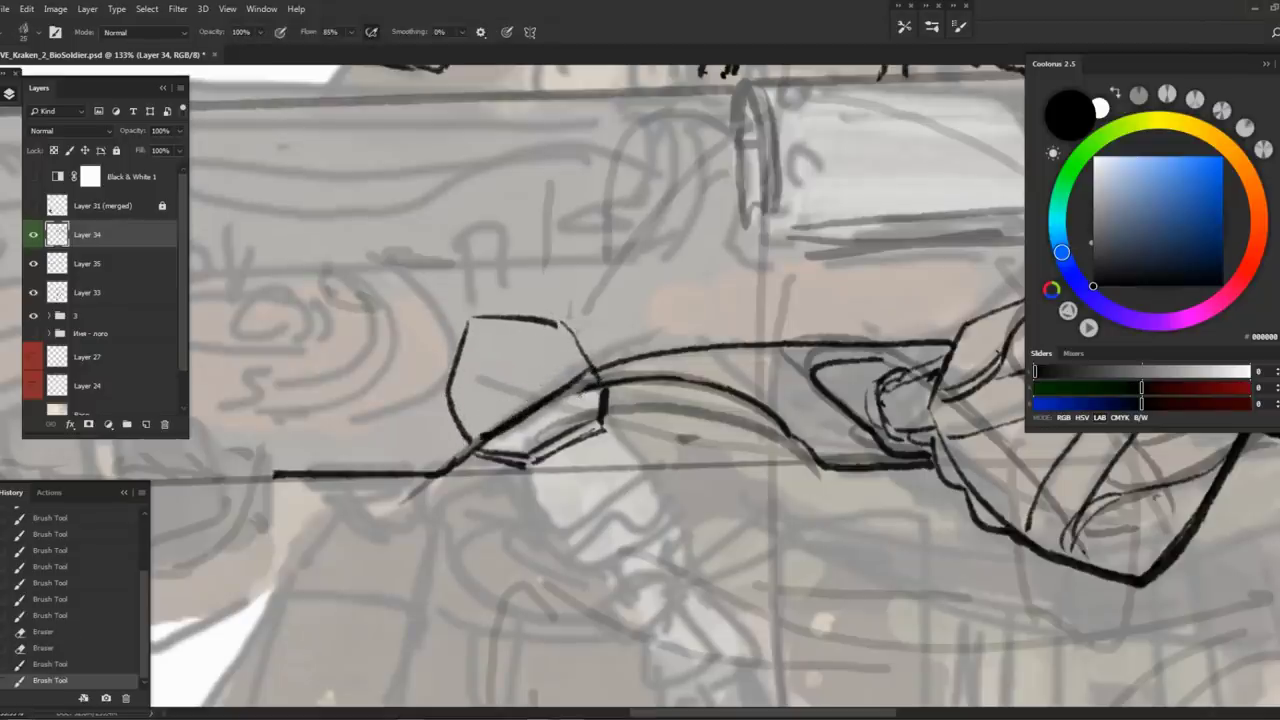
drag(575, 430, 498, 292)
Ink the hose mount's light collar and the clasp with its side lugs below it
mouse_move(446, 331)
mouse_down()
mouse_move(485, 394)
mouse_move(507, 396)
mouse_up()
drag(565, 341, 557, 356)
drag(470, 396, 500, 428)
mouse_move(559, 341)
mouse_down()
mouse_move(603, 384)
mouse_move(524, 410)
mouse_move(550, 418)
mouse_move(522, 396)
mouse_up()
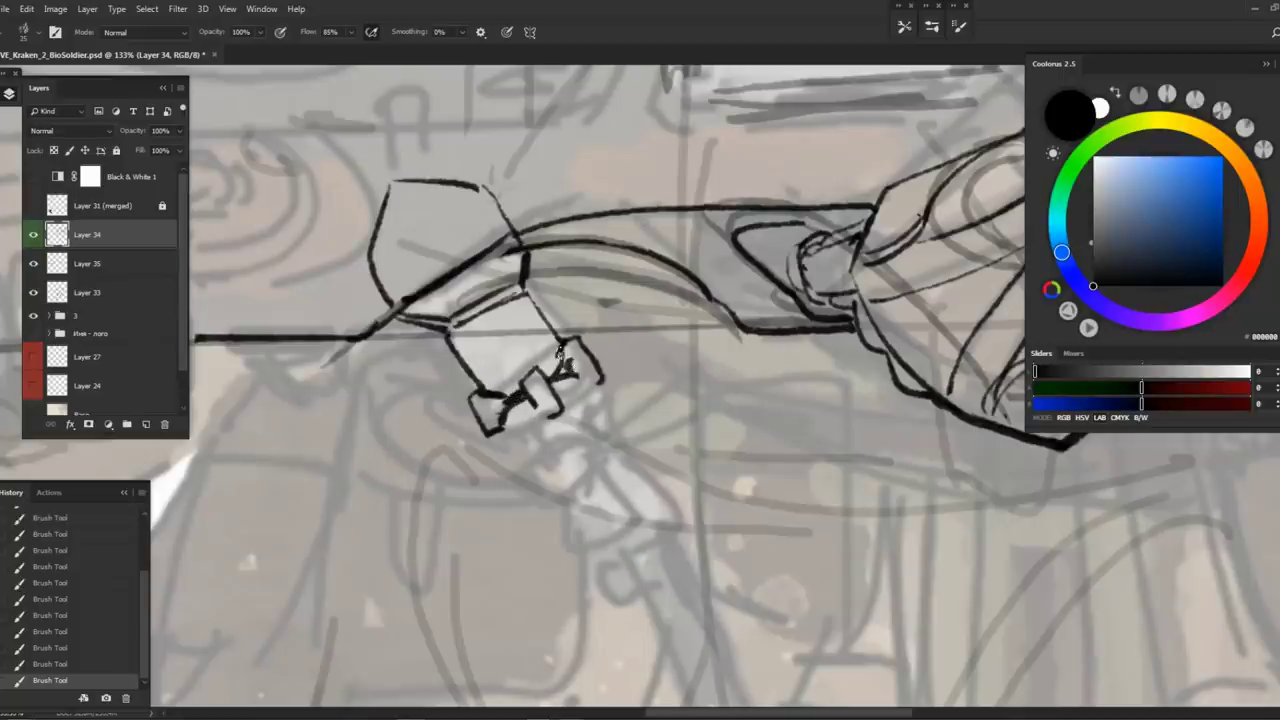
drag(562, 404, 600, 384)
drag(561, 460, 516, 370)
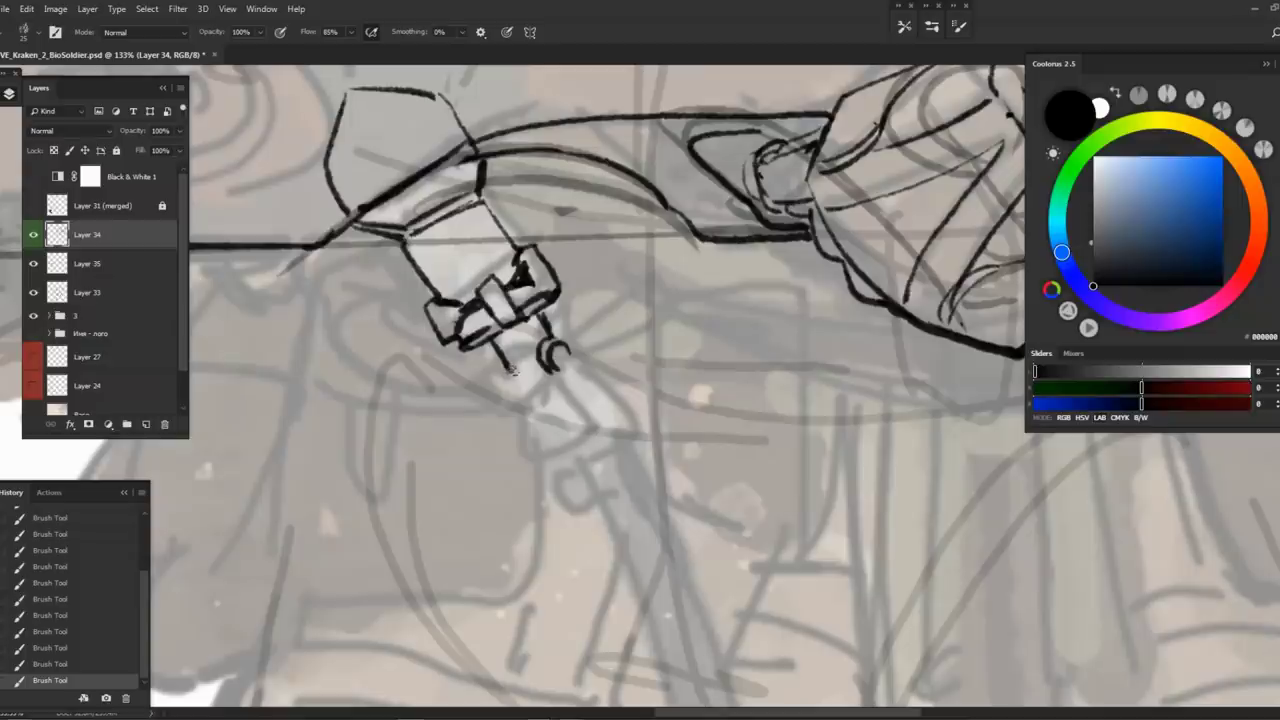
drag(545, 346, 488, 393)
key(ctrl+z)
key(ctrl+z)
Ink the round pivot below the clasp, its slanted lever and the flared hose fitting
scroll(540, 350, down, 3)
scroll(540, 350, up, 4)
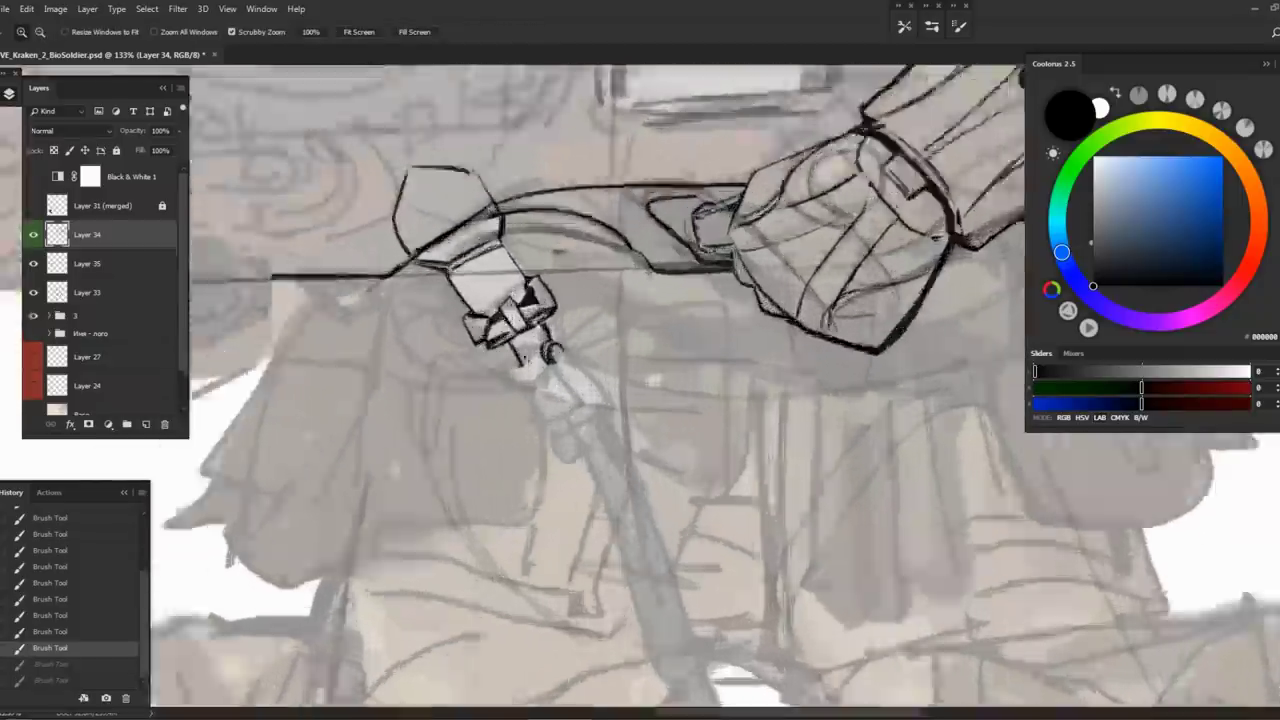
mouse_move(545, 348)
mouse_down()
mouse_move(401, 478)
mouse_move(505, 425)
mouse_move(533, 374)
mouse_move(507, 350)
mouse_move(490, 412)
mouse_up()
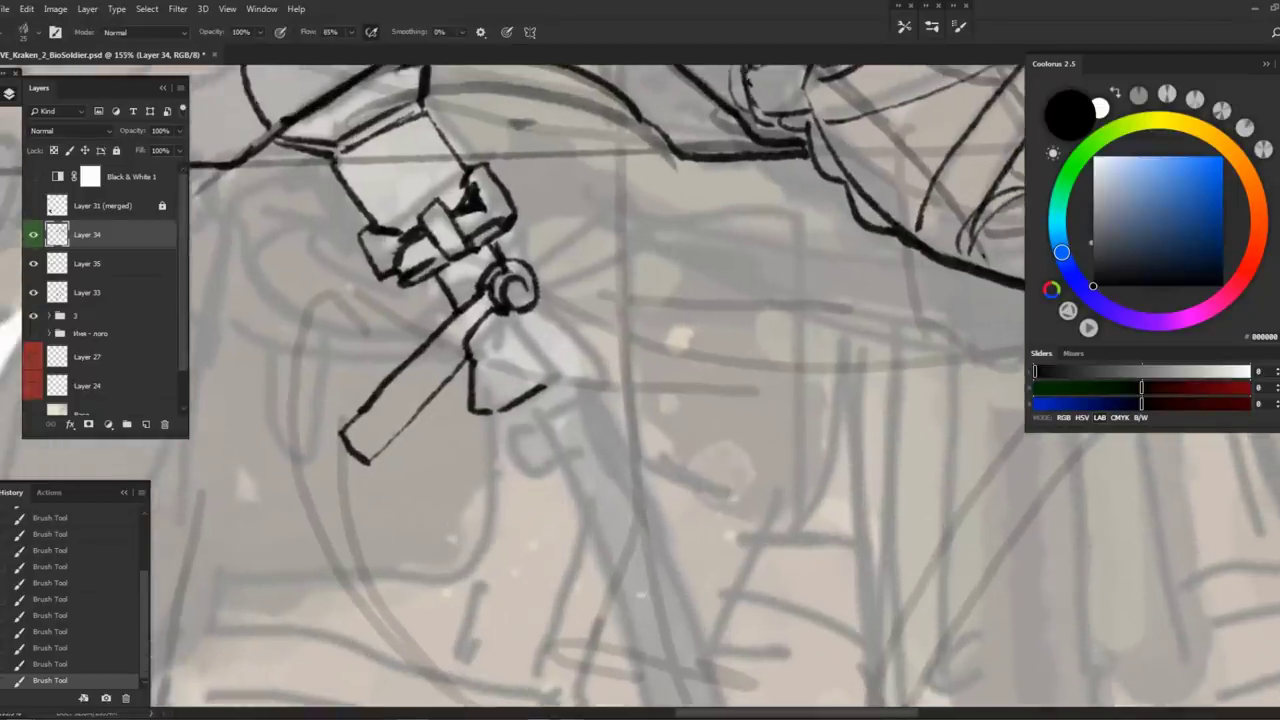
mouse_move(510, 313)
mouse_down()
mouse_move(455, 333)
mouse_move(552, 406)
mouse_up()
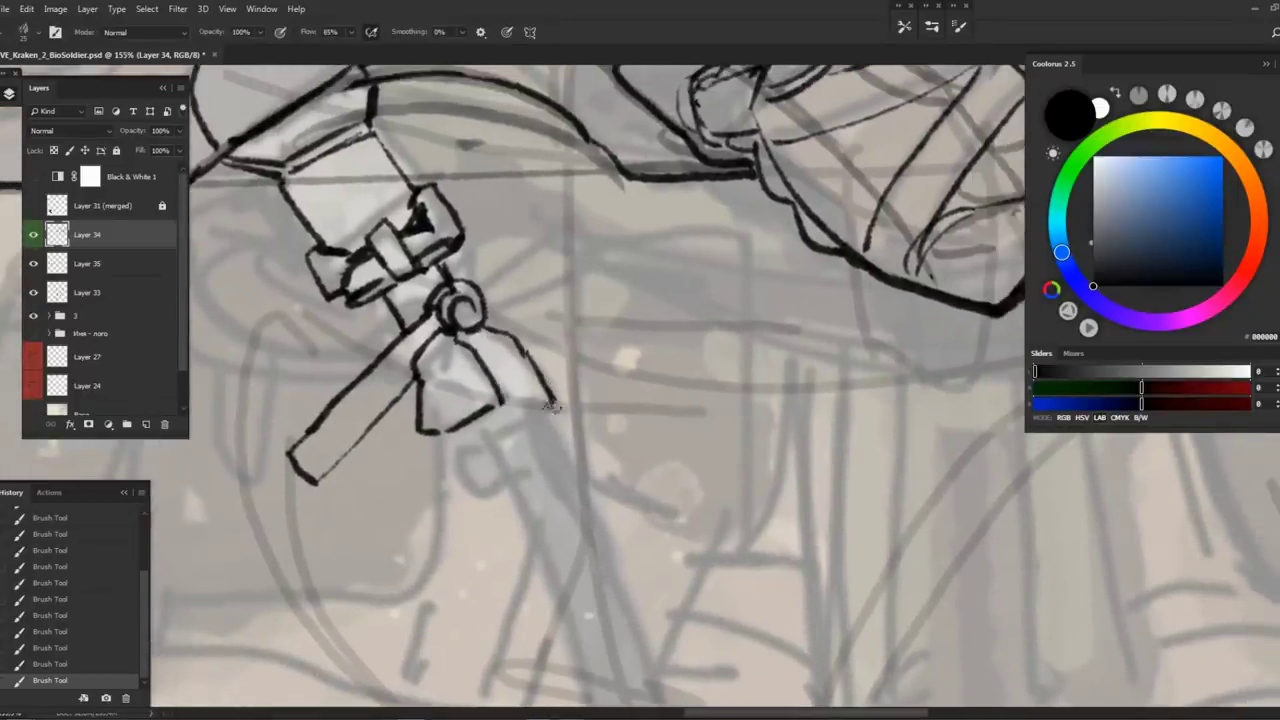
drag(448, 452, 504, 432)
Erase stray ink around the flared fitting and add small connector details to it
key(e)
mouse_move(548, 385)
mouse_down()
mouse_move(560, 425)
mouse_move(492, 418)
mouse_move(505, 395)
mouse_move(470, 320)
mouse_up()
key(b)
mouse_move(460, 340)
mouse_down()
mouse_move(445, 348)
mouse_move(490, 382)
mouse_move(428, 334)
mouse_up()
drag(470, 360, 464, 334)
mouse_move(530, 308)
mouse_down()
mouse_move(480, 308)
mouse_move(530, 309)
mouse_up()
Ink one long edge of the hose curving from the fitting past the legs, undoing the unsatisfactory attempts
mouse_move(516, 286)
mouse_down()
mouse_move(570, 390)
mouse_move(660, 660)
mouse_up()
key(ctrl+z)
mouse_move(557, 417)
mouse_down()
mouse_move(487, 310)
mouse_move(505, 362)
mouse_move(486, 407)
mouse_move(795, 535)
mouse_up()
key(b)
key(ctrl+z)
mouse_move(431, 290)
mouse_down()
mouse_move(608, 600)
mouse_move(800, 555)
mouse_up()
Lasso the inked hose edge, duplicate it alongside as the hose's parallel second edge, deselect and save the document
key(l)
mouse_move(502, 578)
mouse_down()
mouse_move(786, 391)
mouse_move(432, 283)
mouse_move(446, 300)
mouse_up()
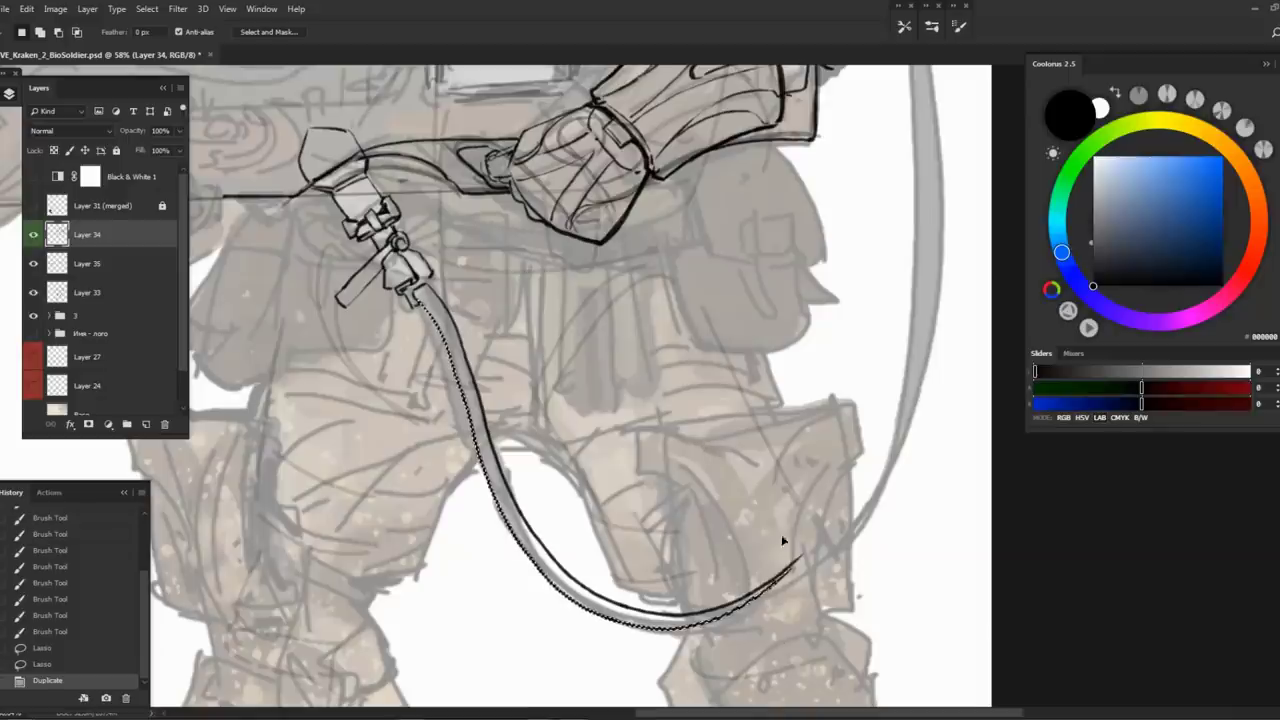
drag(786, 537, 757, 457)
key(ctrl+d)
drag(614, 378, 750, 579)
key(ctrl+s)
Ink the round chest vent's inner rings, bolts and ring segments above the rifle
drag(292, 354, 615, 360)
scroll(615, 360, up, 5)
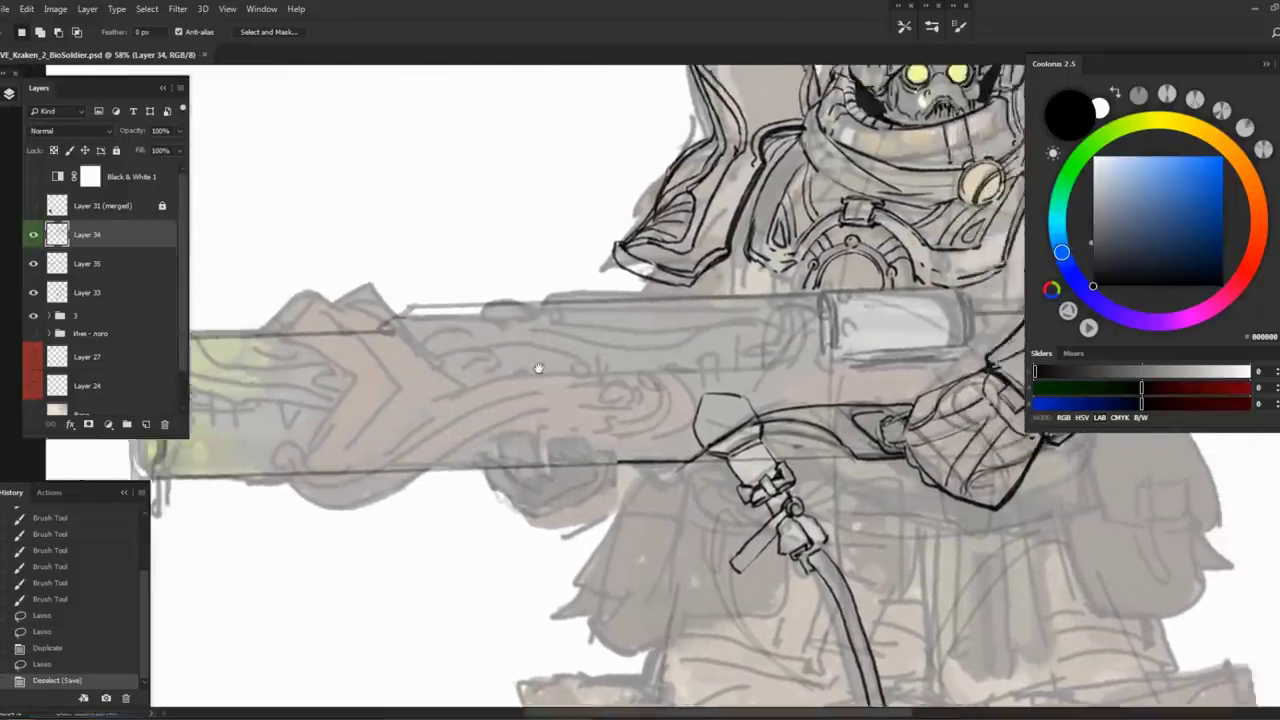
key(b)
mouse_move(548, 308)
mouse_down()
mouse_move(520, 346)
mouse_move(225, 441)
mouse_up()
mouse_move(455, 362)
mouse_down()
mouse_move(426, 393)
mouse_move(426, 436)
mouse_up()
mouse_move(412, 360)
mouse_down()
mouse_move(406, 434)
mouse_move(486, 178)
mouse_up()
drag(486, 178, 316, 178)
mouse_move(418, 344)
mouse_down()
mouse_move(447, 303)
mouse_move(378, 372)
mouse_up()
drag(482, 316, 510, 306)
drag(518, 300, 554, 330)
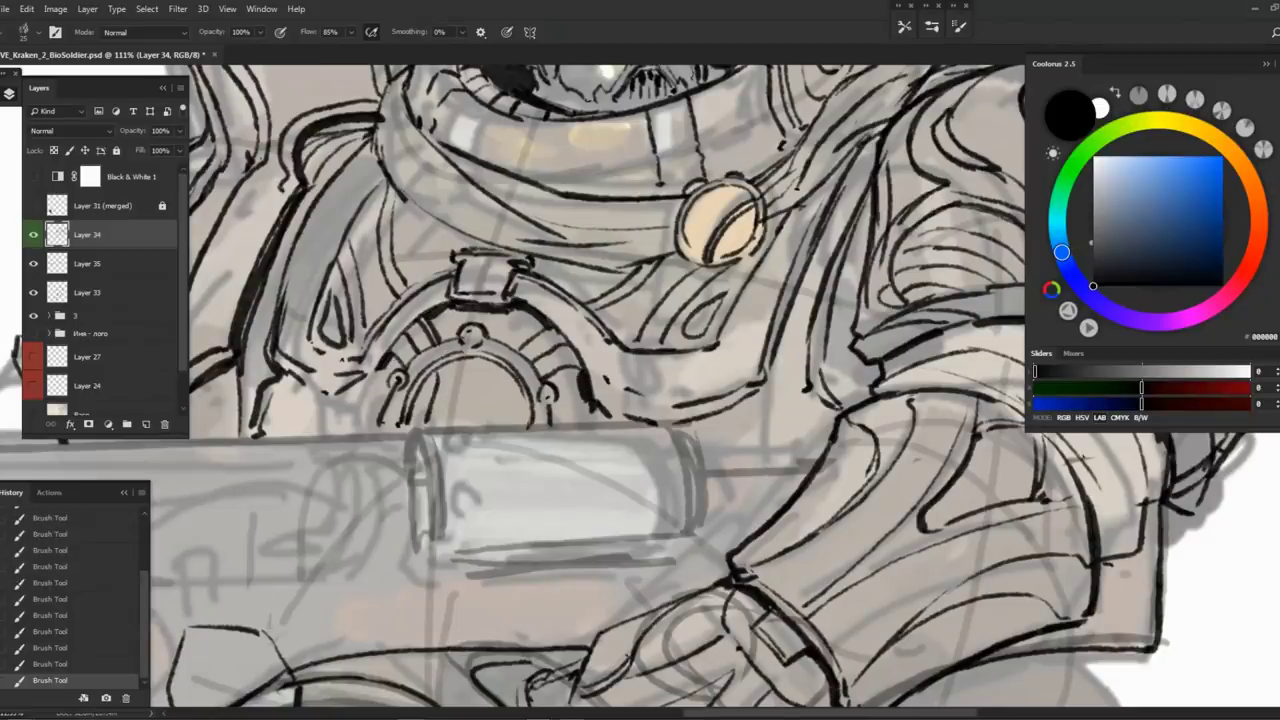
Ink the vertical slats inside the round chest vent
drag(462, 376, 450, 418)
drag(484, 375, 474, 418)
mouse_move(490, 376)
mouse_down()
mouse_move(482, 418)
mouse_move(494, 420)
mouse_move(452, 382)
mouse_move(484, 320)
mouse_up()
Ink the light cylinder on the rifle with its long edges and curved end caps
drag(718, 317, 500, 321)
mouse_move(750, 316)
mouse_down()
mouse_move(605, 322)
mouse_move(606, 428)
mouse_up()
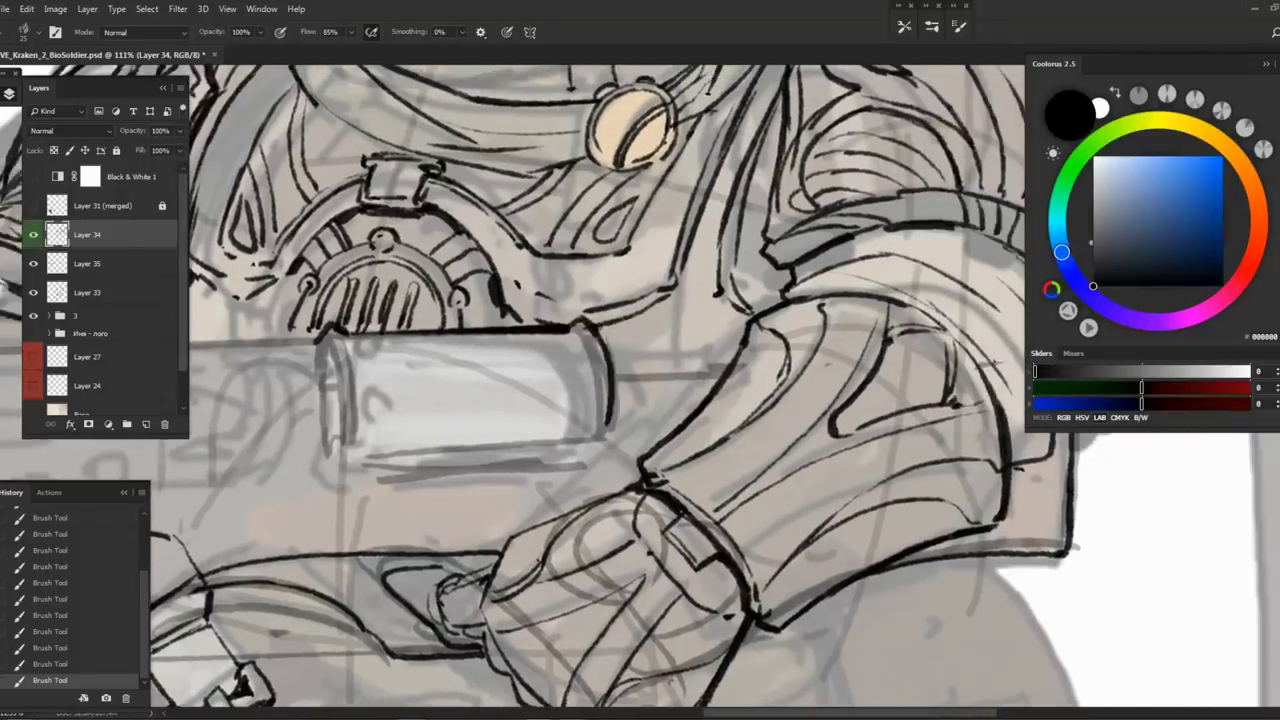
mouse_move(576, 338)
mouse_down()
mouse_move(590, 432)
mouse_move(720, 388)
mouse_up()
mouse_move(446, 318)
mouse_down()
mouse_move(456, 430)
mouse_move(480, 418)
mouse_move(466, 448)
mouse_move(630, 440)
mouse_up()
drag(530, 442, 736, 428)
drag(640, 450, 610, 366)
mouse_move(400, 330)
mouse_down()
mouse_move(580, 316)
mouse_move(640, 340)
mouse_move(600, 362)
mouse_up()
Ink the pointed fitting and small block at the cylinder's muzzle-side end, erasing overlapping lines
key(e)
scroll(618, 340, up, 2)
key(b)
mouse_move(592, 316)
mouse_down()
mouse_move(588, 353)
mouse_move(561, 338)
mouse_move(560, 378)
mouse_up()
key(ctrl+z)
mouse_move(578, 324)
mouse_down()
mouse_move(570, 378)
mouse_move(646, 318)
mouse_up()
mouse_move(580, 346)
mouse_down()
mouse_move(680, 340)
mouse_move(666, 352)
mouse_up()
key(e)
mouse_move(570, 322)
mouse_down()
mouse_move(576, 382)
mouse_move(600, 372)
mouse_move(584, 360)
mouse_up()
key(b)
drag(596, 318, 588, 382)
drag(582, 362, 602, 382)
mouse_move(552, 324)
mouse_down()
mouse_move(556, 378)
mouse_move(596, 378)
mouse_move(584, 358)
mouse_up()
Clean up stray lines around the cylinder fitting and ink the small knob on top of its block
key(e)
key(b)
drag(572, 330, 596, 340)
key(e)
mouse_move(576, 330)
mouse_down()
mouse_move(598, 344)
mouse_move(590, 328)
mouse_move(568, 330)
mouse_up()
key(b)
drag(590, 300, 592, 336)
Ink the bent pipe running from the cylinder fitting toward the muzzle, undoing the unsatisfactory strokes
mouse_move(580, 320)
mouse_down()
mouse_move(642, 296)
mouse_move(686, 330)
mouse_move(796, 266)
mouse_move(610, 380)
mouse_move(546, 378)
mouse_up()
key(ctrl+z)
mouse_move(798, 262)
mouse_down()
mouse_move(747, 270)
mouse_move(687, 352)
mouse_move(627, 356)
mouse_move(572, 288)
mouse_up()
key(ctrl+z)
mouse_move(798, 264)
mouse_down()
mouse_move(624, 227)
mouse_move(560, 255)
mouse_move(553, 297)
mouse_move(544, 289)
mouse_move(571, 322)
mouse_move(585, 270)
mouse_move(607, 257)
mouse_move(696, 252)
mouse_up()
key(ctrl+z)
mouse_move(612, 256)
mouse_down()
mouse_move(712, 262)
mouse_move(728, 286)
mouse_move(792, 266)
mouse_move(560, 226)
mouse_move(796, 242)
mouse_up()
Nudge part of the pipe linework with a lasso selection, and ink its joint at the block and hooked end
key(l)
drag(732, 204, 738, 212)
key(ctrl+d)
key(b)
drag(788, 268, 790, 300)
drag(796, 270, 798, 302)
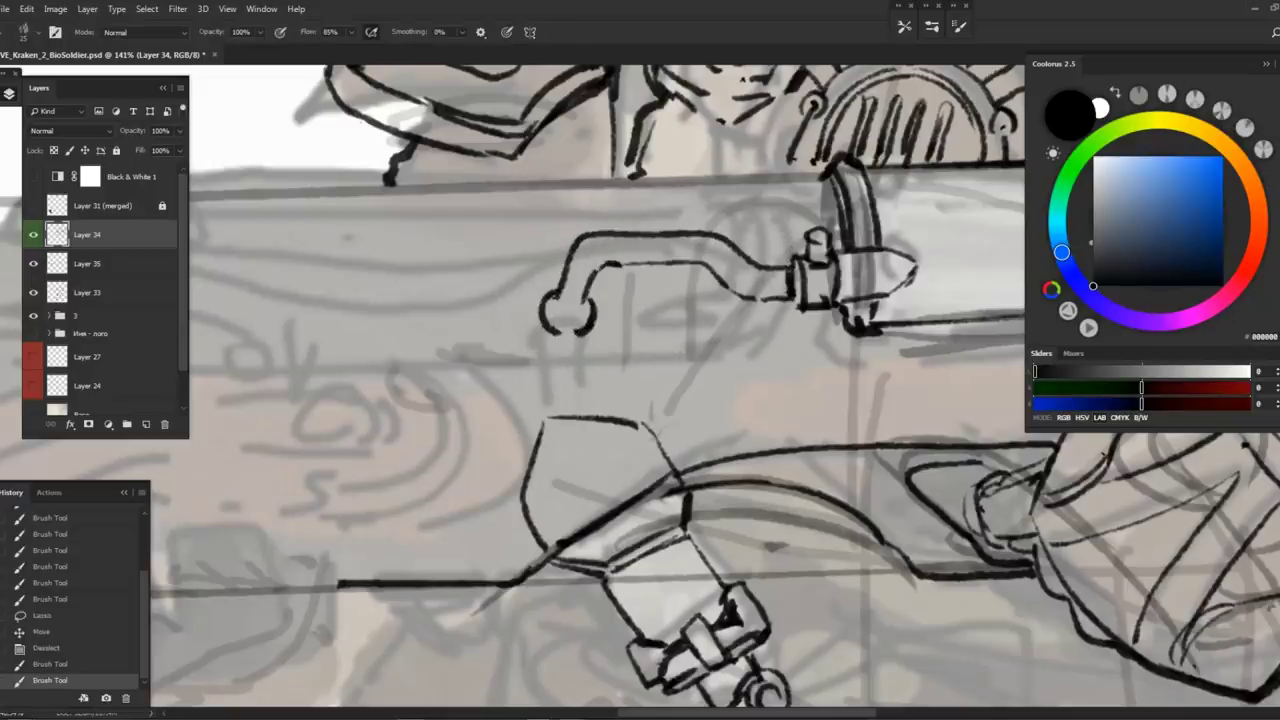
drag(551, 277, 545, 335)
mouse_move(600, 295)
mouse_down()
mouse_move(584, 350)
mouse_move(470, 350)
mouse_move(549, 323)
mouse_up()
Flip the canvas horizontally to work on the mirrored drawing
key(z)
drag(690, 298, 596, 340)
mouse_move(700, 372)
mouse_down()
mouse_move(543, 357)
mouse_move(564, 318)
mouse_move(540, 318)
mouse_up()
key(b)
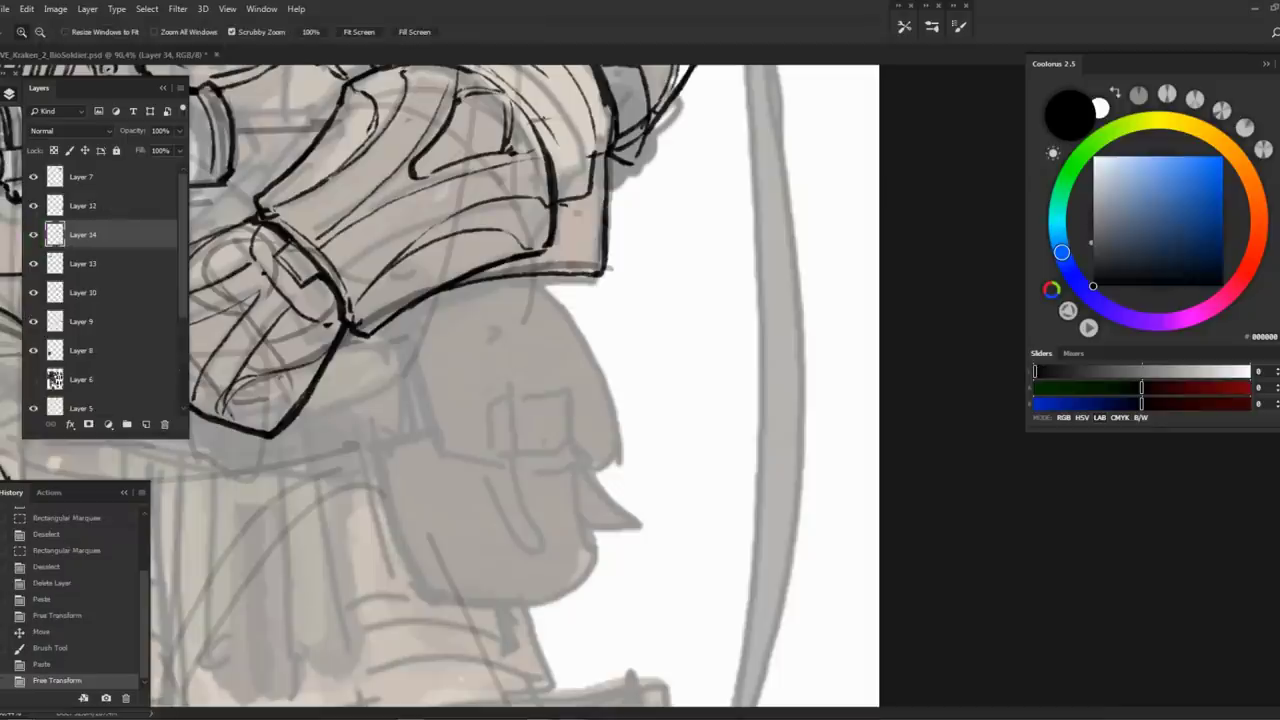
key(b)
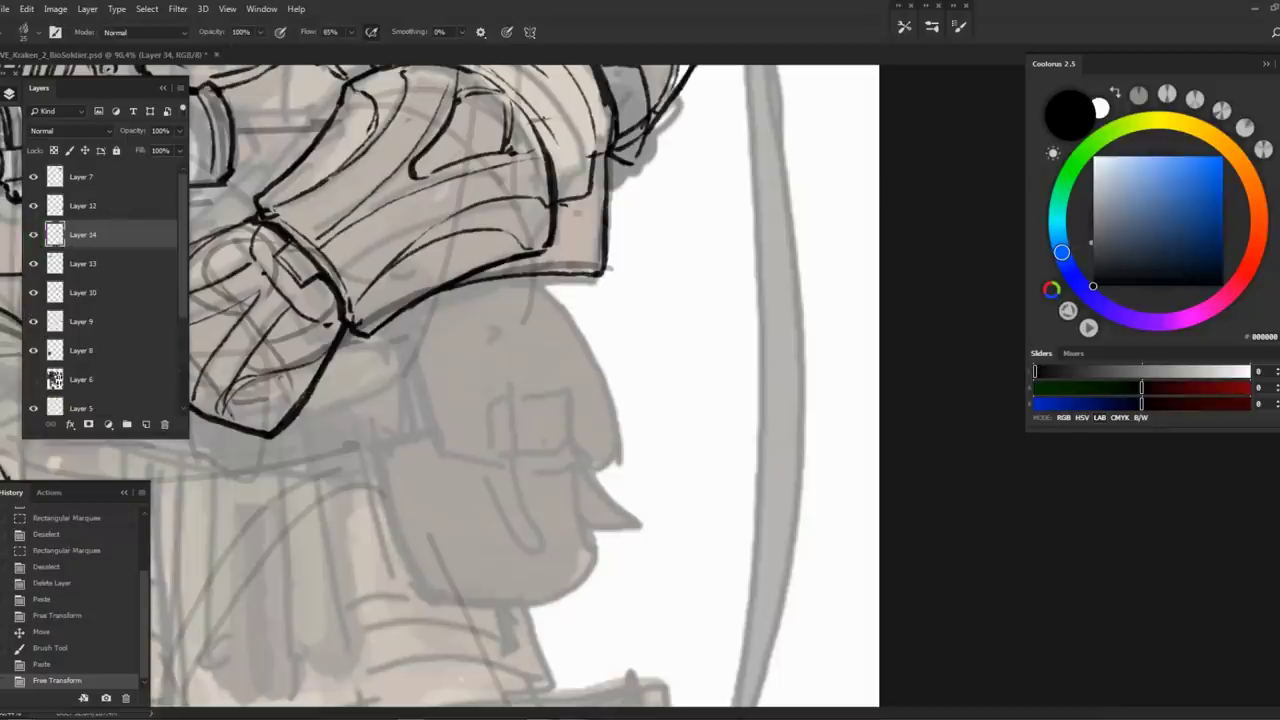
key(z)
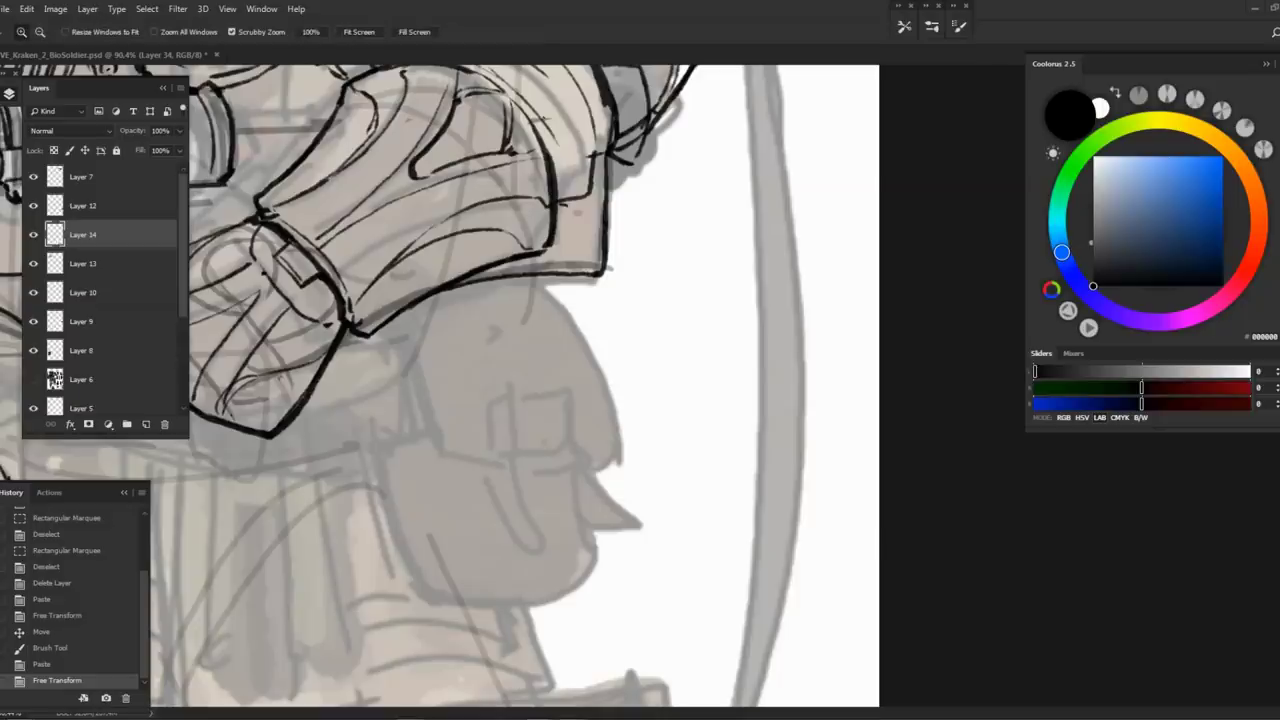
key(b)
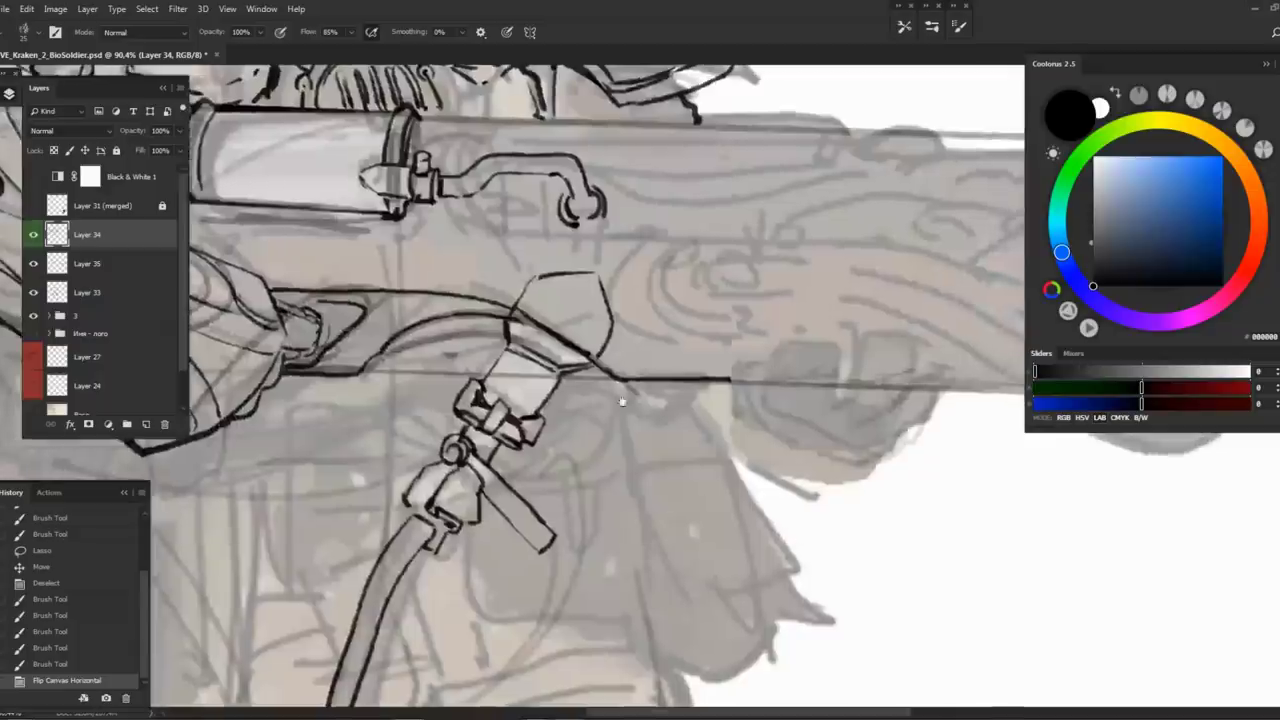
key(ctrl+shift+h)
Ink both sides and the lower corners of the pouch flap hanging below the forearm, redoing the inner side
mouse_move(608, 226)
mouse_down()
mouse_move(558, 266)
mouse_move(492, 450)
mouse_move(548, 462)
mouse_up()
key(e)
key(b)
scroll(546, 461, right, 3)
drag(652, 268, 532, 470)
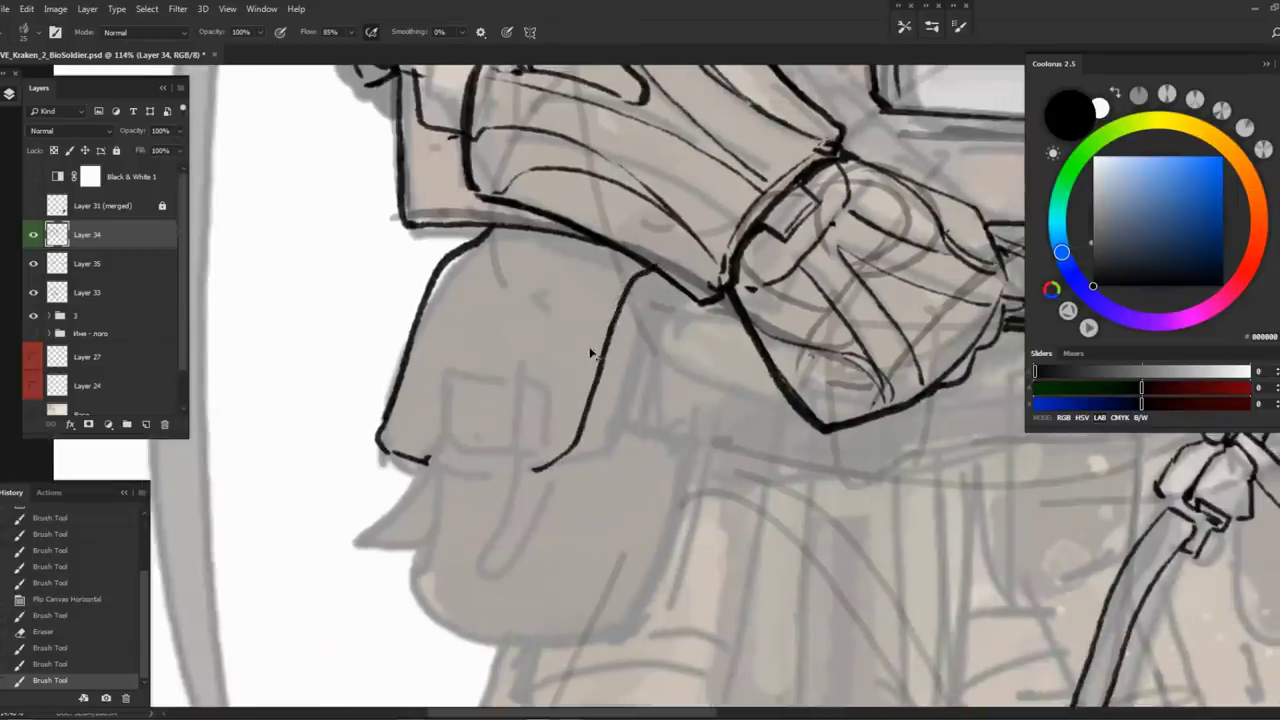
key(ctrl+z)
mouse_move(662, 284)
mouse_down()
mouse_move(592, 470)
mouse_move(522, 470)
mouse_up()
Ink the pouch flap's bottom edge, its square central patch and the small squares on both sides
mouse_move(467, 357)
mouse_down()
mouse_move(436, 445)
mouse_move(516, 450)
mouse_move(540, 372)
mouse_move(518, 448)
mouse_up()
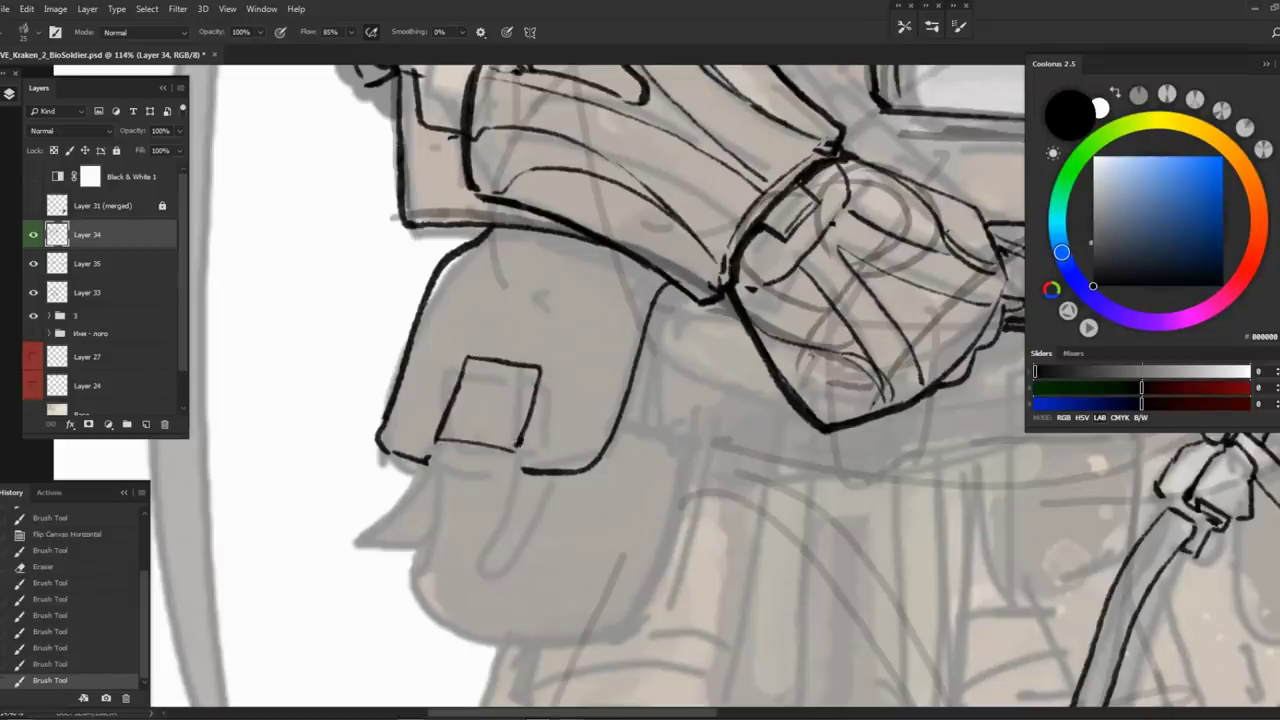
mouse_move(423, 459)
mouse_down()
mouse_move(528, 472)
mouse_move(516, 420)
mouse_move(535, 366)
mouse_move(570, 389)
mouse_up()
mouse_move(404, 374)
mouse_down()
mouse_move(416, 332)
mouse_move(414, 370)
mouse_up()
mouse_move(560, 420)
mouse_down()
mouse_move(575, 348)
mouse_move(497, 440)
mouse_move(556, 352)
mouse_up()
mouse_move(400, 338)
mouse_down()
mouse_move(358, 414)
mouse_move(412, 362)
mouse_move(384, 378)
mouse_move(392, 472)
mouse_up()
Ink the rounded outline of the pouch body below the flap and the band at its upper inner corner
drag(600, 400, 558, 362)
mouse_move(348, 420)
mouse_down()
mouse_move(470, 480)
mouse_move(558, 465)
mouse_up()
mouse_move(655, 282)
mouse_down()
mouse_move(636, 360)
mouse_move(562, 466)
mouse_up()
mouse_move(634, 316)
mouse_down()
mouse_move(529, 443)
mouse_move(571, 325)
mouse_up()
drag(580, 266, 562, 374)
mouse_move(585, 270)
mouse_down()
mouse_move(496, 302)
mouse_move(530, 240)
mouse_up()
Ink the dangling straps below the flap and the first curved folds on the pouch body
mouse_move(290, 392)
mouse_down()
mouse_move(306, 510)
mouse_move(412, 430)
mouse_up()
key(ctrl+z)
mouse_move(372, 515)
mouse_down()
mouse_move(360, 525)
mouse_move(362, 472)
mouse_move(393, 420)
mouse_up()
mouse_move(528, 272)
mouse_down()
mouse_move(488, 380)
mouse_move(442, 422)
mouse_up()
drag(384, 470, 370, 532)
drag(529, 275, 521, 297)
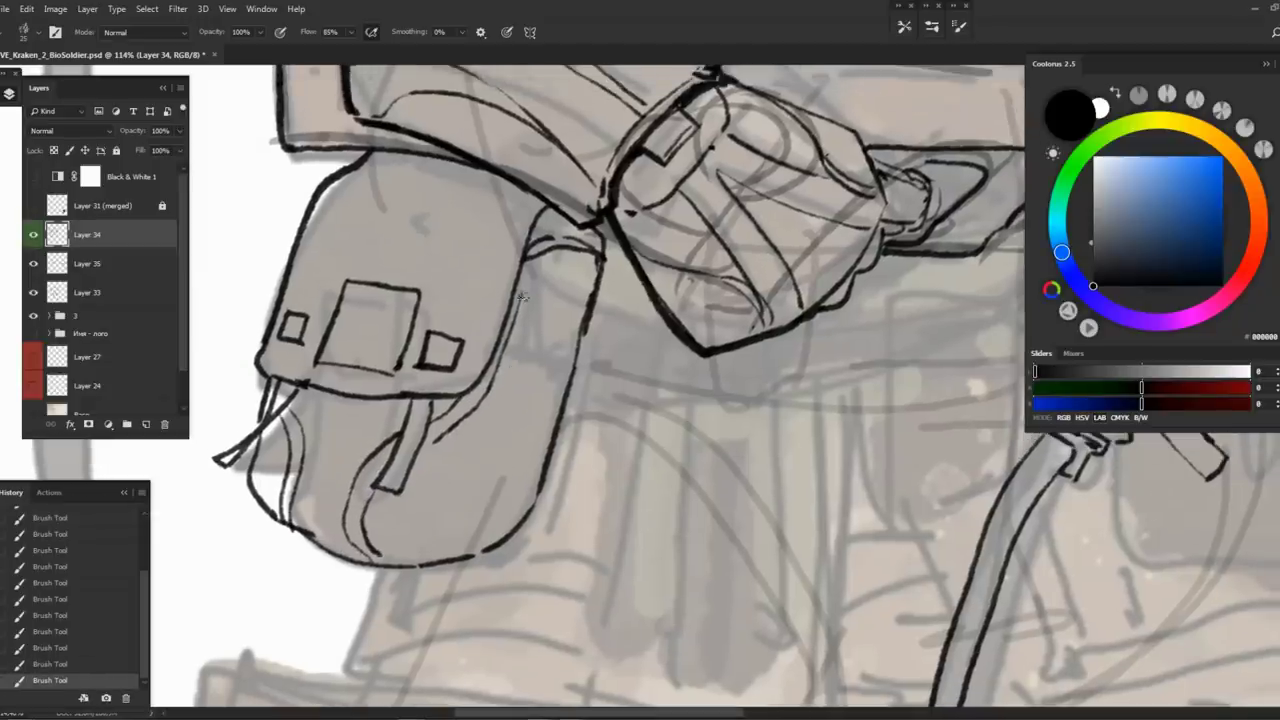
Ink long flowing folds down the pouch's side from the upper band to its base
mouse_move(550, 248)
mouse_down()
mouse_move(501, 399)
mouse_move(422, 470)
mouse_up()
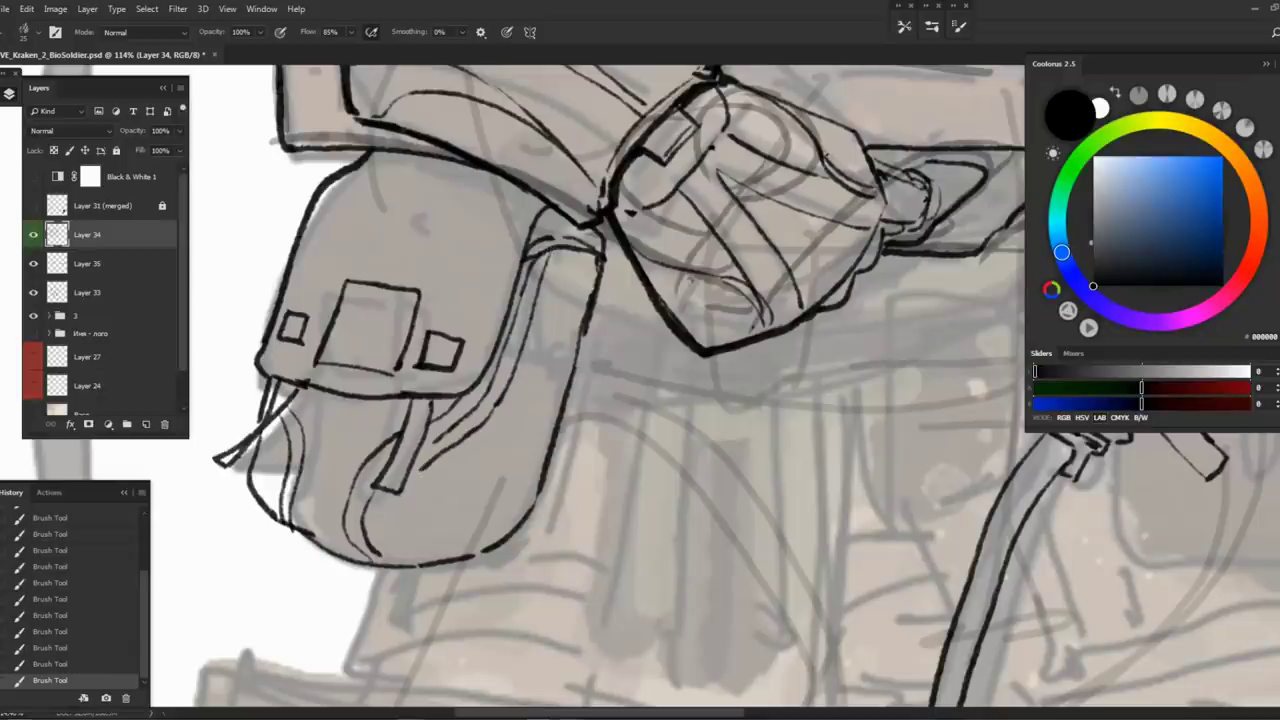
mouse_move(562, 255)
mouse_down()
mouse_move(500, 440)
mouse_move(489, 542)
mouse_up()
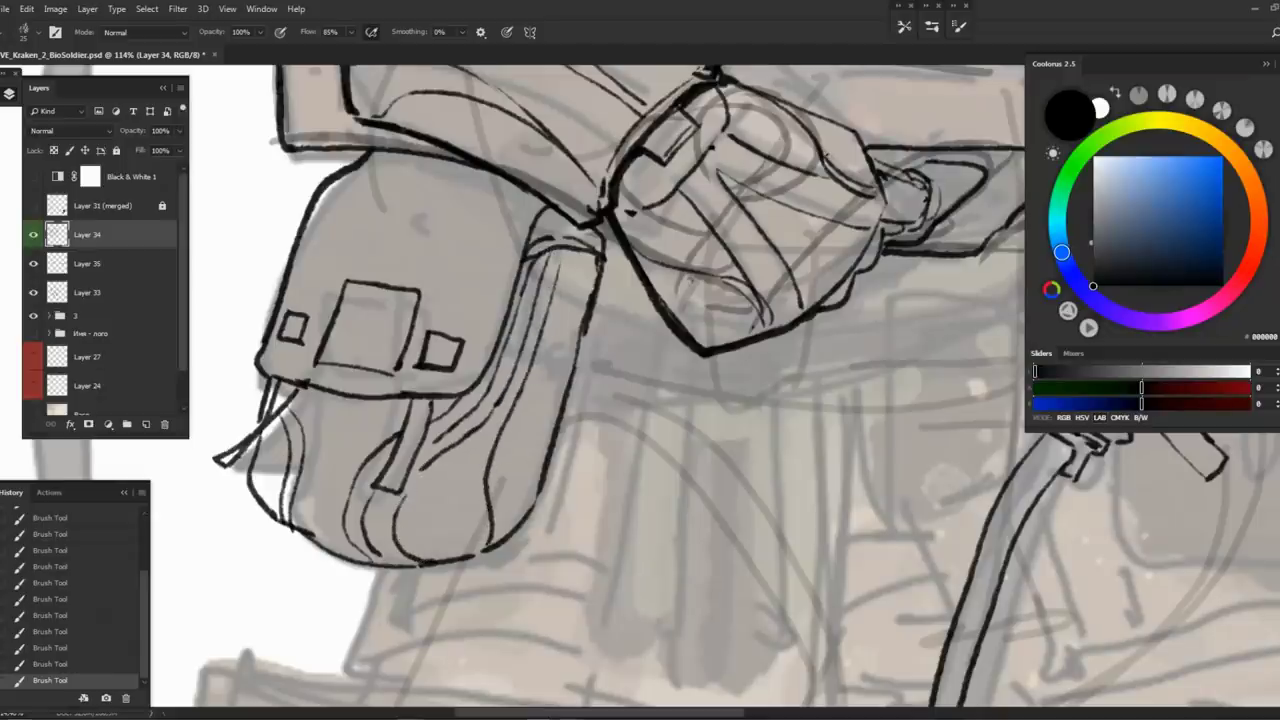
mouse_move(561, 300)
mouse_down()
mouse_move(506, 448)
mouse_move(499, 542)
mouse_up()
drag(586, 256, 514, 517)
drag(597, 255, 630, 258)
Ink wavy creases across the upper pouch flap and strengthen the details around its patches
drag(391, 334, 398, 350)
drag(378, 224, 405, 345)
mouse_move(490, 366)
mouse_down()
mouse_move(608, 238)
mouse_move(500, 360)
mouse_up()
mouse_move(412, 218)
mouse_down()
mouse_move(444, 288)
mouse_move(530, 250)
mouse_up()
drag(438, 226, 450, 284)
drag(470, 284, 552, 208)
Save the document and briefly hide and show Layer 34 to compare the inking with the sketch
key(ctrl+s)
key(ctrl+0)
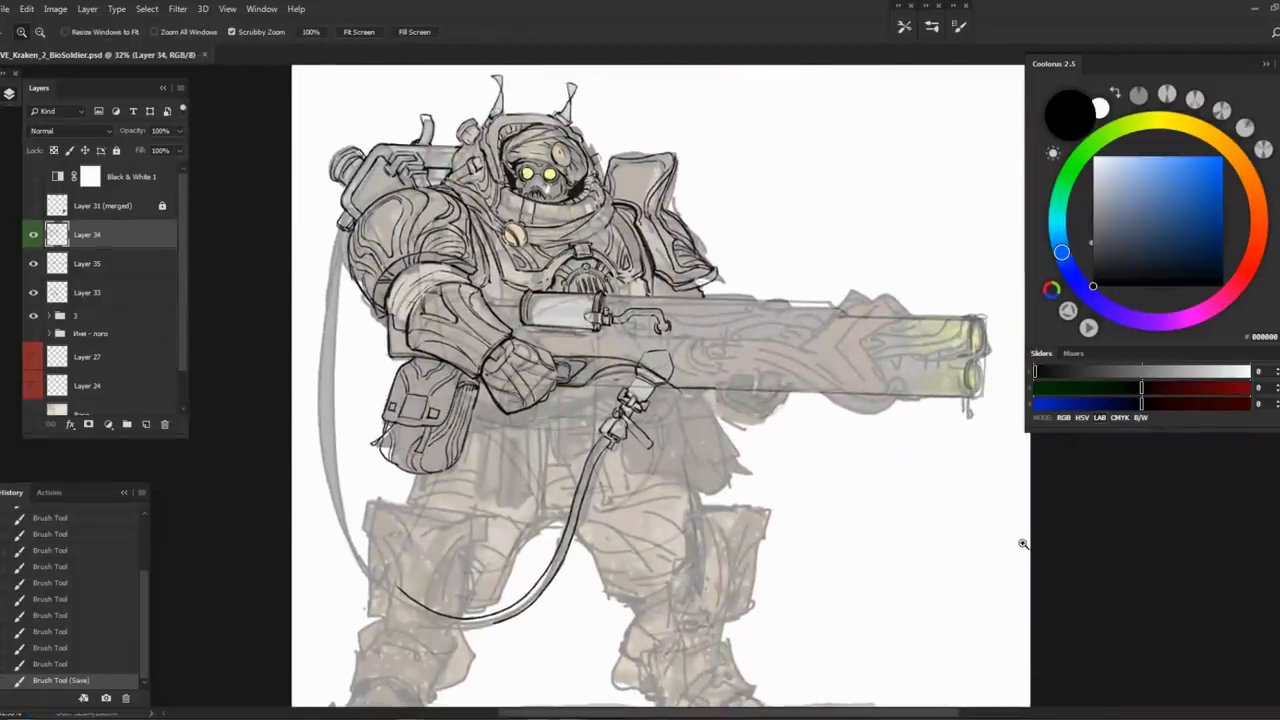
click(33, 234)
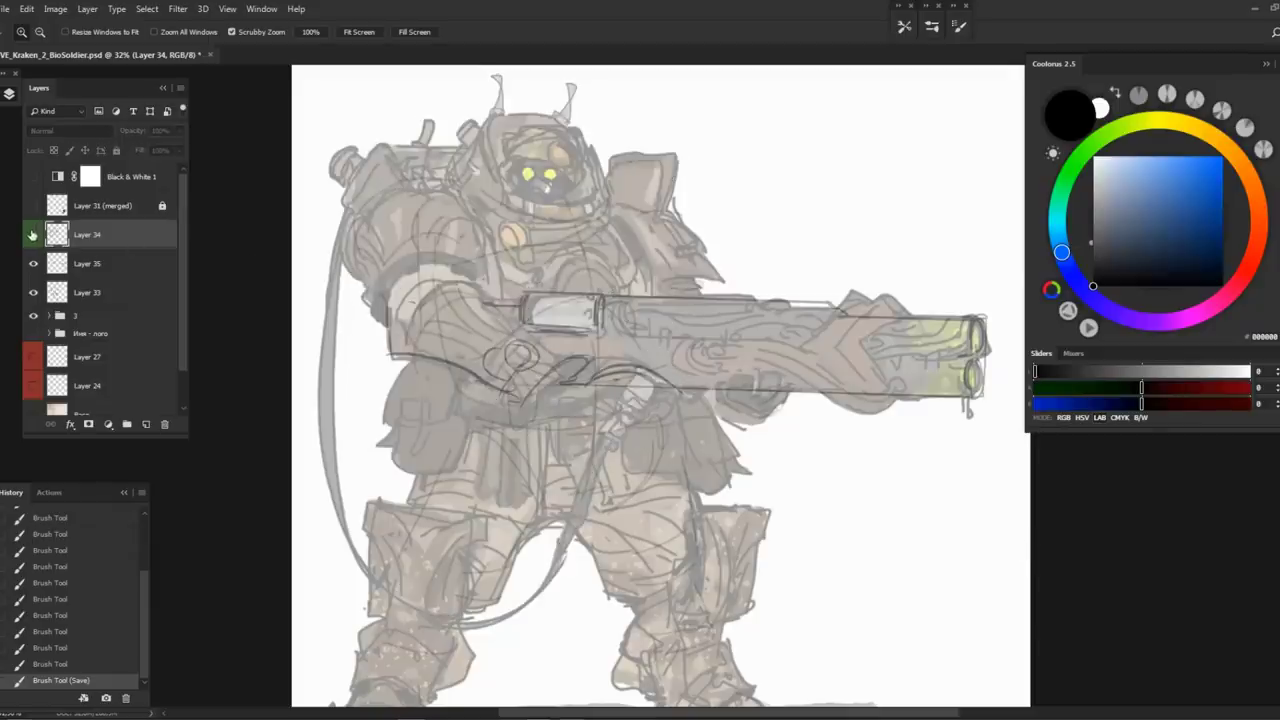
click(33, 234)
Erase and redraw the pouch flap's outer edge as a smoother curve, undoing the extra erasure below it
drag(420, 380, 480, 380)
key(b)
mouse_move(450, 305)
mouse_down()
mouse_move(412, 335)
mouse_move(366, 488)
mouse_up()
key(b)
mouse_move(450, 306)
mouse_down()
mouse_move(395, 375)
mouse_move(358, 490)
mouse_up()
mouse_move(358, 490)
mouse_down()
mouse_move(388, 400)
mouse_move(394, 508)
mouse_up()
key(e)
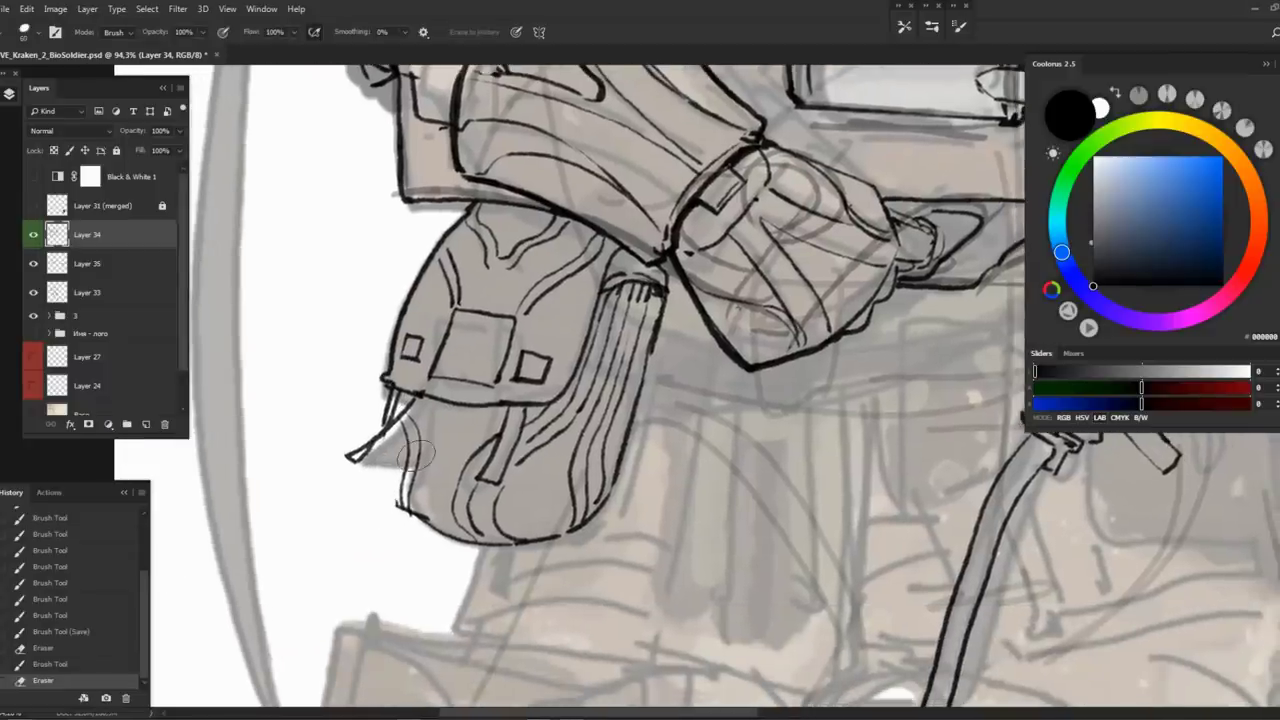
key(ctrl+z)
Lasso the dangling strap and lower outer side of the pouch, move them inward and deselect
key(l)
drag(350, 398, 443, 478)
drag(412, 396, 414, 399)
mouse_move(414, 400)
mouse_down()
mouse_move(426, 432)
mouse_move(412, 422)
mouse_up()
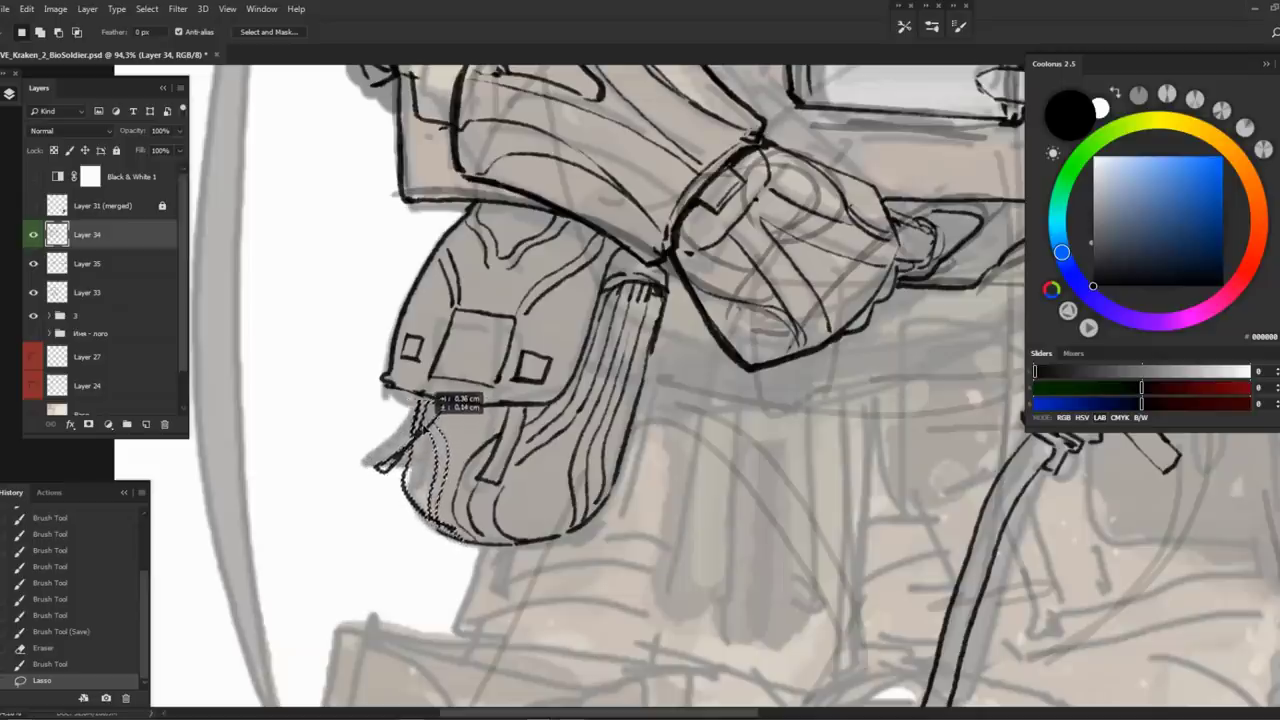
key(ctrl+d)
Redraw the pouch's lower outer contour and flap edge, and ink an X on the central patch
key(e)
drag(410, 476, 396, 498)
key(b)
mouse_move(392, 450)
mouse_down()
mouse_move(398, 488)
mouse_move(440, 532)
mouse_move(478, 544)
mouse_move(470, 572)
mouse_up()
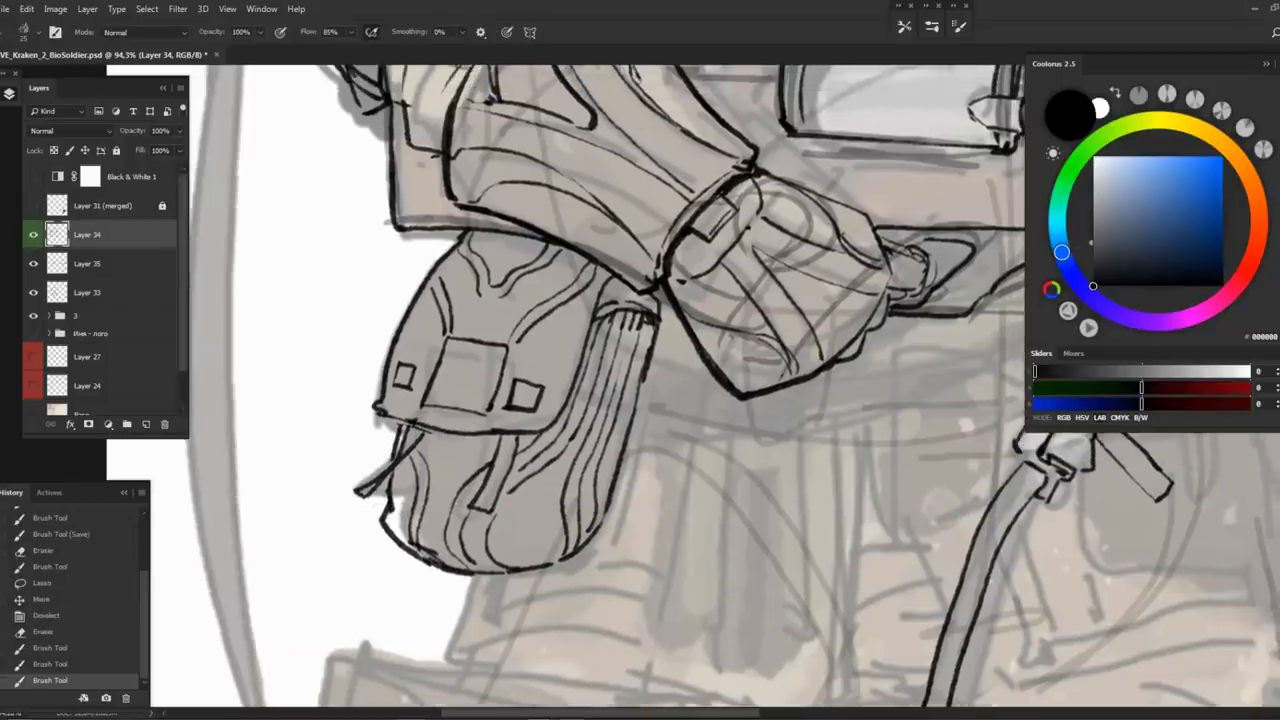
mouse_move(386, 412)
mouse_down()
mouse_move(412, 430)
mouse_move(498, 438)
mouse_up()
mouse_move(484, 346)
mouse_down()
mouse_move(448, 404)
mouse_move(465, 372)
mouse_move(496, 380)
mouse_move(380, 457)
mouse_move(496, 452)
mouse_up()
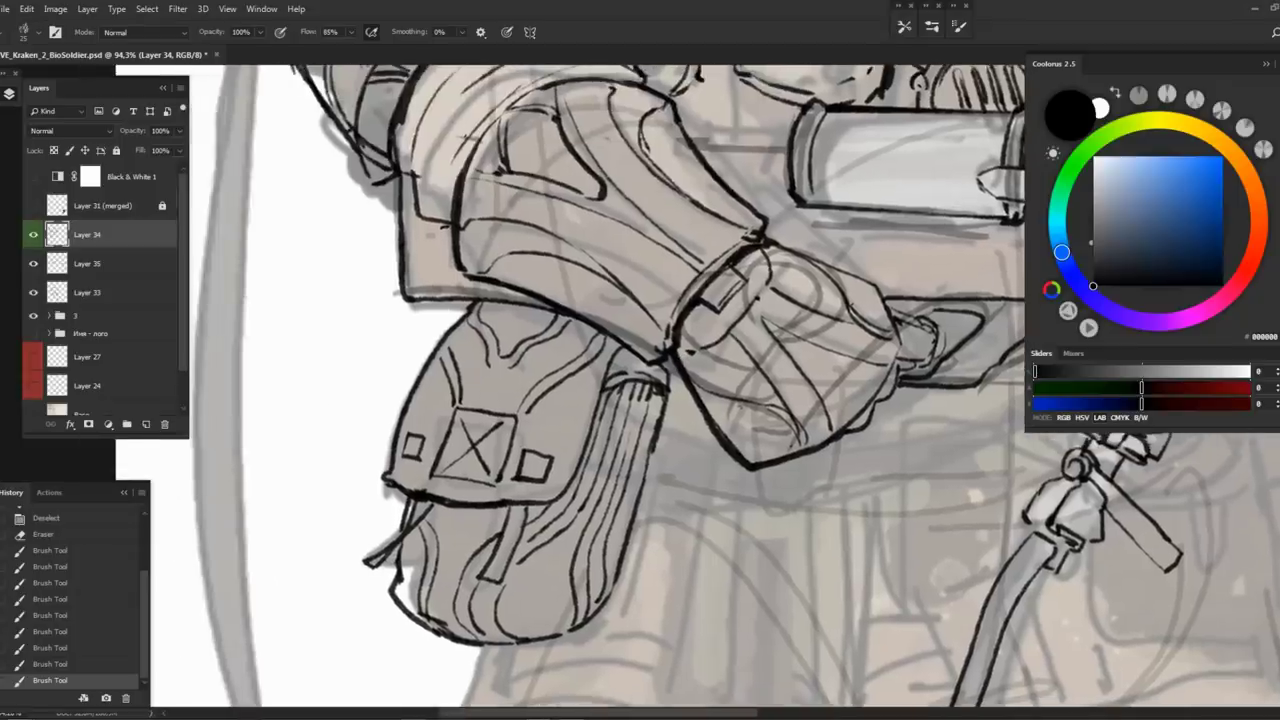
Thicken the contours of the rifle's rear edge and forearm armour, and add a curved line on the elbow cuff
mouse_move(395, 168)
mouse_down()
mouse_move(380, 246)
mouse_move(414, 300)
mouse_up()
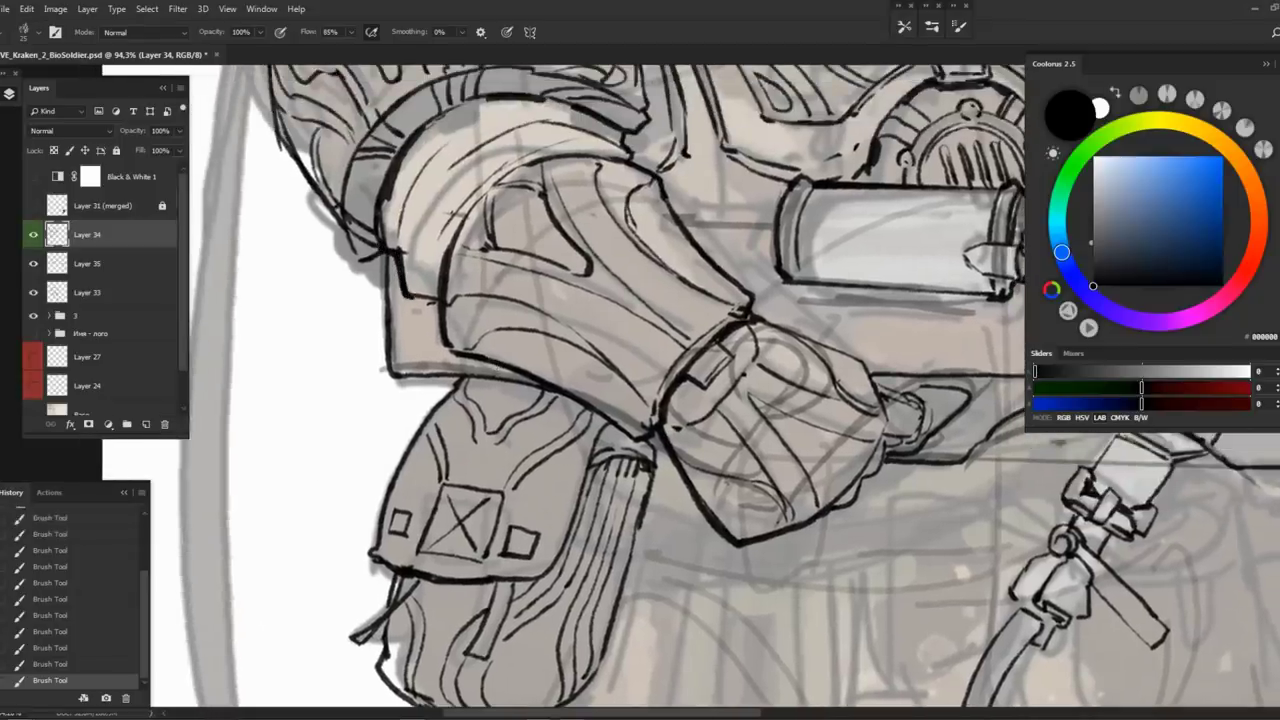
drag(512, 354, 492, 316)
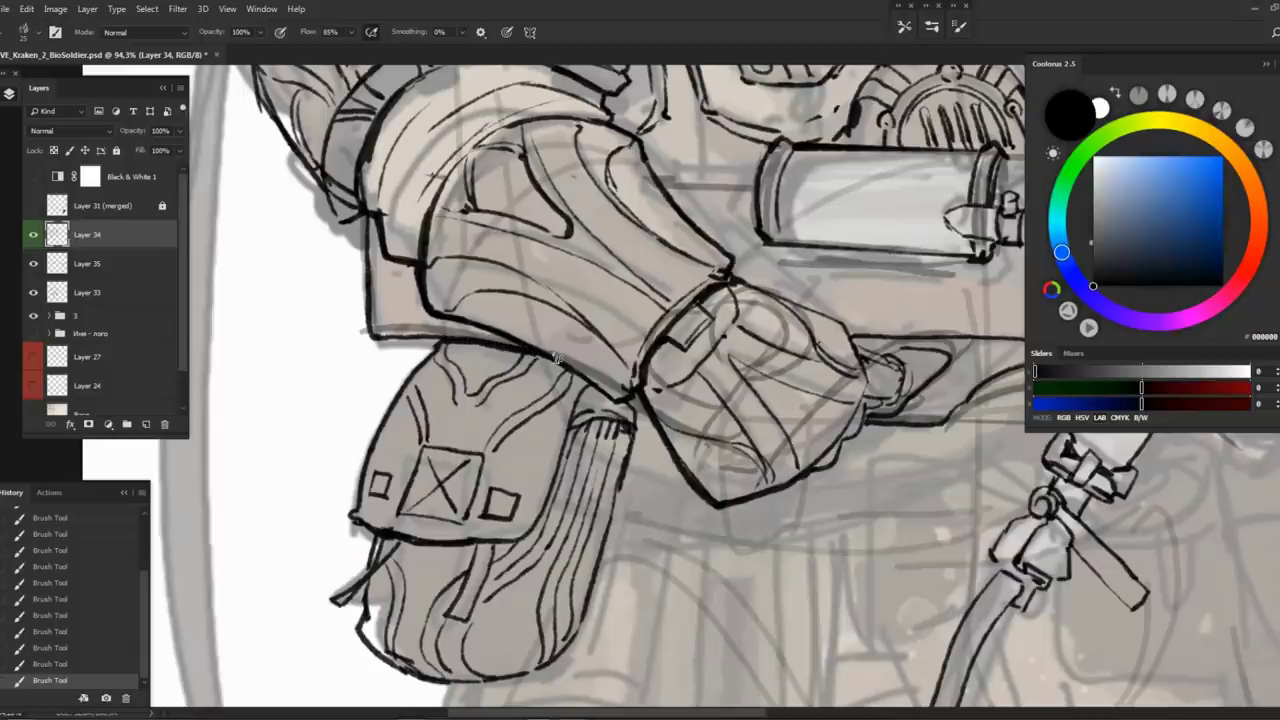
drag(632, 400, 572, 325)
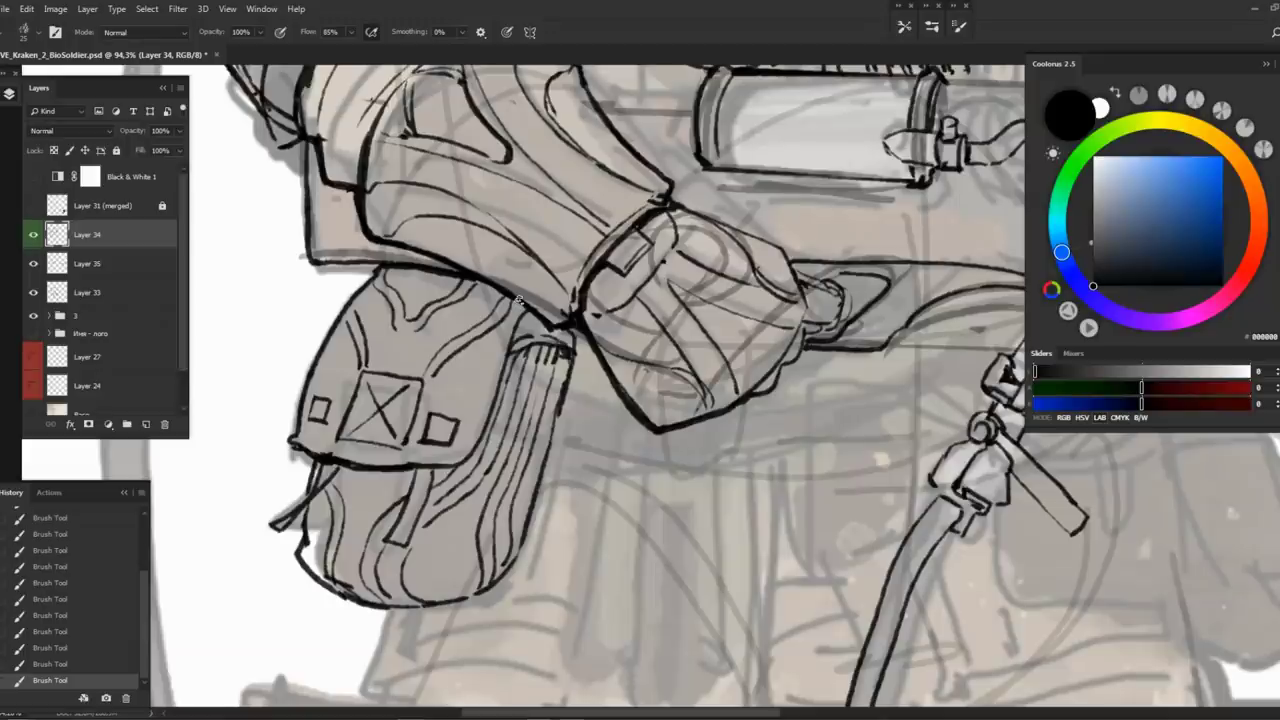
mouse_move(589, 203)
mouse_down()
mouse_move(639, 343)
mouse_move(605, 312)
mouse_up()
drag(605, 250, 508, 372)
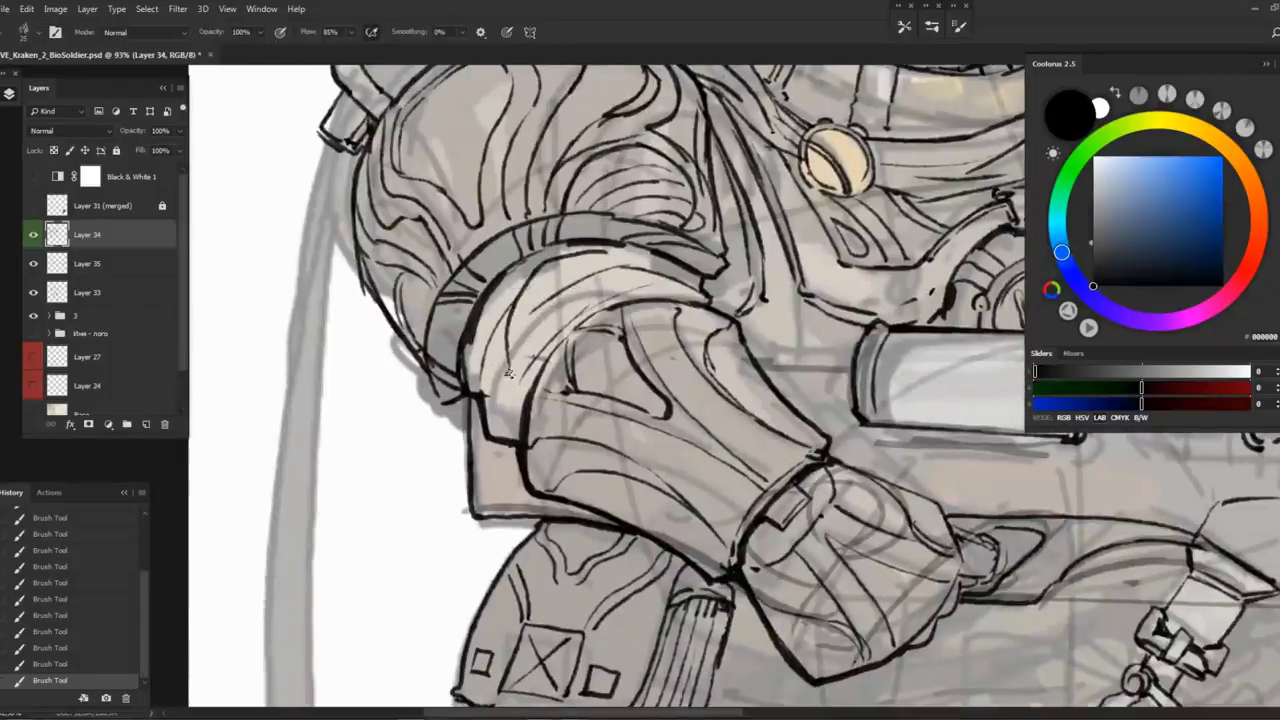
Hide Layer 33 and group 3 to examine the line art on its own
drag(614, 272, 617, 252)
click(33, 292)
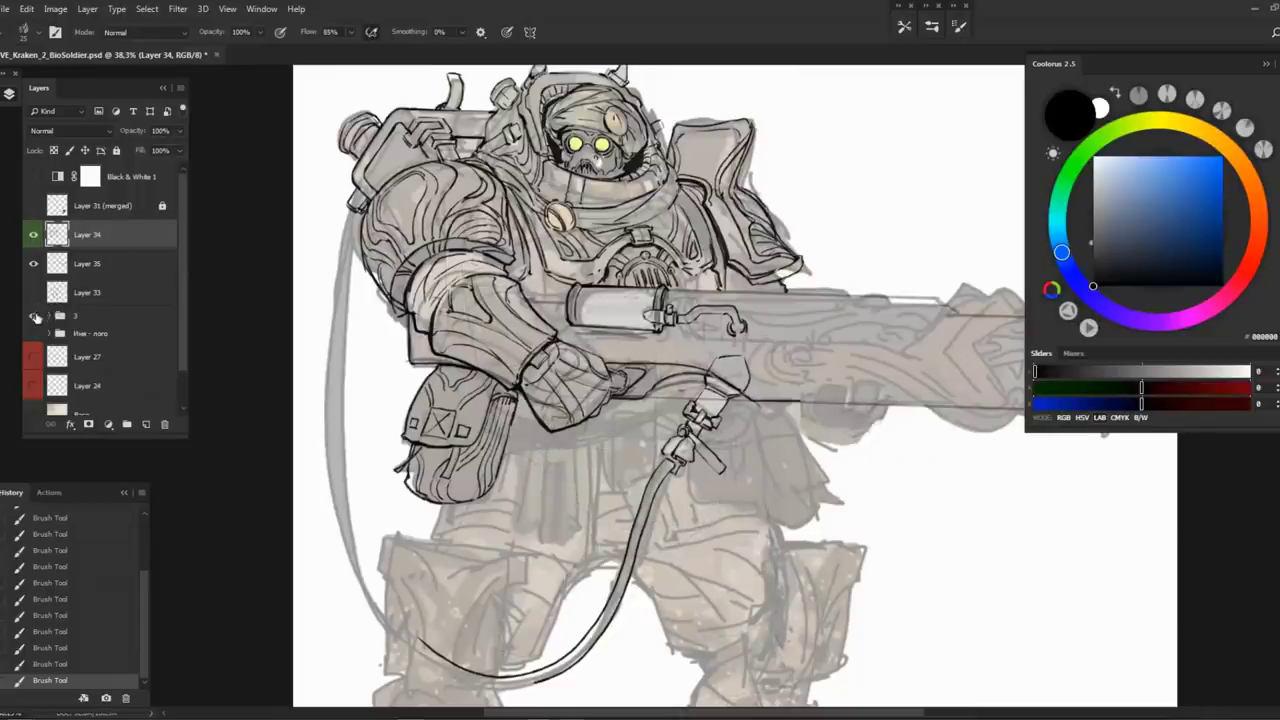
click(33, 315)
key(z)
mouse_move(575, 229)
mouse_down()
mouse_move(560, 218)
mouse_move(701, 247)
mouse_up()
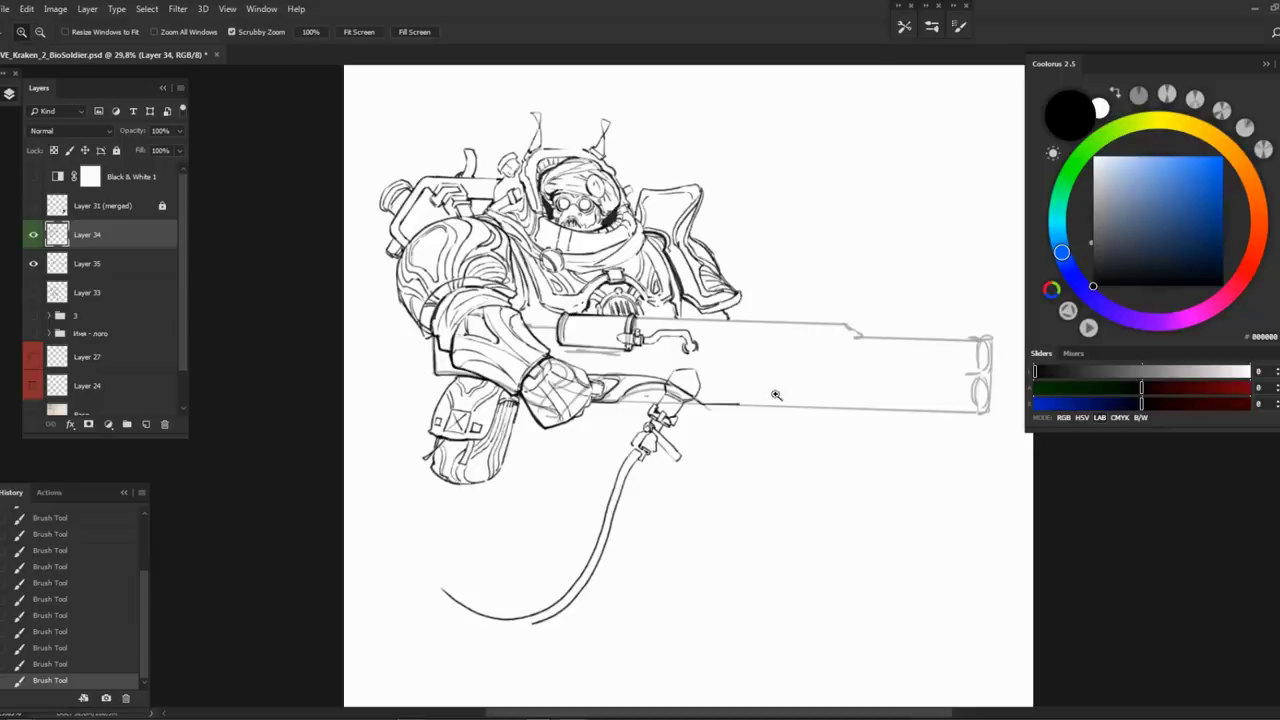
drag(673, 367, 703, 401)
Show group 3 again, keep Layer 33 hidden, and flip the canvas horizontally
click(33, 315)
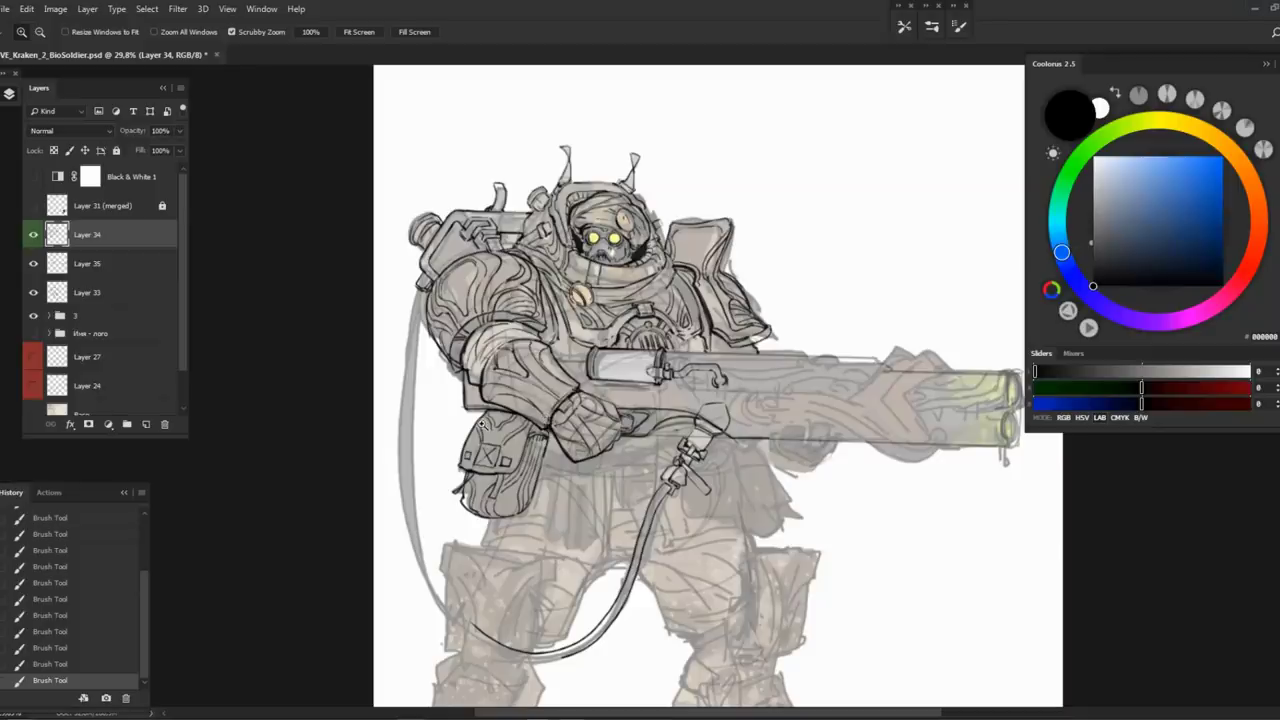
drag(570, 268, 578, 276)
click(33, 263)
click(33, 263)
click(33, 292)
drag(700, 361, 626, 307)
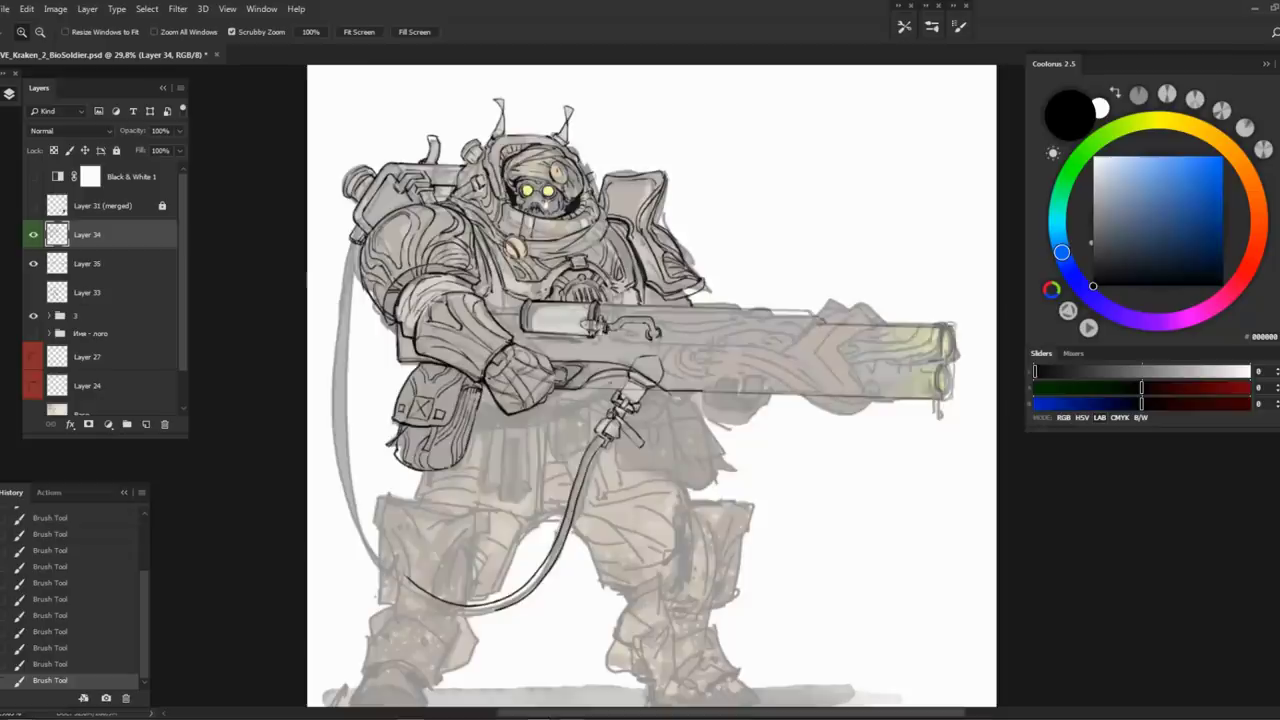
key(h)
scroll(703, 336, up, 5)
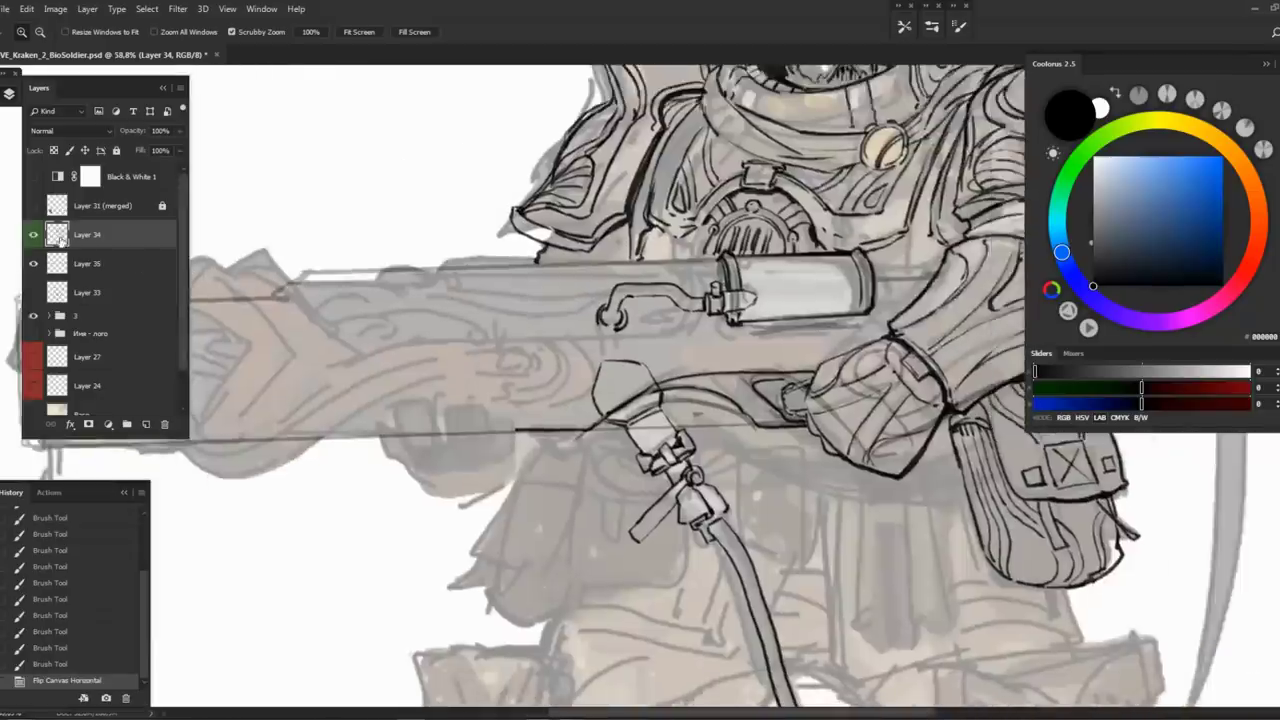
Ink curved band lines around the rifle body just in front of the cylinder, crossing behind the bent pipe
click(33, 234)
click(33, 234)
key(b)
scroll(700, 350, up, 3)
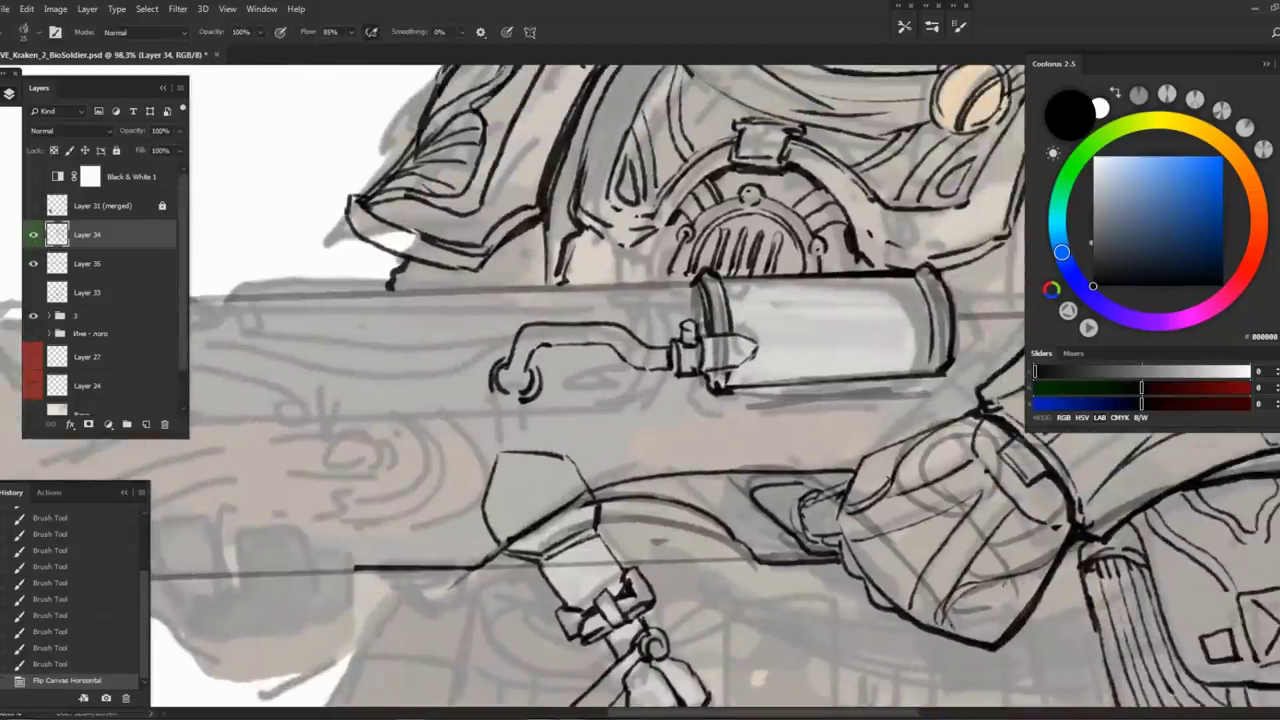
mouse_move(652, 283)
mouse_down()
mouse_move(660, 370)
mouse_move(669, 340)
mouse_move(655, 398)
mouse_up()
key(ctrl+z)
scroll(648, 282, up, 4)
mouse_move(665, 322)
mouse_down()
mouse_move(672, 398)
mouse_move(697, 273)
mouse_move(660, 378)
mouse_up()
mouse_move(702, 326)
mouse_down()
mouse_move(695, 365)
mouse_move(665, 400)
mouse_up()
scroll(871, 371, down, 6)
scroll(871, 371, up, 3)
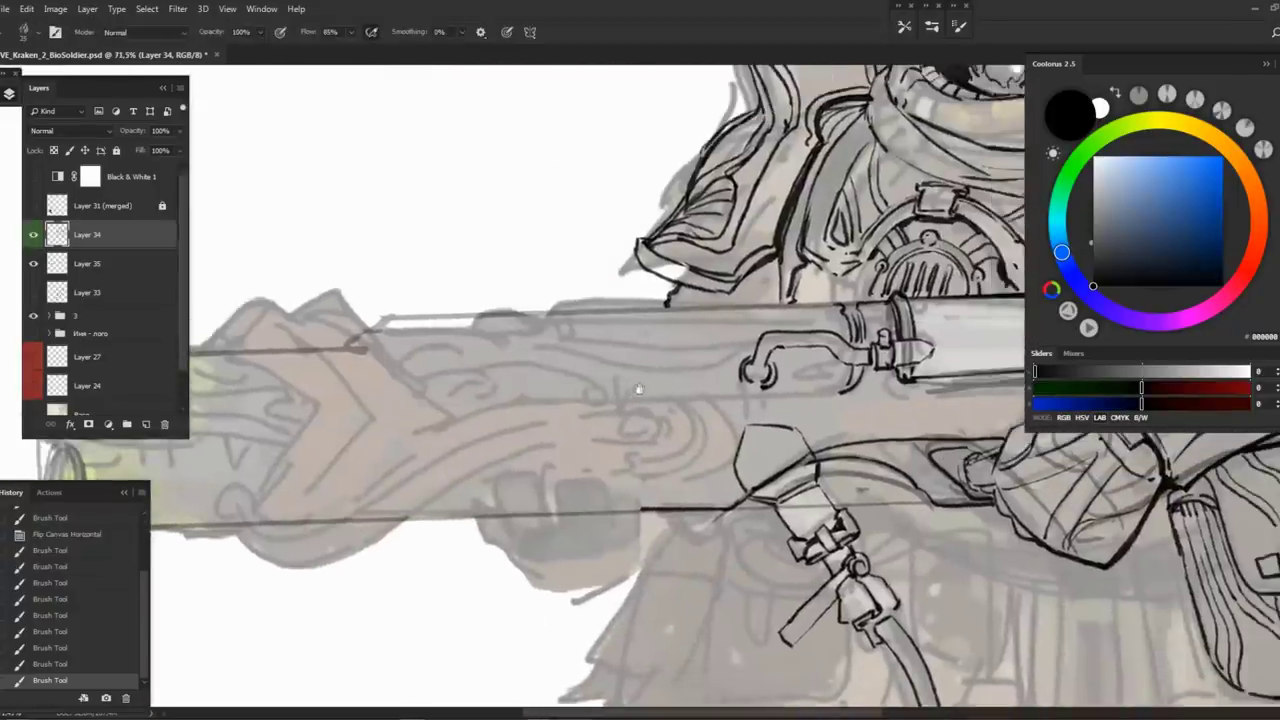
Outline the rifle's upper housing with a slanted, curved front tip and long straight lower and upper edges
drag(403, 370, 505, 406)
key(ctrl+z)
mouse_move(343, 337)
mouse_down()
mouse_move(436, 381)
mouse_move(500, 390)
mouse_up()
key(ctrl+z)
mouse_move(341, 337)
mouse_down()
mouse_move(458, 395)
mouse_move(498, 400)
mouse_up()
shift+click(840, 390)
drag(530, 356, 670, 337)
drag(480, 340, 630, 352)
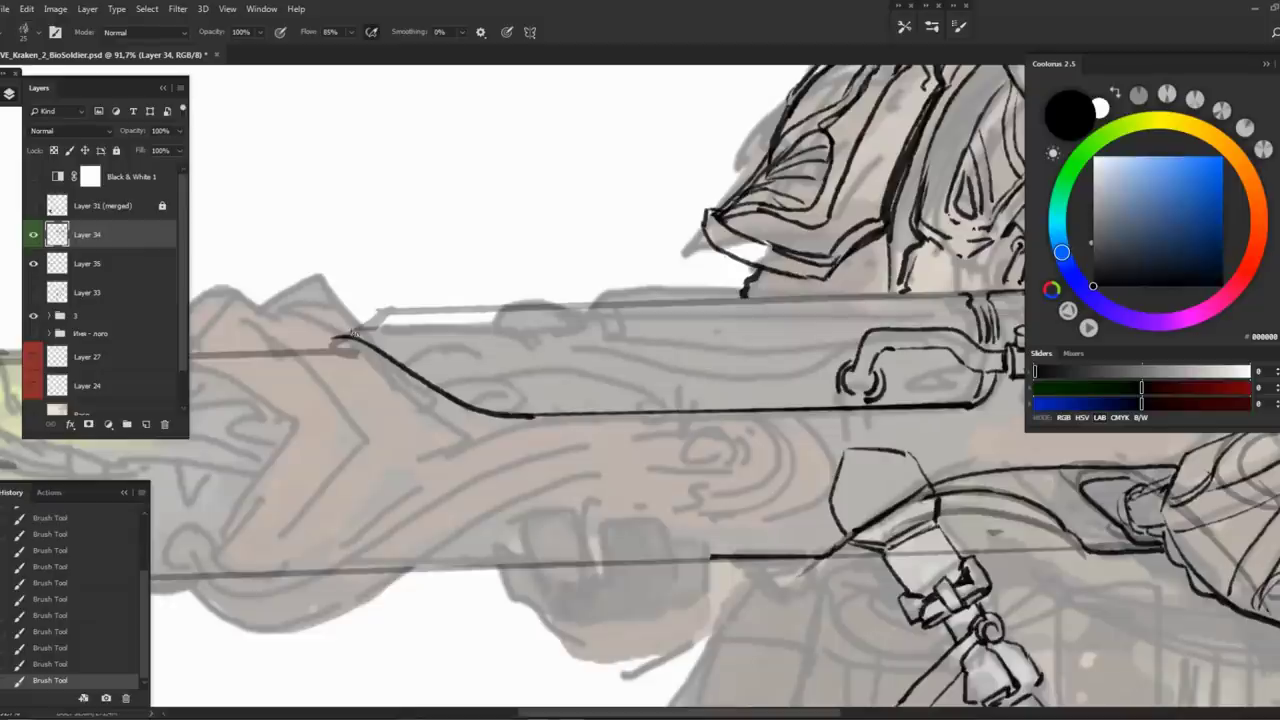
shift+click(965, 295)
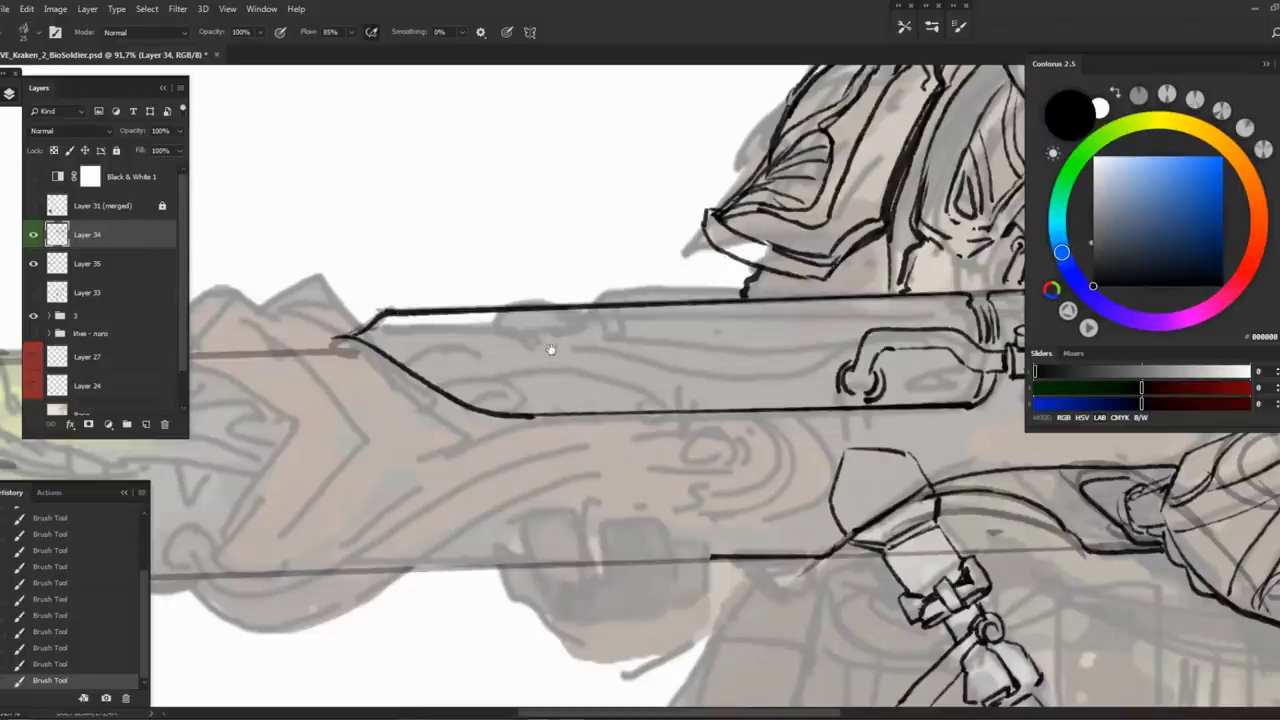
Ink long curved ornament lines inside the front part of the rifle's upper housing
drag(551, 349, 523, 315)
drag(412, 352, 665, 372)
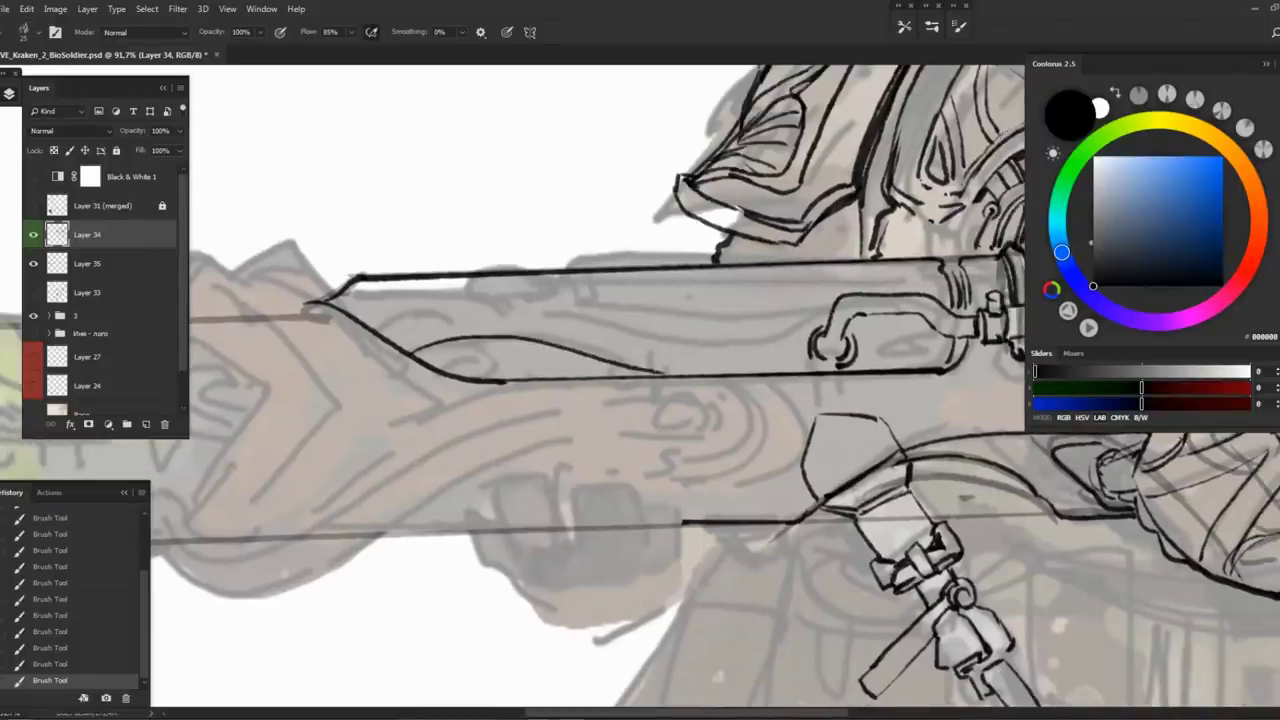
drag(423, 363, 612, 373)
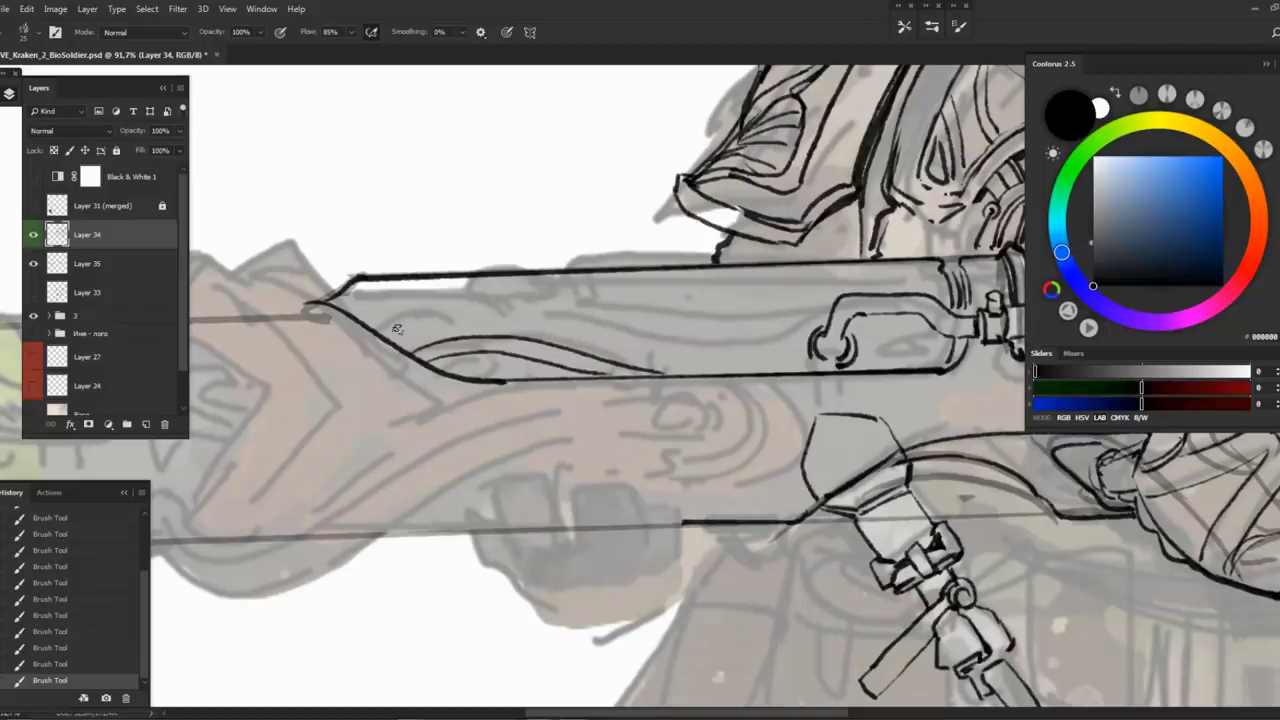
mouse_move(392, 322)
mouse_down()
mouse_move(536, 311)
mouse_move(788, 351)
mouse_move(540, 304)
mouse_move(745, 380)
mouse_up()
key(ctrl+z)
key(ctrl+z)
mouse_move(368, 324)
mouse_down()
mouse_move(588, 314)
mouse_move(738, 370)
mouse_up()
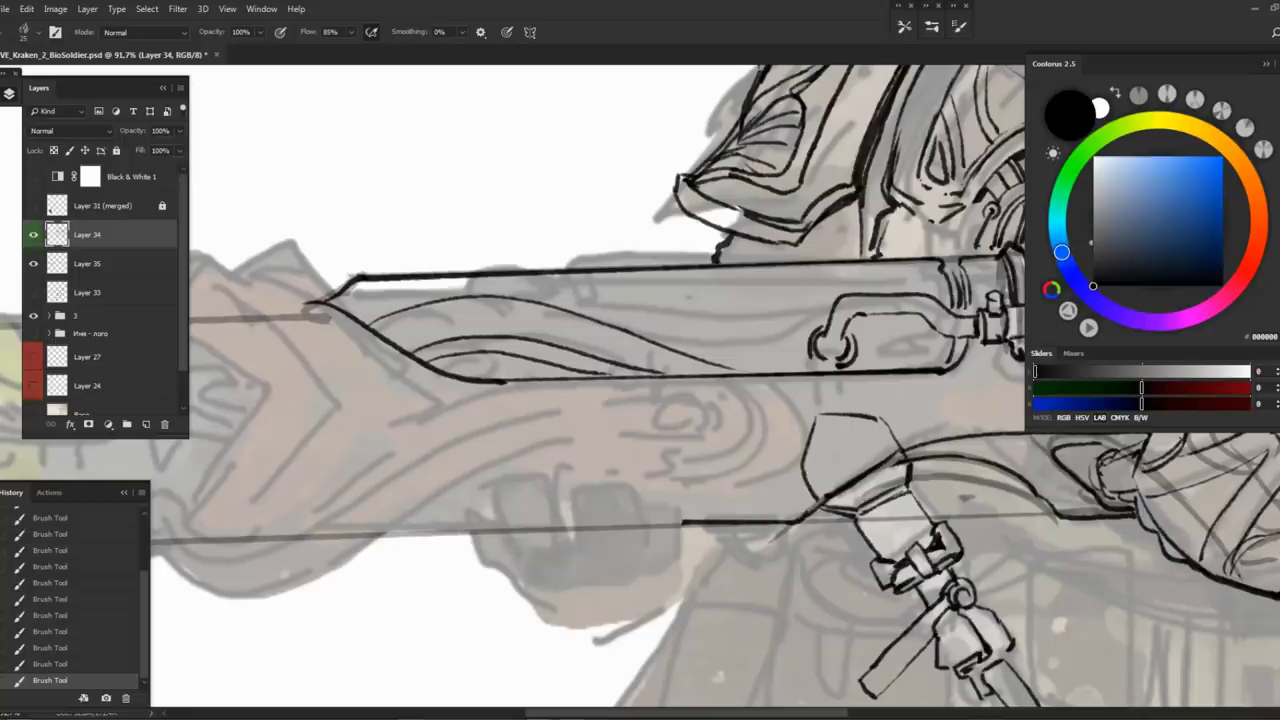
drag(820, 316, 620, 371)
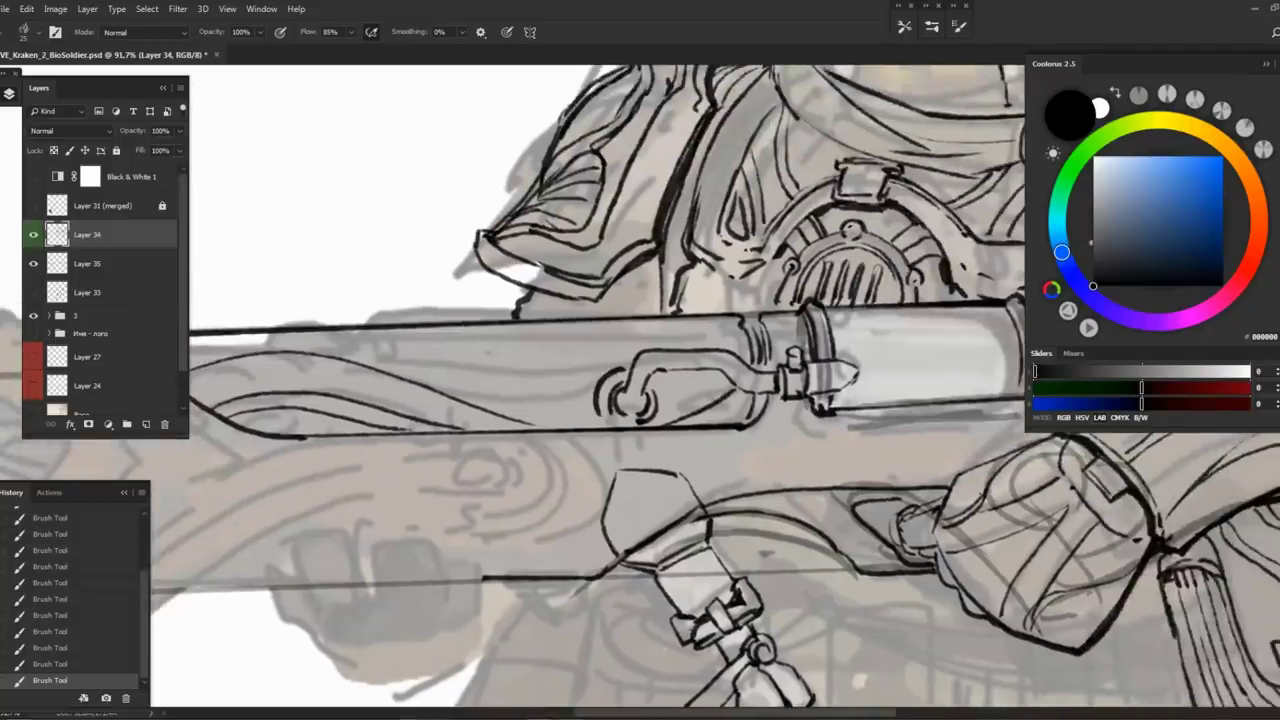
key(ctrl+minus)
key(ctrl+minus)
key(ctrl+minus)
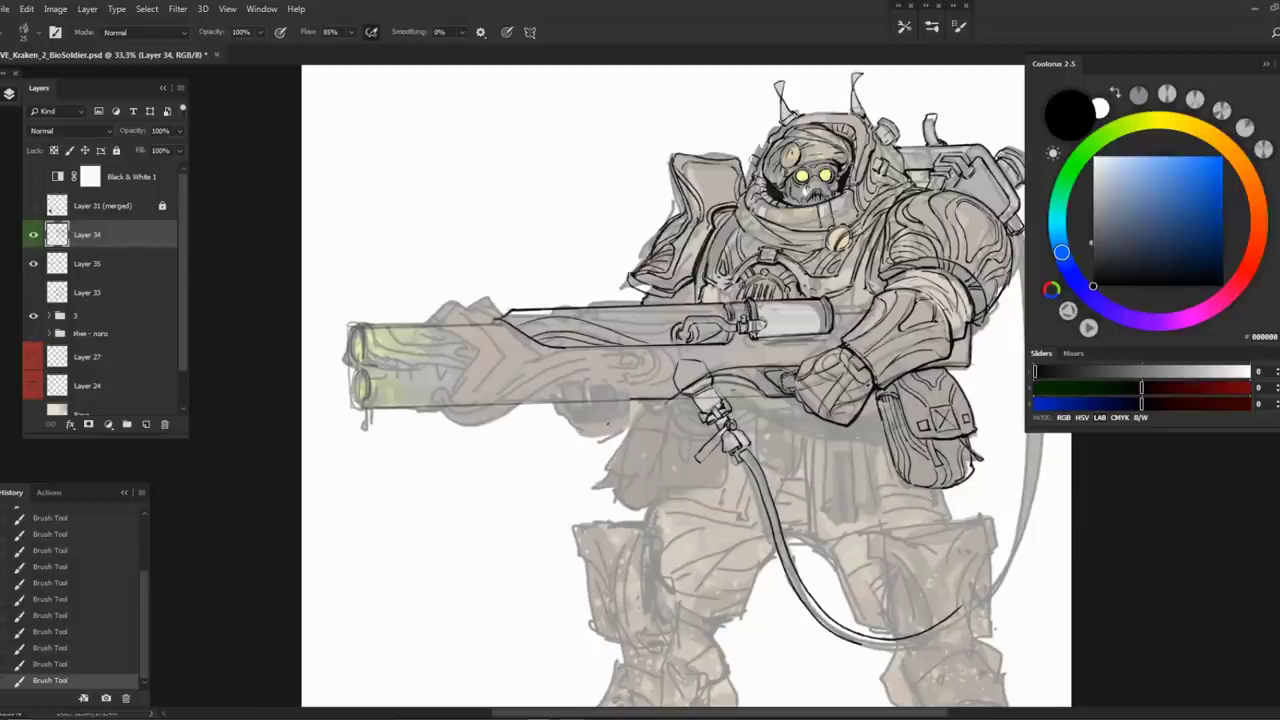
Move the front section of the housing's linework to form a step in its upper edge, and ink the joining lines
mouse_move(670, 320)
mouse_down()
mouse_move(600, 272)
mouse_move(414, 286)
mouse_up()
key(l)
drag(640, 303, 690, 300)
mouse_move(600, 340)
mouse_down()
mouse_move(527, 302)
mouse_move(270, 440)
mouse_move(237, 427)
mouse_up()
key(ctrl+d)
key(b)
drag(412, 418, 488, 398)
drag(516, 380, 552, 418)
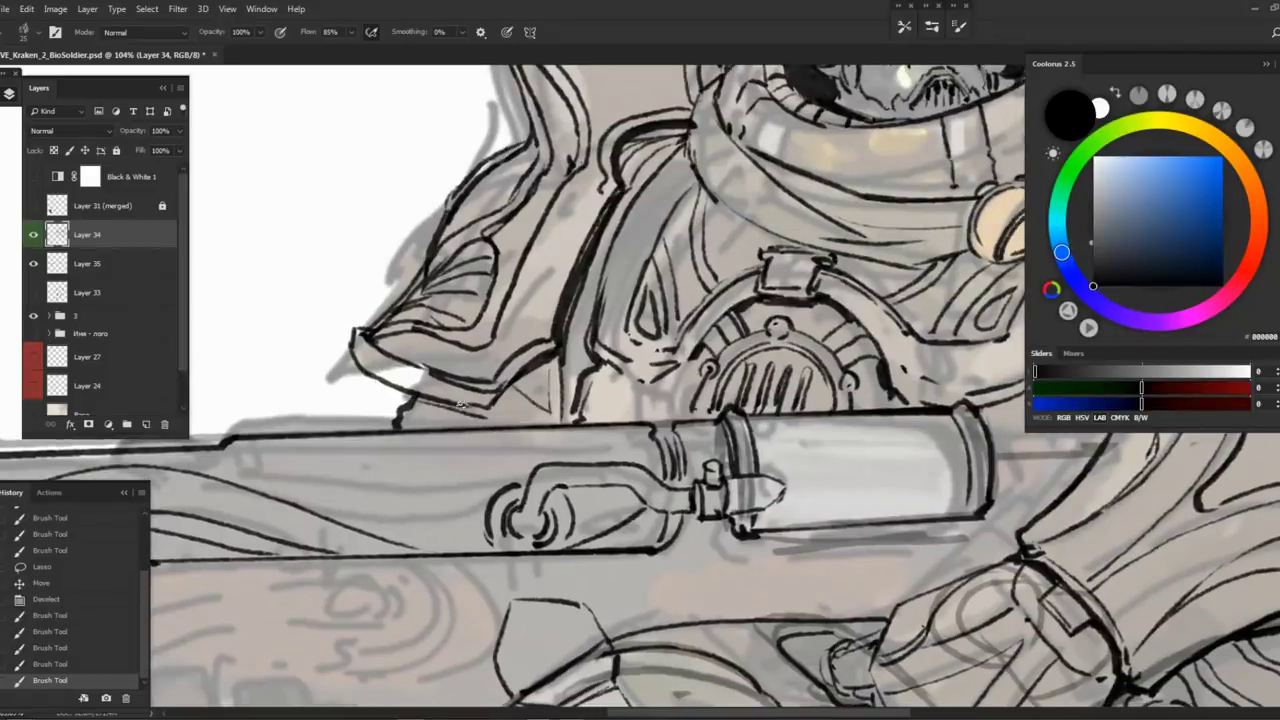
Ink a small clamp under the rifle's cylinder, duplicate it near the cylinder's rear end, and erase the overlapping lines
mouse_move(800, 525)
mouse_down()
mouse_move(550, 460)
mouse_move(540, 365)
mouse_move(556, 374)
mouse_move(540, 386)
mouse_move(562, 358)
mouse_up()
key(e)
key(b)
mouse_move(561, 356)
mouse_down()
mouse_move(559, 380)
mouse_move(528, 386)
mouse_move(528, 354)
mouse_up()
key(l)
mouse_move(545, 370)
mouse_down()
mouse_move(690, 355)
mouse_move(682, 362)
mouse_up()
key(ctrl+d)
key(b)
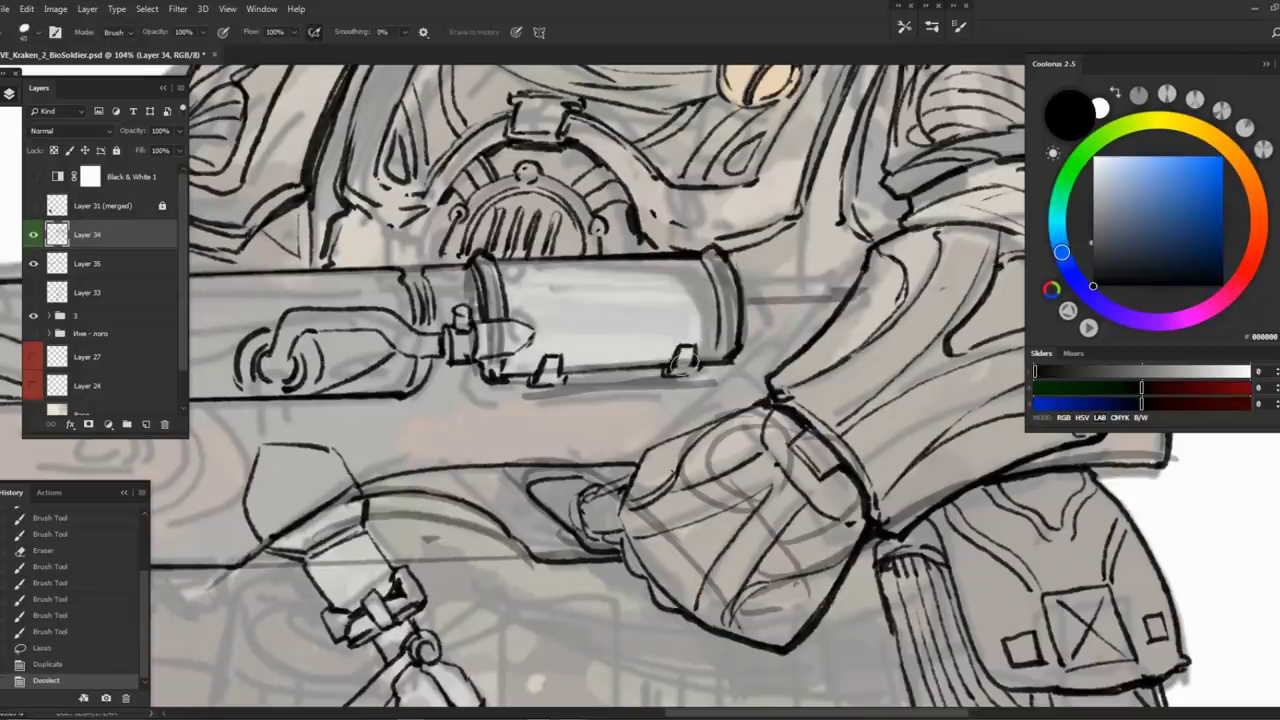
key(e)
scroll(600, 330, down, 5)
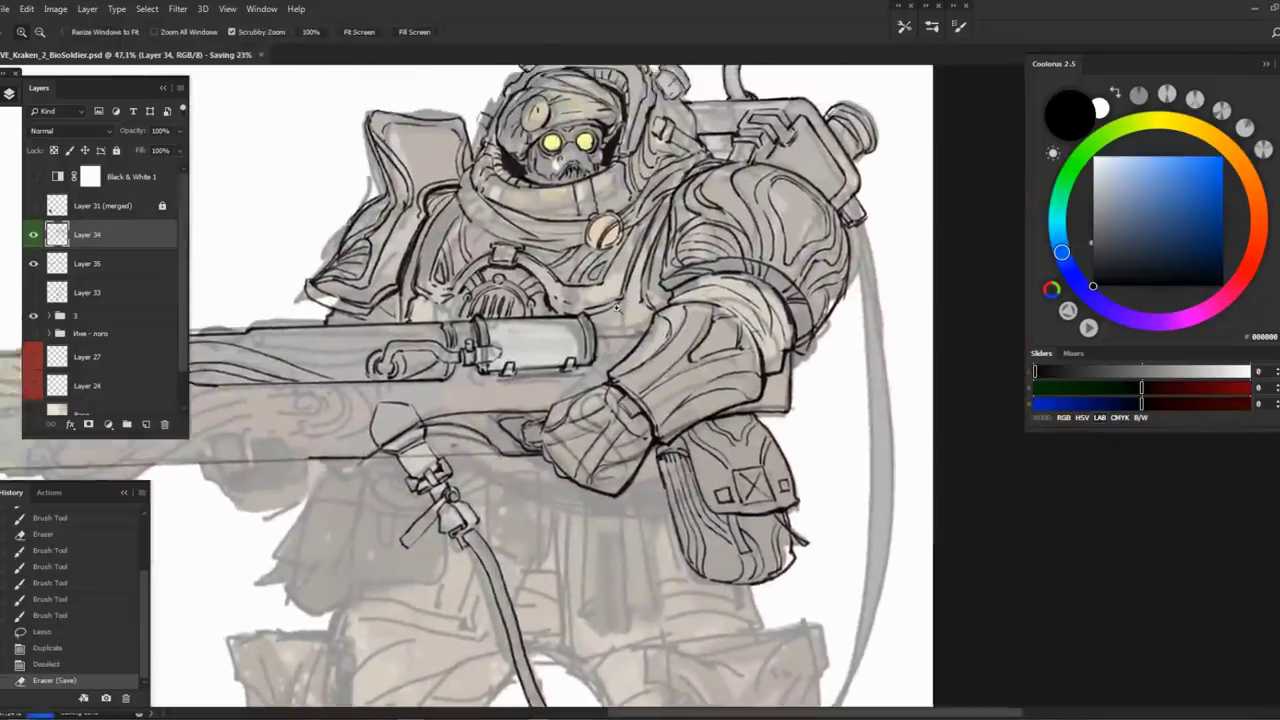
Add short connecting lines between the cylinder's rear end and the forearm, and save the file
scroll(596, 310, up, 5)
mouse_move(590, 305)
mouse_down()
mouse_move(656, 366)
mouse_move(658, 390)
mouse_move(752, 356)
mouse_up()
scroll(752, 356, down, 5)
scroll(690, 370, up, 5)
mouse_move(684, 318)
mouse_down()
mouse_move(705, 345)
mouse_move(688, 371)
mouse_move(698, 405)
mouse_up()
mouse_move(648, 345)
mouse_down()
mouse_move(688, 430)
mouse_move(676, 376)
mouse_up()
mouse_move(642, 336)
mouse_down()
mouse_move(672, 384)
mouse_move(598, 434)
mouse_move(562, 436)
mouse_up()
key(ctrl+s)
scroll(715, 285, down, 5)
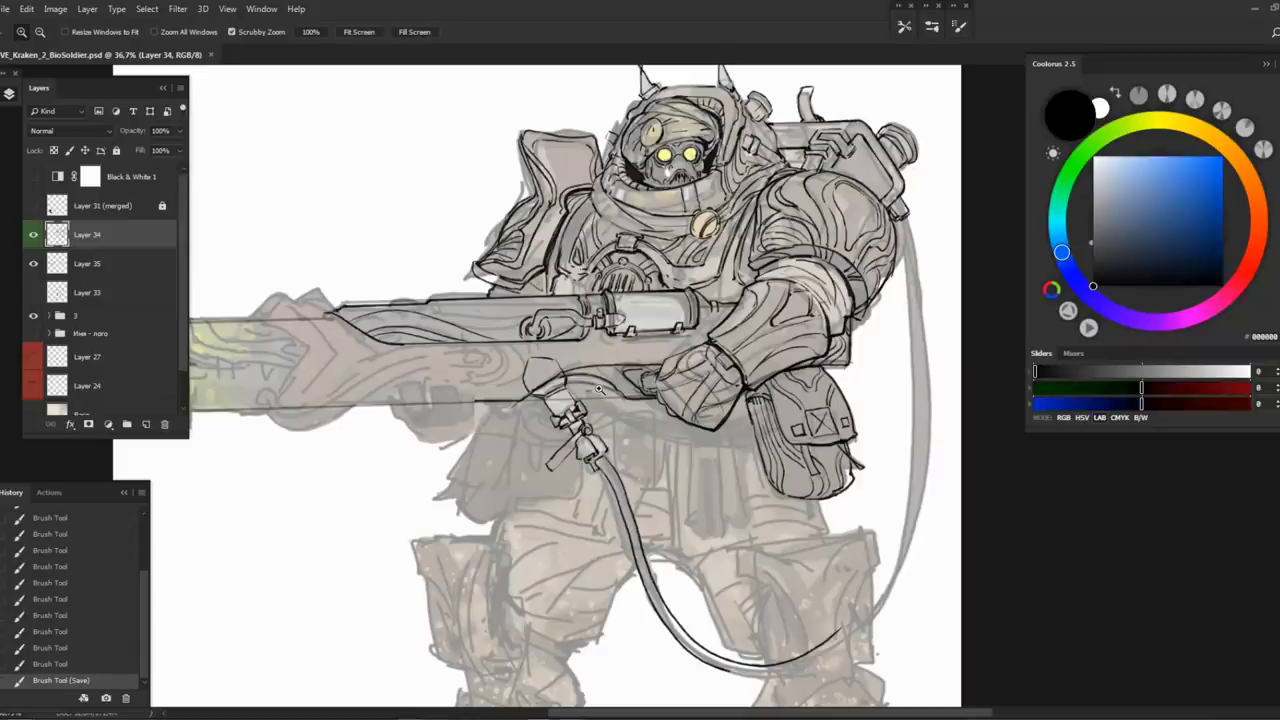
Select and delete the upper part of the ribbed side panel on the hip pouch
scroll(698, 432, down, 2)
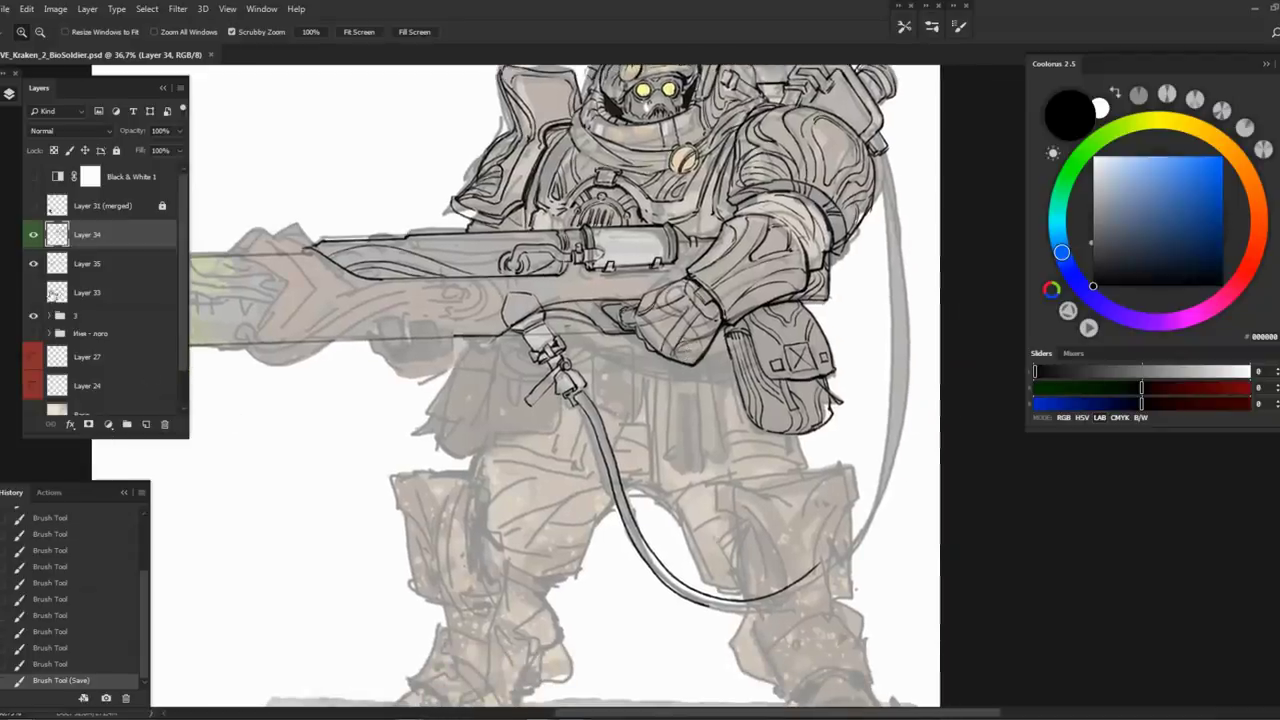
click(34, 236)
click(33, 236)
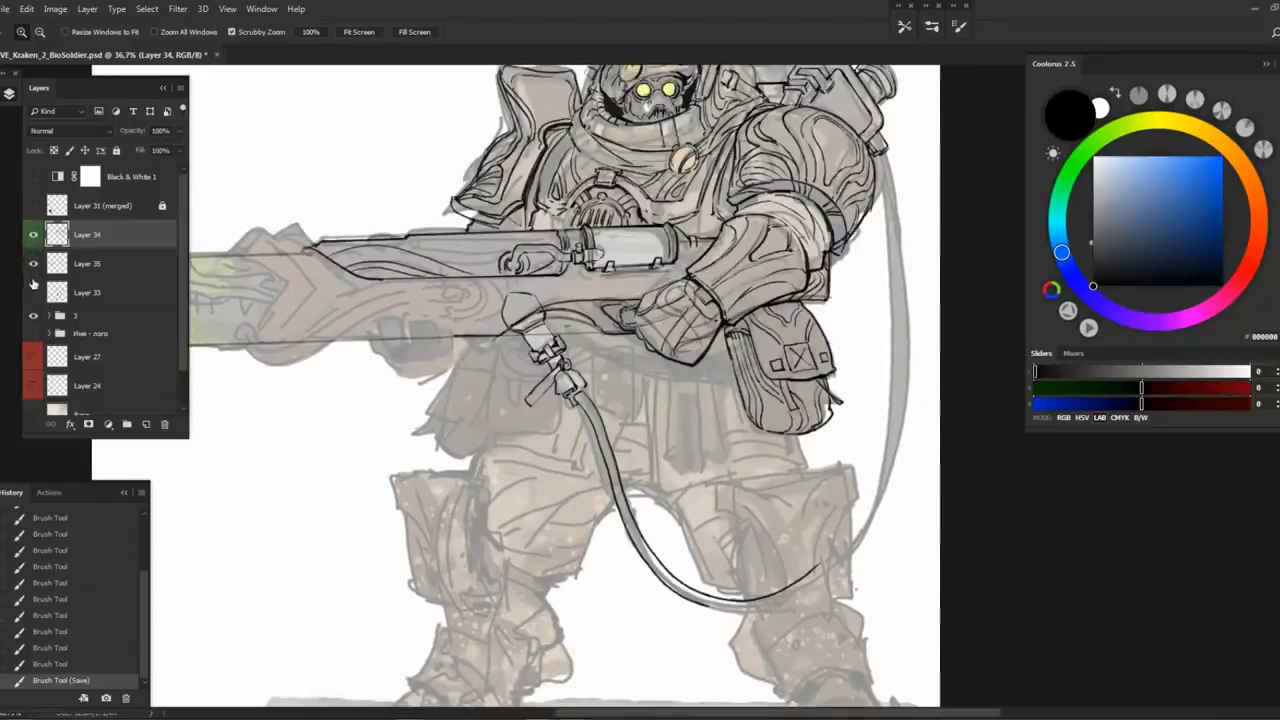
drag(815, 480, 623, 398)
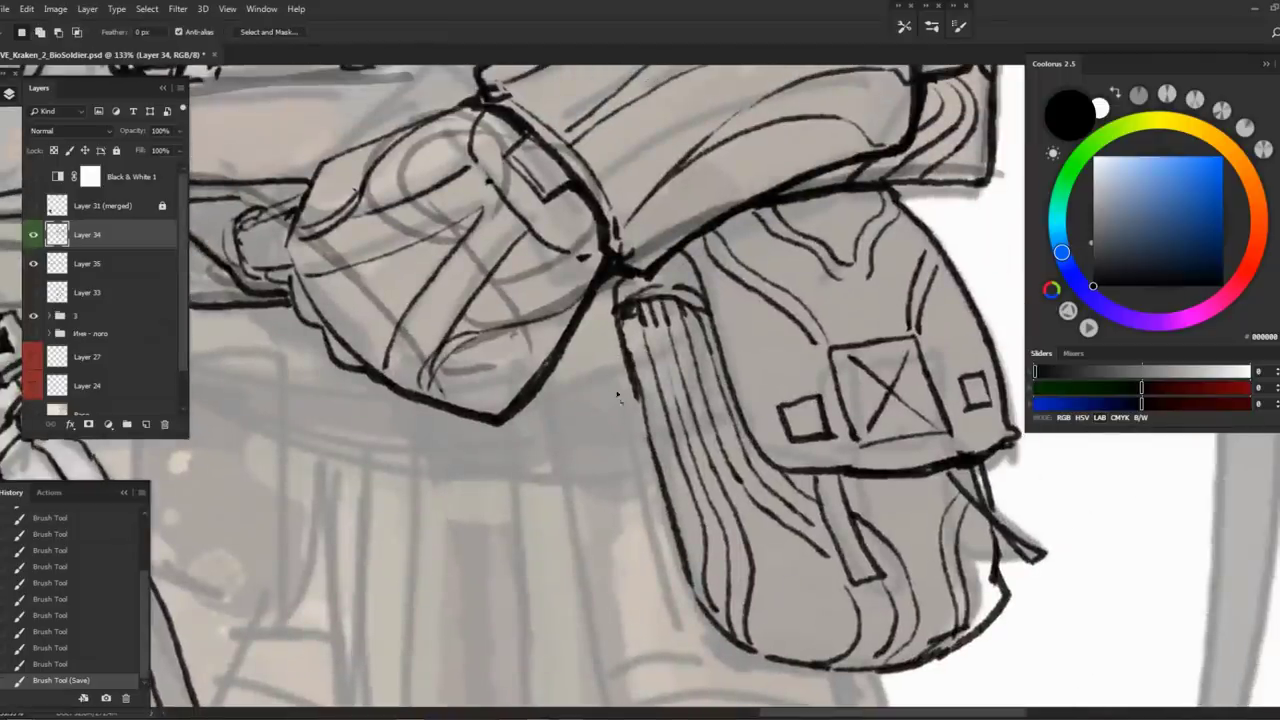
drag(628, 462, 620, 285)
key(Delete)
key(ctrl+d)
Redraw the pouch's side panel with new upper edges and a rectangular patch crossed by an X
key(b)
drag(650, 443, 736, 410)
drag(630, 370, 706, 330)
mouse_move(760, 400)
mouse_down()
mouse_move(660, 400)
mouse_move(750, 400)
mouse_up()
drag(672, 252, 690, 335)
drag(612, 290, 634, 366)
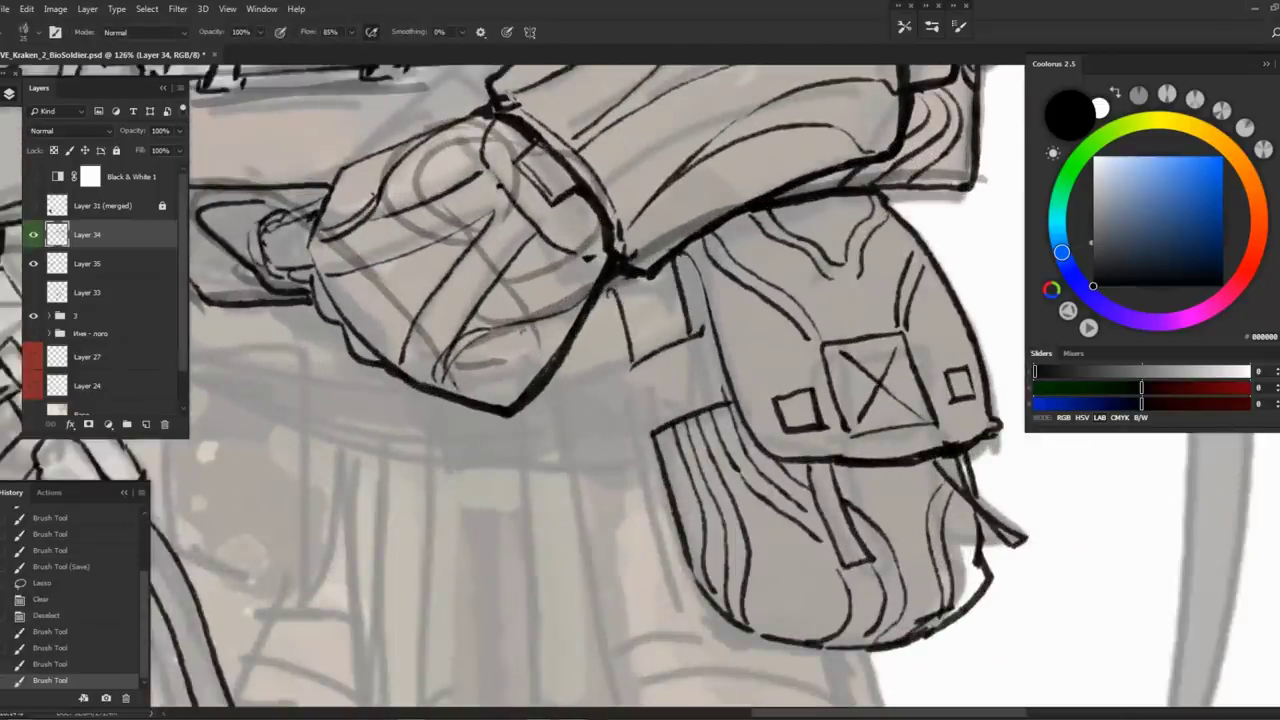
mouse_move(652, 455)
mouse_down()
mouse_move(641, 373)
mouse_move(706, 400)
mouse_up()
mouse_move(696, 340)
mouse_down()
mouse_move(660, 416)
mouse_move(698, 282)
mouse_move(668, 246)
mouse_up()
scroll(614, 290, down, 5)
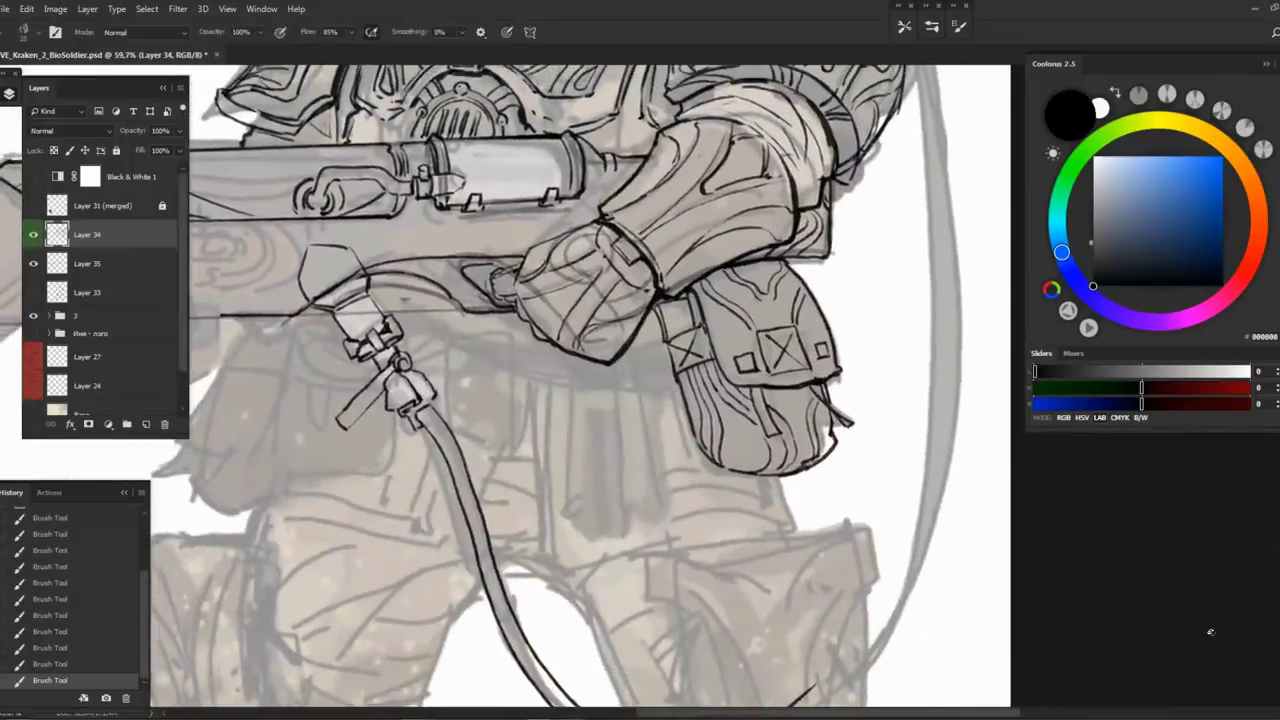
Clean up the top of the pouch's side panel and ink vertical ribs above the X patch
key(e)
scroll(696, 306, up, 5)
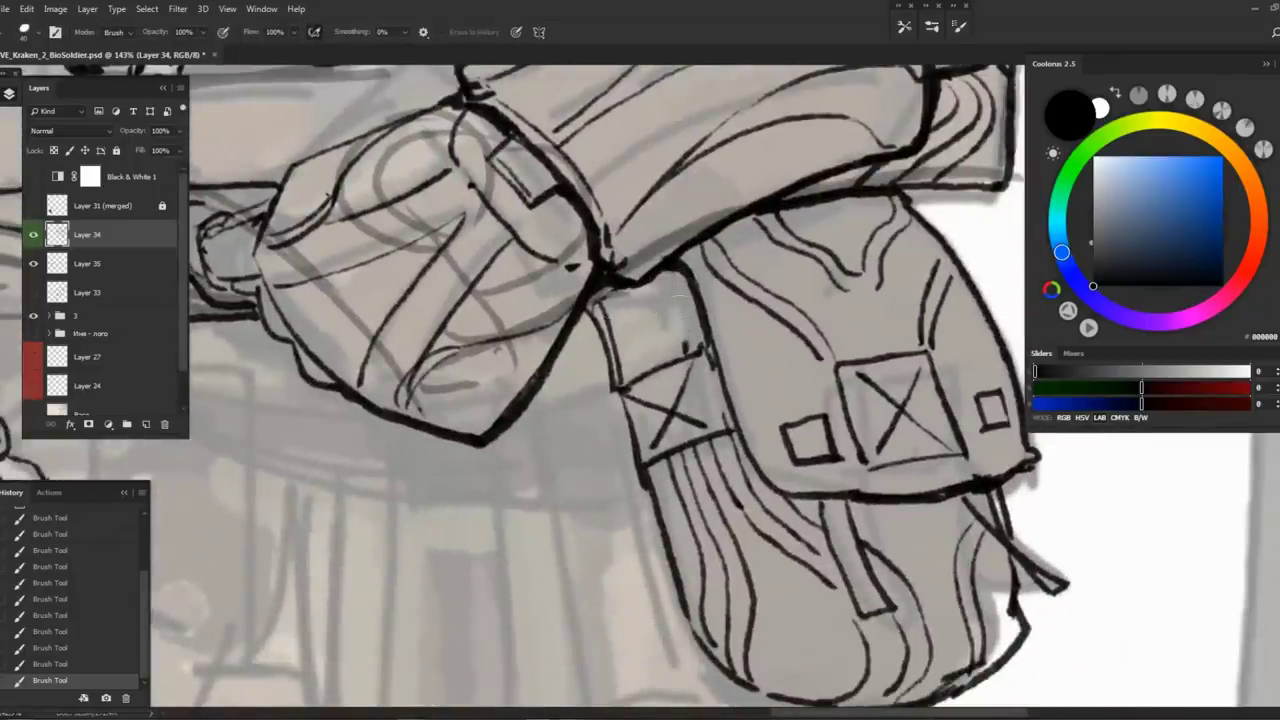
drag(608, 282, 624, 298)
key(b)
mouse_move(610, 285)
mouse_down()
mouse_move(622, 365)
mouse_move(646, 360)
mouse_up()
mouse_move(650, 284)
mouse_down()
mouse_move(660, 366)
mouse_move(680, 352)
mouse_up()
key(z)
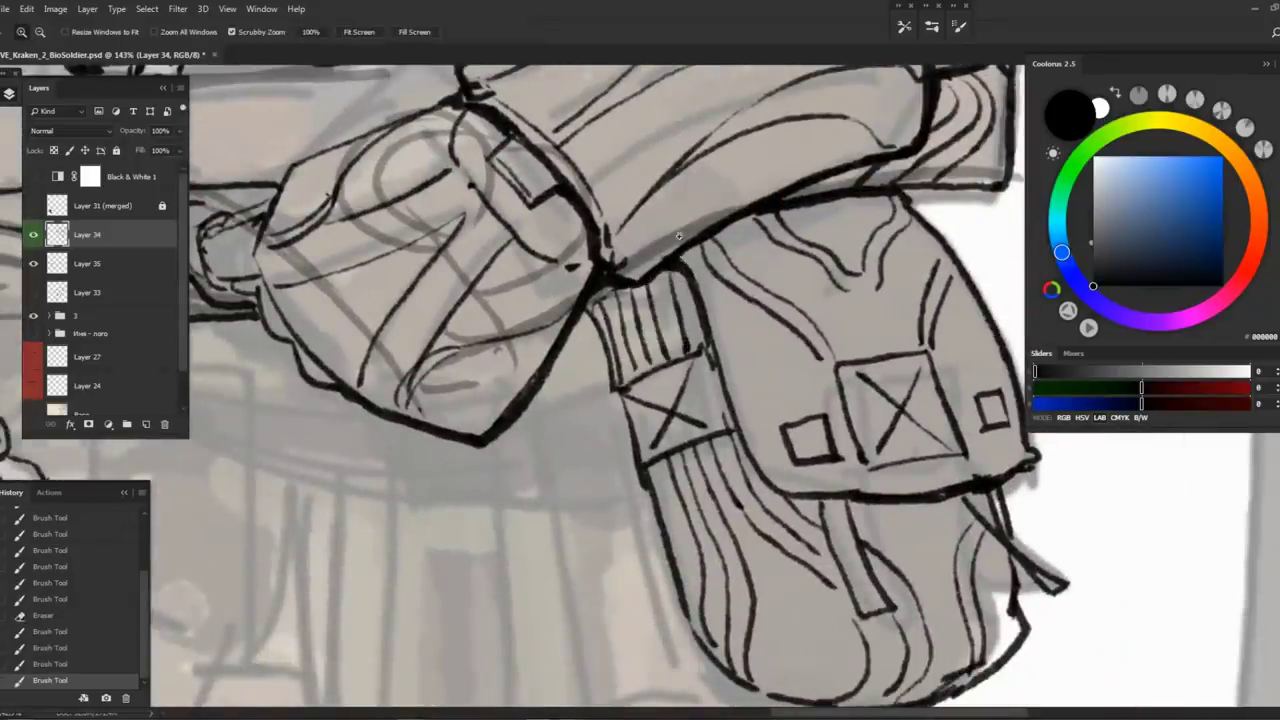
scroll(679, 236, down, 6)
scroll(877, 430, up, 2)
key(b)
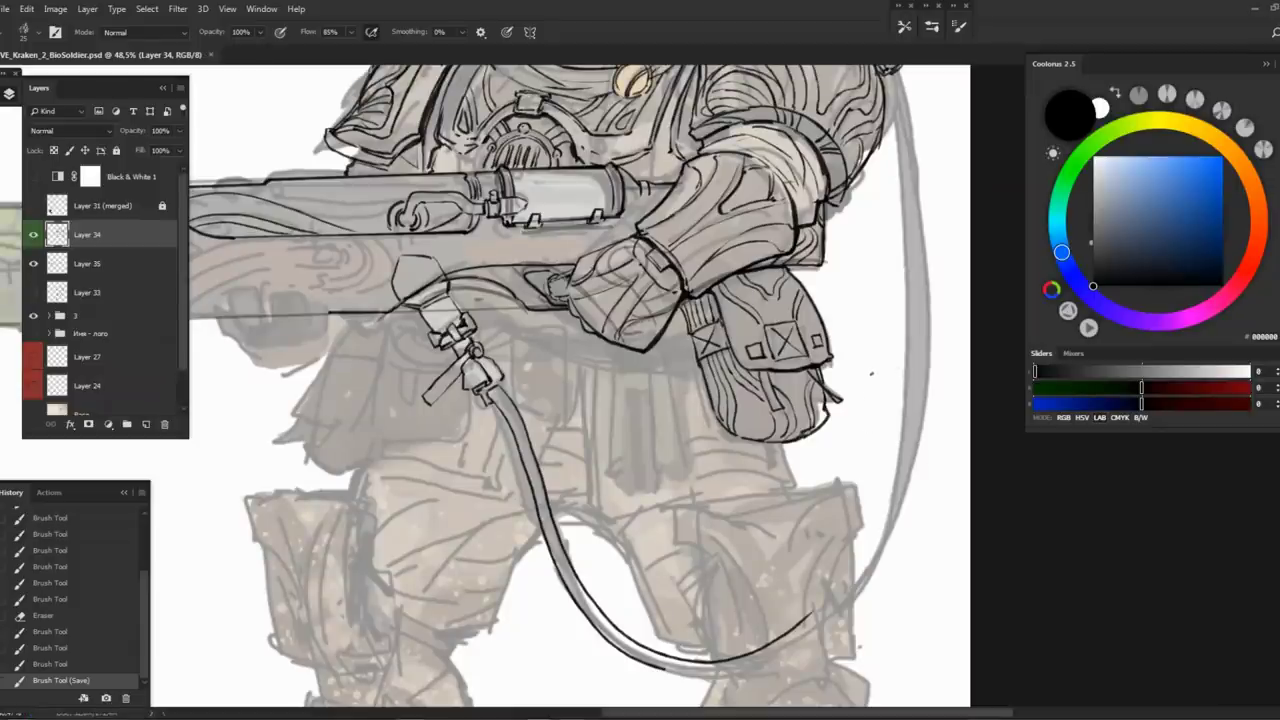
Erase and redraw short detail lines on the rifle's midsection between the cylinder and the gripping hand
drag(871, 374, 941, 554)
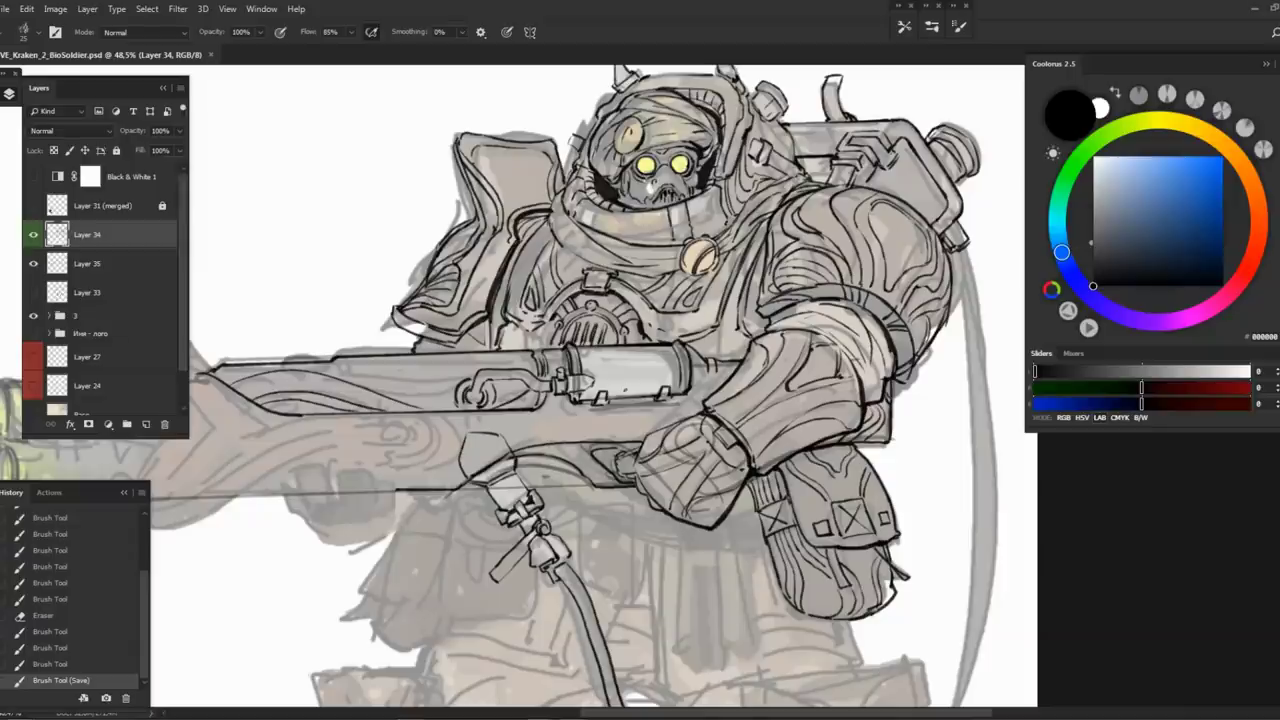
scroll(527, 386, left, 2)
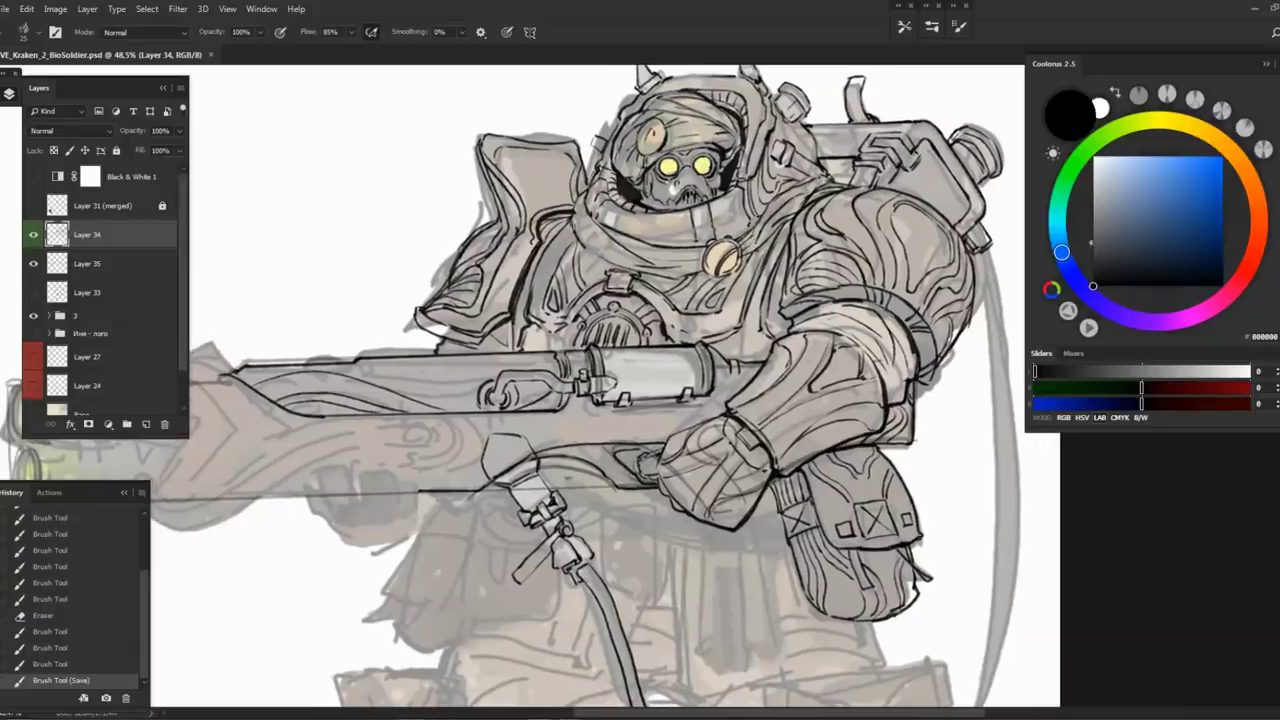
scroll(527, 386, down, 3)
scroll(617, 404, up, 5)
key(e)
mouse_move(590, 416)
mouse_down()
mouse_move(608, 444)
mouse_move(586, 446)
mouse_up()
key(b)
drag(592, 416, 604, 440)
key(e)
key(b)
drag(612, 414, 628, 446)
drag(640, 392, 654, 378)
mouse_move(580, 382)
mouse_down()
mouse_move(660, 366)
mouse_move(592, 418)
mouse_up()
scroll(606, 378, down, 3)
scroll(604, 372, up, 2)
key(e)
scroll(590, 366, down, 5)
drag(588, 364, 553, 350)
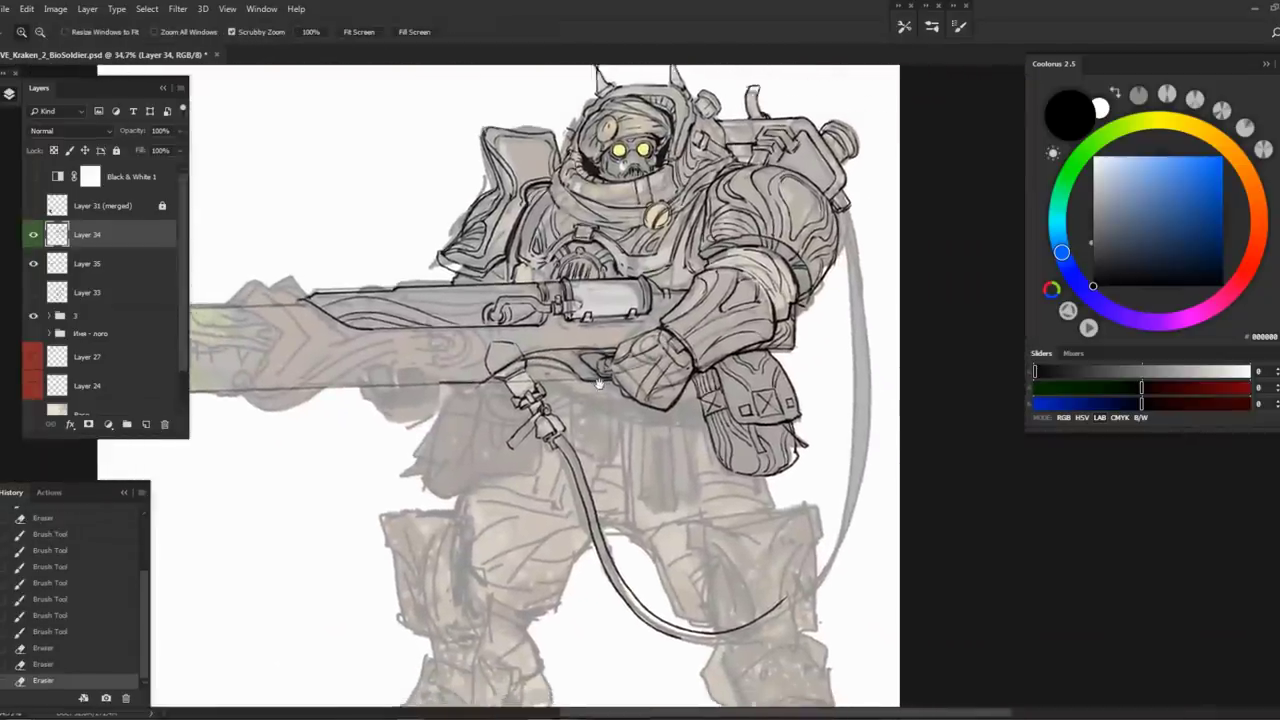
Show Layer 33 again beneath the line art
scroll(622, 440, down, 5)
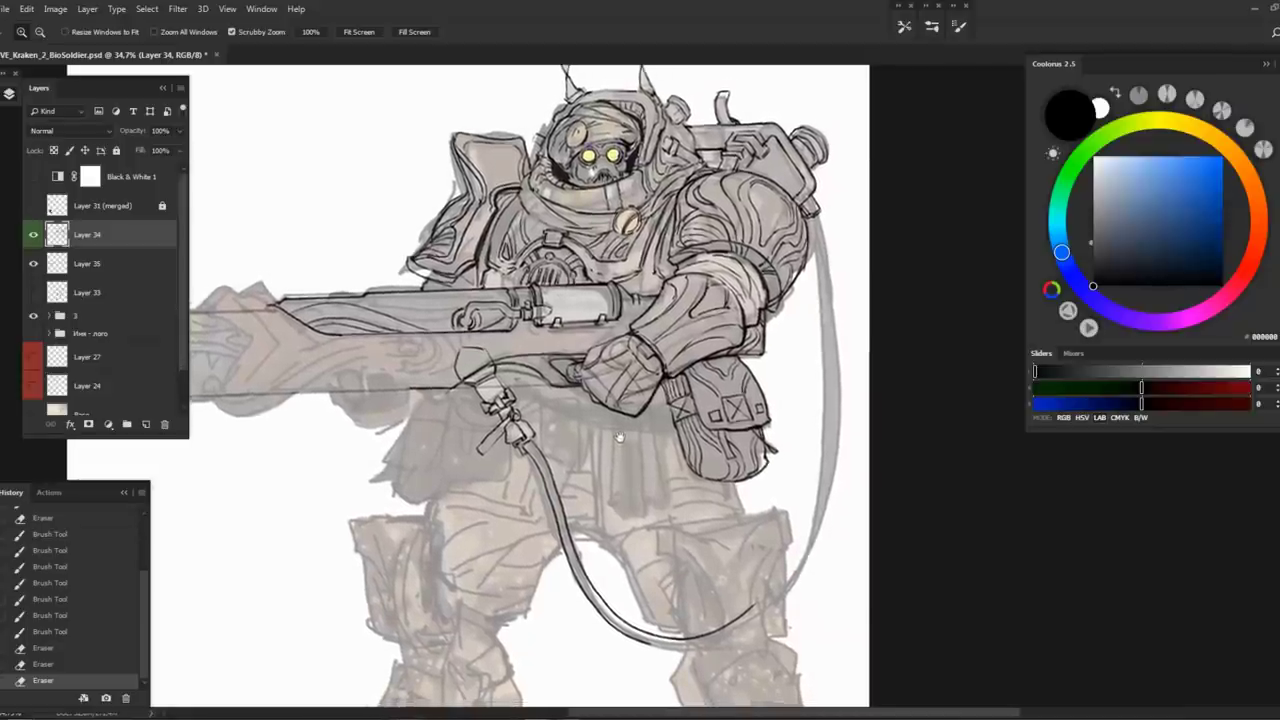
scroll(615, 434, right, 4)
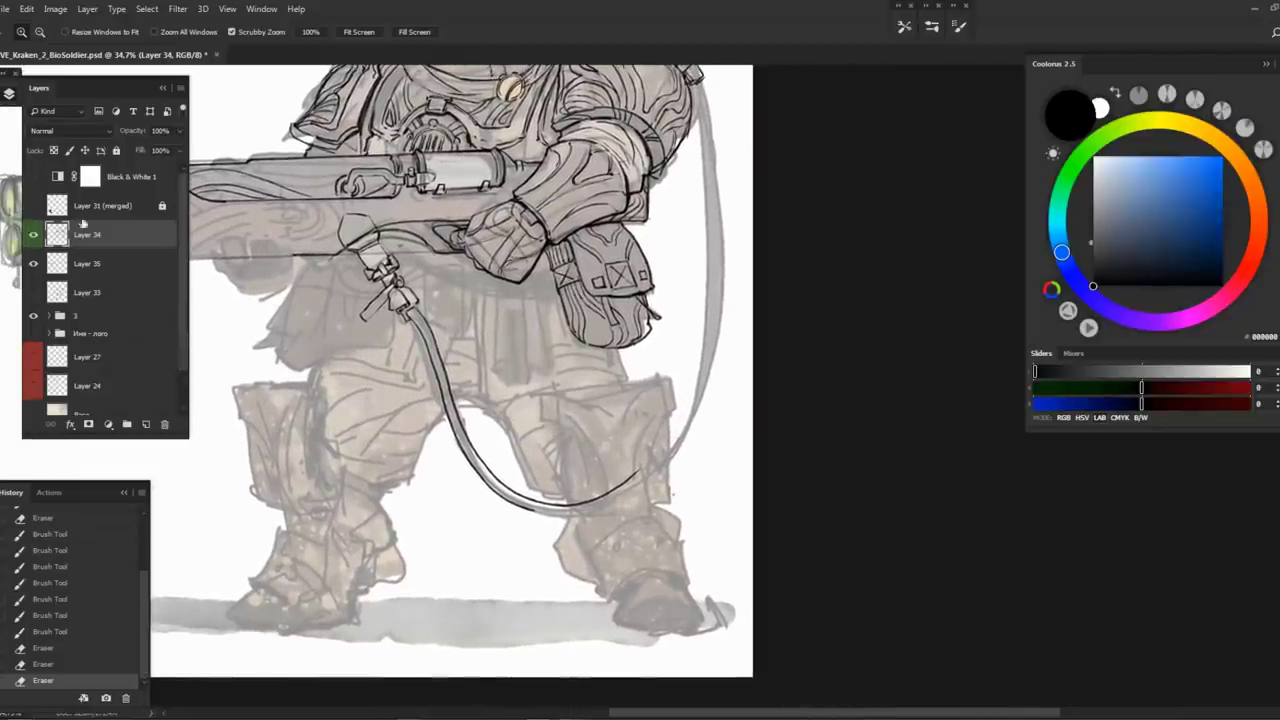
click(34, 293)
scroll(466, 382, up, 4)
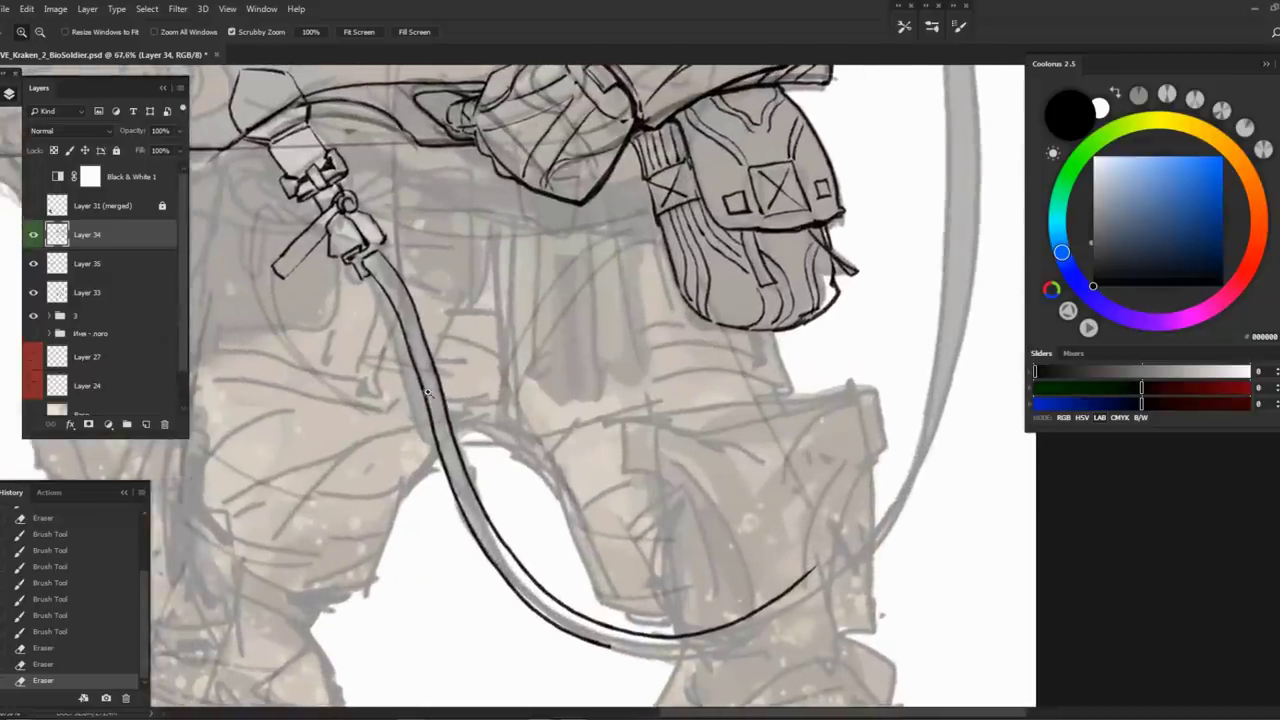
Try to ink the crotch arch and the inner thigh contour on Layer 34
key(b)
drag(438, 383, 518, 423)
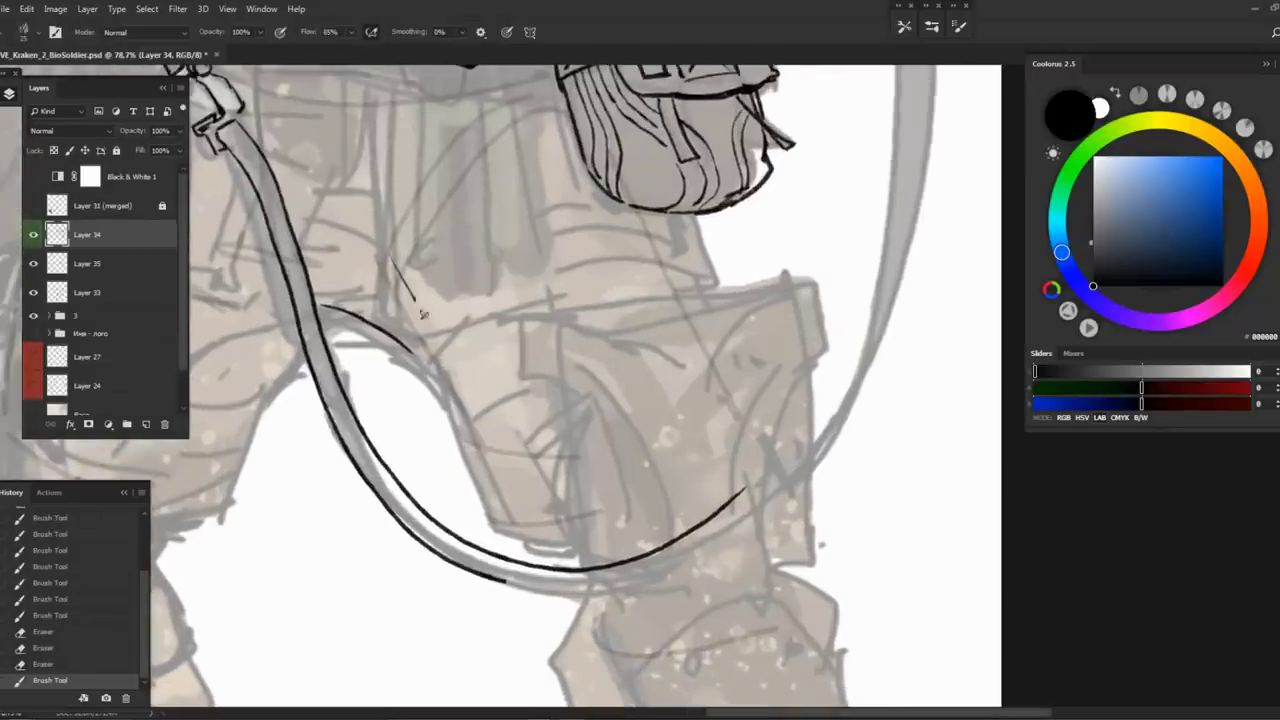
drag(423, 314, 498, 518)
drag(437, 336, 385, 266)
key(ctrl+z)
mouse_move(370, 198)
mouse_down()
mouse_move(440, 390)
mouse_move(420, 365)
mouse_move(432, 412)
mouse_move(410, 372)
mouse_move(534, 458)
mouse_up()
key(ctrl+z)
drag(411, 366, 532, 453)
key(ctrl+z)
key(ctrl+z)
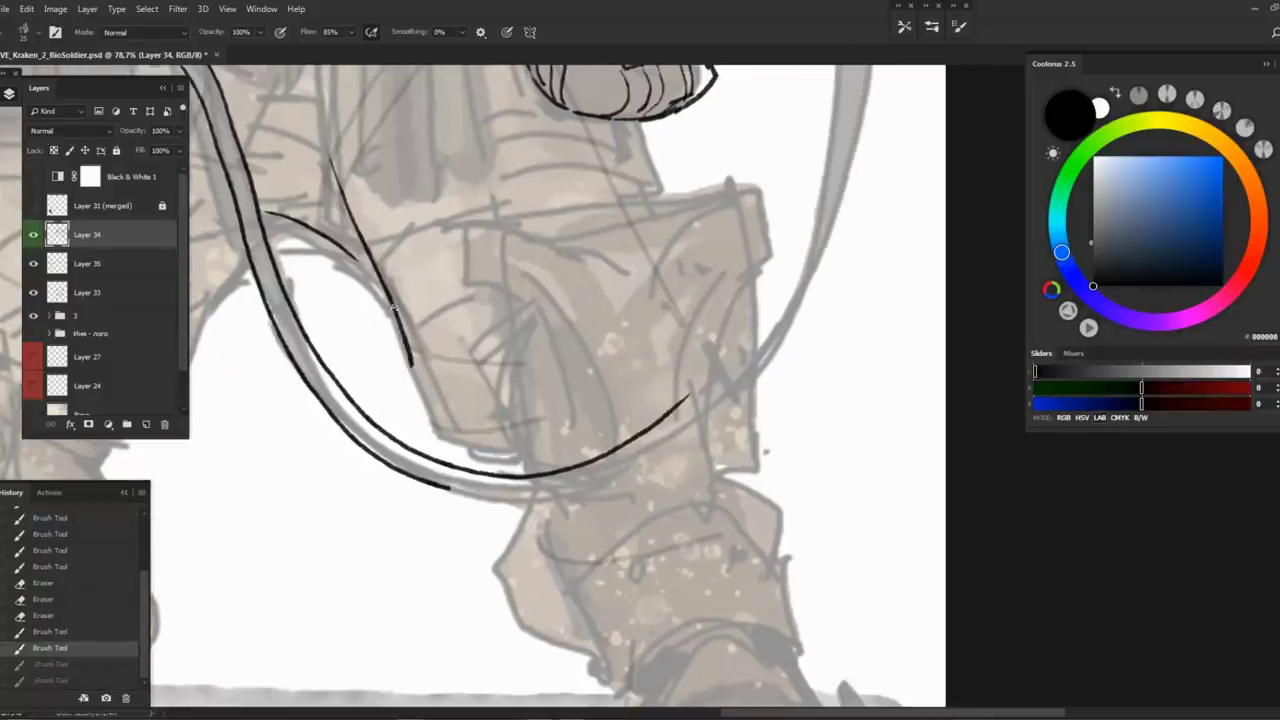
Restore the undone thigh strokes and try to add the outer thigh edge below the pouch on Layer 34
key(ctrl+shift+z)
key(ctrl+z)
key(ctrl+shift+z)
key(ctrl+shift+z)
mouse_move(642, 167)
mouse_down()
mouse_move(622, 340)
mouse_move(601, 320)
mouse_move(600, 272)
mouse_move(614, 344)
mouse_up()
scroll(605, 342, down, 5)
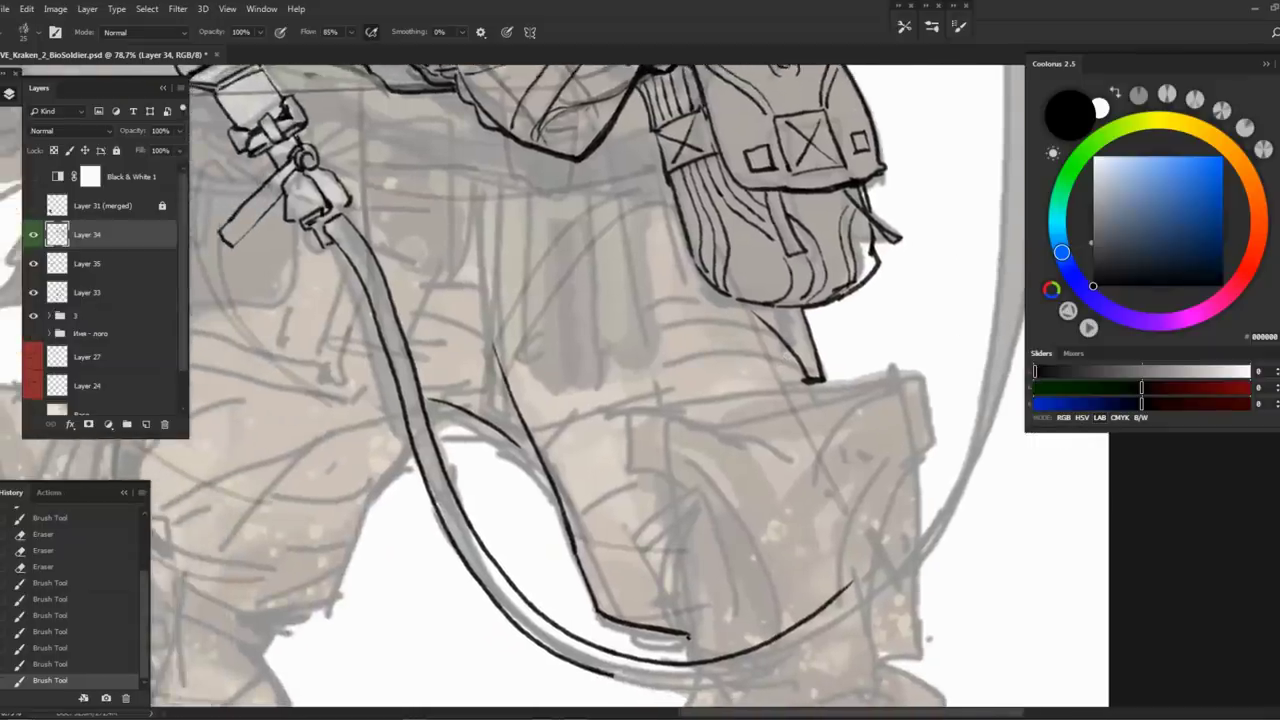
scroll(605, 342, up, 2)
scroll(448, 427, up, 2)
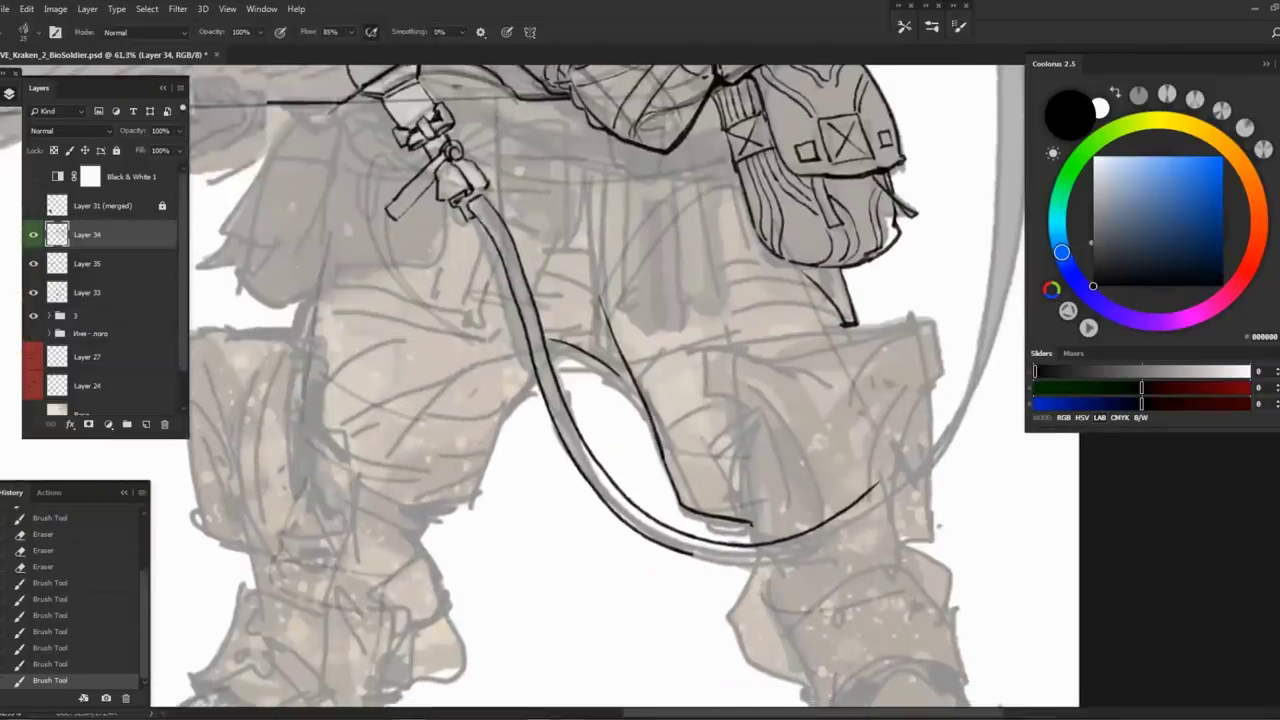
drag(520, 392, 545, 362)
drag(446, 298, 433, 330)
Undo all the leg strokes made on Layer 34
key(ctrl+alt+z)
key(ctrl+alt+z)
key(ctrl+alt+z)
key(ctrl+alt+z)
key(ctrl+alt+z)
key(ctrl+alt+z)
key(ctrl+alt+z)
key(ctrl+alt+z)
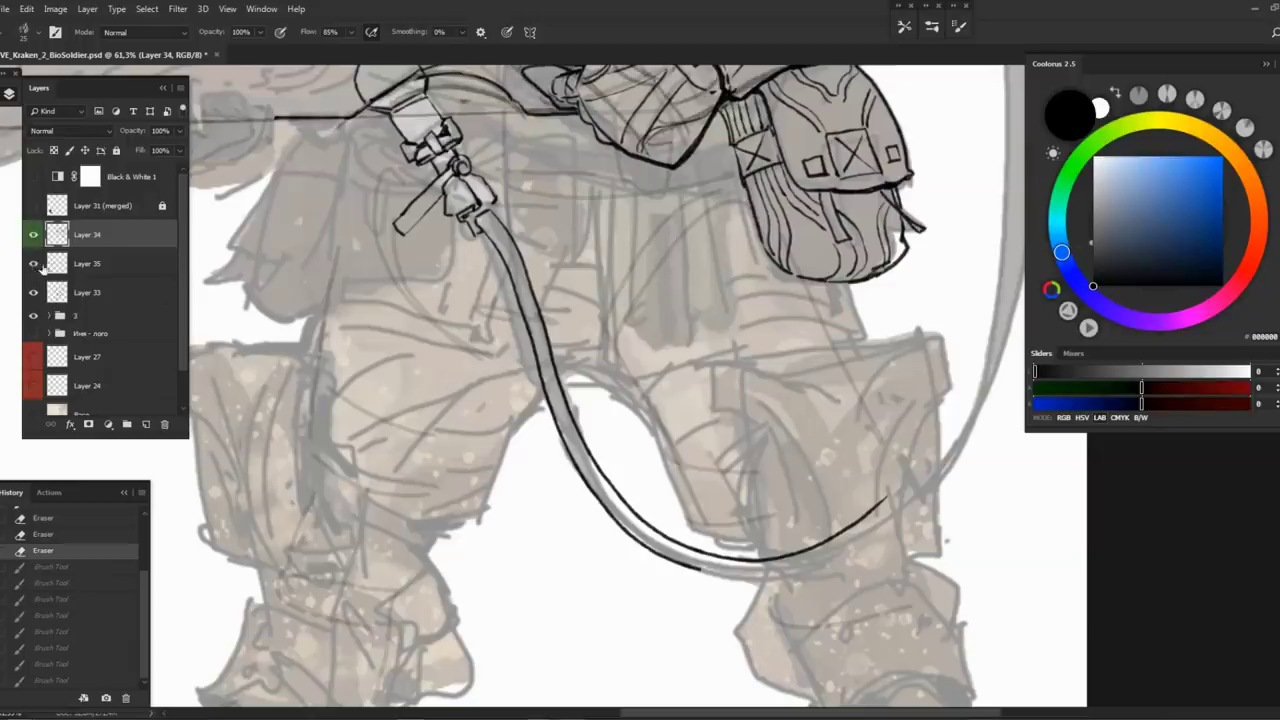
Sketch the hanging waist cloth edges and the first thigh fold beside the hose on Layer 35
click(95, 263)
drag(511, 310, 487, 308)
drag(404, 170, 416, 282)
mouse_move(424, 342)
mouse_down()
mouse_move(490, 400)
mouse_move(514, 380)
mouse_up()
drag(498, 148, 512, 278)
drag(596, 160, 536, 380)
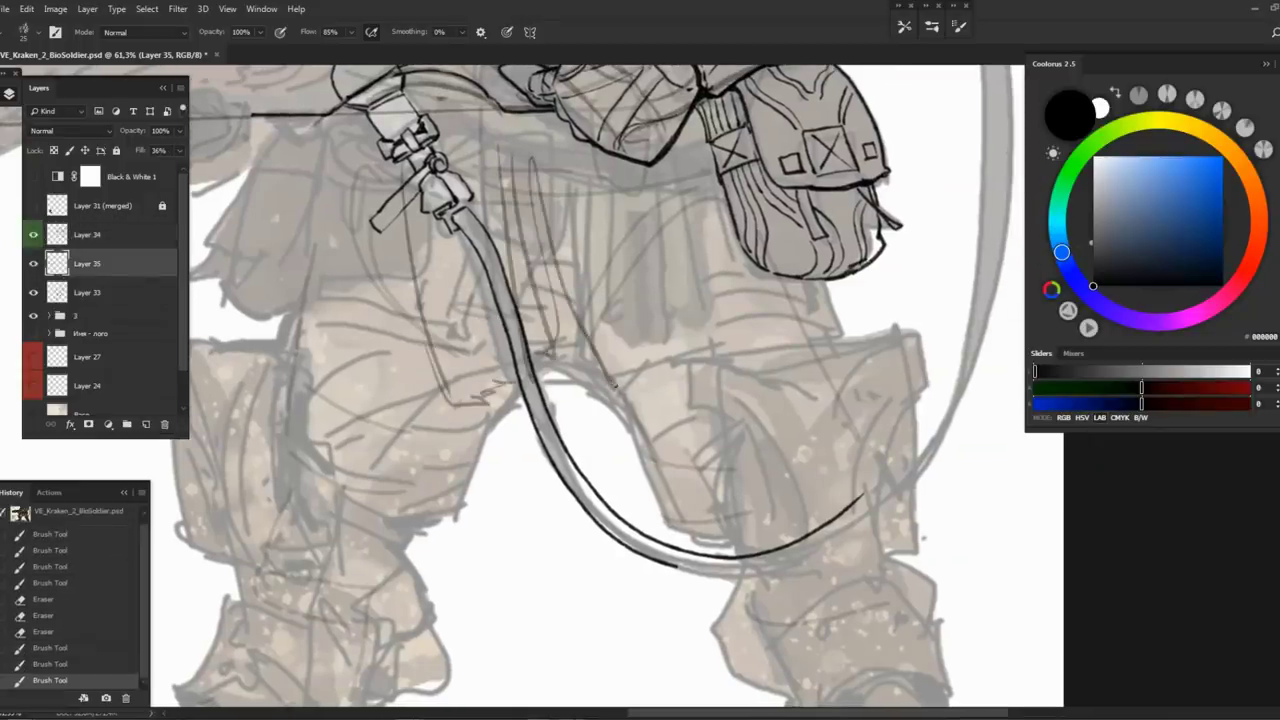
Sketch the crotch arch and the inner contours and folds of both thighs on Layer 35
drag(560, 300, 449, 272)
drag(540, 140, 640, 300)
drag(600, 185, 670, 285)
drag(470, 190, 580, 490)
drag(500, 222, 612, 438)
drag(496, 182, 600, 425)
drag(454, 330, 634, 494)
Sketch the long outer contour and the crossing cloth folds of the left-hand thigh on Layer 35
drag(216, 196, 371, 161)
drag(456, 122, 434, 396)
drag(404, 120, 350, 396)
drag(454, 200, 420, 432)
drag(550, 310, 500, 432)
drag(500, 335, 432, 446)
mouse_move(600, 400)
mouse_down()
mouse_move(560, 380)
mouse_move(618, 392)
mouse_up()
Sketch the left-hand knee guard's edges and the folds around the knee on Layer 35
mouse_move(452, 188)
mouse_down()
mouse_move(416, 364)
mouse_move(481, 430)
mouse_move(571, 415)
mouse_up()
mouse_move(300, 250)
mouse_down()
mouse_move(318, 250)
mouse_move(437, 404)
mouse_up()
drag(455, 258, 448, 430)
drag(306, 246, 322, 370)
mouse_move(314, 286)
mouse_down()
mouse_move(330, 430)
mouse_move(370, 456)
mouse_up()
drag(440, 314, 464, 450)
drag(440, 288, 436, 430)
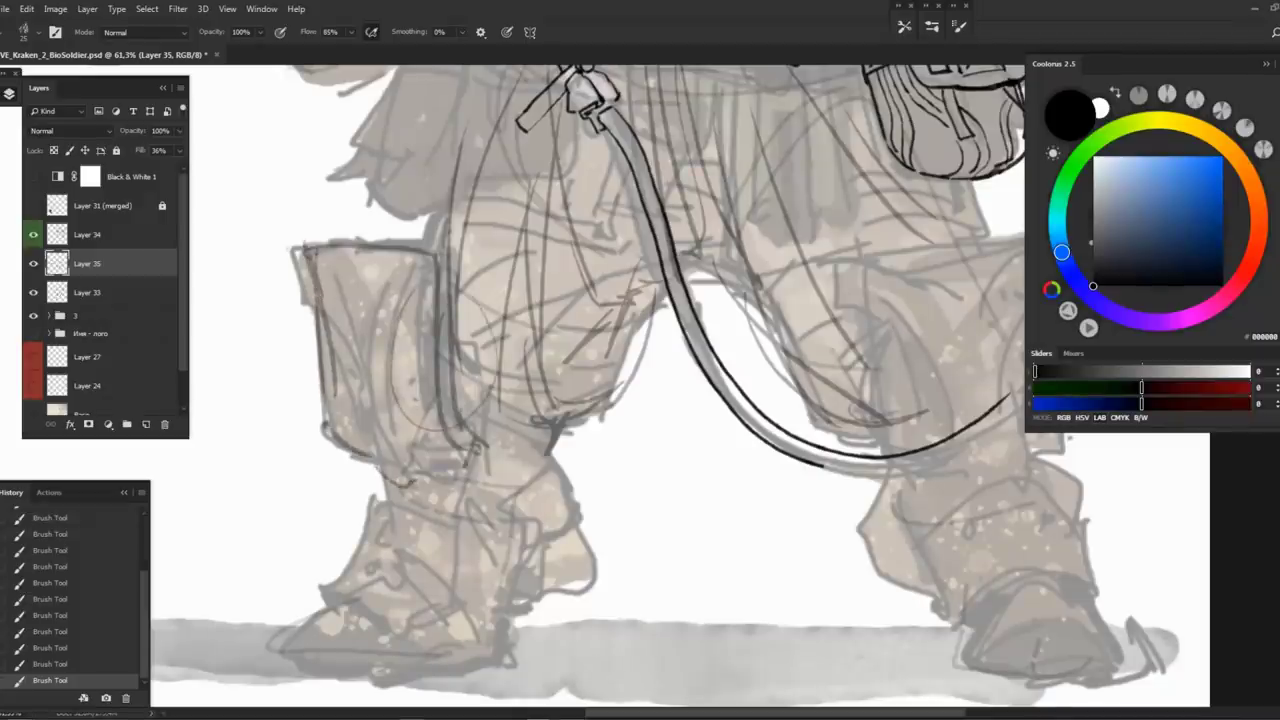
Compare the whole figure with the Layer 35 leg sketch hidden and shown
scroll(680, 390, down, 1)
key(ctrl+z)
key(ctrl+shift+z)
key(z)
drag(620, 415, 502, 415)
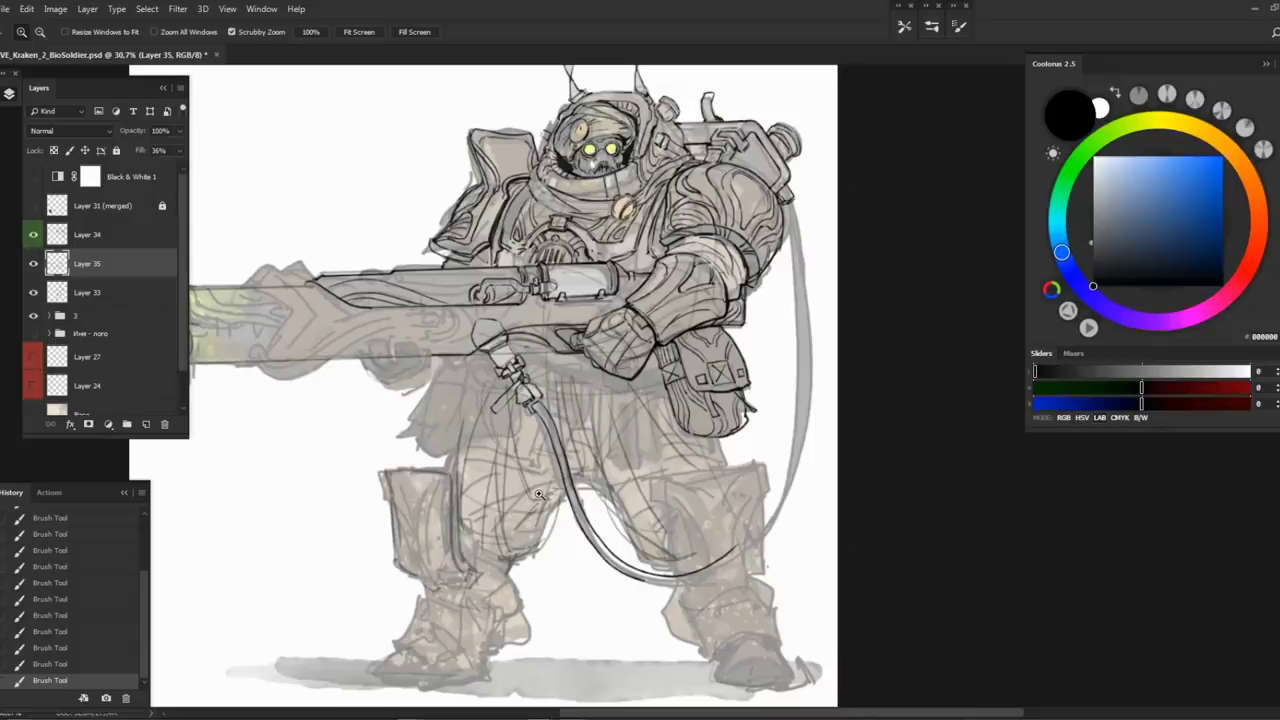
click(33, 263)
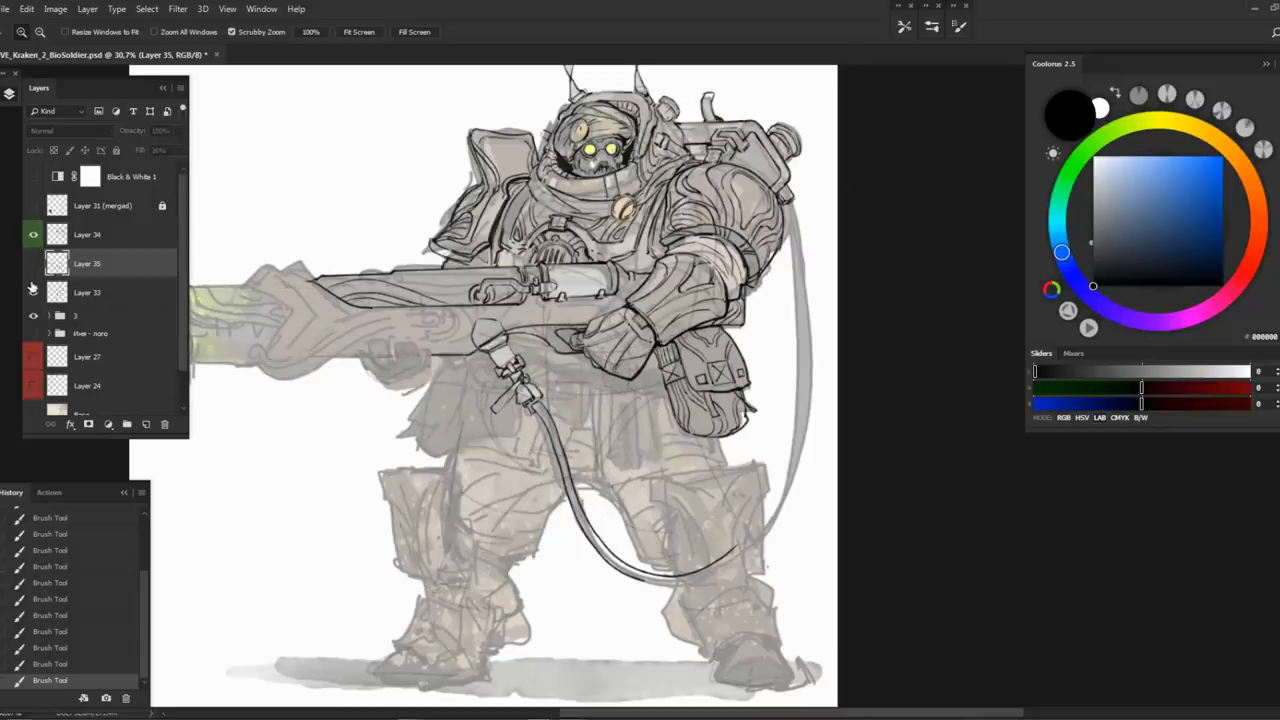
click(32, 266)
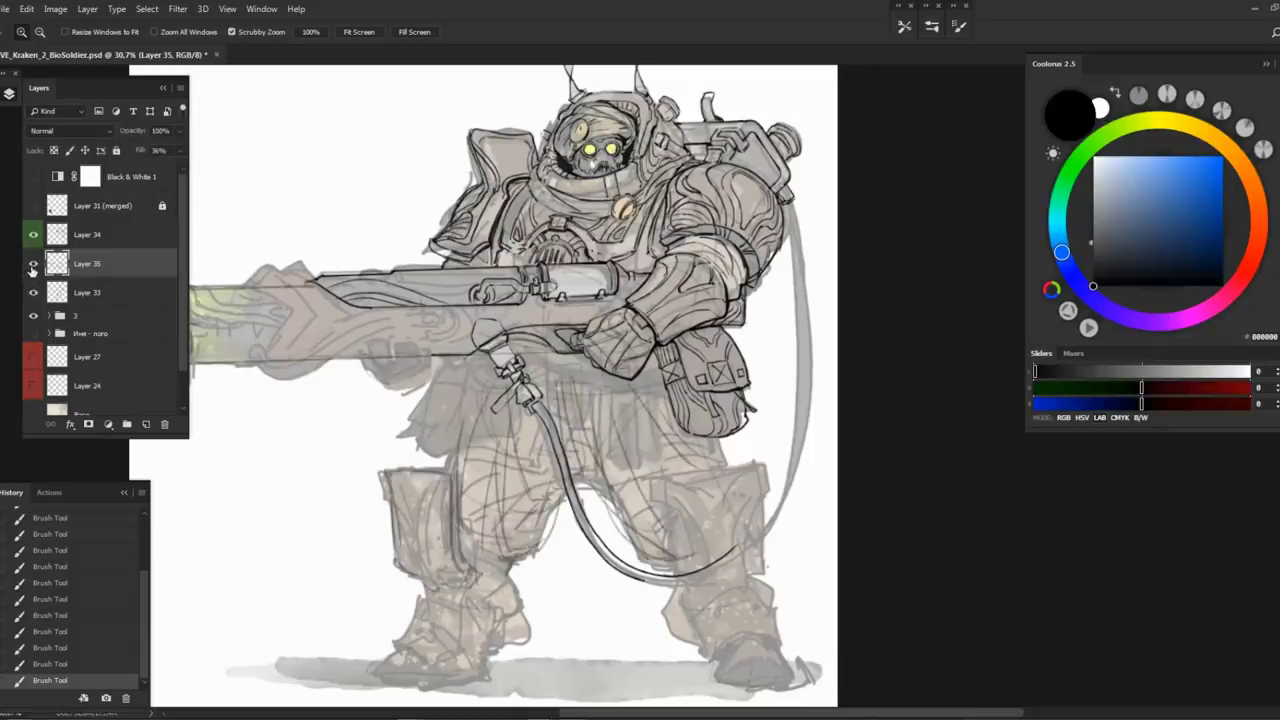
click(32, 266)
click(32, 266)
Ink the elliptical muzzle of the rifle's upper barrel on Layer 34
mouse_move(403, 332)
mouse_down()
mouse_move(520, 322)
mouse_move(428, 317)
mouse_up()
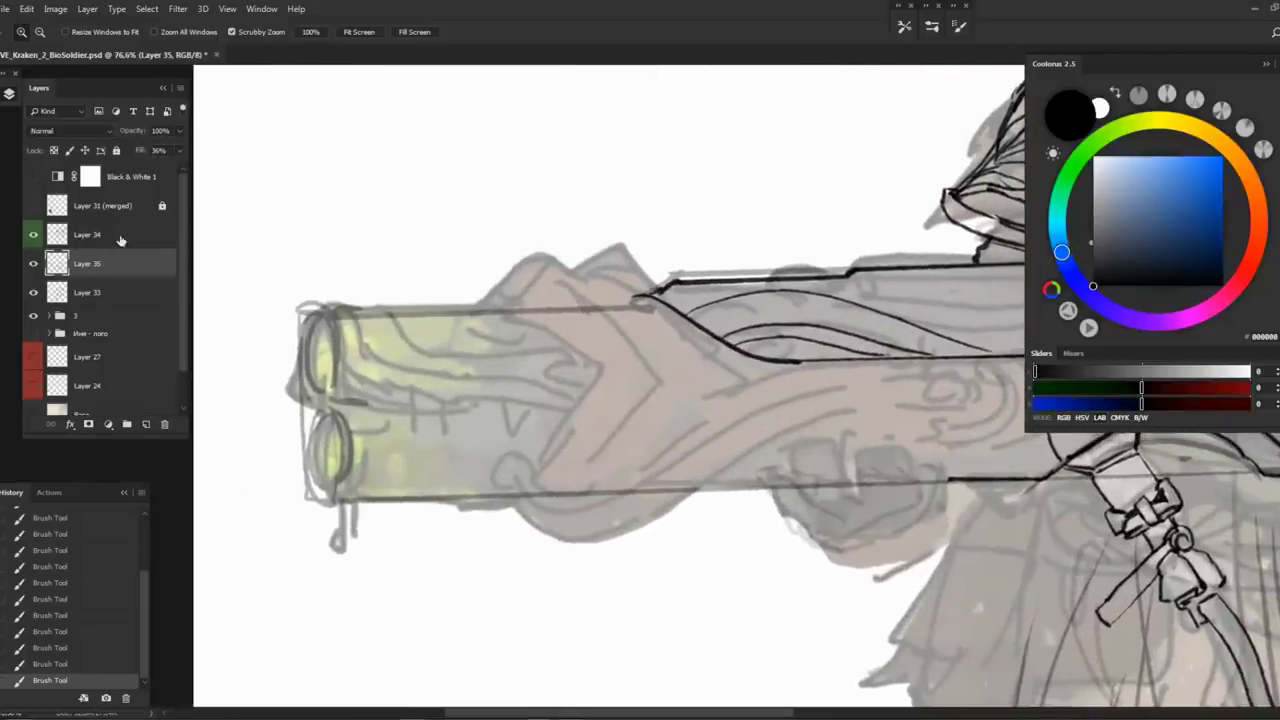
click(110, 236)
key(b)
mouse_move(310, 313)
mouse_down()
mouse_move(340, 312)
mouse_move(299, 424)
mouse_up()
key(ctrl+z)
mouse_move(318, 308)
mouse_down()
mouse_move(293, 410)
mouse_move(302, 428)
mouse_move(337, 410)
mouse_move(328, 328)
mouse_move(338, 414)
mouse_up()
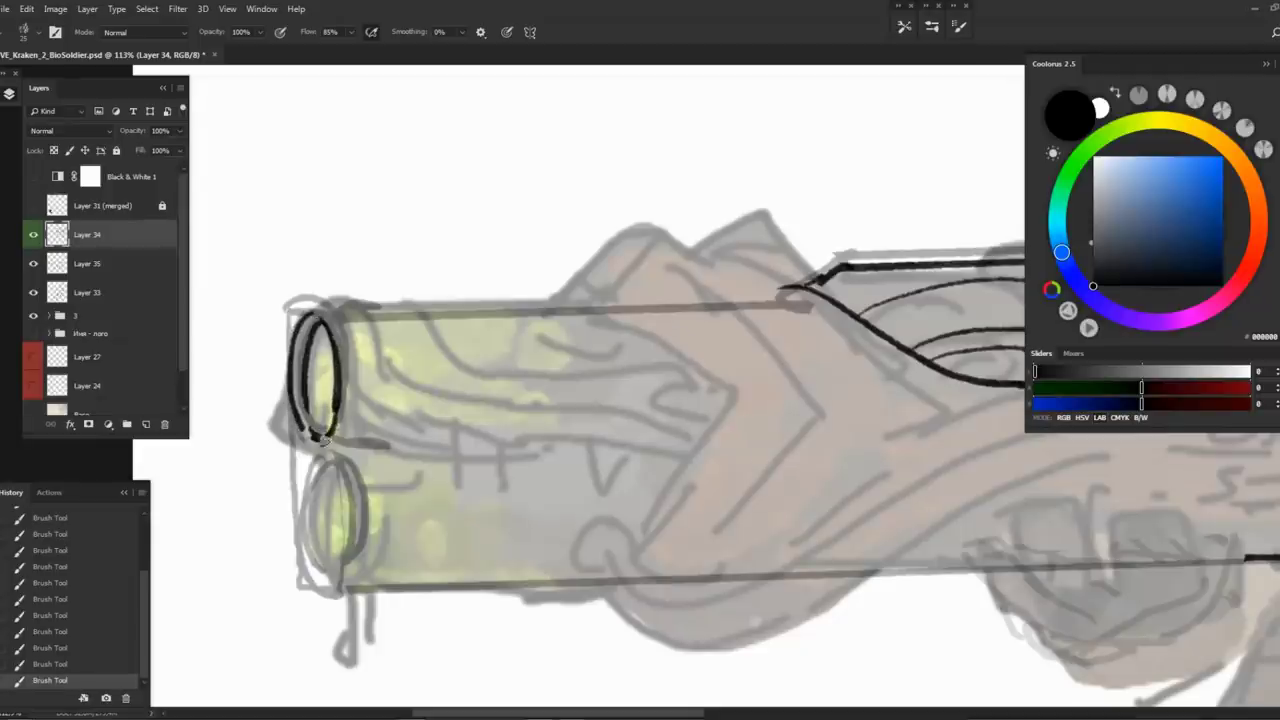
Duplicate the upper muzzle ellipse and place the copy directly below it as the lower barrel's muzzle
scroll(322, 440, down, 2)
key(l)
drag(300, 210, 305, 212)
mouse_move(360, 215)
mouse_down()
mouse_move(362, 350)
mouse_move(375, 363)
mouse_up()
key(ctrl+d)
Ink the raised muzzle rim and the flowing ridge lines running back along the upper barrel
key(b)
mouse_move(290, 246)
mouse_down()
mouse_move(331, 338)
mouse_move(360, 375)
mouse_move(658, 382)
mouse_up()
drag(322, 238, 352, 298)
mouse_move(350, 292)
mouse_down()
mouse_move(362, 338)
mouse_move(396, 360)
mouse_move(656, 348)
mouse_up()
drag(686, 345, 702, 356)
mouse_move(348, 234)
mouse_down()
mouse_move(380, 318)
mouse_move(403, 336)
mouse_move(662, 346)
mouse_up()
Finish the ends of the upper barrel's ridge lines and ink the small pointed connector between the two muzzles
mouse_move(318, 268)
mouse_down()
mouse_move(333, 257)
mouse_move(526, 270)
mouse_up()
key(ctrl+z)
drag(362, 278, 518, 268)
key(ctrl+z)
drag(640, 400, 695, 325)
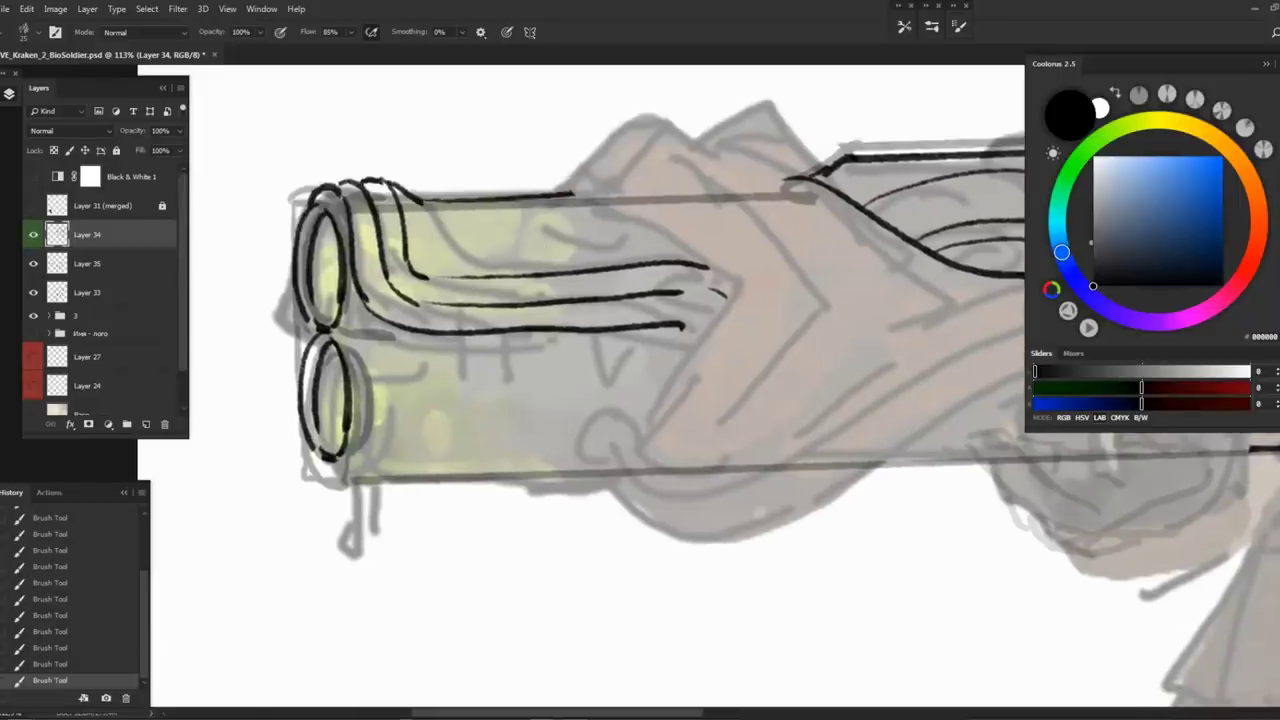
scroll(358, 400, down, 2)
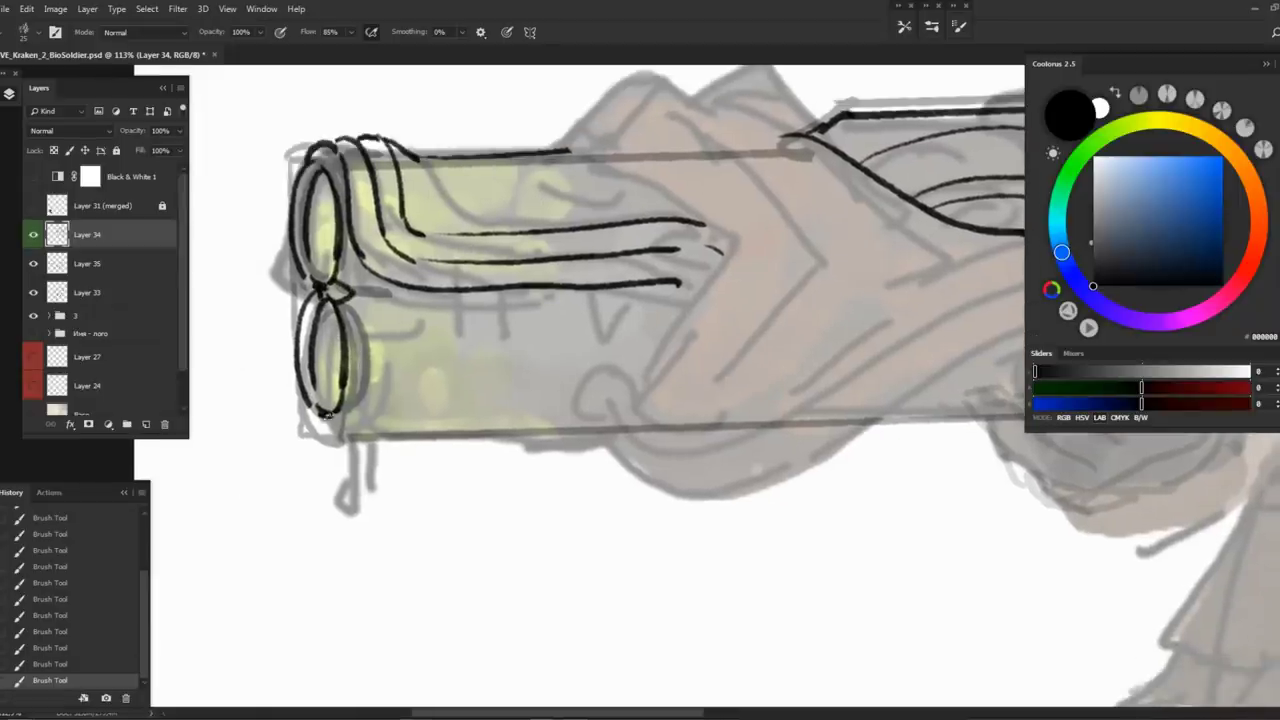
Ink the lower barrel's bottom edge and the round ringed hose fitting at its rear end
scroll(340, 420, right, 1)
key(ctrl+z)
mouse_move(310, 414)
mouse_down()
mouse_move(560, 420)
mouse_move(495, 398)
mouse_up()
drag(540, 350, 503, 400)
drag(781, 217, 703, 352)
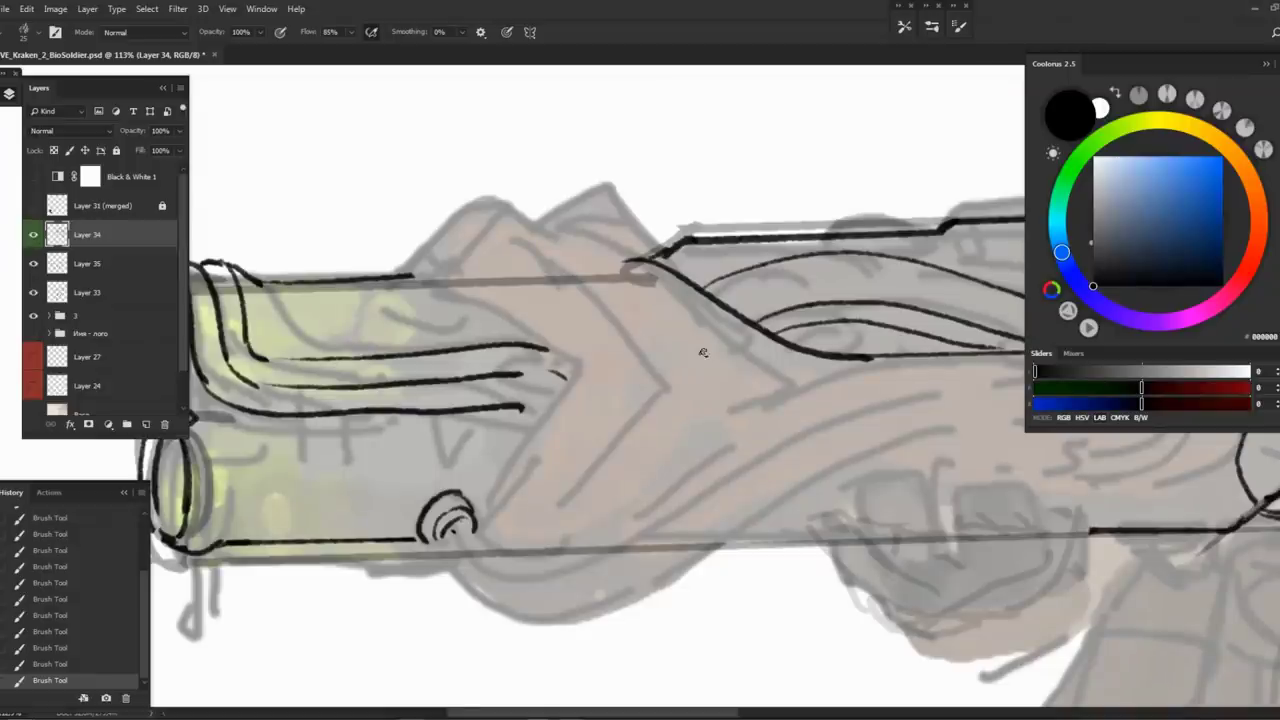
Erase stray line ends on the barrels and re-ink the muzzle details
mouse_move(703, 352)
mouse_down()
mouse_move(816, 355)
mouse_move(833, 382)
mouse_up()
key(e)
mouse_move(550, 306)
mouse_down()
mouse_move(488, 304)
mouse_move(565, 306)
mouse_up()
key(b)
scroll(640, 390, down, 3)
scroll(640, 390, up, 5)
mouse_move(462, 368)
mouse_down()
mouse_move(482, 400)
mouse_move(468, 405)
mouse_up()
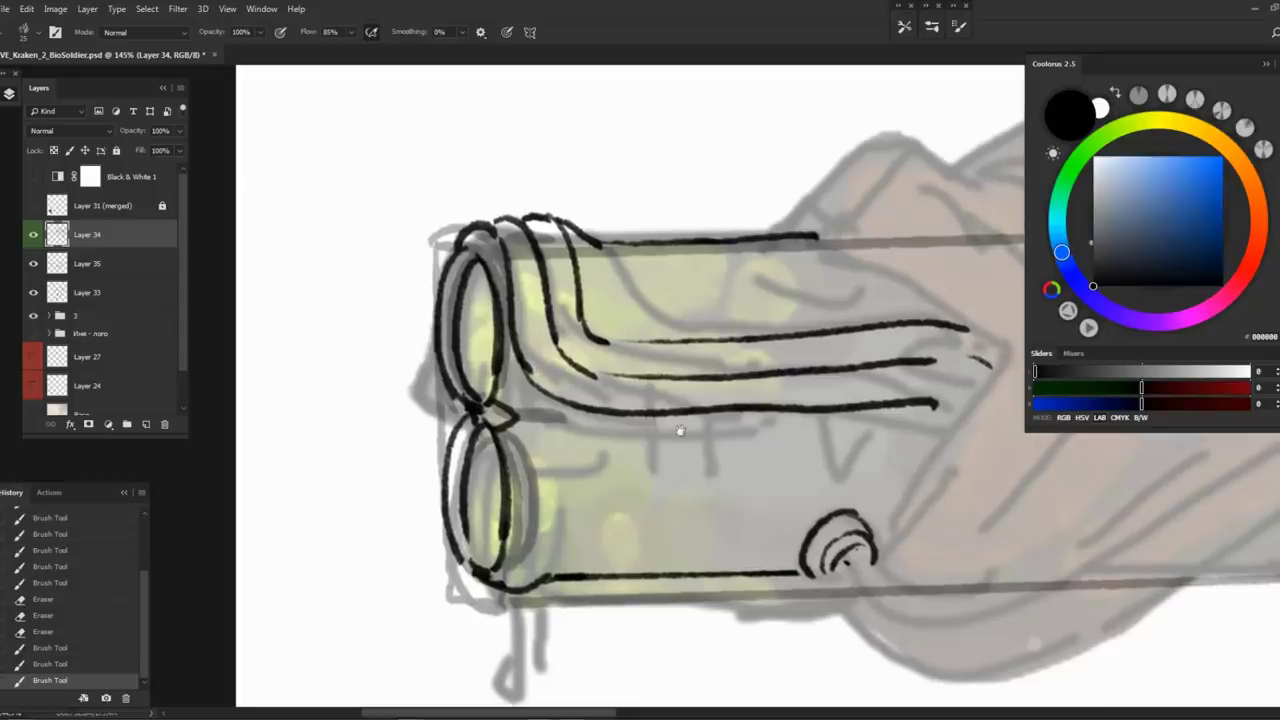
Ink the S-shaped lower edge of the hose running from the barrel fitting along the rifle body
drag(840, 430, 535, 370)
scroll(640, 400, down, 3)
drag(760, 440, 512, 387)
scroll(400, 380, up, 3)
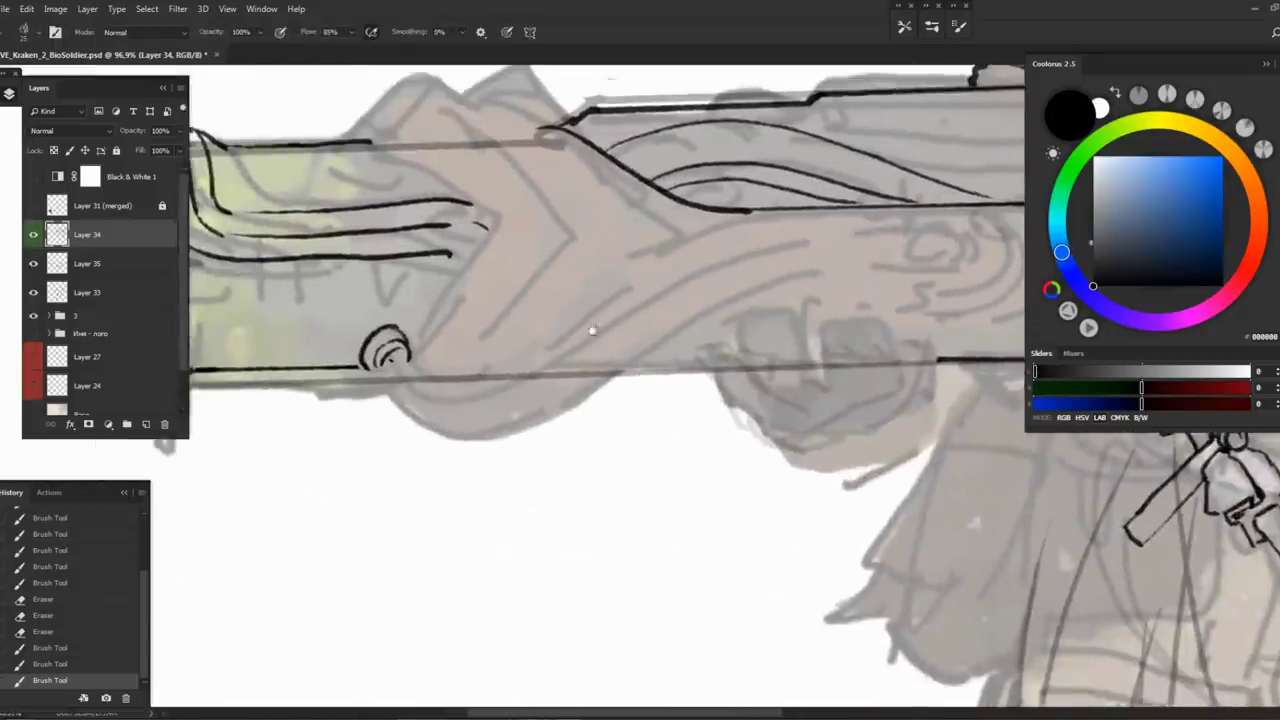
mouse_move(378, 362)
mouse_down()
mouse_move(408, 409)
mouse_move(507, 454)
mouse_move(577, 441)
mouse_move(481, 466)
mouse_move(635, 361)
mouse_move(830, 303)
mouse_move(943, 290)
mouse_up()
Duplicate the hose curve, then scale and warp the copy into the hose's parallel second edge
key(l)
drag(302, 422, 367, 422)
mouse_move(263, 448)
mouse_down()
mouse_move(997, 346)
mouse_move(806, 277)
mouse_move(415, 478)
mouse_move(594, 471)
mouse_up()
key(ctrl+t)
mouse_move(935, 385)
mouse_down()
mouse_move(928, 374)
mouse_move(904, 383)
mouse_move(938, 388)
mouse_move(899, 369)
mouse_move(910, 364)
mouse_up()
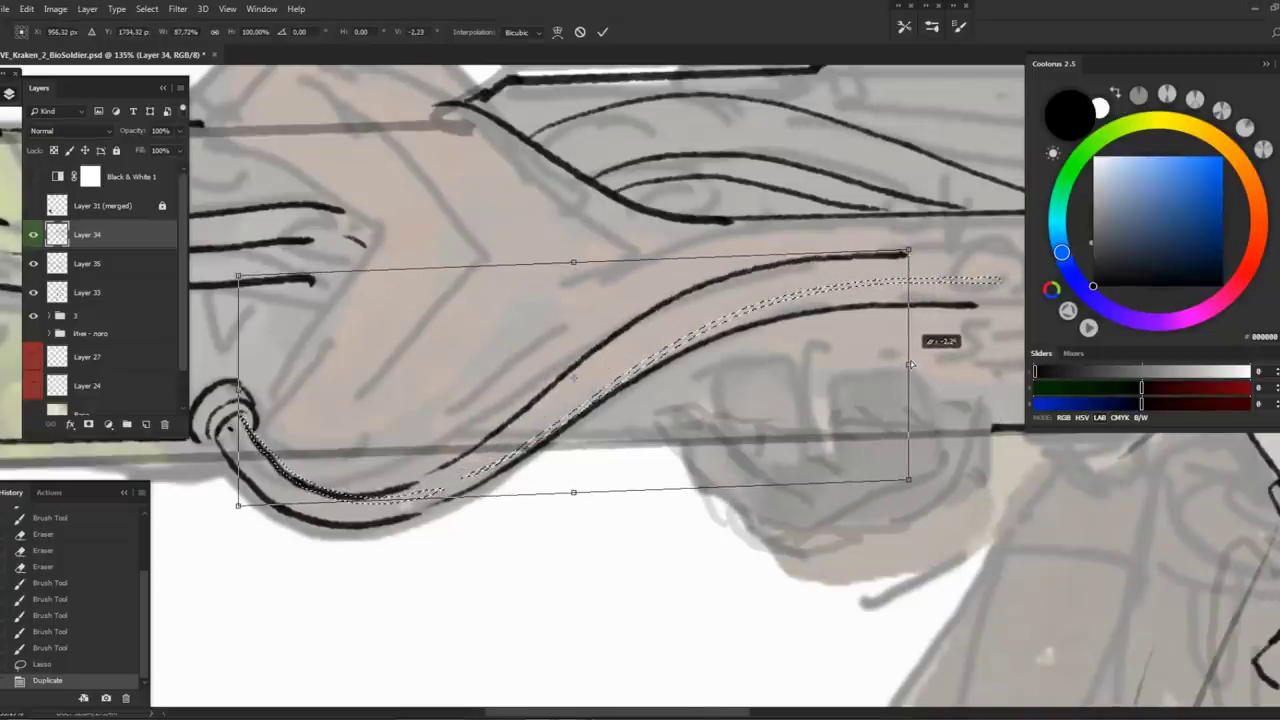
drag(908, 251, 970, 271)
right_click(578, 400)
click(610, 494)
mouse_move(516, 445)
mouse_down()
mouse_move(323, 466)
mouse_move(257, 457)
mouse_move(271, 466)
mouse_move(552, 403)
mouse_move(545, 415)
mouse_move(650, 335)
mouse_move(753, 297)
mouse_move(503, 391)
mouse_up()
key(Return)
drag(927, 313, 547, 380)
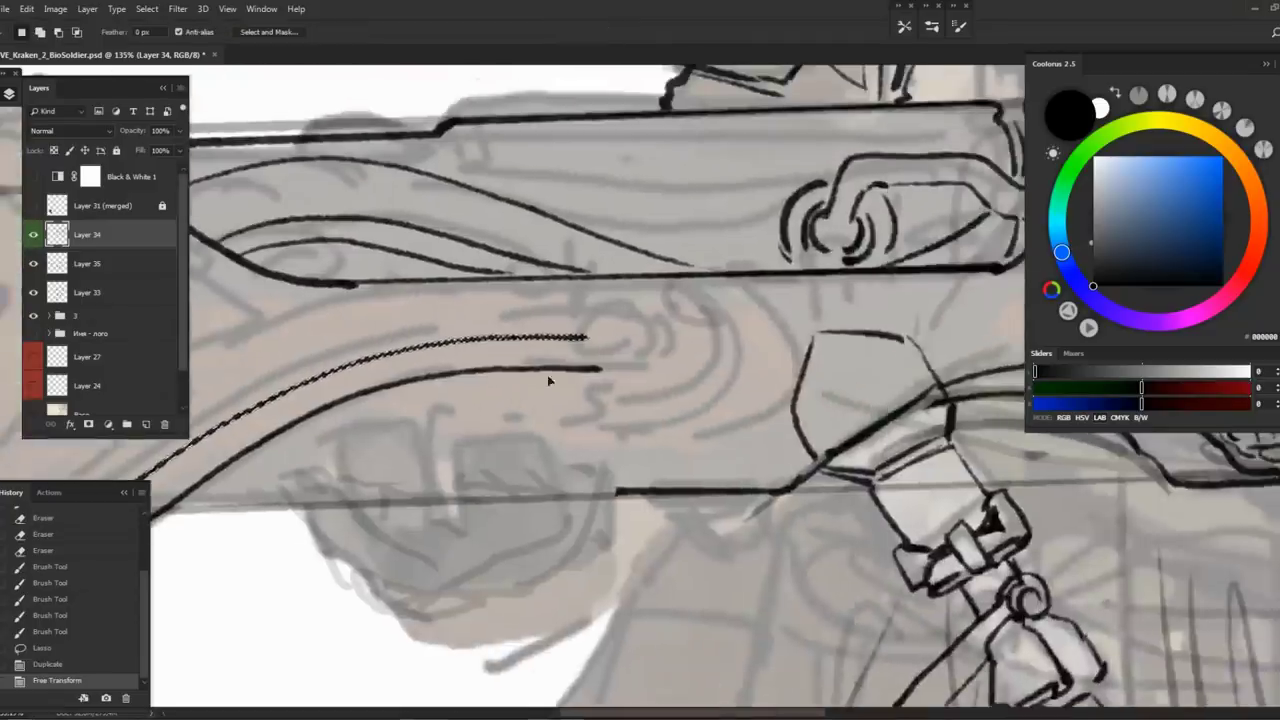
key(ctrl+d)
Ink the ring fitting at the hose's rear end and the flowing ornament lines on the rifle's upper body
key(b)
mouse_move(585, 336)
mouse_down()
mouse_move(656, 331)
mouse_move(601, 368)
mouse_move(652, 336)
mouse_move(652, 352)
mouse_move(668, 338)
mouse_move(638, 296)
mouse_move(620, 320)
mouse_move(650, 322)
mouse_move(600, 322)
mouse_move(700, 328)
mouse_up()
key(z)
key(z)
mouse_move(455, 318)
mouse_down()
mouse_move(704, 340)
mouse_move(910, 293)
mouse_up()
drag(610, 354, 805, 337)
drag(527, 297, 607, 296)
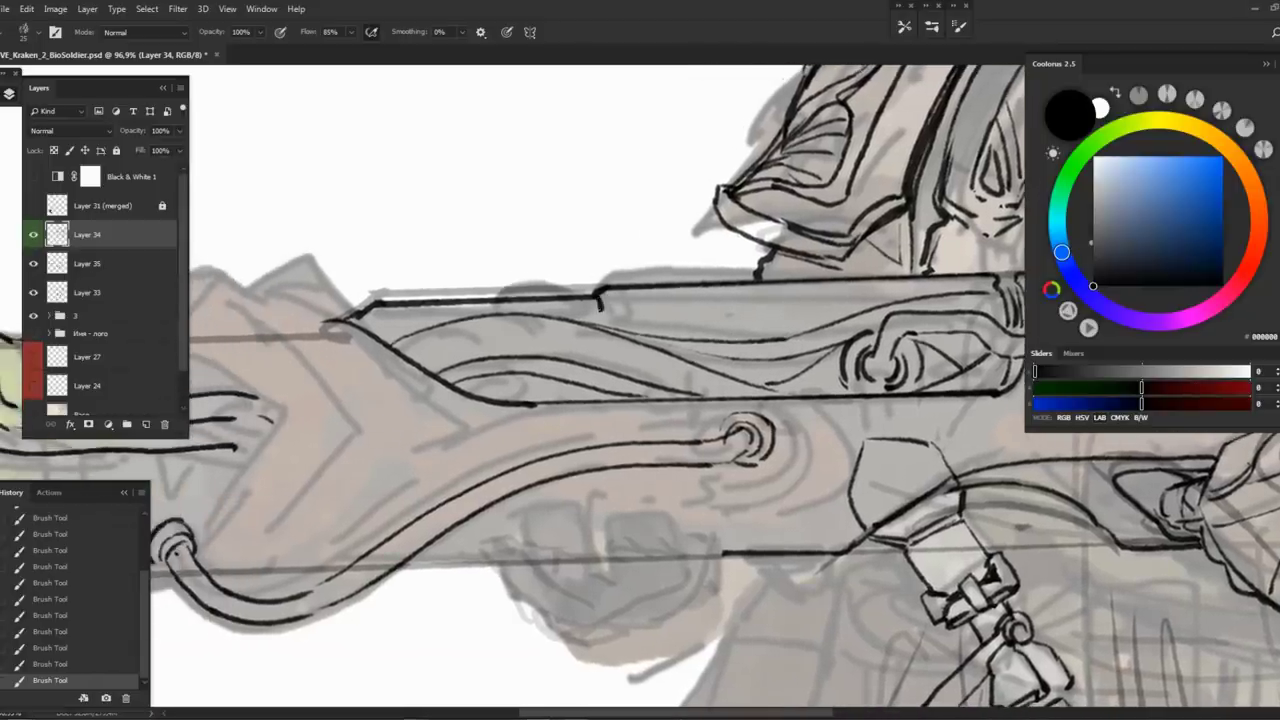
drag(223, 347, 531, 351)
Ink the short rifle underside edge beside the hose bend and erase the overlapping line
scroll(531, 351, down, 5)
scroll(531, 351, up, 4)
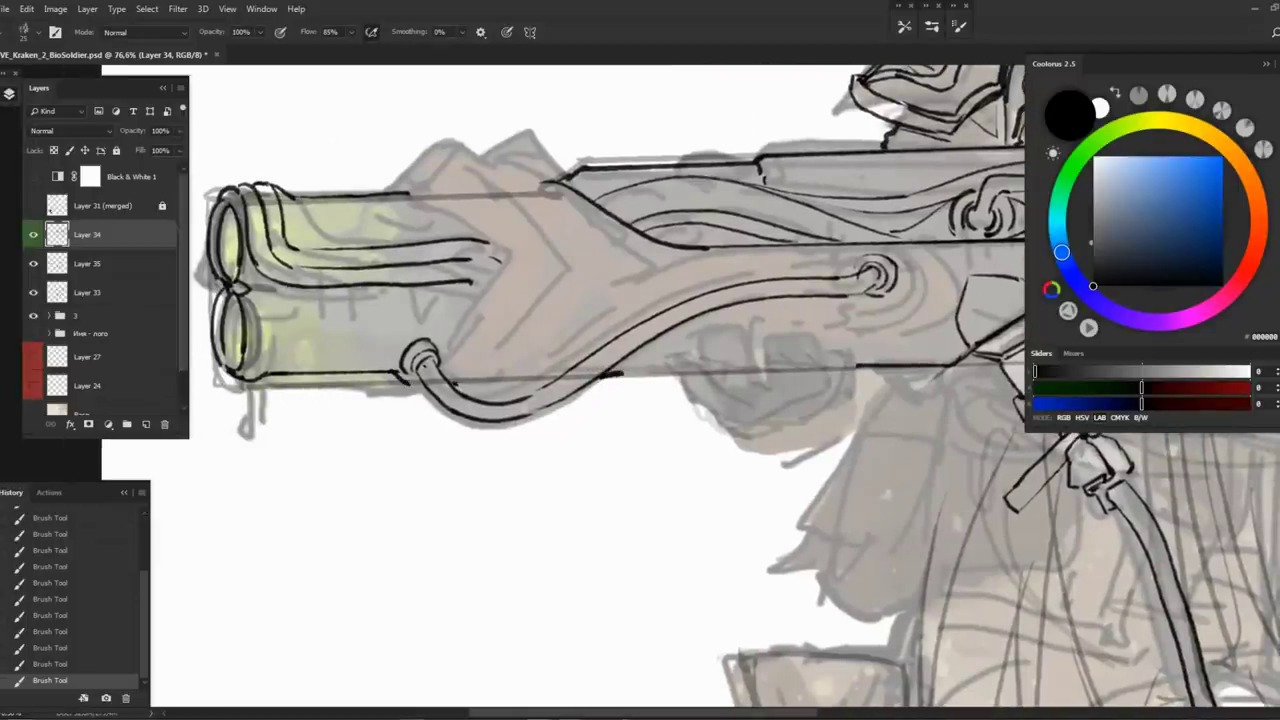
scroll(645, 403, down, 1)
key(e)
click(645, 395)
Mirror the canvas and try to ink the supporting hand's fingers beneath the rifle on Layer 34
key(h)
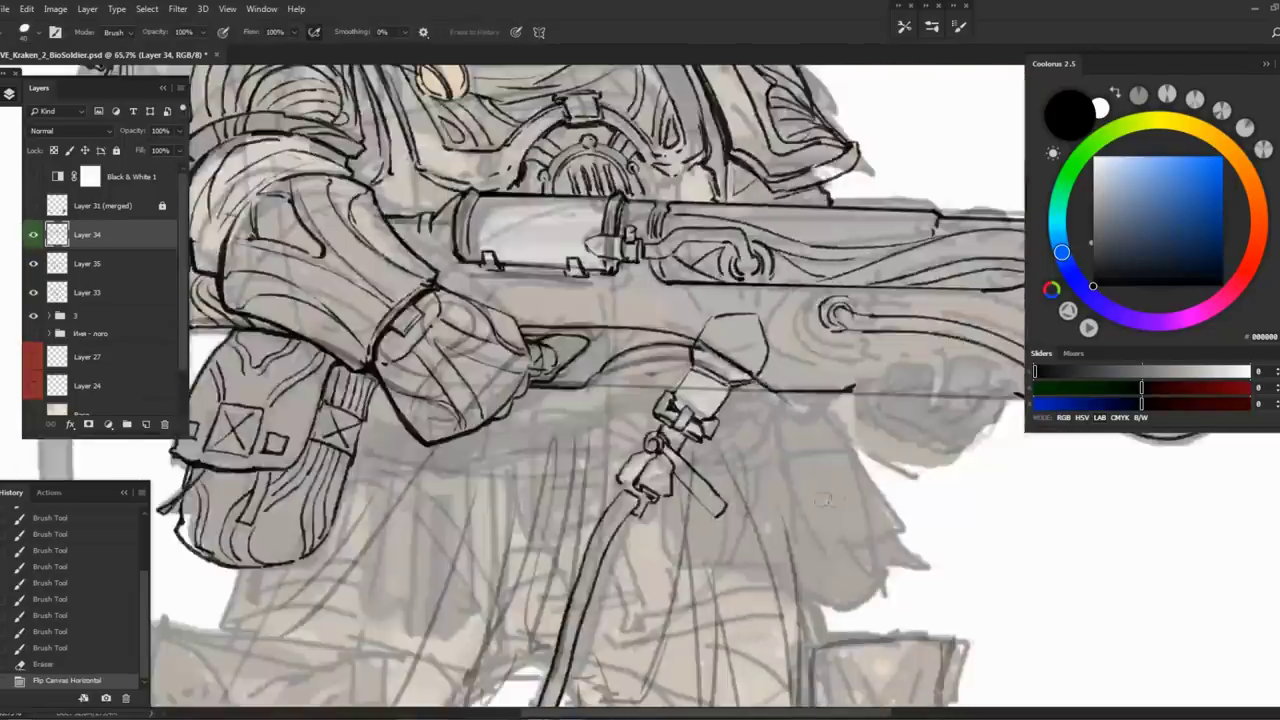
scroll(643, 349, up, 4)
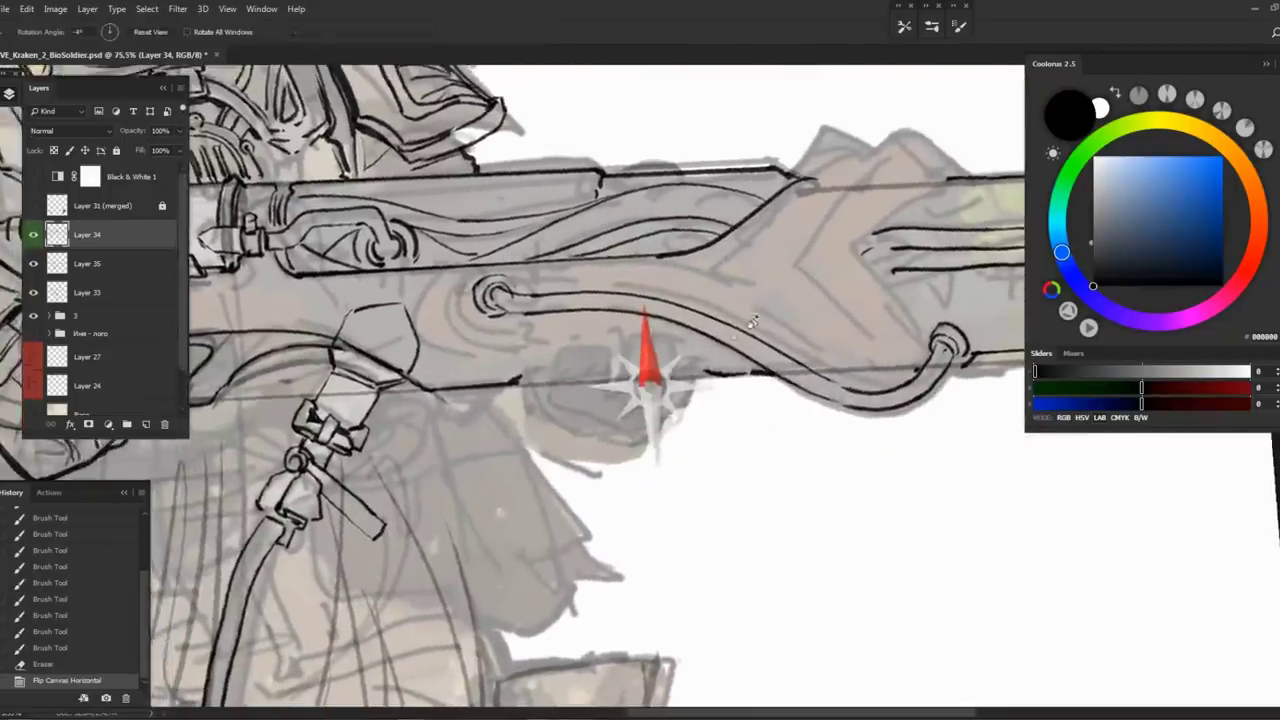
key(b)
drag(256, 372, 280, 356)
mouse_move(683, 352)
mouse_down()
mouse_move(668, 381)
mouse_move(714, 371)
mouse_move(622, 328)
mouse_up()
drag(645, 328, 605, 380)
key(ctrl+alt+z)
key(ctrl+alt+z)
key(ctrl+alt+z)
key(ctrl+alt+z)
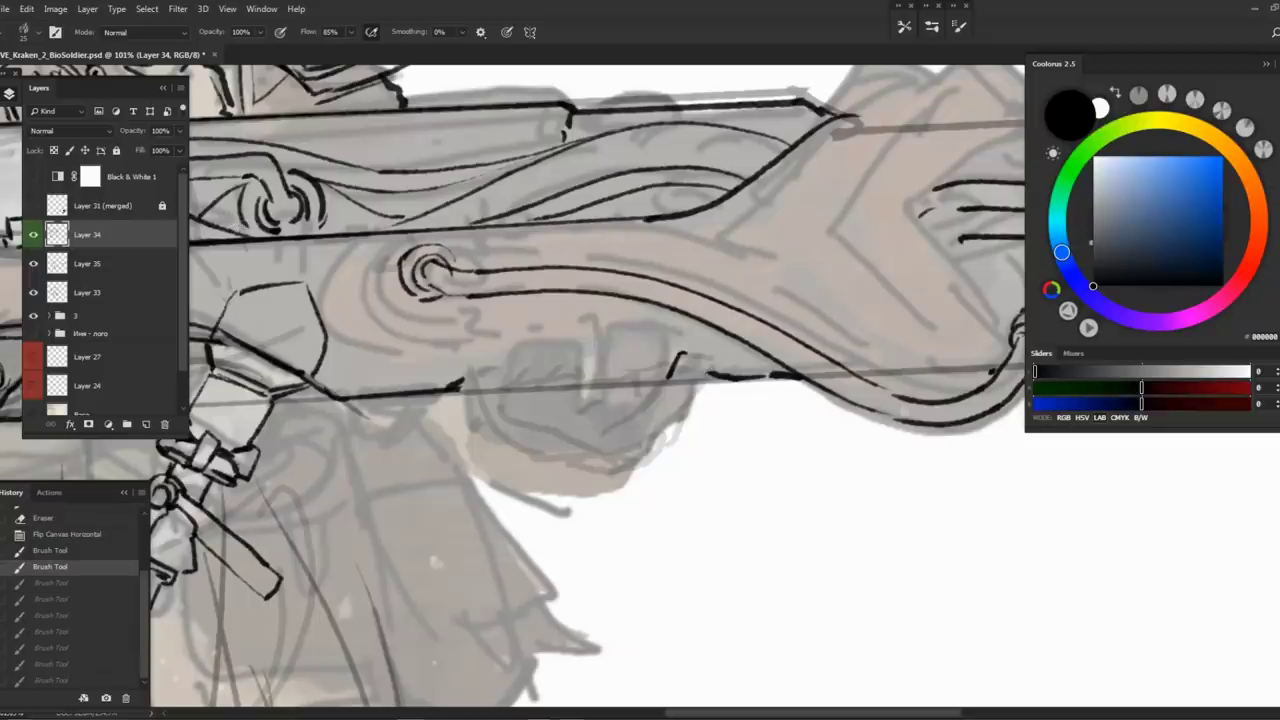
Flip the canvas horizontally back to its original orientation
key(r)
key(ctrl+shift+h)
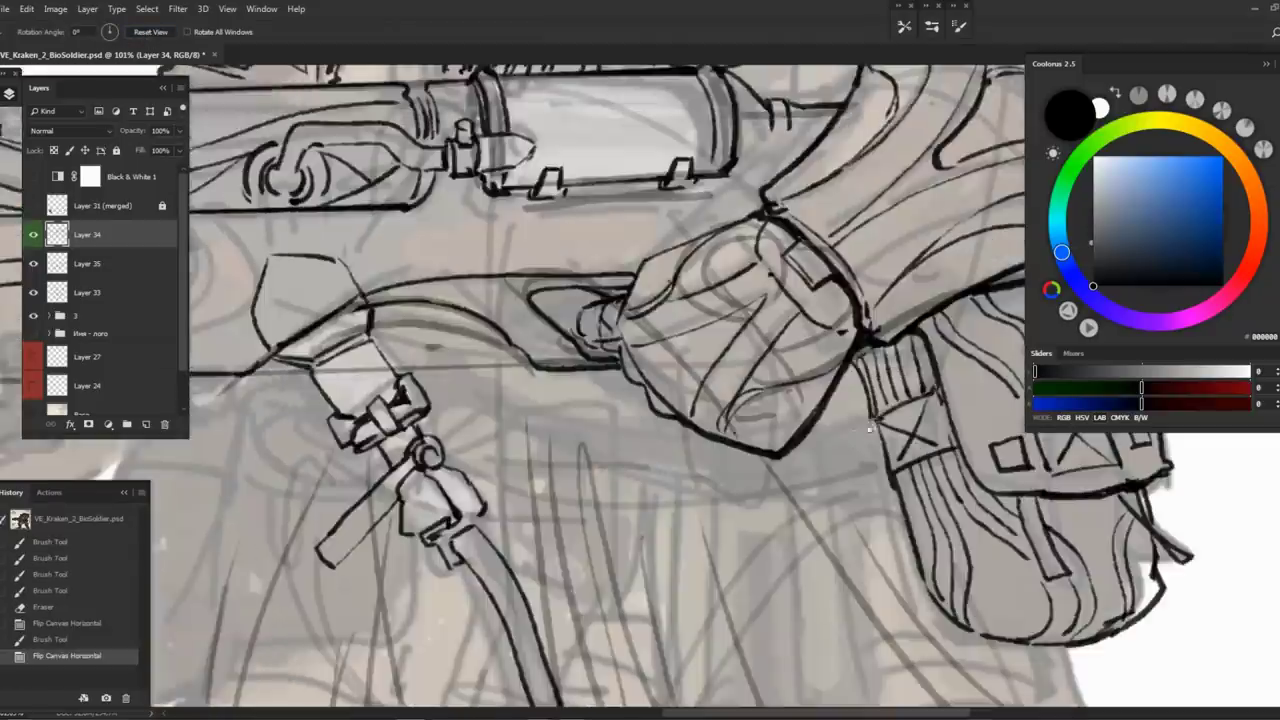
scroll(869, 428, down, 5)
drag(600, 379, 597, 337)
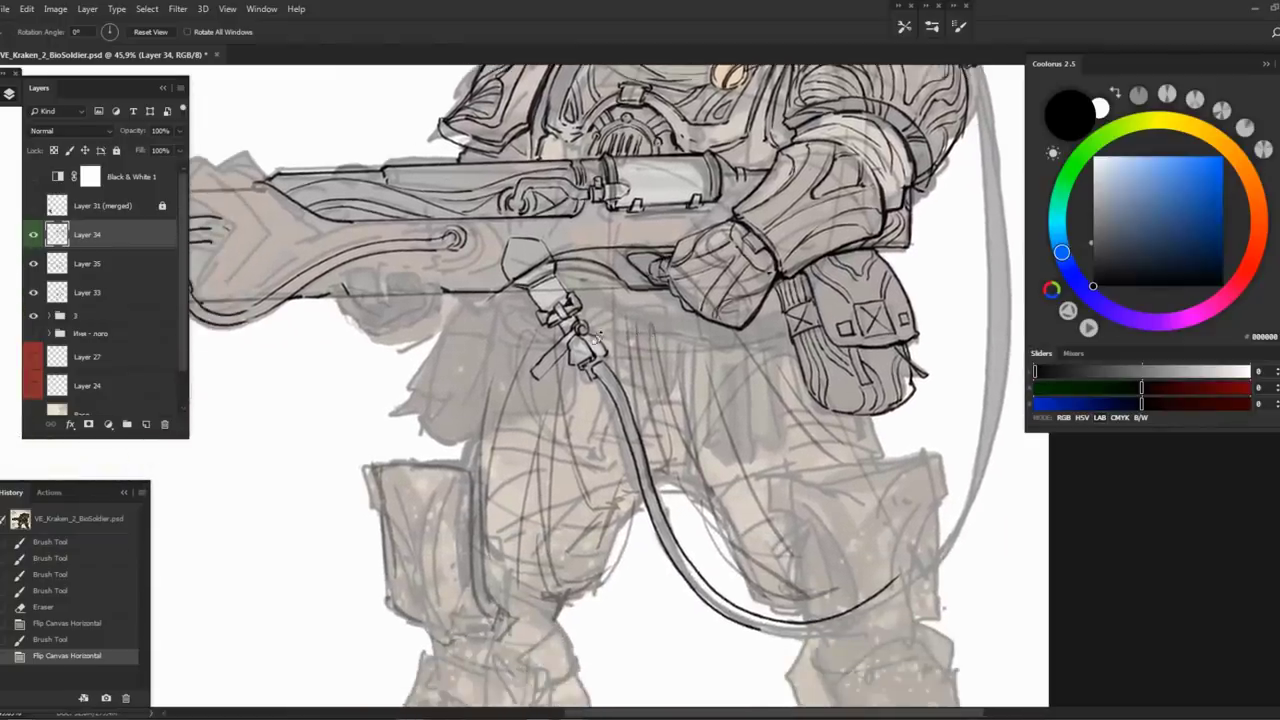
Ink the curved cloth flap and its small hanging strap beneath the rifle, beside the hose coupling, on Layer 34
scroll(597, 335, up, 3)
key(b)
mouse_move(435, 348)
mouse_down()
mouse_move(474, 373)
mouse_move(496, 366)
mouse_move(496, 408)
mouse_move(472, 420)
mouse_move(502, 392)
mouse_move(544, 404)
mouse_up()
key(b)
scroll(640, 390, up, 1)
drag(464, 312, 444, 336)
scroll(444, 336, up, 1)
mouse_move(345, 354)
mouse_down()
mouse_move(416, 269)
mouse_move(524, 340)
mouse_move(554, 394)
mouse_up()
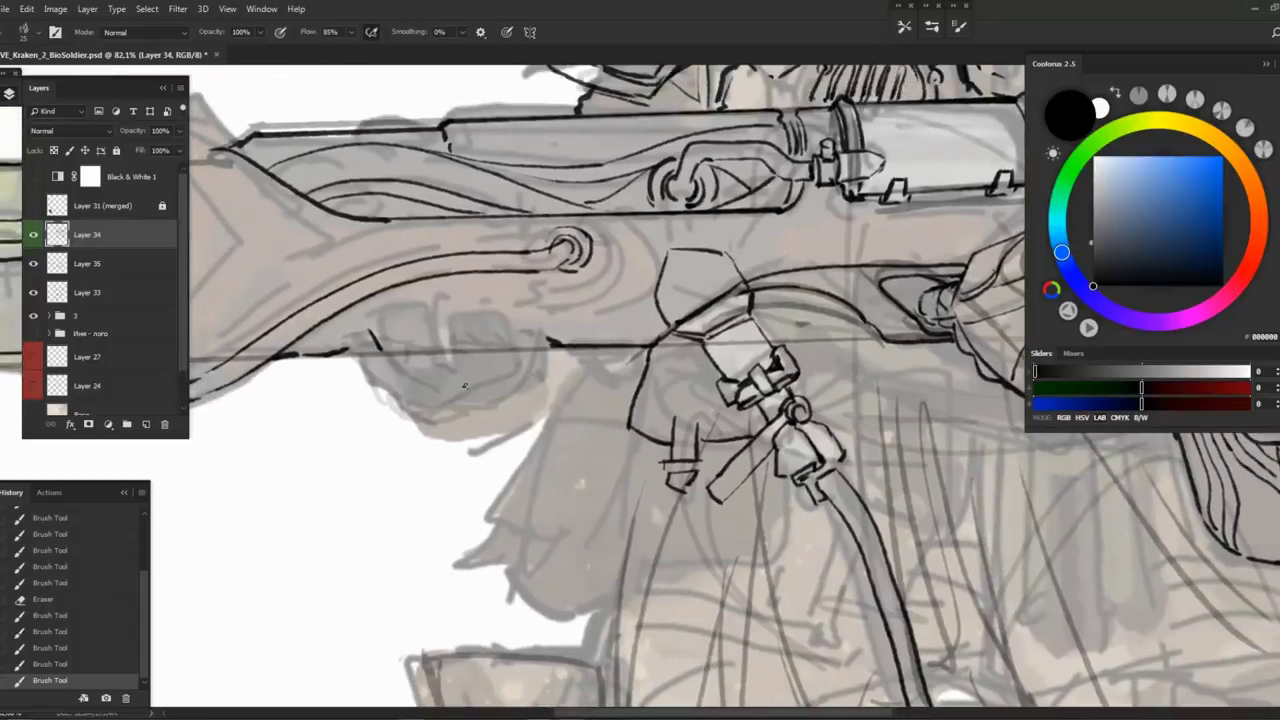
Hide Layers 35 and 33 briefly to examine the supporting hand underneath, and show them again
drag(464, 385, 482, 383)
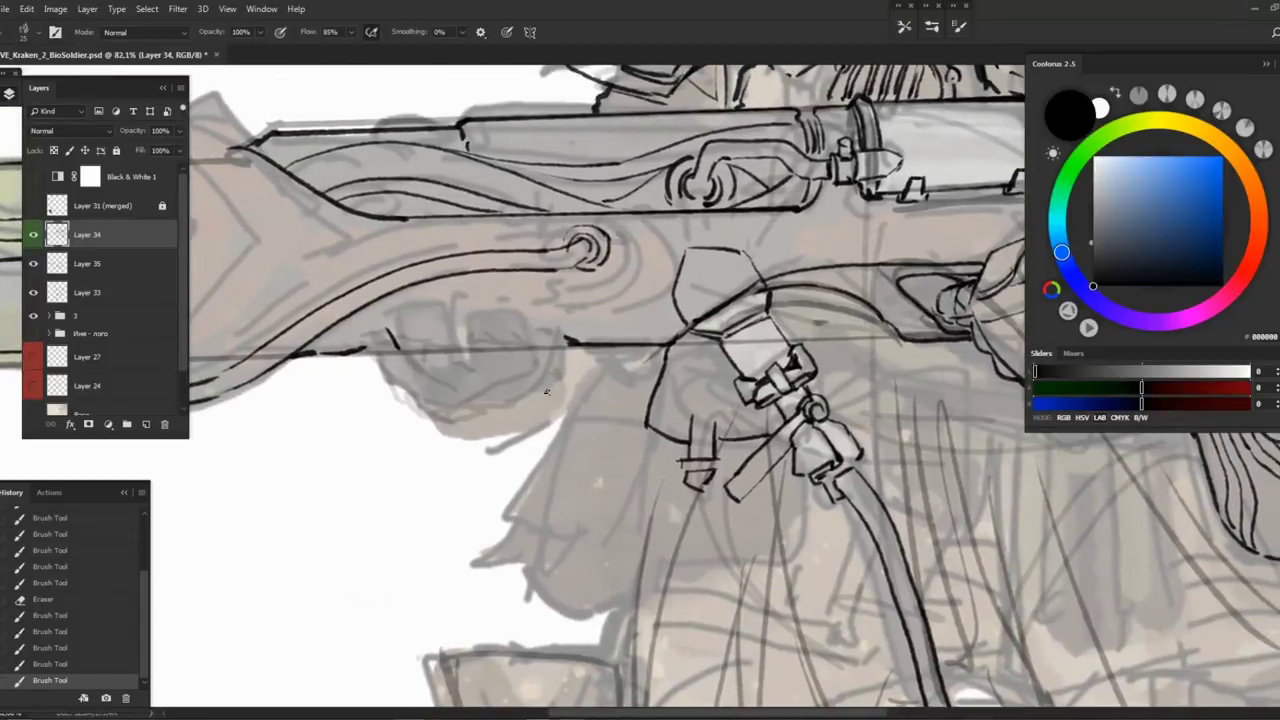
drag(546, 391, 588, 379)
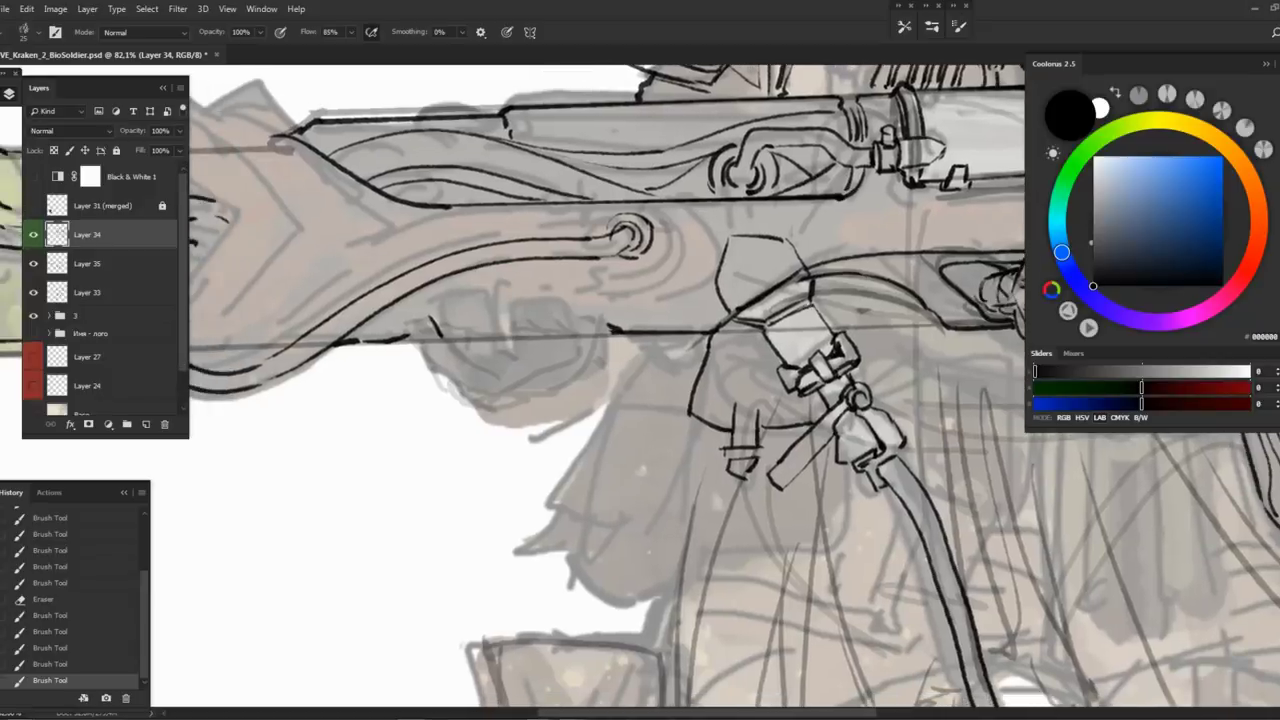
click(33, 263)
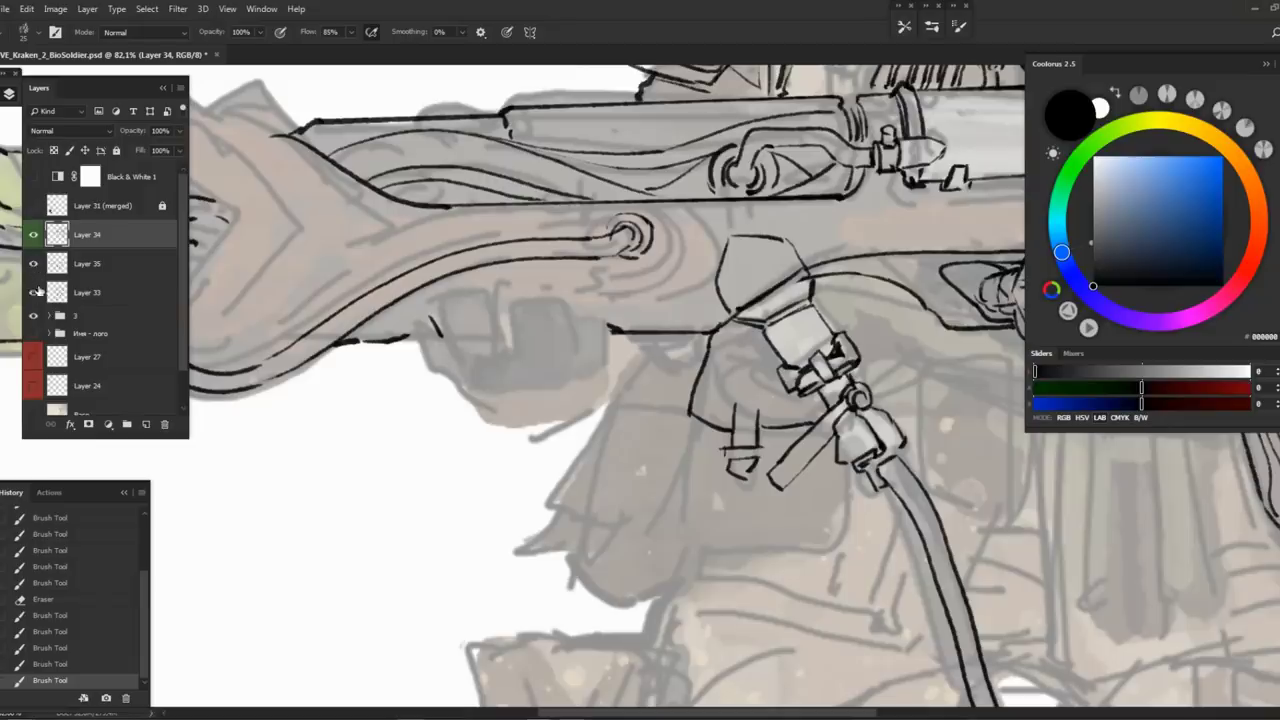
click(33, 292)
Try to ink the supporting hand's fingers gripping the rifle's underside on Layer 34 and check them mirrored
drag(460, 306, 478, 340)
drag(440, 314, 454, 364)
key(ctrl+alt+z)
key(ctrl+alt+z)
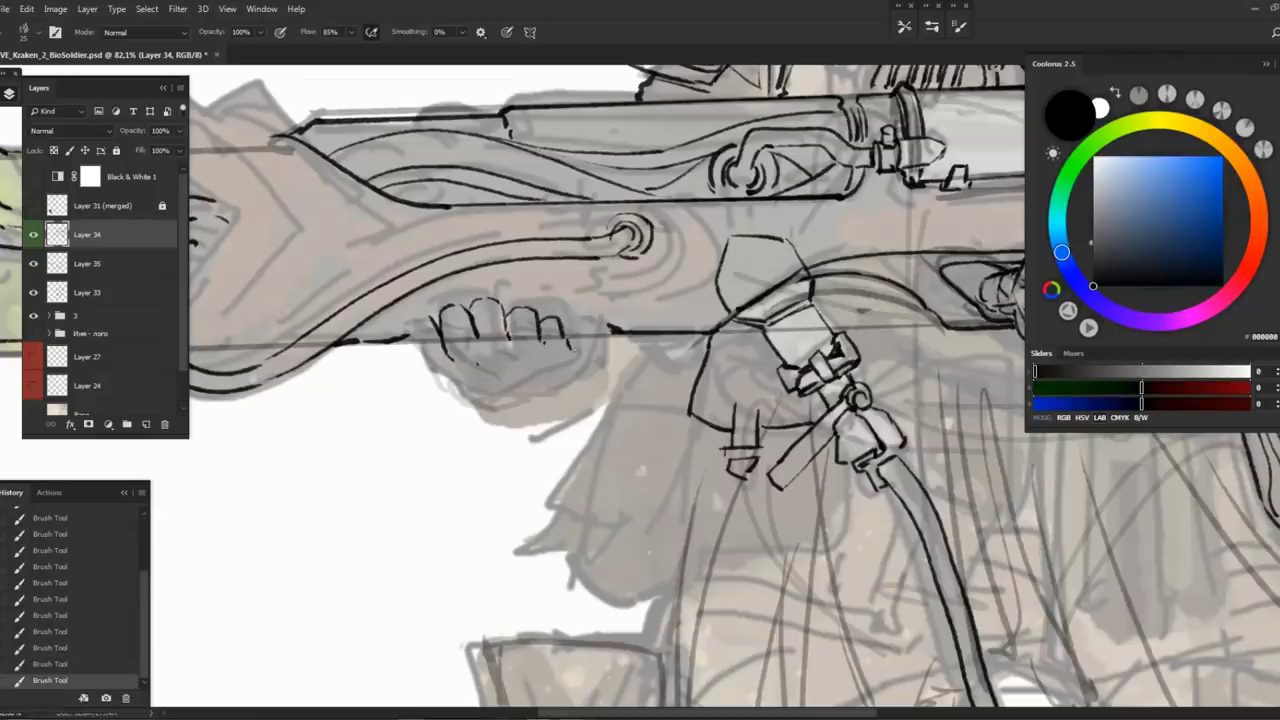
key(z)
scroll(517, 356, down, 3)
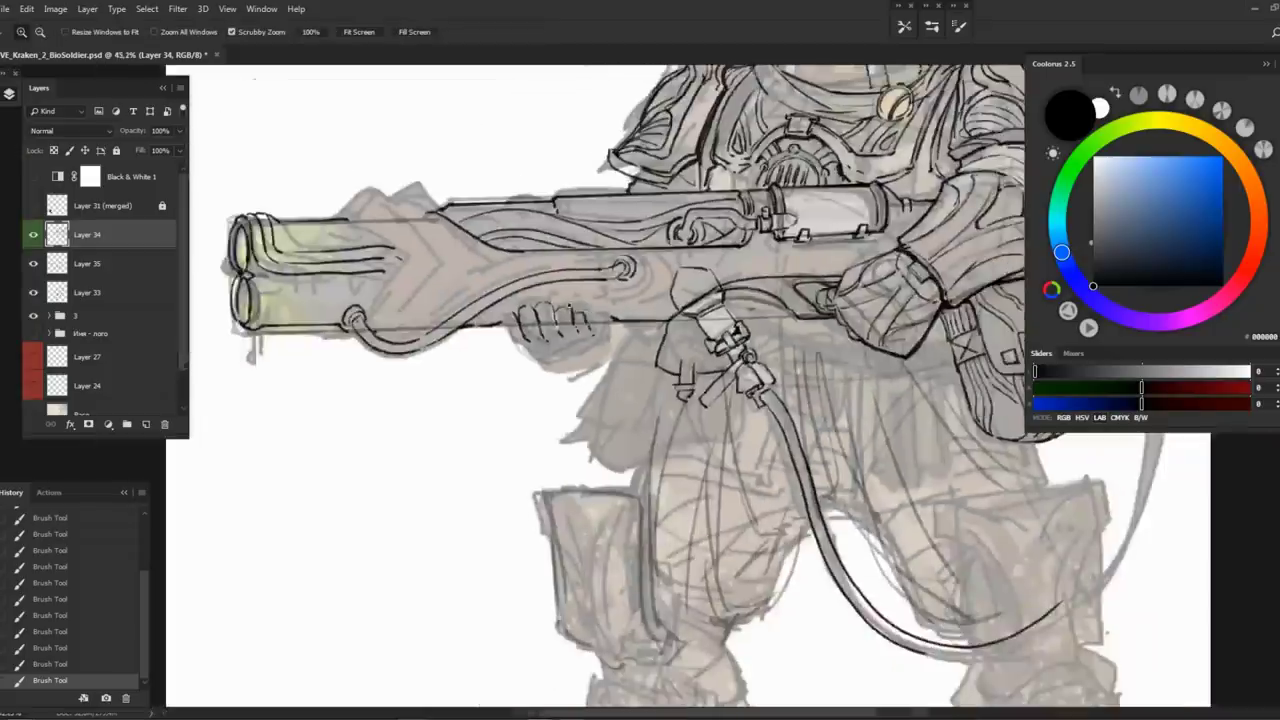
key(h)
drag(784, 347, 714, 404)
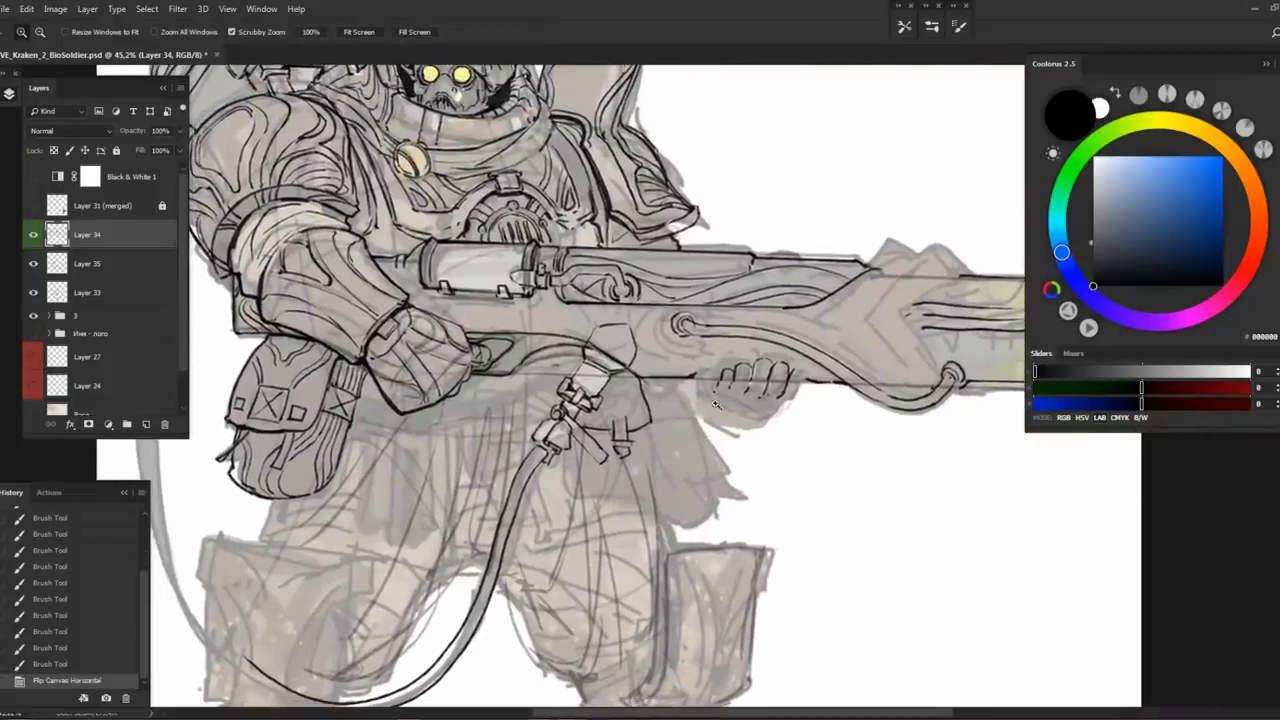
Undo all the finger strokes and the canvas flip on Layer 34
key(ctrl+alt+z)
key(ctrl+alt+z)
key(ctrl+alt+z)
key(ctrl+alt+z)
key(ctrl+alt+z)
key(ctrl+alt+z)
key(ctrl+alt+z)
key(ctrl+alt+z)
key(ctrl+alt+z)
key(ctrl+alt+z)
key(ctrl+alt+z)
key(ctrl+alt+z)
key(ctrl+alt+z)
scroll(358, 337, up, 5)
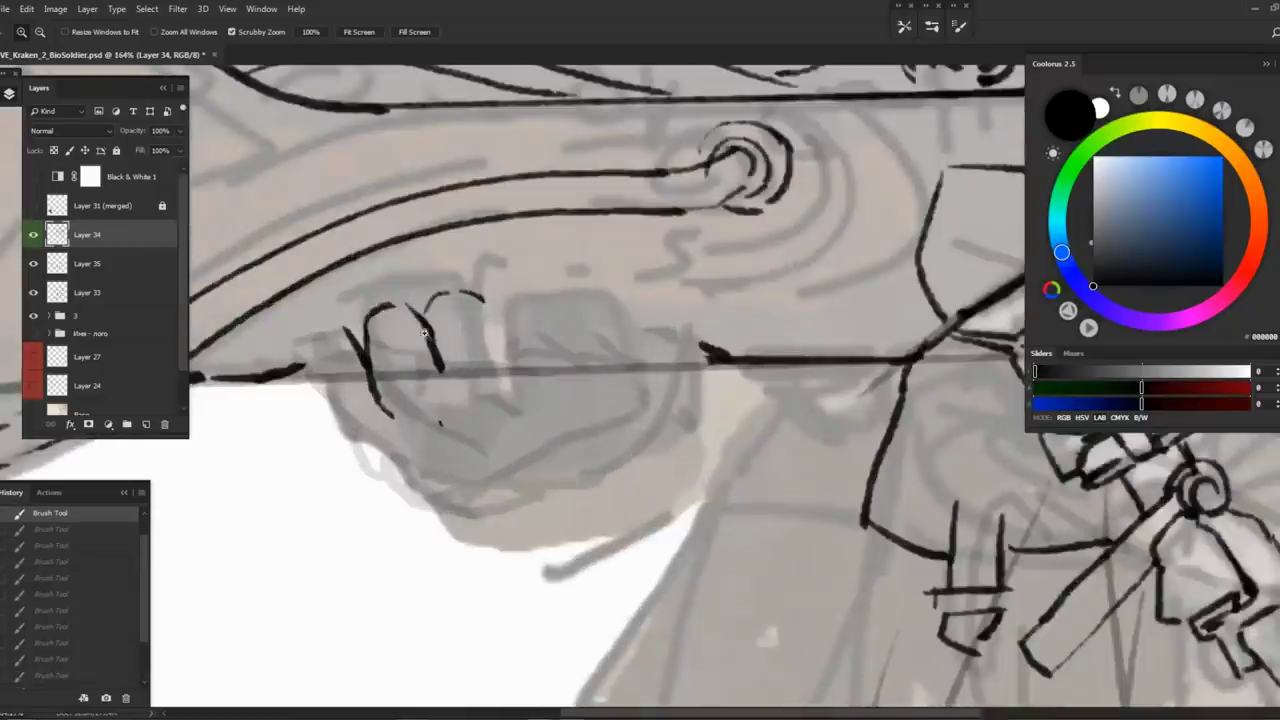
key(ctrl+alt+z)
key(ctrl+alt+z)
key(ctrl+alt+z)
drag(346, 338, 376, 400)
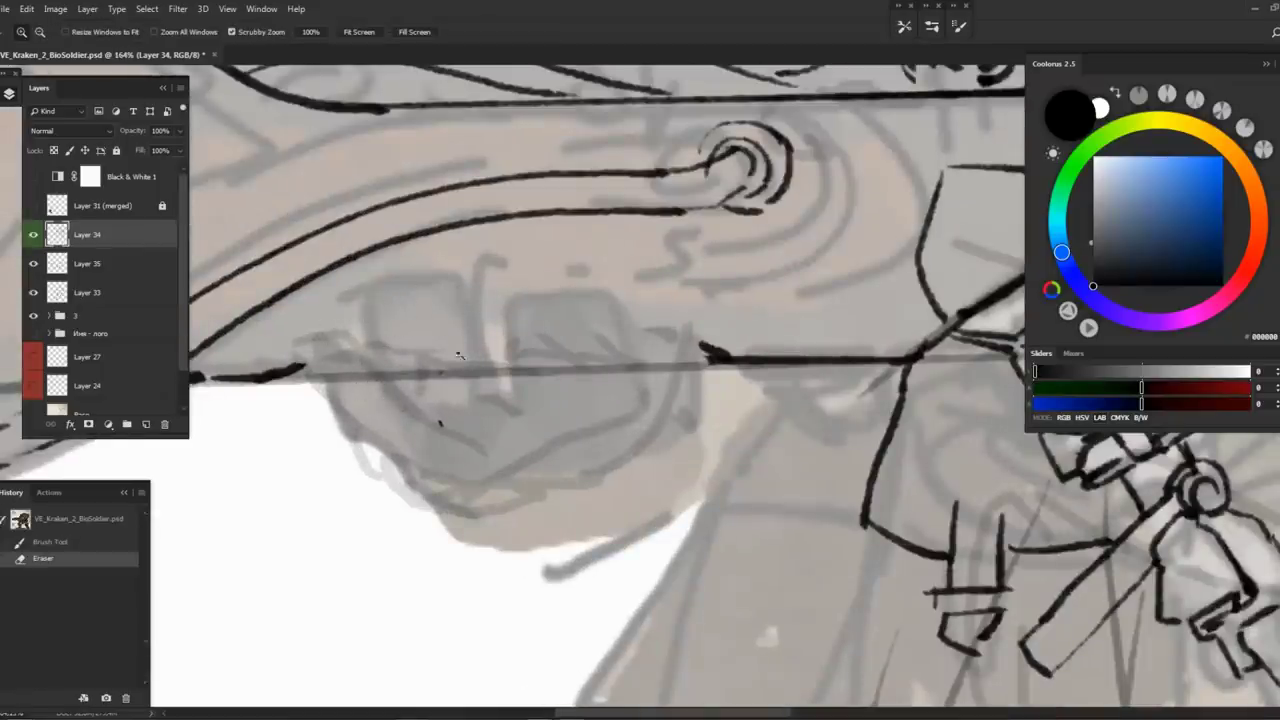
Rough in the supporting hand's fingers curling under the rifle on Layer 35
scroll(346, 338, down, 5)
key(alt+bracketleft)
click(489, 330)
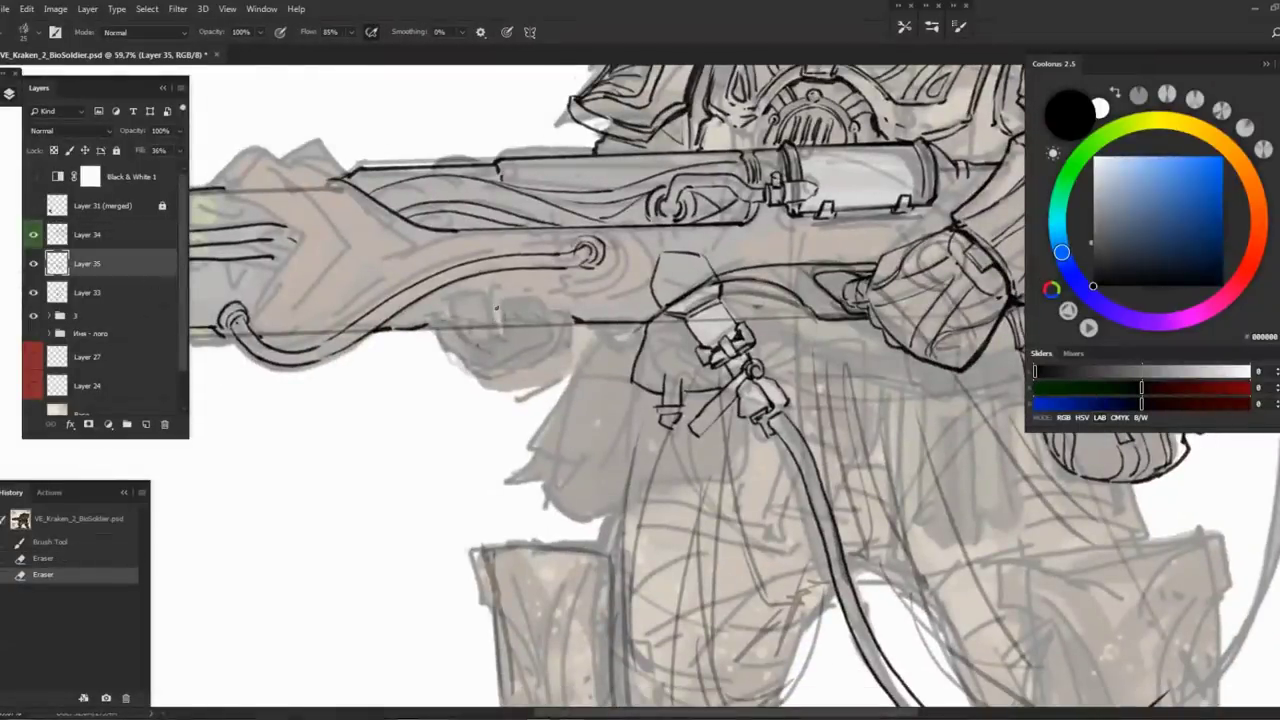
key(b)
click(489, 328)
key(ctrl+alt+z)
scroll(489, 328, up, 1)
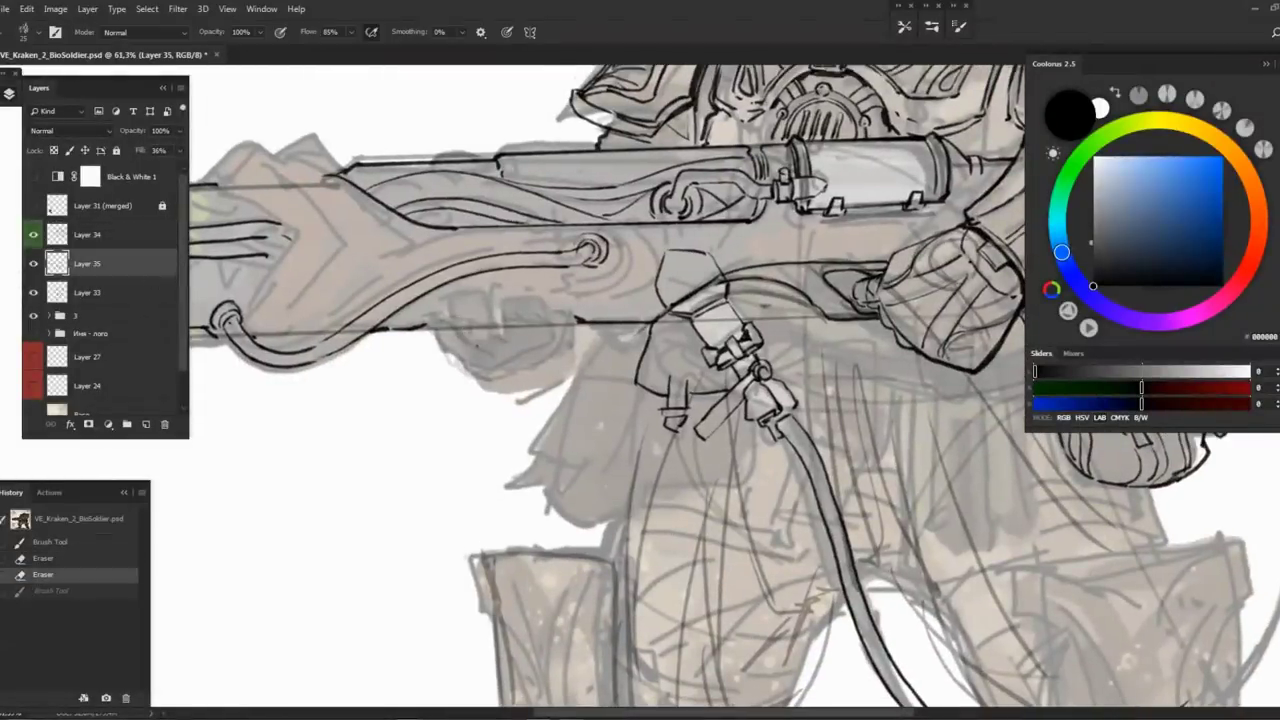
click(444, 325)
drag(444, 334, 454, 340)
mouse_move(456, 334)
mouse_down()
mouse_move(468, 342)
mouse_move(488, 318)
mouse_up()
mouse_move(490, 322)
mouse_down()
mouse_move(502, 314)
mouse_move(484, 322)
mouse_up()
mouse_move(482, 332)
mouse_down()
mouse_move(530, 308)
mouse_move(520, 322)
mouse_up()
mouse_move(530, 326)
mouse_down()
mouse_move(554, 310)
mouse_move(562, 320)
mouse_up()
mouse_move(516, 350)
mouse_down()
mouse_move(534, 344)
mouse_move(430, 346)
mouse_move(520, 335)
mouse_up()
Ink the supporting hand's knuckles and slanted finger outlines along the rifle's underside on Layer 34
key(z)
key(alt+bracketright)
key(b)
mouse_move(418, 312)
mouse_down()
mouse_move(452, 308)
mouse_move(466, 380)
mouse_up()
key(ctrl+z)
mouse_move(476, 326)
mouse_down()
mouse_move(532, 318)
mouse_move(450, 322)
mouse_move(506, 340)
mouse_move(538, 312)
mouse_move(556, 316)
mouse_up()
key(e)
key(b)
key(e)
key(b)
mouse_move(520, 326)
mouse_down()
mouse_move(558, 320)
mouse_move(536, 334)
mouse_up()
drag(542, 320, 582, 394)
drag(646, 360, 622, 382)
drag(642, 362, 614, 388)
drag(468, 326, 518, 394)
drag(506, 392, 532, 390)
Flip the canvas horizontally to check the inked fingers in mirror view
scroll(430, 396, down, 6)
key(ctrl+h)
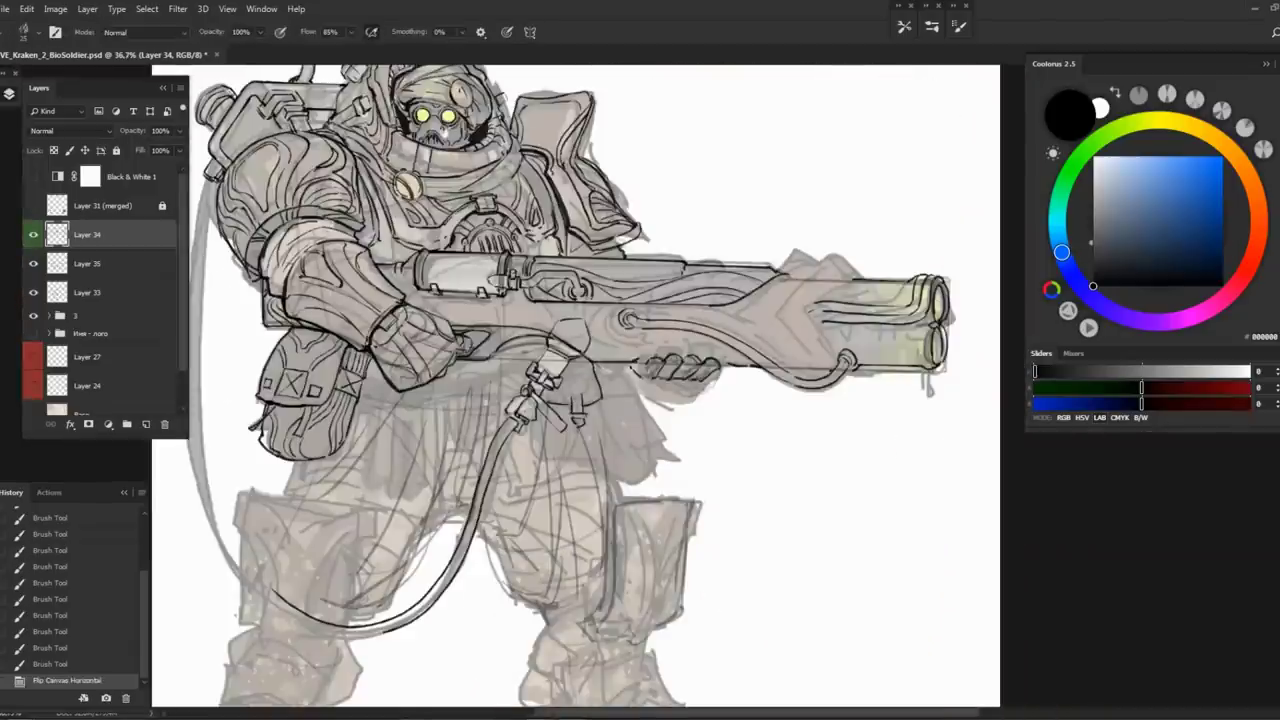
scroll(655, 408, up, 1)
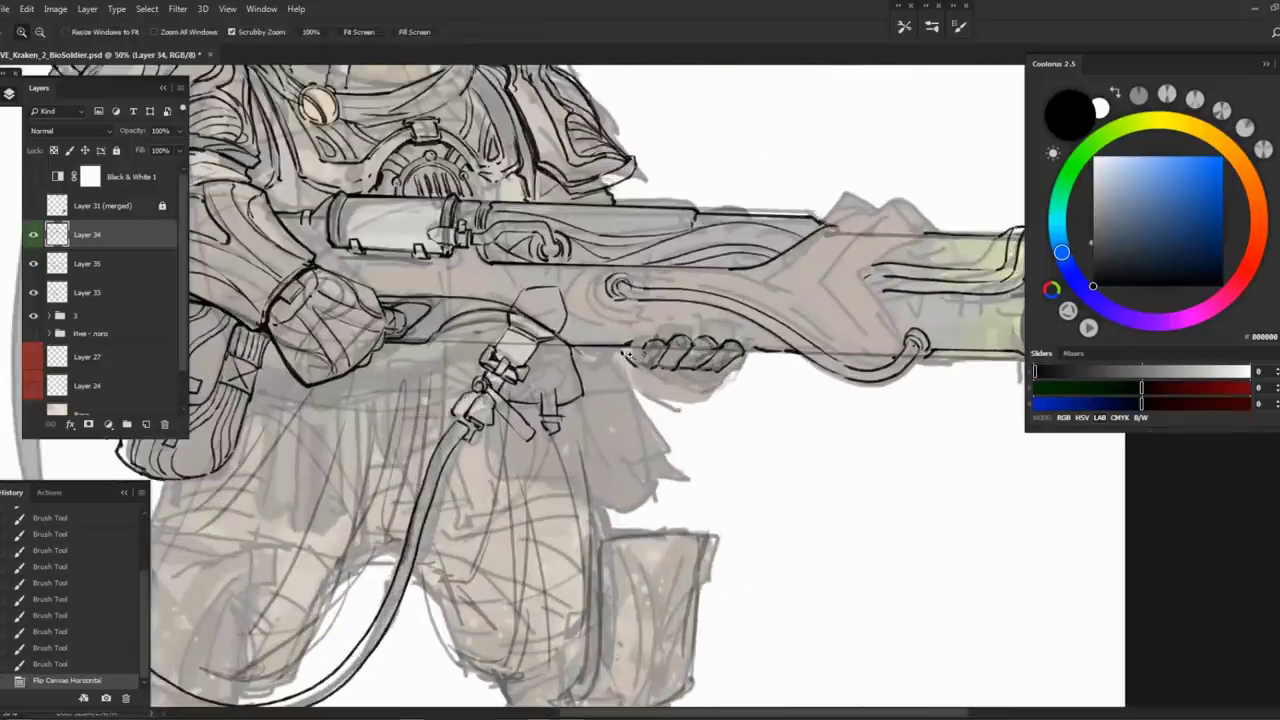
Touch up the ink where the fingers meet the rifle's underside and erase the stray lines around them
scroll(632, 350, up, 3)
drag(614, 346, 636, 358)
key(e)
drag(592, 338, 650, 390)
drag(641, 342, 515, 353)
Lasso the inked fingers and adjust their fit under the rifle with Free Transform, then deselect
key(l)
drag(692, 324, 700, 306)
key(ctrl+t)
mouse_move(762, 366)
mouse_down()
mouse_move(760, 388)
mouse_move(700, 392)
mouse_up()
key(Return)
key(ctrl+d)
Clean up the finger outlines by erasing overlaps and redrawing the lines around the knuckles
key(e)
key(b)
mouse_move(654, 388)
mouse_down()
mouse_move(704, 400)
mouse_move(720, 390)
mouse_up()
key(e)
key(b)
drag(572, 390, 612, 396)
key(e)
drag(665, 335, 700, 345)
drag(662, 325, 764, 390)
key(b)
key(e)
key(b)
key(z)
mouse_move(690, 365)
mouse_down()
mouse_move(600, 365)
mouse_move(745, 361)
mouse_move(738, 392)
mouse_move(652, 383)
mouse_up()
Ink the curved palm outline beneath the fingers and its short edge up to the rifle, erasing the excess
key(b)
drag(802, 378, 740, 415)
drag(634, 376, 778, 416)
drag(812, 360, 768, 402)
mouse_move(617, 368)
mouse_down()
mouse_move(708, 424)
mouse_move(758, 428)
mouse_up()
mouse_move(824, 364)
mouse_down()
mouse_move(800, 376)
mouse_move(772, 424)
mouse_move(750, 414)
mouse_up()
key(e)
mouse_move(810, 382)
mouse_down()
mouse_move(738, 420)
mouse_move(790, 370)
mouse_up()
key(b)
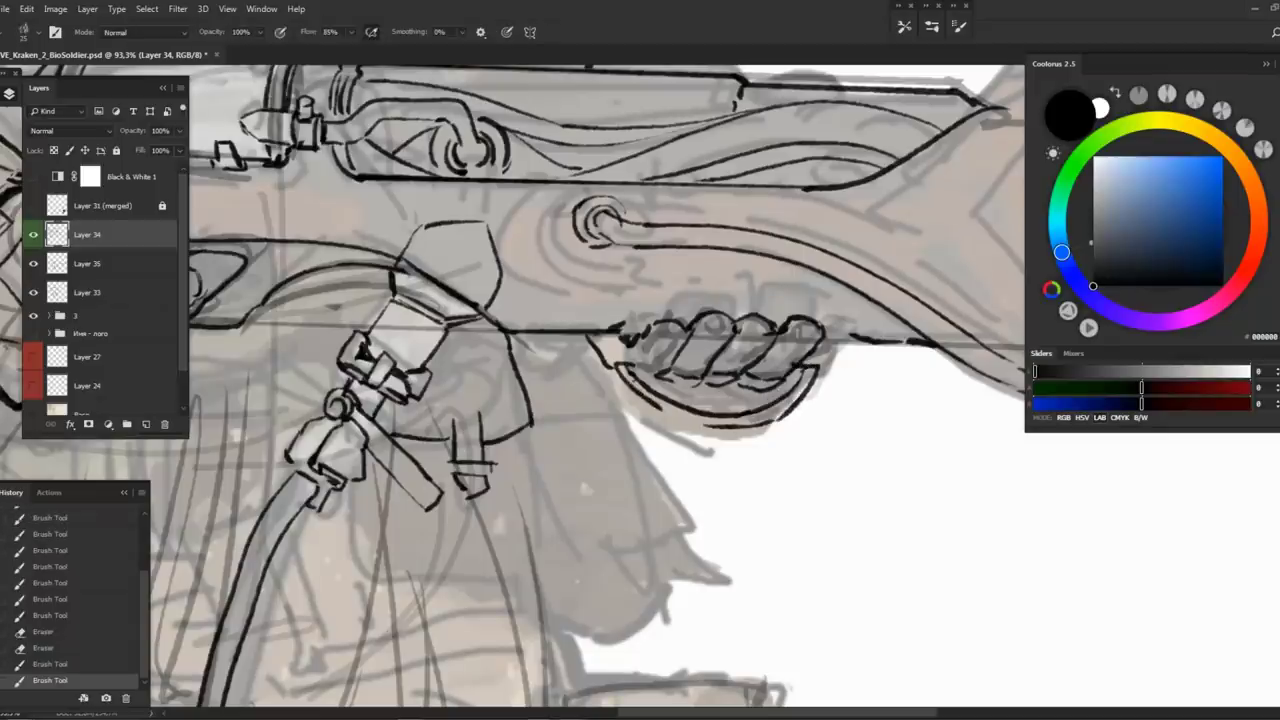
key(e)
mouse_move(630, 380)
mouse_down()
mouse_move(588, 340)
mouse_move(632, 382)
mouse_up()
key(b)
mouse_move(596, 336)
mouse_down()
mouse_move(636, 374)
mouse_move(604, 382)
mouse_up()
Flip the canvas back horizontally and toggle Layer 33 off and on to compare the drawing
key(z)
drag(579, 475, 525, 470)
key(ctrl+shift+h)
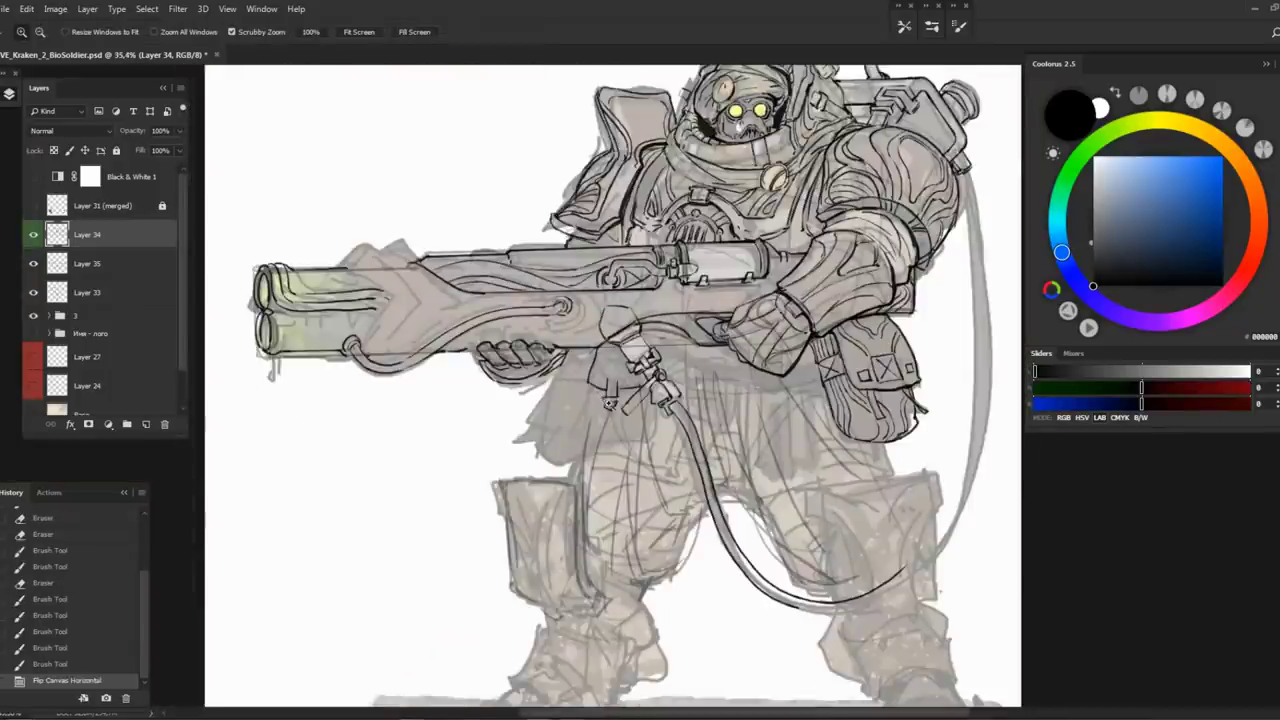
drag(620, 420, 572, 392)
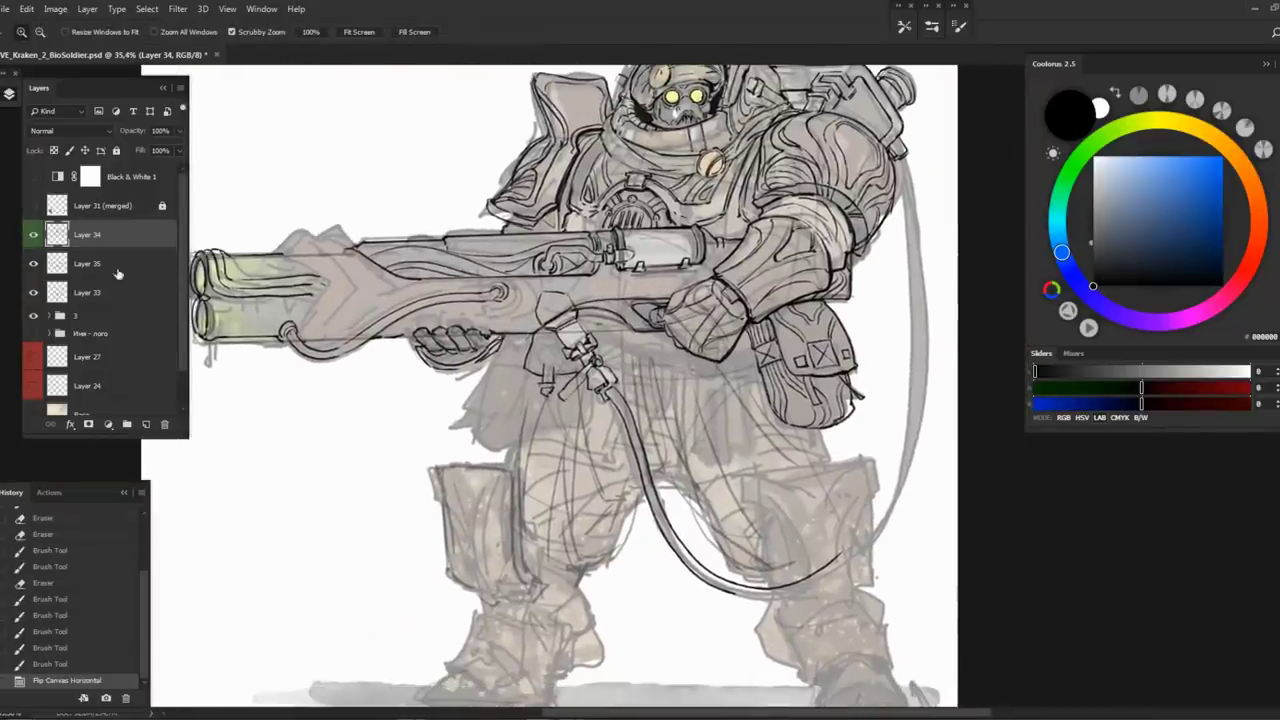
click(33, 292)
click(33, 292)
Ink the curved cloth folds and belt lines at the waist between the hose coupling and the trigger hand
drag(533, 335, 590, 335)
key(b)
click(486, 320)
drag(468, 312, 664, 352)
drag(456, 285, 542, 310)
key(ctrl+z)
drag(444, 278, 566, 336)
drag(518, 300, 640, 324)
drag(448, 264, 552, 292)
Ink the belt loop below the trigger hand and continue the belt across to the hip pouch
mouse_move(572, 358)
mouse_down()
mouse_move(528, 334)
mouse_move(622, 358)
mouse_move(664, 340)
mouse_up()
drag(600, 310, 630, 380)
mouse_move(626, 362)
mouse_down()
mouse_move(648, 382)
mouse_move(718, 392)
mouse_up()
drag(716, 350, 734, 390)
mouse_move(640, 368)
mouse_down()
mouse_move(724, 386)
mouse_move(690, 330)
mouse_move(643, 297)
mouse_move(590, 300)
mouse_up()
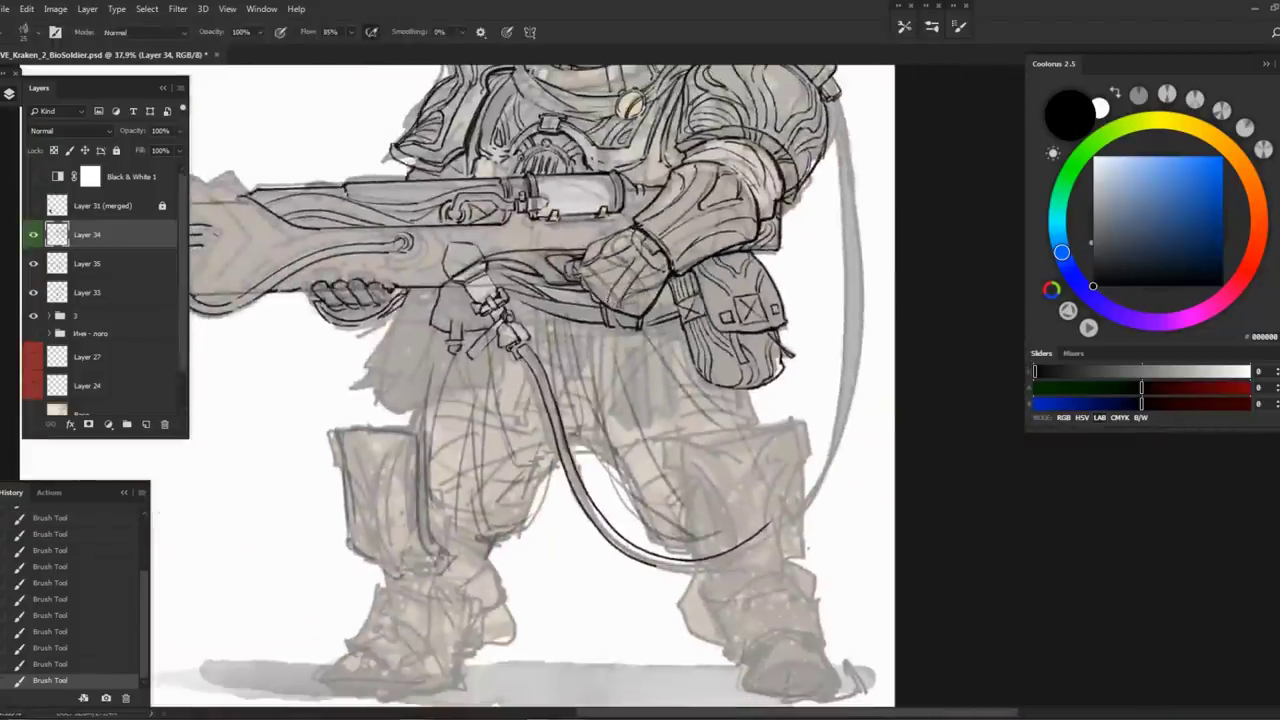
Try to ink the long edge of a cloth strip hanging below the belt loop, undoing each attempt
scroll(640, 360, up, 2)
drag(640, 400, 565, 370)
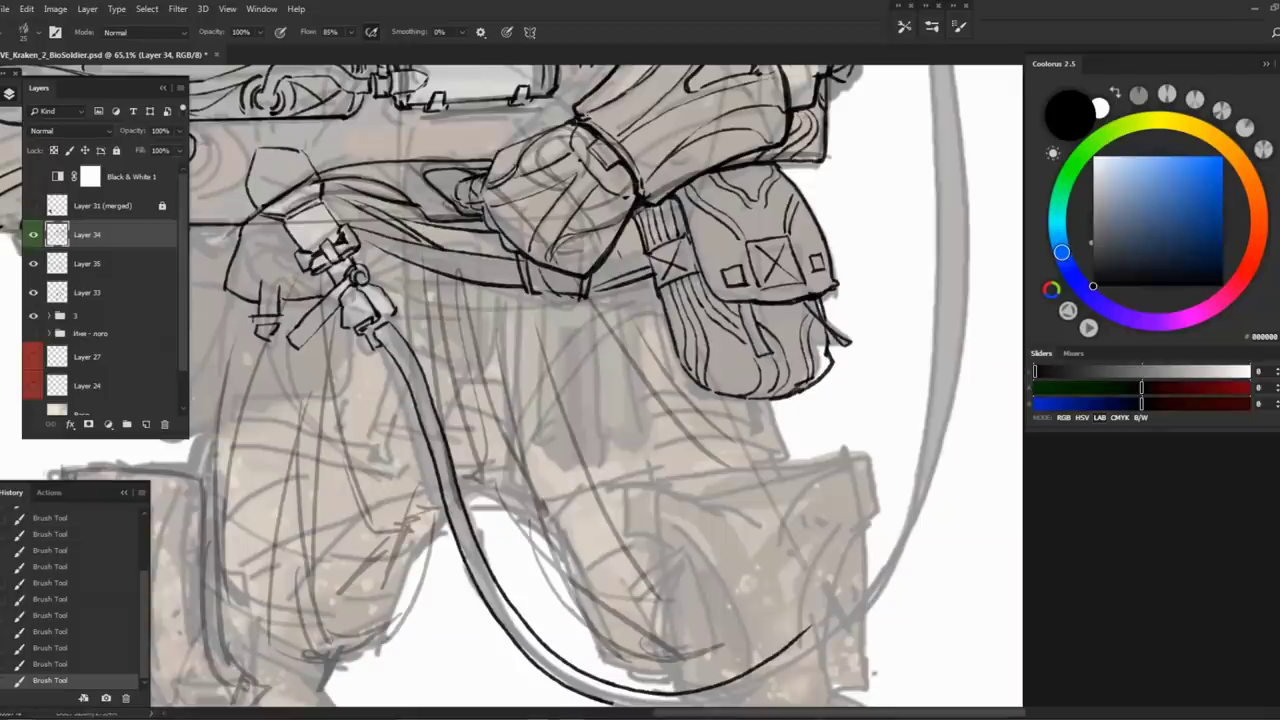
drag(525, 291, 520, 466)
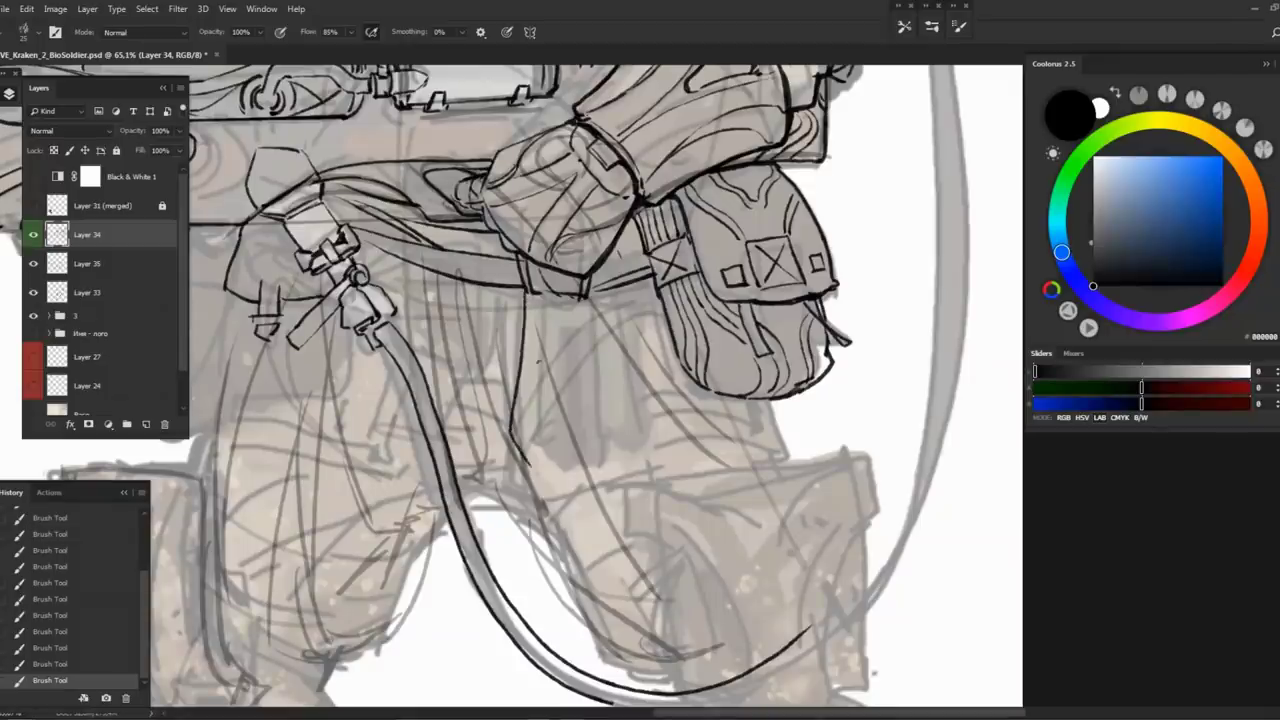
key(ctrl+z)
mouse_move(527, 294)
mouse_down()
mouse_move(519, 414)
mouse_move(550, 478)
mouse_up()
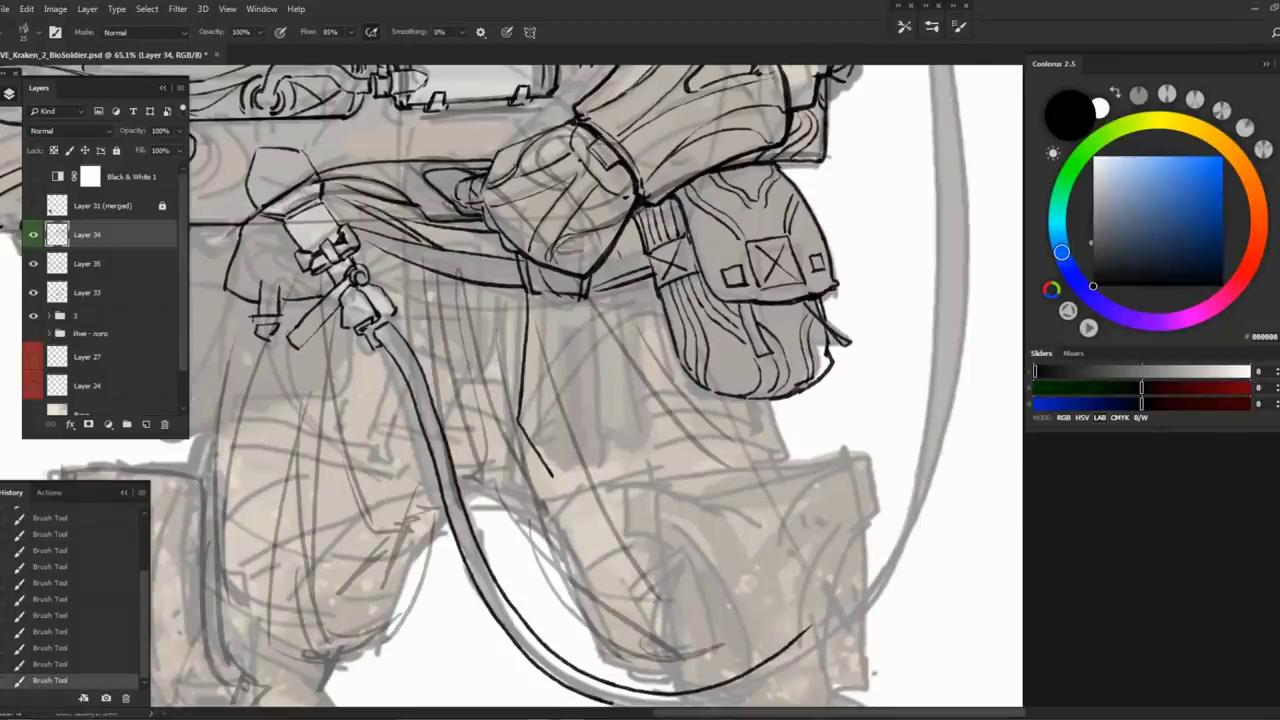
key(ctrl+z)
mouse_move(522, 294)
mouse_down()
mouse_move(540, 460)
mouse_move(556, 448)
mouse_move(530, 465)
mouse_move(550, 375)
mouse_move(585, 445)
mouse_up()
key(ctrl+z)
Lasso the inked cloth strip hanging below the belt loop and move it into position
key(l)
drag(590, 312, 495, 420)
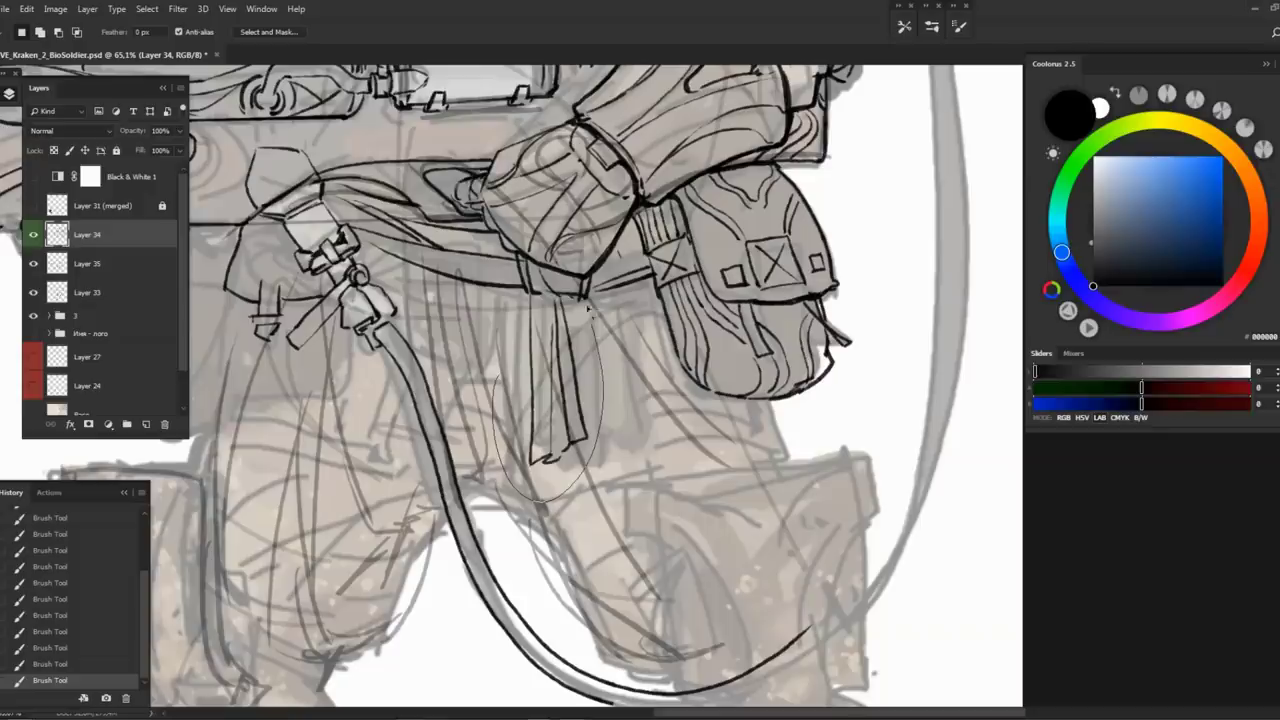
mouse_move(524, 316)
mouse_down()
mouse_move(540, 300)
mouse_move(610, 303)
mouse_up()
key(ctrl+d)
Ink shorter strip edges on both sides of the cloth hanging below the belt loop
key(z)
alt+click(563, 303)
key(b)
drag(552, 290, 540, 432)
drag(615, 305, 632, 405)
drag(615, 300, 625, 380)
drag(560, 300, 700, 370)
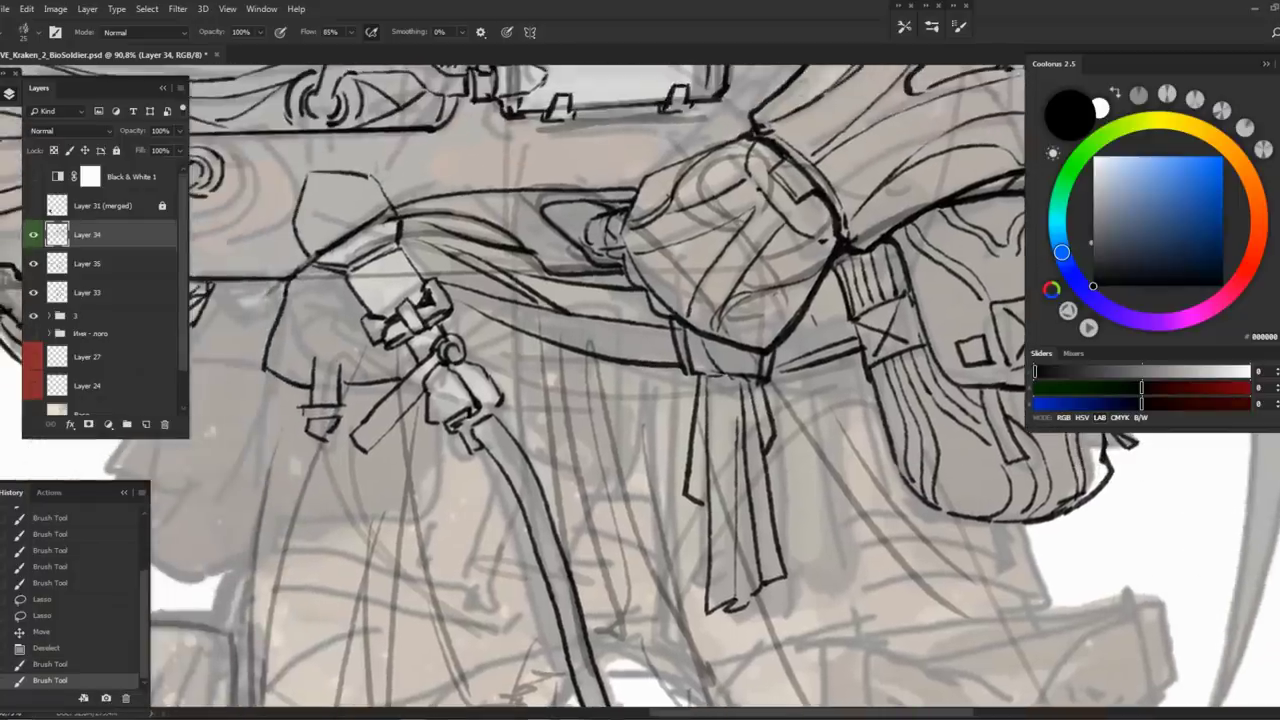
Ink additional belt lines running from the hose coupling to the belt loop and clean up their ends
mouse_move(452, 306)
mouse_down()
mouse_move(606, 358)
mouse_move(596, 355)
mouse_up()
mouse_move(466, 346)
mouse_down()
mouse_move(576, 358)
mouse_move(546, 351)
mouse_move(630, 348)
mouse_move(600, 340)
mouse_move(655, 320)
mouse_move(406, 495)
mouse_move(445, 528)
mouse_move(616, 518)
mouse_move(633, 414)
mouse_move(718, 389)
mouse_up()
key(e)
key(b)
key(e)
key(b)
Ink the pouch outline below the curved flap and the slanted cloth edge hanging beside the supporting hand
mouse_move(530, 212)
mouse_down()
mouse_move(516, 478)
mouse_move(497, 313)
mouse_move(490, 436)
mouse_move(512, 494)
mouse_up()
drag(512, 494, 629, 464)
drag(538, 234, 440, 410)
drag(545, 260, 458, 412)
drag(630, 203, 530, 286)
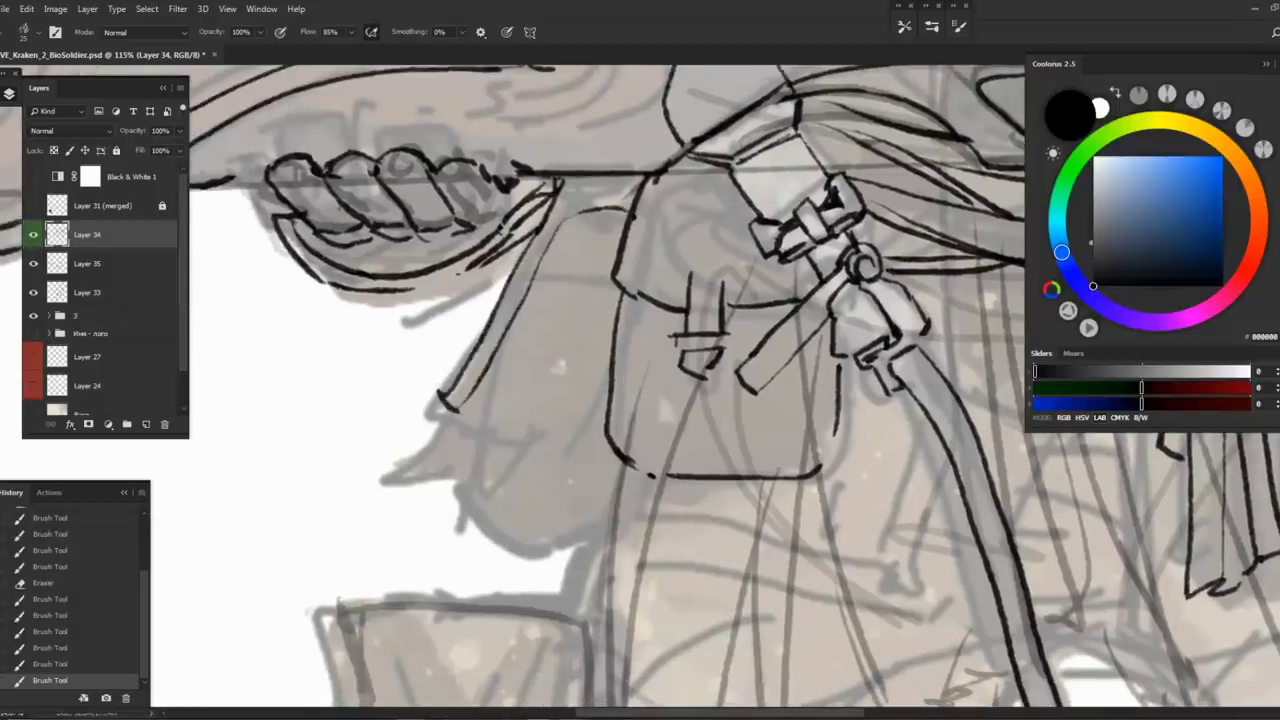
Undo the last two strokes and ink the rounded outline of the pouch behind the front belt pouch
key(ctrl+z)
key(ctrl+z)
drag(560, 200, 620, 193)
mouse_move(470, 420)
mouse_down()
mouse_move(460, 456)
mouse_move(575, 545)
mouse_up()
drag(484, 380, 548, 254)
drag(532, 272, 622, 209)
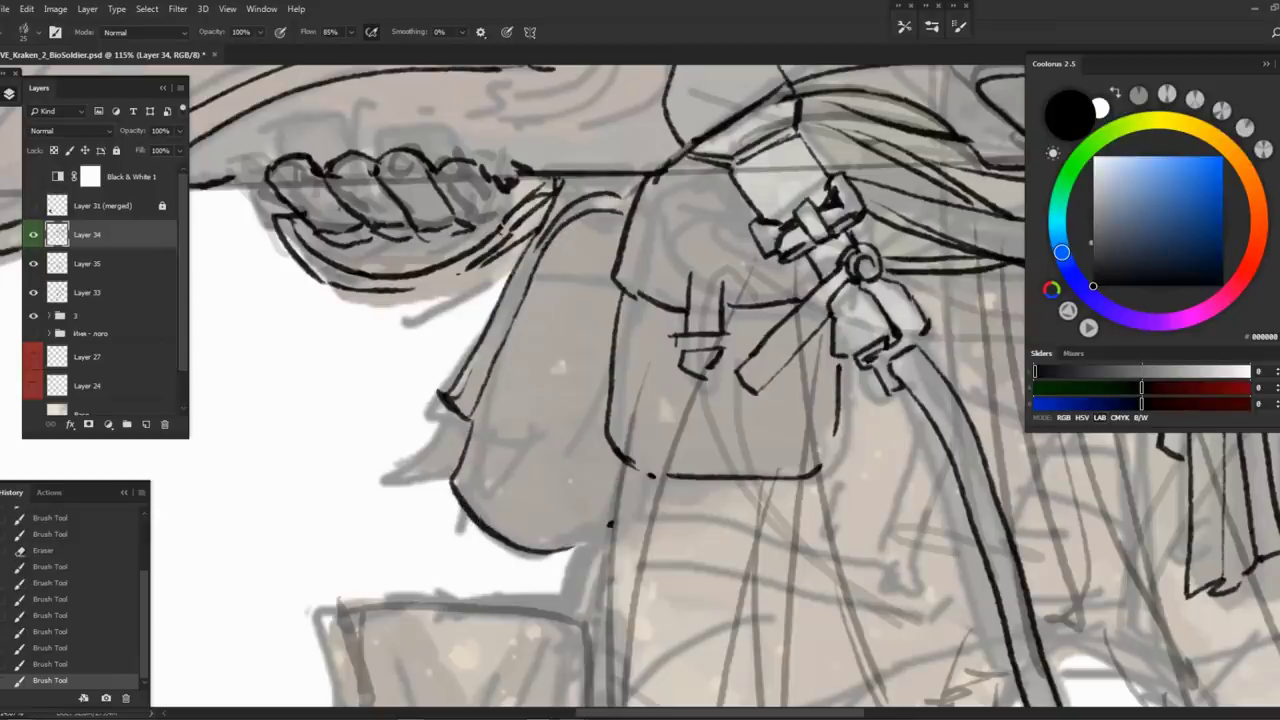
Ink a crossed X-patterned band across the middle of the rear pouch and its adjoining side edge
drag(600, 312, 510, 352)
drag(505, 355, 595, 378)
drag(542, 317, 592, 357)
drag(522, 298, 612, 322)
drag(610, 520, 570, 300)
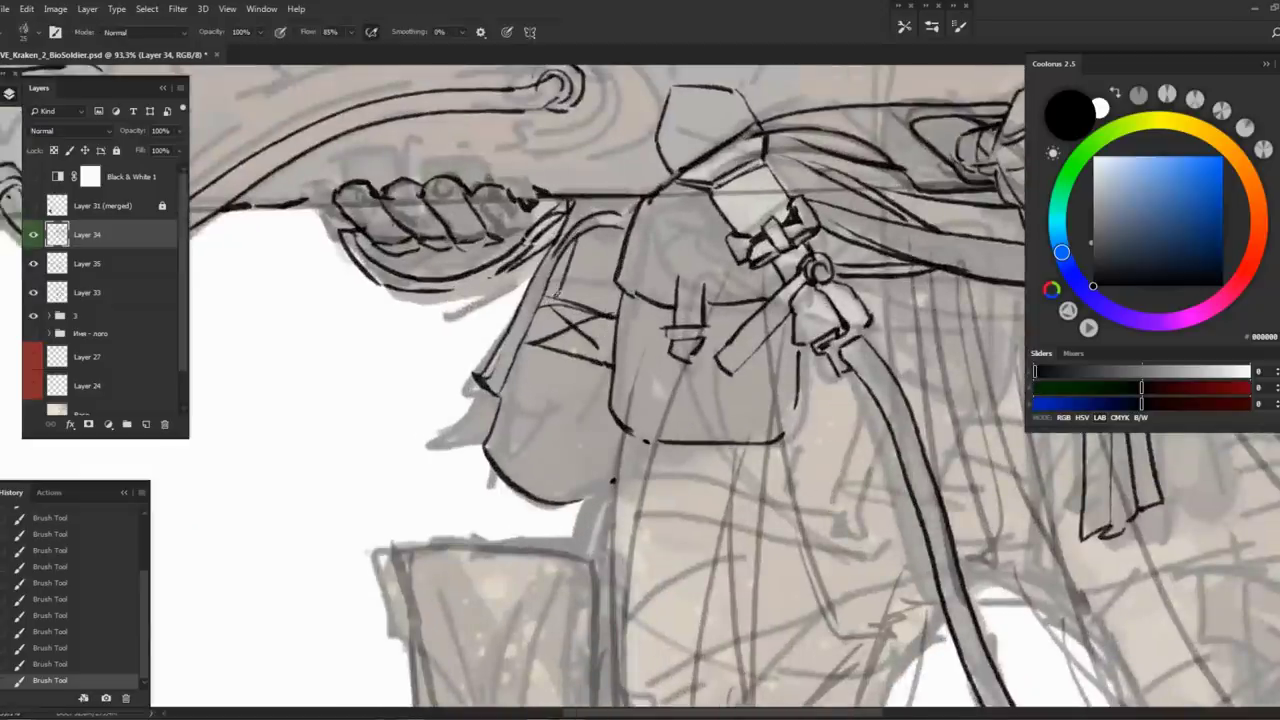
Ink fold lines on the rear pouch above and below the X-patterned band
drag(612, 232, 590, 302)
mouse_move(622, 240)
mouse_down()
mouse_move(606, 310)
mouse_move(620, 238)
mouse_up()
drag(560, 286, 510, 384)
drag(600, 298, 590, 322)
drag(598, 300, 578, 422)
drag(592, 358, 582, 434)
drag(622, 304, 610, 422)
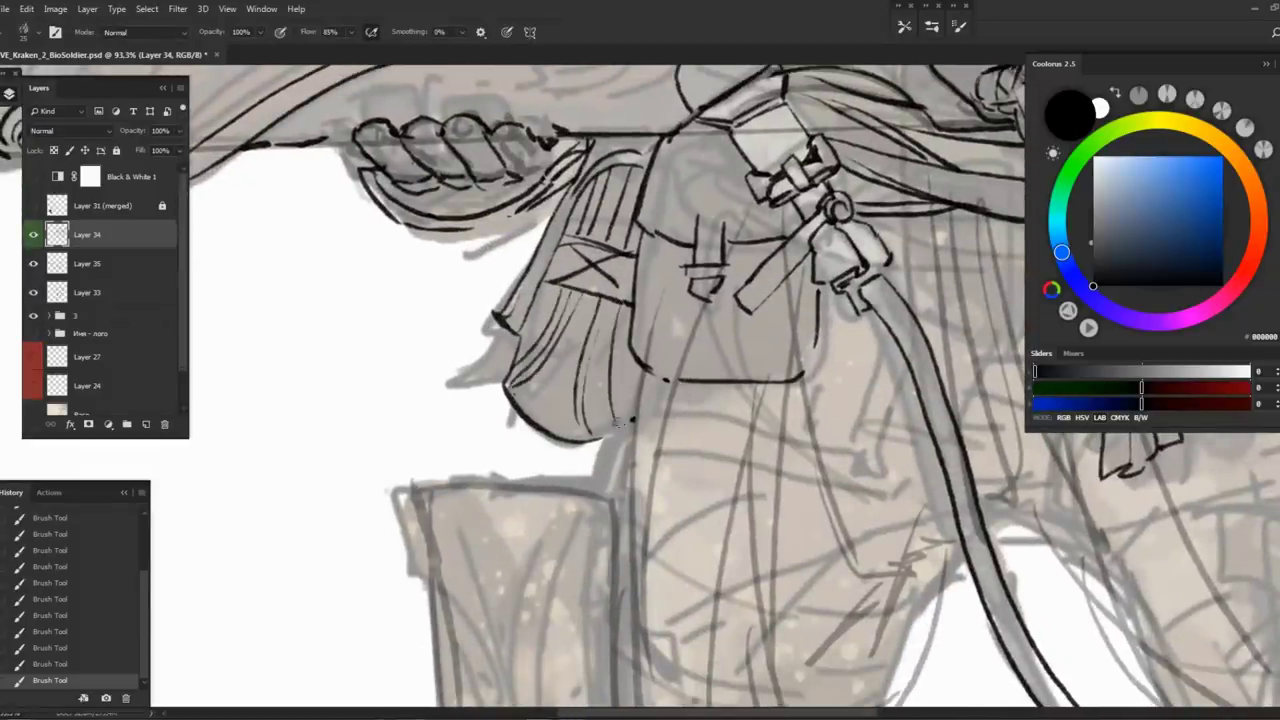
Ink the small side strap and the loose strap ends hanging from the rear pouch's outer edge
drag(513, 289, 541, 238)
drag(437, 386, 512, 342)
drag(457, 430, 510, 395)
mouse_move(700, 400)
mouse_down()
mouse_move(608, 404)
mouse_move(505, 442)
mouse_move(504, 486)
mouse_up()
drag(540, 416, 506, 504)
key(ctrl+0)
key(h)
drag(680, 374, 586, 348)
scroll(659, 366, up, 5)
mouse_move(389, 204)
mouse_down()
mouse_move(489, 217)
mouse_move(512, 318)
mouse_move(532, 348)
mouse_move(572, 357)
mouse_move(526, 352)
mouse_up()
key(ctrl+z)
Erase overlapping lines around the front belt pouch and ink the V-shaped strap above its buckle
key(e)
mouse_move(630, 132)
mouse_down()
mouse_move(580, 327)
mouse_move(630, 305)
mouse_move(650, 320)
mouse_move(614, 304)
mouse_move(636, 330)
mouse_up()
key(ctrl+z)
drag(629, 265, 614, 356)
drag(575, 300, 548, 360)
mouse_move(590, 302)
mouse_down()
mouse_move(562, 358)
mouse_move(580, 322)
mouse_up()
mouse_move(640, 270)
mouse_down()
mouse_move(610, 320)
mouse_move(630, 278)
mouse_move(626, 345)
mouse_up()
key(e)
key(b)
drag(645, 300, 622, 368)
Hide Layer 35, Layer 33 and group 3 so that only the inked line art on Layer 34 shows
mouse_move(706, 390)
mouse_down()
mouse_move(647, 418)
mouse_move(688, 409)
mouse_up()
mouse_move(586, 406)
mouse_down()
mouse_move(502, 418)
mouse_move(487, 357)
mouse_move(320, 348)
mouse_up()
key(z)
key(b)
click(34, 315)
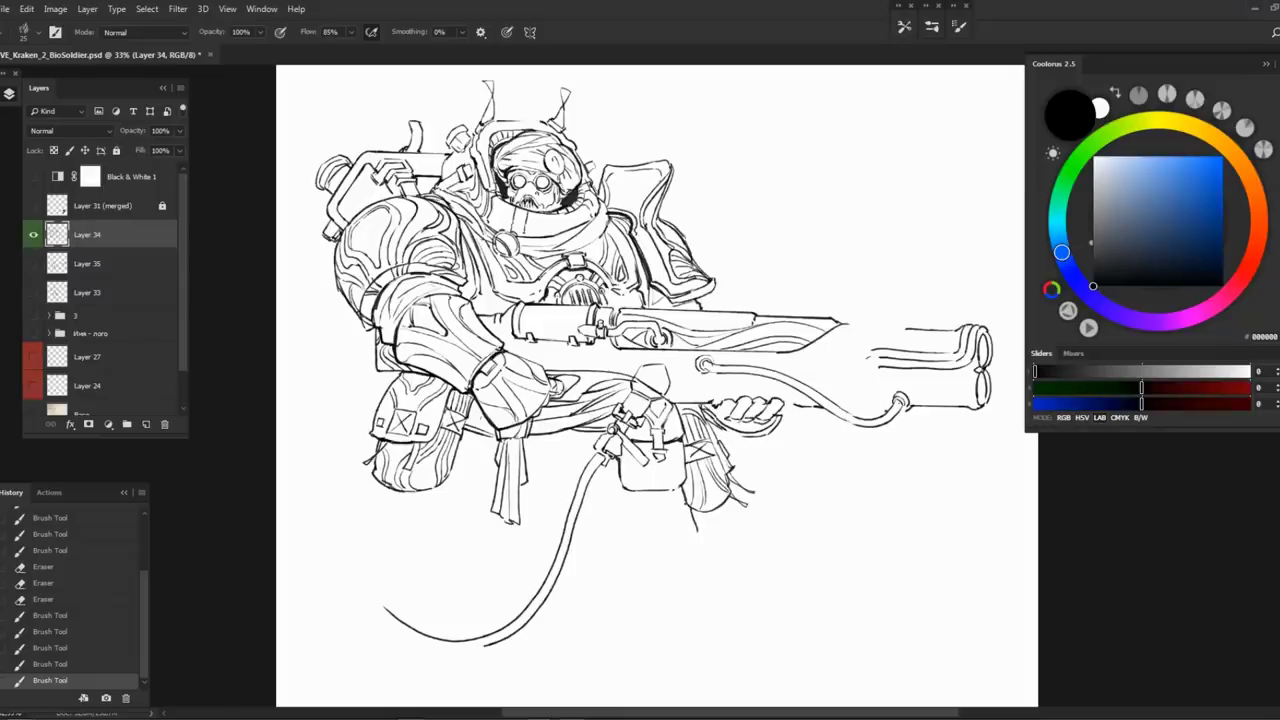
Select Layer 33, show Layer 33 and Layer 35 again, and save the document
click(90, 292)
click(34, 292)
click(34, 263)
key(ctrl+s)
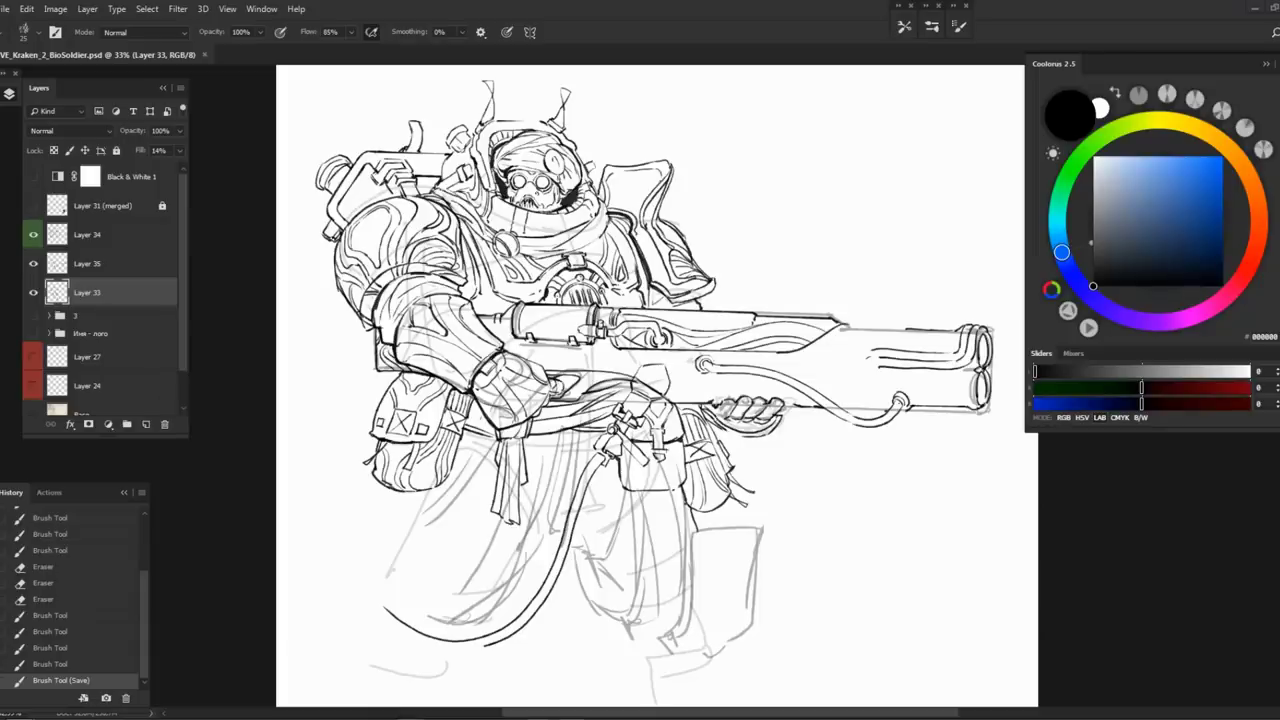
Flip the canvas horizontally, show group 3 again and make Layer 34 active
scroll(660, 386, down, 1)
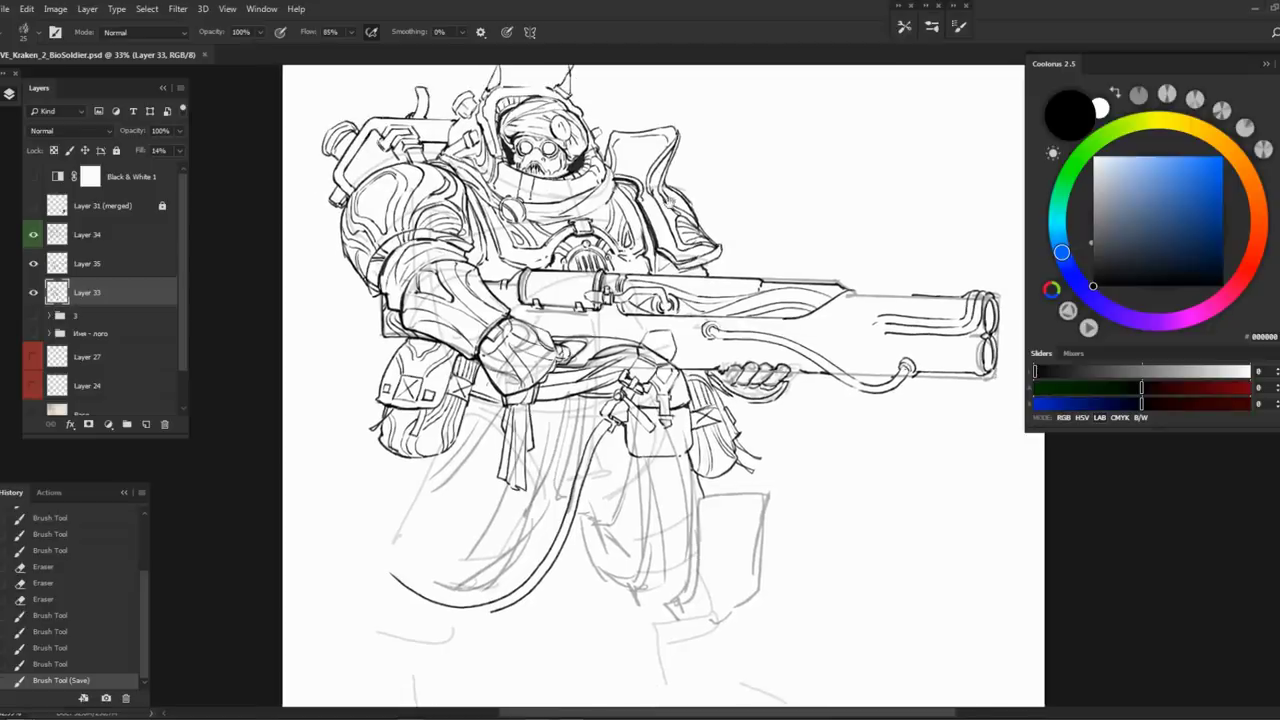
key(shift+h)
scroll(570, 386, right, 2)
click(33, 315)
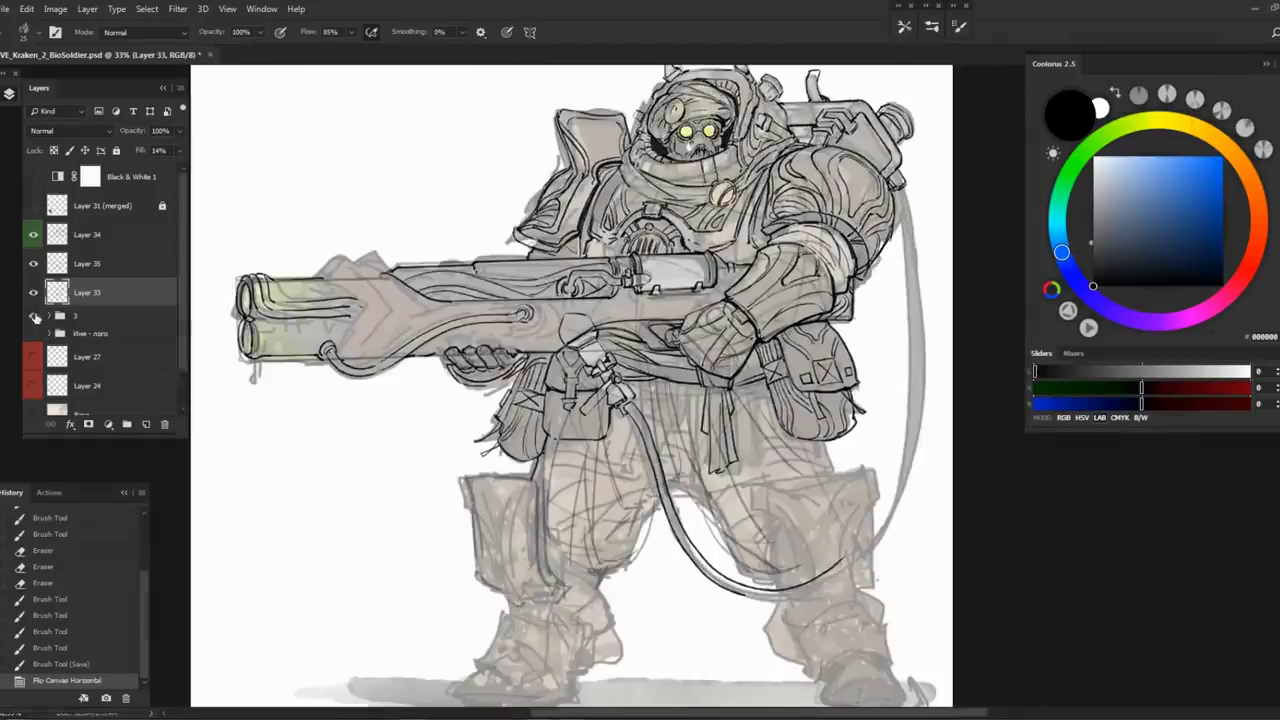
drag(670, 276, 570, 255)
click(87, 234)
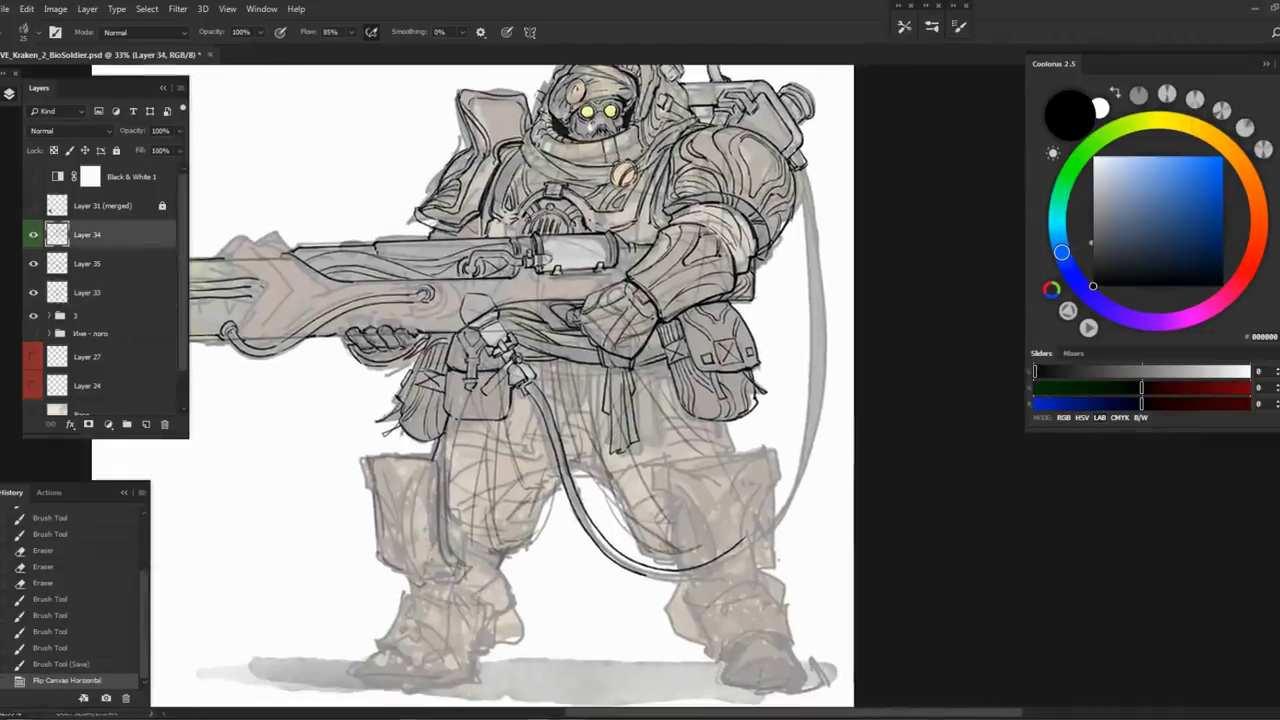
Ink the stepped rail beneath the glass canister on the gun
scroll(541, 265, up, 5)
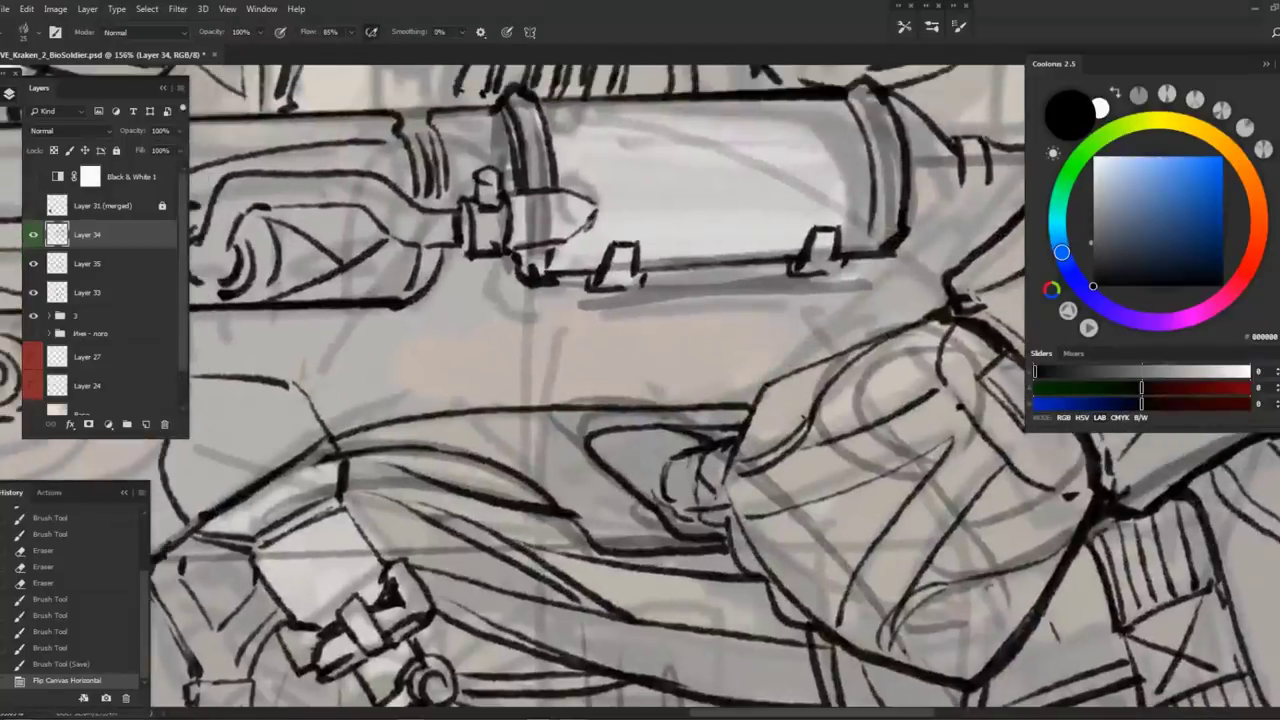
drag(466, 254, 520, 302)
mouse_move(545, 300)
mouse_down()
mouse_move(556, 312)
mouse_move(924, 284)
mouse_move(990, 232)
mouse_up()
key(ctrl+z)
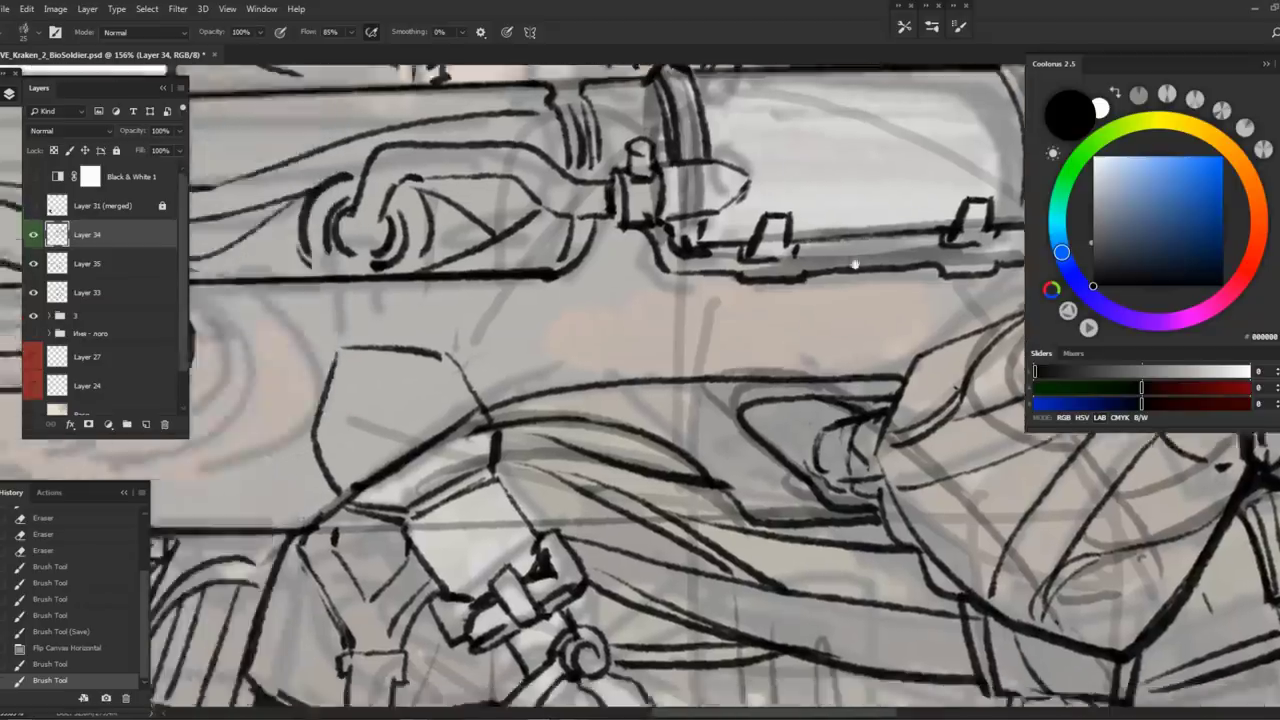
Erase parts of the outline of the angular block above the front belt pouch
scroll(733, 286, down, 3)
scroll(635, 378, up, 3)
key(e)
drag(620, 362, 655, 388)
drag(674, 272, 640, 276)
Redraw the block above the front pouch with doubled, bevelled edges on both sides
key(b)
drag(550, 306, 532, 348)
drag(538, 345, 582, 416)
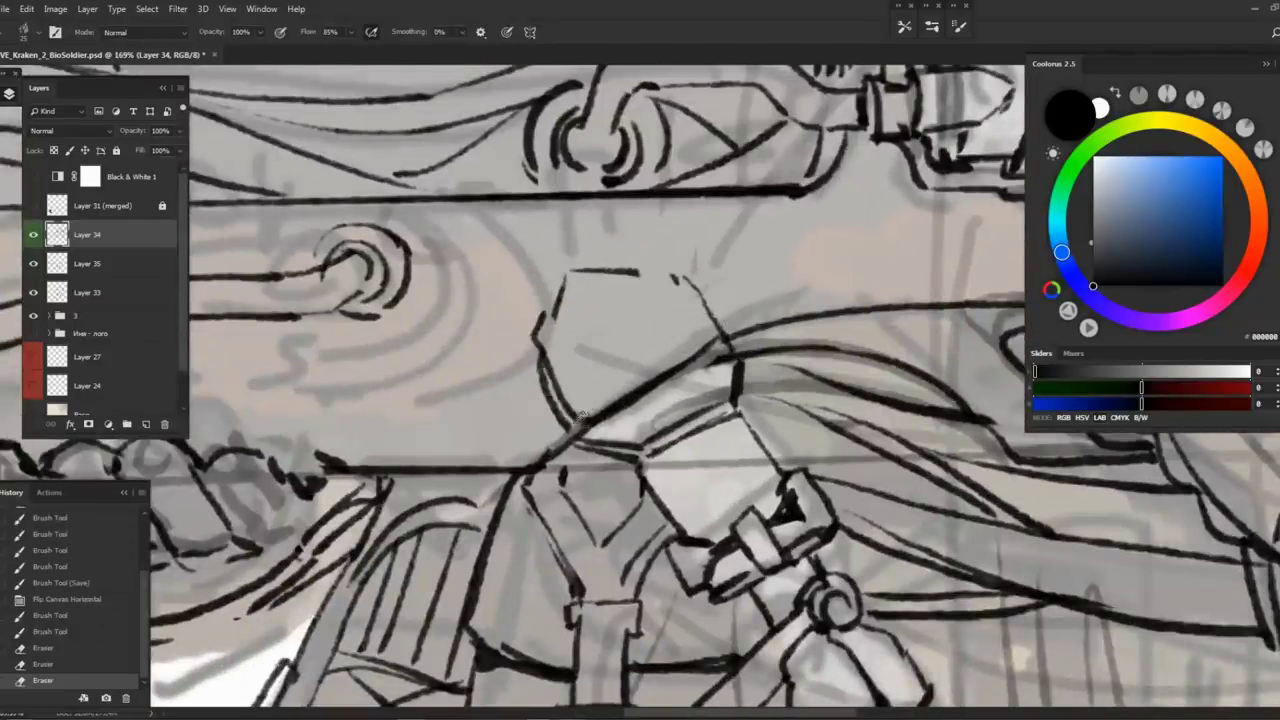
drag(550, 310, 586, 416)
key(ctrl+z)
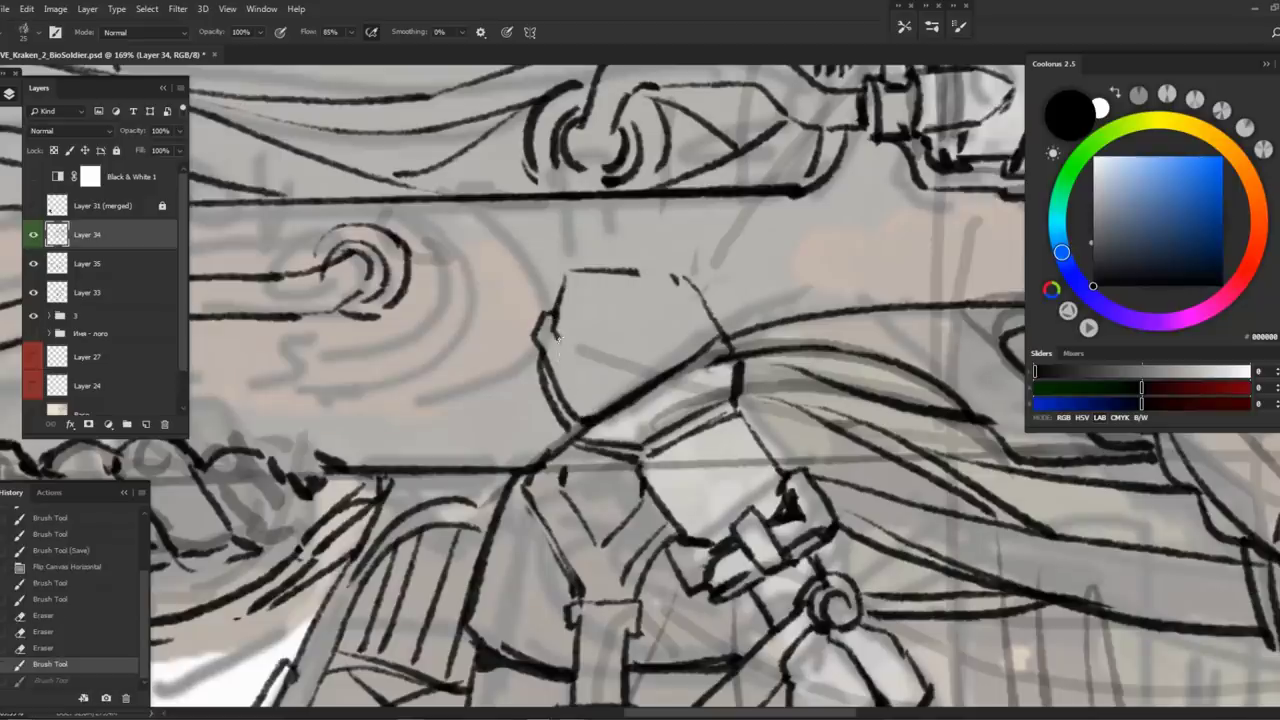
drag(556, 336, 592, 416)
mouse_move(636, 268)
mouse_down()
mouse_move(698, 362)
mouse_move(720, 352)
mouse_up()
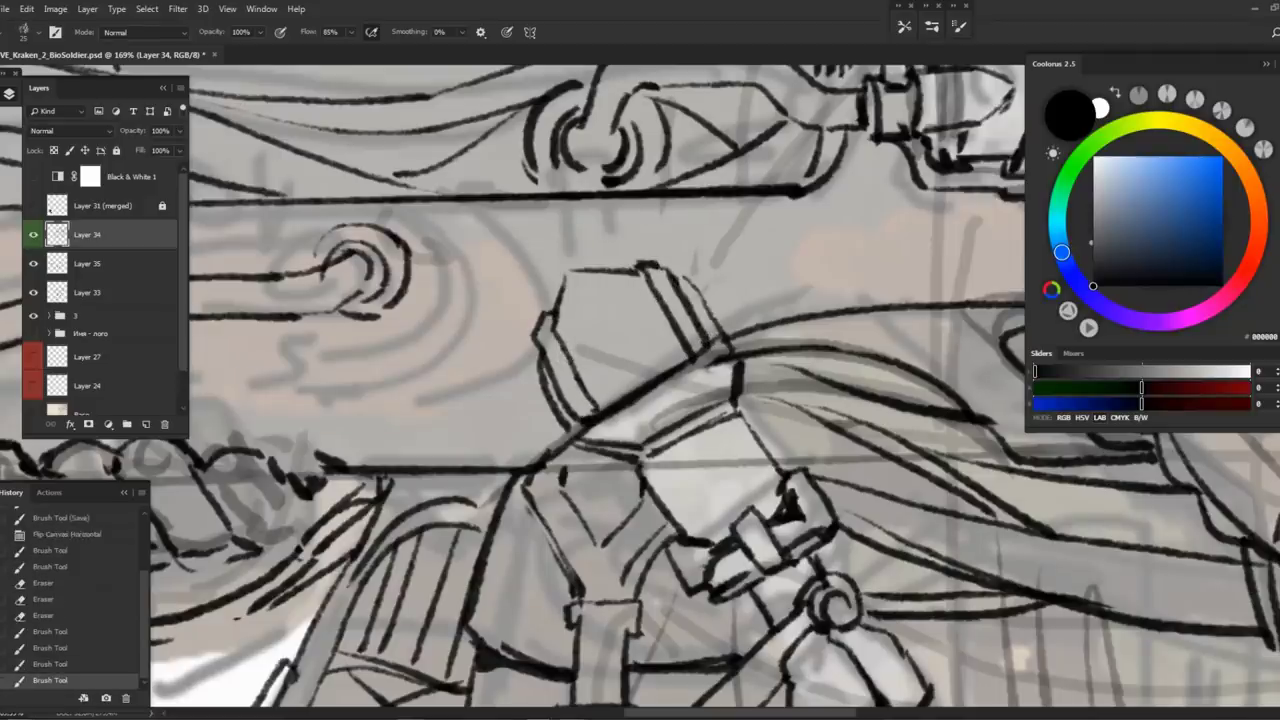
Ink a curved arch over the braided grip on the underside of the gun
scroll(576, 300, down, 5)
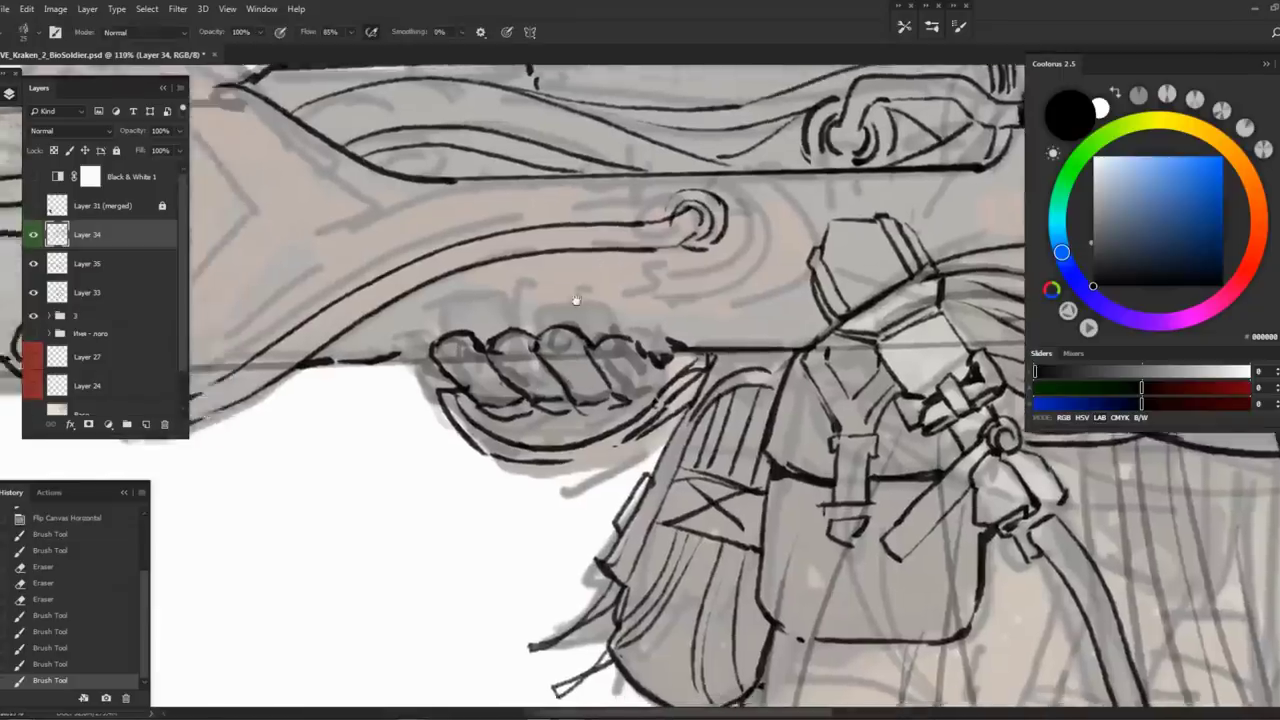
drag(576, 300, 641, 290)
drag(458, 350, 522, 308)
drag(530, 306, 726, 302)
key(ctrl+z)
mouse_move(506, 308)
mouse_down()
mouse_move(672, 290)
mouse_move(782, 340)
mouse_up()
drag(490, 336, 510, 306)
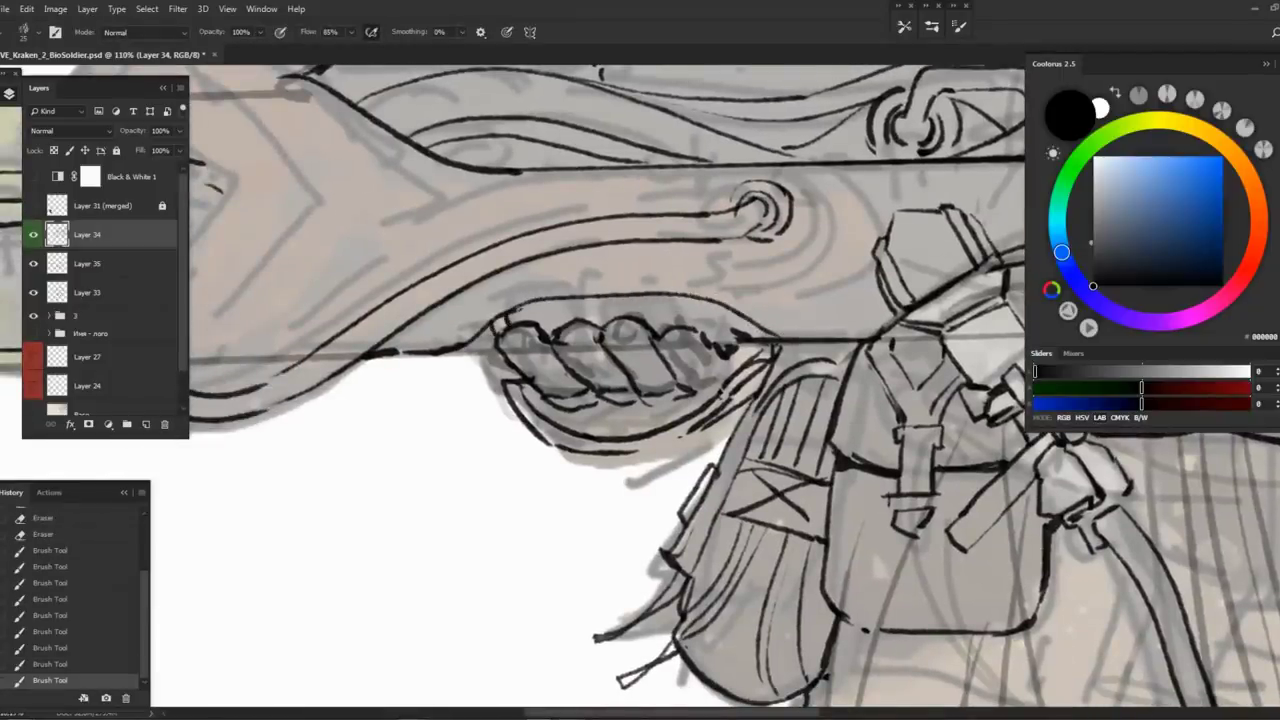
Add short vertical ribs between the arch and the braided grip, and blacken the gap beneath the grip
drag(628, 296, 632, 322)
drag(646, 297, 650, 326)
drag(662, 298, 668, 336)
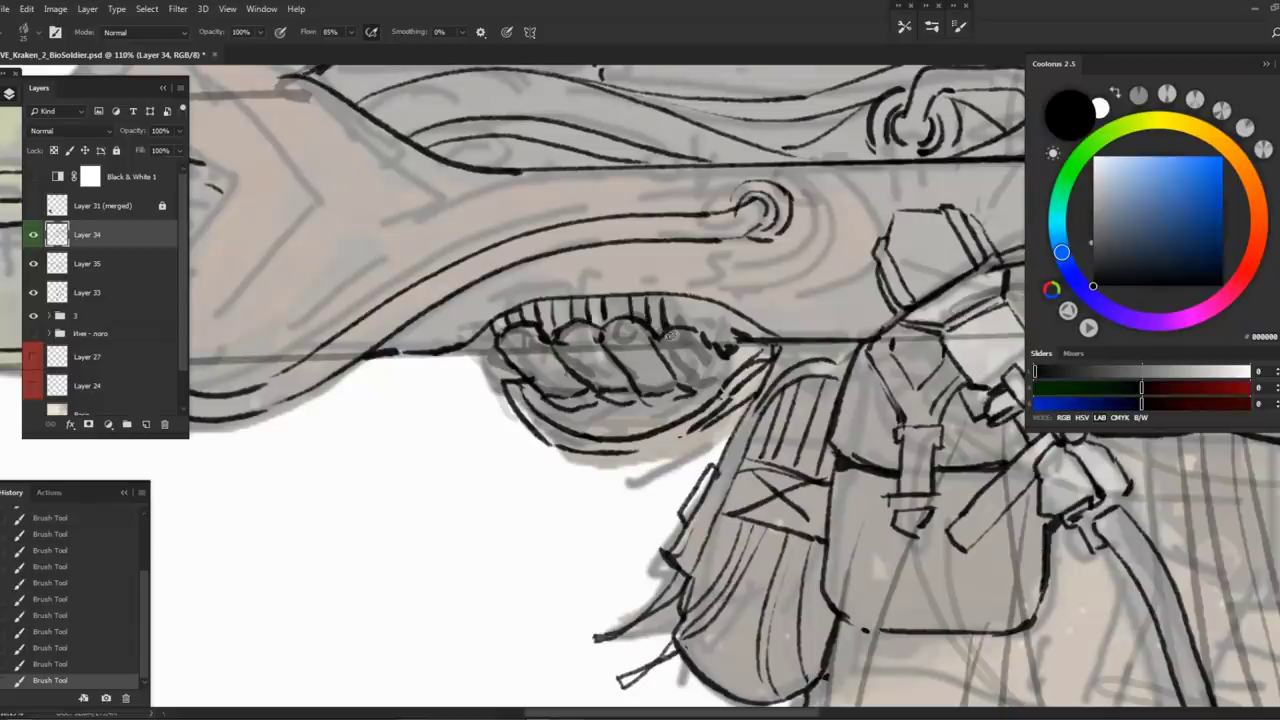
mouse_move(452, 346)
mouse_down()
mouse_move(516, 386)
mouse_move(506, 401)
mouse_up()
mouse_move(506, 401)
mouse_down()
mouse_move(411, 405)
mouse_move(506, 413)
mouse_move(493, 420)
mouse_move(612, 405)
mouse_up()
mouse_move(476, 425)
mouse_down()
mouse_move(528, 433)
mouse_move(620, 395)
mouse_move(500, 330)
mouse_move(50, 215)
mouse_up()
Toggle the visibility of Layer 35, Layer 33 and group 3 to check the gun's line art
key(z)
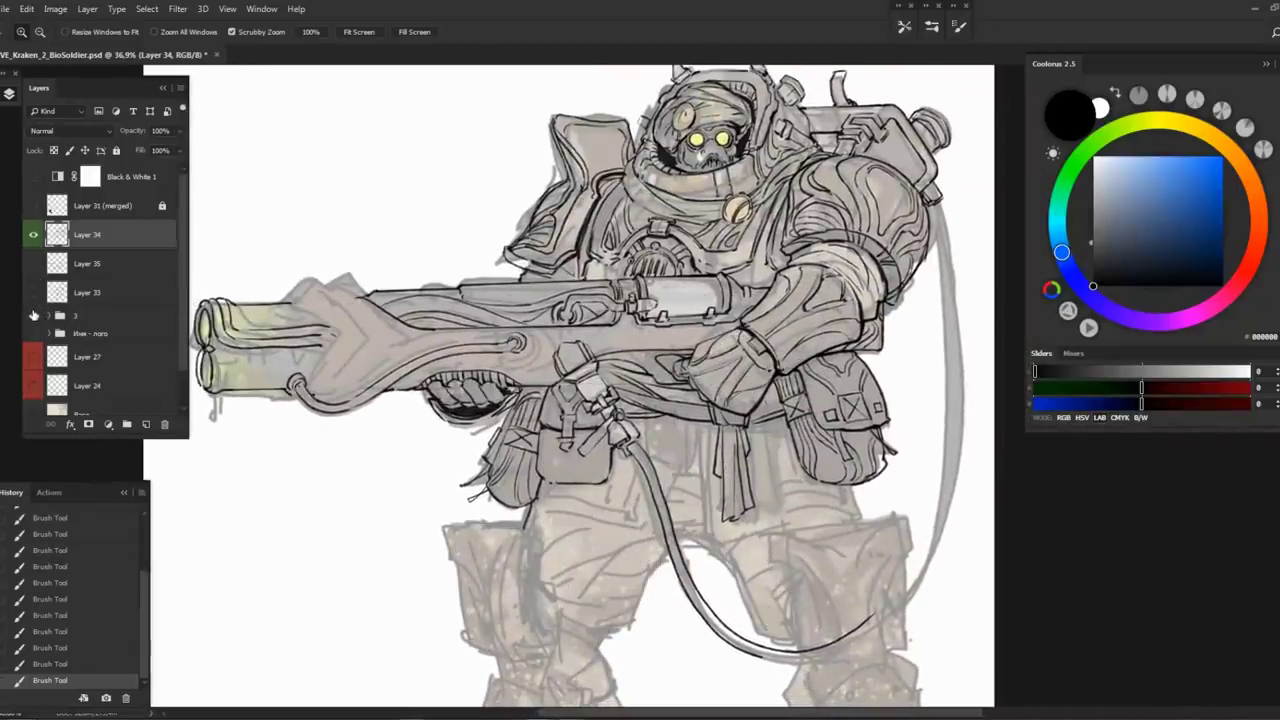
click(36, 263)
click(36, 292)
click(36, 315)
Try to extend the pipes along the gun barrel with downward-bent ends
drag(394, 311, 640, 305)
key(b)
drag(478, 338, 562, 400)
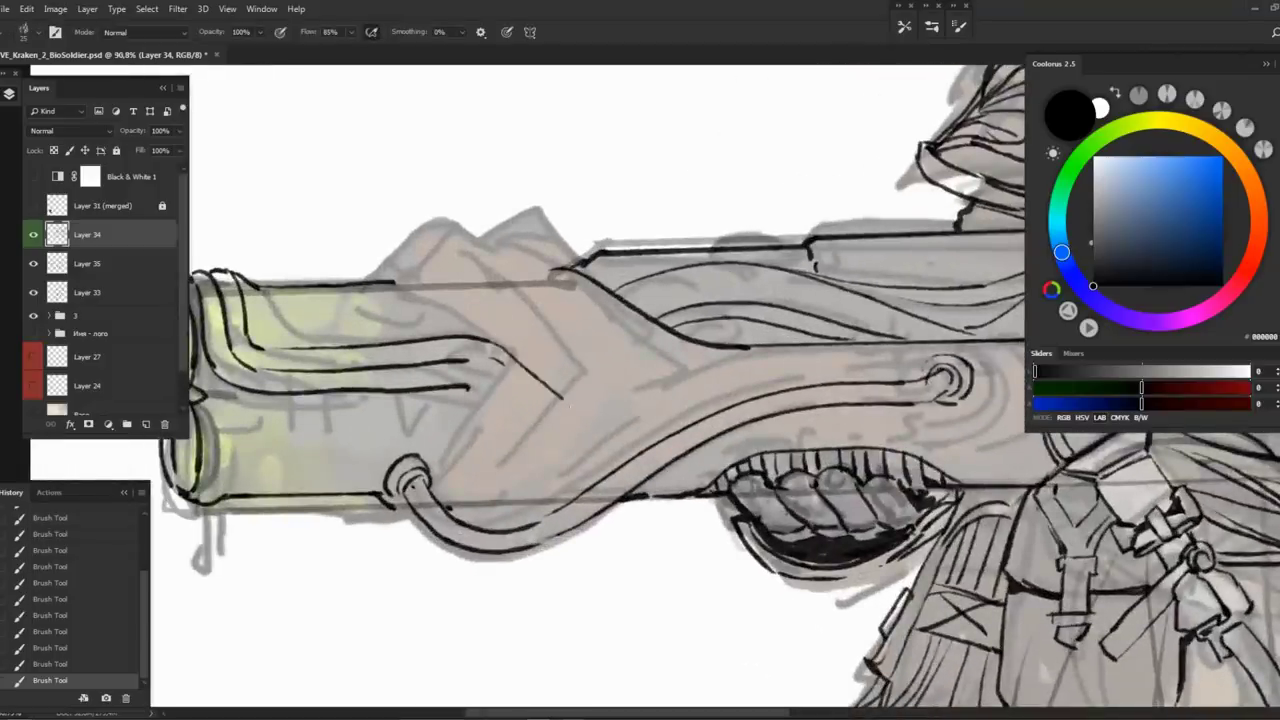
drag(498, 316, 575, 369)
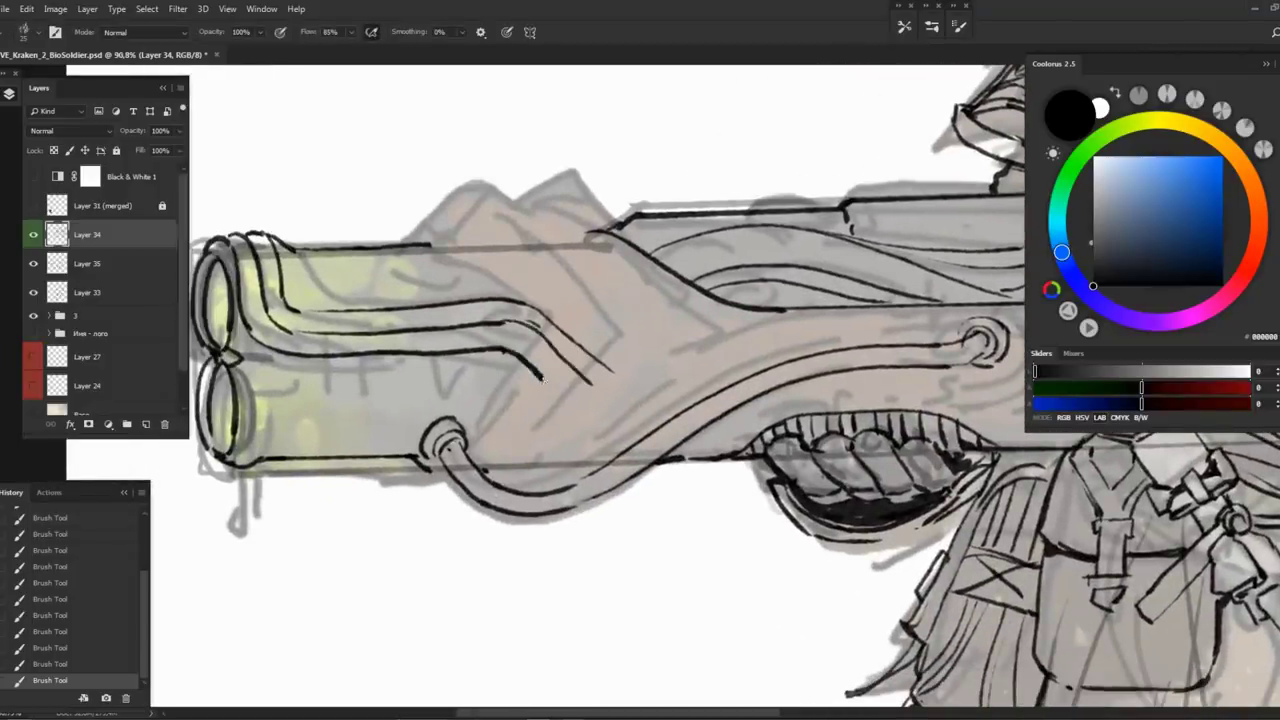
key(ctrl+z)
key(ctrl+z)
key(ctrl+z)
key(ctrl+z)
Ink the double chevron outline of the armour plate wrapping the gun behind the barrels
mouse_move(422, 238)
mouse_down()
mouse_move(472, 248)
mouse_move(575, 230)
mouse_up()
alt+click(414, 282)
alt+click(414, 282)
click(489, 236)
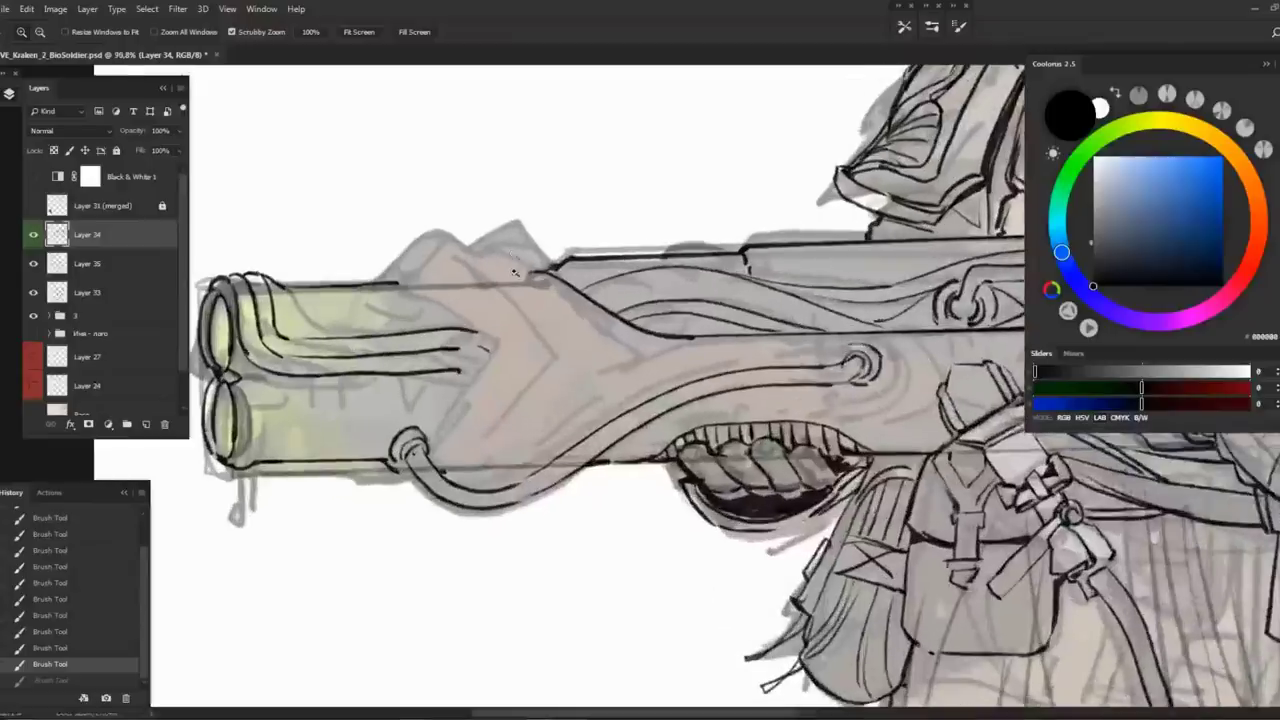
mouse_move(508, 312)
mouse_down()
mouse_move(510, 272)
mouse_move(529, 295)
mouse_up()
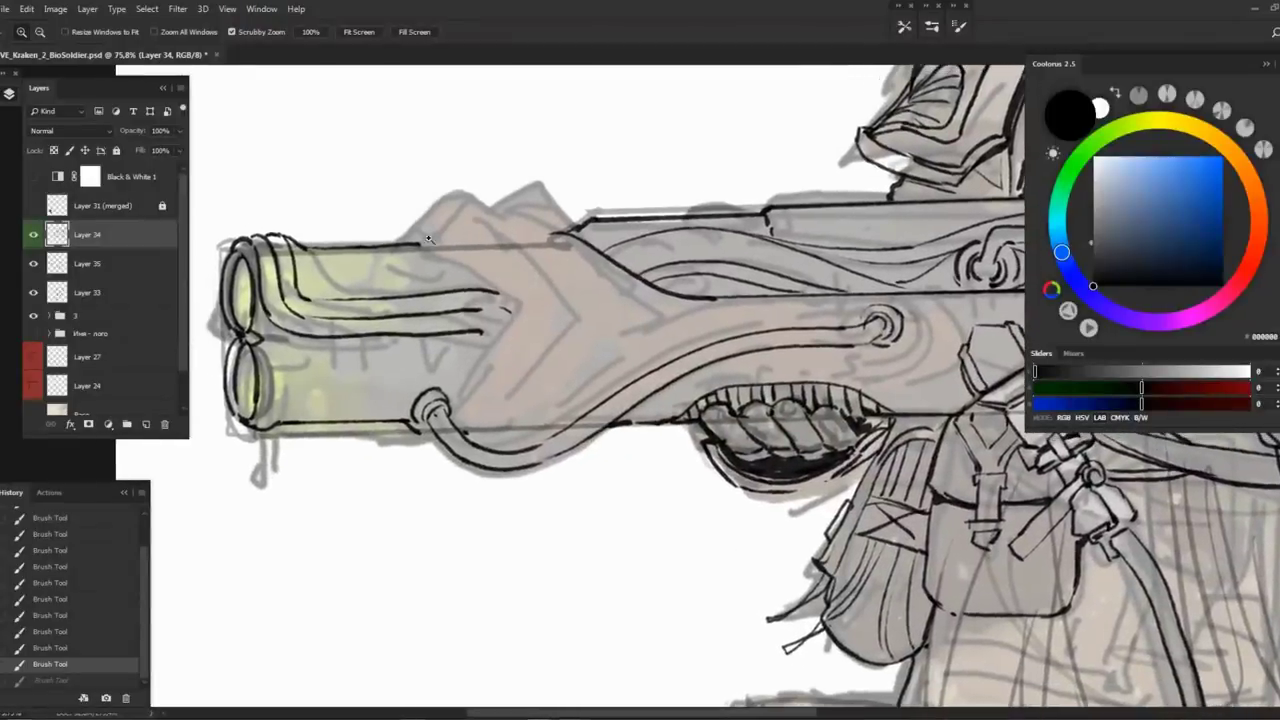
ctrl+click(410, 300)
key(b)
mouse_move(395, 247)
mouse_down()
mouse_move(541, 228)
mouse_move(626, 370)
mouse_move(505, 478)
mouse_move(517, 305)
mouse_move(547, 308)
mouse_move(508, 330)
mouse_up()
mouse_move(458, 230)
mouse_down()
mouse_move(486, 236)
mouse_move(590, 330)
mouse_move(576, 304)
mouse_up()
key(ctrl+z)
mouse_move(497, 227)
mouse_down()
mouse_move(616, 362)
mouse_move(496, 508)
mouse_up()
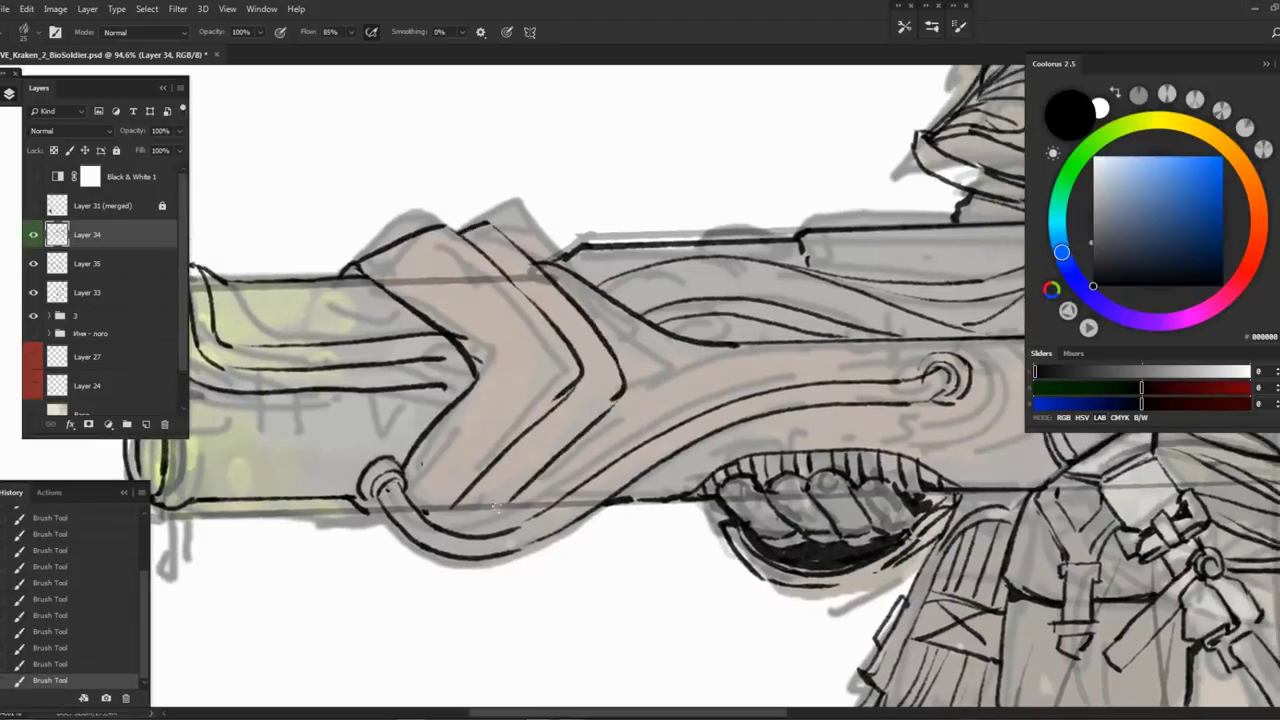
Erase the stray line pieces around the chevron plate
scroll(640, 386, down, 2)
key(e)
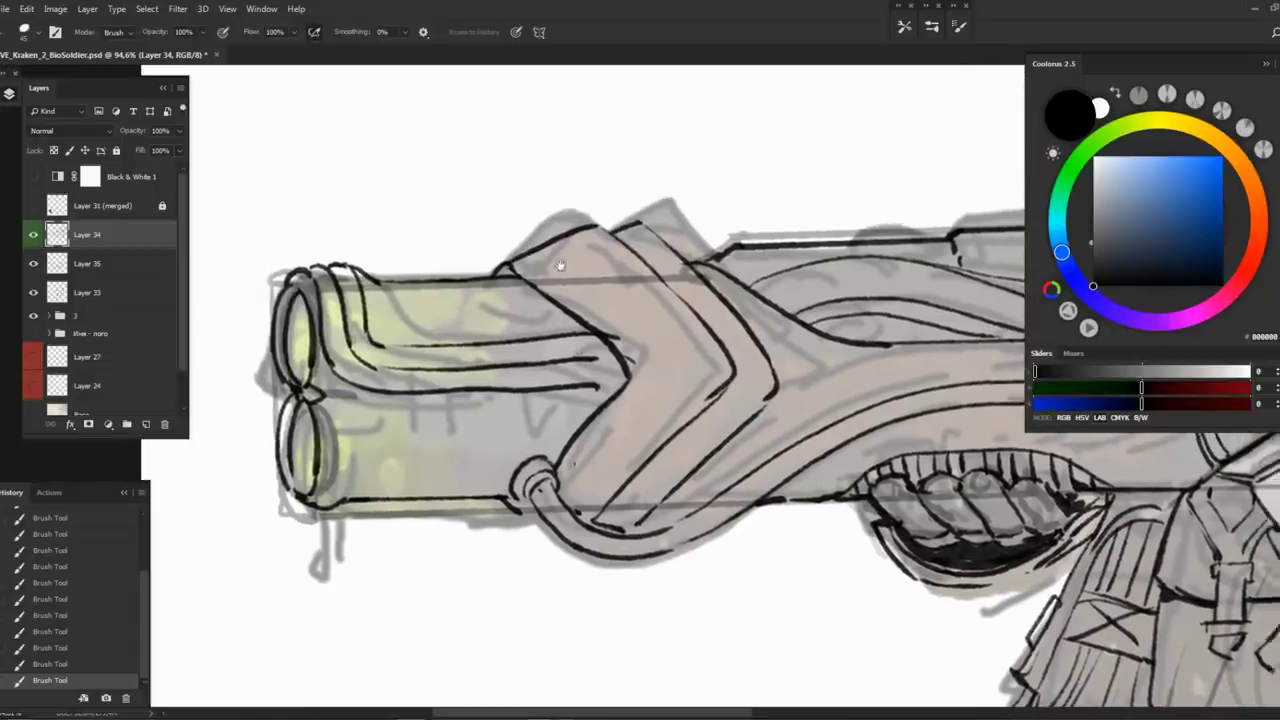
scroll(640, 386, up, 2)
drag(550, 378, 548, 400)
key(b)
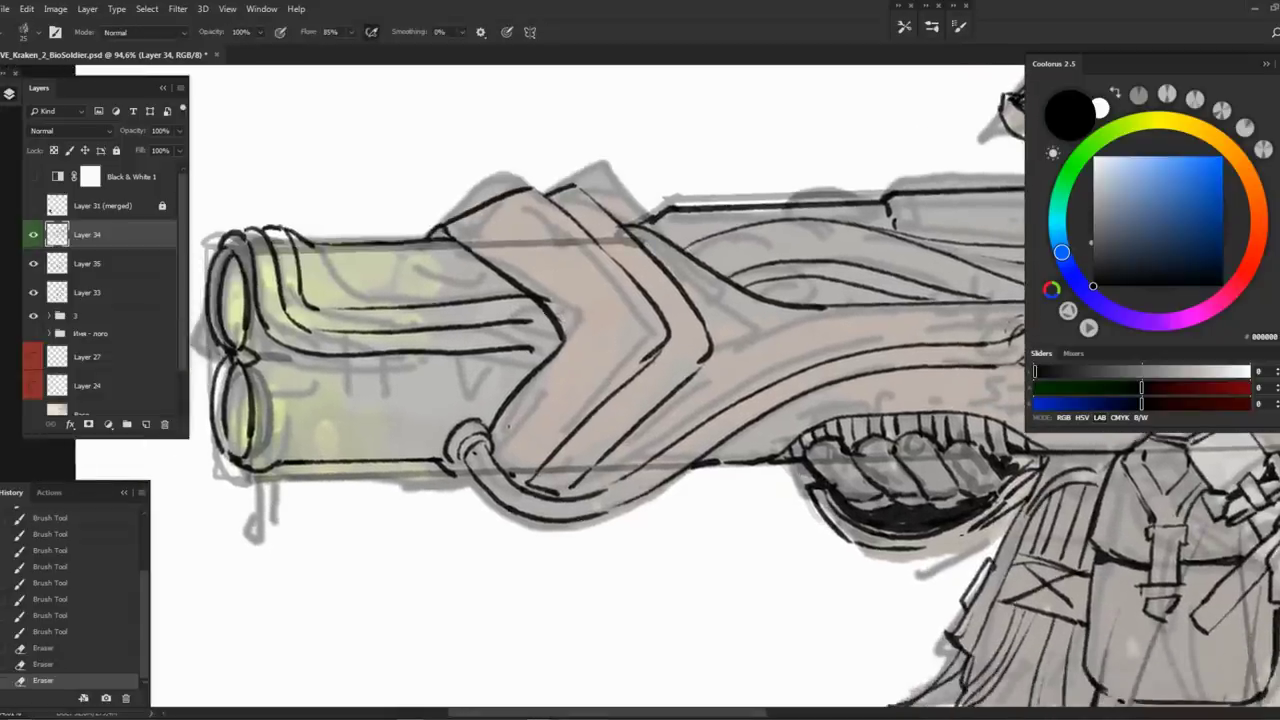
Ink small teeth along the upper and lower inner edges of the chevron plate
drag(459, 242, 441, 276)
mouse_move(446, 264)
mouse_down()
mouse_move(440, 280)
mouse_move(452, 262)
mouse_move(478, 288)
mouse_up()
drag(494, 264, 490, 284)
drag(492, 382, 500, 400)
Ink a pointed webbed fin on top of the gun behind the chevron plate
mouse_move(579, 198)
mouse_down()
mouse_move(546, 211)
mouse_move(509, 260)
mouse_move(590, 216)
mouse_up()
drag(582, 216, 572, 278)
mouse_move(572, 280)
mouse_down()
mouse_move(474, 317)
mouse_move(534, 266)
mouse_move(630, 302)
mouse_up()
mouse_move(494, 272)
mouse_down()
mouse_move(538, 256)
mouse_move(706, 302)
mouse_up()
Erase the pointed tips of the chevron plate and redraw them as rounded, hooked lips
key(z)
mouse_move(690, 258)
mouse_down()
mouse_move(650, 257)
mouse_move(509, 314)
mouse_up()
drag(705, 335, 565, 322)
key(e)
mouse_move(556, 382)
mouse_down()
mouse_move(562, 322)
mouse_move(589, 369)
mouse_move(526, 396)
mouse_up()
key(e)
mouse_move(610, 362)
mouse_down()
mouse_move(624, 400)
mouse_move(590, 410)
mouse_move(522, 398)
mouse_move(518, 410)
mouse_up()
key(b)
key(e)
key(b)
mouse_move(452, 338)
mouse_down()
mouse_move(544, 390)
mouse_move(516, 428)
mouse_move(620, 398)
mouse_up()
Ink a contour line above the hose on the gun body and curve it around the hose's round socket
key(z)
mouse_move(600, 400)
mouse_down()
mouse_move(470, 390)
mouse_move(640, 360)
mouse_move(582, 298)
mouse_move(445, 357)
mouse_up()
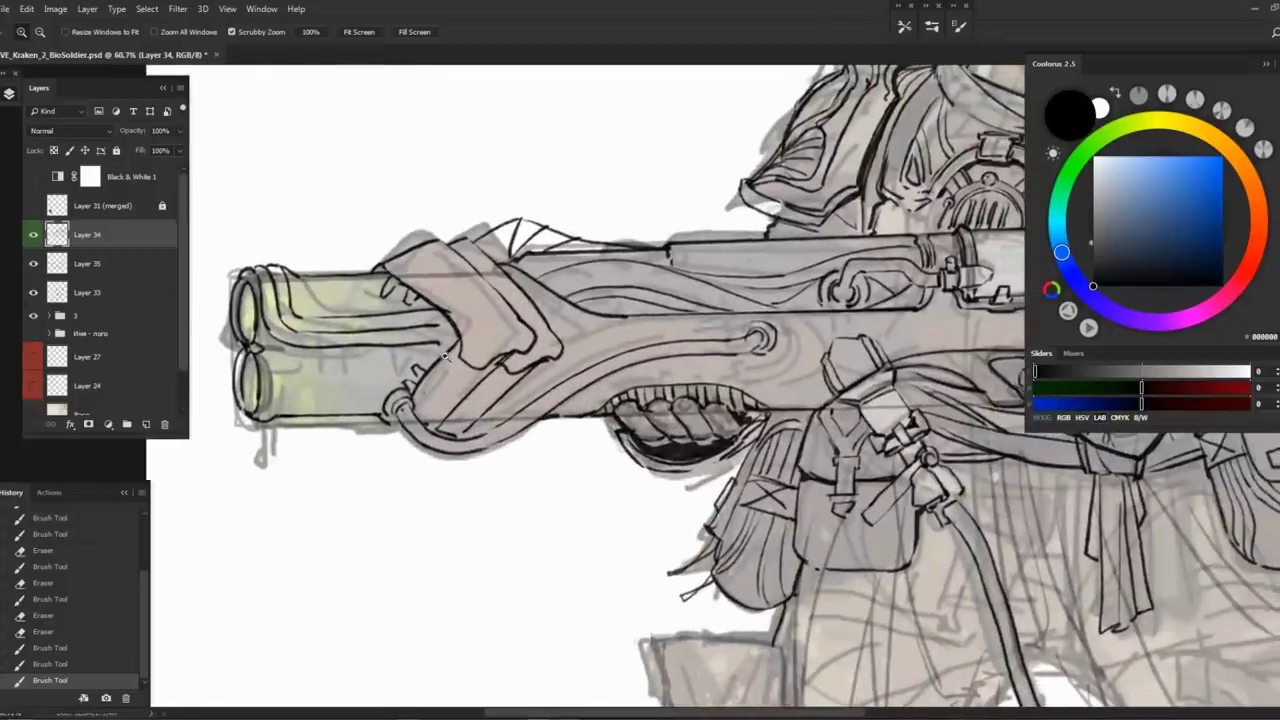
drag(608, 324, 660, 324)
key(b)
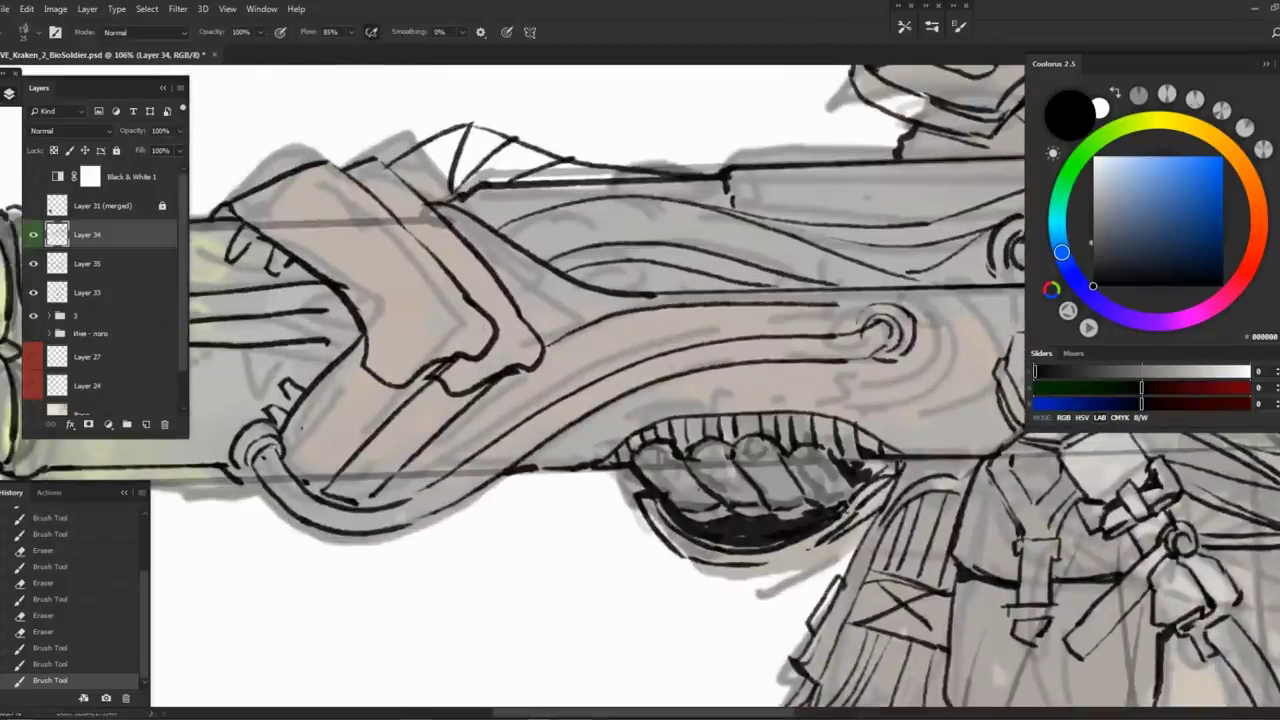
drag(850, 305, 764, 309)
drag(370, 215, 500, 318)
drag(607, 337, 549, 319)
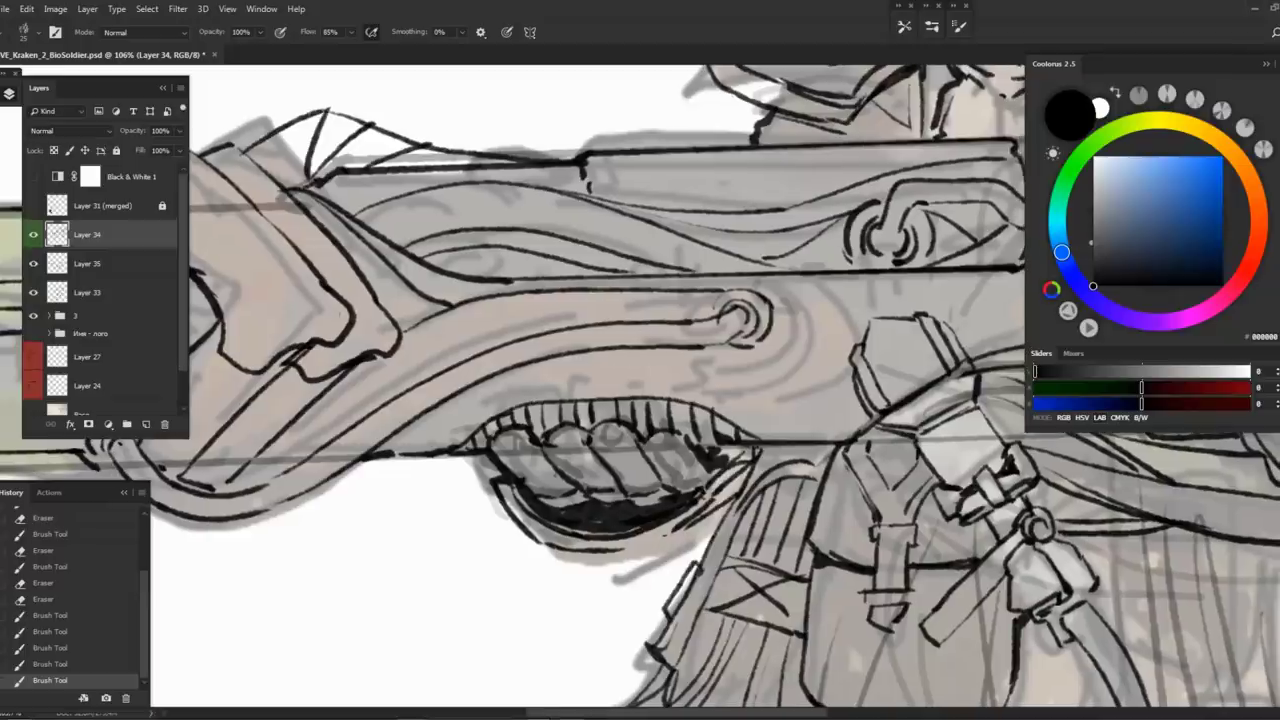
mouse_move(763, 280)
mouse_down()
mouse_move(803, 330)
mouse_move(708, 376)
mouse_move(788, 376)
mouse_up()
drag(806, 280, 792, 366)
Check the whole gun and the legs, and hide Layer 35
scroll(798, 281, left, 10)
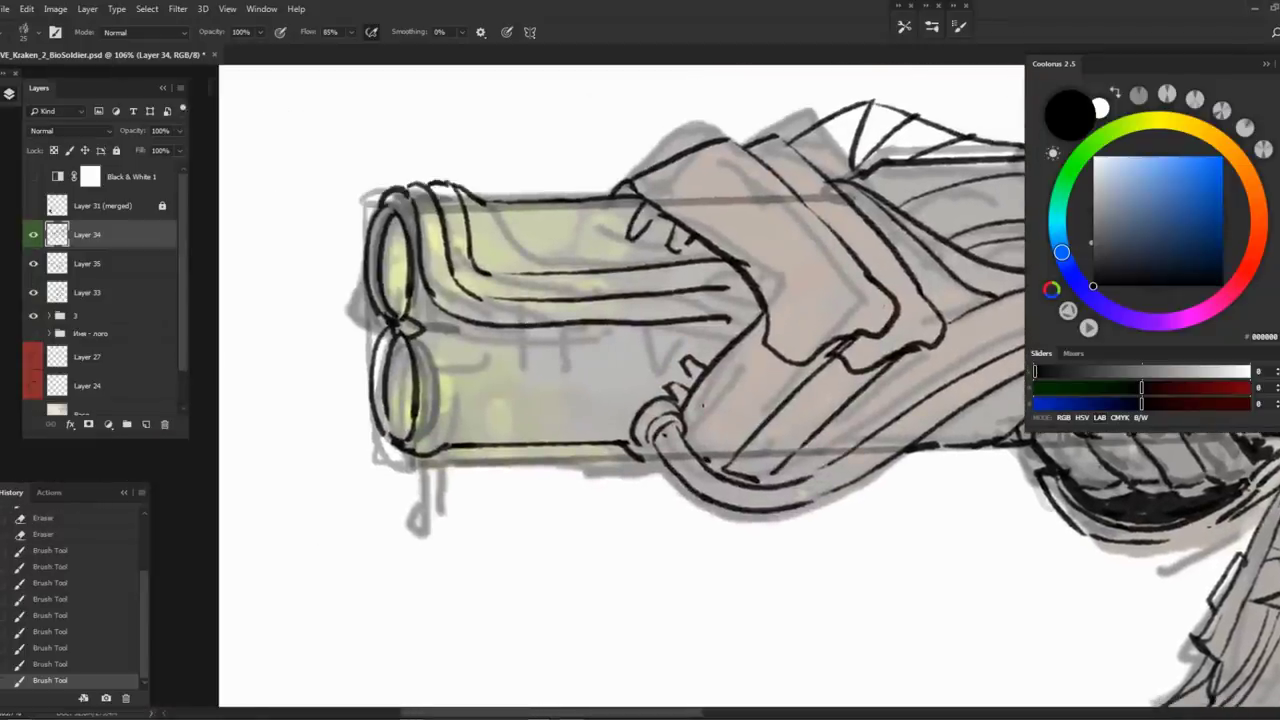
scroll(480, 315, down, 5)
scroll(480, 315, right, 5)
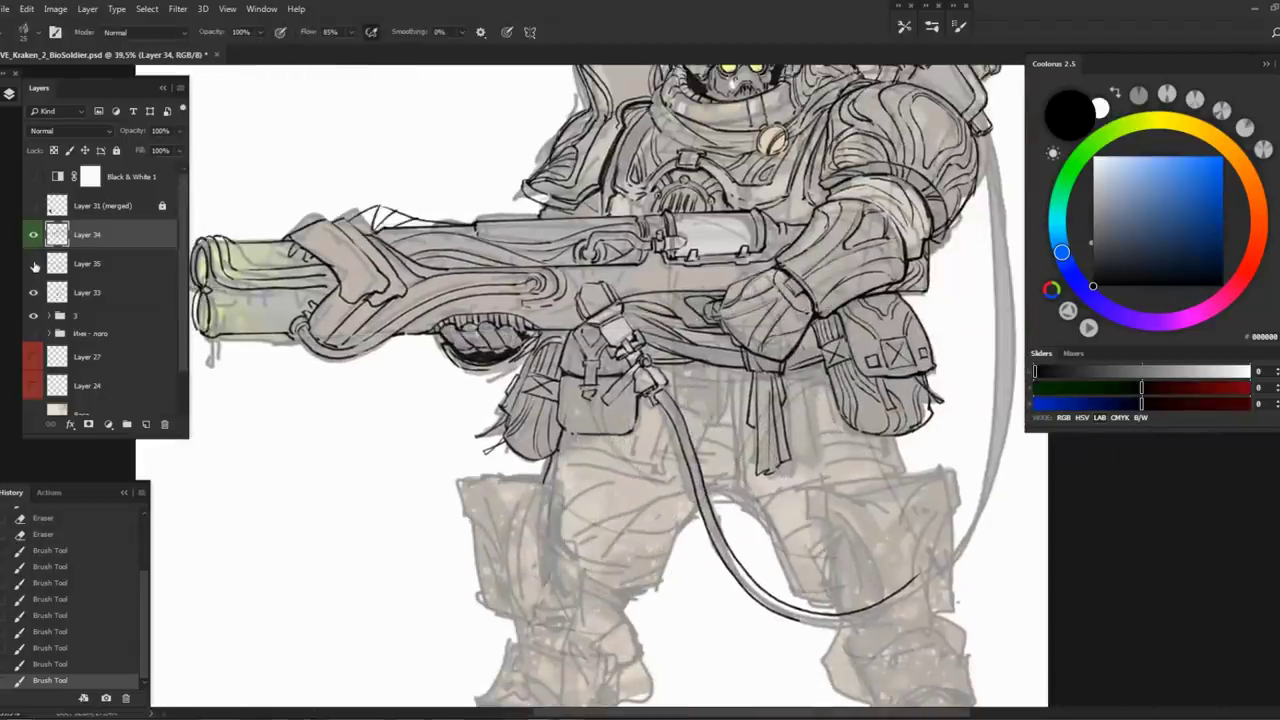
click(35, 265)
scroll(590, 390, down, 3)
scroll(590, 390, up, 1)
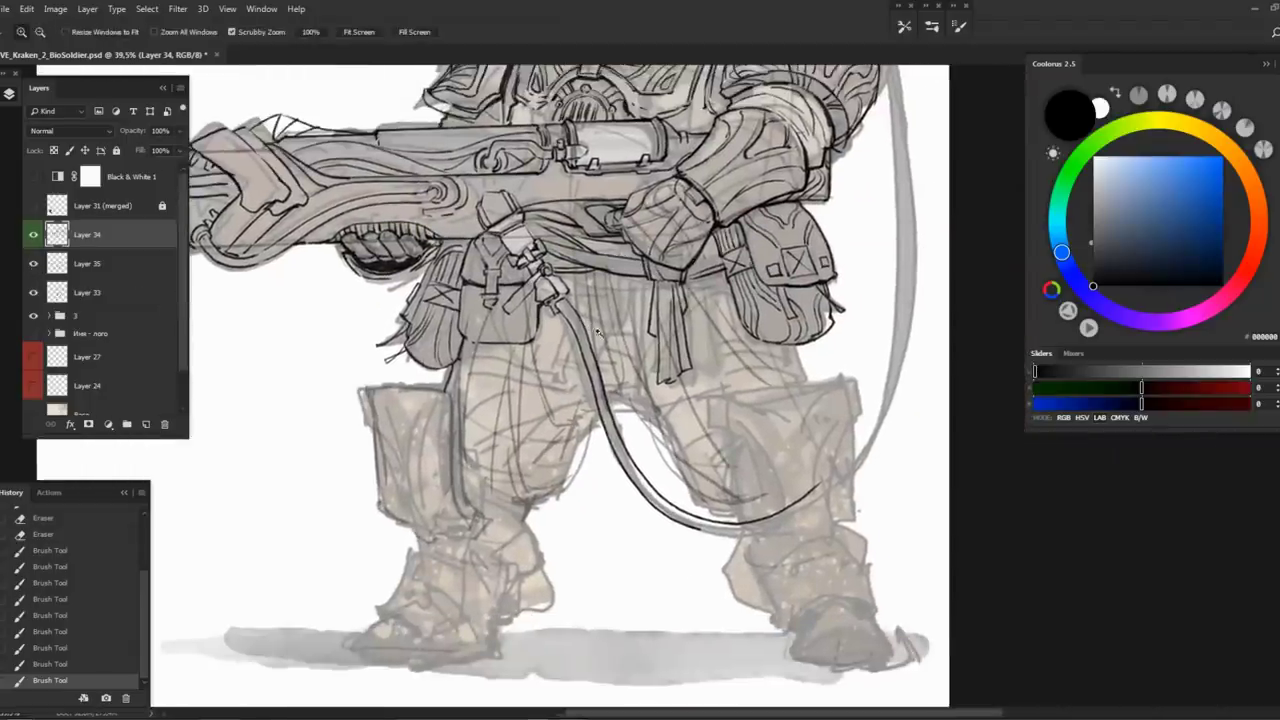
scroll(590, 390, down, 3)
click(35, 264)
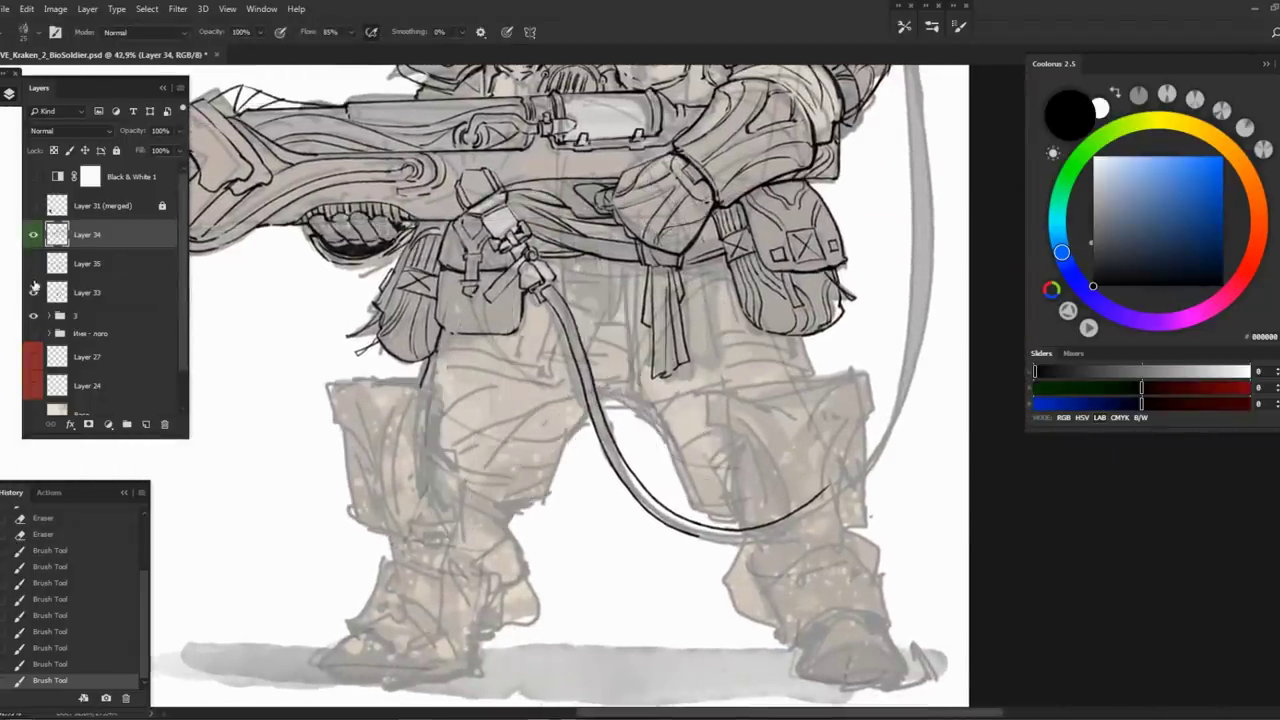
Ink the top and side edges of the tall knee guard on the leg beneath the belt pouches
scroll(520, 360, up, 2)
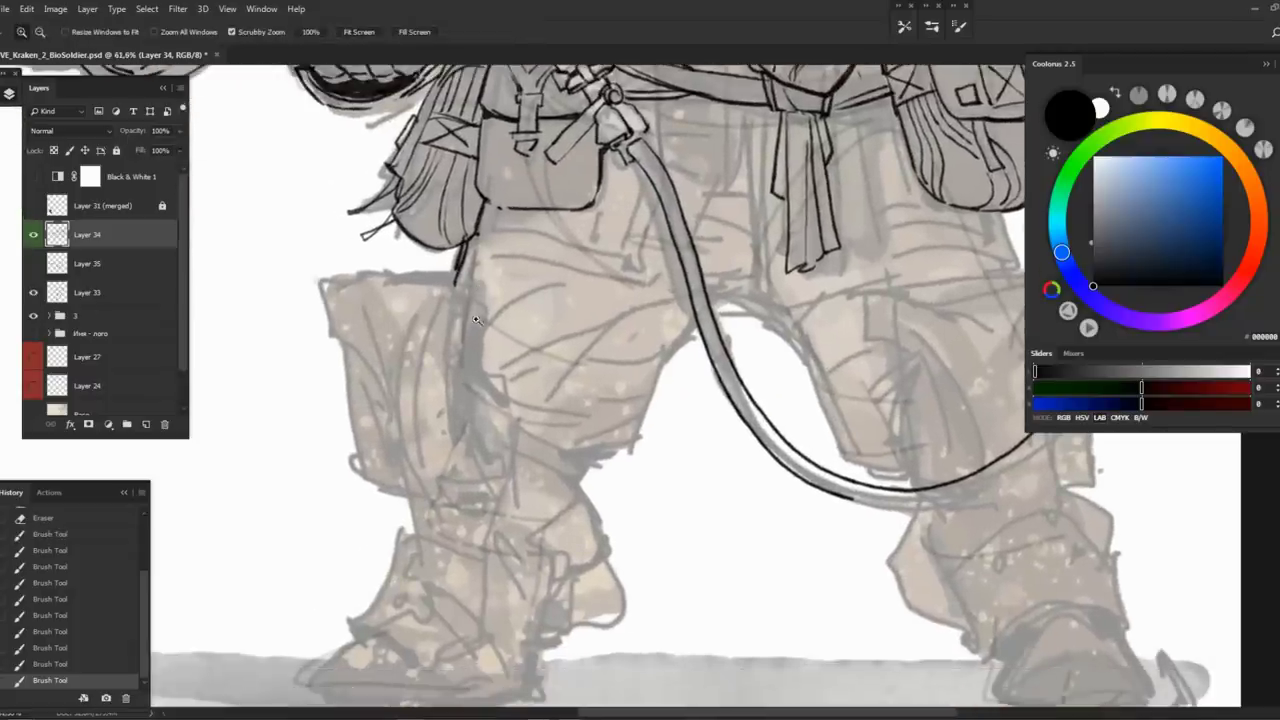
scroll(450, 331, up, 1)
drag(362, 288, 480, 293)
key(ctrl+z)
key(ctrl+z)
key(ctrl+z)
drag(354, 292, 394, 500)
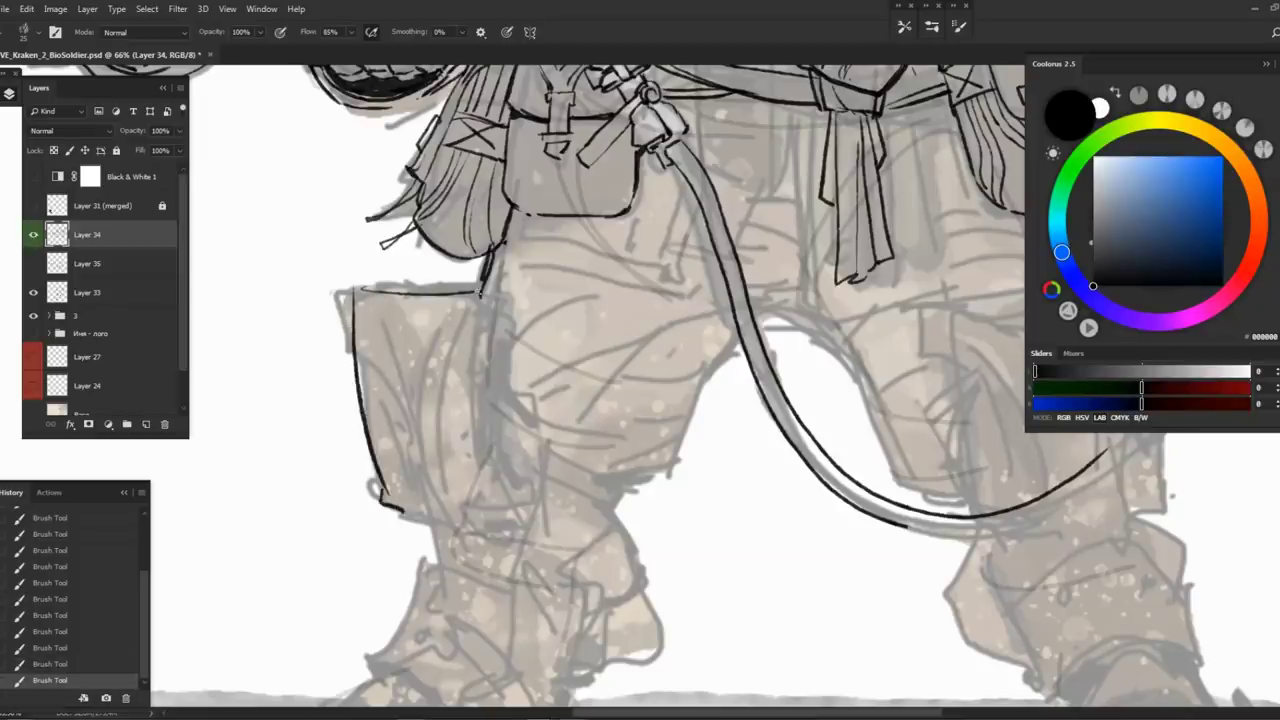
mouse_move(512, 312)
mouse_down()
mouse_move(510, 496)
mouse_move(530, 502)
mouse_up()
Ink short fold lines and the rolled lower hem along the bottom of the tall knee guard
scroll(387, 432, up, 3)
mouse_move(372, 380)
mouse_down()
mouse_move(400, 466)
mouse_move(450, 470)
mouse_up()
drag(450, 380, 465, 472)
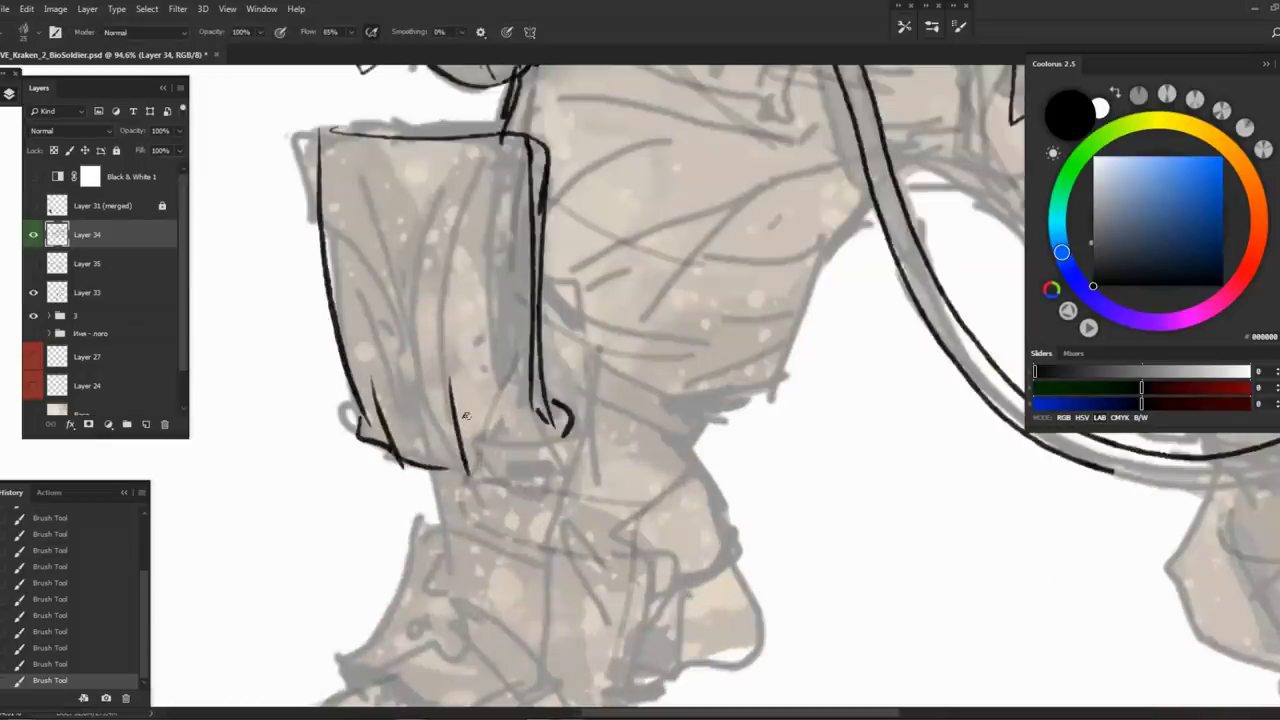
drag(470, 416, 482, 460)
drag(474, 458, 548, 455)
scroll(551, 401, up, 1)
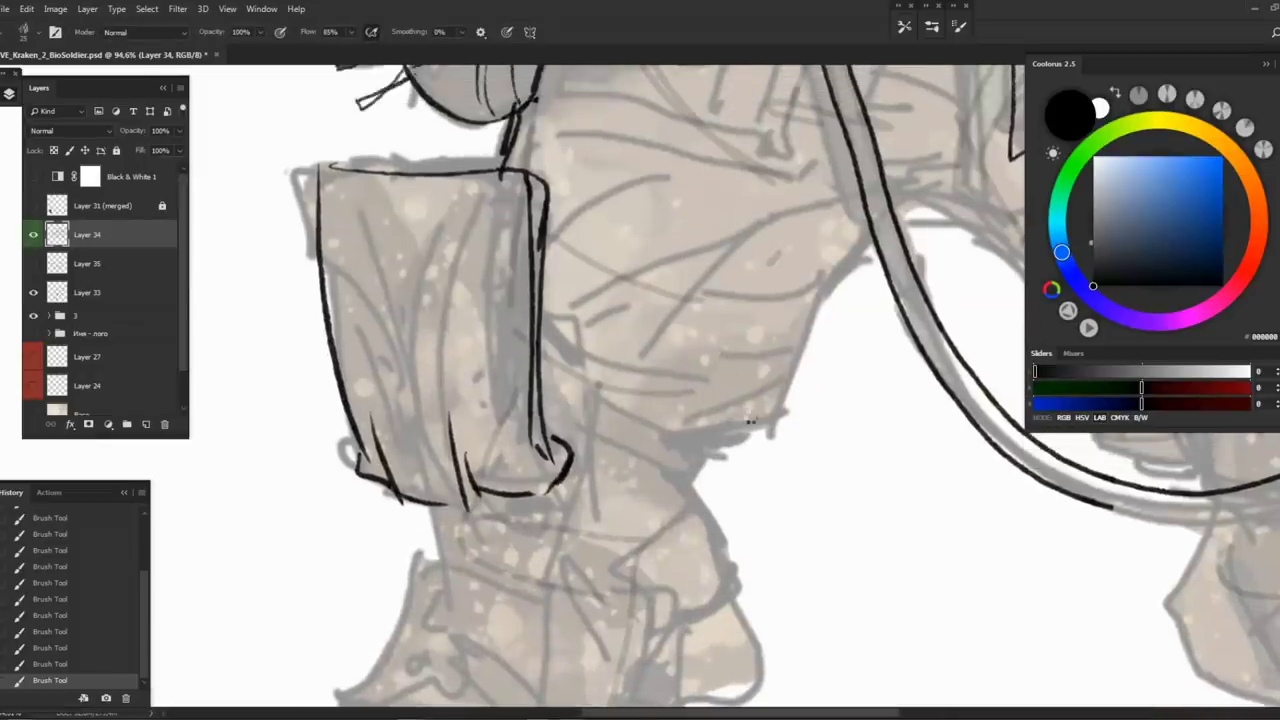
Flip the canvas horizontally and ink curved bands sweeping down from both side edges of the knee guard
key(h)
scroll(500, 390, right, 2)
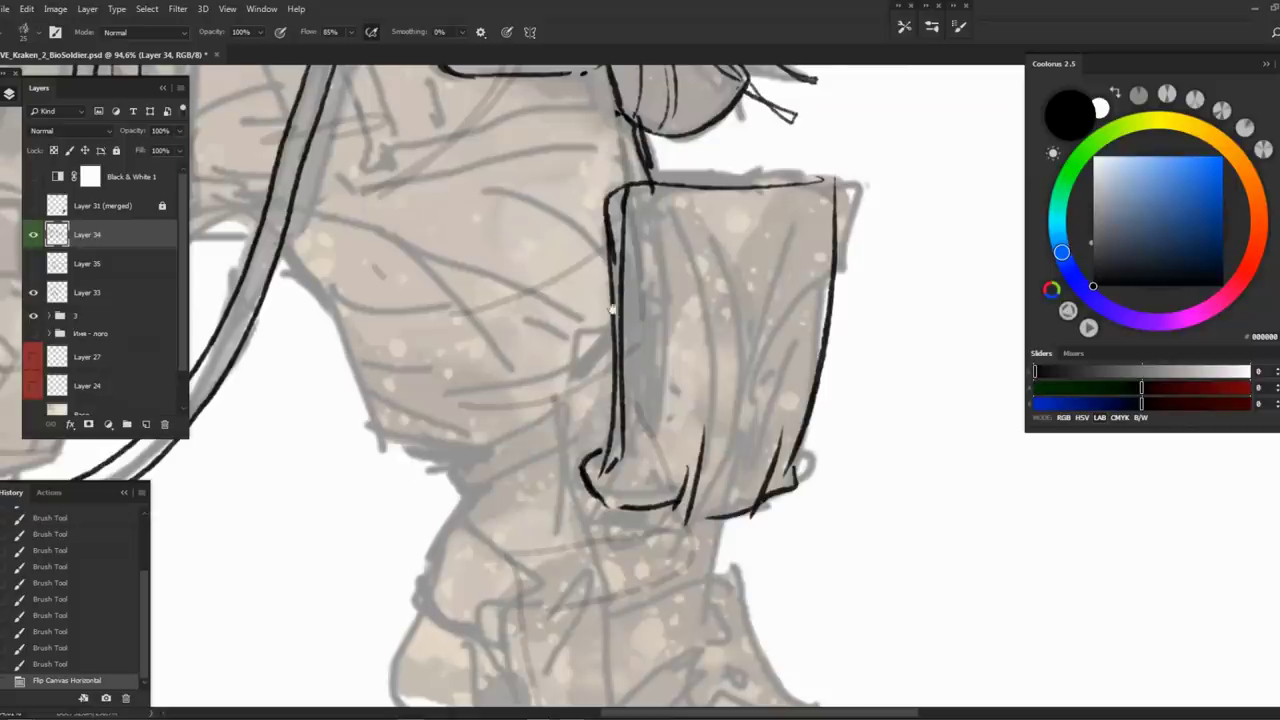
scroll(500, 390, up, 1)
drag(610, 303, 632, 302)
drag(840, 298, 760, 450)
key(ctrl+z)
mouse_move(612, 303)
mouse_down()
mouse_move(638, 308)
mouse_move(712, 430)
mouse_up()
key(ctrl+z)
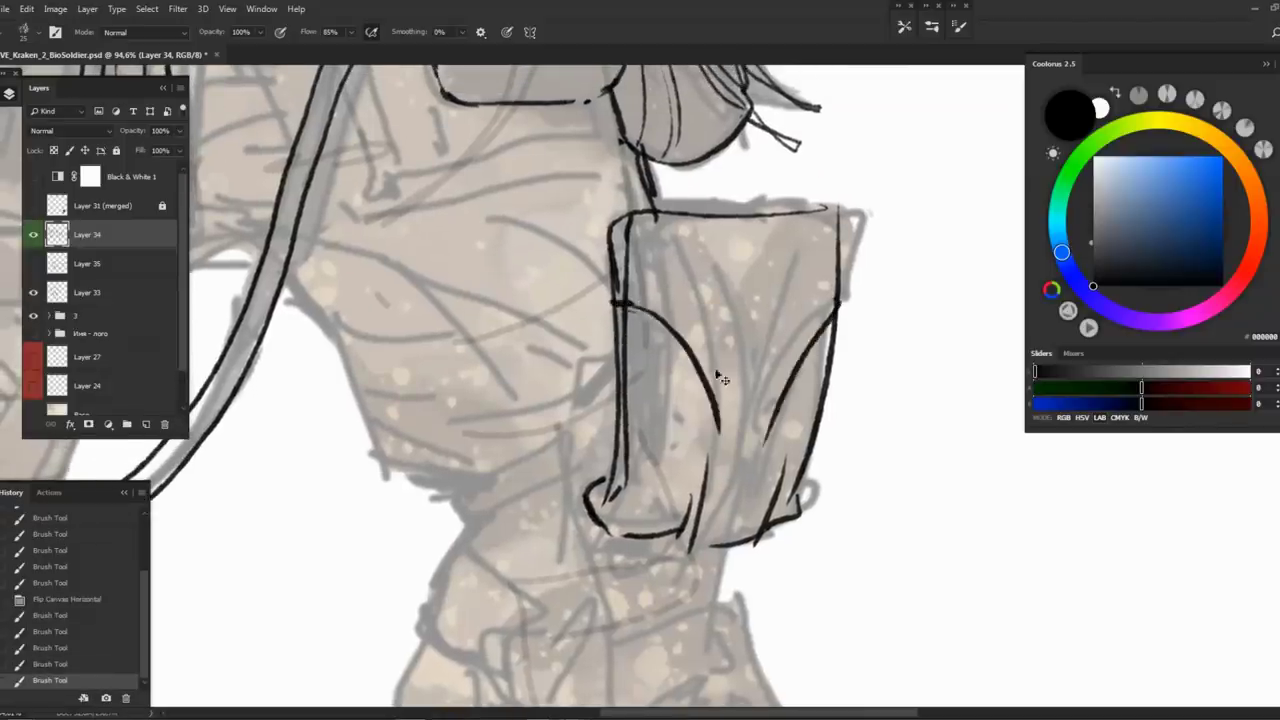
key(ctrl+z)
drag(626, 305, 720, 460)
drag(836, 332, 782, 454)
mouse_move(630, 342)
mouse_down()
mouse_move(693, 430)
mouse_move(702, 468)
mouse_up()
Ink a V-shaped notch with a flat base under the knee guard's top edge and flip the canvas horizontally
scroll(700, 460, right, 1)
scroll(700, 460, up, 1)
drag(632, 240, 712, 318)
drag(792, 237, 750, 310)
drag(718, 318, 744, 320)
drag(786, 236, 729, 309)
key(ctrl+minus)
key(ctrl+minus)
key(ctrl+minus)
key(ctrl+shift+h)
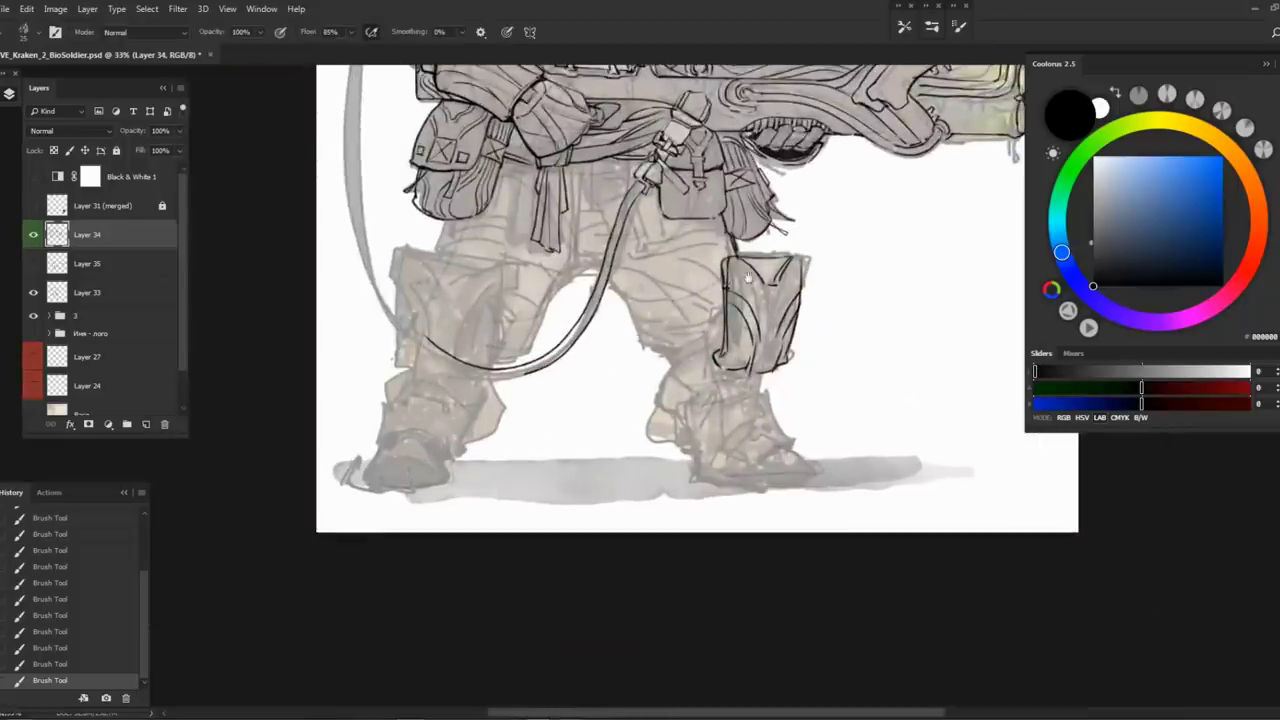
Lasso the whole inked knee guard on Layer 34, clear it and deselect
scroll(640, 380, up, 3)
click(33, 234)
click(33, 236)
key(l)
drag(452, 342, 474, 405)
key(ctrl+d)
mouse_move(506, 505)
mouse_down()
mouse_move(620, 258)
mouse_move(455, 360)
mouse_up()
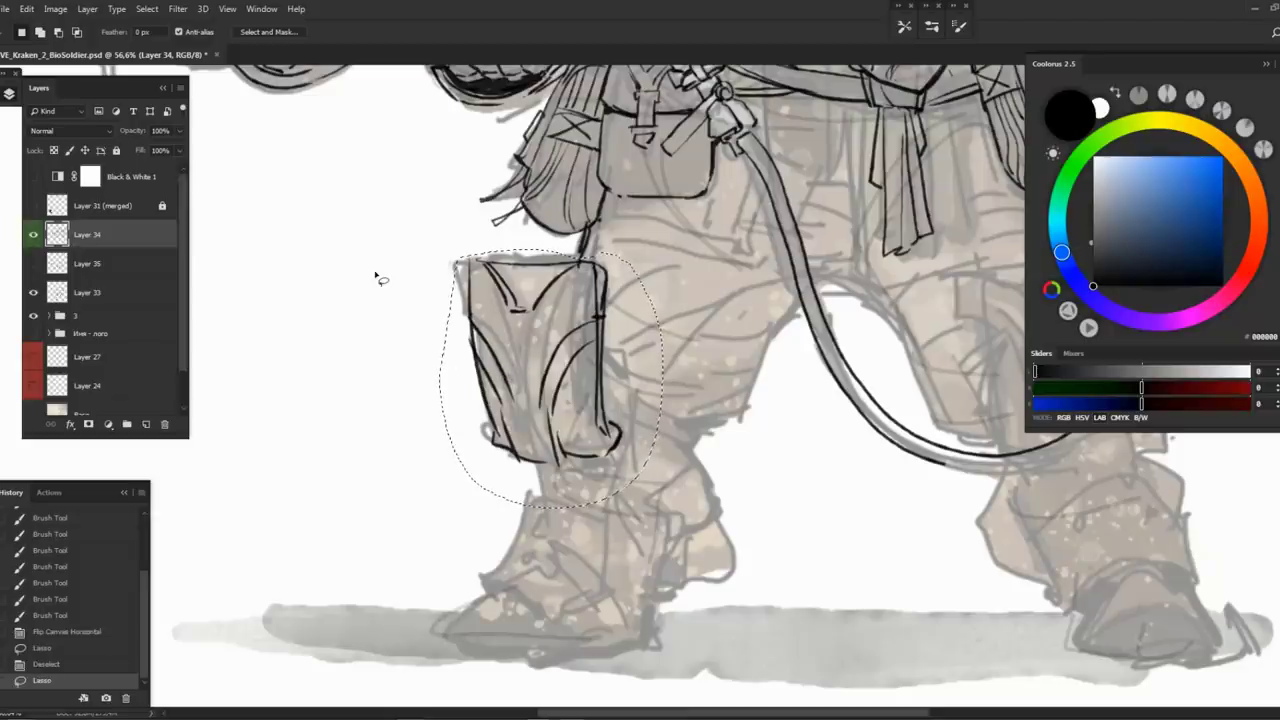
key(Delete)
key(ctrl+d)
Redraw the knee guard with a flared top rim, narrower sides and two inward-curving inner lines
key(b)
scroll(698, 258, up, 2)
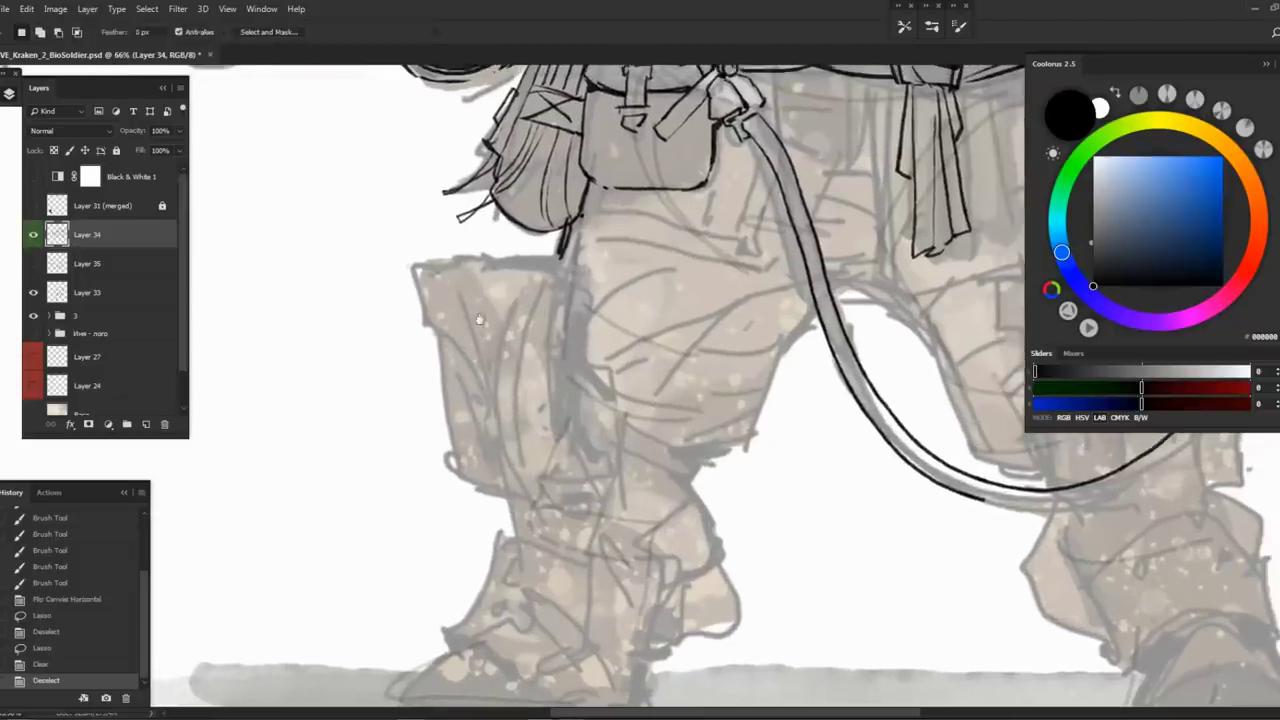
mouse_move(412, 265)
mouse_down()
mouse_move(428, 322)
mouse_move(416, 266)
mouse_up()
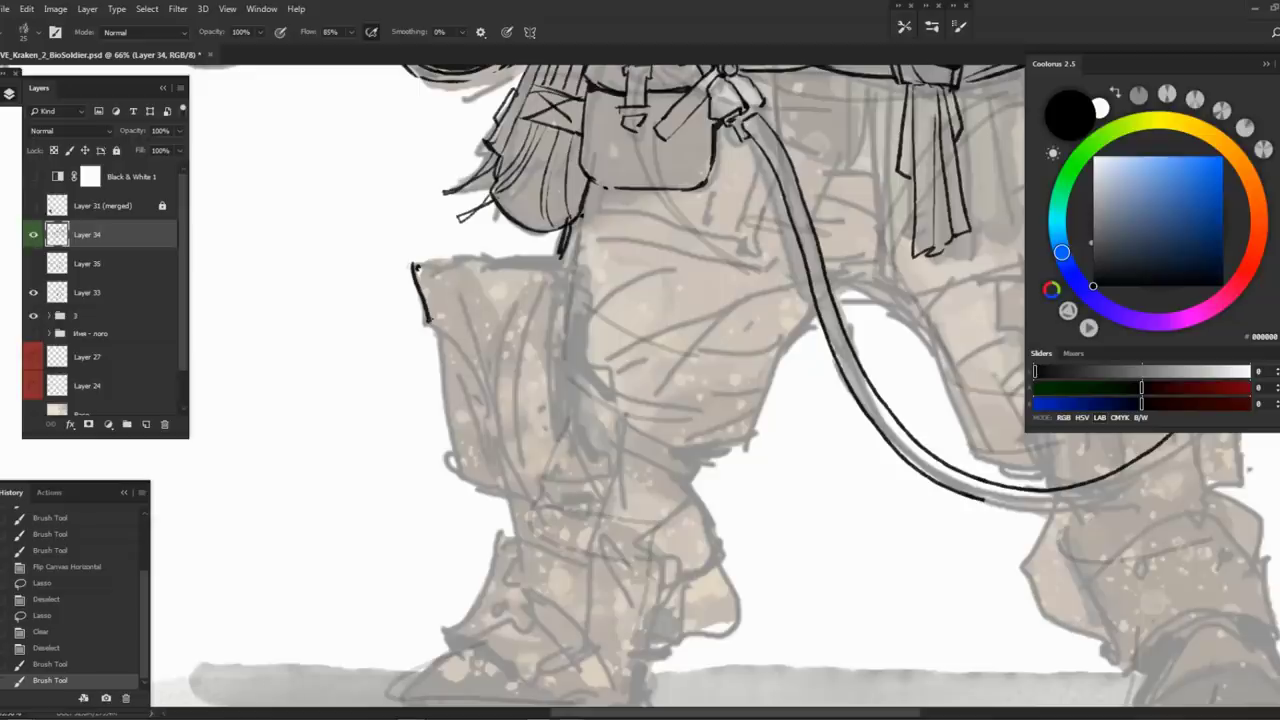
mouse_move(499, 456)
mouse_down()
mouse_move(507, 468)
mouse_move(524, 424)
mouse_up()
drag(561, 318, 566, 266)
drag(424, 265, 558, 268)
drag(448, 265, 544, 266)
drag(540, 266, 571, 265)
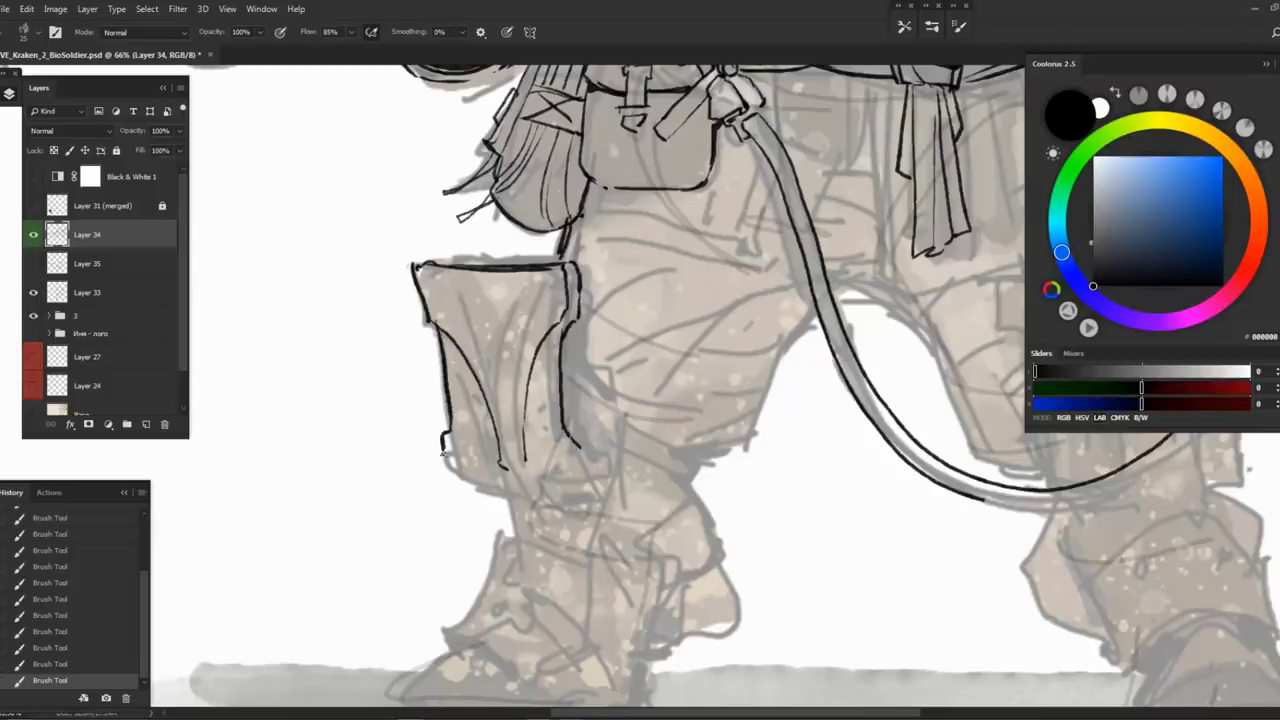
Flip the canvas and sketch a front view of the knee guard on the blank area beside the leg
key(h)
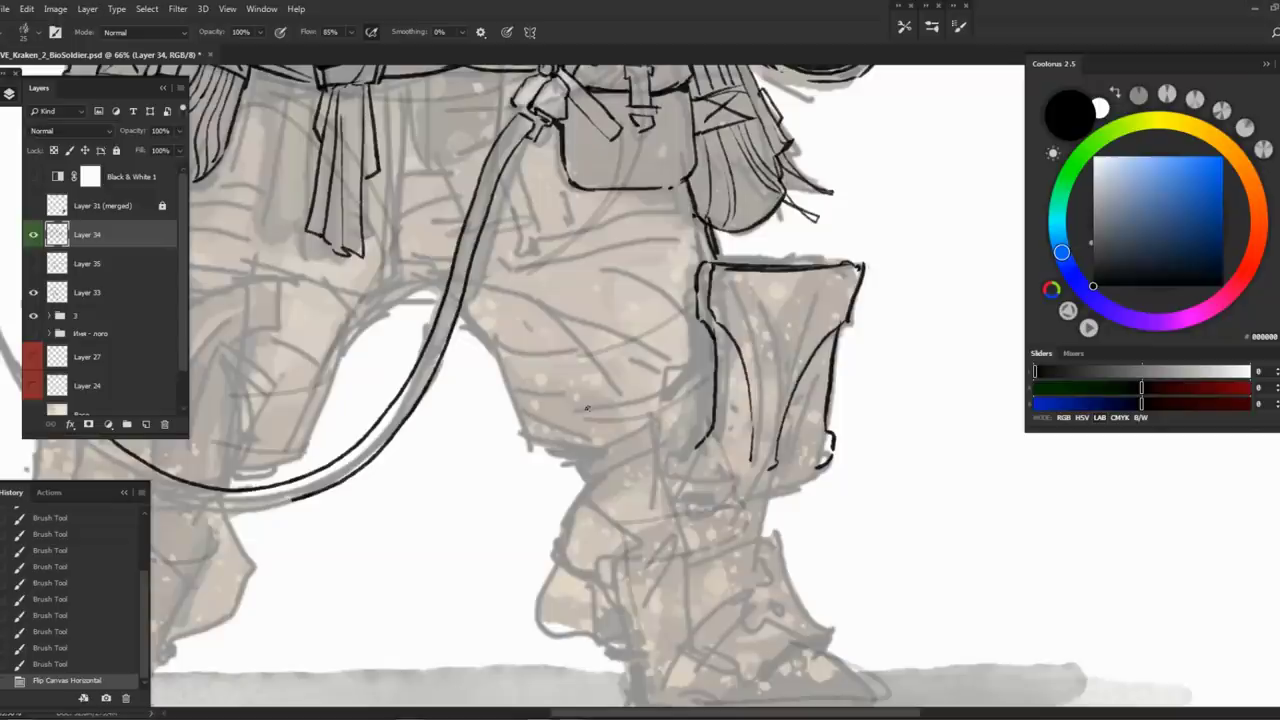
drag(587, 408, 202, 436)
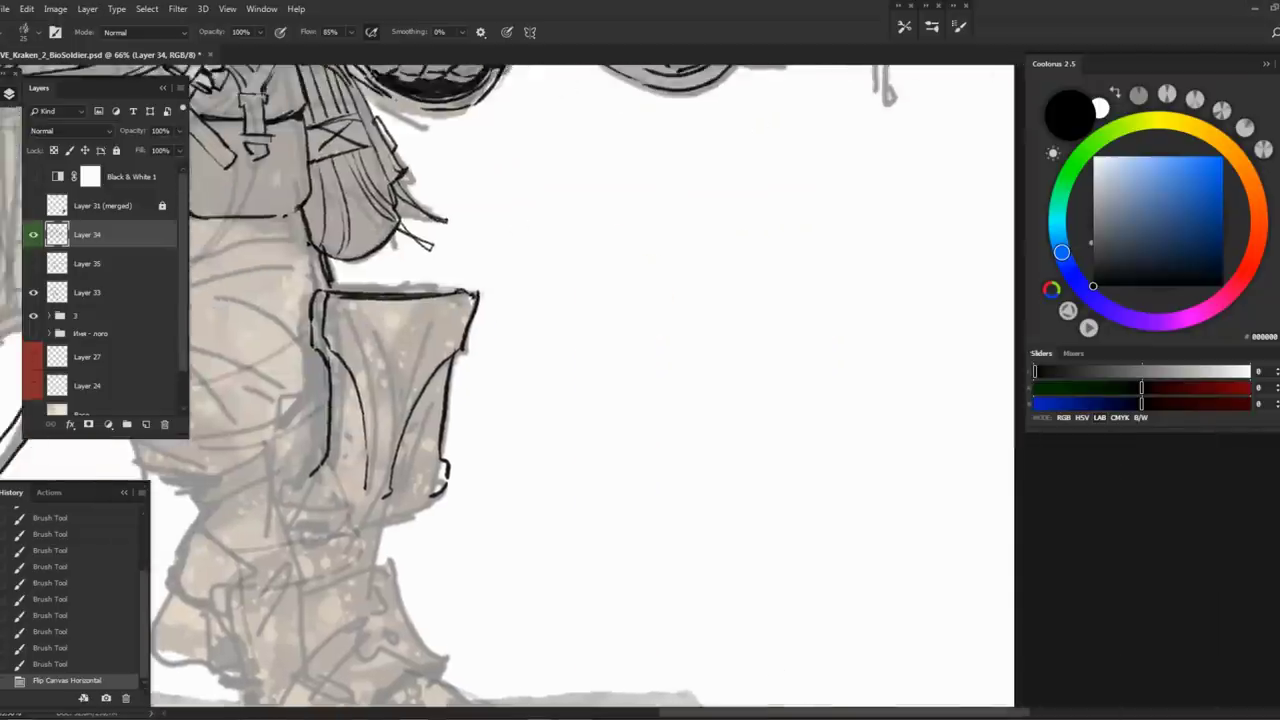
mouse_move(744, 298)
mouse_down()
mouse_move(584, 302)
mouse_move(585, 345)
mouse_move(745, 342)
mouse_move(709, 398)
mouse_up()
mouse_move(591, 347)
mouse_down()
mouse_move(608, 386)
mouse_move(637, 401)
mouse_move(612, 476)
mouse_up()
key(ctrl+z)
drag(728, 464, 727, 476)
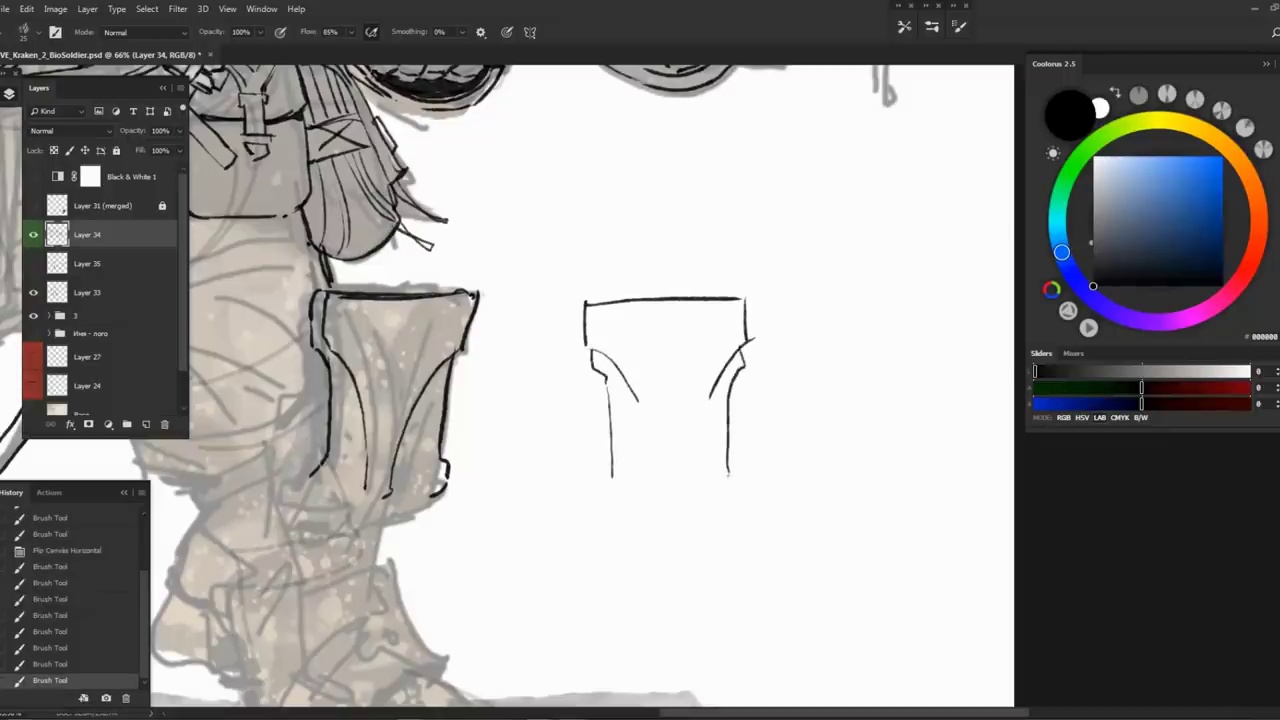
drag(603, 354, 663, 444)
drag(731, 356, 694, 444)
drag(624, 368, 660, 436)
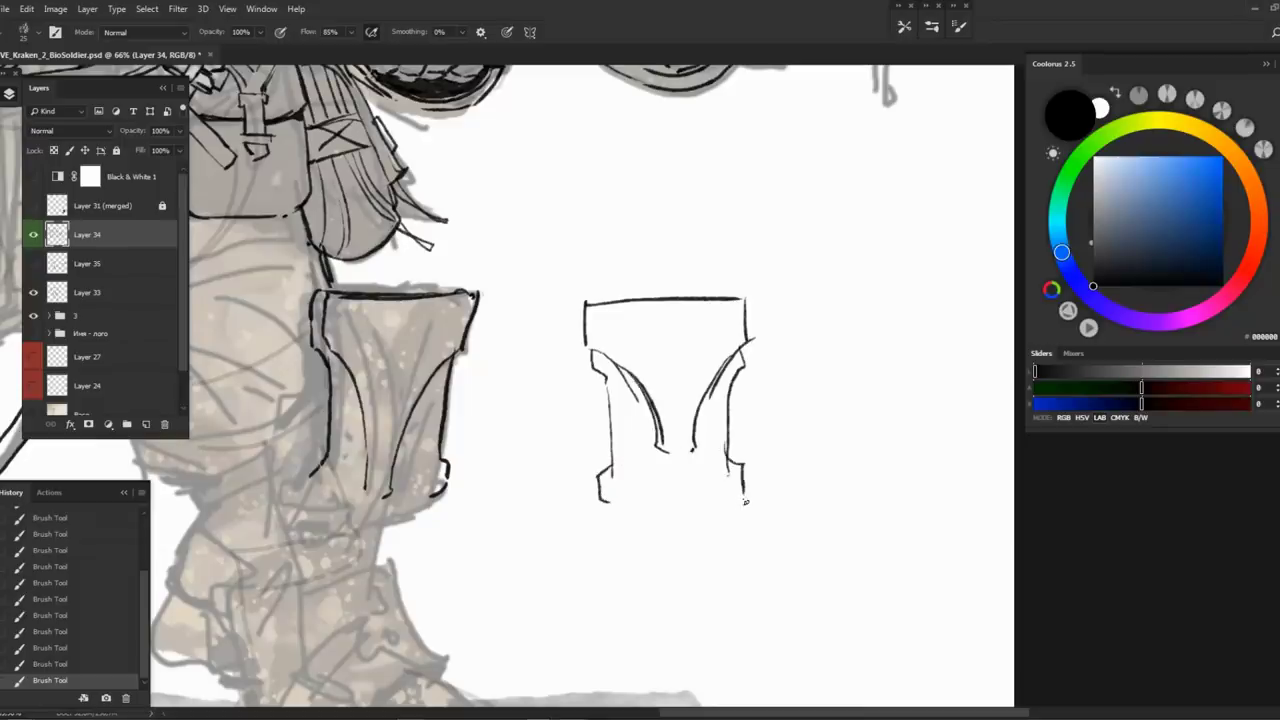
drag(712, 504, 664, 502)
drag(664, 502, 558, 500)
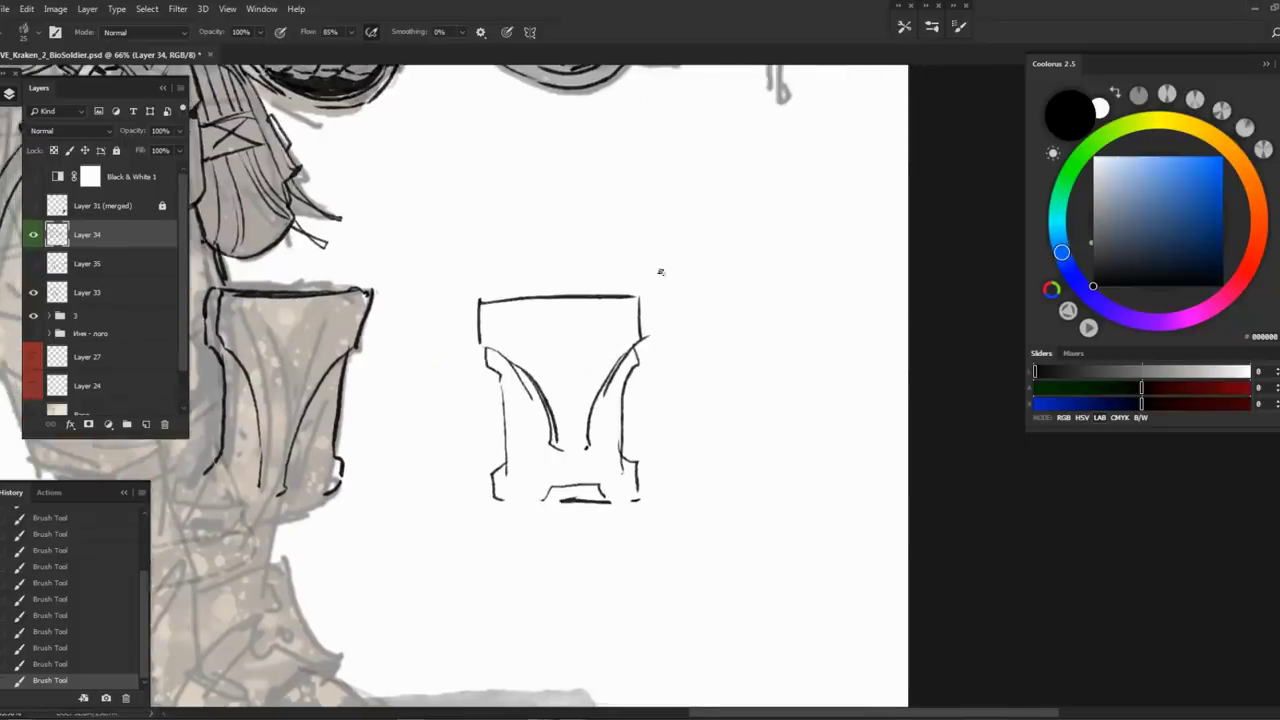
Sketch a curved top view above the front view and draw a straight vertical centre line through the front view
mouse_move(483, 244)
mouse_down()
mouse_move(627, 245)
mouse_move(485, 245)
mouse_up()
drag(703, 324, 743, 314)
click(610, 270)
shift+click(612, 506)
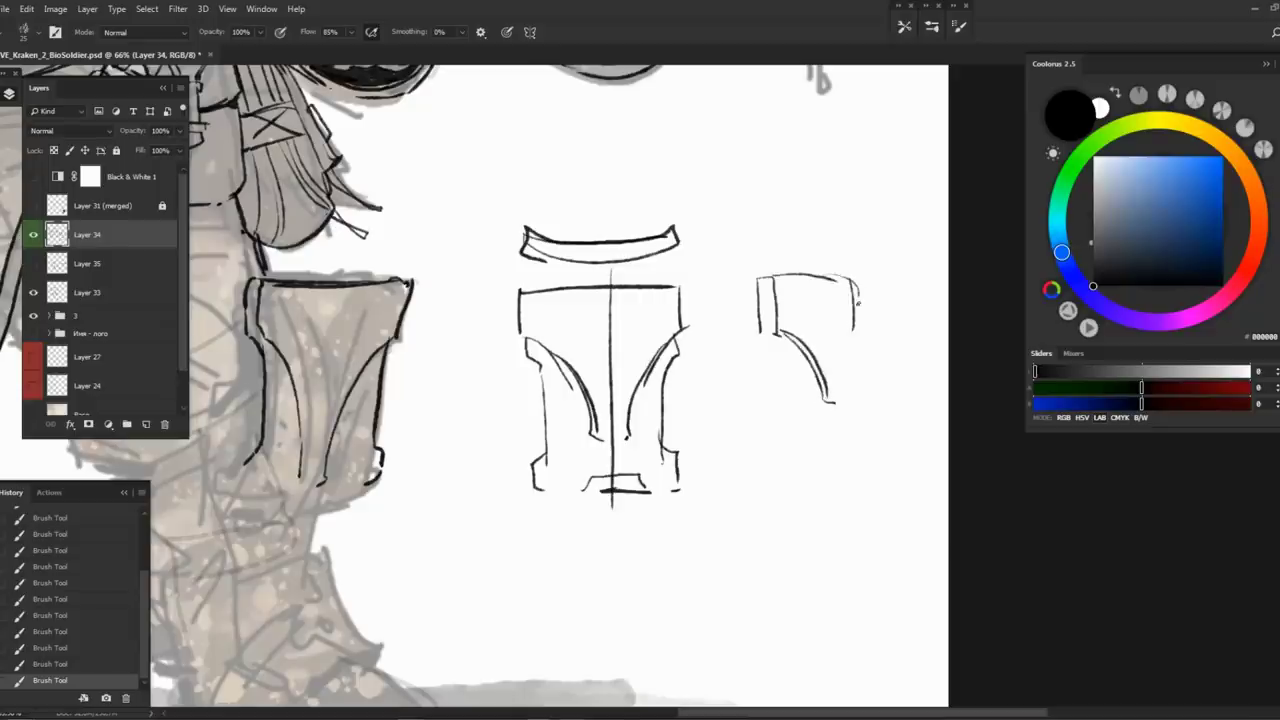
Sketch the side edge, lower rim and inner curves of the knee guard's side view
drag(771, 332, 787, 458)
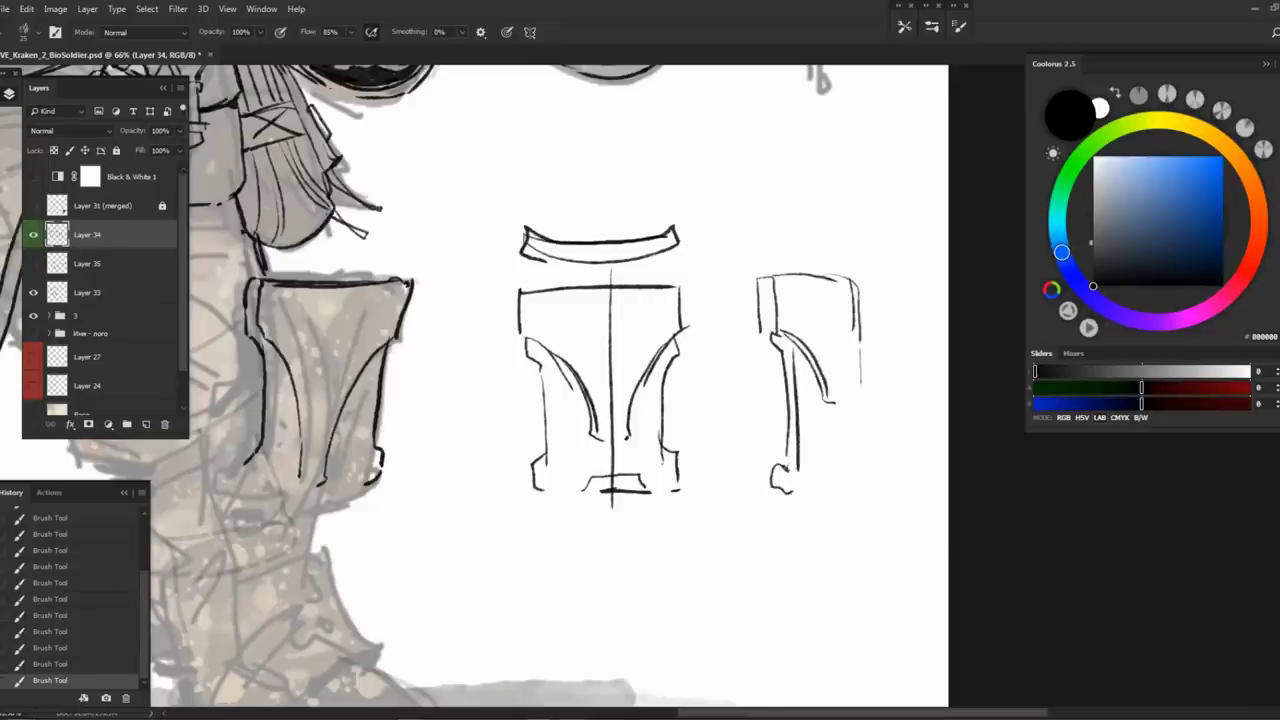
drag(798, 386, 818, 432)
drag(804, 378, 826, 478)
Lasso and clear the inked knee guard on the leg, including the leftover corner stroke
mouse_move(315, 255)
mouse_down()
mouse_move(545, 240)
mouse_move(600, 258)
mouse_move(591, 206)
mouse_up()
key(l)
key(Delete)
key(ctrl+d)
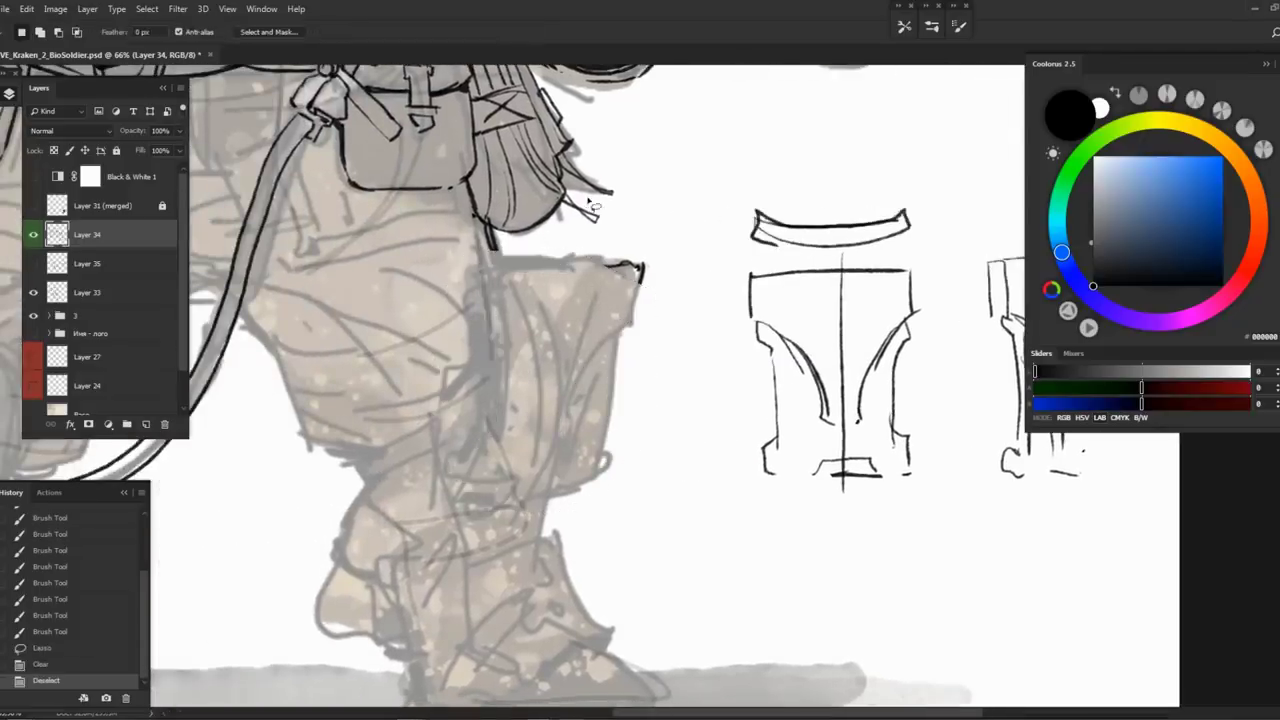
drag(645, 240, 634, 252)
key(Delete)
key(ctrl+d)
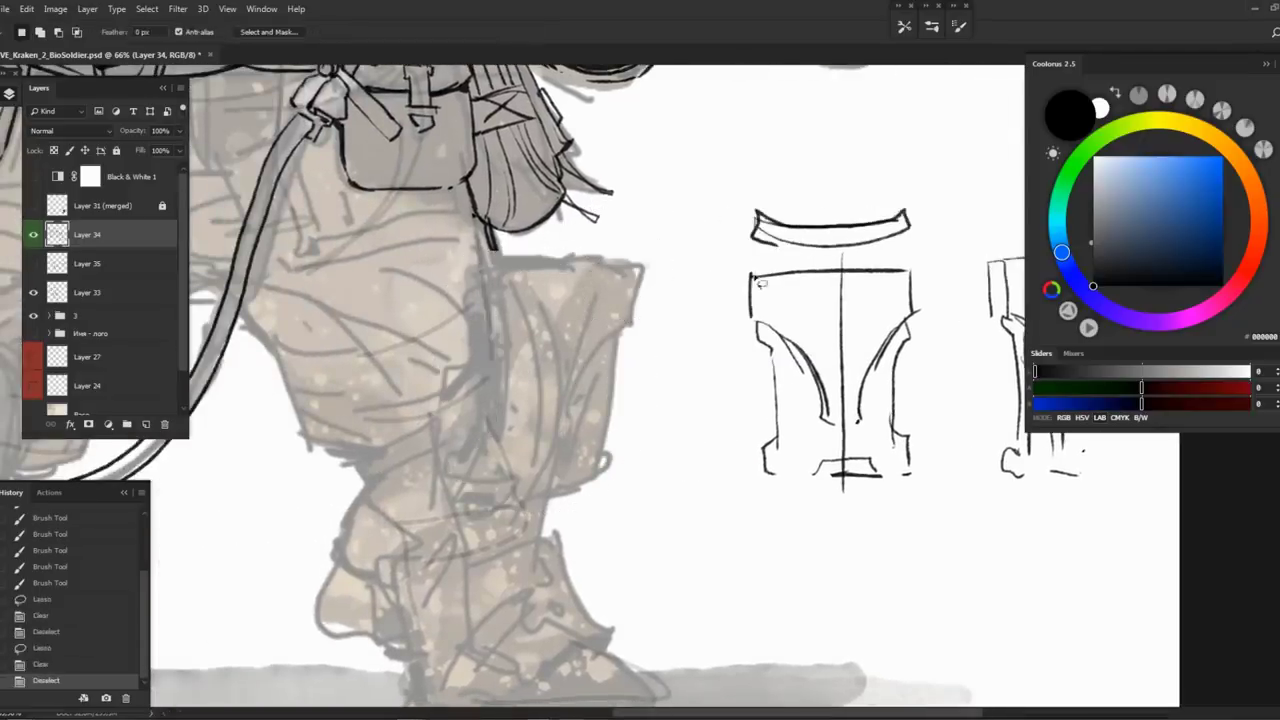
Show Layer 35 and sketch the knee guard's centre line and curved inner band on it
click(95, 263)
click(35, 264)
key(b)
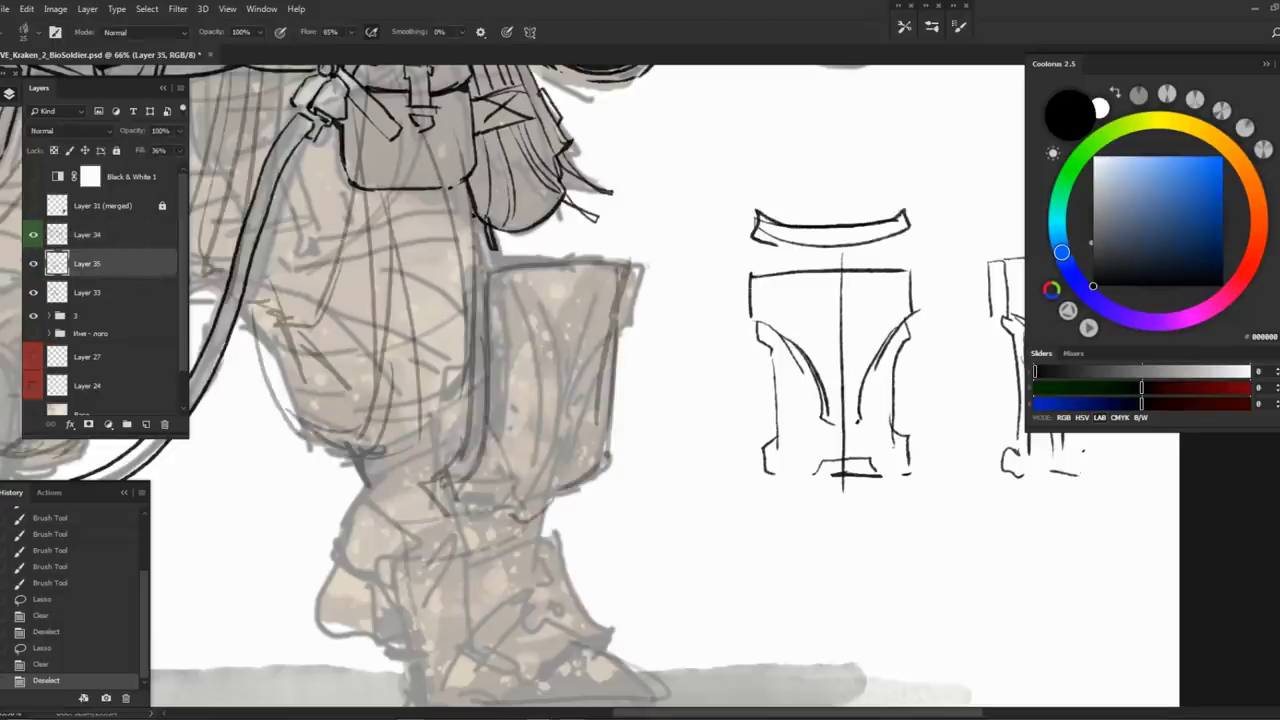
drag(560, 272, 556, 472)
drag(572, 266, 568, 488)
mouse_move(518, 270)
mouse_down()
mouse_move(558, 282)
mouse_move(548, 362)
mouse_move(565, 412)
mouse_up()
drag(566, 355, 560, 436)
Sketch the knee guard's outer sides and angular lower rim on Layer 35
drag(655, 326, 626, 456)
drag(568, 420, 558, 458)
drag(518, 388, 512, 476)
drag(480, 494, 526, 520)
drag(650, 434, 616, 504)
drag(572, 480, 557, 510)
scroll(581, 524, down, 5)
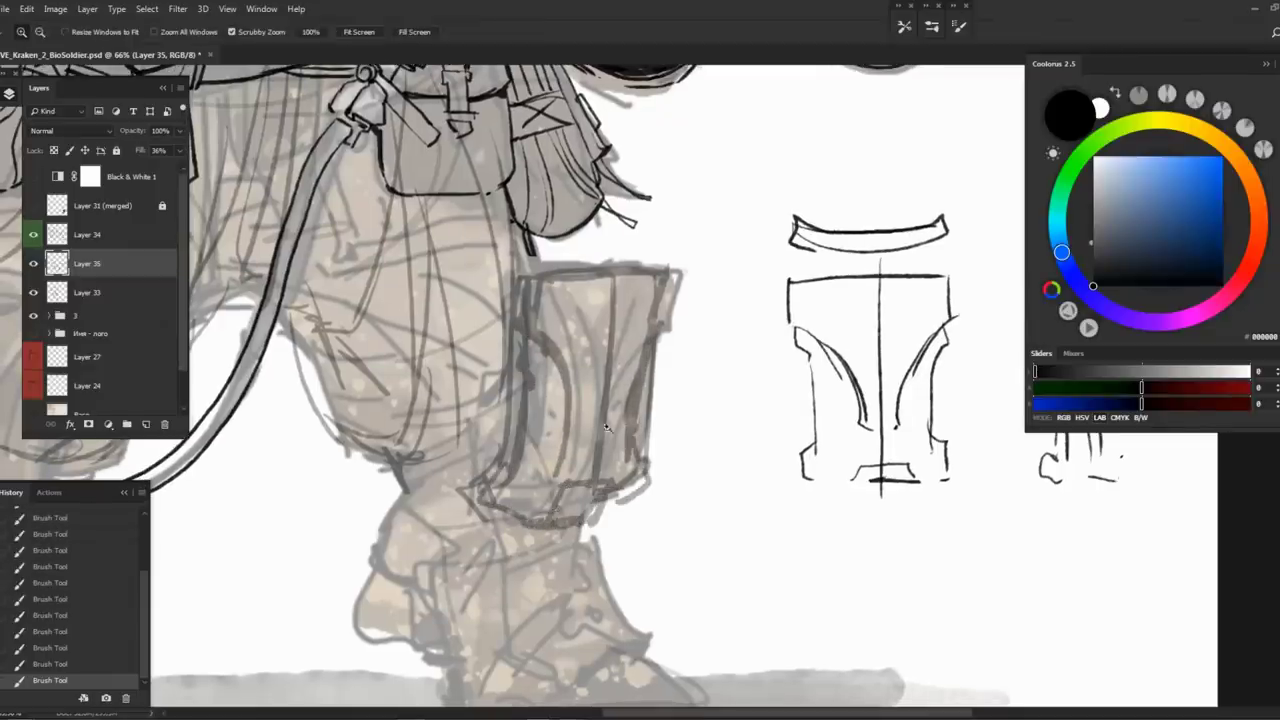
Ink the knee guard's flared top rim and its first pair of inner curves on Layer 34, following the sketch
scroll(581, 524, up, 5)
click(160, 238)
scroll(677, 357, up, 4)
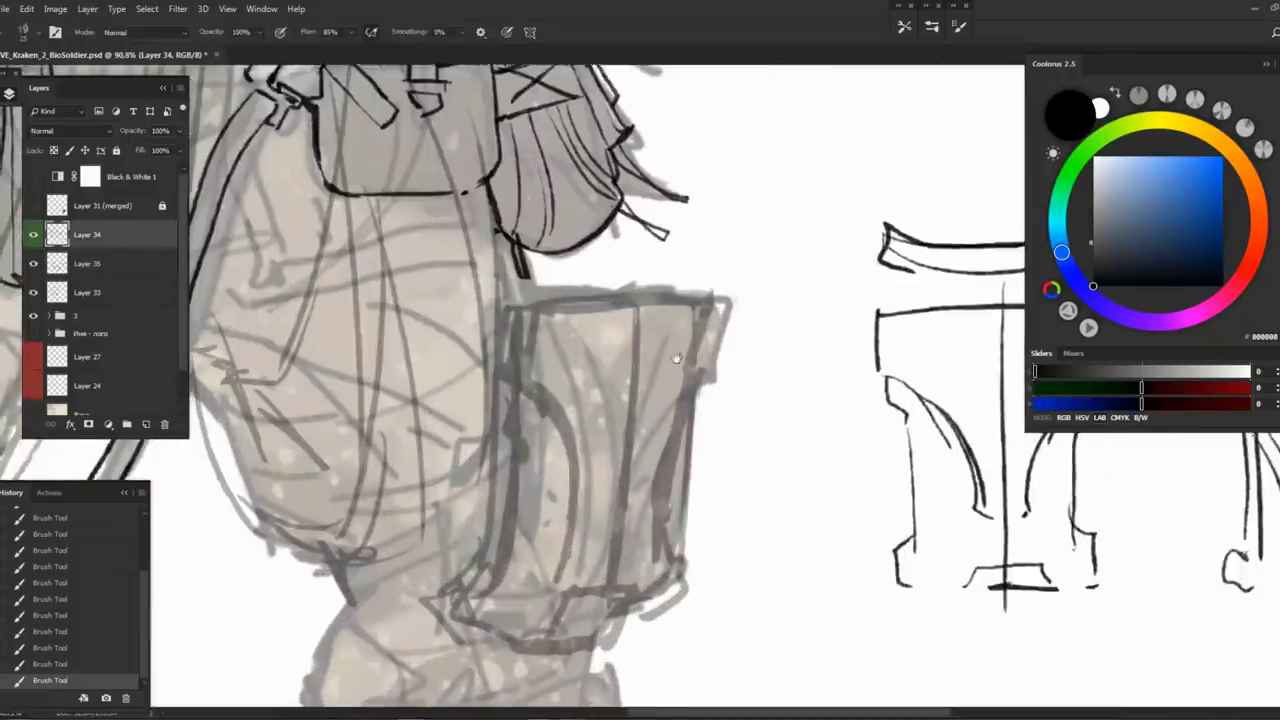
drag(536, 259, 512, 304)
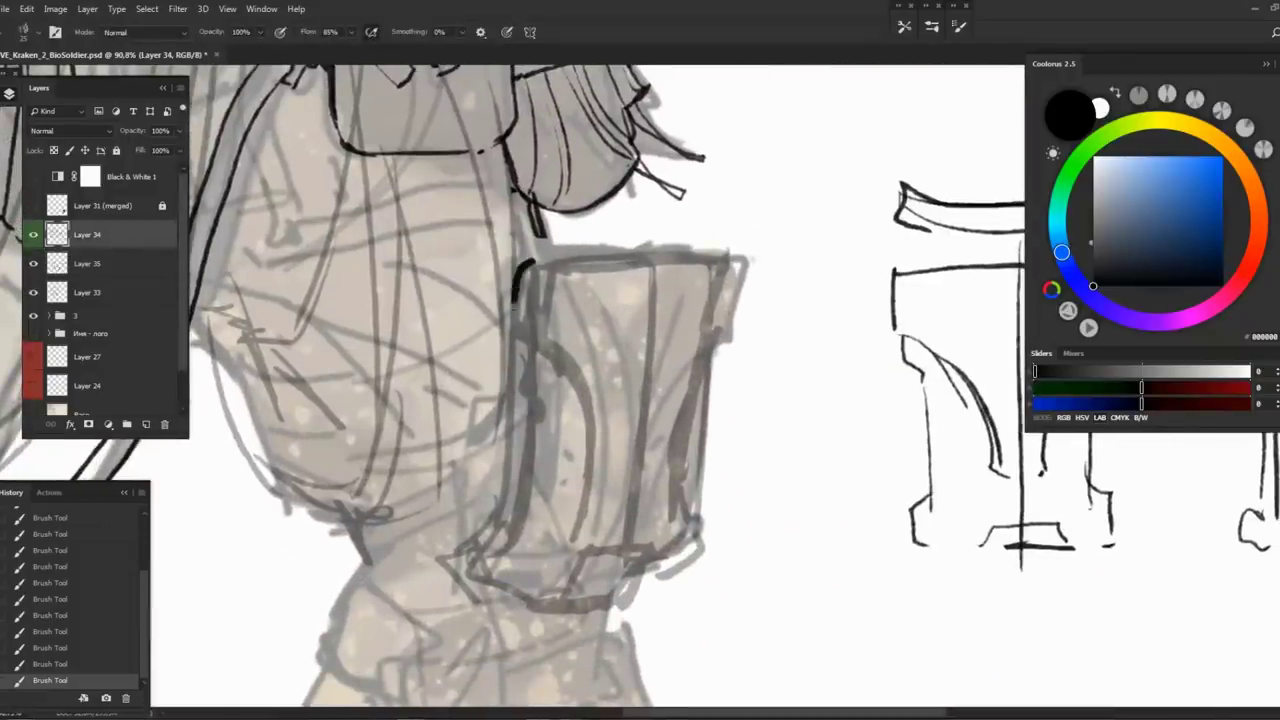
mouse_move(530, 262)
mouse_down()
mouse_move(735, 256)
mouse_move(675, 525)
mouse_up()
drag(557, 346, 578, 535)
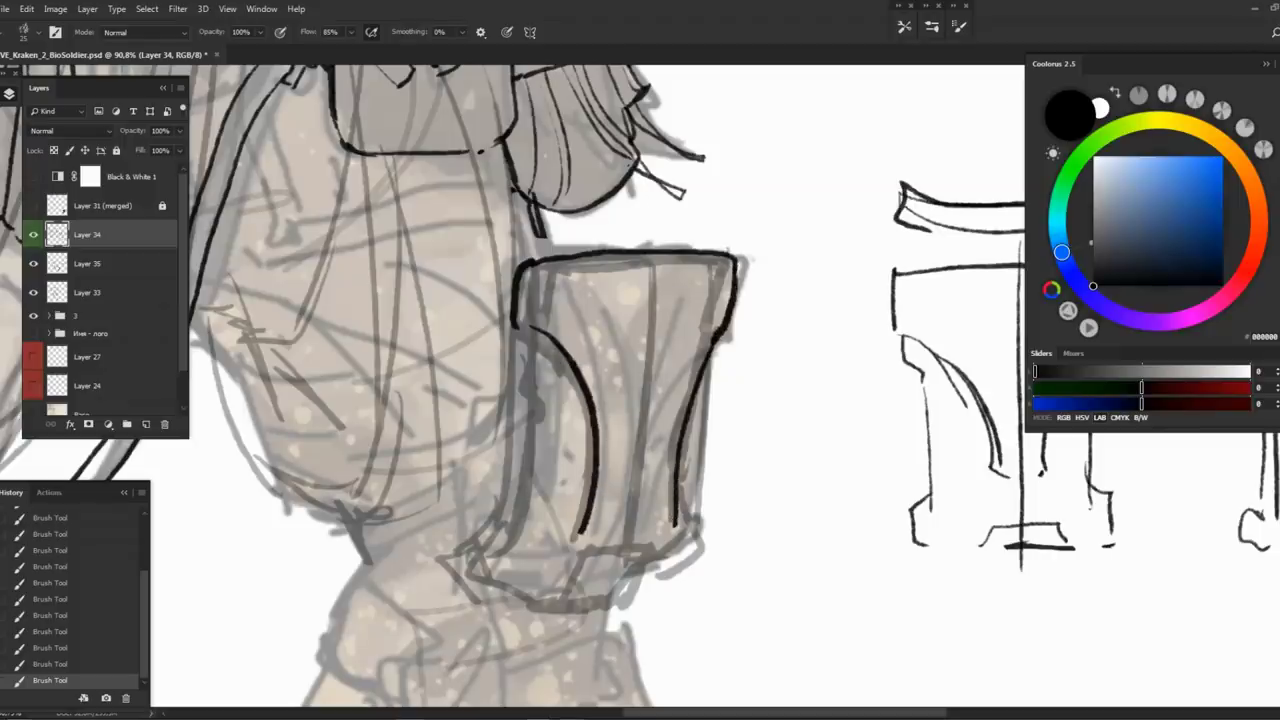
Ink a second pair of inner curves and the two outer side edges of the knee guard
drag(724, 320, 646, 488)
drag(560, 326, 628, 518)
scroll(600, 390, down, 1)
drag(535, 338, 522, 513)
drag(716, 330, 695, 462)
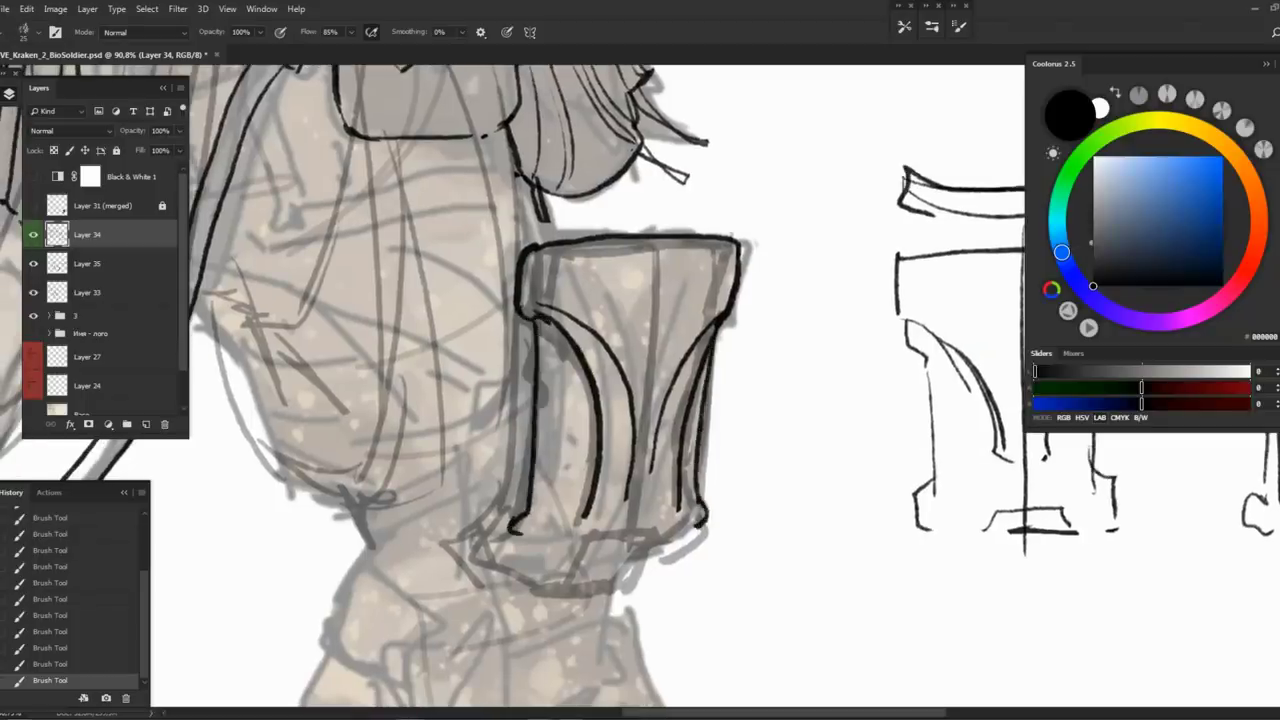
Ink a small boxy tab at the middle of the knee guard's lower edge
scroll(600, 390, down, 3)
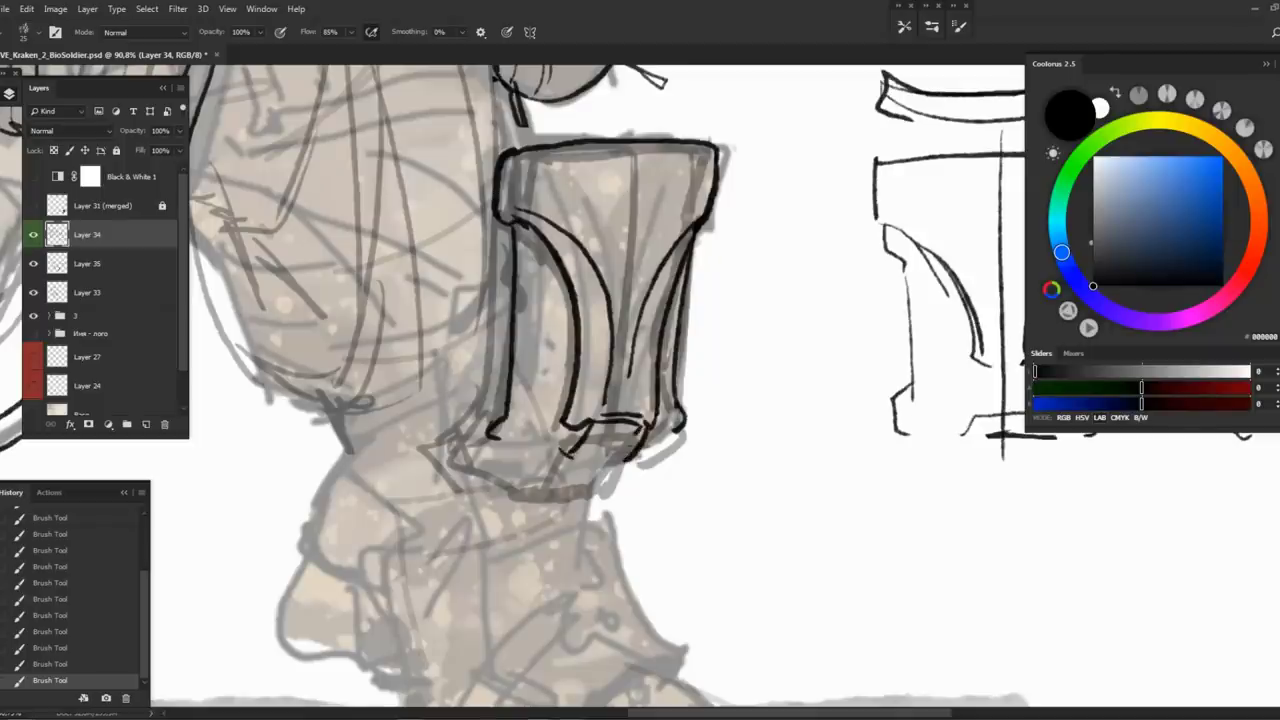
drag(586, 460, 600, 452)
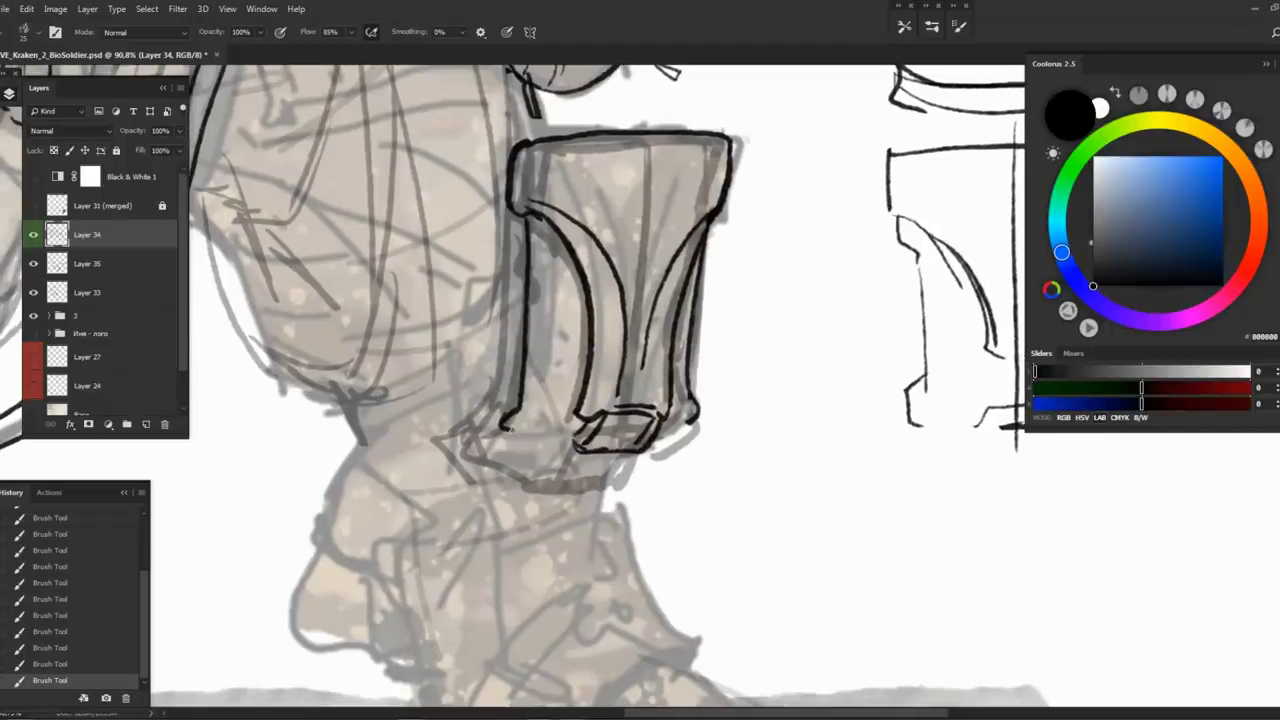
drag(610, 398, 560, 400)
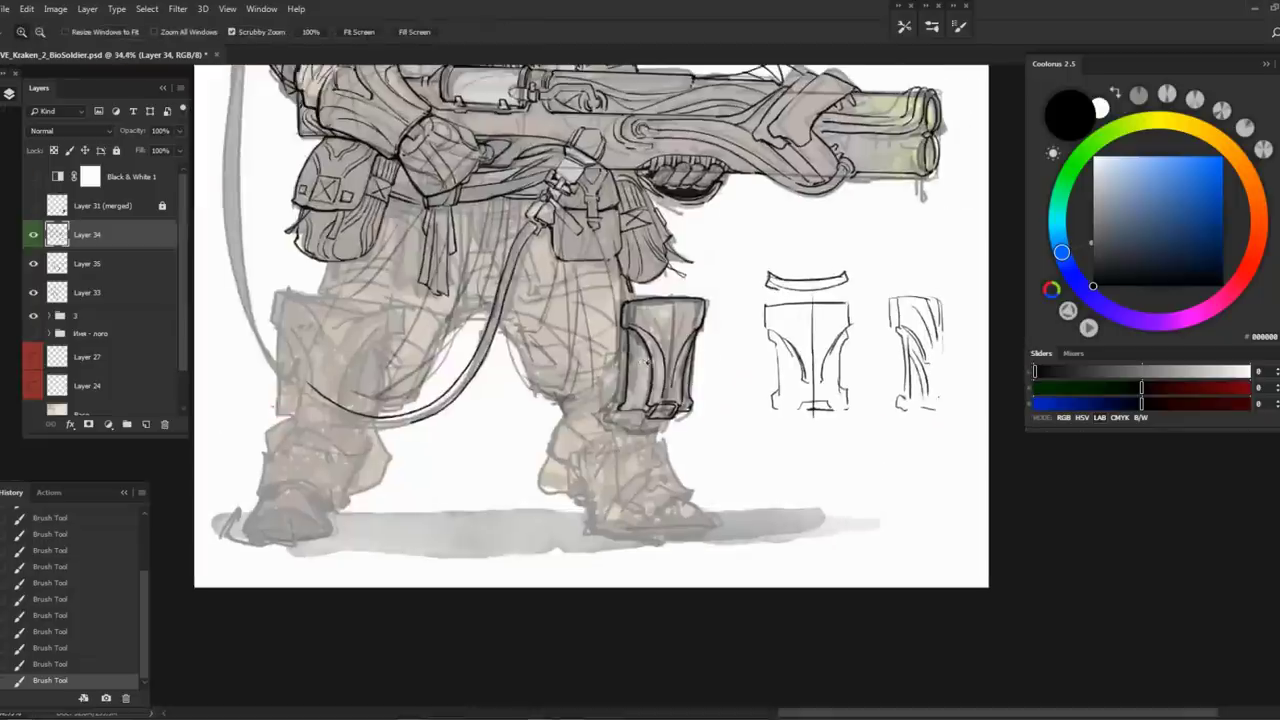
Flip the canvas horizontally, then lasso the inked knee guard on Layer 34 and clear it
key(ctrl+shift+h)
mouse_move(549, 340)
mouse_down()
mouse_move(522, 310)
mouse_move(600, 322)
mouse_move(590, 330)
mouse_up()
key(l)
mouse_move(340, 425)
mouse_down()
mouse_move(560, 218)
mouse_move(277, 400)
mouse_move(263, 368)
mouse_up()
key(Delete)
key(ctrl+d)
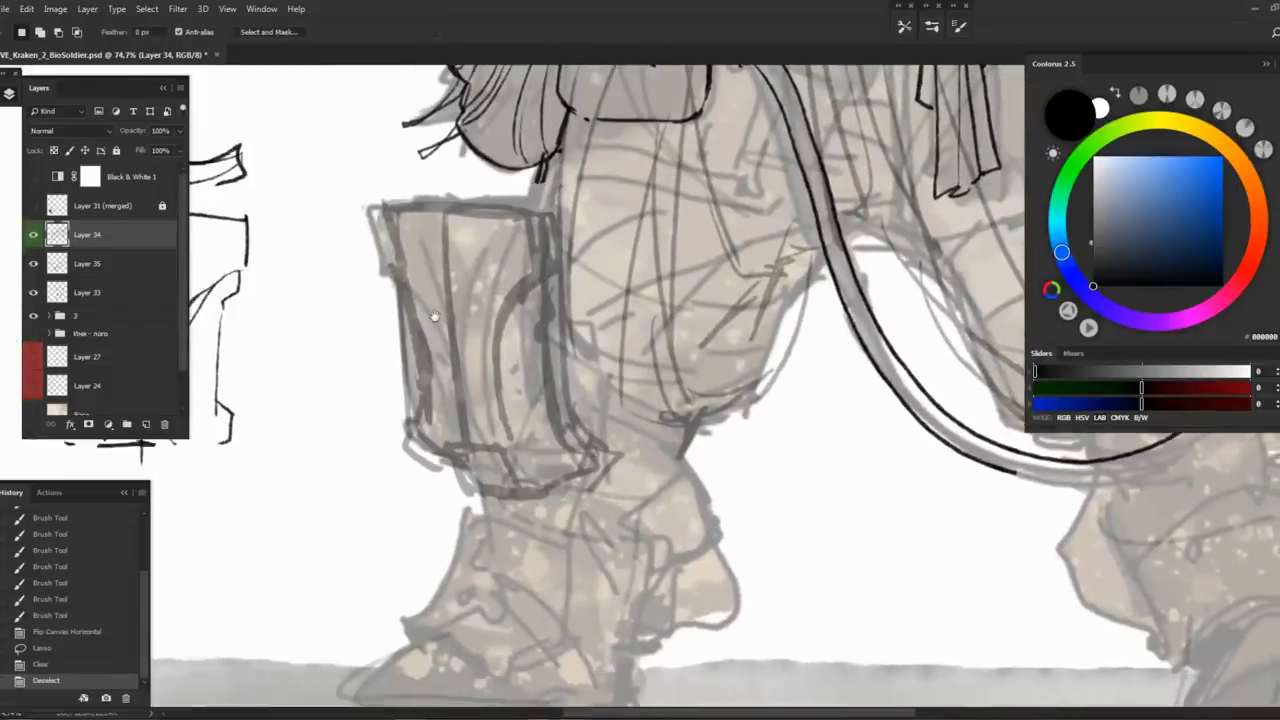
Hide Layer 35 and create a new layer above it for sketching
click(118, 264)
click(33, 264)
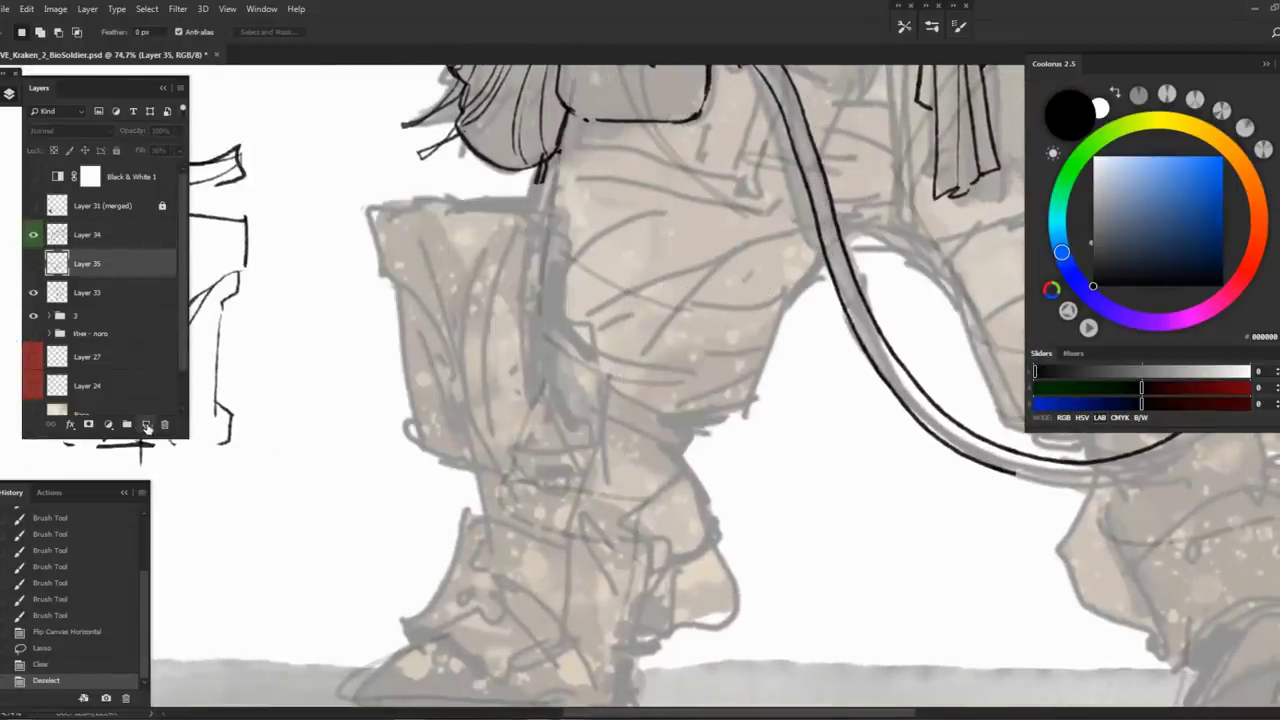
key(b)
key(ctrl+shift+alt+n)
Draw a simple four-sided construction box over the knee guard on Layer 36
drag(525, 211, 405, 208)
key(ctrl+z)
drag(498, 204, 409, 197)
key(ctrl+z)
mouse_move(542, 212)
mouse_down()
mouse_move(400, 199)
mouse_move(407, 454)
mouse_move(534, 494)
mouse_up()
drag(444, 458, 538, 480)
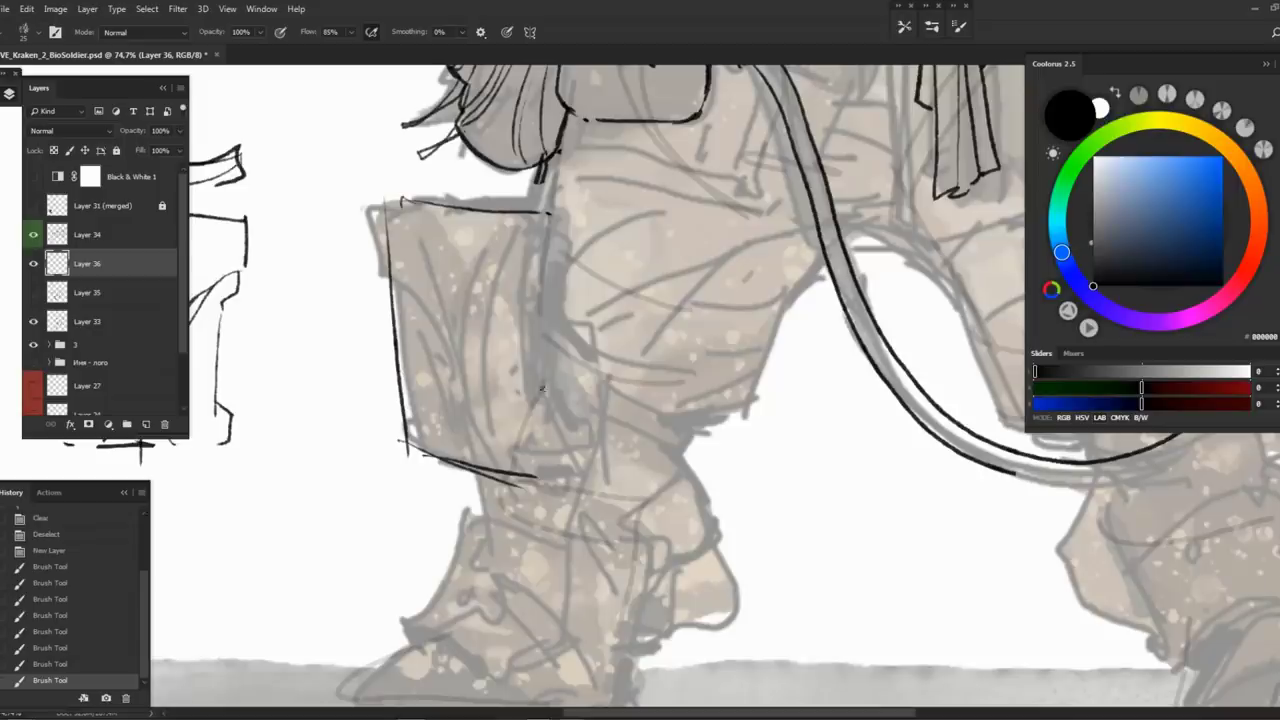
drag(545, 224, 540, 456)
drag(552, 256, 558, 464)
Reinforce the box's outer edge and add crossing diagonals, a vertical centre line and curved side lines inside it
key(z)
drag(600, 300, 553, 302)
drag(446, 214, 443, 416)
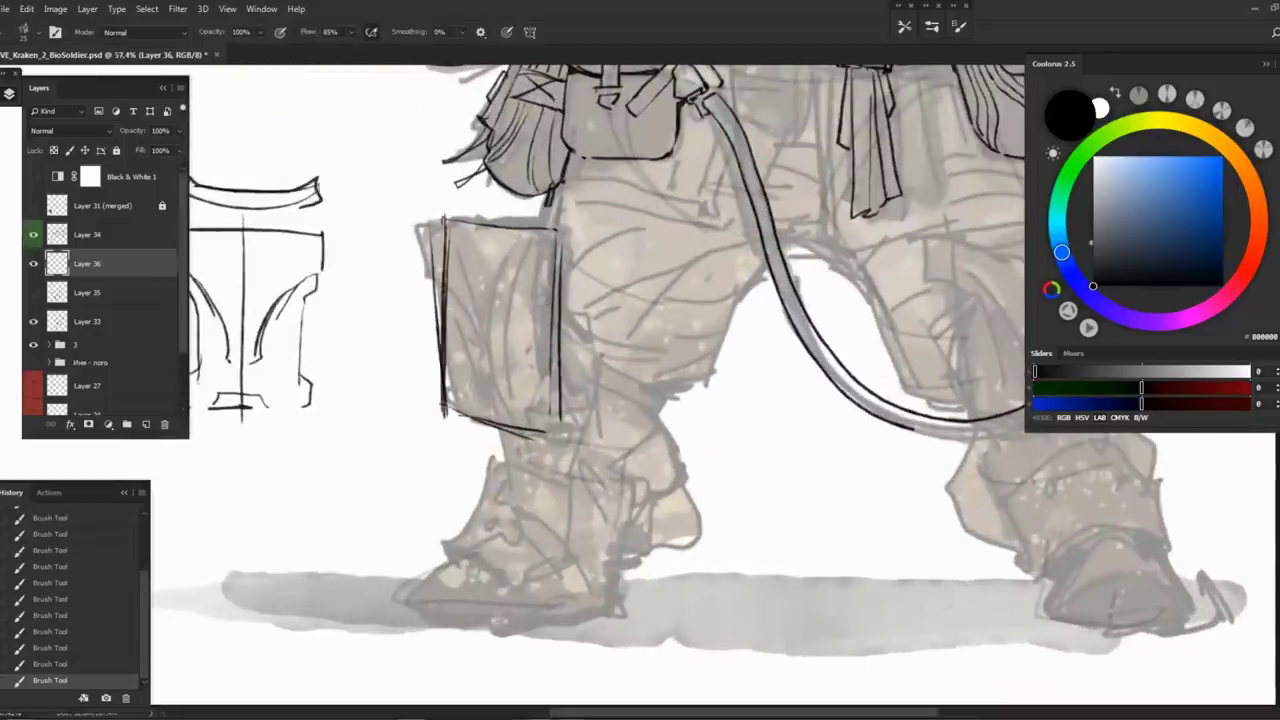
drag(459, 222, 509, 350)
drag(554, 230, 444, 436)
drag(497, 208, 502, 448)
drag(556, 294, 525, 428)
drag(476, 298, 454, 404)
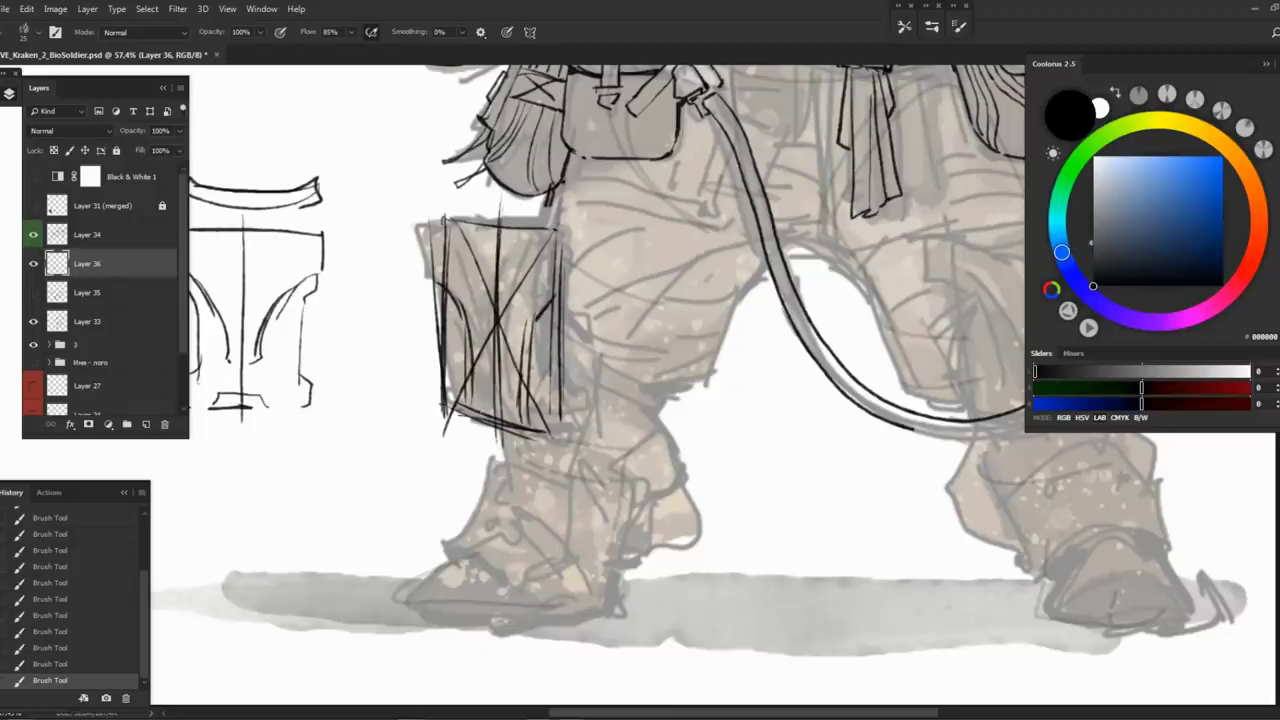
Lasso and clear the construction box on Layer 36 and the knee guard view sketches on Layer 34
key(z)
mouse_move(552, 258)
mouse_down()
mouse_move(470, 262)
mouse_move(522, 505)
mouse_up()
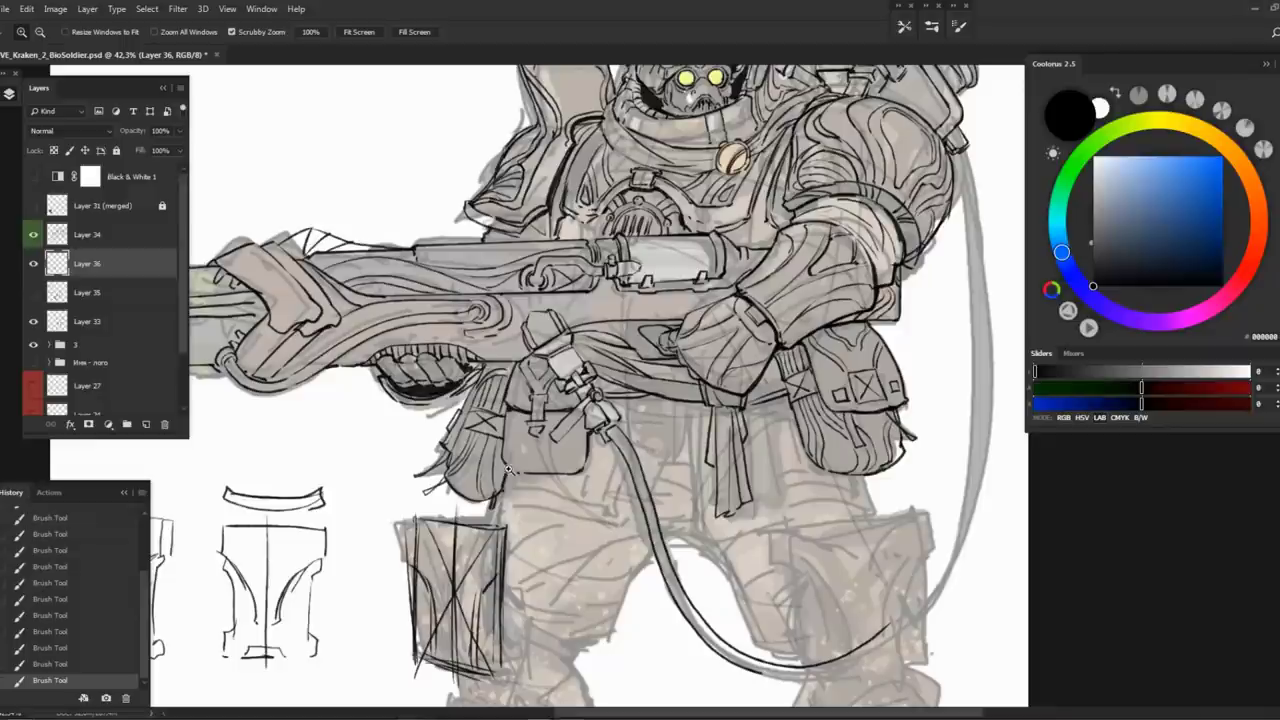
drag(508, 468, 600, 250)
key(l)
mouse_move(467, 232)
mouse_down()
mouse_move(614, 537)
mouse_move(662, 290)
mouse_up()
key(Delete)
click(56, 245)
key(Delete)
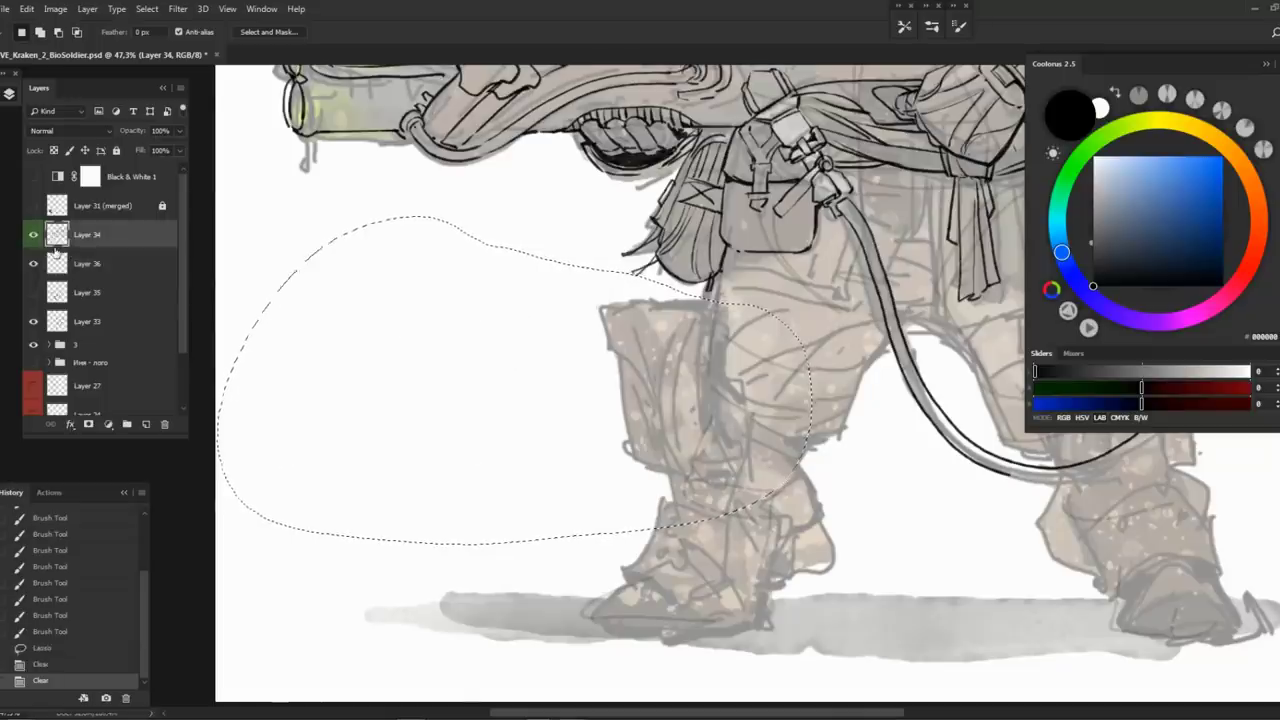
key(ctrl+d)
Deselect and sketch a rounded oval knee guard on Layer 36, with a centre line, a cross contour and a curved side line
drag(420, 330, 200, 290)
click(58, 266)
key(b)
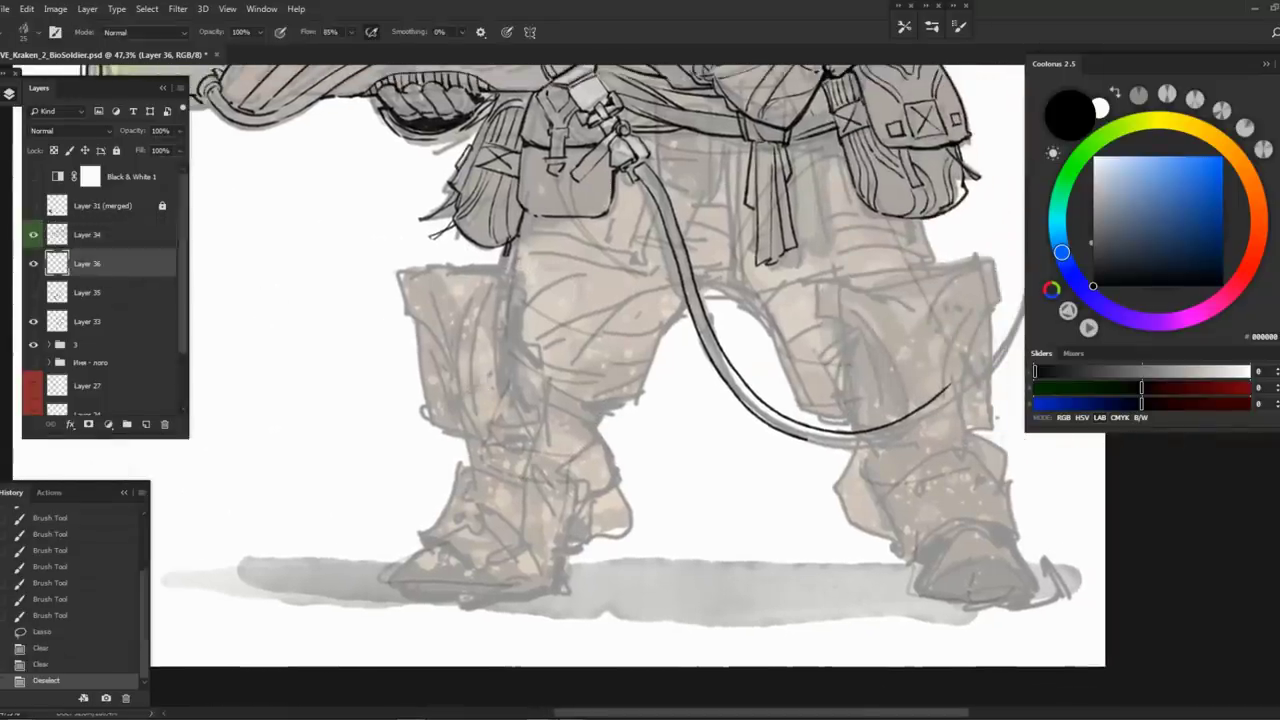
mouse_move(430, 420)
mouse_down()
mouse_move(515, 278)
mouse_move(470, 440)
mouse_up()
mouse_move(560, 320)
mouse_down()
mouse_move(430, 330)
mouse_move(540, 440)
mouse_up()
mouse_move(480, 268)
mouse_down()
mouse_move(562, 350)
mouse_move(460, 440)
mouse_up()
drag(464, 322, 458, 430)
drag(426, 370, 486, 356)
drag(530, 274, 518, 438)
drag(538, 290, 516, 434)
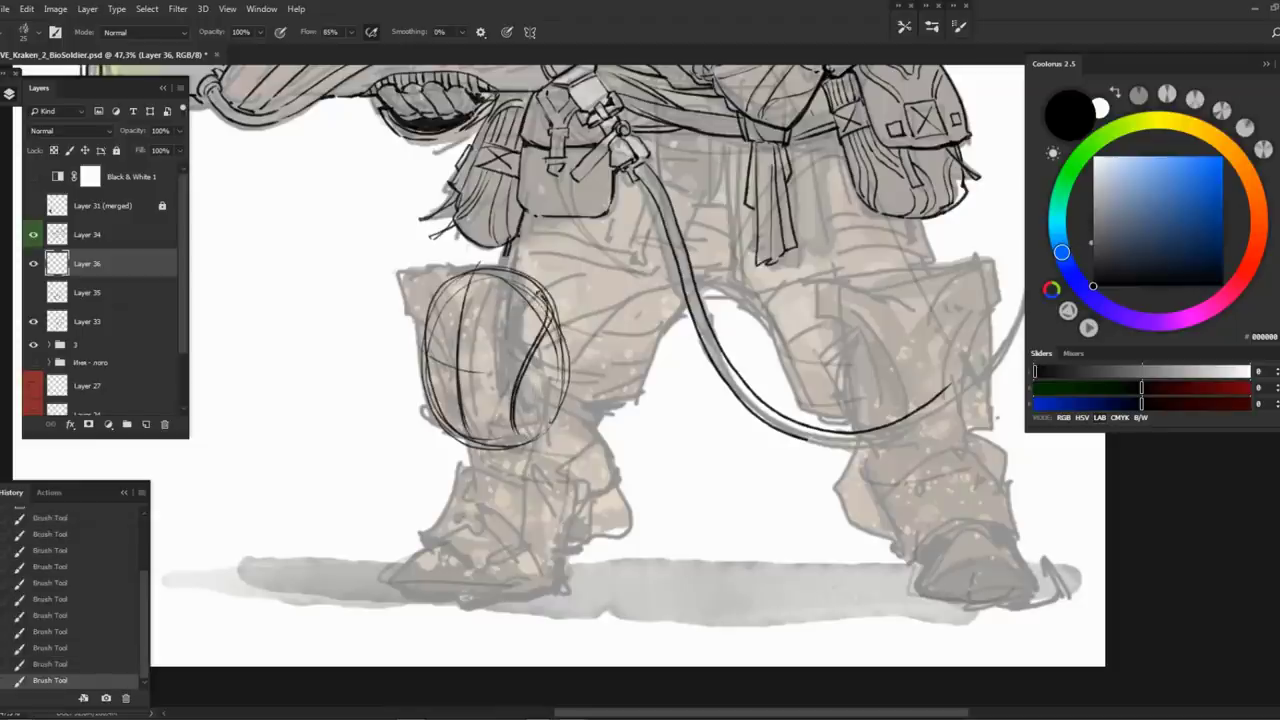
Reinforce the oval's domed top and sketch side curves narrowing toward the bottom of the knee guard
drag(512, 278, 498, 448)
drag(548, 300, 520, 446)
drag(452, 282, 538, 268)
drag(476, 272, 464, 414)
drag(536, 322, 488, 428)
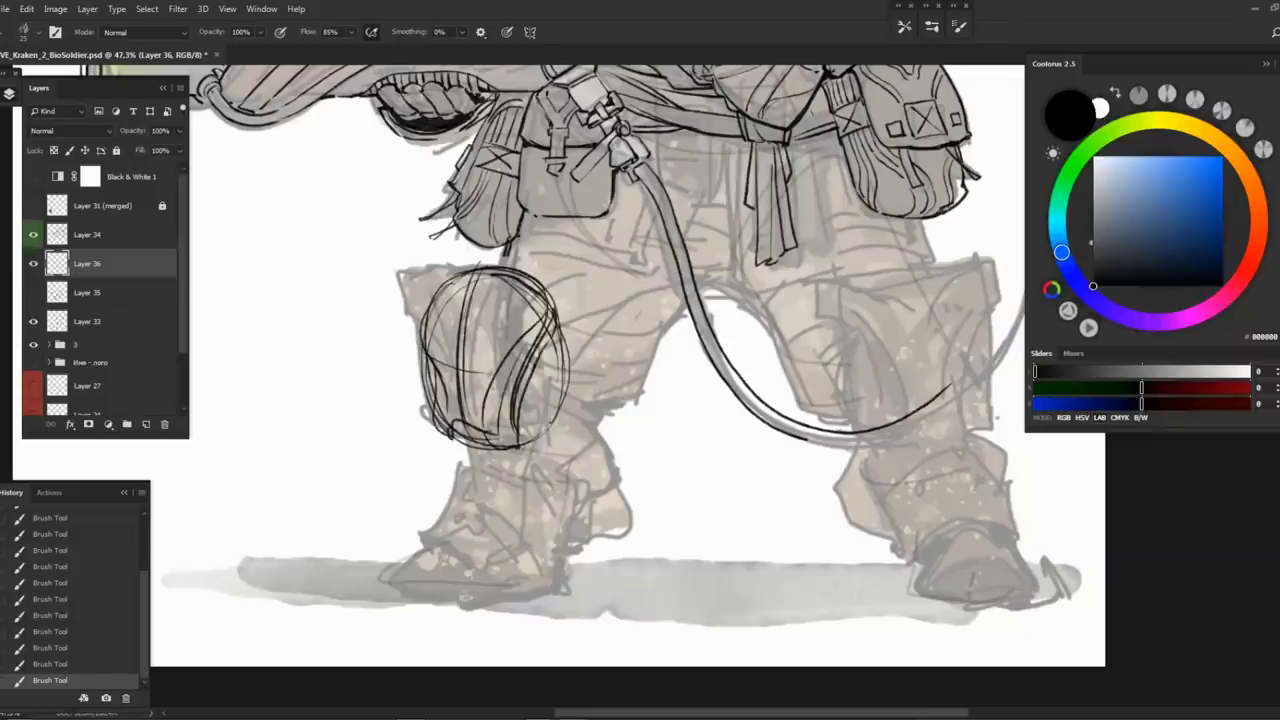
Erase the oval's excess outer edges beside the tapering sides, flip the canvas horizontally and touch up the knee guard sketch
key(e)
drag(566, 330, 555, 430)
drag(408, 344, 426, 420)
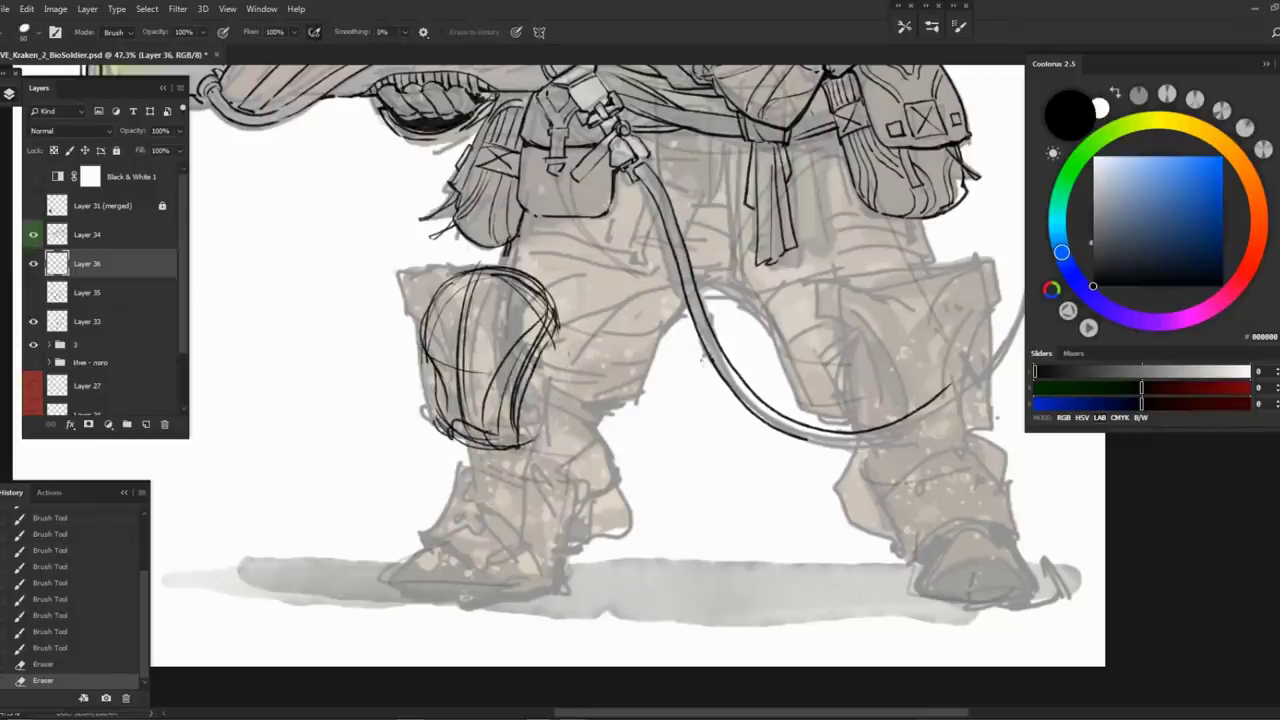
key(h)
drag(650, 272, 576, 310)
key(b)
drag(648, 330, 648, 424)
Lasso the knee guard sketch, reshape it with a warp, deselect it and flip the canvas back
key(l)
mouse_move(605, 248)
mouse_down()
mouse_move(712, 300)
mouse_move(615, 250)
mouse_up()
key(ctrl+t)
right_click(666, 370)
click(735, 453)
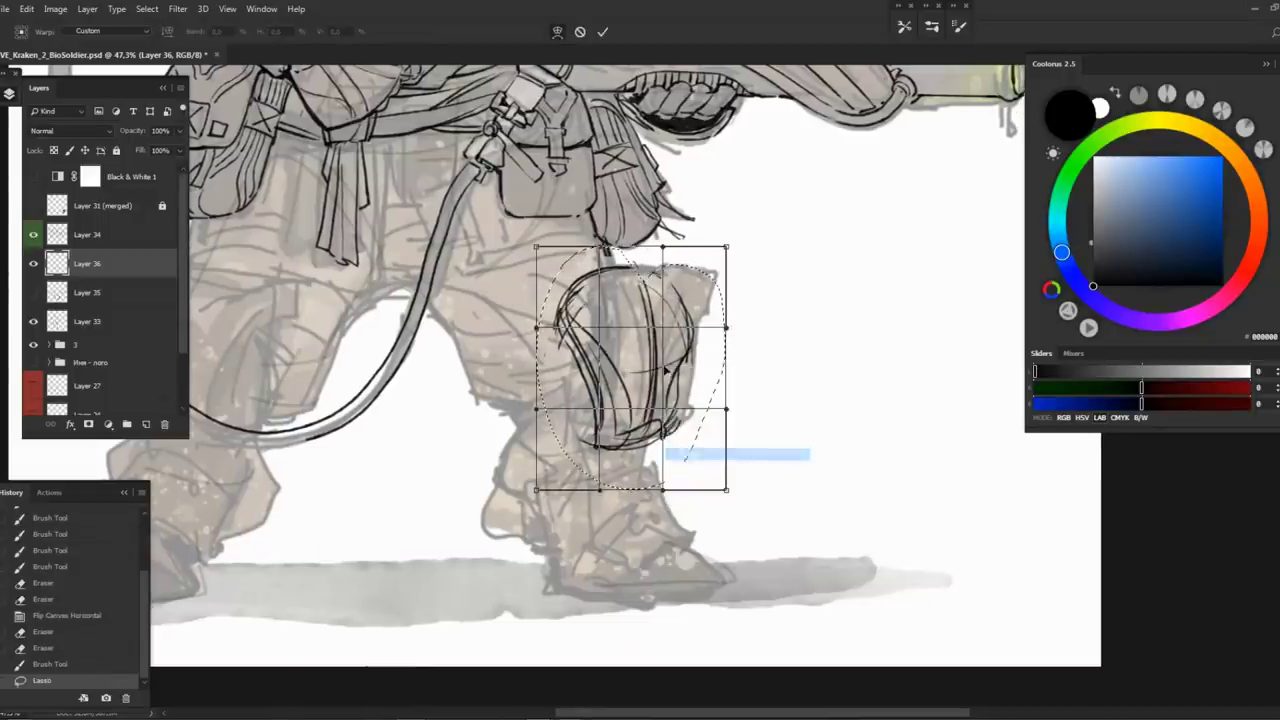
drag(726, 246, 722, 228)
drag(726, 490, 729, 513)
drag(618, 264, 630, 259)
key(Return)
key(ctrl+d)
key(h)
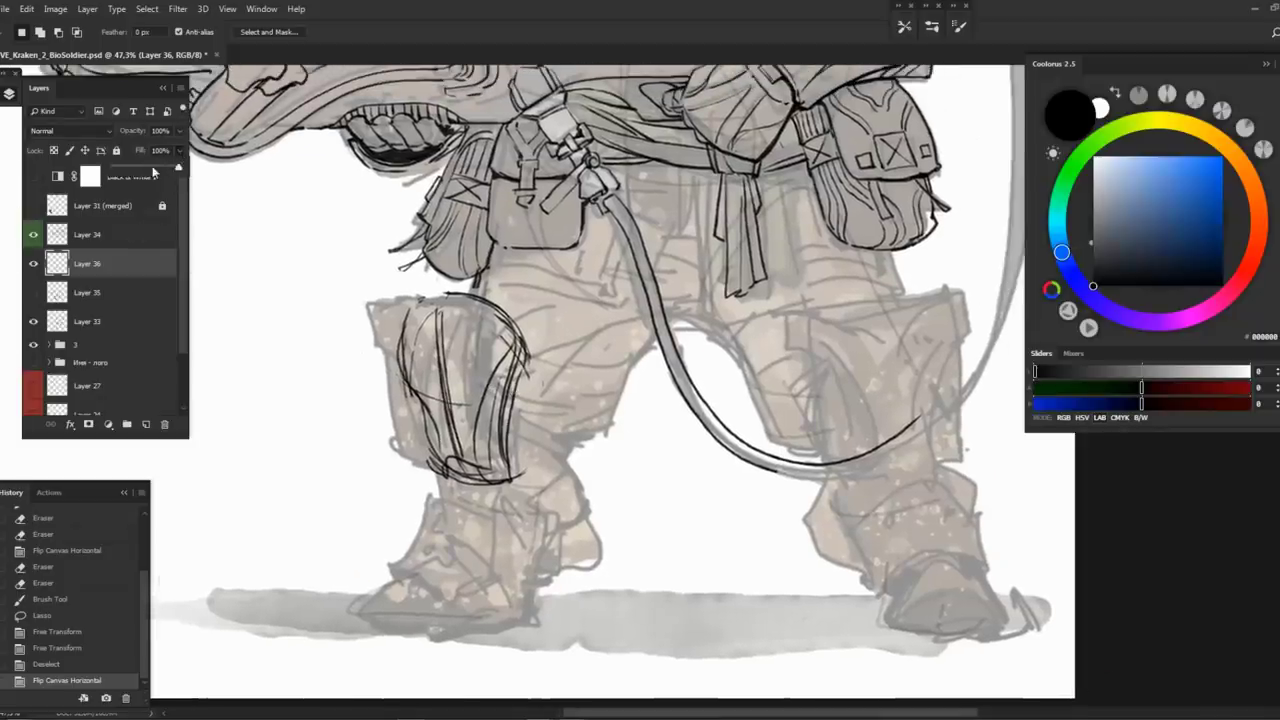
Fade Layer 36 so the knee guard sketch serves as a guide, and make Layer 34 active for inking
key(shift+5)
scroll(430, 380, up, 3)
click(158, 238)
key(b)
click(440, 280)
key(ctrl+d)
Ink the knee guard's domed top and inward-tapering sides on Layer 34, retrying the strokes that miss
mouse_move(398, 320)
mouse_down()
mouse_move(448, 283)
mouse_move(563, 352)
mouse_up()
drag(402, 297, 377, 372)
drag(565, 355, 549, 405)
scroll(541, 355, down, 2)
drag(385, 310, 440, 447)
drag(553, 325, 500, 452)
key(ctrl+z)
drag(548, 336, 510, 448)
key(ctrl+z)
key(ctrl+z)
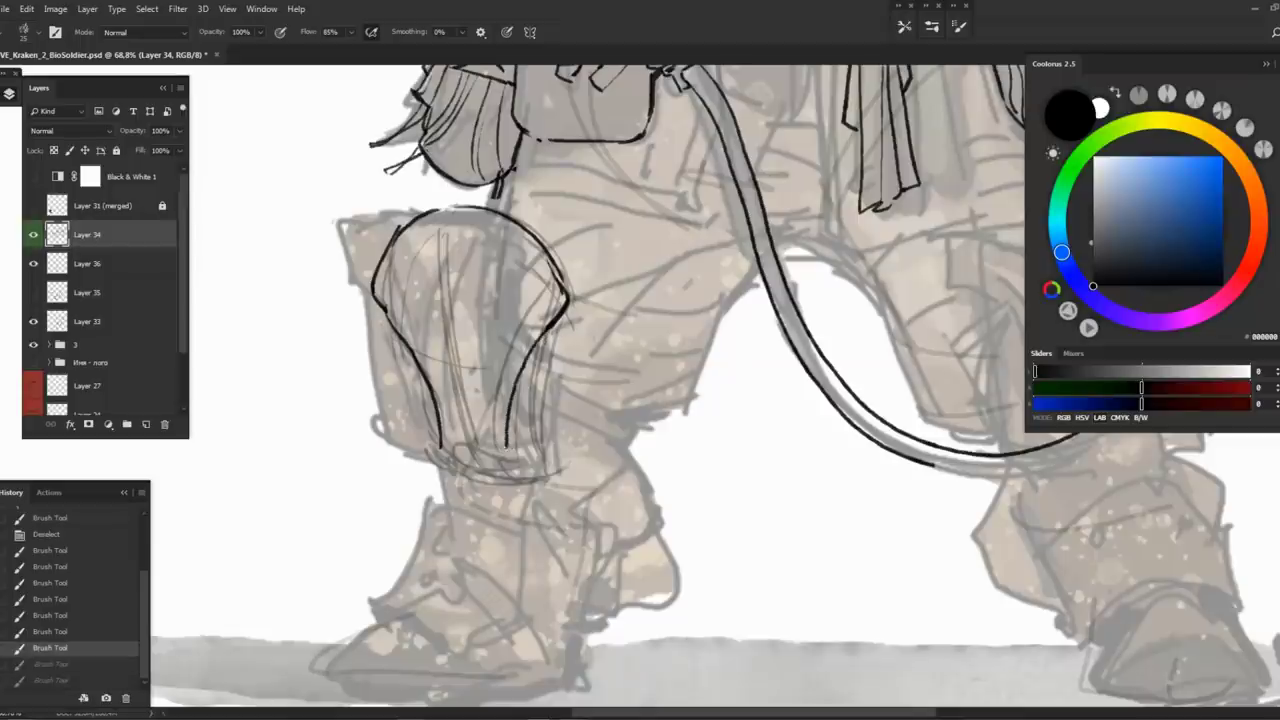
Ink a second outer contour along each lower side of the knee guard and thicken the edge toward the inner leg
scroll(526, 471, down, 3)
scroll(526, 471, up, 3)
scroll(526, 471, down, 3)
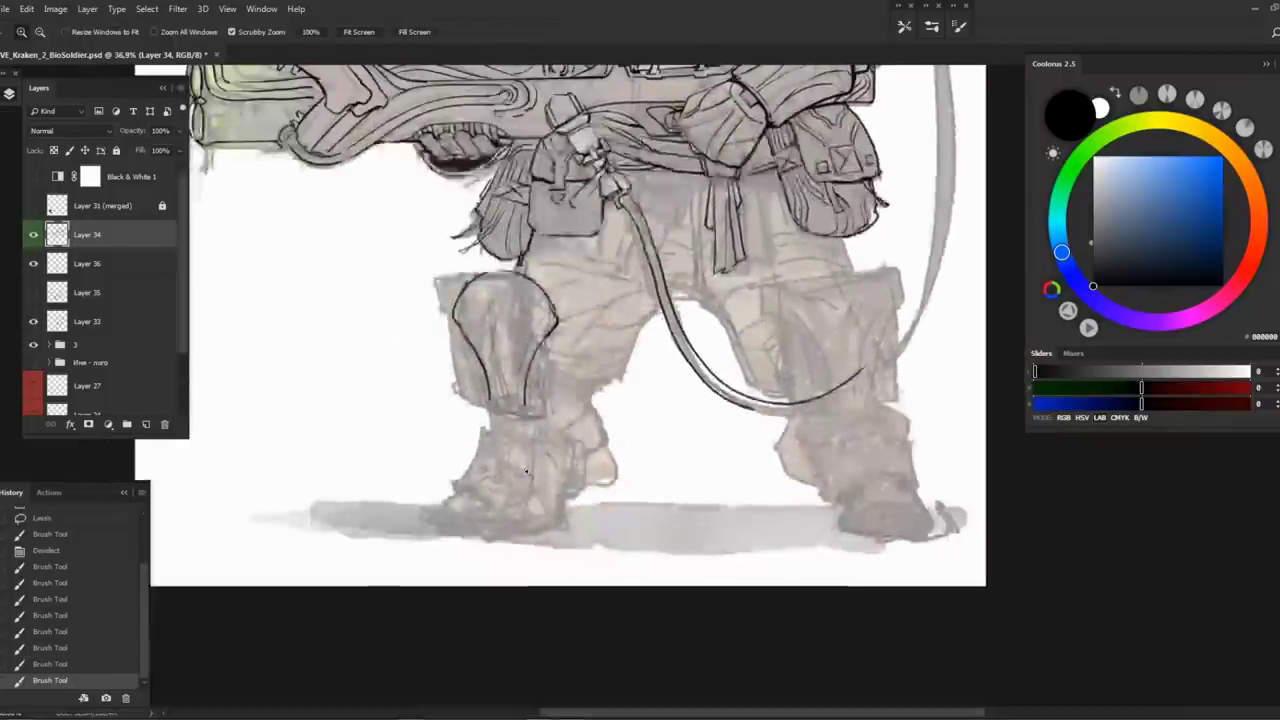
scroll(460, 360, up, 3)
key(b)
drag(455, 300, 500, 448)
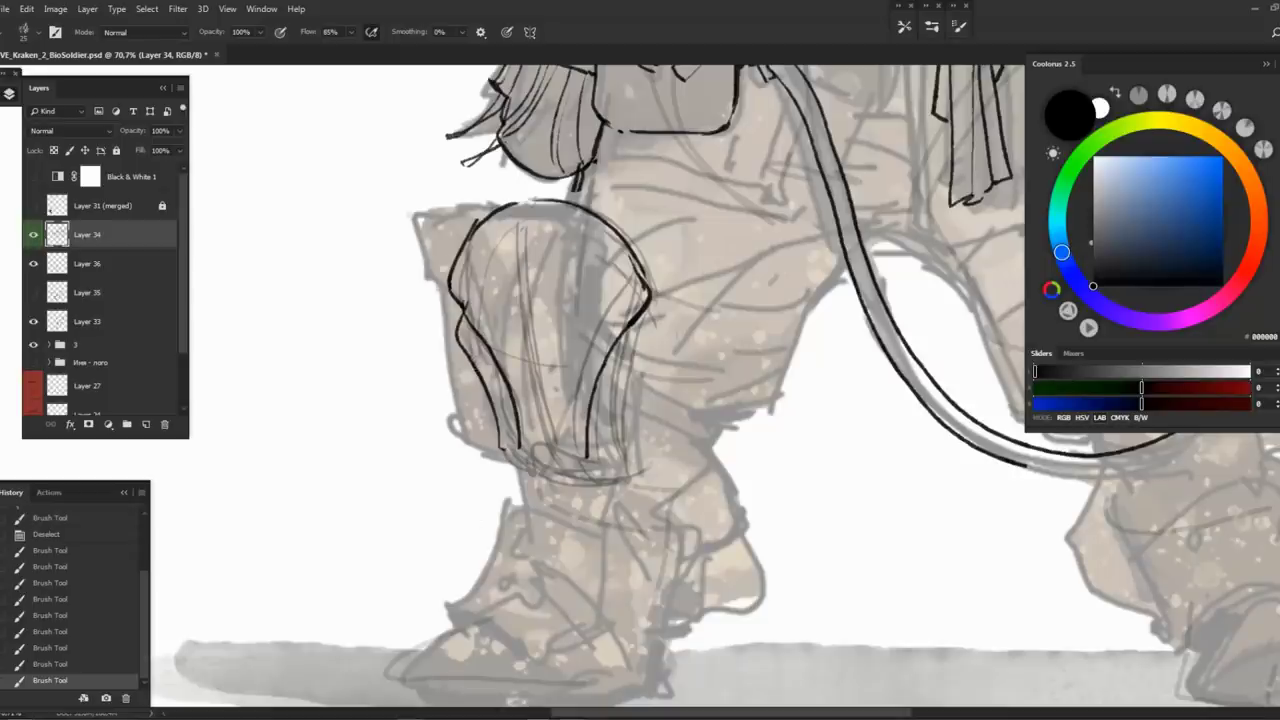
drag(715, 392, 669, 362)
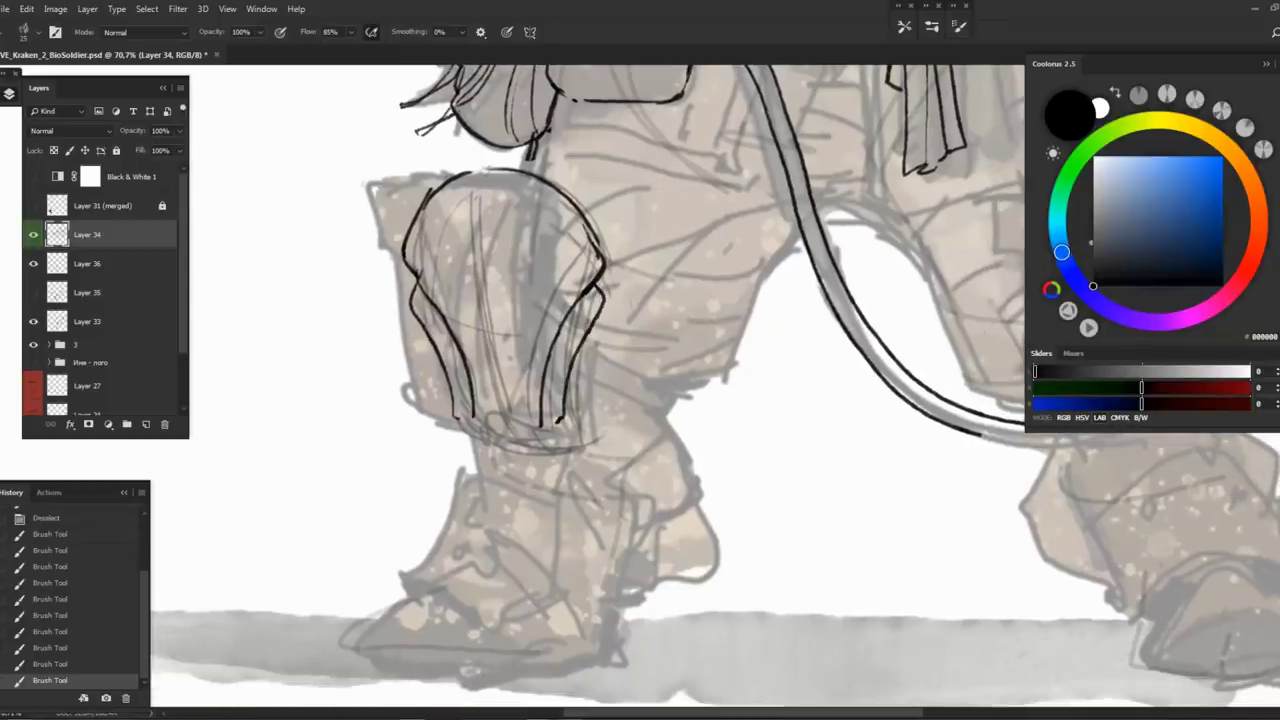
drag(604, 289, 585, 345)
drag(640, 380, 646, 442)
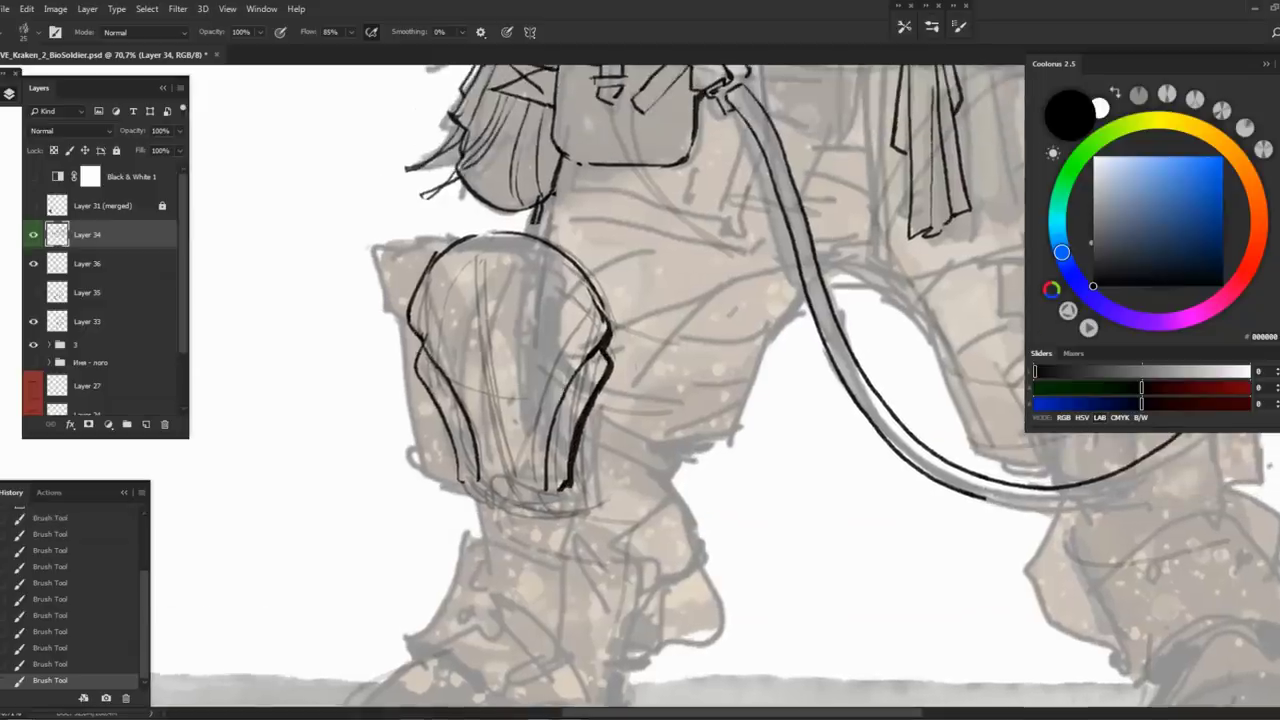
Flip the canvas and ink mirrored pairs of curved panel lines inside the upper half of the knee guard
key(h)
drag(826, 302, 726, 277)
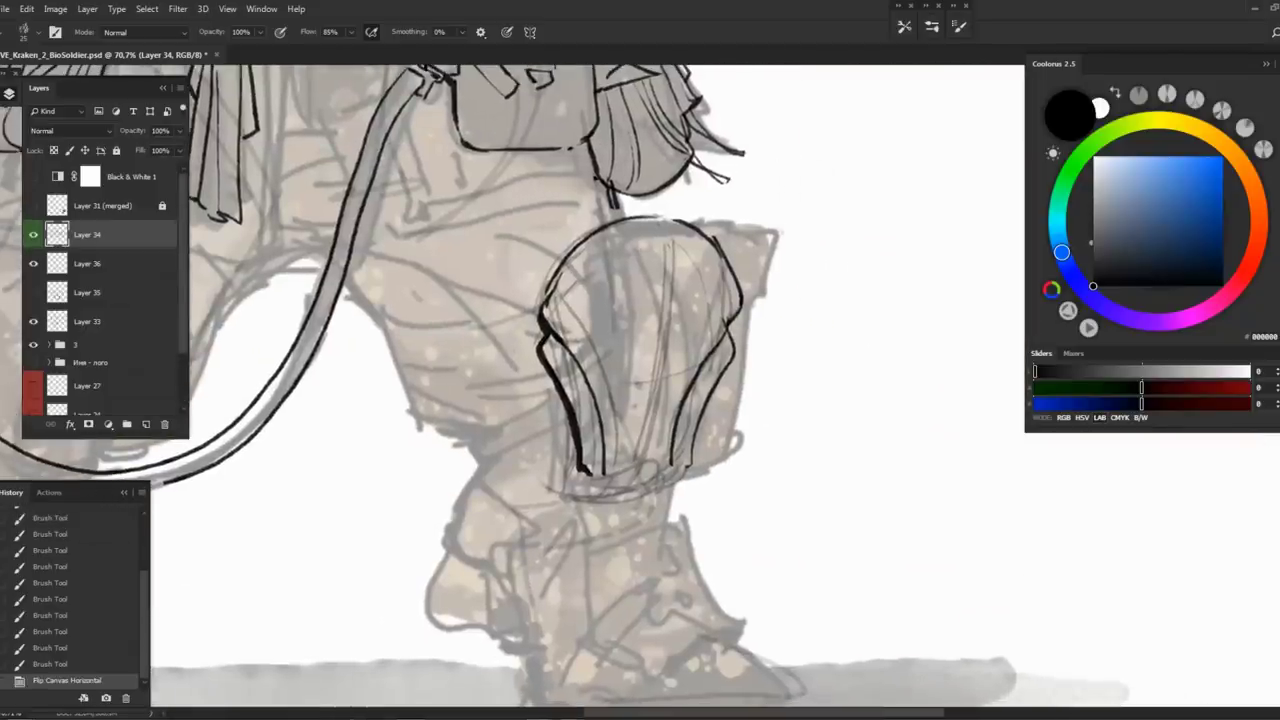
drag(610, 270, 566, 350)
key(ctrl+z)
drag(596, 250, 640, 328)
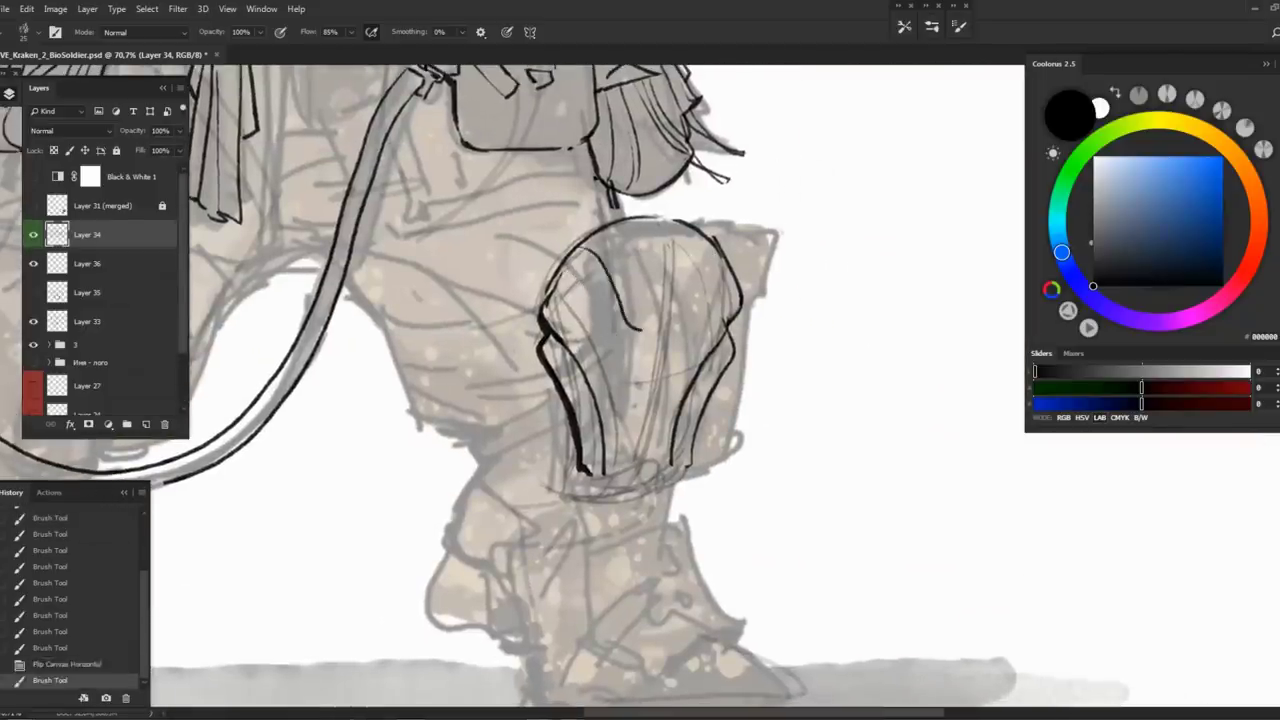
key(ctrl+z)
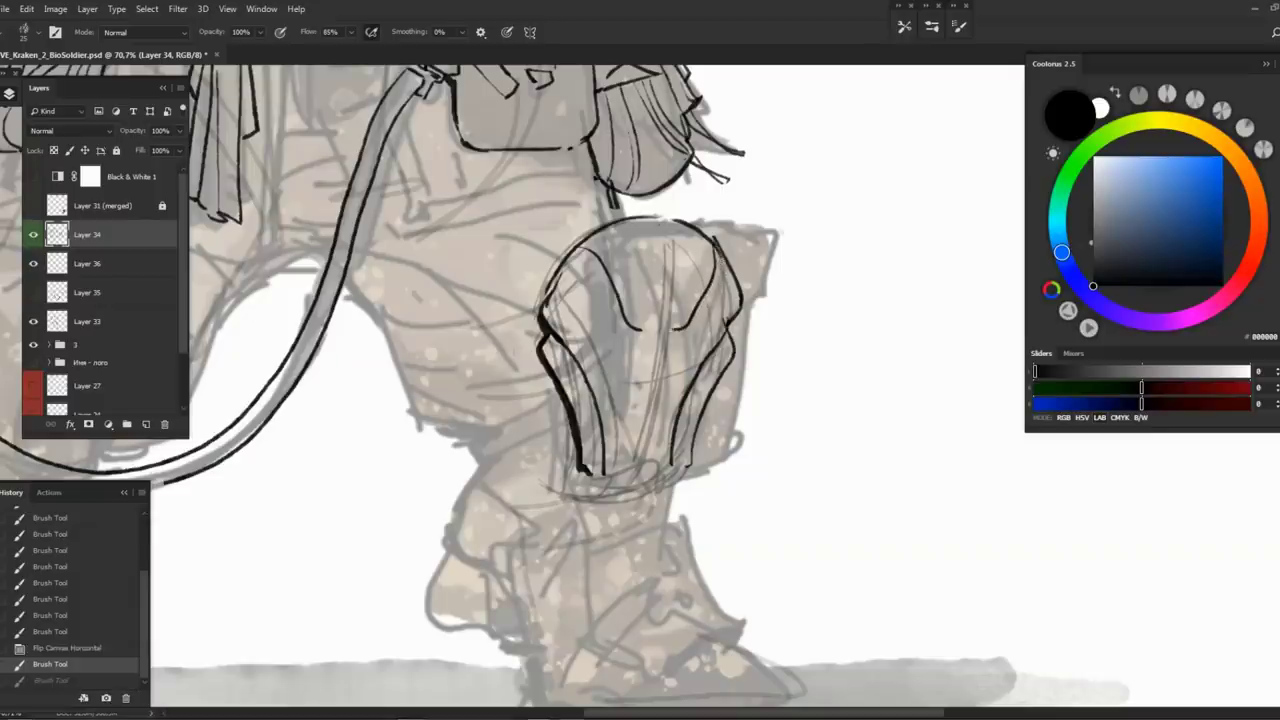
key(ctrl+shift+z)
drag(608, 232, 642, 316)
drag(668, 318, 712, 234)
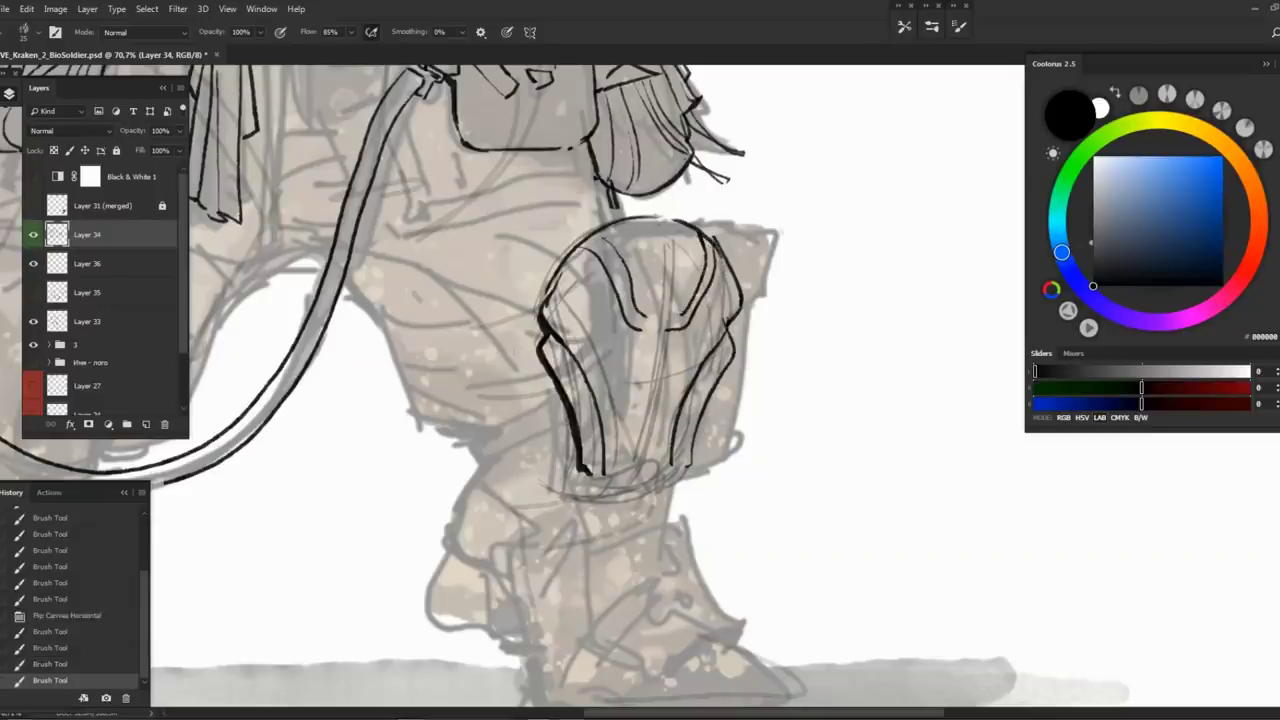
Erase and redraw the lower side contour on the knee guard's outer half
scroll(640, 360, down, 1)
key(e)
drag(718, 318, 672, 452)
key(b)
drag(694, 370, 668, 450)
mouse_move(738, 603)
mouse_down()
mouse_move(600, 603)
mouse_move(630, 603)
mouse_up()
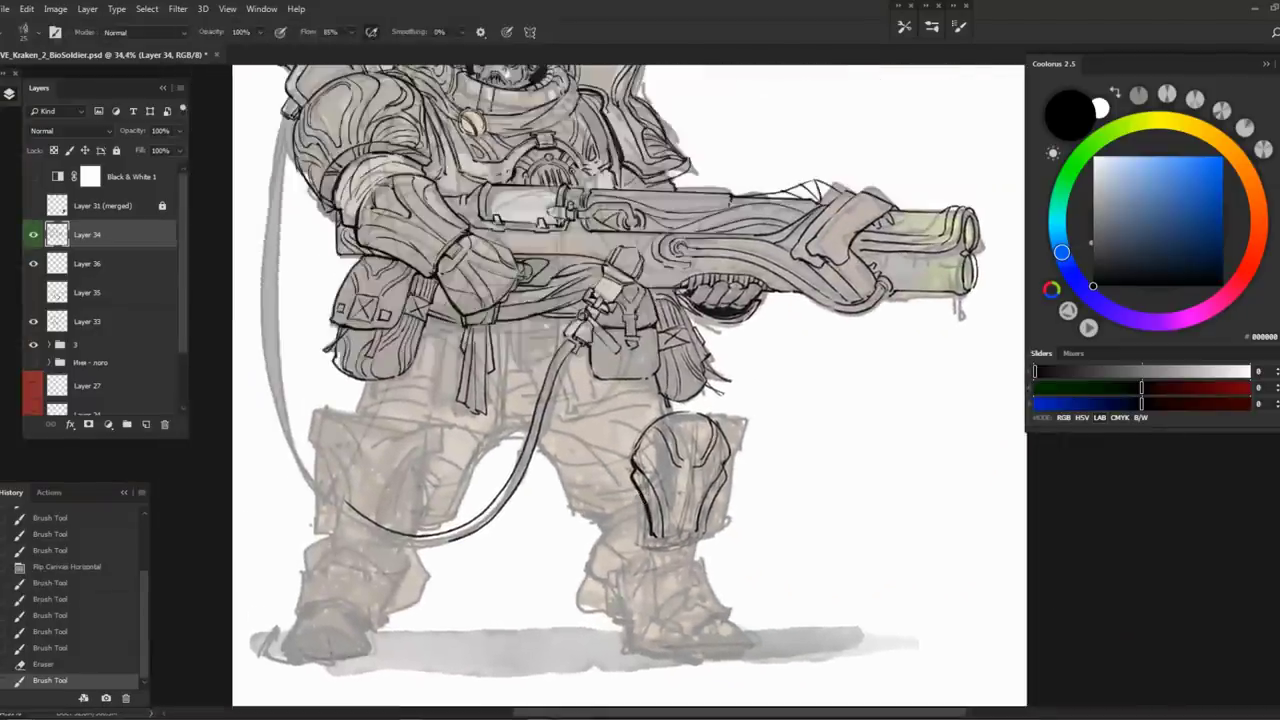
Flip the canvas back and compare the figure with Layers 34 and 36 hidden and shown
key(h)
click(33, 234)
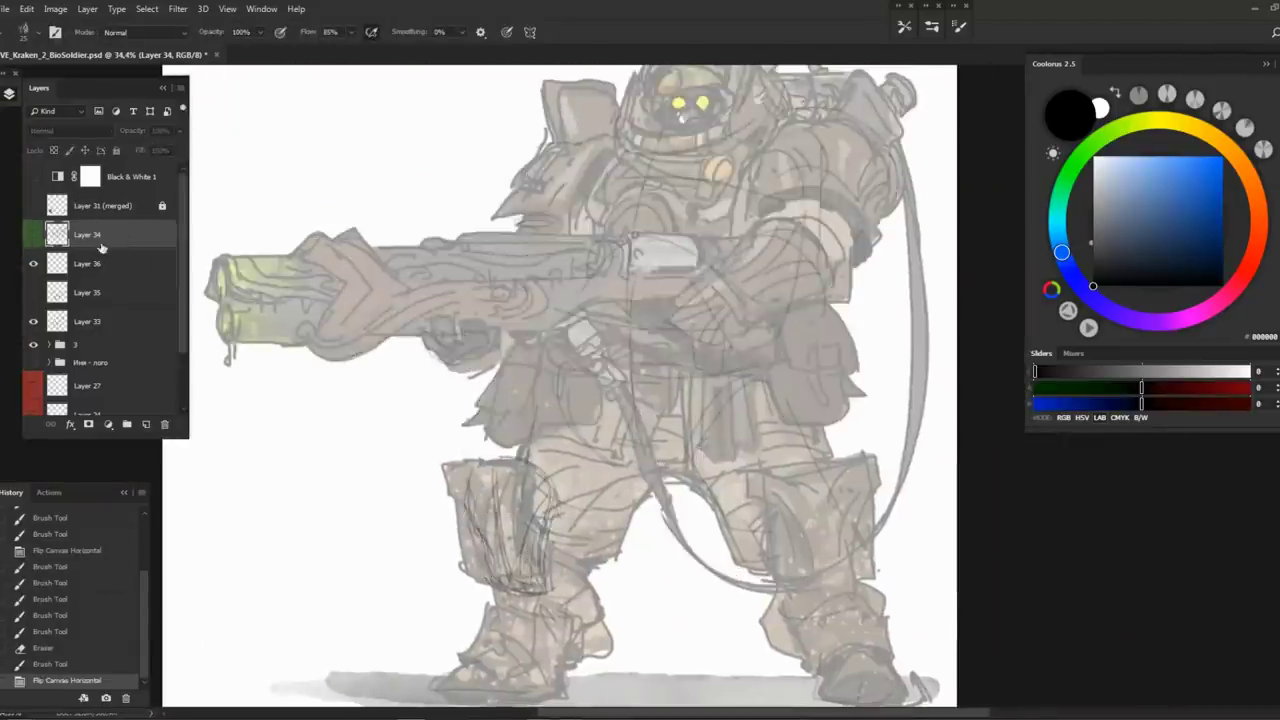
click(33, 264)
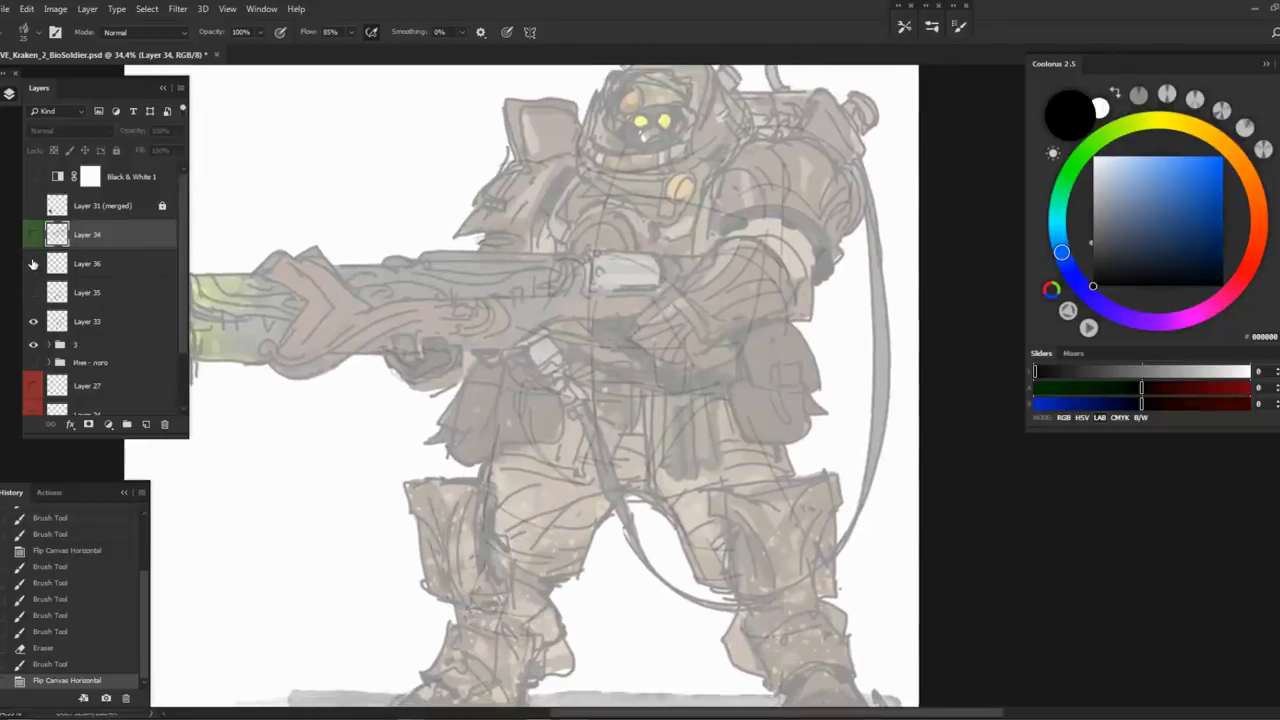
click(33, 264)
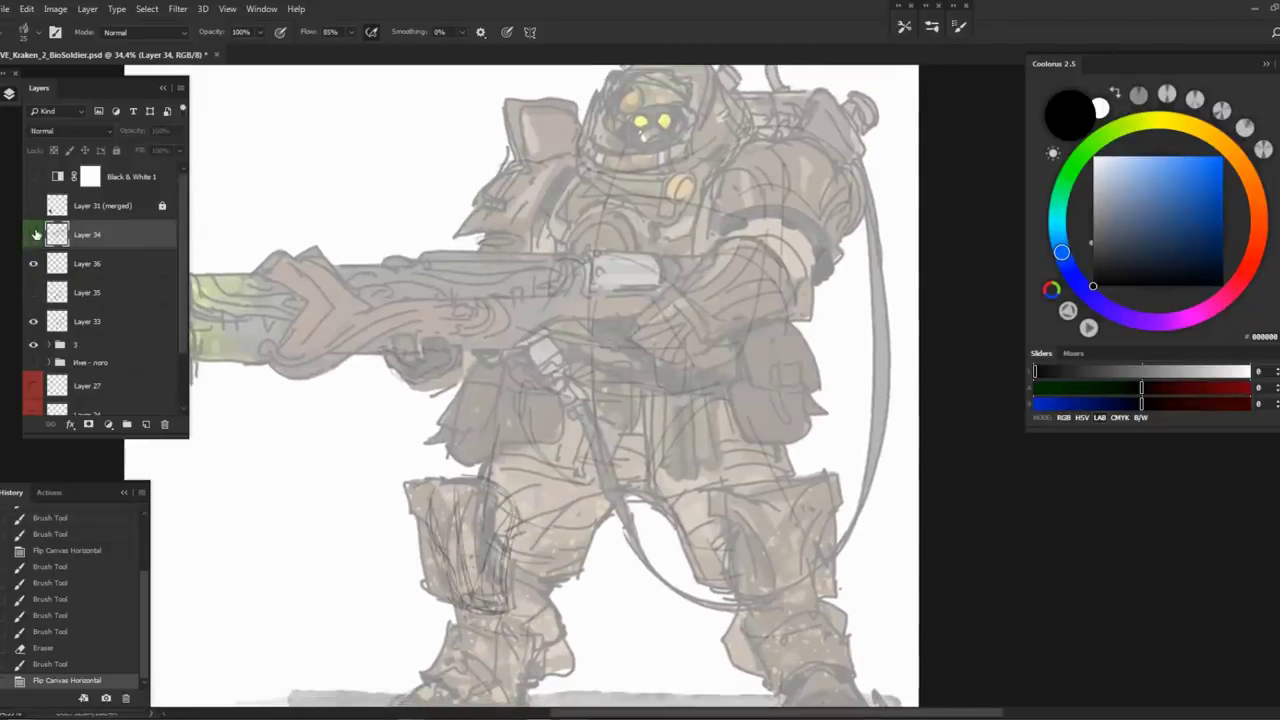
click(34, 234)
scroll(485, 285, down, 3)
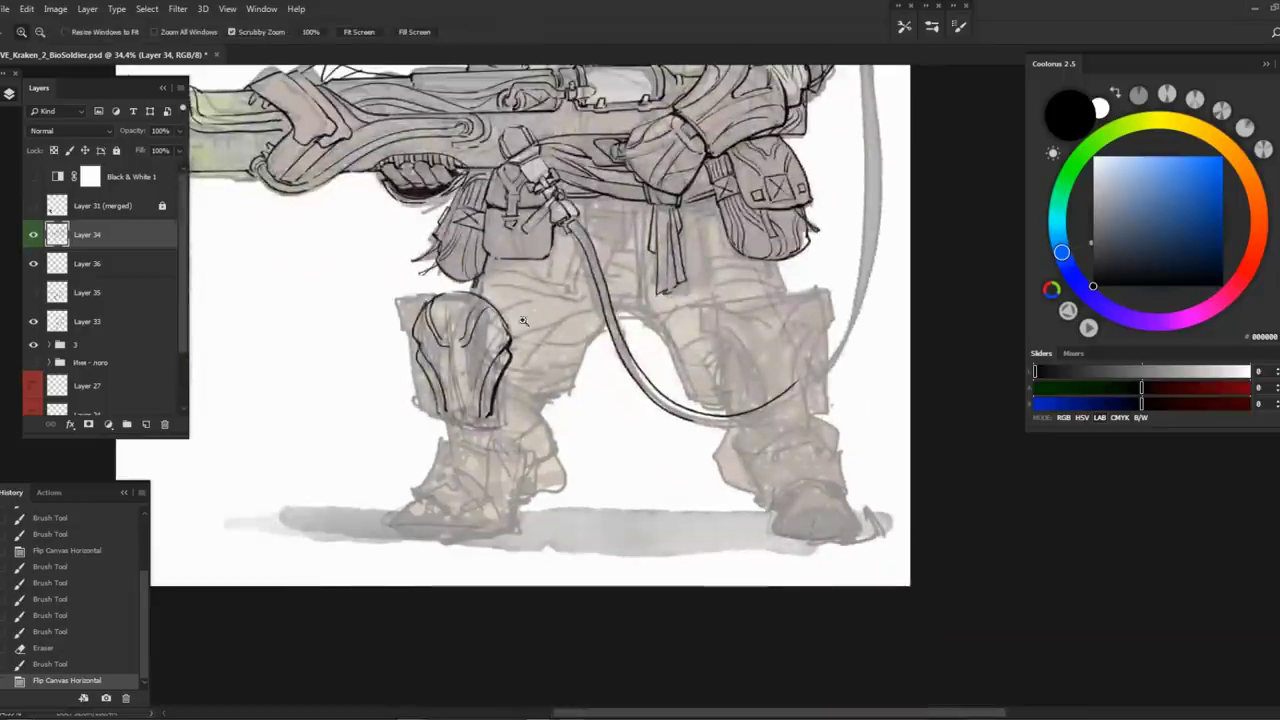
Ink the thigh's inner and lower contour behind the knee guard and add a small plate on the guard's side
key(e)
scroll(485, 285, up, 4)
key(b)
drag(490, 290, 435, 205)
drag(632, 356, 705, 300)
mouse_move(700, 305)
mouse_down()
mouse_move(633, 356)
mouse_move(636, 418)
mouse_up()
key(ctrl+z)
mouse_move(682, 310)
mouse_down()
mouse_move(626, 436)
mouse_move(580, 441)
mouse_up()
drag(492, 438, 474, 470)
Lasso the knee guard linework, warp it, enlarge it to about 114% width and 108% height with a slight rotation, and deselect
key(l)
mouse_move(288, 352)
mouse_down()
mouse_move(465, 513)
mouse_move(488, 487)
mouse_move(516, 242)
mouse_move(423, 216)
mouse_move(278, 258)
mouse_up()
key(ctrl+t)
right_click(391, 329)
click(430, 426)
mouse_move(423, 363)
mouse_down()
mouse_move(391, 363)
mouse_move(320, 290)
mouse_move(375, 221)
mouse_up()
key(Return)
key(ctrl+t)
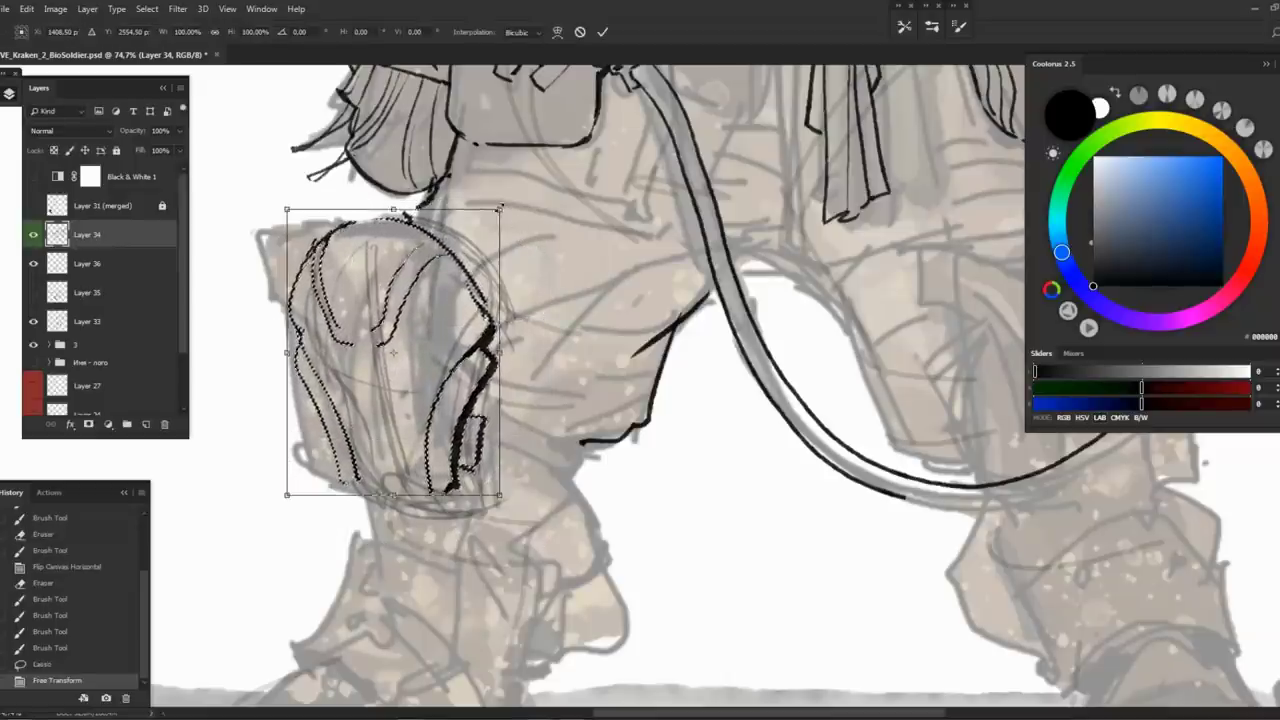
drag(502, 207, 515, 188)
drag(509, 506, 521, 519)
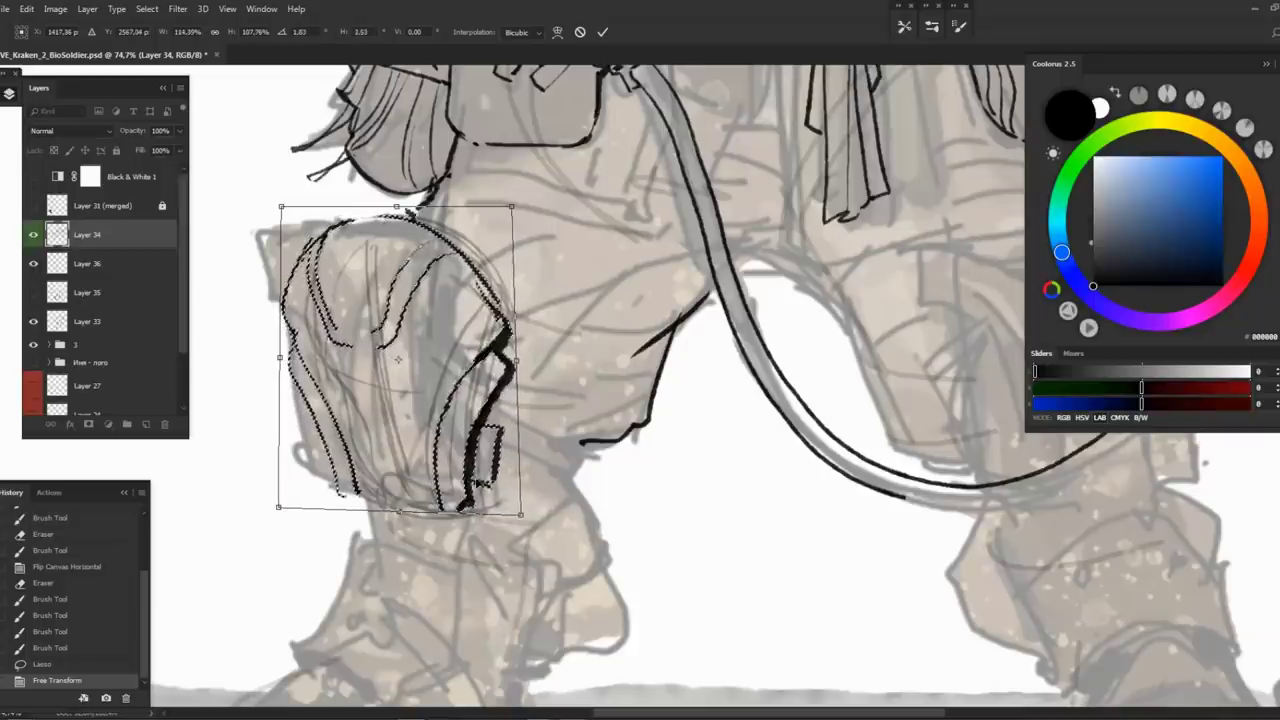
key(Return)
key(ctrl+d)
Ink a square buckle below the knee guard and a strap with small details running behind the knee
drag(364, 483, 402, 486)
drag(600, 450, 605, 337)
drag(378, 366, 382, 405)
mouse_move(426, 368)
mouse_down()
mouse_move(428, 410)
mouse_move(372, 424)
mouse_move(391, 423)
mouse_up()
drag(385, 403, 455, 396)
drag(525, 358, 501, 376)
drag(568, 350, 540, 341)
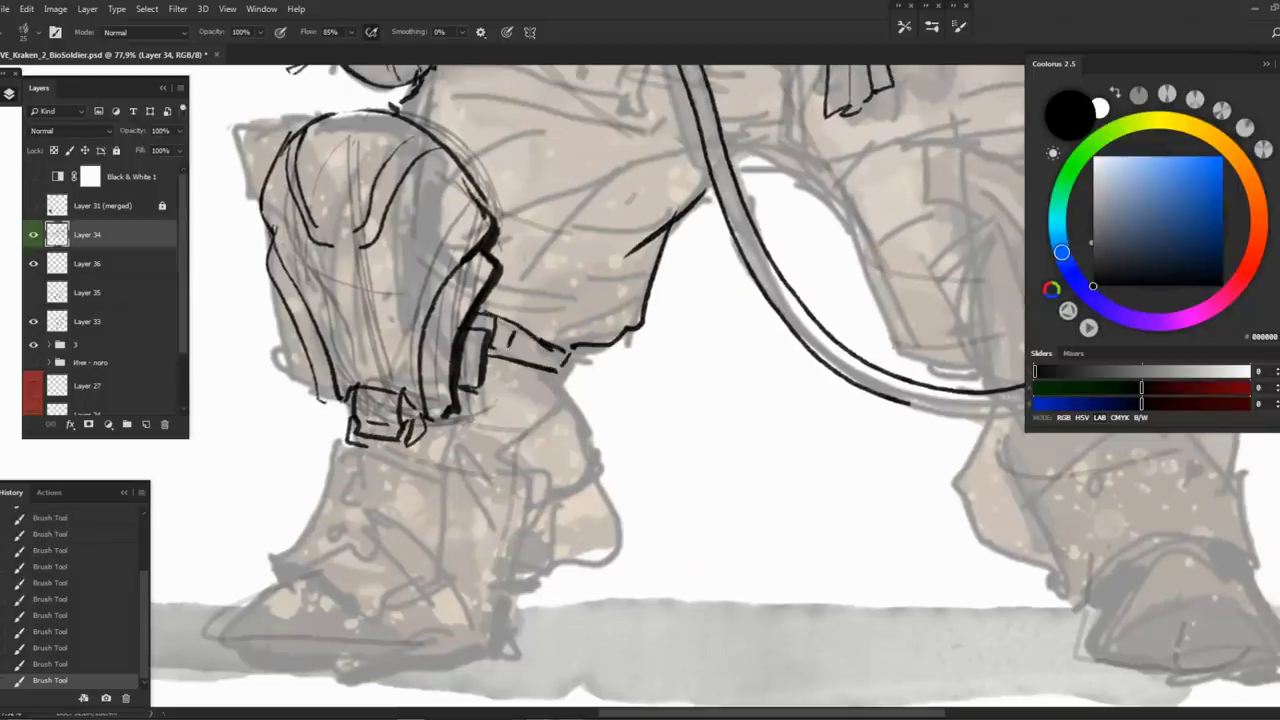
drag(700, 300, 655, 440)
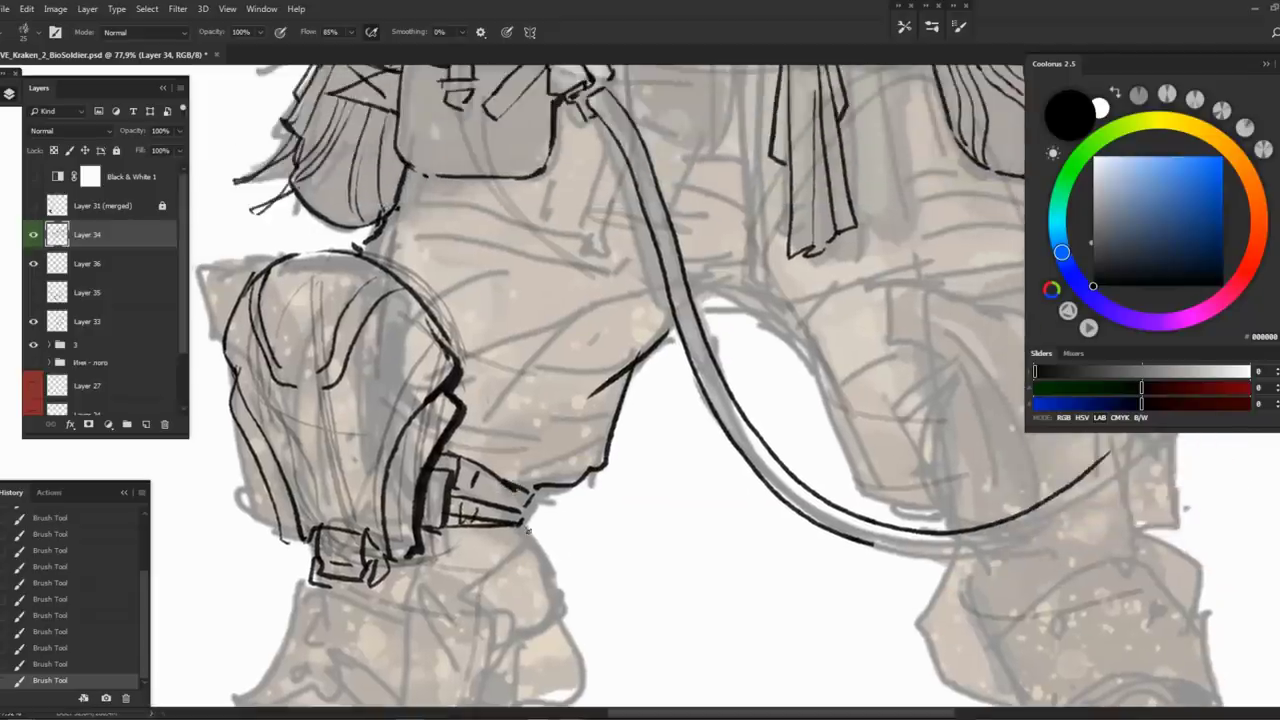
Flip the canvas and ink the boot shaft's rear edge down to its pointed lower corner, undoing the trial top line
key(h)
drag(886, 374, 986, 204)
scroll(632, 364, up, 1)
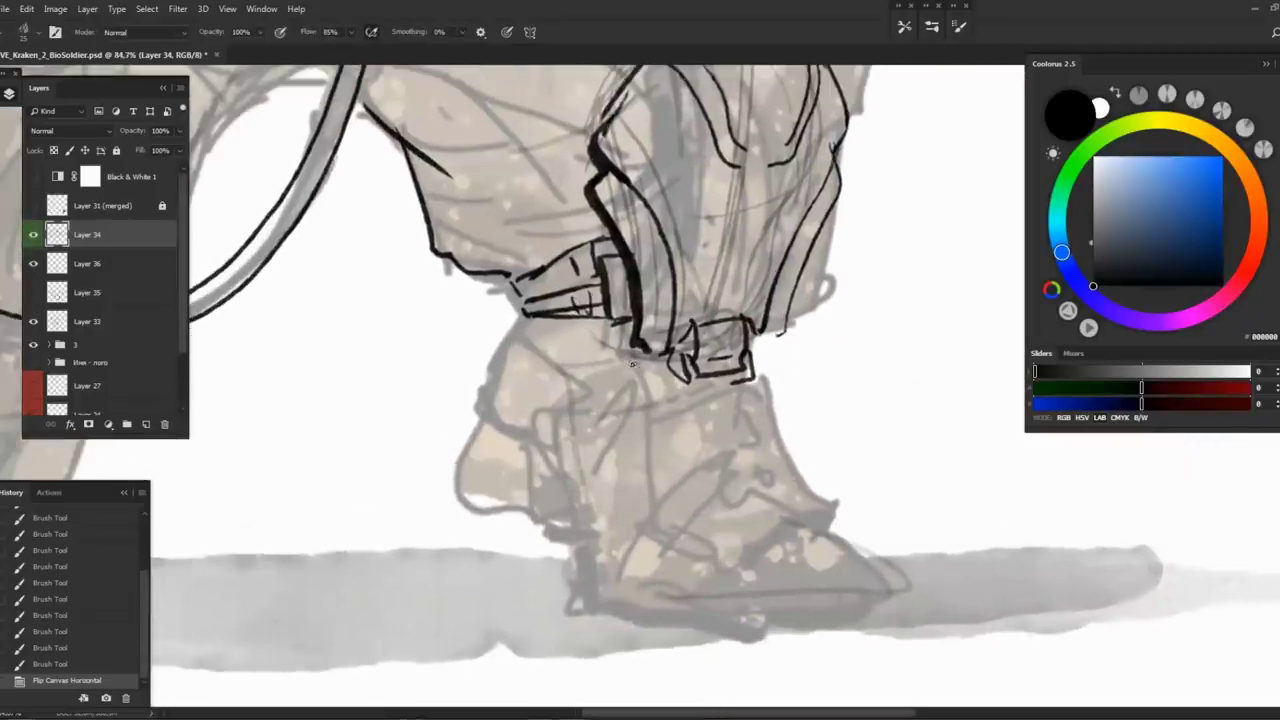
mouse_move(656, 352)
mouse_down()
mouse_move(556, 410)
mouse_move(587, 381)
mouse_move(560, 448)
mouse_move(592, 538)
mouse_move(635, 472)
mouse_up()
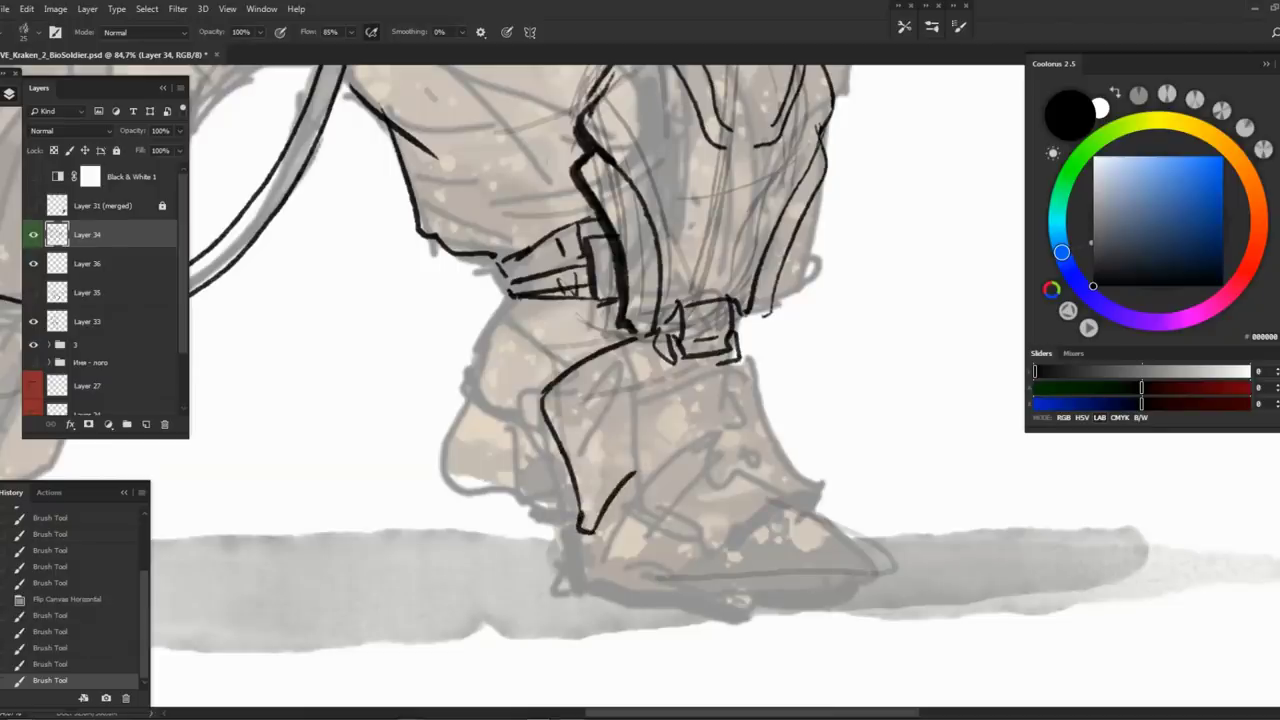
mouse_move(756, 360)
mouse_down()
mouse_move(758, 386)
mouse_move(628, 412)
mouse_move(632, 478)
mouse_up()
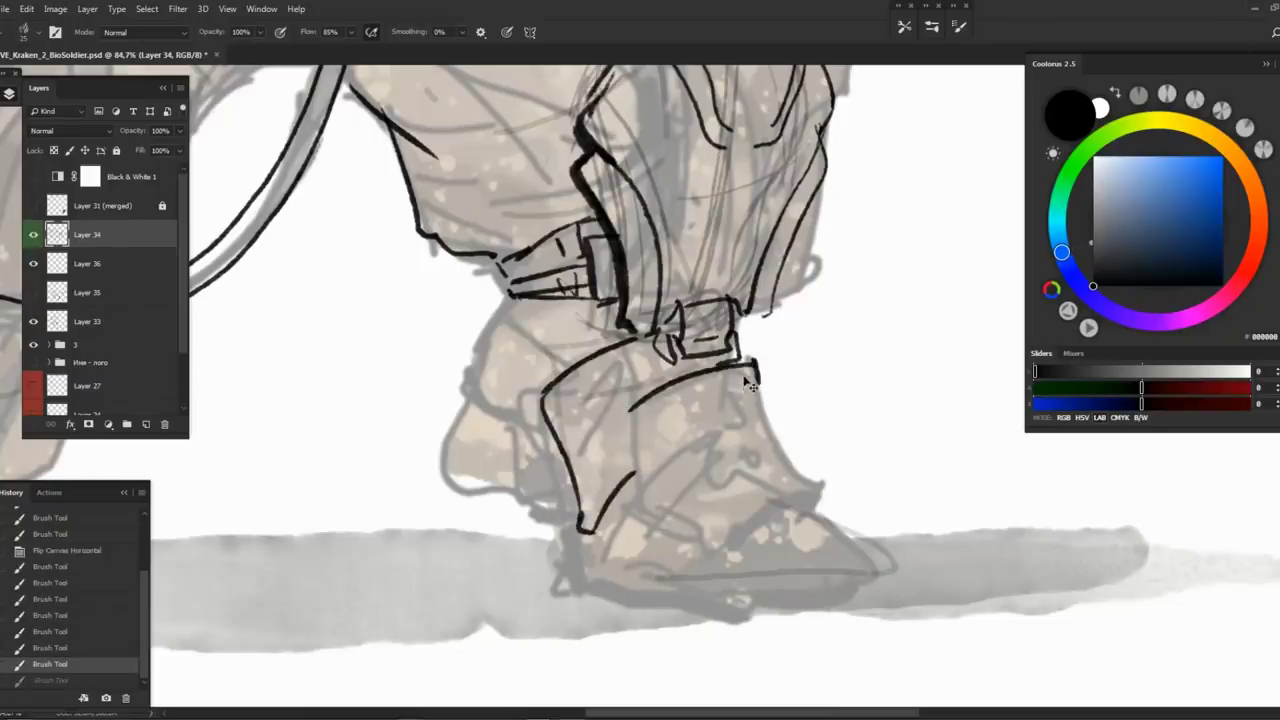
key(ctrl+z)
key(ctrl+z)
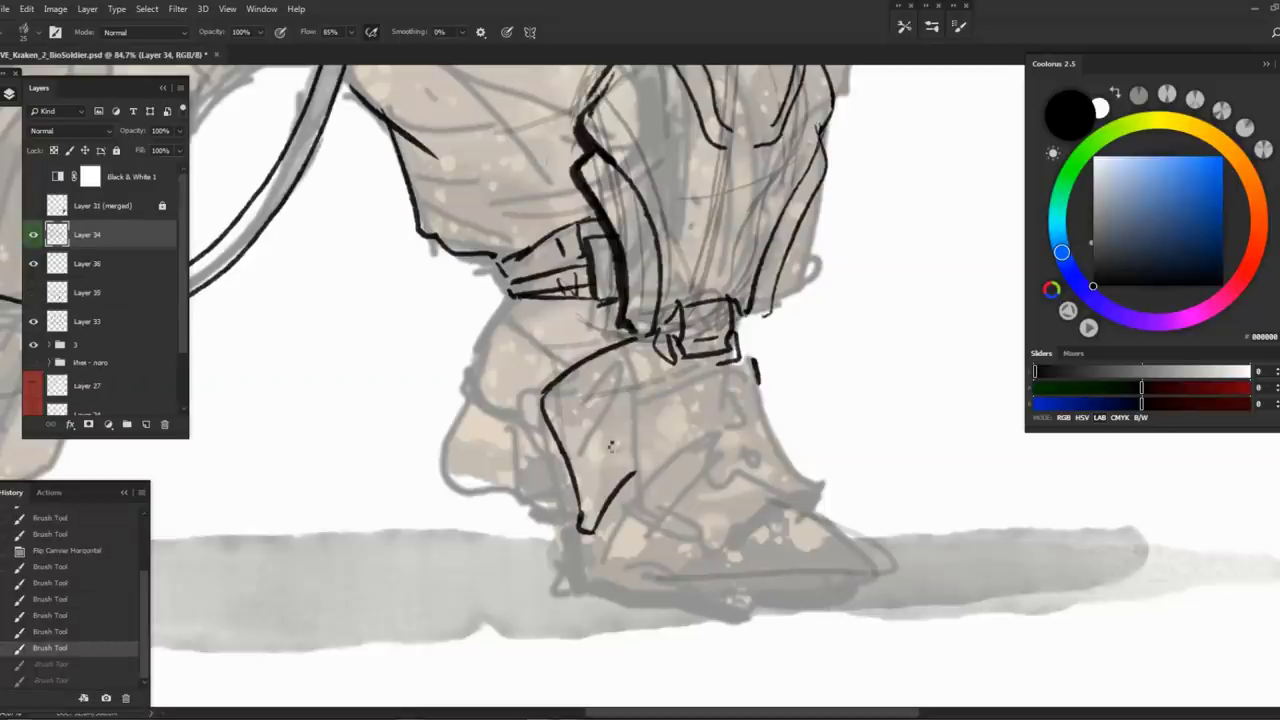
Flip the canvas back and ink the bulging calf cloth behind the boot with its lower edge, folds and heel lines
key(h)
drag(575, 342, 632, 452)
drag(550, 360, 580, 392)
mouse_move(632, 450)
mouse_down()
mouse_move(636, 506)
mouse_move(550, 522)
mouse_up()
drag(594, 430, 600, 484)
key(ctrl+z)
key(ctrl+z)
mouse_move(590, 385)
mouse_down()
mouse_move(562, 500)
mouse_move(522, 520)
mouse_move(540, 450)
mouse_move(606, 450)
mouse_move(628, 342)
mouse_up()
mouse_move(590, 434)
mouse_down()
mouse_move(544, 488)
mouse_move(675, 335)
mouse_up()
drag(618, 463, 636, 458)
drag(597, 410, 652, 450)
Ink the boot's pointed toe cap and sole, and add the curved panel edge across the instep
mouse_move(446, 427)
mouse_down()
mouse_move(370, 526)
mouse_move(562, 538)
mouse_up()
drag(490, 428, 574, 494)
mouse_move(460, 420)
mouse_down()
mouse_move(580, 508)
mouse_move(596, 474)
mouse_move(654, 428)
mouse_up()
scroll(580, 500, down, 5)
scroll(580, 500, up, 7)
scroll(591, 481, down, 5)
scroll(654, 428, up, 5)
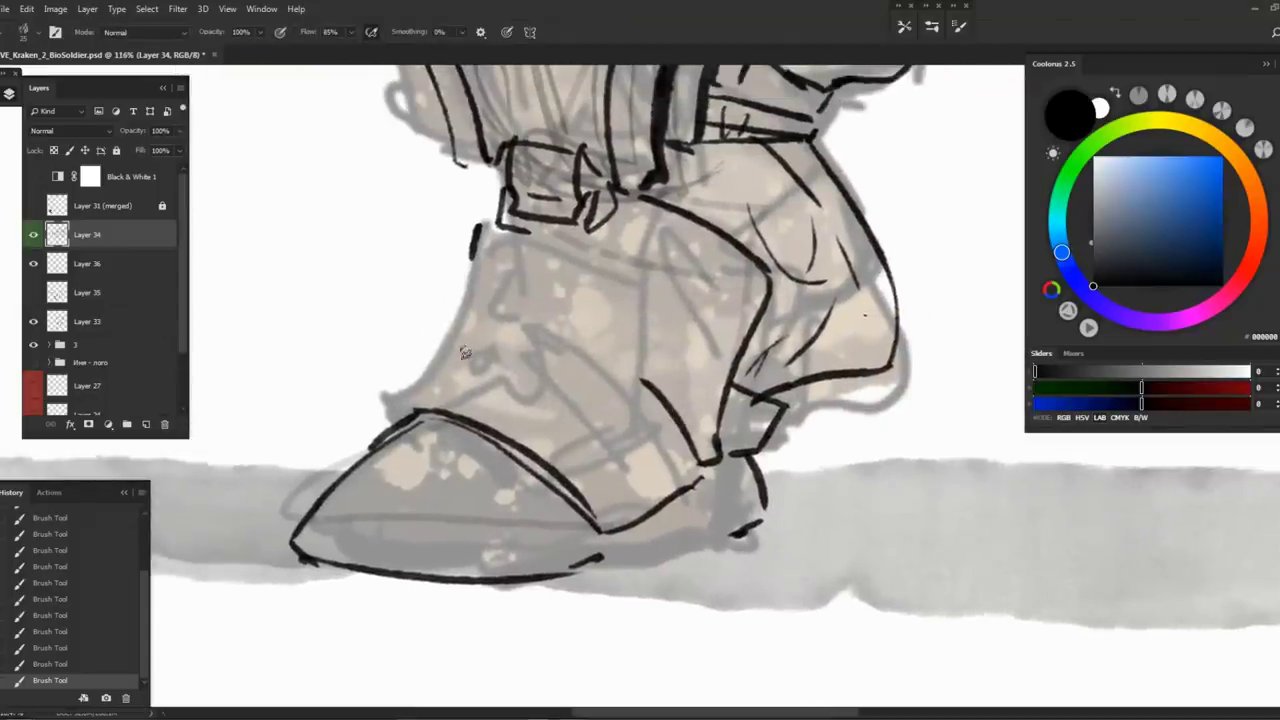
drag(586, 357, 640, 405)
mouse_move(430, 384)
mouse_down()
mouse_move(526, 304)
mouse_move(658, 410)
mouse_move(646, 480)
mouse_up()
Lasso the buckle below the knee guard, adjust its shape with Free Transform and deselect it
key(l)
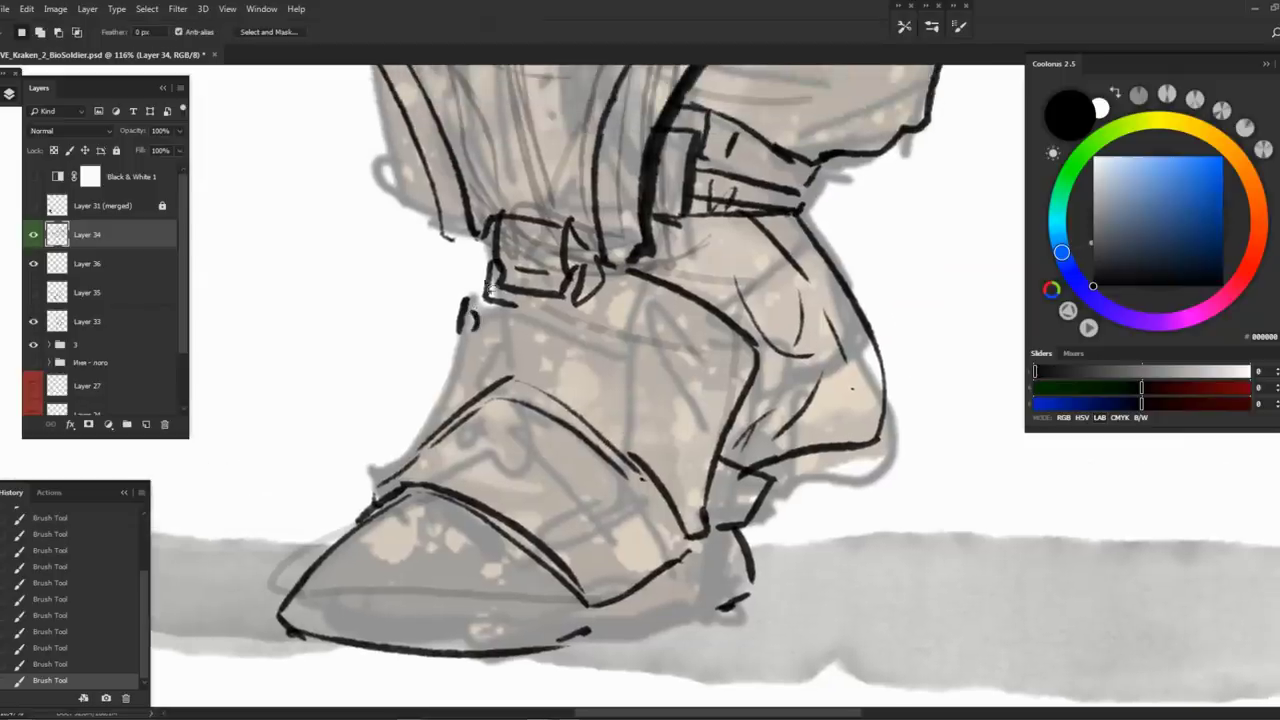
drag(480, 283, 478, 290)
key(ctrl+t)
drag(630, 325, 640, 300)
drag(594, 219, 598, 221)
key(Return)
key(ctrl+d)
Ink the boot's front contour down to the toe cap and add paired seam lines on the shaft's front and side
key(b)
mouse_move(490, 280)
mouse_down()
mouse_move(462, 302)
mouse_move(428, 426)
mouse_move(366, 494)
mouse_up()
drag(807, 356, 783, 354)
mouse_move(672, 338)
mouse_down()
mouse_move(692, 324)
mouse_move(598, 418)
mouse_up()
drag(704, 342, 608, 426)
drag(457, 326, 447, 384)
mouse_move(640, 294)
mouse_down()
mouse_move(542, 384)
mouse_move(554, 378)
mouse_up()
drag(478, 298, 468, 374)
drag(492, 308, 481, 369)
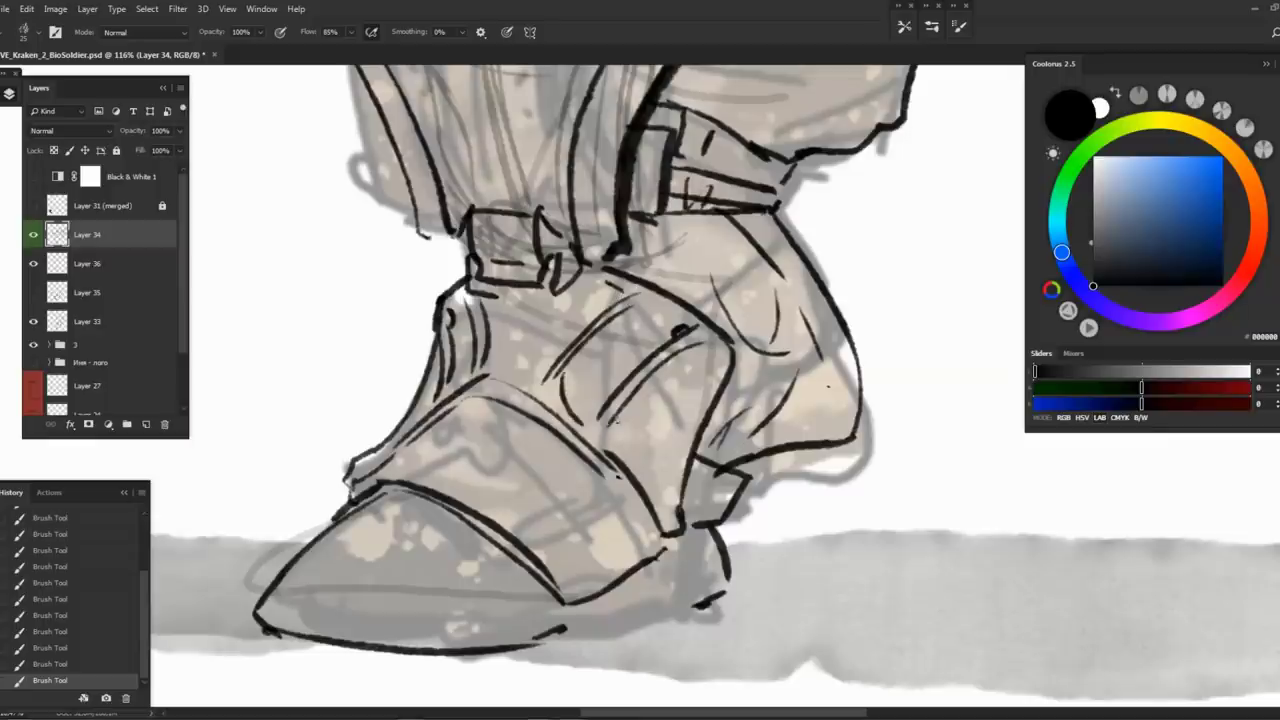
Thicken the toe cap's upper edge and the instep panel line, and add an inner contour to the boot's side panel
drag(588, 447, 640, 377)
mouse_move(388, 455)
mouse_down()
mouse_move(478, 418)
mouse_move(596, 504)
mouse_up()
mouse_move(563, 430)
mouse_down()
mouse_move(558, 420)
mouse_move(565, 430)
mouse_up()
drag(606, 326, 500, 418)
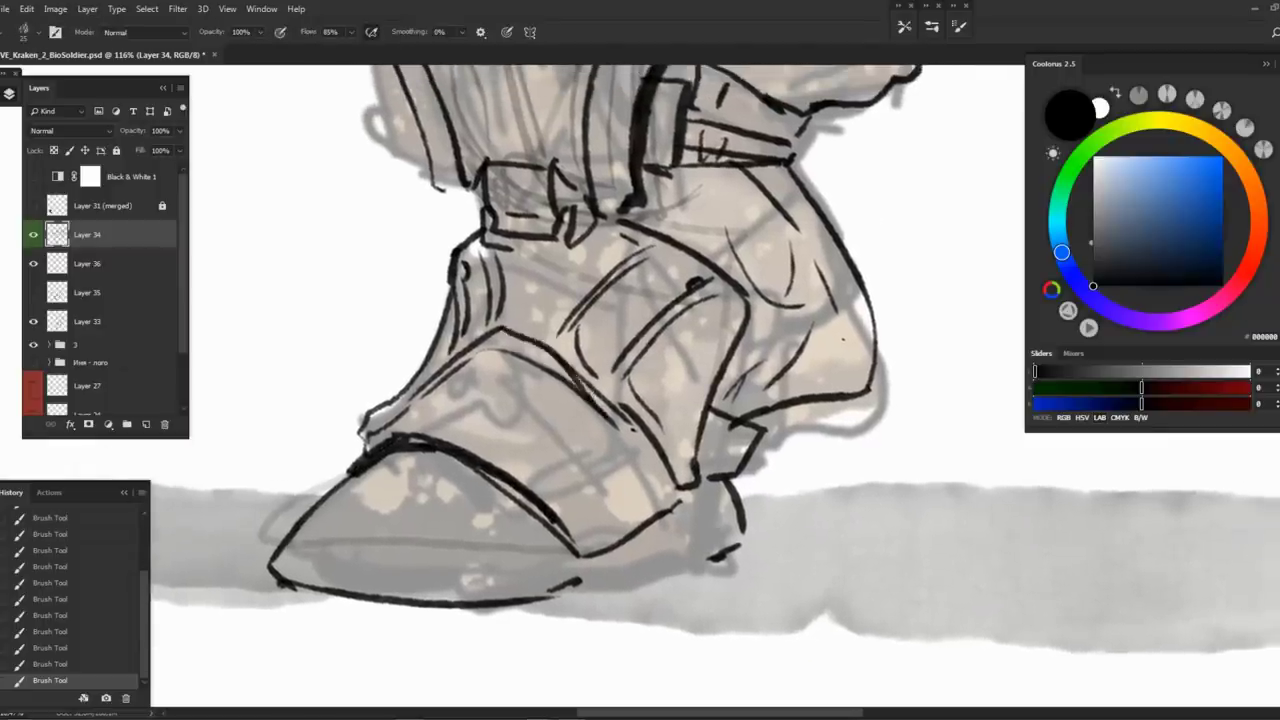
drag(634, 330, 504, 436)
key(z)
mouse_move(640, 330)
mouse_down()
mouse_move(594, 343)
mouse_move(636, 340)
mouse_up()
key(b)
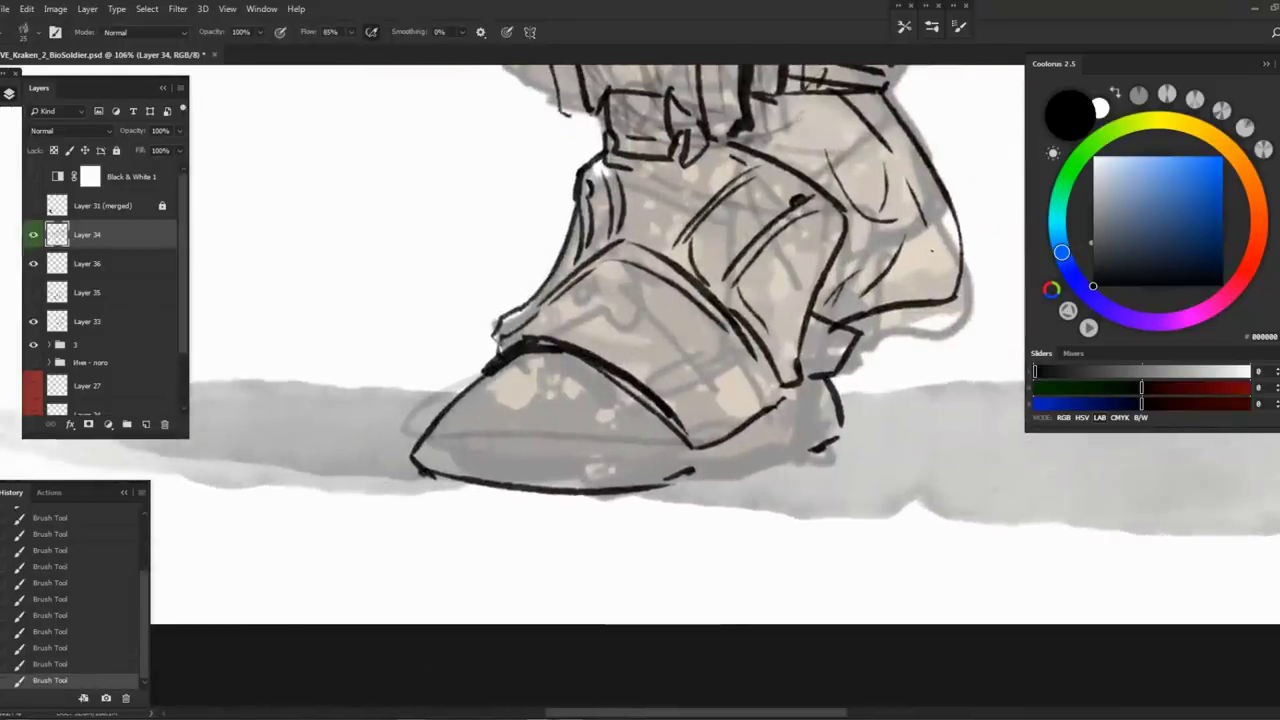
Ink the toe cap's lower edge and the sole line toward the heel, and erase the overlapping line at the toe tip
drag(440, 441, 670, 444)
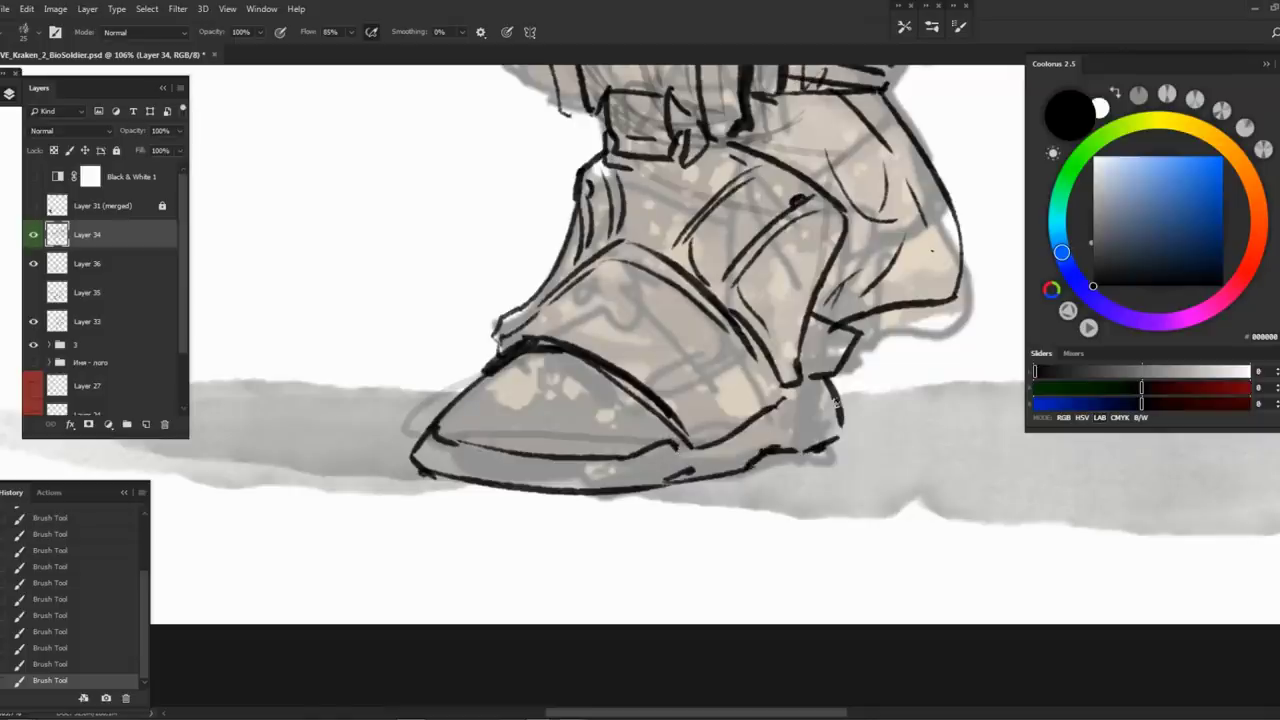
key(e)
drag(432, 434, 414, 456)
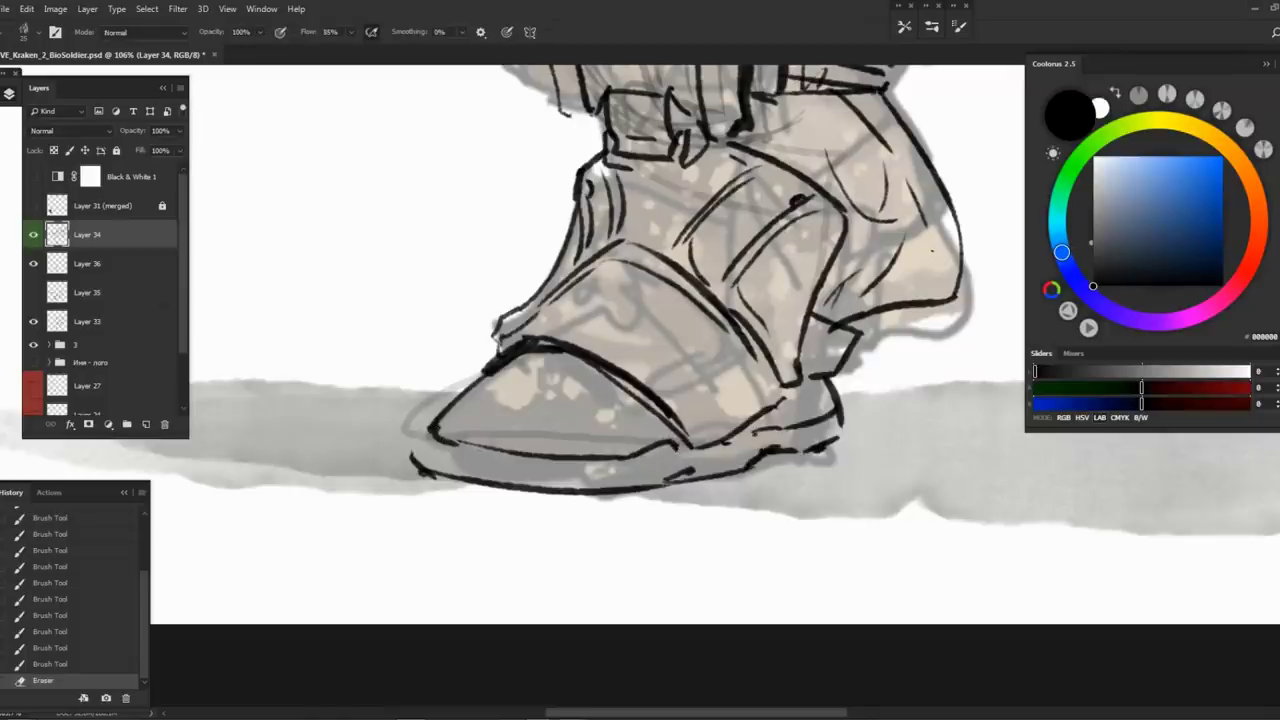
key(ctrl+z)
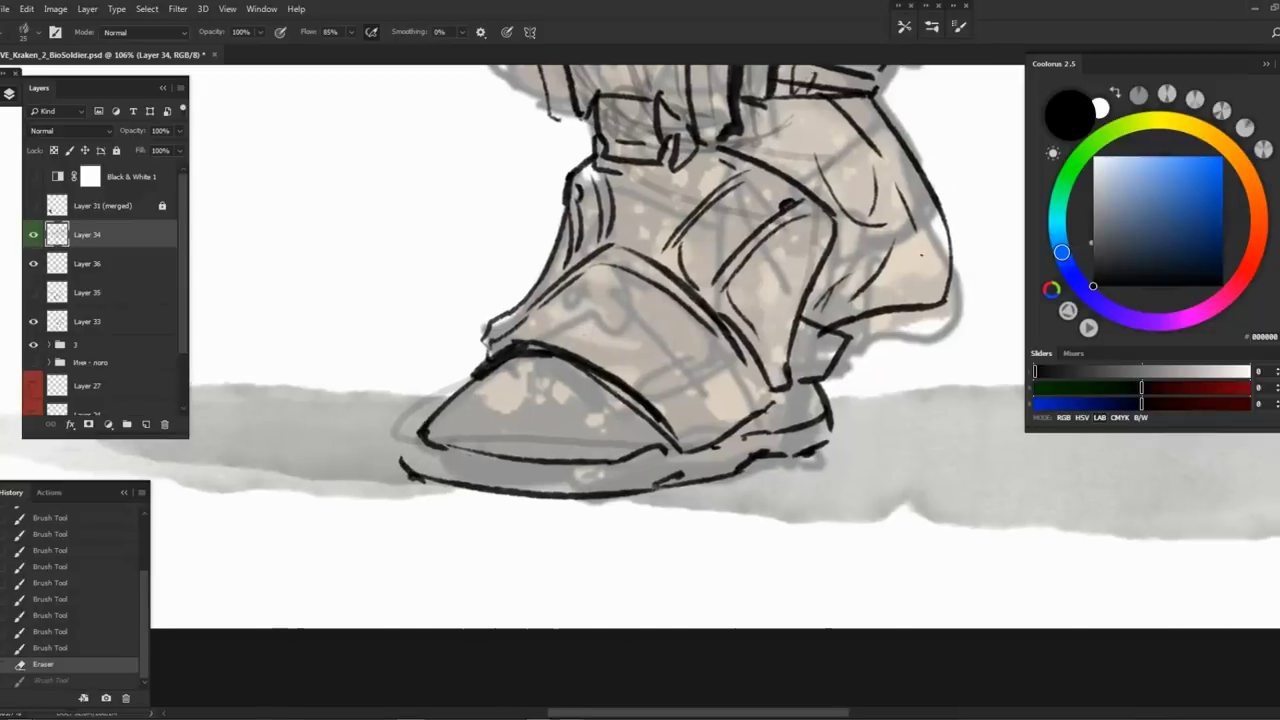
Ink two pairs of curved seam lines across the boot's instep and close the outline at the sole's tip
mouse_move(640, 340)
mouse_down()
mouse_move(515, 420)
mouse_move(530, 494)
mouse_up()
drag(554, 388, 562, 492)
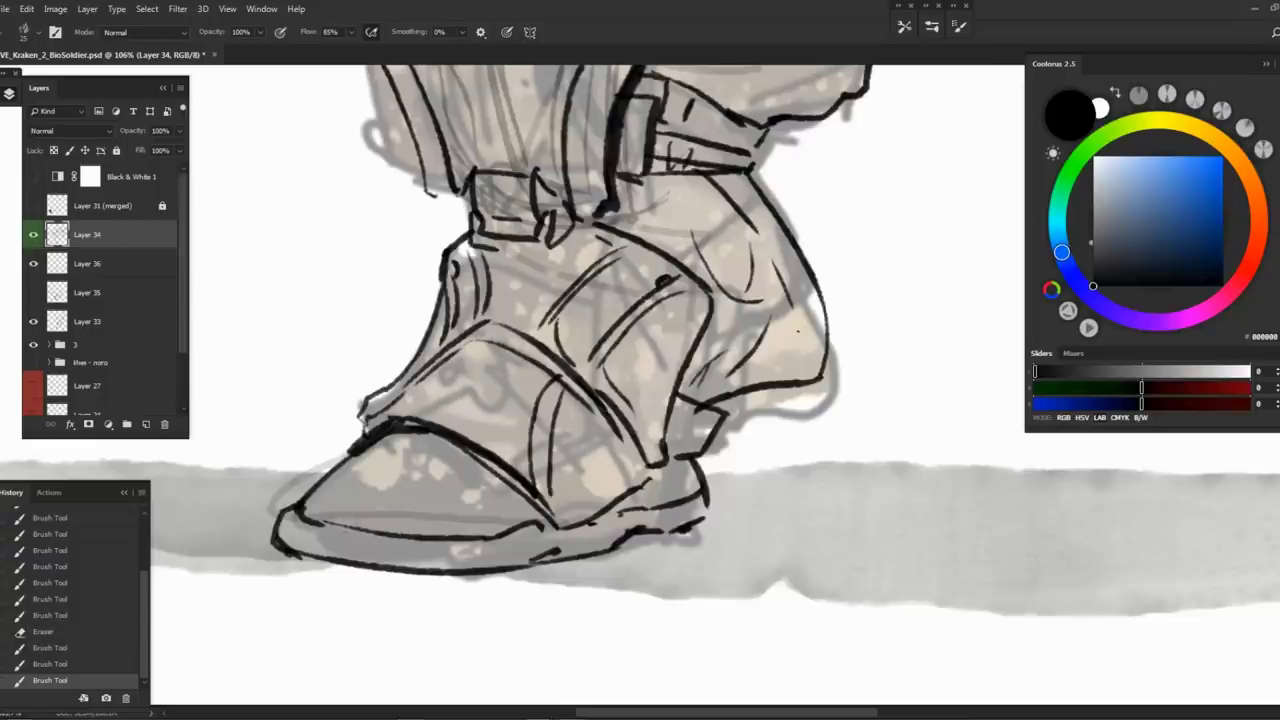
drag(490, 354, 482, 448)
drag(502, 354, 508, 458)
mouse_move(462, 350)
mouse_down()
mouse_move(502, 338)
mouse_move(354, 480)
mouse_up()
Thicken the rear edge of the boot's side panel and the contour joint just below the knee guard strap
mouse_move(535, 314)
mouse_down()
mouse_move(458, 352)
mouse_move(505, 382)
mouse_up()
drag(505, 382, 508, 302)
drag(568, 380, 536, 444)
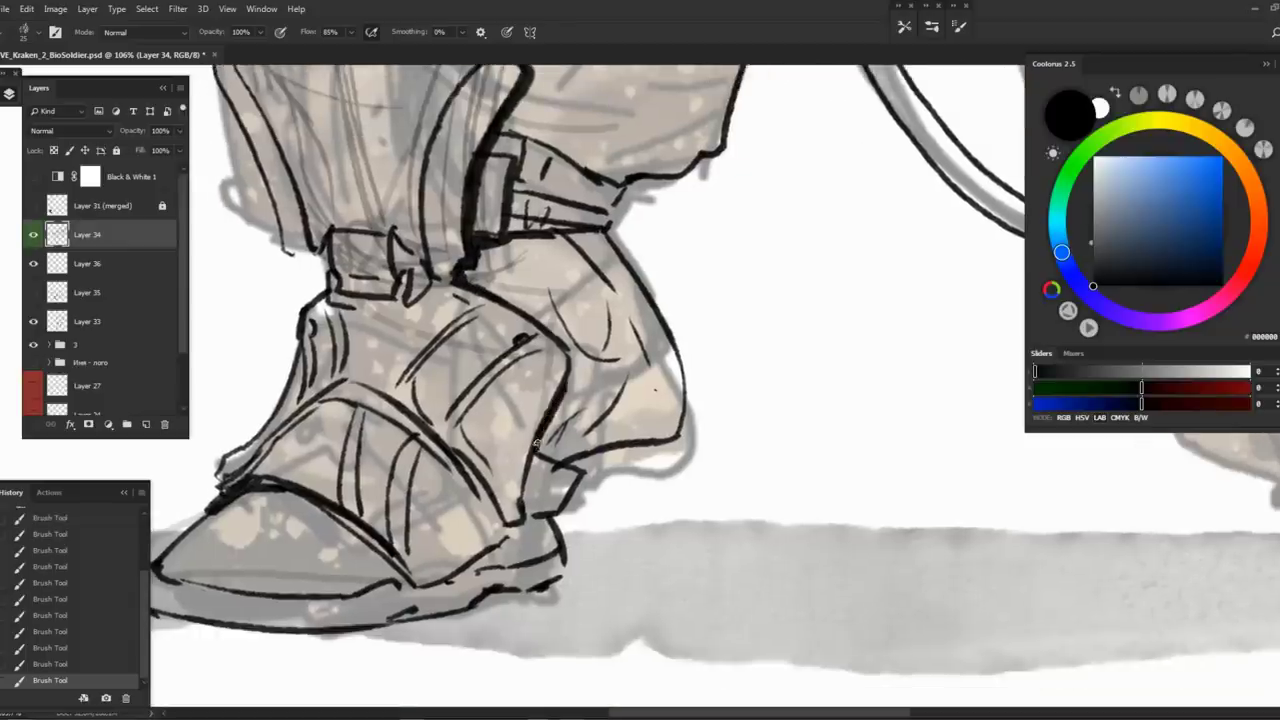
scroll(544, 457, down, 2)
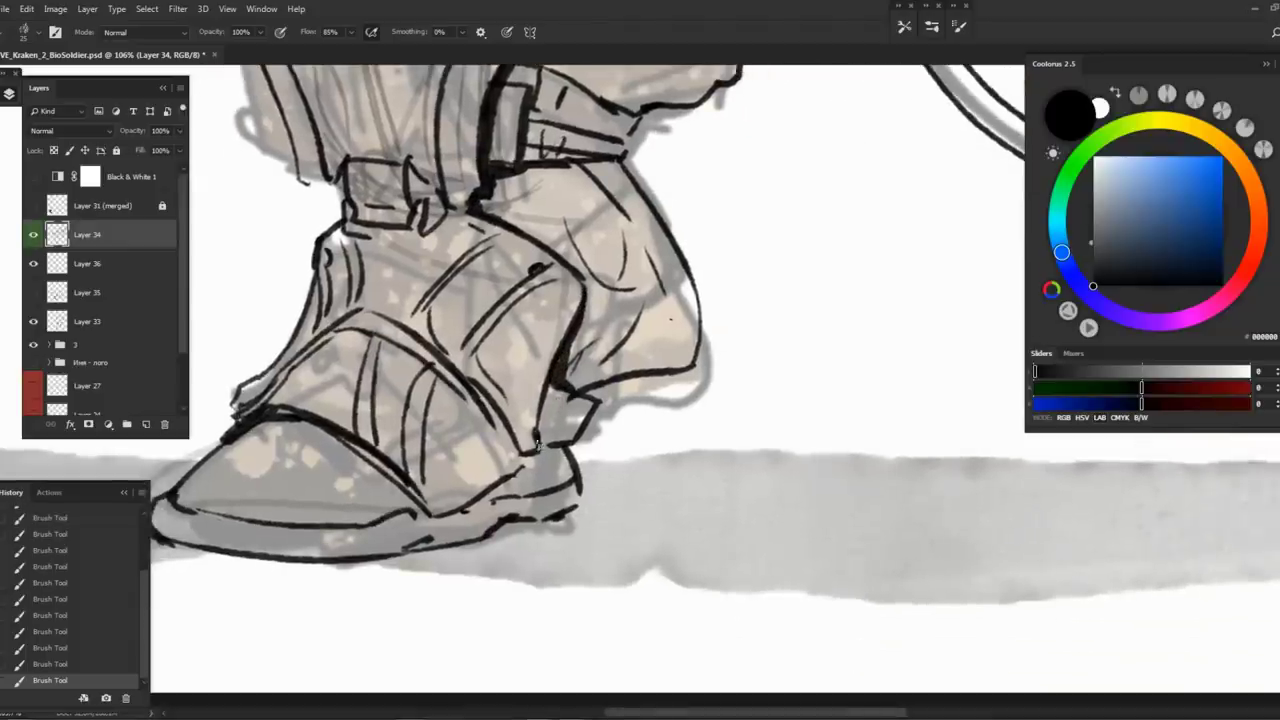
scroll(528, 455, left, 3)
scroll(540, 432, down, 1)
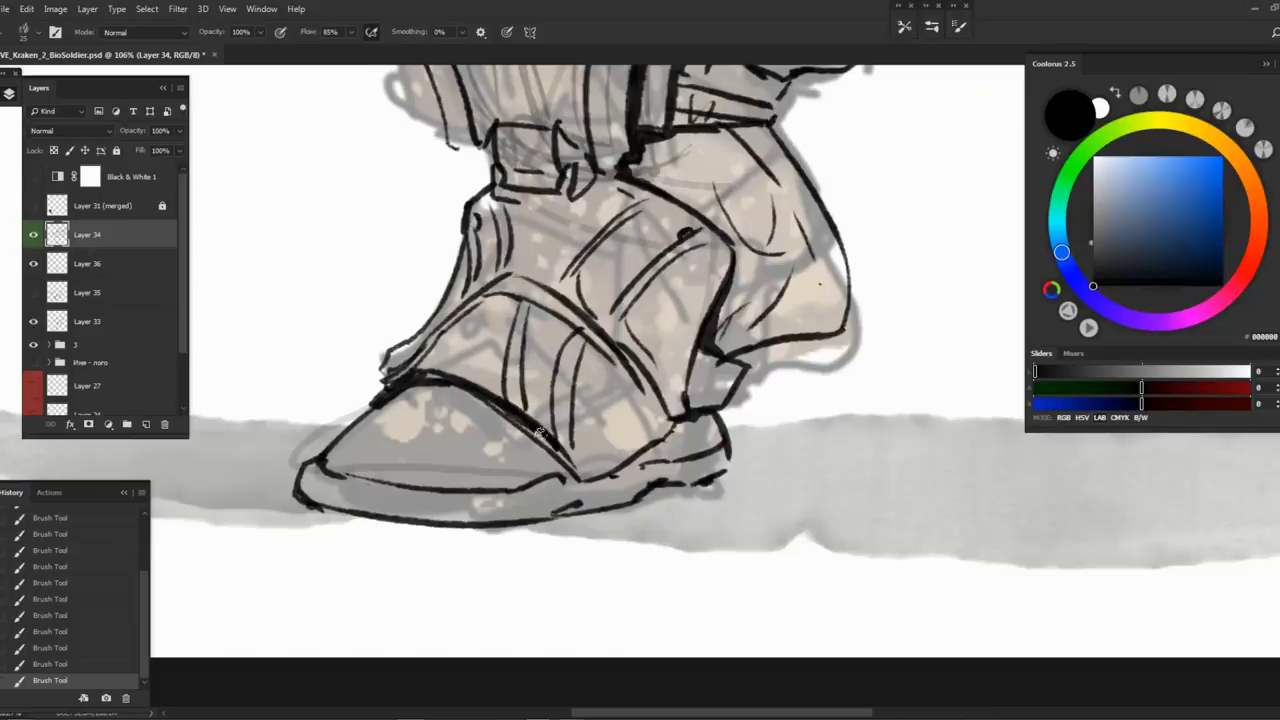
scroll(540, 432, down, 4)
Erase uneven bits of the knee guard's contour and re-ink its edge with cleaner strokes
scroll(410, 324, up, 4)
key(e)
mouse_move(399, 320)
mouse_down()
mouse_move(412, 344)
mouse_move(418, 312)
mouse_up()
drag(410, 318, 430, 298)
key(b)
drag(455, 245, 436, 290)
drag(436, 288, 410, 328)
key(e)
mouse_move(462, 270)
mouse_down()
mouse_move(494, 236)
mouse_move(512, 242)
mouse_up()
Ink the thigh contour between the hanging pouch and the knee guard and add fold lines on the trousers
key(b)
drag(512, 242, 467, 122)
mouse_move(580, 380)
mouse_down()
mouse_move(622, 336)
mouse_move(716, 308)
mouse_up()
mouse_move(604, 348)
mouse_down()
mouse_move(686, 330)
mouse_move(566, 361)
mouse_move(660, 358)
mouse_up()
key(z)
key(b)
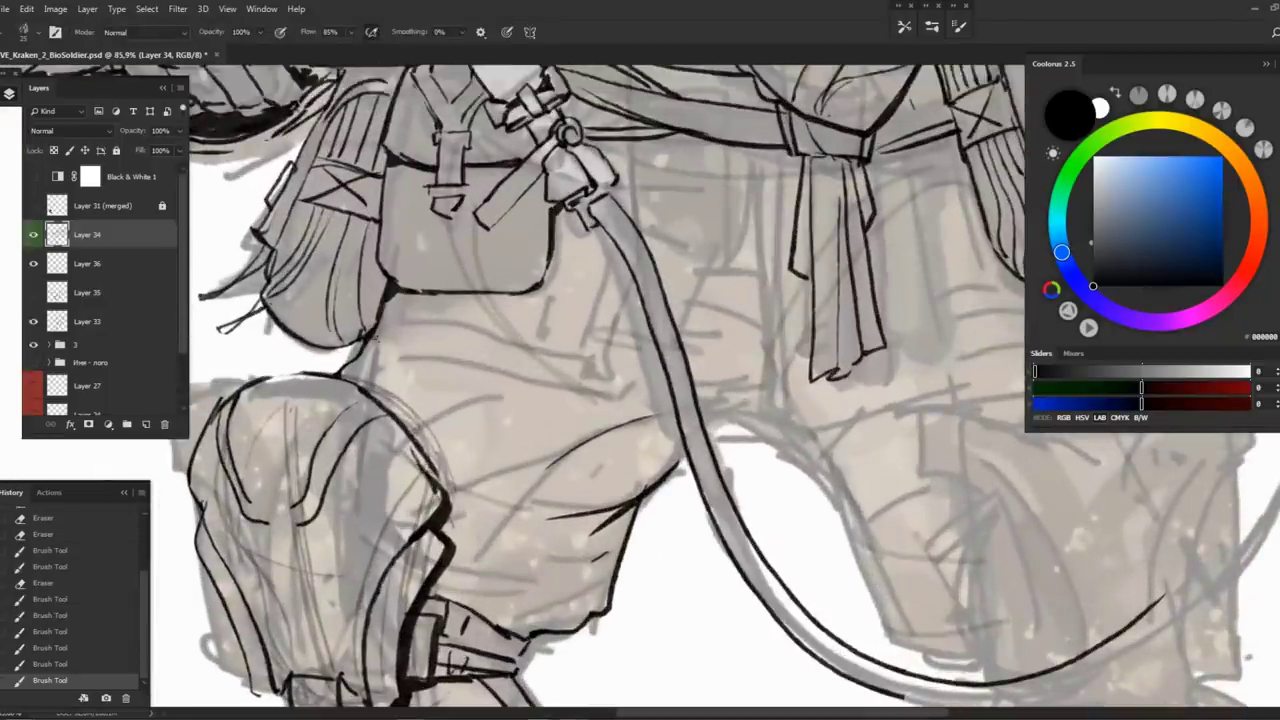
drag(416, 362, 536, 368)
drag(496, 362, 512, 374)
key(ctrl+z)
key(ctrl+z)
Hide the layers beneath the line art, flip the canvas horizontally and show the sketch group again to compare
scroll(416, 362, down, 3)
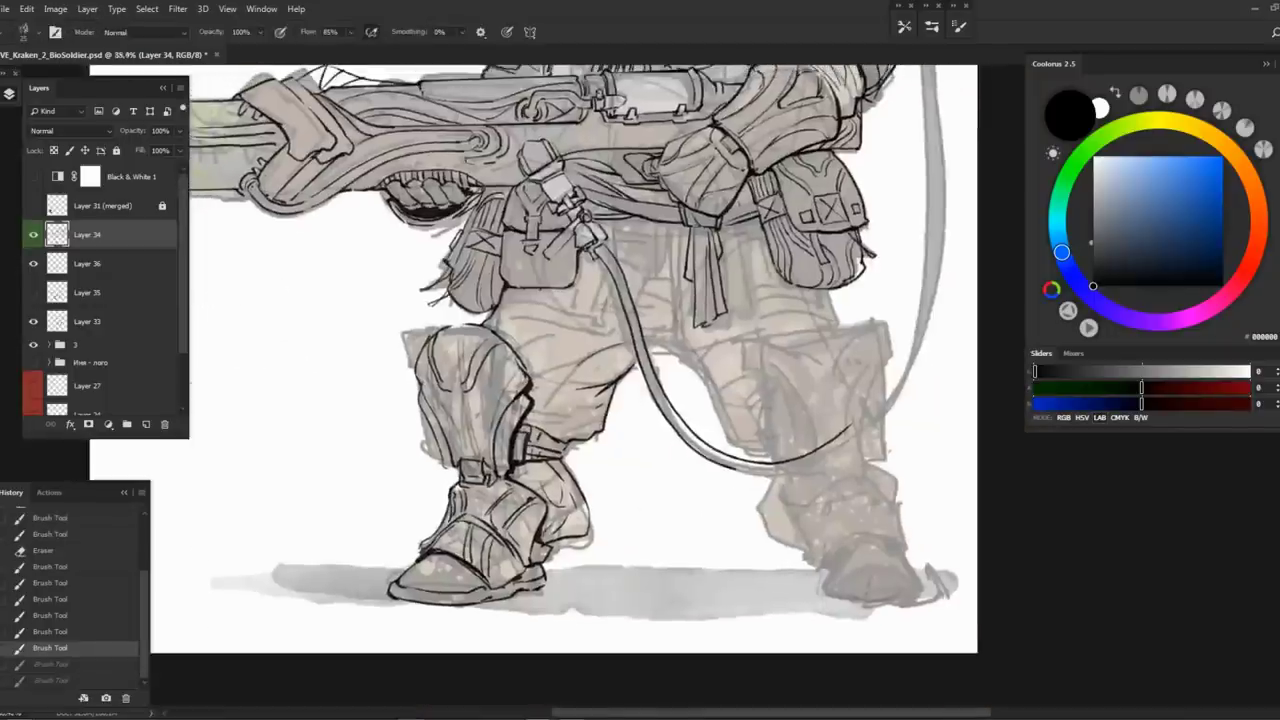
scroll(416, 362, up, 2)
drag(35, 265, 34, 346)
key(z)
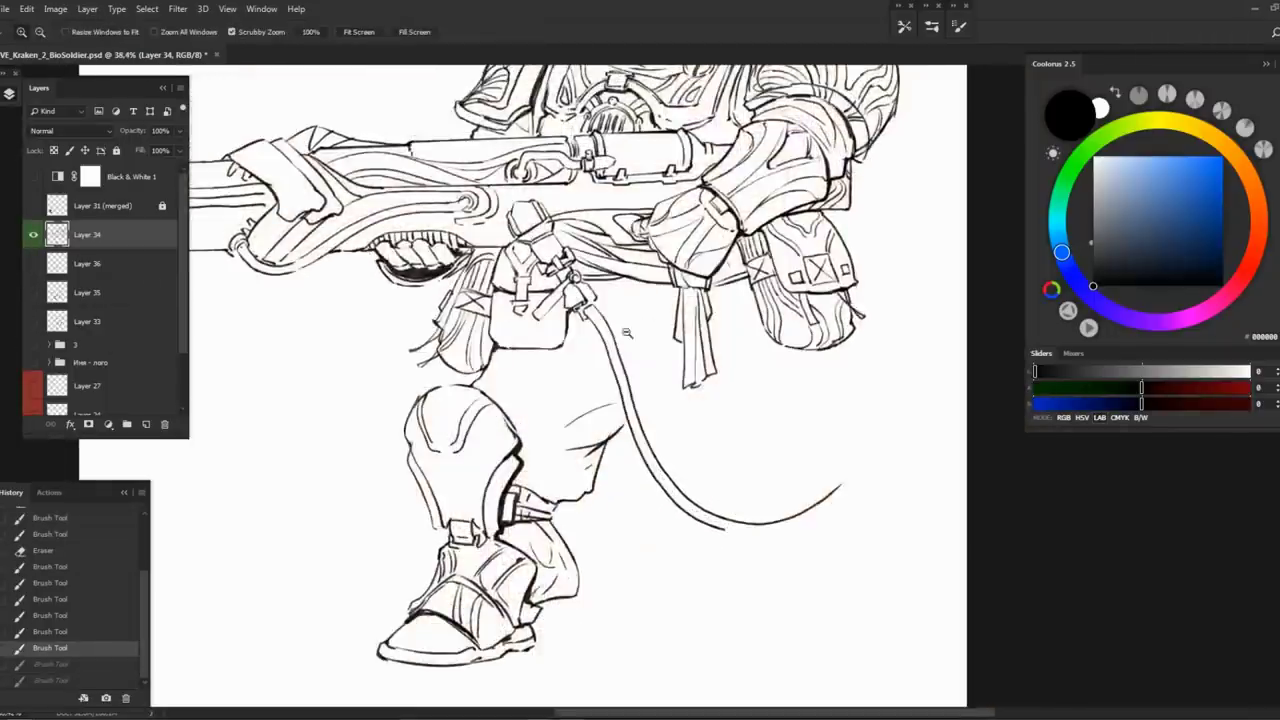
scroll(615, 356, down, 2)
key(h)
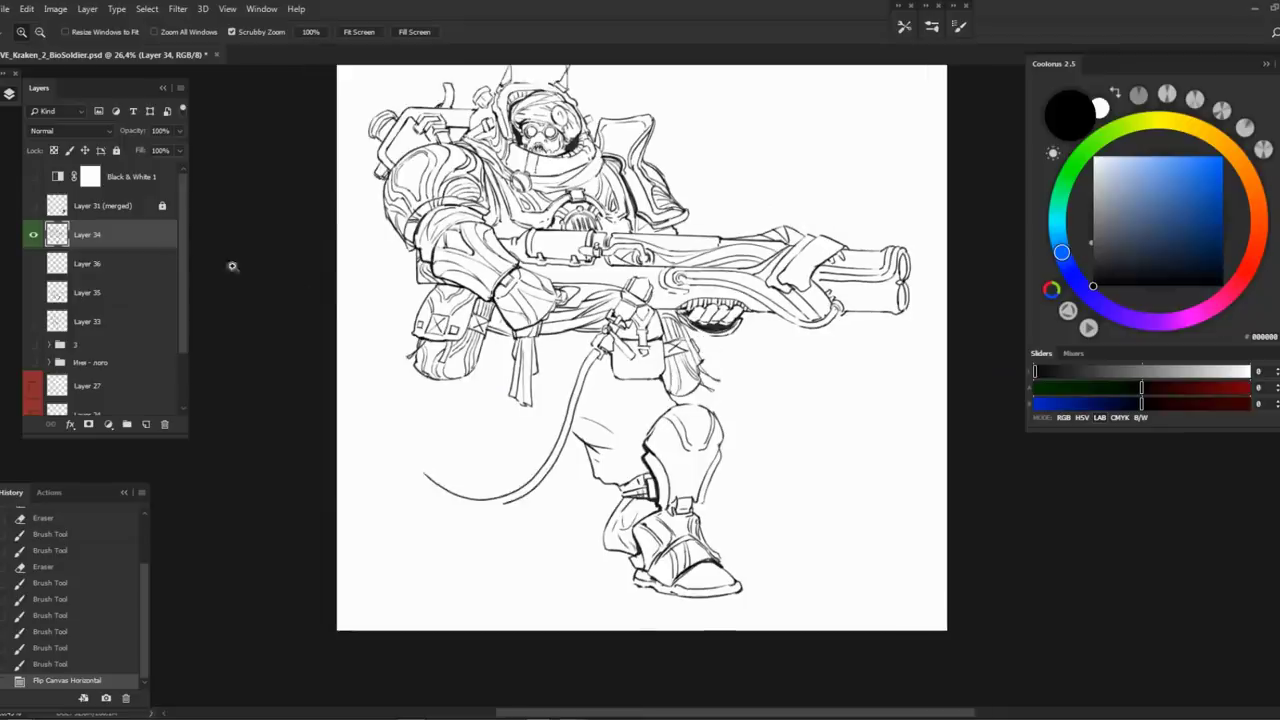
click(34, 345)
click(33, 236)
click(34, 236)
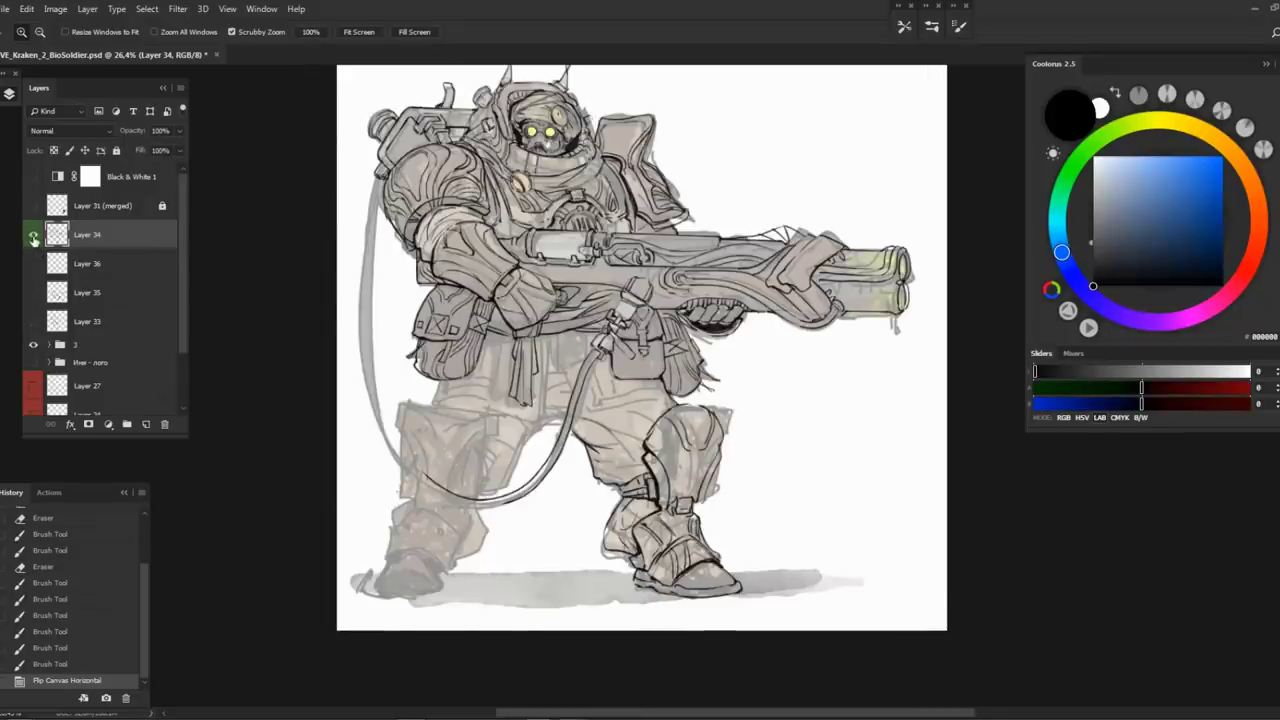
Erase the rough thigh line between the pouch and the knee guard and re-ink it as one heavier contour
key(ctrl+plus)
key(ctrl+plus)
key(ctrl+plus)
key(e)
drag(714, 345, 790, 385)
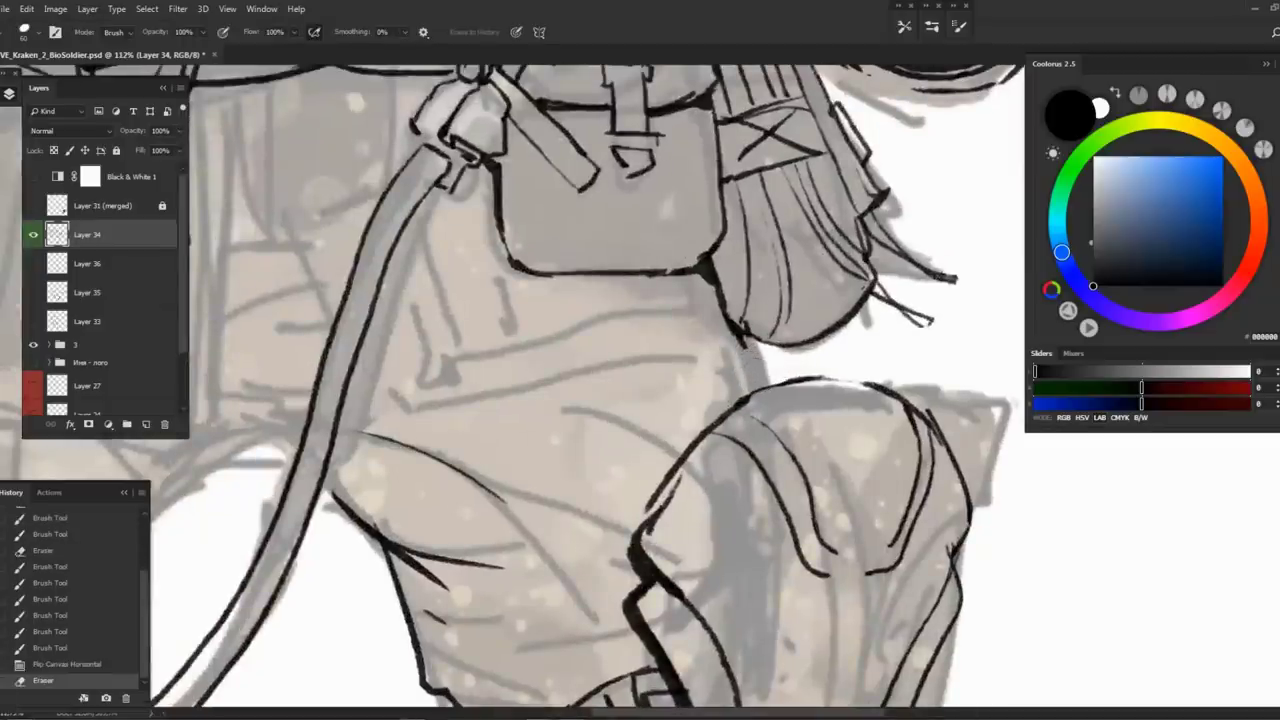
scroll(638, 336, down, 5)
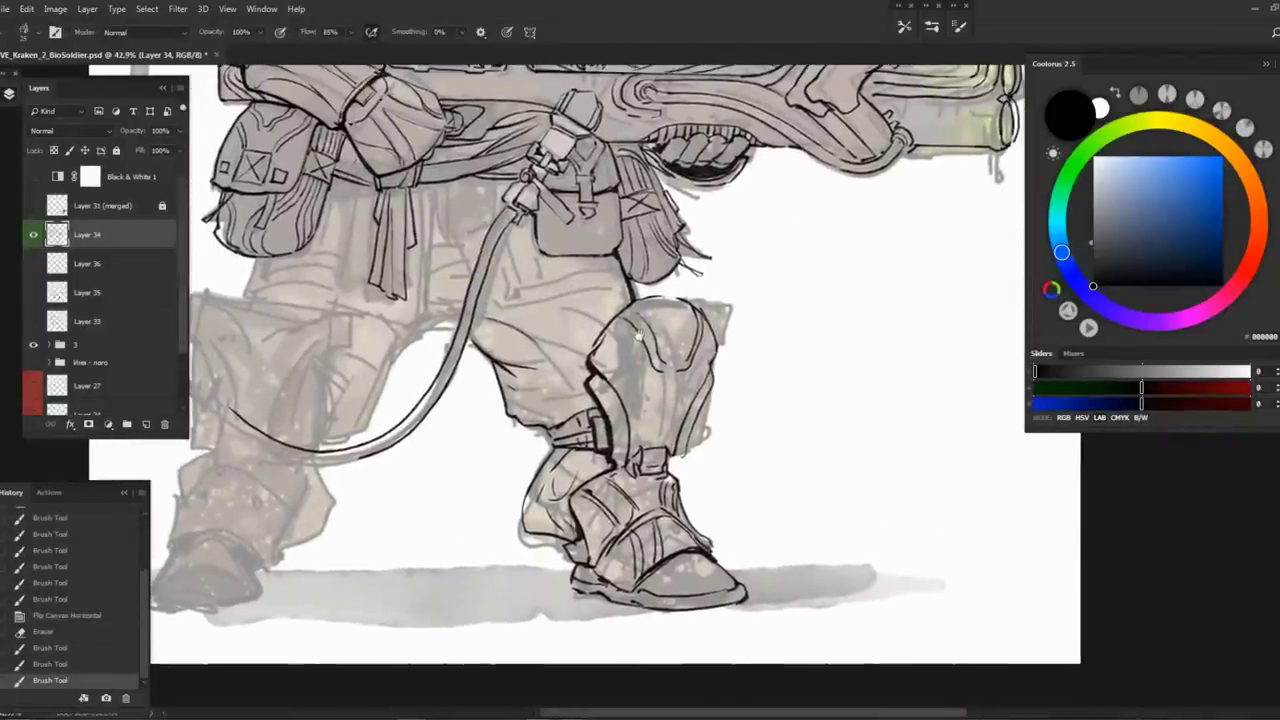
scroll(639, 336, up, 4)
Add an inner rim line along the knee guard's upper edge and an inner contour on its side flange
drag(650, 300, 706, 268)
drag(708, 282, 776, 264)
scroll(740, 300, down, 3)
drag(590, 287, 651, 410)
scroll(595, 300, down, 1)
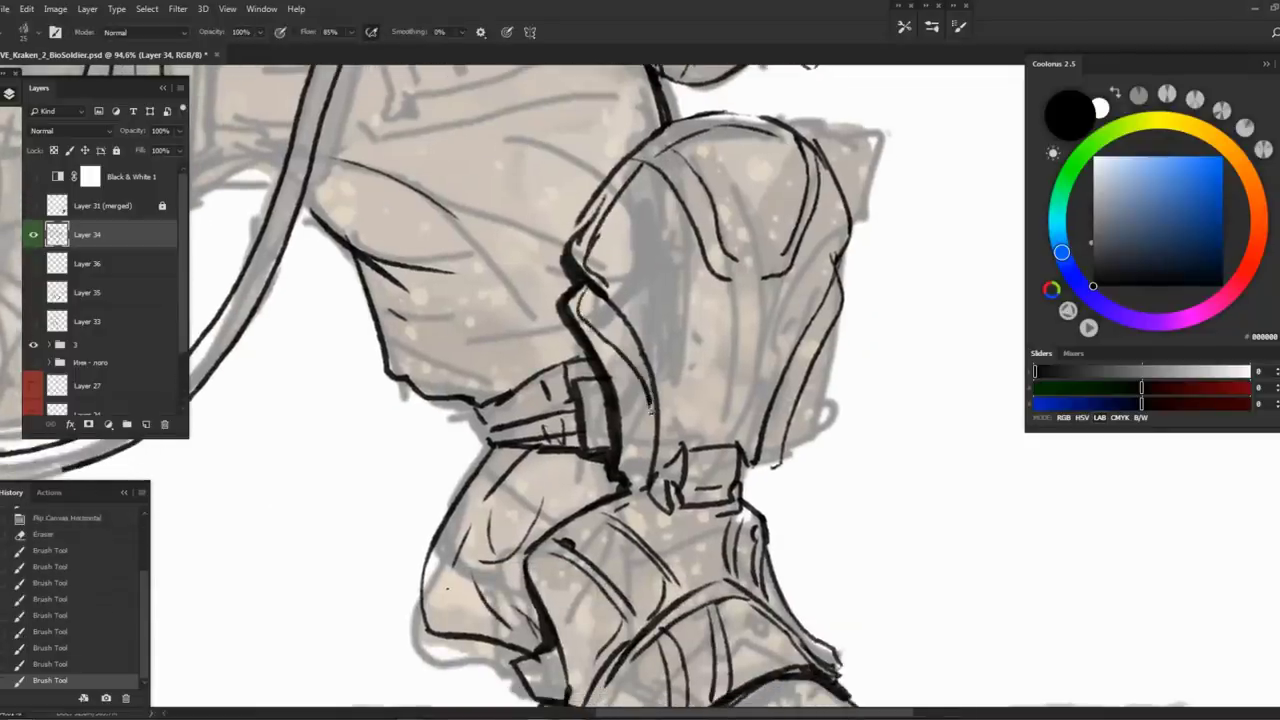
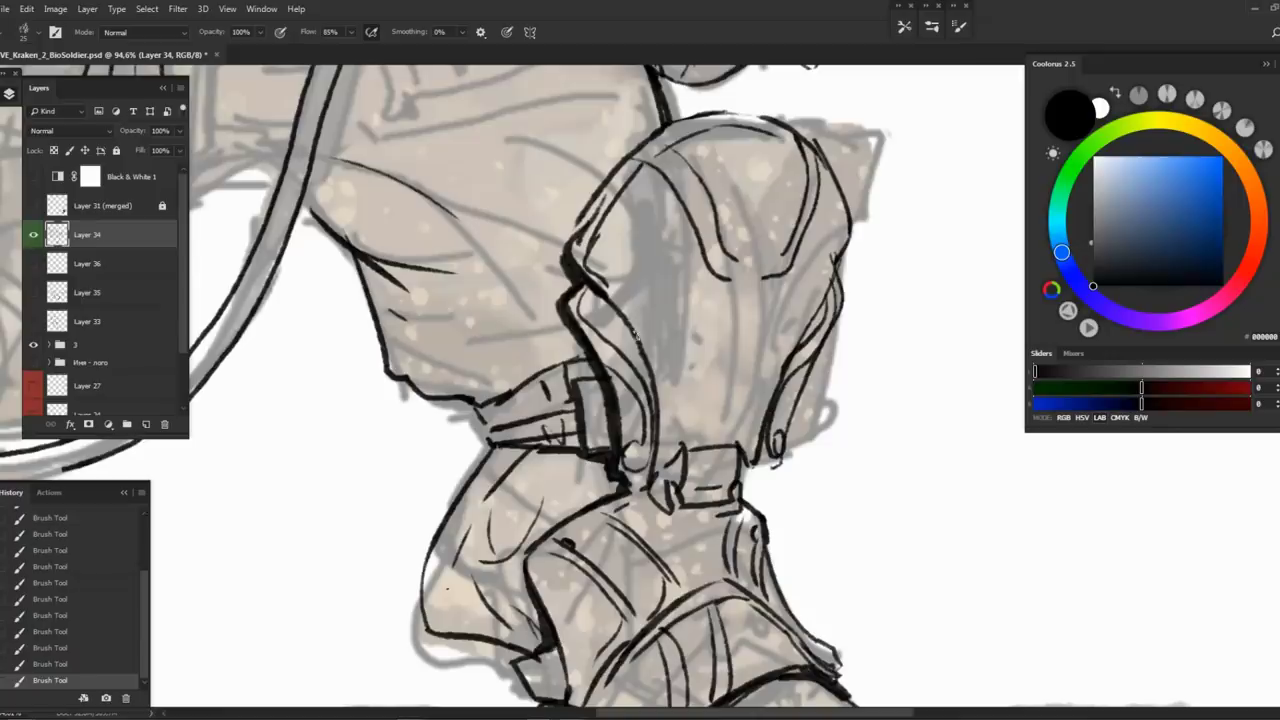
Ink hooked scroll curves at the knee guard's lower end above the buckle, checking them with undo and redo
drag(662, 401, 710, 412)
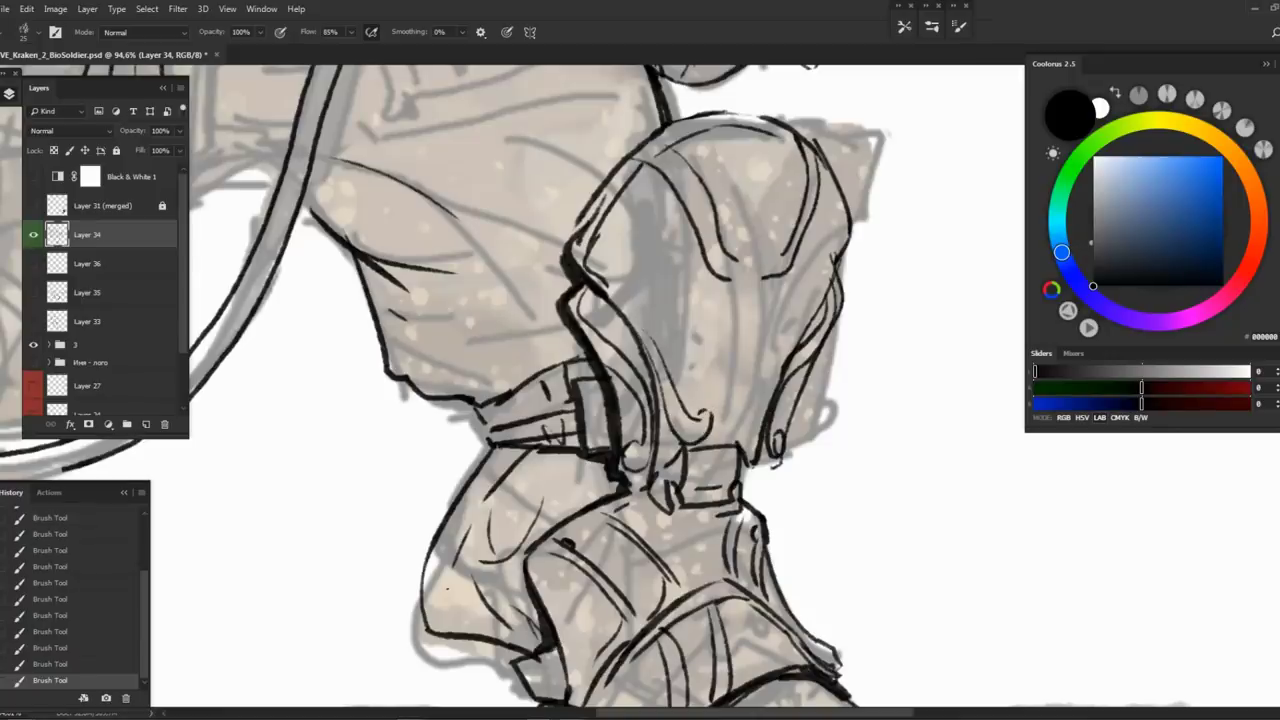
key(ctrl+z)
key(ctrl+z)
key(ctrl+z)
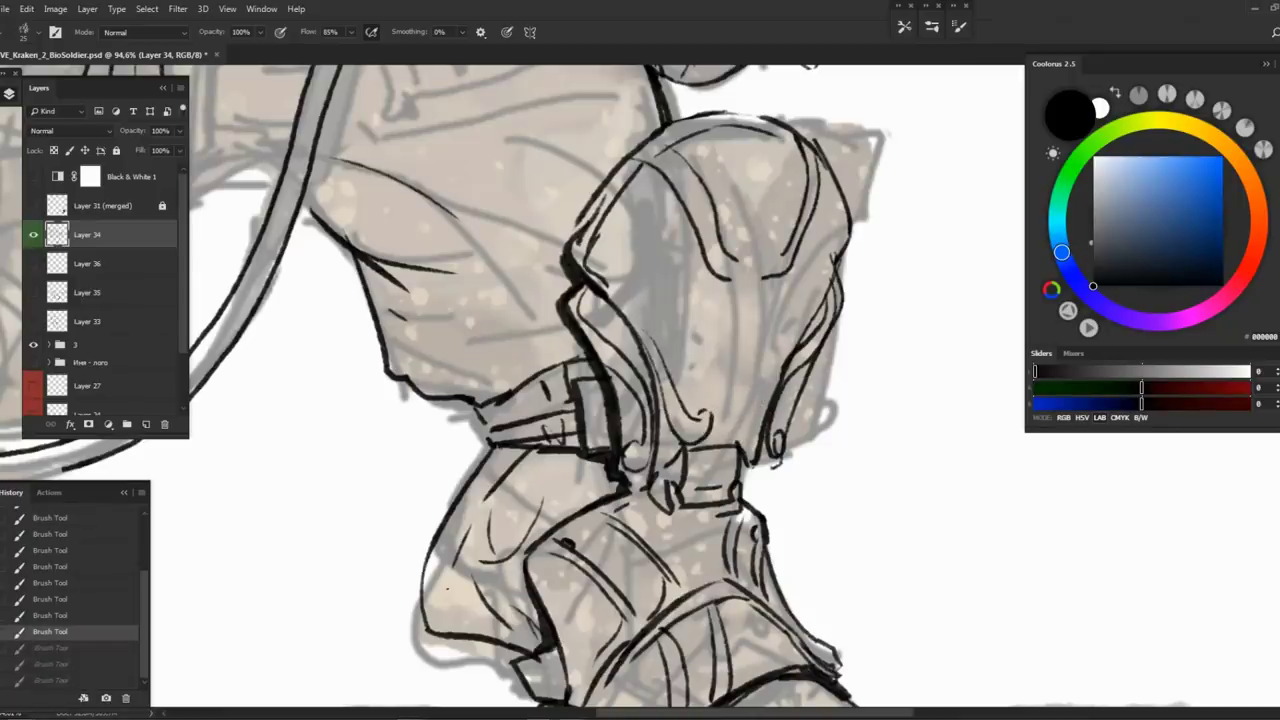
key(ctrl+shift+z)
key(ctrl+shift+z)
key(ctrl+shift+z)
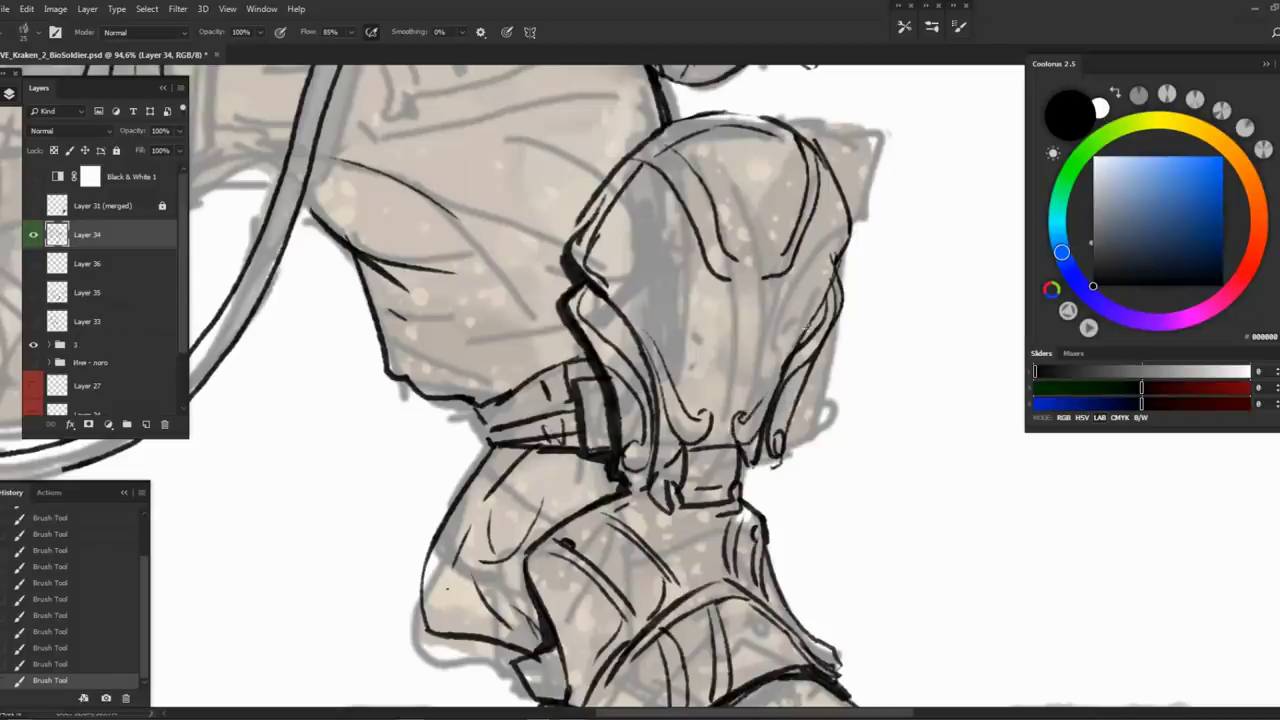
Add long inner curves from the knee guard's sides toward the lower scrolls and save the document
drag(656, 164, 612, 314)
drag(842, 240, 775, 400)
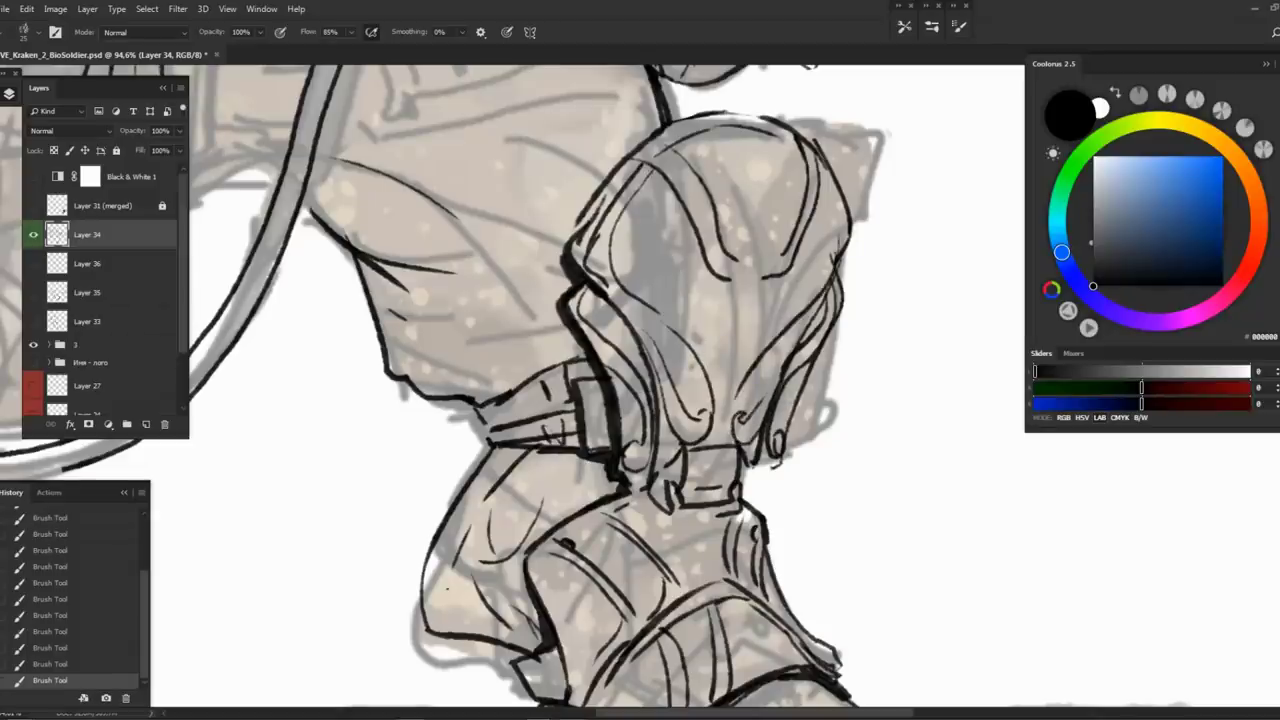
key(z)
key(ctrl+s)
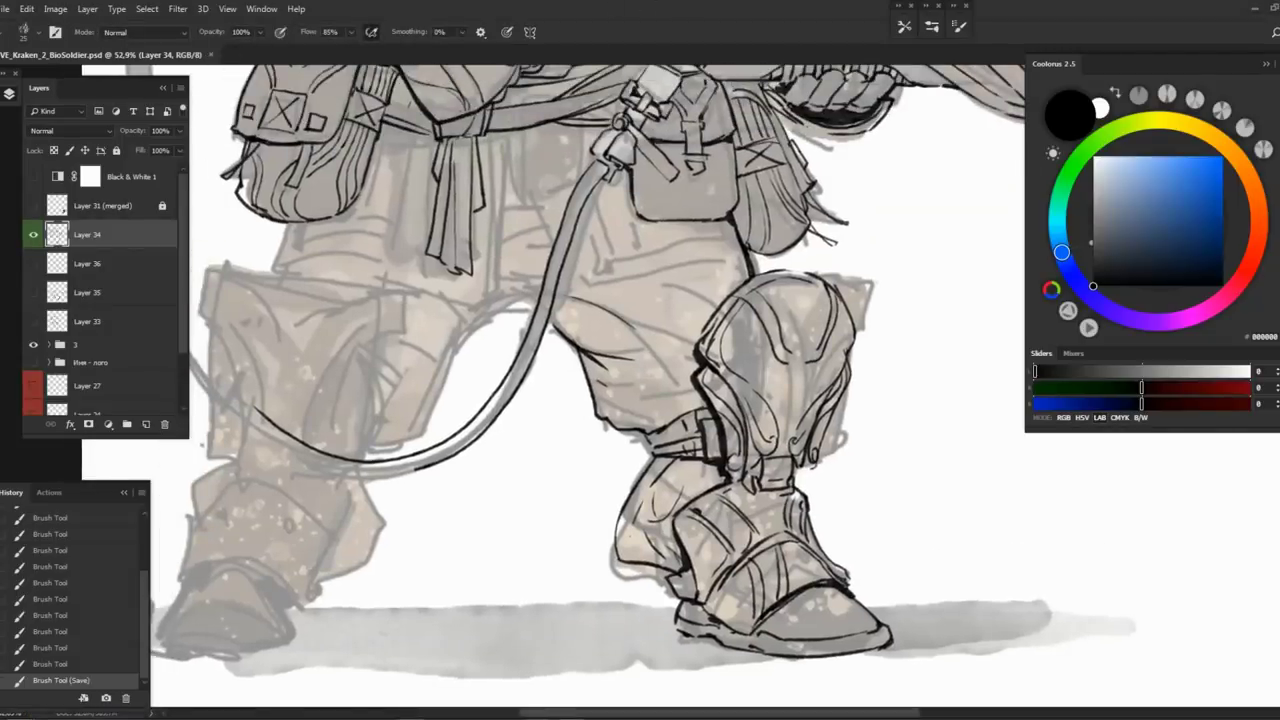
Flip the canvas horizontally again and trim the thick outer contour around the knee guard's side notch with the Eraser
drag(749, 333, 763, 365)
key(h)
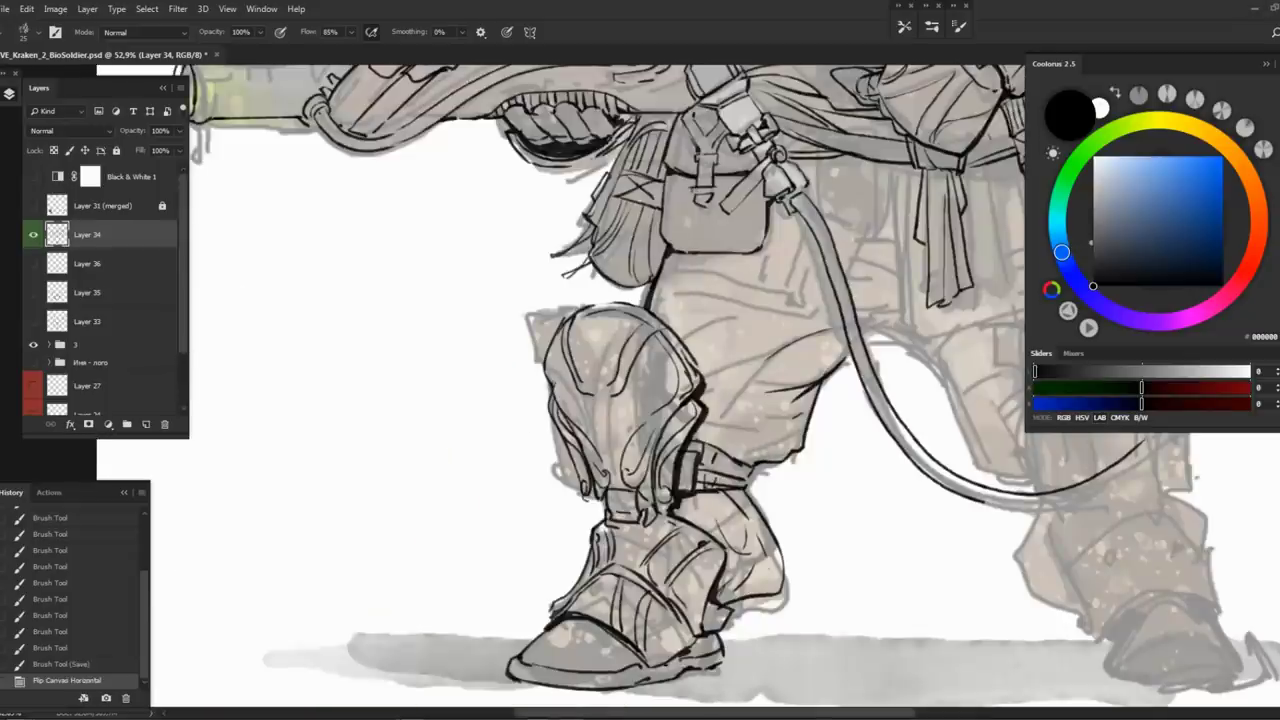
scroll(682, 398, up, 2)
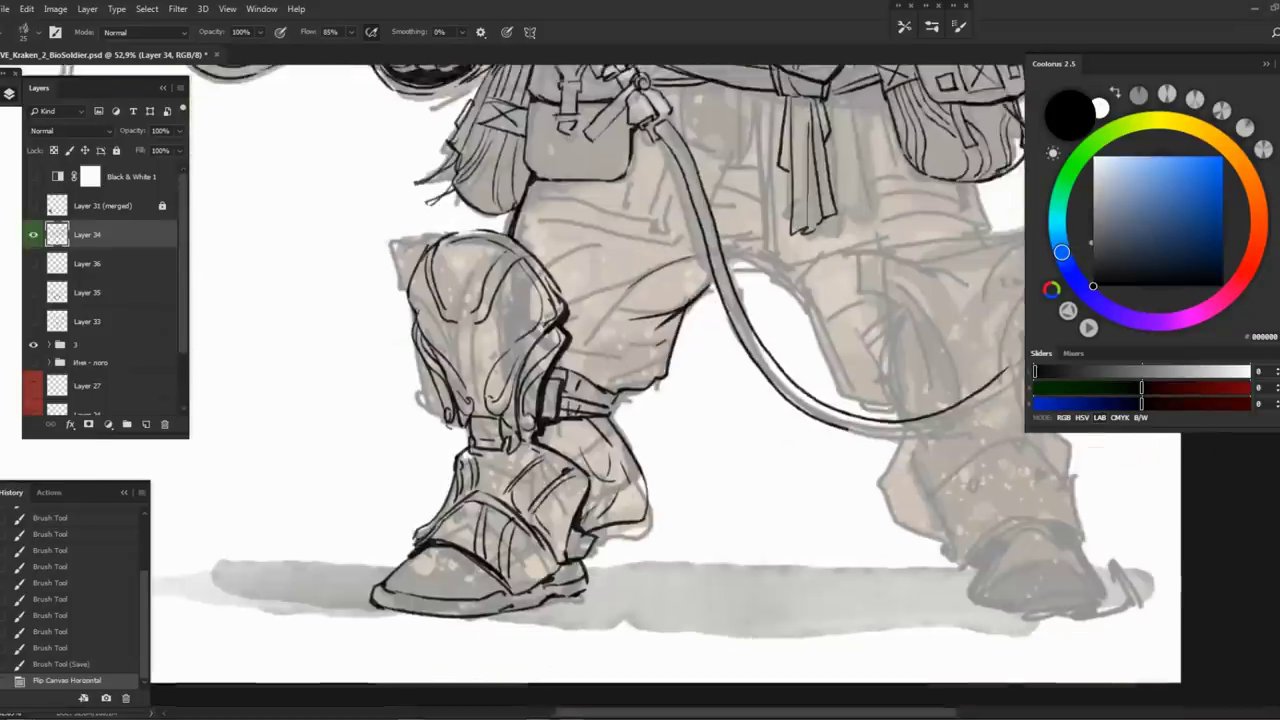
key(e)
click(578, 311)
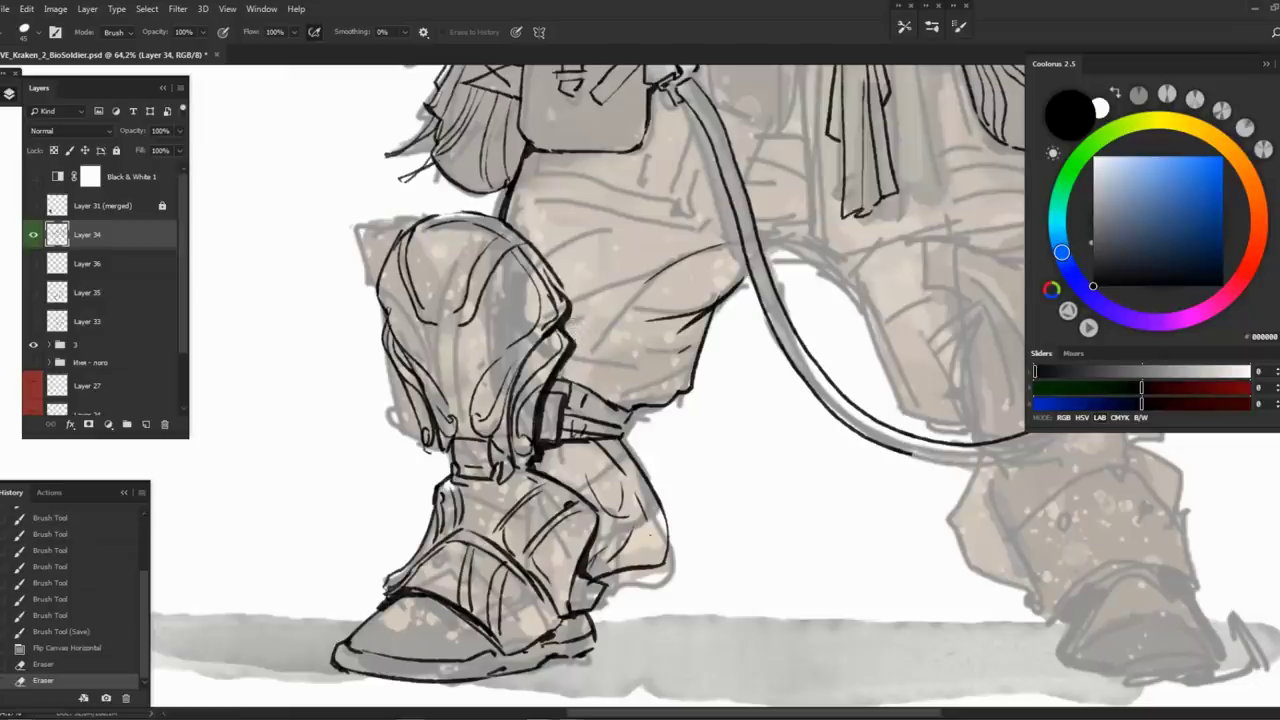
scroll(578, 332, up, 3)
drag(580, 330, 590, 340)
drag(584, 344, 552, 396)
drag(556, 380, 540, 418)
drag(554, 406, 546, 412)
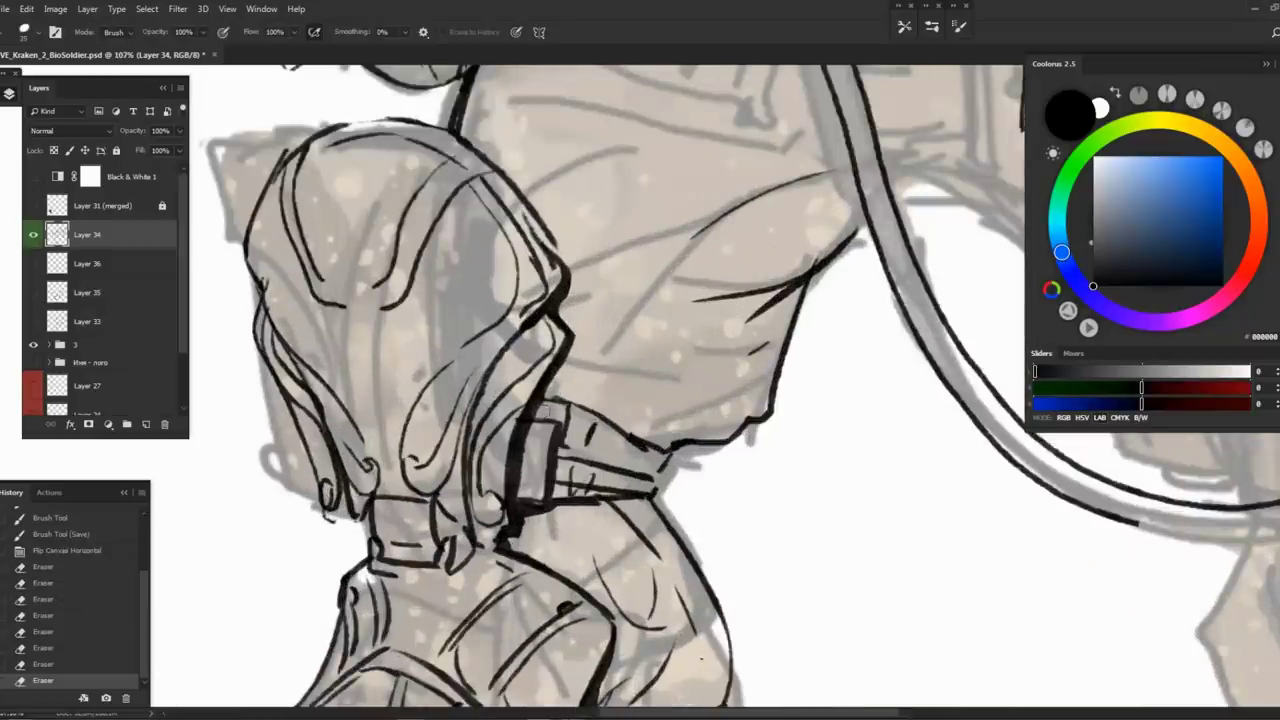
Erase excess ink along the knee guard's lower side edge next to the strap
scroll(545, 410, down, 3)
mouse_move(528, 345)
mouse_down()
mouse_move(531, 443)
mouse_move(518, 464)
mouse_up()
scroll(518, 464, down, 2)
scroll(533, 440, up, 1)
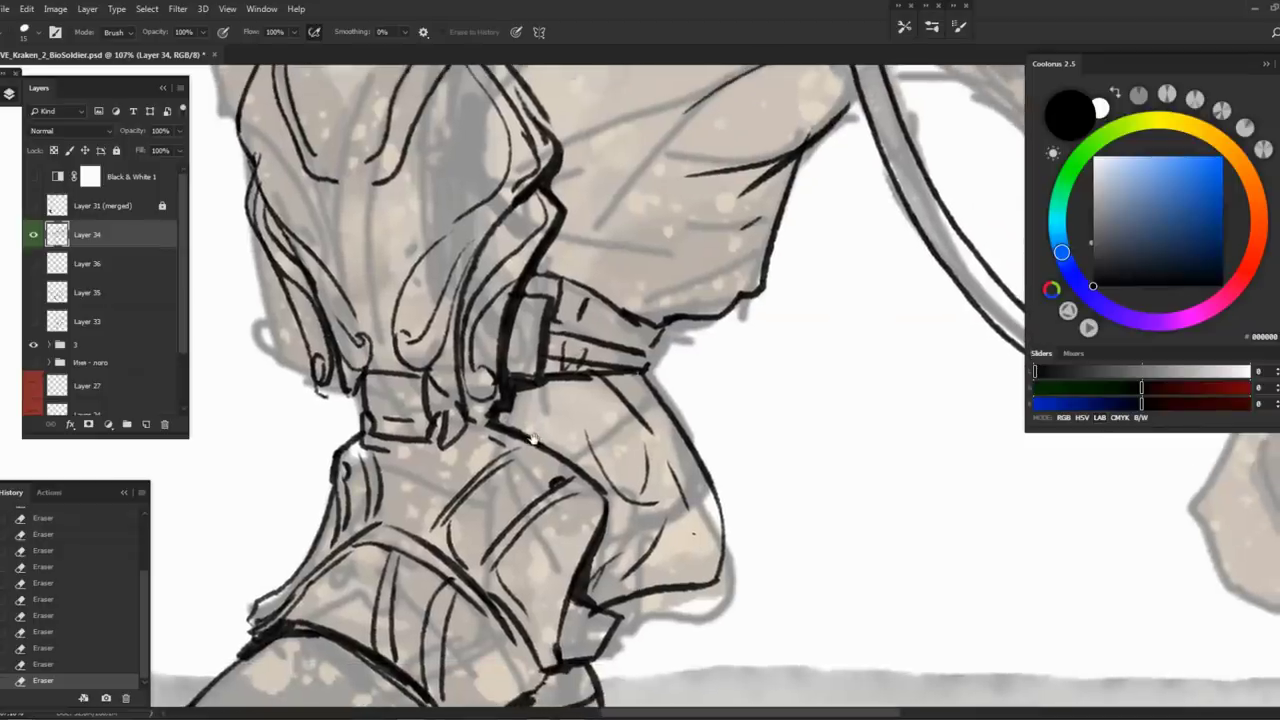
scroll(533, 440, up, 8)
scroll(533, 440, left, 5)
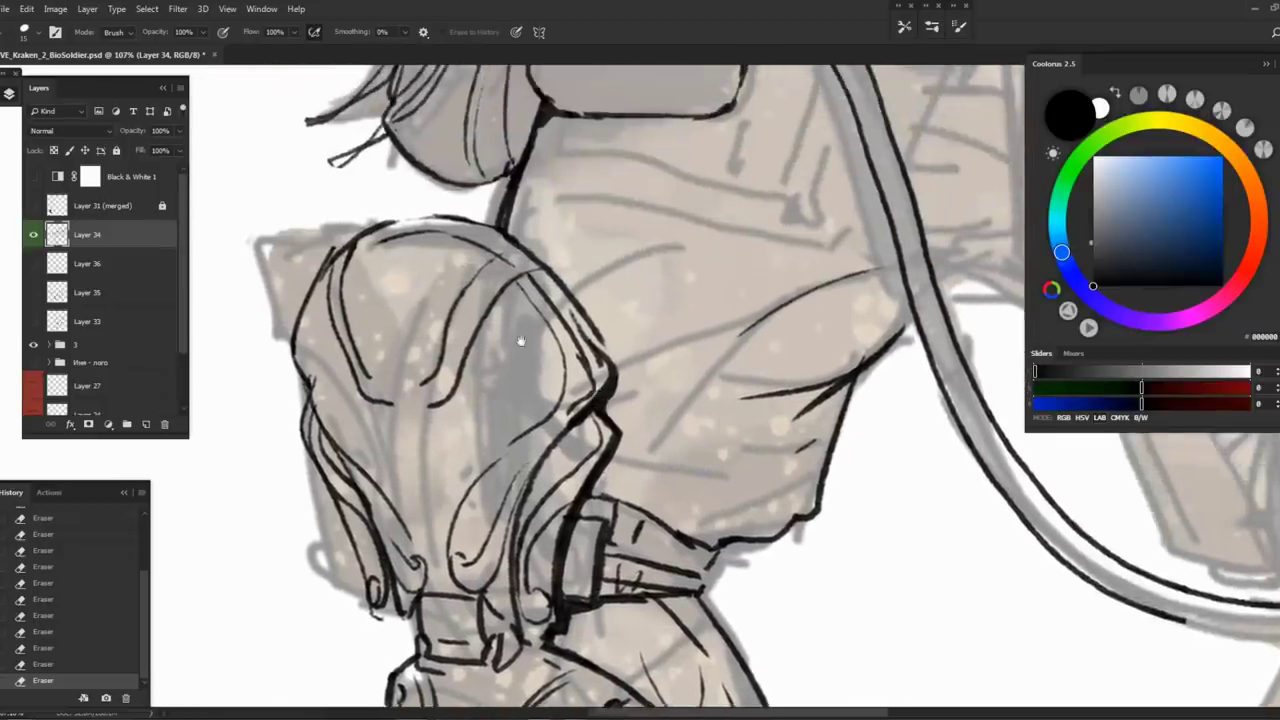
Ink a rounded side flap with an inner line on the knee guard's outer upper edge, replacing the old contour
scroll(646, 349, down, 5)
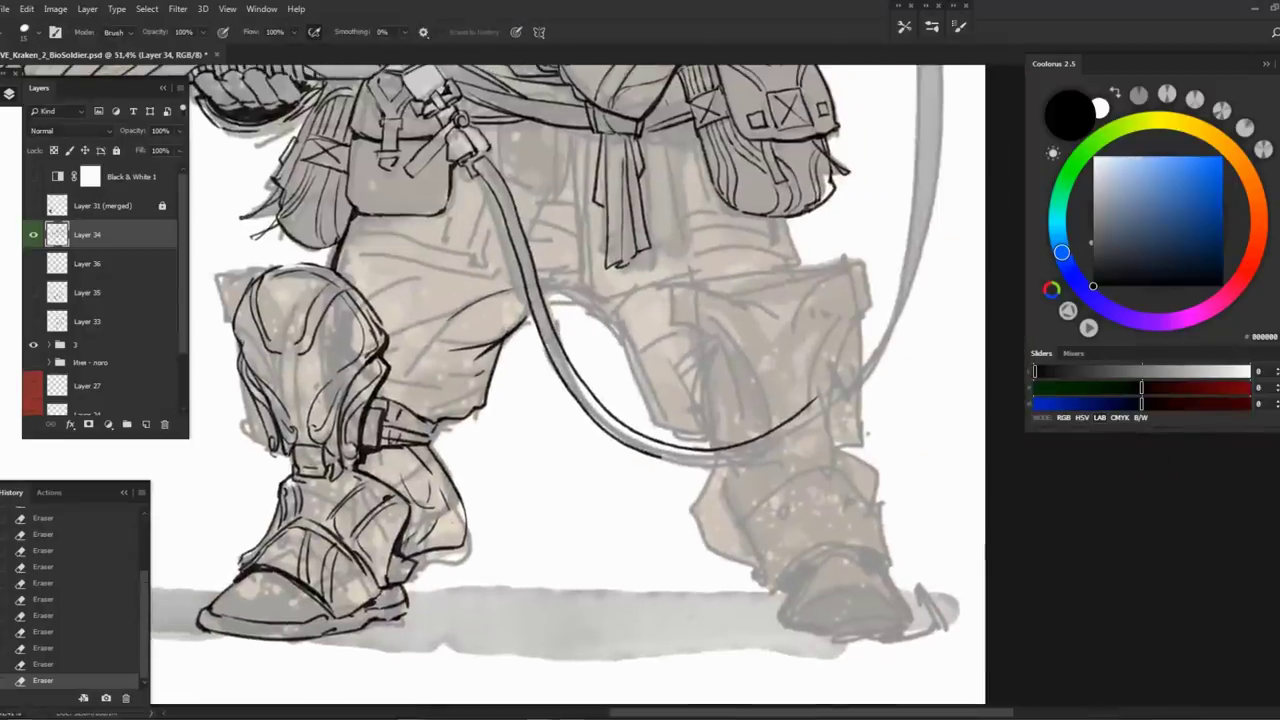
scroll(694, 341, up, 4)
key(b)
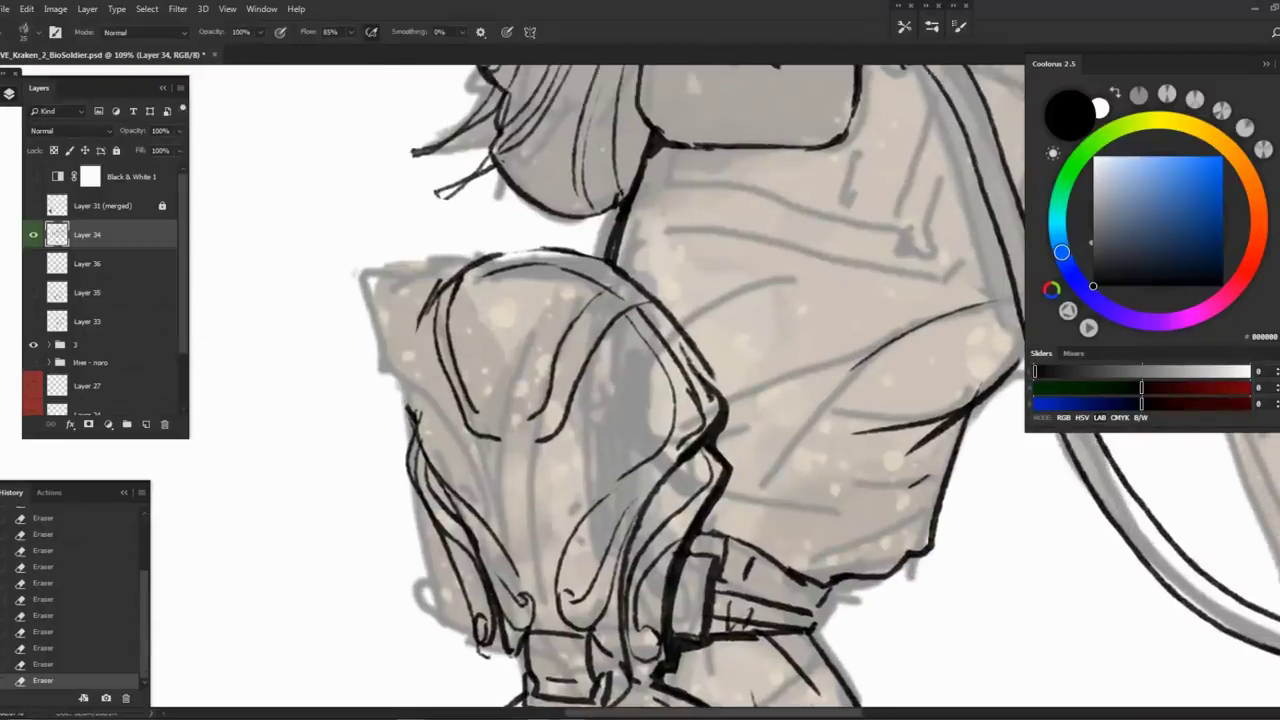
mouse_move(436, 290)
mouse_down()
mouse_move(402, 336)
mouse_move(410, 296)
mouse_move(374, 326)
mouse_up()
drag(372, 318, 388, 424)
drag(384, 424, 418, 408)
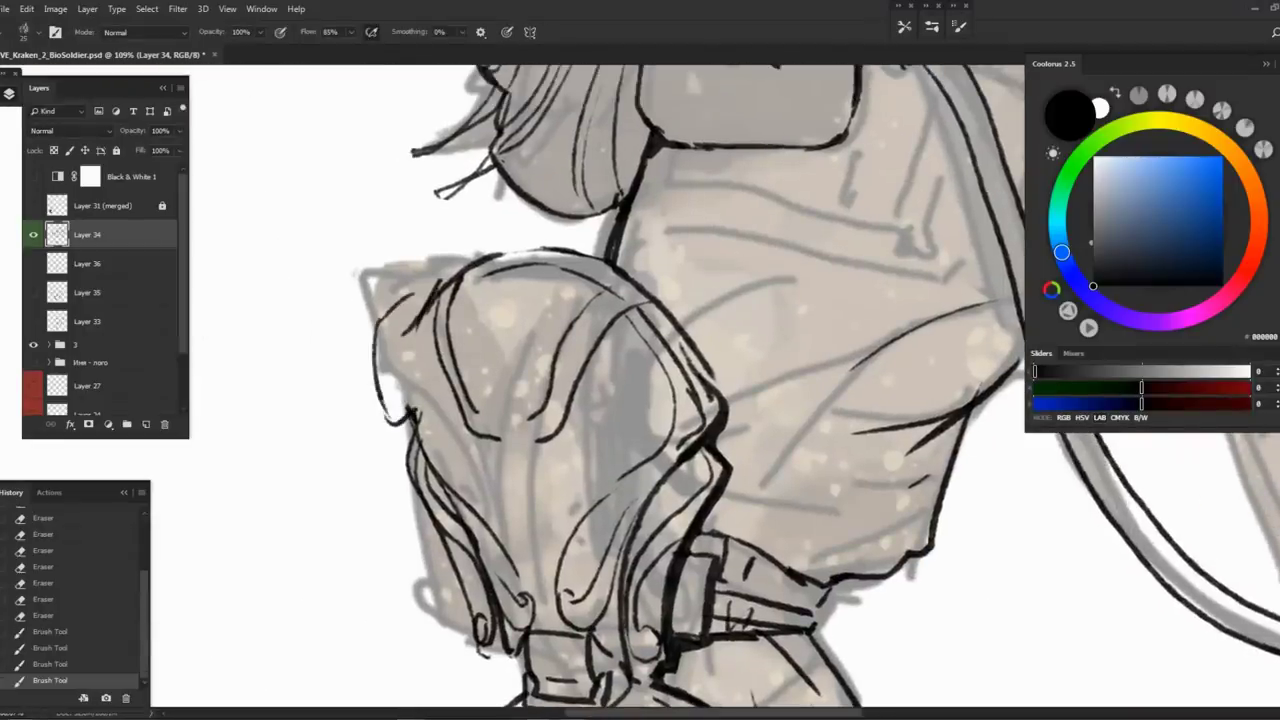
drag(410, 298, 396, 318)
drag(398, 314, 424, 302)
mouse_move(416, 306)
mouse_down()
mouse_move(430, 294)
mouse_move(404, 406)
mouse_up()
drag(380, 342, 410, 430)
drag(404, 426, 420, 434)
Lasso part of the knee guard's inner edge, shift it slightly, deselect it and ink the matching side flap there
mouse_move(700, 400)
mouse_down()
mouse_move(590, 372)
mouse_move(622, 284)
mouse_move(512, 302)
mouse_up()
key(l)
ctrl+drag(575, 340, 593, 336)
key(ctrl+d)
key(b)
mouse_move(612, 412)
mouse_down()
mouse_move(578, 383)
mouse_move(560, 404)
mouse_up()
drag(522, 282, 528, 288)
mouse_move(566, 404)
mouse_down()
mouse_move(518, 286)
mouse_move(562, 258)
mouse_move(556, 283)
mouse_move(590, 283)
mouse_up()
key(z)
Ink a curved panel line and a long lower edge line on the rifle's body below the cylinder
key(b)
mouse_move(850, 210)
mouse_down()
mouse_move(735, 318)
mouse_move(434, 398)
mouse_up()
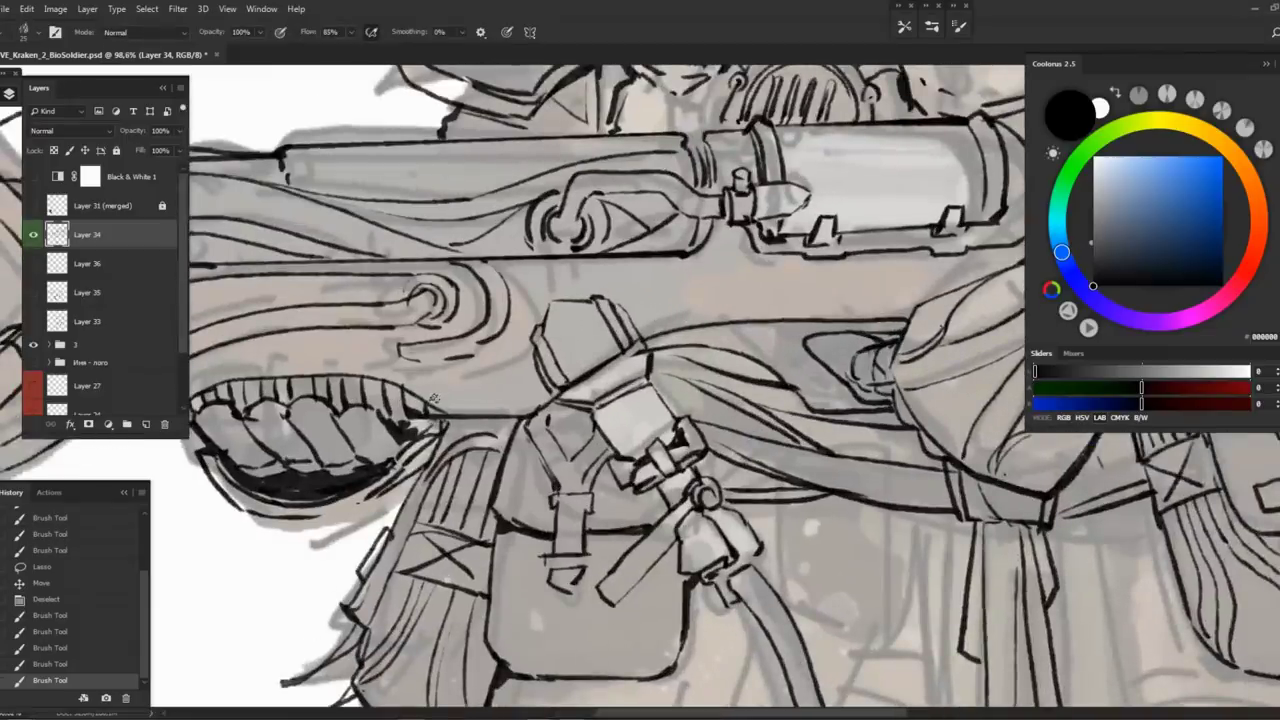
drag(514, 397, 540, 390)
drag(634, 326, 690, 312)
drag(910, 304, 820, 310)
mouse_move(618, 266)
mouse_down()
mouse_move(700, 300)
mouse_move(672, 263)
mouse_up()
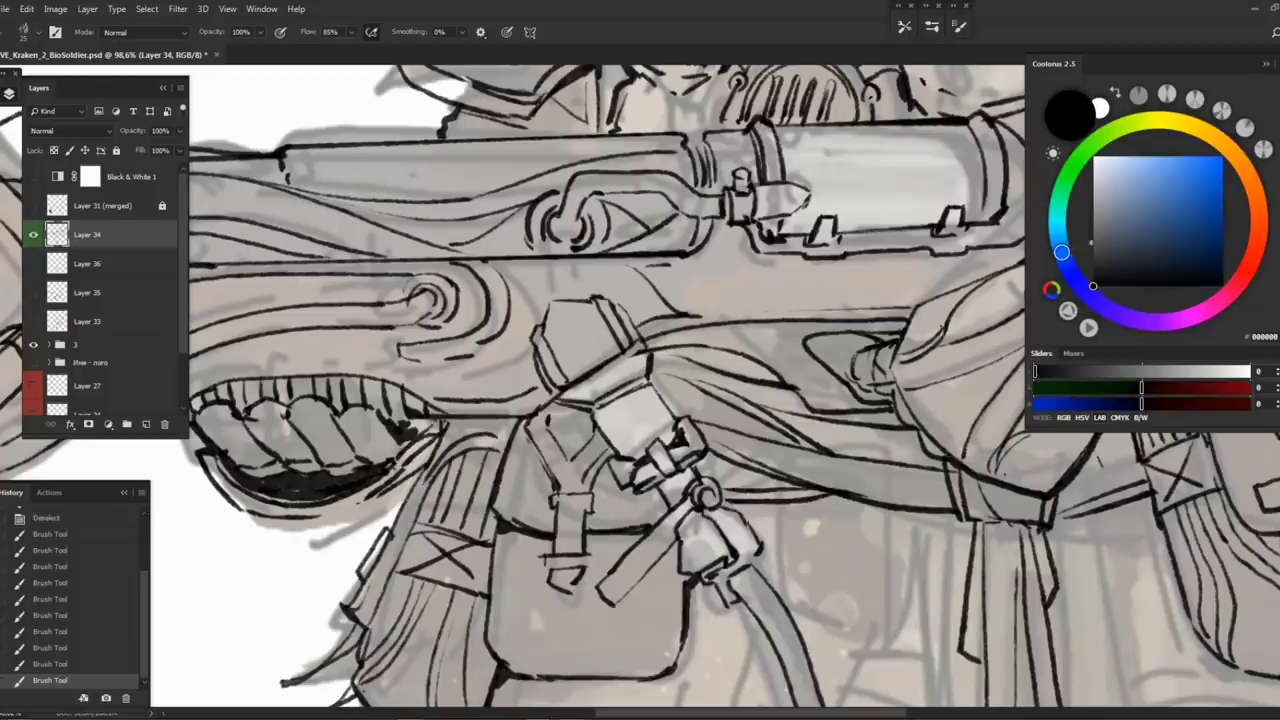
Ink two rows of three round vent holes on the rifle's lower barrel and touch up its muzzle
key(z)
drag(560, 300, 449, 288)
key(b)
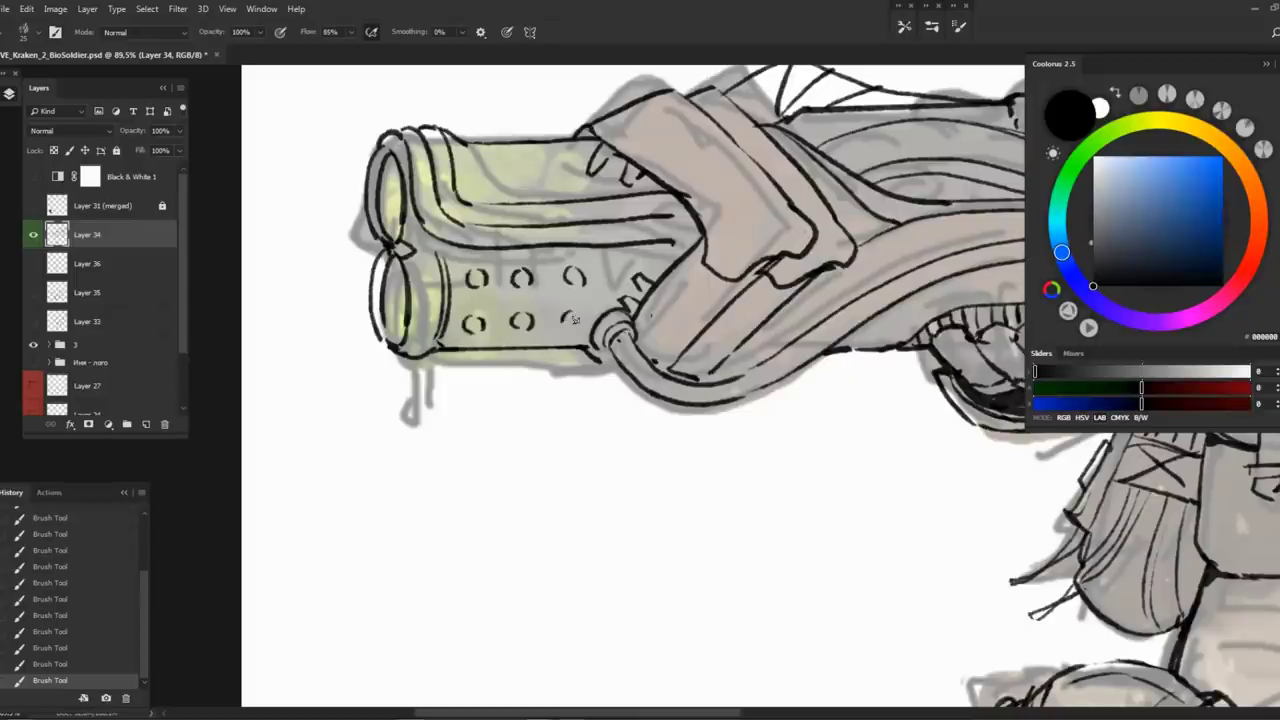
mouse_move(412, 274)
mouse_down()
mouse_move(442, 290)
mouse_move(434, 364)
mouse_up()
Lasso the lower barrel's muzzle, scale it to about 86% width and 81% height with Free Transform, reposition and deselect it
key(z)
drag(467, 255, 520, 255)
key(l)
drag(360, 314, 433, 450)
drag(462, 287, 455, 276)
key(ctrl+t)
drag(354, 451, 376, 420)
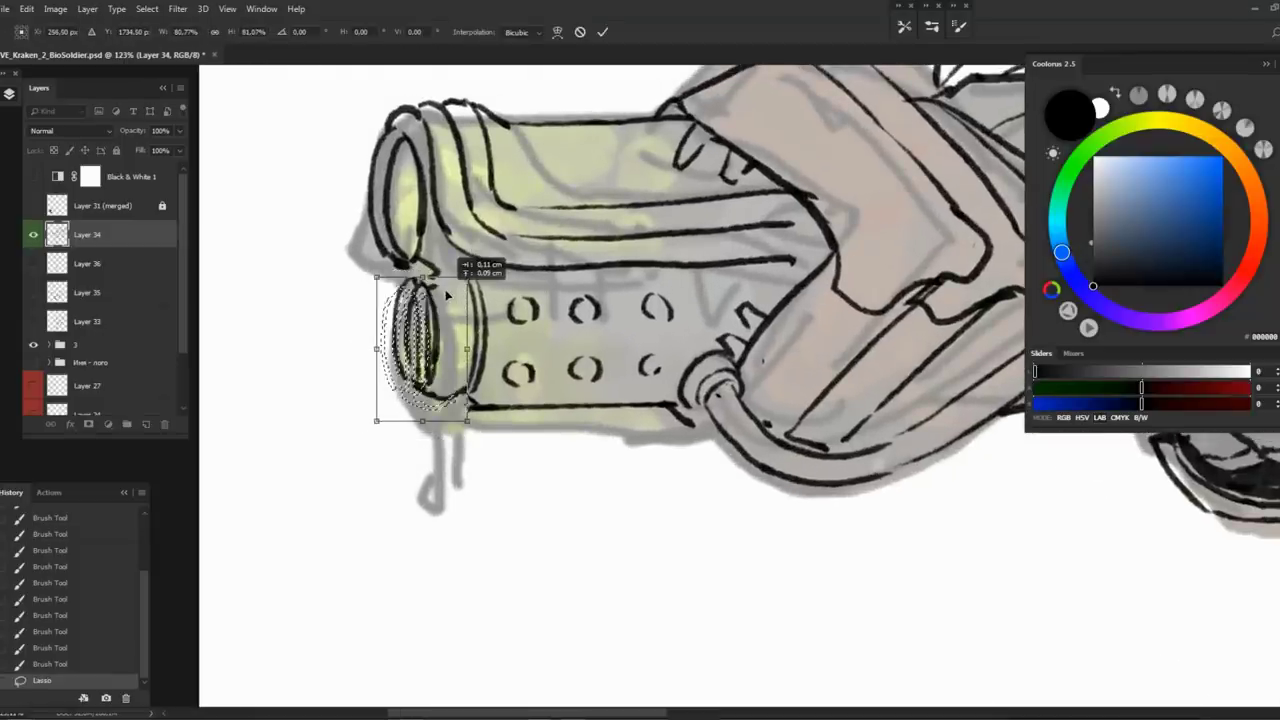
key(Return)
key(ctrl+d)
Re-ink the contours joining the resized muzzle to the lower barrel and add further line details
key(b)
drag(410, 262, 437, 280)
drag(420, 386, 466, 407)
key(z)
mouse_move(495, 285)
mouse_down()
mouse_move(430, 287)
mouse_move(600, 288)
mouse_move(520, 286)
mouse_move(580, 286)
mouse_up()
key(b)
click(554, 286)
mouse_move(412, 258)
mouse_down()
mouse_move(424, 302)
mouse_move(440, 306)
mouse_move(582, 305)
mouse_up()
mouse_move(432, 284)
mouse_down()
mouse_move(456, 266)
mouse_move(528, 258)
mouse_move(460, 268)
mouse_move(490, 268)
mouse_up()
Lasso a small inked detail, place two duplicates of it and clear the selection
key(l)
drag(380, 240, 470, 240)
mouse_move(360, 290)
mouse_down()
mouse_move(508, 300)
mouse_move(437, 250)
mouse_move(294, 236)
mouse_move(220, 200)
mouse_move(522, 375)
mouse_move(526, 434)
mouse_up()
key(ctrl+d)
Ink fold lines on the front belt pouch, undoing two strokes and redrawing them
key(b)
drag(492, 368, 554, 446)
mouse_move(626, 428)
mouse_down()
mouse_move(677, 376)
mouse_move(673, 386)
mouse_move(681, 359)
mouse_move(614, 447)
mouse_up()
key(ctrl+alt+z)
key(ctrl+alt+z)
mouse_move(670, 388)
mouse_down()
mouse_move(645, 422)
mouse_move(662, 394)
mouse_up()
drag(609, 328, 605, 340)
scroll(605, 340, down, 4)
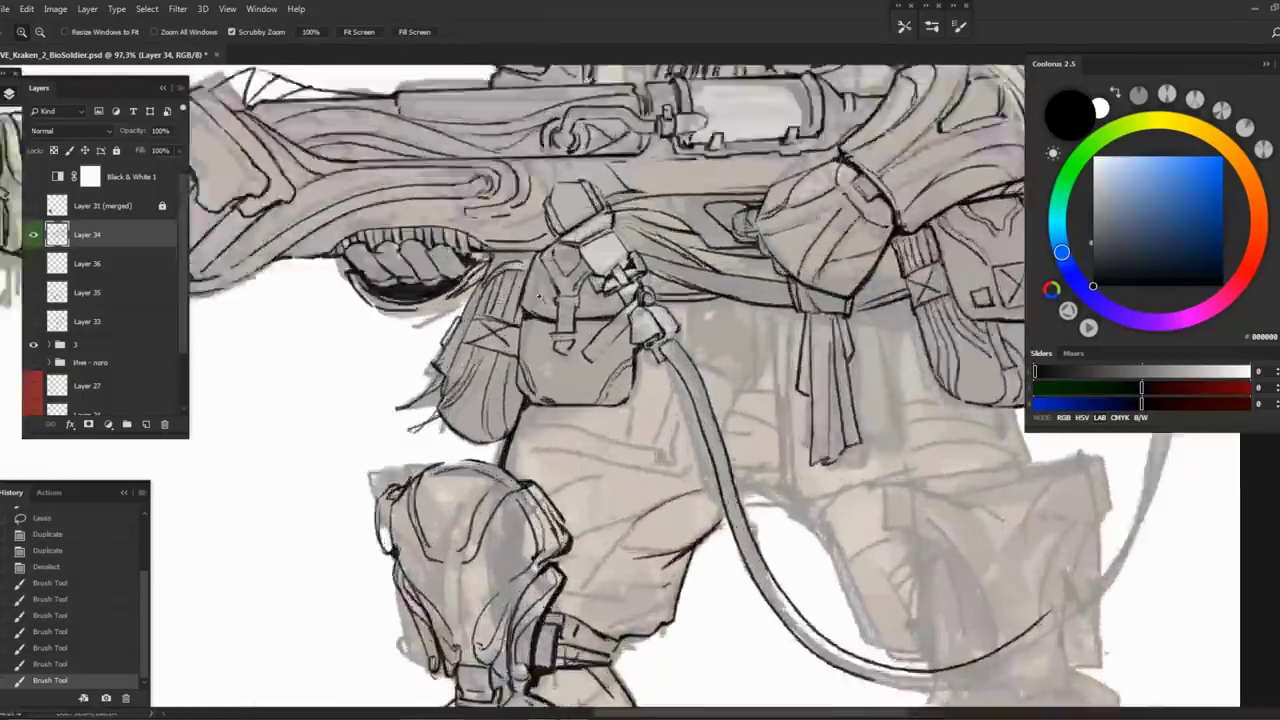
Ink additional contour lines around the strap buckle, pouch top and waist sash below the rifle
scroll(605, 340, up, 6)
drag(506, 309, 626, 300)
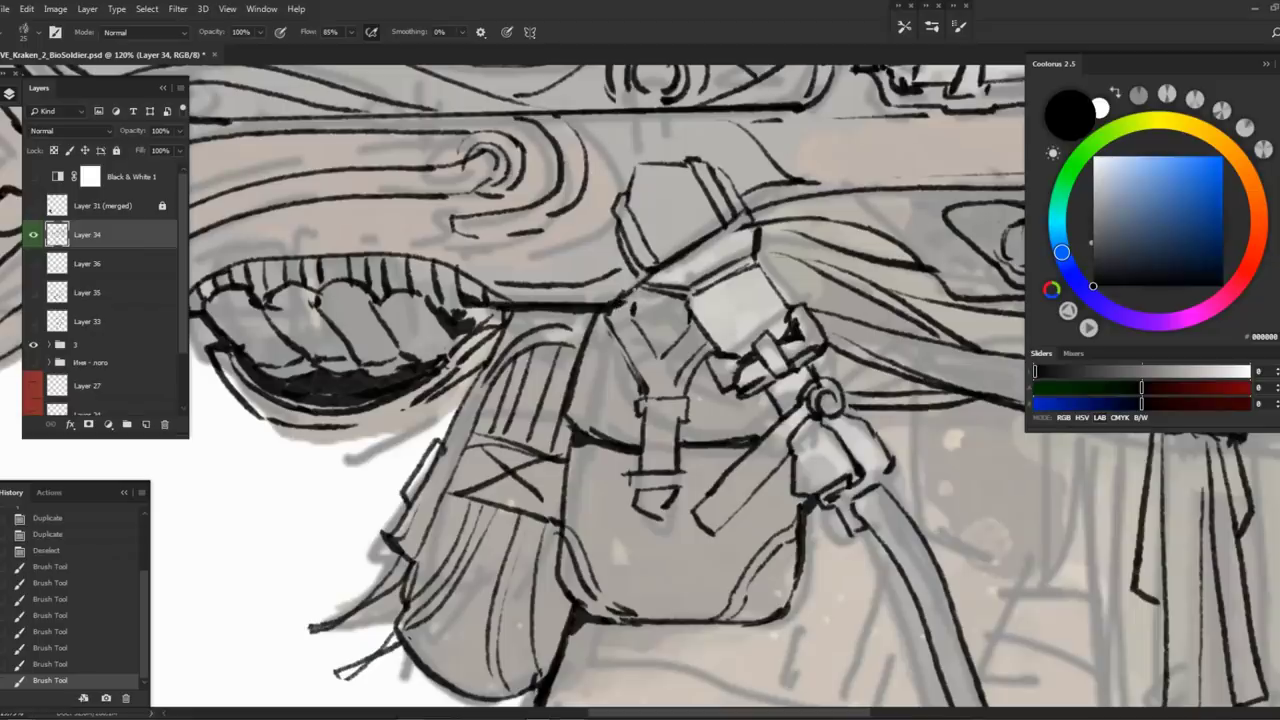
click(685, 297)
mouse_move(782, 249)
mouse_down()
mouse_move(627, 311)
mouse_move(706, 290)
mouse_move(815, 372)
mouse_up()
mouse_move(815, 372)
mouse_down()
mouse_move(655, 352)
mouse_move(660, 340)
mouse_move(692, 345)
mouse_move(720, 365)
mouse_up()
Clean up and reinforce the waist sash contours beside the gloved hand, and save the document
key(e)
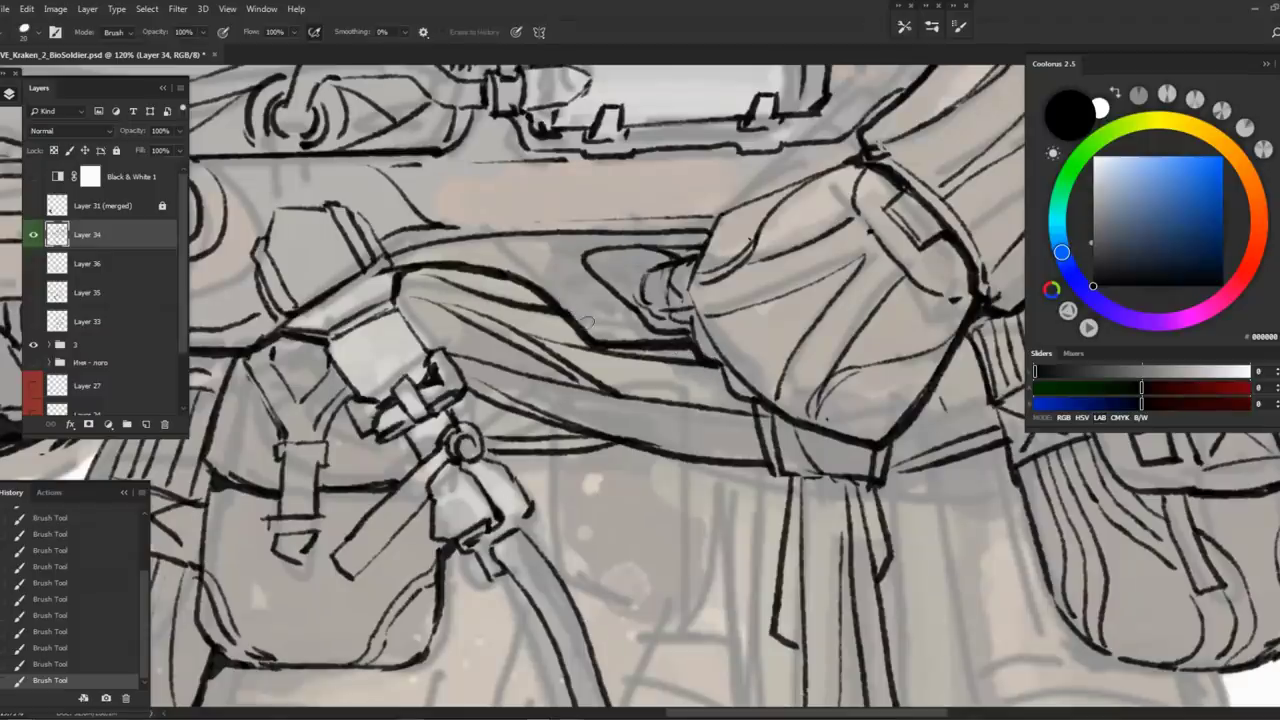
key(b)
drag(640, 380, 566, 362)
mouse_move(512, 238)
mouse_down()
mouse_move(588, 237)
mouse_move(543, 231)
mouse_move(512, 265)
mouse_up()
mouse_move(639, 346)
mouse_down()
mouse_move(615, 302)
mouse_move(655, 345)
mouse_move(607, 345)
mouse_move(676, 375)
mouse_up()
key(ctrl+0)
key(ctrl+s)
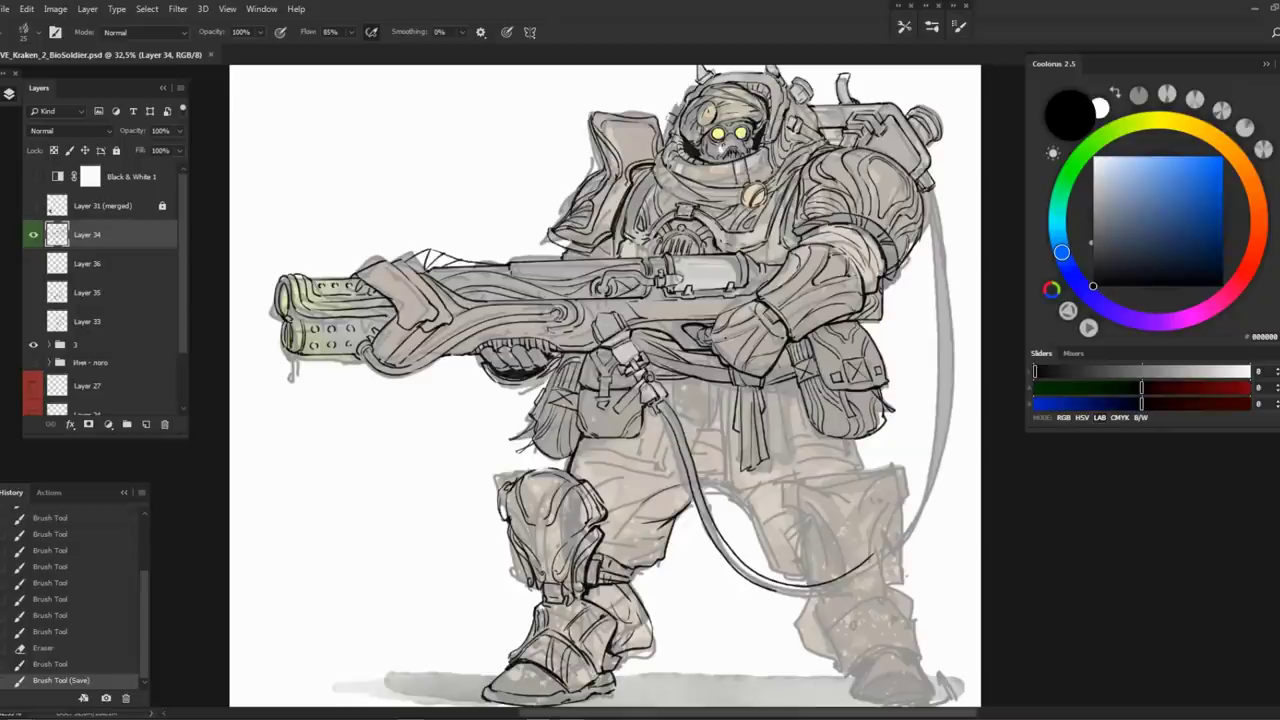
Flip the canvas horizontally and try inking the thigh contour below the side pouch, undoing both strokes
drag(782, 449, 856, 350)
key(ctrl+shift+h)
scroll(490, 360, up, 5)
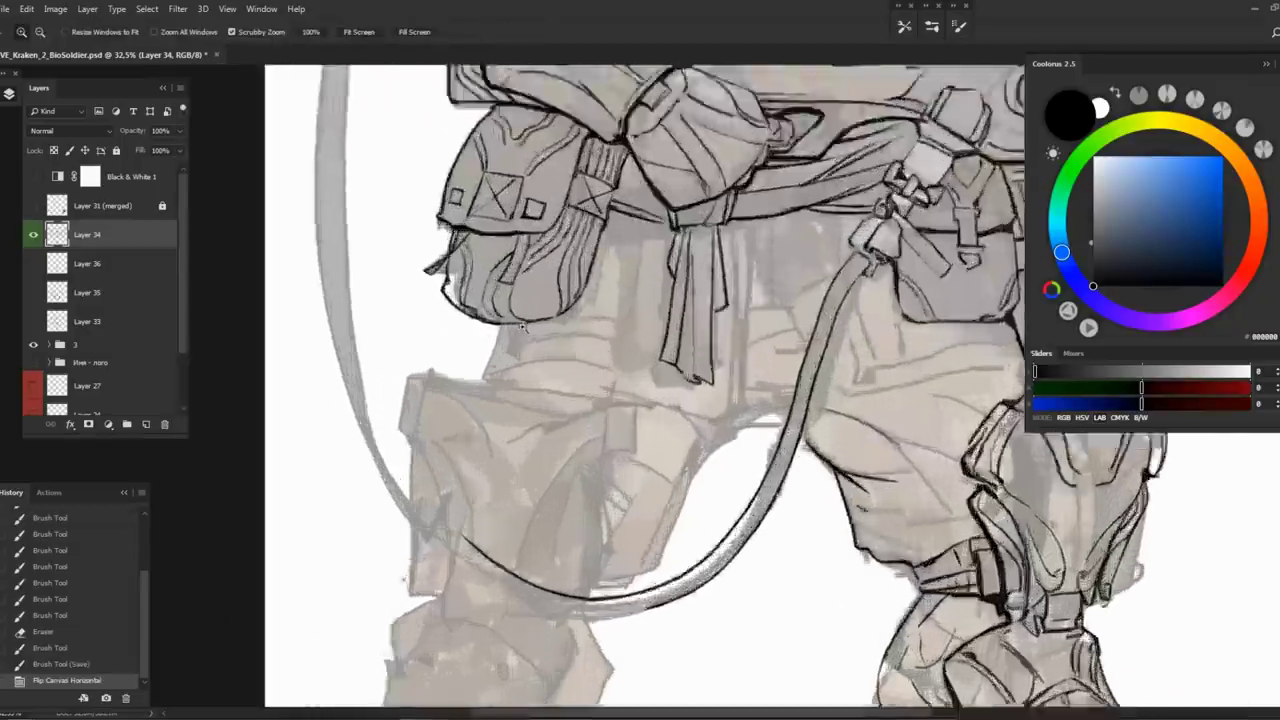
drag(503, 372, 556, 367)
key(ctrl+z)
key(ctrl+z)
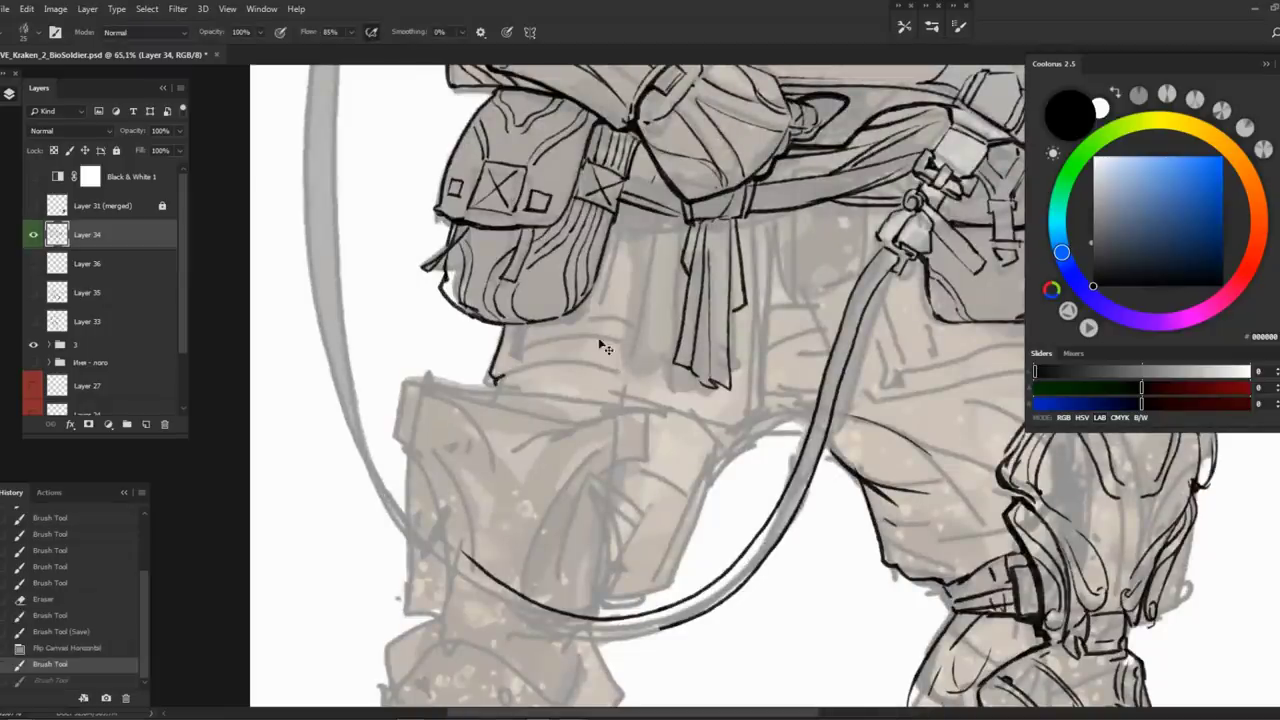
Toggle the visibility of Layers 35, 33 and 36 to check what each one contains
click(33, 293)
click(33, 293)
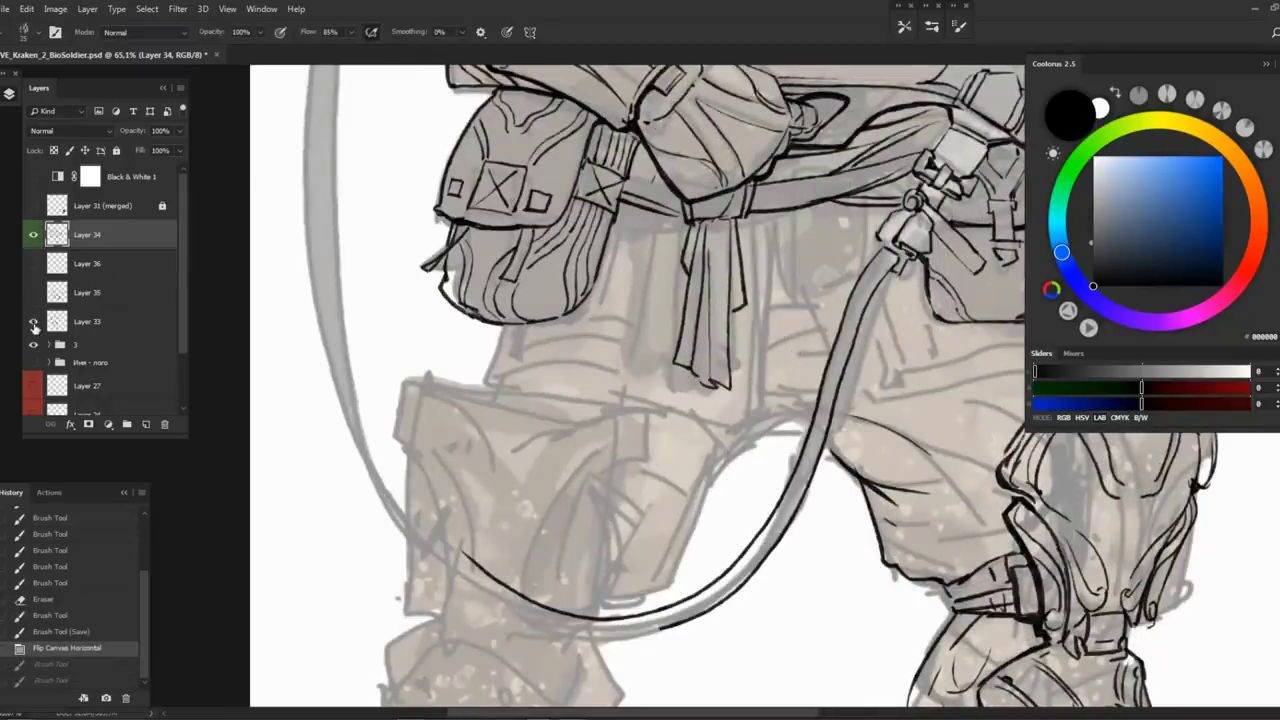
click(33, 322)
click(33, 322)
click(33, 268)
click(33, 268)
mouse_move(608, 407)
mouse_down()
mouse_move(428, 318)
mouse_move(428, 403)
mouse_up()
key(l)
drag(472, 305, 575, 403)
drag(575, 250, 572, 262)
key(ctrl+d)
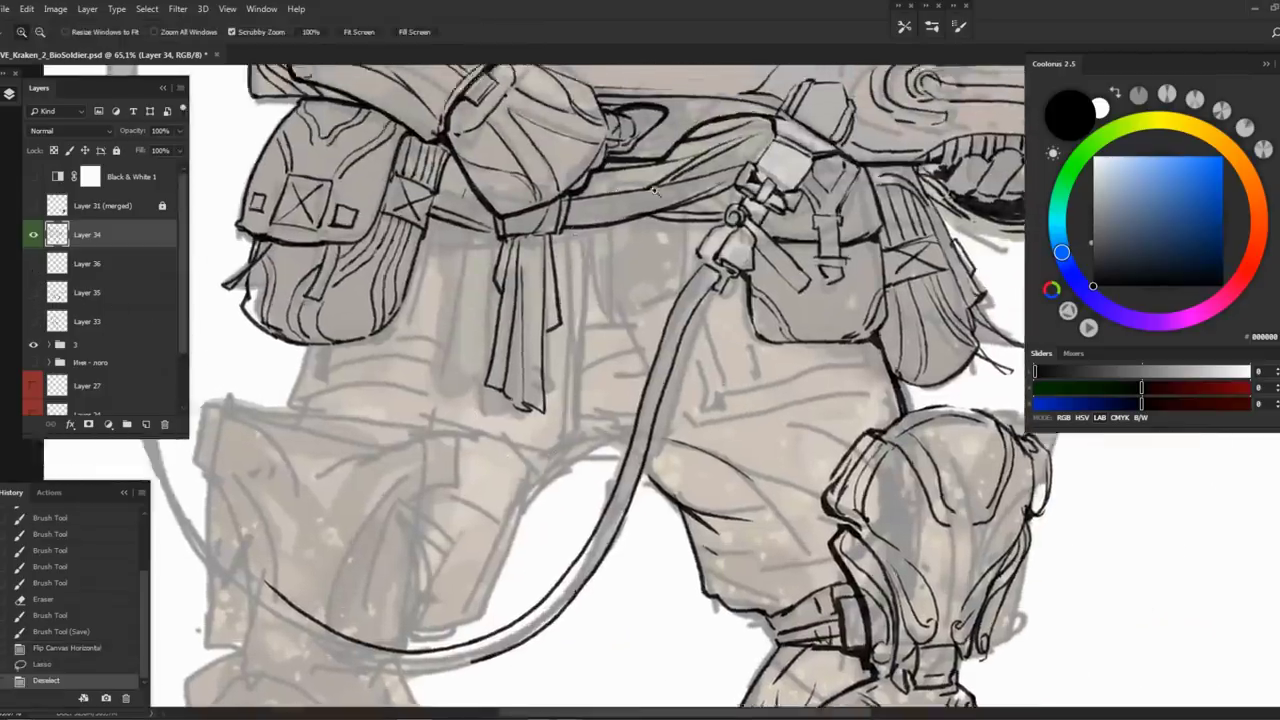
Ink curling scroll ornaments and fold lines along the waist sash between the pouches and the strap buckle
key(b)
scroll(542, 330, up, 4)
drag(546, 332, 584, 340)
mouse_move(515, 300)
mouse_down()
mouse_move(606, 318)
mouse_move(590, 300)
mouse_up()
mouse_move(572, 292)
mouse_down()
mouse_move(622, 300)
mouse_move(558, 310)
mouse_up()
drag(655, 312, 736, 274)
mouse_move(678, 298)
mouse_down()
mouse_move(728, 272)
mouse_move(658, 298)
mouse_up()
drag(555, 283, 600, 257)
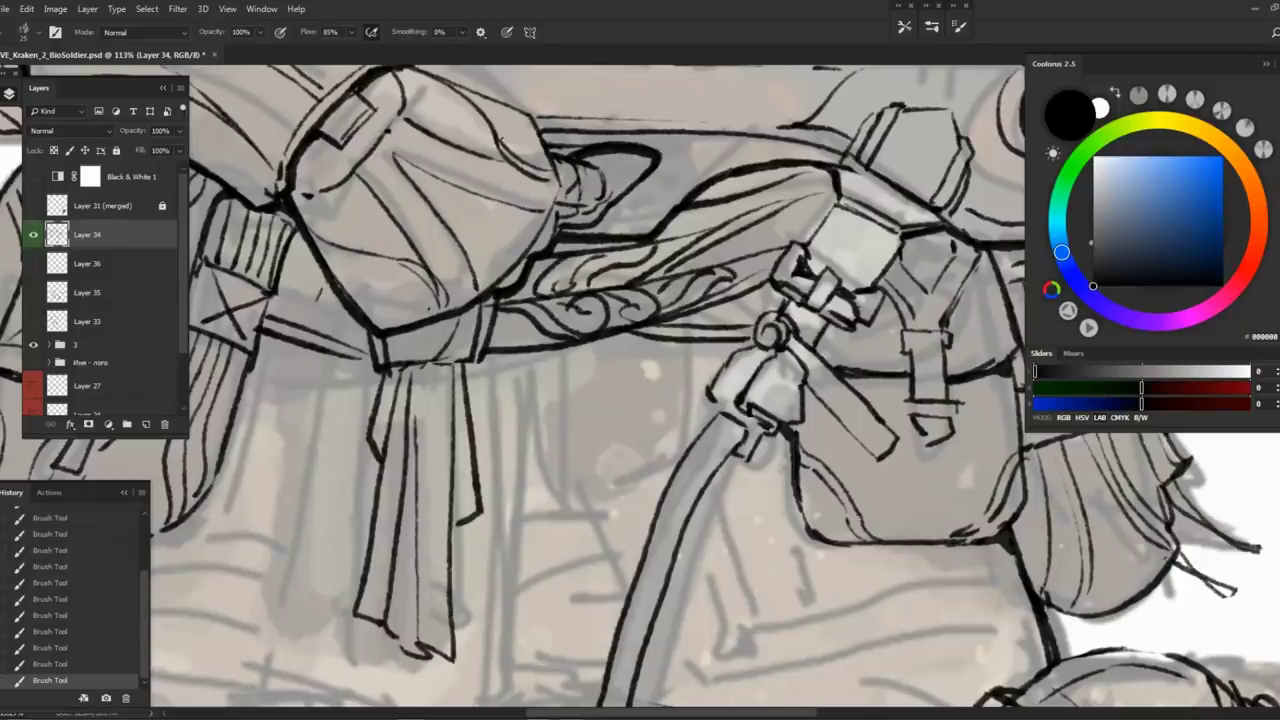
drag(716, 262, 816, 198)
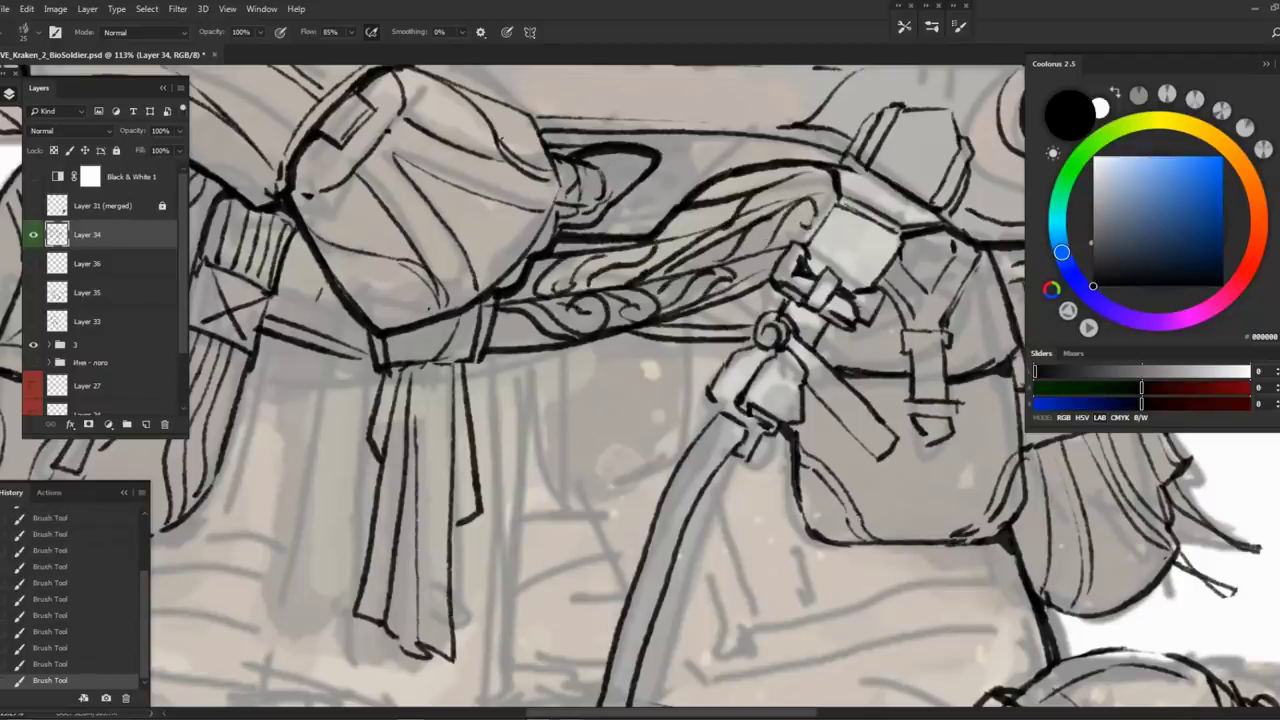
mouse_move(625, 222)
mouse_down()
mouse_move(773, 162)
mouse_move(859, 186)
mouse_up()
mouse_move(530, 254)
mouse_down()
mouse_move(576, 300)
mouse_move(512, 306)
mouse_up()
Ink matching scroll ornaments on the hanging ends of the sash and save the document
mouse_move(606, 323)
mouse_down()
mouse_move(581, 253)
mouse_move(665, 338)
mouse_move(664, 258)
mouse_up()
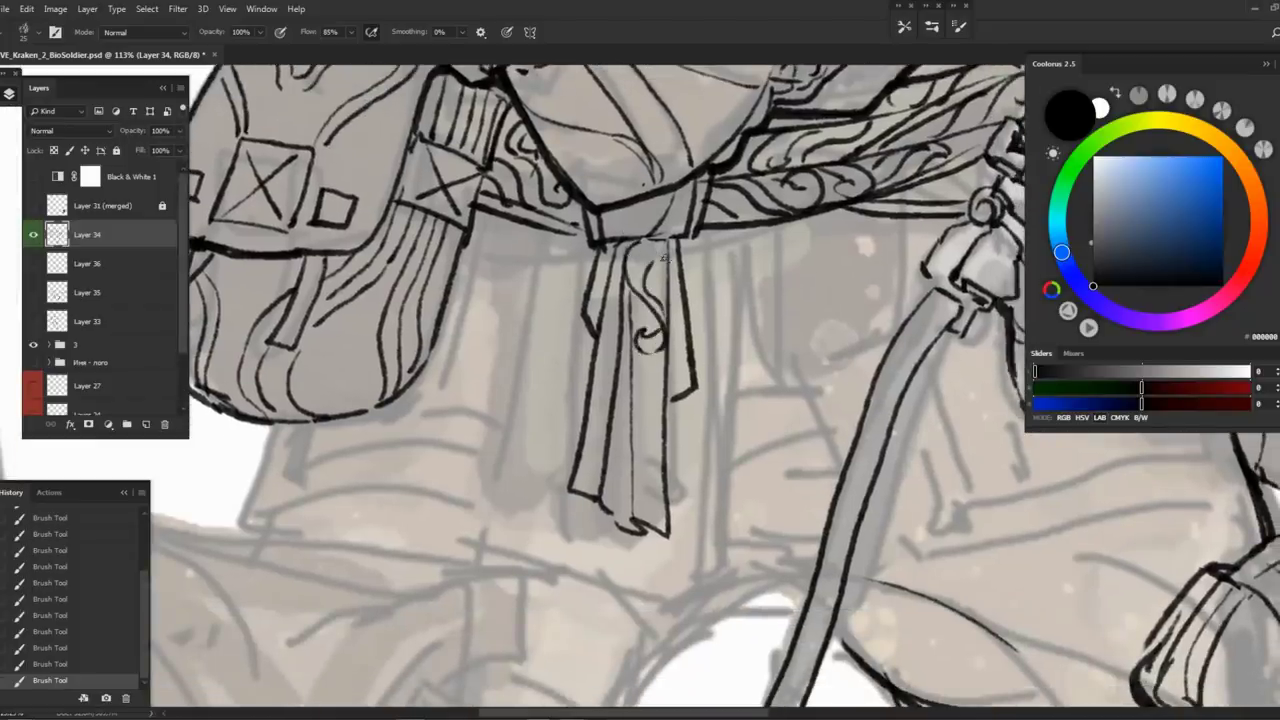
drag(661, 366, 645, 385)
drag(624, 318, 608, 389)
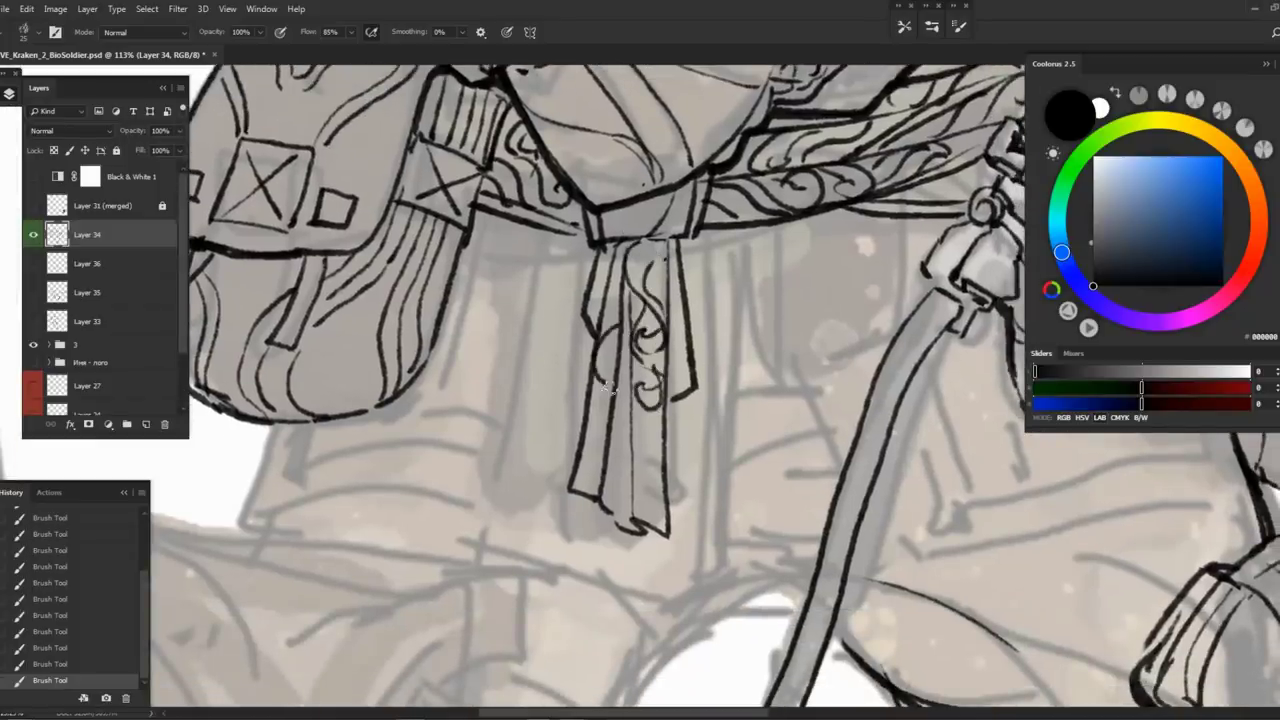
drag(608, 324, 612, 296)
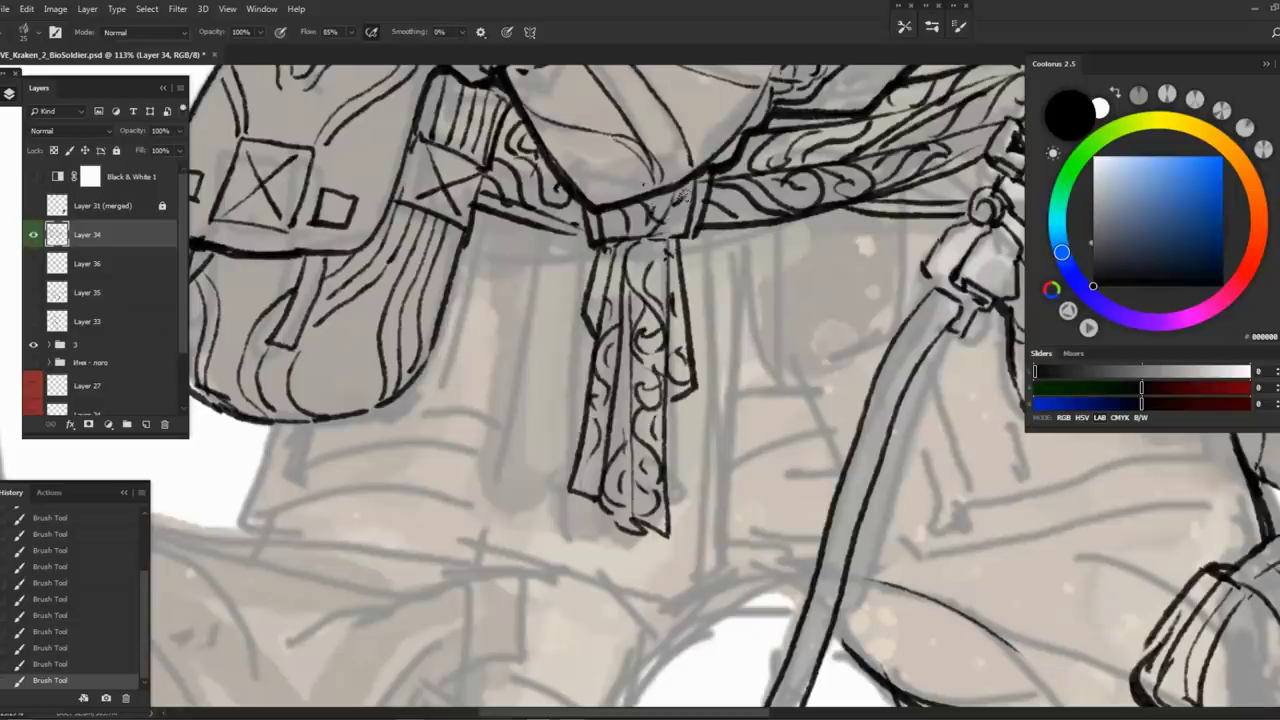
scroll(640, 380, down, 6)
key(ctrl+s)
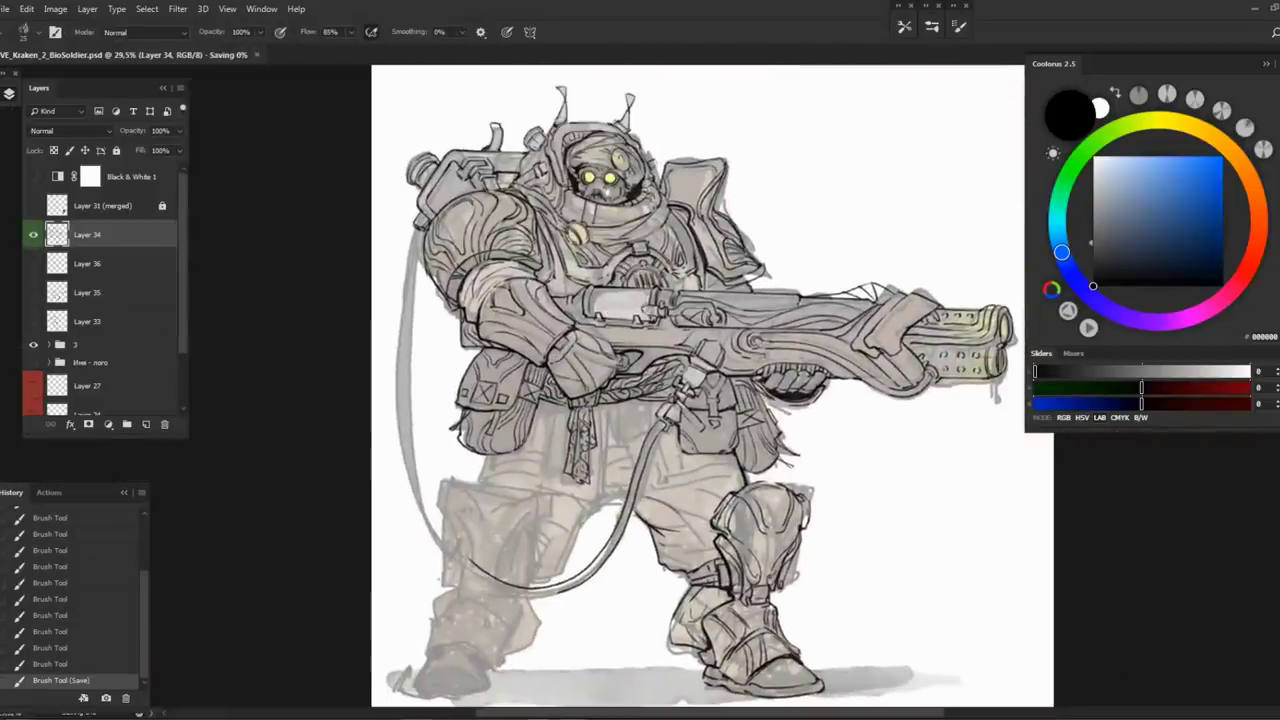
Ink extra contour lines on the chest armour between the raised forearm and the rifle's canister
scroll(565, 255, up, 6)
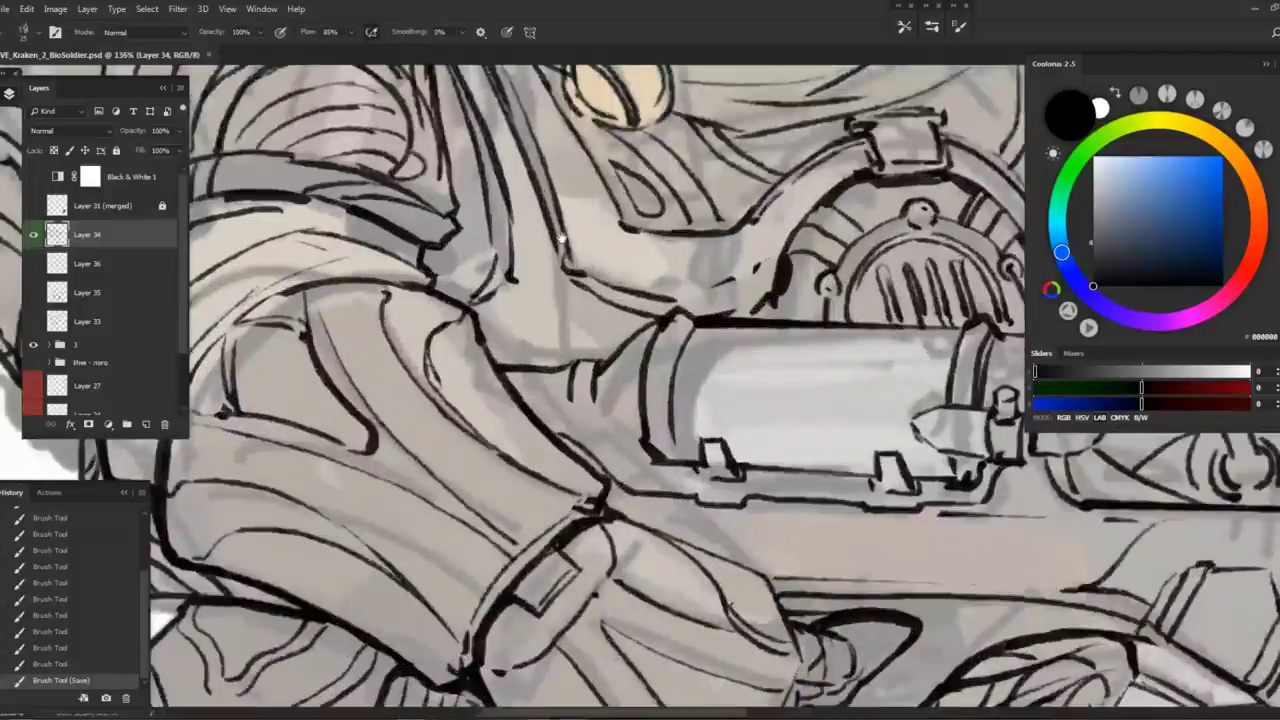
scroll(562, 237, up, 2)
drag(512, 210, 556, 366)
drag(550, 342, 574, 432)
drag(578, 360, 618, 430)
key(z)
scroll(697, 321, down, 5)
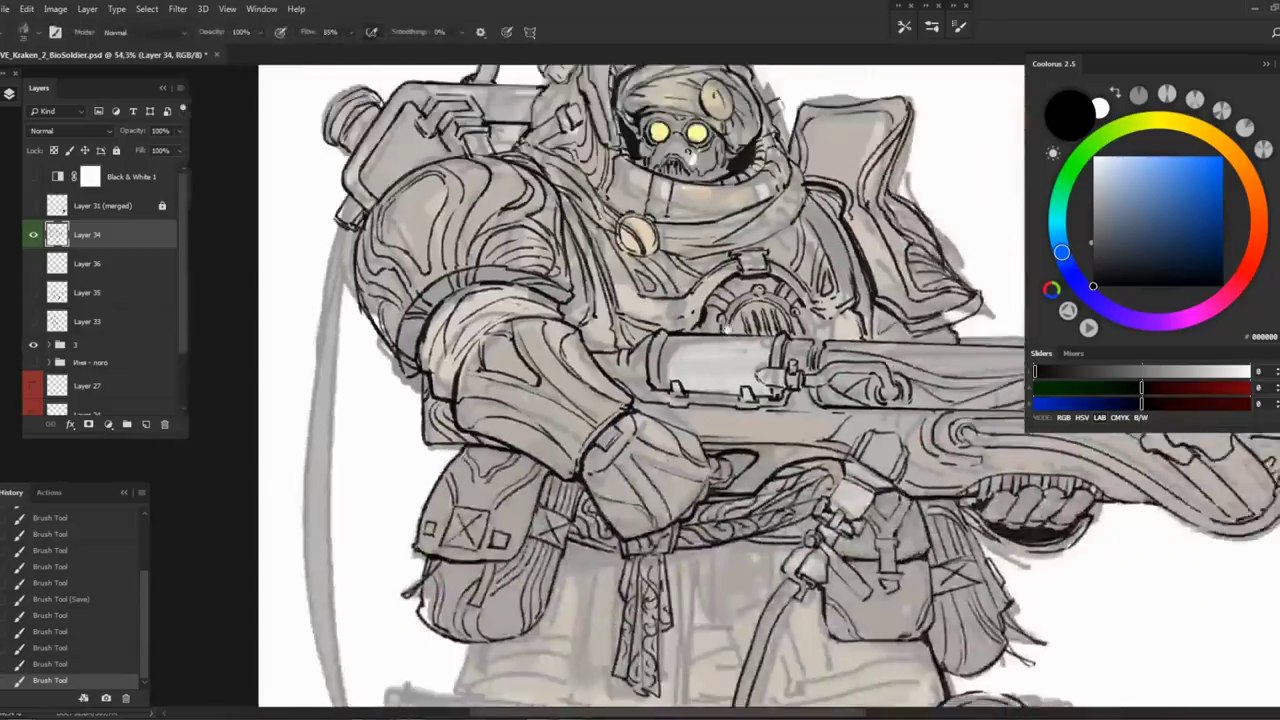
Check the whole figure's line art by flipping the canvas horizontally and back again
scroll(757, 291, up, 5)
scroll(756, 291, down, 5)
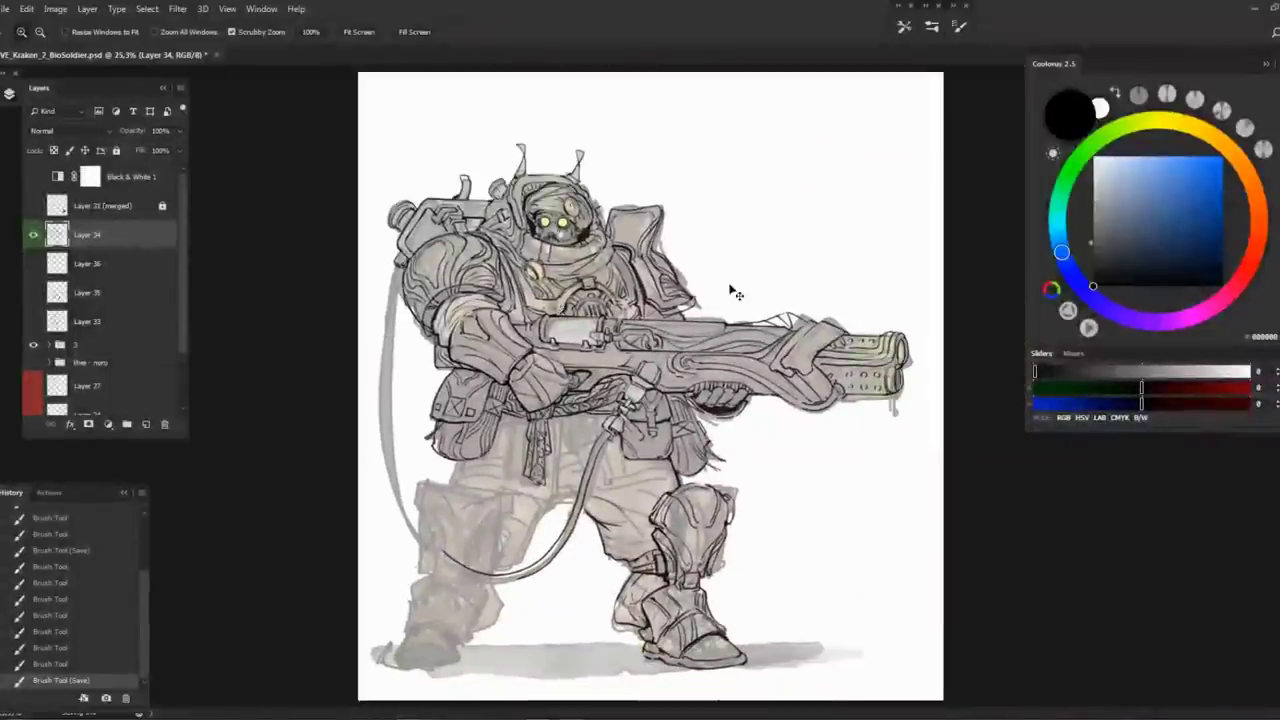
scroll(754, 376, up, 3)
key(h)
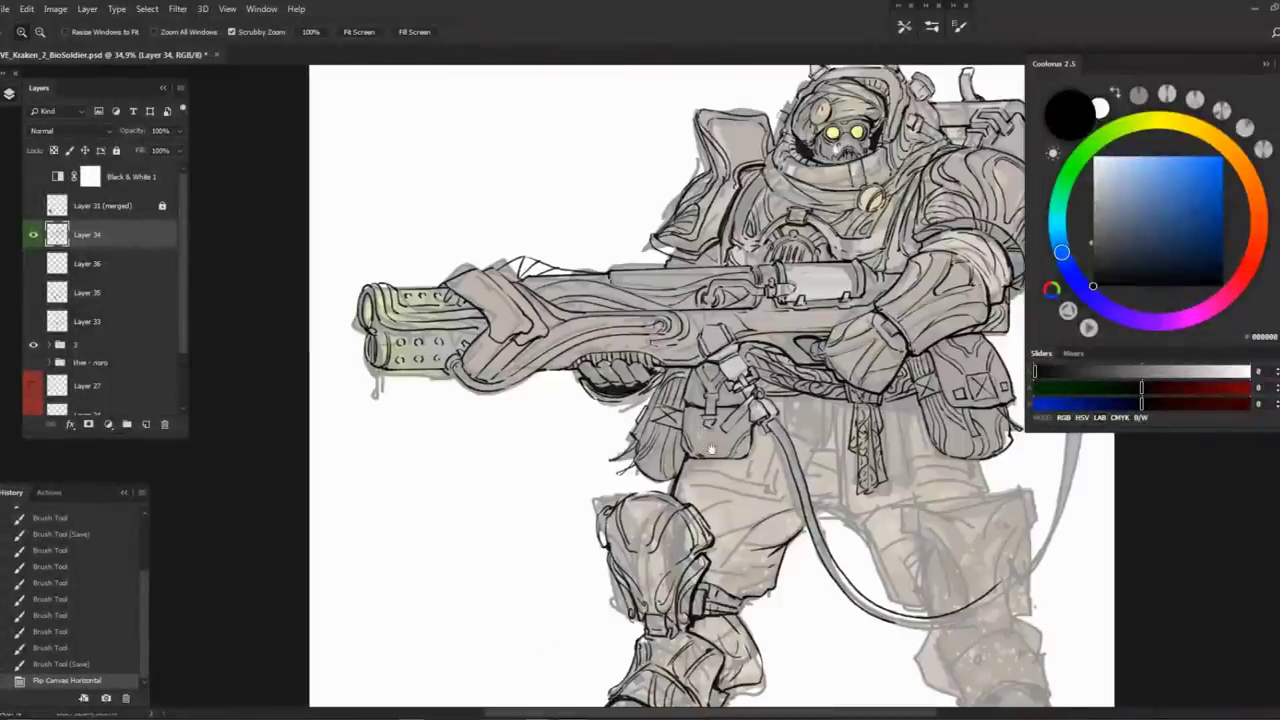
scroll(560, 380, down, 3)
key(h)
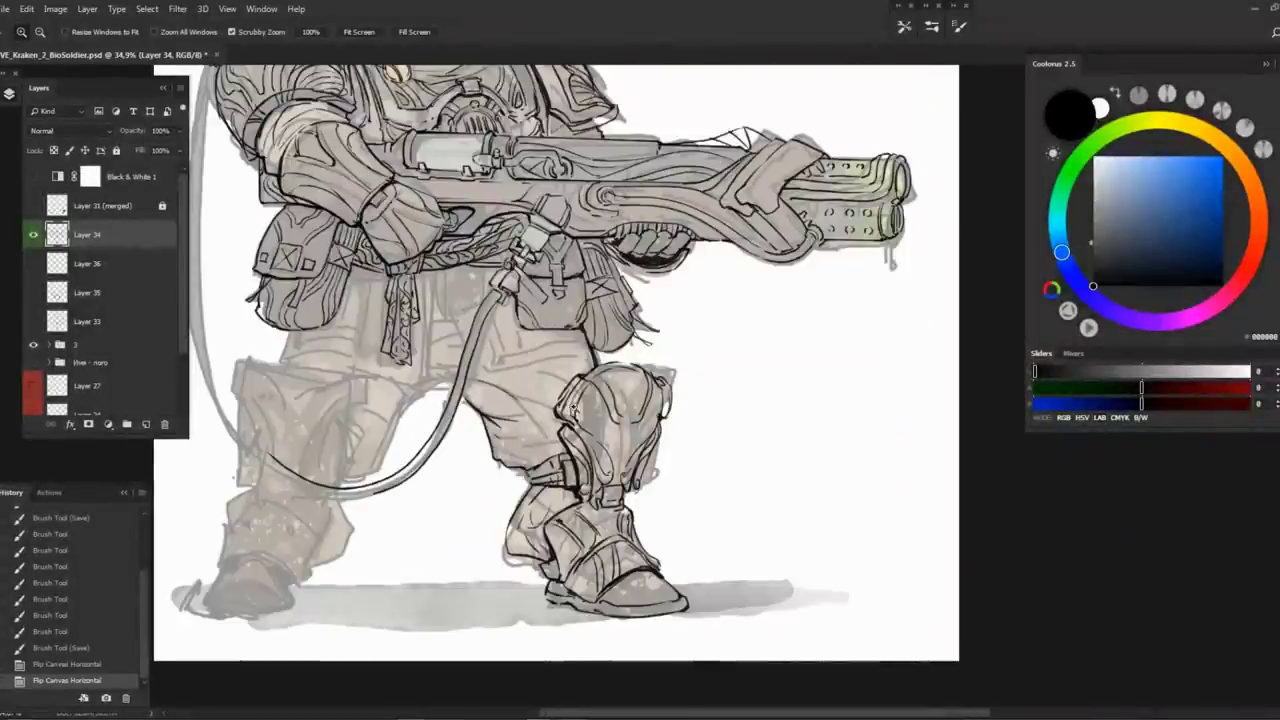
Ink the outer thigh contour below the side pouch and try the inner leg line, undoing two strokes
scroll(640, 400, up, 4)
key(b)
drag(492, 278, 474, 336)
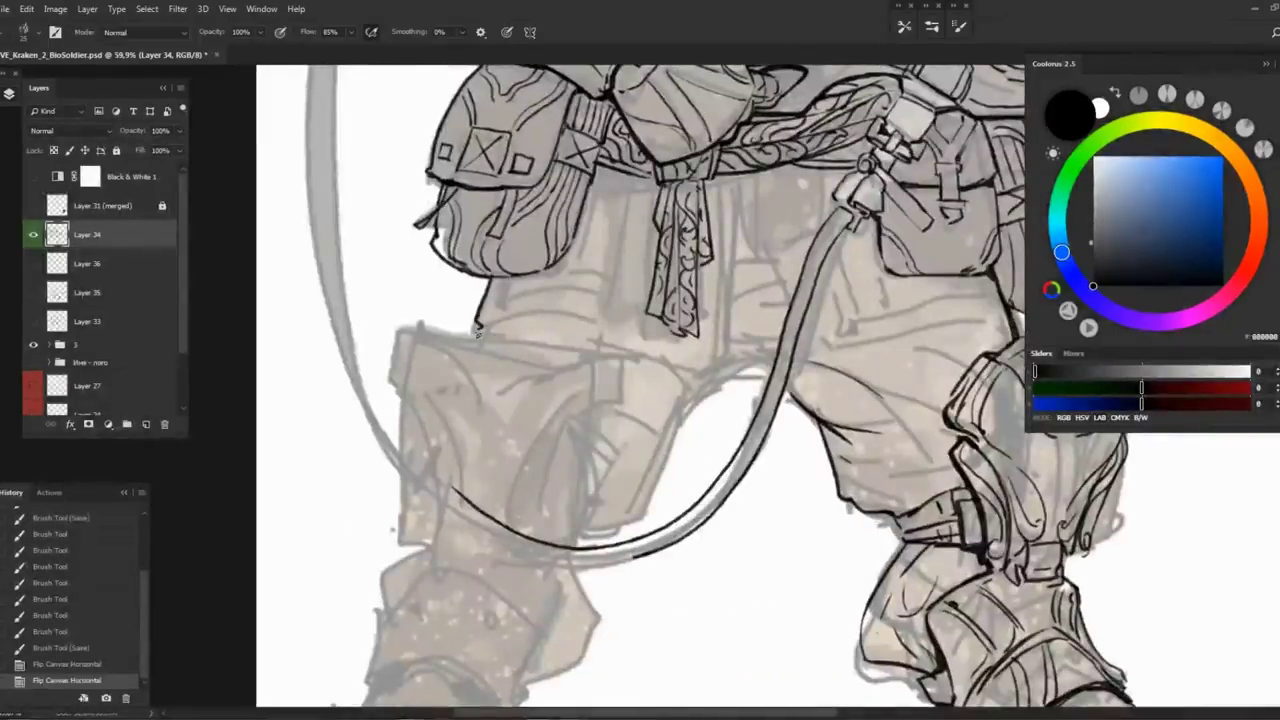
drag(640, 400, 612, 382)
mouse_move(740, 340)
mouse_down()
mouse_move(662, 384)
mouse_move(598, 505)
mouse_up()
drag(640, 400, 634, 320)
key(ctrl+z)
key(ctrl+z)
Ink the crotch curve, the inner thigh down to the knee and the calf contours of the unfinished leg
drag(818, 402, 824, 412)
drag(626, 384, 560, 436)
mouse_move(652, 316)
mouse_down()
mouse_move(608, 370)
mouse_move(664, 352)
mouse_up()
drag(582, 382, 564, 400)
mouse_move(591, 469)
mouse_down()
mouse_move(582, 489)
mouse_move(504, 534)
mouse_up()
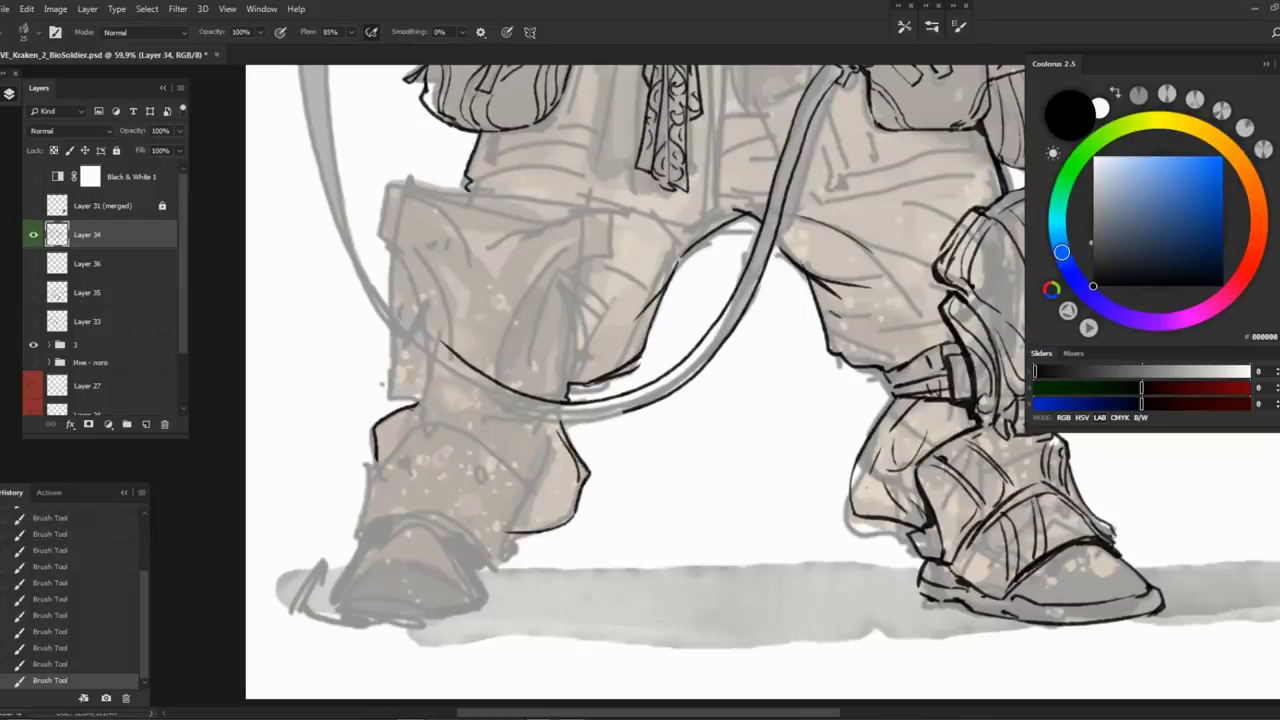
Add short contour strokes near the knee and erase the hose outline where it crosses the shin
drag(537, 405, 536, 416)
mouse_move(700, 400)
mouse_down()
mouse_move(690, 420)
mouse_move(677, 410)
mouse_move(689, 358)
mouse_up()
key(e)
mouse_move(428, 300)
mouse_down()
mouse_move(515, 355)
mouse_move(575, 362)
mouse_move(612, 337)
mouse_up()
Ink the unfinished boot's toe cap and sole, flipping the canvas horizontally partway through
key(b)
mouse_move(366, 497)
mouse_down()
mouse_move(432, 452)
mouse_move(508, 510)
mouse_up()
drag(378, 492, 434, 458)
key(h)
mouse_move(800, 350)
mouse_down()
mouse_move(340, 340)
mouse_move(240, 300)
mouse_up()
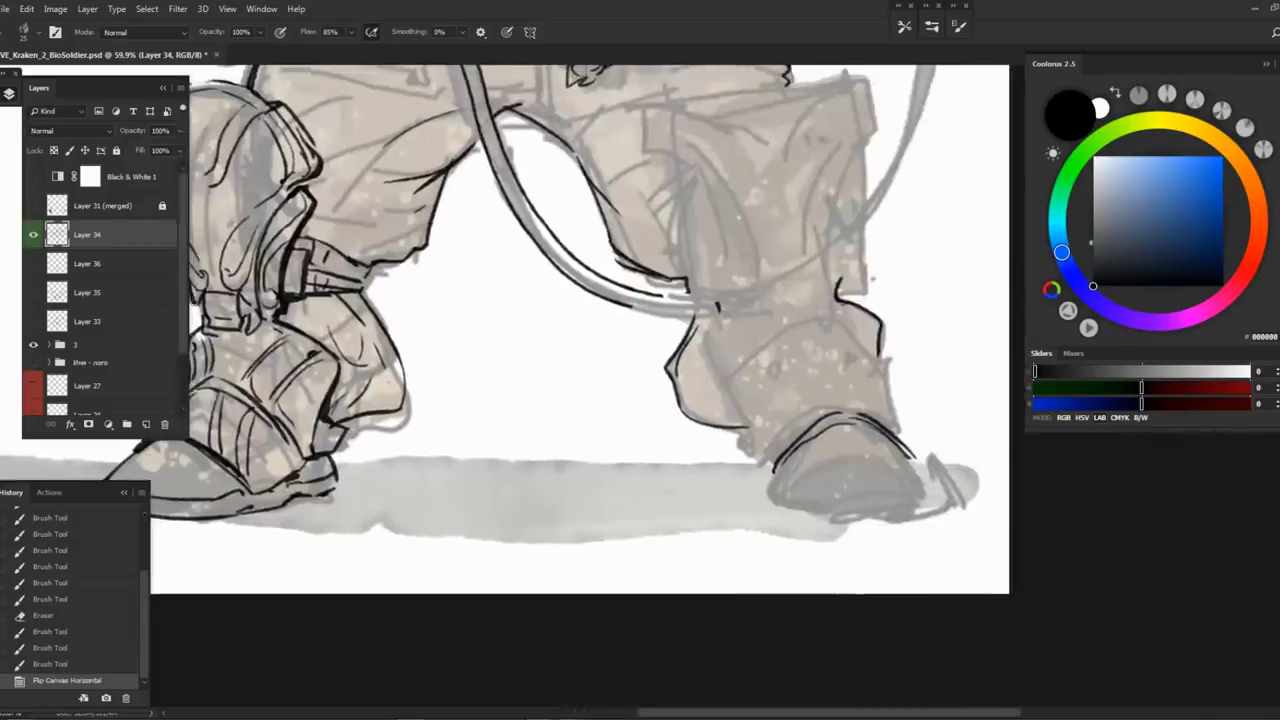
mouse_move(802, 462)
mouse_down()
mouse_move(797, 490)
mouse_move(868, 512)
mouse_move(941, 506)
mouse_up()
drag(942, 452, 927, 508)
drag(822, 480, 864, 492)
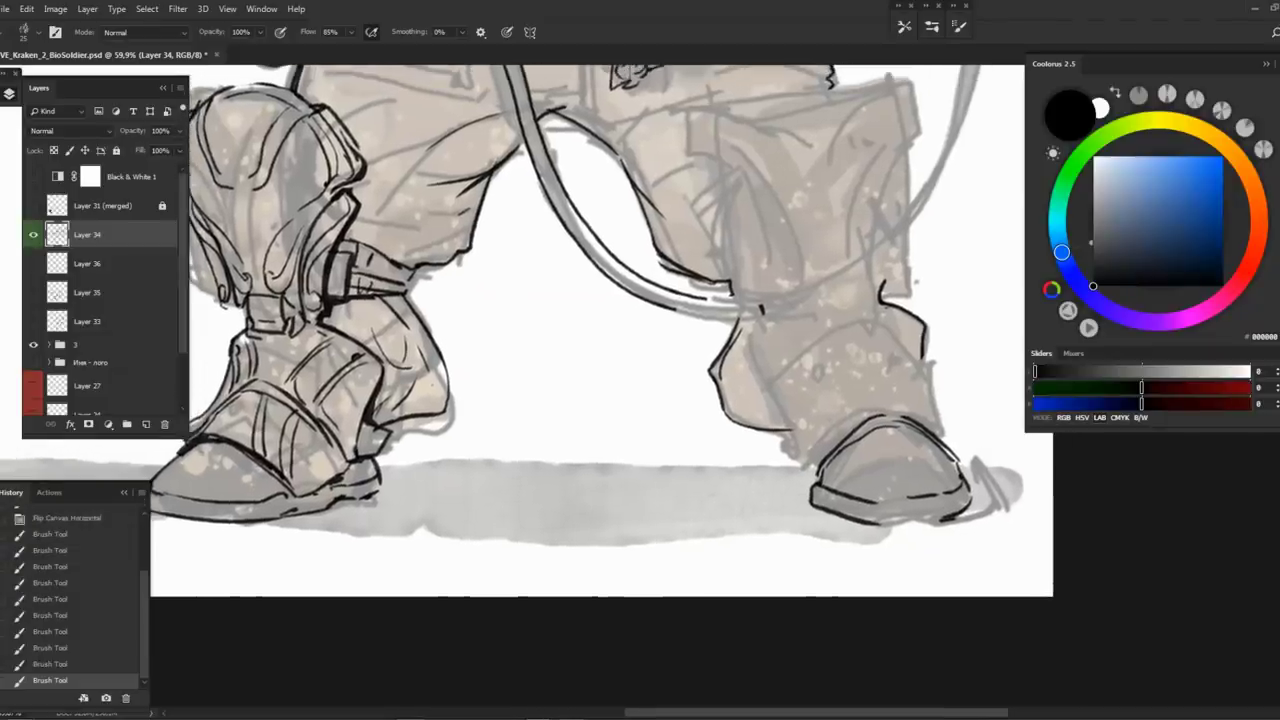
Ink the overlapping armour plates above the boot's toe cap and the boot's side edges
drag(860, 358, 793, 410)
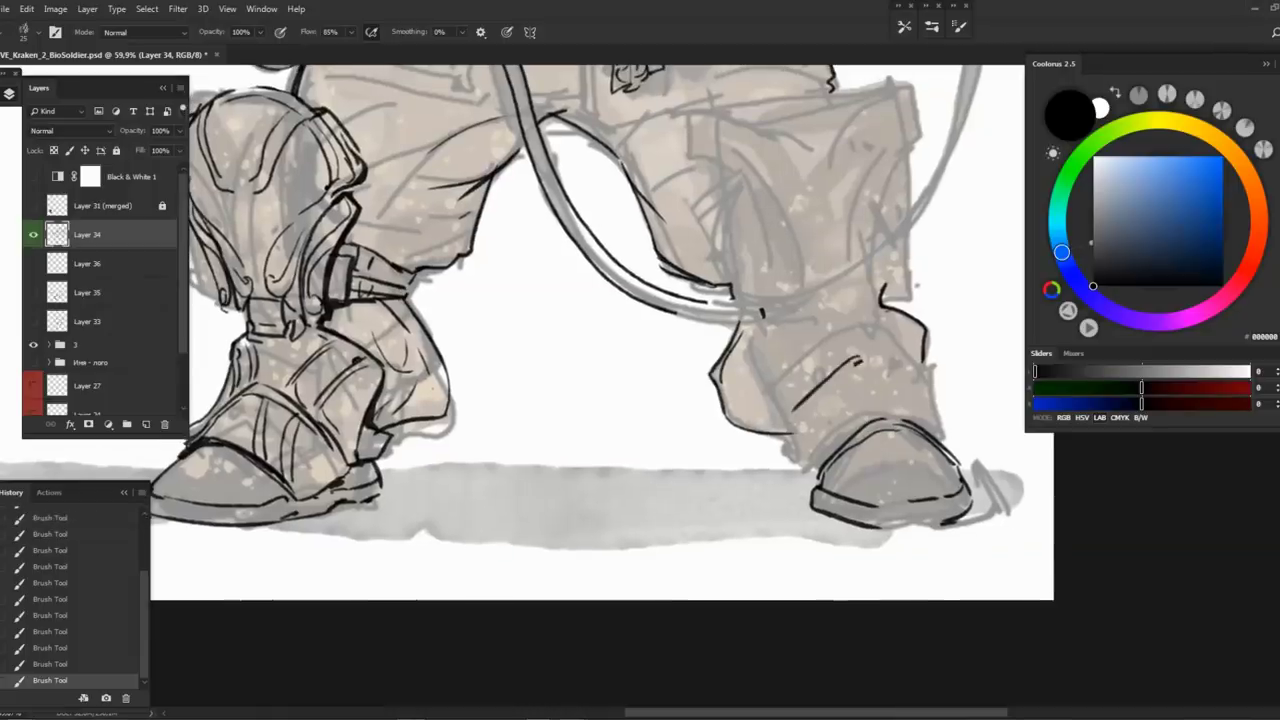
drag(600, 330, 584, 334)
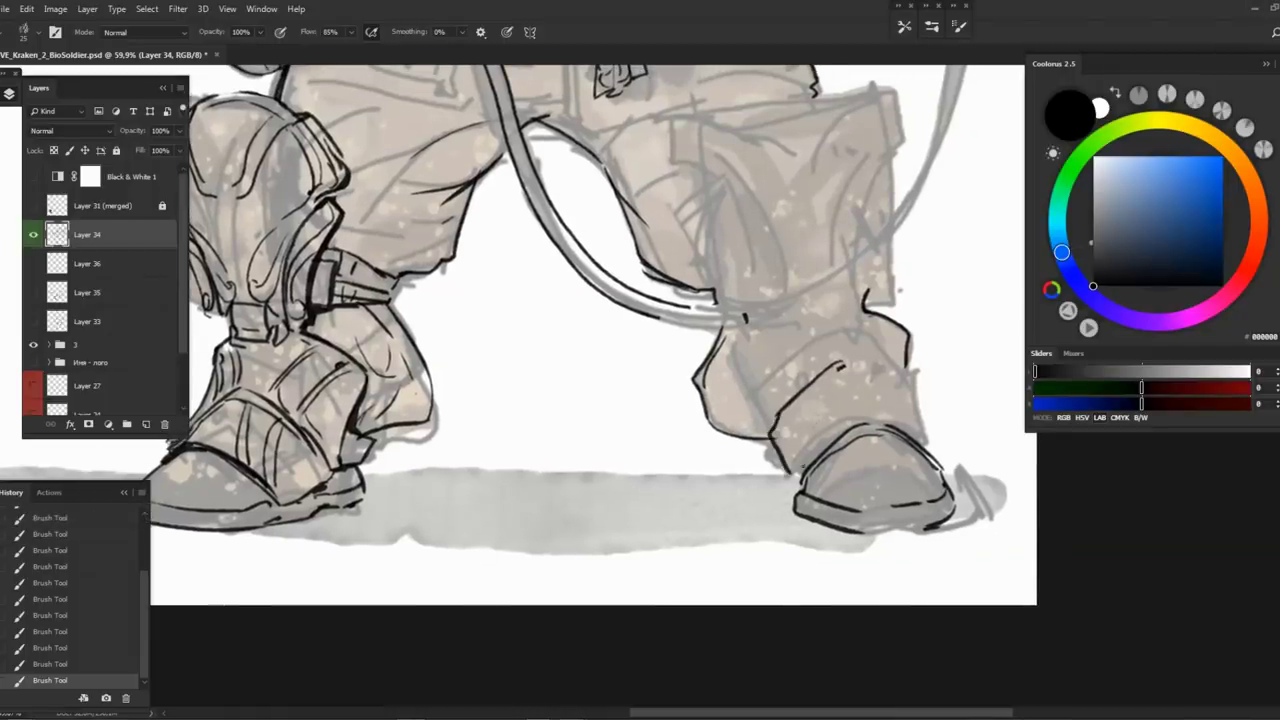
drag(846, 362, 936, 422)
drag(590, 330, 612, 370)
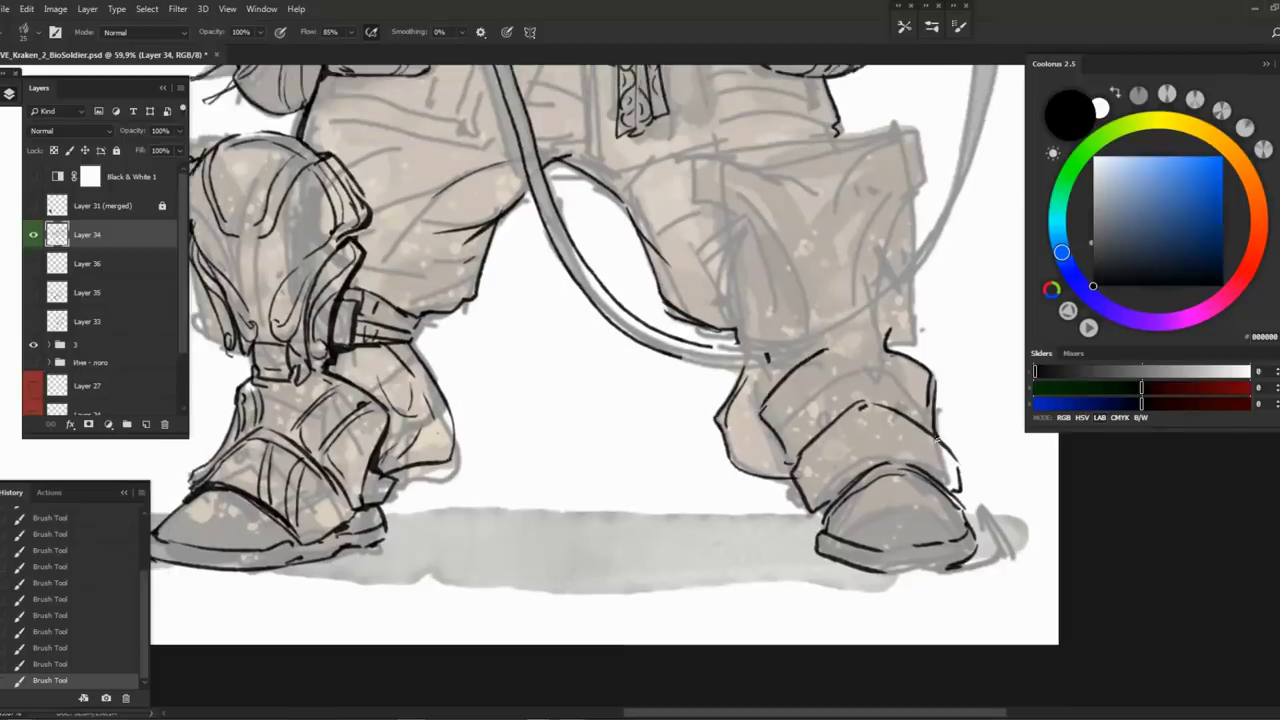
Erase stray marks above the shin plate and ink its upper edge with the short lines joining the knee
key(e)
mouse_move(820, 350)
mouse_down()
mouse_move(832, 358)
mouse_move(802, 362)
mouse_up()
key(b)
drag(868, 328, 867, 336)
mouse_move(867, 328)
mouse_down()
mouse_move(866, 352)
mouse_move(814, 348)
mouse_move(822, 359)
mouse_up()
drag(829, 360, 874, 356)
Lasso the inked knee guard on the finished leg and copy it
drag(212, 348, 272, 408)
key(m)
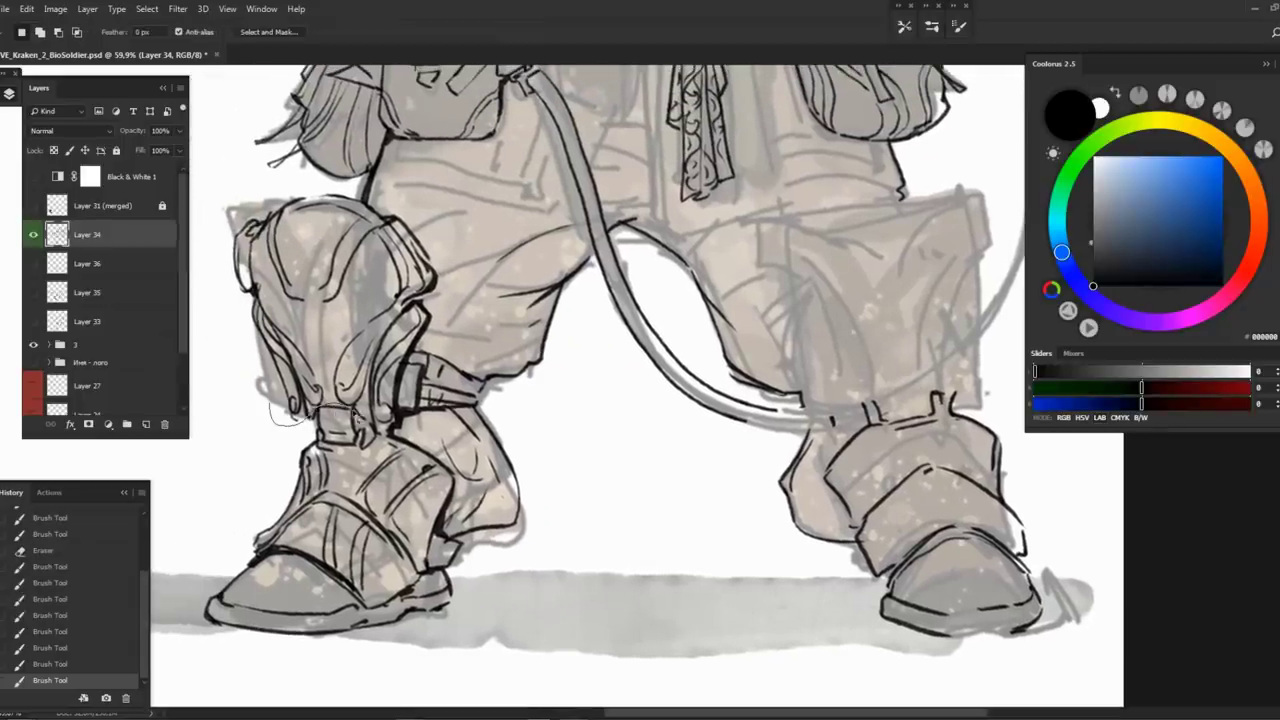
mouse_move(426, 345)
mouse_down()
mouse_move(285, 198)
mouse_move(224, 285)
mouse_move(270, 410)
mouse_up()
Paste the knee guard copy on a new layer, flip it horizontally and fit it over the other knee
key(ctrl+v)
key(ctrl+t)
drag(389, 232, 812, 280)
right_click(812, 280)
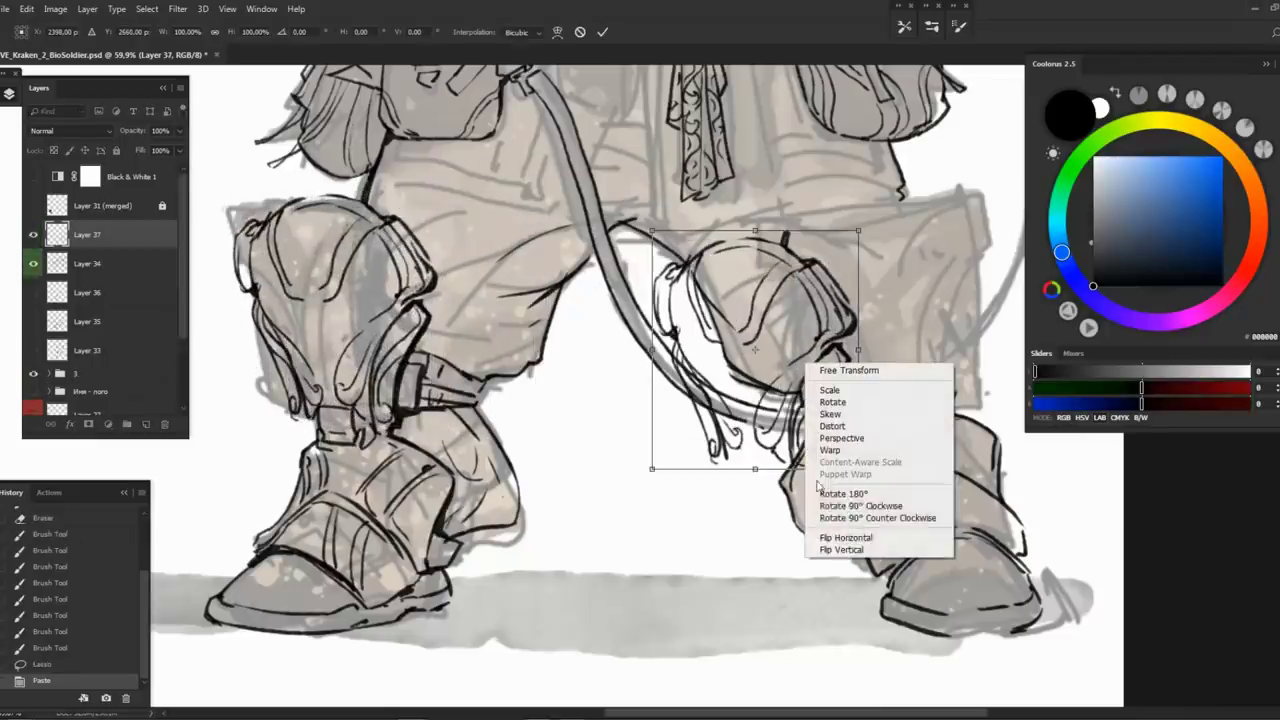
click(830, 534)
mouse_move(860, 241)
mouse_down()
mouse_move(872, 345)
mouse_move(938, 328)
mouse_move(887, 198)
mouse_up()
key(Return)
Erase excess lines around the pasted knee guard, including its outer side flange
key(e)
mouse_move(795, 218)
mouse_down()
mouse_move(778, 292)
mouse_move(796, 342)
mouse_up()
drag(842, 364, 822, 445)
drag(822, 445, 773, 471)
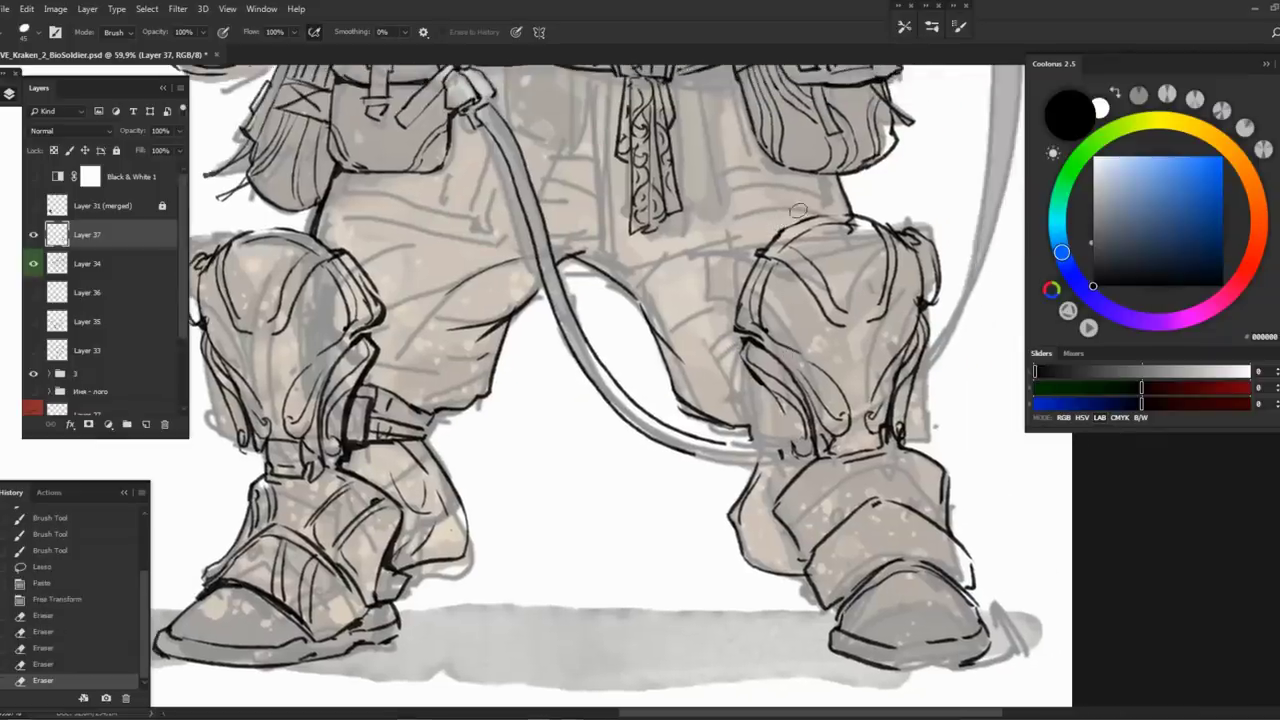
mouse_move(905, 224)
mouse_down()
mouse_move(939, 257)
mouse_move(932, 302)
mouse_up()
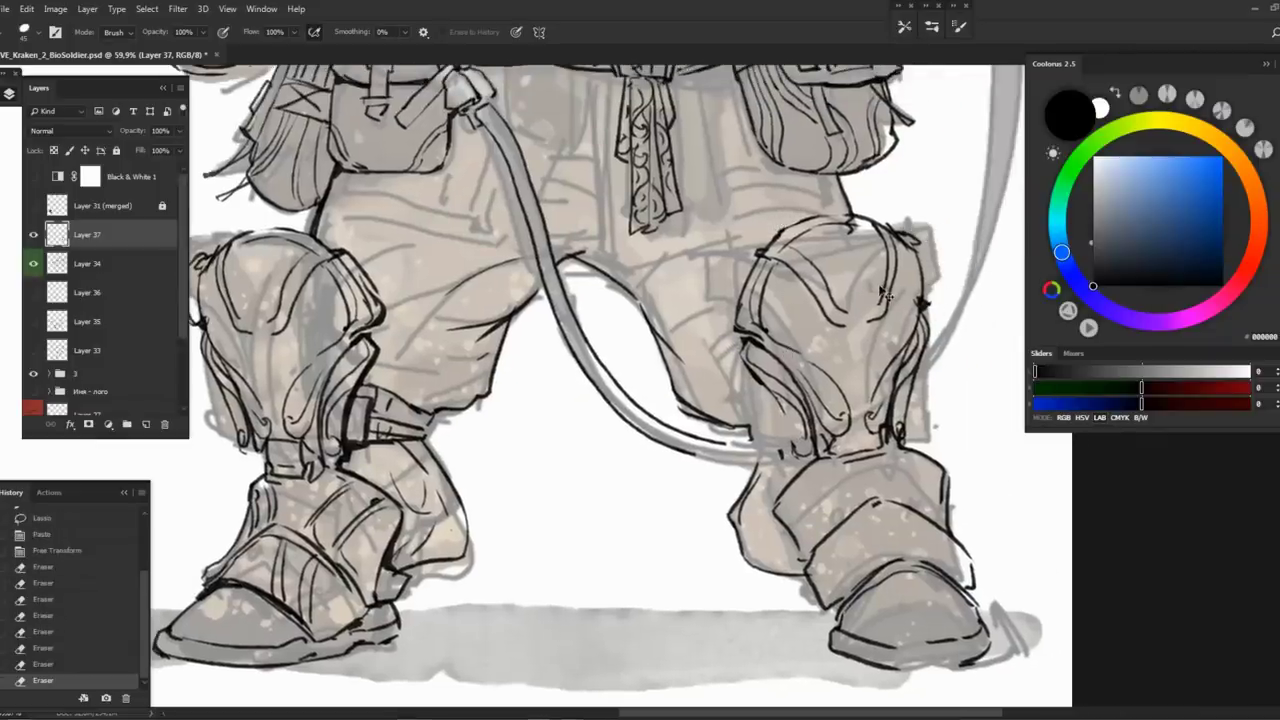
Lasso and delete the pasted knee guard's inner upper lines, redraw them with the brush and erase the excess
key(l)
drag(776, 256, 802, 322)
mouse_move(905, 245)
mouse_down()
mouse_move(776, 256)
mouse_move(800, 295)
mouse_move(882, 300)
mouse_move(852, 305)
mouse_up()
key(Delete)
key(ctrl+d)
key(b)
mouse_move(868, 268)
mouse_down()
mouse_move(879, 241)
mouse_move(866, 298)
mouse_move(848, 280)
mouse_move(846, 228)
mouse_up()
key(e)
drag(640, 400, 714, 414)
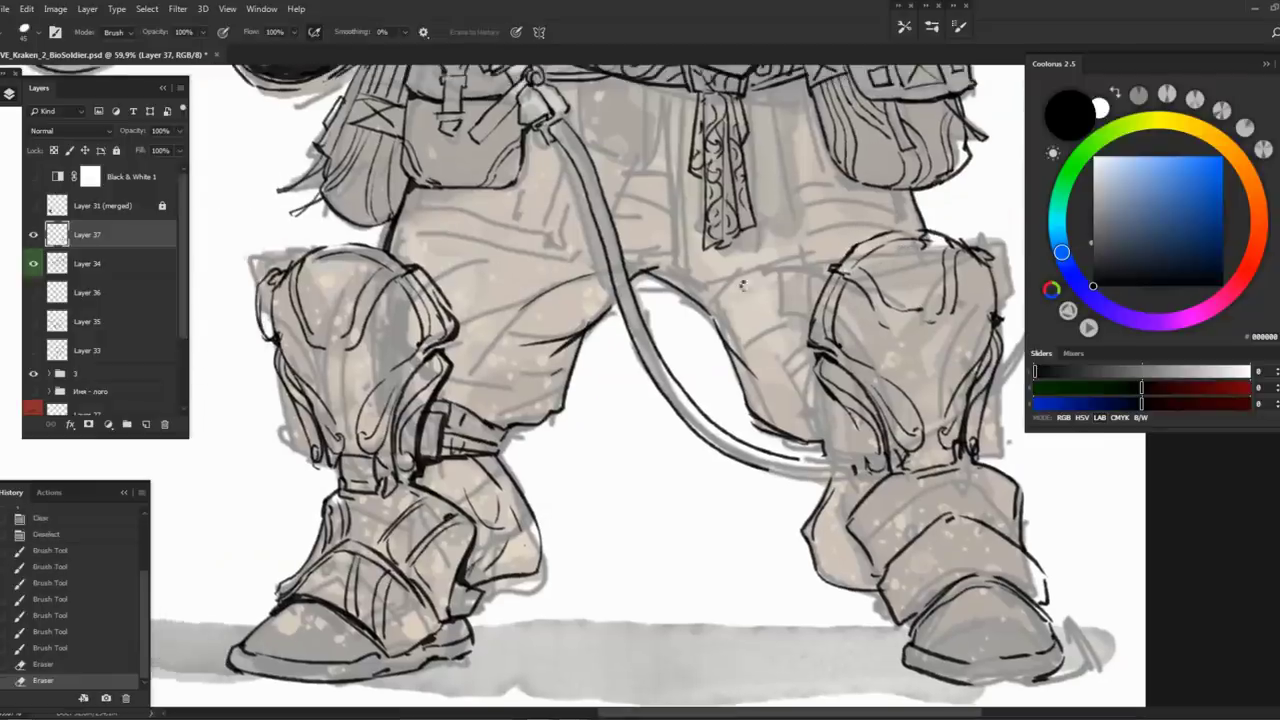
Flip the canvas horizontally and examine the reworked knee guard up close
key(h)
key(ctrl+minus)
key(z)
key(ctrl+minus)
drag(697, 283, 712, 314)
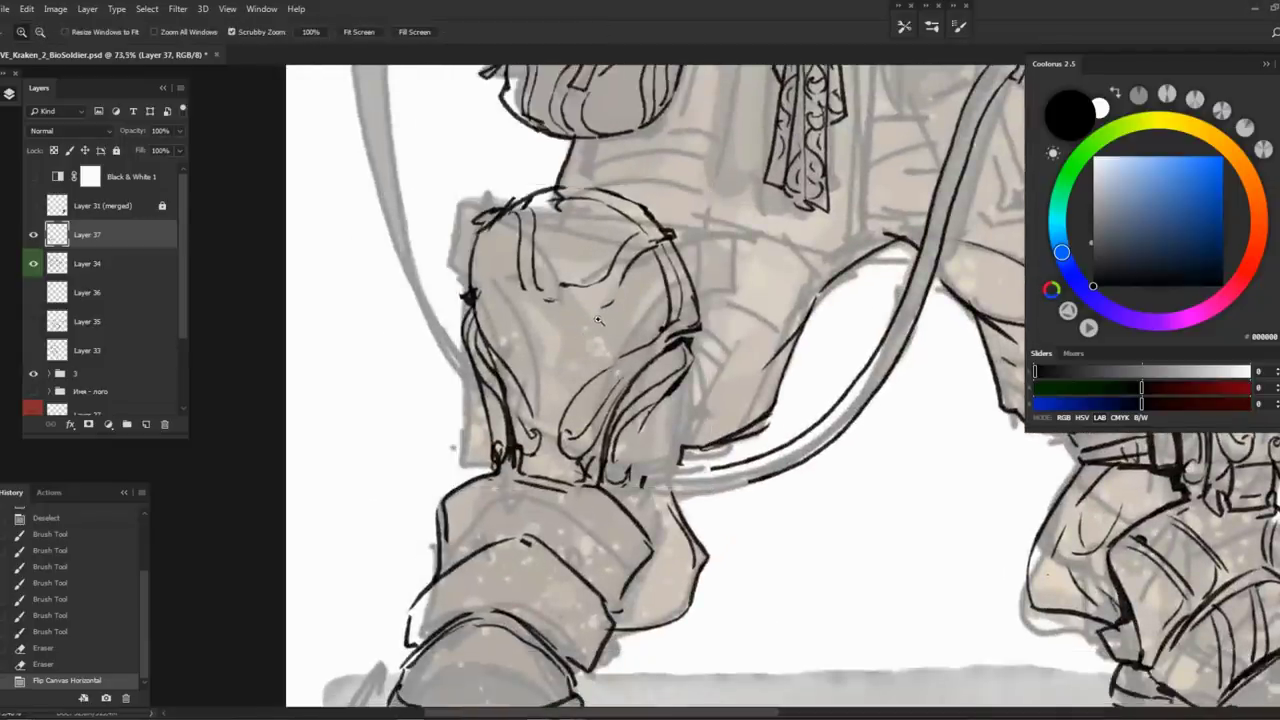
Undo the recent edits to the pasted knee guard and delete its layer
key(ctrl+alt+z)
key(ctrl+alt+z)
key(ctrl+alt+z)
key(ctrl+alt+z)
key(ctrl+alt+z)
key(ctrl+alt+z)
key(ctrl+alt+z)
key(ctrl+alt+z)
key(ctrl+alt+z)
key(ctrl+alt+z)
key(ctrl+alt+z)
key(ctrl+alt+z)
key(ctrl+alt+z)
key(ctrl+alt+z)
scroll(703, 341, down, 3)
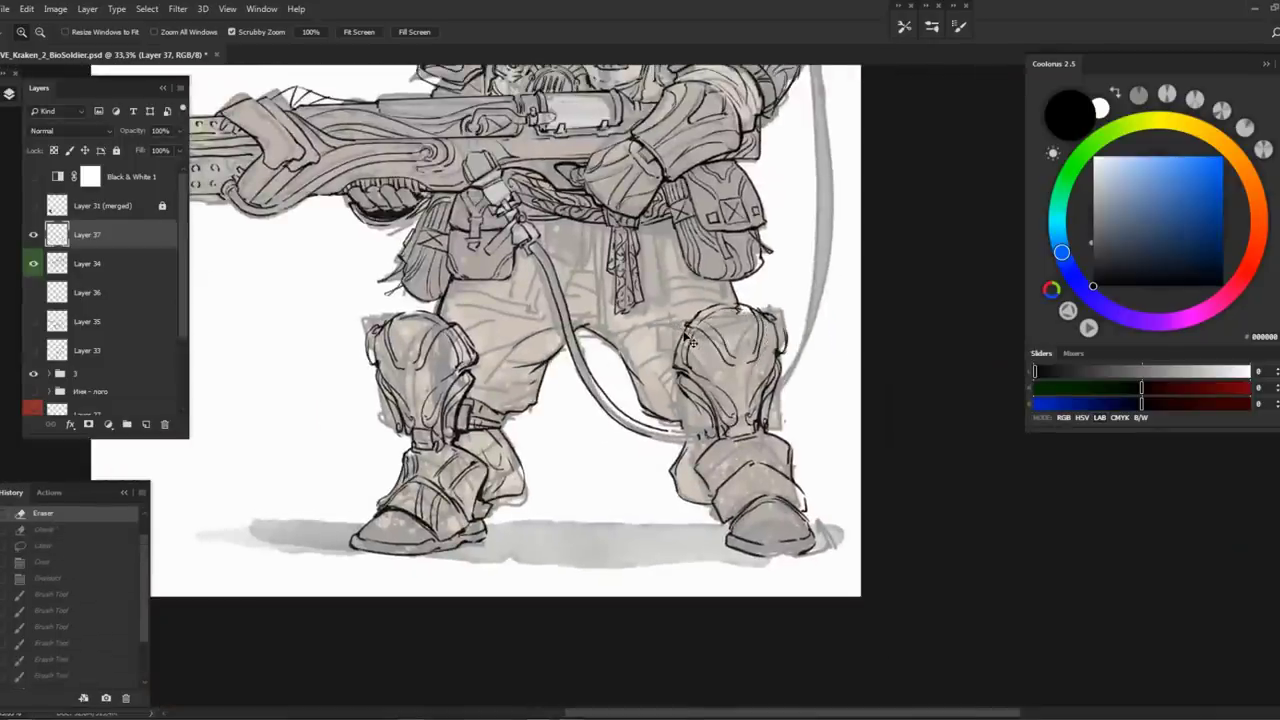
key(Delete)
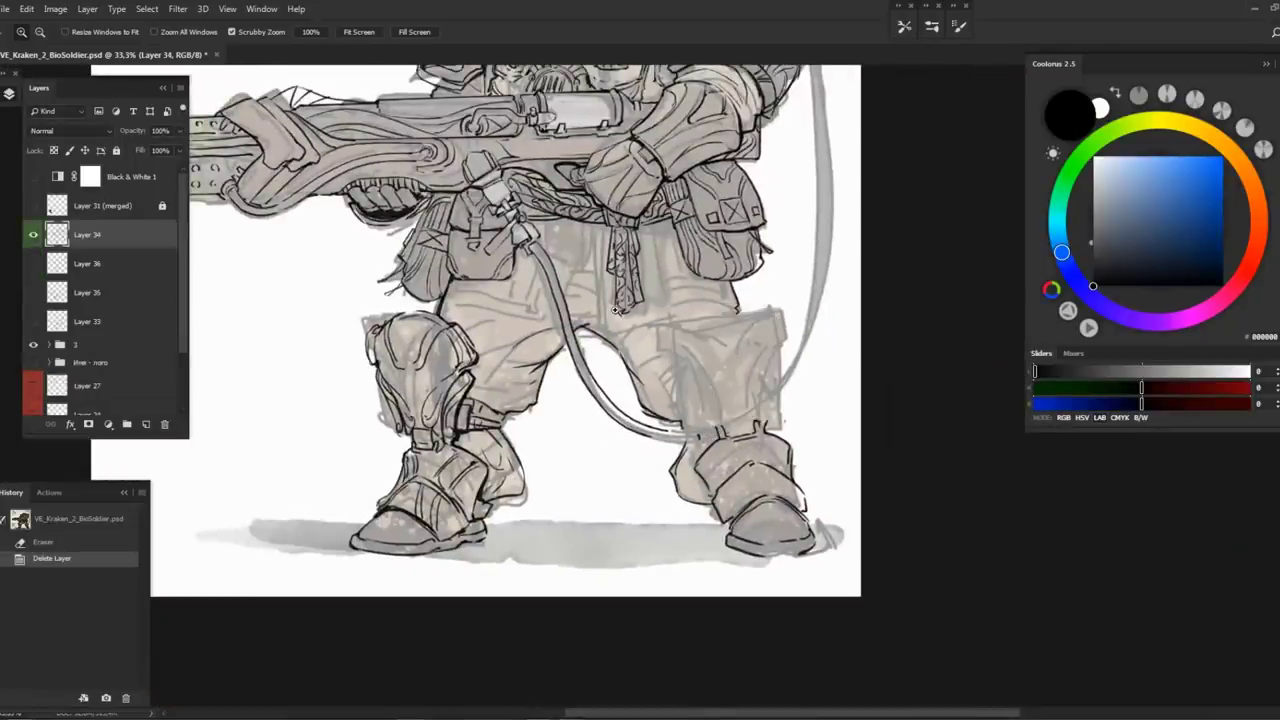
Paste a copy of the knee guard, flip it horizontally and fit it, slightly rotated, over the second leg's knee
key(ctrl+v)
key(ctrl+t)
right_click(507, 340)
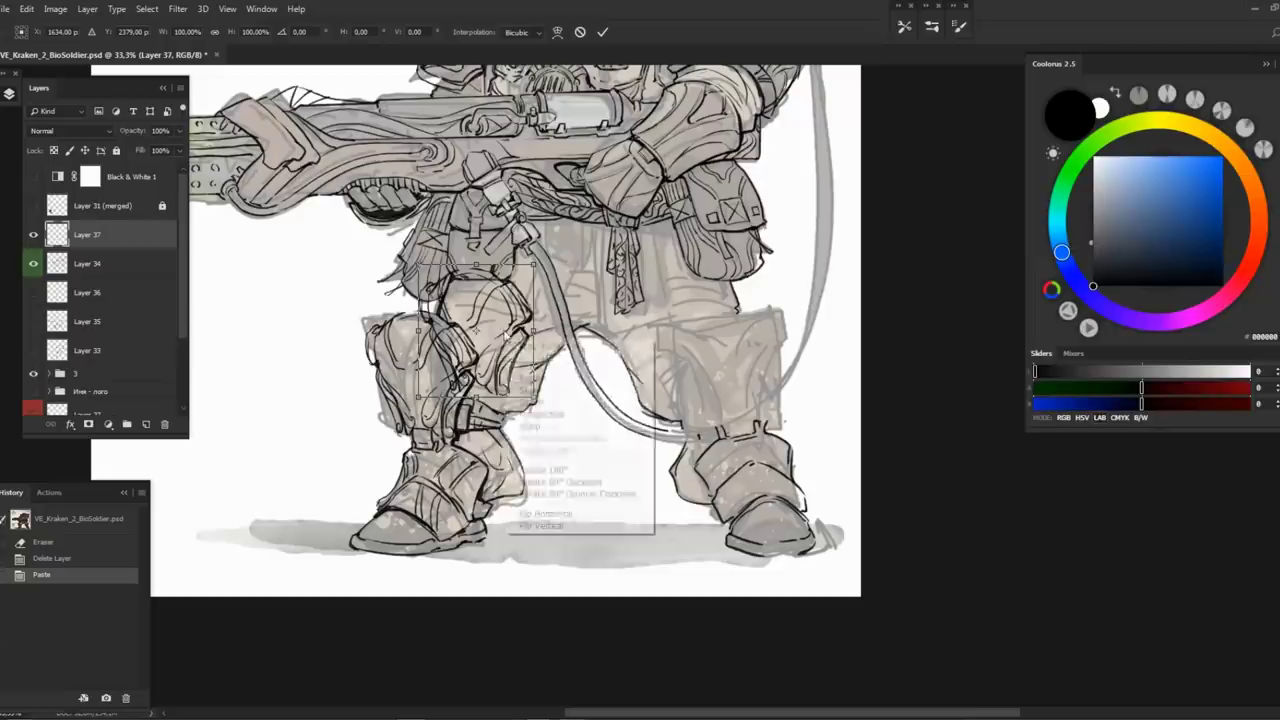
click(548, 514)
drag(533, 333, 765, 350)
drag(790, 300, 782, 292)
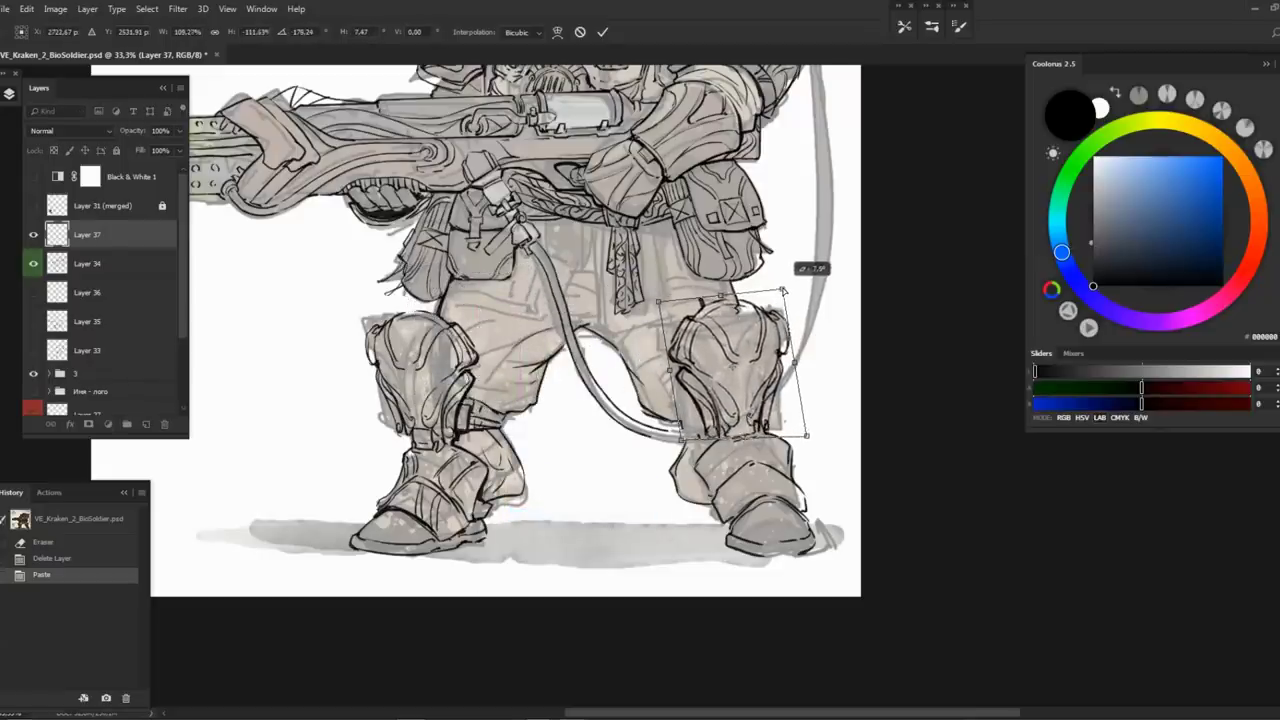
key(Return)
Fade the pasted knee guard layer and place it beneath Layer 34, keeping Layer 34 active for inking
key(z)
drag(660, 325, 660, 331)
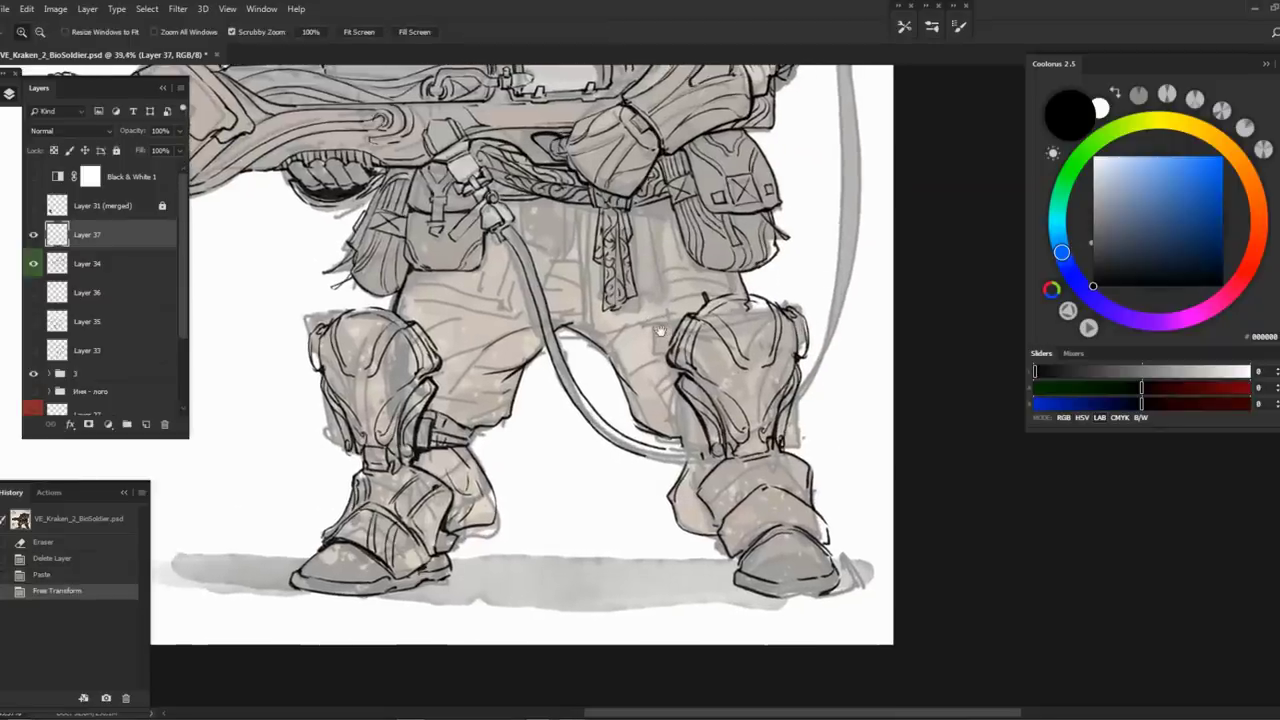
drag(150, 163, 145, 165)
drag(88, 263, 88, 224)
click(100, 234)
click(786, 333)
click(786, 333)
Ink the second knee guard's domed top, upper side flanges and converging ridges over the faded copy
key(b)
mouse_move(612, 300)
mouse_down()
mouse_move(585, 320)
mouse_move(670, 283)
mouse_move(756, 304)
mouse_up()
scroll(600, 300, up, 2)
drag(536, 300, 606, 384)
drag(728, 284, 700, 378)
drag(550, 294, 628, 372)
drag(628, 398, 645, 399)
drag(712, 272, 686, 370)
drag(600, 350, 620, 336)
drag(540, 302, 482, 398)
mouse_move(752, 264)
mouse_down()
mouse_move(778, 278)
mouse_move(804, 330)
mouse_up()
scroll(737, 410, down, 2)
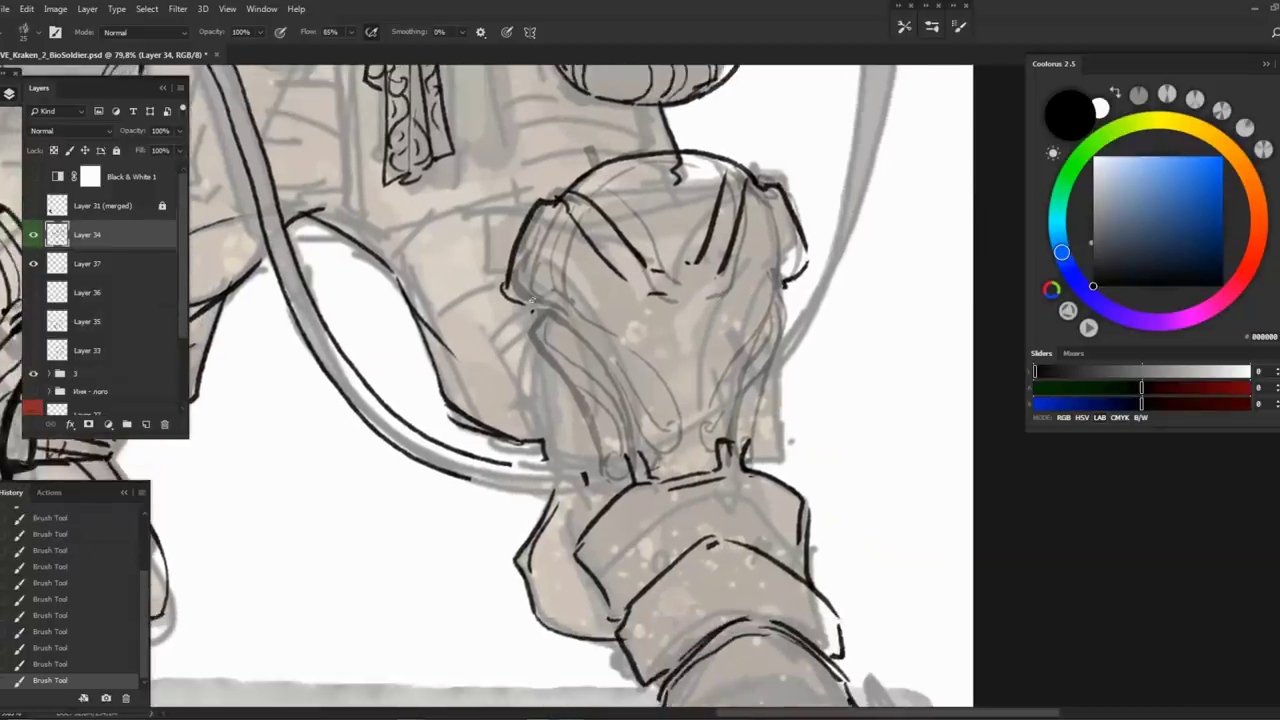
Draw the knee guard's tapering lower side contours, redoing the outer one
drag(522, 338, 603, 476)
drag(792, 292, 752, 428)
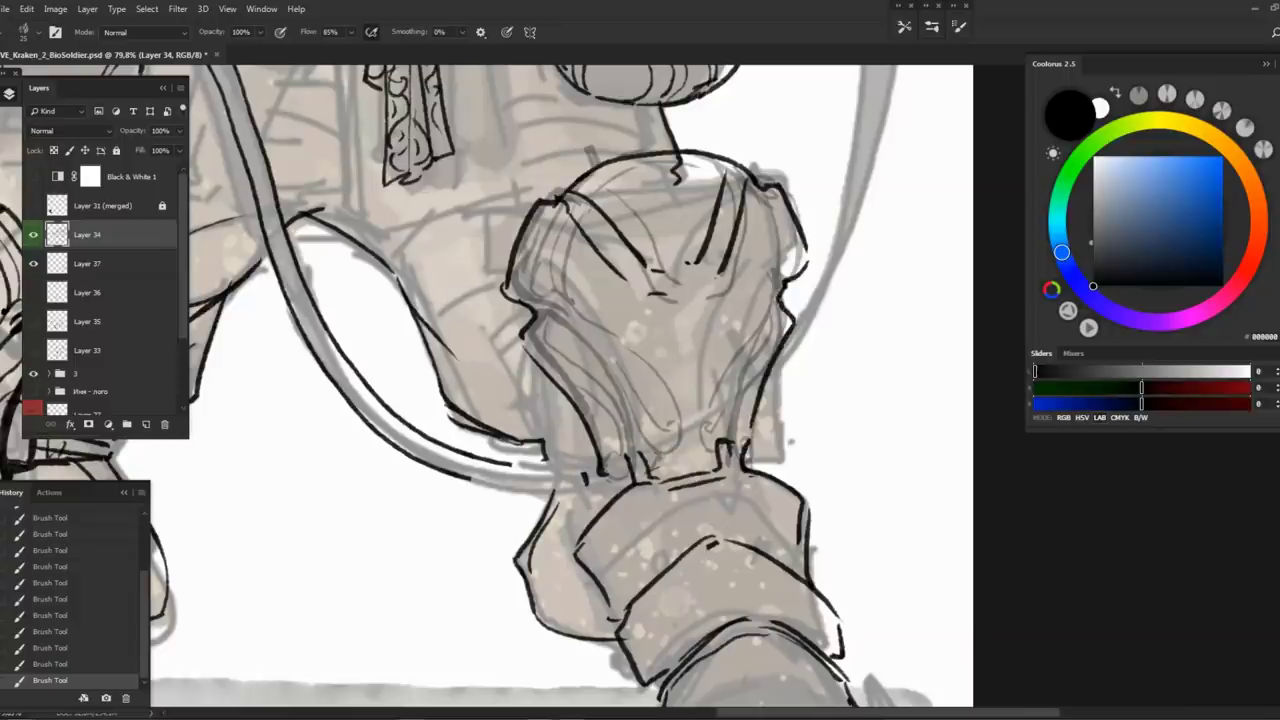
key(ctrl+z)
drag(796, 300, 752, 450)
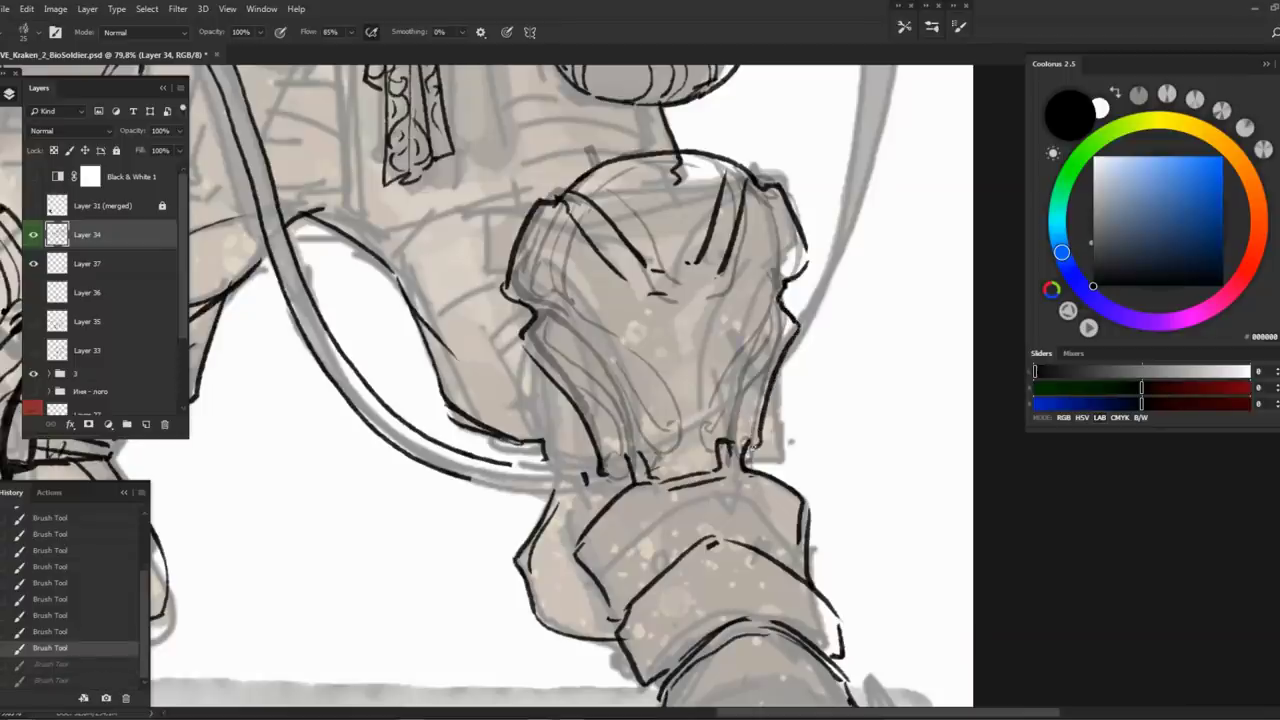
Ink the knee guard's inner panel edges and the small buckle at its base, redoing the outer edge line
drag(600, 400, 552, 392)
mouse_move(512, 194)
mouse_down()
mouse_move(499, 305)
mouse_move(590, 428)
mouse_up()
mouse_move(722, 182)
mouse_down()
mouse_move(728, 297)
mouse_move(712, 364)
mouse_up()
key(ctrl+z)
drag(708, 174, 736, 282)
key(ctrl+z)
mouse_move(706, 172)
mouse_down()
mouse_move(725, 287)
mouse_move(690, 350)
mouse_up()
drag(684, 404, 676, 418)
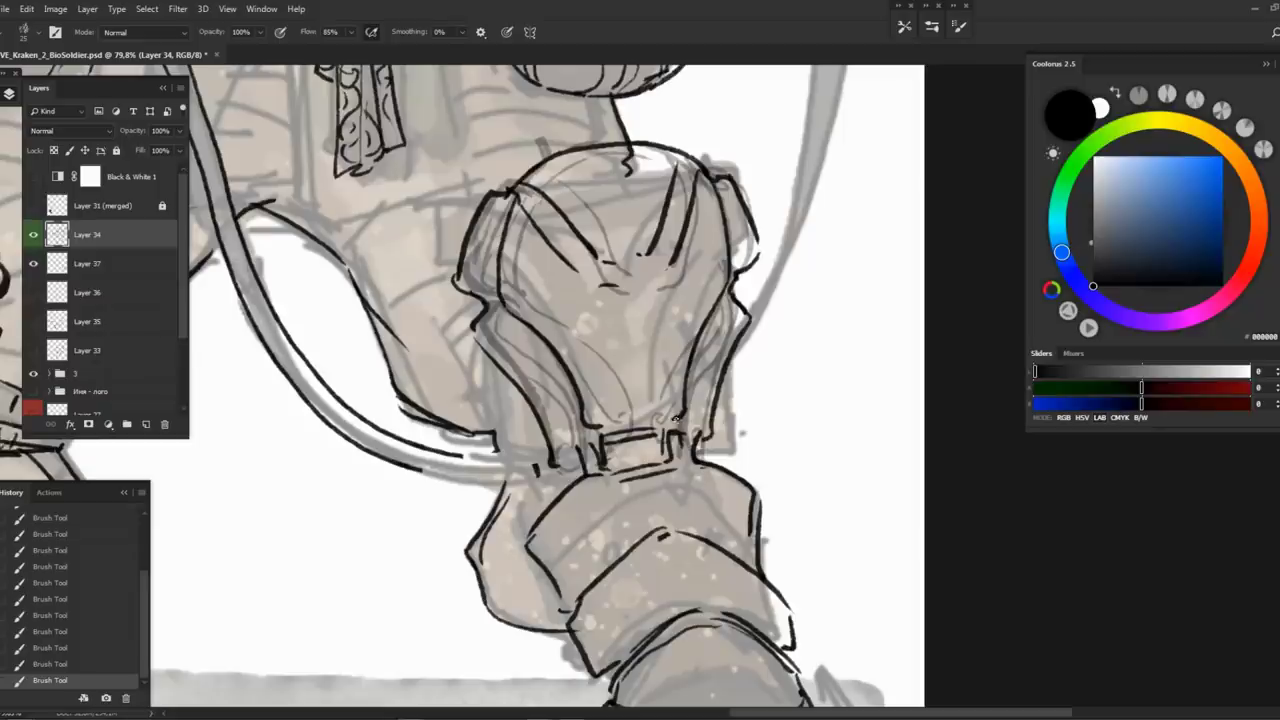
Hide the faded guide Layer 37, flip the canvas horizontally and erase stray marks around the knee guard's top
scroll(464, 387, down, 5)
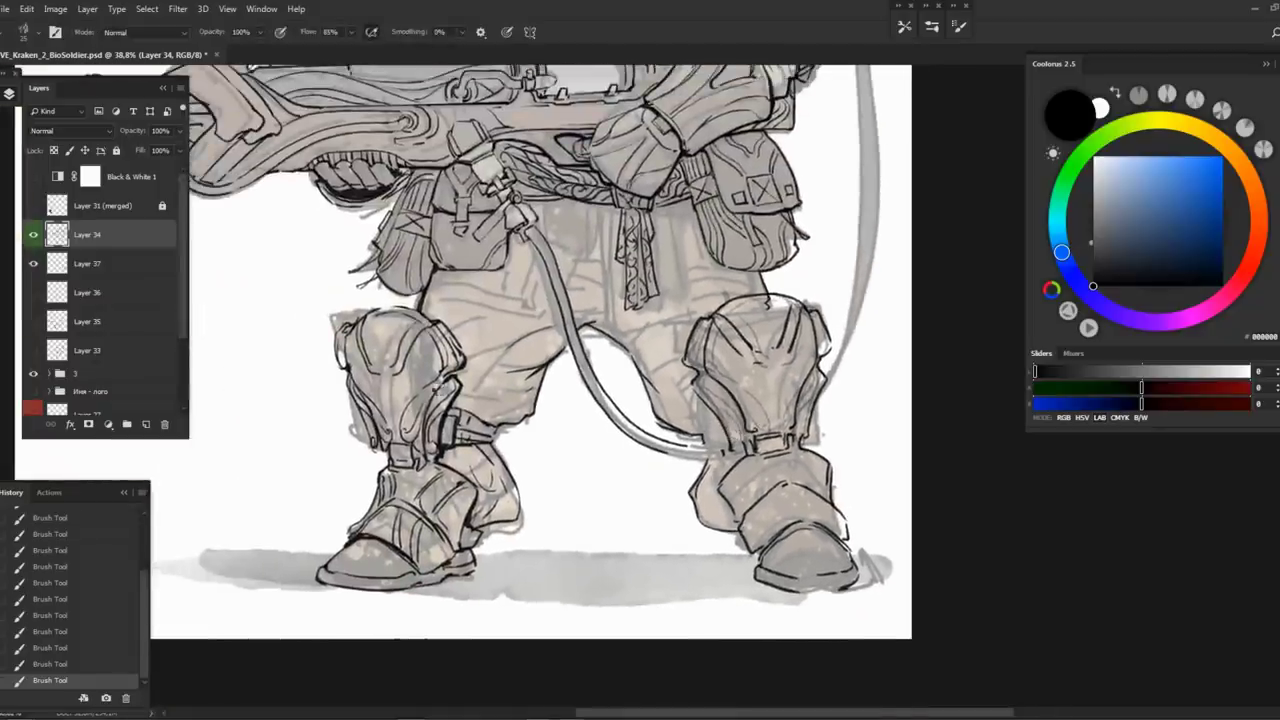
key(h)
key(z)
drag(360, 352, 450, 352)
key(e)
drag(398, 282, 416, 302)
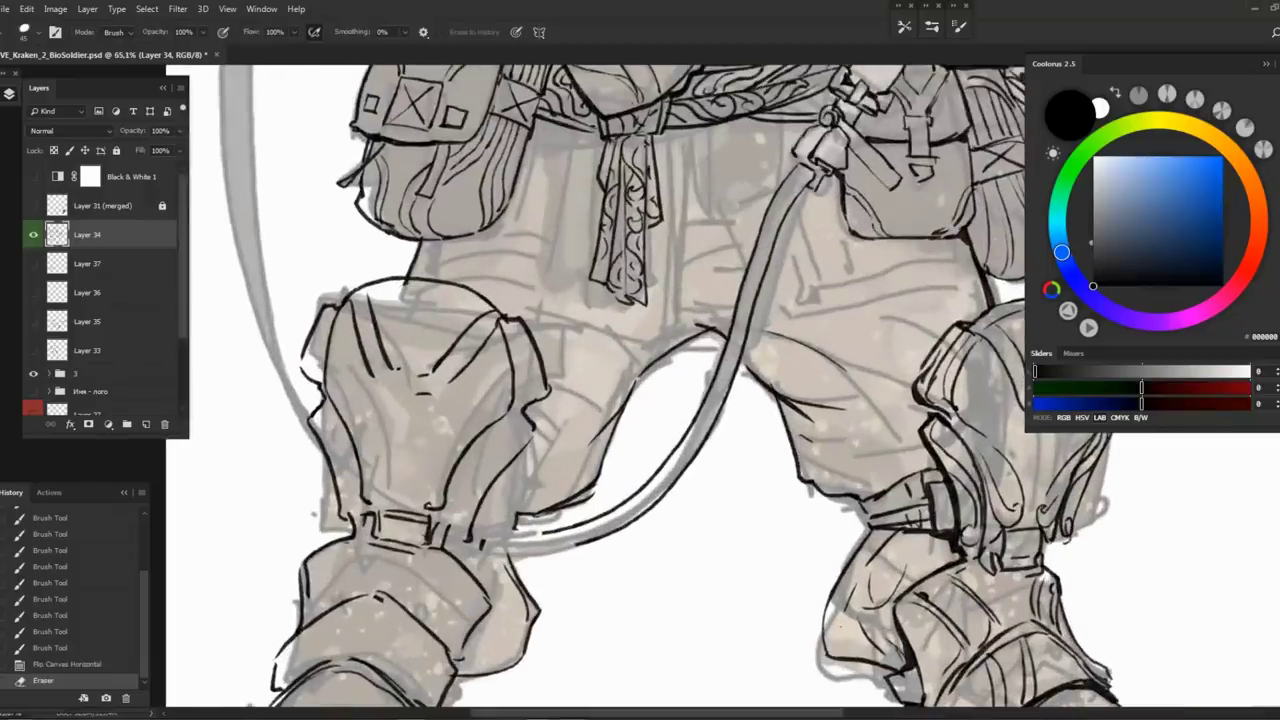
click(406, 287)
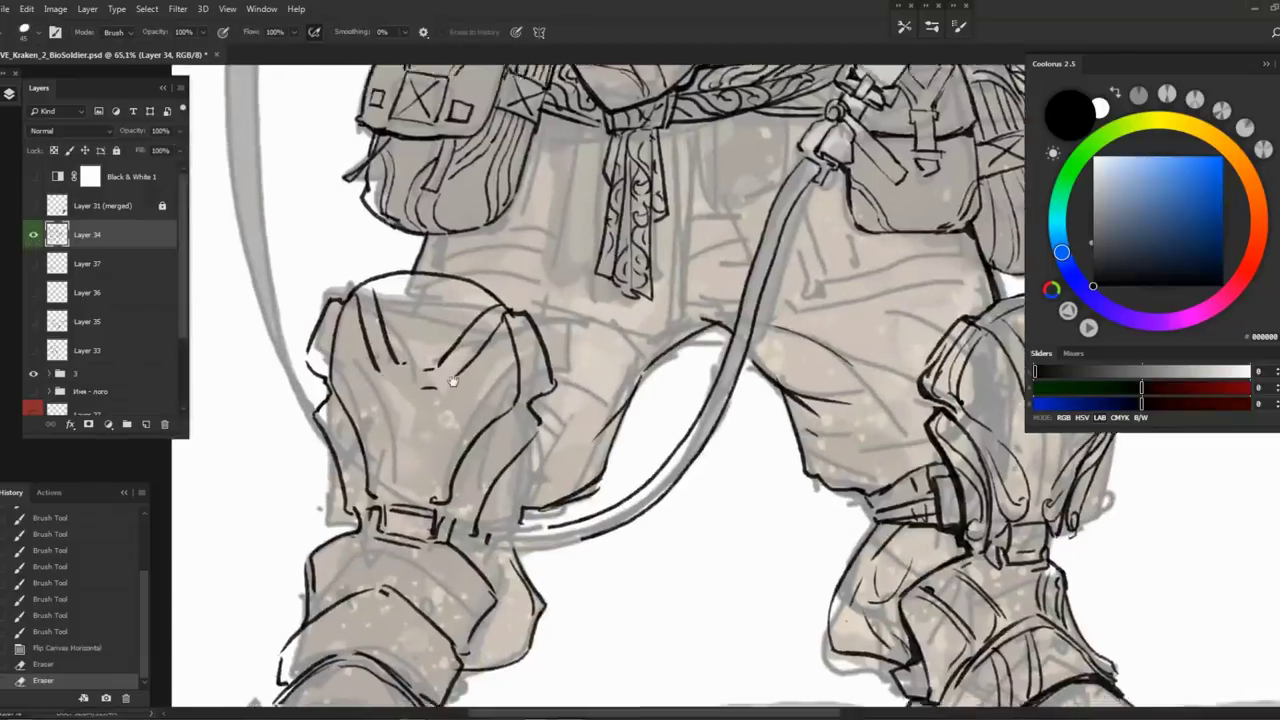
drag(284, 698, 341, 638)
Clean up and redraw the knee guard's upper ridge lines and centre details with the eraser and brush
key(b)
mouse_move(424, 436)
mouse_down()
mouse_move(442, 460)
mouse_move(494, 464)
mouse_up()
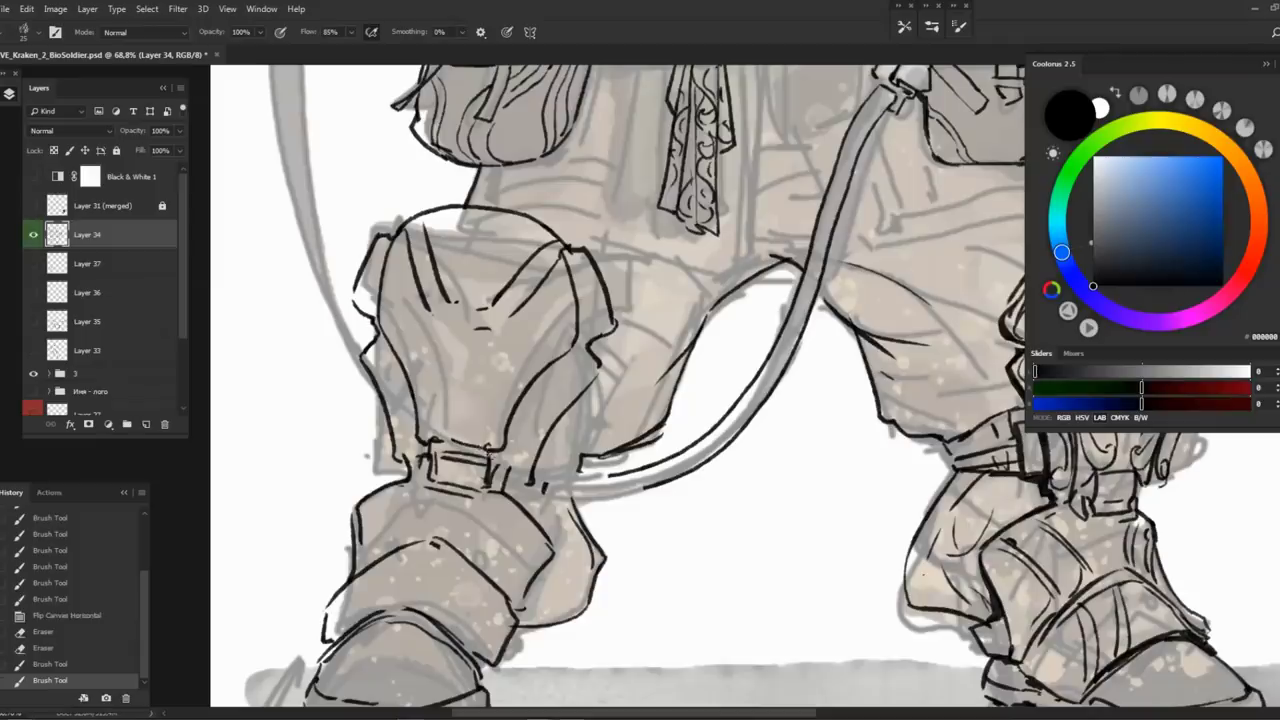
key(z)
drag(627, 225, 640, 225)
key(e)
mouse_move(444, 296)
mouse_down()
mouse_move(456, 346)
mouse_move(456, 334)
mouse_up()
key(b)
drag(450, 322, 486, 380)
Draw curled ornament lines on the lower knee guard and paired bands across the boot's plates
key(z)
click(498, 384)
key(b)
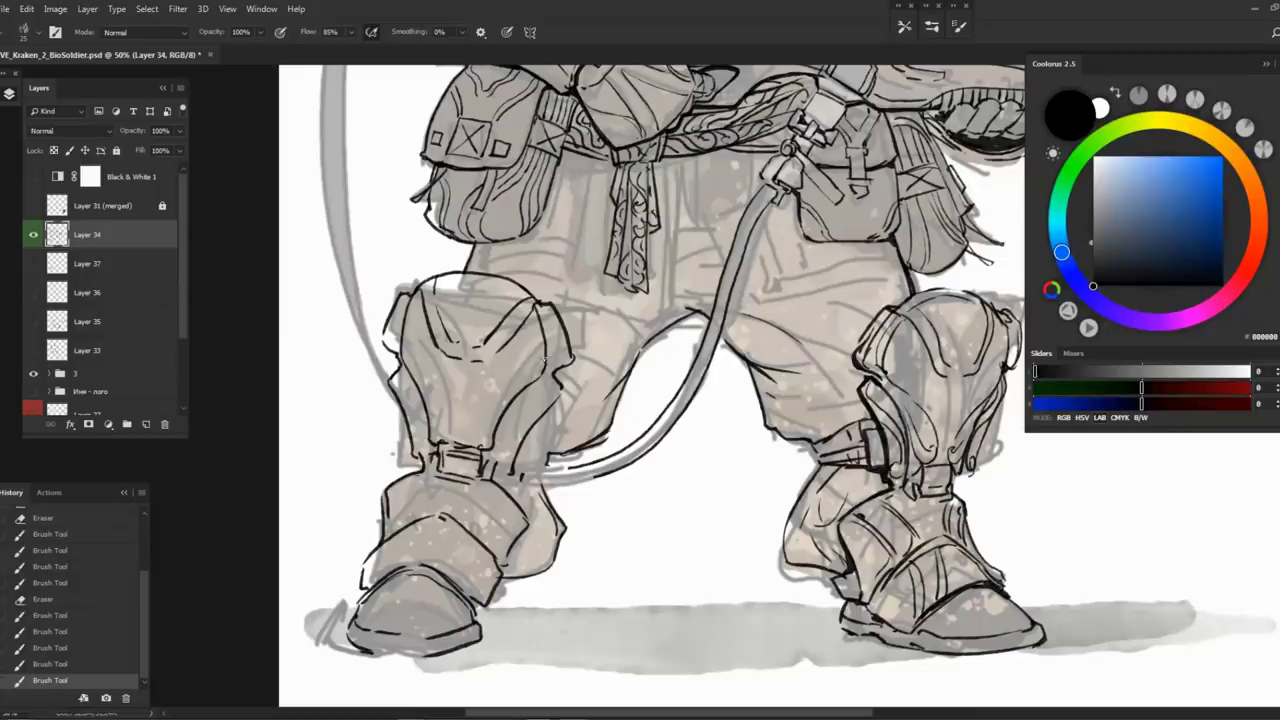
drag(472, 400, 494, 436)
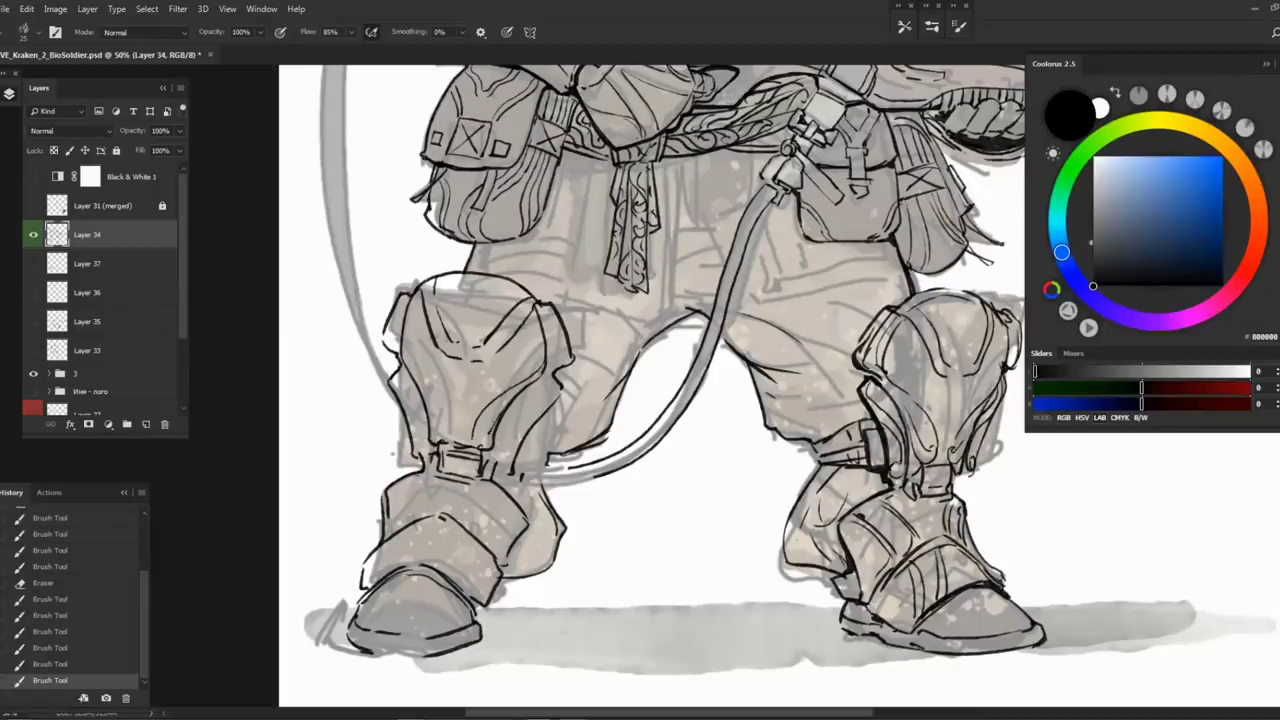
drag(433, 385, 450, 424)
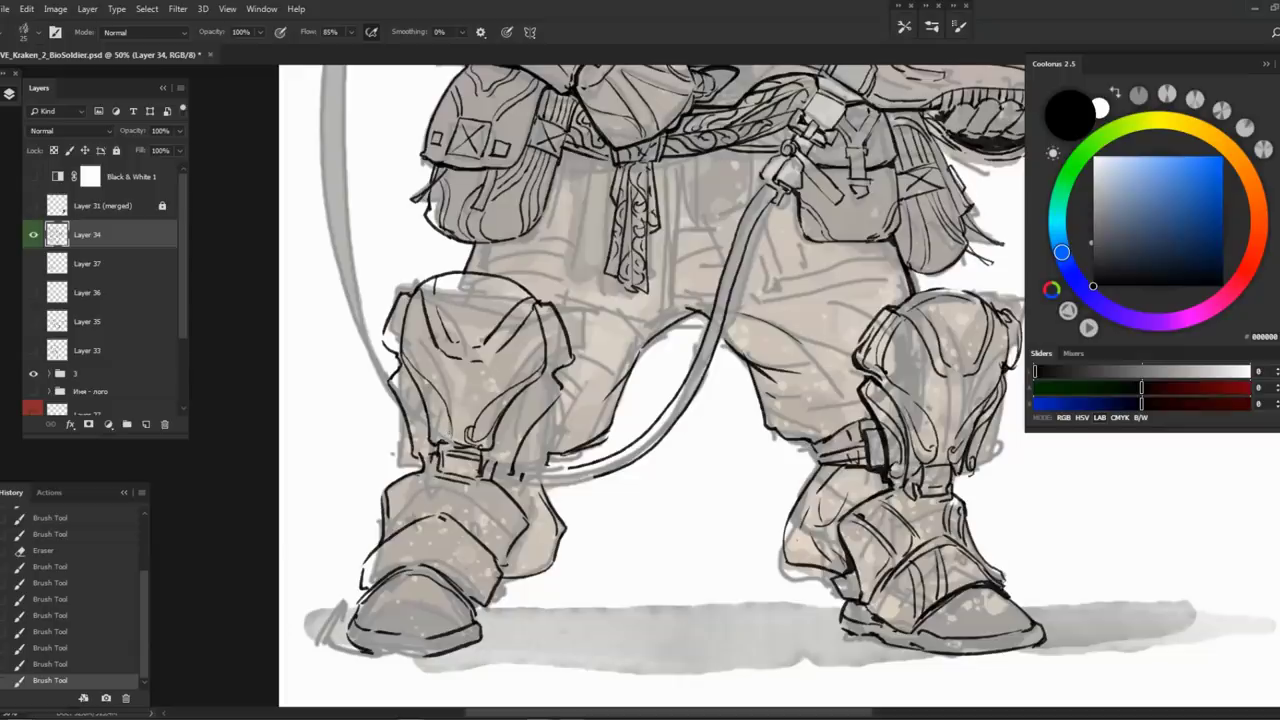
drag(444, 380, 428, 430)
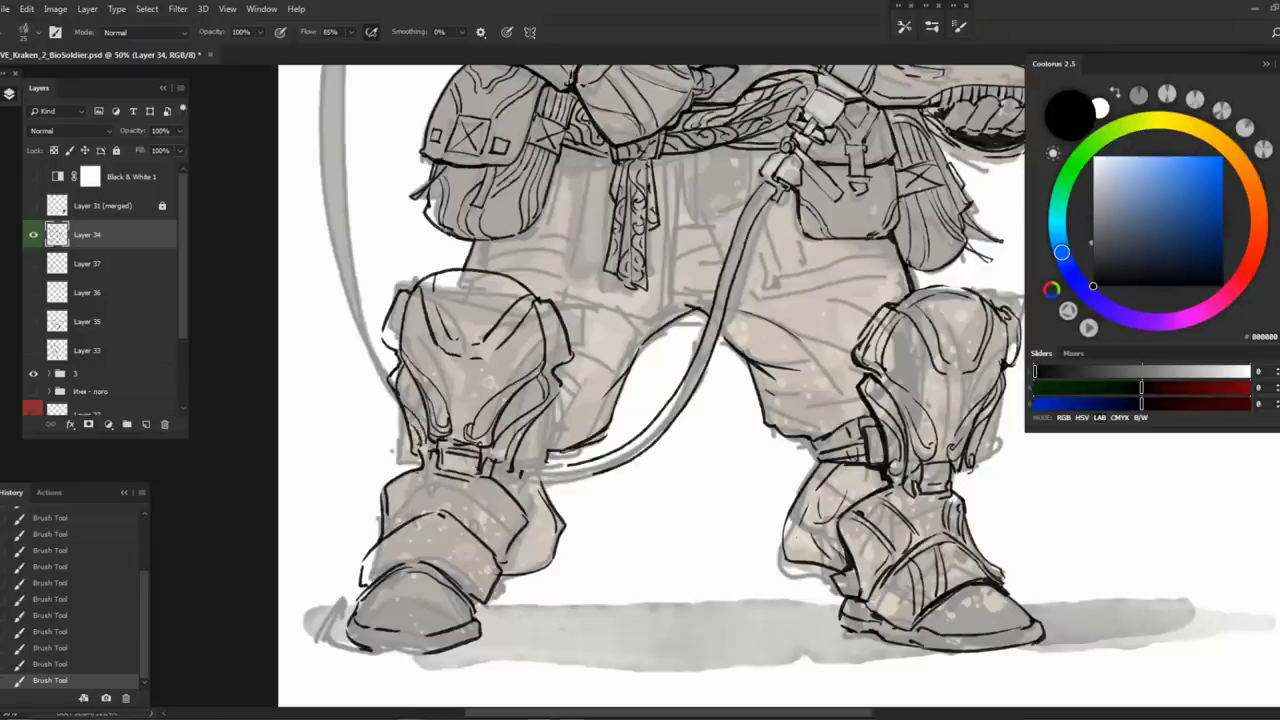
key(z)
mouse_move(485, 347)
mouse_down()
mouse_move(470, 380)
mouse_move(513, 500)
mouse_move(518, 413)
mouse_up()
key(b)
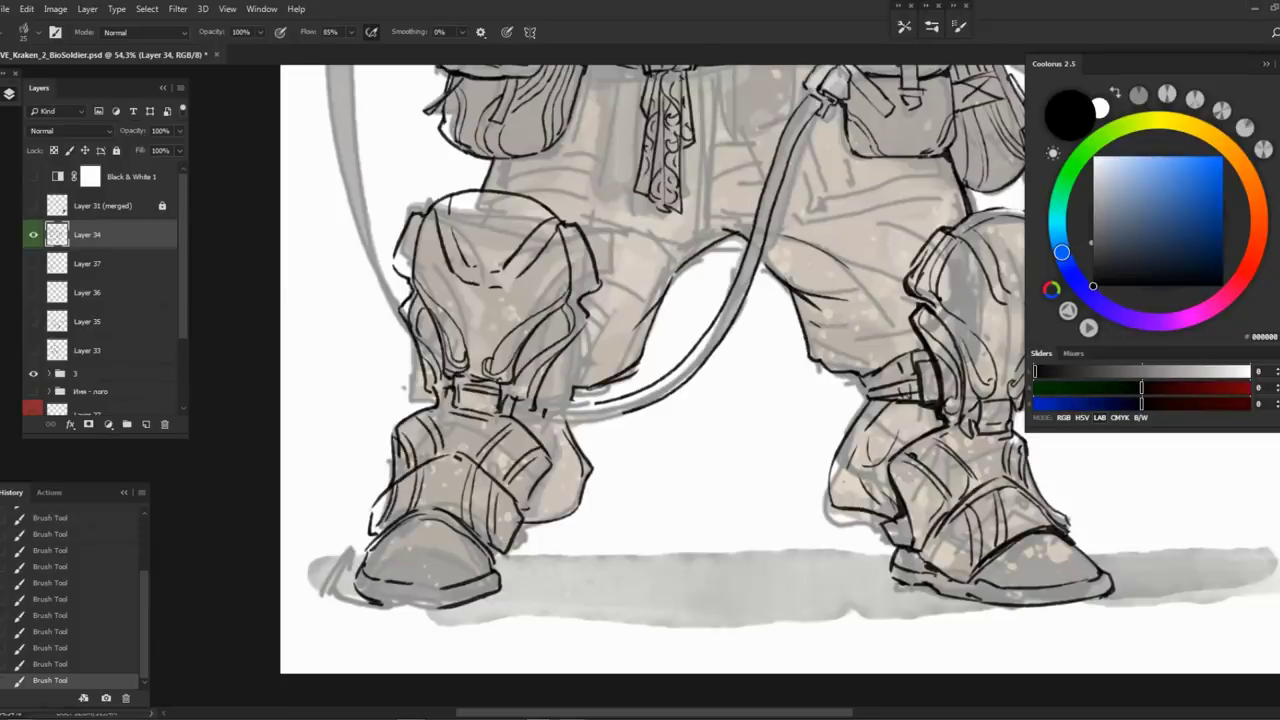
Ink the knee guard's lower outer side and the ribbed strap beneath it, erasing overlapping lines
scroll(516, 402, up, 3)
key(e)
mouse_move(605, 392)
mouse_down()
mouse_move(530, 420)
mouse_move(600, 394)
mouse_move(574, 430)
mouse_move(594, 432)
mouse_up()
key(b)
drag(374, 378, 356, 410)
drag(340, 286, 368, 406)
drag(378, 380, 375, 404)
drag(538, 396, 544, 418)
drag(554, 402, 576, 430)
drag(586, 398, 592, 430)
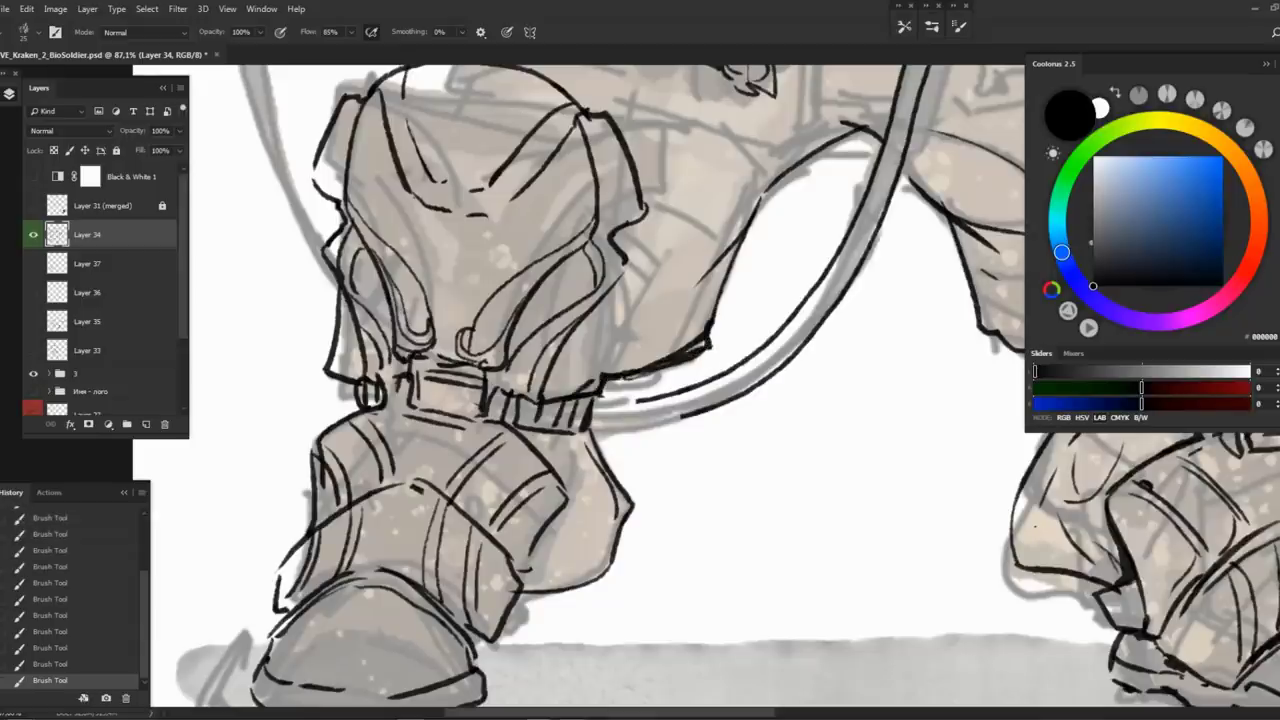
Tidy the strap's end and strengthen the boot's ankle plate and toe cap outline down to the sole
scroll(590, 390, down, 2)
key(e)
mouse_move(588, 378)
mouse_down()
mouse_move(598, 390)
mouse_move(560, 398)
mouse_up()
key(b)
drag(554, 360, 544, 384)
key(shift+6)
key(shift+5)
mouse_move(560, 440)
mouse_down()
mouse_move(492, 576)
mouse_move(470, 586)
mouse_move(525, 481)
mouse_up()
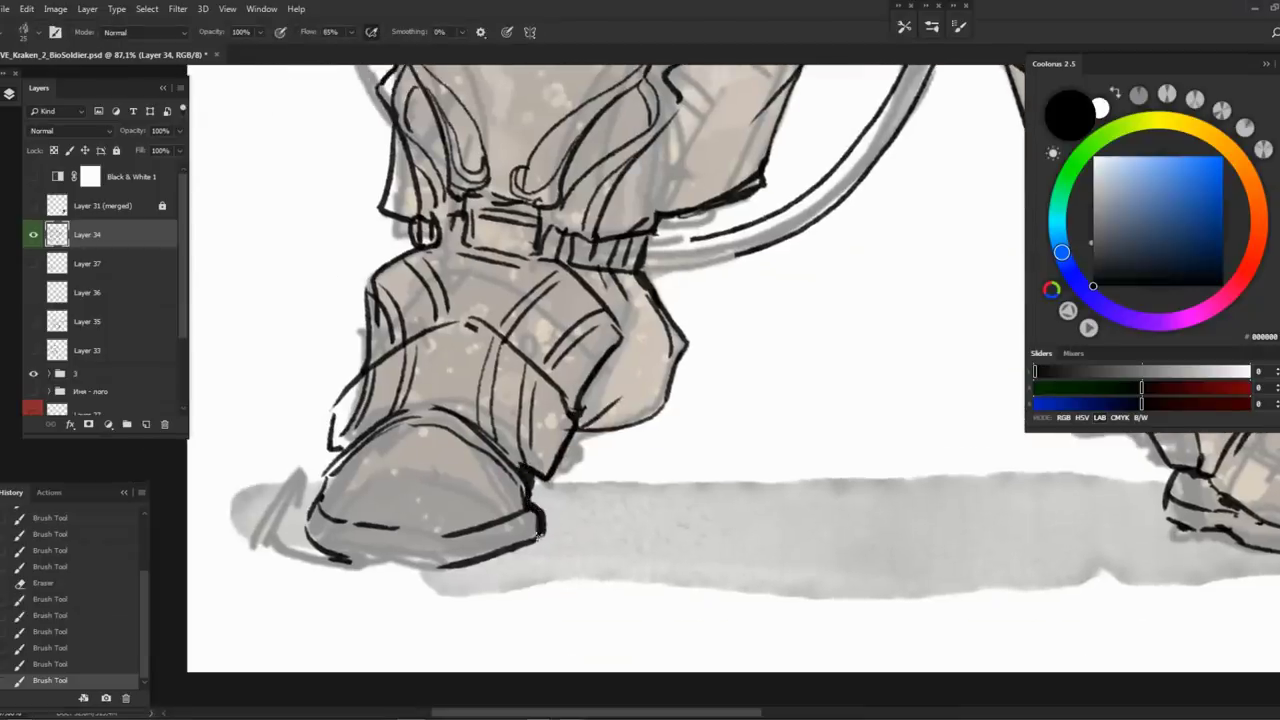
drag(538, 537, 645, 527)
Erase excess lines around the boot's sole and redraw the toe and sole edge with the brush
key(e)
mouse_move(450, 445)
mouse_down()
mouse_move(428, 474)
mouse_move(440, 548)
mouse_move(576, 562)
mouse_up()
key(e)
drag(410, 545, 480, 566)
drag(402, 534, 418, 554)
mouse_move(406, 530)
mouse_down()
mouse_move(466, 572)
mouse_move(450, 550)
mouse_up()
key(b)
drag(452, 448, 432, 482)
drag(446, 400, 436, 446)
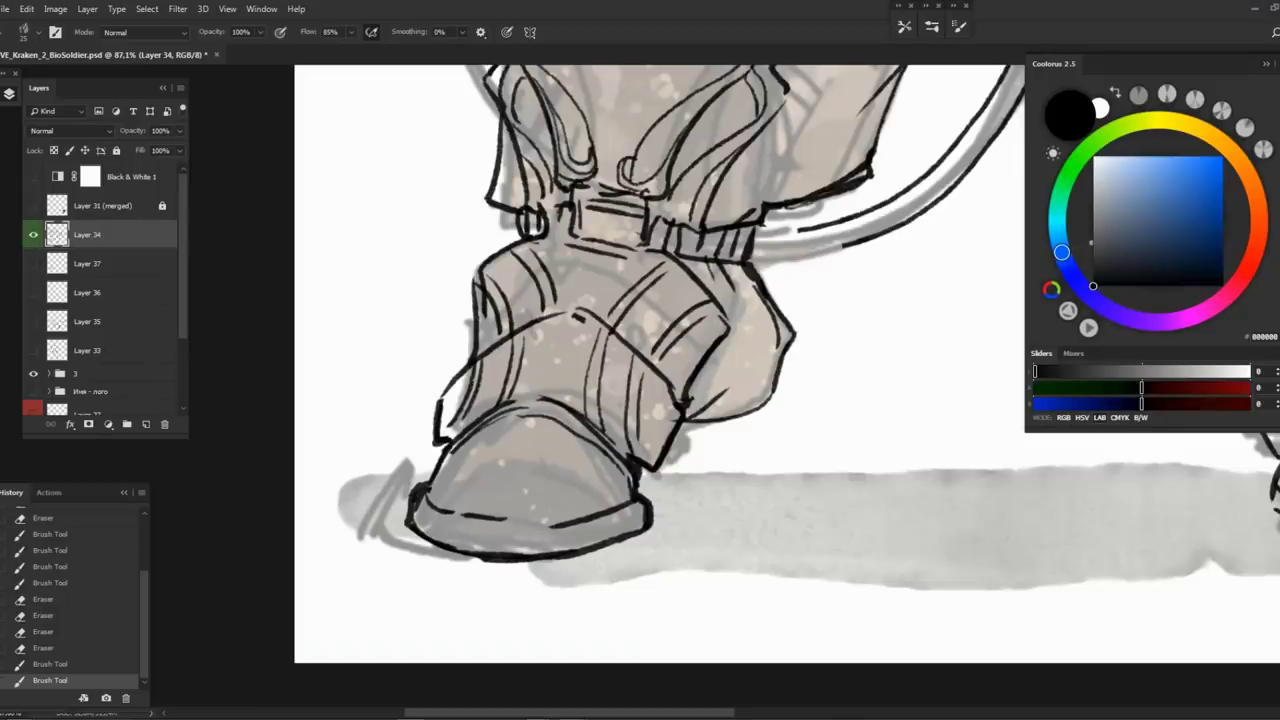
Undo the last brush stroke and flip the canvas horizontally to review both legs
mouse_move(881, 297)
mouse_down()
mouse_move(846, 327)
mouse_move(716, 347)
mouse_up()
key(z)
key(ctrl+z)
scroll(716, 347, down, 5)
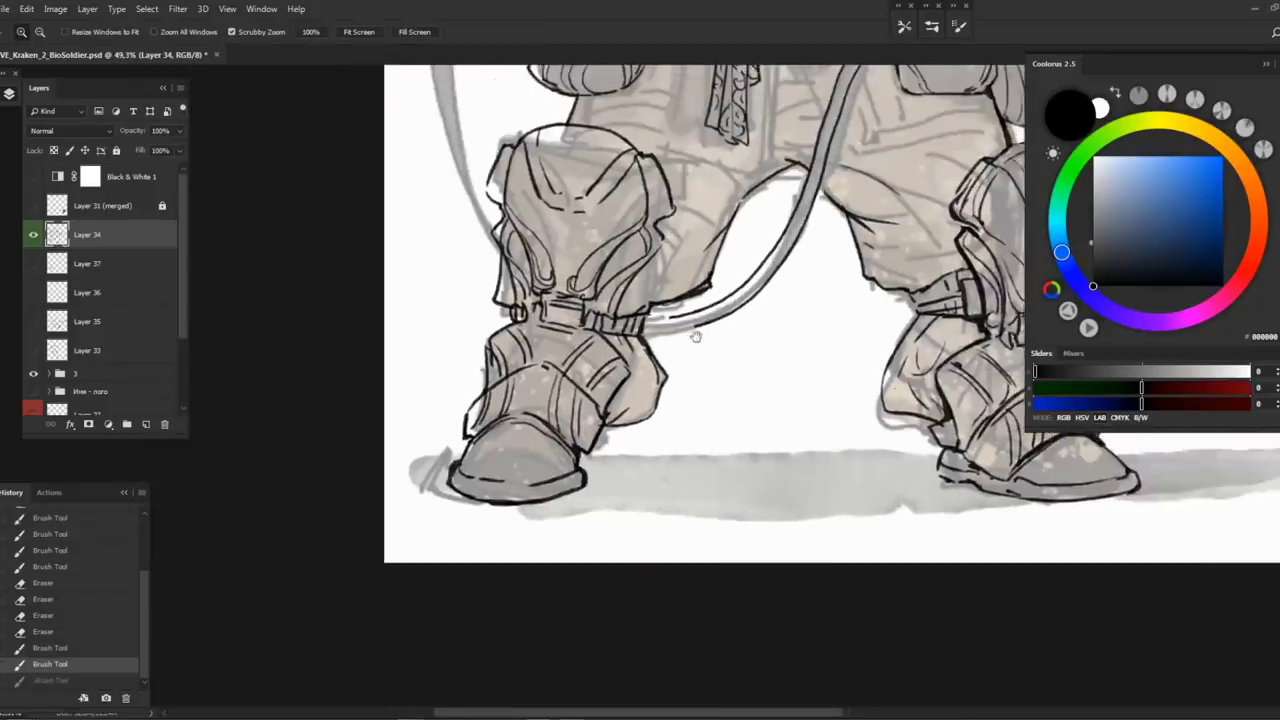
key(h)
scroll(703, 347, up, 1)
drag(773, 345, 870, 330)
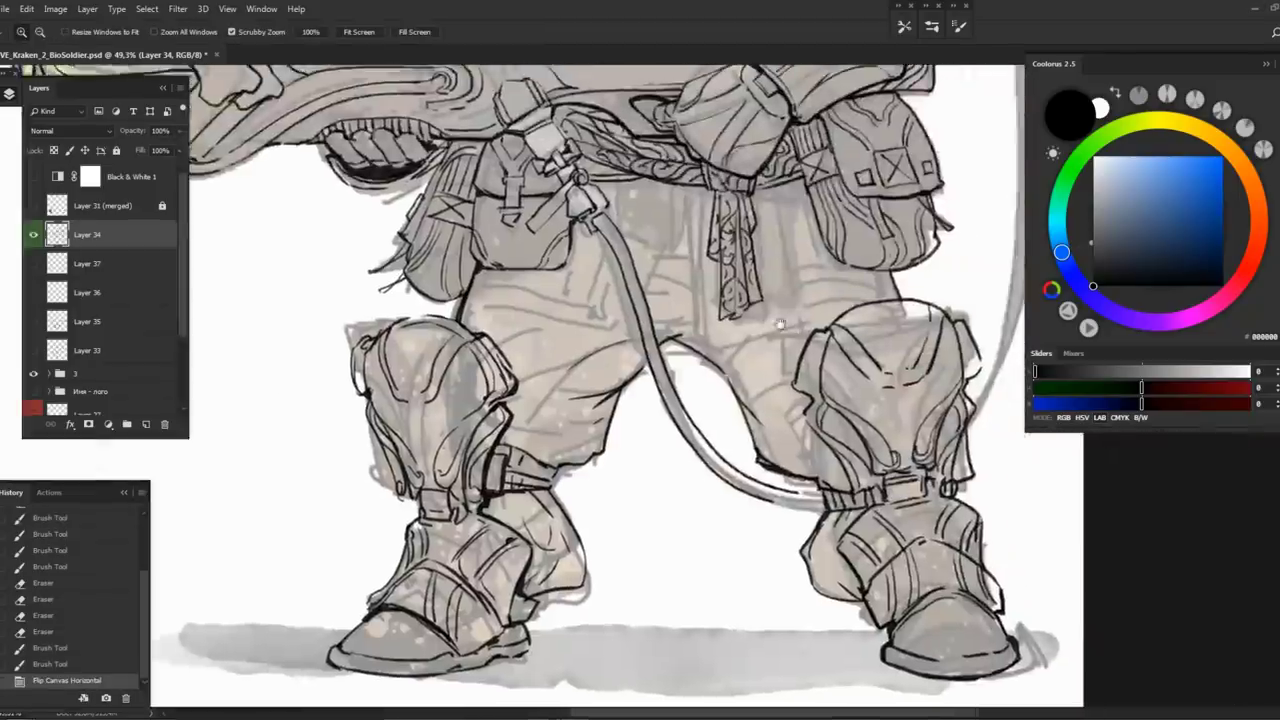
Lasso the second knee guard's top arc, flatten and lower it with Free Transform, and deselect it
scroll(760, 320, up, 3)
key(m)
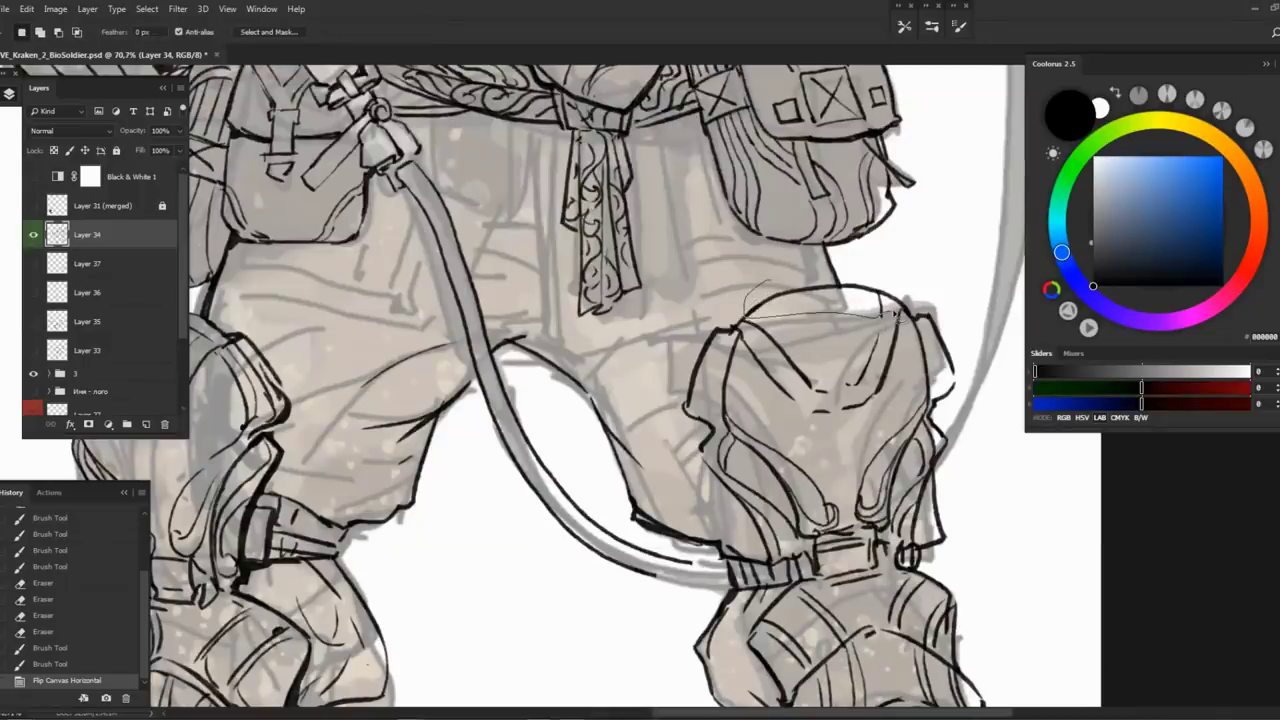
drag(837, 285, 836, 287)
key(ctrl+t)
mouse_move(836, 287)
mouse_down()
mouse_move(838, 262)
mouse_move(838, 273)
mouse_up()
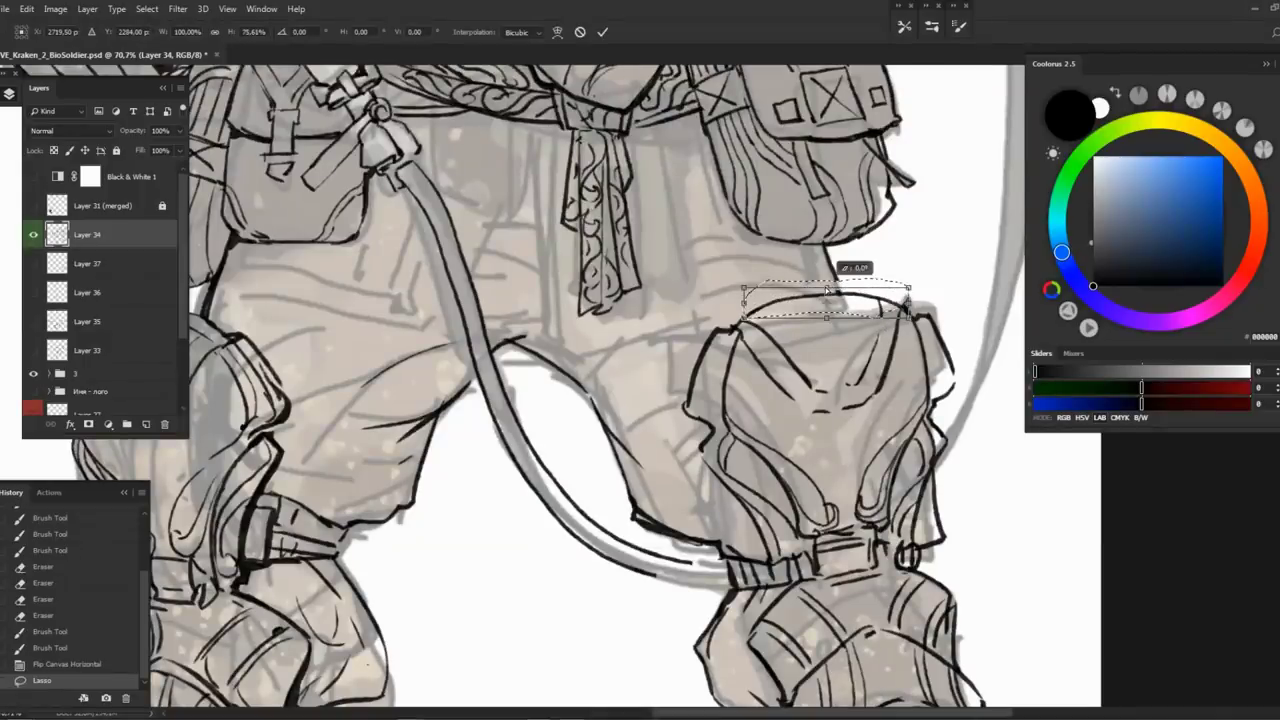
key(Return)
key(ctrl+d)
key(b)
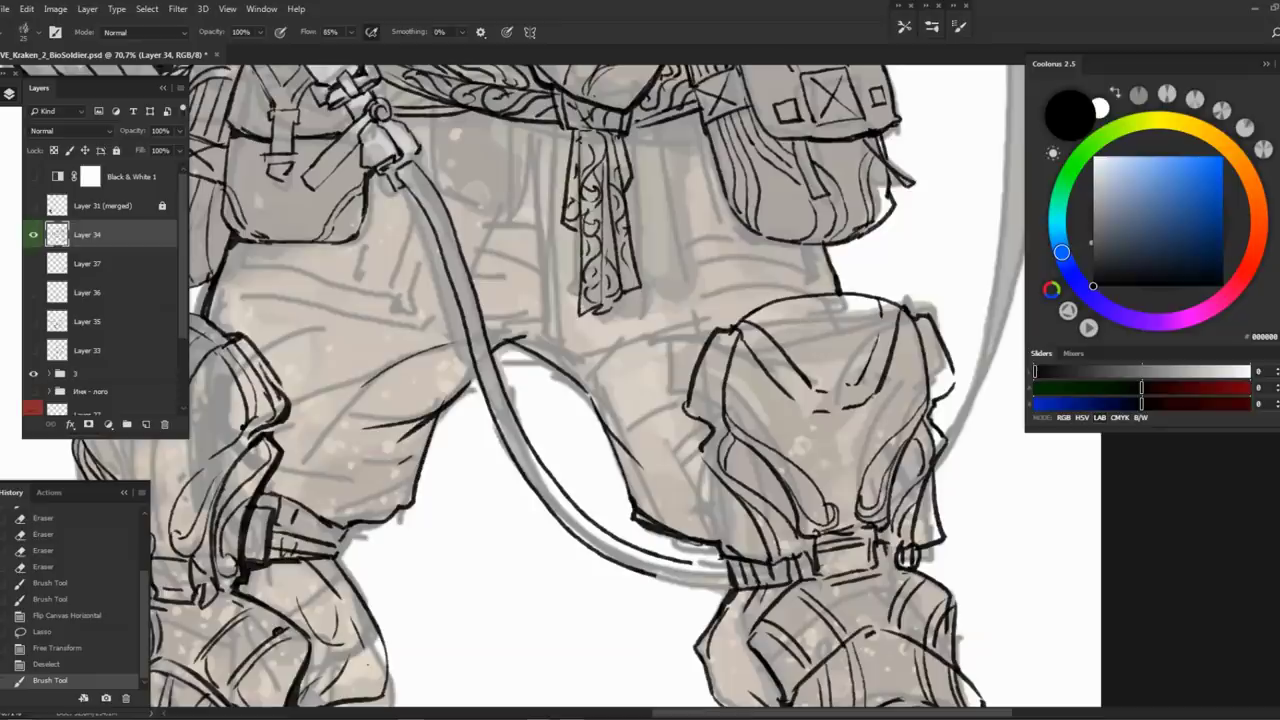
Hide sketch group 3 to show only the line art and flip the canvas horizontally
key(z)
mouse_move(575, 305)
mouse_down()
mouse_move(585, 320)
mouse_move(765, 335)
mouse_move(650, 370)
mouse_move(469, 360)
mouse_up()
drag(592, 393, 430, 390)
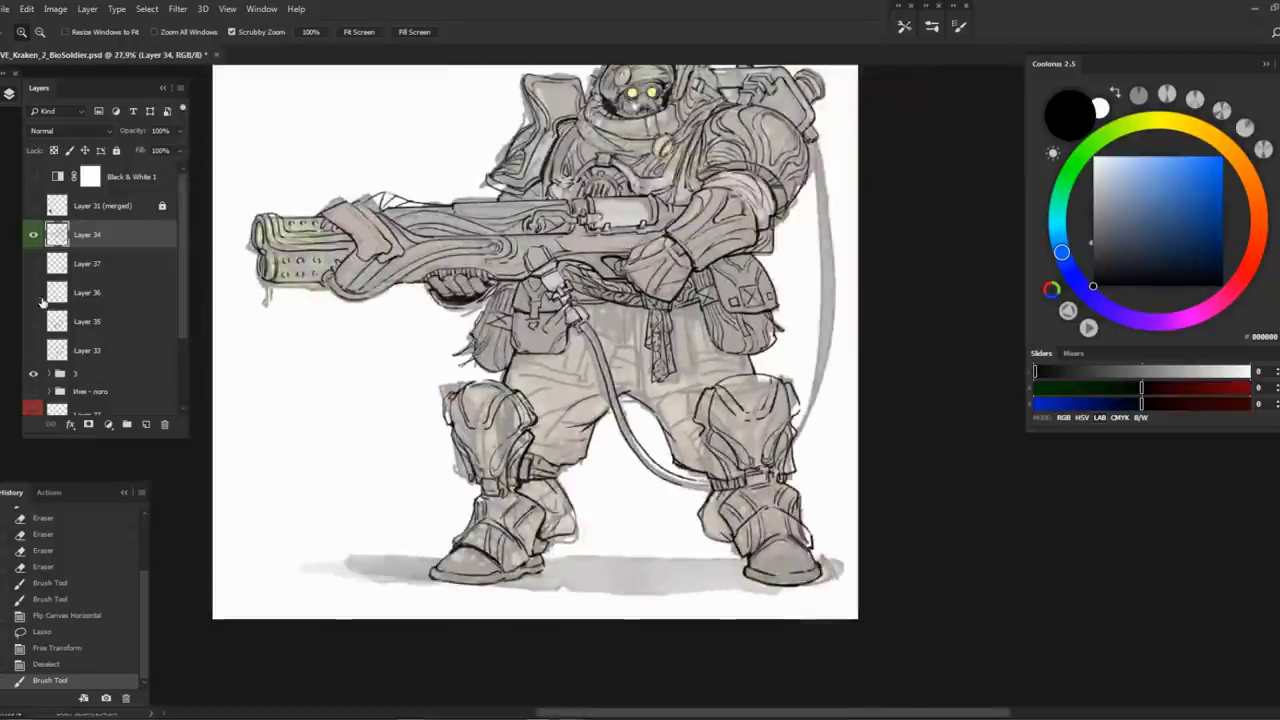
click(33, 373)
key(h)
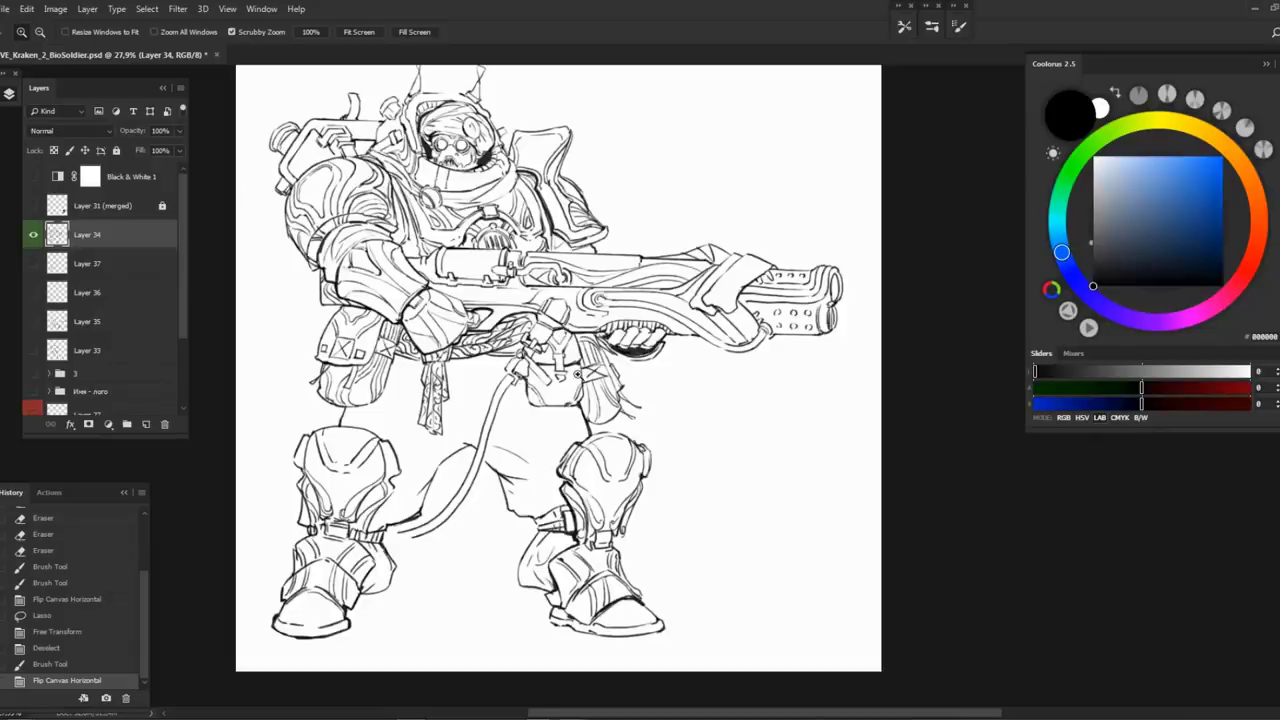
Draw curved fold lines on the wrap around the gun's barrel and on the housing just below it
drag(722, 273, 777, 274)
key(b)
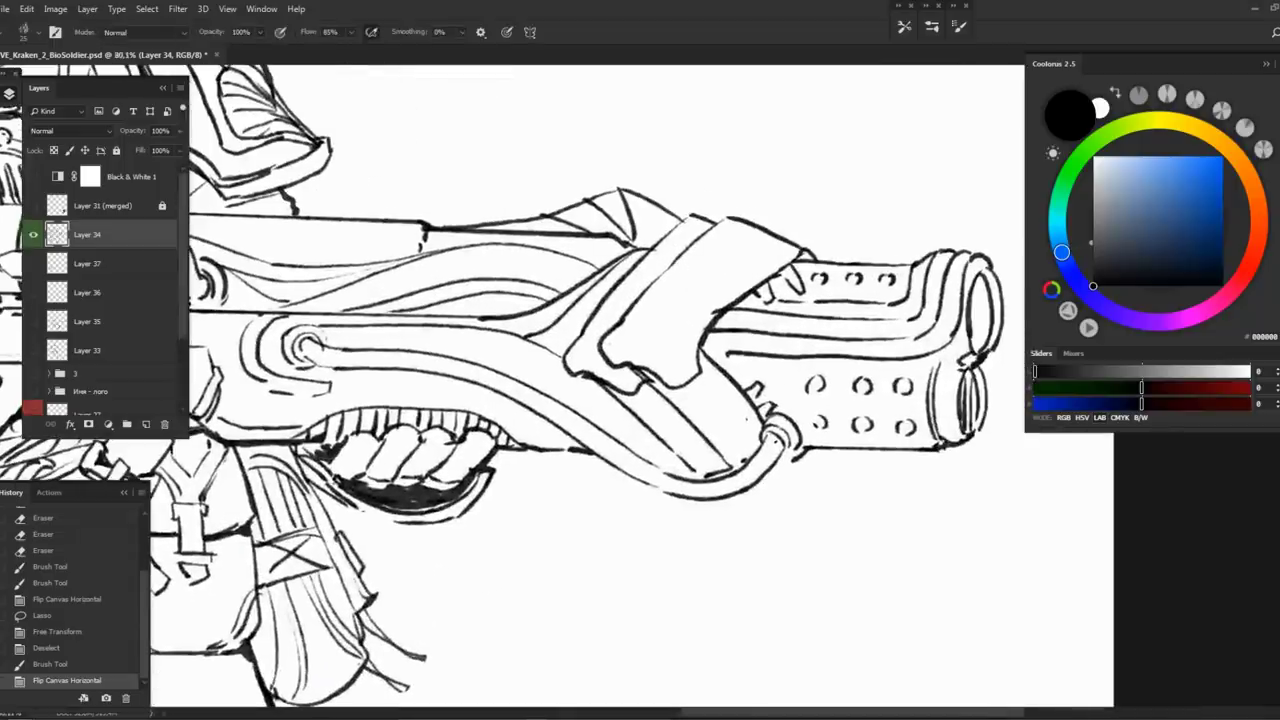
drag(706, 340, 686, 360)
mouse_move(706, 248)
mouse_down()
mouse_move(712, 235)
mouse_move(670, 305)
mouse_move(690, 354)
mouse_up()
drag(688, 336, 694, 356)
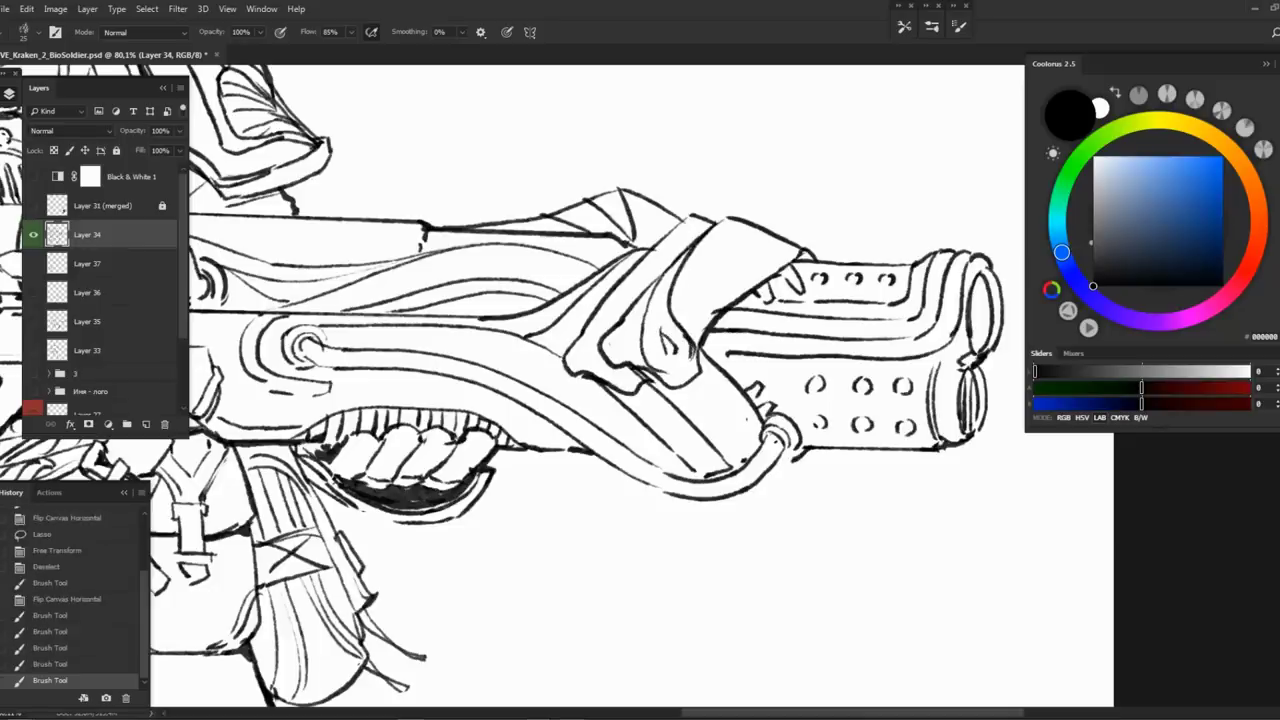
drag(706, 238, 688, 322)
mouse_move(668, 238)
mouse_down()
mouse_move(636, 306)
mouse_move(612, 322)
mouse_up()
mouse_move(738, 398)
mouse_down()
mouse_move(726, 412)
mouse_move(750, 432)
mouse_move(690, 430)
mouse_up()
drag(742, 374, 688, 402)
scroll(725, 289, down, 4)
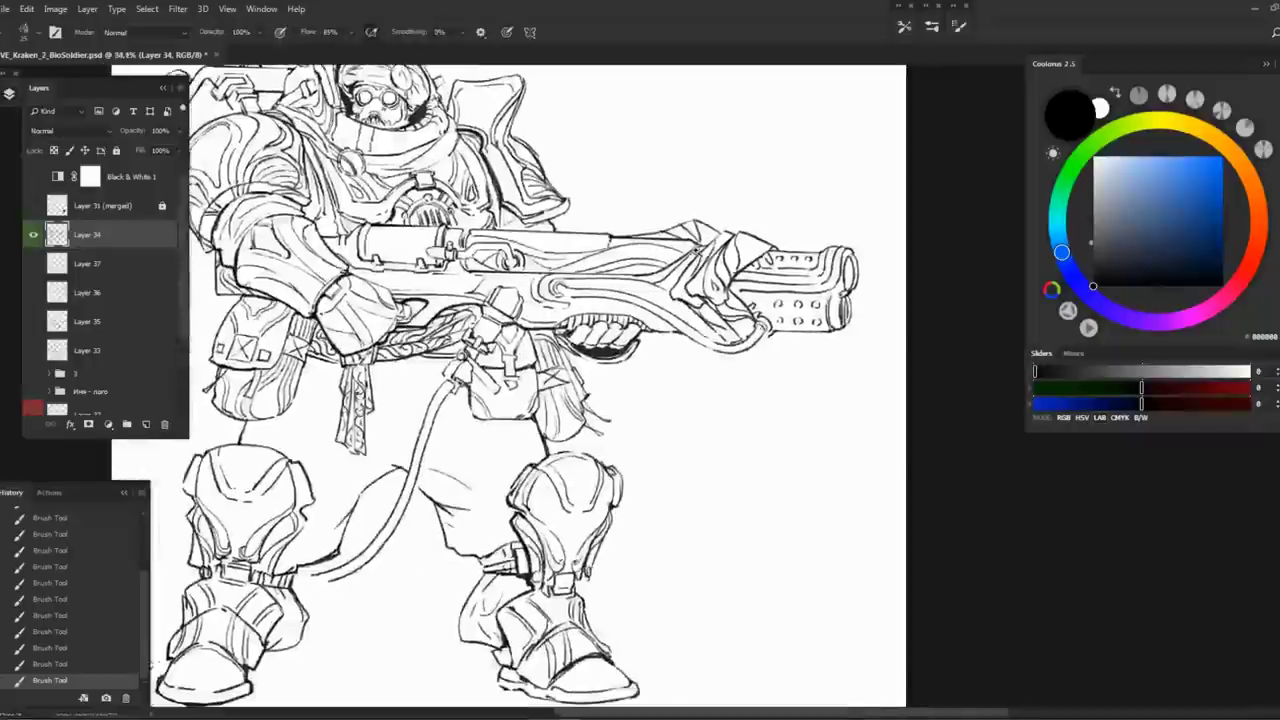
Flip the canvas horizontally, then erase and redraw the flowing lines along the middle of the gun's body
key(h)
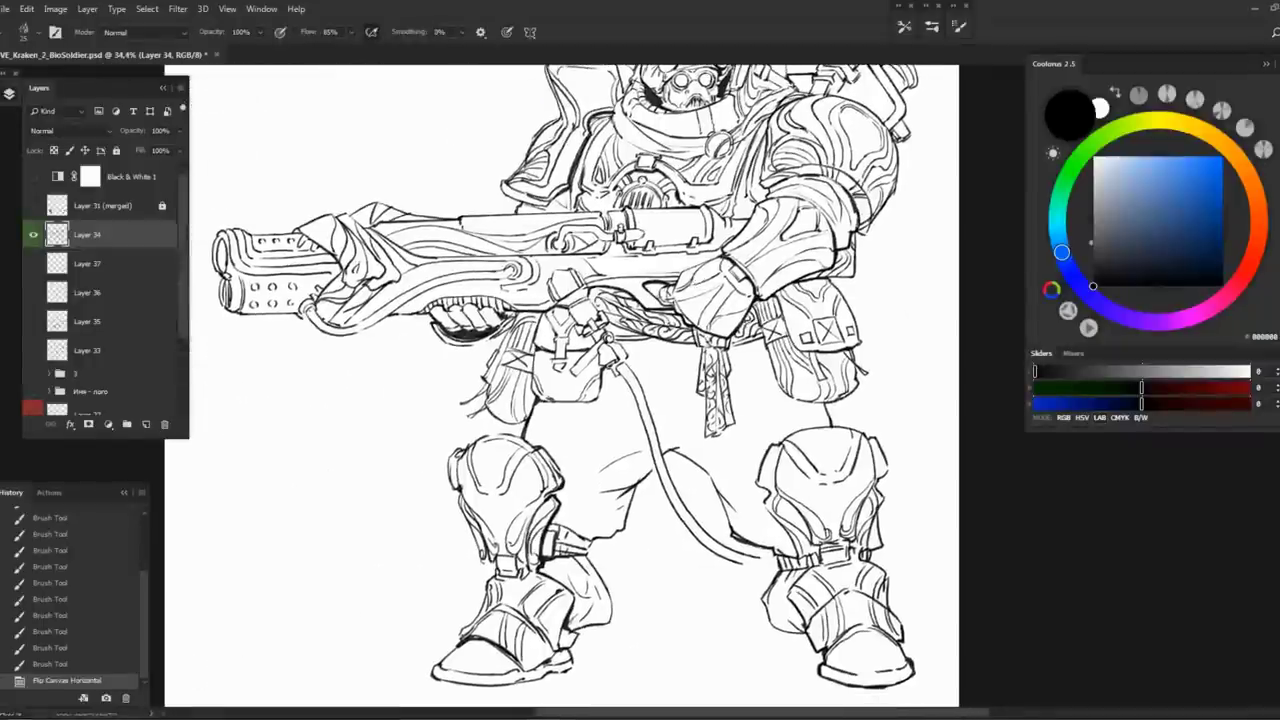
key(e)
scroll(430, 242, up, 4)
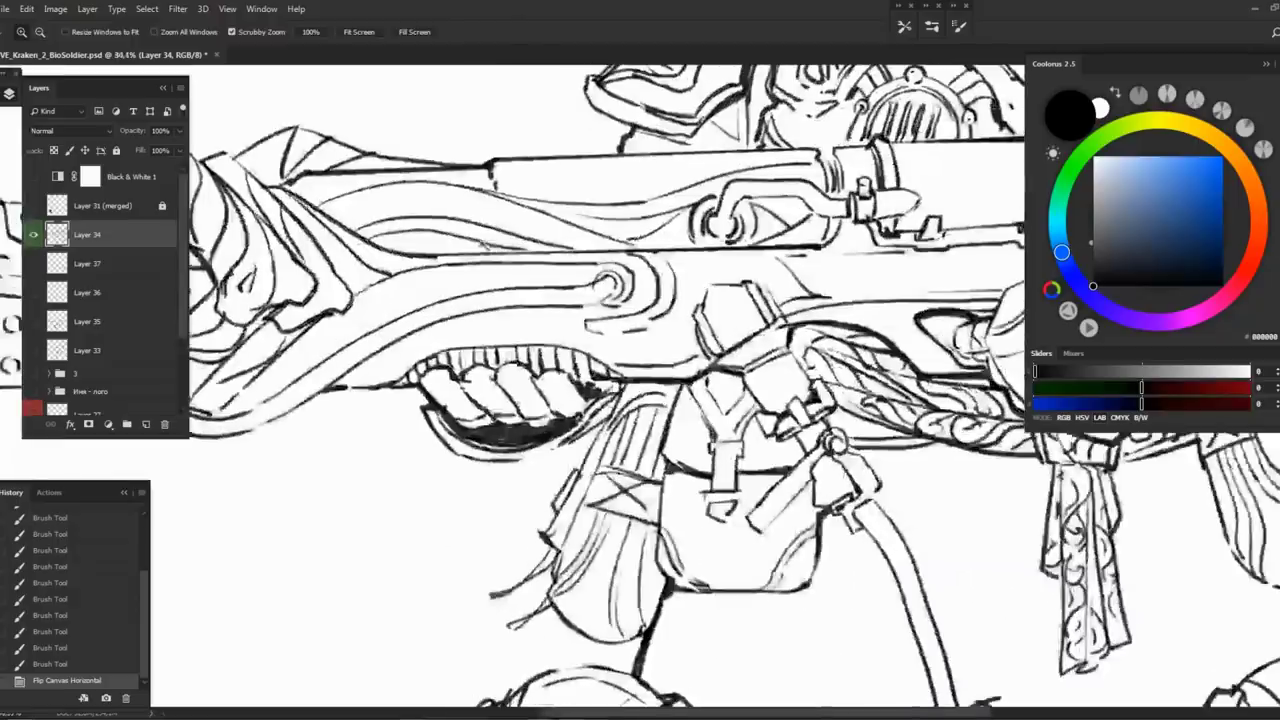
mouse_move(505, 255)
mouse_down()
mouse_move(455, 258)
mouse_move(690, 250)
mouse_move(668, 262)
mouse_up()
key(b)
drag(642, 262, 666, 246)
scroll(688, 215, down, 2)
mouse_move(550, 250)
mouse_down()
mouse_move(606, 240)
mouse_move(482, 248)
mouse_move(526, 242)
mouse_up()
key(e)
key(b)
Show sketch group 3 again and ink the trouser folds on the upper thigh beneath the pouch and beside the hose
drag(640, 400, 435, 285)
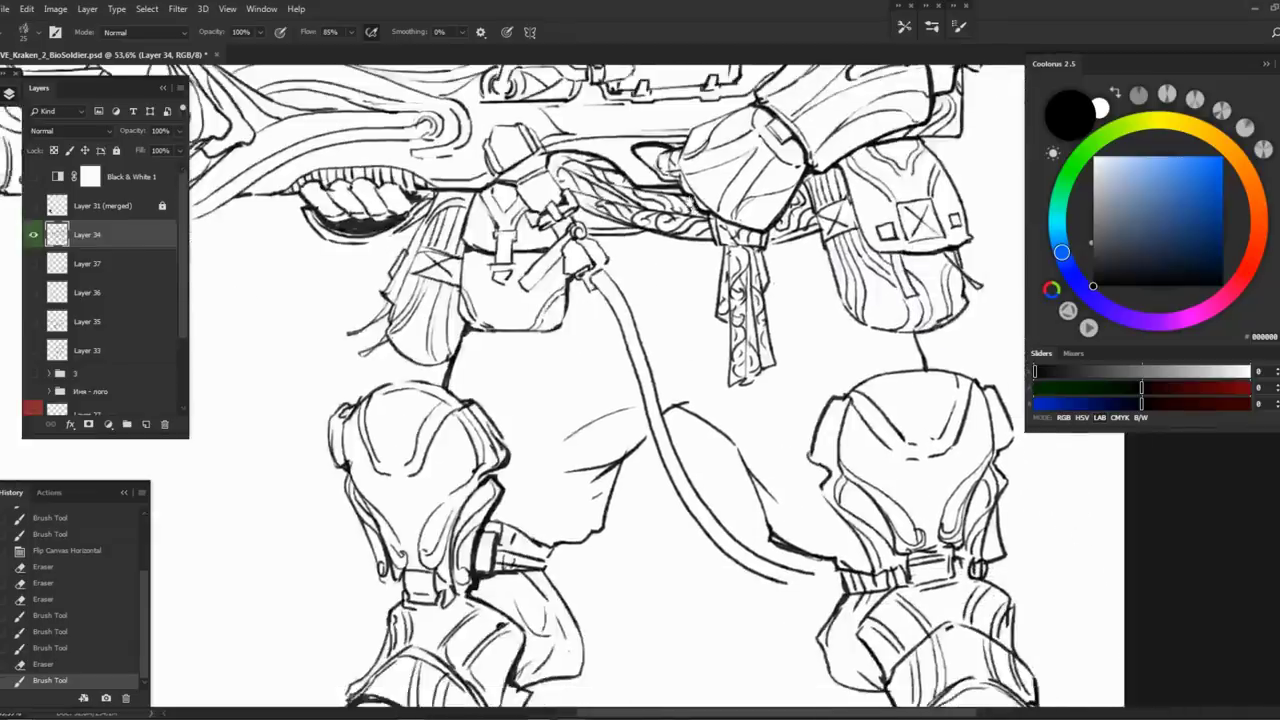
click(34, 373)
scroll(580, 390, down, 2)
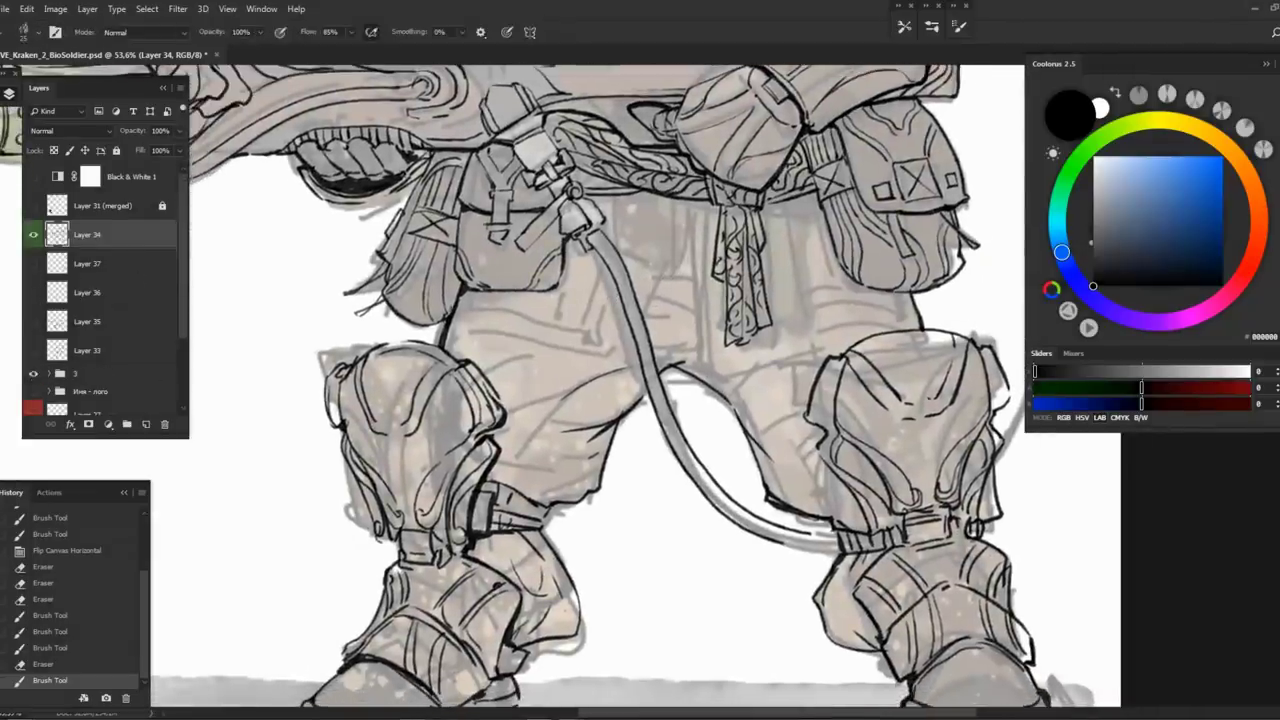
mouse_move(452, 332)
mouse_down()
mouse_move(556, 340)
mouse_move(600, 328)
mouse_up()
key(ctrl+z)
drag(490, 228, 508, 254)
mouse_move(632, 190)
mouse_down()
mouse_move(626, 254)
mouse_move(580, 314)
mouse_up()
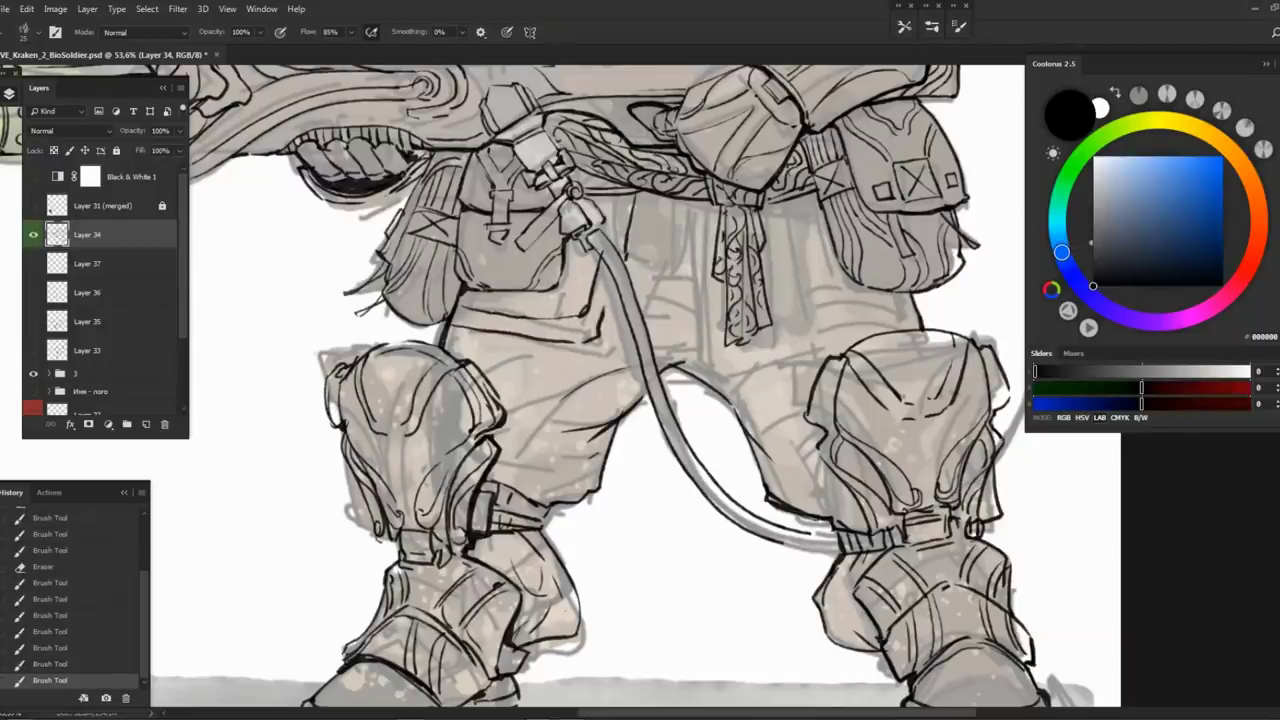
scroll(600, 390, right, 2)
drag(632, 197, 628, 229)
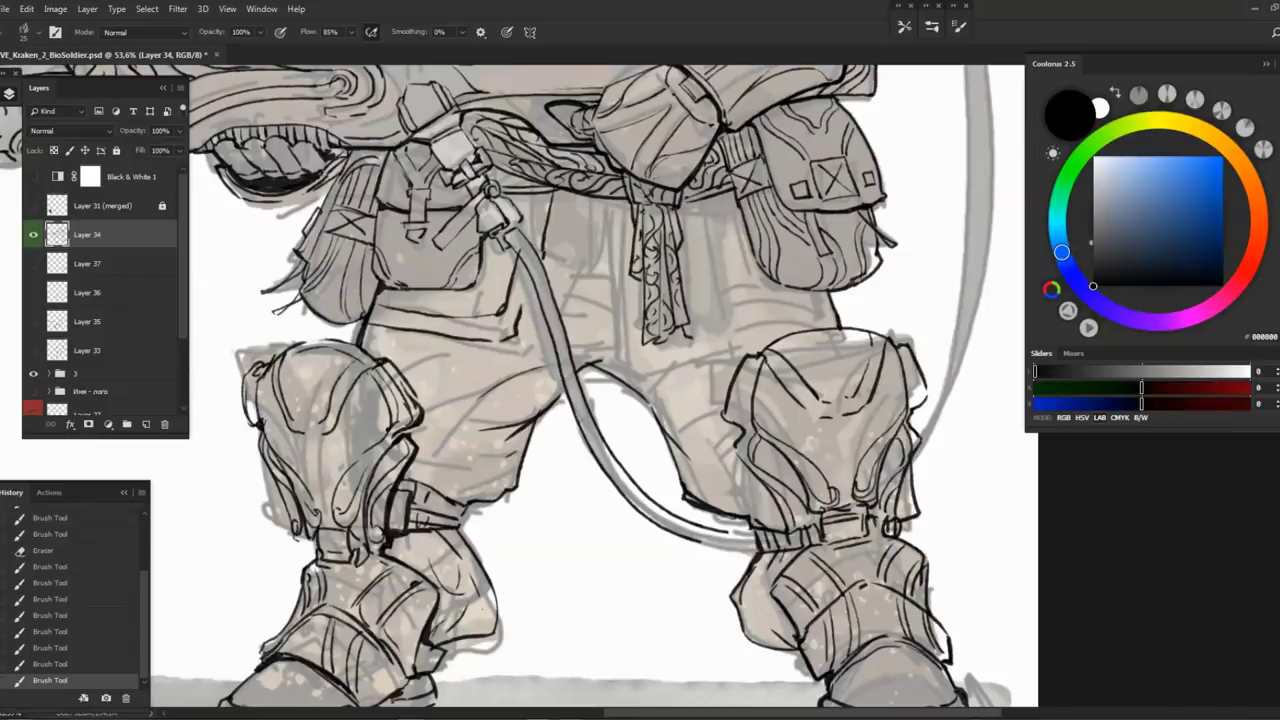
Add one fold stroke over the knee guard, flip the canvas horizontally and create a new layer above Layer 34
drag(770, 330, 835, 306)
key(z)
drag(760, 480, 620, 480)
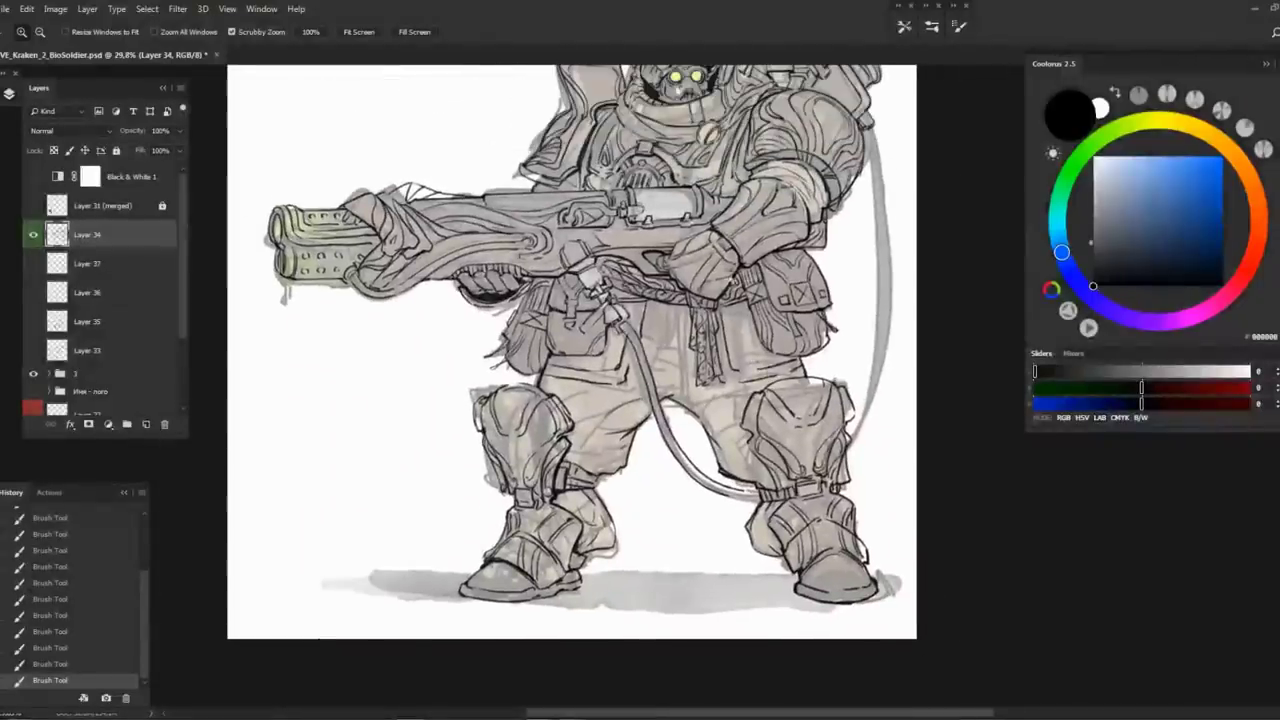
key(ctrl+shift+h)
drag(660, 307, 850, 118)
mouse_move(620, 323)
mouse_down()
mouse_move(590, 263)
mouse_move(598, 325)
mouse_up()
click(146, 424)
key(b)
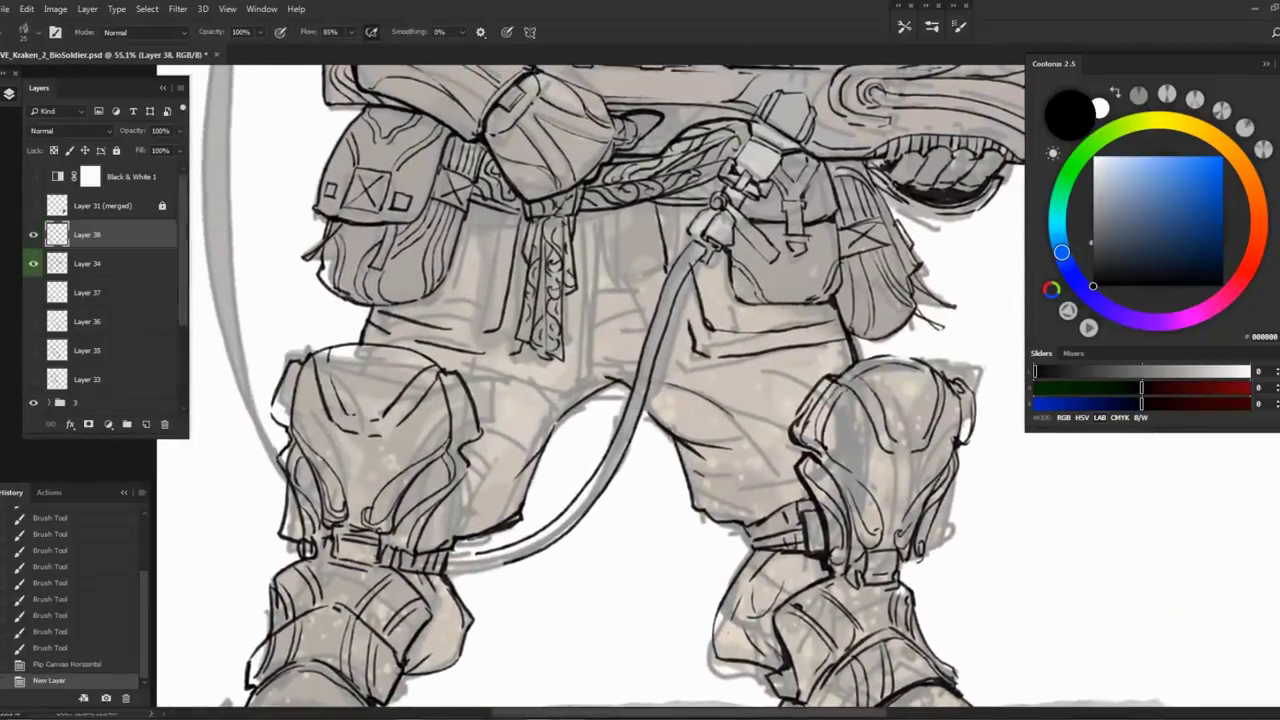
Ink vertical folds at the crotch between the hanging strap and the hose, and a seam line down the inner thigh
drag(646, 280, 648, 316)
drag(630, 204, 614, 324)
mouse_move(614, 210)
mouse_down()
mouse_move(604, 342)
mouse_move(638, 362)
mouse_up()
drag(646, 300, 636, 362)
drag(612, 334, 600, 374)
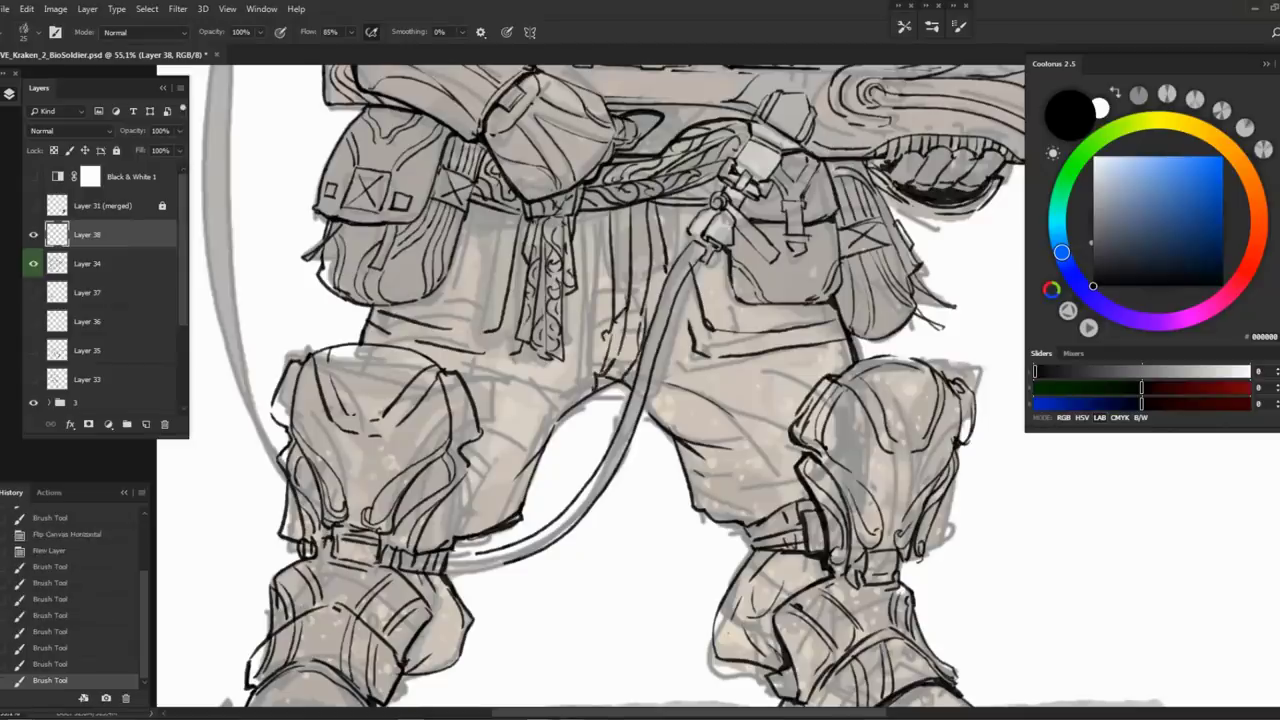
mouse_move(610, 328)
mouse_down()
mouse_move(528, 418)
mouse_move(504, 490)
mouse_up()
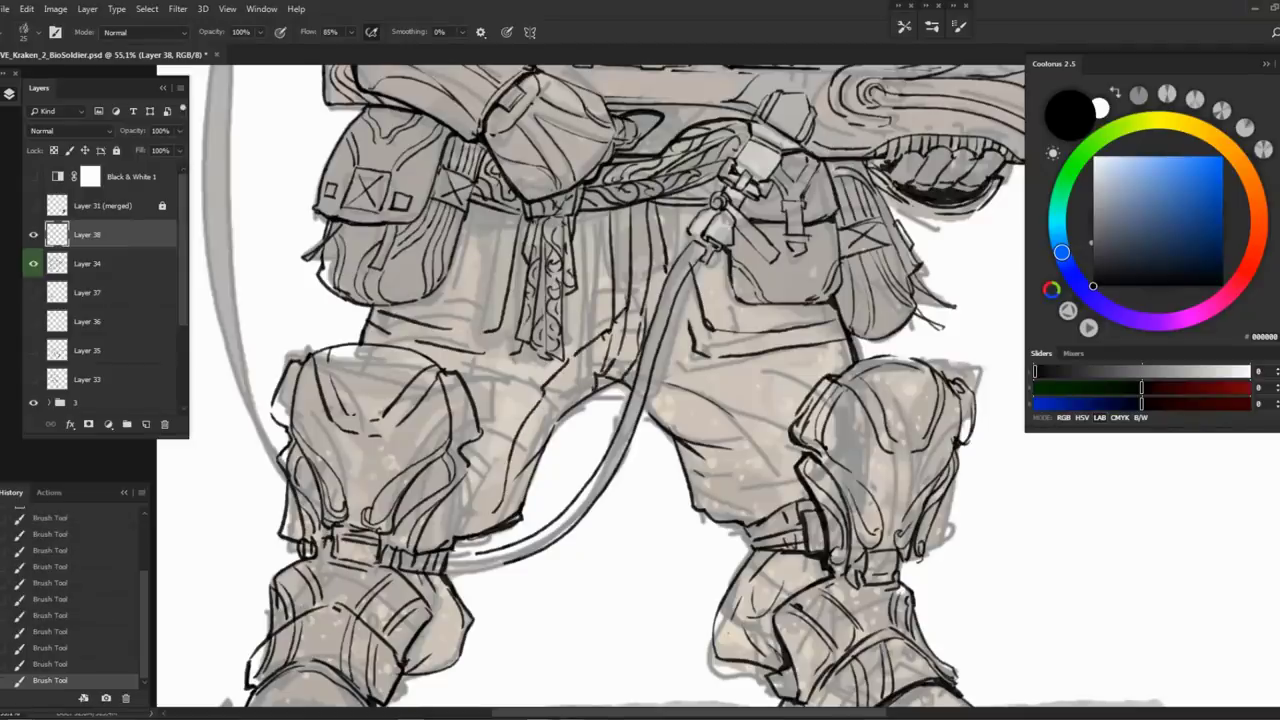
Duplicate the inner-thigh seam line slightly beside itself to form a double seam and extend it up to the crotch
mouse_move(720, 378)
mouse_down()
mouse_move(697, 372)
mouse_move(485, 540)
mouse_move(390, 540)
mouse_move(505, 540)
mouse_move(530, 586)
mouse_move(600, 405)
mouse_move(668, 314)
mouse_move(590, 400)
mouse_up()
key(l)
key(ctrl+alt+Left)
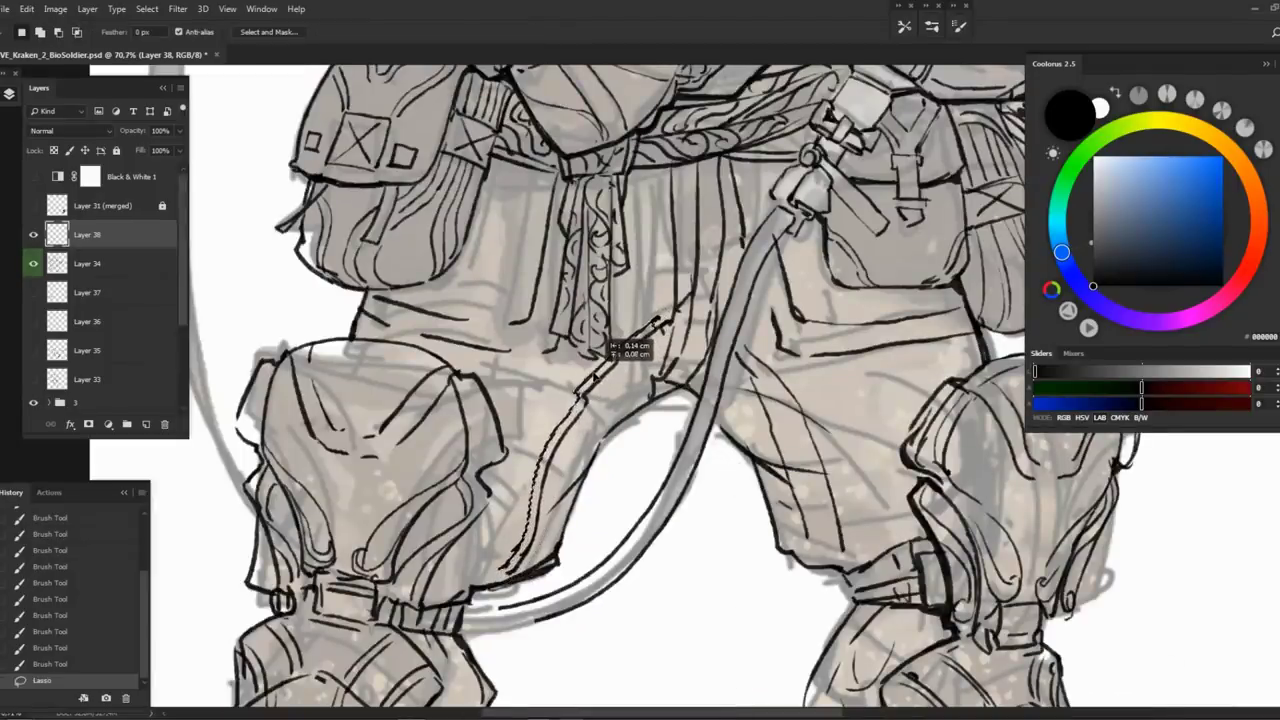
key(ctrl+d)
key(b)
mouse_move(663, 318)
mouse_down()
mouse_move(663, 168)
mouse_move(611, 164)
mouse_move(682, 252)
mouse_move(682, 288)
mouse_up()
drag(682, 288, 648, 246)
Duplicate the seam line on the other thigh slightly beside itself to form a matching double seam
key(l)
mouse_move(752, 496)
mouse_down()
mouse_move(765, 420)
mouse_move(705, 320)
mouse_up()
key(ctrl+alt+Left)
key(ctrl+d)
key(b)
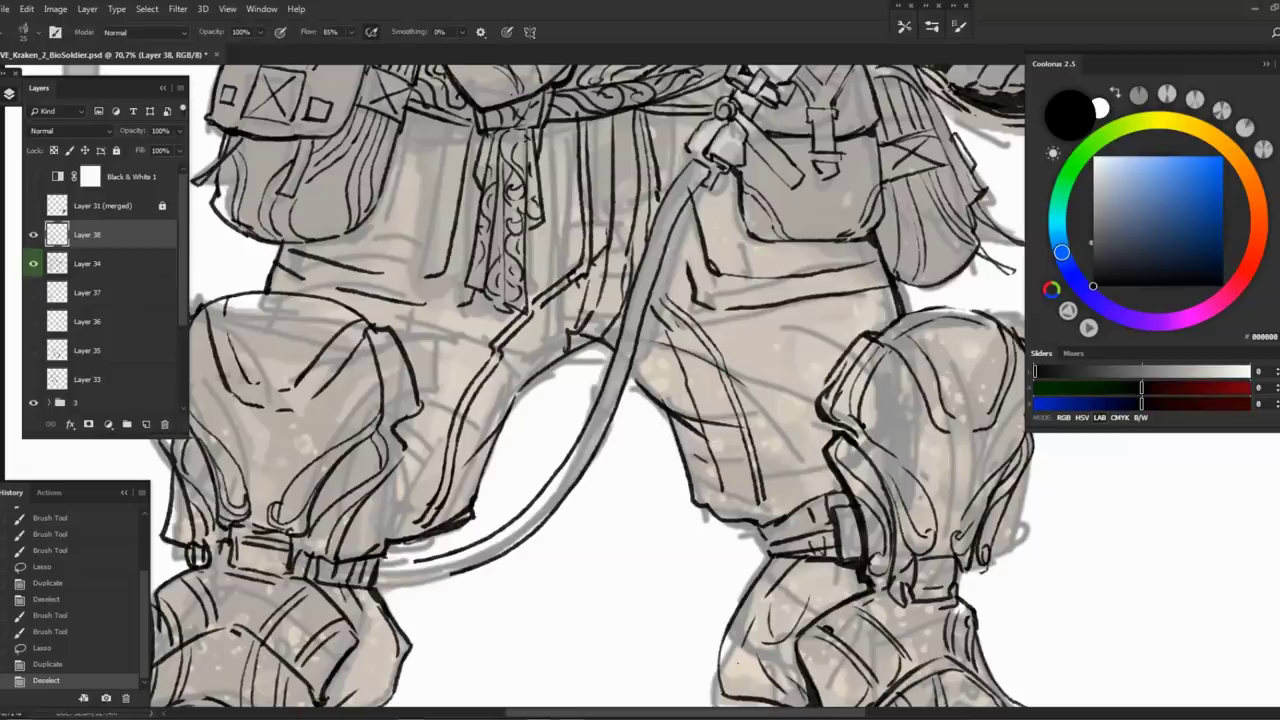
Ink the trouser hem and small folds around the second thigh's double seam, erasing overlapping stroke ends
drag(764, 498, 760, 522)
drag(712, 488, 724, 514)
key(e)
drag(706, 424, 712, 470)
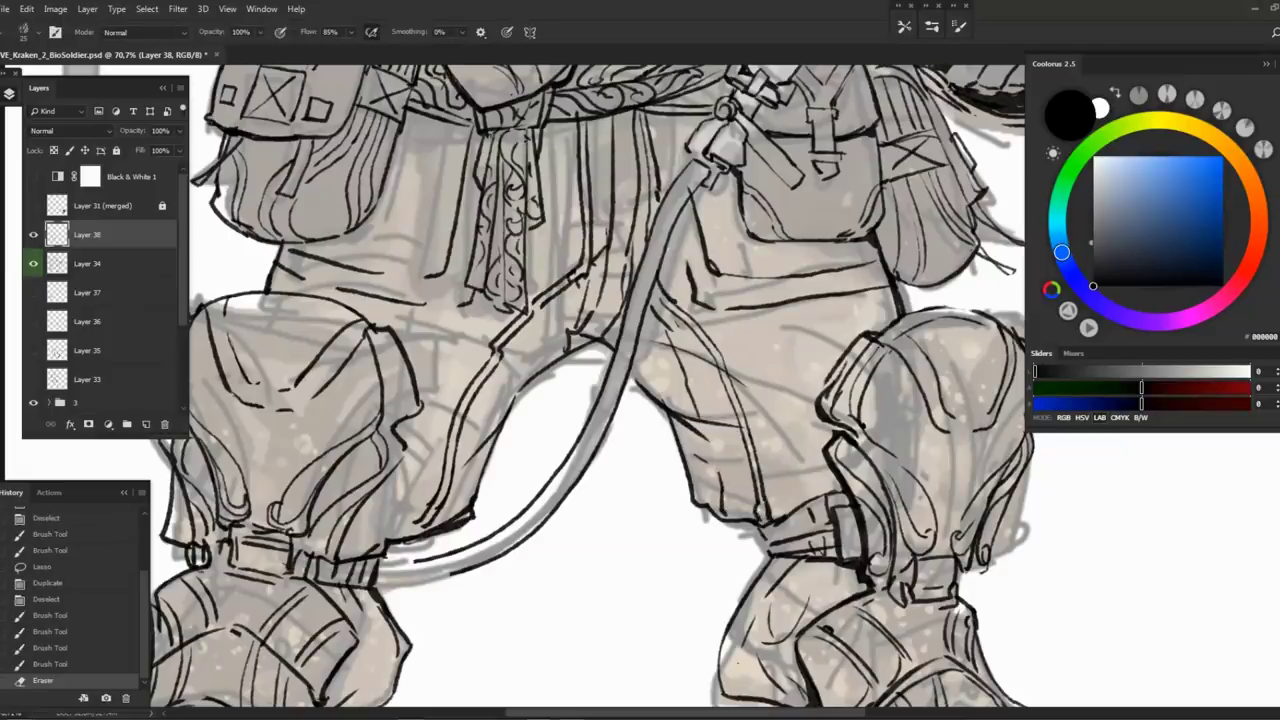
key(e)
mouse_move(700, 420)
mouse_down()
mouse_move(704, 440)
mouse_move(670, 340)
mouse_move(680, 350)
mouse_move(665, 340)
mouse_up()
key(b)
key(e)
Examine the line art mirrored and unmirrored with sketch group 3 hidden, comparing Layers 38 and 34 on and off
key(ctrl+minus)
key(z)
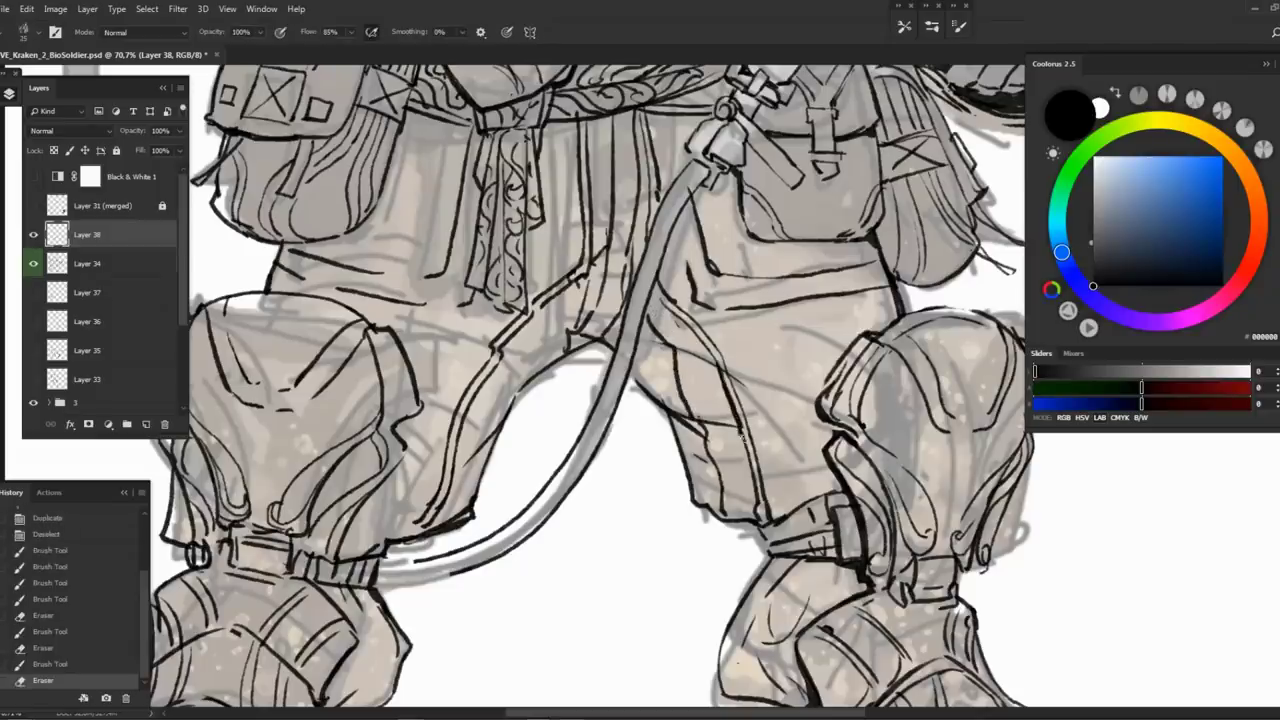
alt+click(720, 380)
key(b)
key(h)
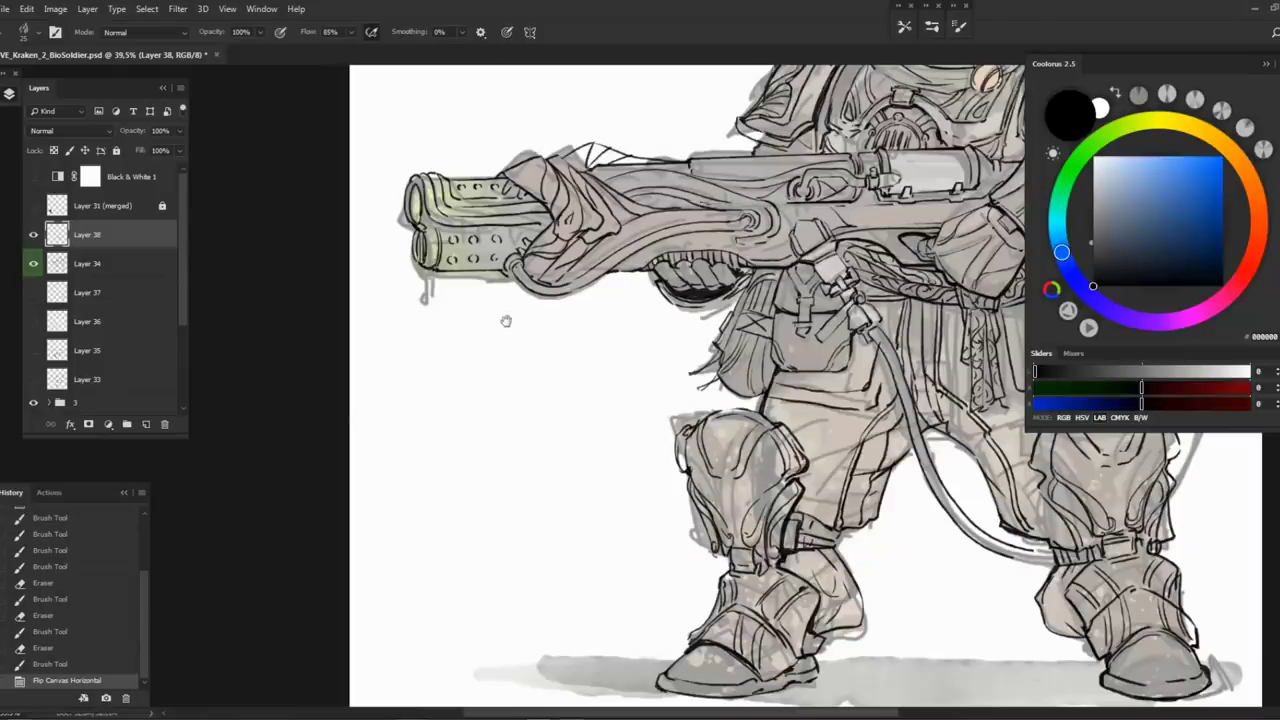
drag(503, 320, 343, 277)
scroll(90, 298, down, 1)
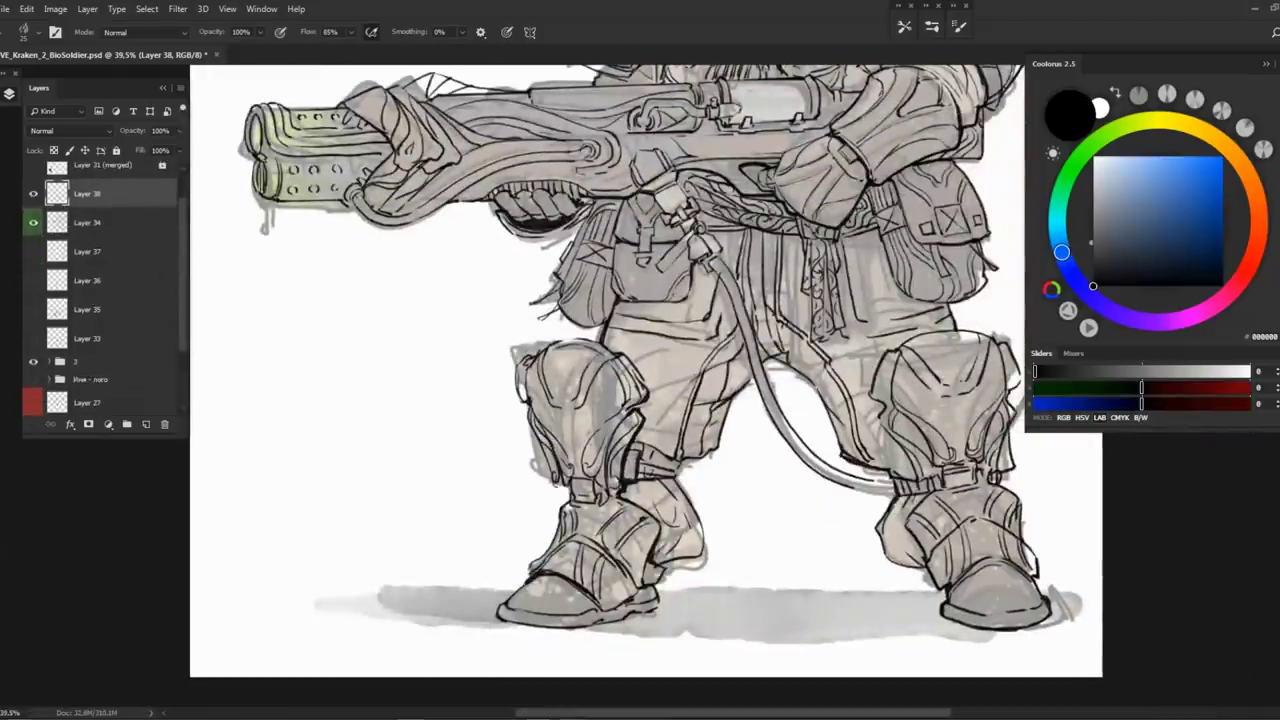
click(34, 362)
scroll(792, 351, up, 5)
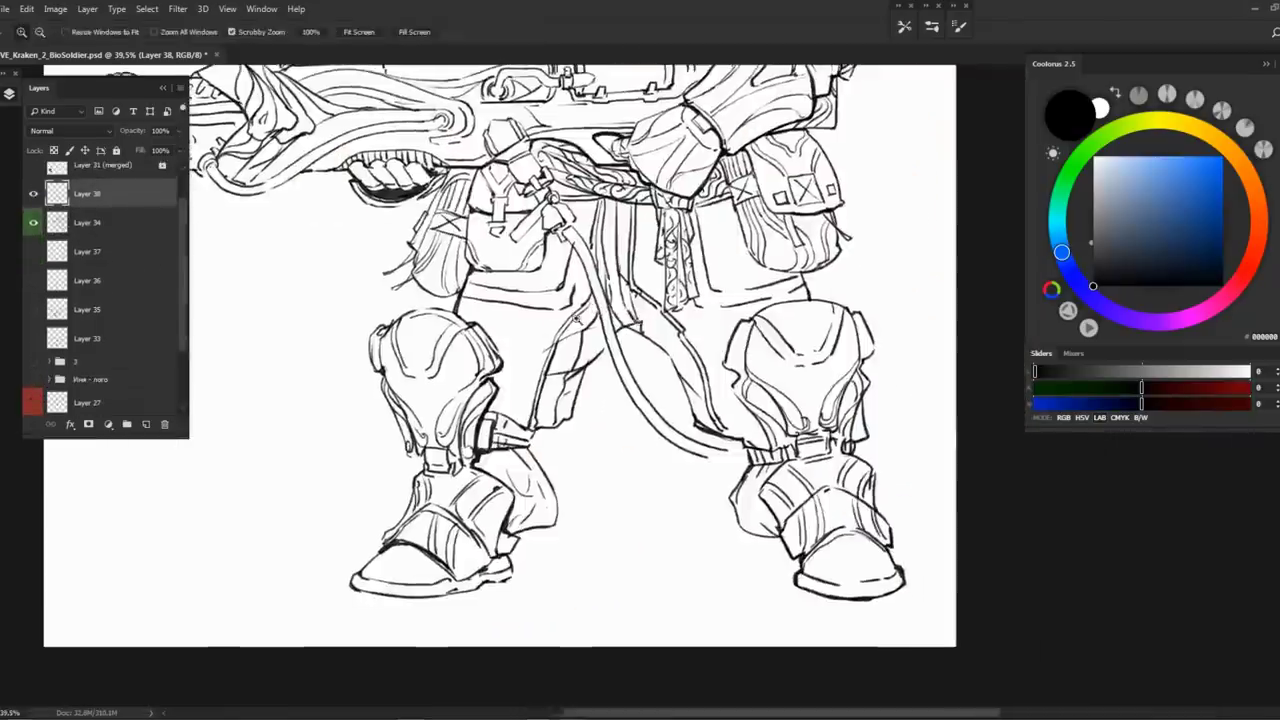
key(z)
scroll(675, 470, down, 6)
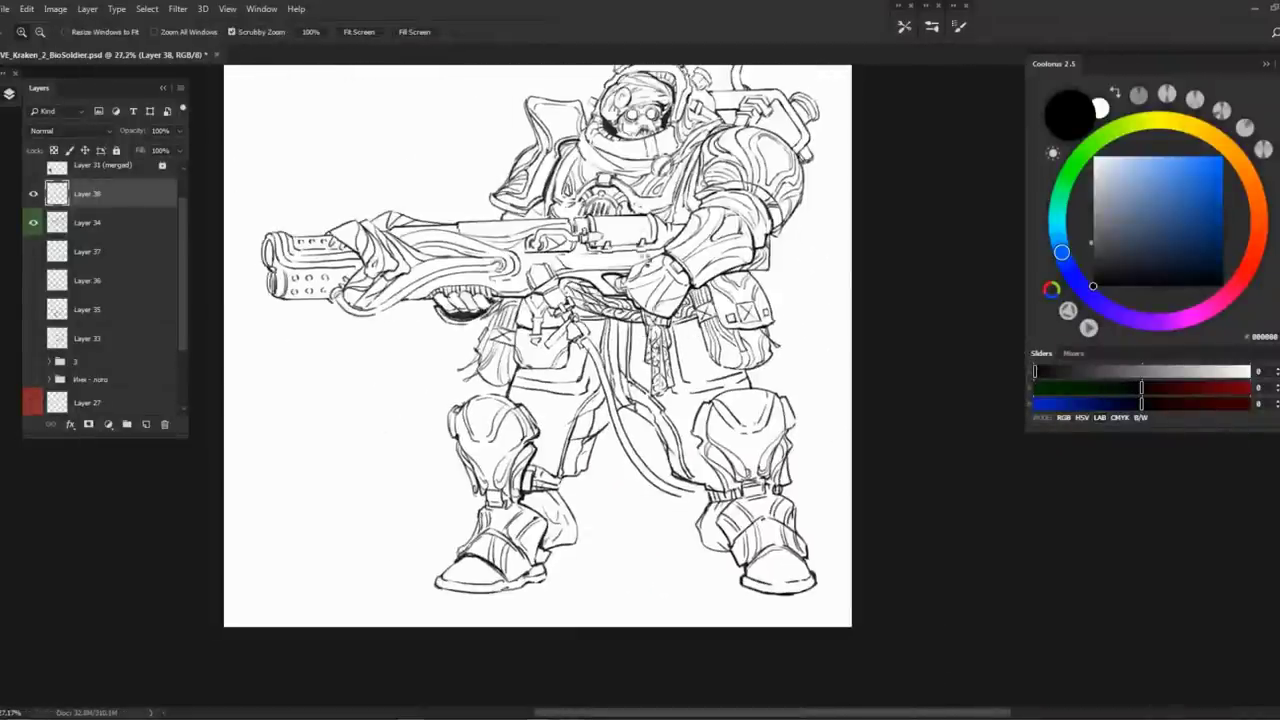
key(h)
scroll(680, 328, left, 3)
click(33, 194)
click(33, 194)
click(34, 224)
click(34, 225)
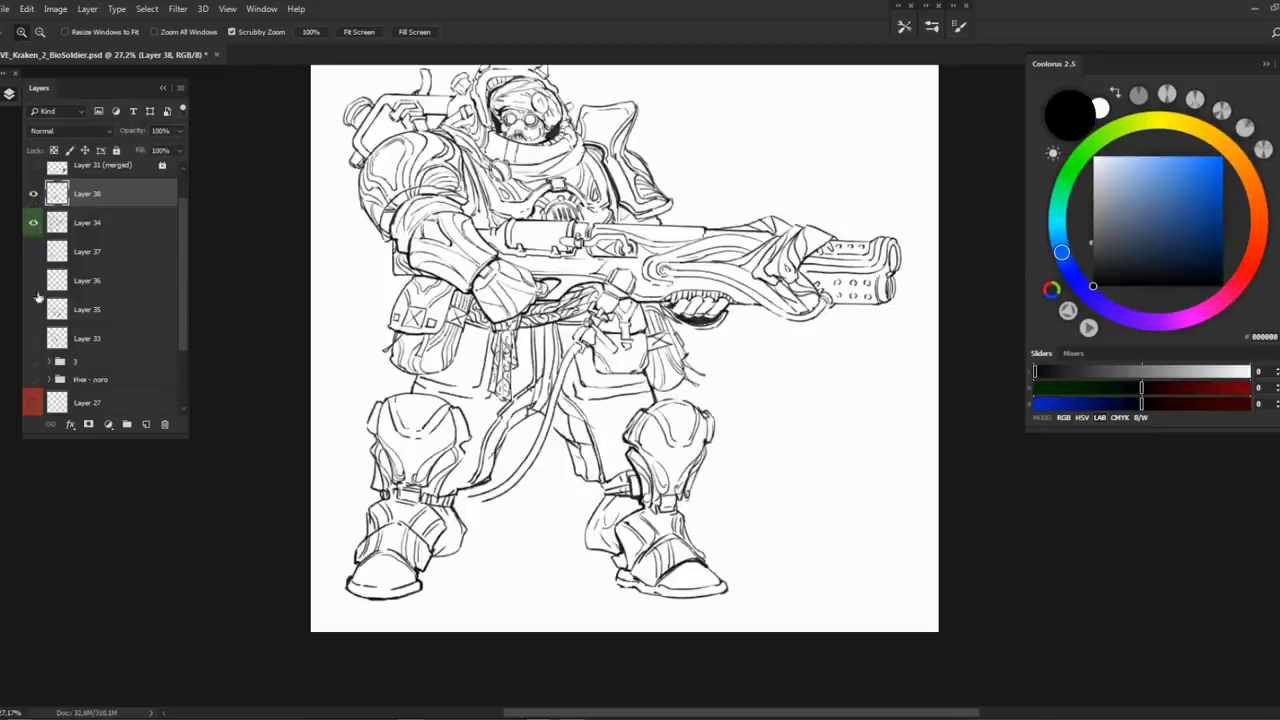
Show sketch group 3 again, merge Layer 38 with Layer 34 and give the merged layer a green colour label
click(33, 362)
click(33, 194)
click(33, 194)
ctrl+click(85, 225)
key(ctrl+e)
right_click(85, 194)
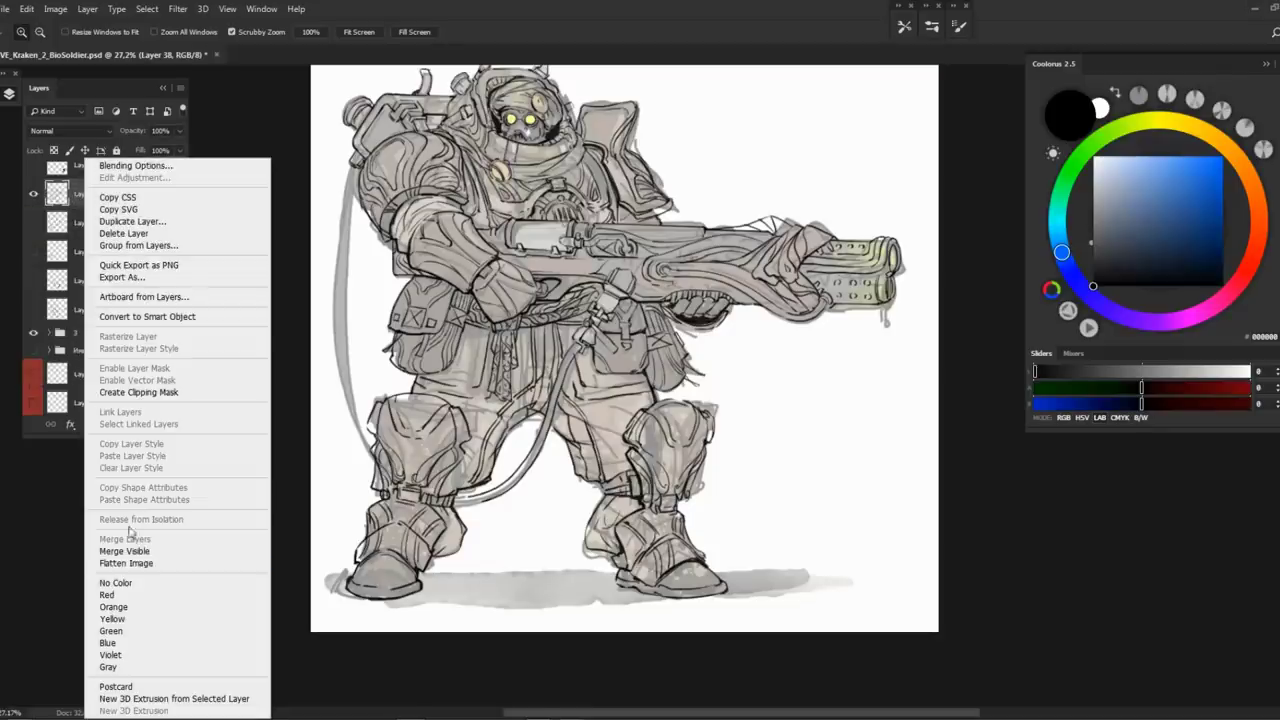
click(150, 631)
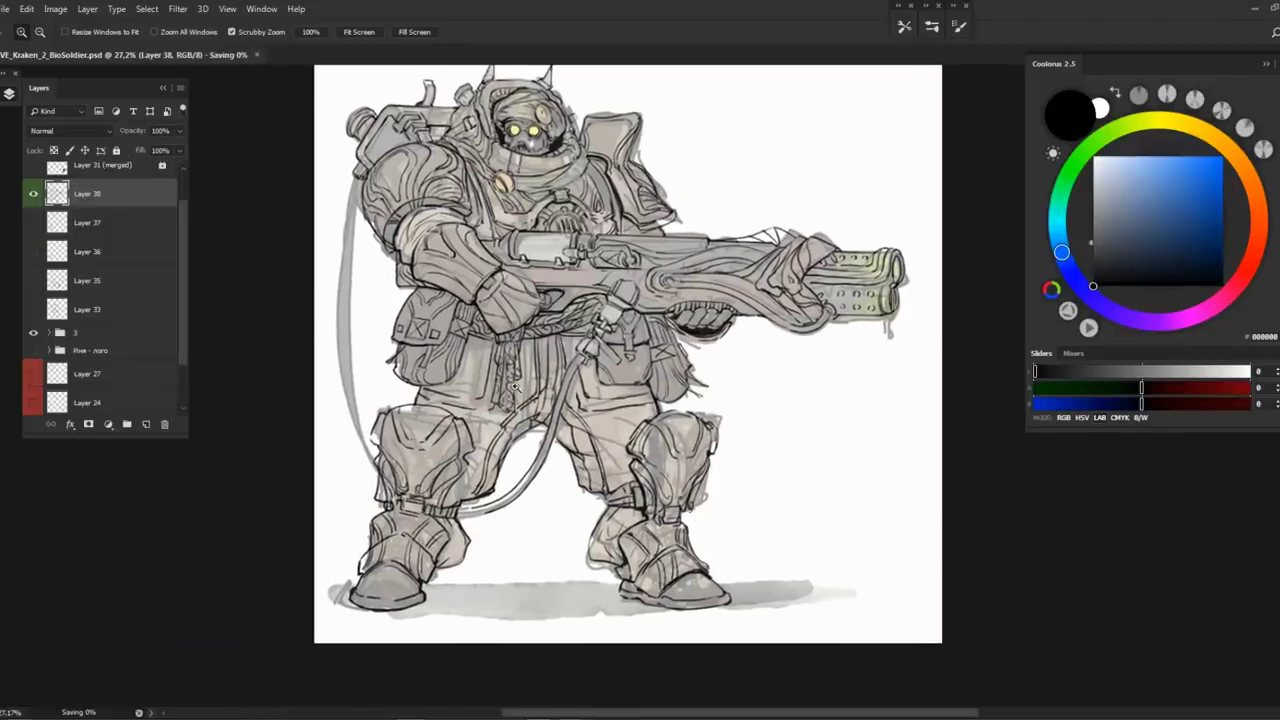
Ink flowing trouser folds on the upper thigh between the side pouch and the hanging strap
drag(517, 387, 580, 387)
mouse_move(576, 282)
mouse_down()
mouse_move(482, 382)
mouse_move(490, 394)
mouse_up()
drag(556, 258, 488, 322)
drag(552, 286, 488, 330)
drag(574, 258, 546, 288)
drag(540, 246, 500, 280)
drag(600, 400, 375, 382)
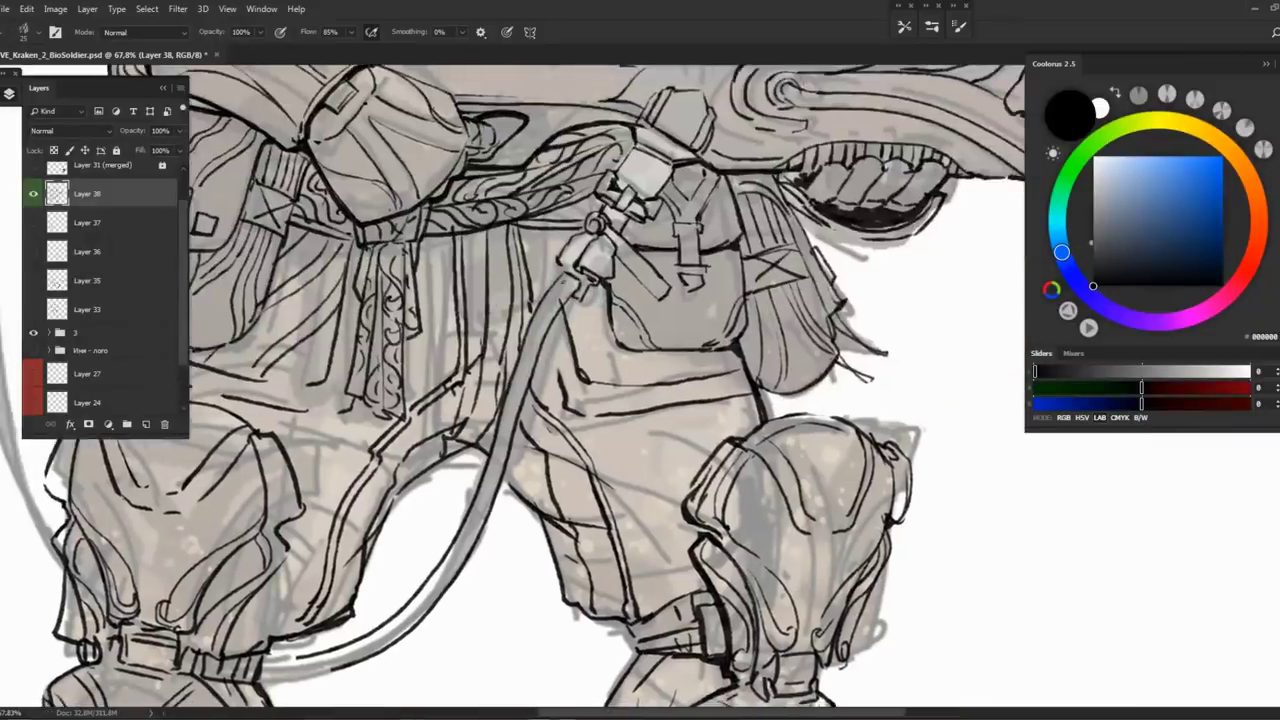
Ink short folds beside the hose clasp and diagonal folds across both thighs down to the knee guards
drag(552, 234, 538, 286)
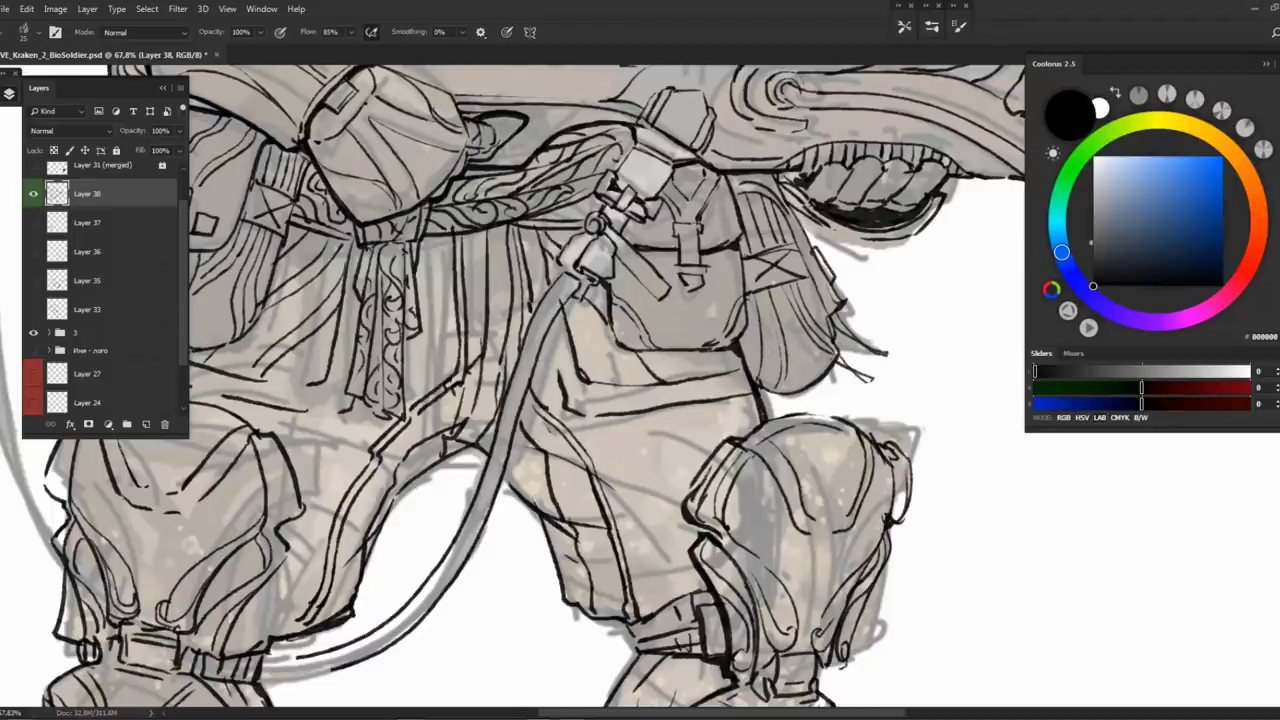
mouse_move(560, 400)
mouse_down()
mouse_move(589, 359)
mouse_move(531, 273)
mouse_up()
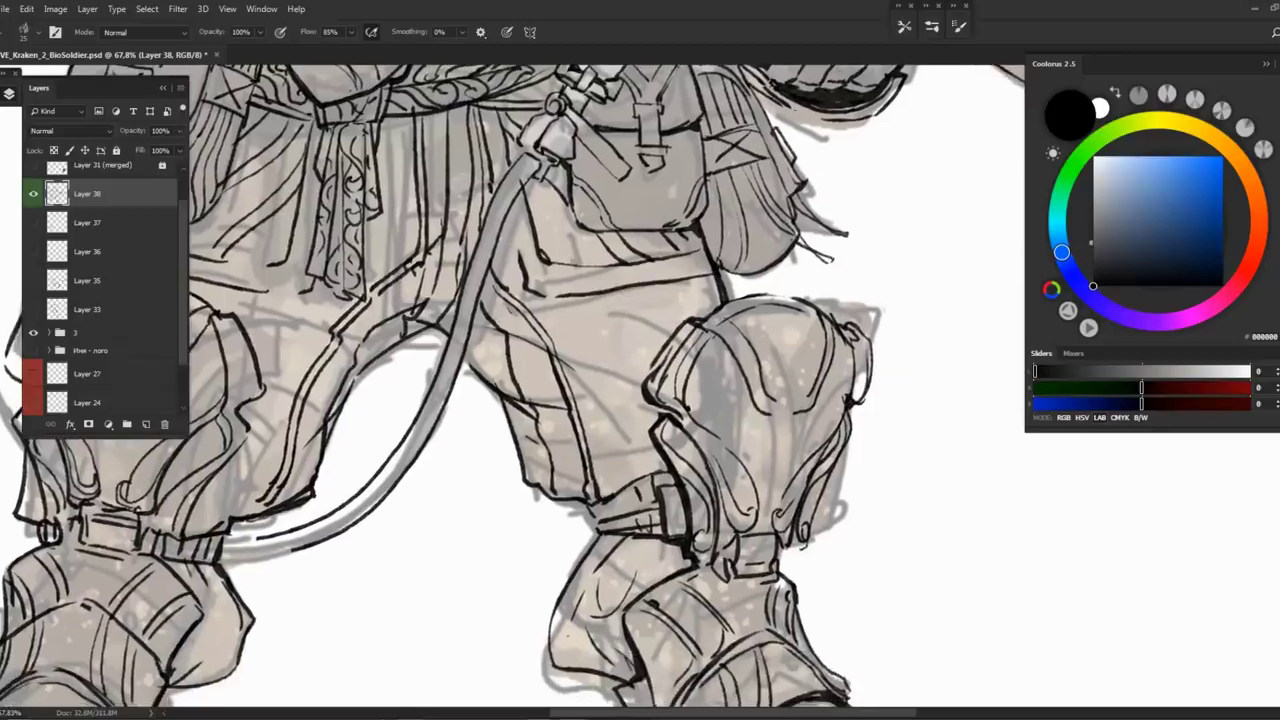
drag(620, 440, 830, 415)
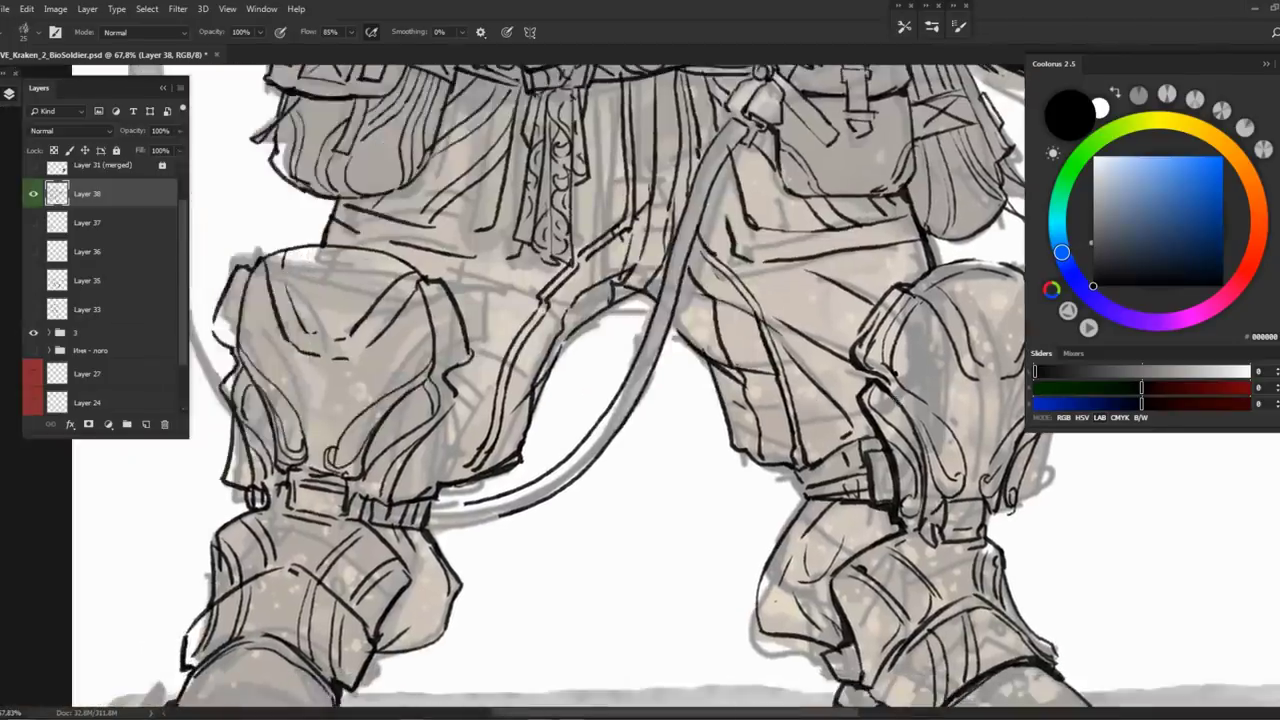
mouse_move(412, 460)
mouse_down()
mouse_move(450, 470)
mouse_move(462, 410)
mouse_up()
drag(603, 305, 560, 305)
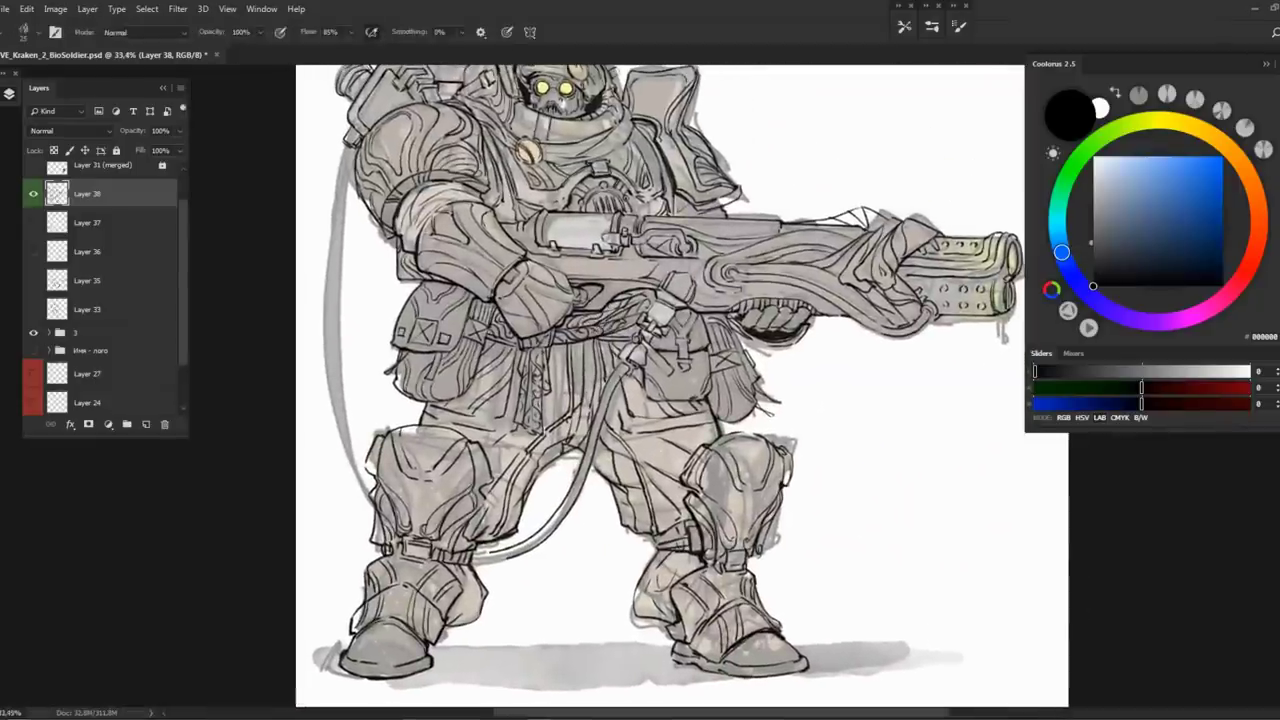
Flip the canvas horizontally and check the line art with sketch group 3 hidden, then show the group again
click(33, 332)
mouse_move(620, 354)
mouse_down()
mouse_move(467, 352)
mouse_move(352, 312)
mouse_up()
key(h)
key(b)
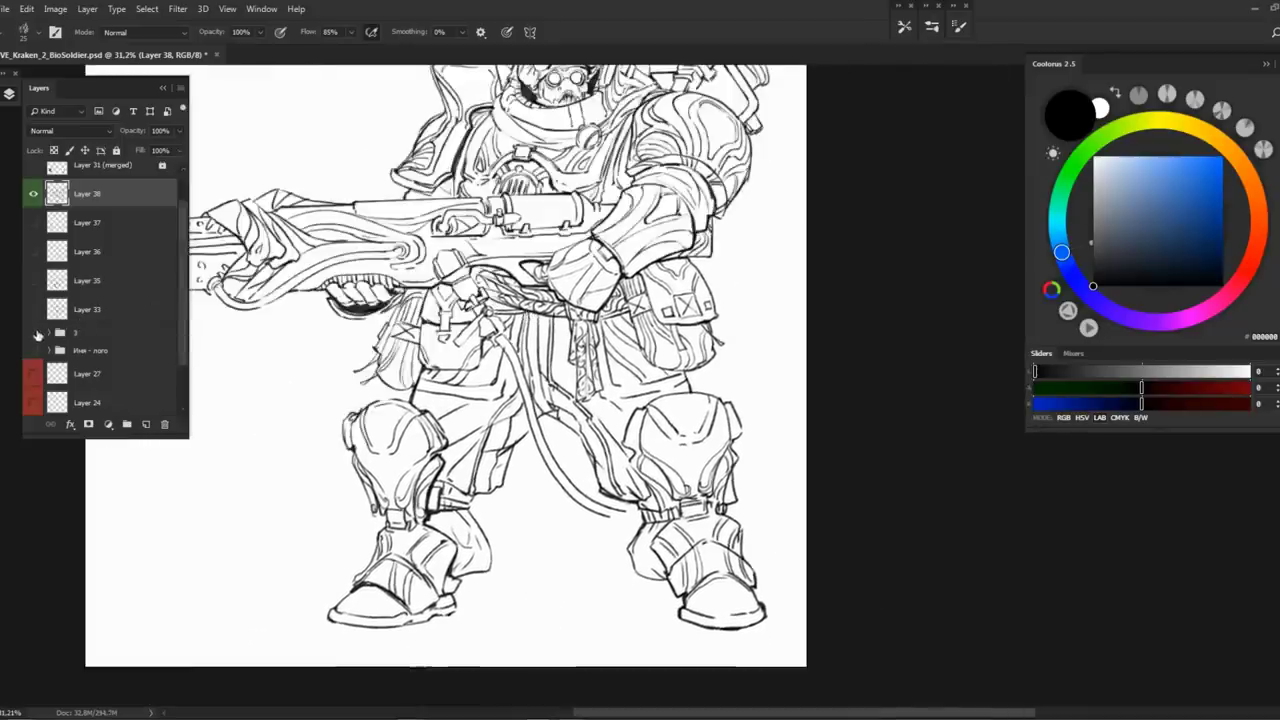
click(33, 332)
Rotate the canvas and ink the long outer curve of the hose from the backpack to the knee on a new layer
key(r)
mouse_move(640, 250)
mouse_down()
mouse_move(514, 434)
mouse_move(466, 343)
mouse_move(491, 349)
mouse_move(466, 374)
mouse_move(484, 277)
mouse_up()
scroll(466, 343, up, 3)
key(ctrl+shift+alt+n)
key(b)
drag(305, 430, 770, 265)
key(ctrl+z)
drag(310, 425, 745, 270)
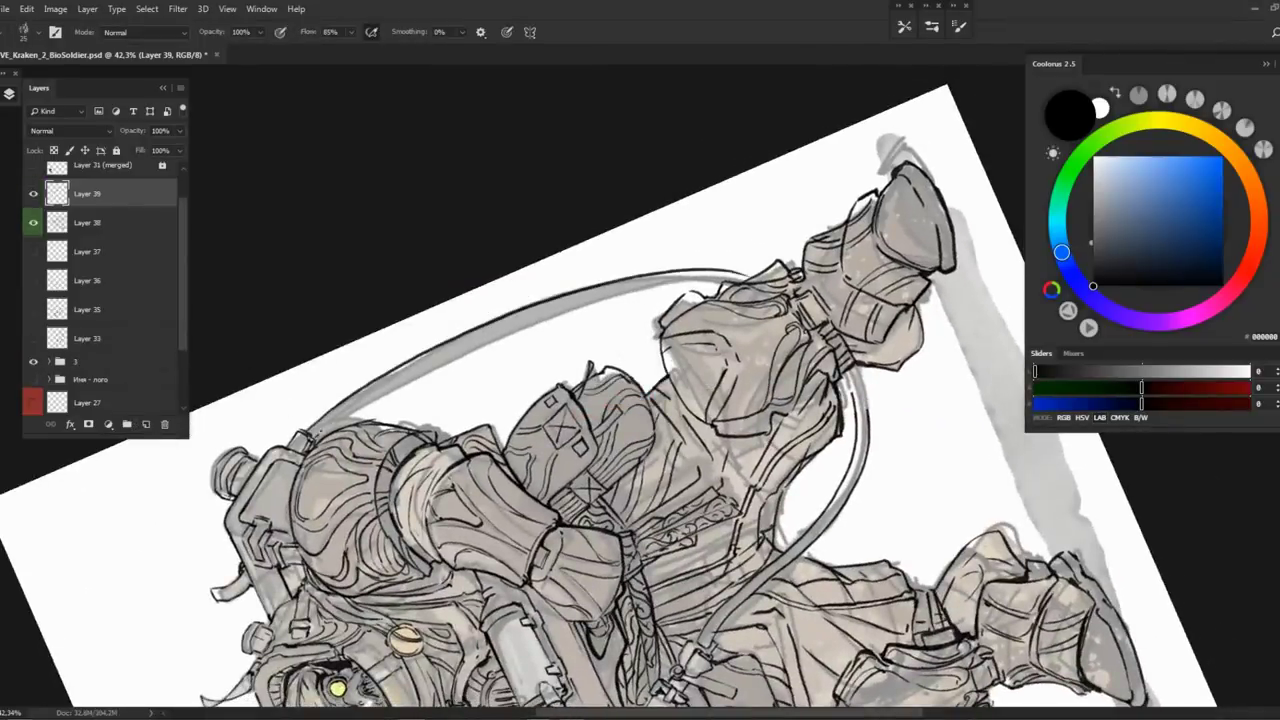
Duplicate the long hose curve to form the hose's second edge and reset the canvas rotation
key(l)
mouse_move(308, 425)
mouse_down()
mouse_move(491, 366)
mouse_move(658, 272)
mouse_move(623, 300)
mouse_up()
key(r)
click(150, 31)
scroll(400, 400, down, 2)
key(b)
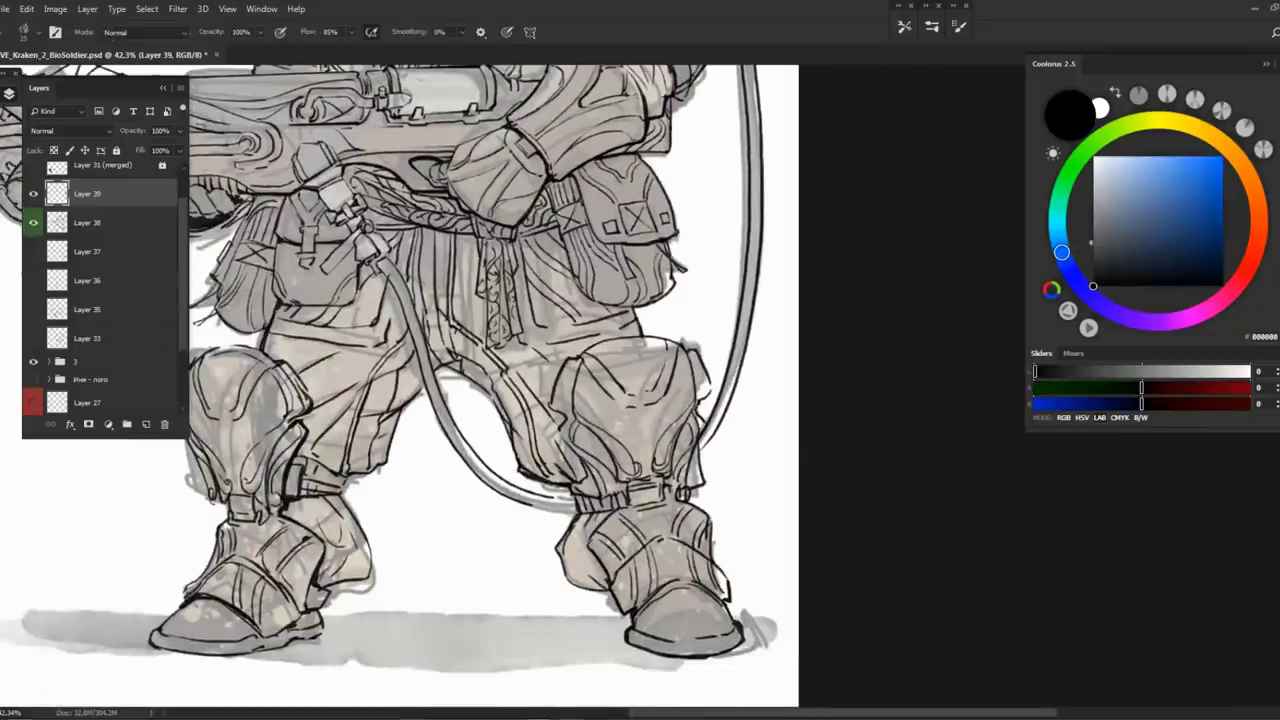
Ink the hose outline across the bottom of the knee guard, joining its two inked sections
mouse_move(682, 464)
mouse_down()
mouse_move(600, 500)
mouse_move(530, 508)
mouse_up()
key(ctrl+z)
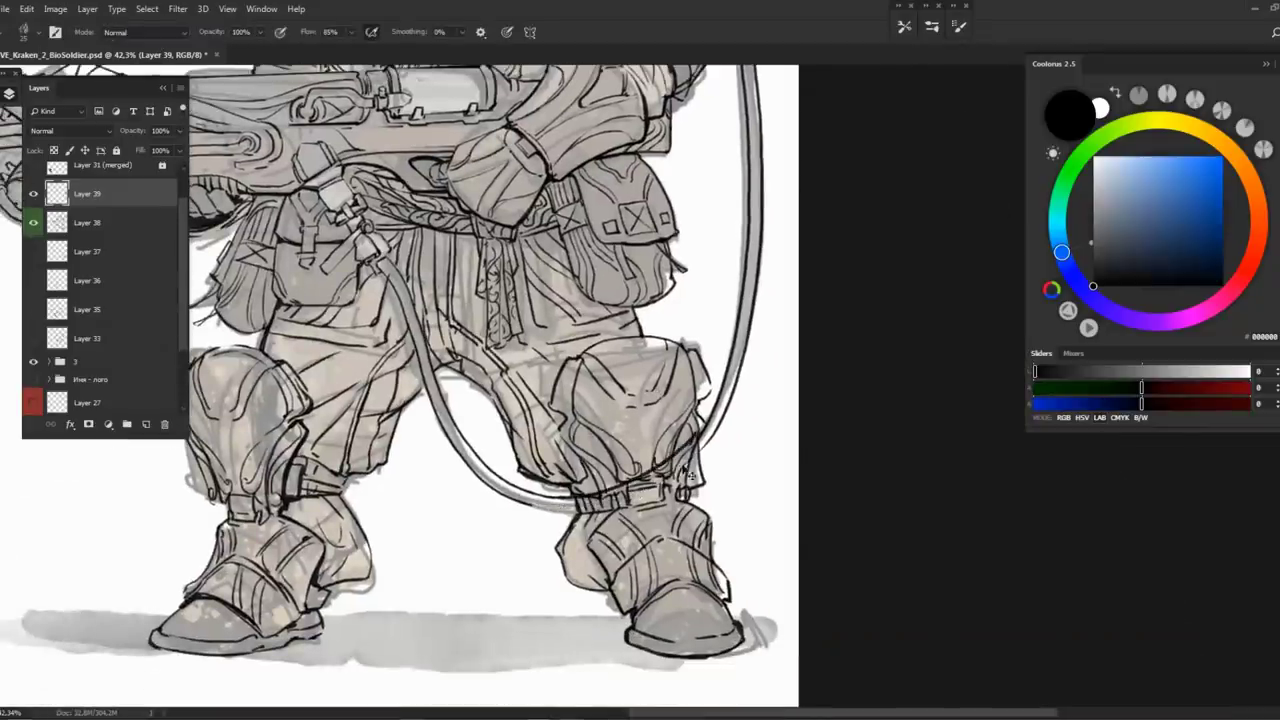
mouse_move(710, 442)
mouse_down()
mouse_move(634, 494)
mouse_move(552, 510)
mouse_up()
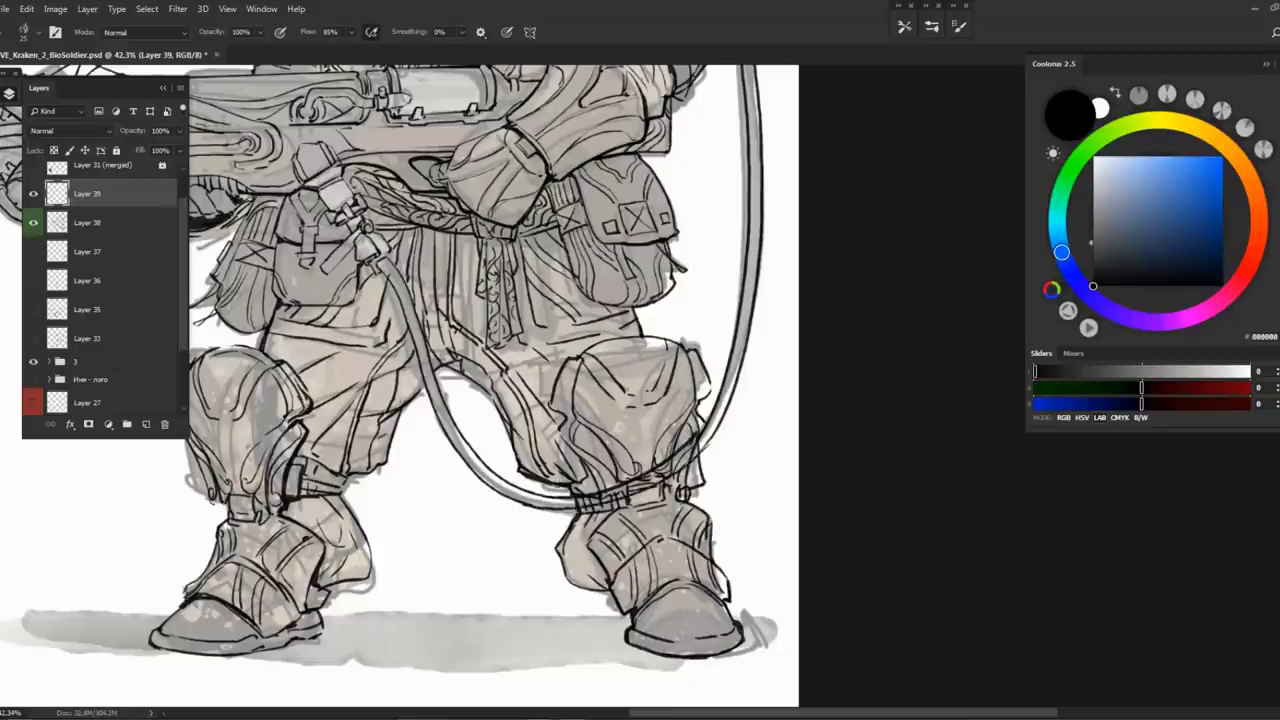
scroll(641, 399, down, 3)
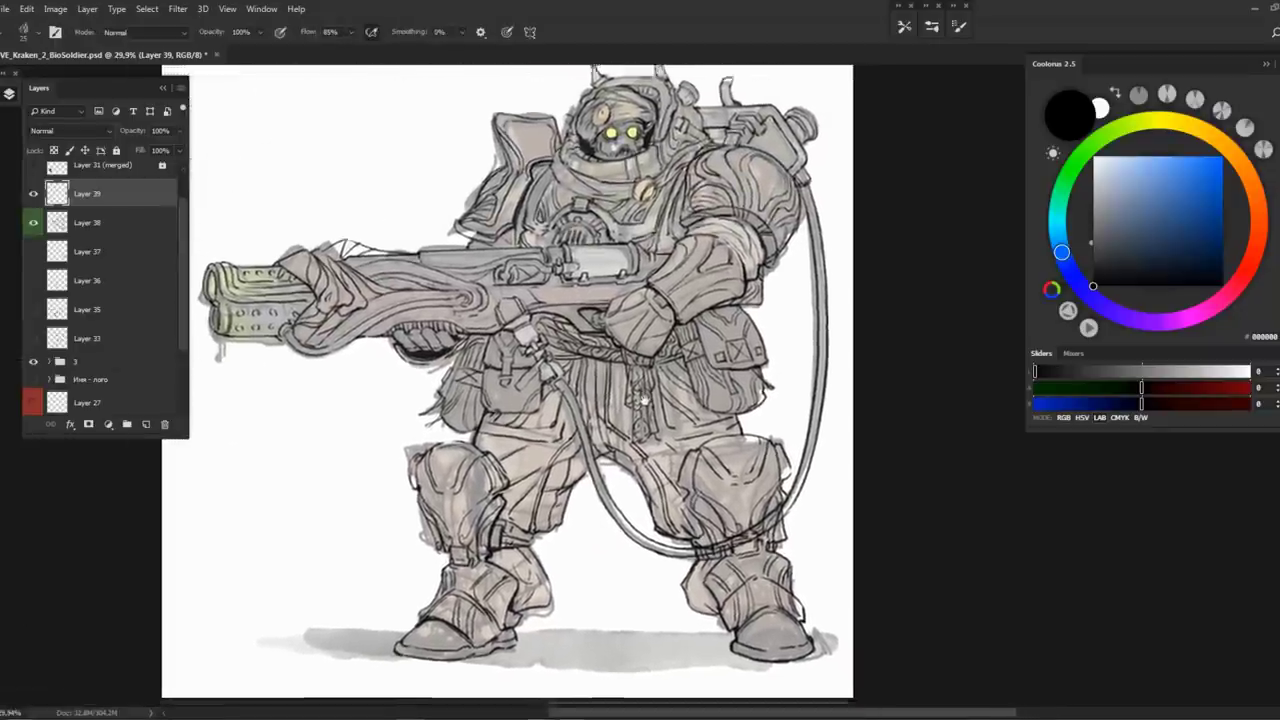
Erase the knee guard and strap lines that cross the hose on Layer 38 and merge it with Layer 39
scroll(700, 560, up, 5)
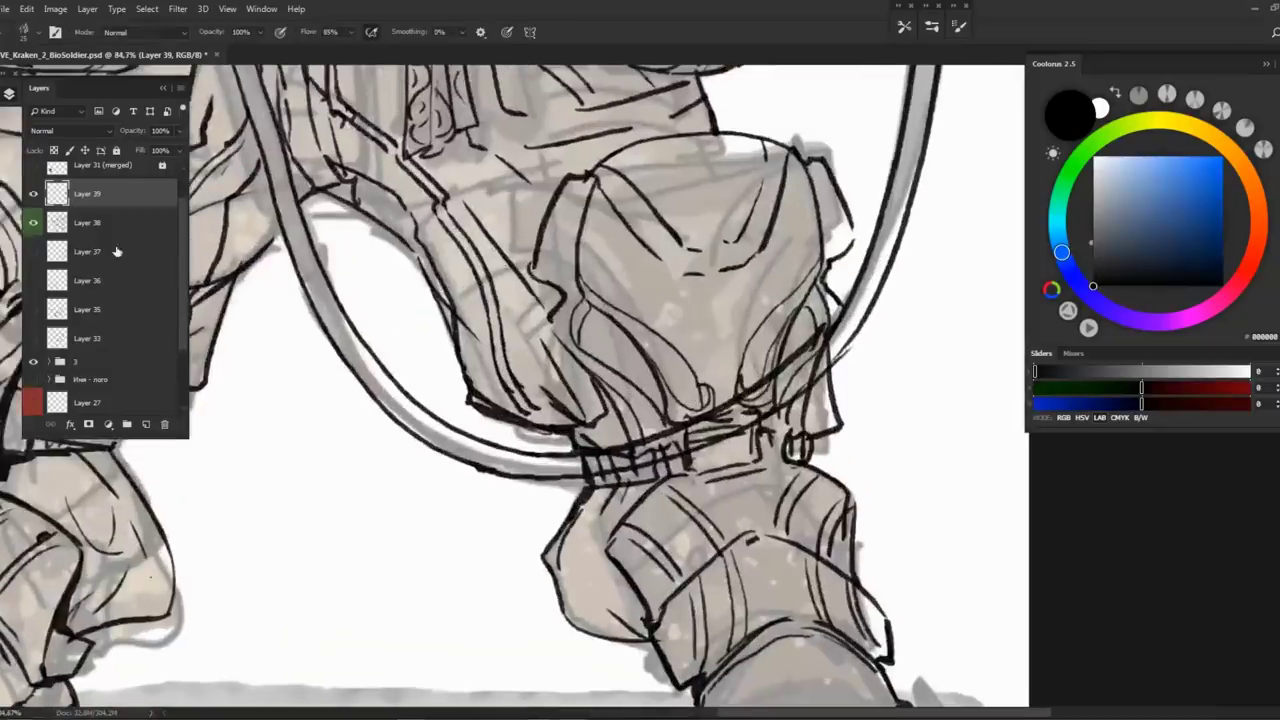
click(110, 224)
key(e)
mouse_move(572, 470)
mouse_down()
mouse_move(786, 388)
mouse_move(838, 338)
mouse_move(712, 438)
mouse_move(649, 456)
mouse_up()
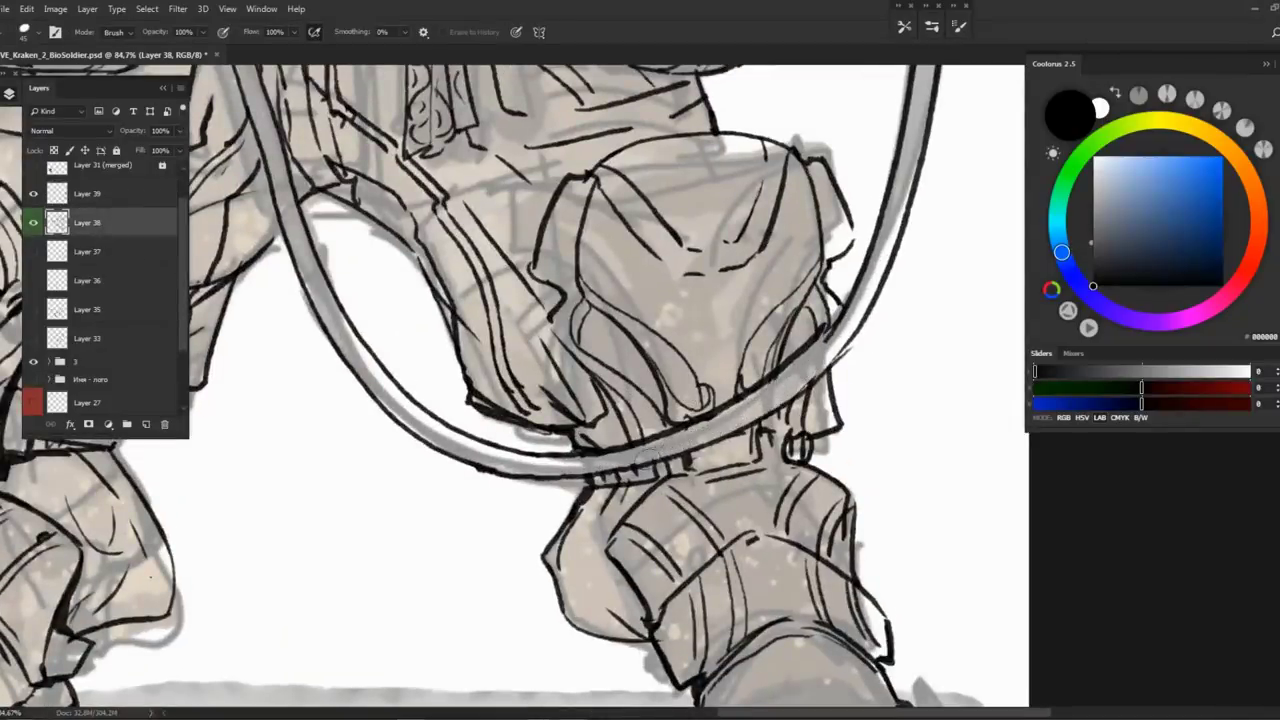
shift+click(88, 193)
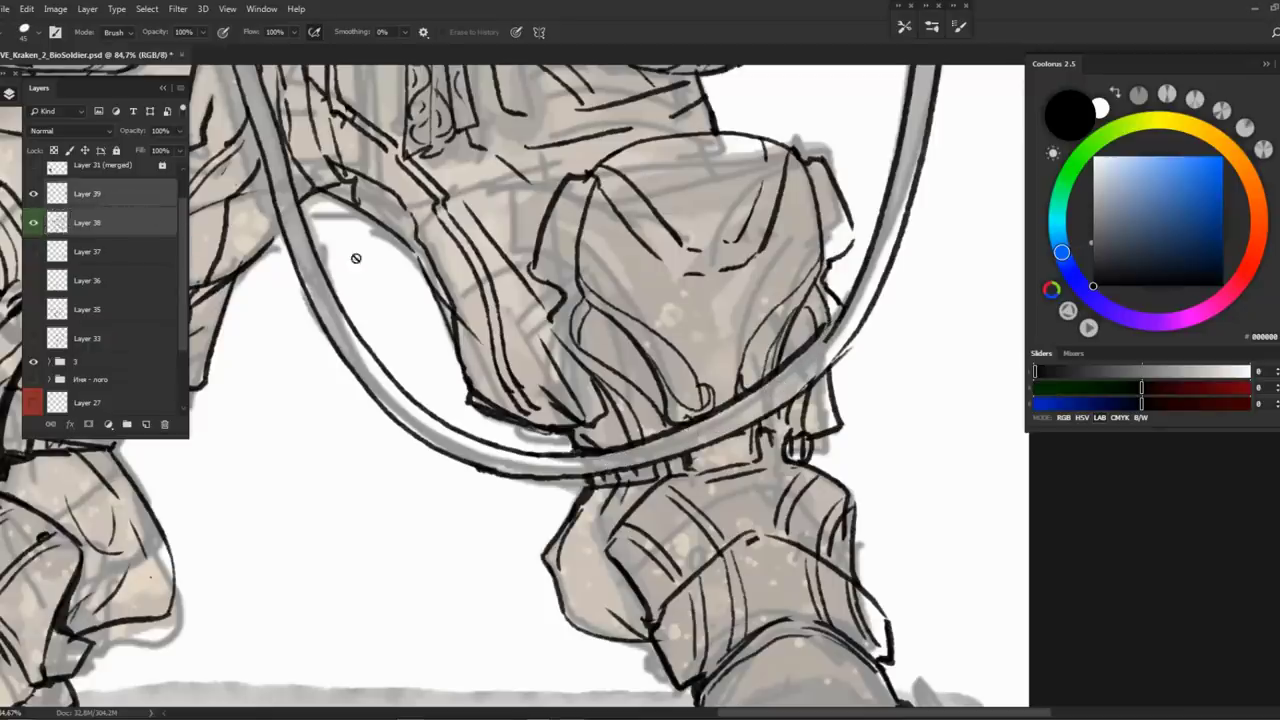
key(ctrl+e)
Examine the whole figure's line art with sketch group 3 hidden and shown, and with Layer 39 on and off
scroll(355, 258, down, 4)
scroll(790, 230, up, 6)
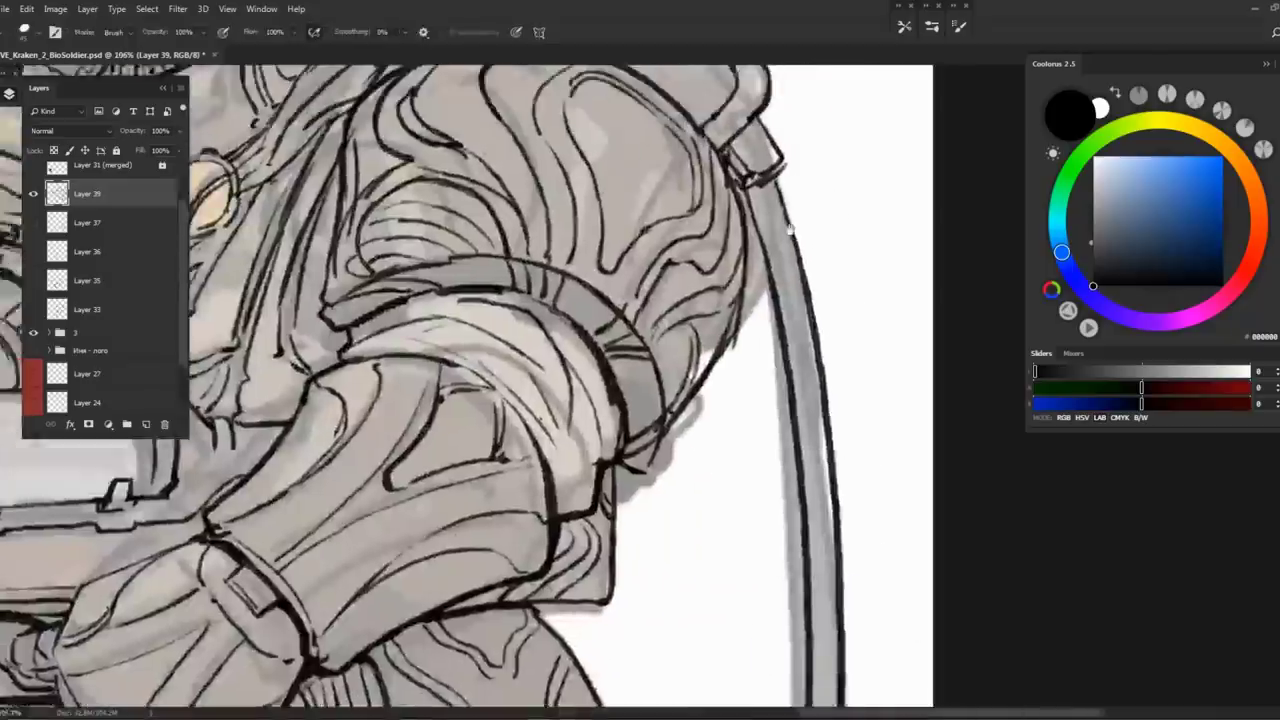
key(z)
scroll(790, 230, down, 3)
scroll(604, 296, down, 2)
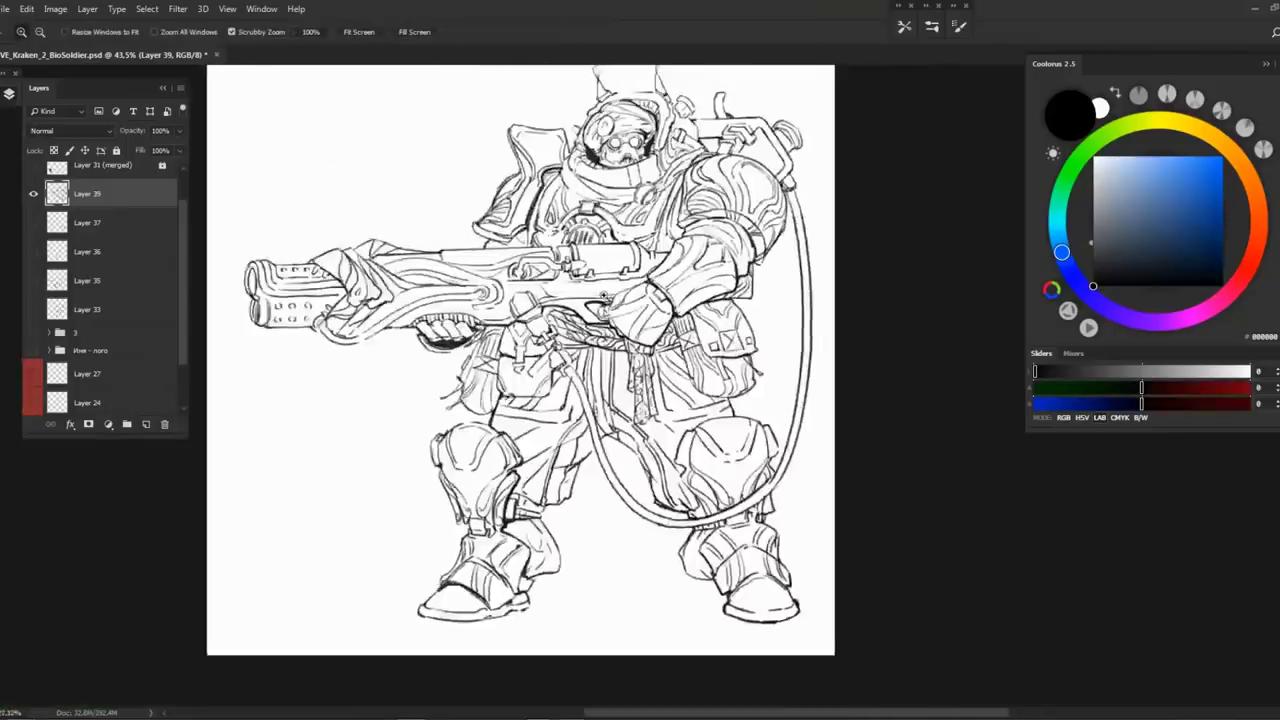
scroll(604, 296, down, 2)
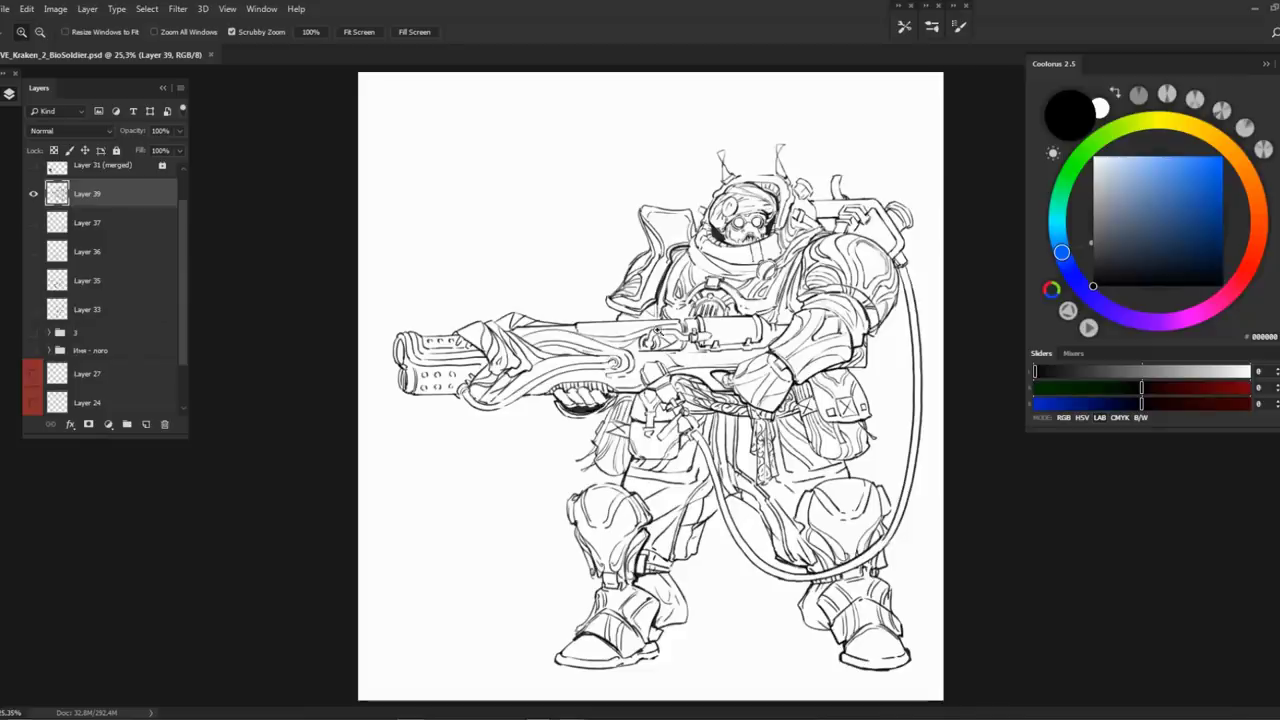
click(34, 332)
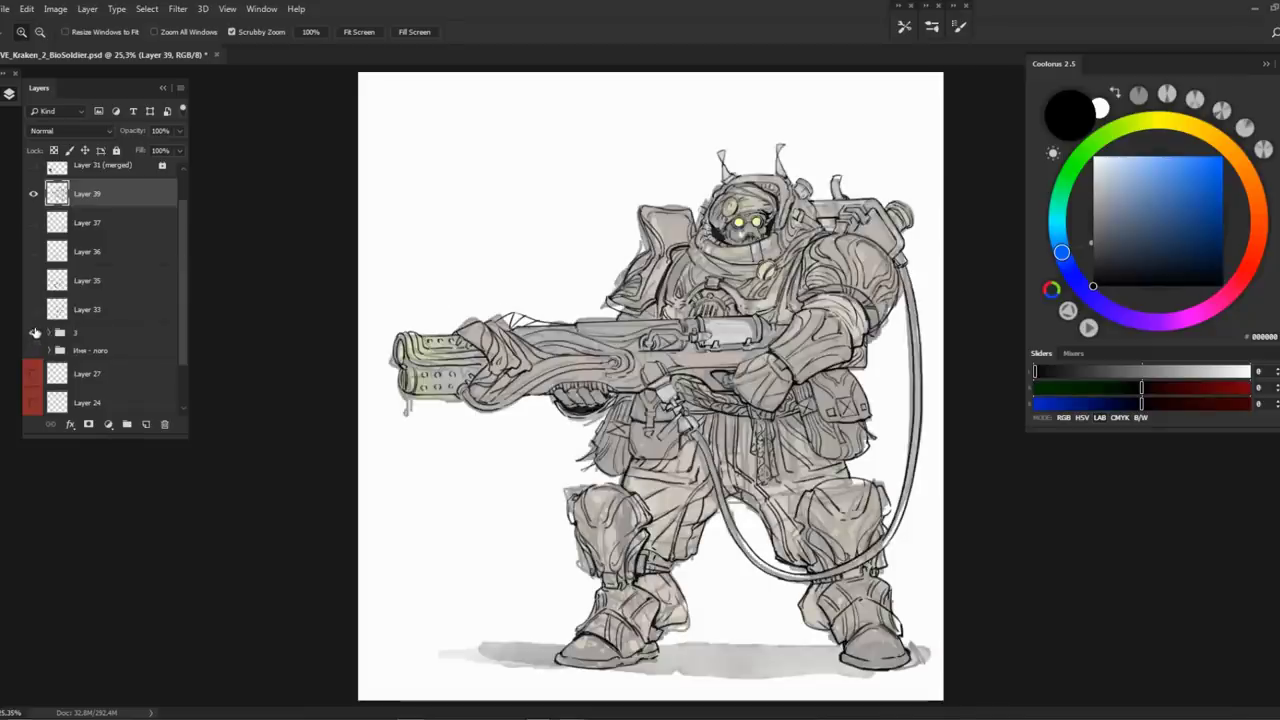
click(34, 194)
click(34, 194)
scroll(751, 623, up, 1)
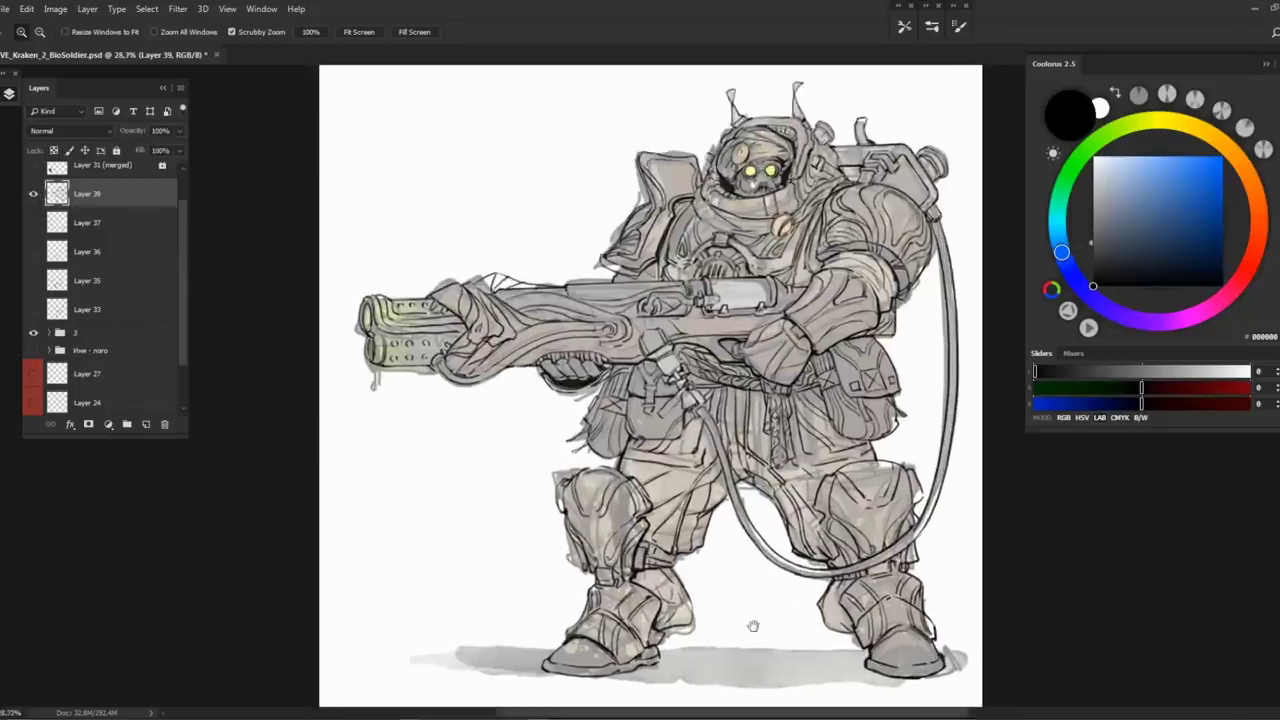
Select the lower leg and boot beneath the gun and adjust their placement slightly with Free Transform
scroll(640, 590, down, 2)
key(l)
mouse_move(534, 549)
mouse_down()
mouse_move(734, 542)
mouse_move(707, 488)
mouse_move(598, 510)
mouse_up()
key(ctrl+t)
drag(641, 618, 636, 620)
key(Return)
key(ctrl+d)
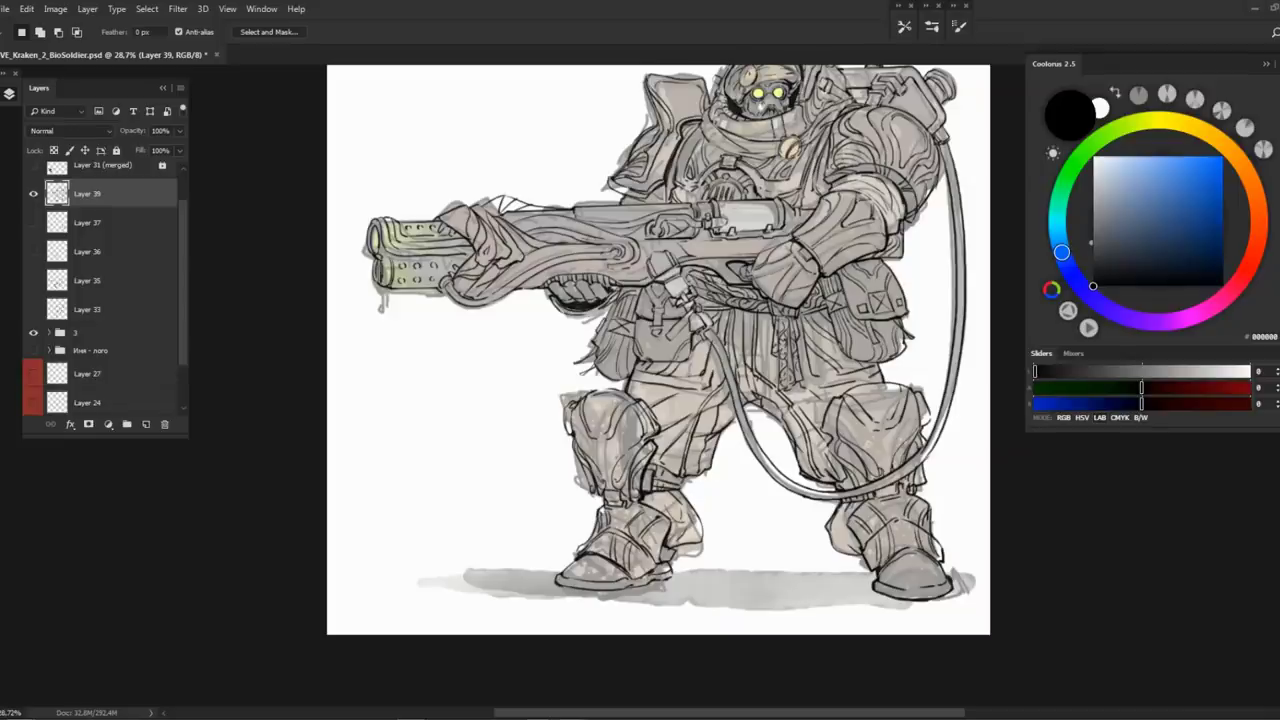
Compare the soldier's line art with the coloured sketch by toggling the visibility of Layer 39 and sketch group 3
drag(770, 386, 706, 430)
click(33, 194)
click(33, 194)
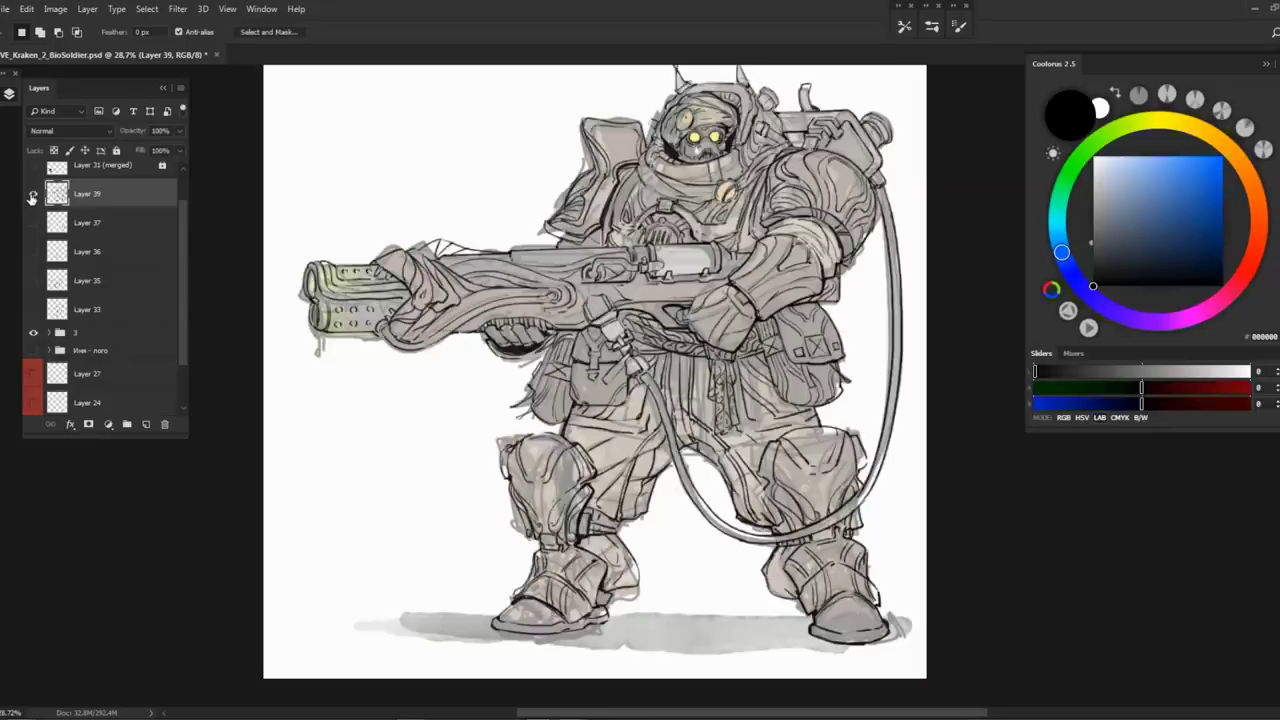
click(33, 333)
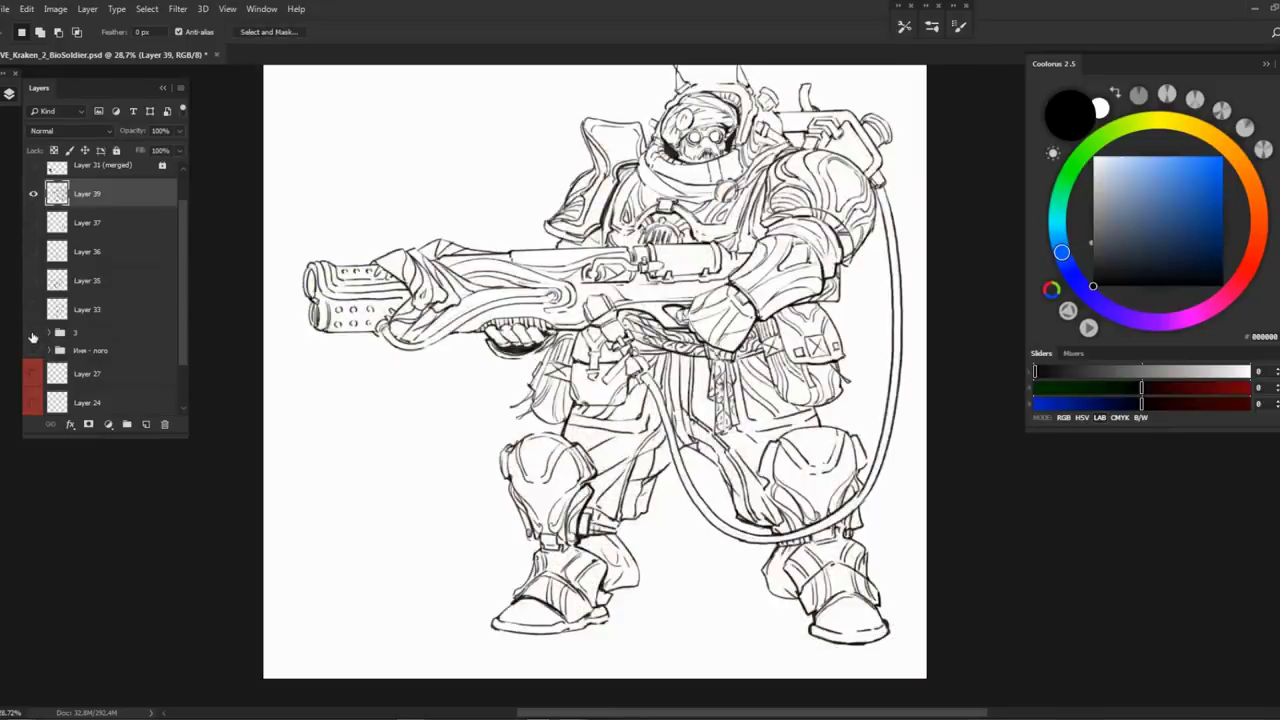
click(33, 333)
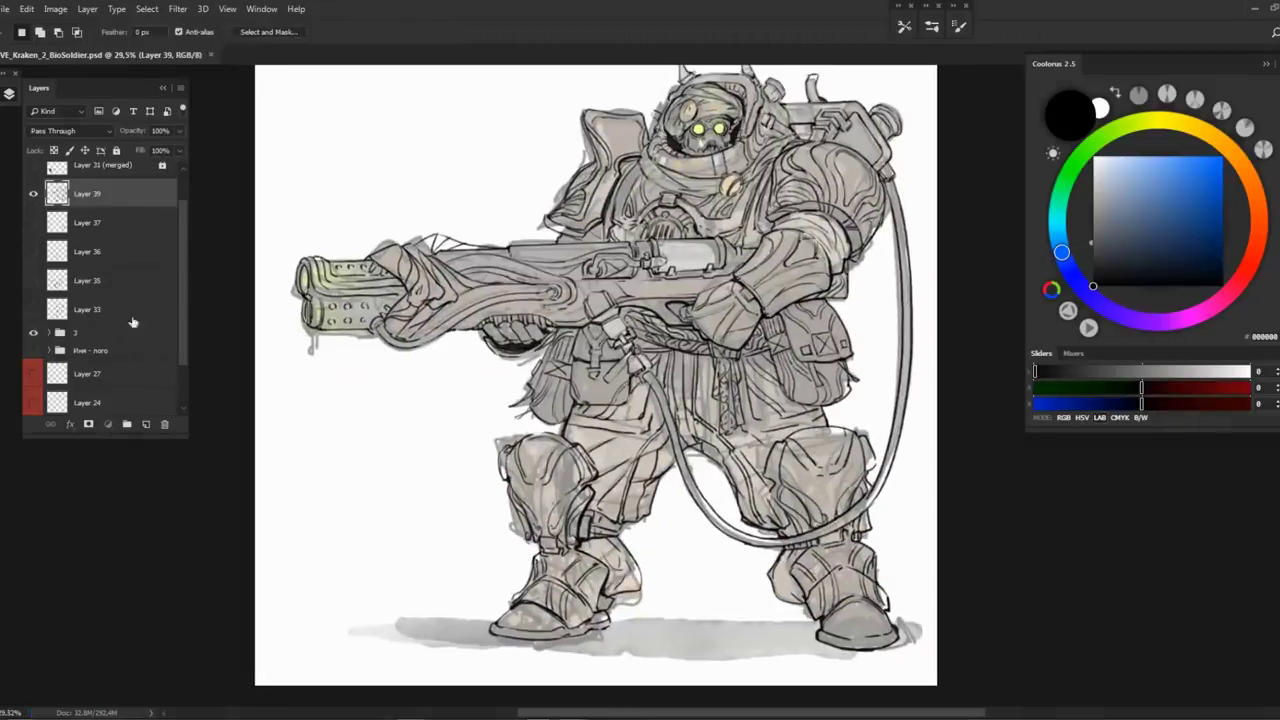
Fade sketch group 3 to 11% fill and label Layer 39 with the green colour tag
click(100, 333)
click(179, 150)
drag(163, 176, 122, 173)
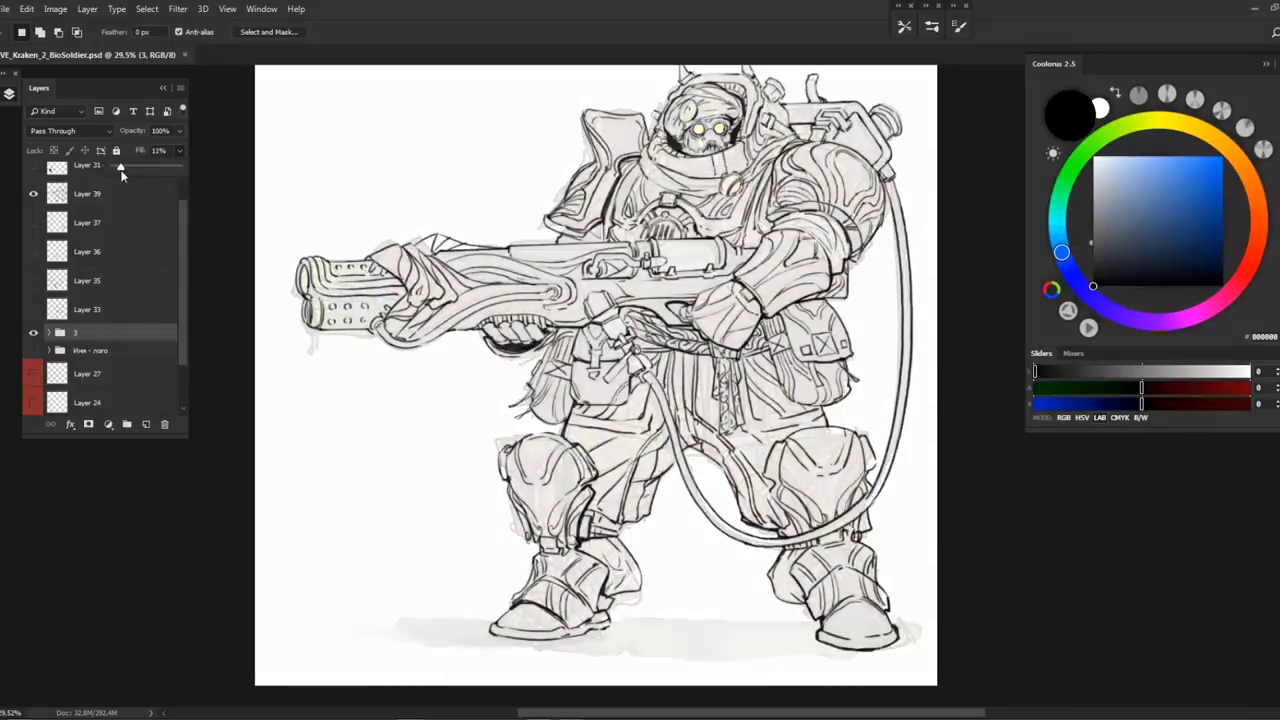
click(95, 203)
right_click(124, 190)
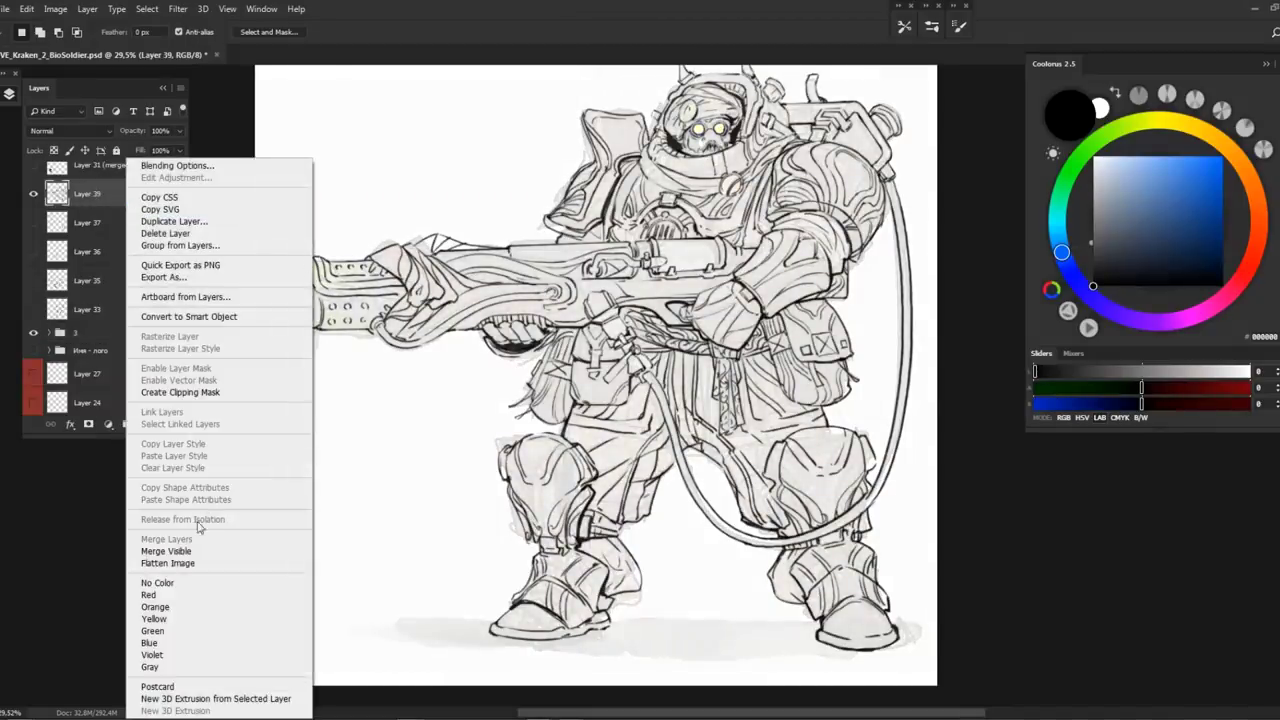
click(190, 624)
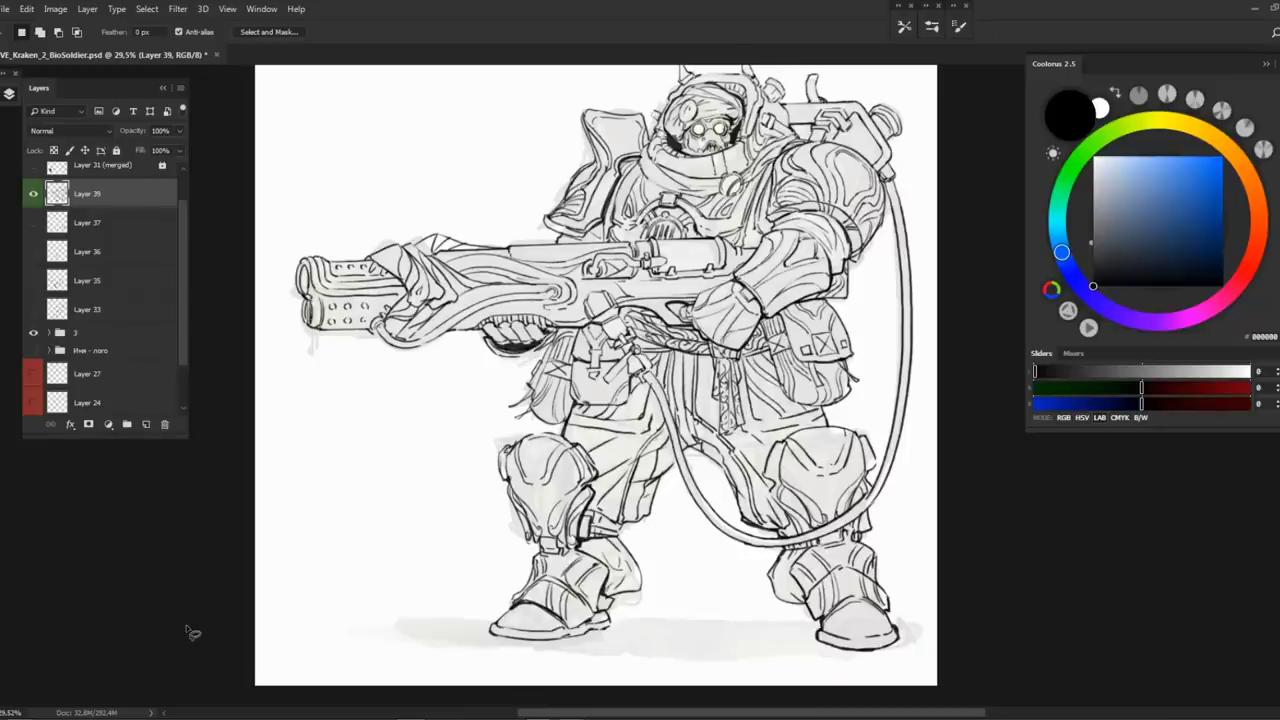
Thicken the contours of the arm armour below the shoulder plate on Layer 39 and clean up their edges with the eraser
key(r)
scroll(852, 196, up, 5)
mouse_move(852, 196)
mouse_down()
mouse_move(625, 262)
mouse_move(594, 346)
mouse_move(602, 390)
mouse_up()
mouse_move(556, 344)
mouse_down()
mouse_move(570, 398)
mouse_move(612, 334)
mouse_up()
drag(574, 400, 620, 388)
mouse_move(624, 334)
mouse_down()
mouse_move(632, 382)
mouse_move(602, 354)
mouse_up()
key(e)
mouse_move(640, 384)
mouse_down()
mouse_move(605, 398)
mouse_move(751, 329)
mouse_move(714, 363)
mouse_up()
key(r)
scroll(714, 363, down, 3)
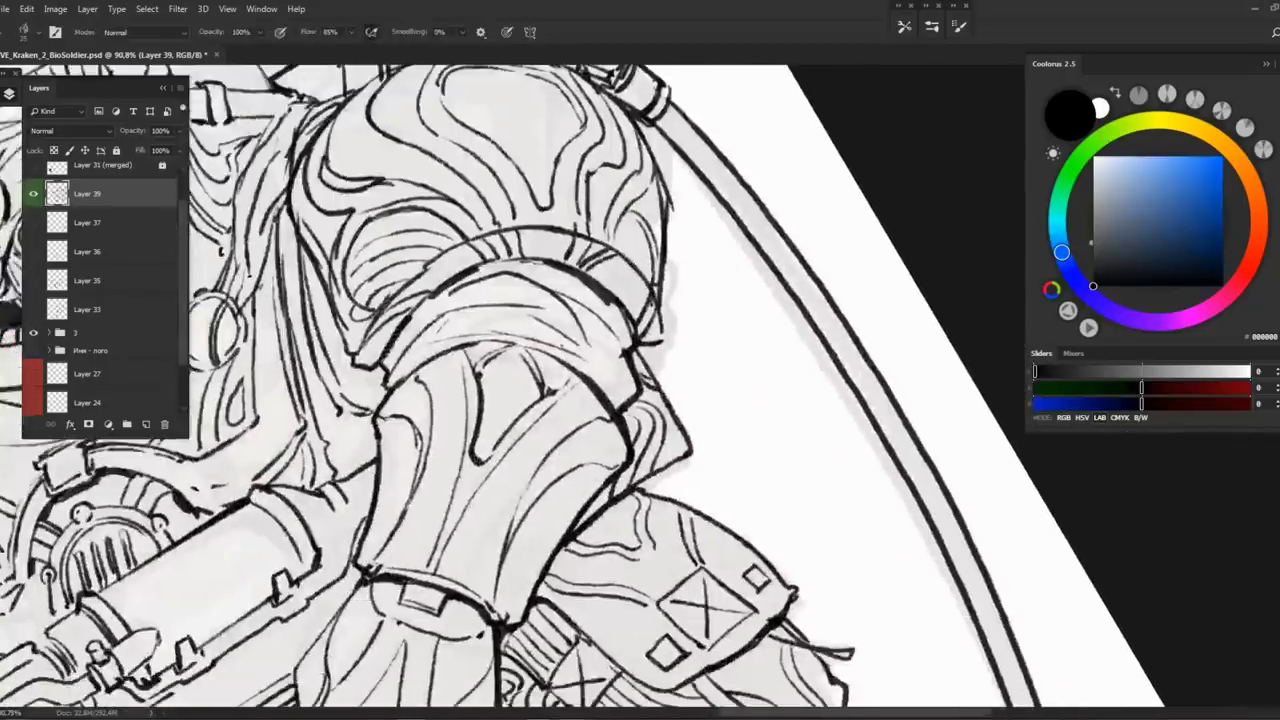
Thicken the outlines of the buckle, hanging strap and hose connector beside the front belt pouch
click(154, 33)
mouse_move(530, 370)
mouse_down()
mouse_move(617, 355)
mouse_move(601, 374)
mouse_up()
key(b)
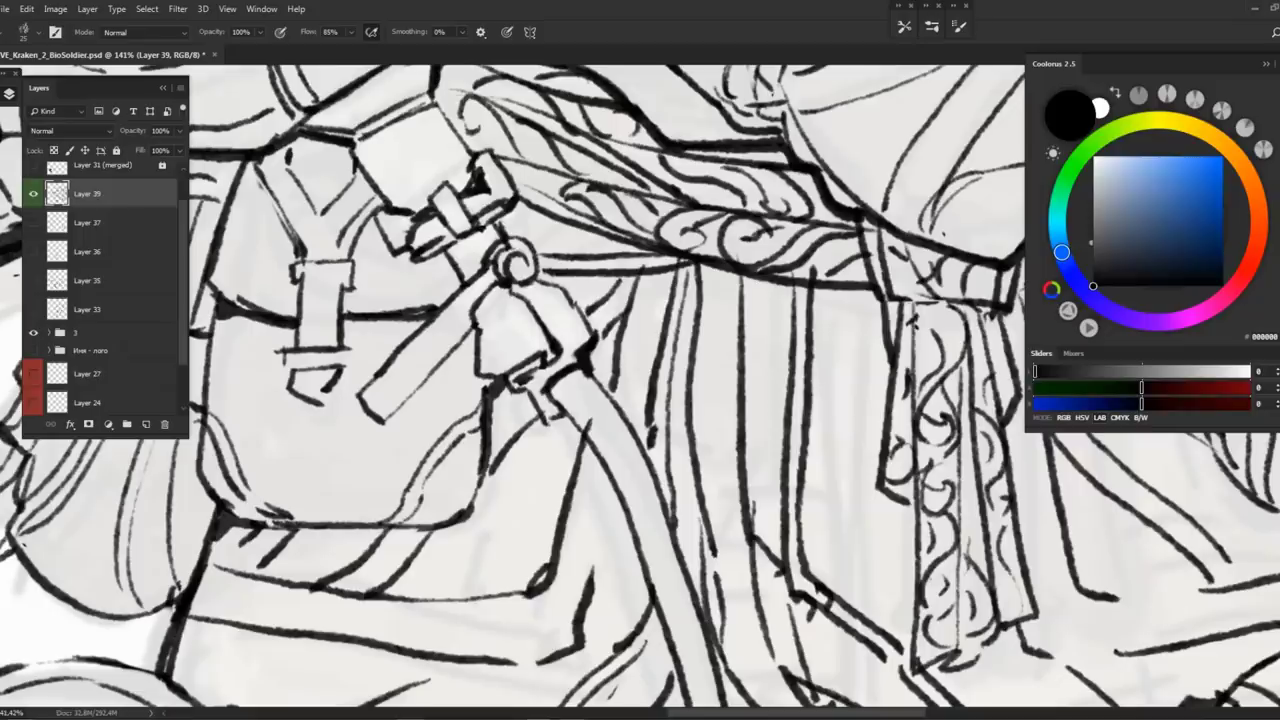
scroll(530, 372, up, 2)
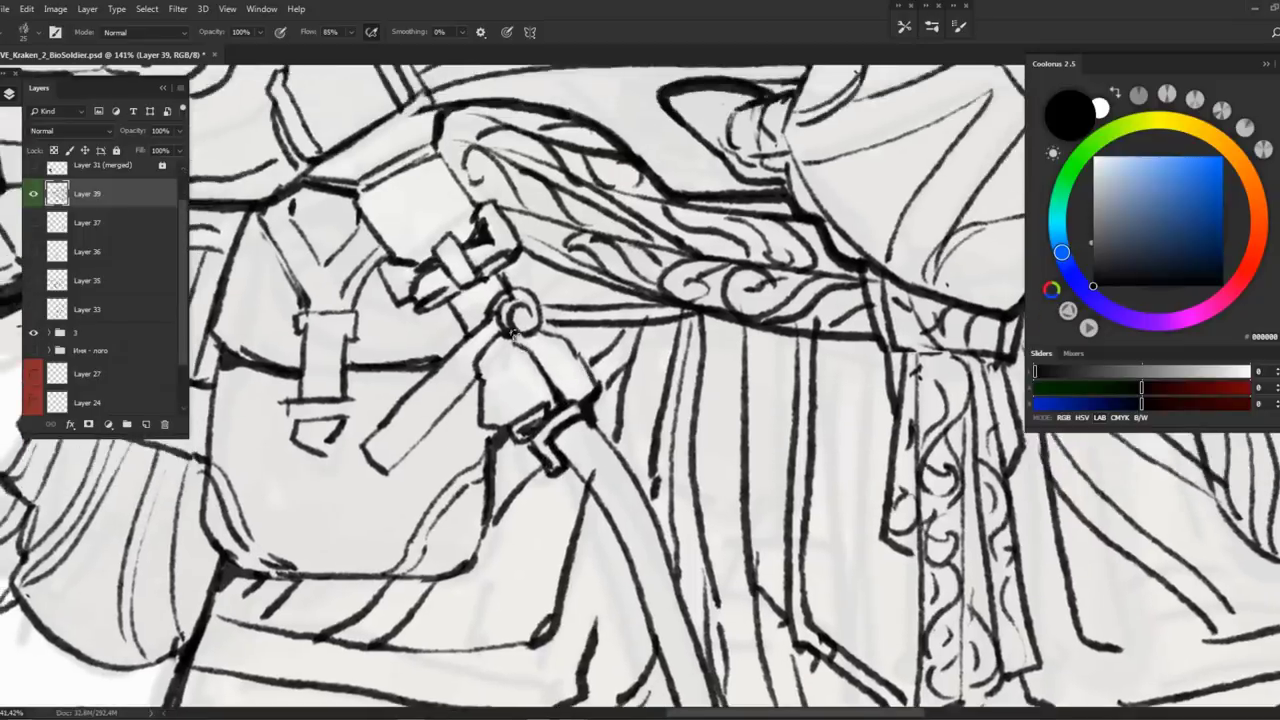
mouse_move(486, 374)
mouse_down()
mouse_move(366, 468)
mouse_move(465, 333)
mouse_move(500, 367)
mouse_up()
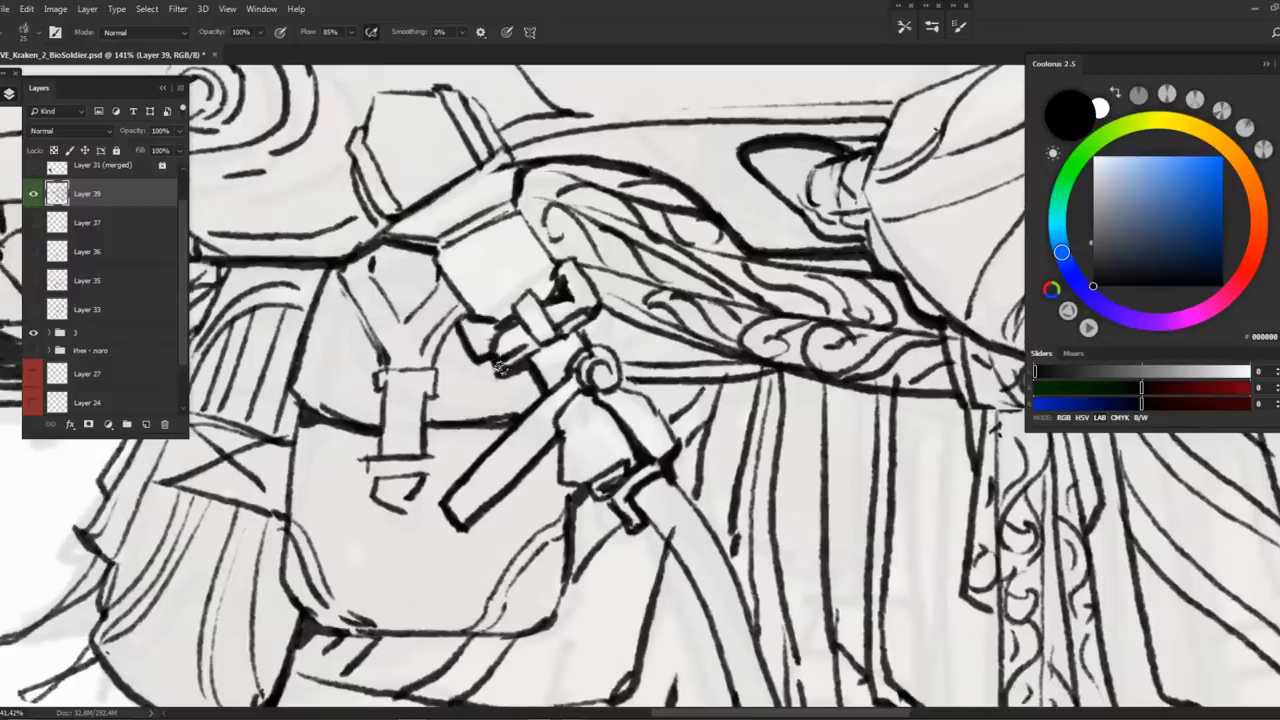
drag(405, 250, 316, 139)
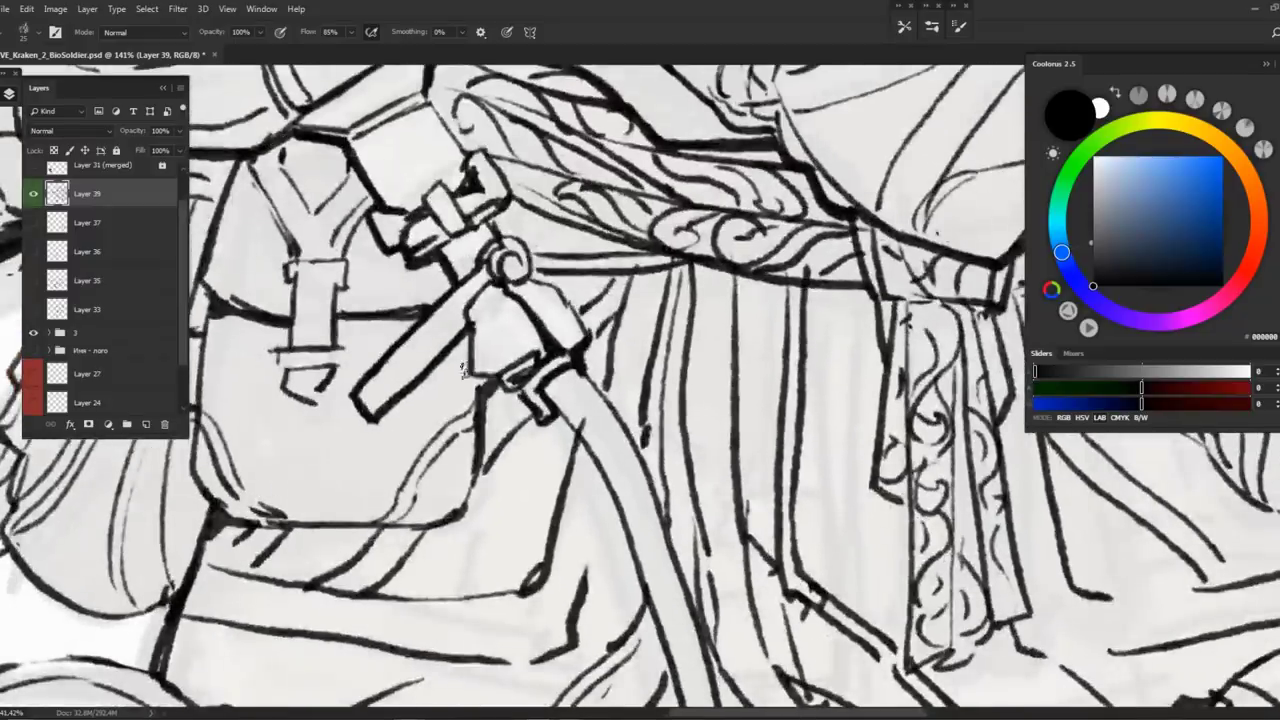
Strengthen the outline of the hose with heavier strokes in a rotated view, redrawing the strokes that miss
mouse_move(577, 434)
mouse_down()
mouse_move(530, 392)
mouse_move(385, 485)
mouse_move(500, 412)
mouse_move(822, 258)
mouse_up()
key(r)
mouse_move(822, 330)
mouse_down()
mouse_move(800, 470)
mouse_move(770, 530)
mouse_move(741, 571)
mouse_move(680, 590)
mouse_up()
mouse_move(362, 572)
mouse_down()
mouse_move(454, 444)
mouse_move(616, 344)
mouse_move(800, 320)
mouse_move(880, 326)
mouse_up()
key(ctrl+z)
drag(674, 322, 950, 342)
key(ctrl+z)
drag(672, 322, 942, 342)
key(e)
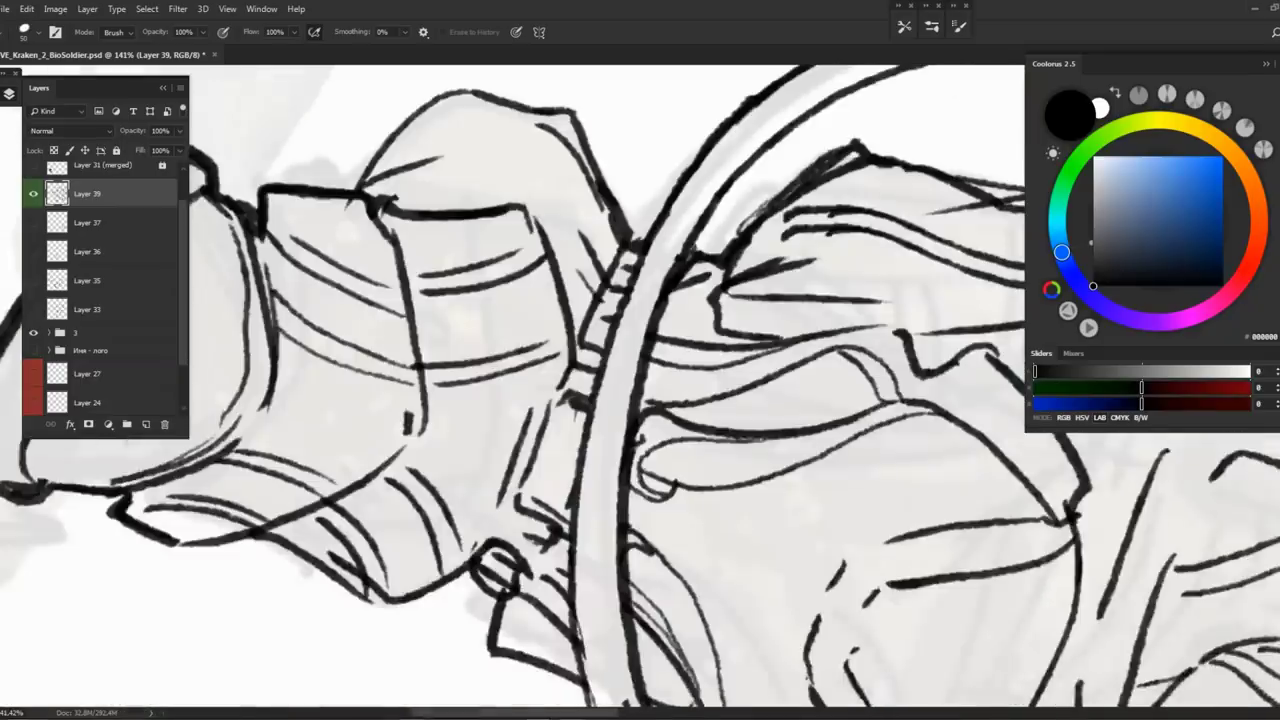
Thicken the hose's edges where it crosses the knee guard and trim them with the eraser
key(b)
drag(632, 228, 608, 365)
key(e)
mouse_move(682, 195)
mouse_down()
mouse_move(625, 390)
mouse_move(608, 222)
mouse_move(622, 470)
mouse_move(680, 640)
mouse_move(660, 600)
mouse_up()
key(b)
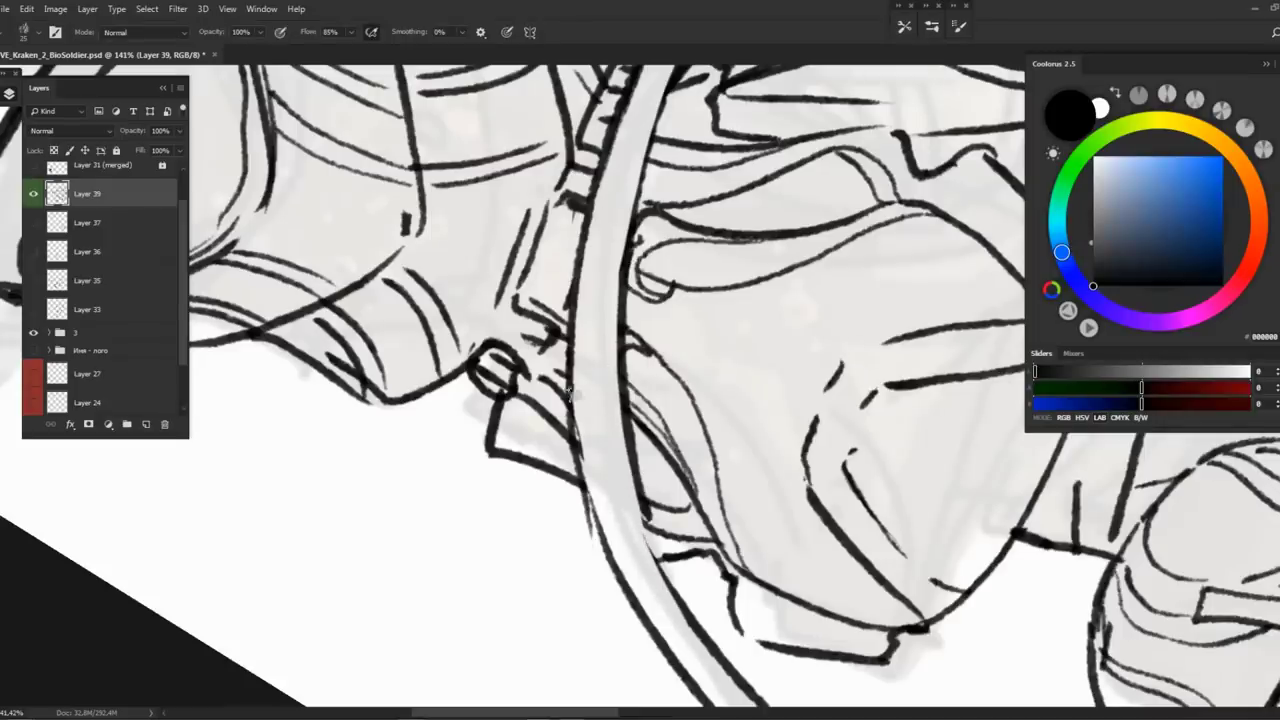
drag(572, 355, 650, 635)
key(e)
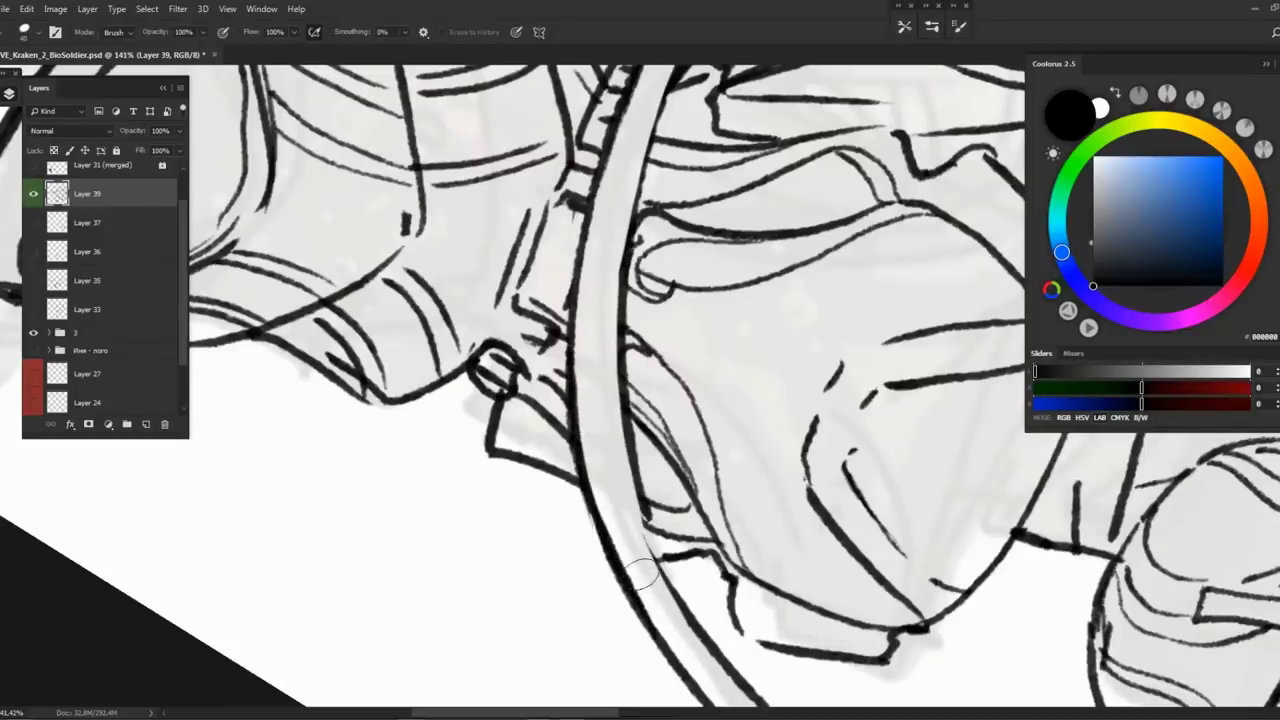
Thicken the heel and sole outline of the boot beneath the gun
scroll(624, 359, down, 8)
key(r)
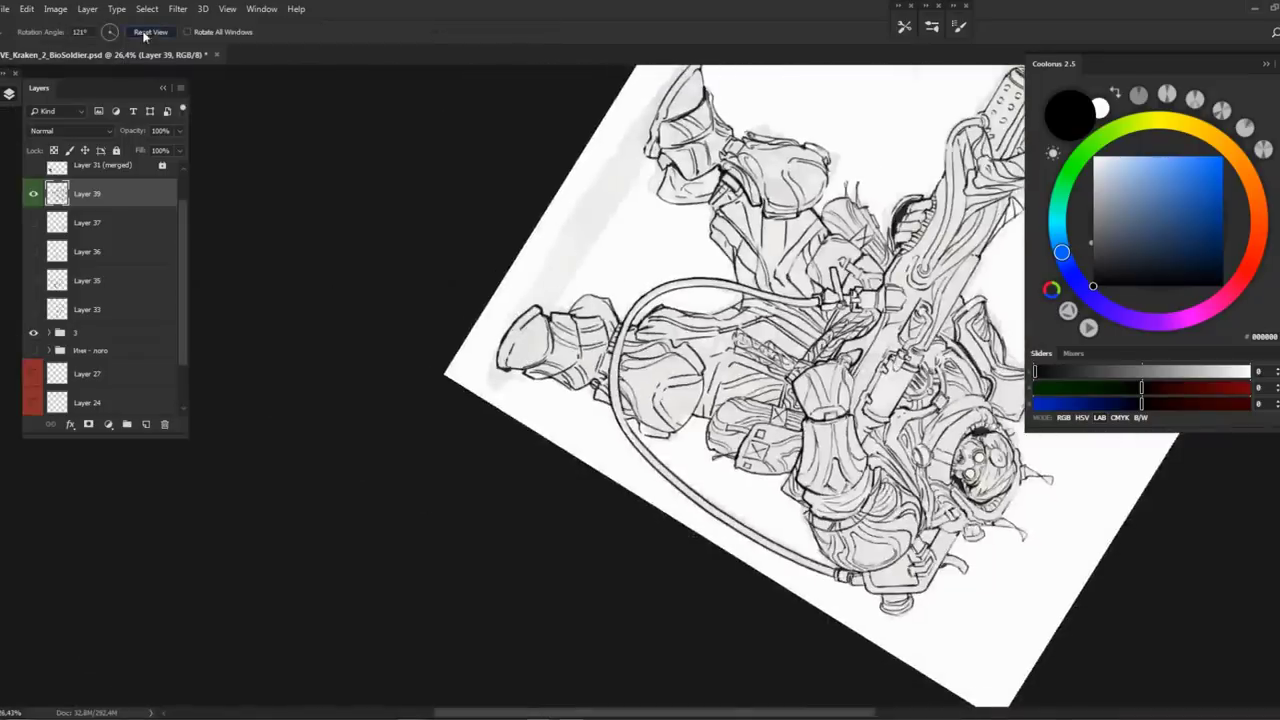
key(Escape)
key(b)
scroll(570, 385, up, 5)
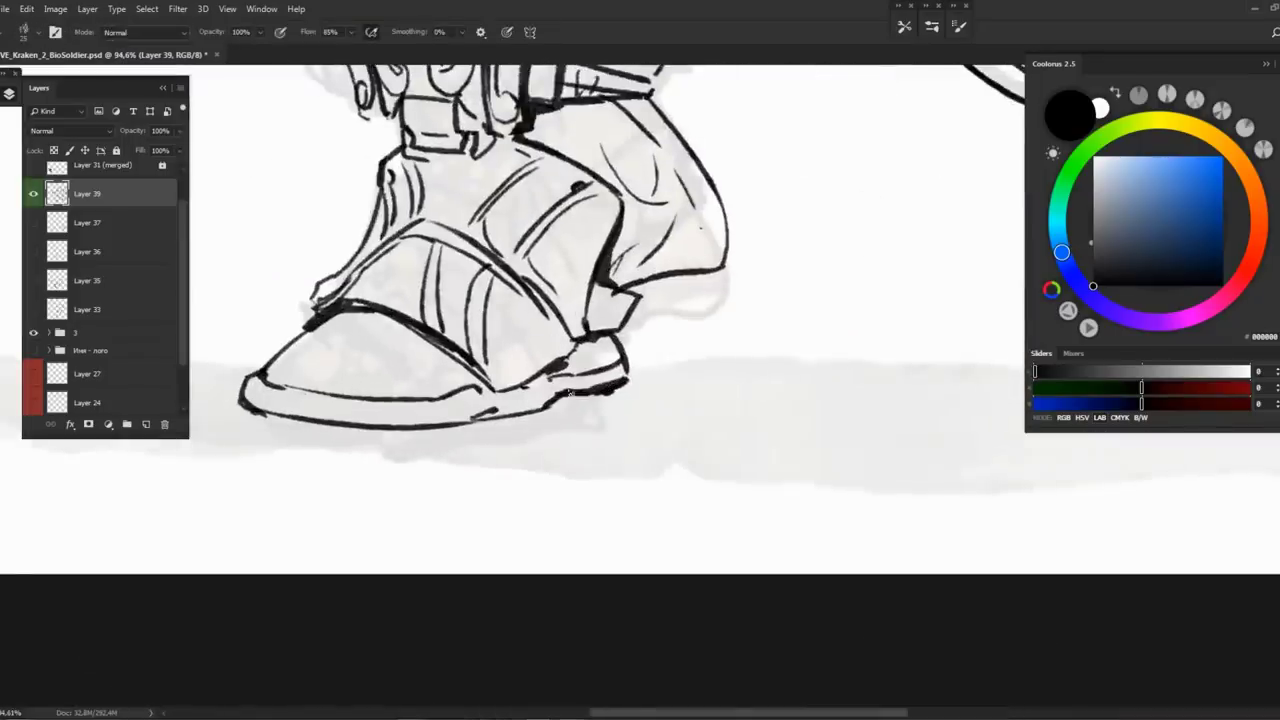
scroll(612, 334, left, 1)
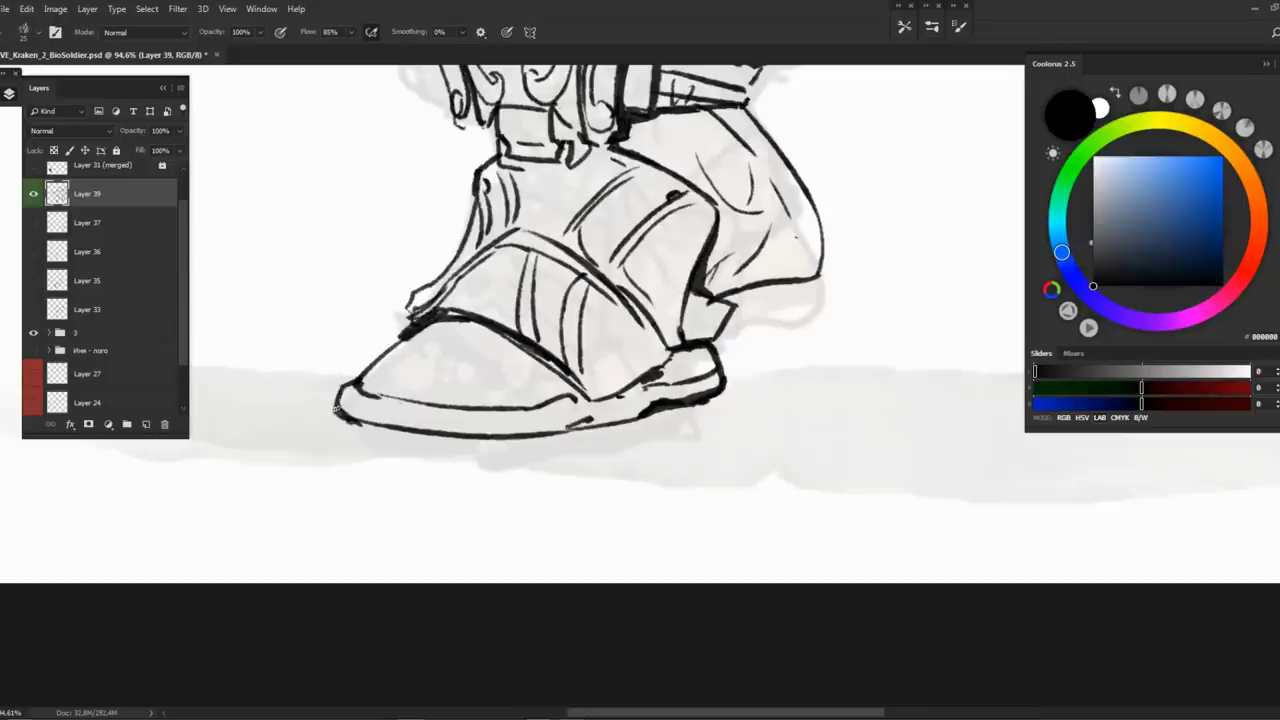
mouse_move(364, 424)
mouse_down()
mouse_move(560, 436)
mouse_move(538, 440)
mouse_move(664, 413)
mouse_up()
key(ctrl+z)
key(ctrl+z)
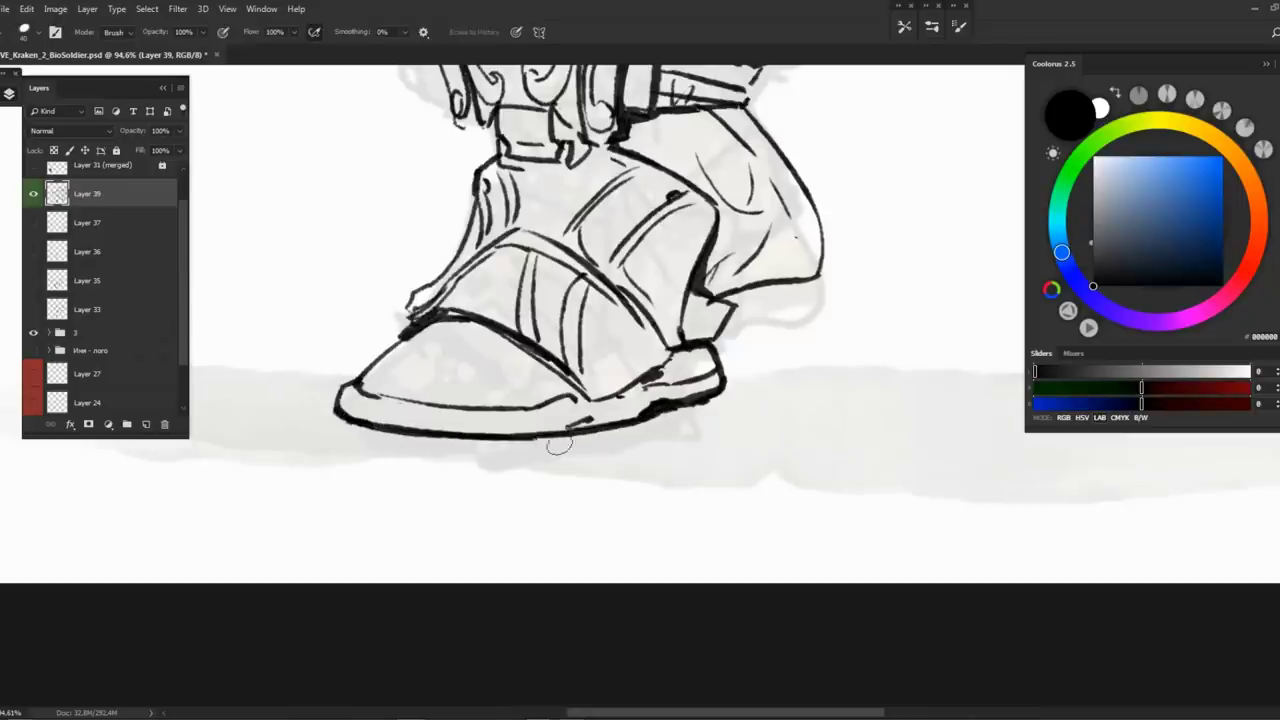
Thicken the sole outline and the upper toe cap edge of the boot below the hose
scroll(700, 420, right, 6)
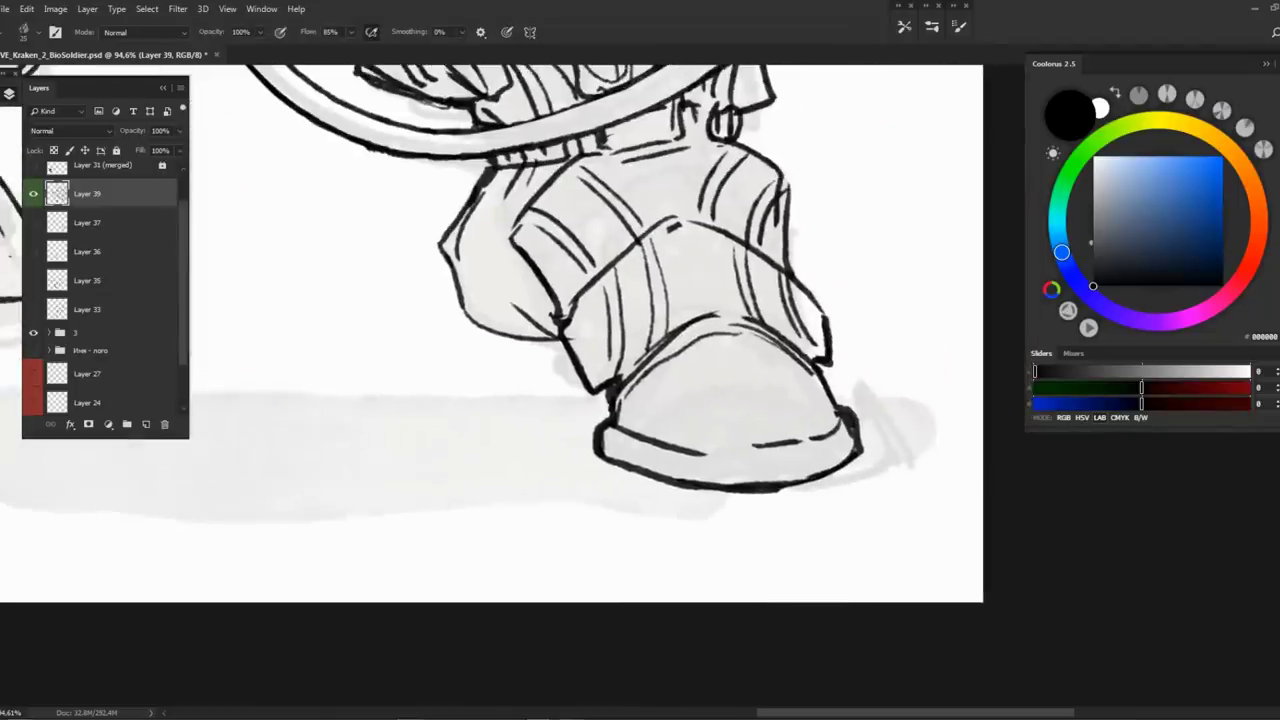
drag(596, 451, 670, 482)
drag(646, 362, 712, 318)
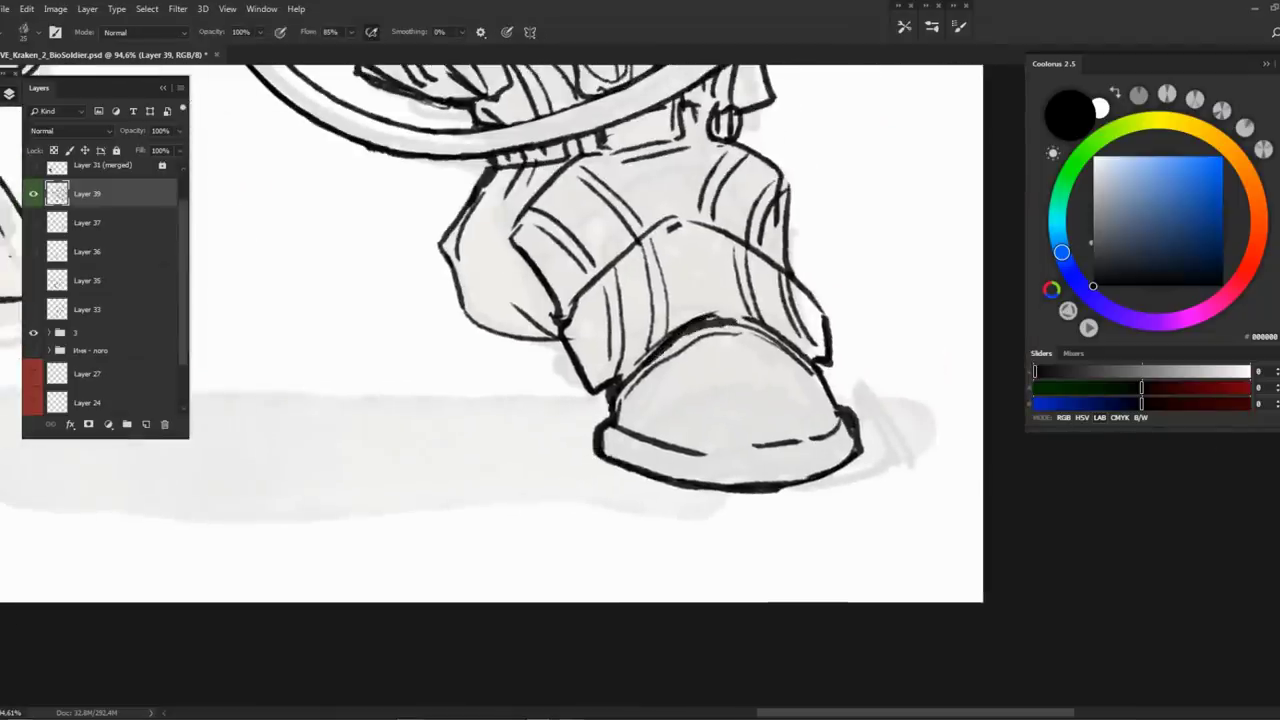
Ink a heavier outline around the clasp and lower edge of the knee guard beneath the gun
scroll(774, 409, left, 8)
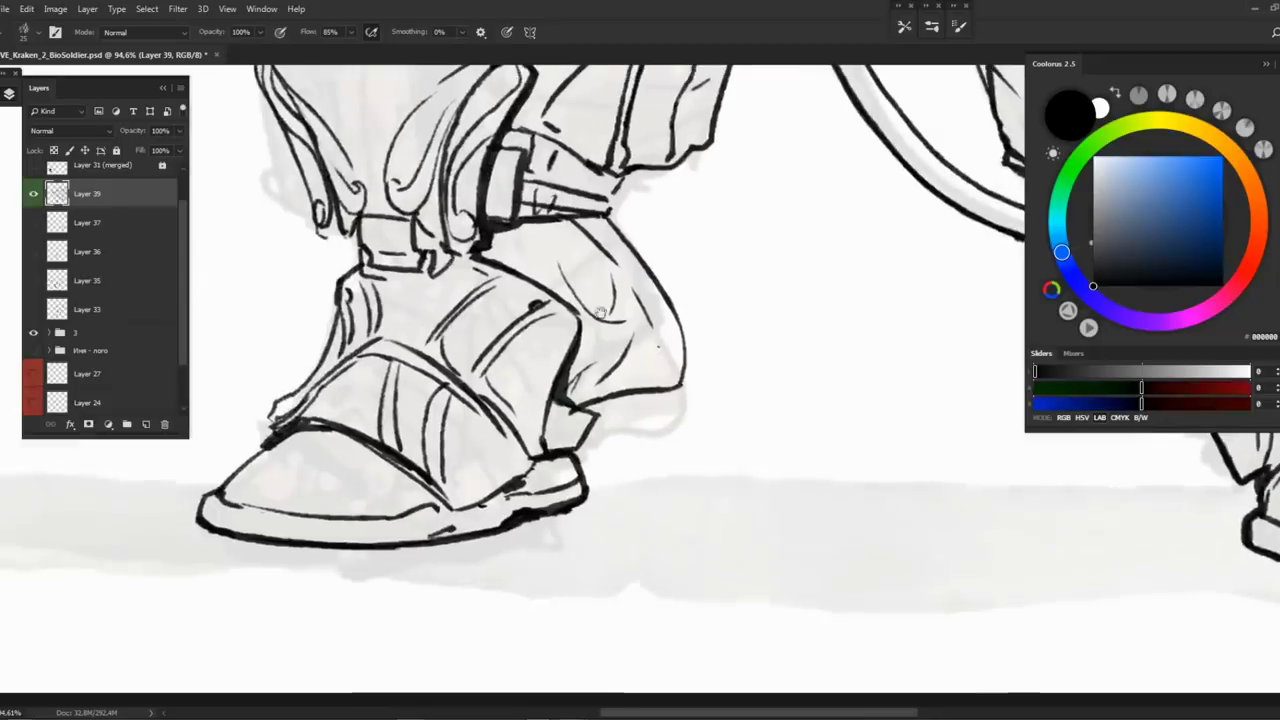
scroll(640, 390, up, 5)
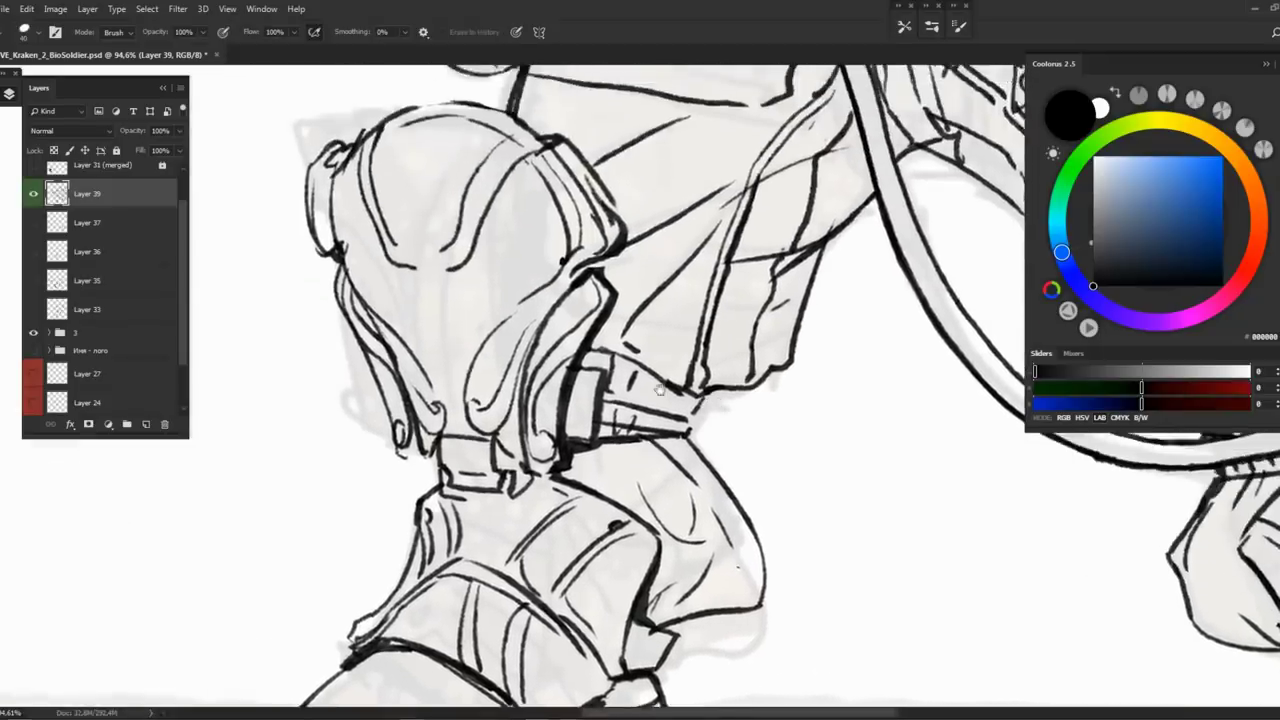
drag(490, 433, 556, 462)
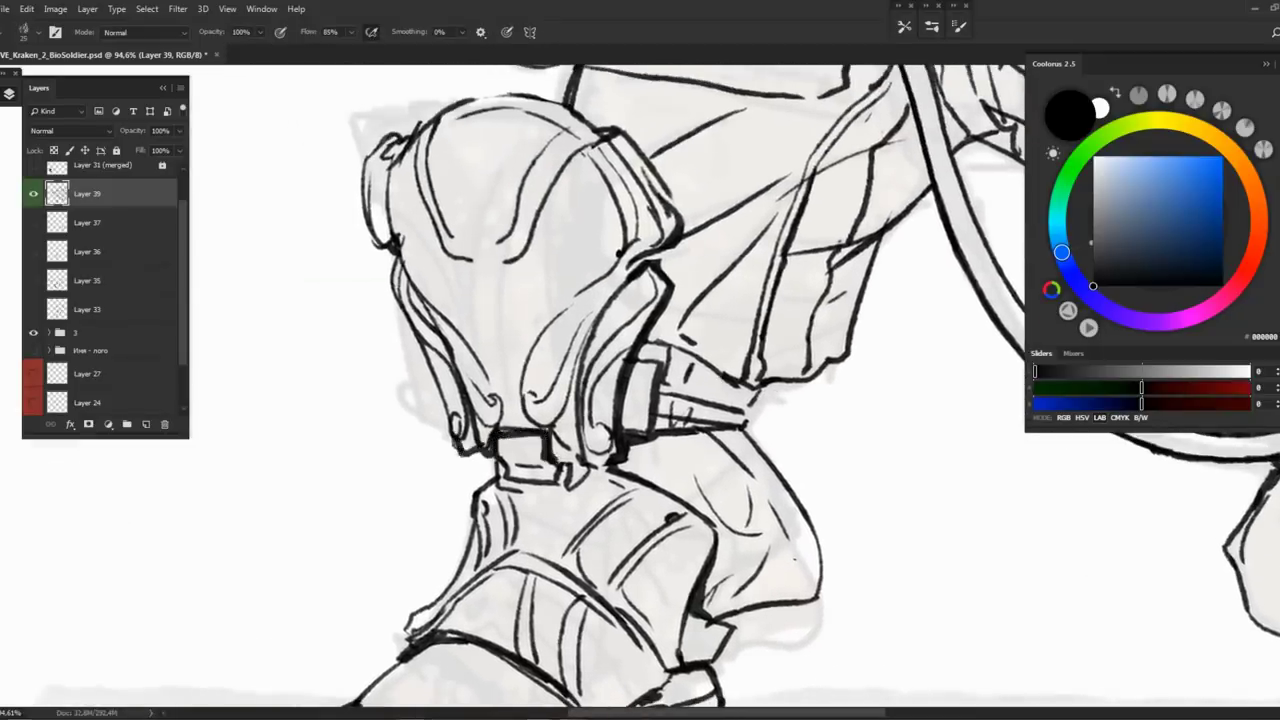
Strengthen the clasp lines and side contours of the knee guard crossed by the hose
scroll(690, 457, right, 10)
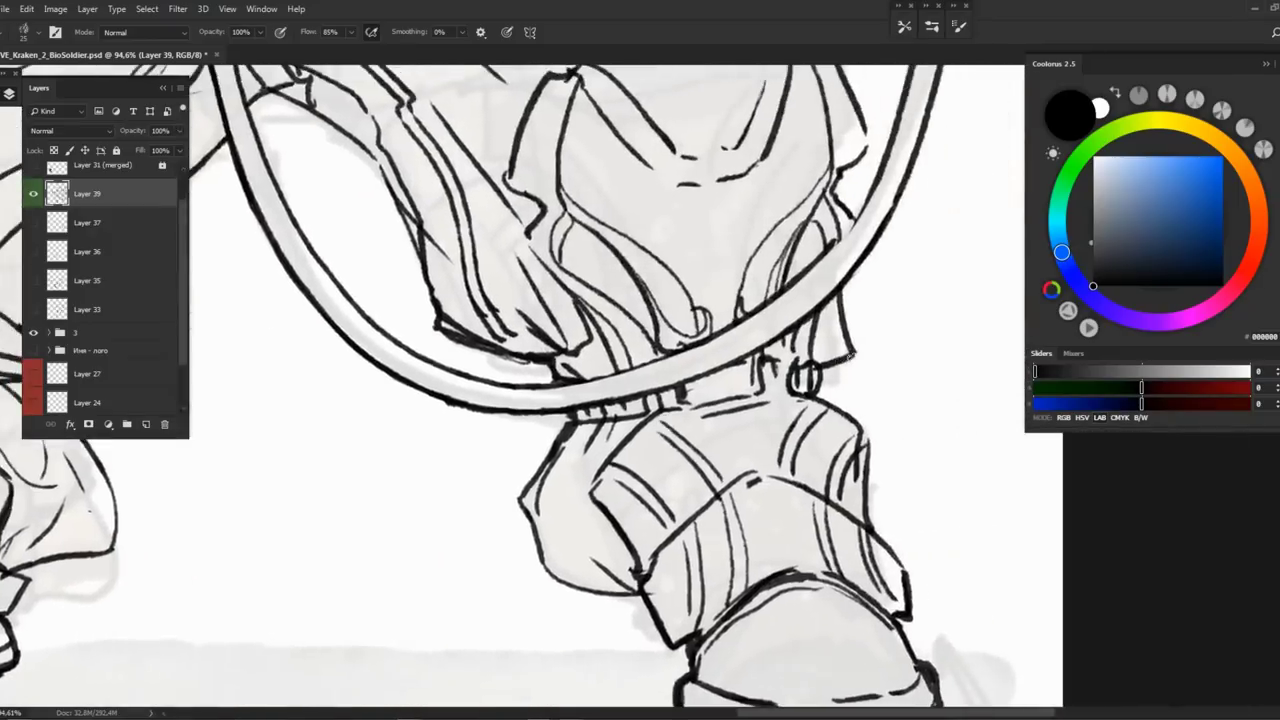
drag(680, 387, 748, 393)
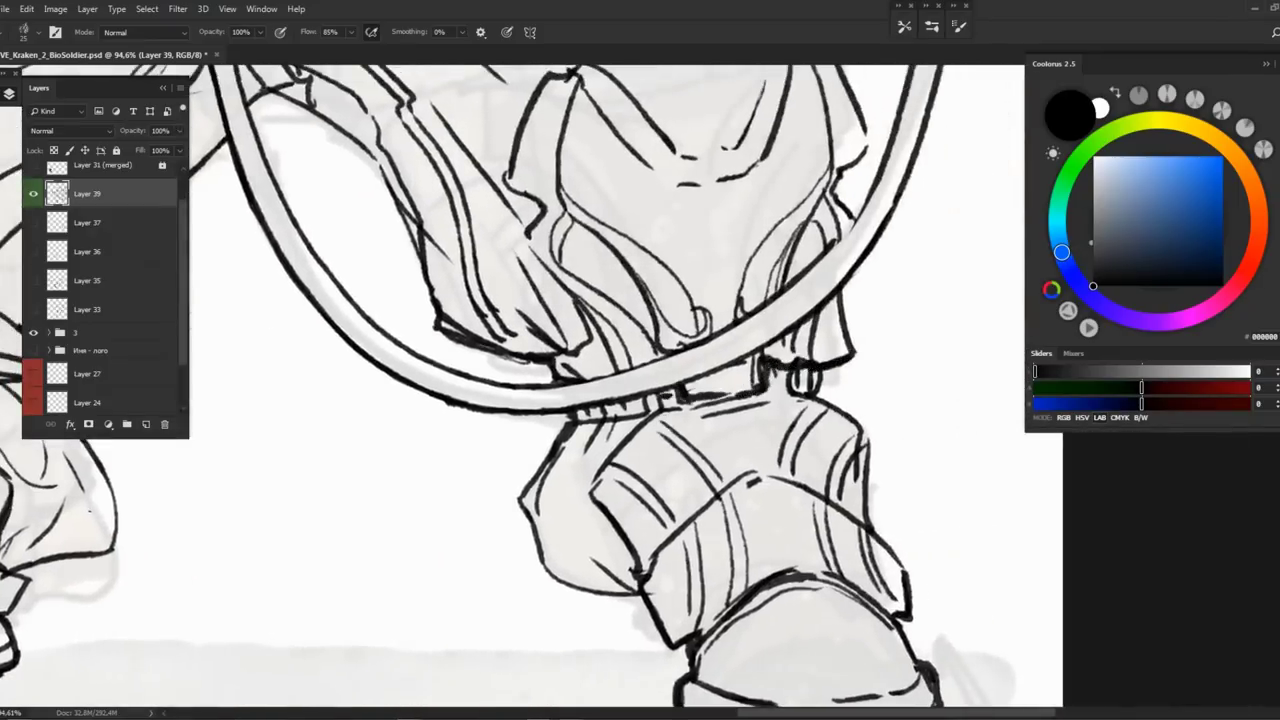
drag(522, 222, 590, 310)
scroll(600, 330, up, 5)
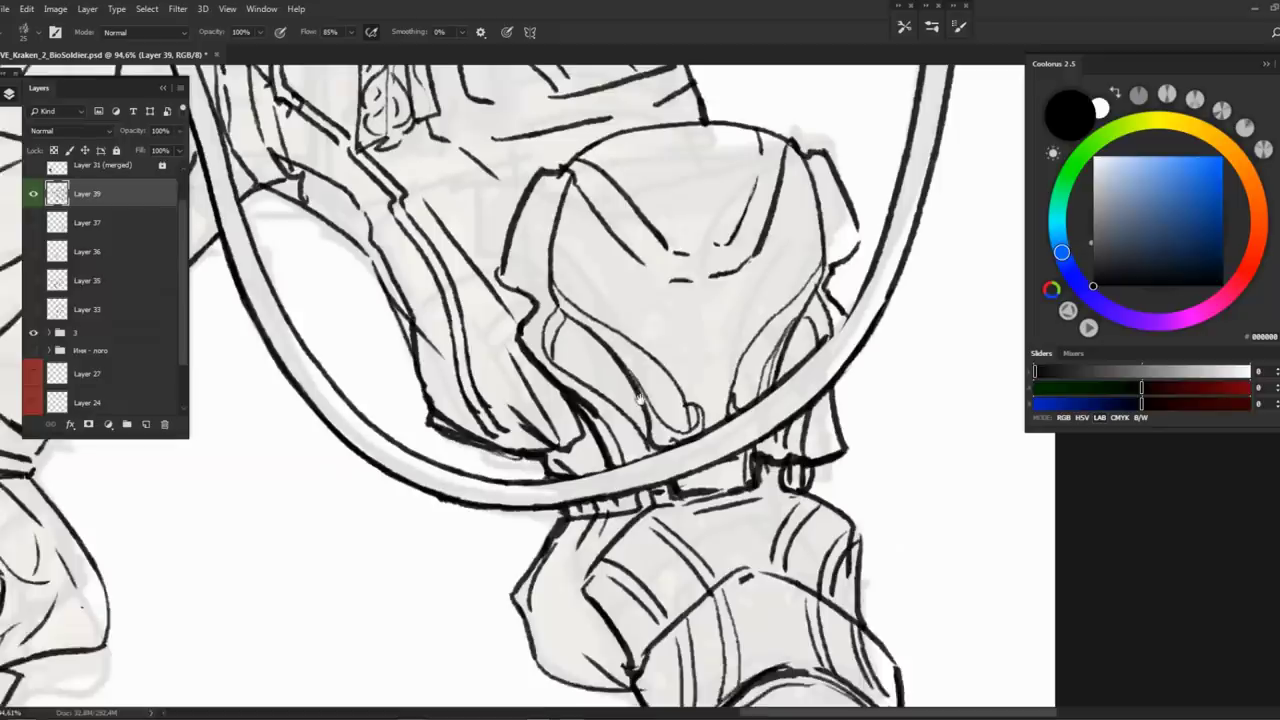
key(z)
mouse_move(714, 219)
mouse_down()
mouse_move(670, 220)
mouse_move(700, 221)
mouse_up()
key(b)
mouse_move(759, 262)
mouse_down()
mouse_move(799, 290)
mouse_move(840, 292)
mouse_up()
mouse_move(578, 158)
mouse_down()
mouse_move(624, 296)
mouse_move(736, 362)
mouse_move(780, 364)
mouse_move(700, 366)
mouse_up()
key(z)
scroll(546, 306, down, 3)
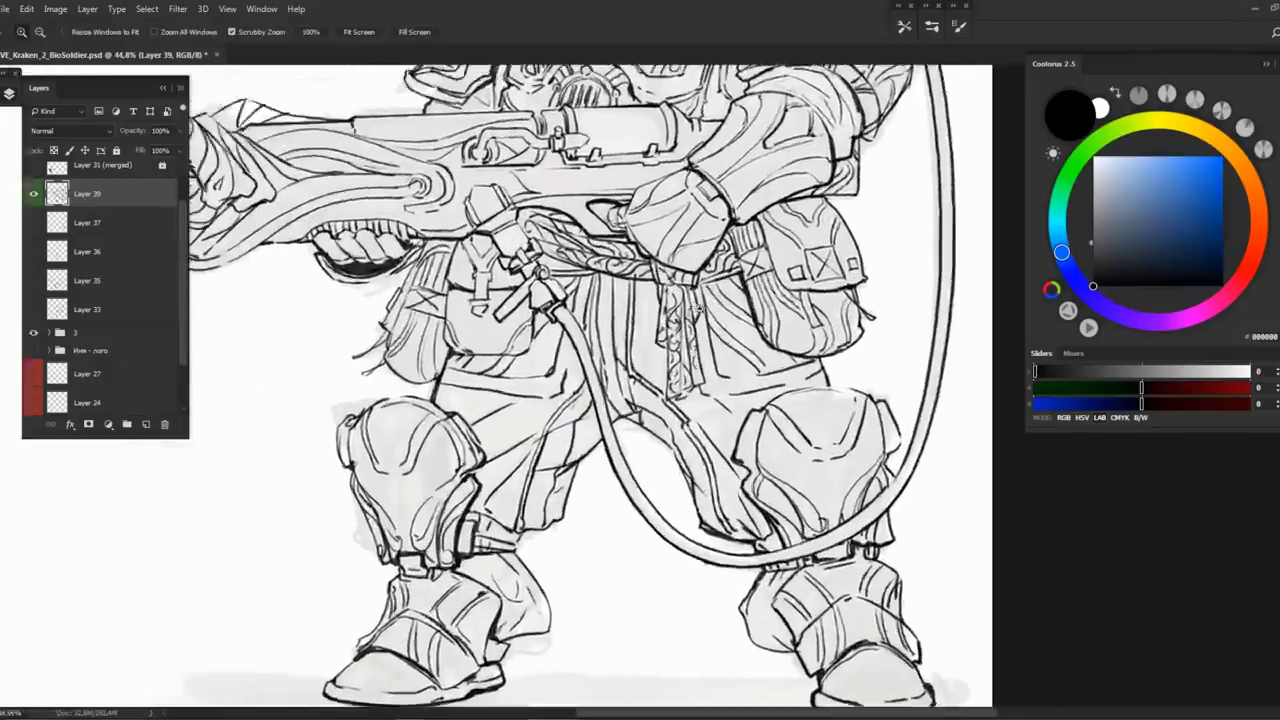
Thicken the contour of the rear side pouch, the thigh edge beneath it and the upper lines of the pouches under the gun
scroll(634, 292, down, 1)
scroll(640, 292, up, 2)
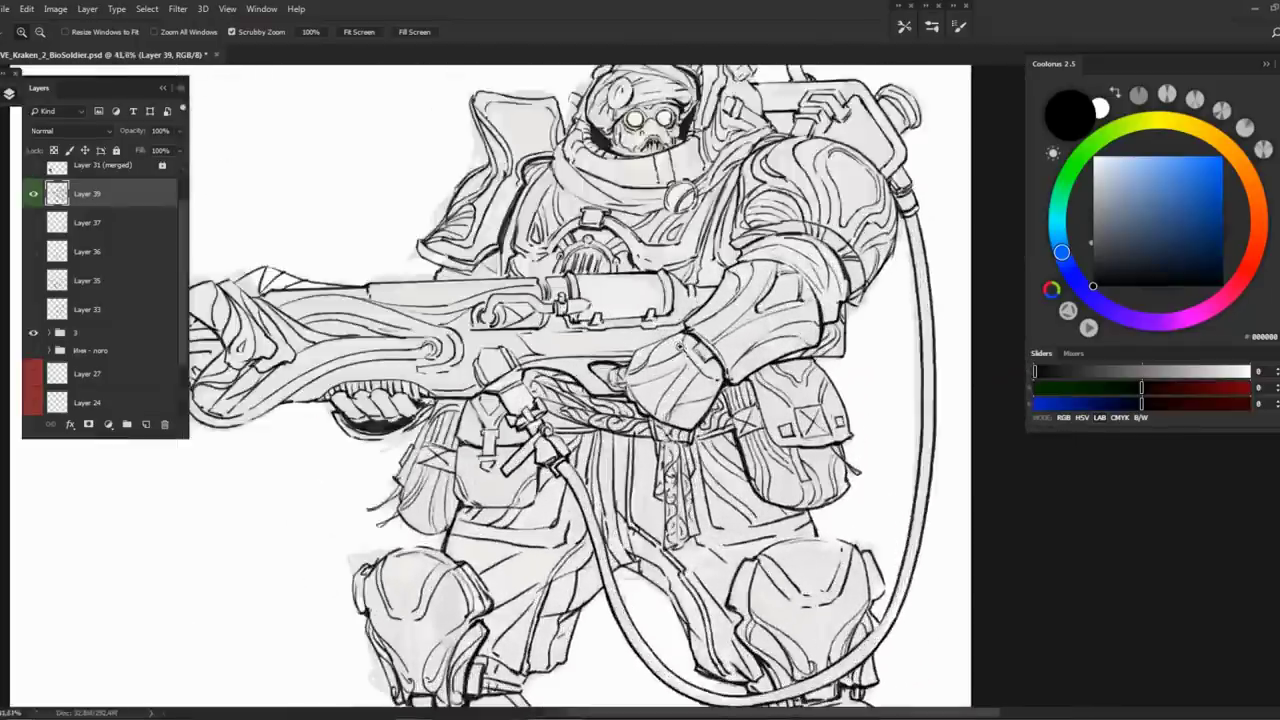
scroll(650, 291, down, 2)
scroll(670, 290, up, 2)
scroll(505, 370, up, 4)
key(b)
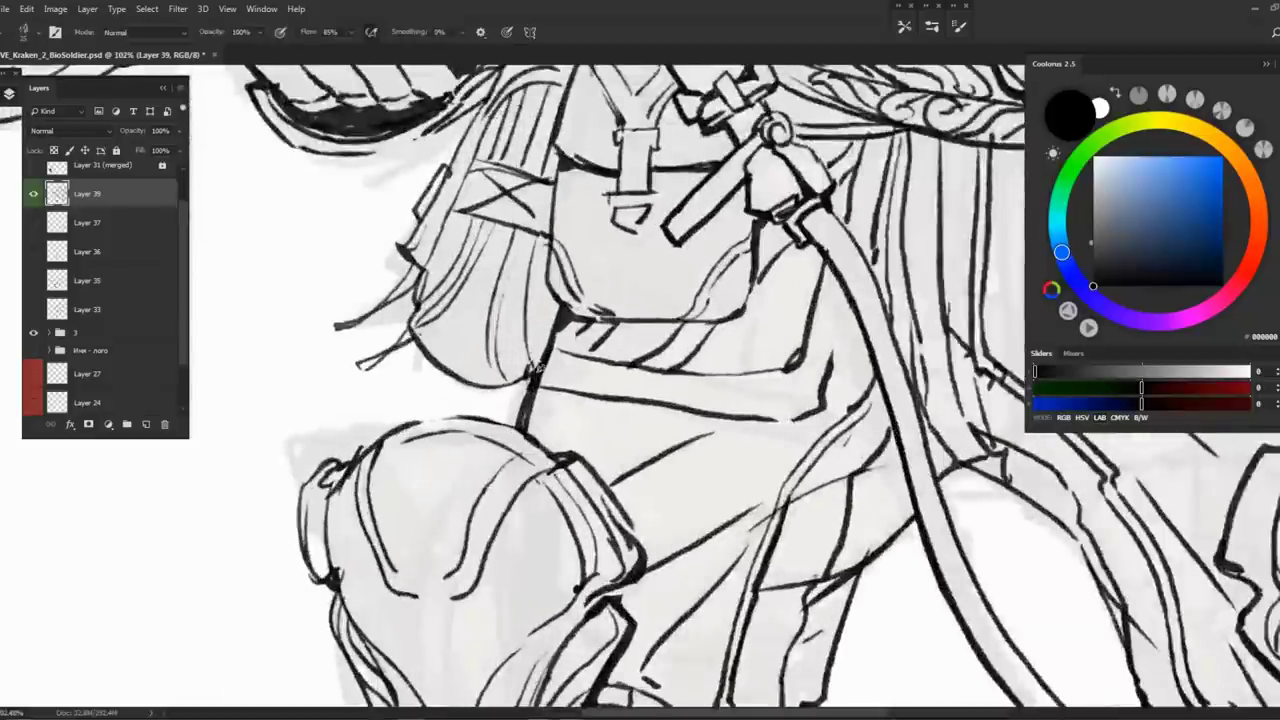
mouse_move(420, 350)
mouse_down()
mouse_move(486, 390)
mouse_move(476, 386)
mouse_up()
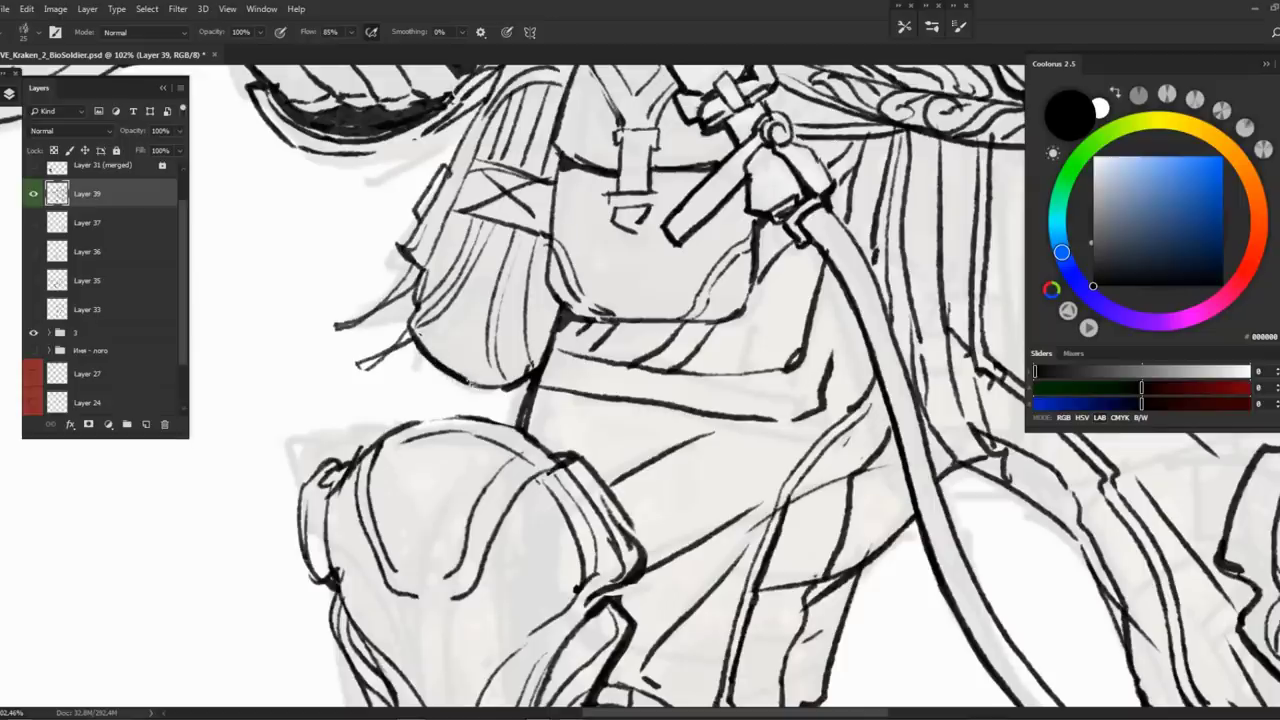
drag(640, 390, 746, 414)
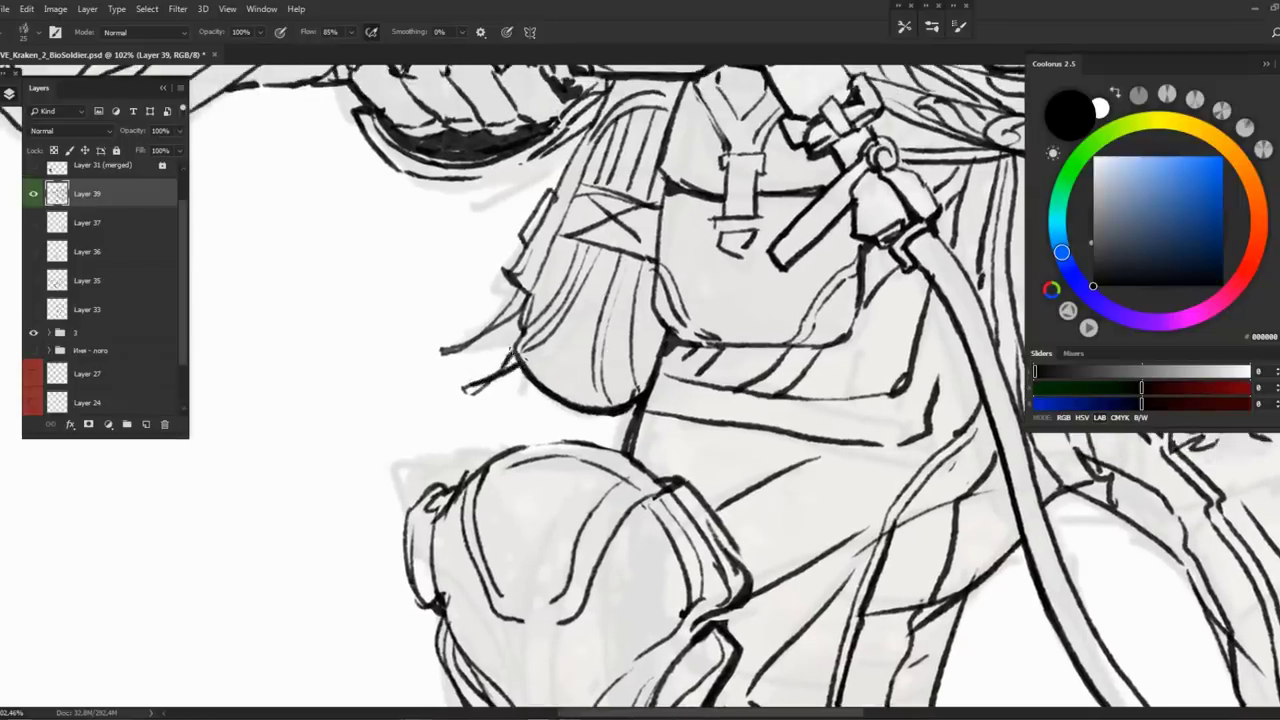
drag(640, 390, 622, 475)
mouse_move(576, 220)
mouse_down()
mouse_move(600, 174)
mouse_move(660, 166)
mouse_up()
drag(590, 192, 548, 236)
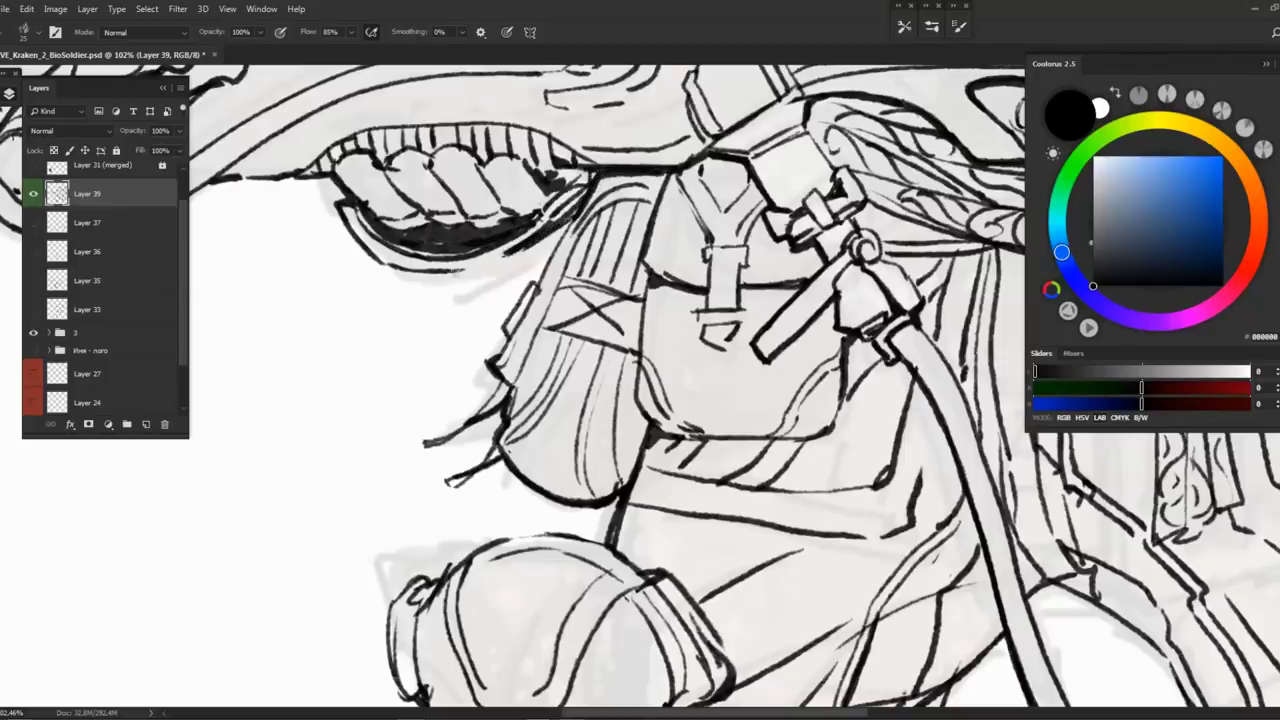
drag(660, 190, 555, 335)
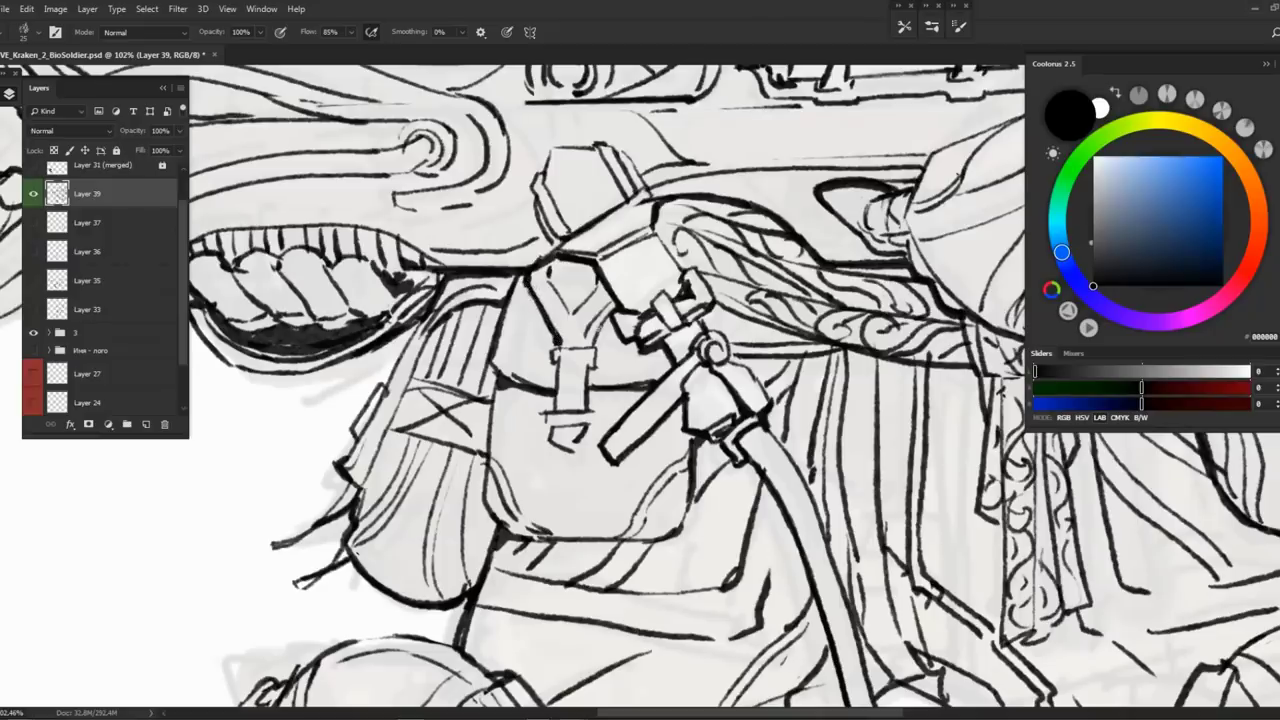
Ink small fastener bars across the upper part of the strap between the gun and the hose connector
scroll(600, 320, down, 5)
scroll(600, 320, up, 5)
key(e)
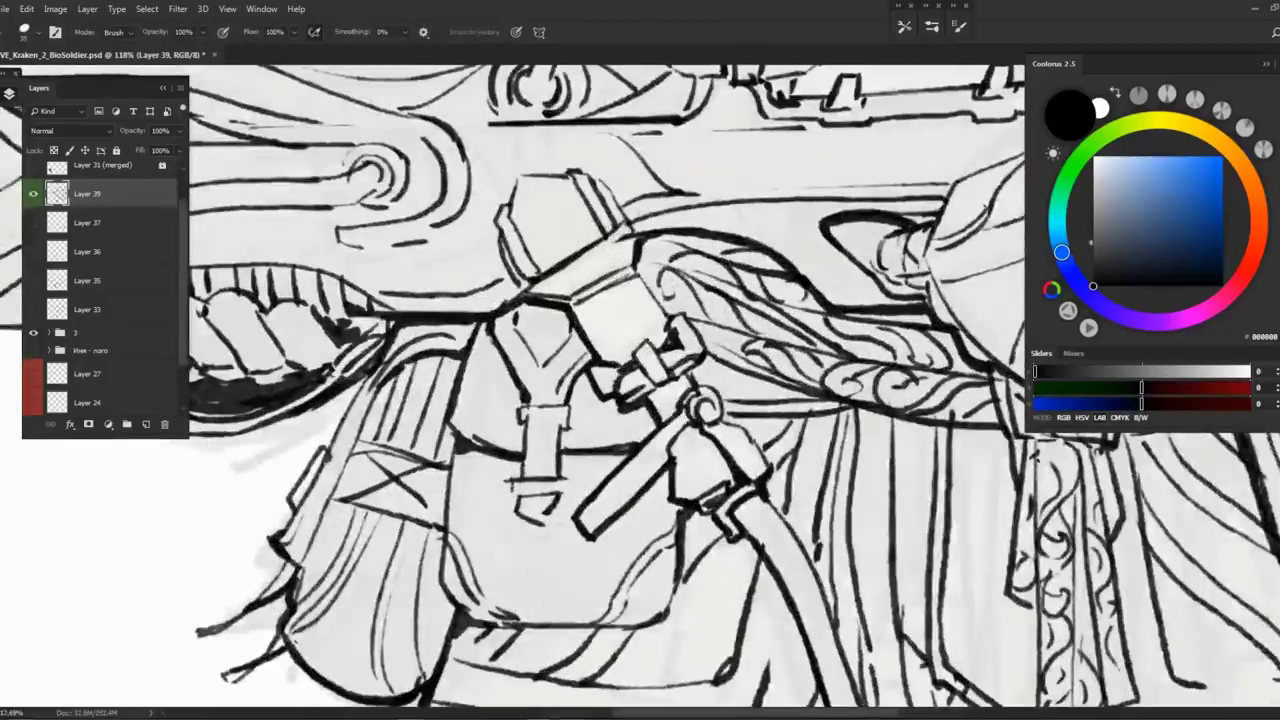
key(b)
mouse_move(572, 296)
mouse_down()
mouse_move(602, 286)
mouse_move(588, 278)
mouse_up()
drag(586, 308, 598, 282)
drag(594, 306, 604, 284)
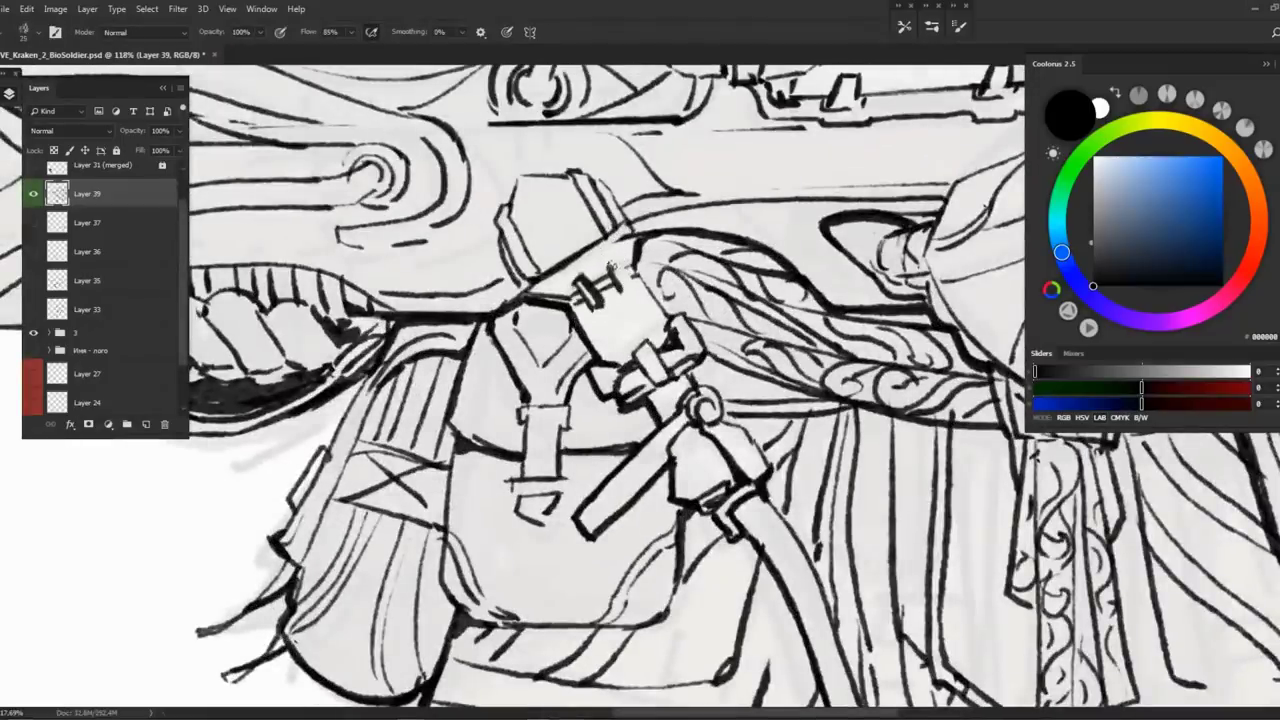
Hide sketch group 3 and add a new layer directly beneath the line art on Layer 39
scroll(615, 285, down, 5)
scroll(605, 302, up, 2)
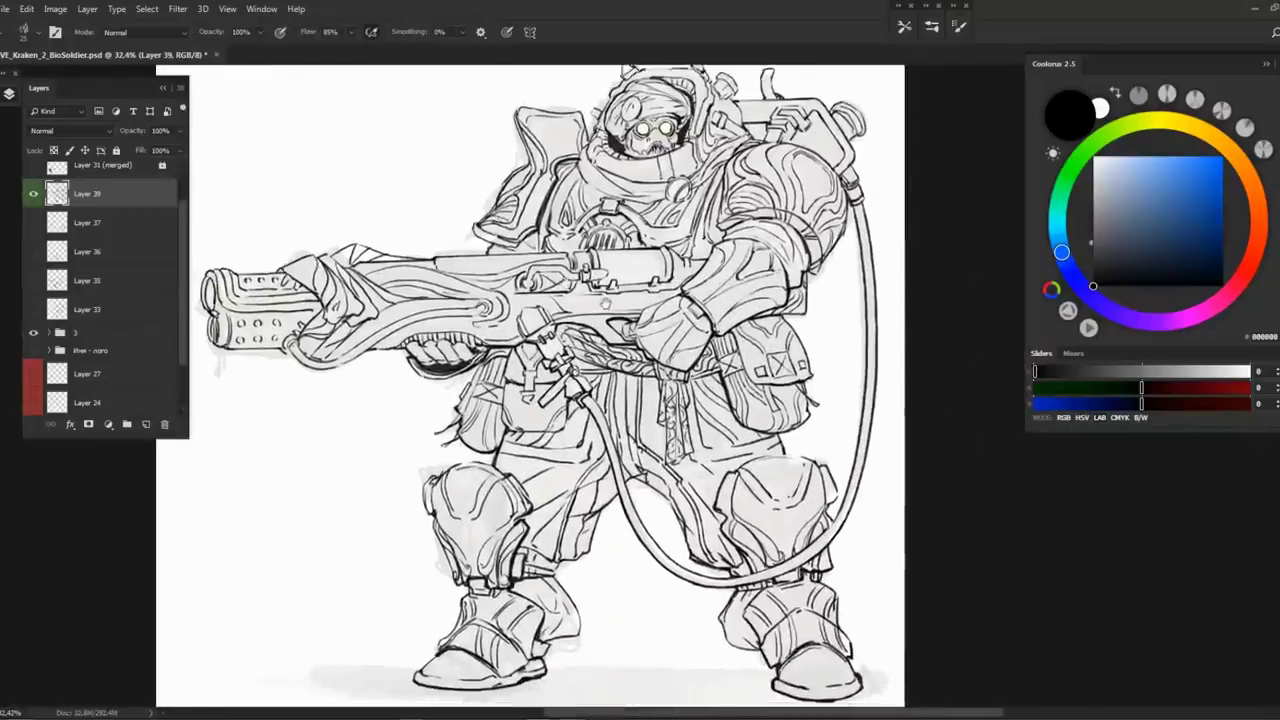
scroll(605, 302, down, 1)
click(34, 334)
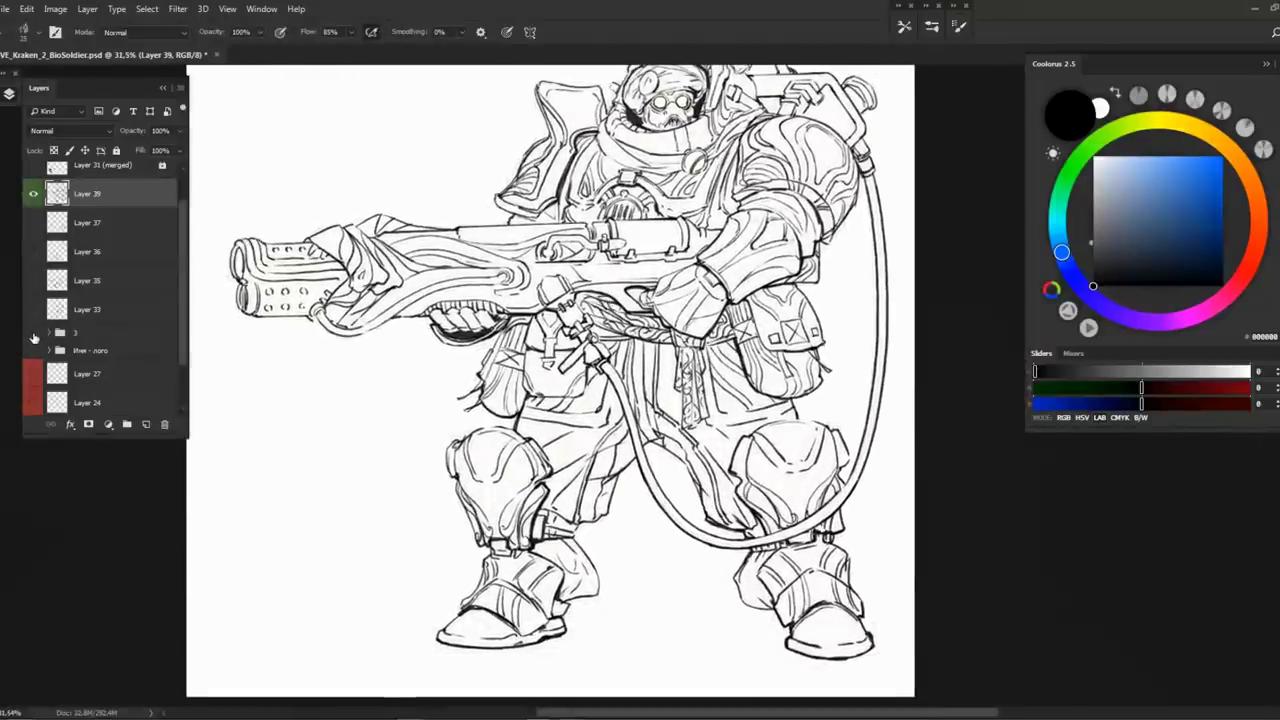
drag(560, 360, 500, 405)
scroll(555, 380, up, 1)
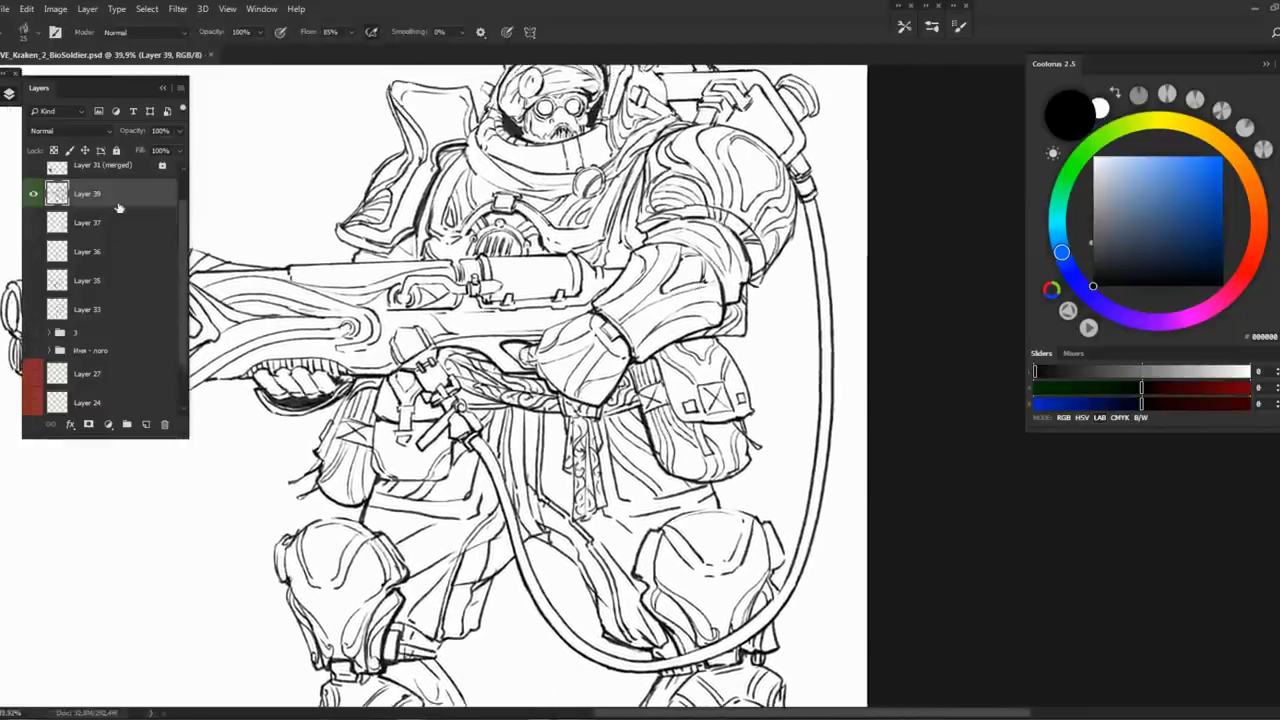
click(118, 222)
click(147, 424)
Block in solid black shadows along the forearm armour's upper rim beneath the shoulder plate
scroll(555, 380, up, 2)
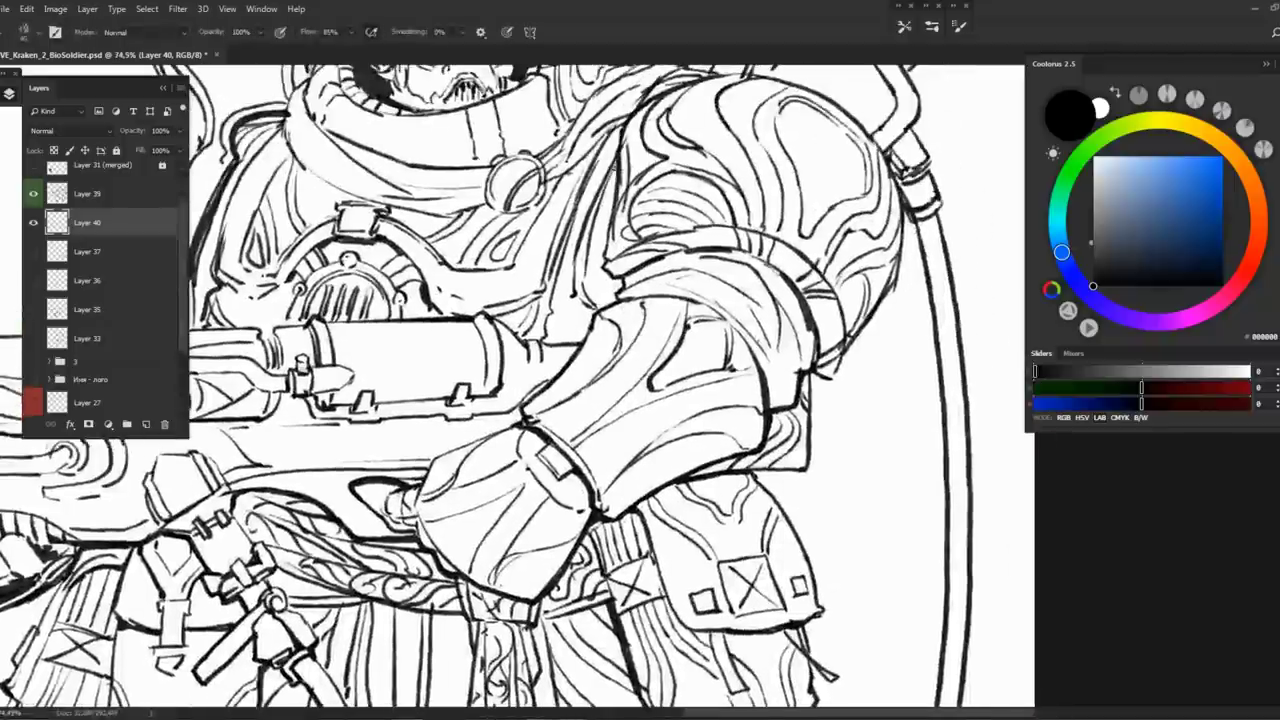
scroll(555, 380, down, 1)
key(b)
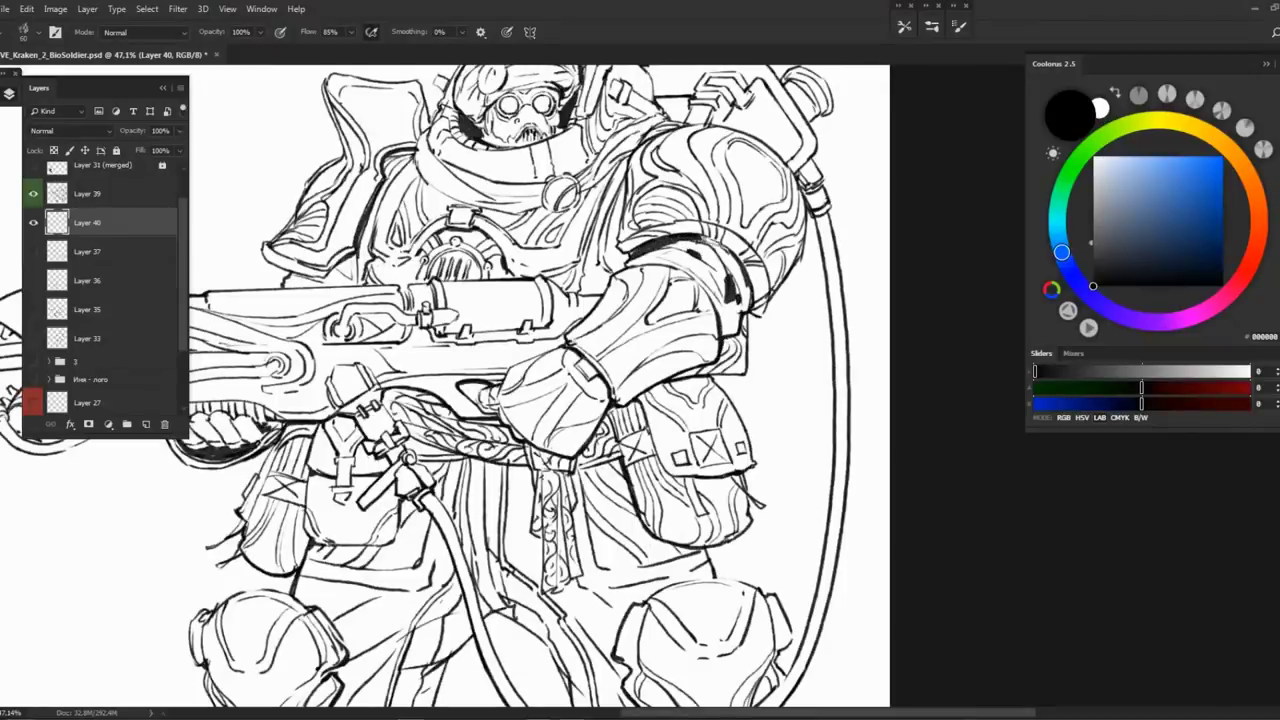
scroll(722, 249, down, 1)
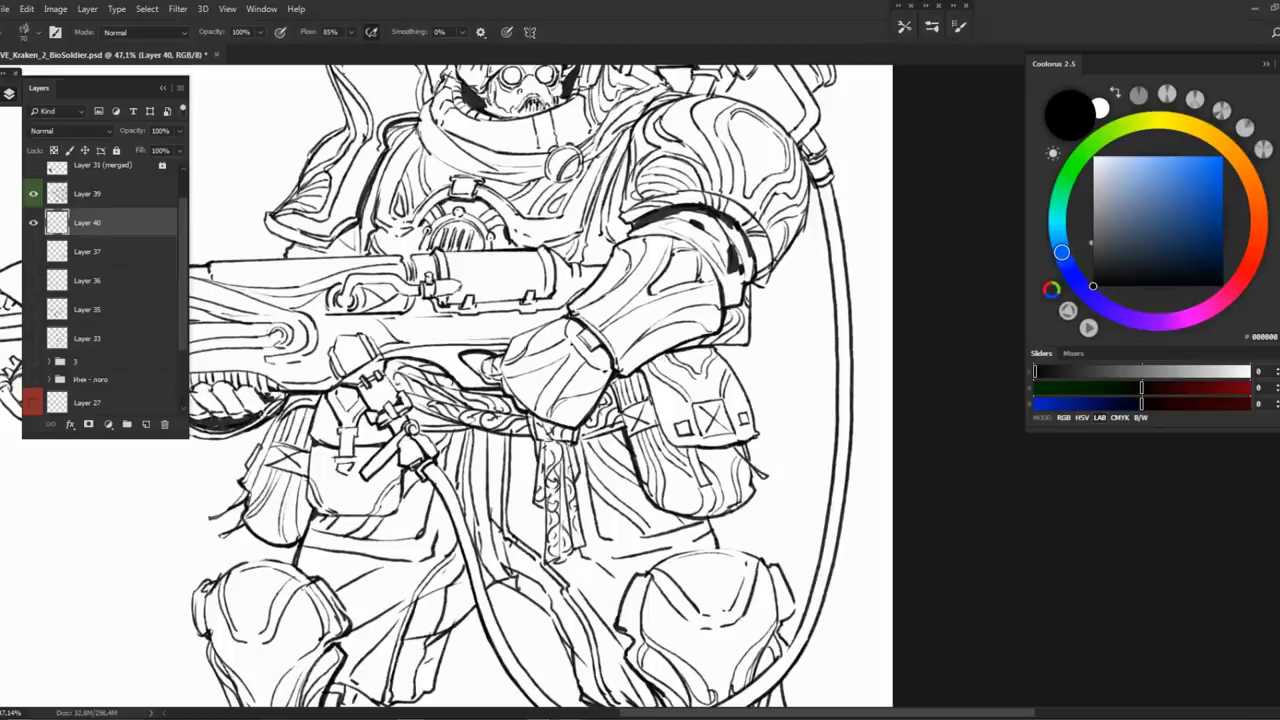
Fill a black cast shadow beneath the forearm armour along the top of the square-patched pouch
drag(720, 344, 633, 378)
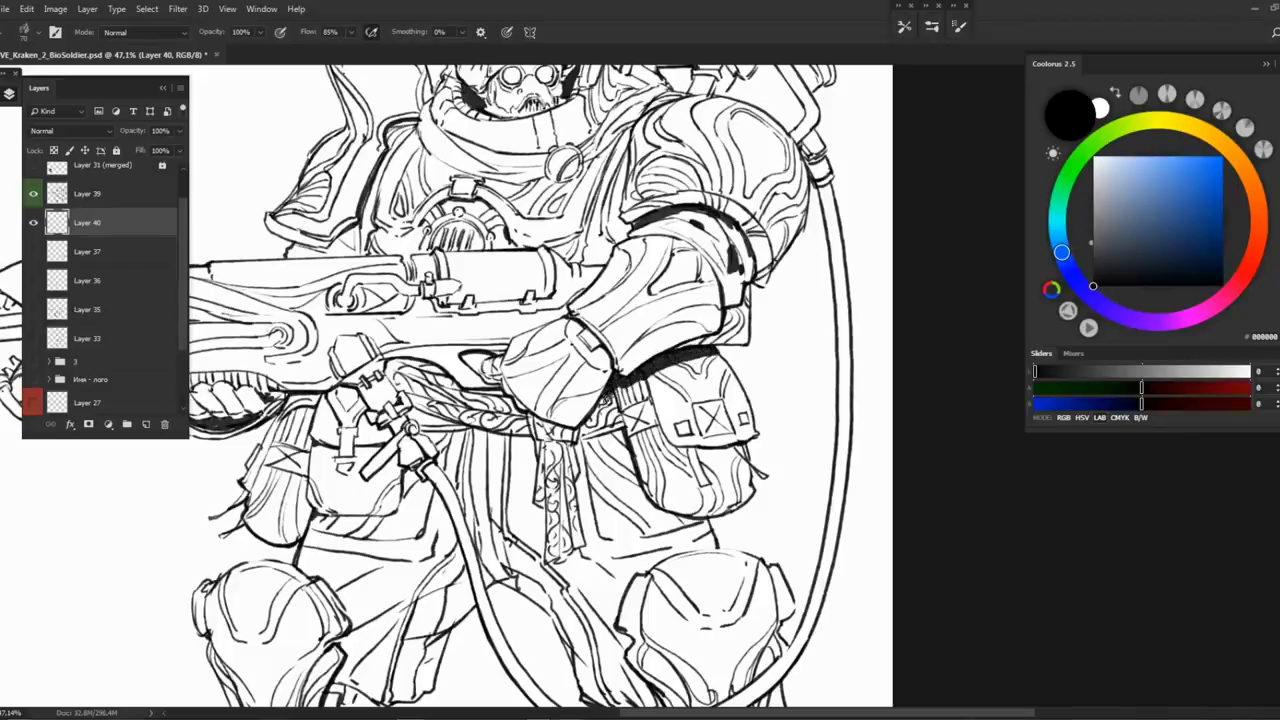
key(e)
key(b)
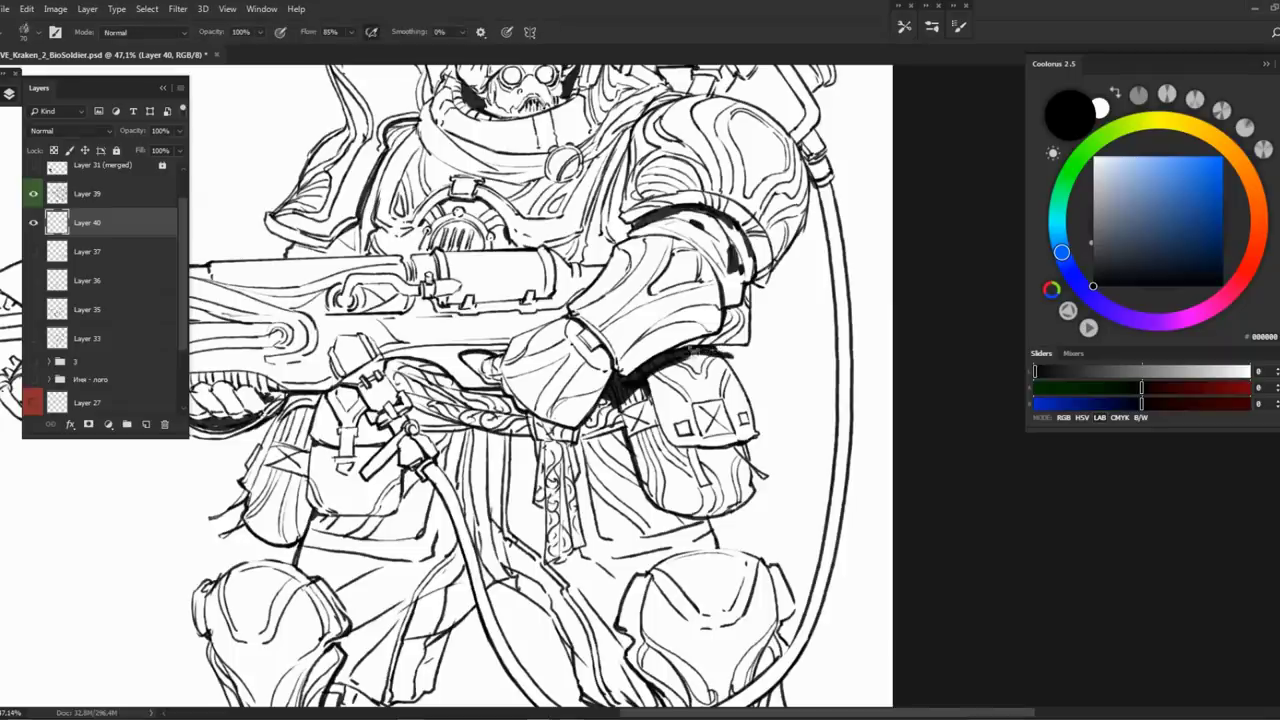
key(e)
Extend the black shadow down the pouch's inner edge and along the belt beneath the glove
scroll(610, 318, down, 3)
key(b)
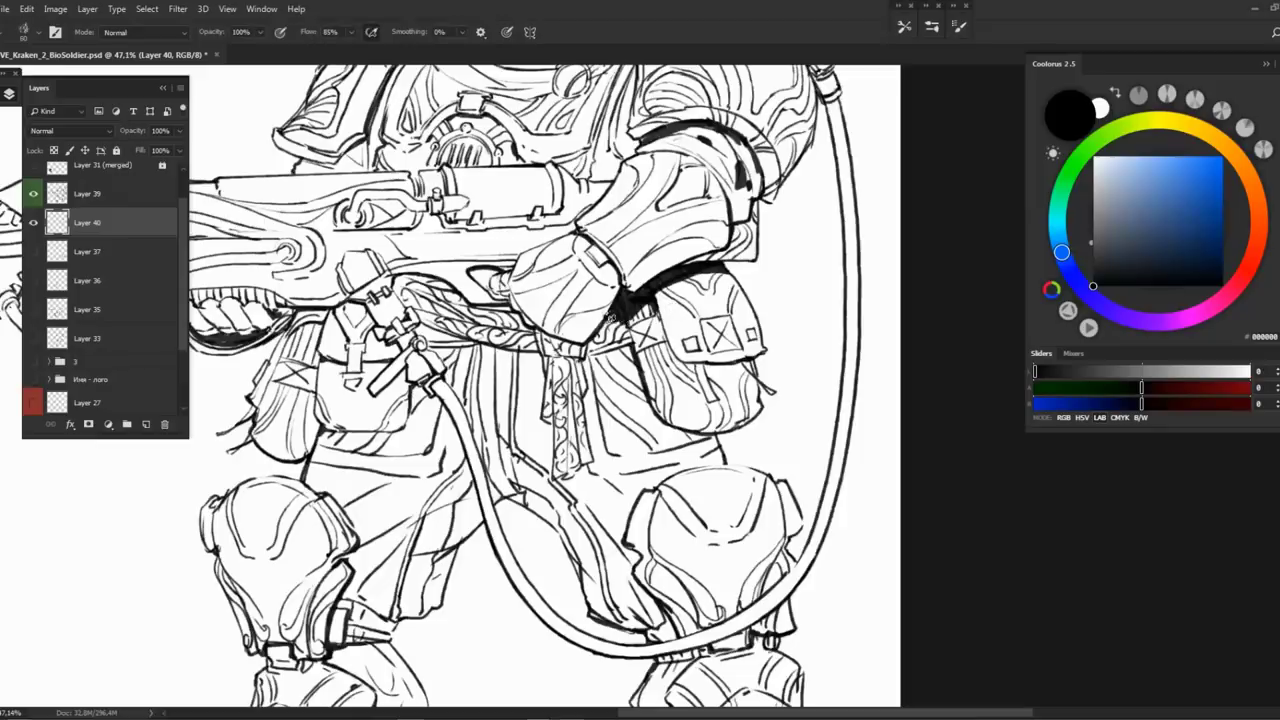
drag(626, 342, 656, 421)
mouse_move(596, 358)
mouse_down()
mouse_move(634, 340)
mouse_move(532, 332)
mouse_up()
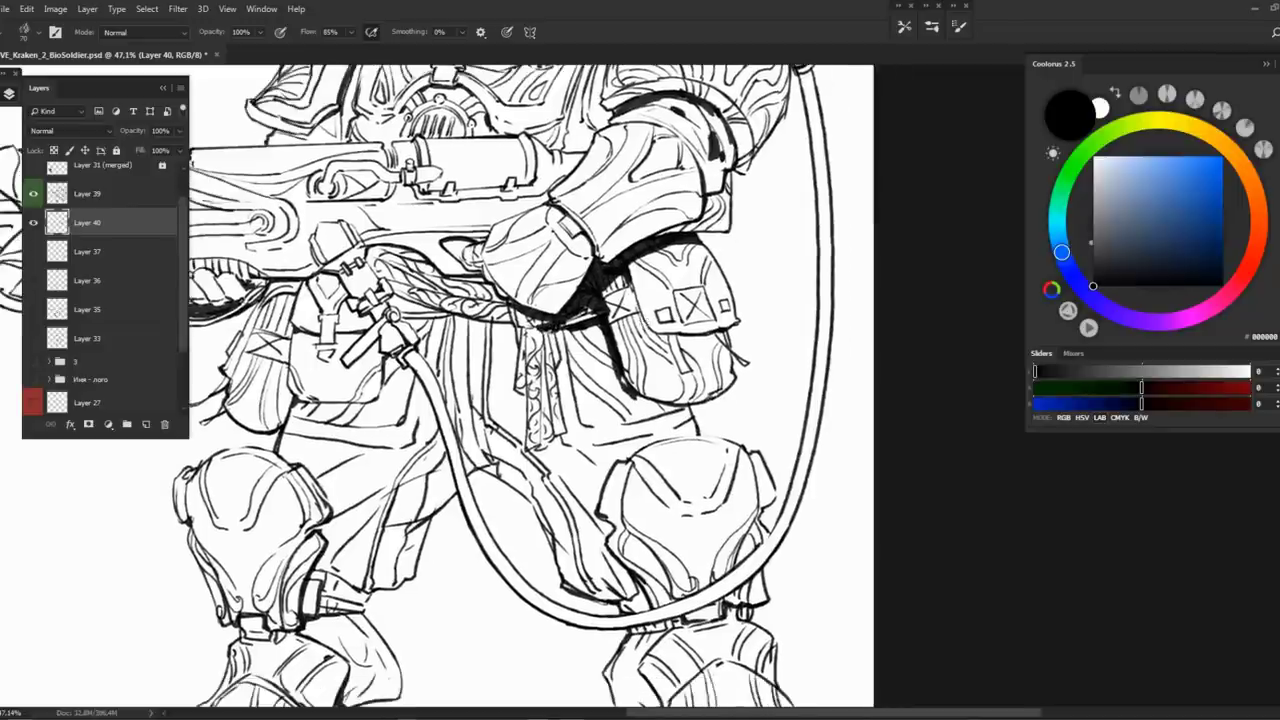
Flip the canvas view and paint black shadows under the gun along the belt and above the rear side pouch
key(ctrl+minus)
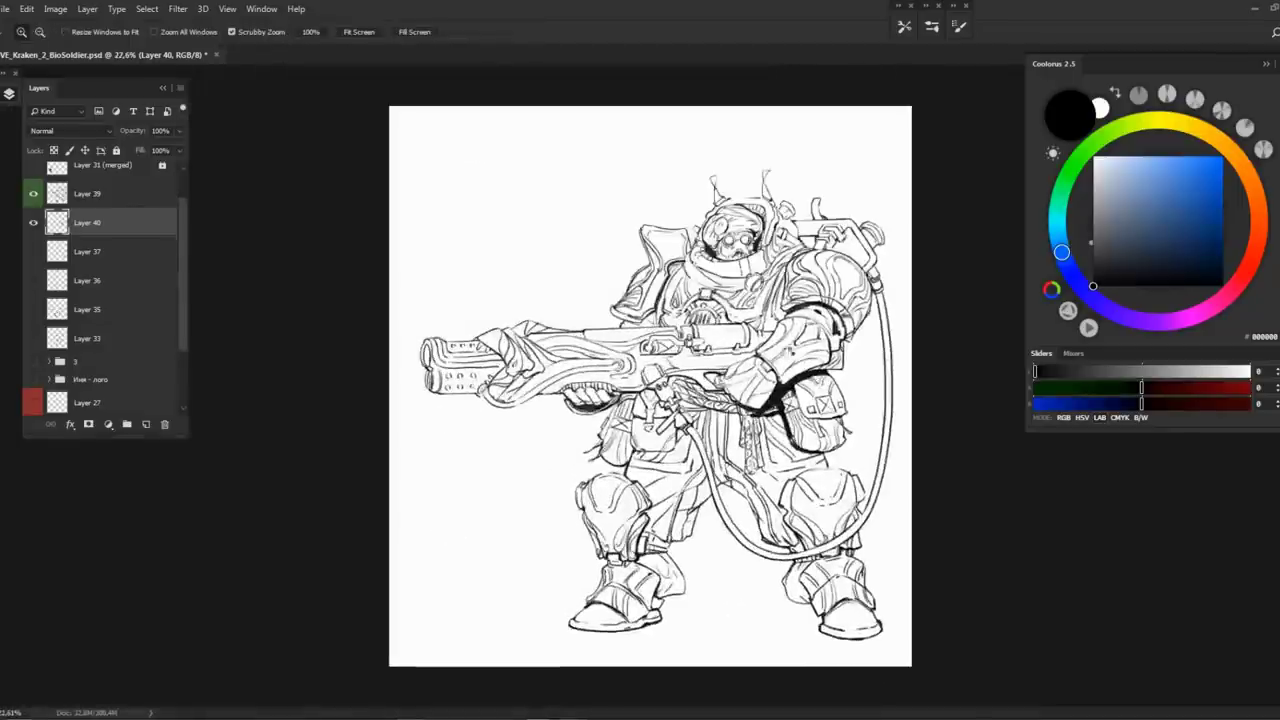
key(h)
scroll(548, 350, up, 4)
key(b)
mouse_move(549, 352)
mouse_down()
mouse_move(621, 280)
mouse_move(654, 305)
mouse_move(657, 293)
mouse_move(654, 325)
mouse_move(684, 328)
mouse_move(674, 270)
mouse_move(720, 300)
mouse_up()
mouse_move(720, 285)
mouse_down()
mouse_move(700, 269)
mouse_move(838, 334)
mouse_move(734, 294)
mouse_up()
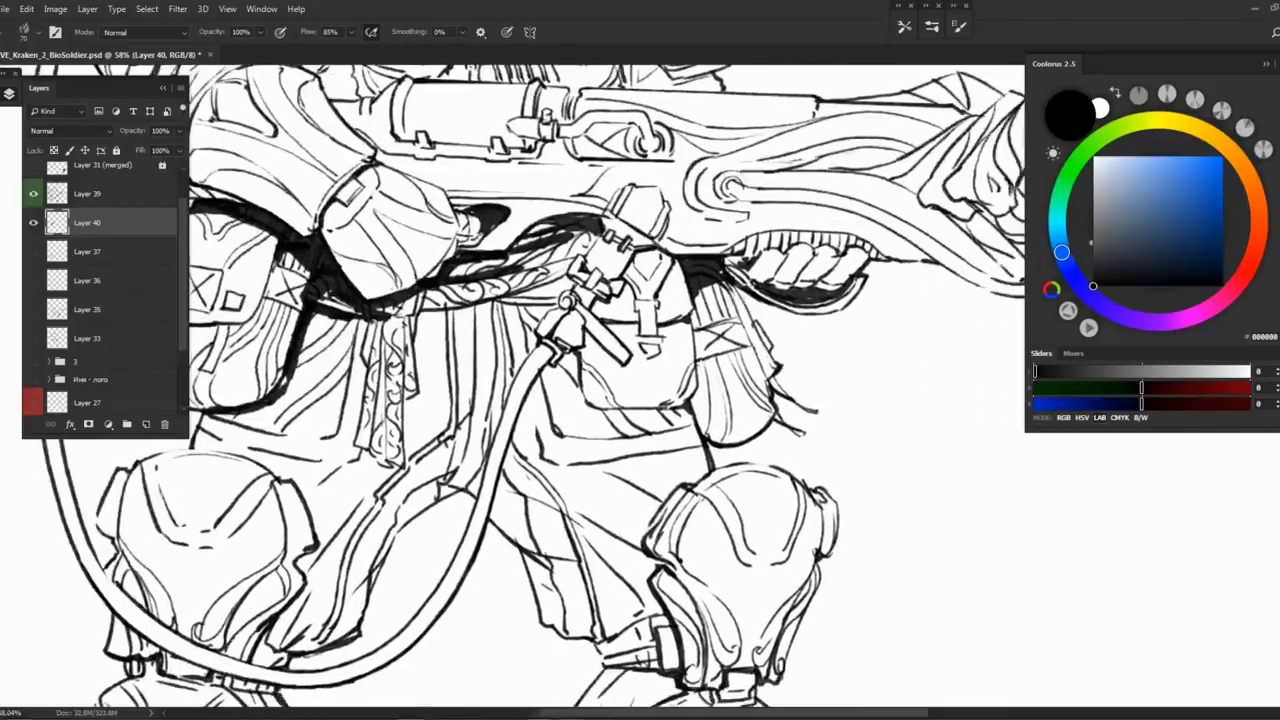
Shade the undersides of the pouches below the gun and darken the recesses around the strap buckle
mouse_move(684, 404)
mouse_down()
mouse_move(780, 420)
mouse_move(722, 448)
mouse_move(687, 400)
mouse_move(677, 430)
mouse_up()
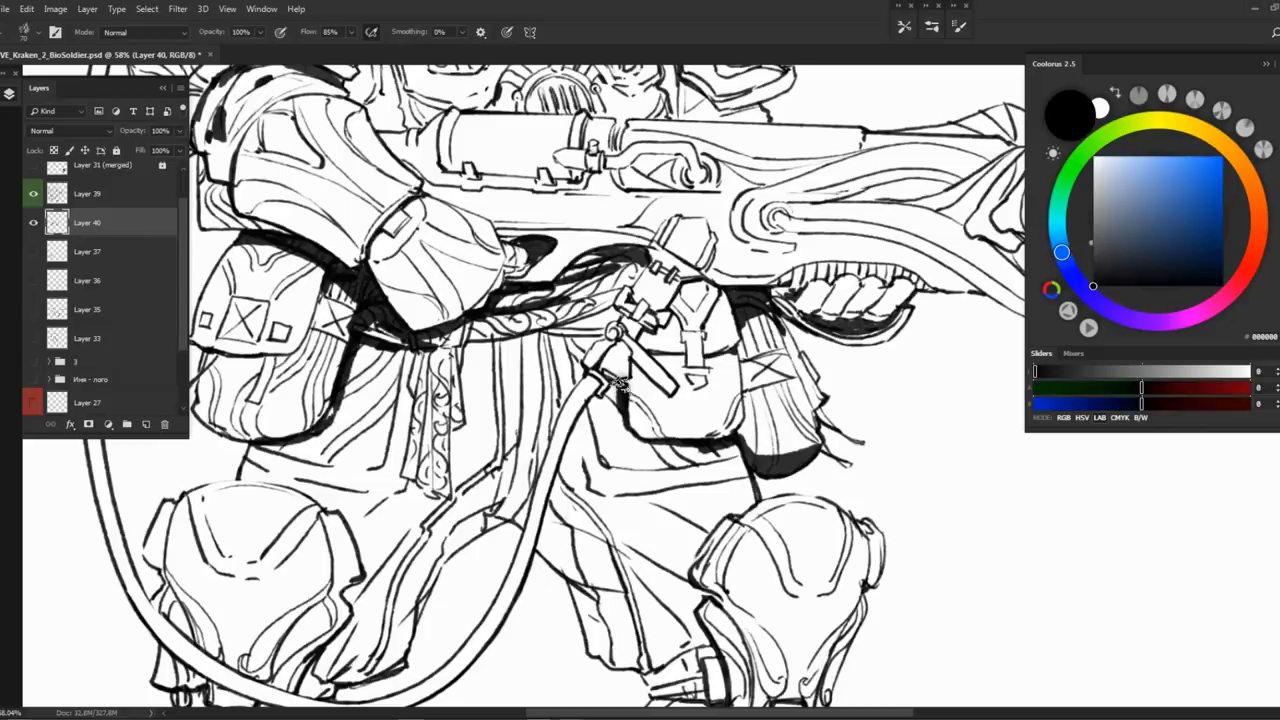
drag(636, 283, 628, 260)
mouse_move(713, 287)
mouse_down()
mouse_move(717, 299)
mouse_move(688, 308)
mouse_up()
key(z)
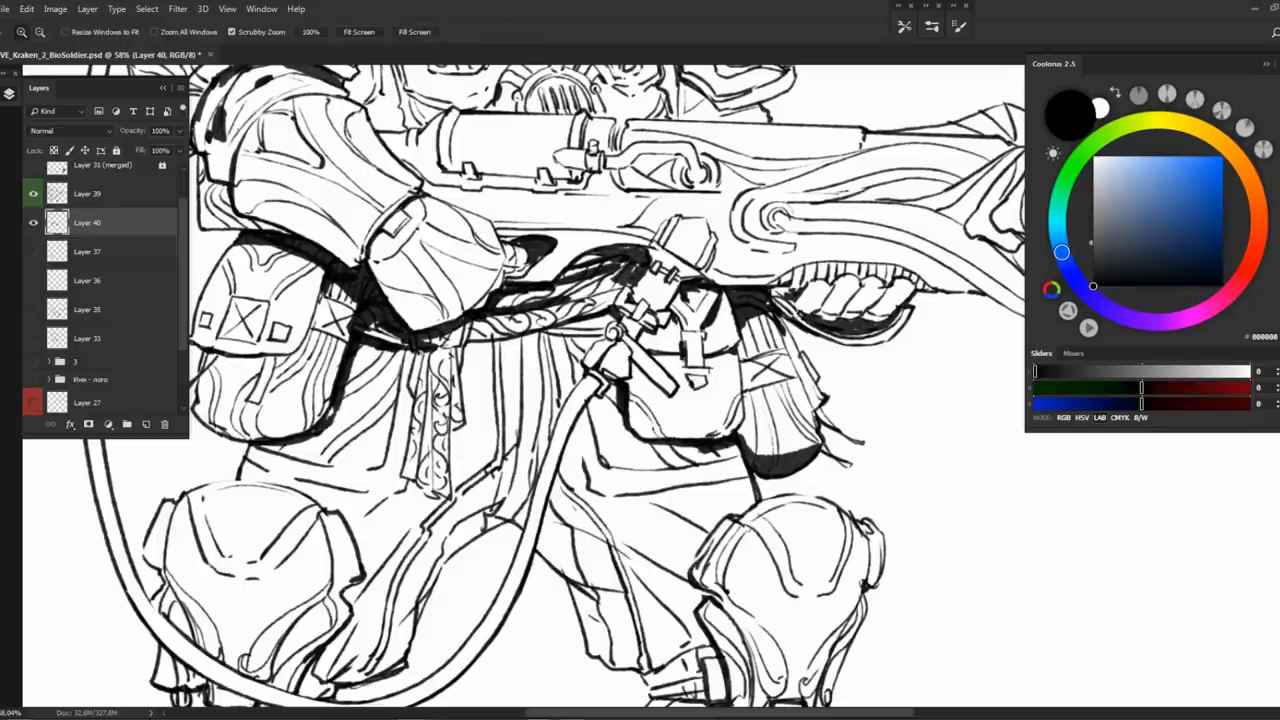
Save the document and fill black shadows around the goggle lenses, brow and head-wrap disc
scroll(683, 352, down, 6)
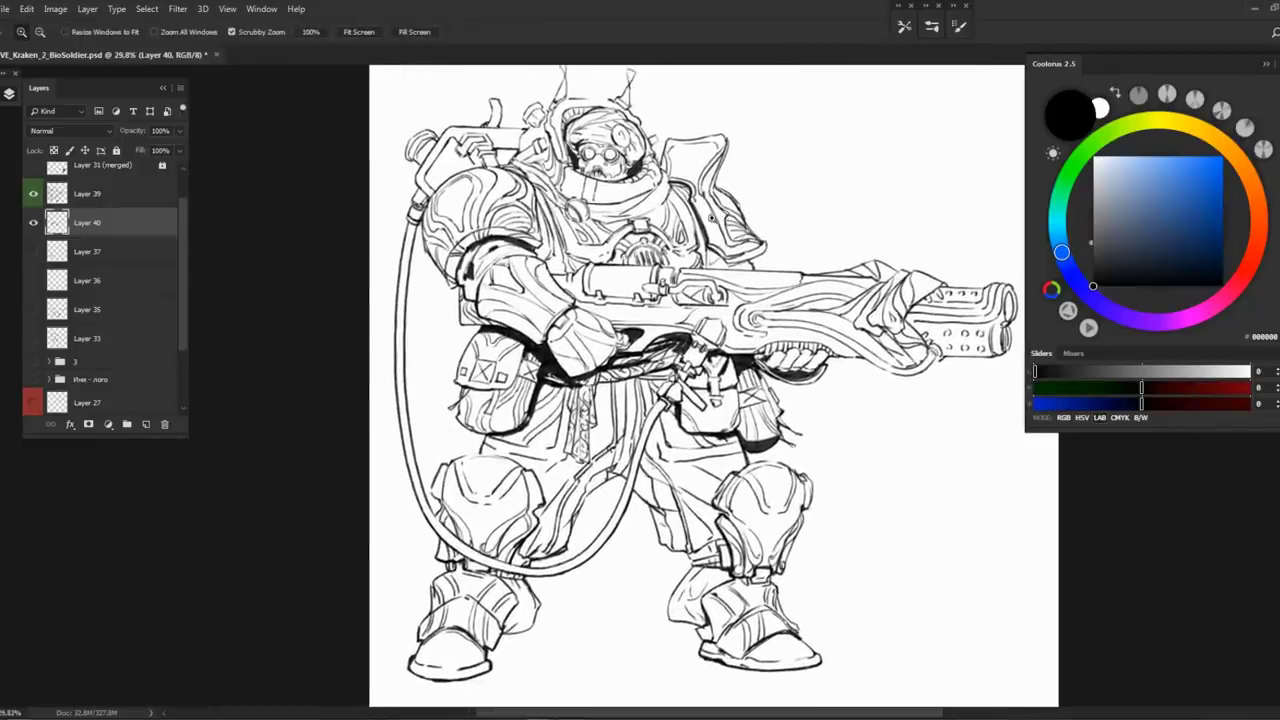
scroll(700, 252, up, 5)
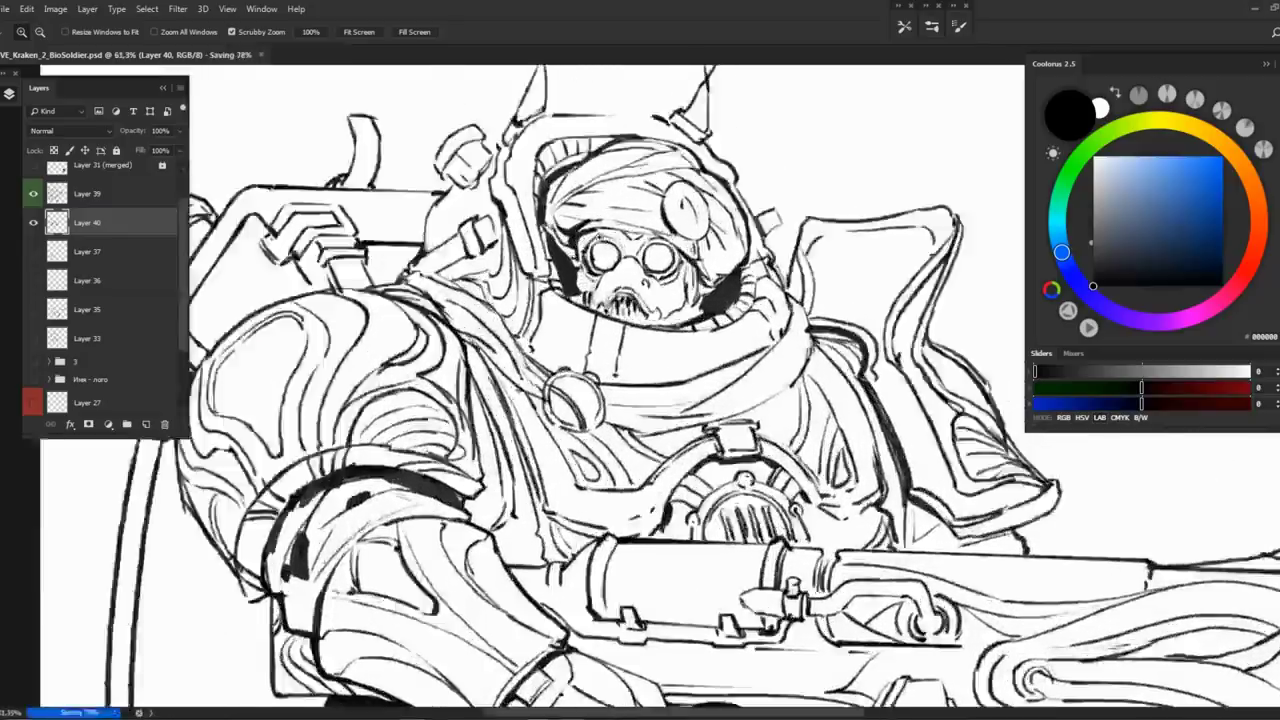
key(b)
mouse_move(598, 234)
mouse_down()
mouse_move(585, 248)
mouse_move(588, 236)
mouse_up()
mouse_move(730, 248)
mouse_down()
mouse_move(688, 178)
mouse_move(745, 245)
mouse_move(735, 268)
mouse_up()
mouse_move(785, 222)
mouse_down()
mouse_move(772, 250)
mouse_move(750, 206)
mouse_up()
mouse_move(700, 236)
mouse_down()
mouse_move(680, 254)
mouse_move(688, 262)
mouse_up()
mouse_move(598, 178)
mouse_down()
mouse_move(580, 238)
mouse_move(604, 180)
mouse_move(638, 210)
mouse_move(598, 188)
mouse_up()
mouse_move(665, 232)
mouse_down()
mouse_move(660, 190)
mouse_move(715, 185)
mouse_move(712, 245)
mouse_move(674, 235)
mouse_up()
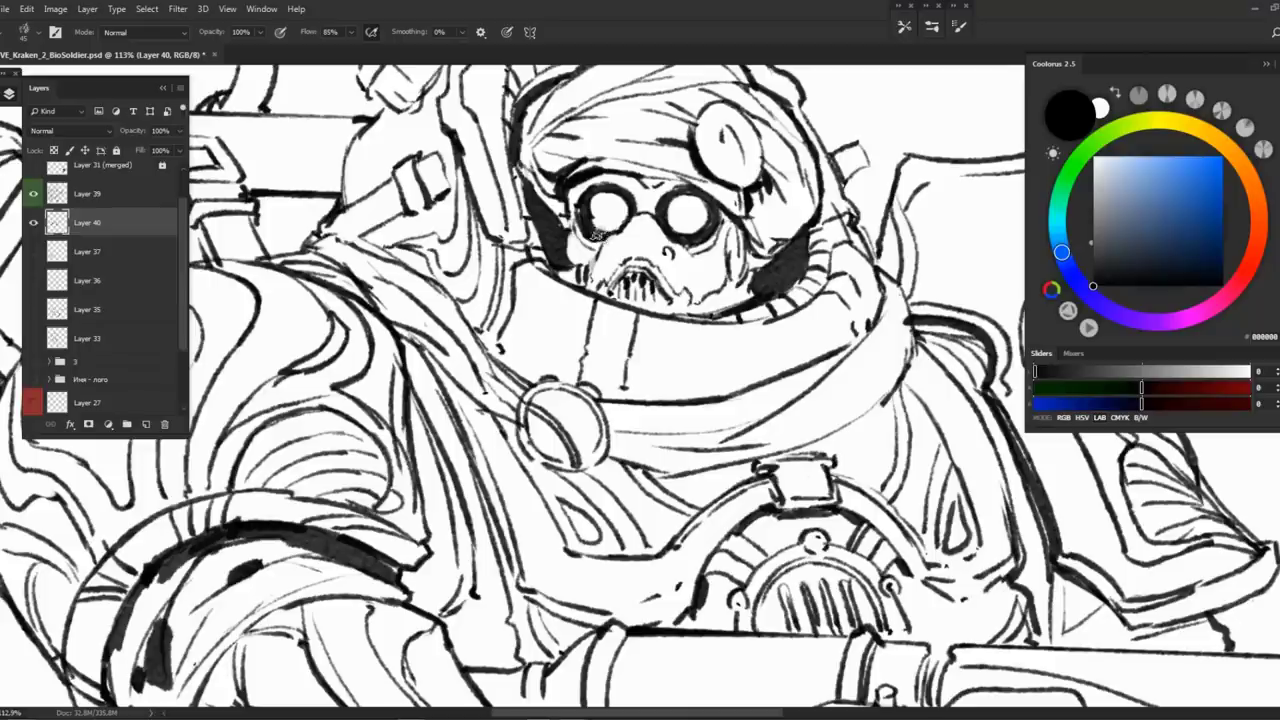
Paint and refine black shadows along the collar's lower edge and in the scarf folds beside the round clasp
scroll(597, 234, down, 4)
scroll(597, 234, up, 3)
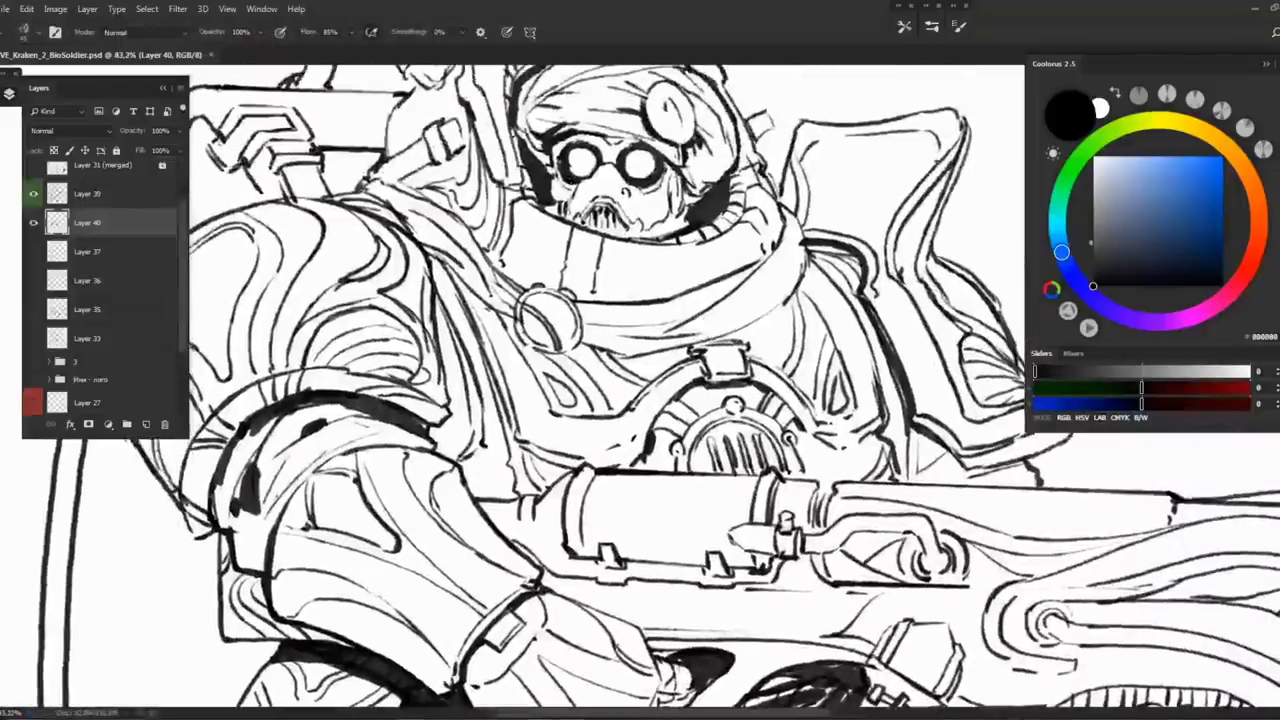
mouse_move(570, 296)
mouse_down()
mouse_move(640, 300)
mouse_move(660, 336)
mouse_move(736, 294)
mouse_up()
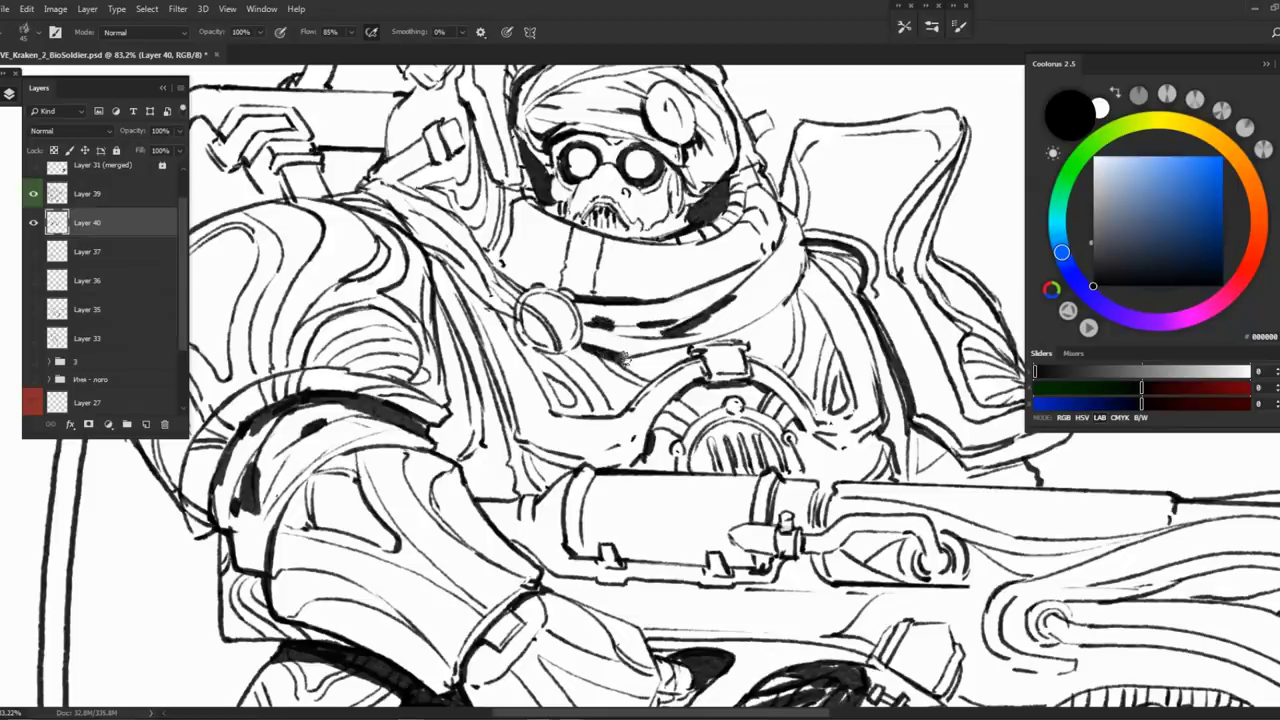
key(e)
drag(628, 299, 688, 299)
key(b)
mouse_move(570, 318)
mouse_down()
mouse_move(606, 358)
mouse_move(646, 345)
mouse_up()
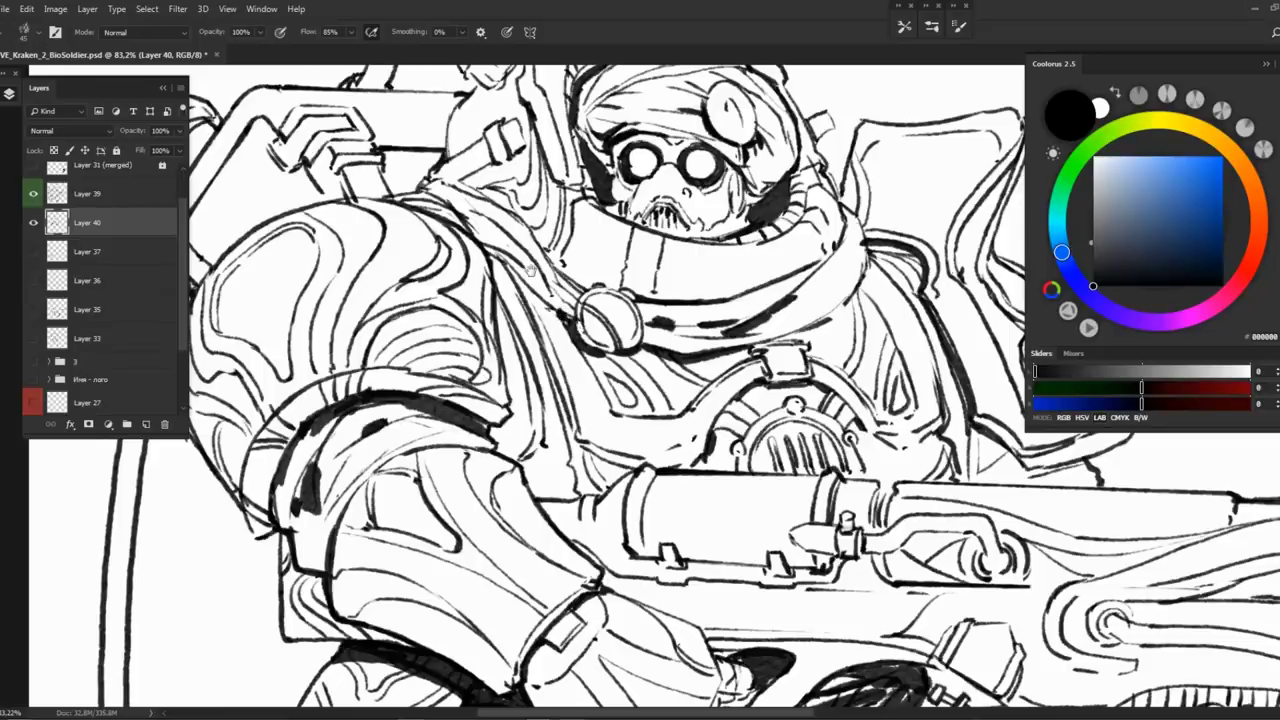
Darken the fold between shoulder armour and round clasp, and fill black behind the backpack handle's struts
drag(545, 300, 610, 385)
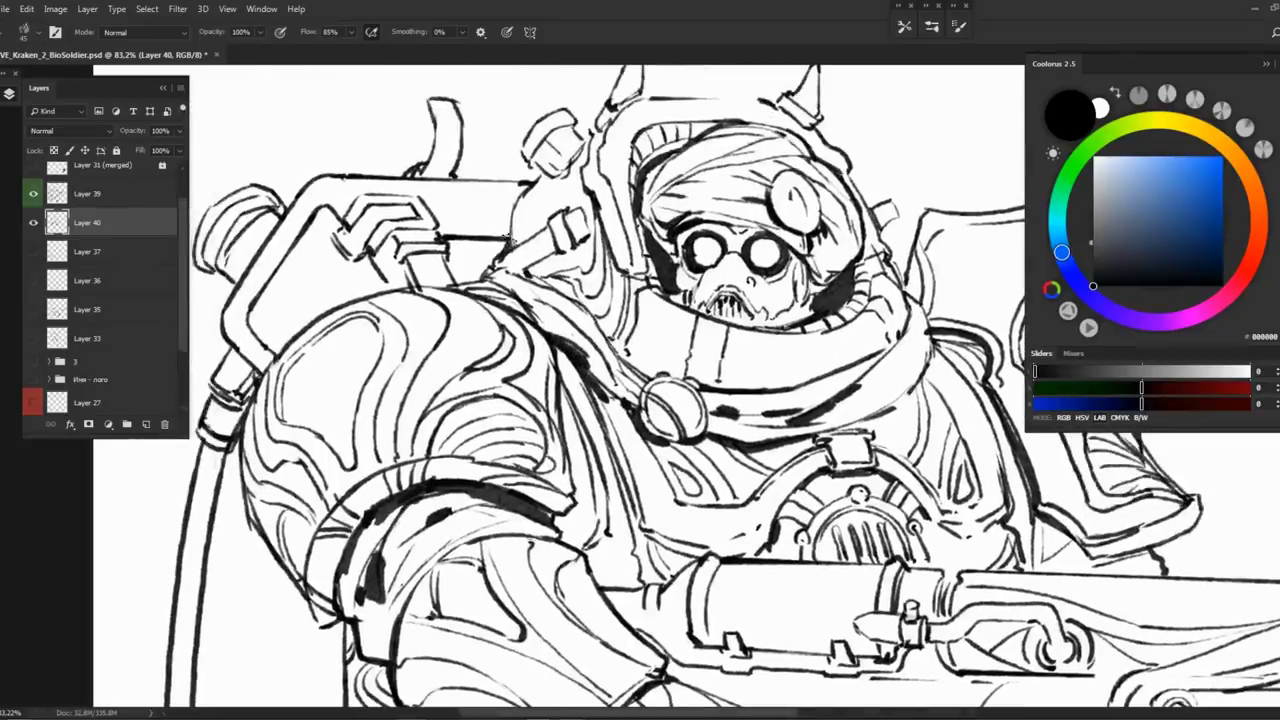
mouse_move(490, 255)
mouse_down()
mouse_move(452, 290)
mouse_move(445, 255)
mouse_move(465, 238)
mouse_move(465, 285)
mouse_up()
drag(640, 390, 575, 435)
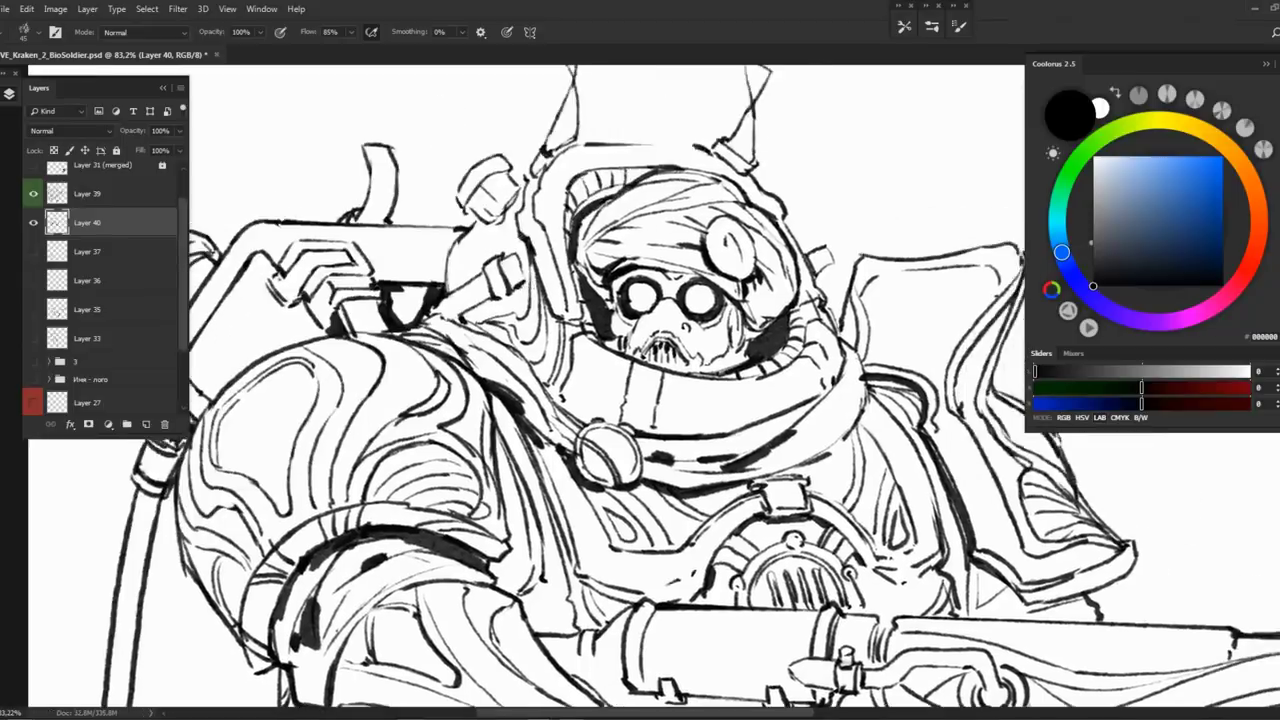
Deepen the black shadow inside the helmet opening around the face and along the collar edge
drag(640, 390, 592, 348)
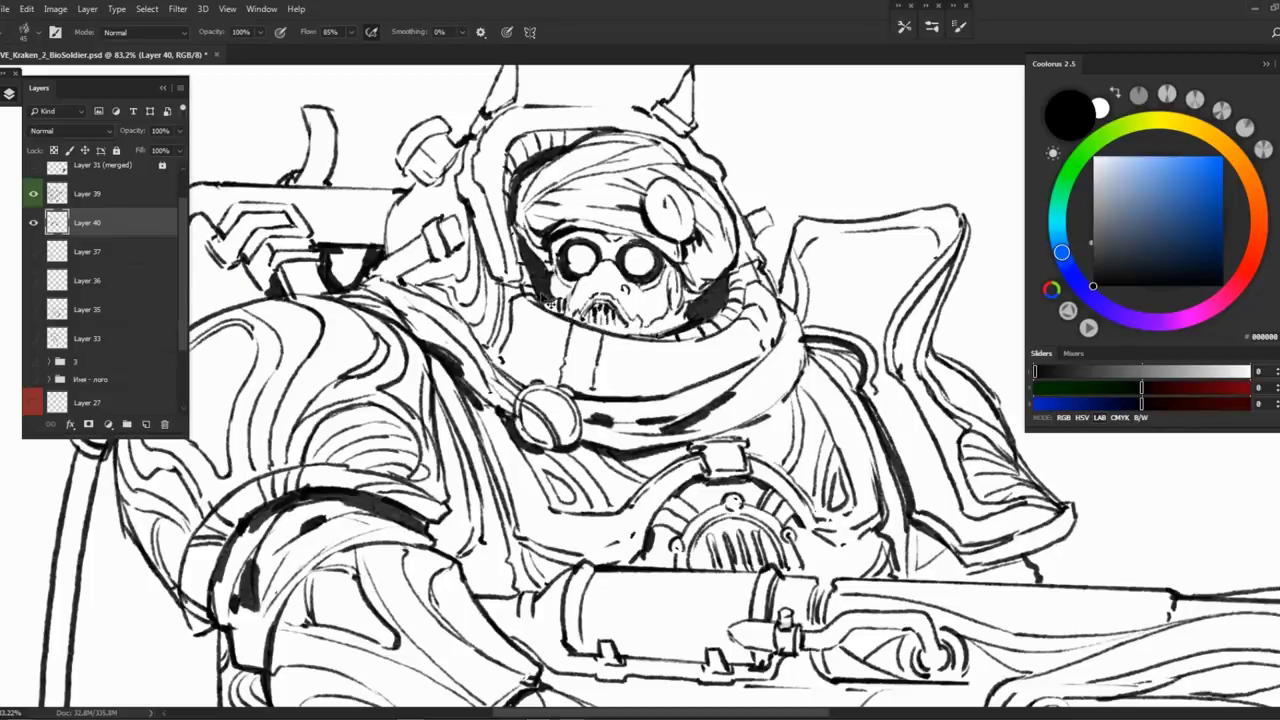
drag(570, 330, 668, 326)
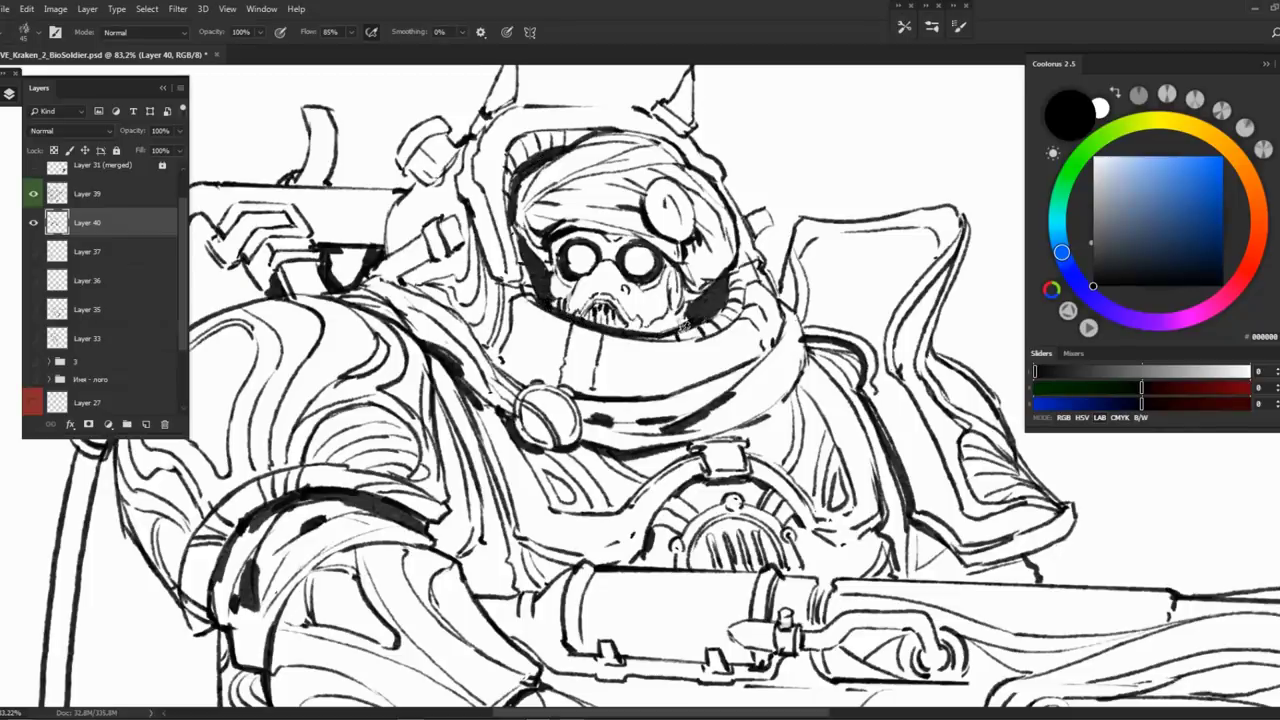
scroll(683, 326, down, 1)
Shade the gap beneath the far shoulder joint and the underside of the far shoulder guard in black
key(z)
mouse_move(683, 326)
mouse_down()
mouse_move(600, 300)
mouse_move(630, 280)
mouse_move(665, 198)
mouse_move(700, 198)
mouse_up()
key(b)
drag(686, 258, 645, 312)
mouse_move(680, 252)
mouse_down()
mouse_move(719, 303)
mouse_move(705, 222)
mouse_up()
mouse_move(758, 342)
mouse_down()
mouse_move(828, 402)
mouse_move(848, 390)
mouse_move(878, 400)
mouse_up()
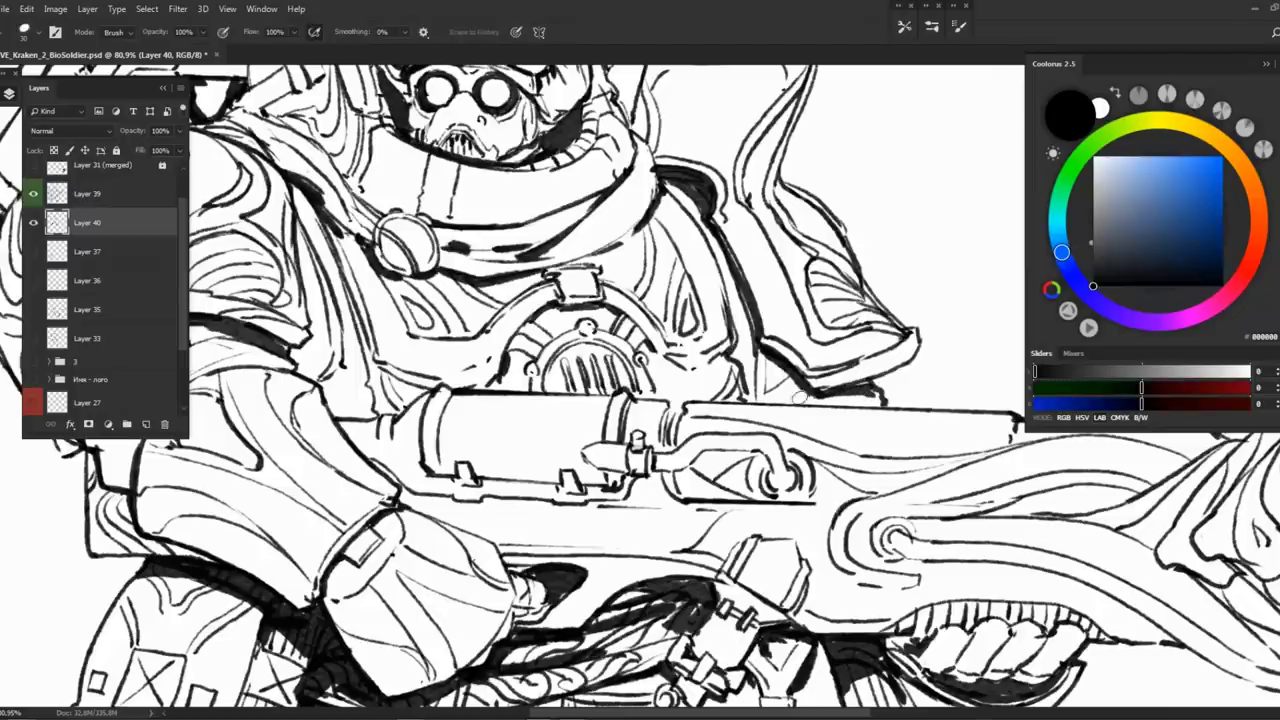
Fill black shadows between the chest armour and the near arm, down to the gun's cylinder
mouse_move(730, 345)
mouse_down()
mouse_move(745, 375)
mouse_move(737, 322)
mouse_move(912, 292)
mouse_up()
drag(492, 298, 462, 328)
drag(505, 215, 470, 338)
drag(515, 240, 468, 346)
key(e)
key(b)
mouse_move(518, 292)
mouse_down()
mouse_move(482, 342)
mouse_move(502, 388)
mouse_move(515, 388)
mouse_move(495, 375)
mouse_move(538, 396)
mouse_up()
scroll(580, 200, down, 5)
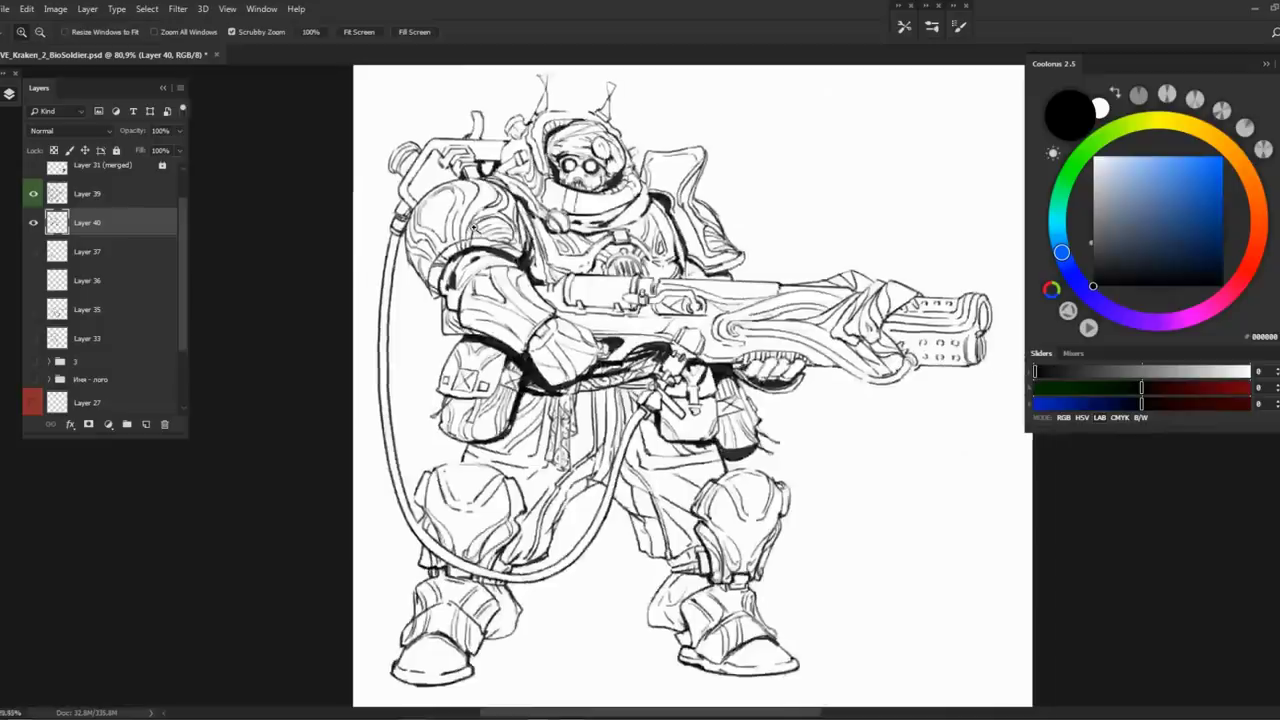
Add a black shadow beneath the flap of the square-patched pouch
scroll(580, 200, up, 4)
key(z)
scroll(448, 292, down, 4)
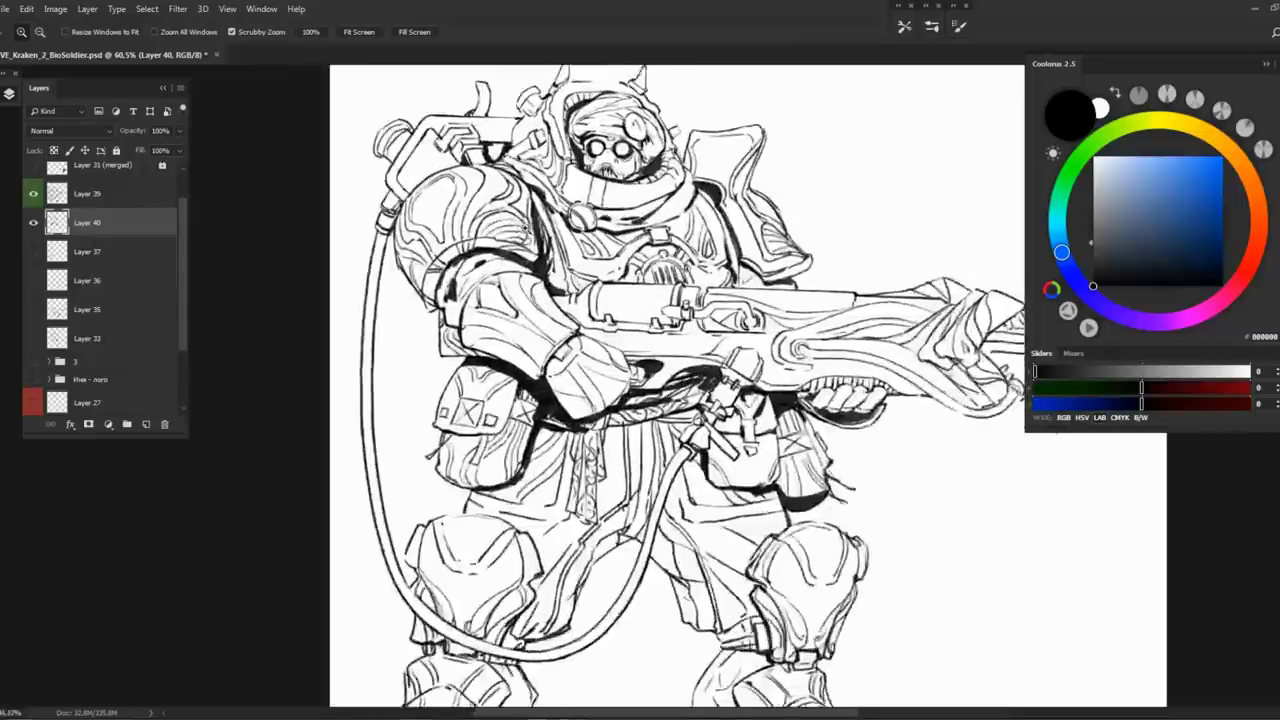
scroll(448, 292, up, 5)
key(b)
scroll(600, 420, down, 4)
scroll(600, 420, up, 6)
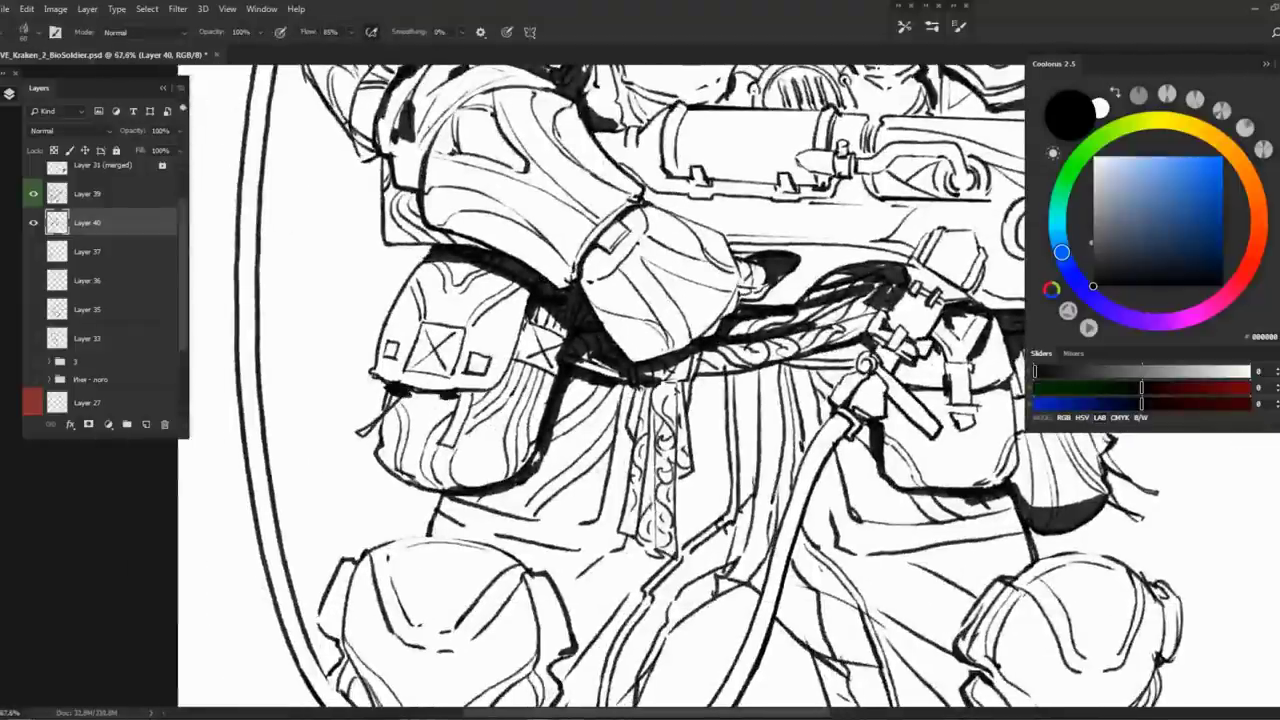
Paint black shadows inside the coat opening between the legs and in the trouser fold behind the hose
key(z)
scroll(505, 318, down, 3)
key(b)
scroll(620, 450, up, 5)
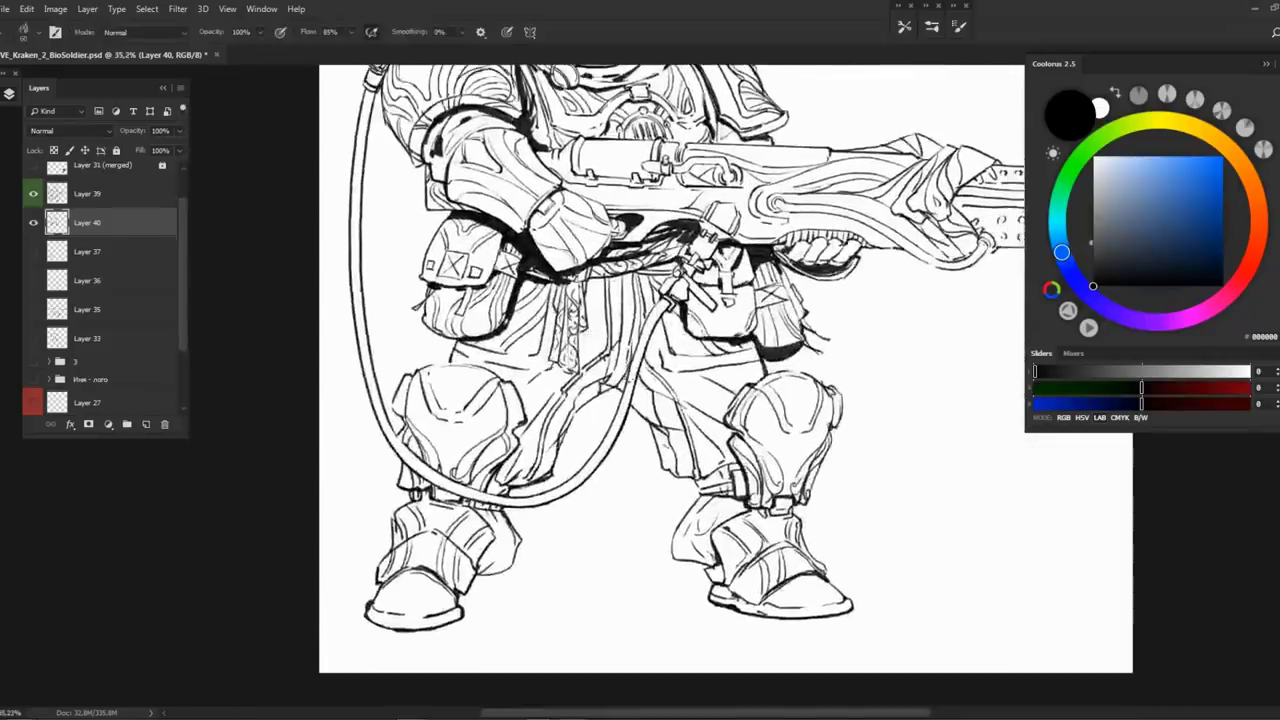
mouse_move(555, 388)
mouse_down()
mouse_move(606, 368)
mouse_move(622, 380)
mouse_move(527, 428)
mouse_up()
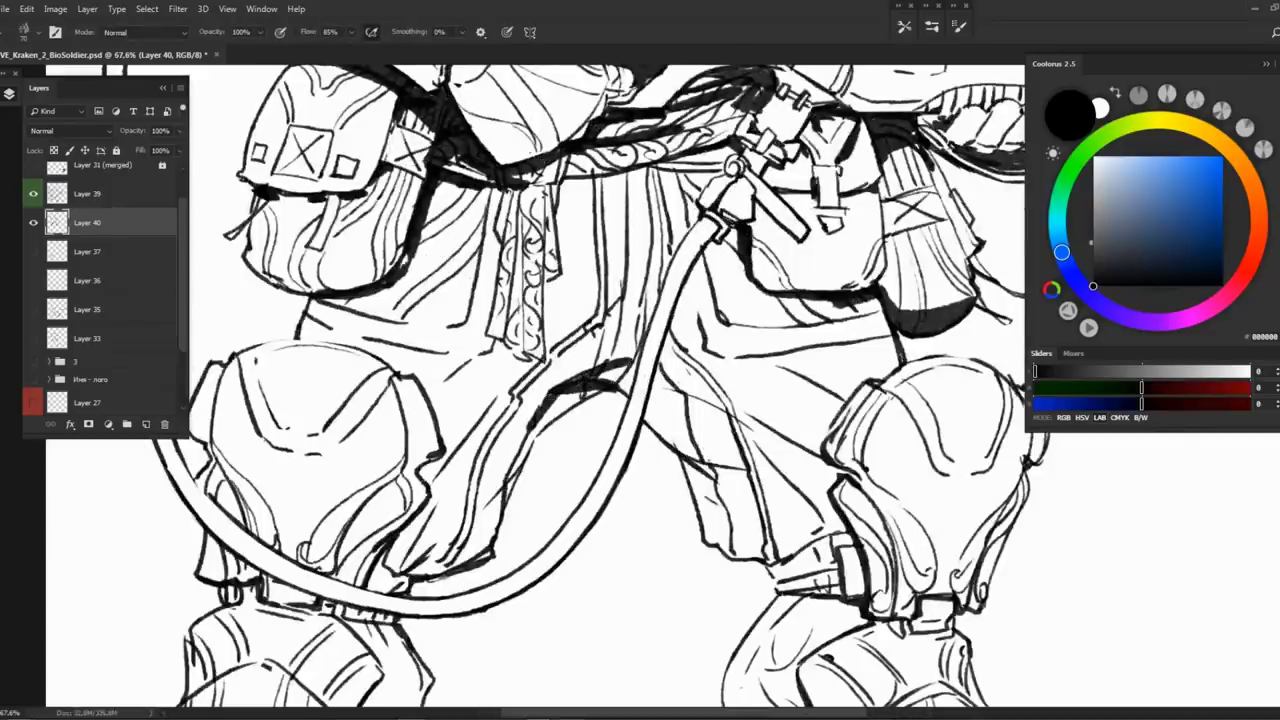
drag(676, 456, 730, 500)
drag(540, 420, 506, 484)
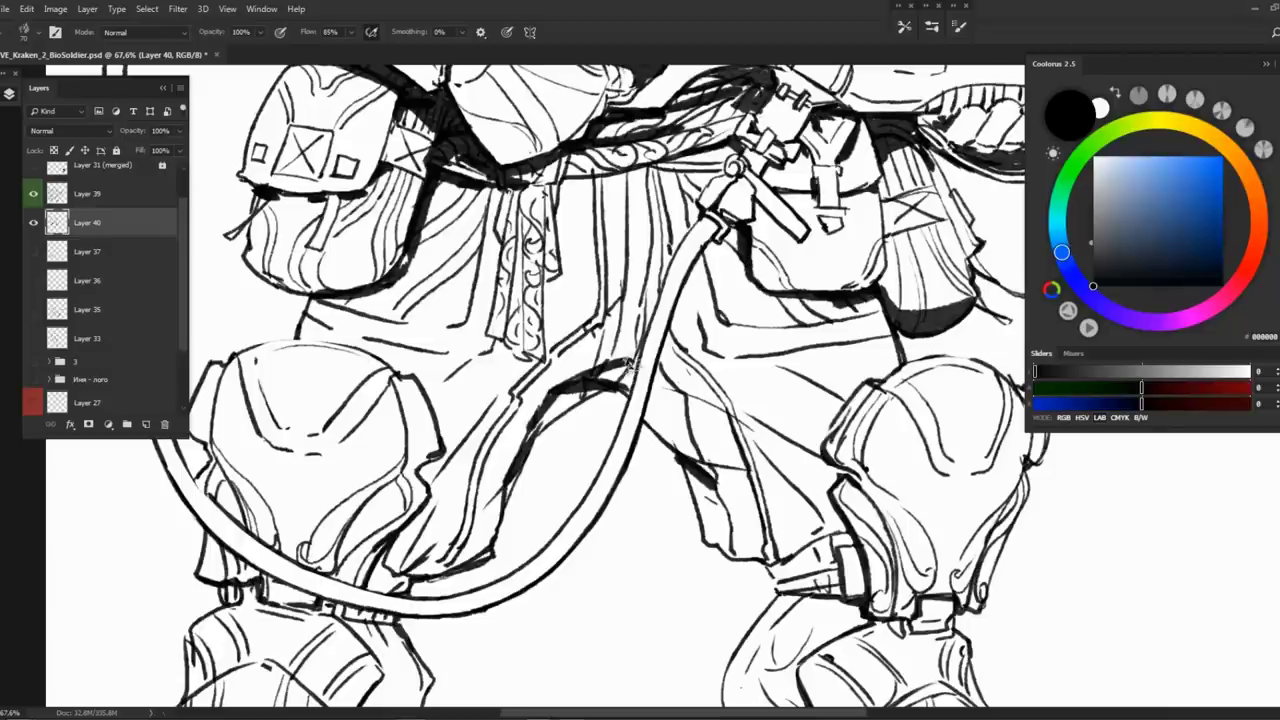
Paint black shadows along the trouser hem beside the far knee, the near leg's hem behind the hose, and beneath the near knee pad
key(z)
scroll(700, 300, down, 3)
scroll(760, 400, up, 1)
key(b)
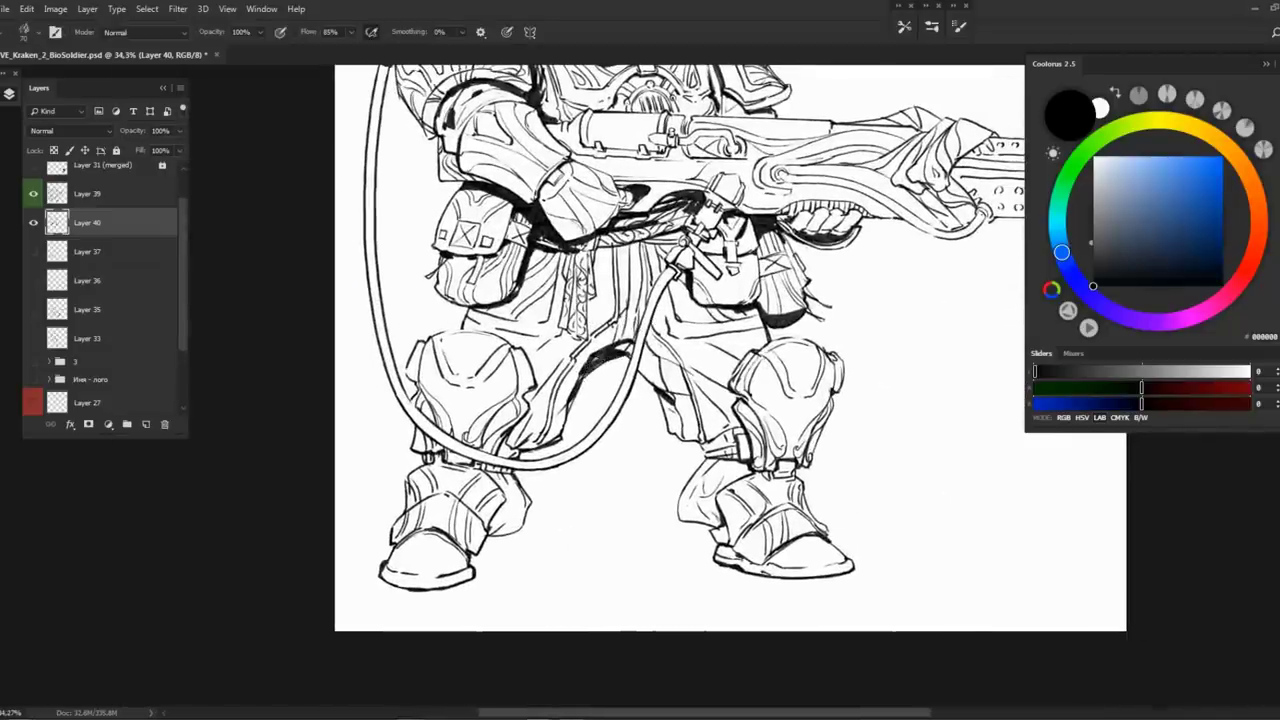
scroll(735, 554, up, 2)
mouse_move(642, 368)
mouse_down()
mouse_move(676, 372)
mouse_move(716, 349)
mouse_move(681, 354)
mouse_move(730, 340)
mouse_up()
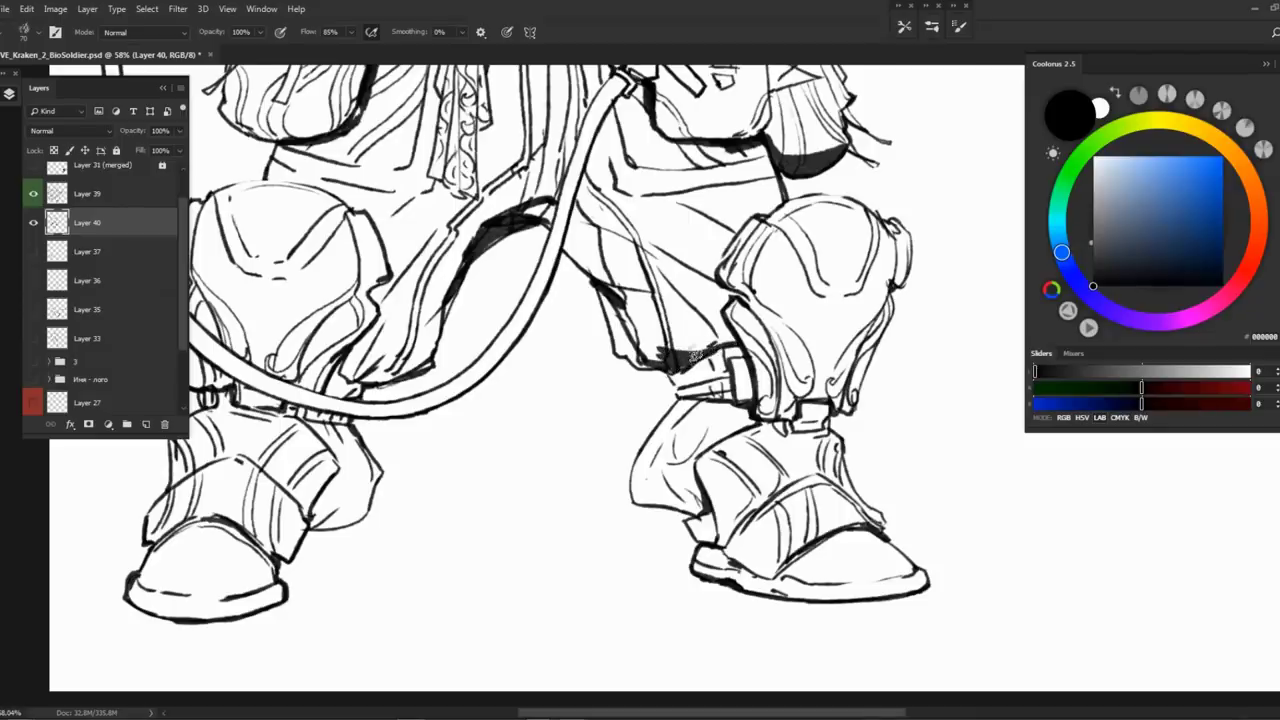
scroll(640, 380, left, 3)
mouse_move(526, 356)
mouse_down()
mouse_move(455, 372)
mouse_move(453, 360)
mouse_move(488, 374)
mouse_move(532, 352)
mouse_up()
drag(282, 376, 342, 380)
scroll(450, 361, down, 3)
scroll(400, 436, down, 2)
scroll(410, 433, up, 3)
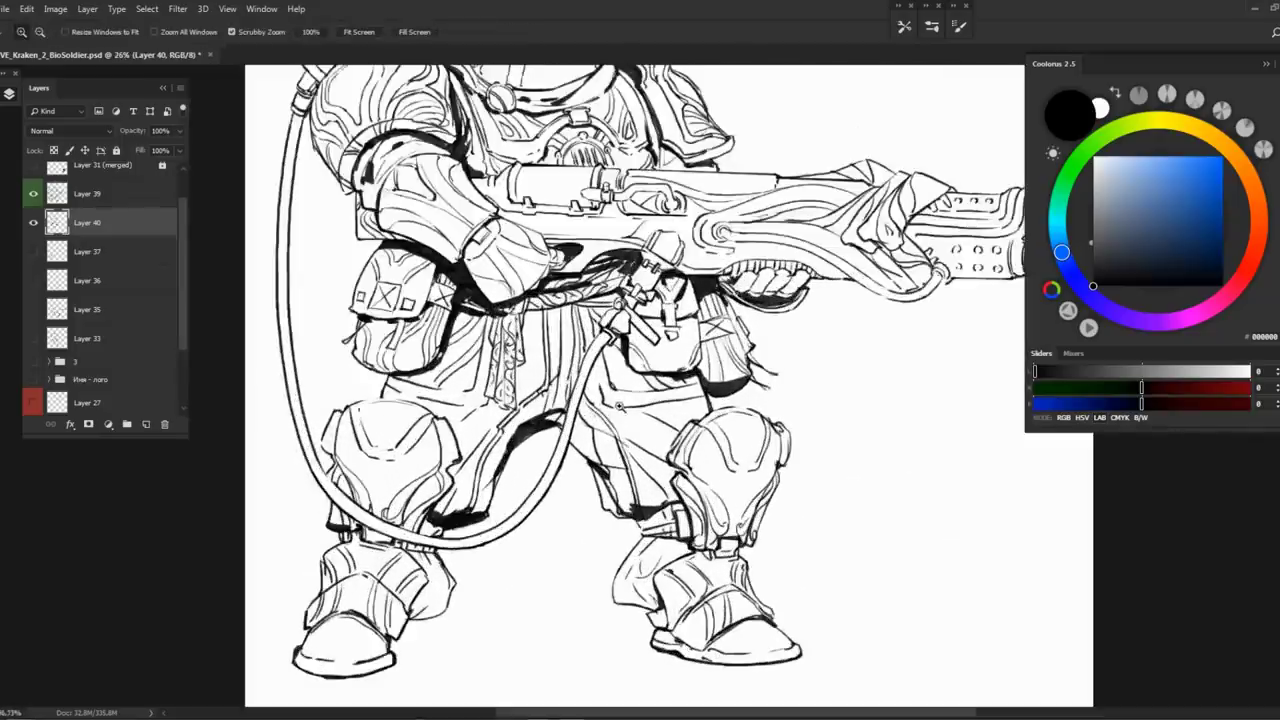
scroll(590, 501, up, 1)
key(b)
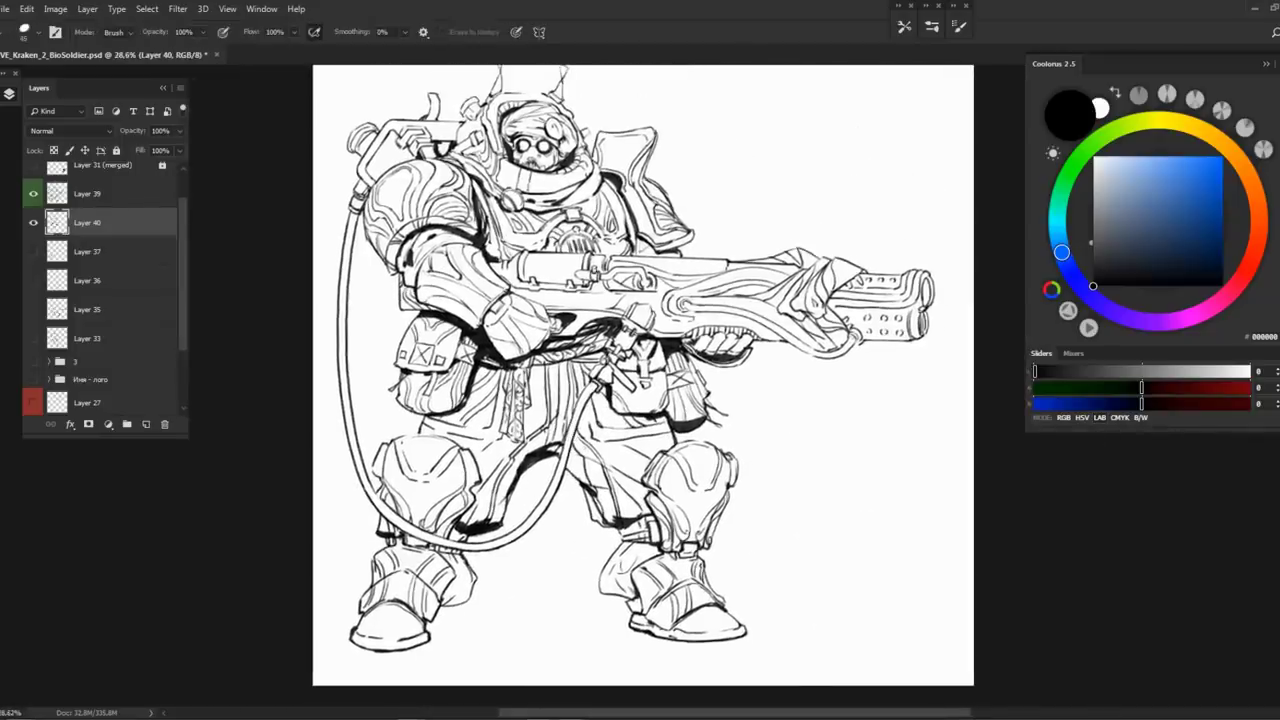
Compare the drawing with and without the black shadows by toggling the visibility of Layer 40
click(33, 222)
click(33, 222)
click(33, 223)
click(33, 224)
scroll(360, 150, up, 3)
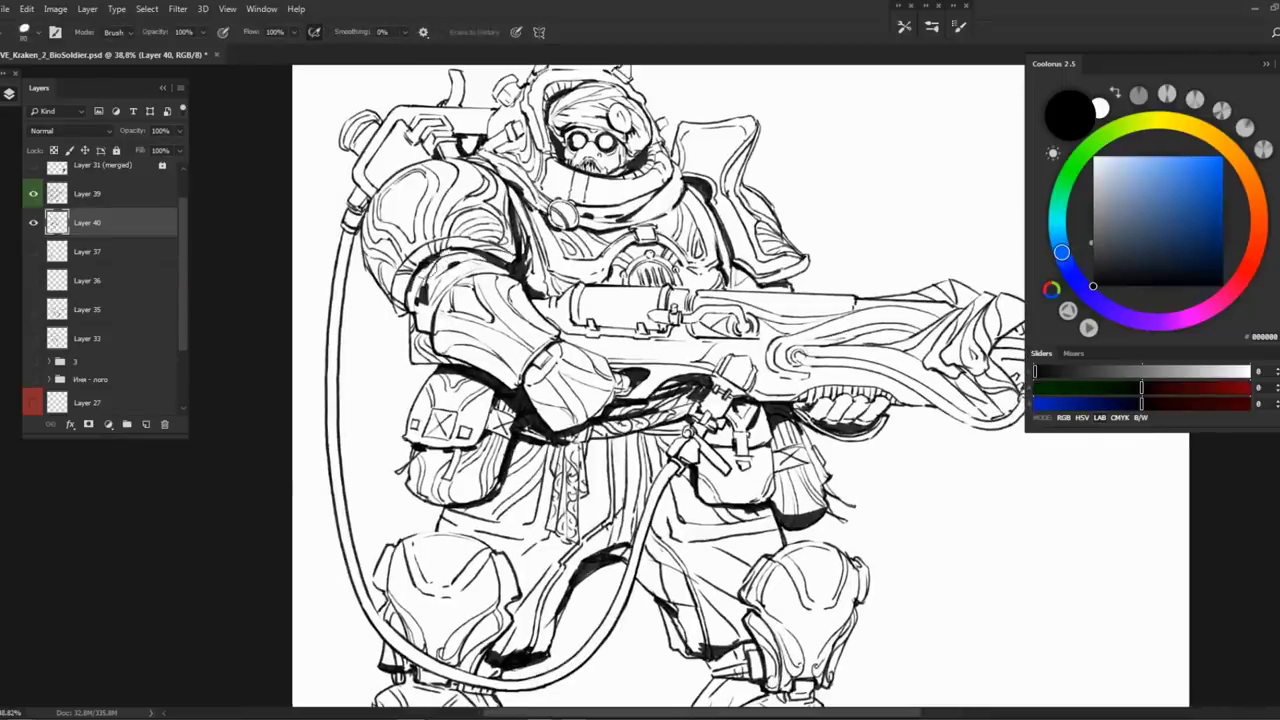
click(34, 222)
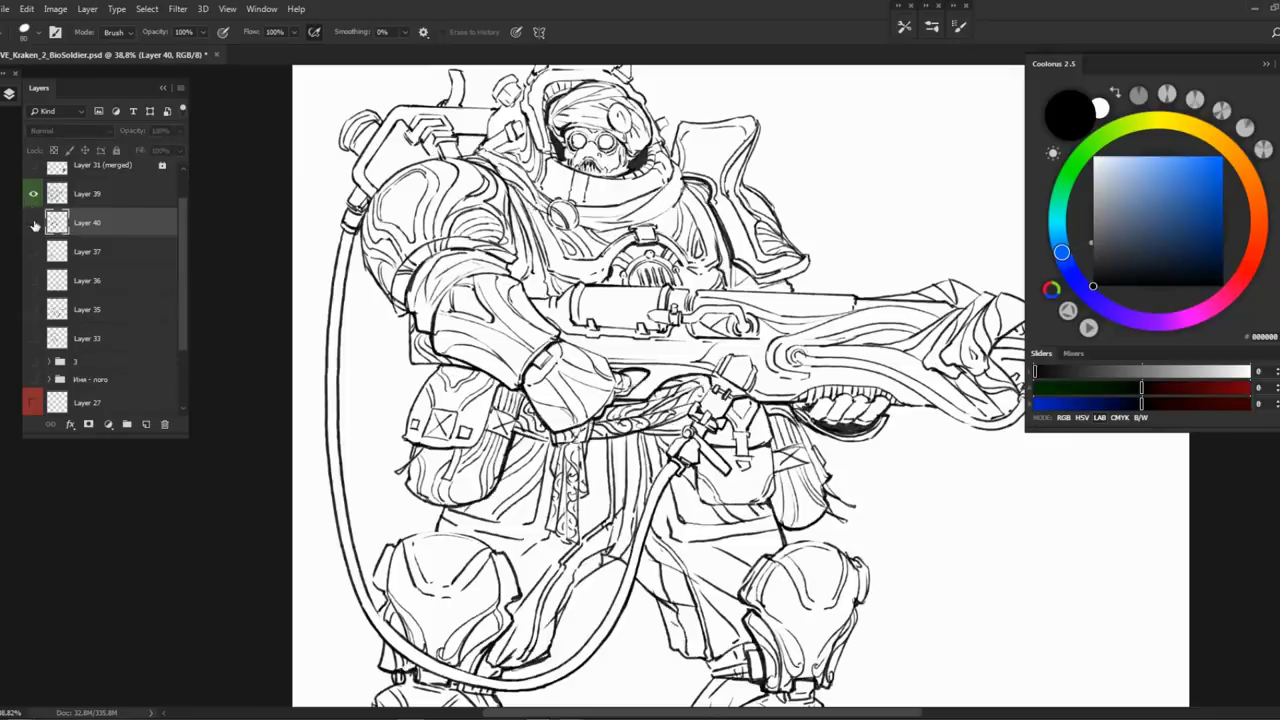
click(34, 222)
Add black shadows along the near arm armour's upper rim and beside the chest, and trim the excess with the eraser
key(b)
drag(415, 284, 413, 309)
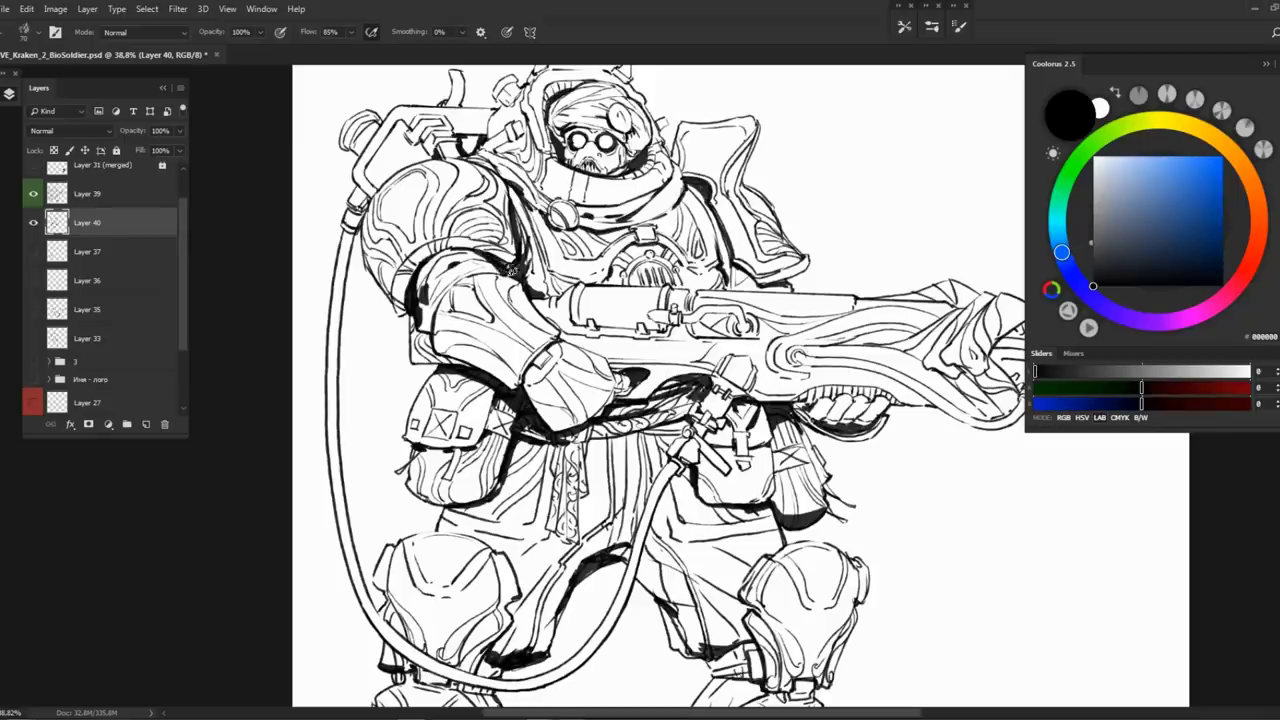
drag(510, 268, 502, 288)
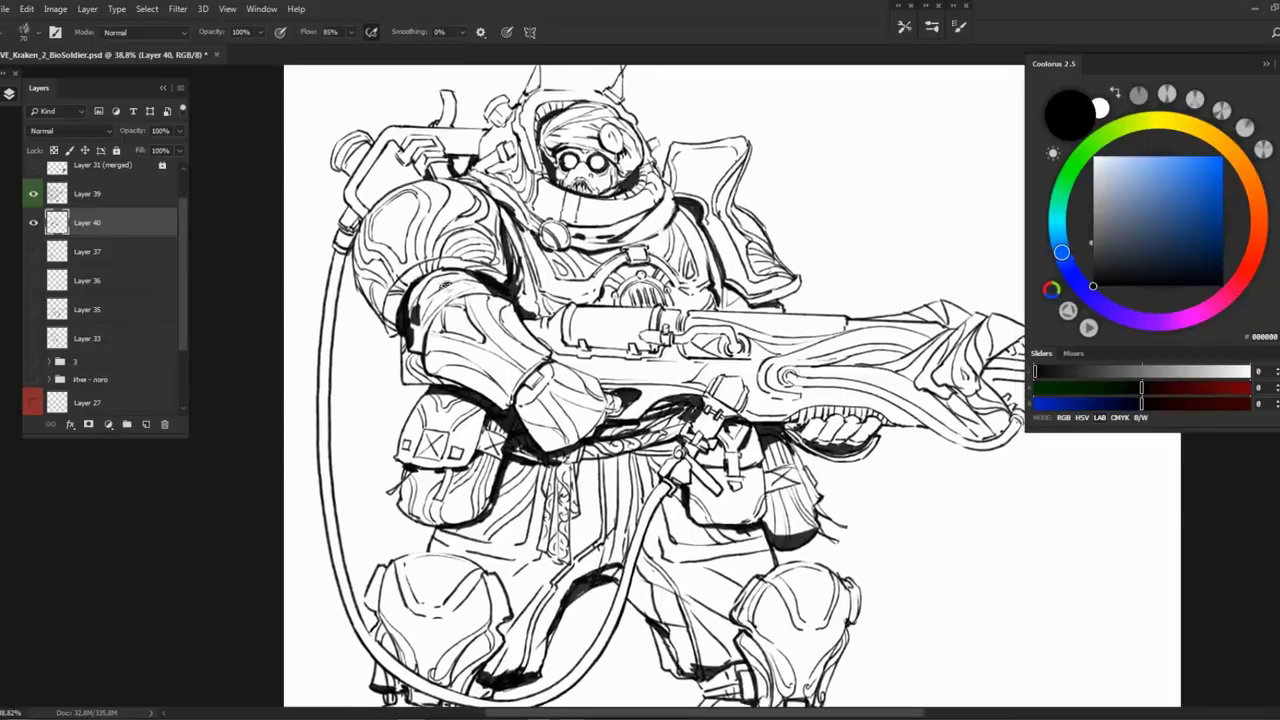
key(e)
drag(417, 292, 417, 326)
mouse_move(588, 254)
mouse_down()
mouse_move(500, 258)
mouse_move(494, 284)
mouse_move(562, 253)
mouse_up()
drag(478, 270, 548, 266)
Fill the gap beneath the backpack's frame behind the near shoulder in solid black
key(b)
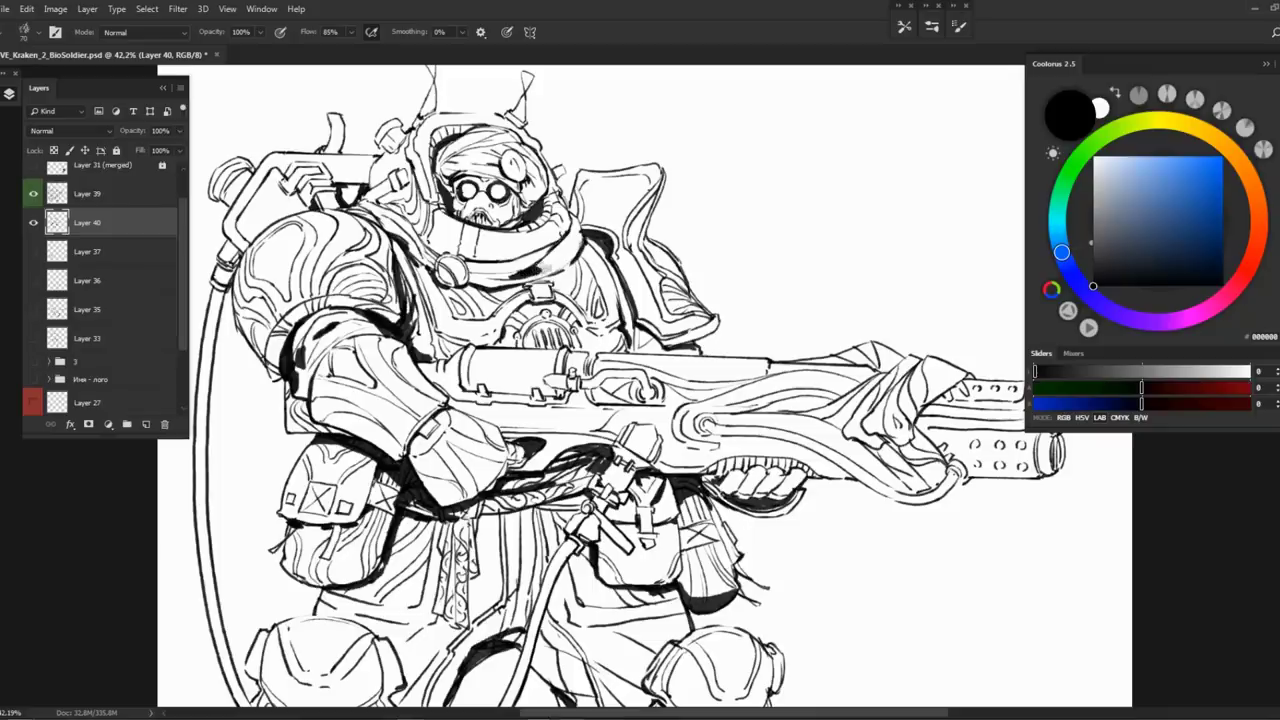
drag(310, 214, 356, 240)
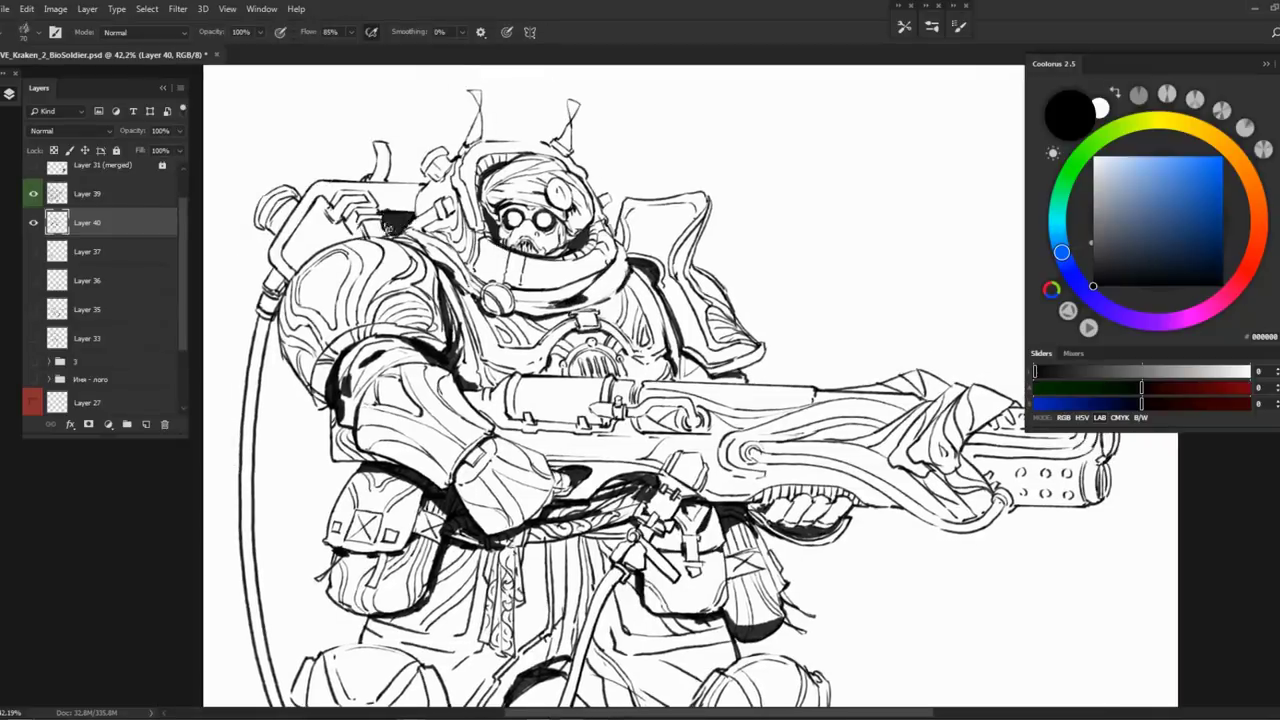
drag(388, 225, 360, 190)
drag(462, 211, 408, 215)
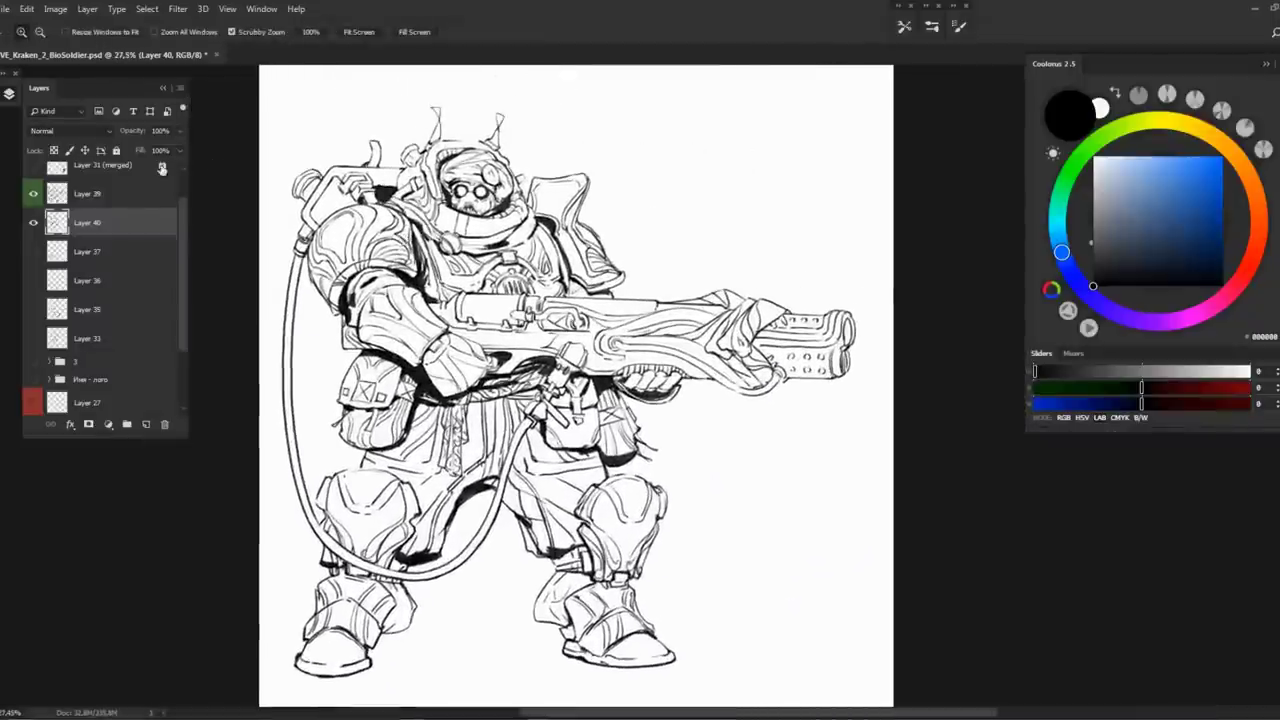
Examine the line art and the shadows separately by toggling Layer 39 and Layer 40
alt+click(32, 194)
alt+click(31, 197)
click(31, 198)
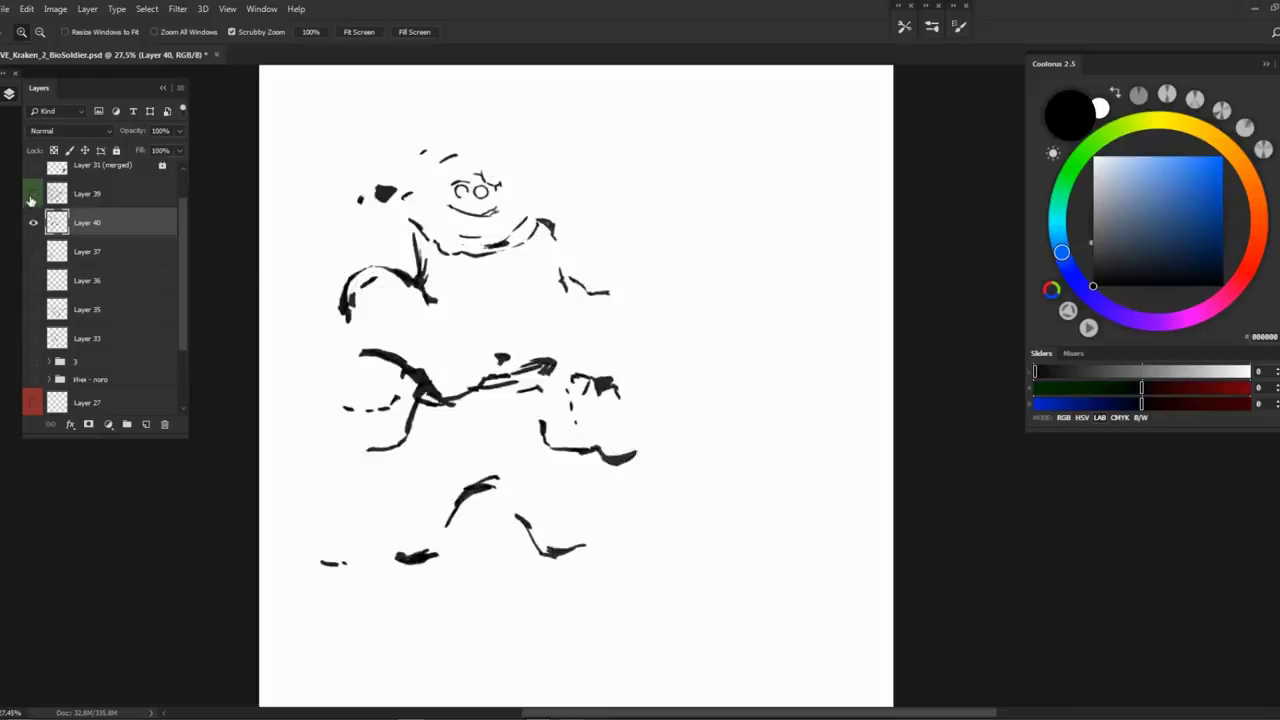
click(31, 196)
click(33, 222)
click(33, 222)
Erase the black shadow along the upper rim of the near arm's armour
key(b)
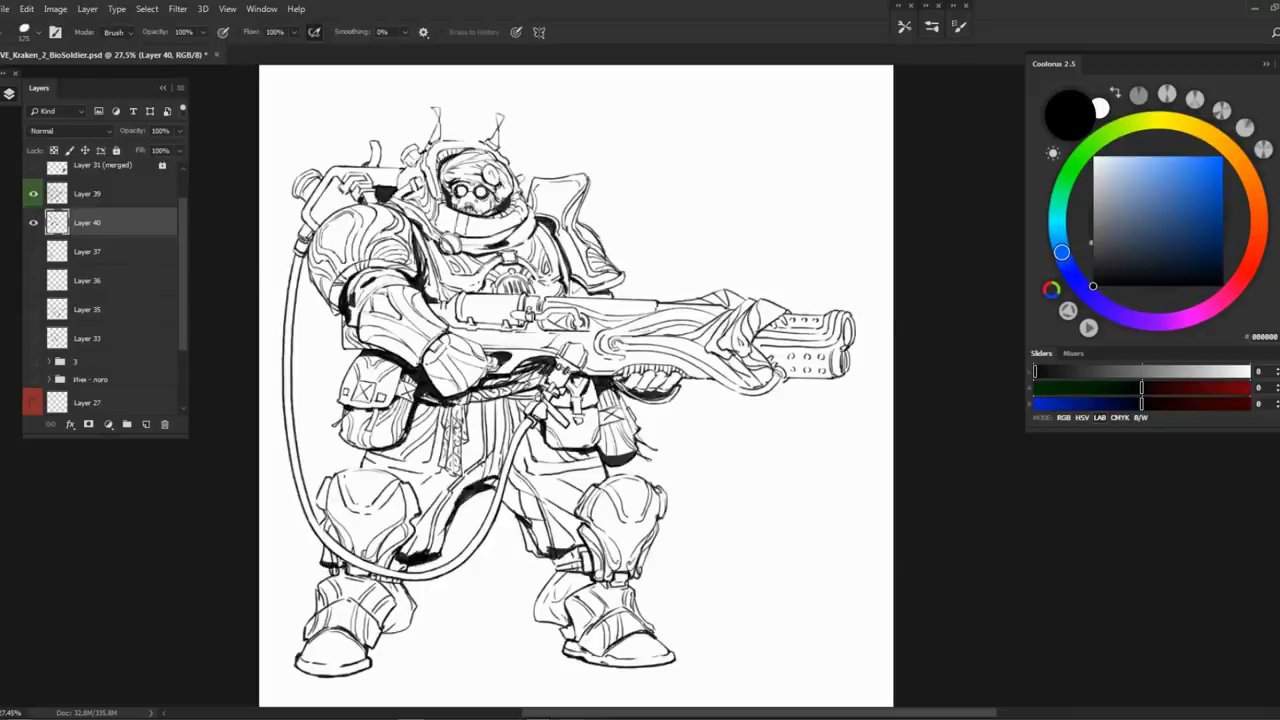
drag(360, 320, 346, 338)
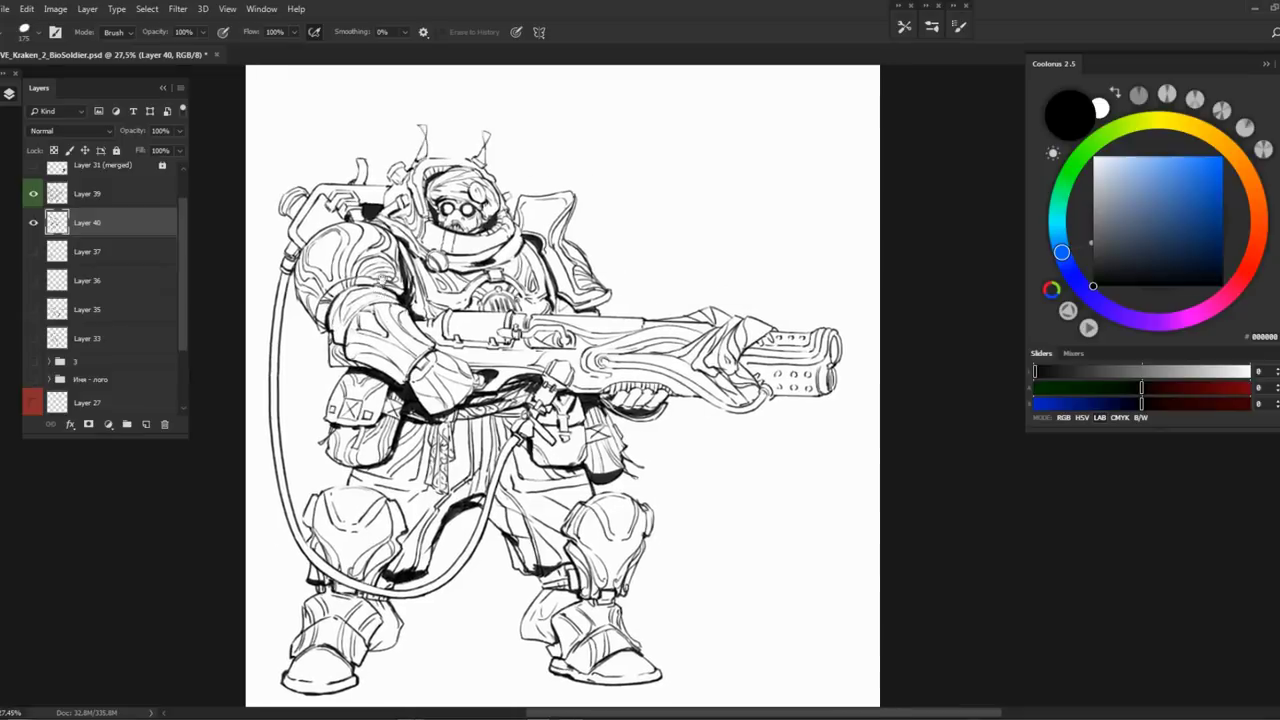
drag(535, 277, 525, 265)
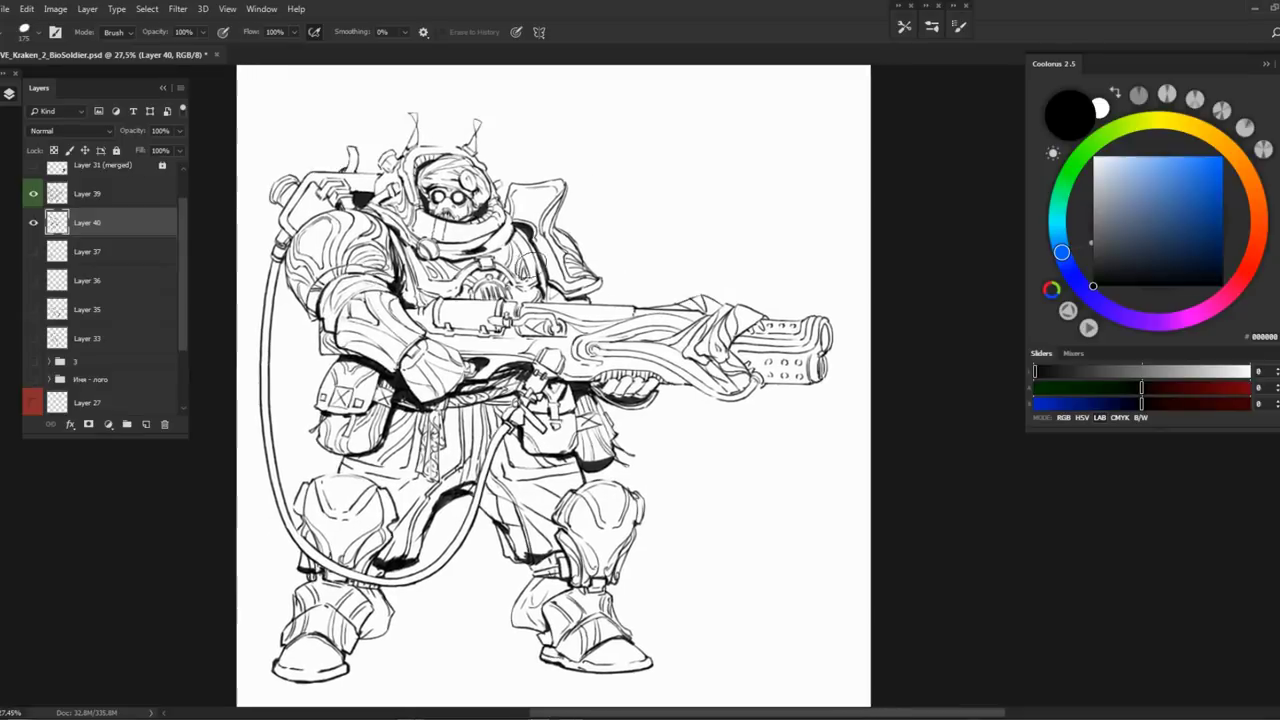
mouse_move(550, 380)
mouse_down()
mouse_move(540, 362)
mouse_move(552, 384)
mouse_up()
key(z)
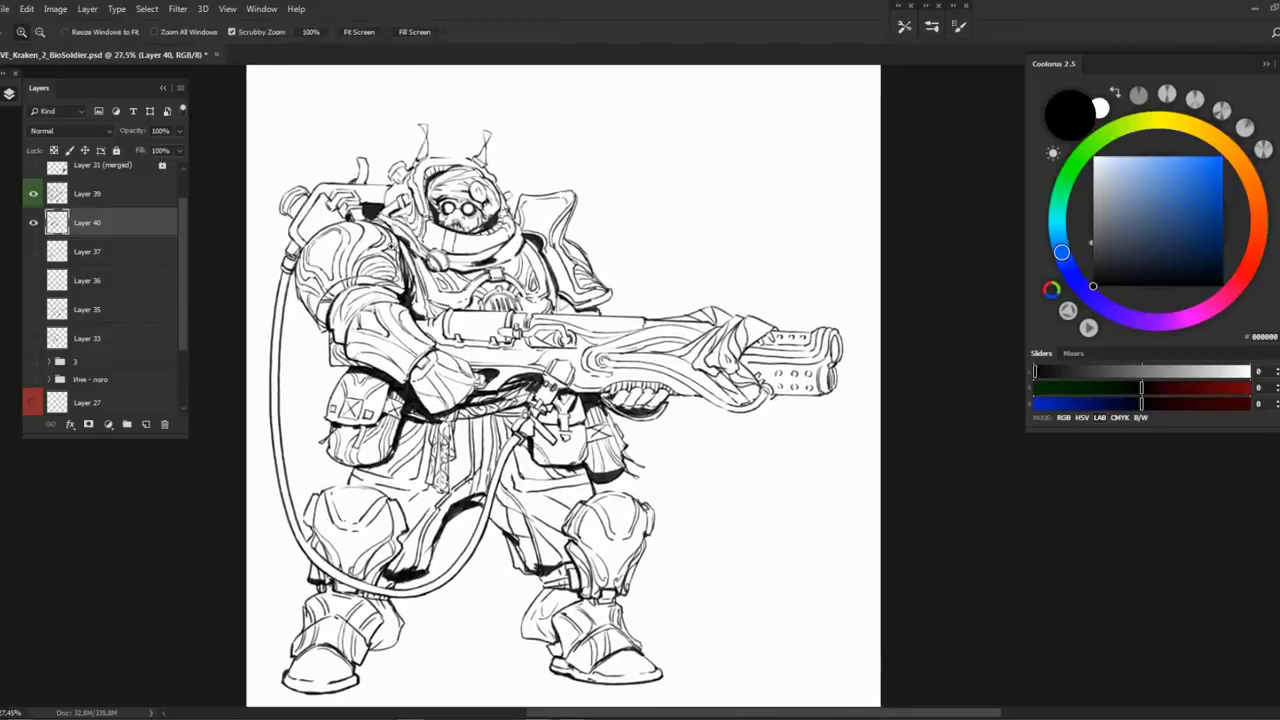
Deepen the black shadows between the near arm and chest, around the chest emblem and along the far edge of the chest armour
click(383, 230)
key(b)
drag(410, 245, 445, 335)
drag(425, 285, 445, 335)
mouse_move(412, 250)
mouse_down()
mouse_move(430, 318)
mouse_move(436, 294)
mouse_move(486, 364)
mouse_up()
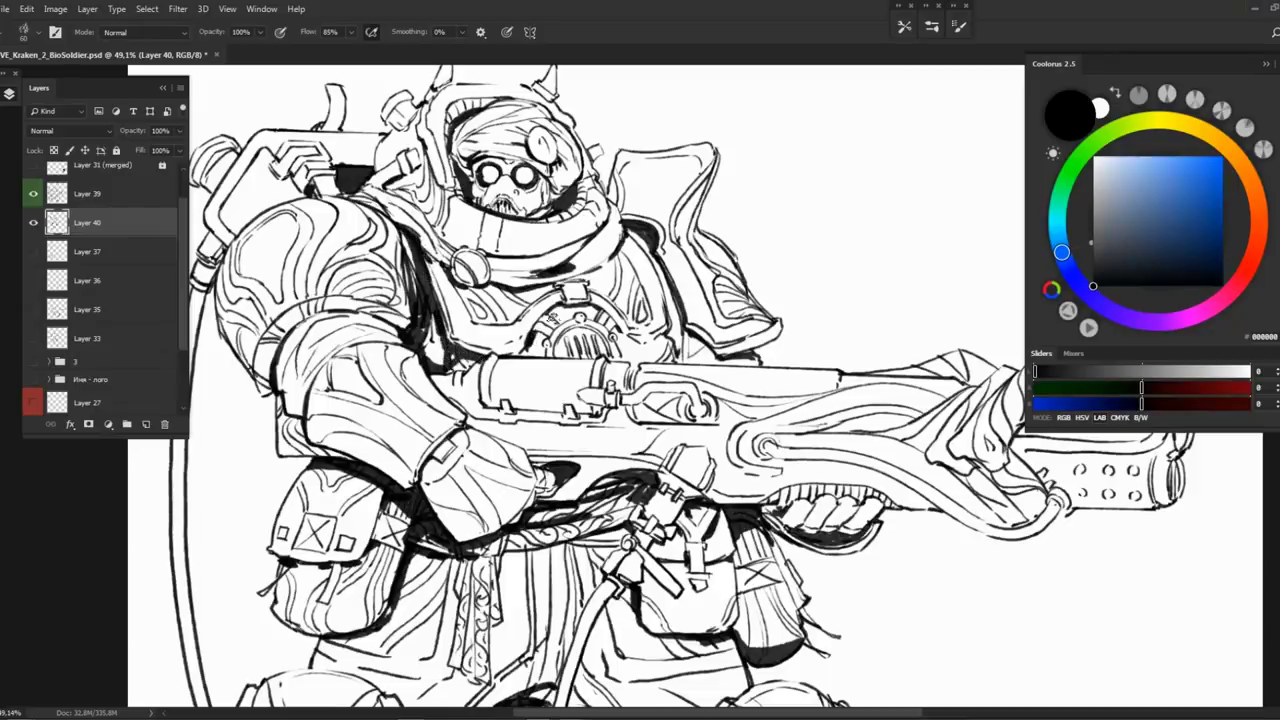
mouse_move(602, 304)
mouse_down()
mouse_move(546, 322)
mouse_move(626, 346)
mouse_move(674, 338)
mouse_move(660, 285)
mouse_up()
Check the black shadow shapes on their own by hiding and showing the Layer 39 line art
key(z)
mouse_move(660, 380)
mouse_down()
mouse_move(550, 380)
mouse_move(600, 380)
mouse_up()
key(b)
key(z)
key(b)
click(34, 196)
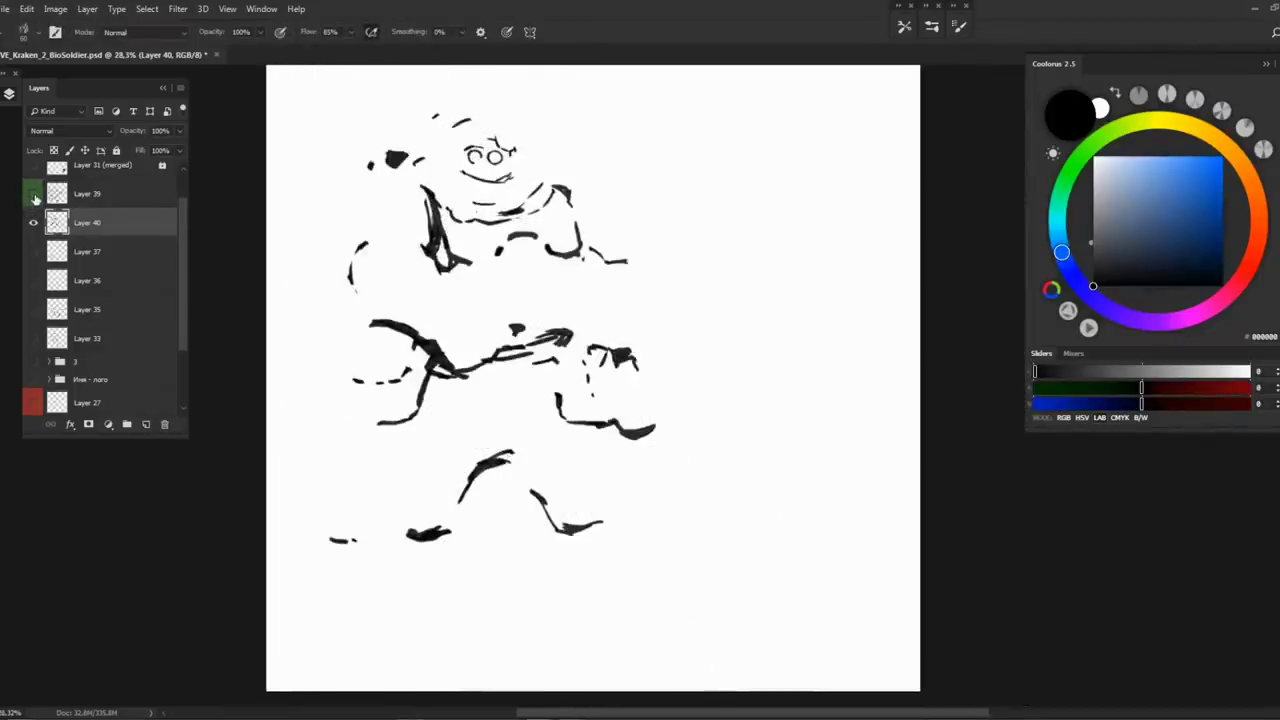
click(34, 196)
Erase the heavy black at the base of the rearmost far-side pouch and darken the gap between the two far-side pouches
key(z)
drag(612, 408, 650, 410)
key(b)
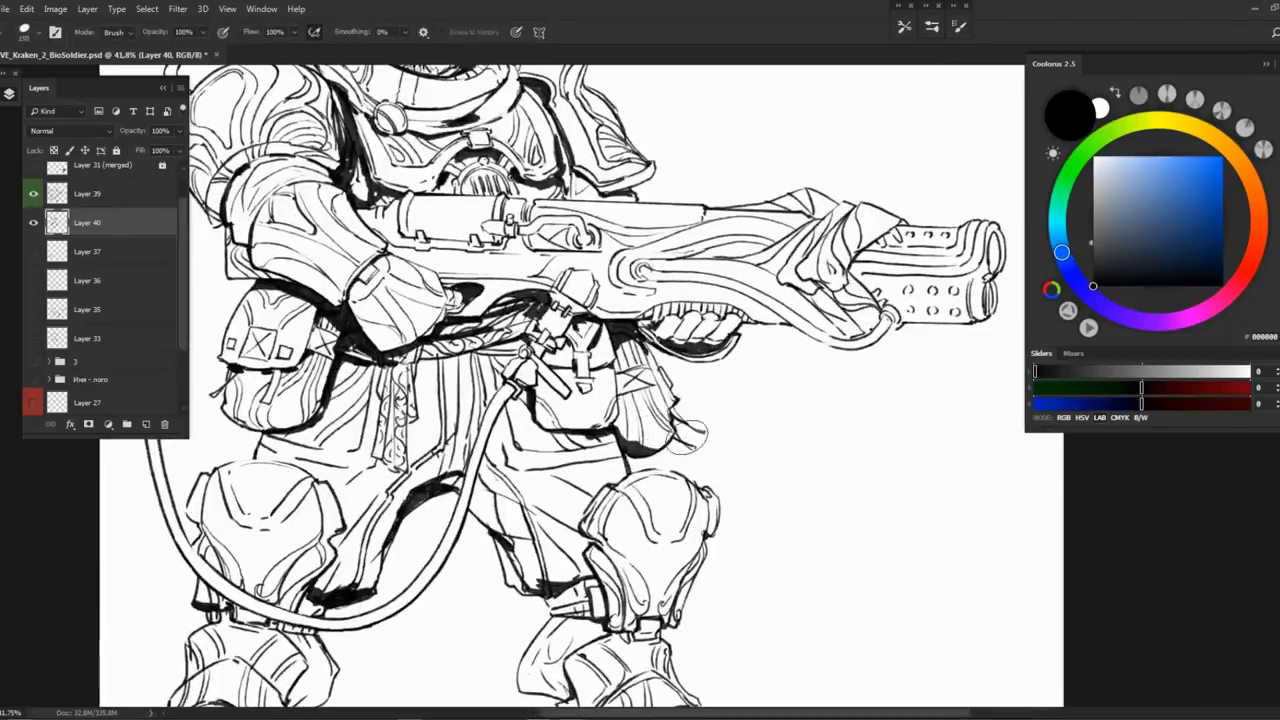
key(b)
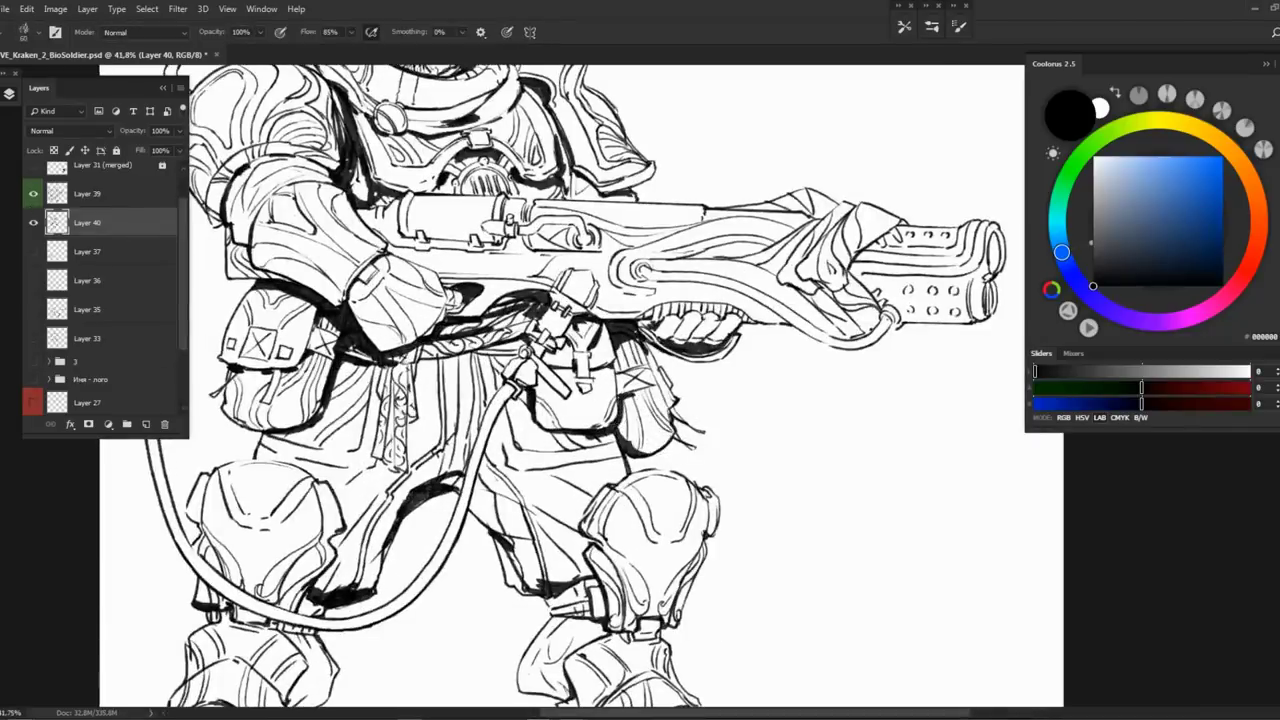
key(e)
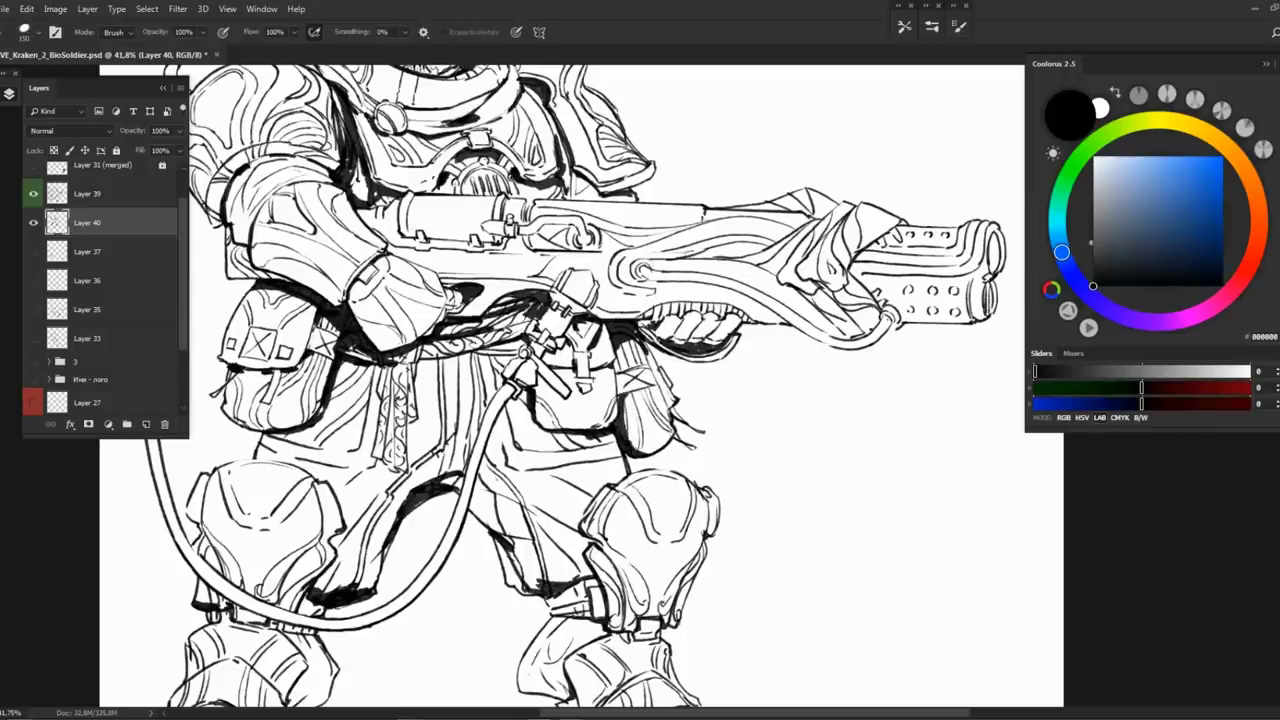
key(b)
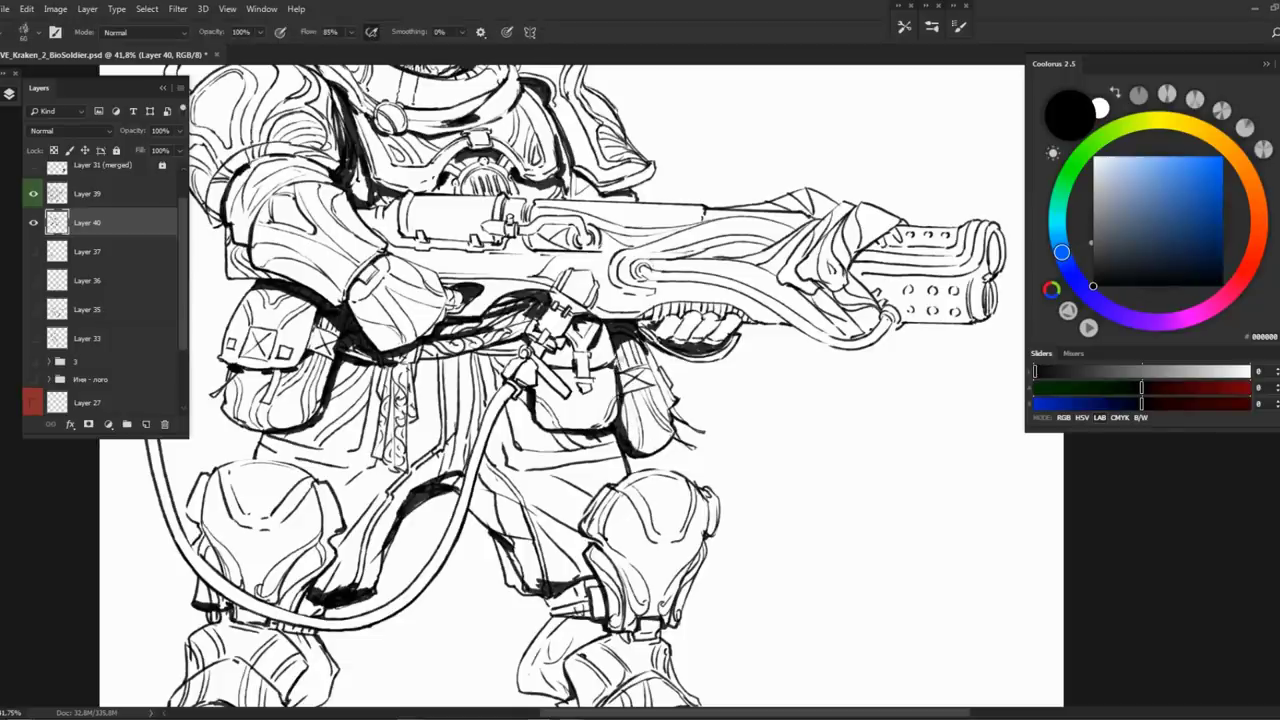
scroll(580, 385, down, 3)
scroll(580, 385, up, 3)
mouse_move(446, 298)
mouse_down()
mouse_move(458, 345)
mouse_move(462, 315)
mouse_move(444, 374)
mouse_move(509, 326)
mouse_move(500, 304)
mouse_move(606, 432)
mouse_up()
key(ctrl+0)
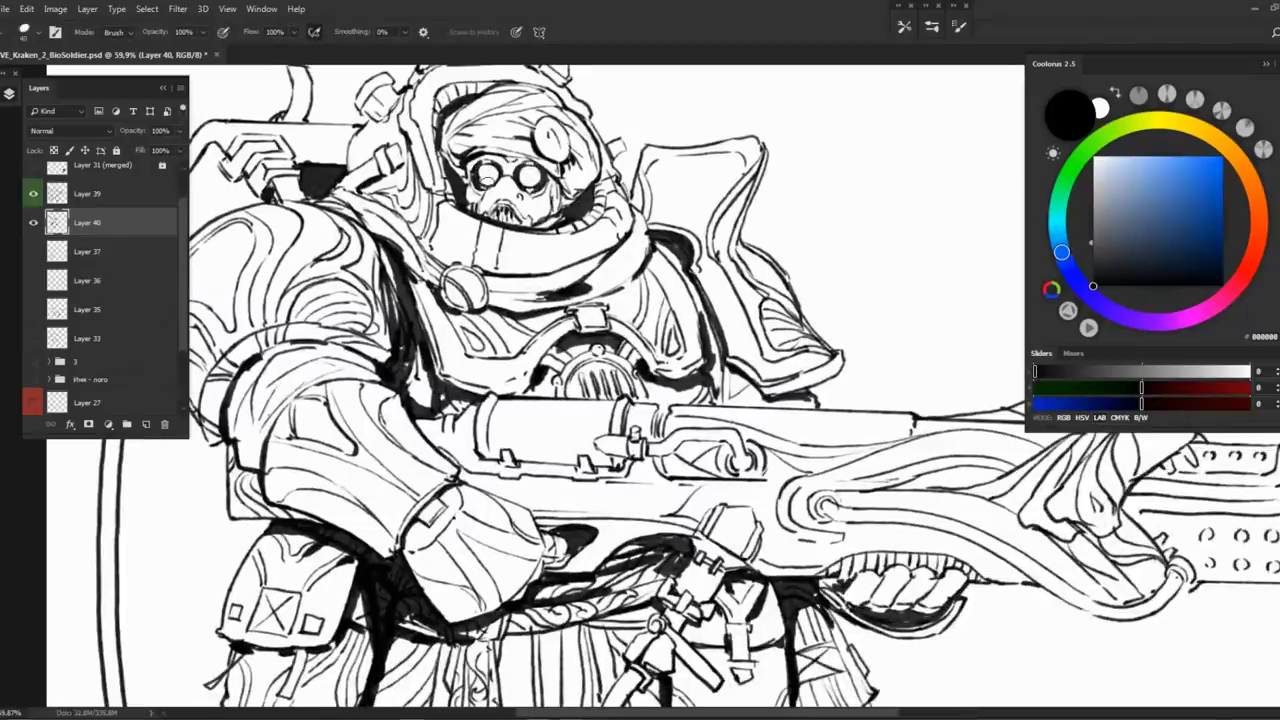
key(ctrl+0)
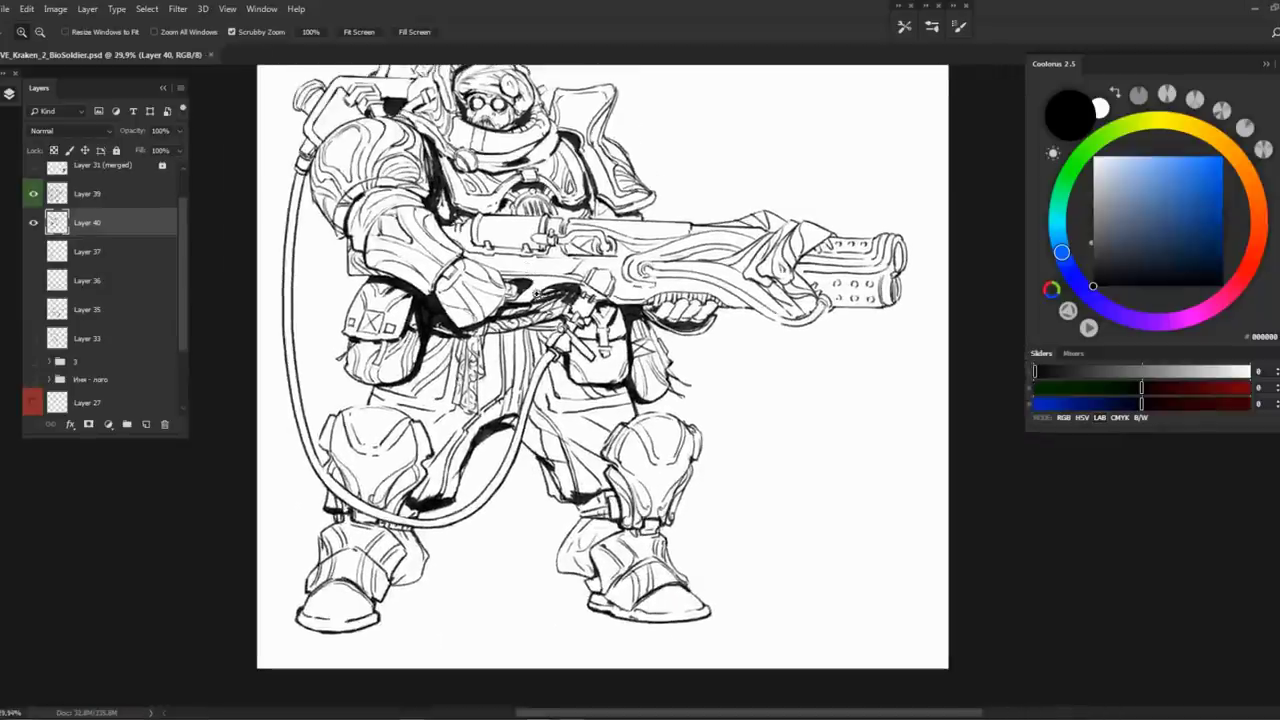
Erase the black shadows from the near trouser hem behind the hose and beneath the near knee pad
scroll(600, 366, up, 2)
scroll(600, 366, down, 3)
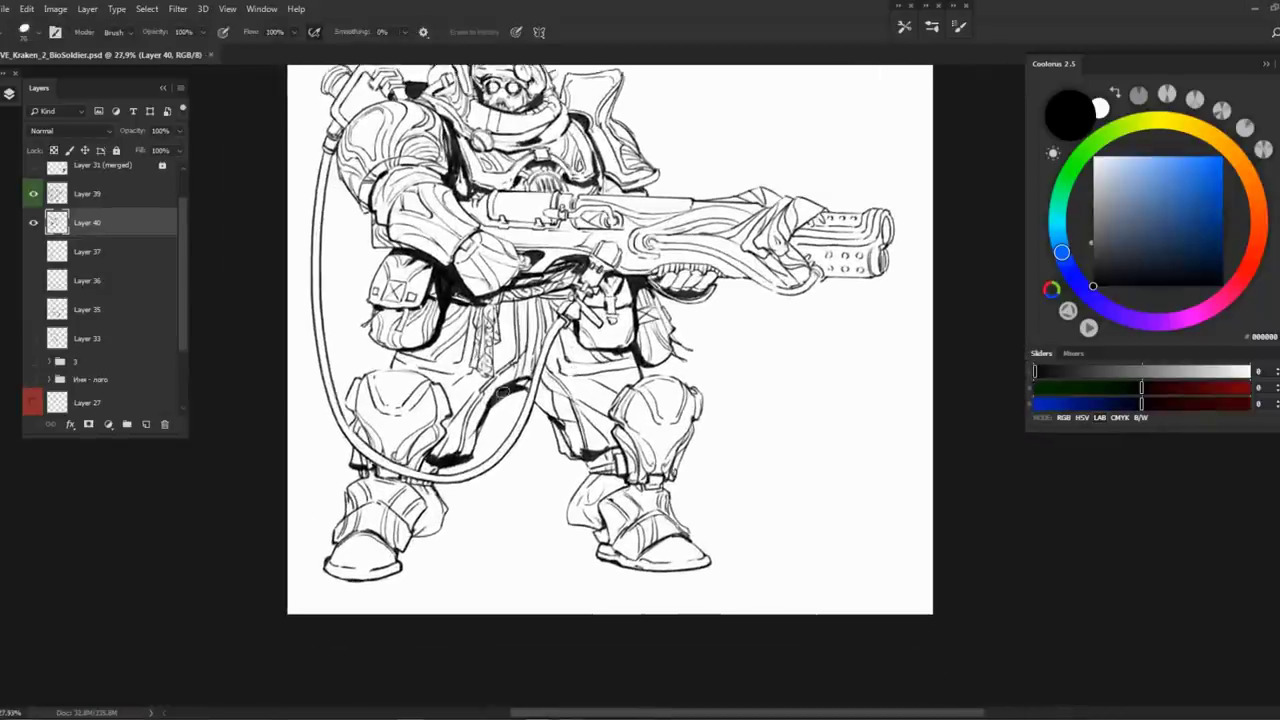
drag(430, 460, 470, 456)
drag(354, 466, 374, 455)
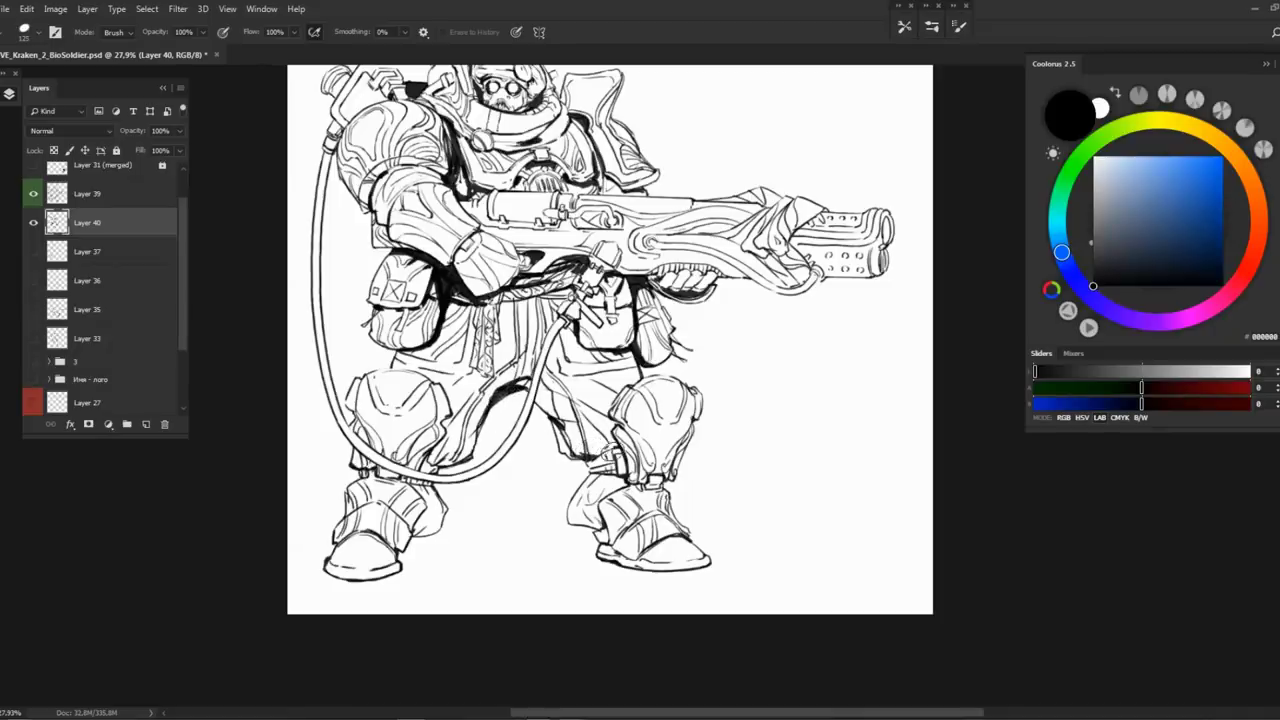
scroll(600, 440, up, 3)
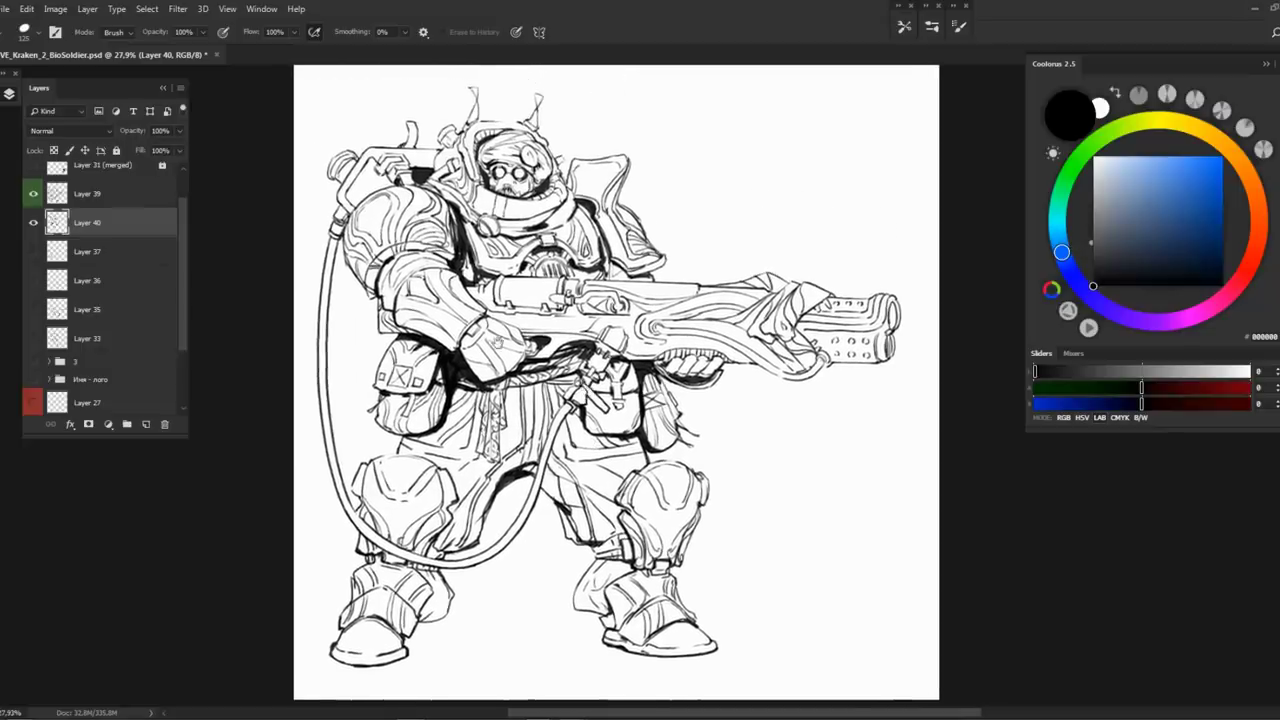
Paint black shadows beneath the gun's cylinder and around the curved pipe beside it
scroll(528, 305, up, 3)
key(b)
mouse_move(440, 313)
mouse_down()
mouse_move(507, 316)
mouse_move(472, 288)
mouse_move(527, 302)
mouse_move(418, 284)
mouse_up()
drag(606, 268, 532, 288)
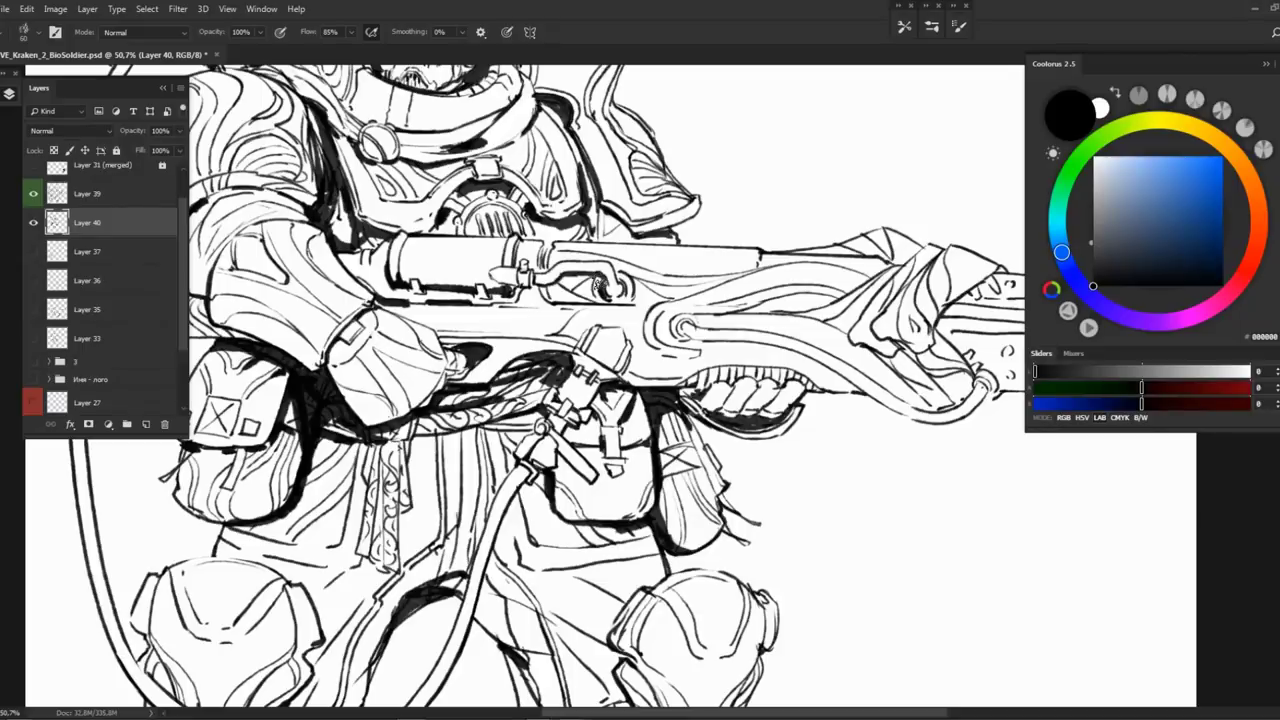
Review the shadow shapes without the Layer 39 line art, and then the whole figure with it
key(z)
drag(600, 285, 410, 313)
click(32, 198)
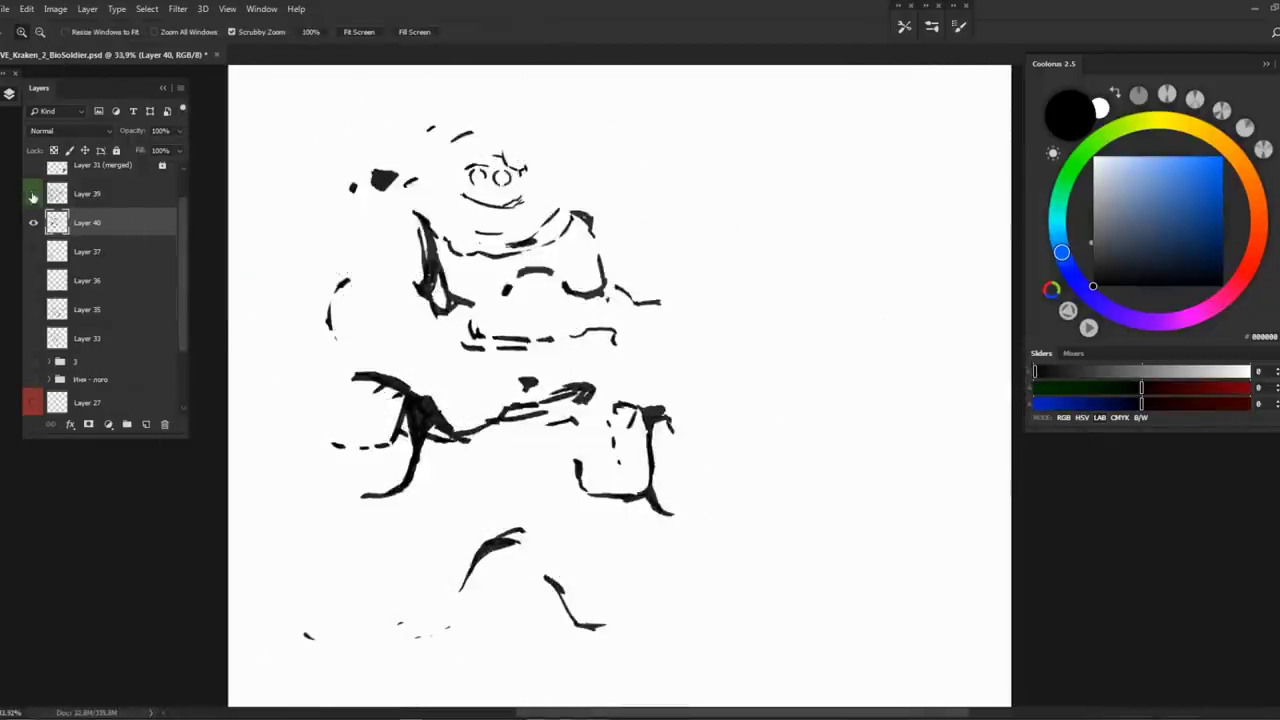
click(32, 196)
key(ctrl+0)
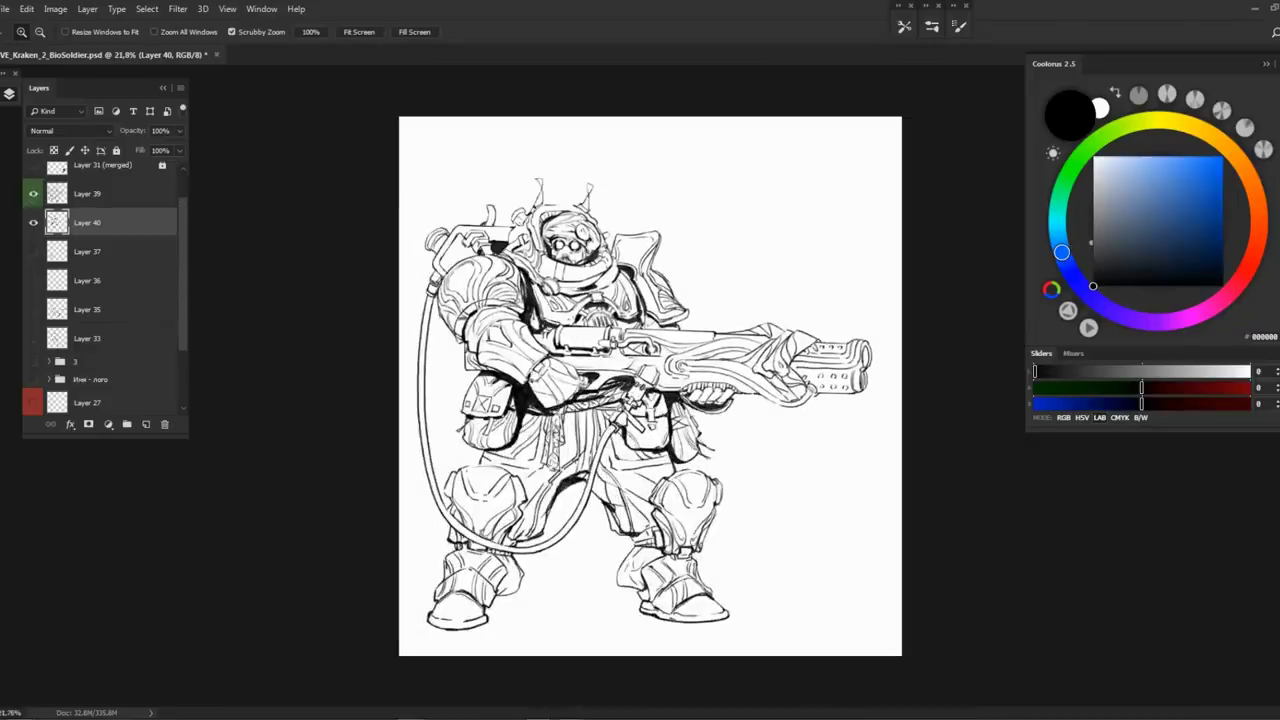
Paint black shadows on the trouser hems, behind the near knee pad and in the fabric above the boots
scroll(404, 364, up, 3)
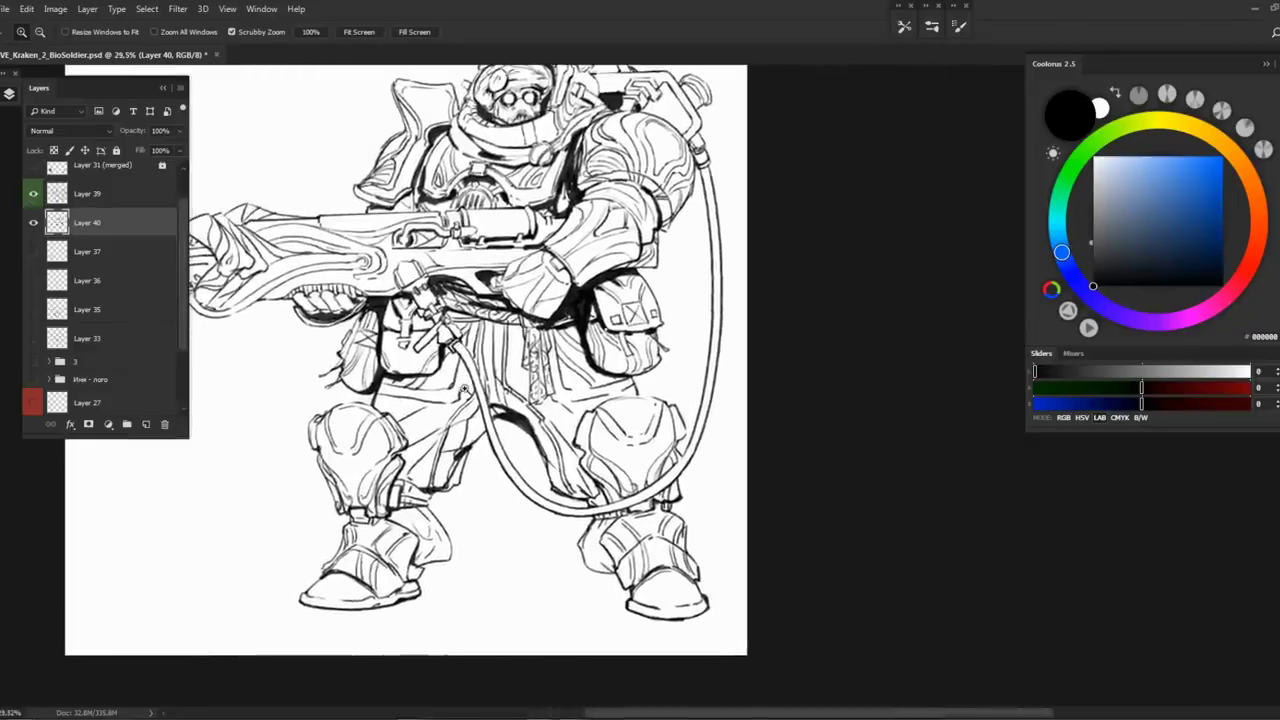
scroll(450, 403, down, 1)
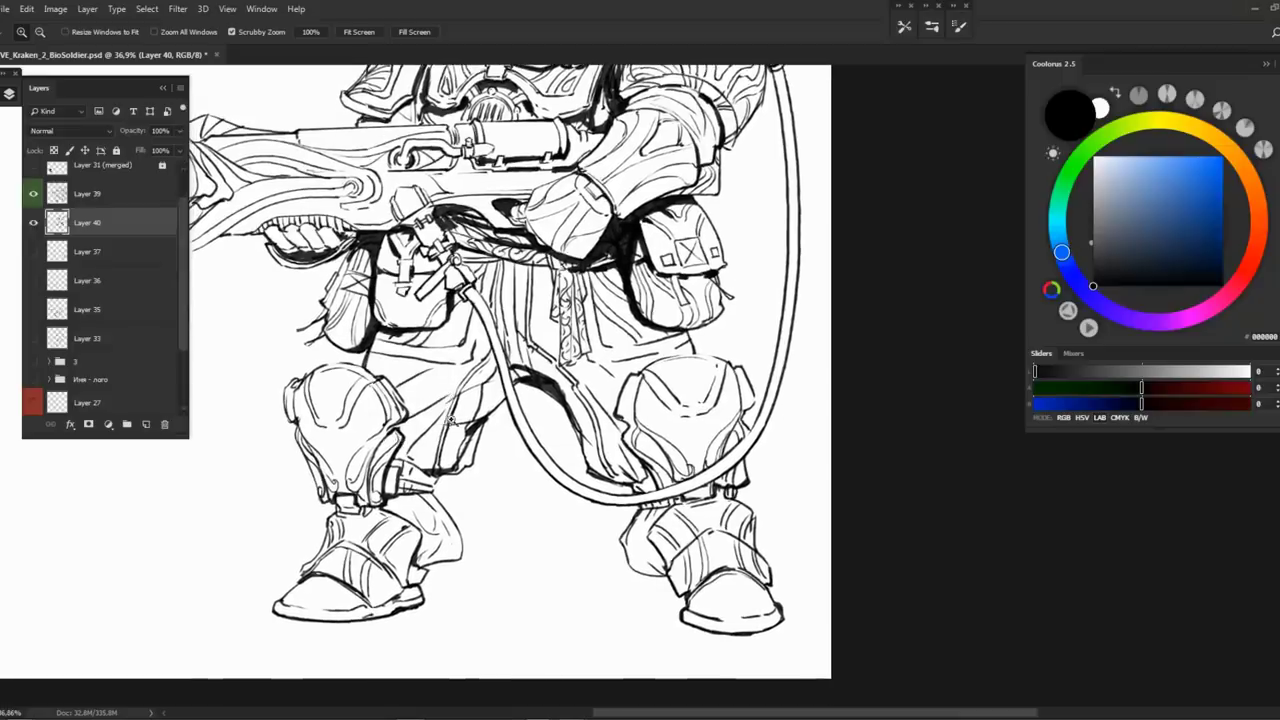
scroll(450, 422, up, 1)
scroll(420, 440, down, 1)
key(b)
drag(380, 475, 422, 455)
mouse_move(432, 547)
mouse_down()
mouse_move(476, 540)
mouse_move(311, 505)
mouse_up()
mouse_move(620, 396)
mouse_down()
mouse_move(530, 380)
mouse_move(500, 390)
mouse_move(570, 393)
mouse_move(536, 366)
mouse_up()
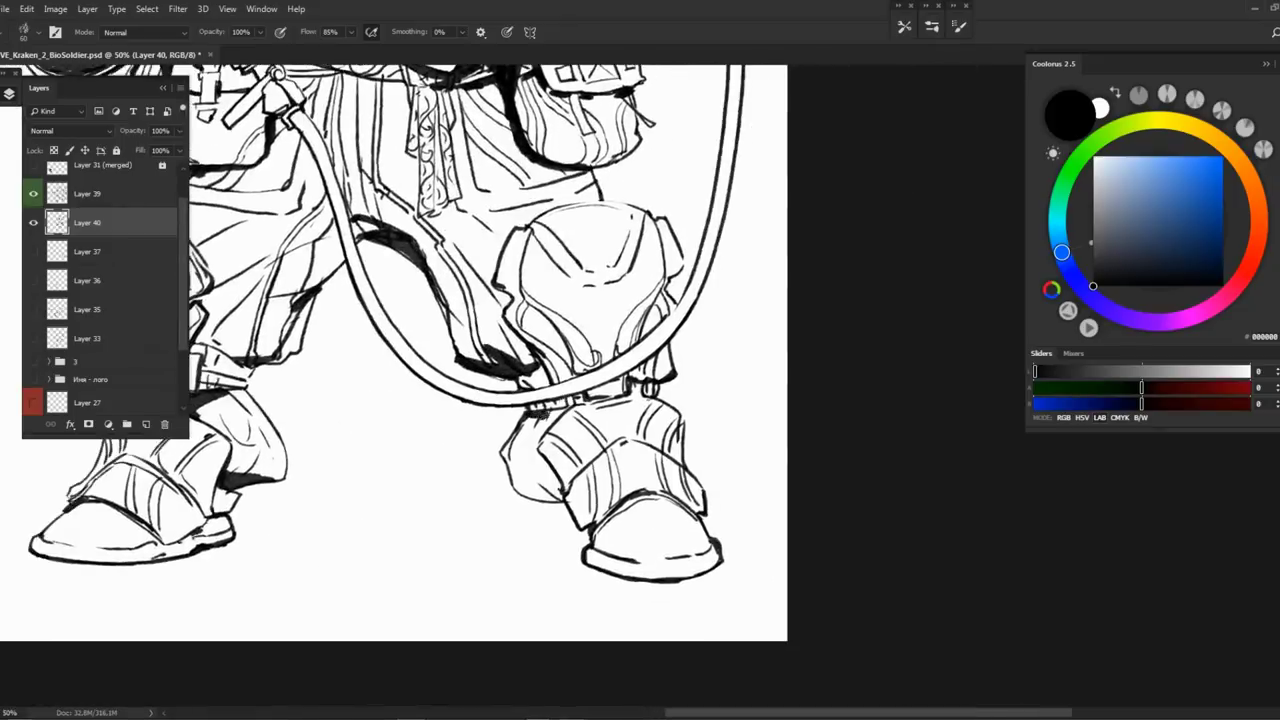
mouse_move(558, 461)
mouse_down()
mouse_move(520, 418)
mouse_move(486, 436)
mouse_move(482, 494)
mouse_up()
drag(602, 396, 520, 396)
Paint a black shadow along the gap between the gun's upper and lower barrels
mouse_move(200, 340)
mouse_down()
mouse_move(212, 342)
mouse_move(182, 346)
mouse_move(568, 378)
mouse_up()
key(b)
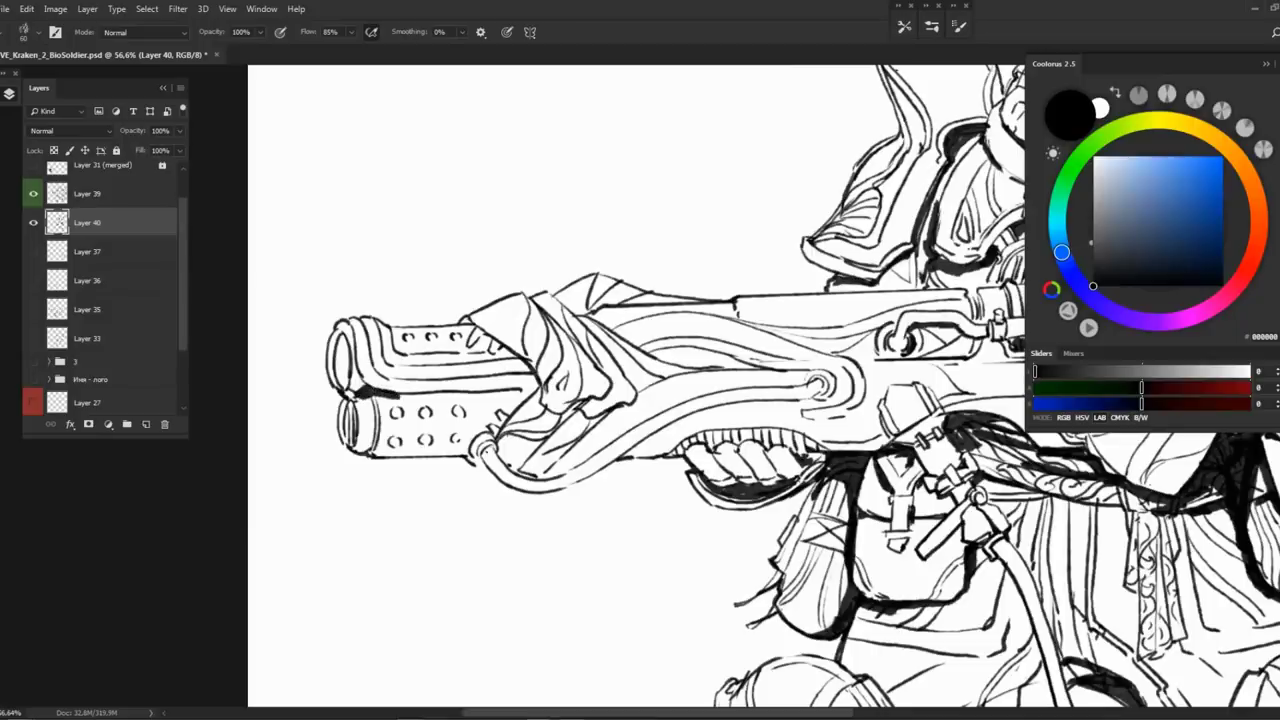
drag(408, 396, 537, 384)
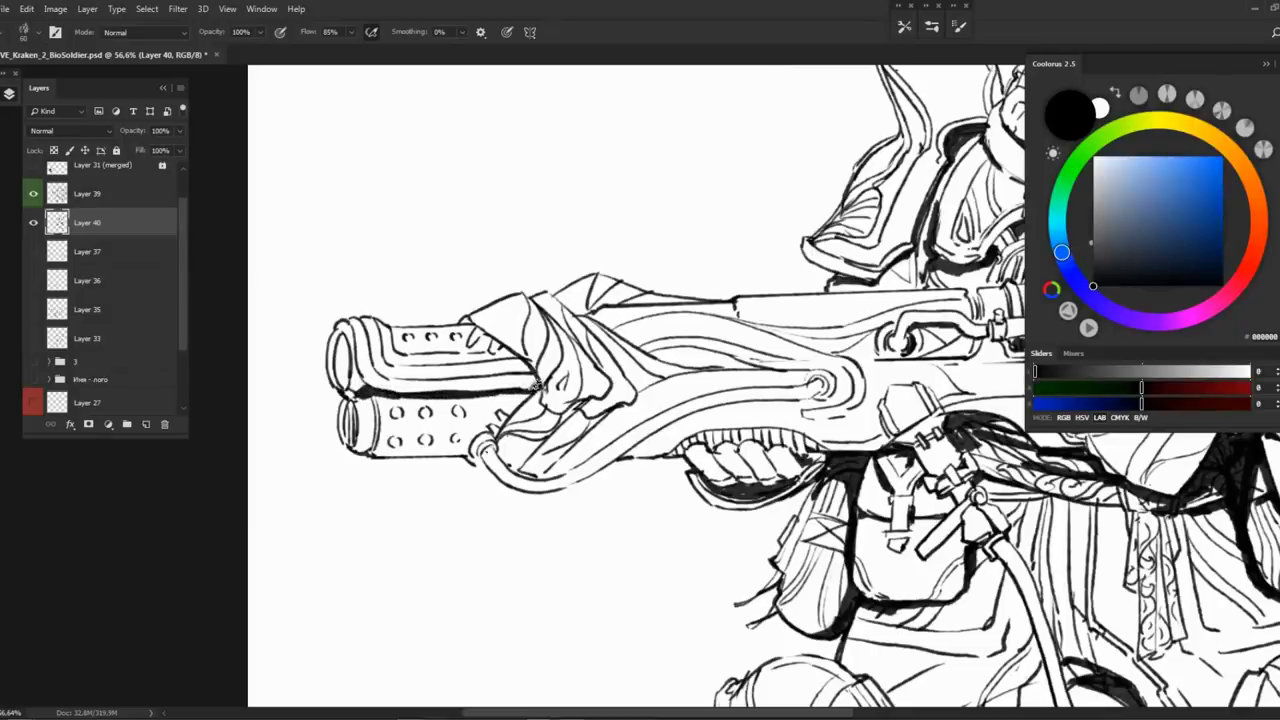
Paint black shadows along the grooves of the gun's upper barrel, up to the edge of the cloth wrap
drag(446, 377, 534, 377)
mouse_move(434, 379)
mouse_down()
mouse_move(420, 380)
mouse_move(470, 376)
mouse_move(389, 376)
mouse_move(478, 376)
mouse_up()
drag(396, 362, 503, 348)
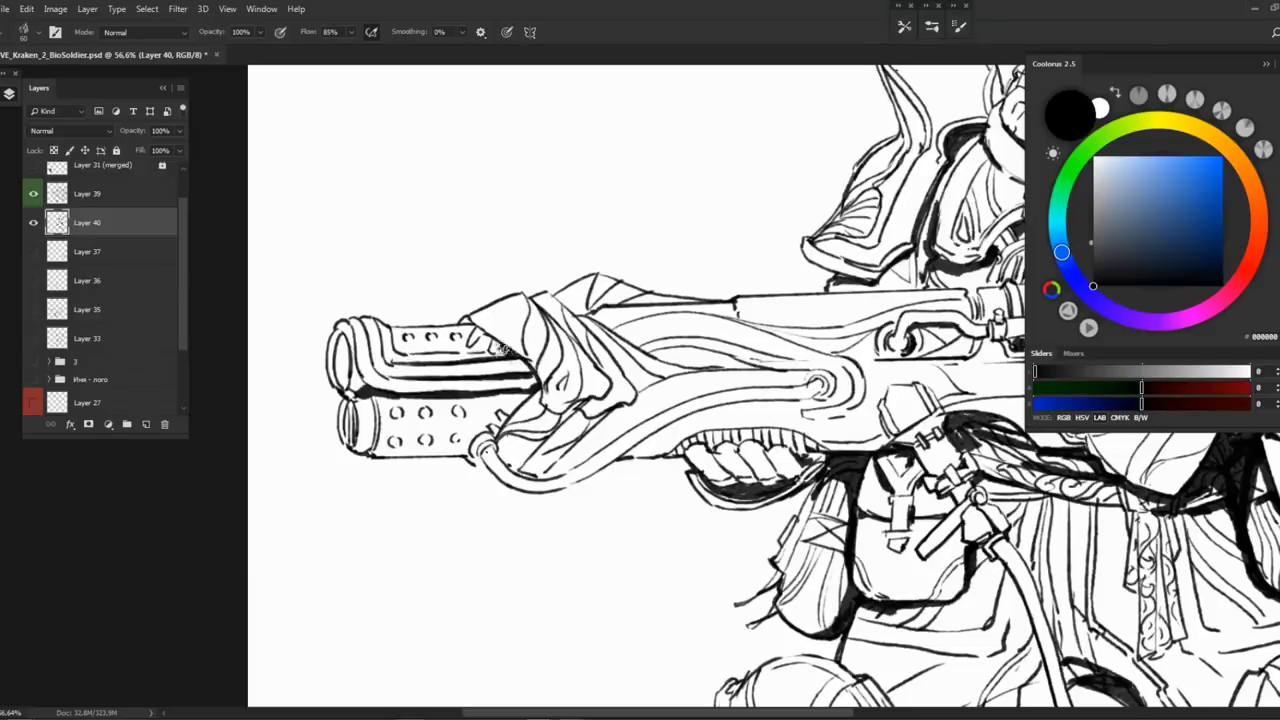
Paint a black shadow beneath the curved ornamental ridge on the gun's body
mouse_move(633, 407)
mouse_down()
mouse_move(500, 375)
mouse_move(445, 385)
mouse_move(470, 358)
mouse_move(410, 405)
mouse_move(368, 422)
mouse_move(363, 410)
mouse_up()
mouse_move(467, 393)
mouse_down()
mouse_move(420, 438)
mouse_move(495, 372)
mouse_move(407, 374)
mouse_move(605, 358)
mouse_up()
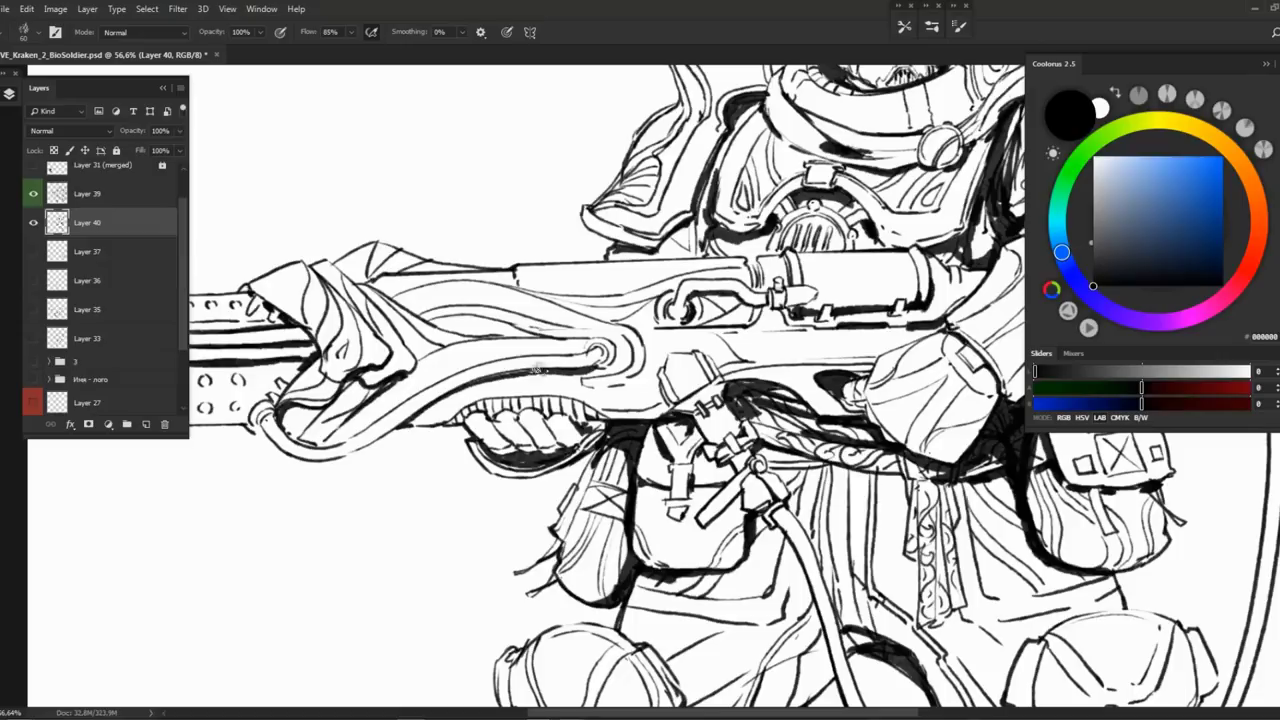
scroll(537, 370, right, 5)
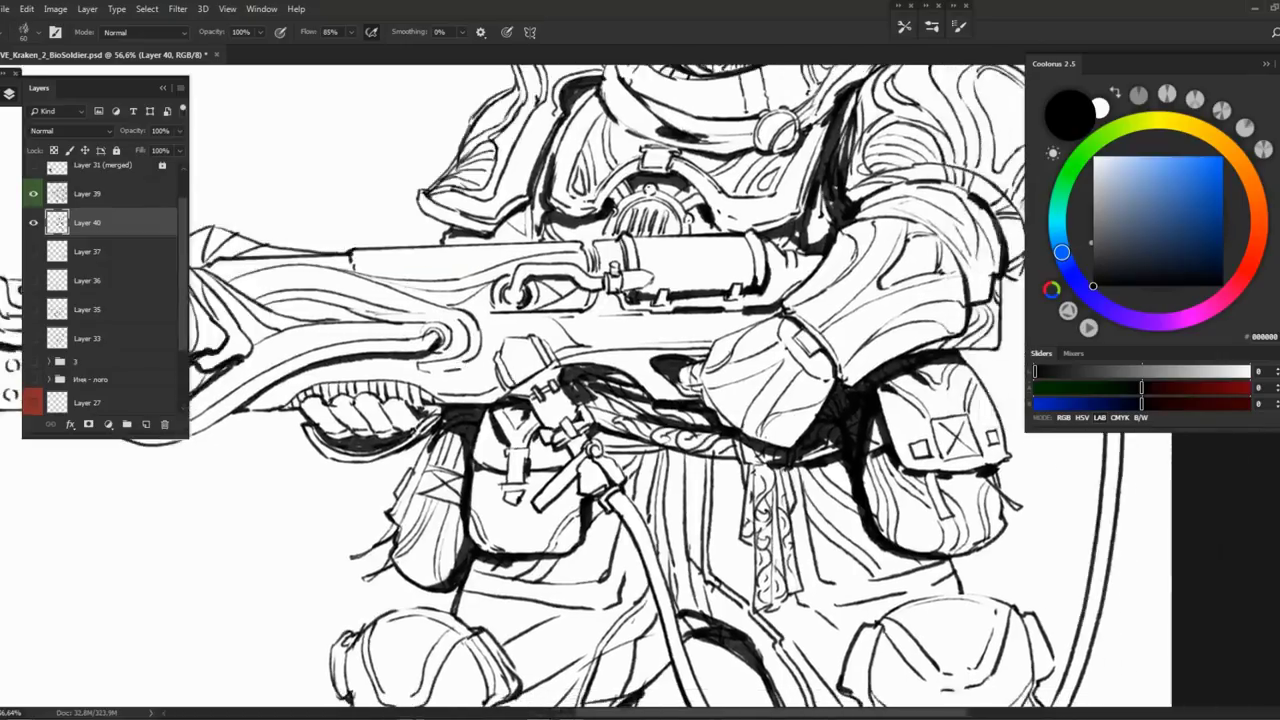
scroll(512, 380, up, 1)
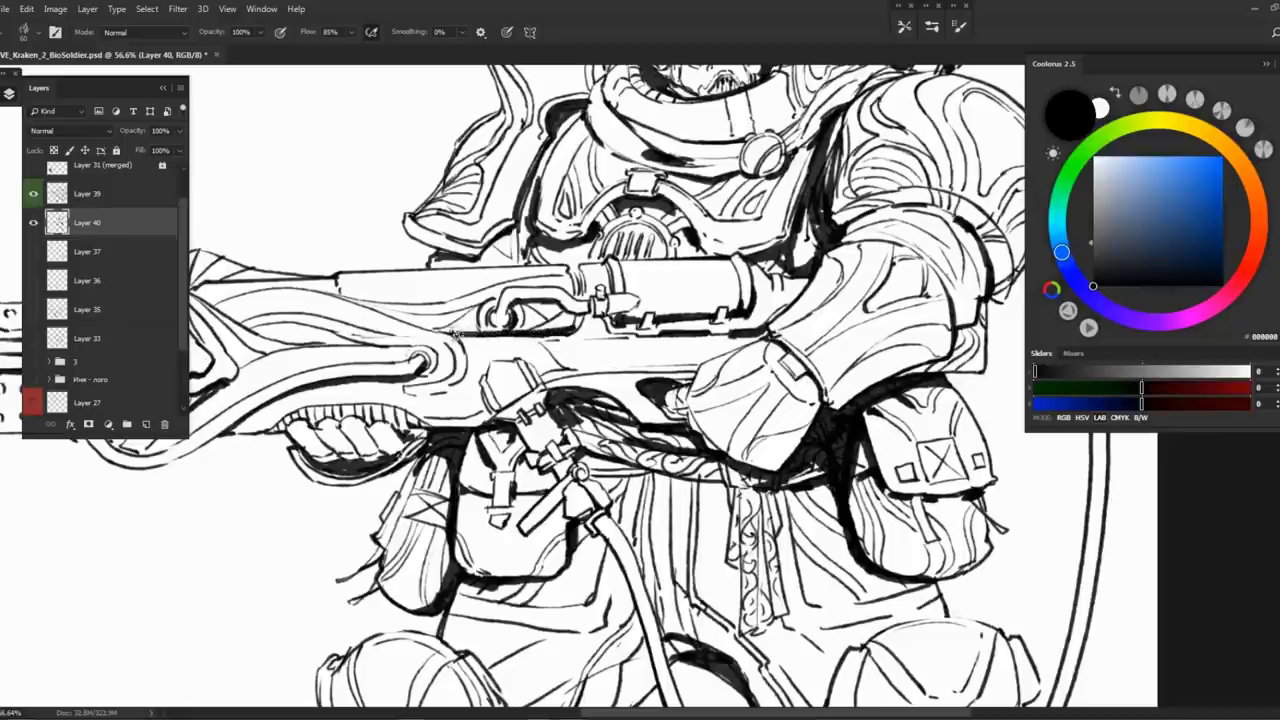
key(z)
drag(456, 334, 380, 334)
mouse_move(541, 309)
mouse_down()
mouse_move(509, 327)
mouse_move(492, 316)
mouse_move(551, 287)
mouse_move(585, 290)
mouse_up()
key(b)
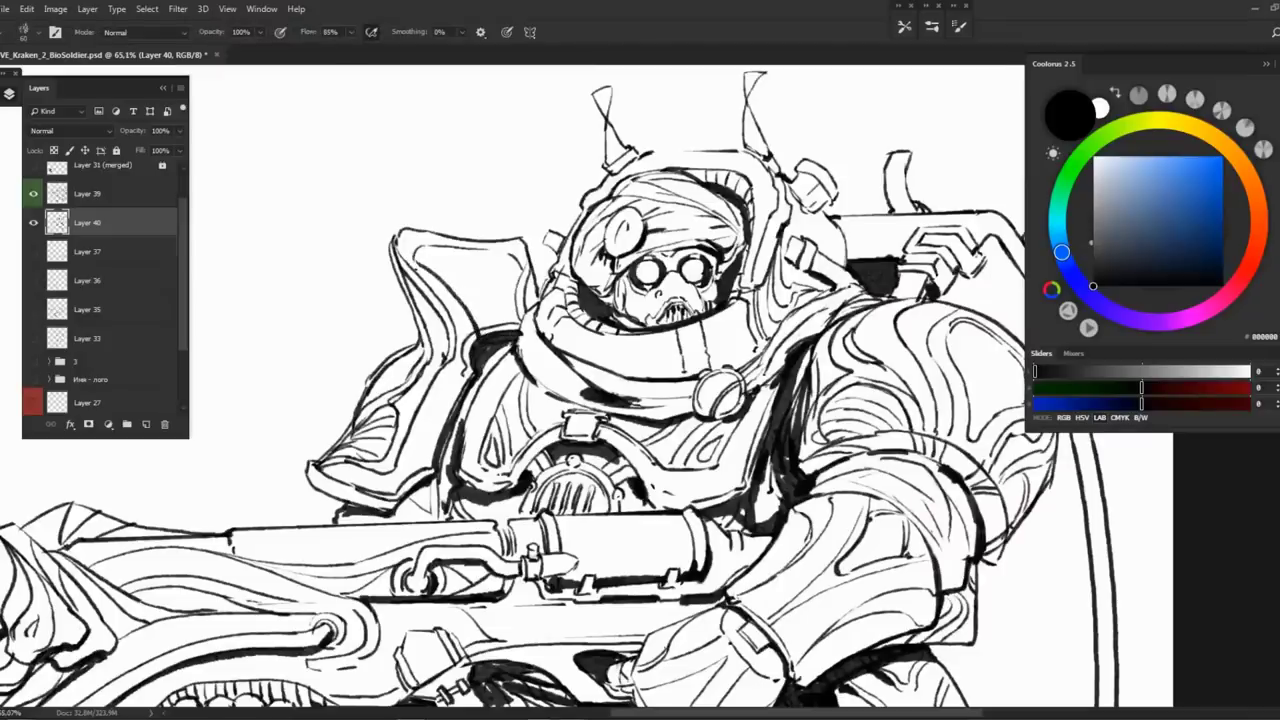
drag(517, 263, 503, 331)
key(ctrl+z)
key(z)
drag(421, 262, 330, 265)
mouse_move(524, 290)
mouse_down()
mouse_move(558, 282)
mouse_move(583, 410)
mouse_up()
key(b)
mouse_move(594, 266)
mouse_down()
mouse_move(560, 268)
mouse_move(537, 378)
mouse_move(472, 312)
mouse_move(438, 320)
mouse_move(421, 285)
mouse_up()
Compare the whole figure with and without the Layer 40 shadows
key(ctrl+0)
click(33, 223)
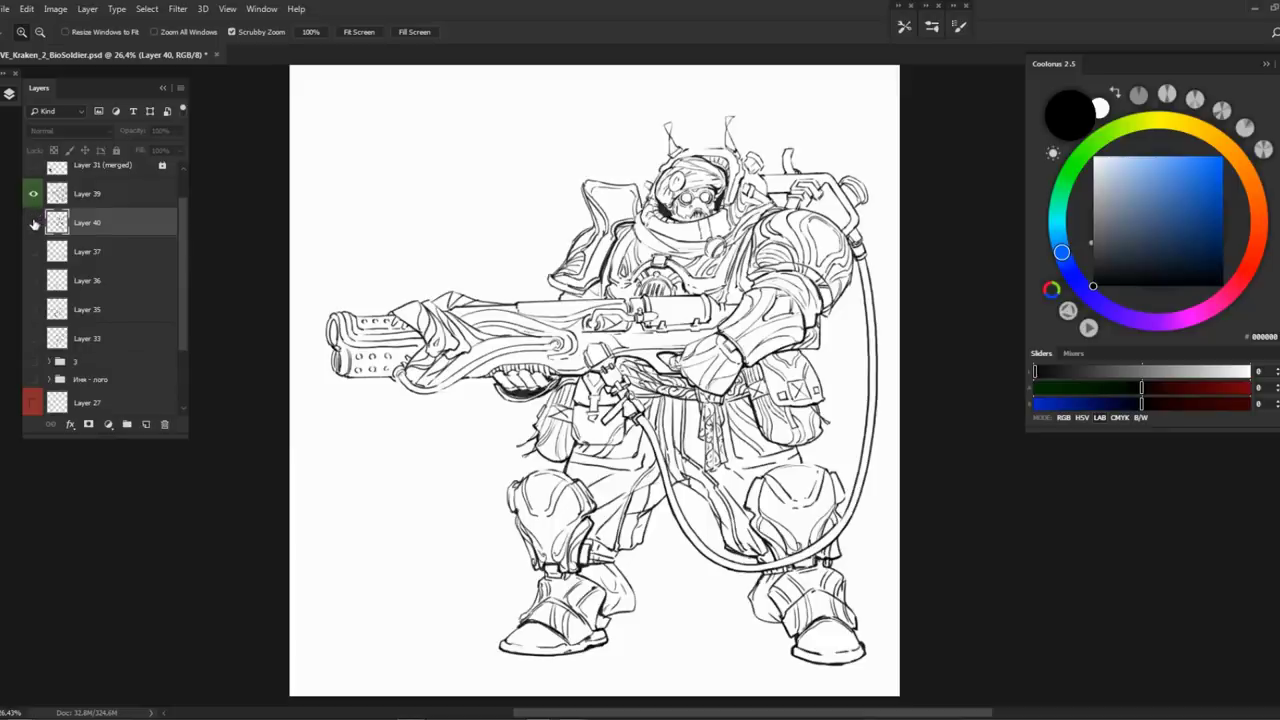
click(33, 223)
click(33, 223)
click(33, 223)
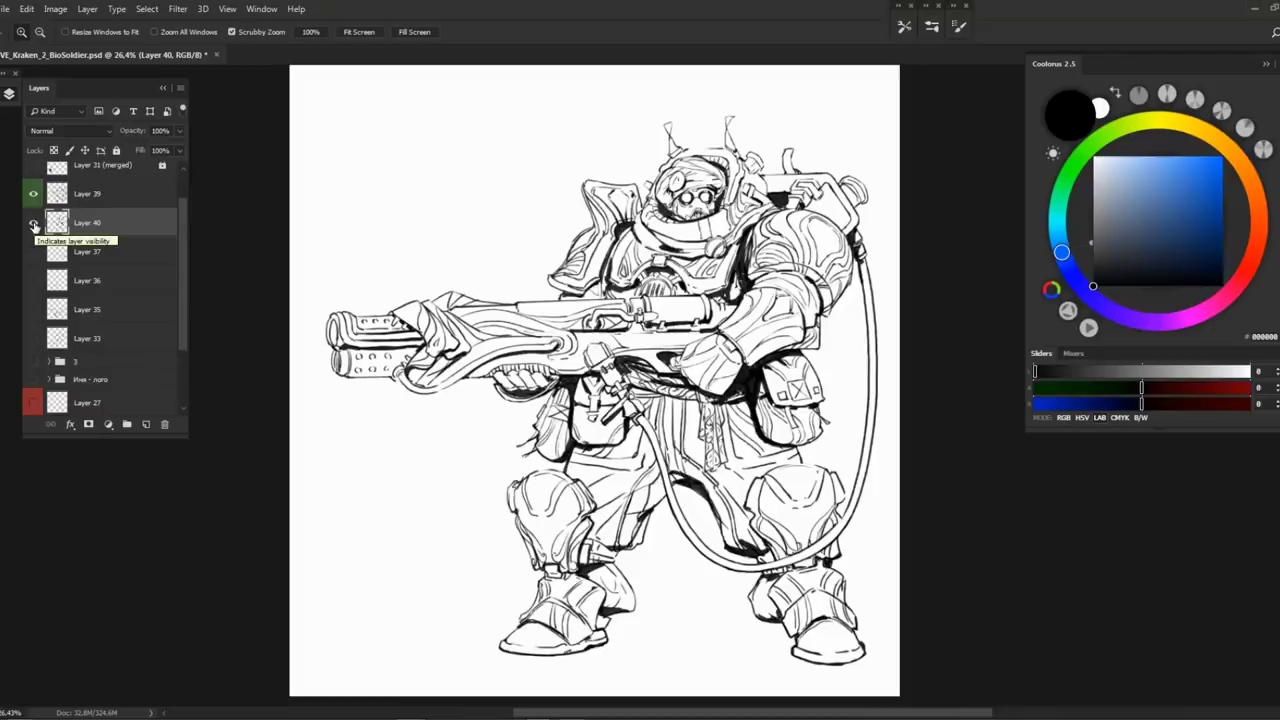
click(33, 223)
click(33, 223)
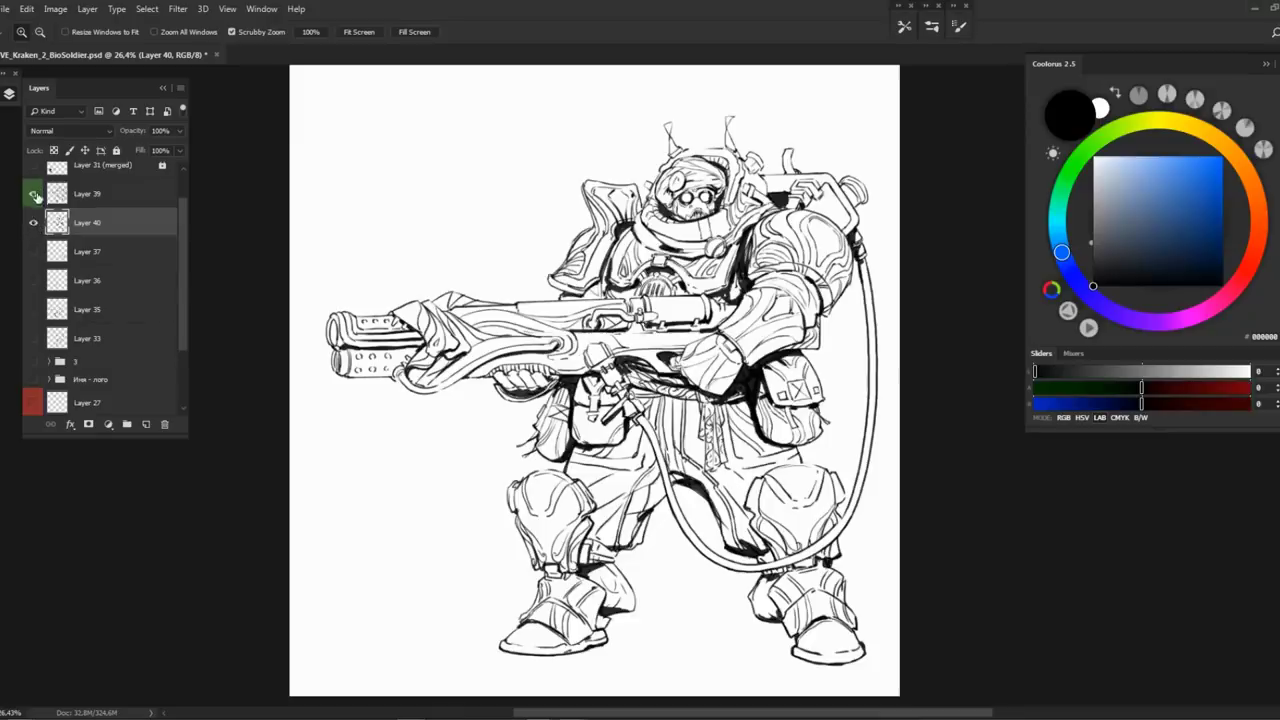
click(33, 225)
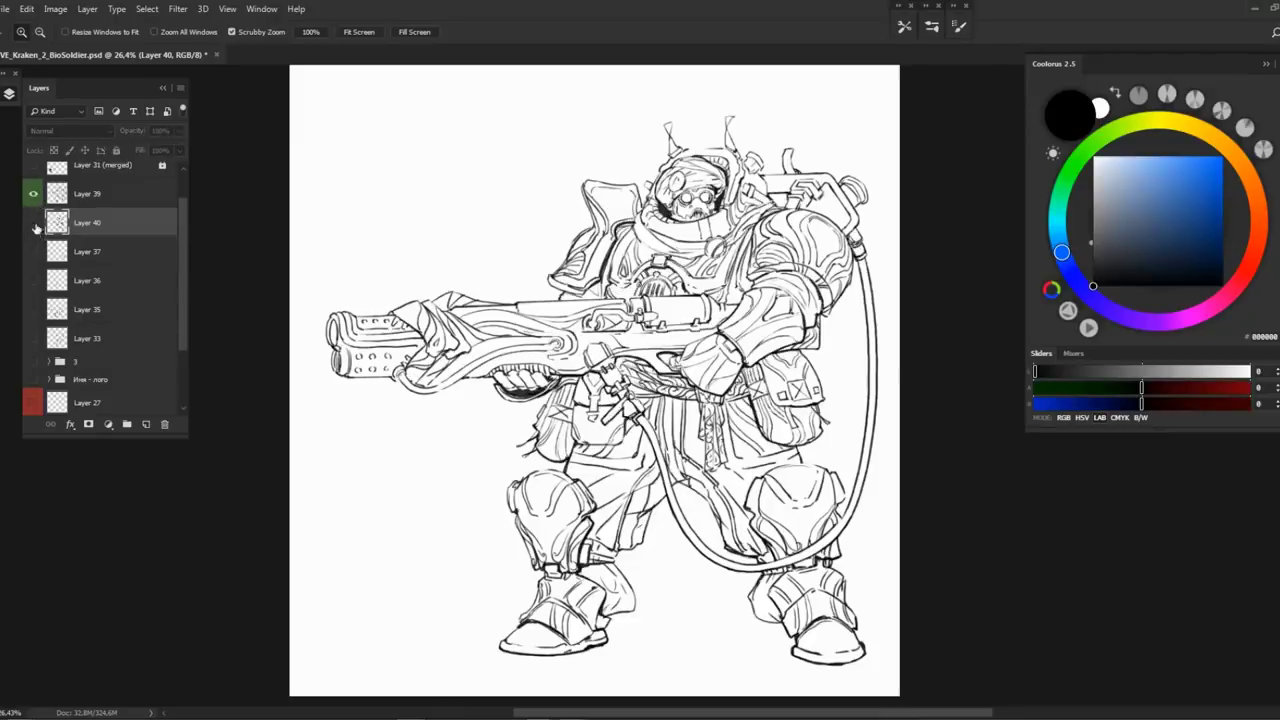
click(34, 224)
Duplicate the Layer 40 shadows and hide the original layer, keeping the copy active
drag(600, 400, 548, 392)
key(ctrl+j)
key(b)
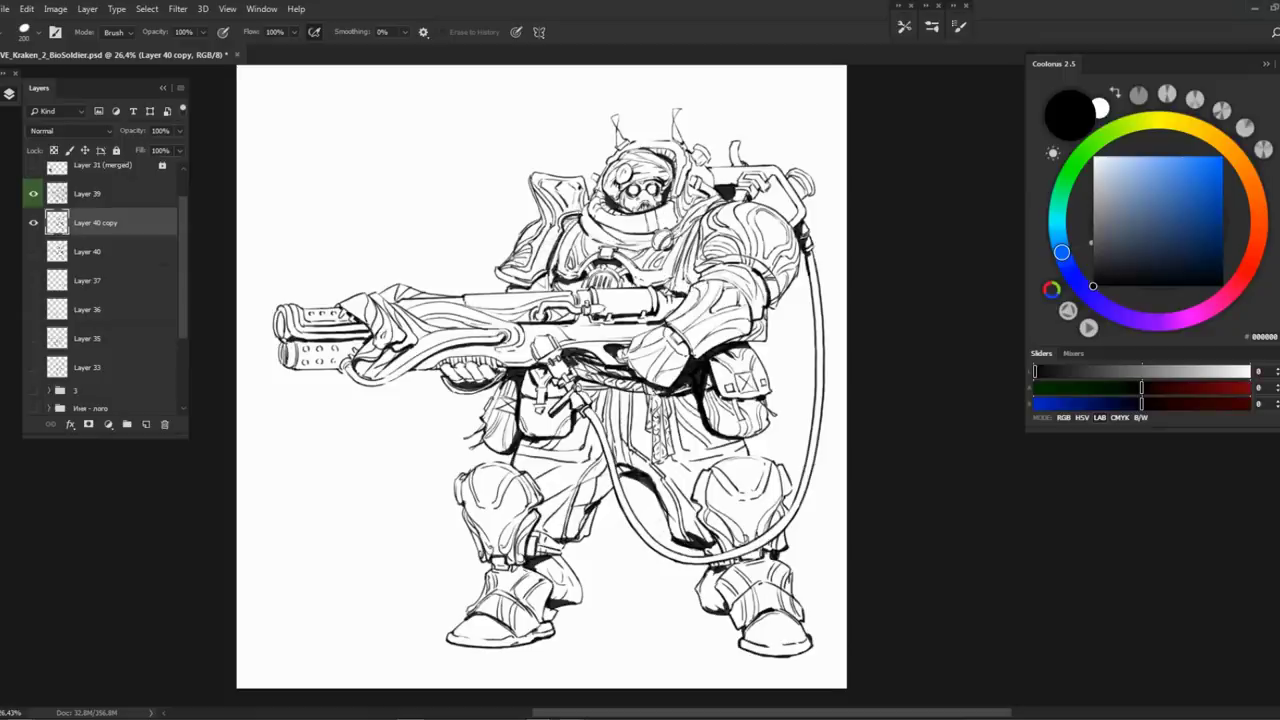
drag(560, 400, 510, 373)
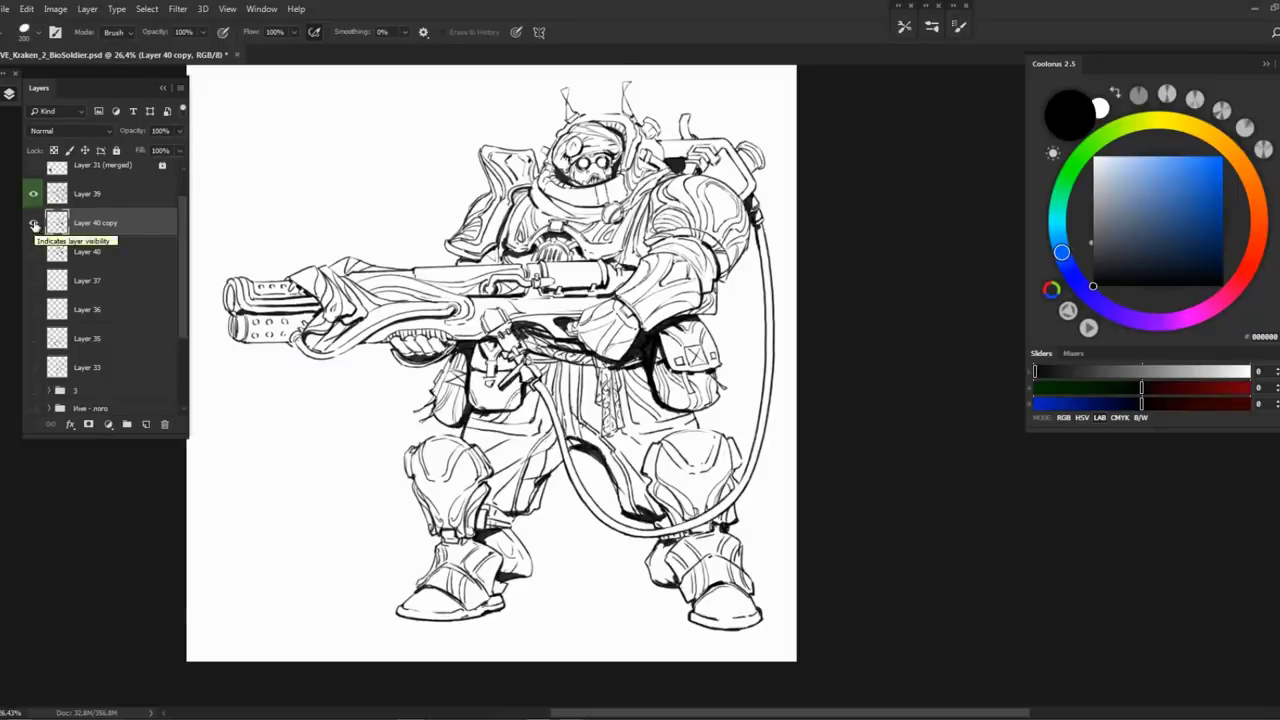
Fill the gap between the far shoulder plate and the chest armour with solid black, down to the gun, on Layer 40 copy
key(b)
scroll(685, 340, up, 3)
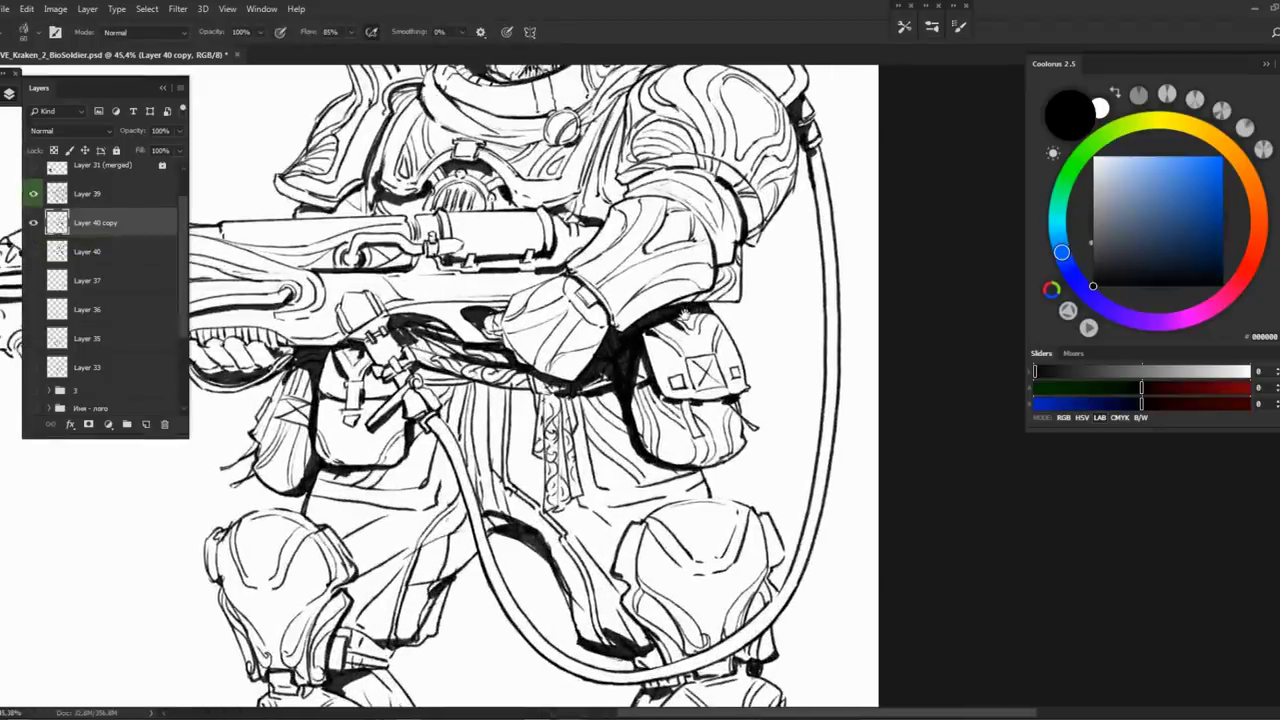
key(z)
scroll(600, 330, down, 3)
scroll(600, 330, up, 4)
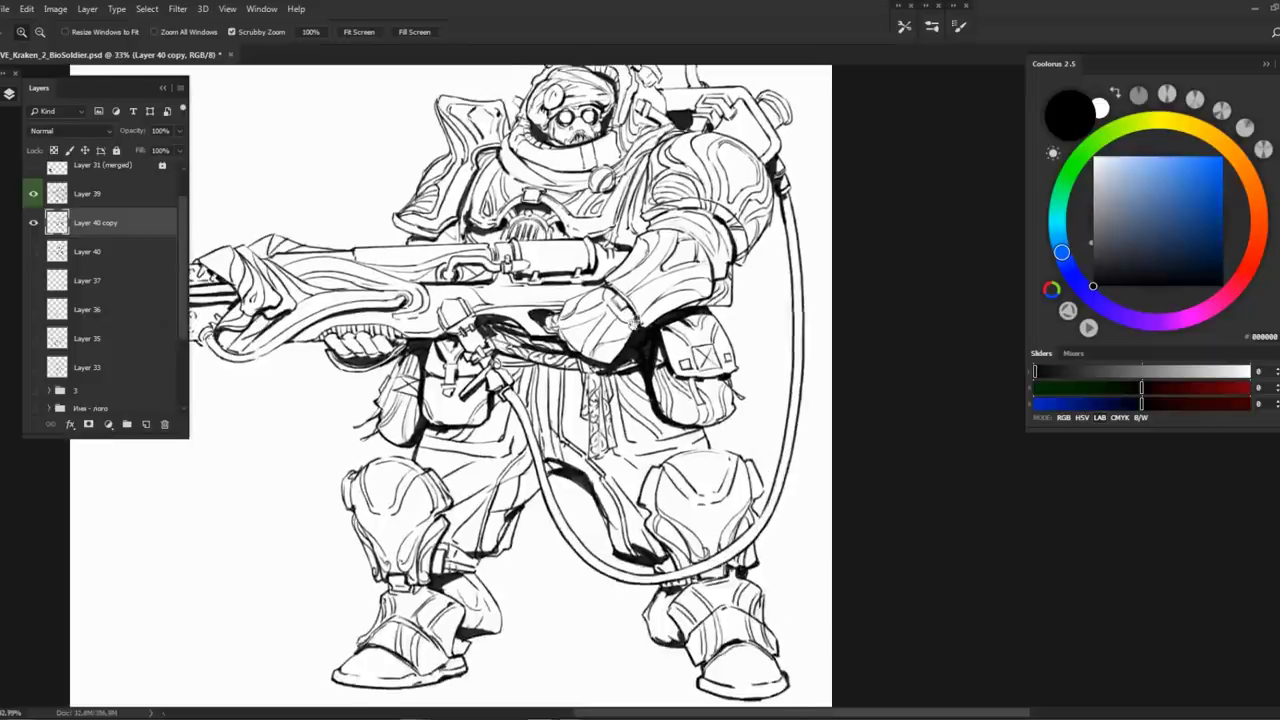
scroll(577, 256, up, 3)
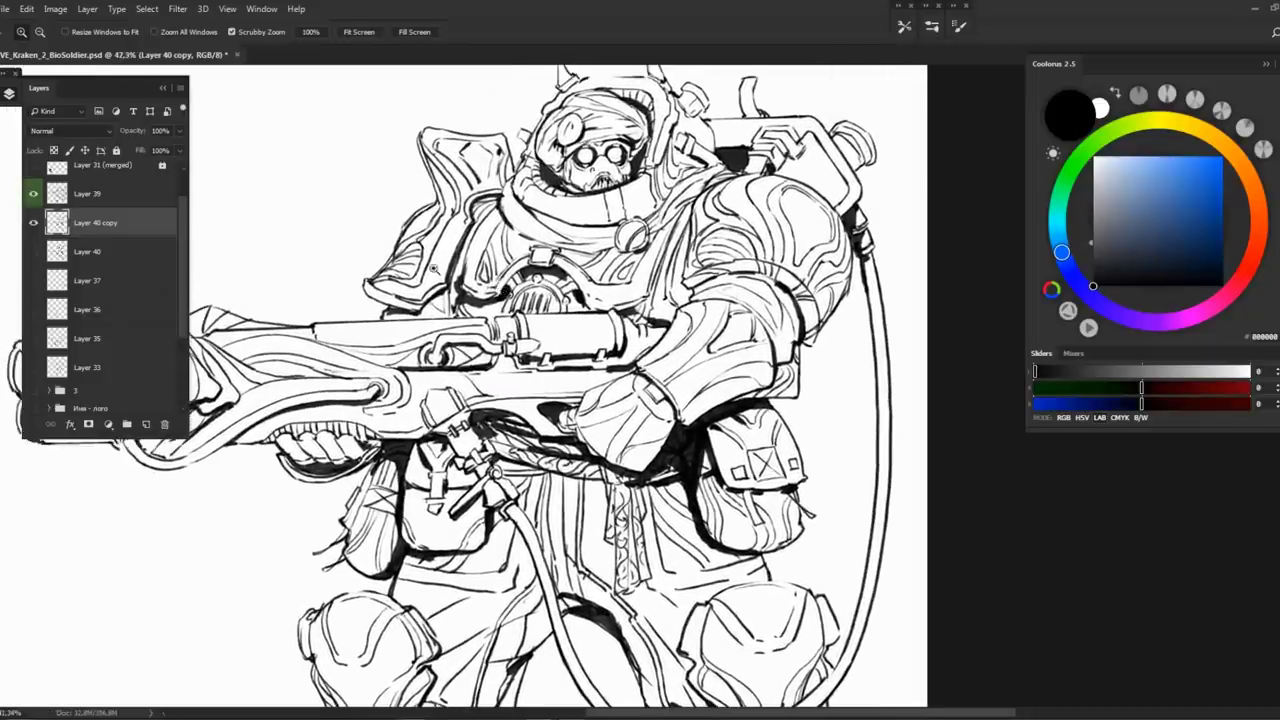
key(b)
drag(453, 289, 461, 256)
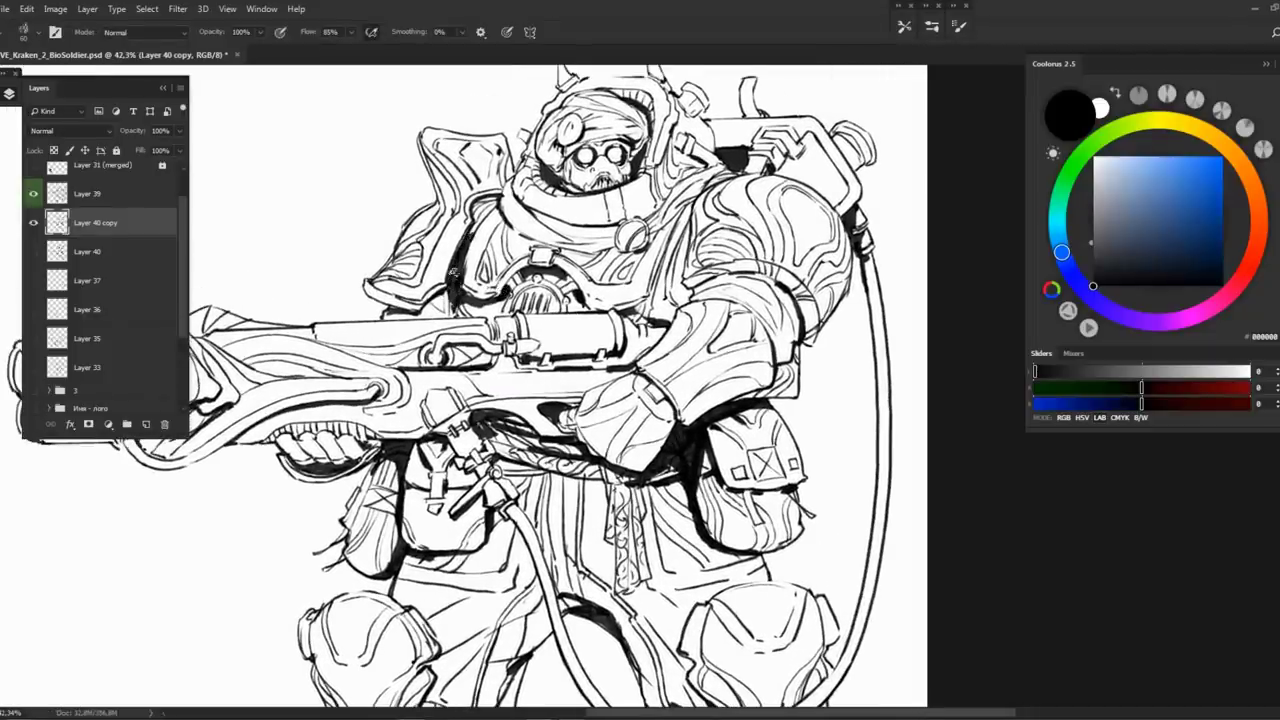
drag(447, 300, 447, 311)
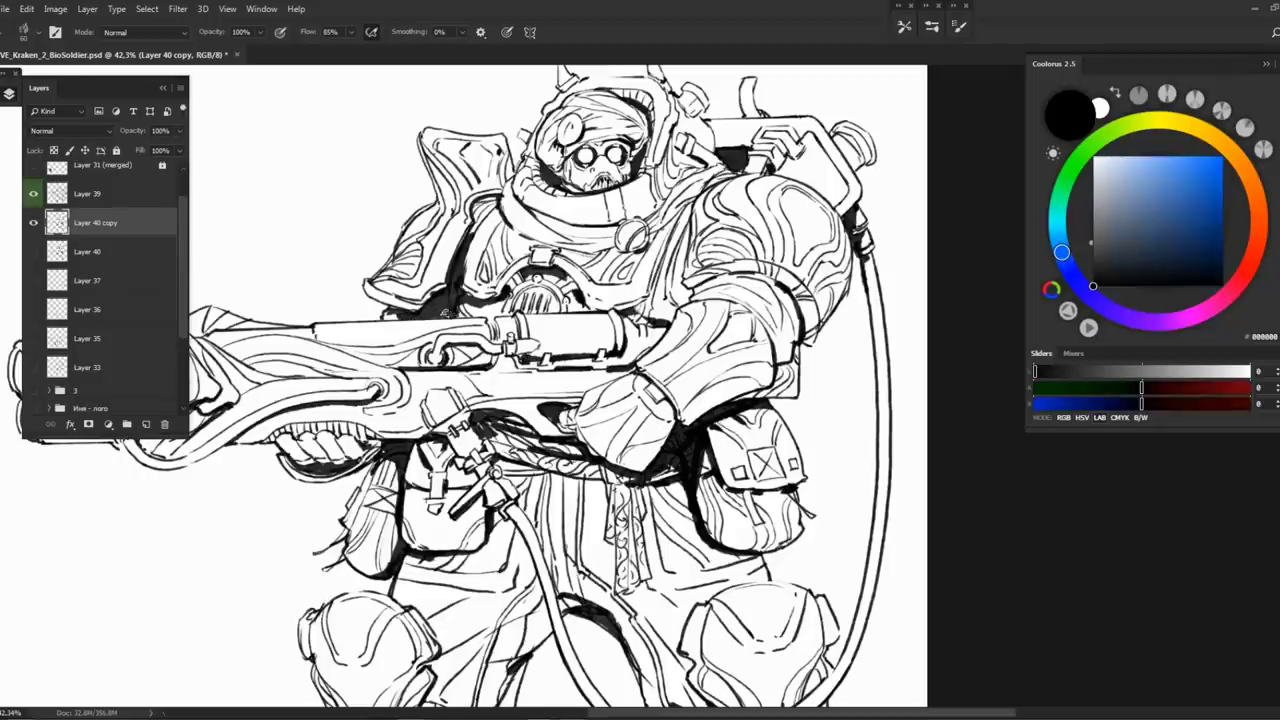
Flip the canvas horizontally and review the mirrored figure both in full and close up
key(z)
scroll(448, 254, down, 3)
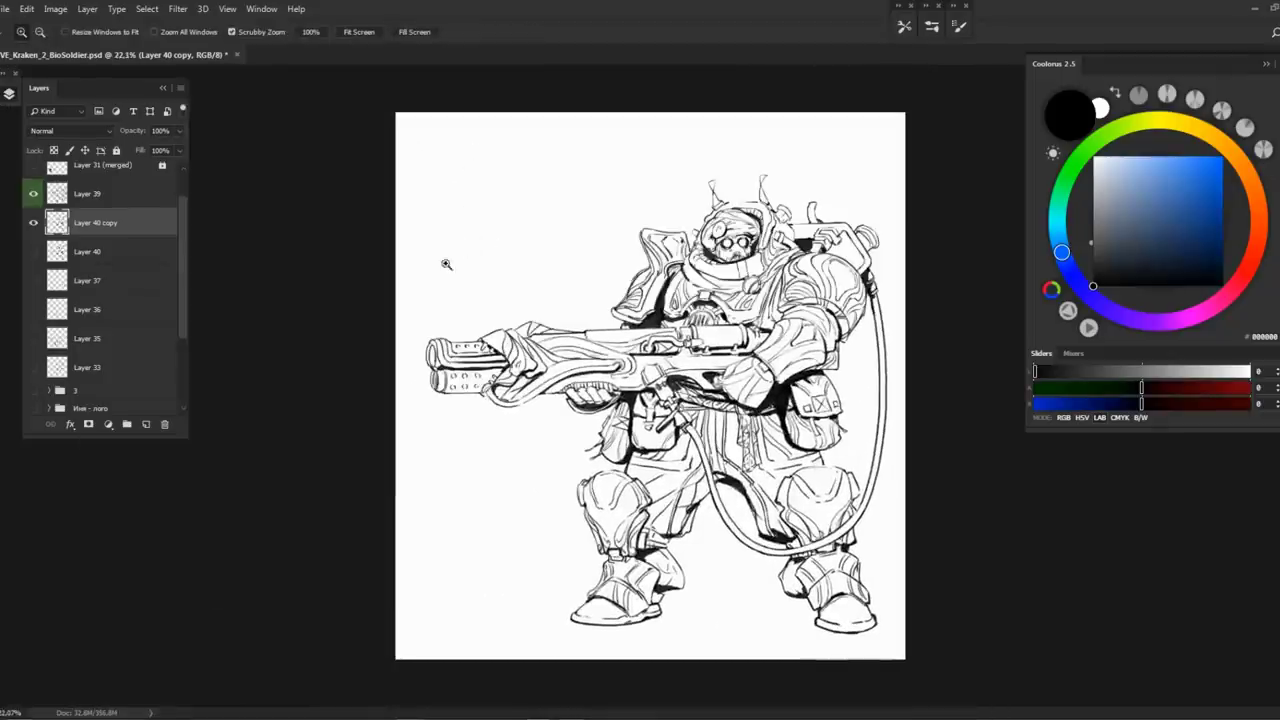
key(ctrl+shift+h)
scroll(588, 345, up, 1)
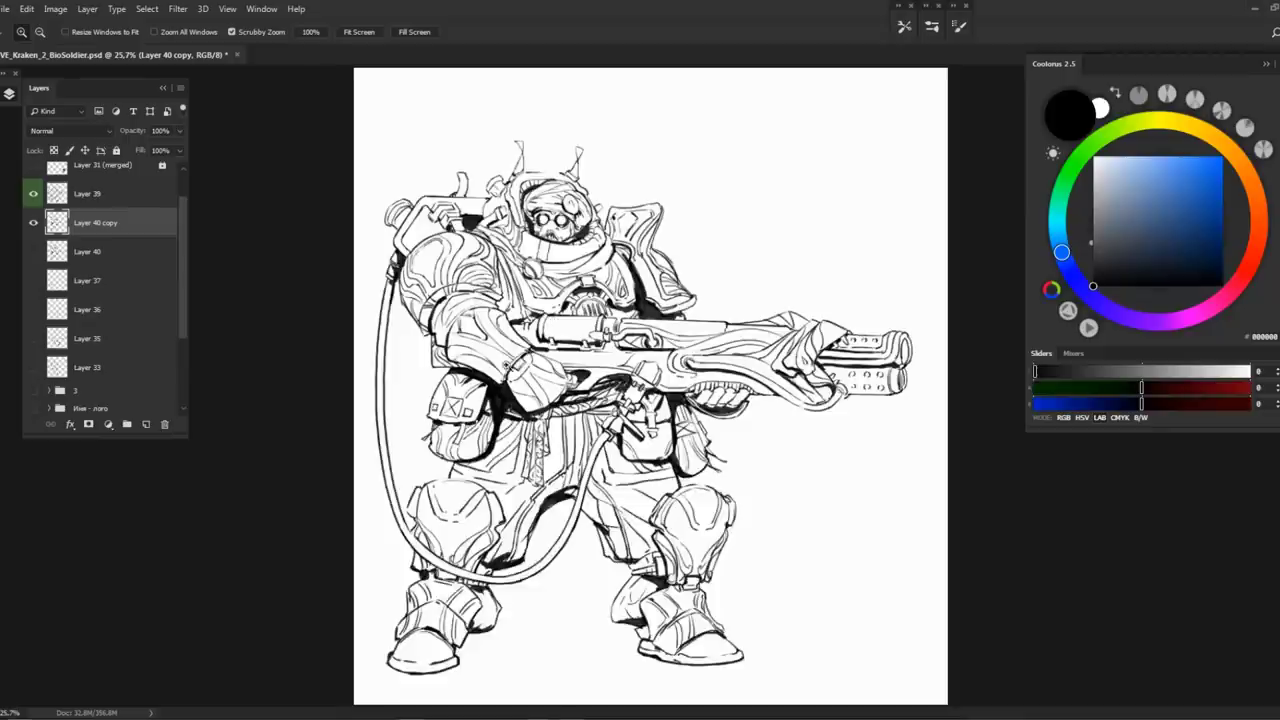
scroll(545, 352, up, 2)
drag(640, 390, 721, 435)
scroll(560, 265, up, 2)
key(b)
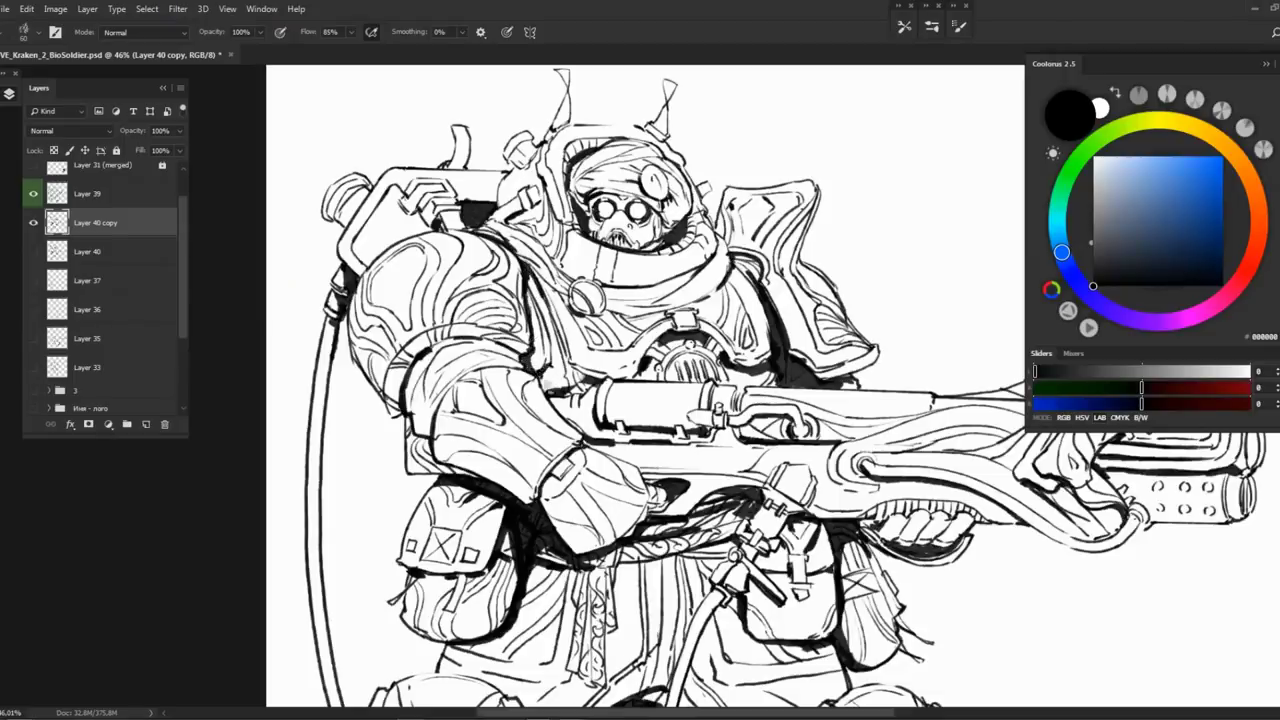
key(z)
scroll(528, 368, down, 2)
scroll(528, 368, up, 3)
scroll(528, 368, down, 4)
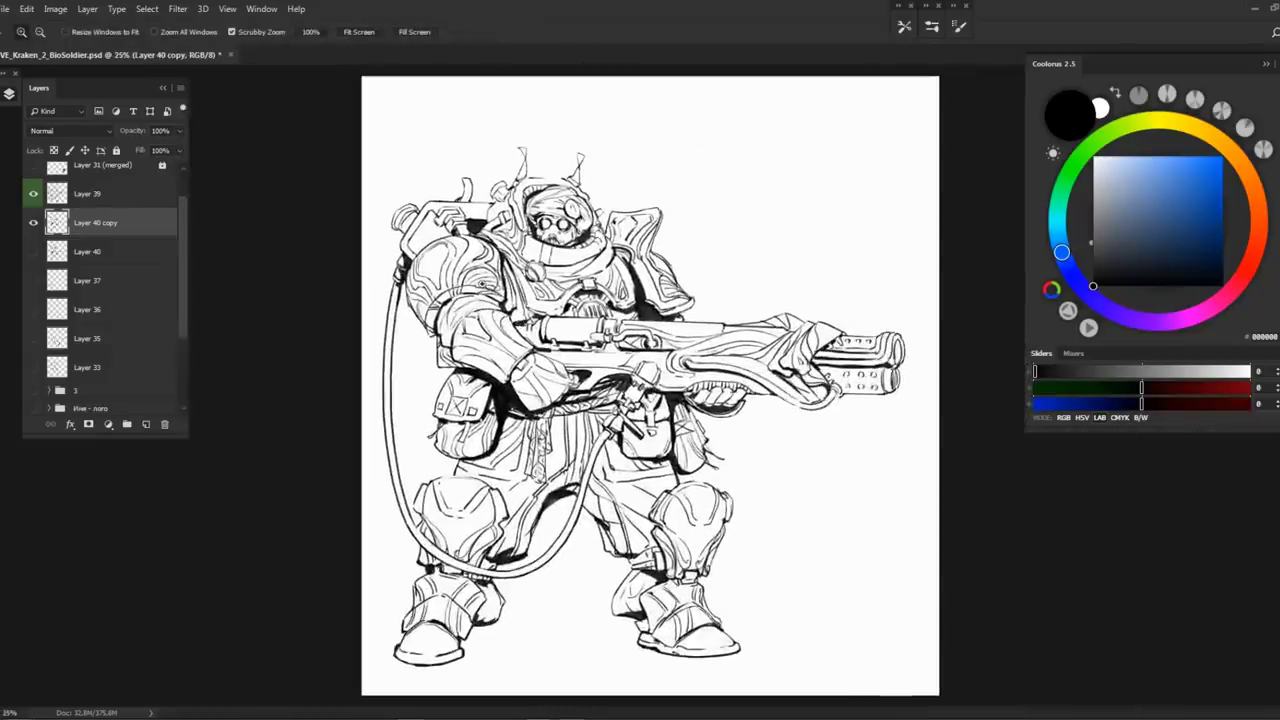
Compare the shadows on Layer 40 copy with the original Layer 40 version
click(34, 223)
click(32, 252)
click(32, 252)
click(34, 223)
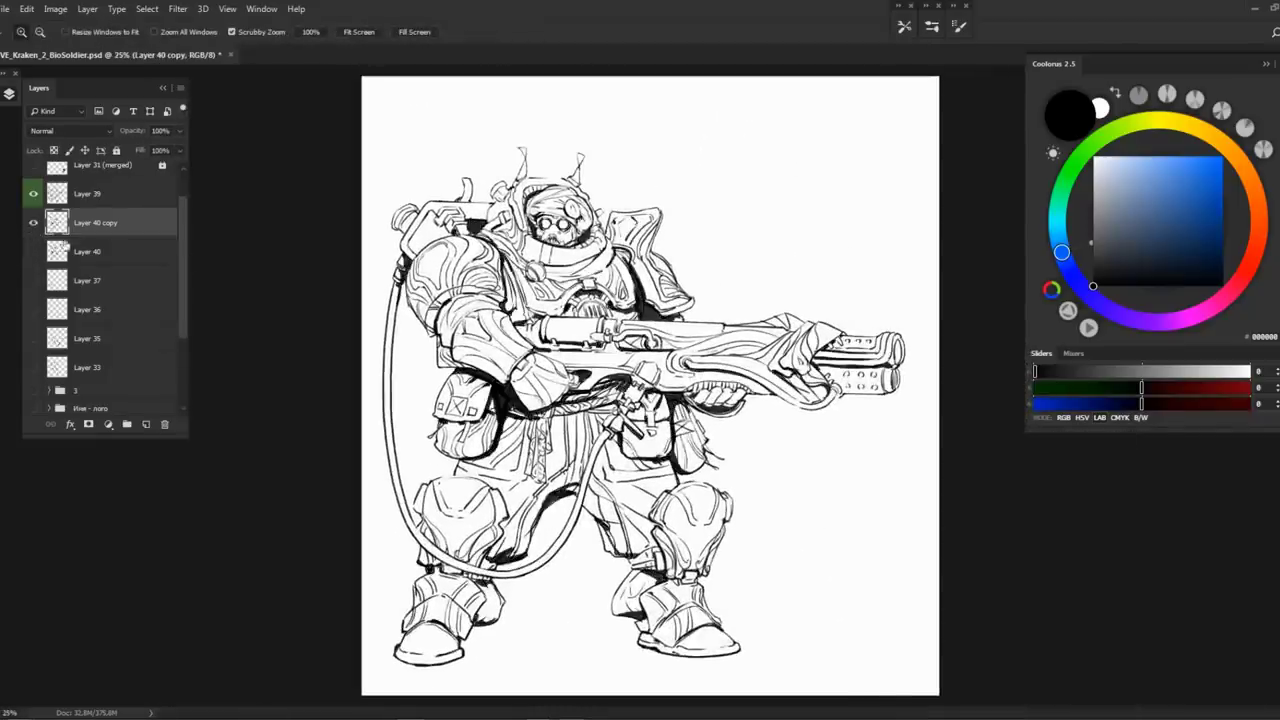
Extend the black shadow between the backpack frame and the helmet on Layer 40 copy
scroll(541, 218, down, 1)
scroll(541, 218, up, 4)
key(b)
drag(437, 176, 422, 206)
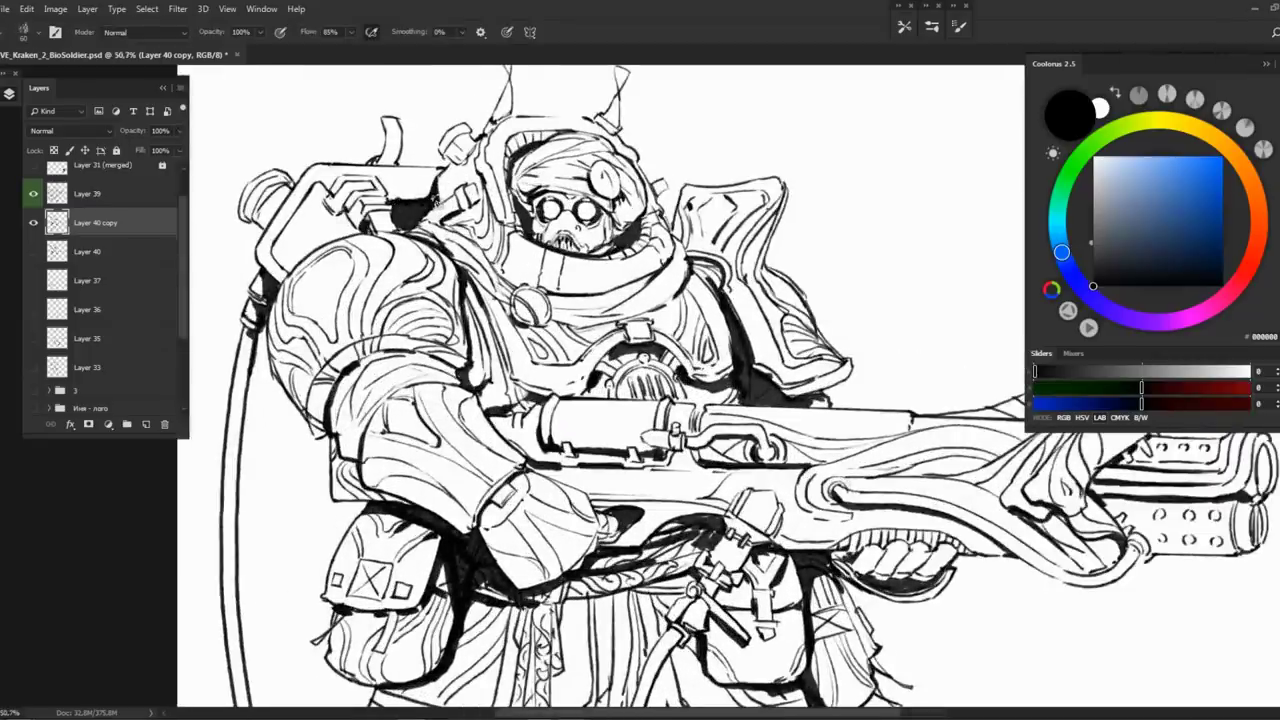
On a new layer above Layer 39, circle the main shadow areas in green and link them with arrows from head to leg
scroll(430, 185, down, 2)
click(110, 194)
click(146, 424)
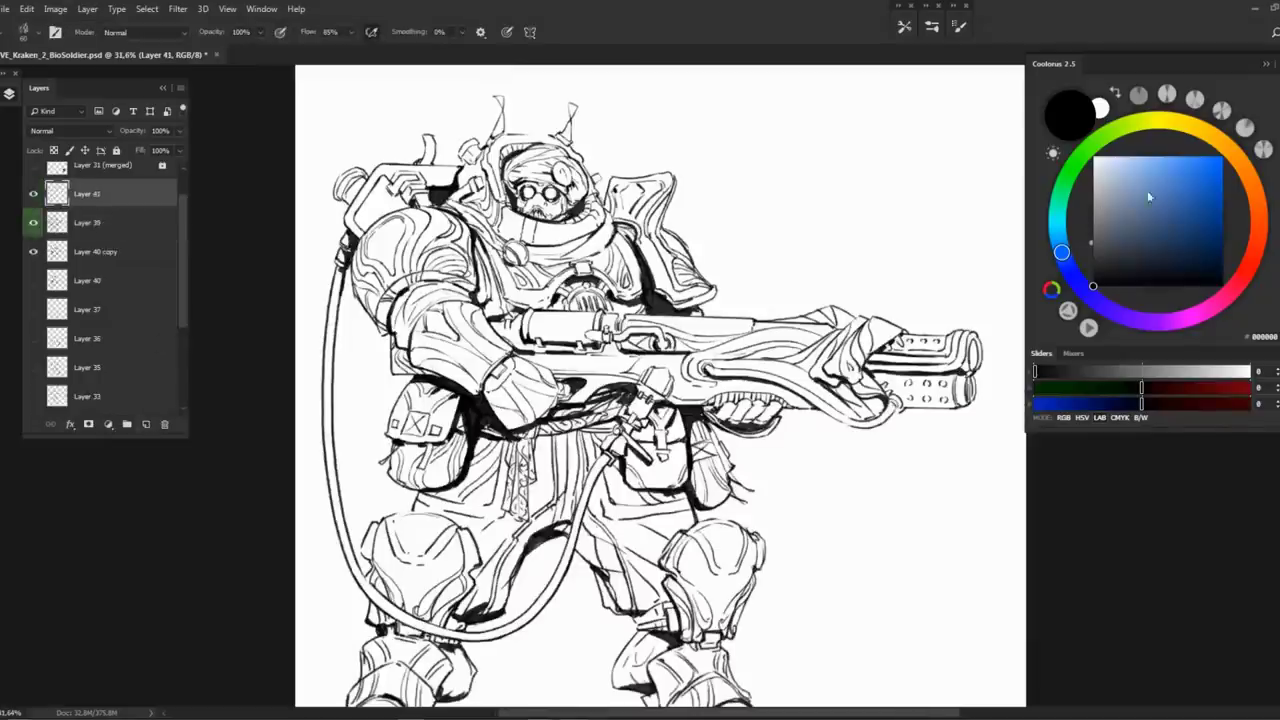
click(1105, 134)
click(1205, 174)
mouse_move(530, 125)
mouse_down()
mouse_move(575, 215)
mouse_move(625, 272)
mouse_move(670, 255)
mouse_move(590, 235)
mouse_up()
mouse_move(625, 338)
mouse_down()
mouse_move(484, 388)
mouse_move(510, 370)
mouse_up()
mouse_move(510, 470)
mouse_down()
mouse_move(494, 335)
mouse_move(613, 450)
mouse_move(690, 565)
mouse_move(660, 400)
mouse_up()
key(z)
mouse_move(700, 400)
mouse_down()
mouse_move(660, 400)
mouse_move(720, 400)
mouse_up()
key(b)
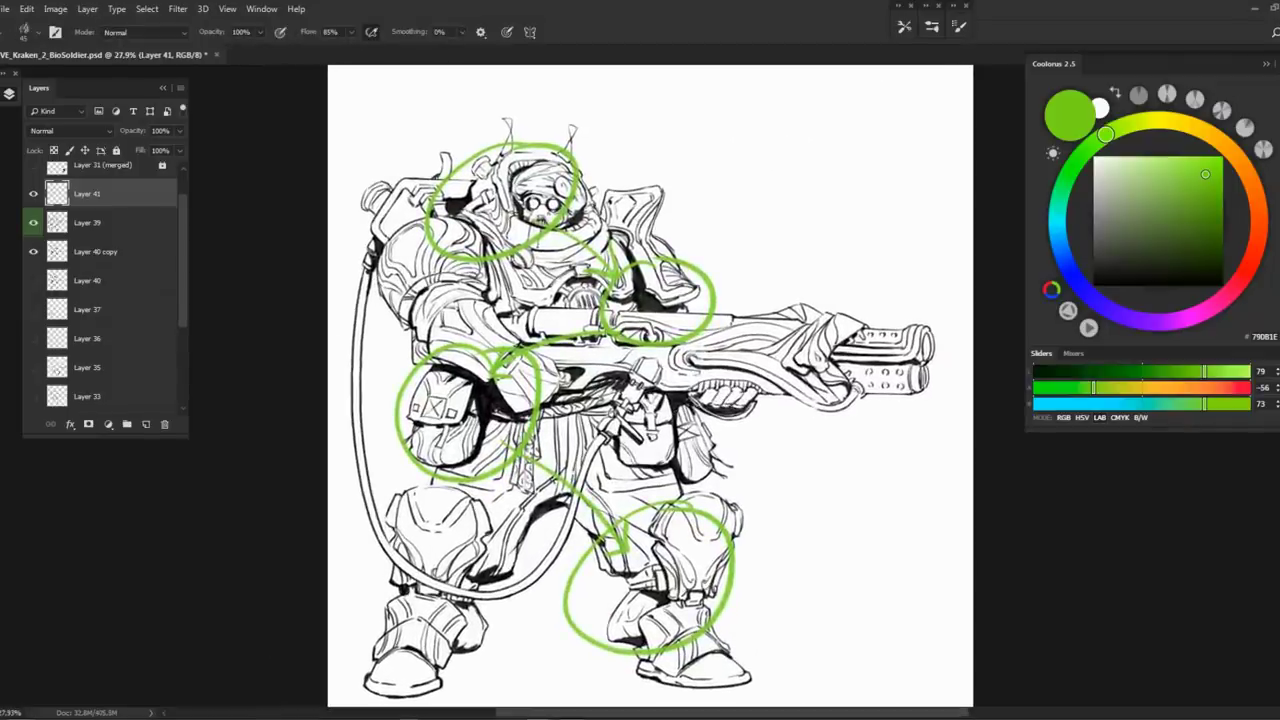
Strike out and remove the leg circle, and draw orange triangles linking the head, shoulder, pouch and gun muzzle
click(1258, 211)
drag(735, 490, 593, 650)
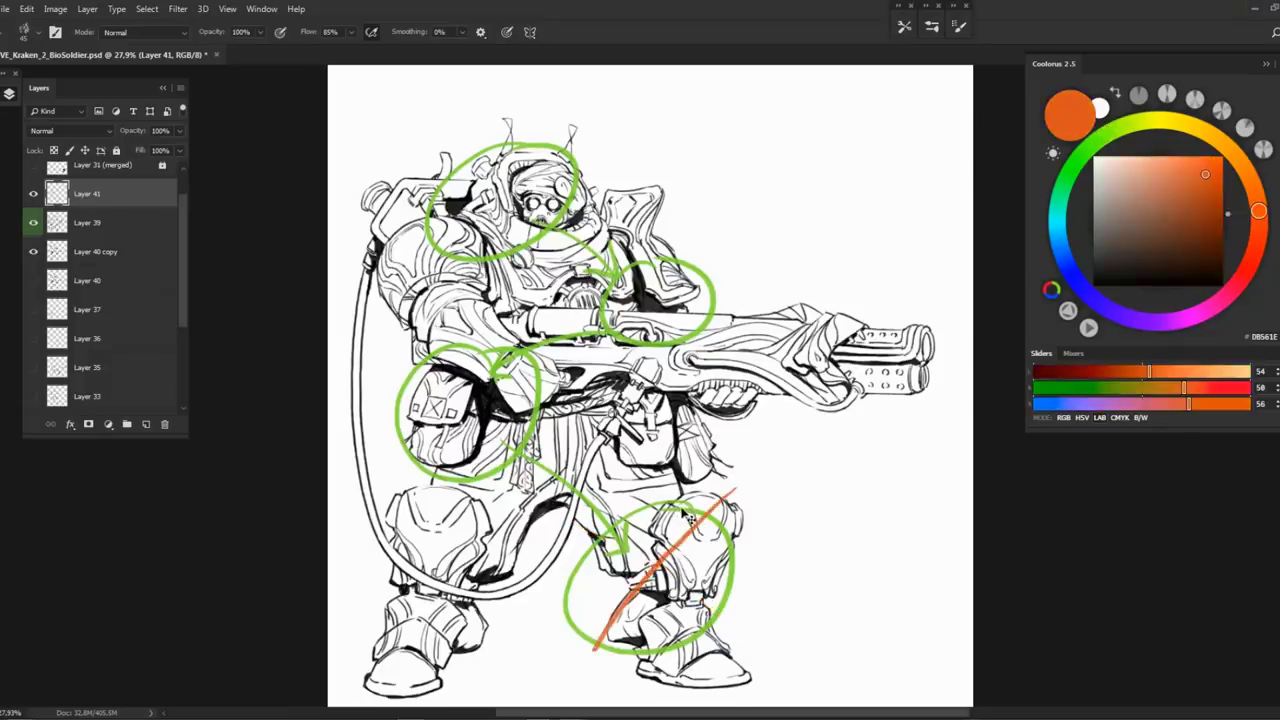
key(Delete)
mouse_move(478, 158)
mouse_down()
mouse_move(610, 215)
mouse_move(754, 307)
mouse_move(437, 430)
mouse_move(480, 160)
mouse_move(712, 300)
mouse_move(500, 410)
mouse_up()
drag(650, 380, 642, 372)
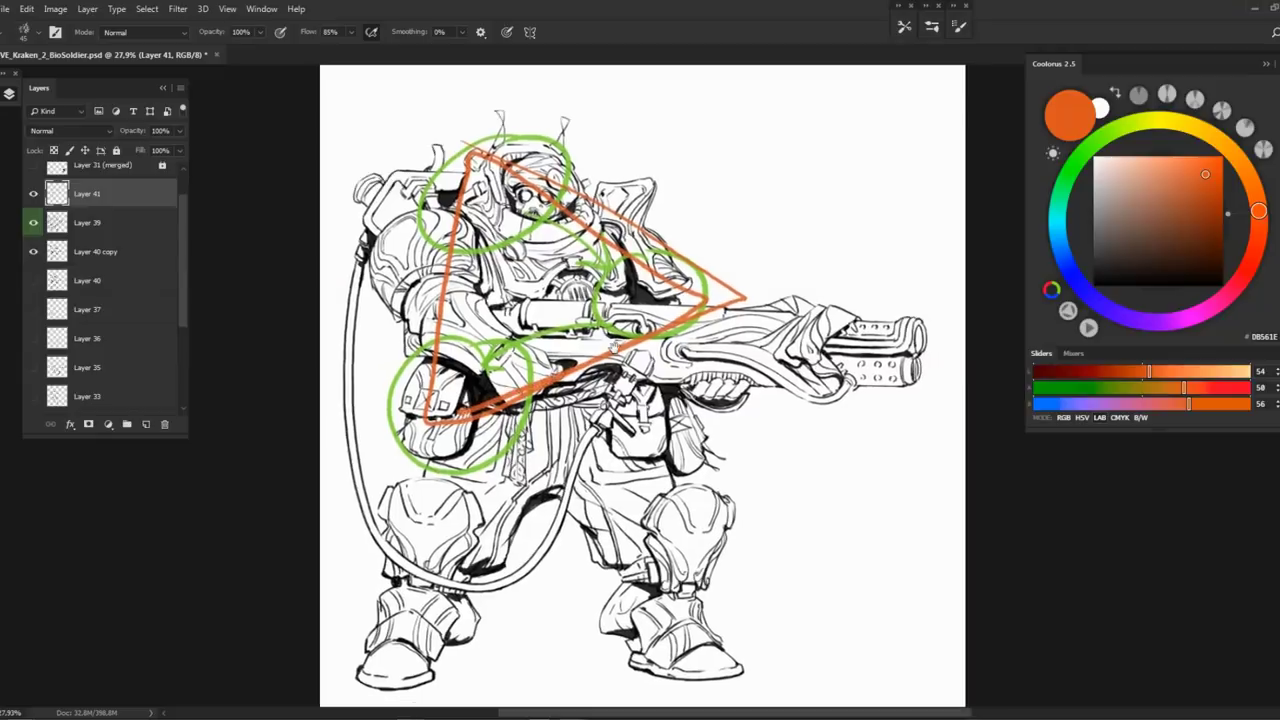
mouse_move(480, 155)
mouse_down()
mouse_move(580, 404)
mouse_move(445, 420)
mouse_up()
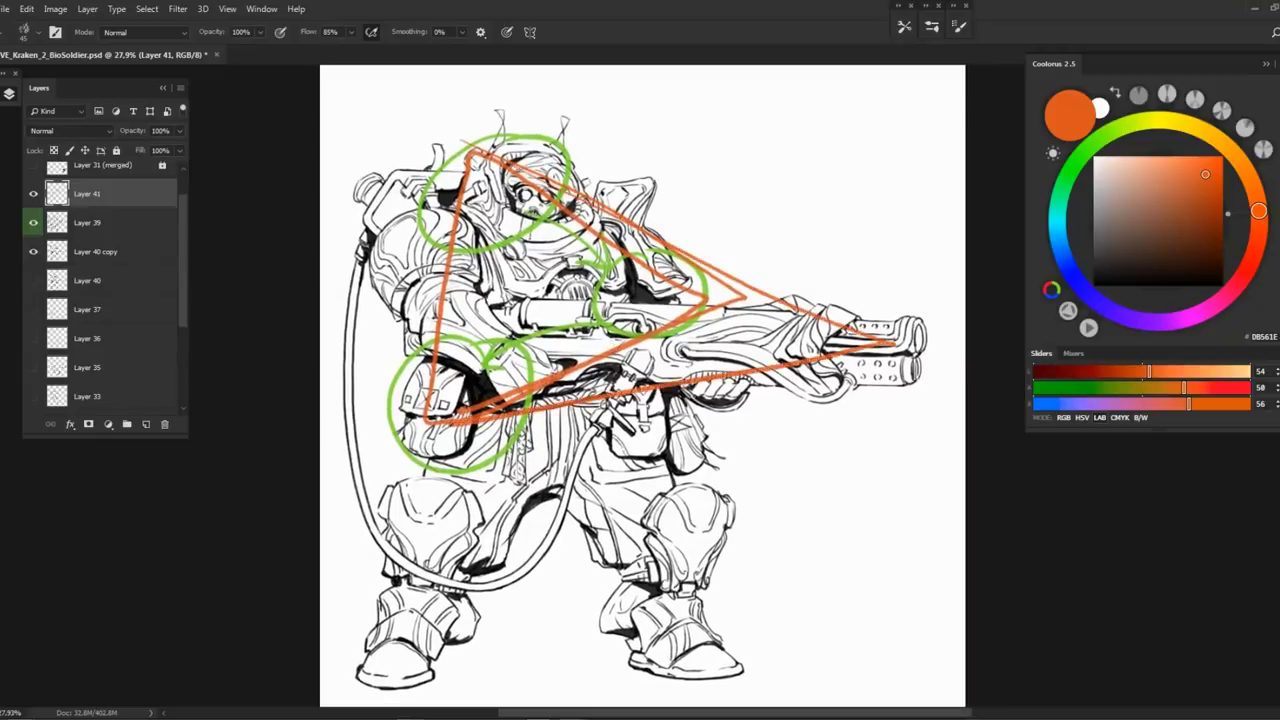
Undo the latest annotation strokes and delete the annotation layer, Layer 41
key(ctrl+z)
key(ctrl+z)
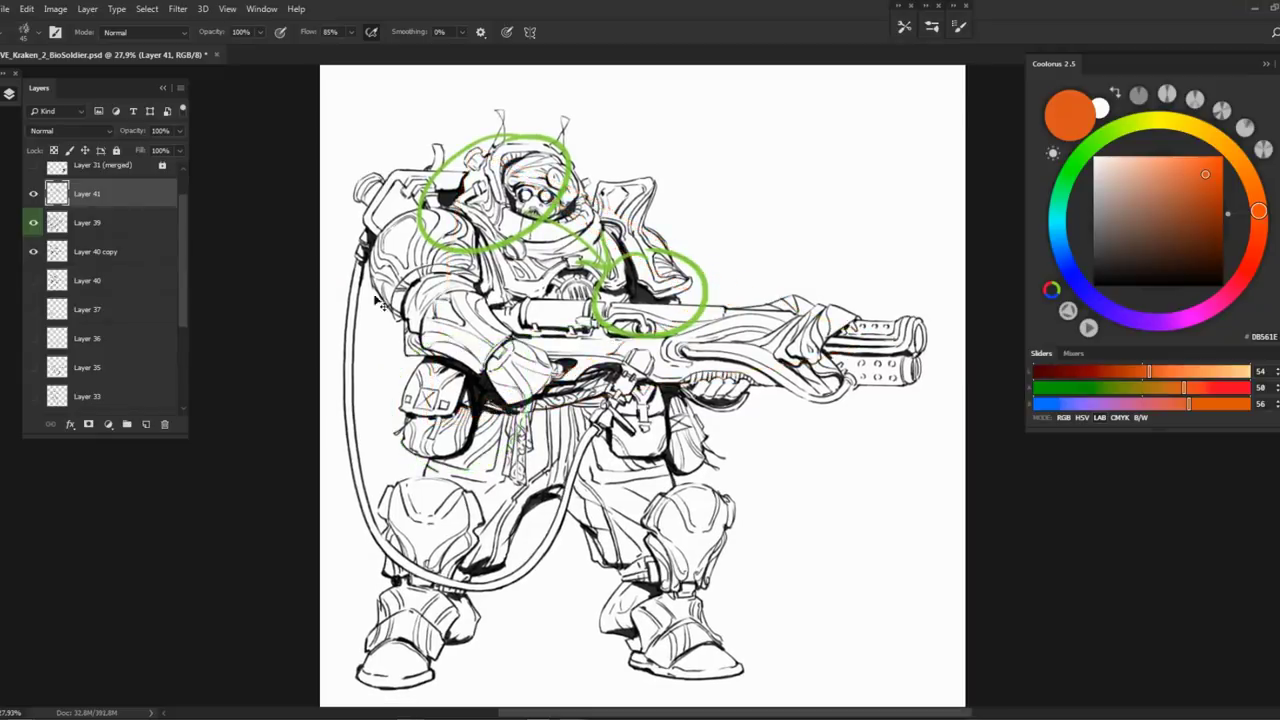
drag(77, 195, 164, 424)
Restore black as the painting colour and refine the shadow between the backpack and collar on Layer 40 copy
click(117, 219)
scroll(445, 175, up, 4)
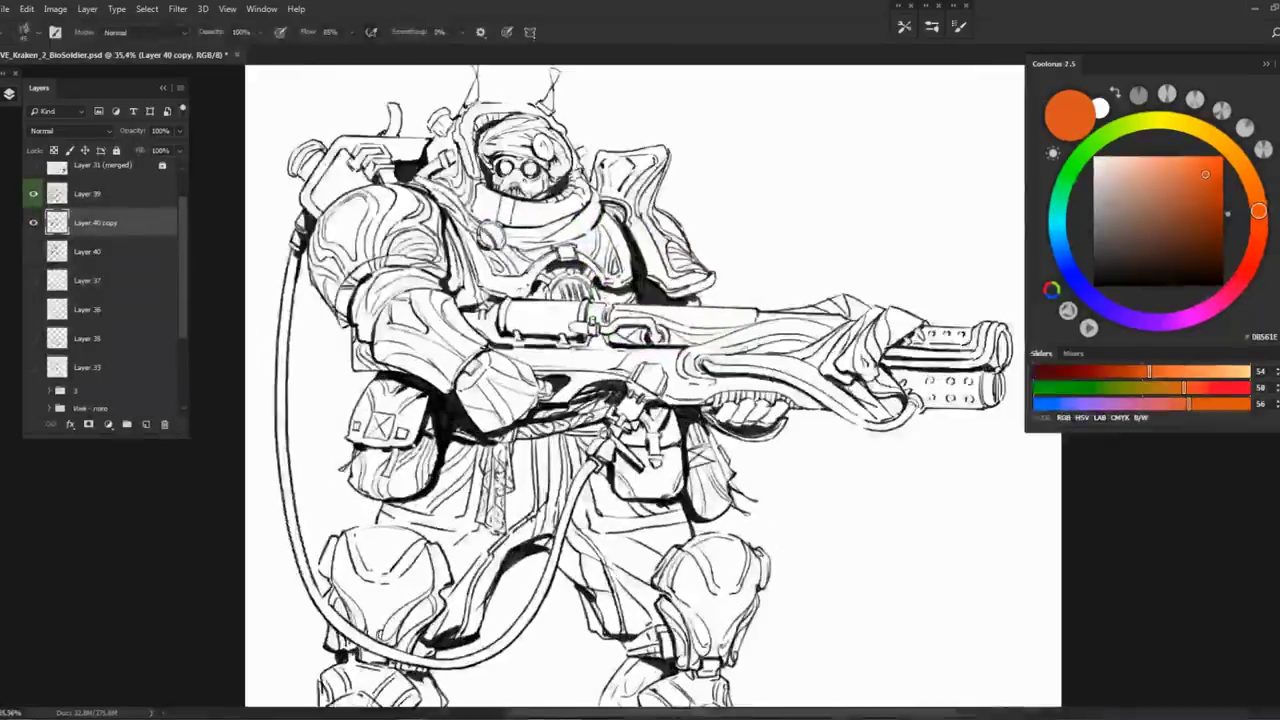
key(d)
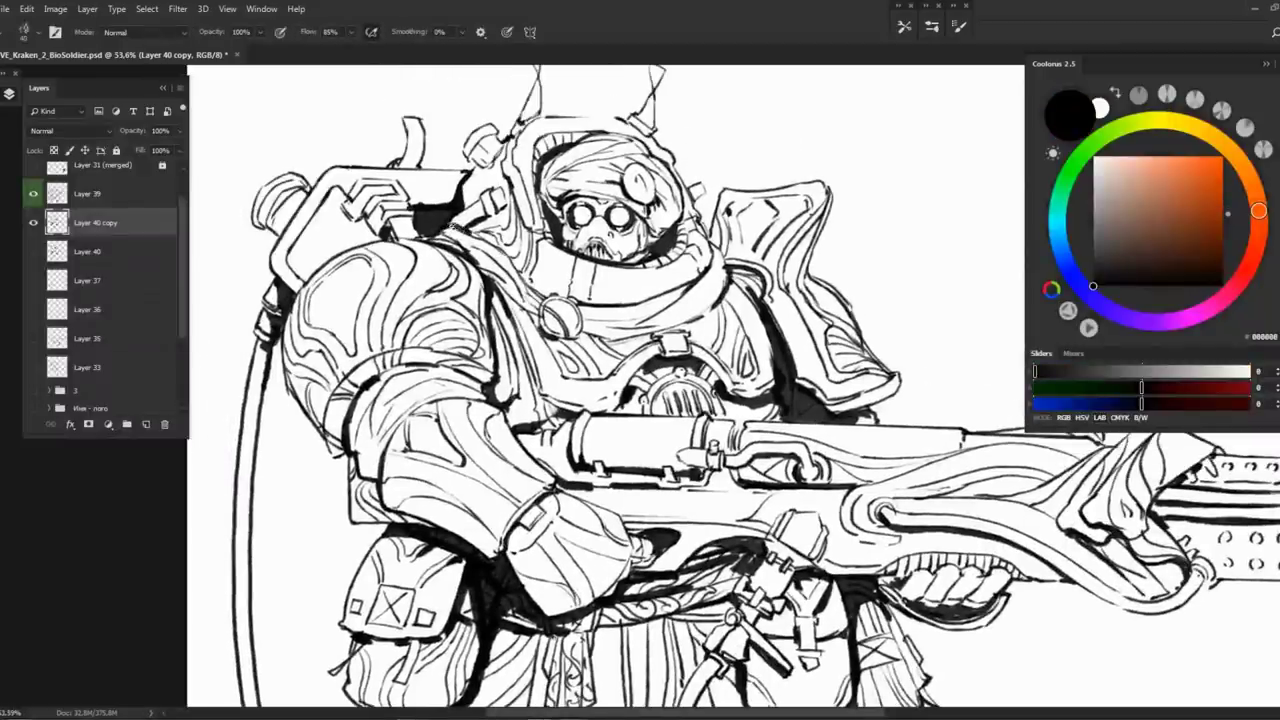
drag(437, 226, 486, 244)
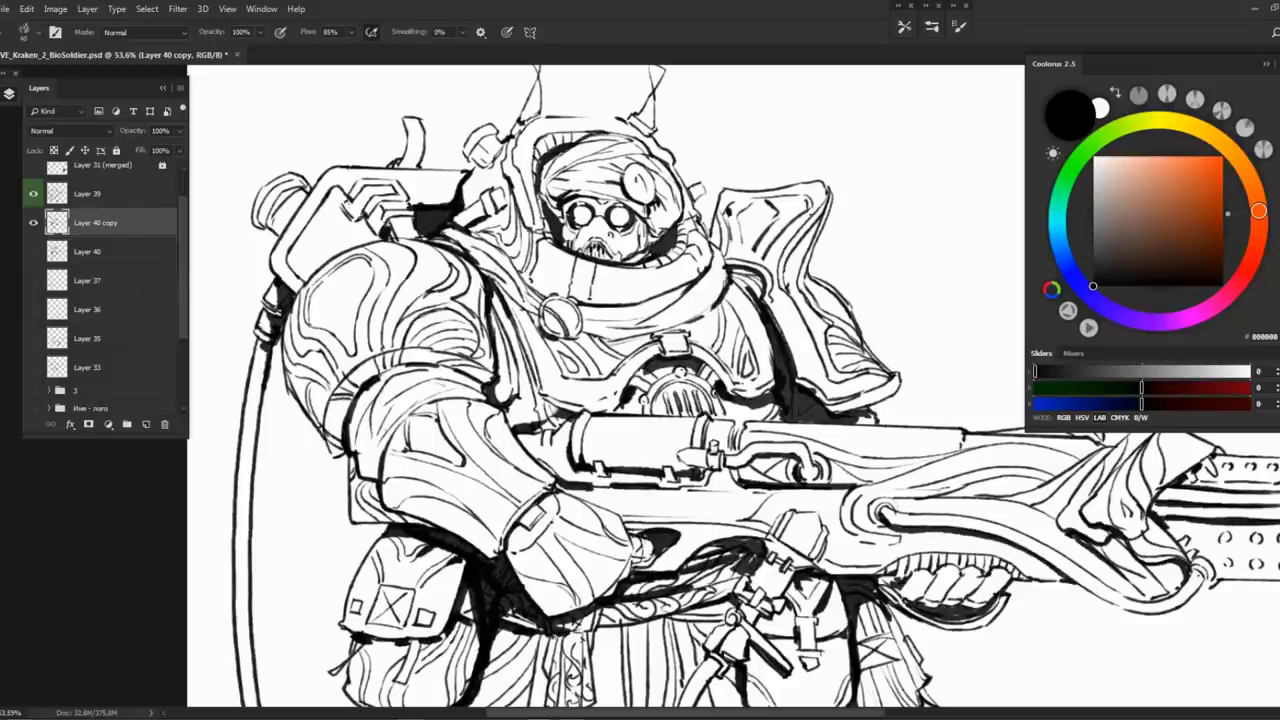
scroll(470, 178, down, 4)
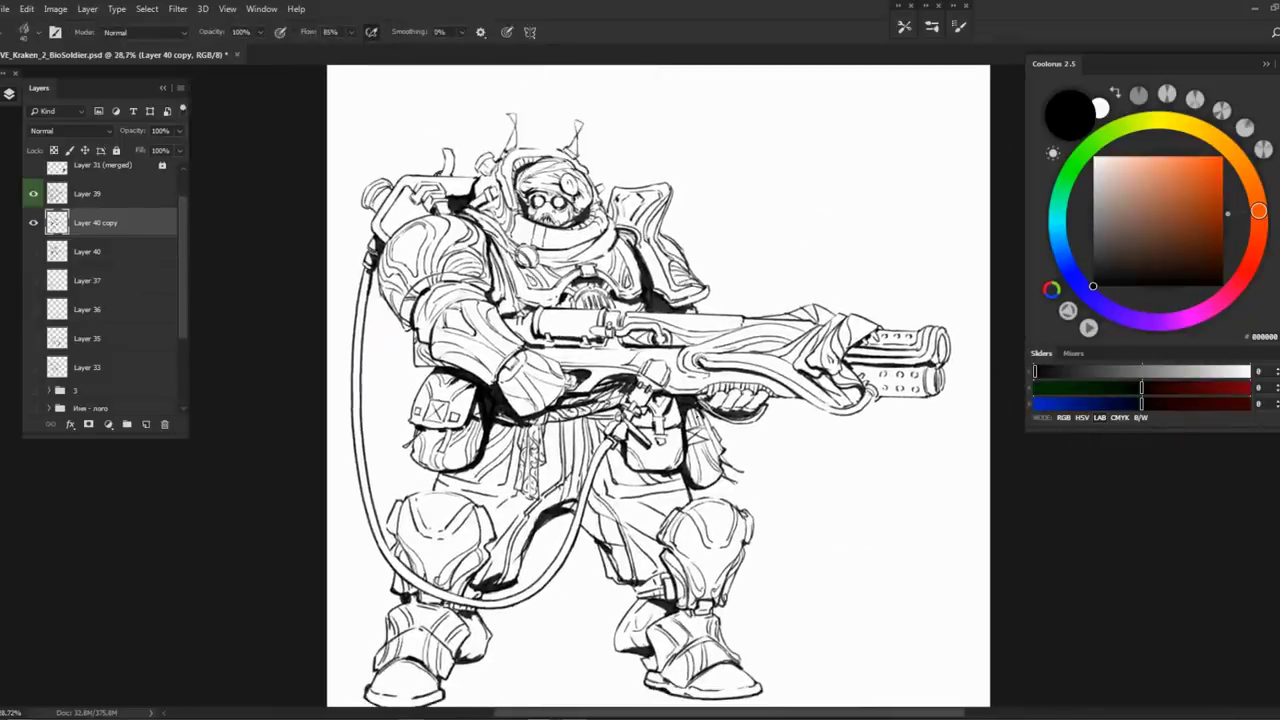
Show and select Layer 40, and paint black shadows around the round chest emblem above the gun
click(33, 251)
click(100, 252)
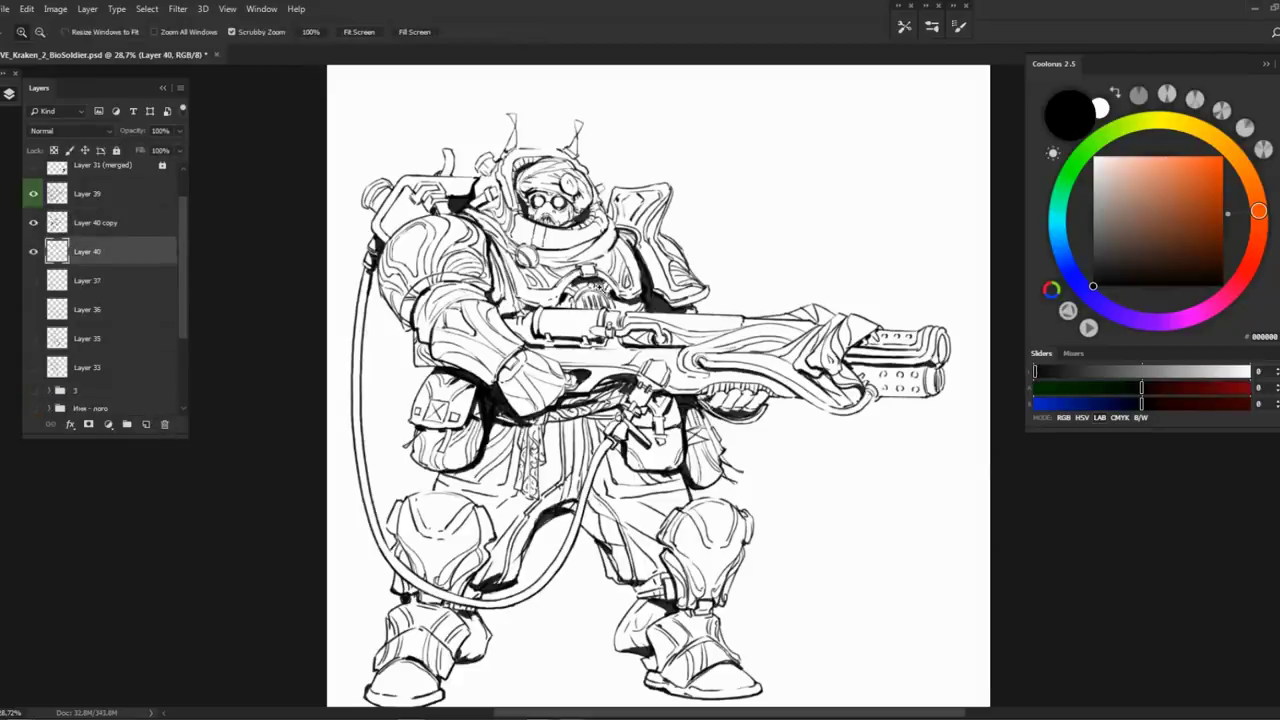
scroll(635, 280, up, 4)
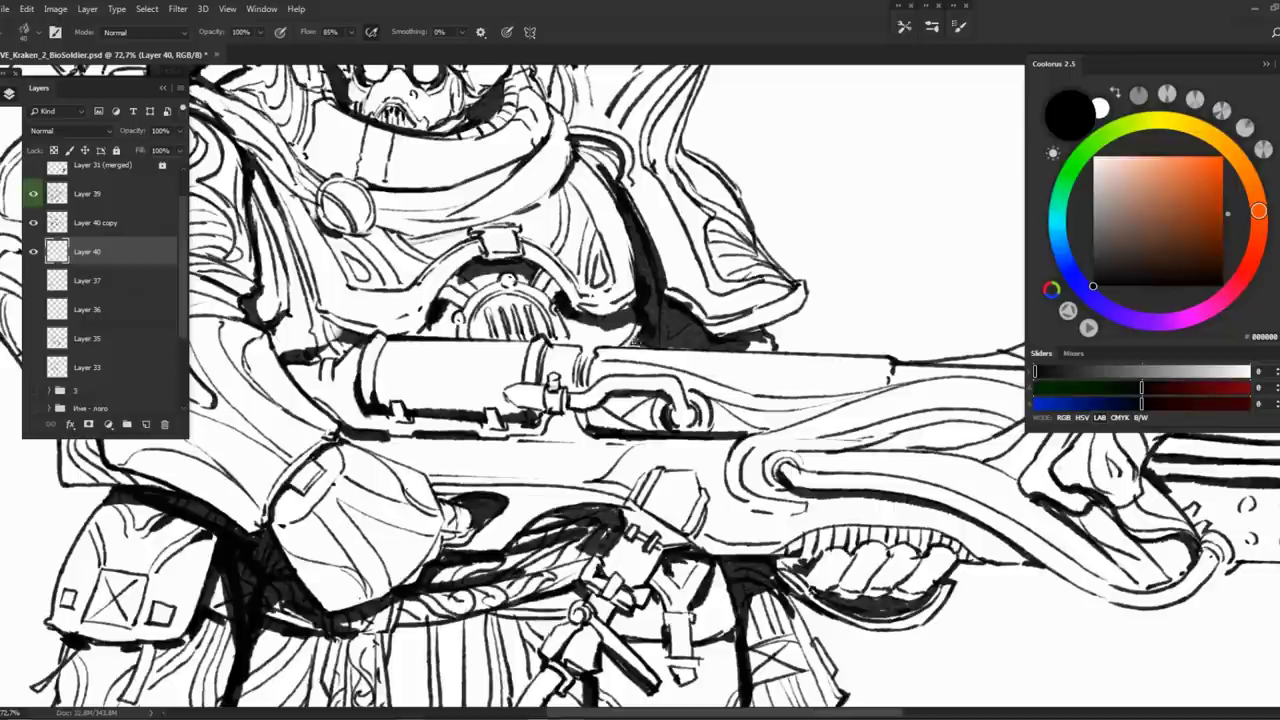
mouse_move(555, 385)
mouse_down()
mouse_move(631, 389)
mouse_move(640, 370)
mouse_up()
scroll(600, 380, down, 5)
scroll(600, 380, up, 4)
key(b)
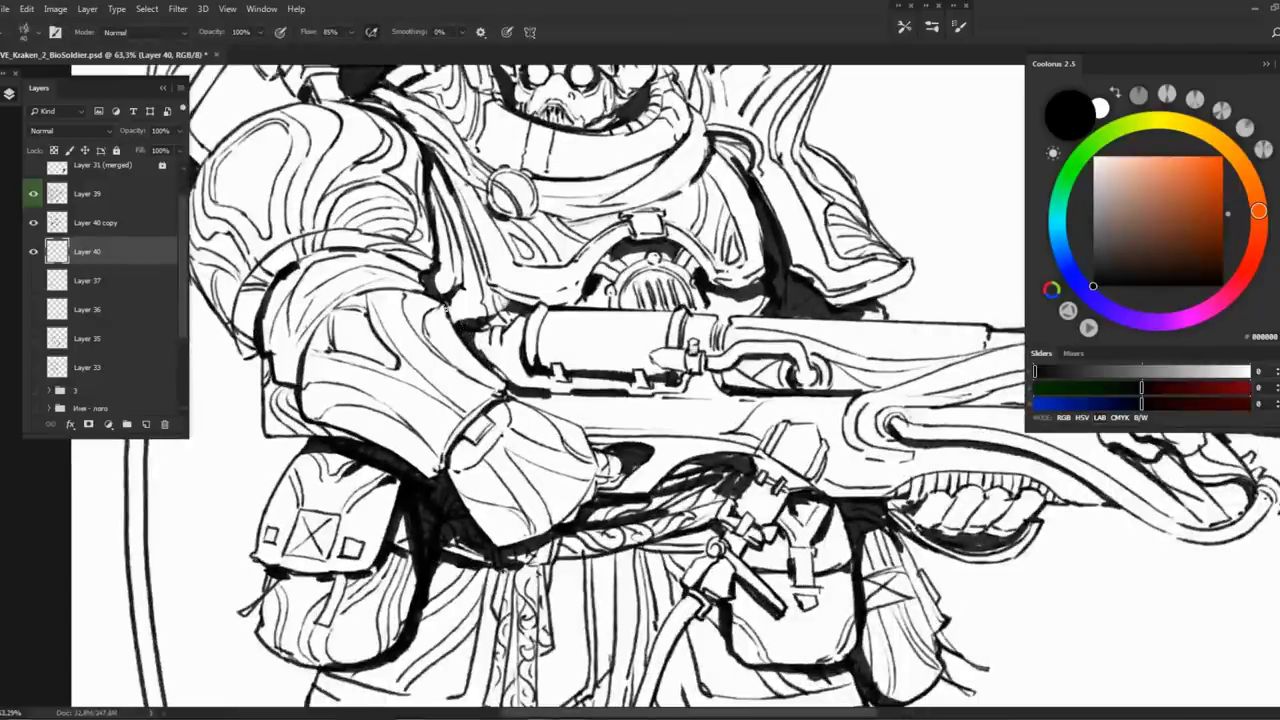
scroll(507, 318, down, 5)
scroll(507, 318, up, 5)
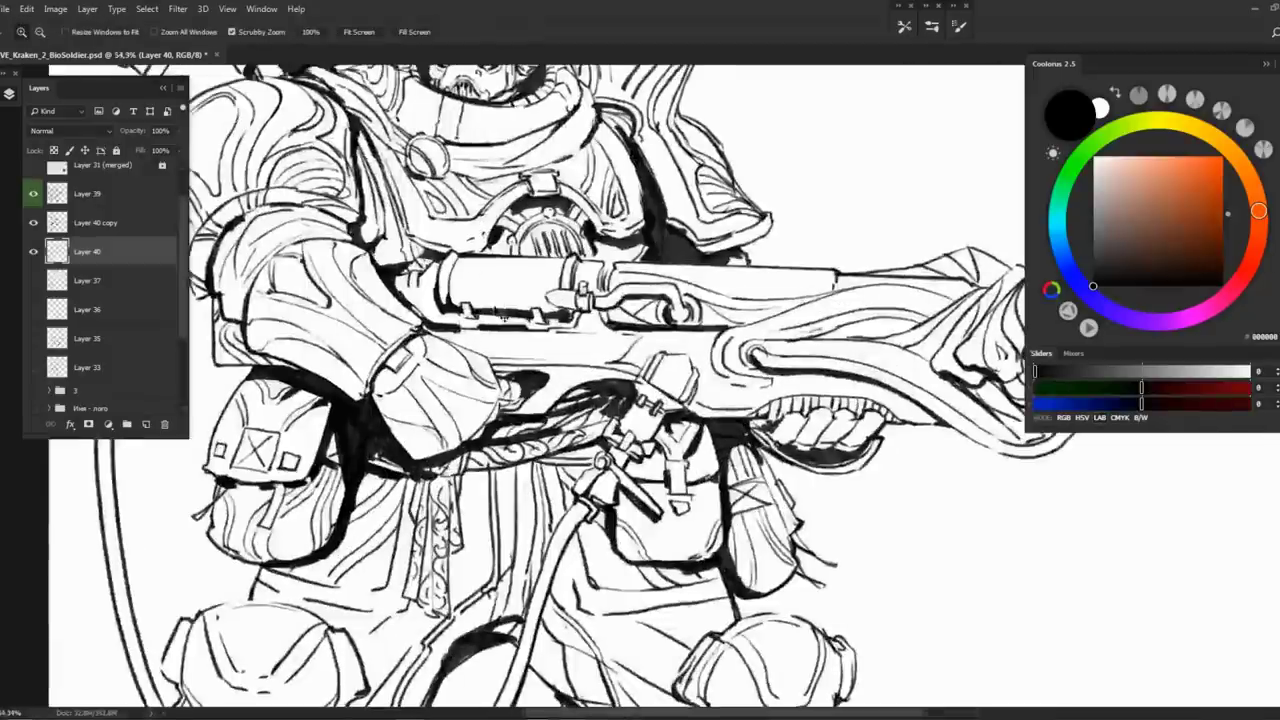
scroll(508, 318, down, 4)
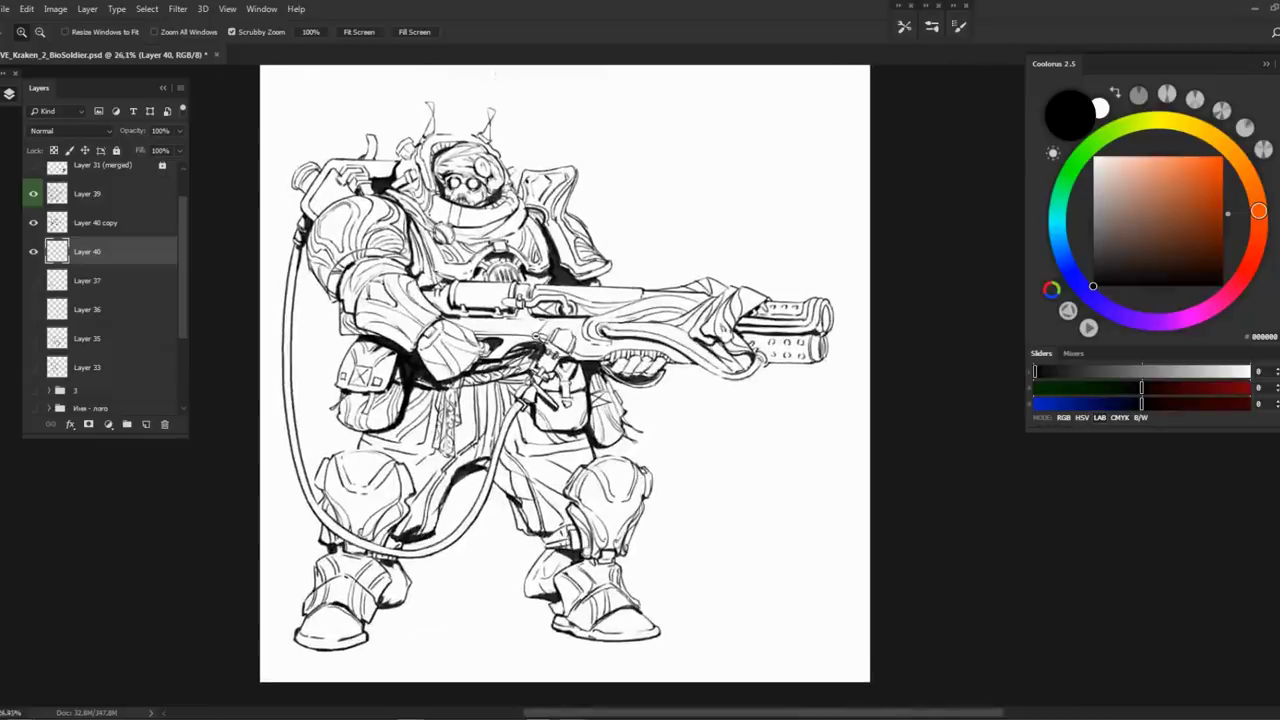
Flip the soldier drawing horizontally so the gun points the opposite way
scroll(568, 380, left, 1)
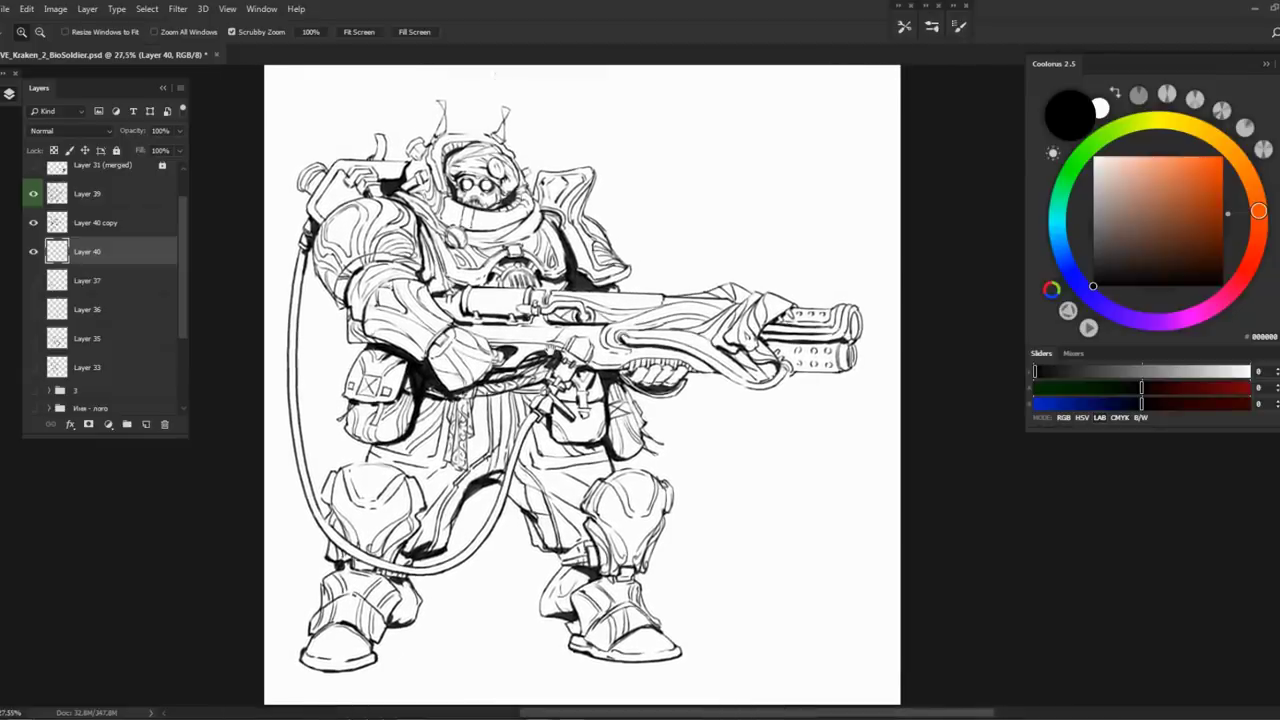
scroll(549, 343, down, 3)
scroll(545, 335, up, 3)
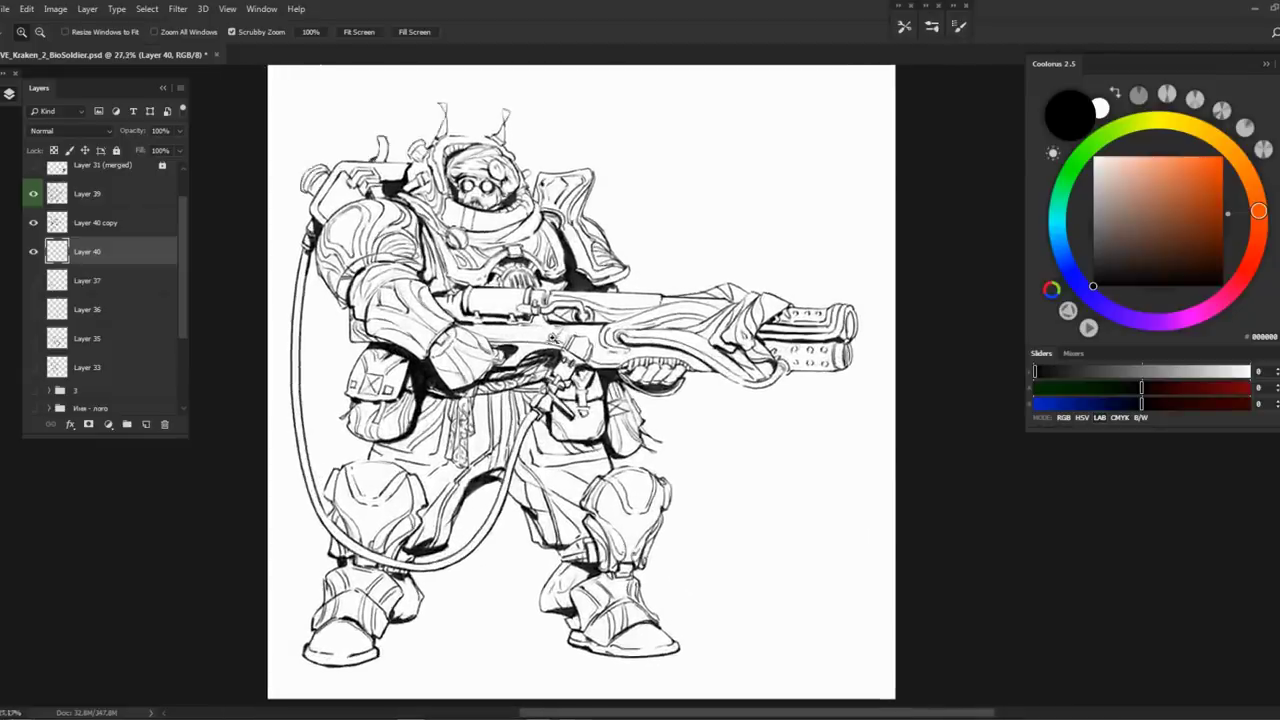
scroll(545, 333, up, 1)
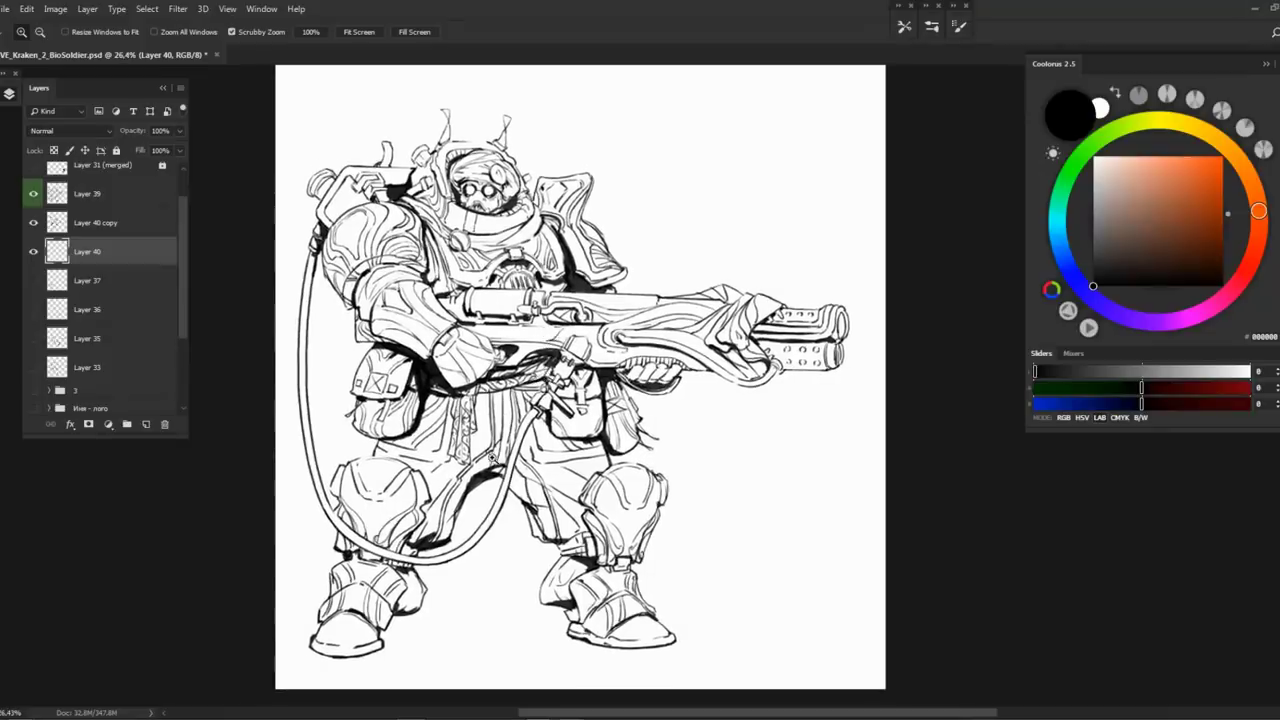
key(h)
click(27, 9)
click(383, 103)
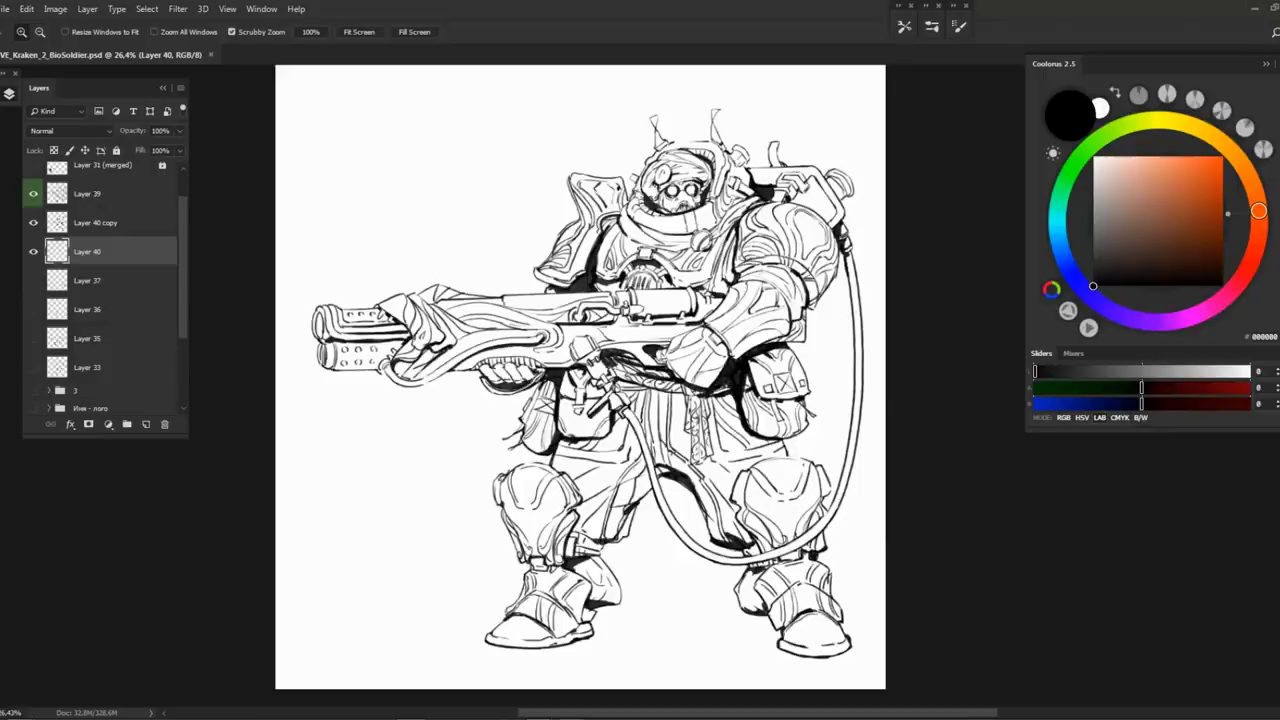
click(849, 220)
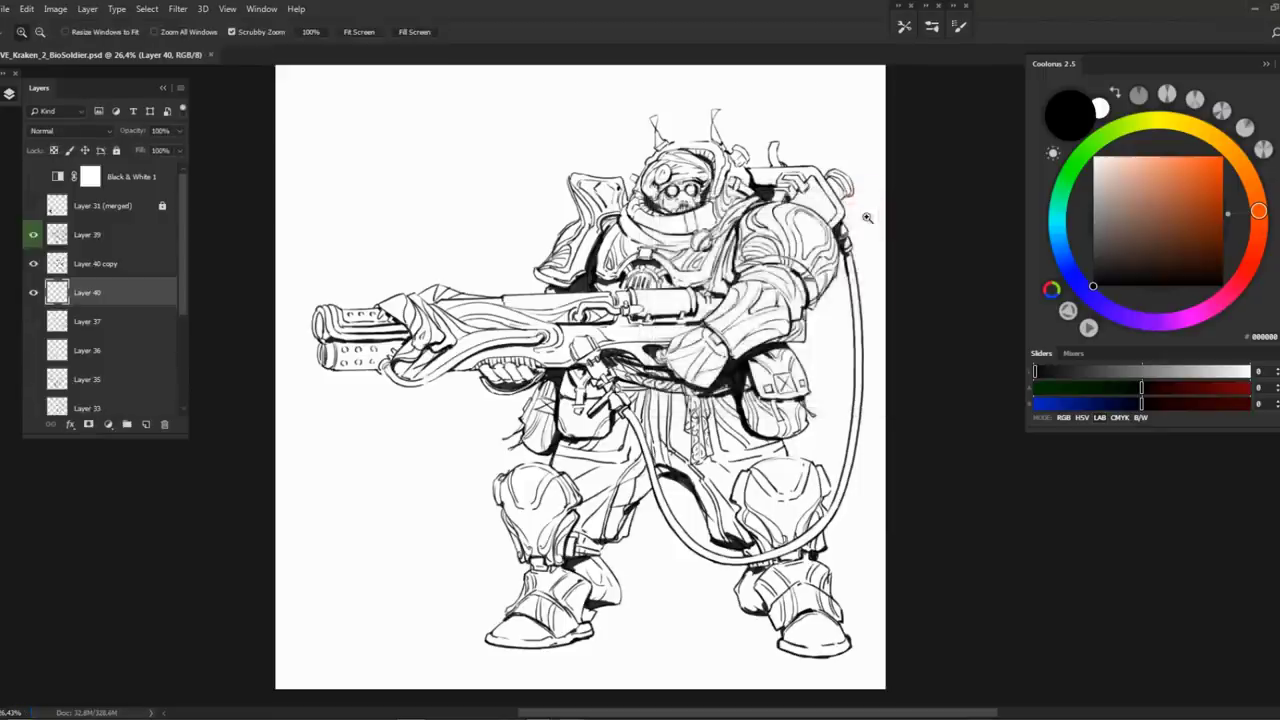
Delete Layers 40, 37, 36, 35 and 33, and group Layer 39 with Layer 40 copy
key(ctrl+plus)
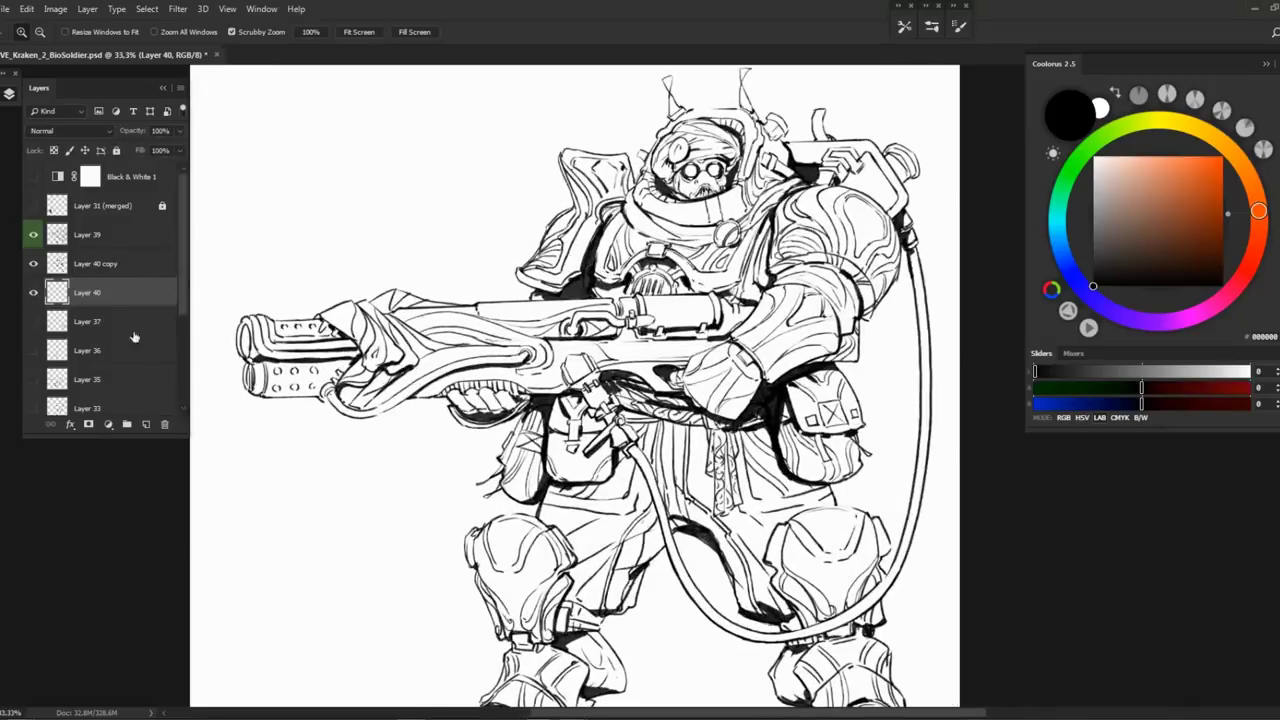
key(Delete)
shift+click(113, 237)
key(ctrl+g)
click(60, 246)
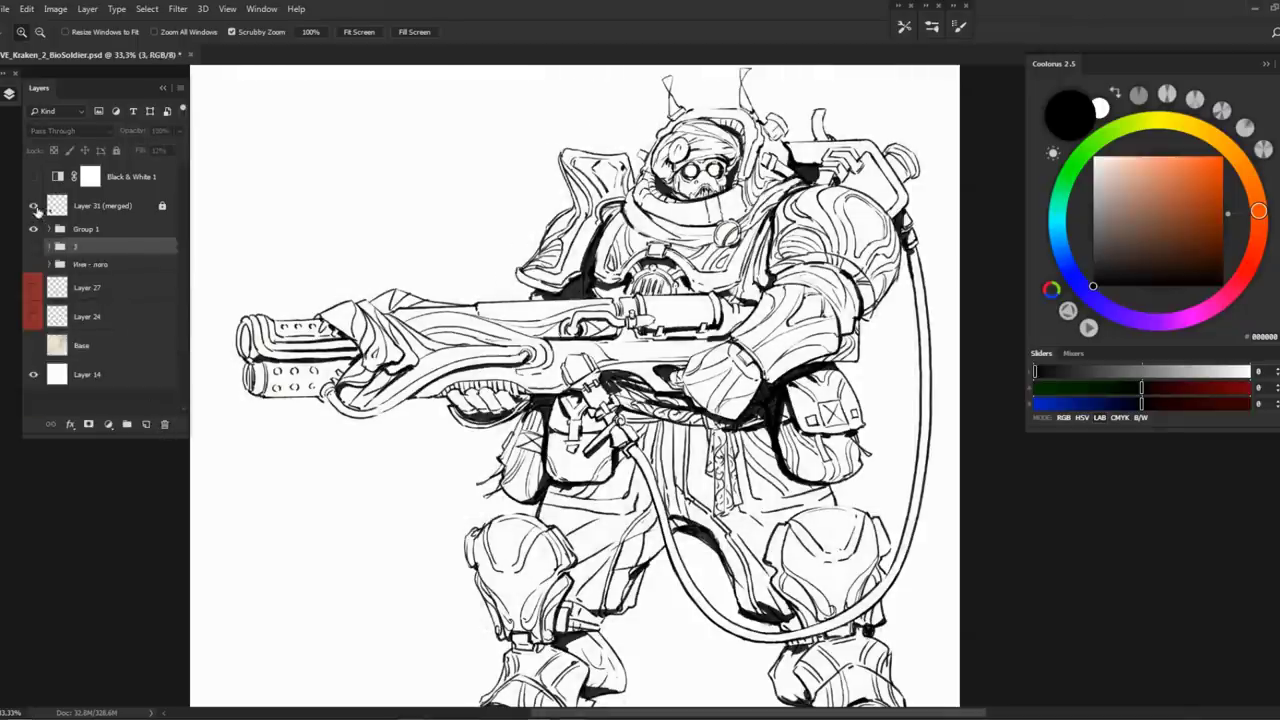
Show Layer 31 (merged), the logo group, Layer 27 and the Base paper texture
click(33, 205)
click(34, 265)
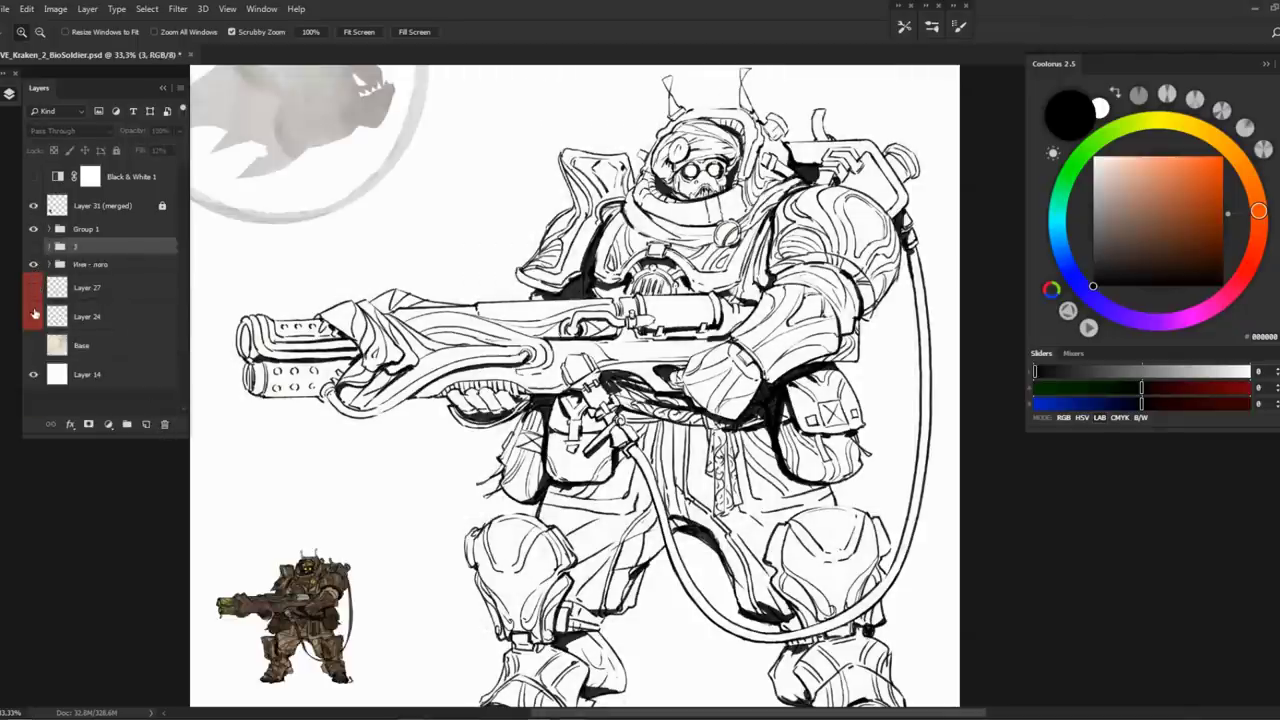
click(34, 345)
scroll(484, 244, down, 3)
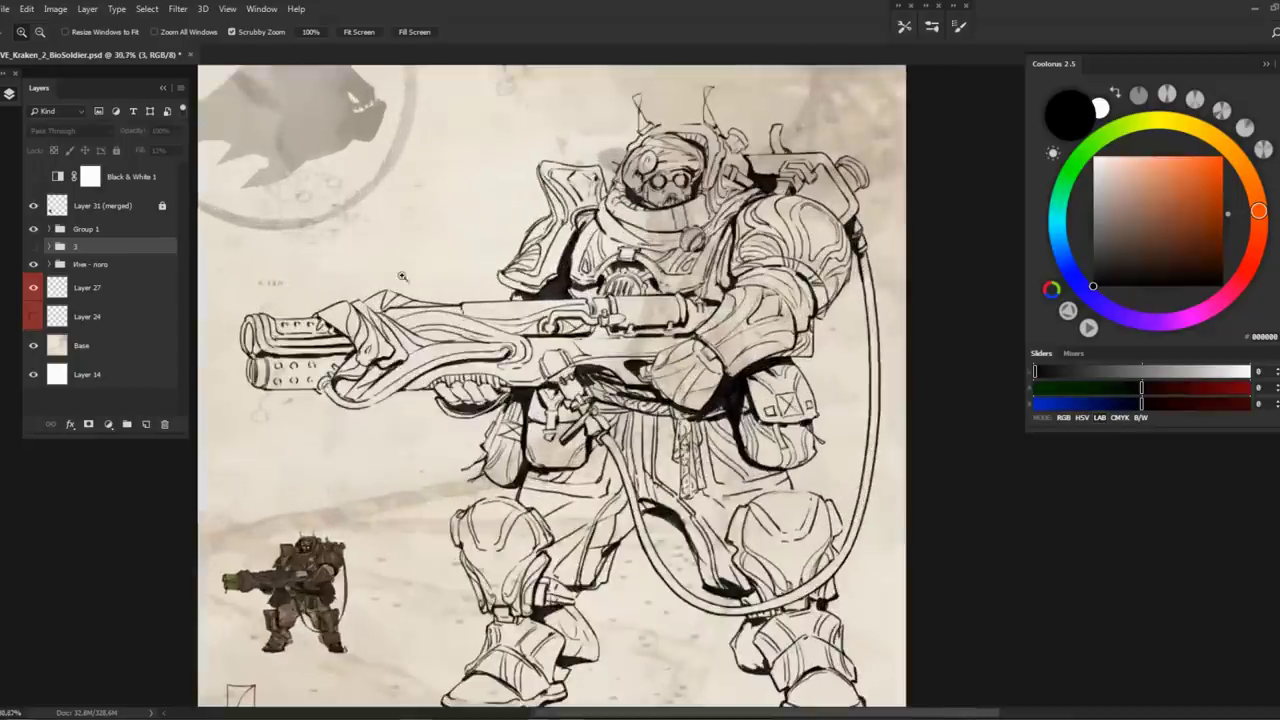
scroll(484, 244, up, 2)
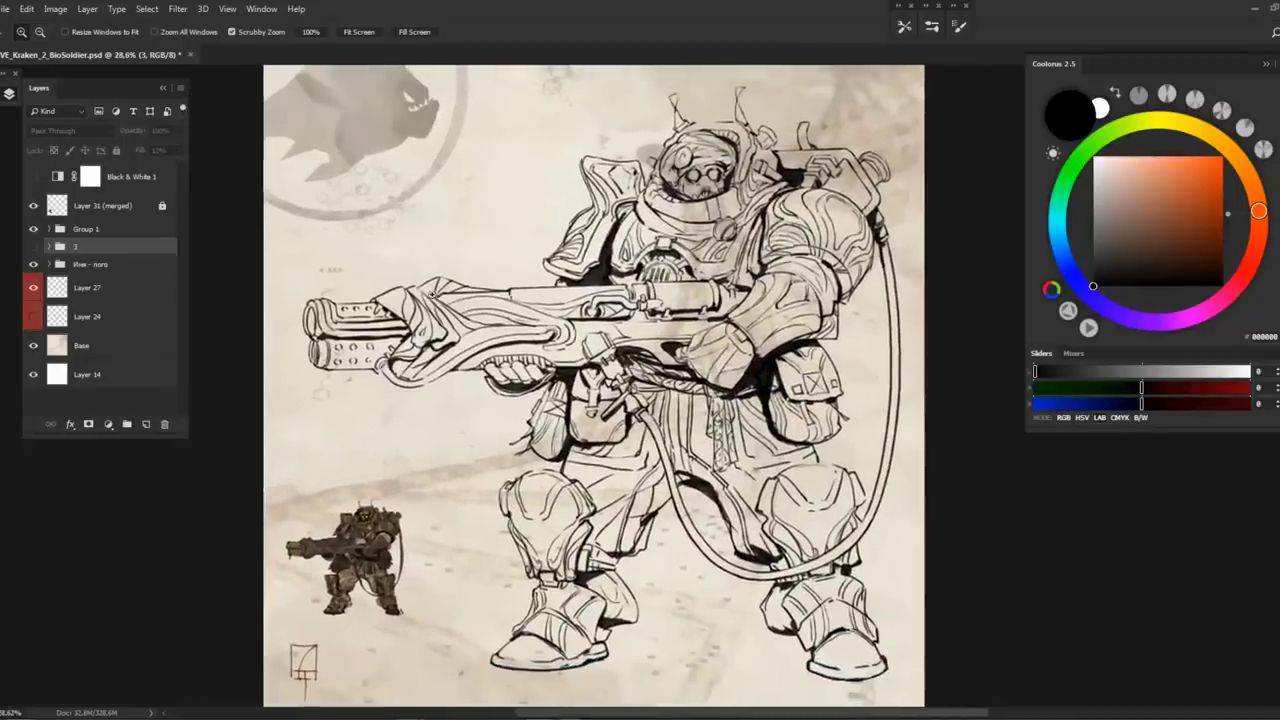
Rename the line art group as Line and toggle its visibility off and on
double_click(88, 229)
text(Line)
key(Return)
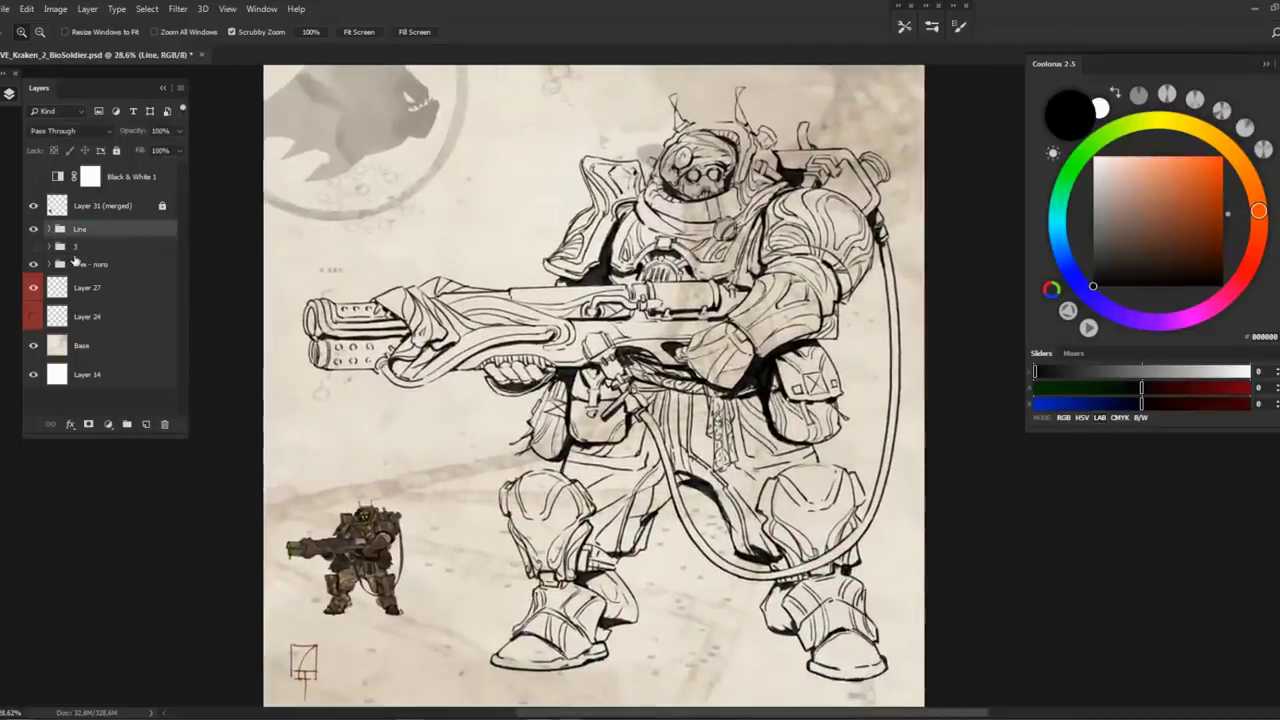
click(33, 229)
click(33, 229)
Create a group named Color beneath the Line group and add an empty layer inside it
drag(83, 247, 127, 424)
double_click(82, 246)
text(Color)
key(Return)
click(145, 426)
Sample the tan A49075 as the painting colour and save the document
drag(370, 590, 460, 590)
key(b)
alt+click(406, 372)
scroll(406, 372, down, 5)
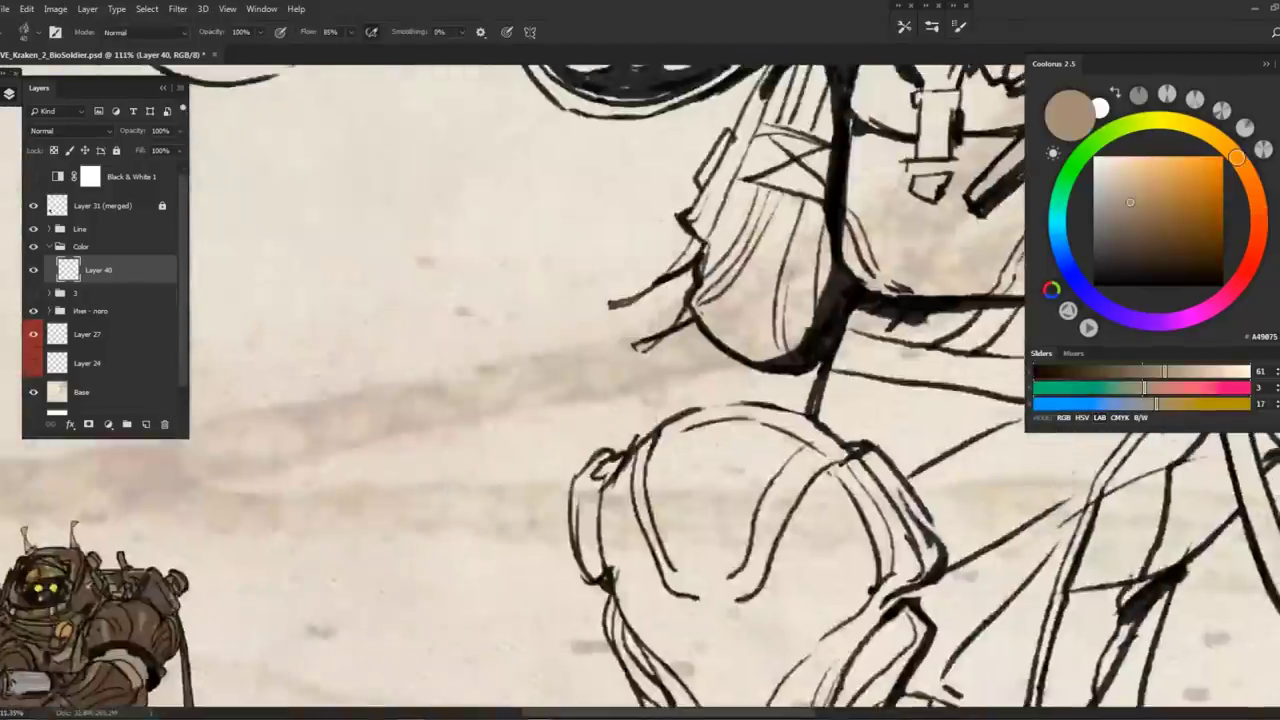
key(ctrl+s)
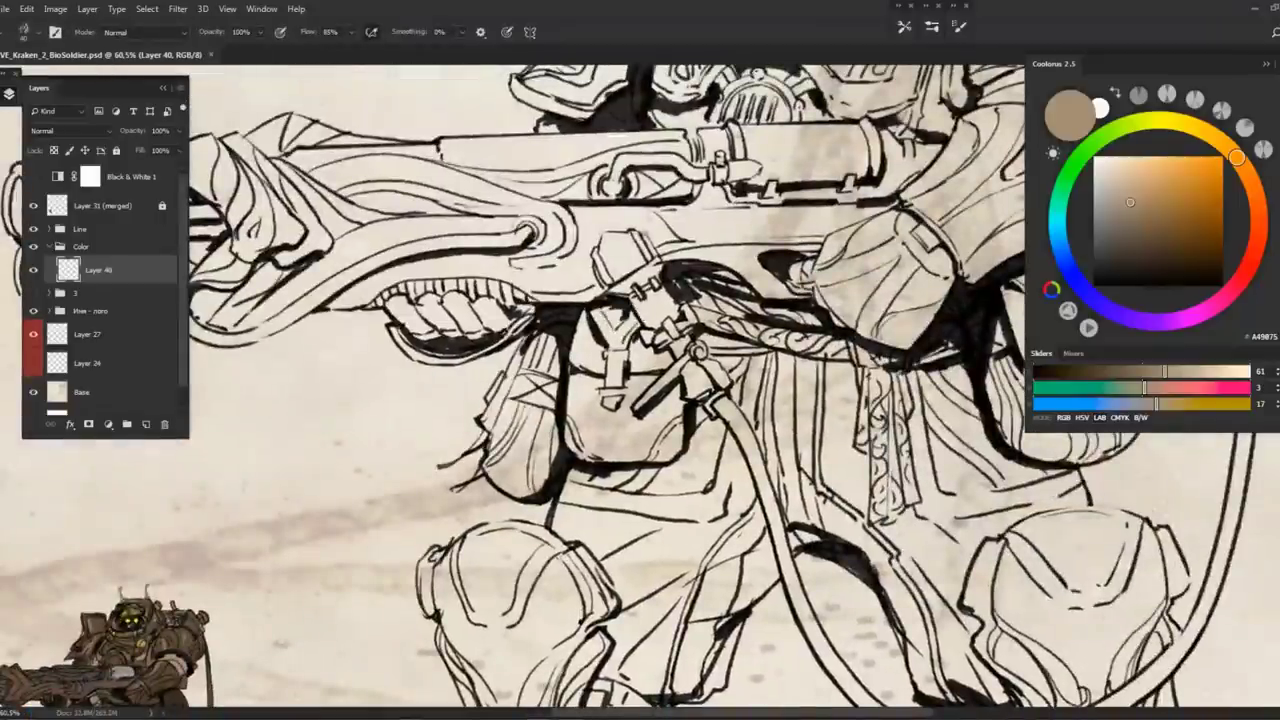
Lasso the helmet, its antennae and the upper collar along the outlines and fill them with tan on the Color group's layer
scroll(500, 220, up, 5)
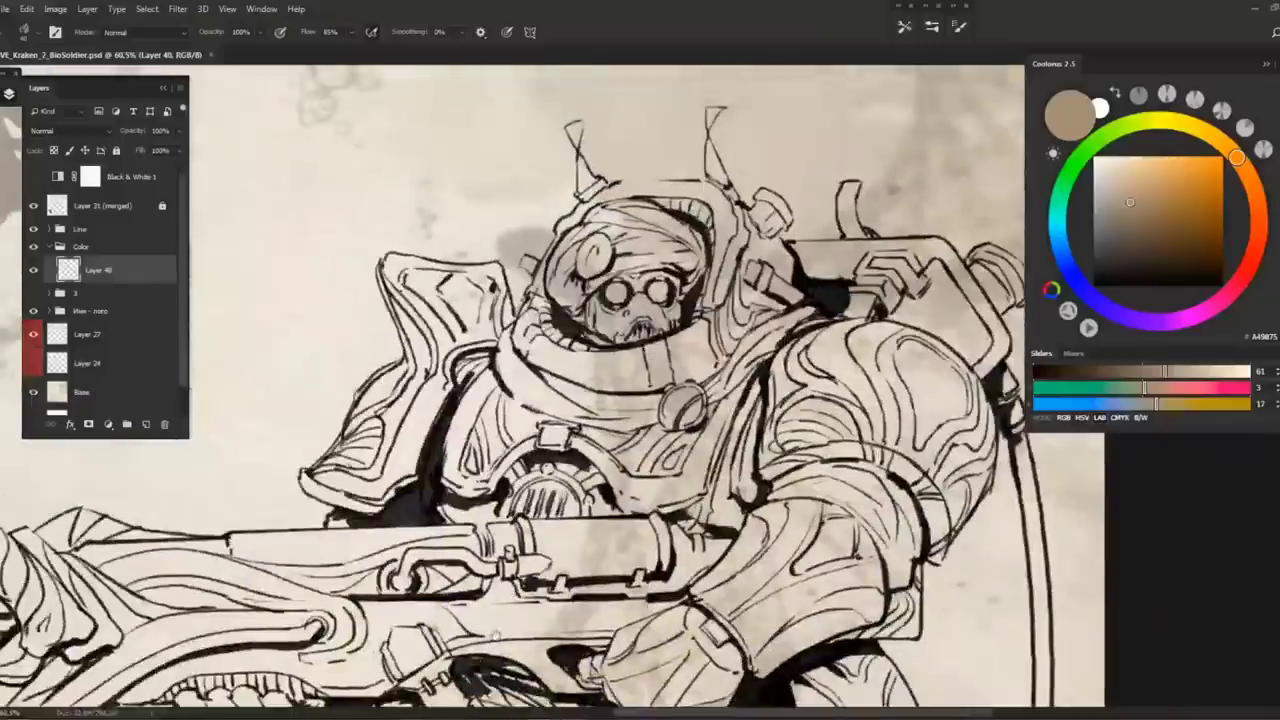
key(l)
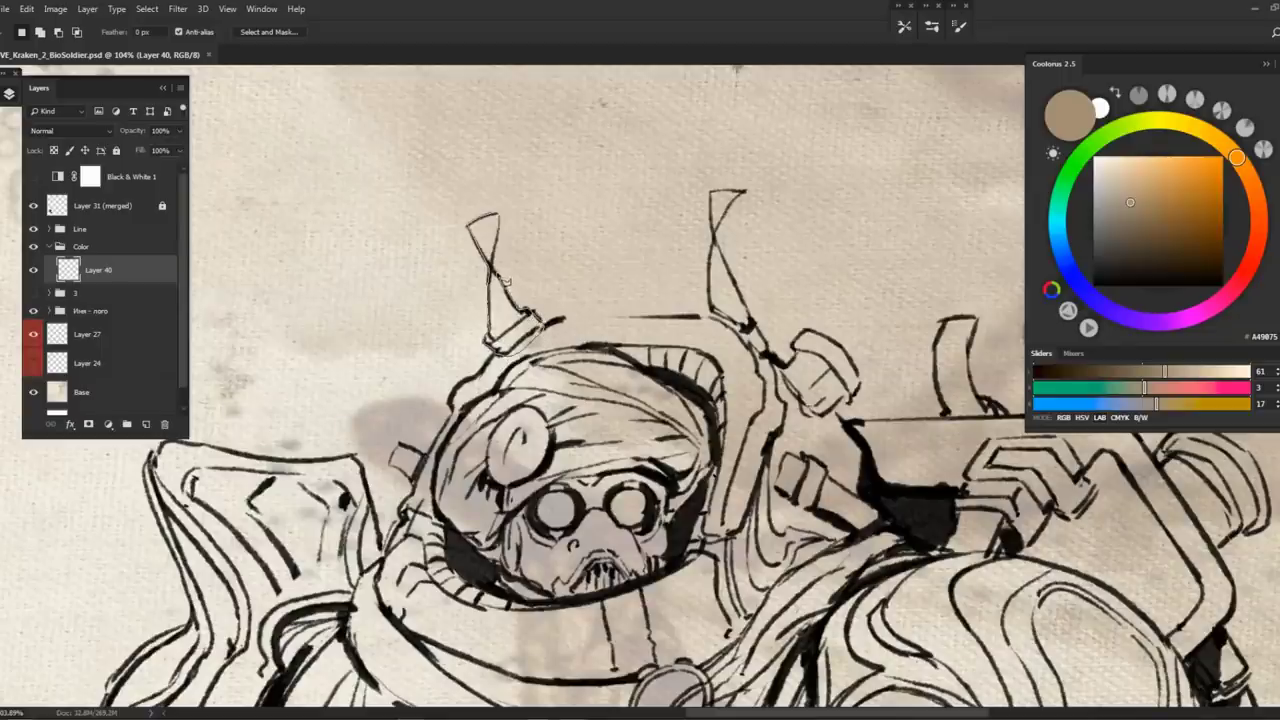
drag(505, 243, 490, 225)
scroll(500, 300, down, 2)
drag(563, 266, 705, 262)
mouse_move(708, 215)
mouse_down()
mouse_move(707, 145)
mouse_move(744, 143)
mouse_move(722, 155)
mouse_move(714, 190)
mouse_move(734, 250)
mouse_move(782, 315)
mouse_move(802, 282)
mouse_move(841, 292)
mouse_up()
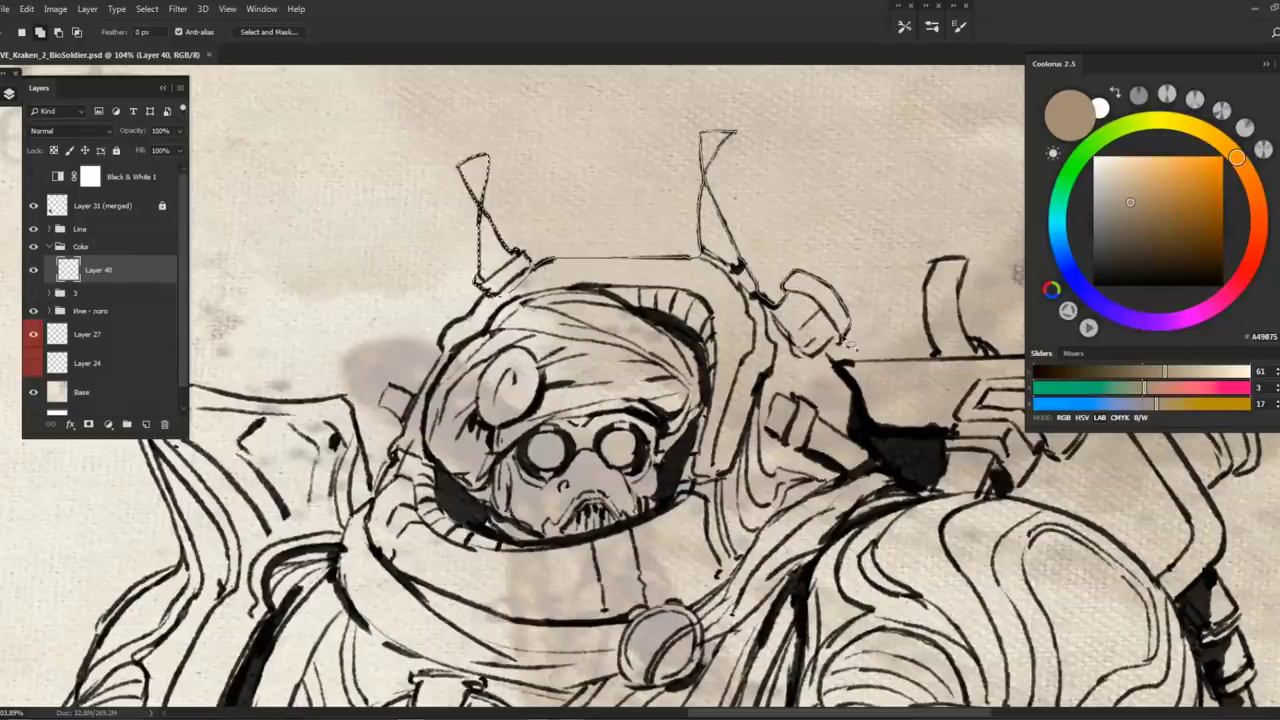
mouse_move(842, 366)
mouse_down()
mouse_move(955, 366)
mouse_move(985, 411)
mouse_move(483, 468)
mouse_move(465, 362)
mouse_up()
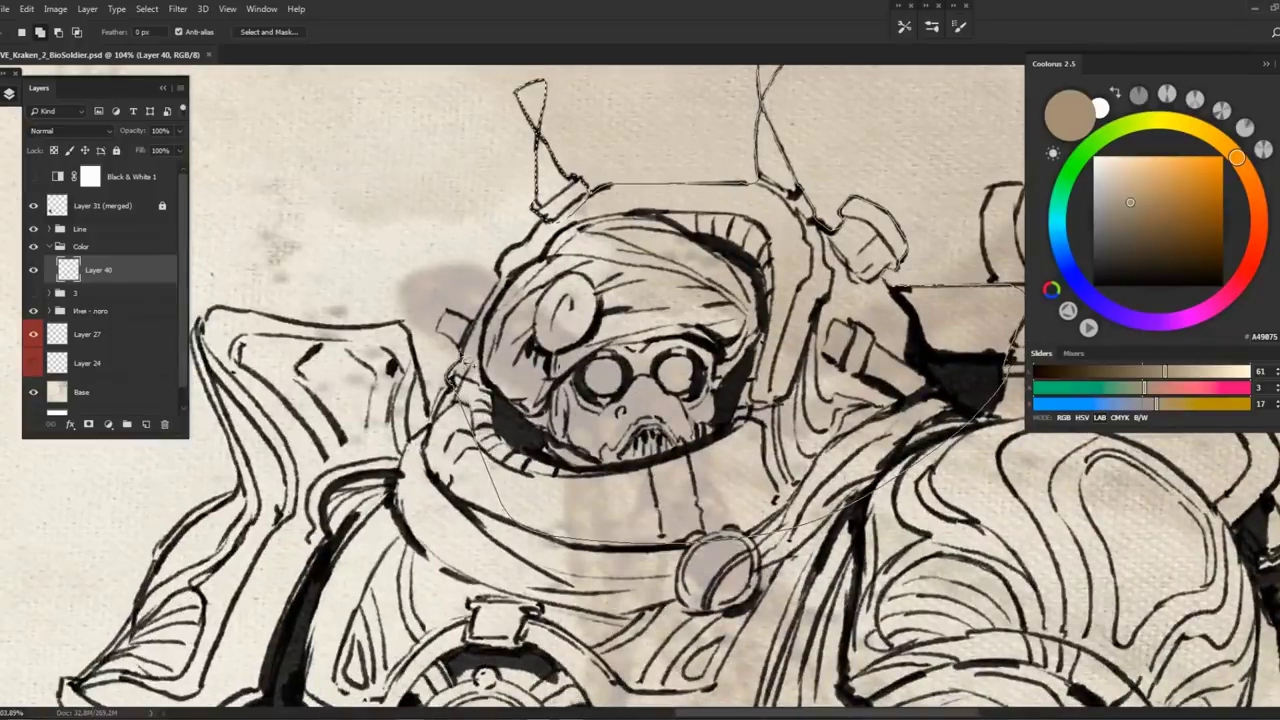
mouse_move(490, 318)
mouse_down()
mouse_move(550, 215)
mouse_move(755, 155)
mouse_up()
key(alt+BackSpace)
key(ctrl+d)
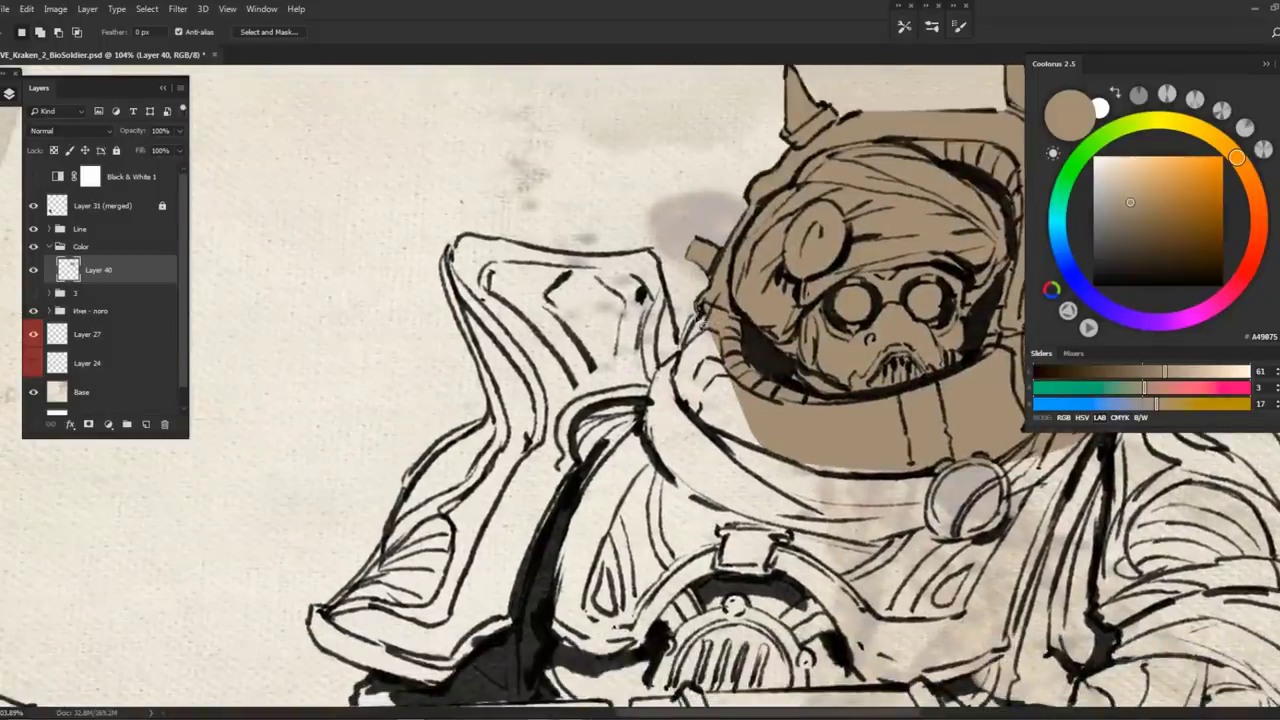
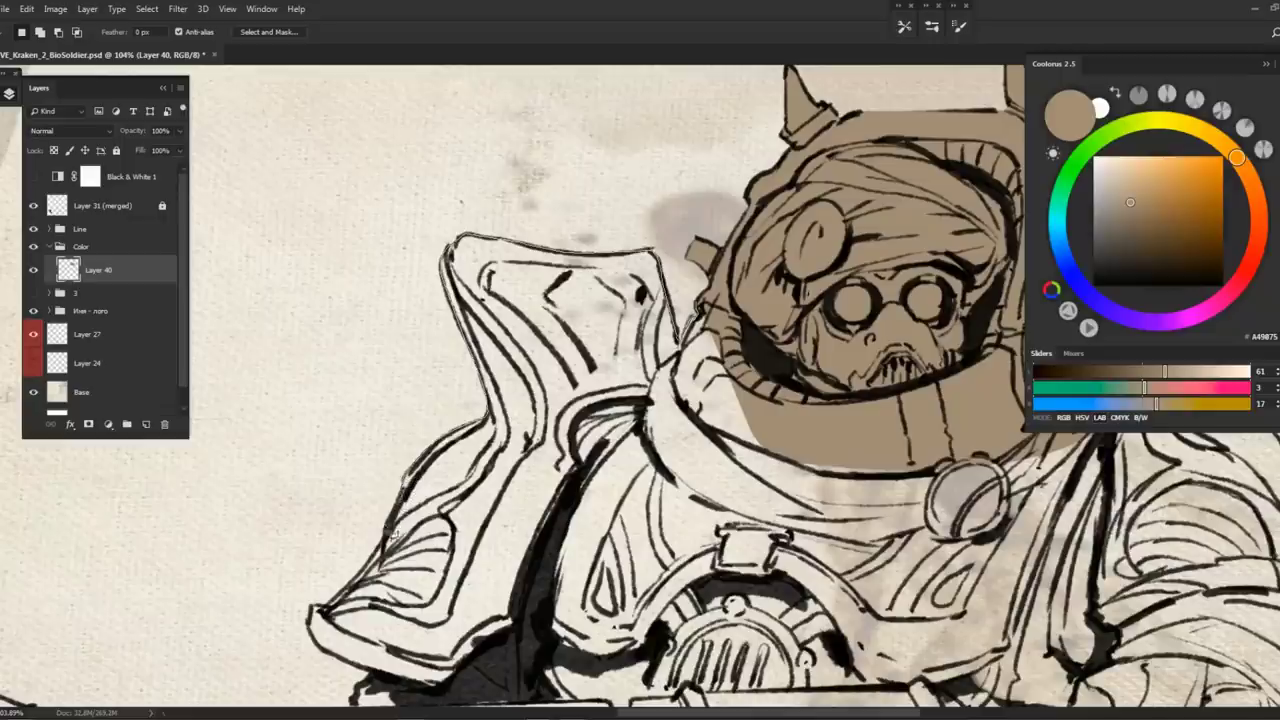
Lasso the shoulder plate on the gun-barrel side together with the chest and fill them with tan
mouse_move(326, 655)
mouse_down()
mouse_move(440, 705)
mouse_move(470, 652)
mouse_move(620, 540)
mouse_move(790, 290)
mouse_move(500, 165)
mouse_move(345, 165)
mouse_up()
key(alt+BackSpace)
key(ctrl+d)
Lasso the curved upright tab on top of the backpack frame and fill it with tan
drag(400, 300, 250, 535)
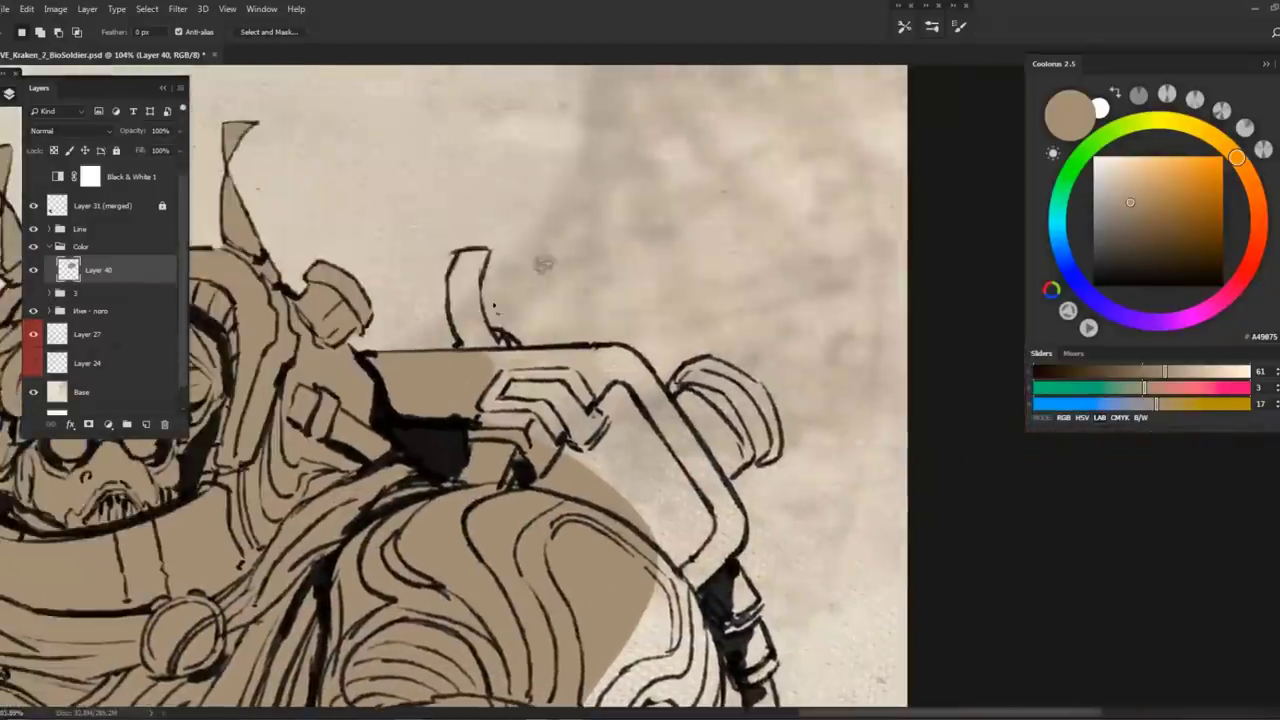
mouse_move(452, 342)
mouse_down()
mouse_move(514, 479)
mouse_move(522, 346)
mouse_up()
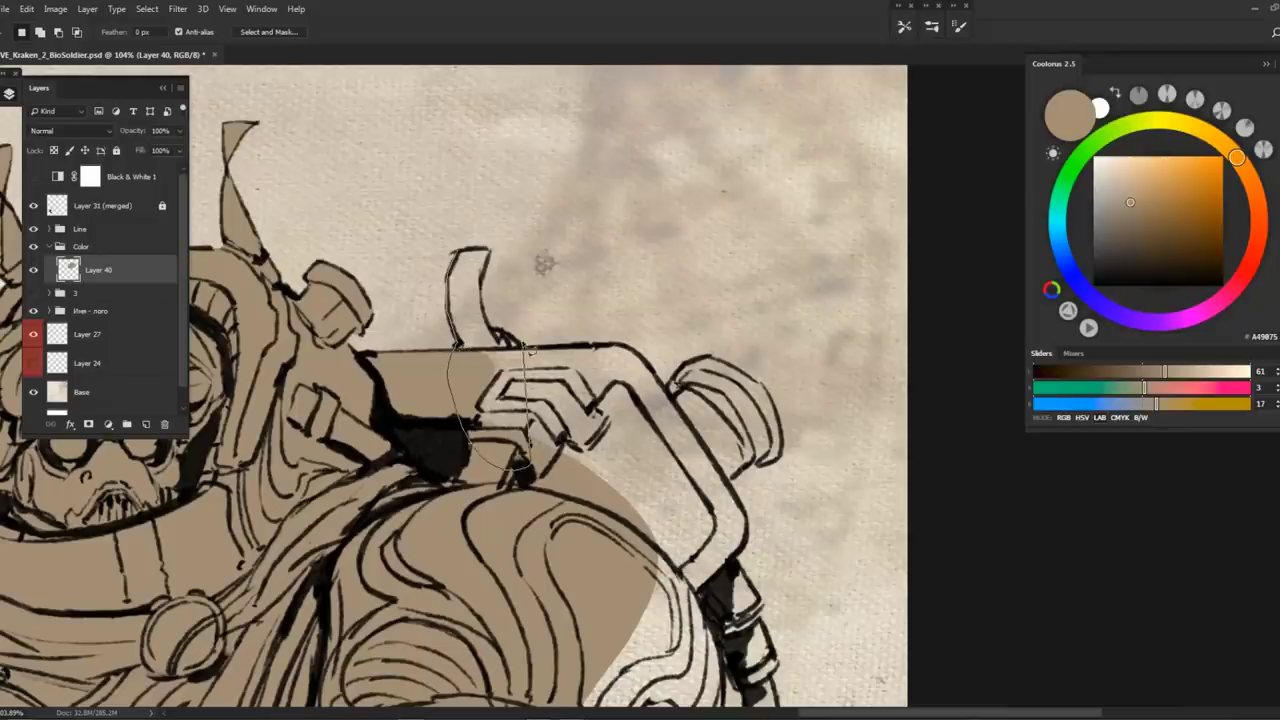
mouse_move(490, 275)
mouse_down()
mouse_move(452, 300)
mouse_move(428, 258)
mouse_up()
key(alt+BackSpace)
key(ctrl+d)
Lasso the backpack frame, its round cap, the hose fittings and the adjoining shoulder, and fill them with tan
drag(674, 435, 567, 337)
mouse_move(413, 258)
mouse_down()
mouse_move(518, 252)
mouse_move(565, 292)
mouse_move(626, 271)
mouse_up()
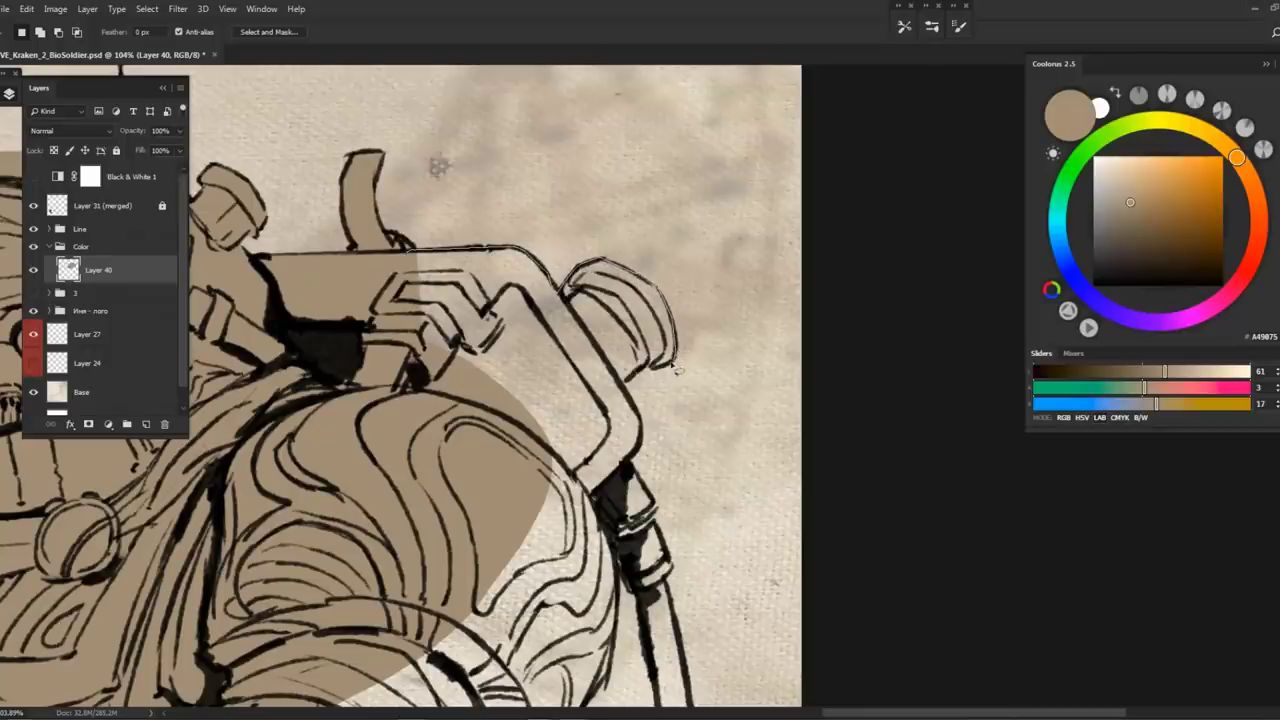
drag(635, 464, 664, 514)
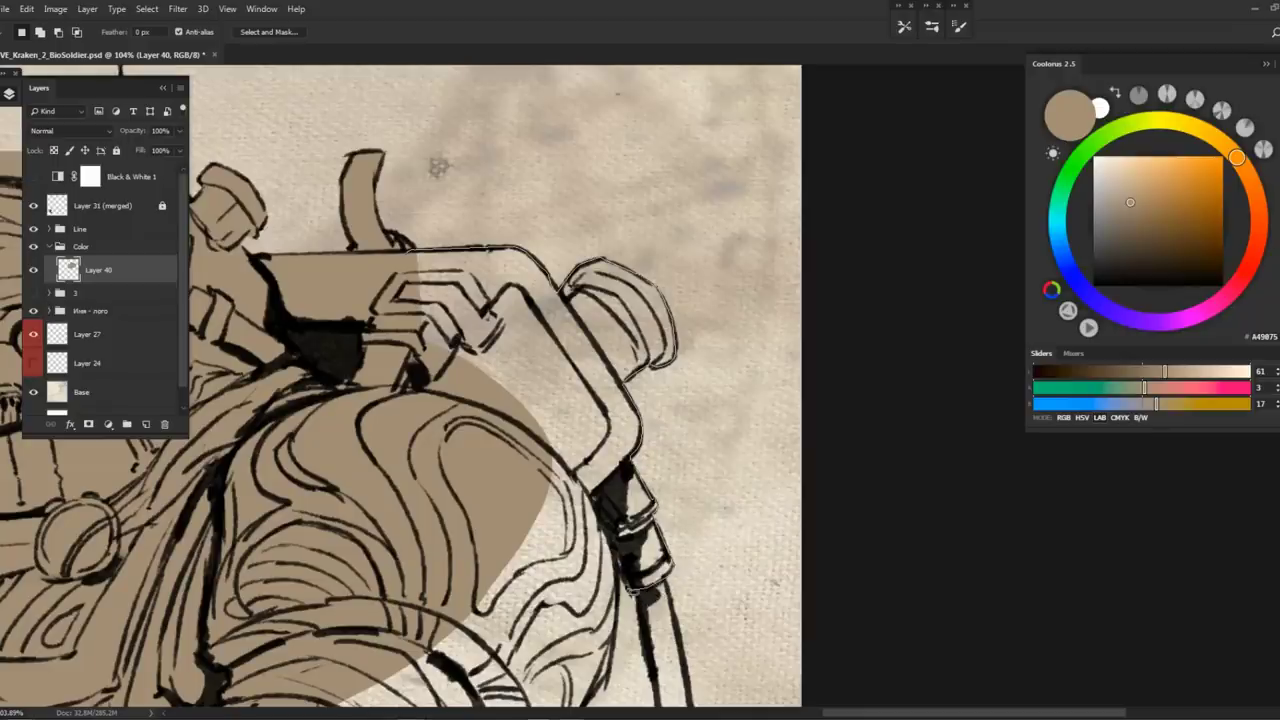
mouse_move(620, 628)
mouse_down()
mouse_move(330, 440)
mouse_move(413, 258)
mouse_move(667, 443)
mouse_move(712, 243)
mouse_move(706, 284)
mouse_move(578, 480)
mouse_move(584, 540)
mouse_move(485, 562)
mouse_move(520, 200)
mouse_move(735, 270)
mouse_move(600, 610)
mouse_move(422, 170)
mouse_move(675, 255)
mouse_move(748, 306)
mouse_up()
key(alt+BackSpace)
key(alt+BackSpace)
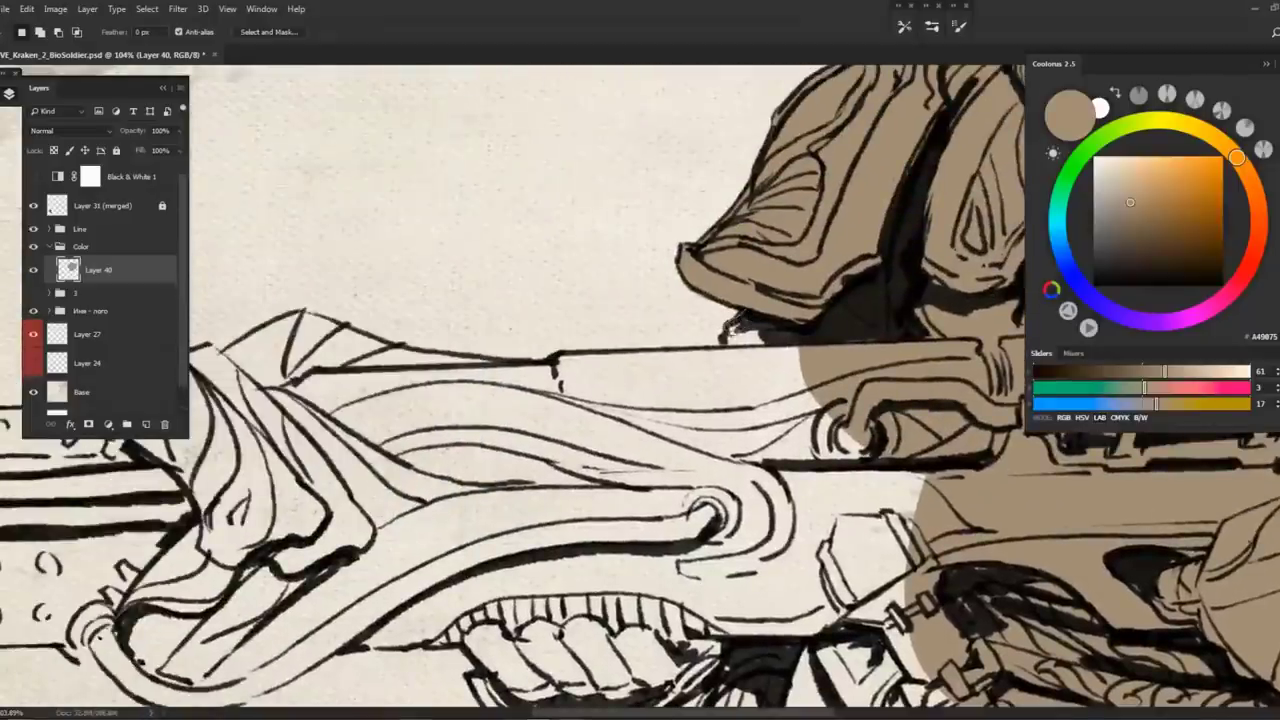
Lasso the gun's body, wrapped front section and twin barrels and fill them with tan
mouse_move(716, 356)
mouse_down()
mouse_move(534, 369)
mouse_move(398, 350)
mouse_move(302, 313)
mouse_move(263, 336)
mouse_up()
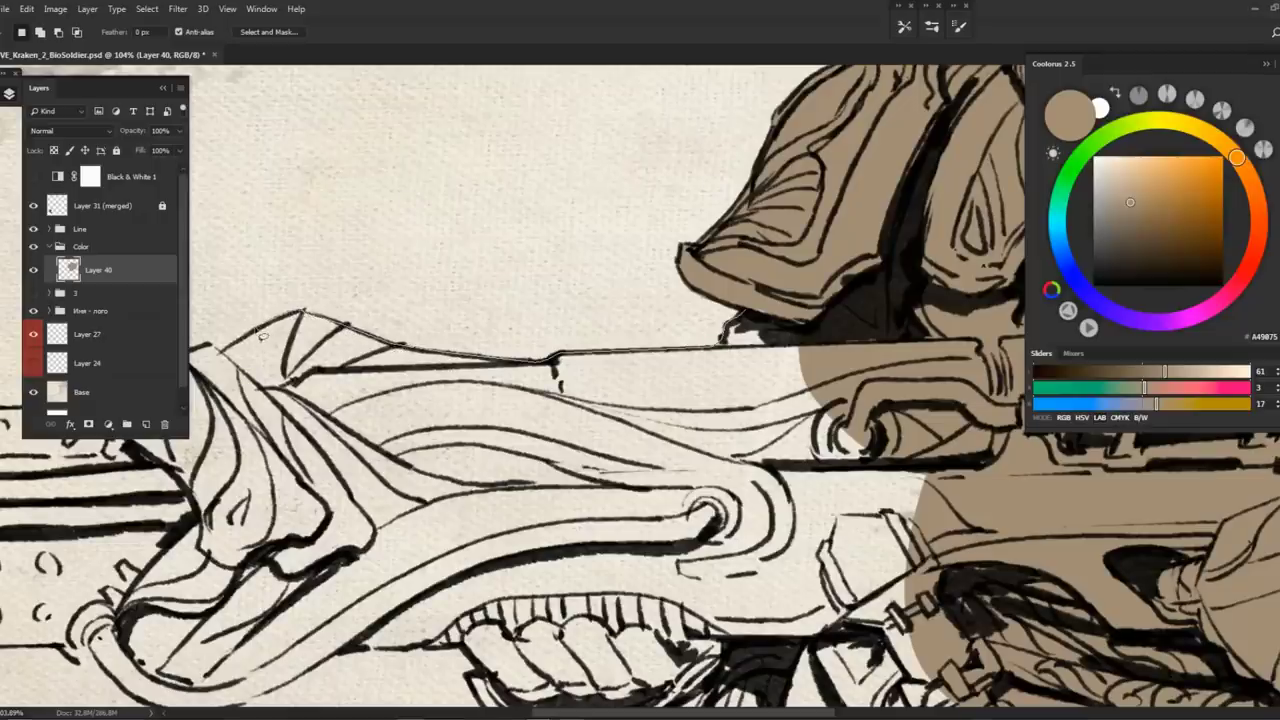
mouse_move(212, 378)
mouse_down()
mouse_move(930, 560)
mouse_move(716, 356)
mouse_up()
key(alt+BackSpace)
mouse_move(300, 300)
mouse_down()
mouse_move(644, 293)
mouse_move(700, 305)
mouse_move(410, 370)
mouse_move(324, 347)
mouse_move(290, 395)
mouse_move(289, 472)
mouse_move(316, 578)
mouse_move(362, 603)
mouse_move(543, 624)
mouse_move(548, 610)
mouse_up()
mouse_move(603, 643)
mouse_down()
mouse_move(626, 666)
mouse_move(700, 666)
mouse_move(806, 624)
mouse_move(955, 610)
mouse_move(995, 470)
mouse_up()
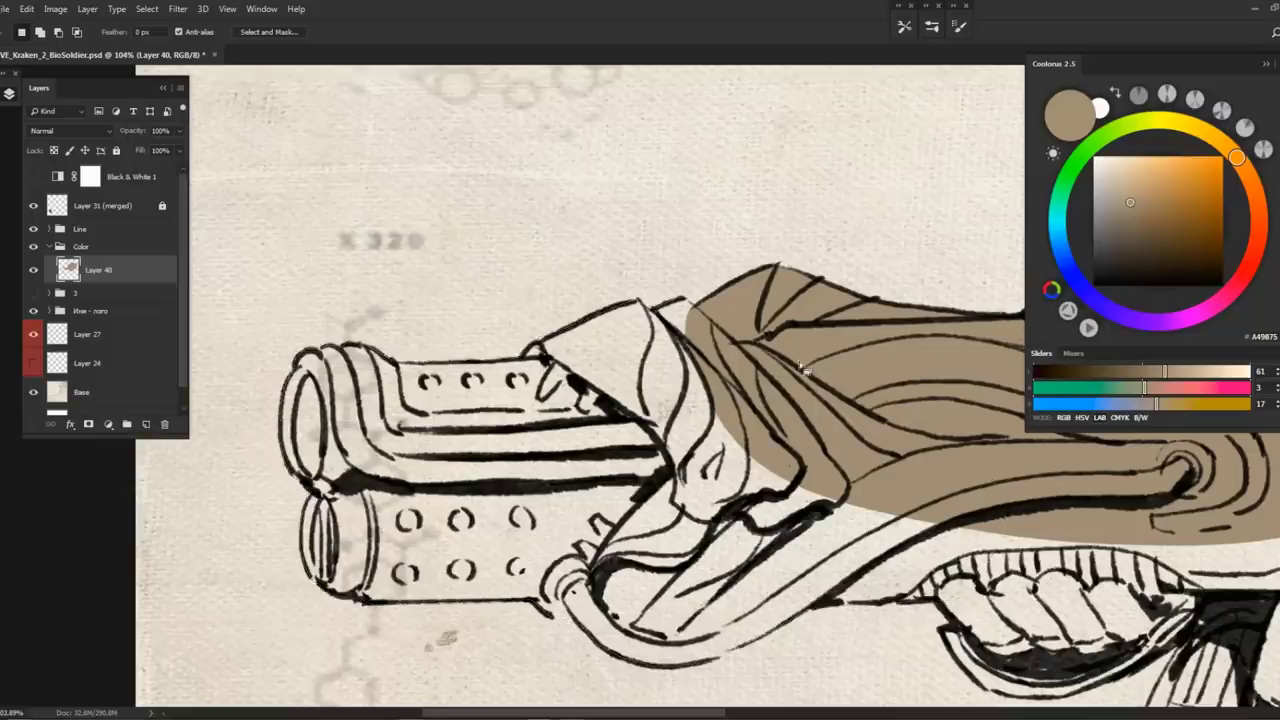
key(alt+BackSpace)
Lasso the gun's underside and the hand gripping it, fill them with tan and clear the selection
drag(795, 552, 462, 302)
mouse_move(590, 340)
mouse_down()
mouse_move(470, 326)
mouse_move(513, 410)
mouse_move(622, 432)
mouse_move(685, 400)
mouse_move(760, 205)
mouse_up()
key(alt+BackSpace)
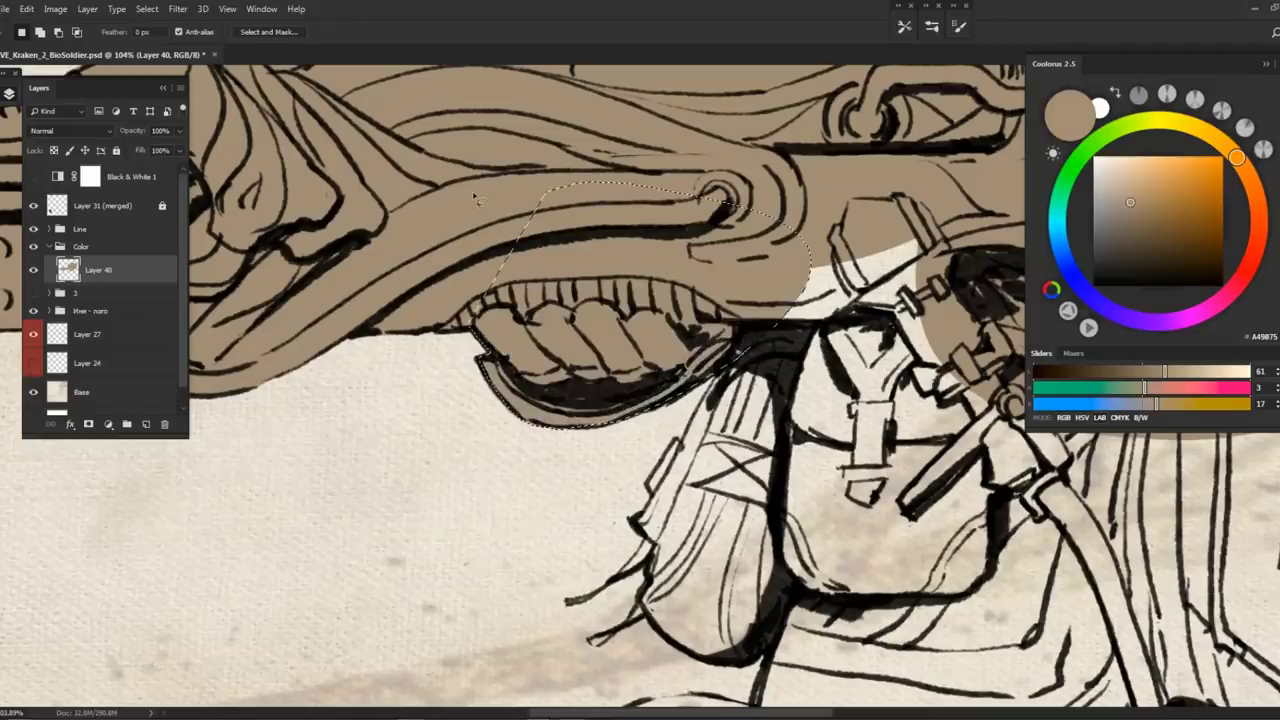
key(ctrl+d)
Lasso the hip pouches and the cloth below the gun and fill them with tan
key(b)
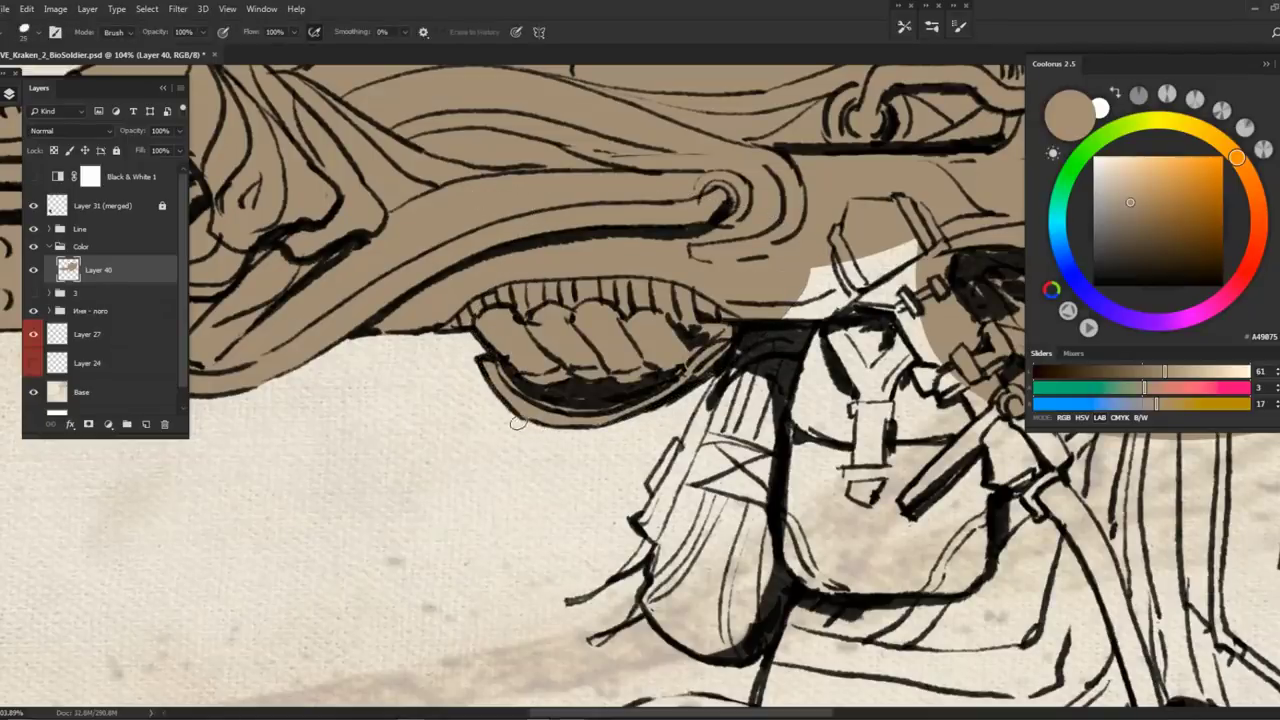
key(l)
mouse_move(643, 439)
mouse_down()
mouse_move(565, 291)
mouse_move(532, 362)
mouse_move(494, 410)
mouse_up()
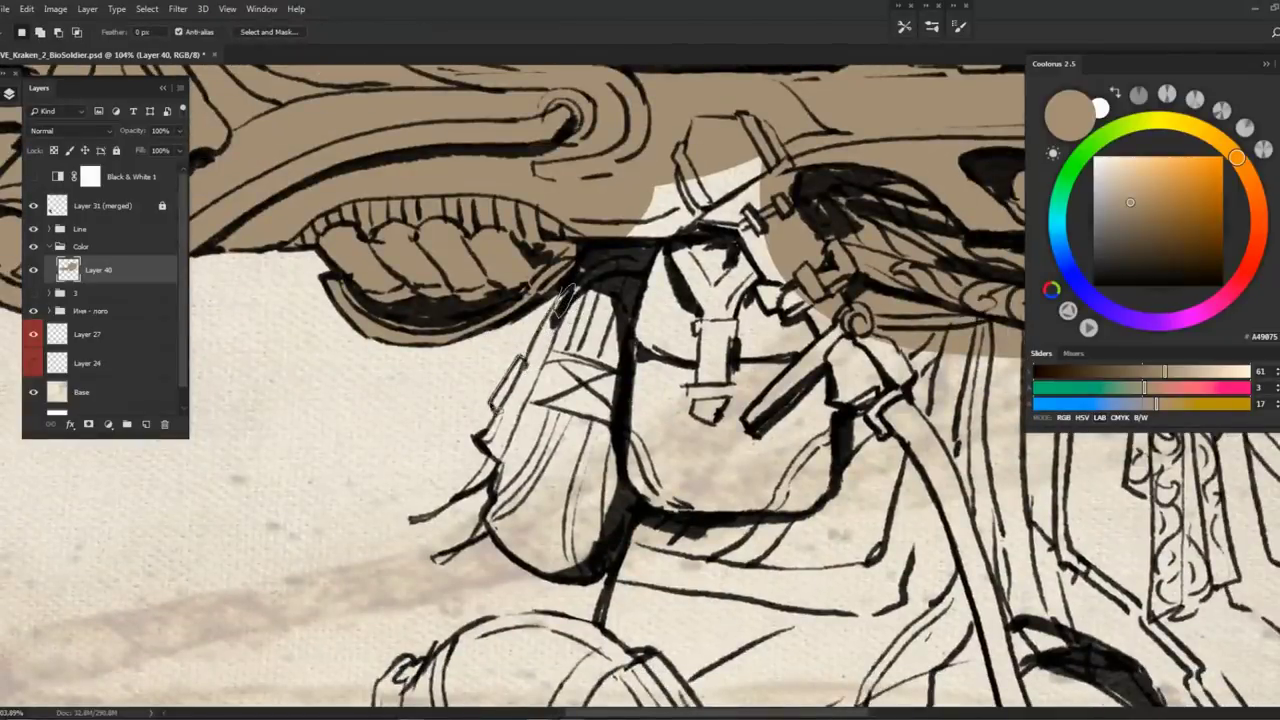
mouse_move(456, 511)
mouse_down()
mouse_move(430, 520)
mouse_move(456, 513)
mouse_move(437, 563)
mouse_move(612, 585)
mouse_move(624, 670)
mouse_move(680, 690)
mouse_move(762, 510)
mouse_move(520, 300)
mouse_move(288, 164)
mouse_up()
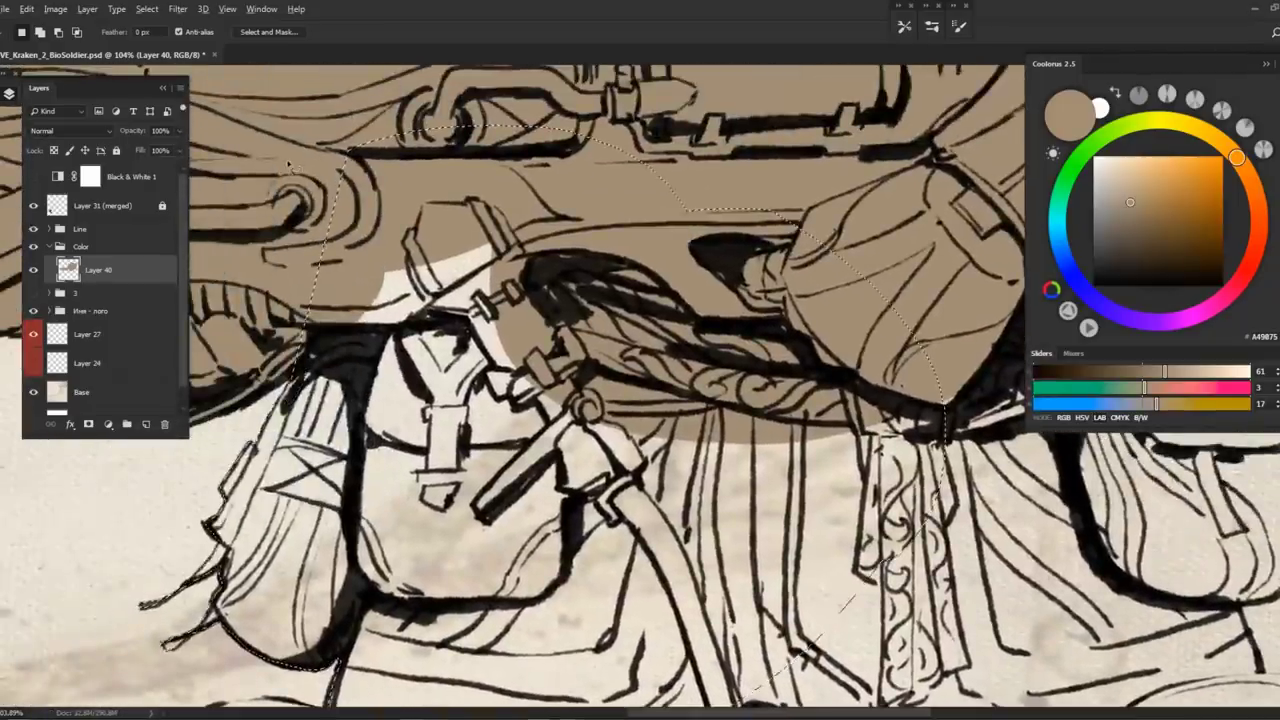
key(alt+BackSpace)
Lasso the outer part of the knee guard below the pouches and fill it with tan
scroll(658, 205, down, 10)
mouse_move(664, 200)
mouse_down()
mouse_move(621, 186)
mouse_move(573, 197)
mouse_move(527, 228)
mouse_move(511, 217)
mouse_move(498, 236)
mouse_move(508, 212)
mouse_move(458, 262)
mouse_move(460, 328)
mouse_move(492, 370)
mouse_move(488, 425)
mouse_move(535, 483)
mouse_move(515, 450)
mouse_up()
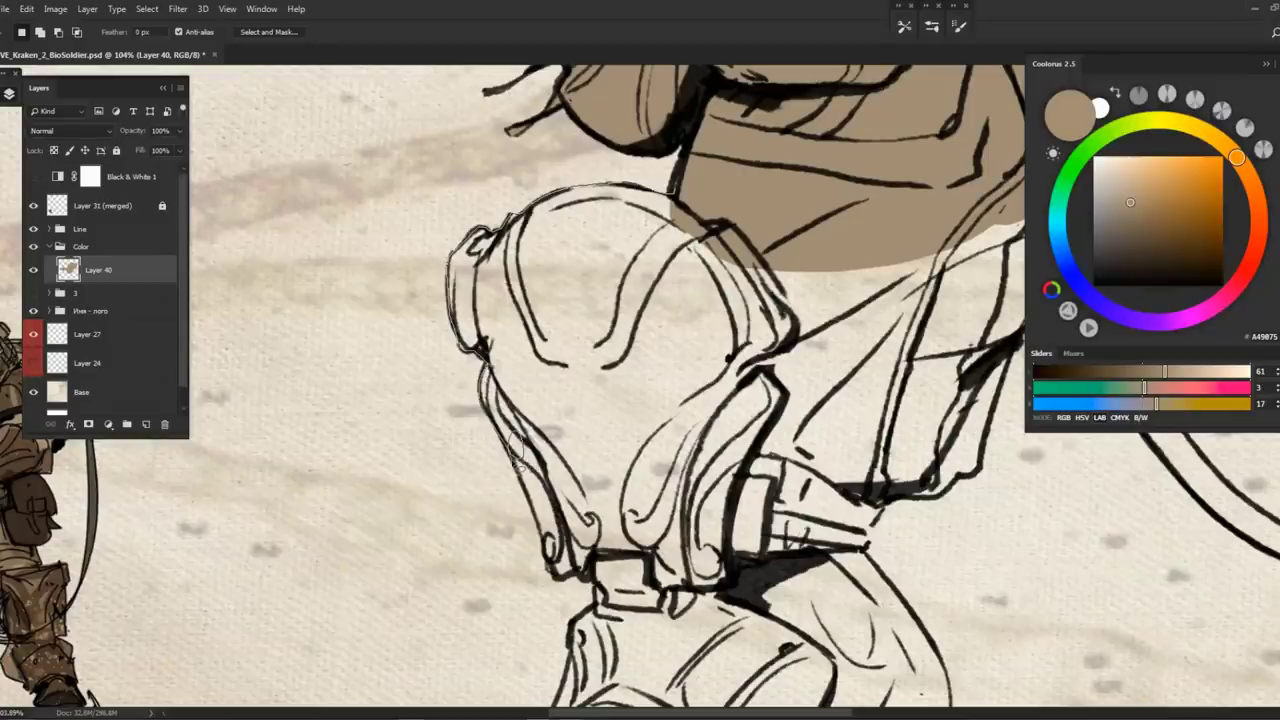
drag(646, 533, 670, 205)
key(alt+BackSpace)
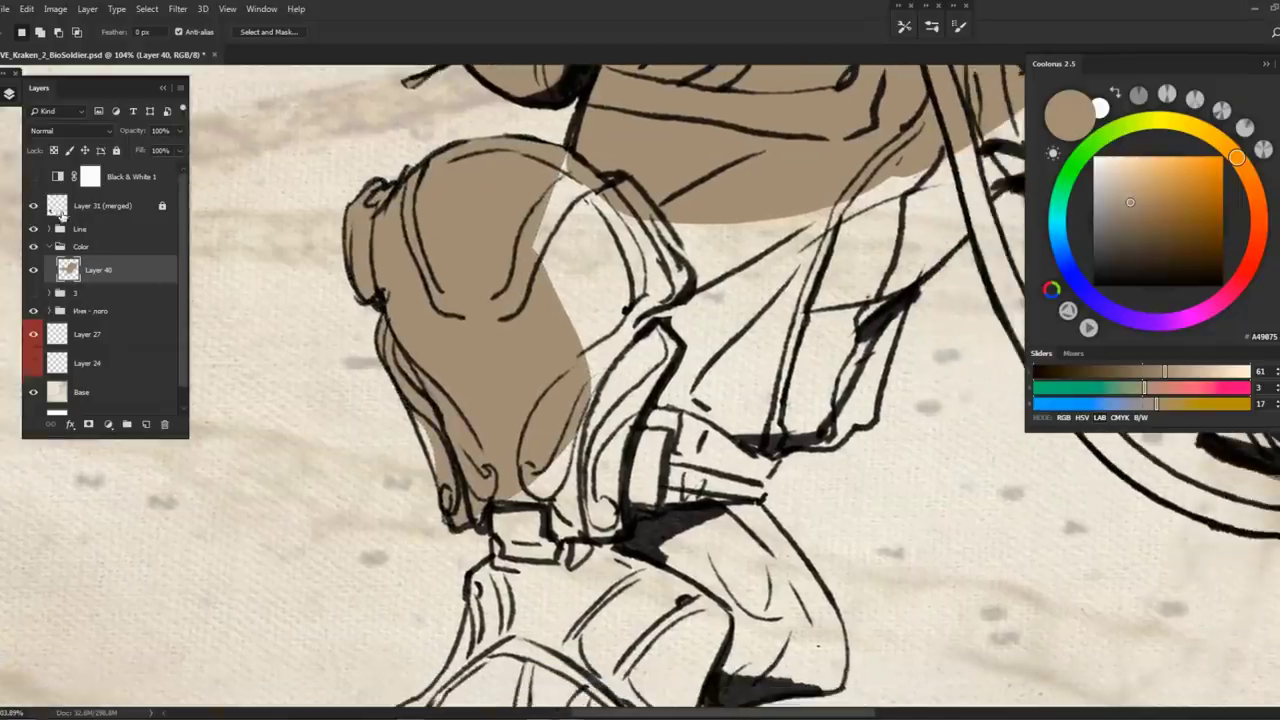
Select the knee guard's lower outer outline on Layer 39 in the Line group and warp it to refine its contour
click(49, 229)
click(98, 252)
drag(405, 470, 453, 540)
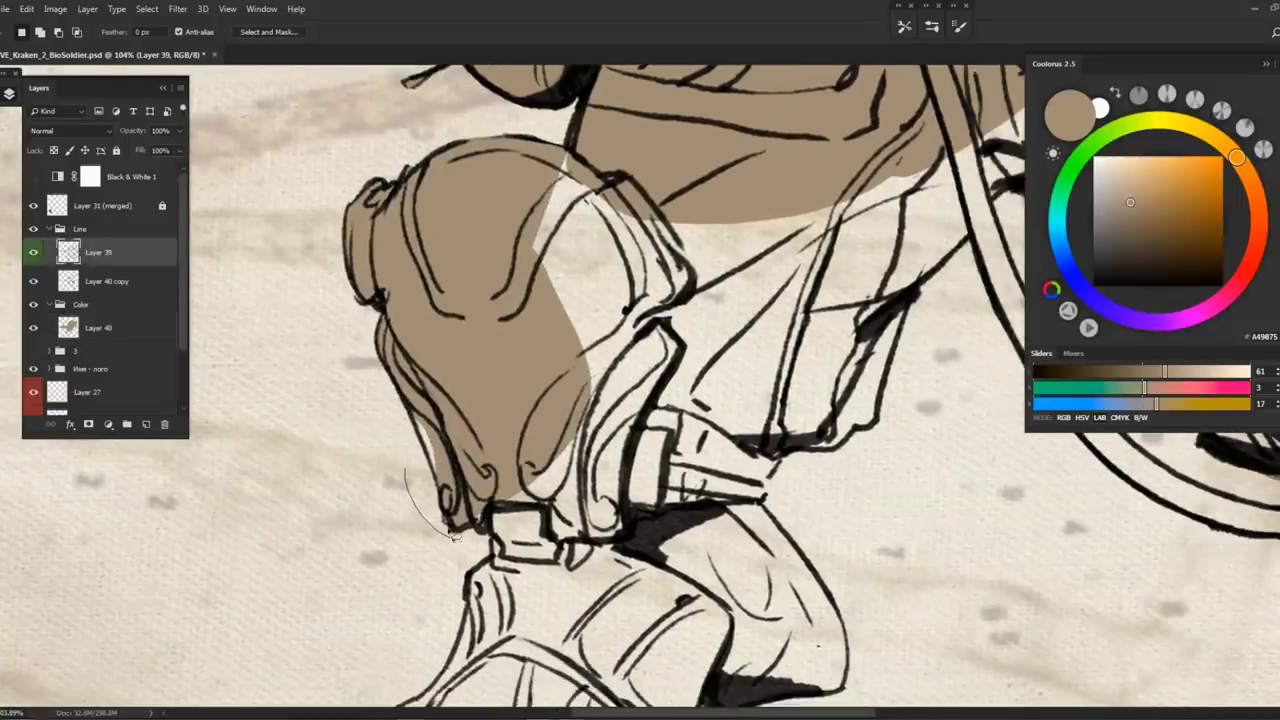
drag(440, 444, 400, 468)
key(ctrl+t)
right_click(402, 442)
click(428, 516)
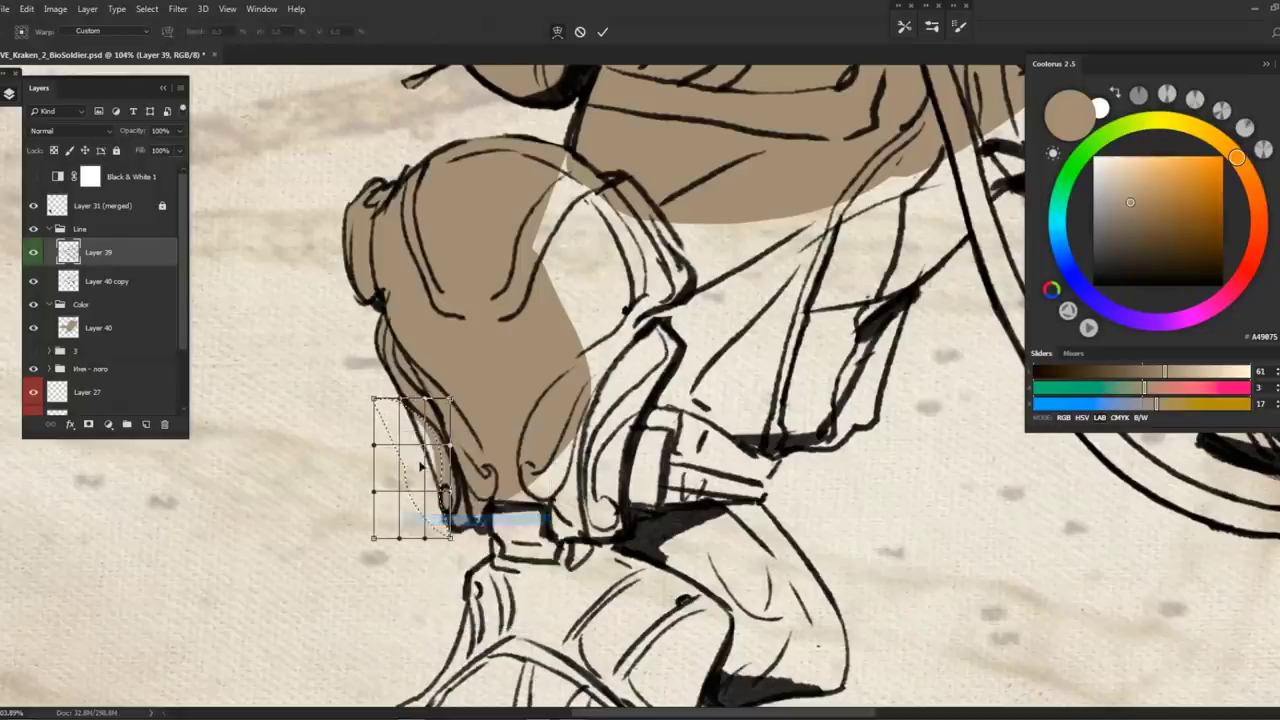
key(Return)
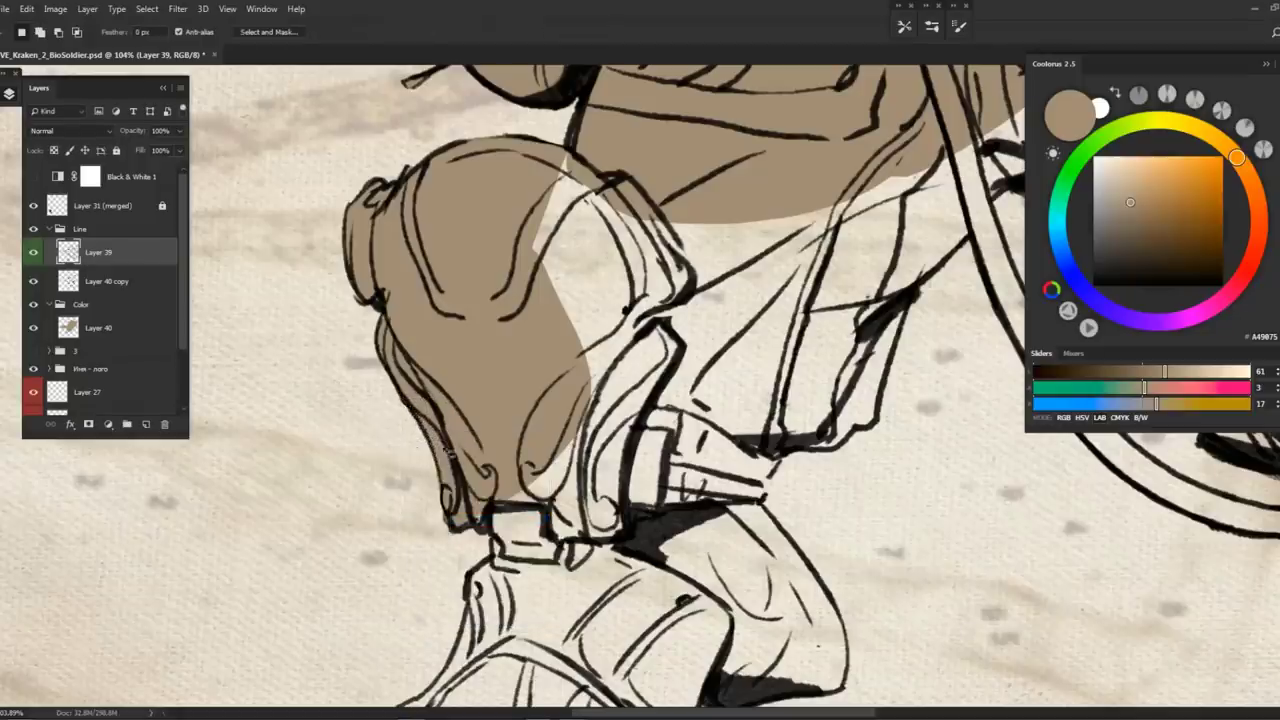
Lasso the rest of the knee guard and the trouser leg beside it on Layer 40 and fill them with tan
drag(420, 449, 310, 389)
click(98, 327)
drag(560, 400, 545, 465)
mouse_move(452, 160)
mouse_down()
mouse_move(455, 620)
mouse_move(640, 540)
mouse_up()
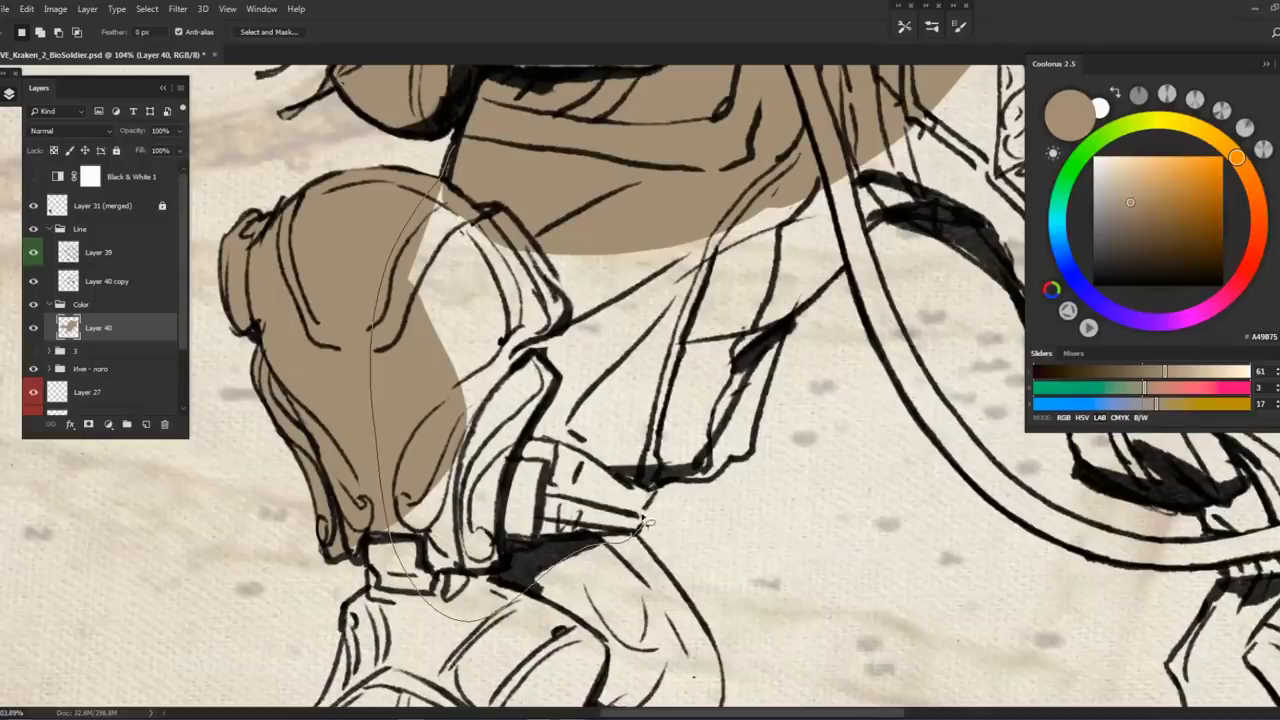
mouse_move(668, 494)
mouse_down()
mouse_move(710, 491)
mouse_move(905, 185)
mouse_move(860, 140)
mouse_move(722, 126)
mouse_up()
Lasso the boot and calf below the filled knee guard, fill them with tan and clear the selection
scroll(722, 126, down, 6)
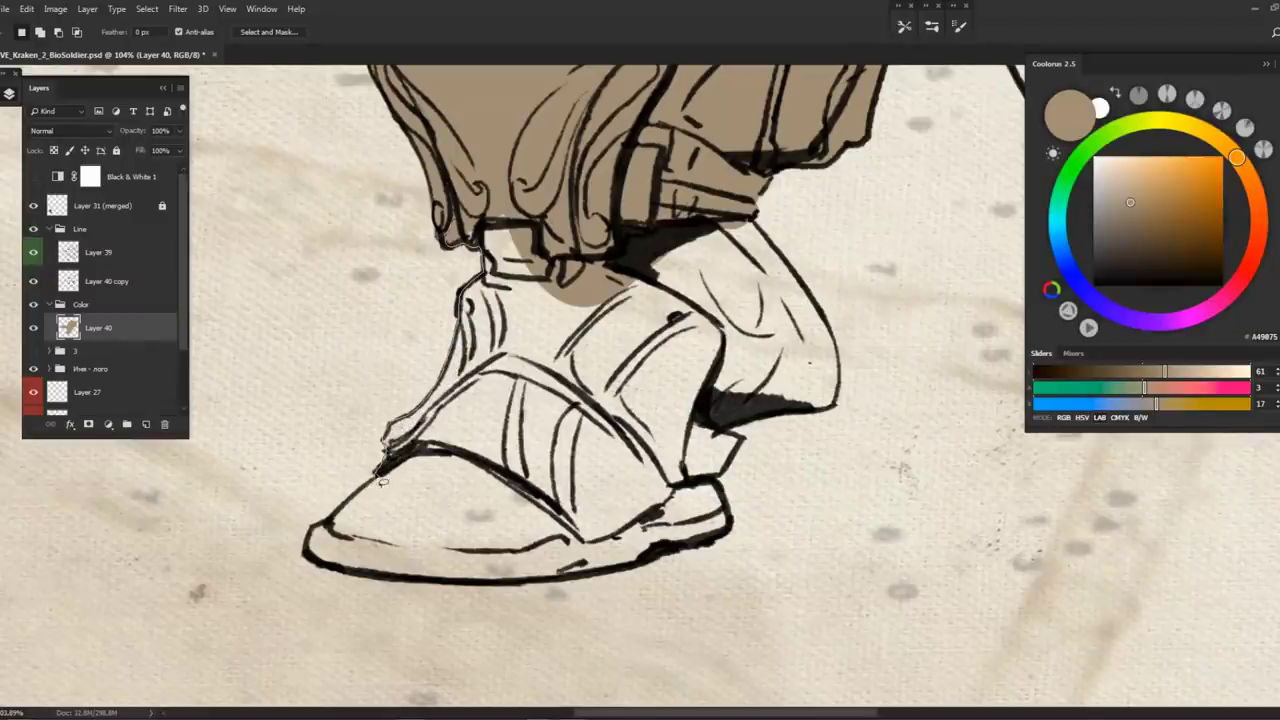
drag(357, 485, 316, 543)
mouse_move(368, 576)
mouse_down()
mouse_move(530, 578)
mouse_move(708, 549)
mouse_move(742, 440)
mouse_move(846, 387)
mouse_move(818, 300)
mouse_move(778, 248)
mouse_move(793, 265)
mouse_up()
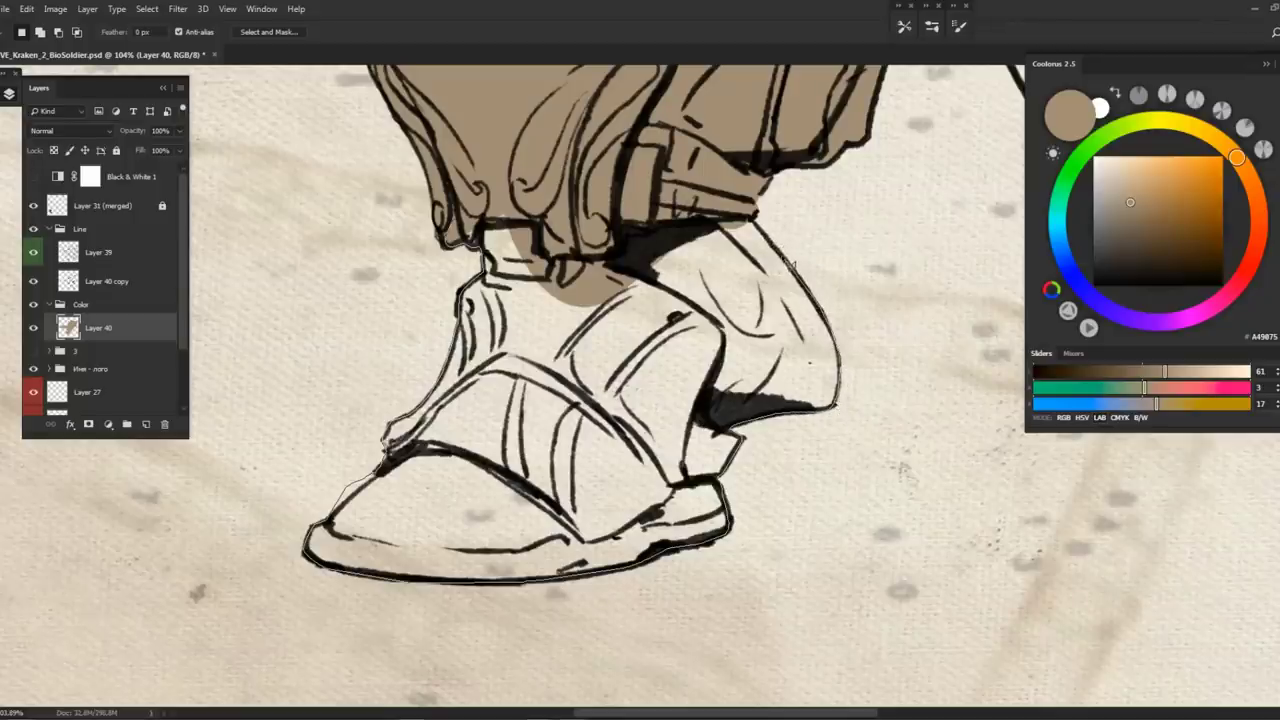
drag(640, 152, 636, 150)
key(alt+BackSpace)
key(ctrl+d)
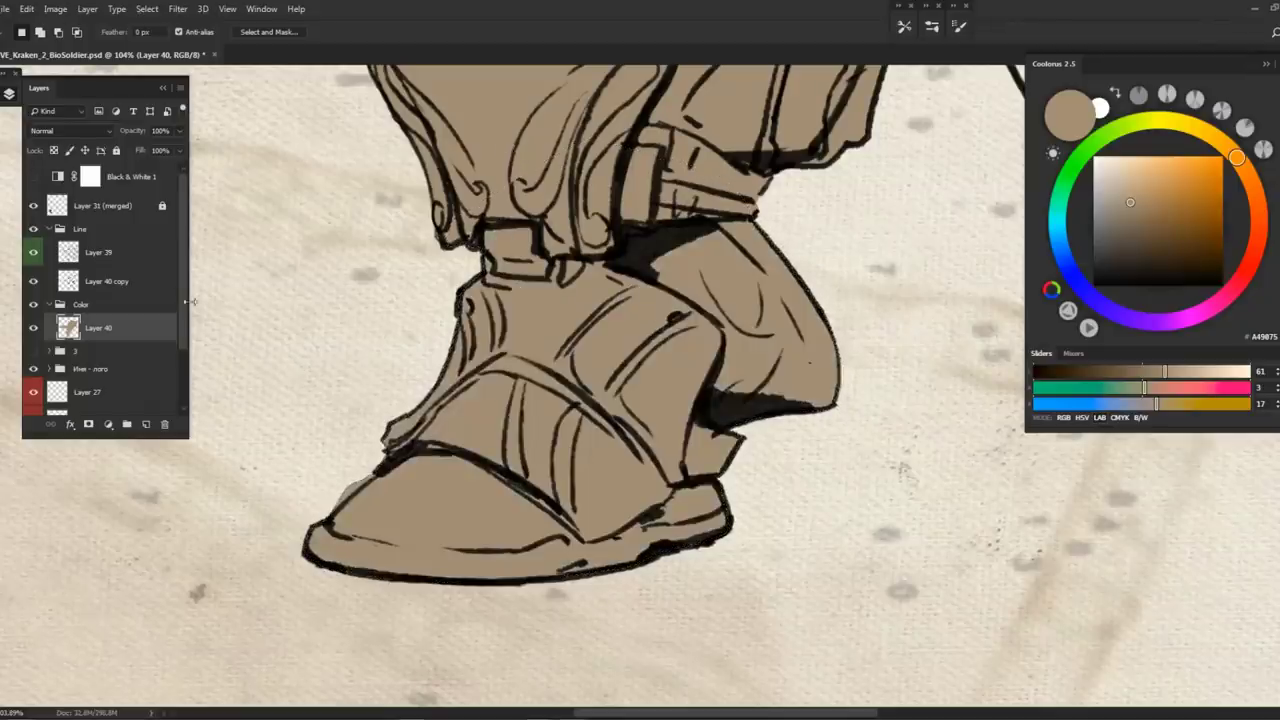
Warp the boot's toe outline on Layer 39 to refine its contour
click(86, 254)
key(ctrl+t)
right_click(340, 486)
click(400, 583)
drag(361, 492, 372, 466)
key(Return)
Lasso the other thigh and knee guard together with most of the hip bag on Layer 40 and fill them with tan
drag(670, 370, 124, 324)
click(98, 327)
mouse_move(330, 120)
mouse_down()
mouse_move(340, 420)
mouse_move(322, 303)
mouse_move(395, 312)
mouse_move(445, 355)
mouse_move(435, 350)
mouse_move(482, 412)
mouse_move(522, 525)
mouse_move(608, 588)
mouse_move(745, 560)
mouse_move(740, 495)
mouse_up()
mouse_move(797, 405)
mouse_down()
mouse_move(766, 314)
mouse_move(675, 265)
mouse_move(680, 284)
mouse_move(640, 277)
mouse_up()
drag(612, 230, 616, 220)
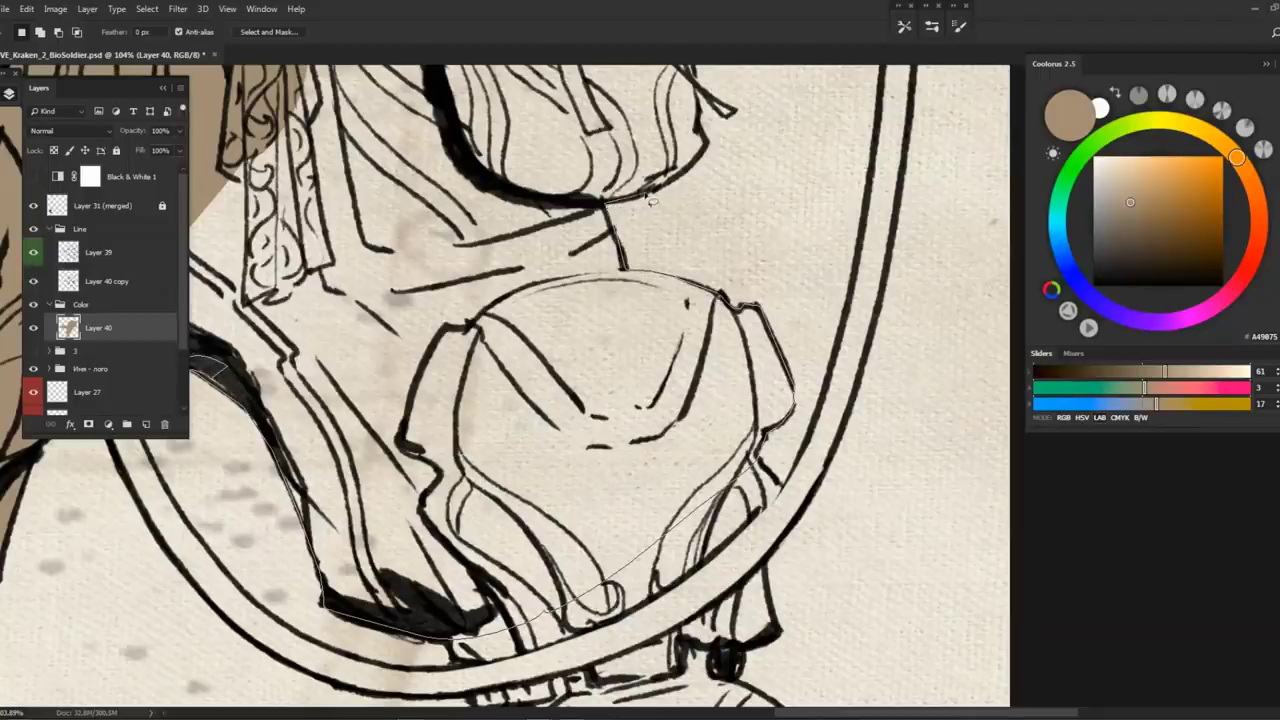
mouse_move(687, 182)
mouse_down()
mouse_move(420, 50)
mouse_move(200, 150)
mouse_move(171, 329)
mouse_up()
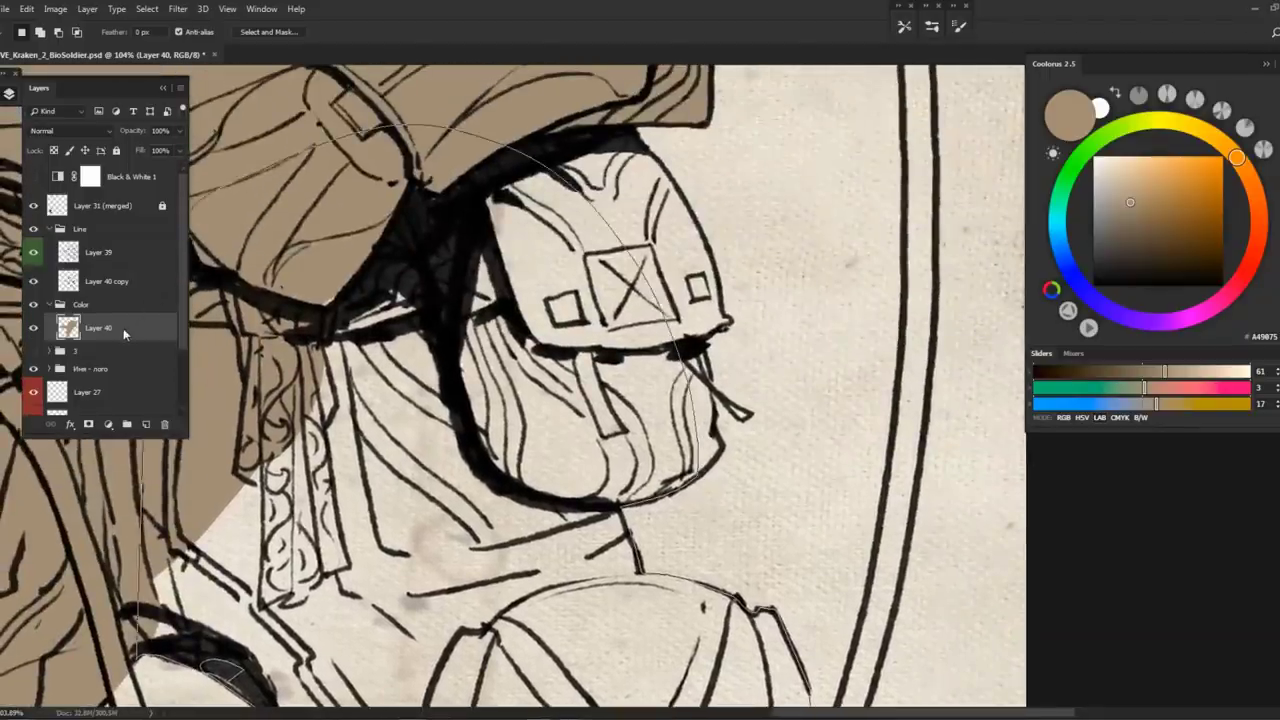
key(alt+BackSpace)
Lasso the unfilled outer edge of the hip bag, including its loose strap, and fill it with tan
drag(650, 126, 470, 236)
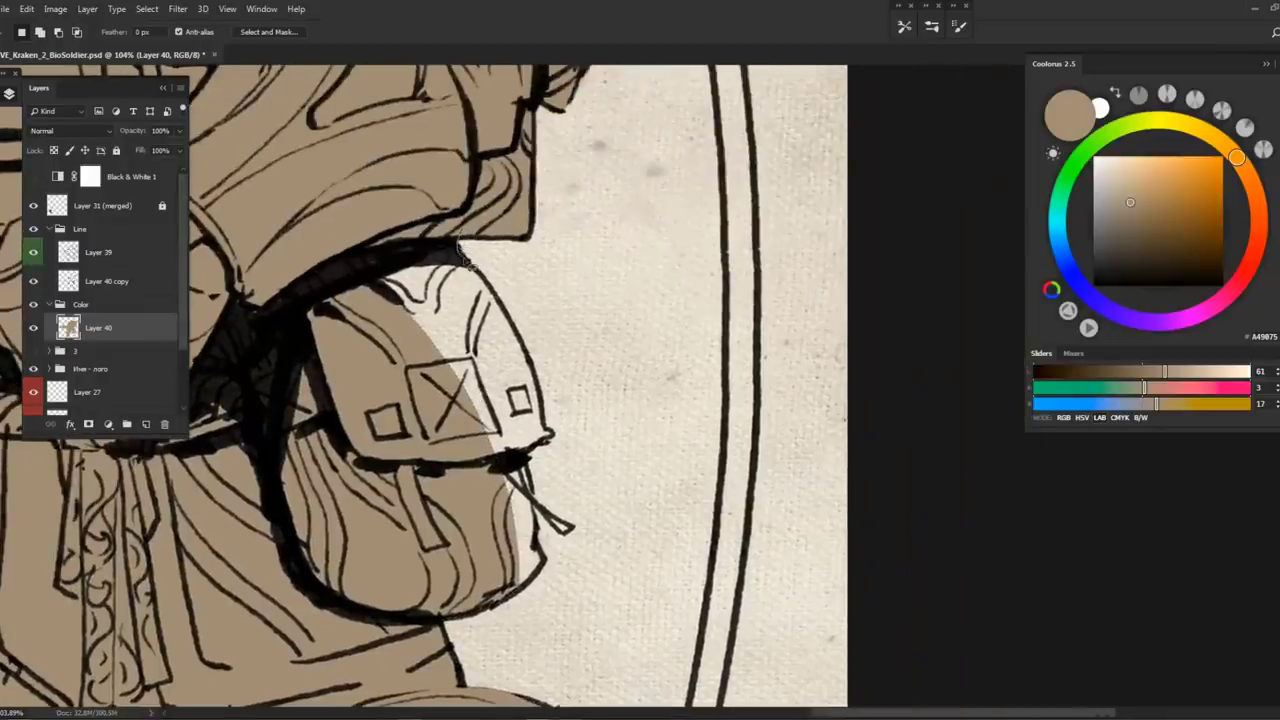
drag(528, 335, 543, 392)
drag(528, 460, 576, 532)
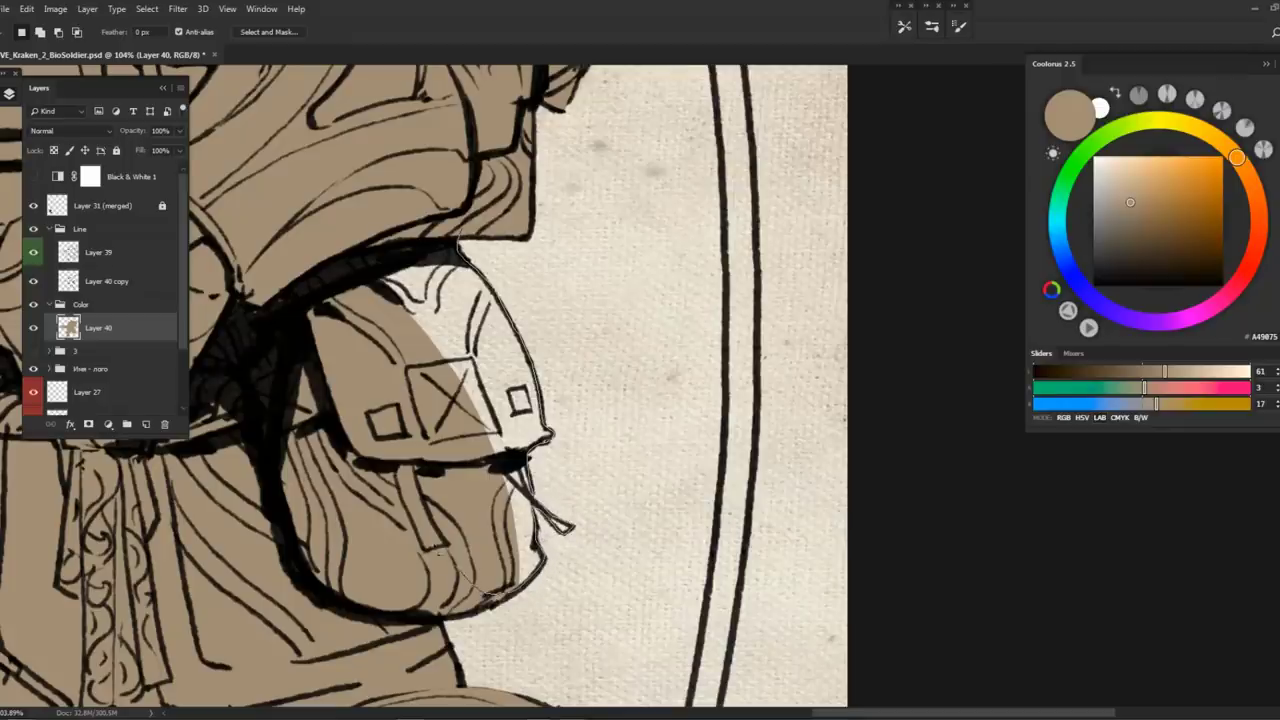
key(alt+BackSpace)
Lasso the lower part of the second knee guard, the hose crossing it and the ankle, and fill them with tan
scroll(520, 450, down, 10)
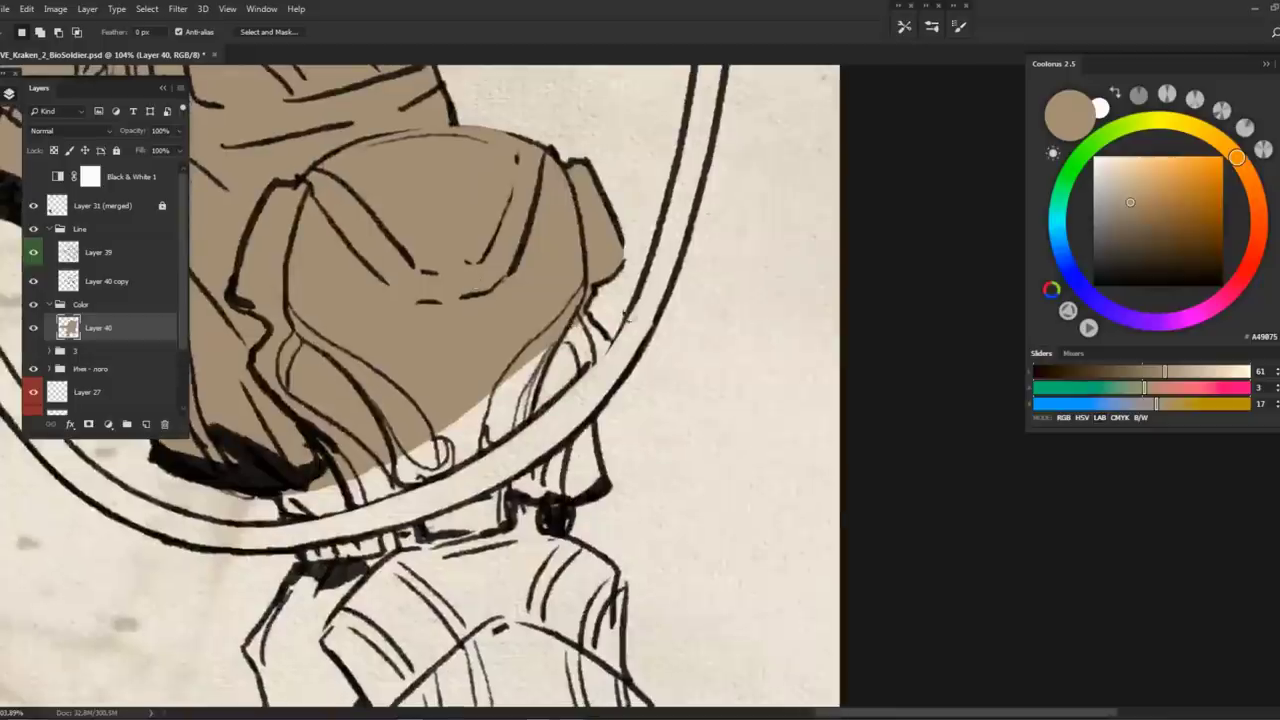
drag(590, 288, 618, 344)
drag(594, 410, 608, 460)
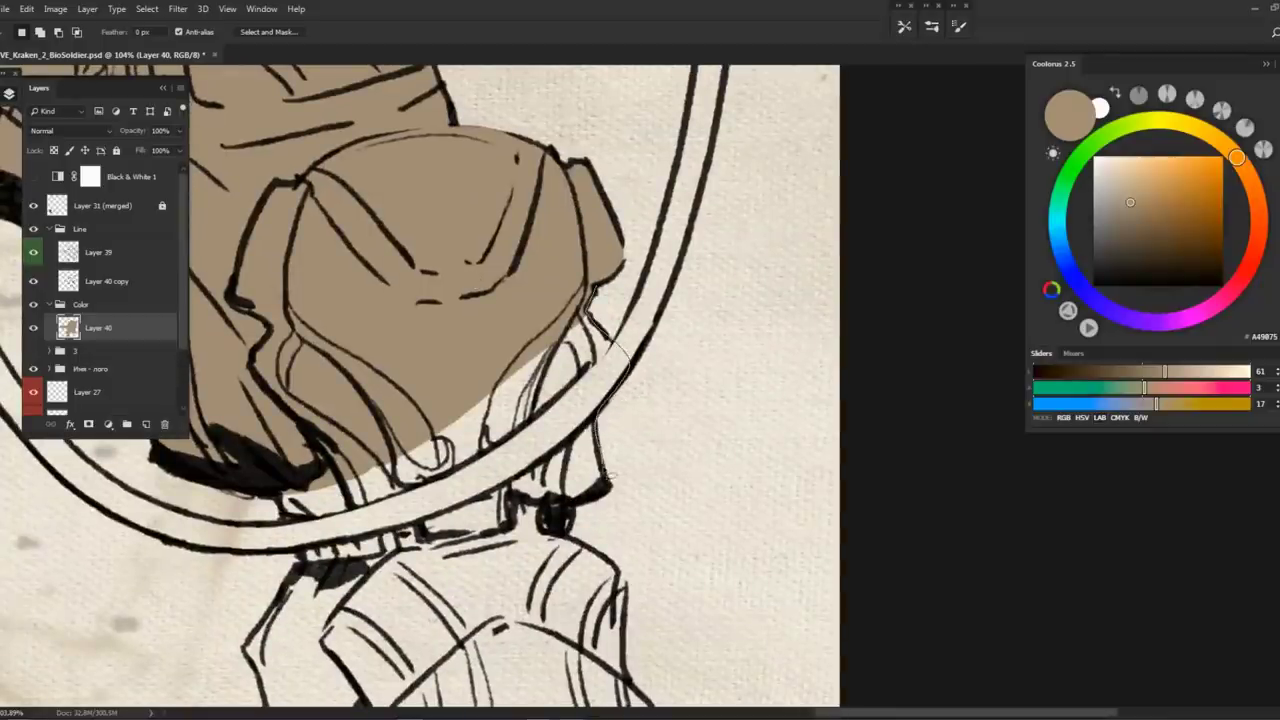
mouse_move(587, 530)
mouse_down()
mouse_move(583, 545)
mouse_move(620, 578)
mouse_move(572, 640)
mouse_move(276, 561)
mouse_move(282, 462)
mouse_move(337, 294)
mouse_up()
key(alt+BackSpace)
Lasso the second boot along its sole and calf outline and fill it with tan
drag(430, 540, 552, 204)
drag(428, 214, 372, 318)
mouse_move(398, 378)
mouse_down()
mouse_move(454, 405)
mouse_move(425, 402)
mouse_move(498, 408)
mouse_move(536, 471)
mouse_move(552, 466)
mouse_move(541, 521)
mouse_move(576, 550)
mouse_move(635, 571)
mouse_move(741, 574)
mouse_up()
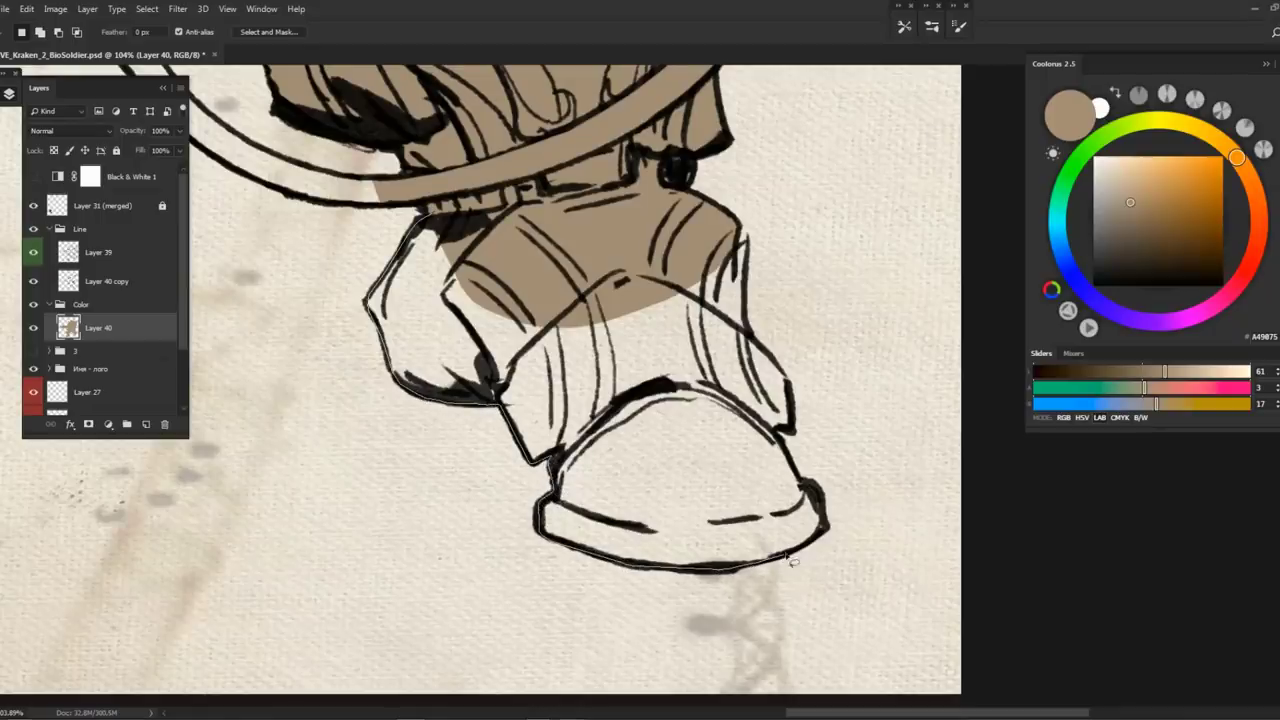
mouse_move(804, 482)
mouse_down()
mouse_move(777, 432)
mouse_move(796, 437)
mouse_move(796, 387)
mouse_move(751, 322)
mouse_move(751, 247)
mouse_move(634, 220)
mouse_up()
key(alt+BackSpace)
Rotate the canvas, lasso the hose's lower curve between the legs and fill it with tan
scroll(634, 220, down, 3)
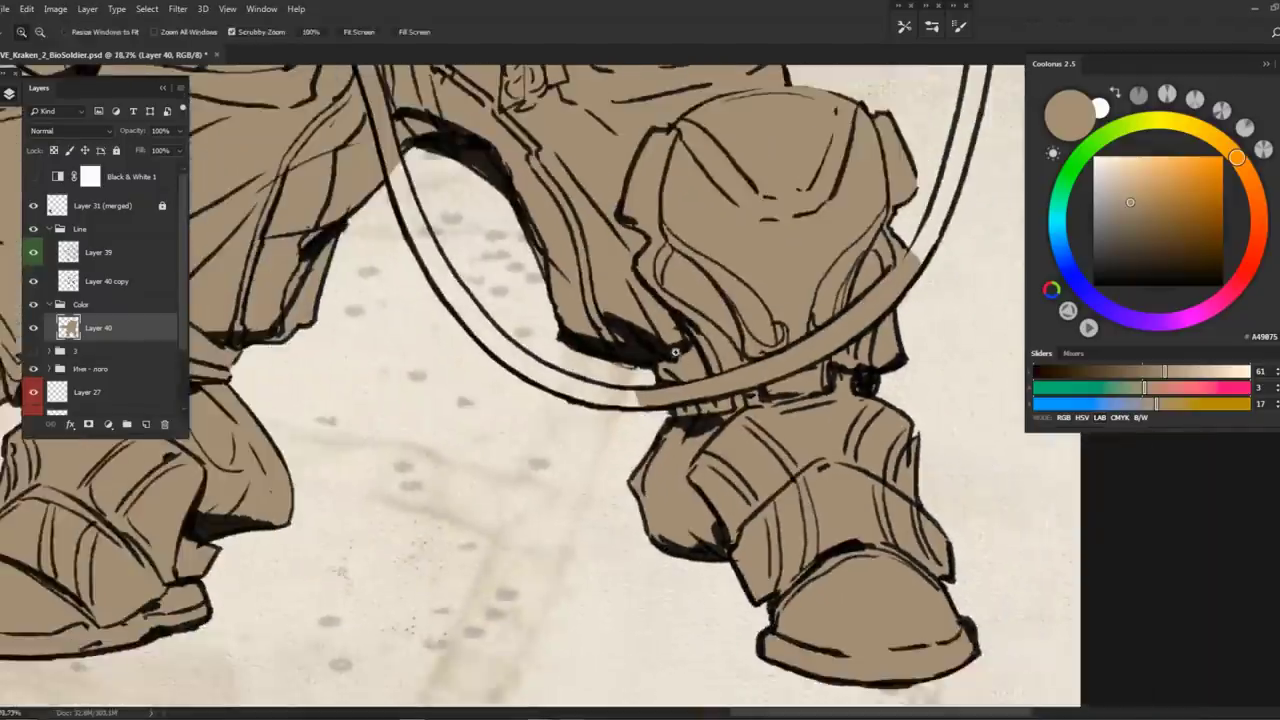
key(r)
drag(648, 380, 634, 400)
key(l)
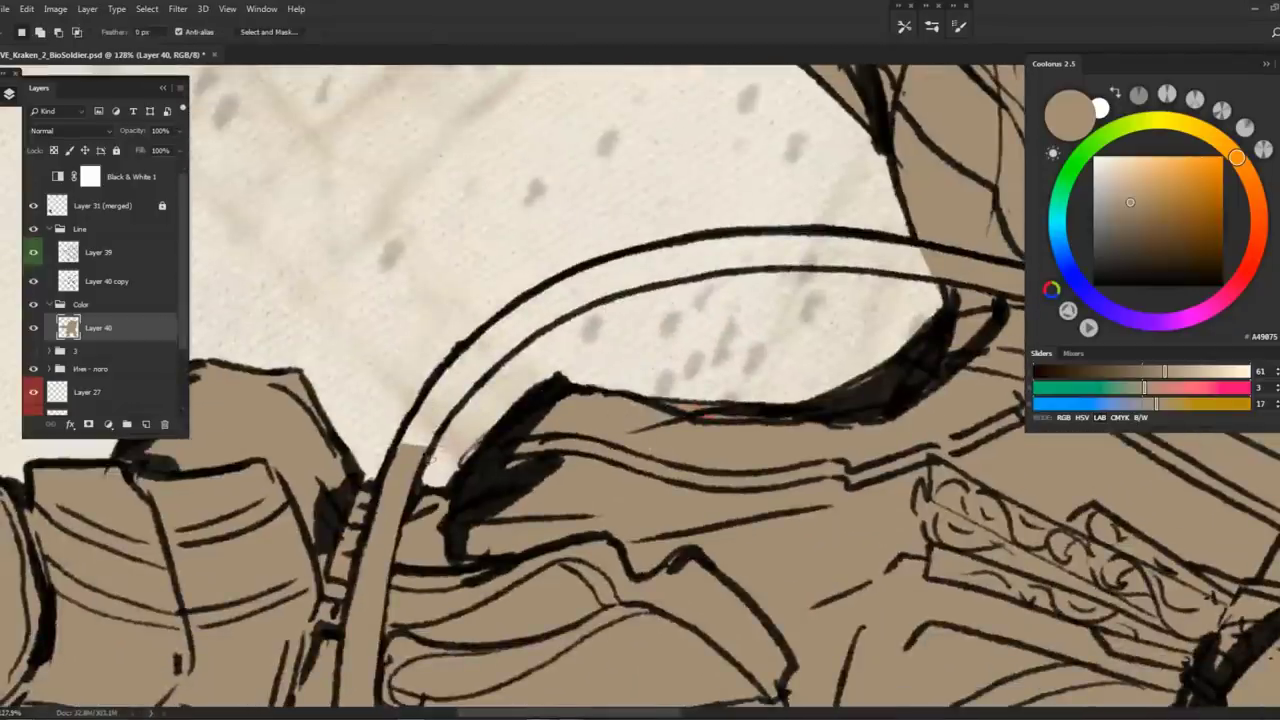
mouse_move(470, 405)
mouse_down()
mouse_move(538, 340)
mouse_move(626, 297)
mouse_move(817, 270)
mouse_move(971, 273)
mouse_move(912, 247)
mouse_move(736, 236)
mouse_move(570, 282)
mouse_move(467, 350)
mouse_up()
mouse_move(422, 417)
mouse_down()
mouse_move(516, 411)
mouse_move(459, 534)
mouse_move(480, 316)
mouse_move(537, 296)
mouse_move(745, 368)
mouse_move(754, 396)
mouse_move(942, 332)
mouse_move(872, 302)
mouse_move(767, 286)
mouse_move(507, 283)
mouse_move(508, 315)
mouse_move(660, 312)
mouse_move(878, 360)
mouse_up()
key(alt+BackSpace)
Lasso the remaining outer stretches of the hose up to its shoulder connector, fill them with tan and clear the selections
key(g)
key(l)
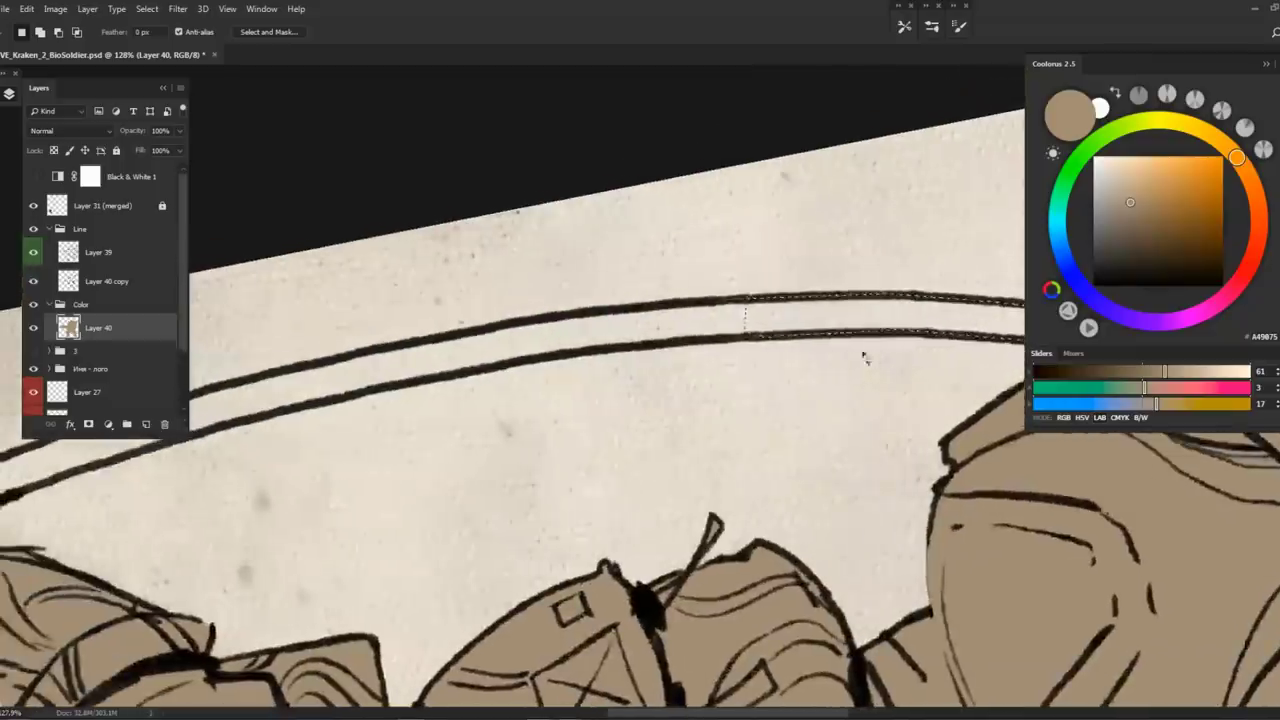
mouse_move(763, 340)
mouse_down()
mouse_move(493, 372)
mouse_move(396, 354)
mouse_move(488, 329)
mouse_move(743, 291)
mouse_up()
key(alt+BackSpace)
key(ctrl+d)
mouse_move(825, 280)
mouse_down()
mouse_move(462, 380)
mouse_move(305, 443)
mouse_move(323, 465)
mouse_move(825, 322)
mouse_up()
key(alt+BackSpace)
key(ctrl+d)
Return the canvas to its upright orientation with the whole figure in view and save the document
key(z)
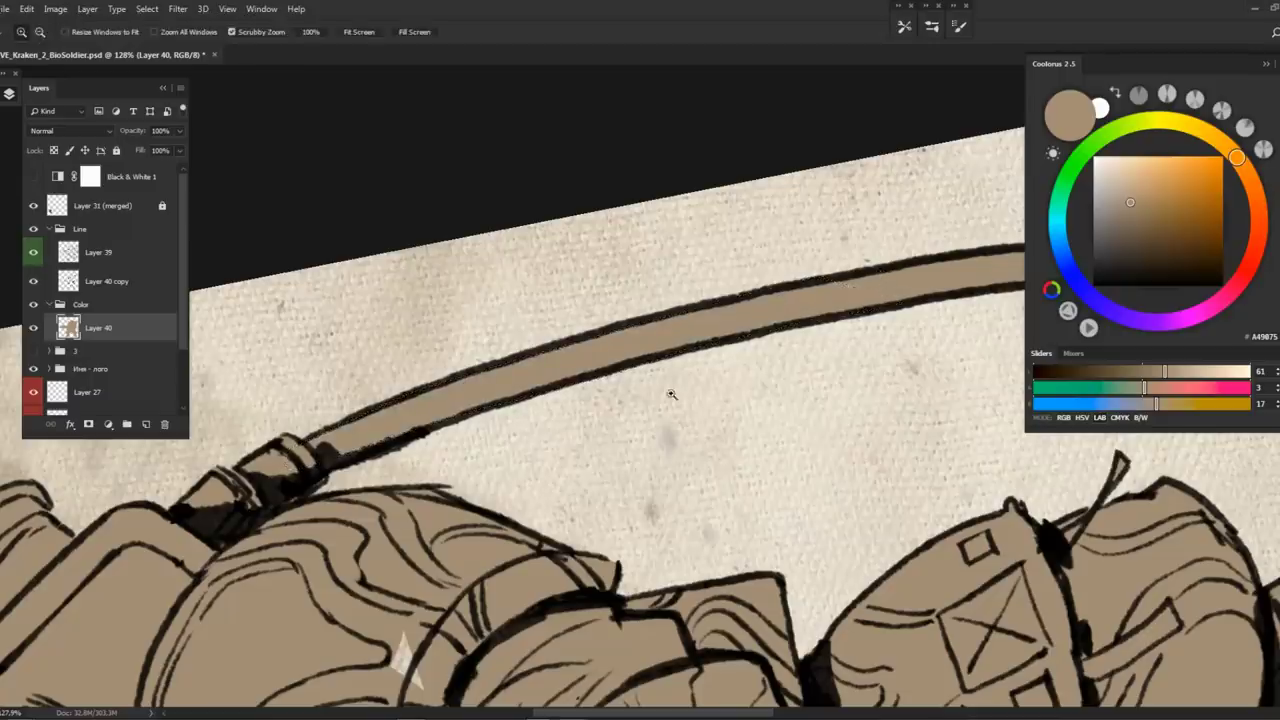
drag(672, 401, 560, 401)
key(r)
drag(822, 90, 304, 171)
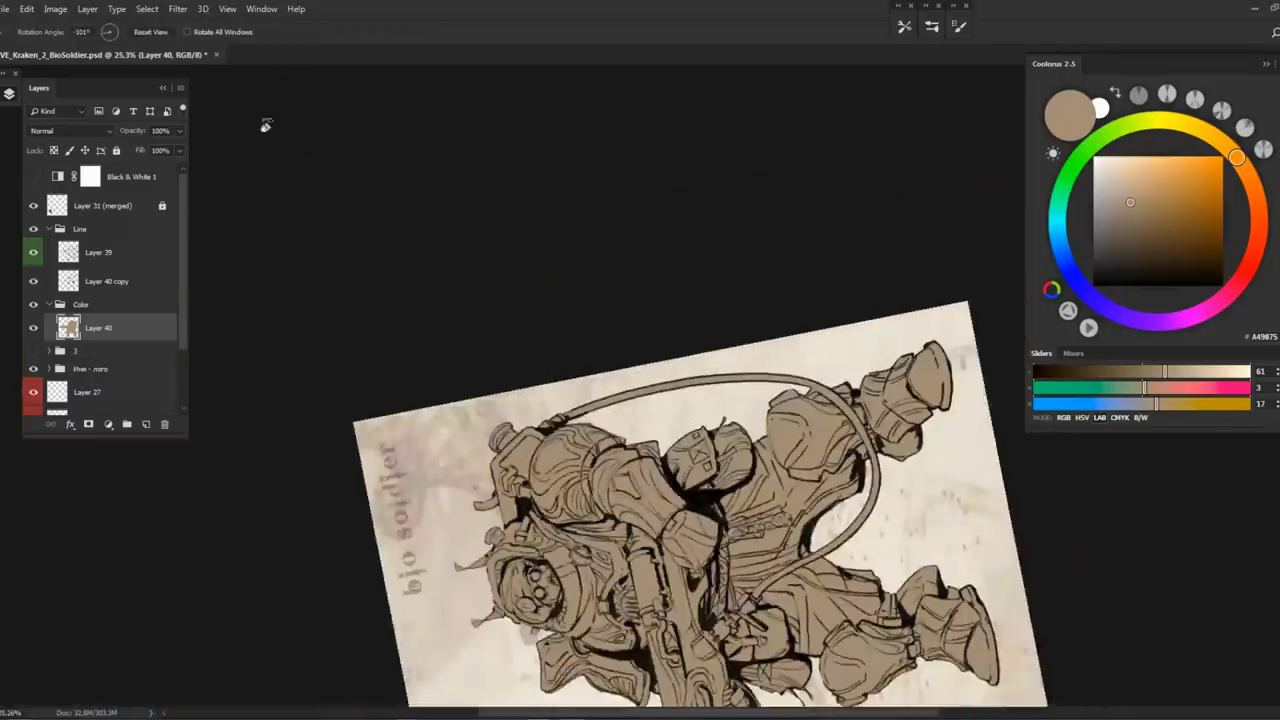
key(Escape)
scroll(656, 387, up, 1)
drag(656, 387, 545, 345)
key(ctrl+s)
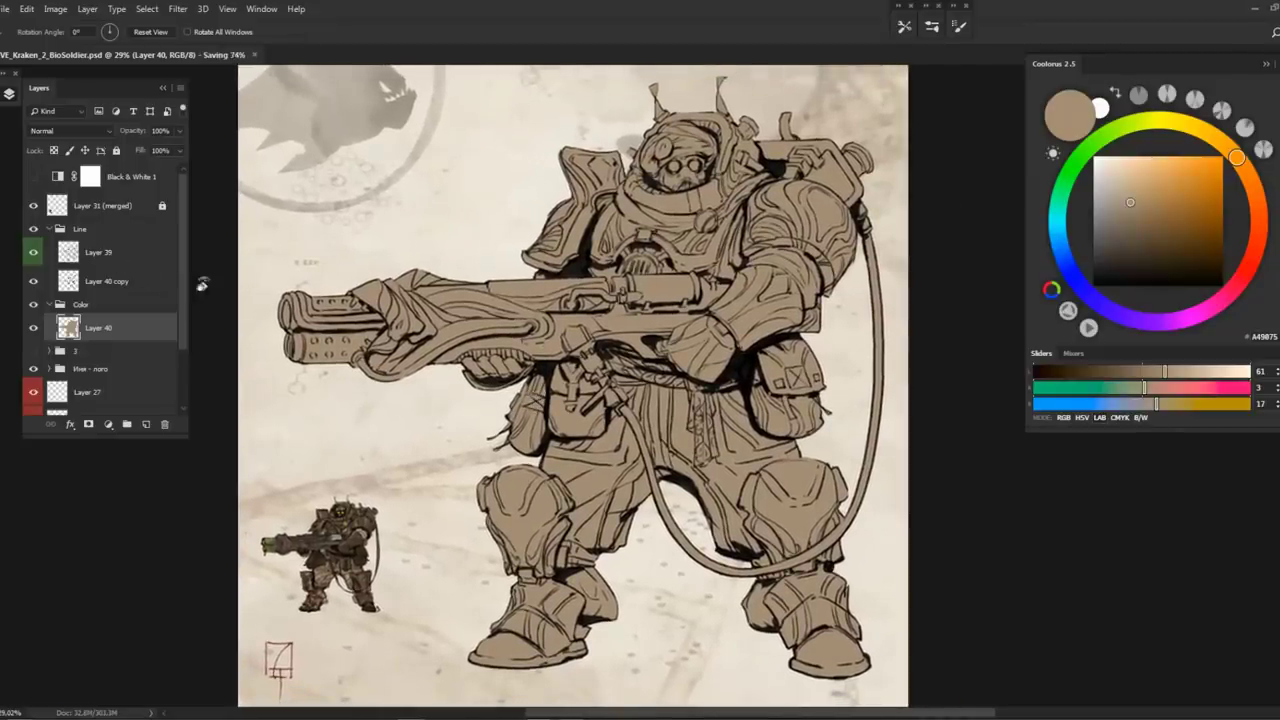
Load Layer 40's silhouette as a selection and add it as a layer mask to the Color group
ctrl+click(68, 328)
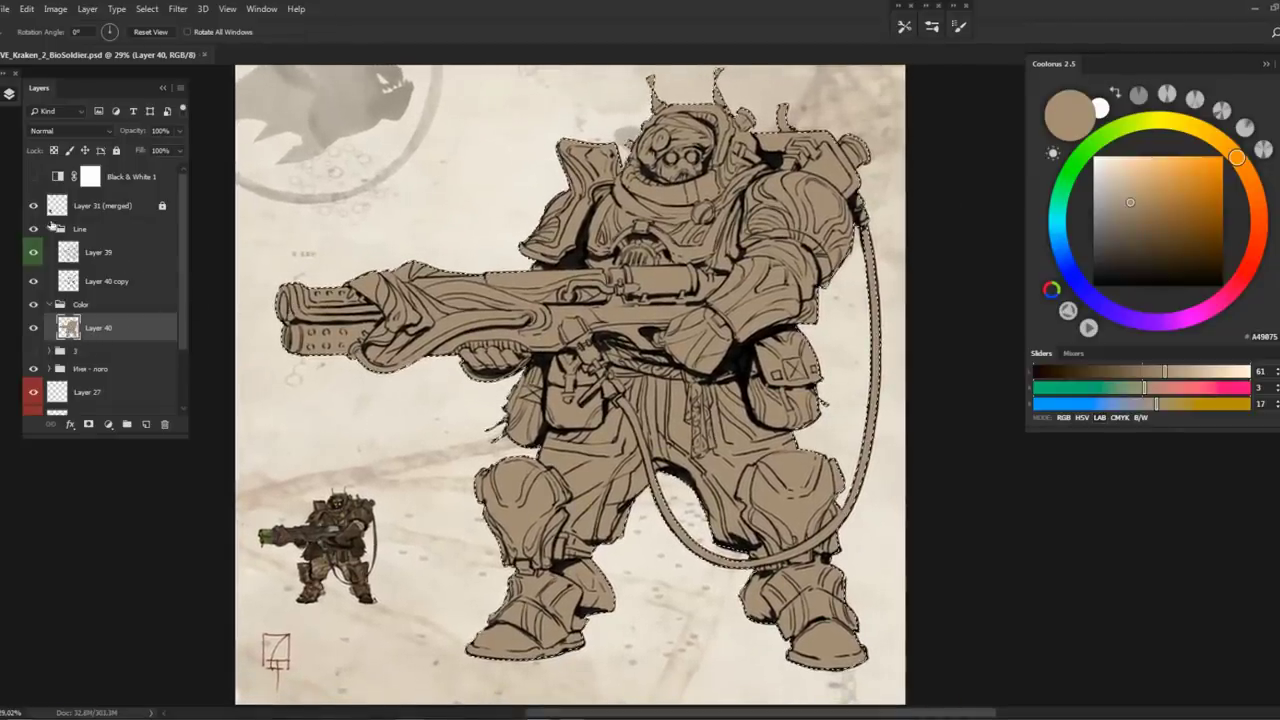
click(80, 304)
click(88, 424)
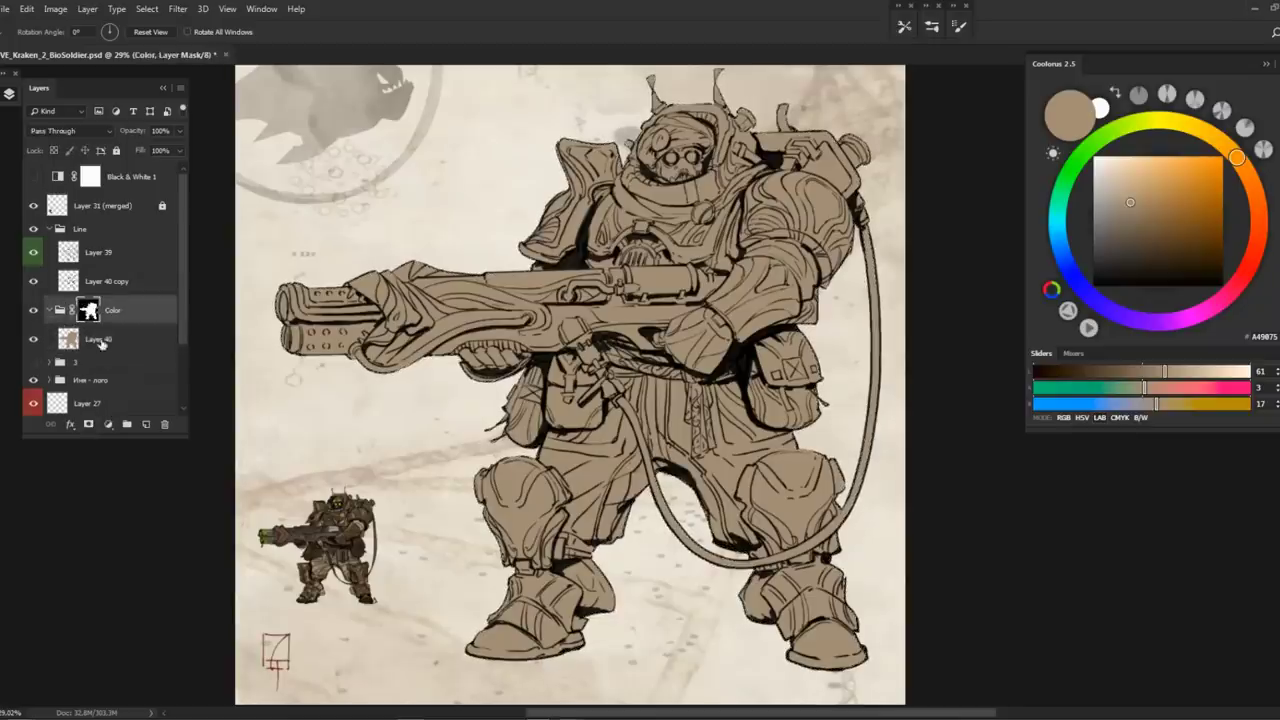
Reload the figure's silhouette selection and fill it with black on a new layer below the colour layers
ctrl+click(80, 342)
key(x)
key(x)
key(ctrl+shift+alt+n)
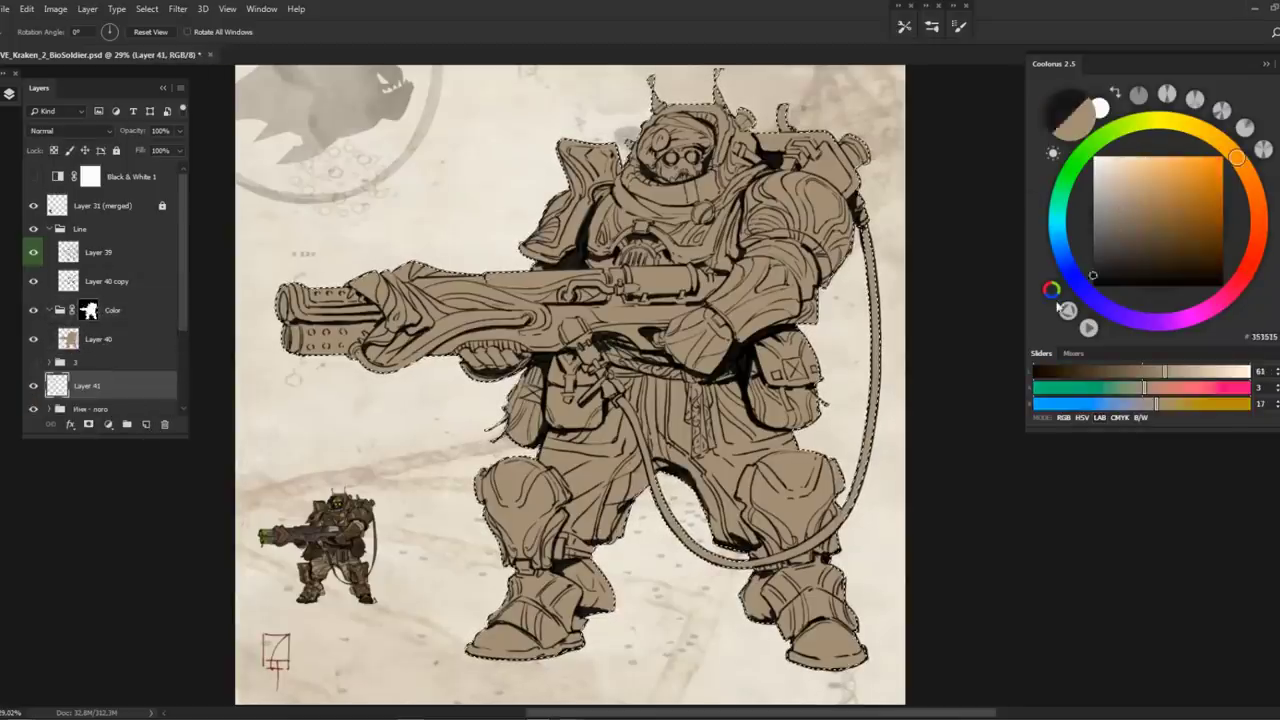
key(d)
key(alt+BackSpace)
Transform the black silhouette into a flattened ground shadow beneath the boots
key(ctrl+t)
scroll(934, 298, up, 1)
drag(575, 108, 588, 635)
scroll(588, 635, down, 3)
drag(290, 547, 281, 527)
key(Return)
Set the shadow layer's blend mode to Multiply and its fill to 53%
click(75, 131)
click(38, 186)
click(179, 150)
drag(180, 167, 148, 176)
Transform the ground shadow again to fit its height and position to the boots
key(ctrl+t)
drag(596, 500, 585, 540)
drag(584, 584, 585, 582)
key(Return)
Reshape the shadow around and between the boots with lasso selections and erase the far end of its thin strip
key(l)
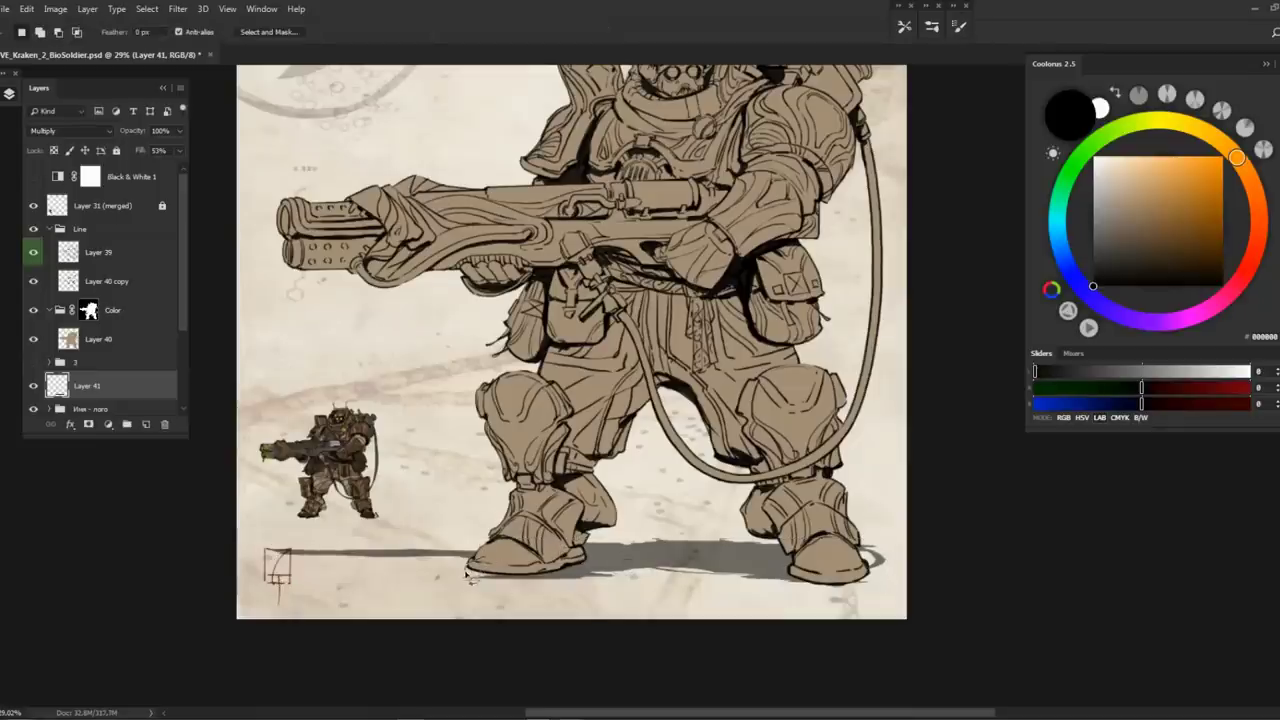
mouse_move(781, 586)
mouse_down()
mouse_move(752, 568)
mouse_move(598, 549)
mouse_up()
drag(474, 560, 530, 550)
key(b)
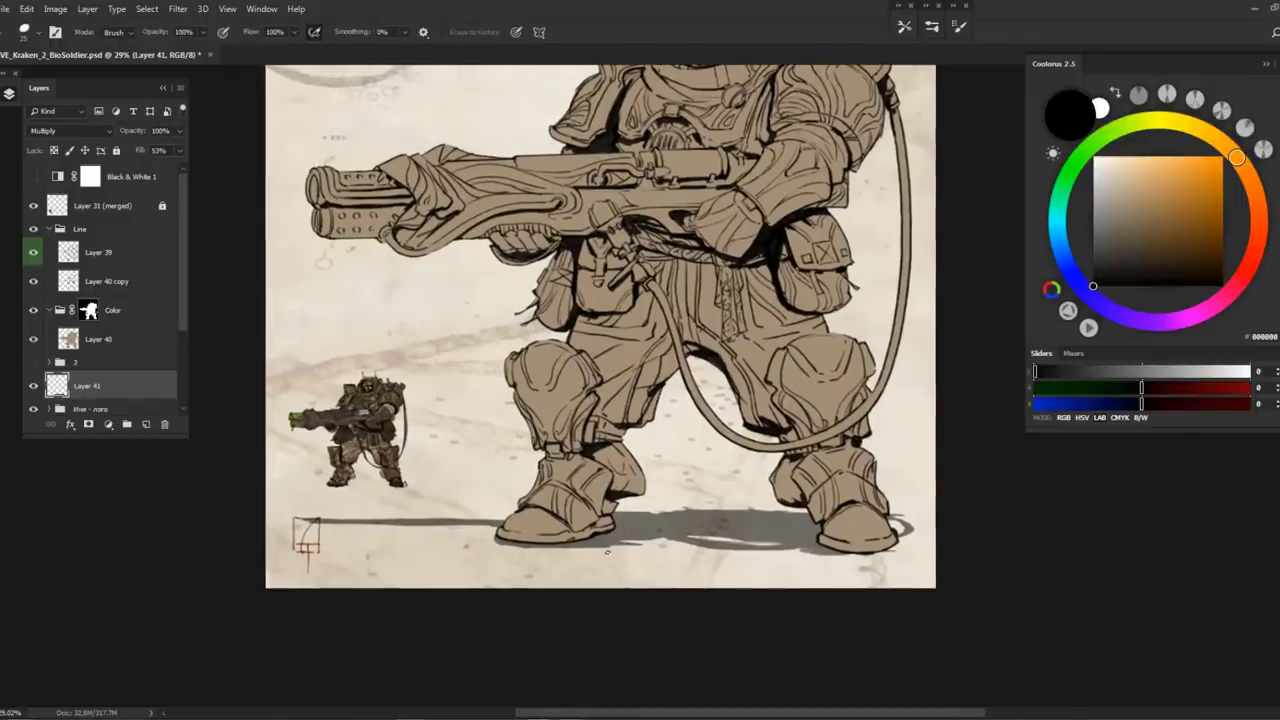
drag(630, 500, 648, 516)
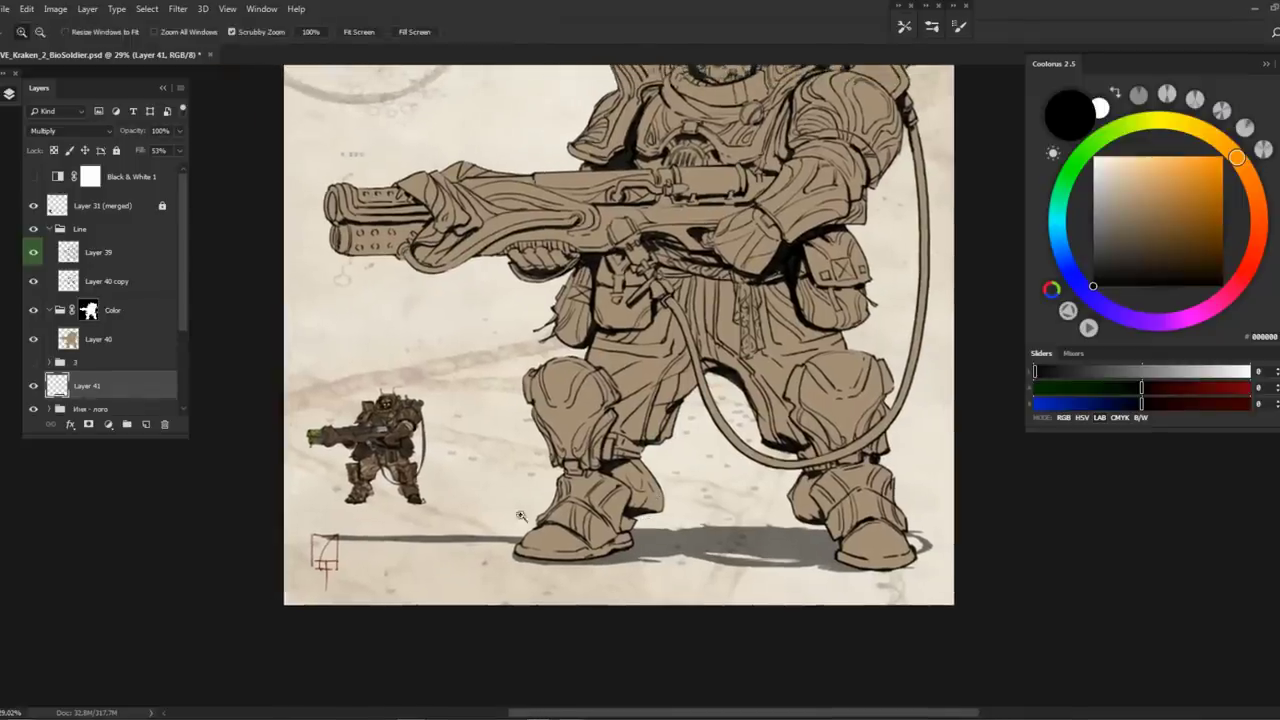
key(ctrl+z)
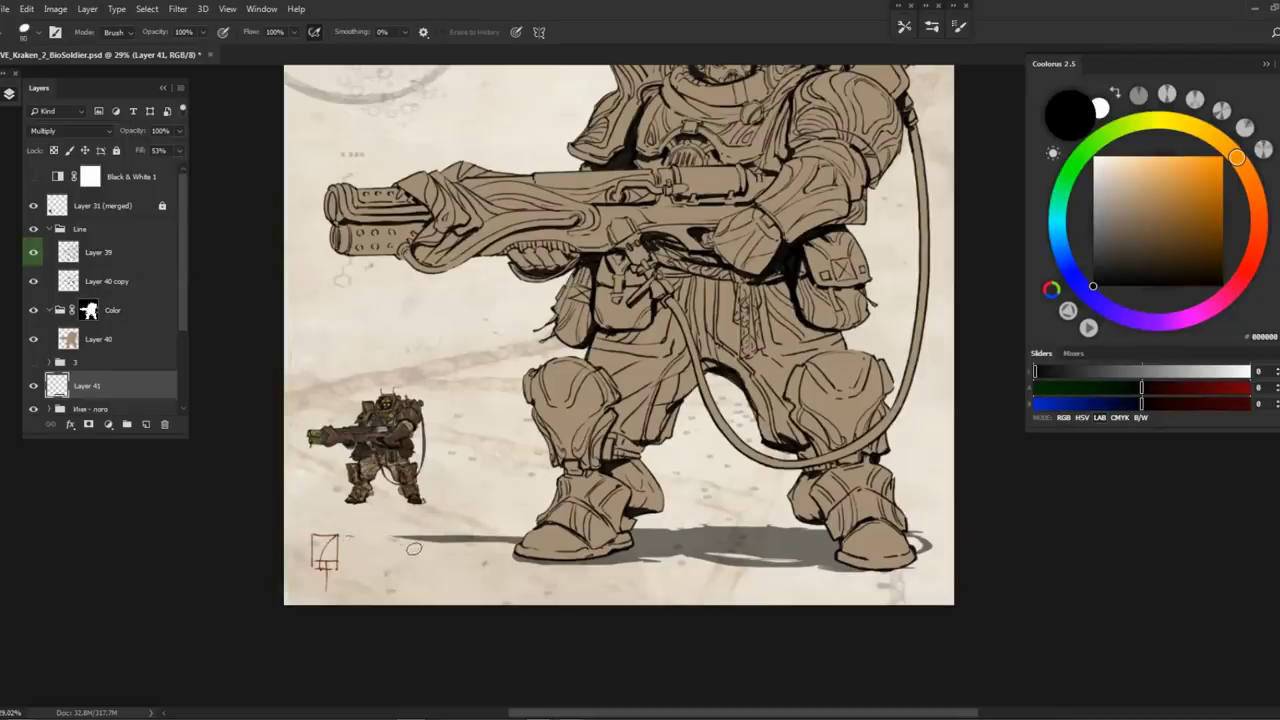
Lasso a broader shadow extending from the boot towards the signature and fill it with black
key(l)
drag(630, 553, 356, 556)
key(alt+BackSpace)
key(z)
alt+click(491, 566)
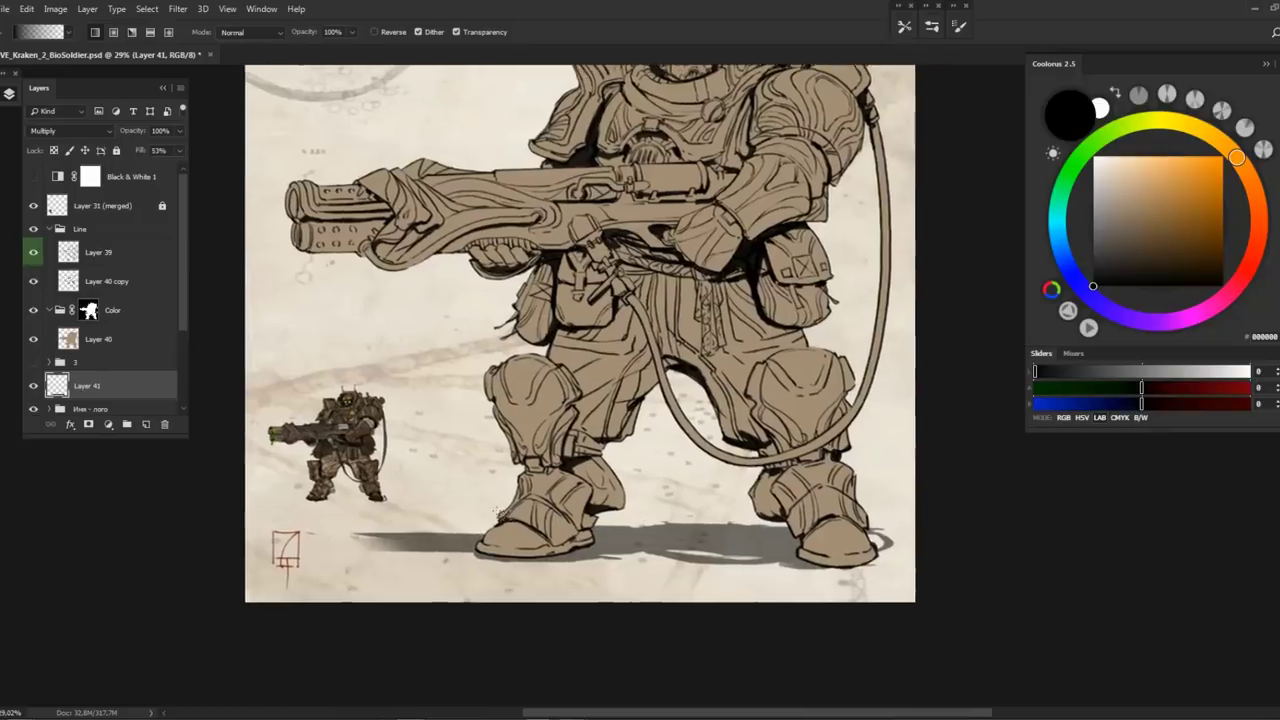
click(487, 502)
Brush in and clean up the shadow's far end so it tapers to a point near the signature
key(b)
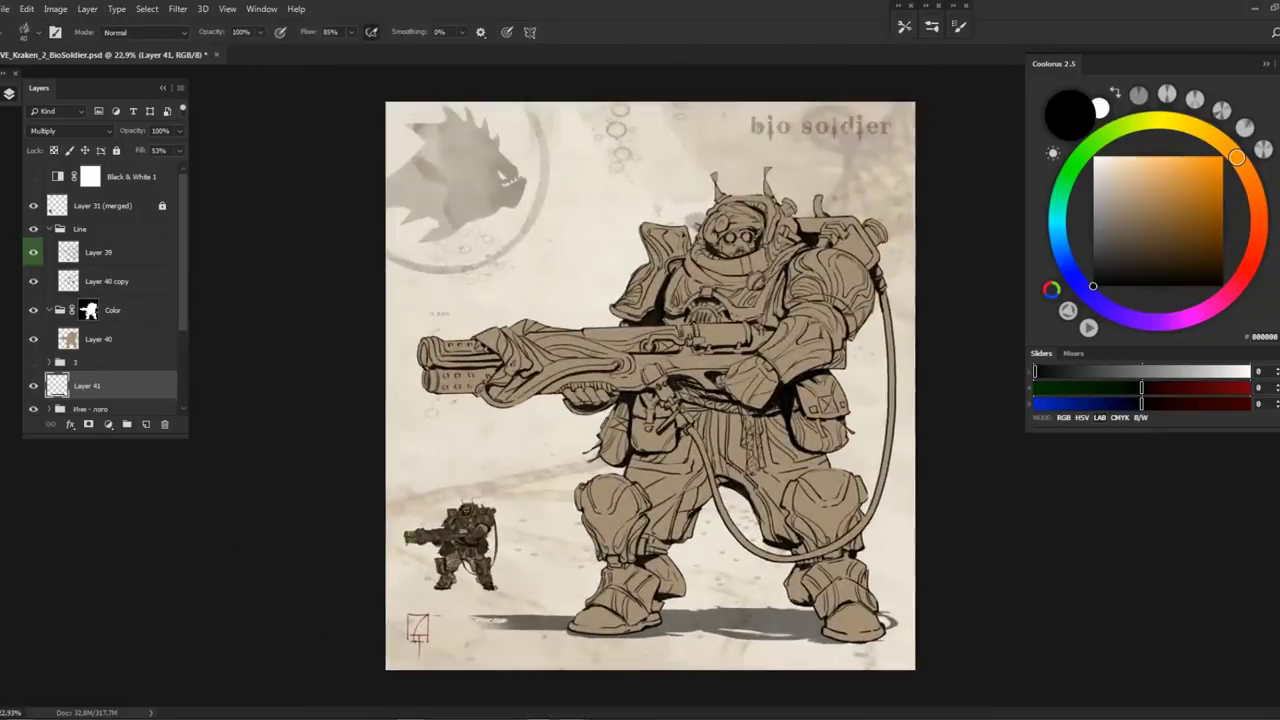
drag(508, 622, 455, 622)
key(e)
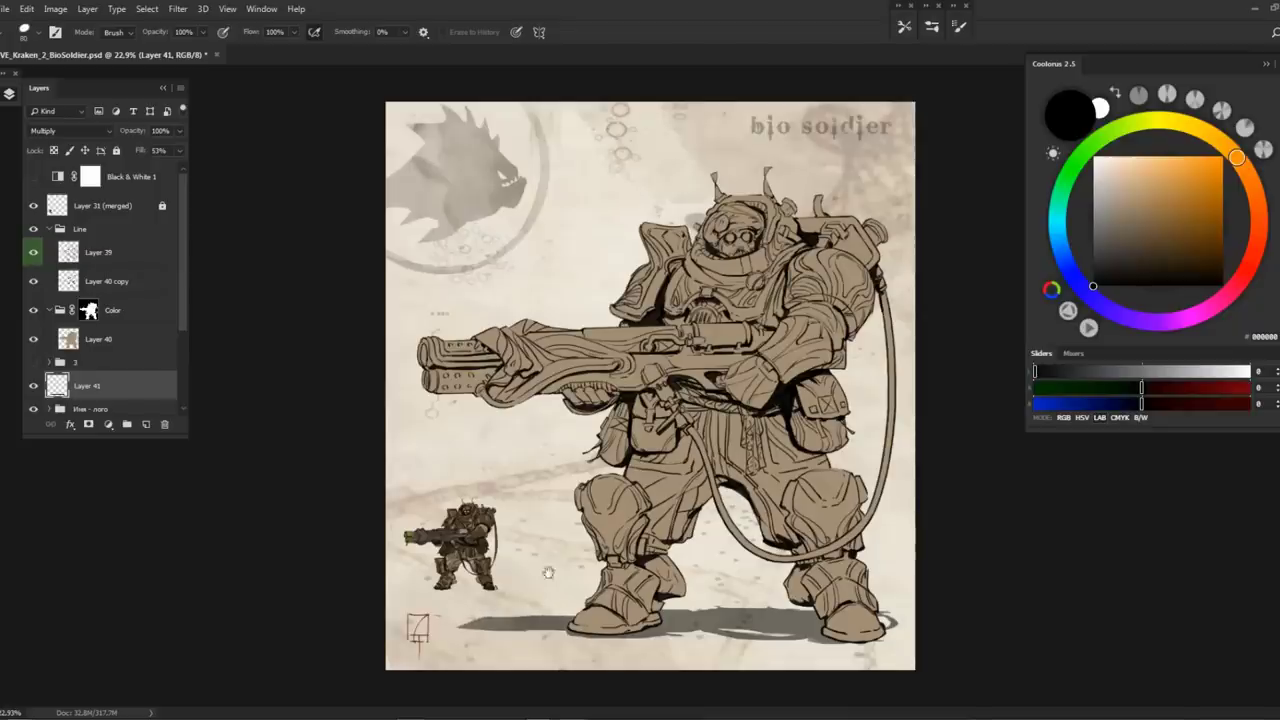
scroll(396, 488, up, 2)
scroll(396, 488, right, 2)
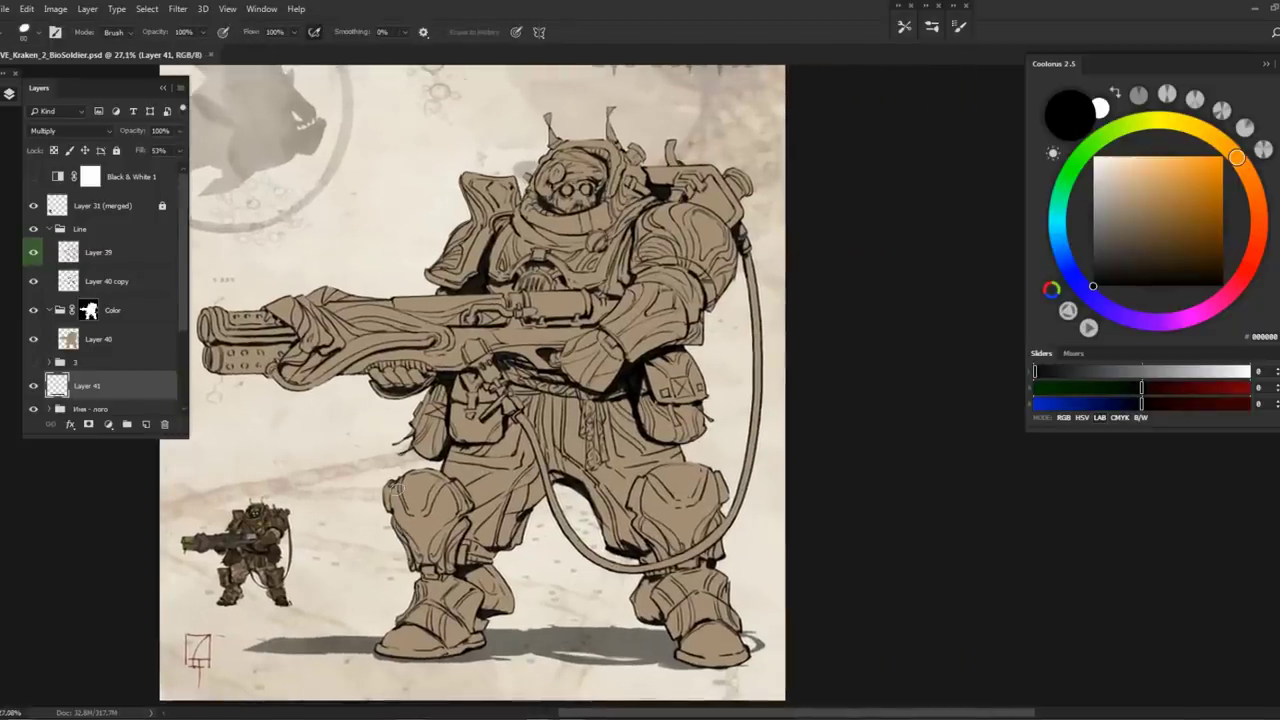
scroll(472, 384, left, 2)
Toggle the visibility of Layer 39 and Layer 40 copy to compare the line art, leaving Layer 40 copy hidden
click(33, 252)
click(33, 253)
click(34, 253)
click(33, 255)
click(33, 280)
click(33, 275)
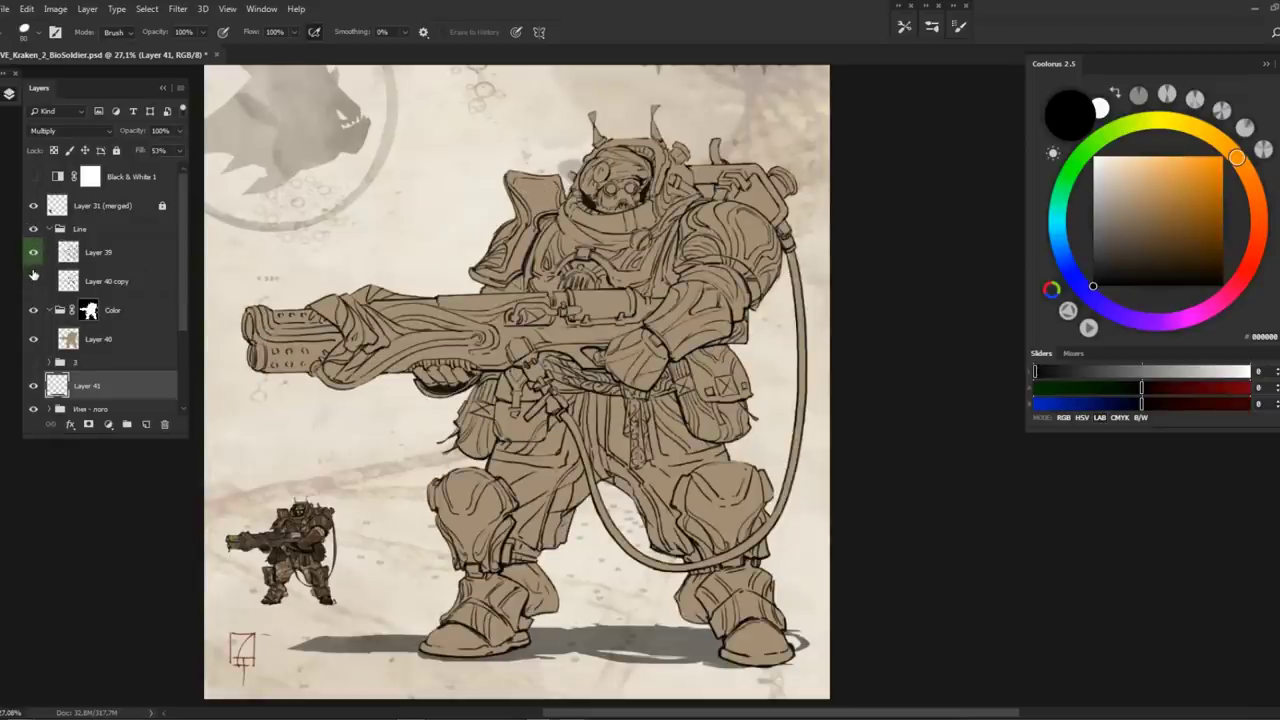
Duplicate Layer 39, hide the original and choose a soft 300 px eraser tip
click(47, 256)
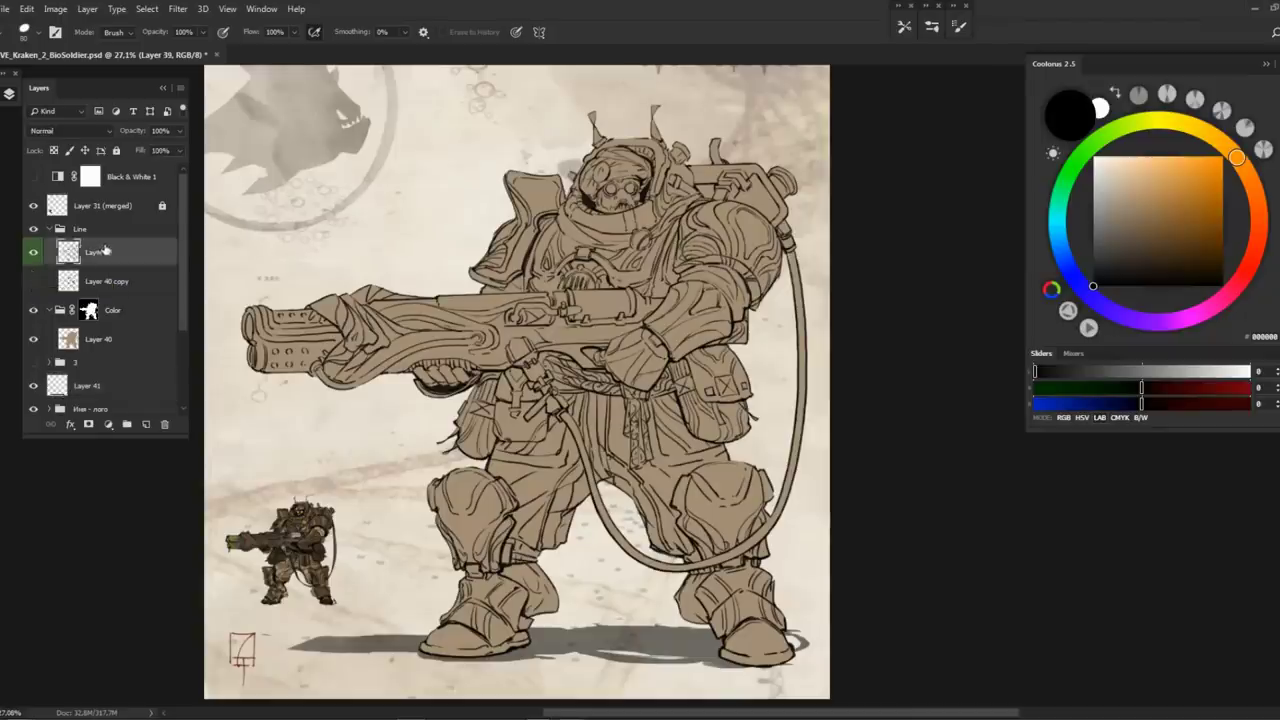
key(ctrl+j)
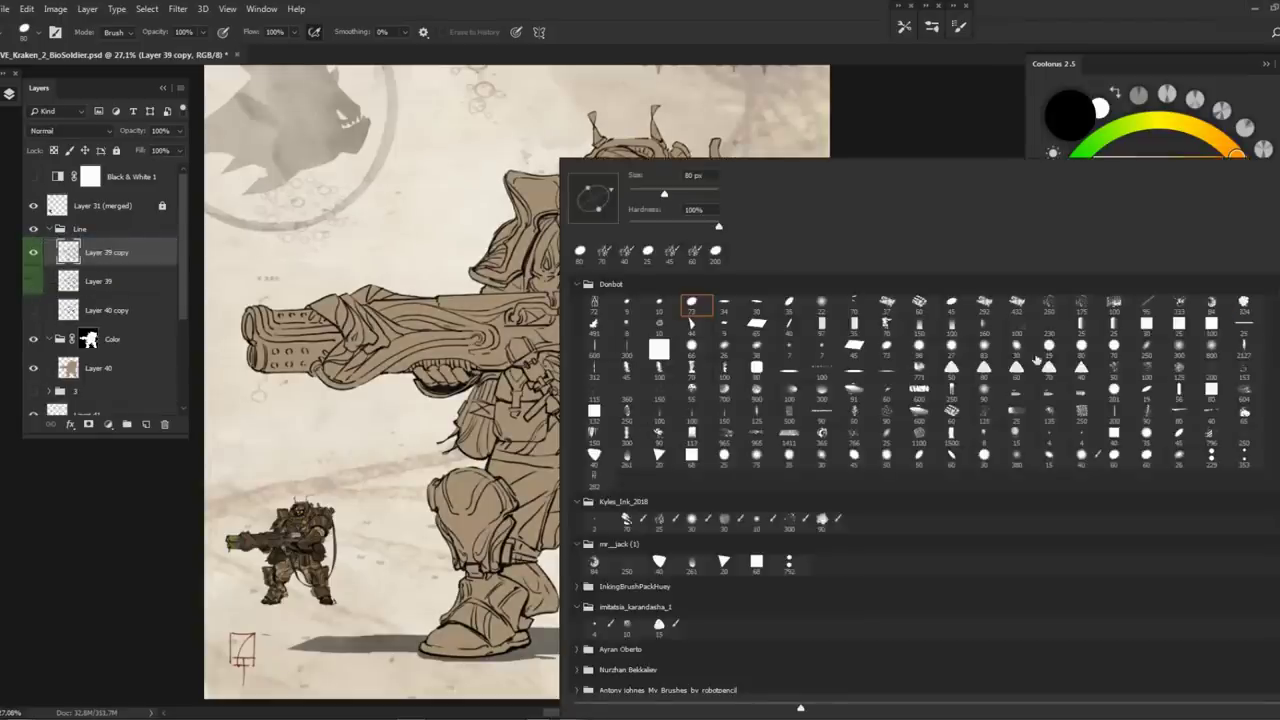
double_click(1179, 346)
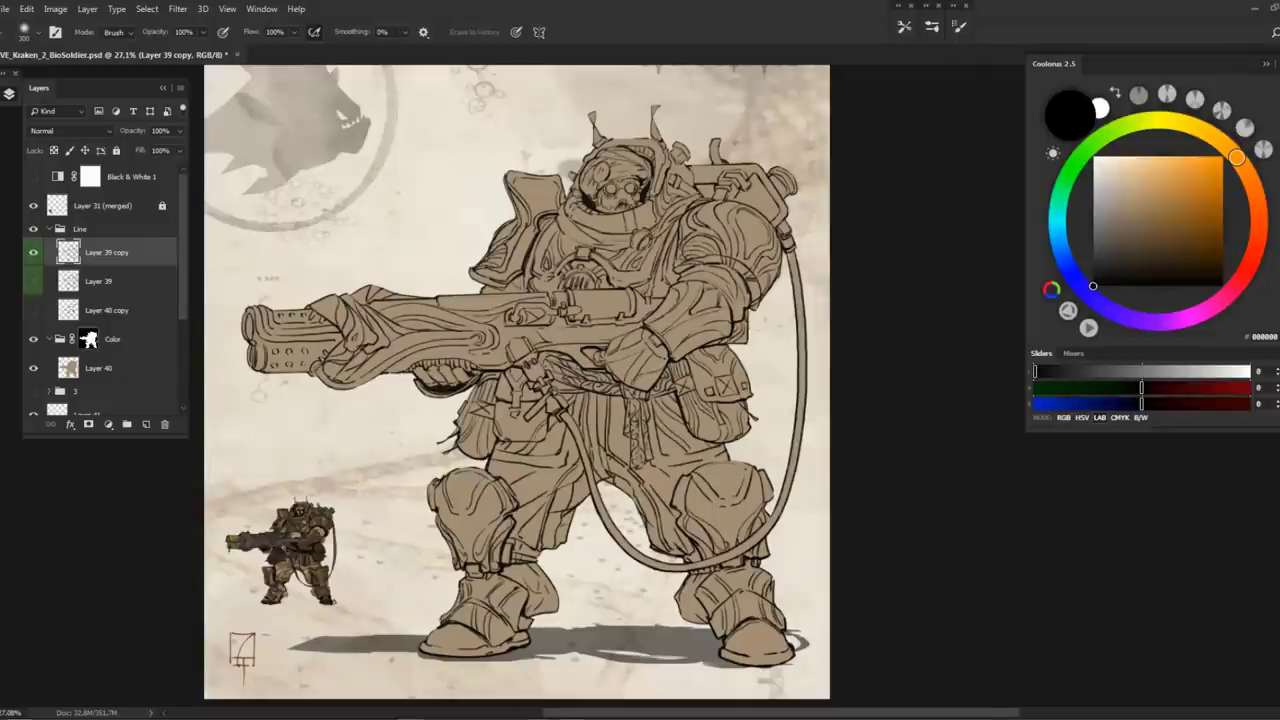
Fade the interior fold lines on the soldier's trouser leg in Layer 39 copy with the soft eraser
key(z)
drag(440, 370, 488, 372)
key(b)
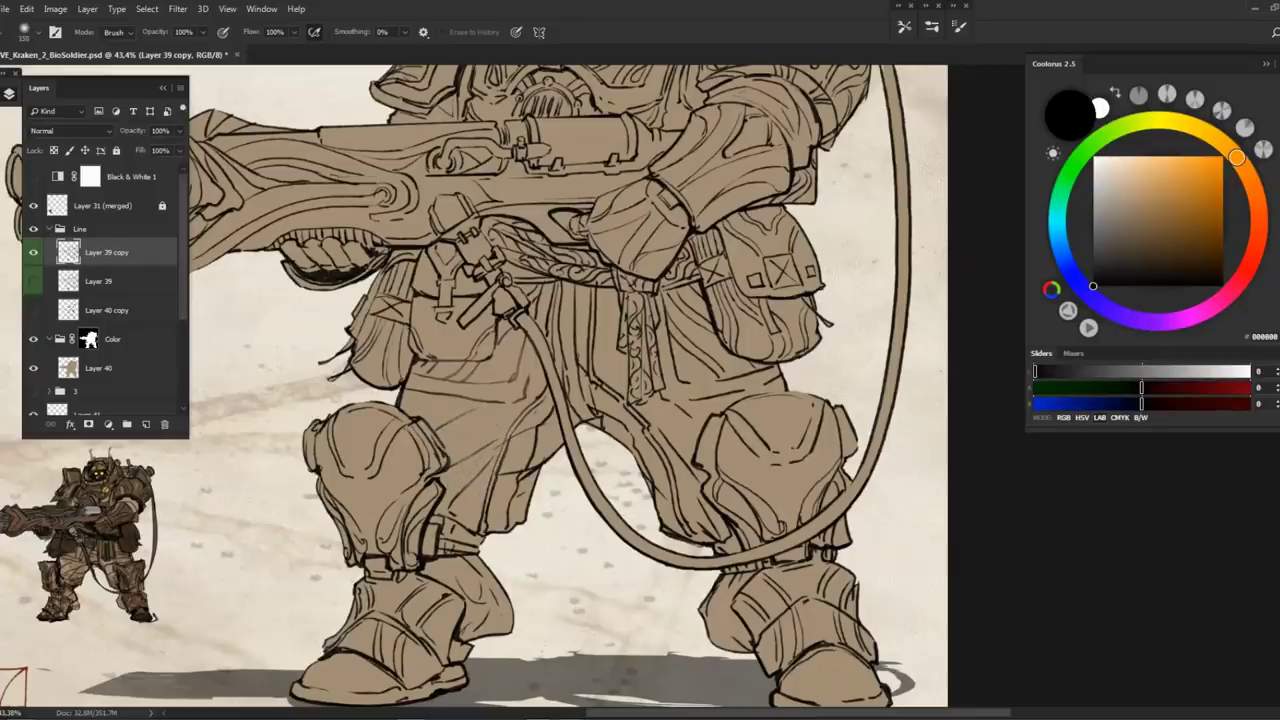
drag(490, 515, 470, 547)
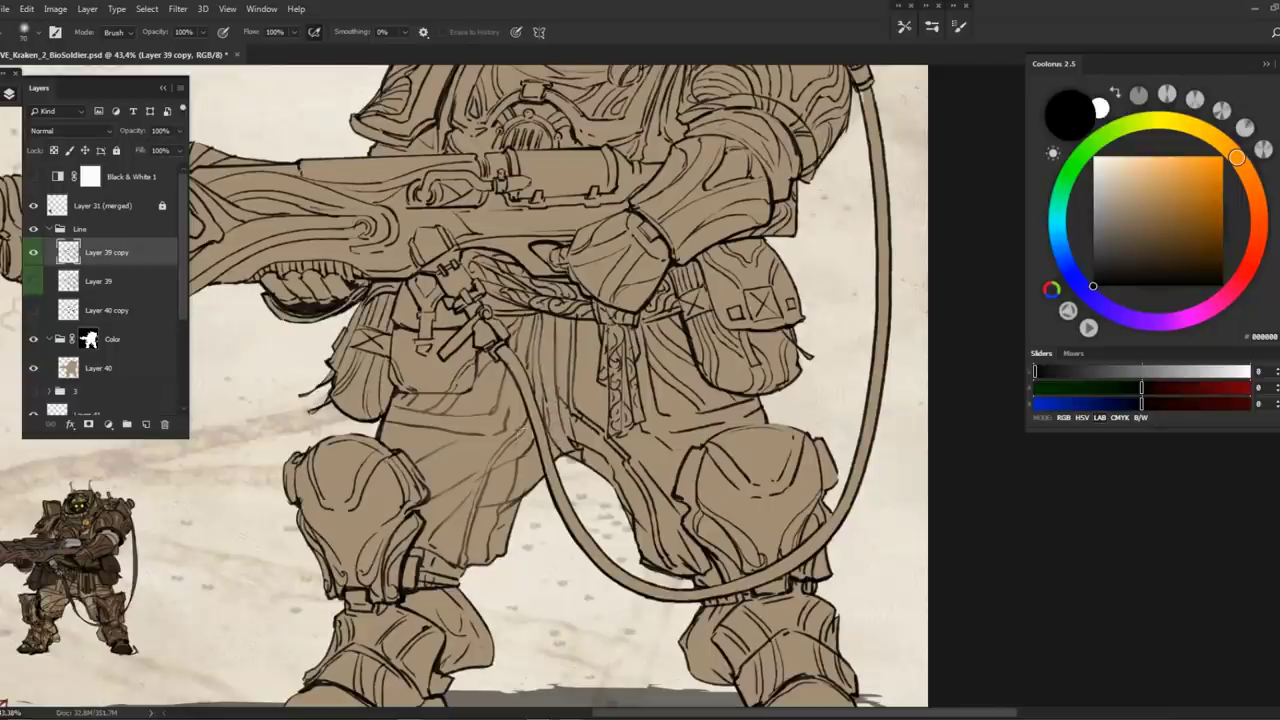
drag(570, 400, 470, 380)
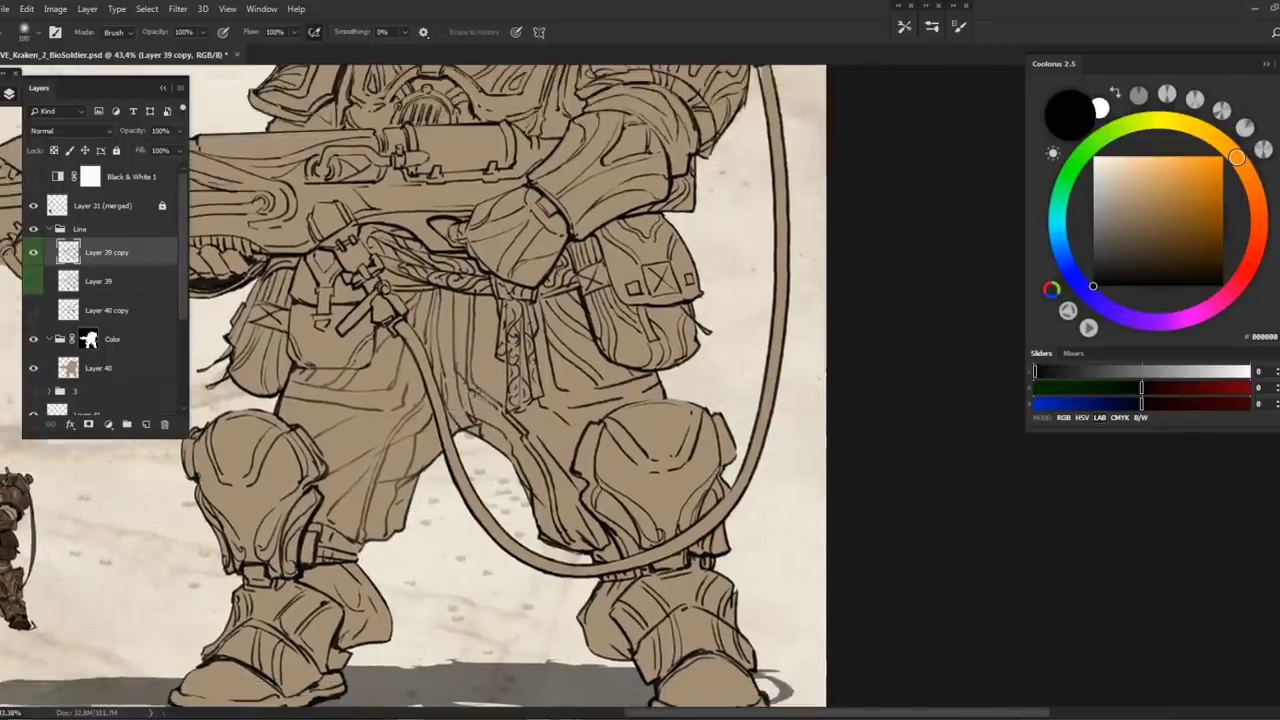
Rename Layer 39 copy as 2 and Layer 39 as 1
double_click(104, 253)
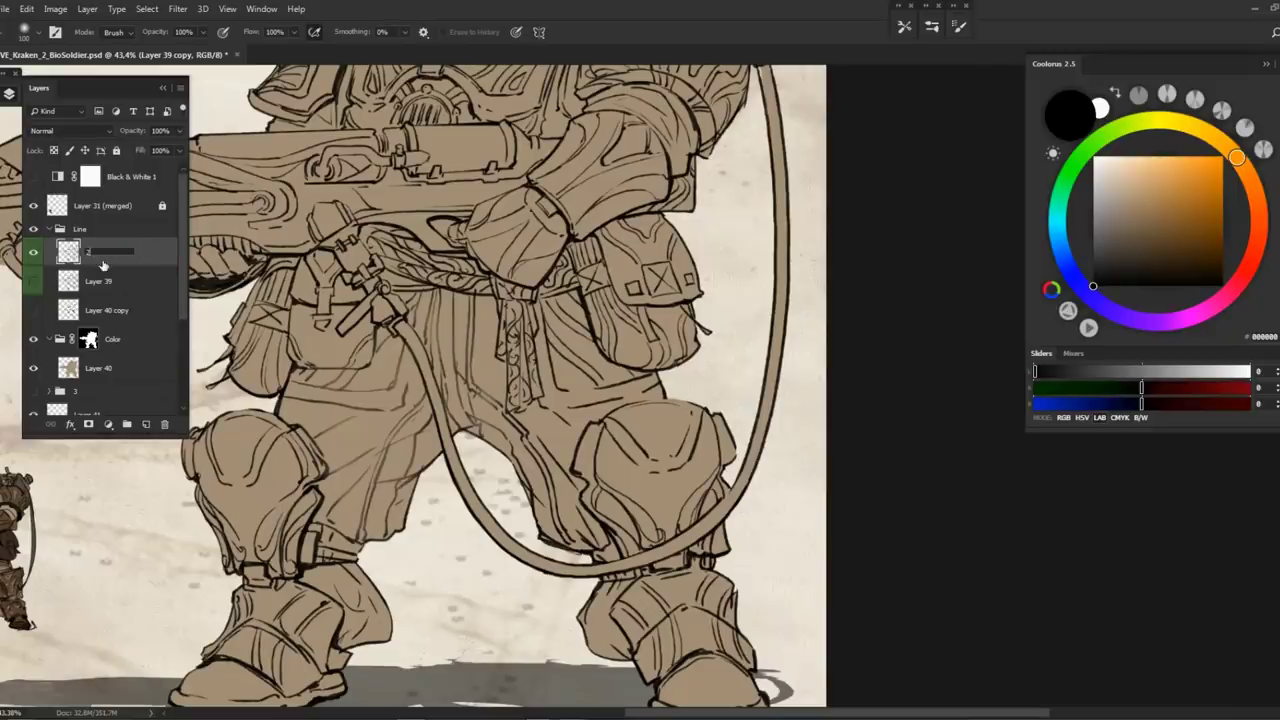
text(2)
key(Return)
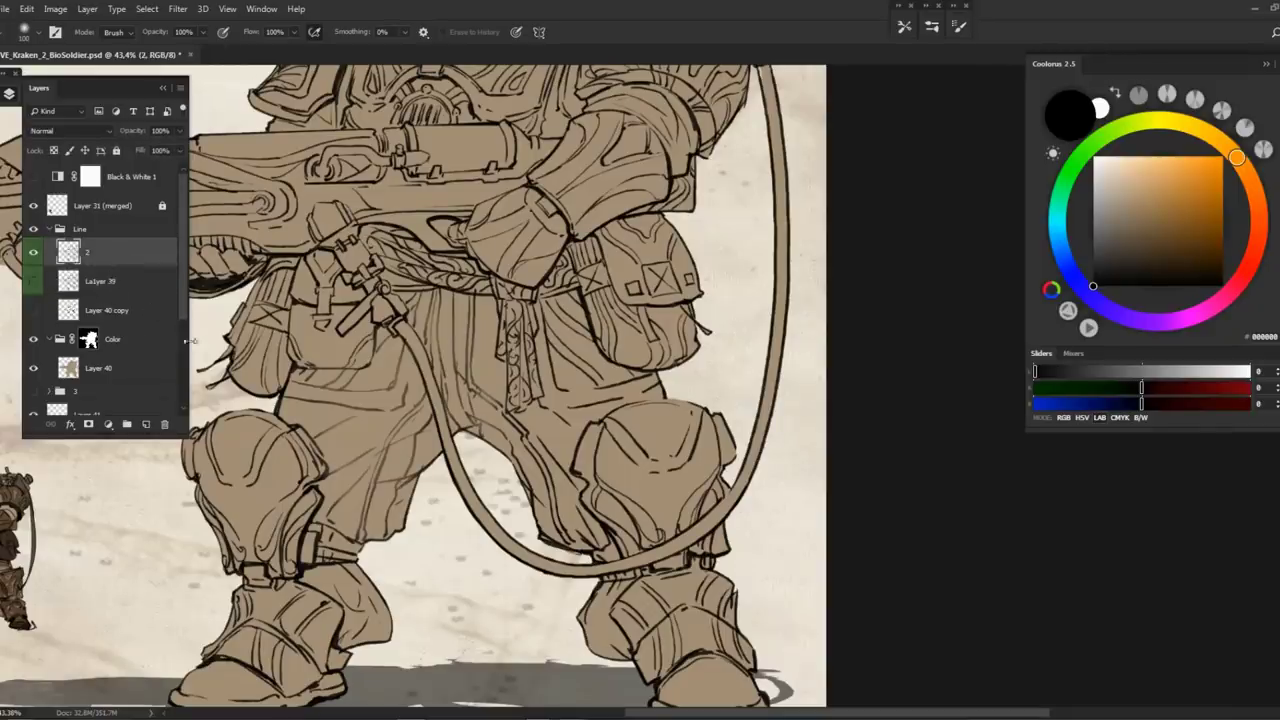
double_click(100, 282)
text(1)
key(Return)
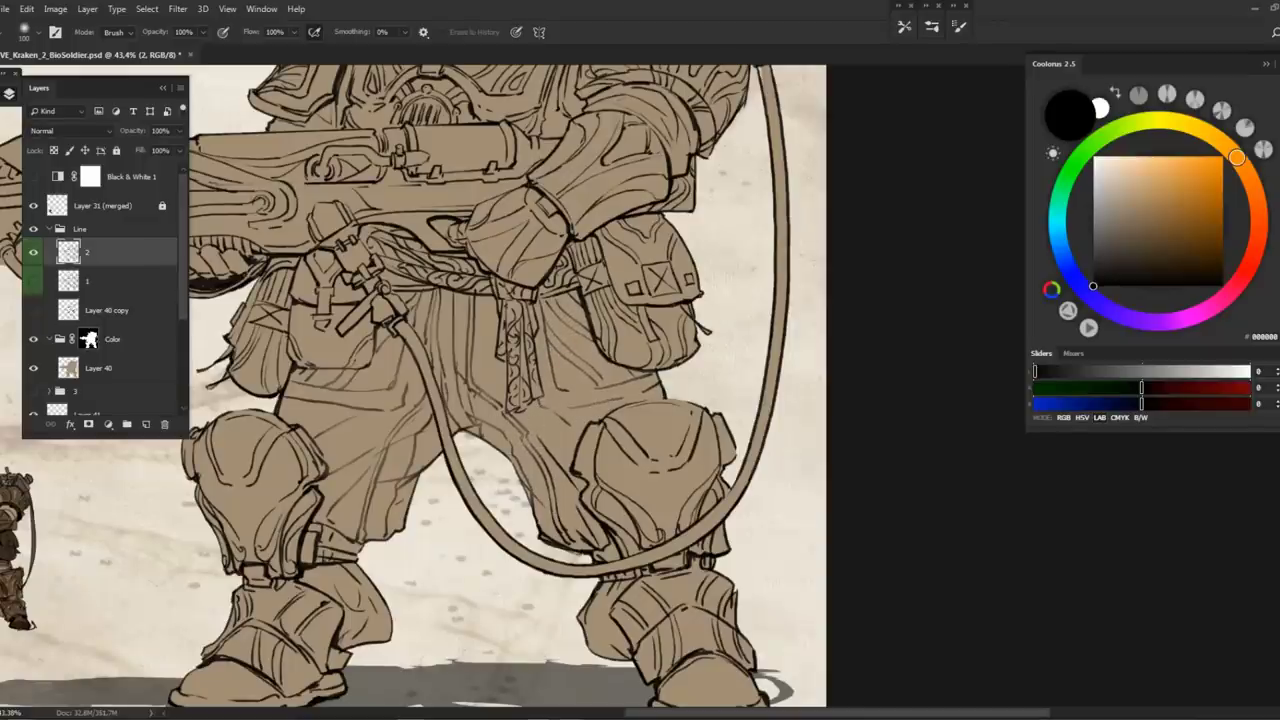
Softly erase interior lines on layer 2 across the other trouser leg, the belt pouches and the sleeve
drag(567, 472, 560, 540)
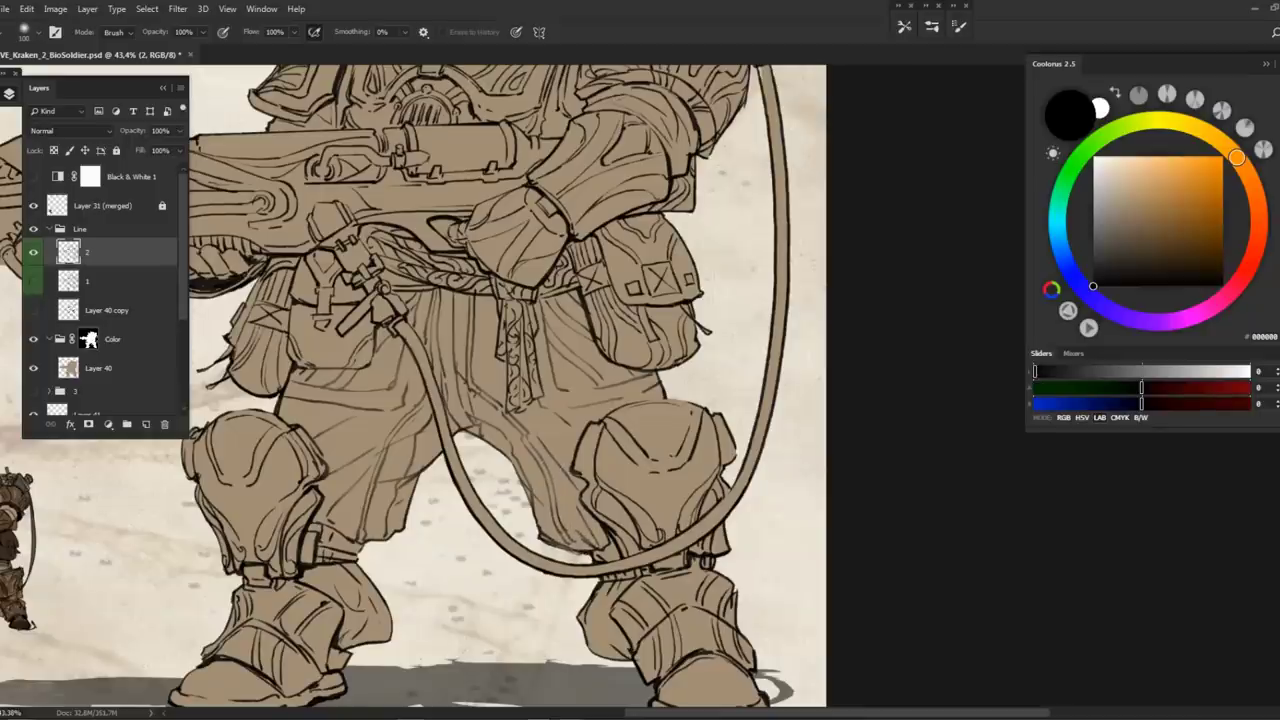
scroll(413, 385, up, 3)
scroll(455, 390, up, 2)
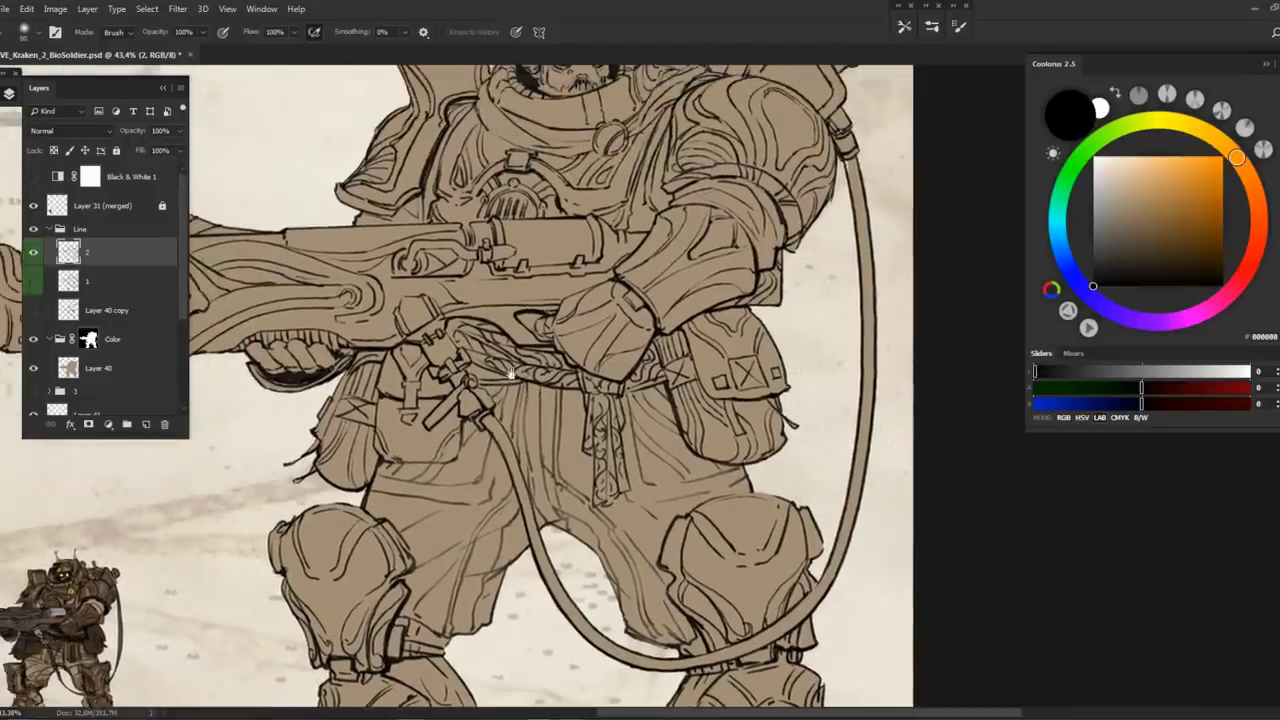
scroll(455, 390, up, 6)
scroll(455, 390, up, 2)
scroll(455, 390, right, 2)
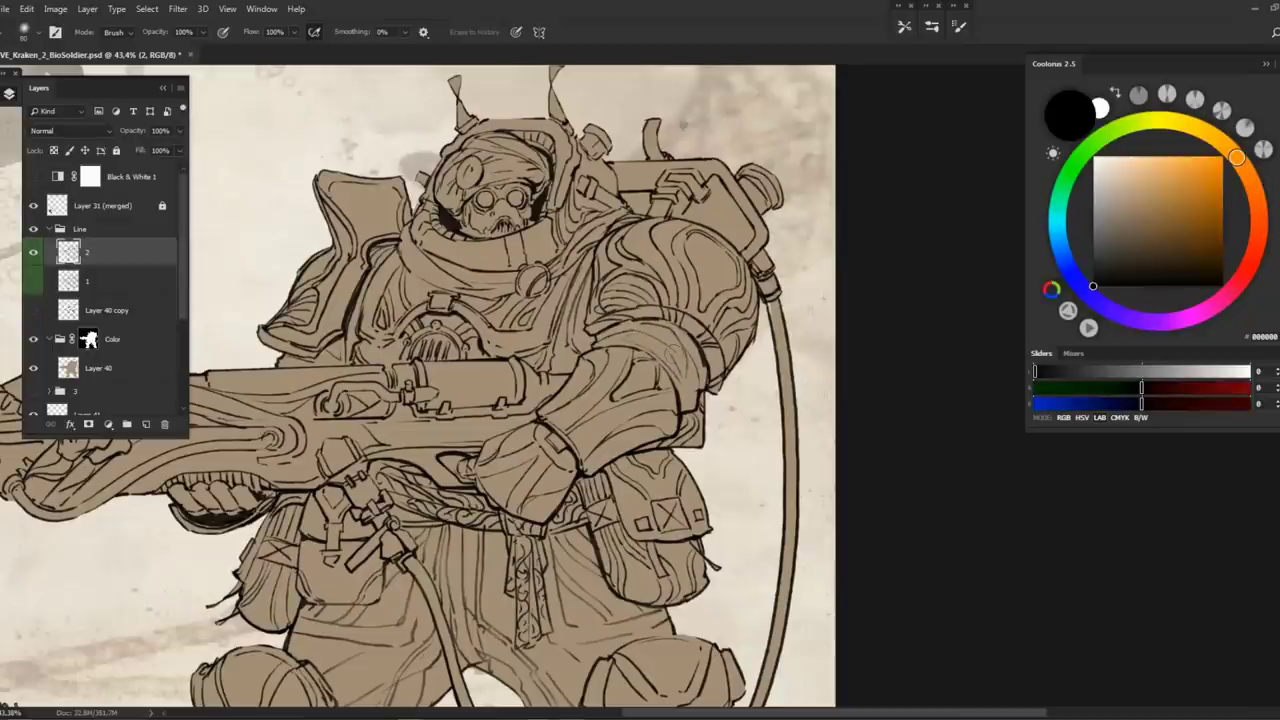
scroll(455, 390, left, 3)
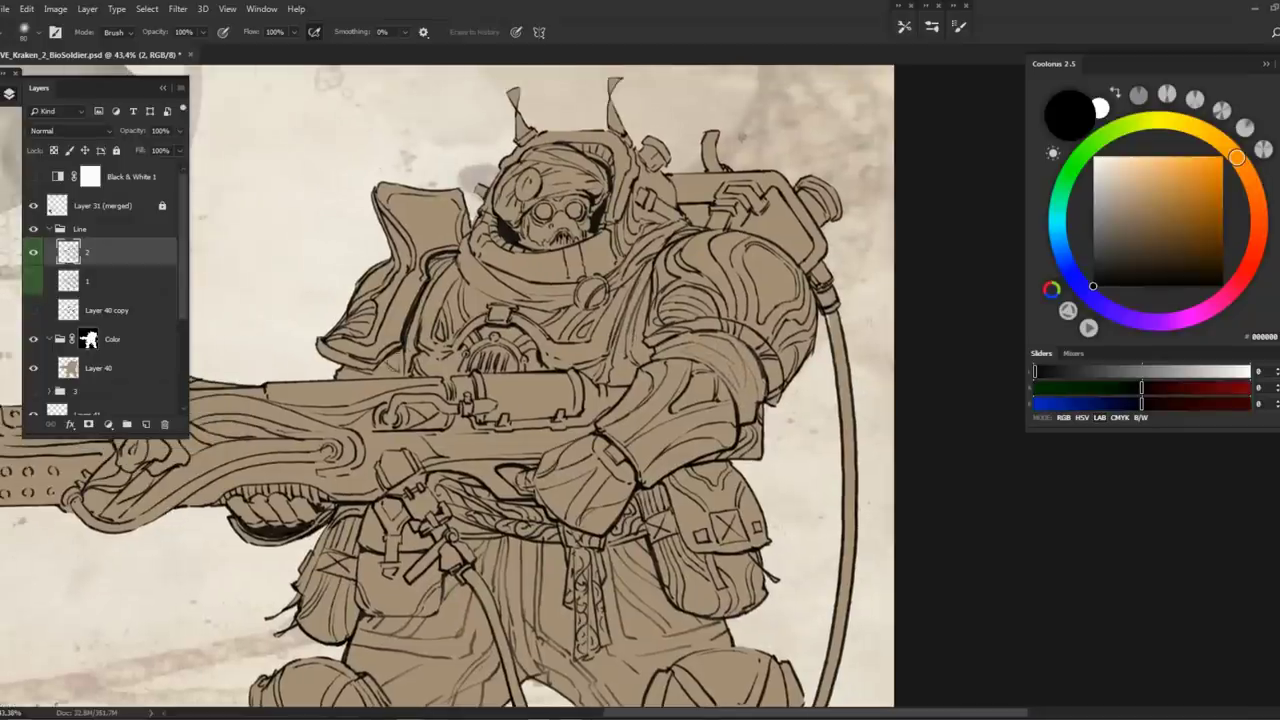
scroll(447, 390, down, 4)
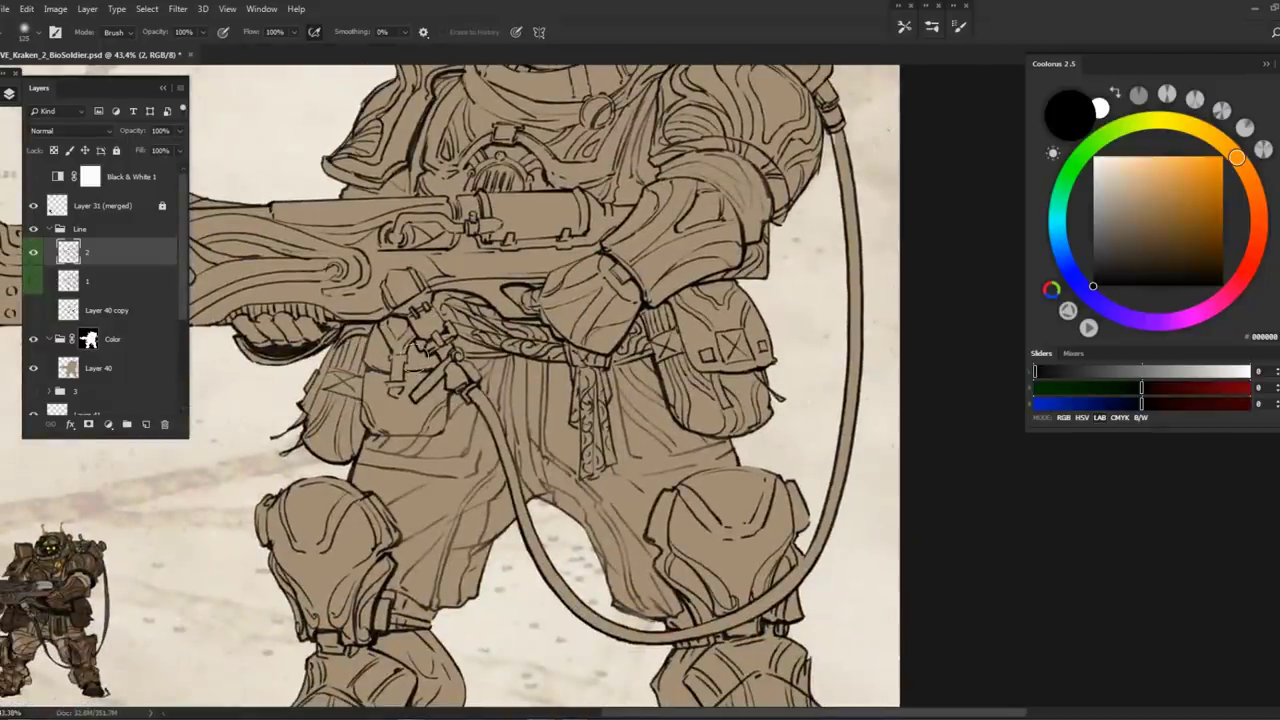
scroll(408, 350, right, 2)
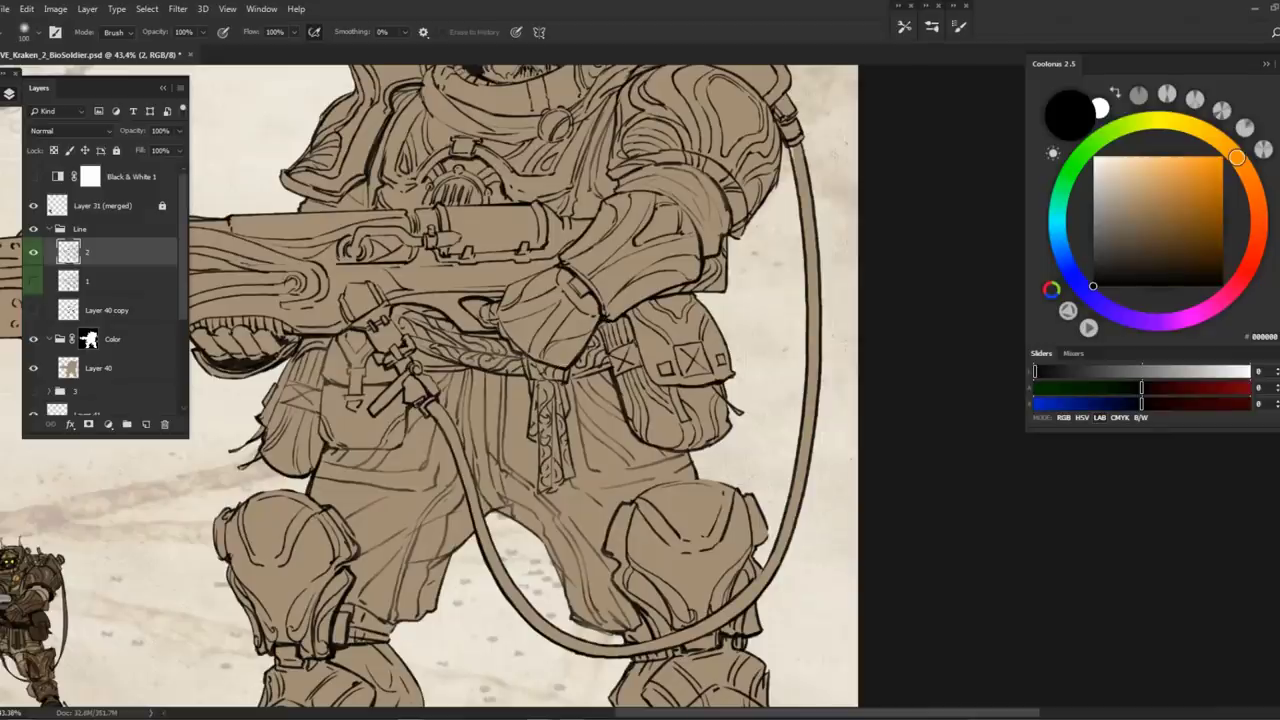
Compare line layers 2 and 1 by toggling their visibility, keep layer 2 shown and turn on Layer 40 copy
drag(682, 314, 541, 312)
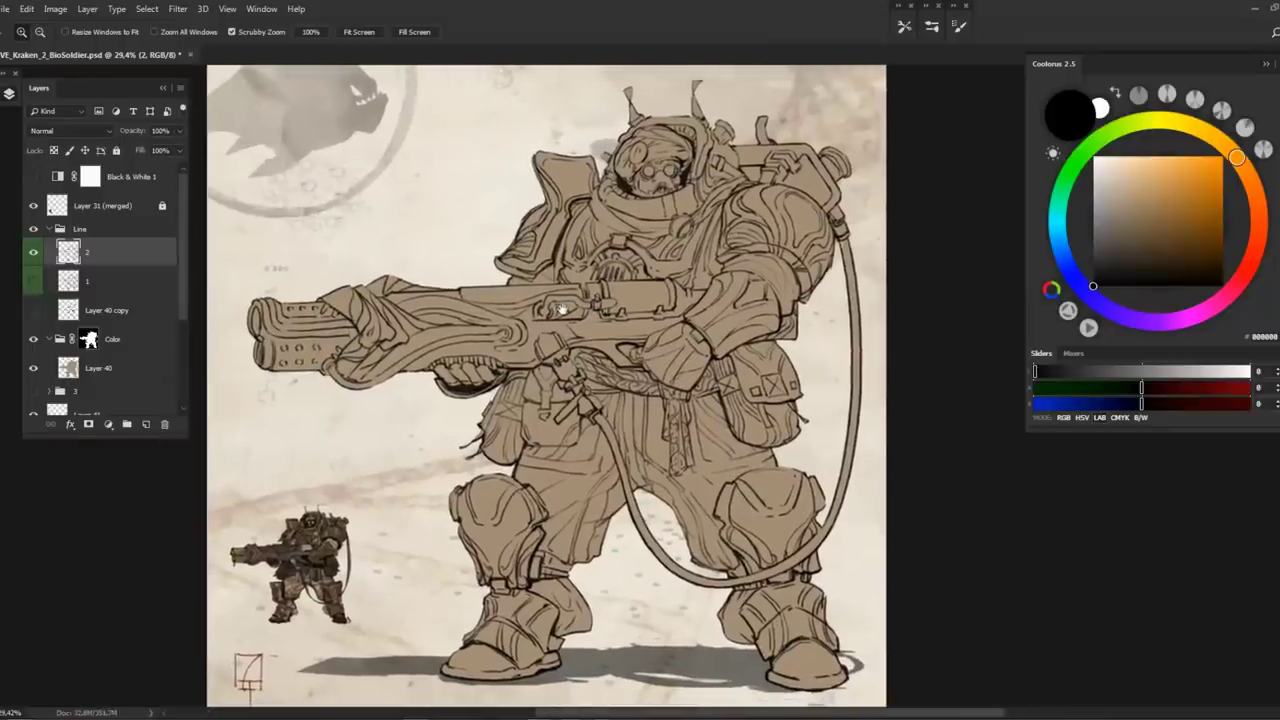
scroll(473, 320, right, 1)
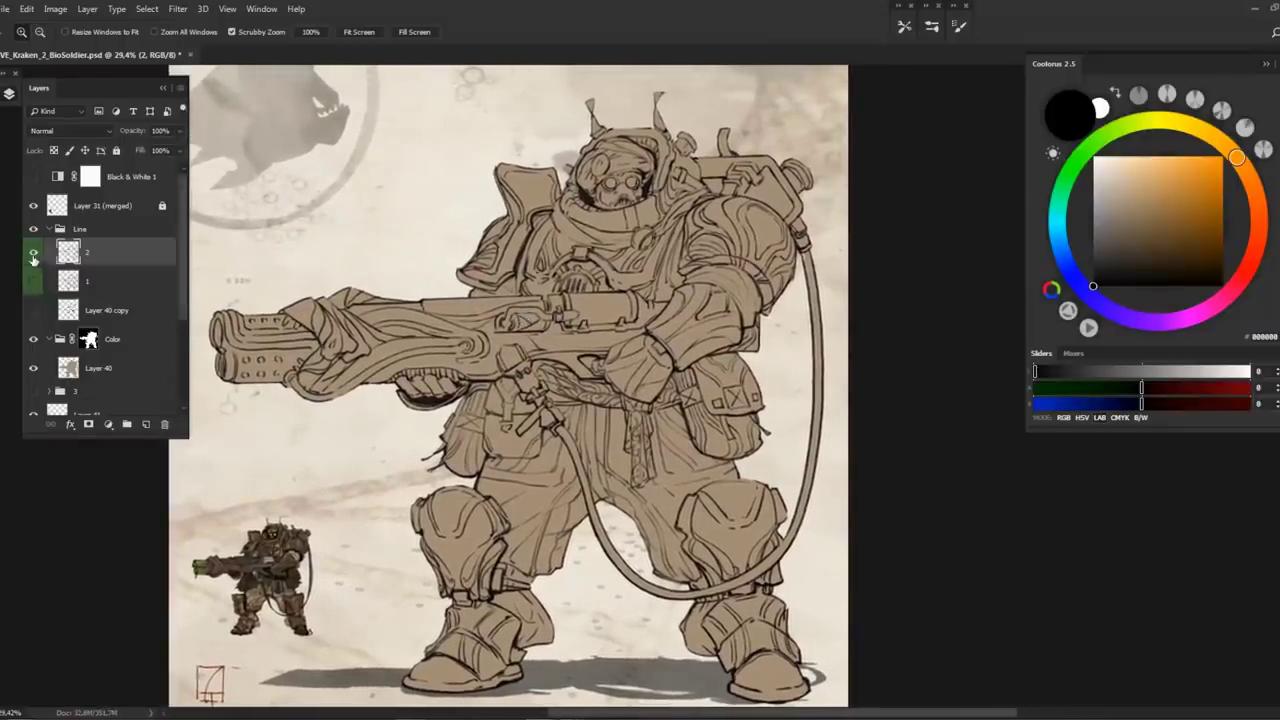
click(33, 258)
click(31, 284)
click(31, 255)
click(33, 311)
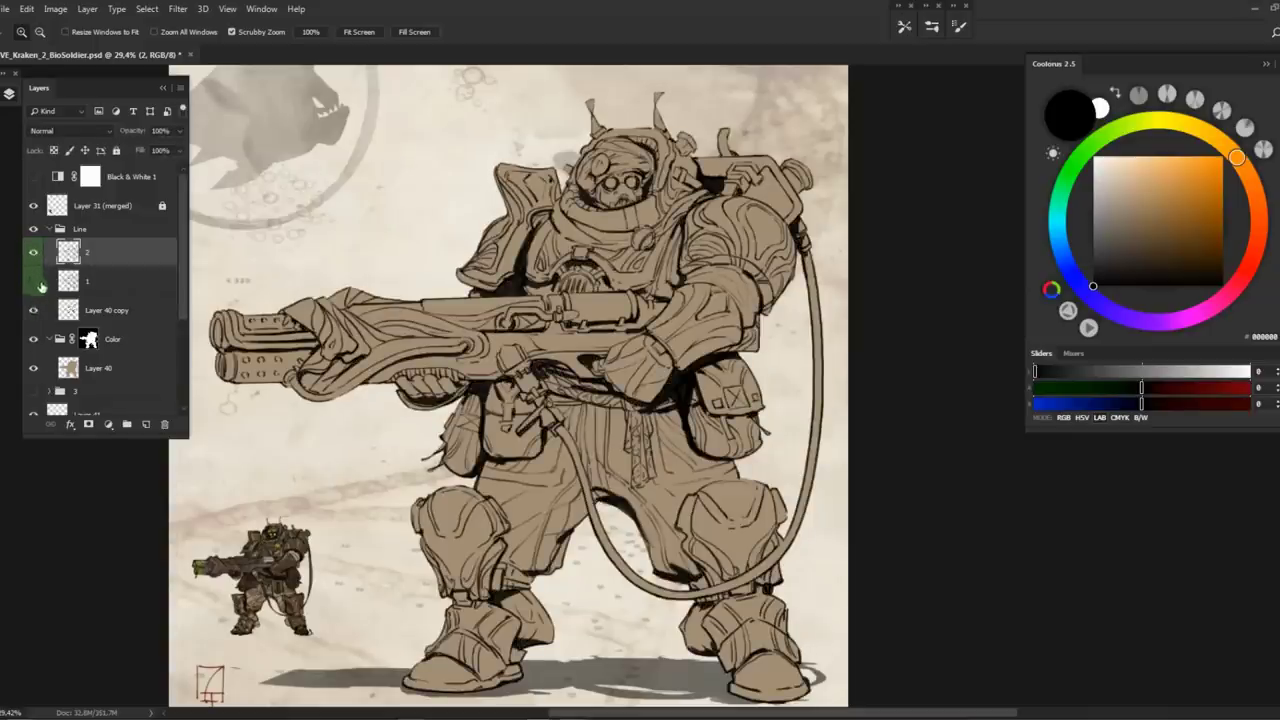
Add a new layer above Layer 40 in the Color group, choose a brush and sample dark brown 5C4734
click(82, 369)
click(146, 424)
key(b)
right_click(676, 397)
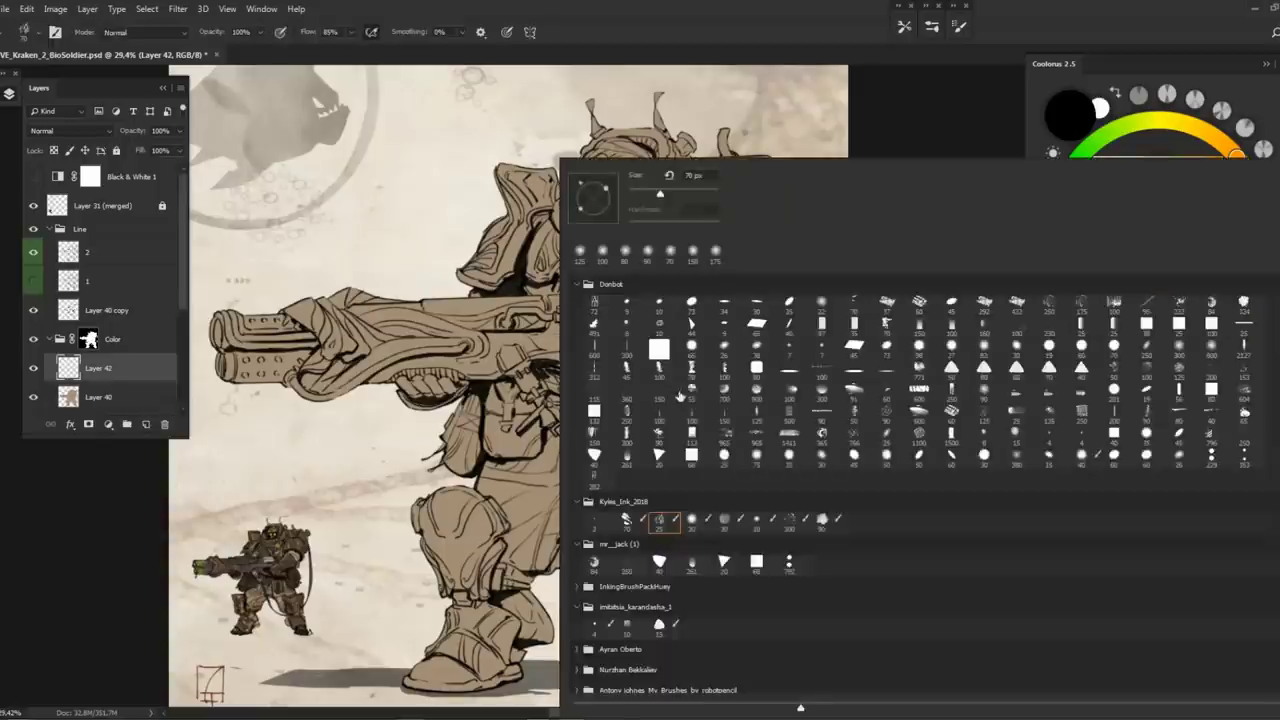
double_click(827, 519)
key(z)
drag(380, 479, 490, 479)
key(b)
alt+click(450, 360)
Lasso the large rounded shoulder armour beside the backpack and fill it with the dark brown
scroll(450, 360, down, 3)
drag(450, 360, 650, 200)
mouse_move(460, 470)
mouse_down()
mouse_move(490, 440)
mouse_move(323, 535)
mouse_move(152, 695)
mouse_up()
key(l)
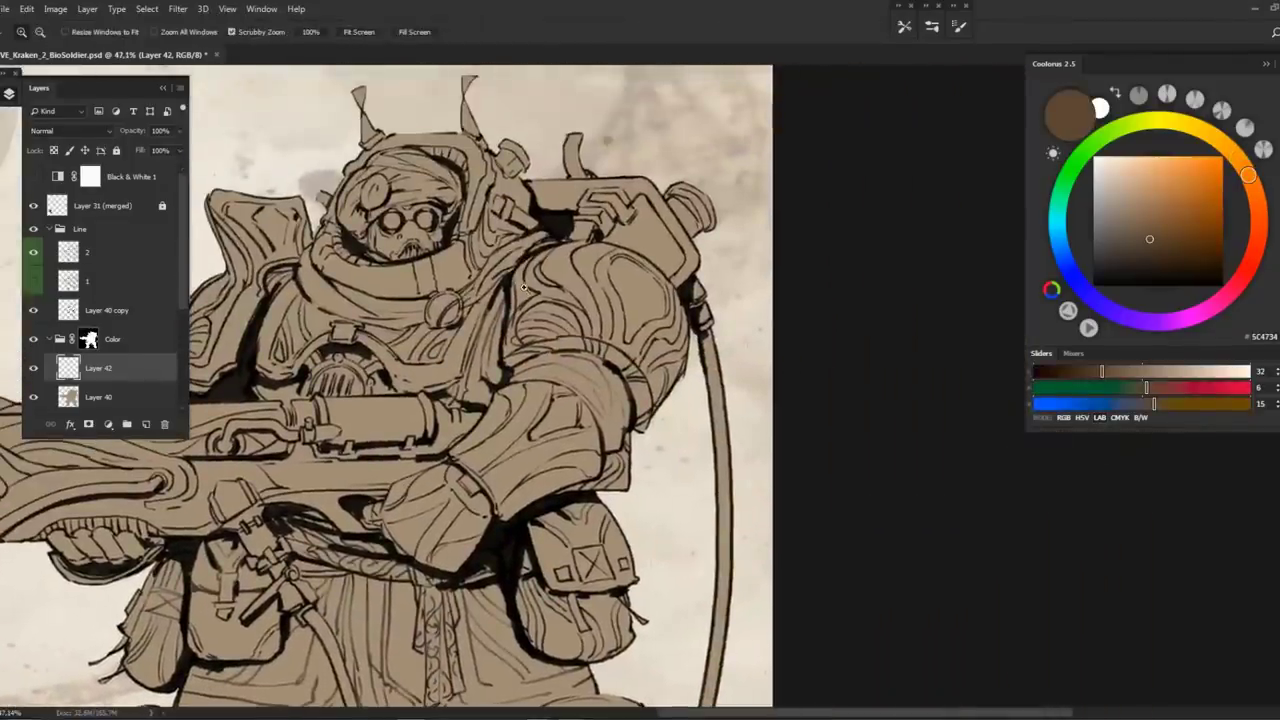
mouse_move(540, 252)
mouse_down()
mouse_move(515, 272)
mouse_move(507, 375)
mouse_up()
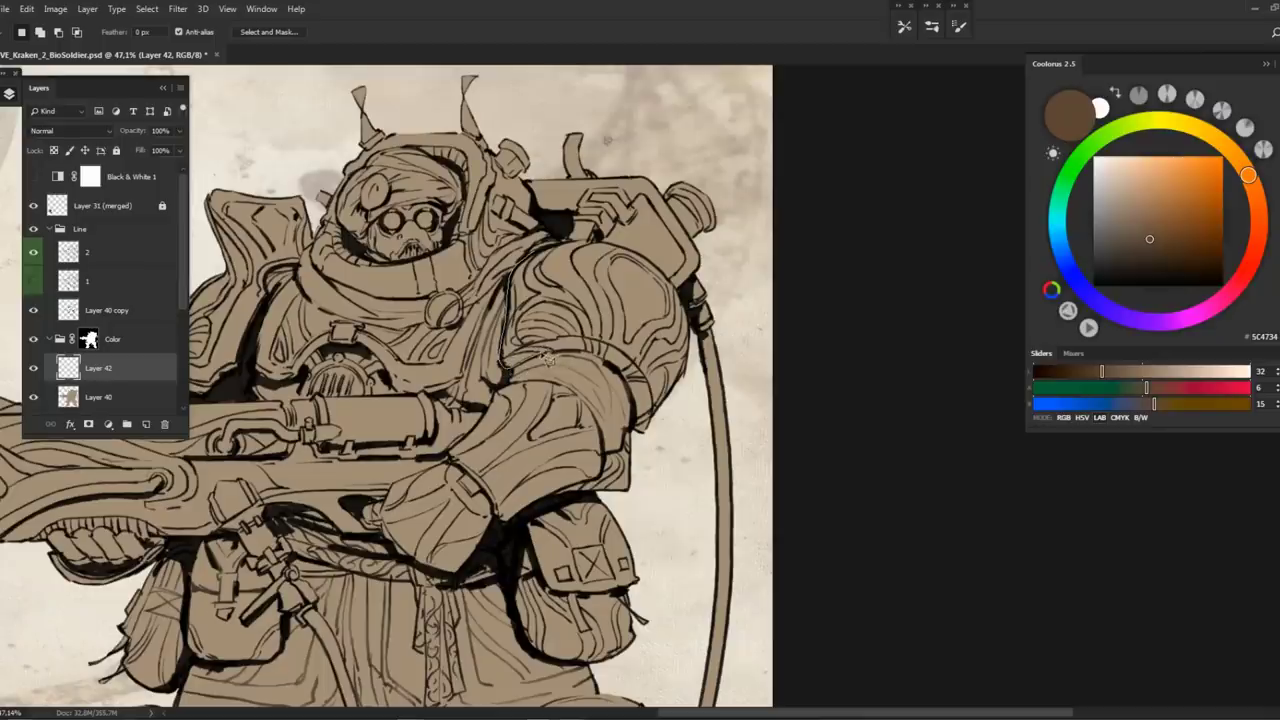
mouse_move(642, 426)
mouse_down()
mouse_move(699, 355)
mouse_move(694, 312)
mouse_move(648, 262)
mouse_move(548, 252)
mouse_up()
key(alt+BackSpace)
Lasso the flared shoulder plate on the opposite side, fill it with dark brown and deselect
drag(525, 372, 766, 372)
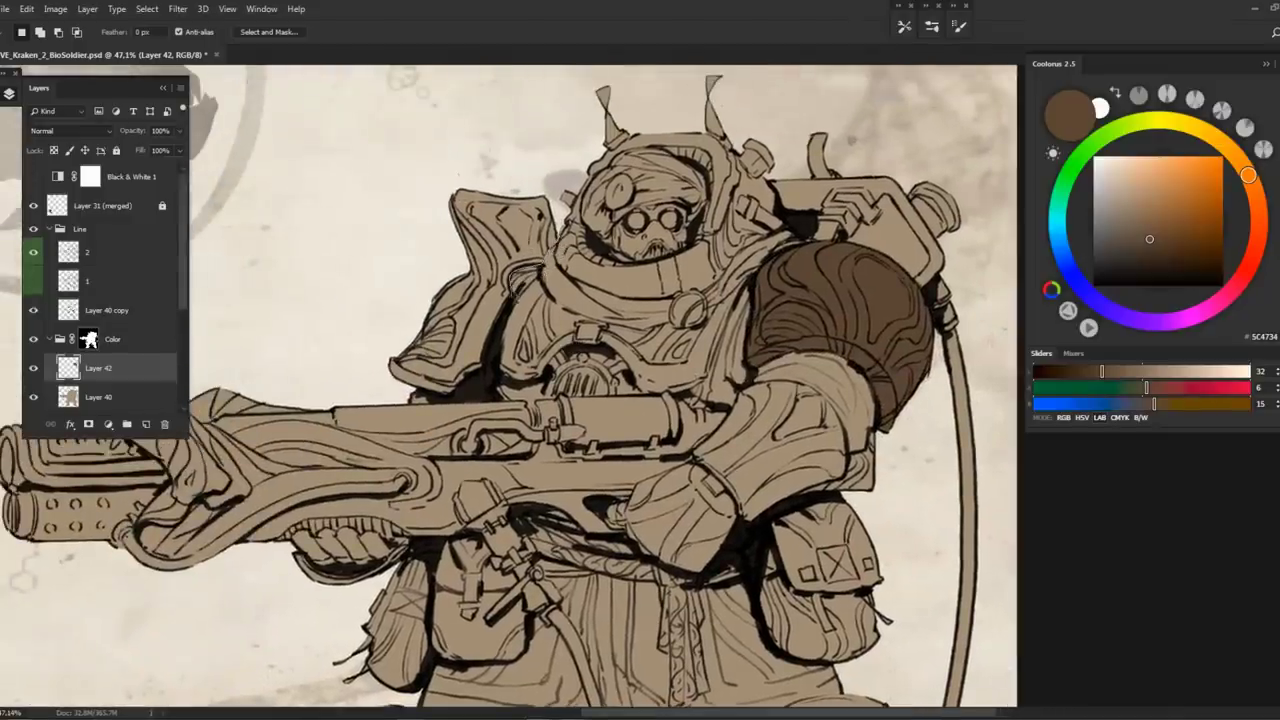
mouse_move(425, 396)
mouse_down()
mouse_move(387, 211)
mouse_move(541, 177)
mouse_move(560, 212)
mouse_up()
key(alt+BackSpace)
key(ctrl+d)
Lasso the chest armour between the scarf and the gun and fill it with dark brown
key(z)
key(ctrl+0)
drag(634, 262, 514, 385)
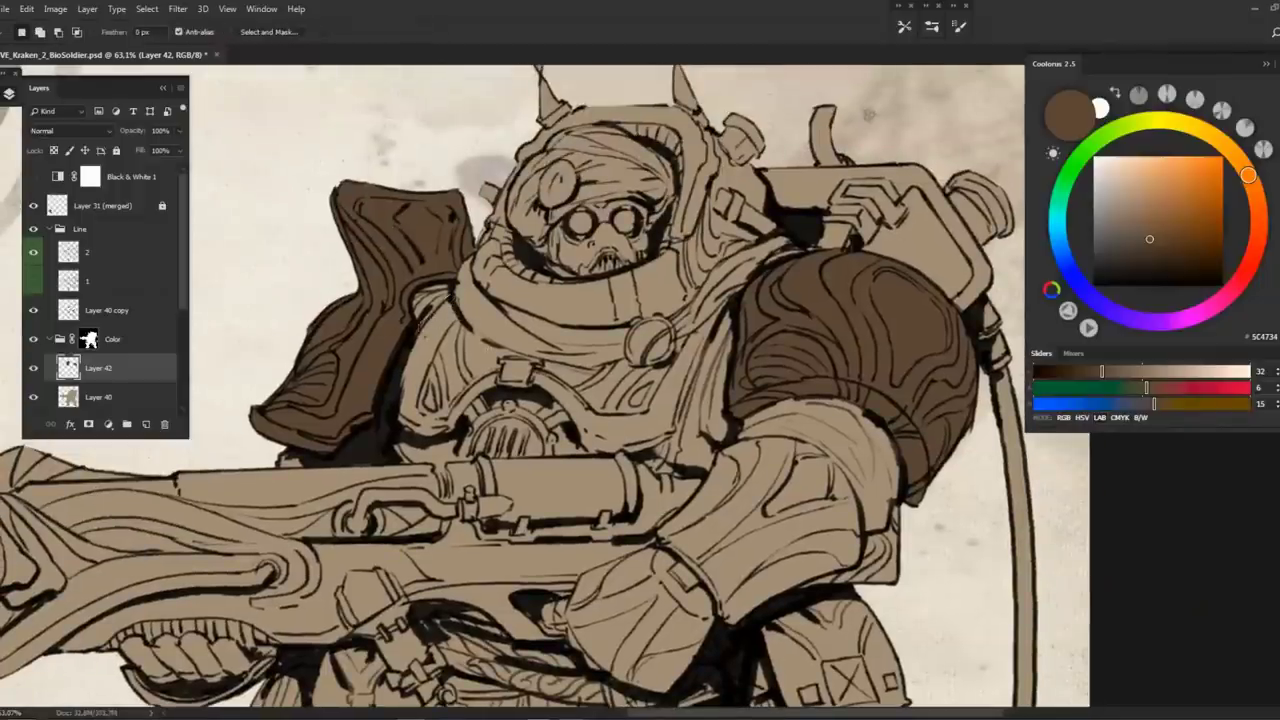
drag(424, 305, 402, 462)
mouse_move(652, 462)
mouse_down()
mouse_move(626, 460)
mouse_move(656, 478)
mouse_up()
mouse_move(702, 401)
mouse_down()
mouse_move(739, 301)
mouse_move(707, 337)
mouse_up()
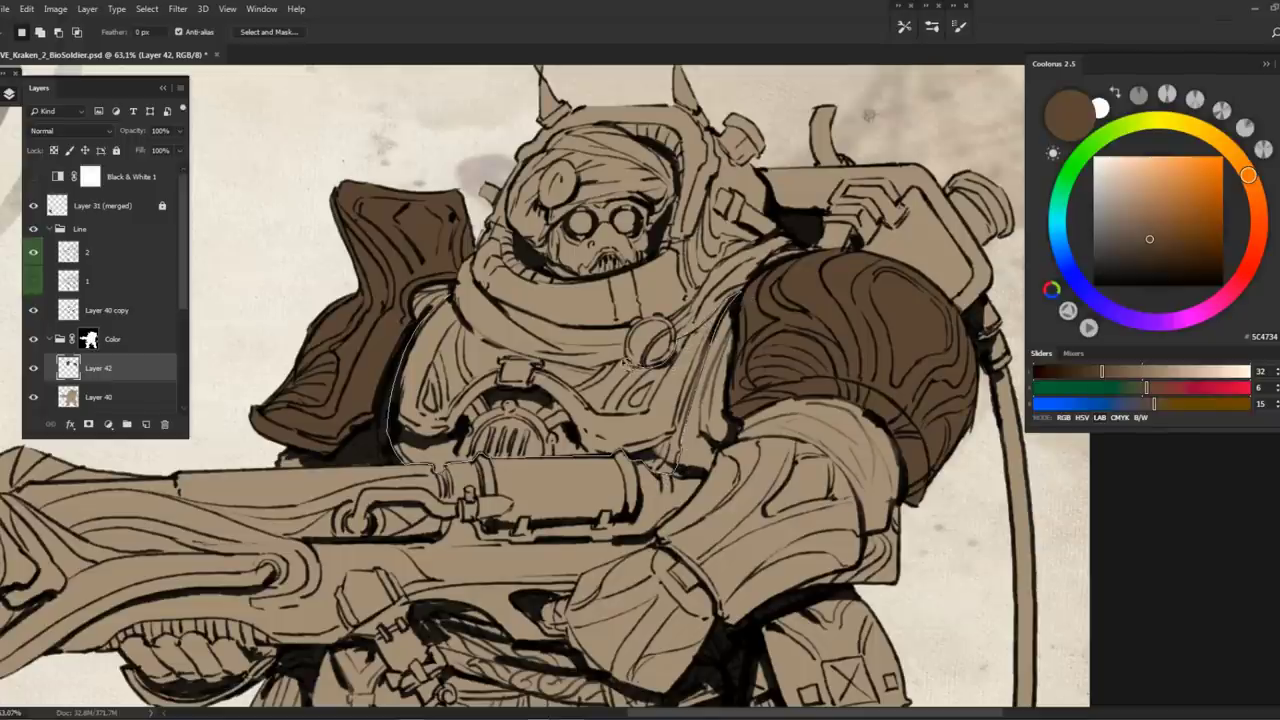
drag(483, 340, 456, 318)
key(alt+BackSpace)
Lasso the helmet shell and collar around the face, fill them with dark brown and deselect
drag(619, 248, 519, 390)
drag(467, 406, 582, 422)
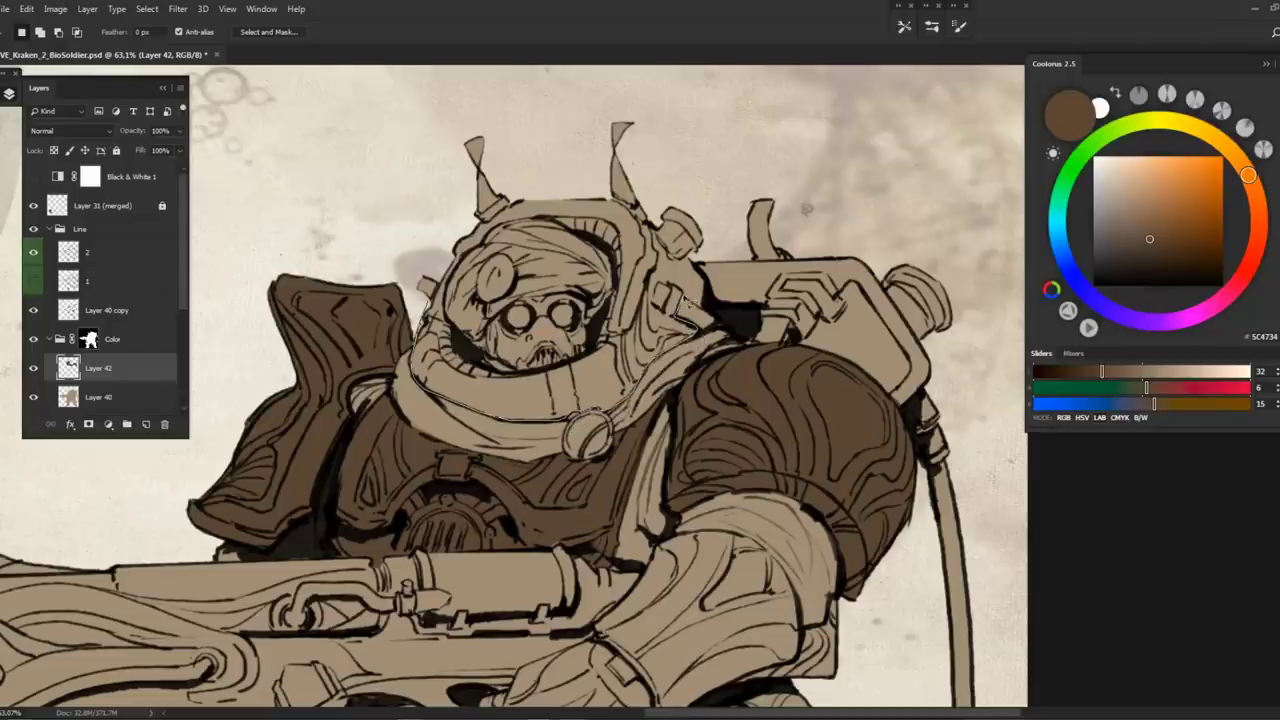
mouse_move(700, 250)
mouse_down()
mouse_move(716, 195)
mouse_move(648, 228)
mouse_up()
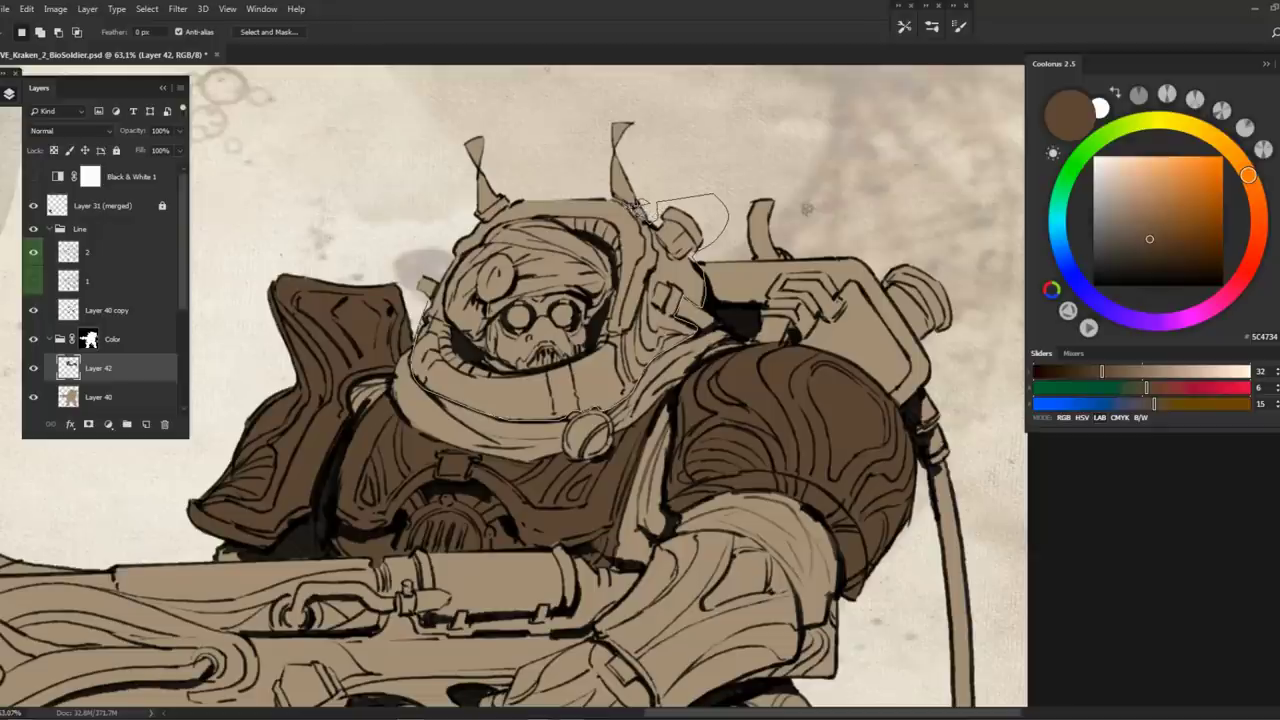
mouse_move(608, 198)
mouse_down()
mouse_move(507, 192)
mouse_move(450, 272)
mouse_up()
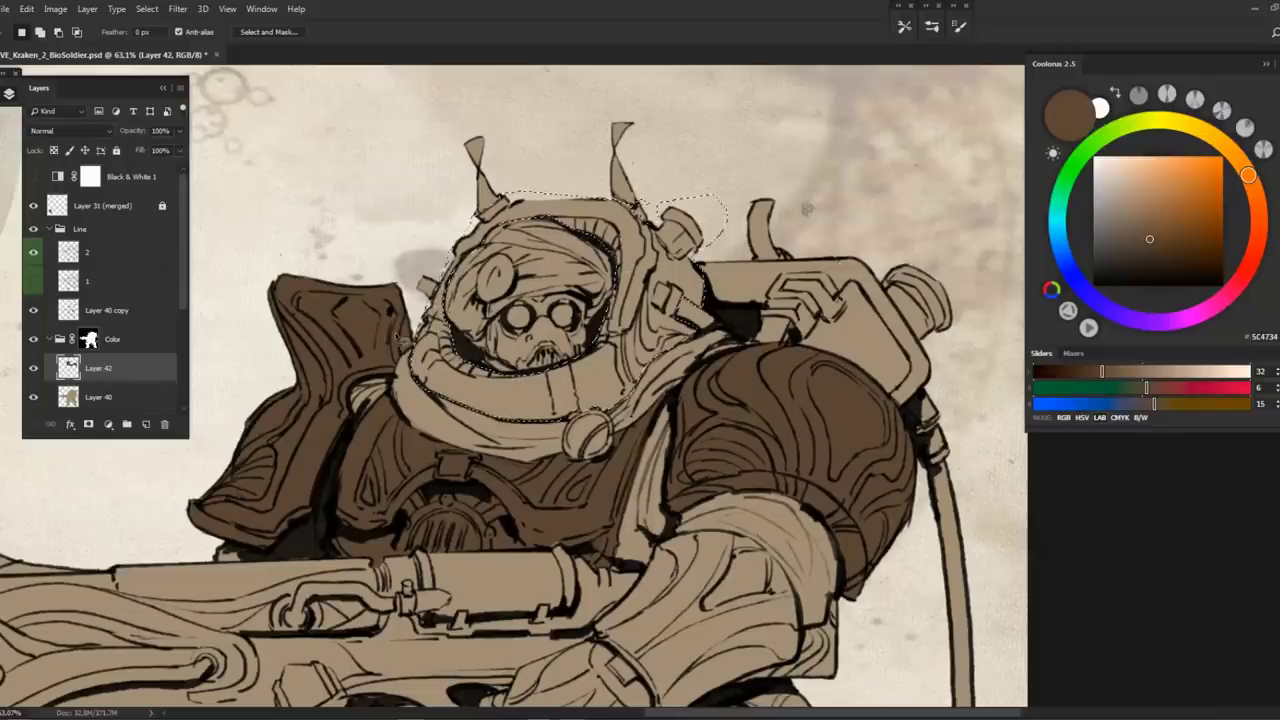
key(alt+BackSpace)
key(ctrl+d)
Switch to a solid round brush in Normal mode at 100% flow and touch up the collar's brown edge above the scarf
key(b)
scroll(640, 380, up, 2)
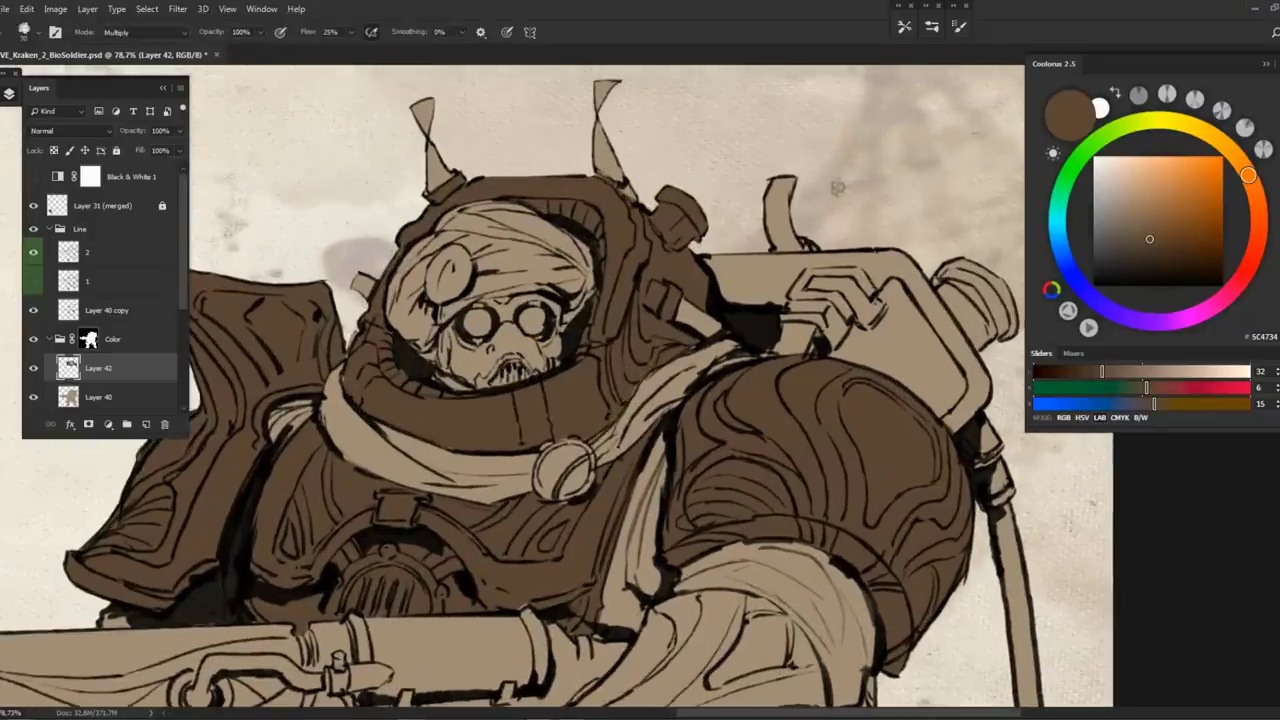
click(904, 28)
click(795, 530)
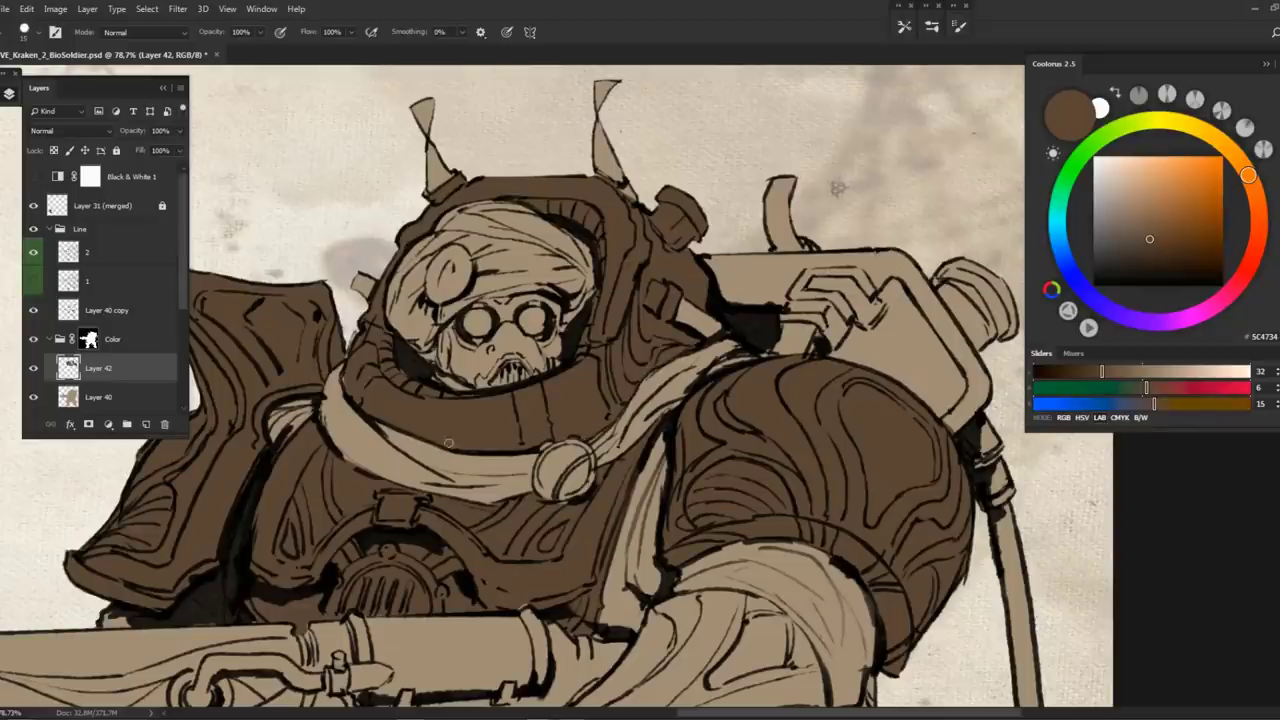
drag(461, 448, 477, 460)
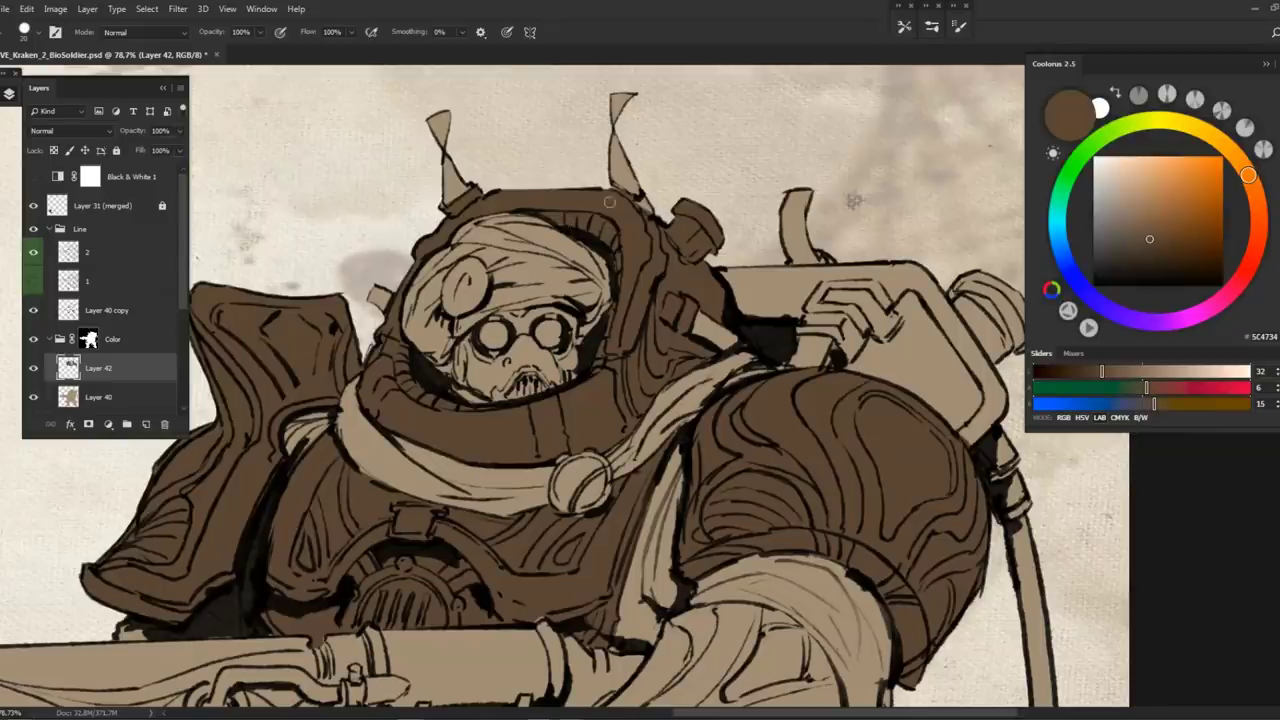
Lasso the forearm guard and glove on the trigger arm and fill them with dark brown
scroll(604, 251, down, 5)
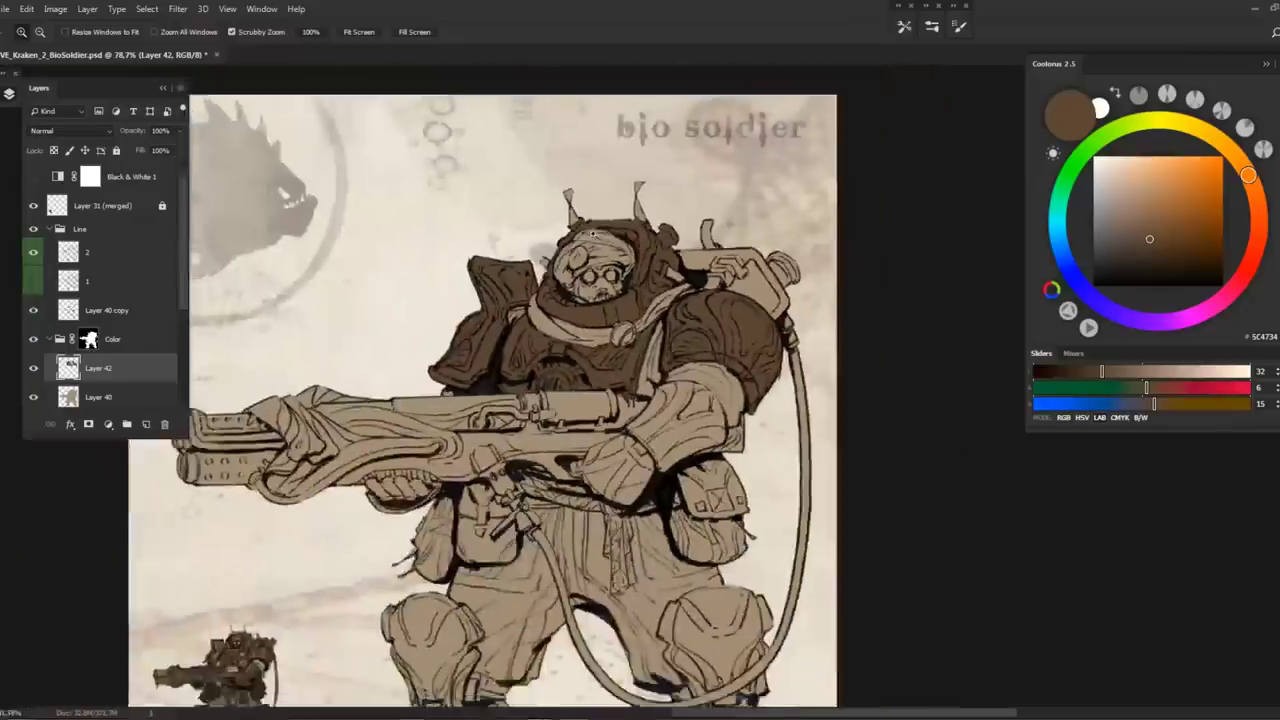
scroll(604, 251, up, 2)
drag(604, 380, 560, 362)
key(l)
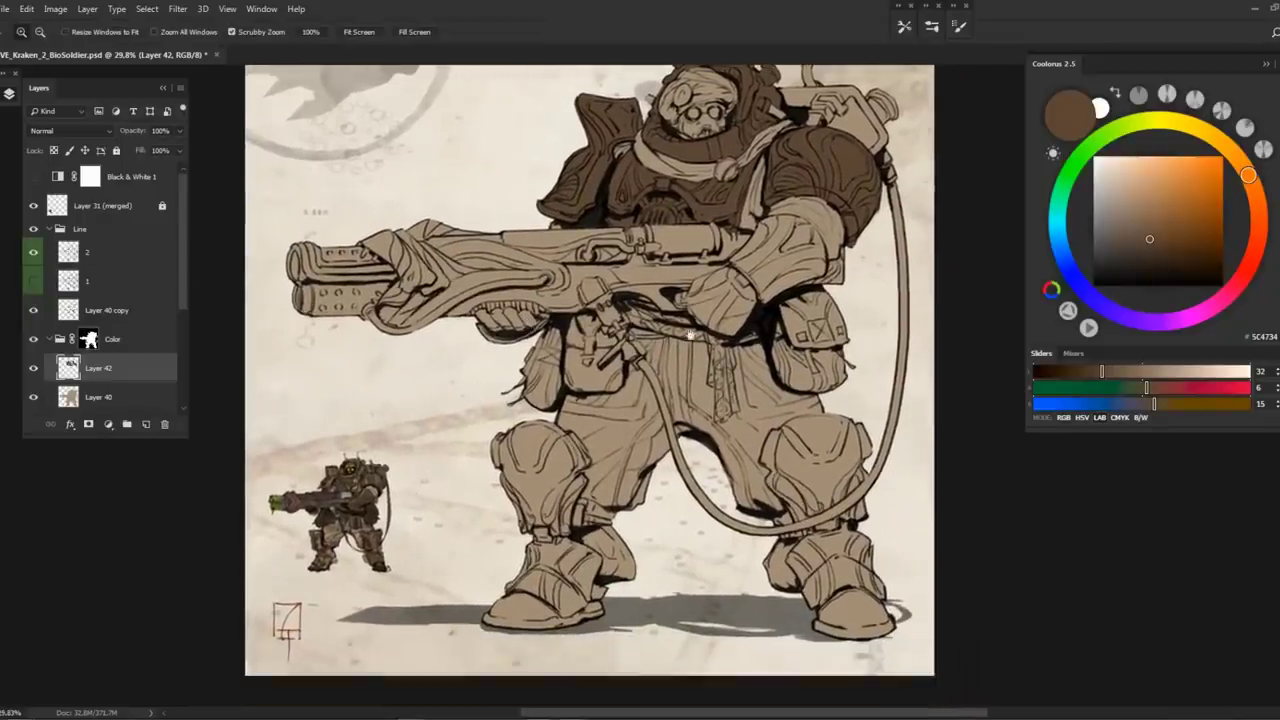
key(ctrl+plus)
key(ctrl+plus)
key(ctrl+plus)
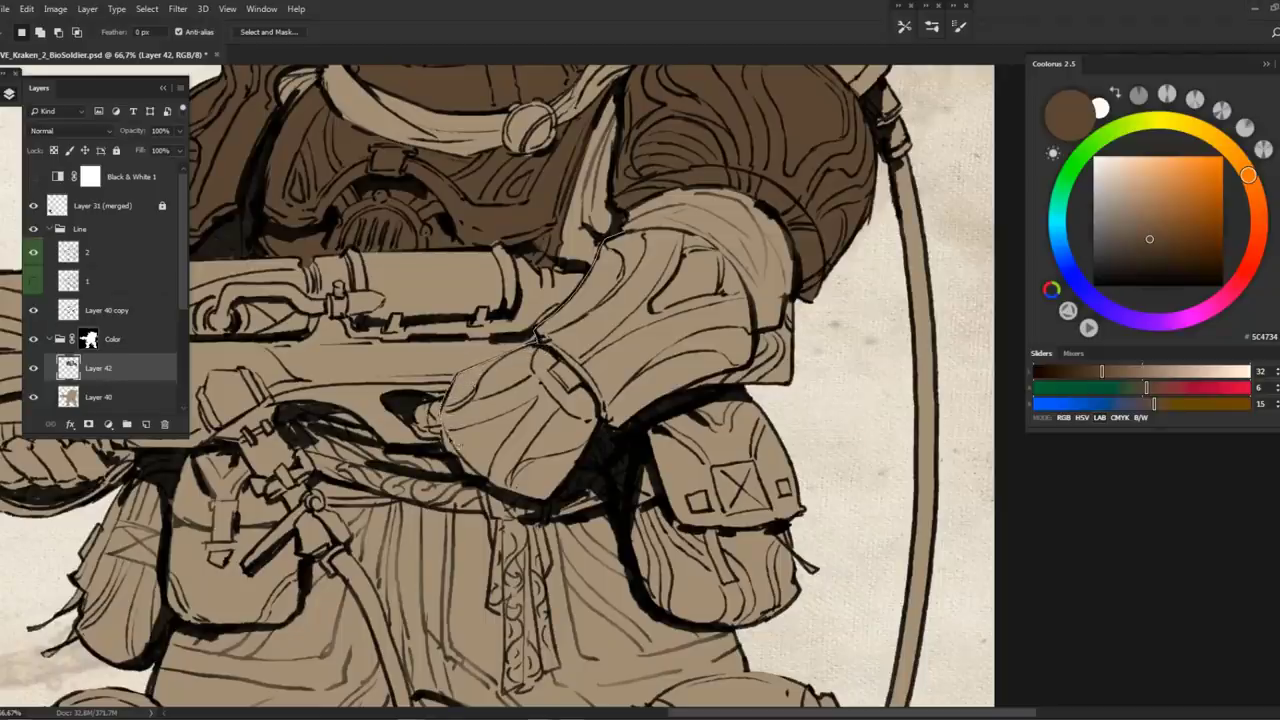
mouse_move(459, 453)
mouse_down()
mouse_move(481, 482)
mouse_move(554, 506)
mouse_move(611, 432)
mouse_move(708, 392)
mouse_move(697, 395)
mouse_move(758, 345)
mouse_up()
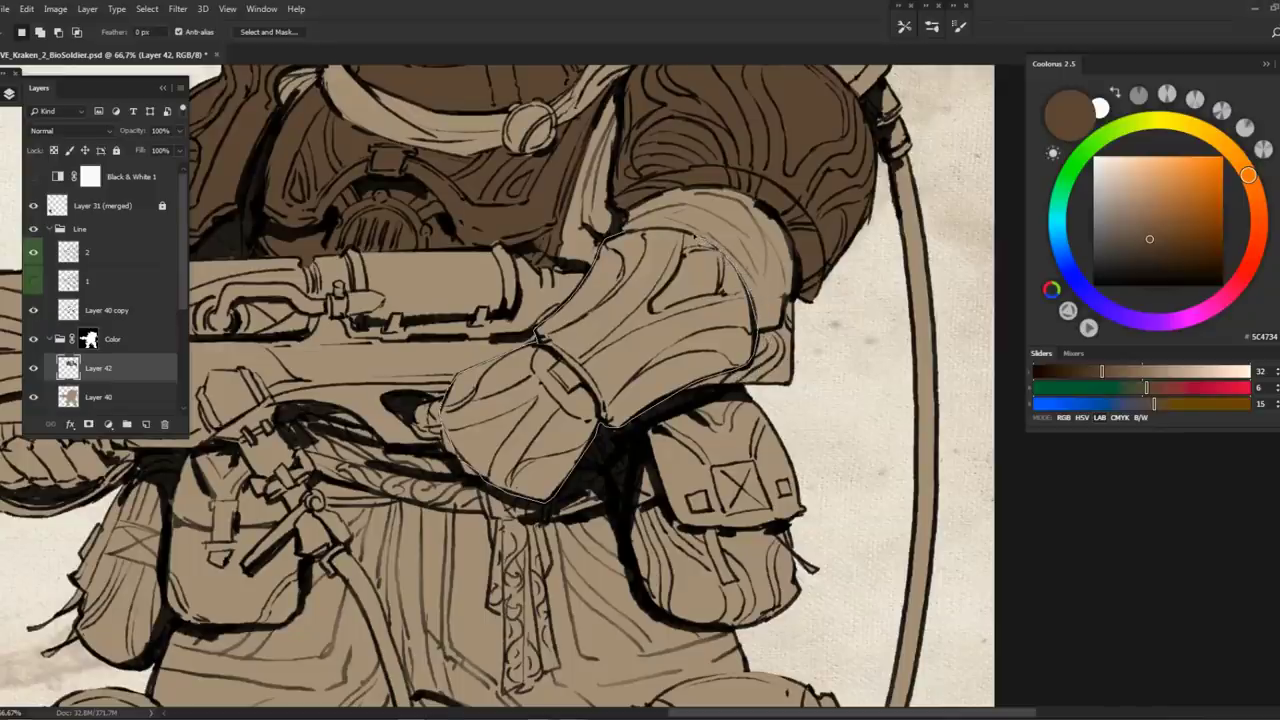
key(alt+BackSpace)
Lasso the small buckle on the glove's wrist and clear the brown fill inside it
key(z)
mouse_move(680, 371)
mouse_down()
mouse_move(627, 370)
mouse_move(624, 358)
mouse_up()
key(l)
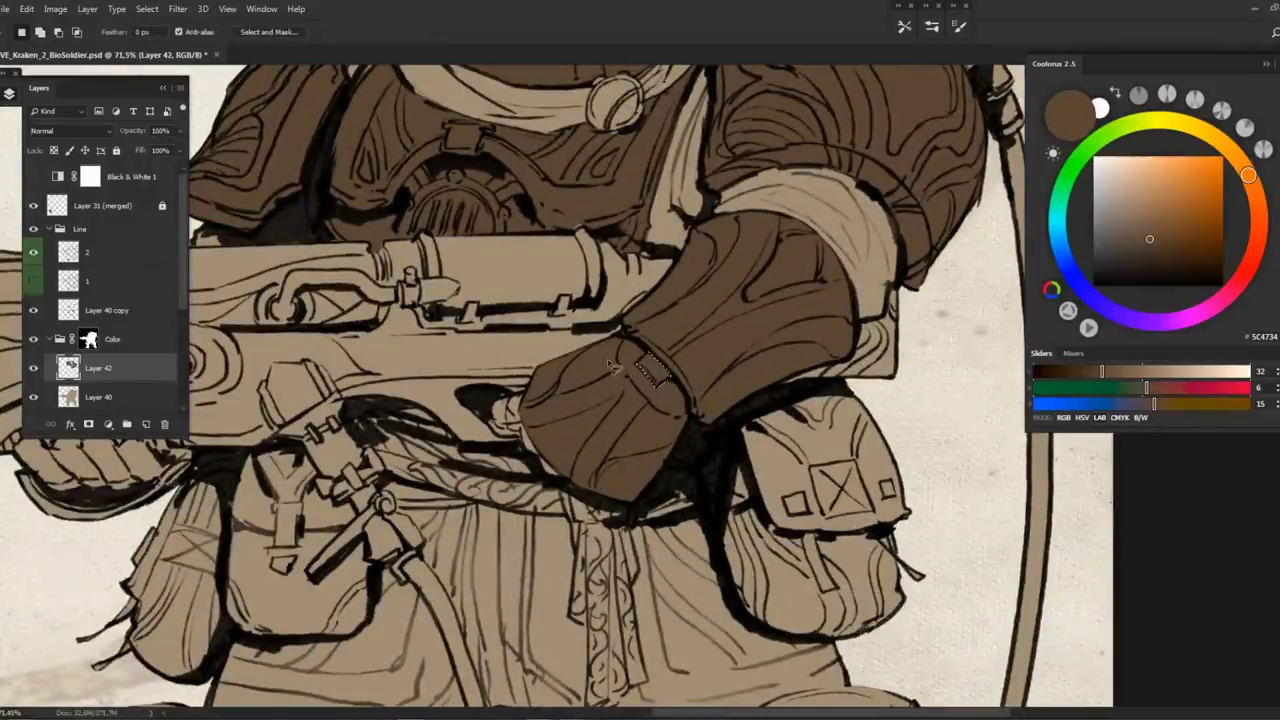
Lasso the curved guard beneath the hand supporting the rifle and fill it with dark brown
scroll(658, 380, down, 2)
scroll(650, 360, down, 3)
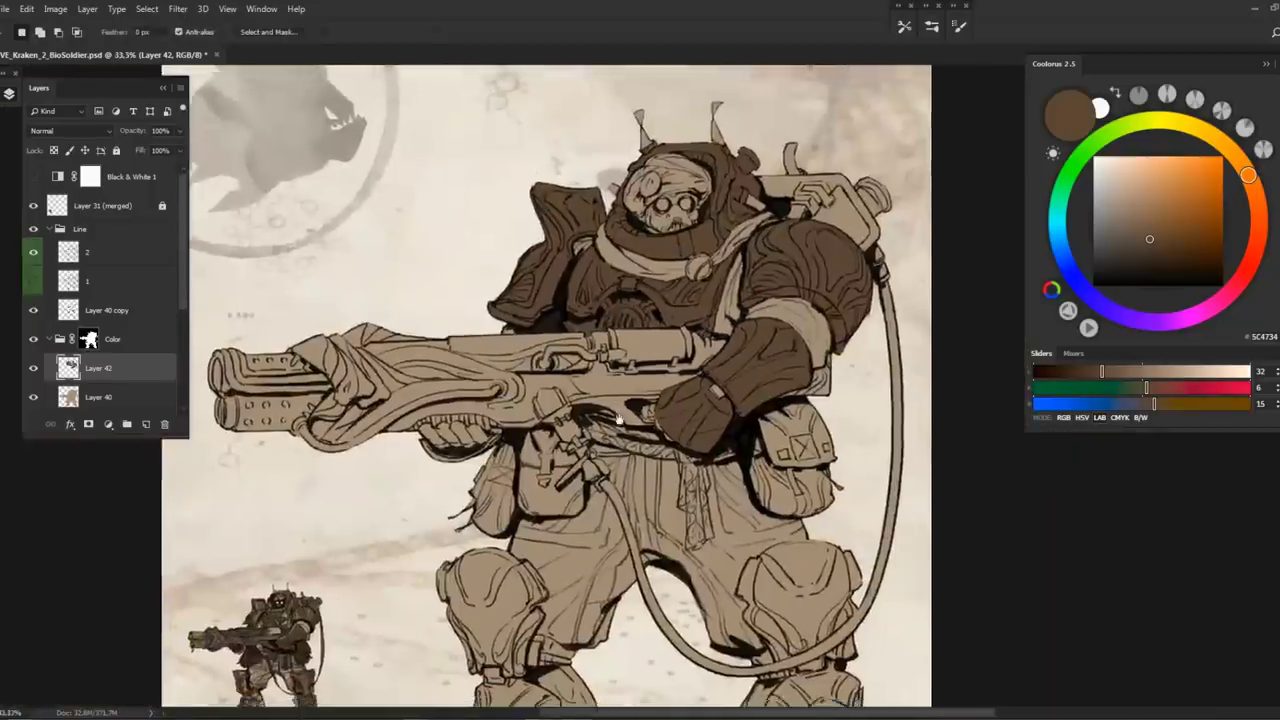
scroll(452, 360, up, 4)
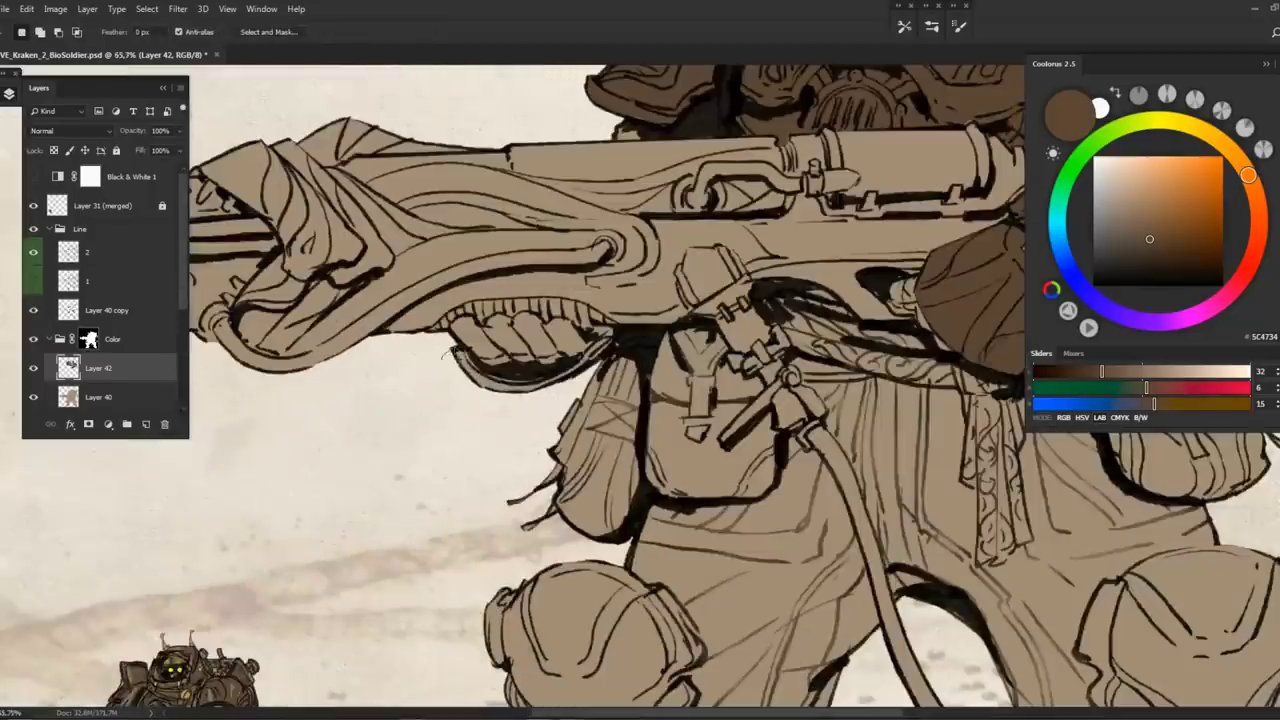
mouse_move(443, 354)
mouse_down()
mouse_move(565, 372)
mouse_move(625, 340)
mouse_up()
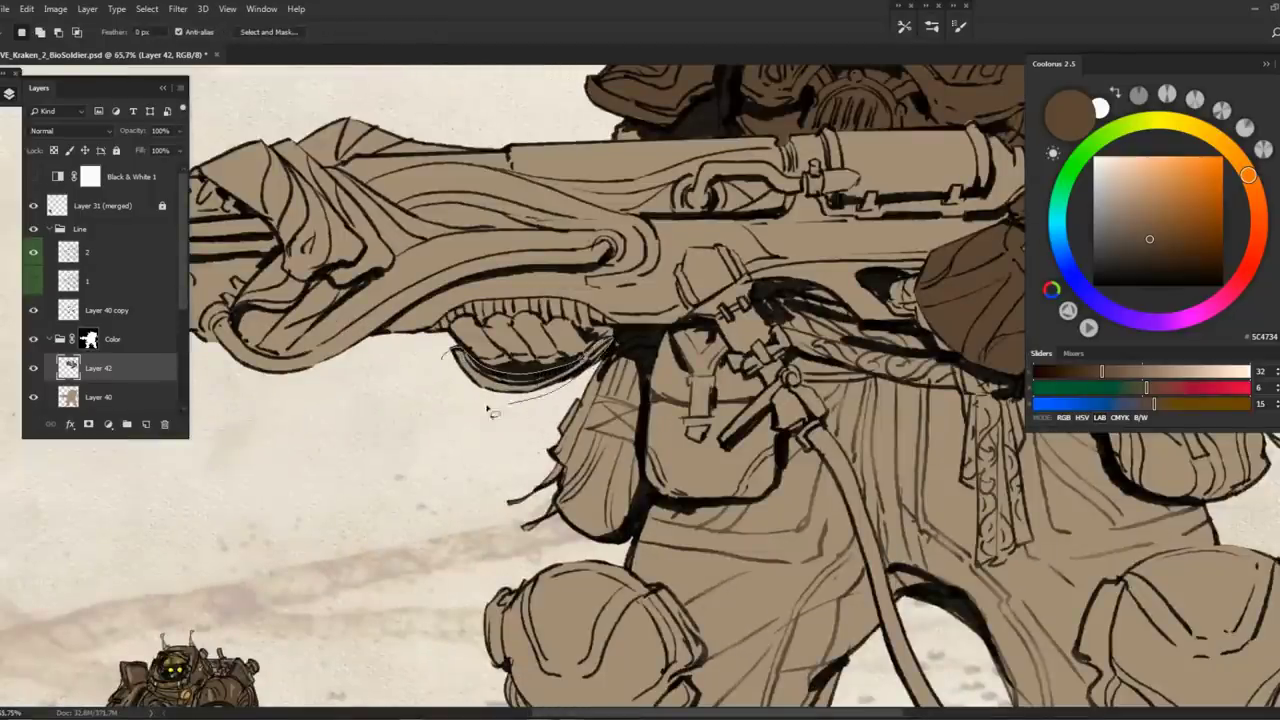
key(g)
drag(520, 340, 462, 444)
Lasso the knee guard and shin armour of the leg nearest the small sketch, fill them with dark brown and deselect
scroll(460, 444, down, 3)
scroll(466, 560, up, 3)
key(l)
mouse_move(448, 312)
mouse_down()
mouse_move(483, 542)
mouse_move(466, 574)
mouse_move(446, 477)
mouse_move(430, 532)
mouse_up()
drag(541, 561, 598, 556)
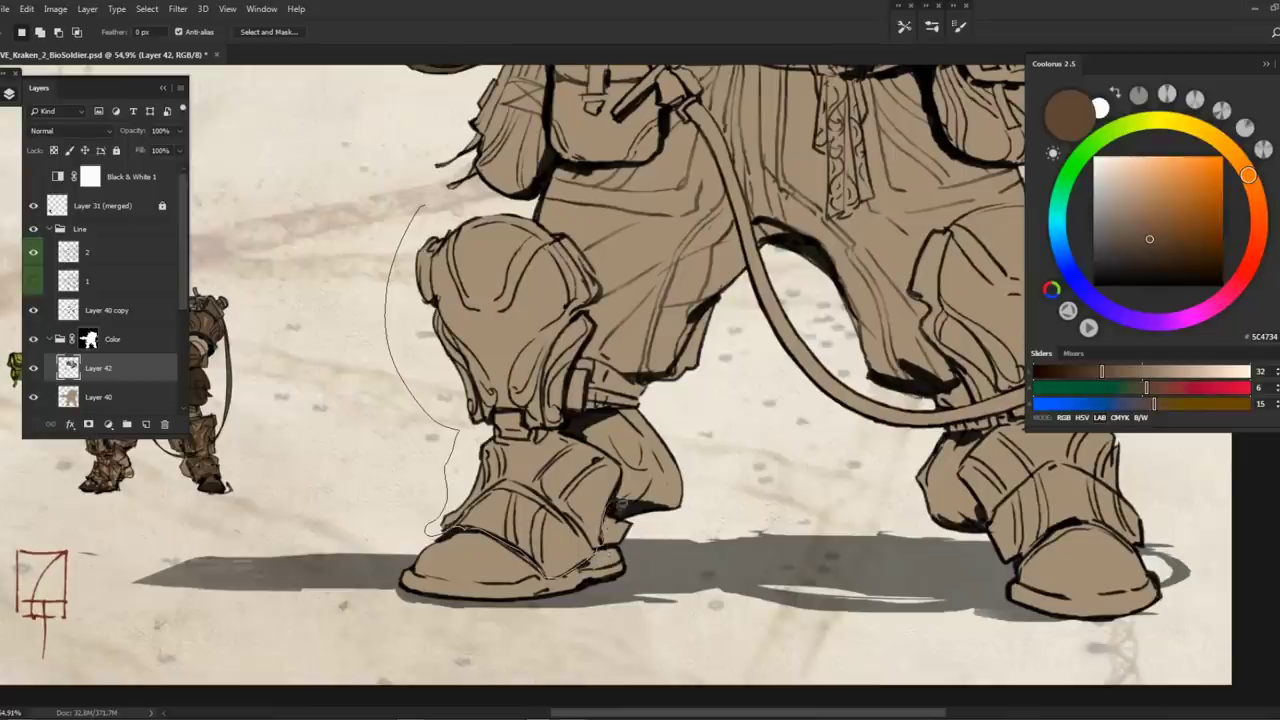
mouse_move(562, 434)
mouse_down()
mouse_move(591, 412)
mouse_move(582, 368)
mouse_up()
mouse_move(581, 246)
mouse_down()
mouse_move(525, 212)
mouse_move(436, 222)
mouse_up()
key(alt+BackSpace)
key(ctrl+d)
Lasso the knee guard behind the hose on the other leg, fill it with dark brown and deselect
mouse_move(736, 382)
mouse_down()
mouse_move(781, 447)
mouse_move(446, 457)
mouse_up()
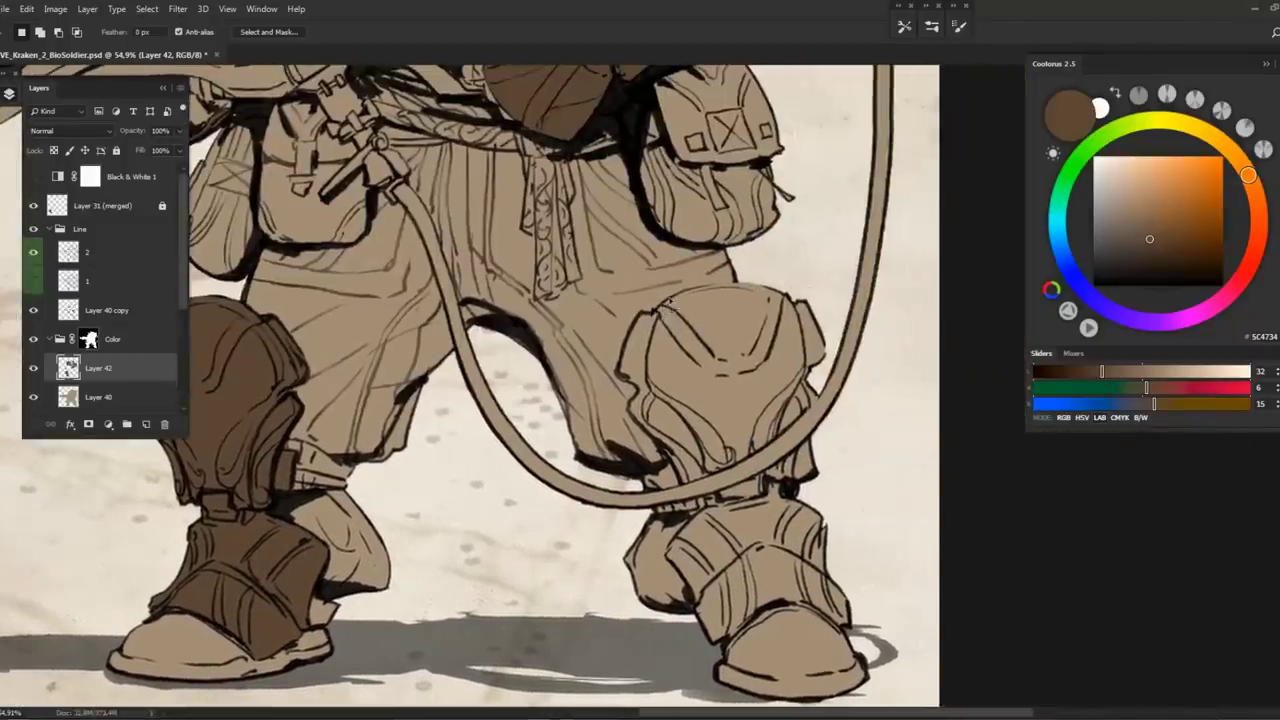
drag(626, 386, 638, 398)
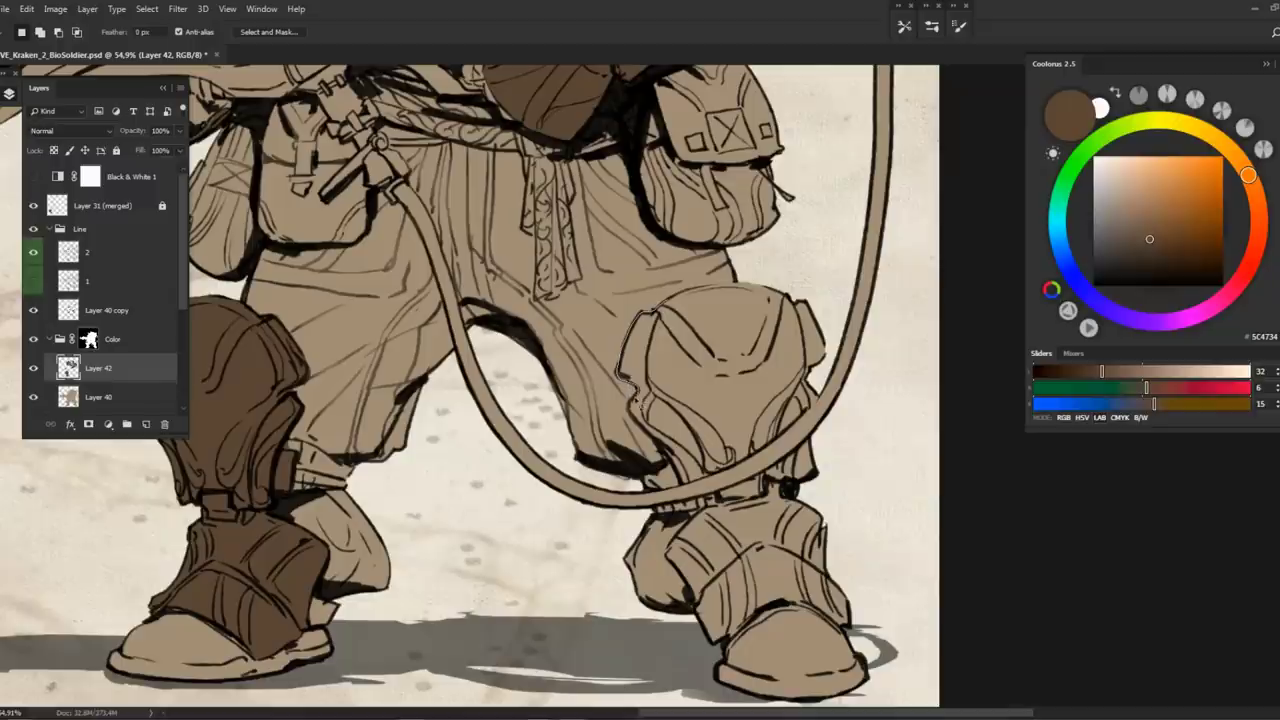
drag(666, 452, 674, 466)
mouse_move(783, 450)
mouse_down()
mouse_move(821, 406)
mouse_move(841, 333)
mouse_move(780, 283)
mouse_move(746, 278)
mouse_move(648, 306)
mouse_up()
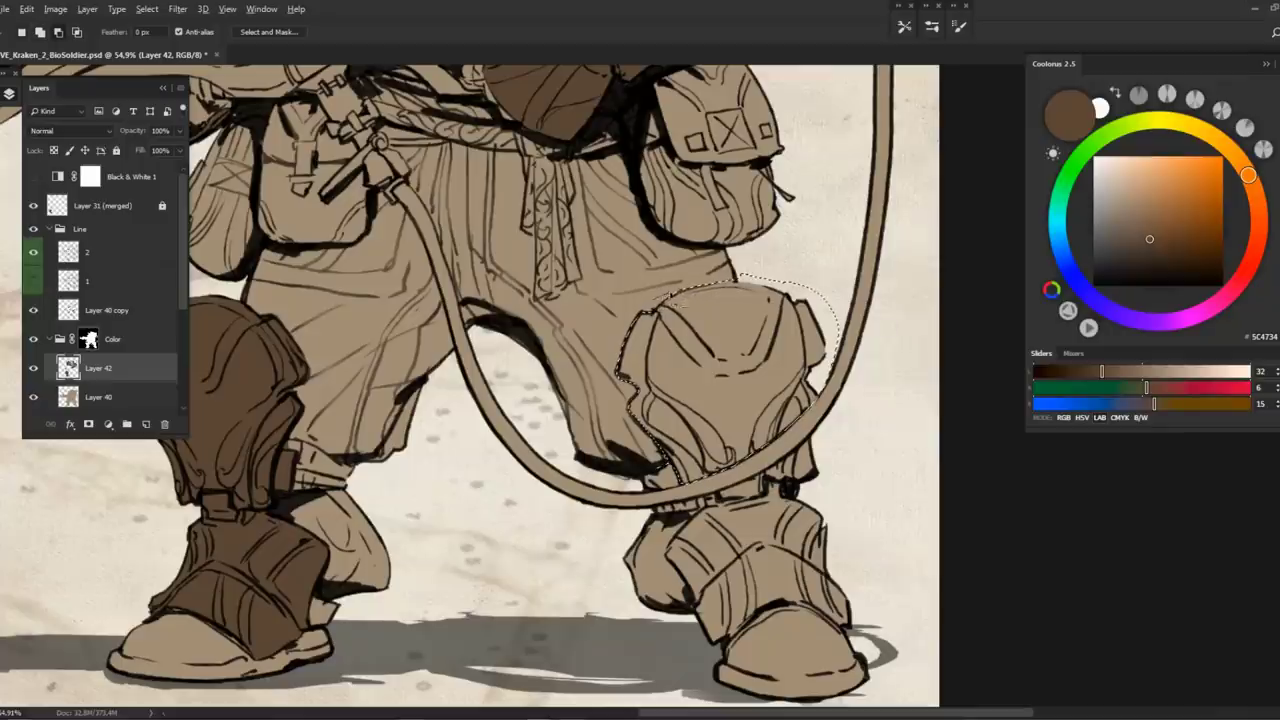
key(alt+BackSpace)
key(ctrl+d)
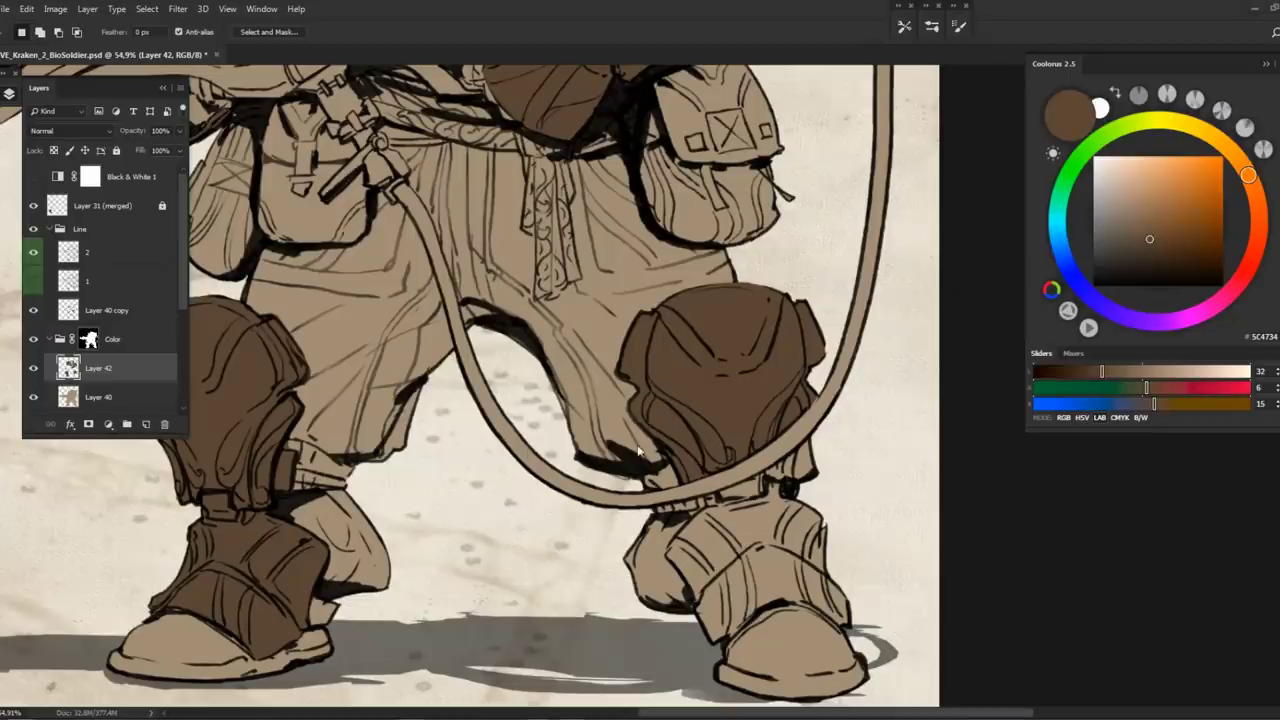
Lasso the shin armour above the boot on the hose-side leg, fill it with dark brown and deselect
scroll(652, 470, down, 2)
scroll(652, 470, right, 1)
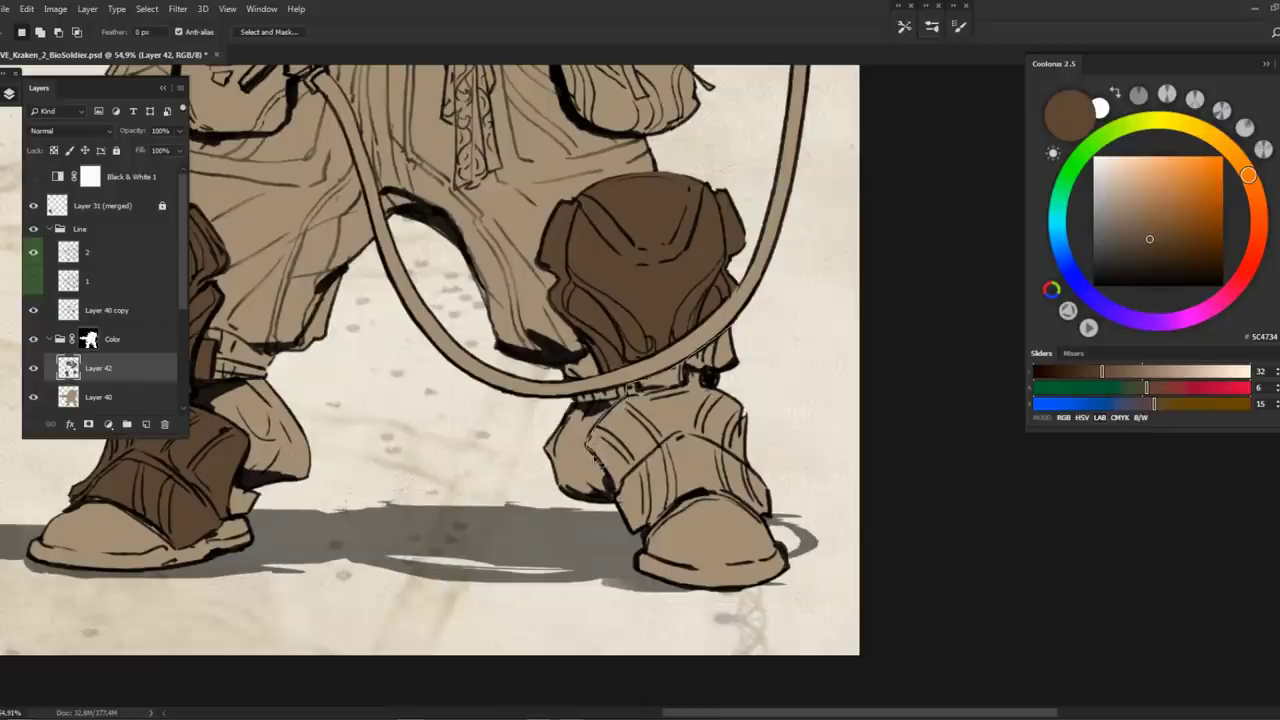
mouse_move(614, 484)
mouse_down()
mouse_move(649, 554)
mouse_move(668, 521)
mouse_up()
mouse_move(770, 526)
mouse_down()
mouse_move(757, 371)
mouse_move(622, 428)
mouse_up()
key(alt+BackSpace)
key(ctrl+d)
Check the whole figure's values in greyscale by briefly showing the Black & White 1 layer
scroll(622, 428, down, 5)
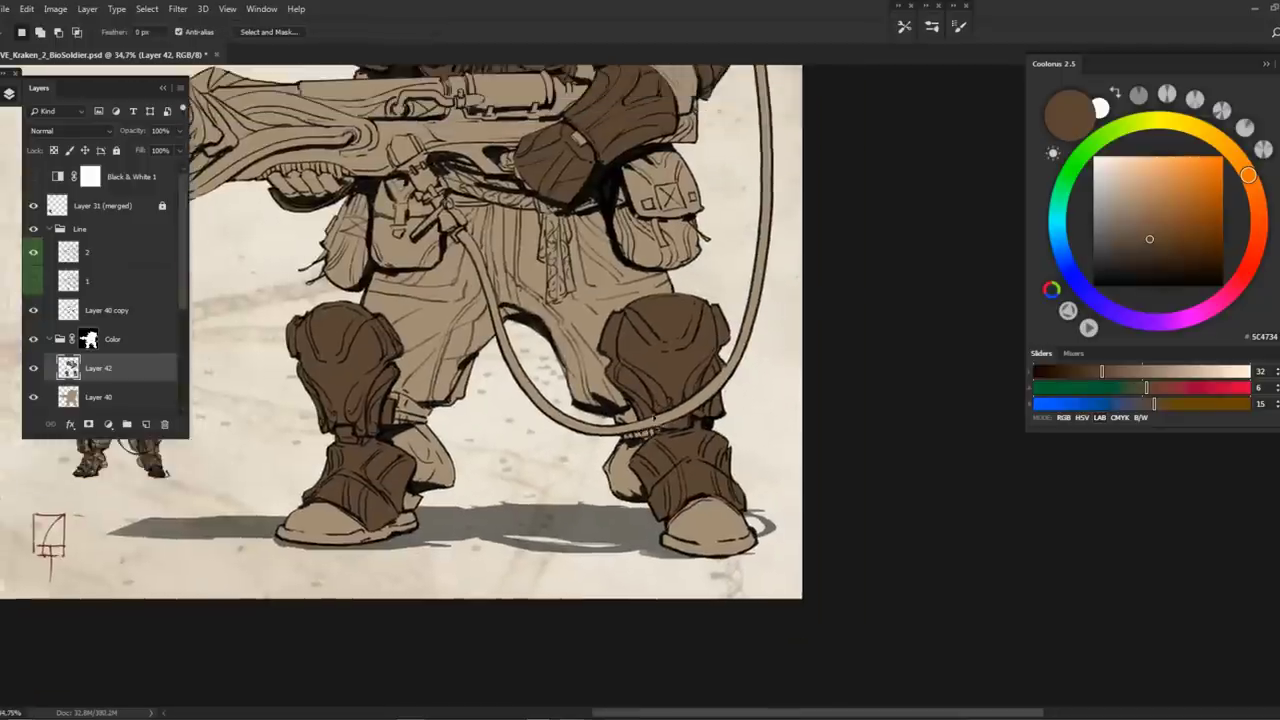
scroll(631, 384, up, 2)
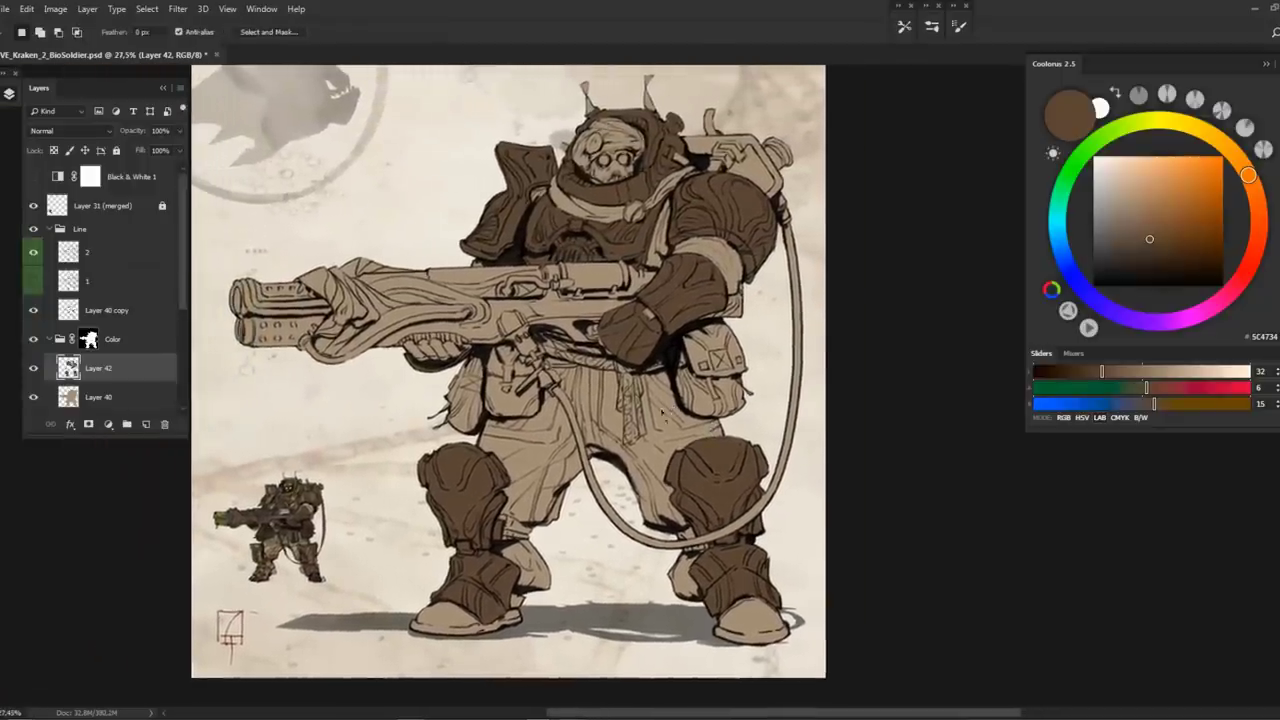
key(z)
scroll(520, 466, up, 1)
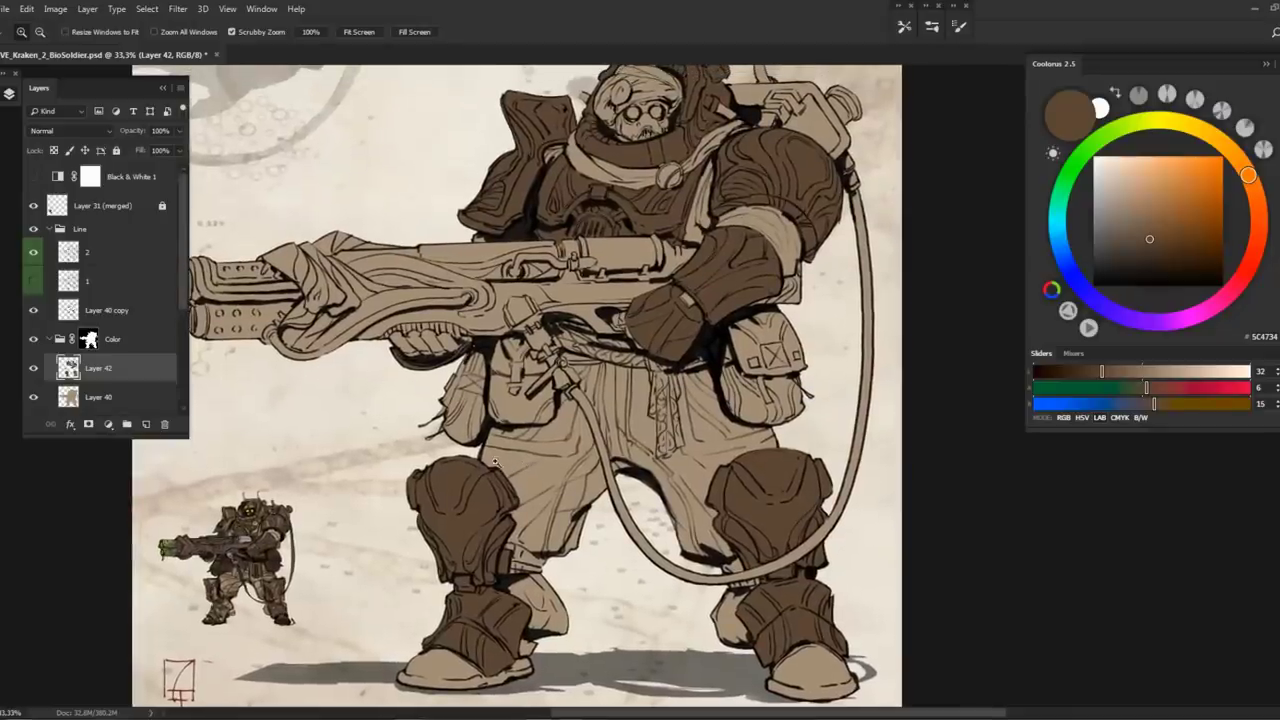
click(33, 177)
scroll(393, 280, down, 2)
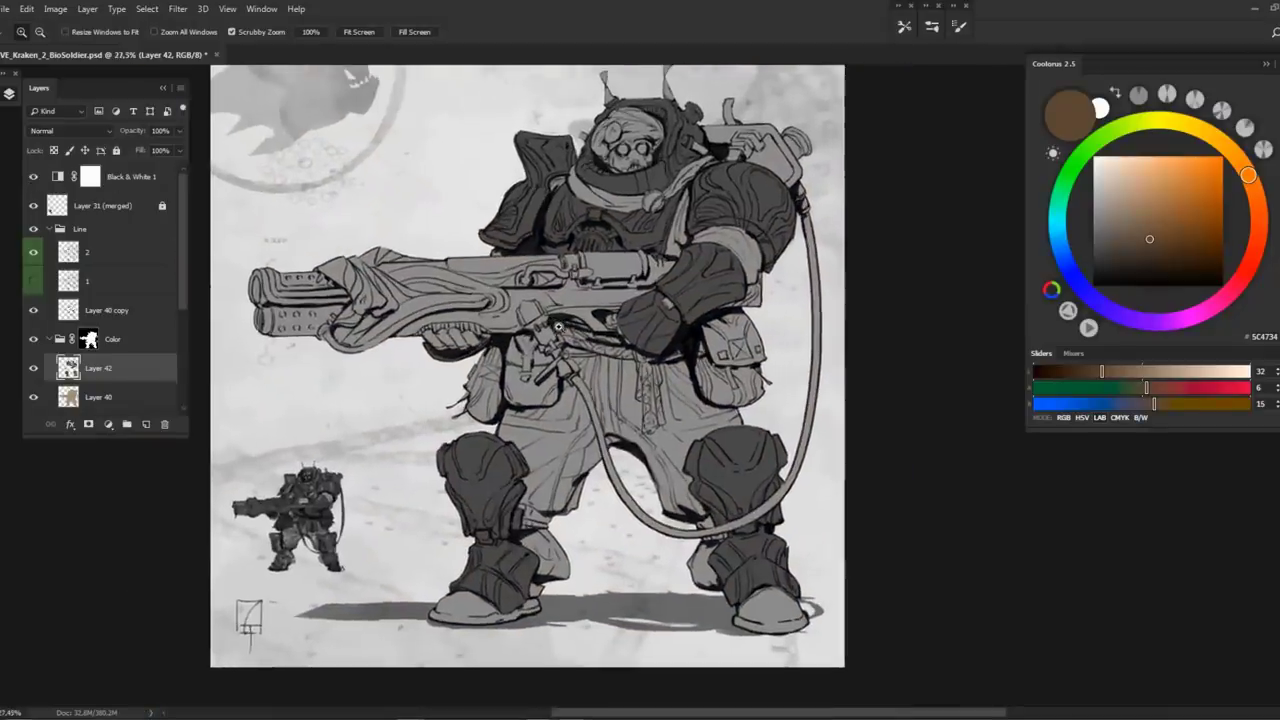
click(33, 177)
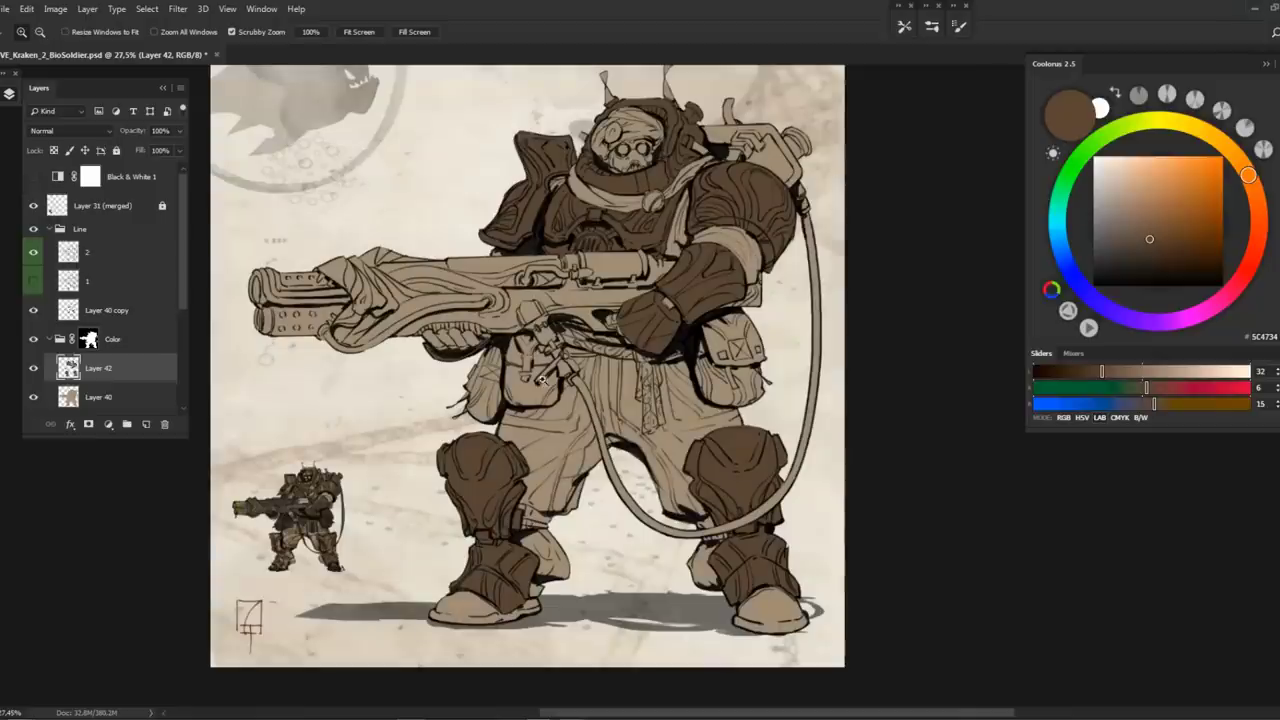
scroll(520, 400, up, 3)
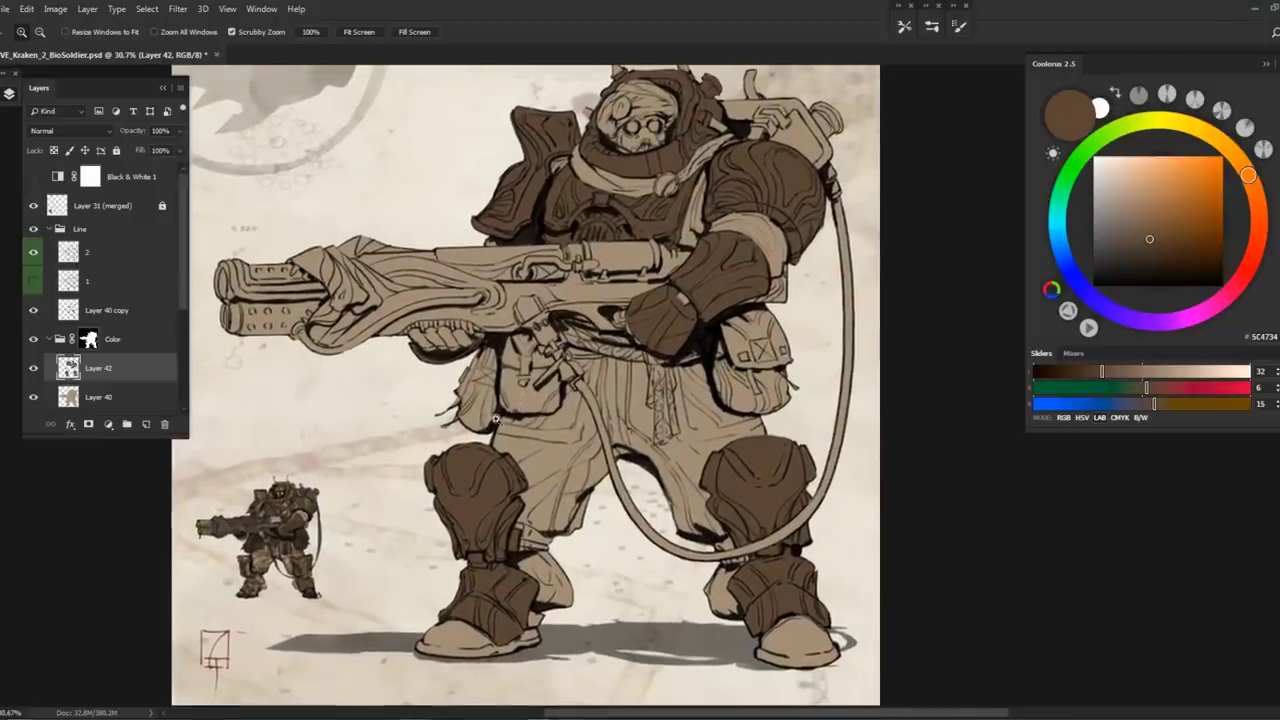
Sample a very dark brown from the small colour sketch, lighten it to 483A2E and add a new layer beneath the armour layer
scroll(213, 586, up, 5)
key(b)
alt+click(394, 494)
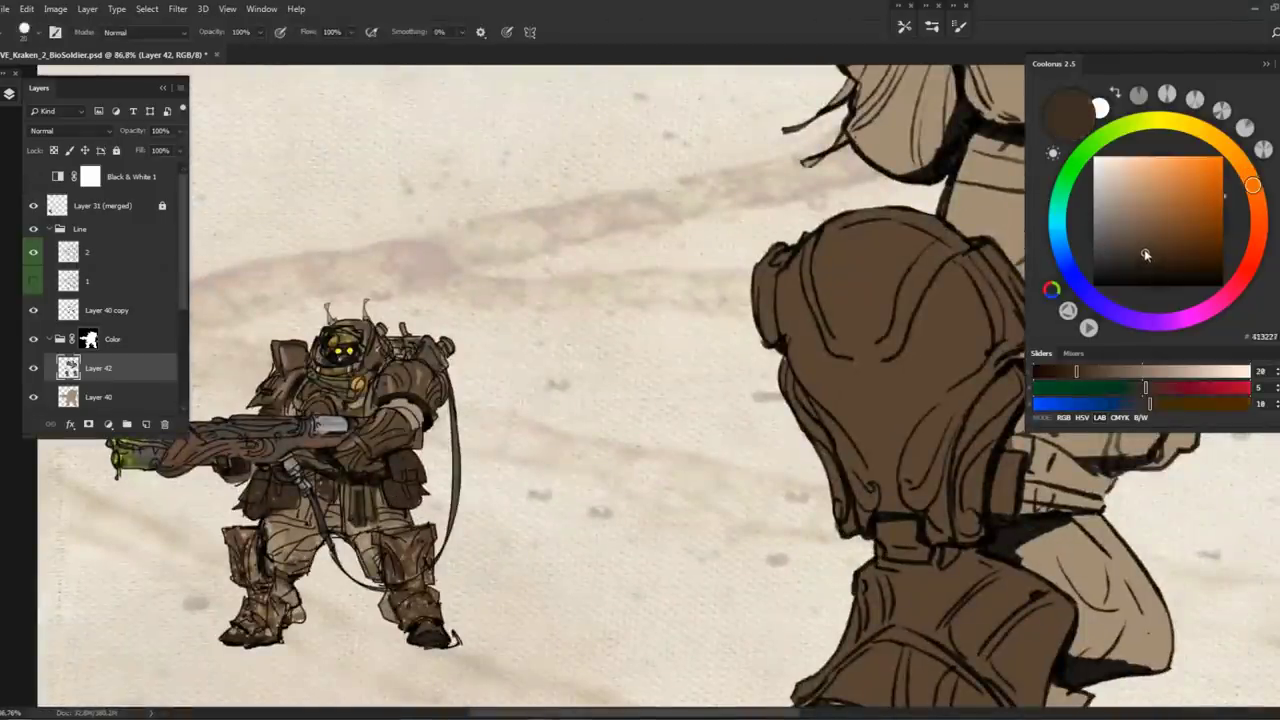
drag(1146, 256, 1142, 247)
drag(900, 600, 550, 250)
click(146, 424)
Lasso the two hip pouches beside the hose connector, leaving out the connector, and fill them with the darker brown
key(z)
key(l)
drag(336, 323, 433, 467)
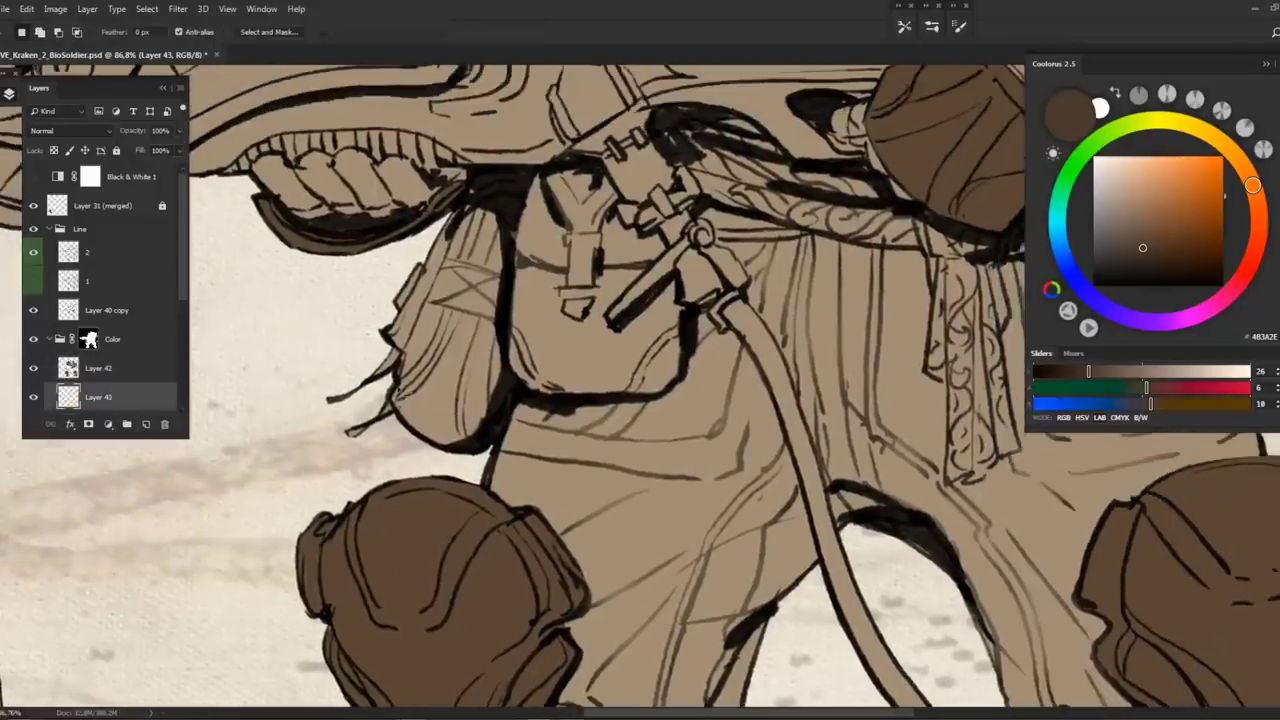
mouse_move(509, 419)
mouse_down()
mouse_move(541, 403)
mouse_move(667, 398)
mouse_move(688, 372)
mouse_up()
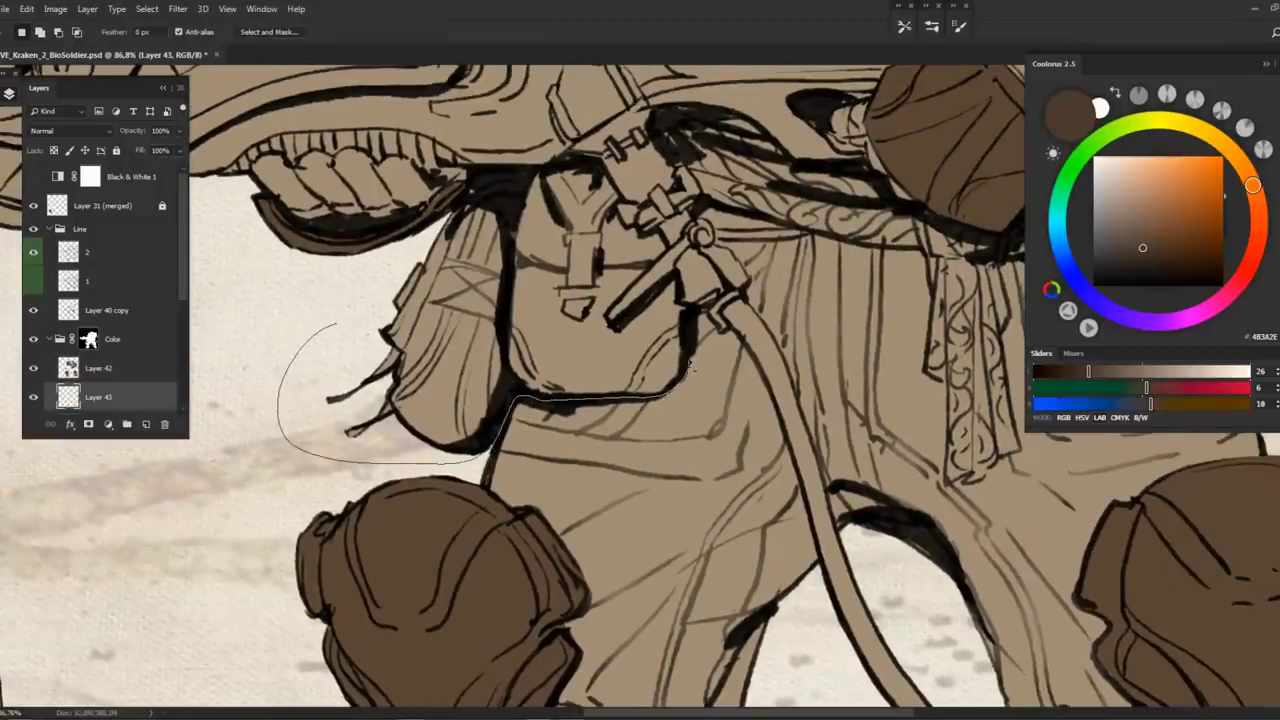
mouse_move(690, 300)
mouse_down()
mouse_move(676, 276)
mouse_move(614, 324)
mouse_move(666, 262)
mouse_move(652, 216)
mouse_move(575, 165)
mouse_move(505, 185)
mouse_move(383, 262)
mouse_up()
key(alt+BackSpace)
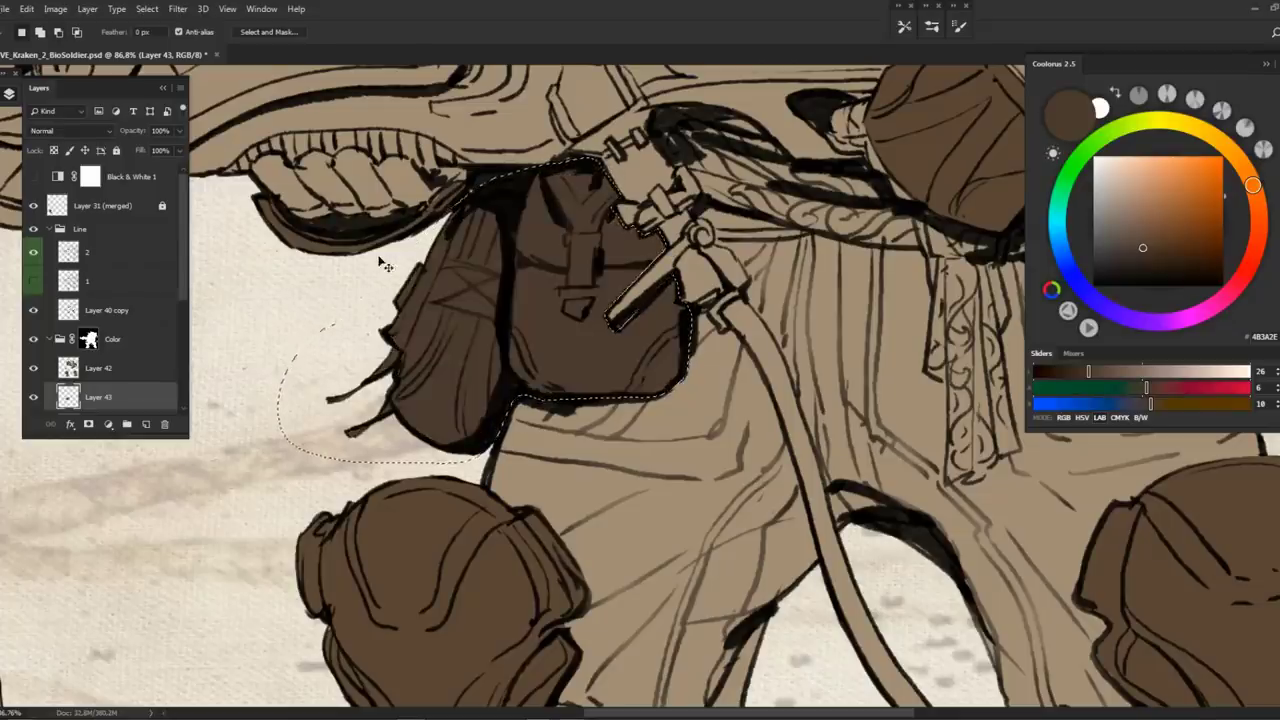
Lasso the hip pouch below the trigger arm and fill it with the same darker brown
scroll(383, 262, right, 5)
scroll(383, 262, up, 3)
mouse_move(458, 258)
mouse_down()
mouse_move(468, 450)
mouse_move(530, 514)
mouse_move(591, 514)
mouse_move(732, 462)
mouse_move(670, 230)
mouse_move(626, 200)
mouse_move(538, 200)
mouse_move(458, 255)
mouse_up()
key(alt+BackSpace)
scroll(598, 312, down, 5)
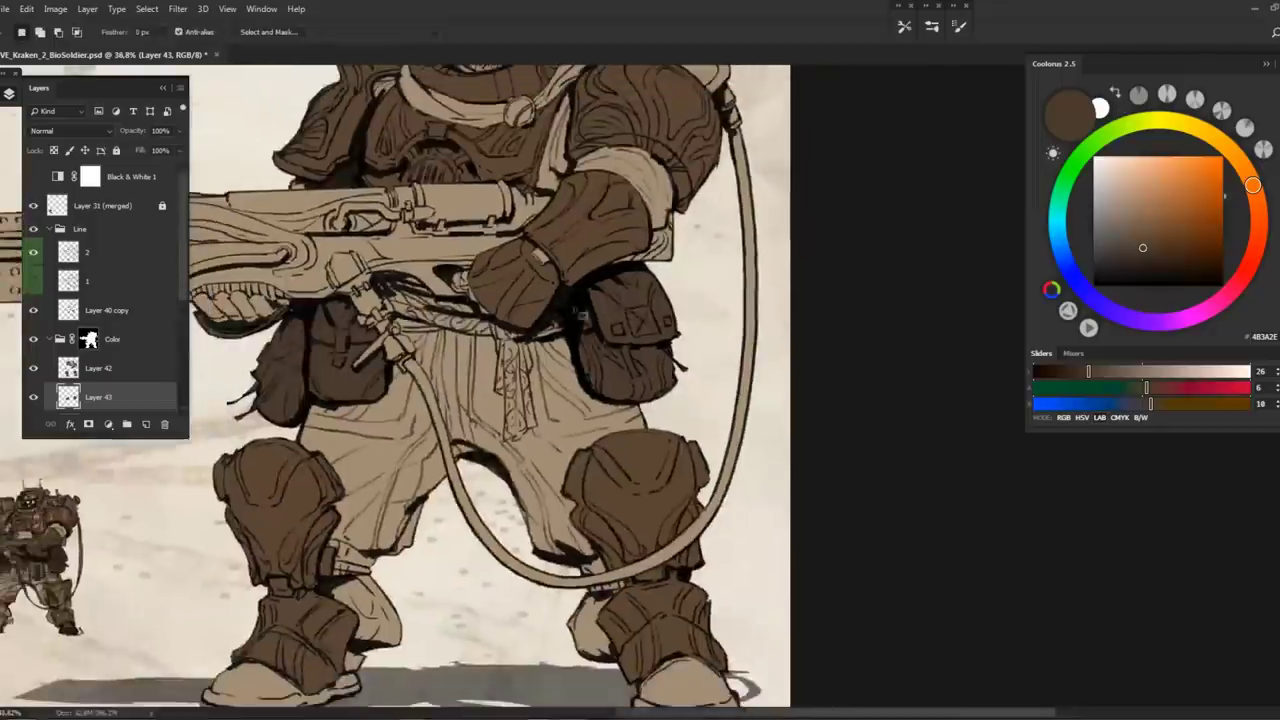
Sample a brown from the small colour sketch's figure and adjust it to the muted olive 625C3F
scroll(598, 312, up, 3)
scroll(580, 392, up, 2)
drag(604, 378, 674, 318)
scroll(674, 318, up, 5)
key(b)
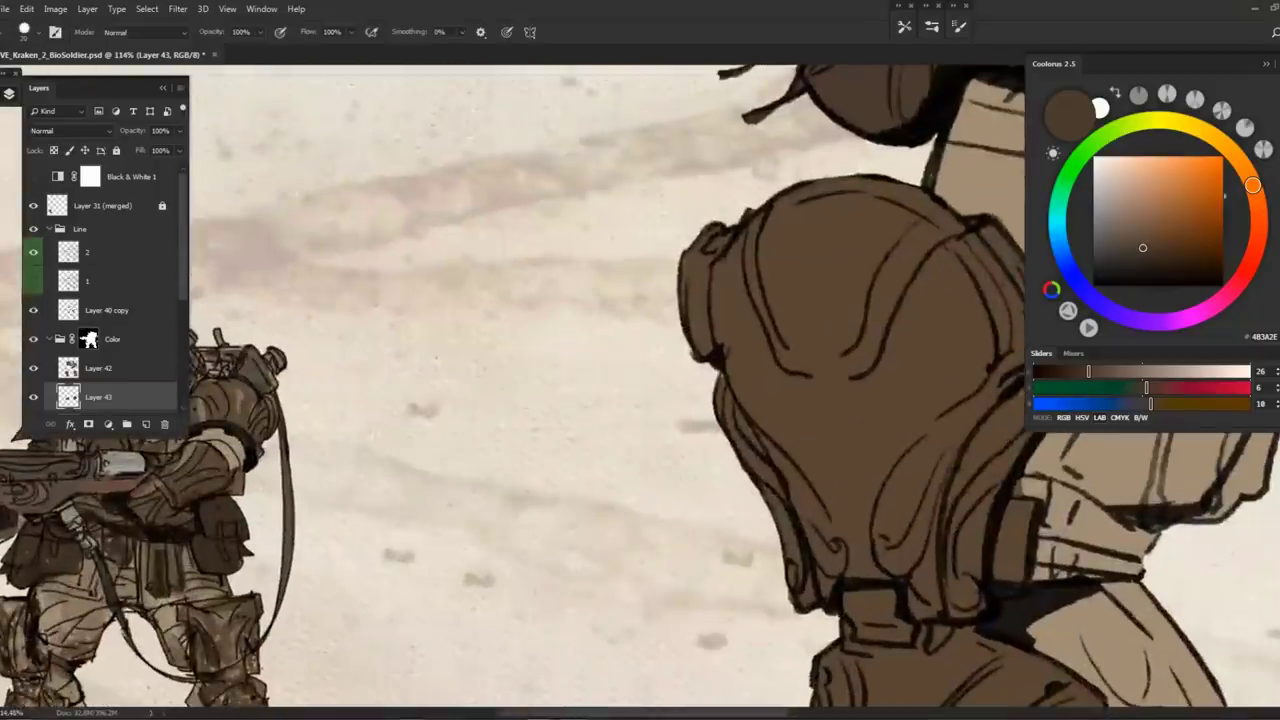
alt+click(87, 500)
drag(1146, 250, 1139, 236)
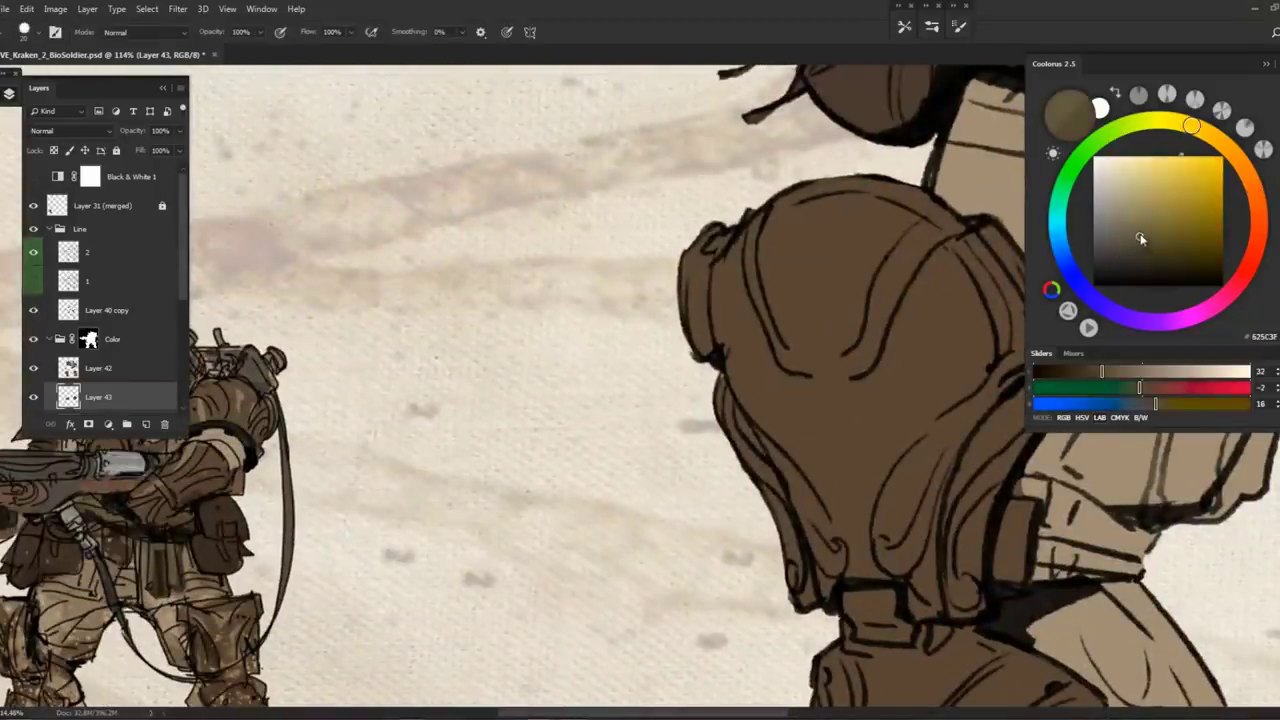
Show the Black & White 1 layer and add a new layer above the pouch layer
key(z)
drag(760, 263, 659, 263)
key(b)
click(33, 176)
scroll(376, 360, up, 3)
click(146, 424)
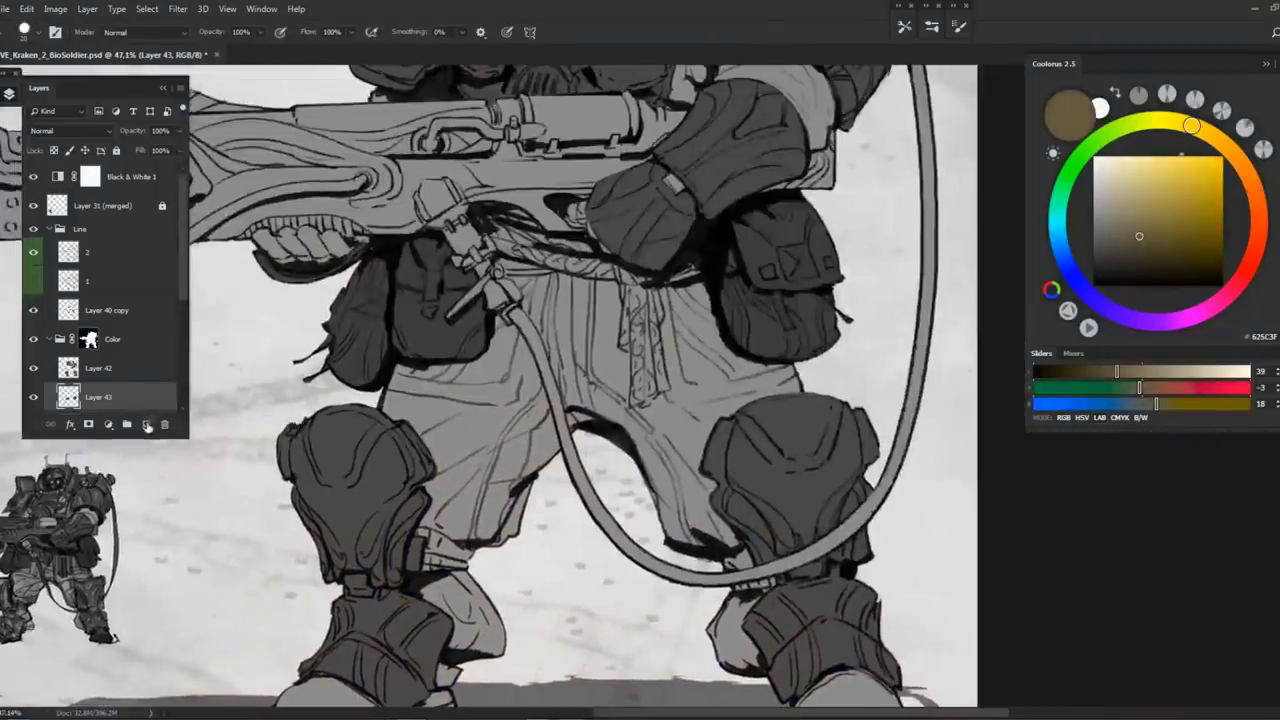
Lasso the patterned waist sash and its hanging end, fill them with olive and hide the Black & White 1 layer
scroll(640, 360, up, 2)
key(l)
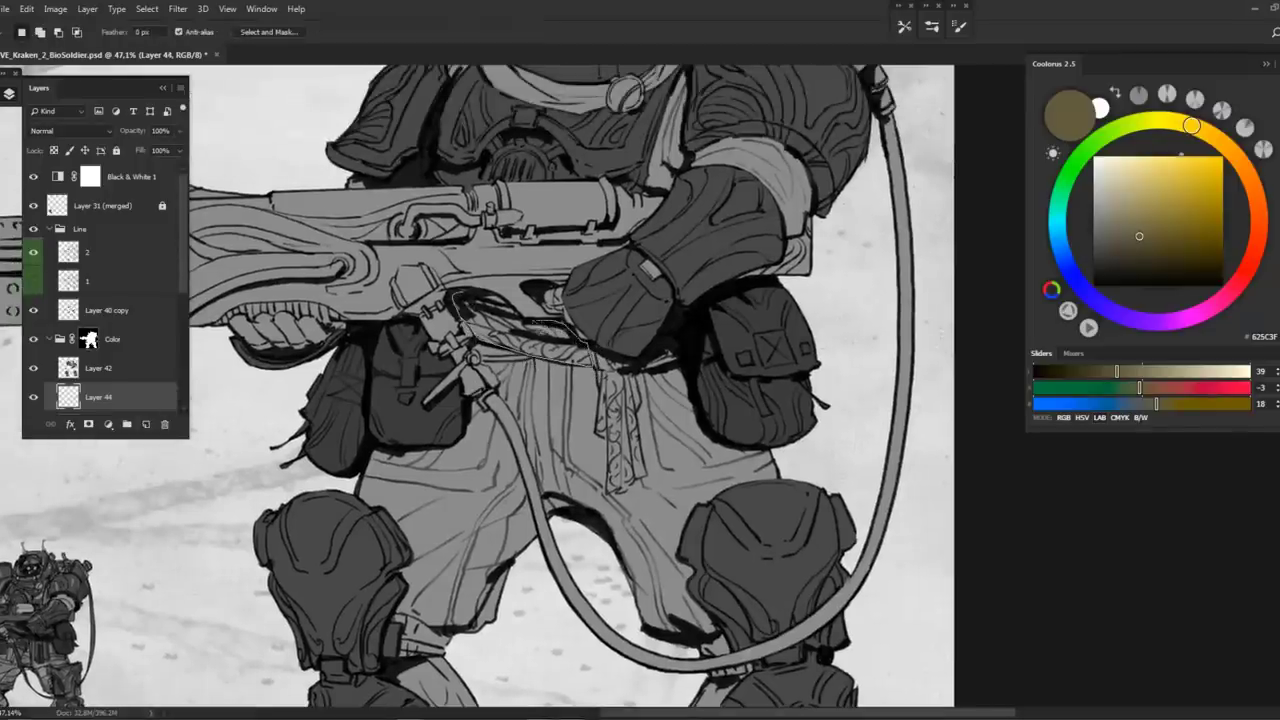
key(z)
click(513, 340)
click(513, 347)
mouse_move(472, 313)
mouse_down()
mouse_move(538, 334)
mouse_move(596, 309)
mouse_move(590, 346)
mouse_up()
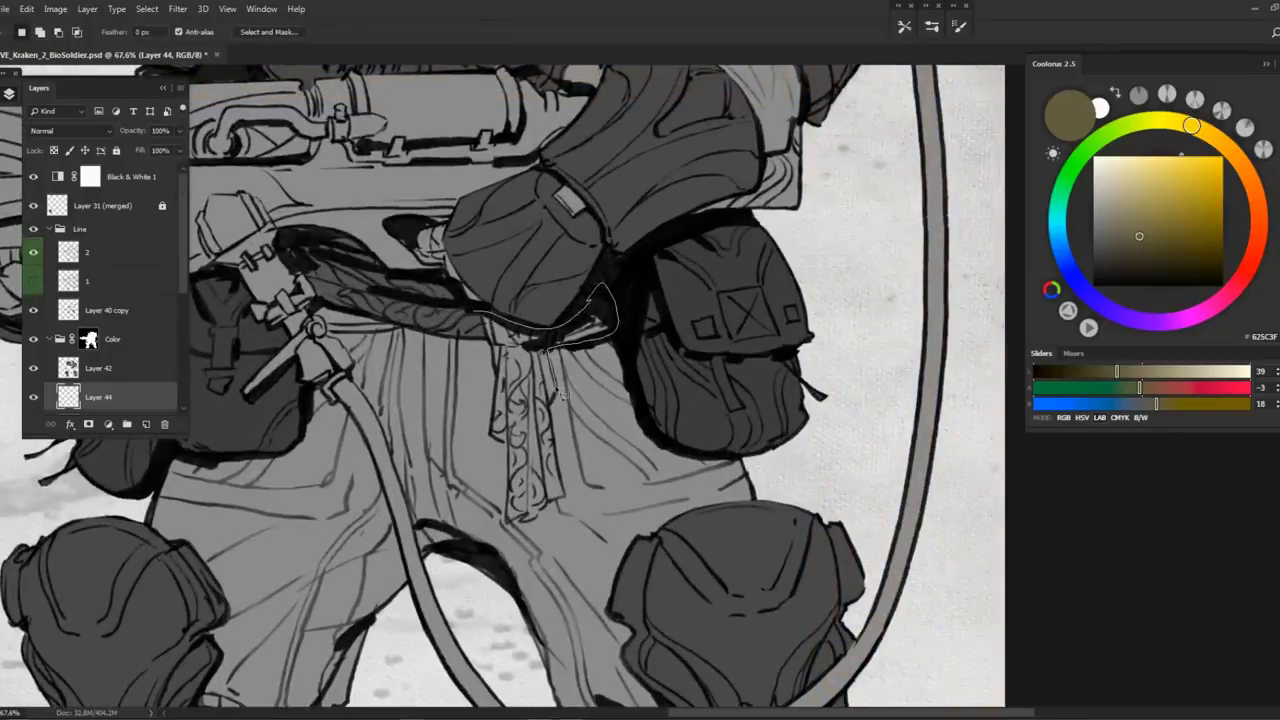
mouse_move(562, 482)
mouse_down()
mouse_move(572, 508)
mouse_move(510, 452)
mouse_move(492, 354)
mouse_move(468, 338)
mouse_up()
key(alt+BackSpace)
key(z)
mouse_move(640, 343)
mouse_down()
mouse_move(560, 343)
mouse_move(615, 330)
mouse_move(575, 334)
mouse_up()
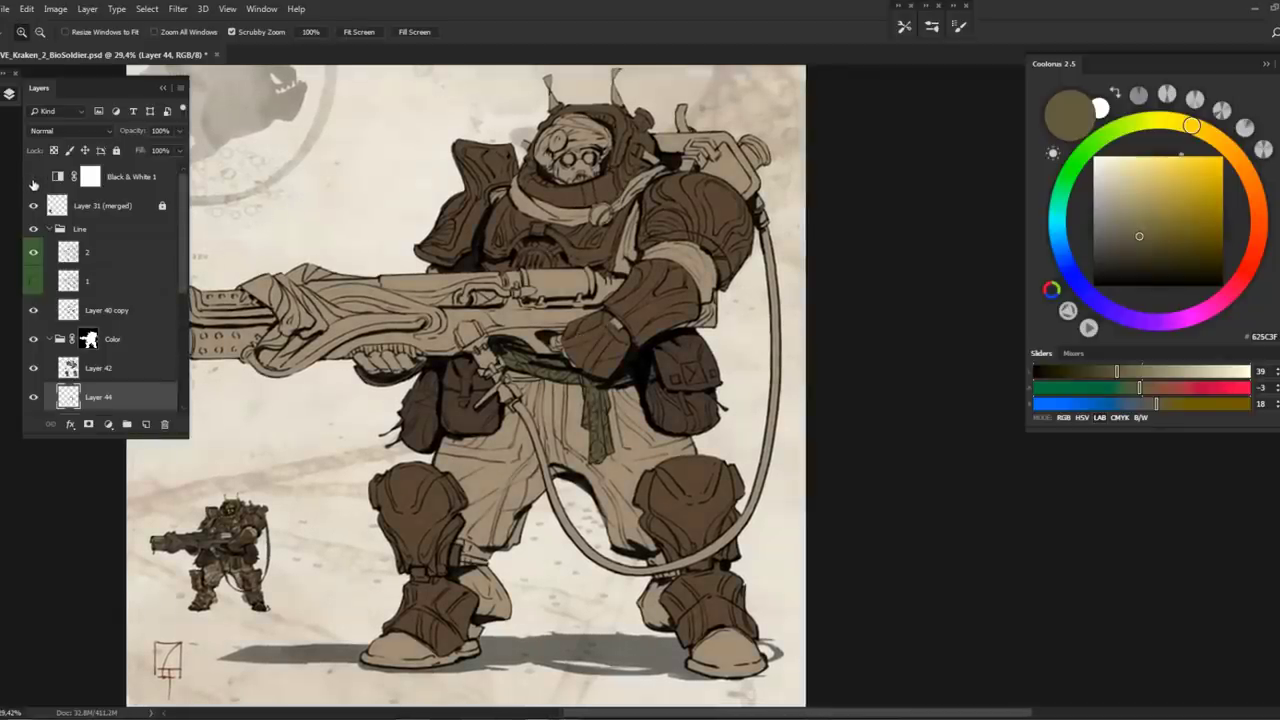
Add a new layer directly above the base colour Layer 40 and paint both boots with dark grey 48433F
mouse_move(230, 497)
mouse_down()
mouse_move(300, 463)
mouse_move(347, 316)
mouse_move(295, 312)
mouse_up()
key(alt+bracketleft)
key(b)
ctrl+click(148, 424)
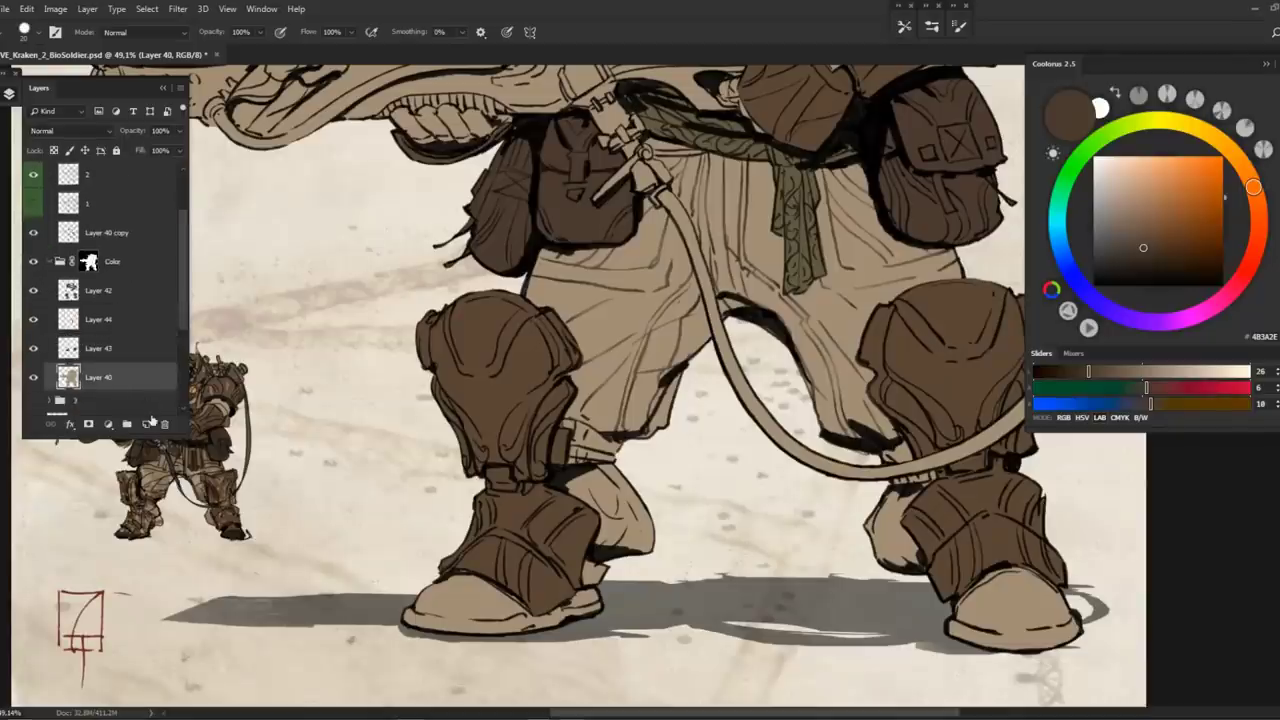
mouse_move(599, 603)
mouse_down()
mouse_move(578, 530)
mouse_move(520, 550)
mouse_move(476, 530)
mouse_move(400, 540)
mouse_move(500, 556)
mouse_up()
click(1110, 249)
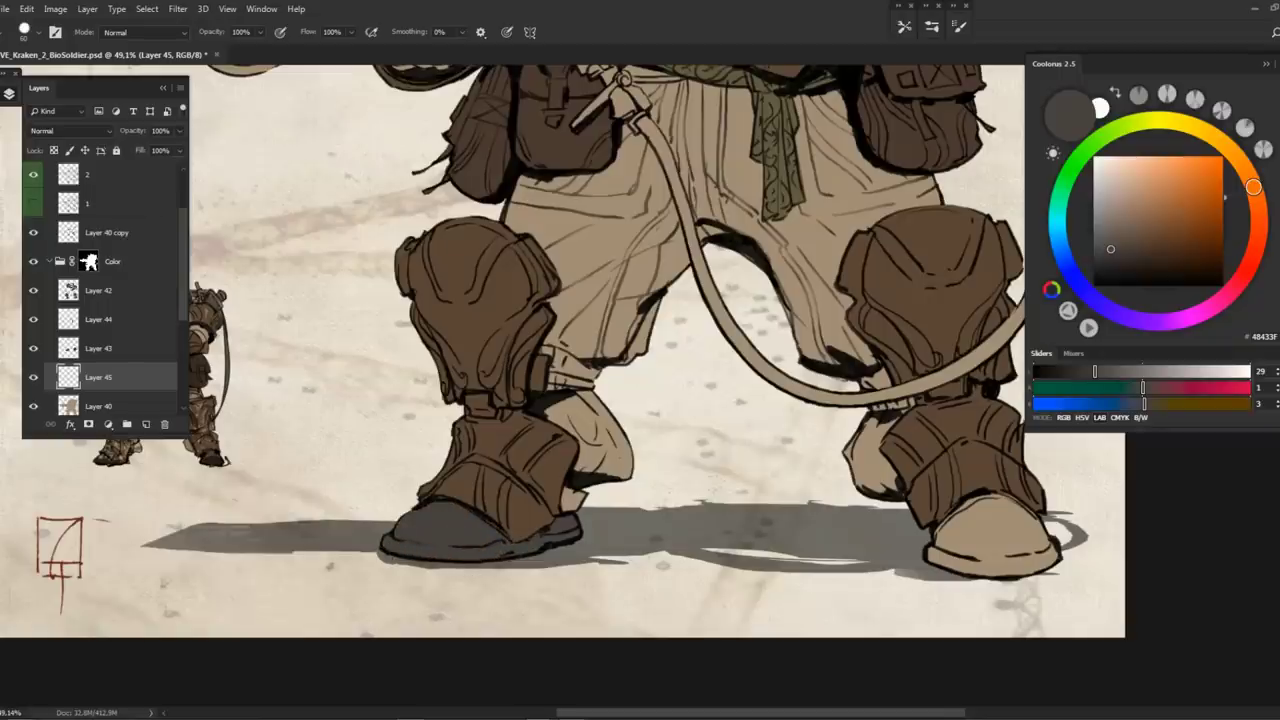
key(ctrl+minus)
mouse_move(664, 445)
mouse_down()
mouse_move(720, 462)
mouse_move(640, 500)
mouse_move(760, 525)
mouse_up()
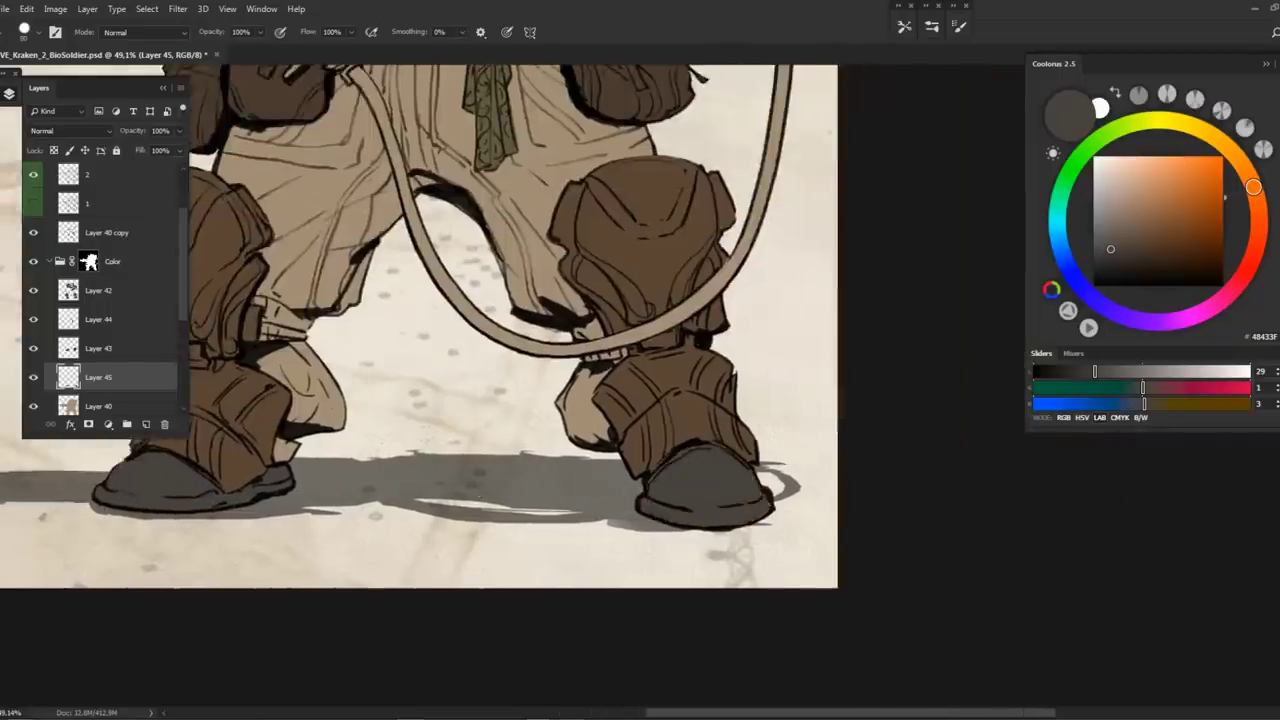
Return to the armour layer, sample its brown and paint the straps around both legs at the knee guards
key(z)
click(603, 470)
mouse_move(603, 470)
mouse_down()
mouse_move(563, 460)
mouse_move(538, 483)
mouse_move(474, 440)
mouse_move(484, 455)
mouse_move(515, 452)
mouse_move(462, 460)
mouse_move(450, 477)
mouse_move(476, 486)
mouse_move(450, 485)
mouse_move(462, 495)
mouse_move(432, 498)
mouse_up()
key(b)
ctrl+click(466, 465)
alt+click(466, 465)
mouse_move(757, 495)
mouse_down()
mouse_move(640, 455)
mouse_move(658, 478)
mouse_up()
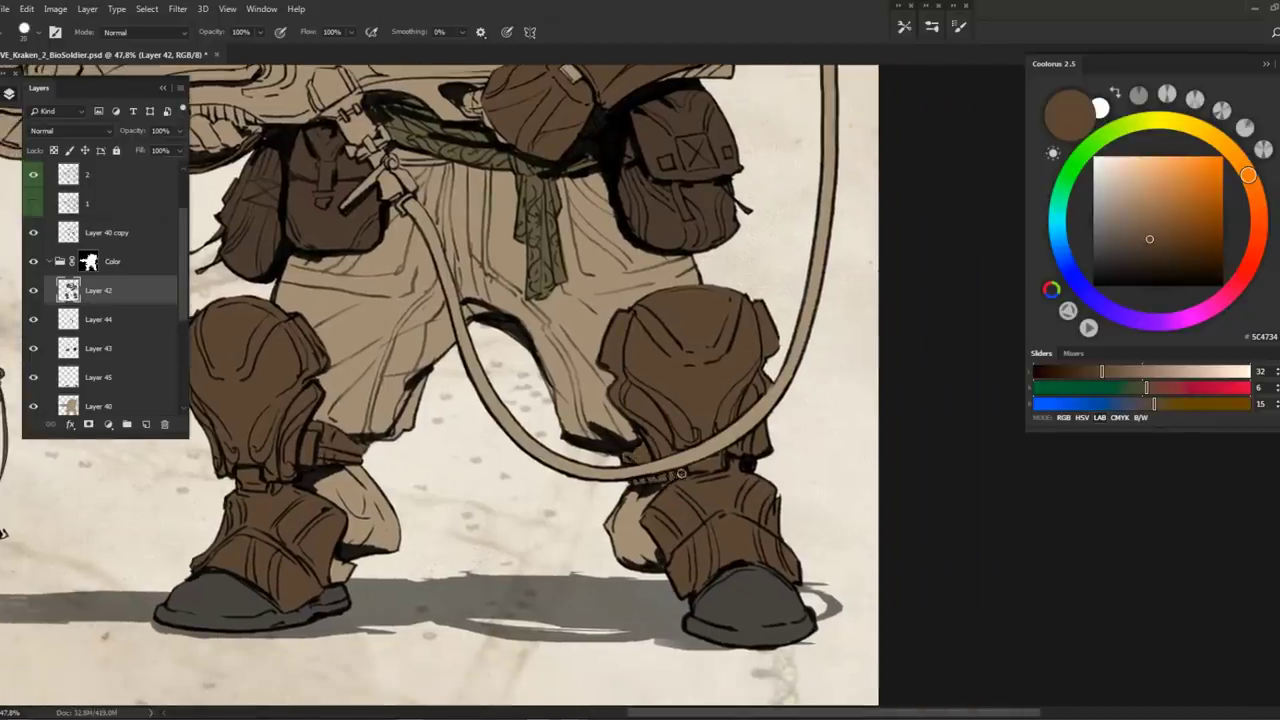
Sample the sash's olive, switch to its layer and paint the scarf around the collar and over the shoulder
scroll(630, 455, down, 5)
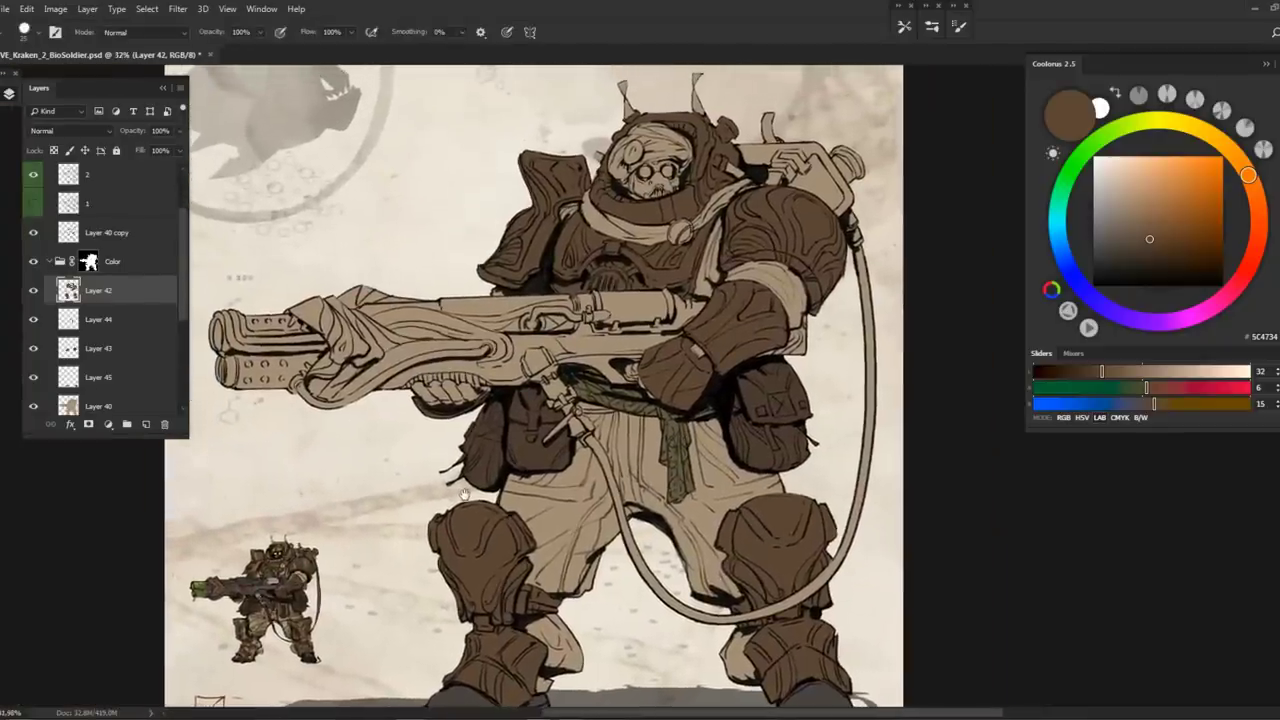
scroll(600, 425, up, 3)
alt+click(588, 378)
ctrl+click(588, 378)
scroll(600, 375, up, 3)
drag(604, 371, 524, 481)
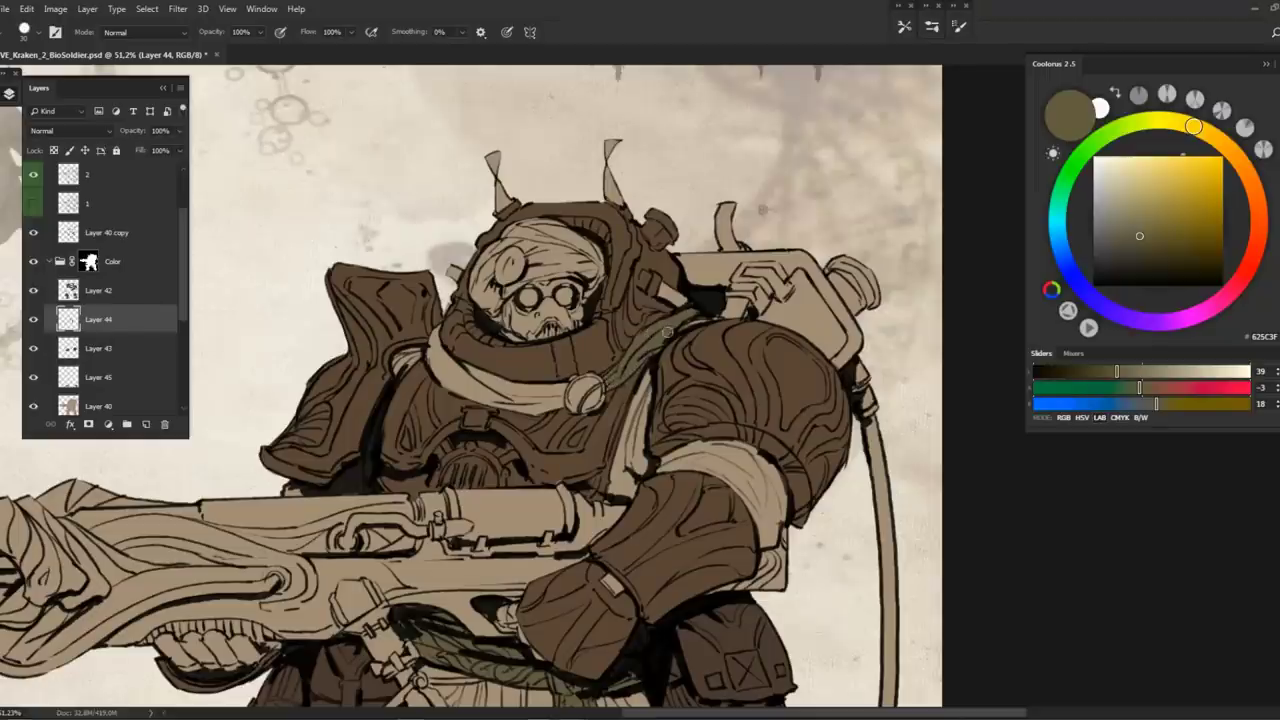
drag(625, 362, 669, 347)
mouse_move(476, 316)
mouse_down()
mouse_move(501, 374)
mouse_move(570, 396)
mouse_up()
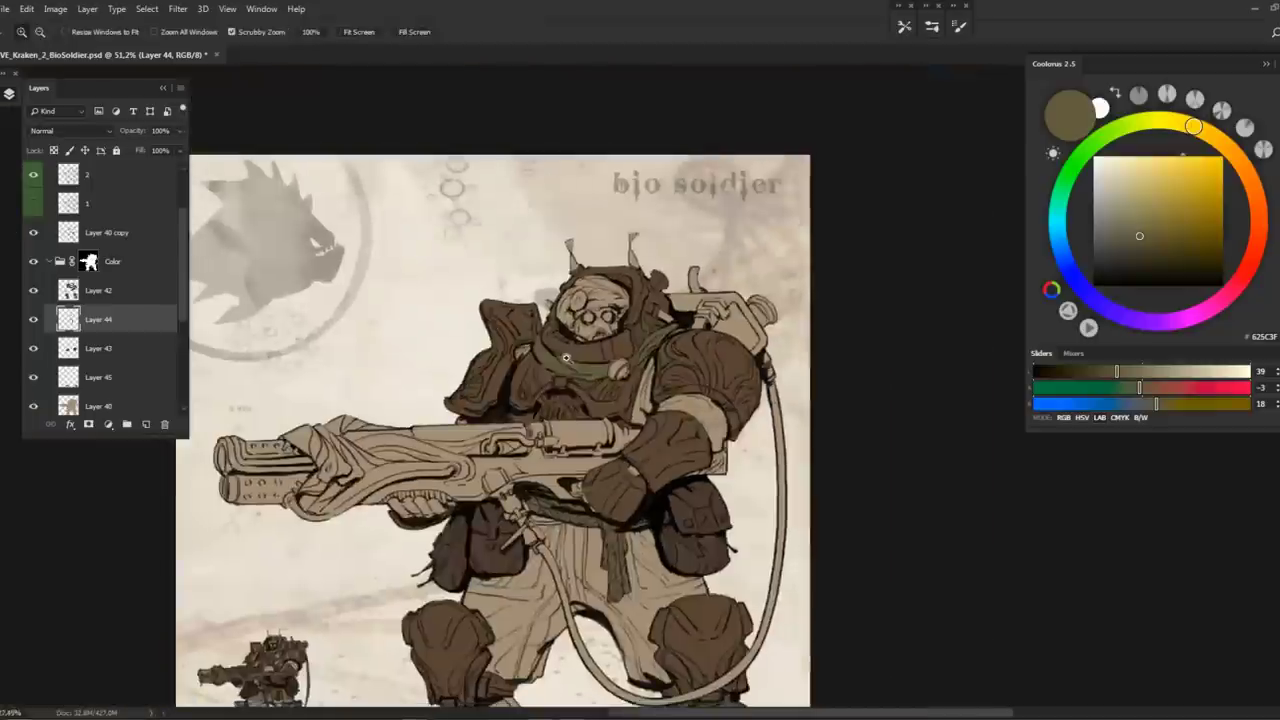
Save the file and paint the scarf's round clasp golden orange CA984A on a new layer above the olive layer
key(z)
mouse_move(640, 318)
mouse_down()
mouse_move(567, 315)
mouse_move(658, 333)
mouse_move(700, 500)
mouse_up()
key(b)
key(ctrl+s)
drag(568, 318, 563, 331)
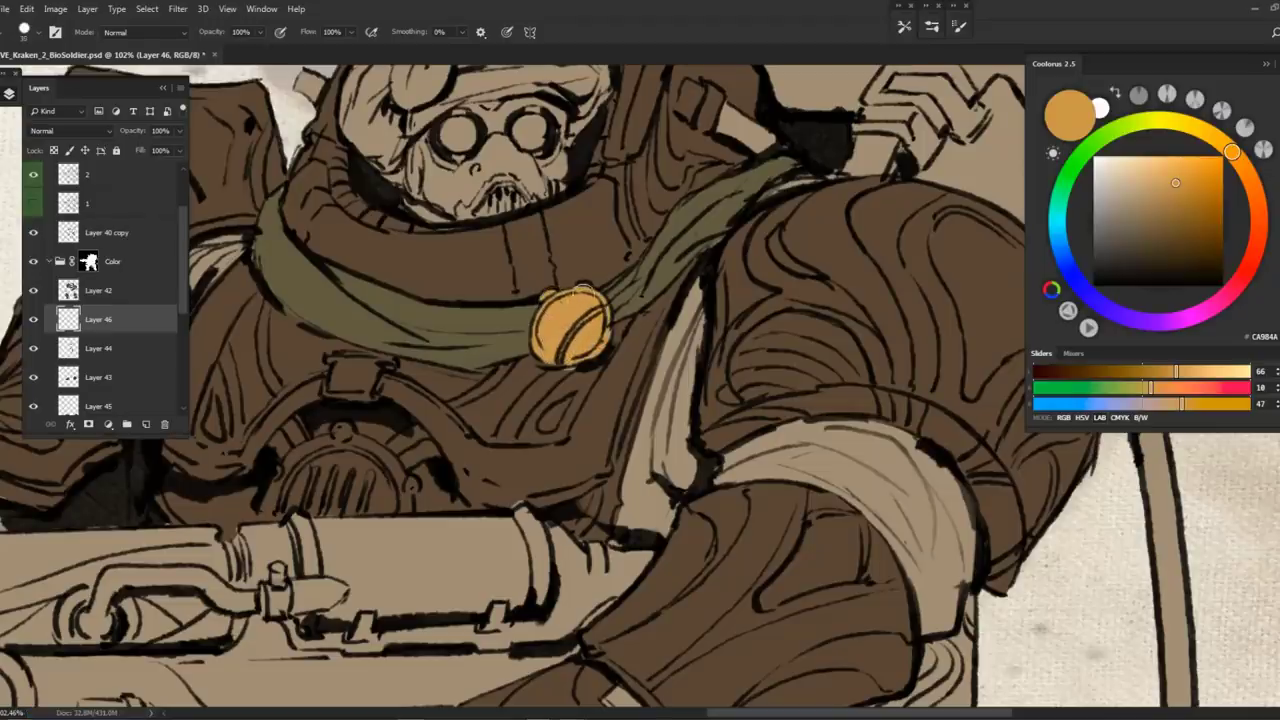
scroll(570, 320, down, 5)
scroll(570, 320, up, 4)
scroll(650, 200, down, 5)
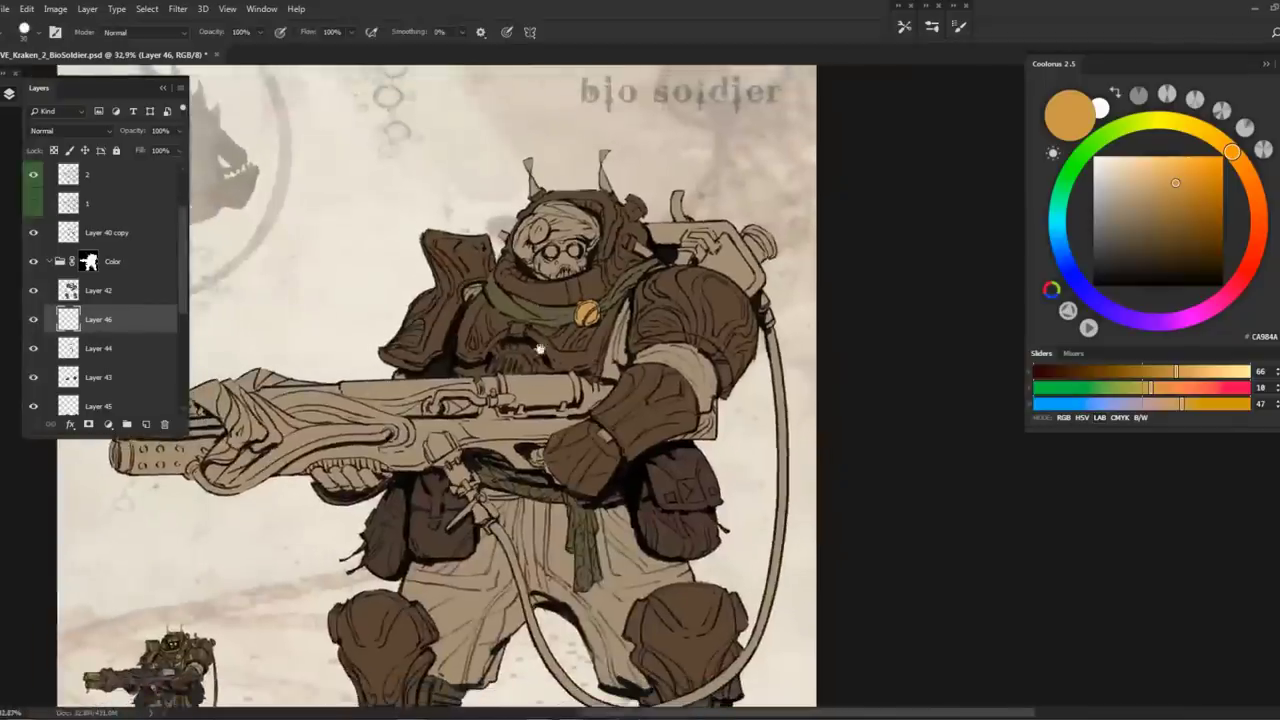
Sample olive 756E44 from the small colour reference and paint the head wrap on a new layer above the base colour Layer 40
key(z)
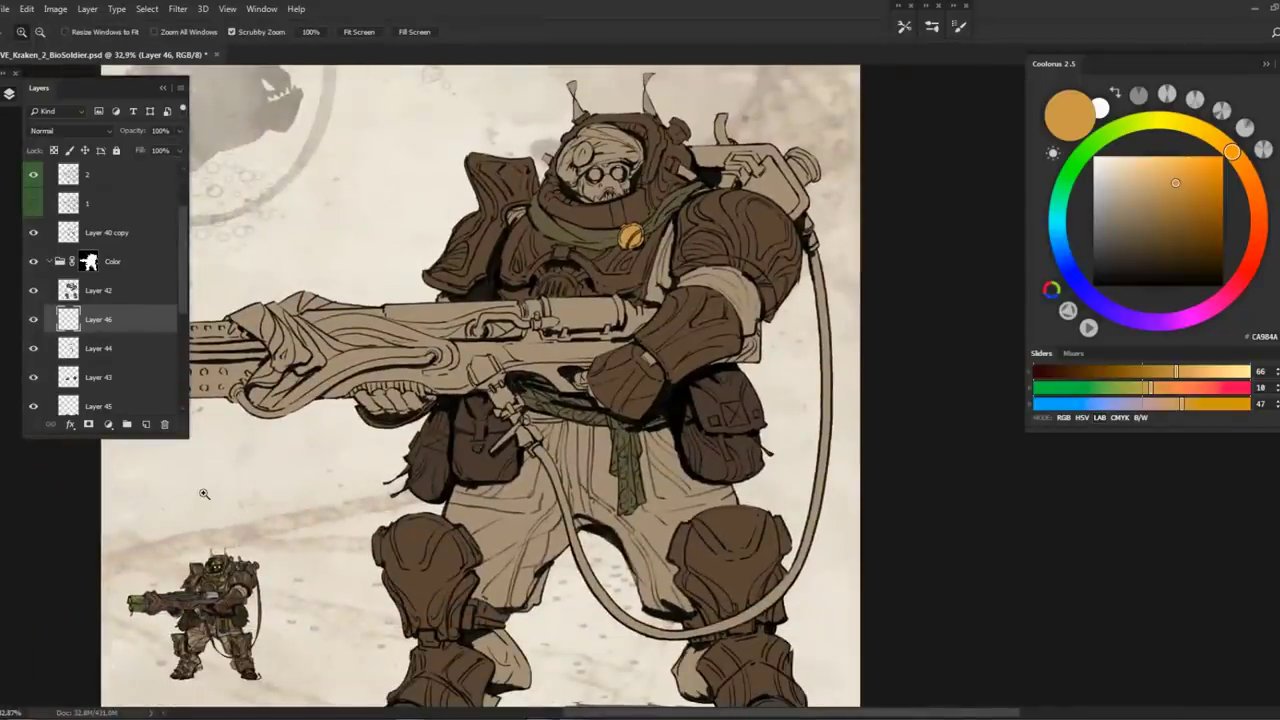
scroll(204, 493, up, 5)
key(b)
alt+click(272, 460)
drag(272, 460, 180, 120)
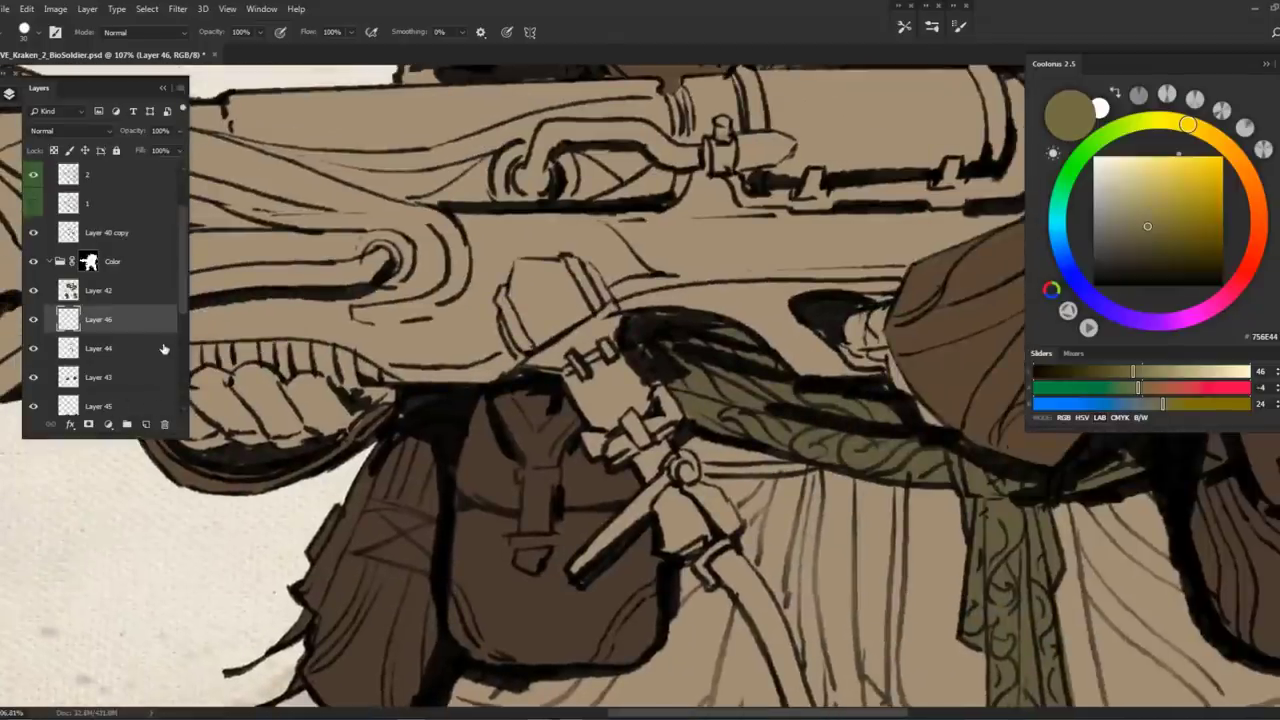
scroll(164, 346, down, 1)
key(ctrl+shift+alt+n)
drag(640, 300, 900, 620)
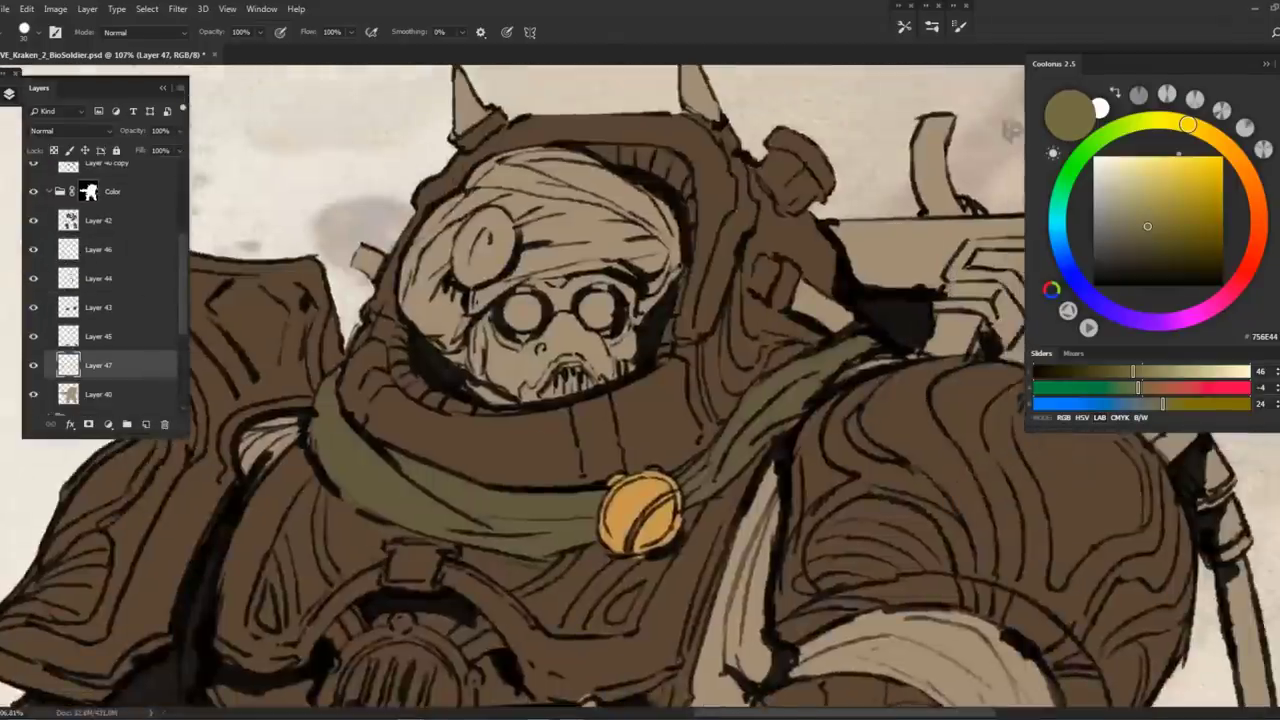
mouse_move(430, 200)
mouse_down()
mouse_move(418, 275)
mouse_move(450, 340)
mouse_move(452, 290)
mouse_move(590, 242)
mouse_move(660, 250)
mouse_move(656, 318)
mouse_move(672, 246)
mouse_move(470, 165)
mouse_move(530, 230)
mouse_move(650, 215)
mouse_move(655, 308)
mouse_up()
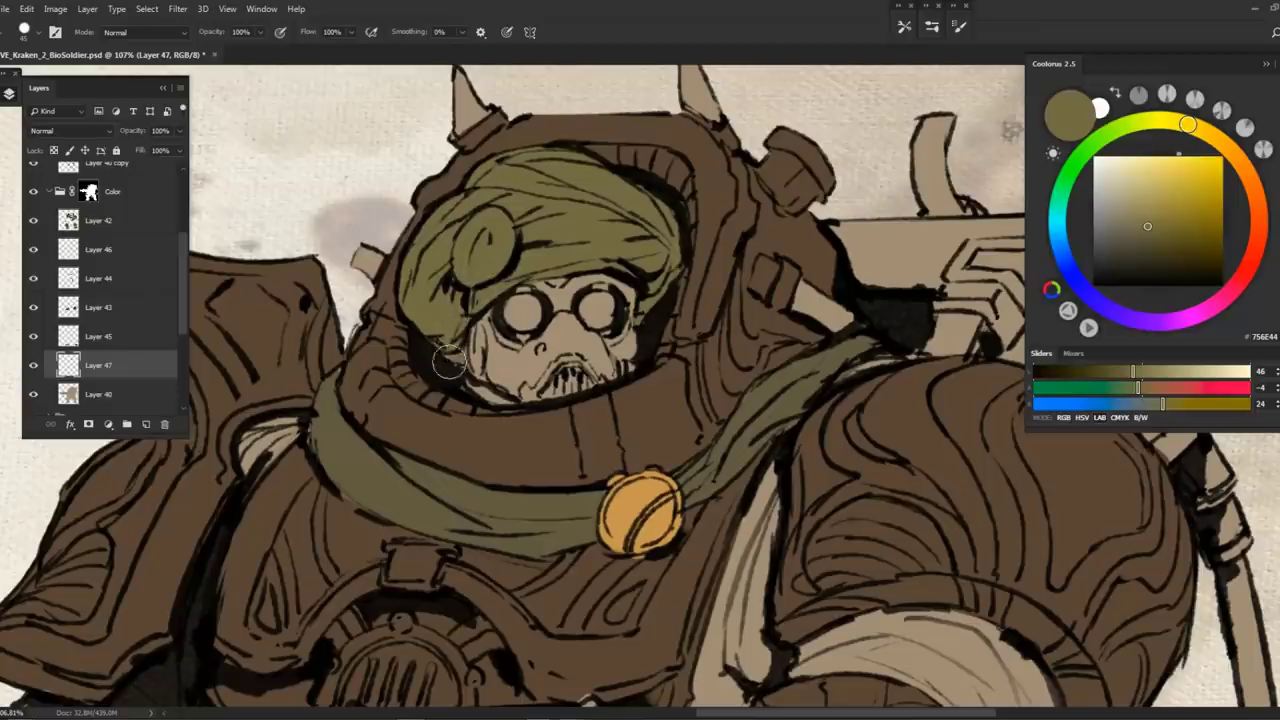
Sample the scarf clasp's golden orange CA984A, switch to its layer and paint the round brooch on the head wrap
alt+click(628, 486)
ctrl+click(633, 487)
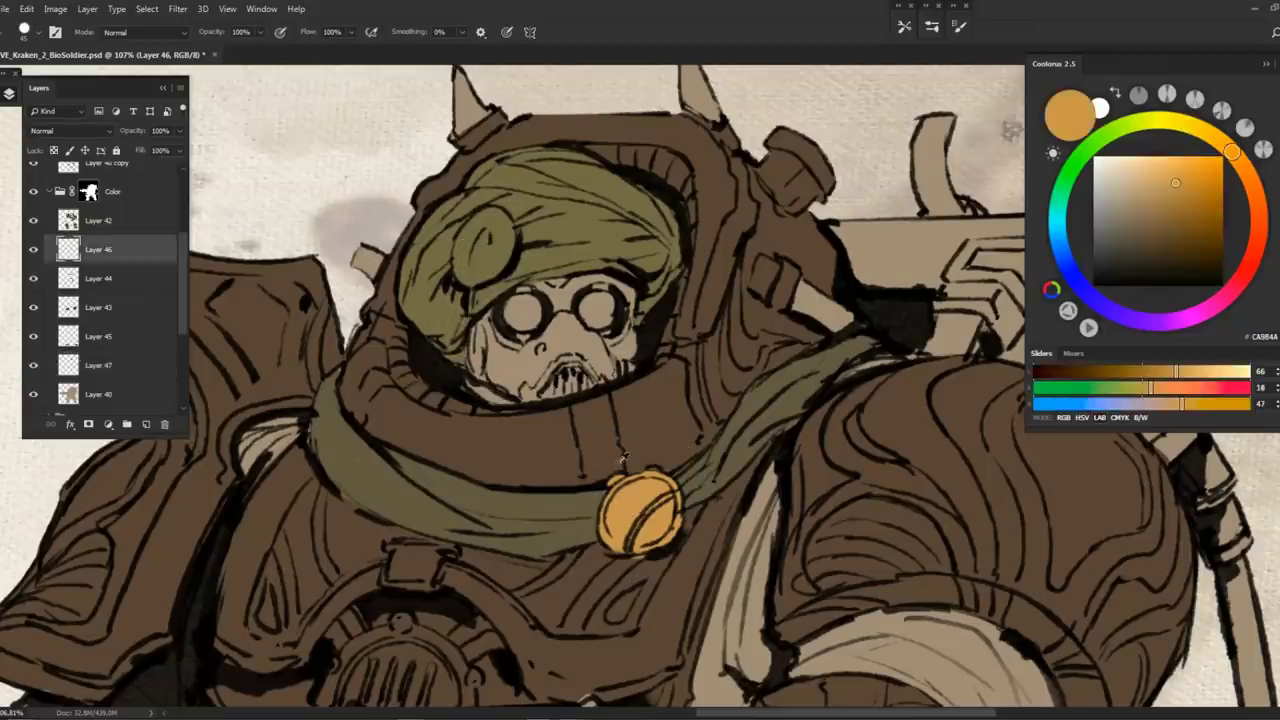
mouse_move(490, 228)
mouse_down()
mouse_move(468, 262)
mouse_move(504, 226)
mouse_move(486, 250)
mouse_up()
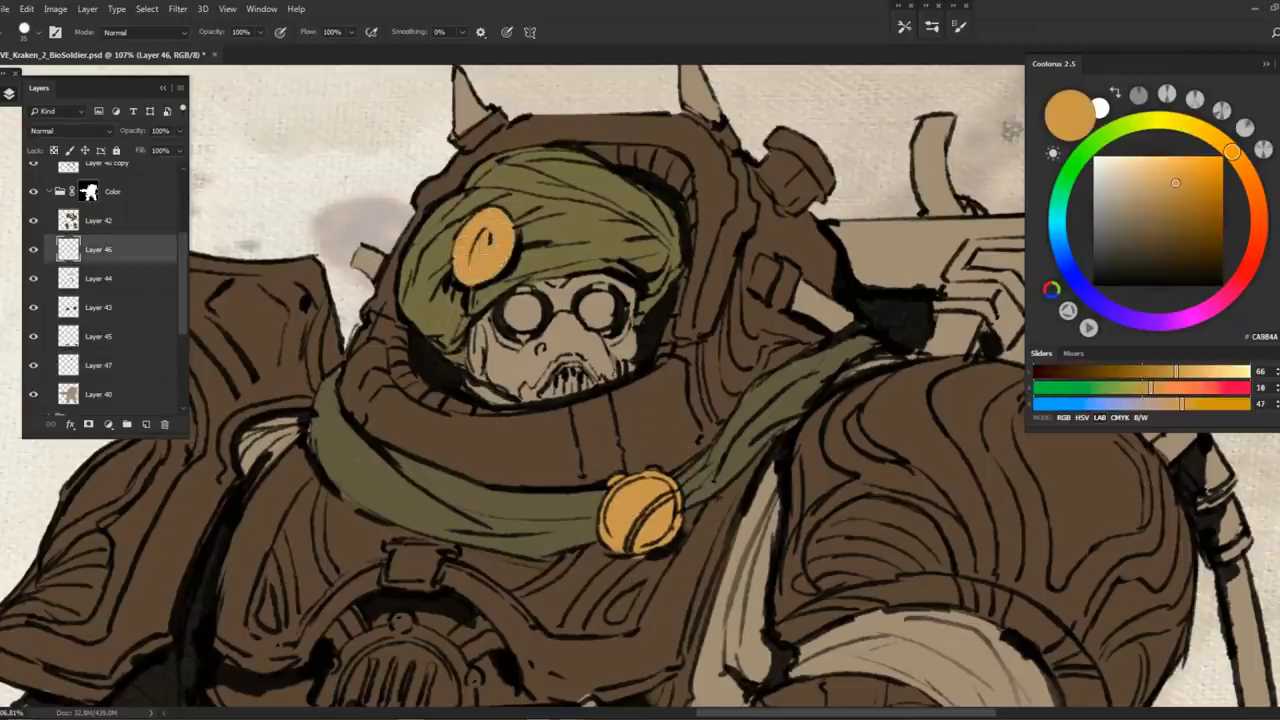
key(e)
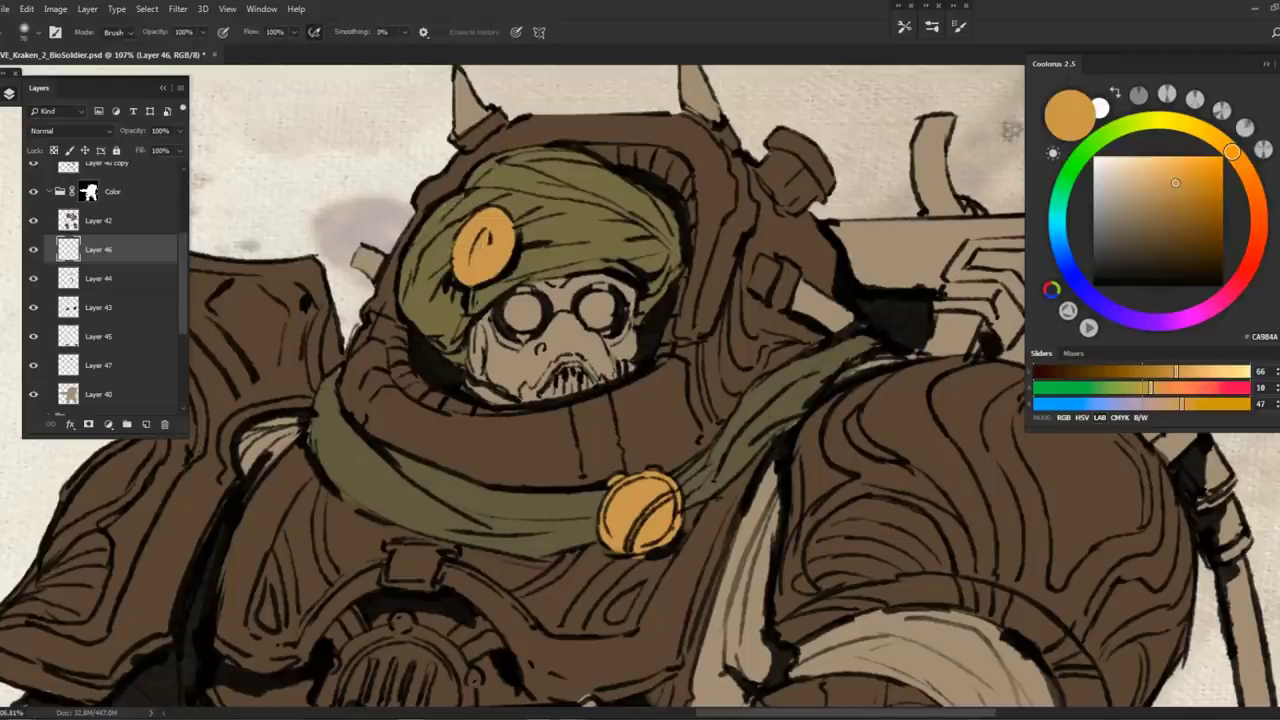
key(b)
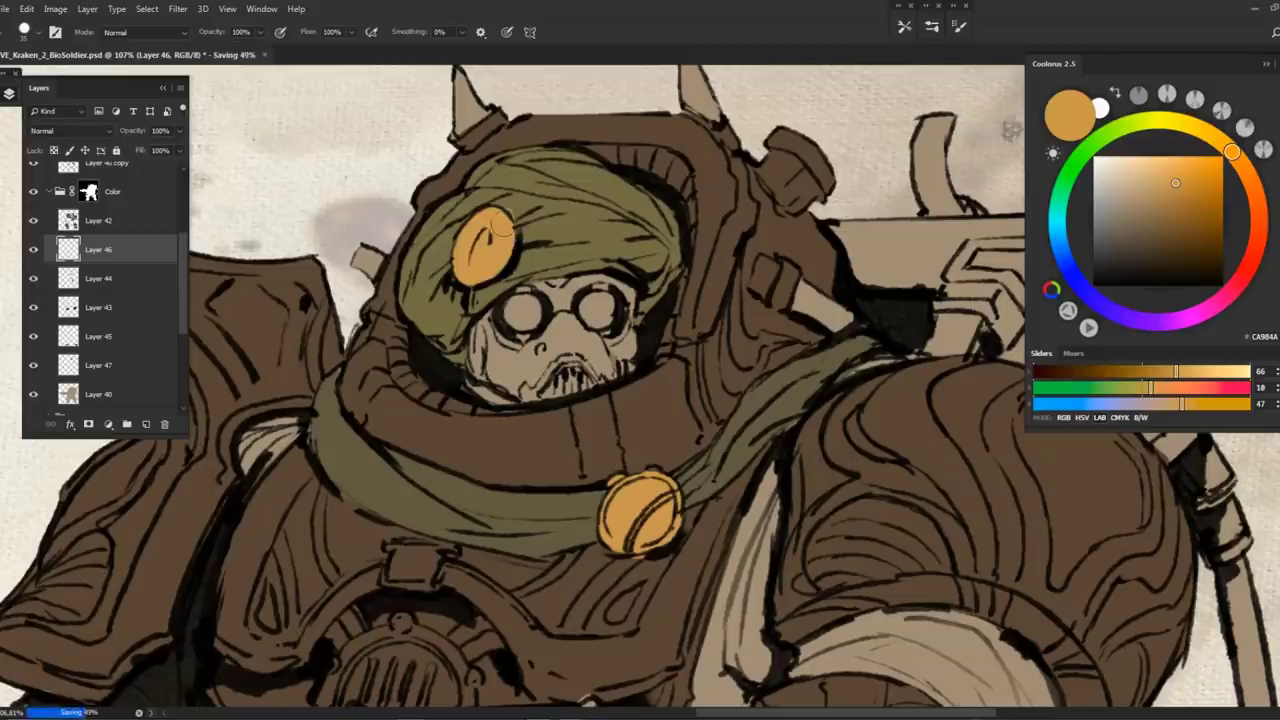
key(z)
drag(514, 230, 466, 222)
scroll(455, 222, down, 3)
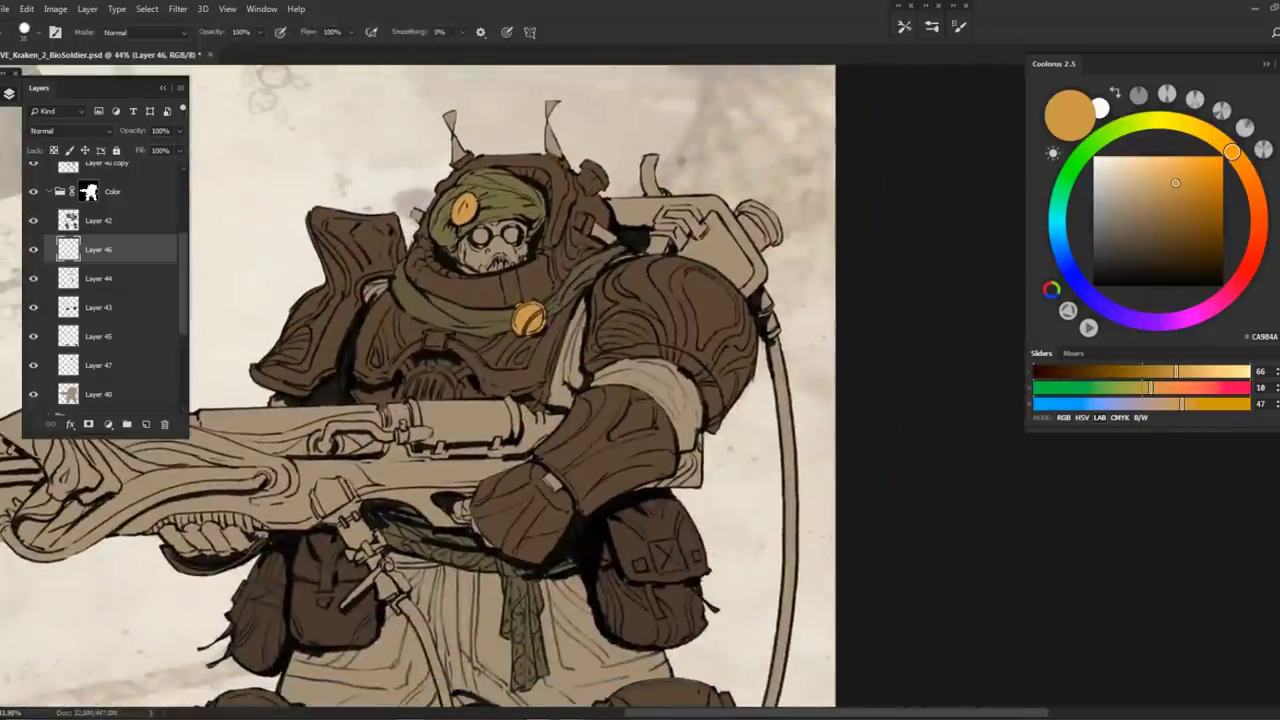
scroll(487, 318, down, 2)
scroll(487, 318, down, 2)
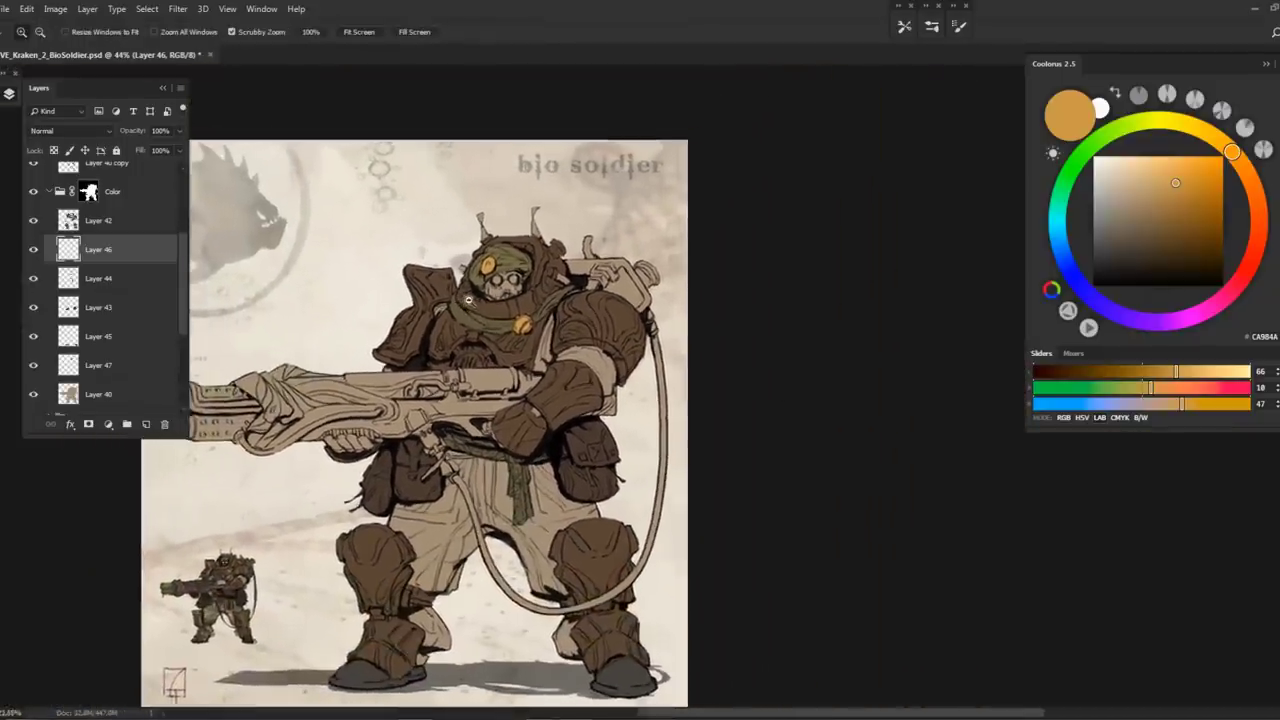
Paint the face mask dark grey 393834 on a new layer above Layer 40, starting from the mask tone sampled in the small reference
scroll(474, 535, up, 8)
click(112, 398)
click(146, 424)
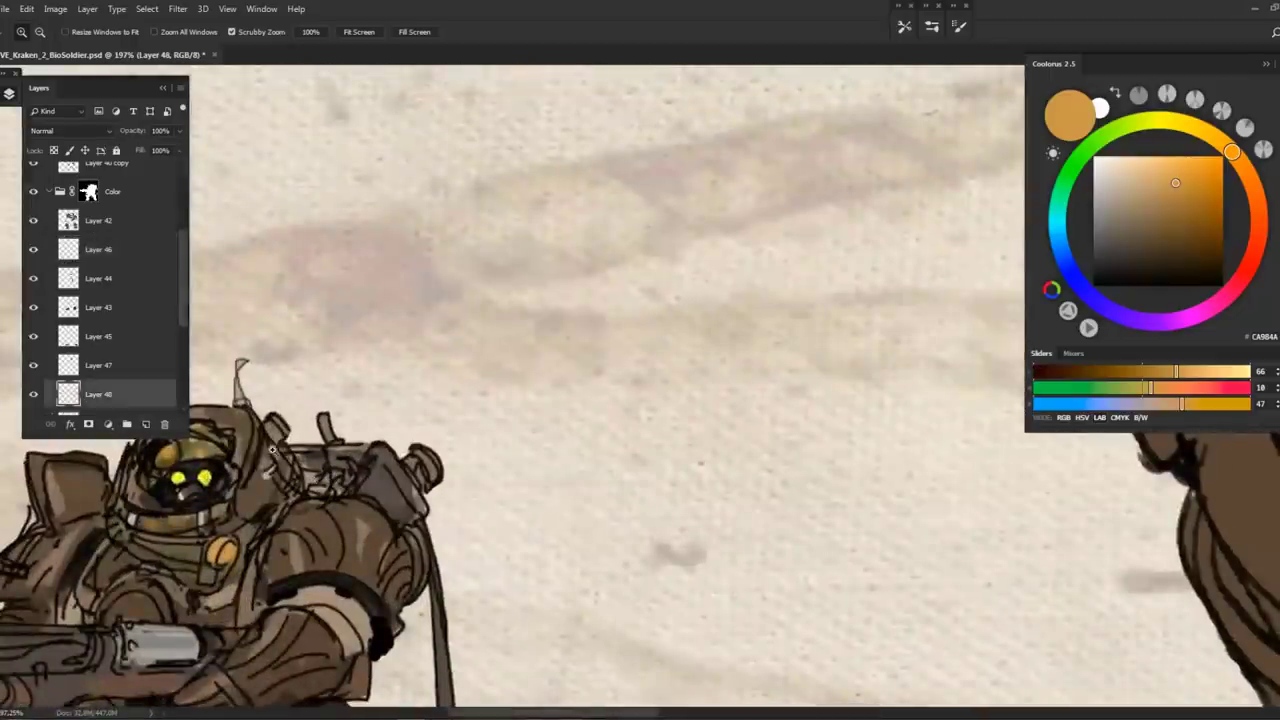
key(b)
alt+click(200, 460)
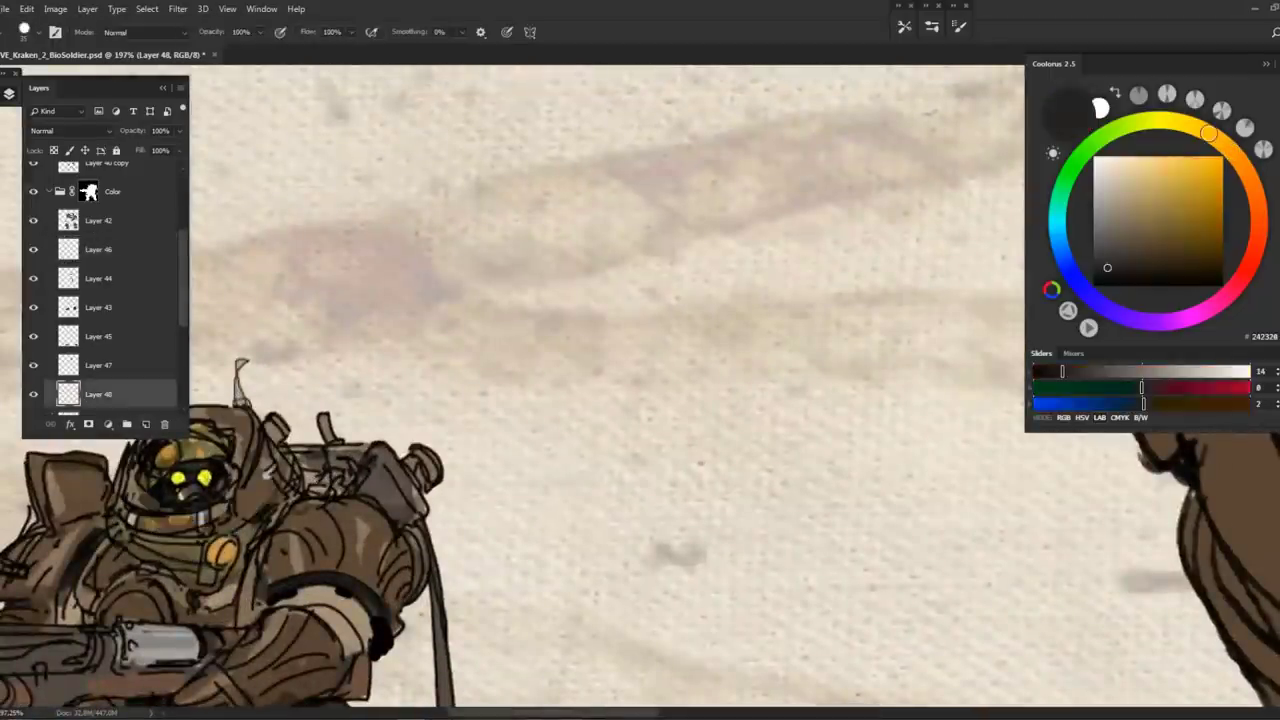
scroll(474, 351, down, 2)
scroll(573, 302, up, 3)
scroll(491, 646, up, 10)
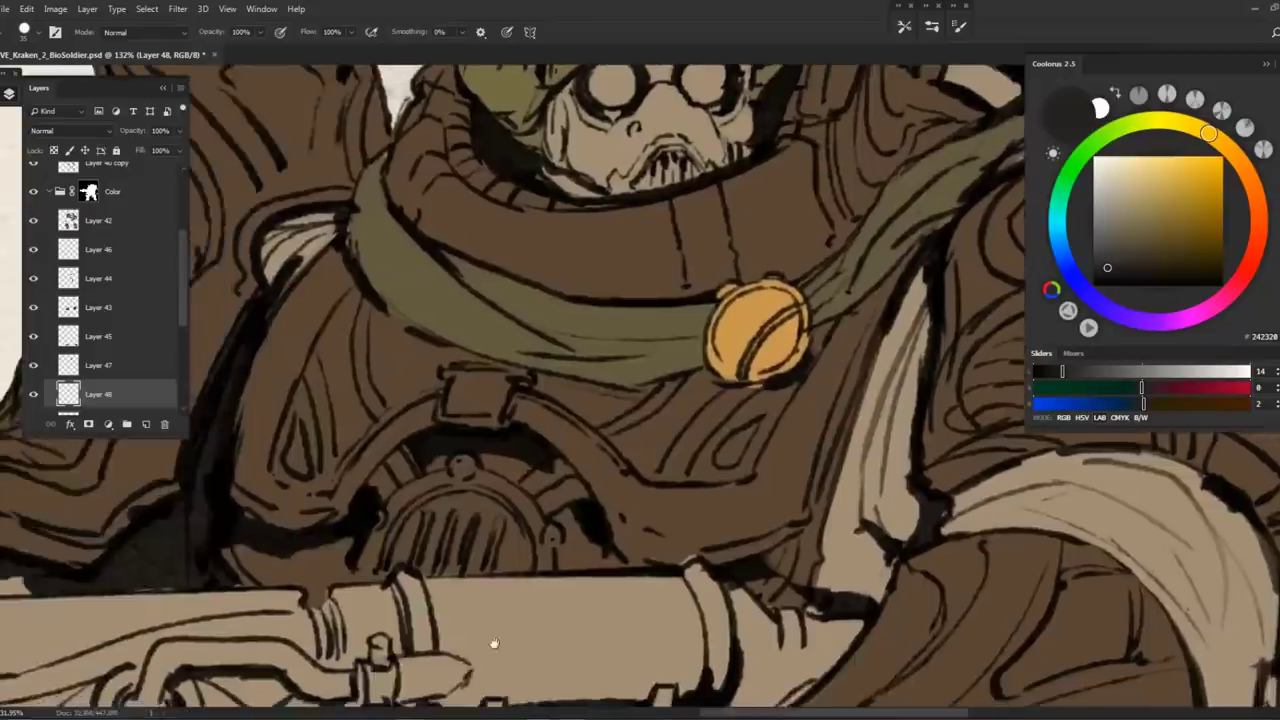
key(bracketleft)
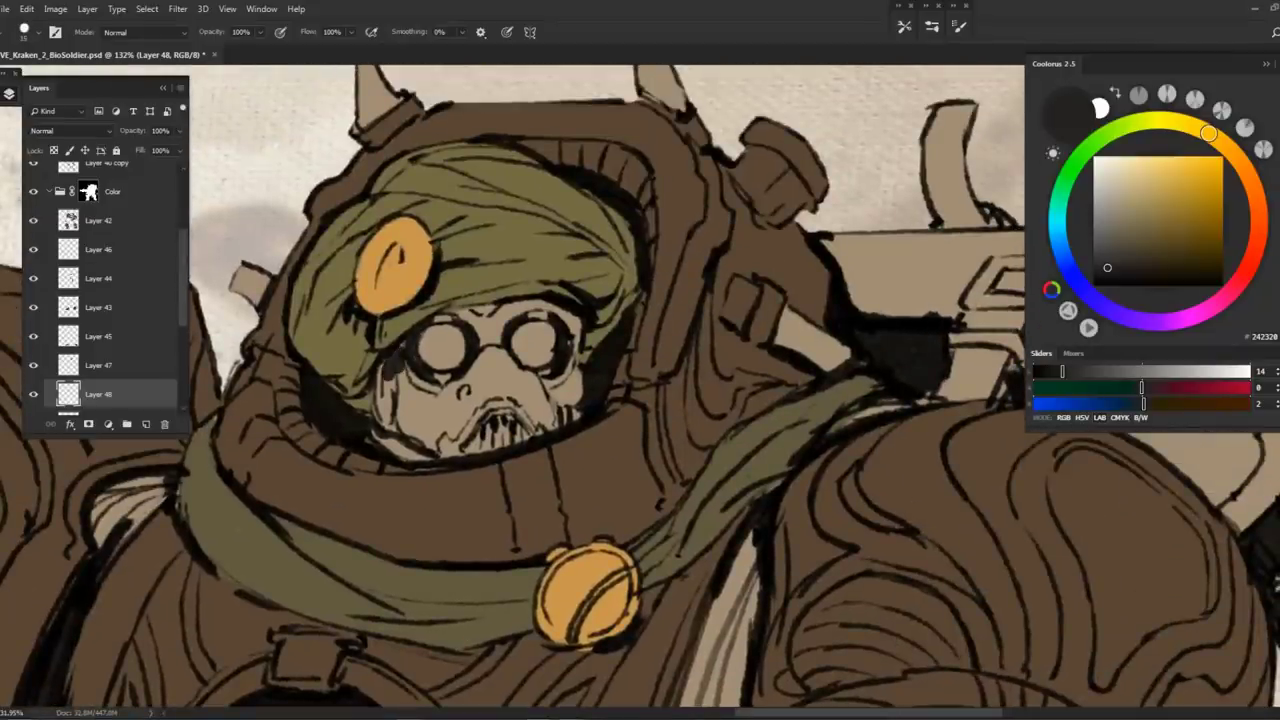
click(1104, 258)
mouse_move(400, 350)
mouse_down()
mouse_move(387, 432)
mouse_move(425, 450)
mouse_move(494, 388)
mouse_move(430, 424)
mouse_move(491, 362)
mouse_move(437, 400)
mouse_move(410, 386)
mouse_move(415, 414)
mouse_move(400, 357)
mouse_move(485, 376)
mouse_move(480, 324)
mouse_move(467, 317)
mouse_move(509, 305)
mouse_move(492, 342)
mouse_move(534, 302)
mouse_move(569, 309)
mouse_move(581, 354)
mouse_move(574, 375)
mouse_move(496, 361)
mouse_move(523, 394)
mouse_move(469, 450)
mouse_move(427, 463)
mouse_move(587, 396)
mouse_up()
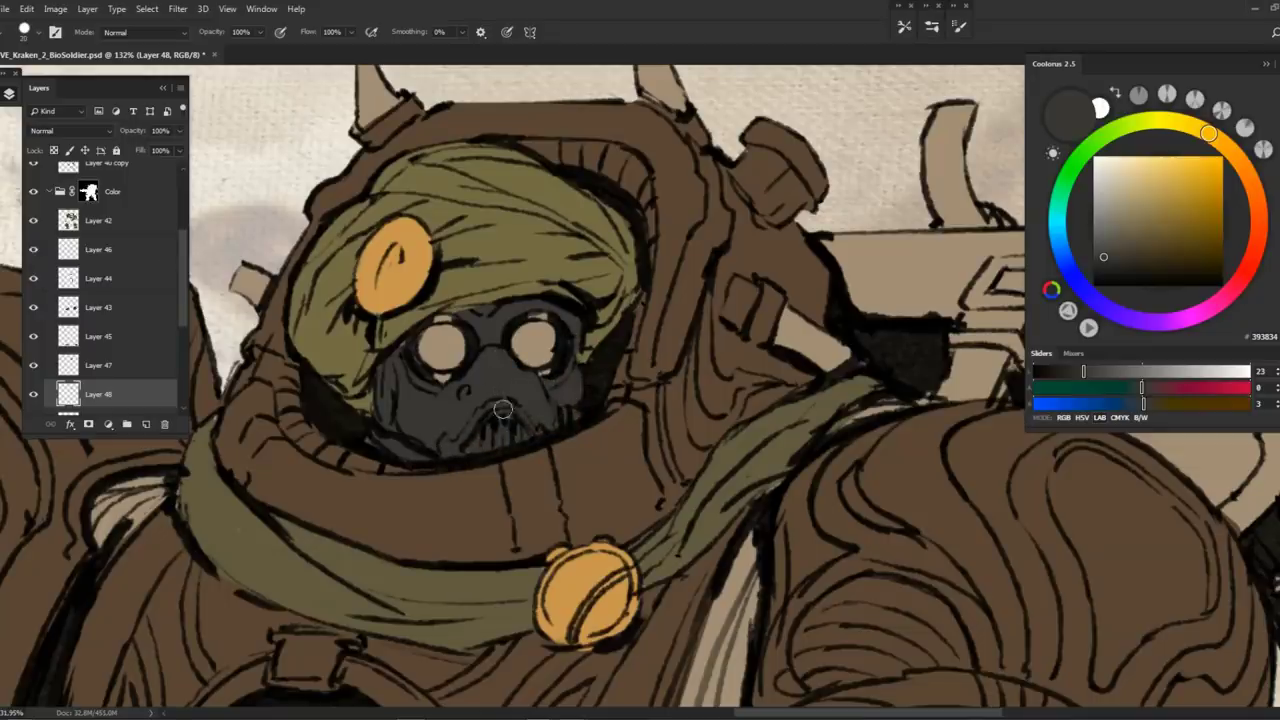
Paint both goggle lenses bright yellow FFFF07 on a new layer at the top of the Color group
key(z)
mouse_move(490, 347)
mouse_down()
mouse_move(443, 340)
mouse_move(510, 343)
mouse_up()
key(z)
key(z)
drag(441, 302, 540, 428)
alt+click(478, 432)
key(z)
click(148, 238)
click(146, 424)
click(445, 347)
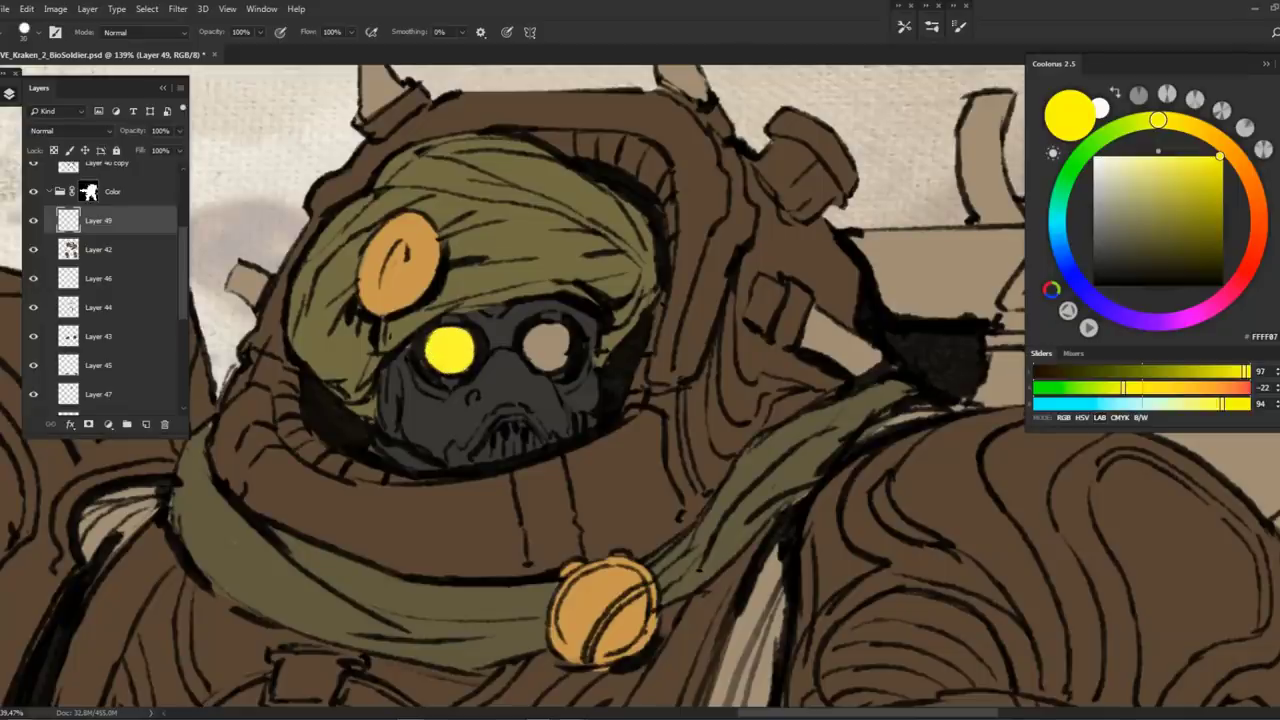
drag(540, 344, 552, 348)
scroll(475, 391, down, 5)
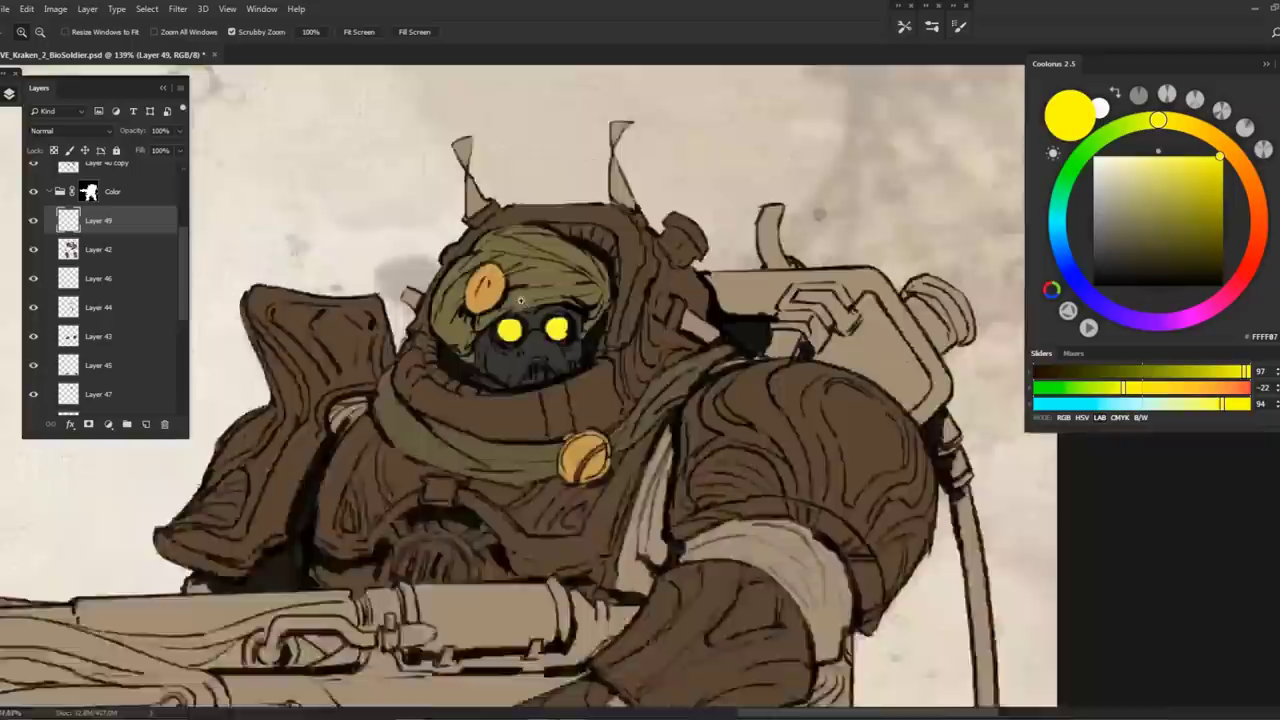
Add a layer above Layer 40, darken the sampled beige to 6A5C4B and paint the trousers' central panel
drag(475, 391, 562, 287)
drag(398, 501, 493, 424)
key(z)
drag(430, 510, 340, 500)
key(b)
scroll(143, 248, down, 5)
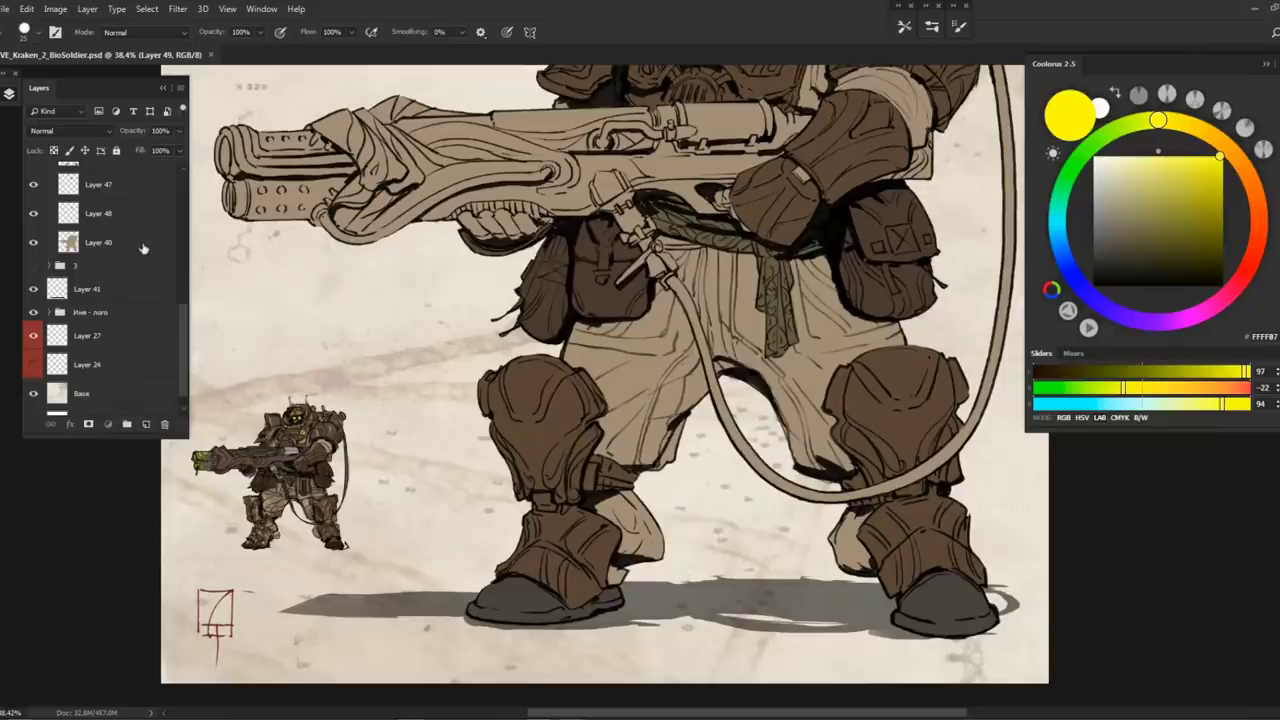
click(145, 424)
drag(660, 395, 465, 402)
alt+click(469, 401)
click(1133, 236)
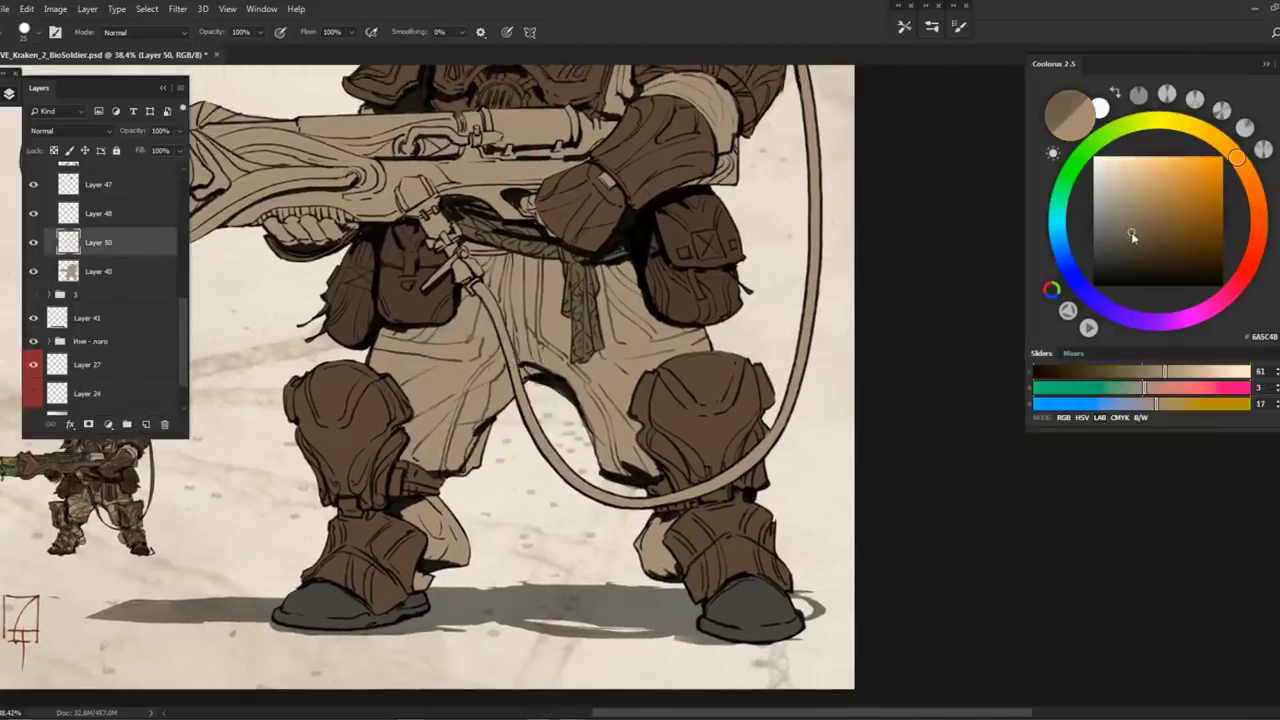
mouse_move(512, 256)
mouse_down()
mouse_move(518, 336)
mouse_move(536, 342)
mouse_up()
mouse_move(538, 294)
mouse_down()
mouse_move(520, 258)
mouse_move(514, 342)
mouse_move(513, 289)
mouse_move(535, 348)
mouse_up()
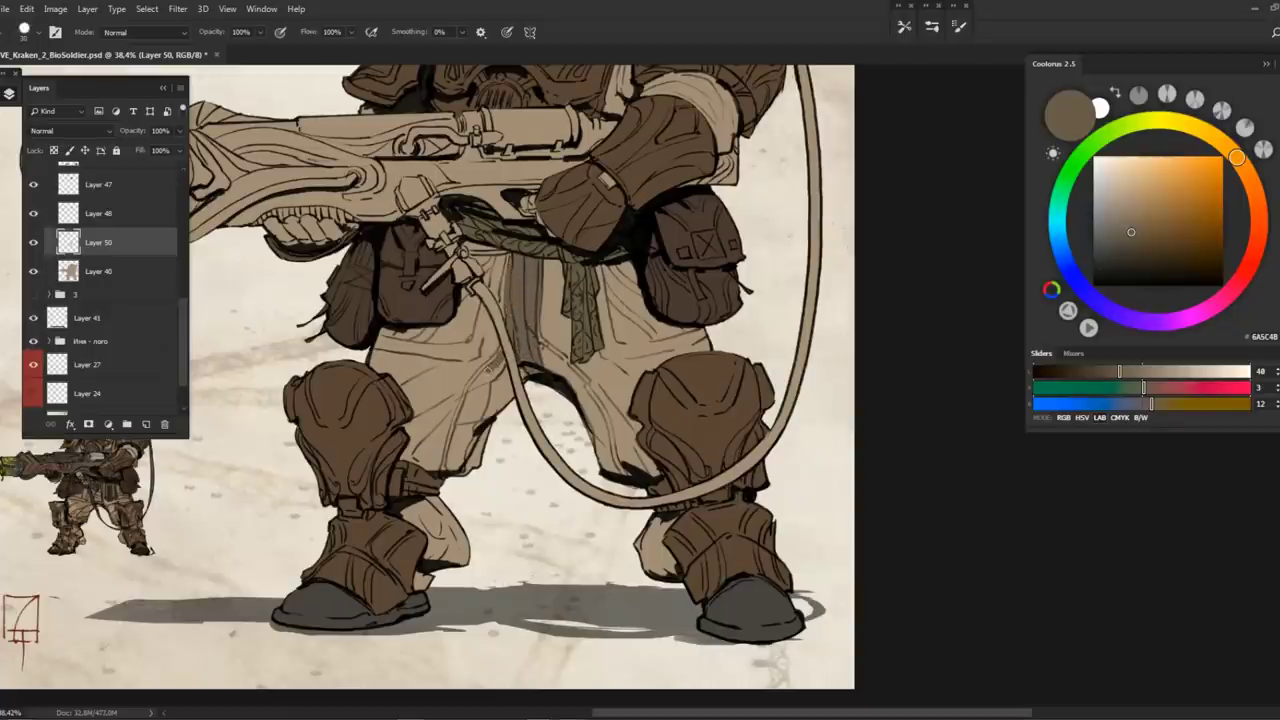
Paint the inner panels of both trouser legs down to the knee guards with the same darker beige
mouse_move(470, 402)
mouse_down()
mouse_move(452, 476)
mouse_move(472, 472)
mouse_up()
mouse_move(490, 374)
mouse_down()
mouse_move(476, 430)
mouse_move(490, 416)
mouse_up()
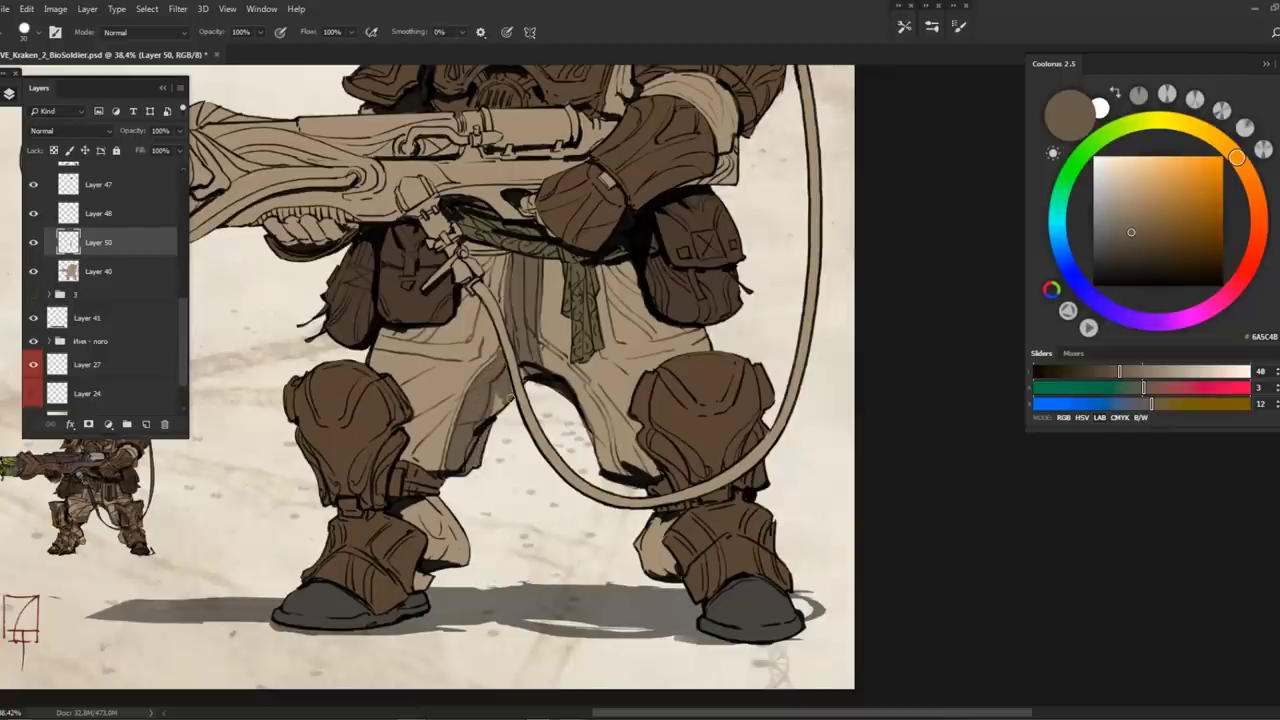
drag(478, 458, 360, 463)
drag(449, 364, 501, 479)
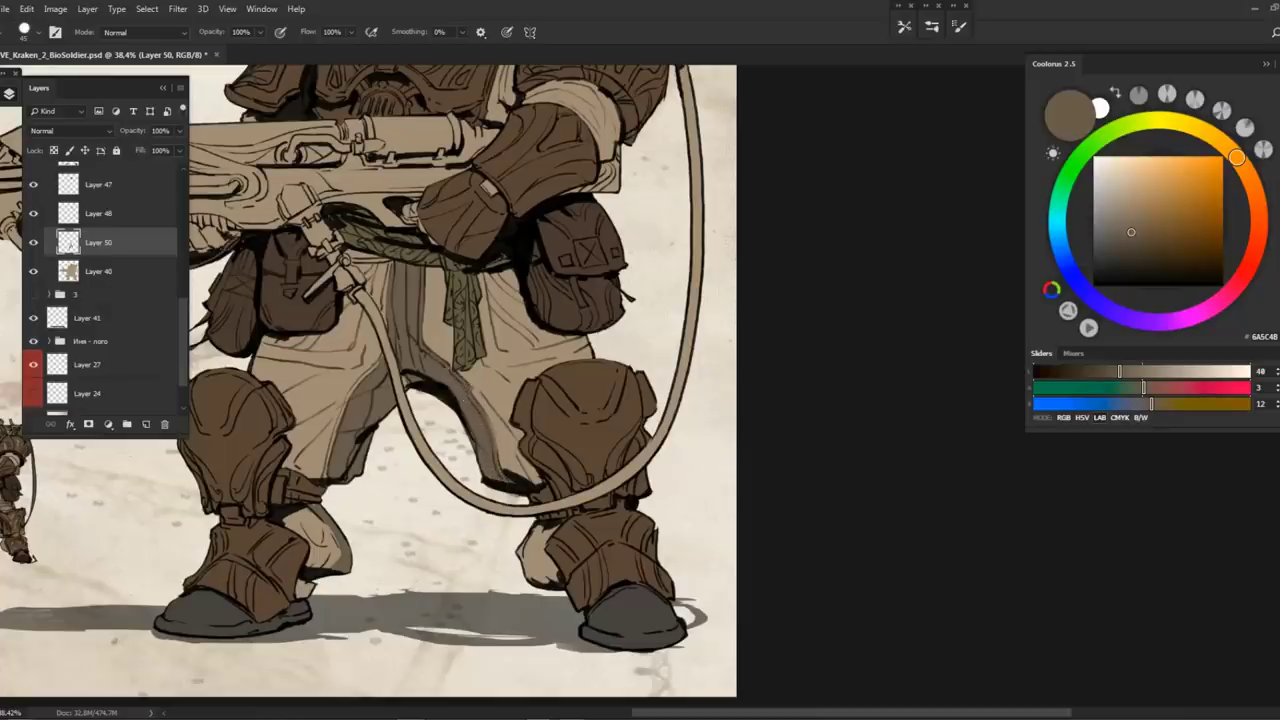
drag(355, 391, 330, 458)
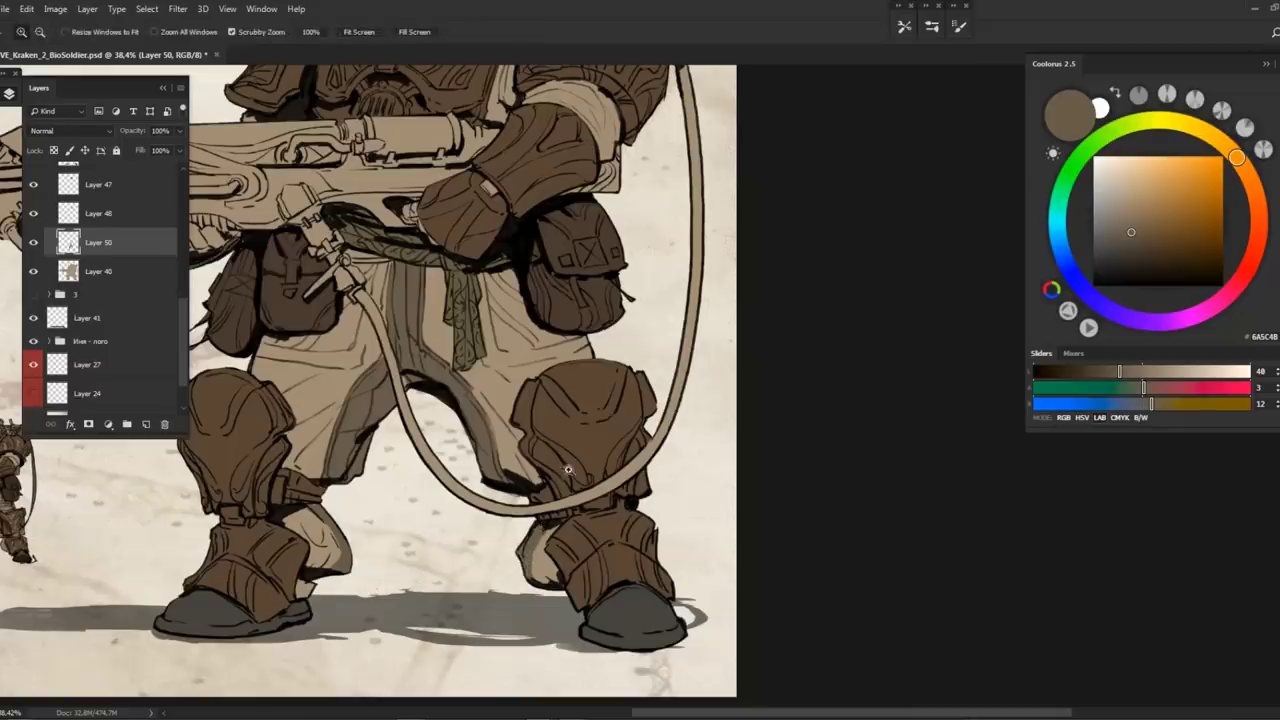
scroll(535, 540, down, 3)
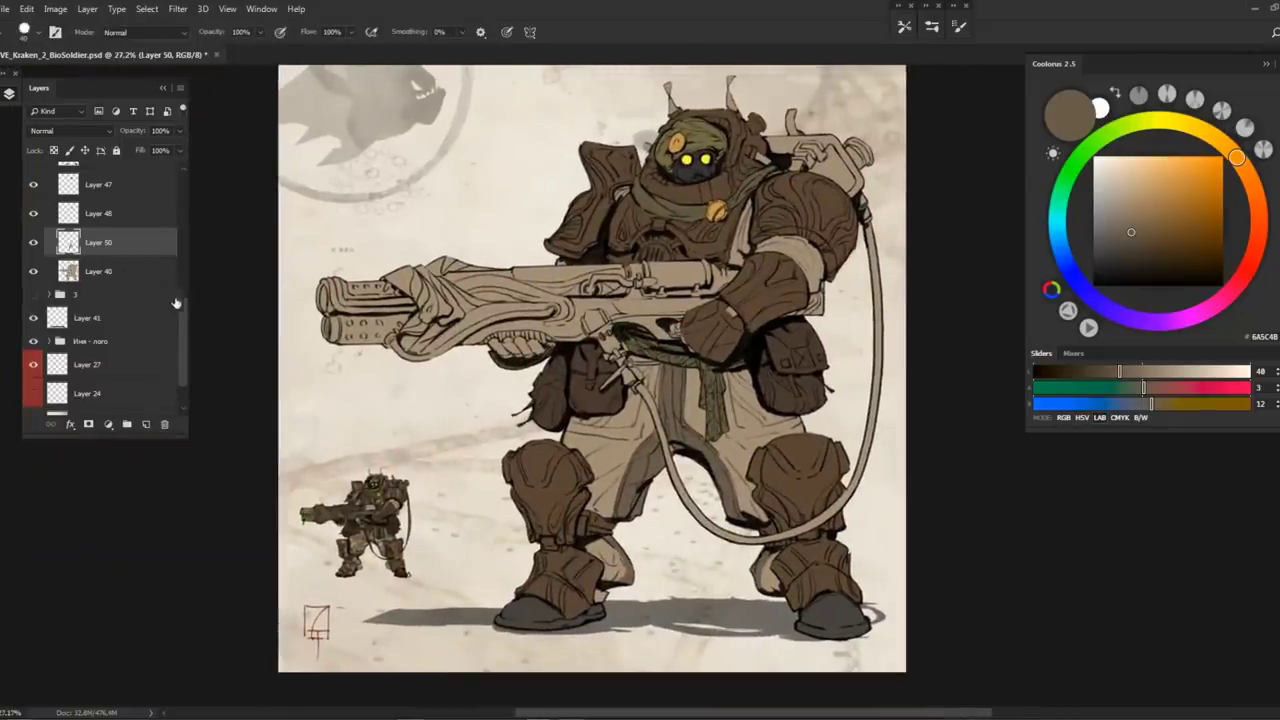
Compare line layers 1 and 2 in the Line group, leaving layer 1 shown and layer 2 hidden
scroll(170, 301, up, 5)
drag(31, 256, 31, 284)
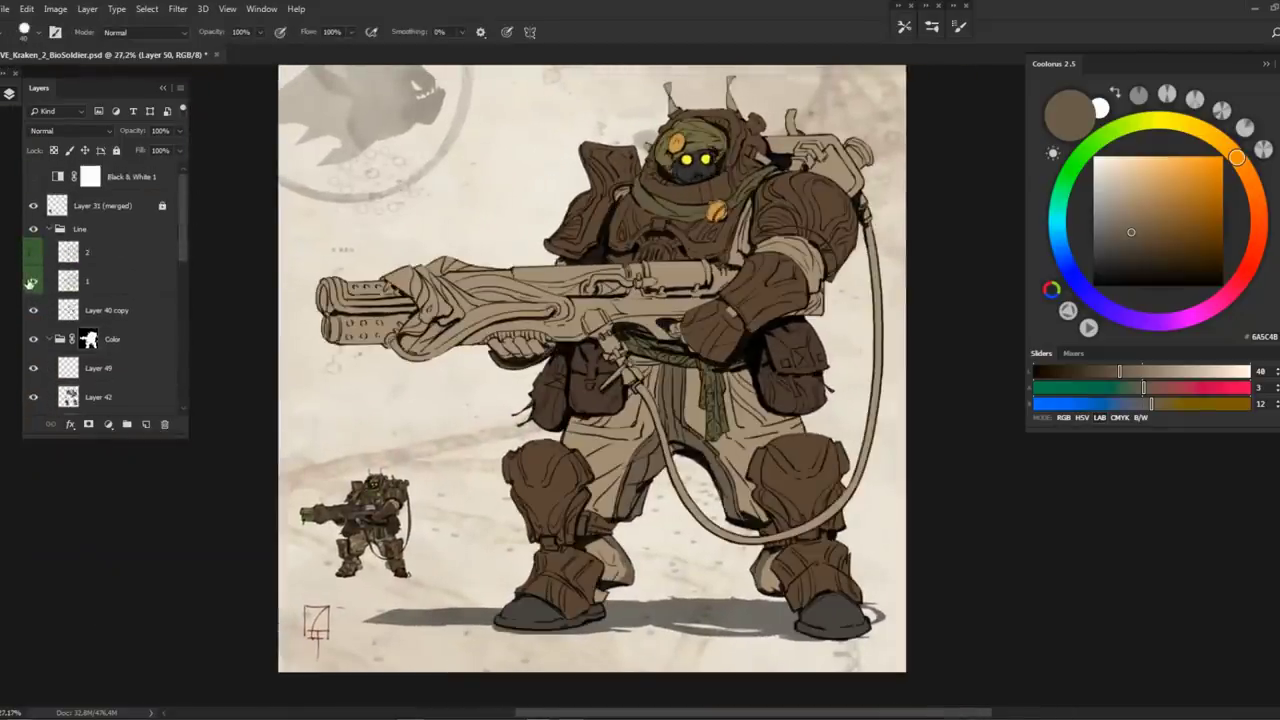
click(34, 284)
click(34, 284)
click(34, 254)
click(36, 281)
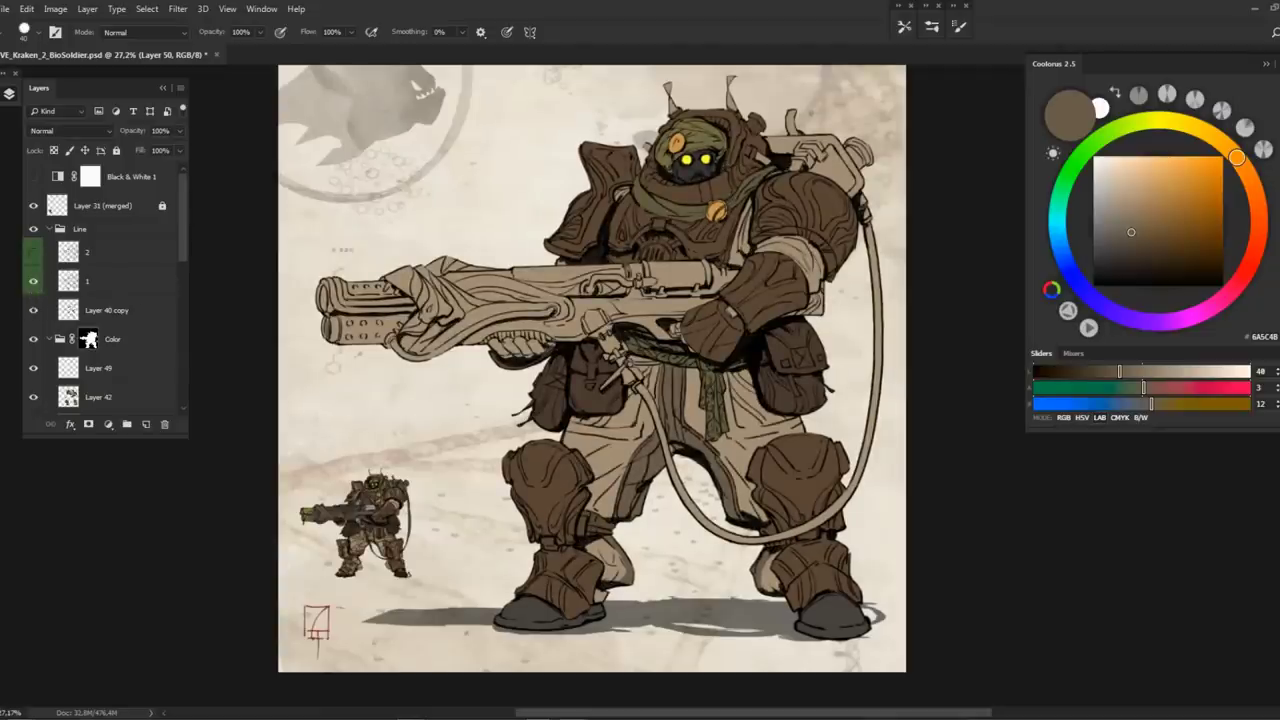
Raise the Lightness of the trouser panel layer with Hue/Saturation, judging its value through the temporarily shown Black & White 1 adjustment
drag(712, 569, 608, 495)
scroll(100, 300, down, 5)
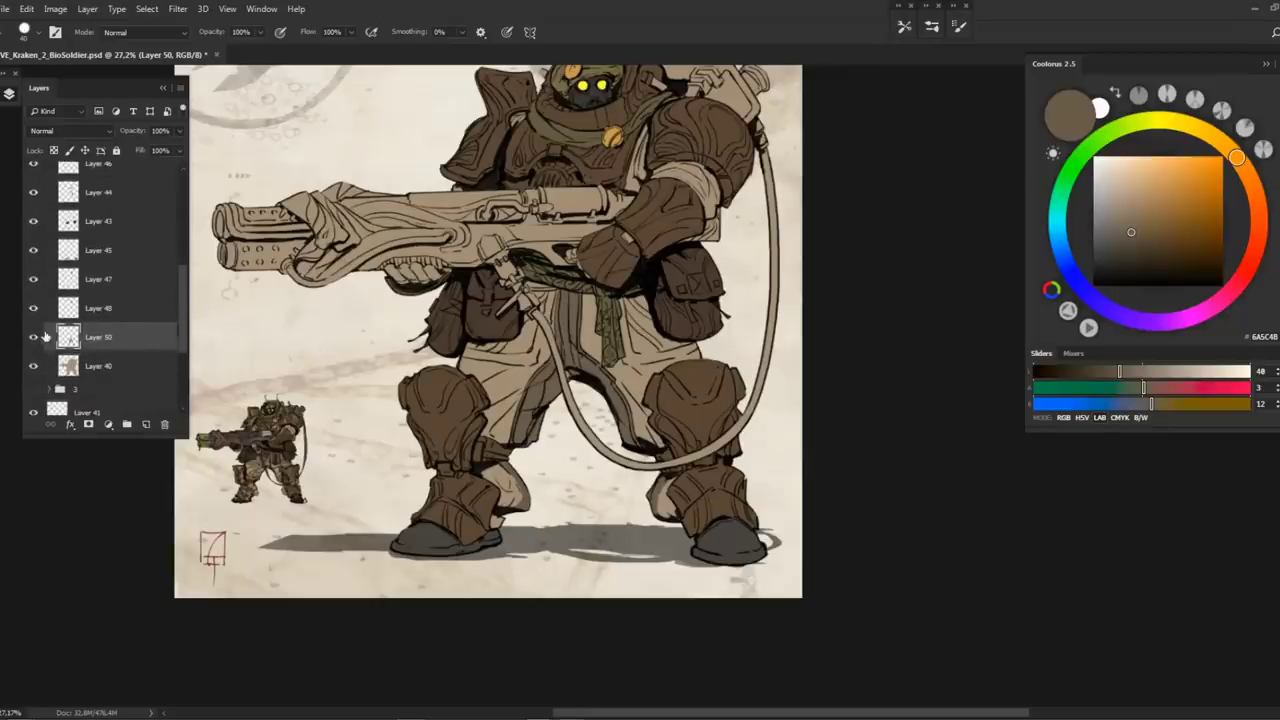
scroll(100, 300, up, 5)
click(33, 176)
key(ctrl+u)
drag(944, 318, 956, 322)
click(1105, 174)
click(33, 176)
Show the Black & White 1 adjustment and raise the Lightness of the scarf and sash layer, Layer 44, by +12 with Hue/Saturation
drag(232, 130, 197, 217)
scroll(190, 217, down, 2)
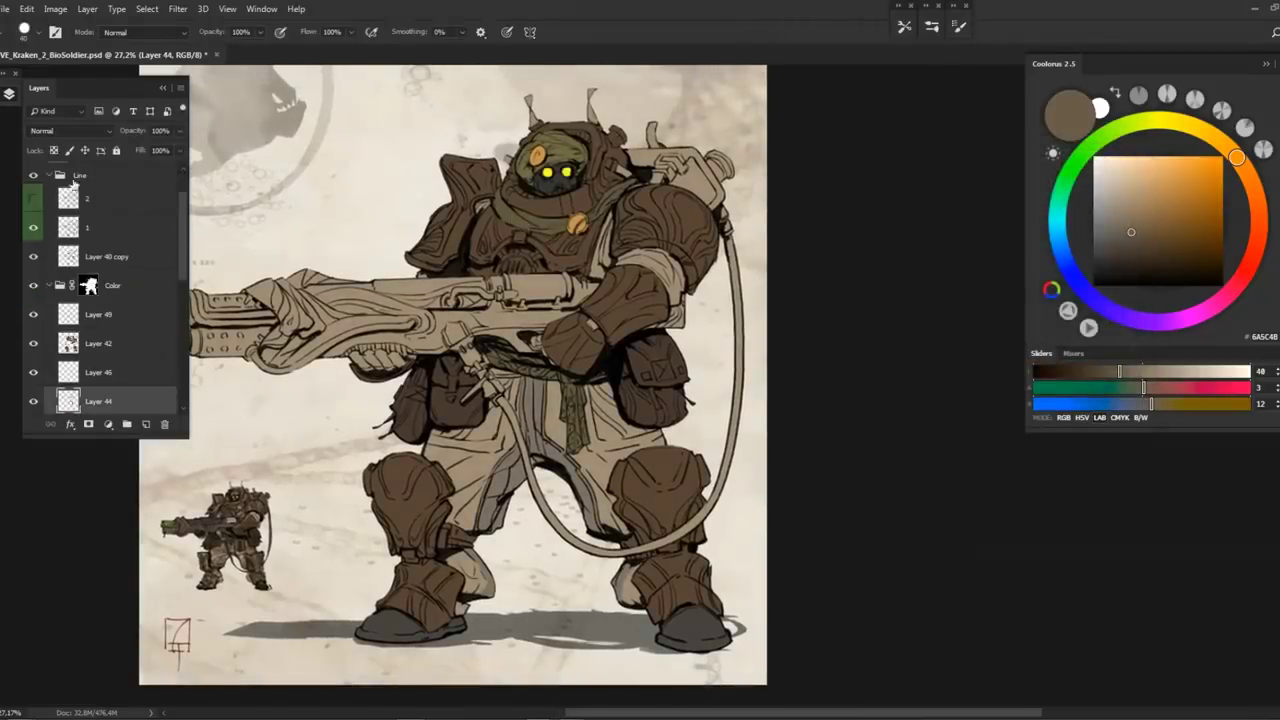
scroll(44, 256, up, 2)
click(33, 176)
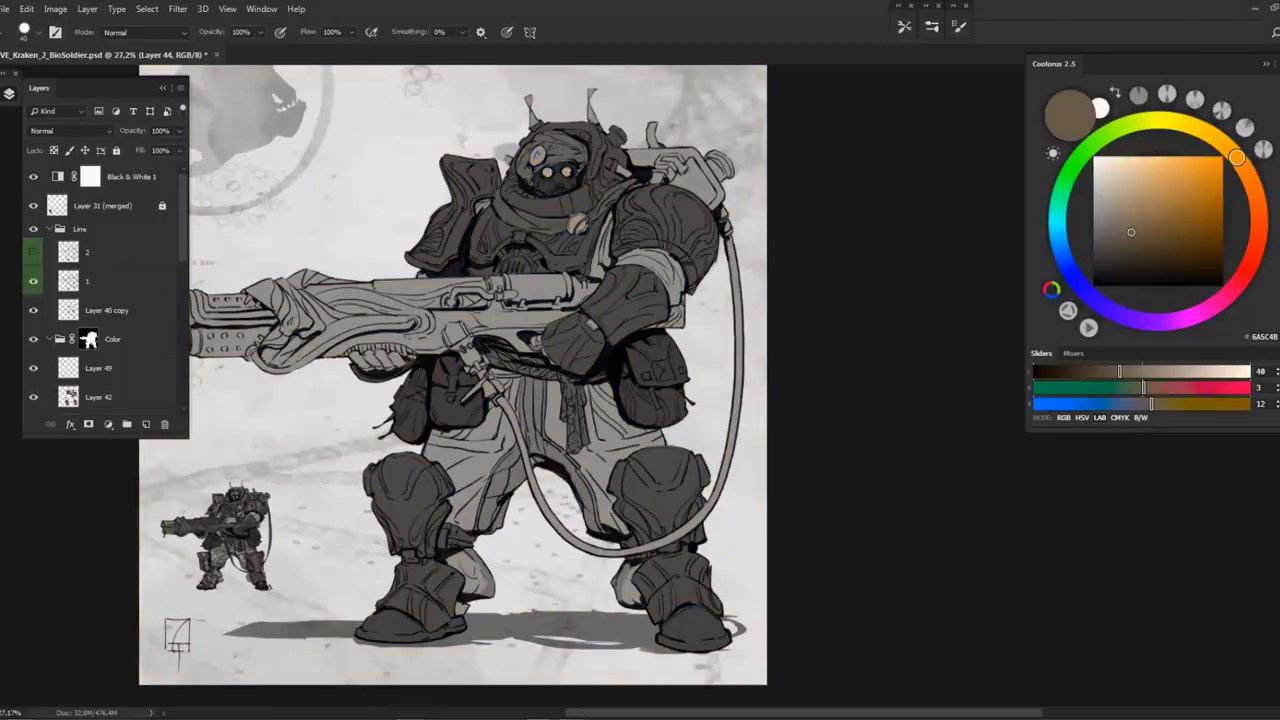
key(ctrl+u)
drag(944, 318, 954, 323)
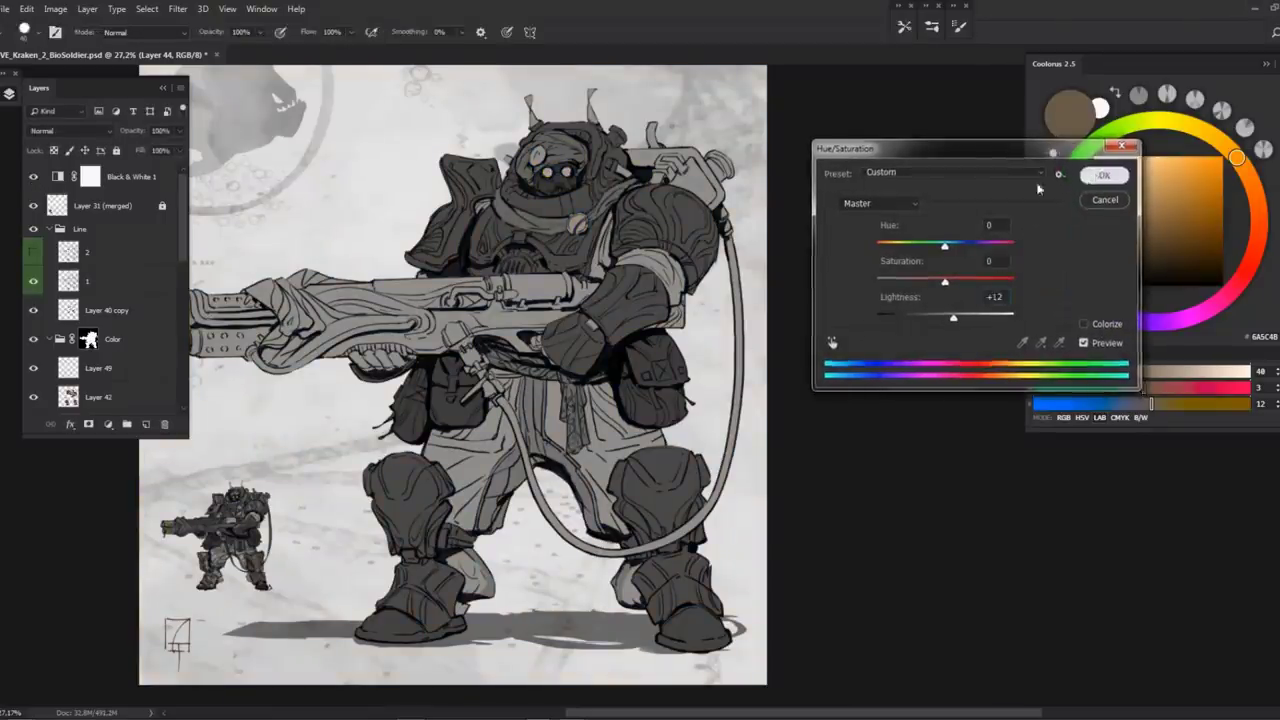
click(1105, 174)
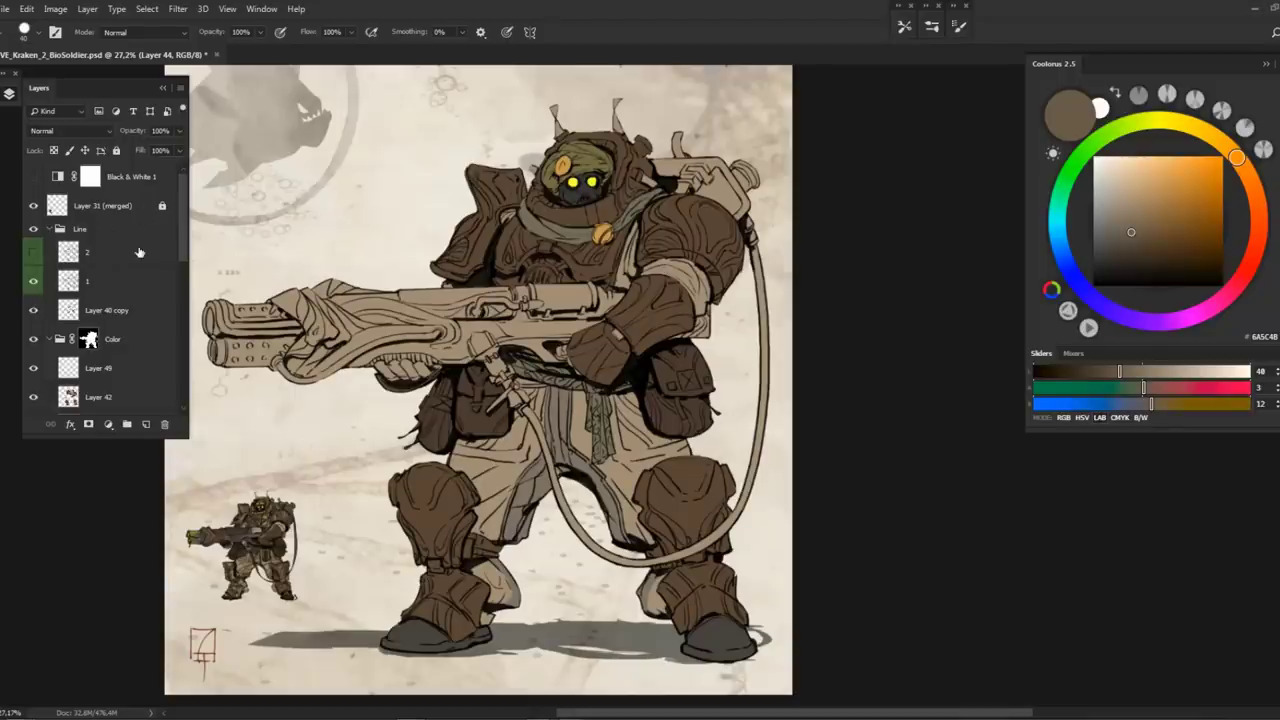
Raise the Saturation of the scarf and sash layer, Layer 44, to about +42 with Hue/Saturation
scroll(261, 546, up, 2)
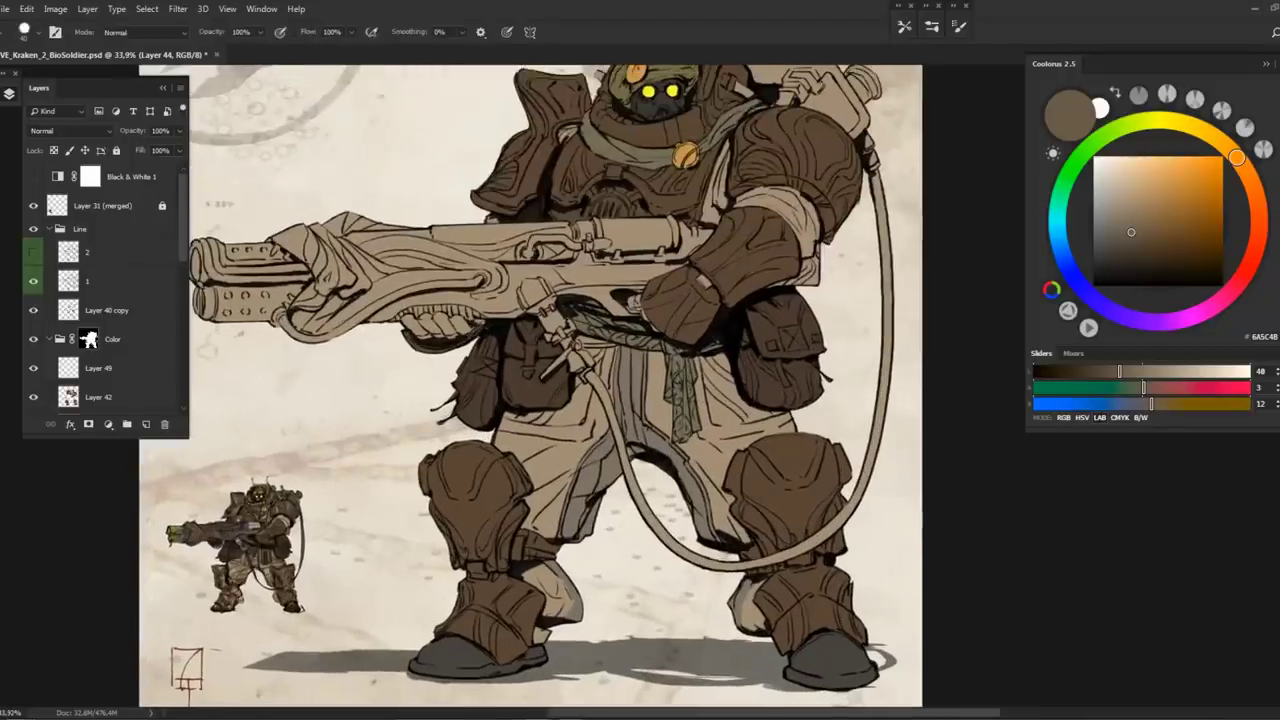
scroll(62, 262, down, 4)
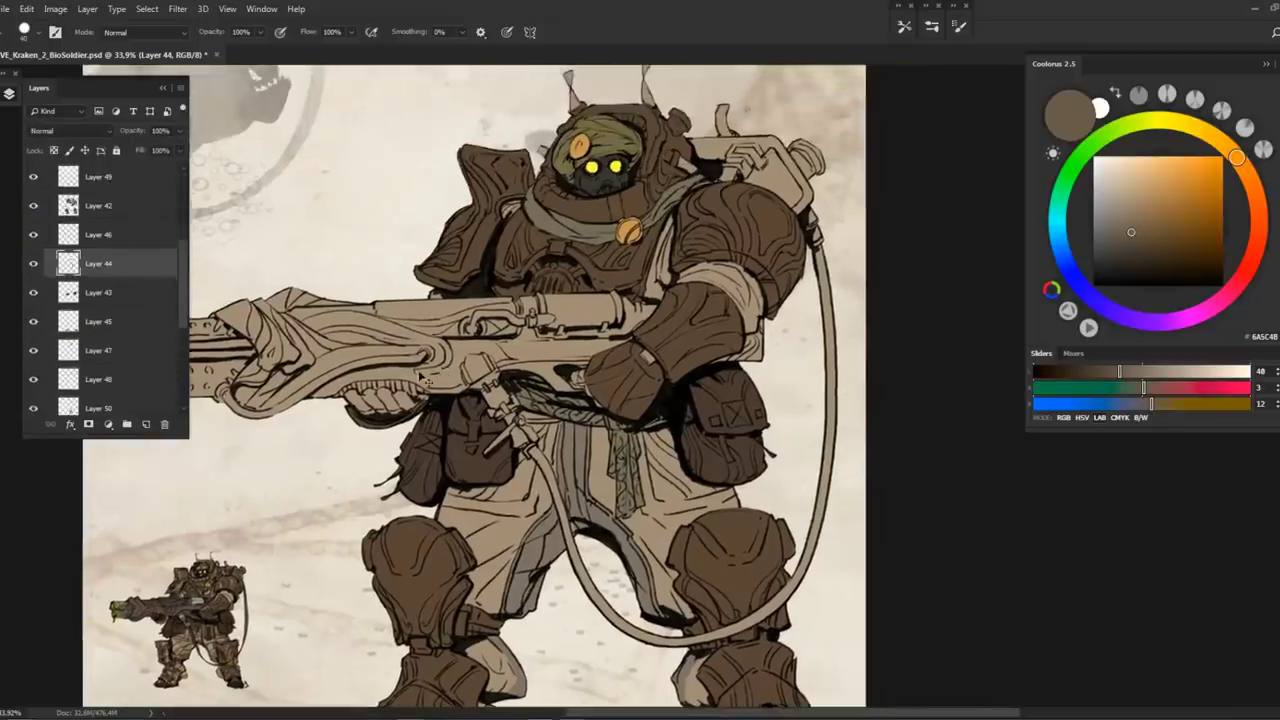
key(ctrl+u)
drag(952, 283, 963, 286)
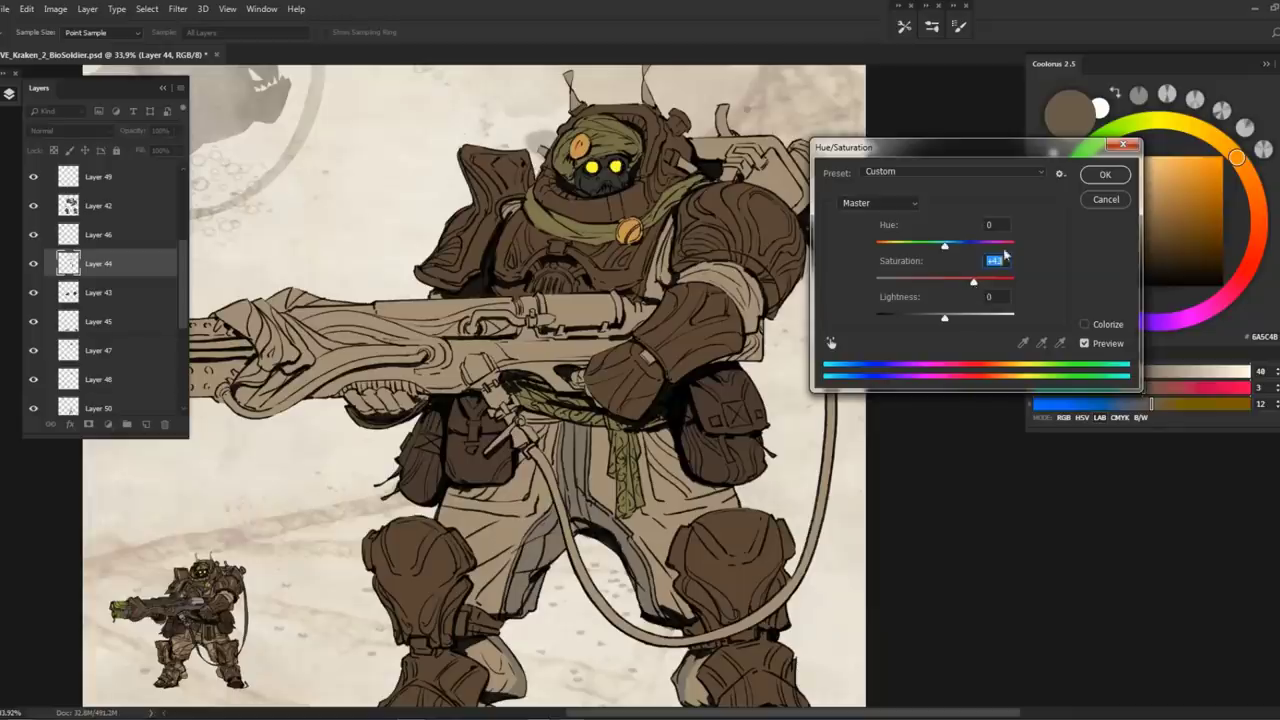
click(1105, 174)
Apply the saturation change and touch up the belt pouches on Layer 43 with their dark brown, 4B3A2E
click(553, 404)
click(553, 402)
key(alt+bracketleft)
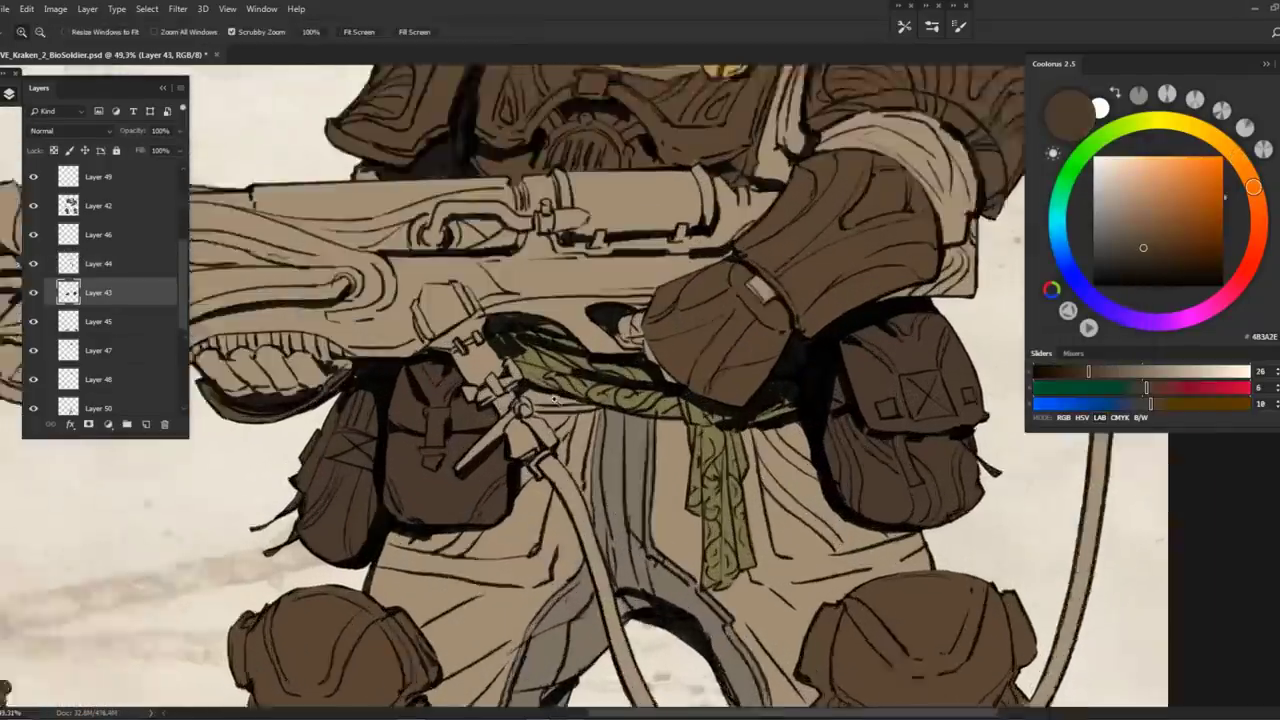
click(553, 401)
key(b)
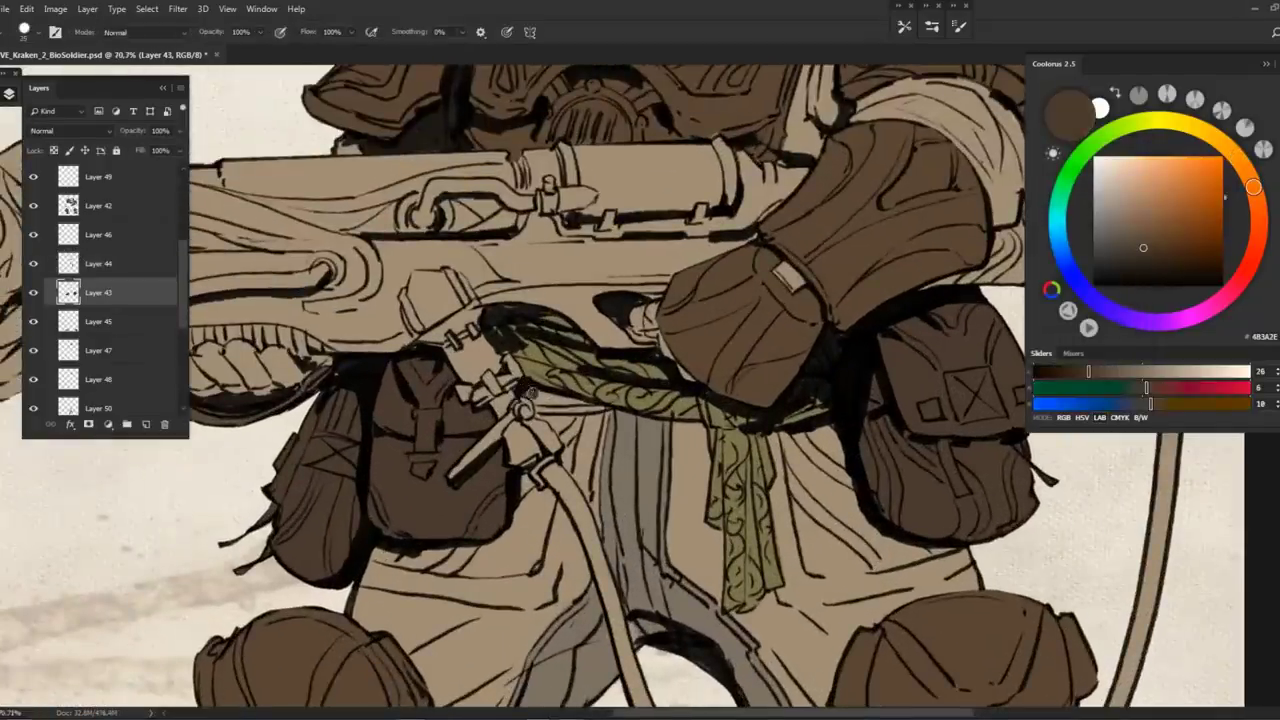
key(z)
mouse_move(606, 444)
mouse_down()
mouse_move(543, 371)
mouse_move(500, 352)
mouse_move(505, 325)
mouse_move(470, 318)
mouse_up()
key(b)
key(ctrl+plus)
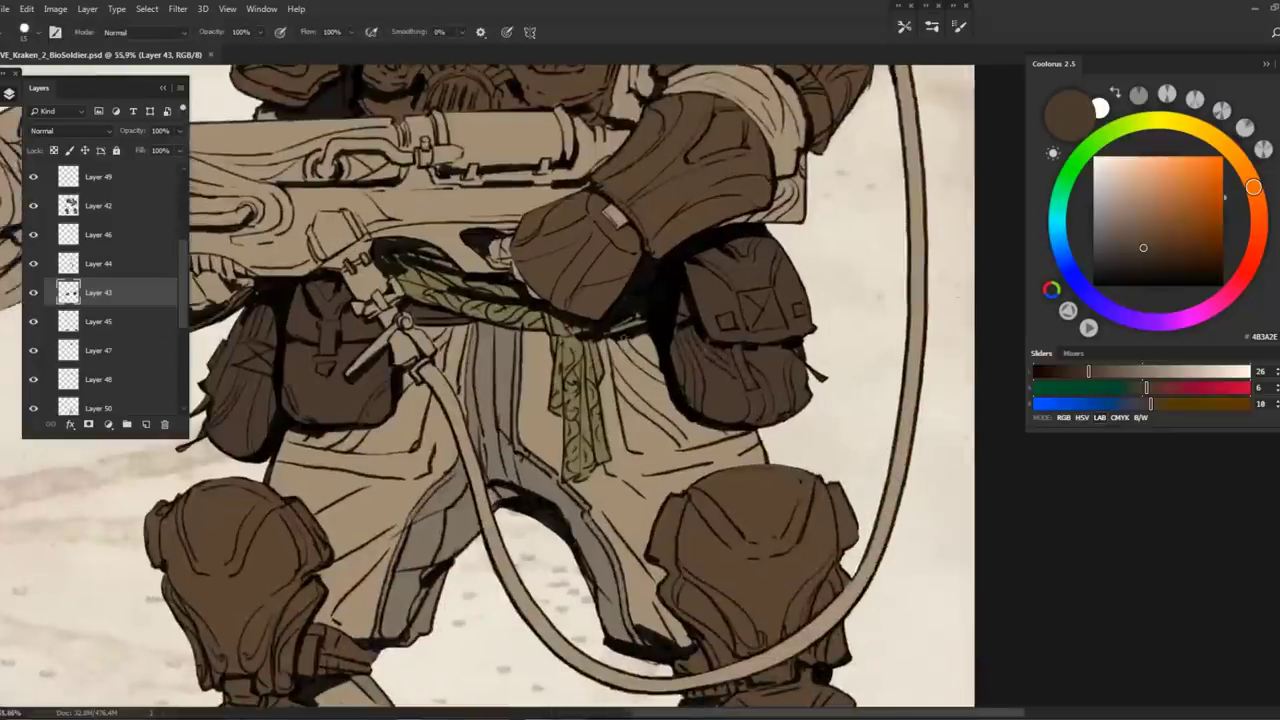
Sample the dark grey-brown 564D41 from the small coloured reference figure and add a new layer beneath Layer 50
key(z)
mouse_move(651, 340)
mouse_down()
mouse_move(600, 345)
mouse_move(625, 350)
mouse_move(540, 380)
mouse_move(560, 405)
mouse_move(568, 516)
mouse_up()
drag(449, 470, 470, 458)
drag(260, 513, 420, 515)
key(b)
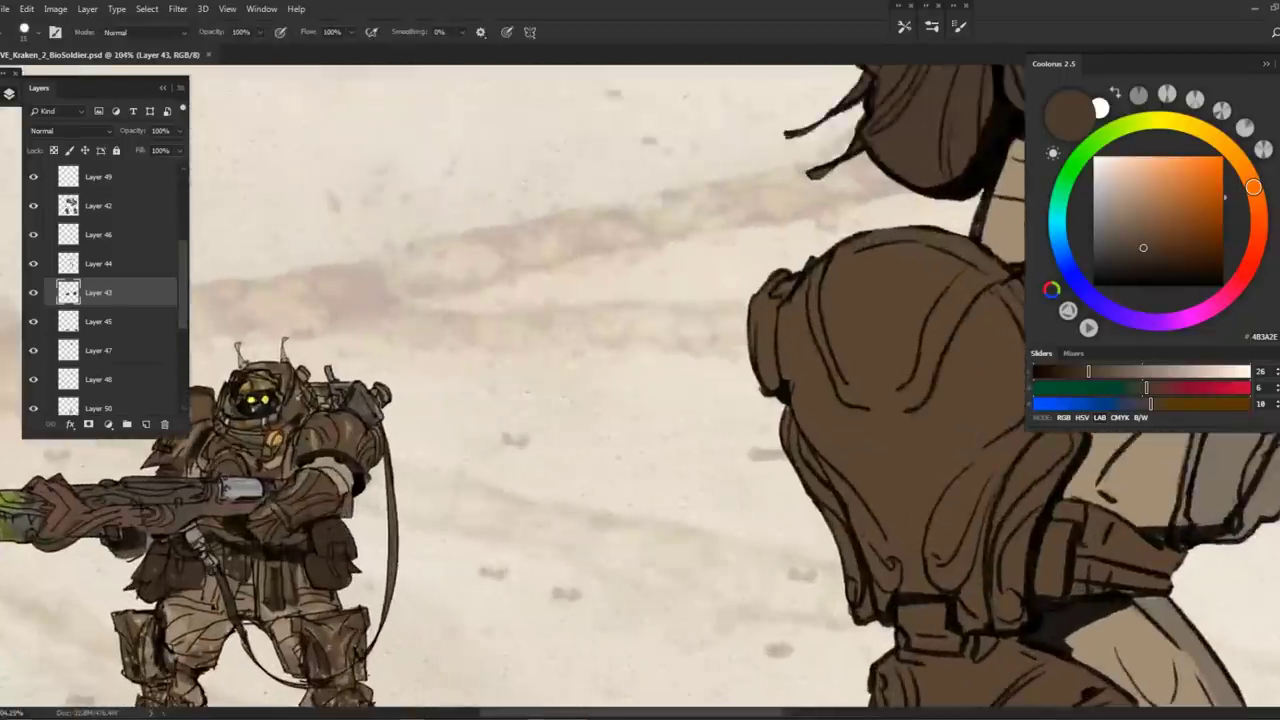
alt+click(362, 406)
scroll(100, 300, down, 1)
click(98, 392)
ctrl+click(146, 424)
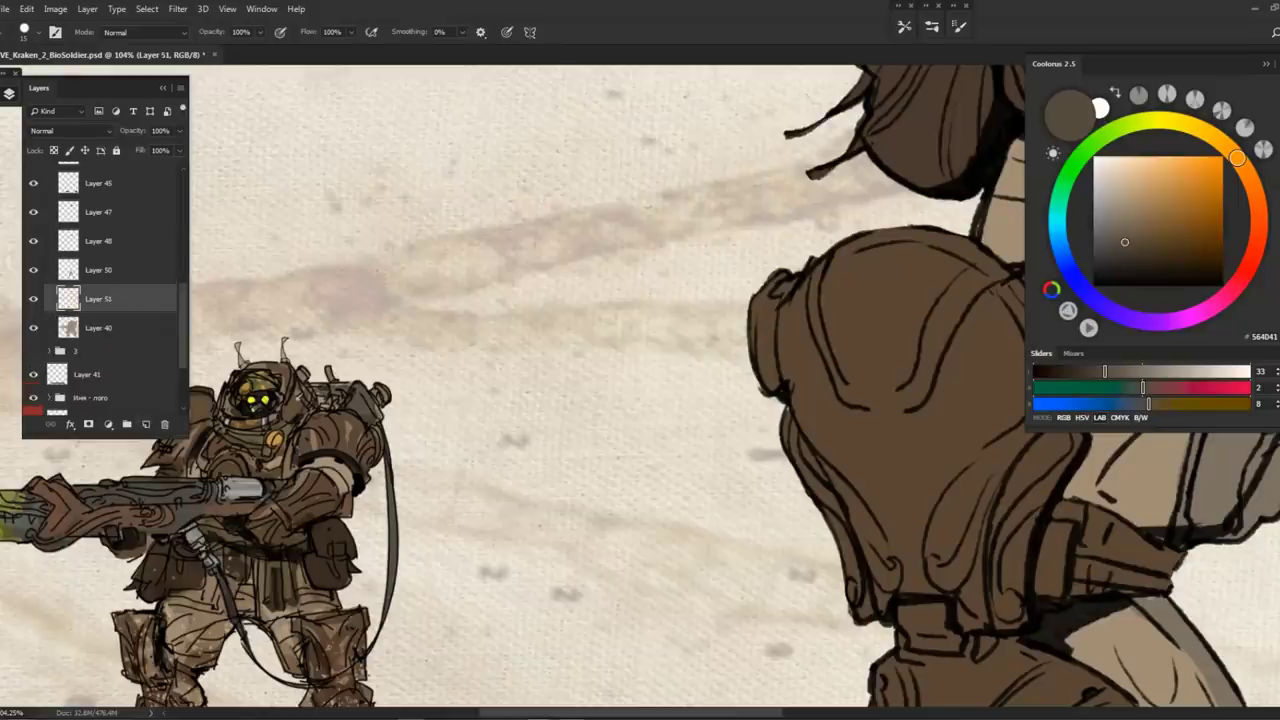
Cut the armour colour of Layer 42 away from the strap fitting between the helmet and the backpack with a lasso selection
scroll(600, 400, down, 4)
scroll(525, 153, up, 3)
drag(400, 400, 564, 526)
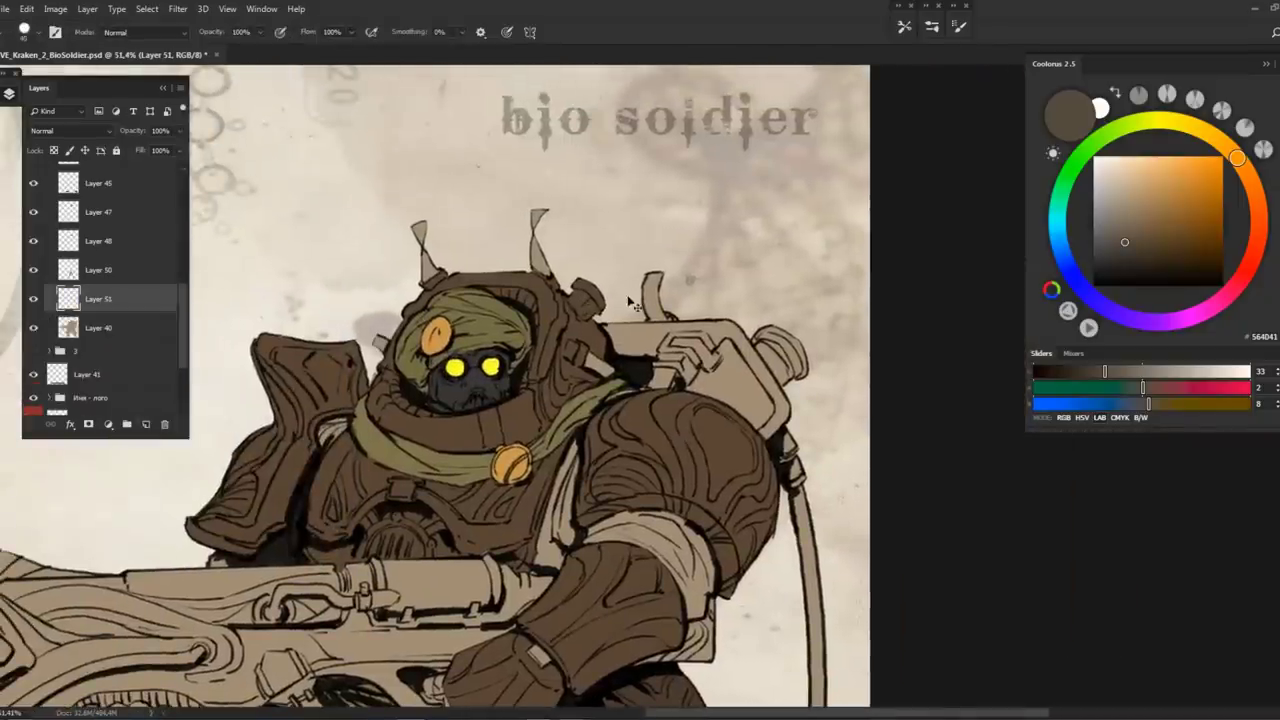
ctrl+click(580, 354)
key(l)
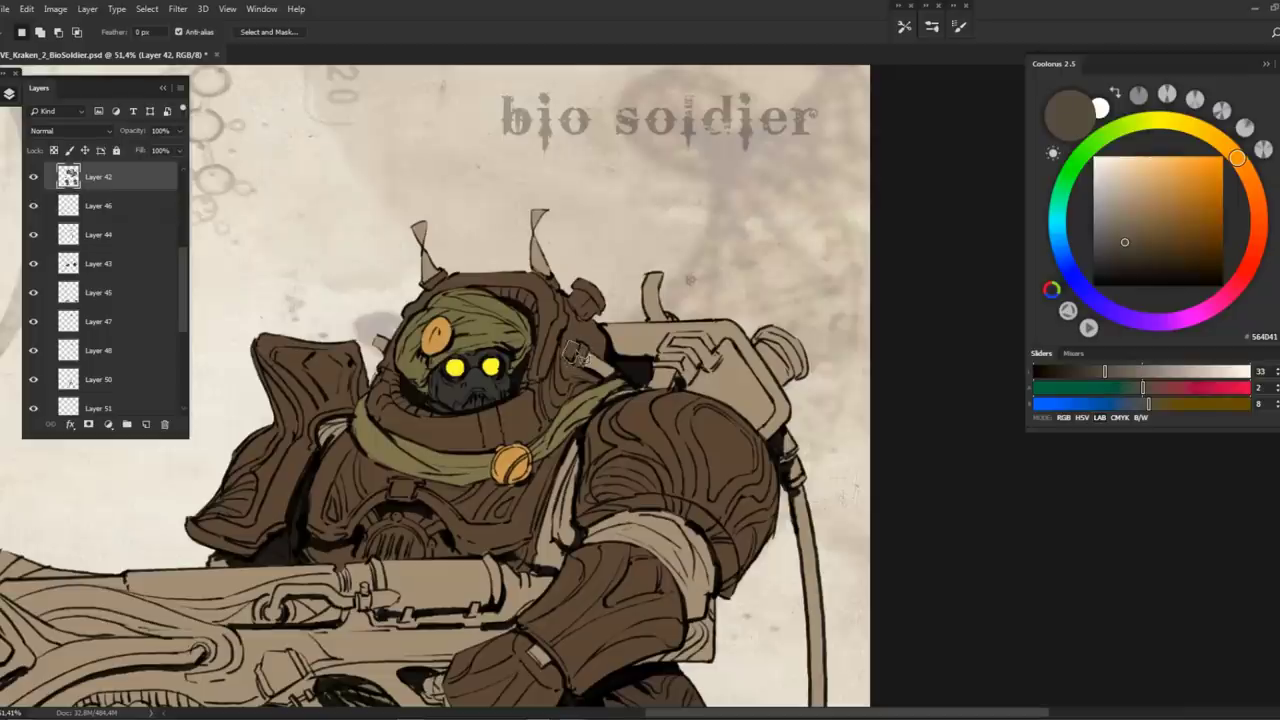
drag(518, 420, 462, 376)
Add a new layer directly above Layer 40 and paint the backpack, its pipe and its cap in grey-brown 564D41
scroll(100, 300, down, 2)
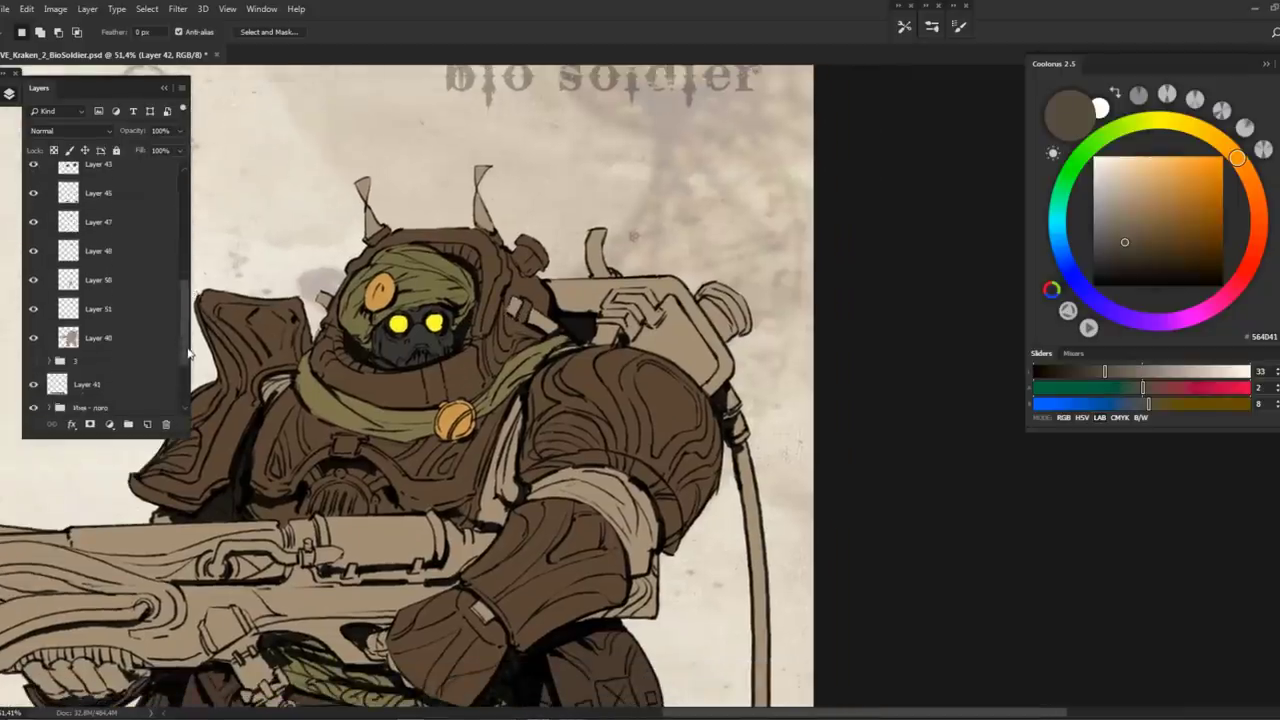
click(100, 337)
key(b)
mouse_move(612, 280)
mouse_down()
mouse_move(596, 306)
mouse_move(584, 302)
mouse_up()
drag(592, 232, 600, 270)
drag(600, 296, 575, 291)
mouse_move(593, 323)
mouse_down()
mouse_move(527, 312)
mouse_move(602, 292)
mouse_move(683, 304)
mouse_move(712, 325)
mouse_move(718, 348)
mouse_move(691, 352)
mouse_move(724, 388)
mouse_move(736, 425)
mouse_up()
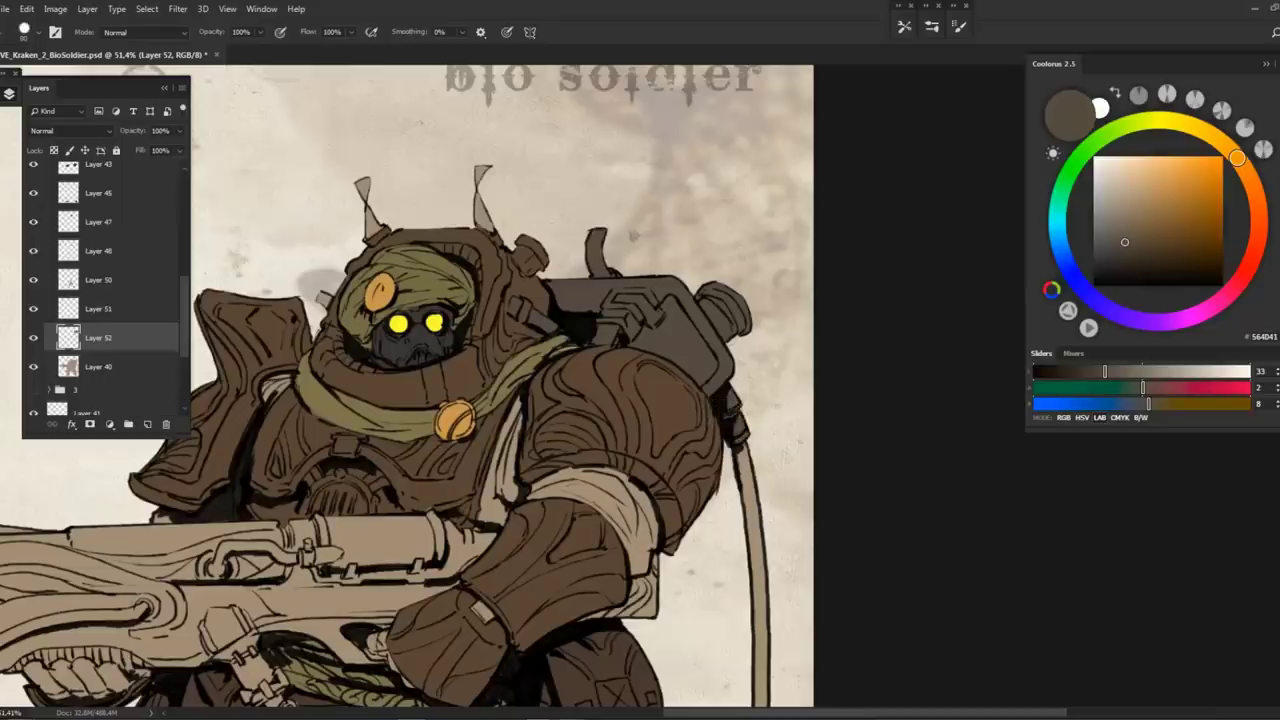
Paint the helmet's antennae and the whole hose down to the gun connector in the same grey-brown
drag(322, 297, 244, 157)
drag(520, 205, 492, 109)
drag(640, 420, 617, 207)
drag(560, 480, 688, 337)
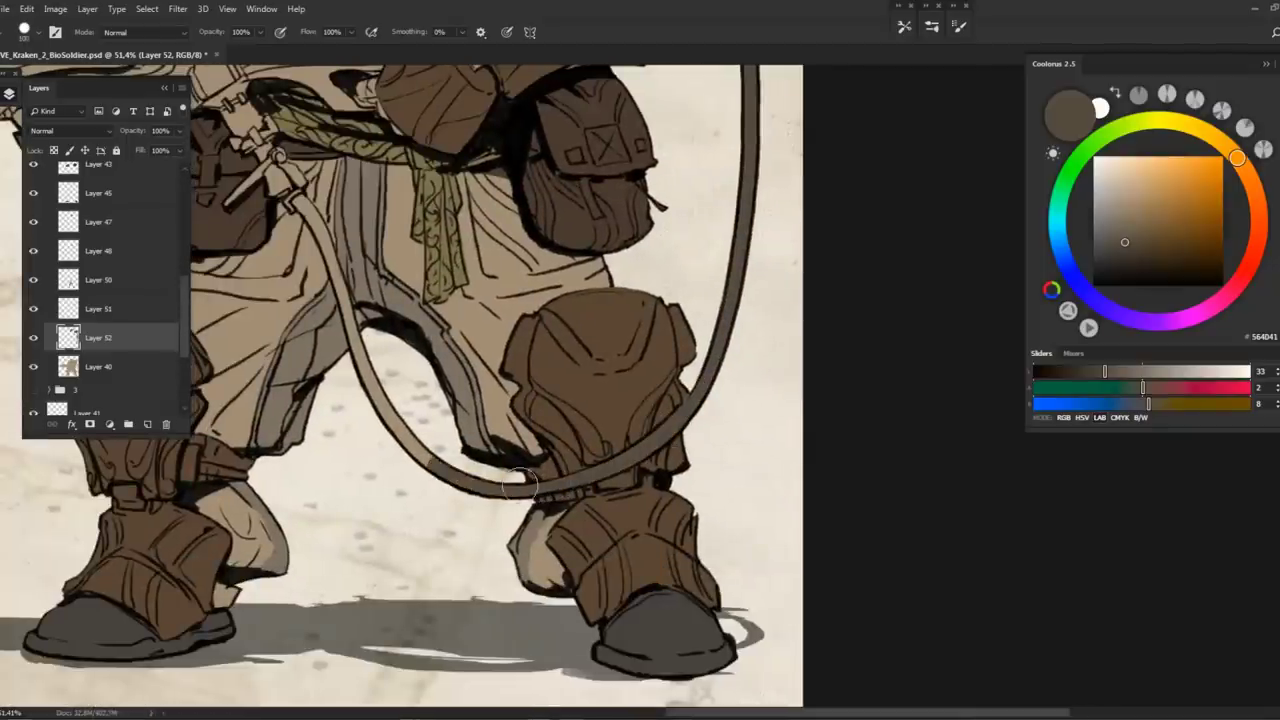
drag(365, 350, 405, 398)
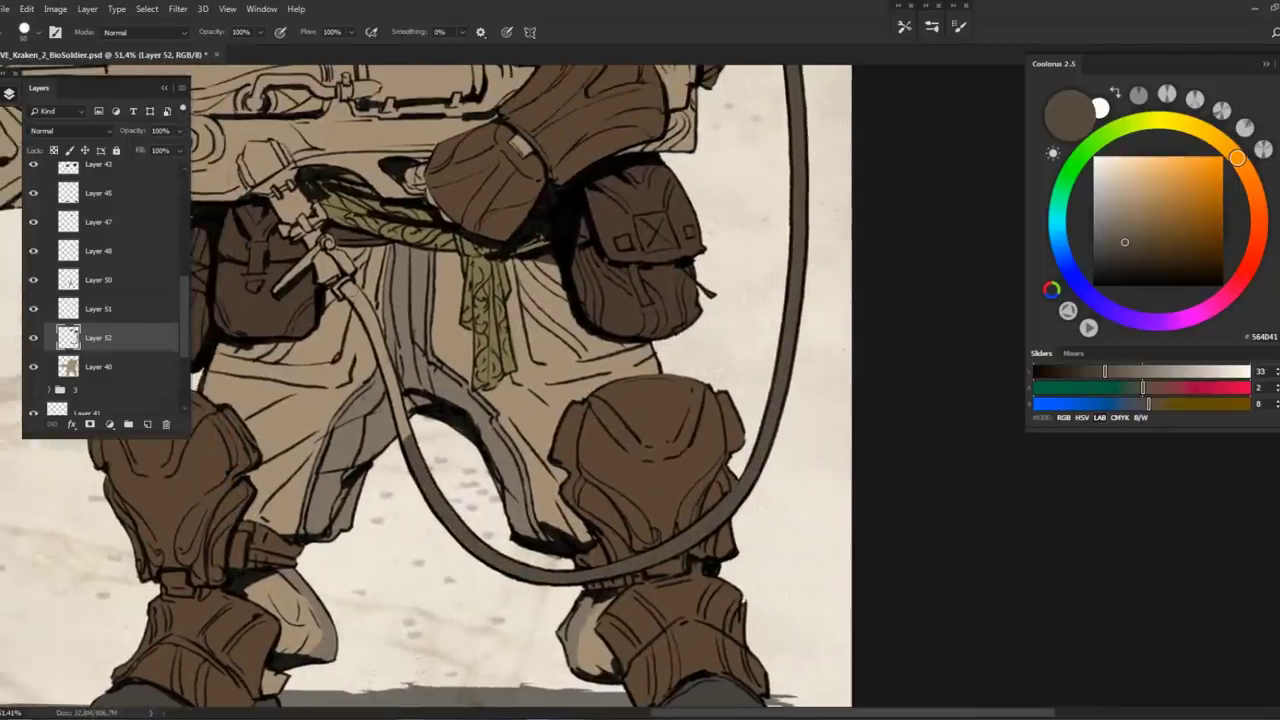
mouse_move(357, 298)
mouse_down()
mouse_move(404, 424)
mouse_move(388, 371)
mouse_up()
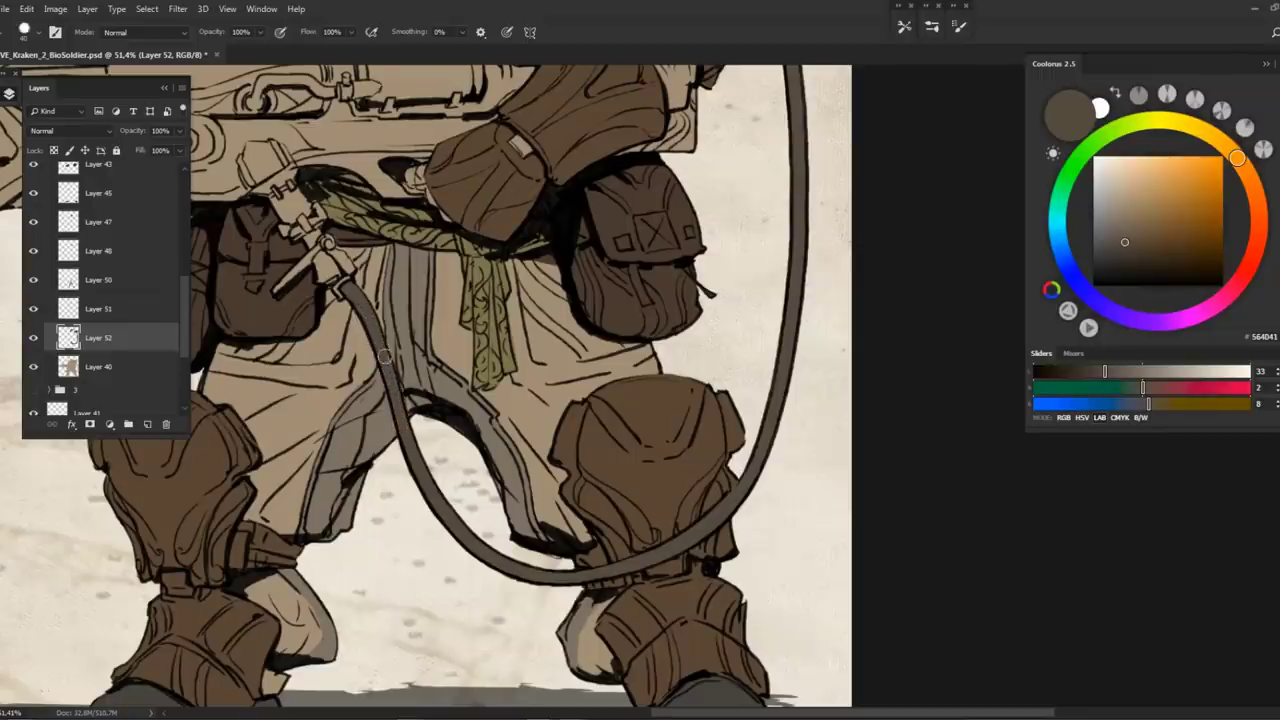
Erase stray trouser panel colour along the hose on Layer 50
key(alt+bracketright)
key(alt+bracketright)
key(e)
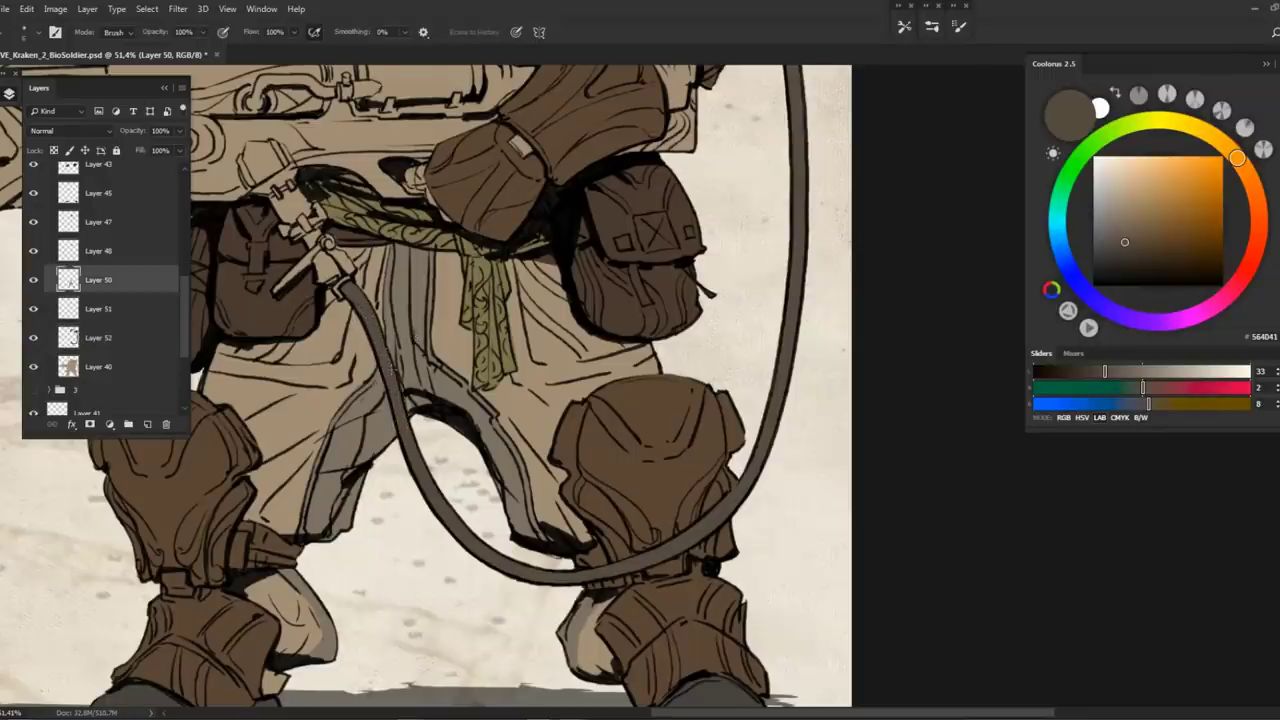
scroll(691, 555, down, 6)
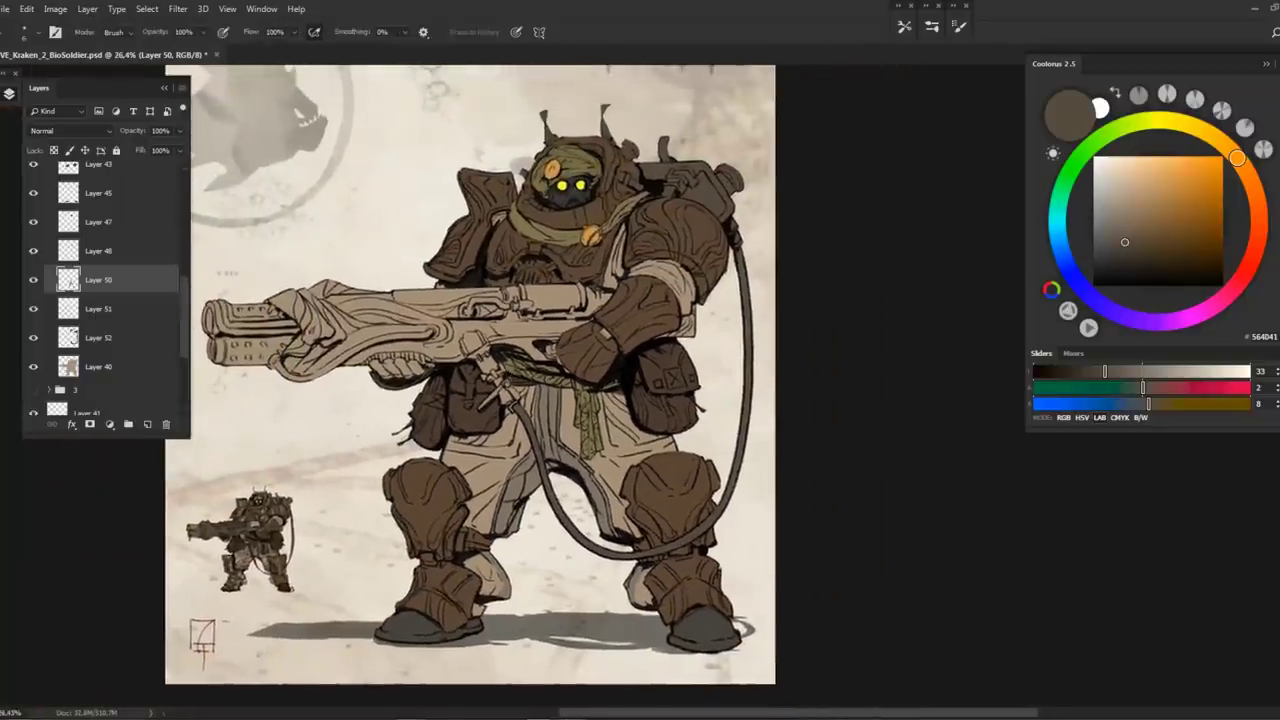
Add a new layer directly above the armour layer, Layer 42, in the Color group
key(z)
mouse_move(275, 500)
mouse_down()
mouse_move(380, 505)
mouse_move(300, 470)
mouse_move(193, 290)
mouse_up()
key(b)
scroll(100, 290, up, 3)
click(100, 251)
click(147, 424)
scroll(691, 152, up, 3)
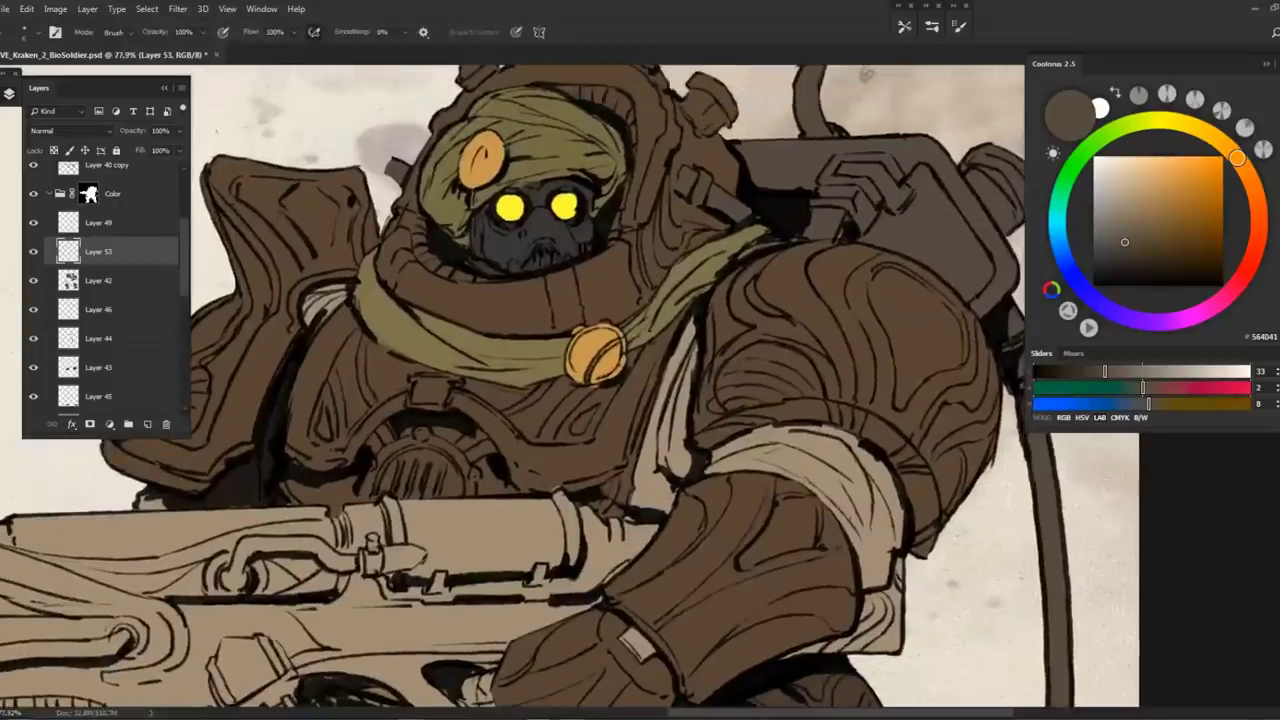
Paint light grey-olive 8F876D stripes across the helmet's side, the collar front and the collar's far side
click(563, 299)
key(Return)
key(b)
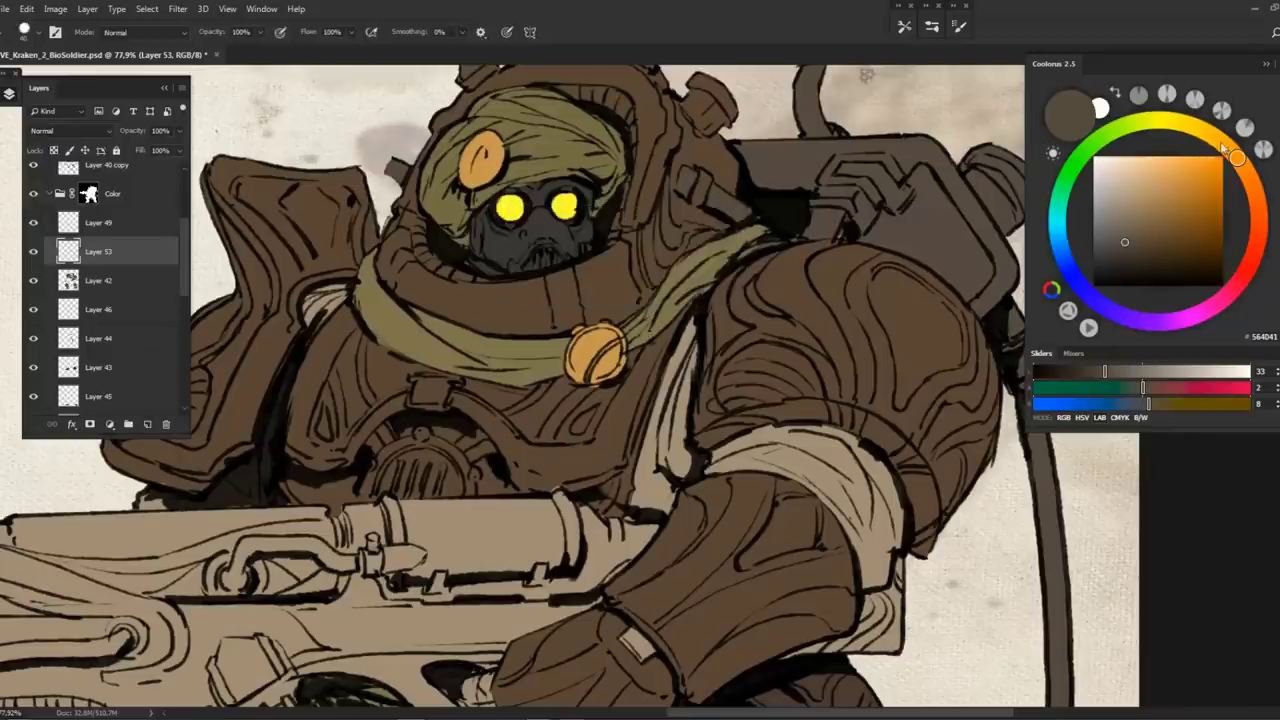
drag(1226, 150, 1204, 130)
click(1123, 213)
mouse_move(557, 275)
mouse_down()
mouse_move(564, 325)
mouse_move(594, 350)
mouse_move(586, 378)
mouse_up()
drag(614, 226, 640, 255)
drag(402, 330, 428, 304)
drag(428, 304, 402, 336)
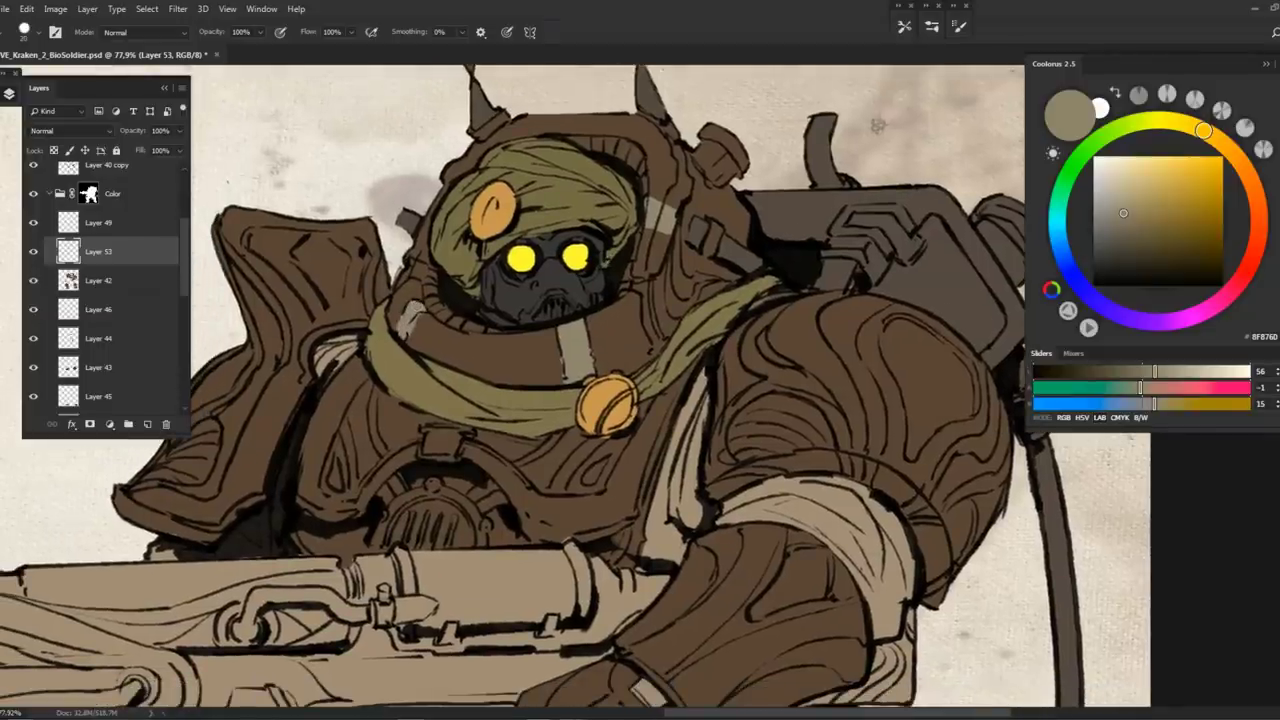
Choose the brownish red 824937 and paint the ribbed lining along the lower rim of the helmet opening
key(e)
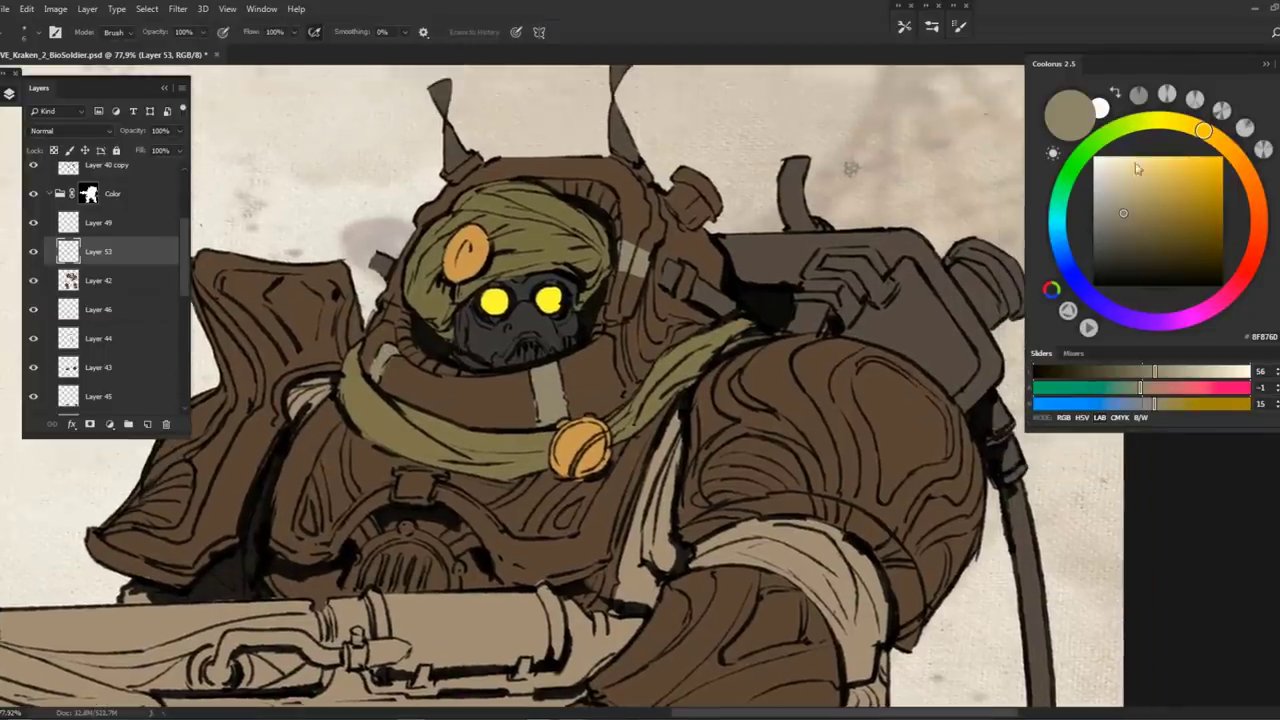
click(1259, 222)
drag(1167, 212, 1168, 219)
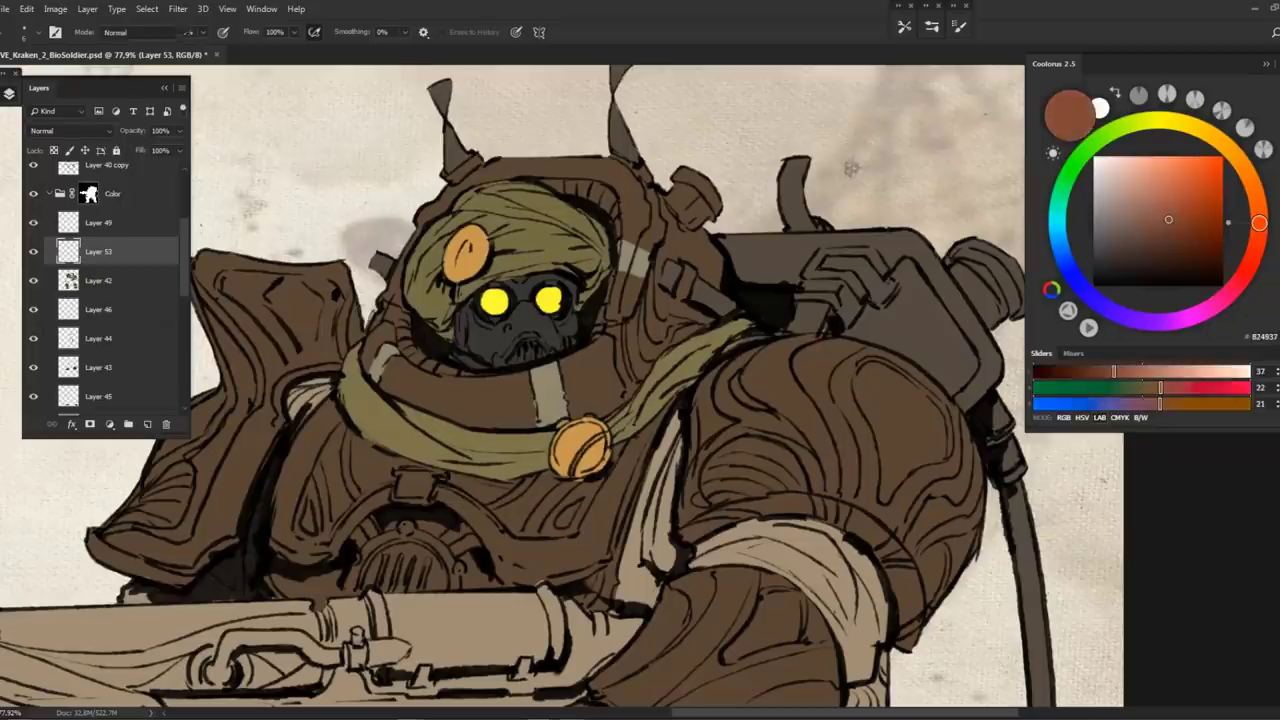
key(b)
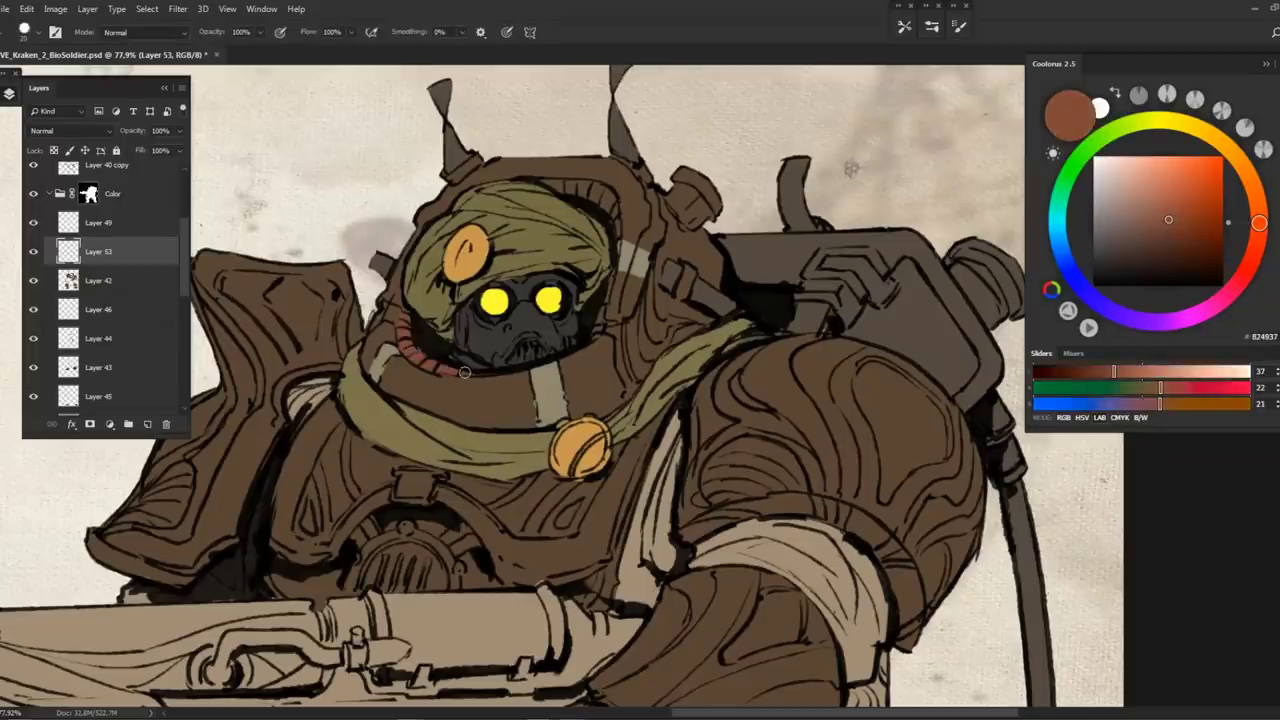
drag(405, 313, 395, 317)
Show the Black & White 1 adjustment, lighten the red to A85E46, and paint the helmet's ribbed lining with it
scroll(188, 233, up, 3)
click(33, 176)
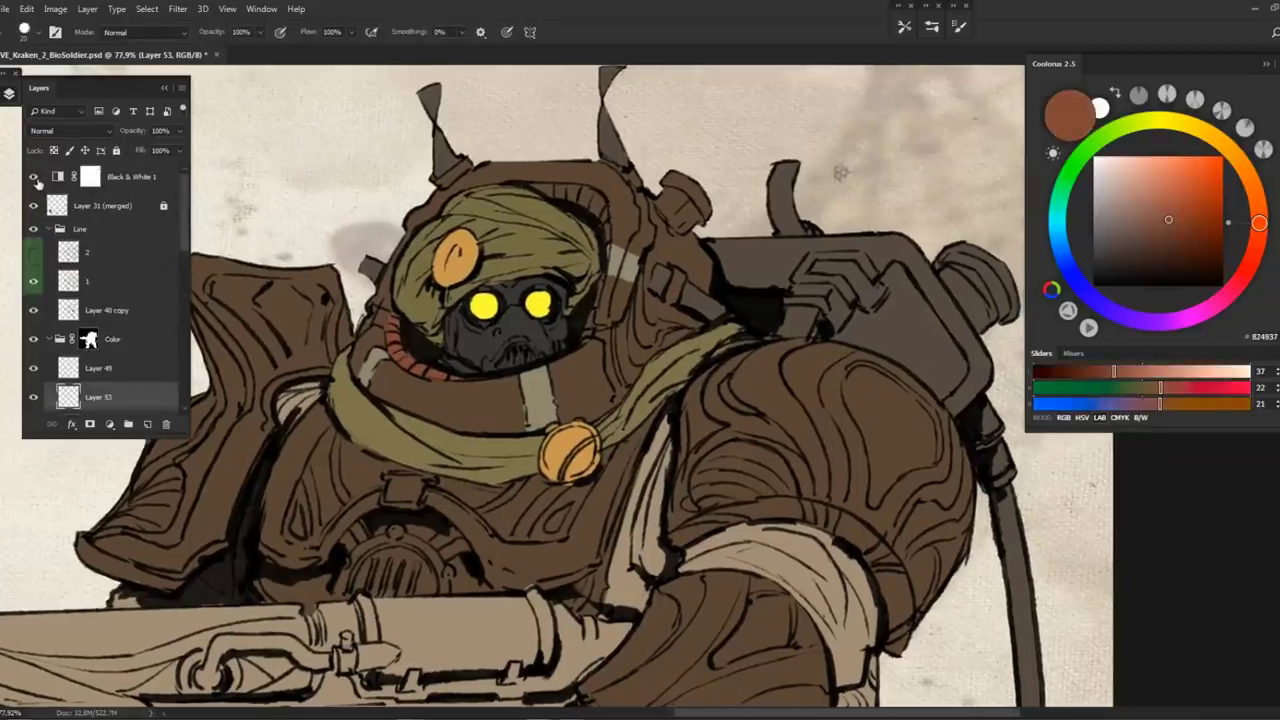
drag(1170, 220, 1168, 200)
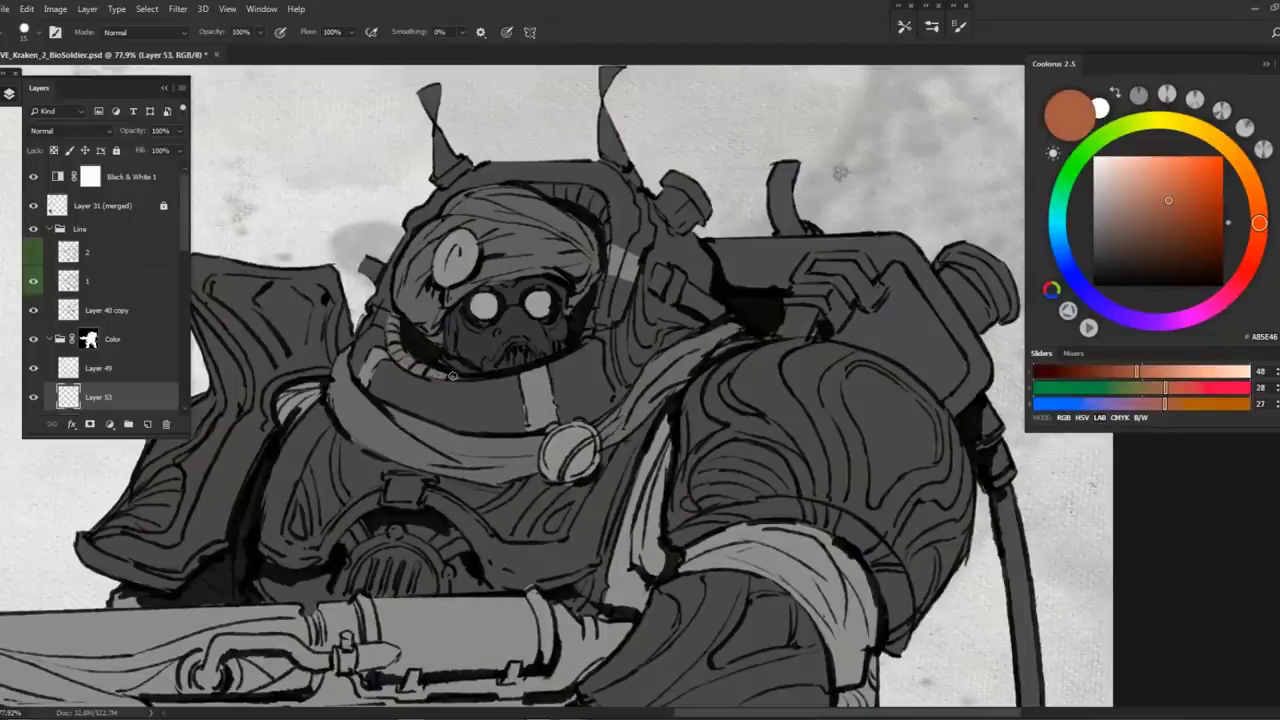
drag(396, 327, 365, 383)
drag(518, 244, 553, 250)
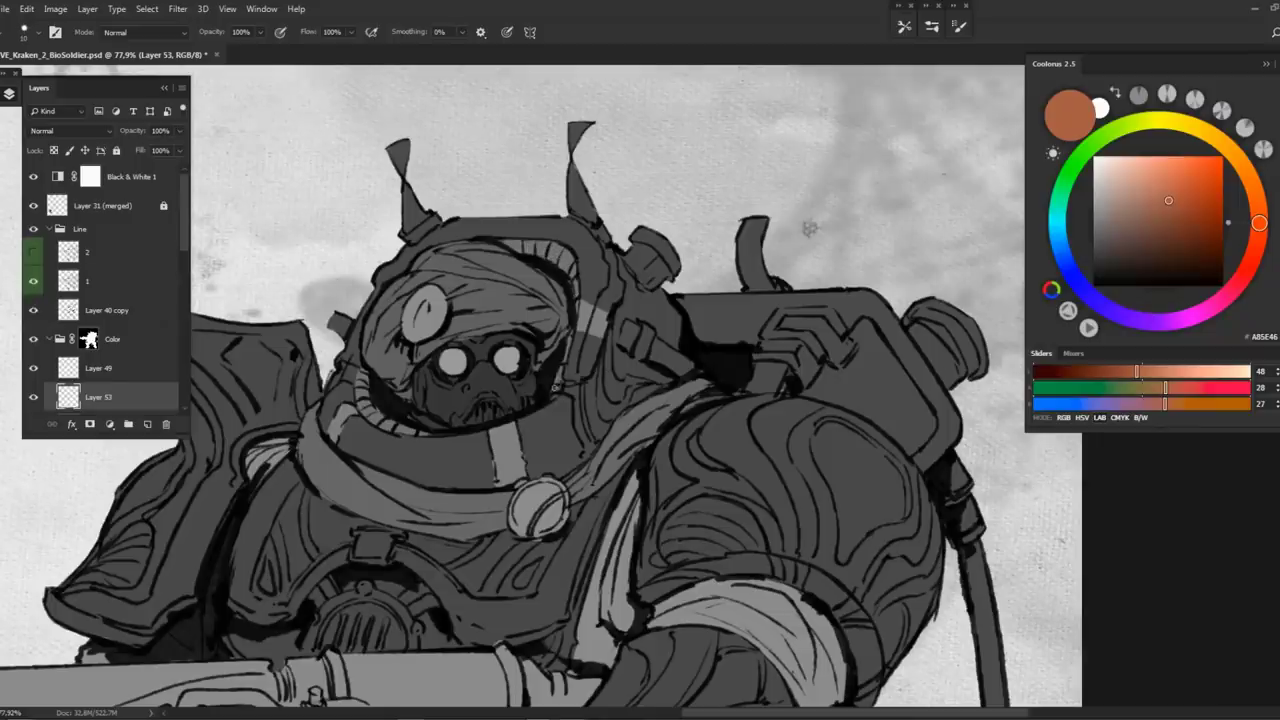
Hide the Black & White 1 adjustment and paint thin red A85E46 borders along the light helmet and collar stripes
scroll(553, 393, down, 5)
scroll(553, 393, up, 4)
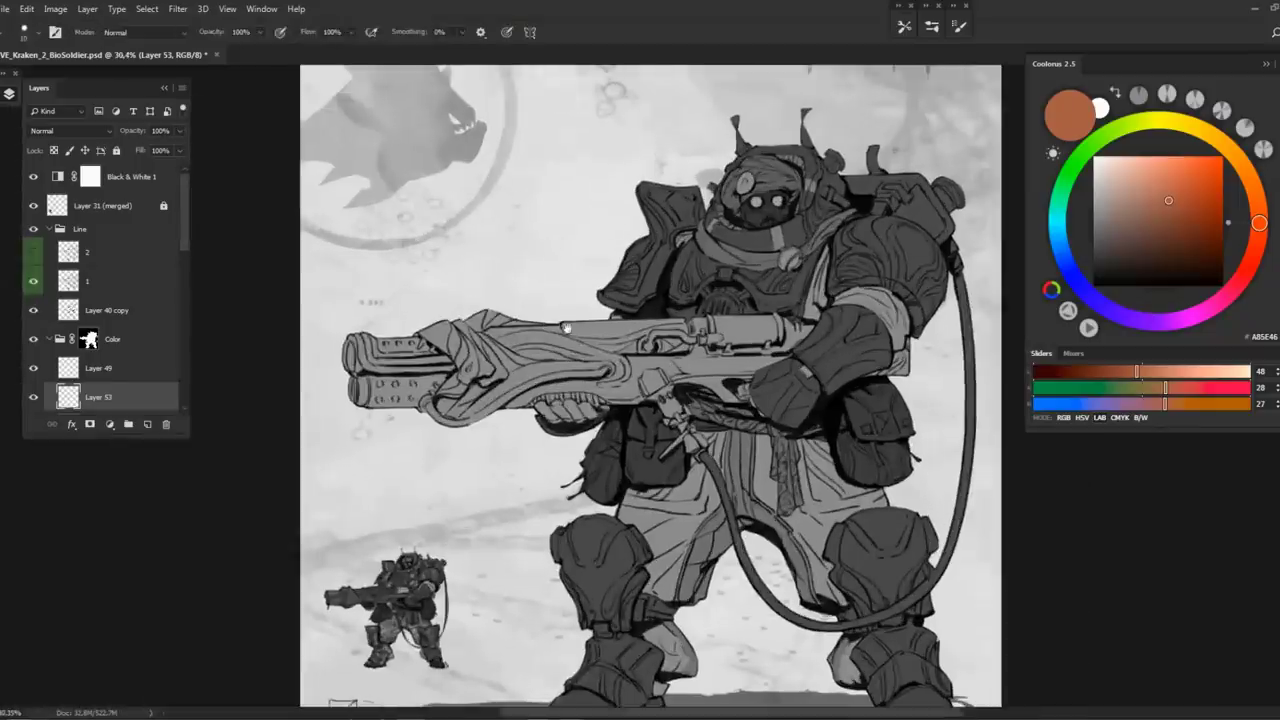
key(z)
scroll(411, 304, up, 1)
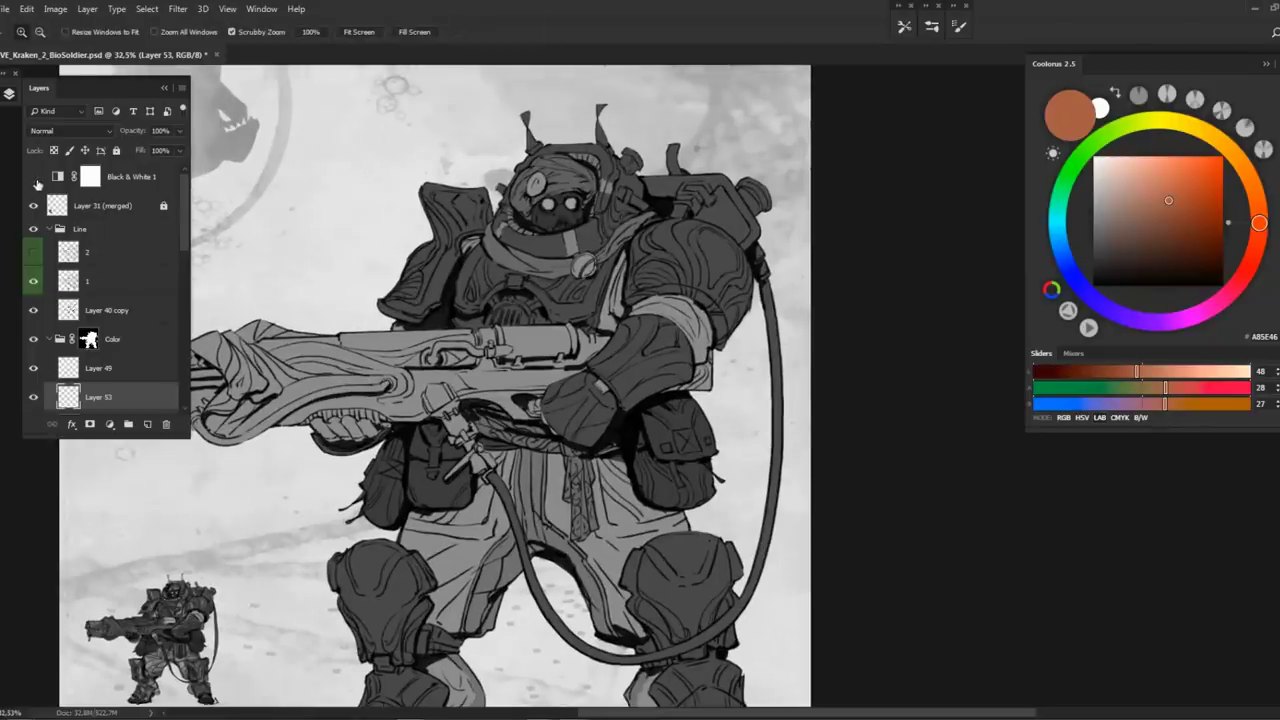
scroll(637, 325, up, 5)
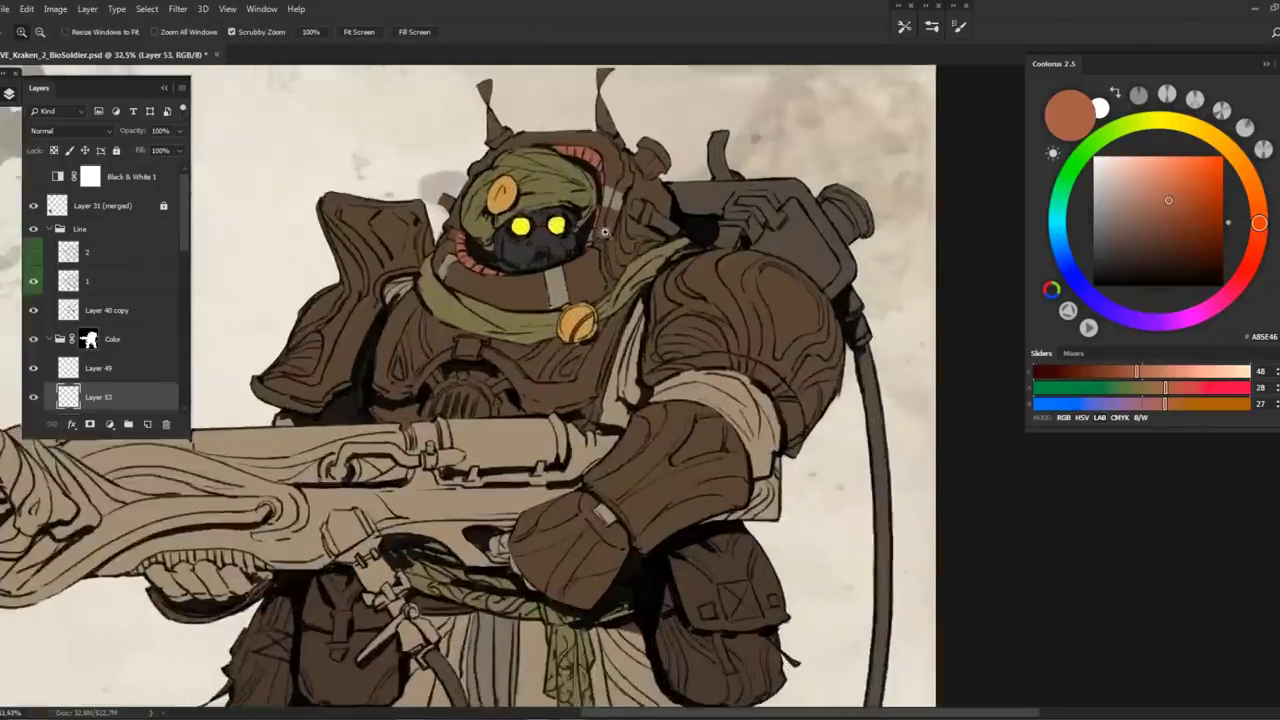
scroll(573, 271, up, 3)
key(b)
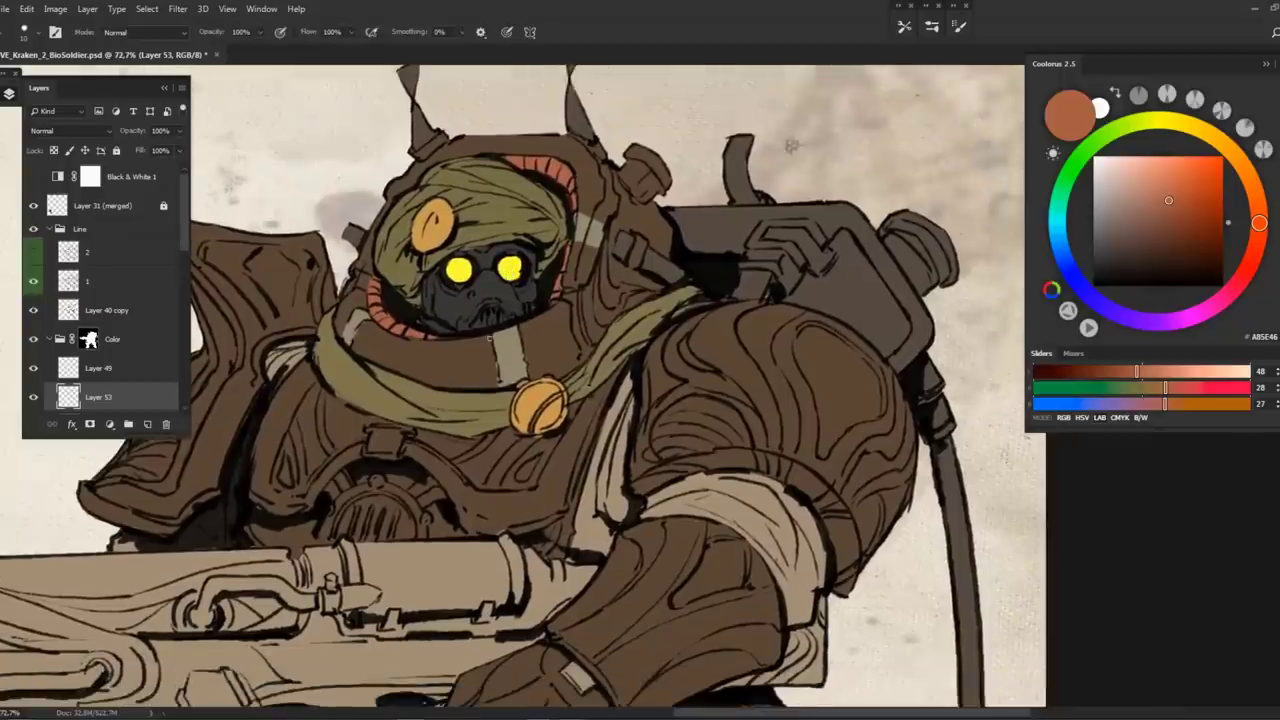
drag(790, 146, 849, 152)
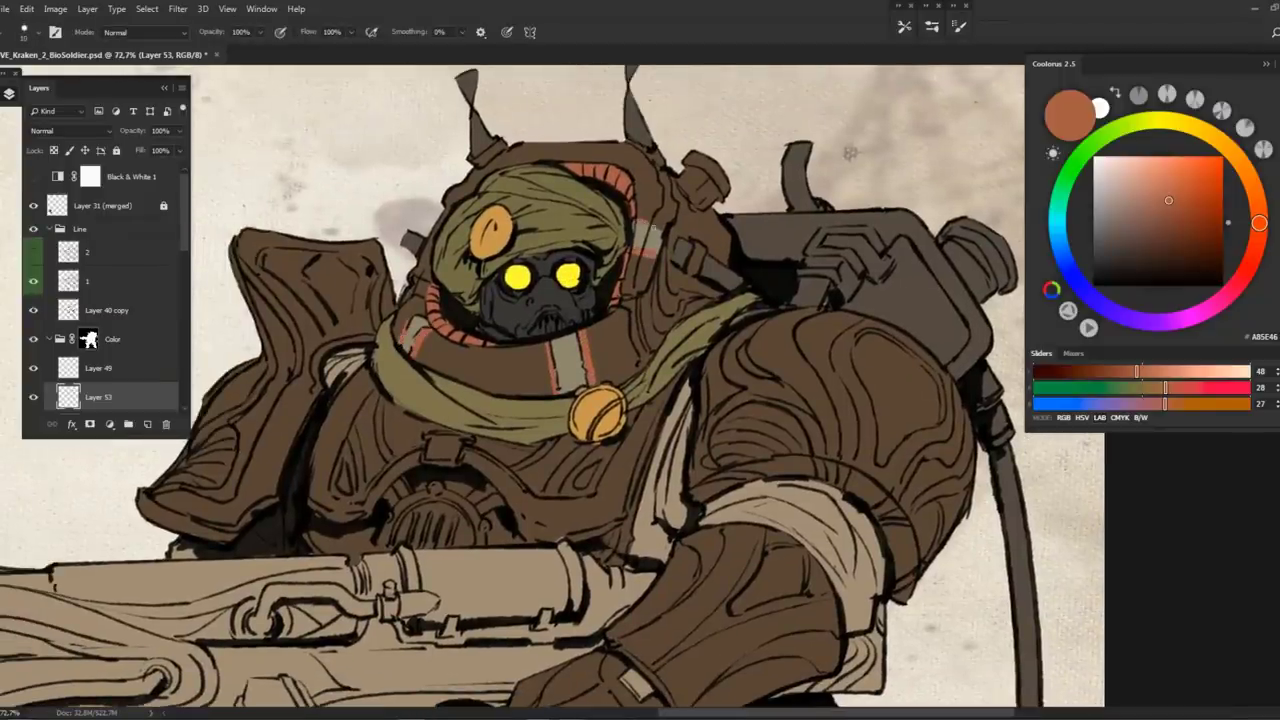
scroll(849, 152, down, 3)
key(z)
scroll(465, 306, down, 2)
scroll(465, 306, down, 3)
scroll(465, 306, up, 3)
scroll(465, 306, up, 2)
key(b)
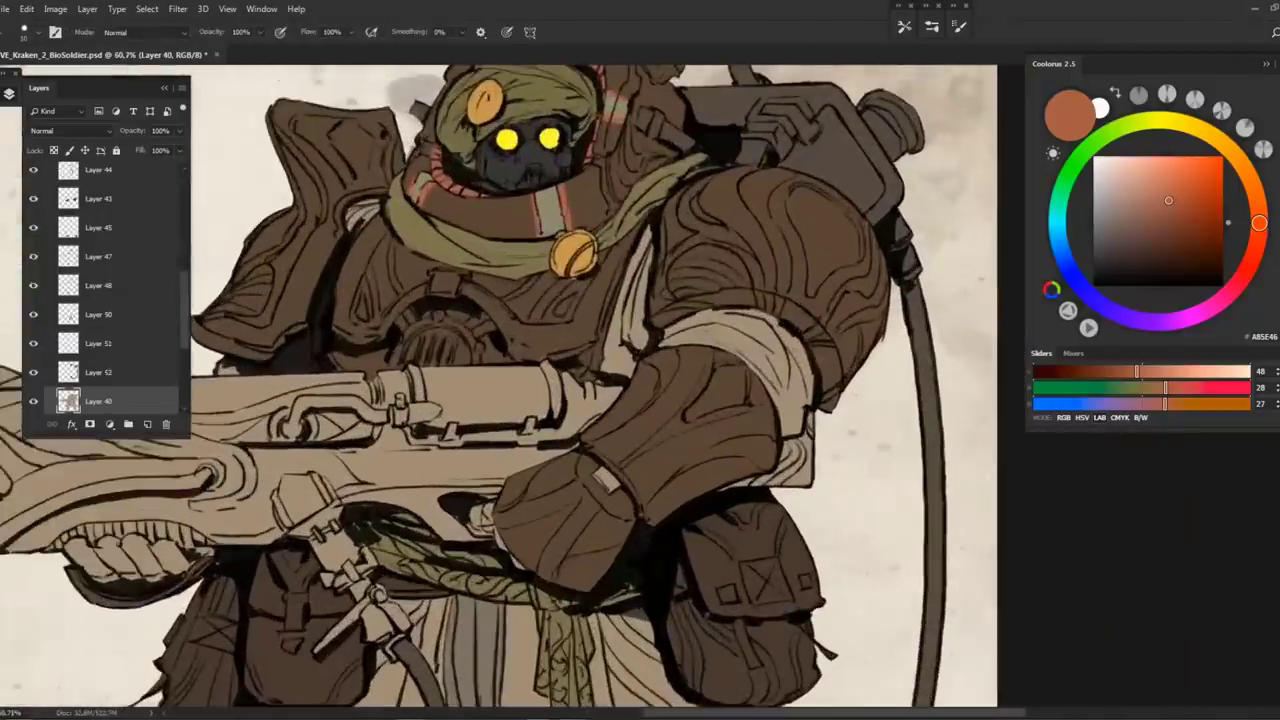
Lasso the area under the chest plate beside the round grille and remove its armour colour from Layer 42
ctrl+click(626, 340)
key(l)
scroll(431, 480, down, 5)
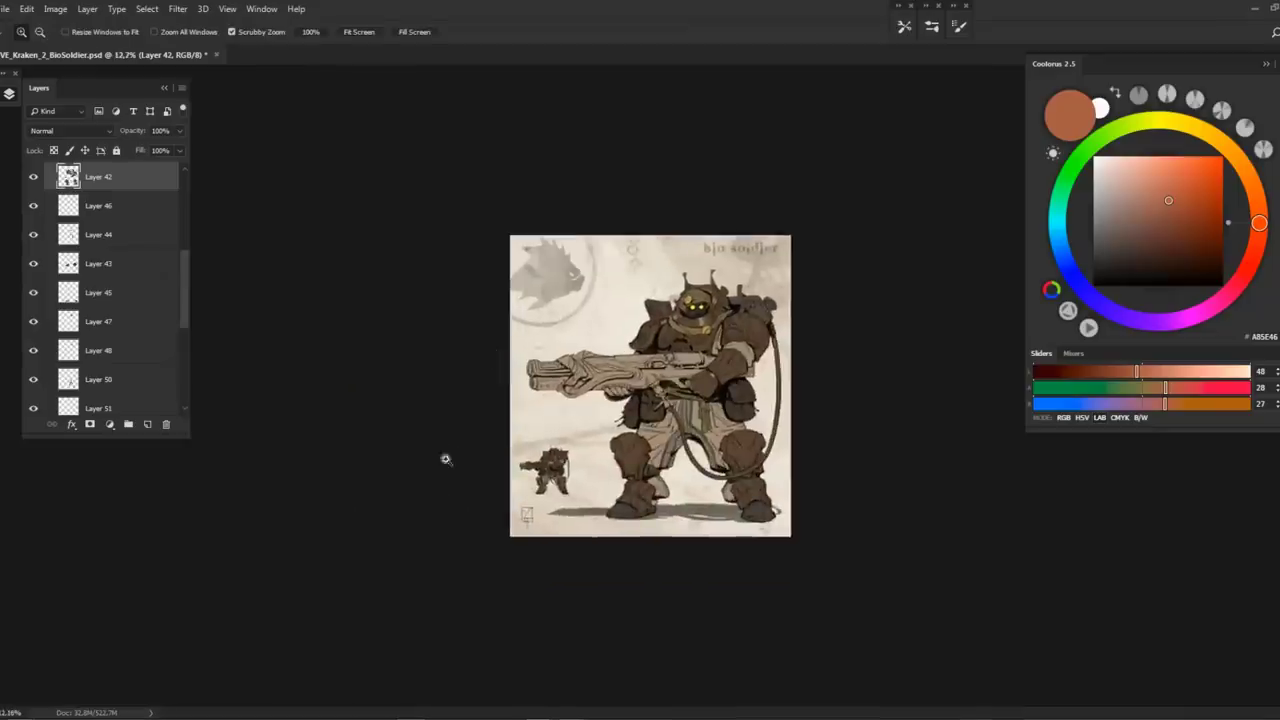
scroll(600, 460, up, 5)
drag(494, 364, 574, 407)
scroll(574, 407, up, 10)
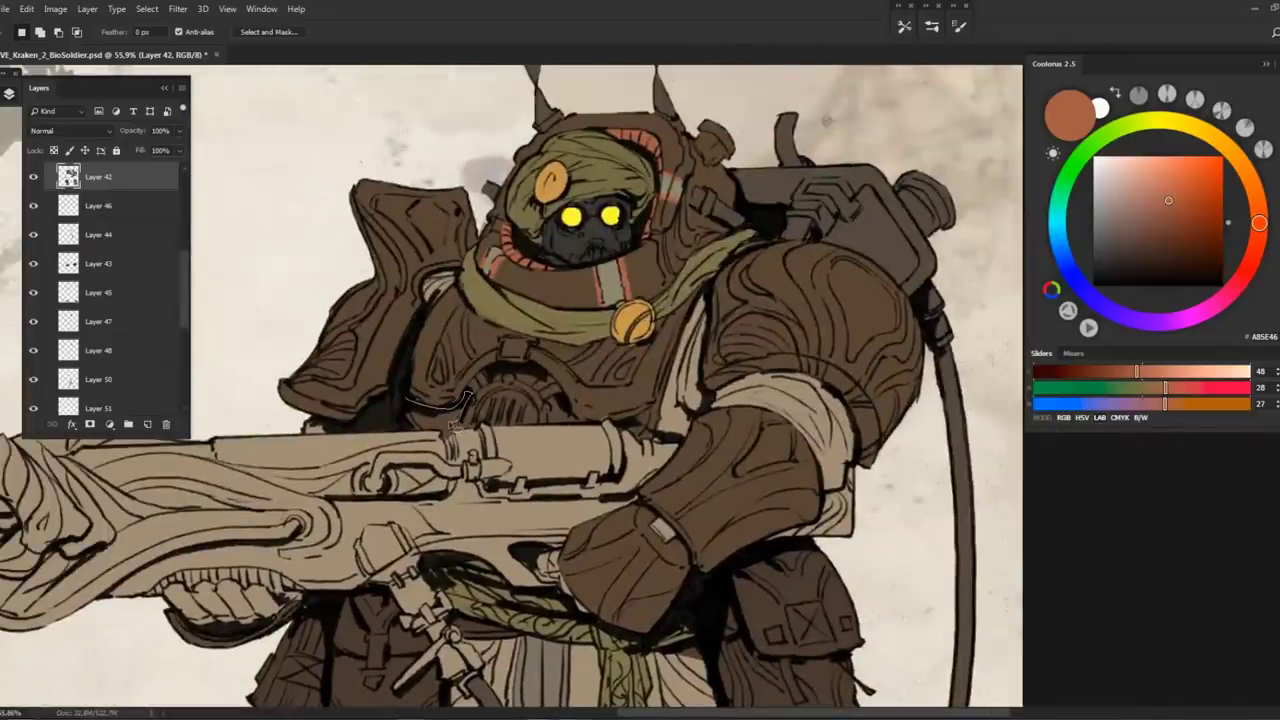
mouse_move(470, 396)
mouse_down()
mouse_move(432, 424)
mouse_move(402, 408)
mouse_up()
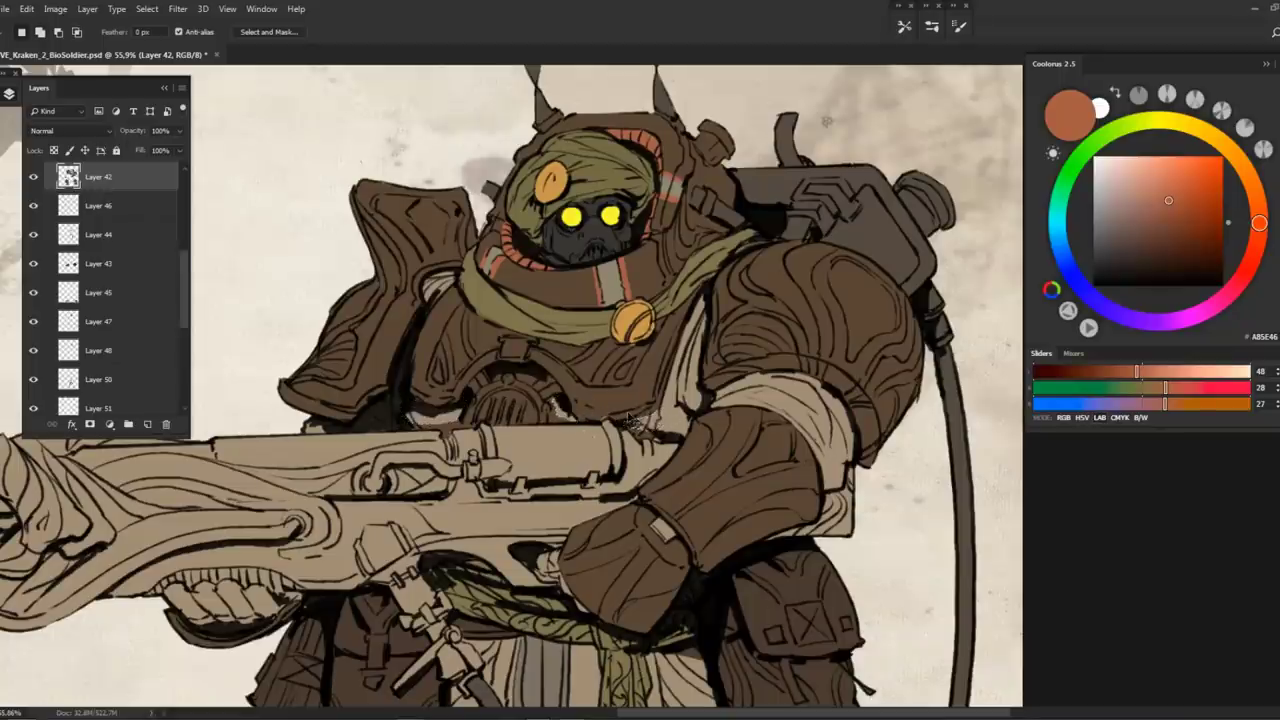
Lasso the areas under the chest plate on both sides of the round grille and remove their armour colour from Layer 42
key(b)
scroll(626, 341, down, 3)
scroll(626, 341, up, 4)
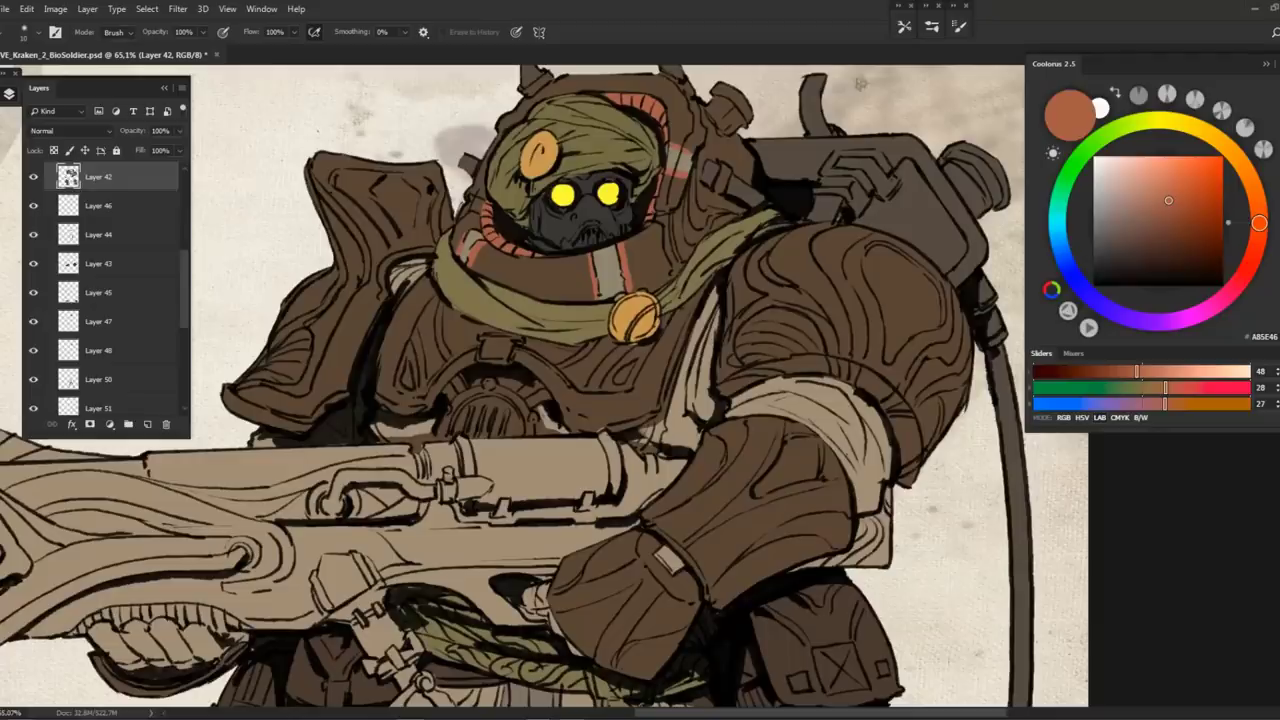
scroll(724, 480, down, 3)
scroll(724, 480, up, 4)
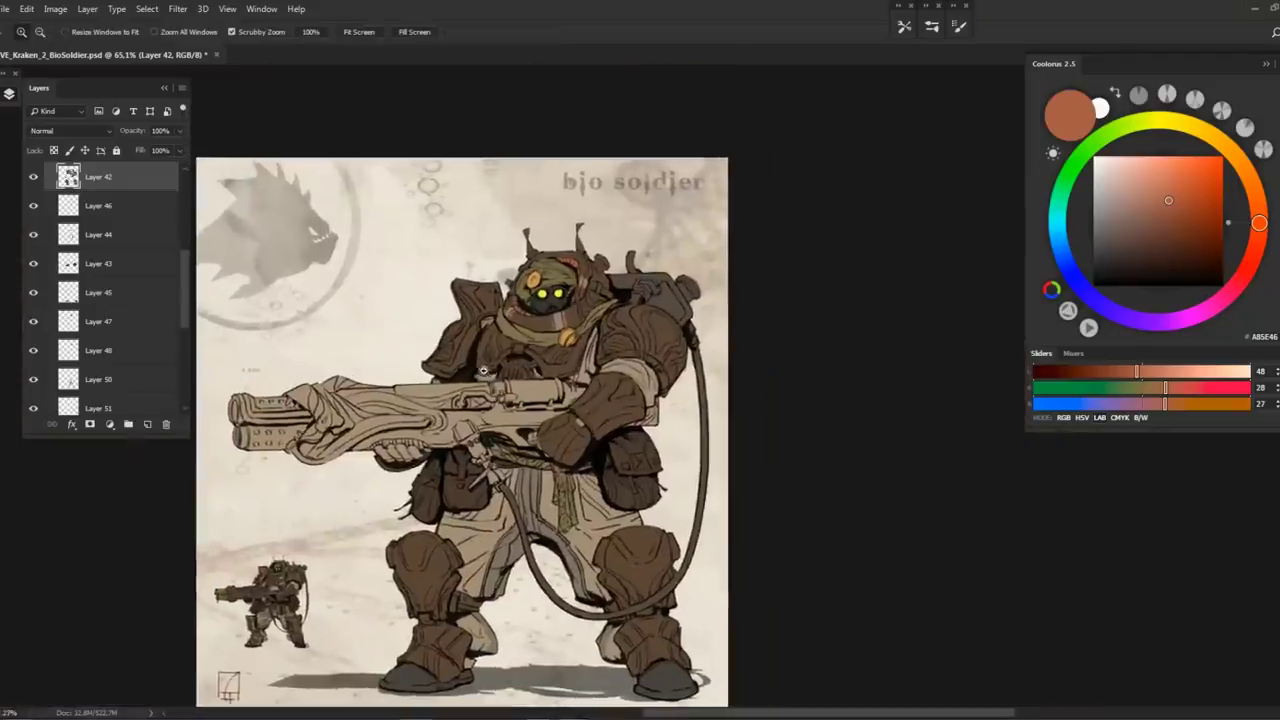
key(l)
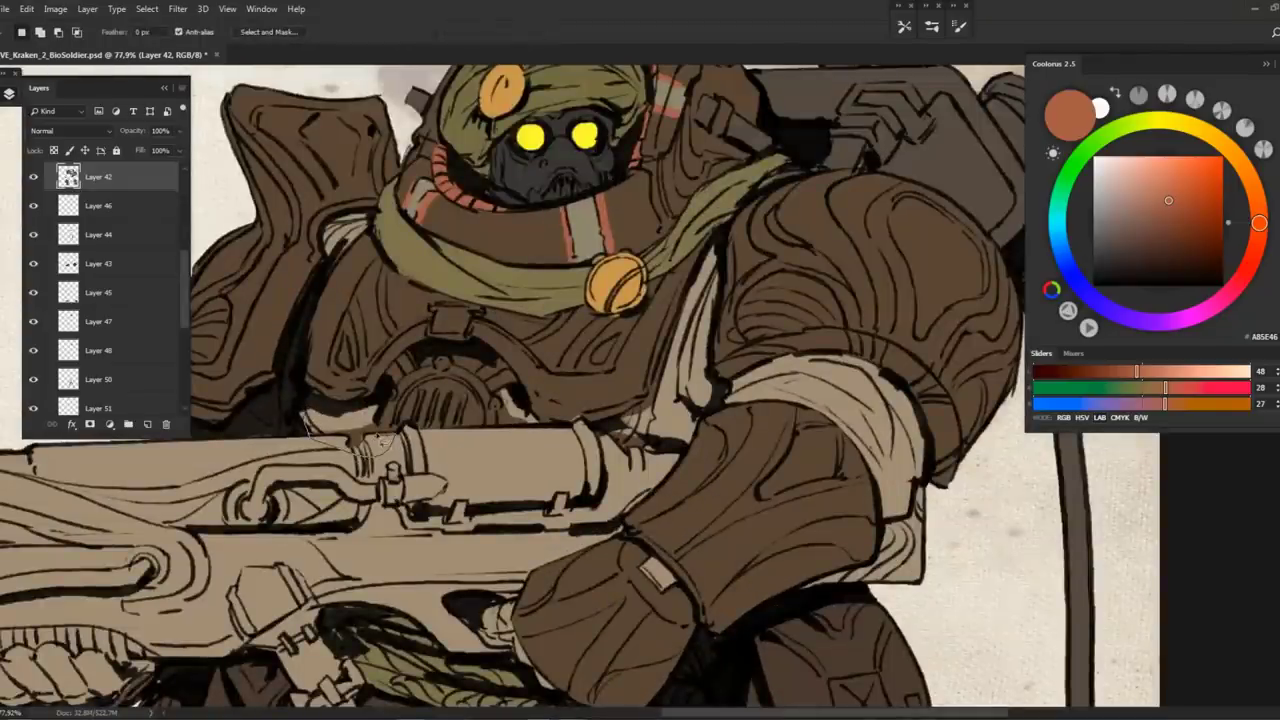
mouse_move(378, 425)
mouse_down()
mouse_move(335, 450)
mouse_move(305, 415)
mouse_up()
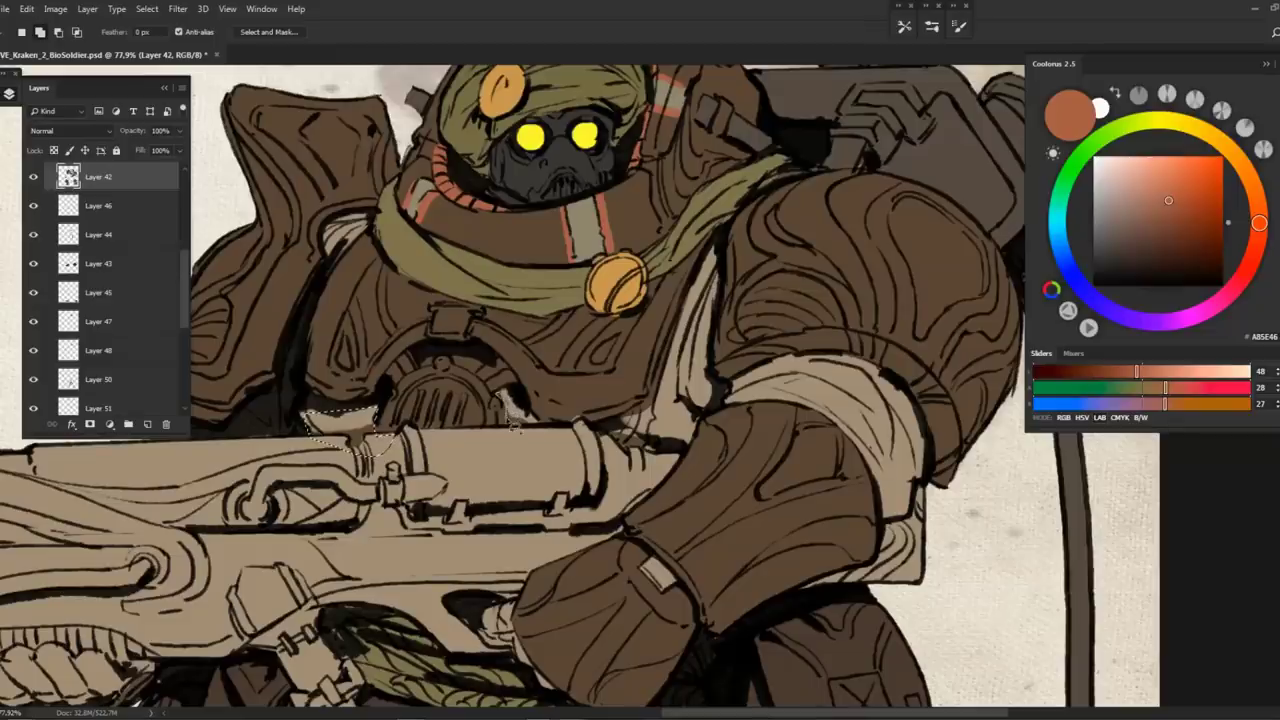
mouse_move(585, 428)
mouse_down()
mouse_move(502, 400)
mouse_move(482, 411)
mouse_move(489, 385)
mouse_move(462, 385)
mouse_move(489, 445)
mouse_move(508, 405)
mouse_up()
key(alt+BackSpace)
key(ctrl+d)
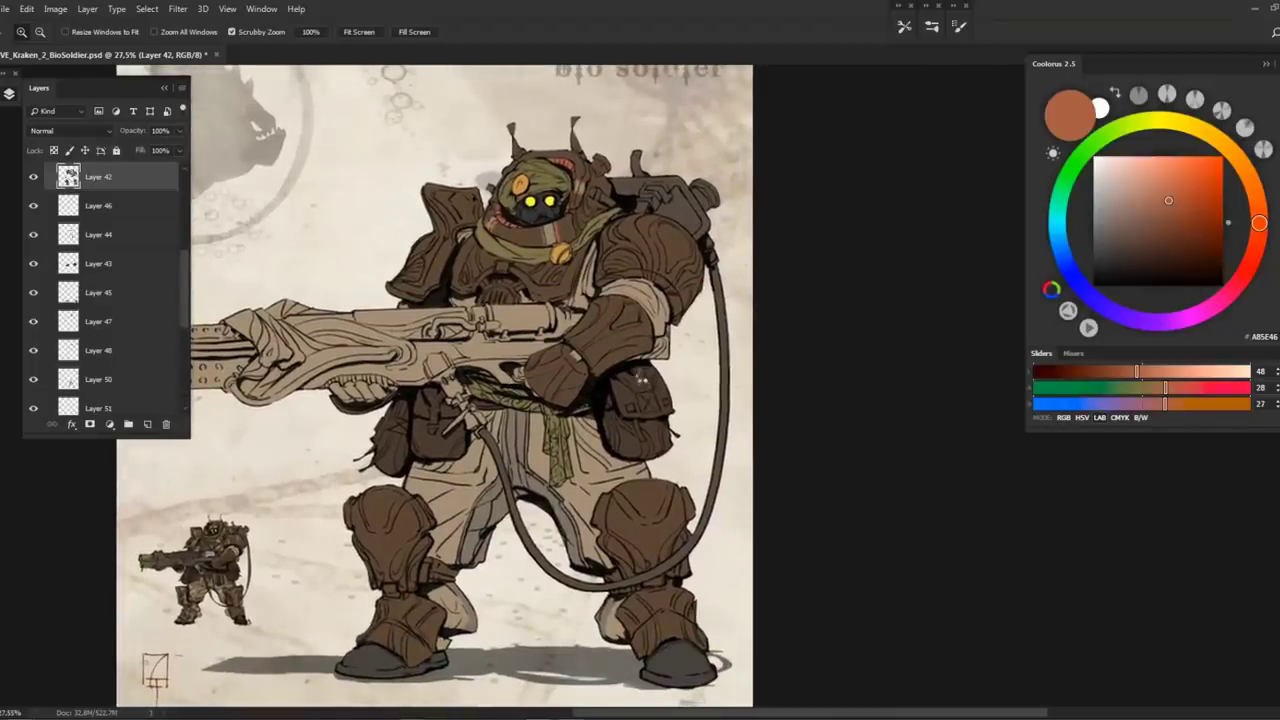
Mirror the canvas view horizontally and fit the whole soldier on screen
key(h)
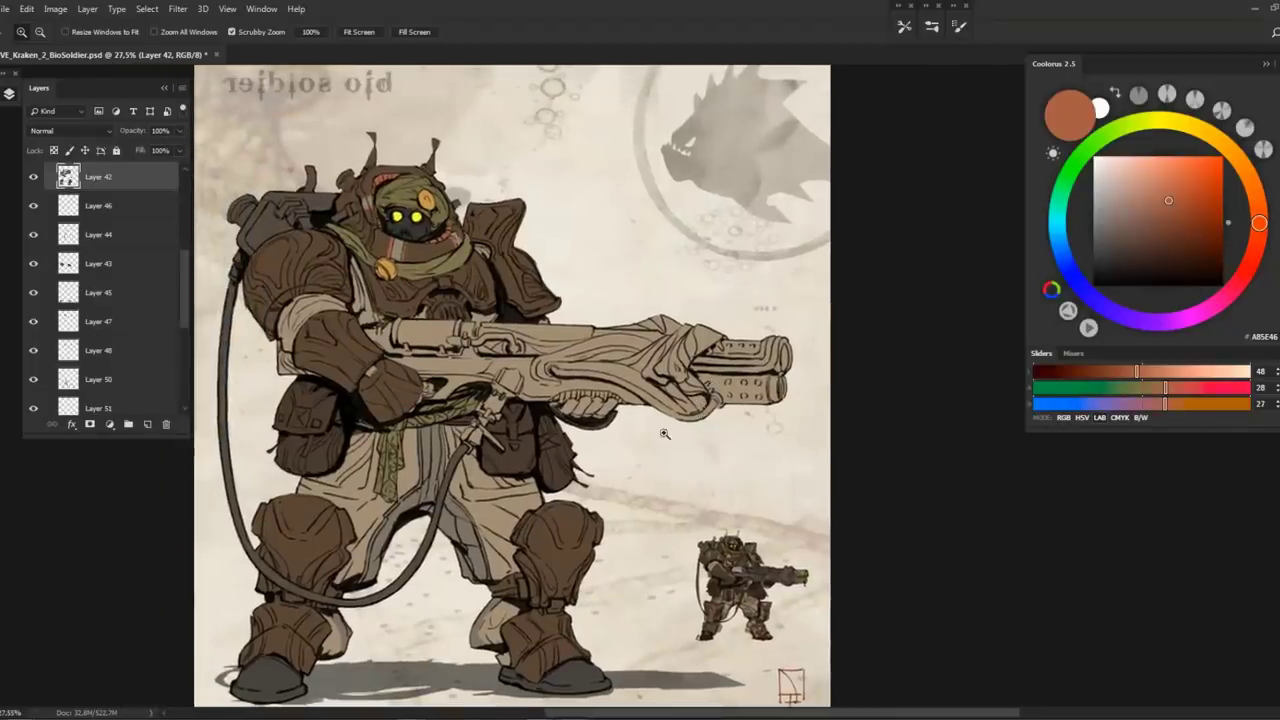
drag(505, 345, 543, 367)
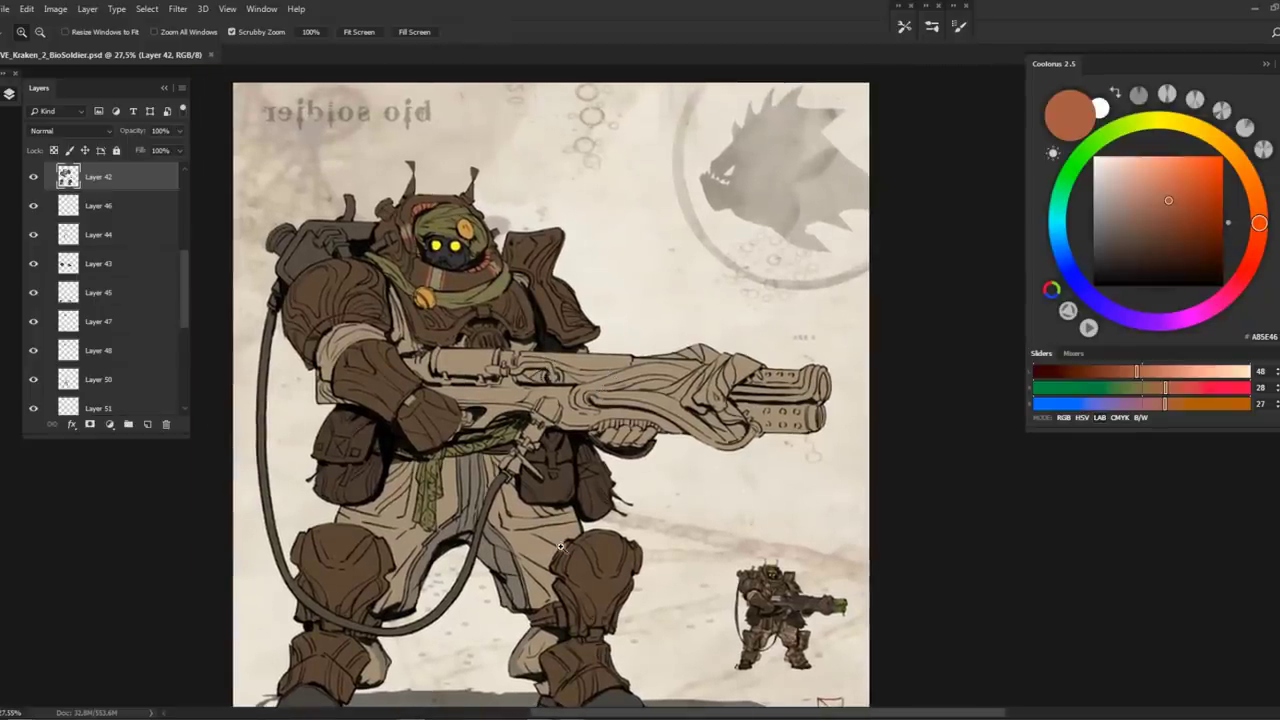
drag(798, 473, 915, 476)
key(ctrl+0)
Add a new layer above Layer 40 and paint the whole gun, including its draped cover, in dark grey-brown 524B43
scroll(184, 271, down, 5)
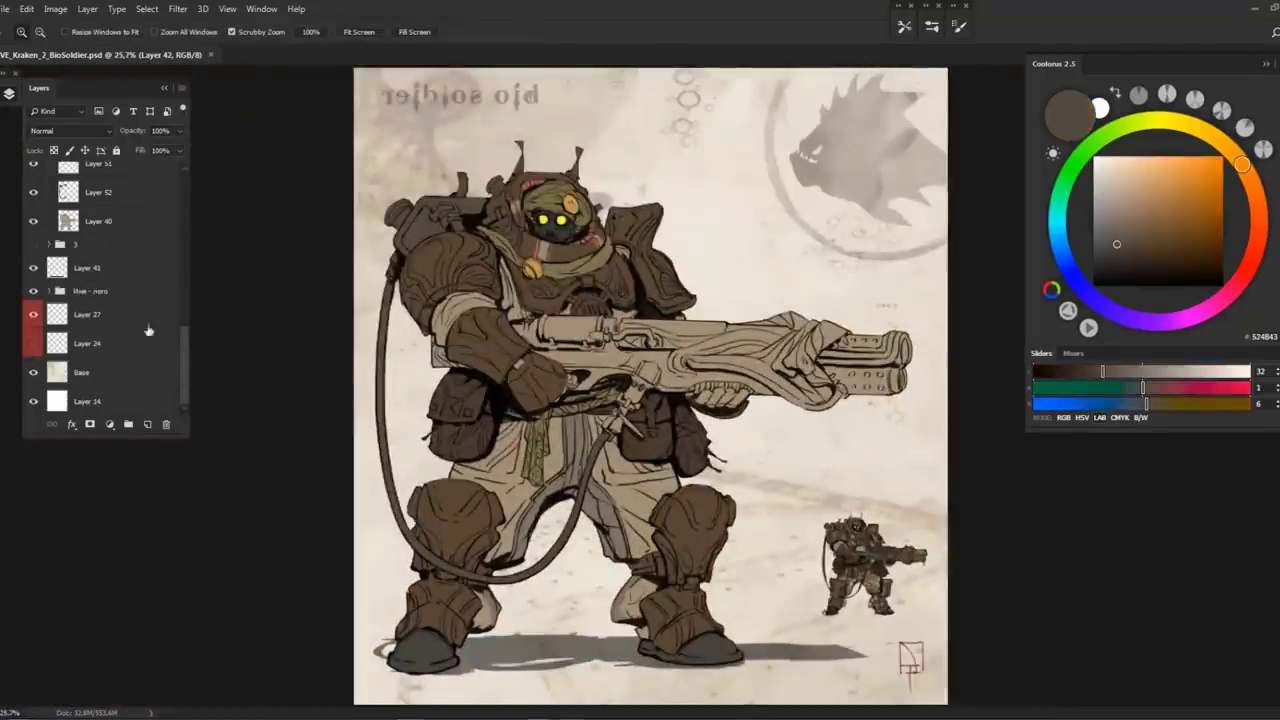
click(142, 230)
click(147, 424)
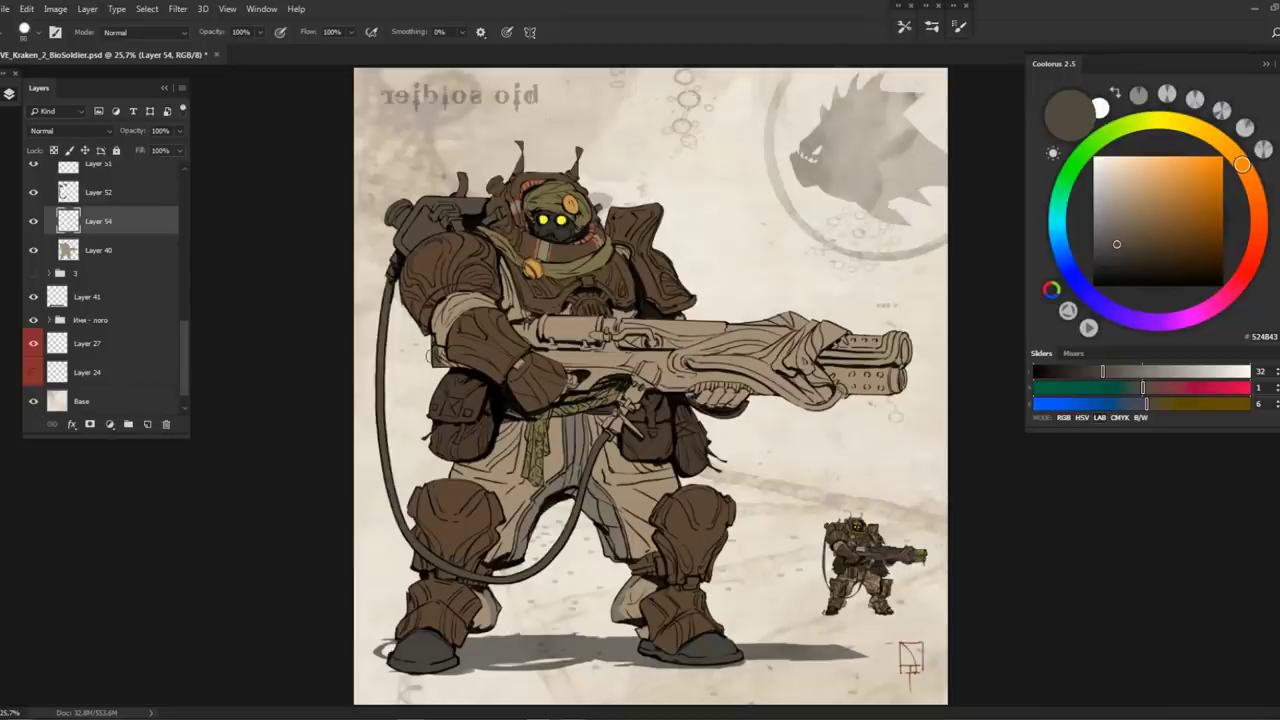
mouse_move(509, 333)
mouse_down()
mouse_move(570, 358)
mouse_move(548, 326)
mouse_move(640, 327)
mouse_move(560, 352)
mouse_move(615, 362)
mouse_move(575, 367)
mouse_move(656, 373)
mouse_move(611, 431)
mouse_up()
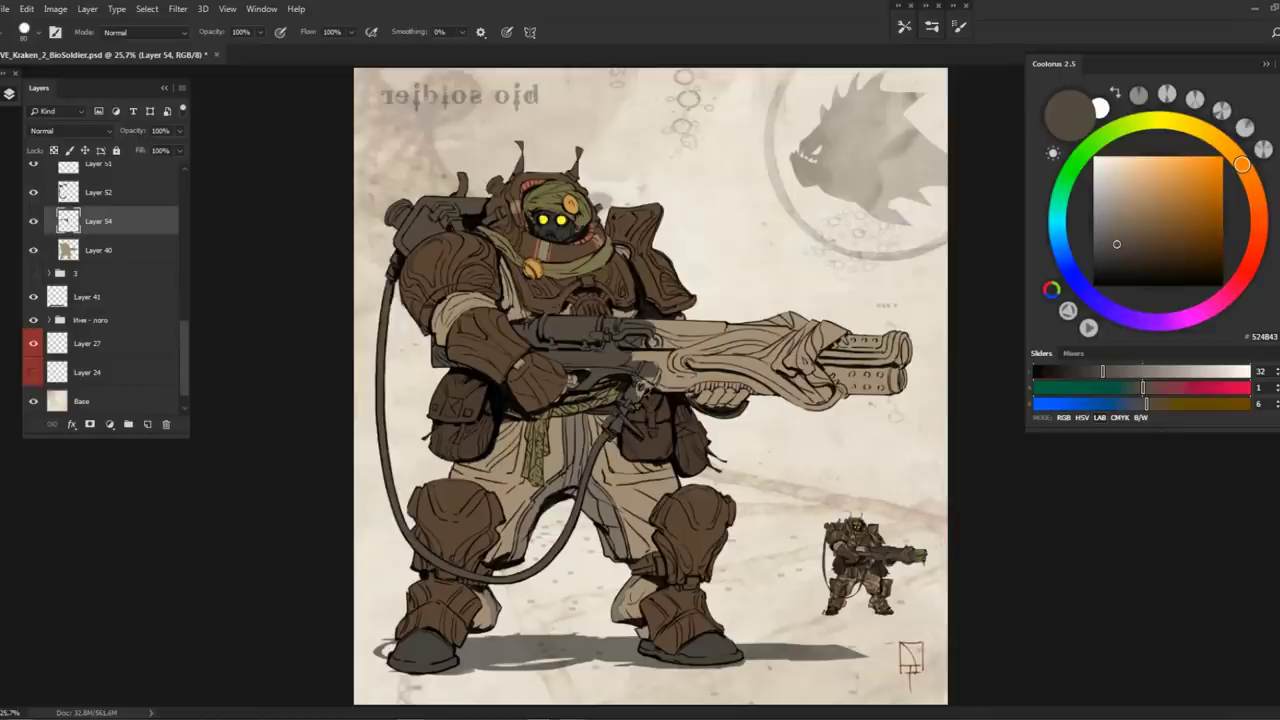
mouse_move(645, 330)
mouse_down()
mouse_move(704, 331)
mouse_move(664, 331)
mouse_move(640, 355)
mouse_move(668, 349)
mouse_move(689, 385)
mouse_move(711, 377)
mouse_move(695, 344)
mouse_move(847, 353)
mouse_move(867, 382)
mouse_move(867, 338)
mouse_move(787, 325)
mouse_move(706, 368)
mouse_up()
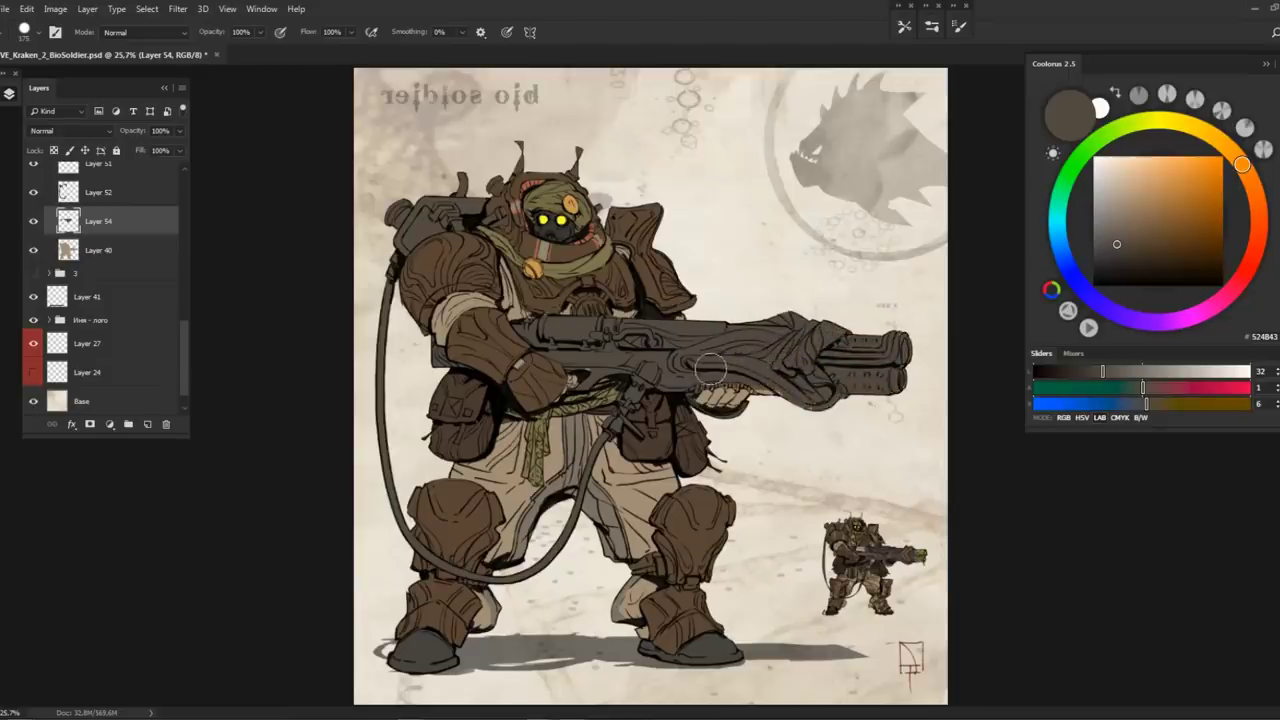
scroll(706, 368, up, 5)
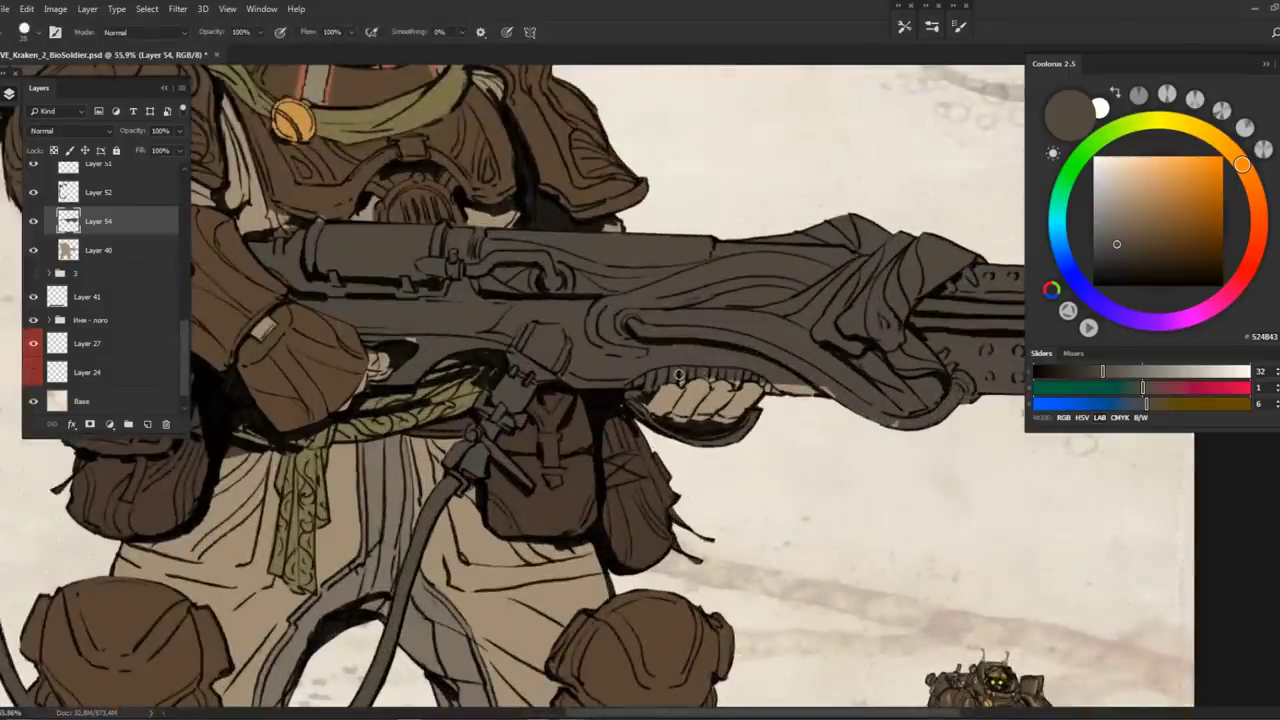
drag(770, 389, 730, 381)
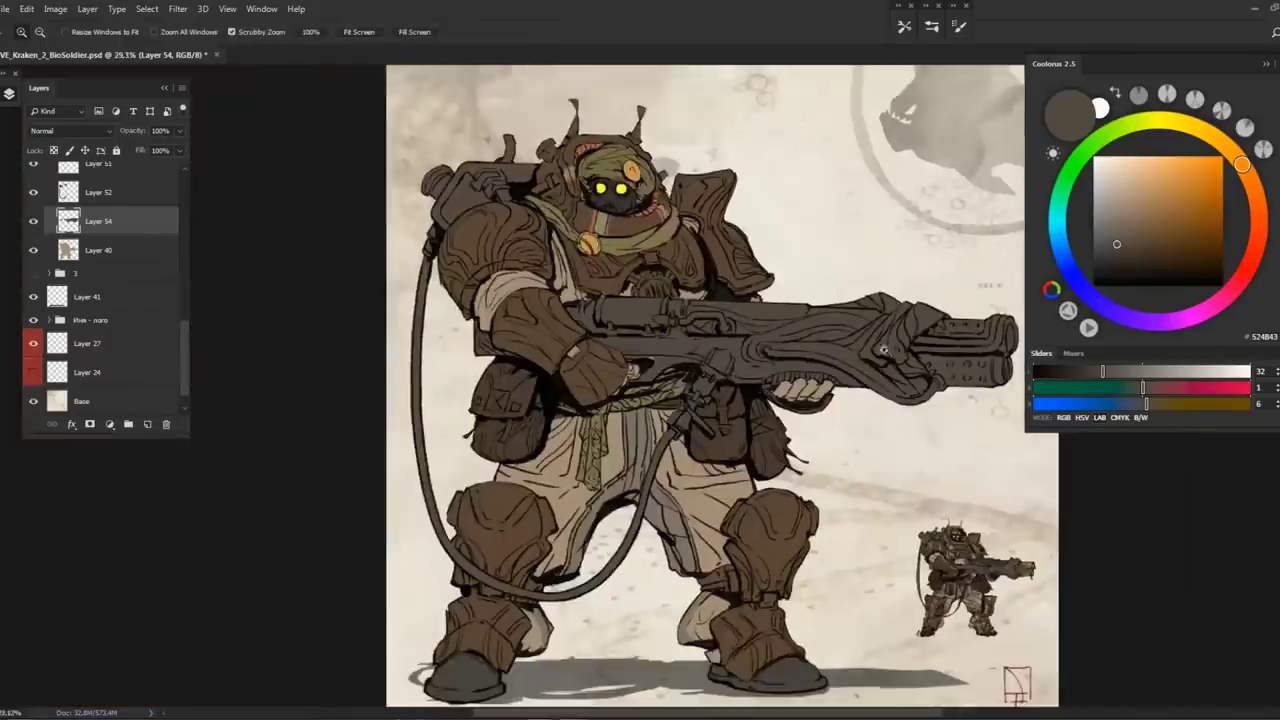
Choose a dark bluish grey and paint the gun's twin barrels and the cylindrical canister on its rear with it
key(ctrl+0)
click(1053, 287)
click(1057, 229)
click(1098, 247)
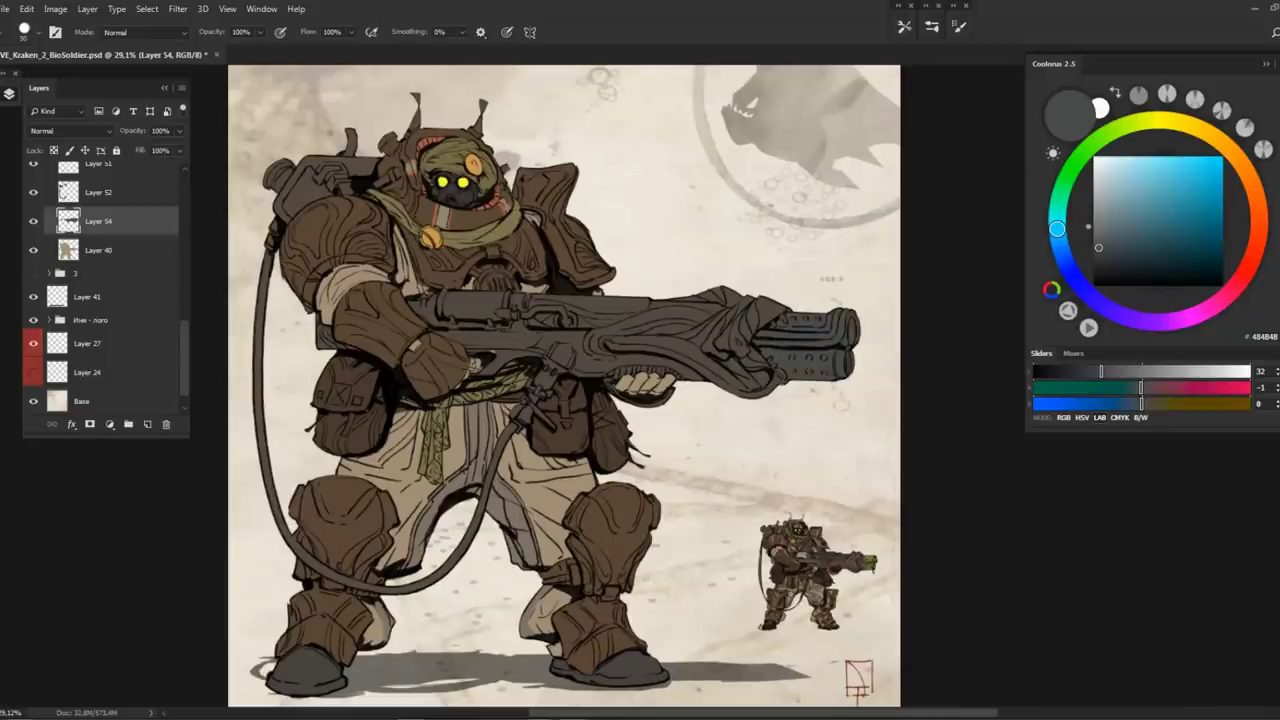
drag(622, 314, 709, 340)
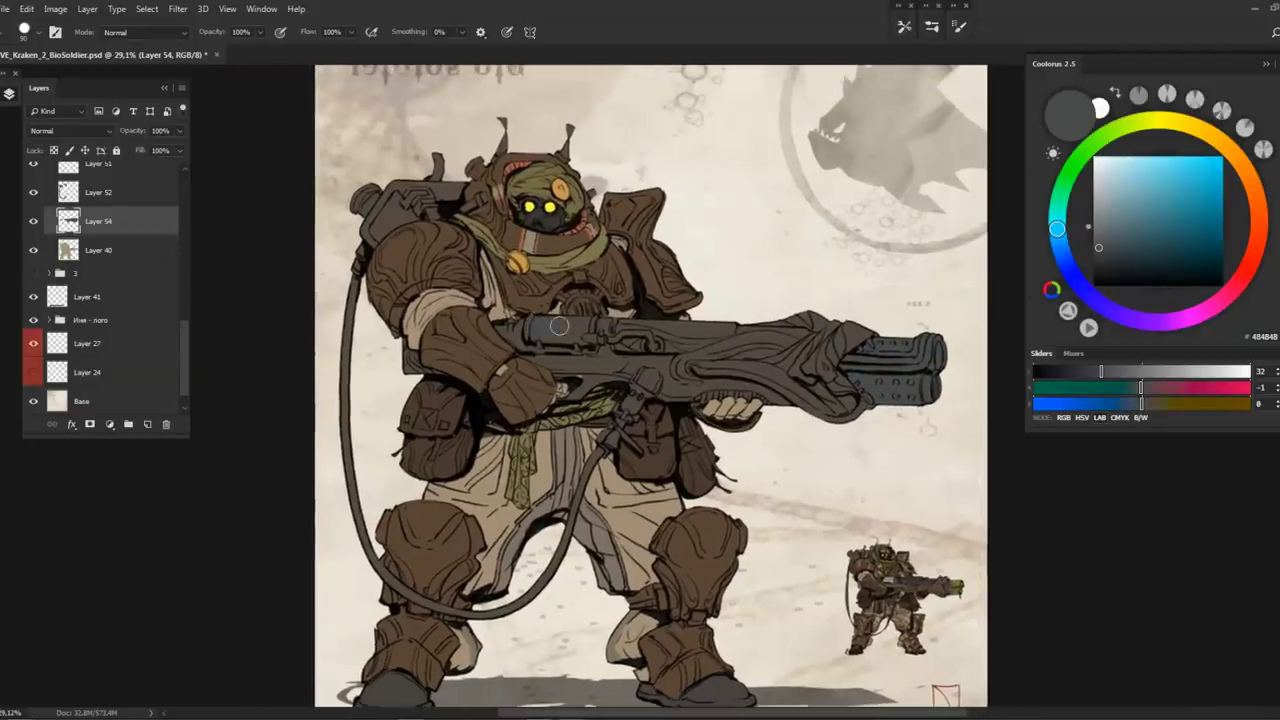
scroll(654, 390, down, 2)
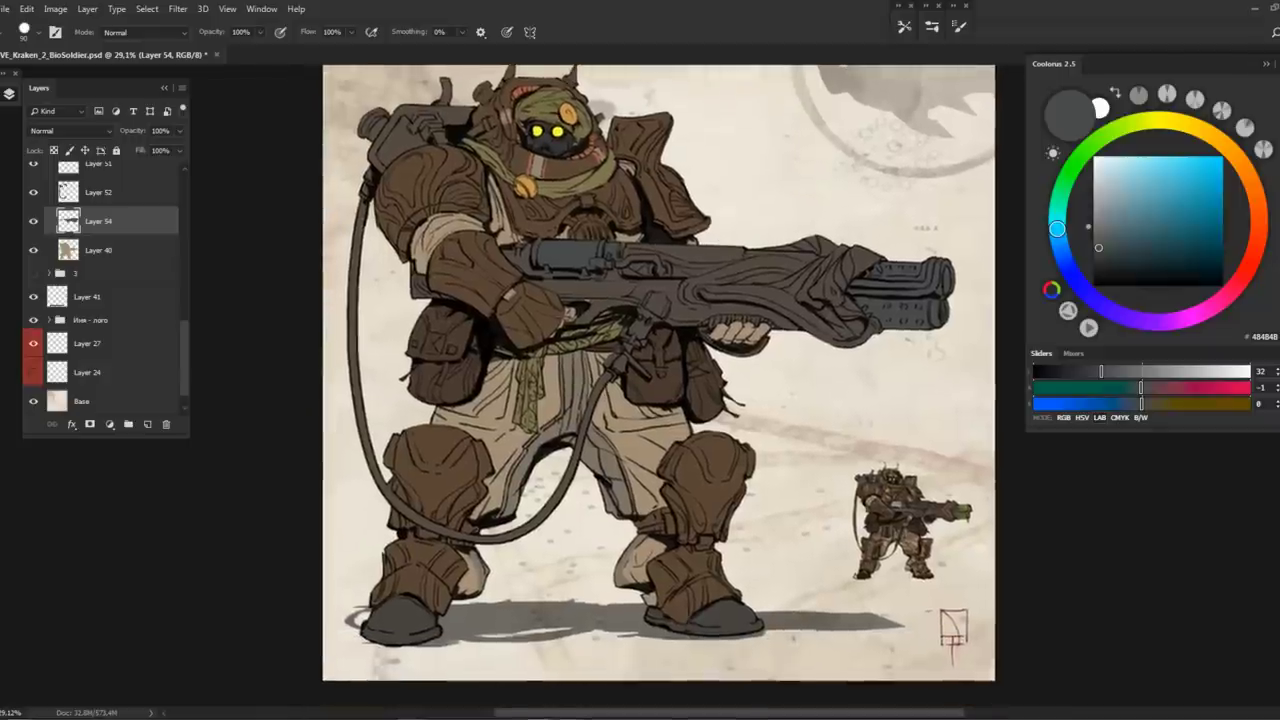
Examine the small coloured reference figure beside the soldier and compare its gun with the large one
drag(869, 472, 755, 418)
key(b)
scroll(760, 450, down, 4)
scroll(766, 486, up, 2)
key(z)
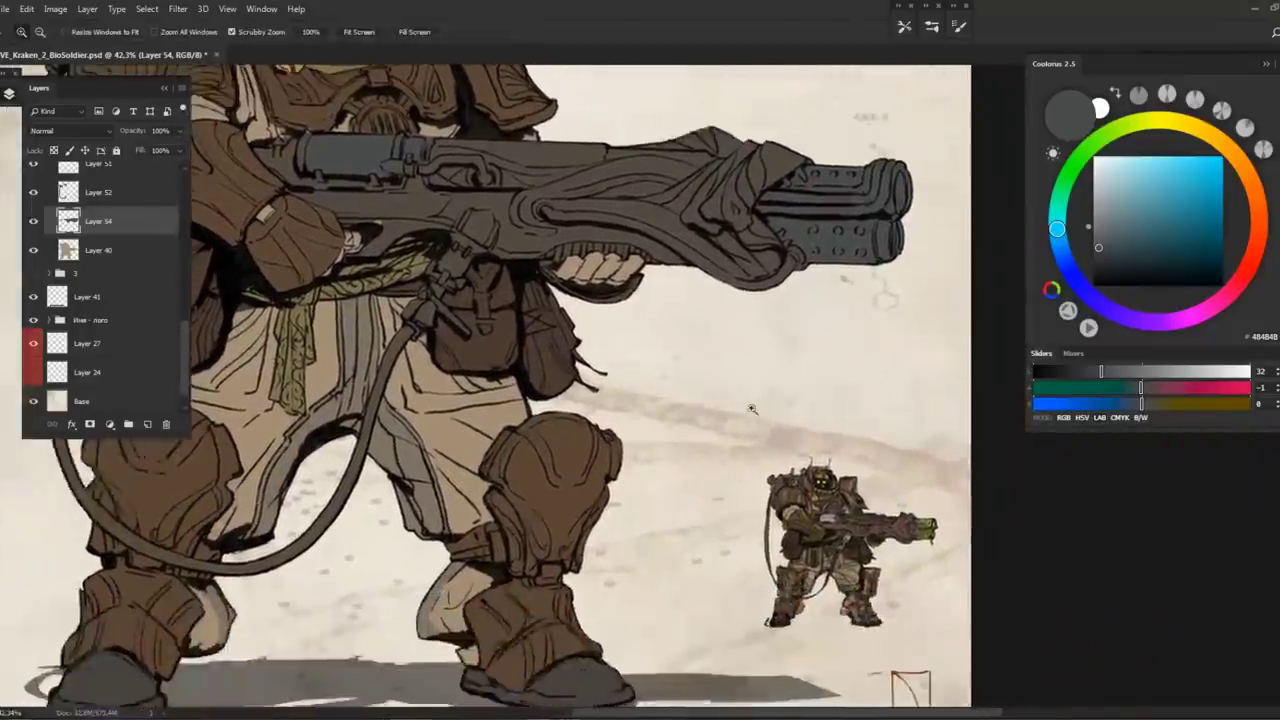
click(752, 408)
scroll(760, 480, up, 5)
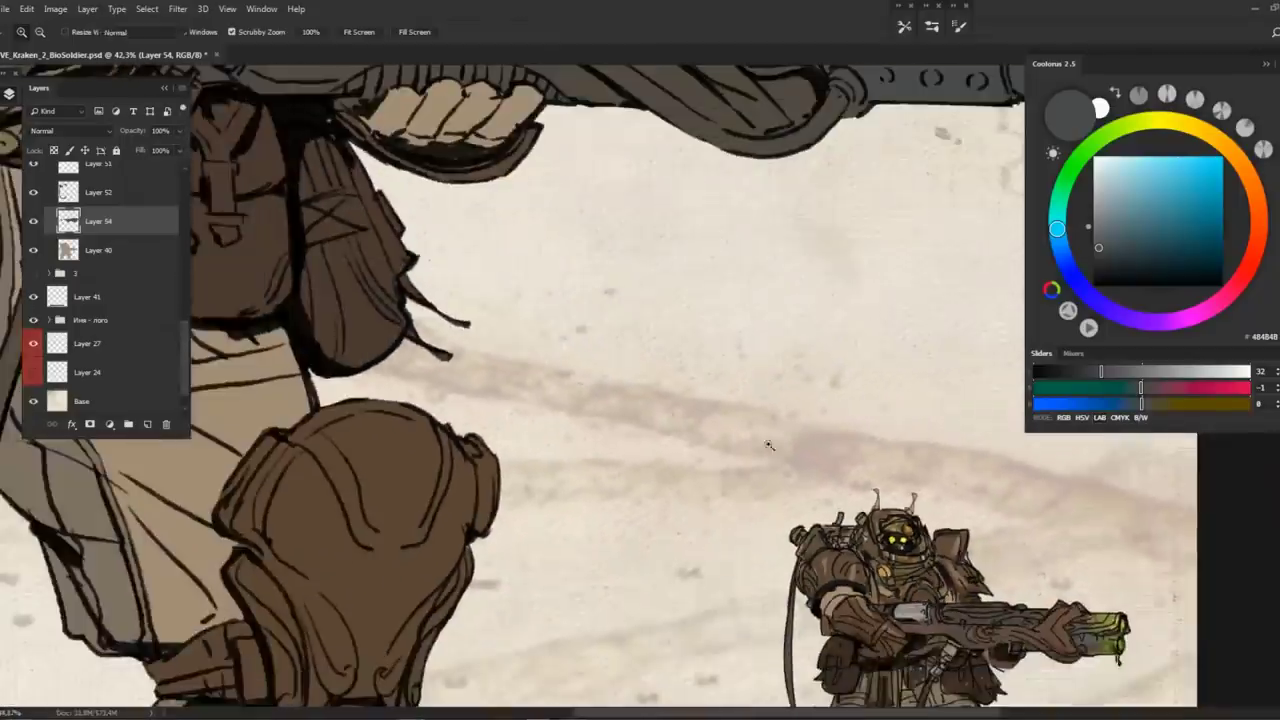
Select layer 1 in the Line group and draw thin black wood-grain lines along the helmet collar with an inking brush
key(b)
scroll(759, 522, up, 2)
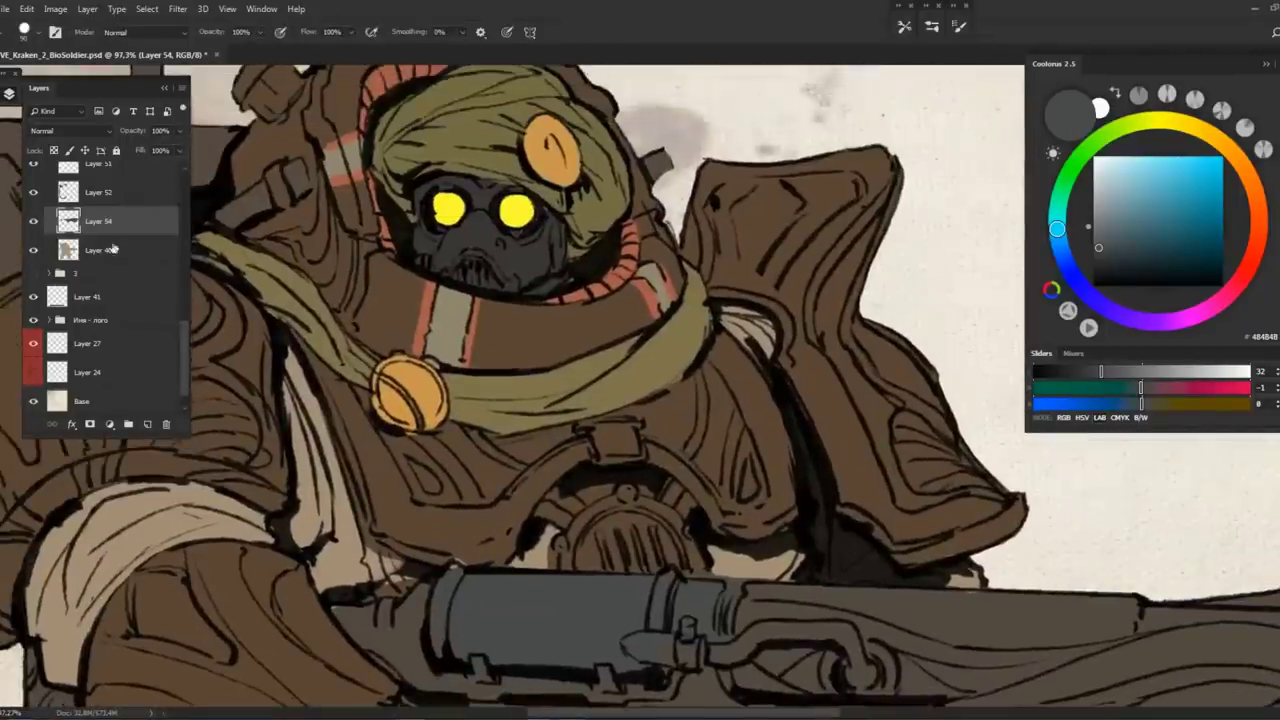
scroll(100, 230, up, 4)
click(116, 280)
click(904, 26)
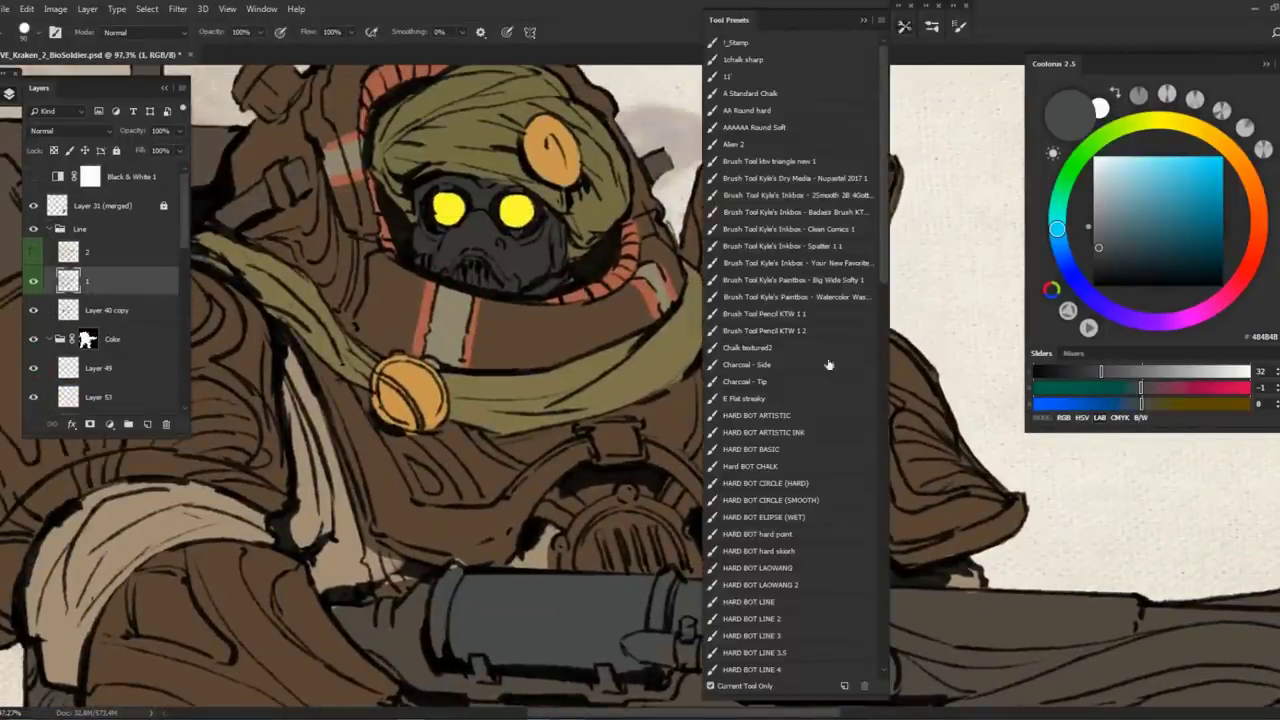
click(904, 26)
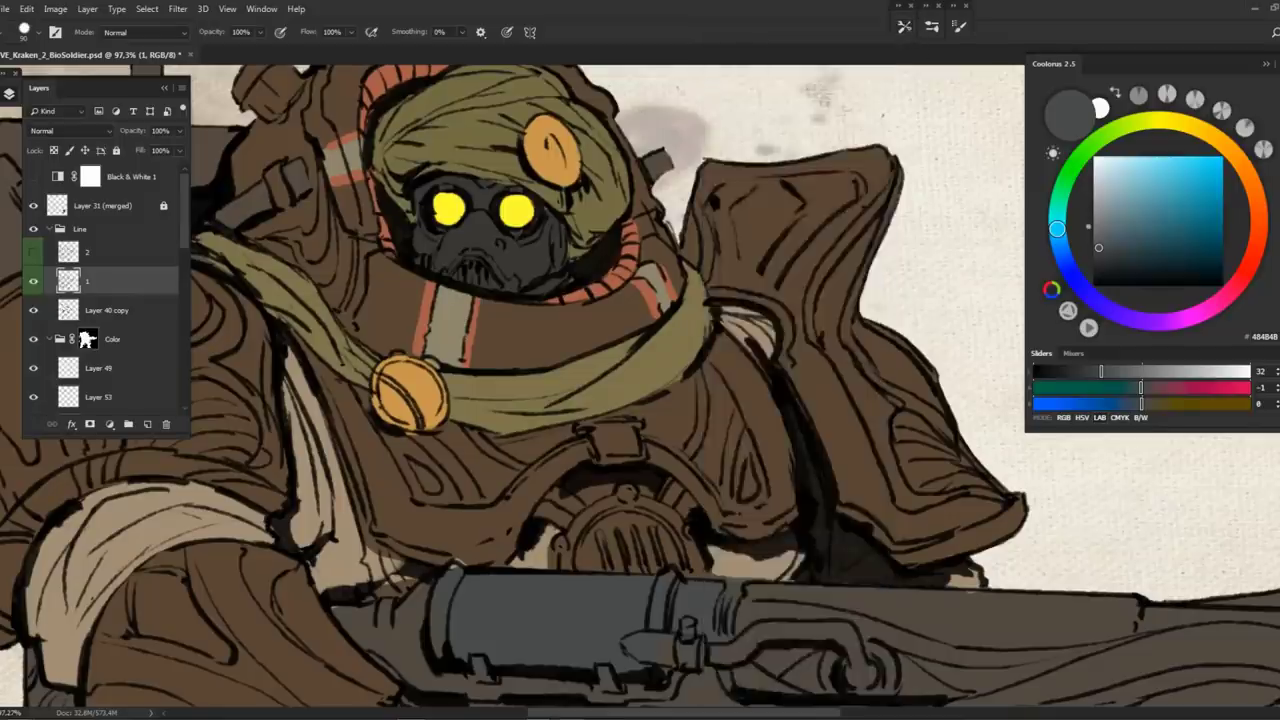
click(931, 26)
click(665, 523)
click(931, 26)
click(1094, 284)
drag(440, 366, 651, 323)
drag(501, 360, 428, 364)
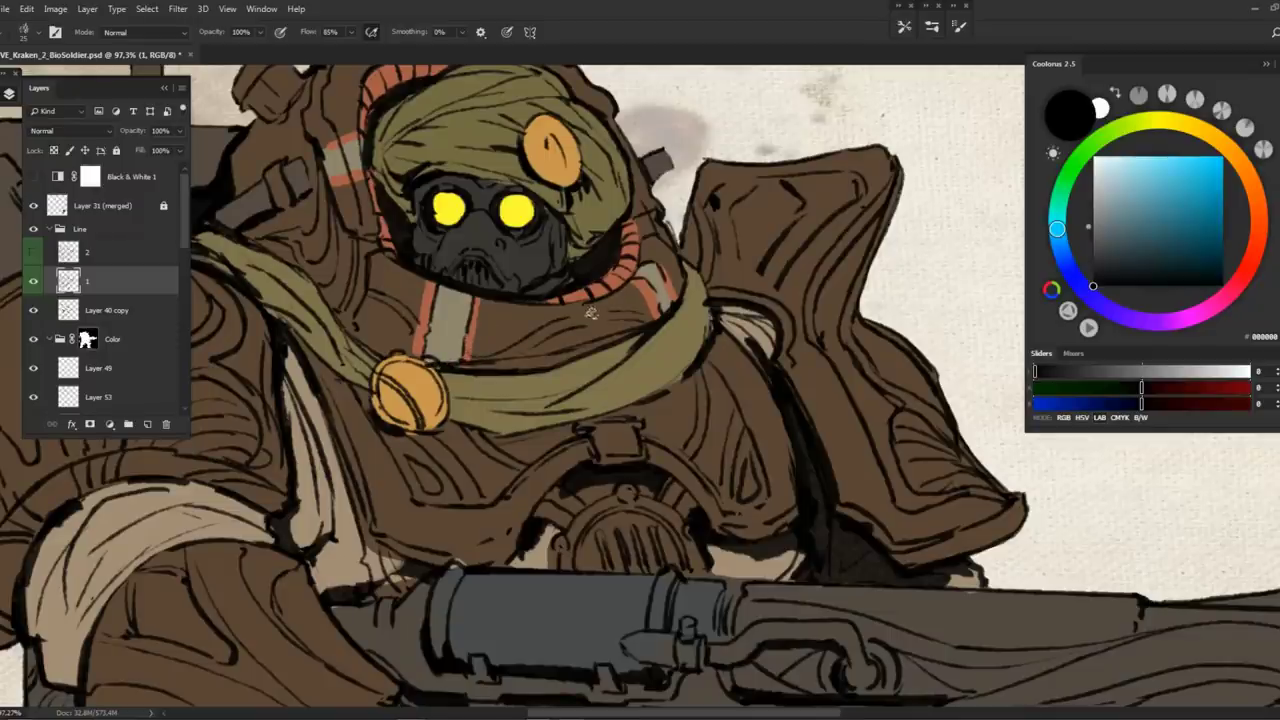
drag(527, 317, 559, 319)
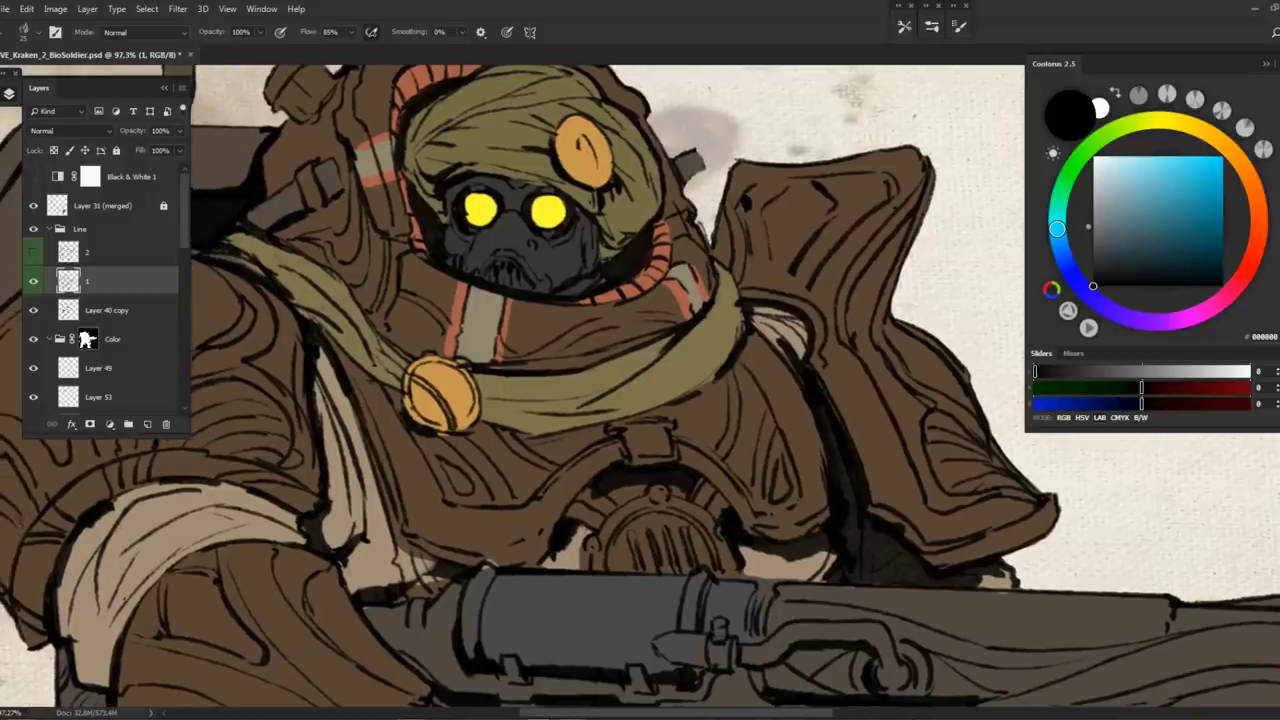
Duplicate armour Layer 42 and adjust the copy's Hue/Saturation to saturation +14 and lightness +8
scroll(428, 302, down, 3)
key(z)
scroll(428, 302, down, 3)
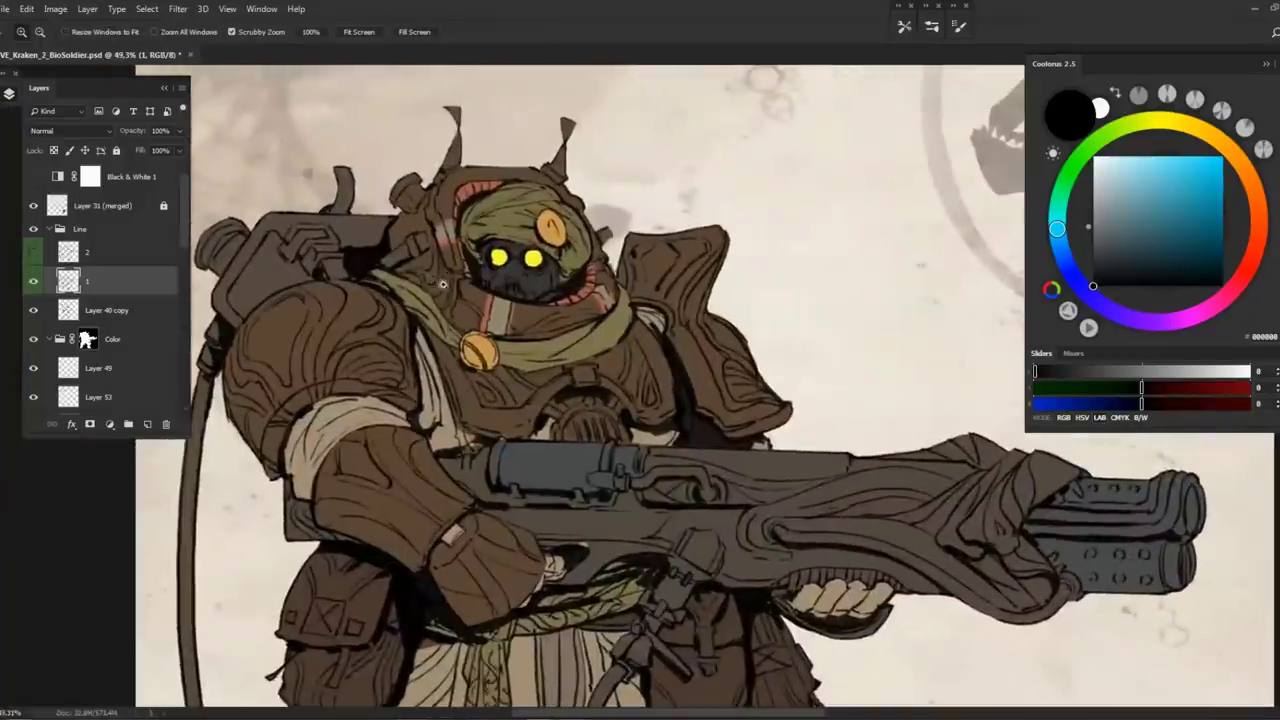
scroll(428, 302, up, 1)
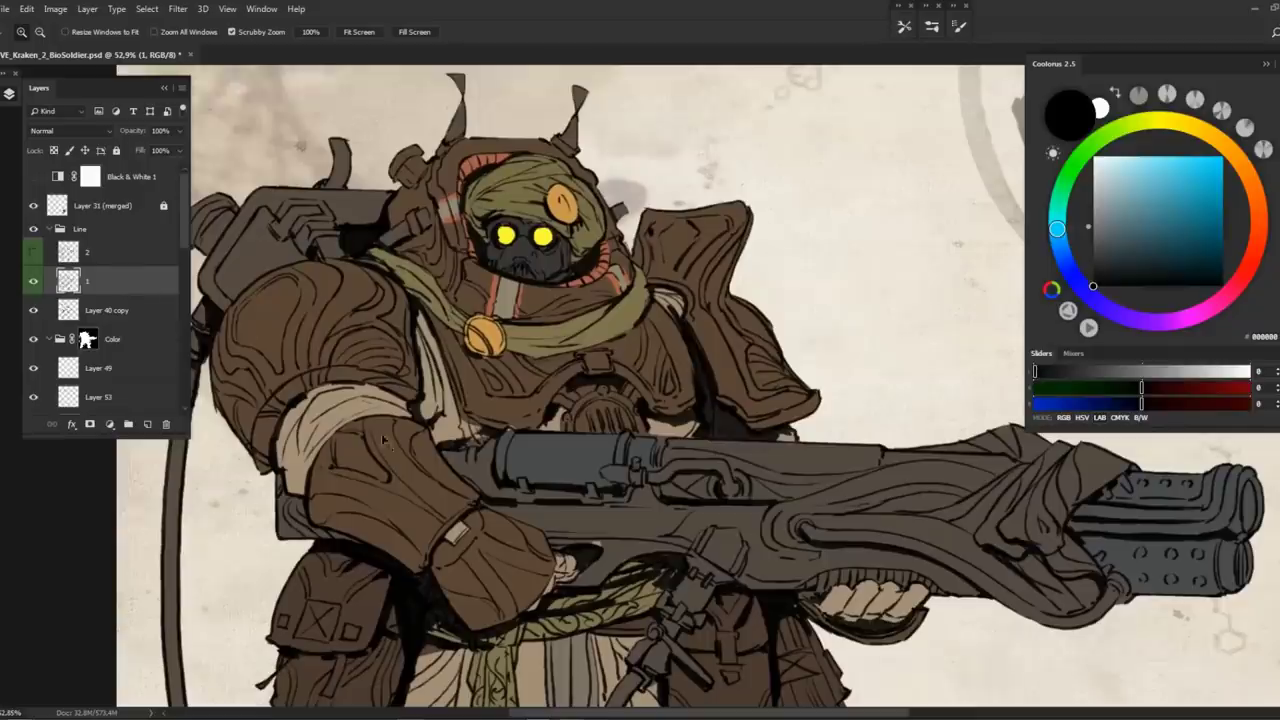
ctrl+click(365, 342)
scroll(365, 342, down, 2)
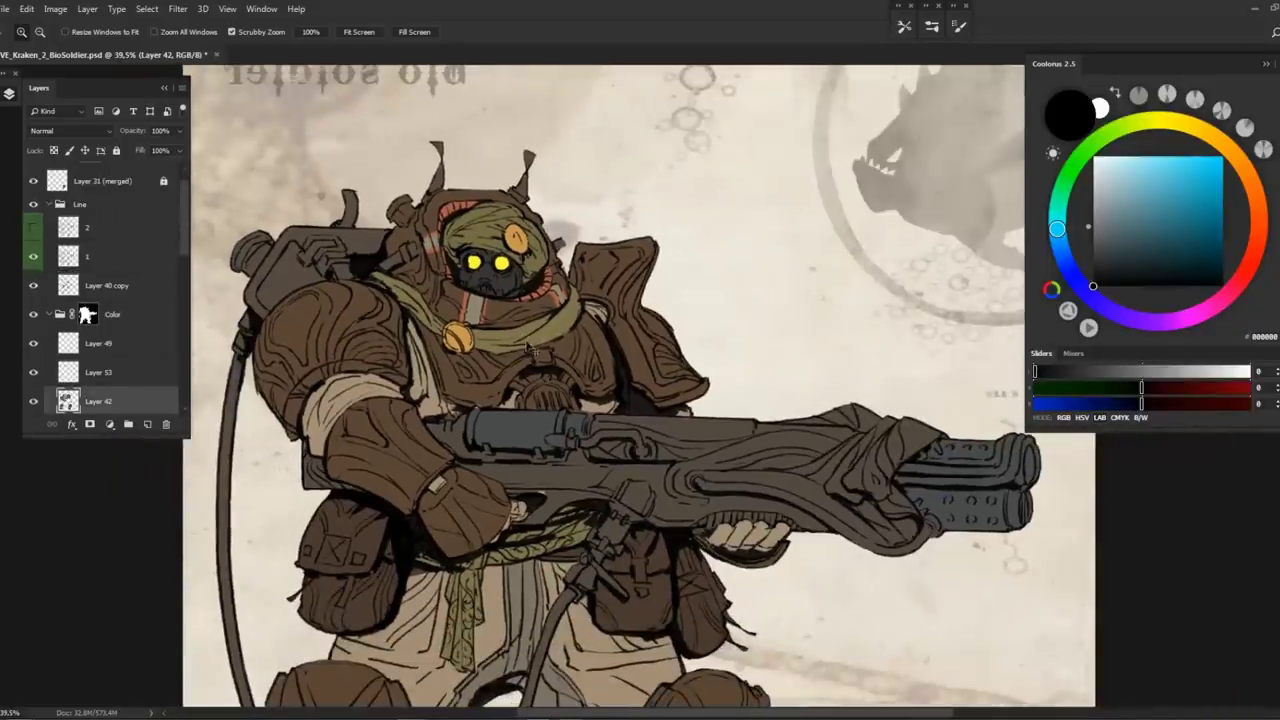
key(ctrl+j)
key(ctrl+u)
drag(946, 320, 950, 321)
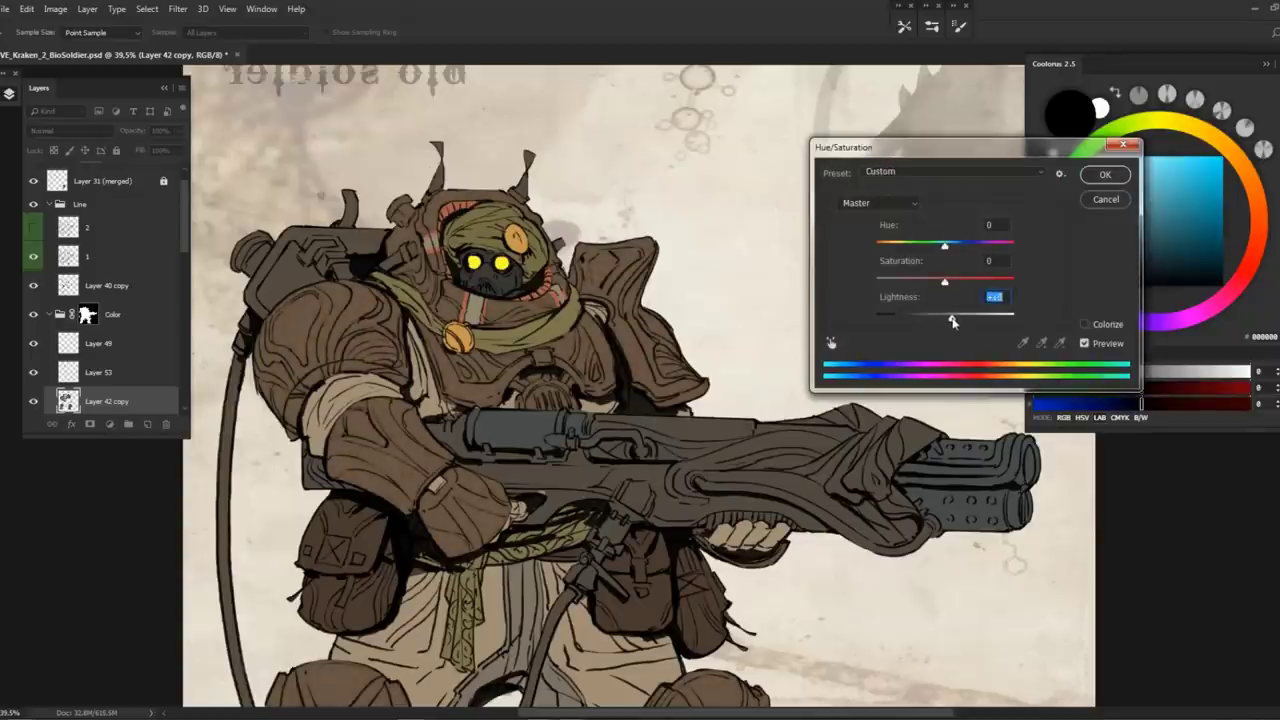
click(947, 283)
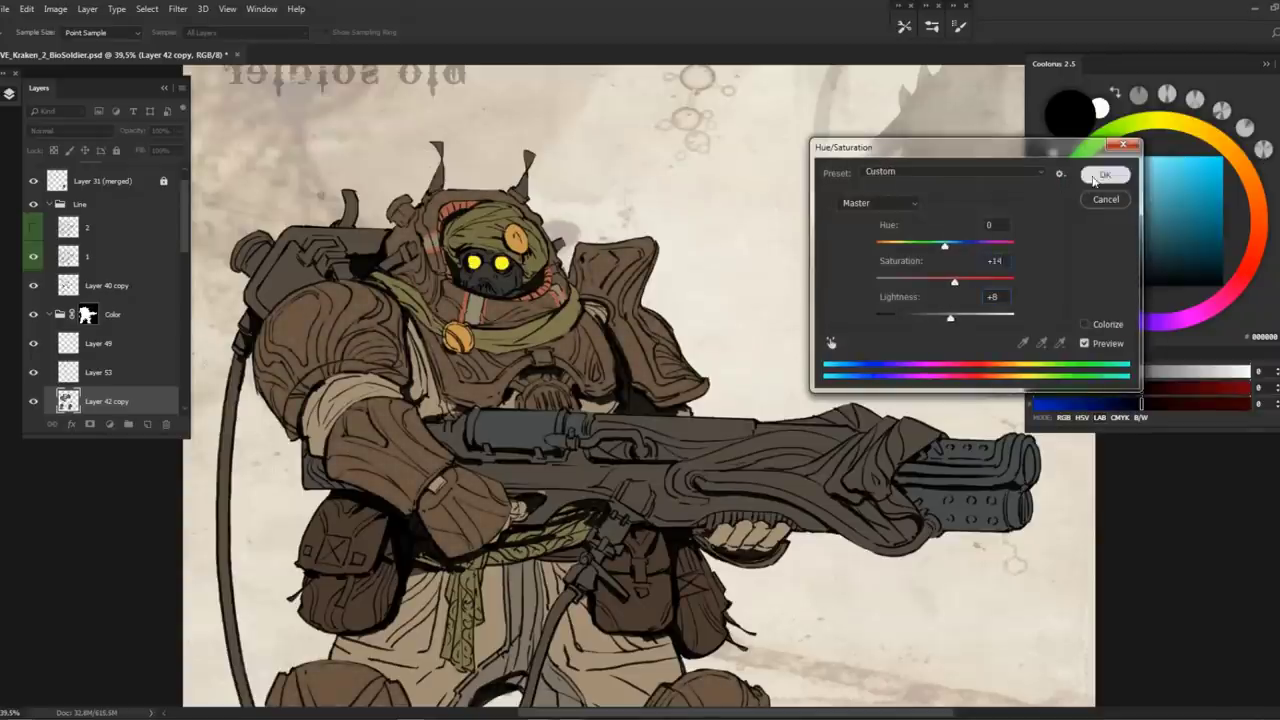
click(1103, 175)
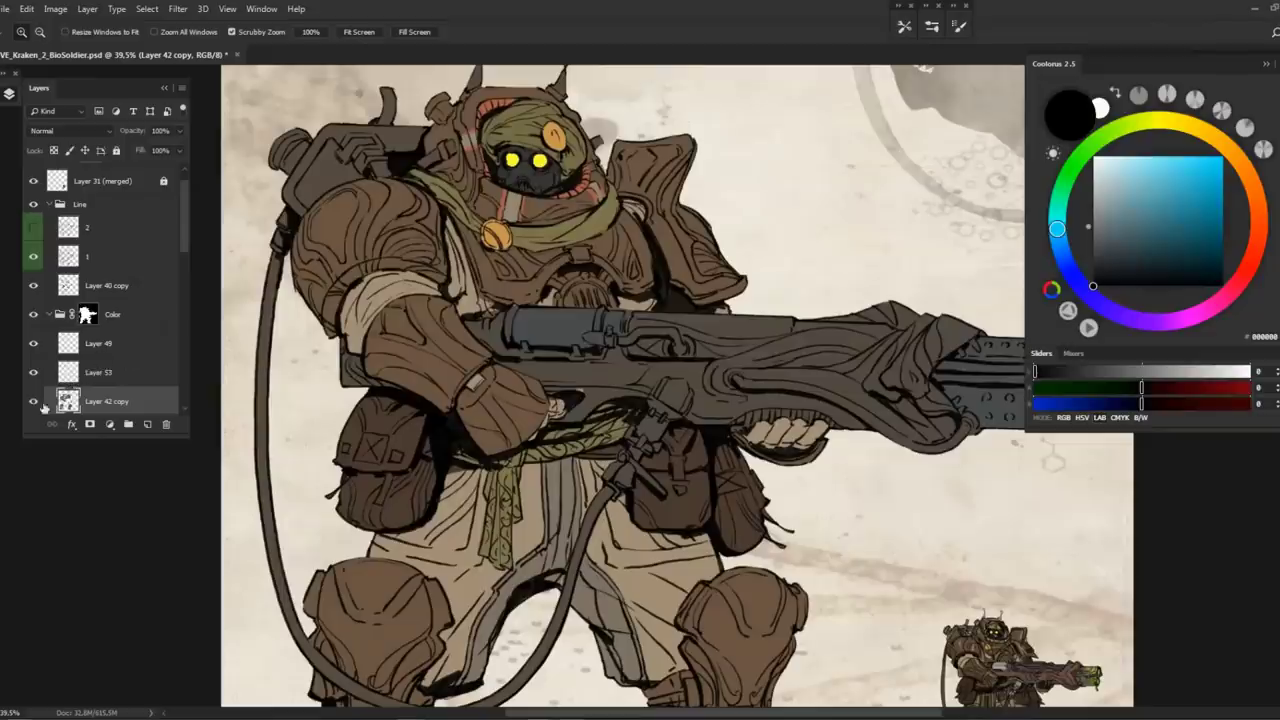
With armour brown 5C4734 sampled, put Layer 42 copy in a group masked to its armour shape and add an empty layer above it
scroll(94, 243, down, 2)
key(b)
alt+click(311, 209)
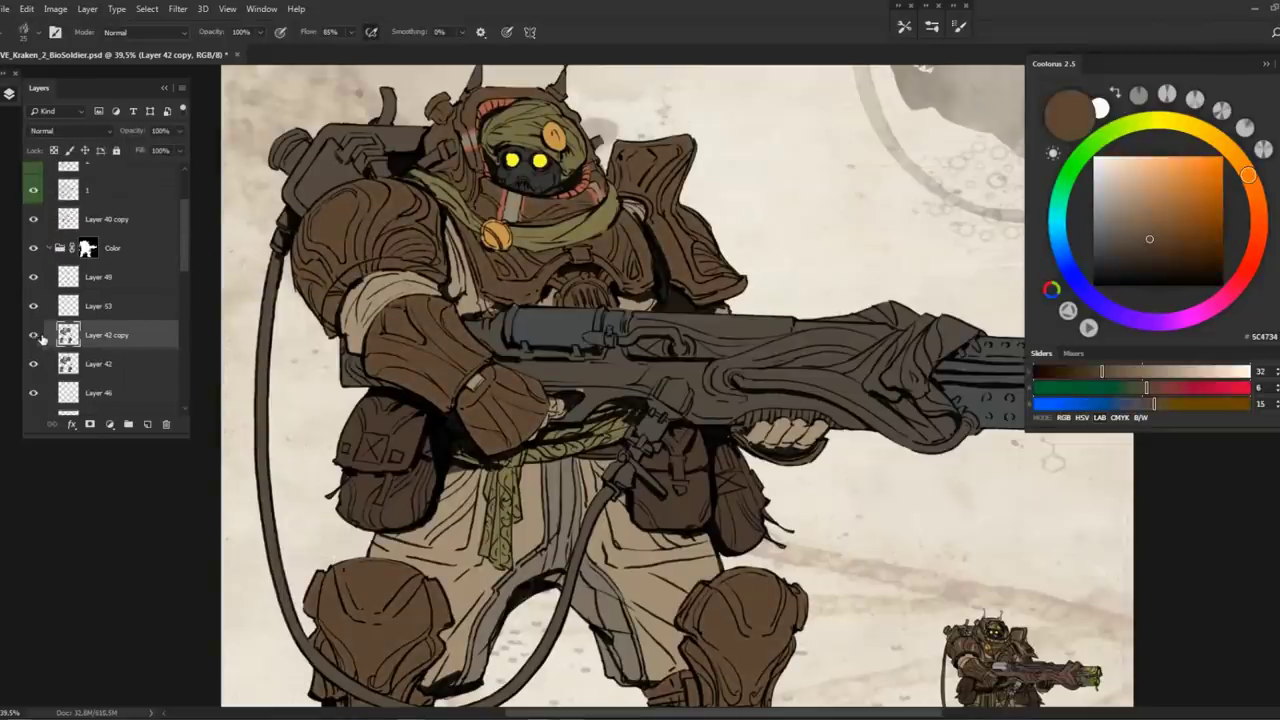
ctrl+click(67, 335)
click(128, 424)
click(90, 424)
click(147, 424)
key(z)
right_click(556, 234)
key(Escape)
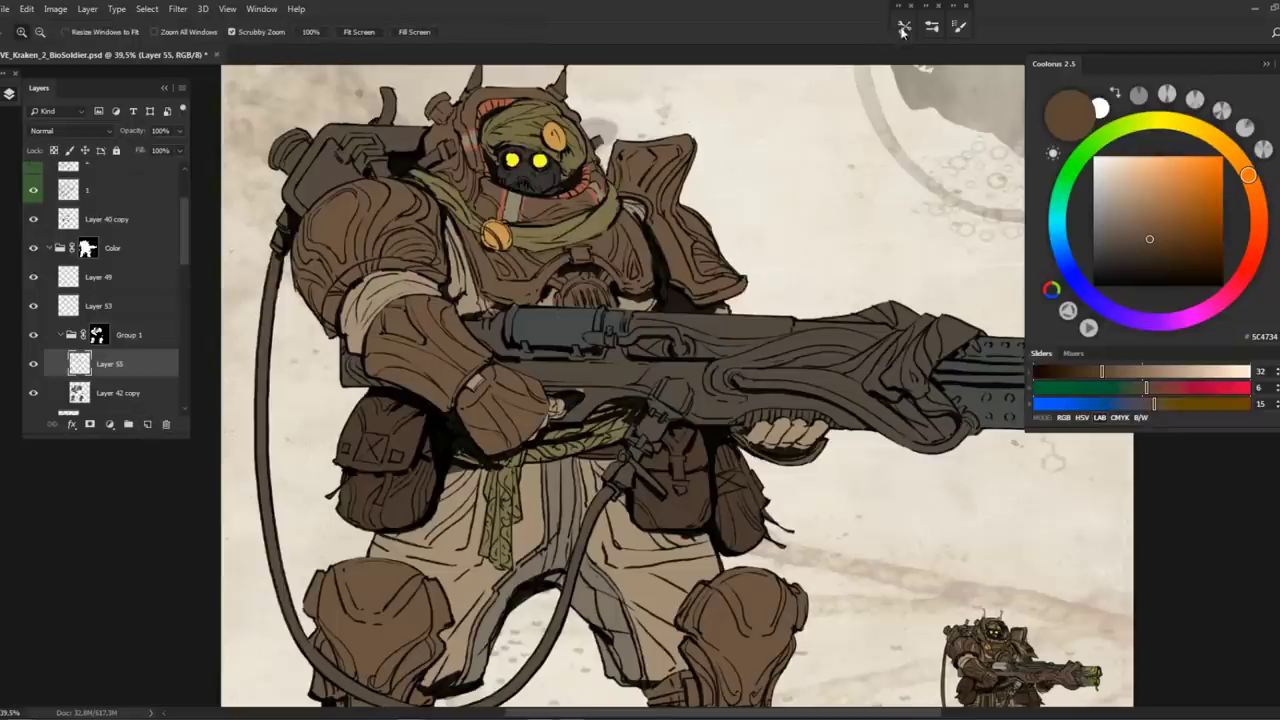
Load the HARD BOT hard point preset and paint a darker brown 443324 patch on the collar beside the light stripe, above the scarf
key(b)
click(904, 28)
click(757, 534)
click(904, 28)
scroll(410, 130, up, 5)
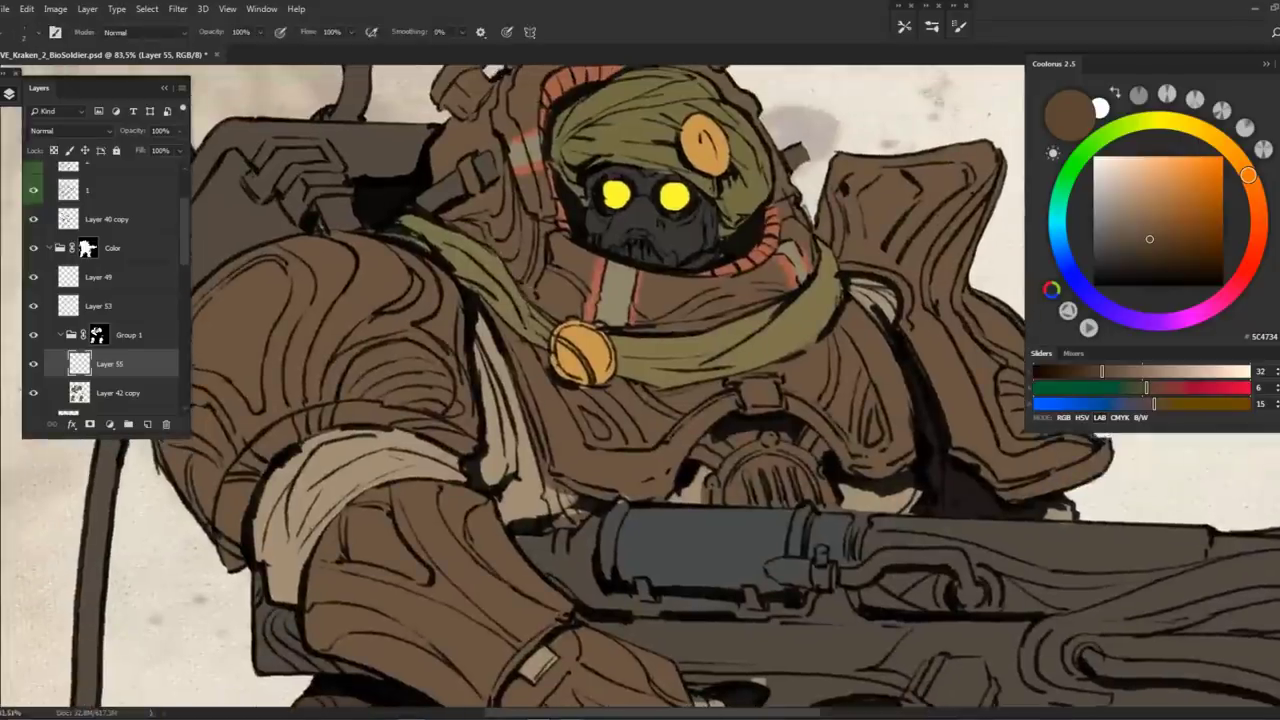
drag(551, 278, 518, 283)
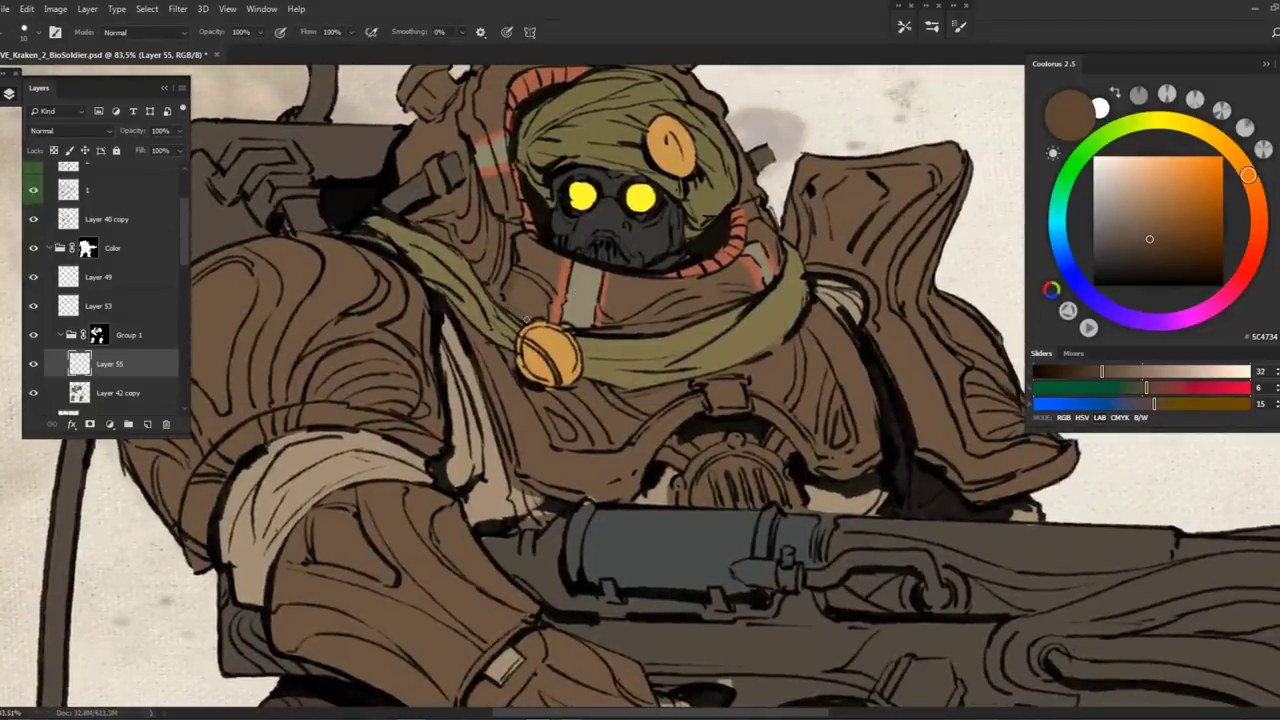
click(1155, 251)
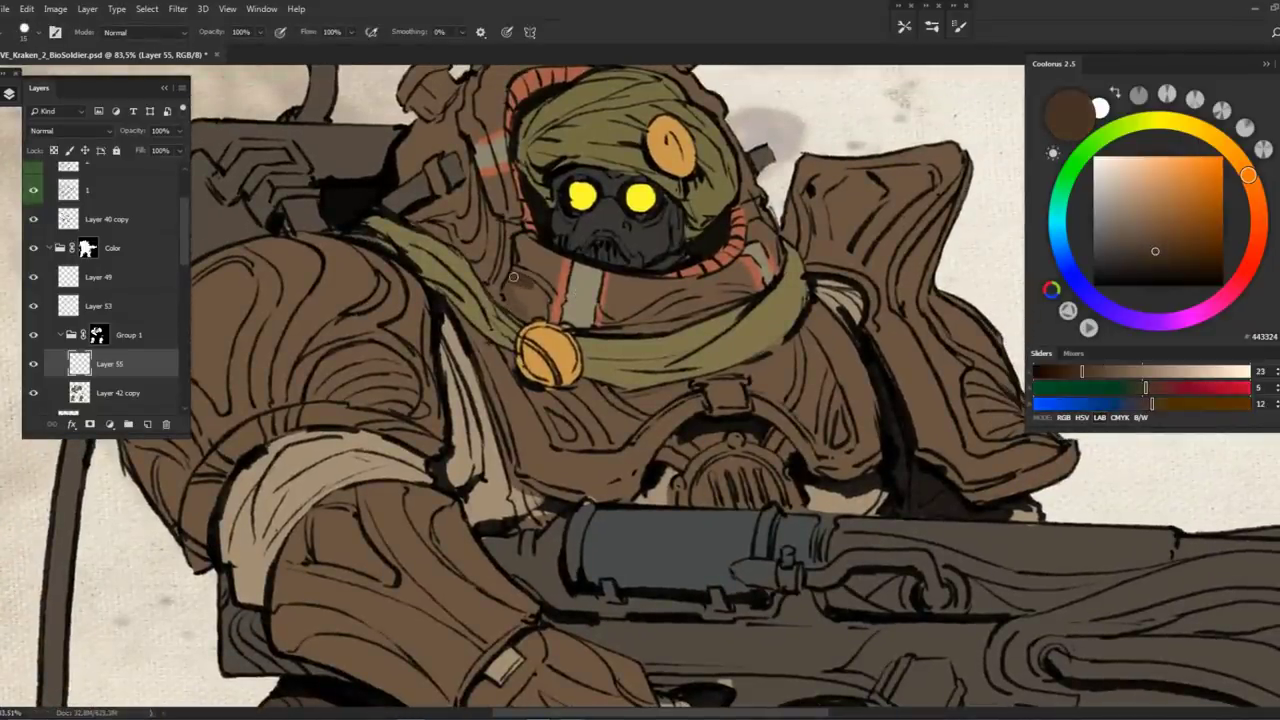
drag(515, 302, 540, 292)
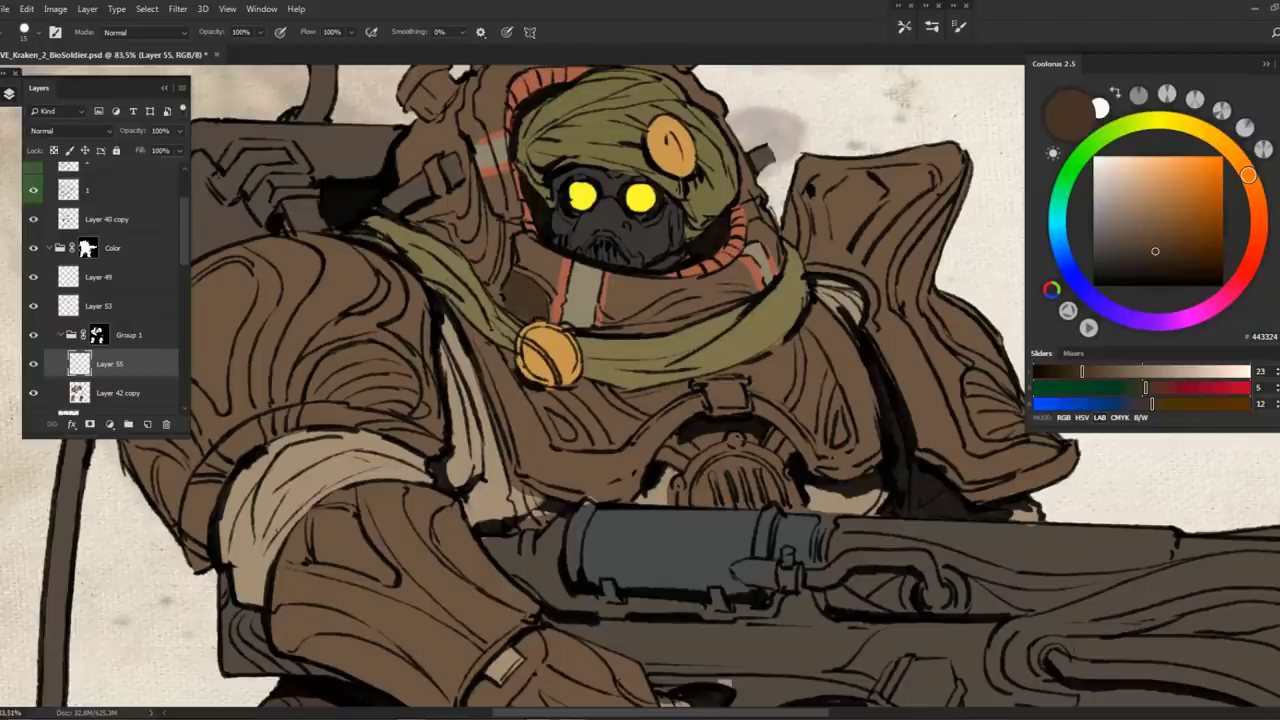
Paint darker brown 443324 wood-grain patches on the collar and on the chest armour beneath the scarf, on Layer 55
mouse_move(665, 314)
mouse_down()
mouse_move(718, 297)
mouse_move(721, 320)
mouse_up()
drag(606, 391, 619, 301)
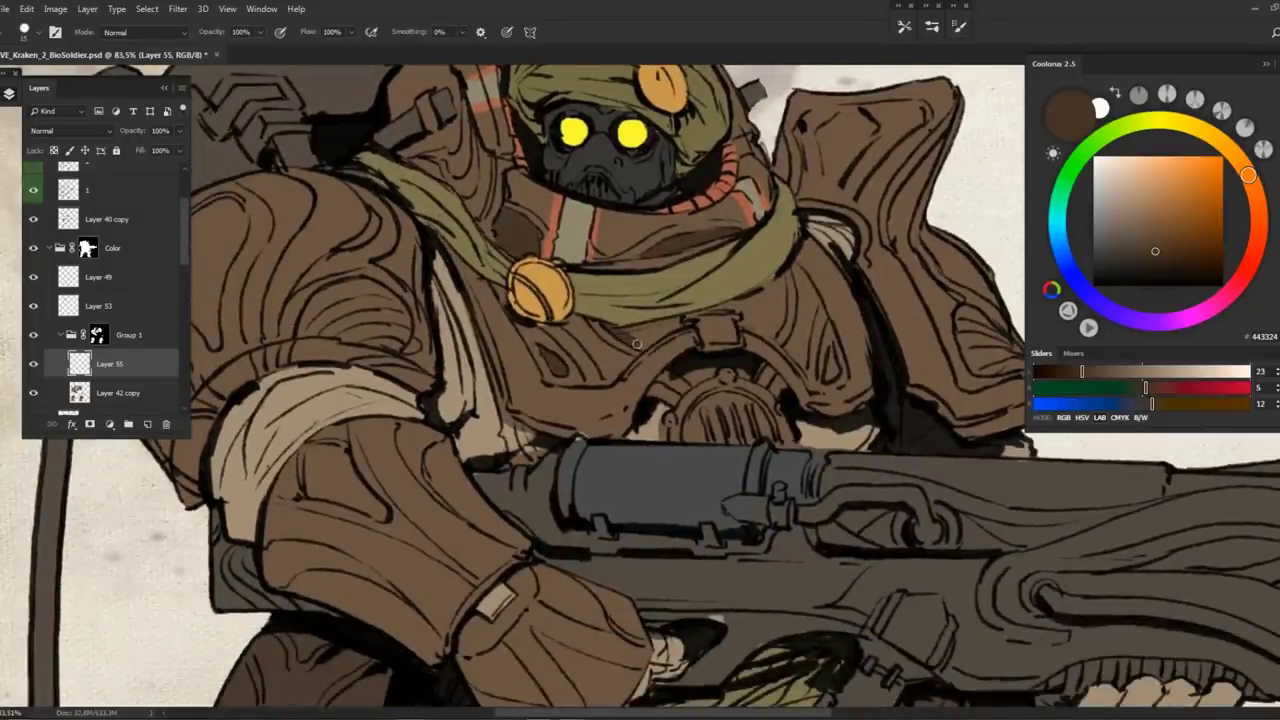
mouse_move(742, 321)
mouse_down()
mouse_move(770, 332)
mouse_move(760, 295)
mouse_up()
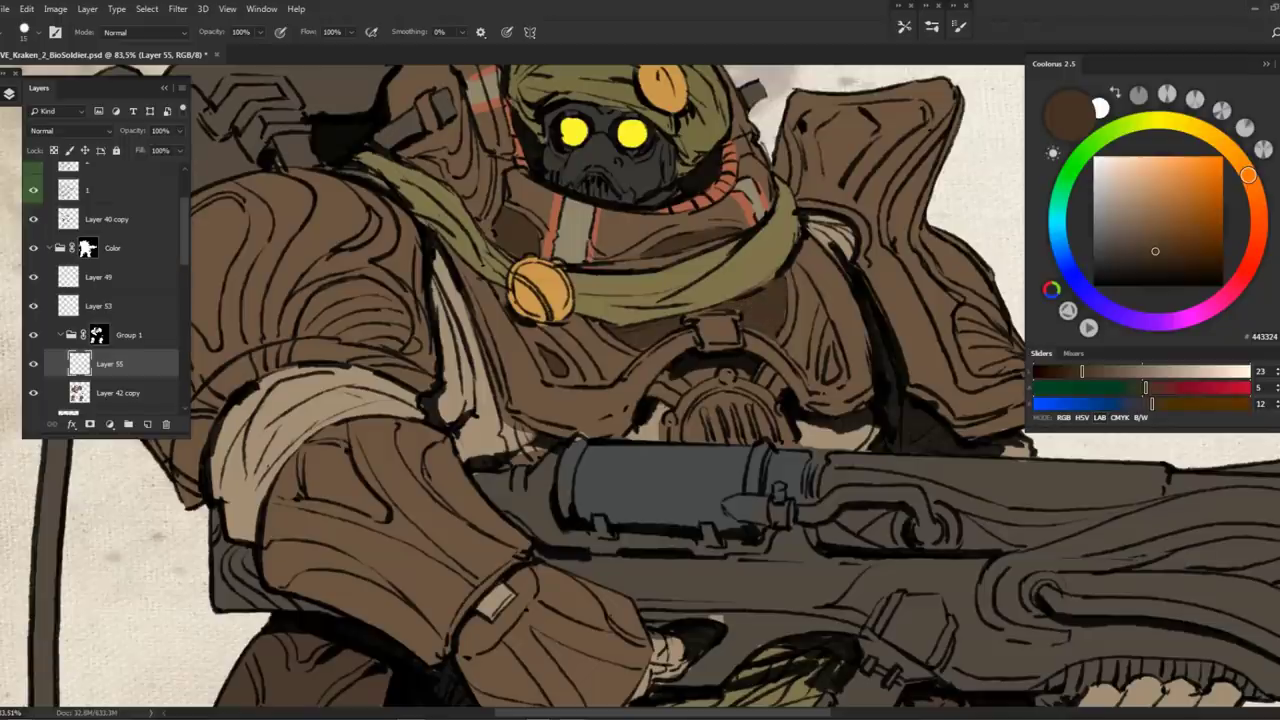
drag(772, 296, 710, 290)
drag(567, 345, 852, 350)
With a larger brush, fill the oval wood-grain shapes on the big shoulder pad with the darker brown
key(bracketright)
mouse_move(590, 285)
mouse_down()
mouse_move(520, 330)
mouse_move(609, 339)
mouse_move(550, 292)
mouse_move(530, 315)
mouse_move(571, 316)
mouse_up()
mouse_move(400, 230)
mouse_down()
mouse_move(468, 266)
mouse_move(440, 292)
mouse_move(445, 335)
mouse_move(503, 376)
mouse_move(528, 236)
mouse_move(450, 284)
mouse_move(483, 248)
mouse_move(455, 310)
mouse_move(518, 253)
mouse_up()
mouse_move(445, 431)
mouse_down()
mouse_move(456, 488)
mouse_move(455, 430)
mouse_up()
mouse_move(662, 258)
mouse_down()
mouse_move(622, 268)
mouse_move(561, 129)
mouse_up()
Fill the wood-grain shapes on the forearm plate and the gauntlet with the same darker brown
mouse_move(490, 342)
mouse_down()
mouse_move(496, 390)
mouse_move(550, 416)
mouse_move(506, 410)
mouse_up()
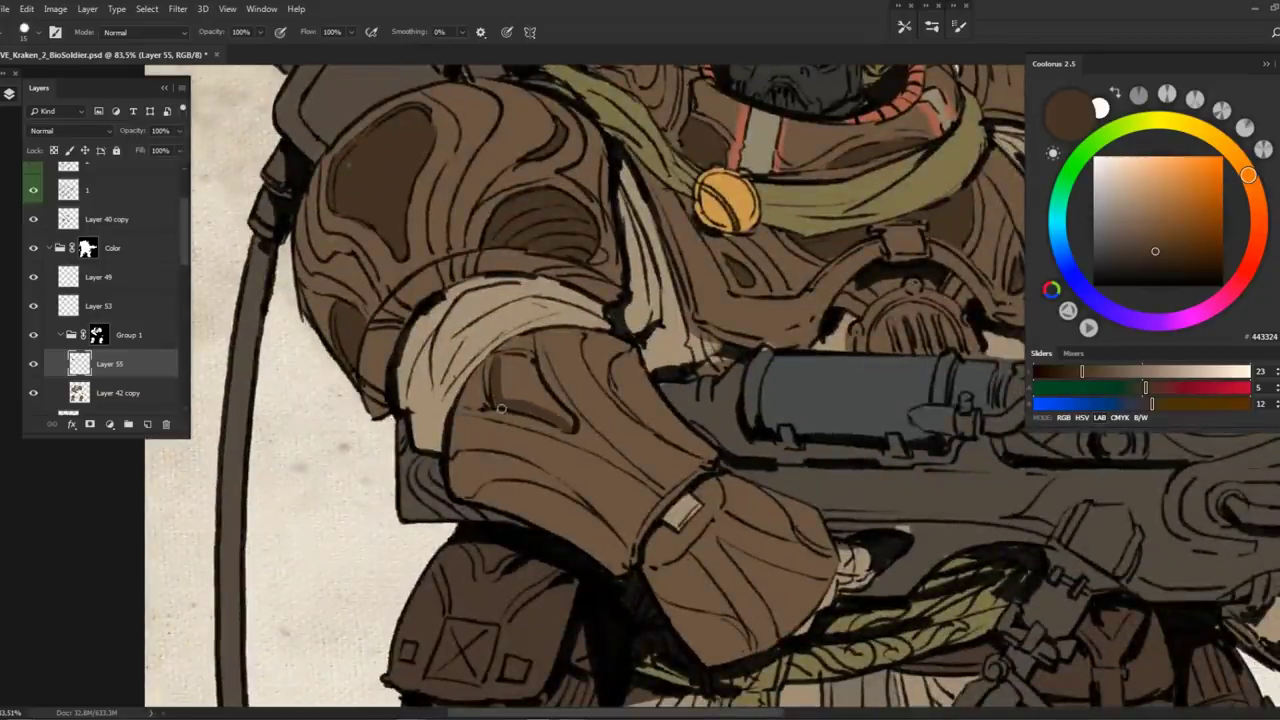
mouse_move(511, 360)
mouse_down()
mouse_move(560, 412)
mouse_move(520, 372)
mouse_move(505, 395)
mouse_move(522, 393)
mouse_move(503, 366)
mouse_move(302, 223)
mouse_up()
mouse_move(472, 380)
mouse_down()
mouse_move(435, 394)
mouse_move(457, 420)
mouse_move(509, 437)
mouse_move(462, 411)
mouse_up()
mouse_move(535, 346)
mouse_down()
mouse_move(569, 349)
mouse_move(506, 304)
mouse_up()
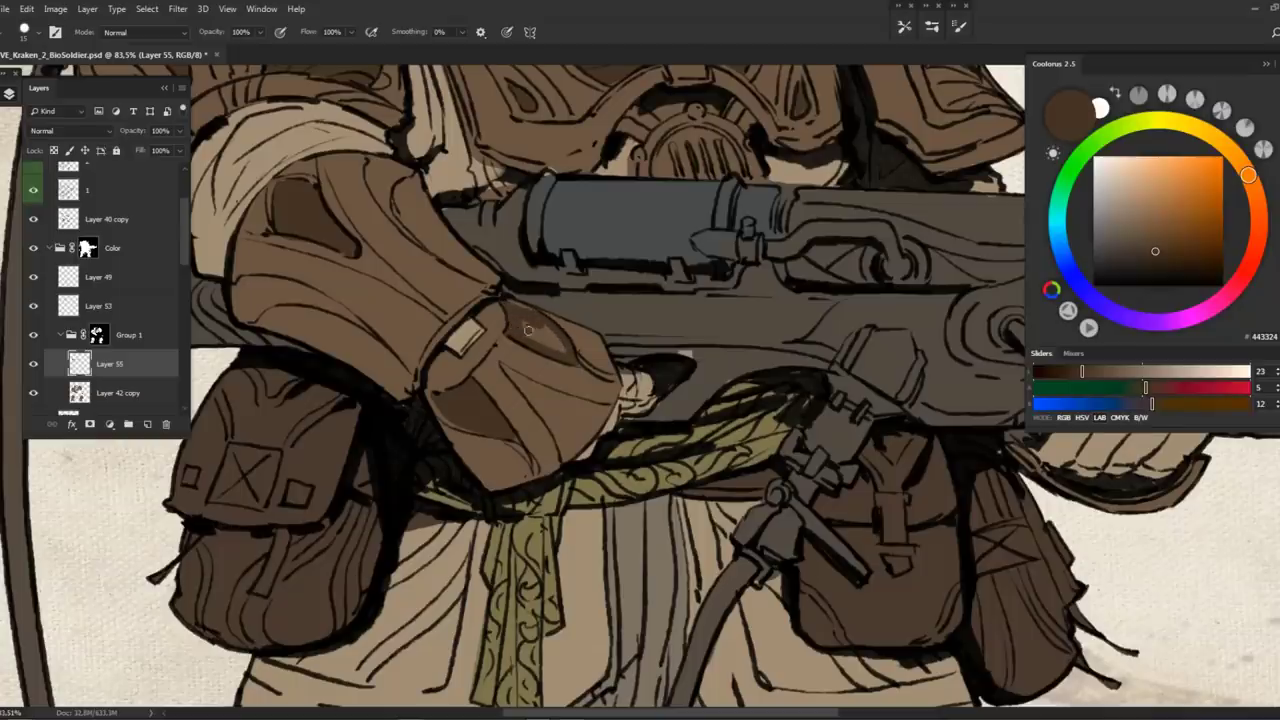
scroll(525, 336, down, 5)
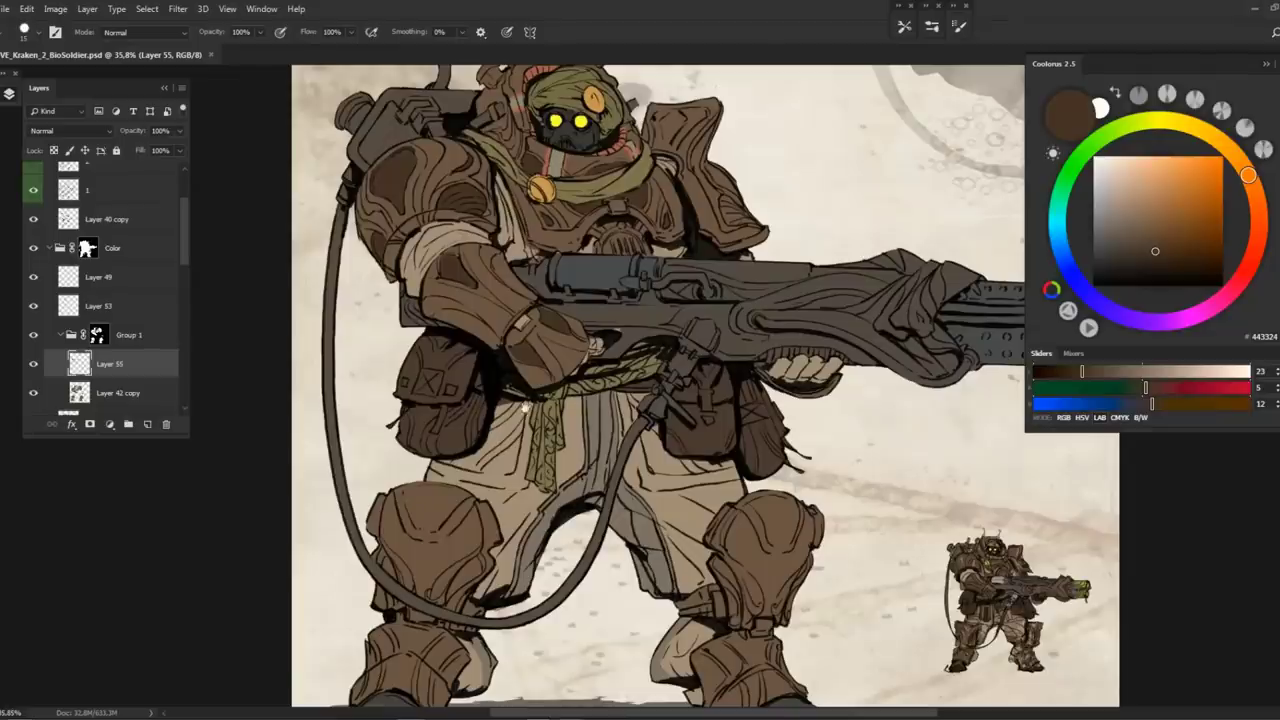
Flip the canvas horizontally and paint darker brown patches on the tall shoulder plate and the side of the helmet
key(ctrl+shift+h)
scroll(740, 263, up, 3)
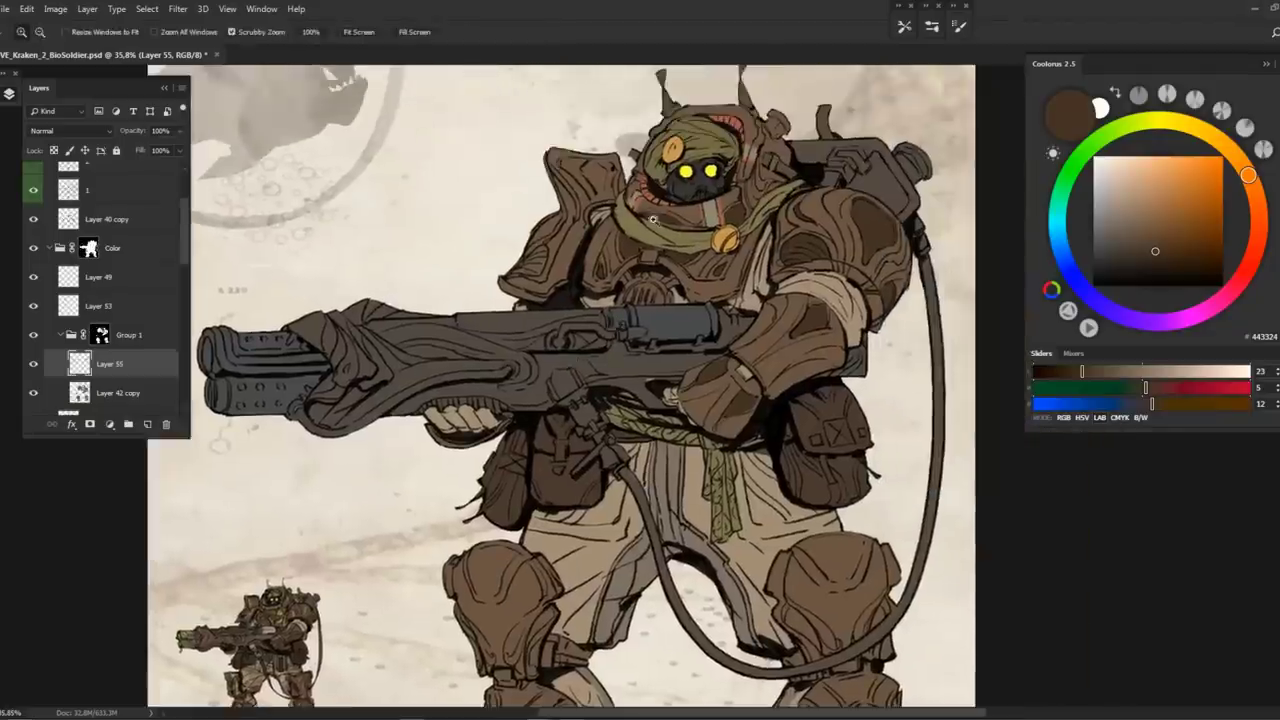
mouse_move(495, 200)
mouse_down()
mouse_move(530, 260)
mouse_move(575, 220)
mouse_move(550, 250)
mouse_move(528, 231)
mouse_up()
mouse_move(528, 290)
mouse_down()
mouse_move(474, 373)
mouse_move(446, 354)
mouse_up()
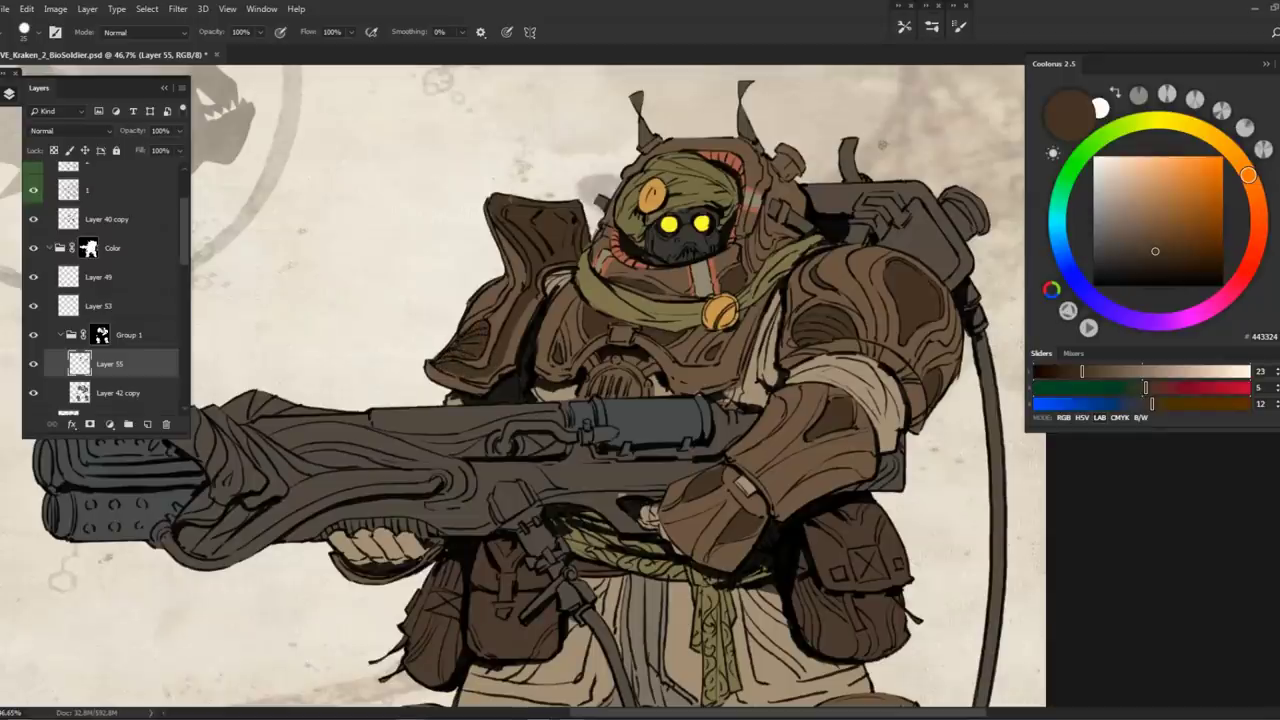
scroll(599, 297, up, 3)
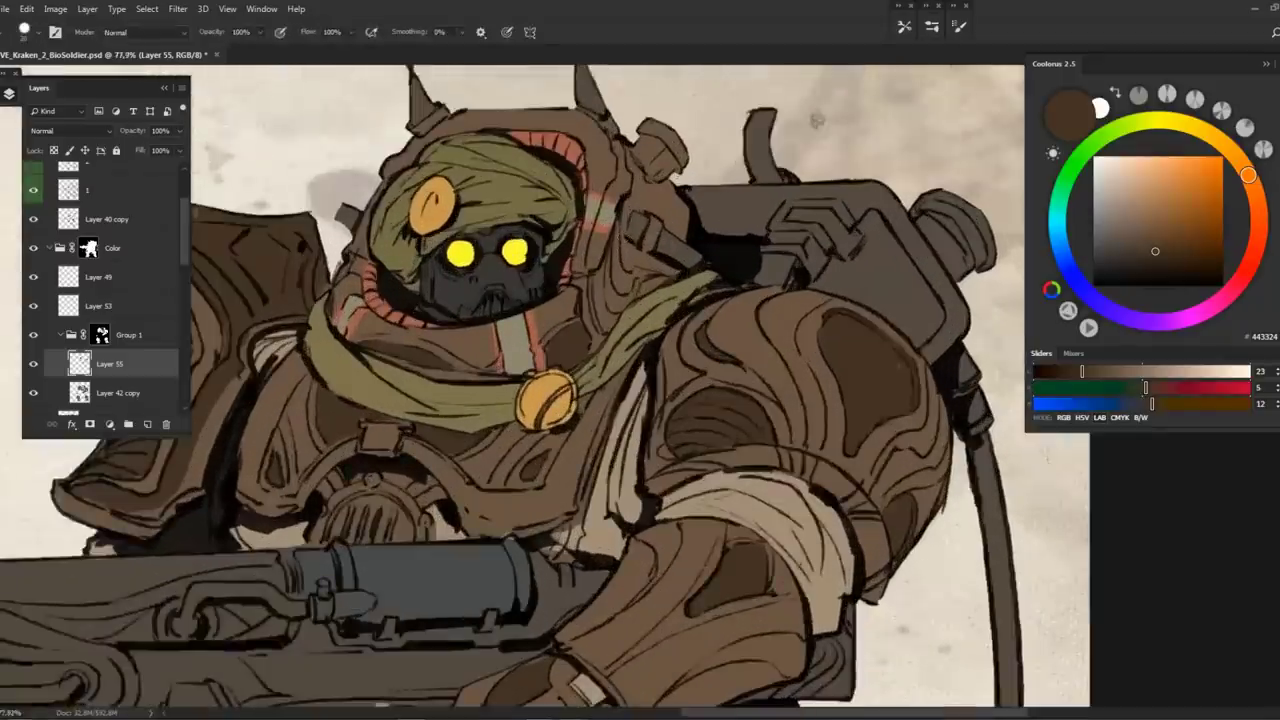
mouse_move(623, 228)
mouse_down()
mouse_move(656, 217)
mouse_move(650, 238)
mouse_move(667, 182)
mouse_move(682, 228)
mouse_move(666, 226)
mouse_move(660, 196)
mouse_up()
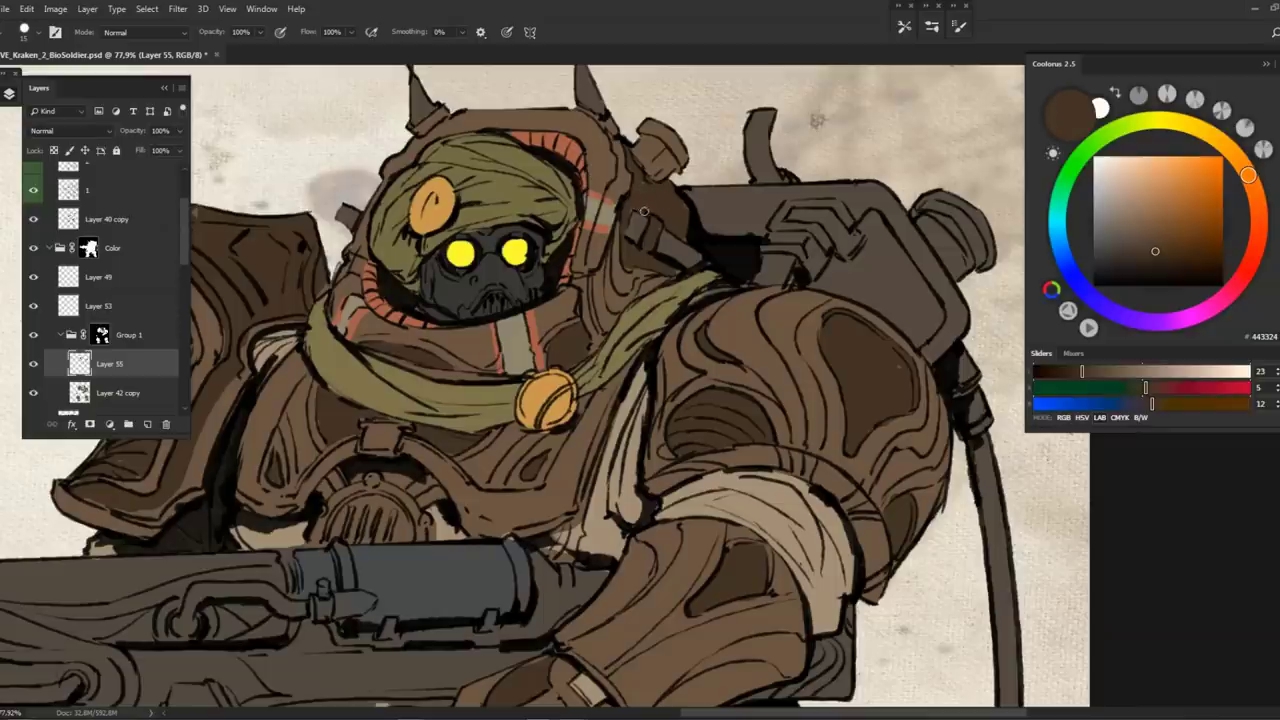
Paint darker brown patches on the side recesses and upper panel of the knee guard behind the hose
scroll(669, 270, down, 4)
scroll(669, 270, down, 8)
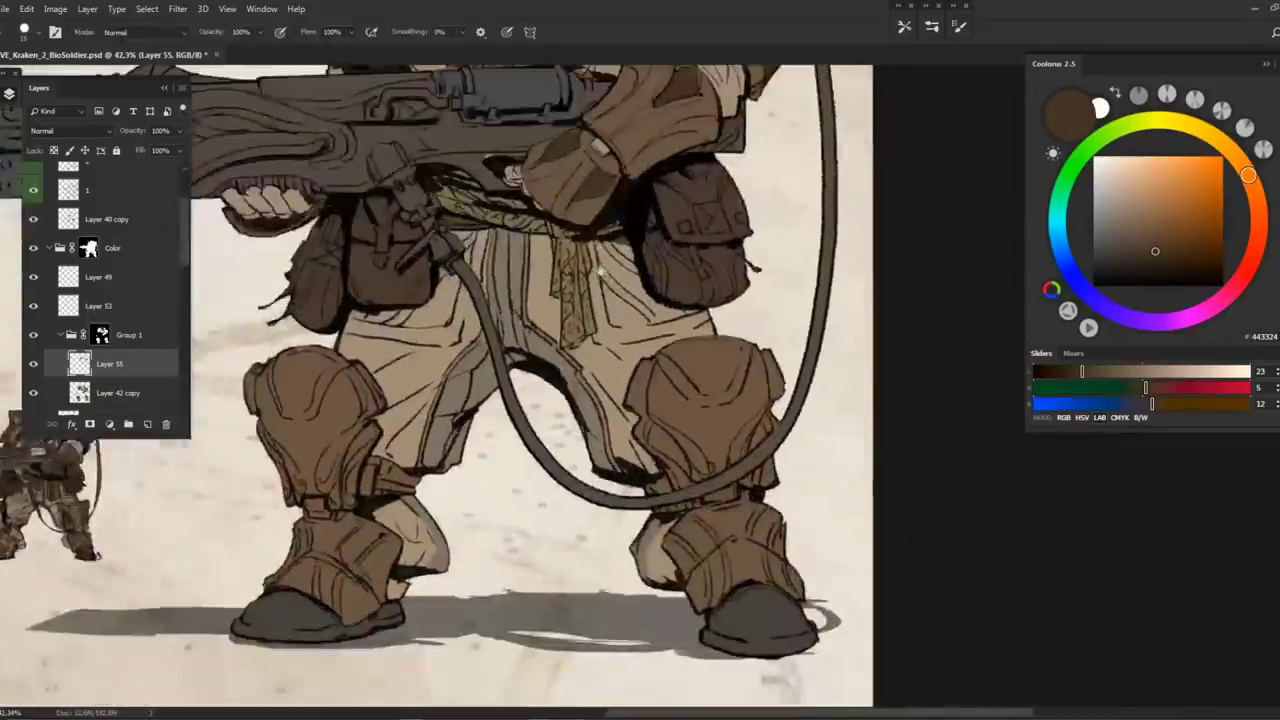
scroll(600, 270, up, 3)
drag(552, 445, 542, 417)
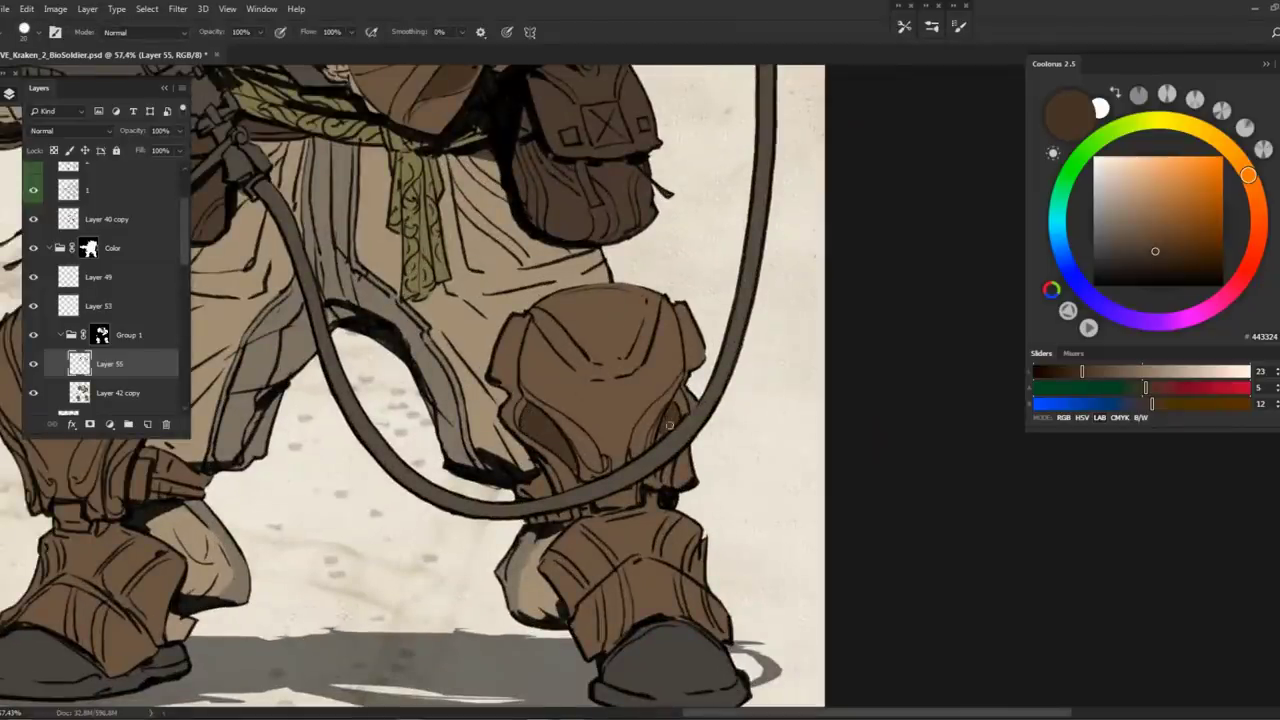
mouse_move(560, 308)
mouse_down()
mouse_move(589, 351)
mouse_move(621, 354)
mouse_move(635, 292)
mouse_move(547, 305)
mouse_up()
mouse_move(626, 338)
mouse_down()
mouse_move(621, 299)
mouse_move(608, 353)
mouse_move(571, 315)
mouse_up()
mouse_move(600, 400)
mouse_down()
mouse_move(586, 287)
mouse_move(930, 310)
mouse_up()
Paint matching darker brown patches on the other knee guard's side recess and upper panel
mouse_move(458, 366)
mouse_down()
mouse_move(492, 322)
mouse_move(457, 366)
mouse_up()
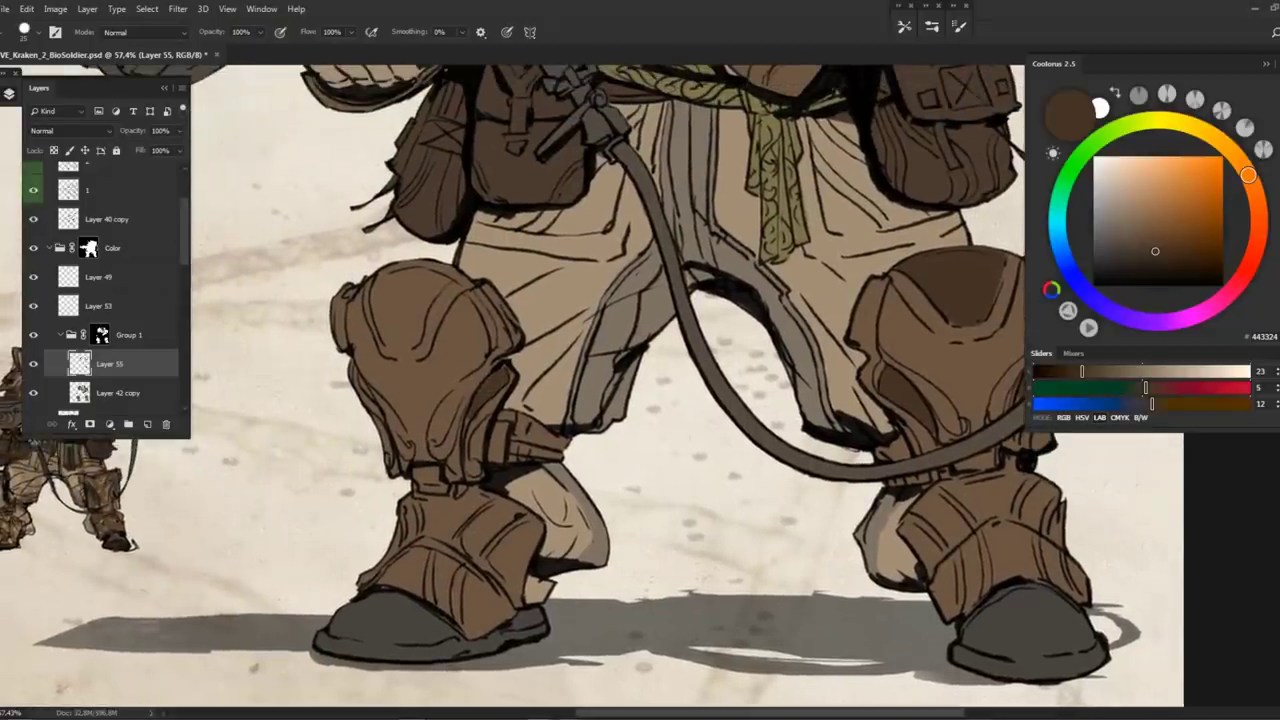
mouse_move(376, 272)
mouse_down()
mouse_move(405, 340)
mouse_move(448, 278)
mouse_move(396, 306)
mouse_move(381, 332)
mouse_move(411, 323)
mouse_up()
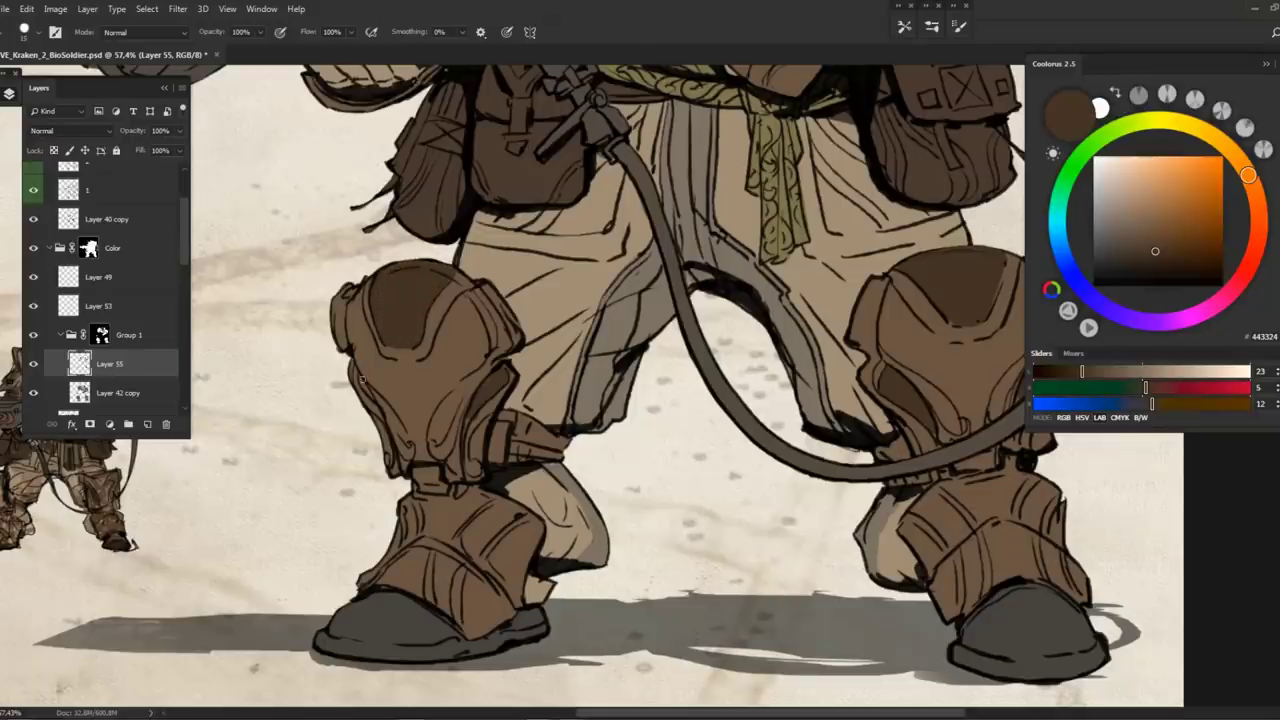
key(z)
mouse_move(530, 405)
mouse_down()
mouse_move(410, 405)
mouse_move(538, 403)
mouse_up()
drag(551, 355, 545, 339)
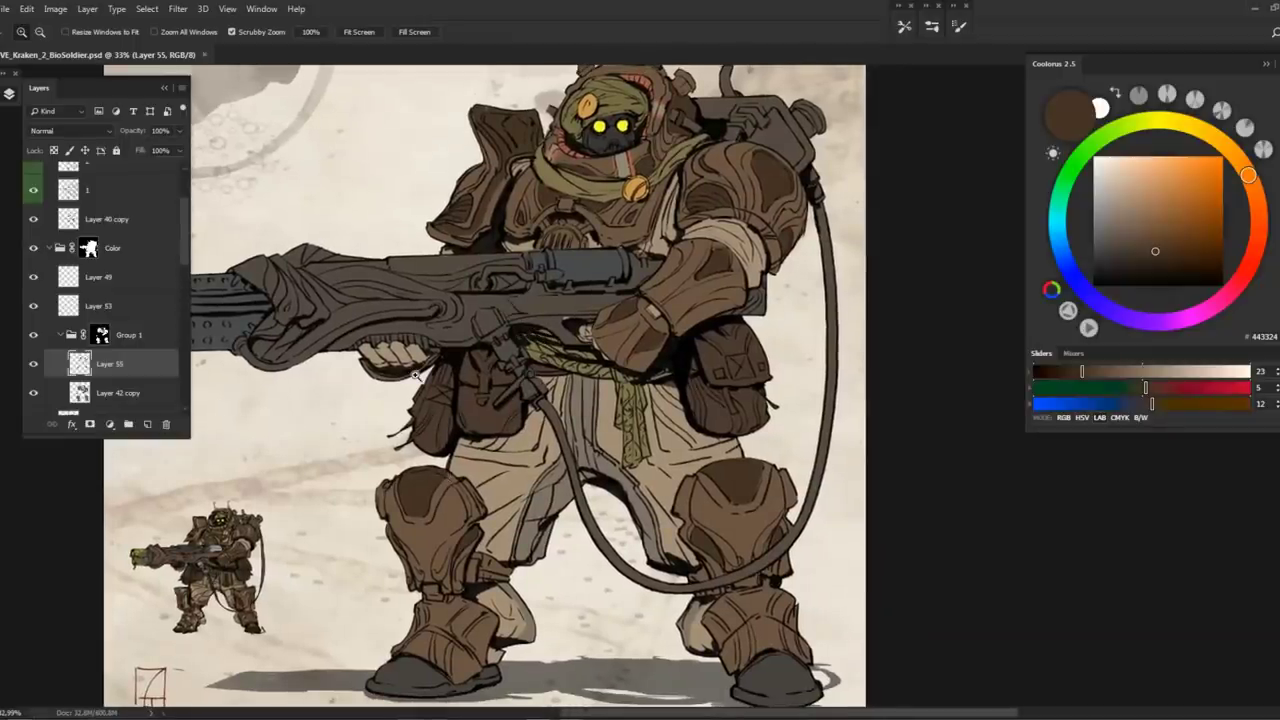
Shift Layer 42 copy's hue towards olive and raise its saturation slightly with Hue/Saturation
click(120, 392)
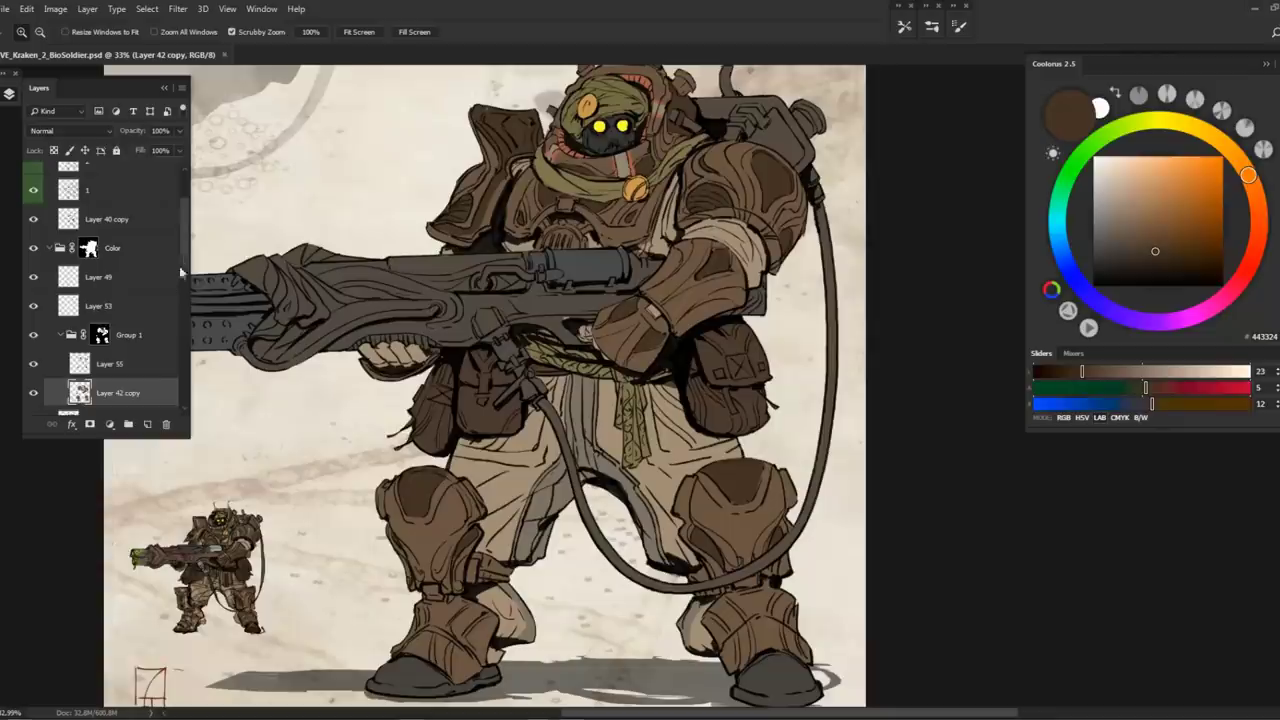
key(ctrl+u)
drag(944, 245, 951, 252)
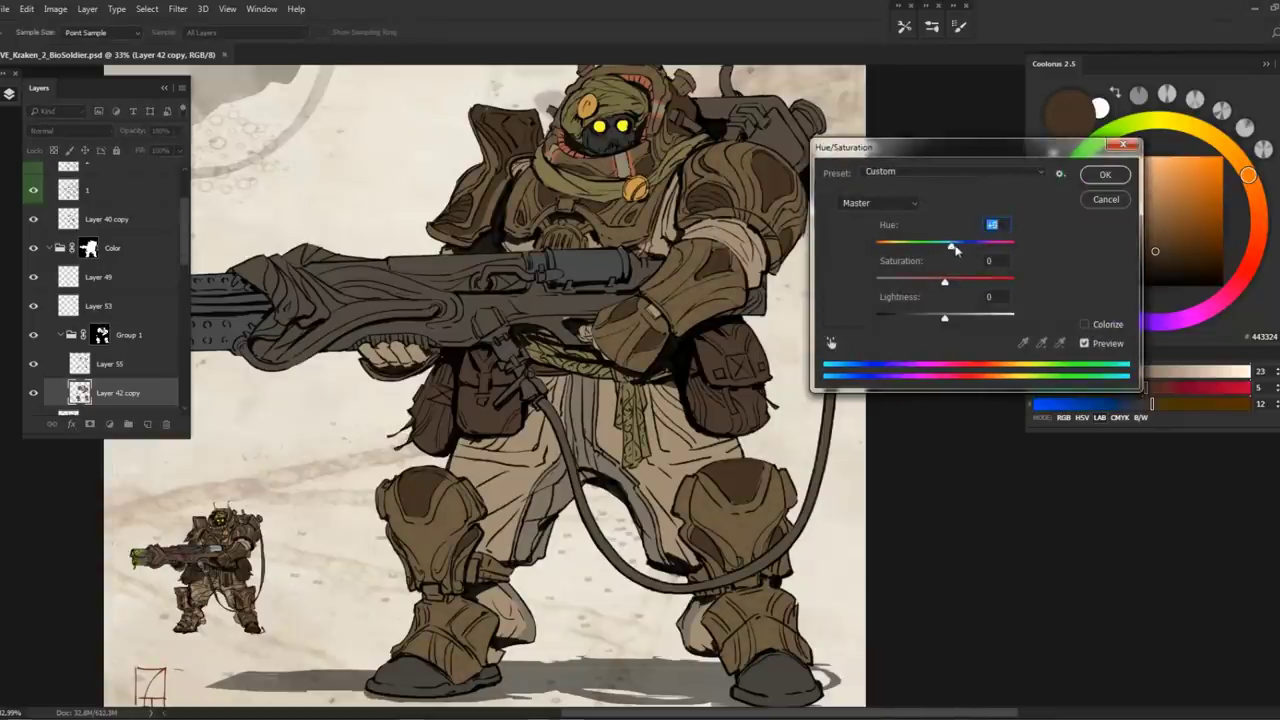
drag(946, 284, 951, 287)
click(1105, 174)
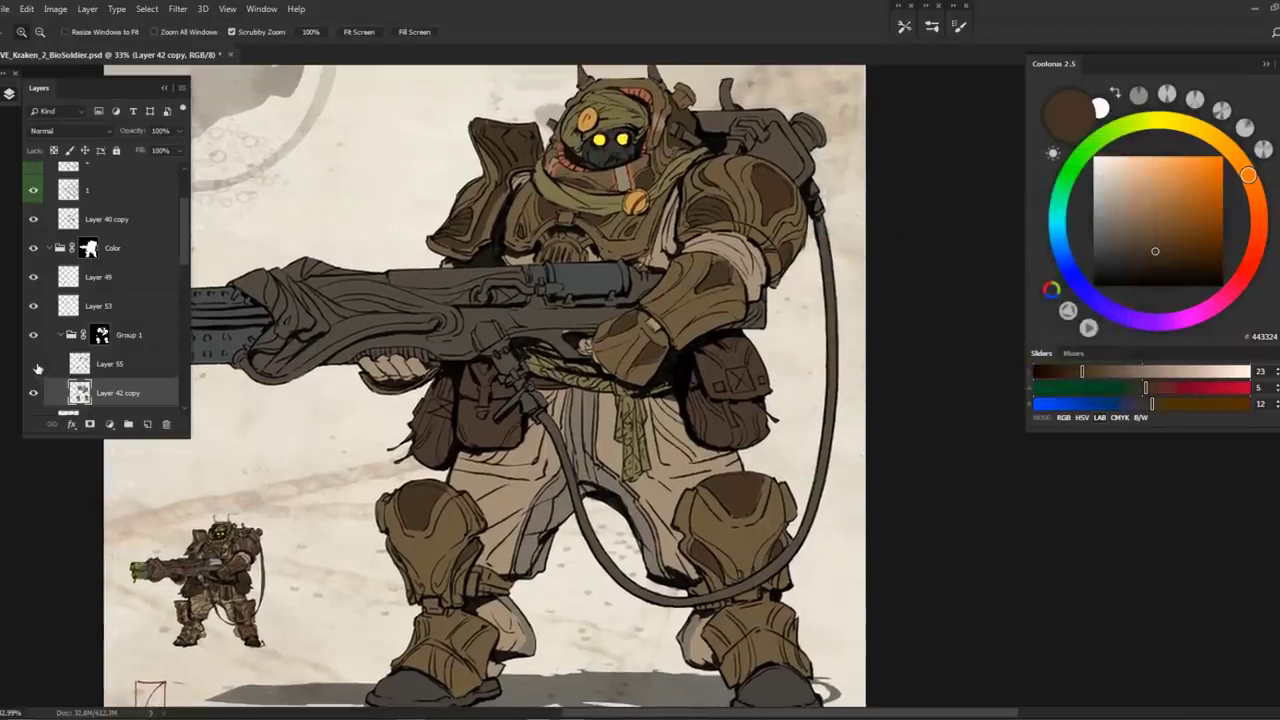
Shift the hue of the dark patches on Layer 55 towards olive with Hue/Saturation to match the armour
click(84, 366)
key(ctrl+u)
drag(944, 245, 951, 255)
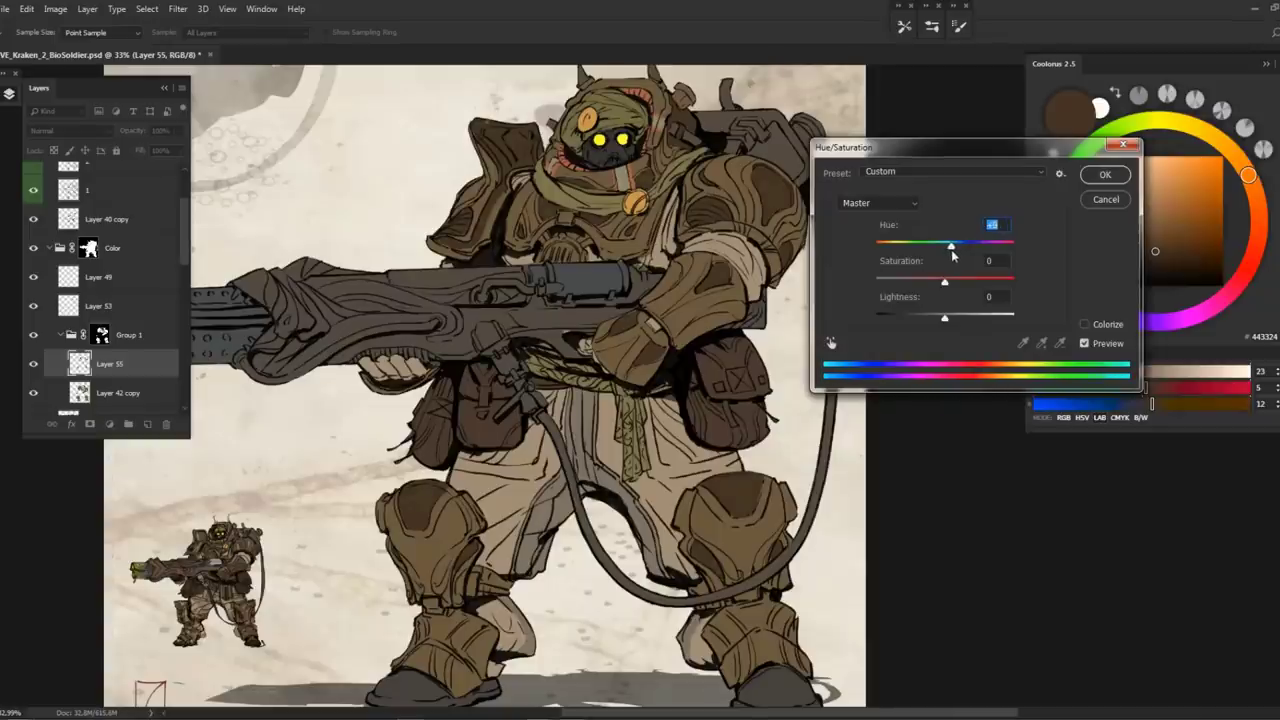
click(1105, 174)
drag(772, 285, 841, 295)
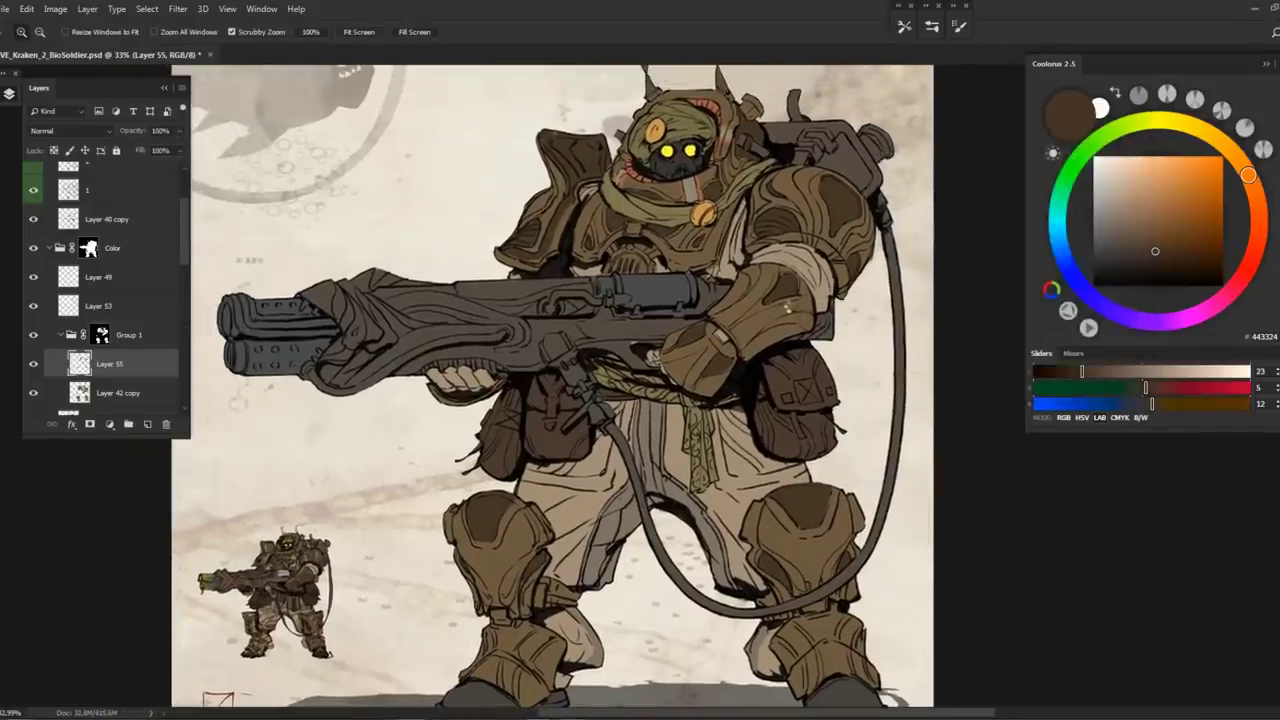
Flip the canvas back and, on Layer 44, widen the hanging sash on both sides with sampled olive 7E754B
key(h)
mouse_move(505, 252)
mouse_down()
mouse_move(550, 255)
mouse_move(528, 258)
mouse_move(532, 234)
mouse_up()
mouse_move(490, 340)
mouse_down()
mouse_move(540, 340)
mouse_move(458, 345)
mouse_move(442, 425)
mouse_move(456, 420)
mouse_up()
key(b)
ctrl+click(490, 340)
drag(432, 358, 448, 418)
drag(512, 340, 522, 420)
drag(524, 372, 538, 455)
drag(522, 412, 510, 468)
mouse_move(513, 345)
mouse_down()
mouse_move(531, 423)
mouse_move(516, 472)
mouse_up()
key(z)
key(ctrl+0)
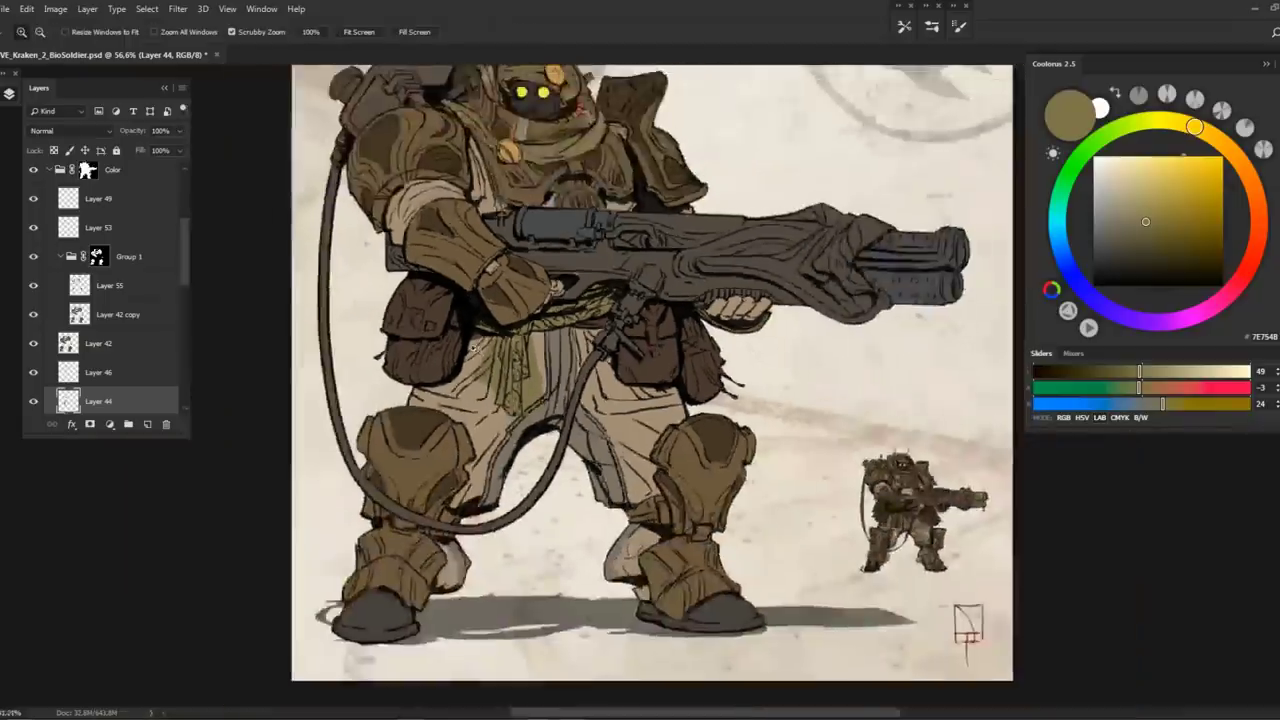
On layer 1 of the Line group, outline the widened sash's edges, hem and folds with a black inking brush
key(ctrl+plus)
key(ctrl+plus)
scroll(101, 217, up, 5)
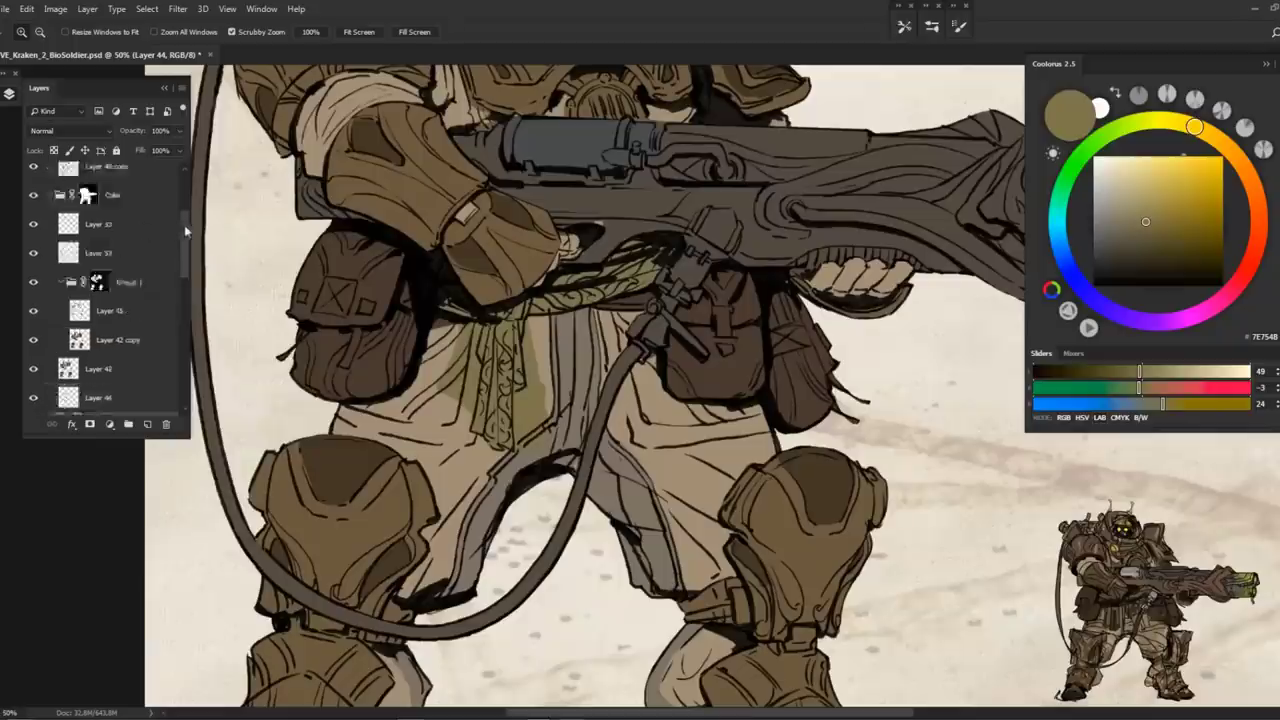
click(115, 281)
key(b)
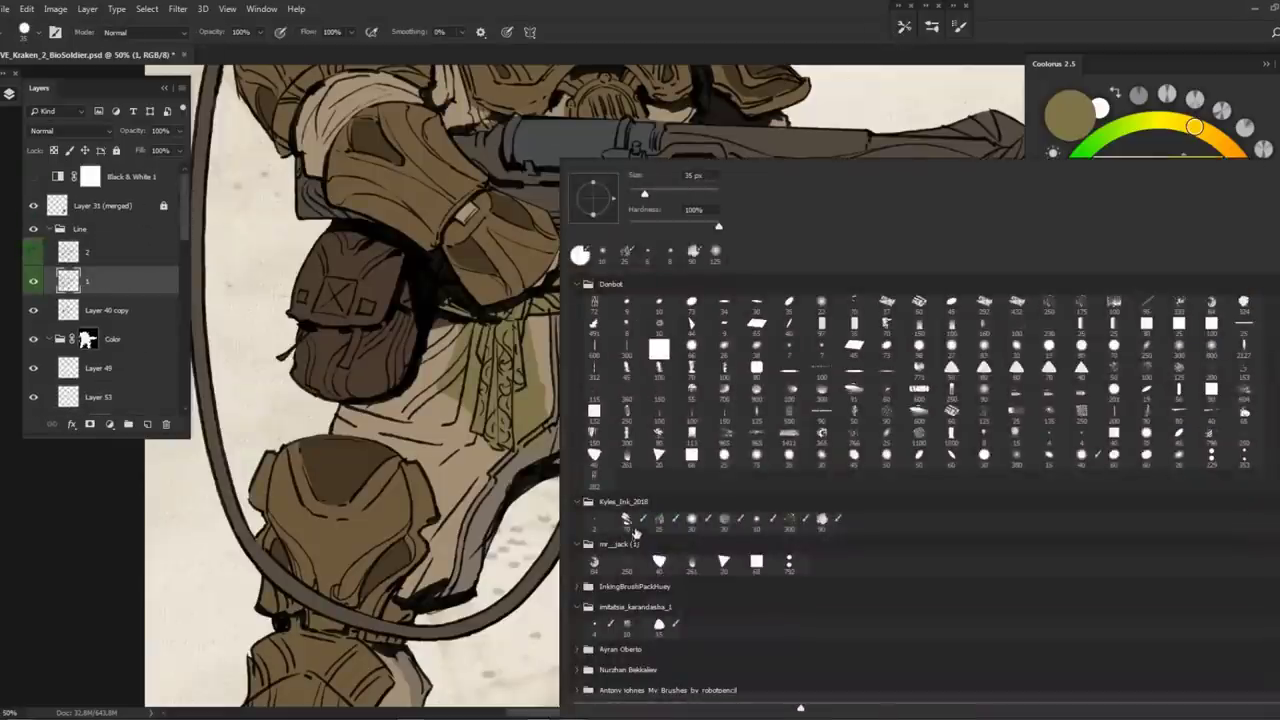
key(Escape)
key(z)
click(491, 397)
drag(491, 397, 530, 397)
key(b)
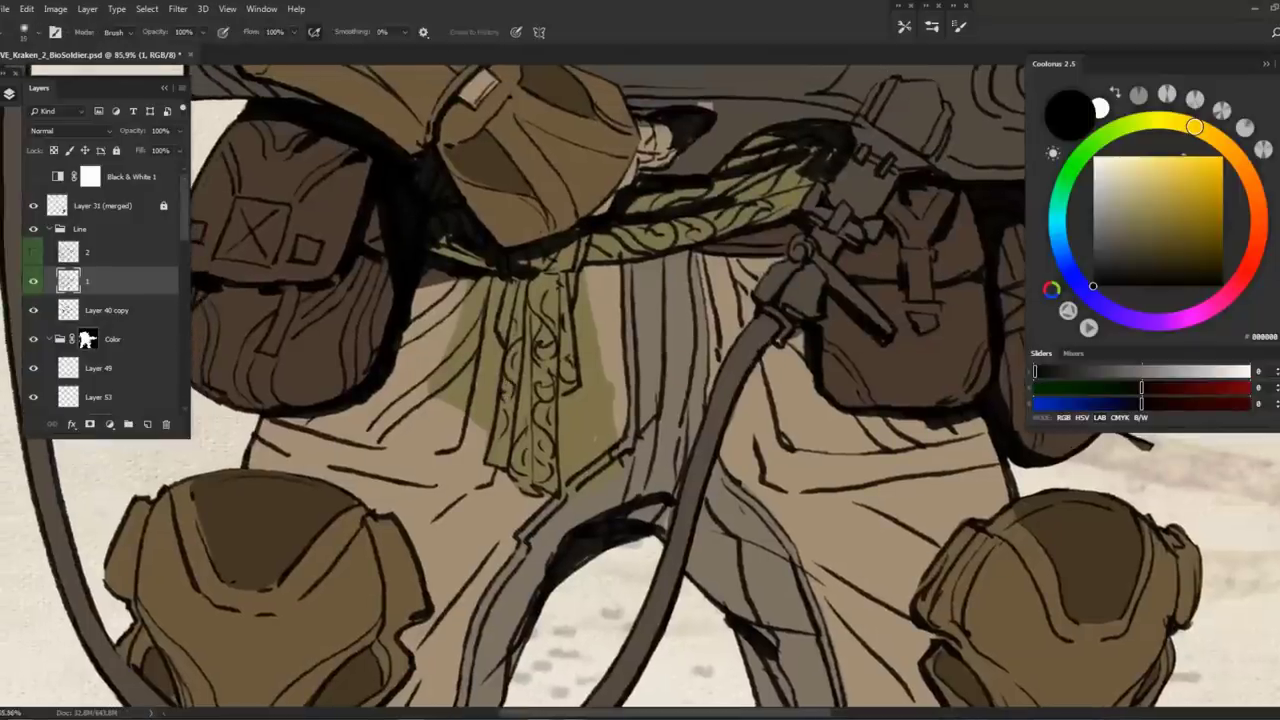
key(b)
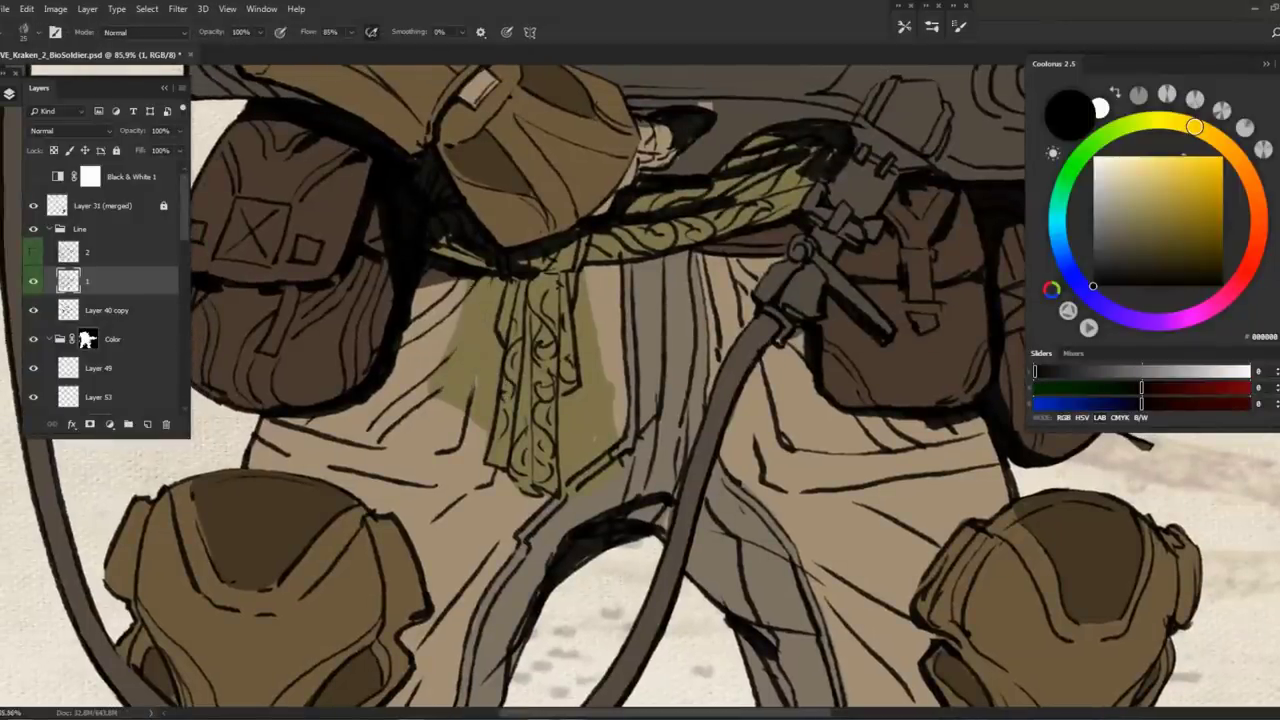
drag(430, 396, 484, 420)
drag(478, 292, 494, 428)
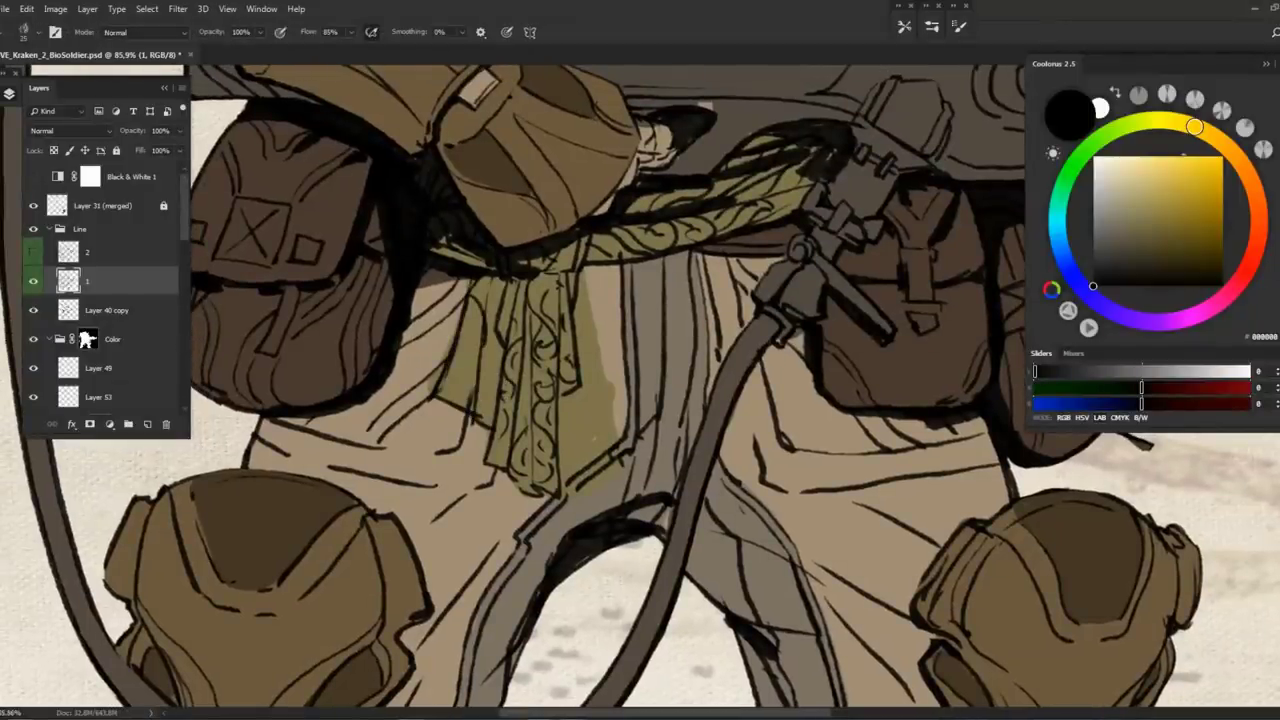
drag(484, 282, 496, 388)
mouse_move(586, 268)
mouse_down()
mouse_move(626, 474)
mouse_move(570, 485)
mouse_move(612, 462)
mouse_move(562, 476)
mouse_move(592, 345)
mouse_move(586, 274)
mouse_up()
Draw black swirl ornaments across the widened sash panels, cleaning up with the Eraser, and save the document
key(e)
key(b)
key(e)
key(b)
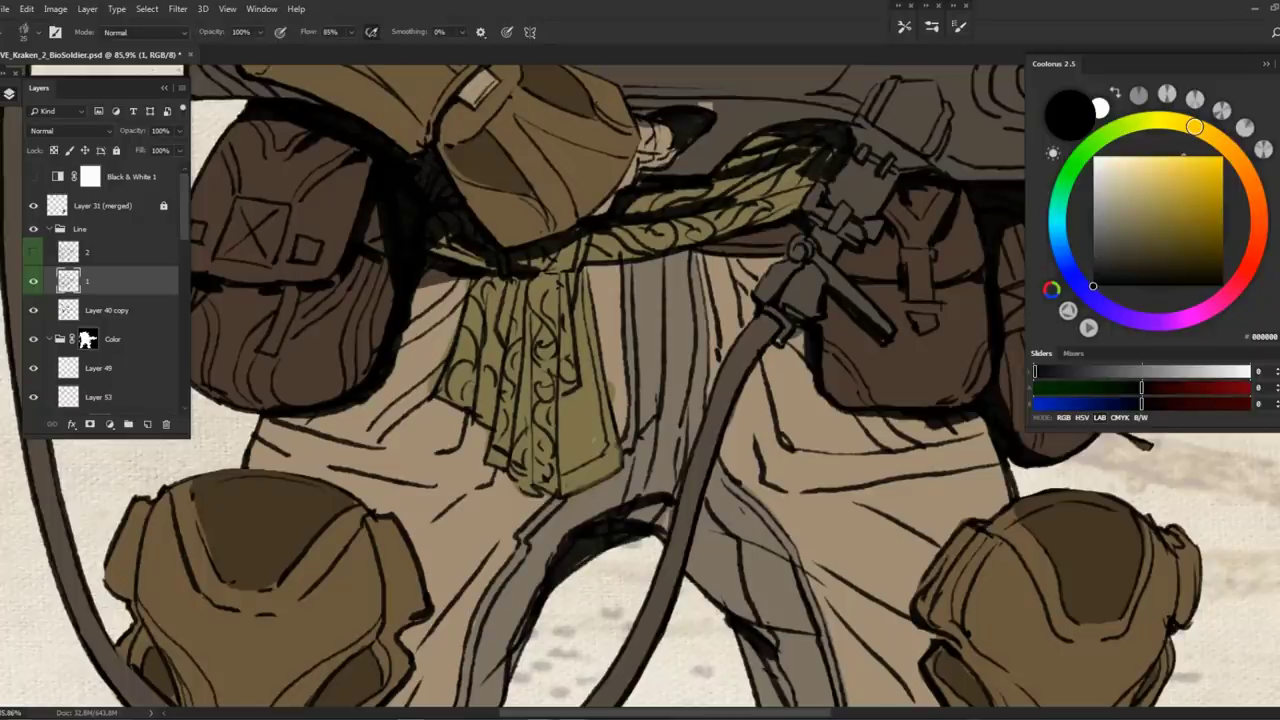
key(e)
key(b)
drag(581, 442, 587, 408)
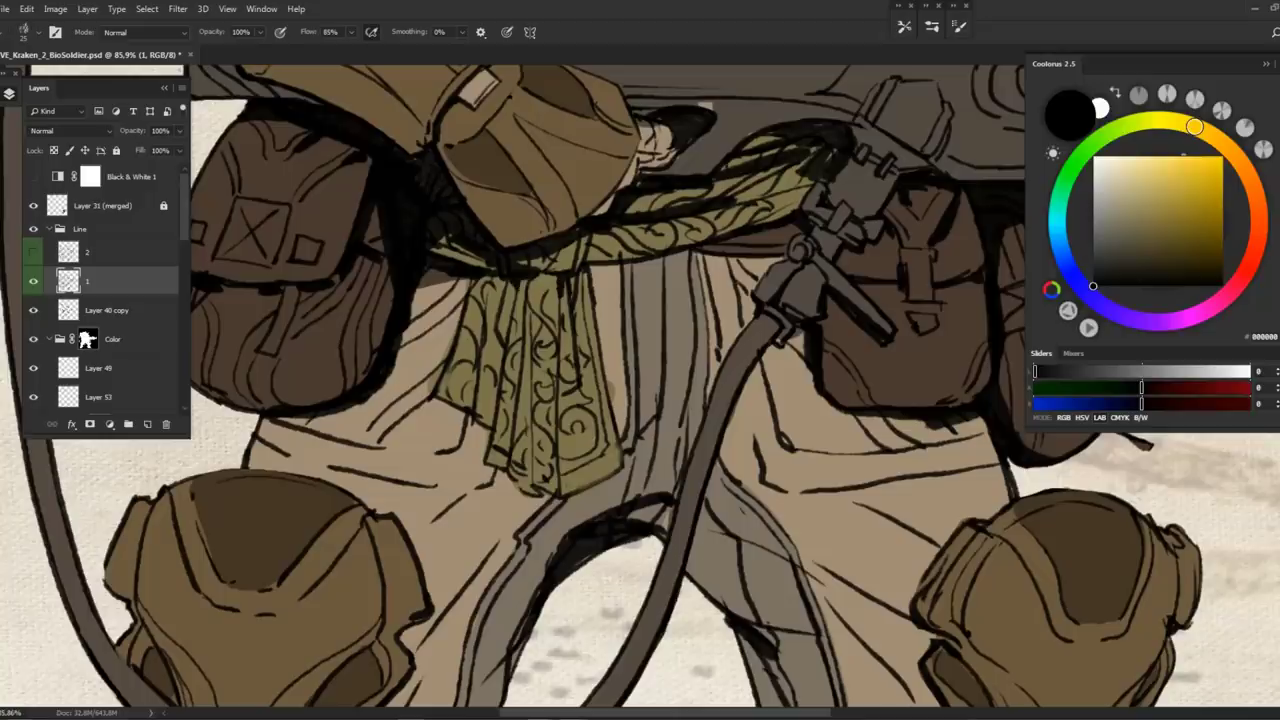
key(z)
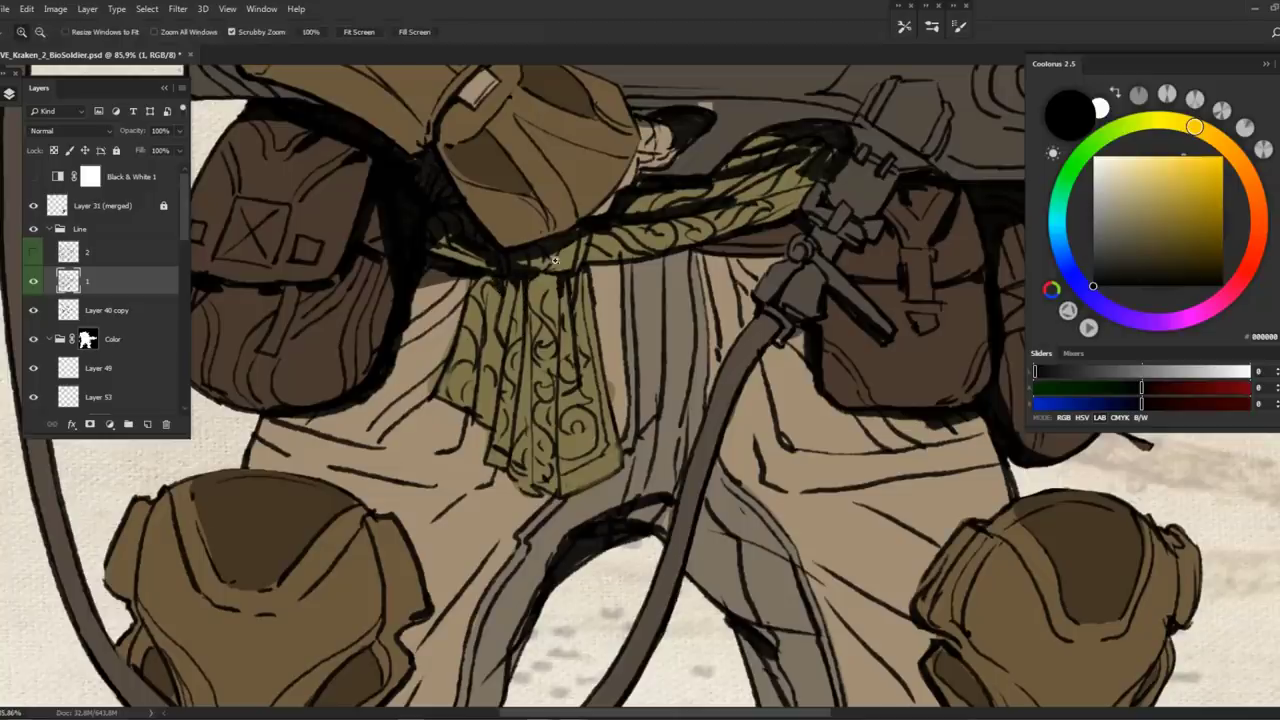
alt+click(575, 307)
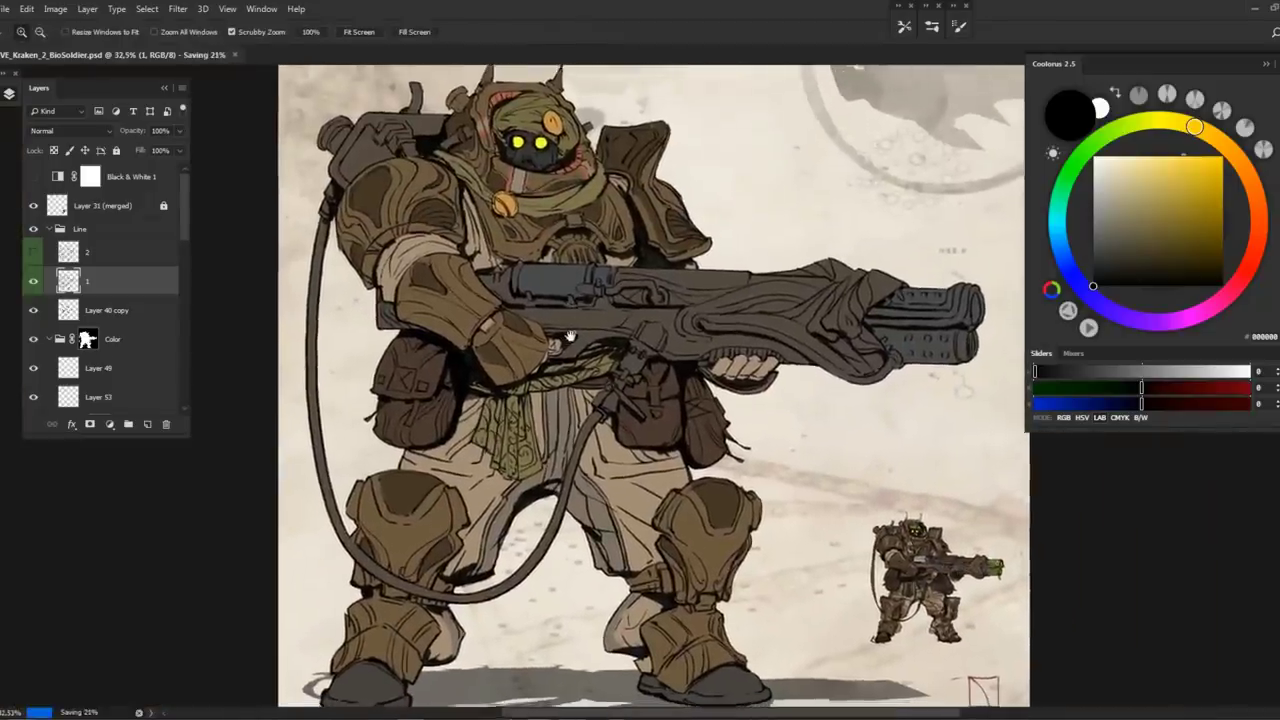
On gun Layer 54, load the HARD BOT hard point preset and touch up the canister's rear edge with sampled dark grey
scroll(575, 307, down, 3)
drag(570, 365, 562, 390)
scroll(156, 290, down, 5)
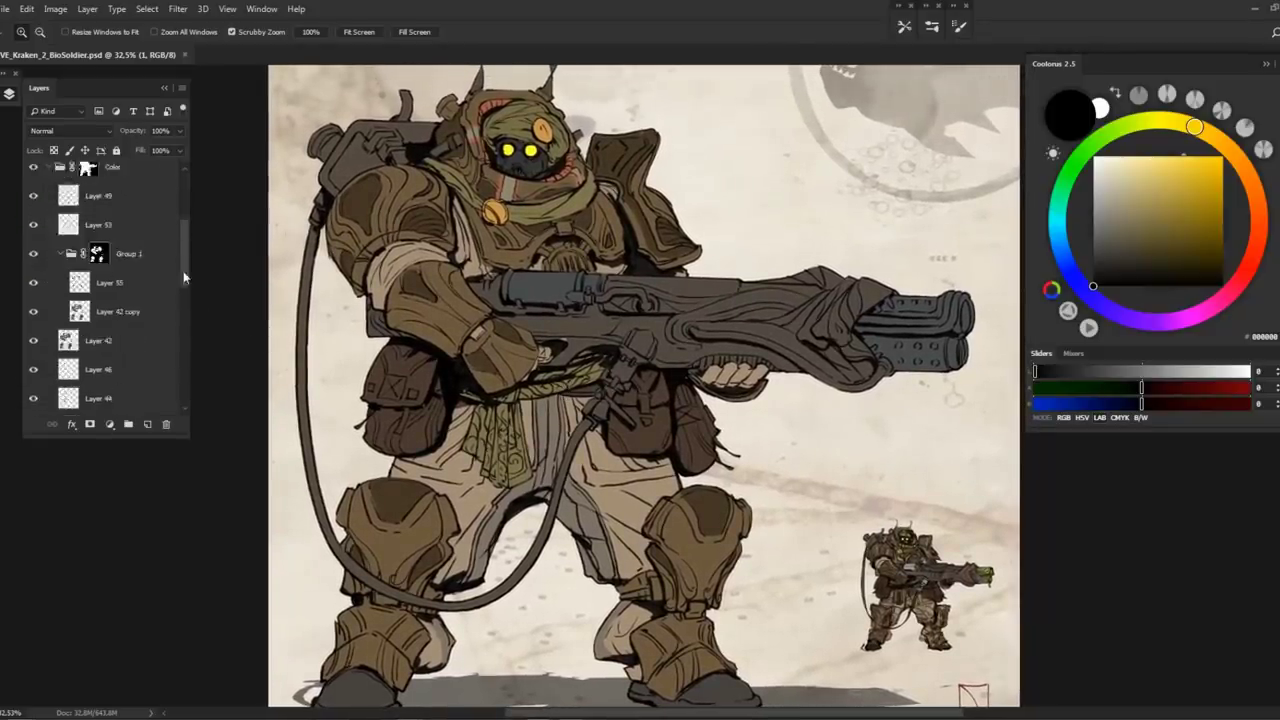
ctrl+click(689, 295)
key(b)
right_click(814, 263)
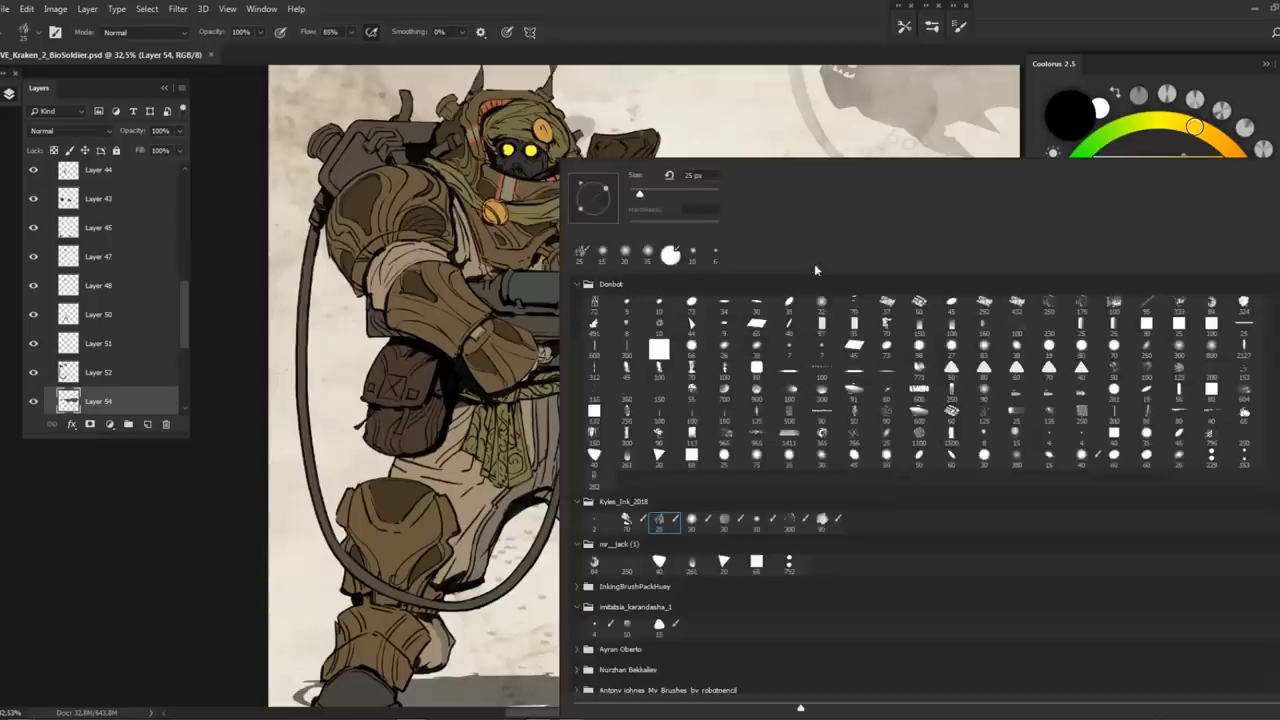
click(956, 30)
click(775, 537)
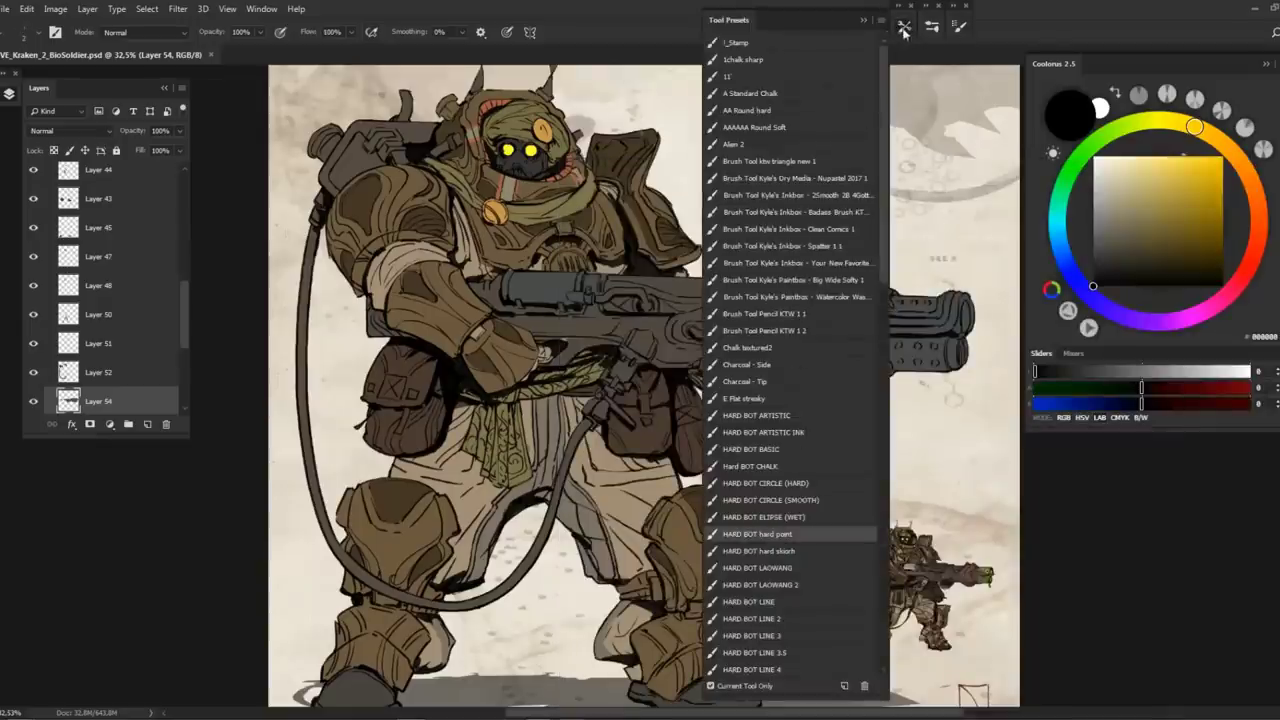
scroll(555, 316, up, 5)
key(l)
mouse_move(555, 316)
mouse_down()
mouse_move(588, 350)
mouse_move(640, 300)
mouse_move(560, 318)
mouse_move(753, 346)
mouse_up()
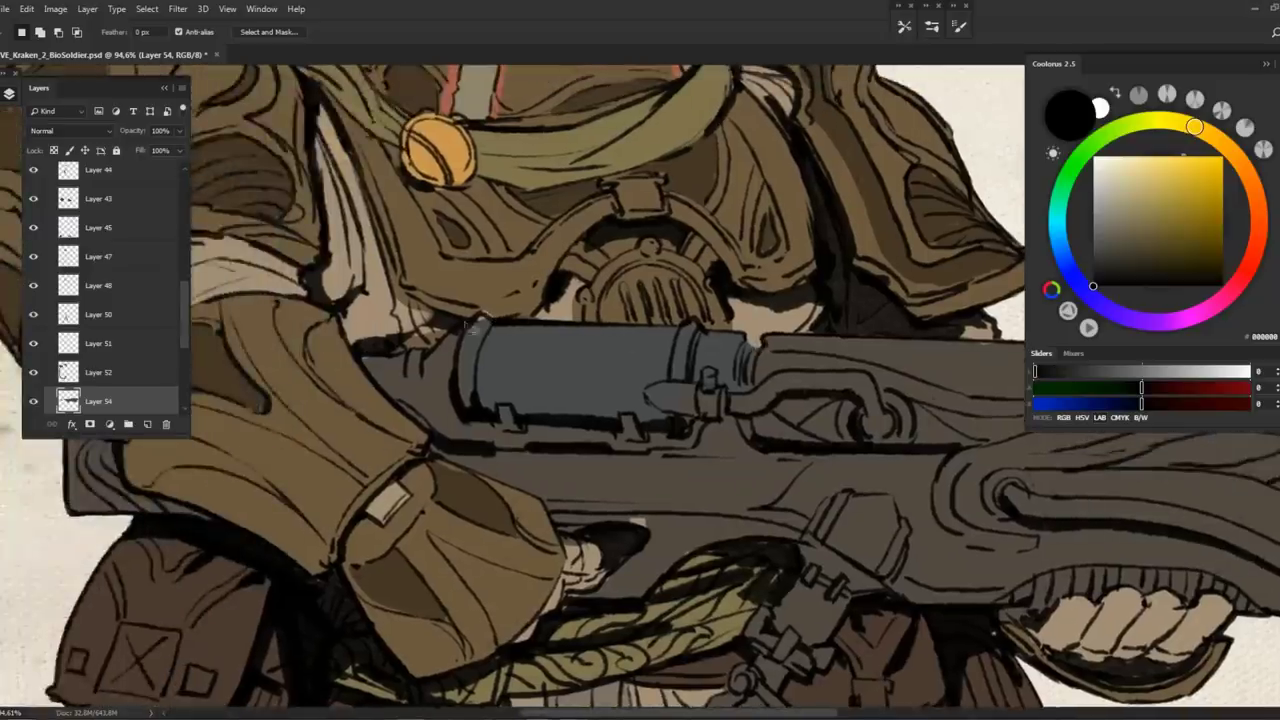
key(b)
alt+click(474, 338)
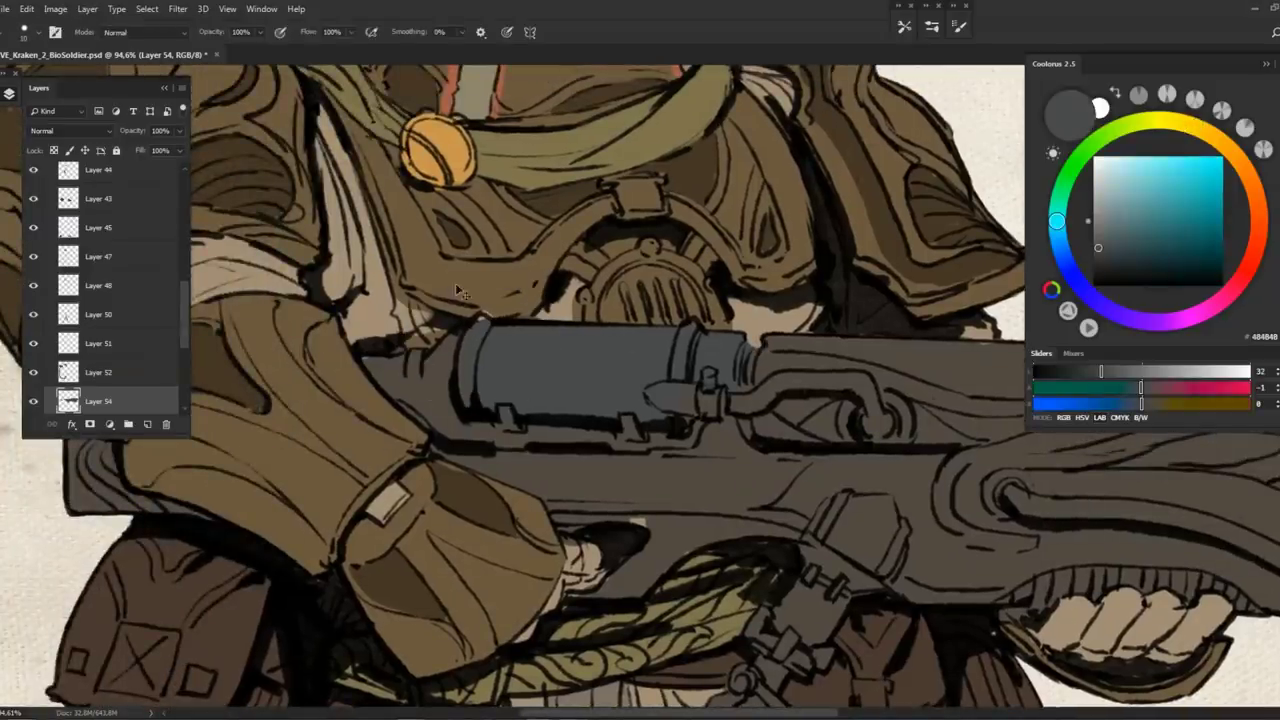
Lasso the small gap behind the canister's rear on Layer 42 copy, and retouch the cloth there with sampled beige A49075
key(ctrl+j)
key(l)
mouse_move(395, 325)
mouse_down()
mouse_move(432, 357)
mouse_move(460, 330)
mouse_up()
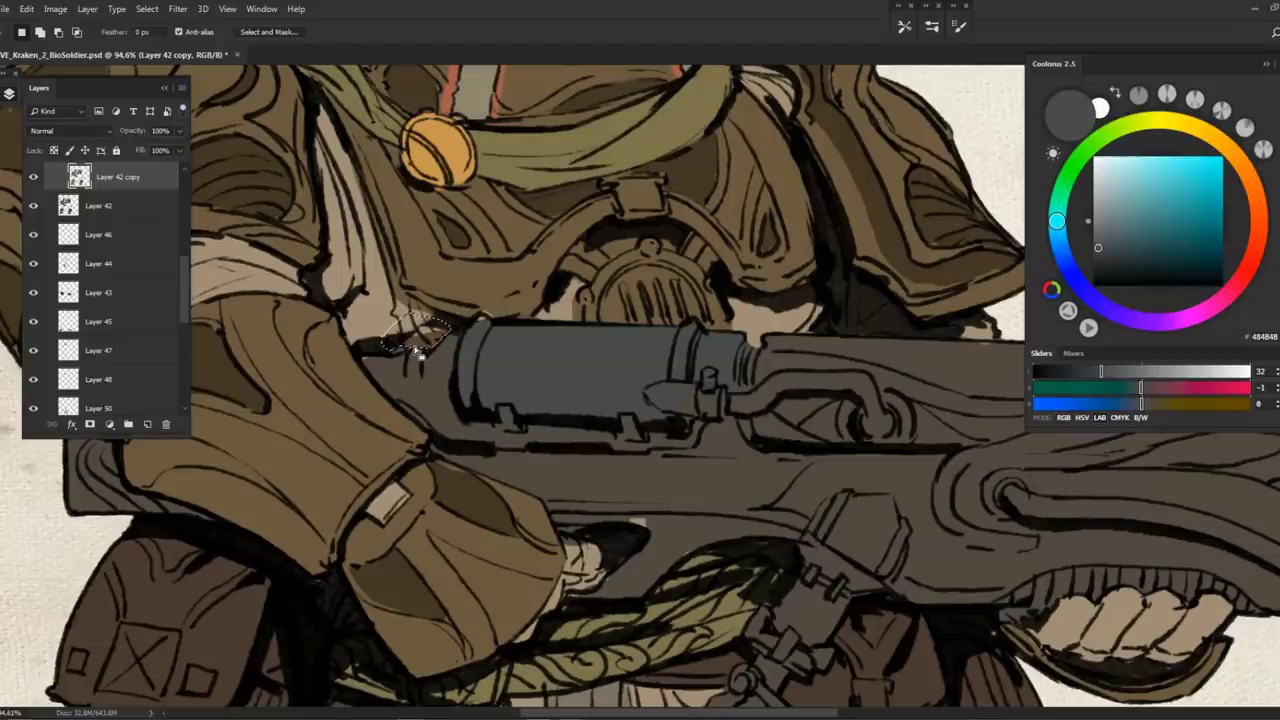
key(ctrl+d)
key(b)
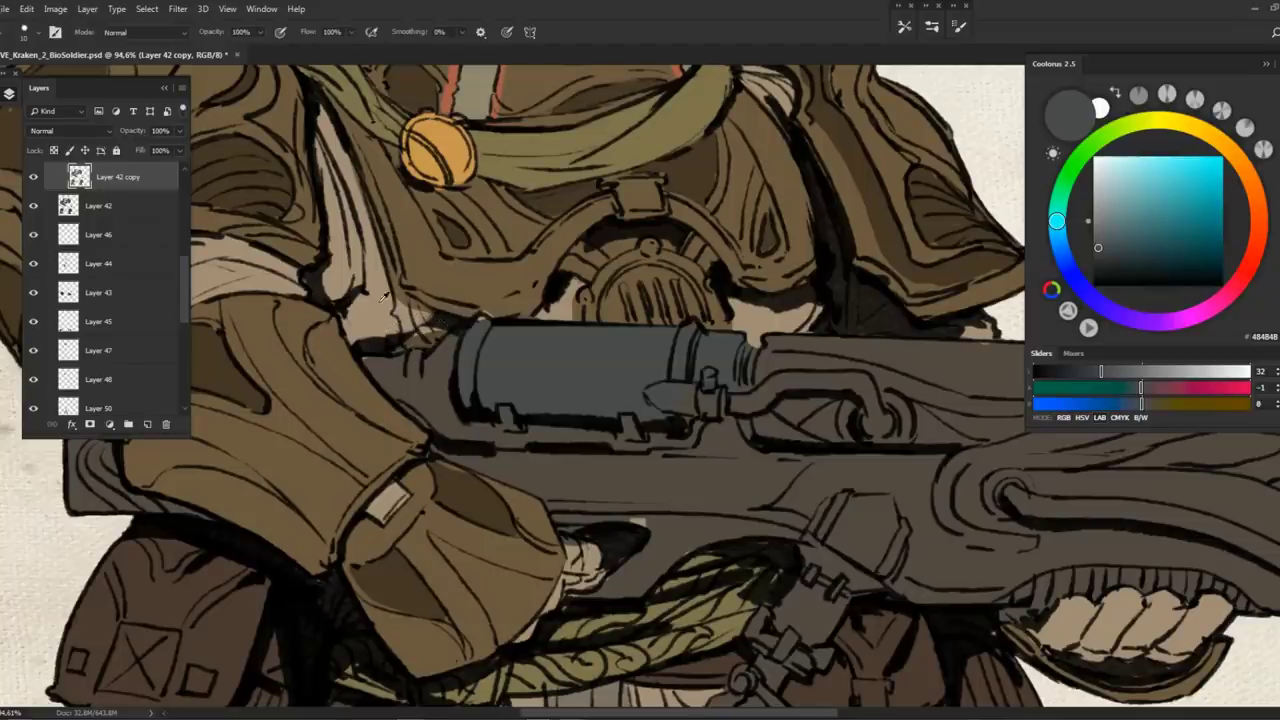
alt+click(390, 320)
ctrl+click(418, 345)
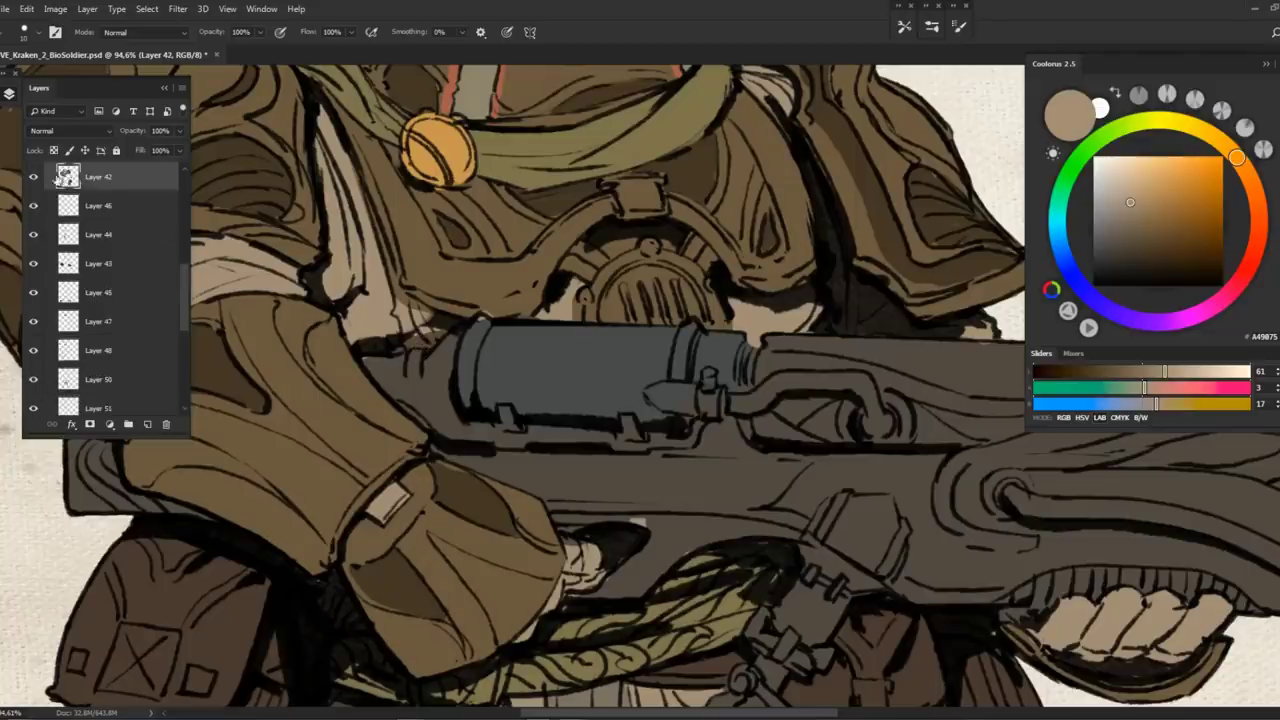
Tidy the cloth and armour colours bordering the gun's rear across Layers 54, 42 copy and 42, sampling armour brown 6E5B3E
key(l)
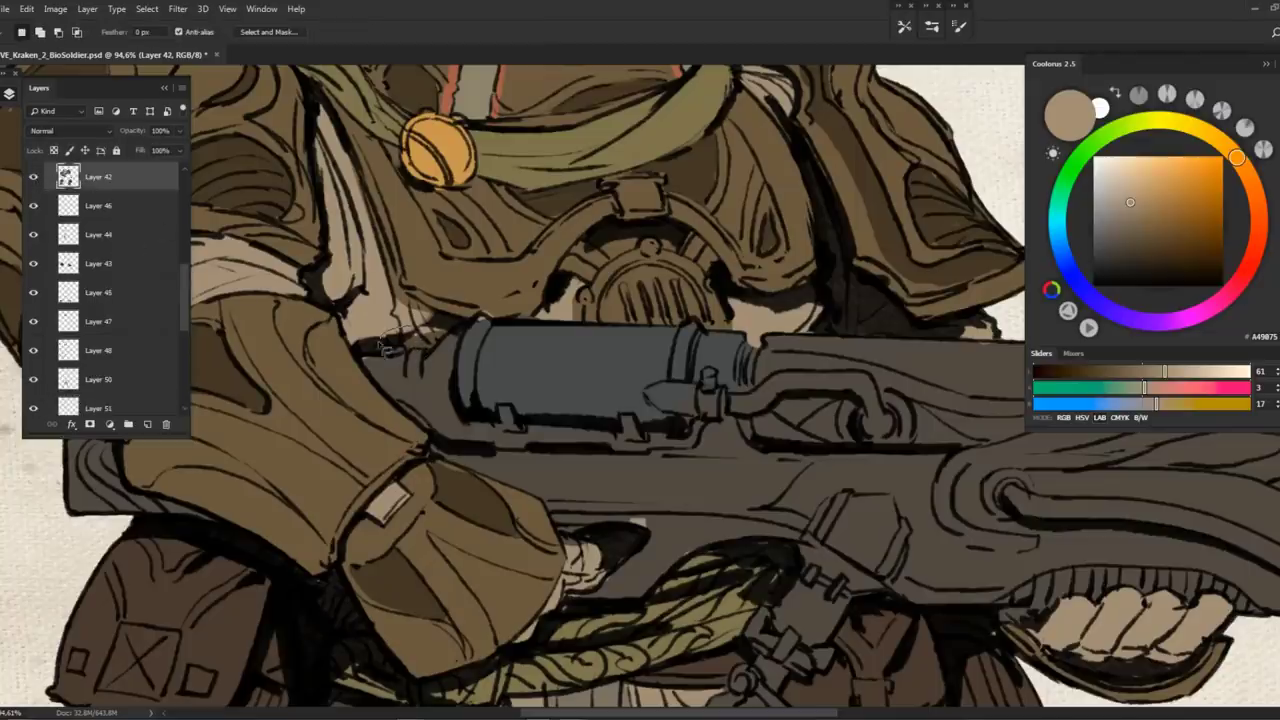
ctrl+click(440, 377)
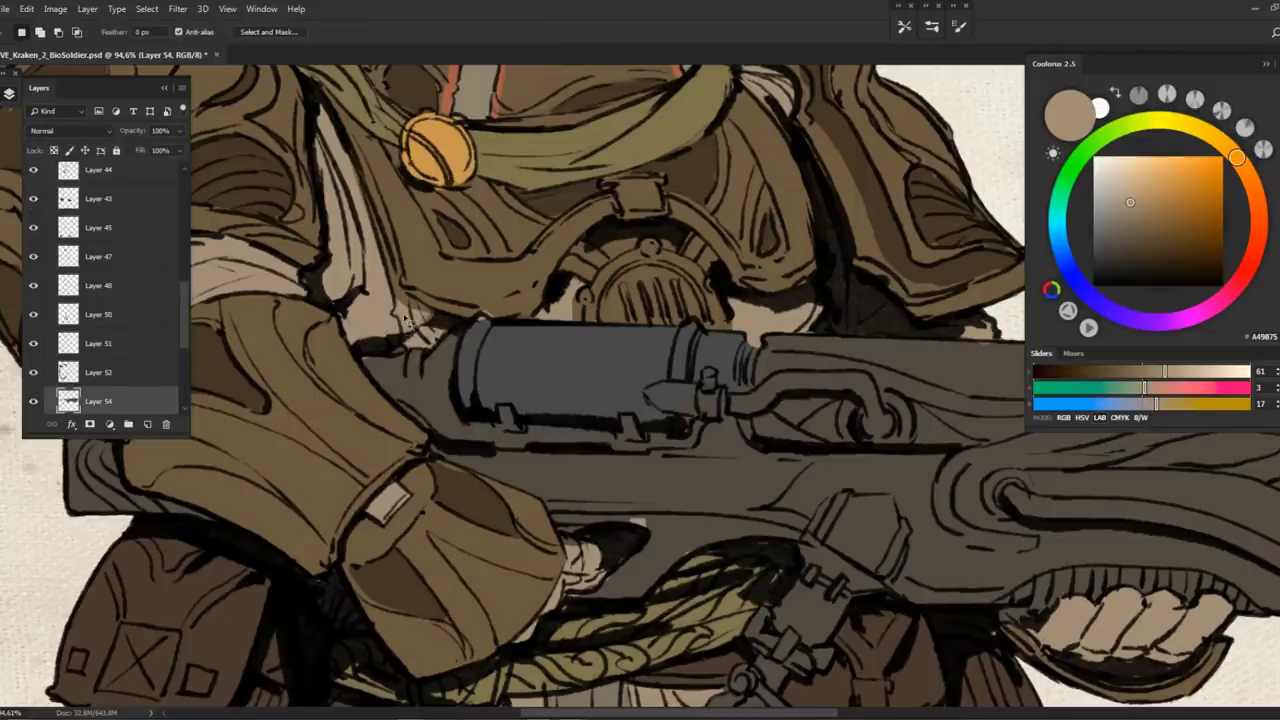
key(b)
alt+click(406, 320)
ctrl+click(485, 314)
alt+click(486, 309)
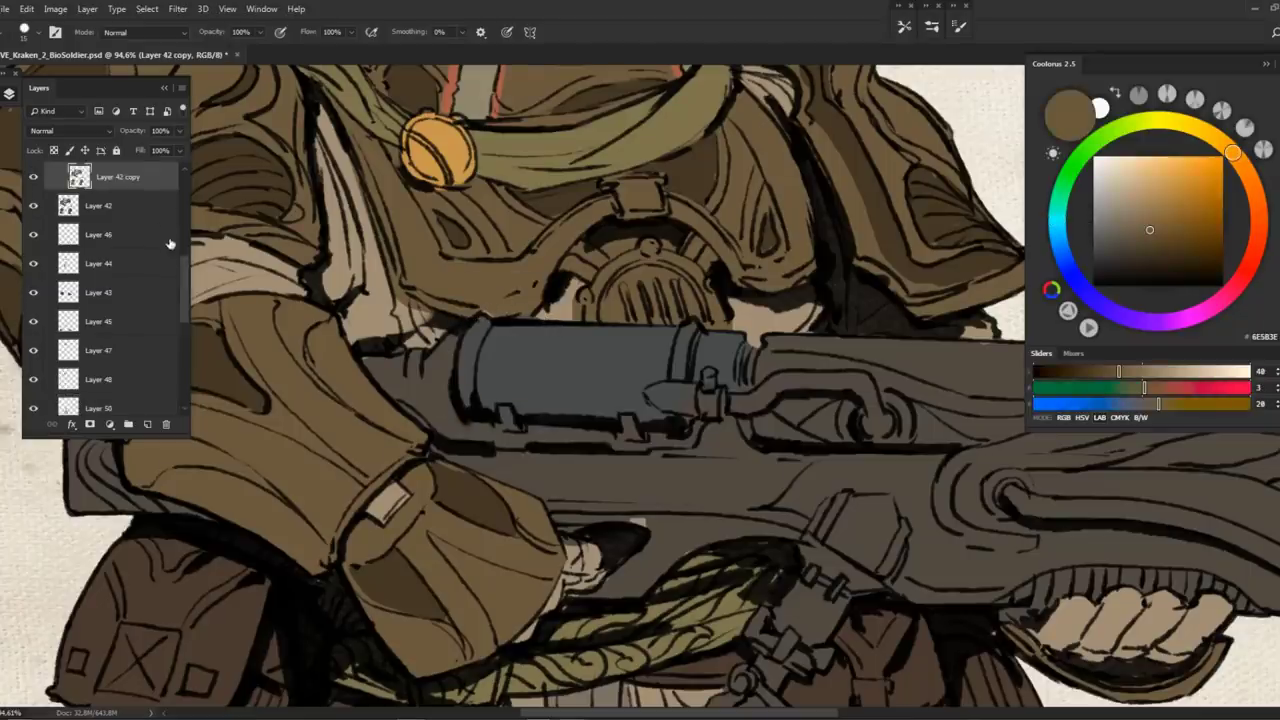
click(156, 207)
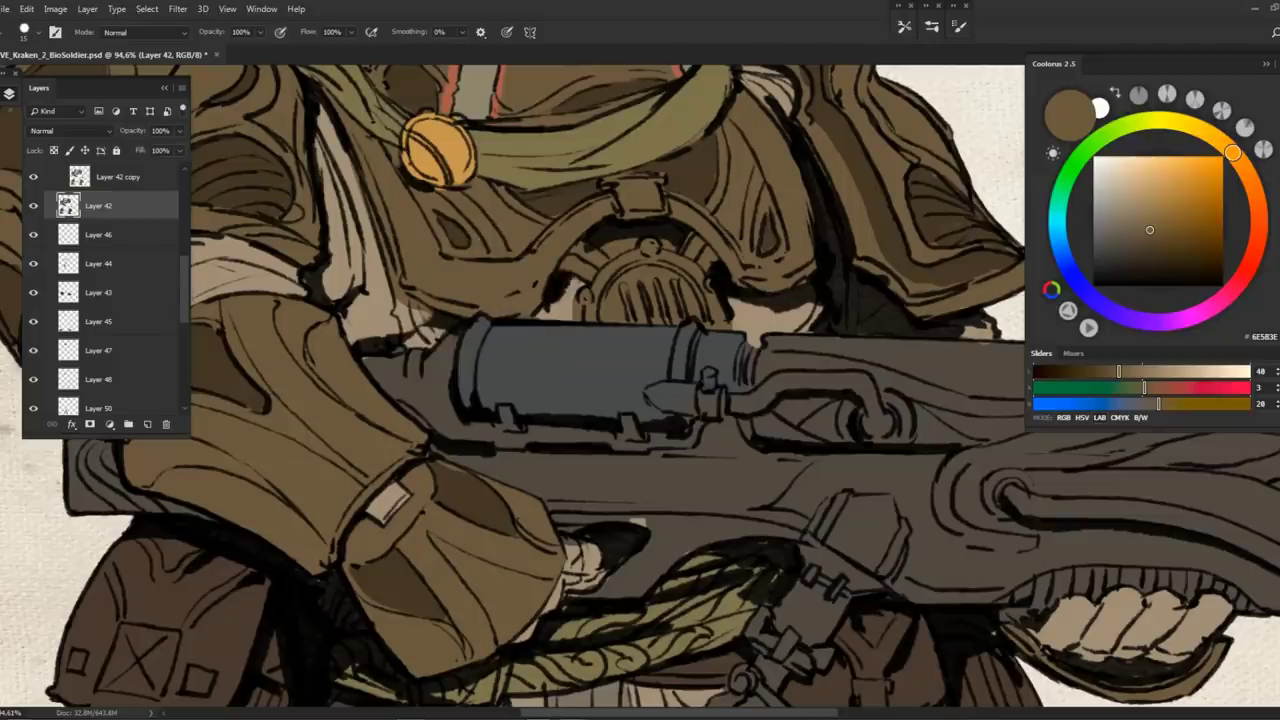
scroll(503, 266, down, 3)
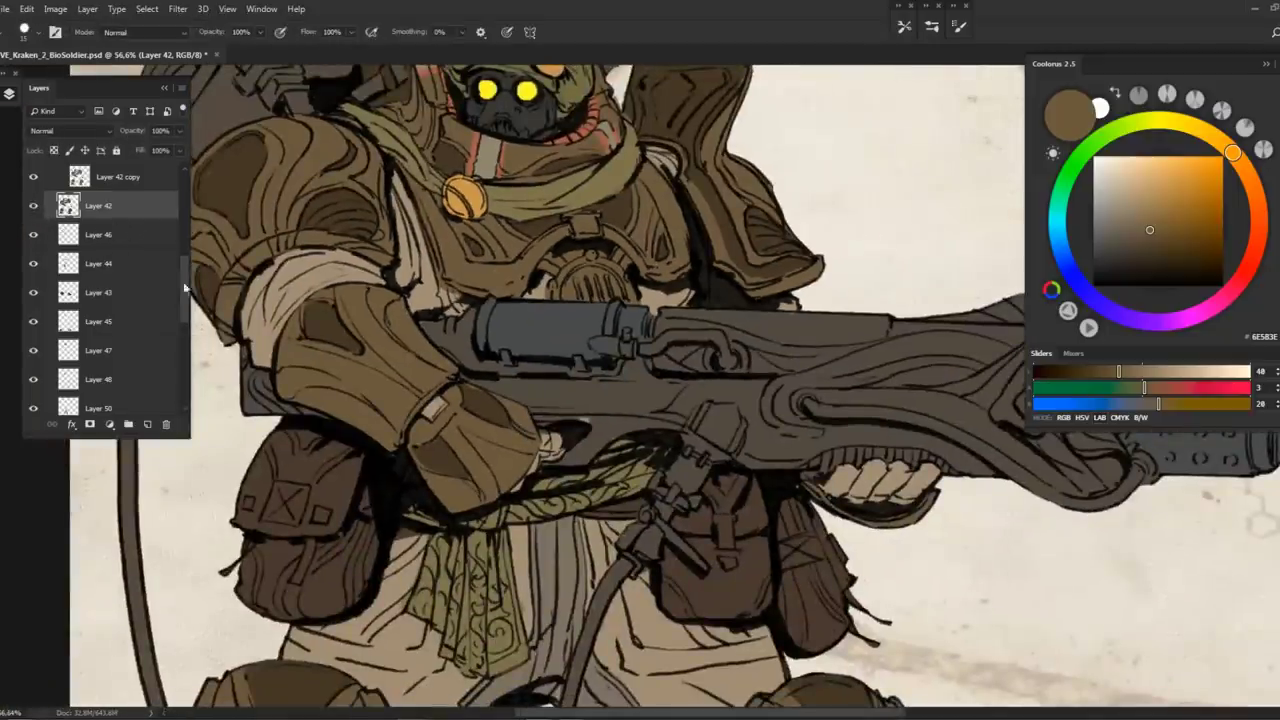
On gun Layer 54, paint the brackets and rail beneath the canister with its sampled dark grey
ctrl+click(570, 343)
scroll(570, 343, up, 2)
alt+click(560, 340)
scroll(560, 340, up, 2)
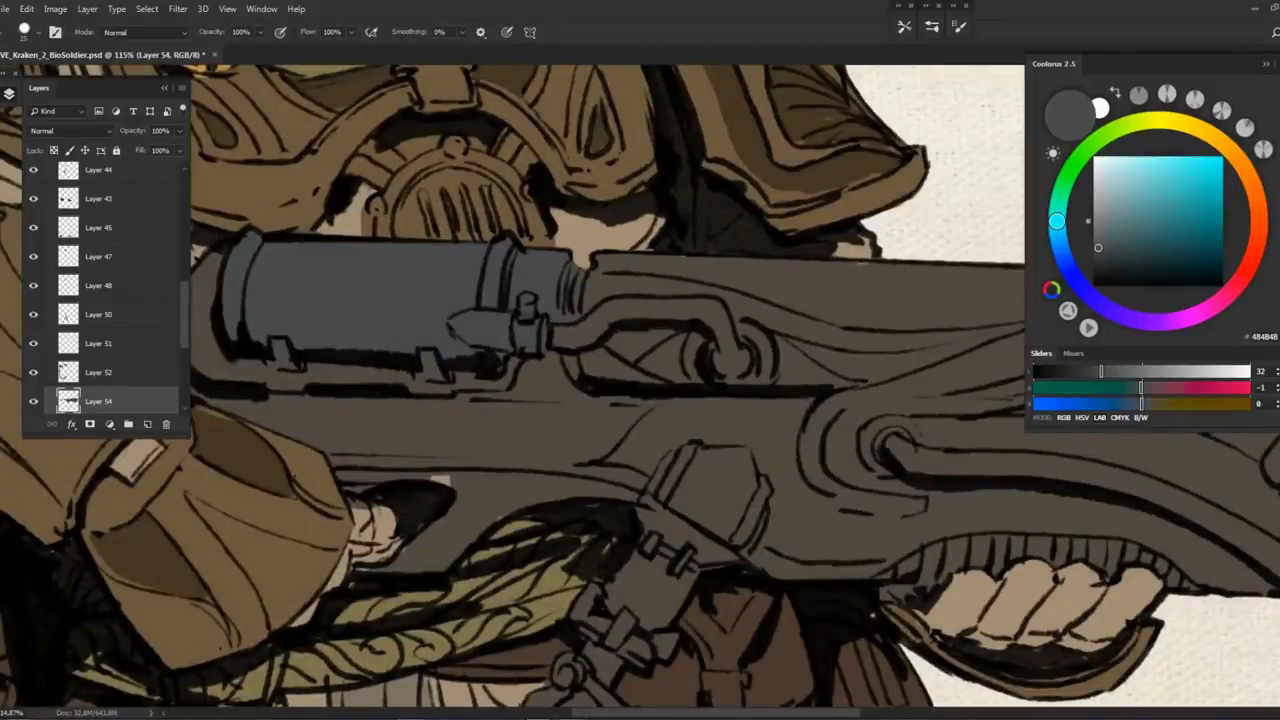
drag(236, 257, 346, 254)
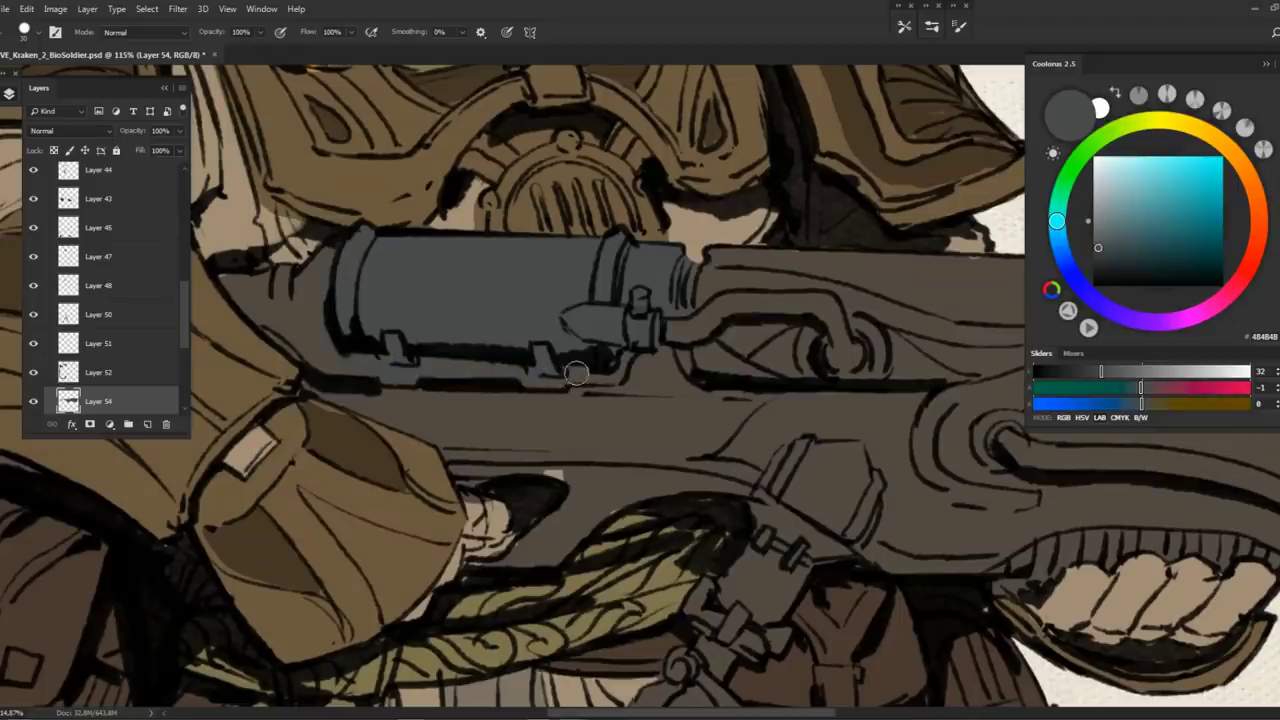
scroll(612, 360, down, 3)
Choose olive 6F6342, add Layer 56 above the gun layer, and group both layers under a mask of the gun's shape
alt+click(466, 285)
drag(1233, 152, 1211, 135)
drag(700, 300, 528, 185)
click(148, 424)
key(ctrl+alt+z)
key(ctrl+alt+z)
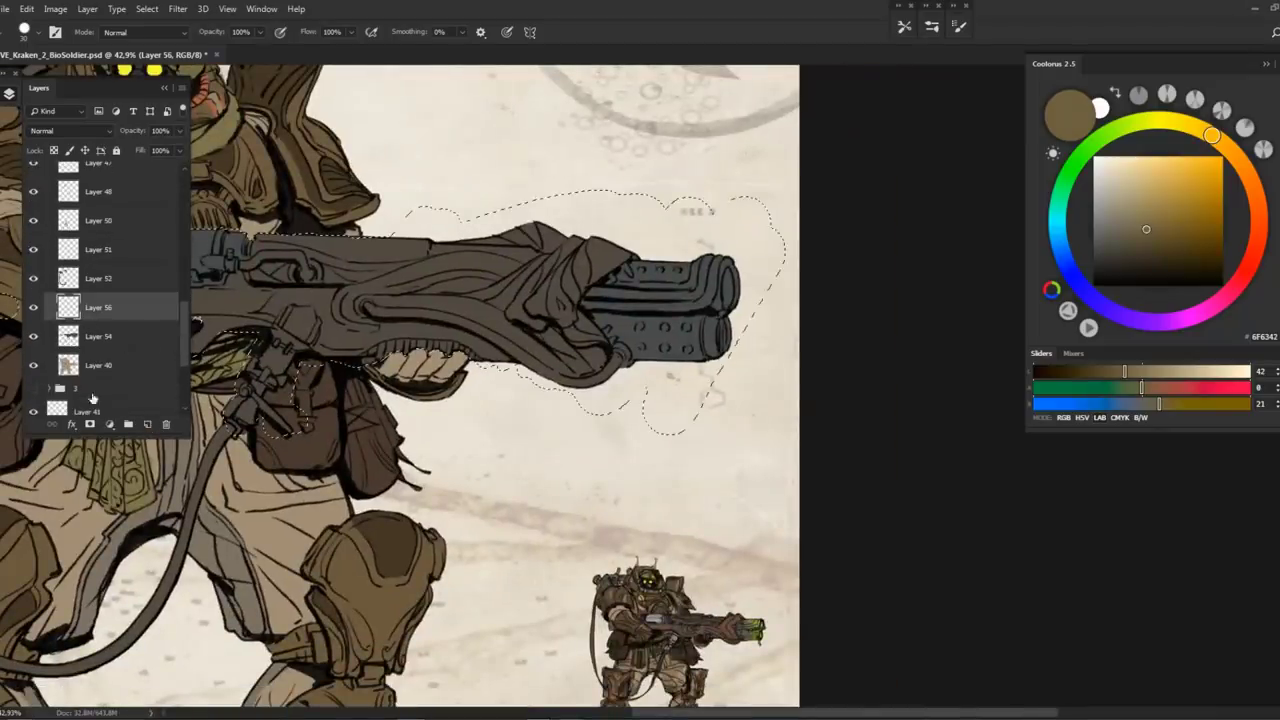
key(ctrl+g)
click(89, 424)
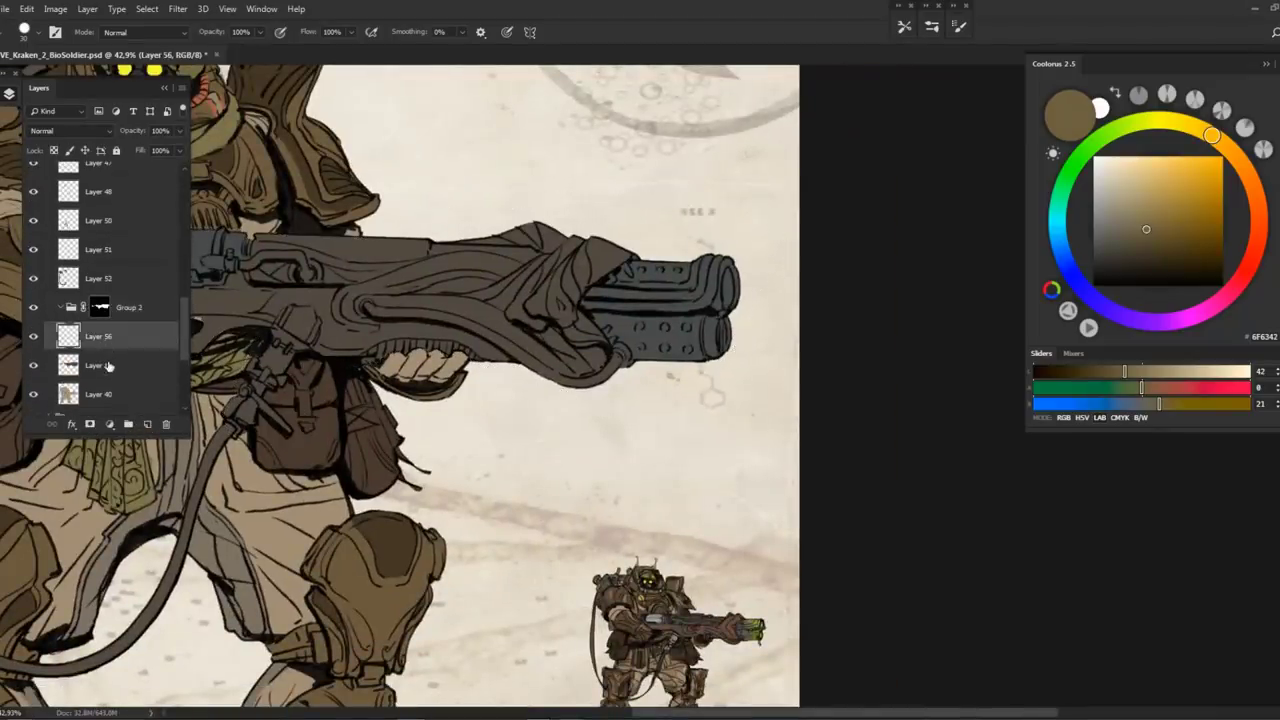
click(110, 336)
On Layer 56, paint the gun's draped front section and flowing bands olive 6F6342, clean up with the Eraser, and flip the canvas
mouse_move(612, 258)
mouse_down()
mouse_move(585, 284)
mouse_move(560, 262)
mouse_move(522, 282)
mouse_move(527, 224)
mouse_move(659, 223)
mouse_move(484, 268)
mouse_move(458, 298)
mouse_move(524, 266)
mouse_move(608, 257)
mouse_move(554, 253)
mouse_up()
key(e)
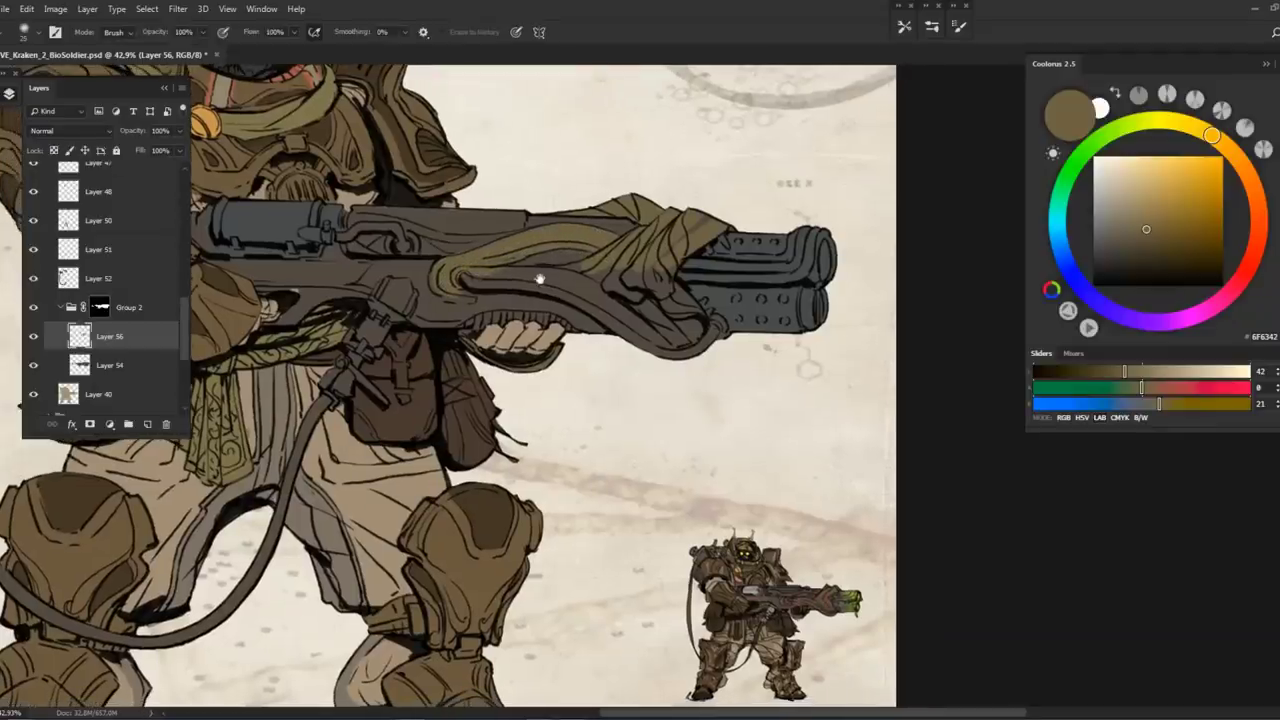
key(b)
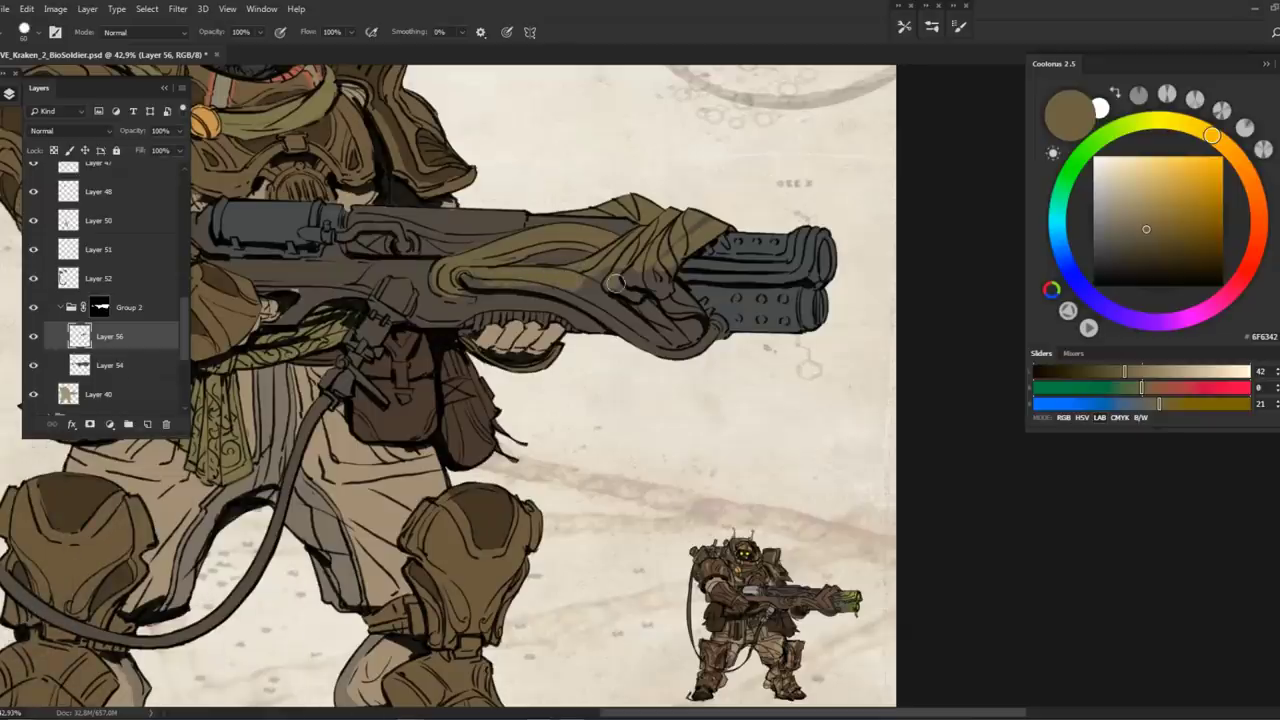
drag(614, 284, 548, 302)
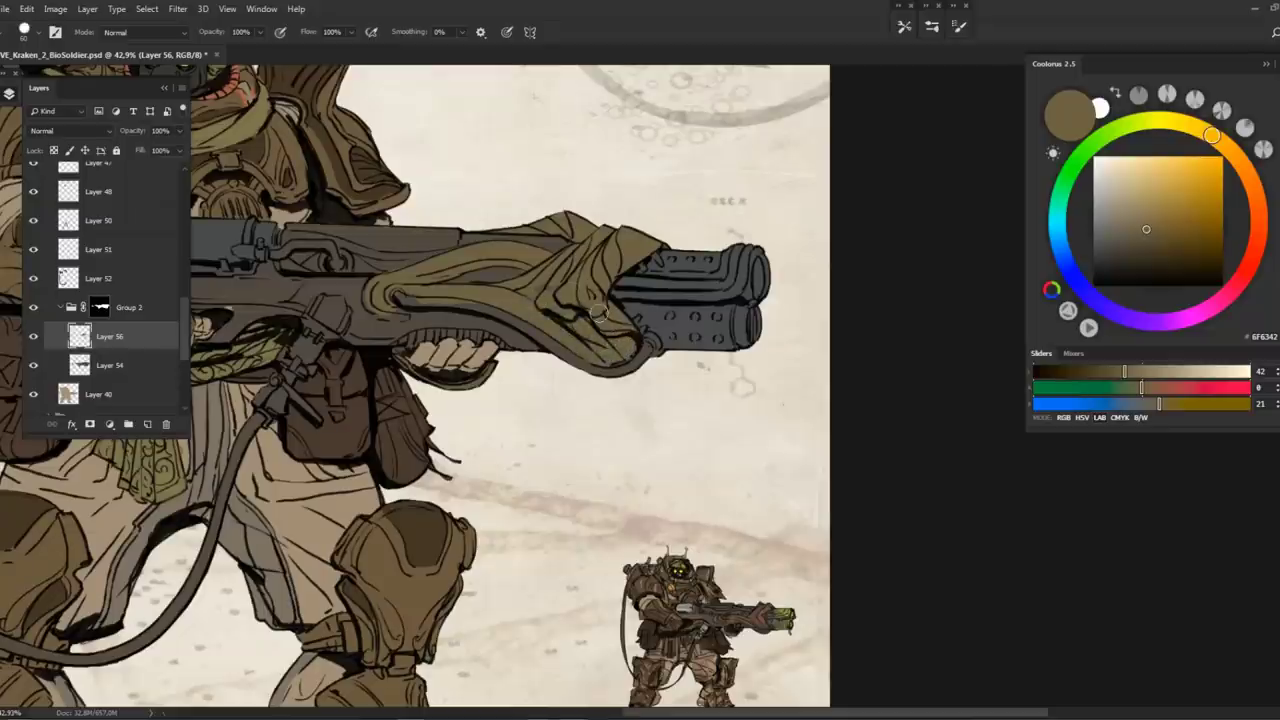
drag(596, 313, 834, 313)
key(h)
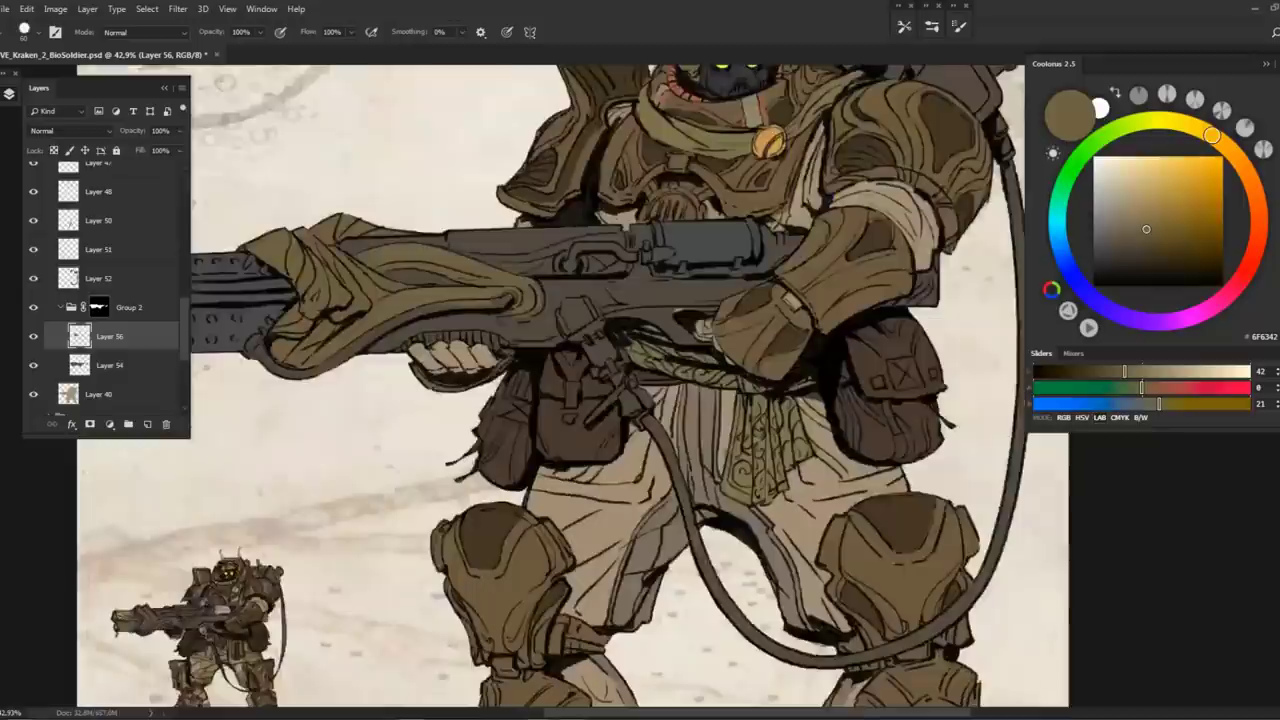
drag(558, 322, 673, 322)
scroll(412, 405, up, 3)
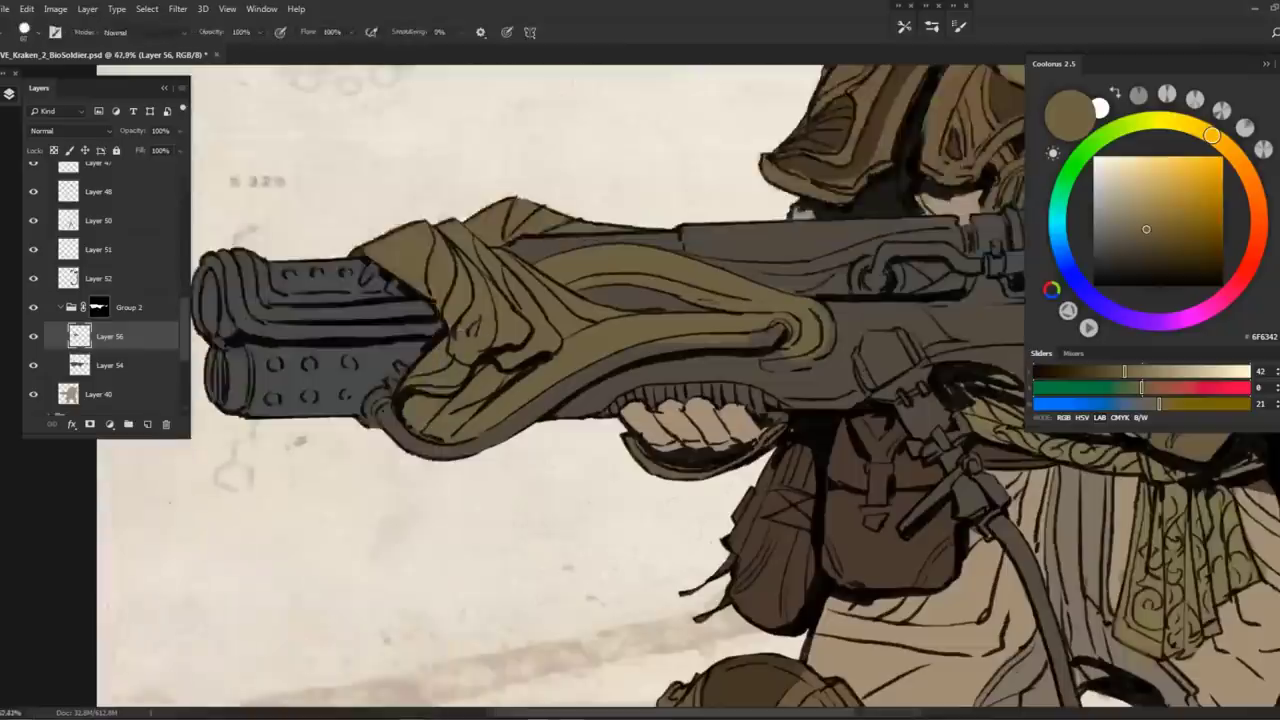
Paint small olive spikes over the barrels at the drape's front edge, using sampled 6F6342 and near-black 1A170F
alt+click(455, 422)
alt+click(373, 261)
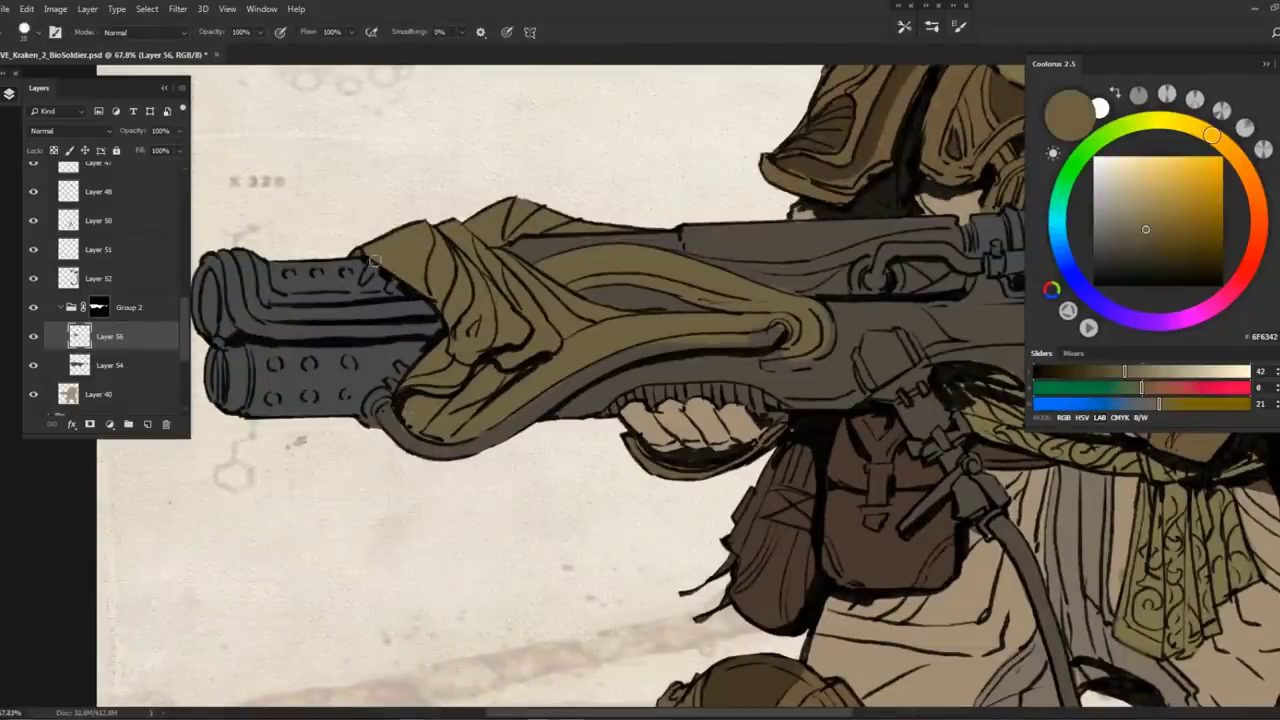
alt+click(425, 382)
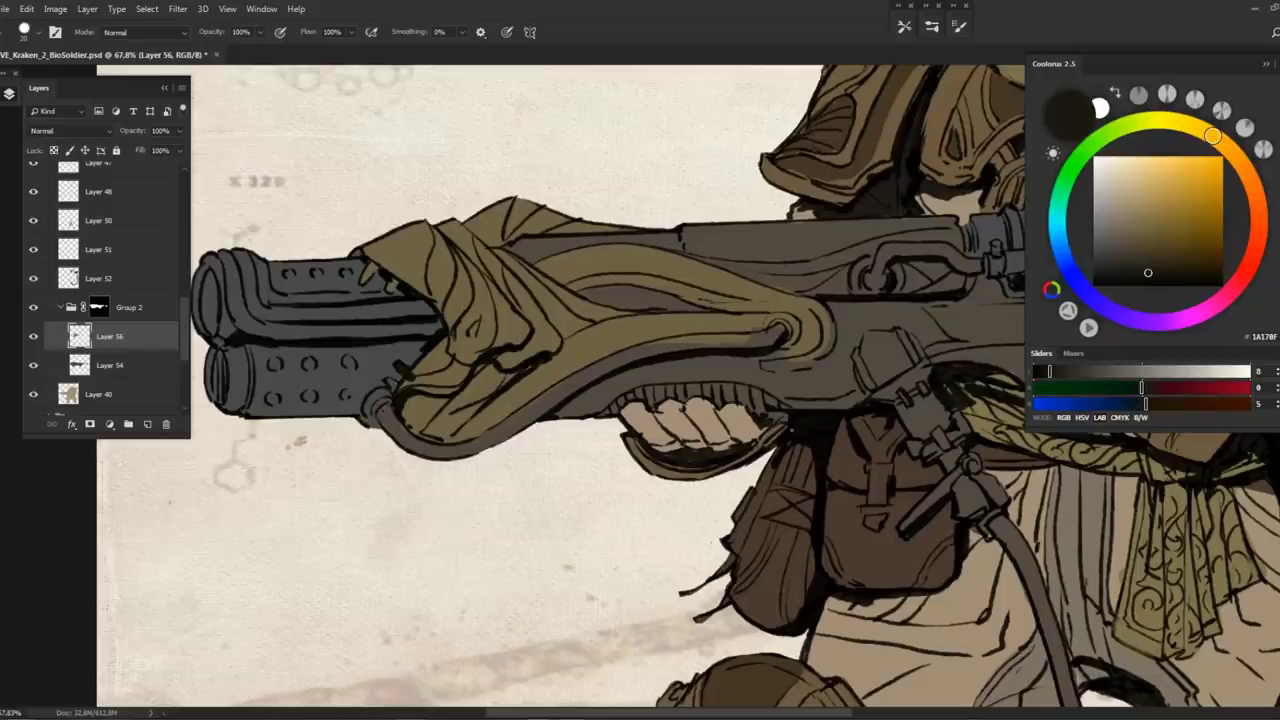
alt+click(431, 377)
alt+click(390, 382)
alt+click(391, 412)
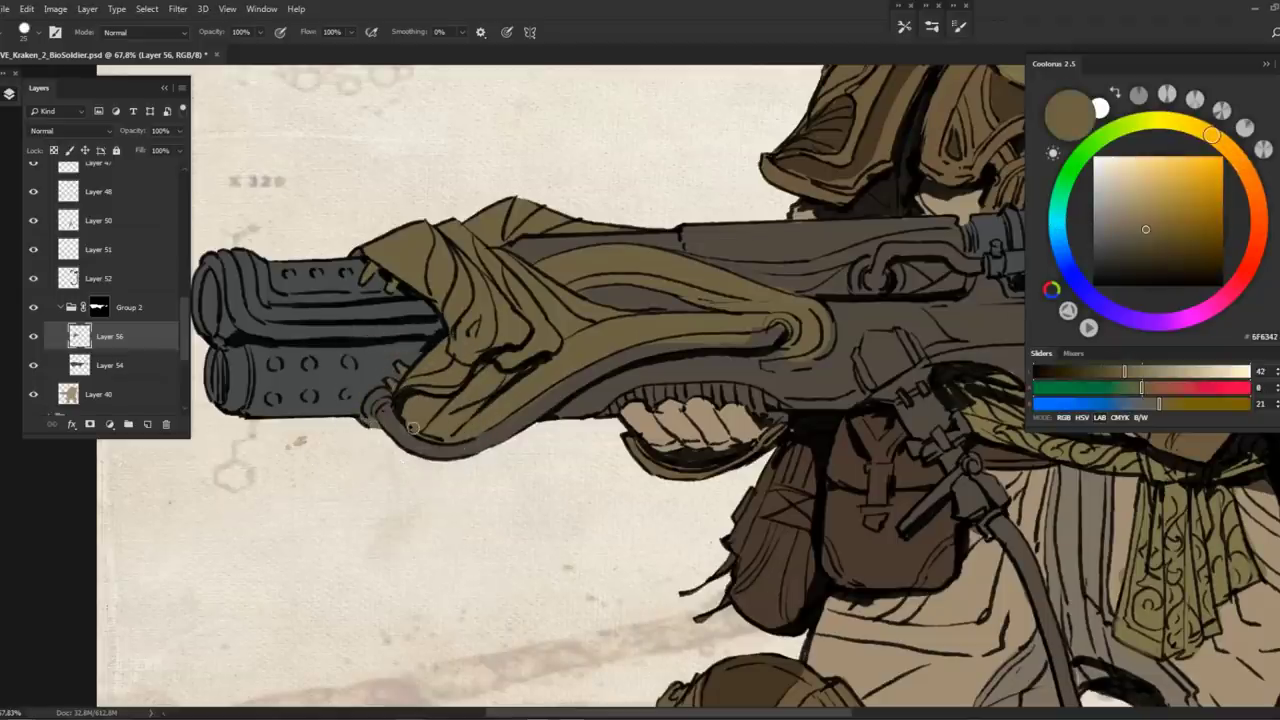
Retouch the gaps between the olive bands with sampled grey-brown 524B43
alt+click(411, 427)
drag(612, 293, 528, 297)
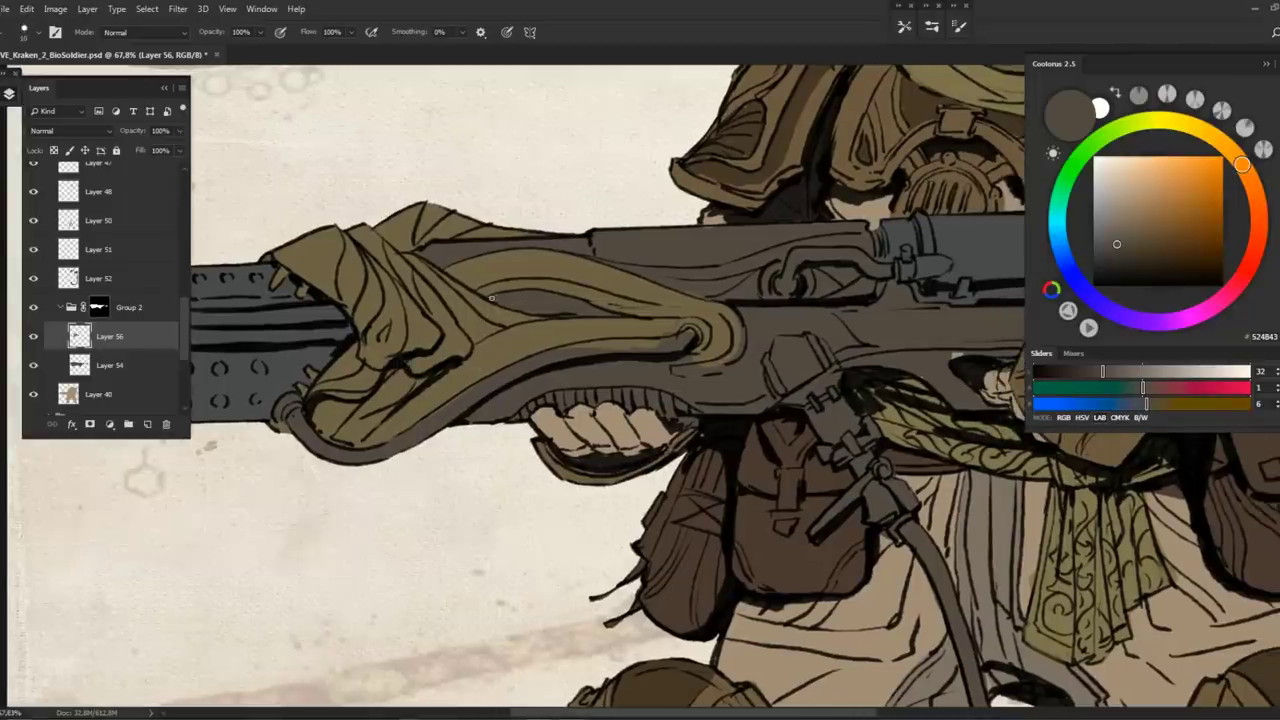
drag(575, 346, 507, 326)
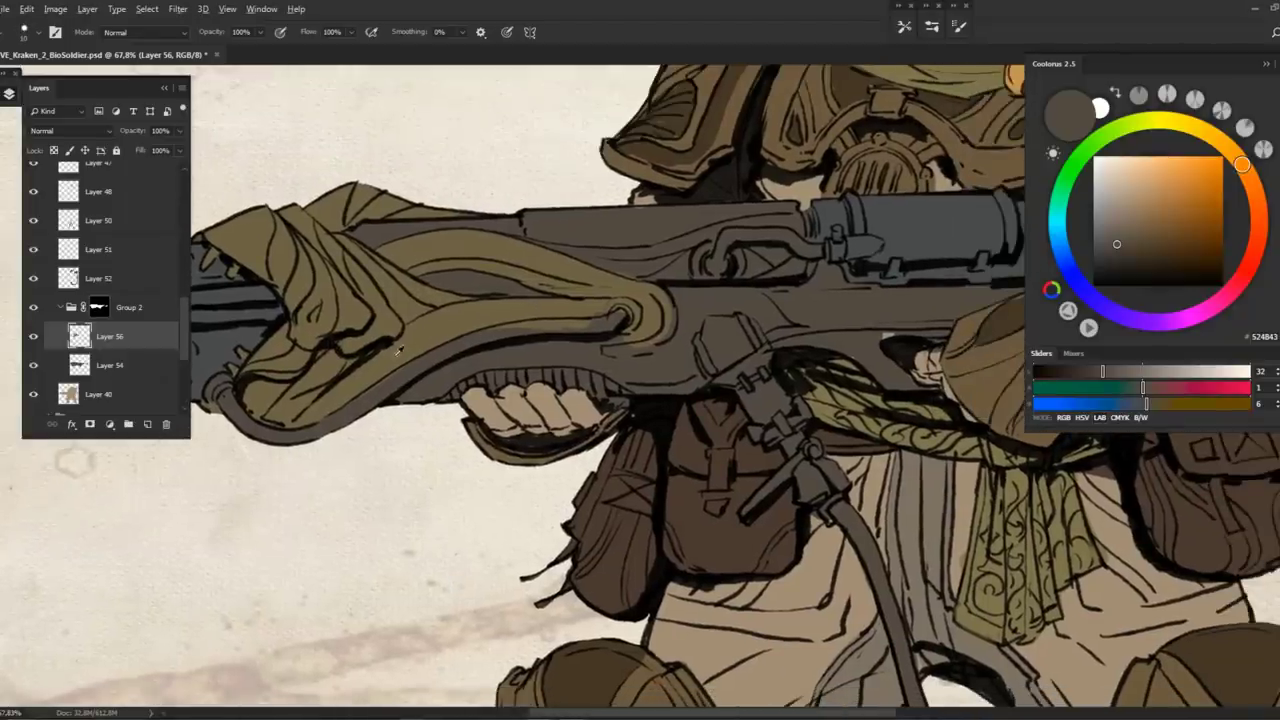
Paint the curved tube under the olive section, from the barrel joint to the round socket, in dark grey 404040
click(1093, 253)
drag(216, 390, 356, 366)
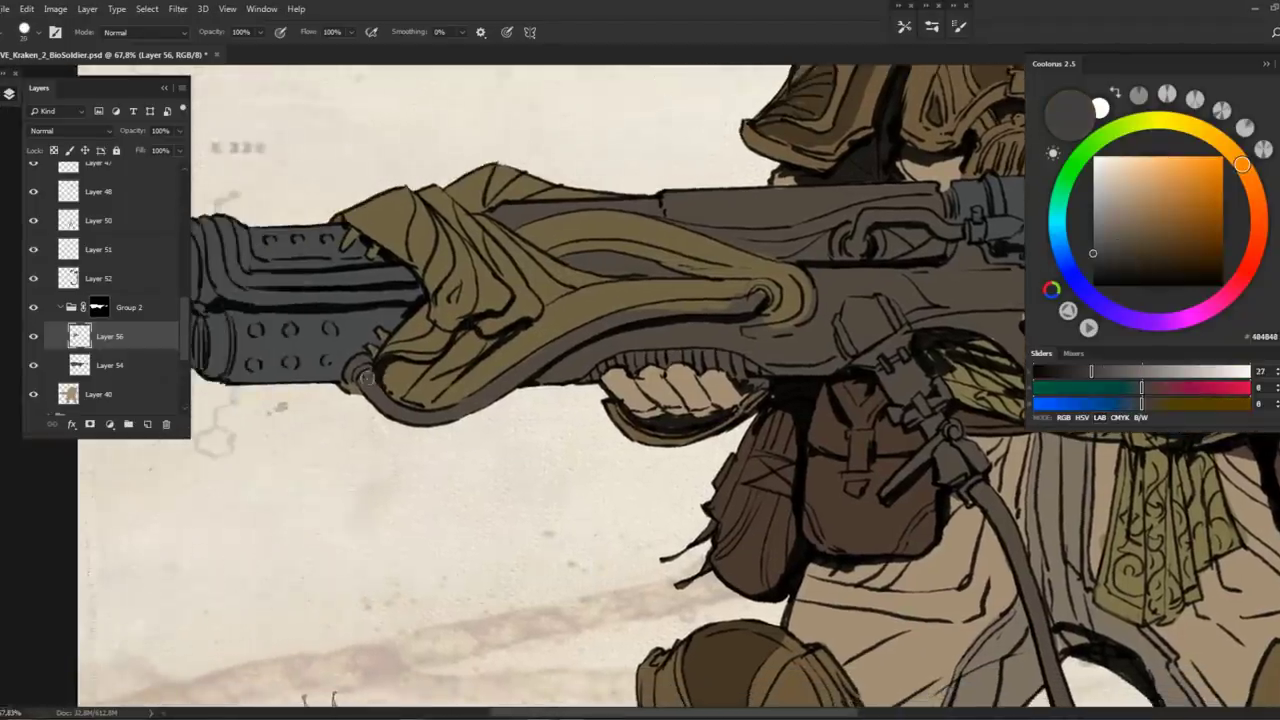
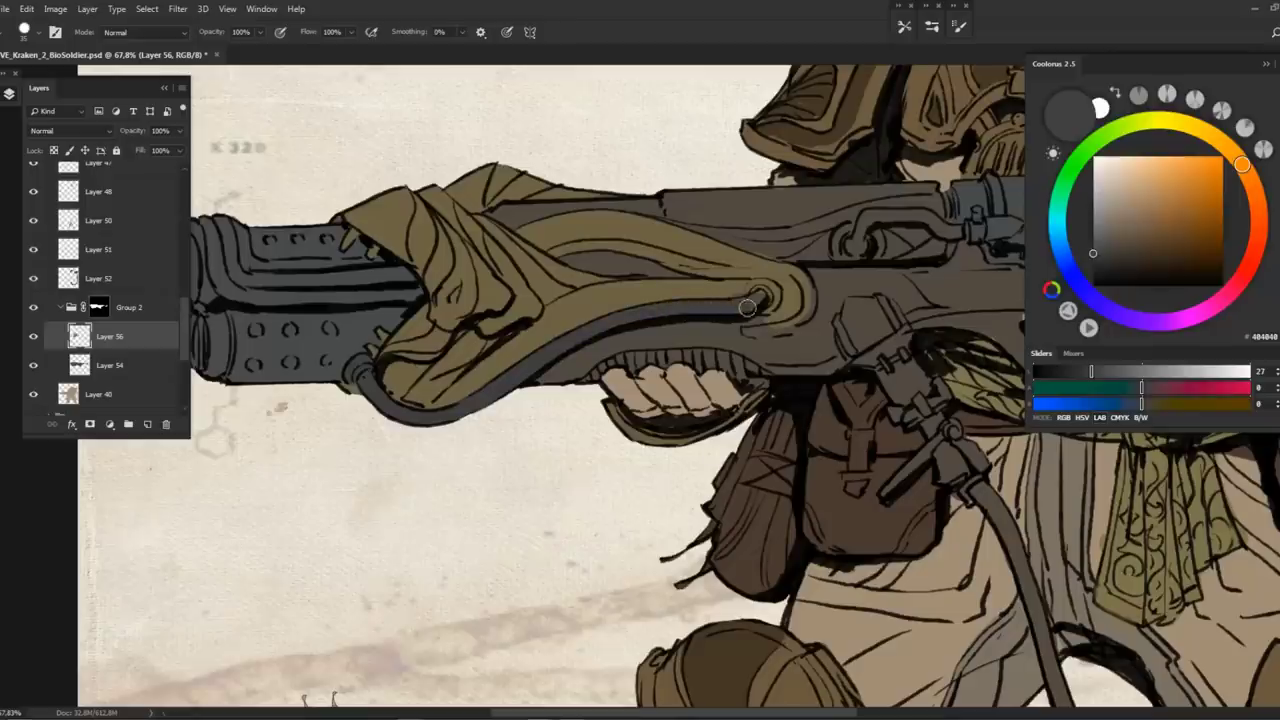
drag(745, 277, 623, 285)
alt+click(636, 297)
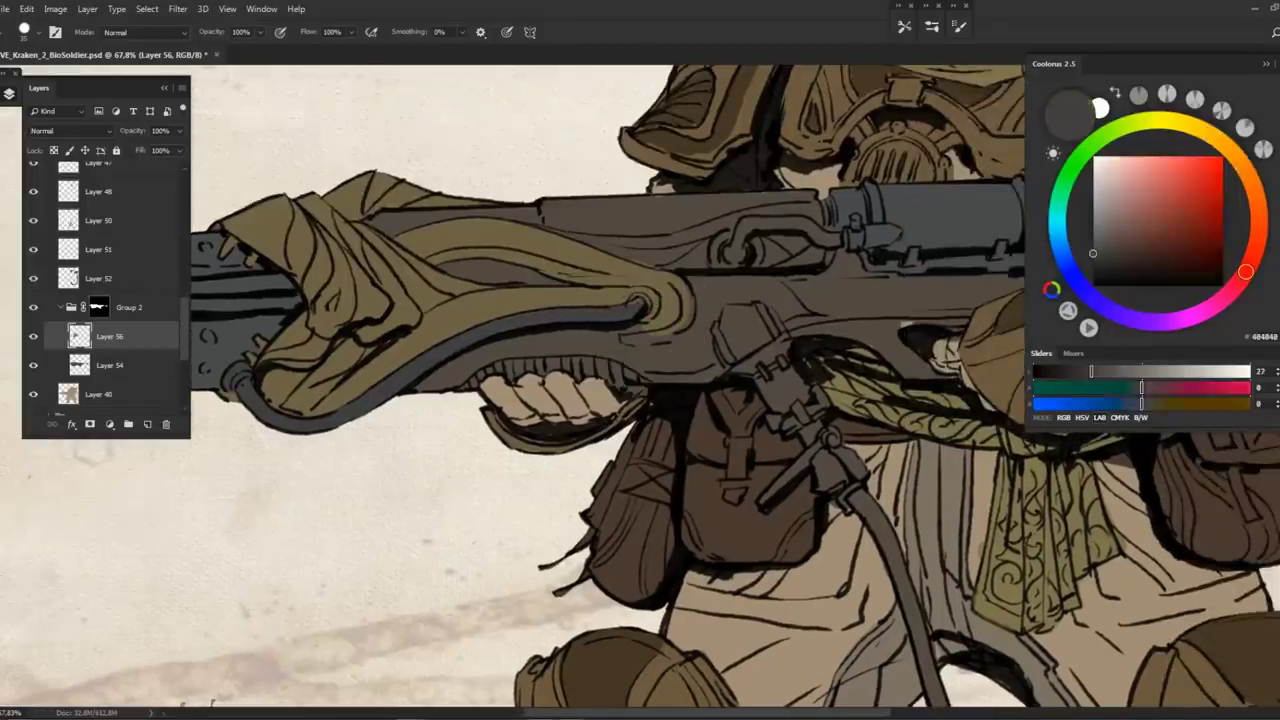
Extend sampled olive 6F6342 beneath the curved tube and along the upper band towards the metal hook, cleaning up with the Eraser
alt+click(626, 311)
mouse_move(540, 338)
mouse_down()
mouse_move(640, 328)
mouse_move(684, 280)
mouse_move(687, 315)
mouse_move(656, 334)
mouse_move(507, 351)
mouse_move(435, 390)
mouse_up()
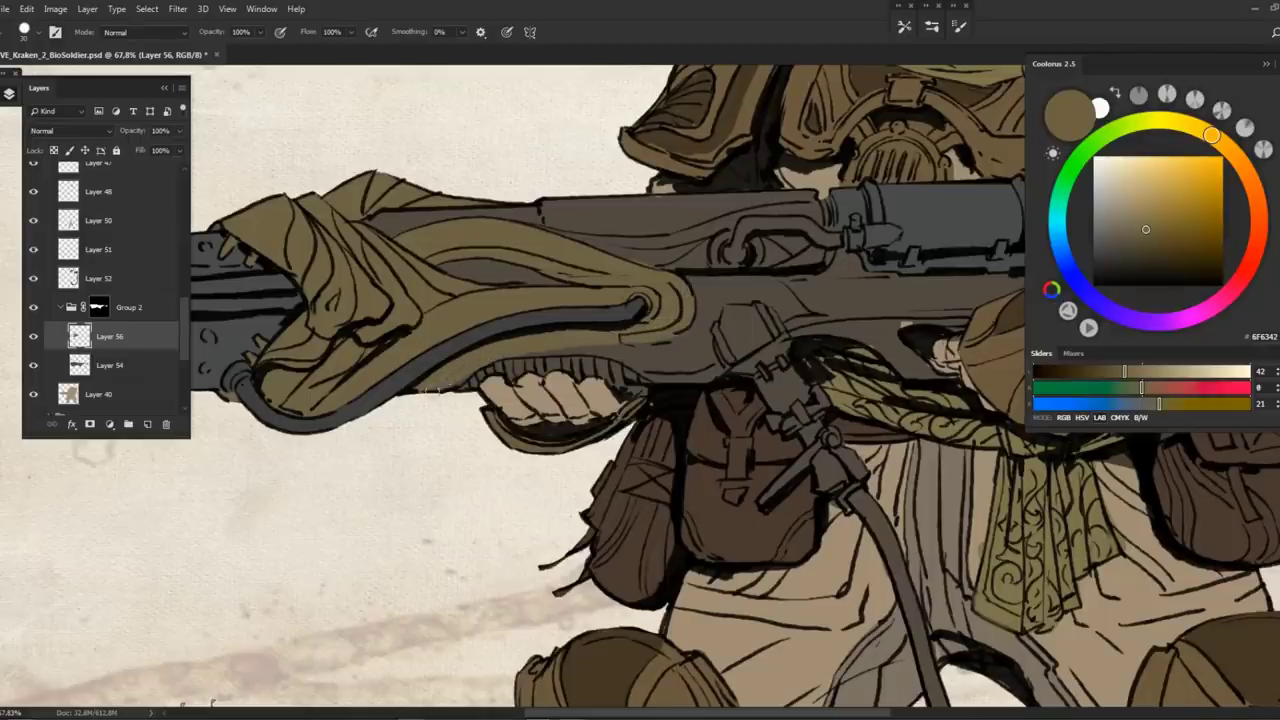
mouse_move(660, 240)
mouse_down()
mouse_move(600, 270)
mouse_move(660, 256)
mouse_move(584, 286)
mouse_up()
key(e)
key(b)
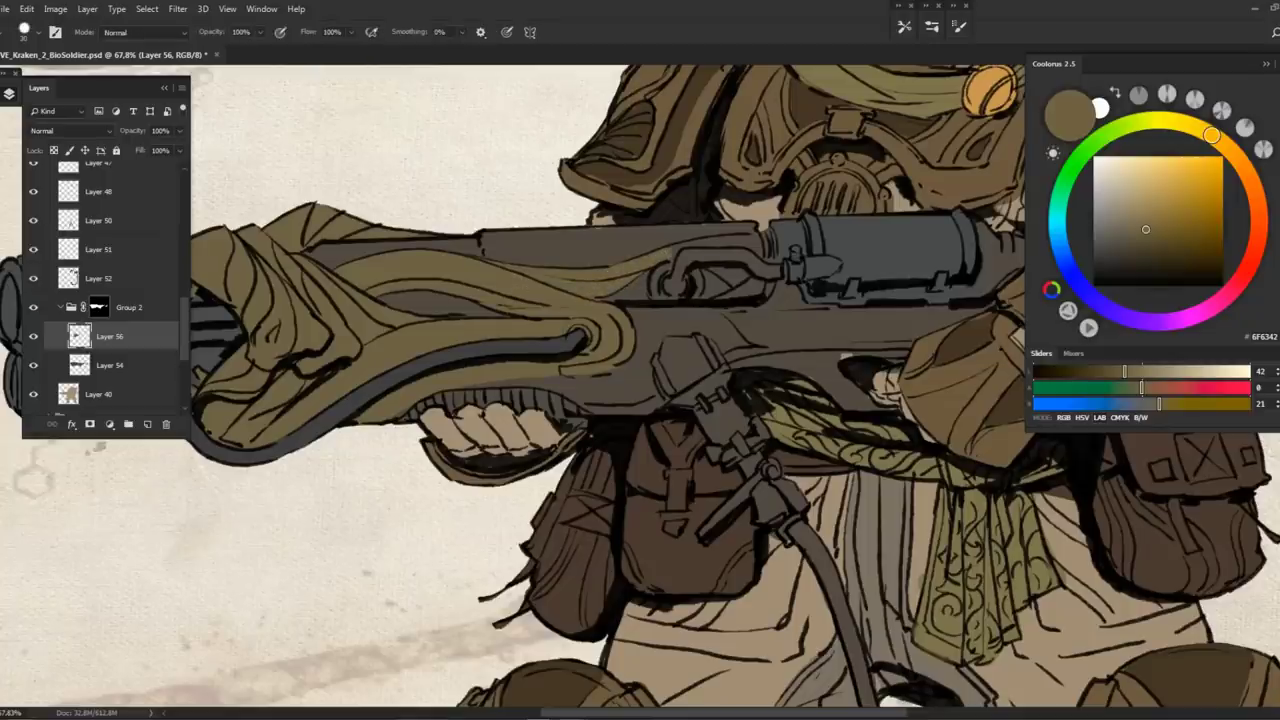
Continue the olive along the trim above the metal hook and around the gun's trigger opening on Layer 56
drag(672, 254, 757, 246)
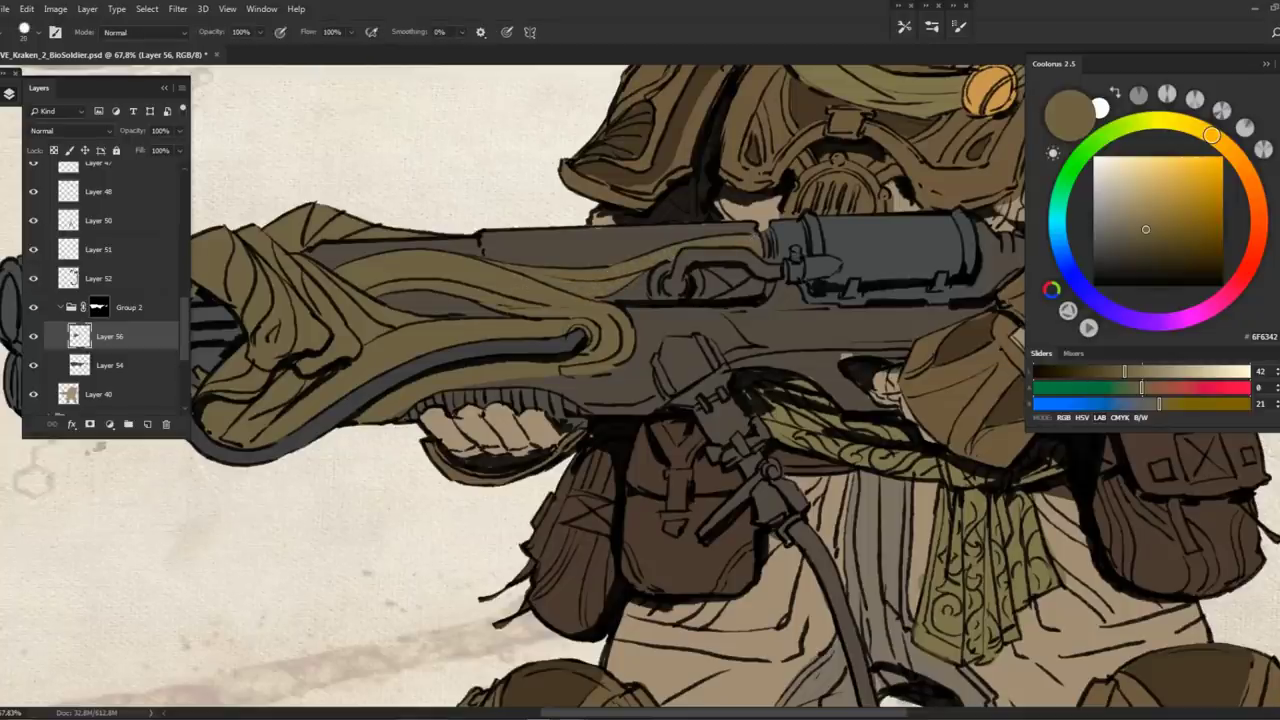
drag(733, 297, 900, 345)
drag(630, 350, 622, 310)
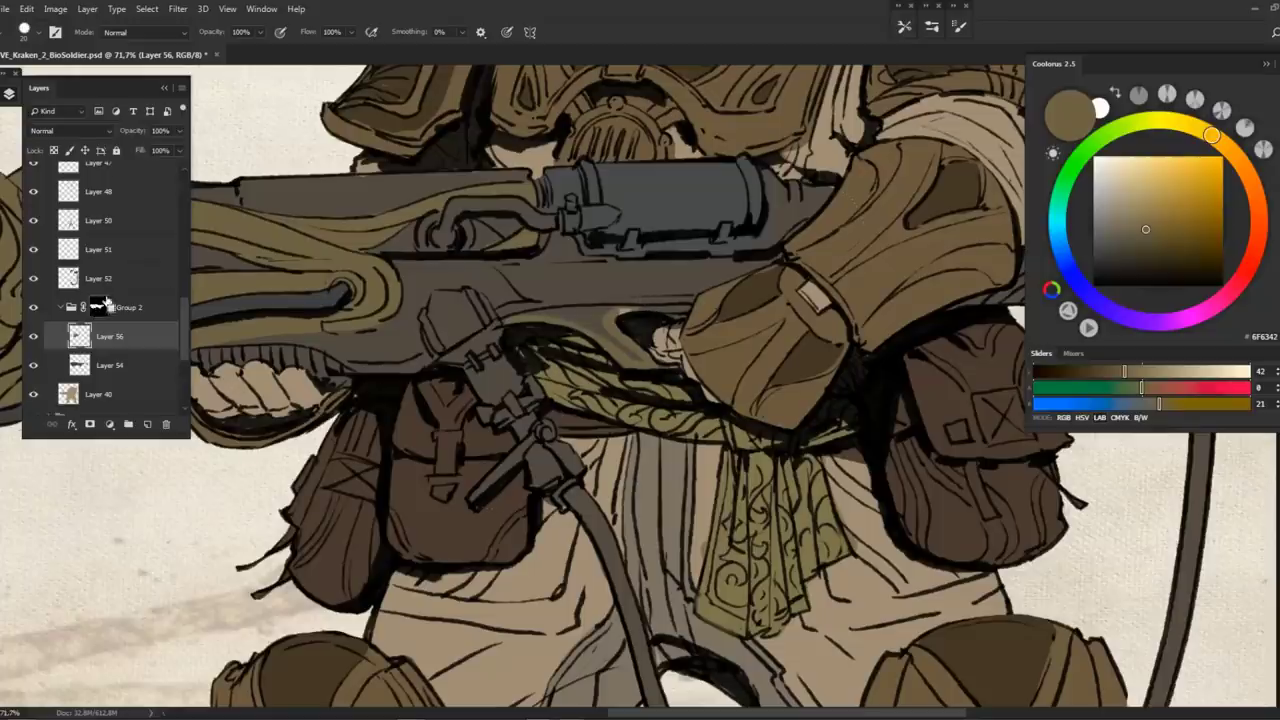
key(l)
key(ctrl+shift+d)
key(ctrl+d)
key(alt+bracketright)
key(alt+bracketleft)
key(b)
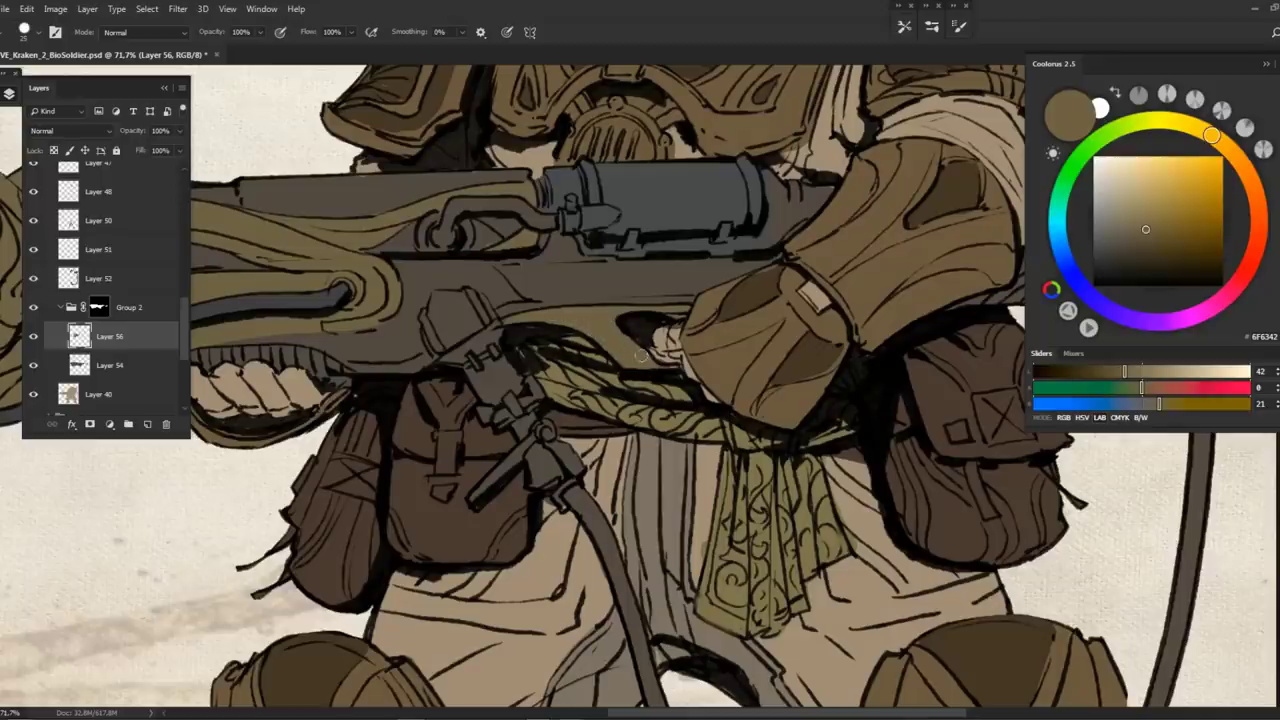
Add Layer 57 above Layer 56, sample brown from the small reference figure, and darken it to 4F3427
key(z)
key(ctrl+0)
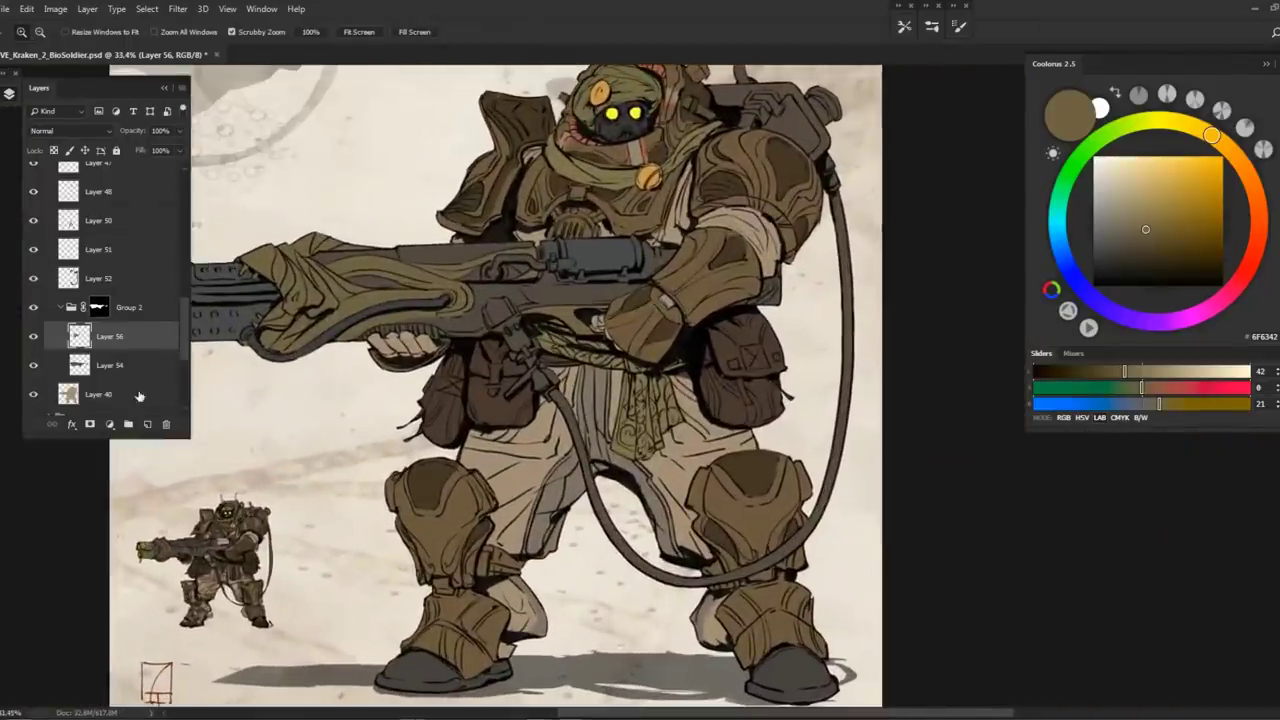
click(147, 424)
key(b)
alt+click(165, 545)
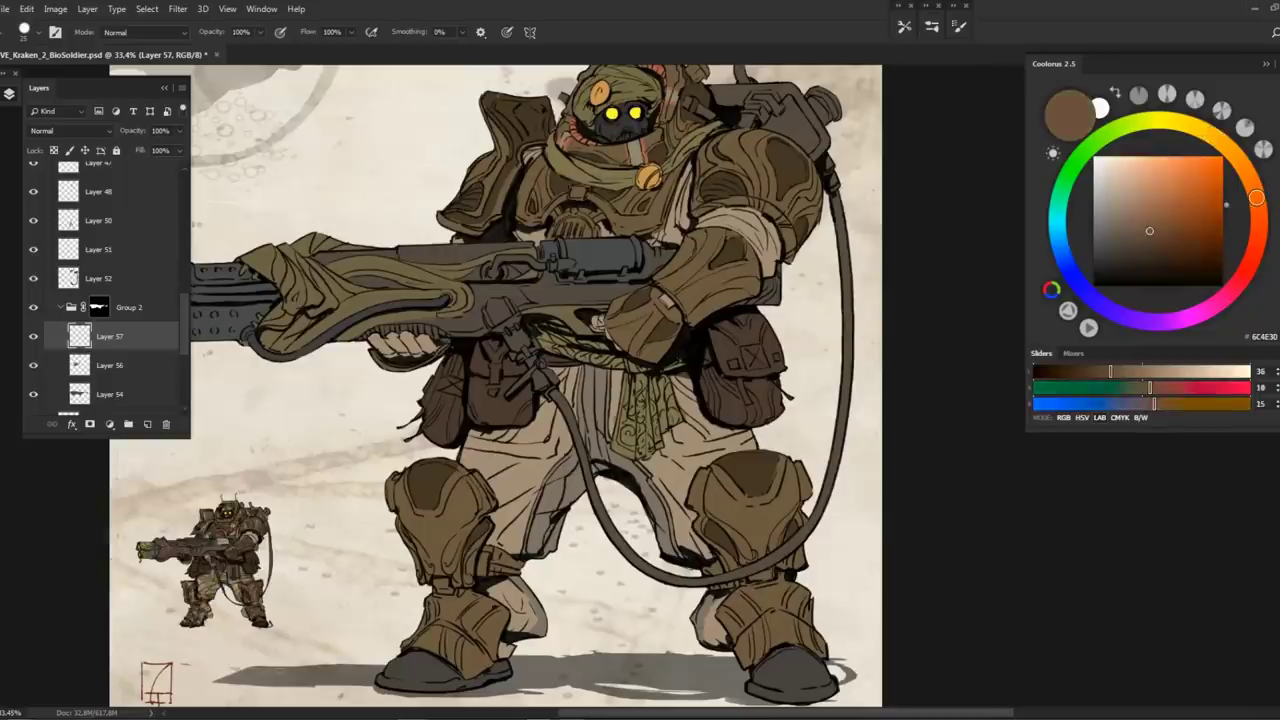
click(1159, 245)
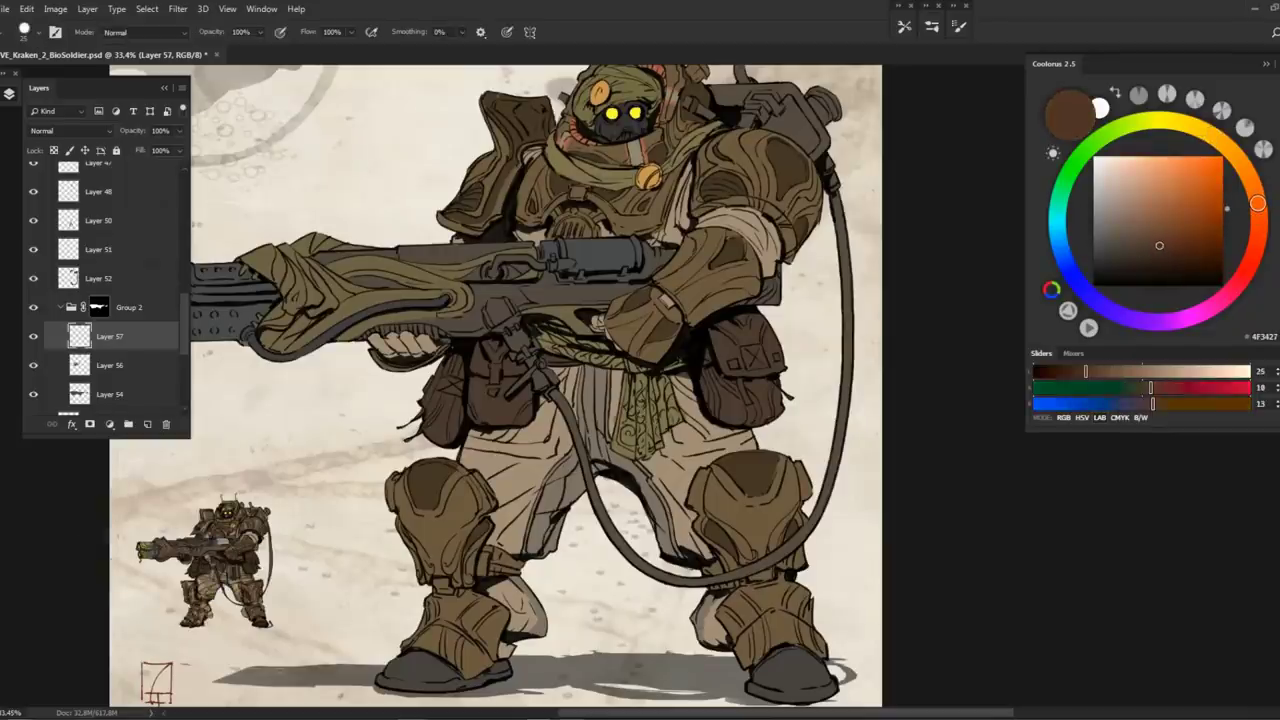
Shift the brown to 4F3A27 and paint the gun's rear end behind the forearm and the body panel below the canister
scroll(910, 236, up, 3)
mouse_move(591, 371)
mouse_down()
mouse_move(623, 343)
mouse_move(600, 372)
mouse_up()
click(1249, 178)
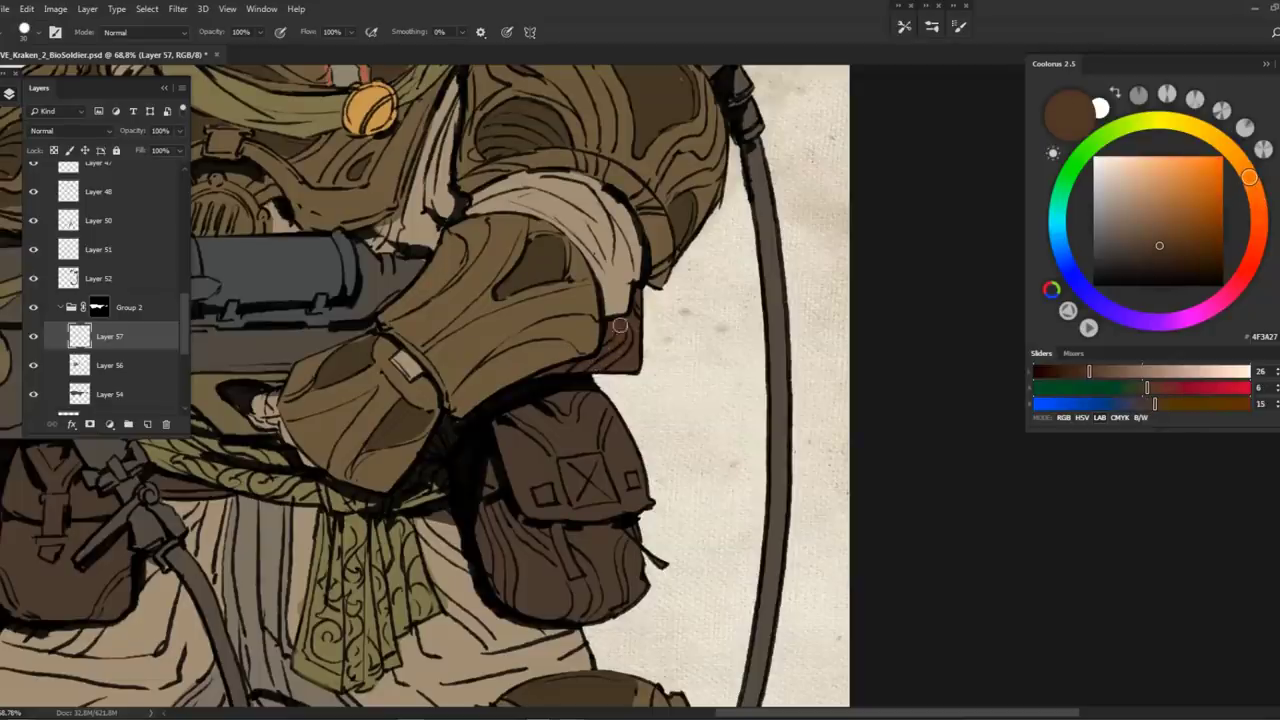
drag(412, 261, 762, 293)
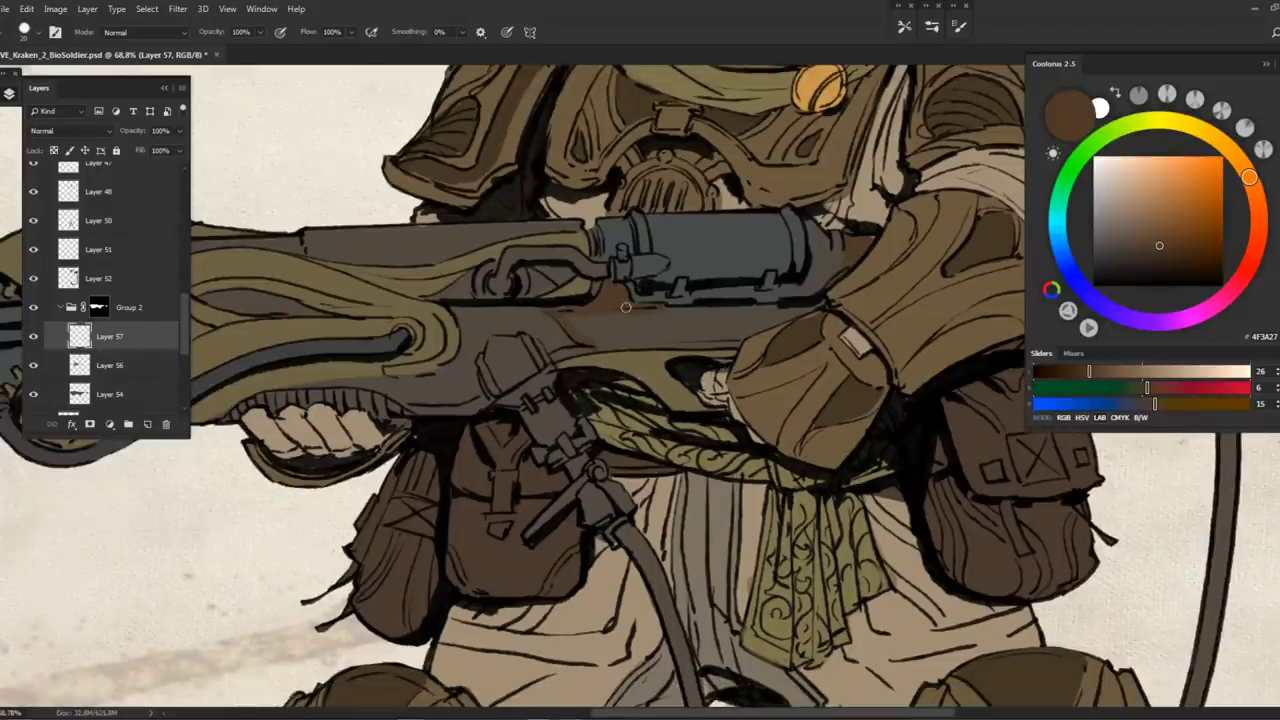
mouse_move(573, 316)
mouse_down()
mouse_move(592, 330)
mouse_move(780, 318)
mouse_move(662, 340)
mouse_move(741, 332)
mouse_up()
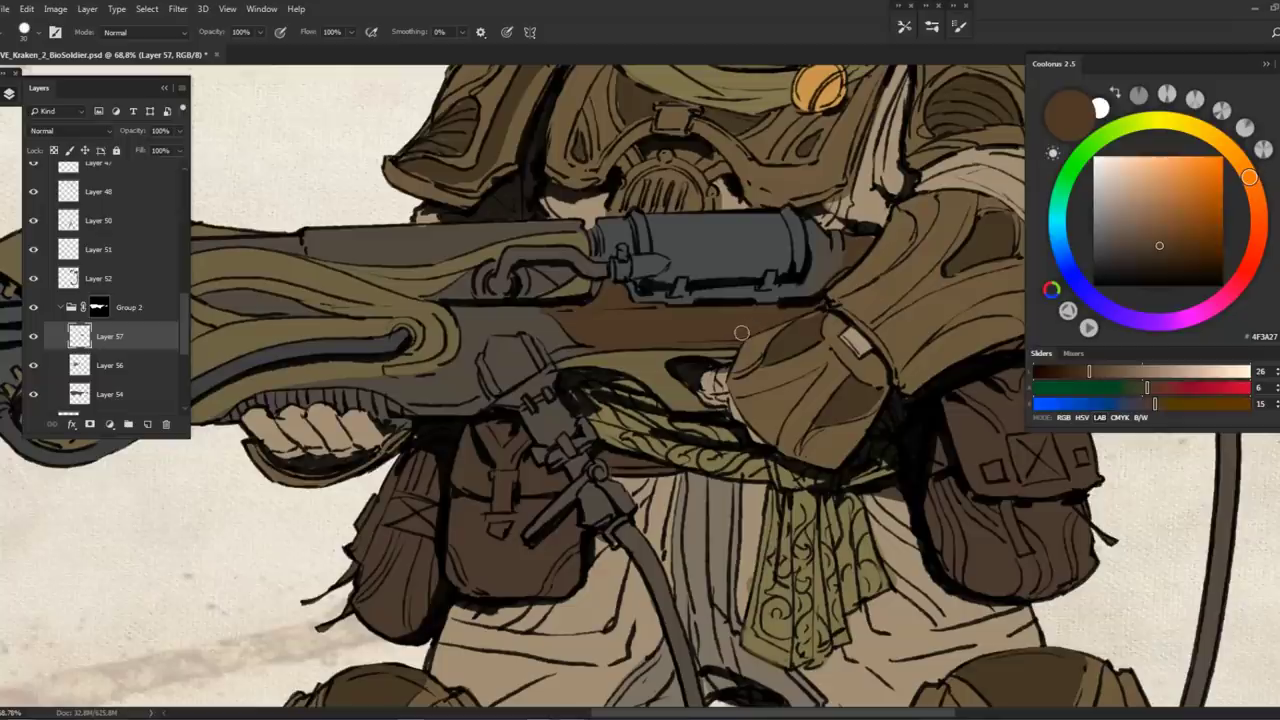
Flip the canvas horizontally and paint the almond-shaped recess in the olive section and the ribbed strip above the fingers brown
scroll(558, 354, down, 5)
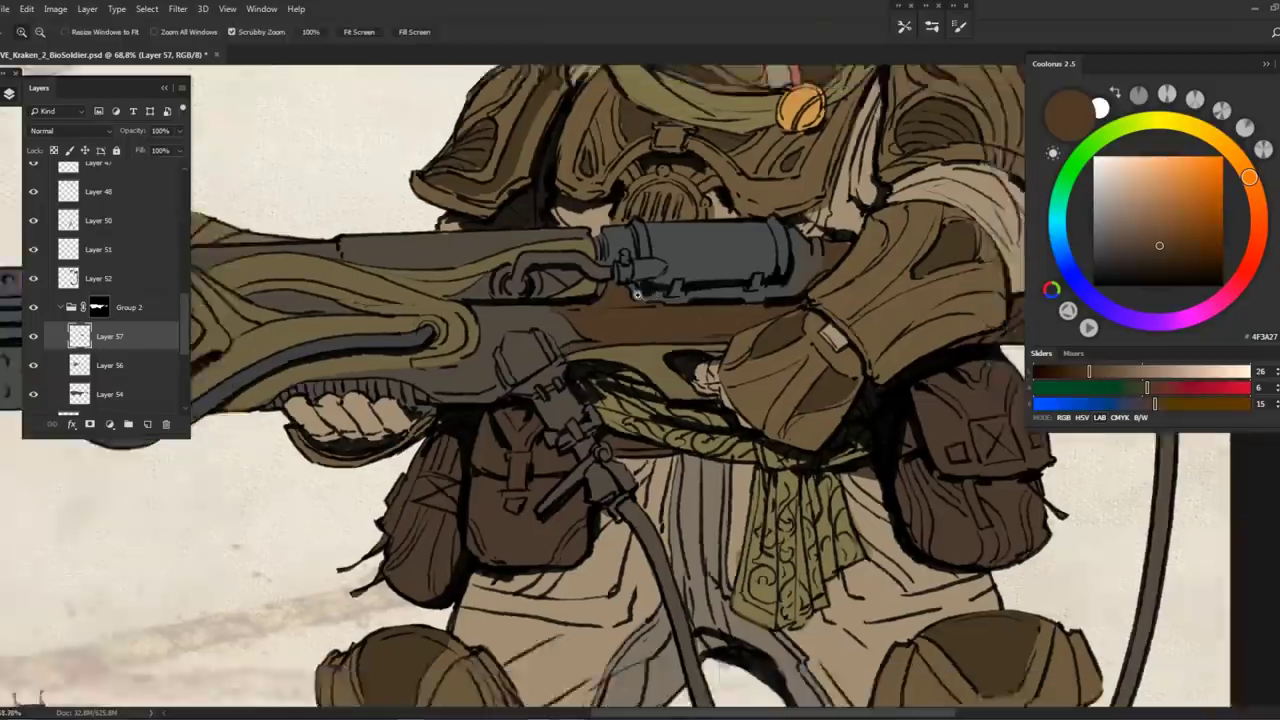
key(ctrl+shift+h)
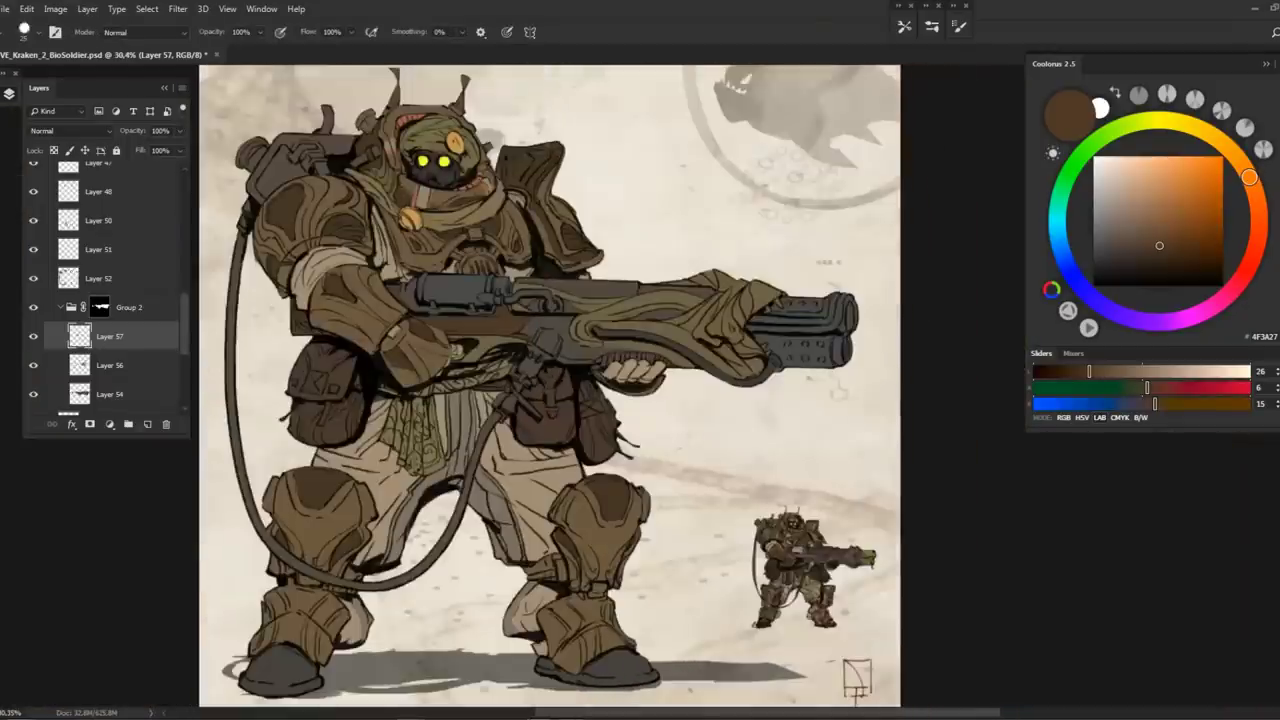
key(ctrl+shift+h)
scroll(538, 279, up, 7)
mouse_move(538, 279)
mouse_down()
mouse_move(622, 272)
mouse_move(650, 290)
mouse_move(566, 283)
mouse_up()
drag(668, 273, 504, 297)
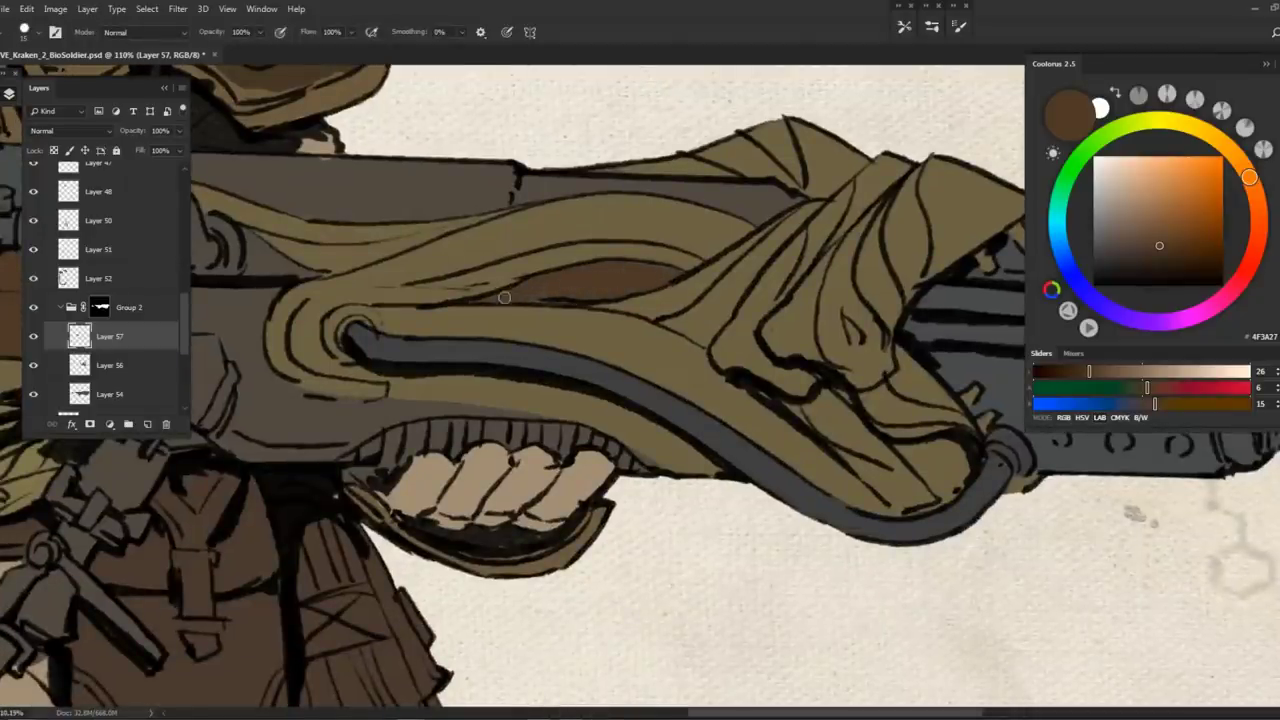
scroll(531, 295, down, 3)
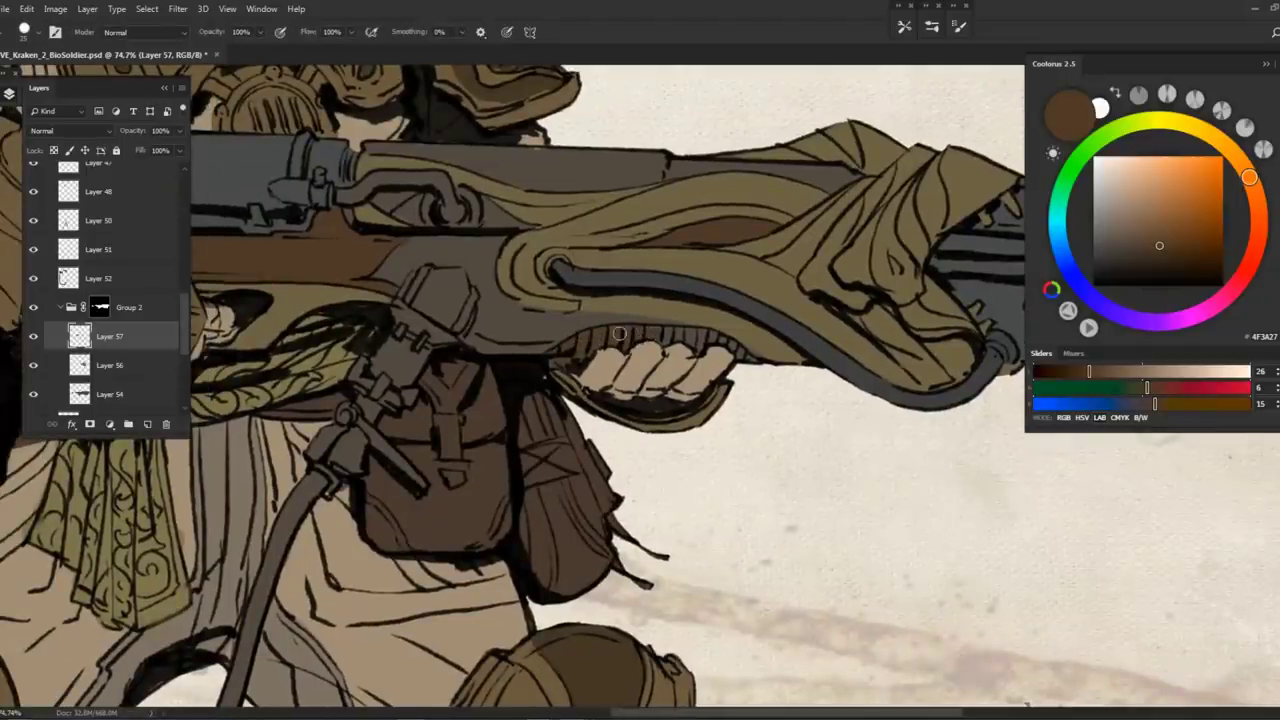
Sample grey 5C5B59 for the tube's socket, lighten it to 818181, and paint the rims of both barrel muzzles
alt+click(742, 345)
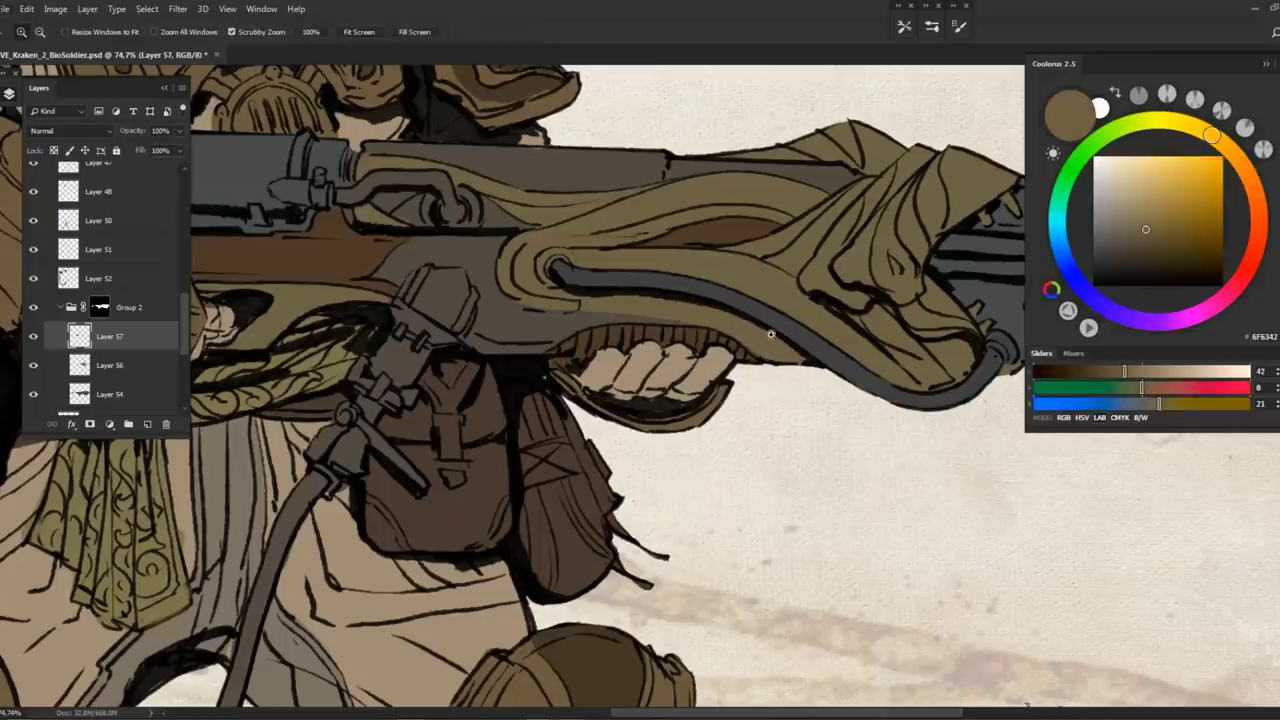
key(ctrl+minus)
alt+click(724, 388)
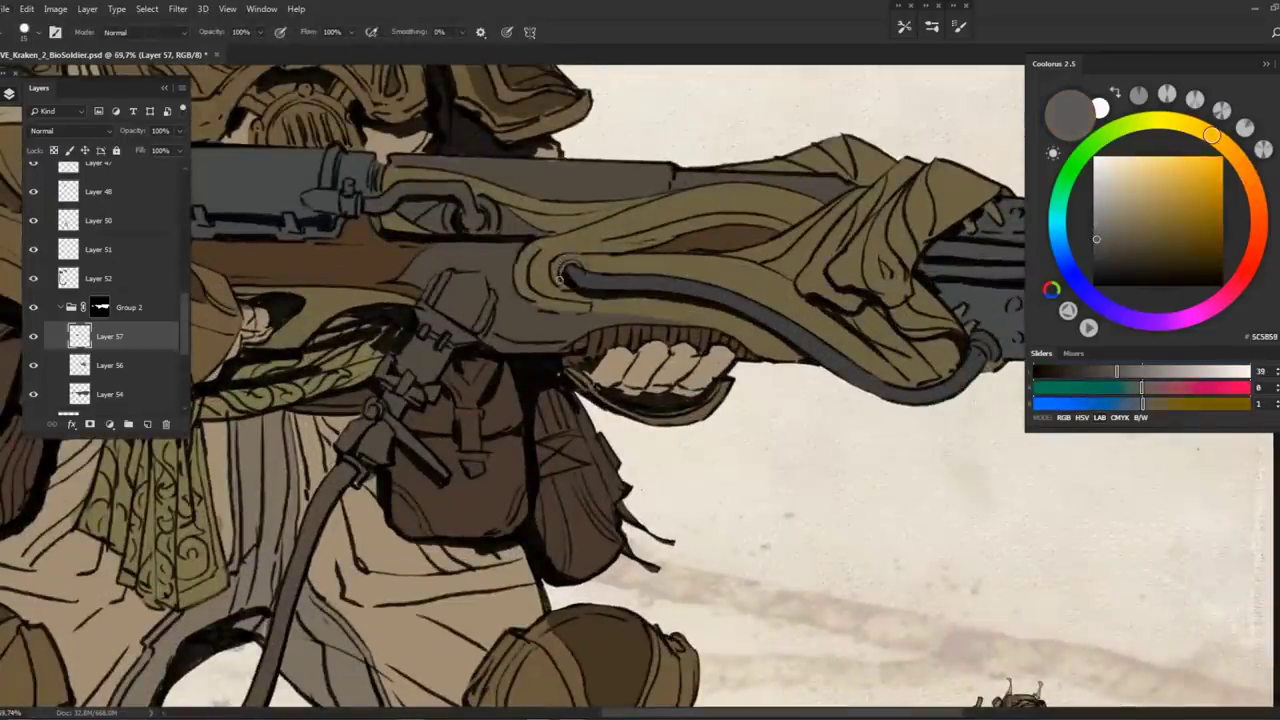
drag(567, 268, 322, 262)
drag(743, 336, 615, 371)
drag(1096, 236, 1076, 216)
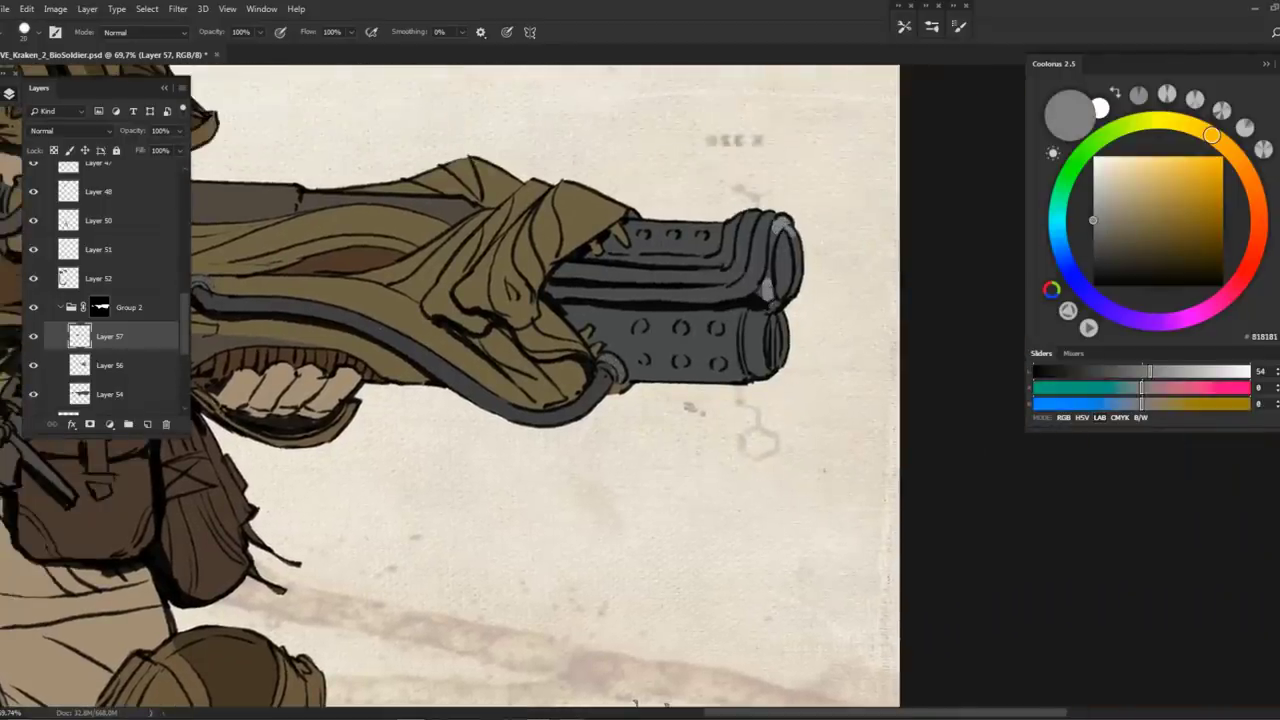
drag(774, 232, 796, 256)
drag(762, 308, 750, 350)
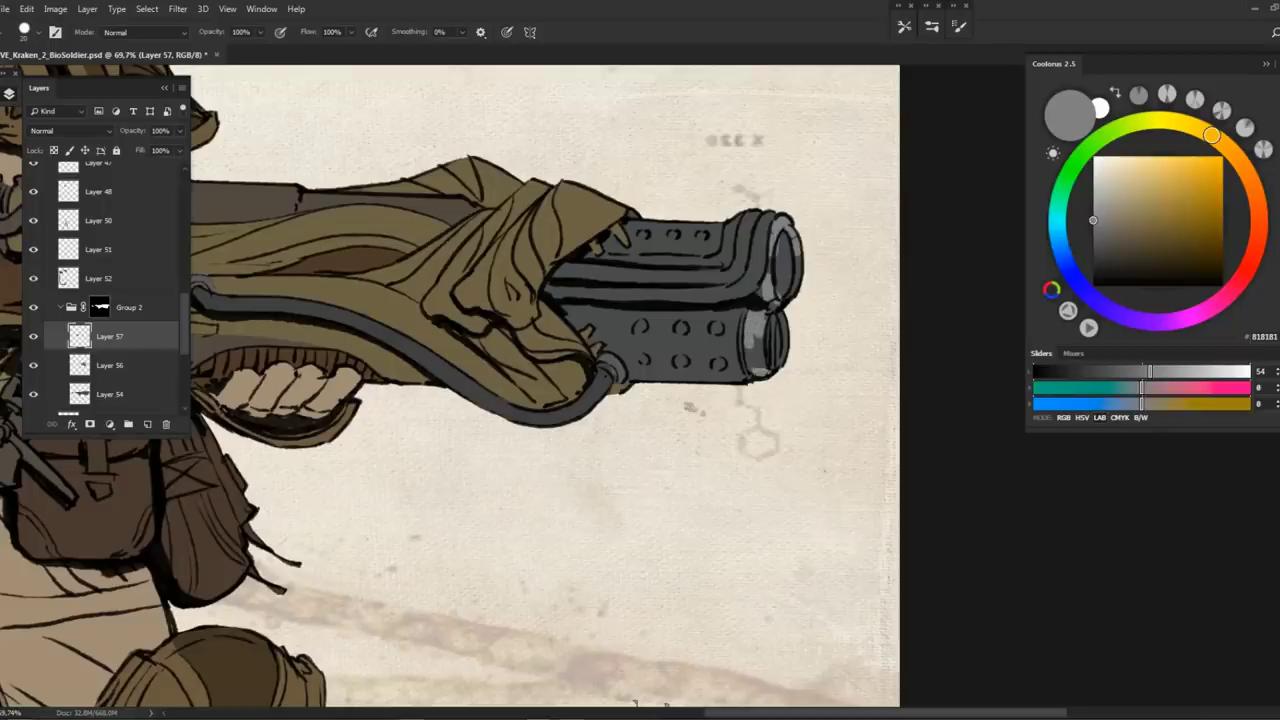
key(ctrl+0)
Select the backpack's colour on Layer 52 and adjust it with Hue/Saturation, setting hue to +16 and lowering the saturation
scroll(697, 290, up, 5)
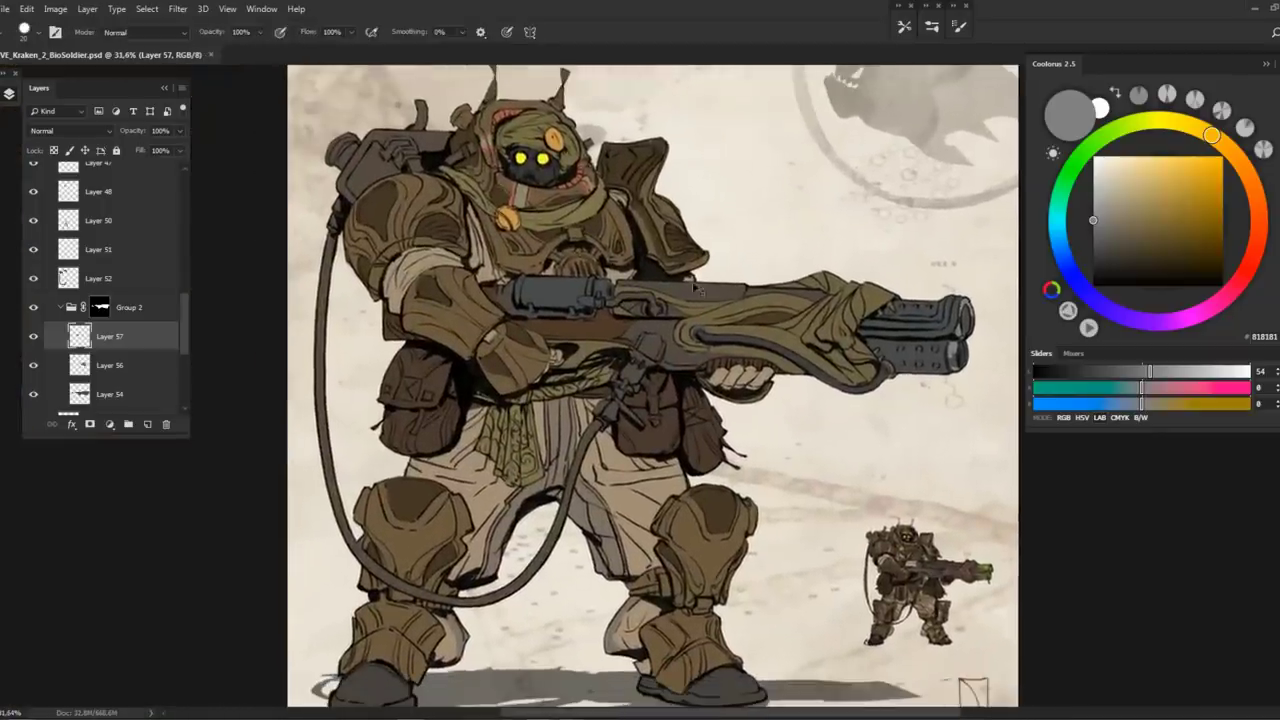
key(z)
click(462, 238)
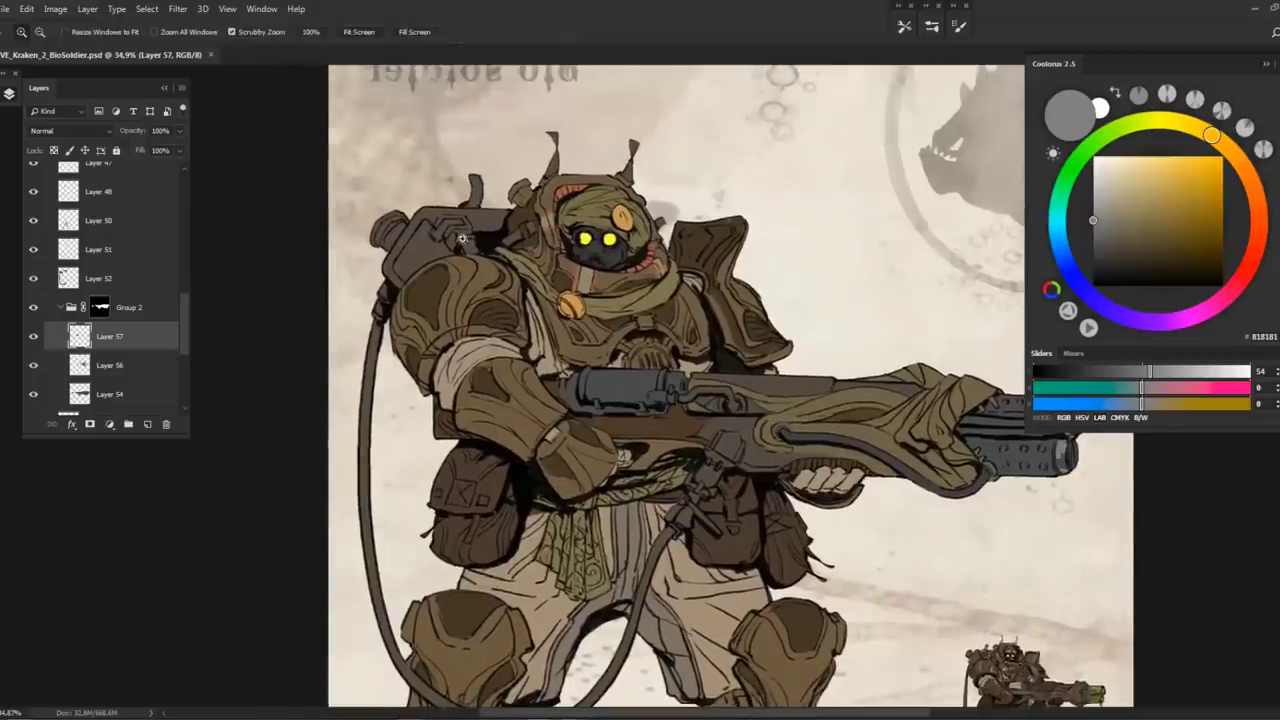
scroll(462, 238, up, 2)
key(b)
ctrl+click(410, 262)
key(ctrl+u)
drag(944, 246, 896, 286)
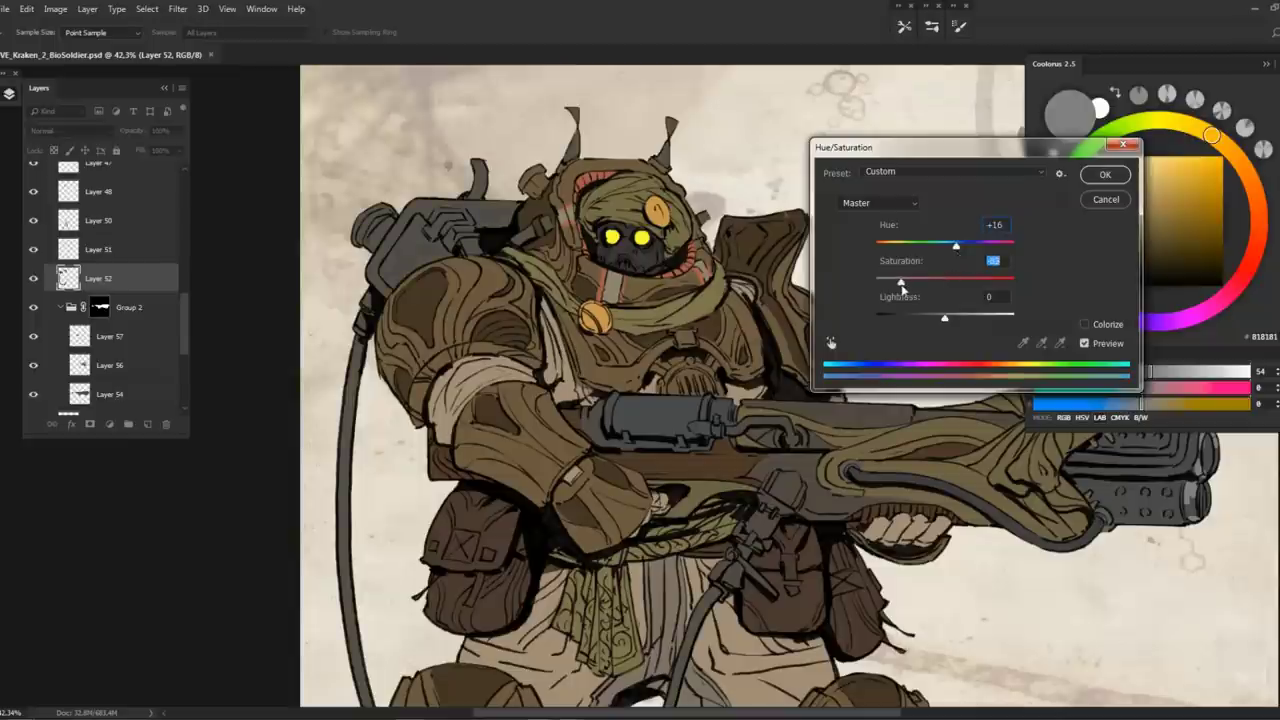
click(1105, 174)
Check the picture's tonal values by temporarily showing the Black & White 1 adjustment layer
drag(769, 409, 587, 340)
scroll(174, 194, up, 5)
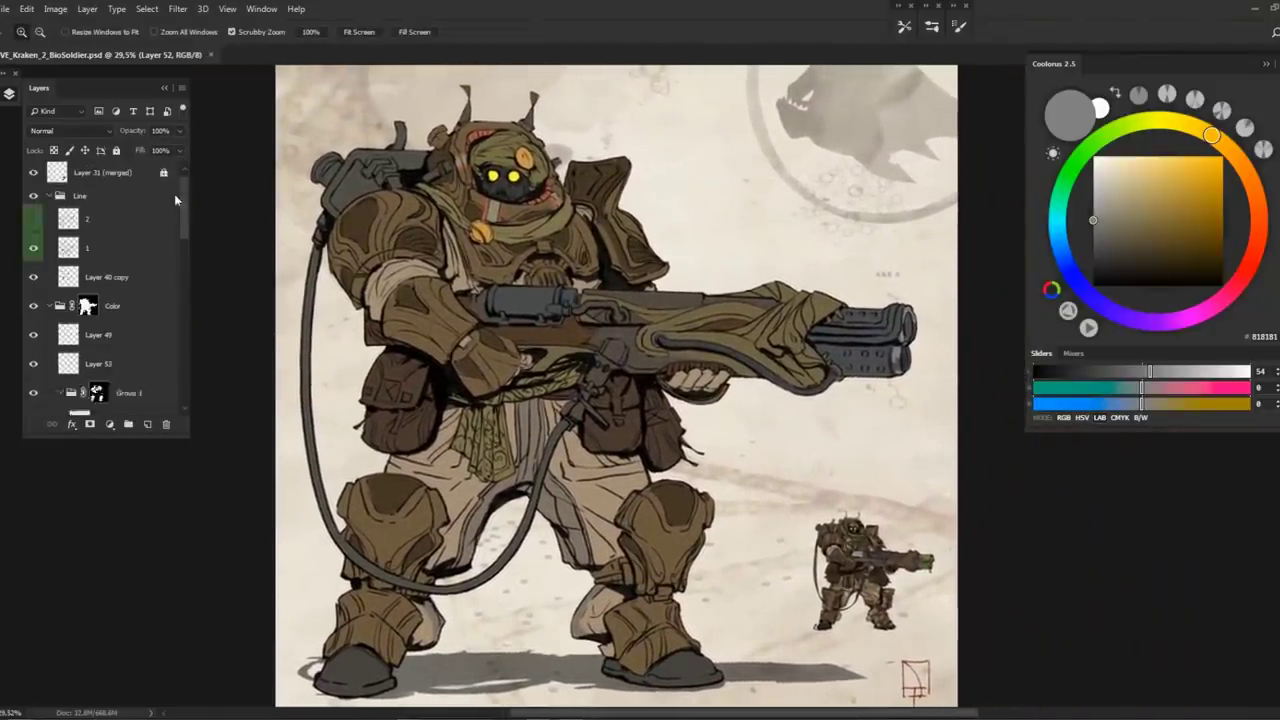
click(33, 177)
drag(600, 214, 140, 205)
click(33, 177)
key(ctrl+plus)
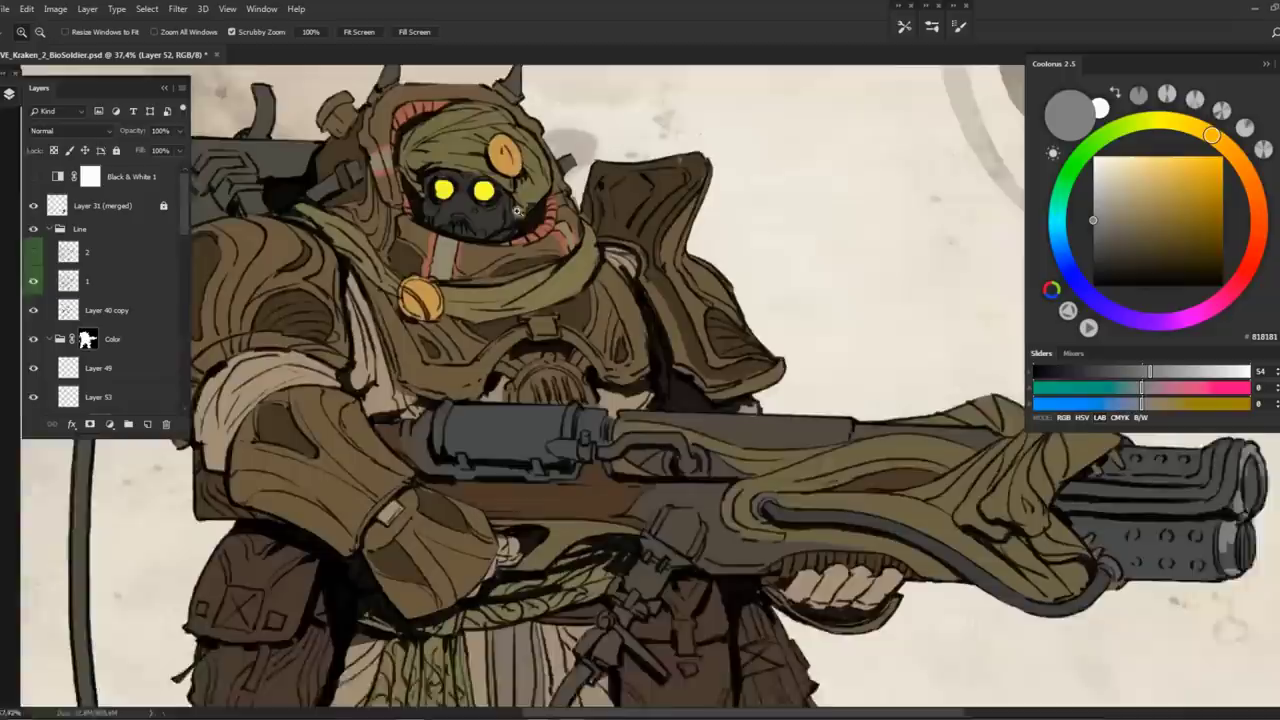
Group the gas mask's Layer 48, give the group a layer mask, and add a new layer above Layer 48 inside it
ctrl+click(505, 280)
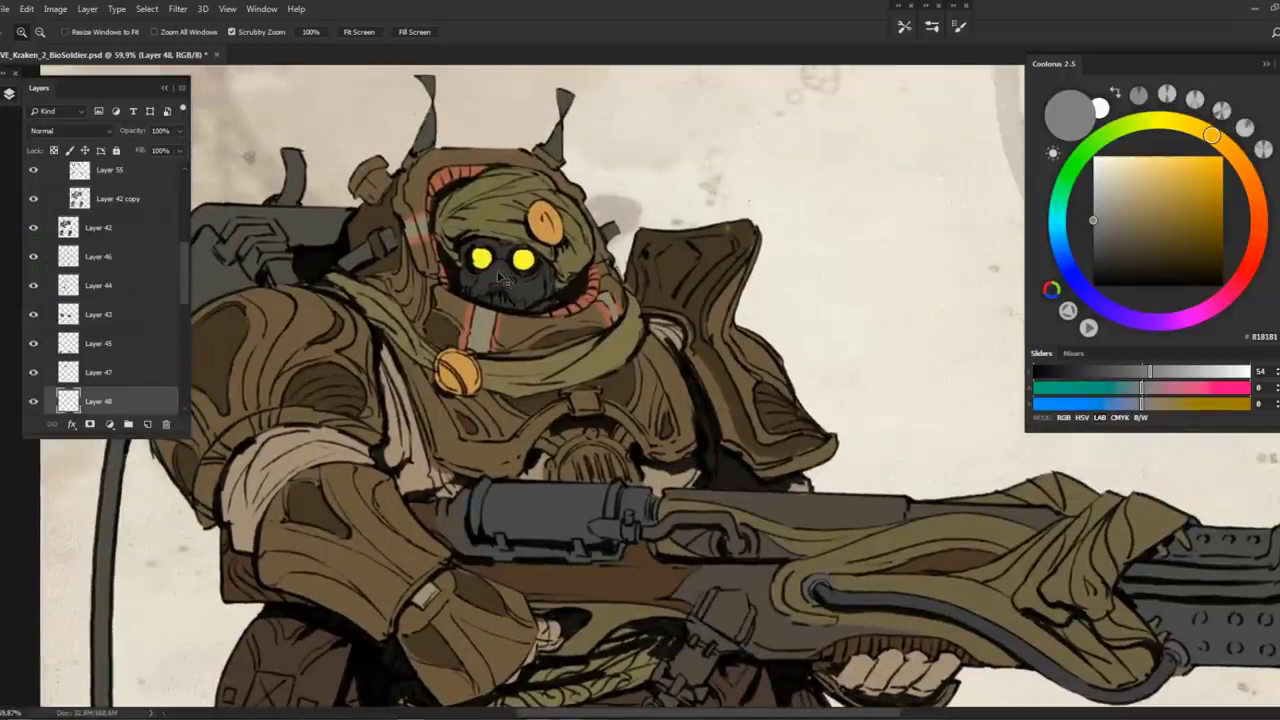
scroll(120, 300, down, 2)
click(33, 343)
click(33, 343)
key(ctrl+g)
alt+click(89, 424)
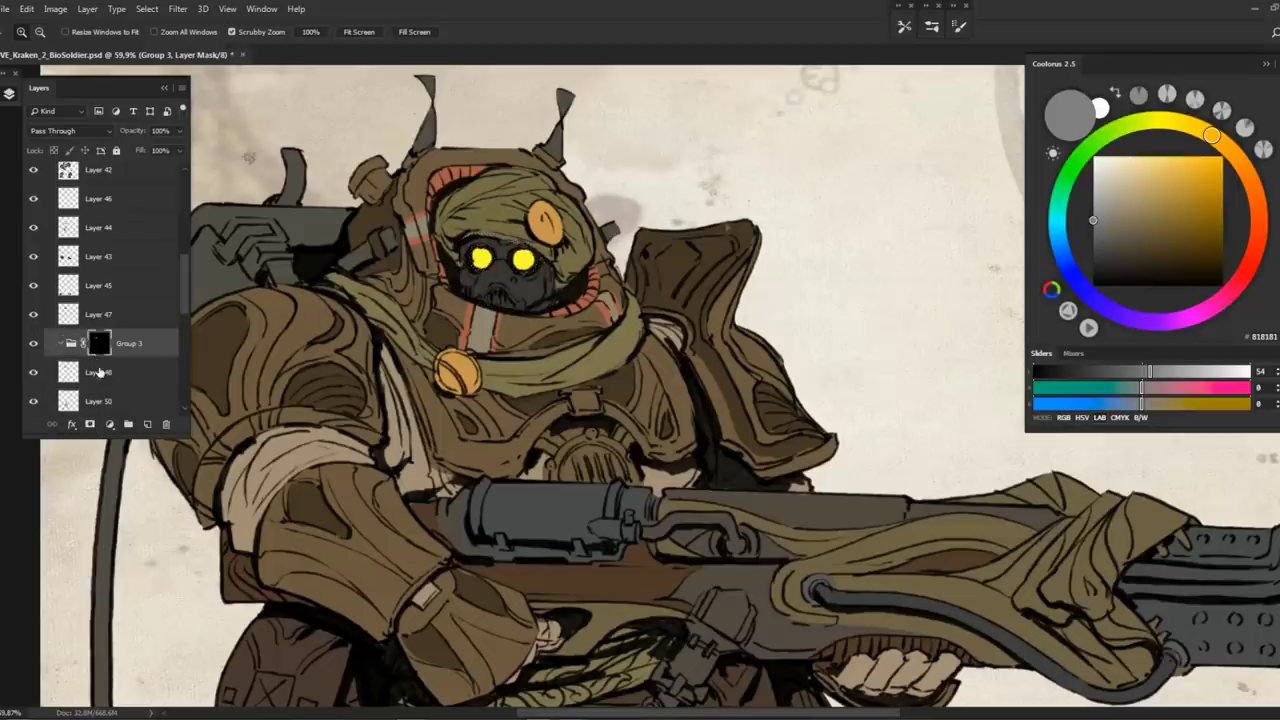
click(147, 424)
drag(566, 280, 610, 280)
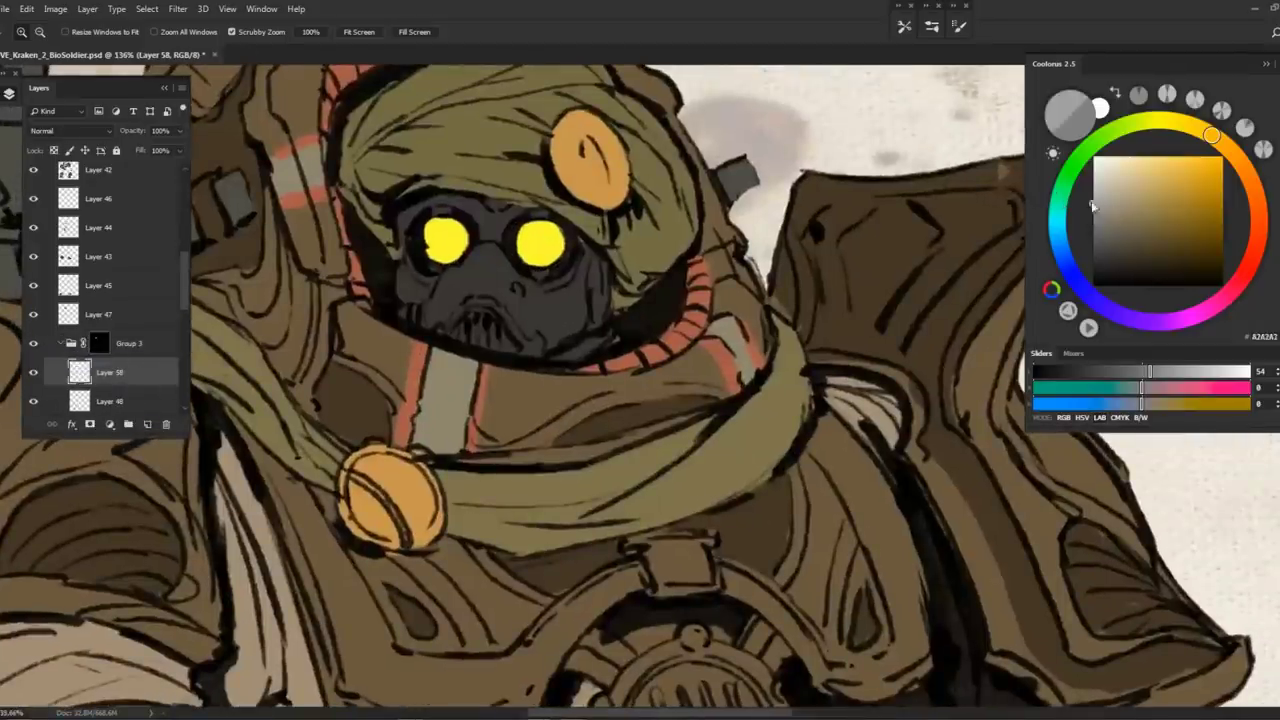
Mix tan 997550 and paint the curved upper edge of the mask's mouthpiece and the lower rims of the lenses on Layer 58
key(b)
drag(1244, 176, 1211, 153)
click(1170, 198)
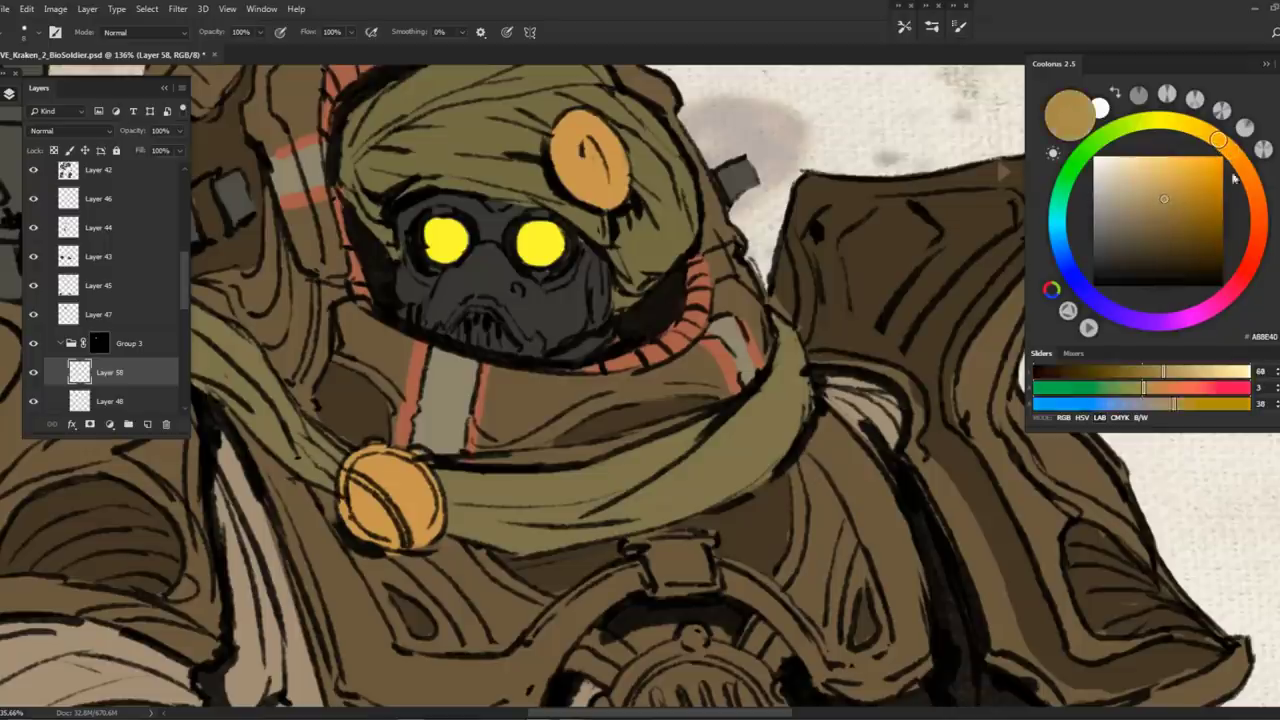
drag(1170, 198, 1152, 210)
drag(490, 305, 526, 345)
drag(545, 287, 586, 250)
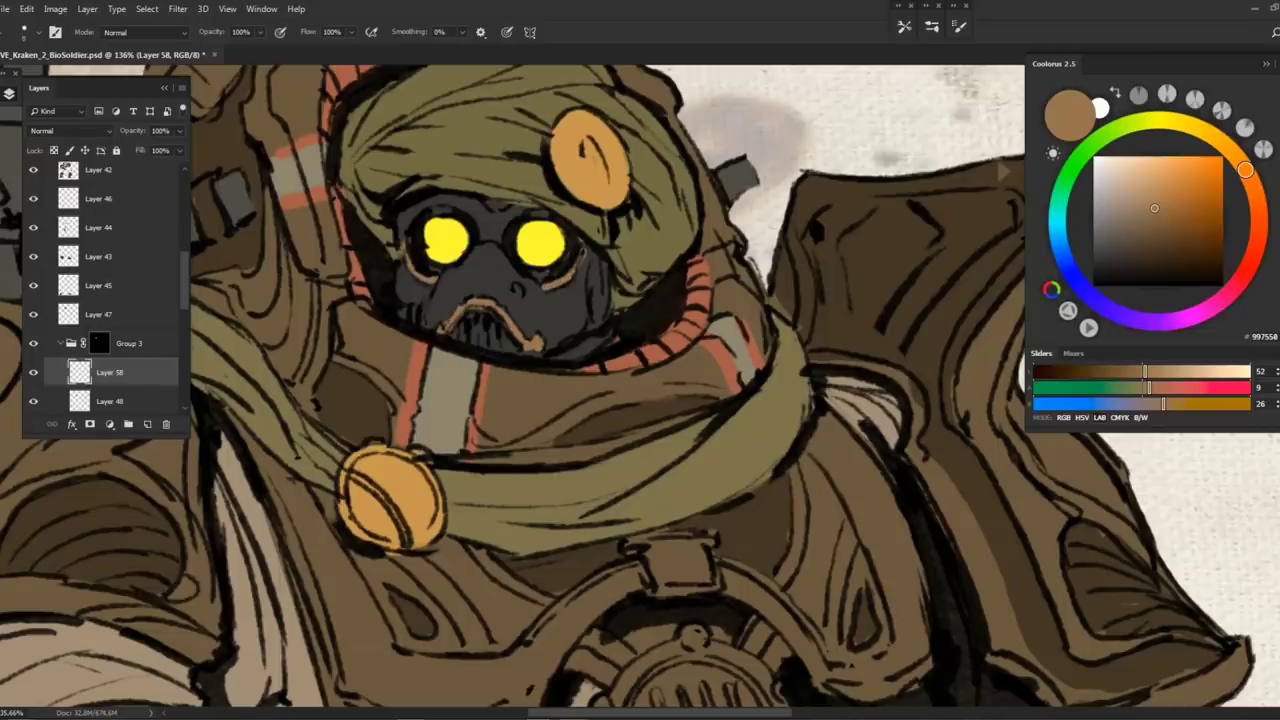
Continue the tan around the upper rims of both lenses and fill the ribbed grille of the mouthpiece
mouse_move(422, 207)
mouse_down()
mouse_move(526, 209)
mouse_move(428, 209)
mouse_move(502, 217)
mouse_move(504, 295)
mouse_move(454, 333)
mouse_move(445, 384)
mouse_up()
key(z)
key(b)
drag(465, 340, 483, 386)
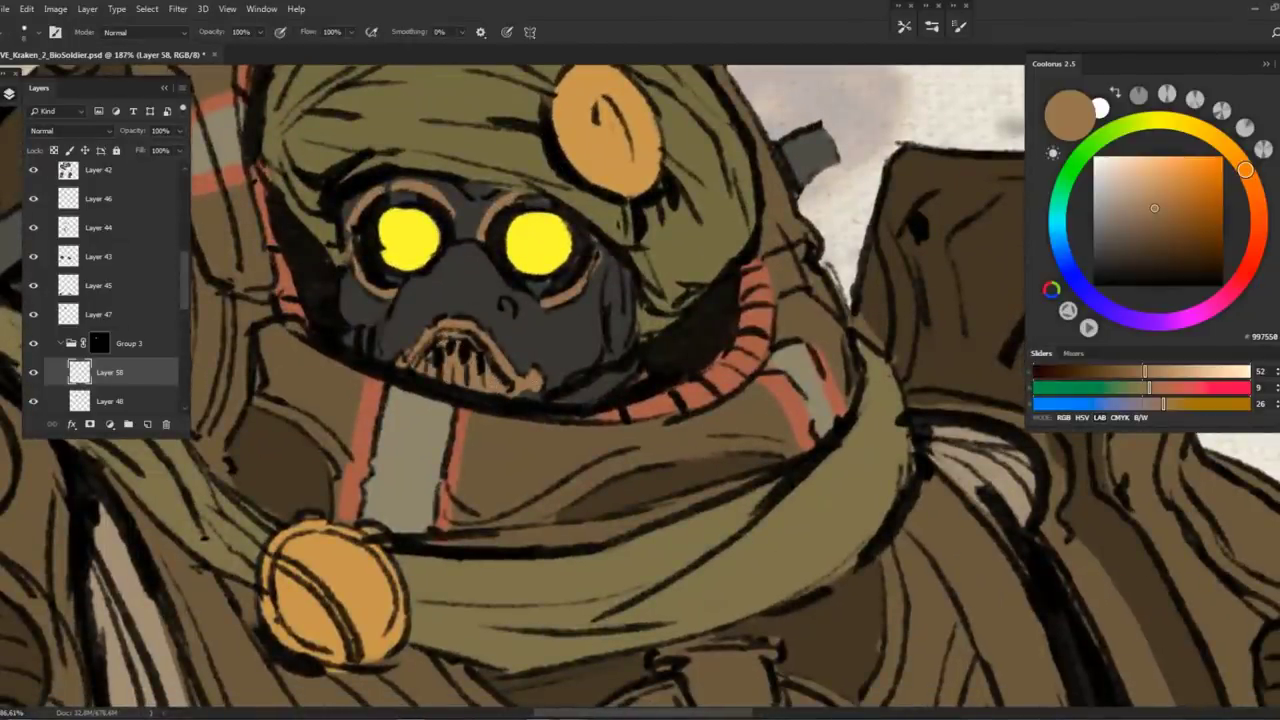
drag(486, 254, 500, 362)
drag(505, 276, 525, 372)
mouse_move(428, 274)
mouse_down()
mouse_move(415, 350)
mouse_move(395, 355)
mouse_up()
key(z)
mouse_move(472, 252)
mouse_down()
mouse_move(445, 283)
mouse_move(525, 262)
mouse_up()
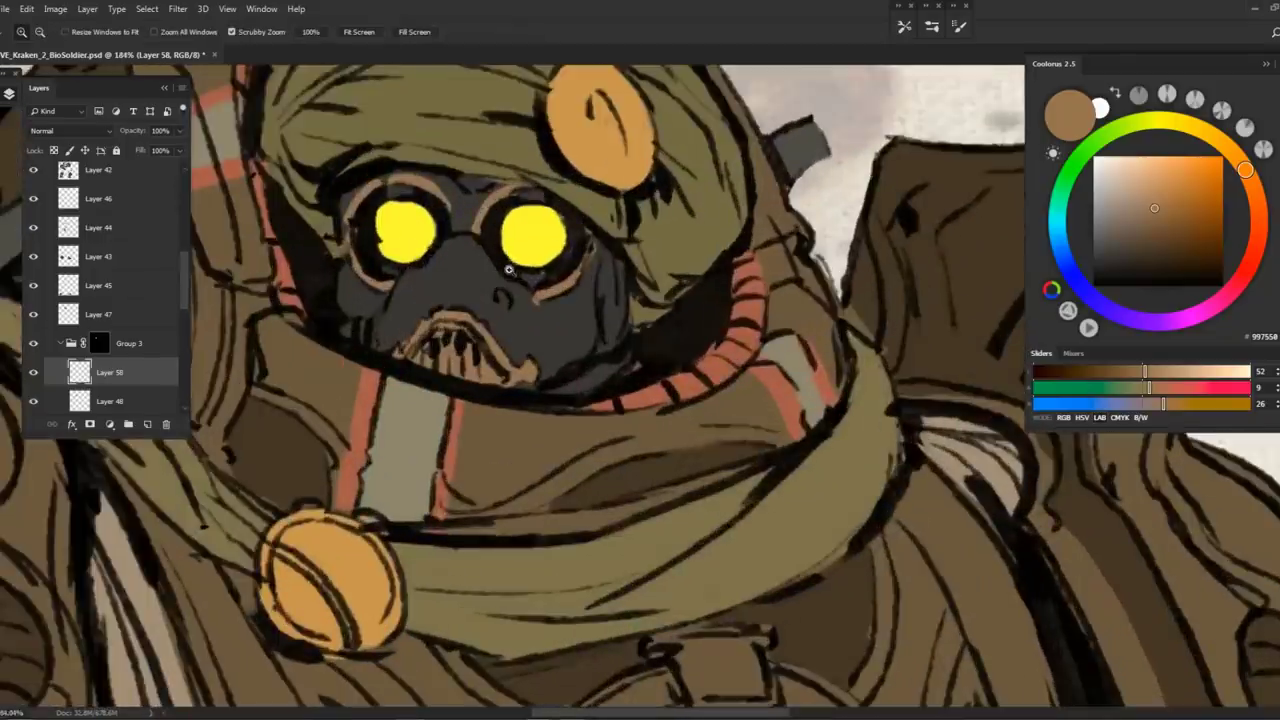
Paint the small round detail beside the mask's nose in tan and complete the rim around the second lens
key(b)
mouse_move(480, 322)
mouse_down()
mouse_move(550, 334)
mouse_move(560, 362)
mouse_up()
mouse_move(372, 328)
mouse_down()
mouse_move(486, 283)
mouse_move(506, 291)
mouse_up()
key(z)
key(b)
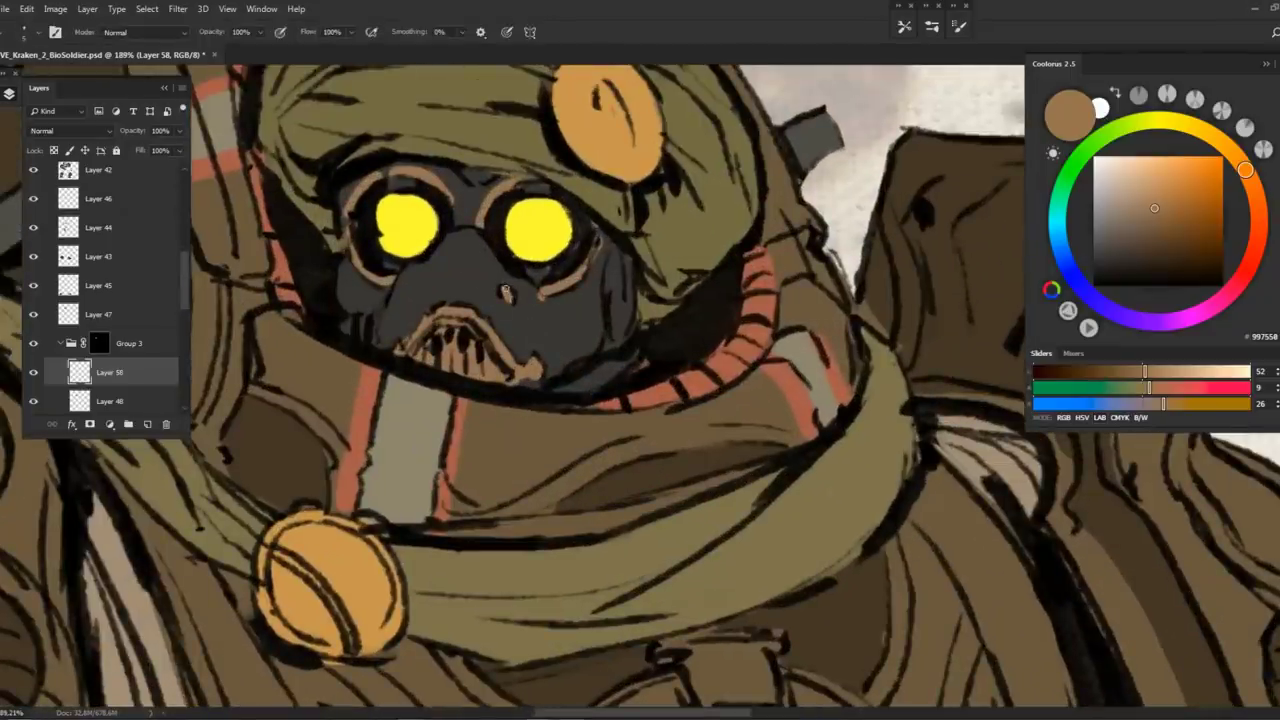
scroll(506, 291, up, 2)
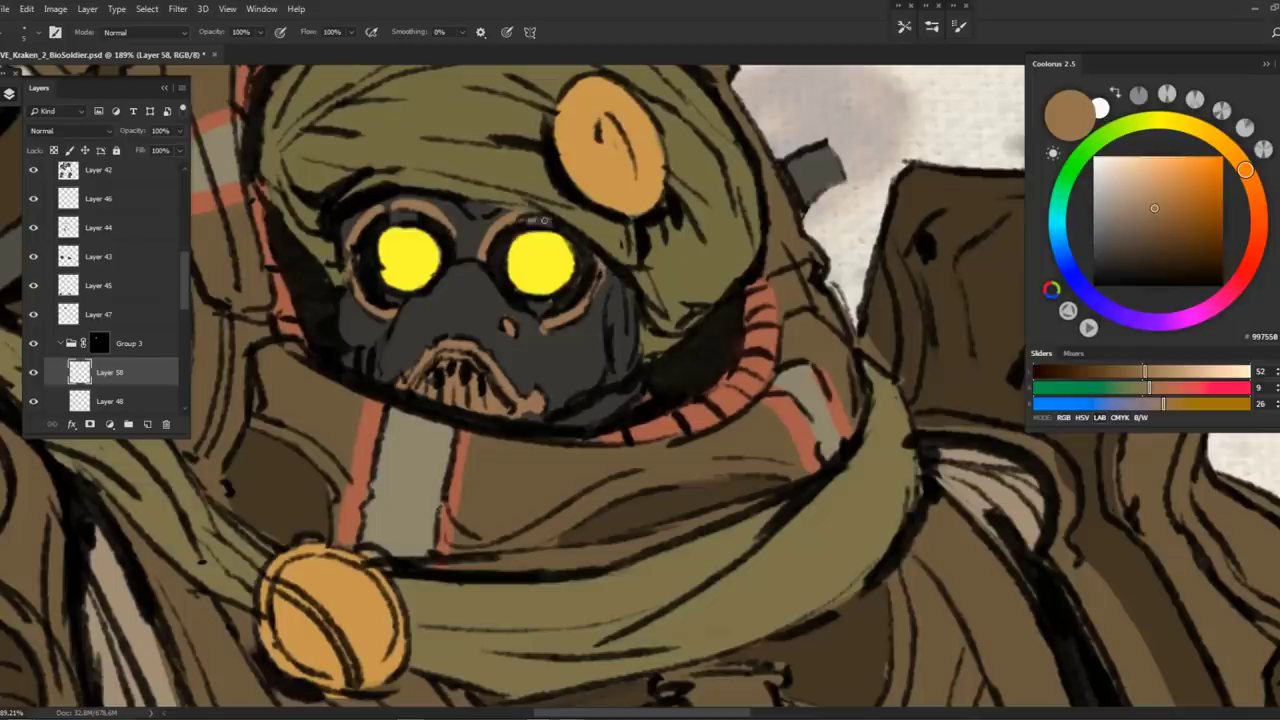
scroll(497, 261, down, 2)
scroll(497, 261, up, 1)
key(z)
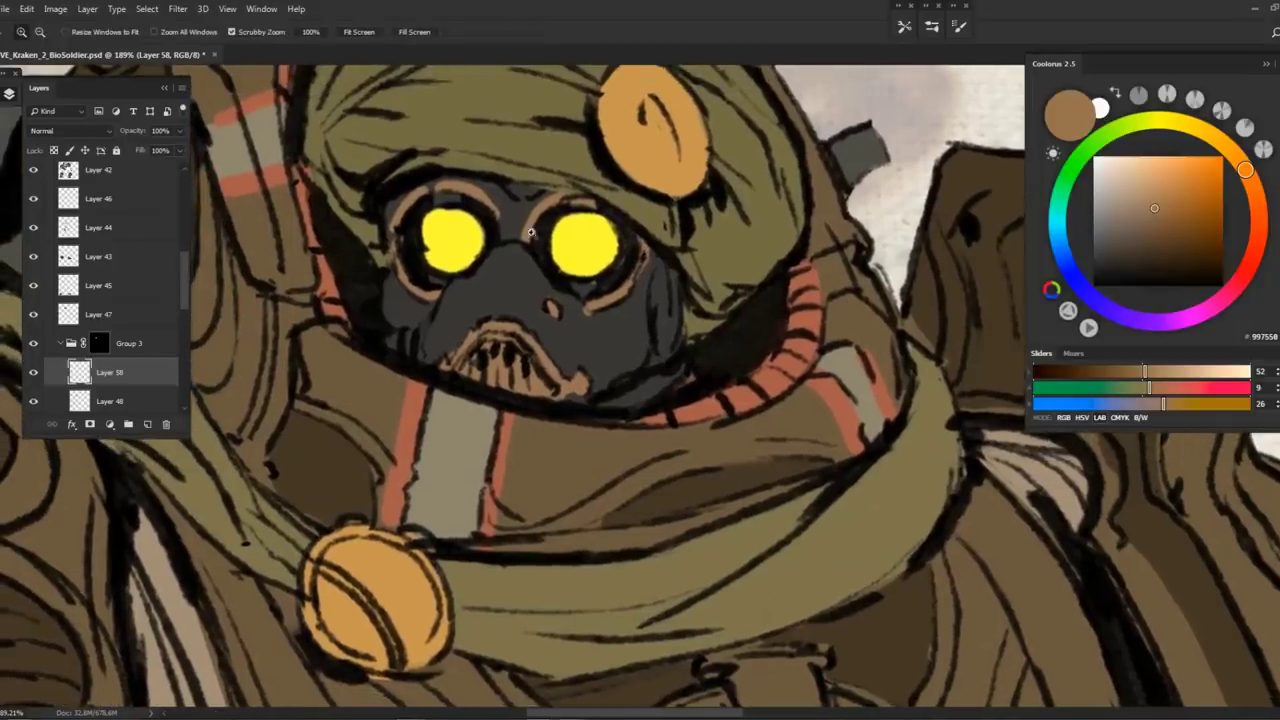
key(ctrl+0)
drag(419, 243, 491, 375)
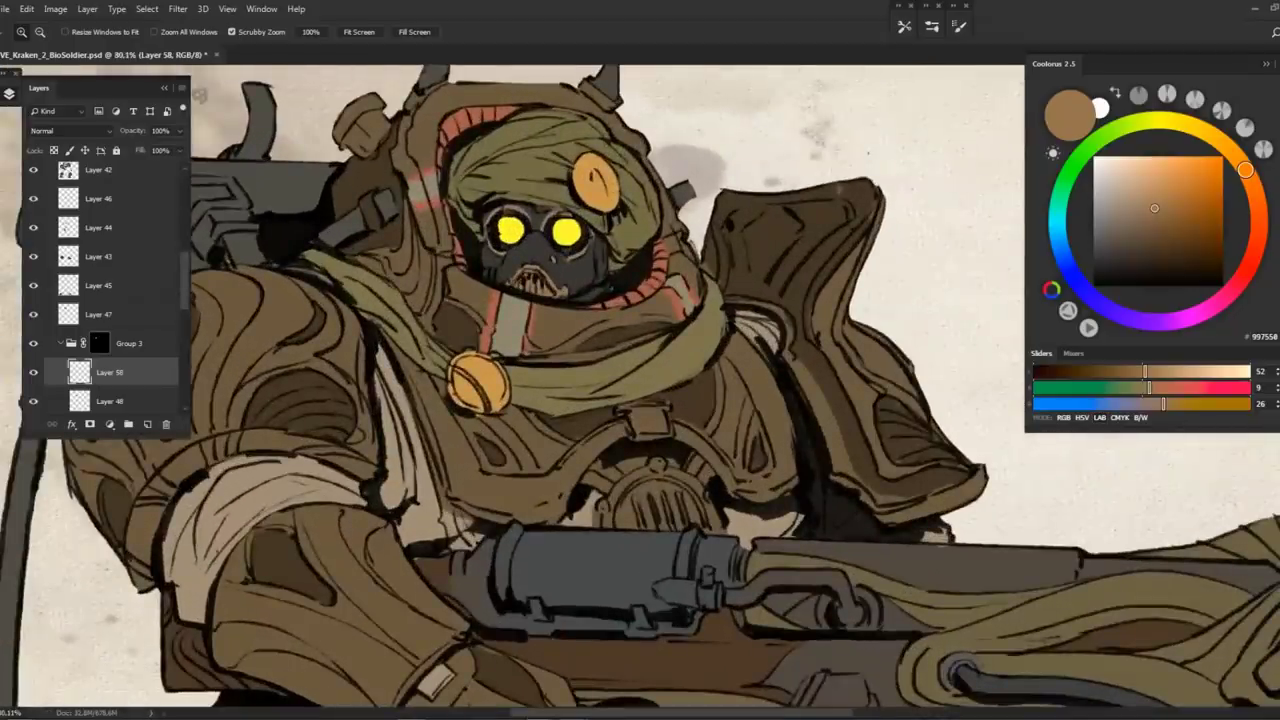
Mix dark olive 564D31 and paint the side areas of the gas mask on Layer 58
scroll(110, 290, down, 5)
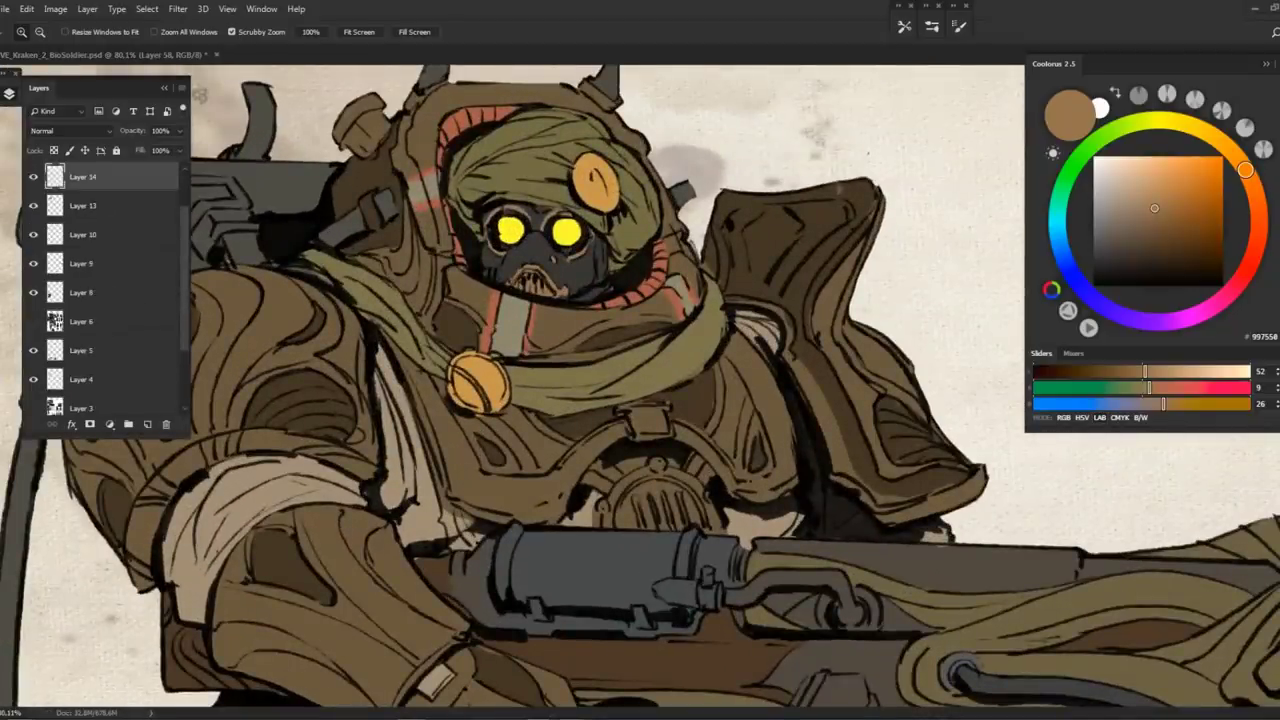
drag(566, 240, 585, 288)
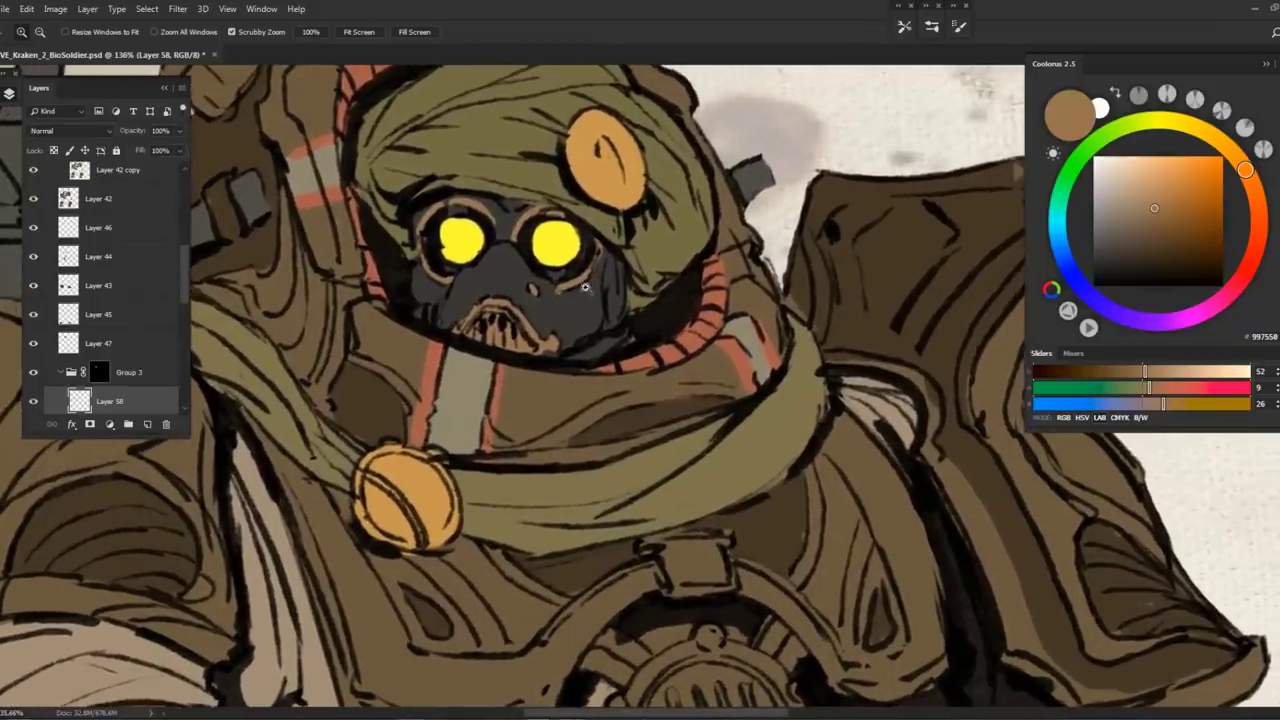
drag(1243, 148, 1205, 131)
click(1150, 242)
key(b)
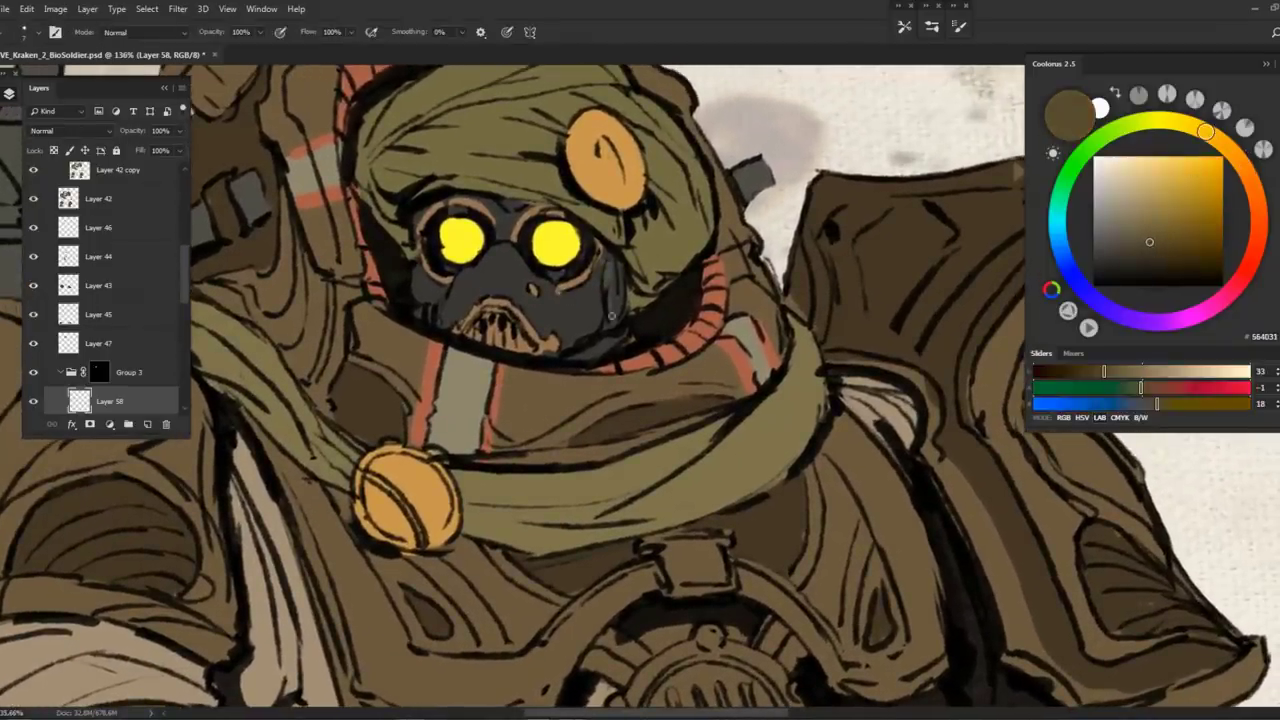
drag(617, 307, 605, 320)
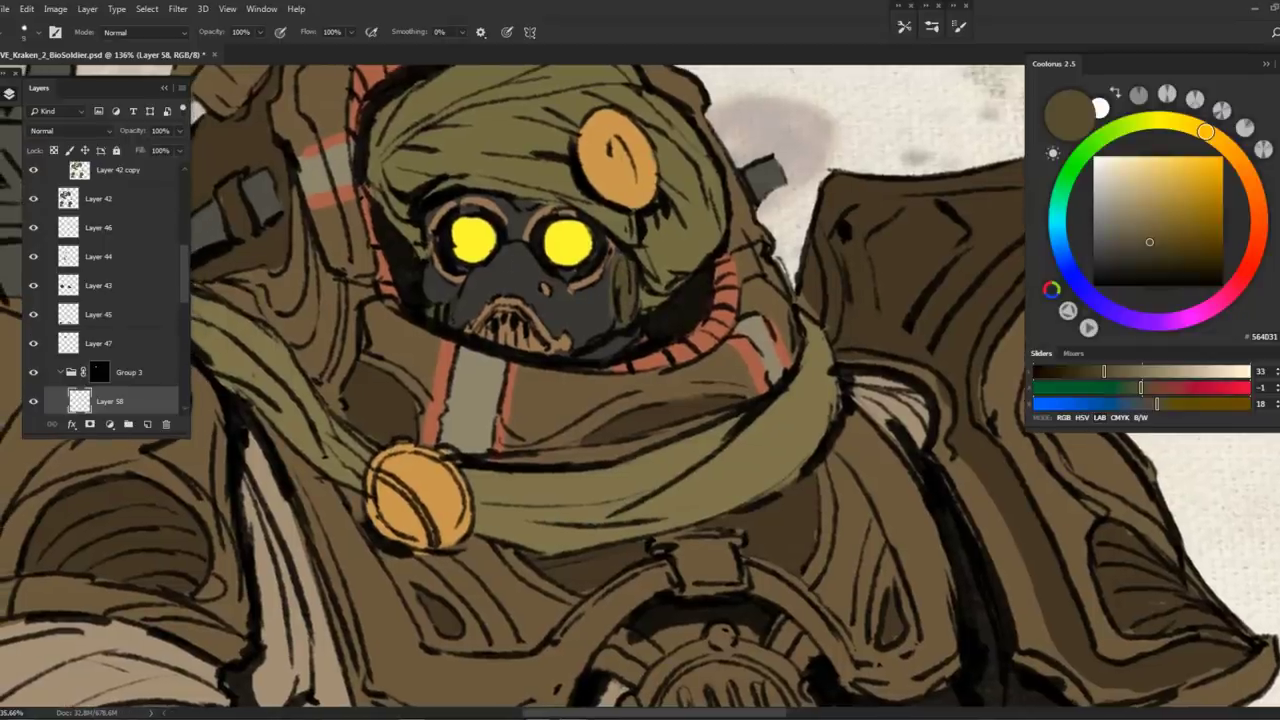
Select line layer 1 and load the 15 px brush preset with 85% flow and black as the painting colour
scroll(100, 300, up, 5)
click(114, 279)
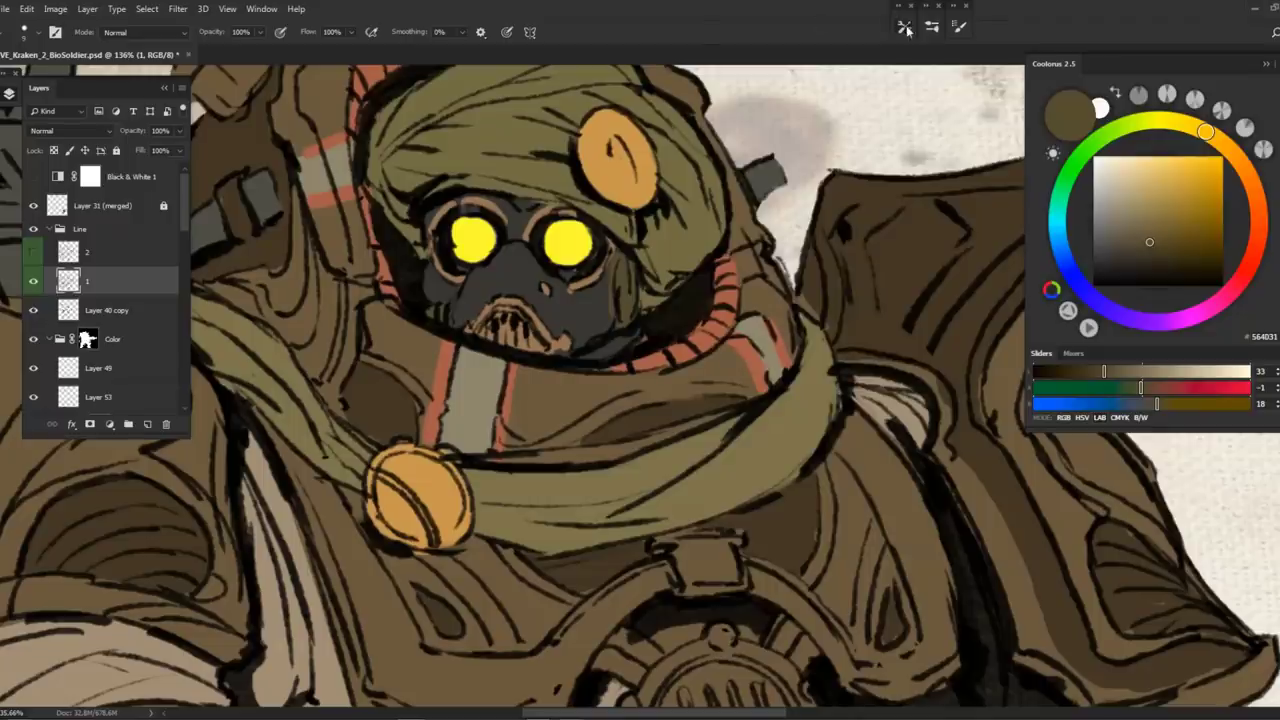
click(904, 26)
right_click(647, 470)
click(662, 518)
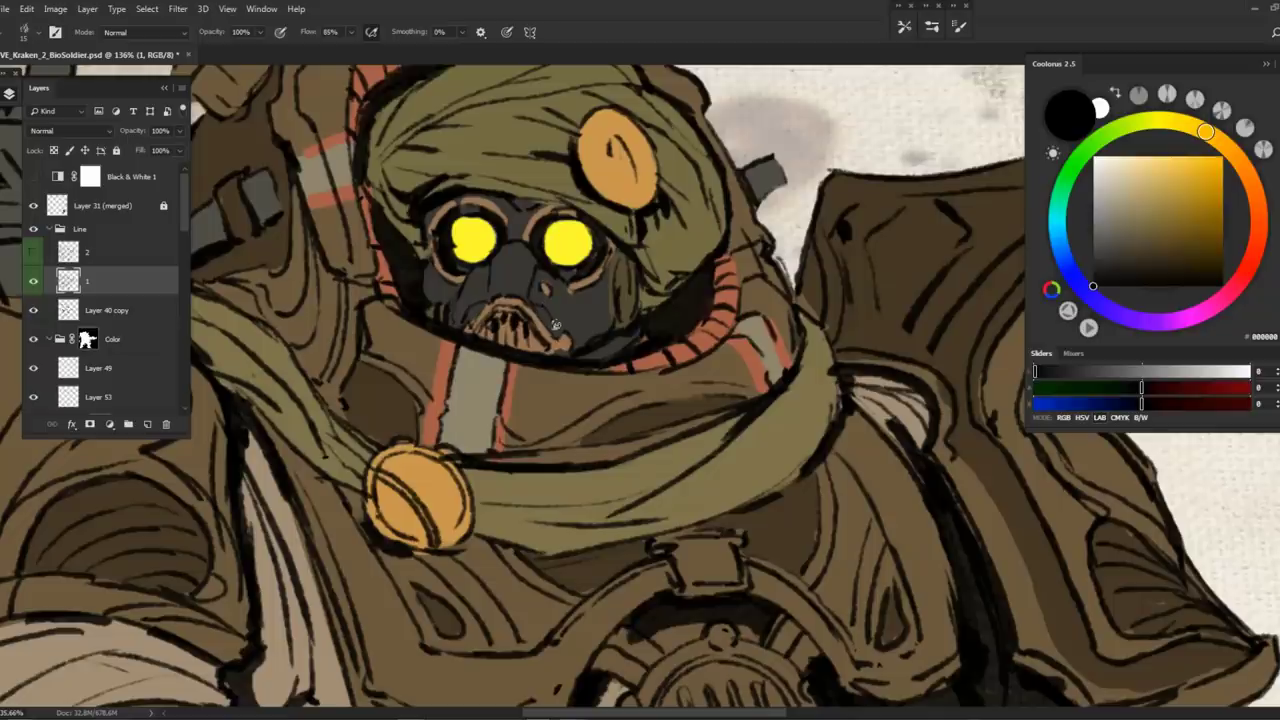
Paint black accents on Layer 58 beside the mask's mouthpiece and nose, between the lenses, and as small vent slots on the cheek
alt+scroll(473, 240, up, 3)
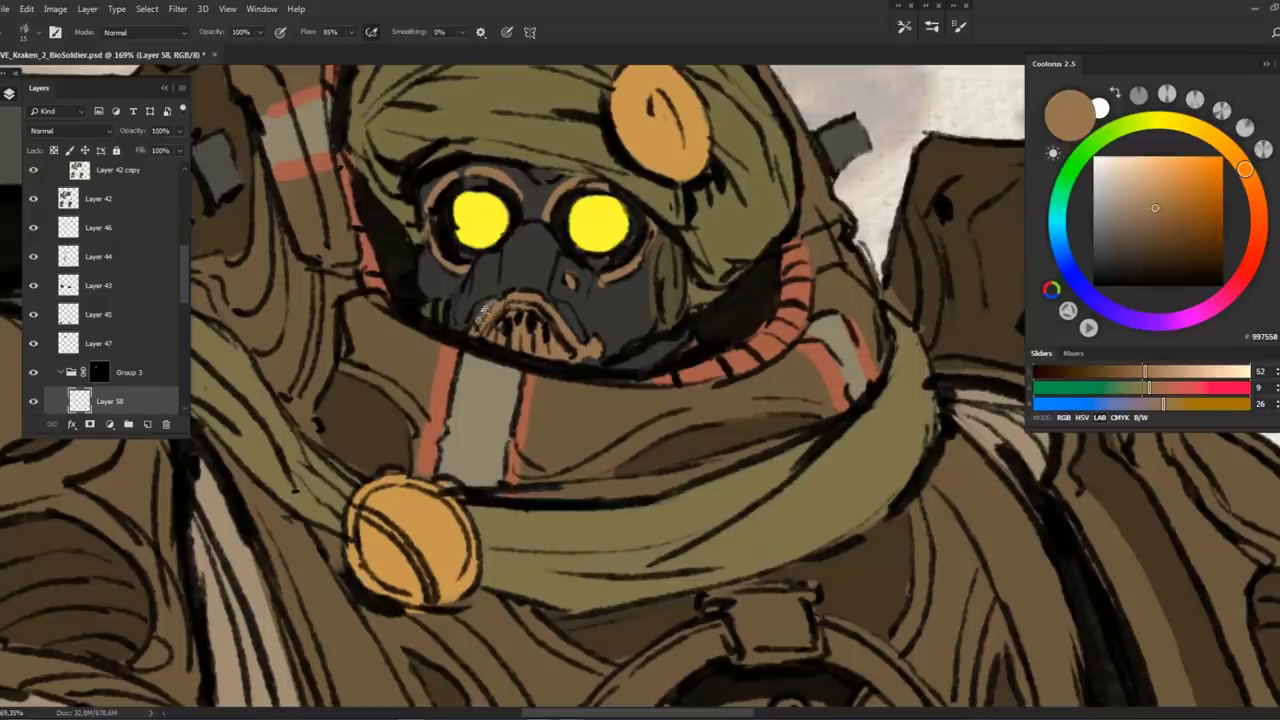
key(d)
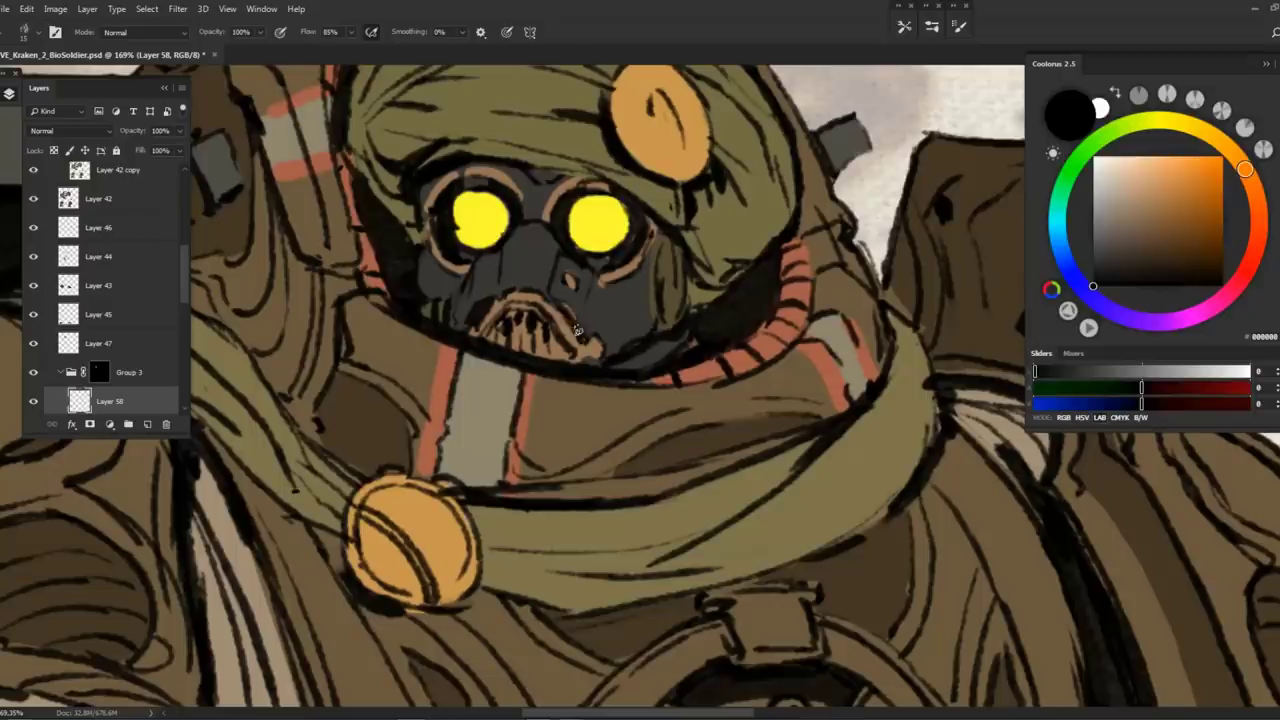
drag(568, 257, 578, 287)
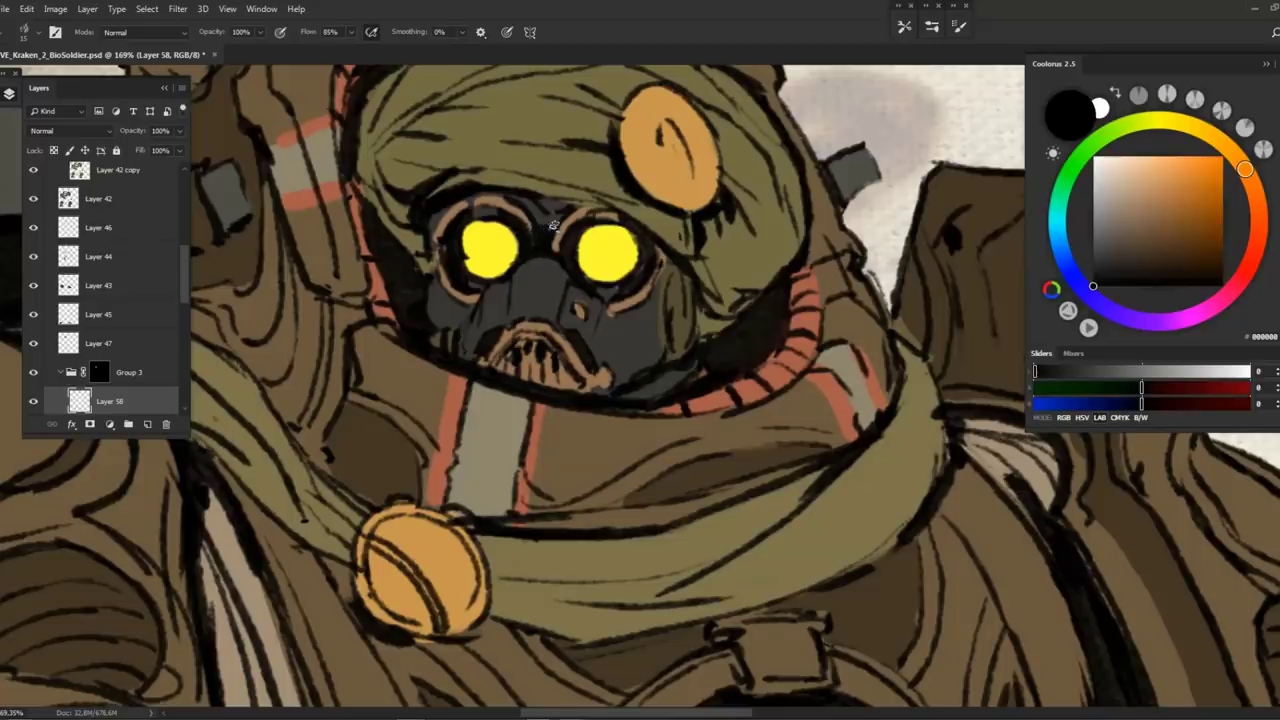
drag(548, 290, 530, 278)
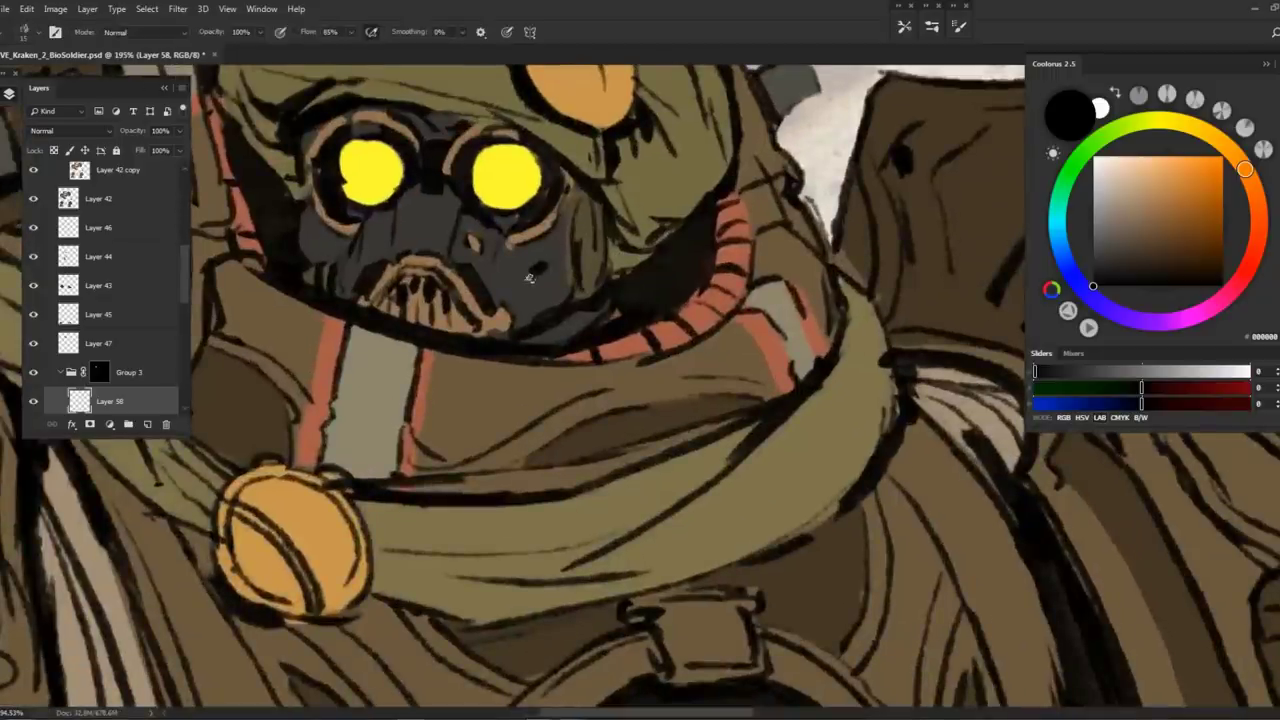
drag(600, 300, 541, 279)
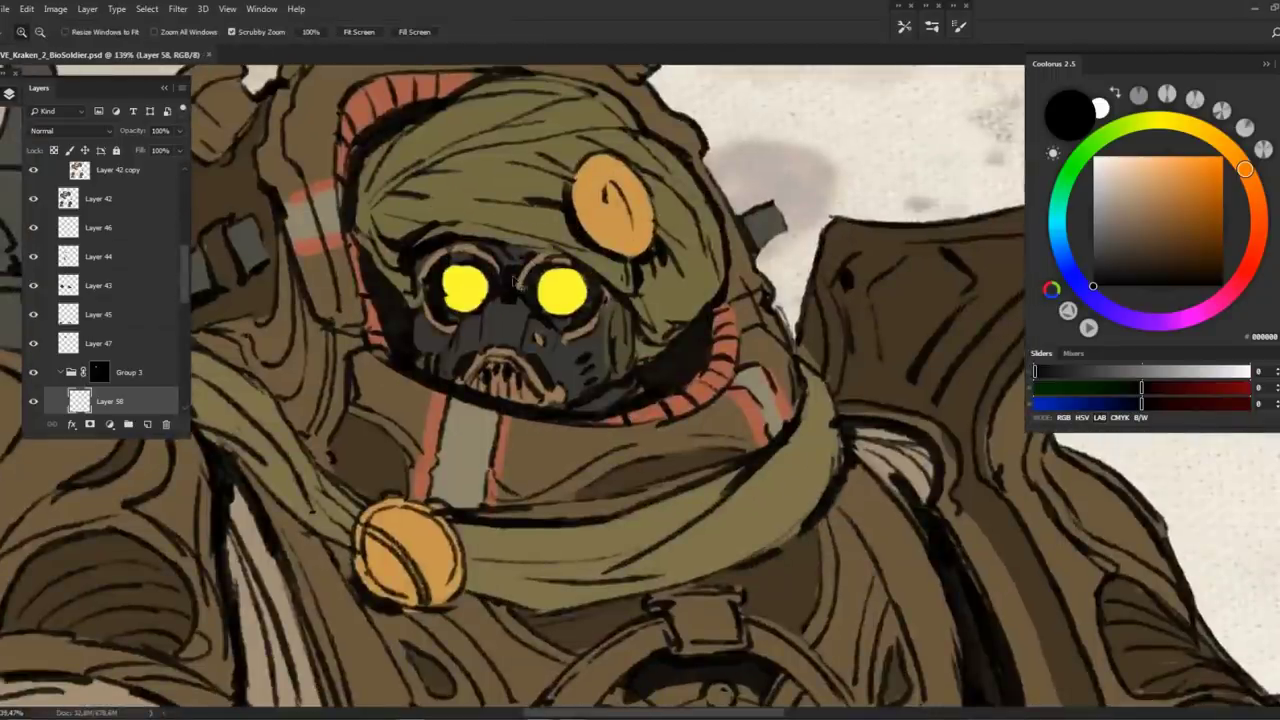
Darken the gas mask colours on Layer 58 with Hue/Saturation, using hue +2 and lightness -15
click(33, 401)
key(ctrl+u)
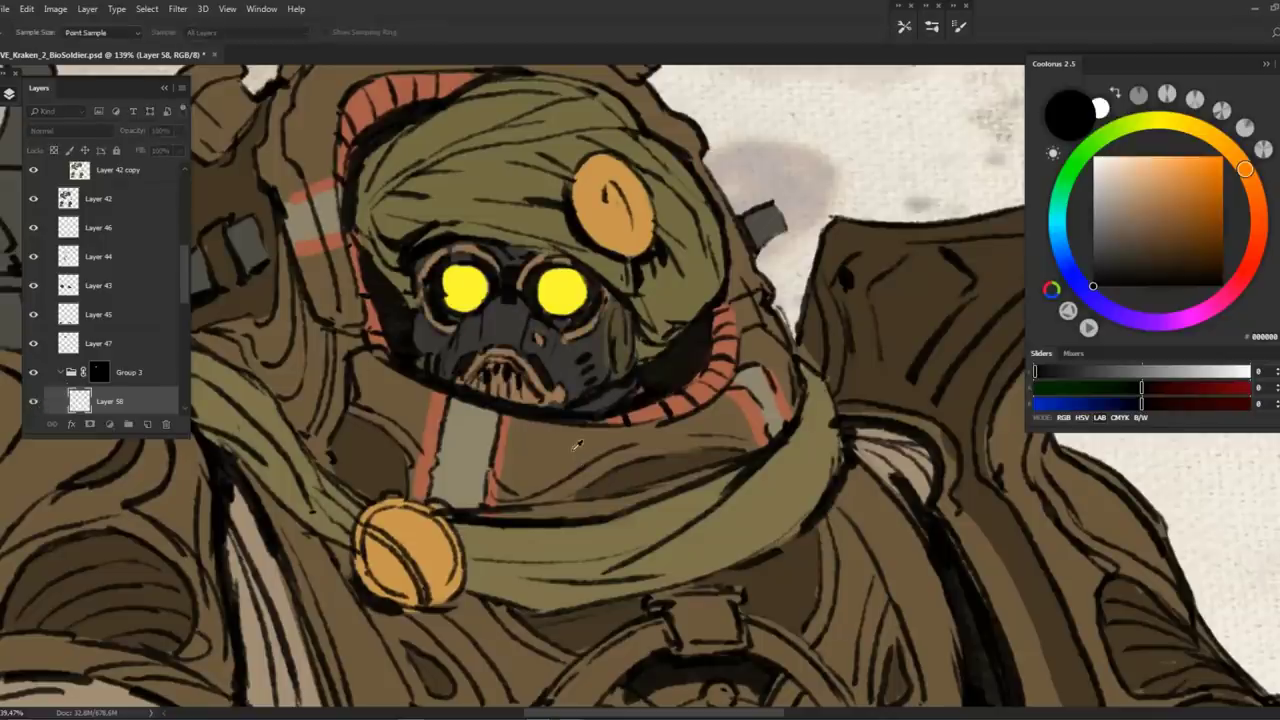
drag(941, 322, 930, 323)
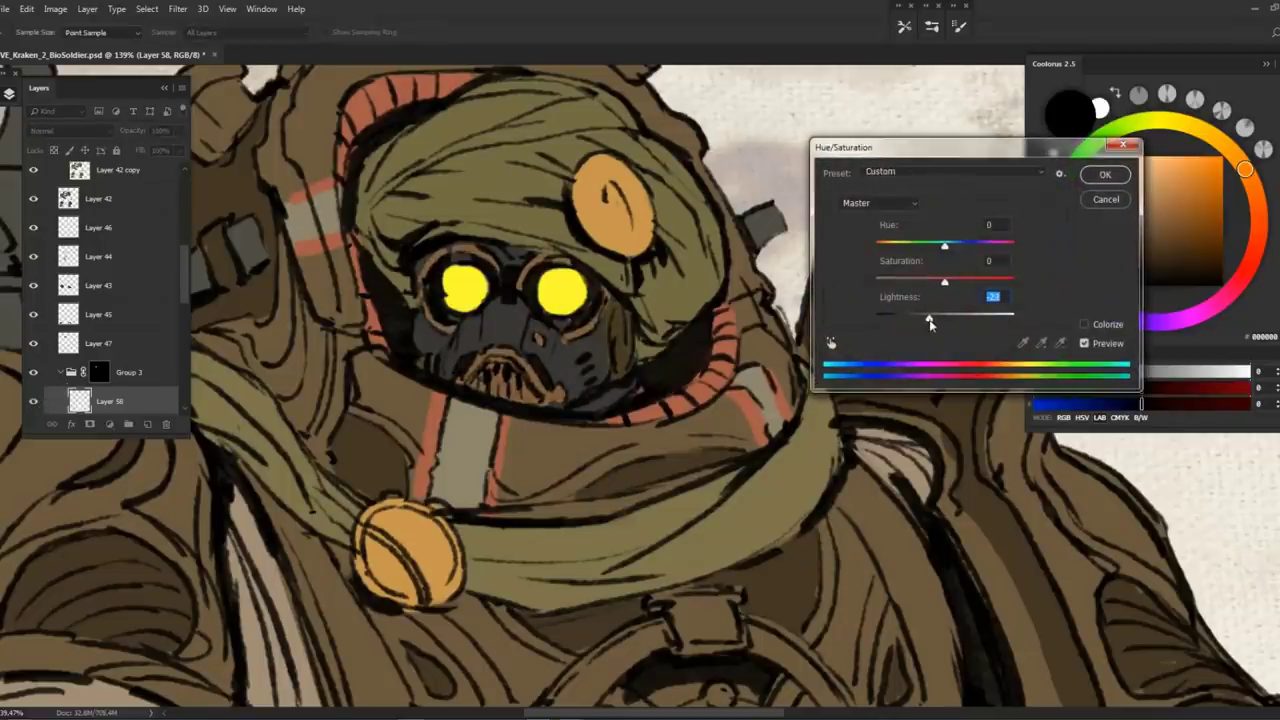
mouse_move(944, 245)
mouse_down()
mouse_move(957, 247)
mouse_move(926, 250)
mouse_move(939, 251)
mouse_up()
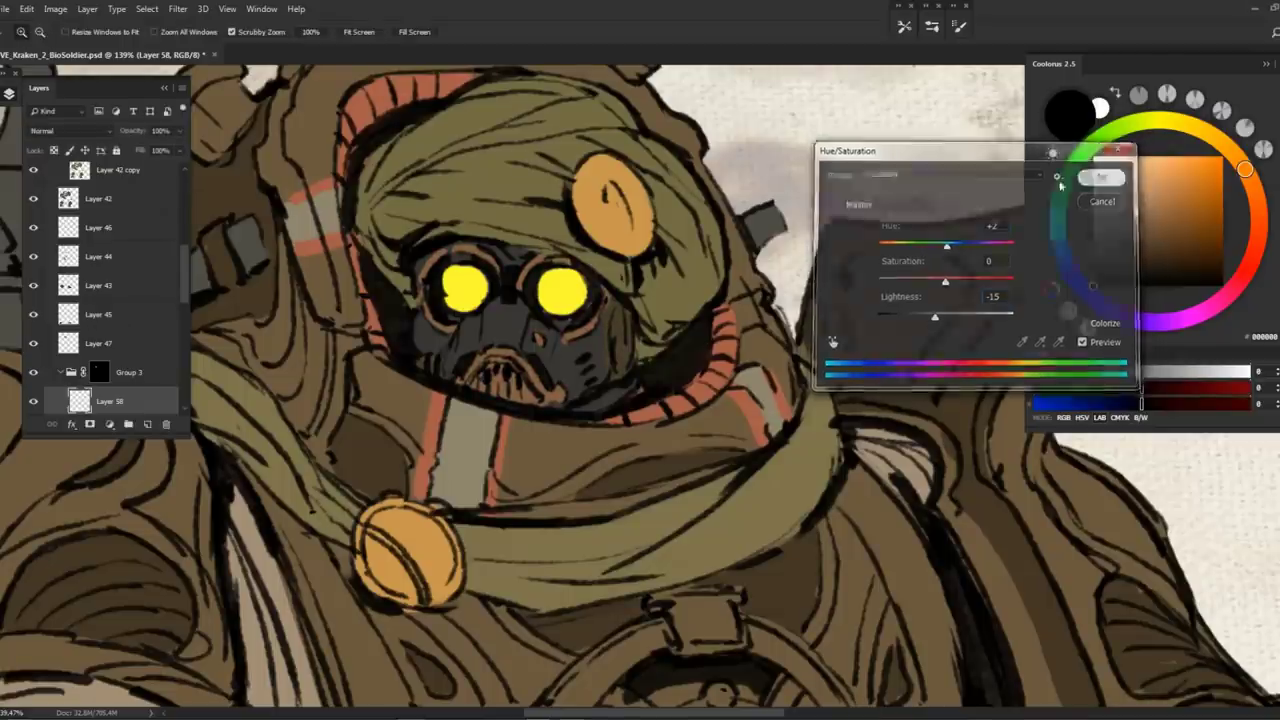
click(1105, 174)
Add a new layer above line layer 1 and try vertical black stripes across the mask's yellow lenses
scroll(636, 338, down, 5)
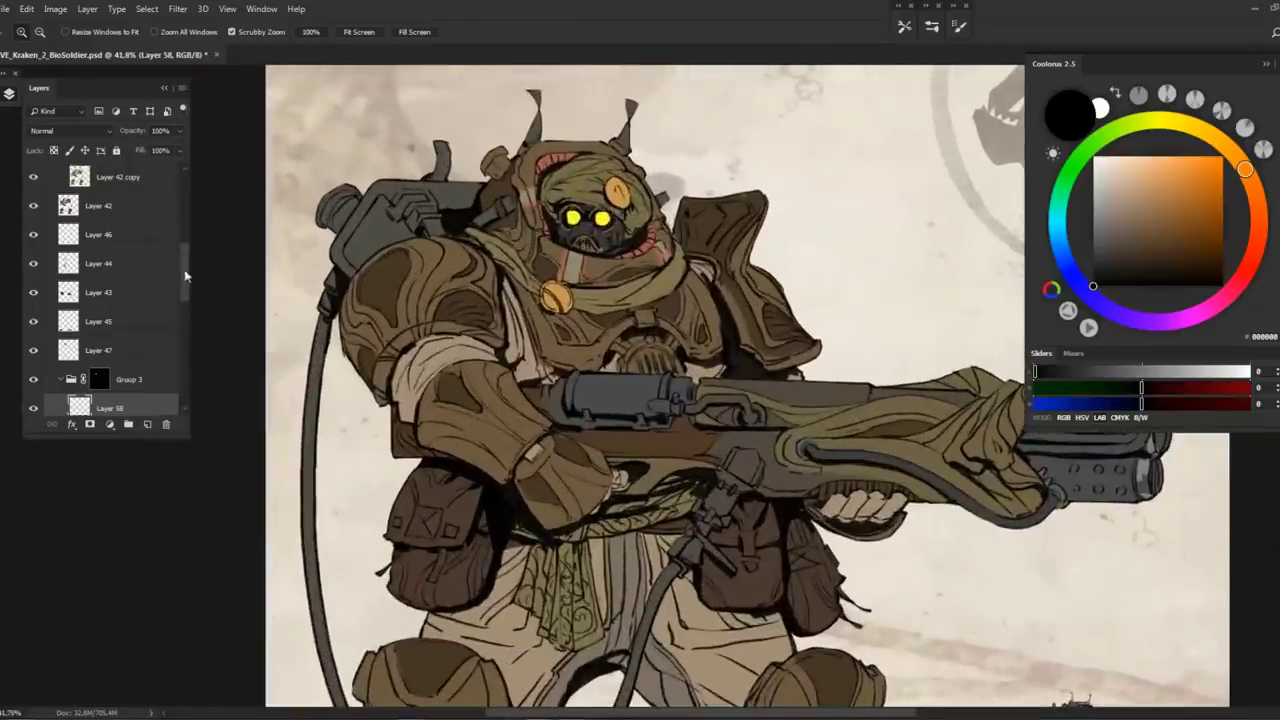
scroll(96, 261, up, 3)
click(100, 283)
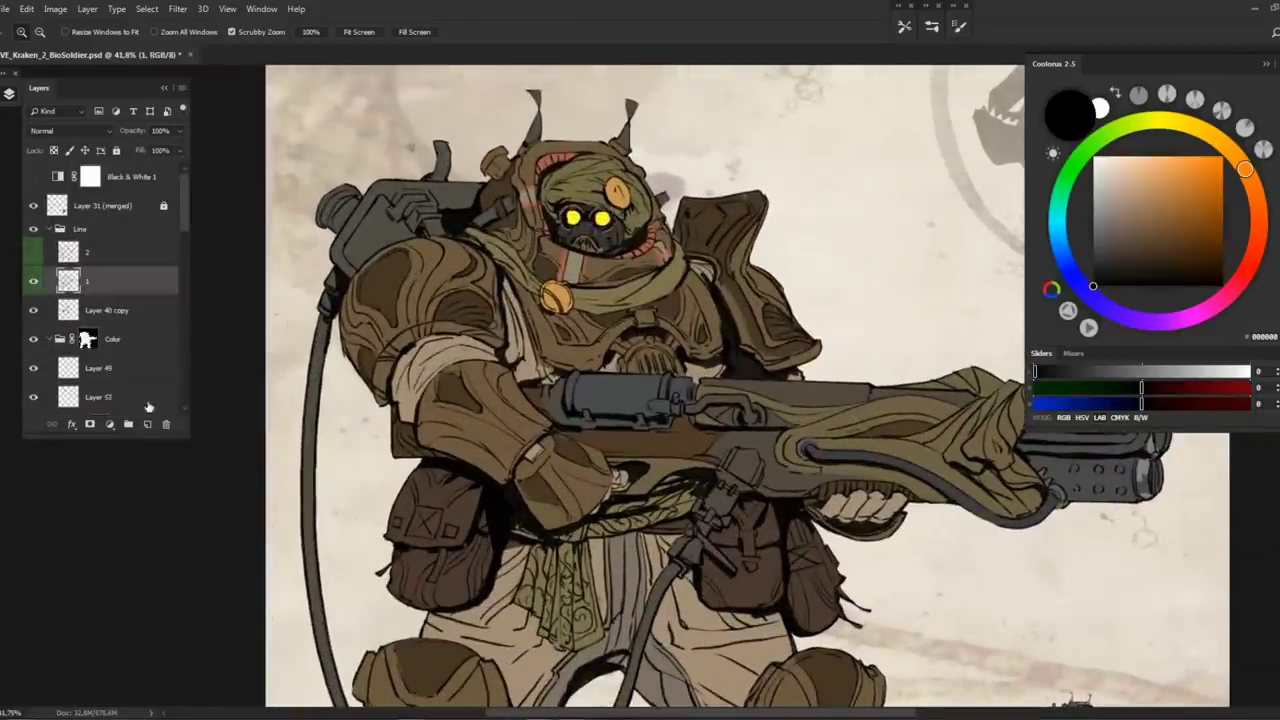
click(147, 424)
scroll(594, 204, up, 5)
key(b)
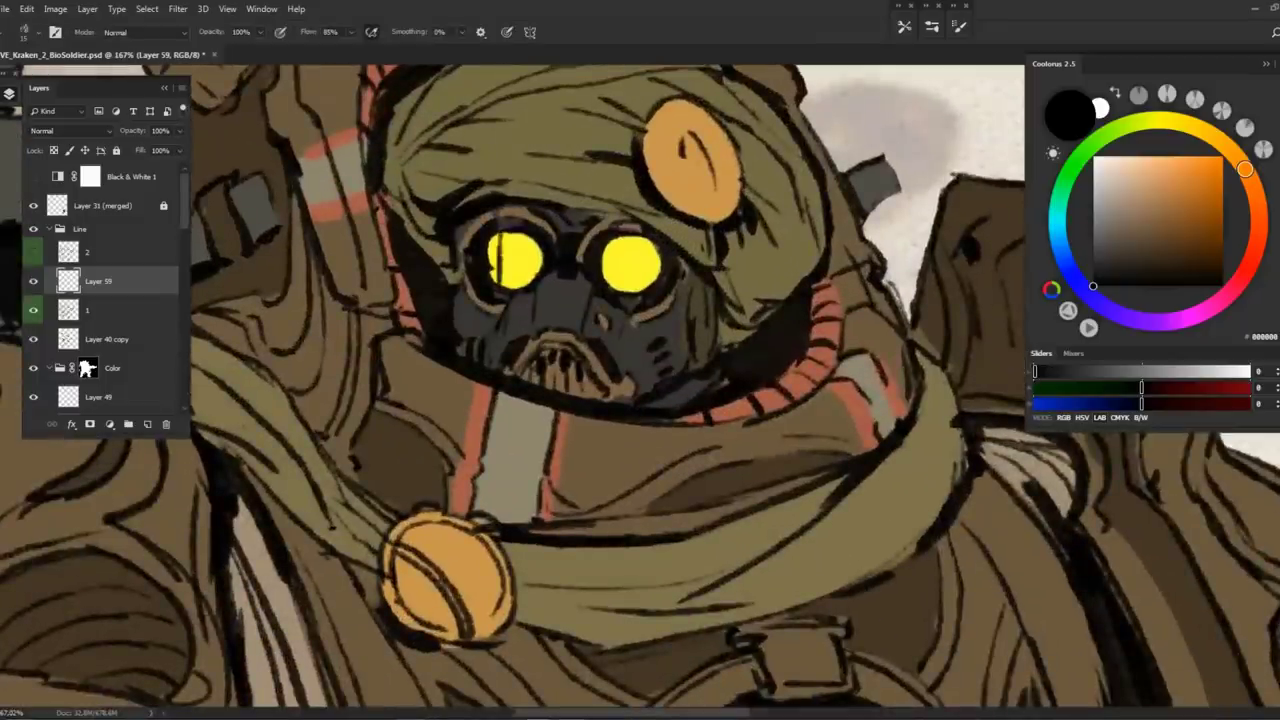
scroll(536, 256, right, 3)
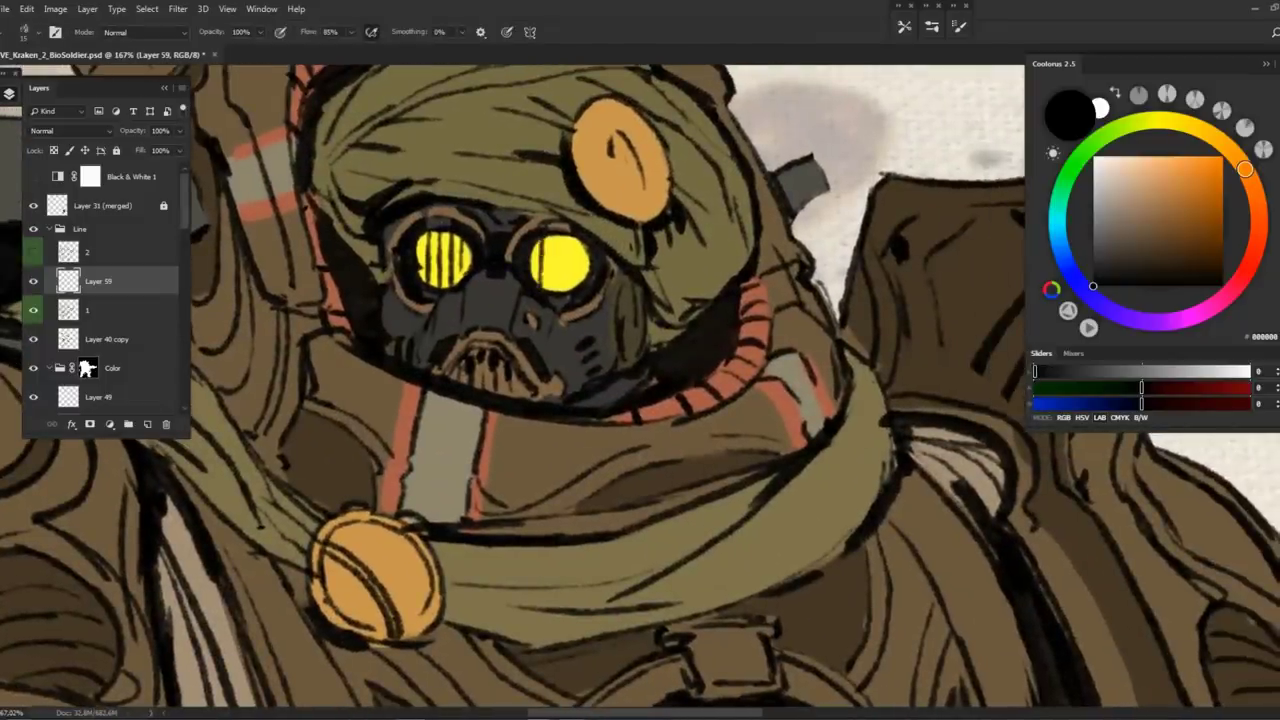
Draw diagonal black stripes on Layer 59 across the yellow lens nearest the headscarf's orange disc
key(z)
mouse_move(585, 242)
mouse_down()
mouse_move(520, 242)
mouse_move(640, 242)
mouse_move(545, 258)
mouse_move(515, 294)
mouse_up()
key(b)
drag(600, 222, 530, 310)
drag(560, 274, 528, 318)
drag(615, 246, 555, 326)
drag(520, 270, 625, 258)
Draw diagonal black stripes across the other yellow lens on Layer 59, slanting the opposite way
drag(460, 210, 520, 270)
drag(420, 214, 512, 290)
drag(426, 254, 500, 304)
drag(422, 212, 452, 246)
key(z)
mouse_move(620, 280)
mouse_down()
mouse_move(480, 250)
mouse_move(562, 231)
mouse_move(680, 255)
mouse_up()
key(b)
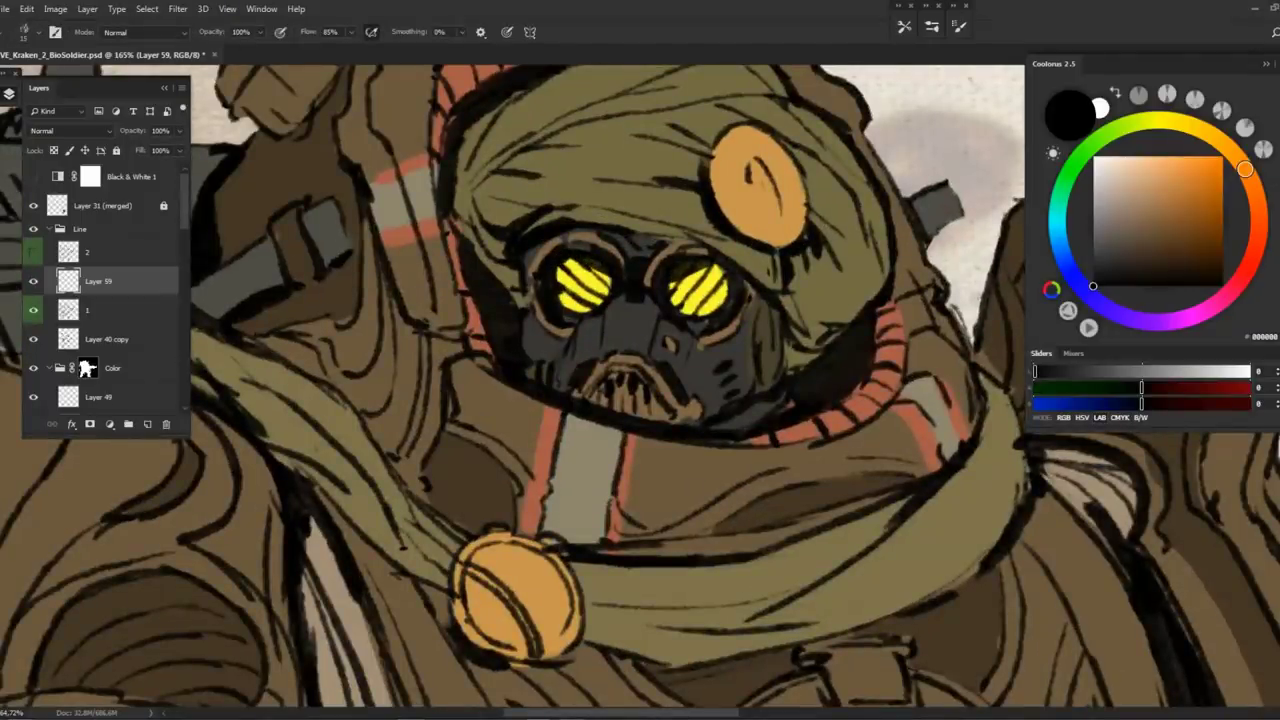
View the whole figure and check its values by toggling the Black & White 1 adjustment layer
key(ctrl+0)
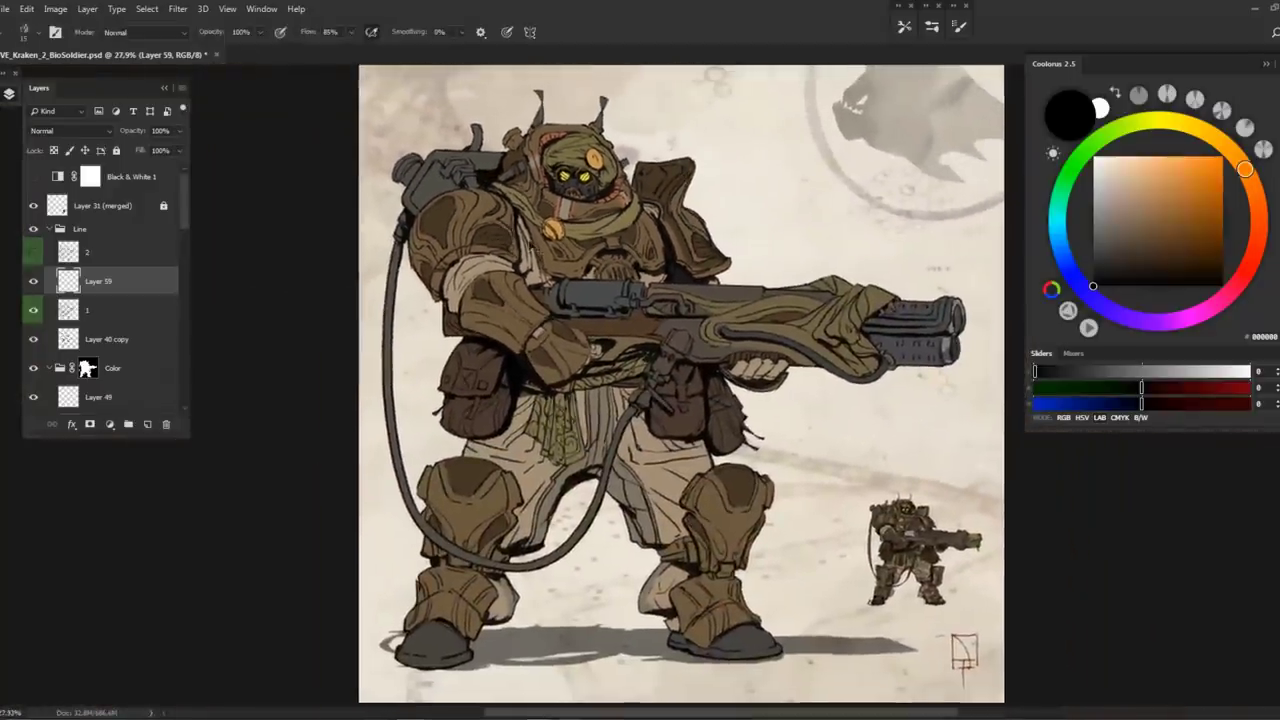
drag(607, 387, 547, 395)
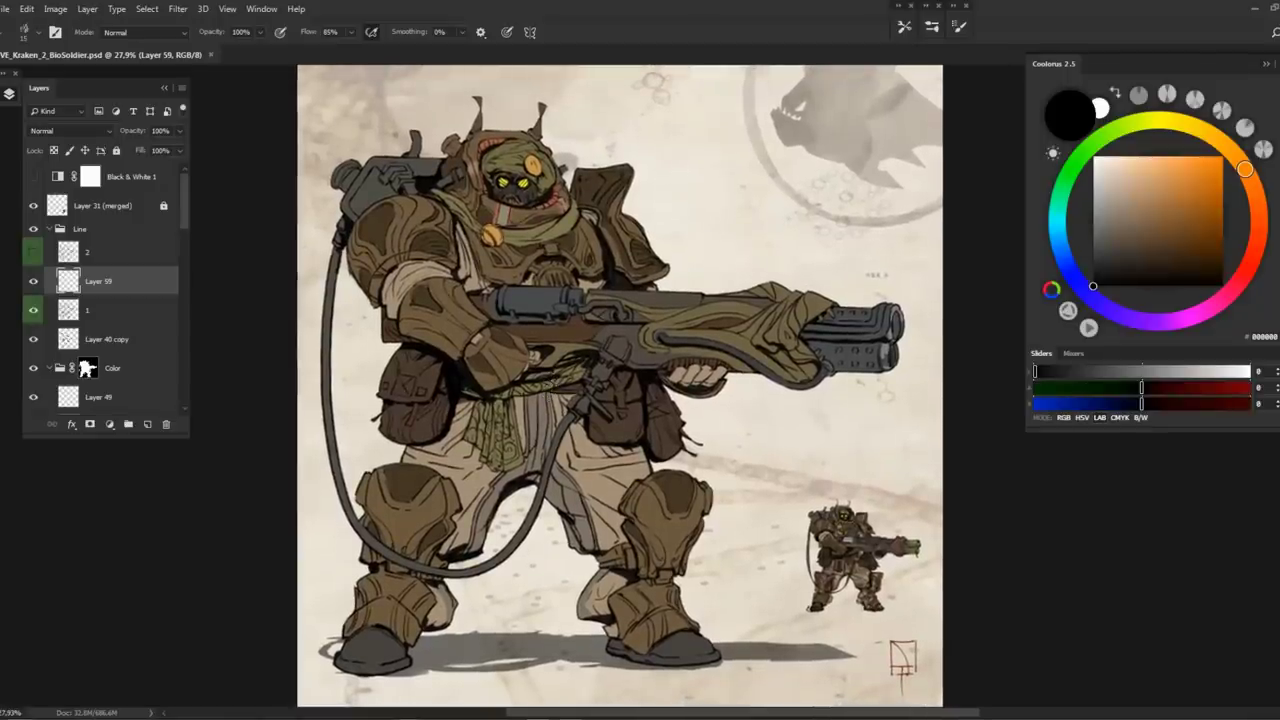
click(33, 176)
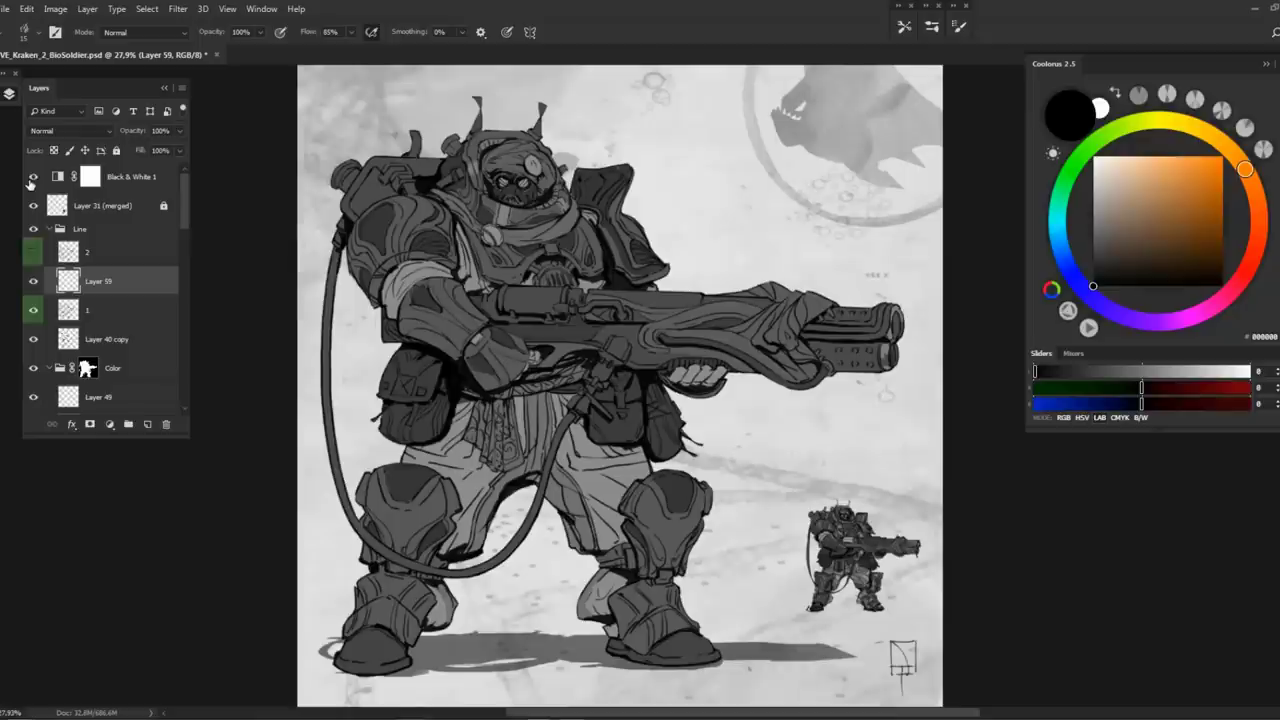
click(33, 176)
click(33, 176)
Add black fold lines to the headscarf above the mask on line layer 1
key(z)
drag(520, 145, 620, 178)
key(b)
click(149, 310)
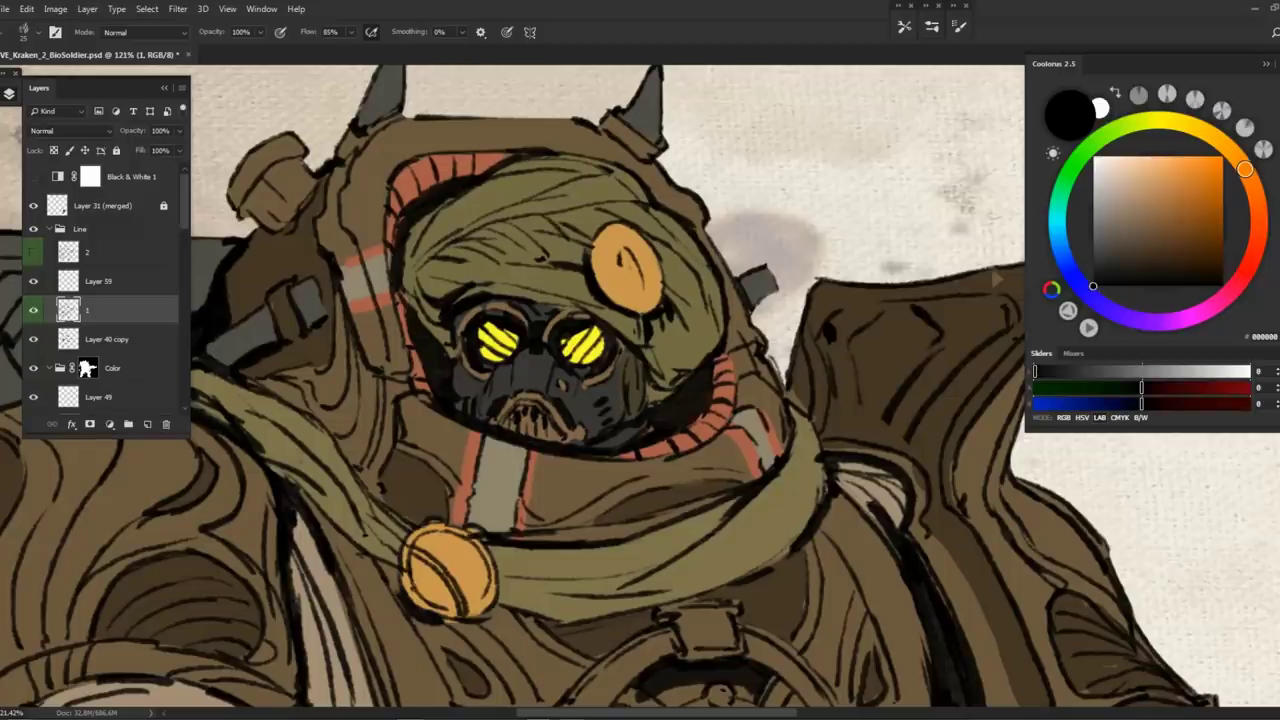
key(z)
drag(560, 187, 462, 190)
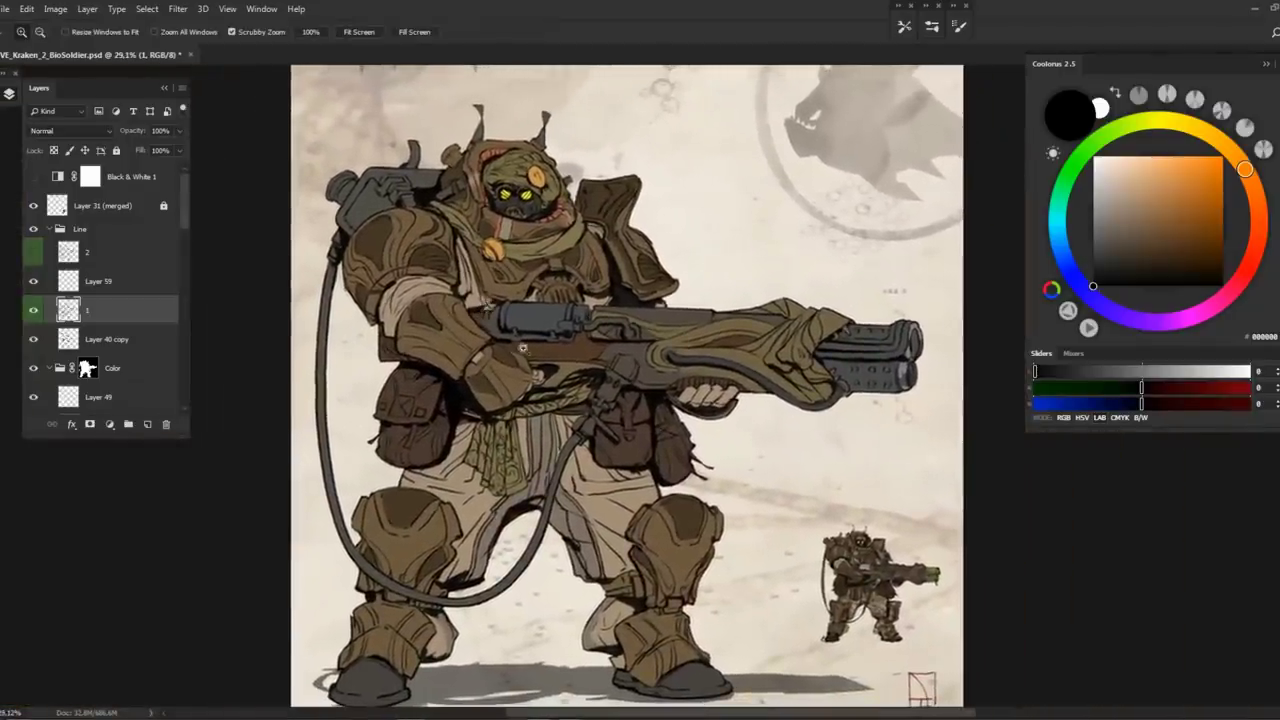
Try shifting the red trim on Layer 53 to orange with Hue/Saturation, using hue +11 and saturation about +33
drag(540, 208, 556, 211)
key(b)
alt+click(557, 258)
click(35, 401)
click(35, 401)
key(ctrl+u)
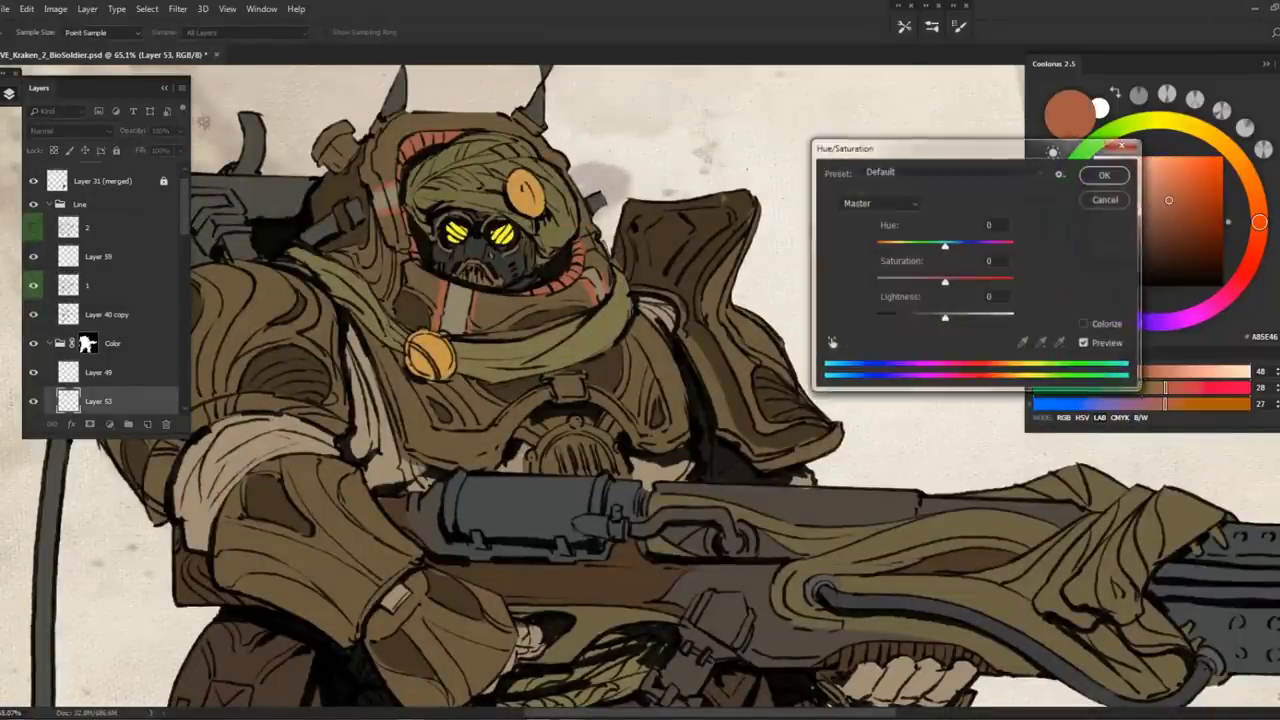
click(945, 246)
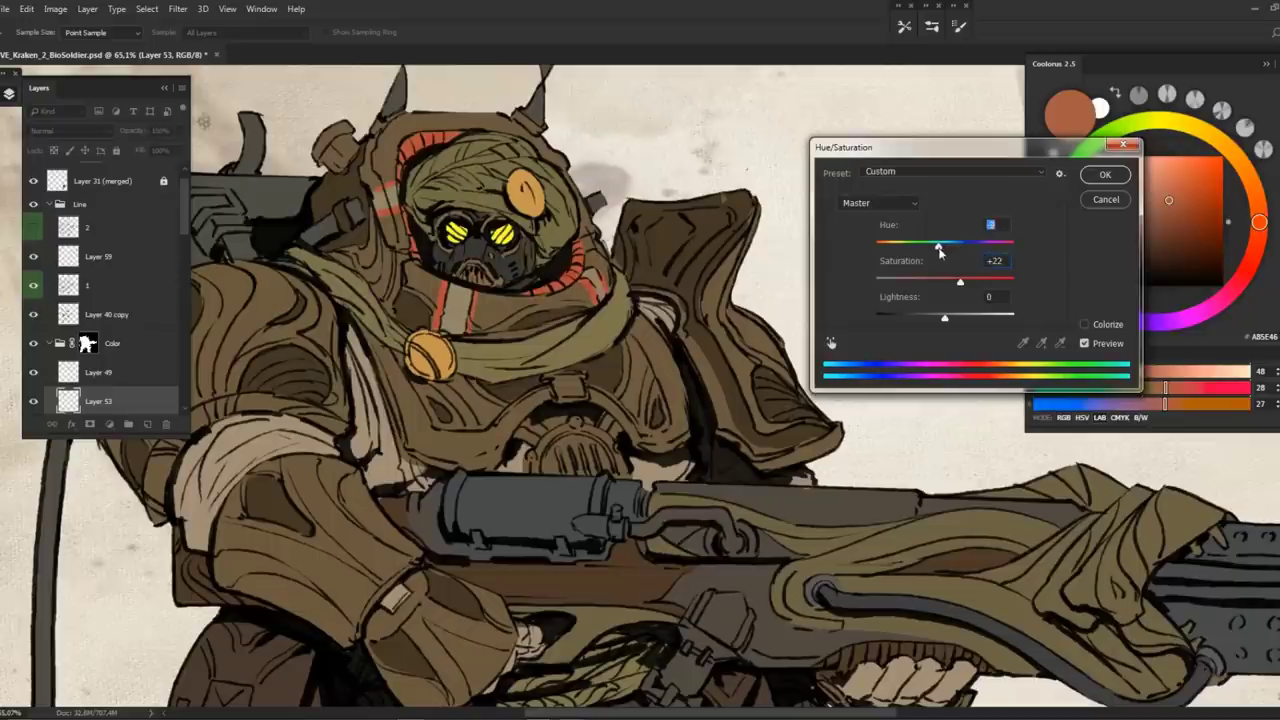
drag(948, 252, 983, 285)
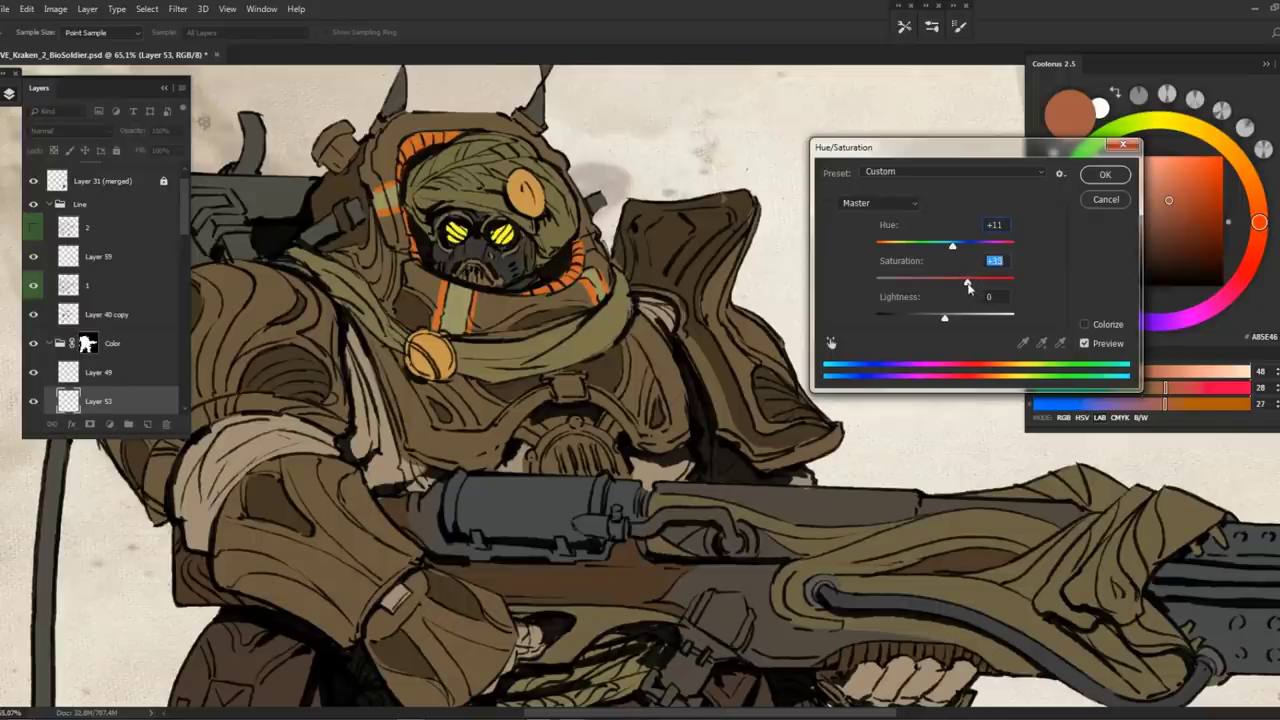
click(1105, 176)
Examine the trim colour against the whole figure, the gun and the small thumbnail figure at several magnifications
key(z)
drag(720, 270, 655, 270)
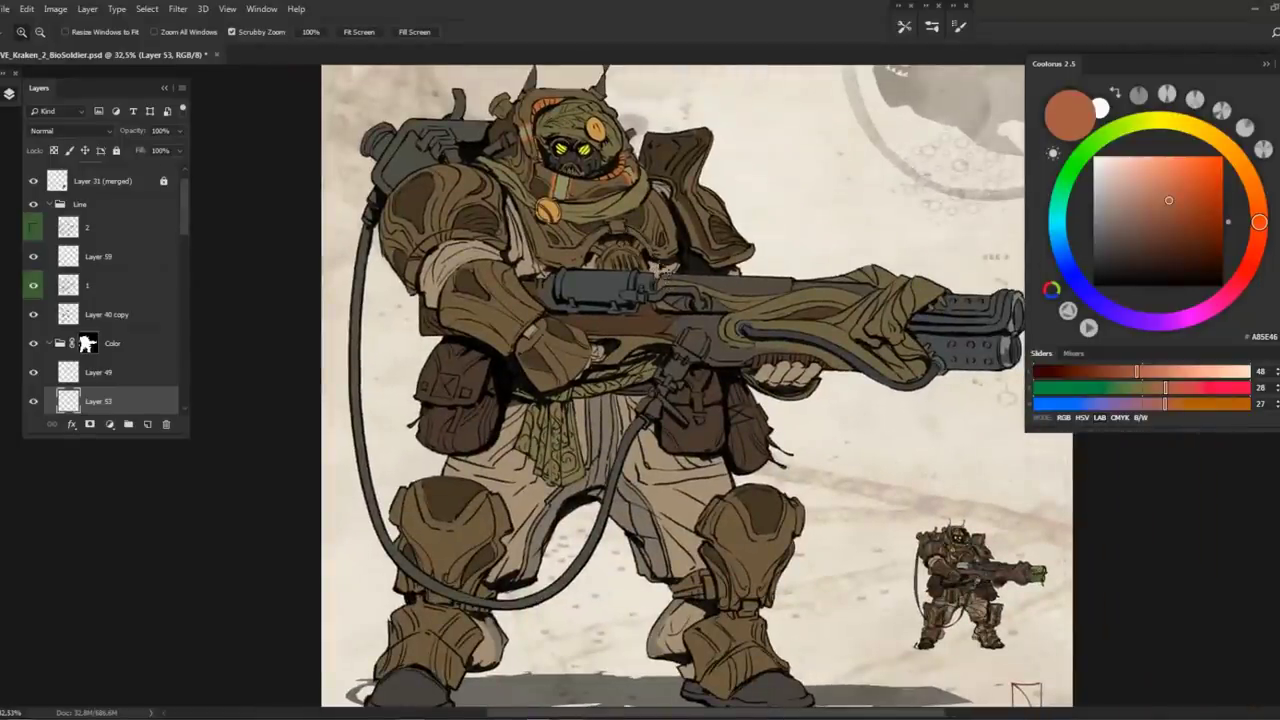
mouse_move(655, 270)
mouse_down()
mouse_move(640, 285)
mouse_move(635, 255)
mouse_up()
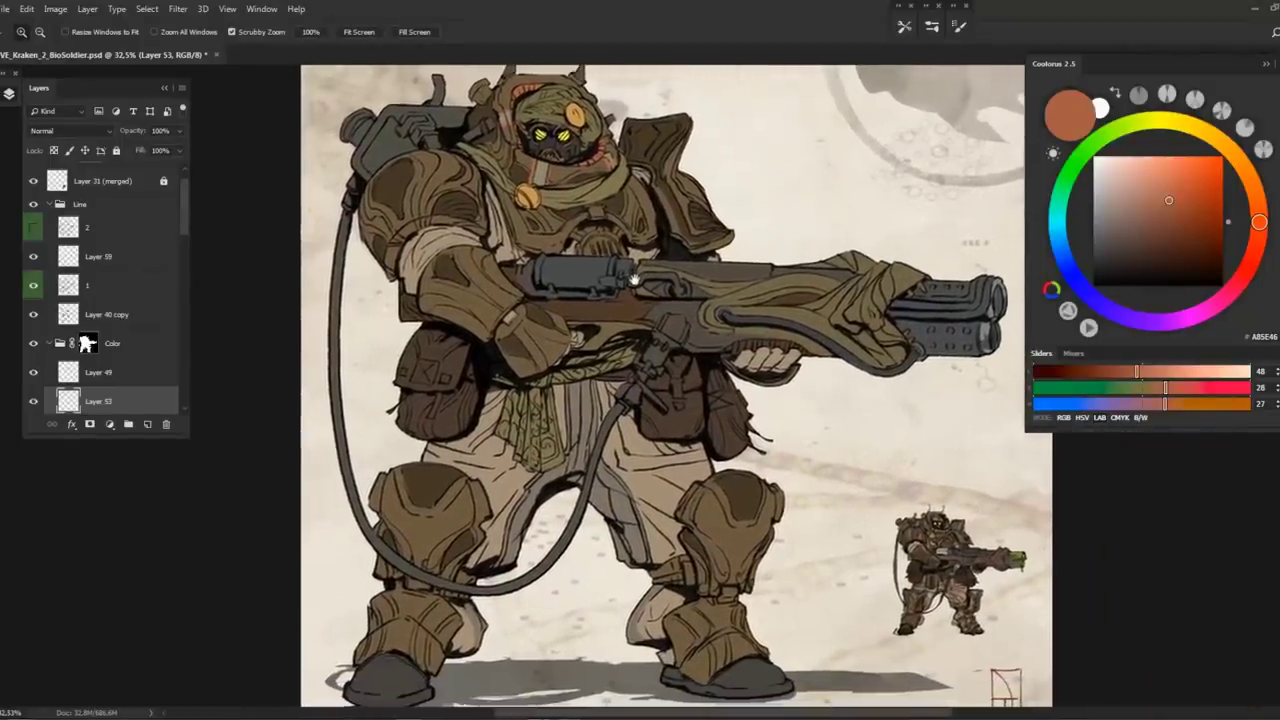
drag(960, 560, 1030, 560)
drag(536, 294, 546, 328)
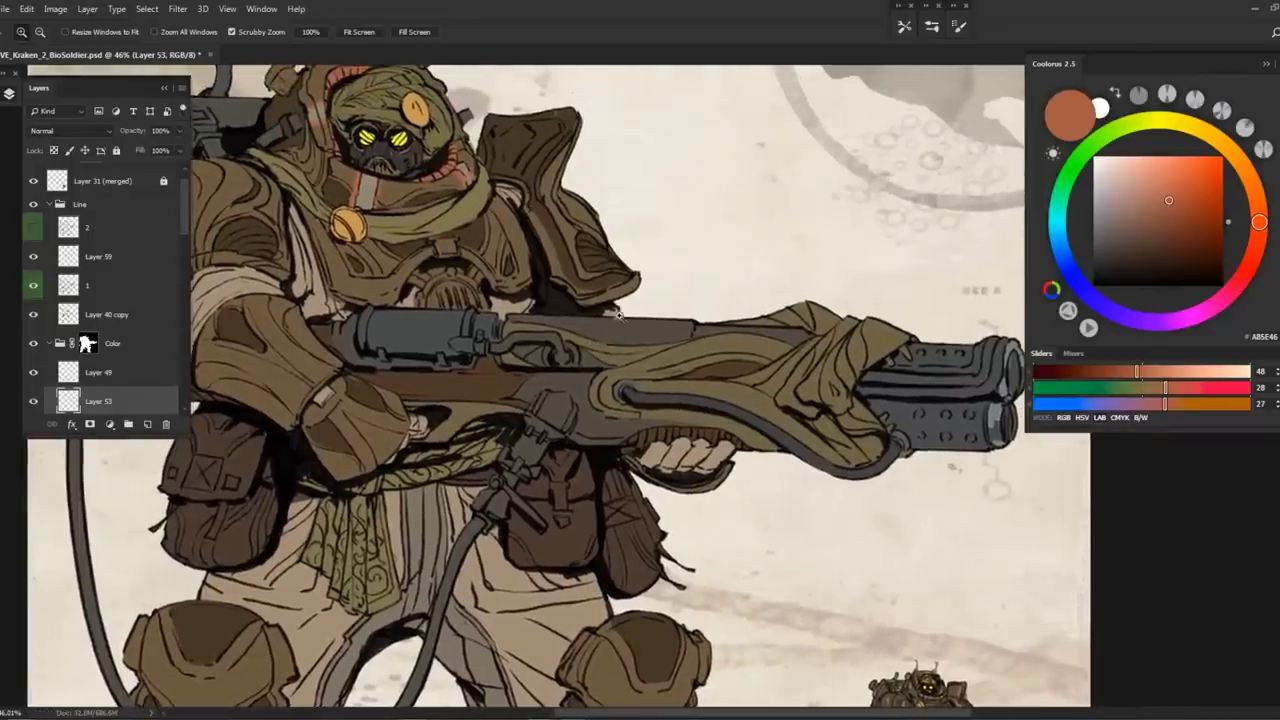
key(ctrl+minus)
key(ctrl+minus)
key(ctrl+minus)
key(ctrl+plus)
key(ctrl+plus)
key(ctrl+plus)
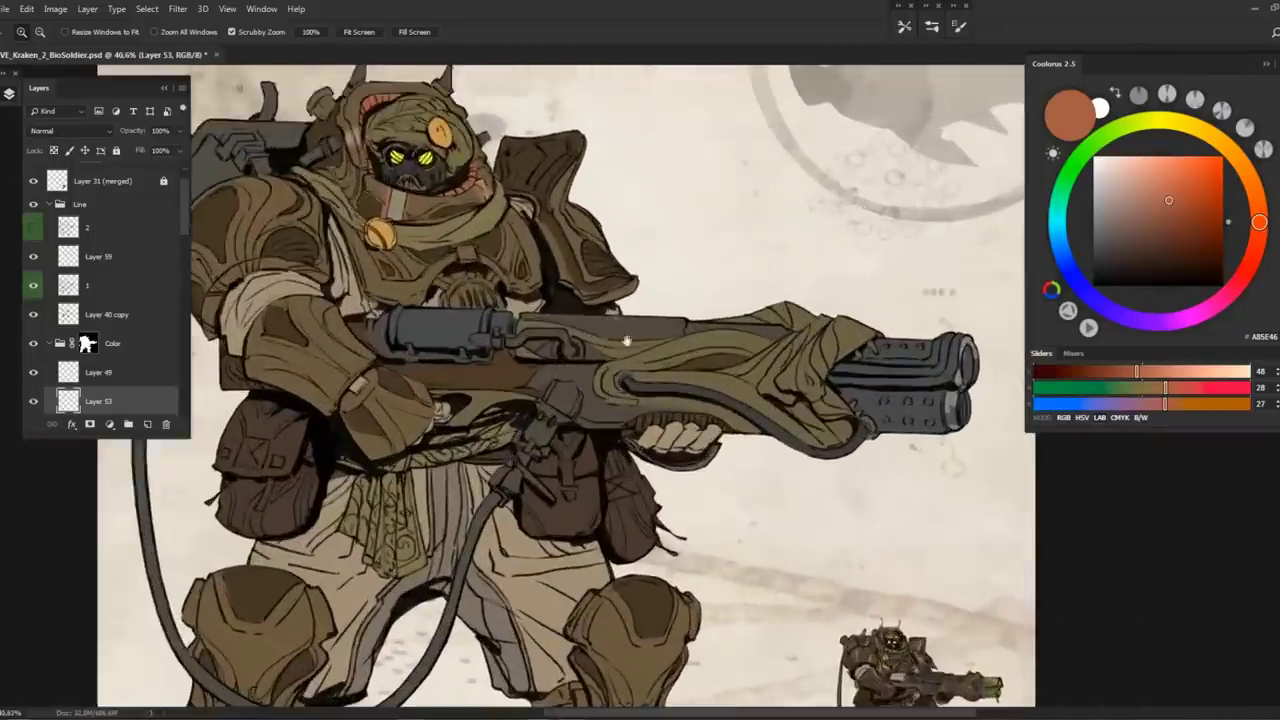
Select Layer 49, then hide and collapse the Line group to examine the flat colours on their own
click(133, 384)
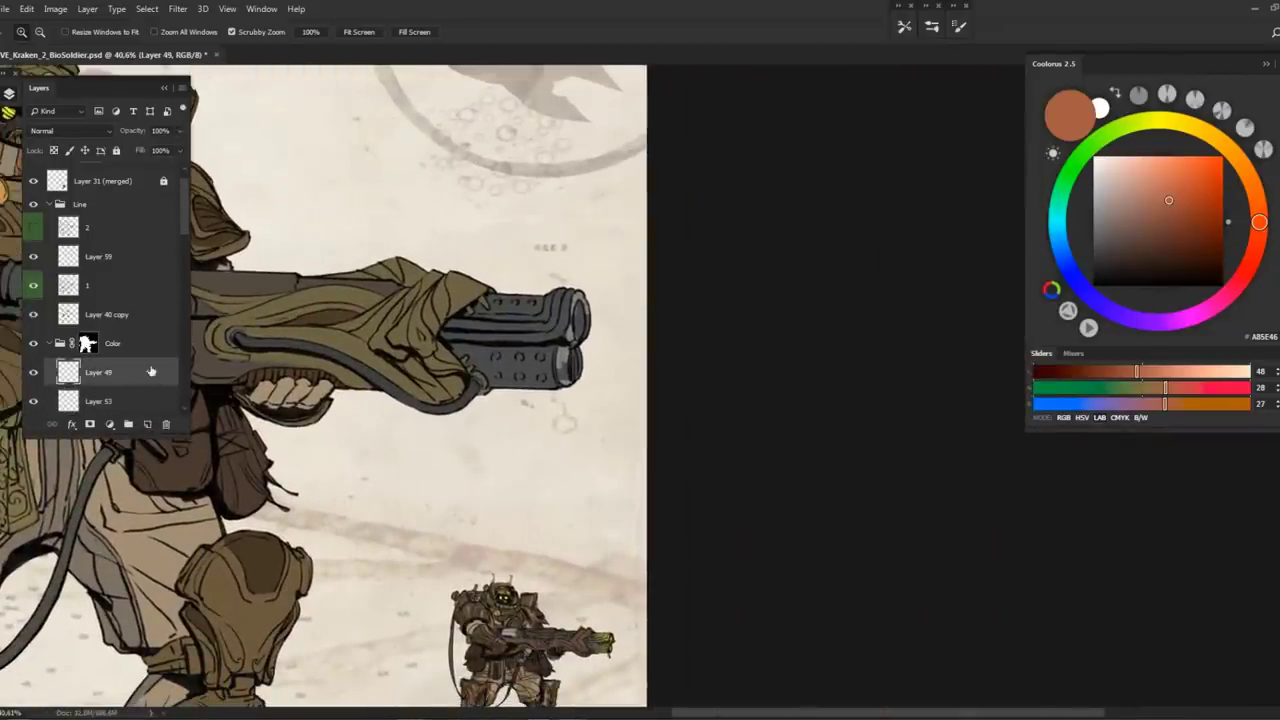
scroll(313, 243, down, 3)
click(35, 206)
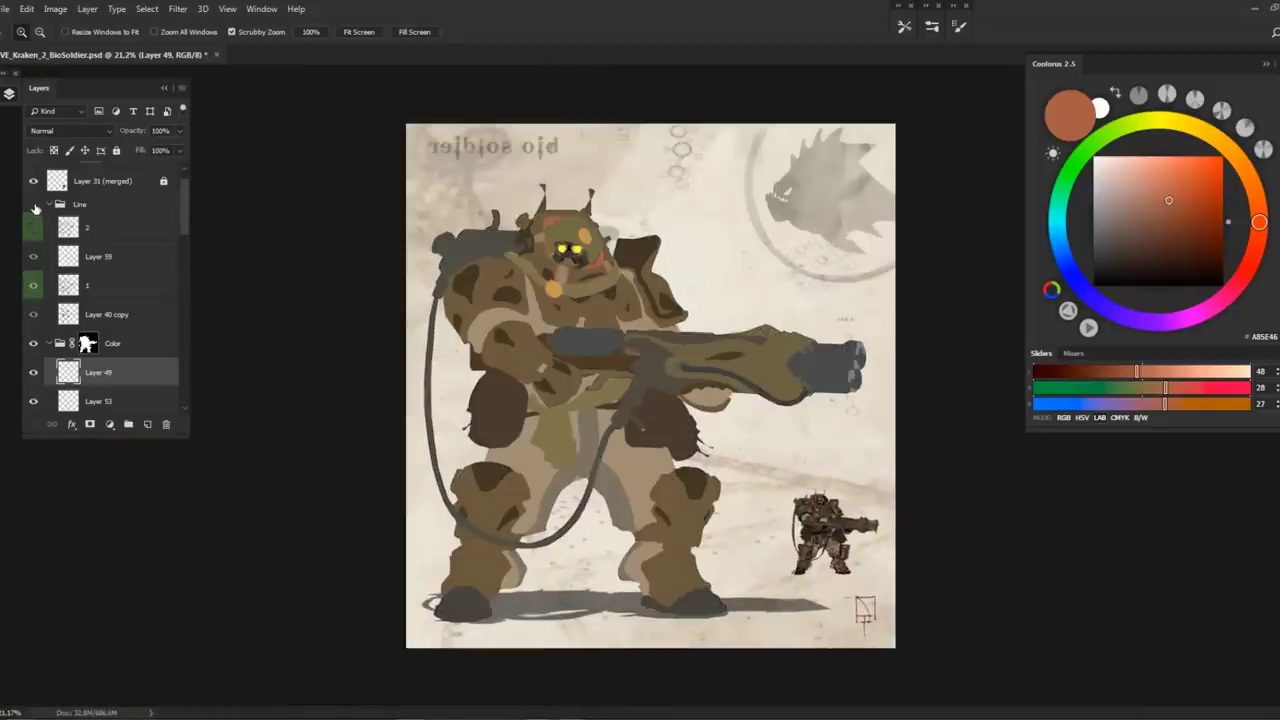
scroll(508, 258, down, 1)
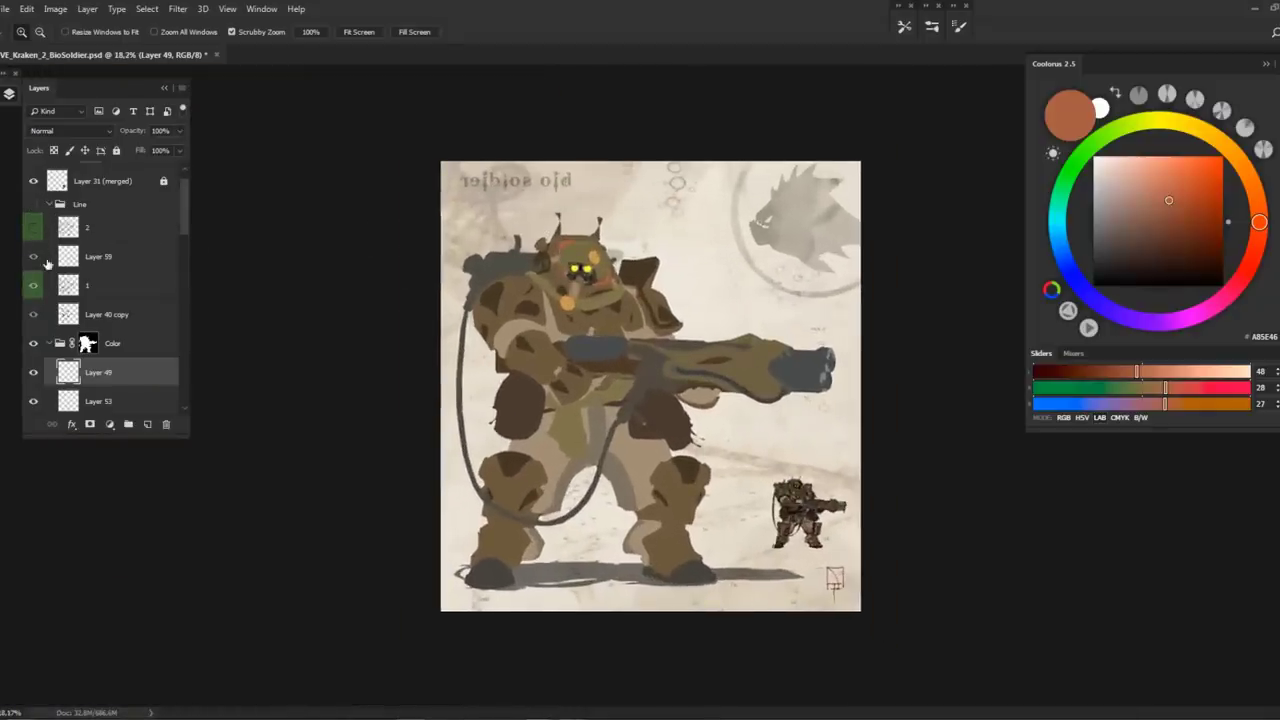
click(49, 204)
scroll(648, 262, up, 5)
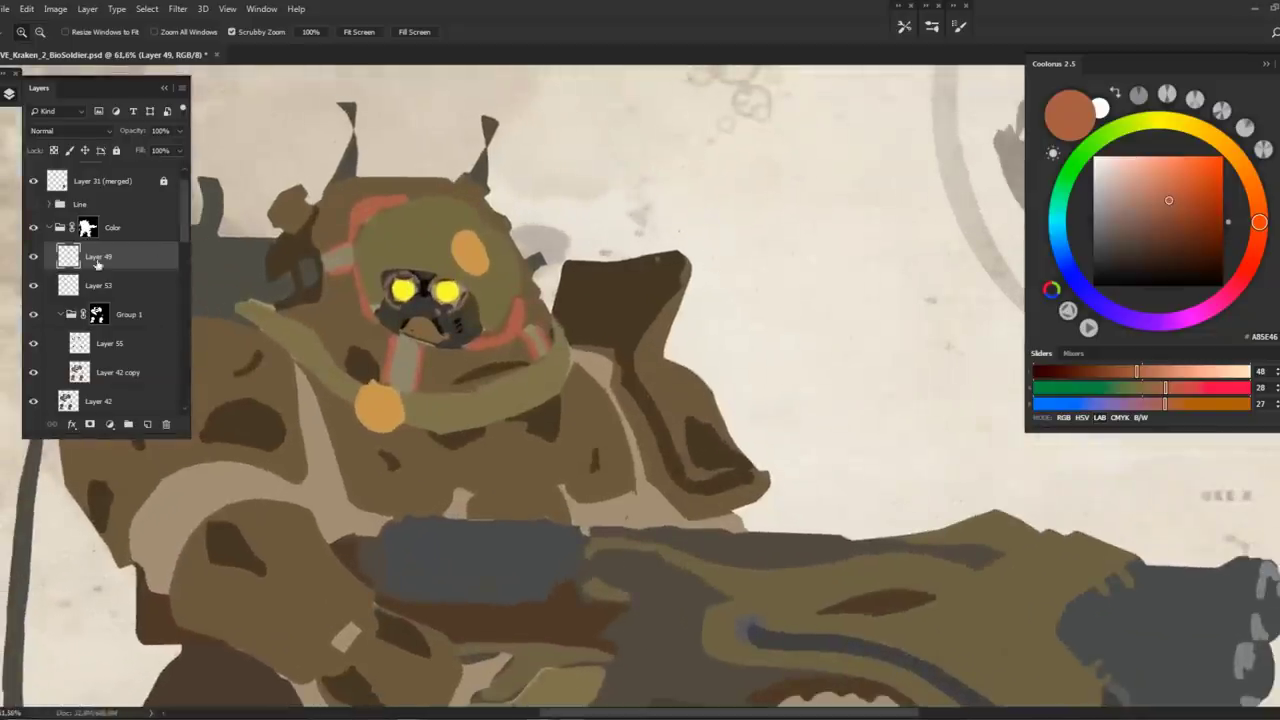
scroll(385, 242, down, 5)
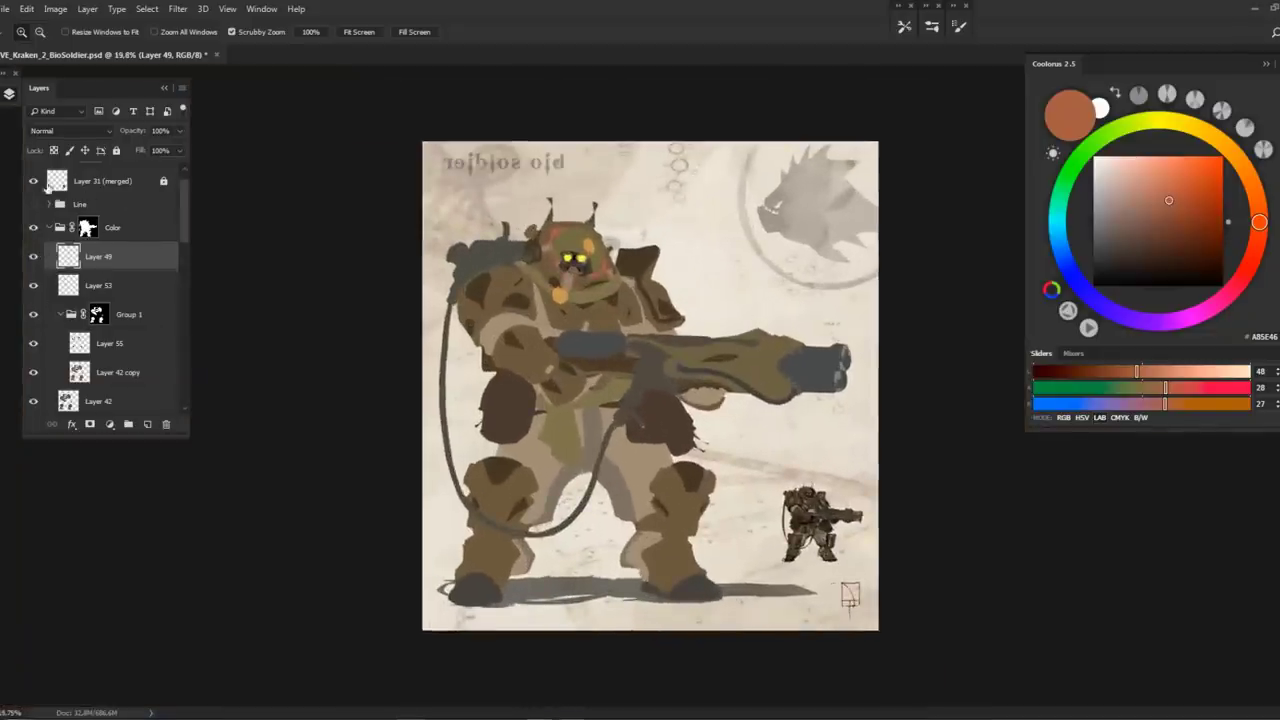
Check the flat colours' values with the Black & White 1 adjustment, and restore the colour view and the Line group
scroll(182, 204, up, 1)
click(32, 177)
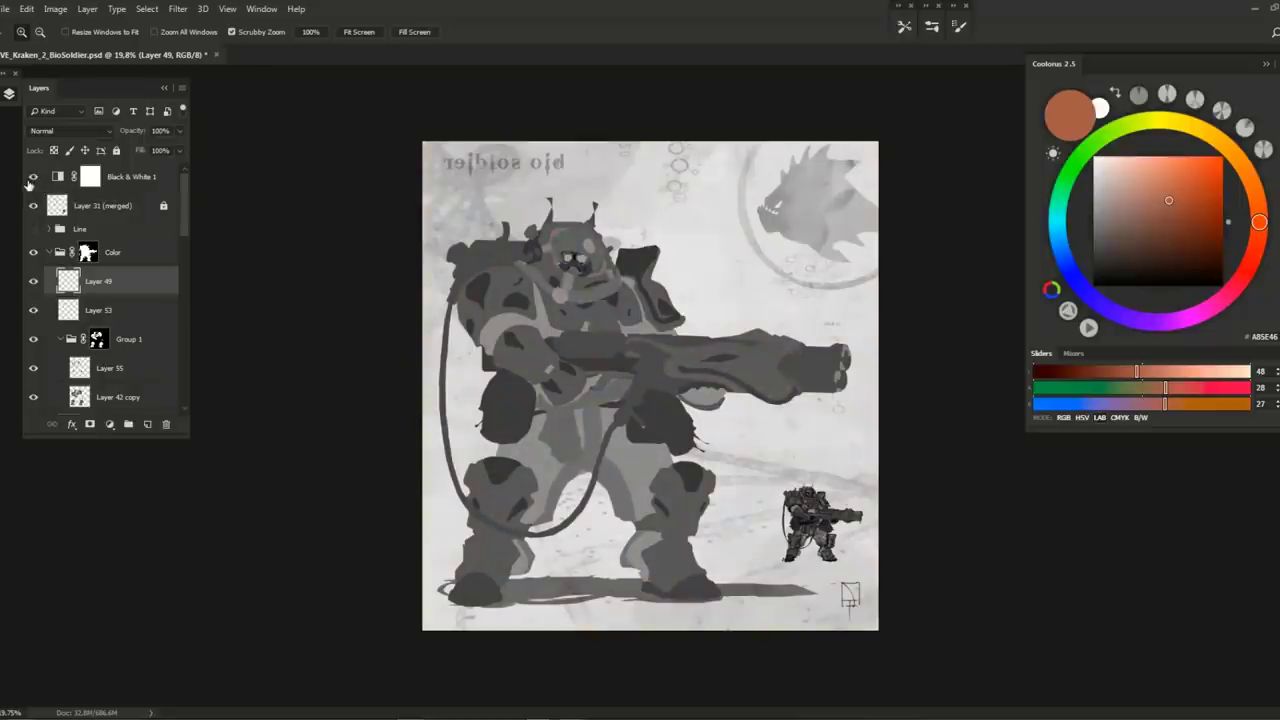
click(30, 183)
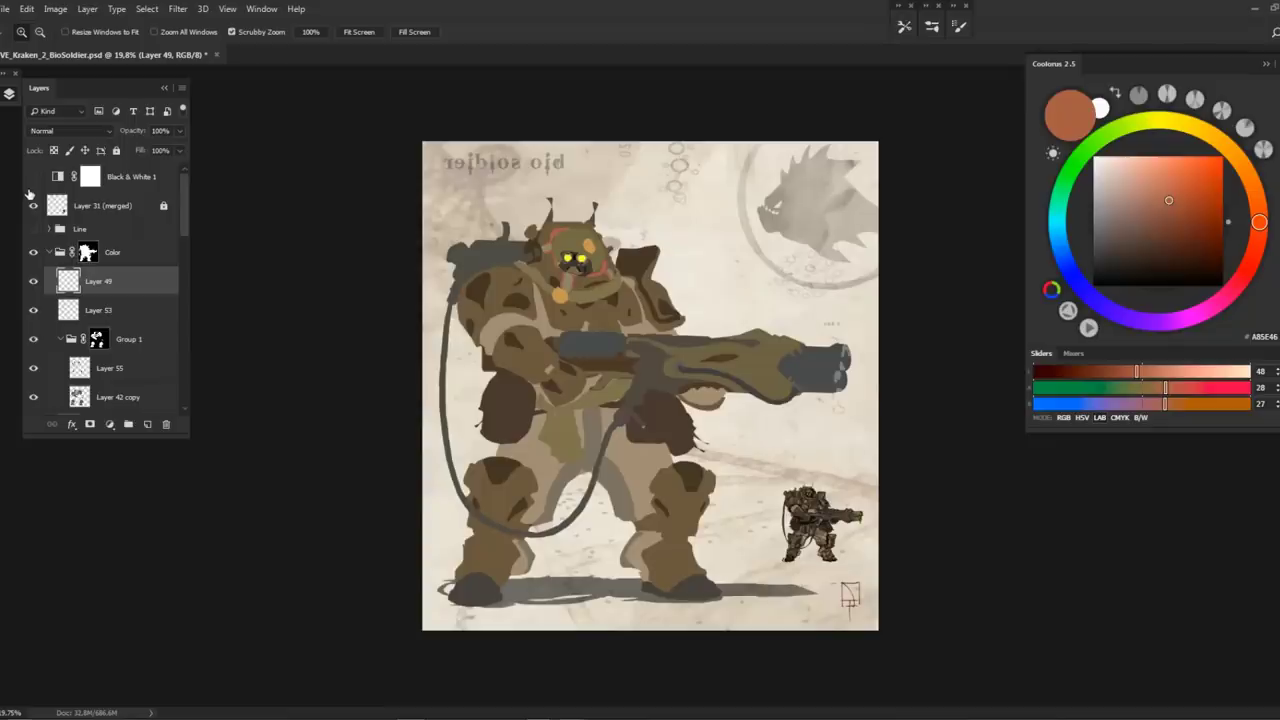
click(33, 229)
key(ctrl+0)
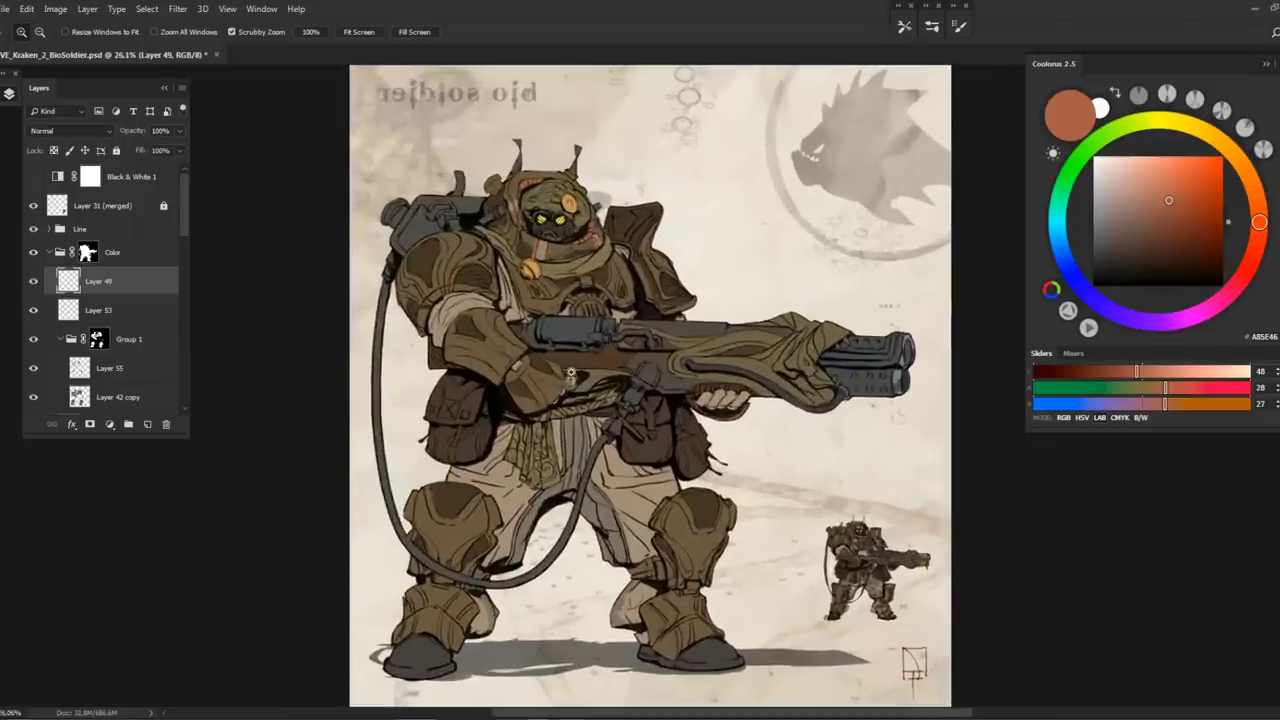
Flip the mirrored canvas back to its original orientation, collapse the Color group and compare the figure with the group hidden and shown
key(h)
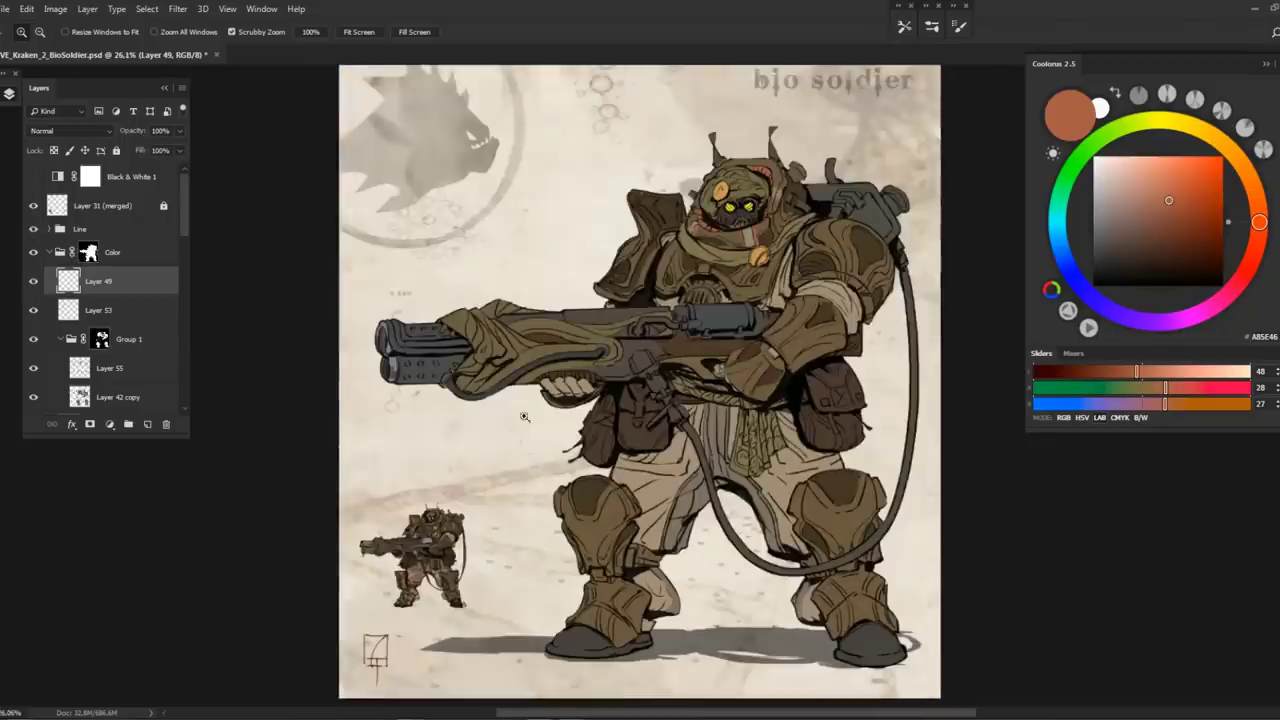
drag(526, 418, 306, 342)
click(50, 252)
click(33, 253)
click(33, 253)
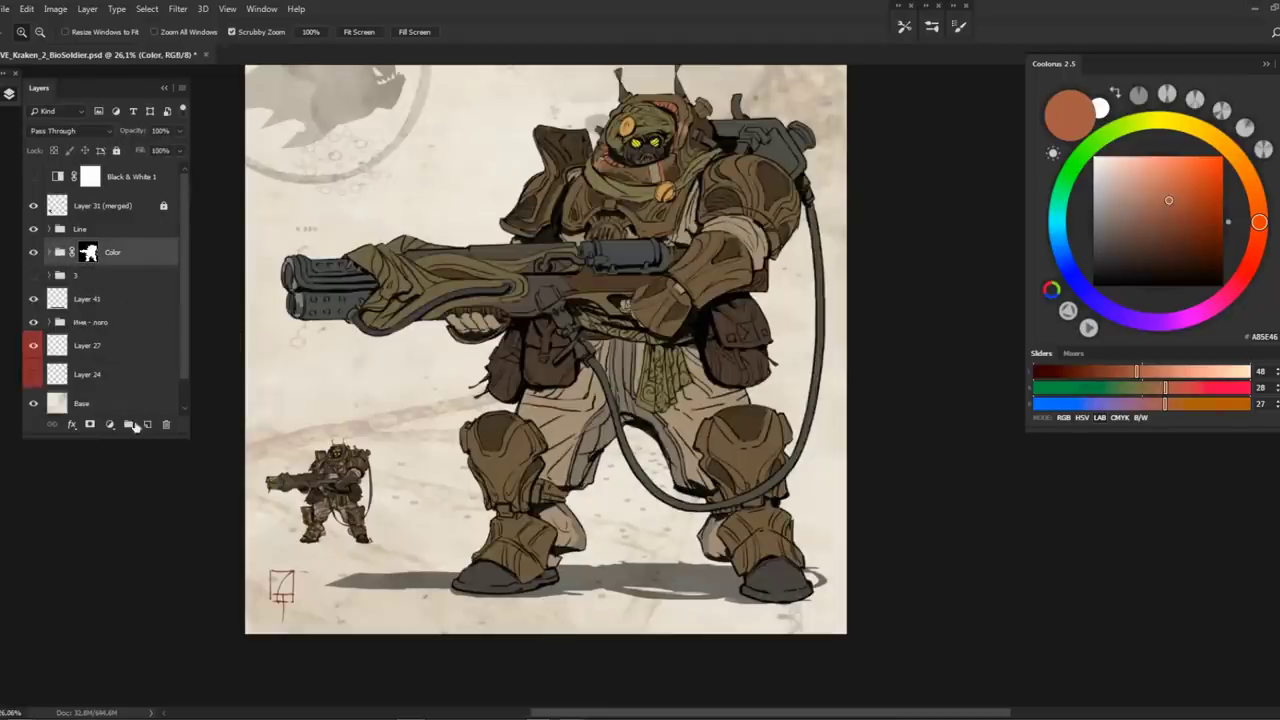
Create a group named Polish directly above the Color group and give it a copy of the Color group's mask
click(128, 424)
drag(88, 281, 89, 253)
double_click(117, 252)
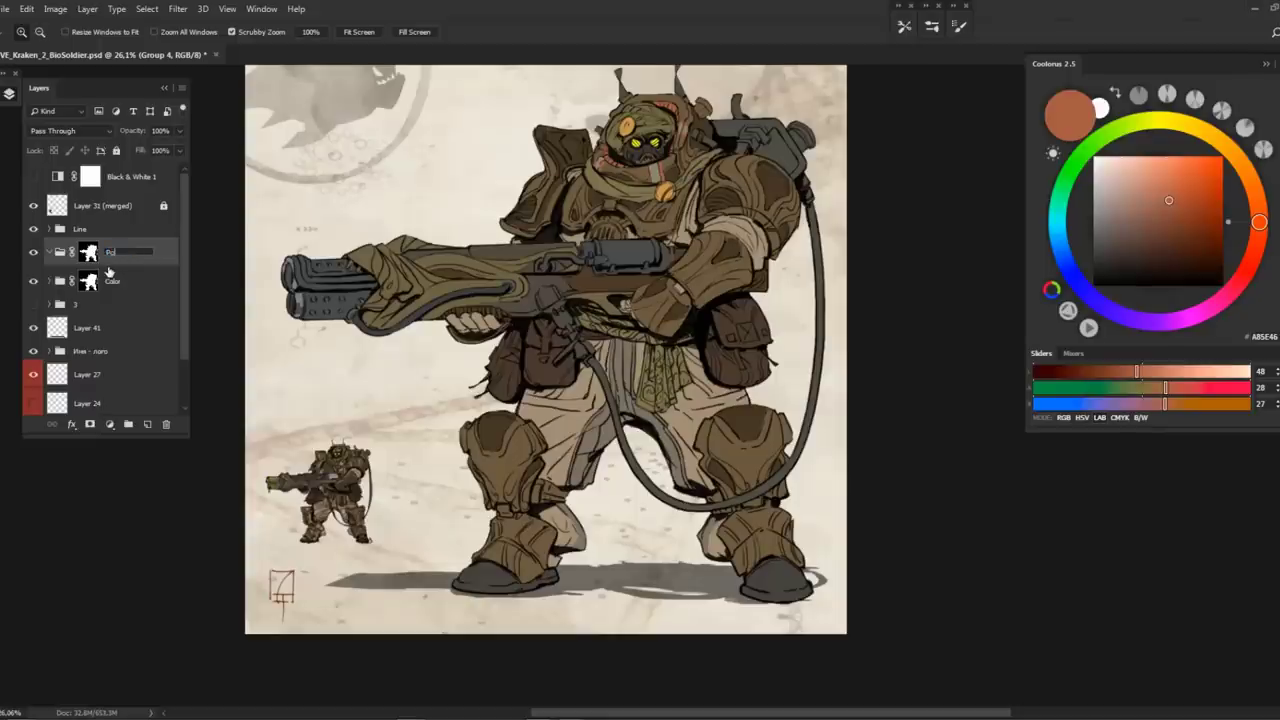
key(Return)
Add a new layer inside the Polish group and set its blend mode to Multiply
click(147, 424)
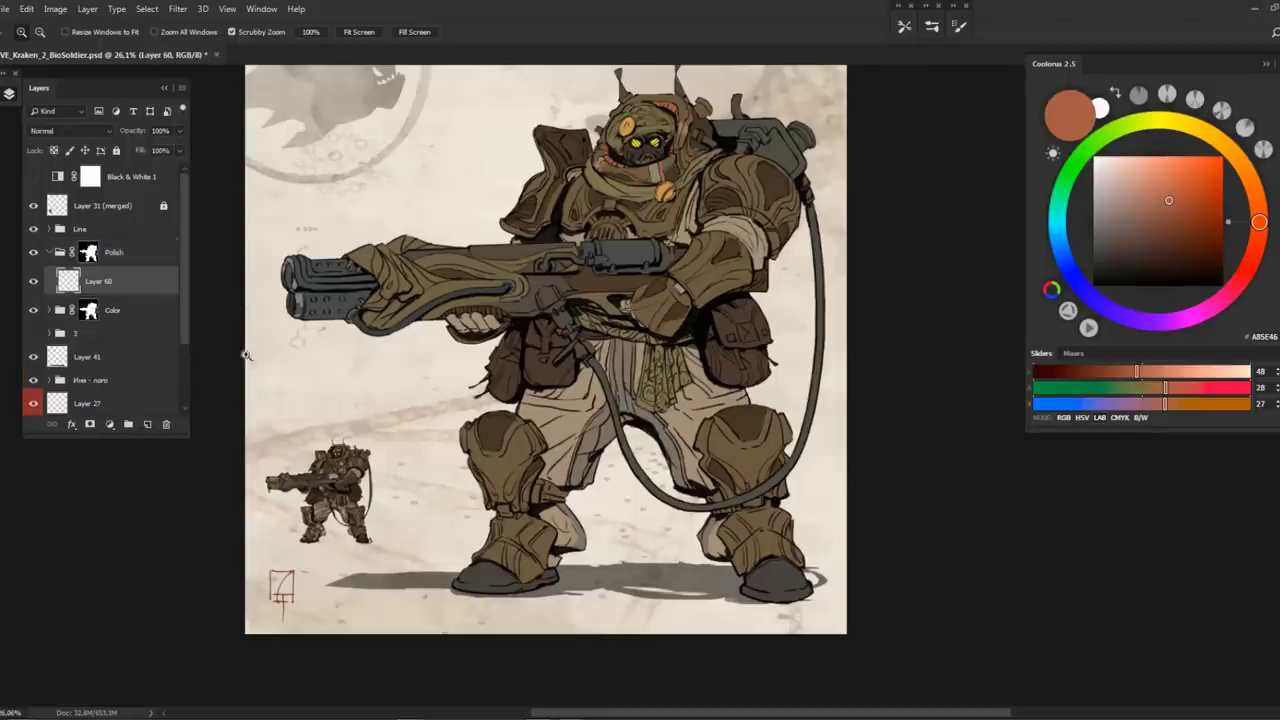
drag(256, 210, 170, 185)
click(70, 130)
click(57, 175)
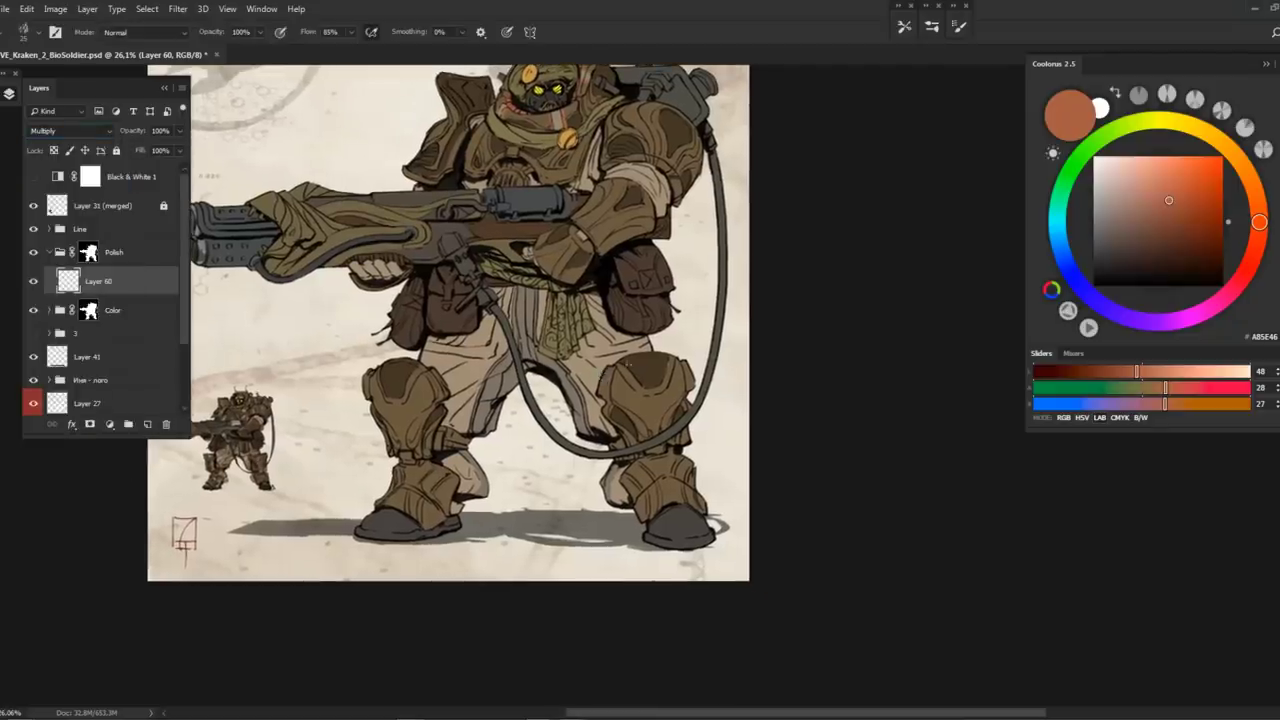
Choose the 90 px brush from the Kyles_Ink_2018 set and pick the beige colour A49075 for shading the trousers
key(b)
right_click(851, 430)
click(820, 519)
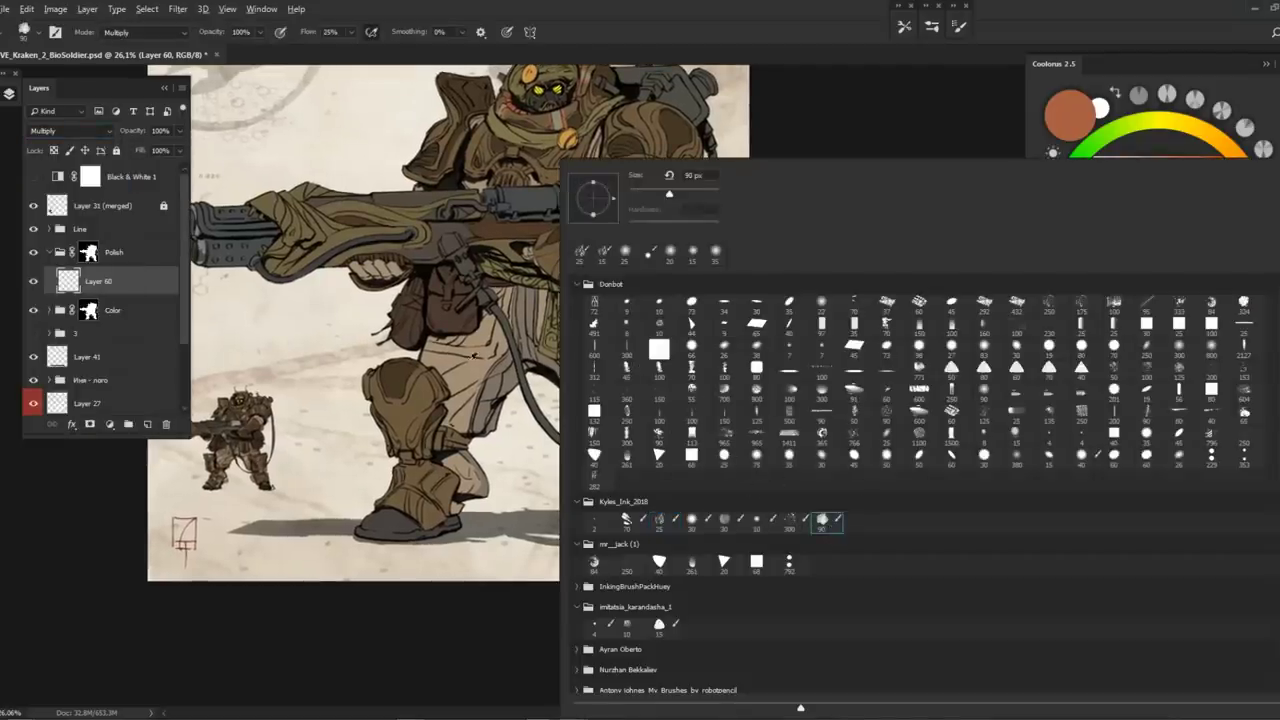
key(Return)
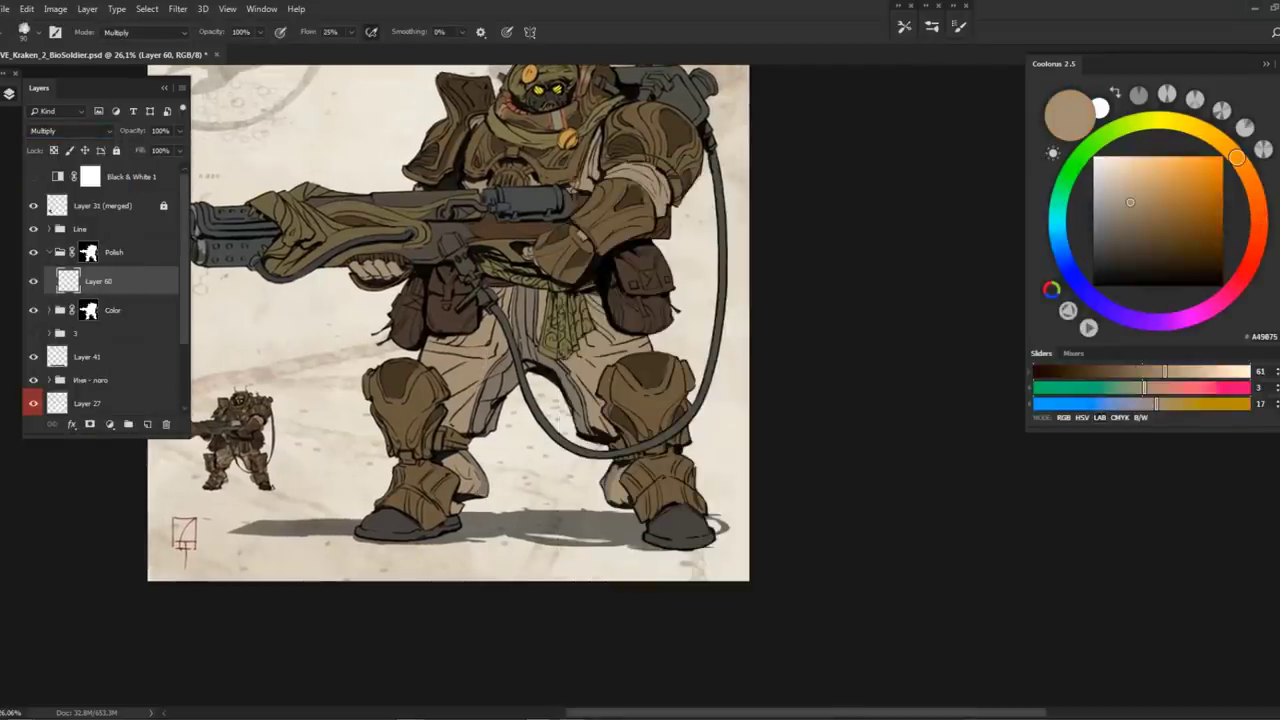
scroll(455, 420, up, 3)
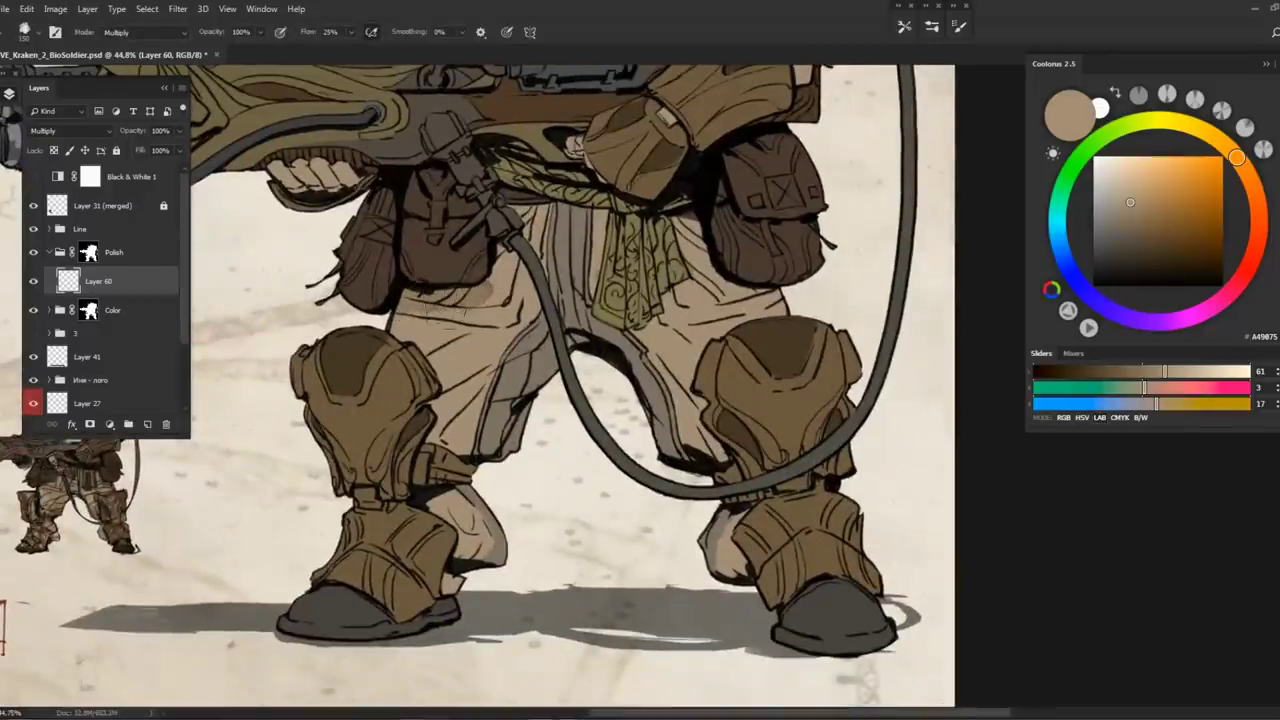
Shade the folds of both trouser legs in tan (#A49075) on the Multiply layer in the Polish group
drag(460, 314, 385, 322)
mouse_move(545, 365)
mouse_down()
mouse_move(452, 435)
mouse_move(515, 425)
mouse_up()
drag(520, 320, 514, 366)
mouse_move(505, 245)
mouse_down()
mouse_move(525, 275)
mouse_move(560, 250)
mouse_move(610, 315)
mouse_move(665, 292)
mouse_up()
mouse_move(560, 296)
mouse_down()
mouse_move(565, 345)
mouse_move(520, 385)
mouse_move(580, 385)
mouse_up()
mouse_move(590, 335)
mouse_down()
mouse_move(600, 405)
mouse_move(515, 420)
mouse_move(505, 398)
mouse_move(590, 428)
mouse_move(580, 384)
mouse_up()
drag(540, 522, 495, 568)
drag(518, 475, 413, 520)
drag(500, 335, 630, 470)
mouse_move(595, 415)
mouse_down()
mouse_move(610, 490)
mouse_move(665, 512)
mouse_up()
mouse_move(645, 562)
mouse_down()
mouse_move(665, 588)
mouse_move(650, 560)
mouse_up()
drag(658, 366, 660, 418)
mouse_move(610, 295)
mouse_down()
mouse_move(665, 370)
mouse_move(715, 378)
mouse_move(612, 372)
mouse_move(680, 370)
mouse_up()
mouse_move(600, 400)
mouse_down()
mouse_move(645, 432)
mouse_move(600, 452)
mouse_move(655, 405)
mouse_up()
scroll(615, 380, down, 5)
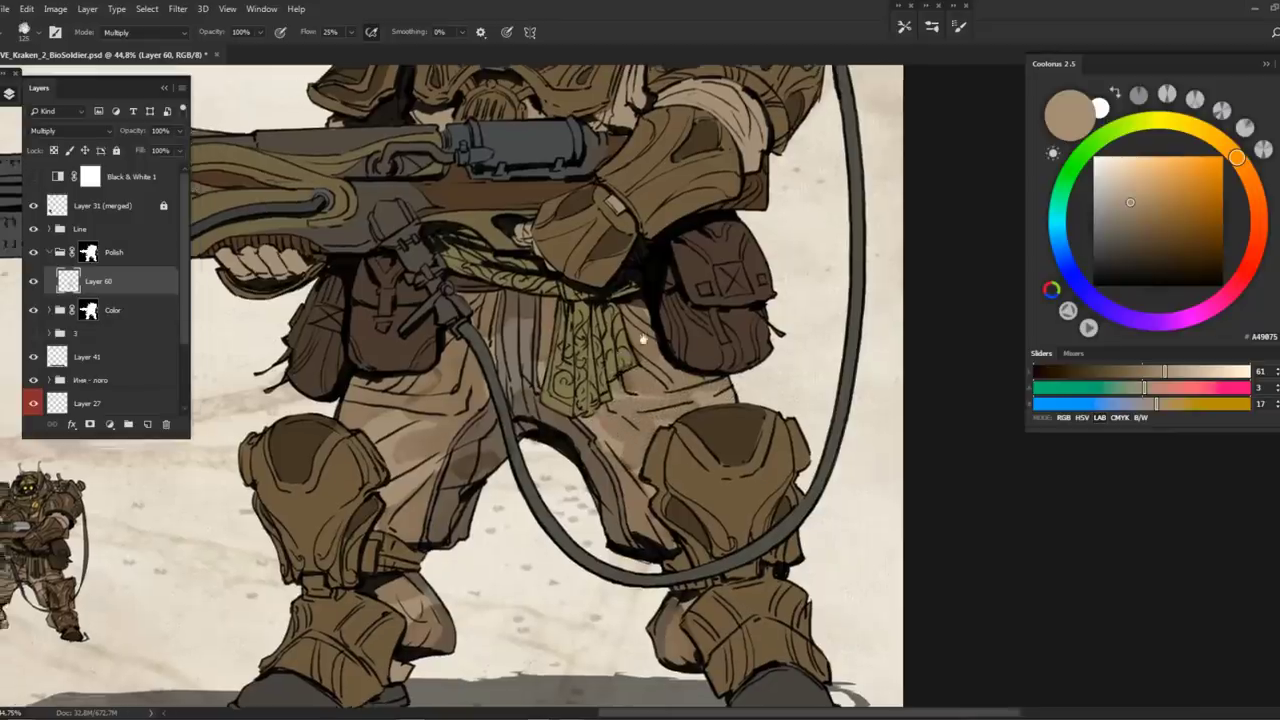
Sample the pouches' dark brown (#483A2E) and shade the hip pouches on both sides
scroll(553, 290, up, 3)
alt+click(712, 352)
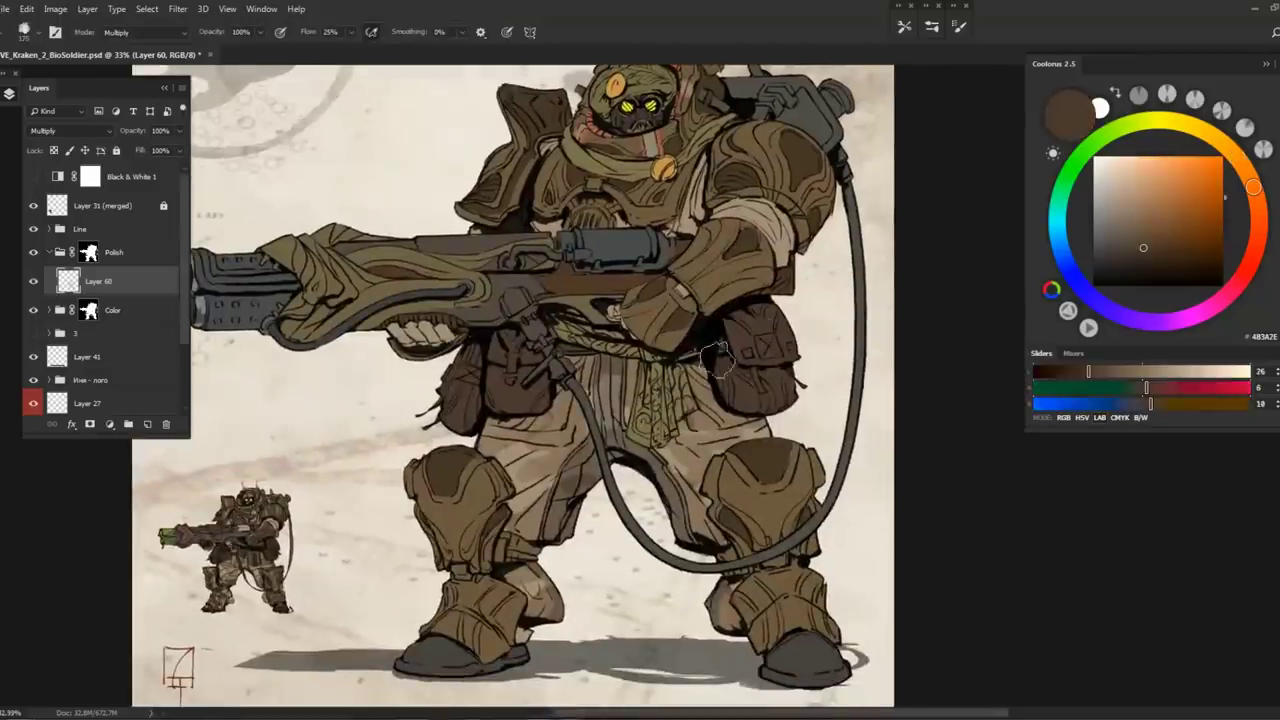
mouse_move(712, 335)
mouse_down()
mouse_move(773, 317)
mouse_move(723, 327)
mouse_move(771, 333)
mouse_move(751, 375)
mouse_move(768, 348)
mouse_up()
key(ctrl+z)
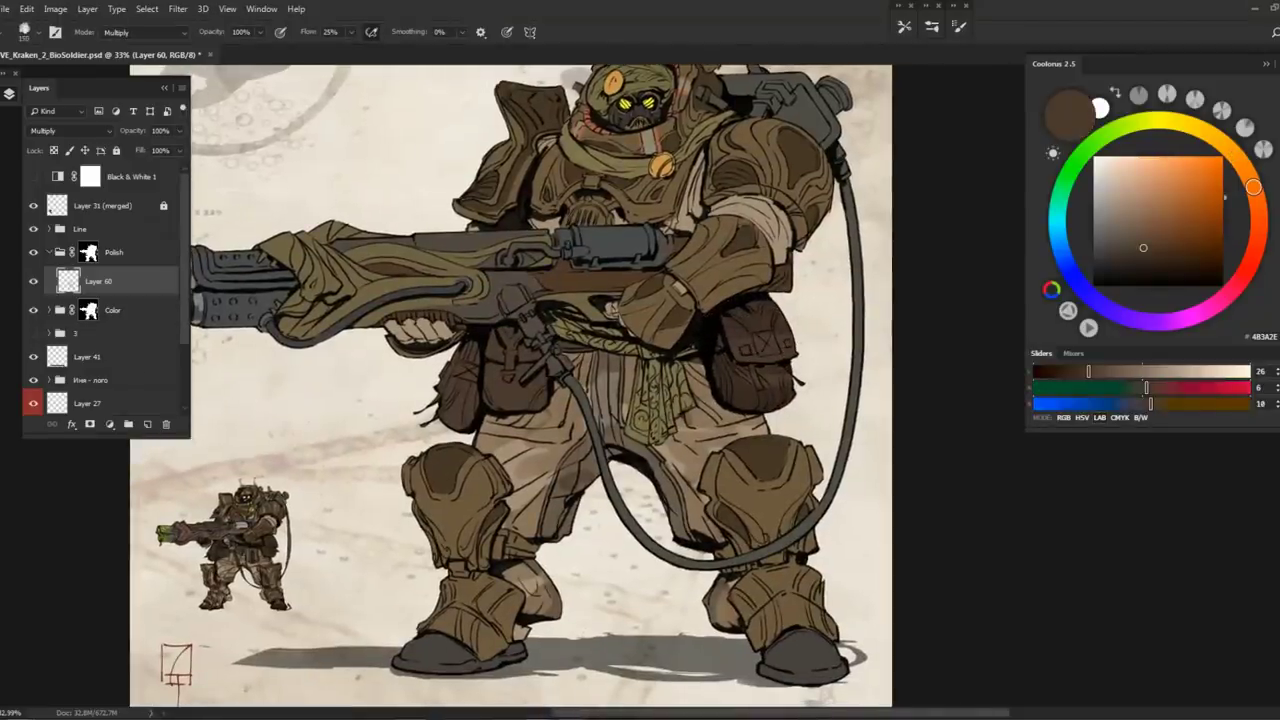
mouse_move(540, 378)
mouse_down()
mouse_move(525, 400)
mouse_move(462, 360)
mouse_move(450, 408)
mouse_move(440, 347)
mouse_up()
Sample the armour brown (#6E5B3E) and shade the knee and shin armour on both legs
alt+click(468, 418)
mouse_move(468, 418)
mouse_down()
mouse_move(405, 415)
mouse_move(415, 425)
mouse_move(440, 395)
mouse_move(470, 440)
mouse_move(430, 420)
mouse_move(420, 470)
mouse_move(445, 445)
mouse_move(455, 495)
mouse_move(490, 528)
mouse_move(487, 548)
mouse_move(462, 562)
mouse_move(472, 570)
mouse_move(435, 526)
mouse_move(425, 548)
mouse_up()
drag(632, 487, 510, 472)
mouse_move(600, 385)
mouse_down()
mouse_move(635, 370)
mouse_move(655, 390)
mouse_move(613, 432)
mouse_move(655, 412)
mouse_move(645, 400)
mouse_move(625, 408)
mouse_up()
mouse_move(608, 500)
mouse_down()
mouse_move(620, 545)
mouse_move(675, 500)
mouse_move(674, 563)
mouse_up()
Switch to a different eraser tip and clean up the shading on both knee guards
key(e)
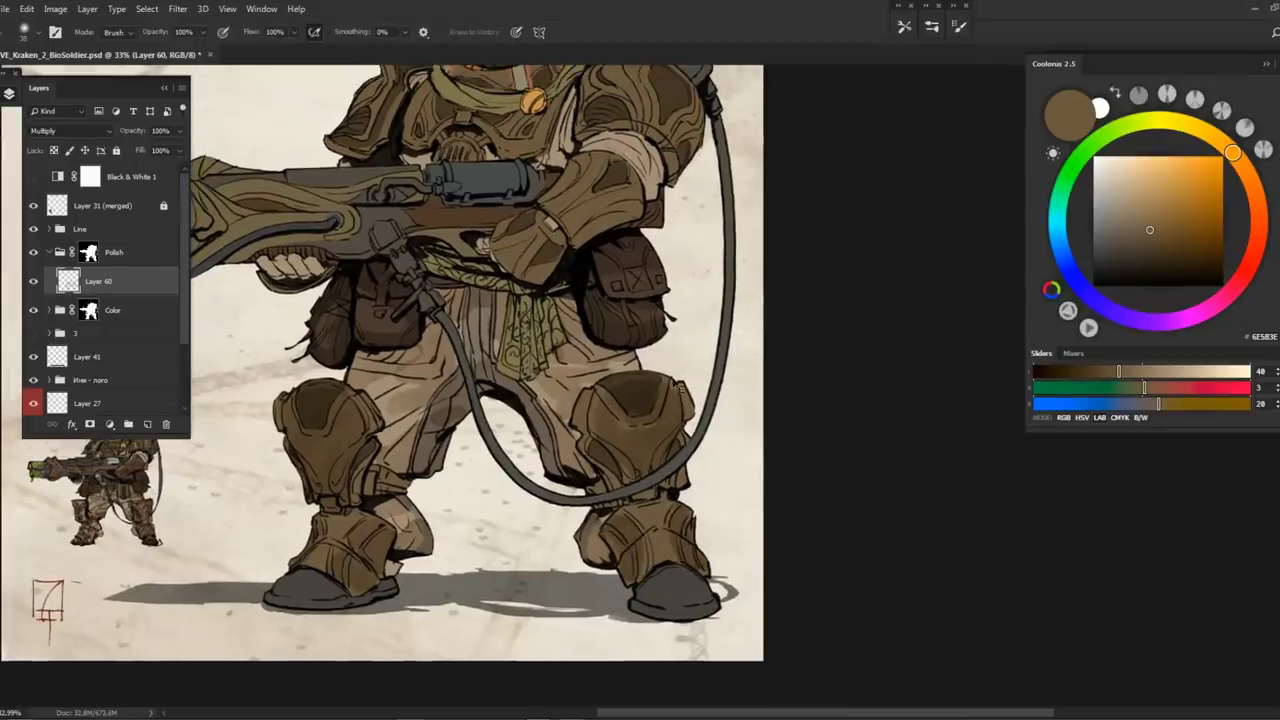
right_click(681, 390)
double_click(697, 307)
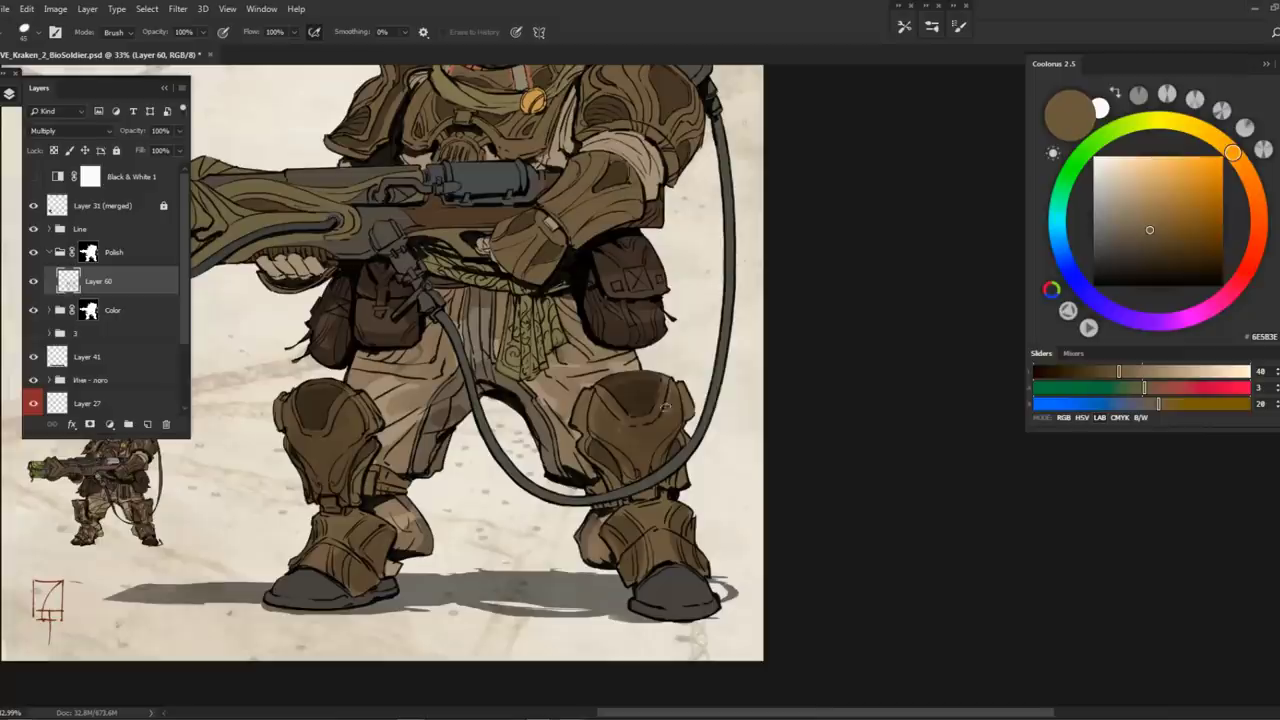
scroll(448, 365, left, 3)
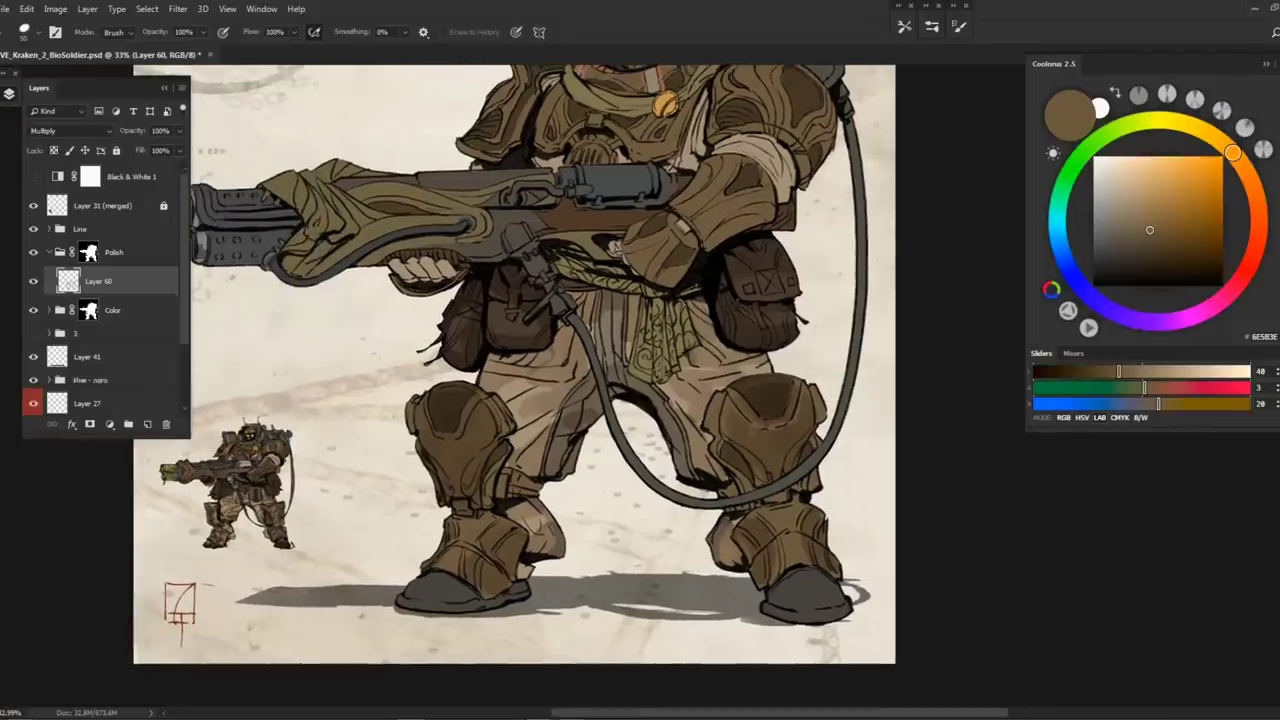
drag(515, 372, 499, 396)
Shade the shoulder, forearm and chest armour with the armour brown (#6E5B3E)
key(b)
mouse_move(740, 222)
mouse_down()
mouse_move(663, 340)
mouse_move(620, 370)
mouse_move(670, 345)
mouse_move(620, 345)
mouse_move(672, 315)
mouse_up()
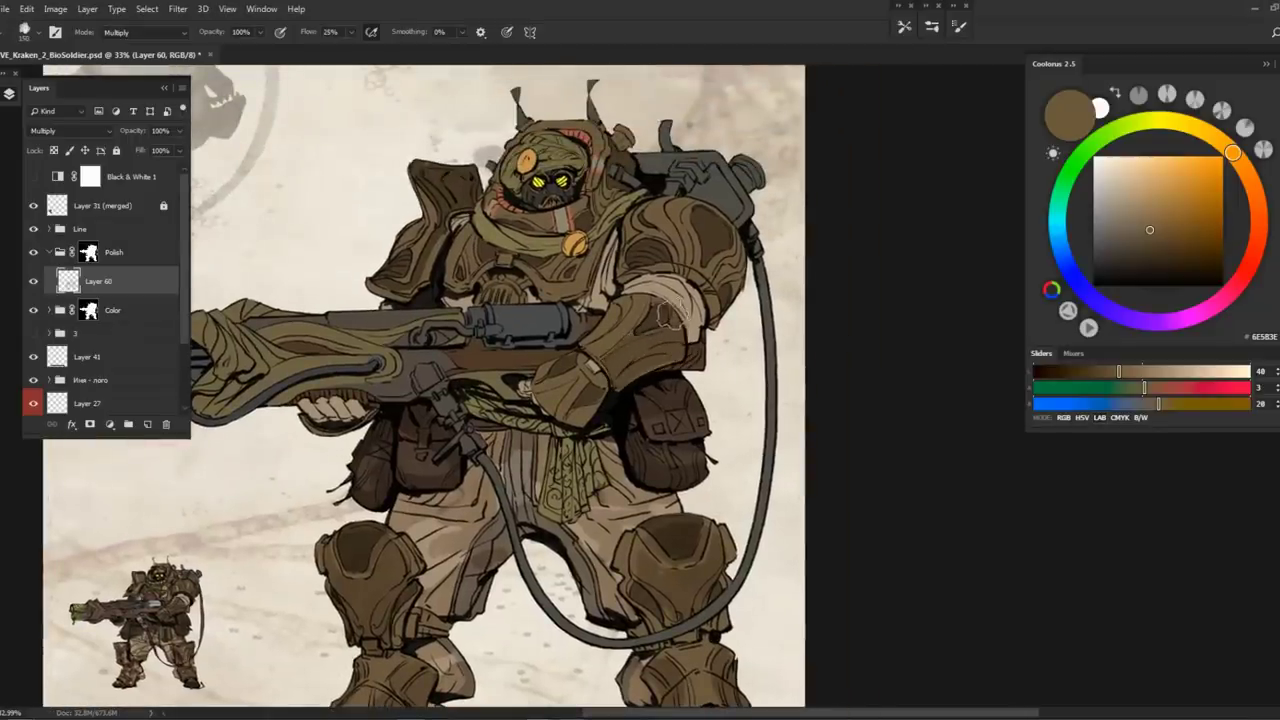
mouse_move(577, 386)
mouse_down()
mouse_move(560, 400)
mouse_move(595, 415)
mouse_move(600, 370)
mouse_move(584, 418)
mouse_move(500, 483)
mouse_up()
mouse_move(636, 296)
mouse_down()
mouse_move(603, 326)
mouse_move(625, 337)
mouse_move(643, 306)
mouse_move(651, 313)
mouse_move(647, 343)
mouse_move(619, 345)
mouse_move(627, 370)
mouse_move(597, 368)
mouse_move(592, 350)
mouse_move(616, 375)
mouse_up()
alt+click(600, 356)
alt+click(614, 377)
drag(524, 360, 468, 402)
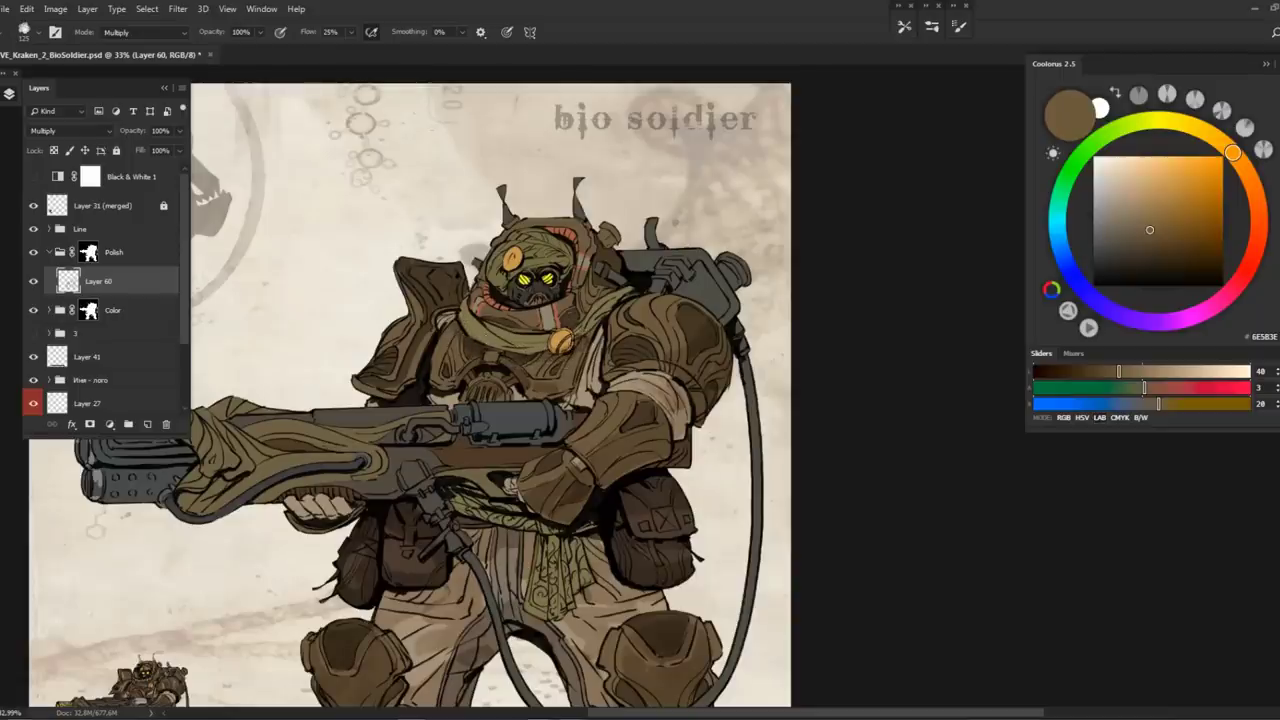
drag(601, 287, 611, 319)
Sample the backpack's grey (#504F47) and shade the backpack and the hose hanging from it
alt+click(722, 296)
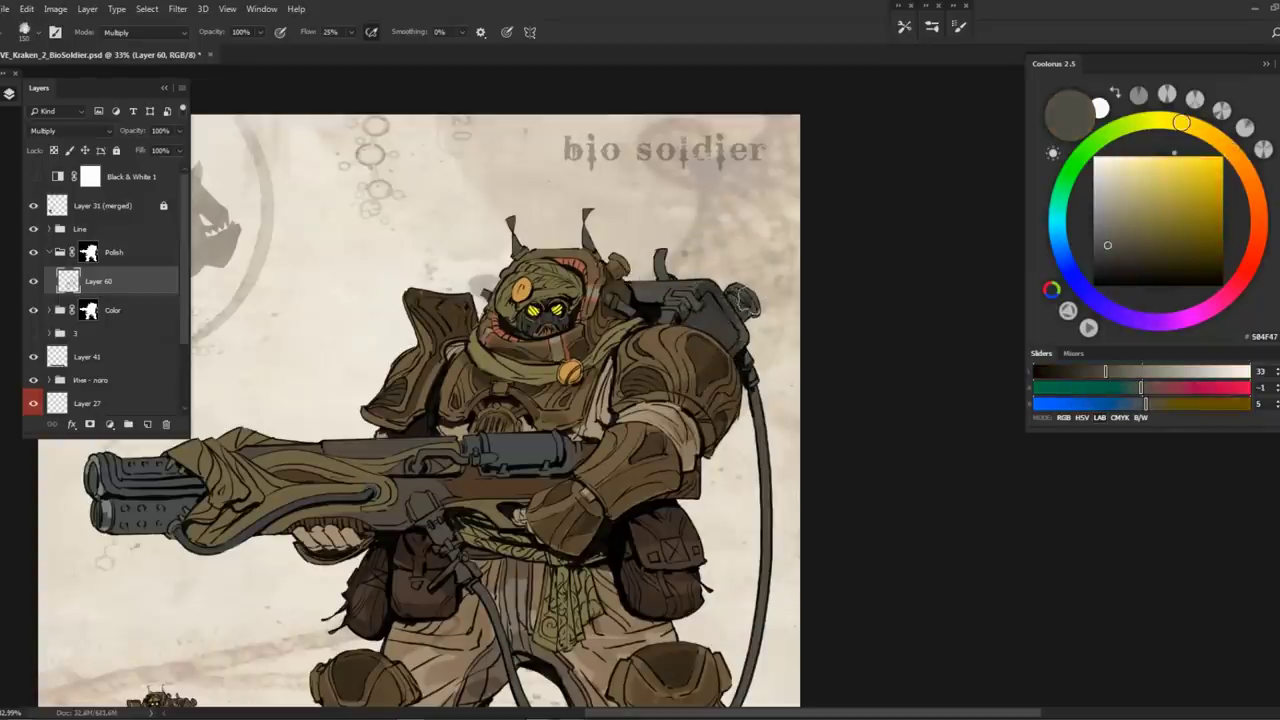
drag(756, 420, 700, 292)
drag(700, 430, 718, 315)
mouse_move(696, 477)
mouse_down()
mouse_move(541, 531)
mouse_move(629, 530)
mouse_move(697, 597)
mouse_up()
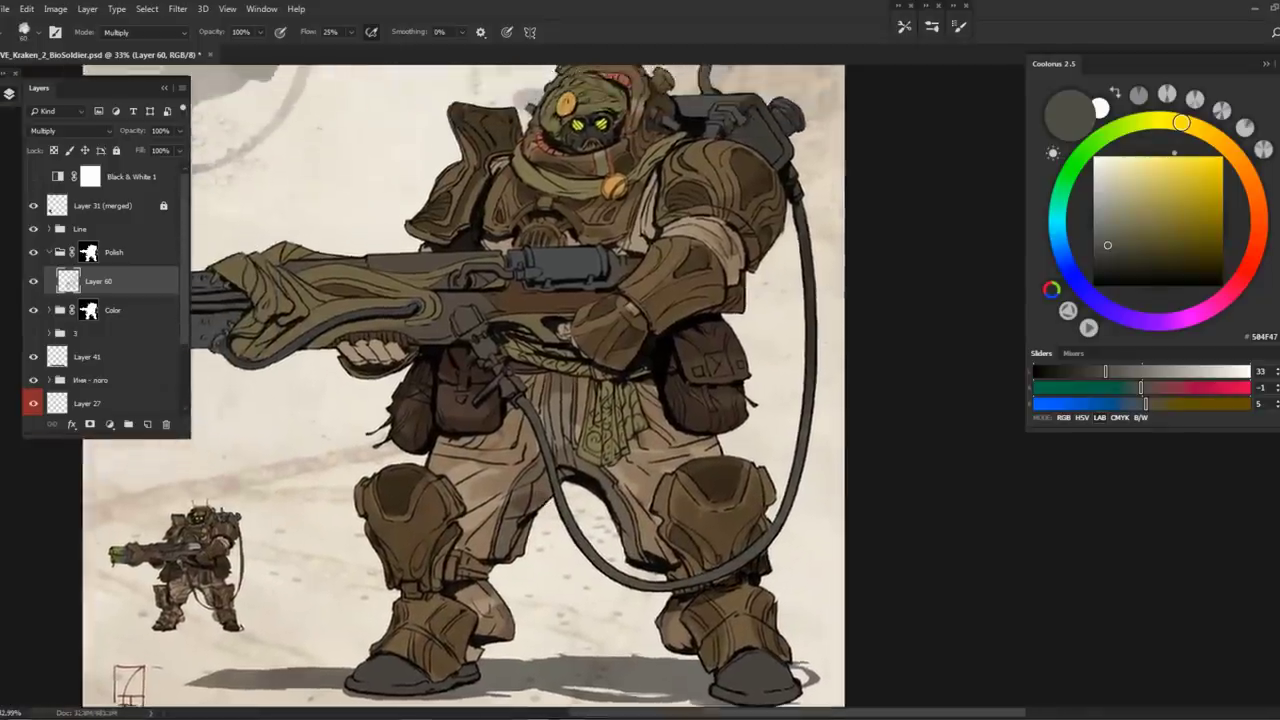
Paint the narrow grey cast shadow across the trouser leg below the gun's hose connector
drag(497, 424, 566, 569)
drag(580, 415, 655, 482)
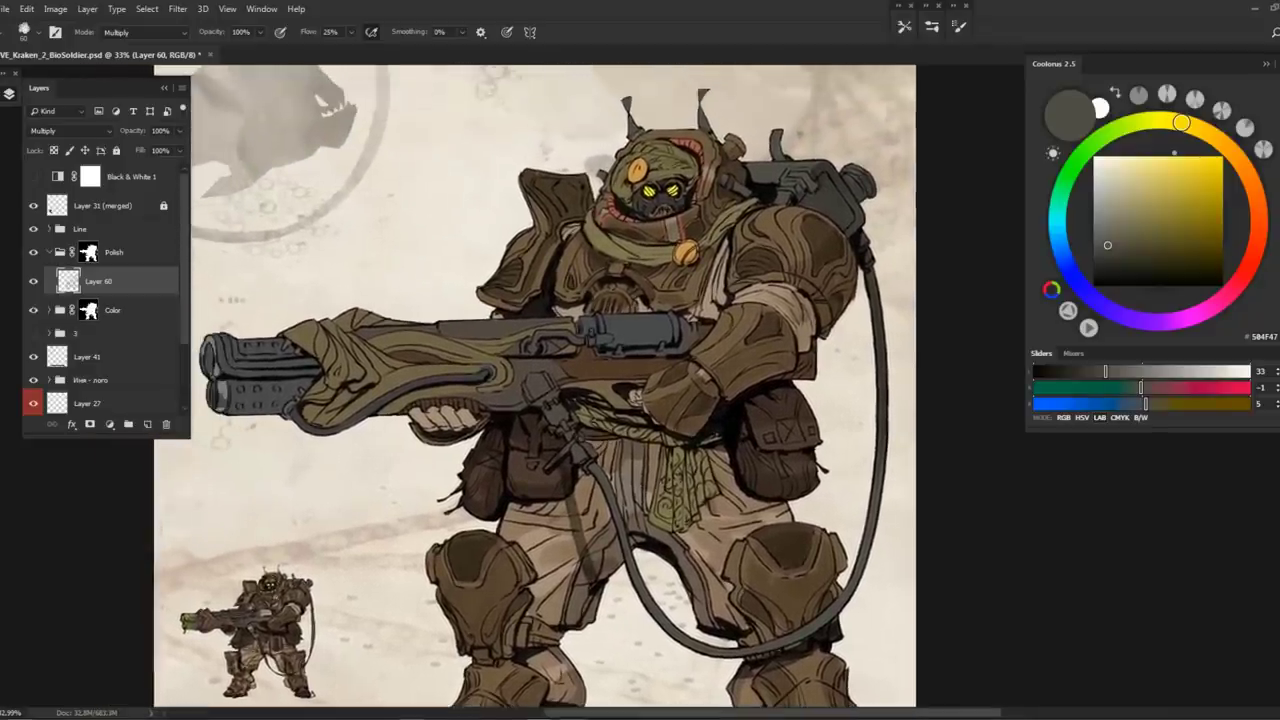
scroll(537, 387, up, 2)
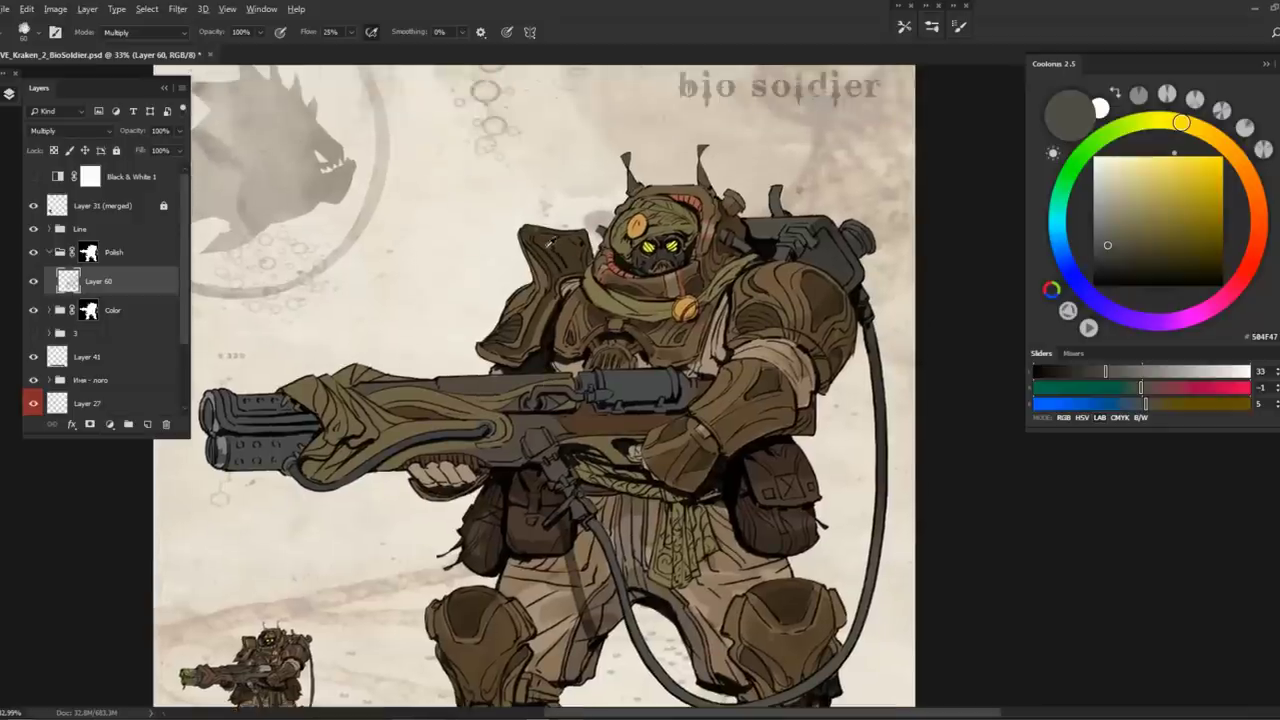
Shade the raised shoulder plate on the gun-barrel side with its darker tone
alt+click(541, 241)
drag(556, 238, 558, 272)
drag(517, 311, 453, 337)
mouse_move(570, 243)
mouse_down()
mouse_move(640, 243)
mouse_move(650, 255)
mouse_move(545, 300)
mouse_move(670, 268)
mouse_move(585, 200)
mouse_up()
Shade the head wrap in dark olive (#4B441C) and its orange medallion in a sampled orange-brown (#633A11)
click(1187, 124)
click(1174, 247)
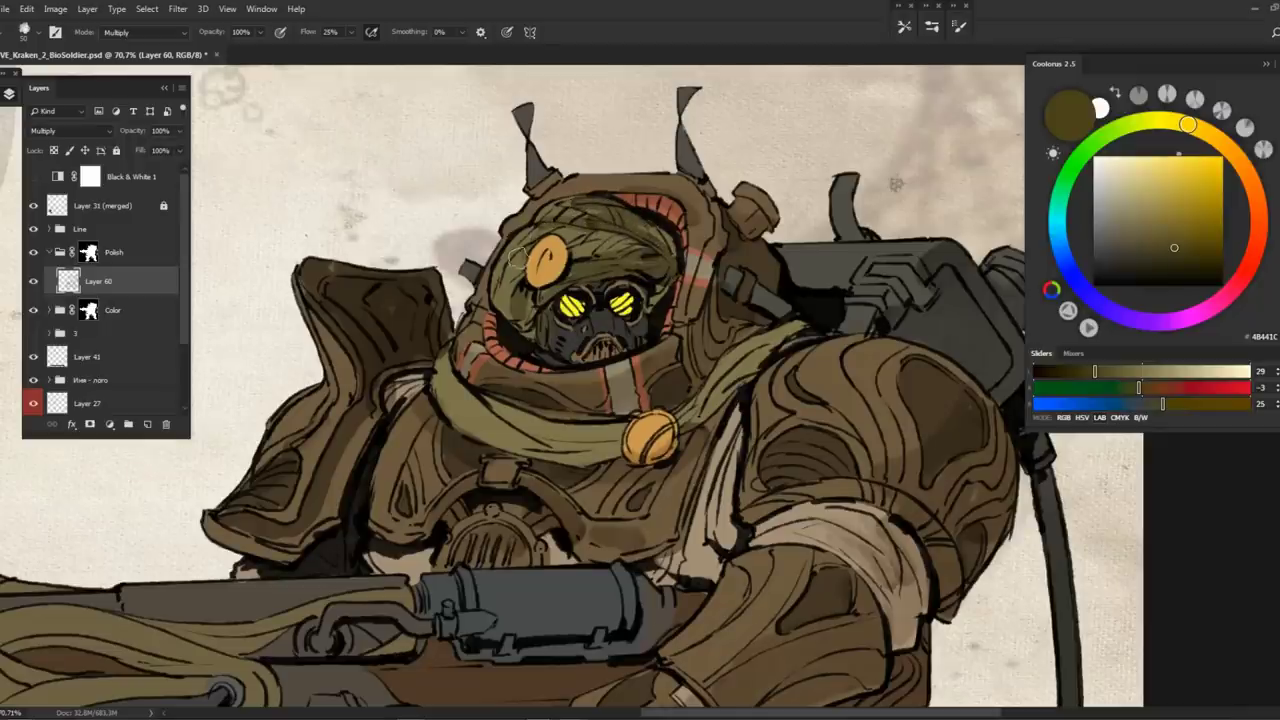
drag(517, 258, 524, 256)
alt+click(550, 260)
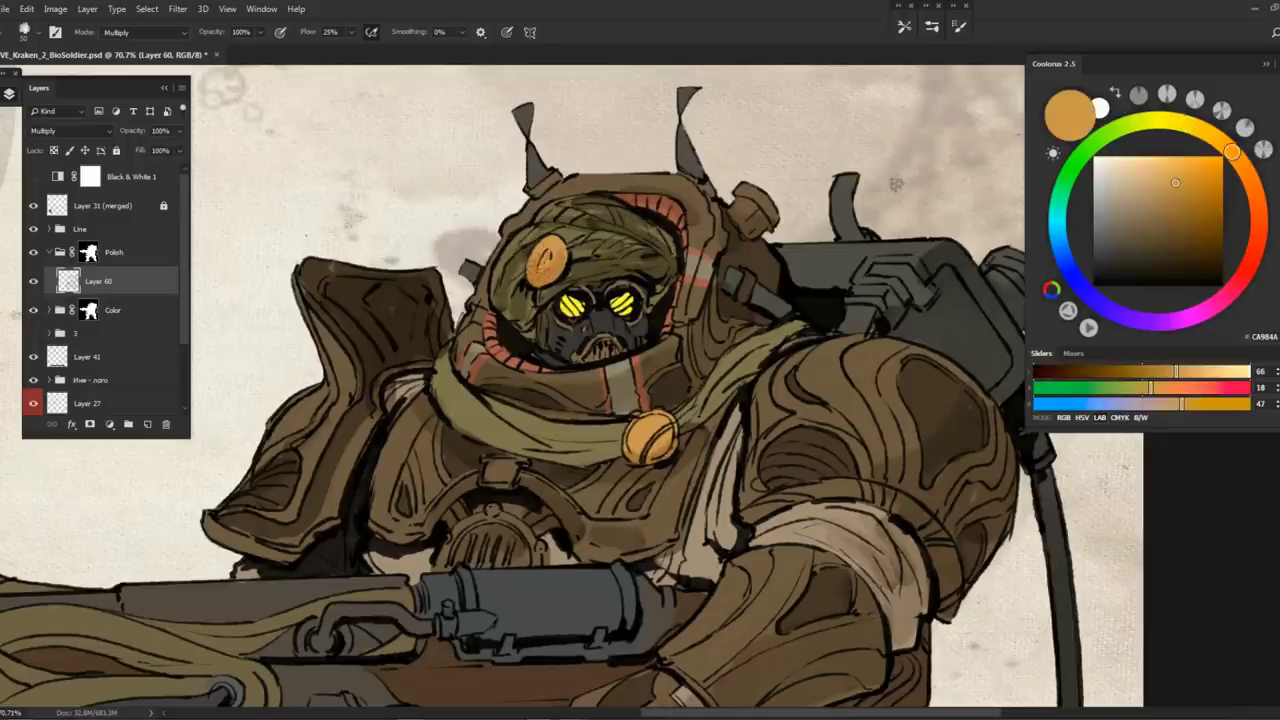
alt+click(545, 278)
mouse_move(545, 278)
mouse_down()
mouse_move(526, 264)
mouse_move(503, 132)
mouse_up()
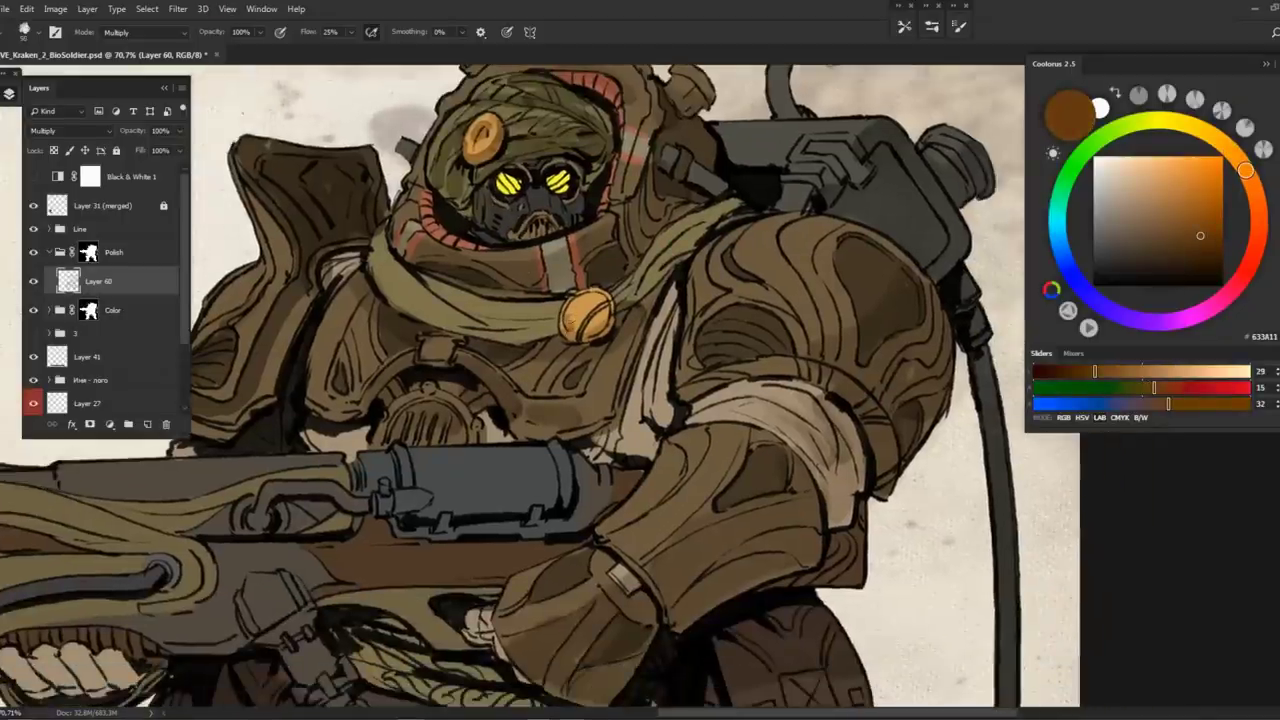
Shade the neck scarf in its sampled olive (#7E754B) and the helmet's metal fittings in grey (#504F47)
alt+click(410, 292)
mouse_move(372, 232)
mouse_down()
mouse_move(402, 305)
mouse_move(440, 300)
mouse_move(505, 332)
mouse_move(550, 318)
mouse_move(556, 300)
mouse_move(490, 340)
mouse_move(450, 335)
mouse_up()
drag(630, 295, 660, 258)
alt+click(721, 190)
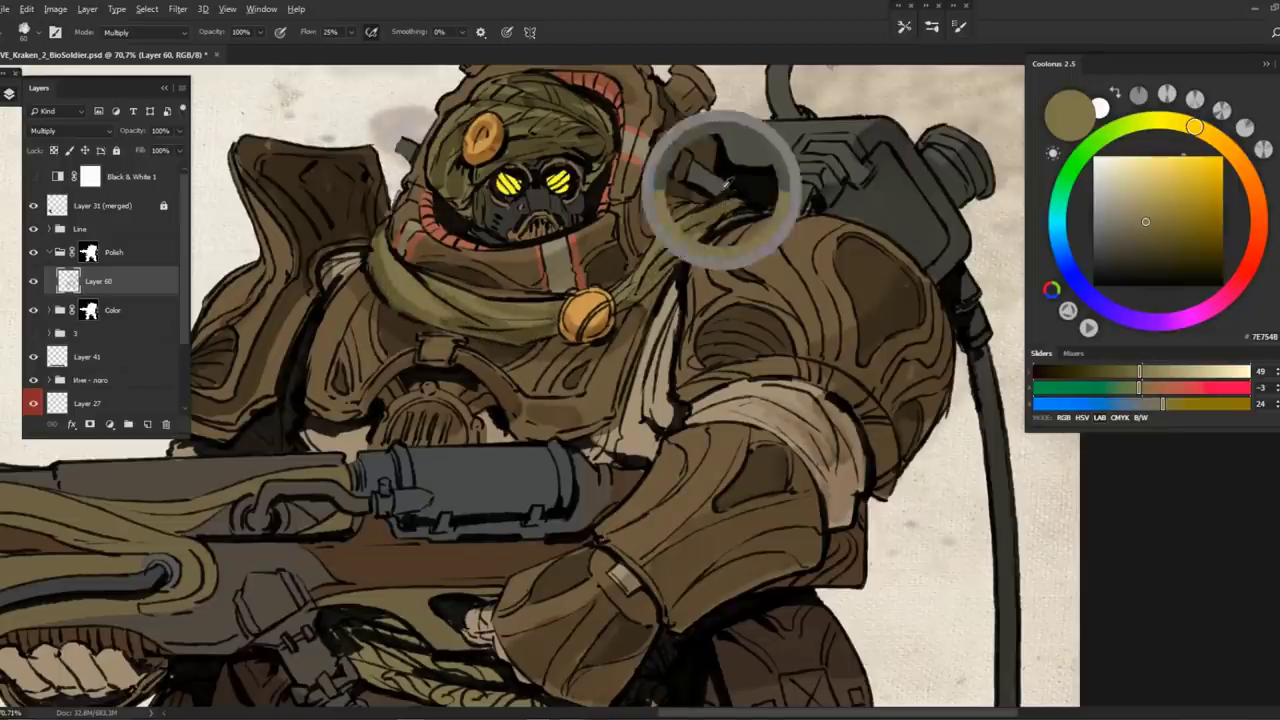
drag(709, 188, 694, 305)
drag(603, 140, 622, 178)
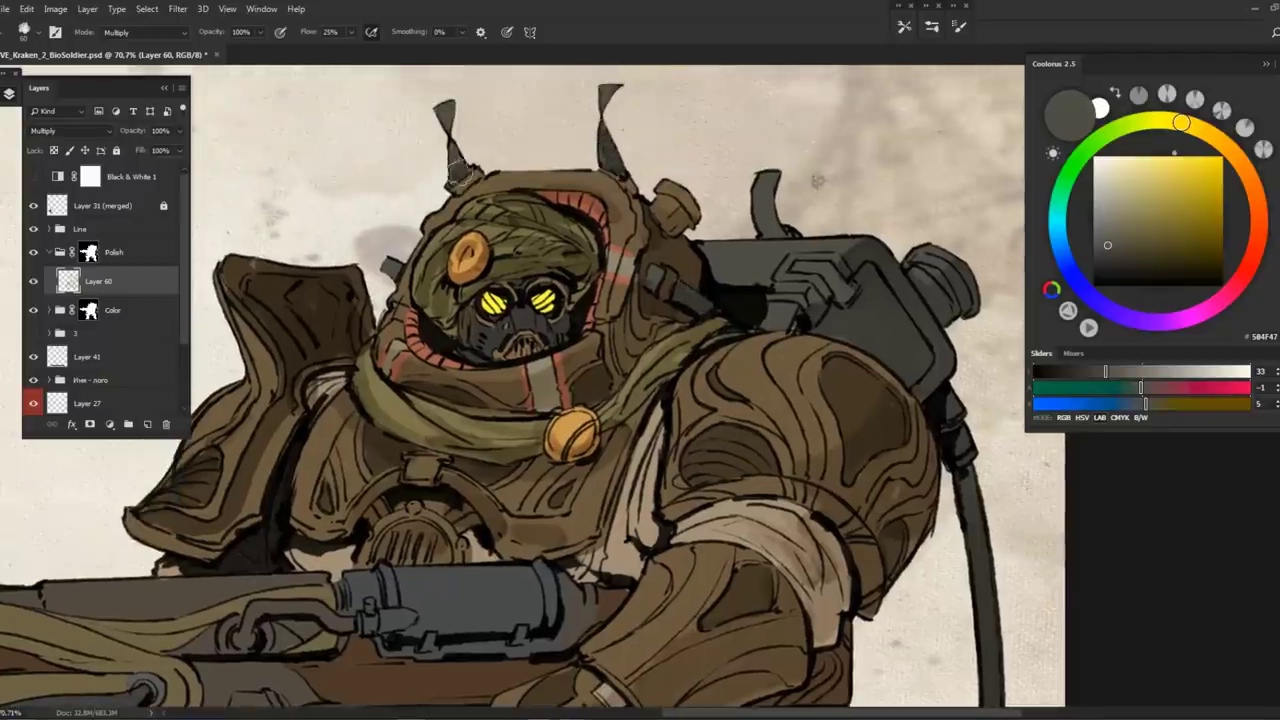
Check the whole figure with the Line group temporarily hidden, and flip the canvas horizontally
key(z)
drag(600, 300, 480, 300)
drag(895, 340, 561, 330)
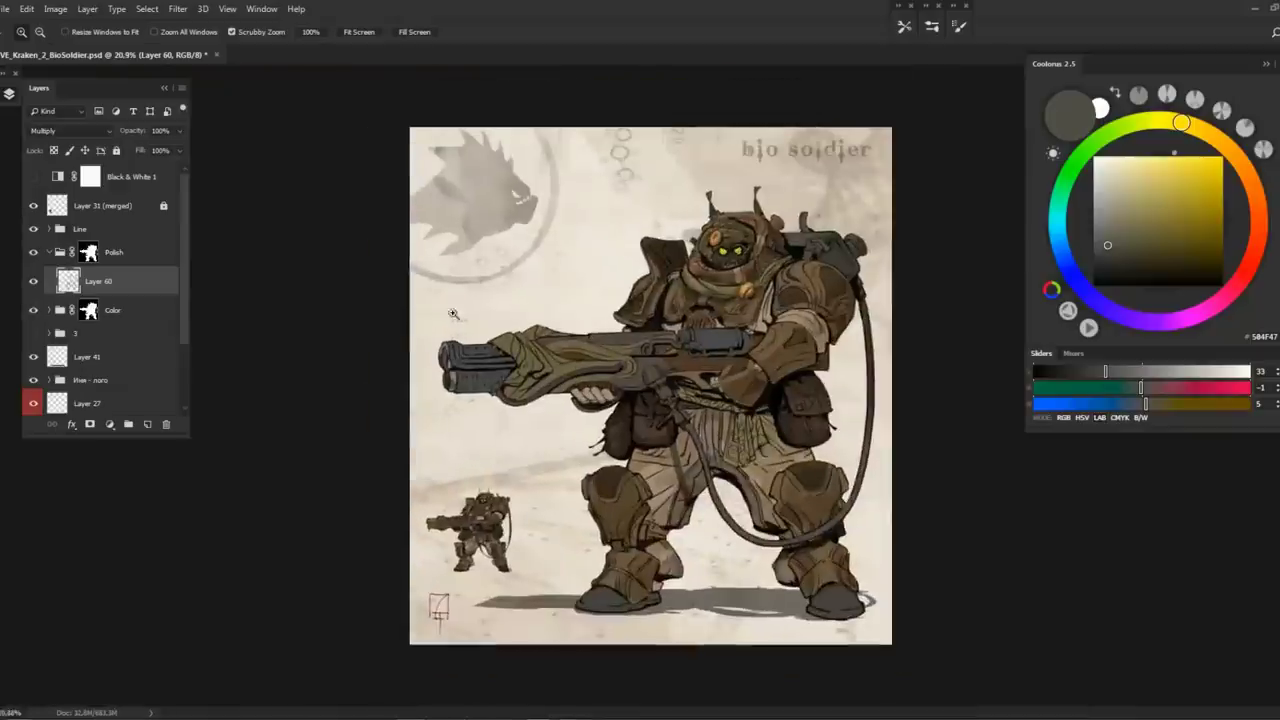
click(34, 229)
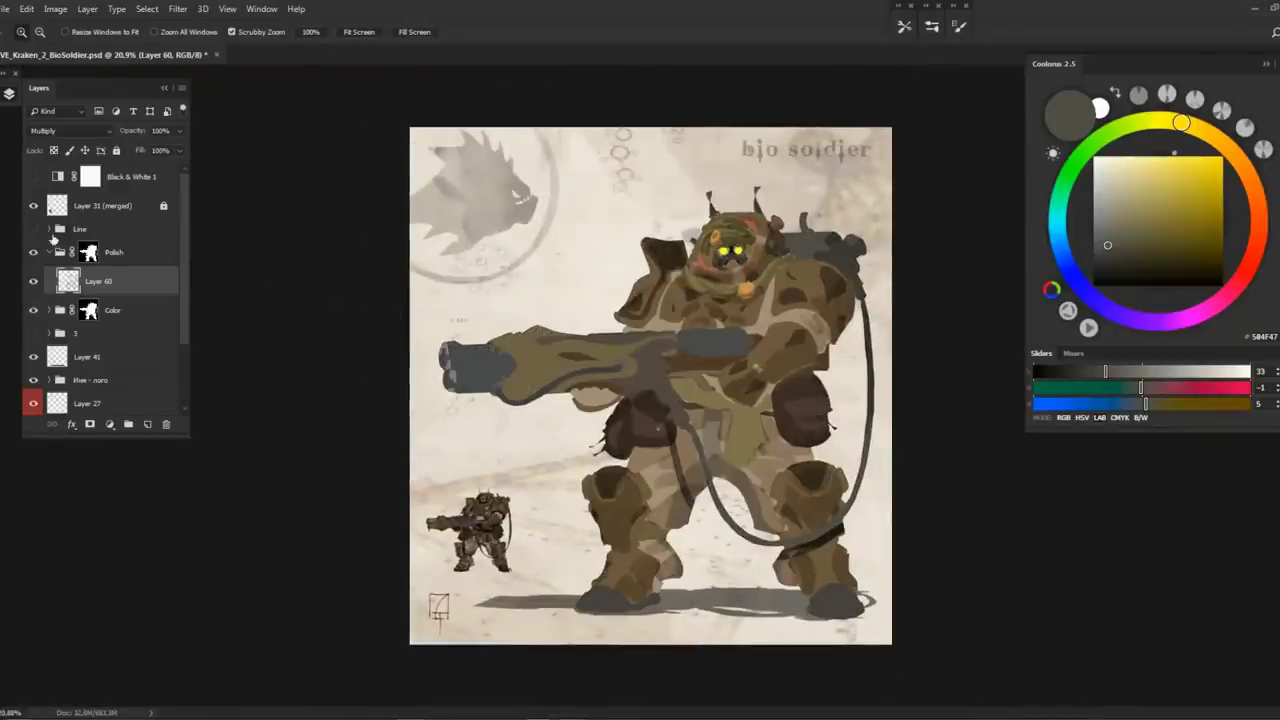
key(ctrl+shift+h)
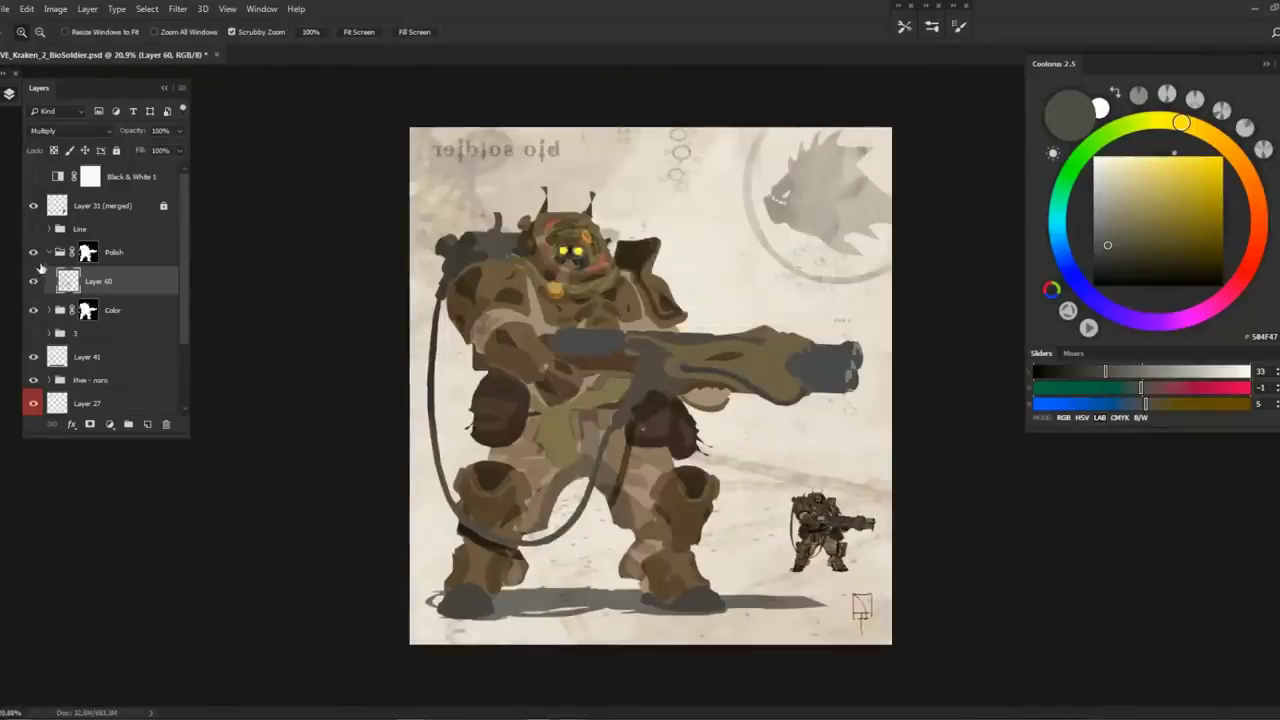
click(34, 229)
key(ctrl+0)
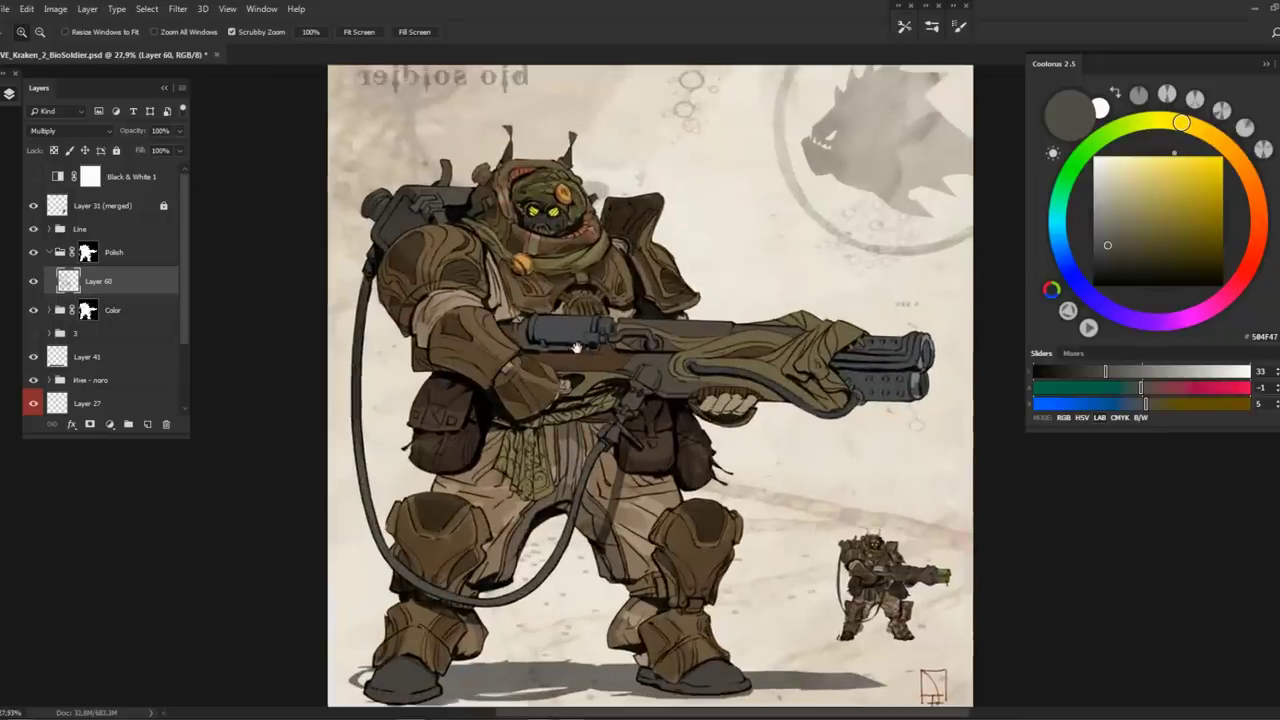
Try strengthening the shading by duplicating the Multiply shading layer, and delete the copy
key(ctrl+j)
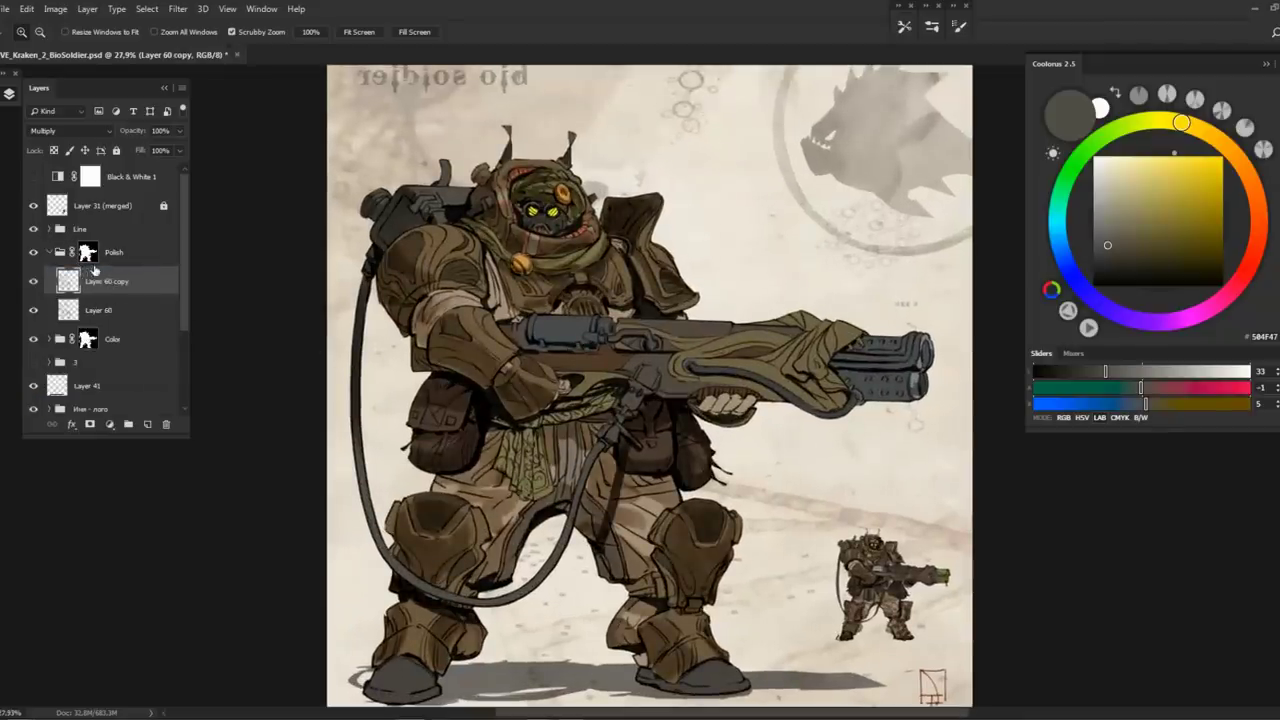
key(Delete)
Sample the cloth's tan (#A49075) and deepen the shading on the chest cloth and the trousers
scroll(600, 320, up, 3)
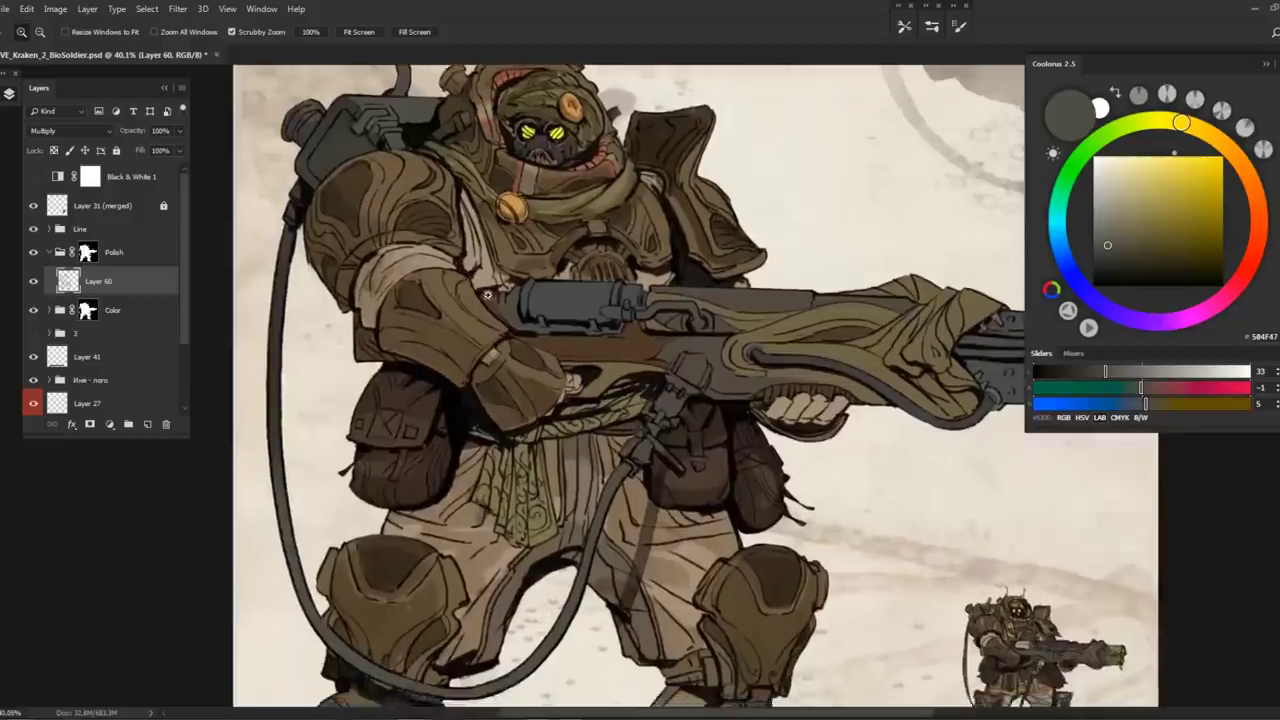
key(b)
drag(458, 282, 454, 281)
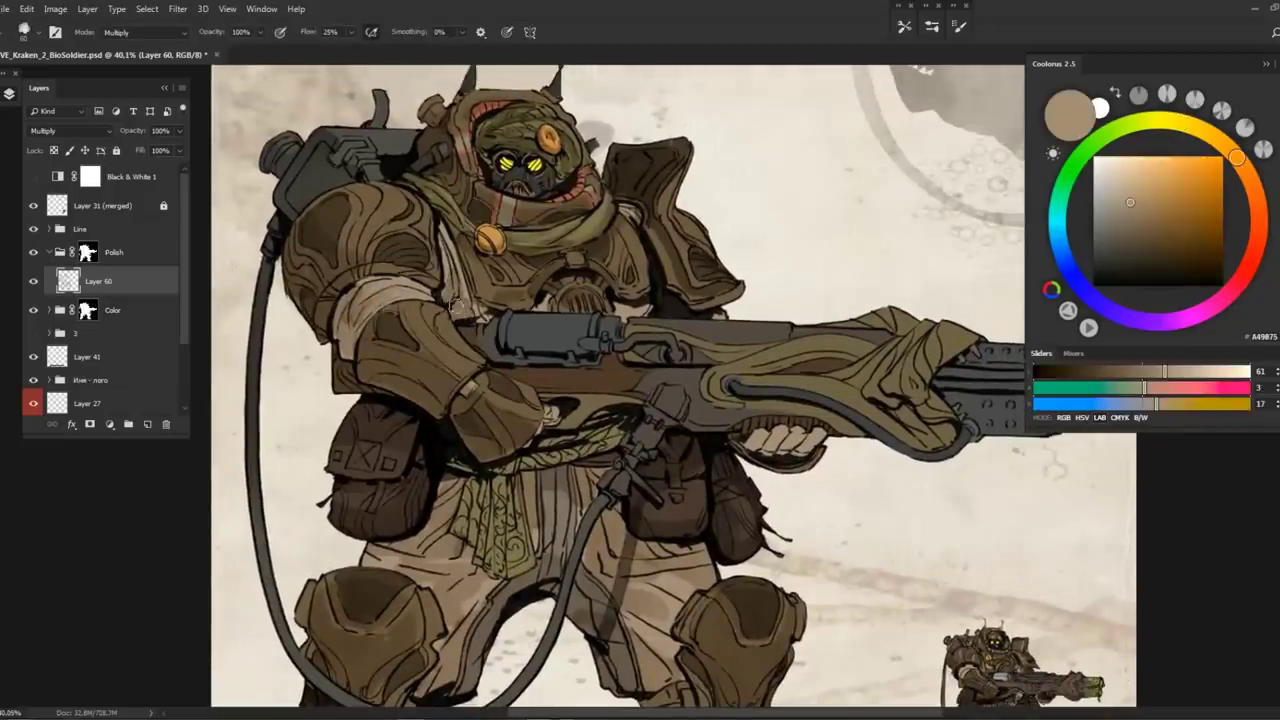
scroll(660, 390, down, 5)
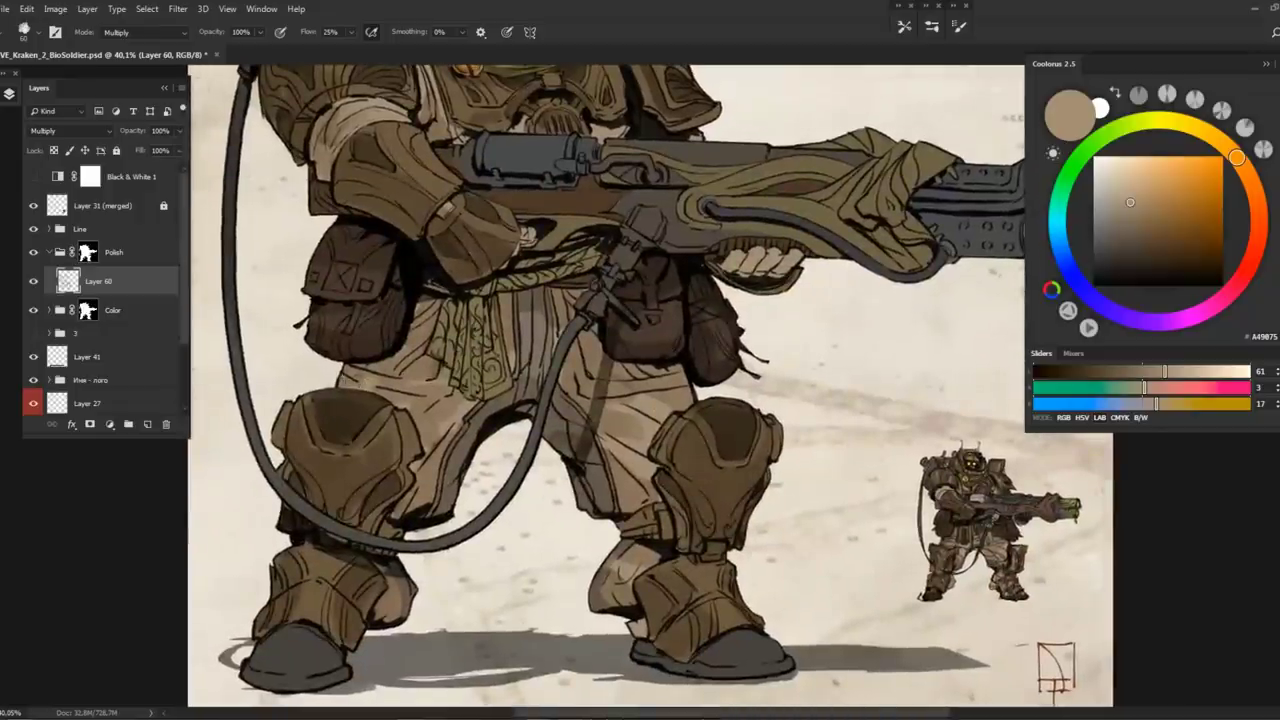
scroll(488, 390, right, 2)
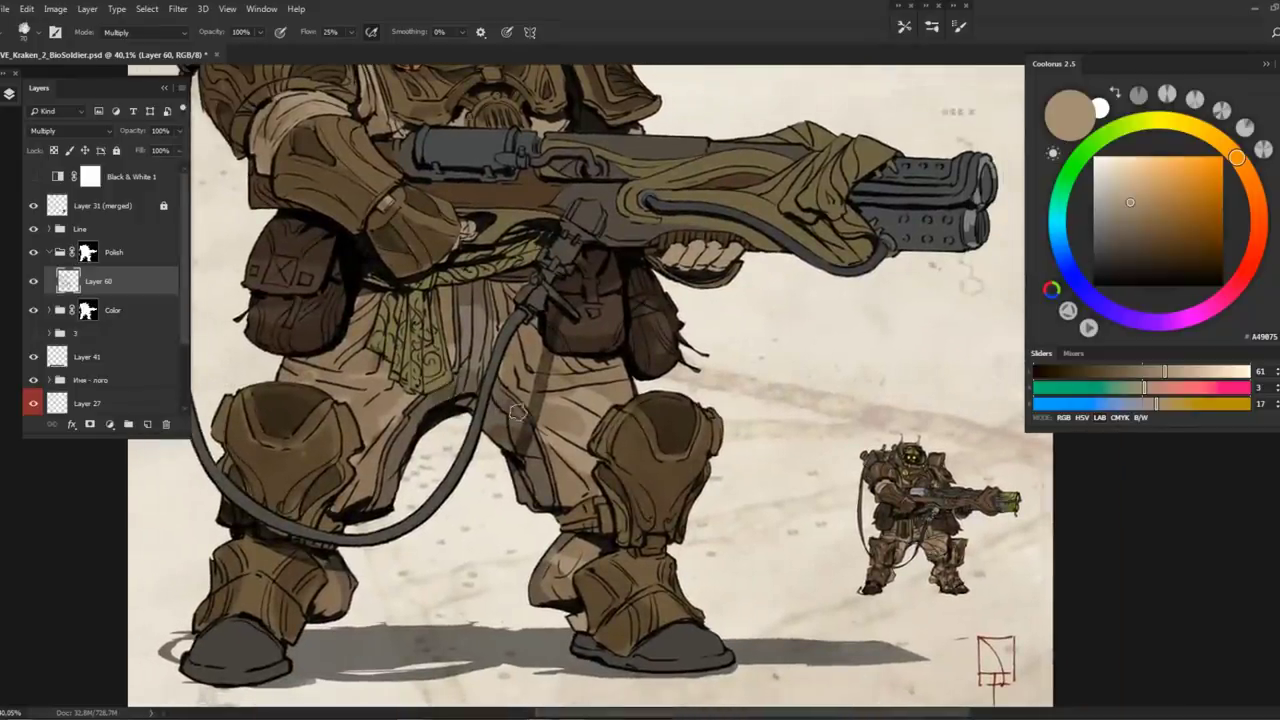
drag(548, 323, 538, 343)
Sample the boot's dark grey (#48433F) and shade the boot on the gun-barrel side
alt+click(684, 630)
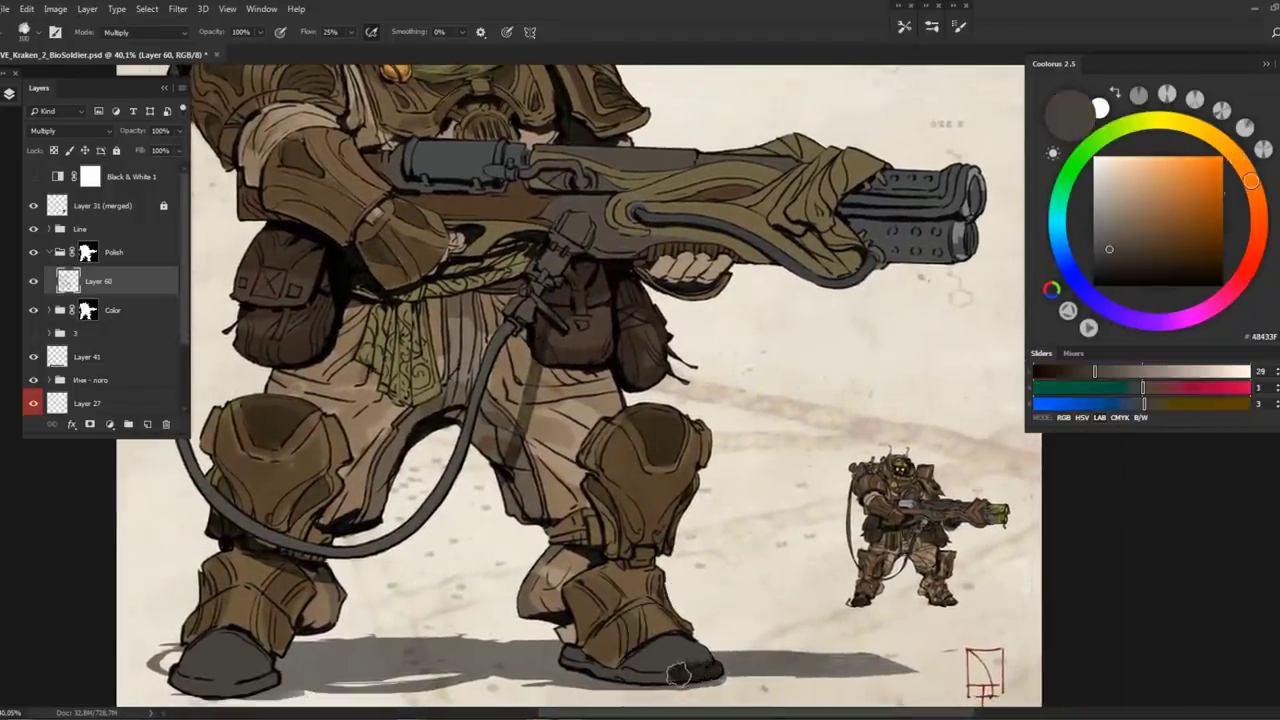
mouse_move(665, 643)
mouse_down()
mouse_move(600, 666)
mouse_move(572, 632)
mouse_move(566, 648)
mouse_up()
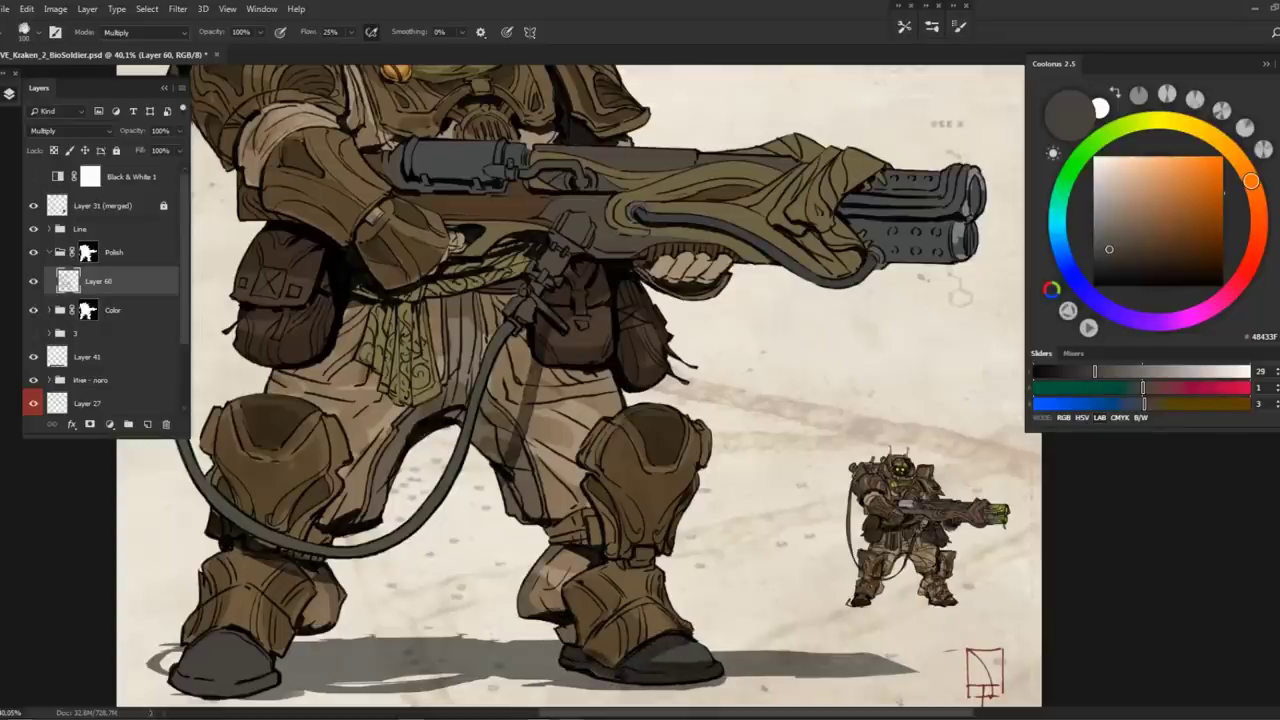
drag(486, 441, 420, 580)
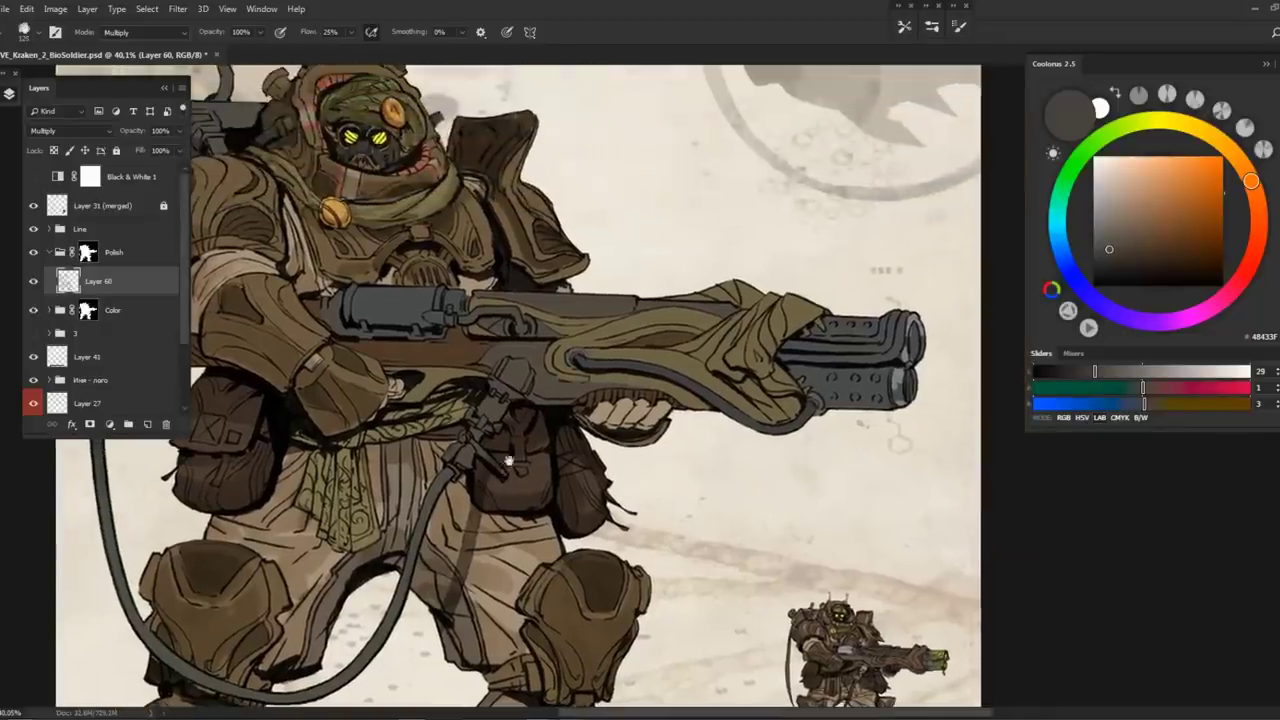
Sample the tan (#A49075), expand the Color group and add a new Normal layer at its top
alt+click(475, 400)
drag(475, 400, 525, 348)
drag(400, 380, 414, 424)
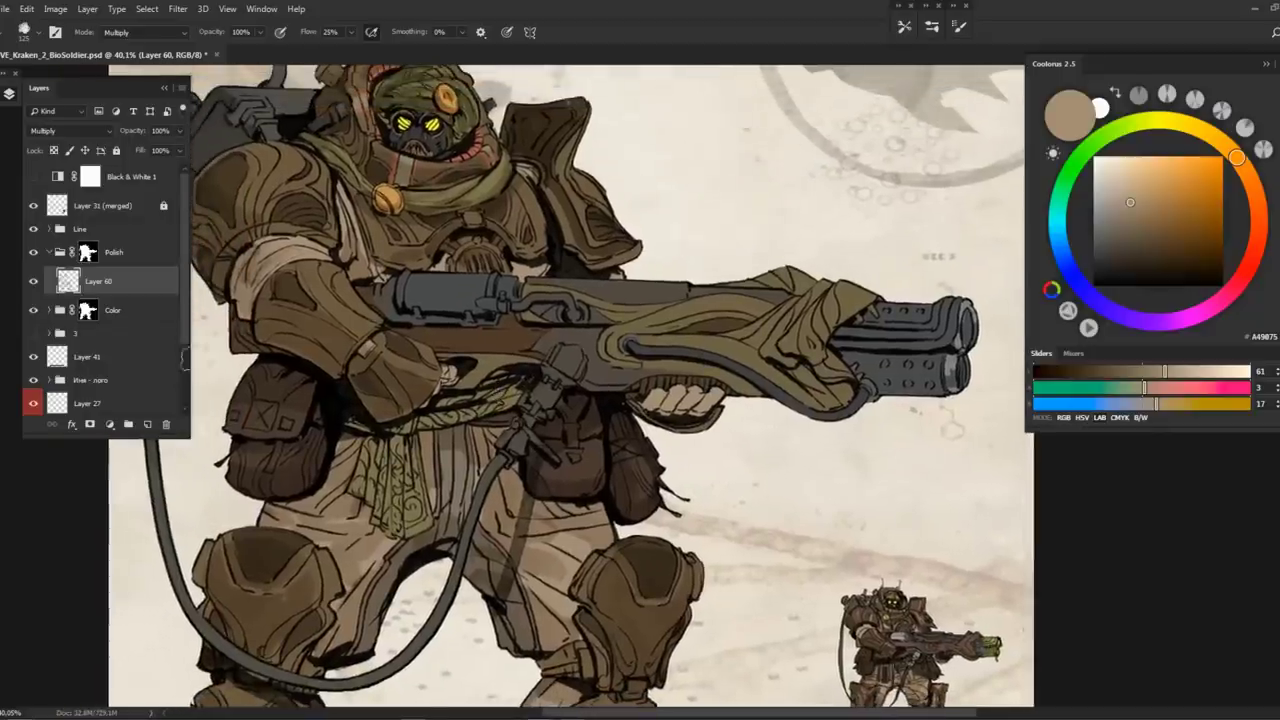
scroll(188, 298, down, 1)
click(50, 290)
click(100, 319)
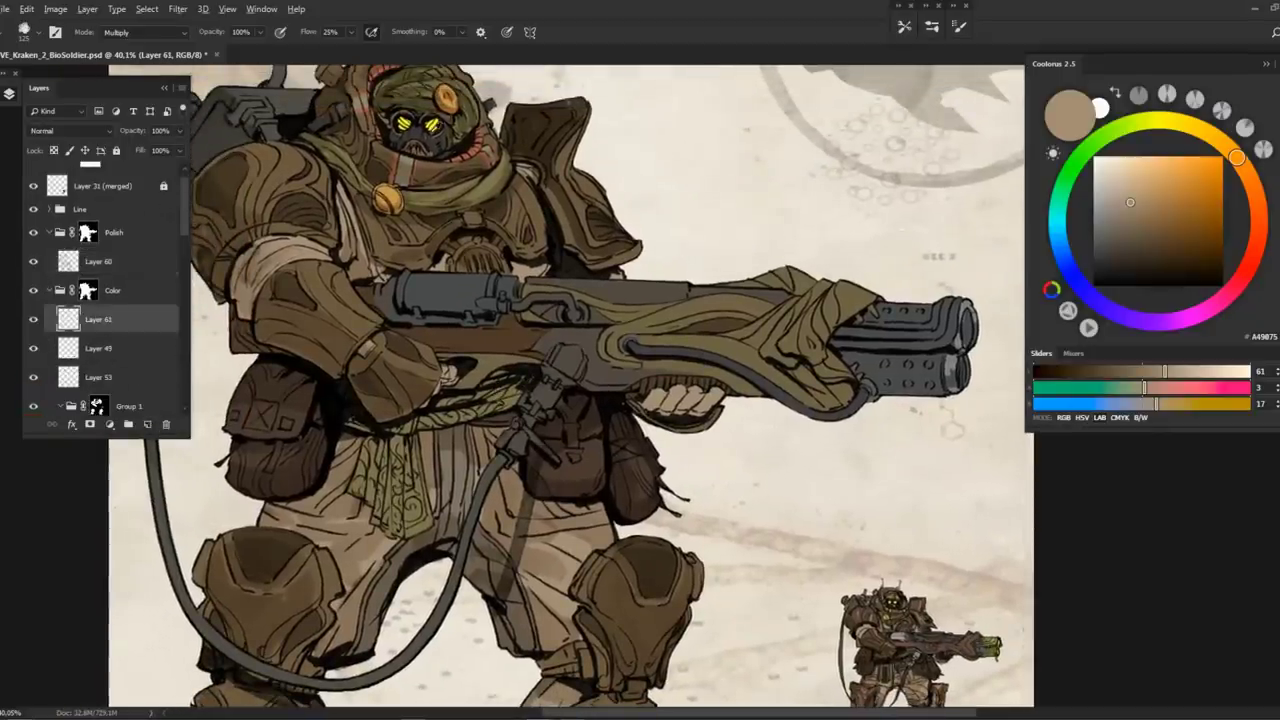
Select both hands holding the gun and fill them with a sampled dark grey (#393834)
alt+click(452, 398)
key(l)
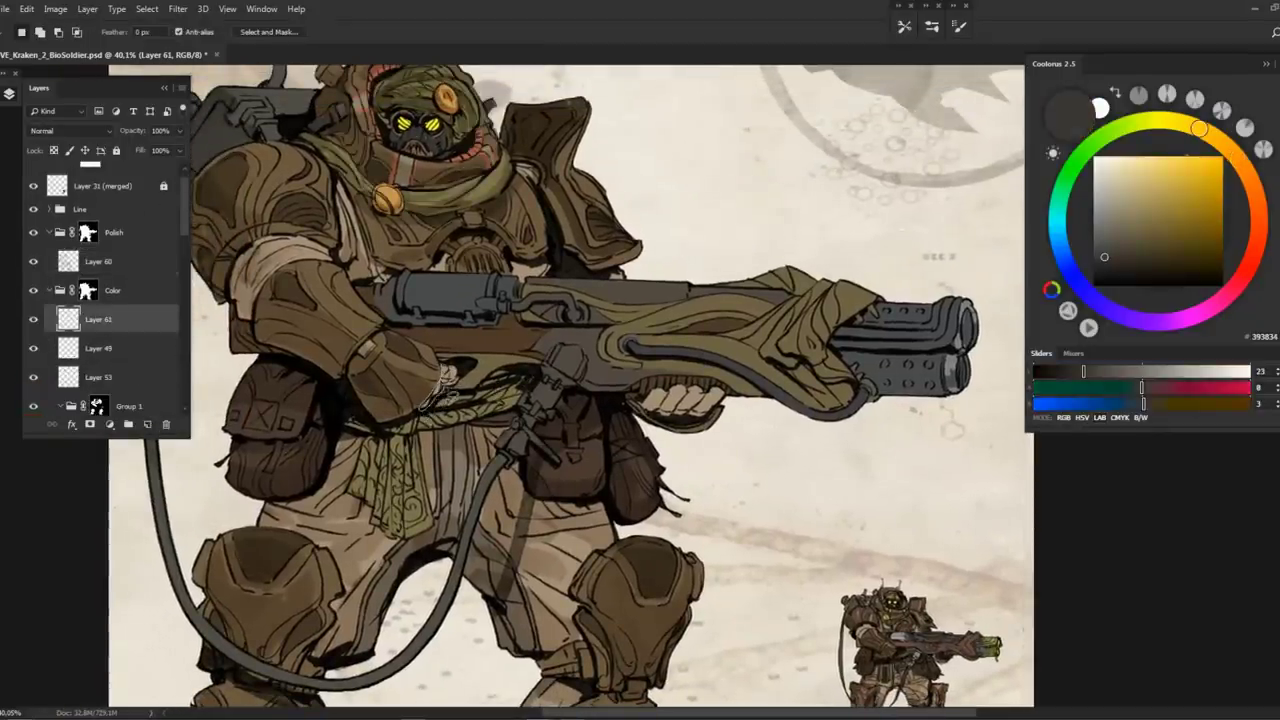
drag(445, 392, 305, 372)
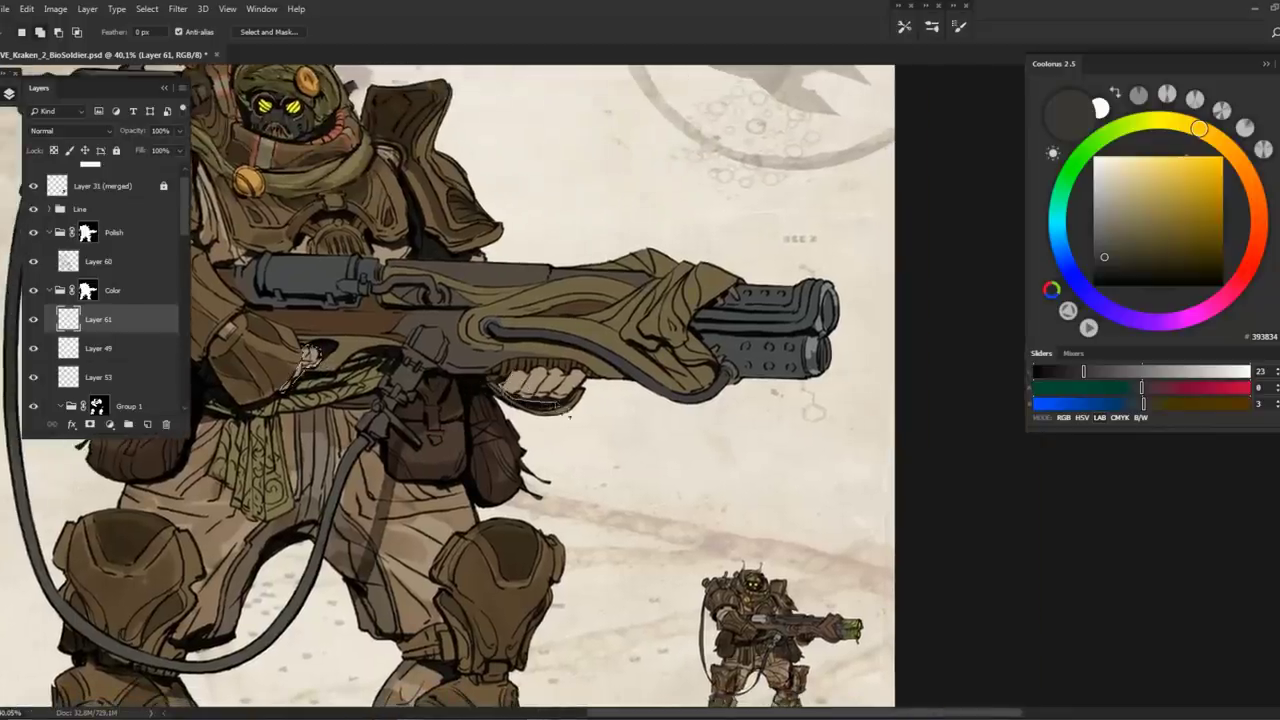
key(g)
mouse_move(540, 368)
mouse_down()
mouse_move(540, 402)
mouse_move(602, 415)
mouse_move(690, 395)
mouse_up()
Pick a muted pink and paint over the selected gripping fingers on another new layer
click(1252, 262)
click(1143, 191)
click(1148, 196)
key(b)
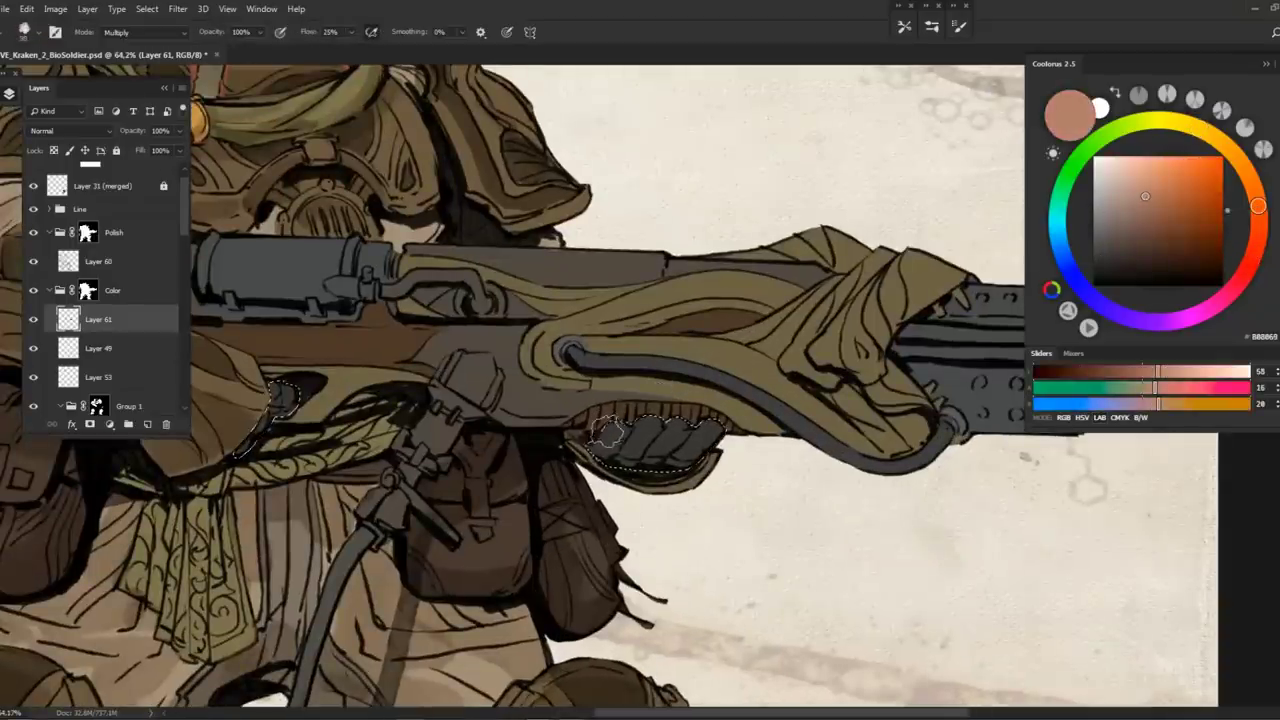
click(148, 424)
mouse_move(630, 466)
mouse_down()
mouse_move(602, 445)
mouse_move(613, 426)
mouse_move(671, 420)
mouse_up()
Return to the Multiply layer in the Polish group, sample the wood brown (#4F3A27) and shade the gun's stock
key(z)
mouse_move(410, 380)
mouse_down()
mouse_move(420, 343)
mouse_move(500, 342)
mouse_up()
key(ctrl+0)
ctrl+click(423, 345)
key(b)
alt+click(430, 352)
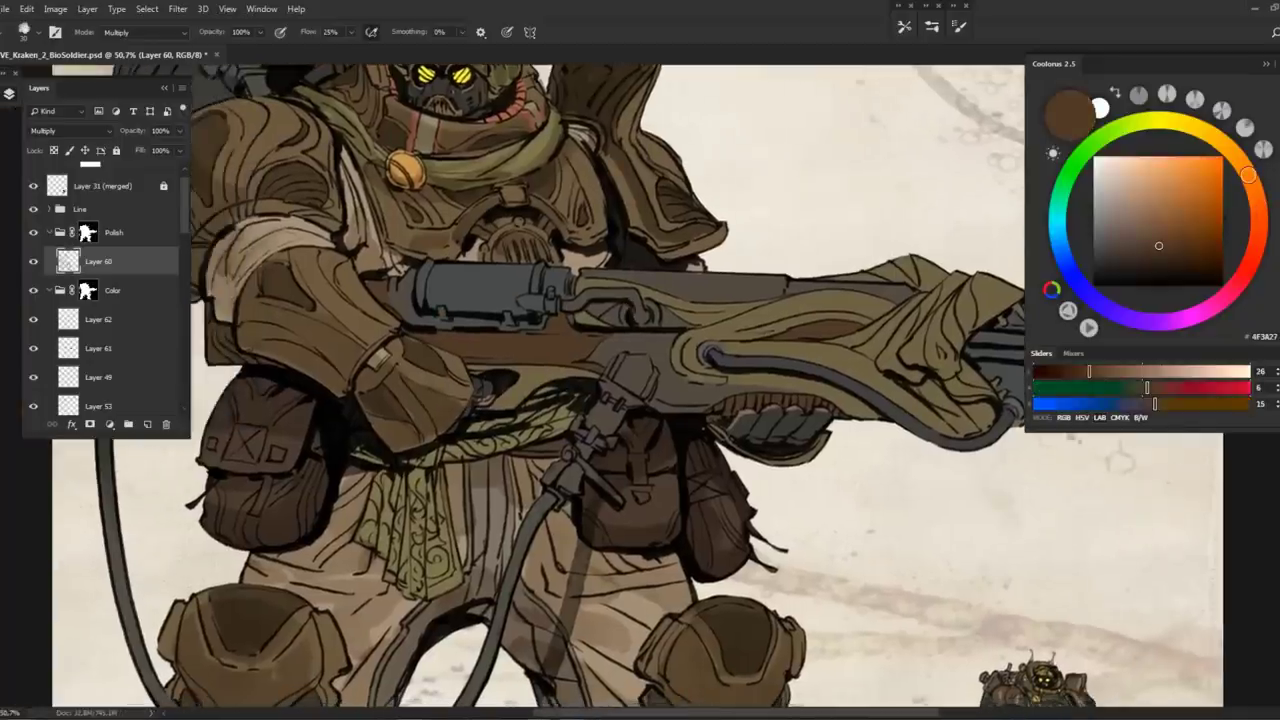
mouse_move(385, 292)
mouse_down()
mouse_move(457, 354)
mouse_move(456, 342)
mouse_move(574, 340)
mouse_up()
drag(468, 355, 580, 358)
Sample local colours from the gun's cylinder and receiver and paint multiply shading over these parts
alt+click(470, 298)
mouse_move(470, 298)
mouse_down()
mouse_move(510, 305)
mouse_move(435, 302)
mouse_move(510, 294)
mouse_move(475, 276)
mouse_move(556, 287)
mouse_up()
mouse_move(450, 320)
mouse_down()
mouse_move(510, 320)
mouse_move(350, 312)
mouse_up()
alt+click(447, 303)
mouse_move(447, 303)
mouse_down()
mouse_move(450, 336)
mouse_move(416, 337)
mouse_move(432, 331)
mouse_move(403, 316)
mouse_move(479, 353)
mouse_move(432, 428)
mouse_up()
alt+click(452, 335)
alt+click(477, 352)
mouse_move(500, 371)
mouse_down()
mouse_move(454, 385)
mouse_move(455, 398)
mouse_move(505, 405)
mouse_move(512, 385)
mouse_move(660, 420)
mouse_move(507, 408)
mouse_up()
alt+click(508, 388)
mouse_move(552, 340)
mouse_down()
mouse_move(587, 360)
mouse_move(615, 405)
mouse_move(540, 370)
mouse_move(536, 380)
mouse_move(395, 342)
mouse_move(510, 328)
mouse_move(415, 312)
mouse_move(372, 328)
mouse_up()
Sample the barrels' dark grey and shade the undersides of the gun barrels and muzzles
alt+click(716, 316)
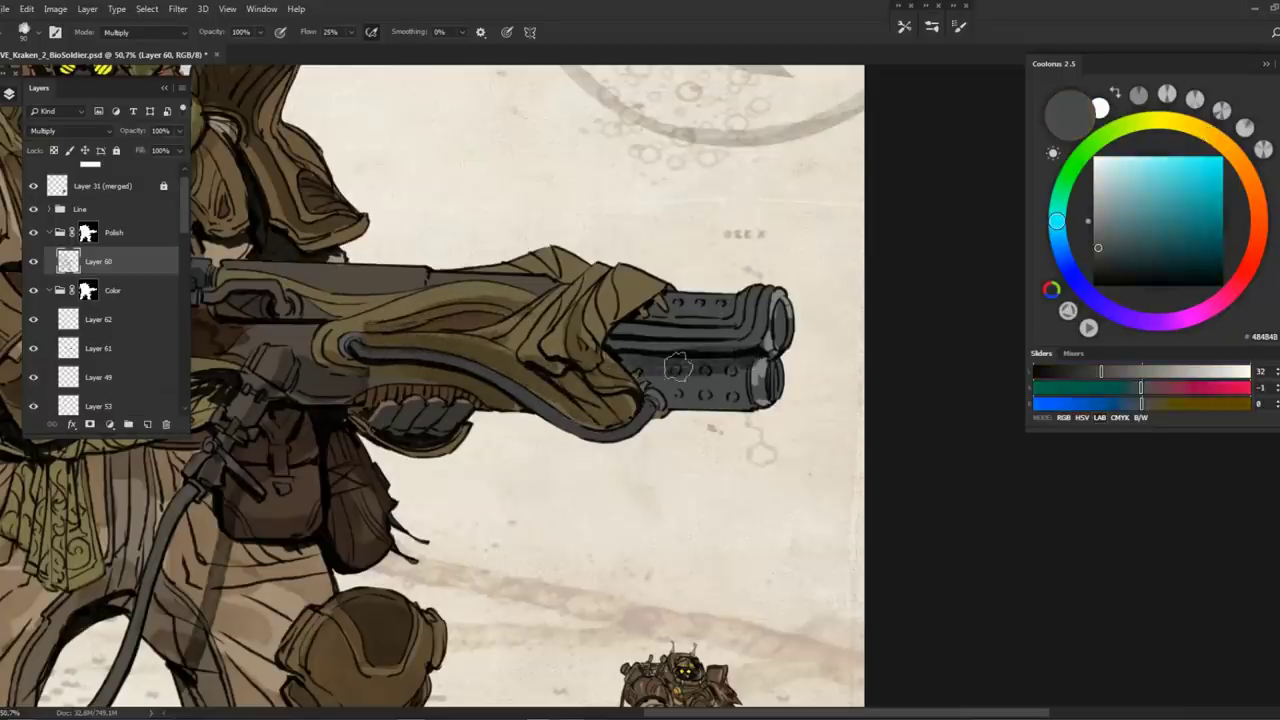
mouse_move(690, 398)
mouse_down()
mouse_move(660, 390)
mouse_move(735, 388)
mouse_up()
drag(690, 350, 535, 349)
mouse_move(485, 312)
mouse_down()
mouse_move(558, 302)
mouse_move(472, 333)
mouse_move(594, 304)
mouse_move(489, 353)
mouse_up()
mouse_move(625, 337)
mouse_down()
mouse_move(680, 380)
mouse_move(714, 382)
mouse_up()
Sample the olive cloth (#6F6342) and nearby gun tones, and shade the cloth wrap and the upper receiver
alt+click(545, 297)
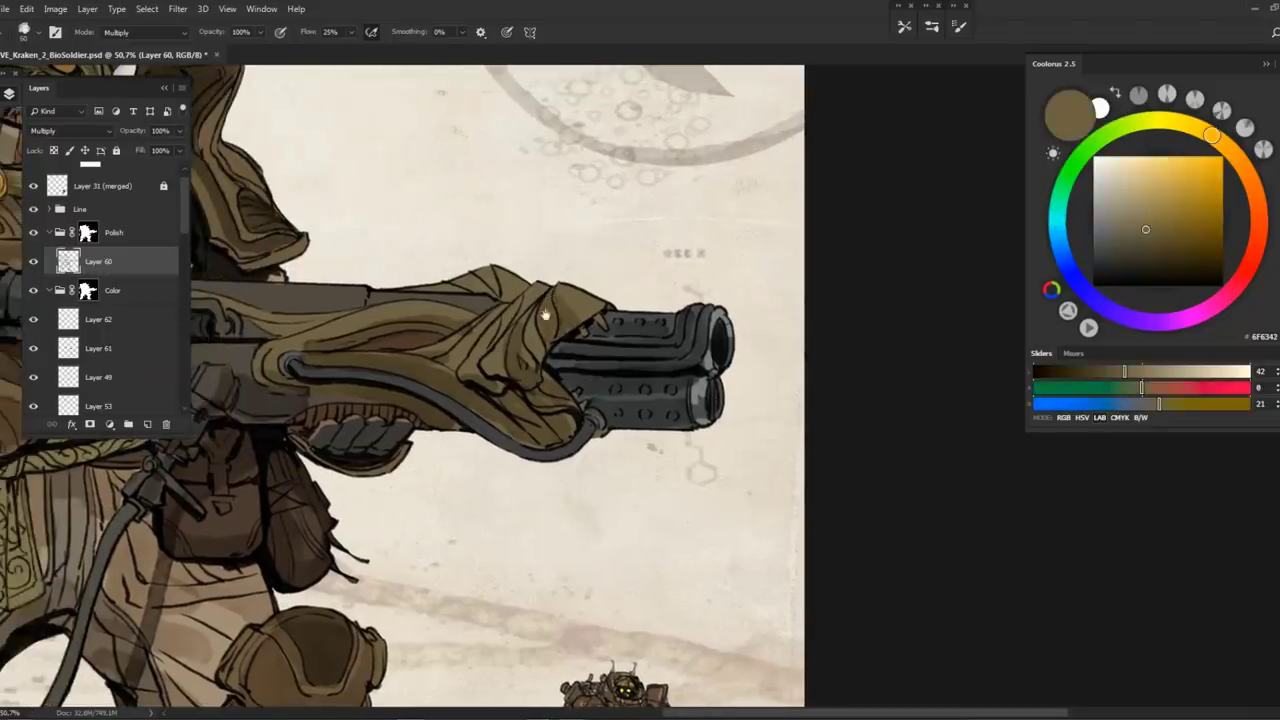
scroll(545, 315, down, 5)
scroll(545, 315, up, 4)
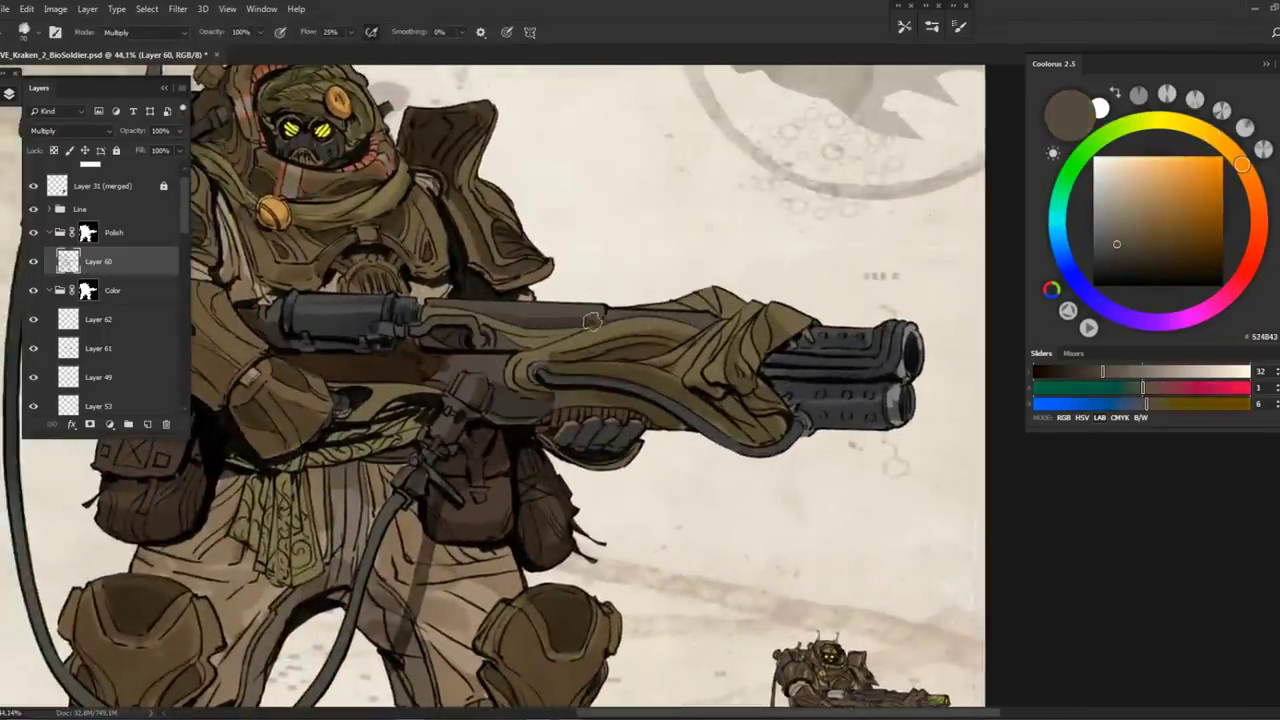
alt+click(545, 333)
scroll(526, 368, down, 3)
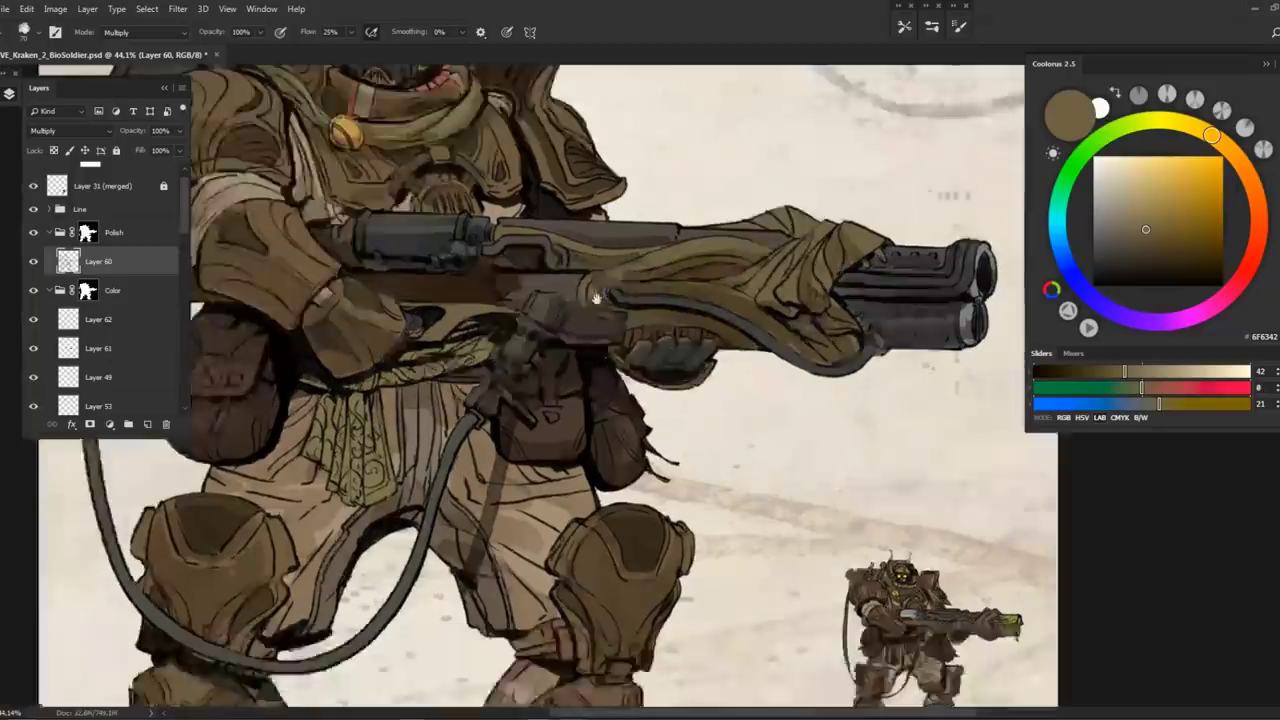
scroll(520, 300, up, 4)
alt+click(515, 280)
mouse_move(516, 275)
mouse_down()
mouse_move(465, 318)
mouse_move(355, 345)
mouse_move(378, 351)
mouse_move(380, 450)
mouse_move(400, 360)
mouse_move(470, 320)
mouse_move(464, 293)
mouse_move(467, 321)
mouse_up()
key(z)
key(b)
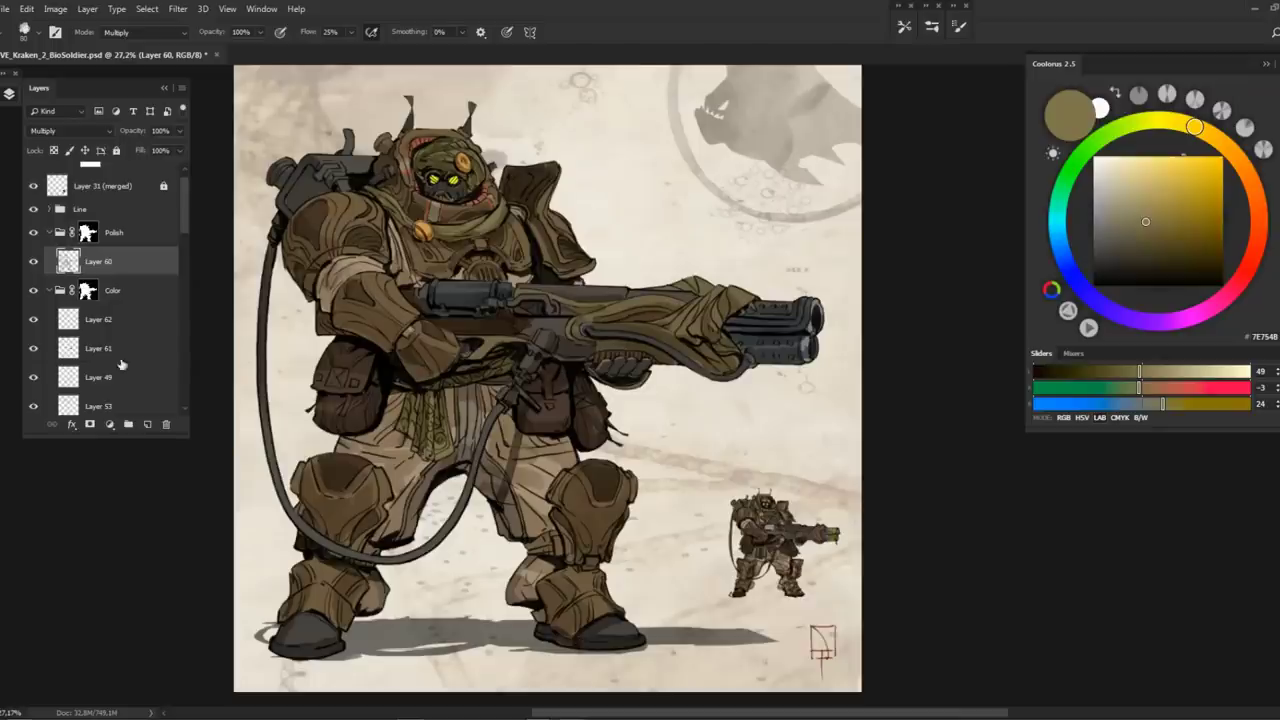
Duplicate the multiply shading layer, reduce the copy's fill to 34% and check the figure with the line art hidden
key(ctrl+j)
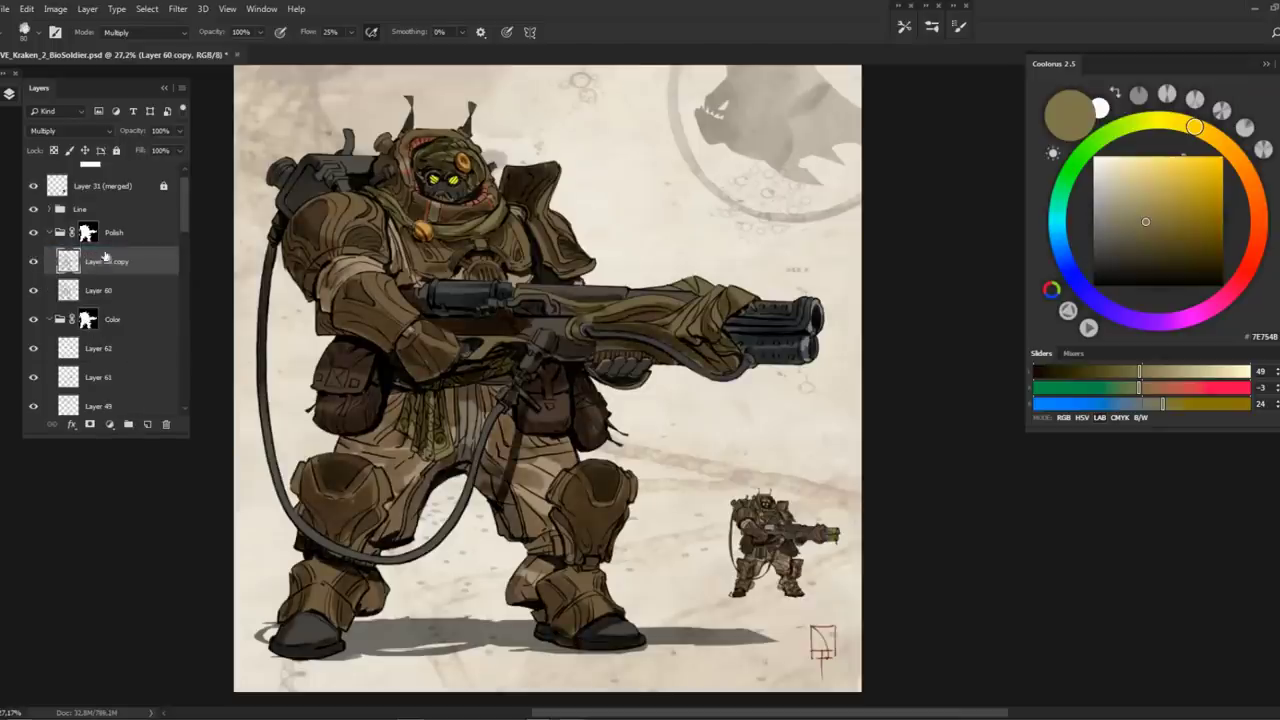
click(31, 262)
click(31, 262)
drag(148, 165, 142, 170)
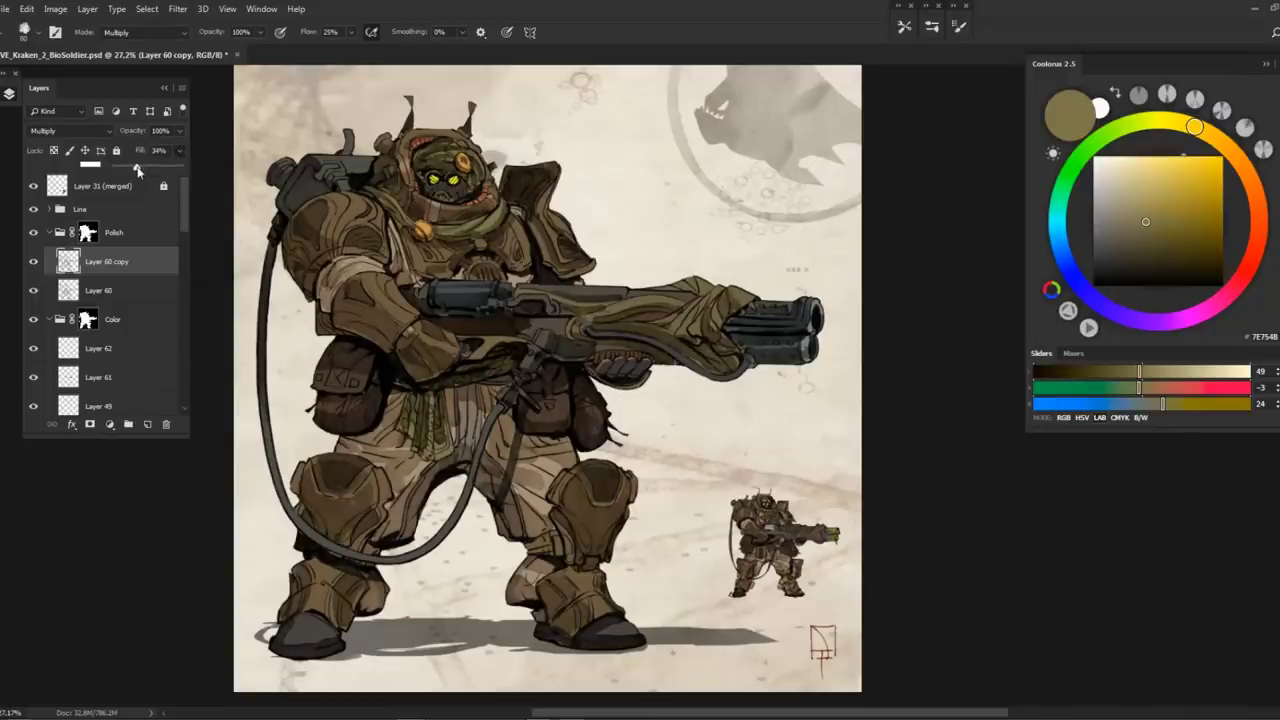
click(32, 210)
click(33, 210)
Add a new Multiply layer at the top of the Polish group and pick a very dark brown (#302A24)
click(147, 424)
click(70, 130)
click(60, 175)
alt+click(547, 400)
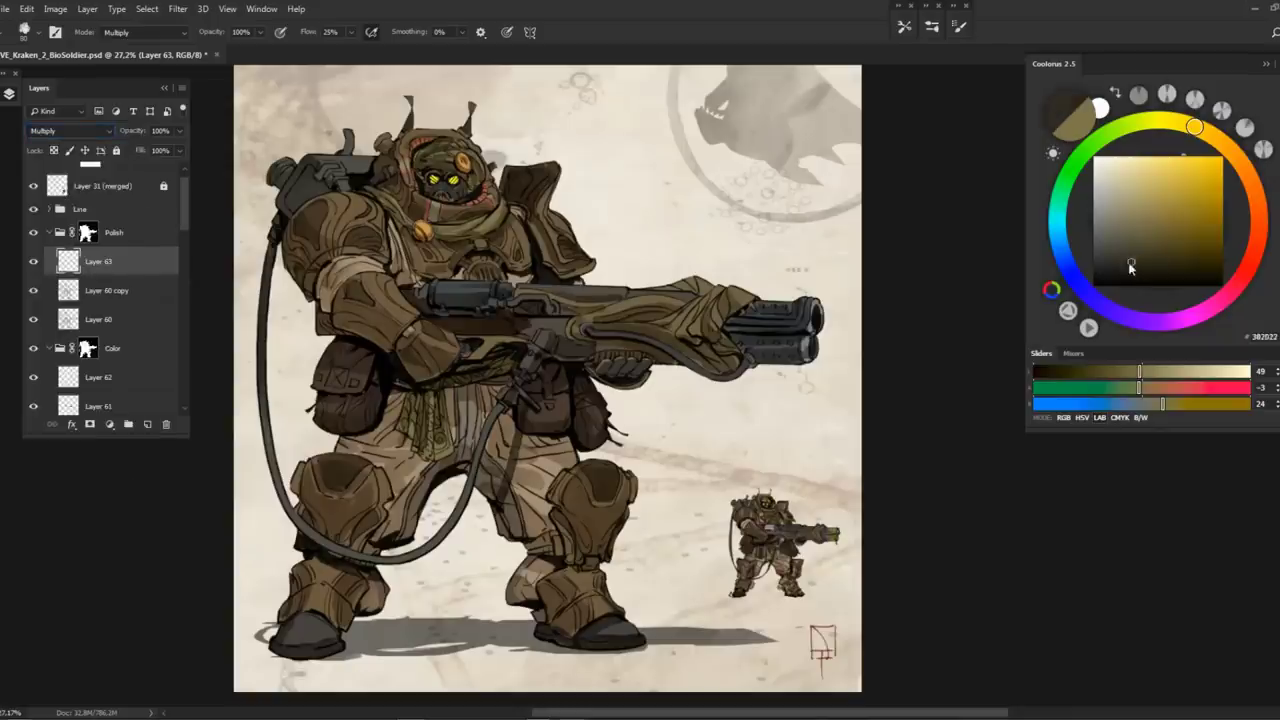
Paint dark shadows over the pouches, waist and trousers on the new Multiply layer
scroll(547, 378, up, 2)
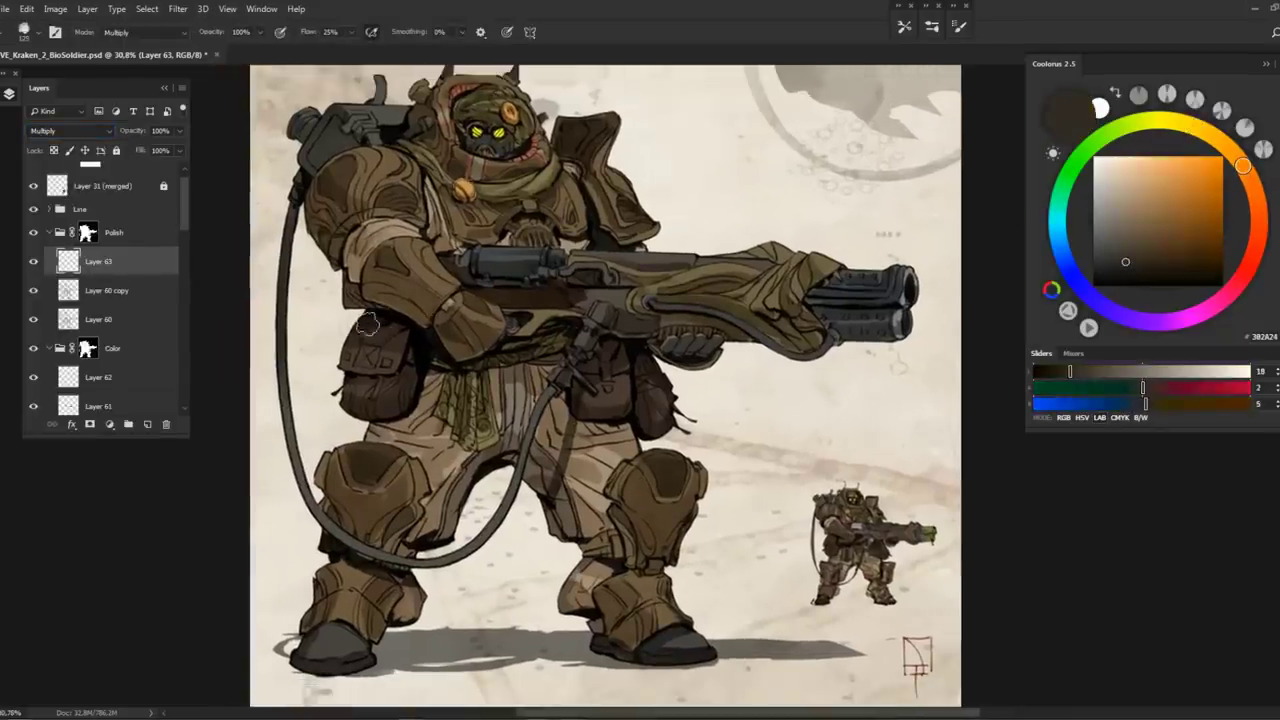
scroll(368, 324, up, 1)
mouse_move(427, 310)
mouse_down()
mouse_move(420, 292)
mouse_move(433, 308)
mouse_up()
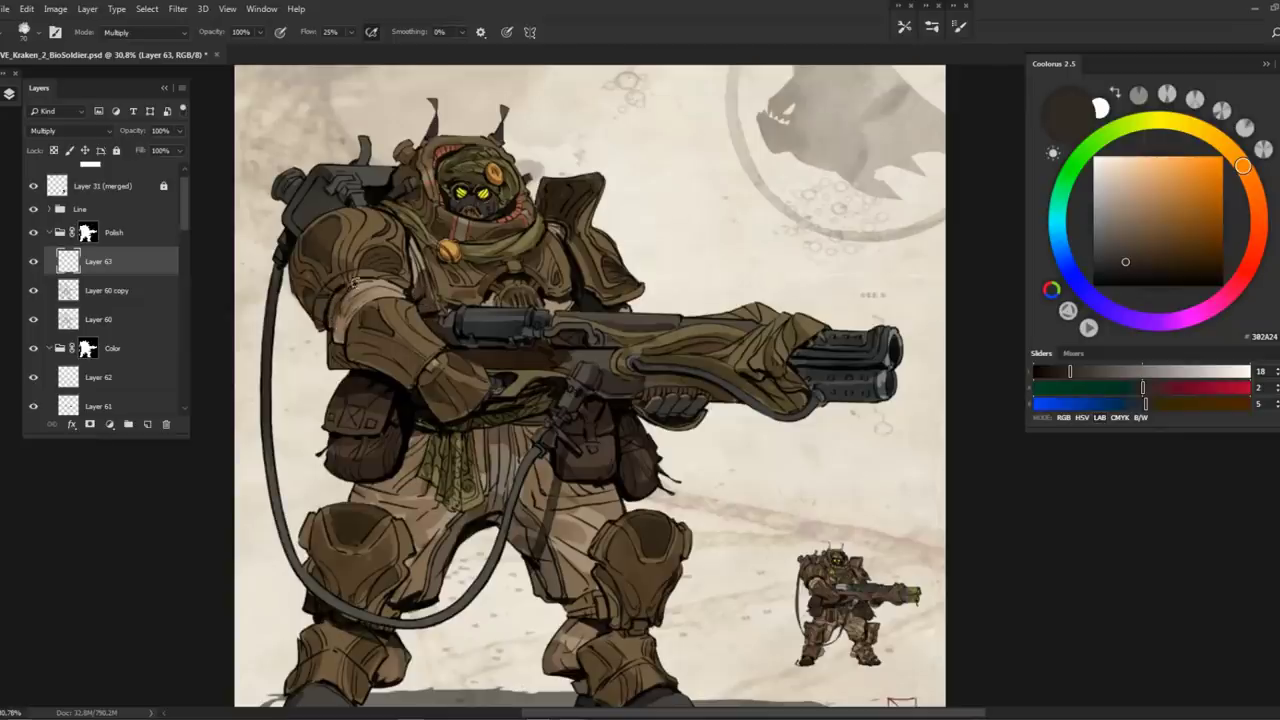
drag(354, 283, 274, 271)
drag(489, 290, 505, 206)
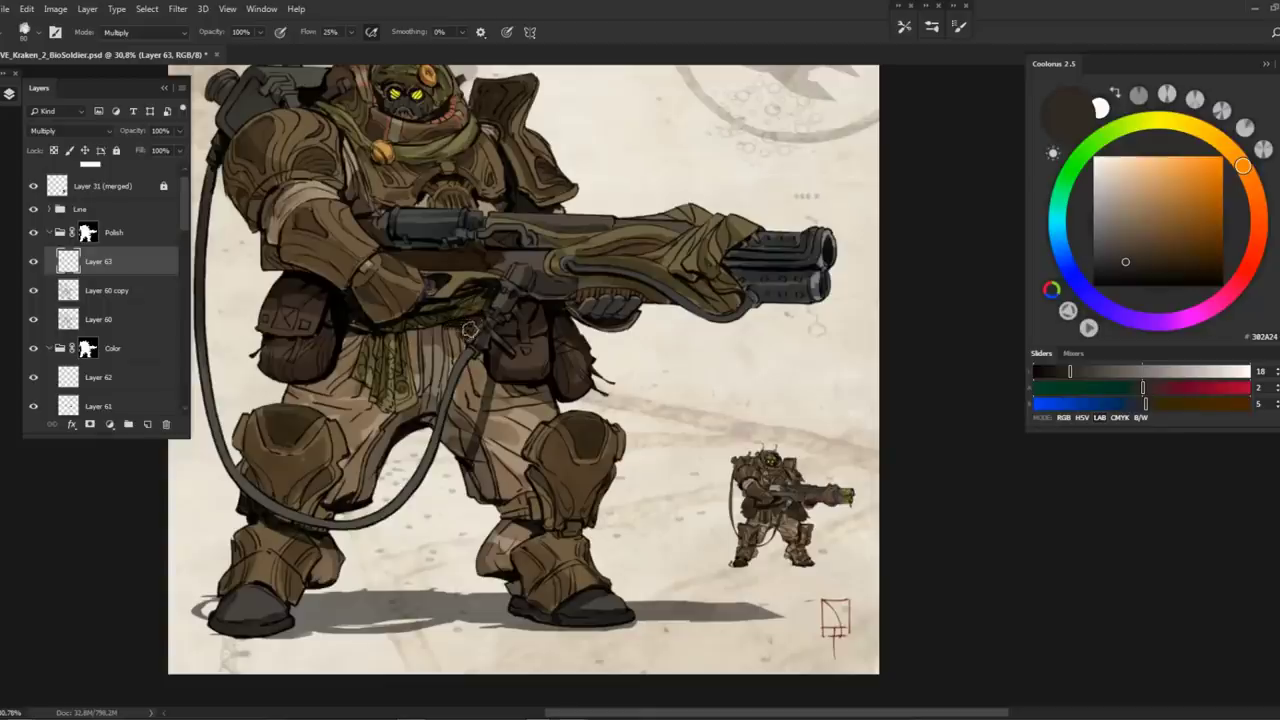
drag(455, 294, 509, 226)
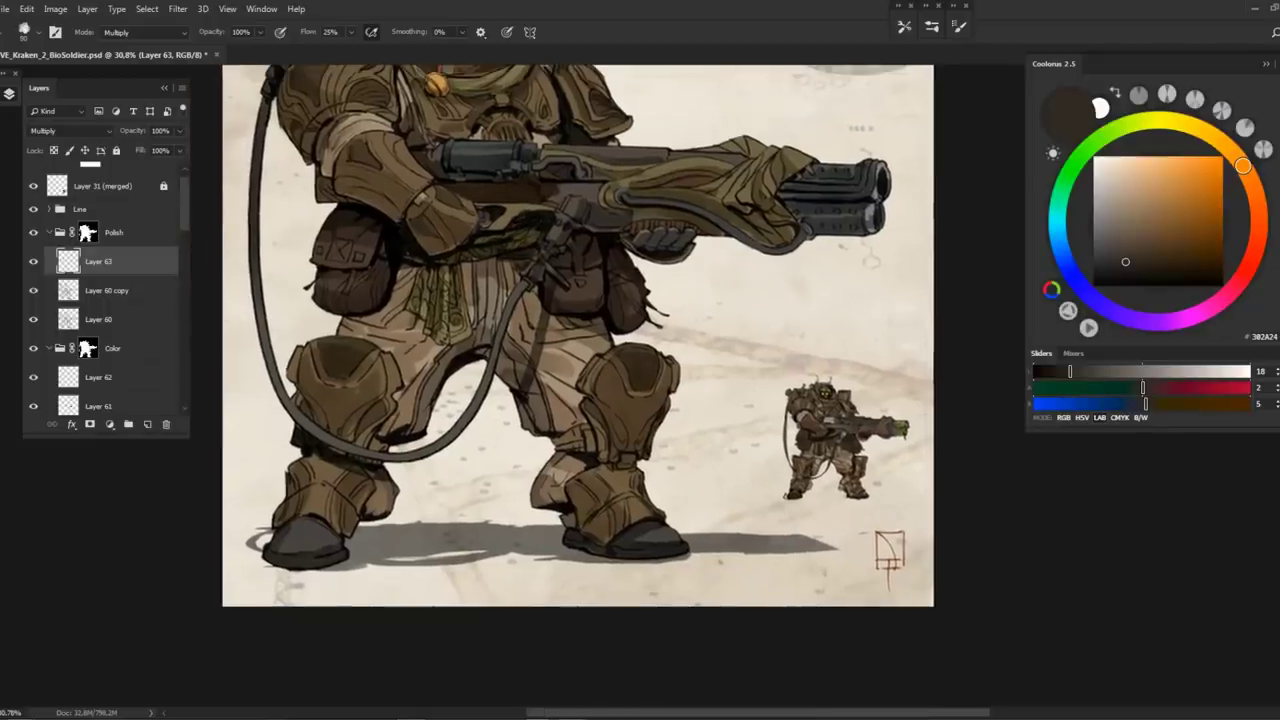
drag(556, 470, 584, 464)
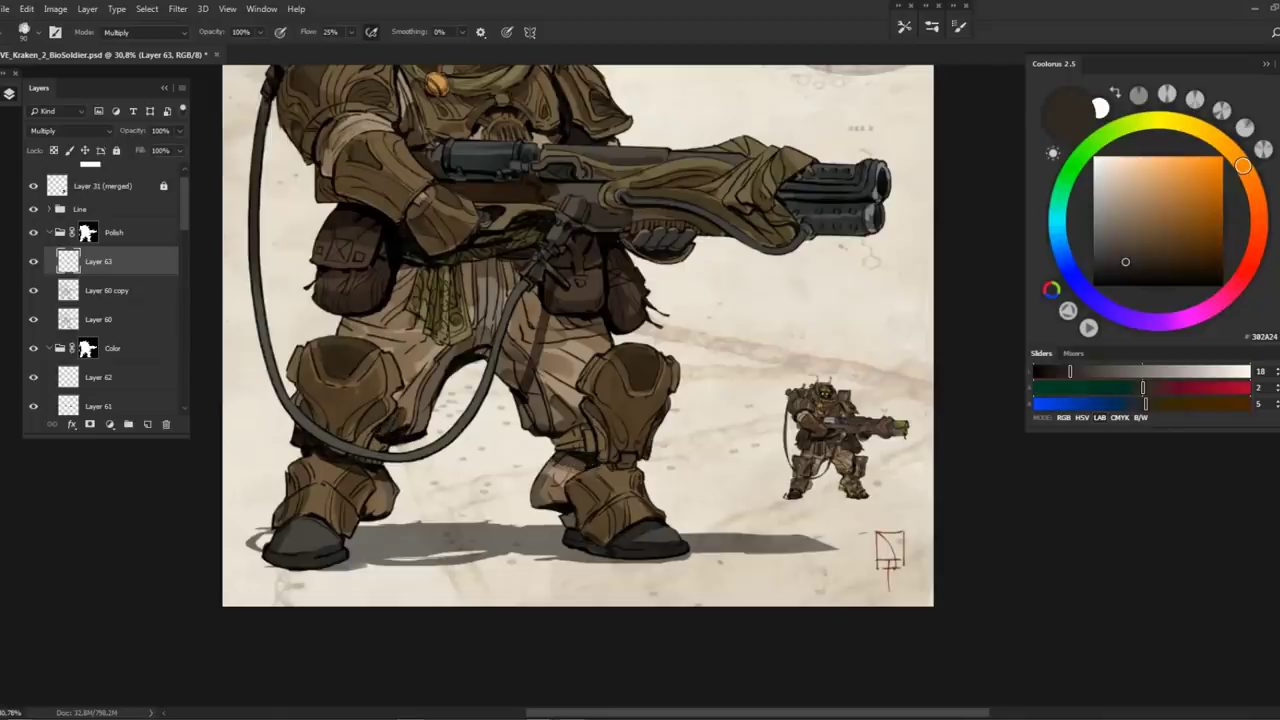
Paint dark shadows around the hood opening, the collar and the chest and shoulder armour
scroll(407, 246, up, 5)
scroll(407, 246, up, 3)
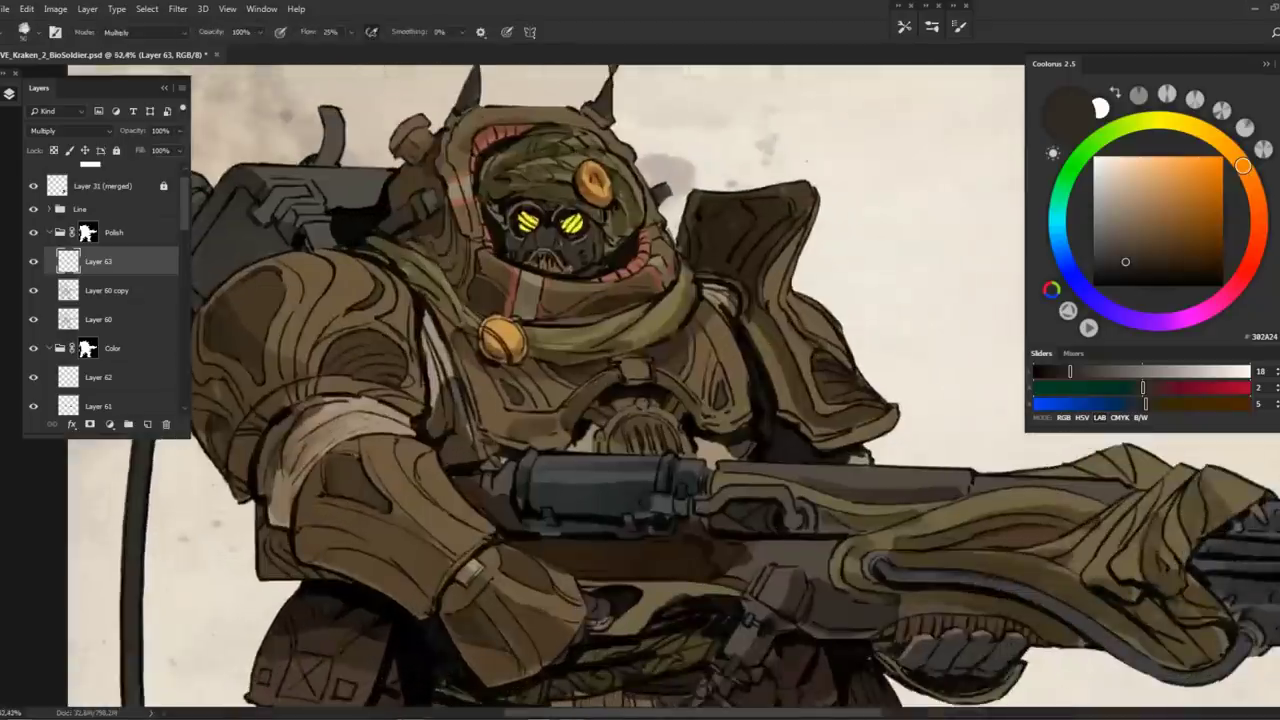
drag(636, 247, 560, 279)
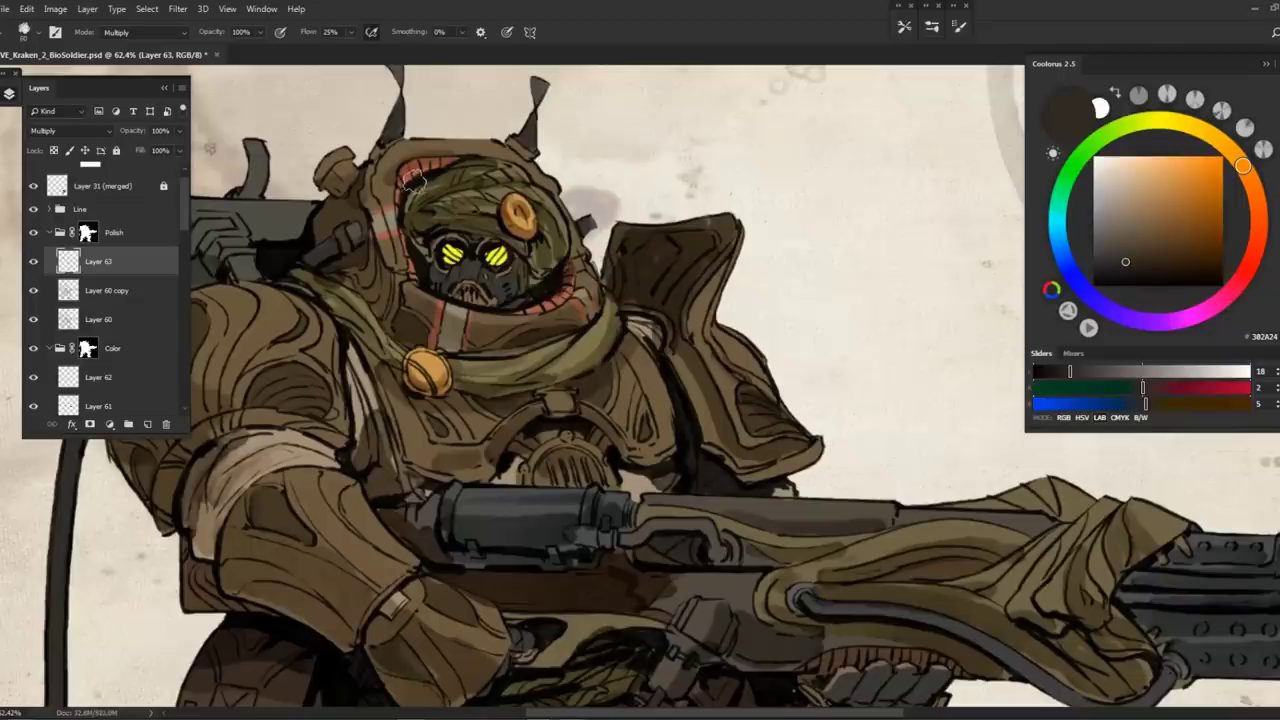
drag(413, 181, 301, 129)
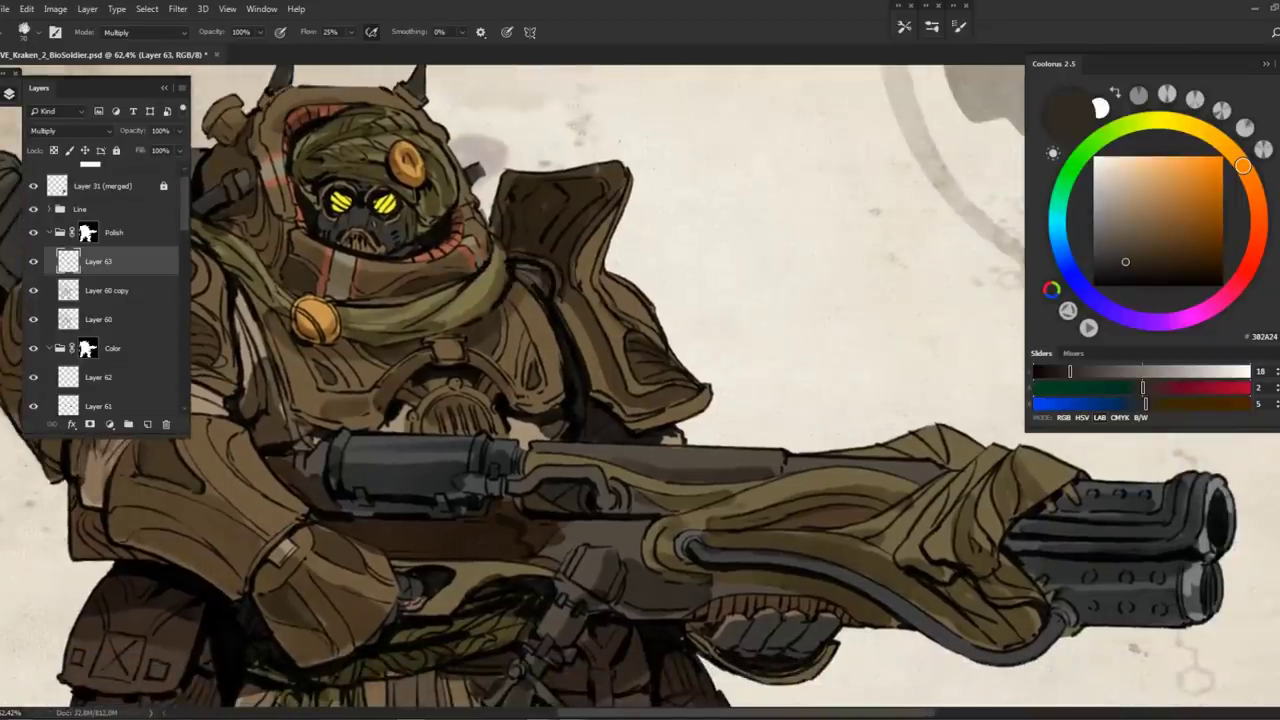
drag(376, 348, 436, 311)
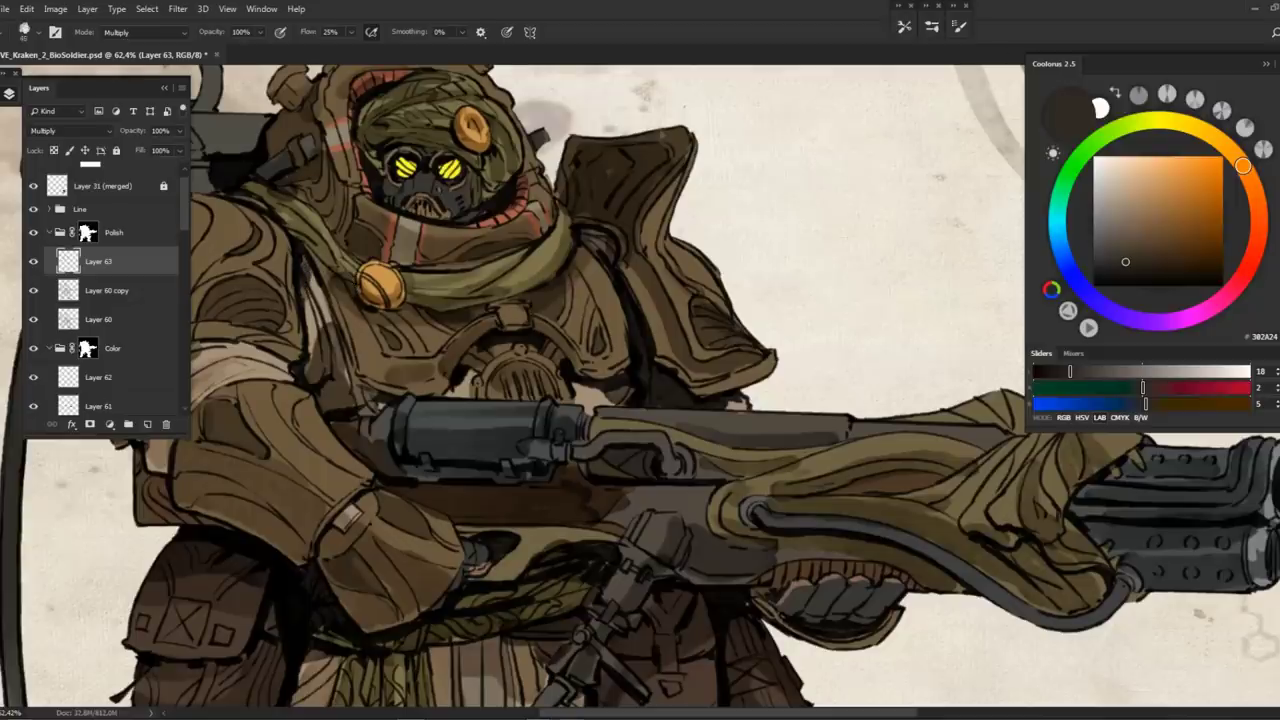
Examine the whole illustration with the line art hidden and shown again
key(ctrl+0)
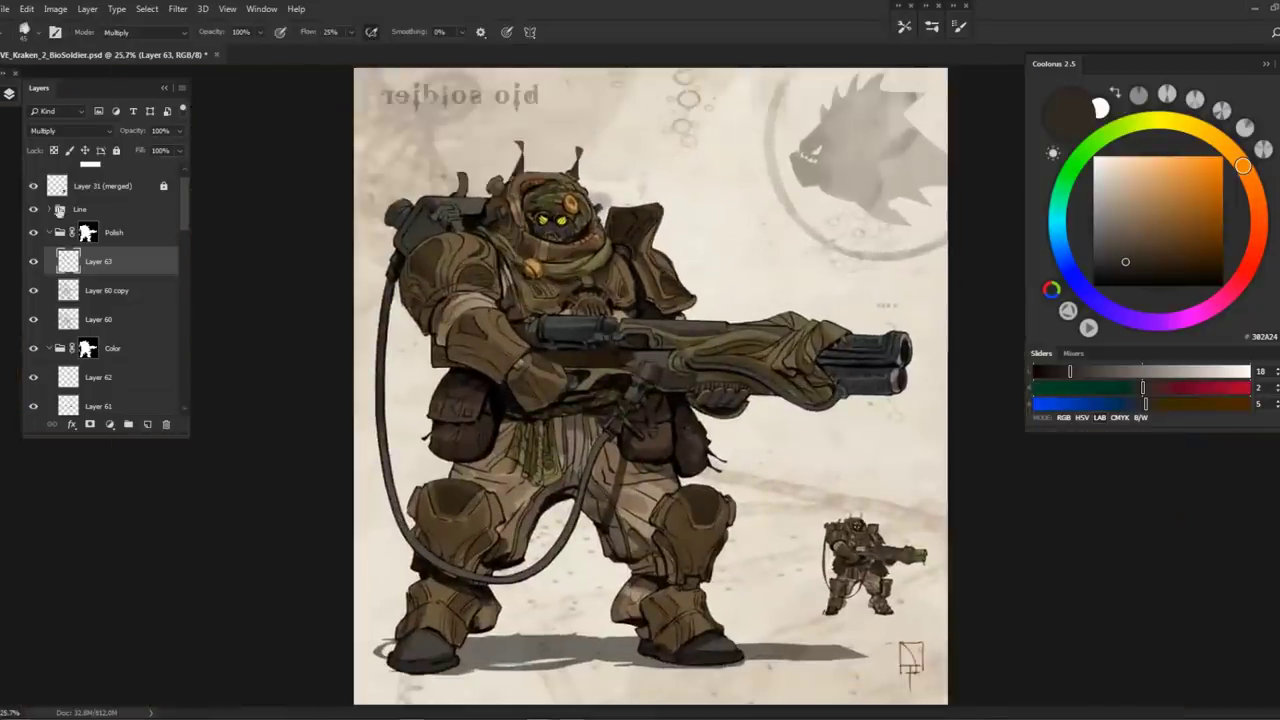
click(33, 209)
key(z)
drag(690, 313, 706, 312)
key(b)
click(33, 209)
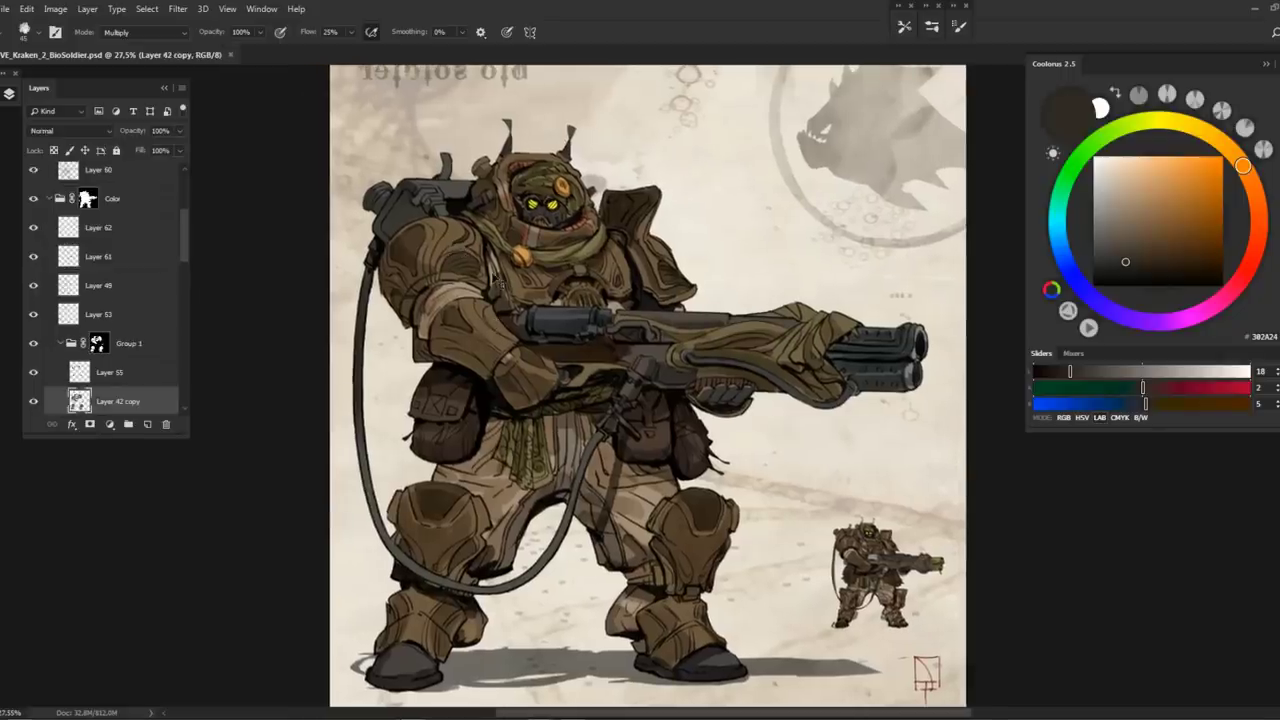
key(ctrl+u)
mouse_move(946, 244)
mouse_down()
mouse_move(961, 253)
mouse_move(947, 256)
mouse_up()
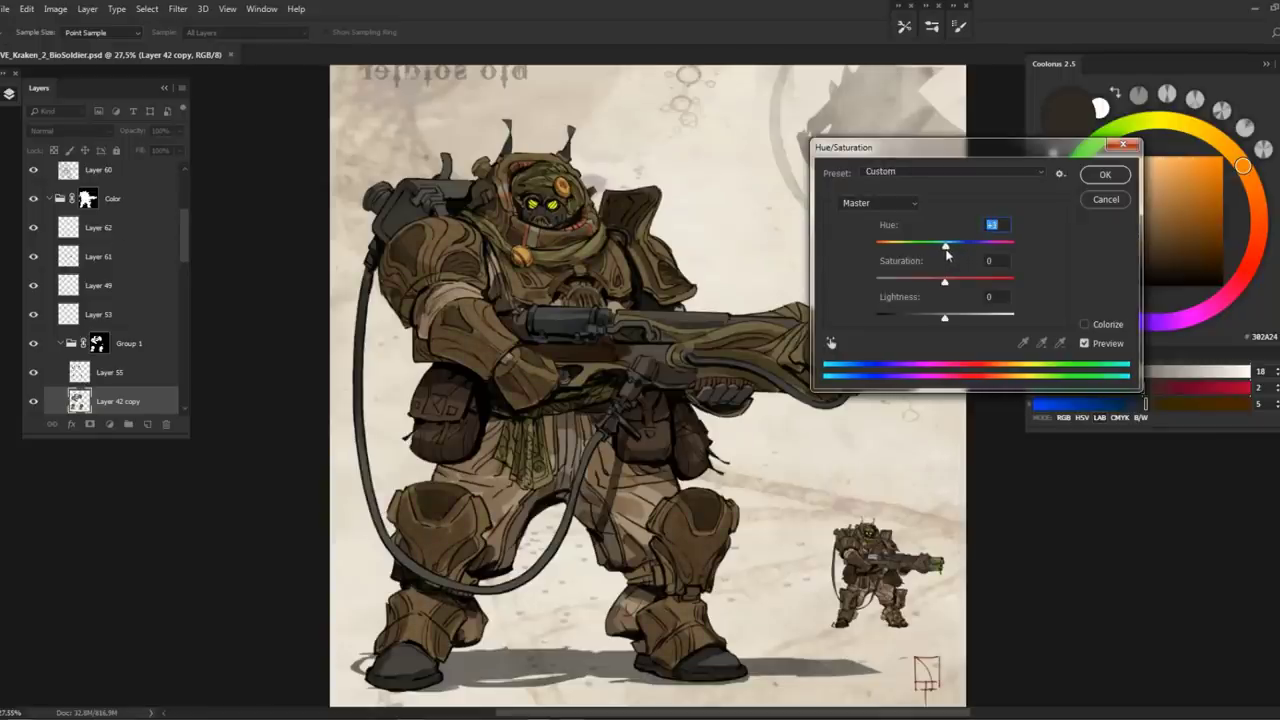
click(1105, 199)
key(b)
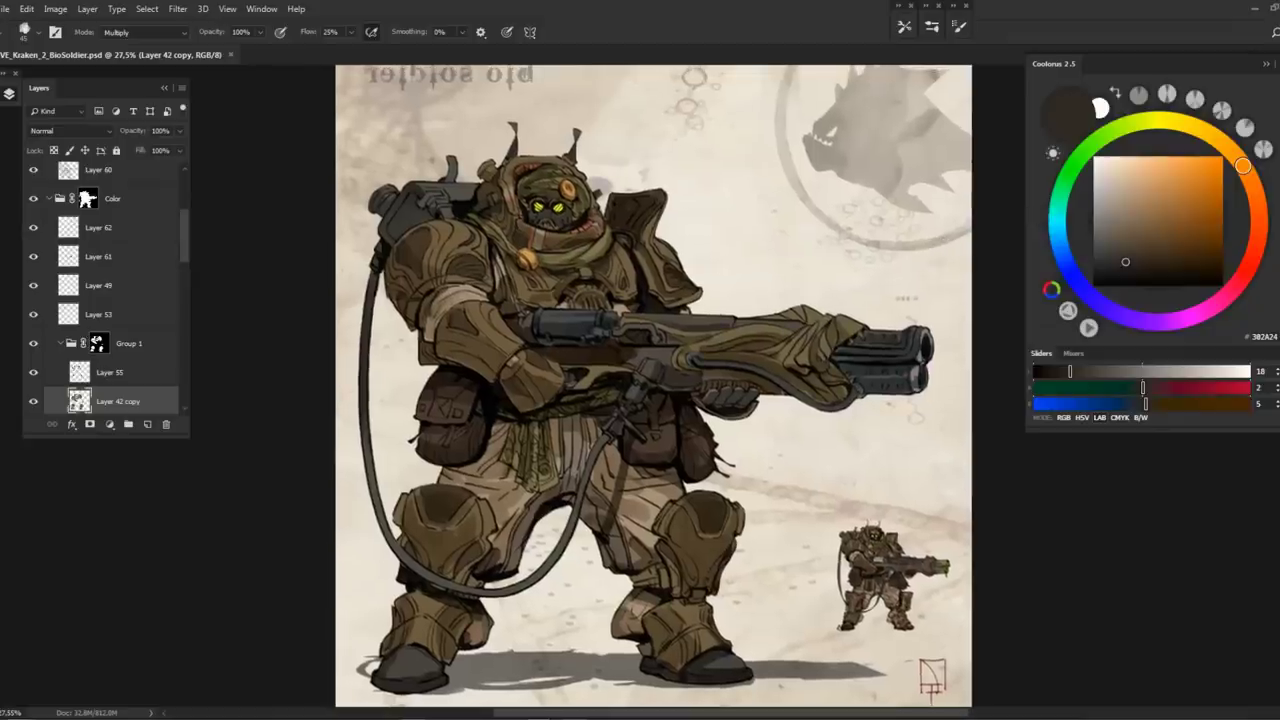
Flip the canvas horizontally and add a new Normal layer above the dark shadow layer in the Polish group
key(h)
key(z)
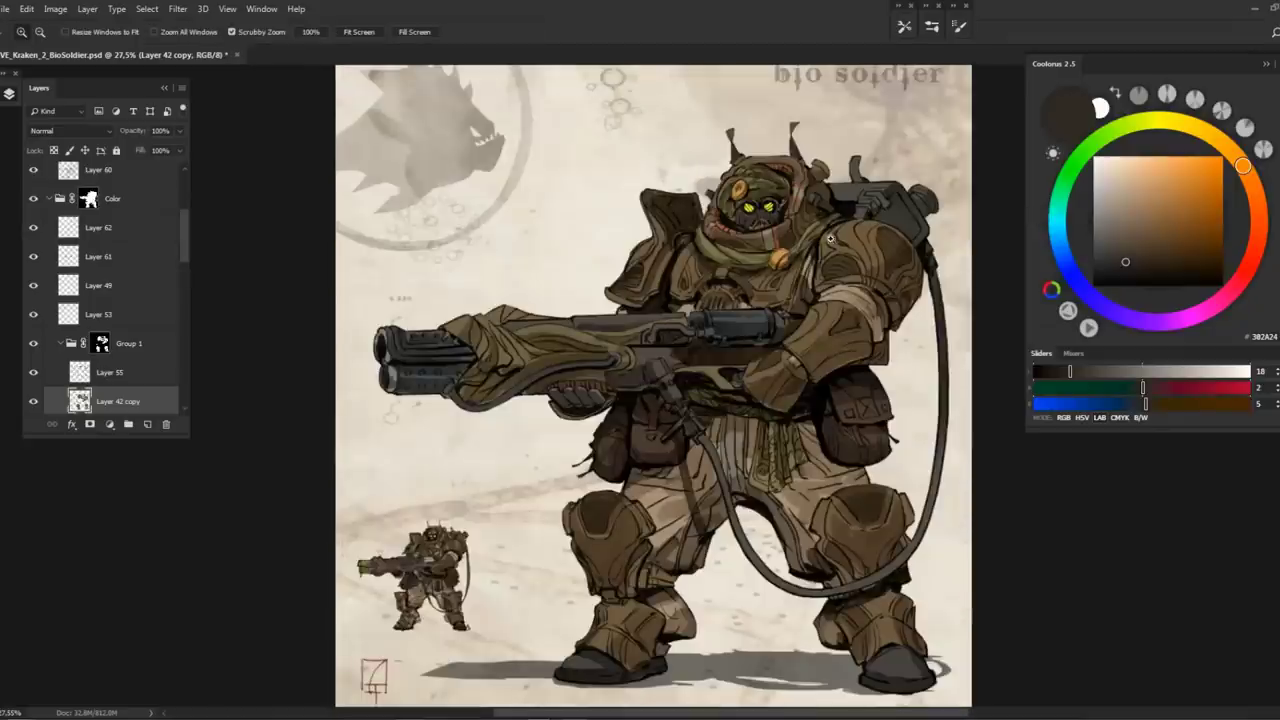
click(806, 229)
drag(806, 229, 452, 345)
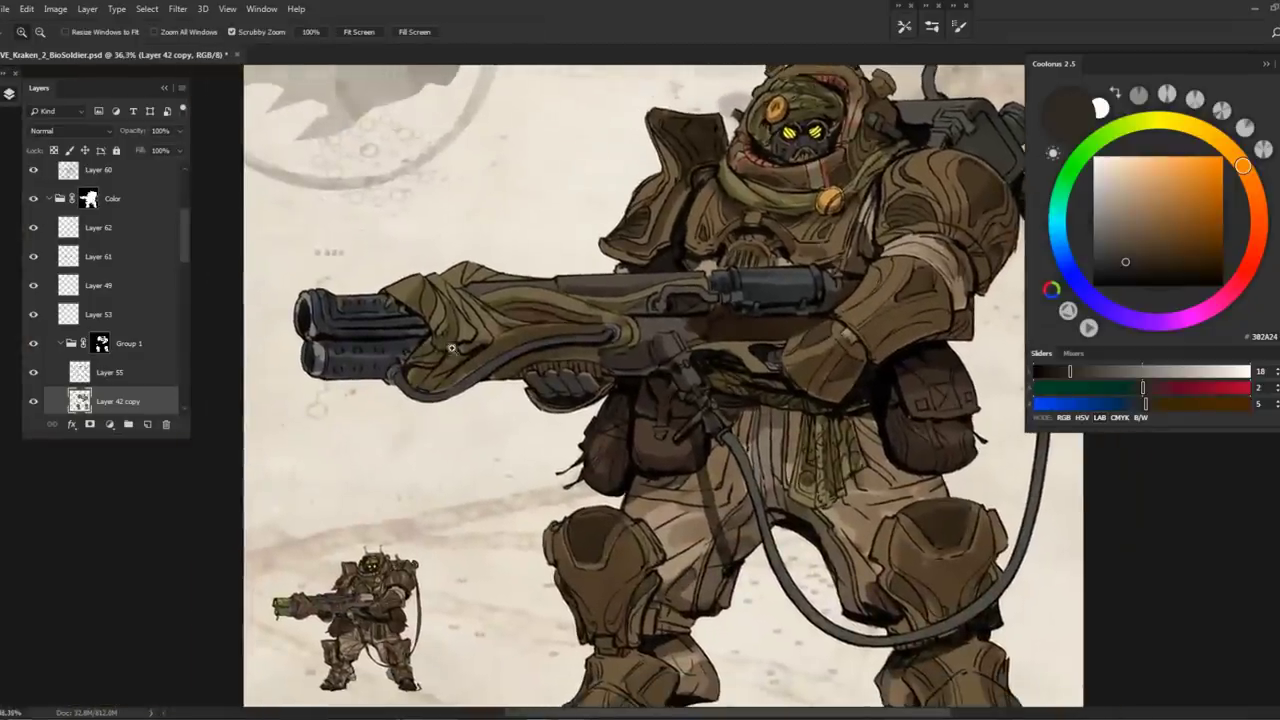
drag(181, 245, 187, 199)
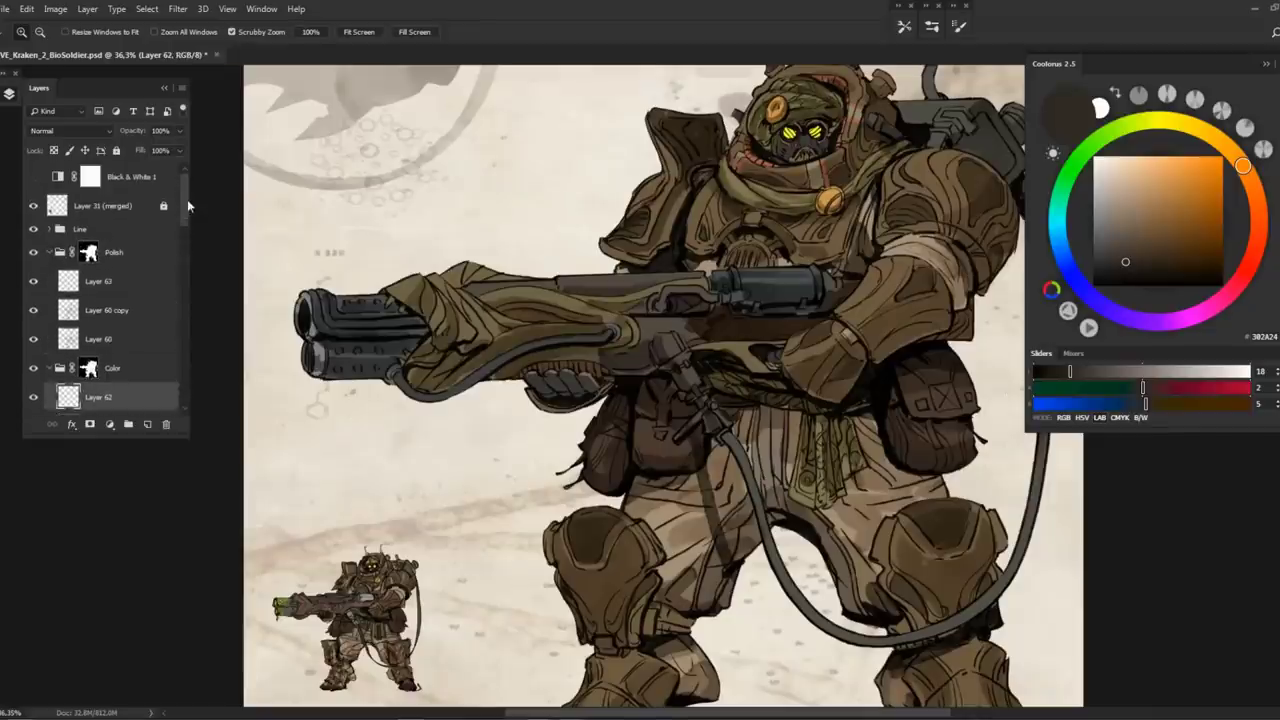
click(145, 286)
click(147, 424)
Choose another brush preset, sample the glow on the small thumbnail figure's gun and adjust it to bright yellow
key(b)
right_click(535, 422)
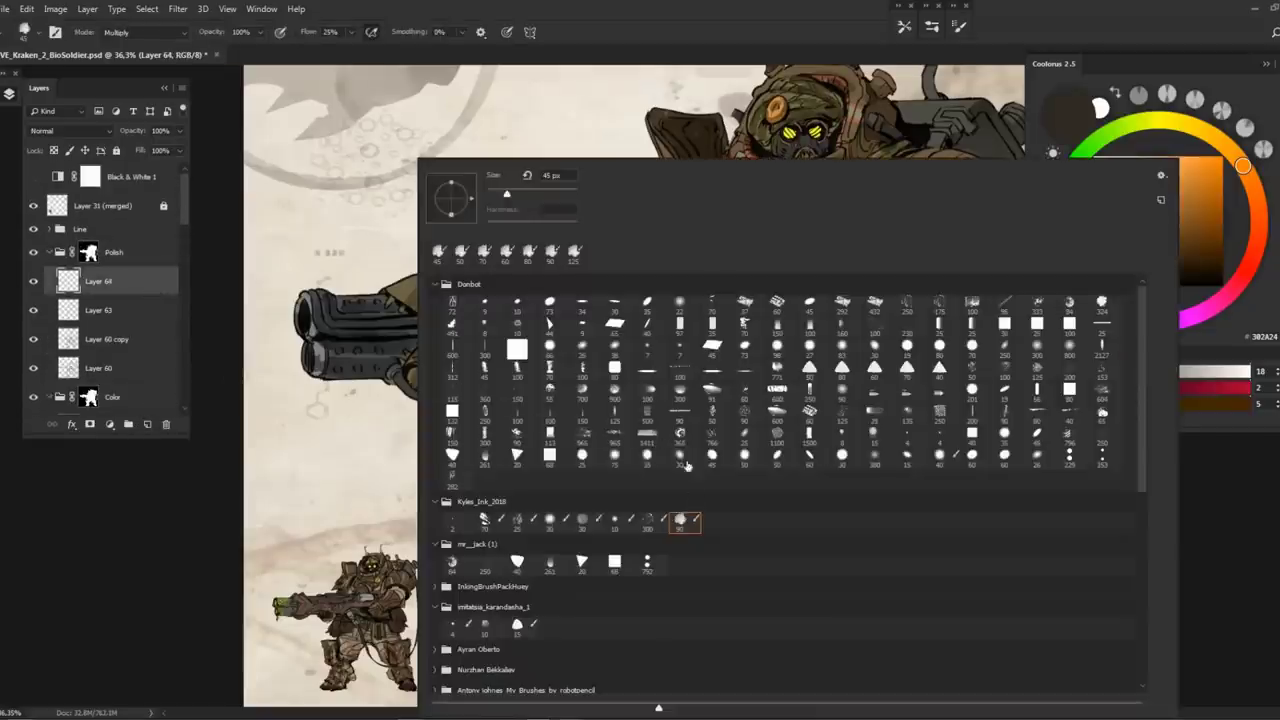
double_click(582, 434)
drag(407, 363, 505, 382)
alt+click(393, 590)
alt+click(372, 612)
drag(1215, 176, 1207, 168)
Undo the first yellow stroke, switch to a large 500 px textured brush and paint a yellow glow over the gun muzzles
mouse_move(400, 330)
mouse_down()
mouse_move(480, 340)
mouse_move(423, 457)
mouse_up()
key(ctrl+z)
right_click(474, 423)
click(689, 436)
key(Return)
mouse_move(400, 320)
mouse_down()
mouse_move(455, 375)
mouse_move(430, 385)
mouse_up()
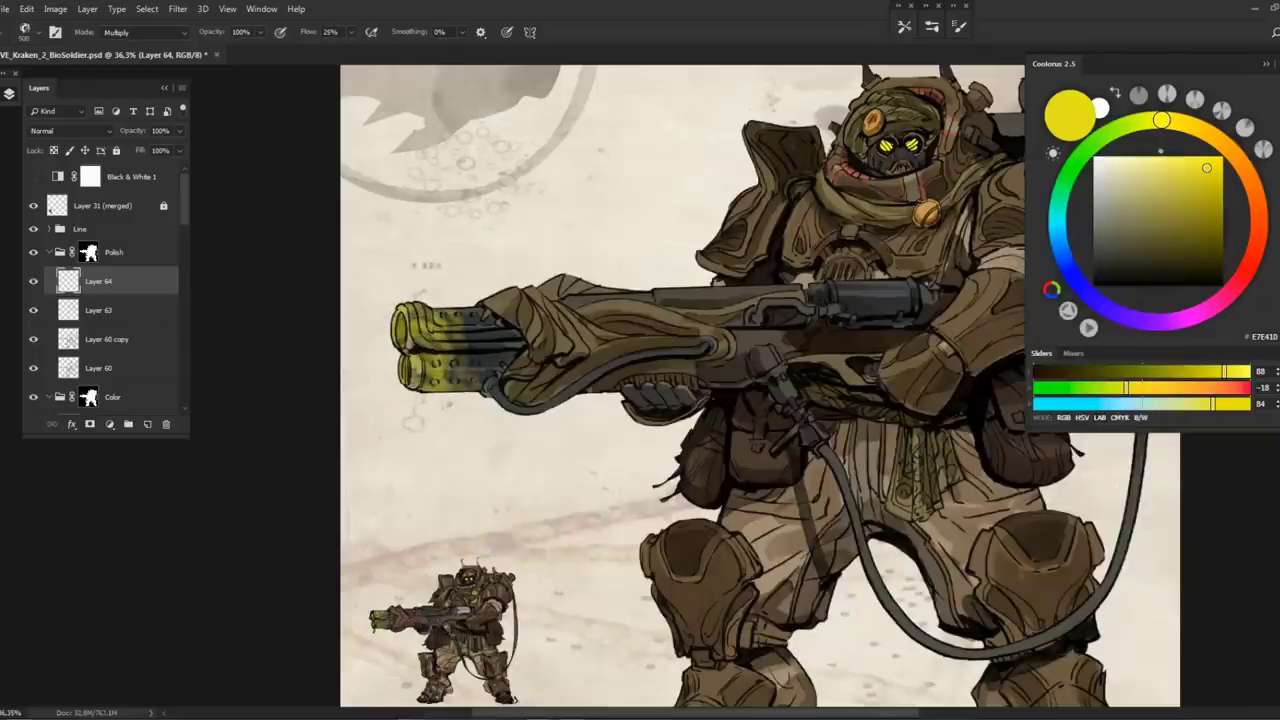
Smudge the yellow glow along the gun barrels at 89% strength, touching it up with more yellow
key(r)
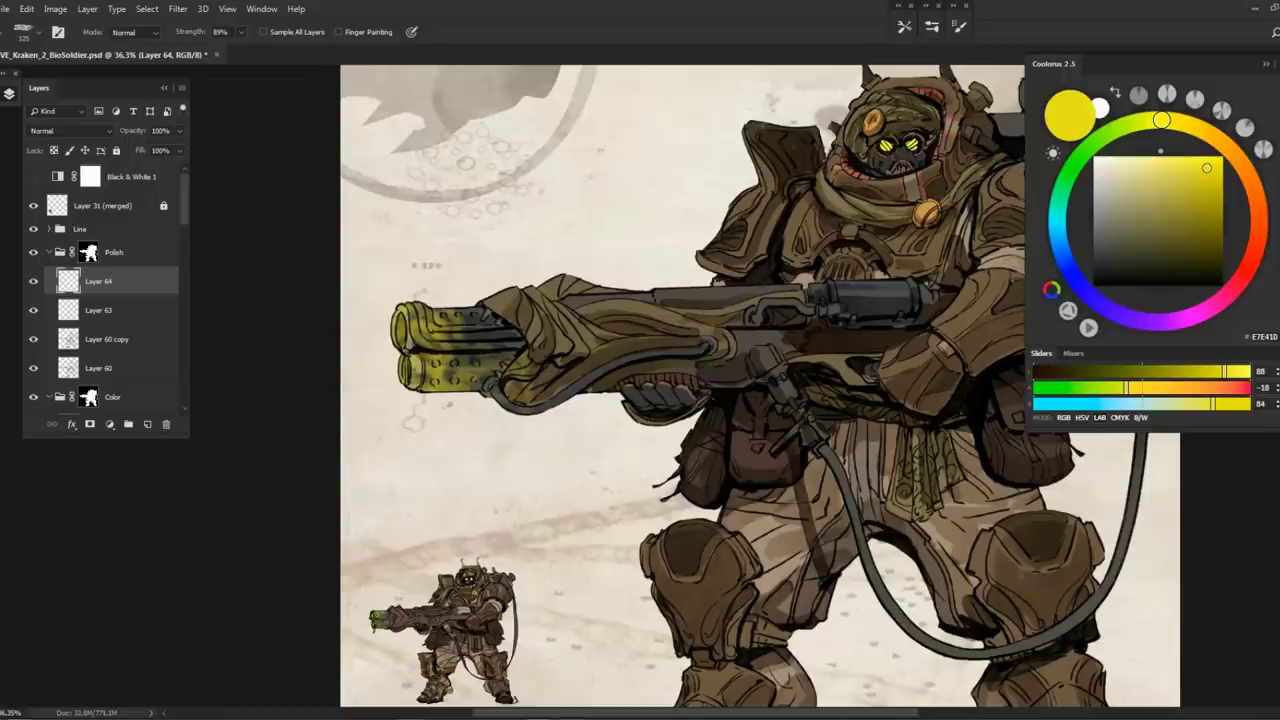
mouse_move(430, 336)
mouse_down()
mouse_move(442, 306)
mouse_move(465, 335)
mouse_move(430, 364)
mouse_move(460, 392)
mouse_up()
key(b)
mouse_move(470, 342)
mouse_down()
mouse_move(440, 336)
mouse_move(428, 312)
mouse_move(440, 362)
mouse_move(490, 370)
mouse_move(440, 366)
mouse_move(486, 346)
mouse_up()
key(r)
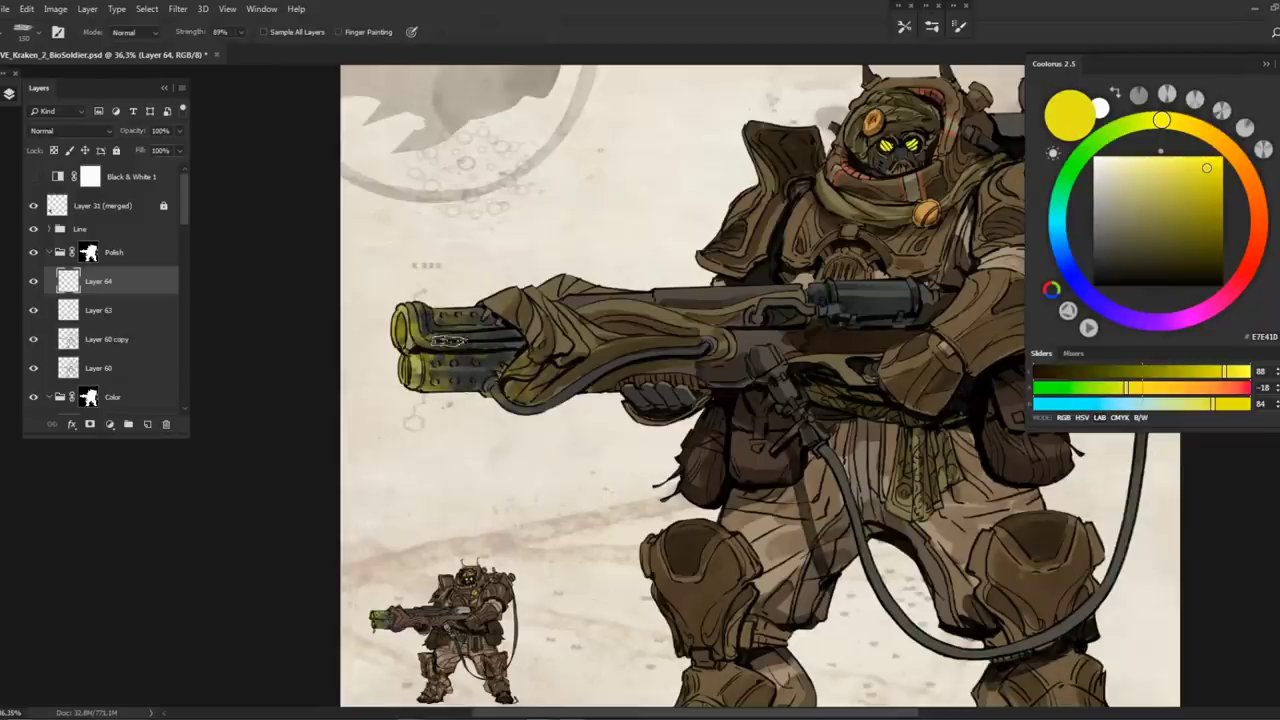
mouse_move(437, 420)
mouse_down()
mouse_move(325, 410)
mouse_move(245, 430)
mouse_up()
Switch from the large textured brush back to the ink brush preset used for shading
key(b)
right_click(575, 165)
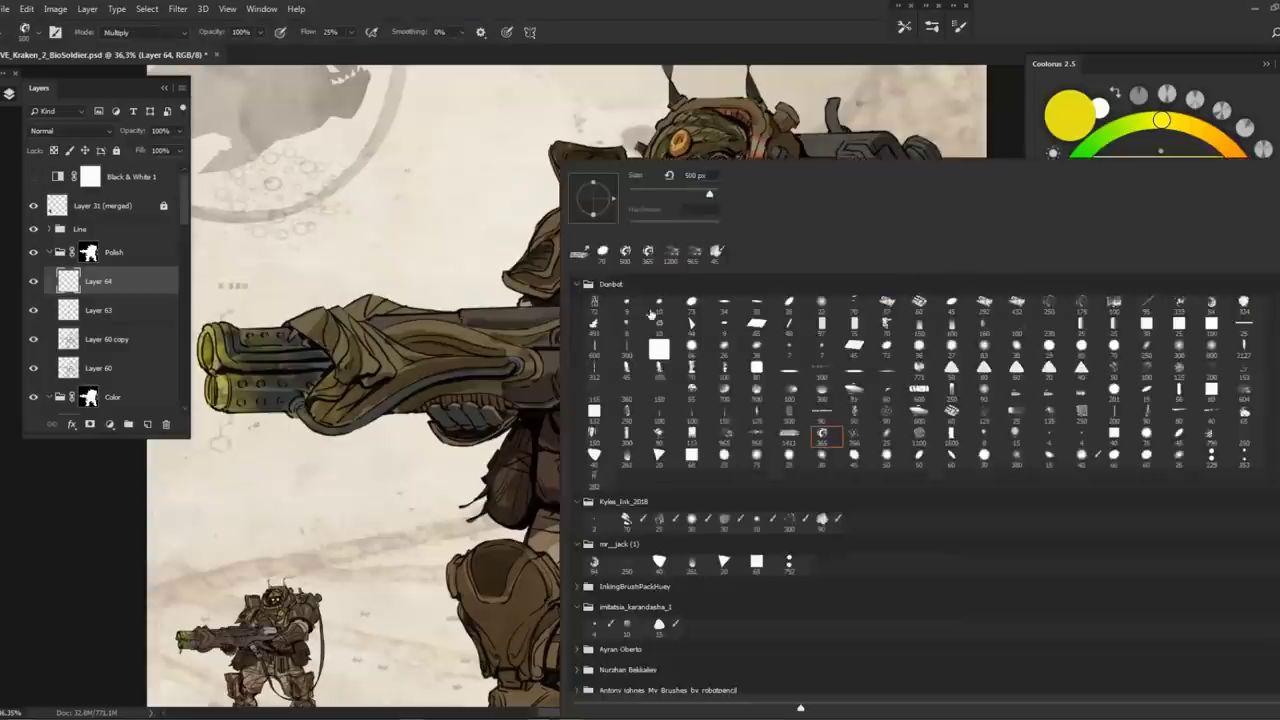
double_click(760, 440)
drag(1017, 196, 975, 176)
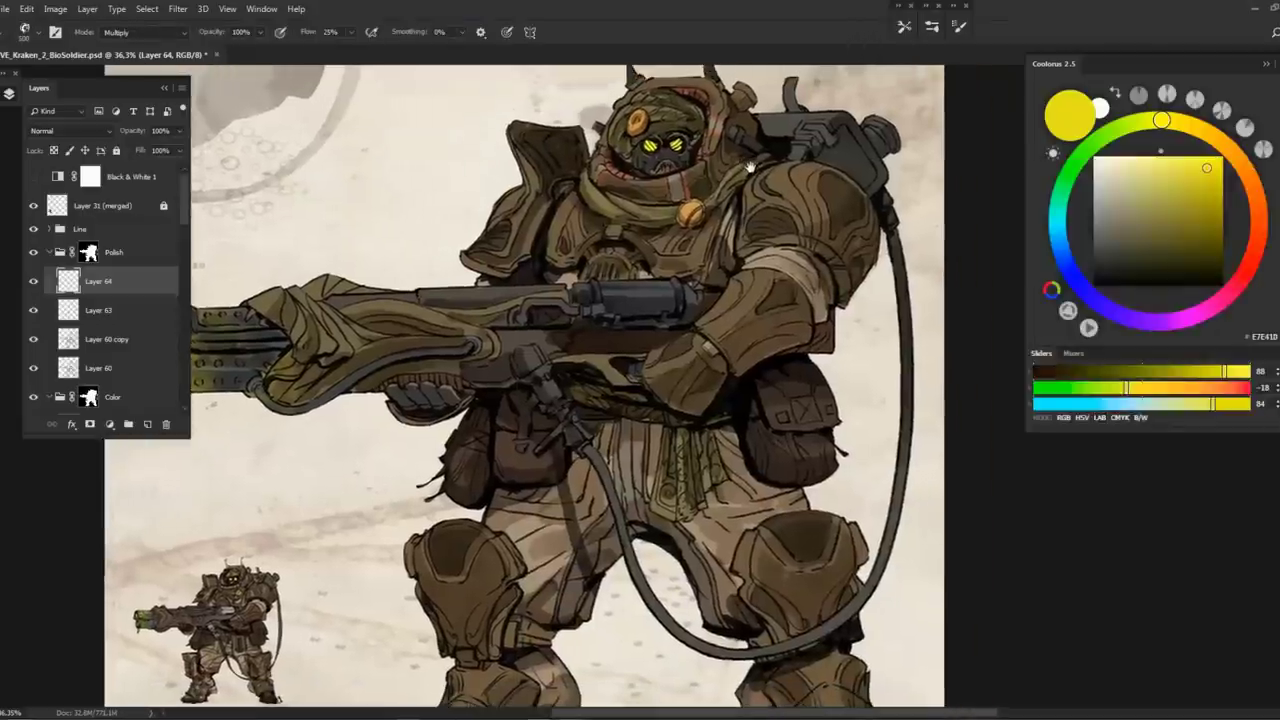
right_click(975, 176)
key(Escape)
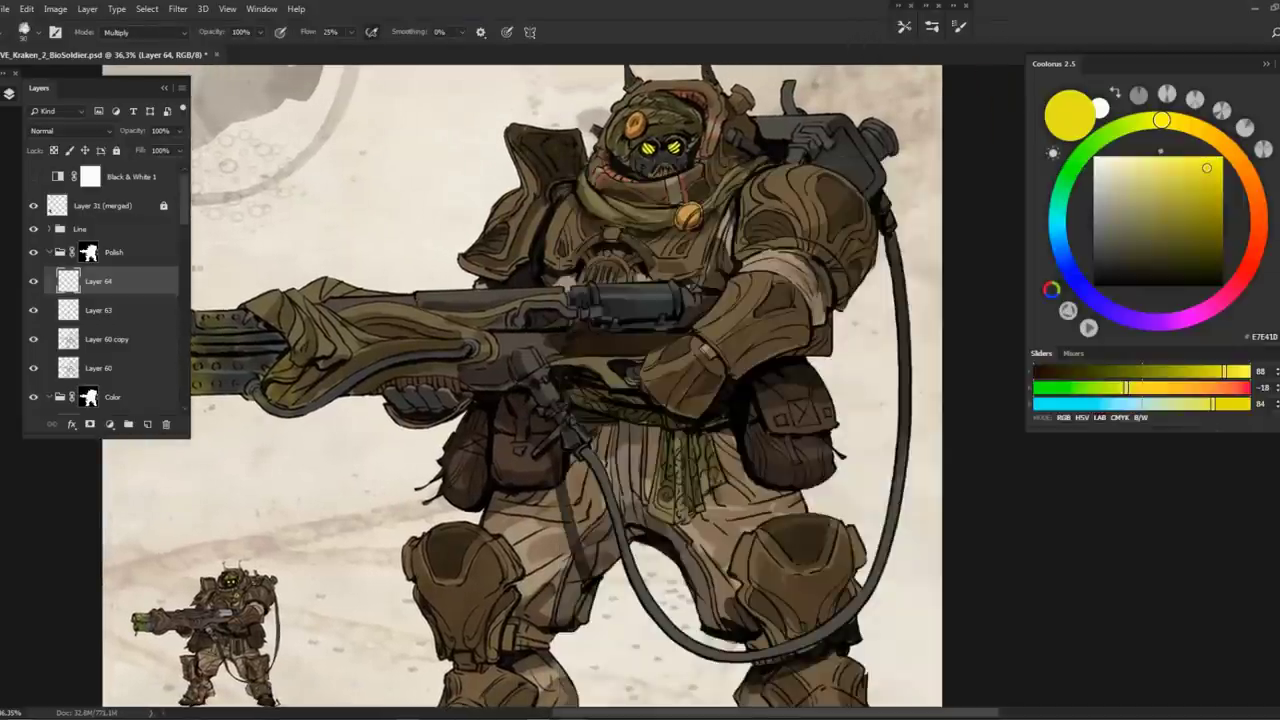
Sample a dark brown and paint extra shading around the gun's rear grip on Layer 60 copy and Layer 60
scroll(640, 330, up, 3)
click(110, 341)
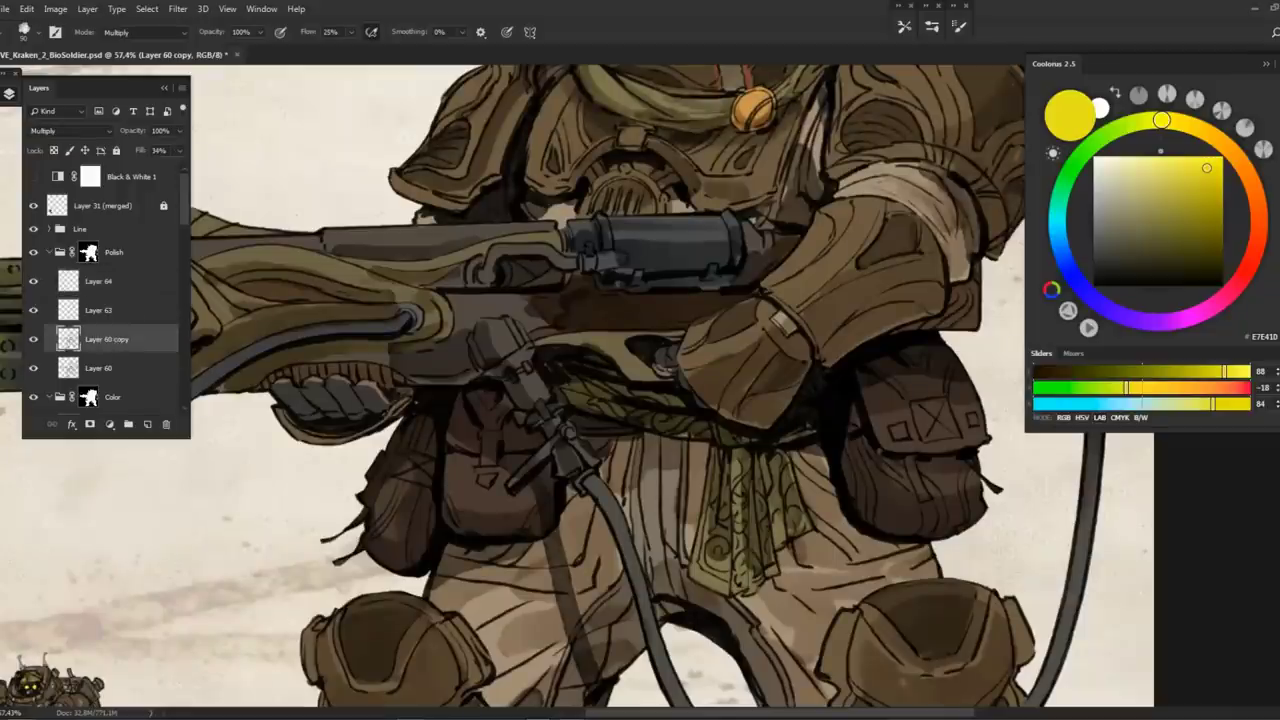
alt+click(596, 334)
click(1137, 262)
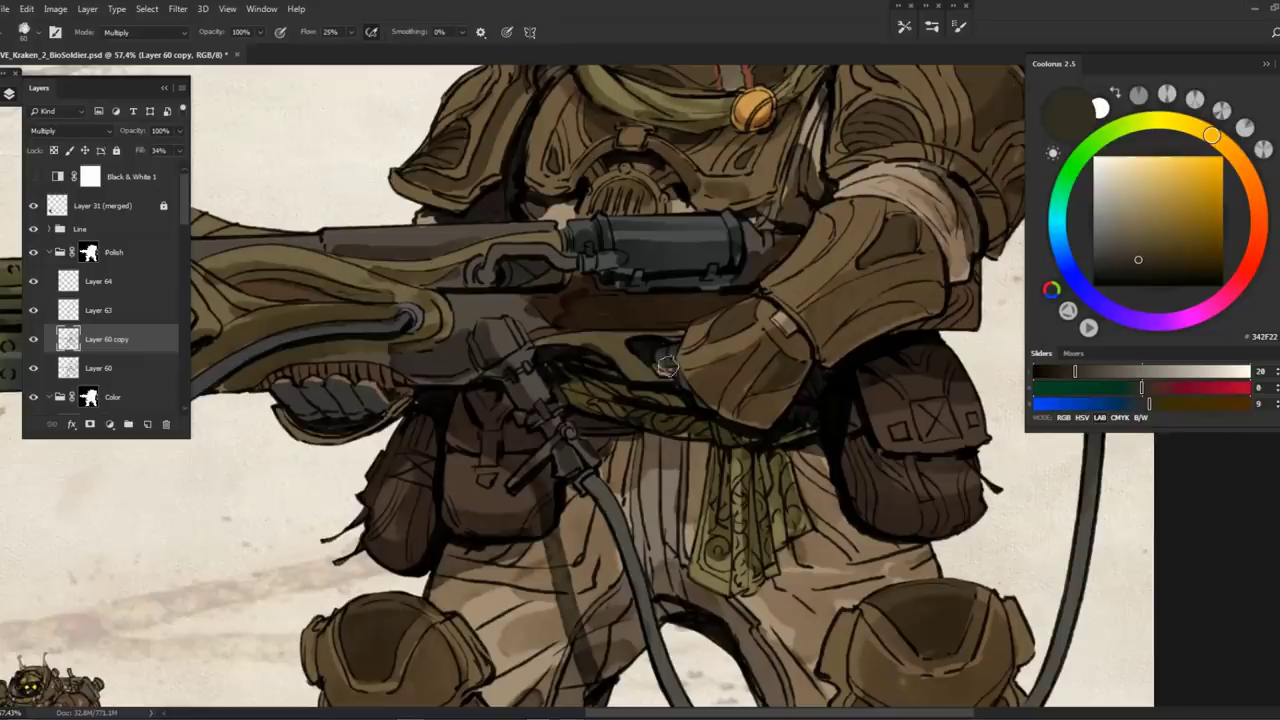
click(80, 368)
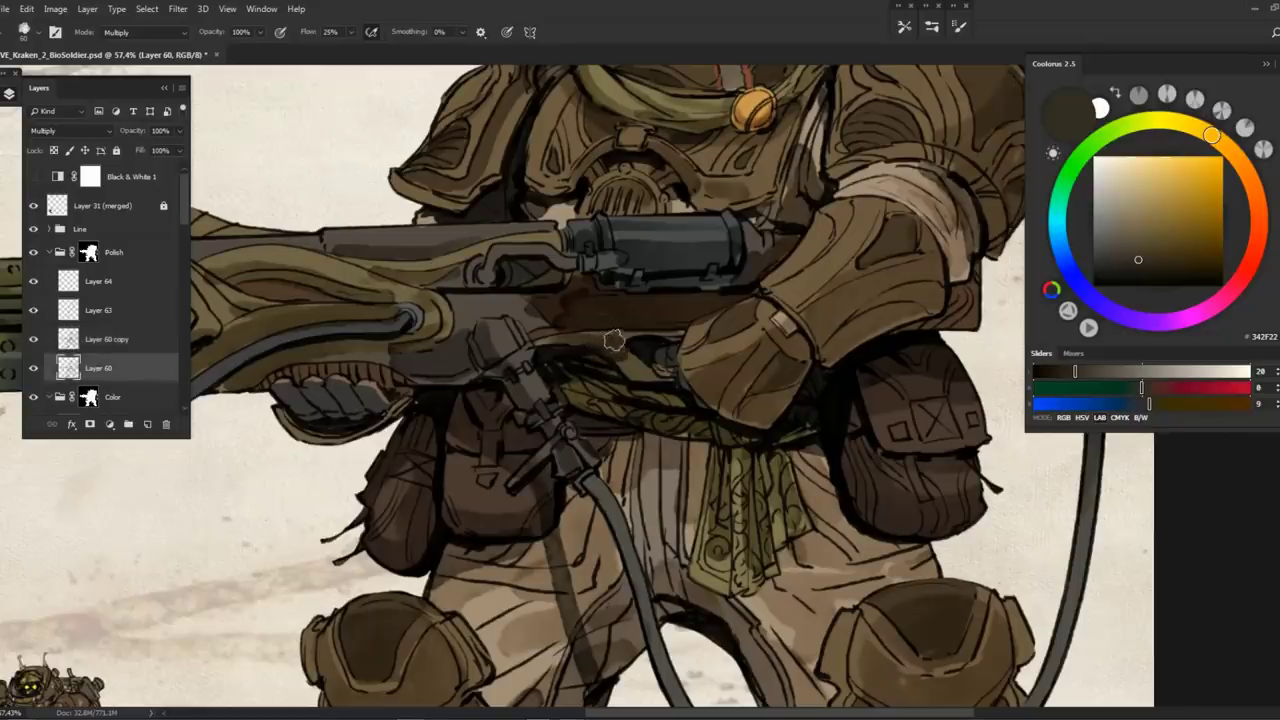
key(ctrl+space)
drag(650, 355, 497, 320)
drag(742, 282, 790, 282)
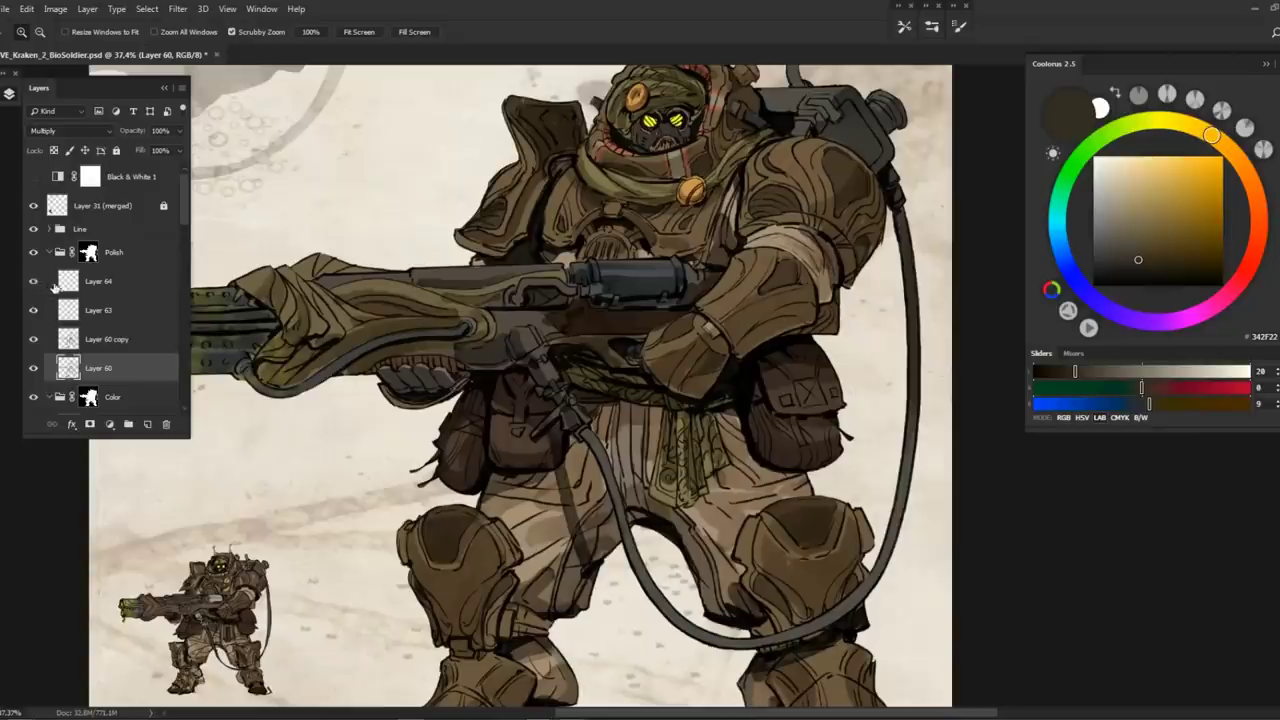
Hide Layer 64, add a new layer above Layer 63 and choose a lighter tan (887241) based on the armour brown
click(78, 310)
click(33, 281)
click(147, 424)
drag(899, 78, 1036, 78)
key(b)
drag(1232, 150, 1220, 141)
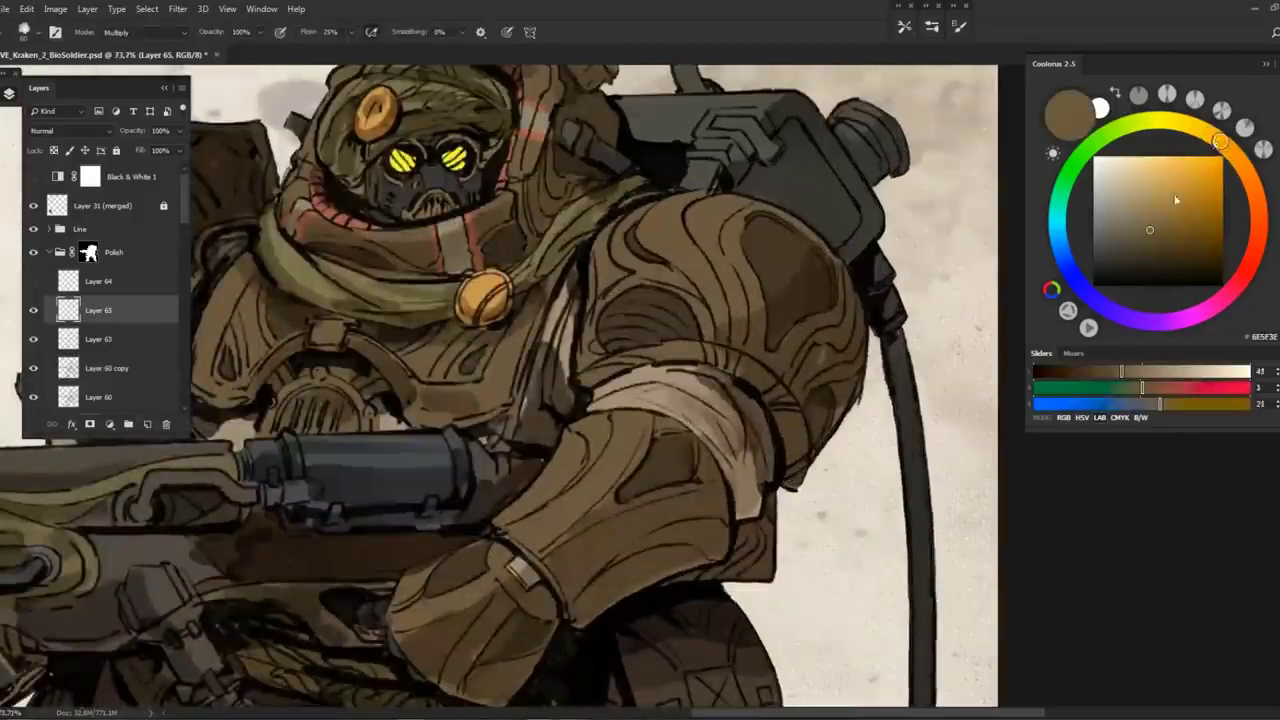
click(1161, 214)
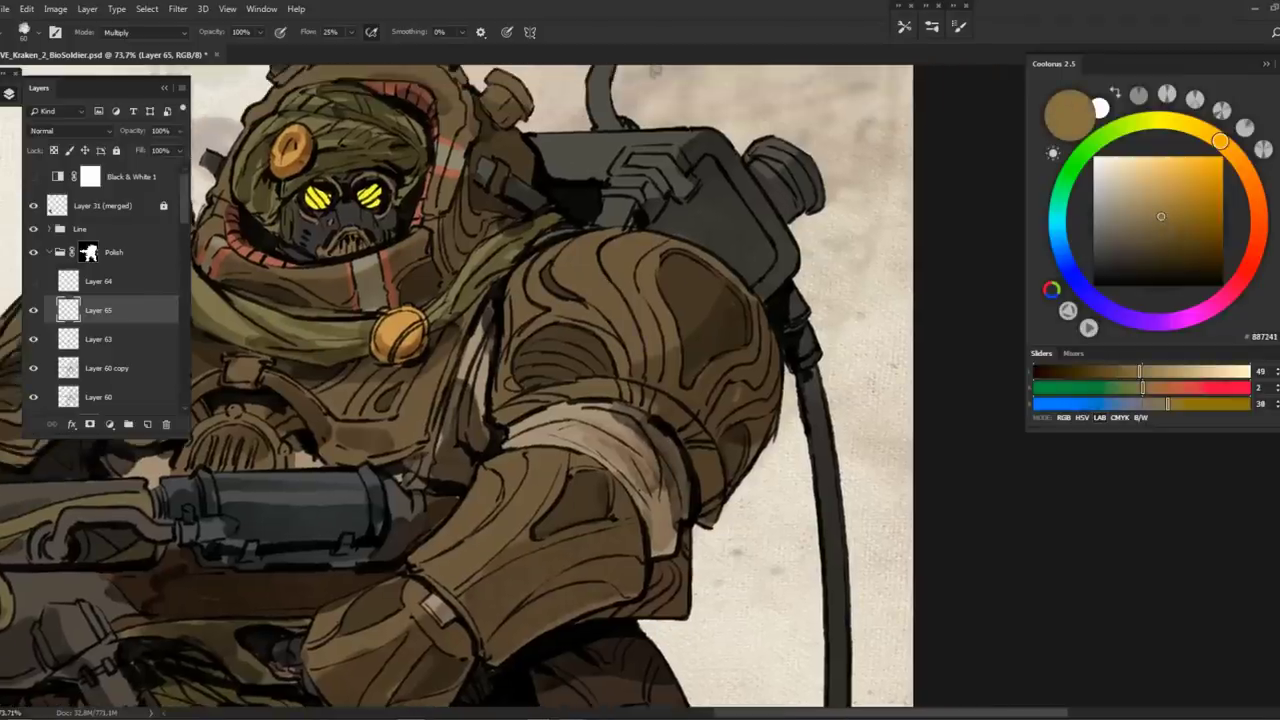
Paint tan highlights along the armour ridges of the figure's left shoulder, forearm and chest plate
mouse_move(580, 272)
mouse_down()
mouse_move(616, 320)
mouse_move(578, 253)
mouse_move(616, 266)
mouse_move(634, 246)
mouse_move(648, 290)
mouse_up()
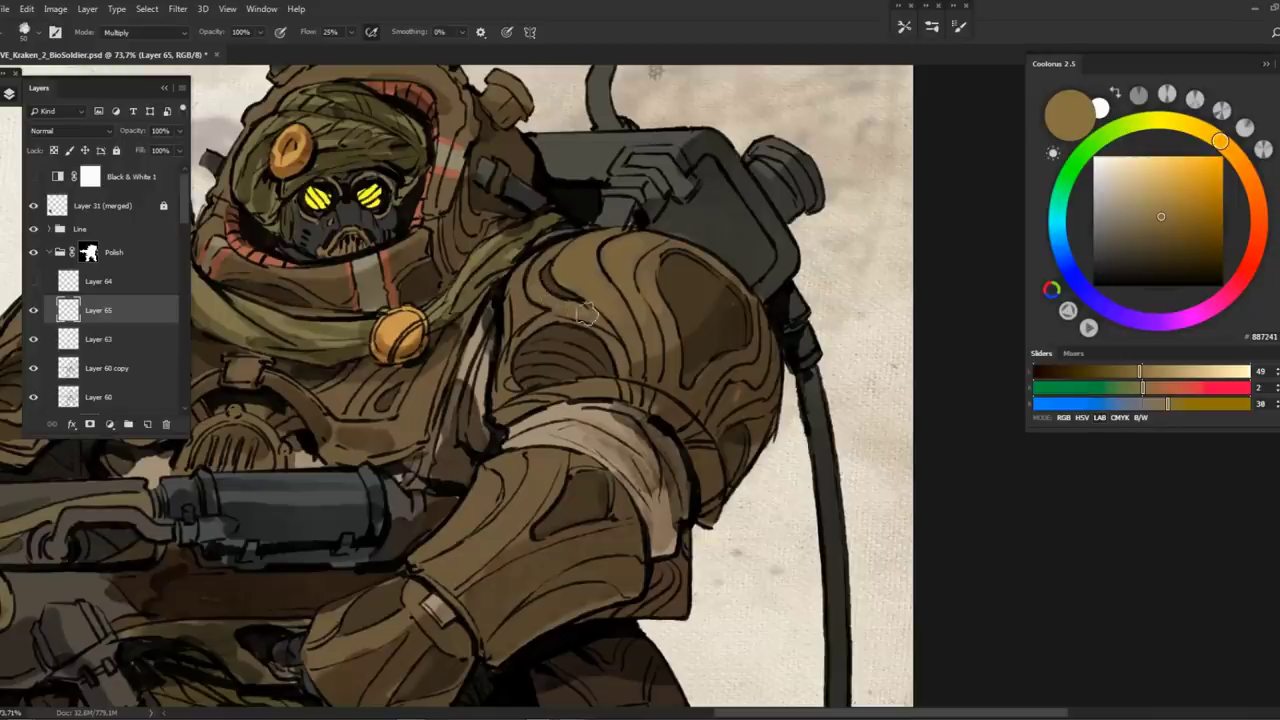
drag(530, 320, 618, 150)
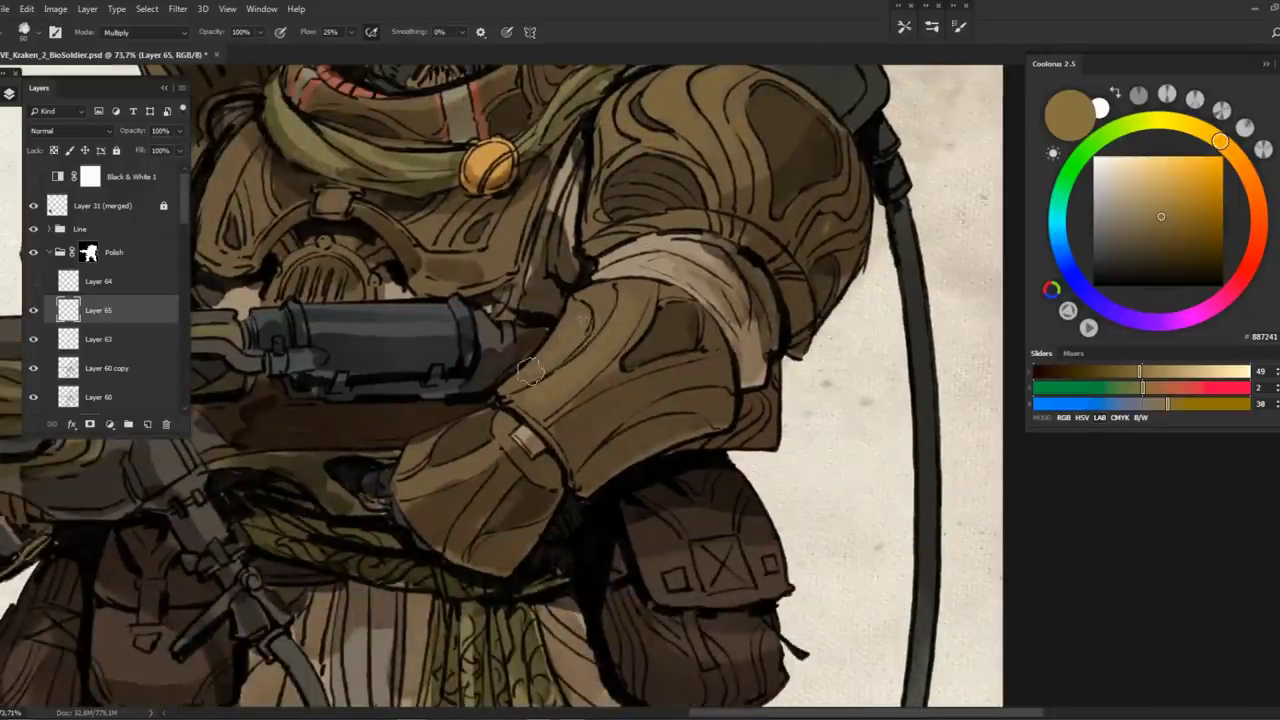
drag(506, 316, 560, 398)
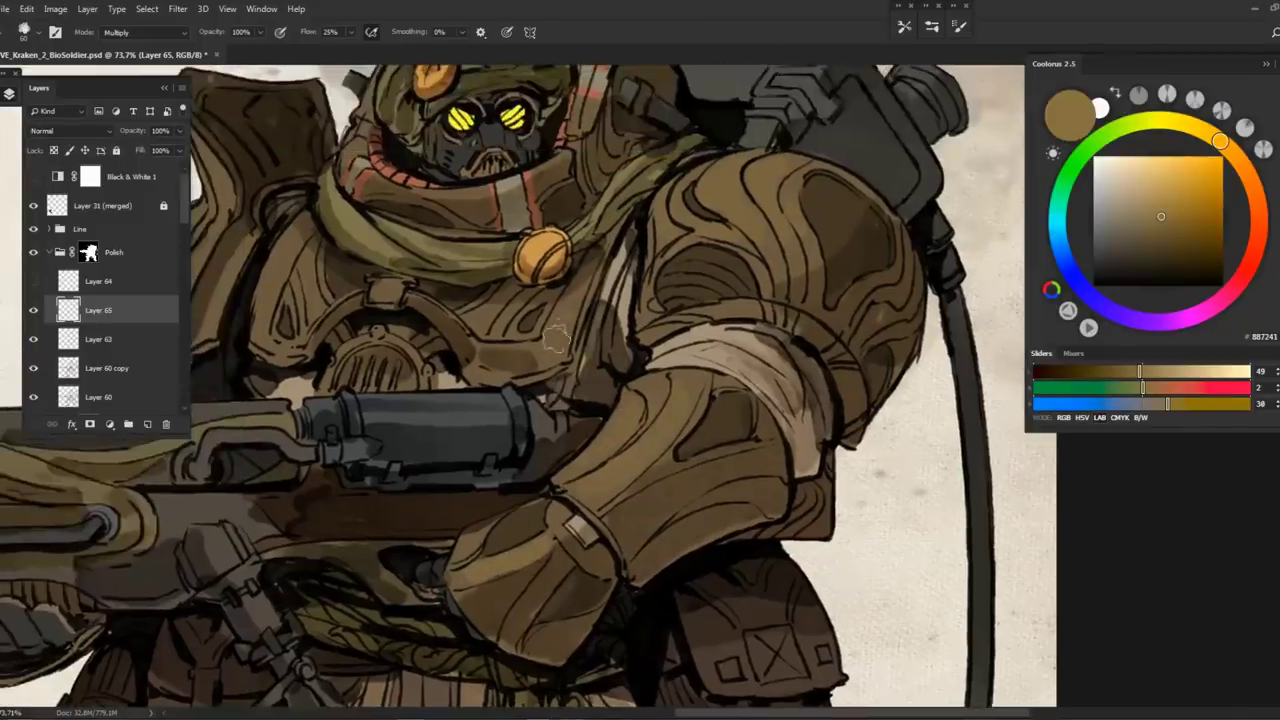
Adjust the hue and saturation of the tan highlight layer in two Hue/Saturation passes
scroll(560, 398, down, 3)
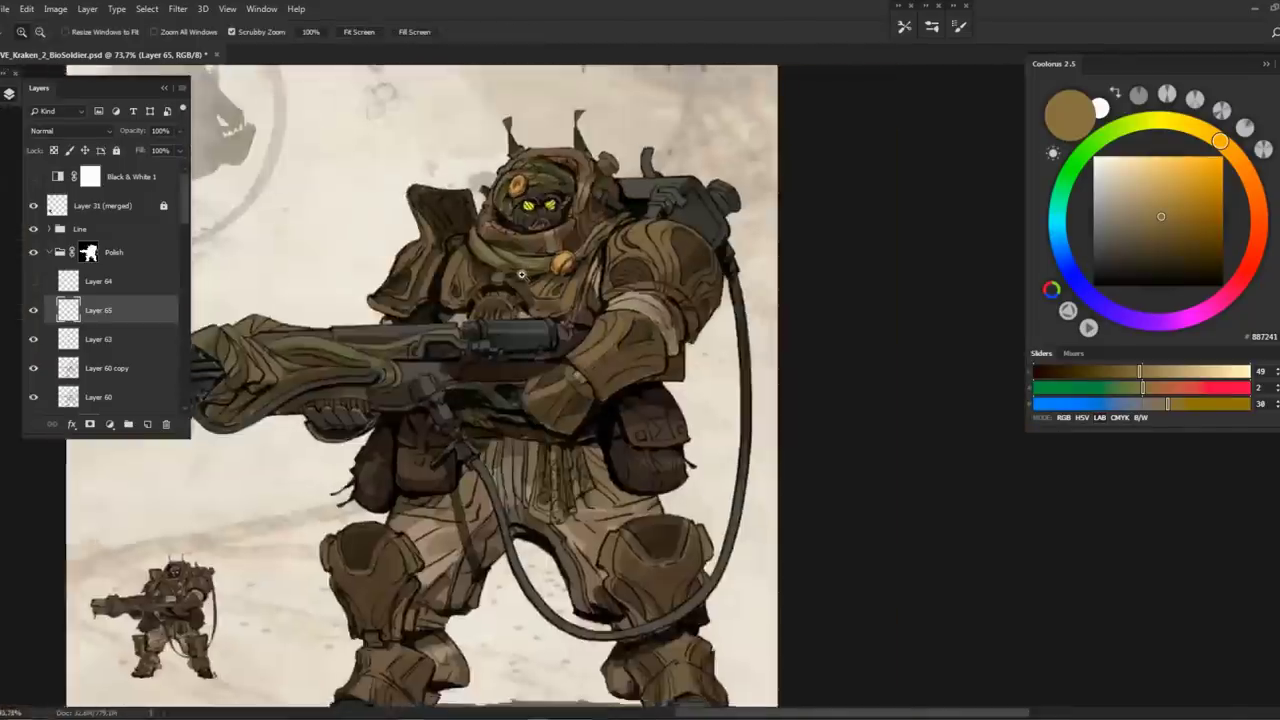
scroll(560, 398, up, 1)
key(ctrl+u)
drag(944, 245, 939, 256)
drag(944, 317, 790, 307)
key(Return)
key(z)
key(ctrl+u)
drag(944, 317, 952, 318)
key(Return)
Paint more highlights on the far shoulder plate and chest, and use a paler tan (C1A573) on the hood rim
drag(414, 244, 495, 244)
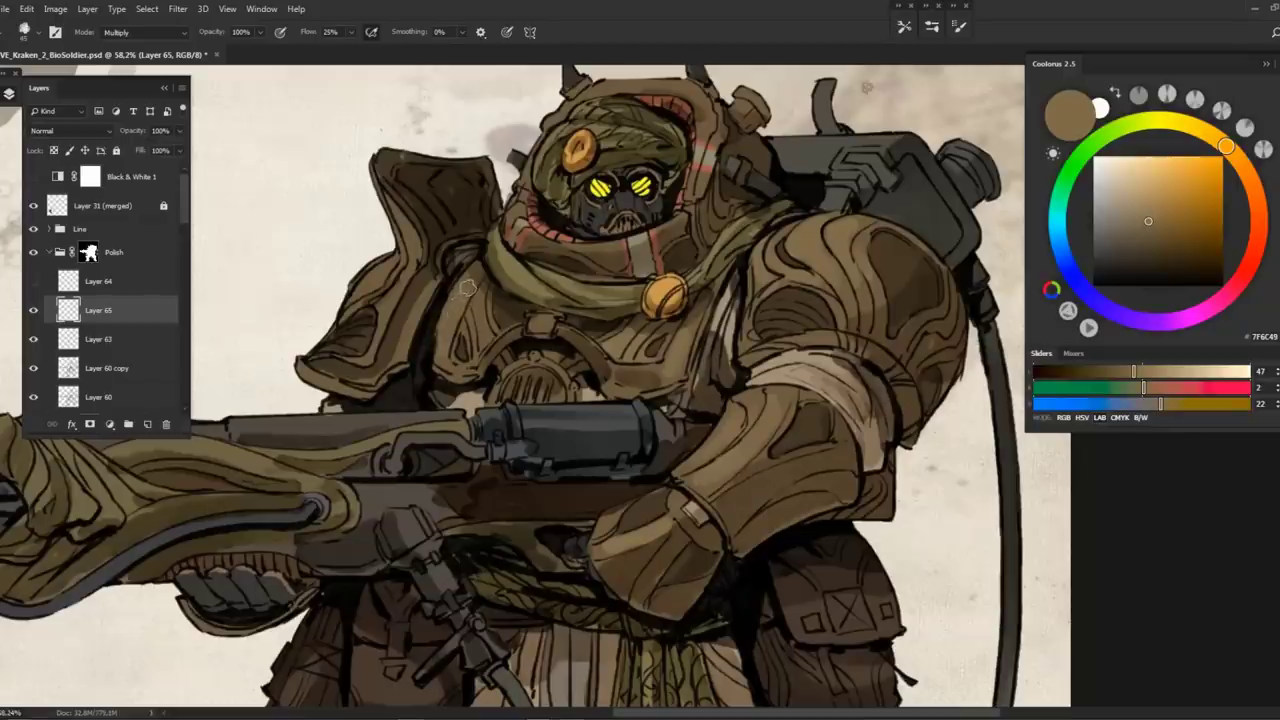
drag(608, 81, 568, 184)
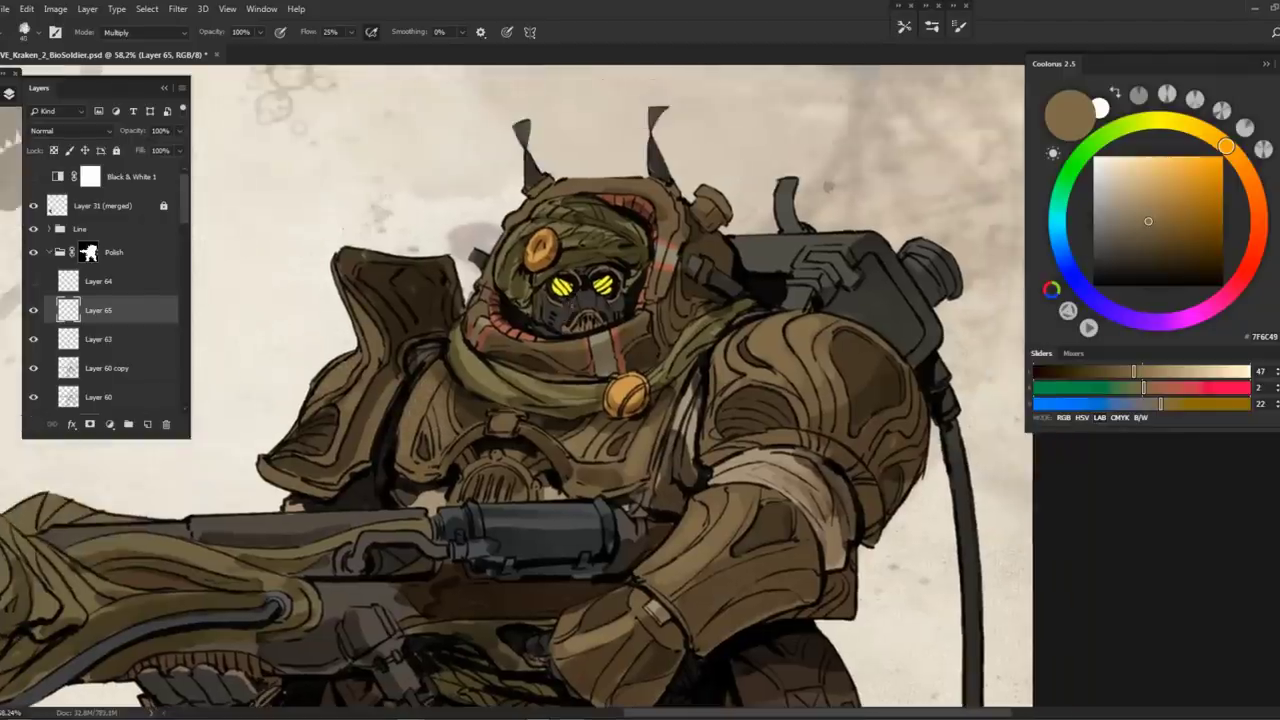
alt+click(828, 186)
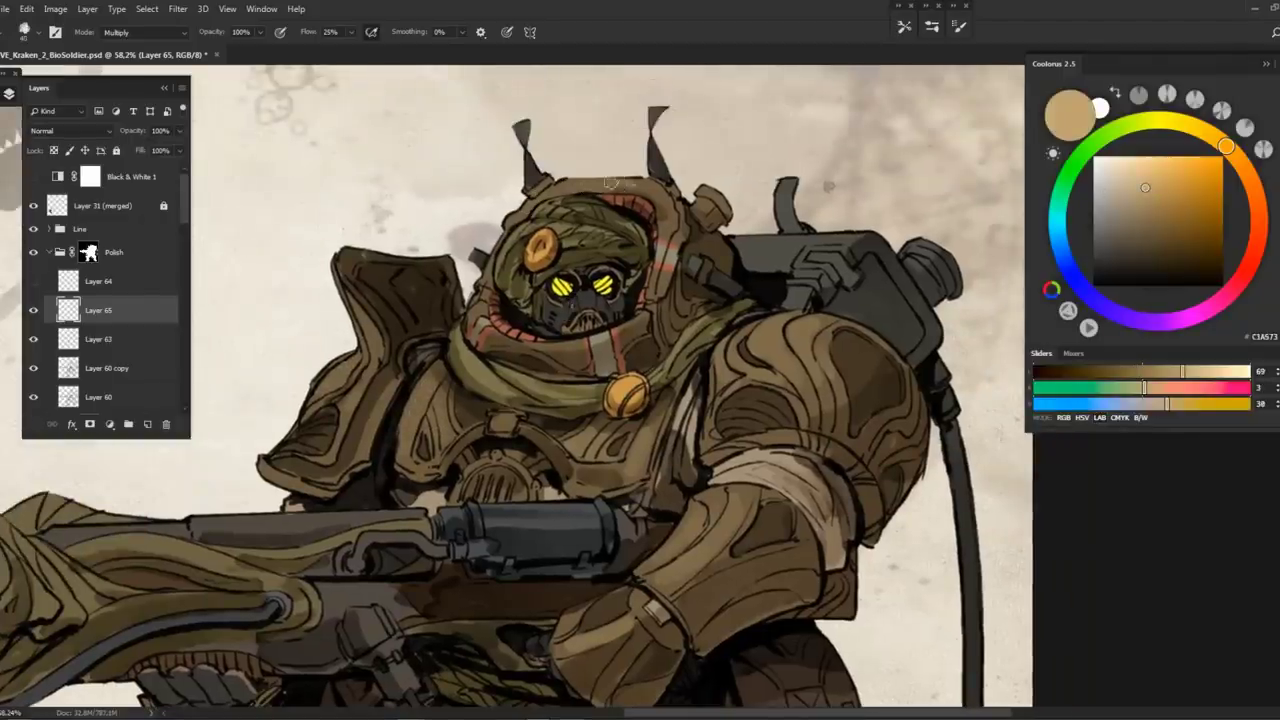
drag(632, 266, 558, 86)
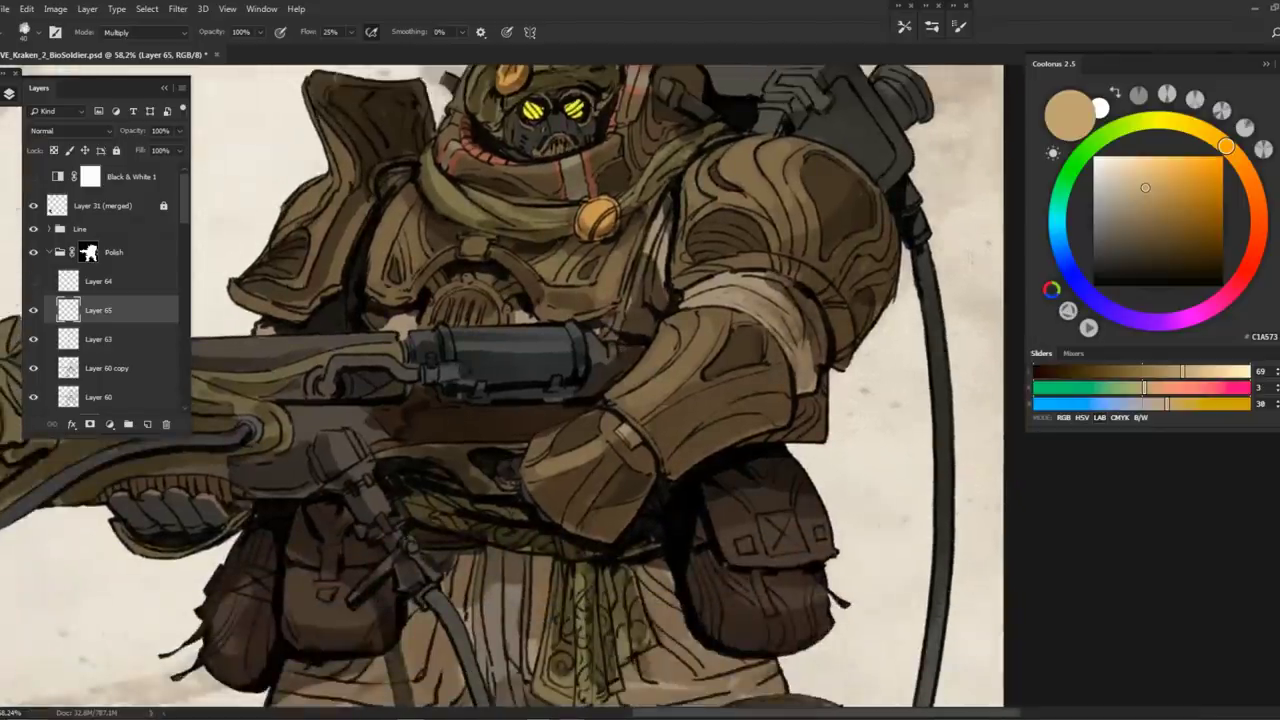
Add another layer above Layer 63 and paint muted teal (3D6E5B) accent lines on the forearm armour
click(134, 339)
key(ctrl+shift+alt+n)
click(1059, 203)
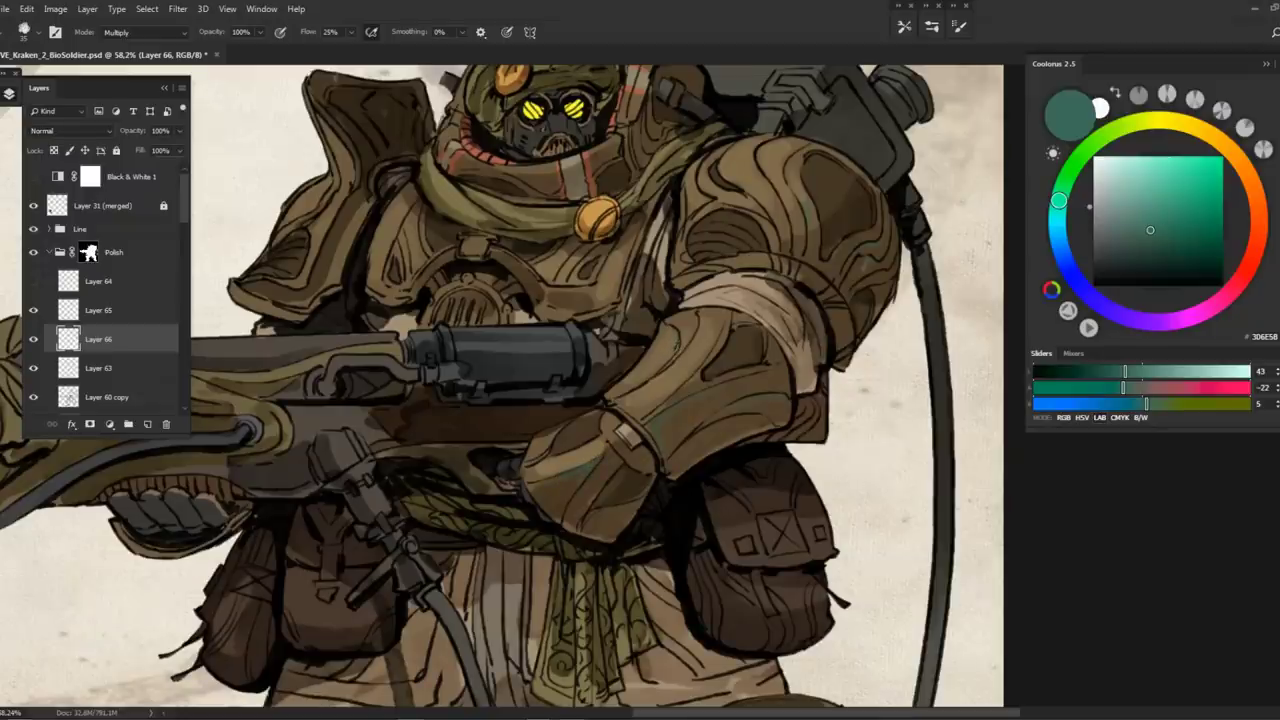
key(z)
scroll(568, 321, down, 5)
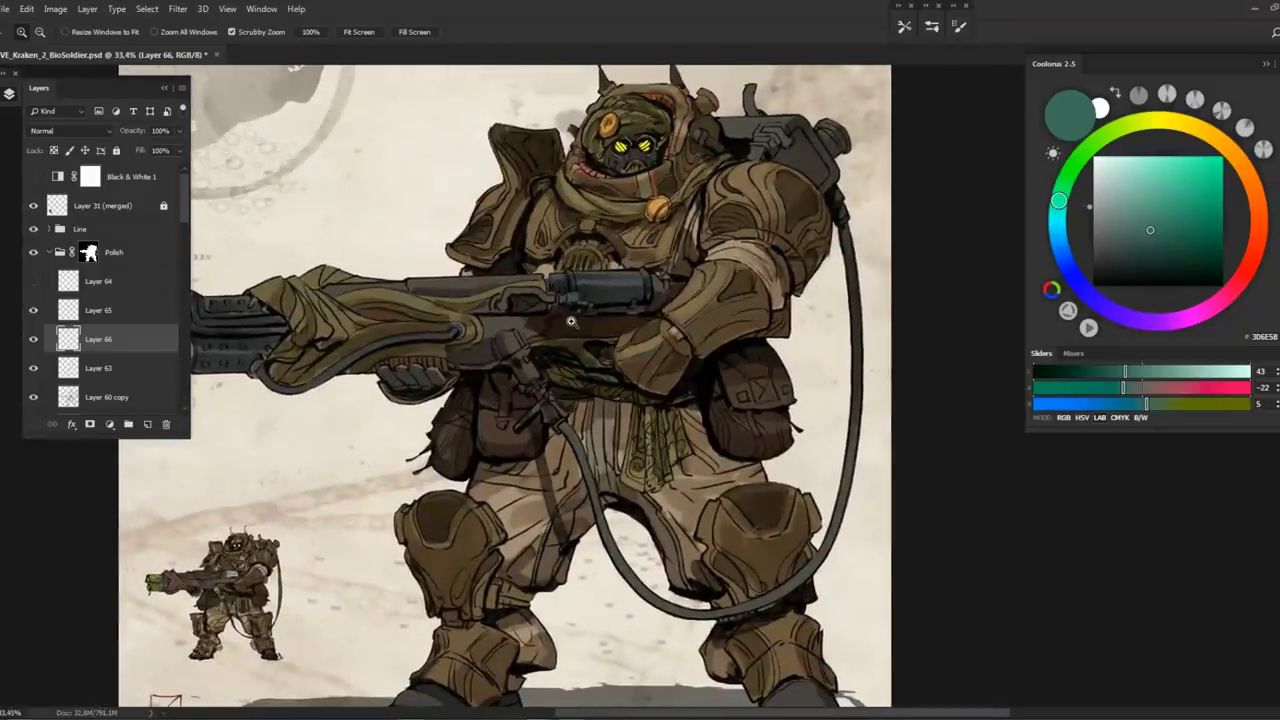
Choose a more saturated green (267A59), move Layer 66 above Layer 65 and paint accent lines on the chest plate
click(1182, 223)
scroll(668, 201, up, 3)
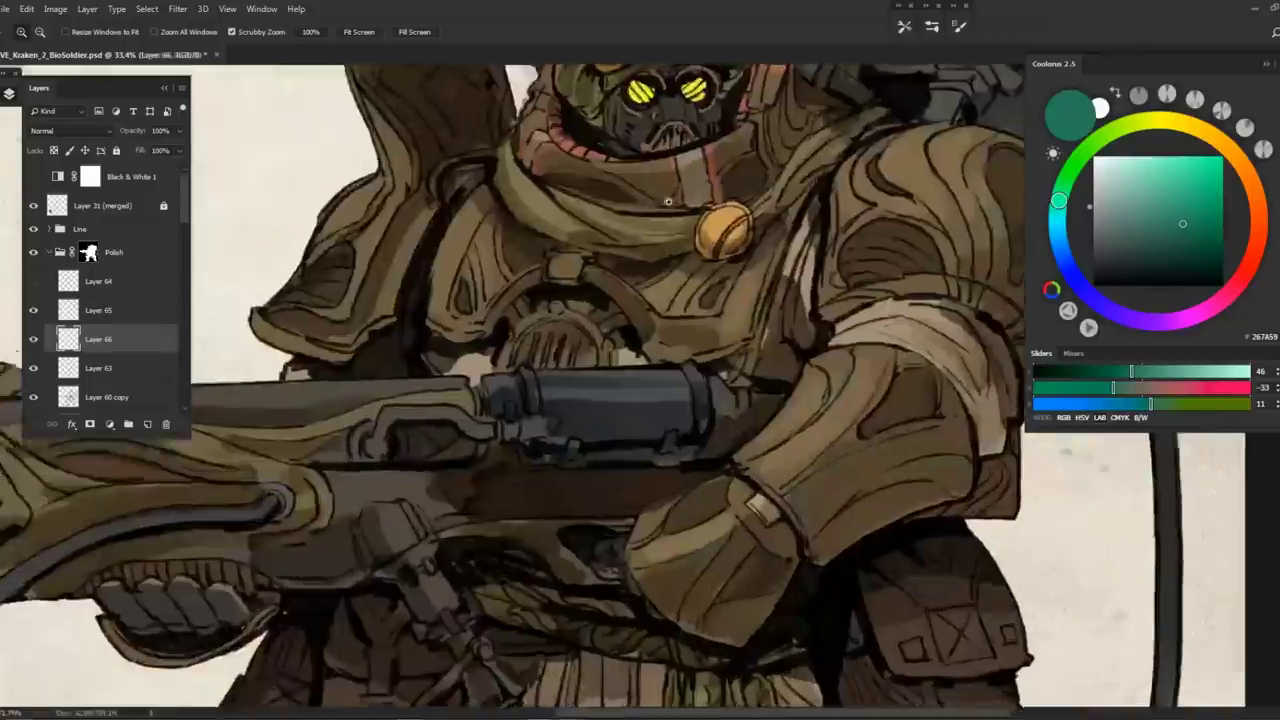
scroll(668, 201, up, 2)
key(b)
drag(173, 313, 173, 310)
drag(493, 282, 354, 298)
key(e)
key(b)
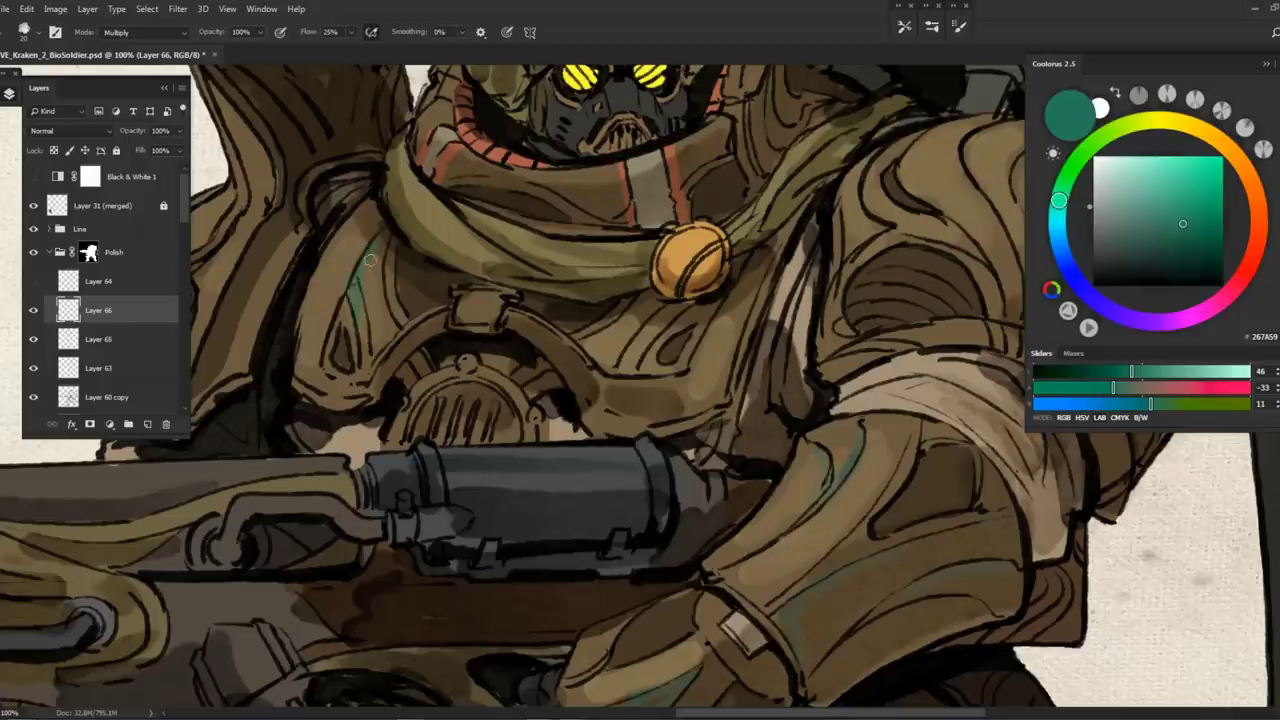
Shift the colour to teal 267A64 and paint accents on the collar and the figure's left shoulder
drag(1060, 203, 1058, 208)
drag(448, 294, 581, 306)
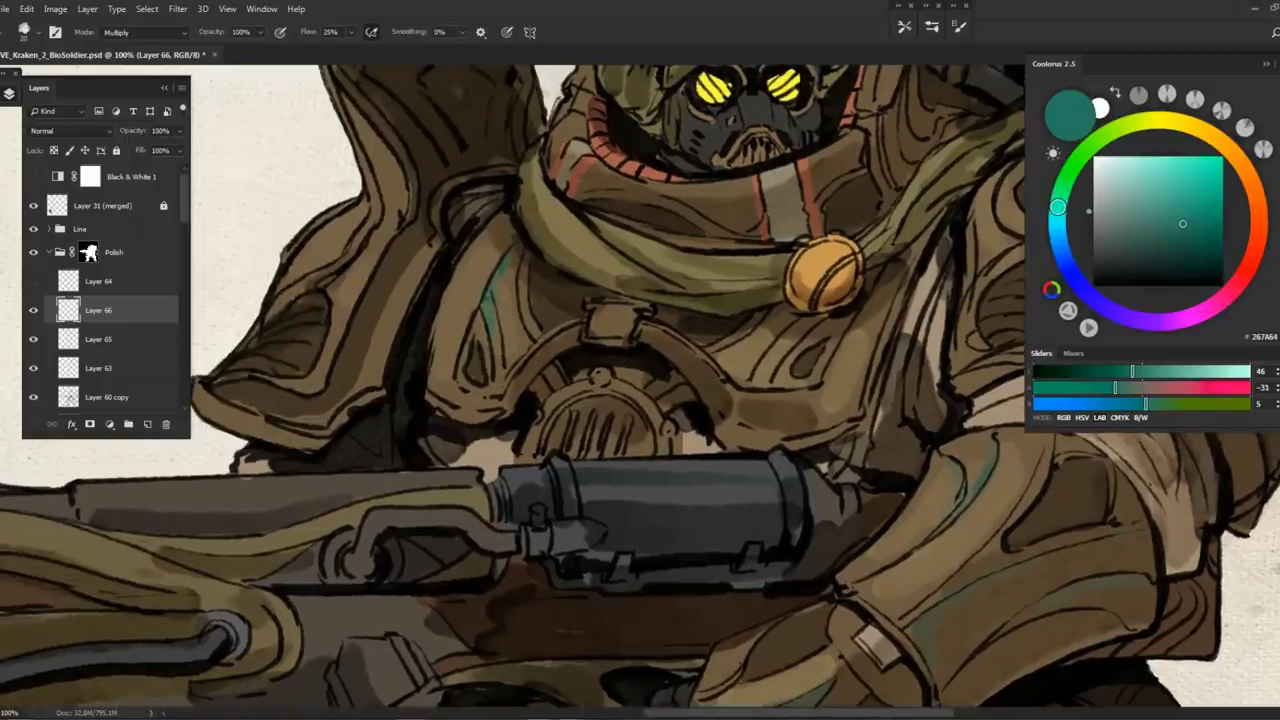
drag(870, 143, 650, 288)
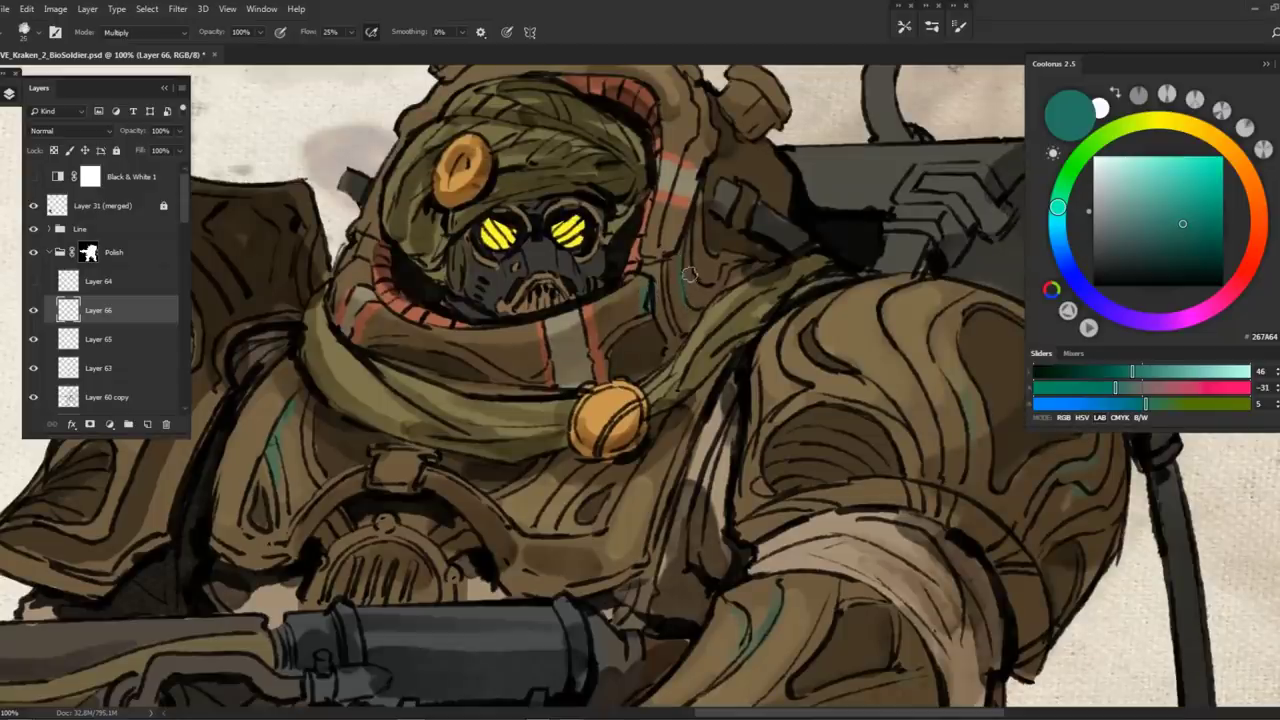
Shift the colour to a greener tone (267A43) and add accent lines across the shoulder, upper arm and gauntlet
key(z)
alt+click(663, 266)
alt+click(663, 266)
click(666, 268)
key(b)
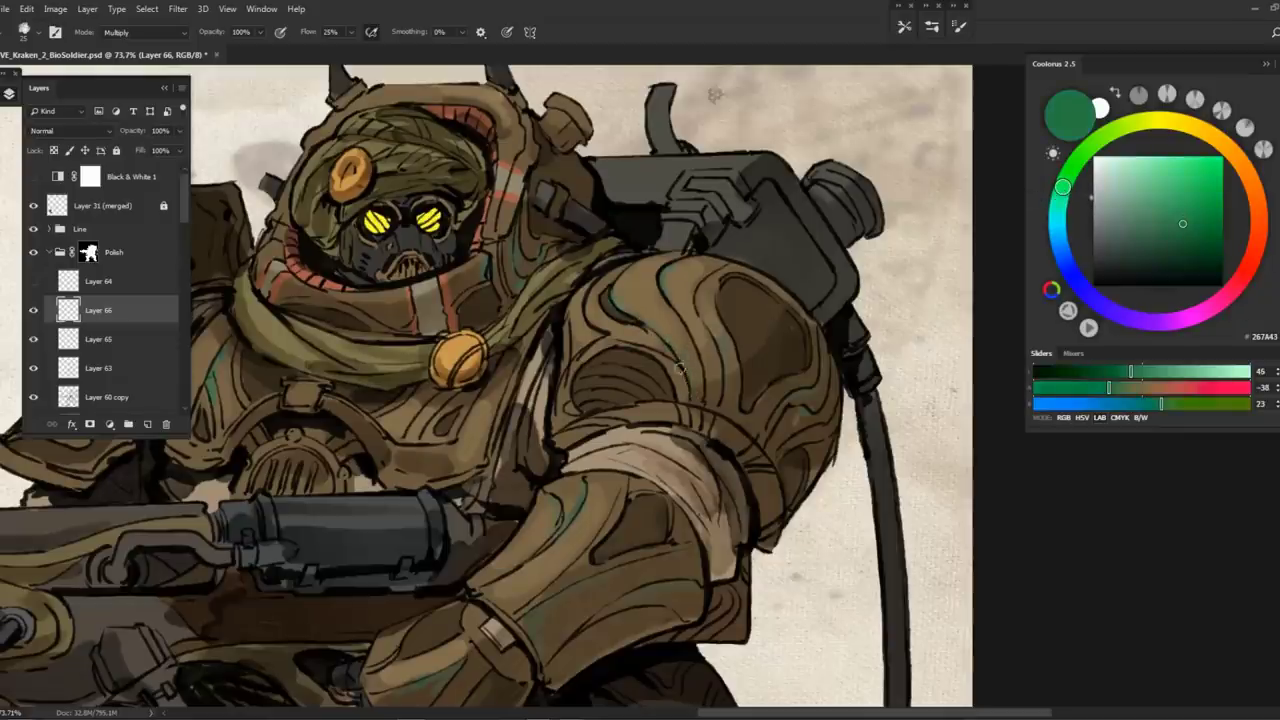
drag(642, 215, 688, 303)
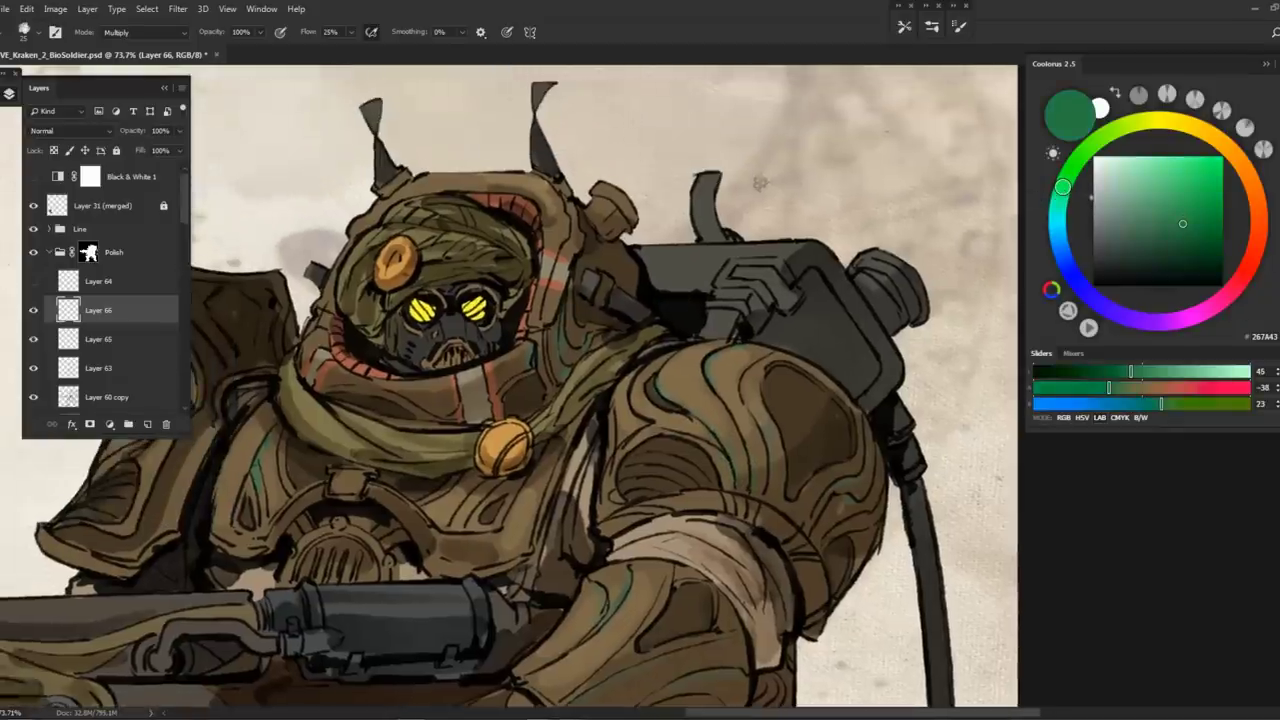
drag(560, 358, 600, 371)
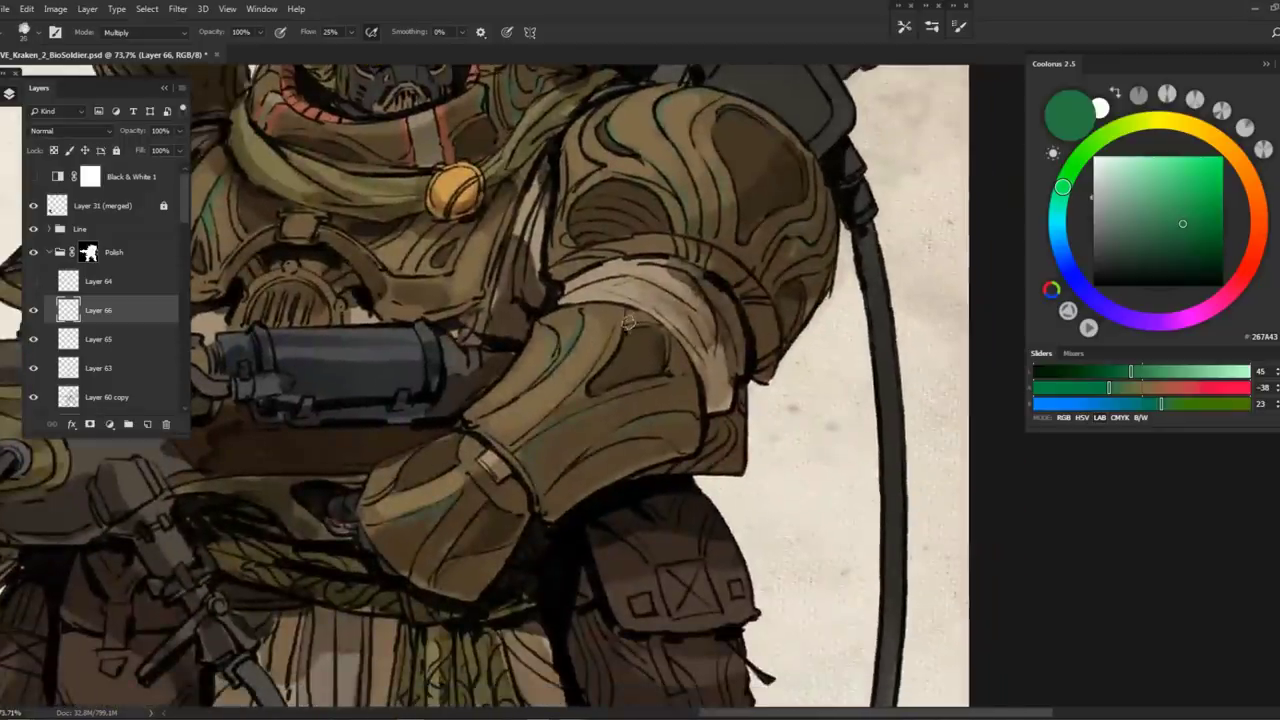
mouse_move(630, 322)
mouse_down()
mouse_move(604, 422)
mouse_move(631, 352)
mouse_up()
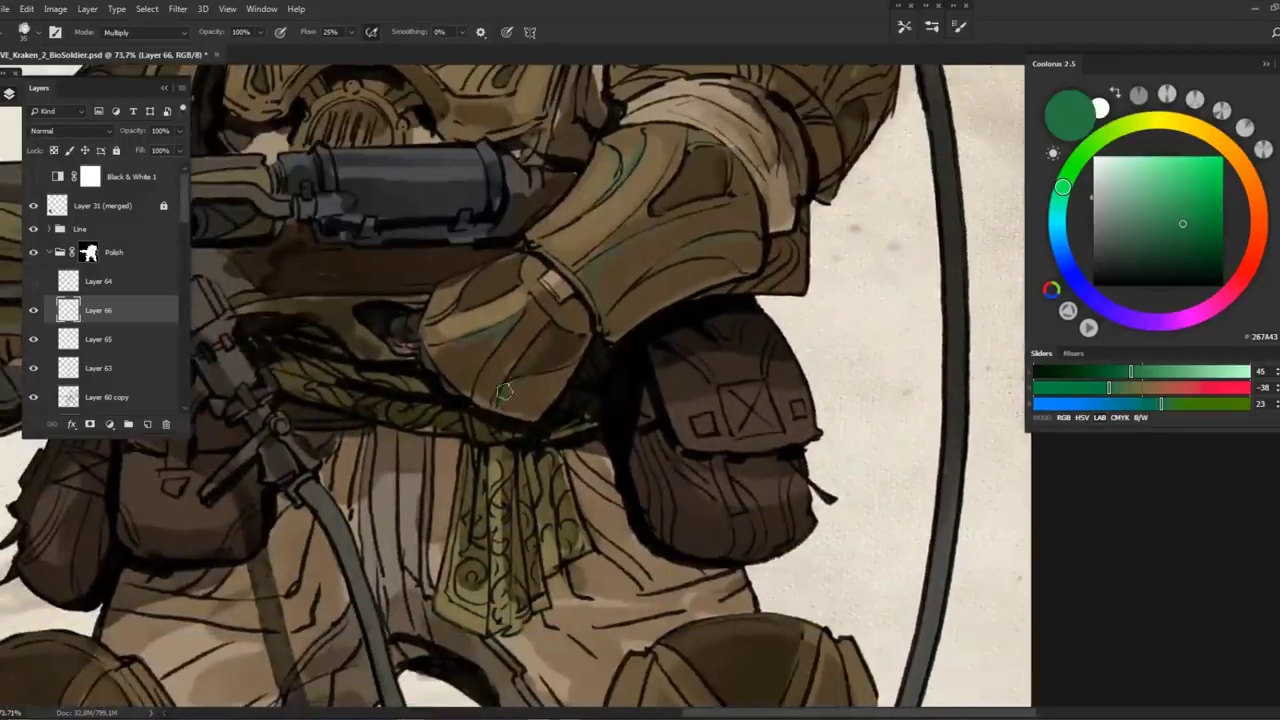
Switch to a muted teal (356F61) and paint accent lines on the knee and shin guards beside the hose
drag(1062, 188, 1057, 208)
click(1160, 229)
drag(700, 550, 286, 78)
drag(565, 365, 623, 410)
mouse_move(683, 383)
mouse_down()
mouse_move(671, 418)
mouse_move(708, 352)
mouse_up()
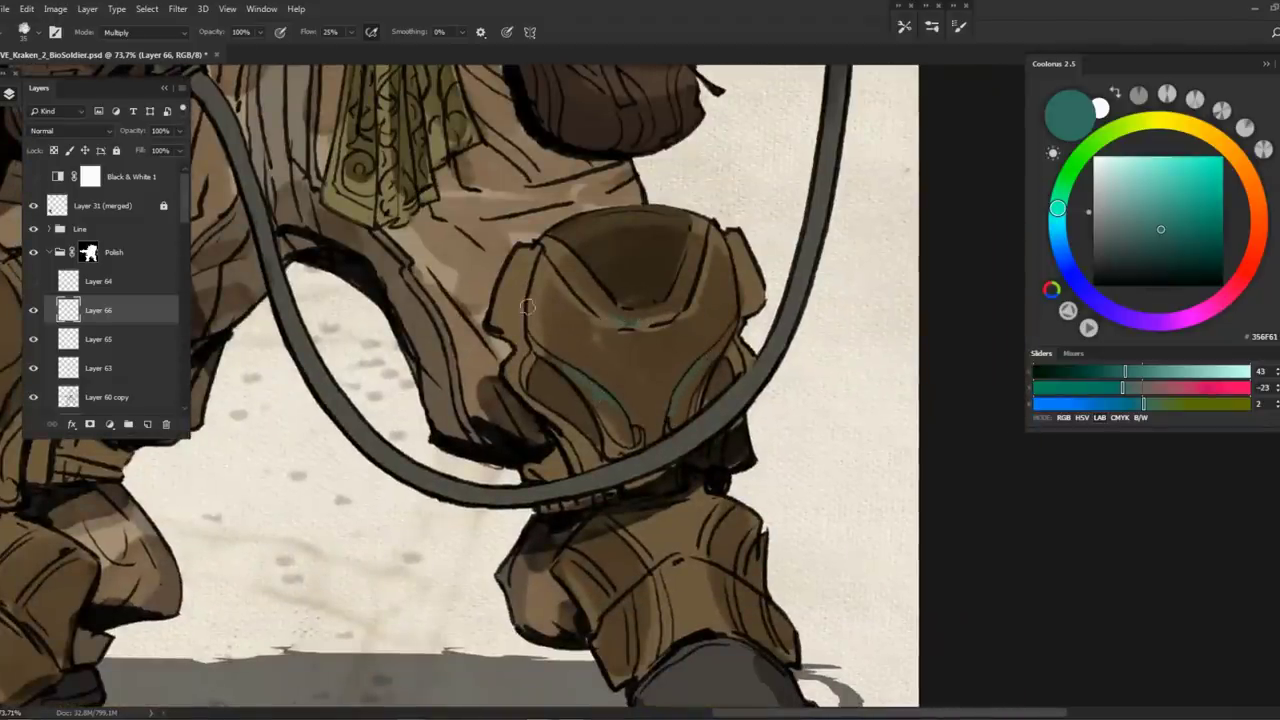
scroll(620, 443, down, 3)
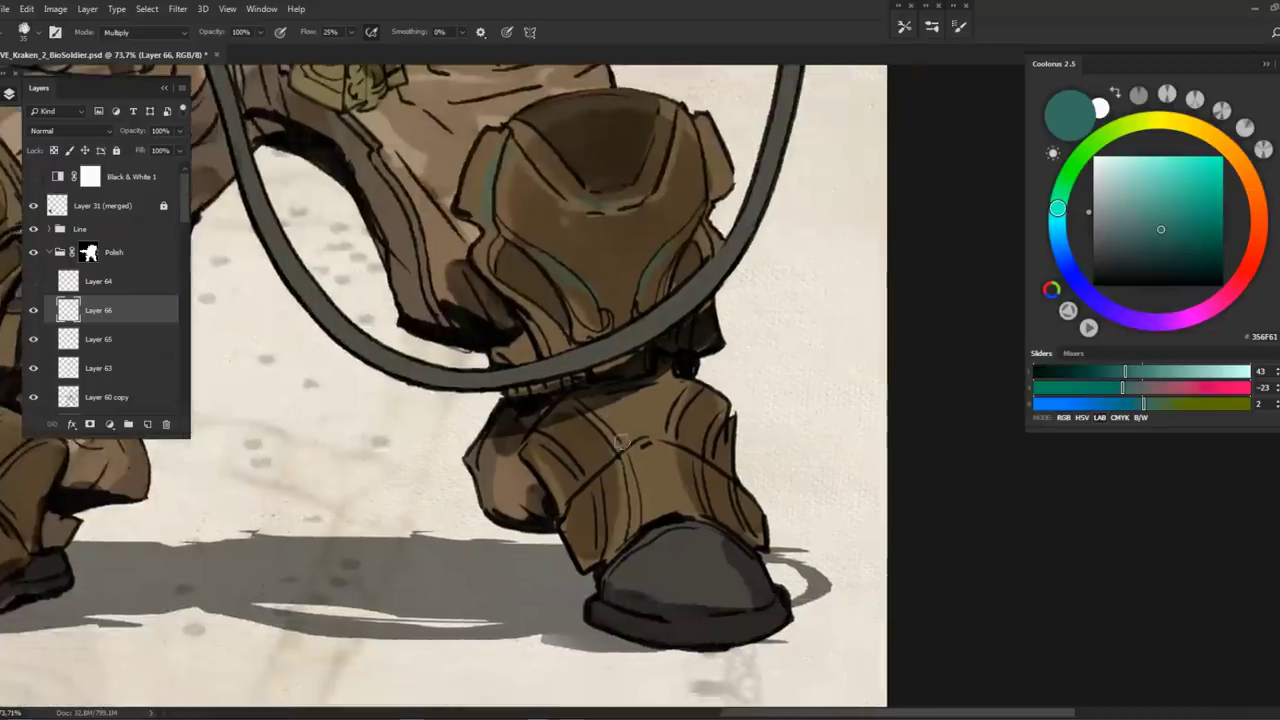
Paint matching teal accent lines on the knee and shin guards of the figure's other leg
mouse_move(520, 357)
mouse_down()
mouse_move(414, 277)
mouse_move(396, 360)
mouse_move(400, 320)
mouse_up()
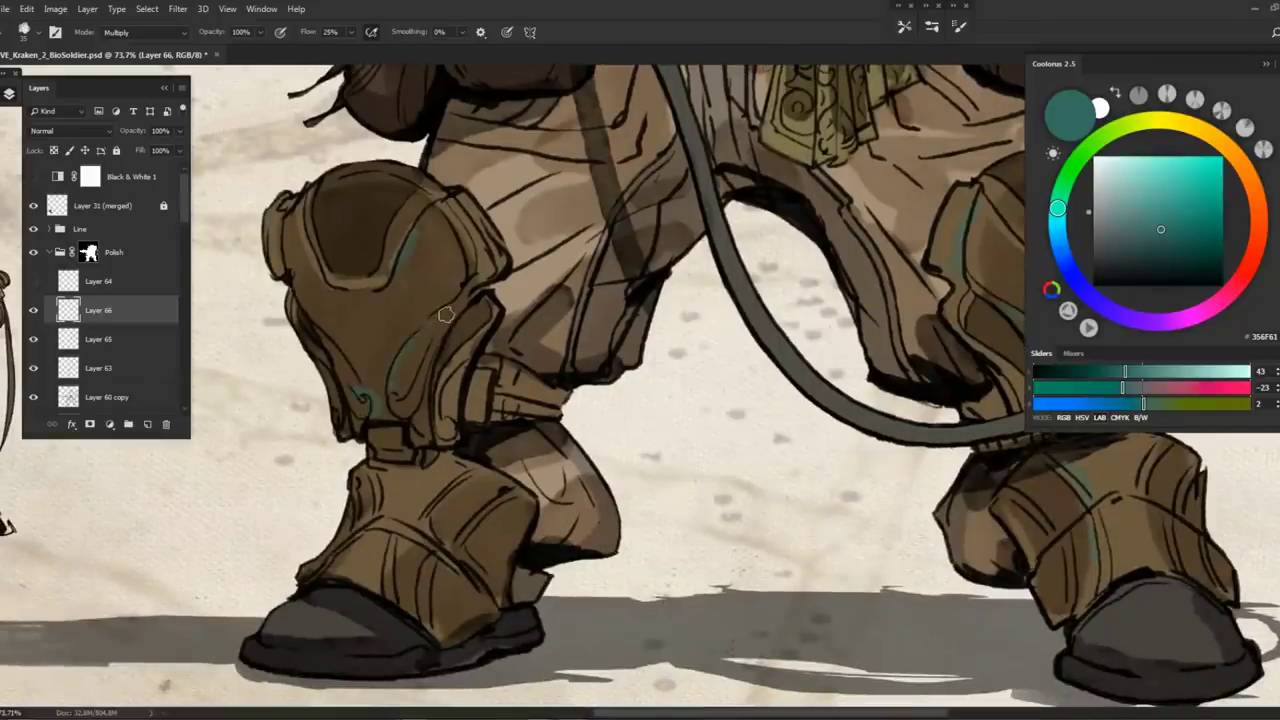
drag(297, 290, 283, 227)
scroll(431, 442, down, 1)
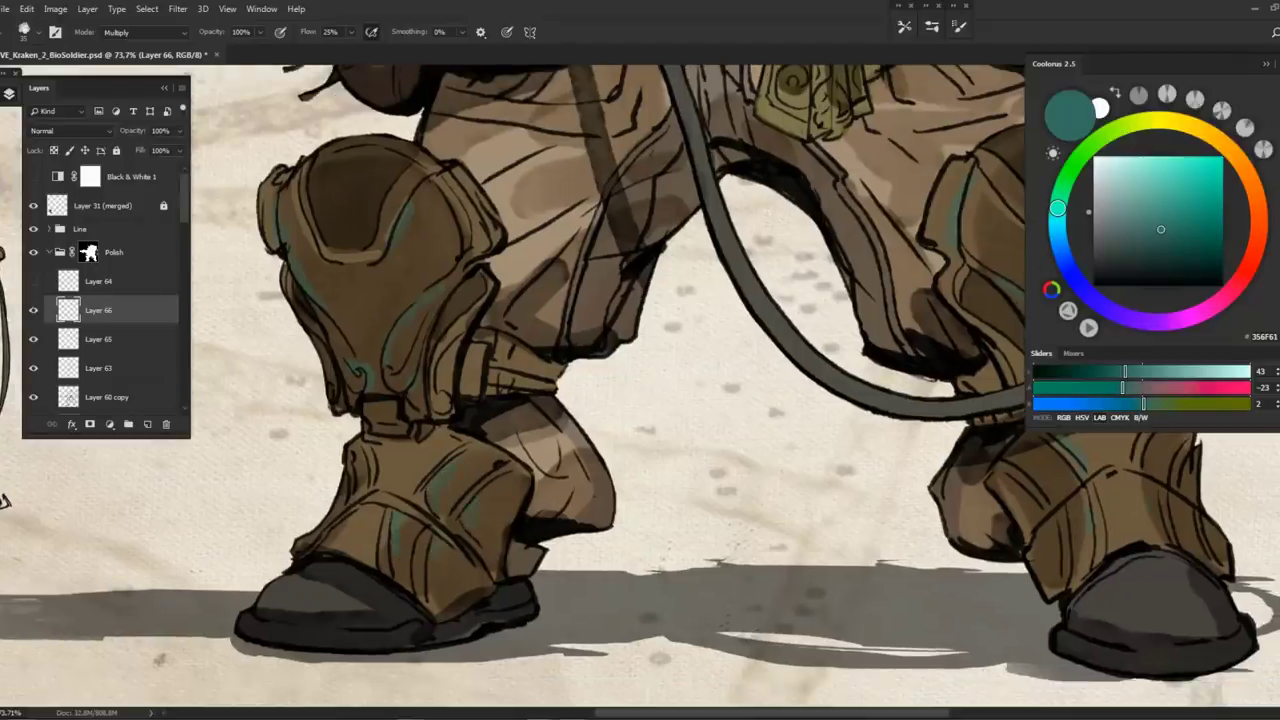
Add broader teal touches to the forearm armour around the wrist strap and gauntlet
scroll(474, 409, down, 5)
key(z)
scroll(600, 283, up, 5)
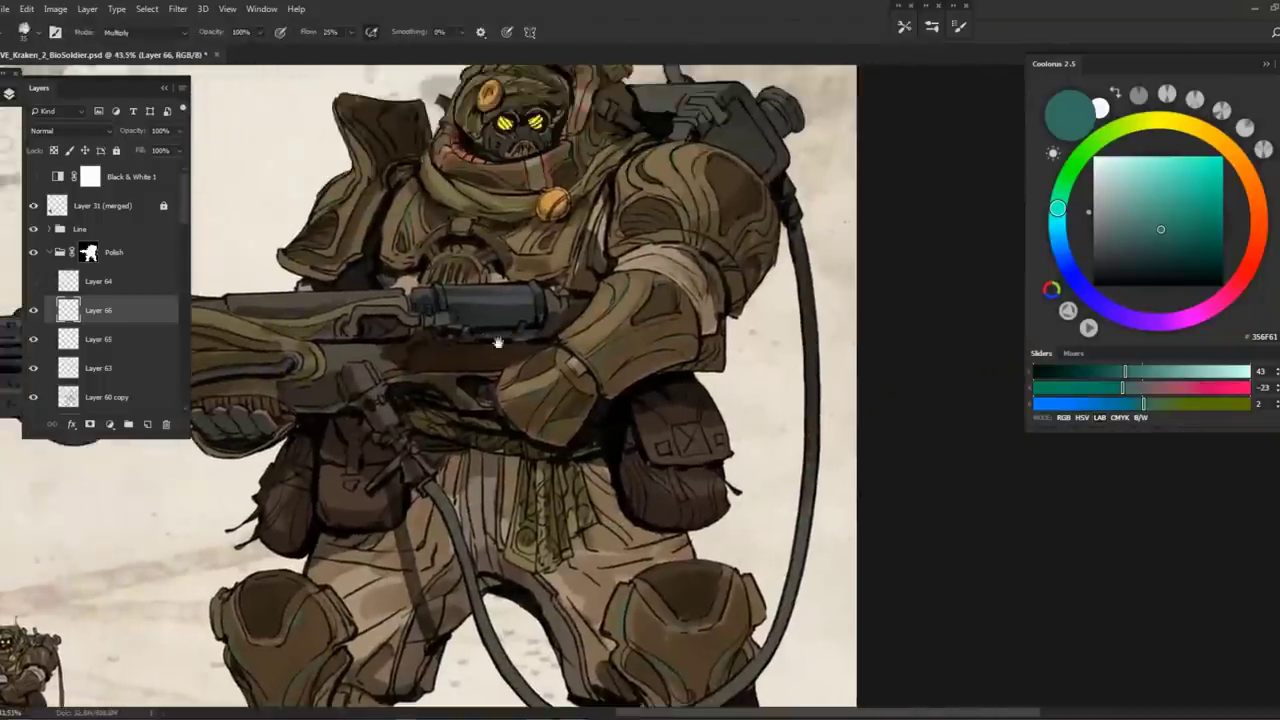
key(b)
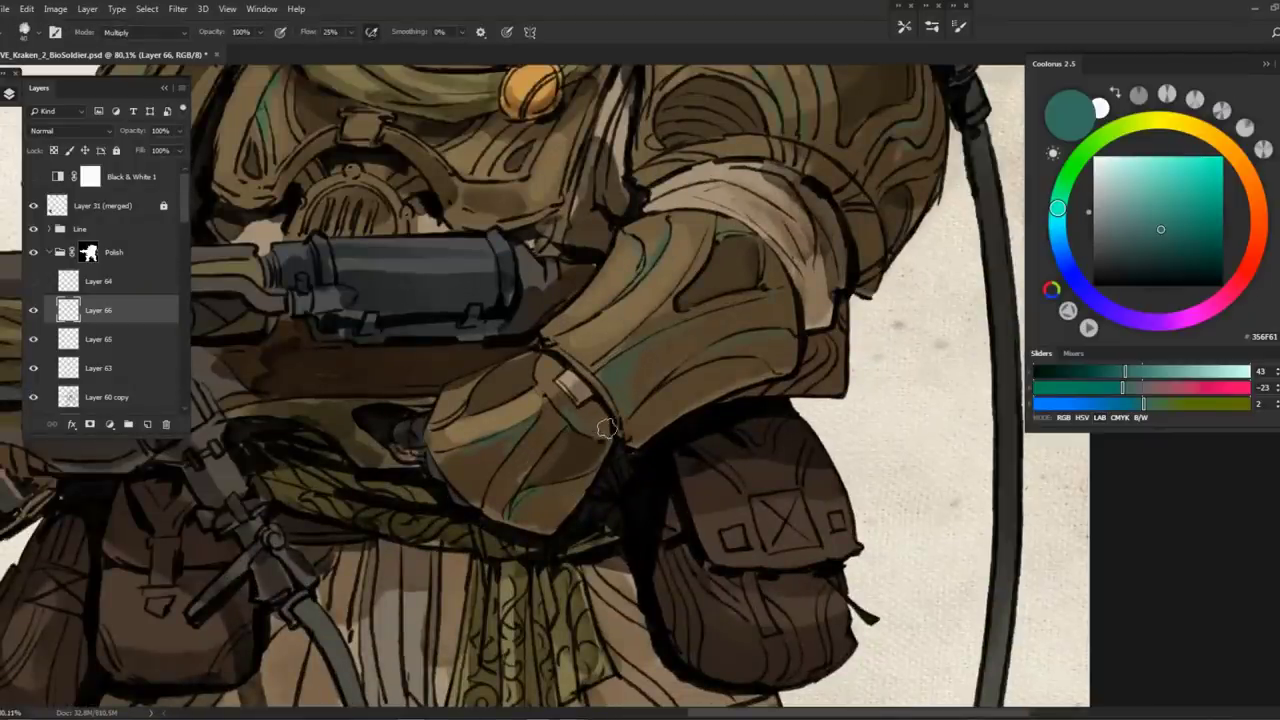
key(z)
scroll(607, 428, down, 5)
scroll(645, 245, up, 3)
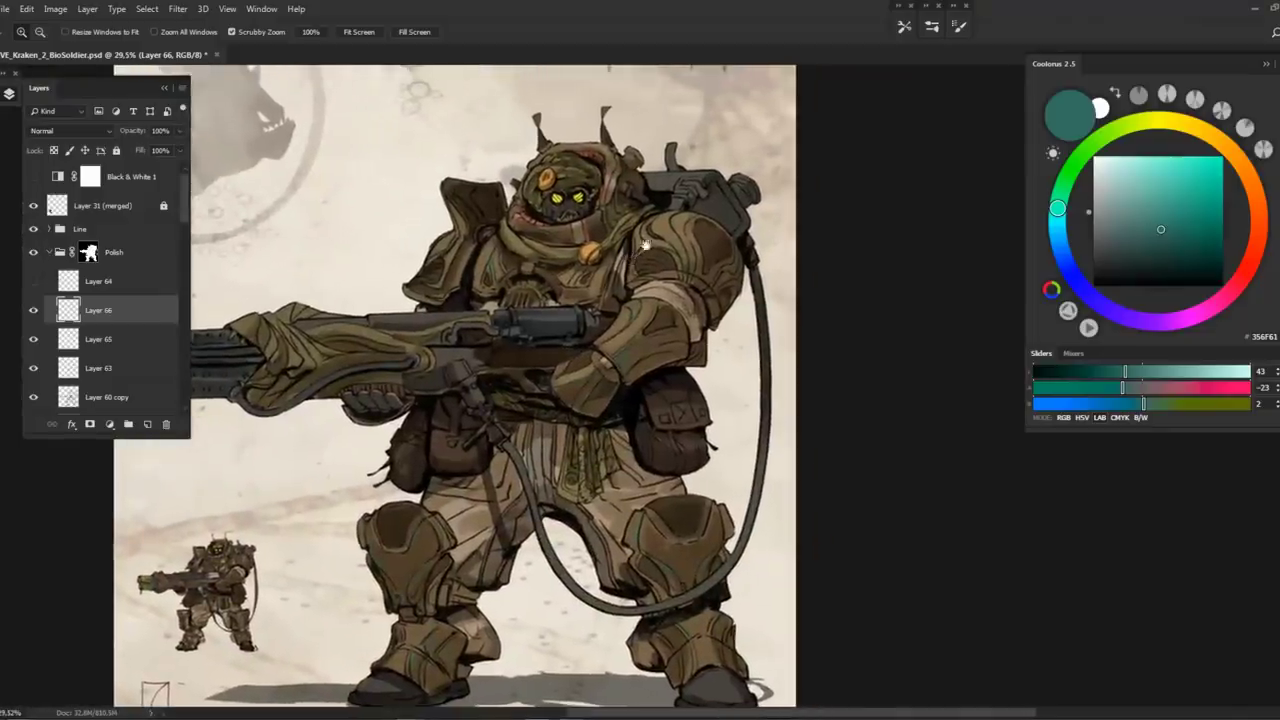
Save the document and check the artwork by toggling the Line group and the Black & White 1 adjustment
scroll(645, 245, down, 2)
scroll(645, 245, up, 1)
key(ctrl+s)
click(33, 229)
click(33, 229)
click(33, 177)
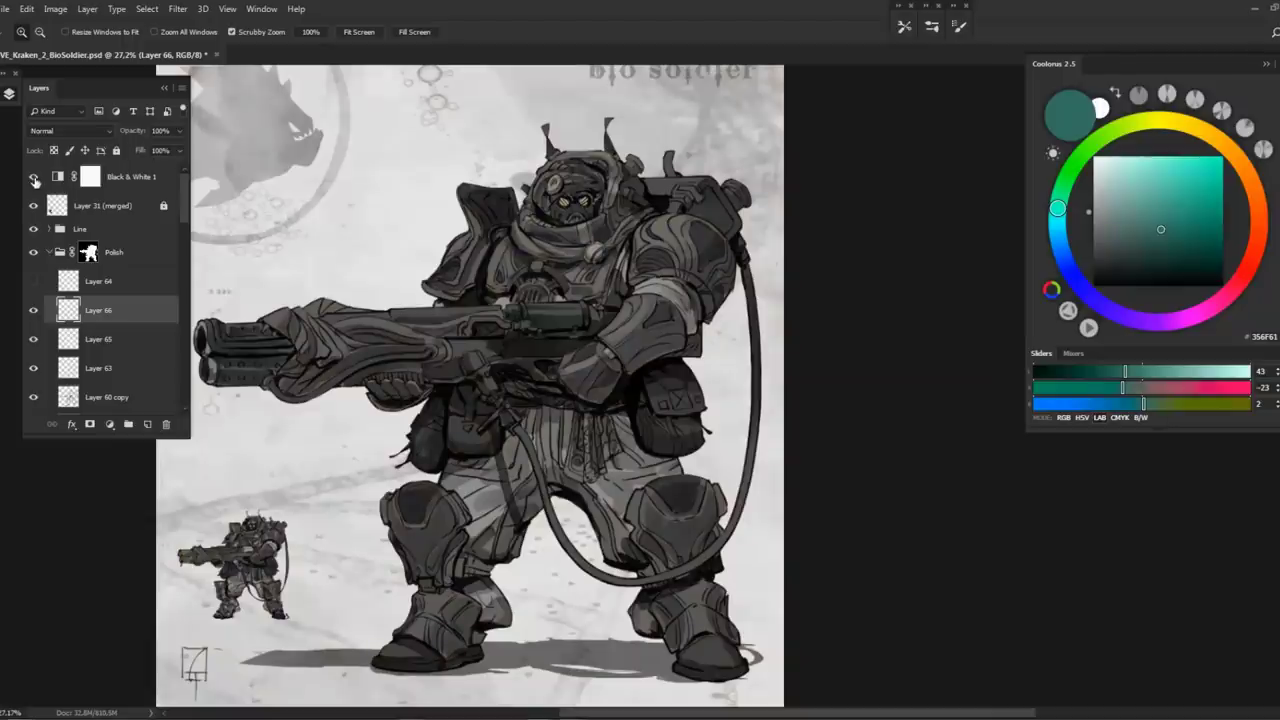
click(33, 177)
Choose a brighter teal (22846C) and strengthen the accent lines on the shoulder and forearm armour
drag(573, 184, 650, 186)
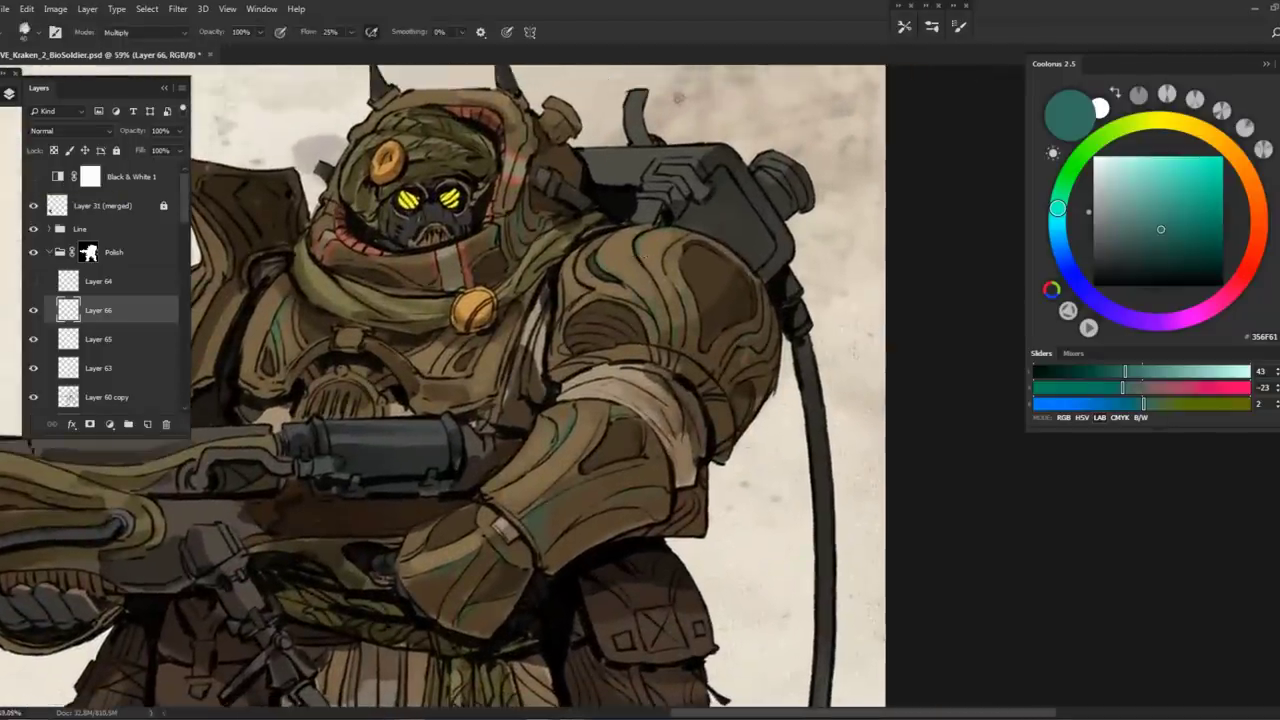
click(1189, 218)
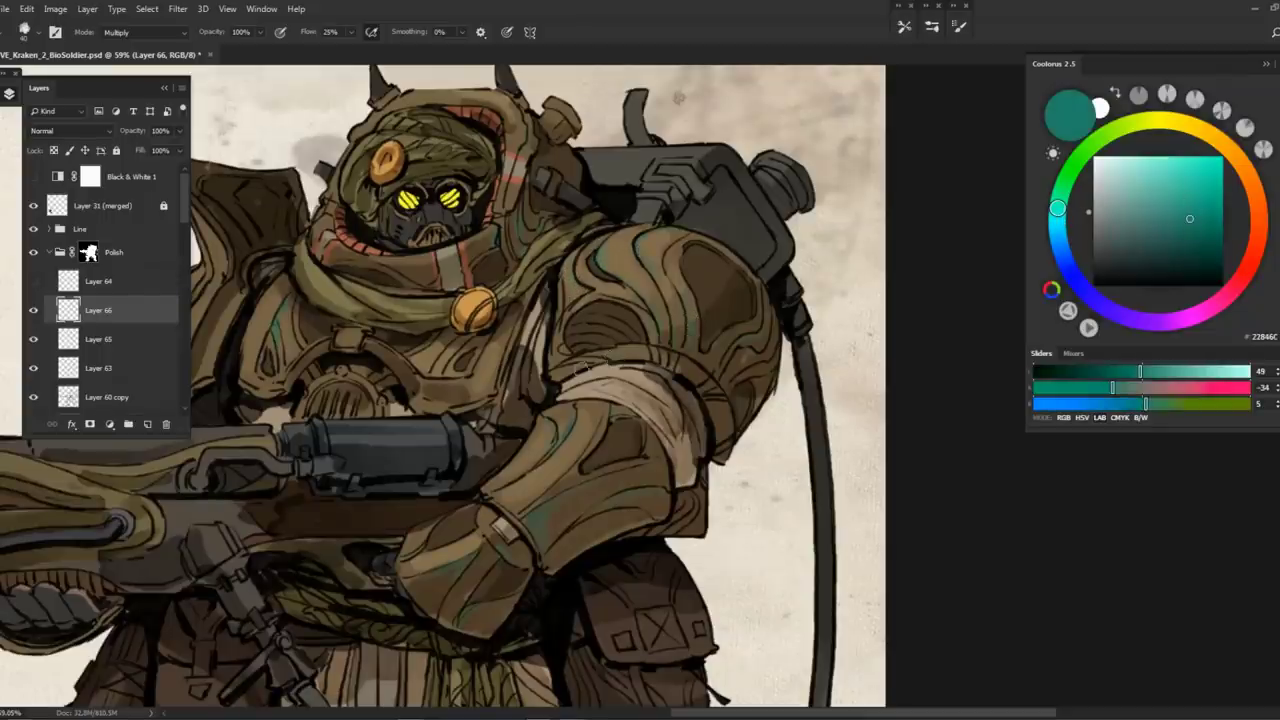
drag(678, 97, 670, 59)
scroll(110, 300, down, 3)
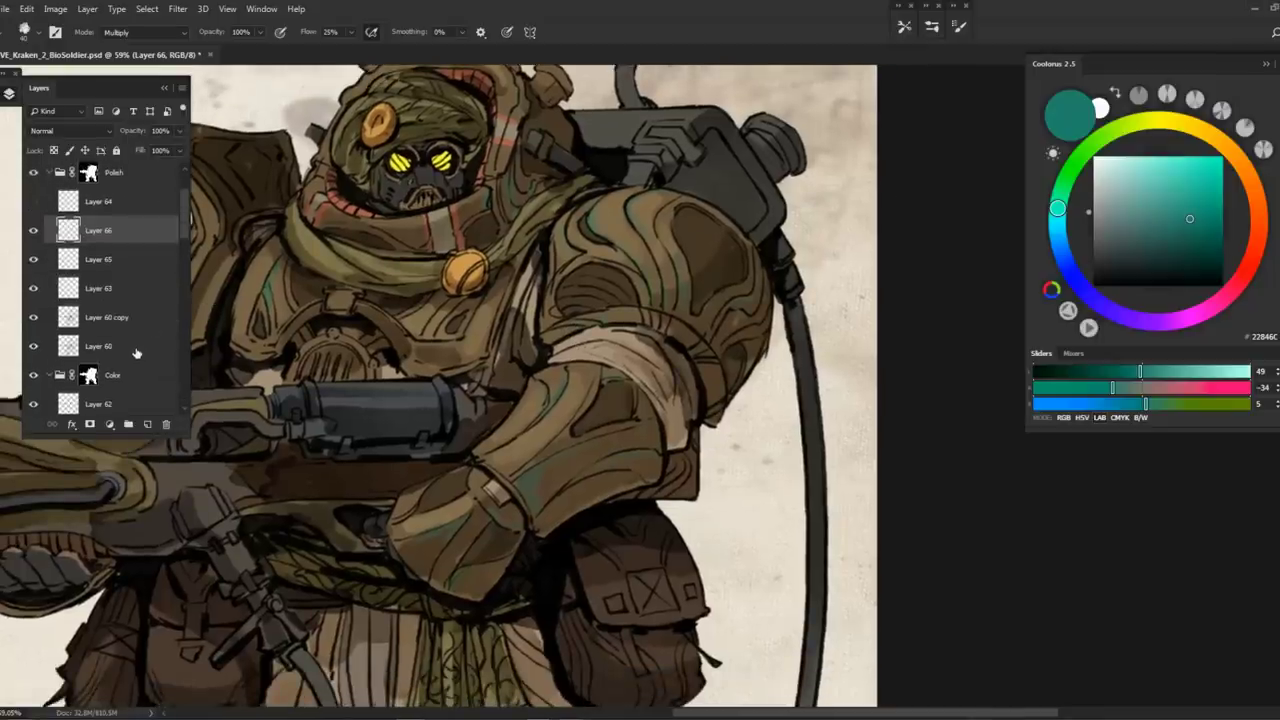
Select Layer 63 and paint dark brown (272019) multiply shading on the cloth between the chest armour and the arm
click(110, 346)
click(1139, 264)
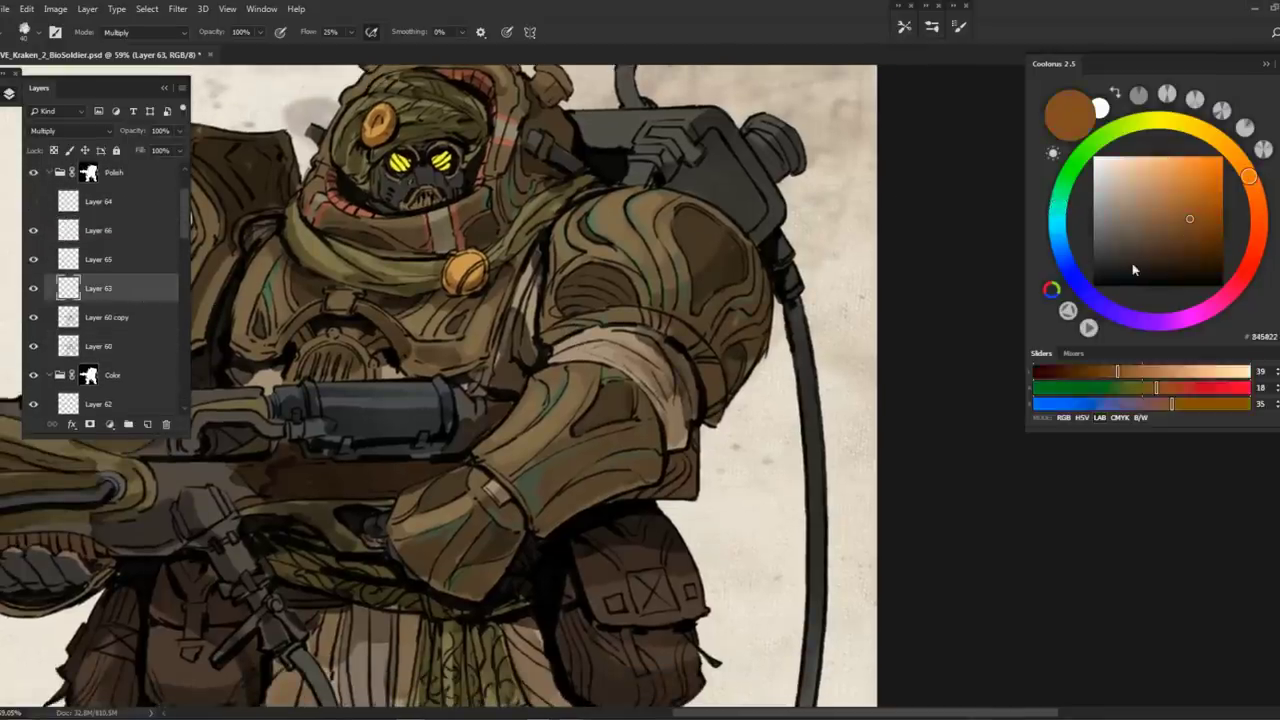
mouse_move(609, 316)
mouse_down()
mouse_move(672, 326)
mouse_move(626, 319)
mouse_move(568, 338)
mouse_move(653, 330)
mouse_move(684, 346)
mouse_move(719, 397)
mouse_move(700, 346)
mouse_move(658, 321)
mouse_move(543, 337)
mouse_move(577, 348)
mouse_up()
mouse_move(550, 258)
mouse_down()
mouse_move(520, 360)
mouse_move(490, 380)
mouse_up()
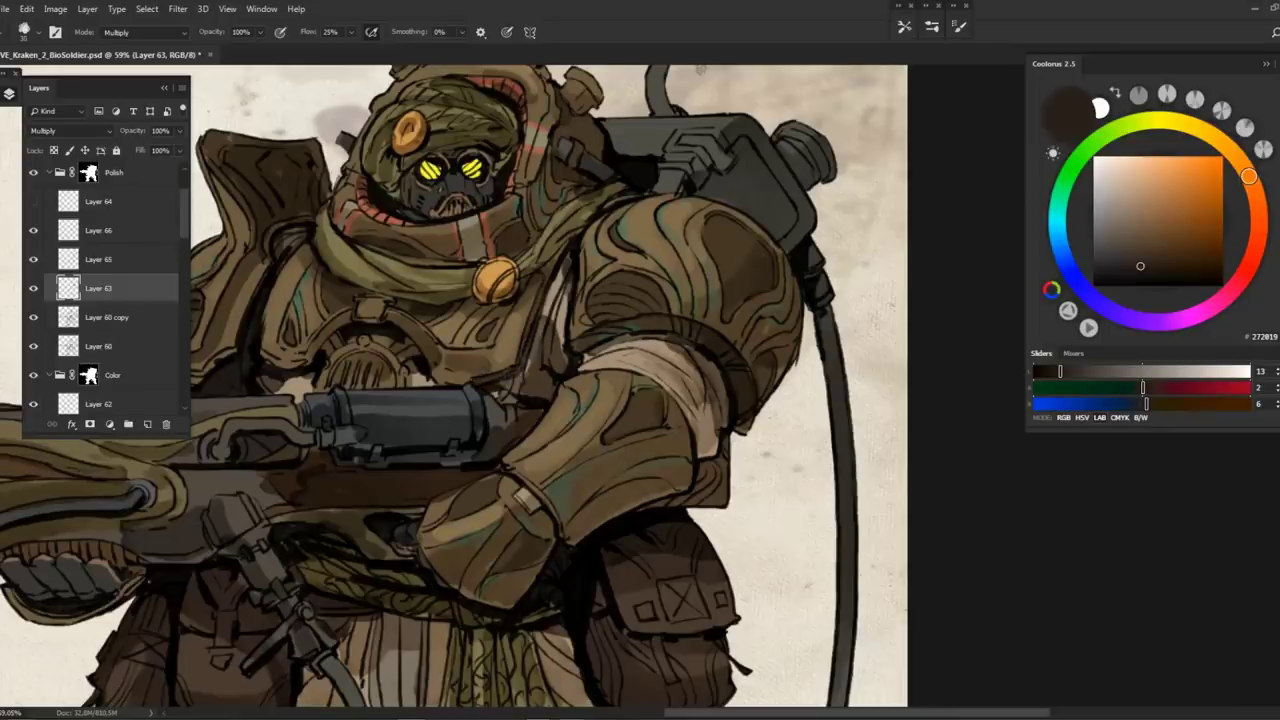
alt+click(442, 377)
alt+click(440, 372)
key(b)
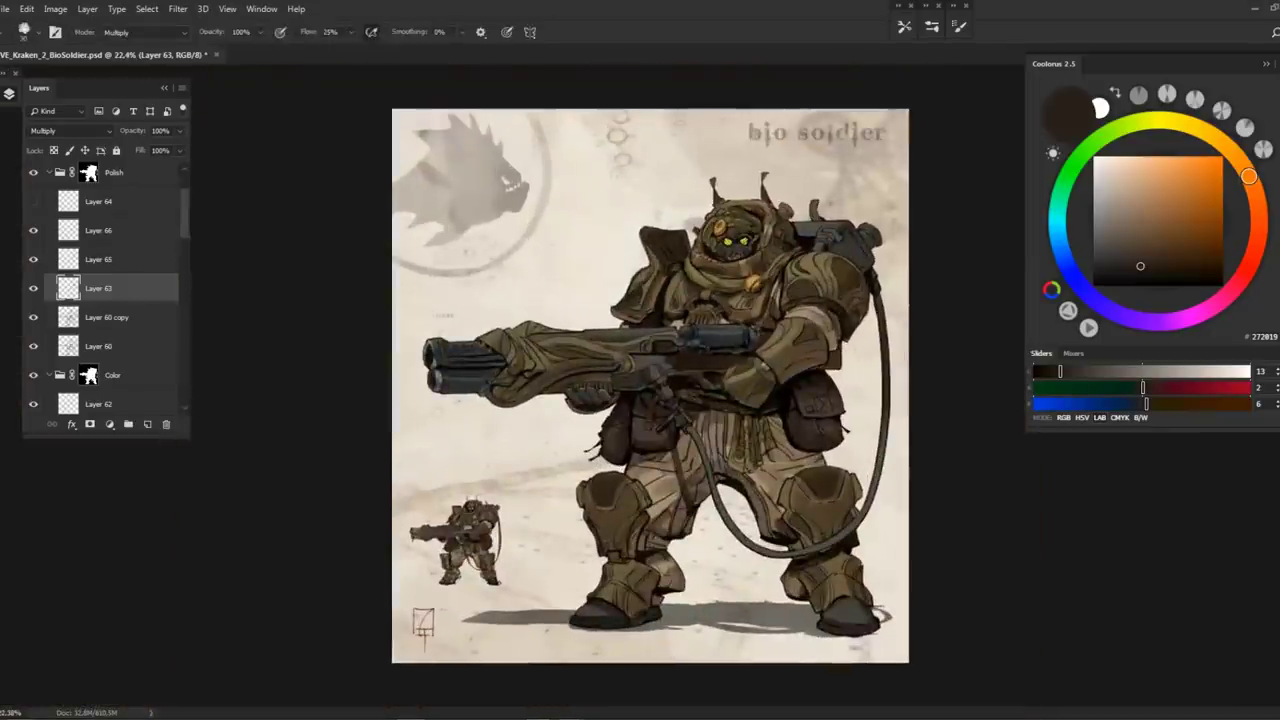
key(m)
drag(392, 108, 1000, 600)
key(ctrl+d)
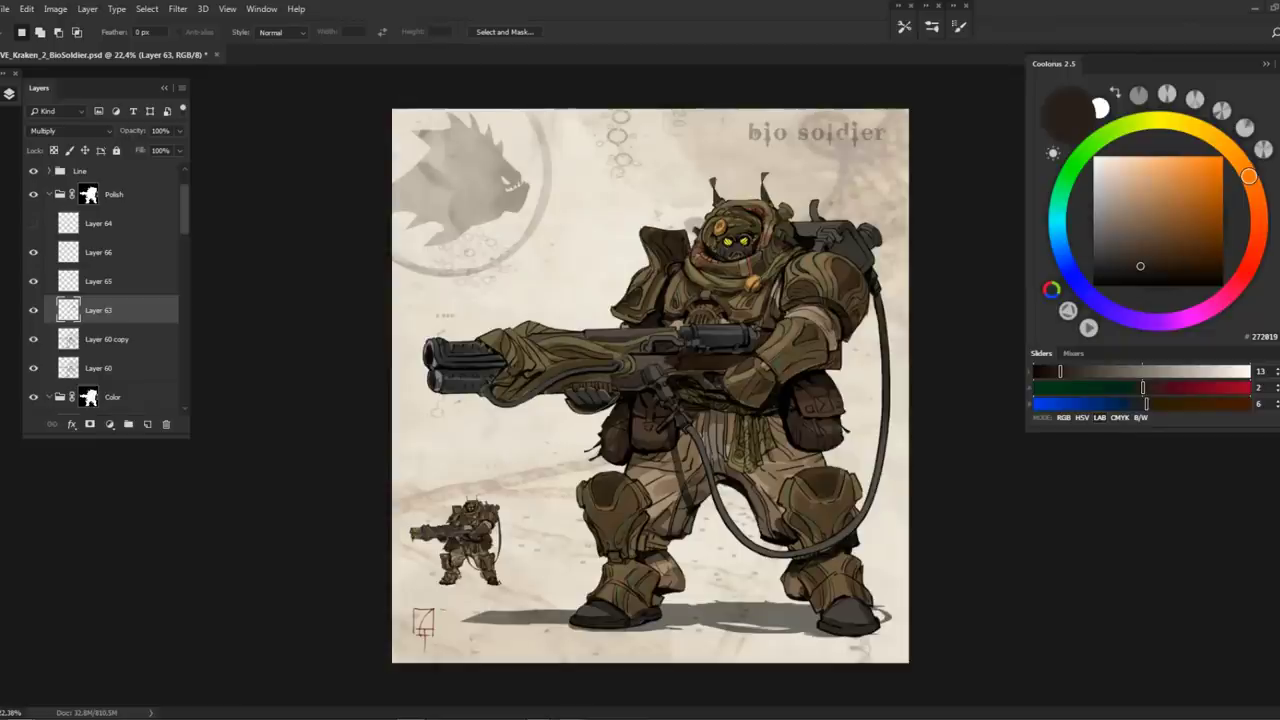
Duplicate the armour colour layer (Layer 42 copy) and adjust the duplicate to hue -4, saturation +24 and lightness +3
scroll(800, 290, up, 5)
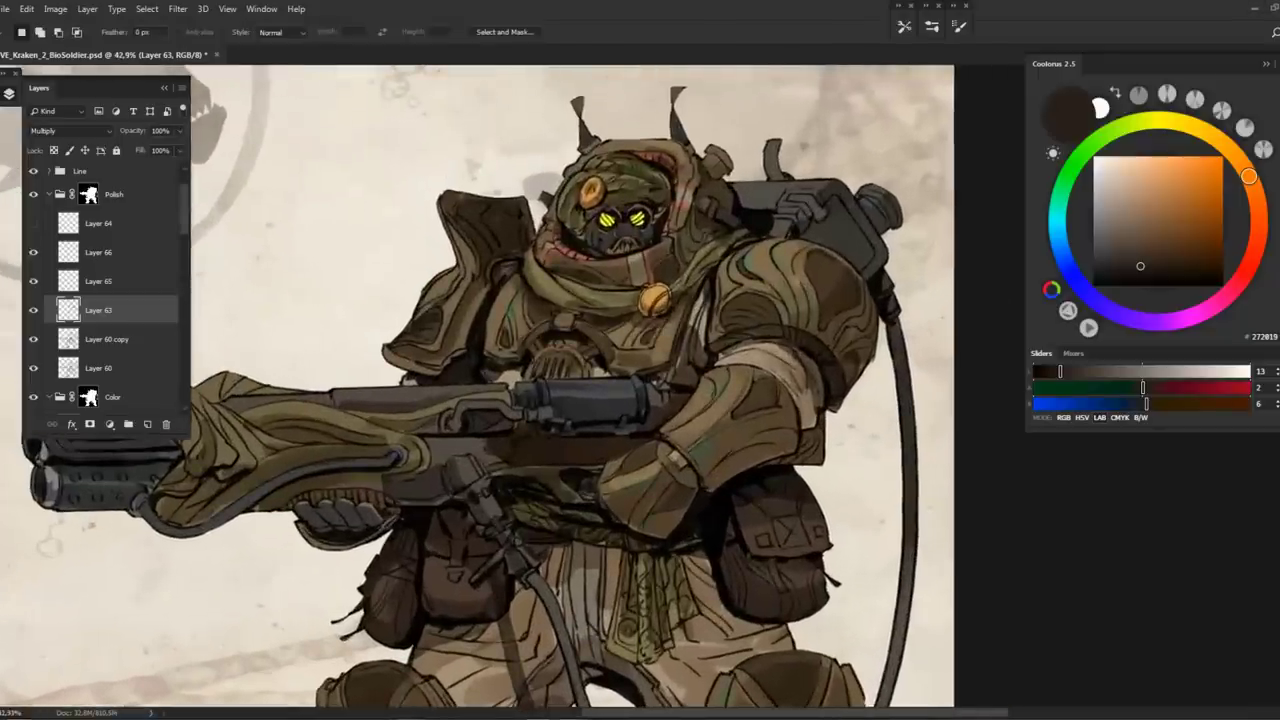
ctrl+click(805, 302)
key(ctrl+0)
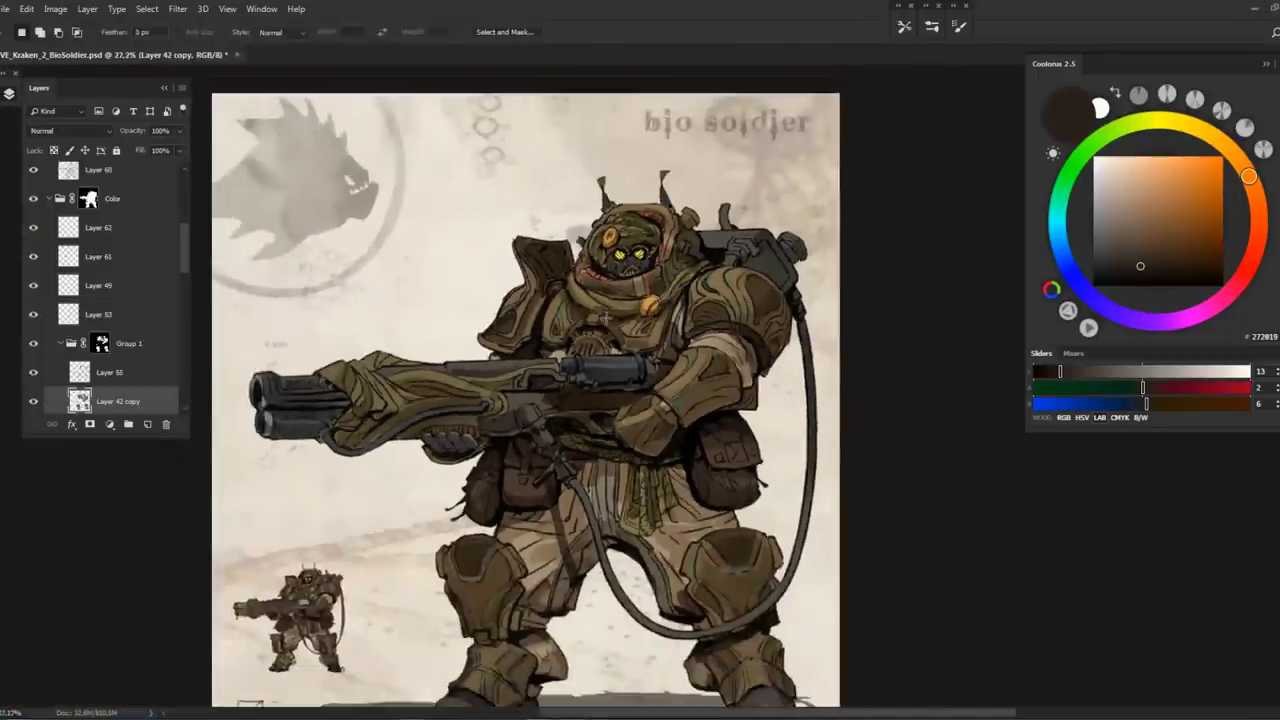
key(ctrl+u)
click(1091, 201)
key(ctrl+j)
key(ctrl+u)
drag(944, 280, 948, 320)
drag(944, 245, 949, 321)
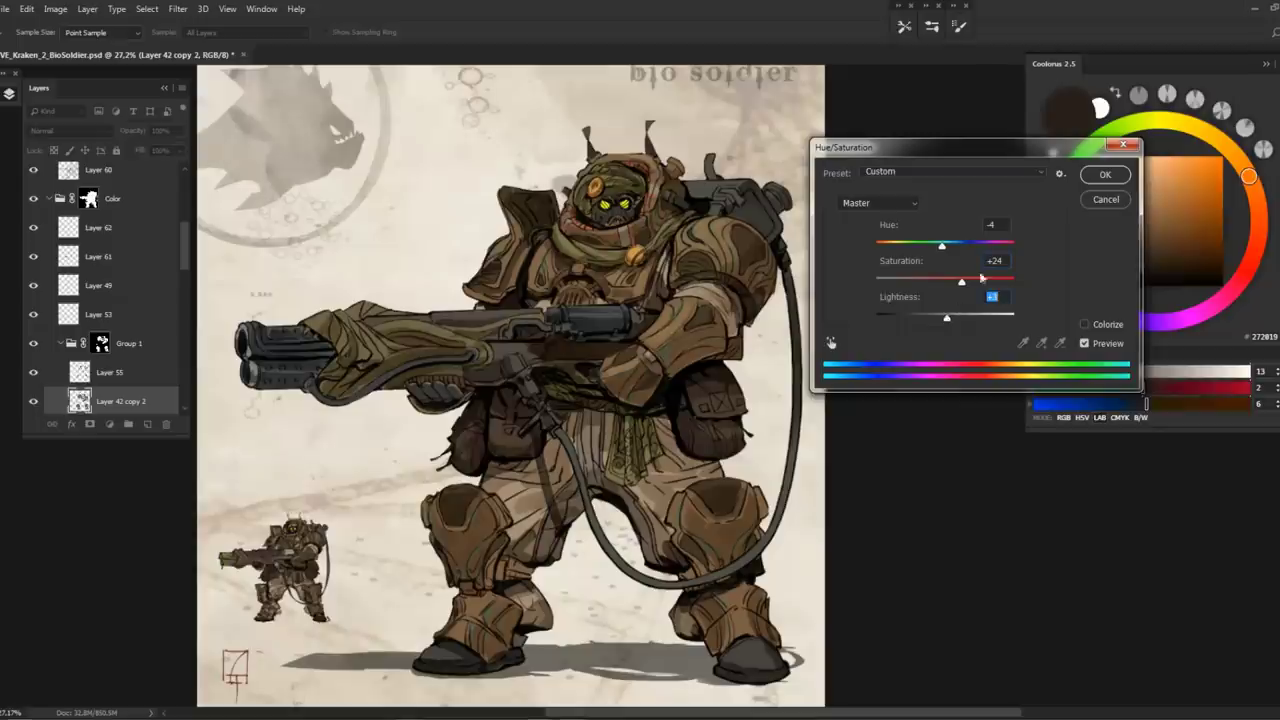
click(1104, 175)
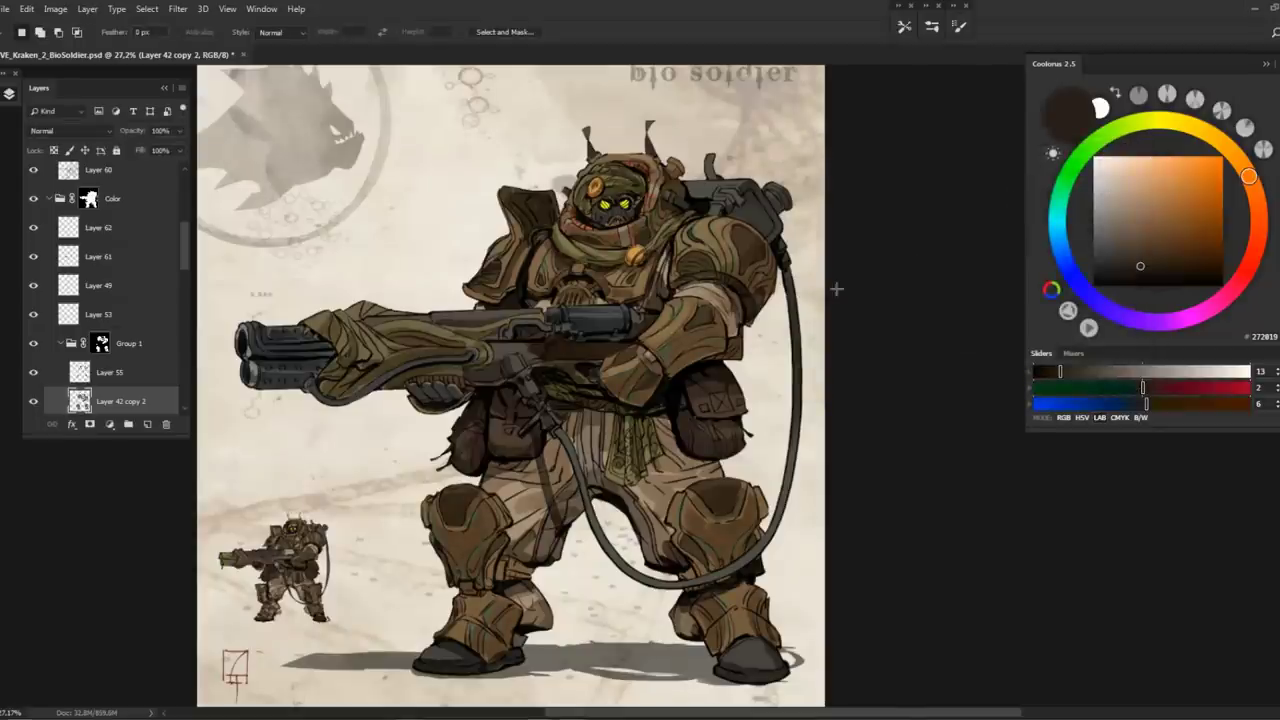
Check the recoloured armour by toggling the Line group's visibility, and save the document
scroll(633, 270, up, 2)
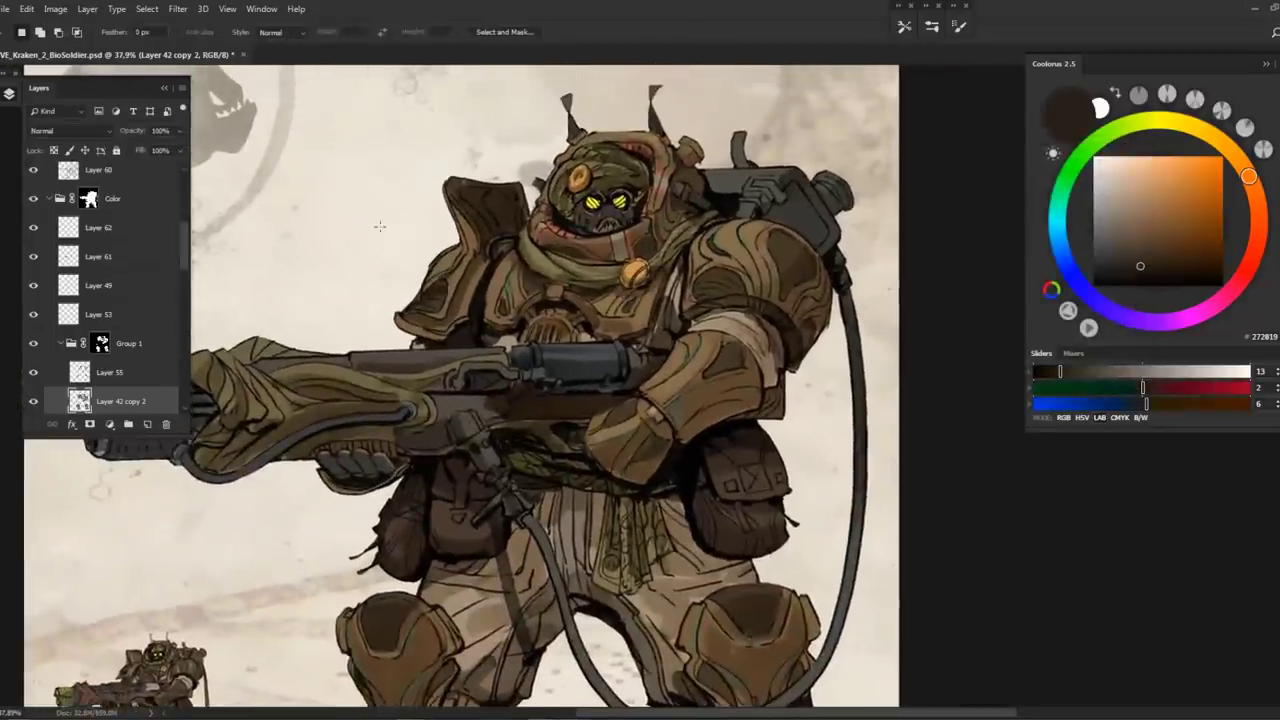
key(z)
key(ctrl+0)
drag(184, 245, 182, 181)
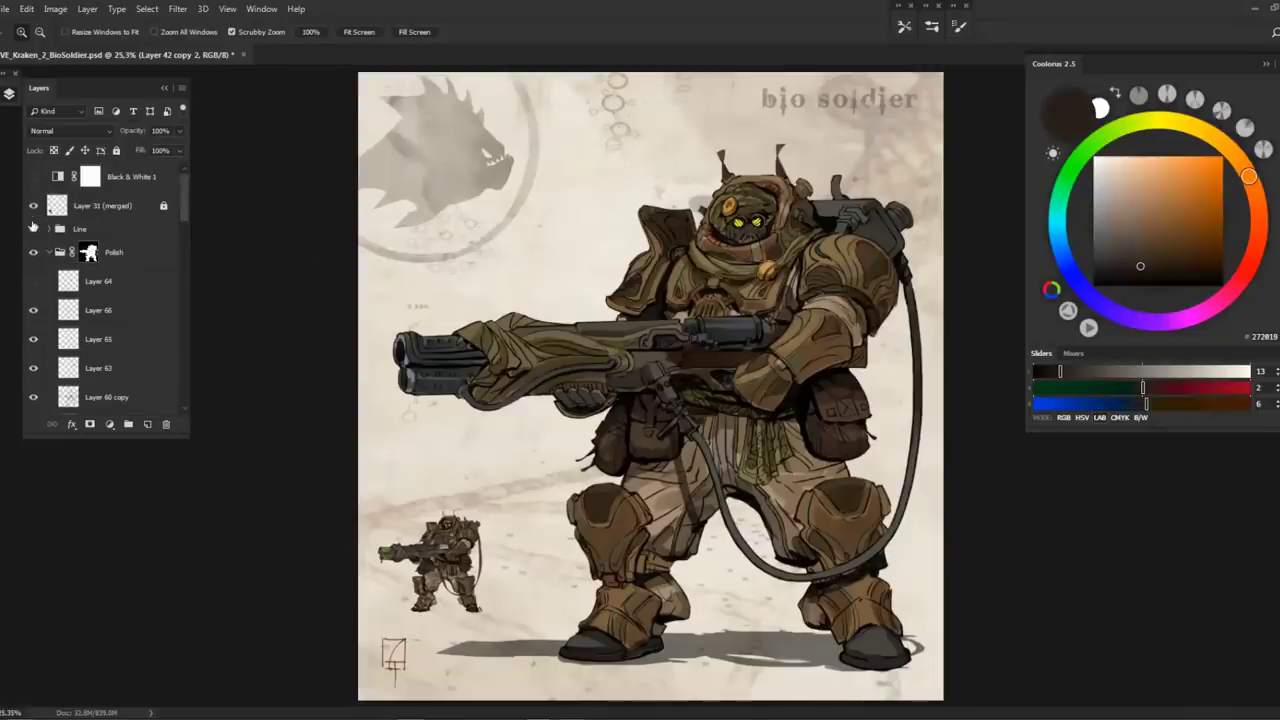
click(33, 228)
click(33, 228)
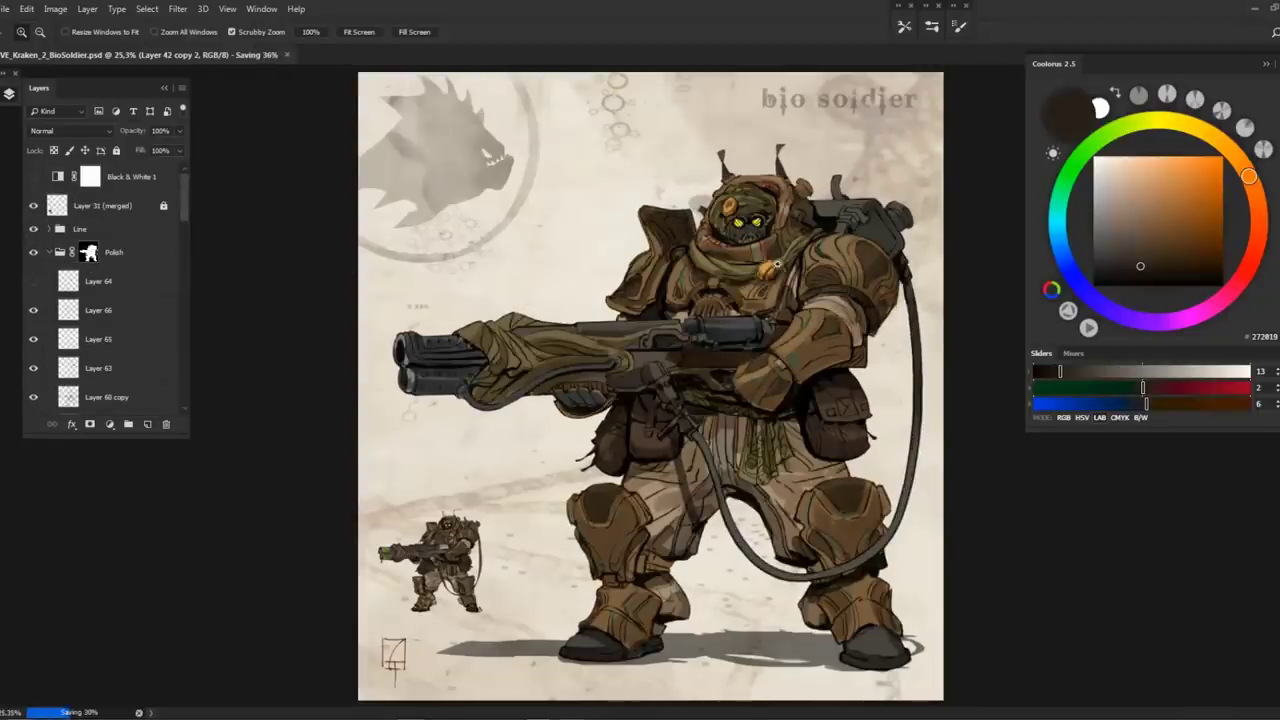
Show Layer 64 in the Polish group and add a new layer above it for brush highlights
scroll(648, 300, up, 2)
drag(898, 264, 590, 300)
scroll(590, 300, up, 1)
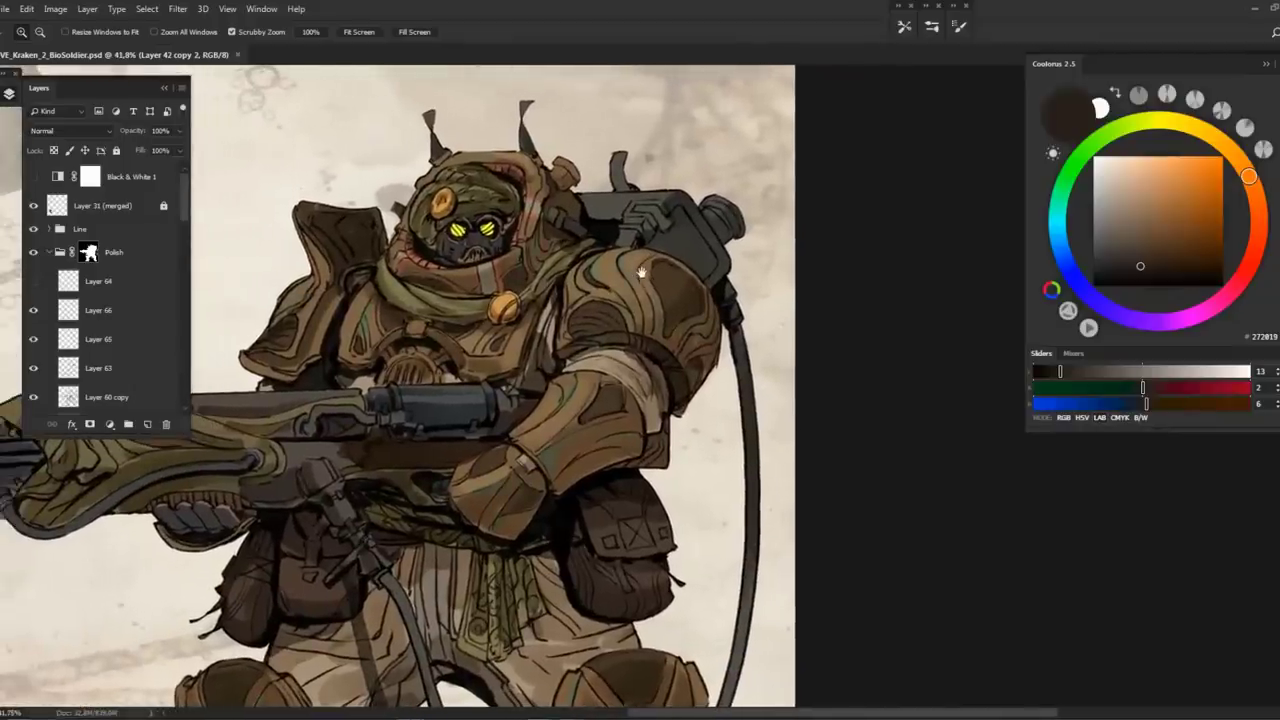
click(92, 283)
mouse_move(327, 290)
mouse_down()
mouse_move(546, 318)
mouse_move(336, 220)
mouse_up()
click(147, 424)
key(b)
scroll(680, 240, up, 1)
Choose a light tan (C2924F) and paint highlights along the plates of the shoulder and forearm armour
click(1200, 183)
drag(1249, 176, 1222, 143)
click(1168, 183)
click(1235, 160)
click(1170, 186)
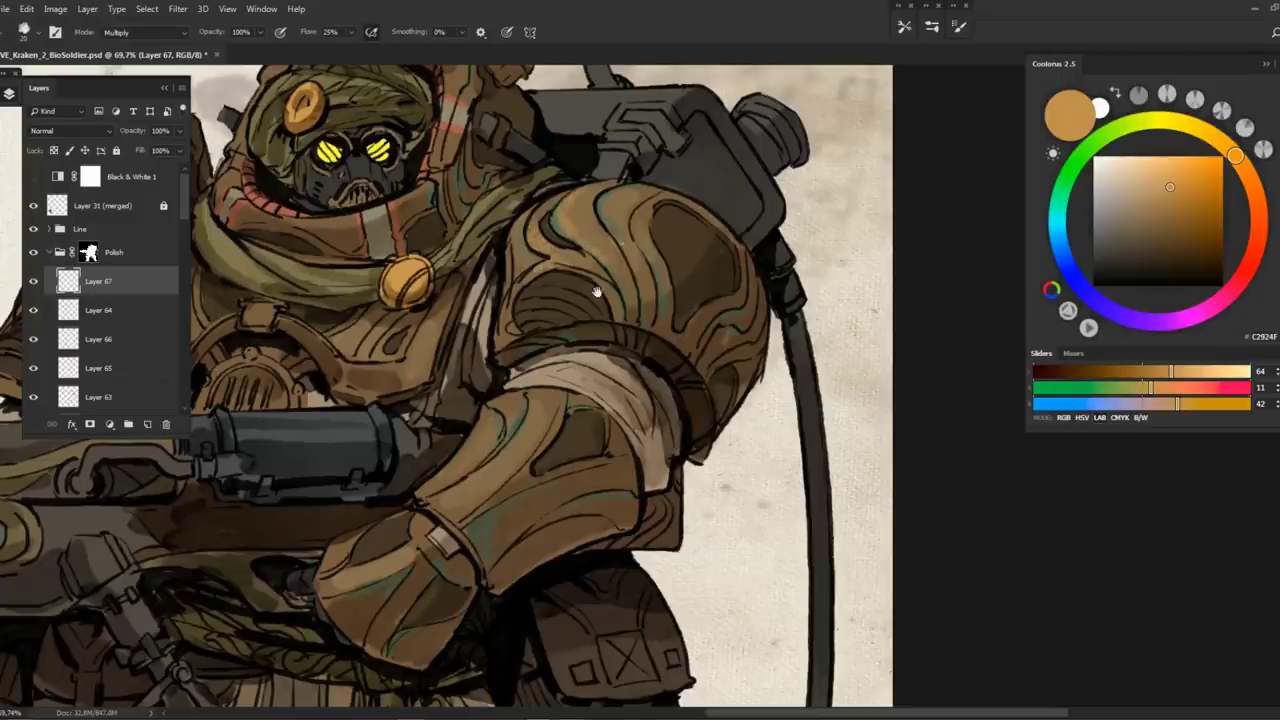
drag(596, 292, 613, 232)
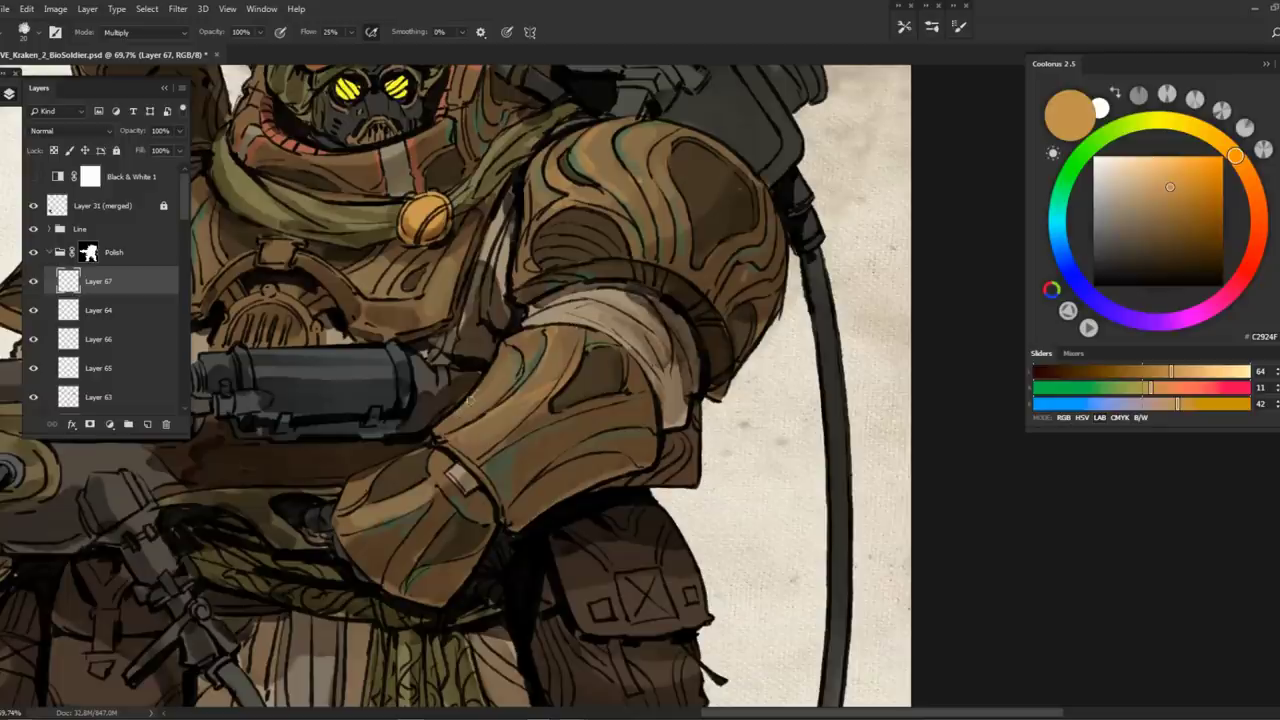
mouse_move(535, 404)
mouse_down()
mouse_move(547, 378)
mouse_move(609, 352)
mouse_up()
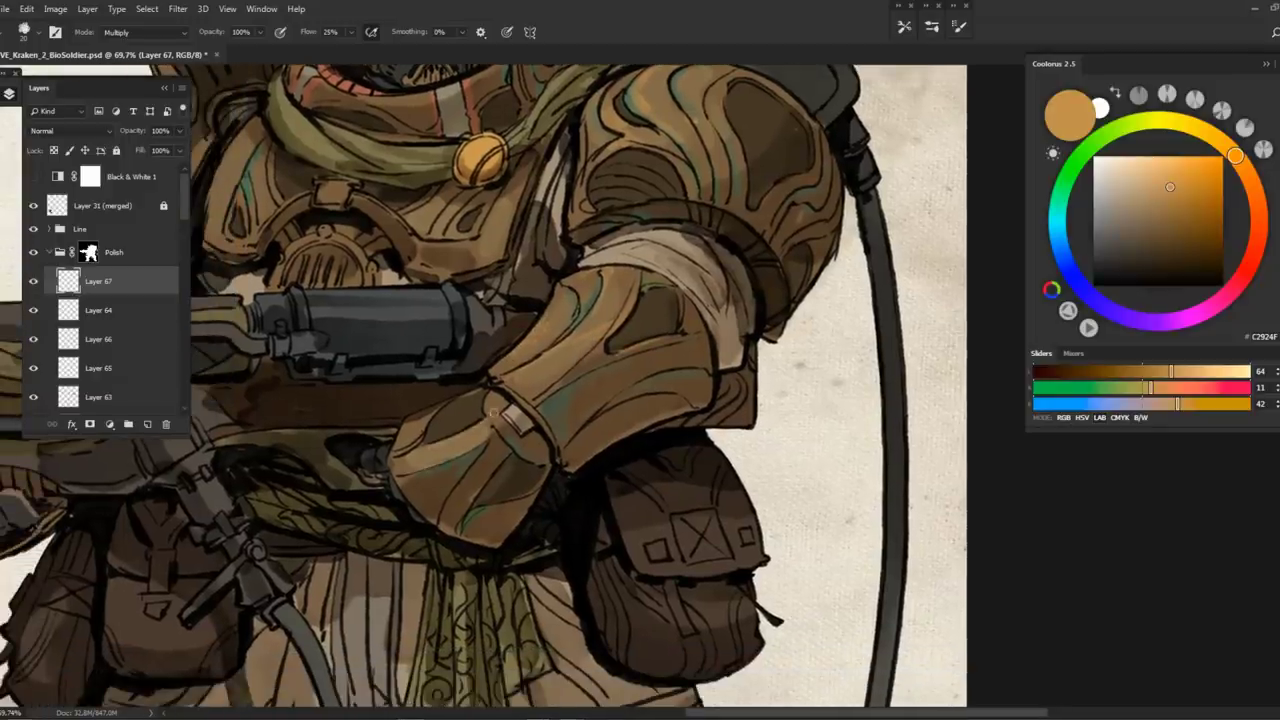
scroll(477, 464, down, 3)
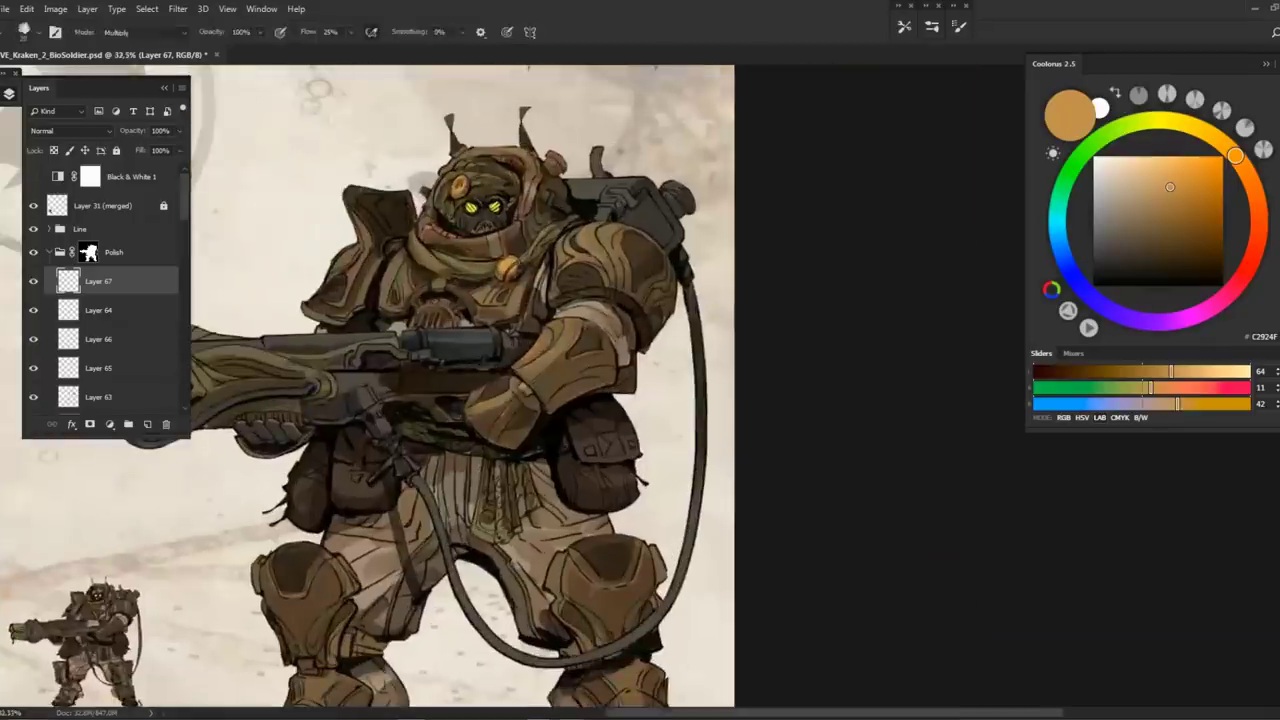
Paint tan edge highlights on the chest plate, the raised shoulder guard and the hood's collar
scroll(398, 283, up, 4)
drag(397, 283, 379, 341)
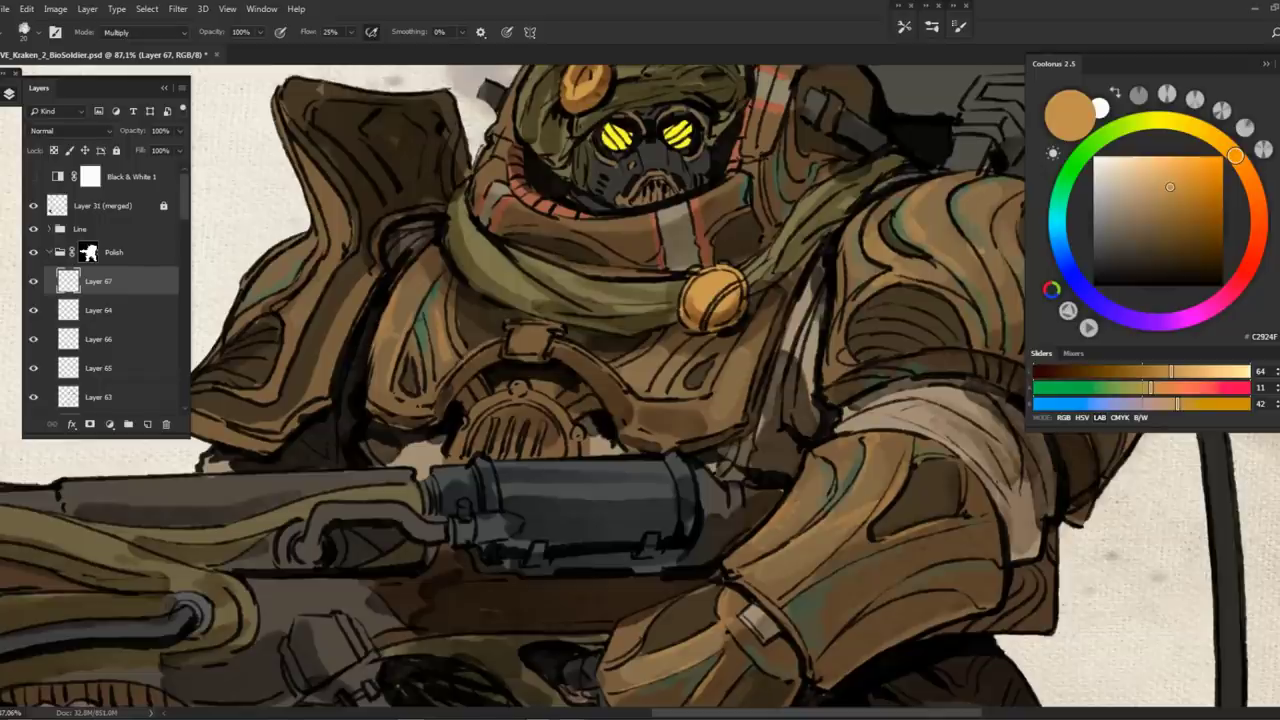
drag(643, 219, 625, 339)
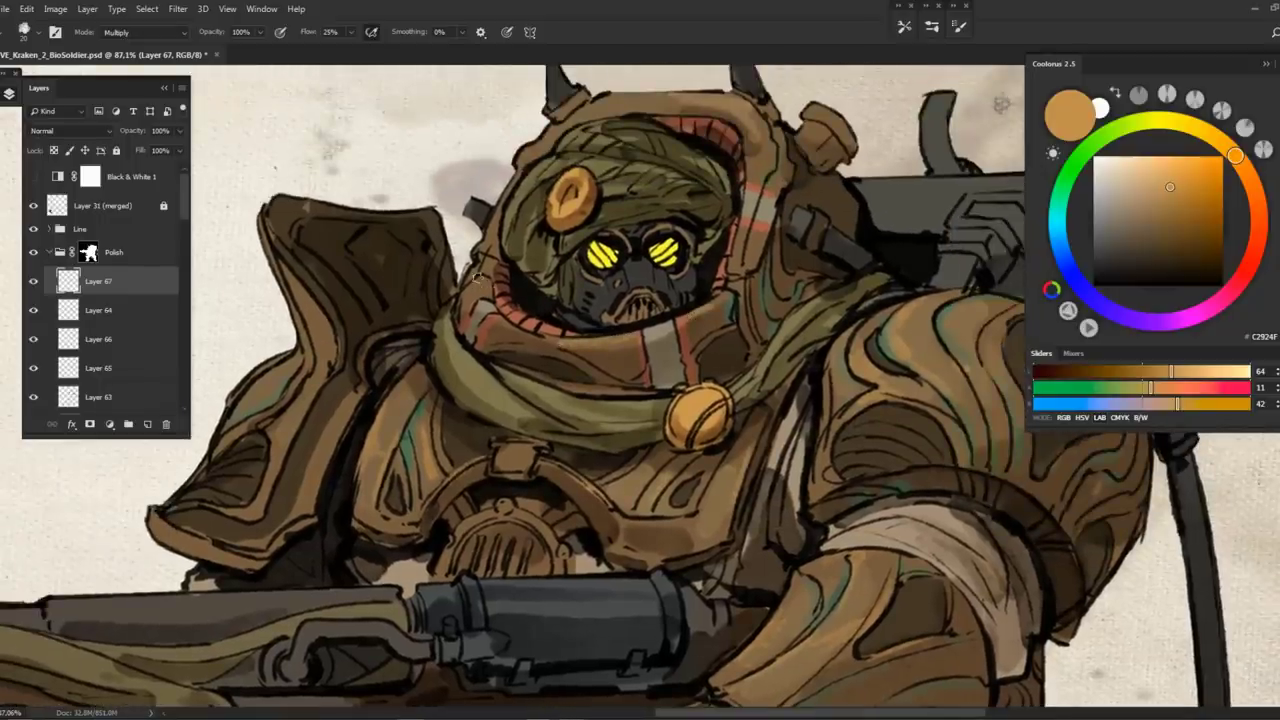
drag(582, 98, 627, 88)
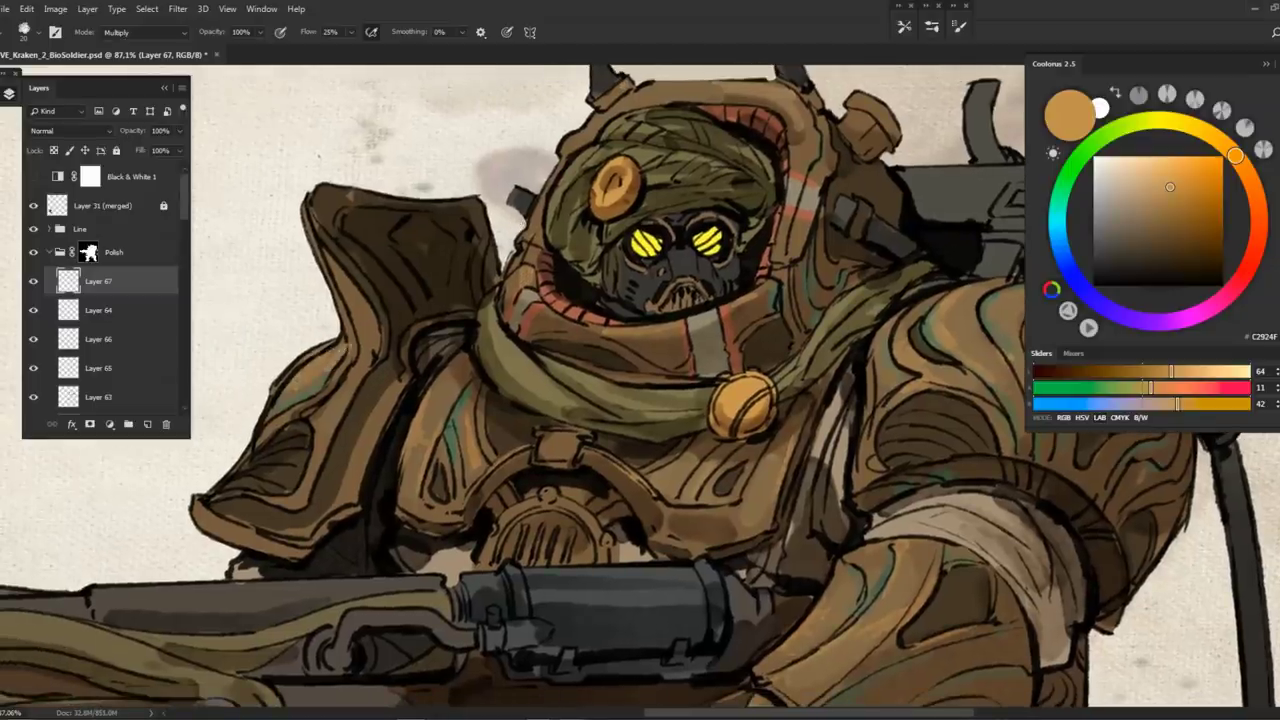
Add tan highlights to the knee and shin guards of both legs
scroll(342, 358, down, 5)
scroll(565, 441, up, 5)
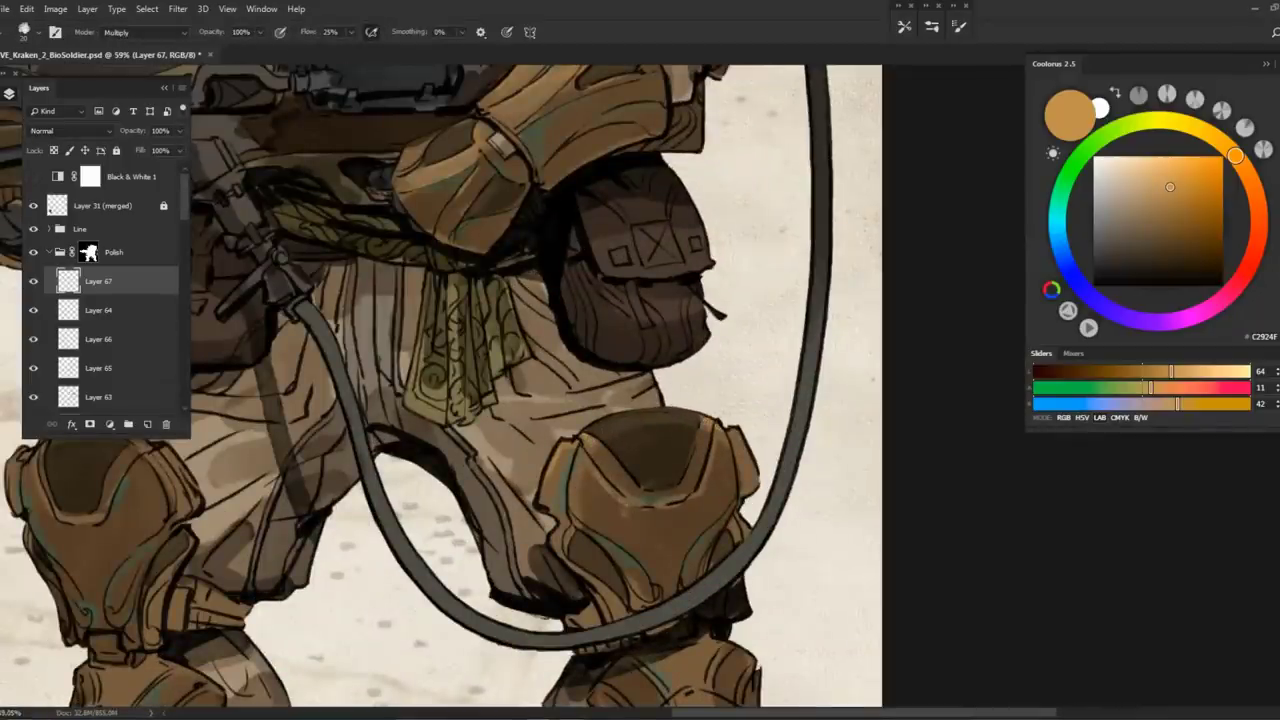
drag(604, 543, 580, 433)
scroll(334, 348, left, 5)
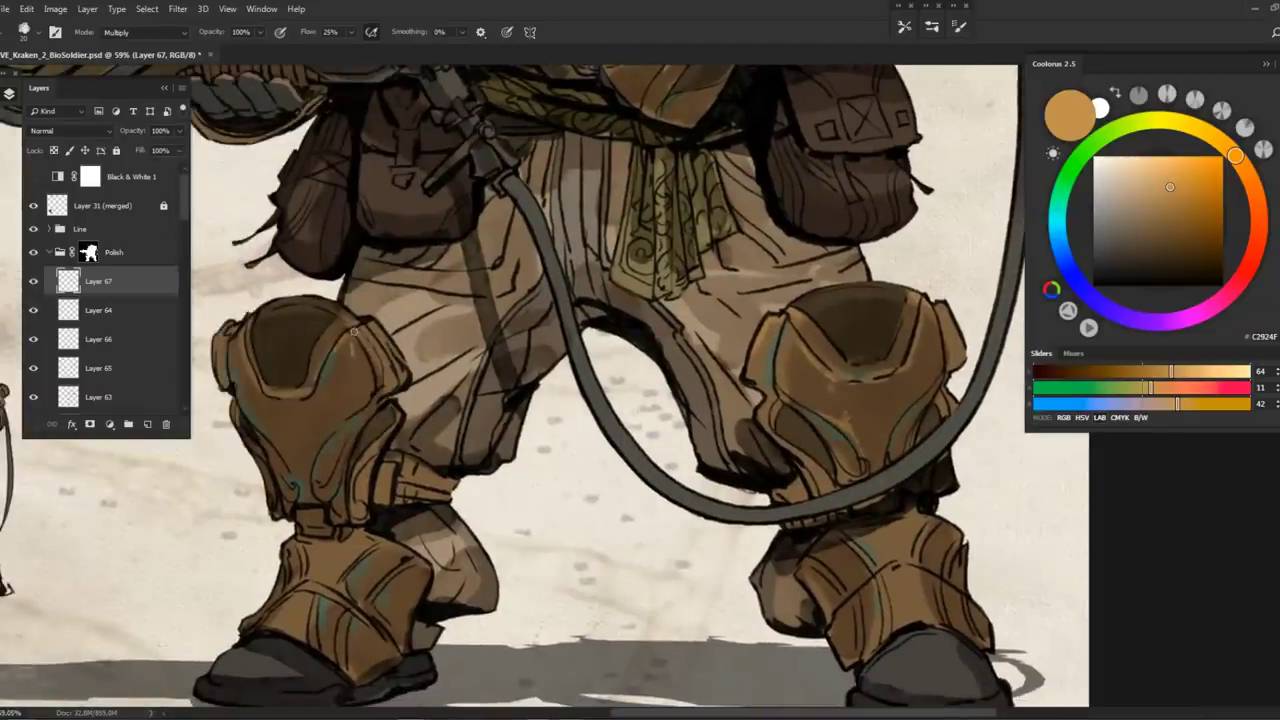
scroll(366, 458, down, 3)
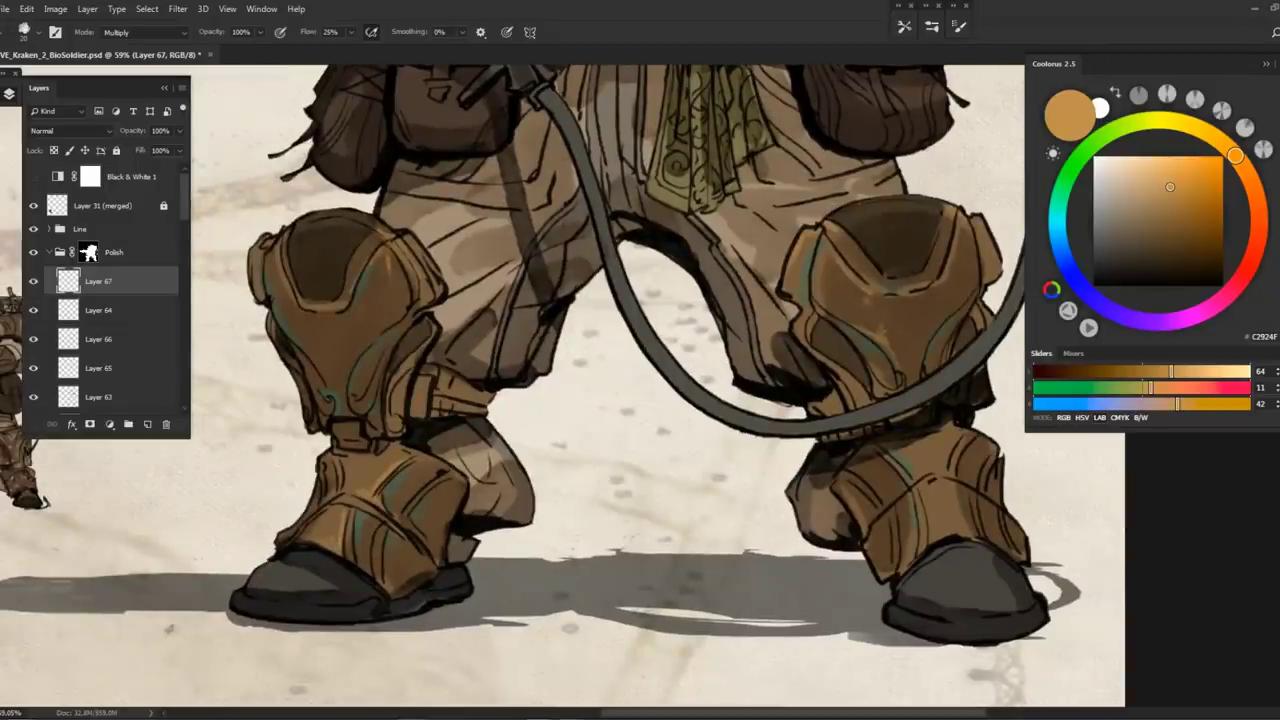
scroll(433, 377, down, 3)
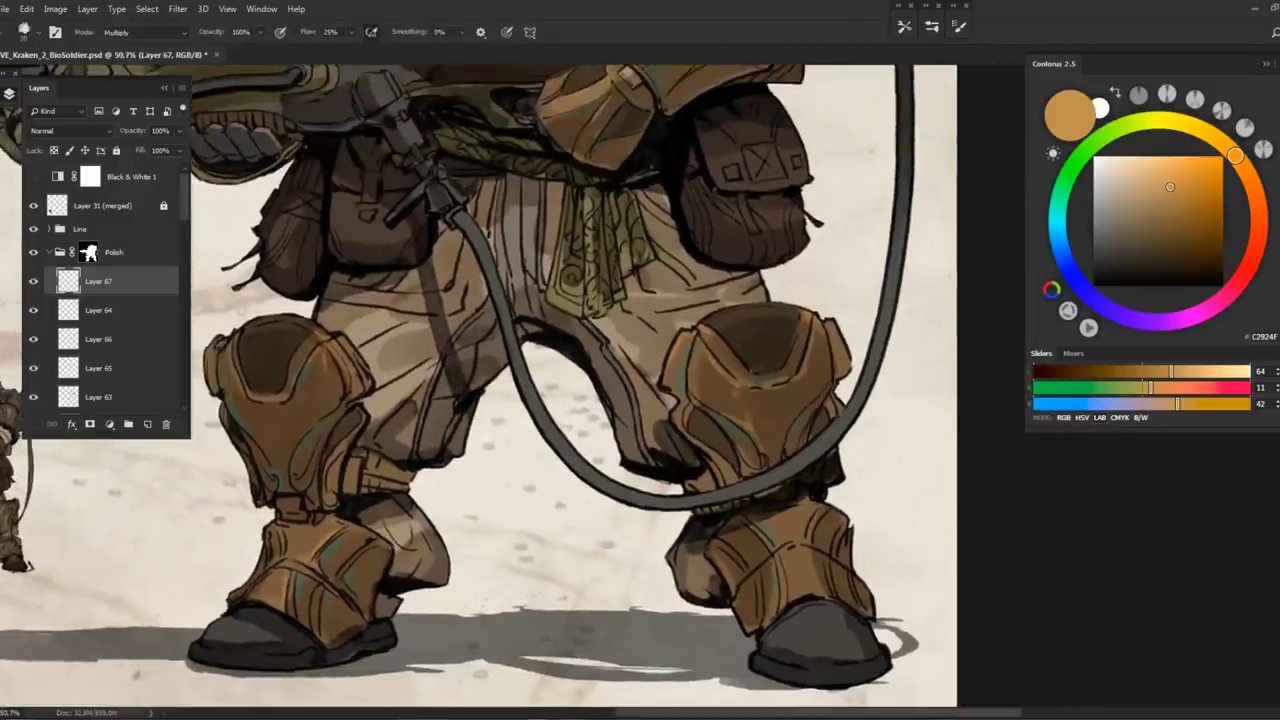
Return to Layer 63 and paint dark brown (2A231A) shading on the straps and trousers around the knee guards
key(alt+bracketleft)
key(alt+bracketleft)
key(alt+bracketleft)
key(alt+bracketleft)
drag(1129, 254, 1142, 264)
mouse_move(410, 469)
mouse_down()
mouse_move(366, 482)
mouse_move(357, 460)
mouse_move(337, 495)
mouse_up()
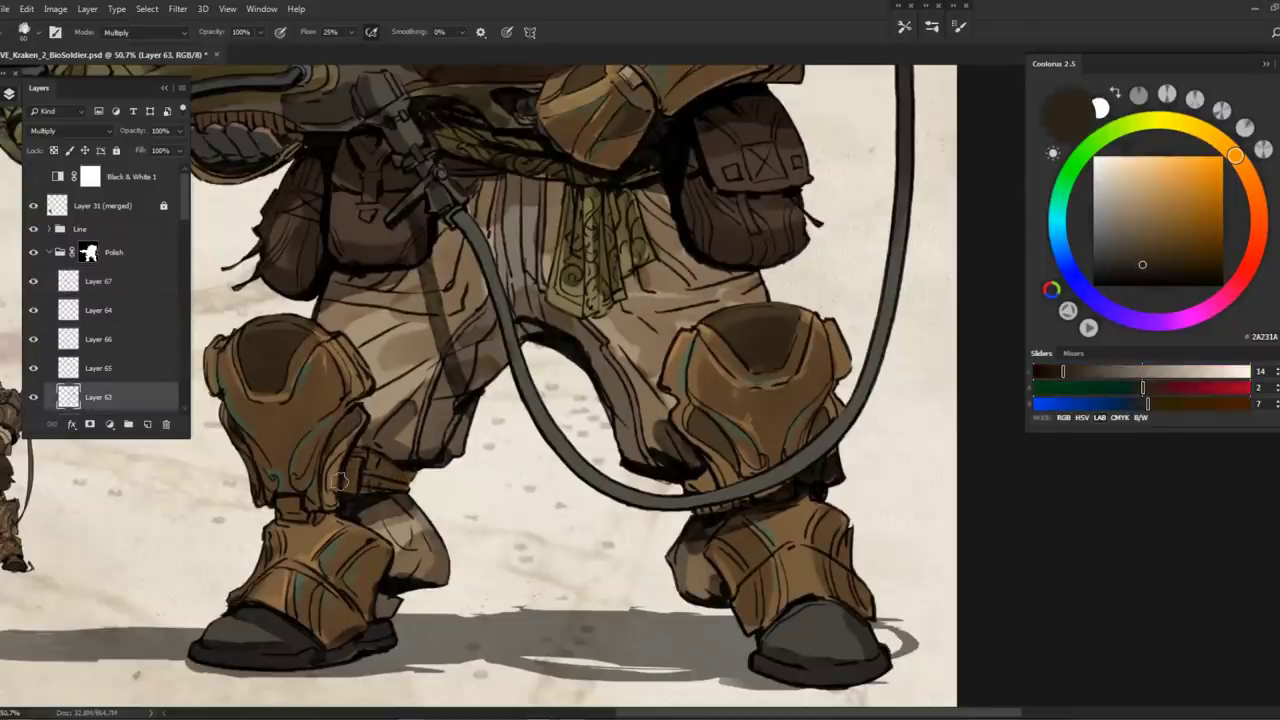
scroll(450, 470, right, 3)
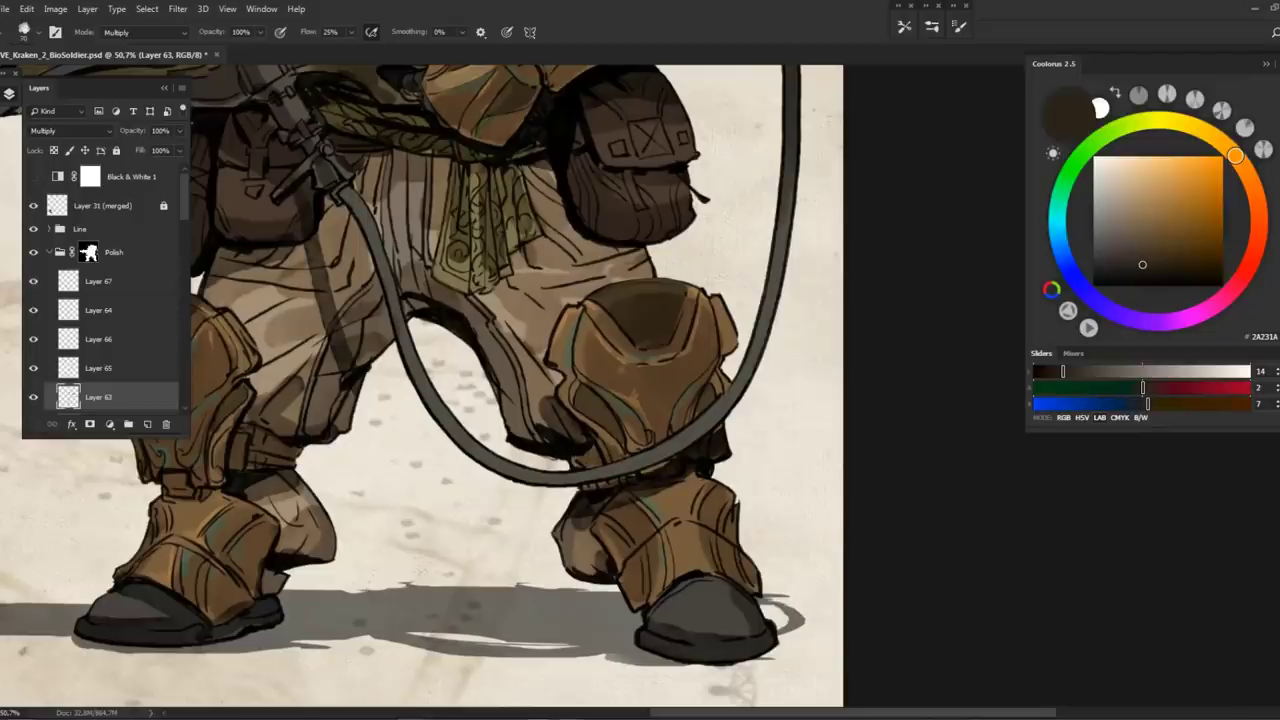
mouse_move(535, 390)
mouse_down()
mouse_move(401, 343)
mouse_move(568, 319)
mouse_move(501, 310)
mouse_move(549, 302)
mouse_move(400, 360)
mouse_up()
Add a new layer above Layer 67, set it to Color Dodge and adjust its advanced blending options
scroll(400, 360, up, 3)
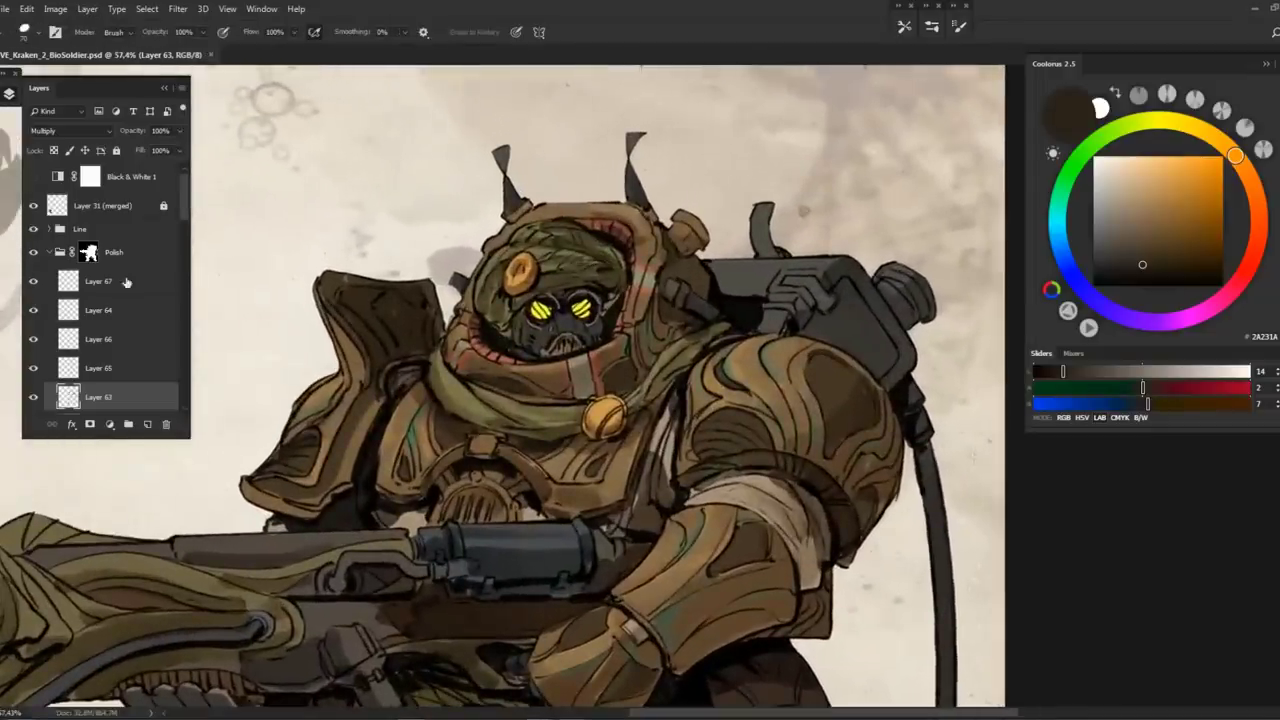
click(132, 282)
click(147, 424)
click(68, 130)
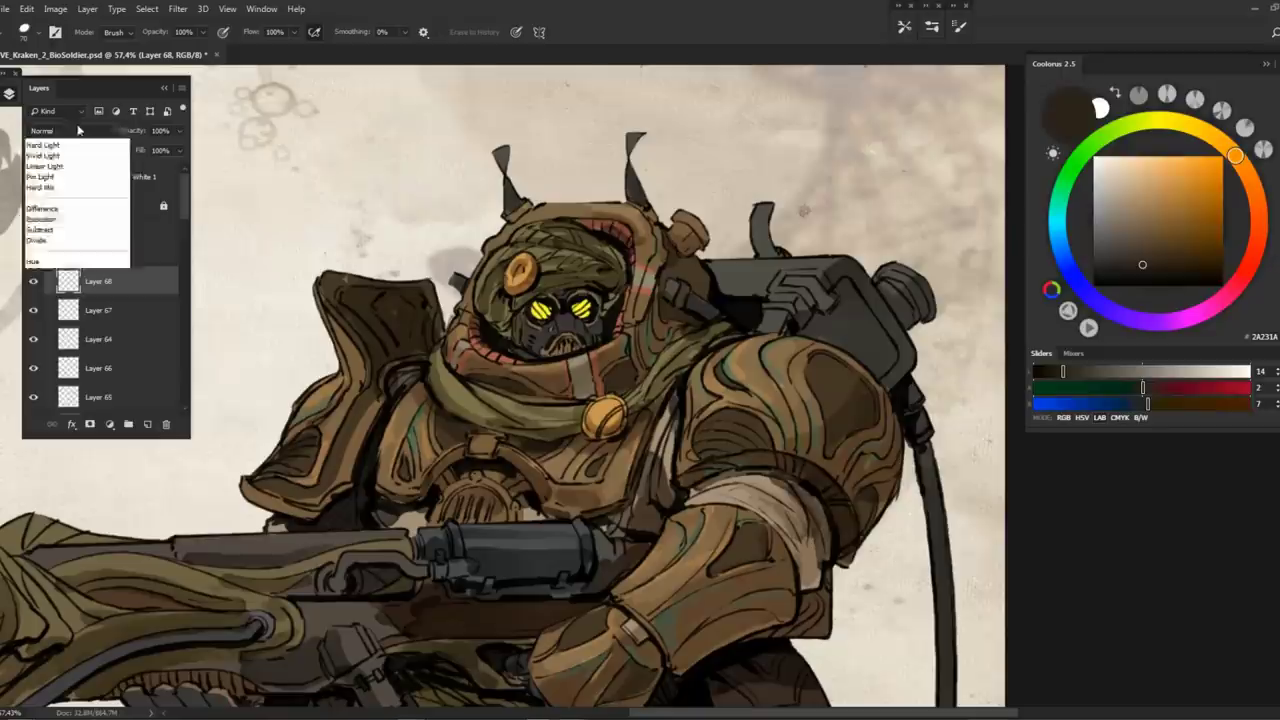
click(76, 262)
double_click(152, 280)
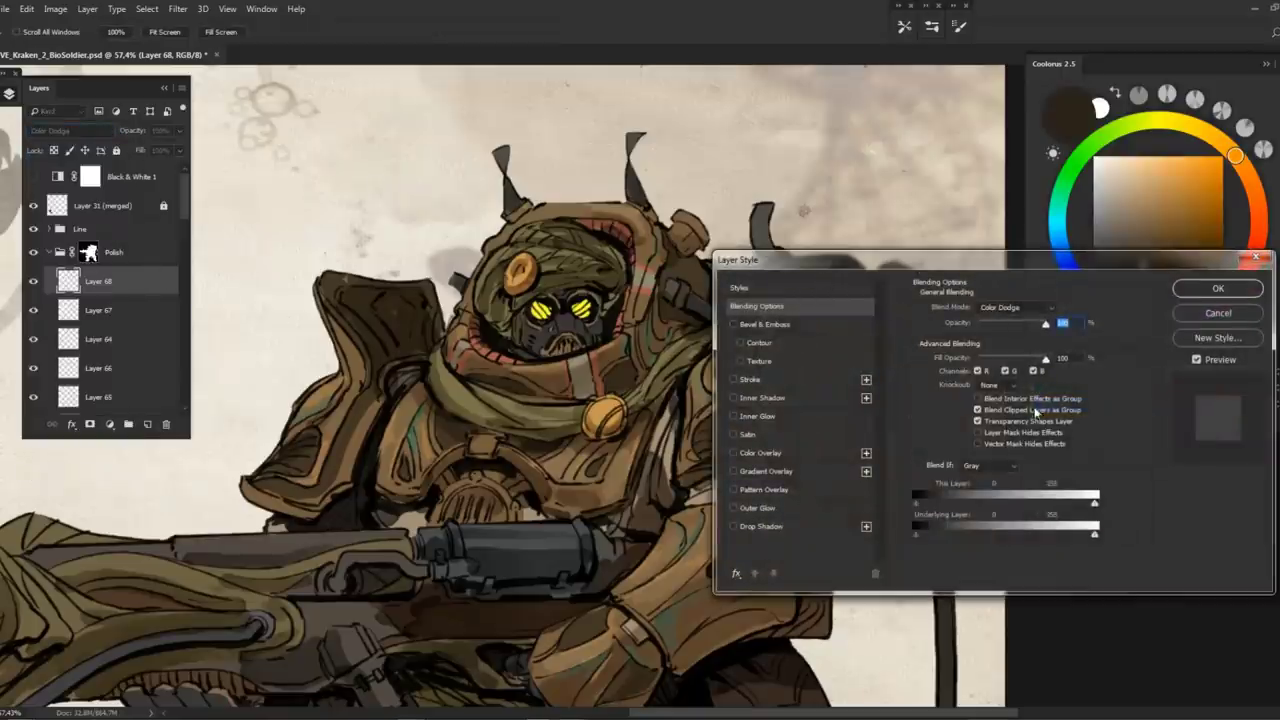
click(1198, 296)
Paint an orange (FFA600) glow around both goggle lenses and shift its hue by +36
scroll(540, 320, up, 3)
key(b)
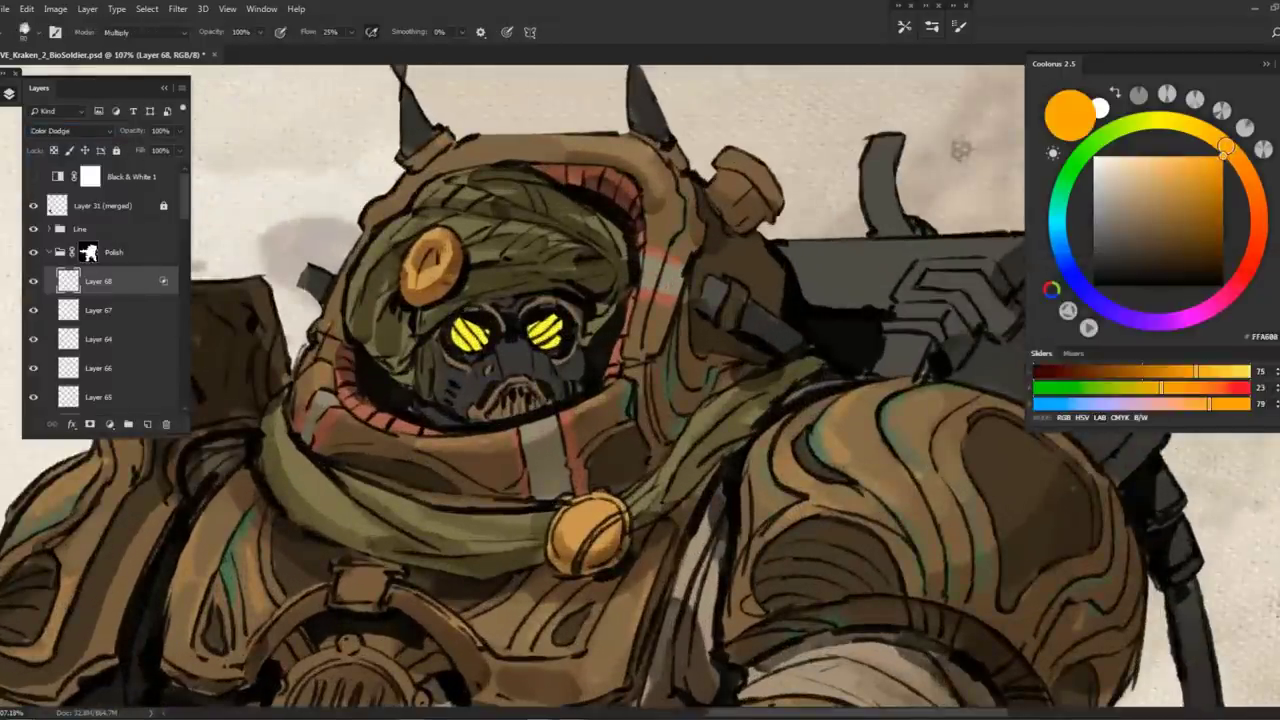
mouse_move(530, 320)
mouse_down()
mouse_move(545, 335)
mouse_move(550, 325)
mouse_move(555, 345)
mouse_up()
mouse_move(455, 320)
mouse_down()
mouse_move(475, 350)
mouse_move(465, 330)
mouse_move(560, 335)
mouse_move(483, 318)
mouse_up()
key(ctrl+u)
drag(944, 243, 973, 250)
click(1090, 180)
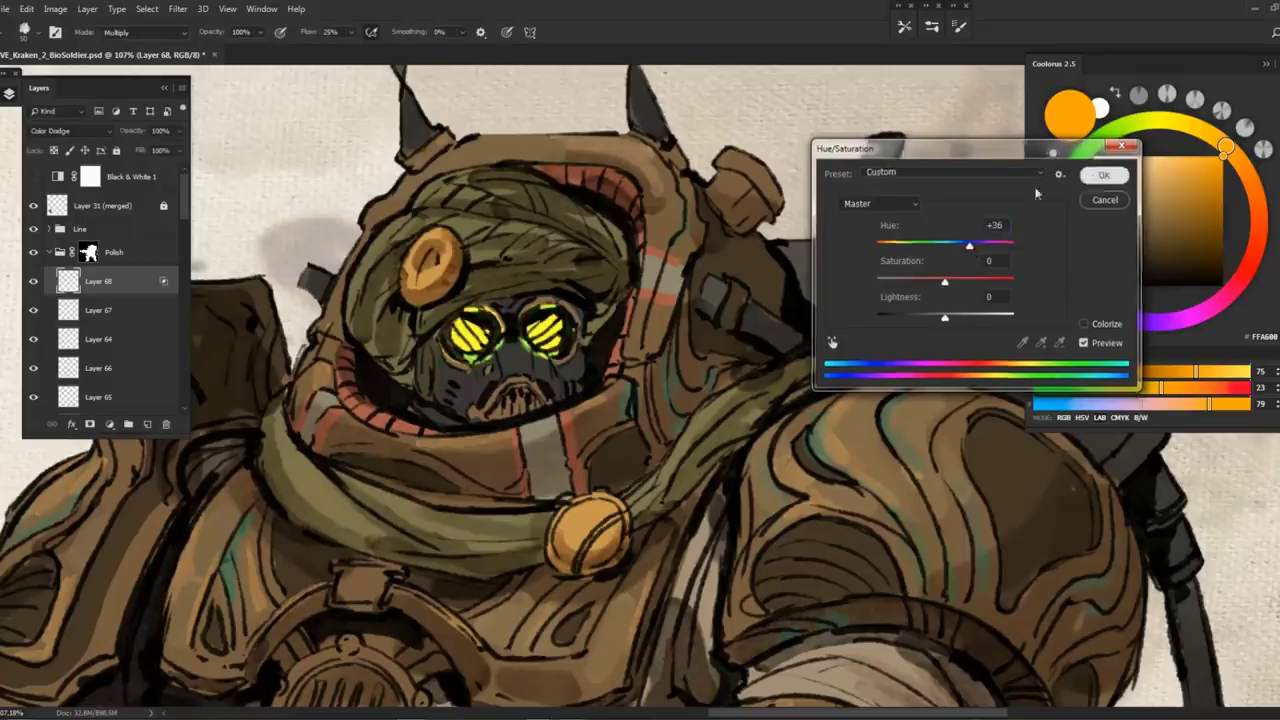
scroll(505, 330, up, 2)
key(z)
mouse_move(480, 300)
mouse_down()
mouse_move(427, 280)
mouse_move(418, 335)
mouse_move(475, 322)
mouse_move(462, 276)
mouse_up()
key(l)
mouse_move(556, 266)
mouse_down()
mouse_move(523, 325)
mouse_move(590, 316)
mouse_up()
key(ctrl+d)
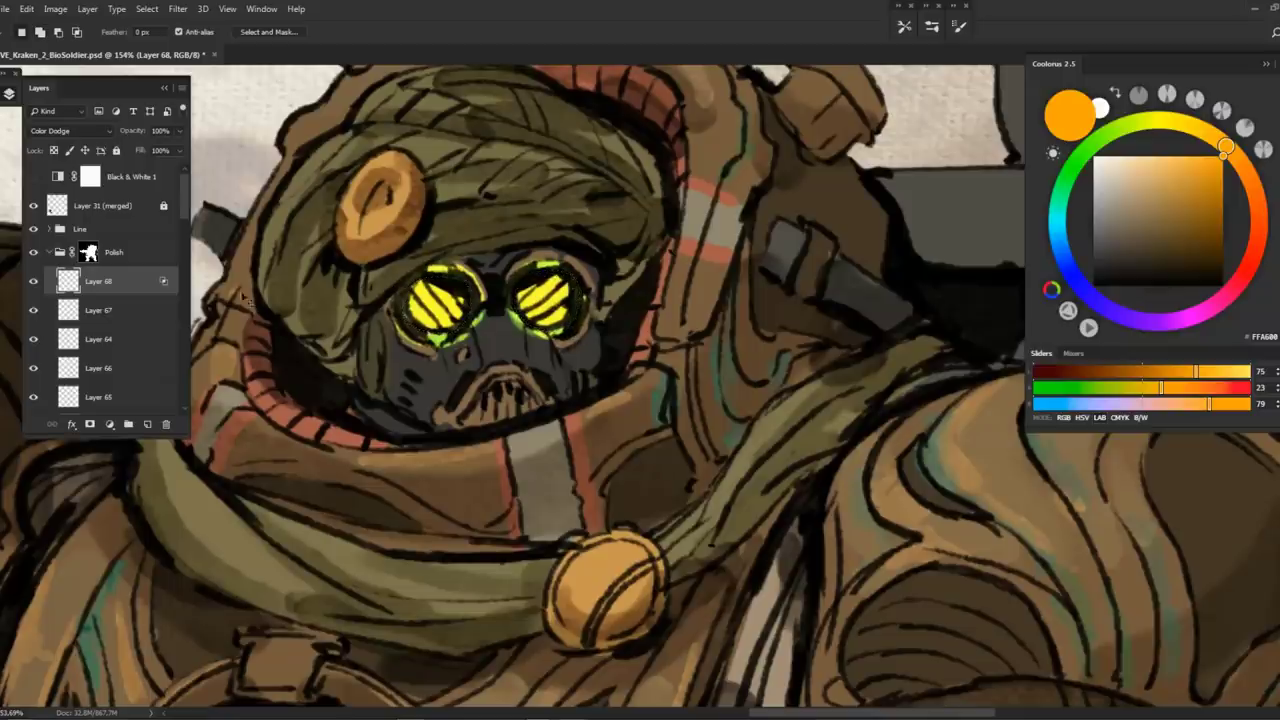
Create another Color Dodge layer with adjusted advanced blending options and place it at the top inside the Line group
click(145, 212)
key(alt+bracketleft)
click(147, 424)
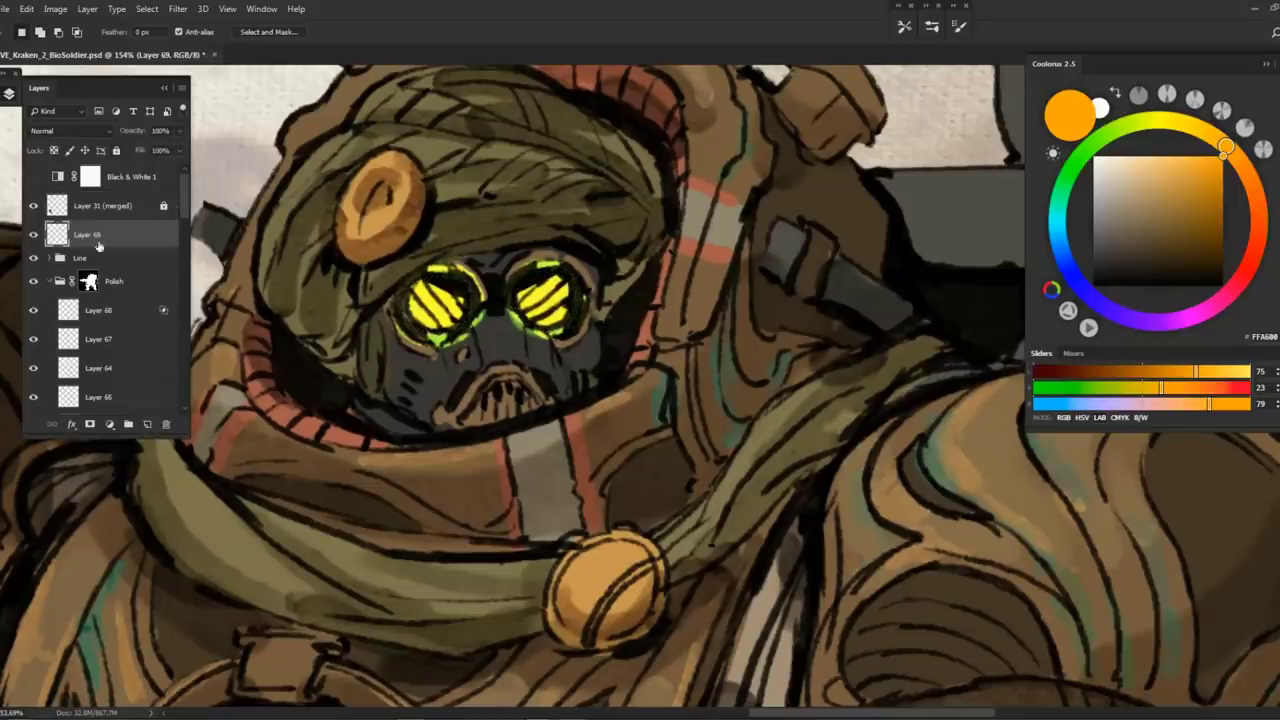
click(85, 131)
click(73, 261)
double_click(132, 240)
click(1019, 385)
click(1217, 290)
click(49, 258)
drag(90, 233, 82, 258)
Paint an orange (FFA600) glow over the goggles on Layer 69 and shift its hue towards green
key(b)
mouse_move(412, 322)
mouse_down()
mouse_move(440, 288)
mouse_move(455, 300)
mouse_move(455, 280)
mouse_move(470, 285)
mouse_up()
mouse_move(520, 320)
mouse_down()
mouse_move(575, 285)
mouse_move(475, 242)
mouse_up()
key(z)
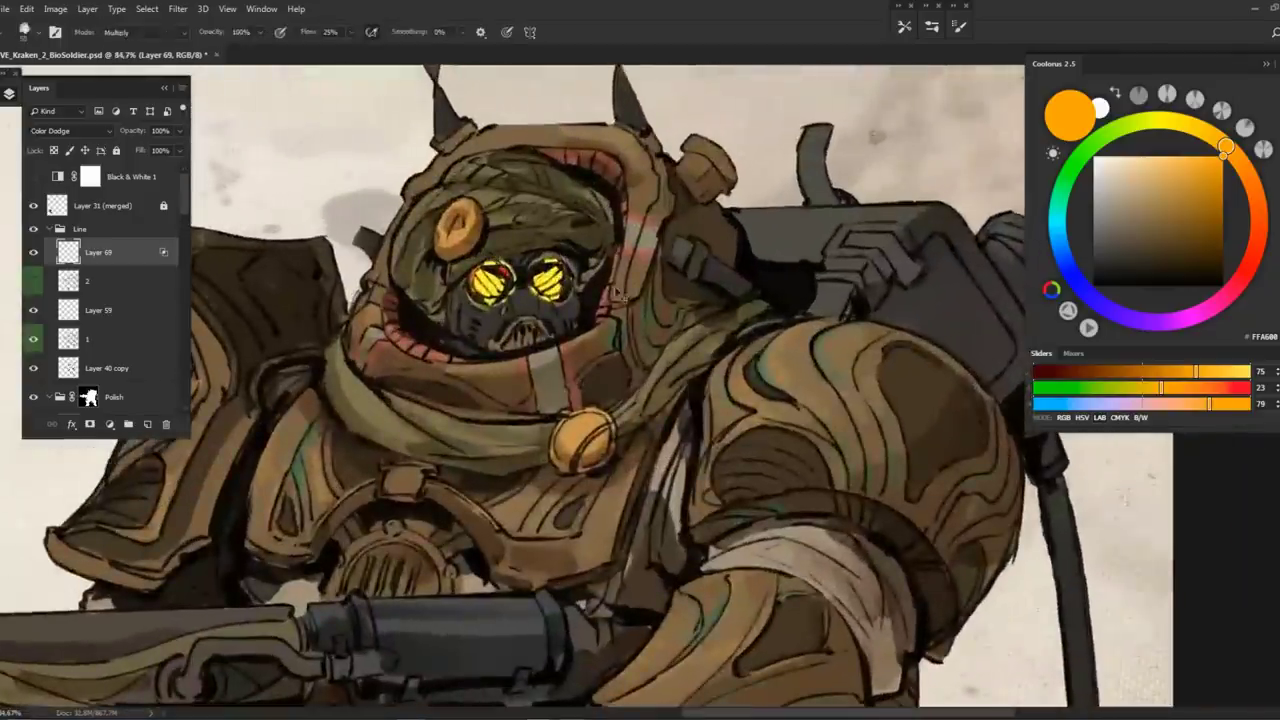
key(ctrl+u)
drag(944, 243, 984, 254)
click(1100, 178)
Compare the Line group's layer 1 and Layer 59 by toggling their visibility, and select Layer 59
key(z)
key(ctrl+0)
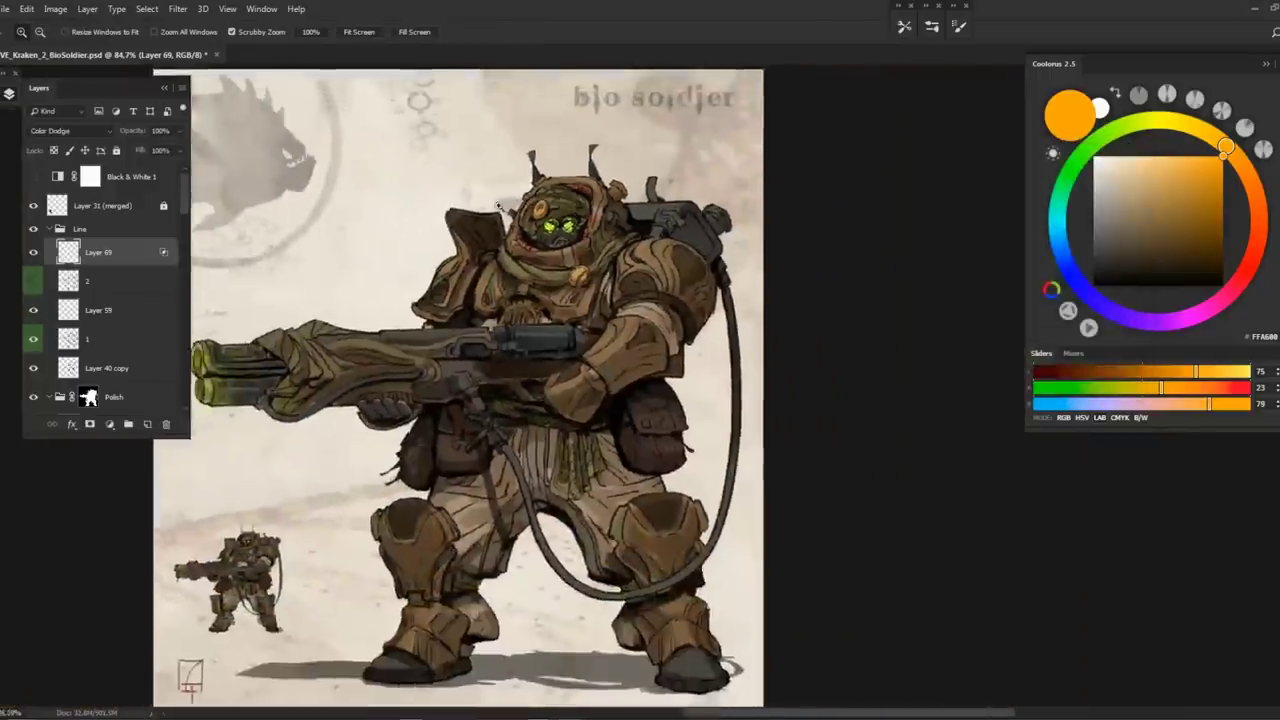
click(530, 290)
click(33, 340)
click(33, 340)
click(33, 311)
click(33, 311)
click(97, 309)
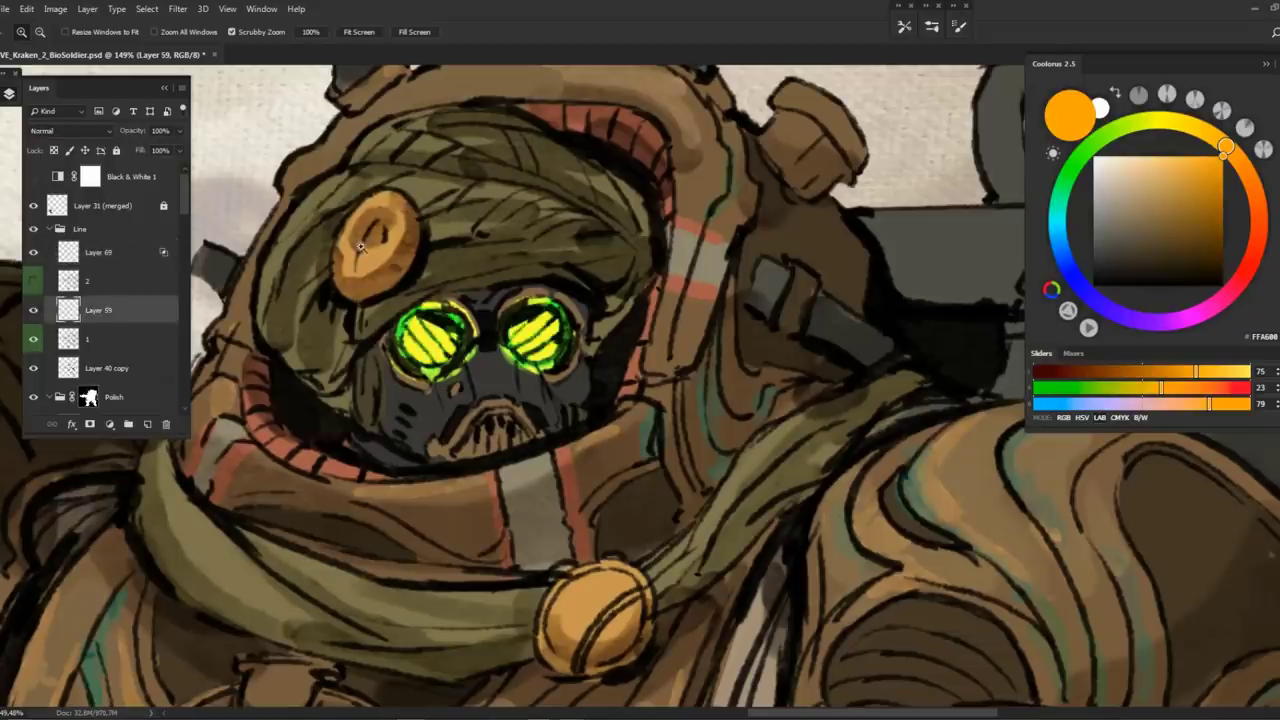
Colorize Layer 59 with hue 39, saturation 25 and lightness +12
key(ctrl+minus)
key(ctrl+u)
click(1084, 324)
drag(948, 321, 952, 318)
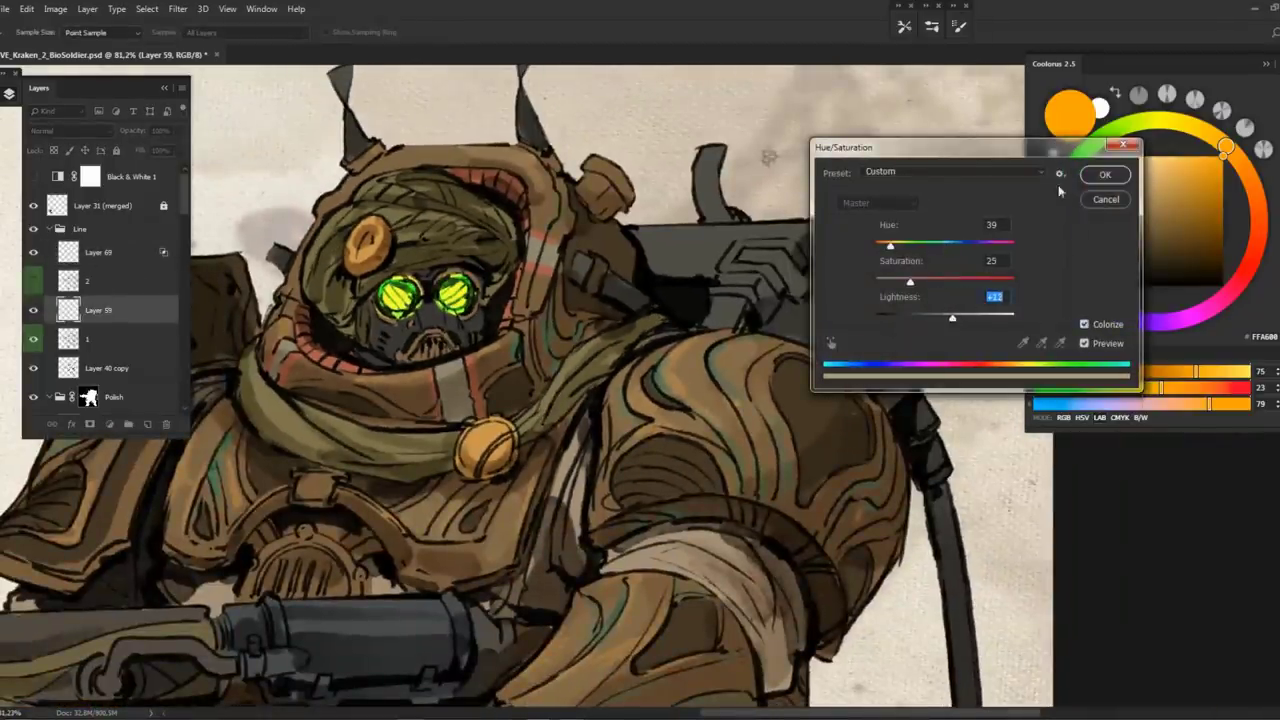
click(1105, 174)
Paint additional green sampled from the lens around and beneath the goggles on Layer 69
key(z)
mouse_move(480, 345)
mouse_down()
mouse_move(440, 345)
mouse_move(522, 346)
mouse_up()
click(98, 252)
key(b)
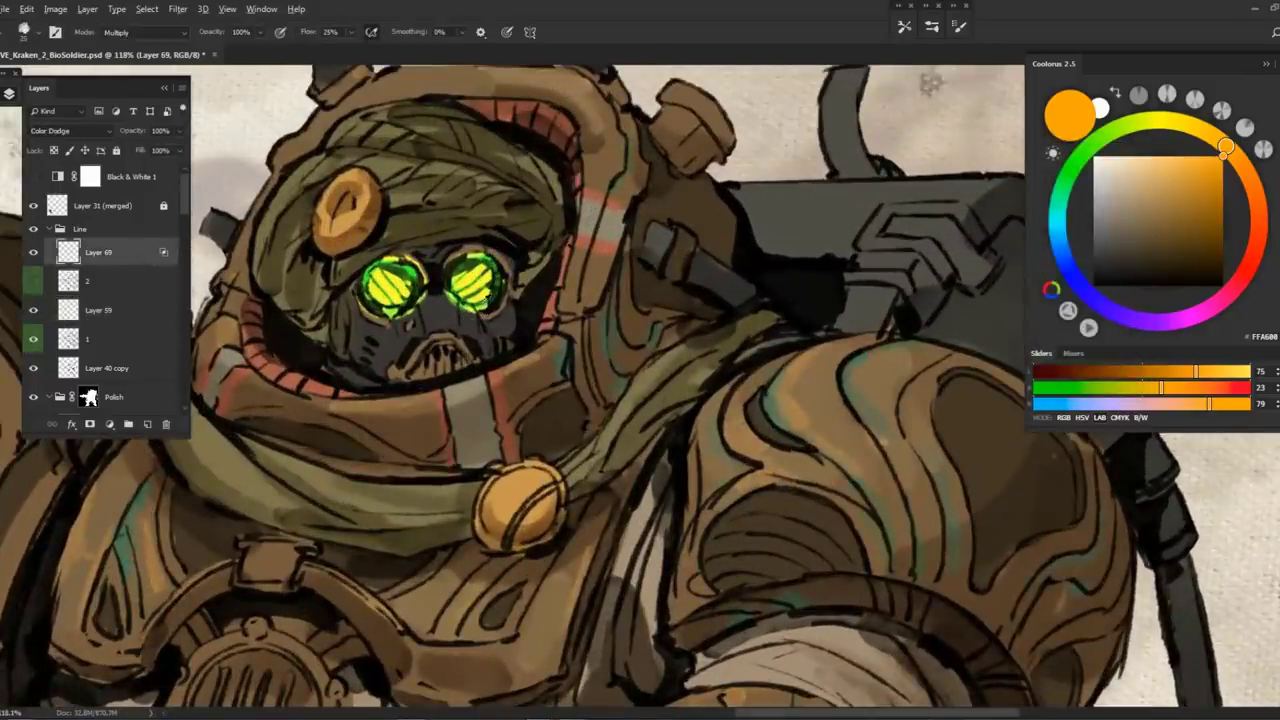
alt+click(482, 305)
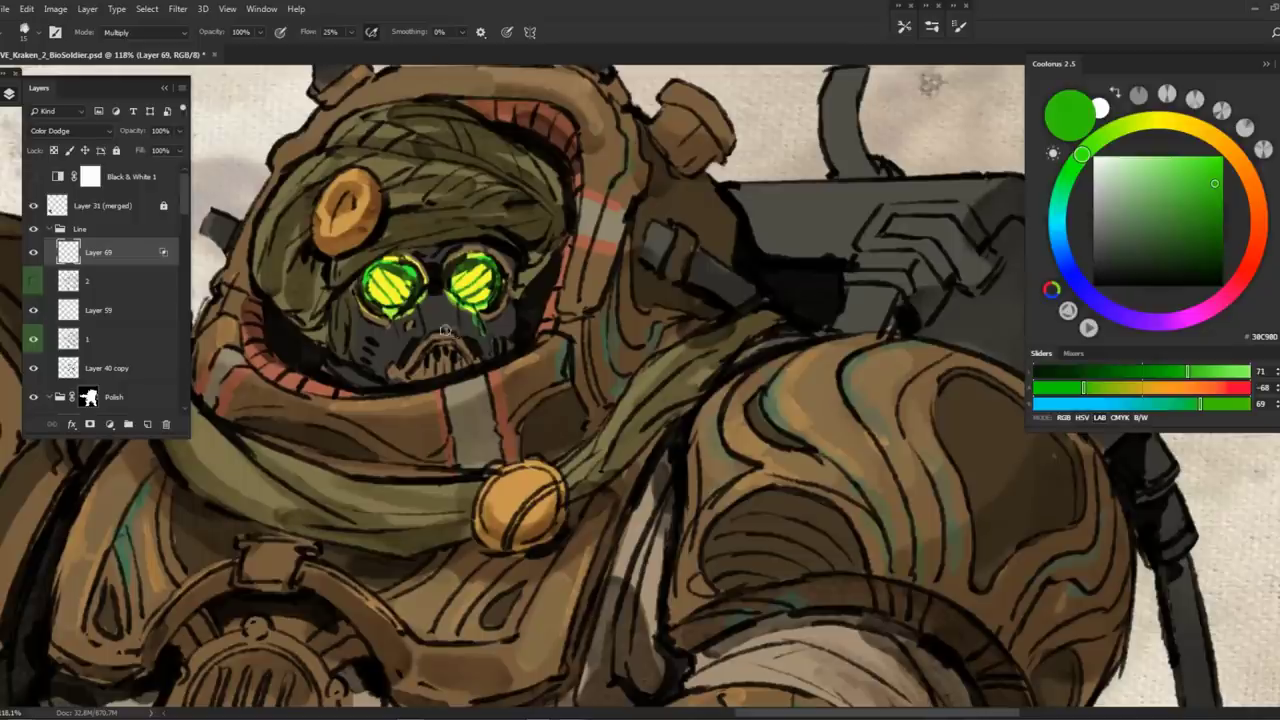
drag(383, 320, 407, 280)
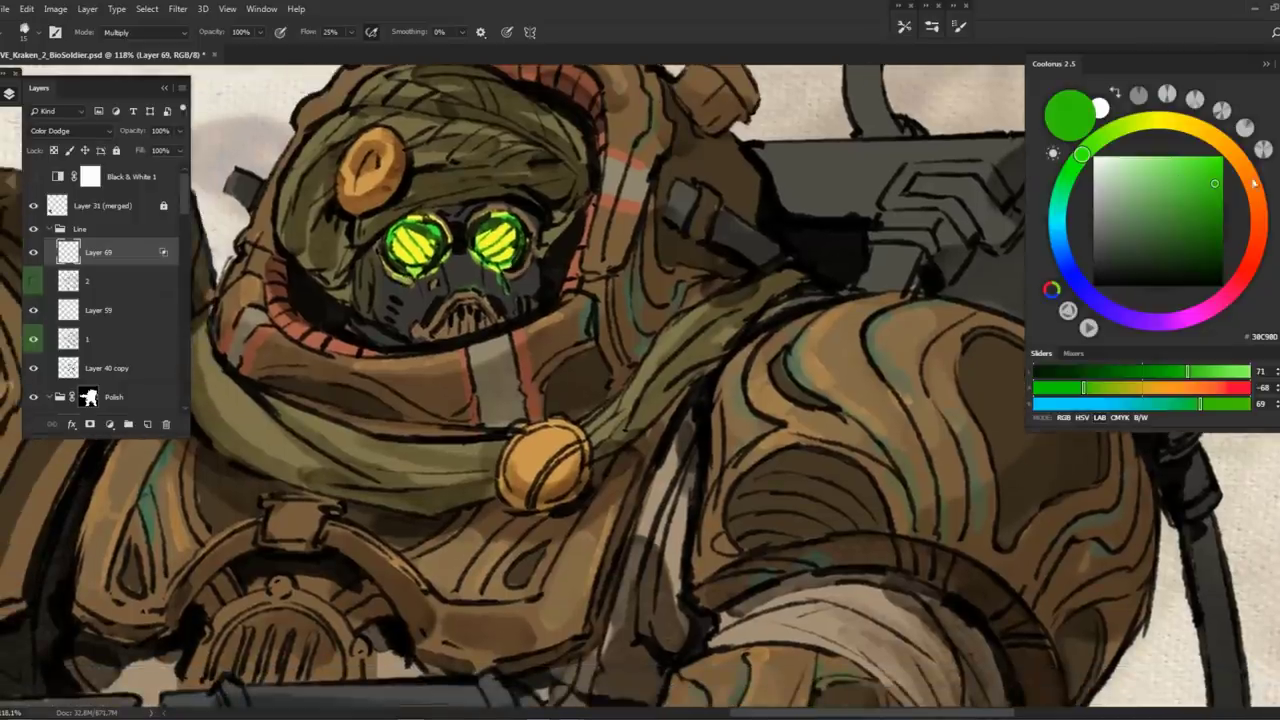
Paint a yellow (DEC72A) glow along the mask's mouth rim on Layer 69 and save the file
alt+click(456, 298)
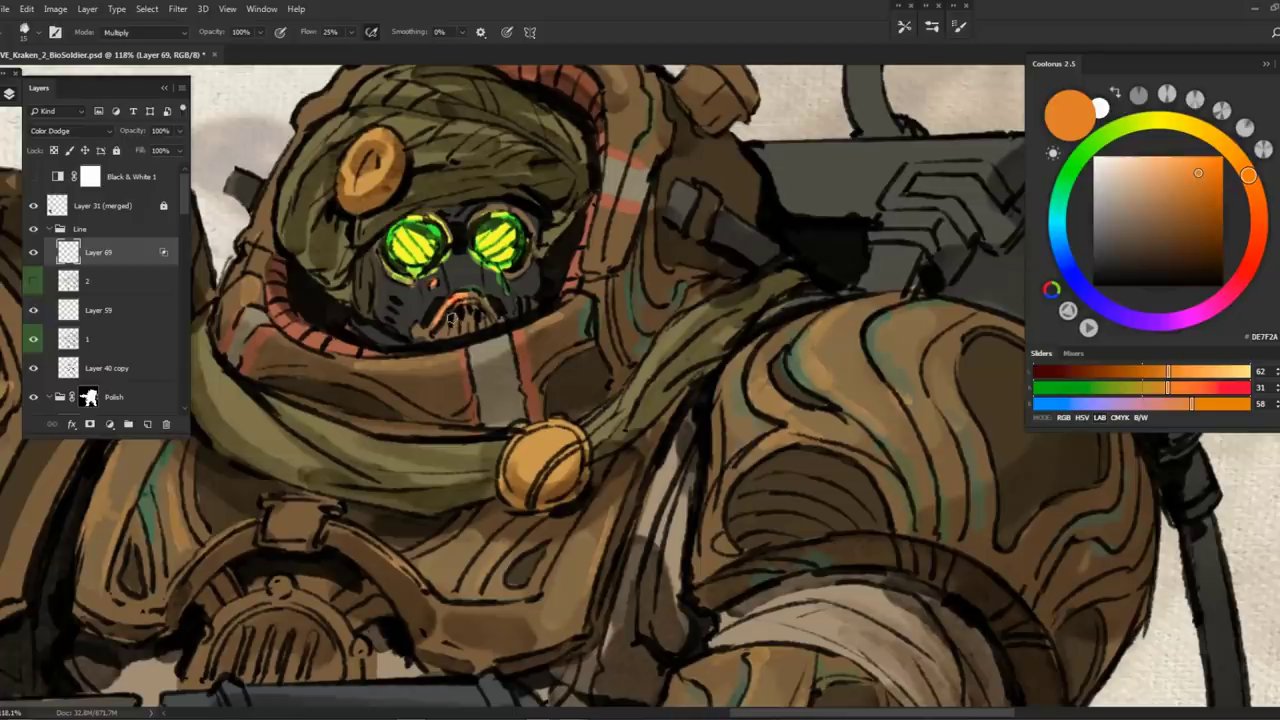
key(z)
mouse_move(527, 264)
mouse_down()
mouse_move(400, 266)
mouse_move(500, 266)
mouse_up()
click(1197, 135)
drag(1197, 135, 1184, 123)
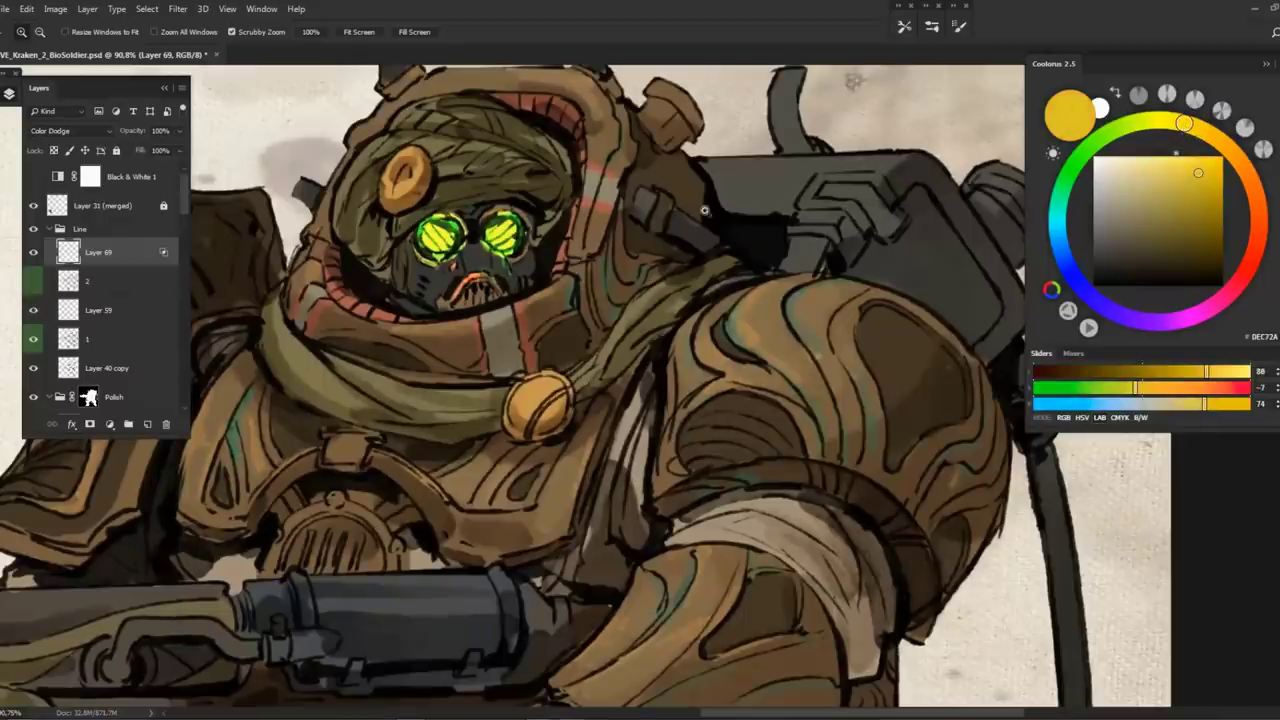
drag(466, 268, 482, 268)
key(b)
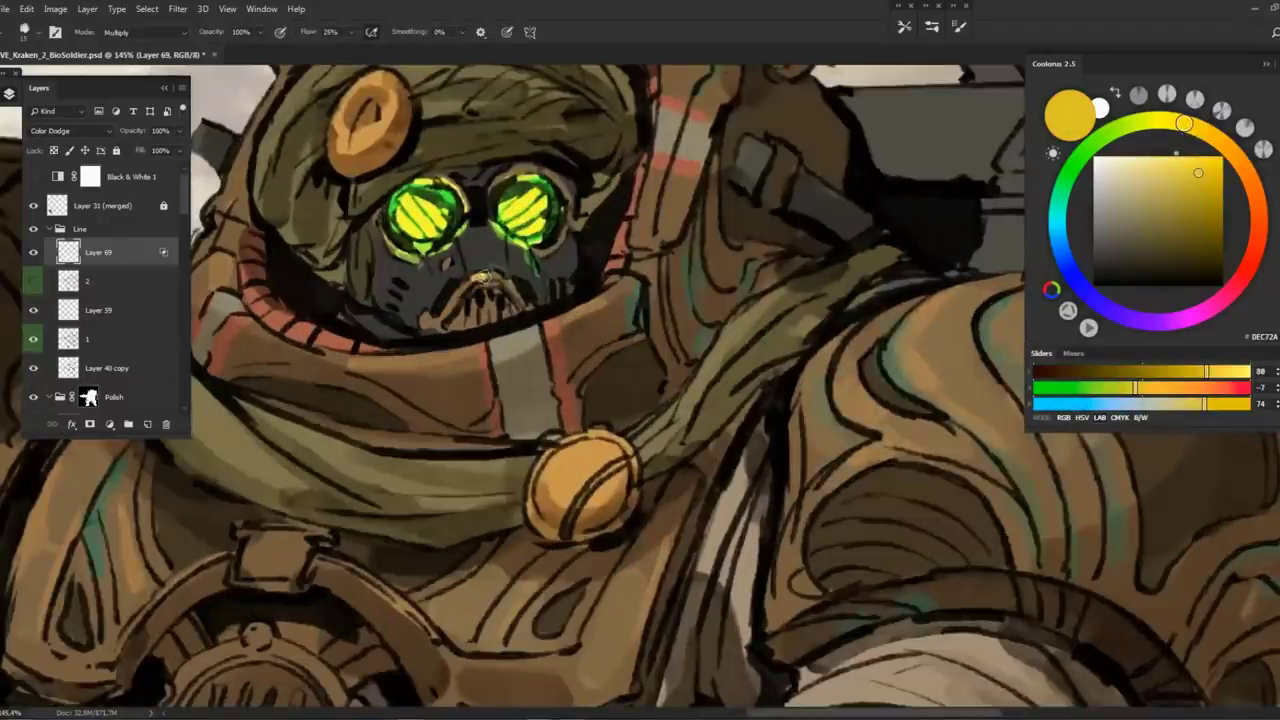
mouse_move(494, 278)
mouse_down()
mouse_move(519, 298)
mouse_move(480, 294)
mouse_up()
key(h)
click(470, 240)
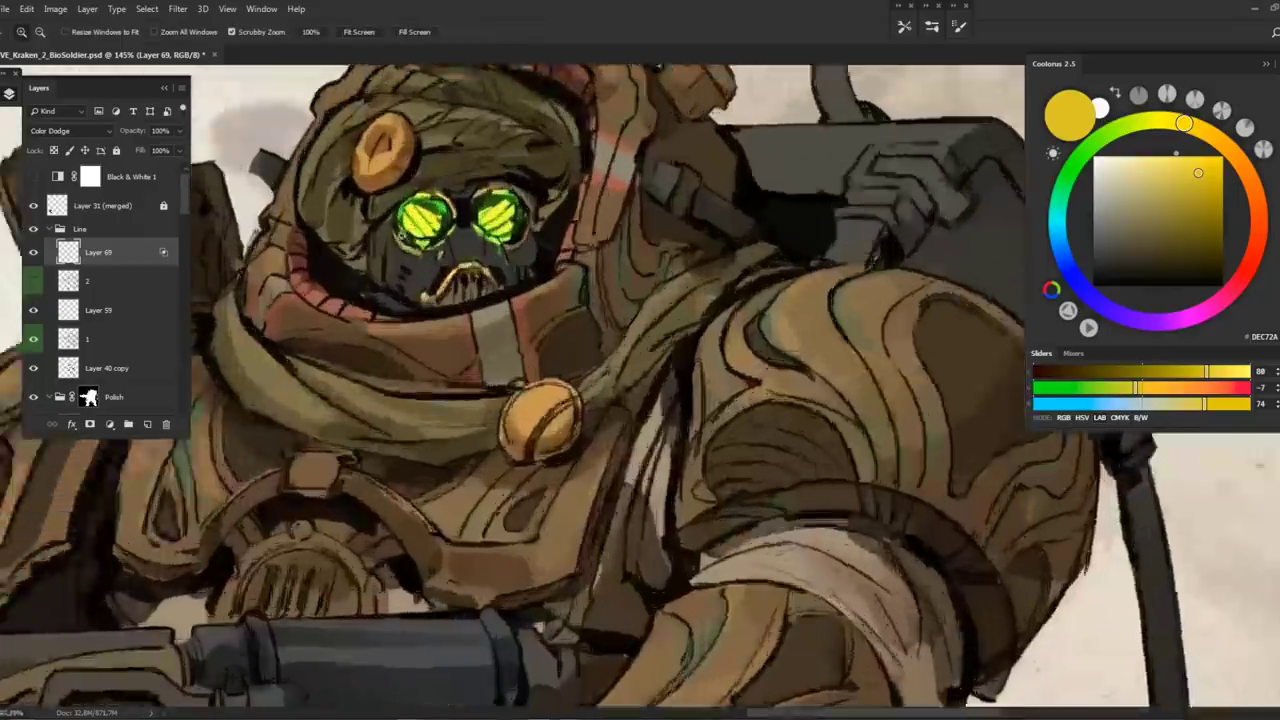
alt+click(468, 240)
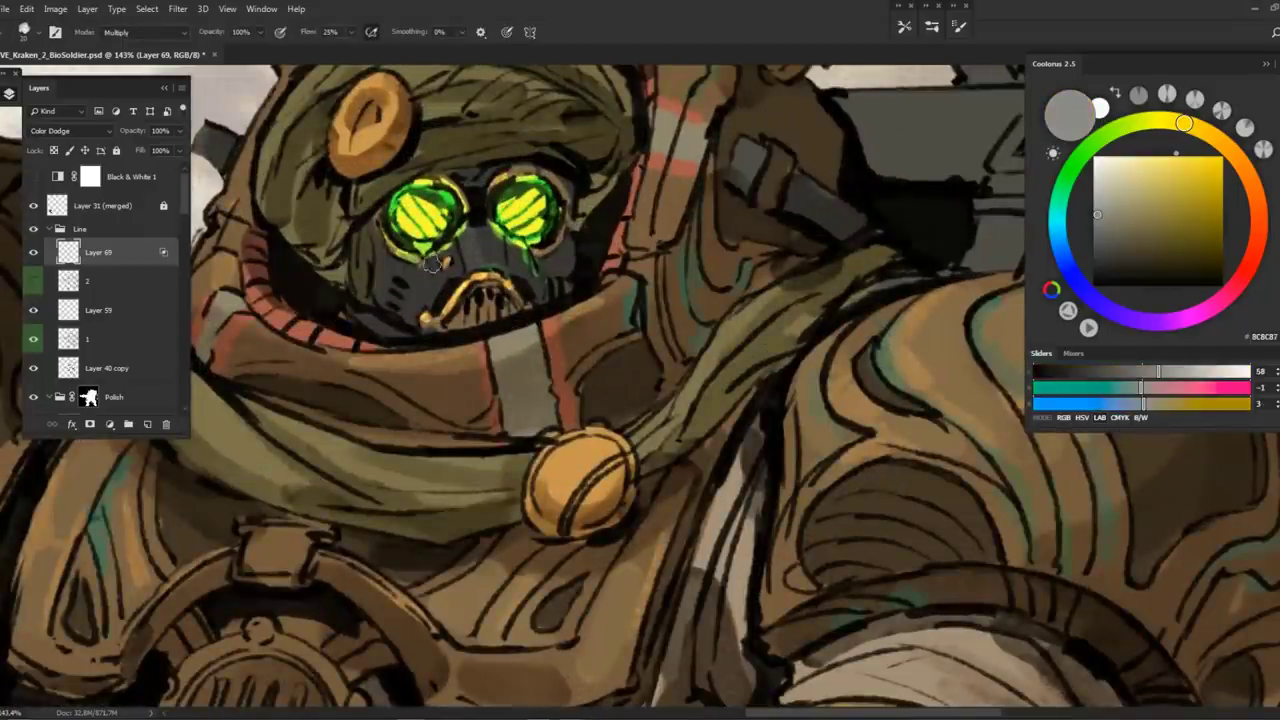
key(ctrl+s)
Paint warm orange (FFAF31) glow highlights on the round medallion at the scarf
key(z)
drag(482, 246, 605, 160)
click(1233, 152)
click(1198, 157)
mouse_move(590, 420)
mouse_down()
mouse_move(640, 420)
mouse_move(560, 410)
mouse_move(630, 400)
mouse_move(545, 430)
mouse_move(530, 480)
mouse_move(575, 418)
mouse_move(610, 418)
mouse_move(630, 400)
mouse_move(625, 505)
mouse_move(509, 294)
mouse_move(463, 288)
mouse_move(440, 335)
mouse_move(445, 308)
mouse_move(485, 290)
mouse_move(508, 355)
mouse_up()
key(b)
drag(446, 306, 440, 370)
key(z)
mouse_move(500, 340)
mouse_down()
mouse_move(430, 300)
mouse_move(502, 256)
mouse_move(488, 281)
mouse_up()
key(b)
mouse_move(472, 228)
mouse_down()
mouse_move(478, 340)
mouse_move(470, 300)
mouse_move(482, 292)
mouse_up()
Toggle Layer 60 copy, Layer 63, Layer 65 and neighbouring Polish layers to find which one holds the turban badge's shading
ctrl+click(482, 292)
click(34, 401)
click(34, 401)
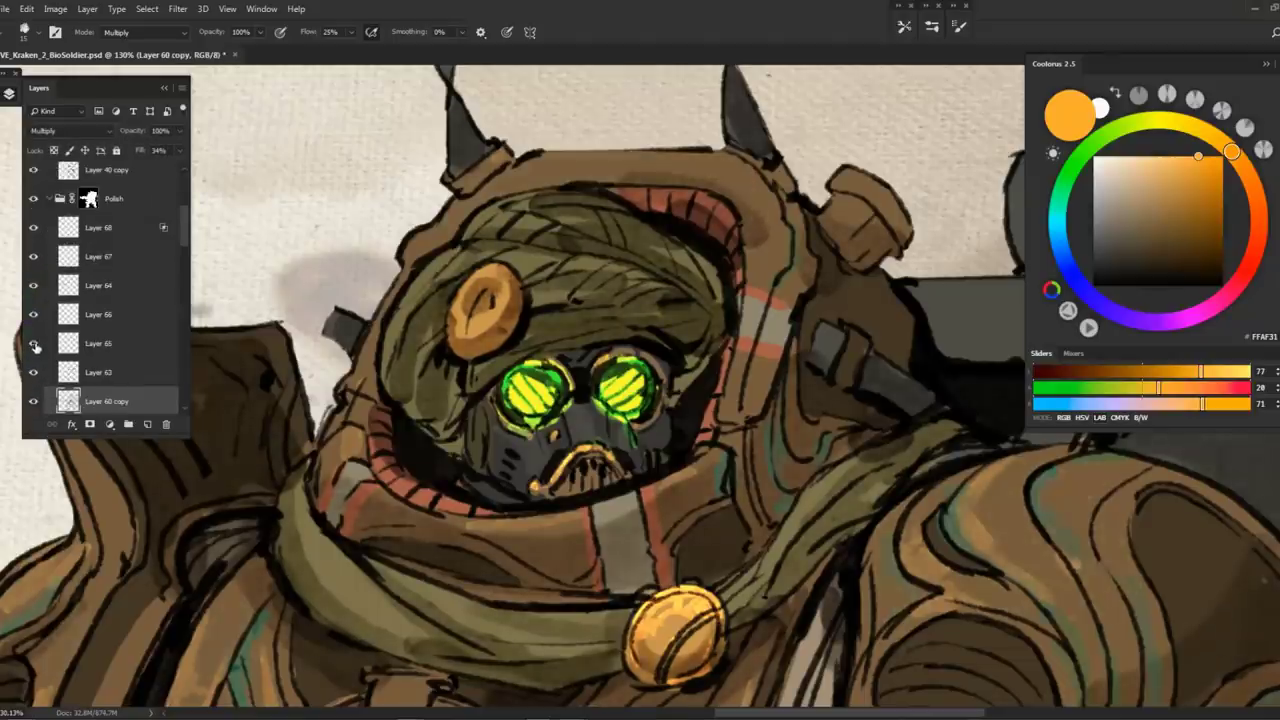
click(34, 343)
click(34, 372)
click(34, 401)
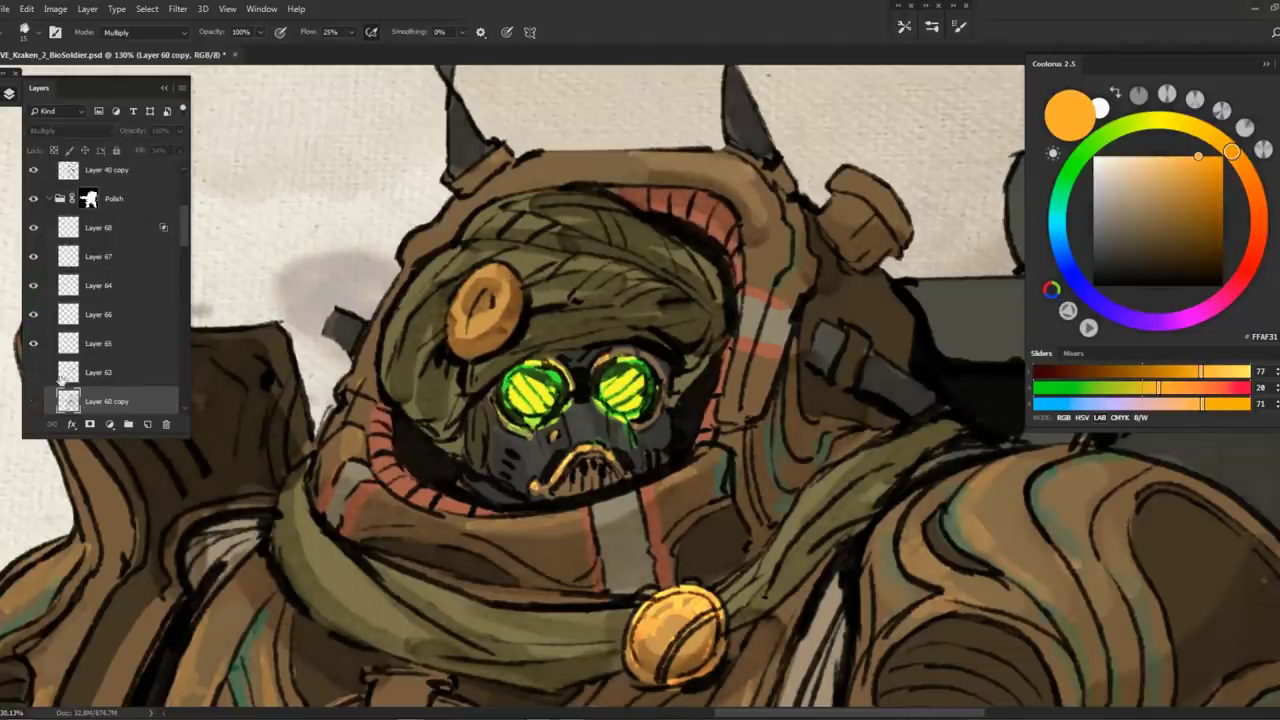
scroll(60, 380, down, 3)
click(34, 320)
click(34, 318)
click(34, 291)
Outline the oval badge on the turban and cover its interior with a flat gold fill
key(l)
mouse_move(452, 322)
mouse_down()
mouse_move(522, 330)
mouse_move(465, 275)
mouse_move(455, 340)
mouse_move(452, 328)
mouse_up()
click(74, 320)
key(alt+BackSpace)
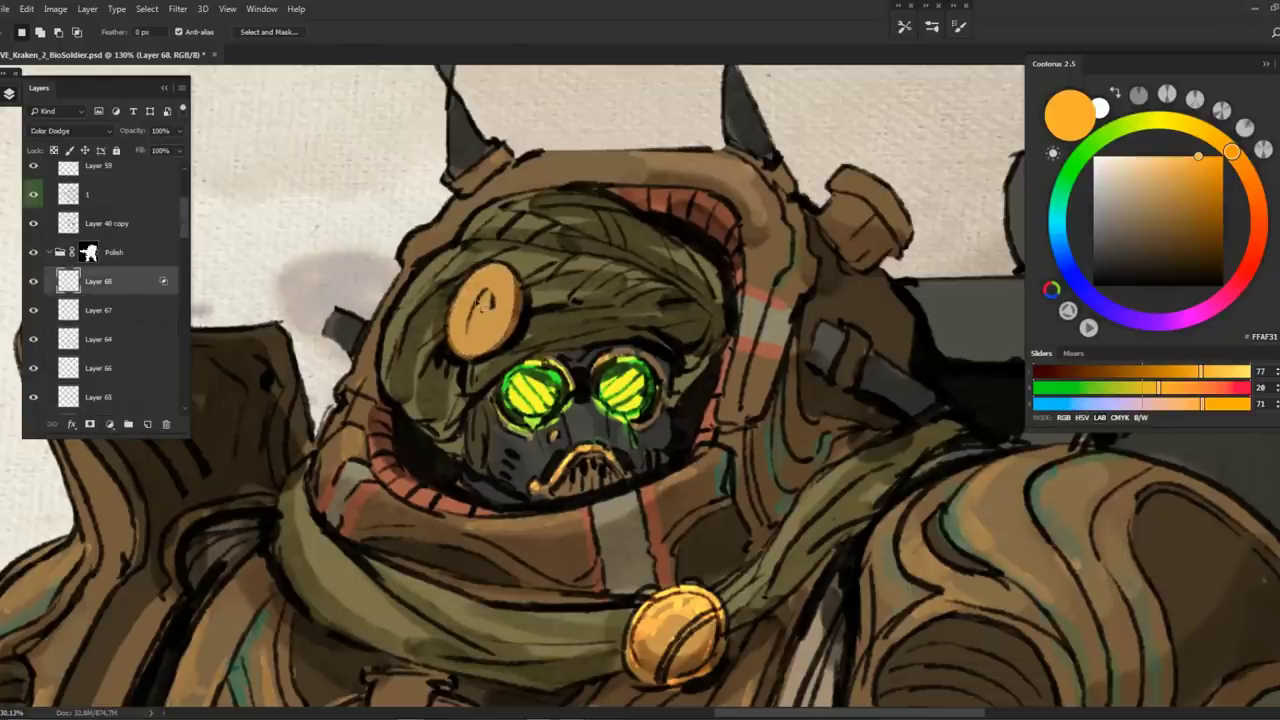
Paint bright orange-yellow (FFAF31) highlights across the turban badge on Color Dodge Layer 68
key(b)
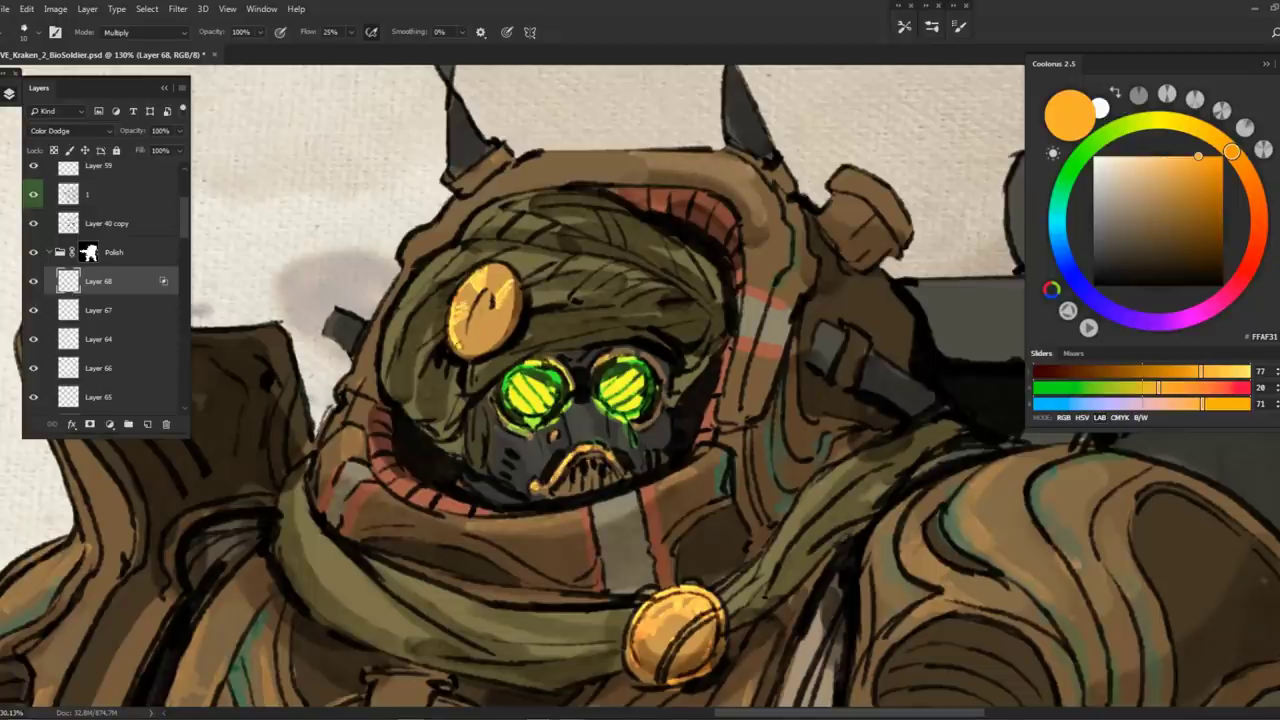
key(z)
mouse_move(560, 170)
mouse_down()
mouse_move(480, 172)
mouse_move(562, 172)
mouse_move(530, 172)
mouse_up()
Select line layer 1 and reset the brush colour to black for inking the badge
click(110, 194)
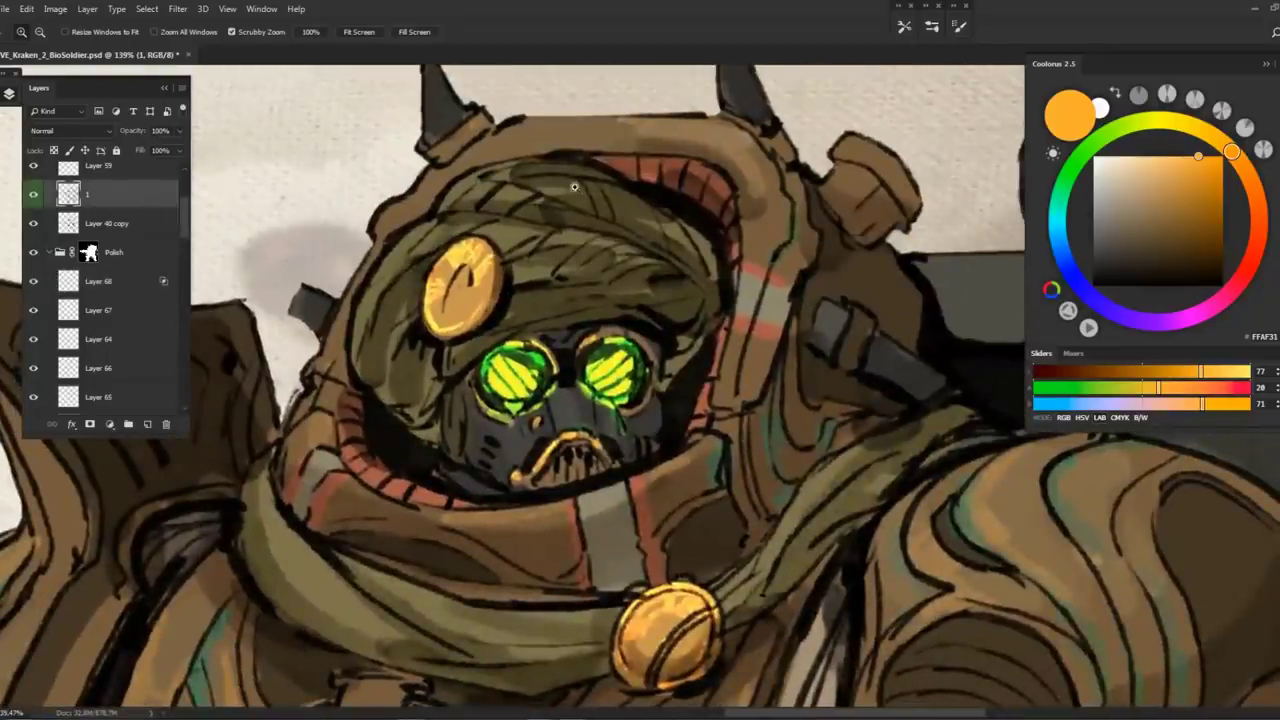
key(d)
drag(650, 450, 760, 450)
key(b)
drag(400, 318, 442, 348)
mouse_move(505, 262)
mouse_down()
mouse_move(463, 345)
mouse_move(402, 364)
mouse_move(432, 364)
mouse_up()
mouse_move(505, 284)
mouse_down()
mouse_move(480, 330)
mouse_move(412, 388)
mouse_up()
drag(484, 350, 468, 366)
key(z)
mouse_move(517, 284)
mouse_down()
mouse_move(380, 280)
mouse_move(458, 272)
mouse_up()
key(ctrl+alt+z)
key(ctrl+alt+z)
key(ctrl+alt+z)
key(ctrl+alt+z)
key(ctrl+alt+z)
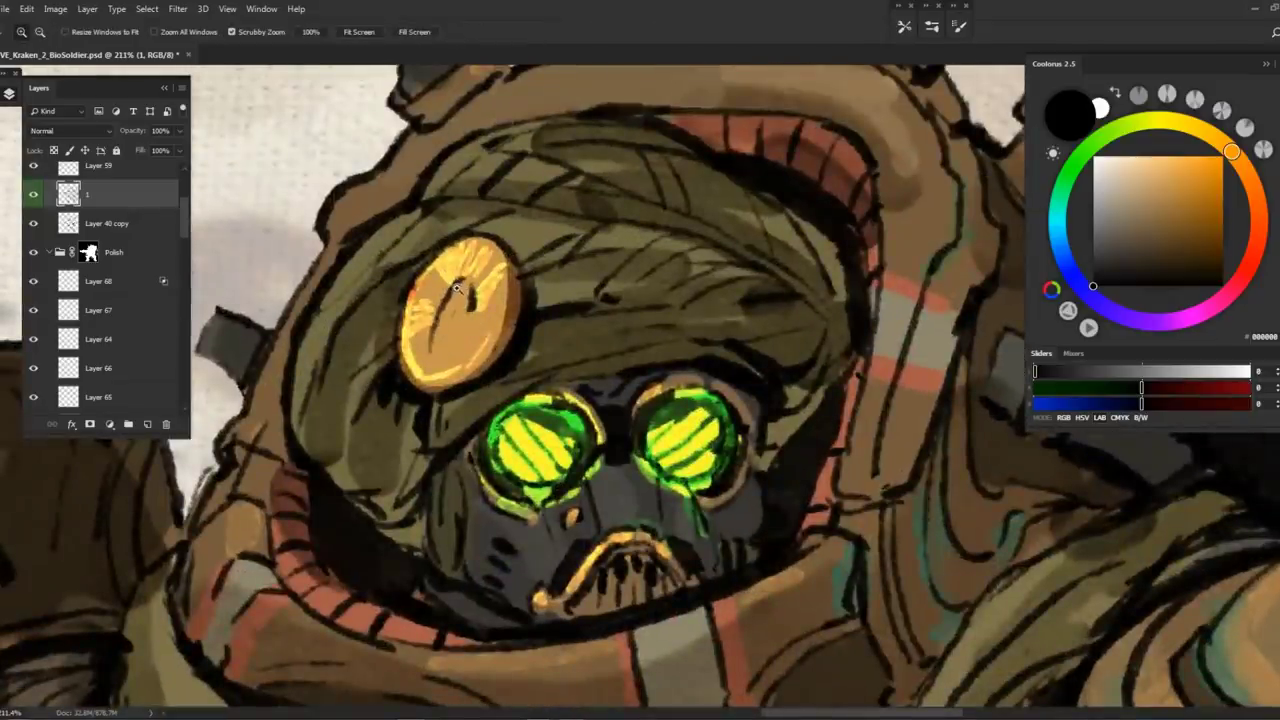
Ink the turban badge's centre hole outline and radiating lines in black on layer 1
key(b)
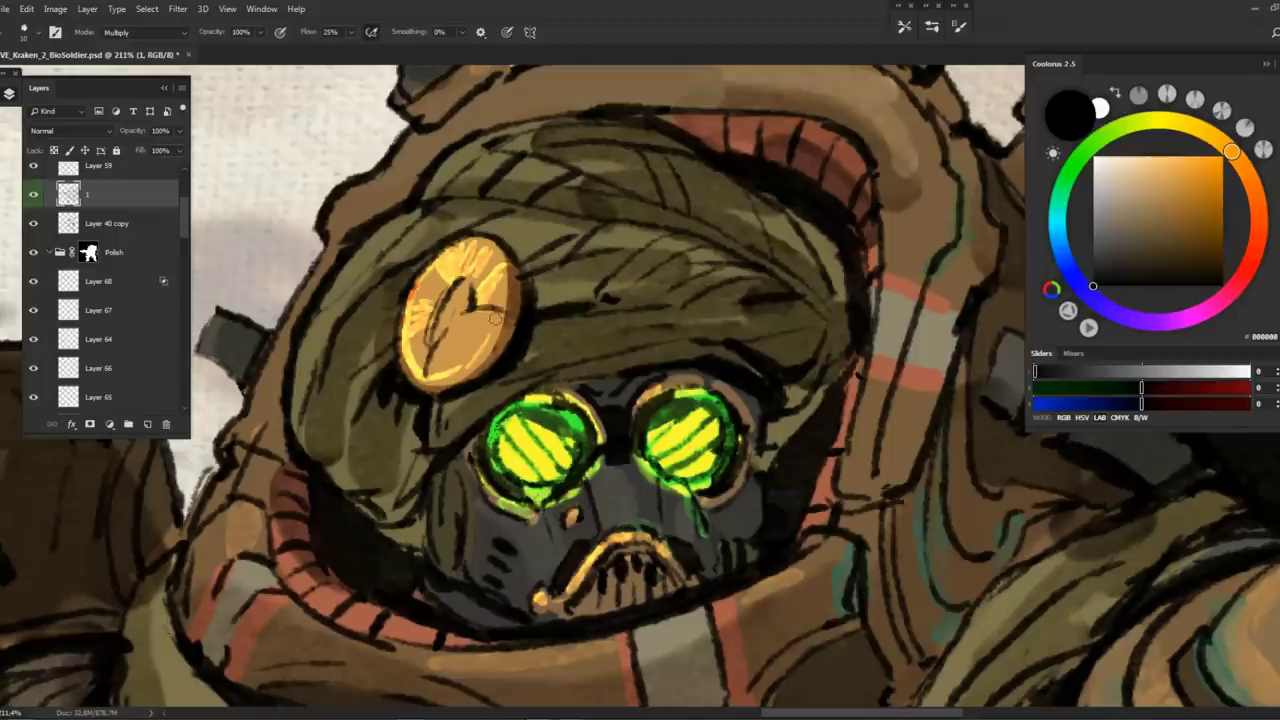
key(ctrl+alt+z)
key(ctrl+shift+z)
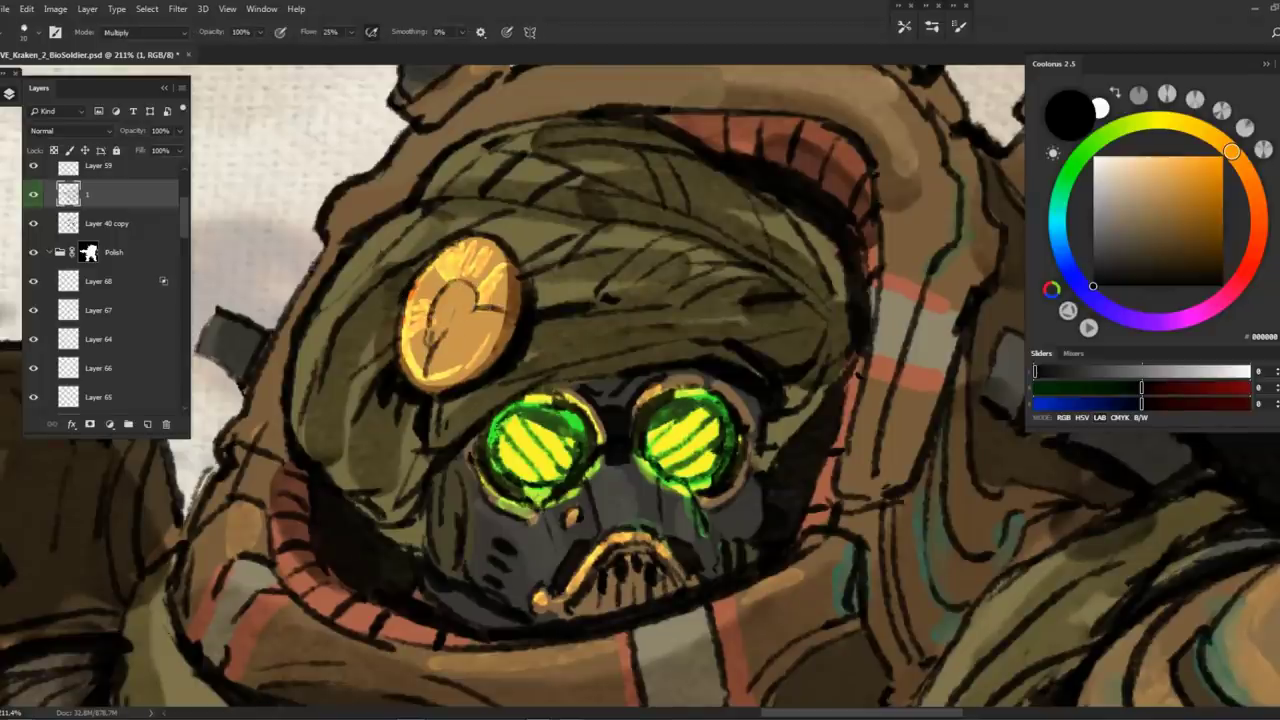
drag(459, 268, 462, 306)
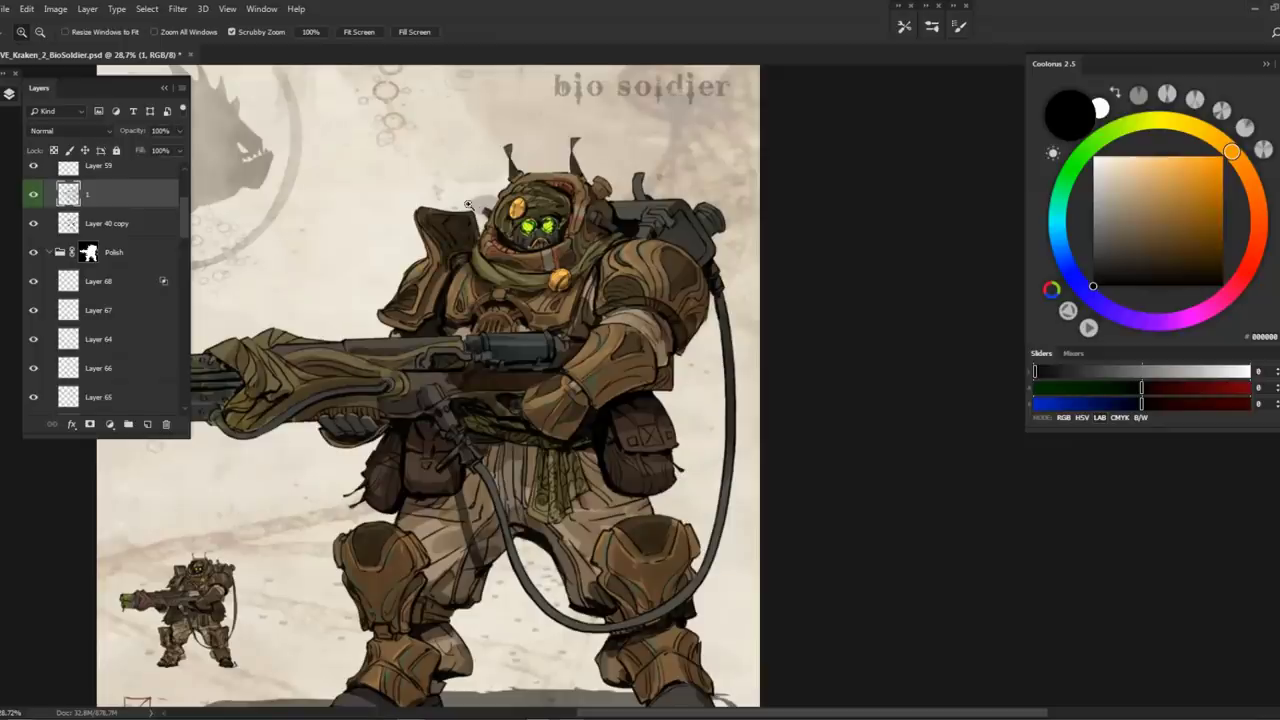
Create a new layer above line layer 1 and paint the badge's centre hole in olive (756E44)
click(147, 424)
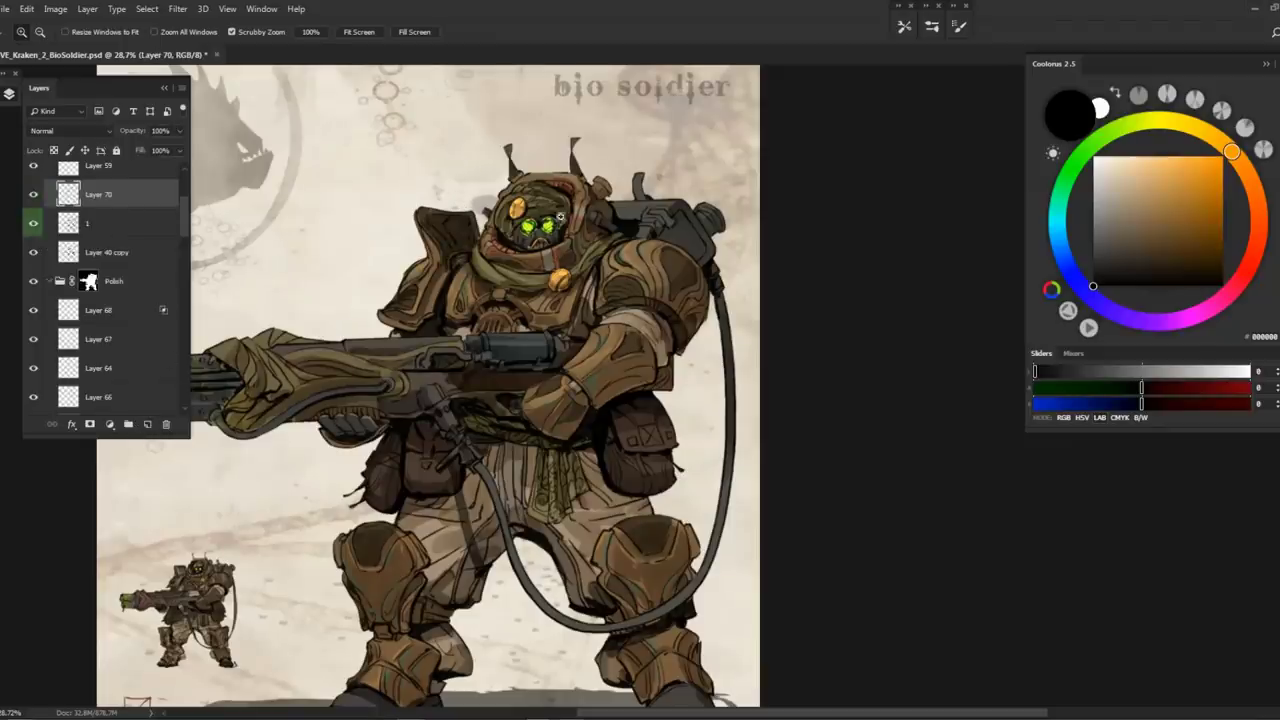
drag(540, 230, 600, 232)
alt+click(600, 230)
key(l)
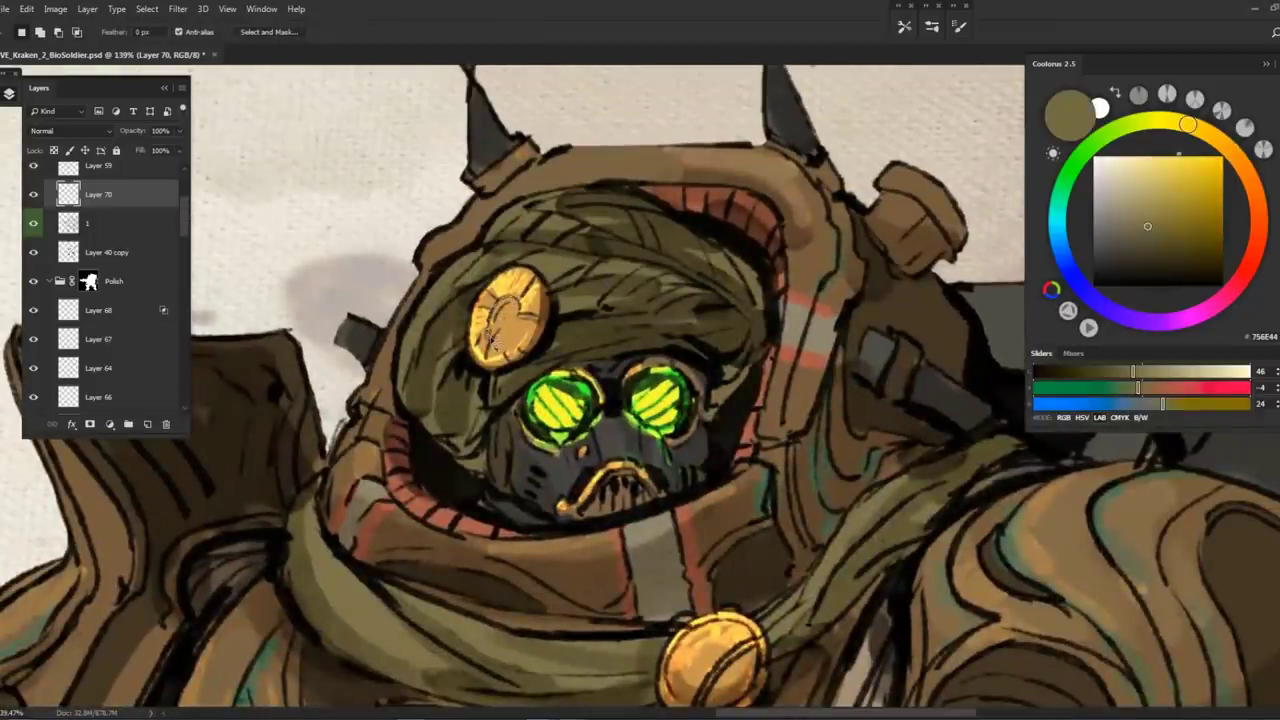
key(b)
drag(498, 305, 510, 330)
scroll(577, 303, down, 1)
Shade the badge's centre hole with a darker olive (494325) and save the file
alt+click(577, 303)
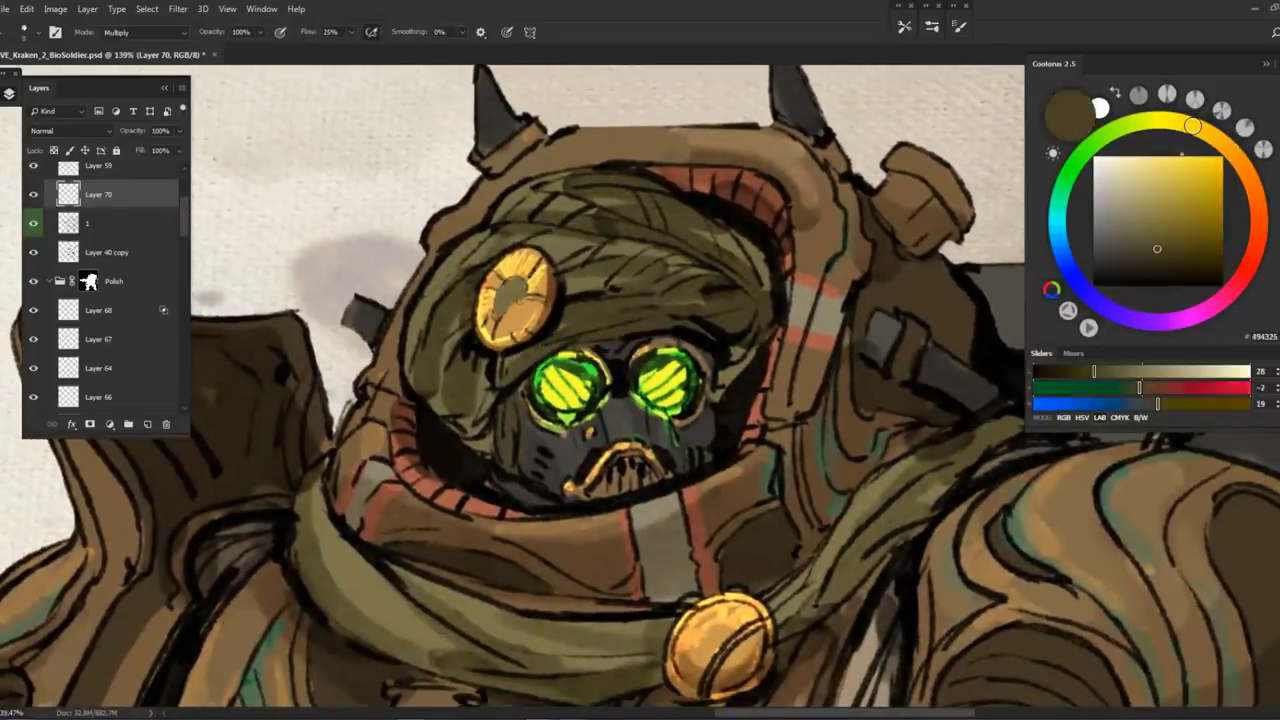
drag(496, 292, 506, 316)
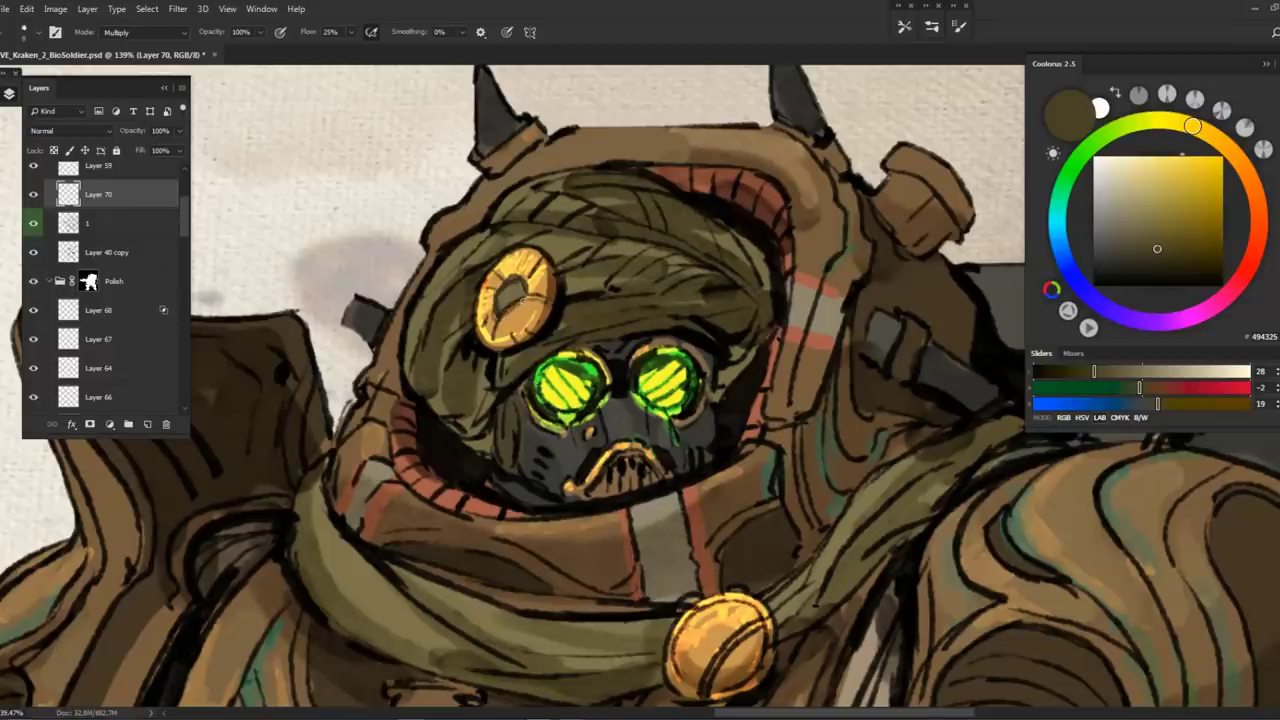
key(z)
drag(520, 230, 451, 227)
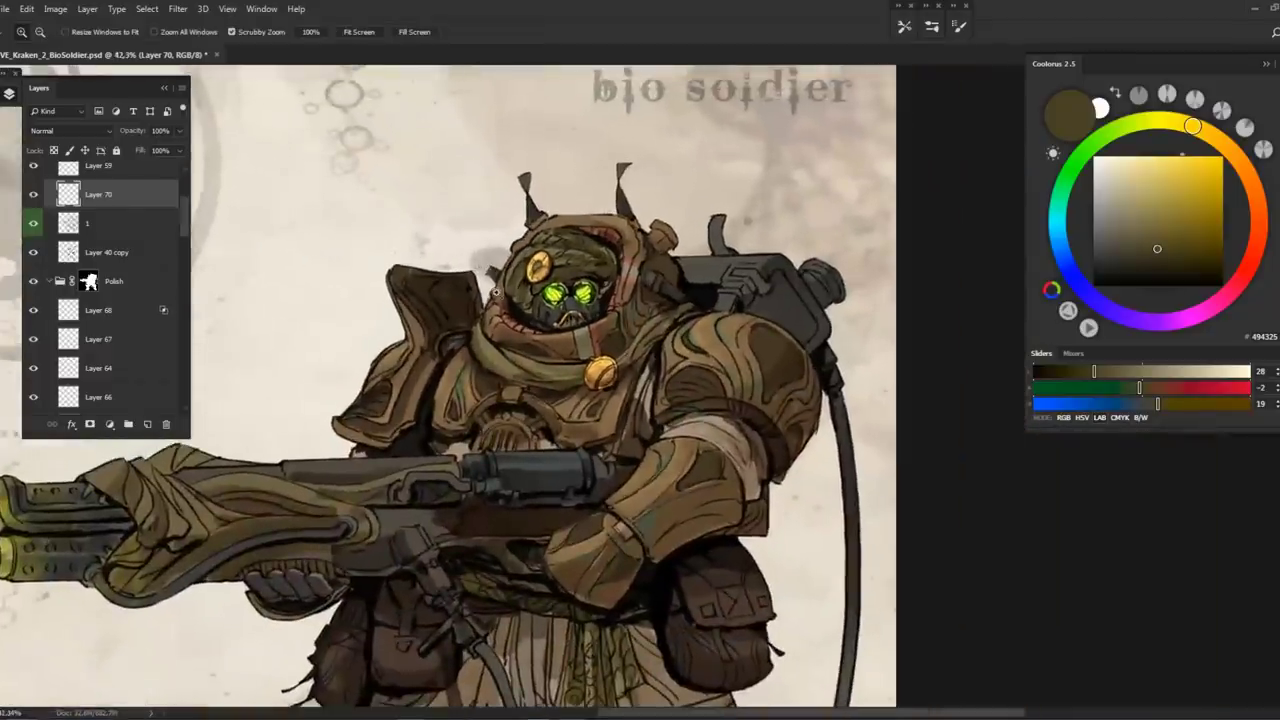
key(ctrl+s)
scroll(152, 231, up, 1)
click(110, 186)
drag(570, 251, 833, 273)
key(b)
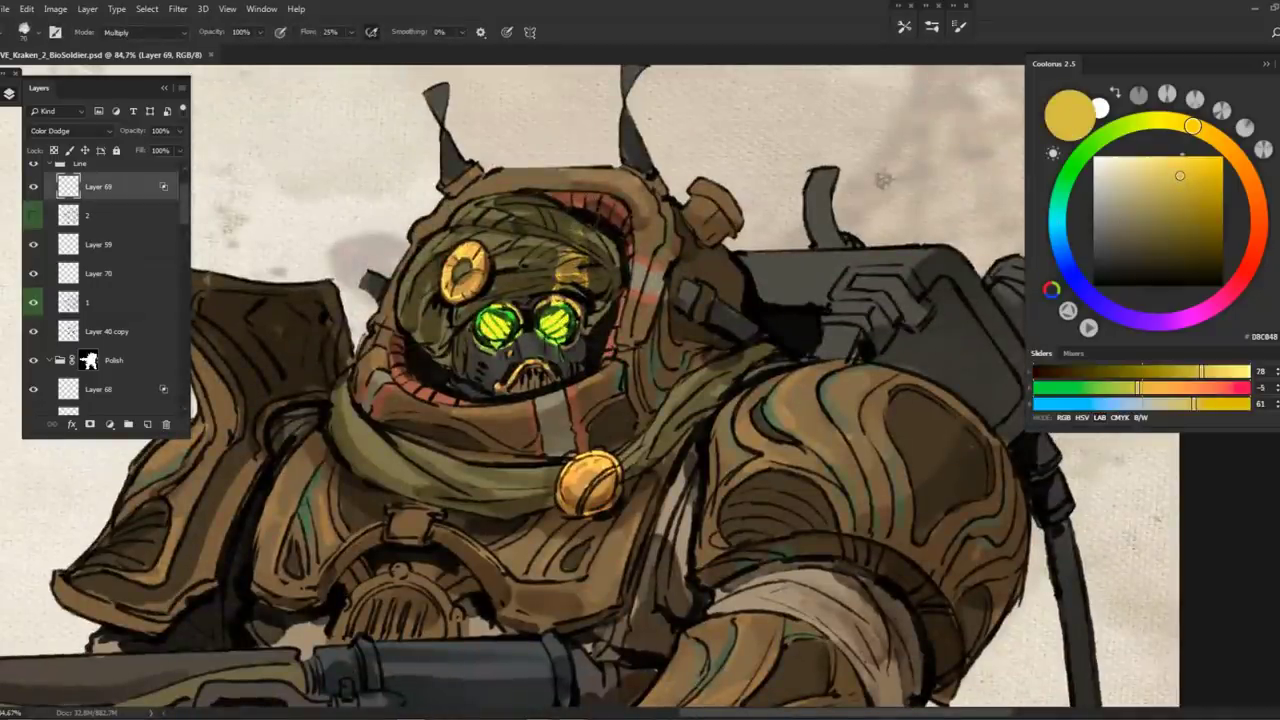
Create a new layer above line layer 1, paint yellow (FFFF07) light streaks on the turban above the goggles, and save
mouse_move(196, 717)
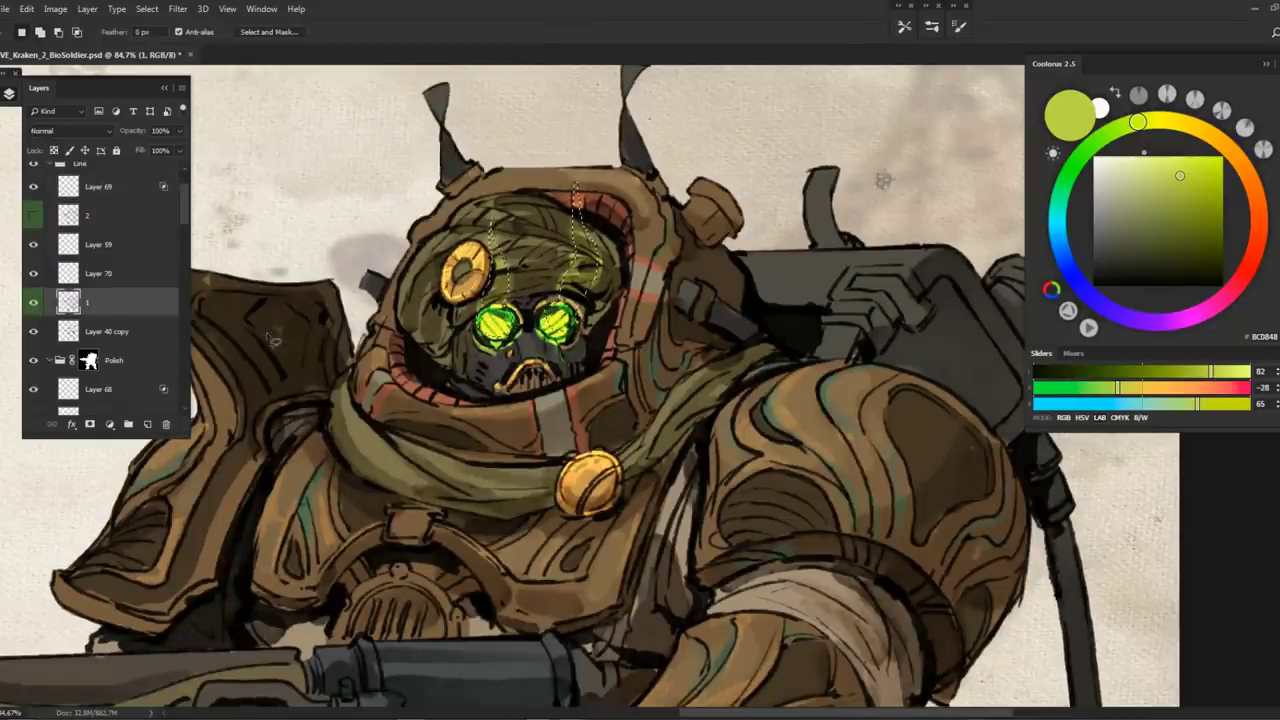
click(34, 302)
click(34, 302)
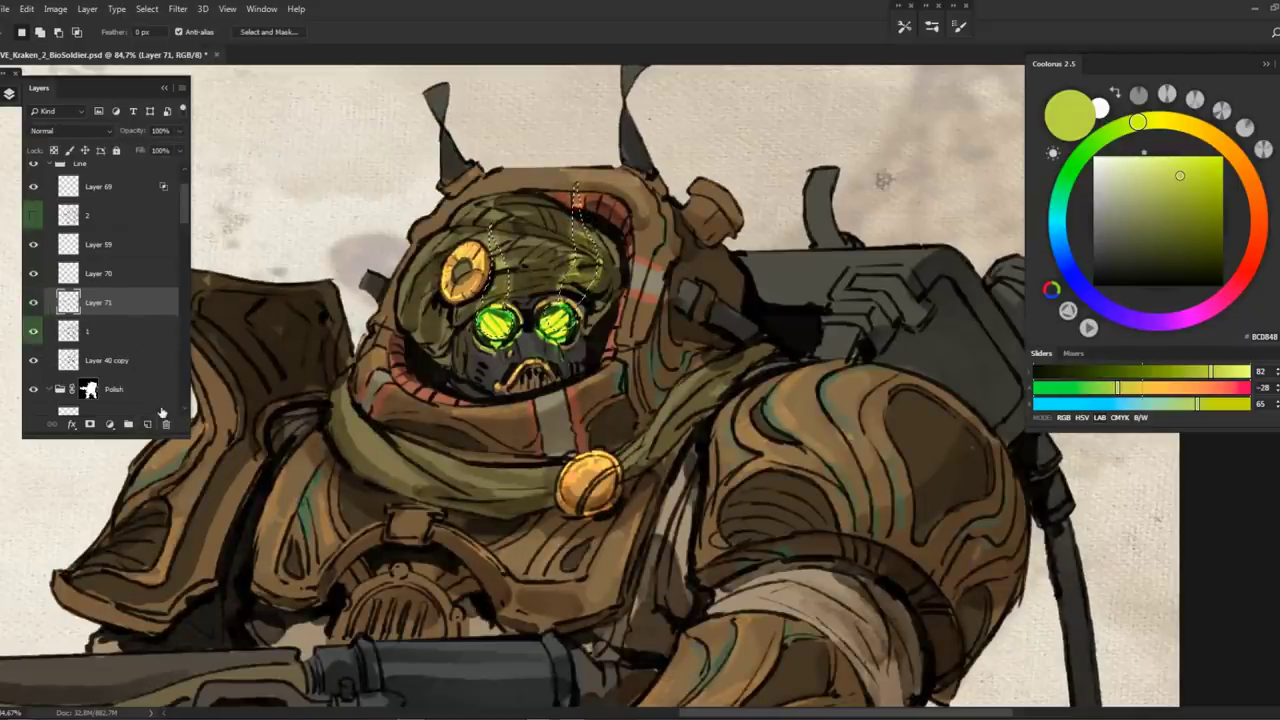
click(147, 424)
key(b)
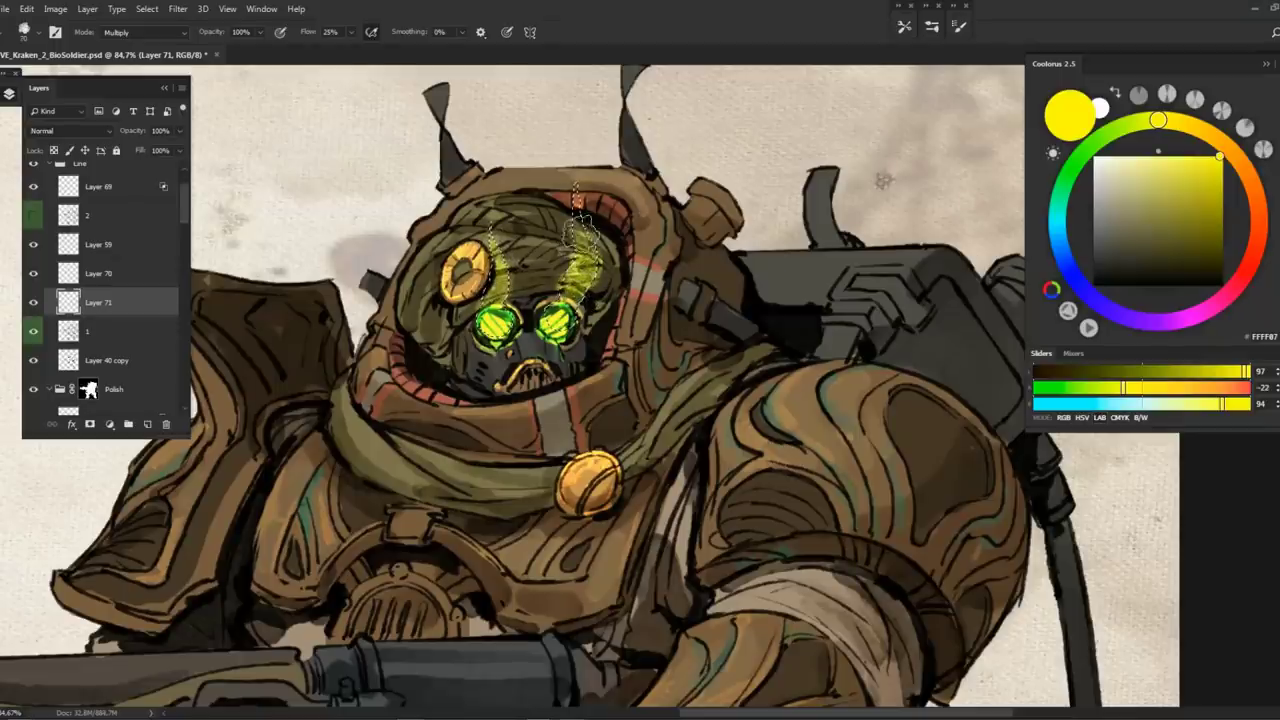
key(ctrl+0)
drag(533, 264, 197, 309)
key(ctrl+s)
Collapse the Line group, check the group and Layer 68 by toggling their visibility, and leave Layer 68 selected
key(z)
scroll(182, 190, up, 2)
click(68, 250)
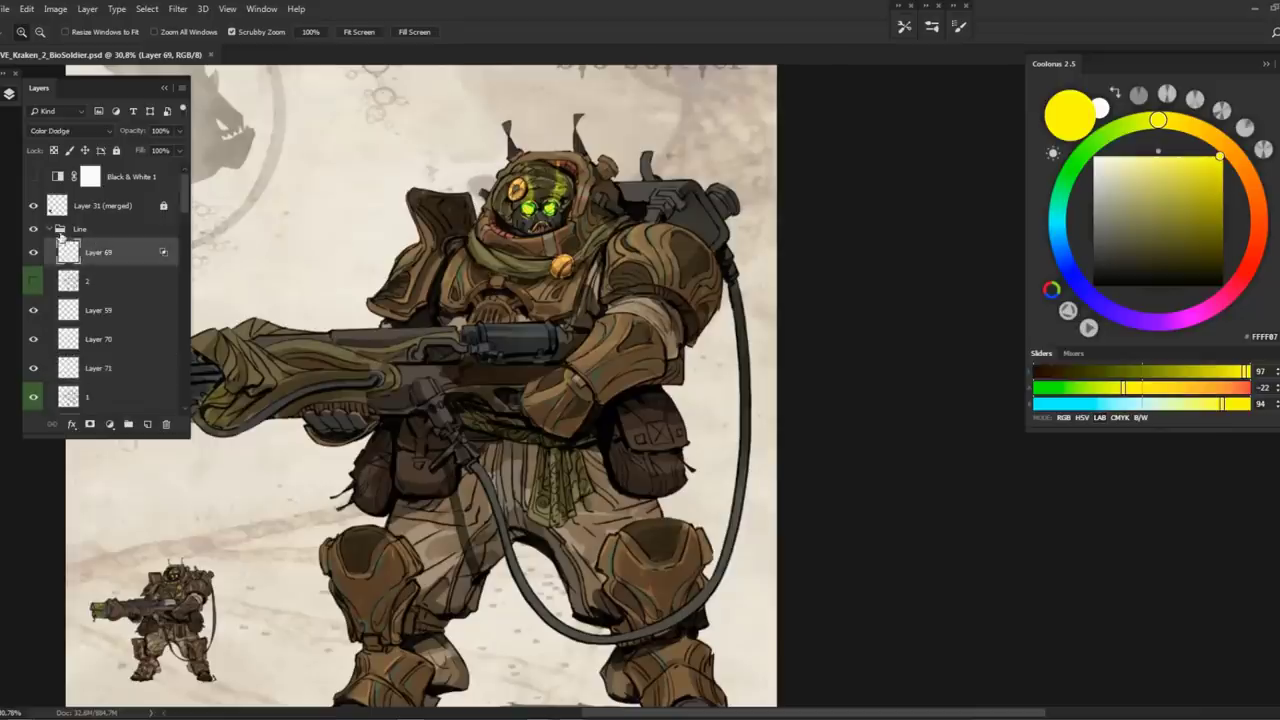
click(49, 229)
click(34, 230)
click(34, 230)
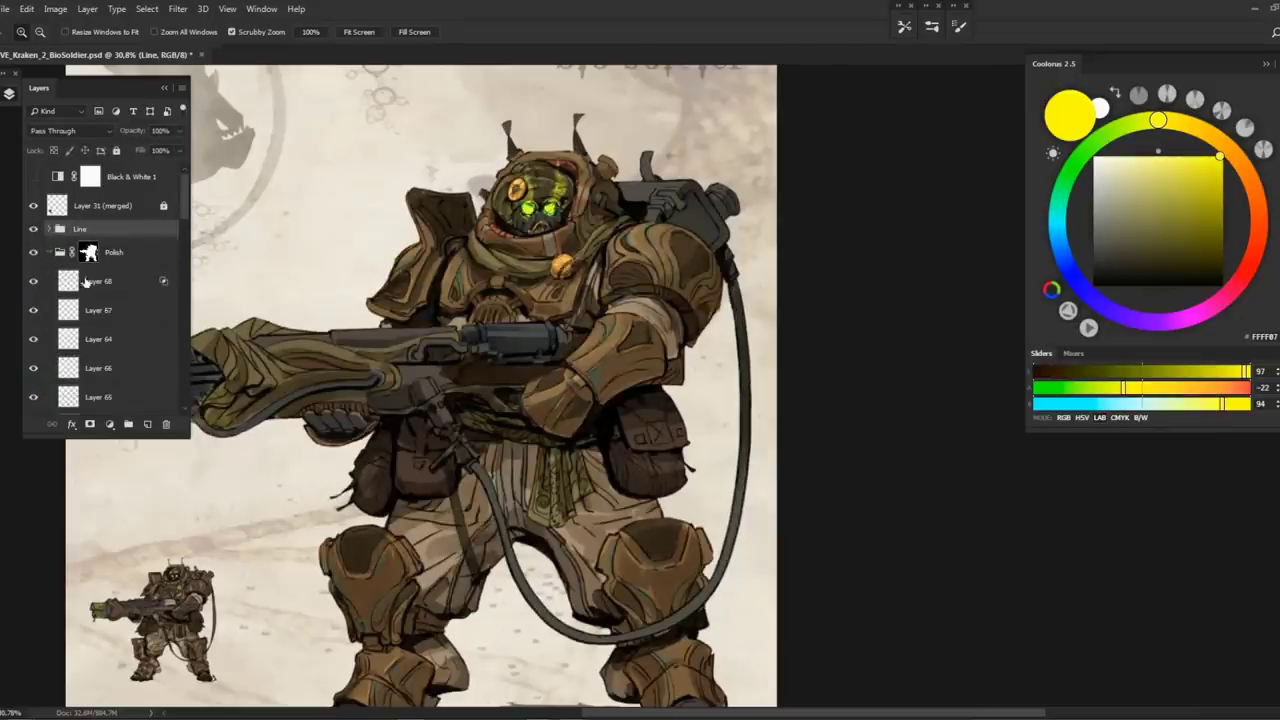
click(85, 283)
click(34, 282)
click(34, 282)
Choose the 70 px ink brush from the Kyles_Ink_2018 set
drag(685, 203, 715, 203)
key(b)
right_click(648, 288)
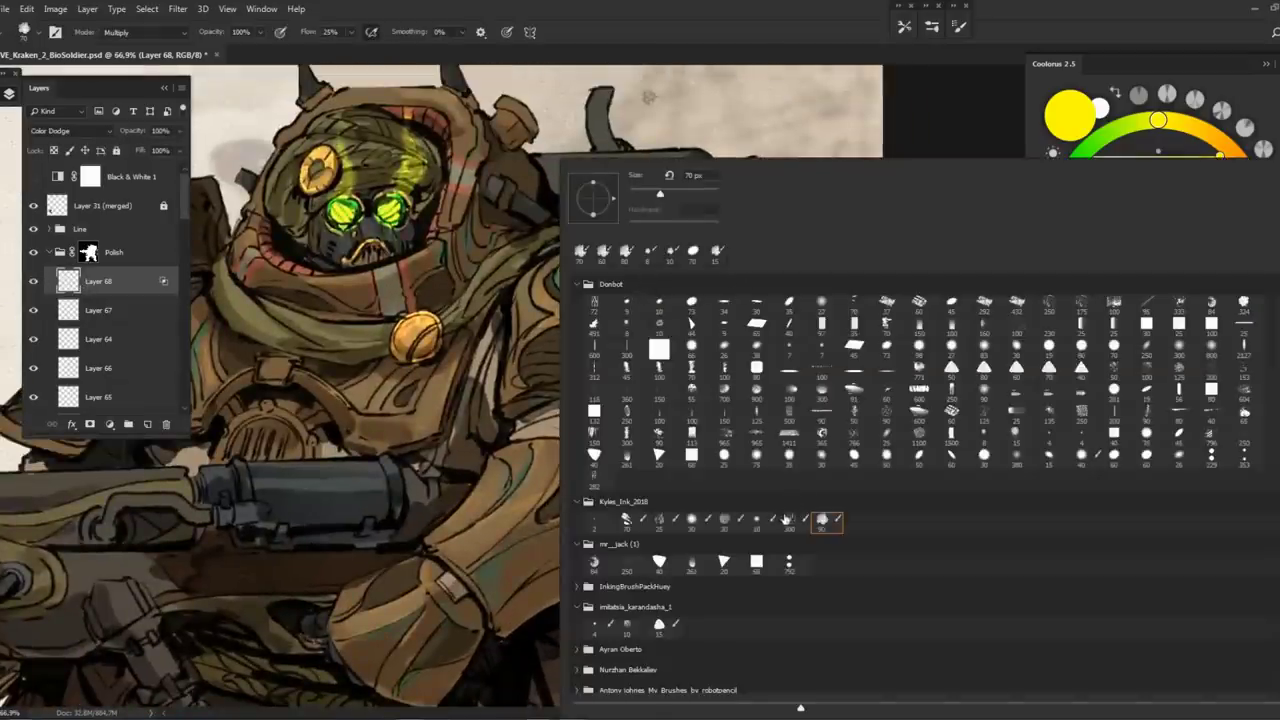
double_click(628, 520)
scroll(533, 311, up, 3)
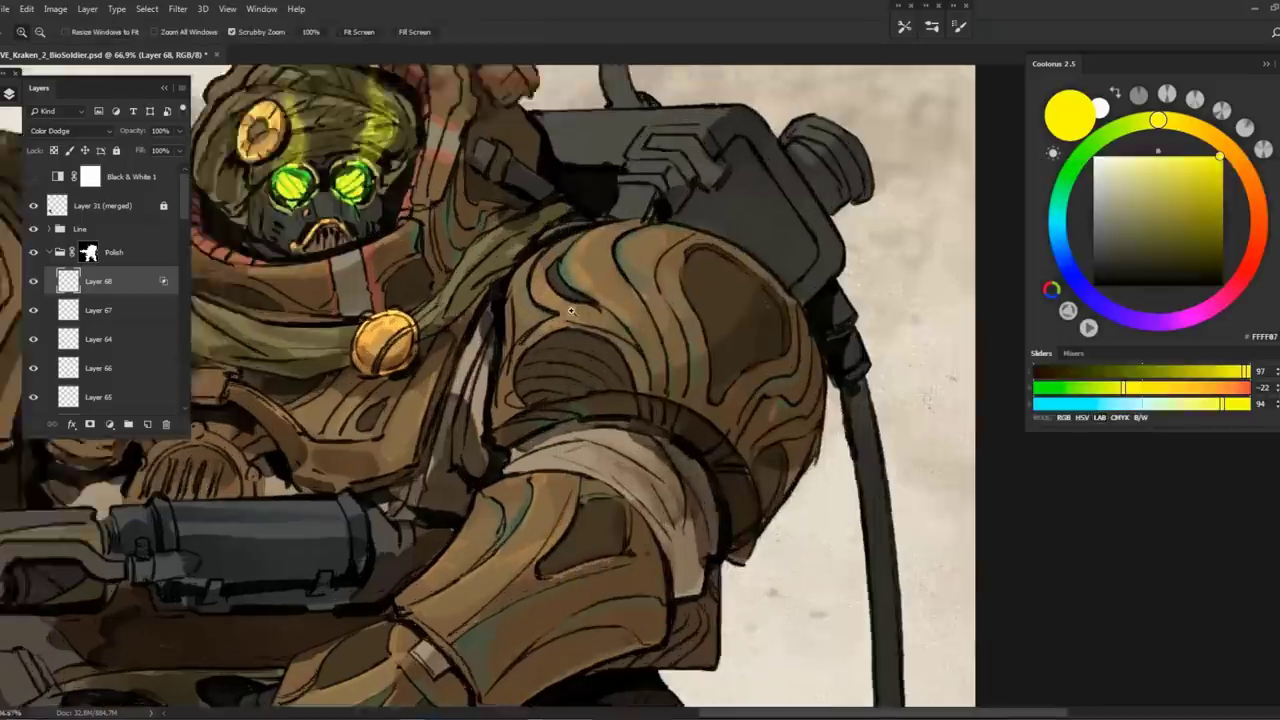
click(1222, 142)
scroll(1010, 180, up, 2)
drag(458, 292, 510, 340)
key(ctrl+z)
Paint thin tan (C18F5A) Color Dodge highlights along the ridges of the shoulder armour on Layer 68
alt+click(673, 286)
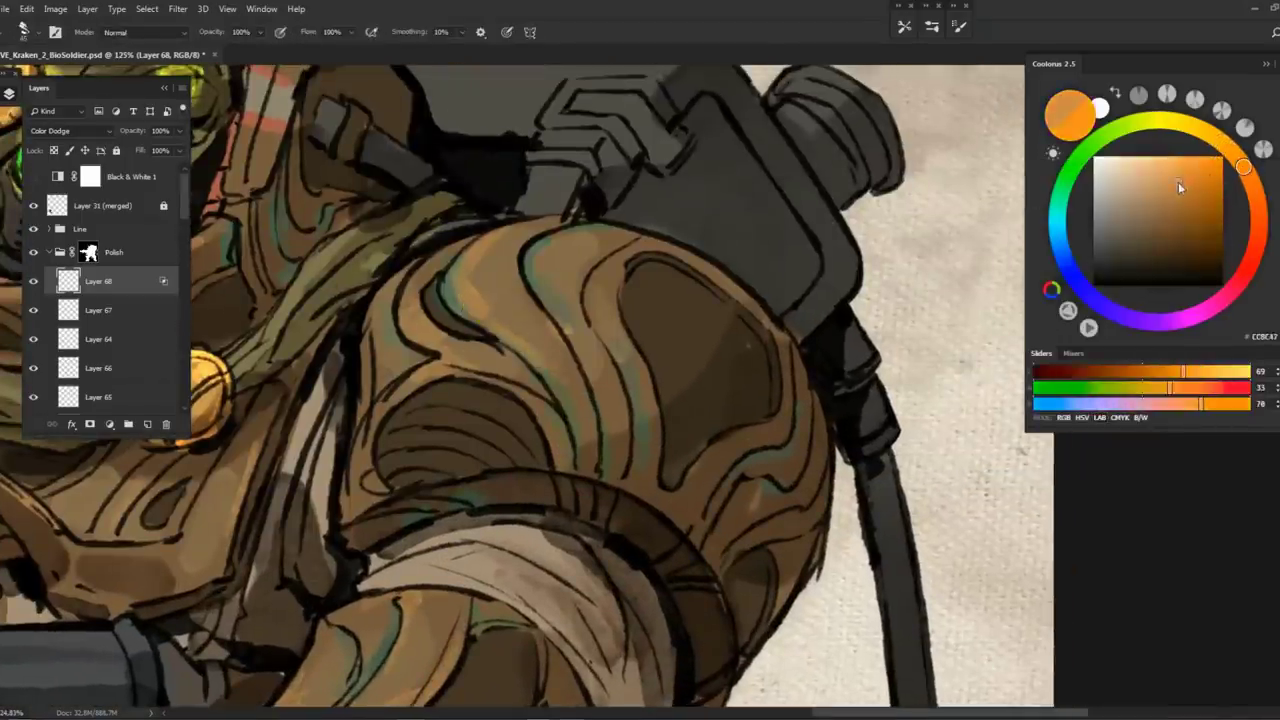
drag(523, 283, 576, 368)
mouse_move(590, 325)
mouse_down()
mouse_move(612, 362)
mouse_move(600, 308)
mouse_up()
scroll(556, 334, down, 4)
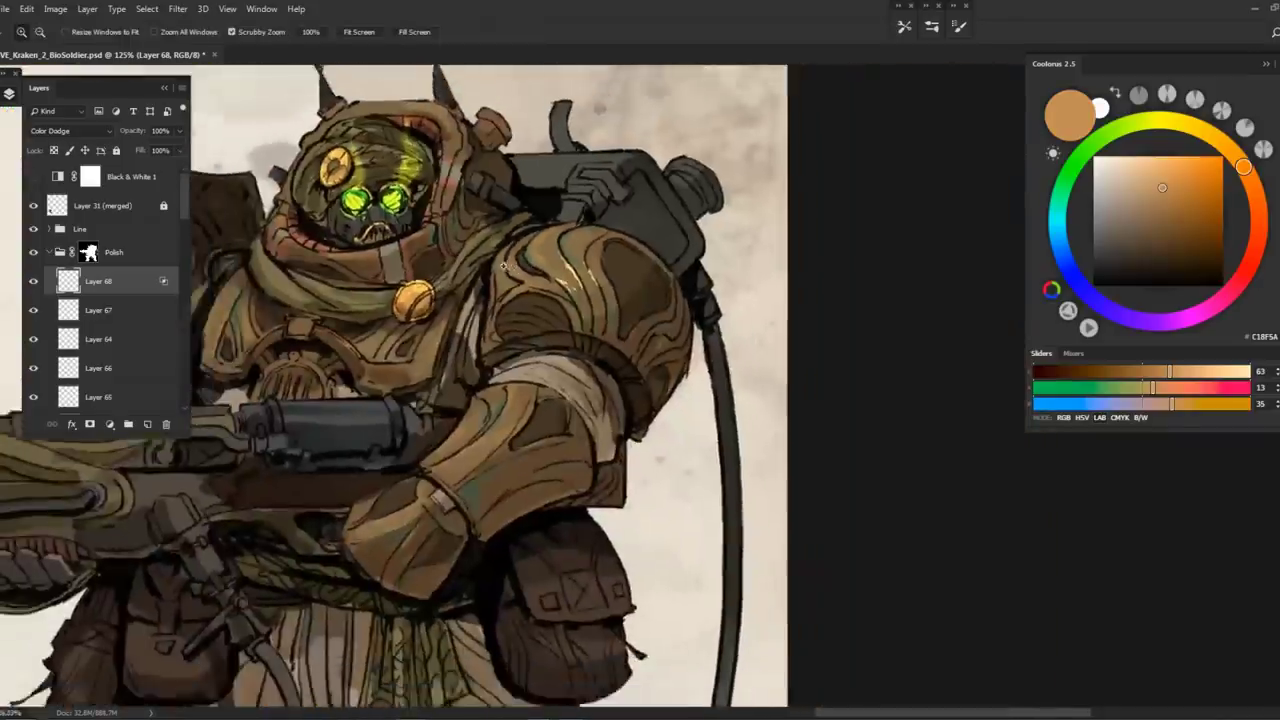
Sample a darker brown (856839) and paint Color Dodge highlights along the upper ridge of the forearm plate on Layer 68
scroll(557, 302, up, 3)
scroll(557, 302, up, 2)
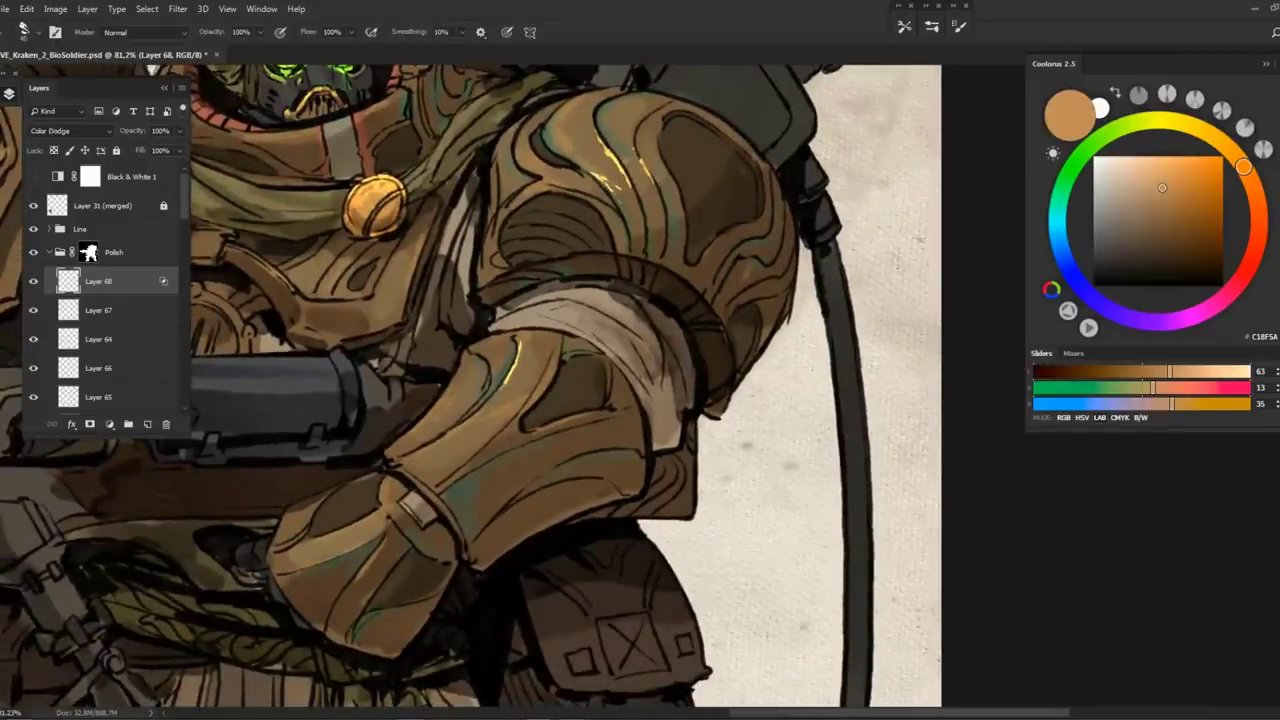
alt+click(548, 360)
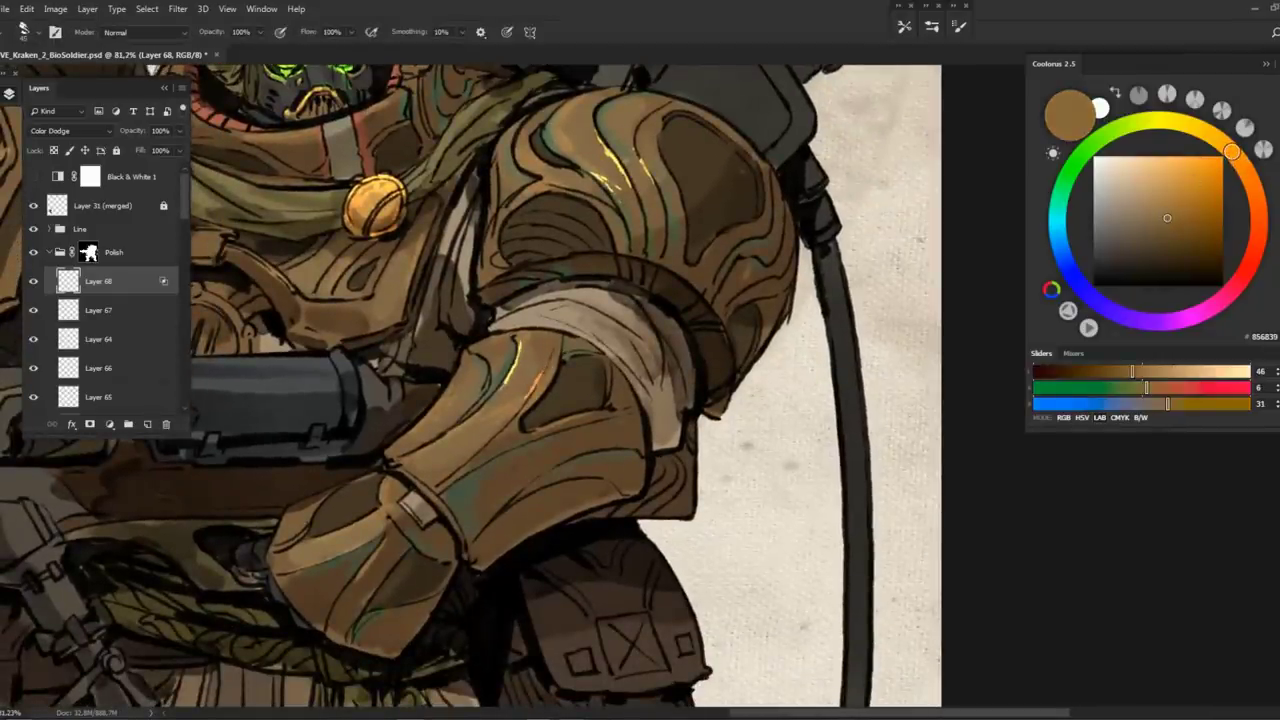
drag(508, 390, 516, 346)
drag(524, 392, 515, 342)
drag(453, 436, 411, 586)
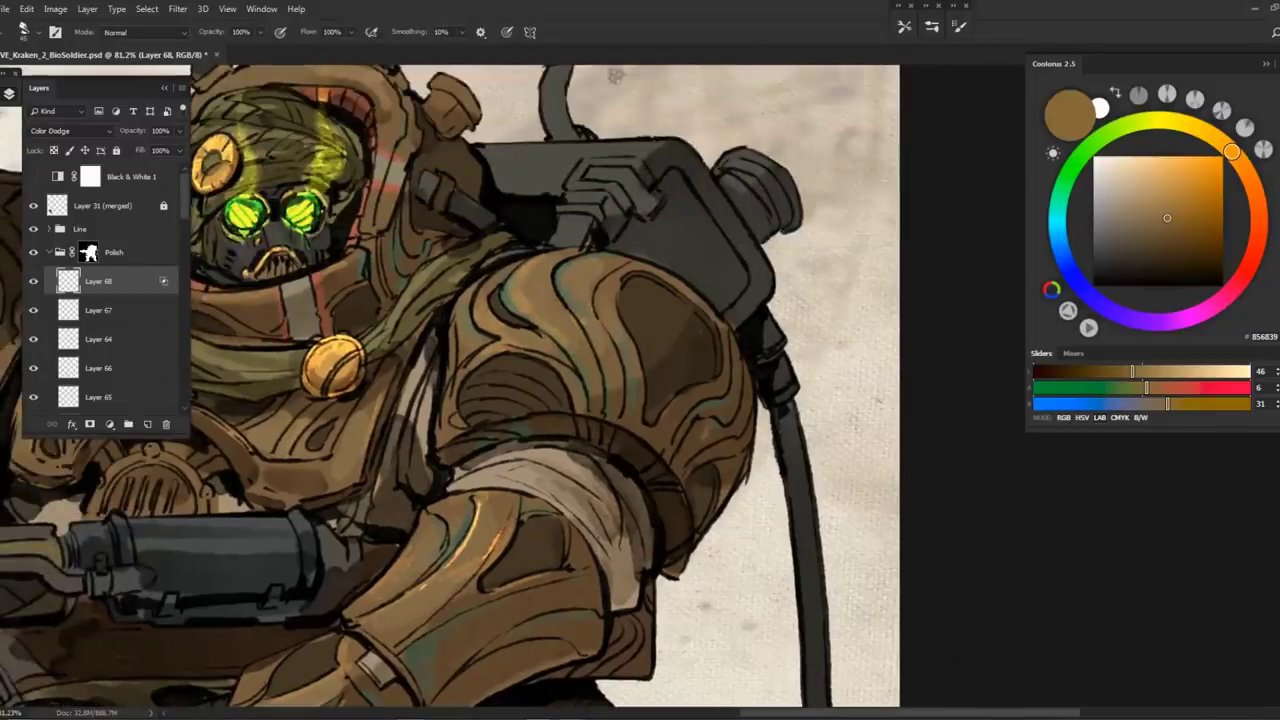
Paint bright highlights in the same brown across the top and along the curved ridges of the large shoulder armour
mouse_move(512, 298)
mouse_down()
mouse_move(540, 270)
mouse_move(532, 282)
mouse_up()
mouse_move(506, 336)
mouse_down()
mouse_move(541, 332)
mouse_move(506, 298)
mouse_move(556, 246)
mouse_up()
mouse_move(518, 288)
mouse_down()
mouse_move(562, 260)
mouse_move(550, 290)
mouse_up()
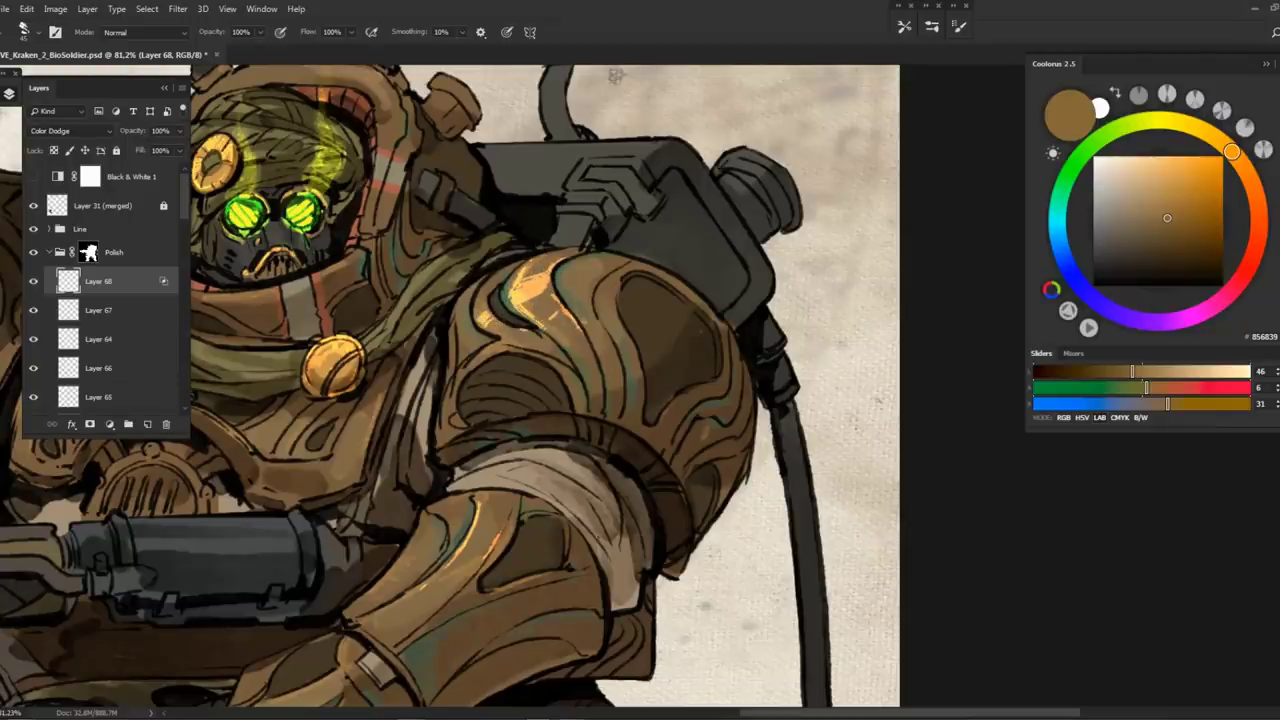
mouse_move(600, 256)
mouse_down()
mouse_move(540, 258)
mouse_move(600, 256)
mouse_move(615, 285)
mouse_move(600, 320)
mouse_up()
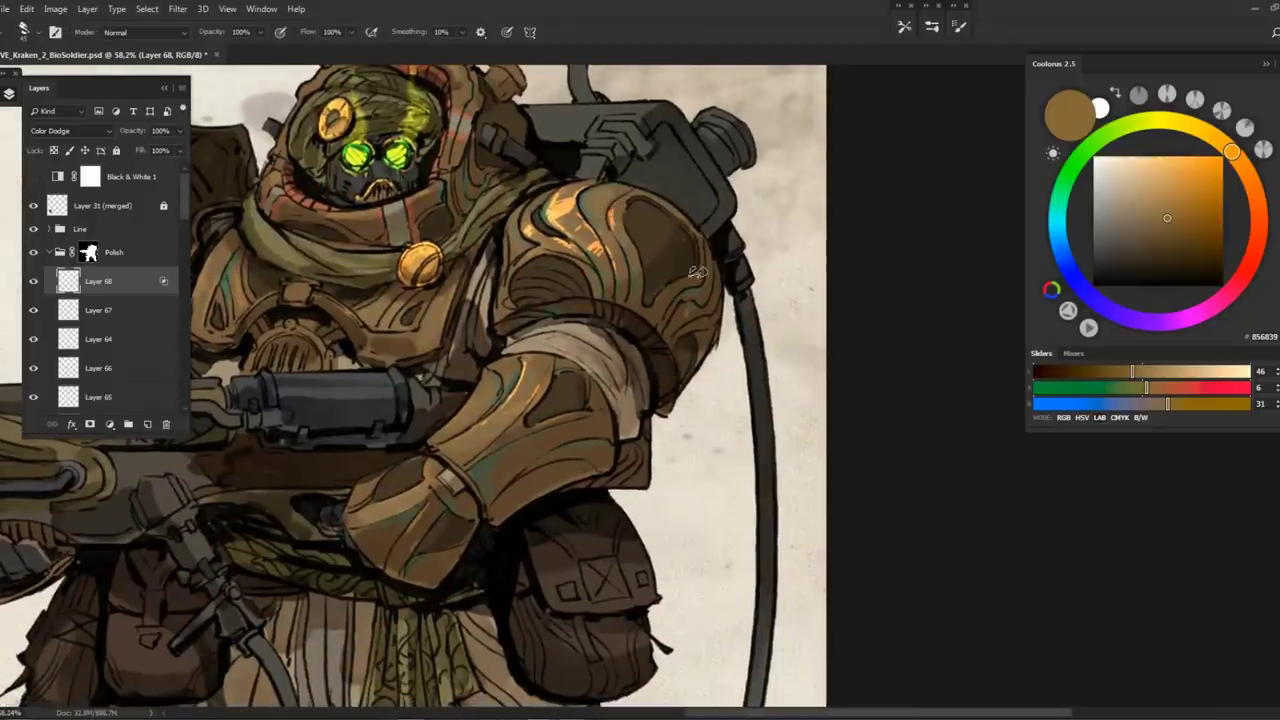
Add streaky highlights to the forearm plate and the wrist armour below it
scroll(594, 371, down, 2)
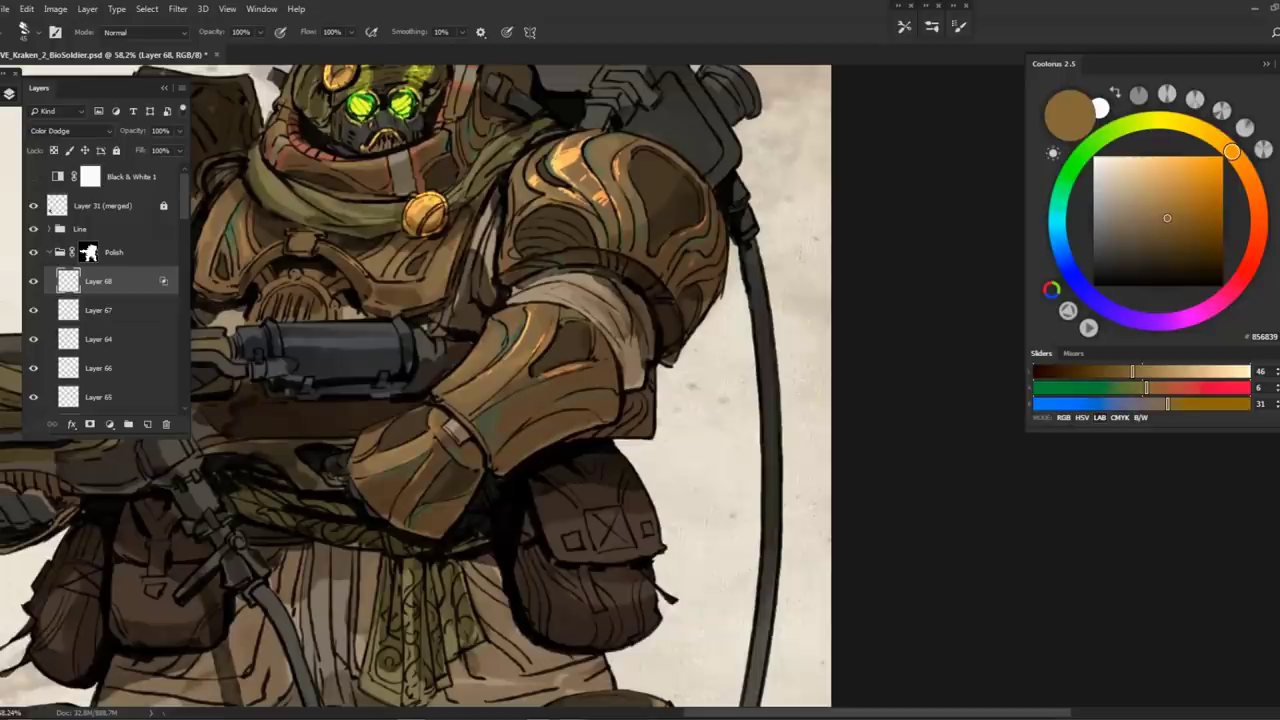
mouse_move(530, 349)
mouse_down()
mouse_move(456, 392)
mouse_move(472, 384)
mouse_up()
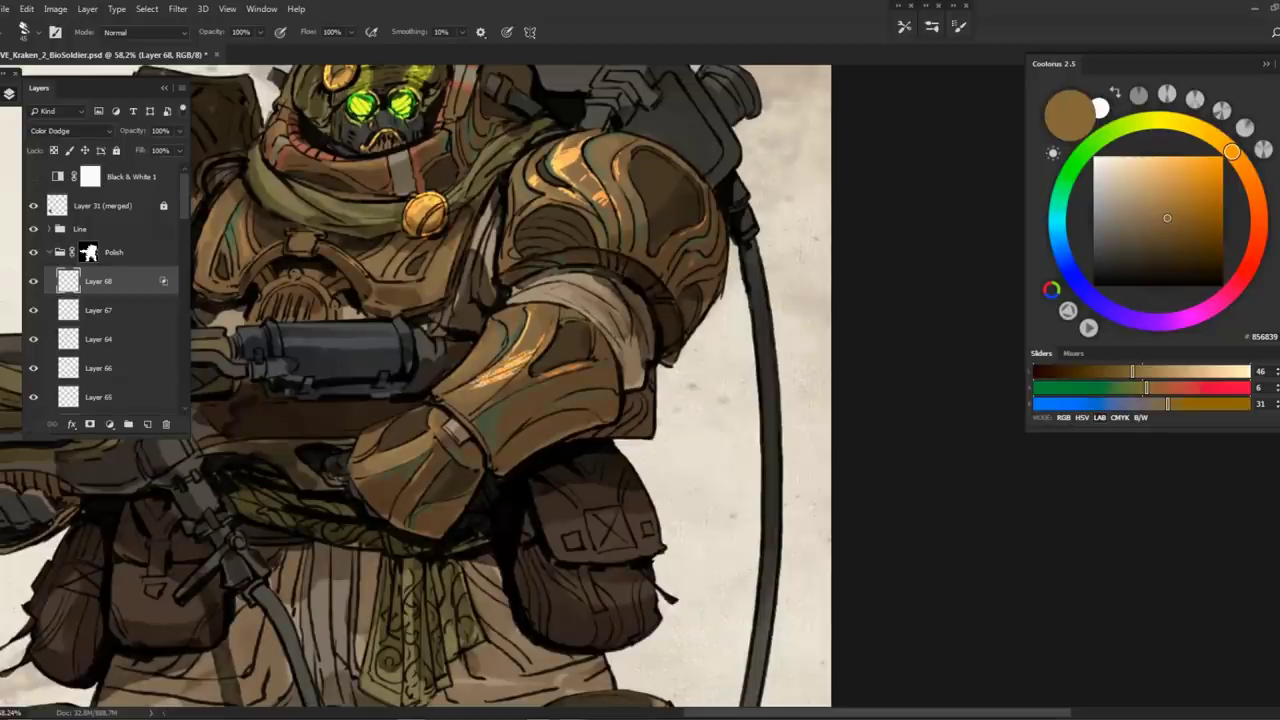
mouse_move(562, 302)
mouse_down()
mouse_move(490, 322)
mouse_move(441, 382)
mouse_move(452, 400)
mouse_move(524, 330)
mouse_up()
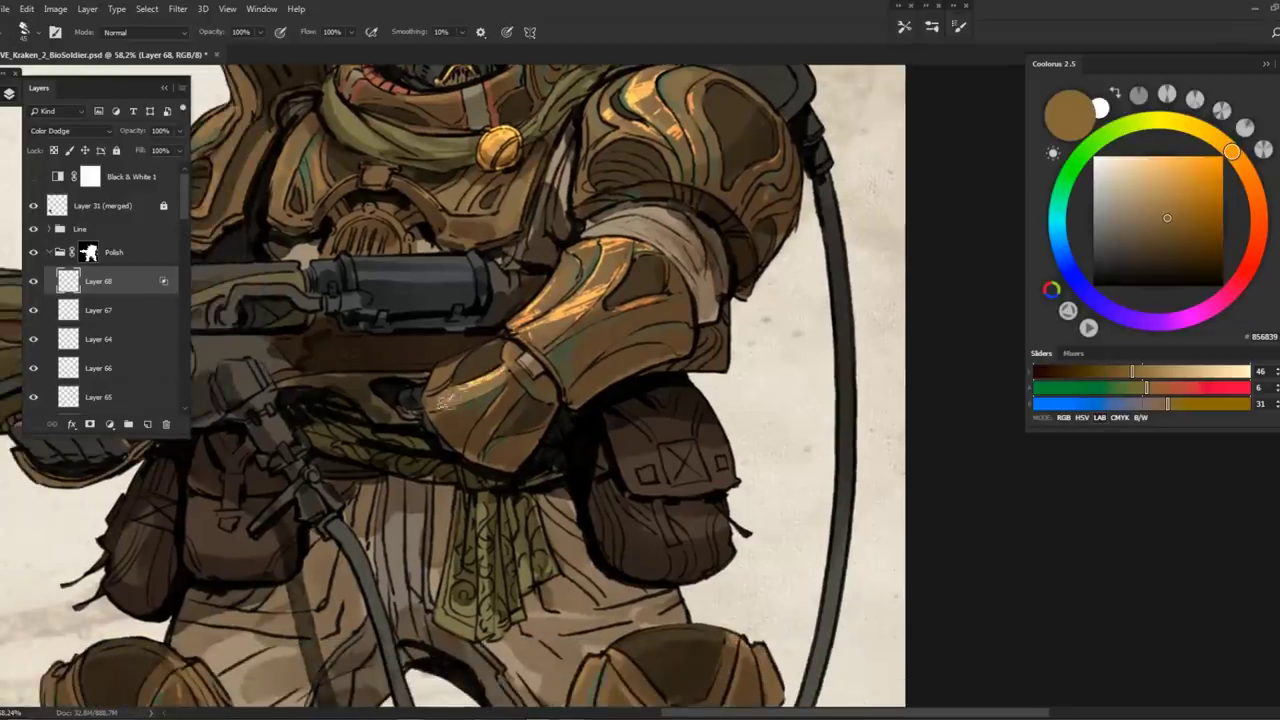
drag(524, 330, 723, 500)
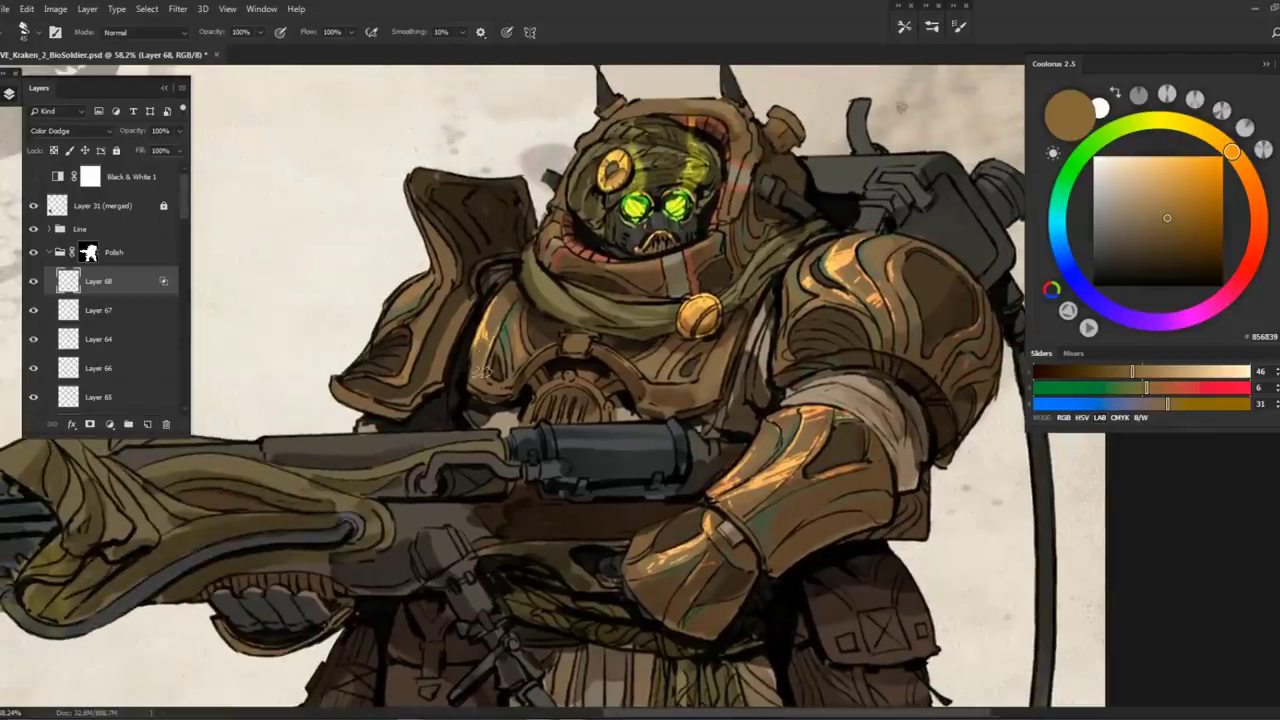
Lighten the brown to 9F7A3F and paint highlights on the chest armour plates and their edges
drag(770, 375, 815, 375)
mouse_move(662, 330)
mouse_down()
mouse_move(654, 392)
mouse_move(664, 356)
mouse_up()
drag(1188, 176, 1206, 182)
mouse_move(626, 350)
mouse_down()
mouse_move(598, 382)
mouse_move(639, 412)
mouse_up()
drag(537, 376, 525, 432)
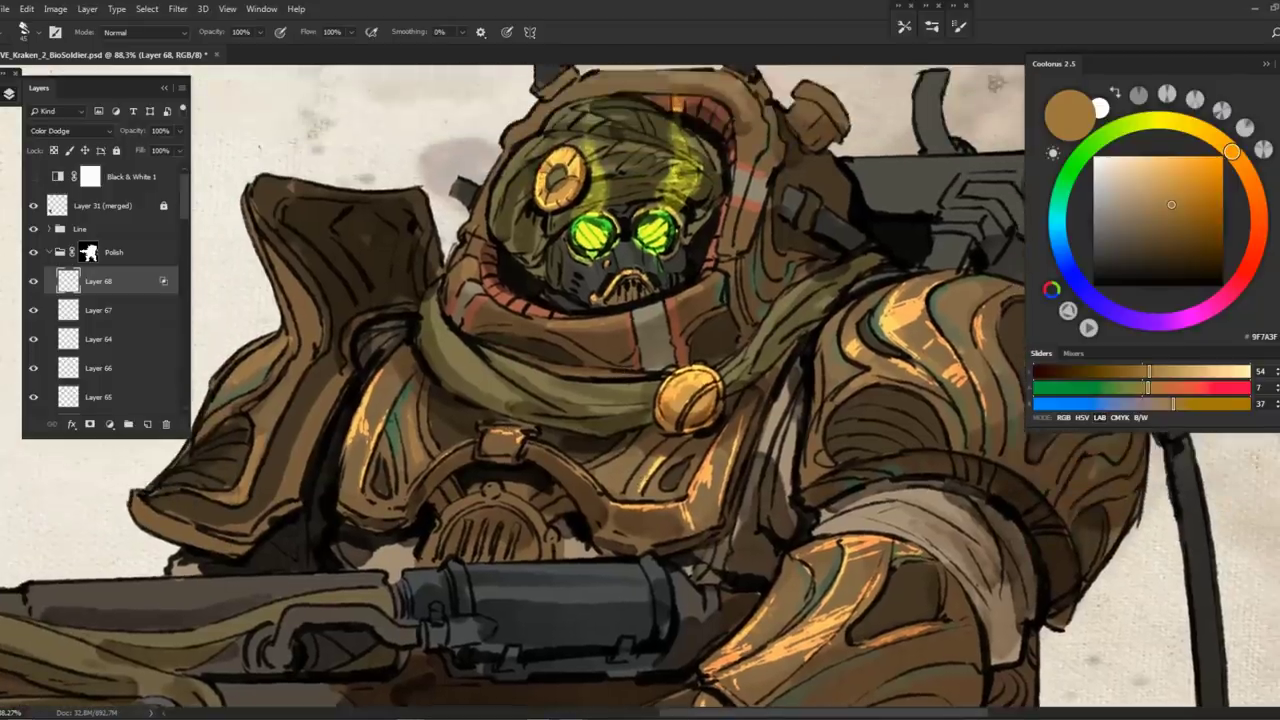
Paint highlights along the ridges of the far shoulder guard beside the chest armour
key(ctrl+0)
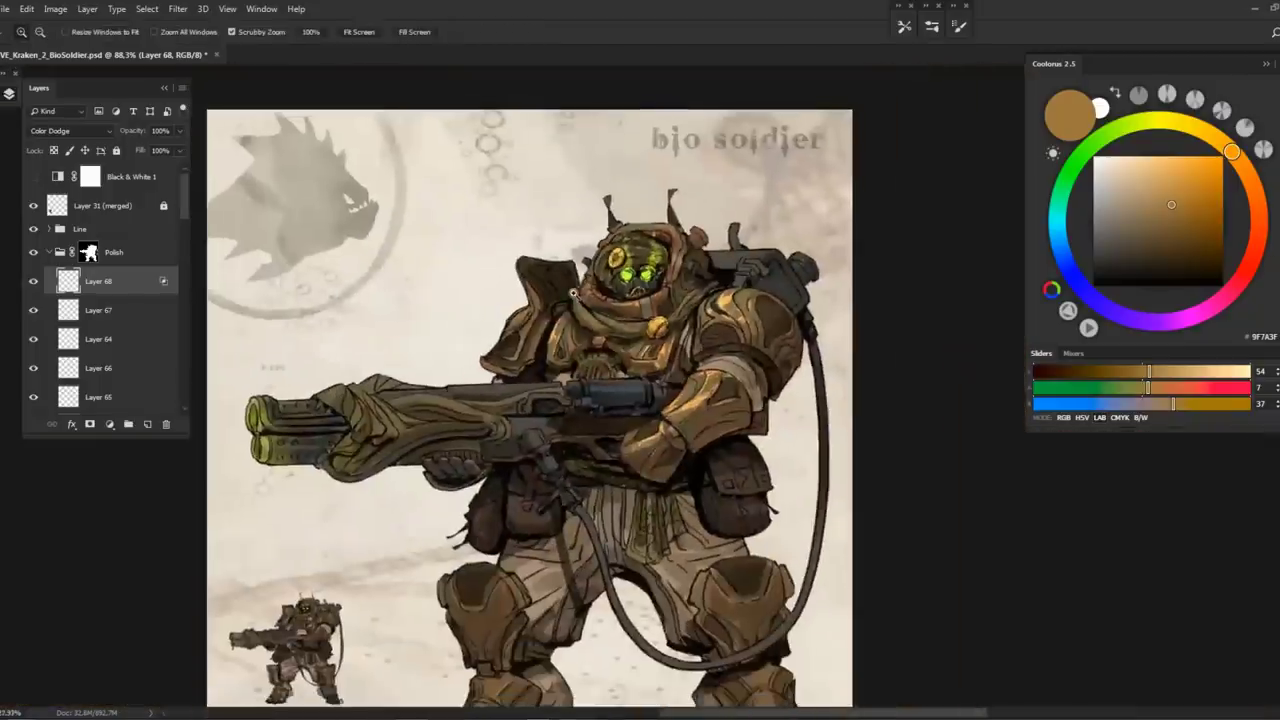
scroll(529, 277, up, 5)
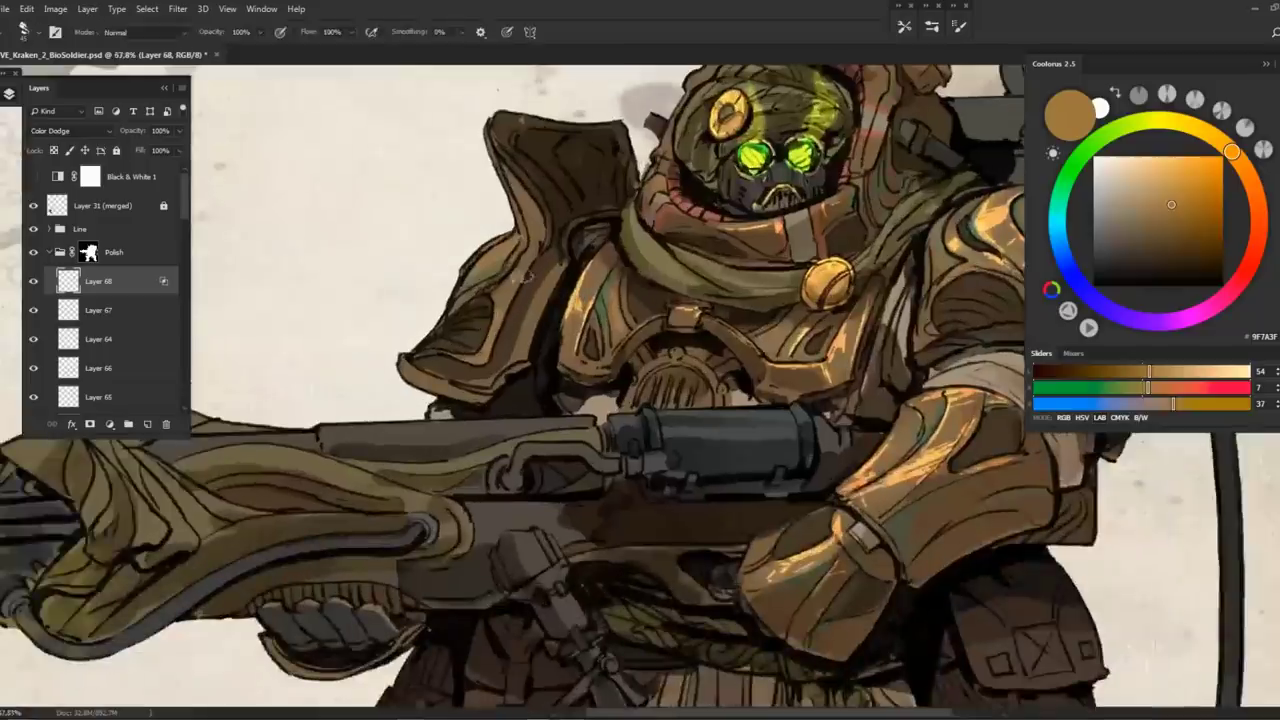
mouse_move(529, 277)
mouse_down()
mouse_move(483, 318)
mouse_move(529, 354)
mouse_move(526, 321)
mouse_up()
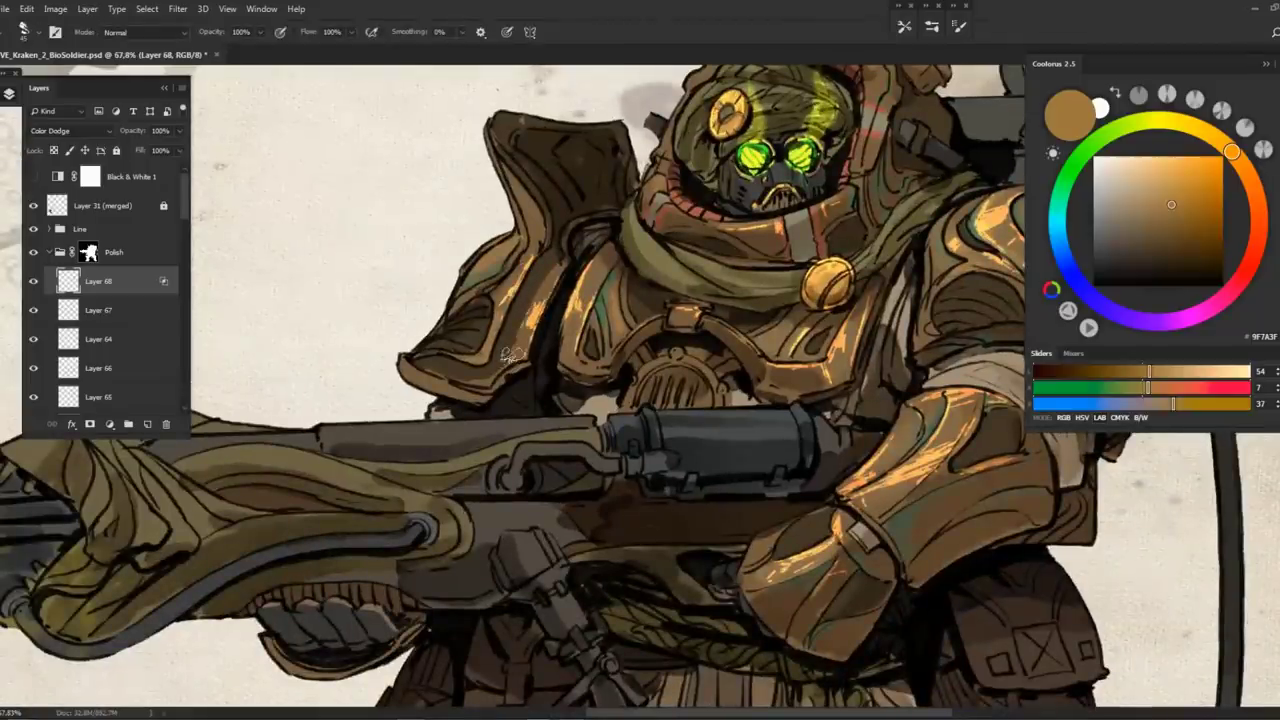
Paint Color Dodge highlights on the knee guards and shin armour of both legs
key(ctrl+0)
scroll(521, 461, up, 5)
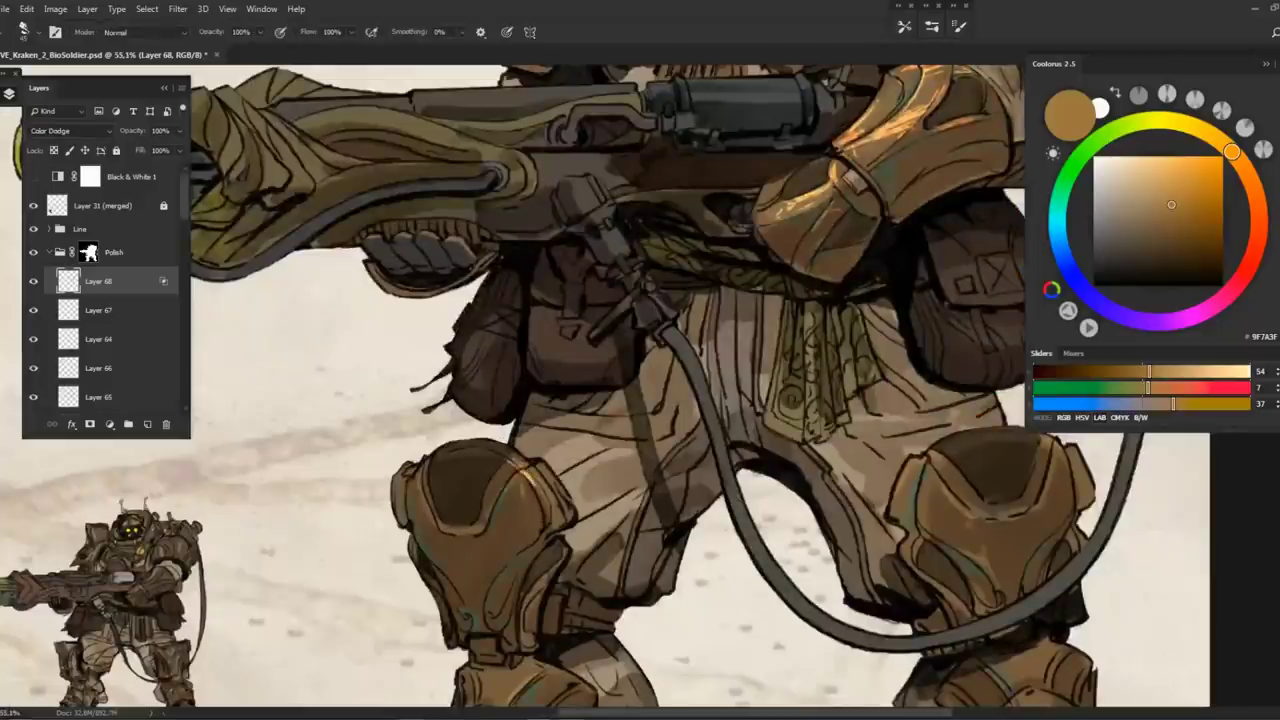
drag(521, 461, 536, 361)
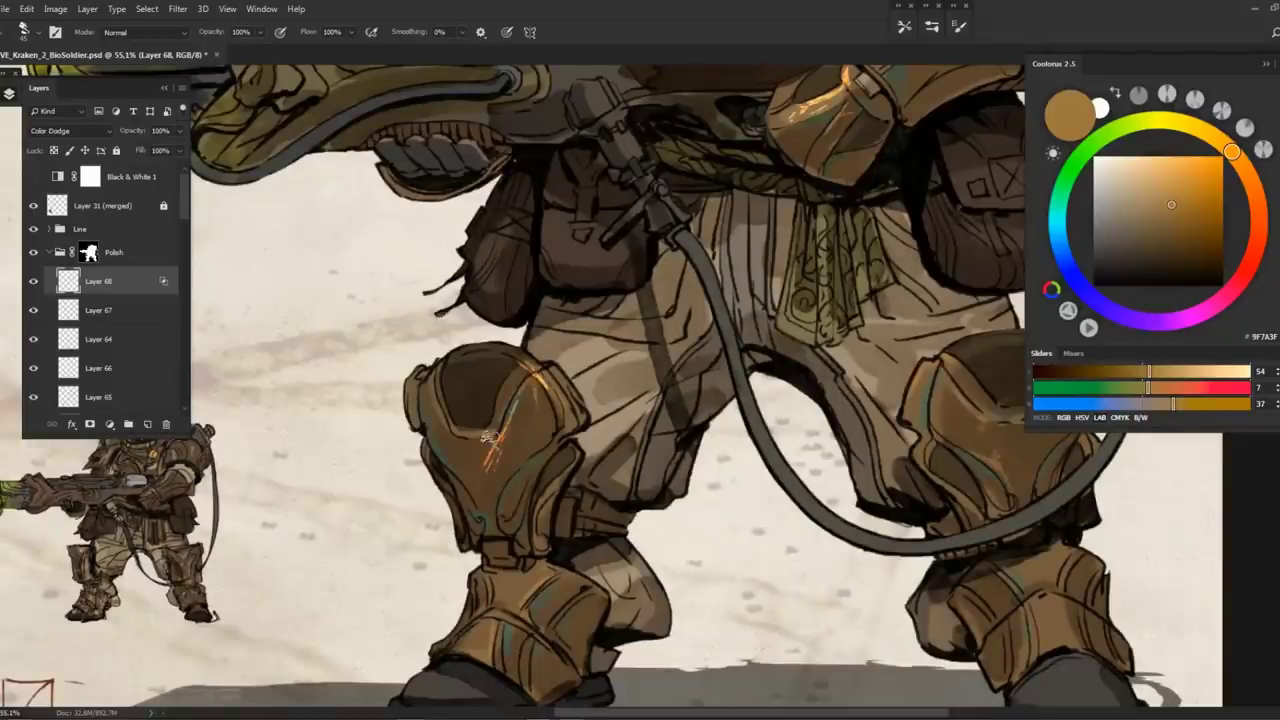
drag(490, 437, 355, 267)
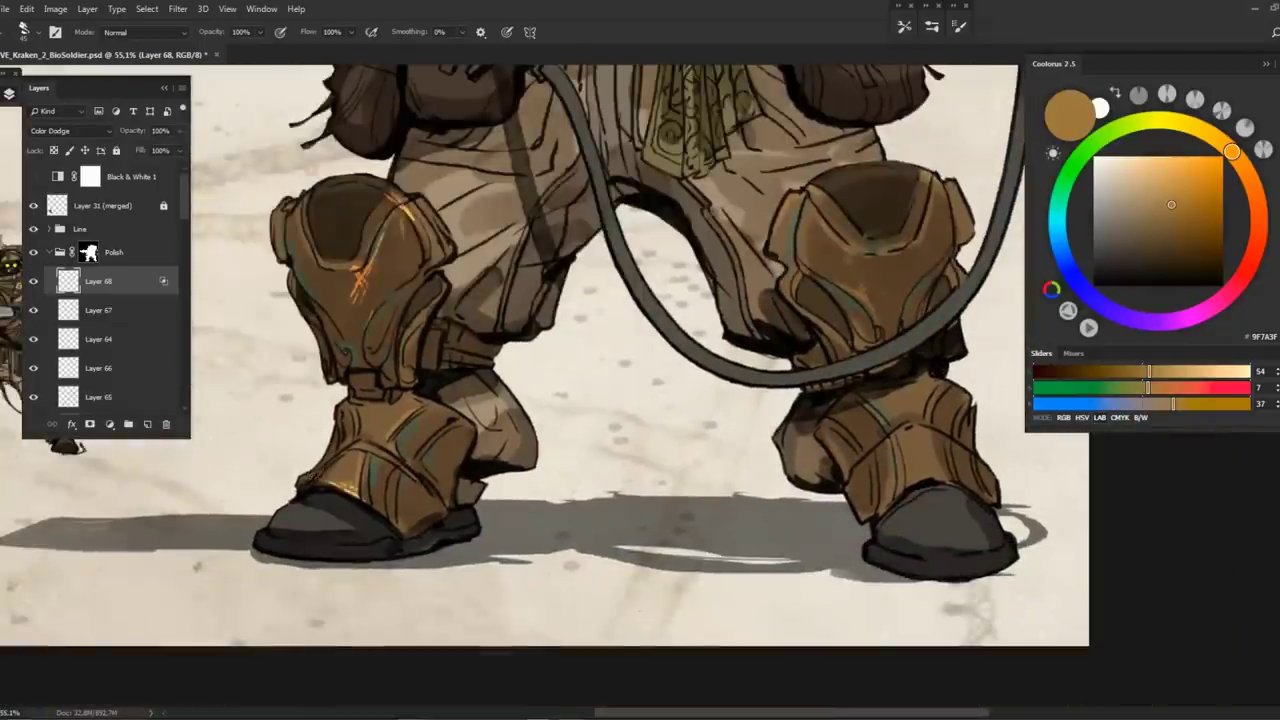
drag(346, 487, 171, 541)
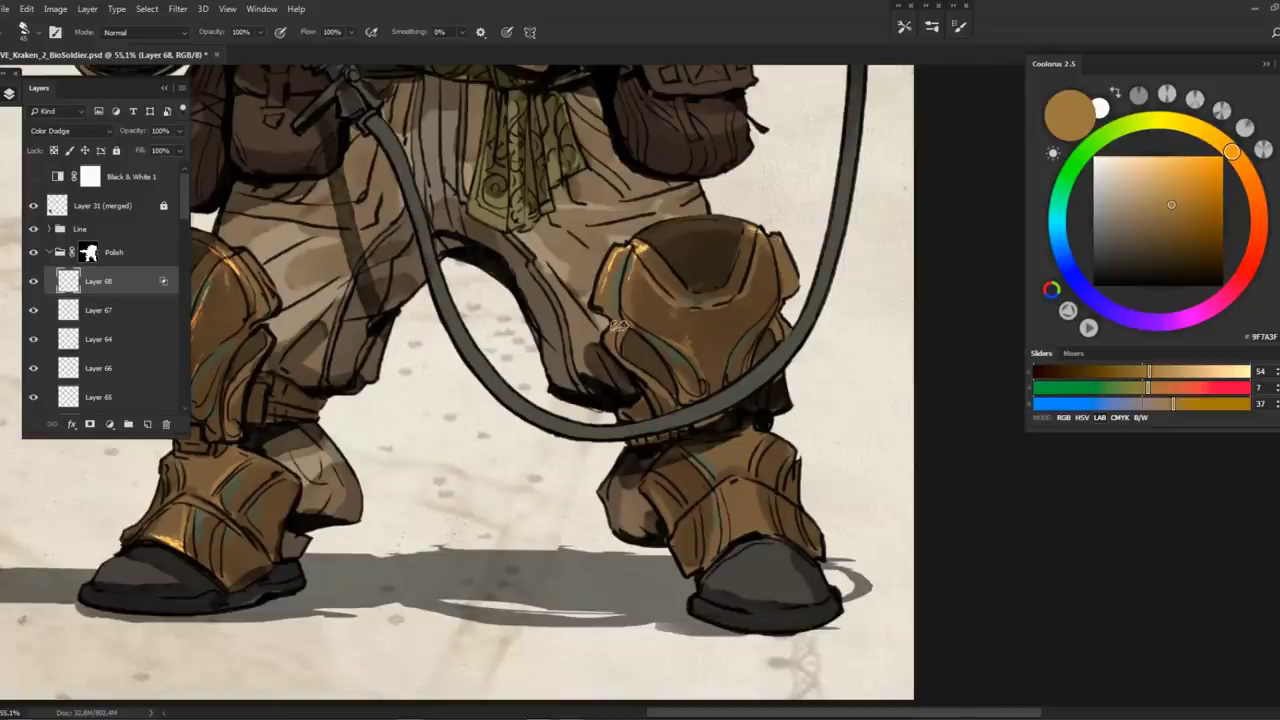
mouse_move(727, 484)
mouse_down()
mouse_move(680, 434)
mouse_move(692, 427)
mouse_move(652, 401)
mouse_move(675, 339)
mouse_move(614, 321)
mouse_move(675, 432)
mouse_move(646, 351)
mouse_move(552, 290)
mouse_move(589, 265)
mouse_move(563, 281)
mouse_up()
Add highlights to the round vent on the chest armour and save the document
key(z)
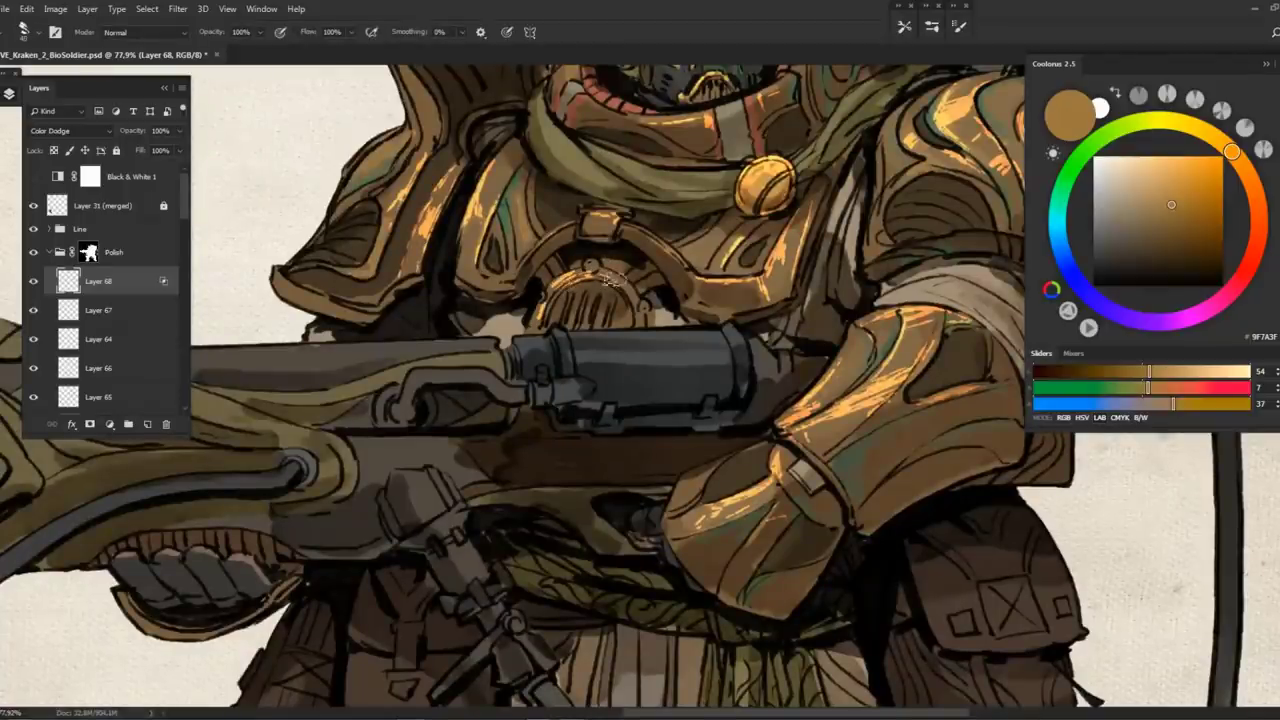
scroll(609, 279, down, 3)
drag(610, 341, 571, 341)
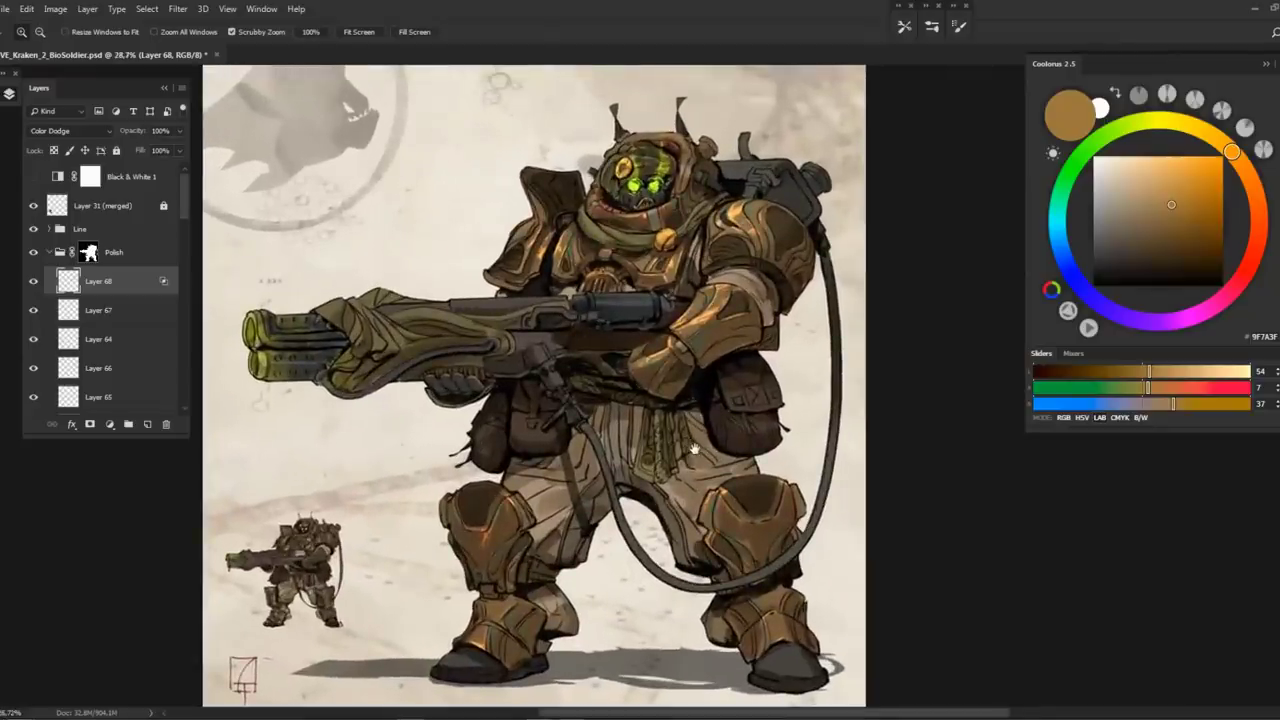
key(ctrl+s)
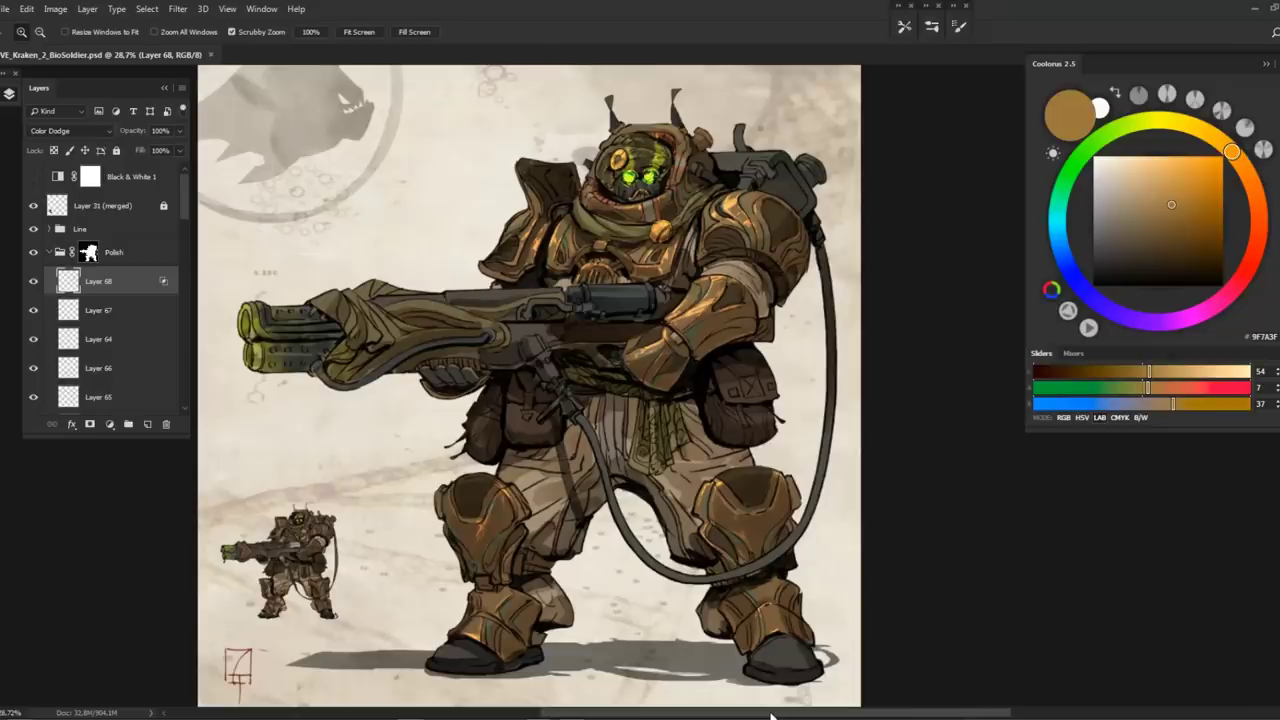
Compare the artwork with and without Layer 68, and try shifting the layer's hue to -22 with Hue/Saturation
click(33, 281)
click(33, 281)
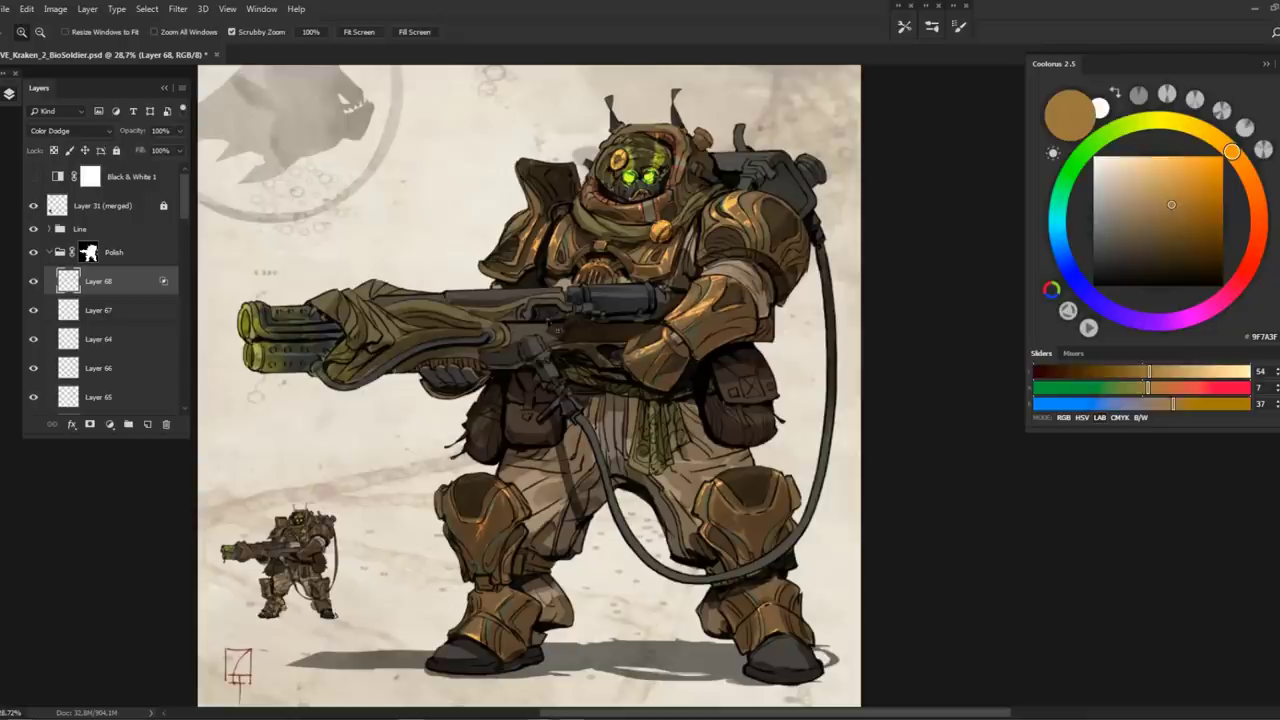
key(ctrl+u)
mouse_move(949, 254)
mouse_down()
mouse_move(960, 251)
mouse_move(927, 252)
mouse_up()
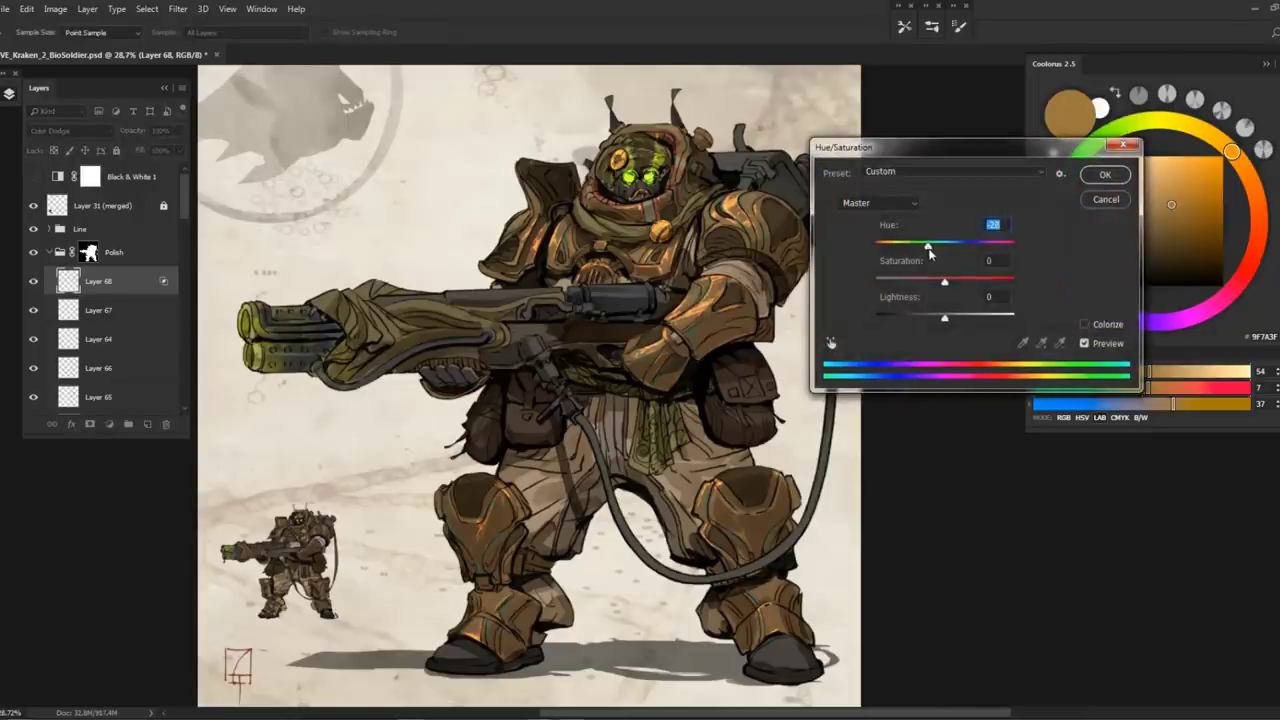
click(1092, 202)
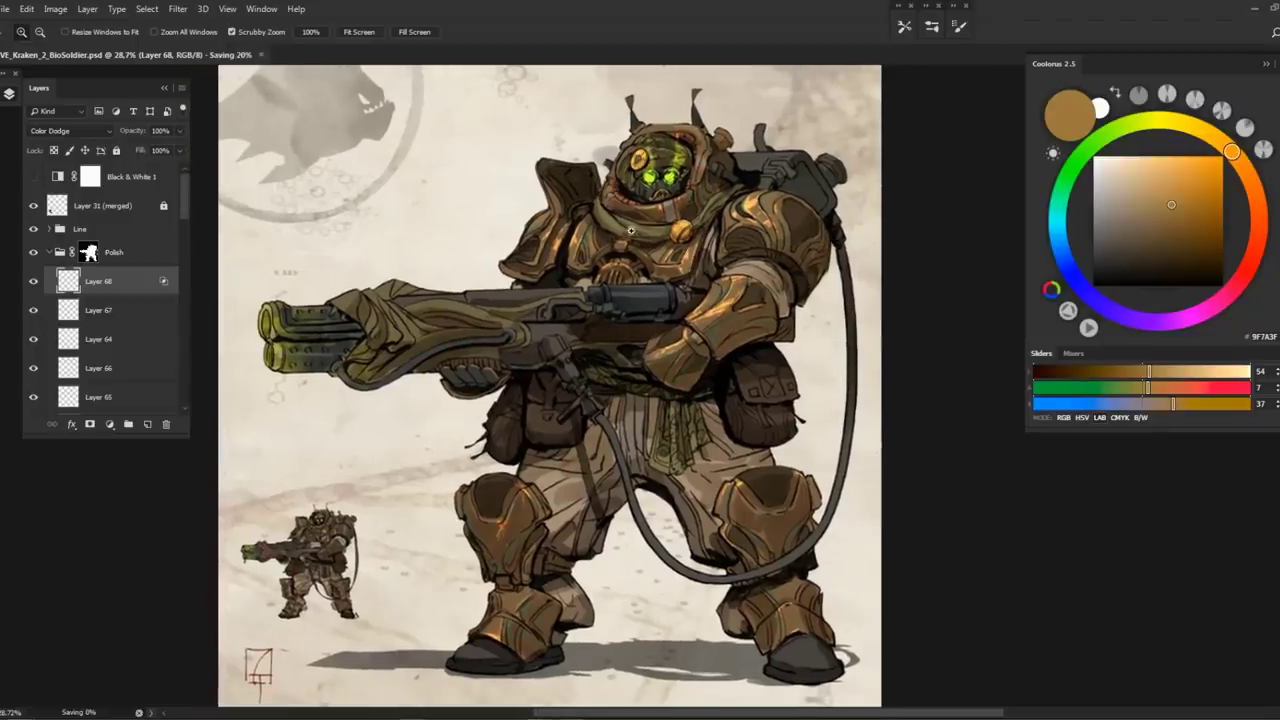
scroll(681, 241, up, 3)
scroll(647, 242, down, 3)
scroll(630, 252, up, 2)
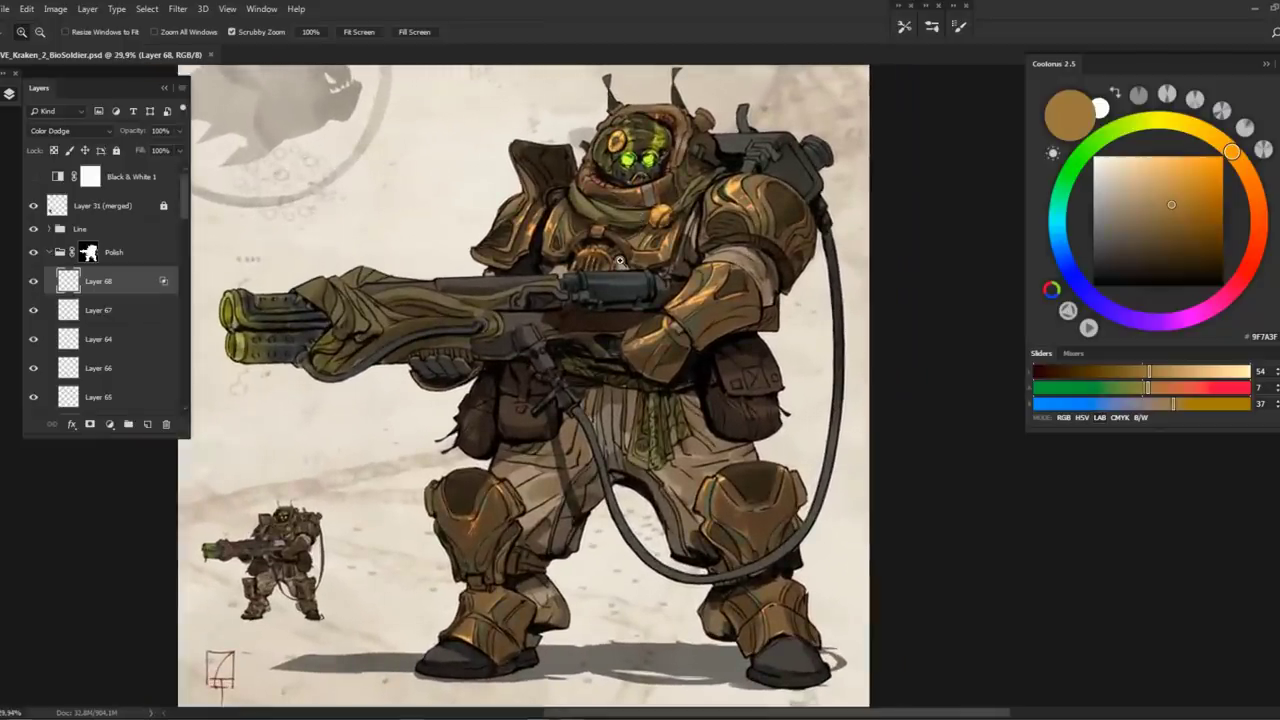
scroll(680, 330, up, 2)
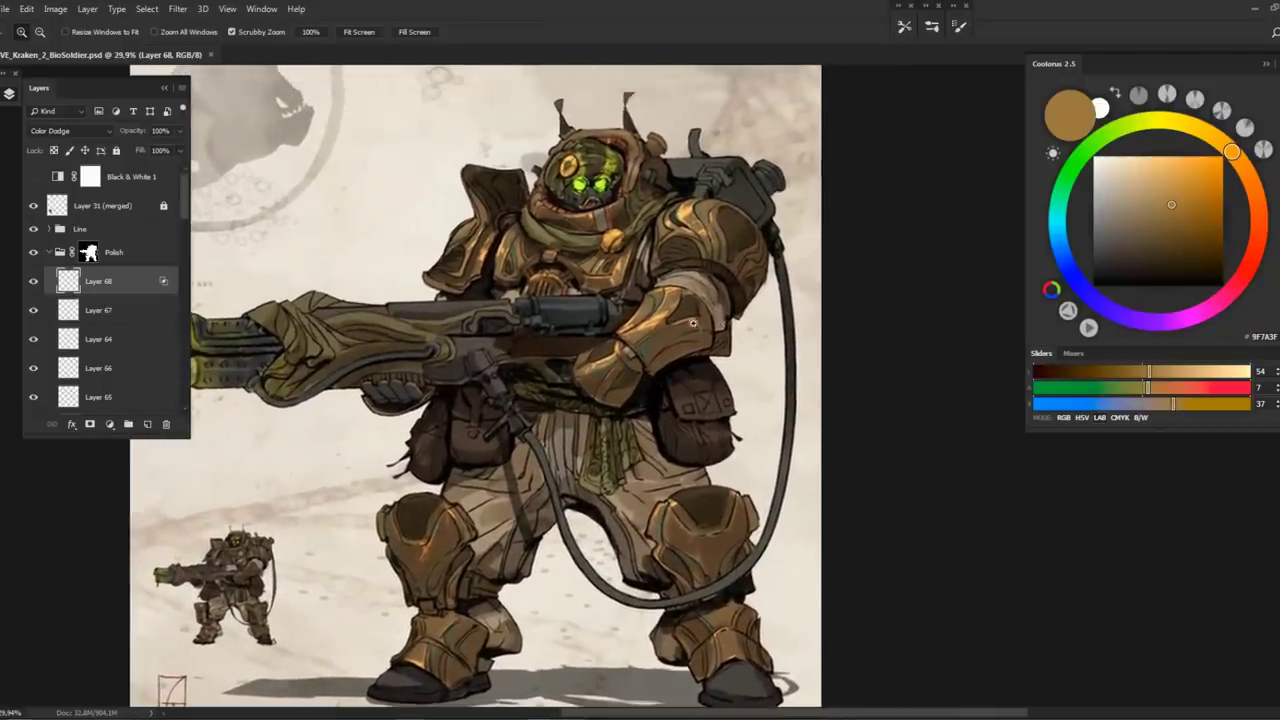
Create a new layer above Layer 68 and set its blending mode to Screen
key(b)
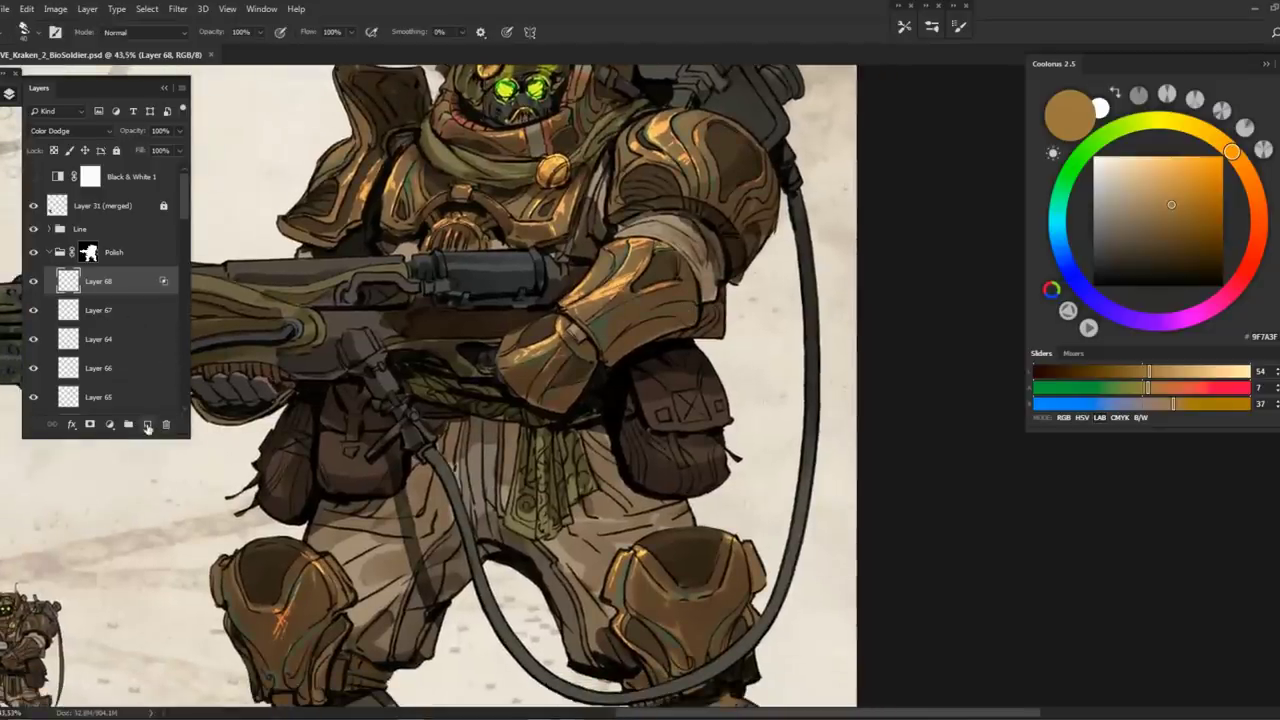
click(147, 428)
click(60, 131)
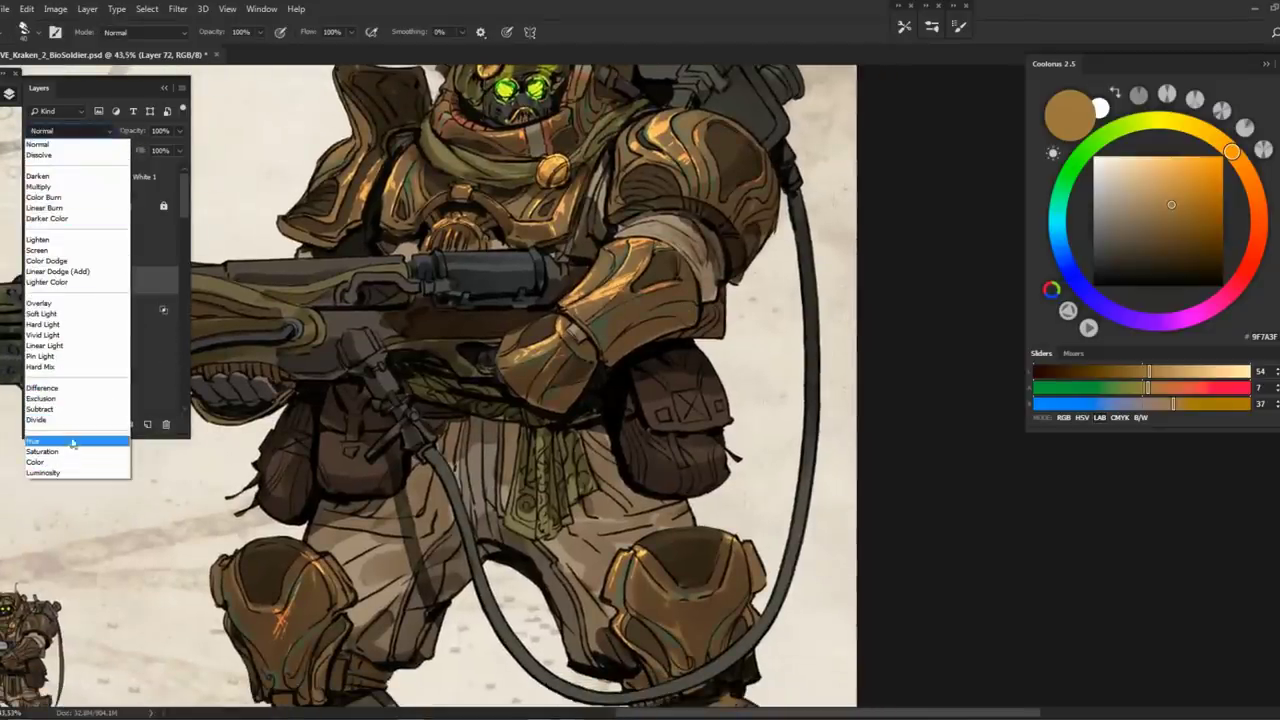
click(59, 252)
Choose the HARD BOT CIRCLE (SMOOTH) brush preset for painting on the new Screen layer
drag(400, 400, 284, 403)
right_click(562, 160)
click(659, 519)
key(Return)
scroll(478, 368, up, 3)
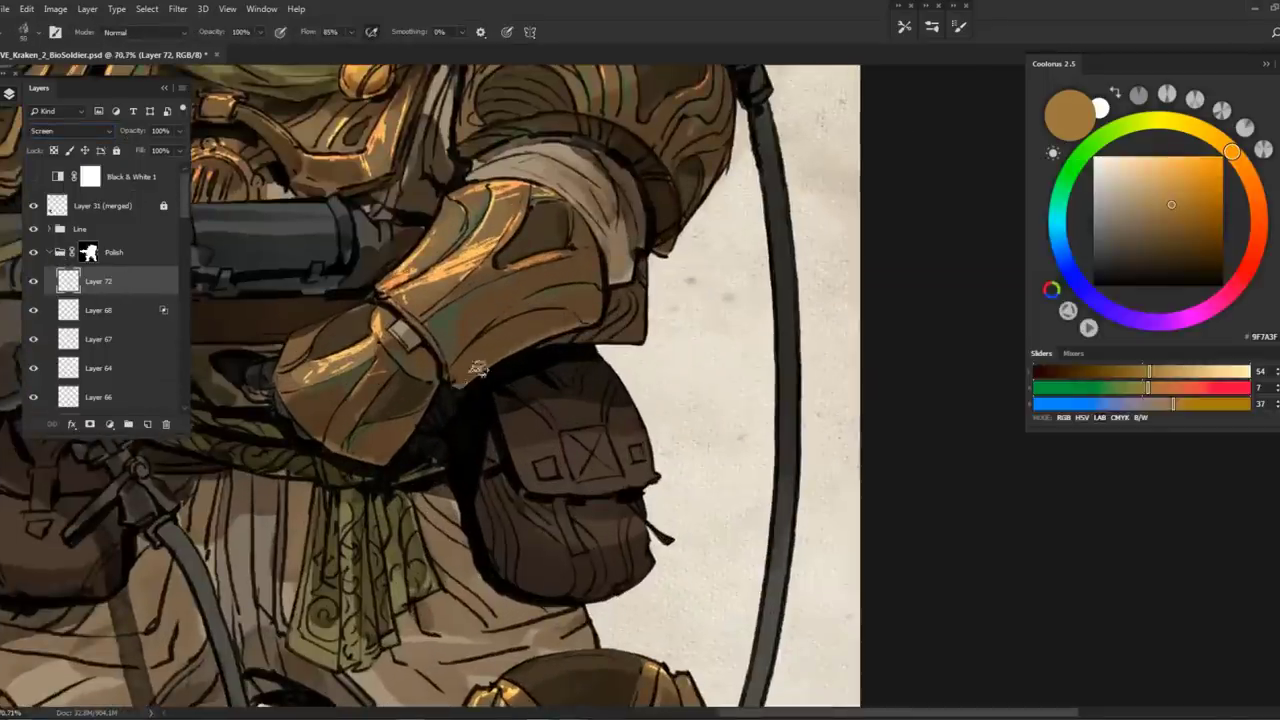
click(904, 27)
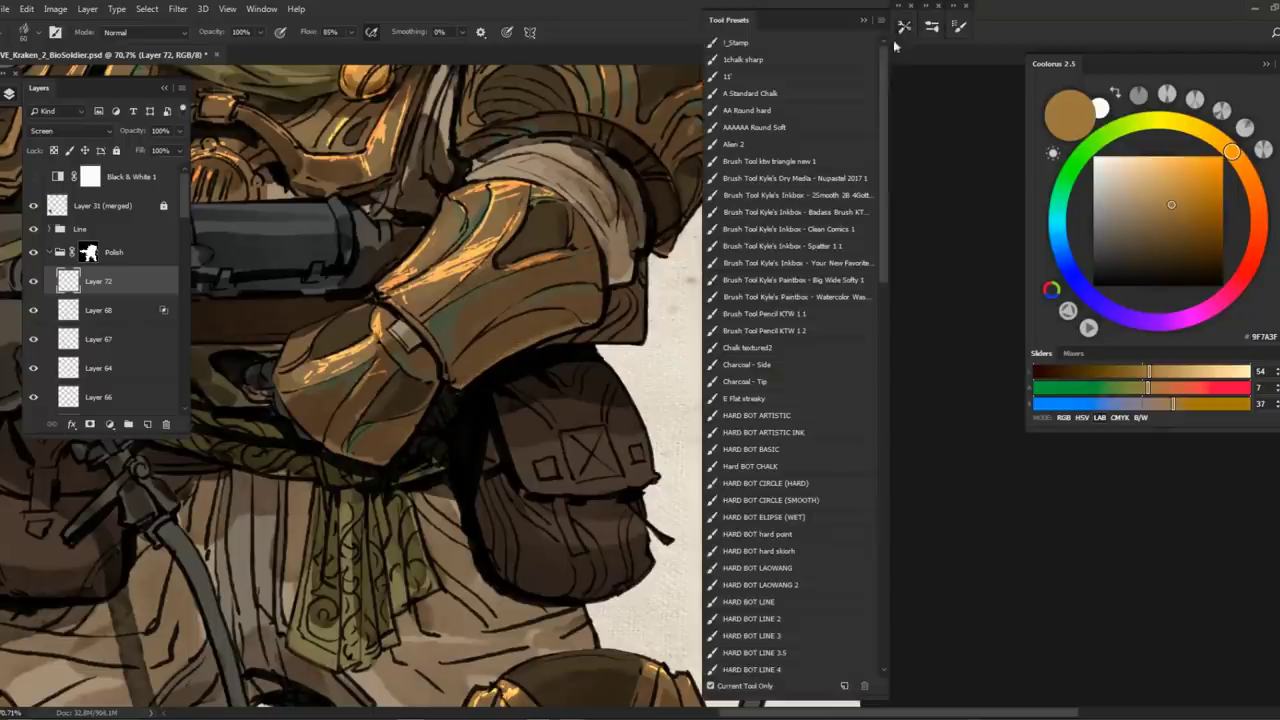
click(801, 500)
click(905, 28)
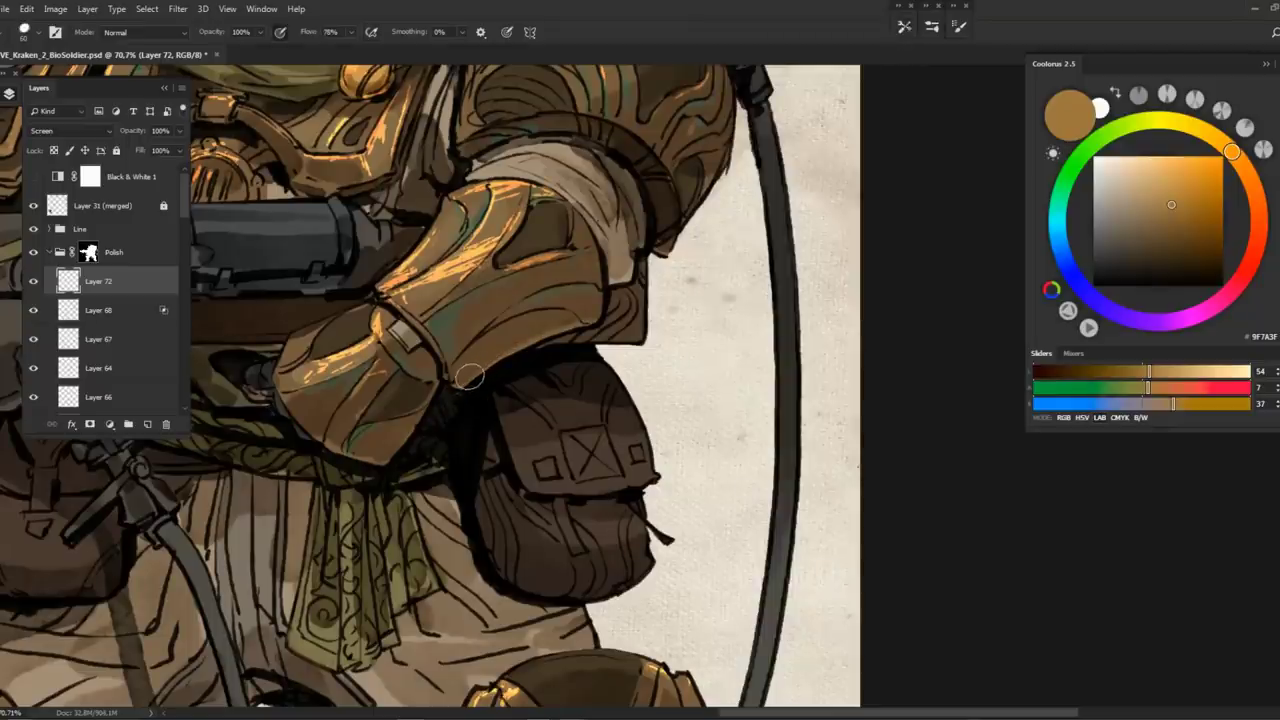
Paint soft golden-brown Screen highlights on Layer 72 along the forearm, shoulder, knee and shin armour edges
drag(471, 372, 555, 322)
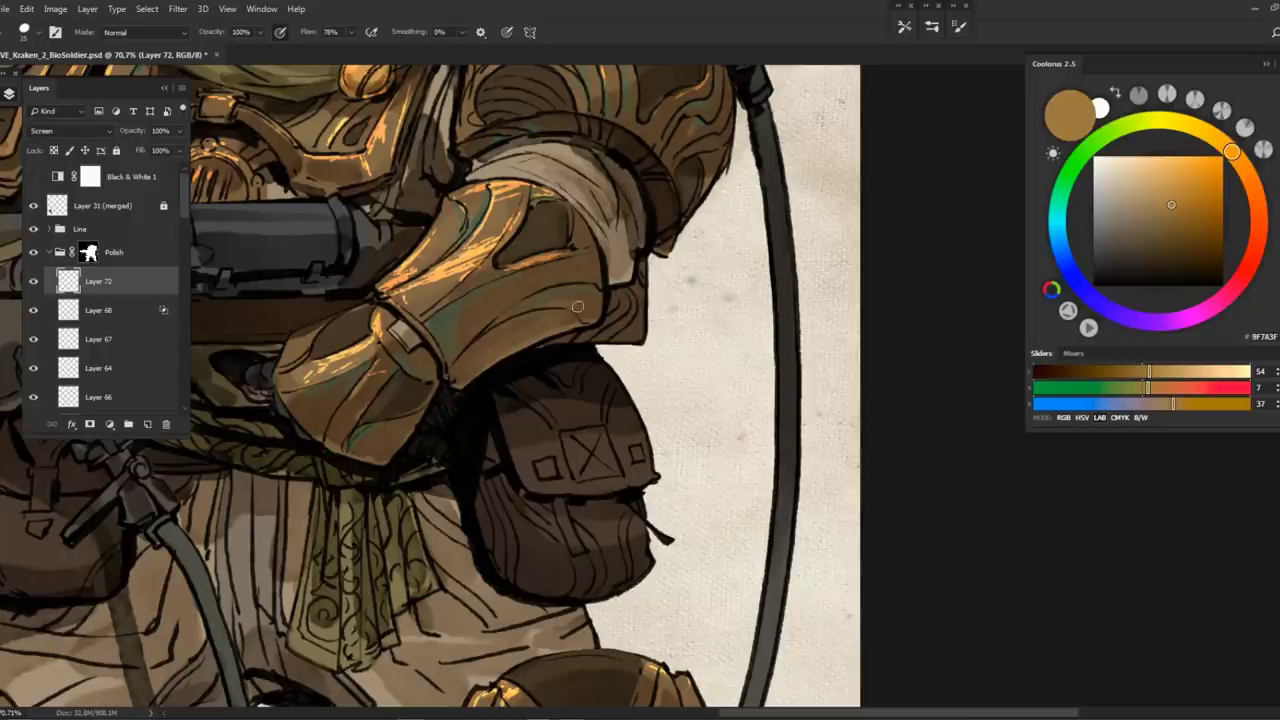
scroll(595, 242, up, 2)
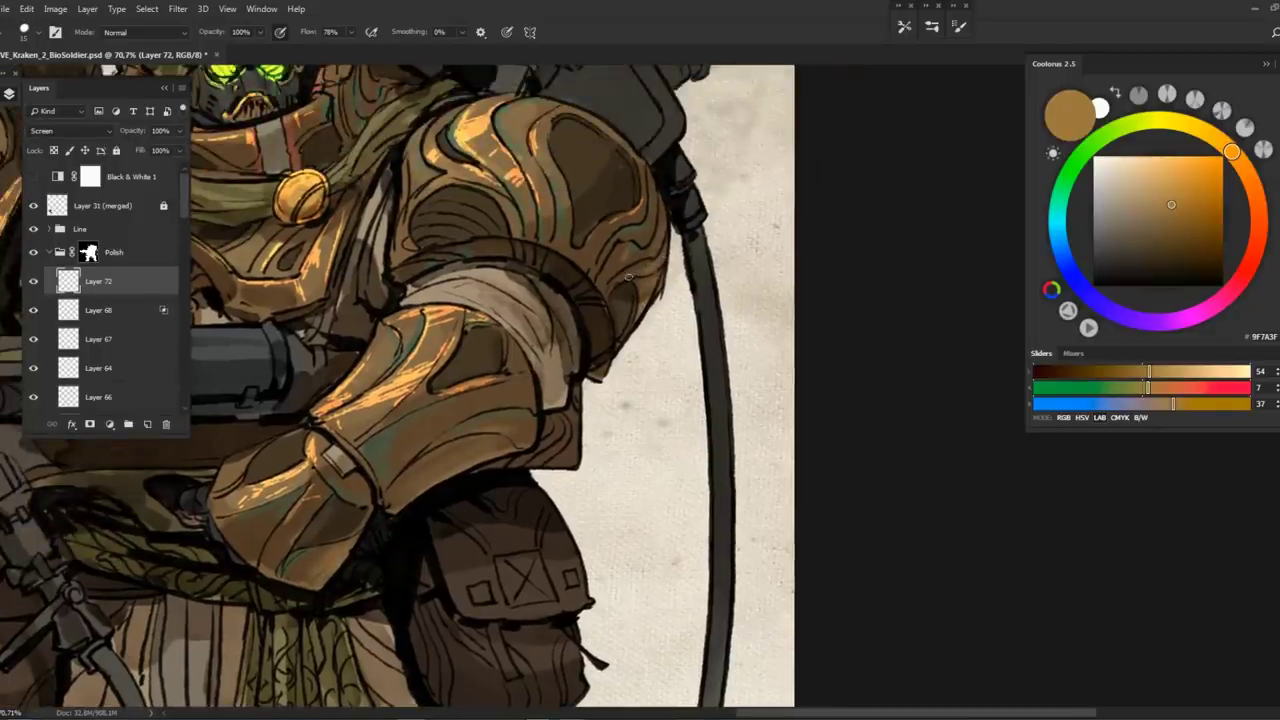
scroll(600, 390, left, 5)
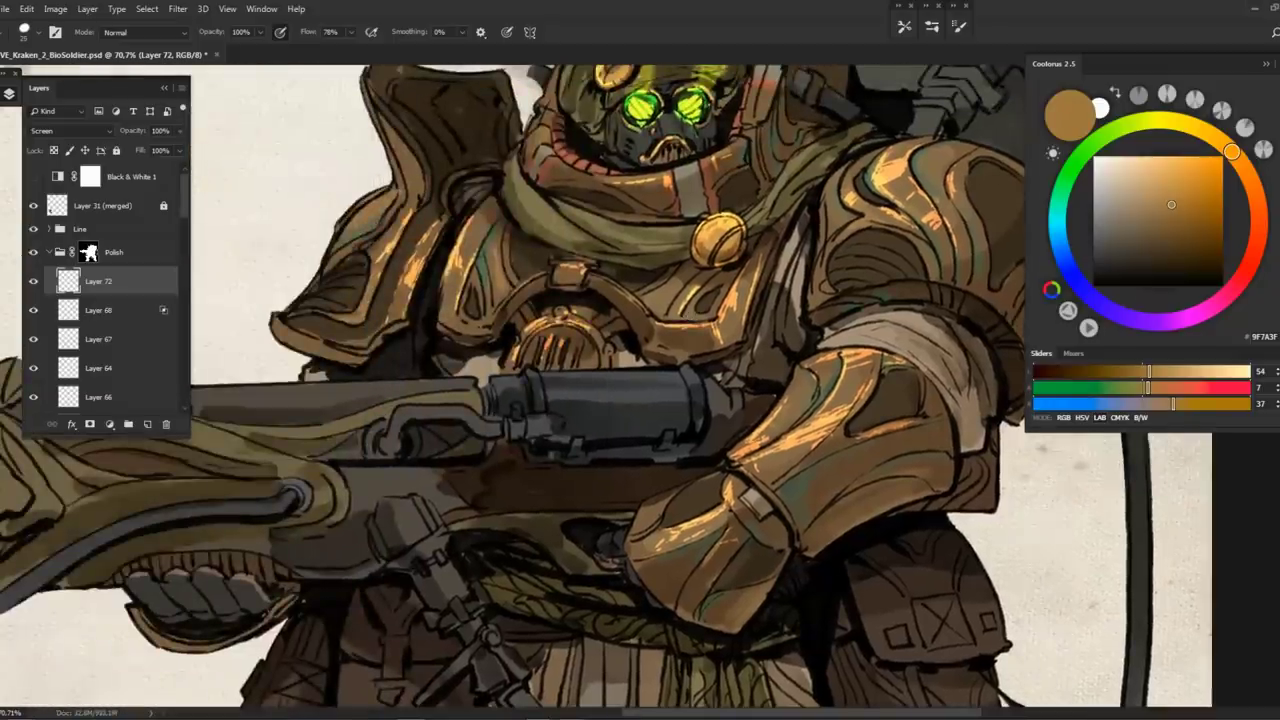
scroll(292, 338, down, 10)
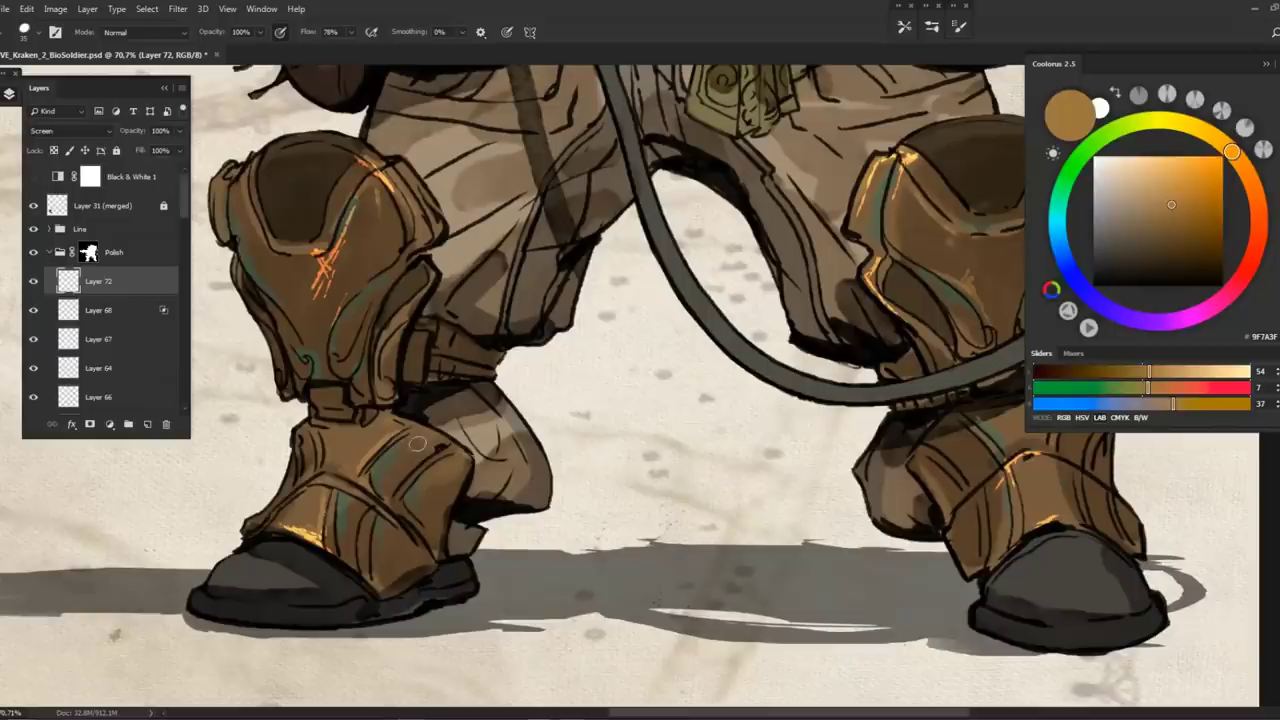
scroll(440, 460, right, 5)
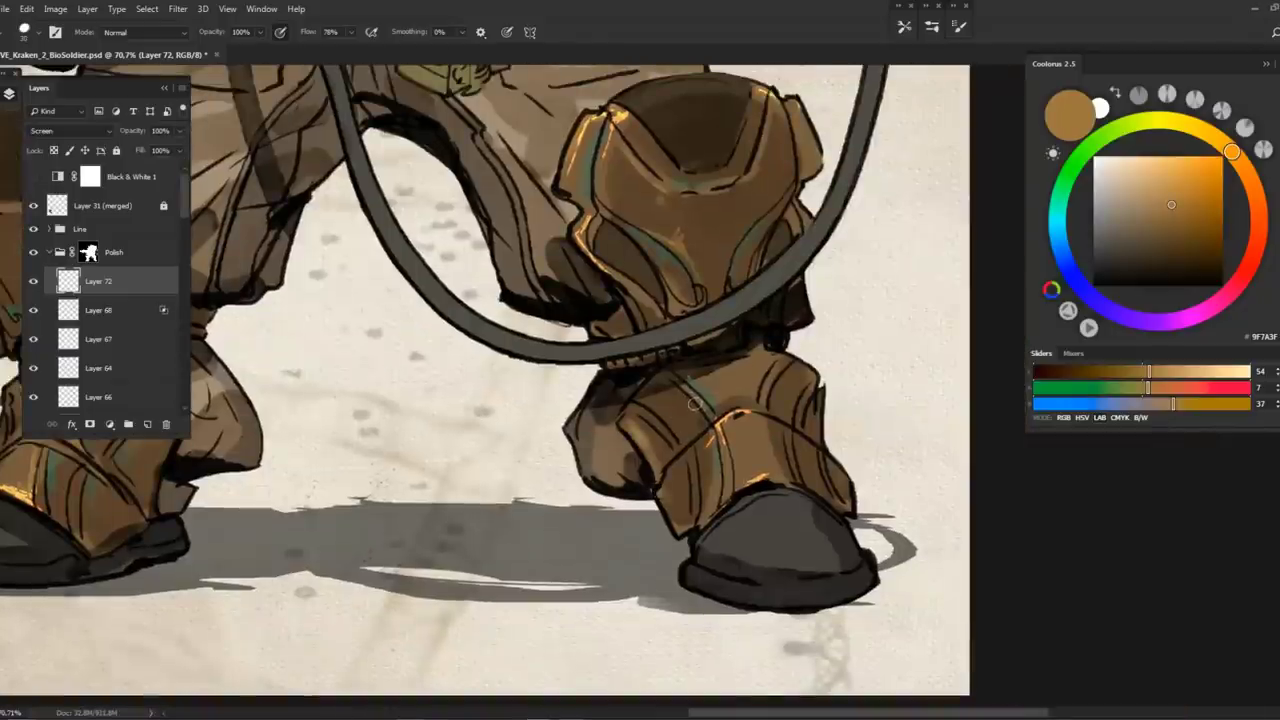
scroll(777, 296, up, 8)
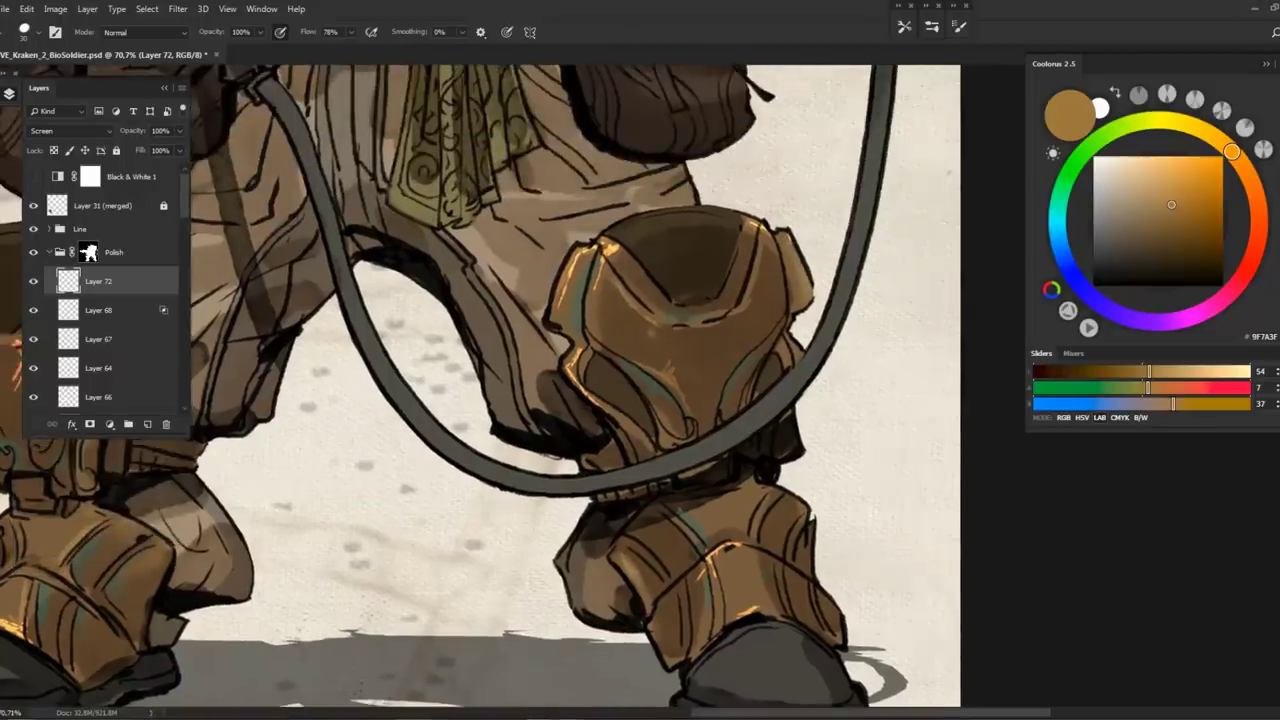
scroll(777, 296, down, 6)
scroll(777, 296, up, 3)
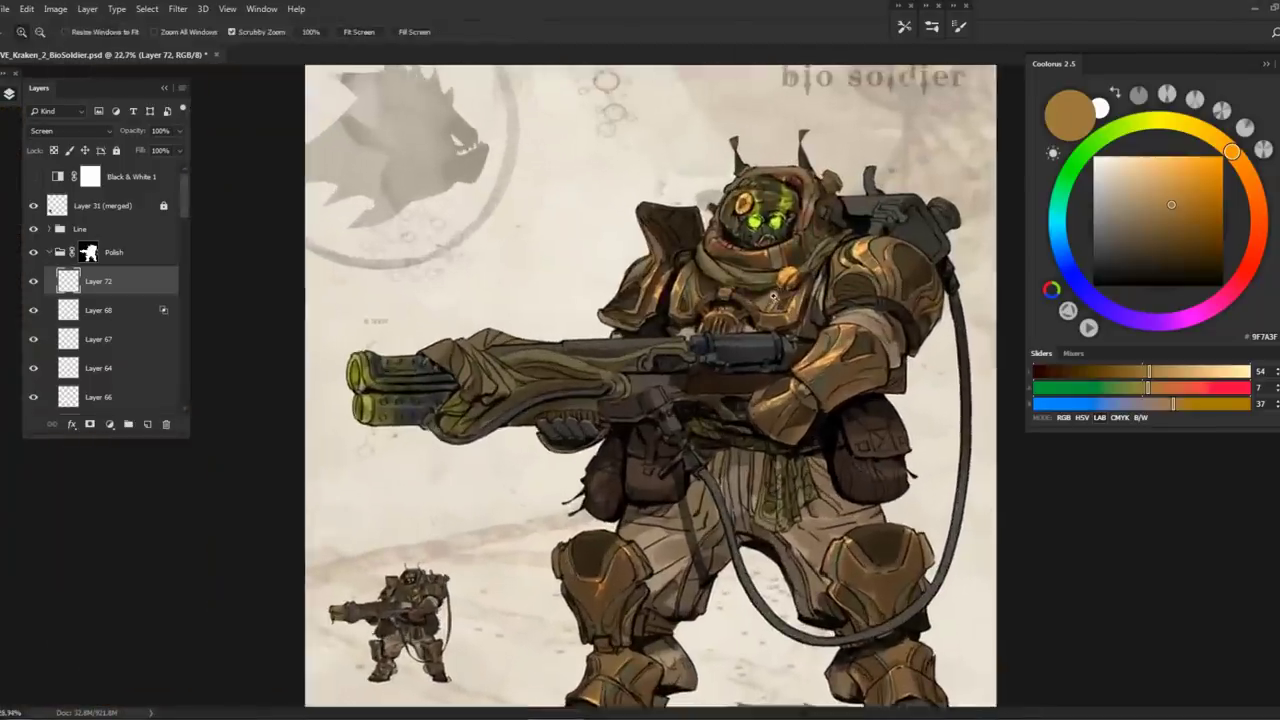
Save the document and compare the artwork with and without the Line group
drag(577, 385, 566, 373)
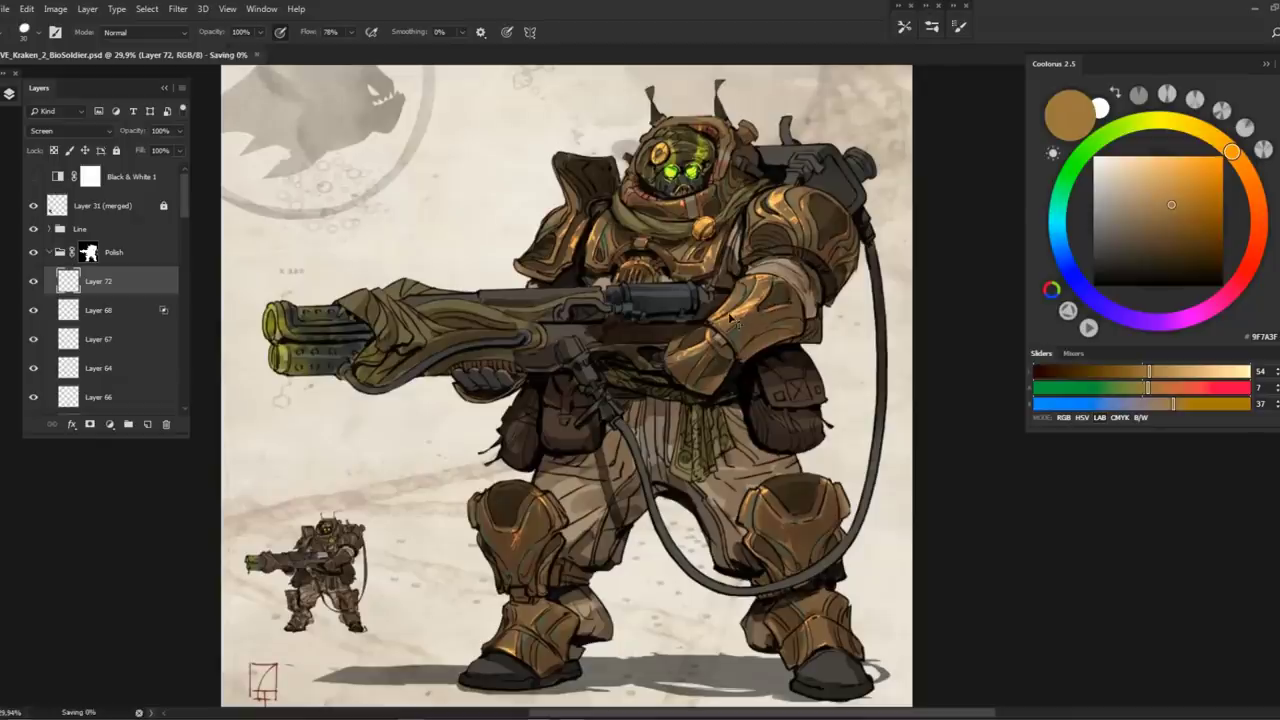
drag(770, 287, 751, 273)
click(32, 230)
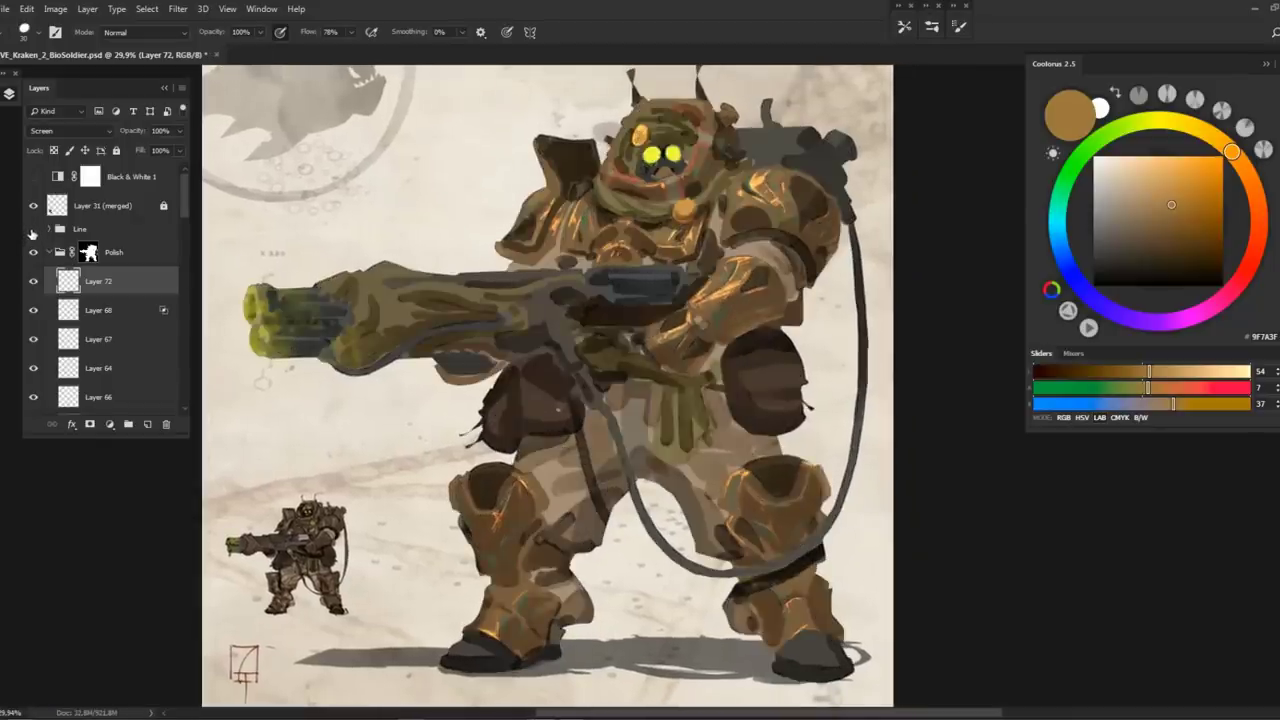
click(32, 230)
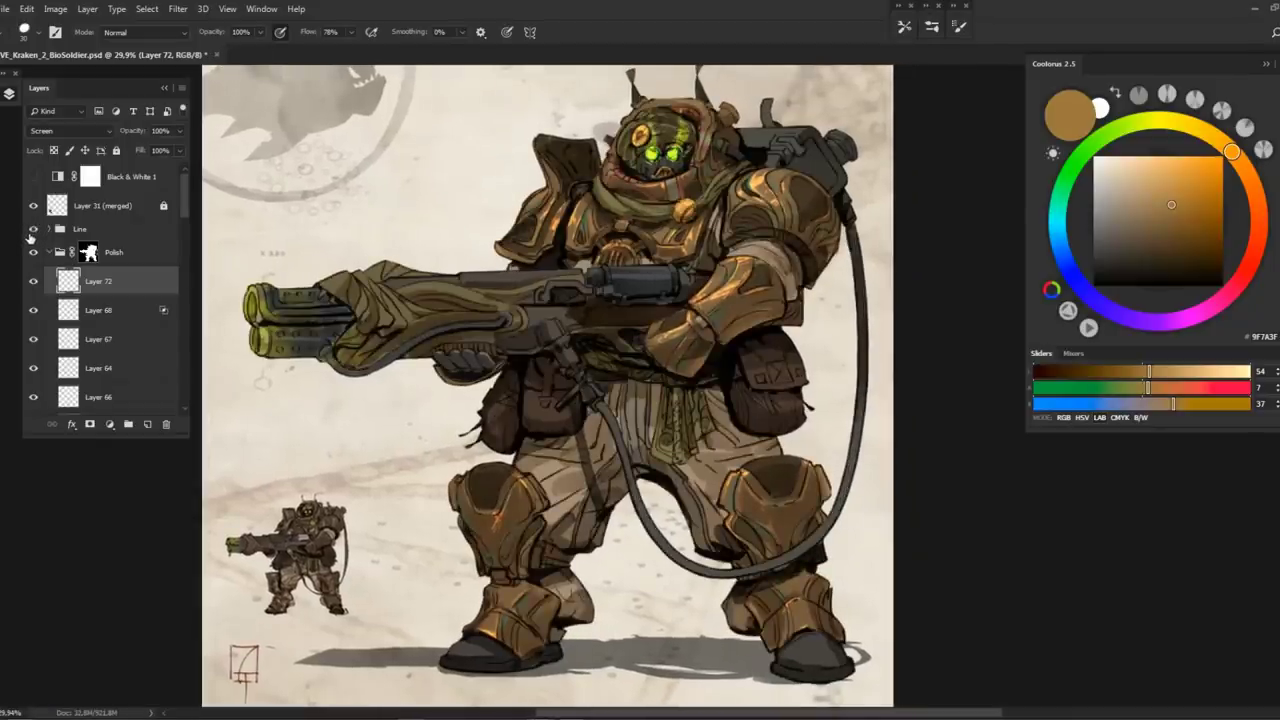
Create a new Normal-mode layer above Layer 72 in the Polish group
key(z)
drag(600, 290, 656, 258)
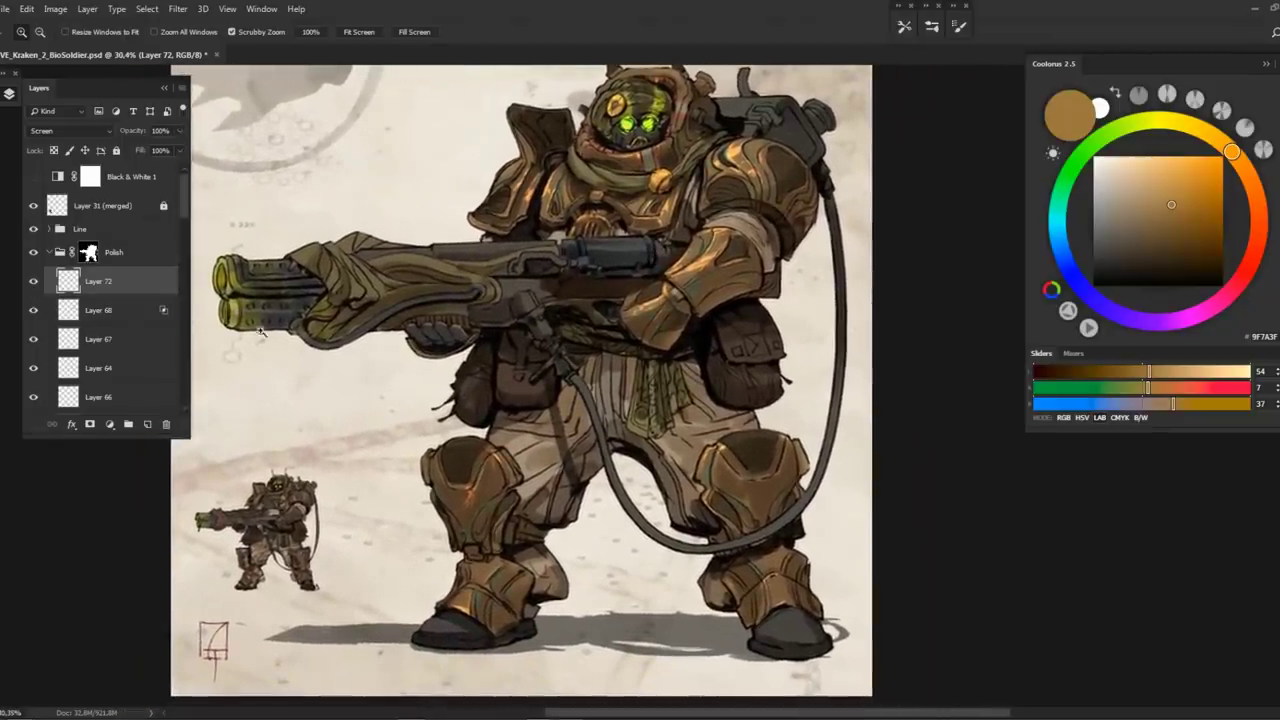
click(146, 425)
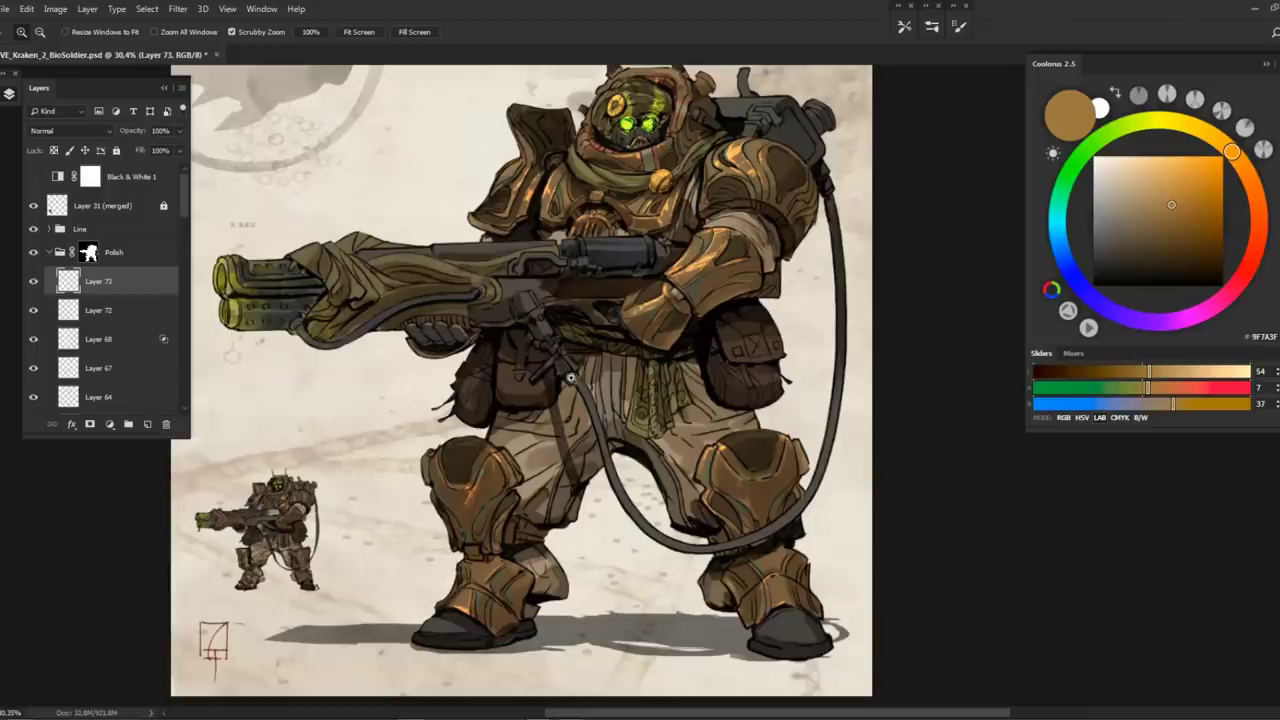
drag(585, 376, 605, 376)
drag(587, 314, 607, 302)
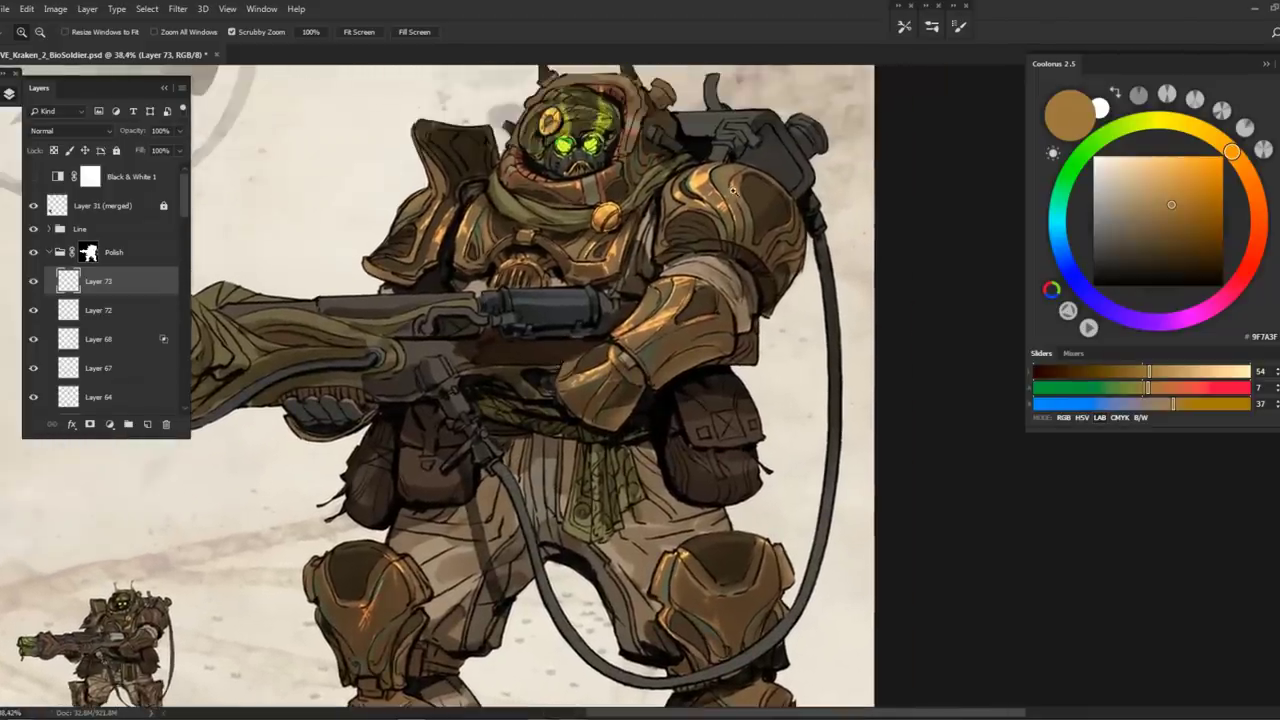
Adjust the colours of Layer 66 with Hue/Saturation
scroll(100, 350, down, 1)
click(98, 401)
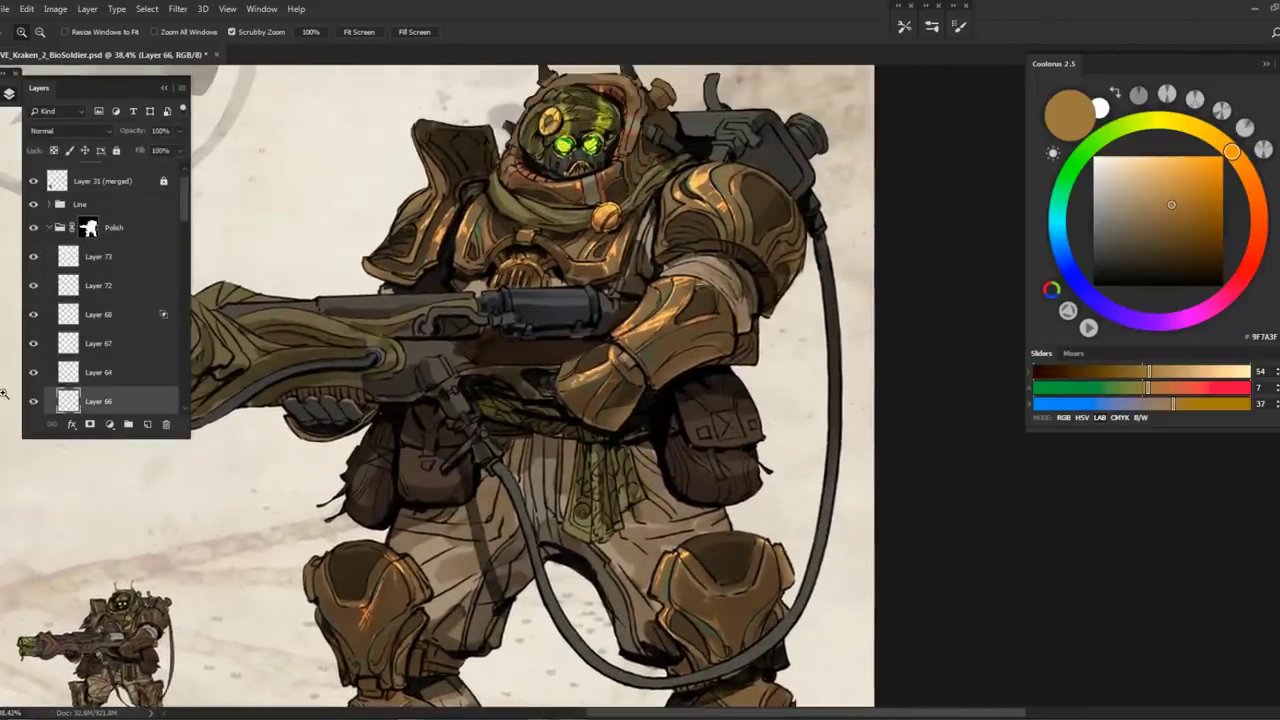
key(ctrl+u)
drag(945, 280, 522, 205)
click(1103, 175)
Choose the 90 px textured Multiply brush preset from the Kyles_Ink_2018 set
key(z)
click(148, 256)
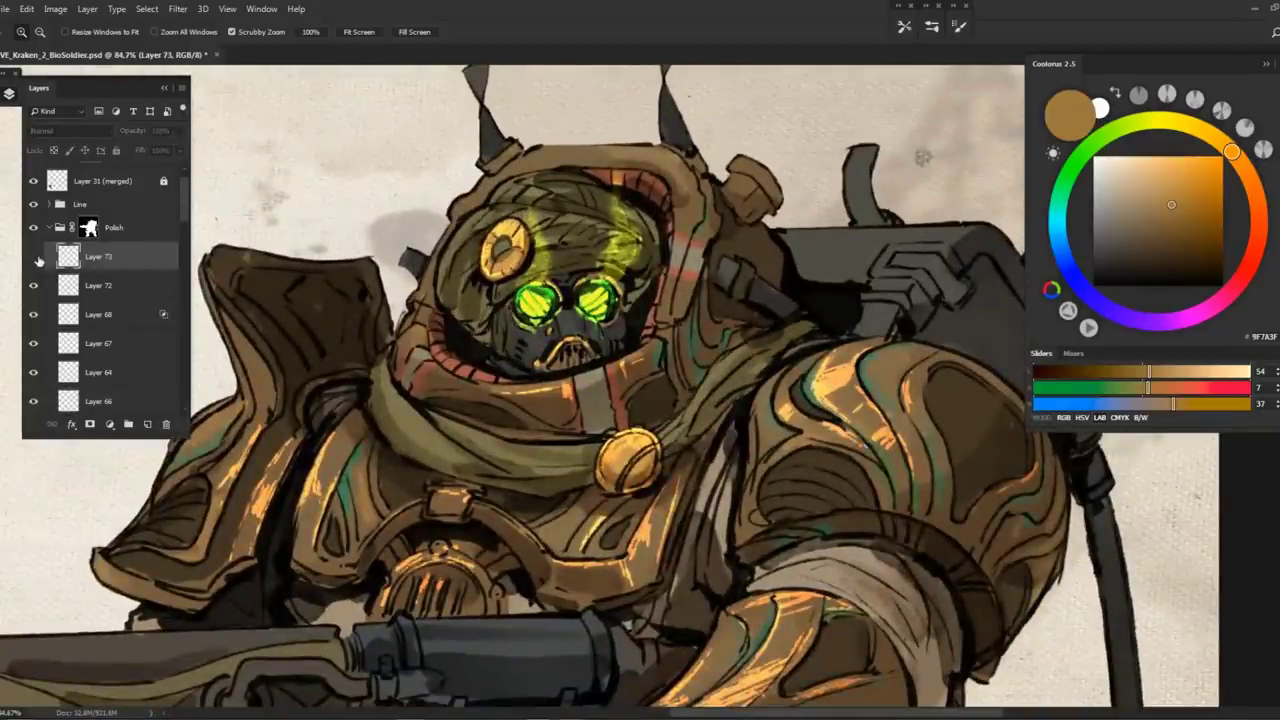
key(b)
right_click(582, 230)
click(823, 520)
key(Return)
Paint a green (4F9332) Color Dodge glow on Layer 68 over the hood area above the goggles
click(119, 316)
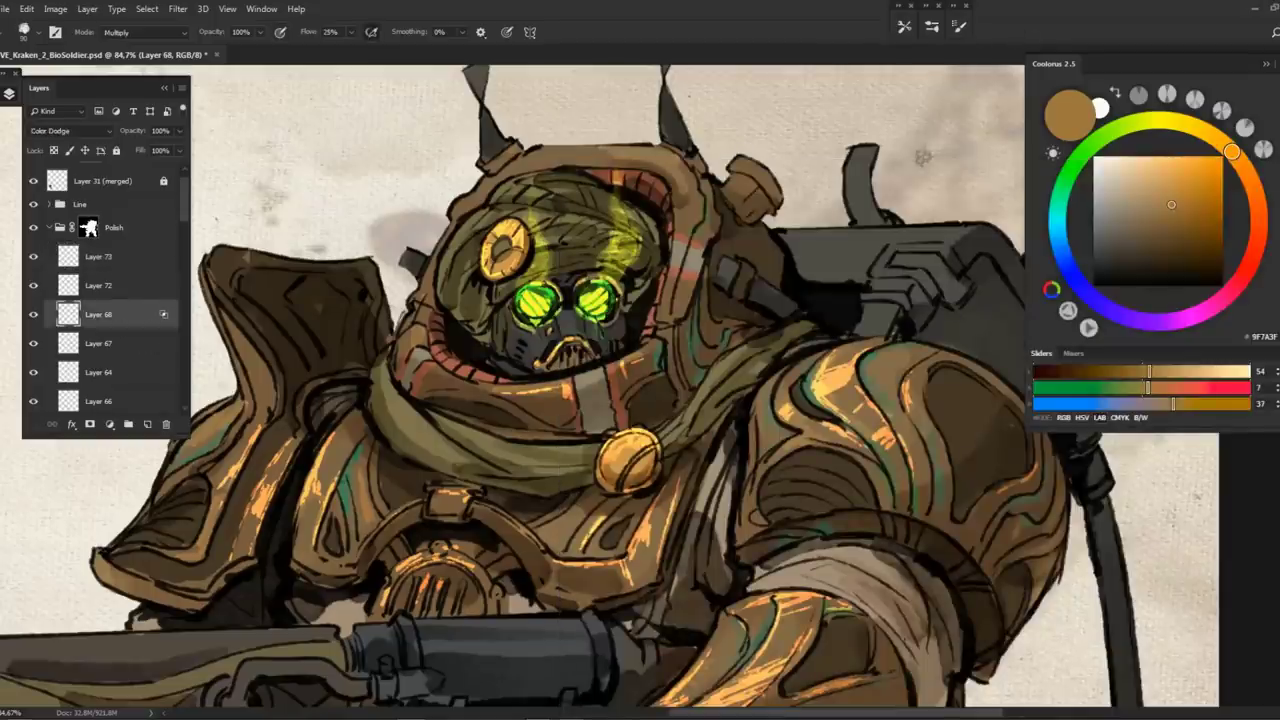
alt+click(553, 208)
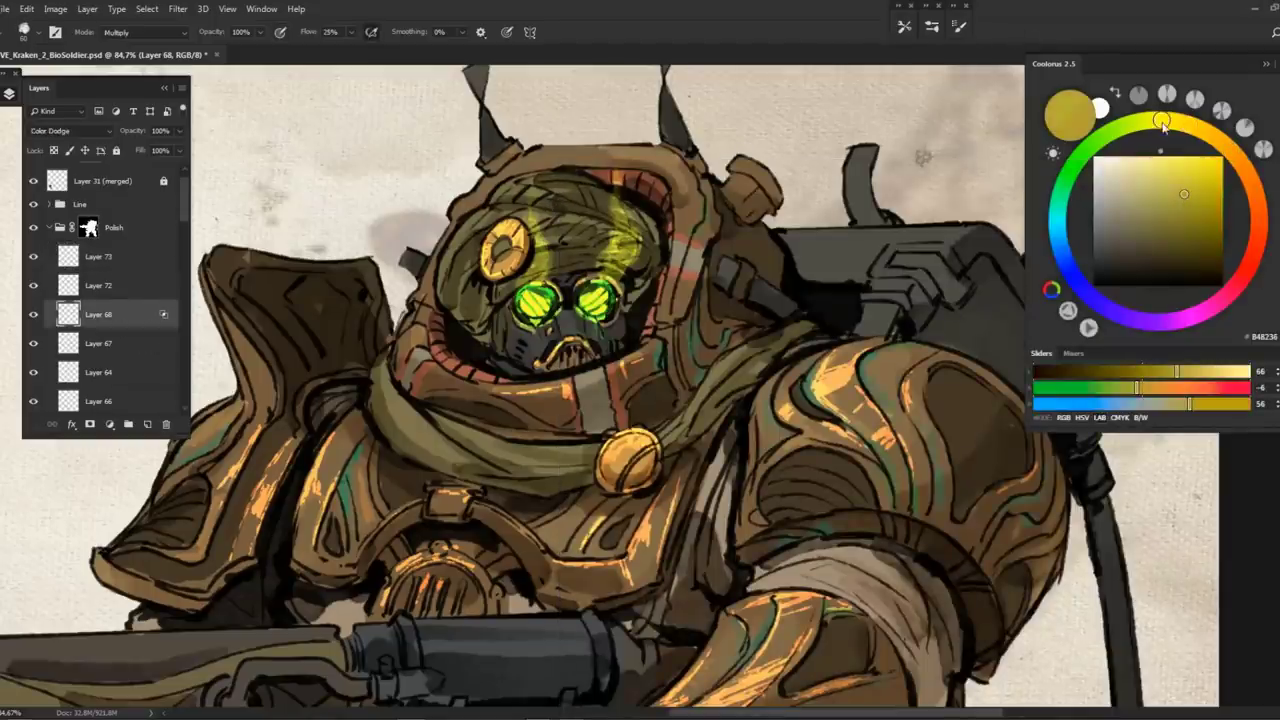
click(1091, 147)
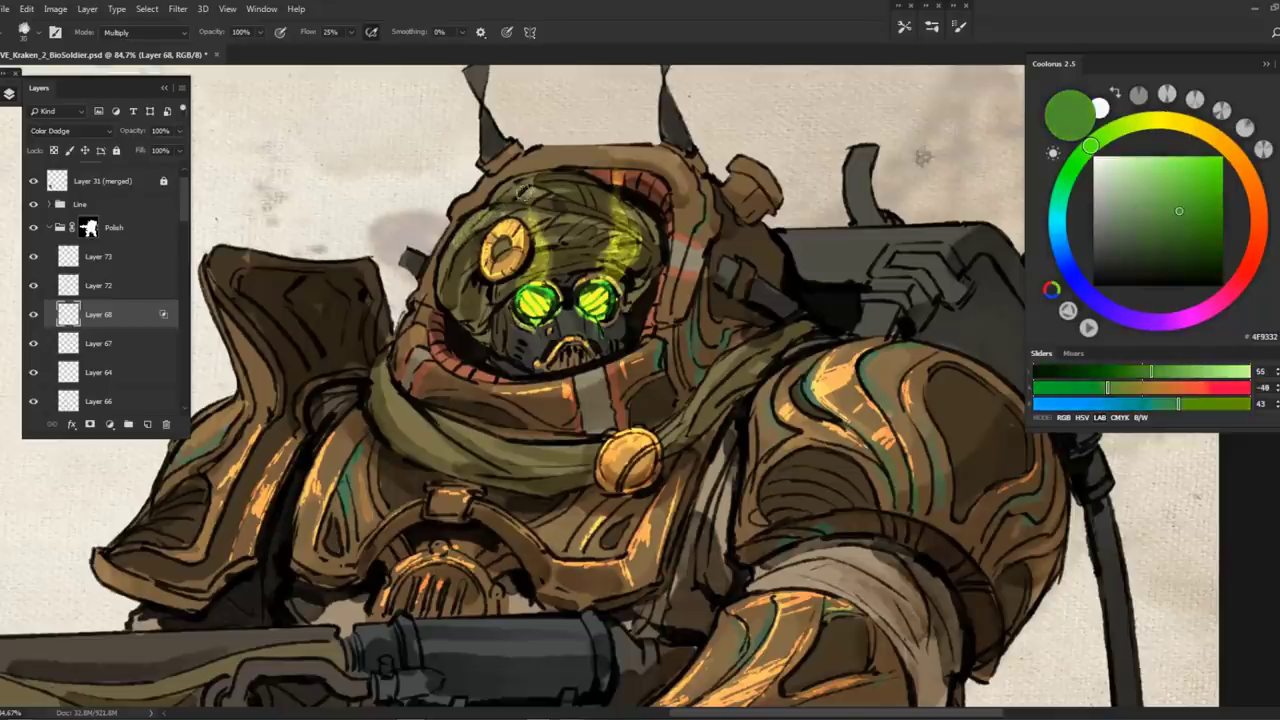
mouse_move(552, 190)
mouse_down()
mouse_move(598, 188)
mouse_move(538, 186)
mouse_up()
key(h)
mouse_move(468, 272)
mouse_down()
mouse_move(440, 330)
mouse_move(425, 320)
mouse_move(480, 380)
mouse_move(500, 355)
mouse_move(613, 387)
mouse_up()
key(z)
mouse_move(720, 345)
mouse_down()
mouse_move(650, 230)
mouse_move(645, 248)
mouse_move(724, 160)
mouse_move(800, 160)
mouse_move(782, 163)
mouse_up()
key(b)
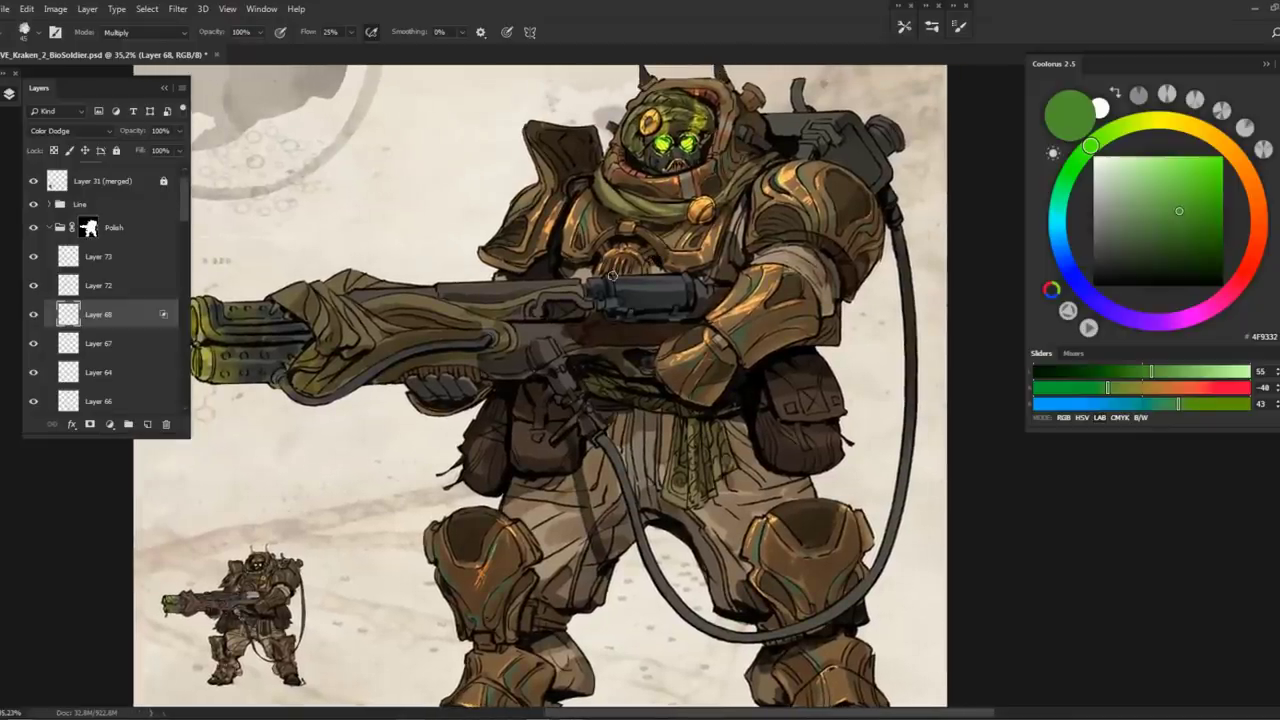
Switch to Layer 73 and set up a Normal-mode ink brush with 100% flow and a muted orange-brown colour
click(155, 260)
scroll(596, 430, up, 3)
right_click(565, 160)
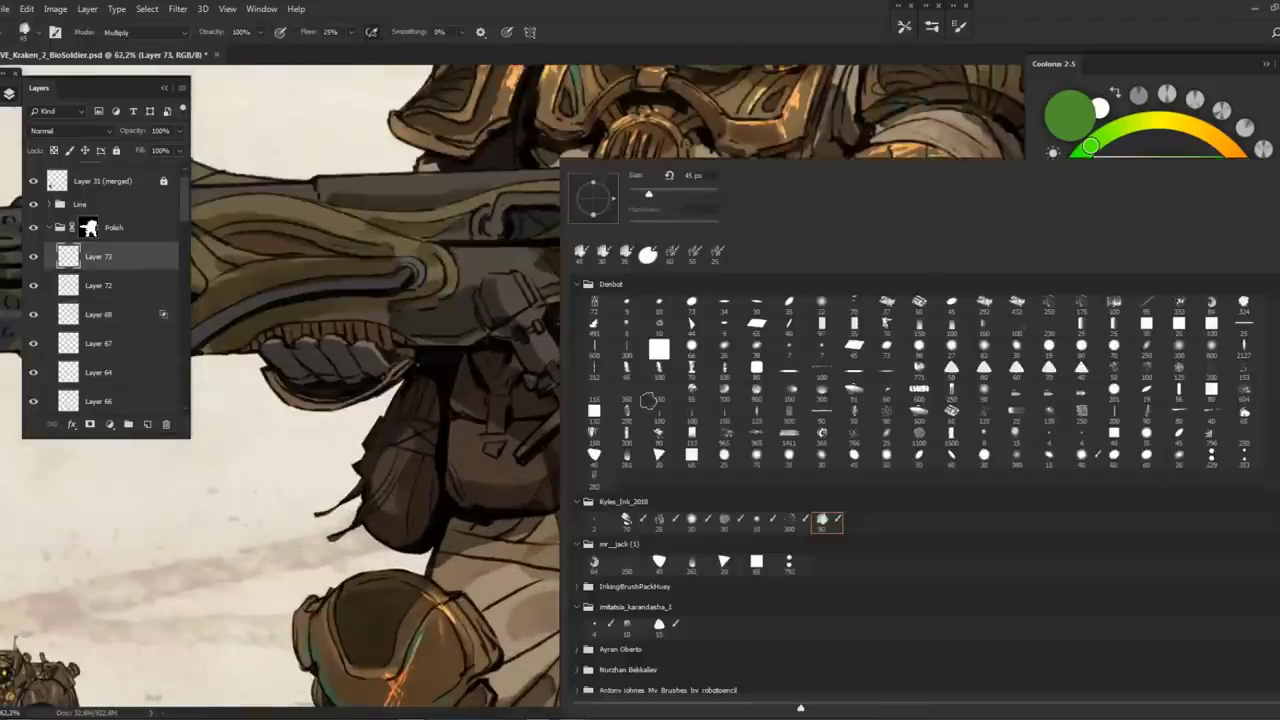
key(Escape)
click(1244, 168)
drag(1178, 205, 1167, 207)
Paint brown edge highlights with lighter golden accents on the flap and strap of the pouch beneath the gun
scroll(465, 400, up, 3)
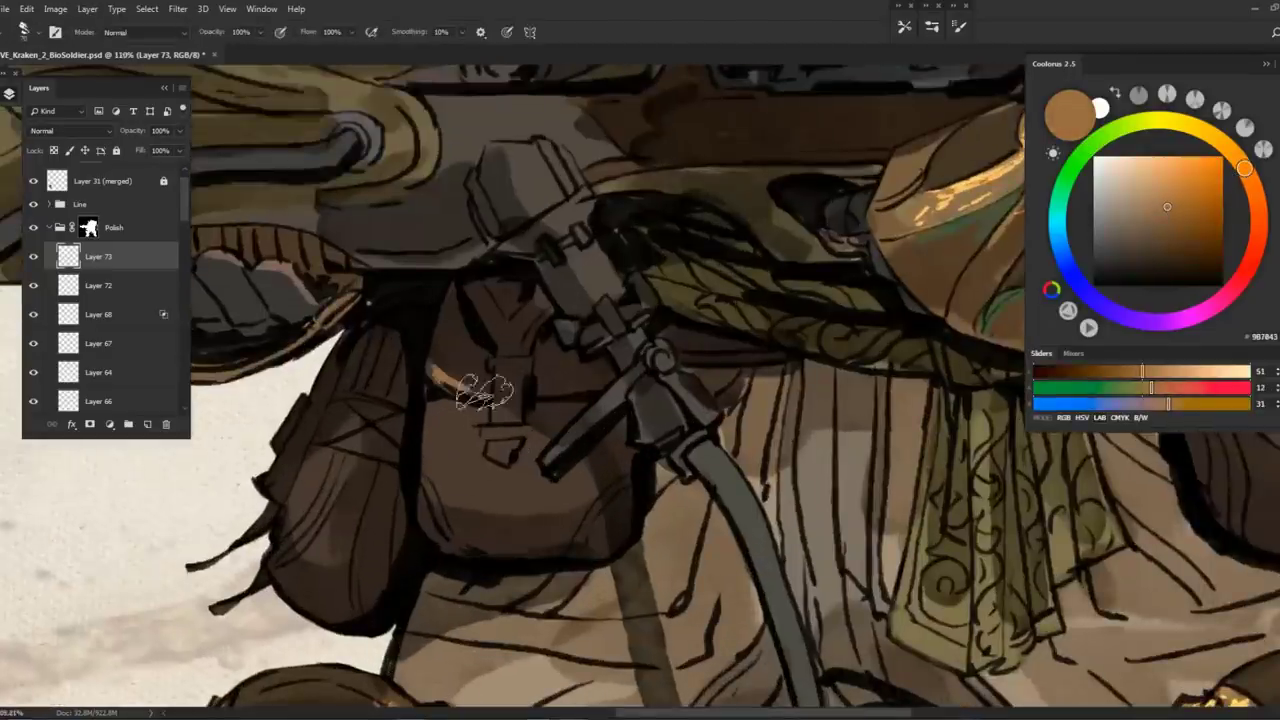
click(1167, 233)
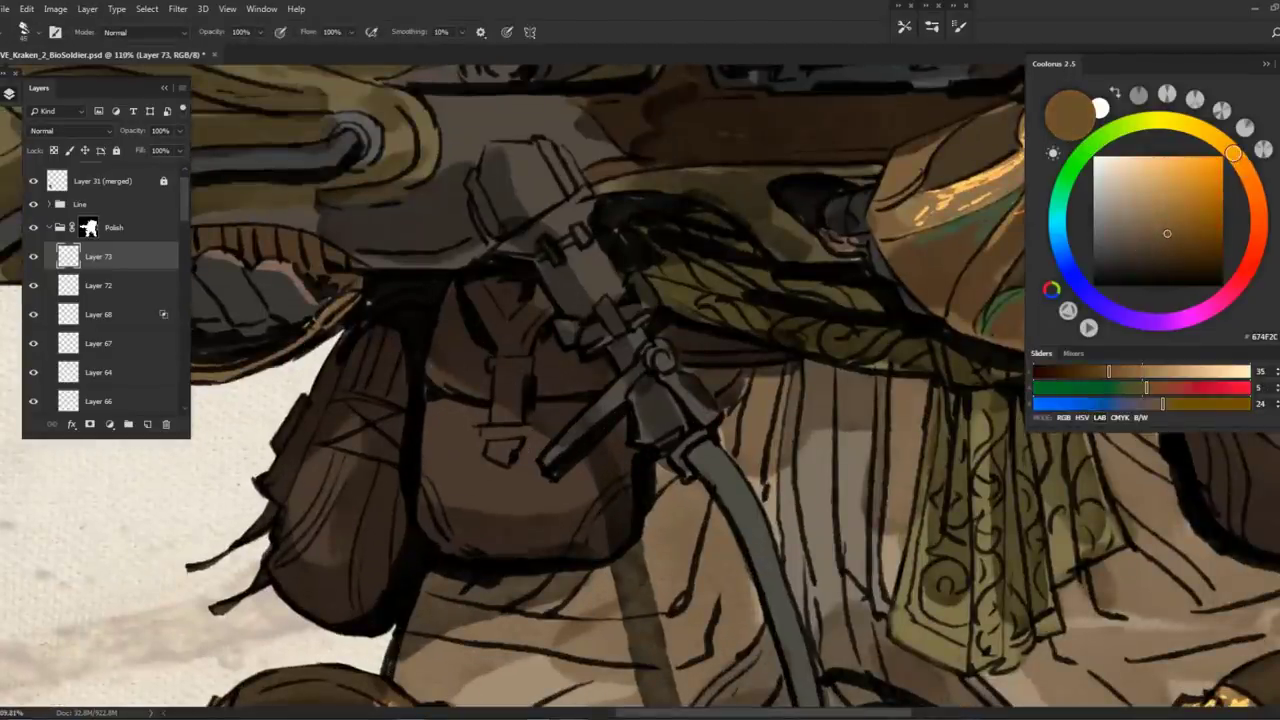
mouse_move(437, 375)
mouse_down()
mouse_move(446, 338)
mouse_move(494, 393)
mouse_move(448, 376)
mouse_move(493, 405)
mouse_move(449, 391)
mouse_move(521, 330)
mouse_move(515, 372)
mouse_up()
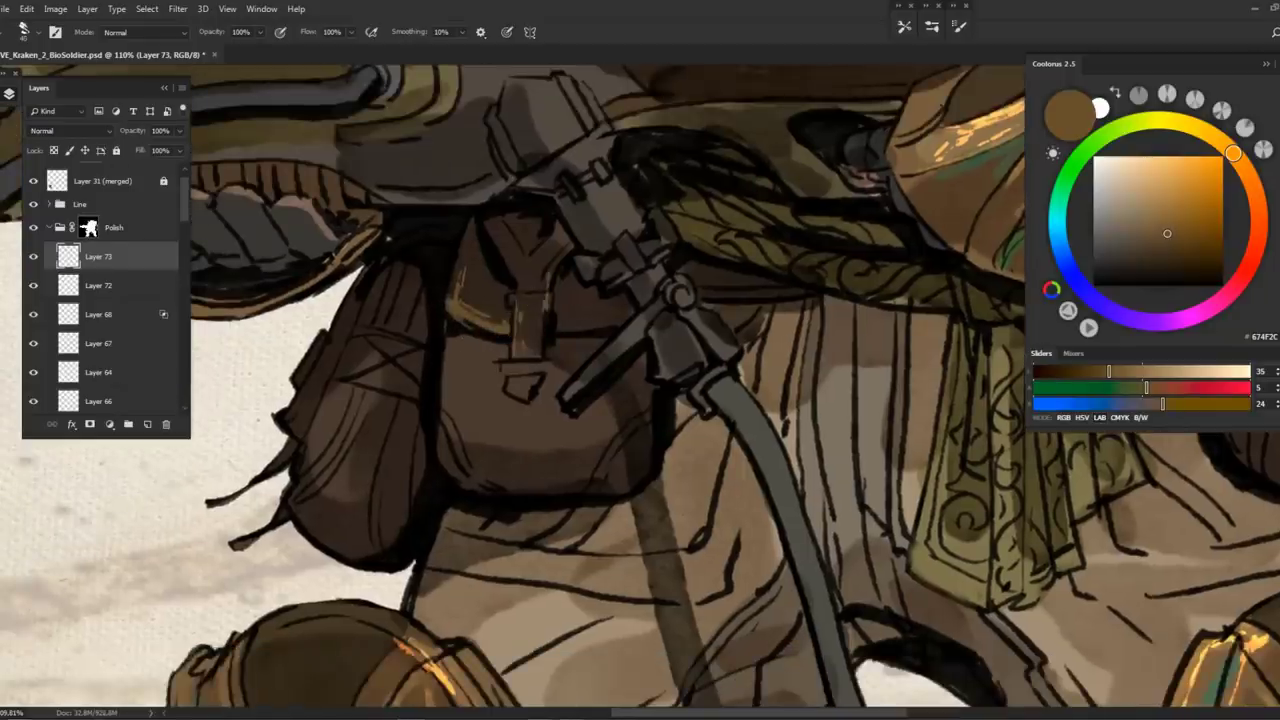
click(1219, 146)
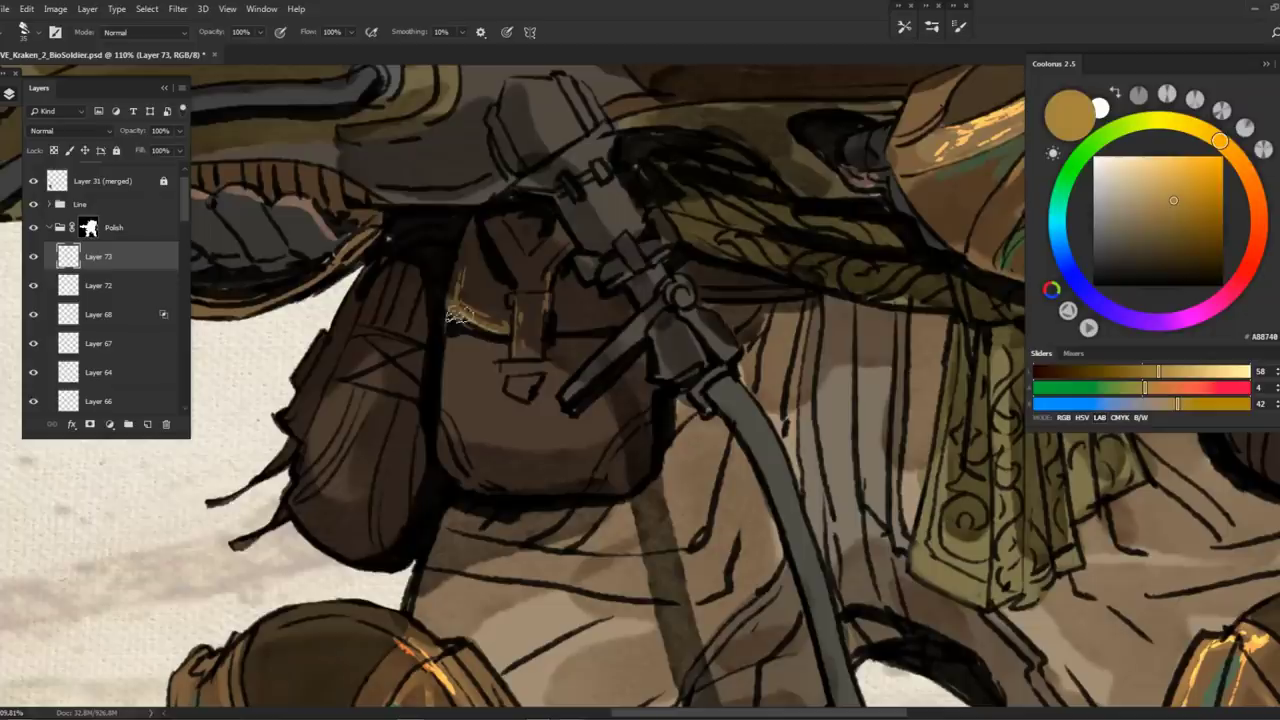
drag(1232, 157, 1241, 163)
click(1175, 183)
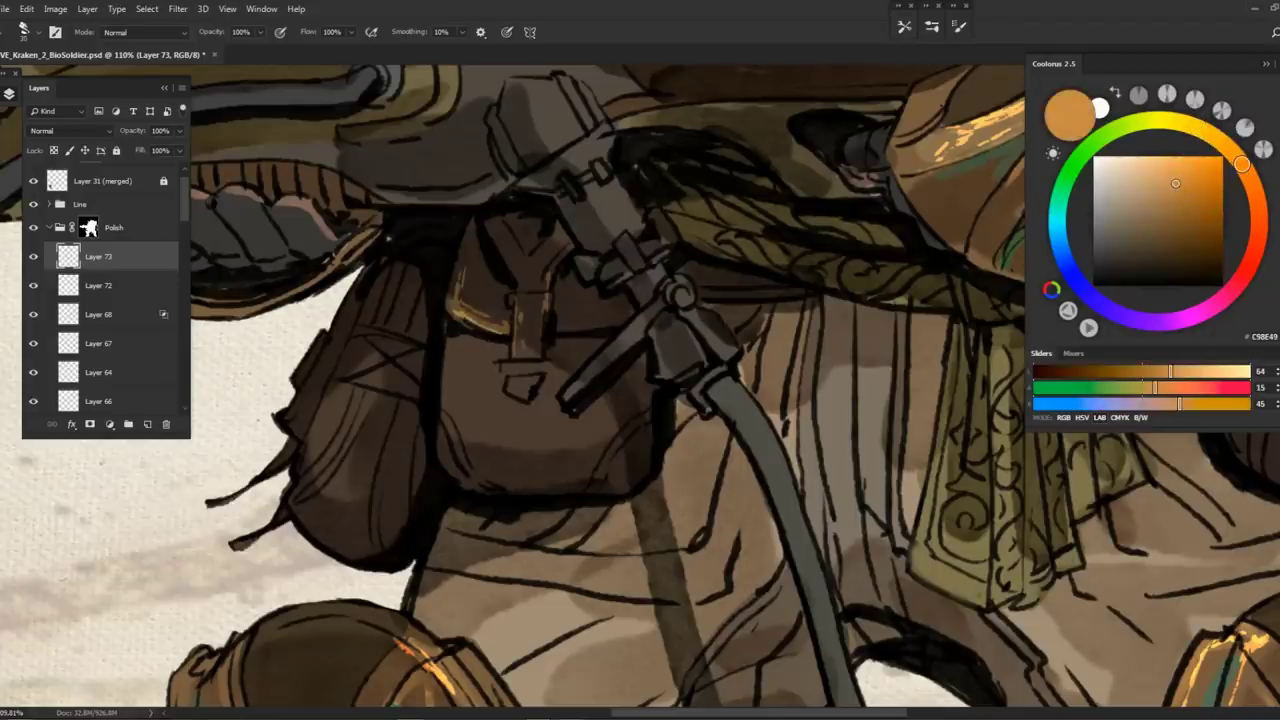
Paint light brown highlights along the lower and side edges of the flap on the pouch below the armoured forearm
scroll(640, 390, down, 2)
scroll(640, 390, right, 5)
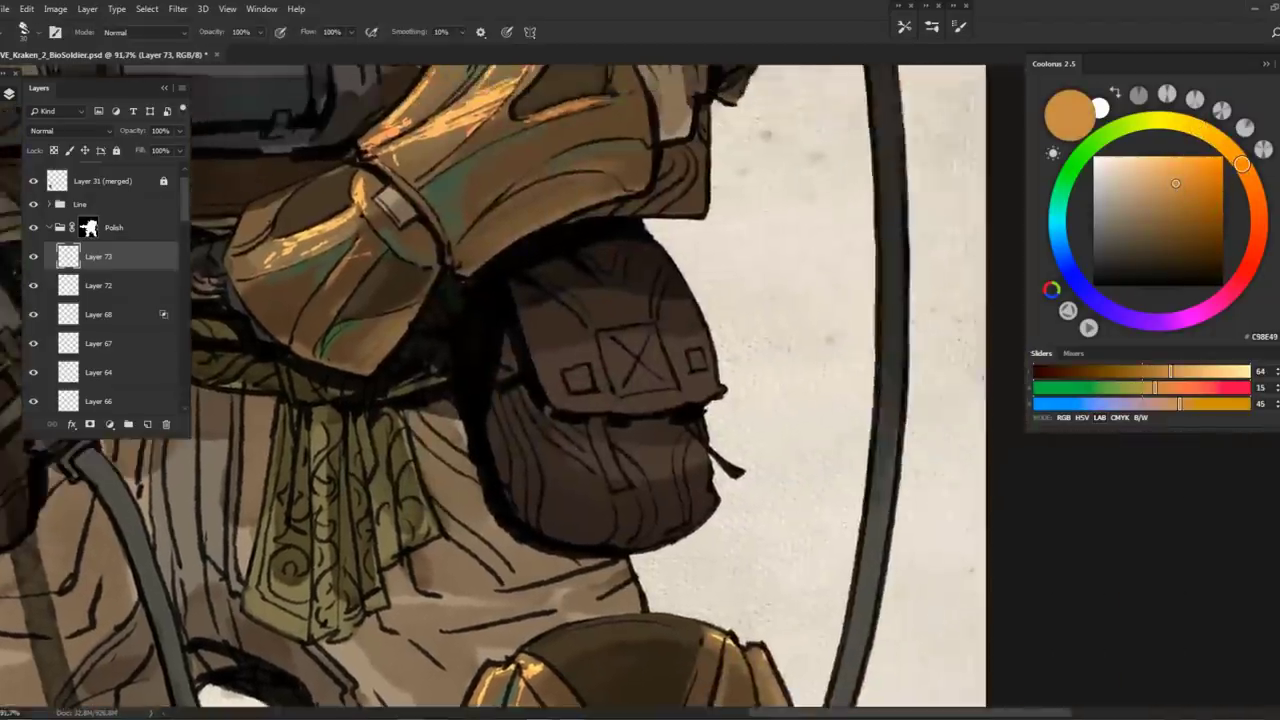
scroll(571, 386, up, 4)
click(1163, 207)
mouse_move(490, 315)
mouse_down()
mouse_move(540, 410)
mouse_move(530, 415)
mouse_up()
drag(558, 436, 830, 406)
drag(797, 310, 832, 406)
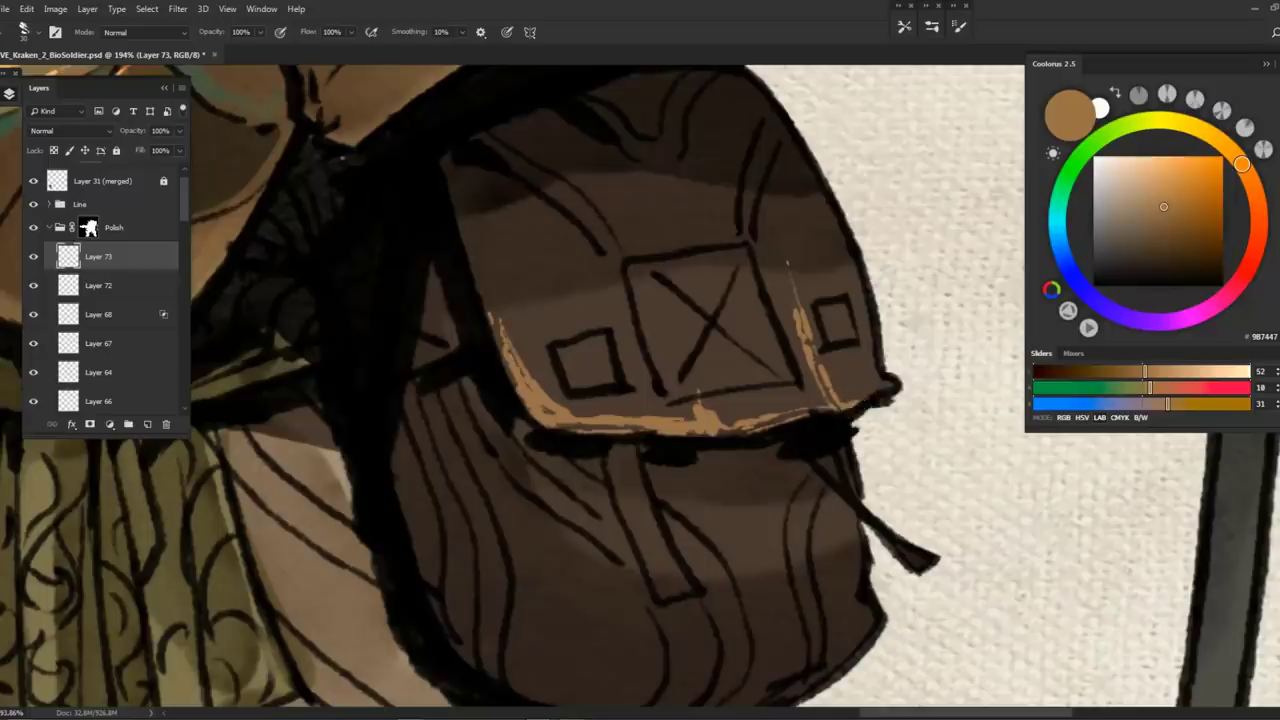
mouse_move(810, 188)
mouse_down()
mouse_move(839, 232)
mouse_move(856, 295)
mouse_up()
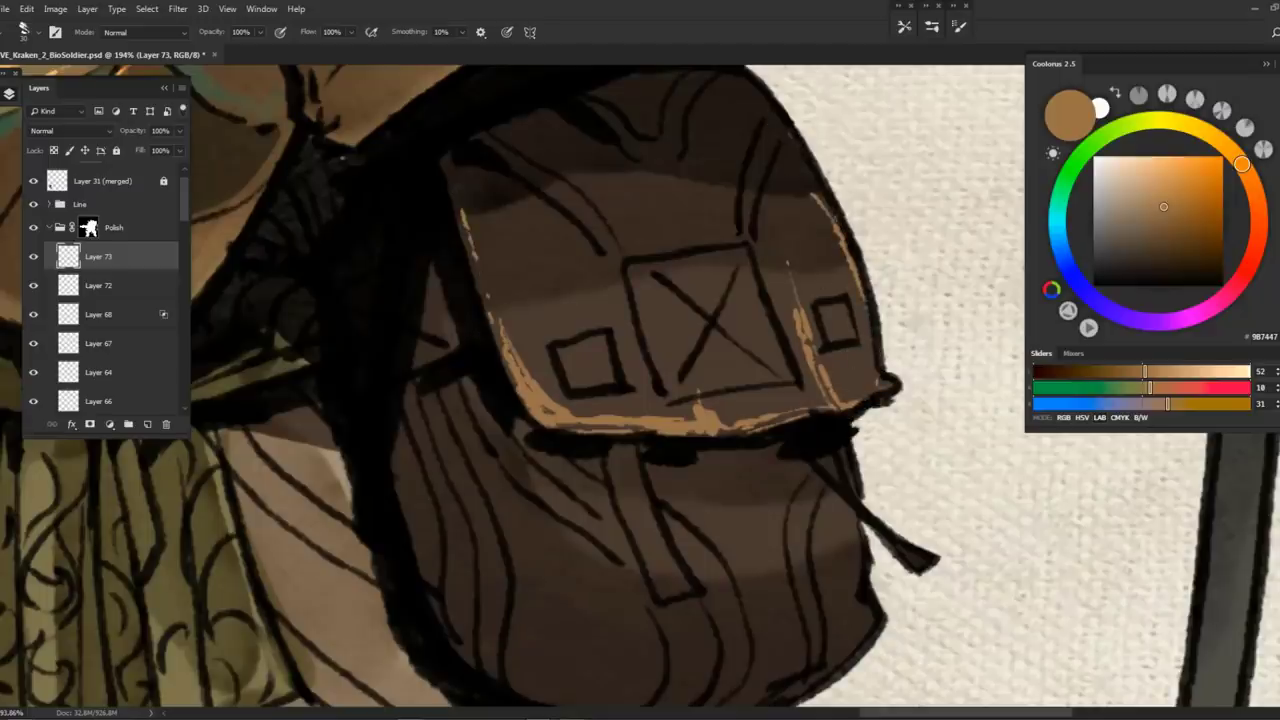
alt+click(836, 218)
drag(450, 190, 500, 318)
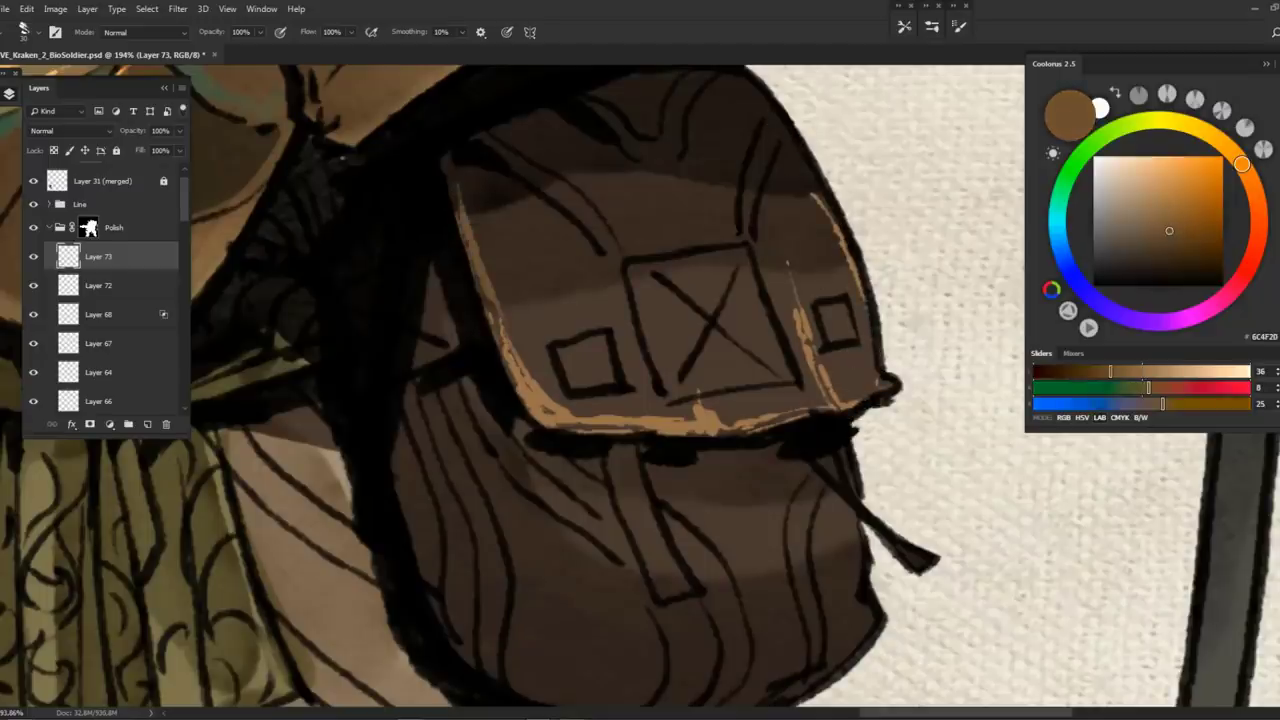
Add light brown highlights to the strap and folds on that pouch's lower pocket and switch to the Smudge tool
scroll(857, 286, down, 5)
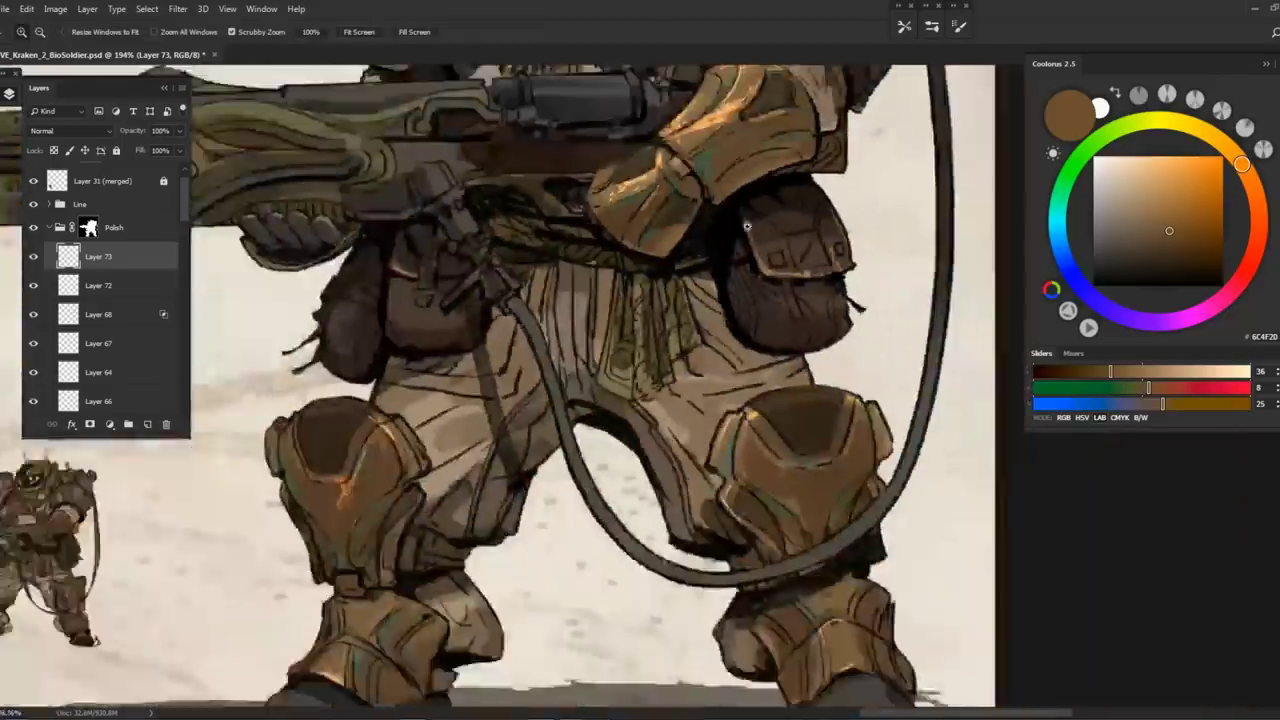
scroll(654, 280, up, 5)
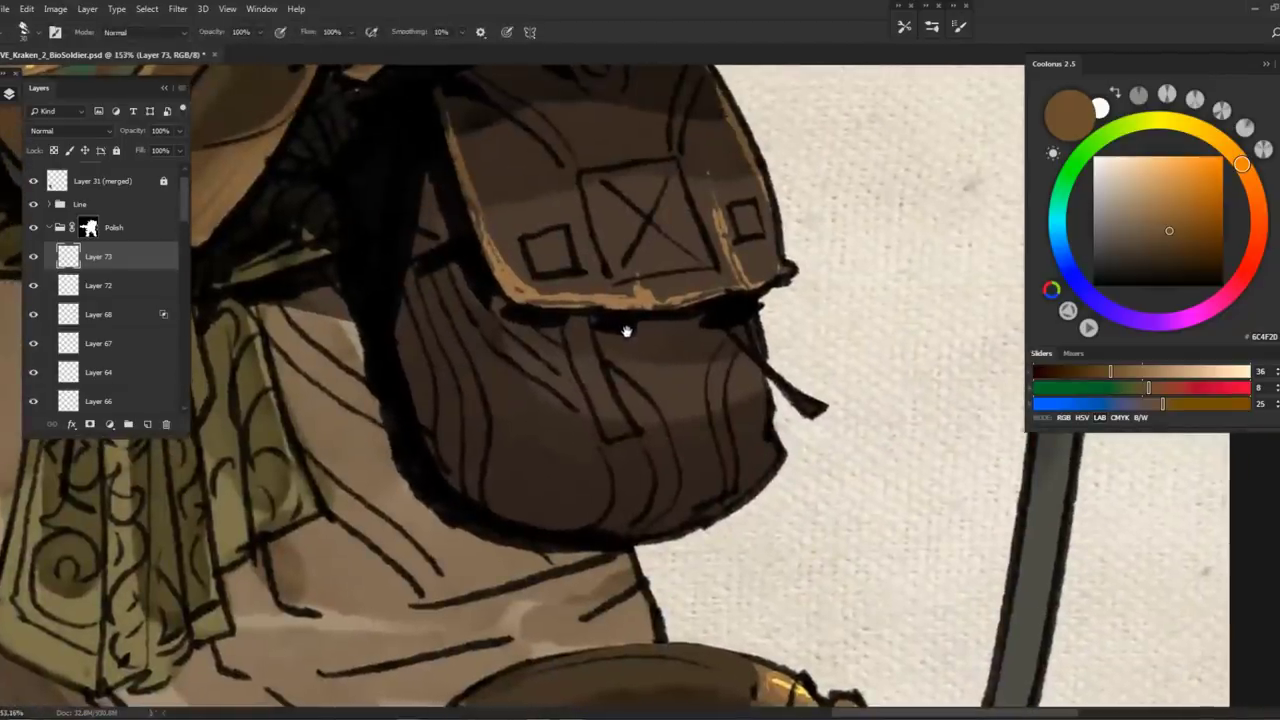
drag(607, 297, 609, 297)
drag(505, 352, 558, 384)
drag(612, 433, 600, 410)
drag(565, 338, 575, 372)
key(r)
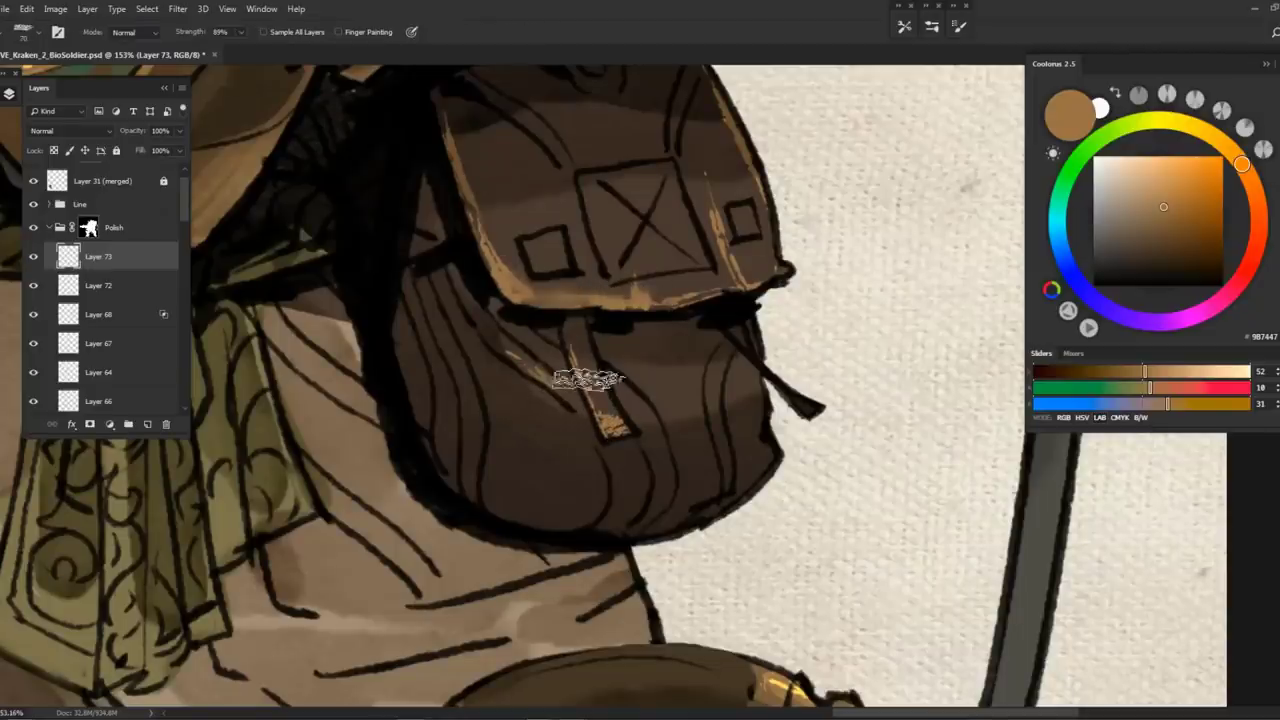
scroll(978, 245, down, 5)
scroll(343, 214, up, 3)
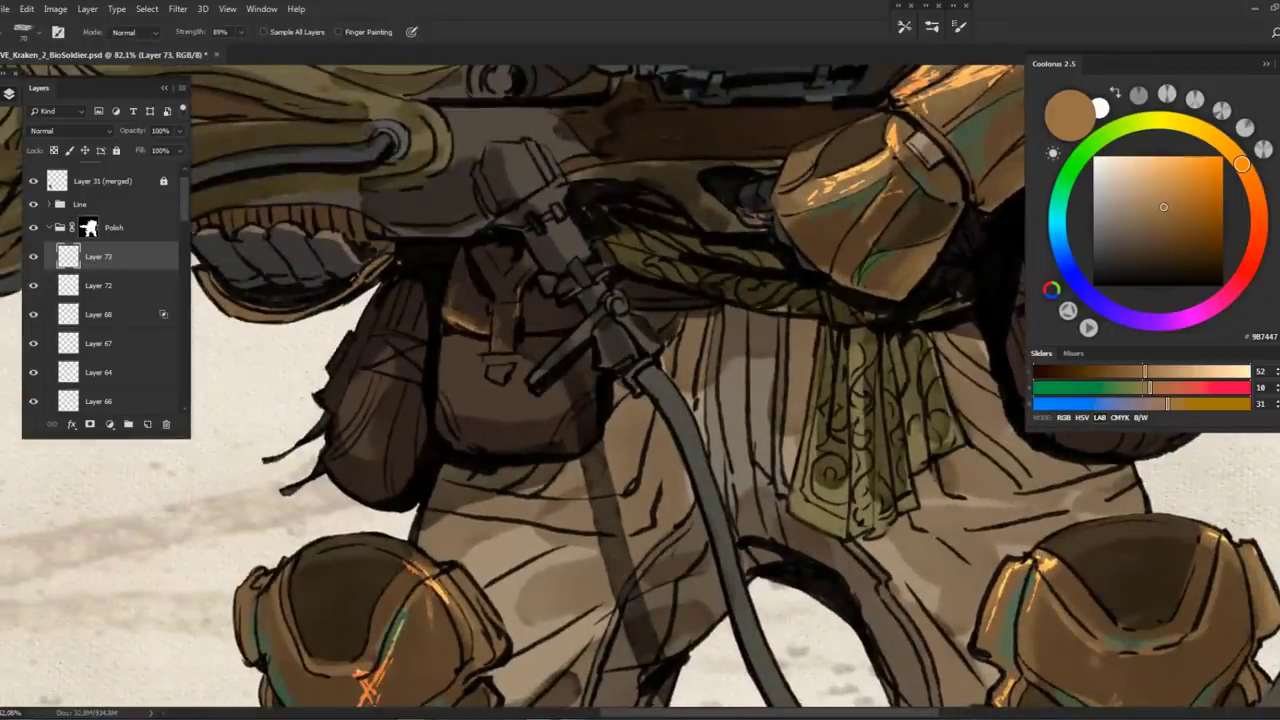
Sample the pouch's brown and paint soft Multiply tones at 25% flow on the pouch below the armoured forearm
key(z)
scroll(640, 380, down, 3)
scroll(613, 319, up, 2)
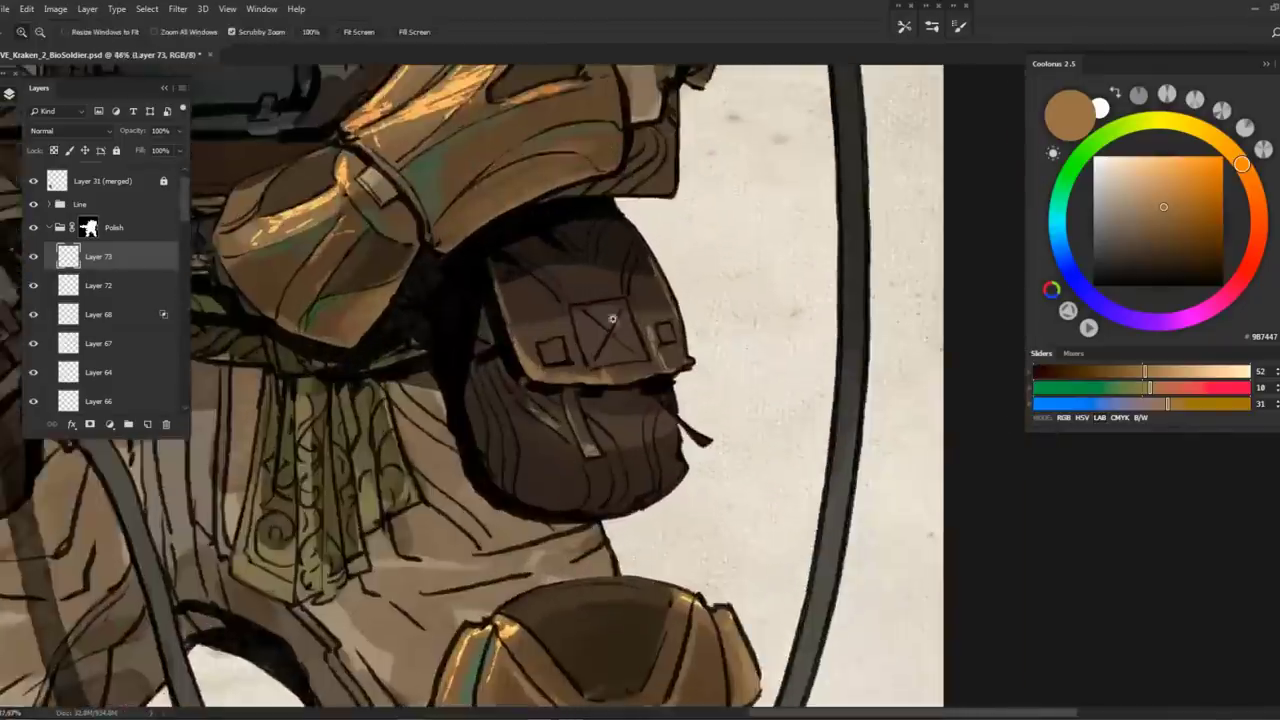
key(b)
alt+click(584, 360)
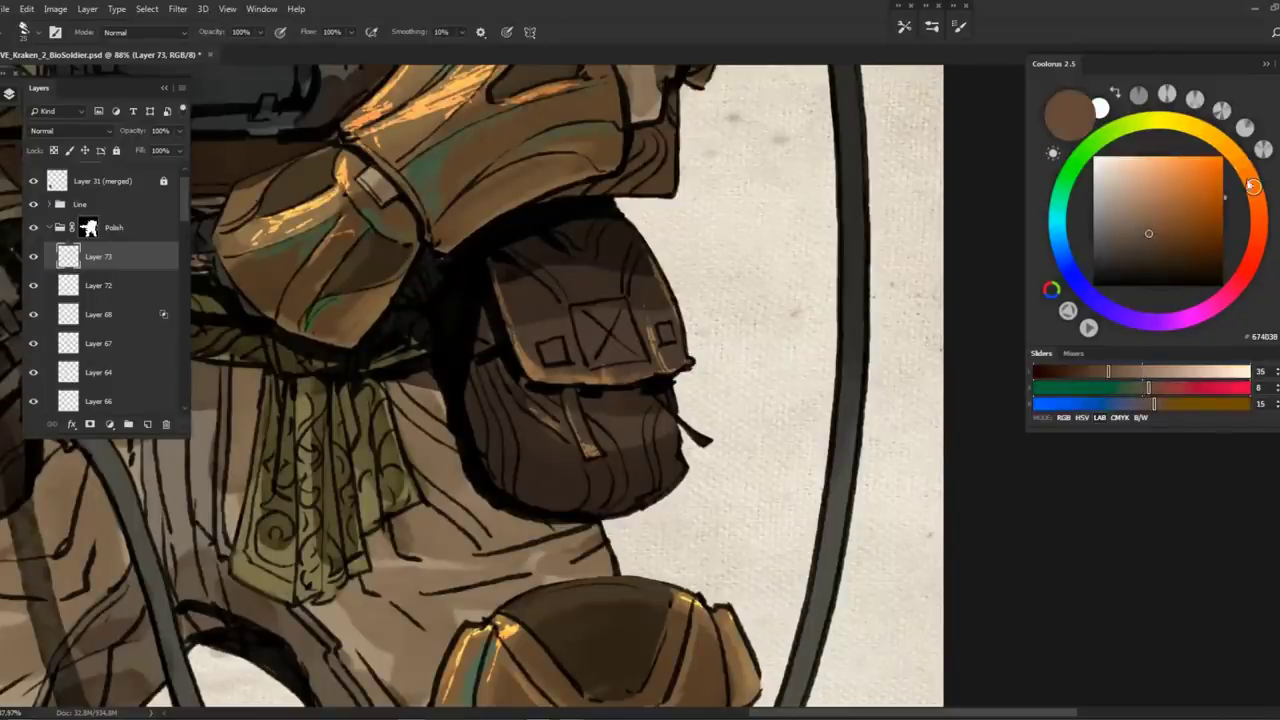
right_click(648, 500)
click(820, 520)
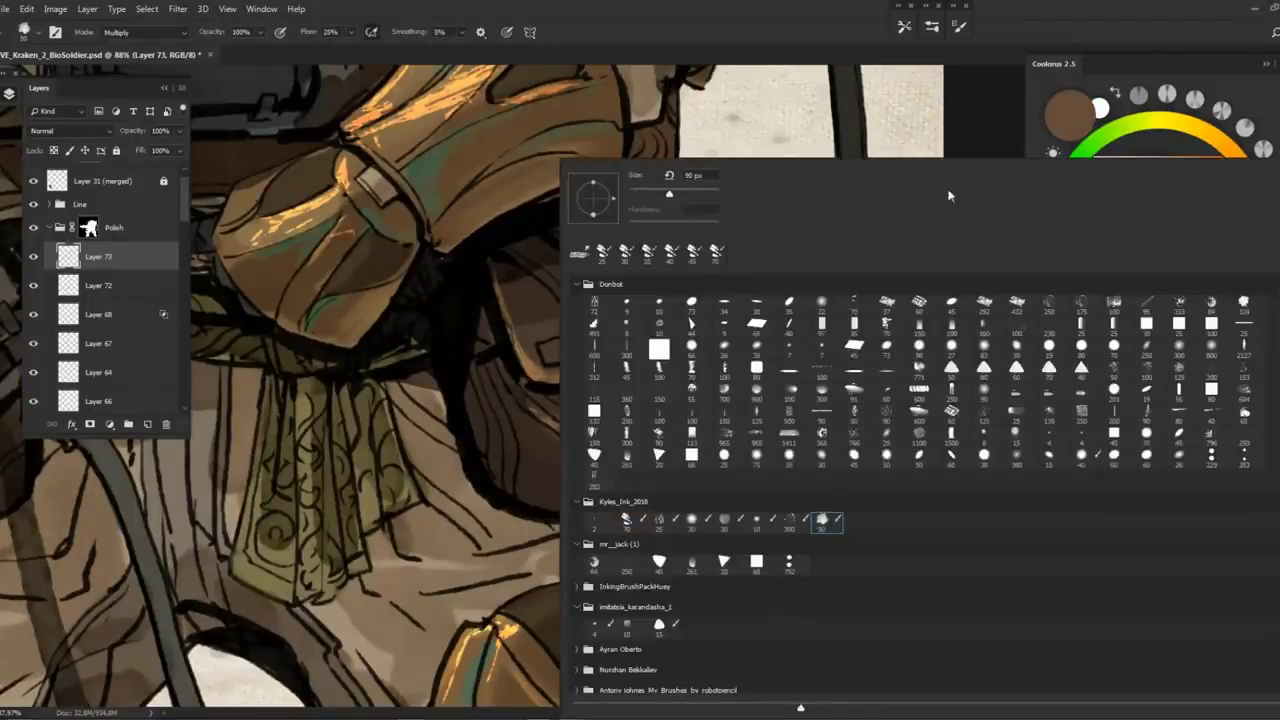
key(Return)
drag(527, 341, 530, 352)
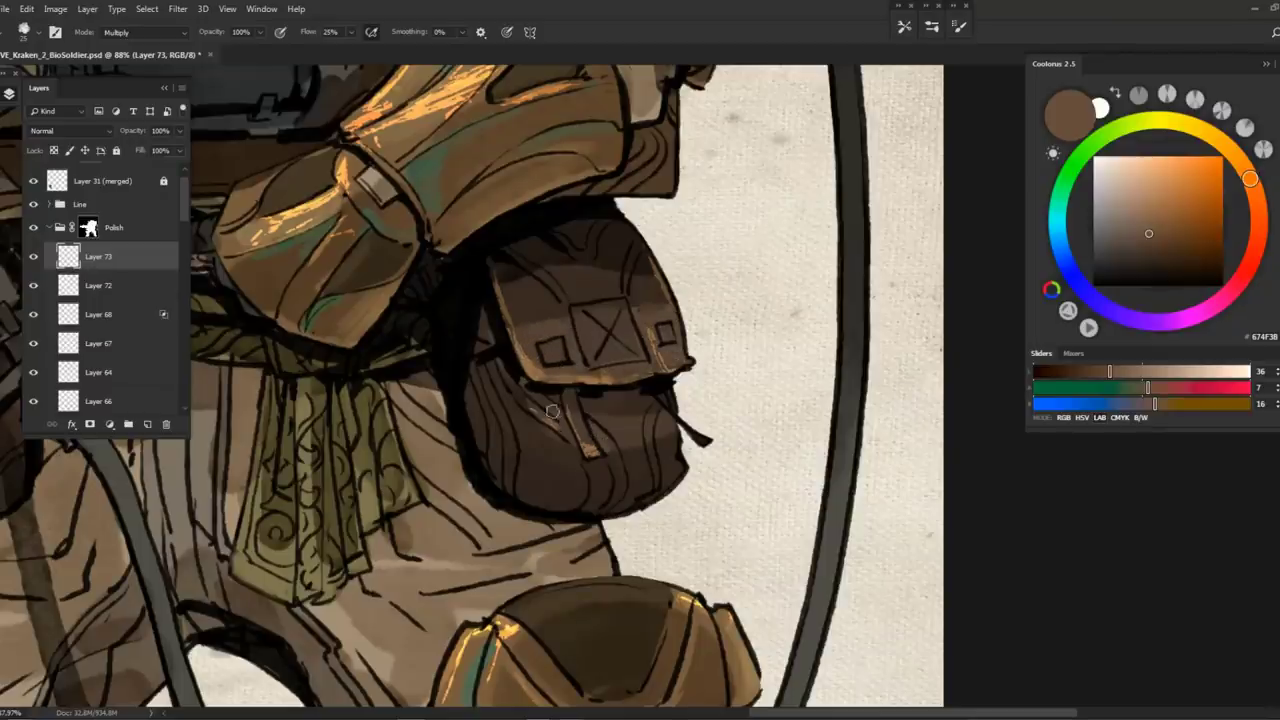
drag(653, 418, 456, 453)
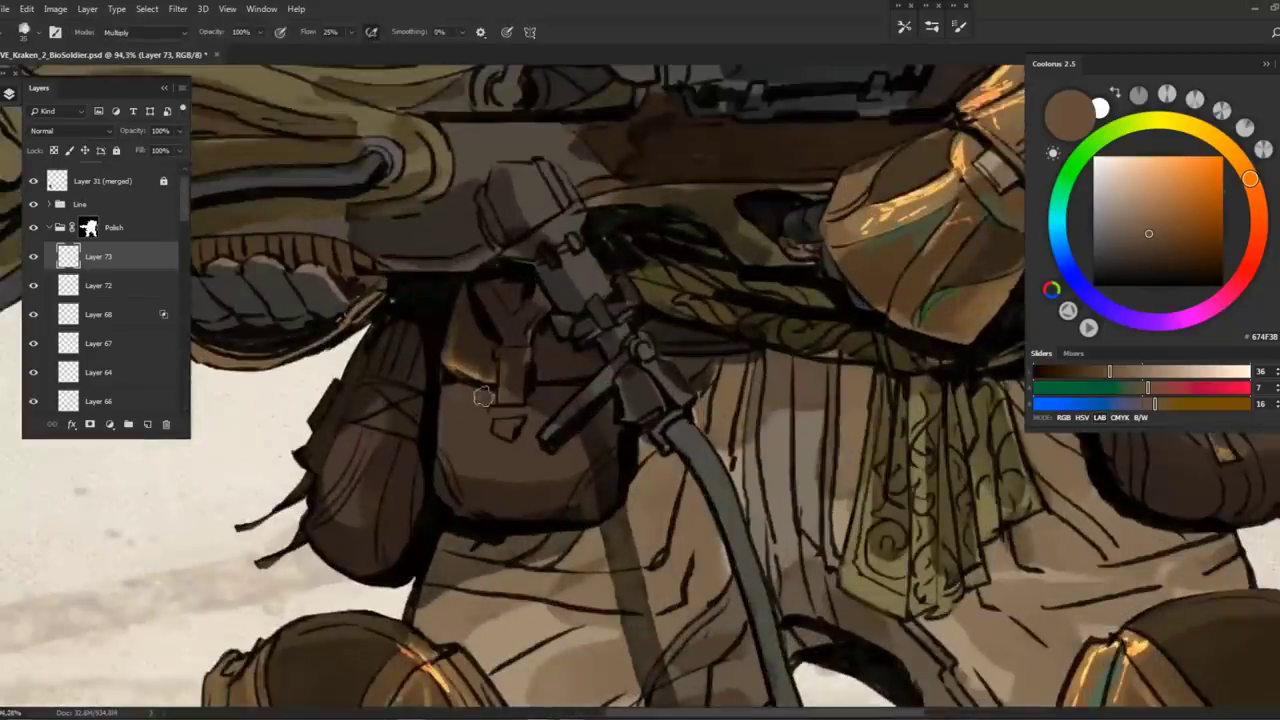
Sample olive from the gun's cloth wrap and paint lighter golden-beige highlights along its folds
key(z)
drag(345, 438, 560, 345)
key(b)
alt+click(508, 334)
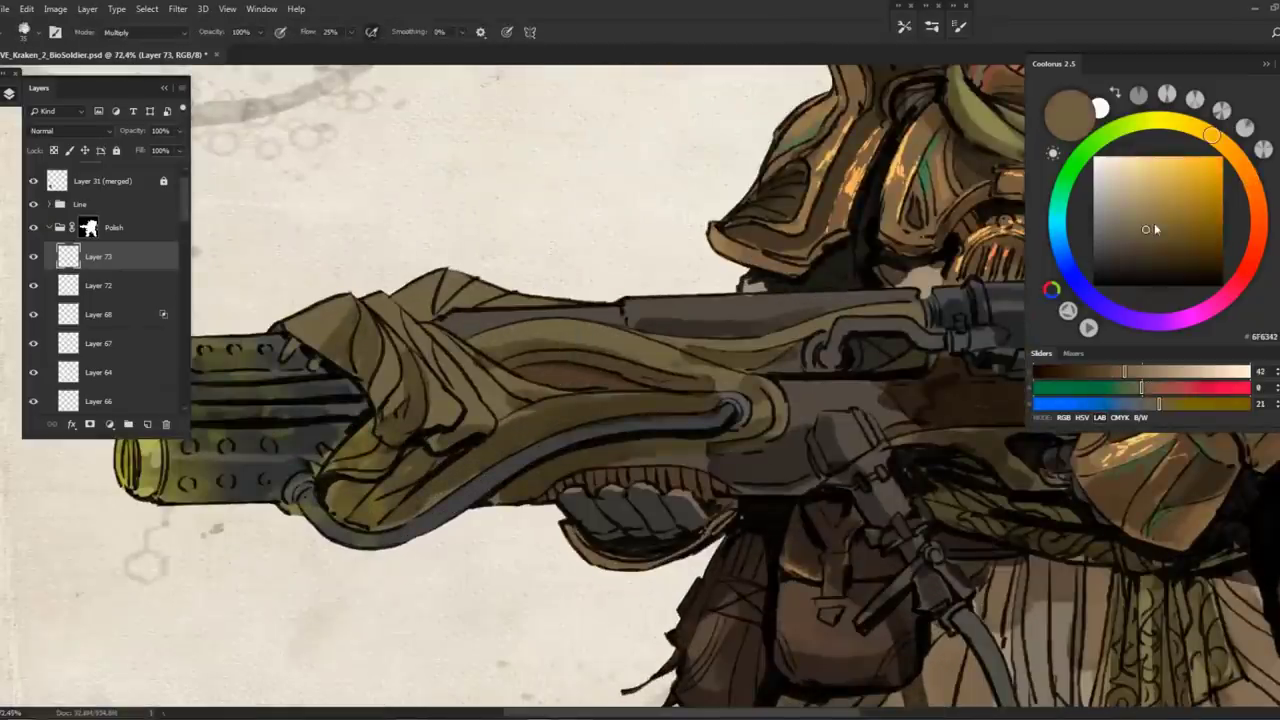
alt+click(390, 370)
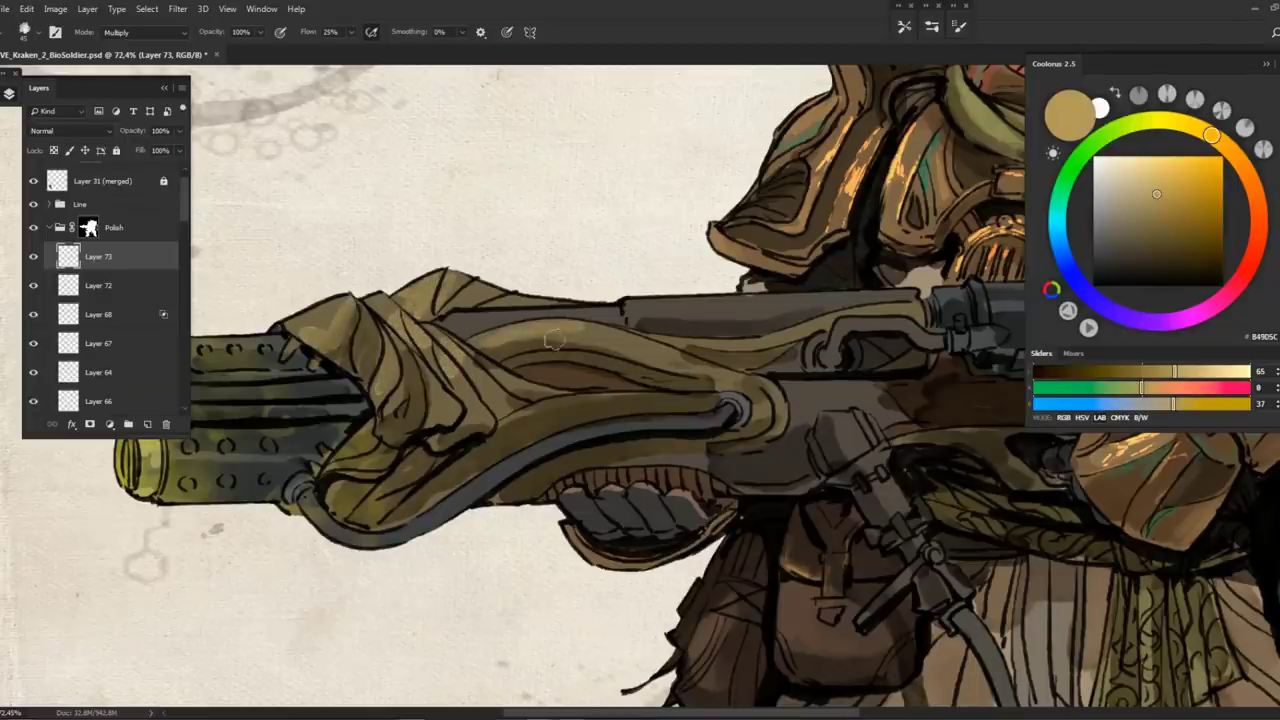
drag(514, 460, 426, 432)
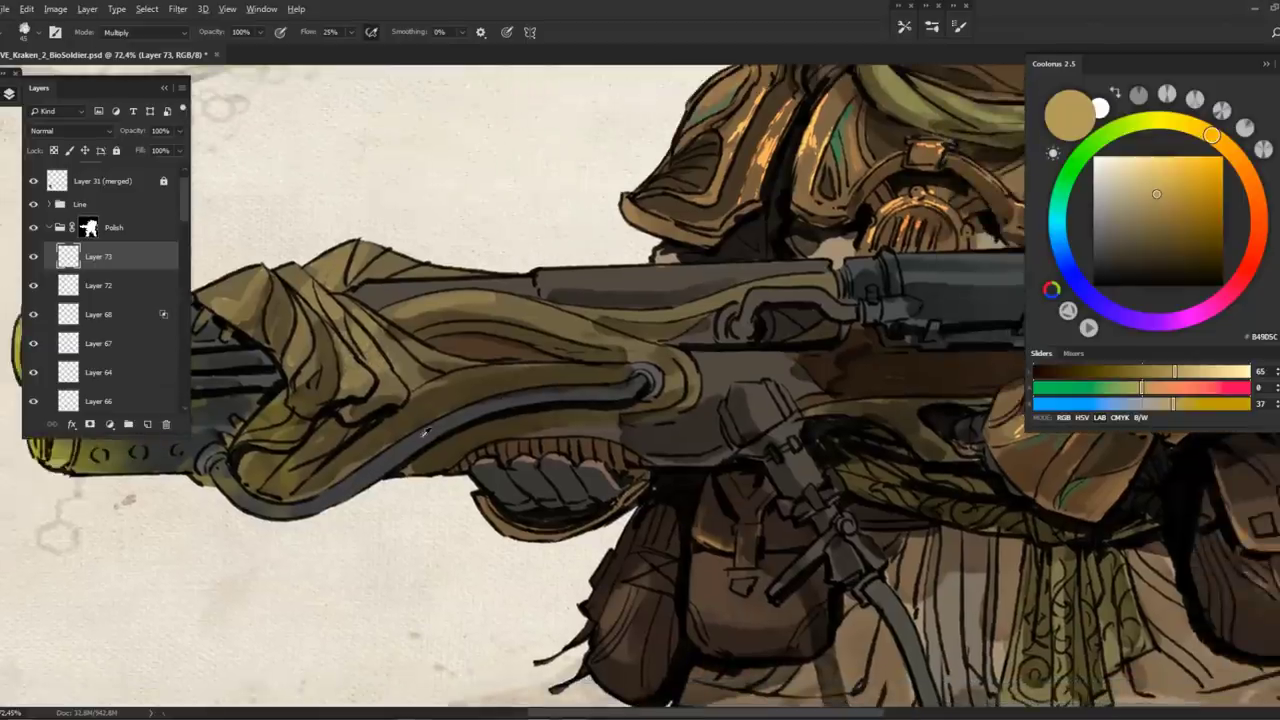
Paint light grey highlights along the gun's side hose and upper metal casing
alt+click(426, 432)
alt+click(536, 388)
drag(665, 338, 538, 393)
key(x)
drag(776, 327, 896, 320)
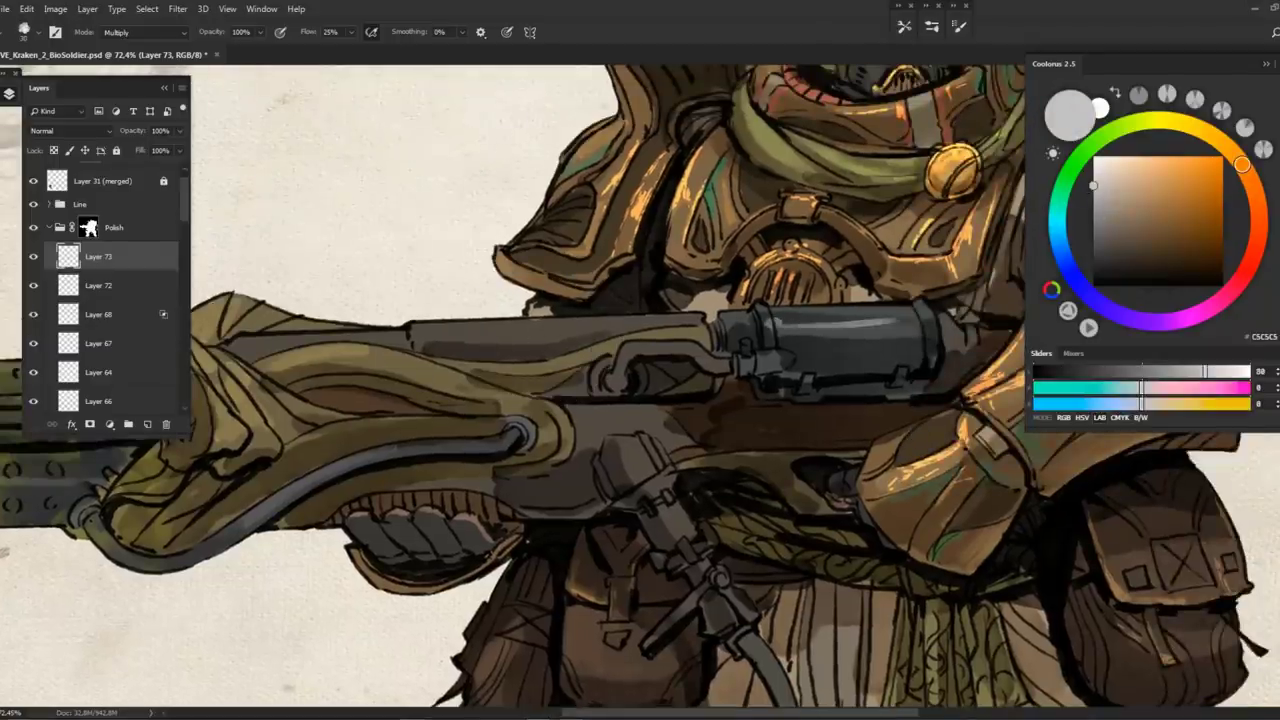
drag(675, 318, 815, 312)
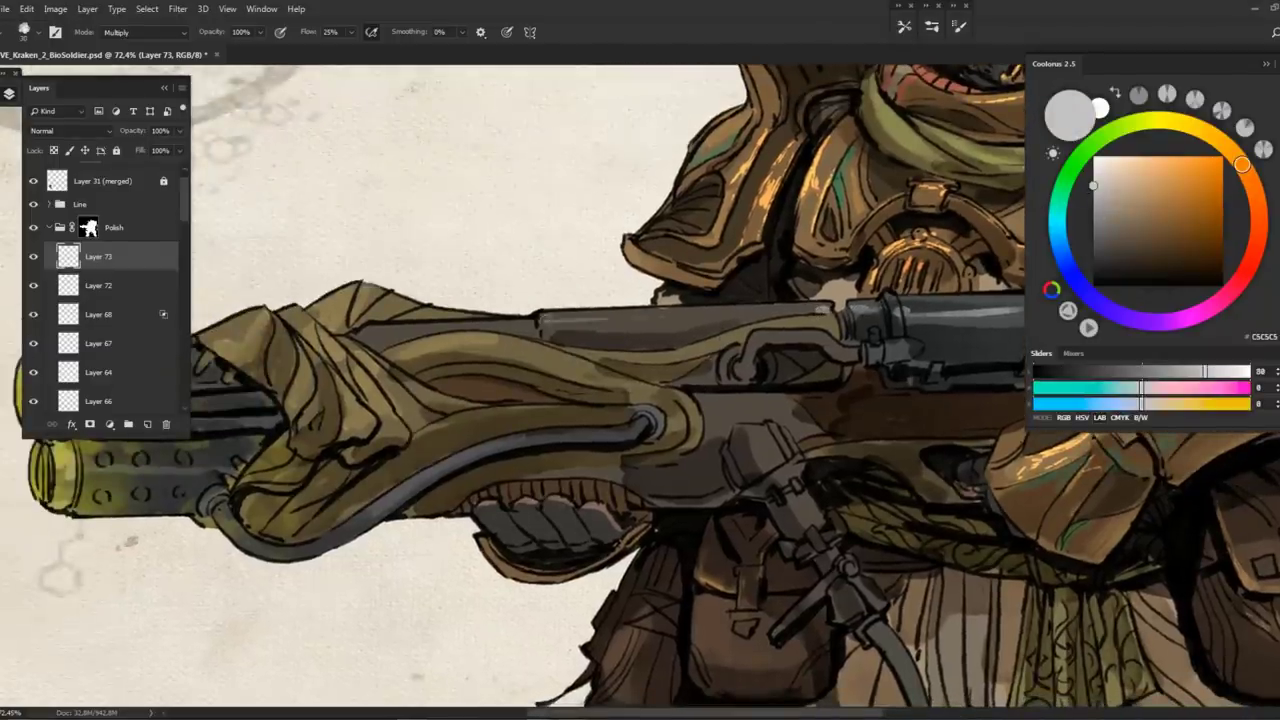
Paint thin golden-brown scratch marks on the brown panel of the gun beneath the canister
key(ctrl+0)
key(z)
drag(735, 400, 806, 338)
click(1162, 204)
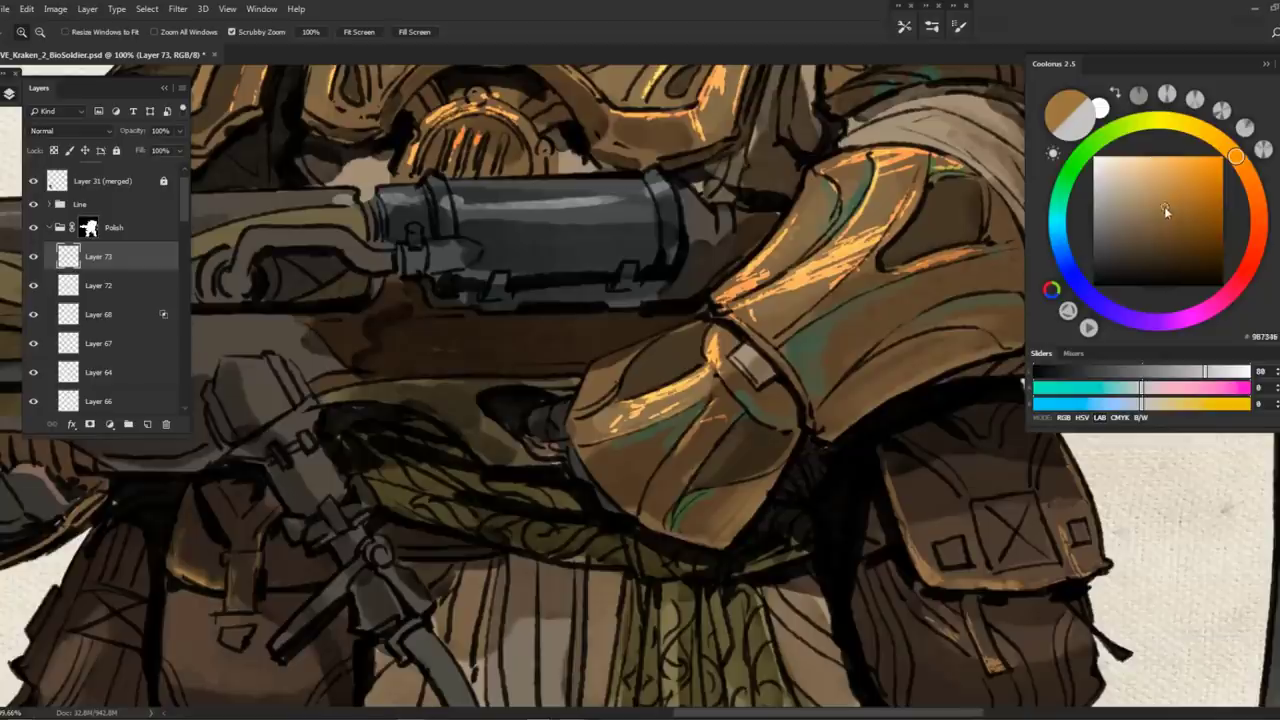
key(b)
key(ctrl+z)
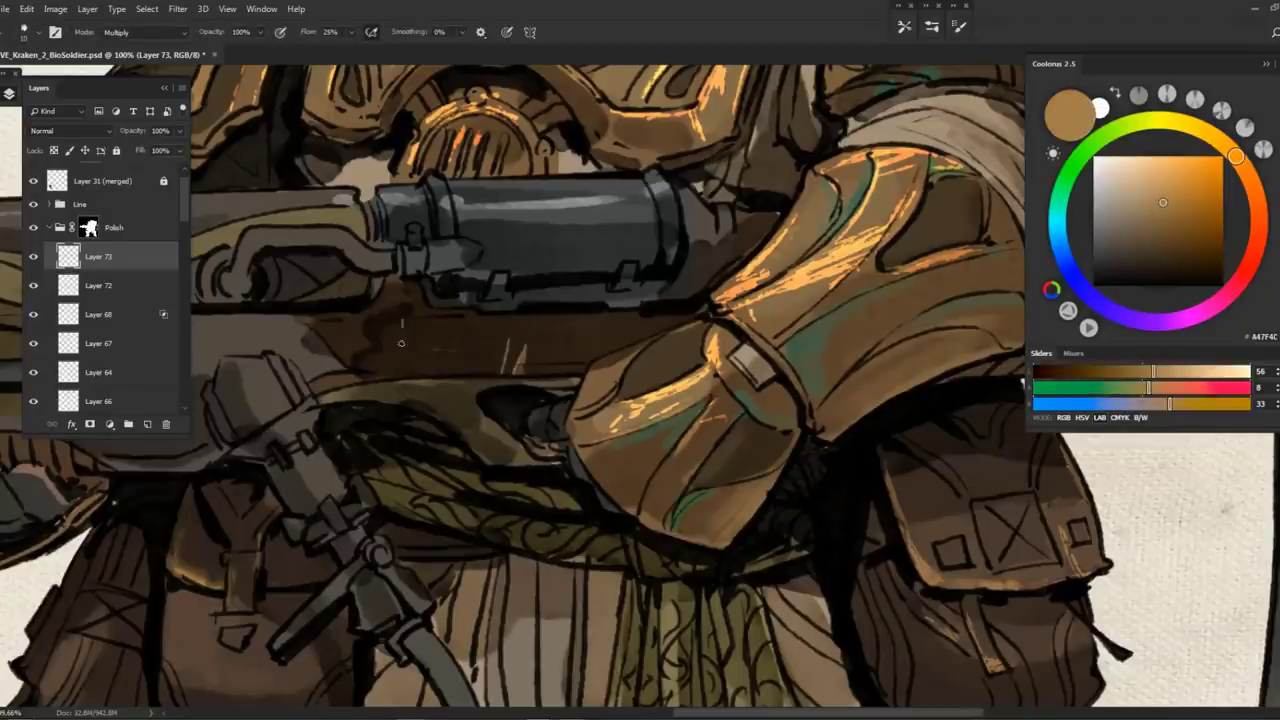
Add brighter golden accents to the brown elbow piece and the scratches on the gun's brown panel
scroll(735, 335, right, 5)
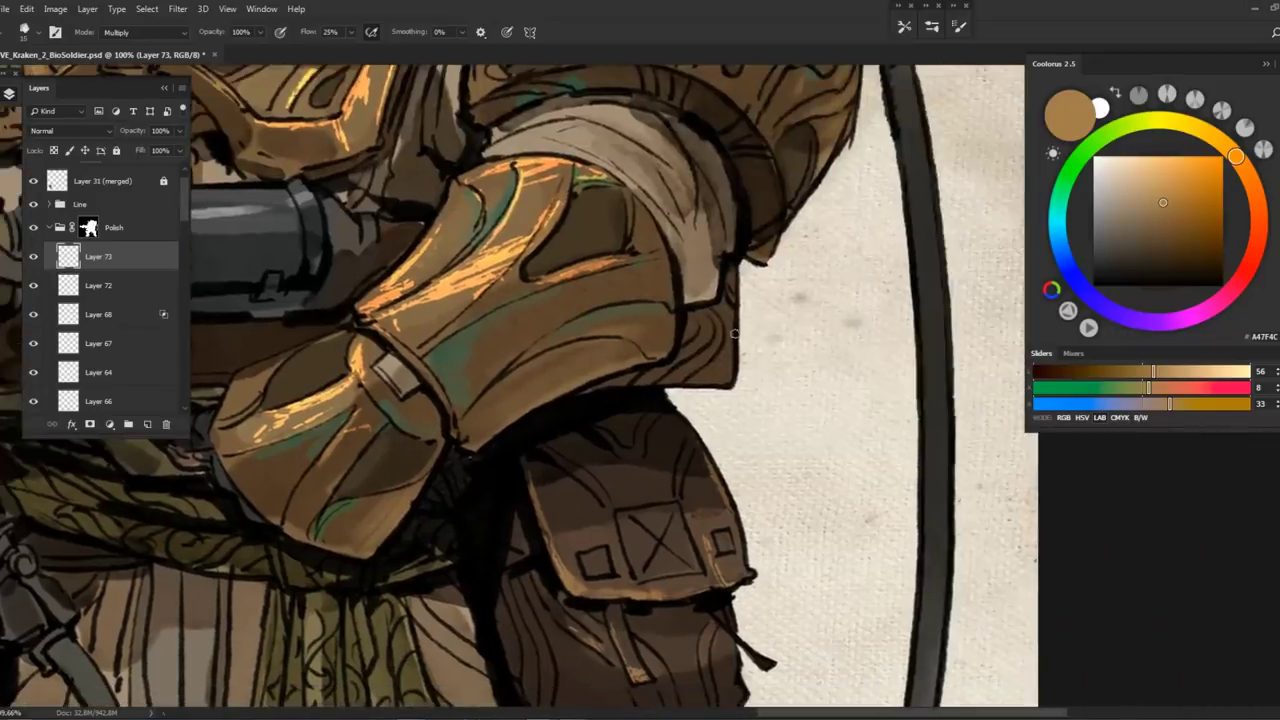
click(1170, 171)
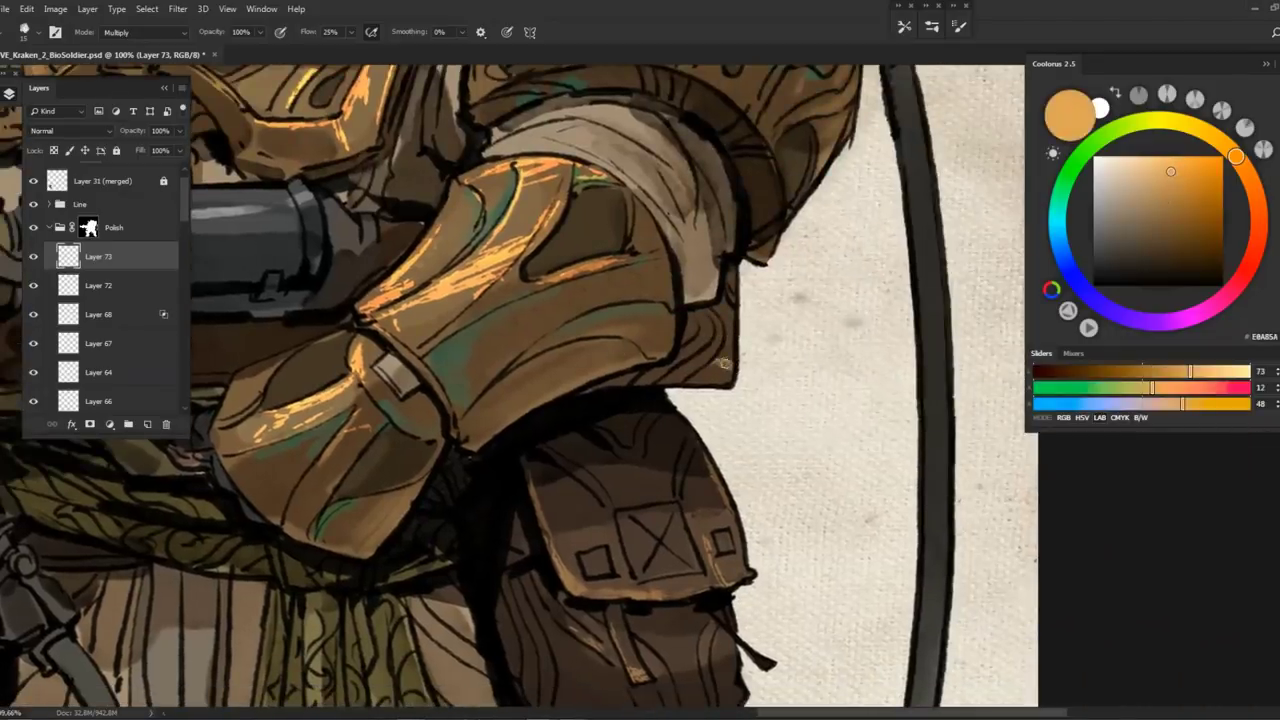
scroll(698, 382, left, 5)
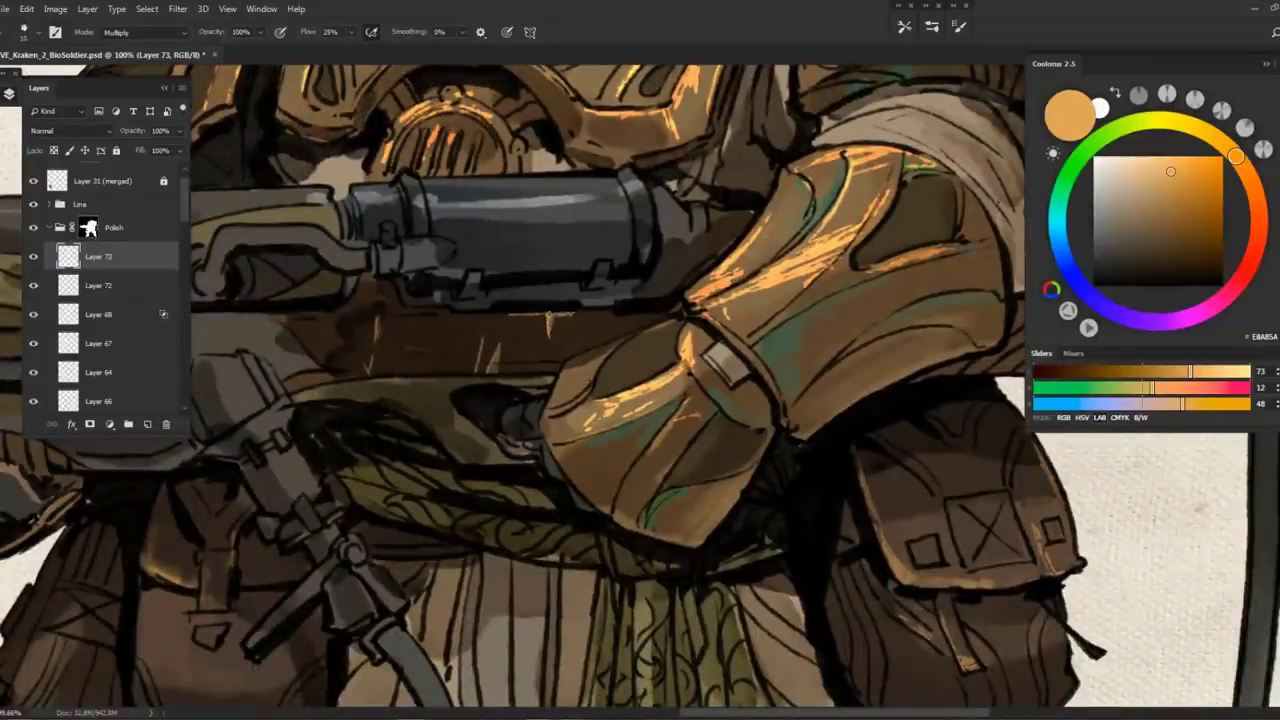
scroll(414, 374, down, 5)
key(r)
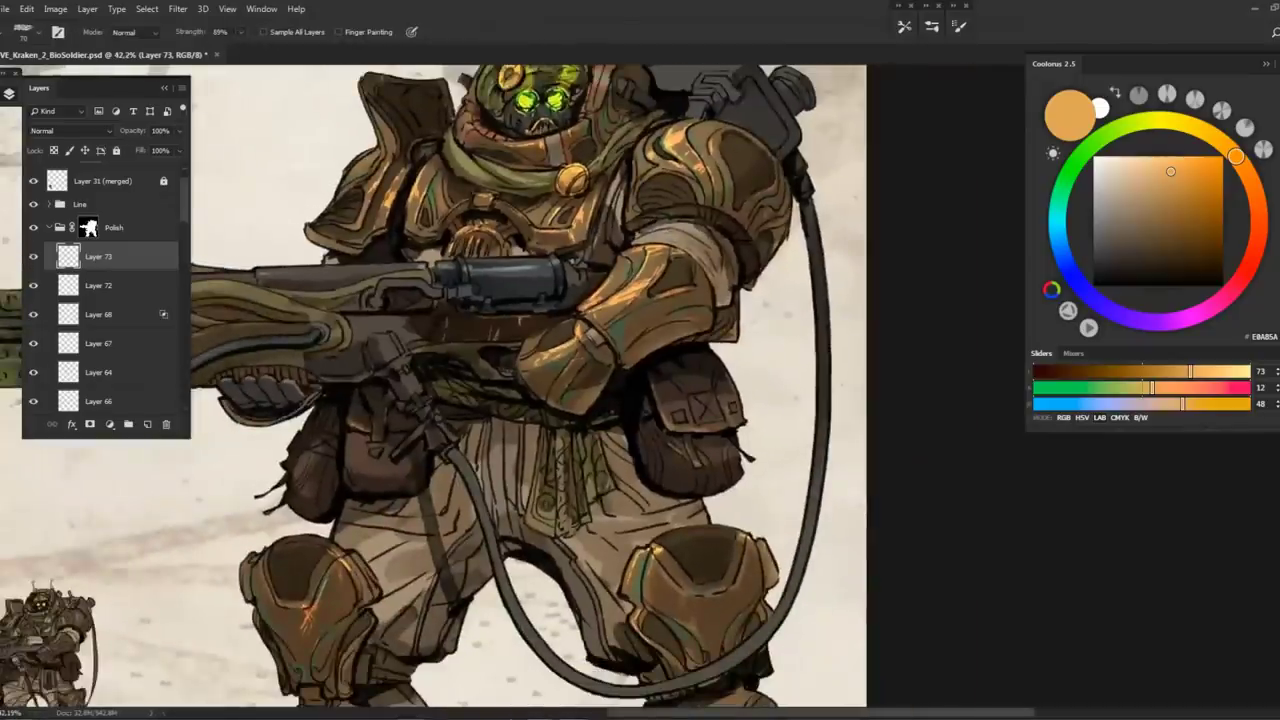
scroll(490, 336, down, 3)
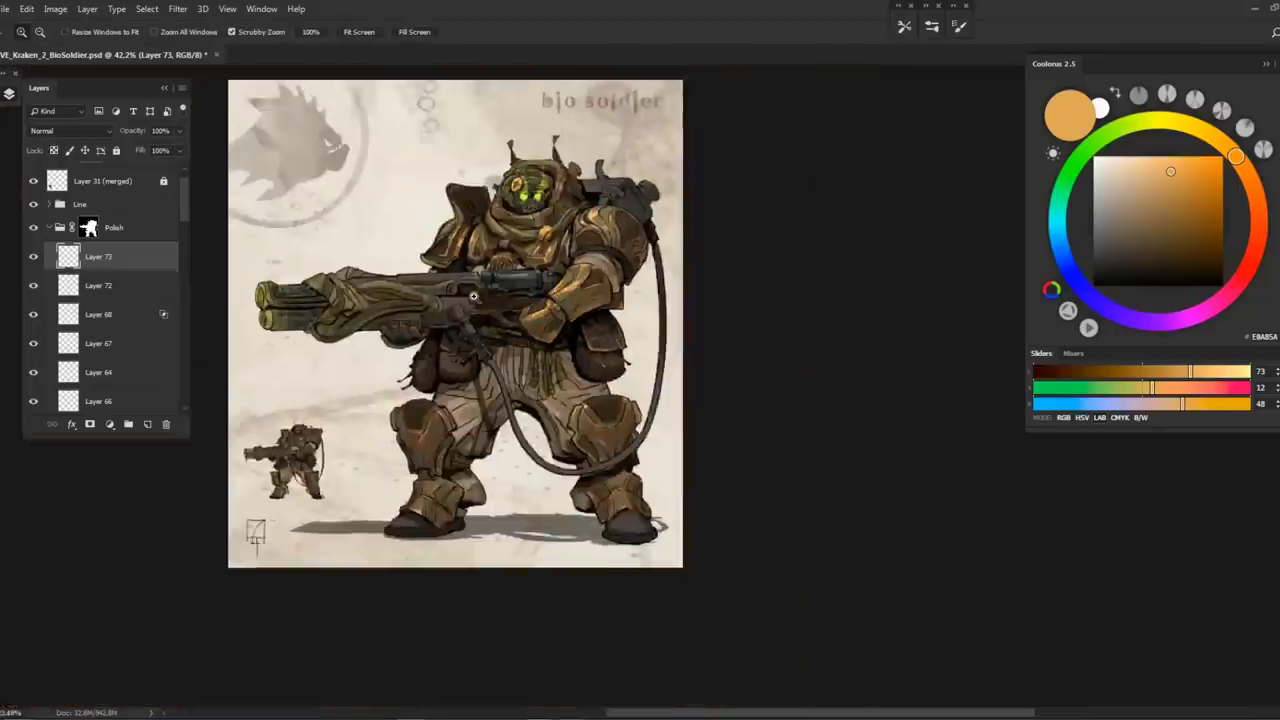
Switch to a Normal-mode ink brush with 85% flow and work muted brown strokes into the gun panel's scratches
key(b)
scroll(490, 336, up, 6)
right_click(521, 318)
click(632, 523)
key(Return)
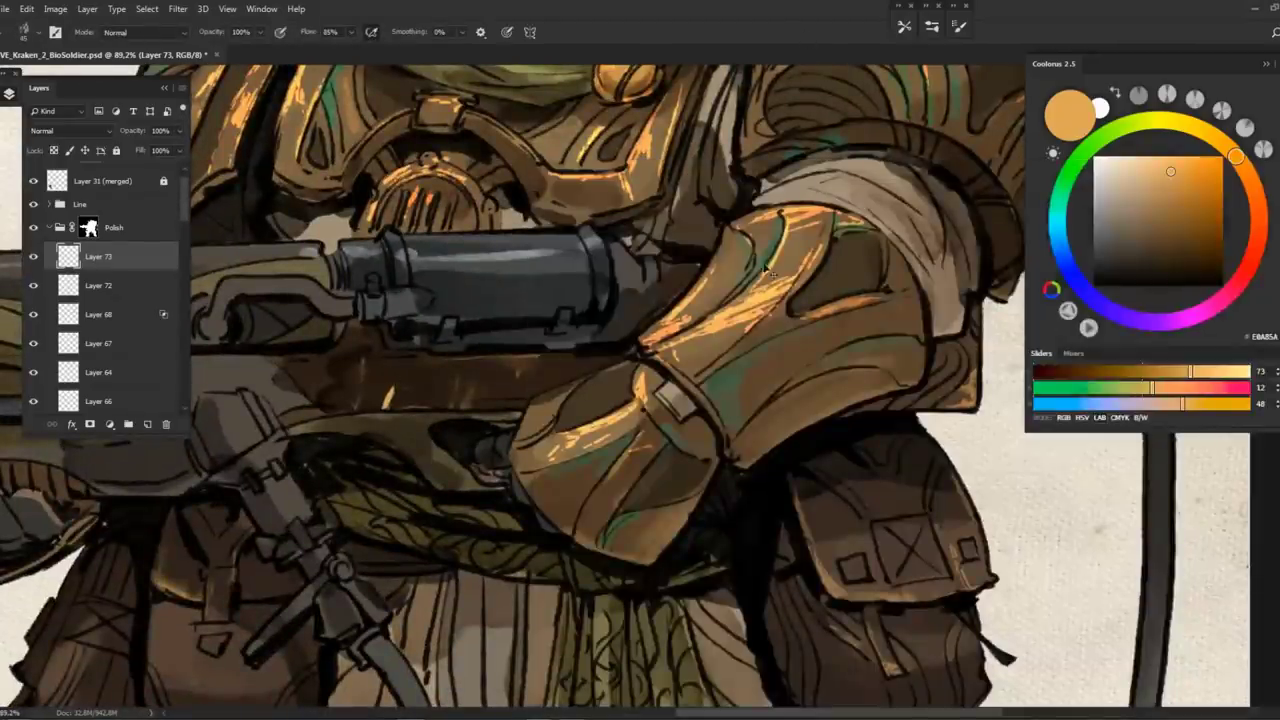
alt+click(388, 400)
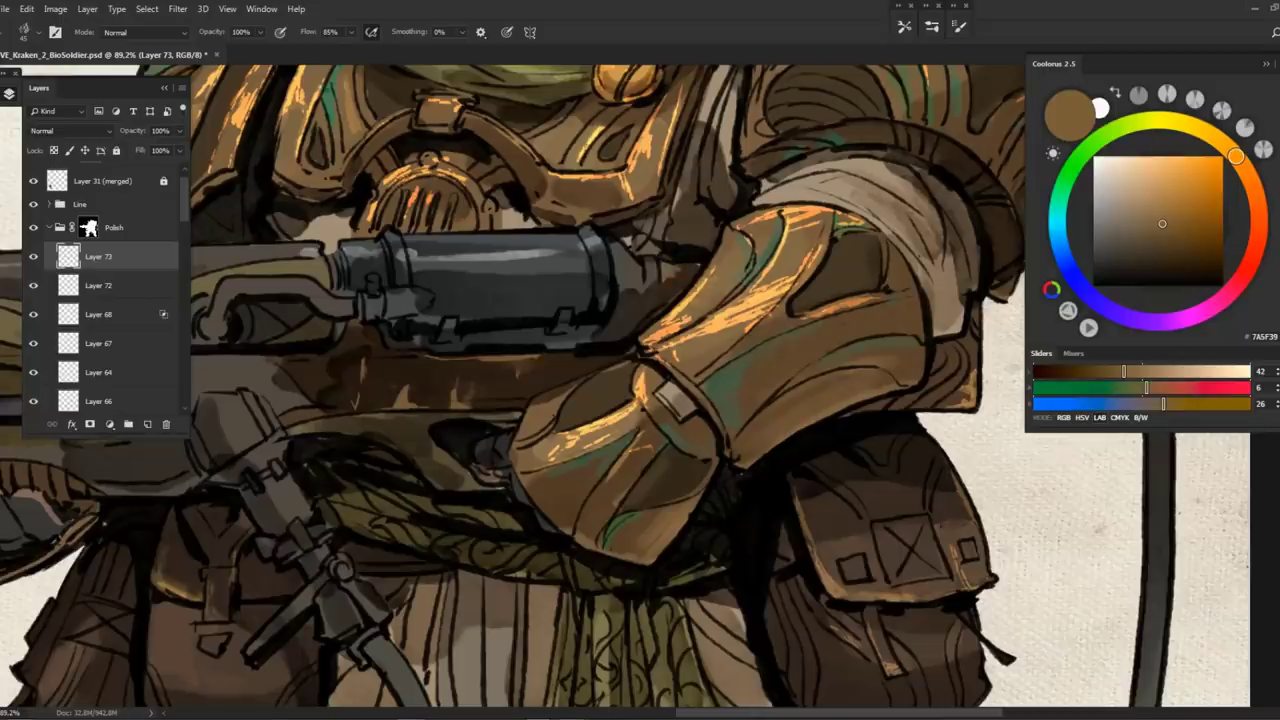
Paint the ribbed trim under the gun dark brown and darken the gloved fingers with near-black
scroll(513, 355, down, 4)
scroll(513, 355, up, 3)
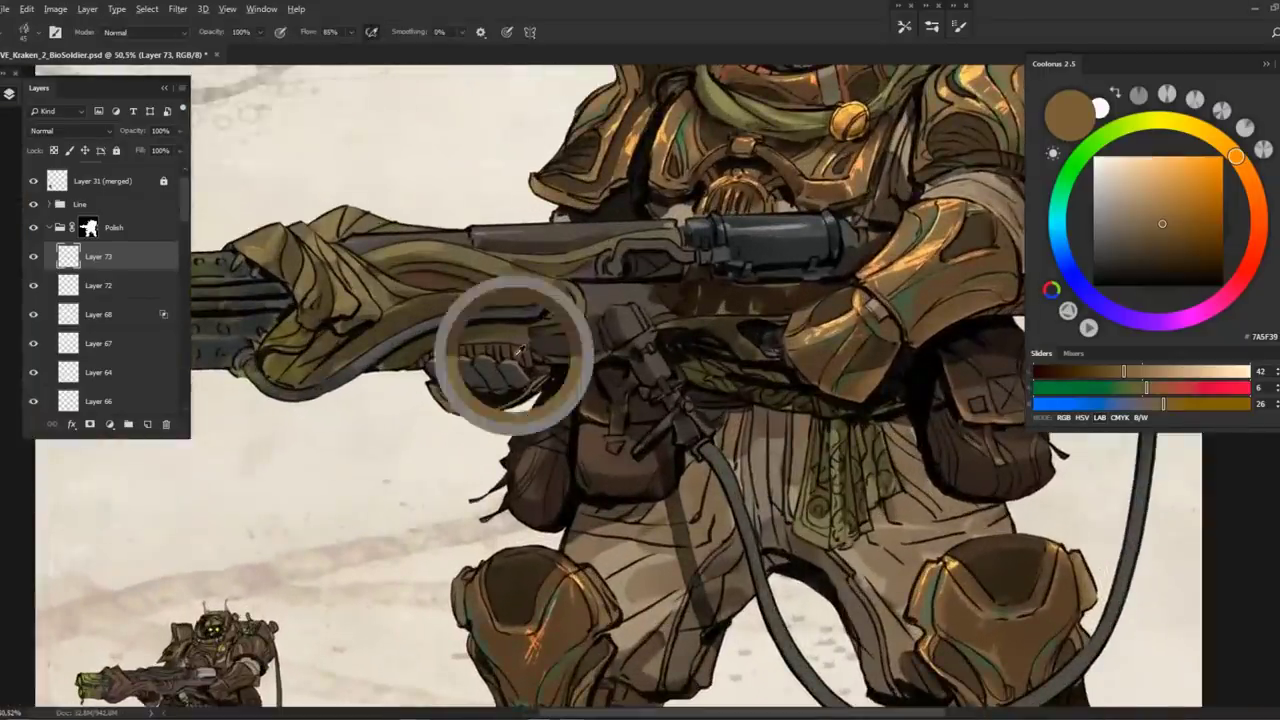
alt+click(513, 355)
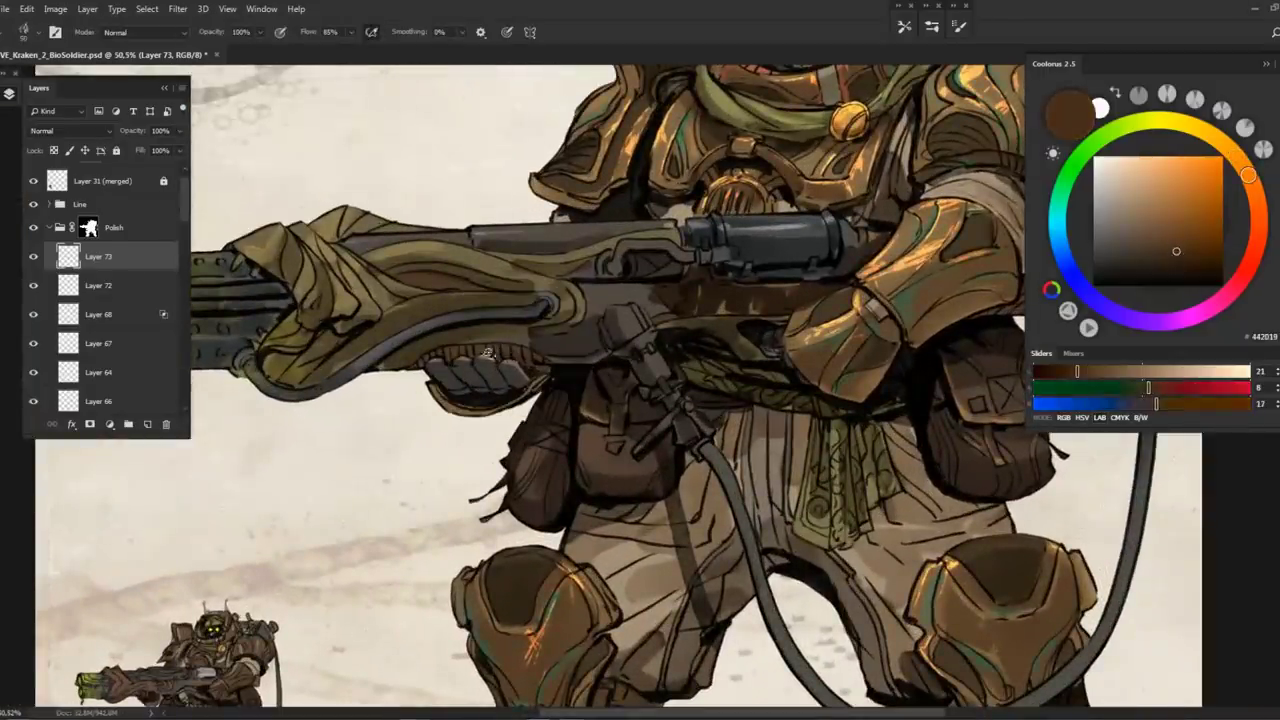
alt+click(467, 356)
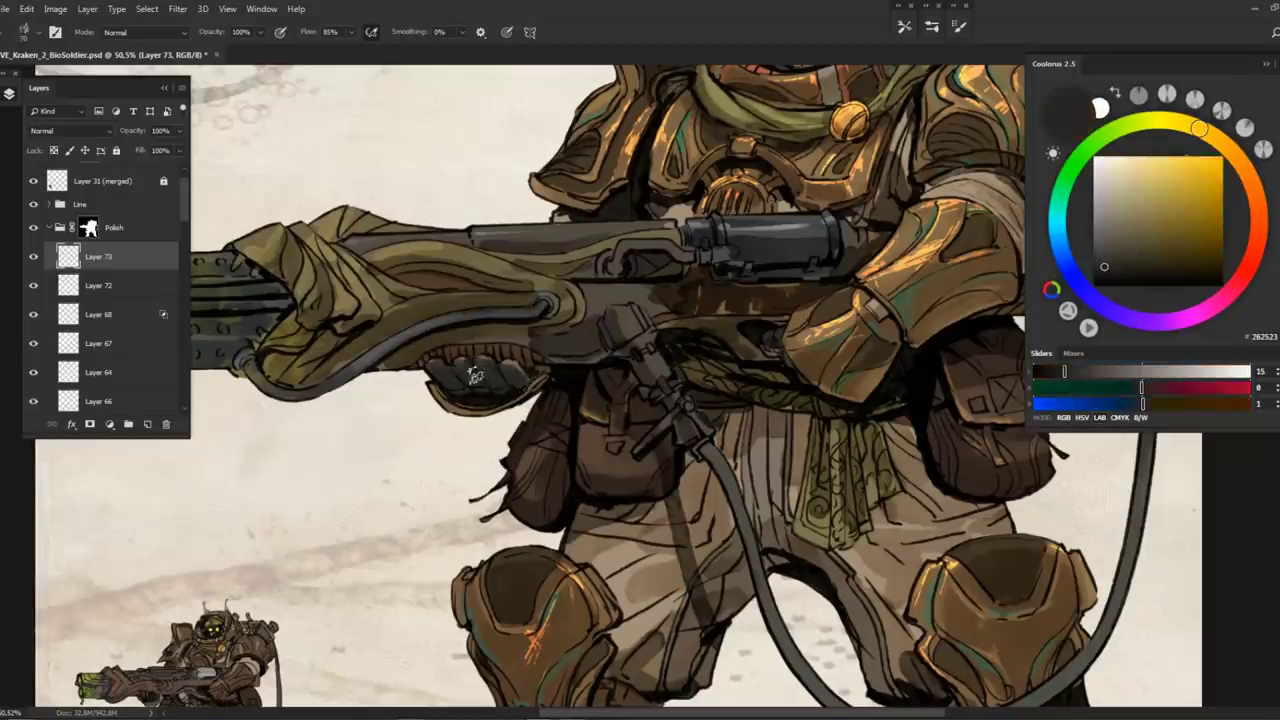
scroll(475, 375, right, 5)
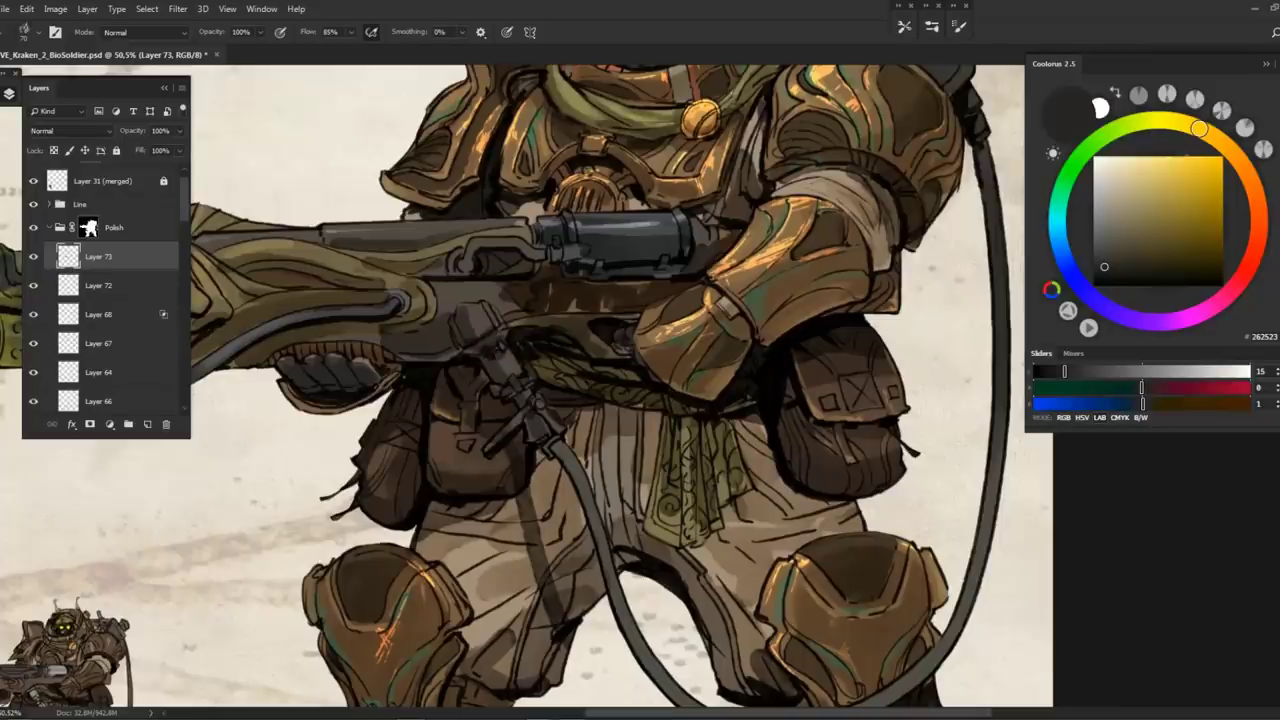
scroll(520, 390, down, 3)
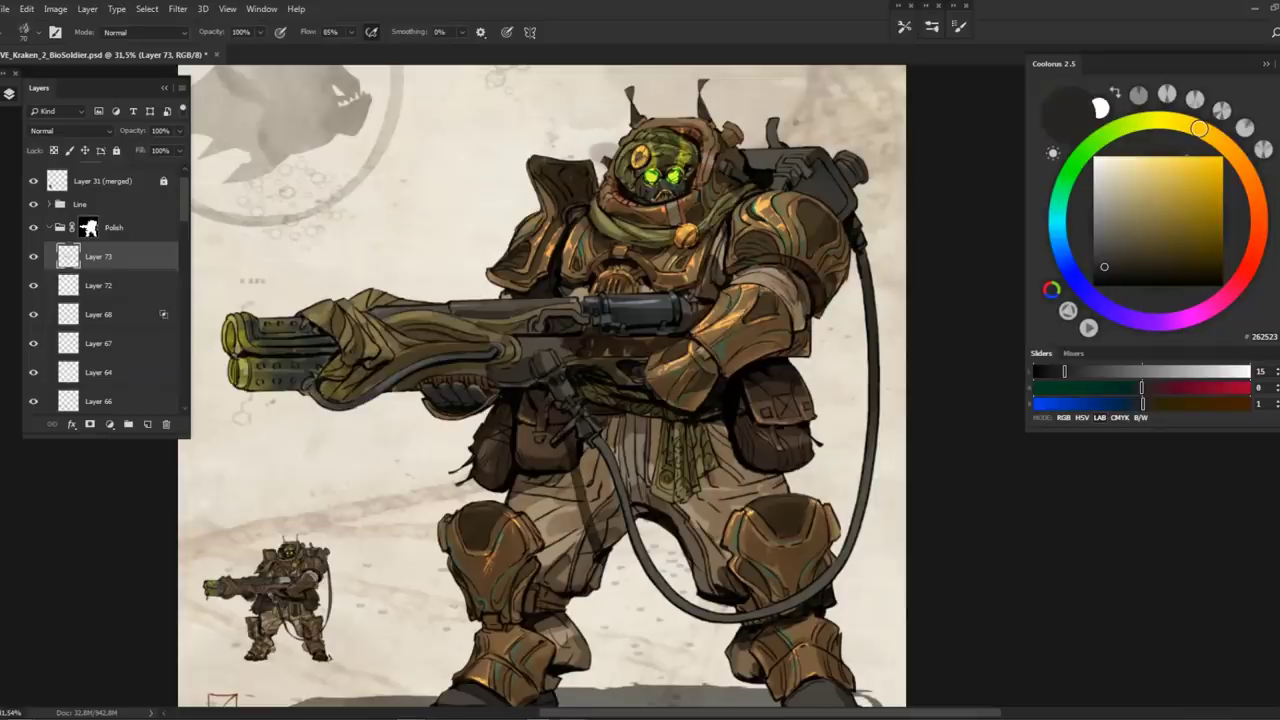
Create a layer above Layer 67 and paint the hose connector's body orange-brown
scroll(585, 460, up, 3)
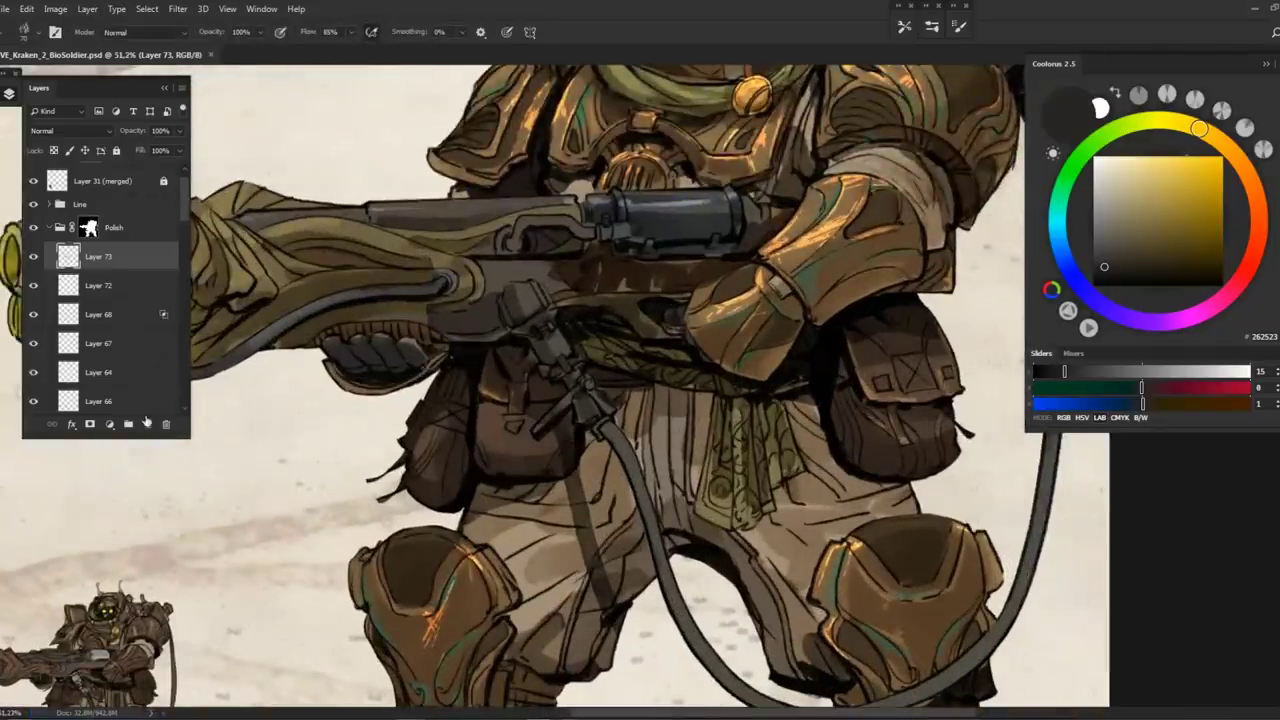
click(140, 345)
click(147, 424)
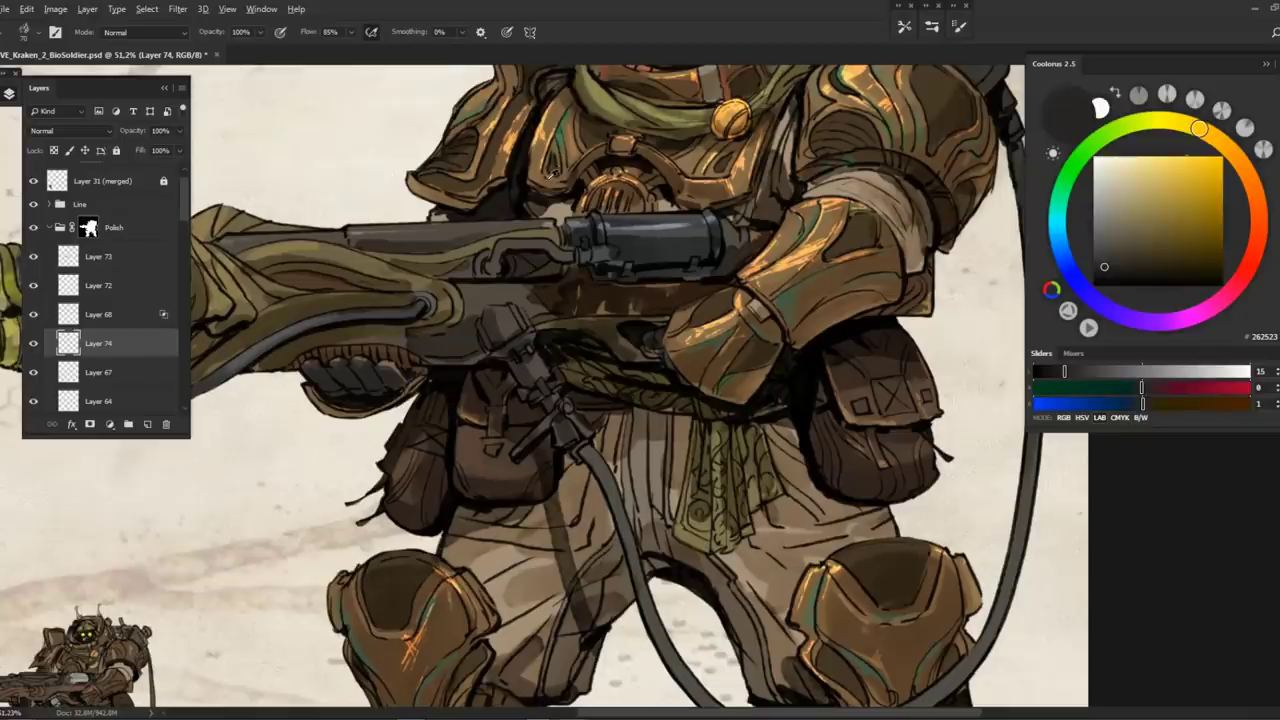
click(1235, 178)
click(1235, 178)
scroll(525, 370, up, 3)
mouse_move(495, 370)
mouse_down()
mouse_move(515, 325)
mouse_move(530, 375)
mouse_move(575, 400)
mouse_move(565, 425)
mouse_move(524, 383)
mouse_move(530, 328)
mouse_up()
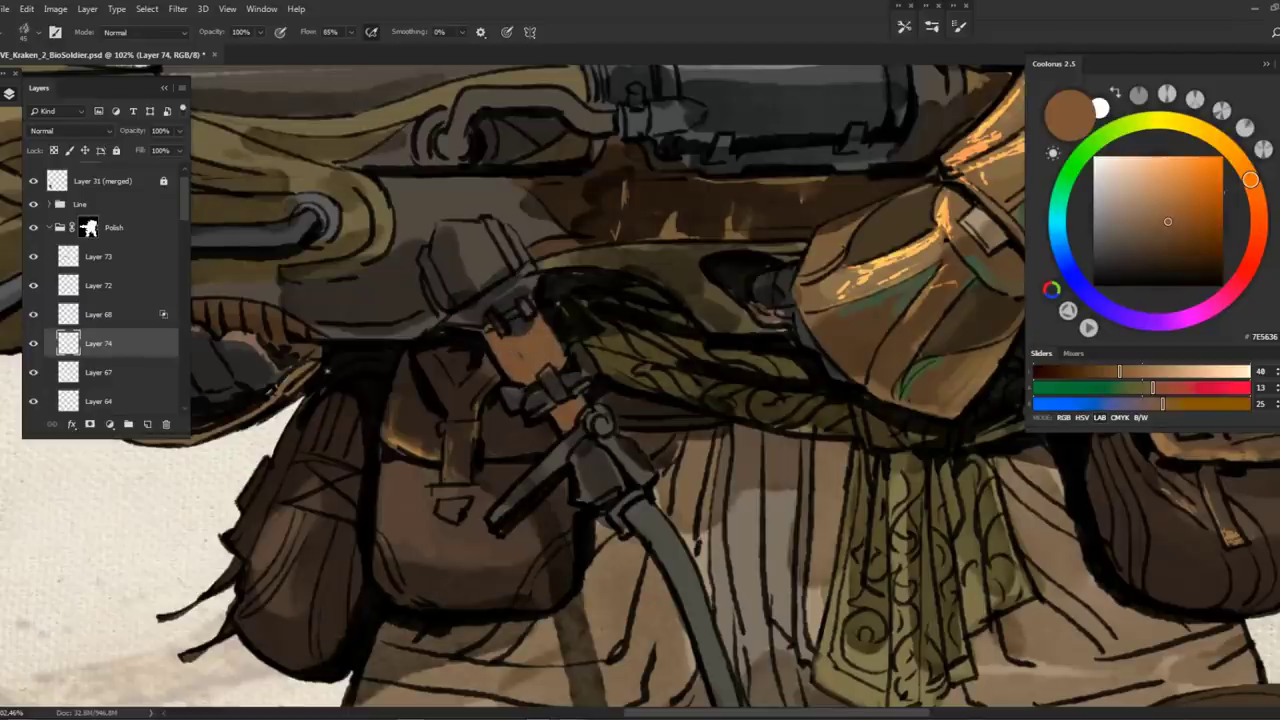
Paint glowing light orange highlights on the hose connector on Color Dodge Layer 68
click(1177, 179)
key(alt+])
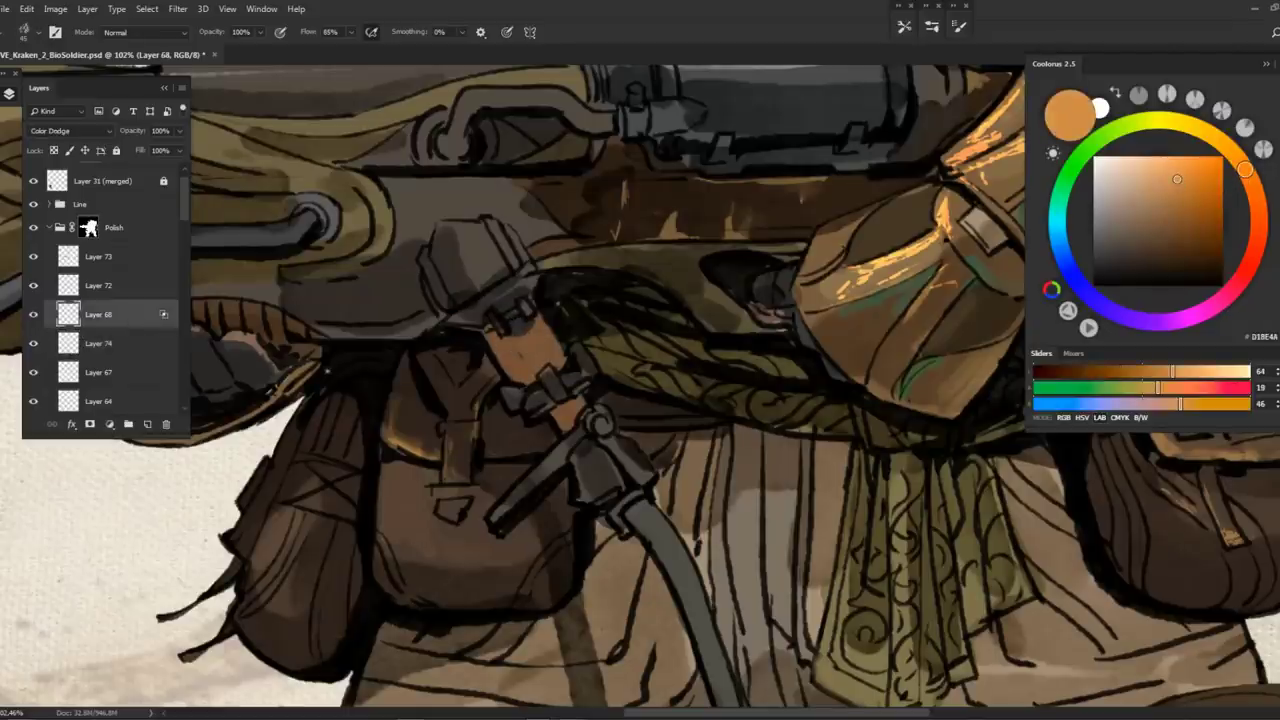
mouse_move(578, 398)
mouse_down()
mouse_move(565, 405)
mouse_move(620, 376)
mouse_move(690, 376)
mouse_up()
key(z)
key(ctrl+0)
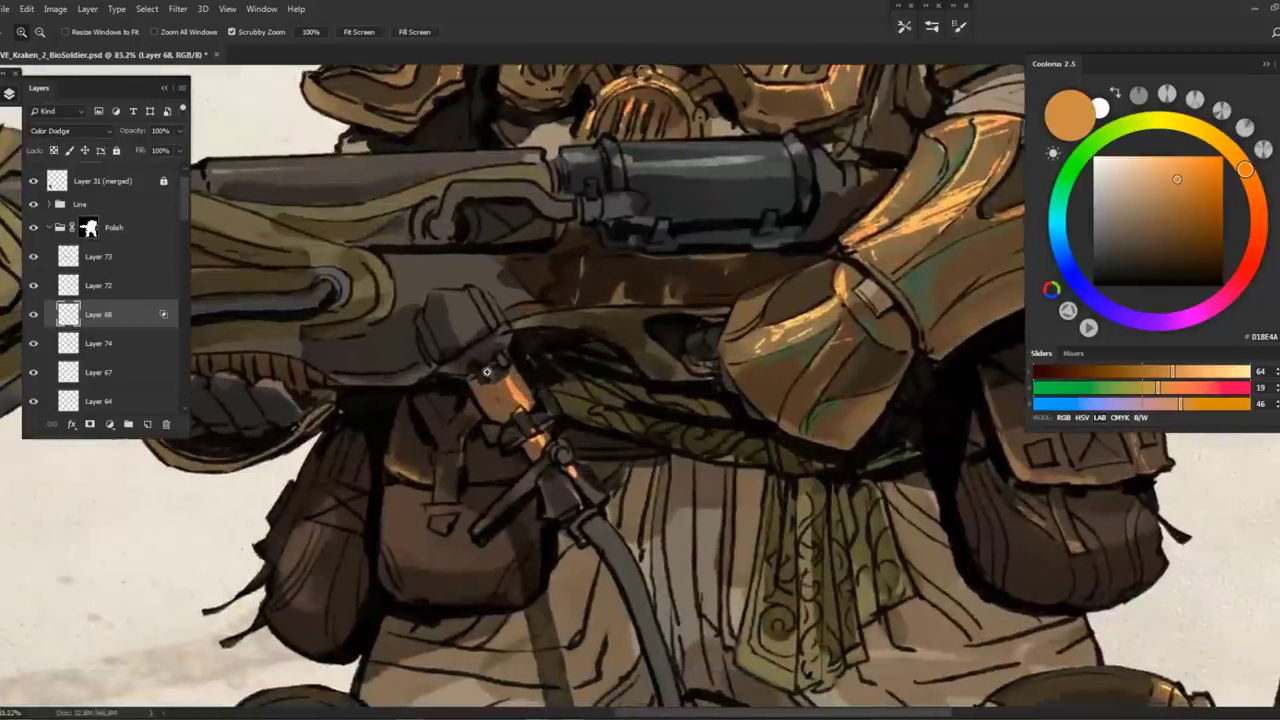
Return to Layer 74 and smudge the orange-brown paint on the hose connector
key(b)
key(alt+[)
key(r)
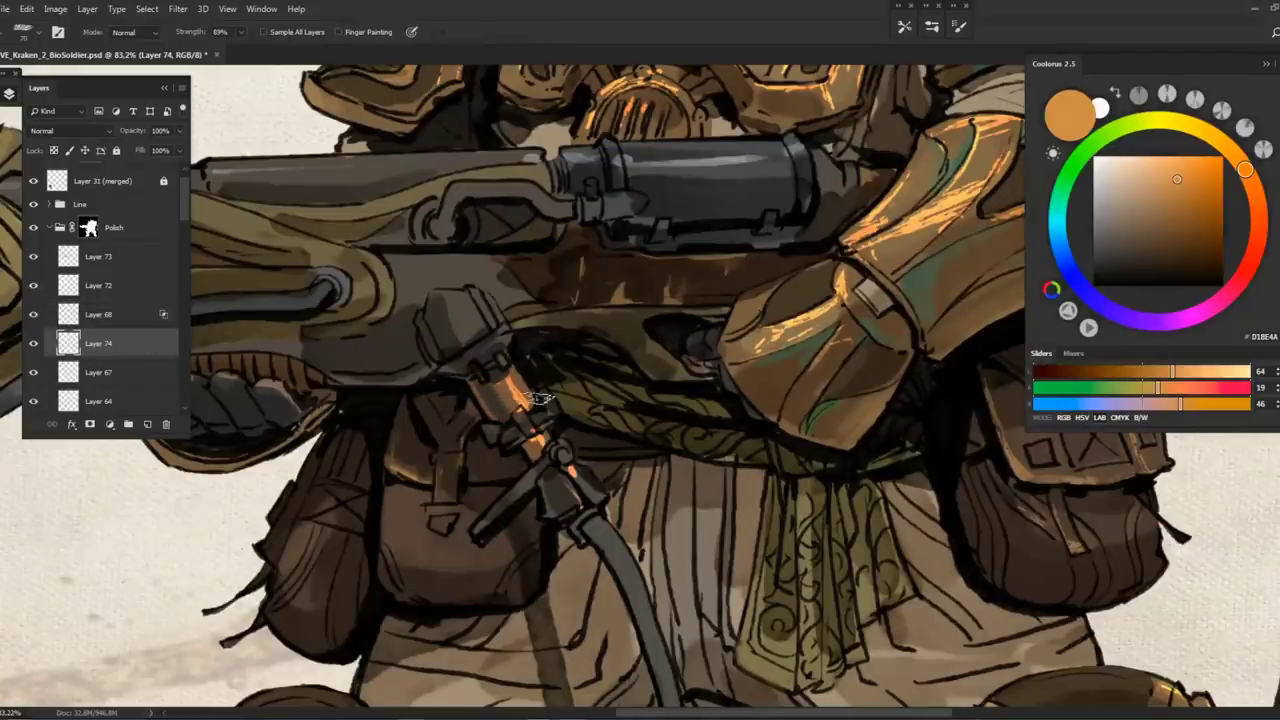
key(z)
key(ctrl+0)
drag(505, 348, 545, 348)
Shade the long hose in black on Layer 60 using a Multiply ink brush with 25% flow
scroll(146, 373, down, 5)
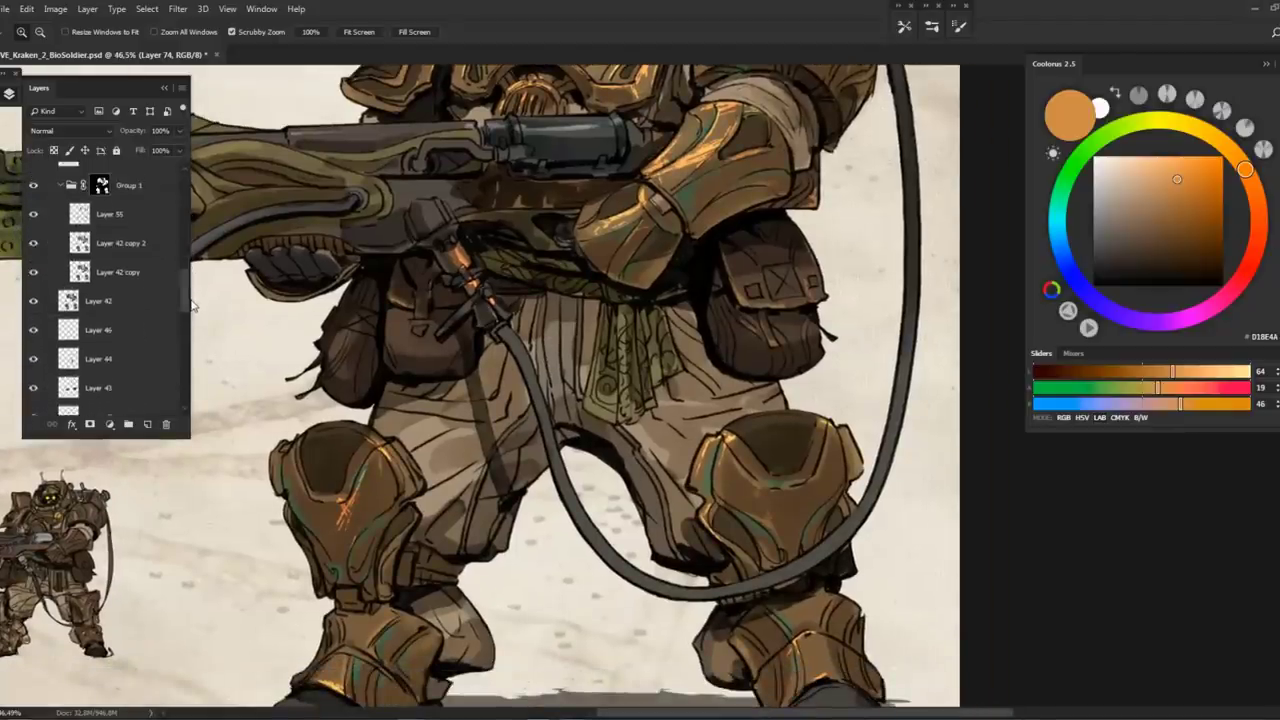
scroll(177, 279, up, 5)
click(160, 305)
scroll(185, 276, up, 3)
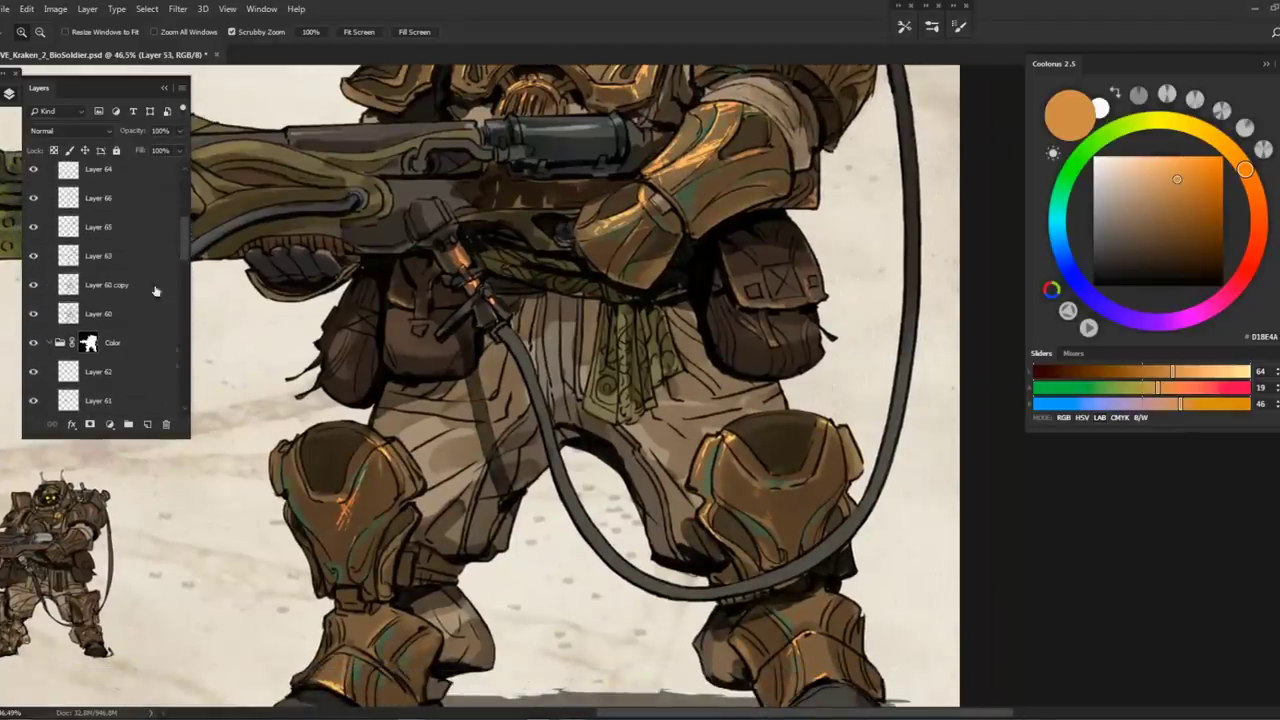
click(150, 313)
key(b)
click(959, 26)
click(959, 26)
key(d)
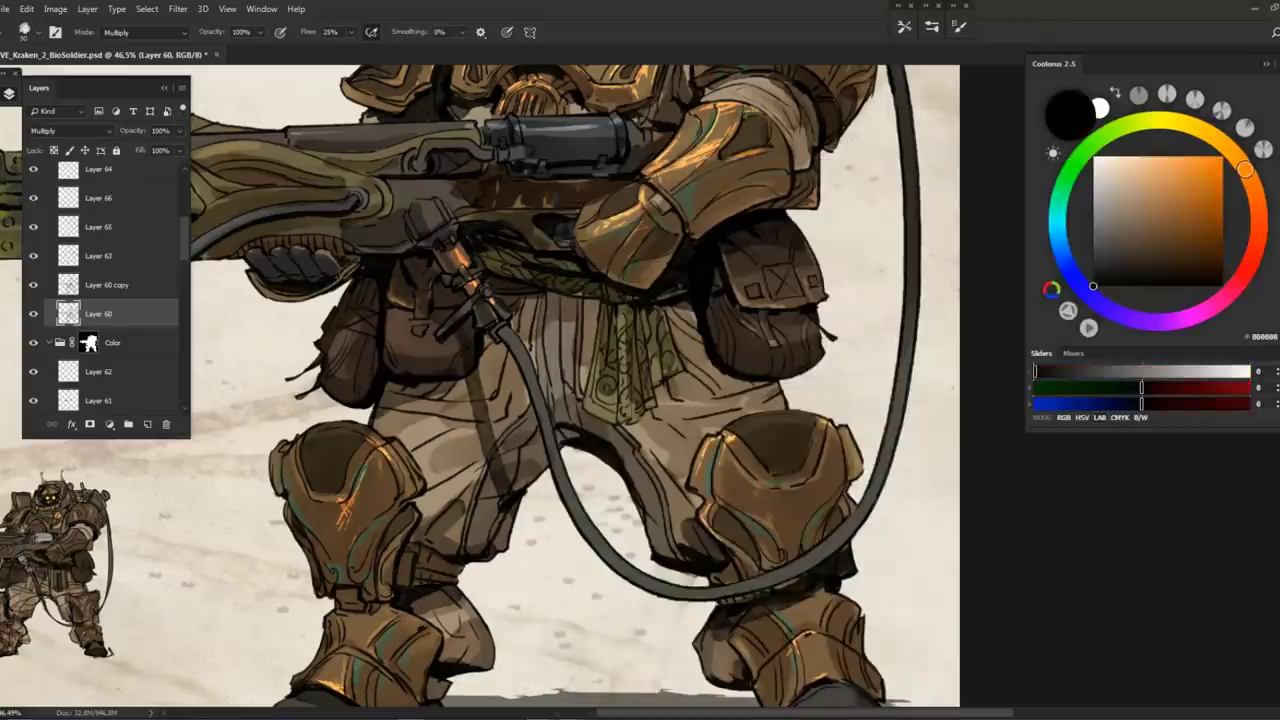
mouse_move(507, 338)
mouse_down()
mouse_move(567, 486)
mouse_move(640, 588)
mouse_up()
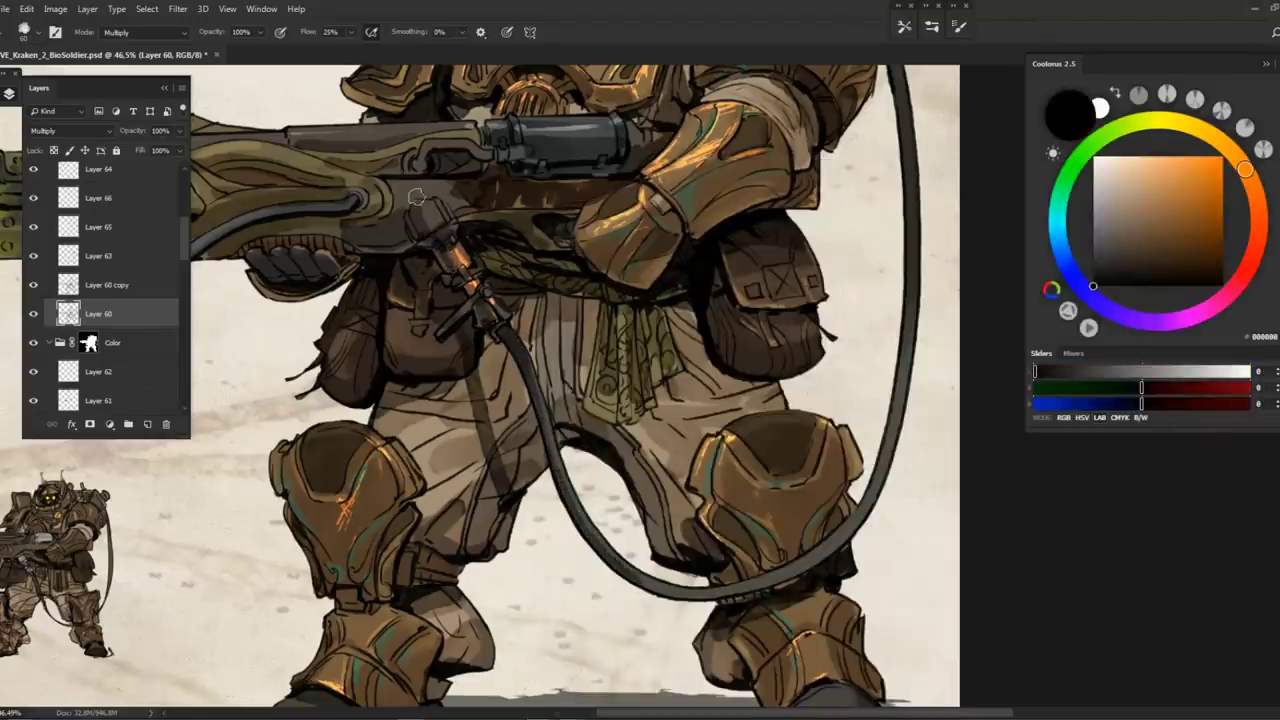
Deepen the trouser shading around the hose and pouches in black with the Multiply ink brush on Layer 60
drag(416, 197, 301, 142)
mouse_move(496, 518)
mouse_down()
mouse_move(562, 540)
mouse_move(680, 516)
mouse_move(728, 466)
mouse_move(777, 282)
mouse_up()
mouse_move(714, 249)
mouse_down()
mouse_move(684, 339)
mouse_move(670, 276)
mouse_up()
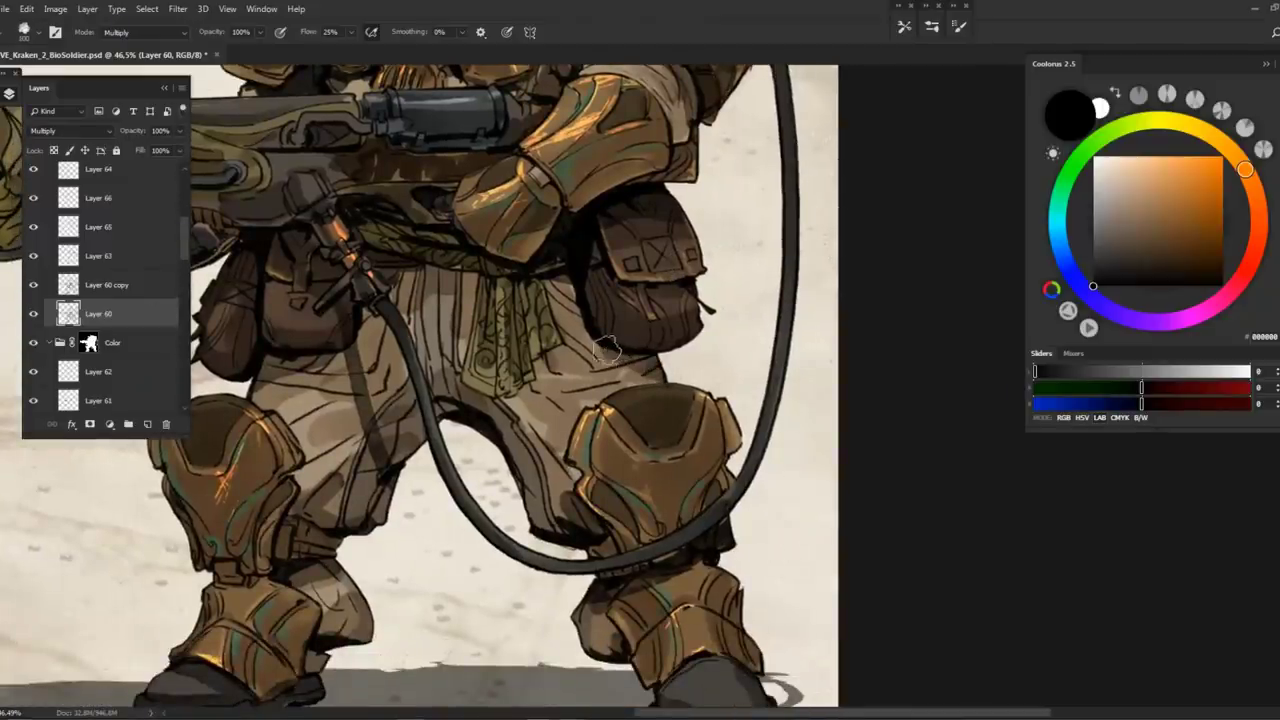
drag(376, 367, 456, 351)
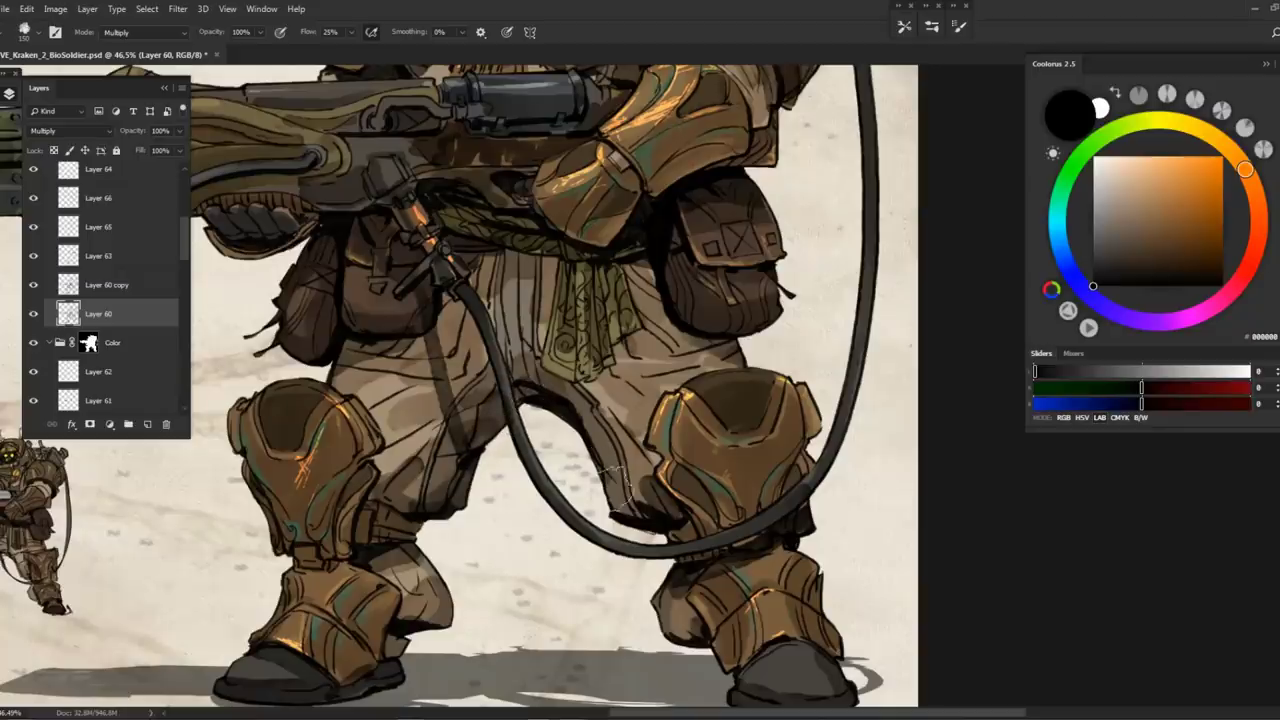
scroll(560, 390, down, 3)
scroll(460, 370, up, 1)
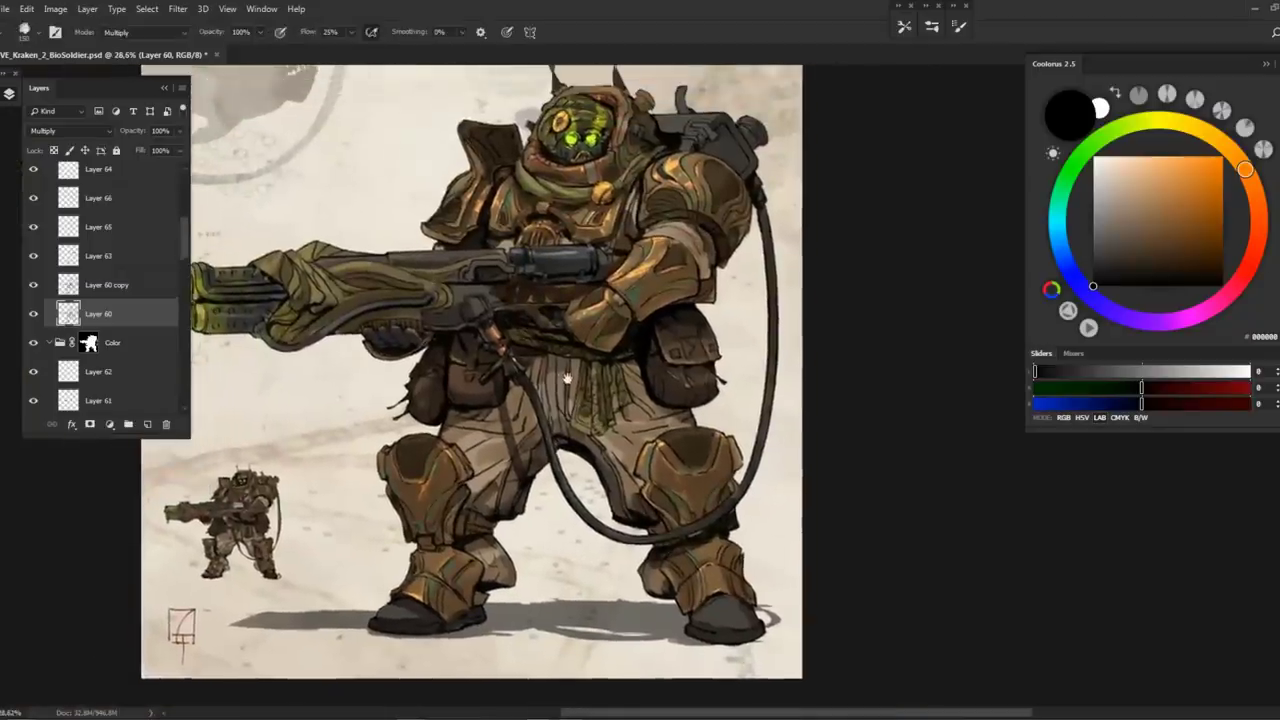
drag(556, 488, 513, 472)
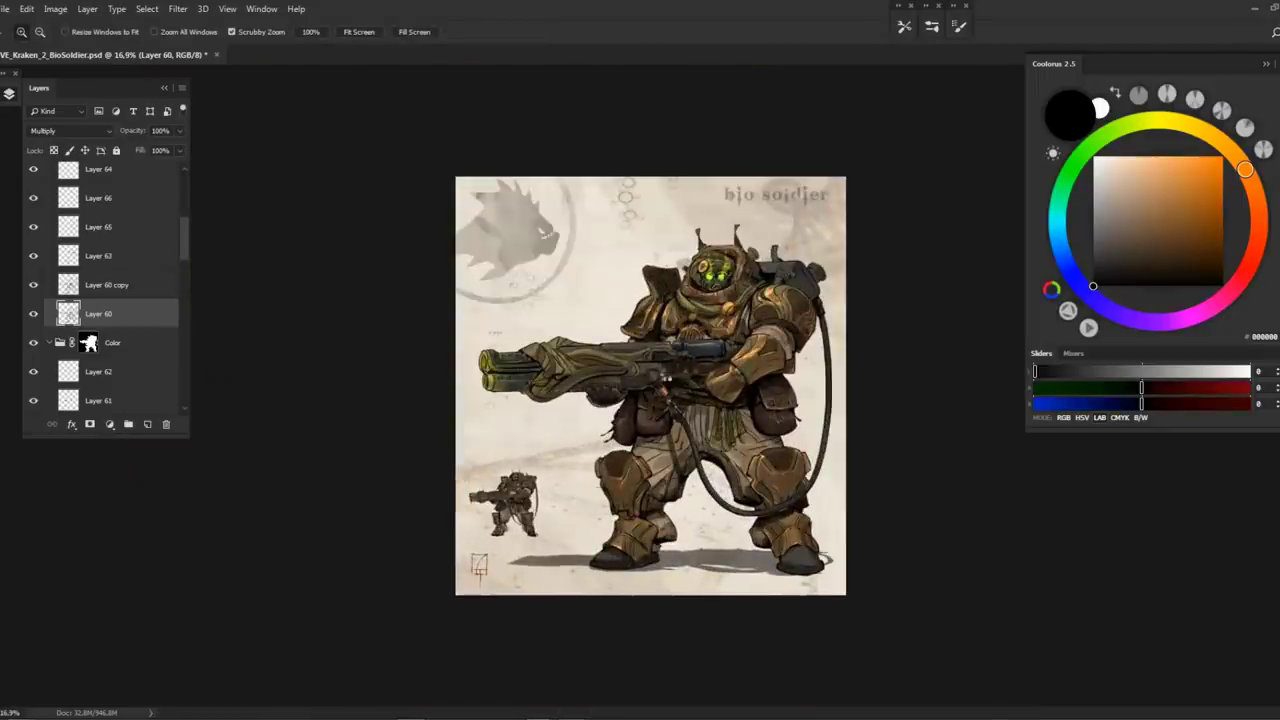
Flip the canvas view horizontally to examine the whole soldier mirrored
key(h)
drag(649, 318, 641, 317)
drag(908, 572, 722, 310)
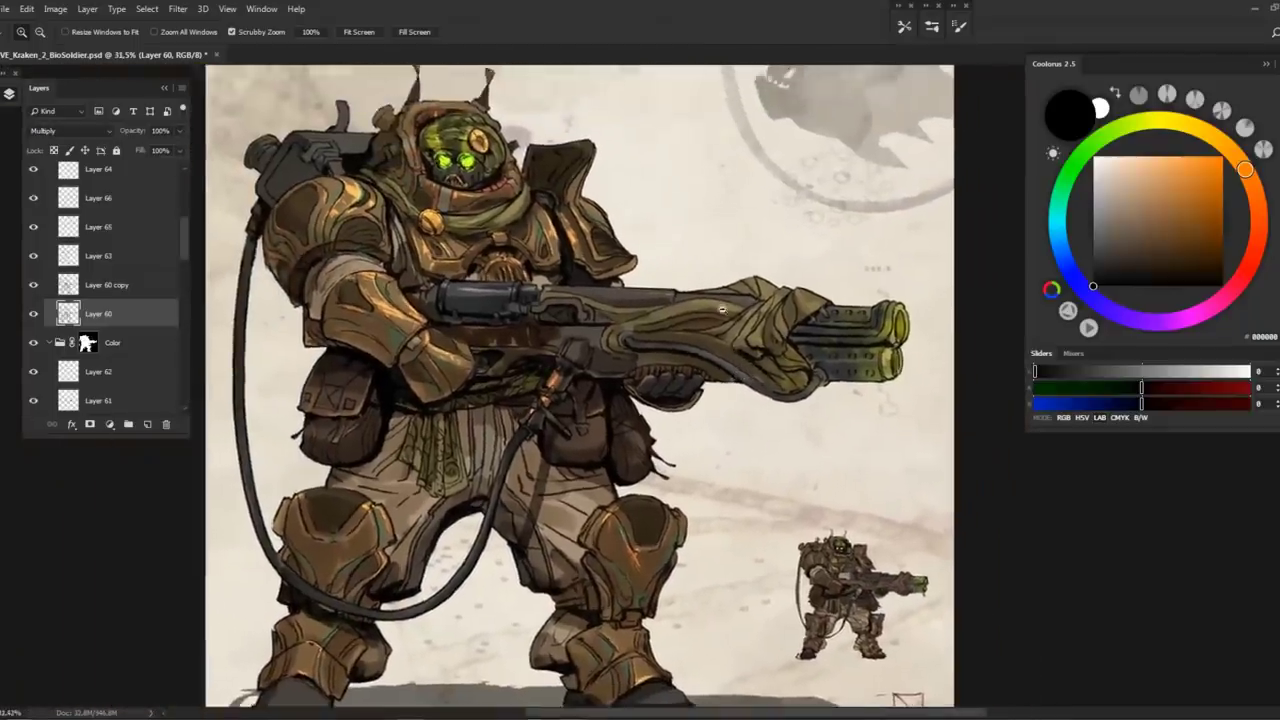
Paint orange-brown (#9F623A) accents on the end of the gun's upper housing and its receiver on Layer 73
click(722, 310)
scroll(86, 337, up, 5)
click(120, 281)
click(866, 237)
click(1254, 190)
click(1172, 236)
key(b)
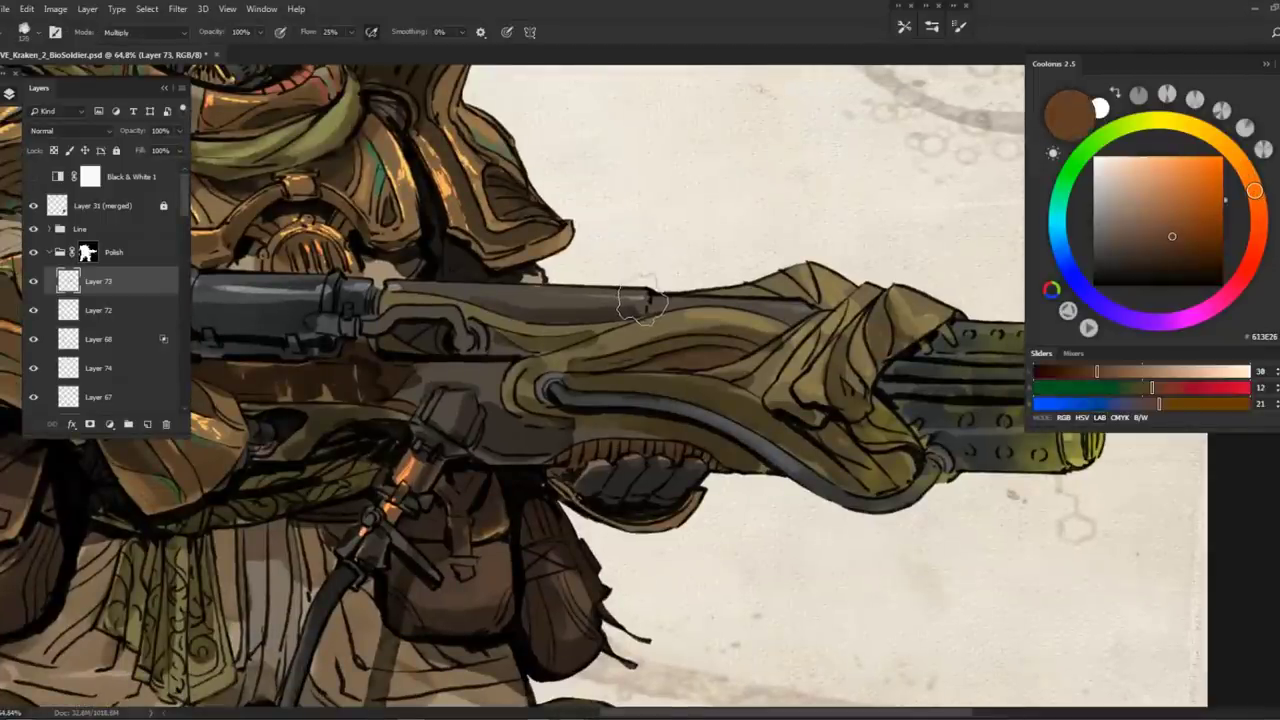
click(1175, 204)
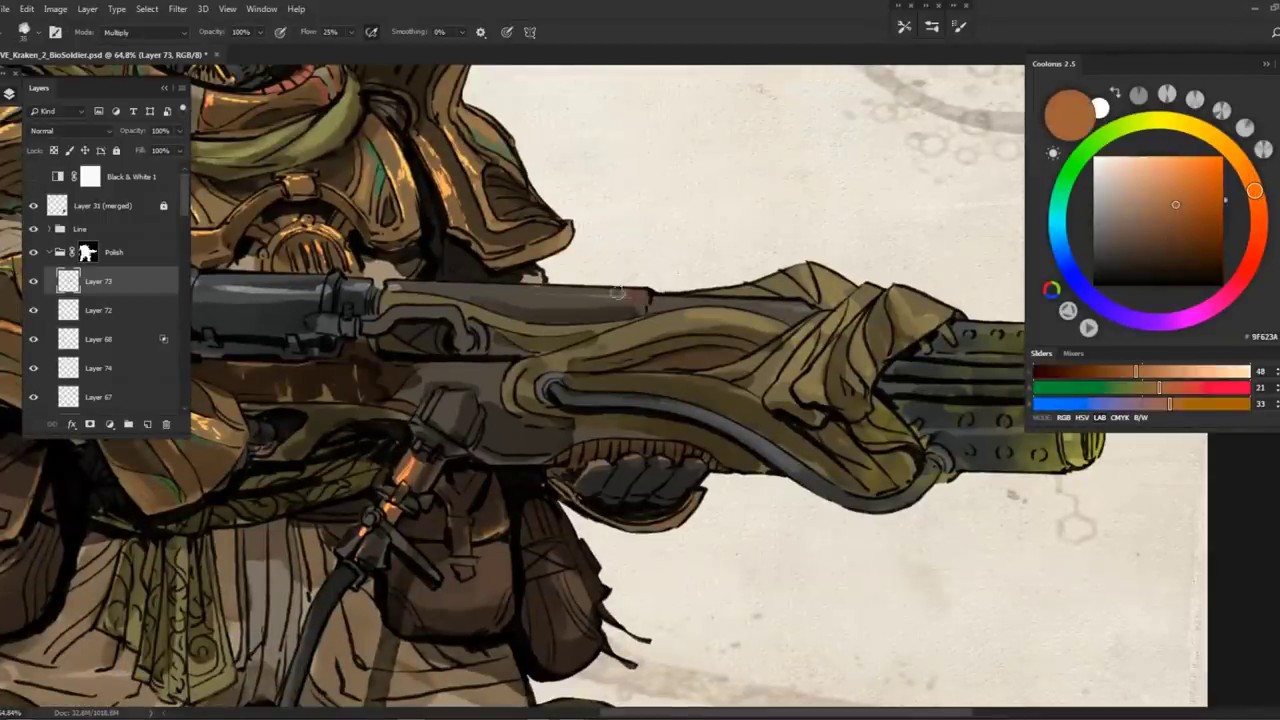
mouse_move(655, 305)
mouse_down()
mouse_move(415, 285)
mouse_move(785, 275)
mouse_move(558, 362)
mouse_up()
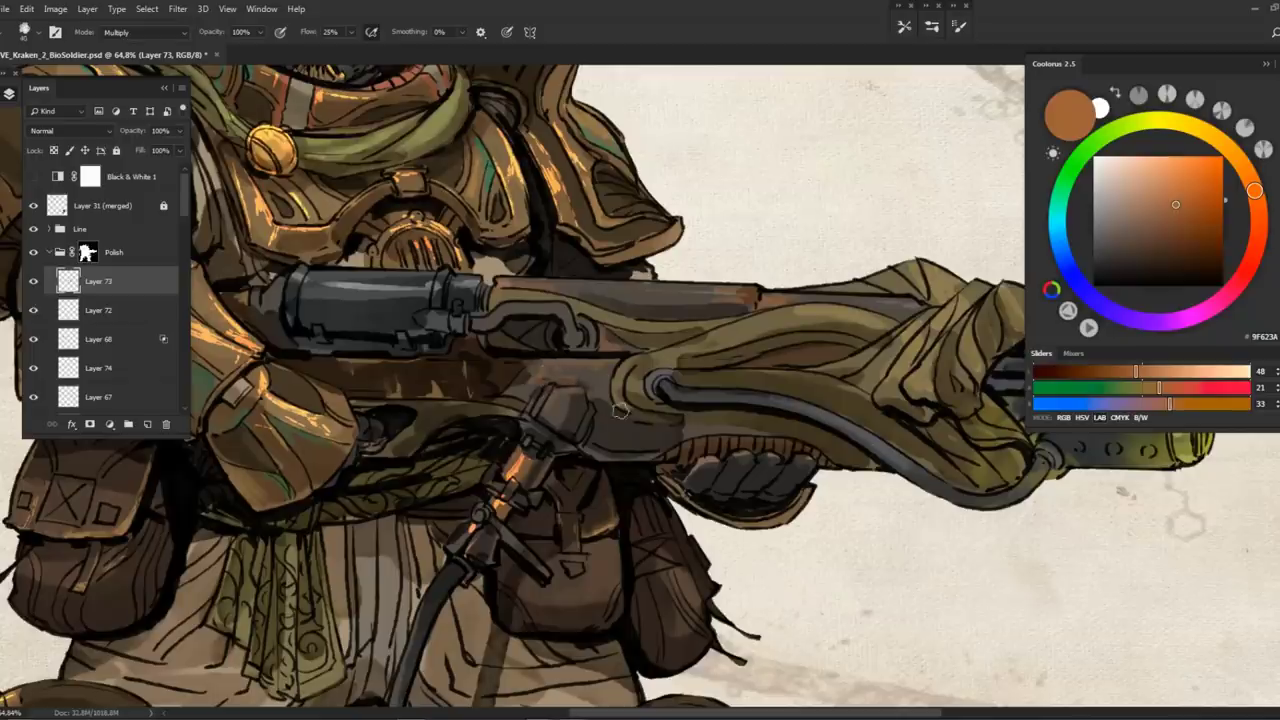
Check the illustration's values by briefly showing the Black & White 1 adjustment layer
key(z)
mouse_move(620, 410)
mouse_down()
mouse_move(563, 330)
mouse_move(575, 328)
mouse_move(560, 330)
mouse_move(593, 313)
mouse_up()
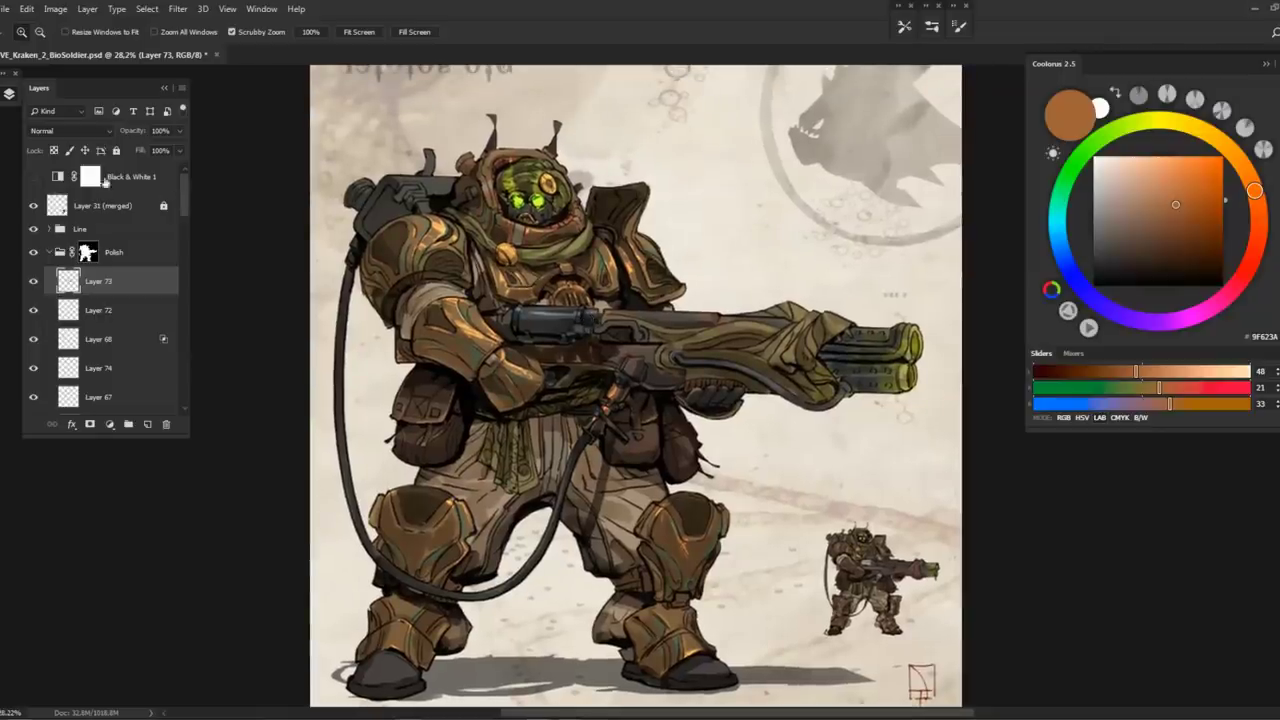
click(33, 177)
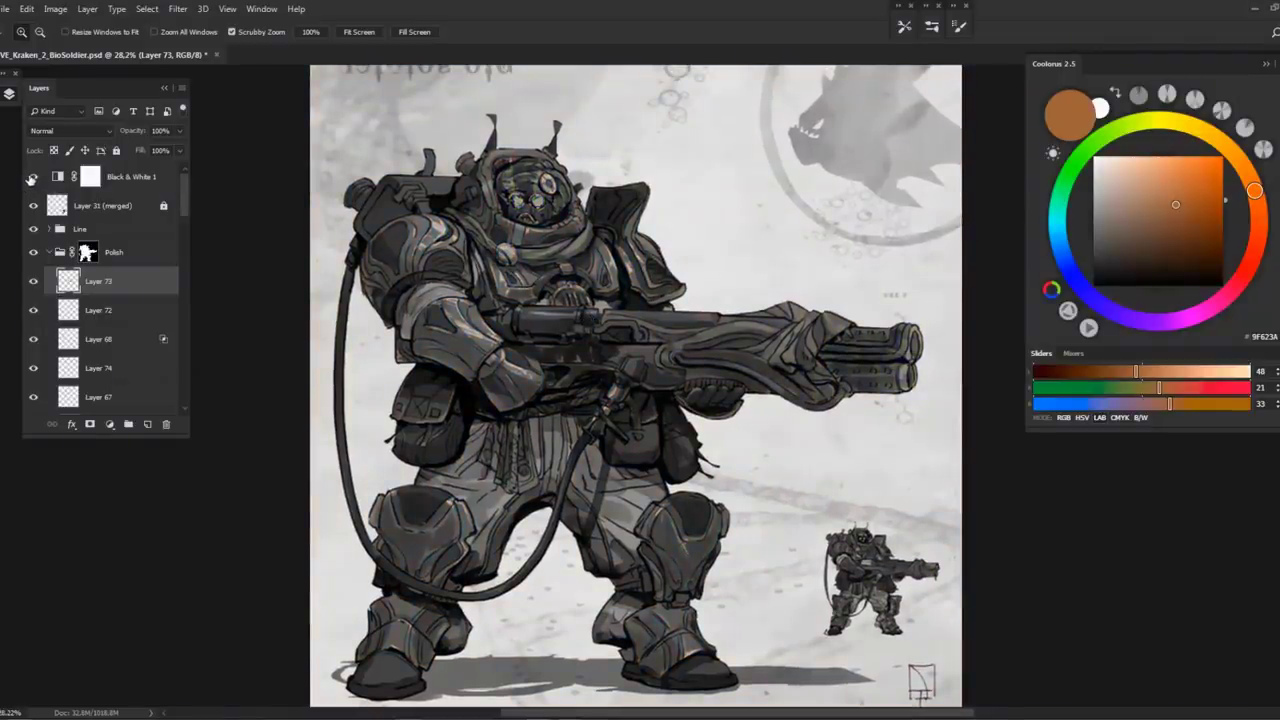
click(32, 177)
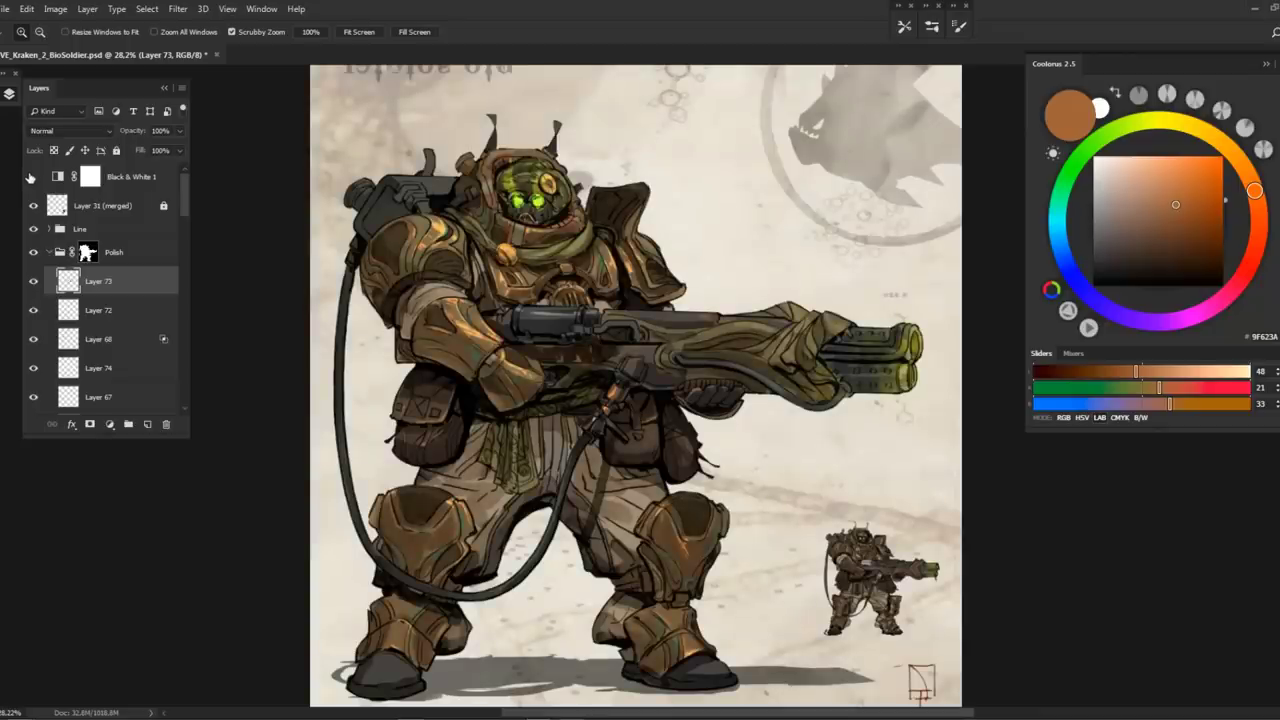
Create a layer above Layer 73 and set up a yellow-green (#C5D724) brush with the 25 px Kyles_Ink_2018 preset
scroll(487, 168, up, 3)
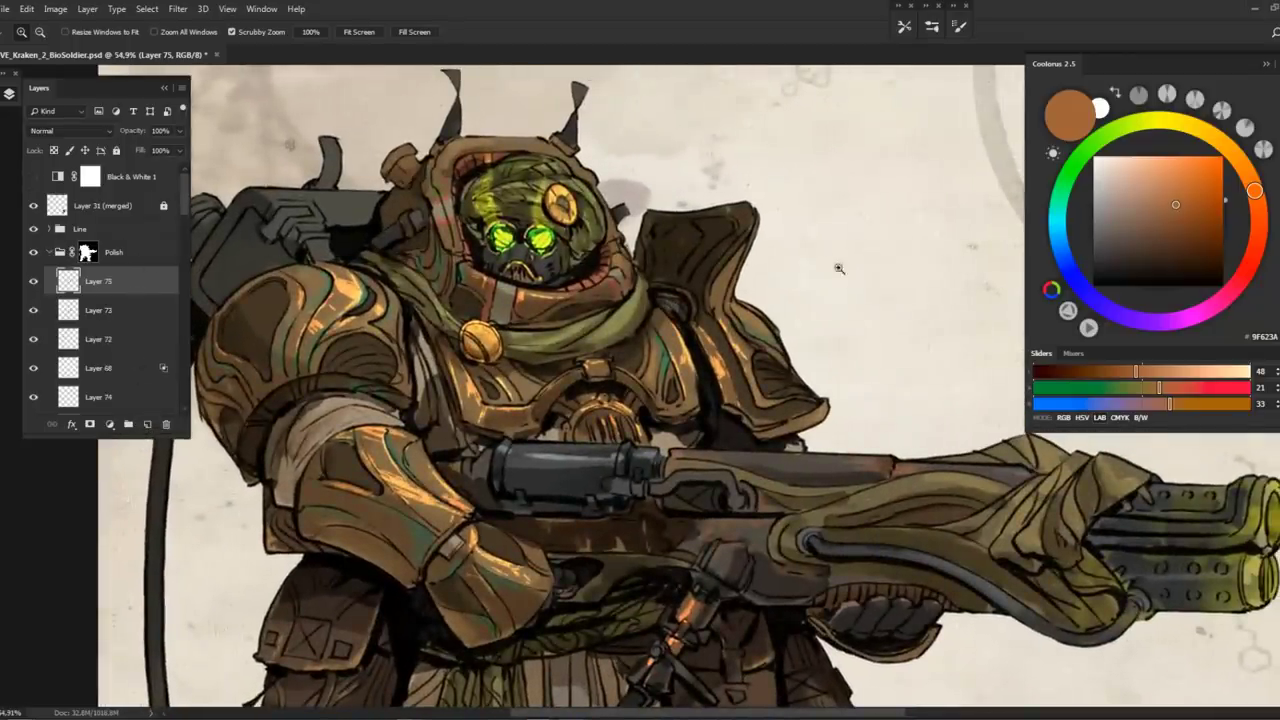
click(1147, 120)
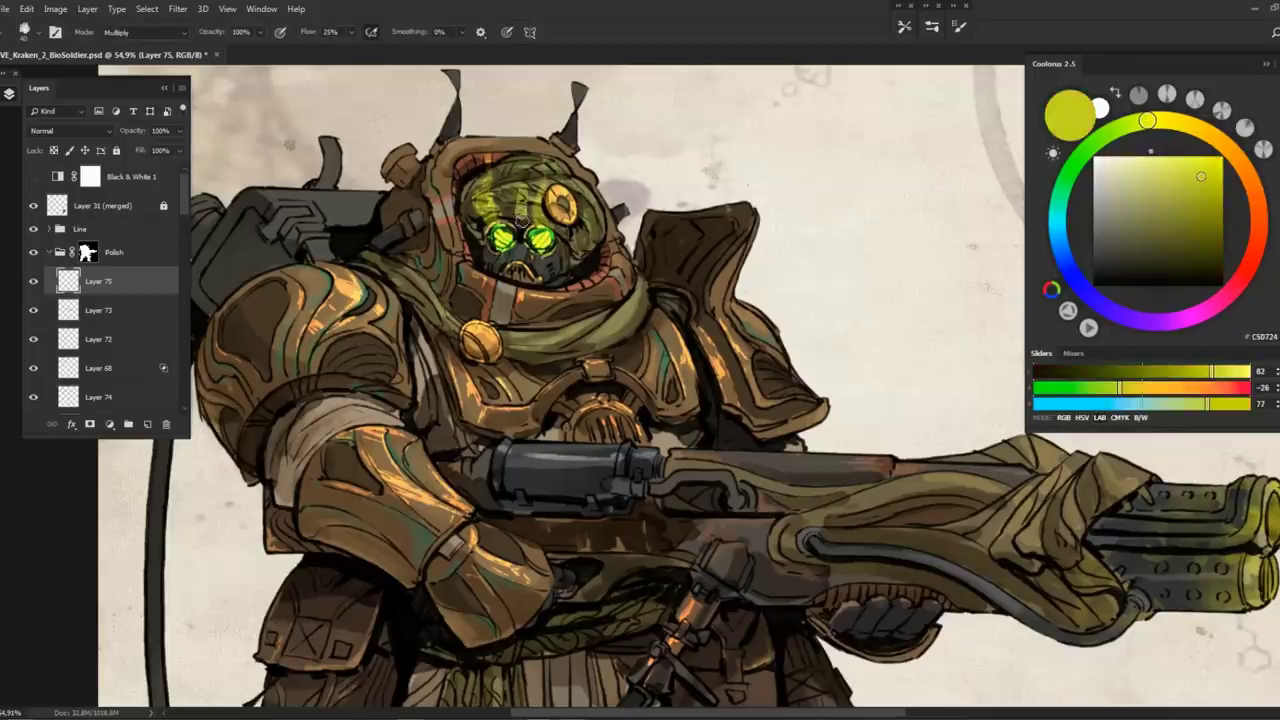
click(906, 27)
click(900, 36)
right_click(645, 606)
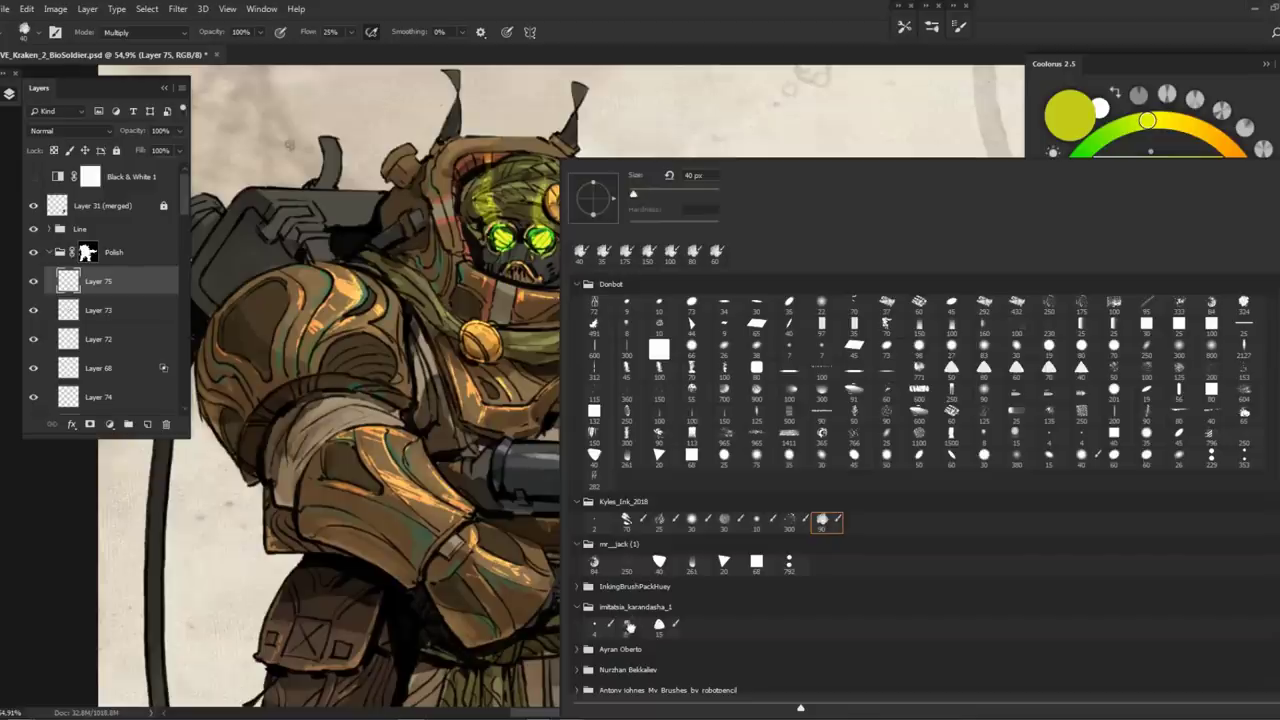
double_click(629, 626)
right_click(628, 528)
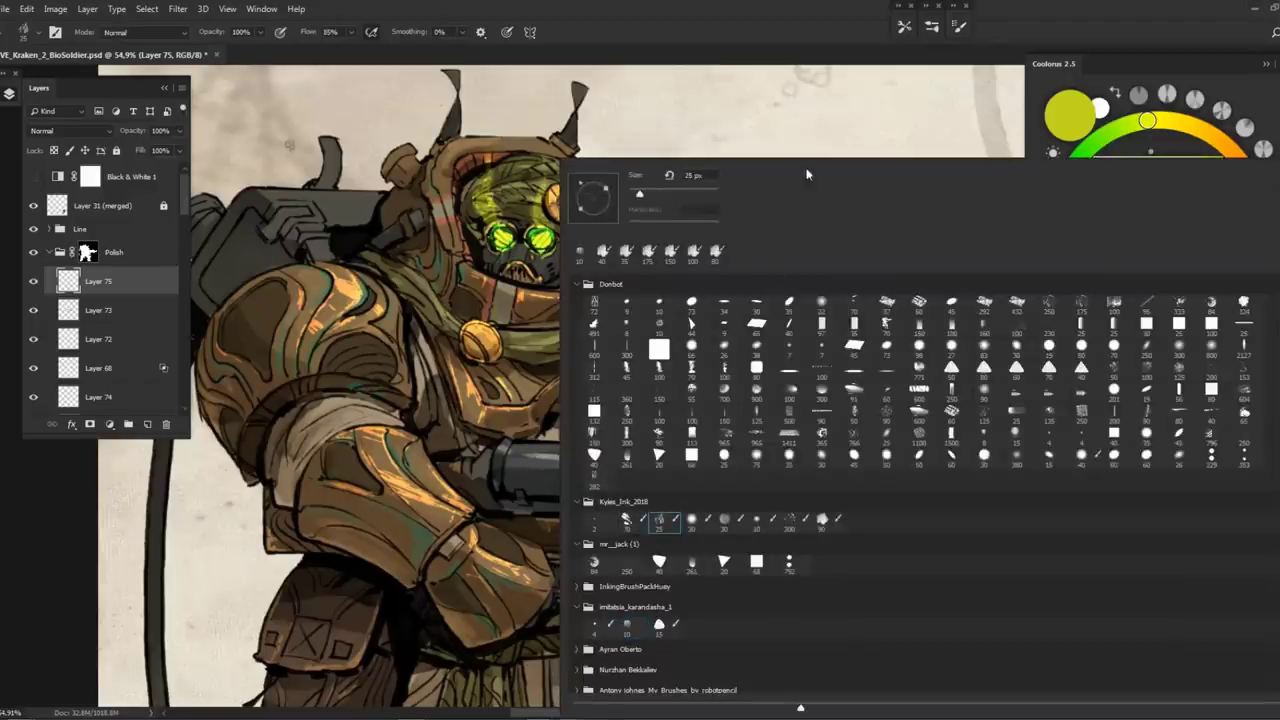
double_click(657, 524)
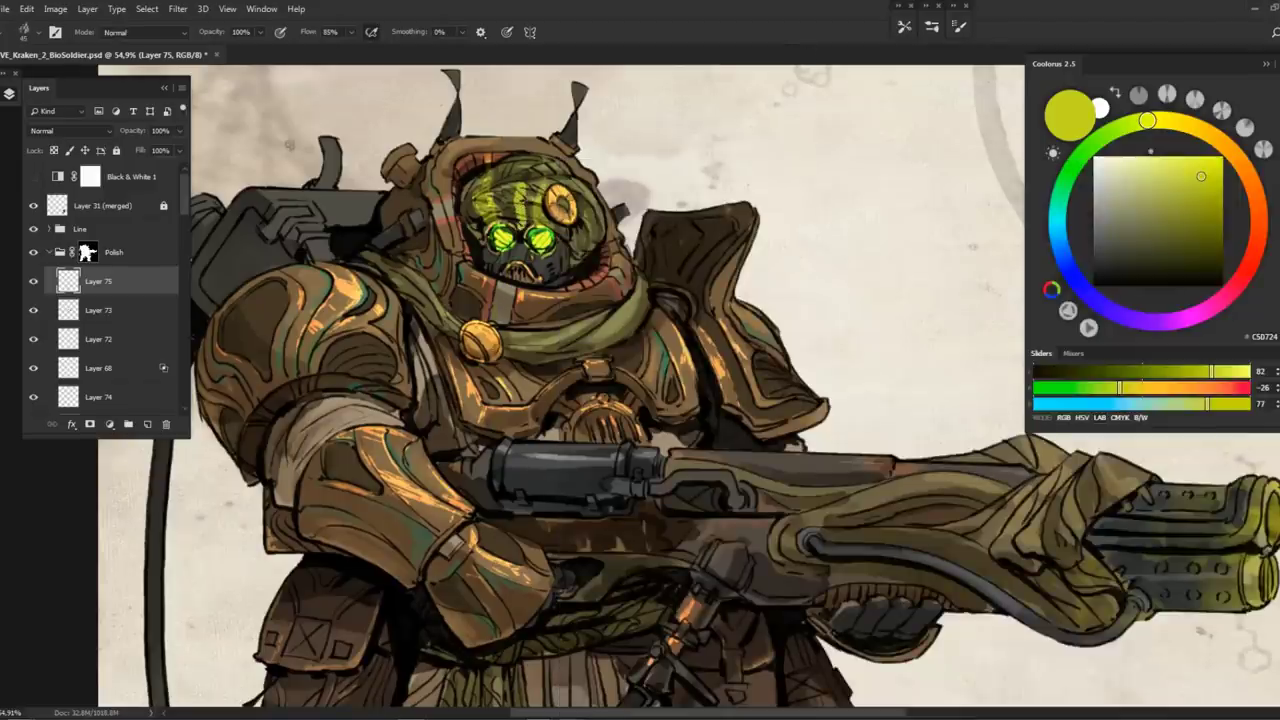
Paint a yellow-green mark between the mask's eyes and yellow-green stripes on the gauntlet on Layer 75
key(h)
drag(521, 241, 523, 327)
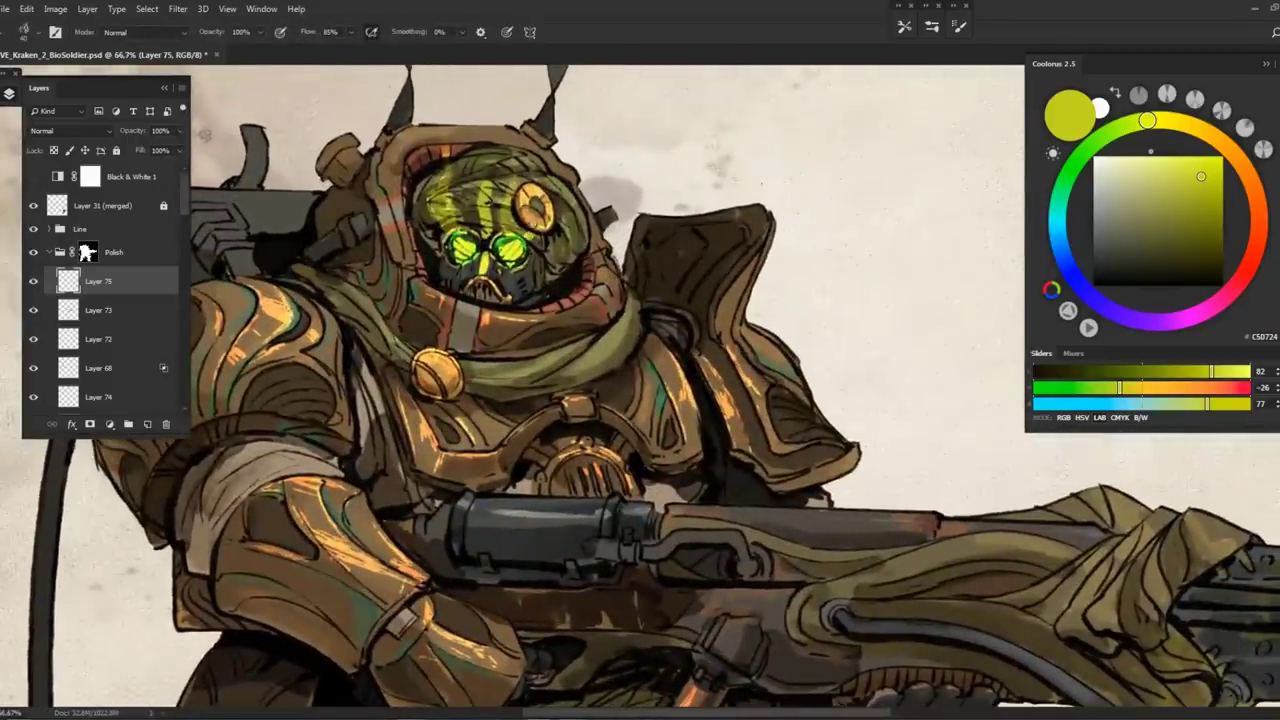
key(z)
mouse_move(523, 327)
mouse_down()
mouse_move(470, 327)
mouse_move(530, 327)
mouse_up()
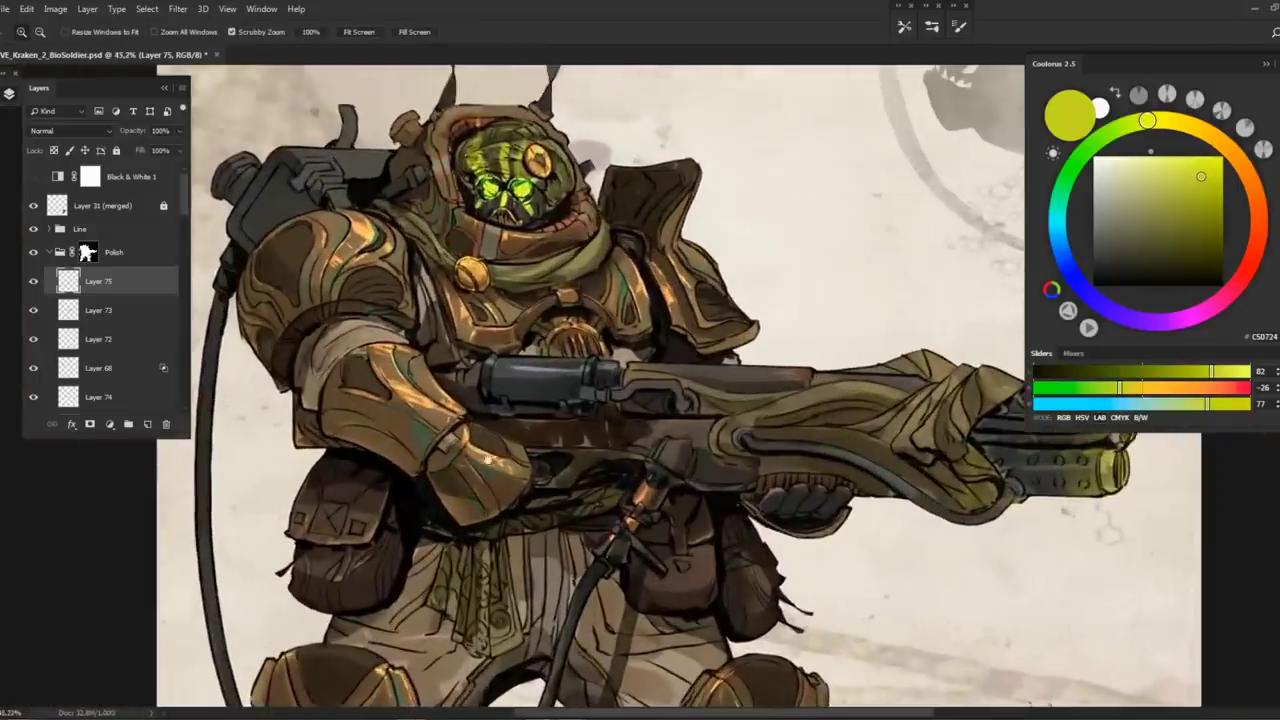
key(b)
drag(505, 451, 466, 413)
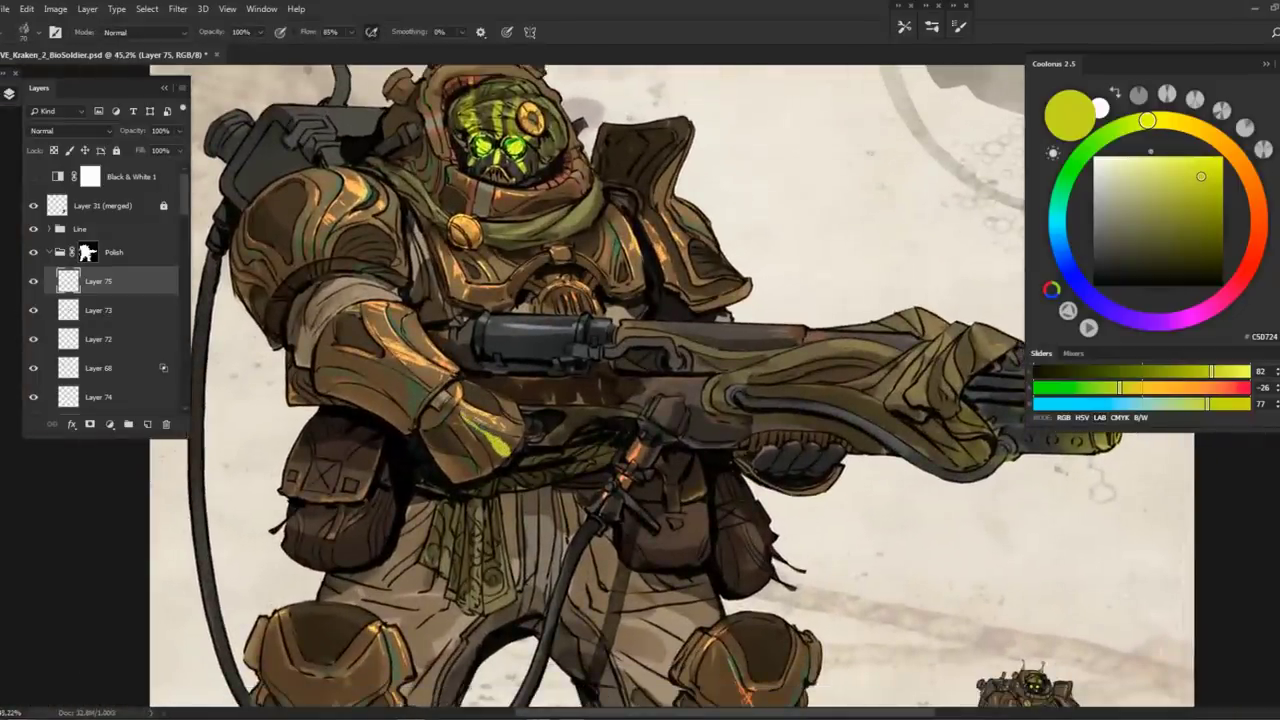
key(z)
key(ctrl+0)
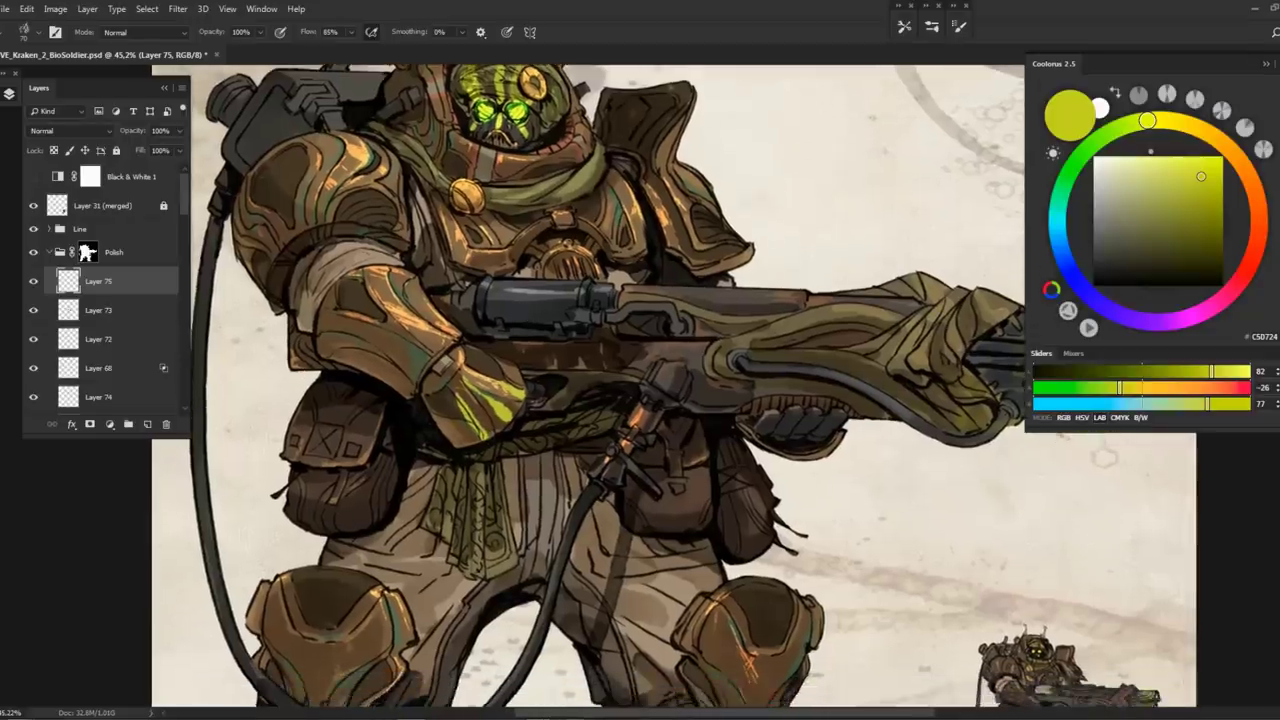
Paint yellow-green stripes on the large shoulder plate beside the backpack on Layer 75
click(530, 312)
key(b)
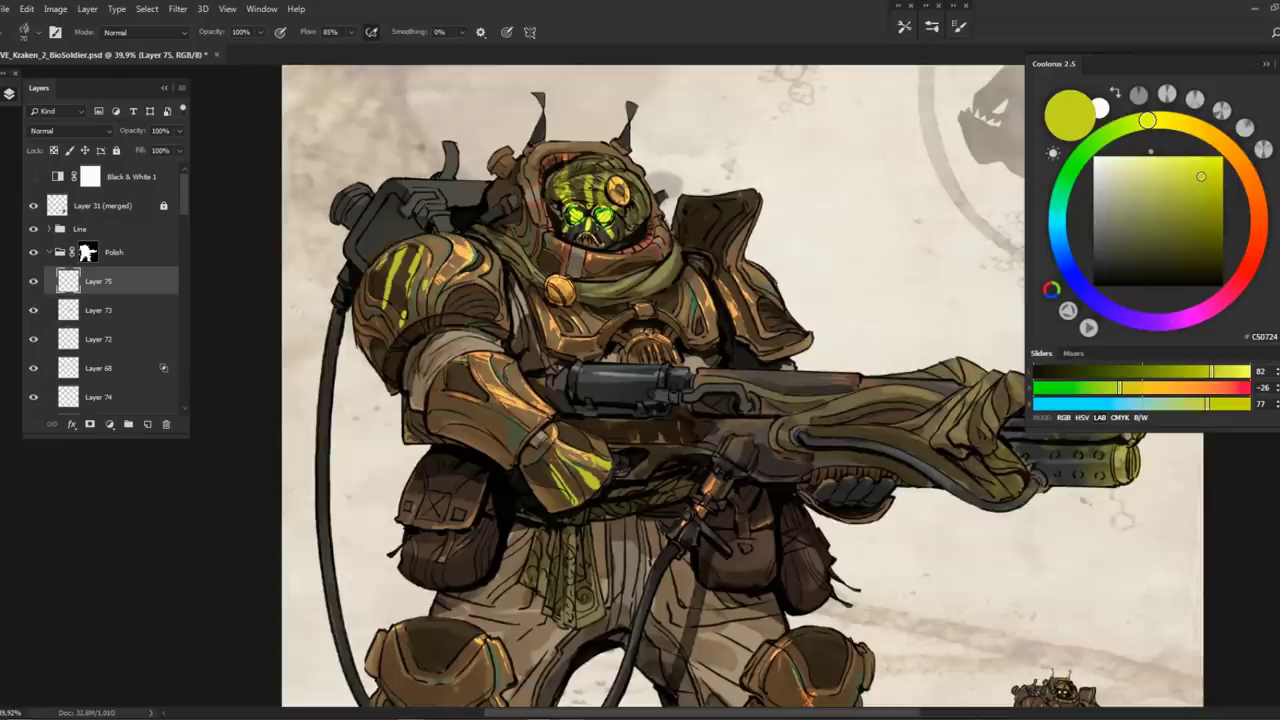
key(z)
key(ctrl+0)
click(408, 240)
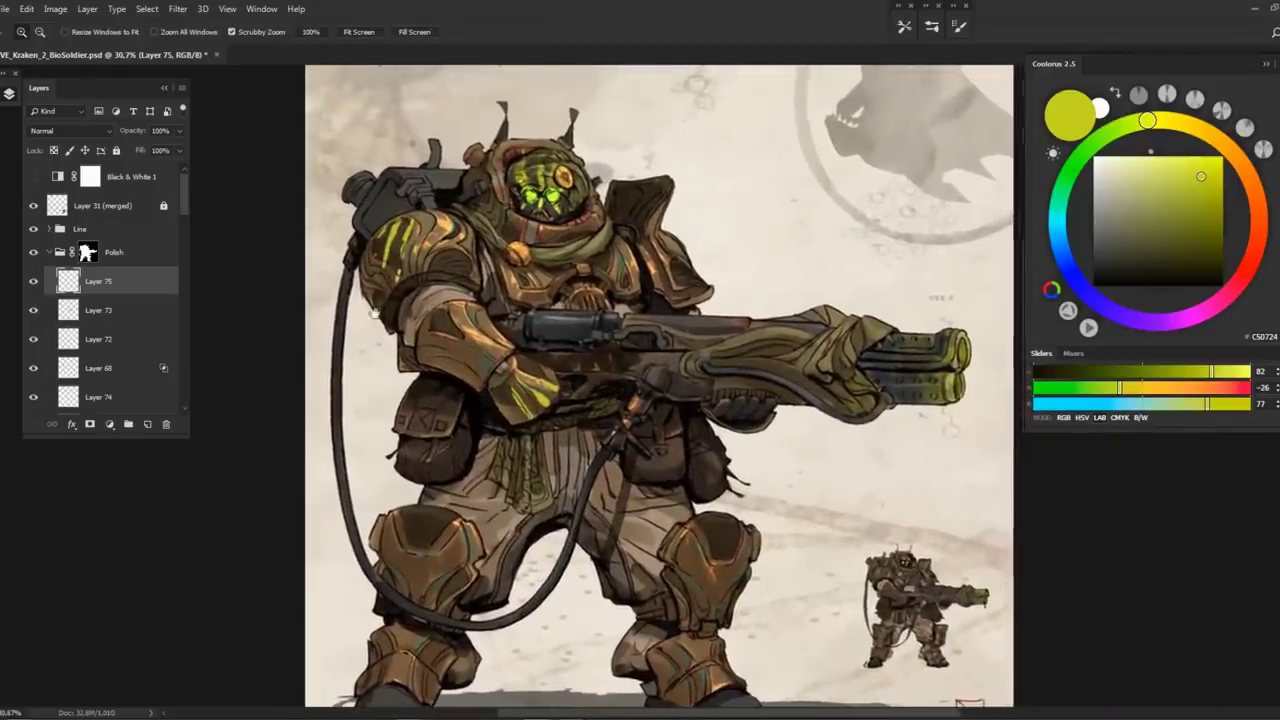
key(b)
click(34, 289)
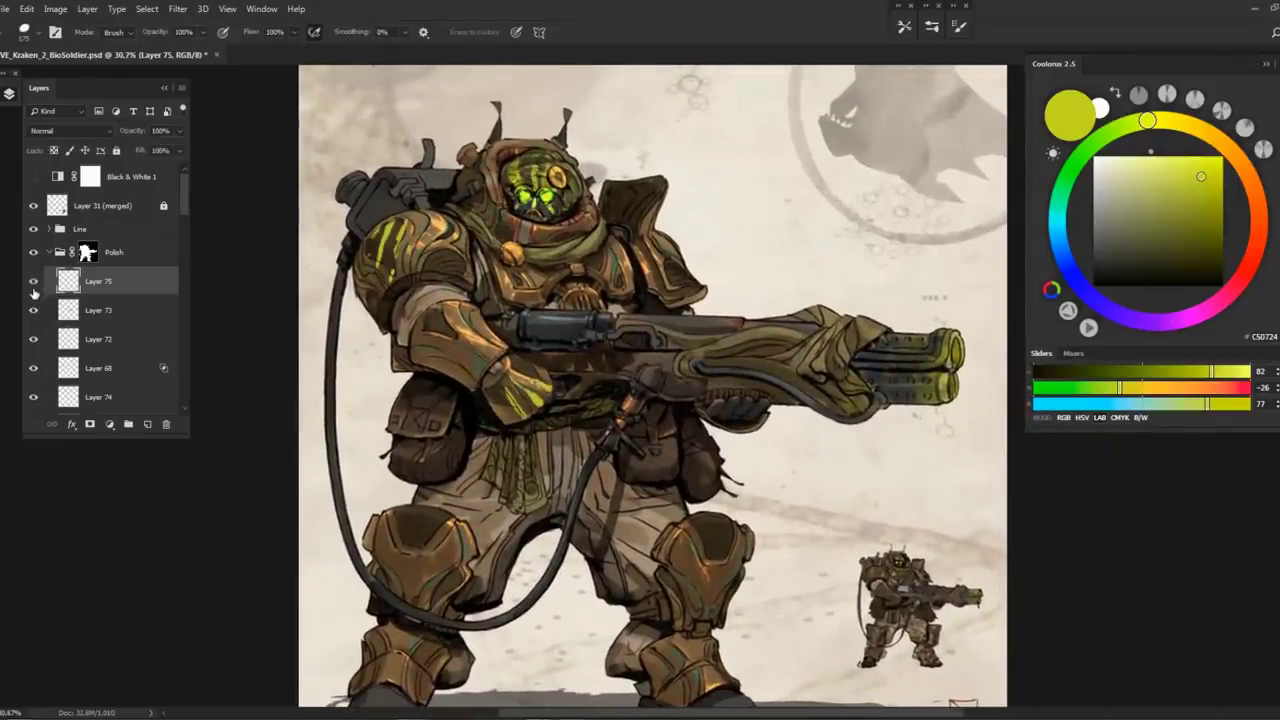
key(b)
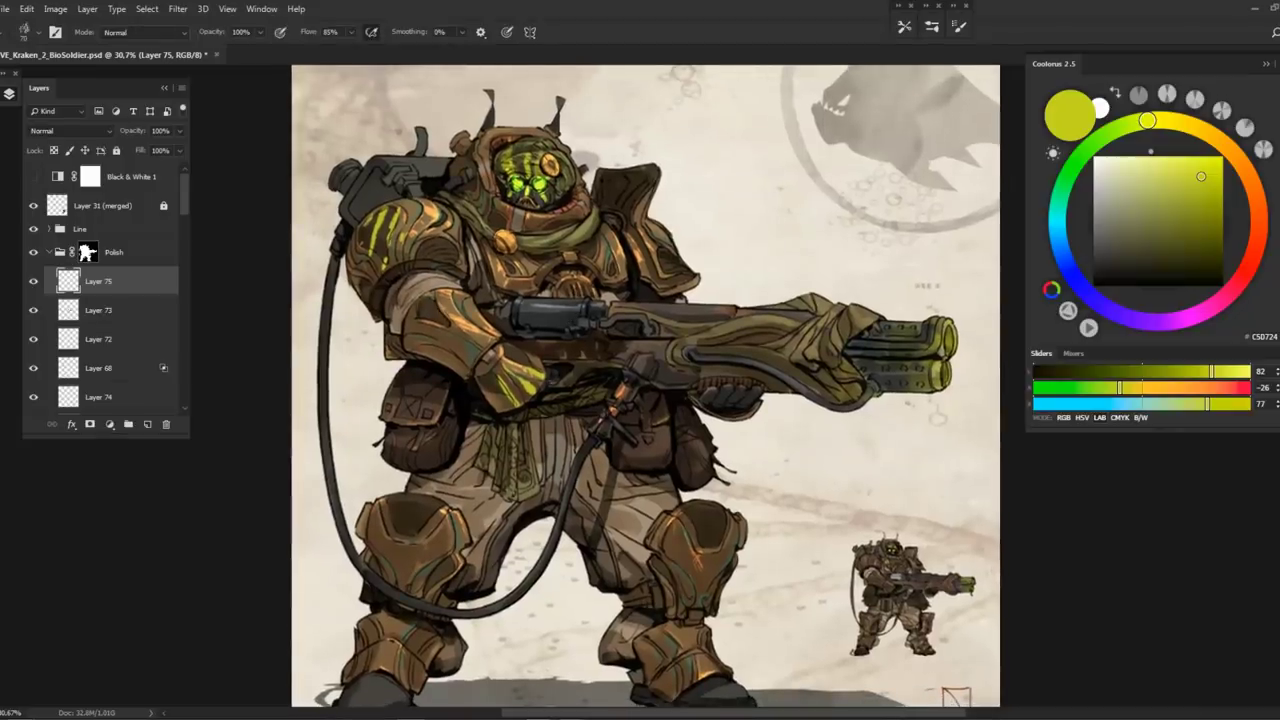
Try yellow-green stripes along the forearm plate on Layer 75
key(ctrl+z)
drag(422, 298, 432, 313)
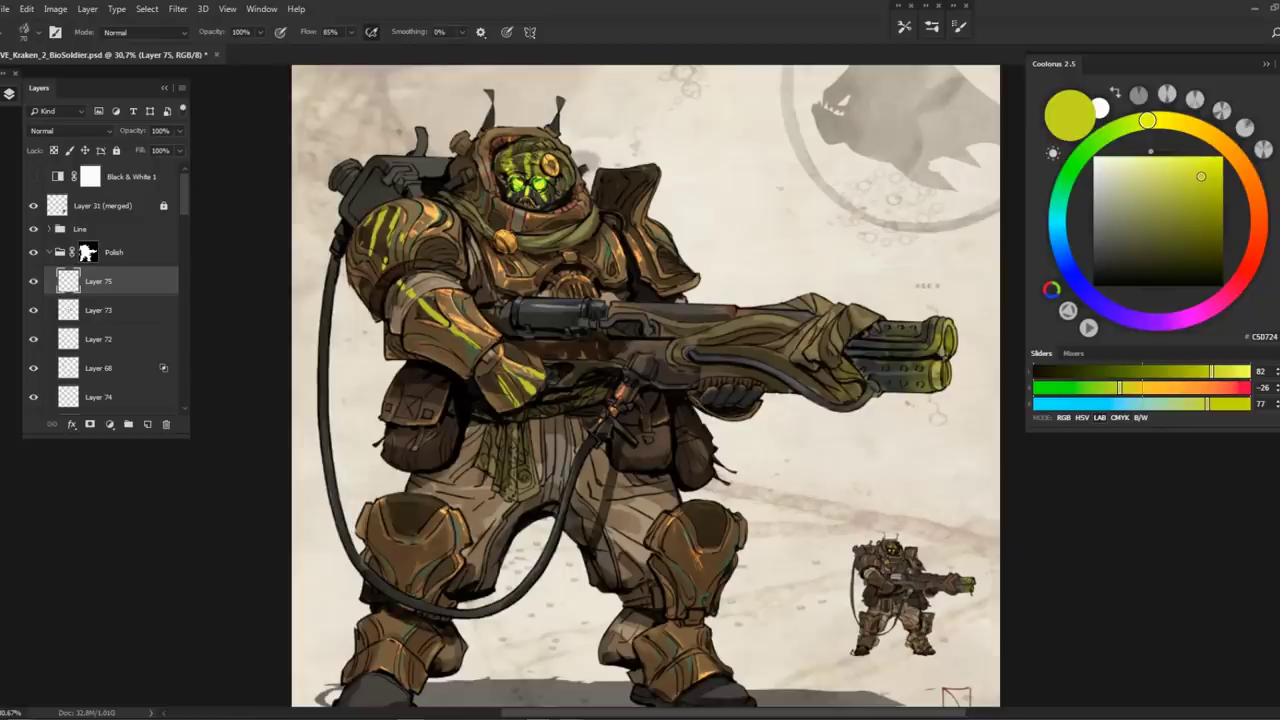
key(z)
mouse_move(440, 328)
mouse_down()
mouse_move(380, 330)
mouse_move(480, 330)
mouse_move(440, 330)
mouse_move(330, 380)
mouse_move(180, 330)
mouse_move(598, 405)
mouse_move(648, 439)
mouse_up()
Paint a yellow-green emblem over the round chest ornament on Layer 75
key(b)
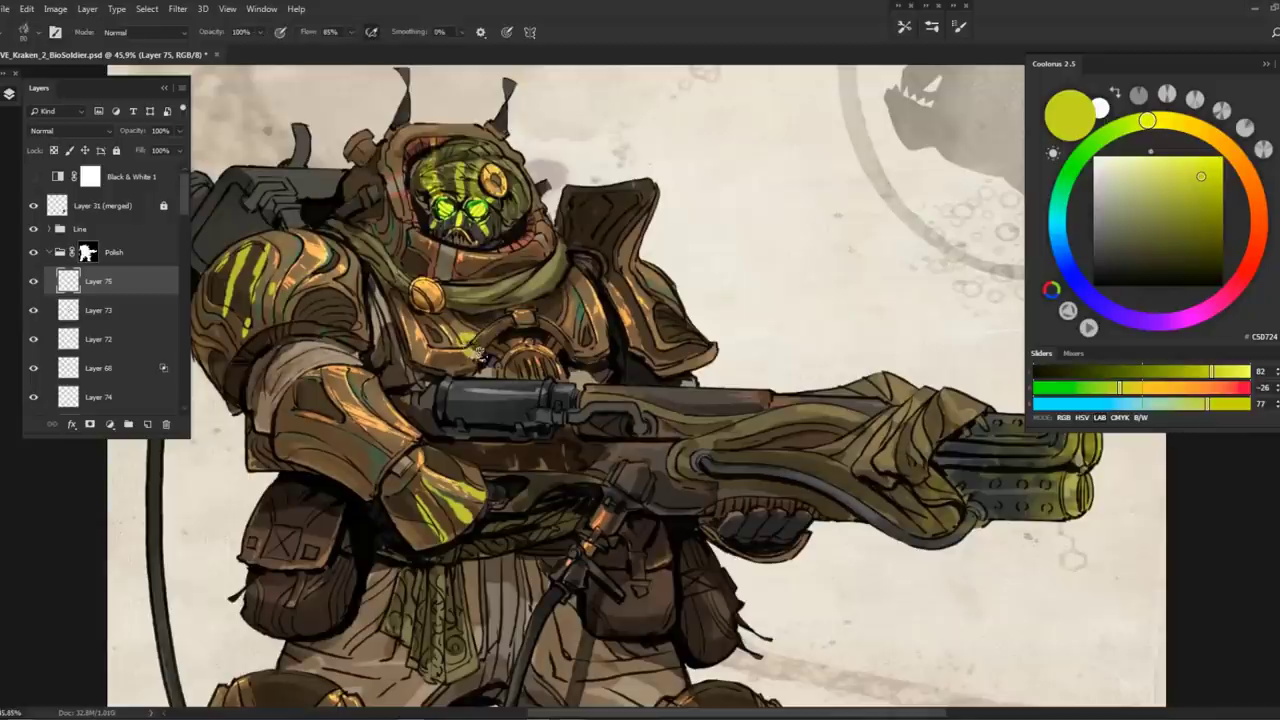
mouse_move(485, 336)
mouse_down()
mouse_move(566, 336)
mouse_move(506, 358)
mouse_move(546, 357)
mouse_move(512, 312)
mouse_move(540, 340)
mouse_move(470, 330)
mouse_move(538, 312)
mouse_up()
key(z)
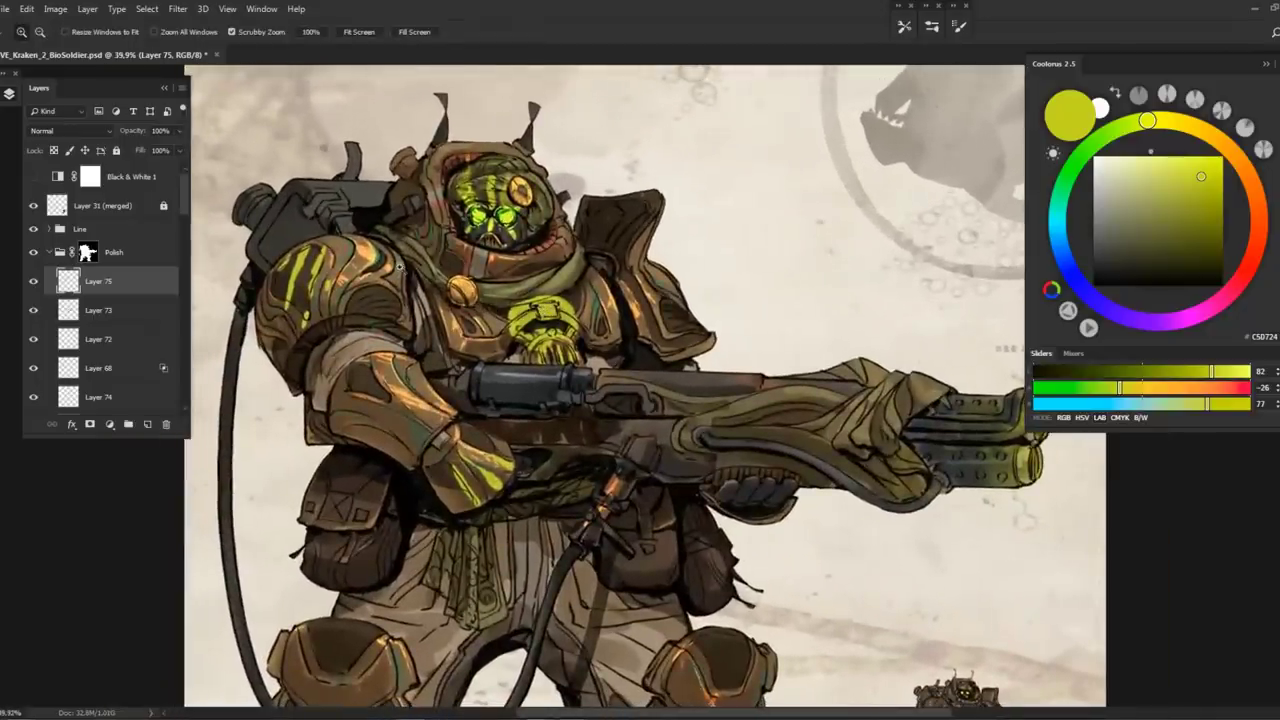
Hide Layer 75 and create a new layer above it
click(34, 281)
click(148, 424)
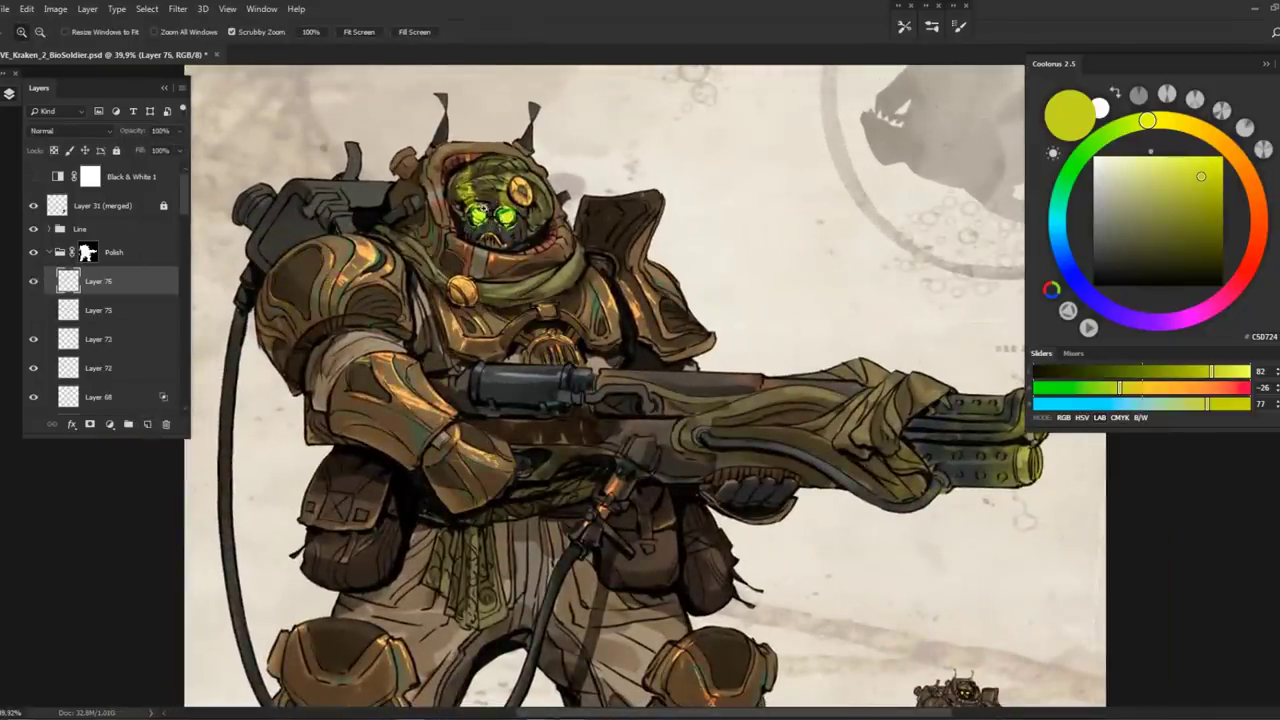
Try painting a yellow-green skull over the helmet's visor on Layer 76
drag(490, 205, 570, 205)
key(b)
mouse_move(470, 200)
mouse_down()
mouse_move(538, 213)
mouse_move(488, 209)
mouse_move(508, 215)
mouse_move(508, 238)
mouse_move(472, 240)
mouse_move(500, 320)
mouse_move(550, 330)
mouse_up()
key(z)
drag(555, 197, 540, 197)
key(ctrl+0)
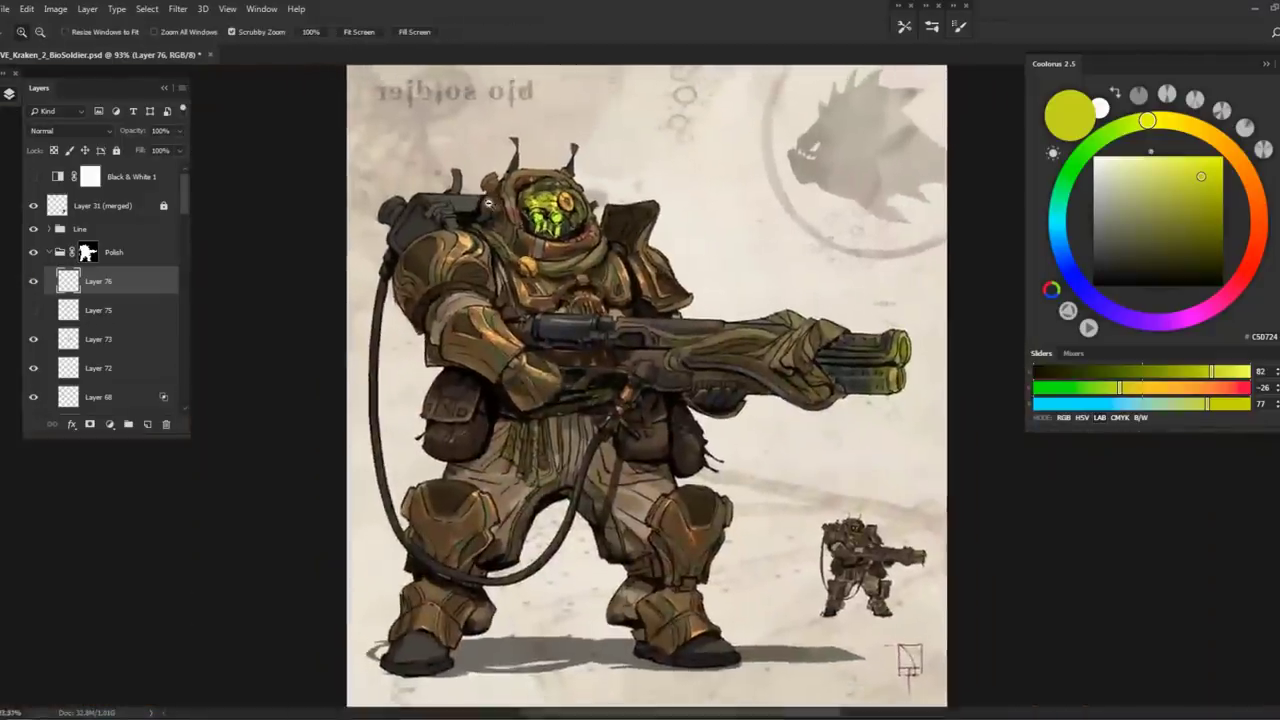
Remove the yellow-green skull from Layer 76 and try a pale yellow (#E1E5C2) mark on the helmet
scroll(480, 258, up, 5)
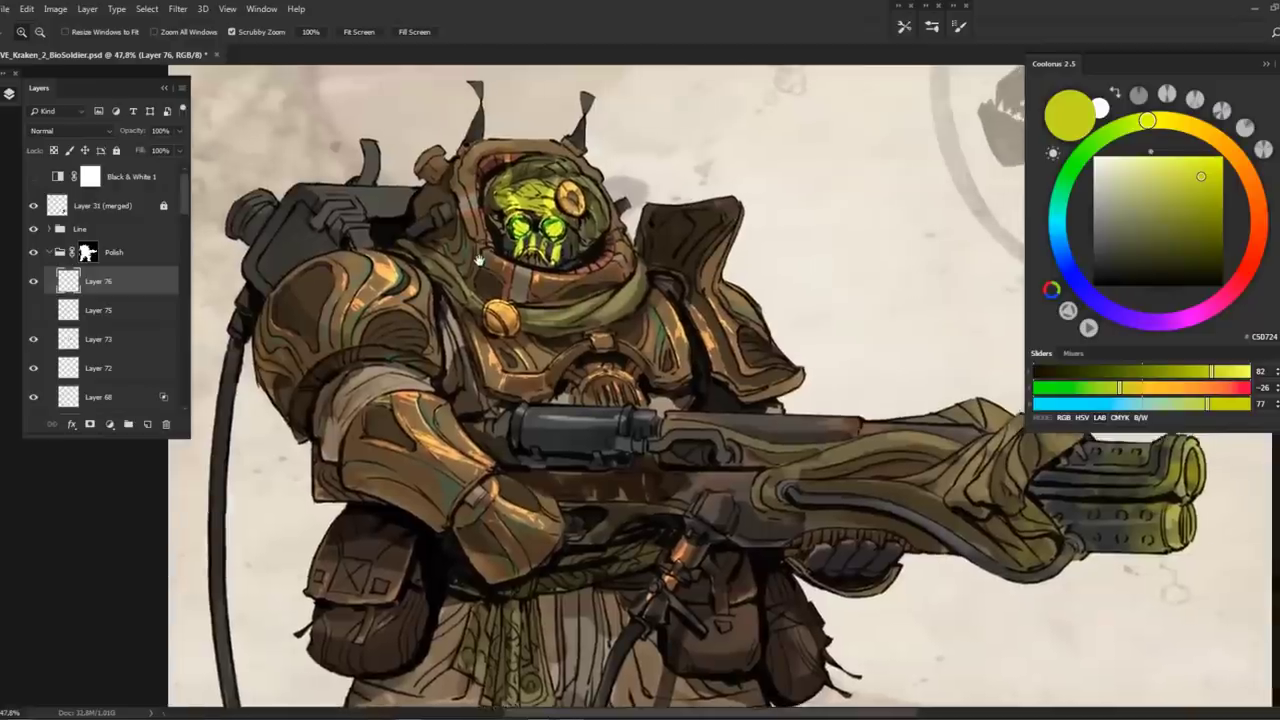
drag(480, 258, 455, 250)
key(ctrl+0)
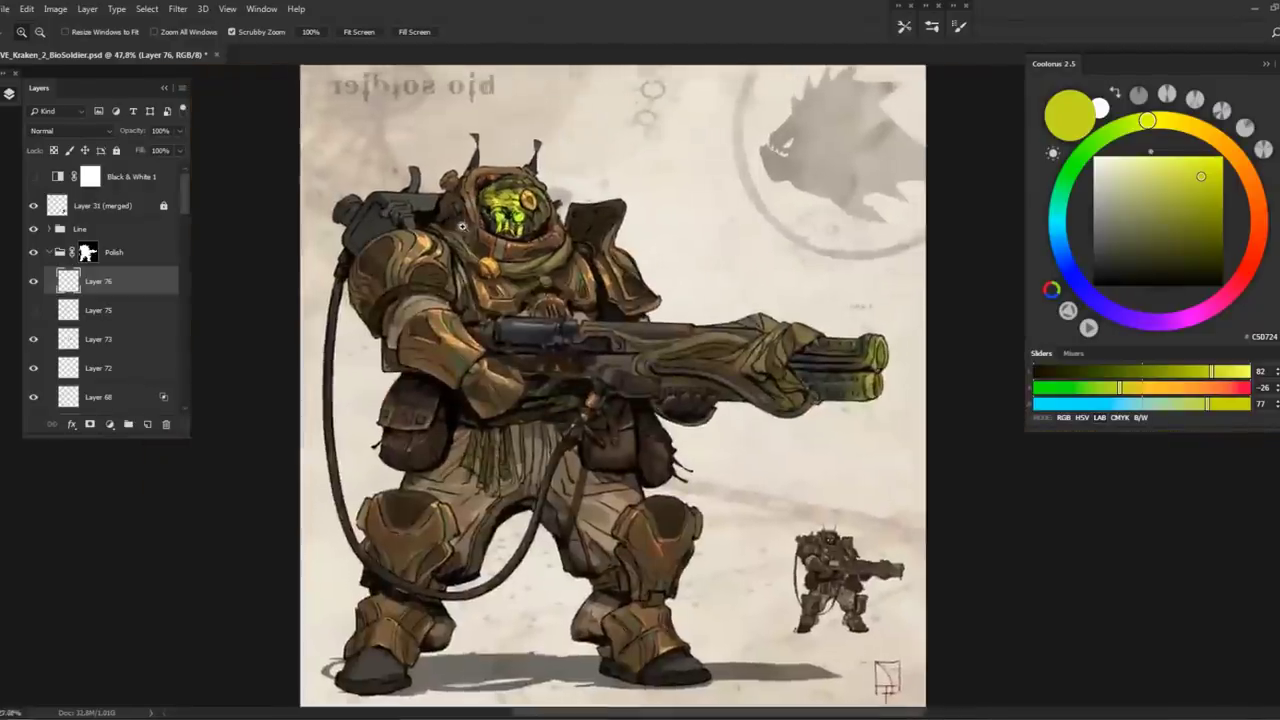
scroll(374, 258, up, 1)
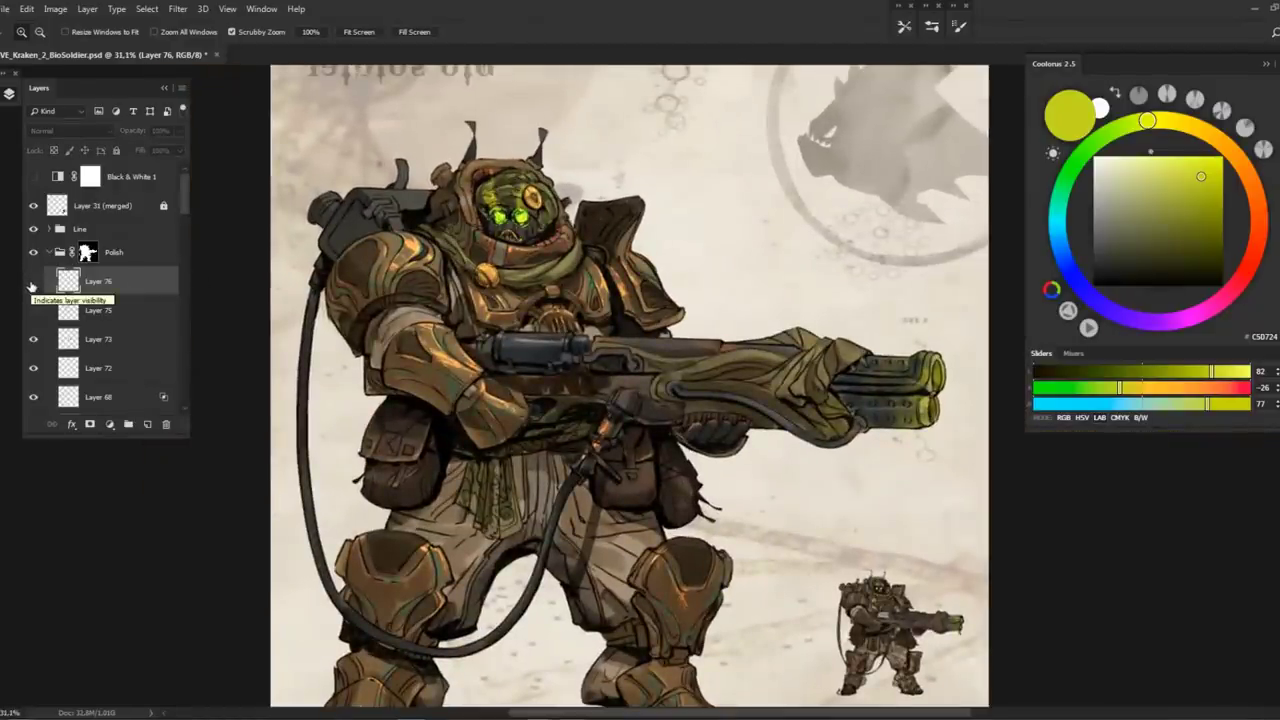
key(x)
key(ctrl+comma)
key(b)
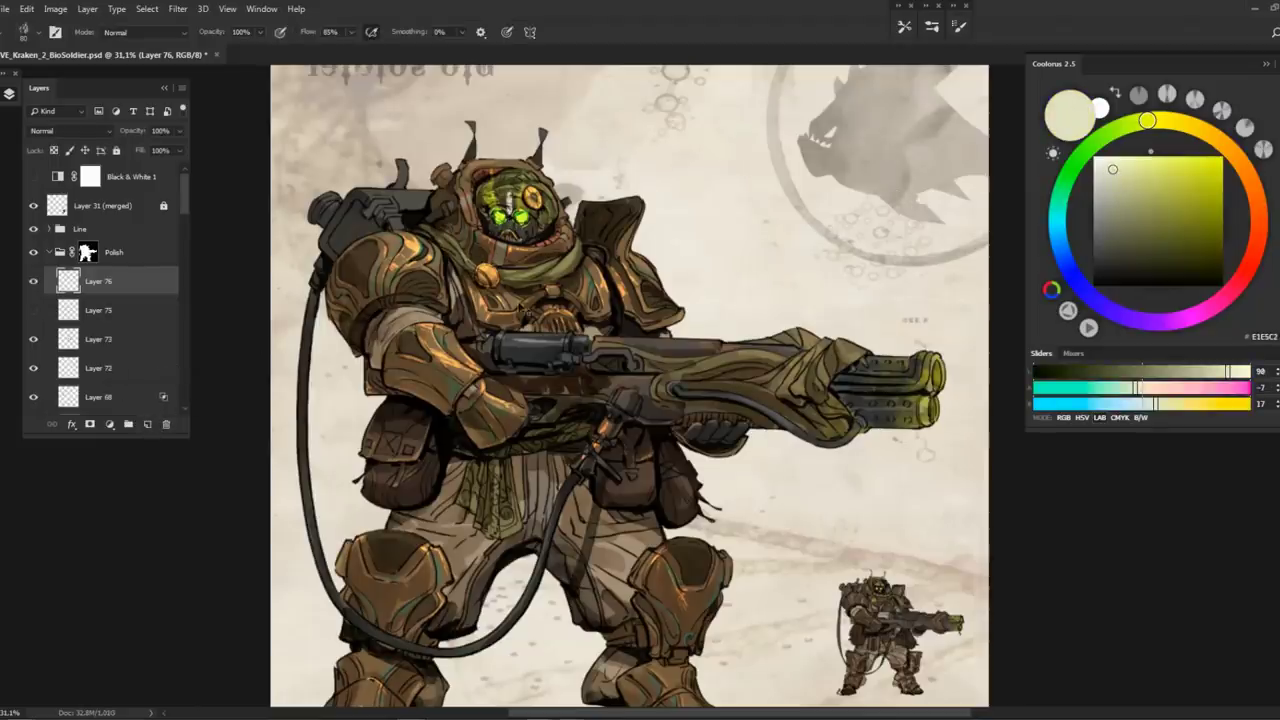
Paint a muted blue (#3C5A87) patch on the armoured forearm's elbow plate on Layer 76
scroll(525, 312, up, 2)
scroll(528, 432, down, 1)
mouse_move(1147, 120)
mouse_down()
mouse_move(1244, 167)
mouse_move(1062, 252)
mouse_up()
click(1164, 212)
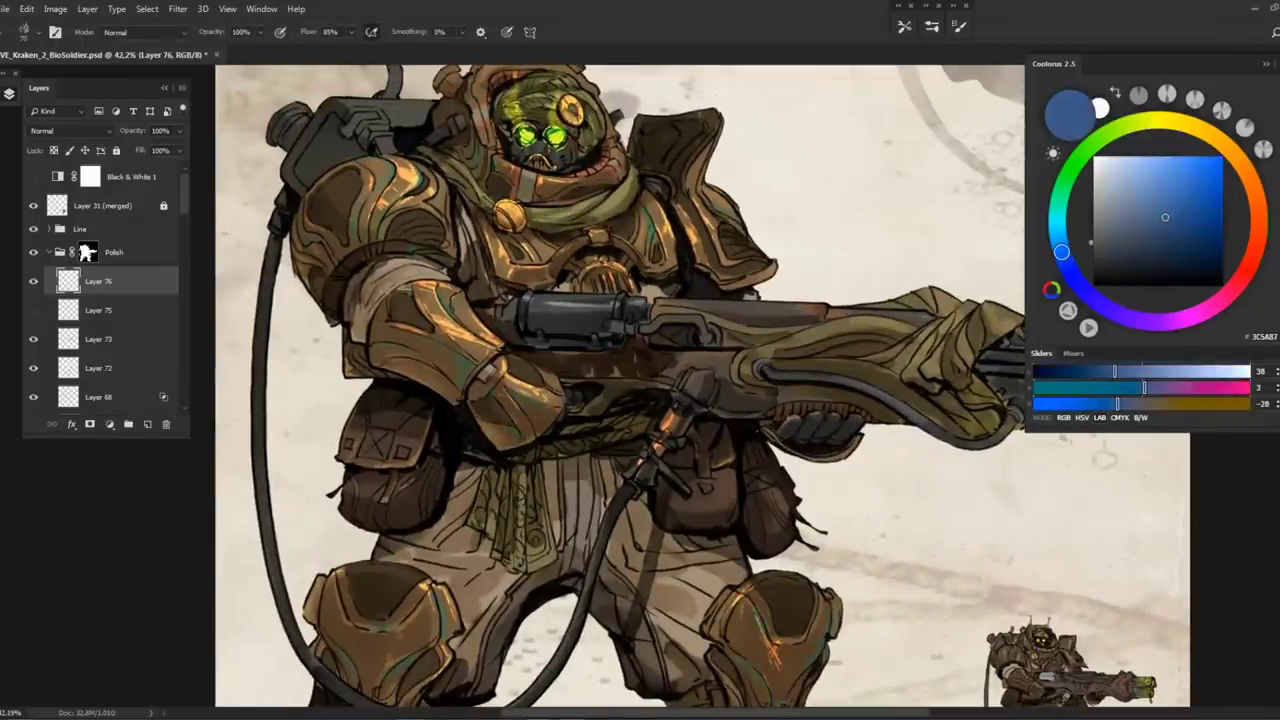
drag(600, 400, 692, 512)
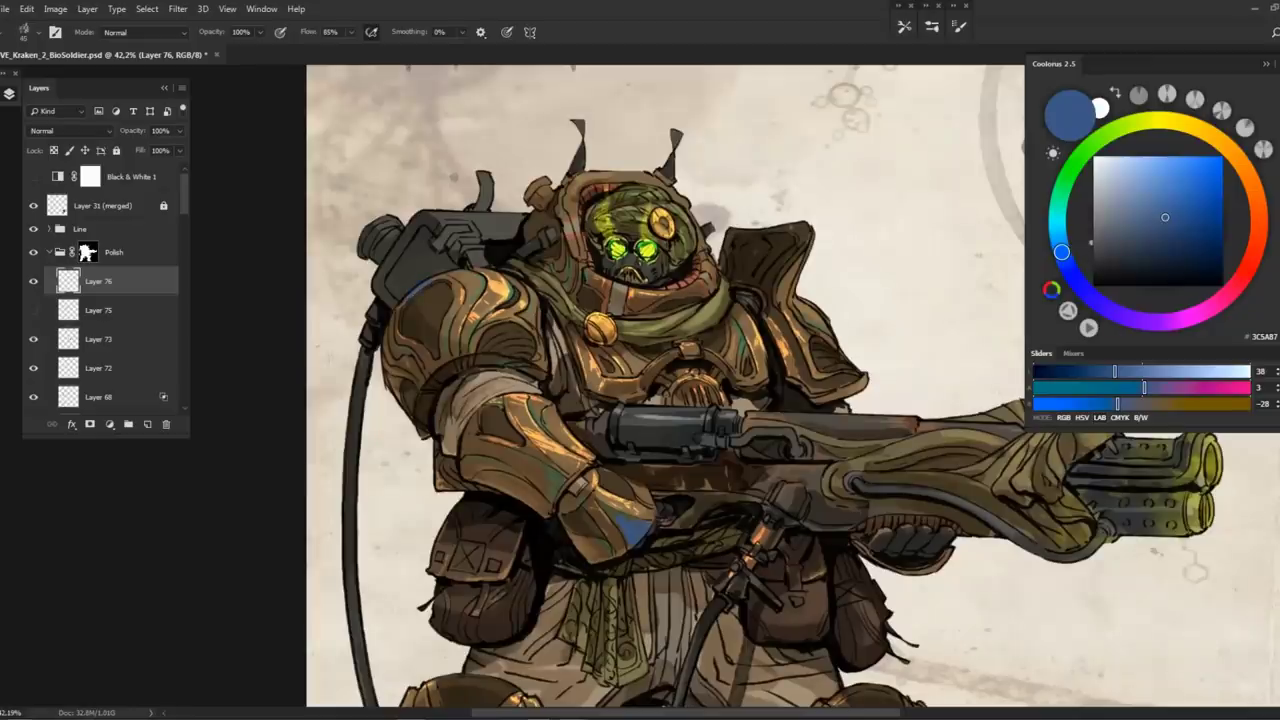
Paint a blue stripe down the centre of the helmet's visor and mask, and pick a brighter blue
scroll(730, 188, up, 3)
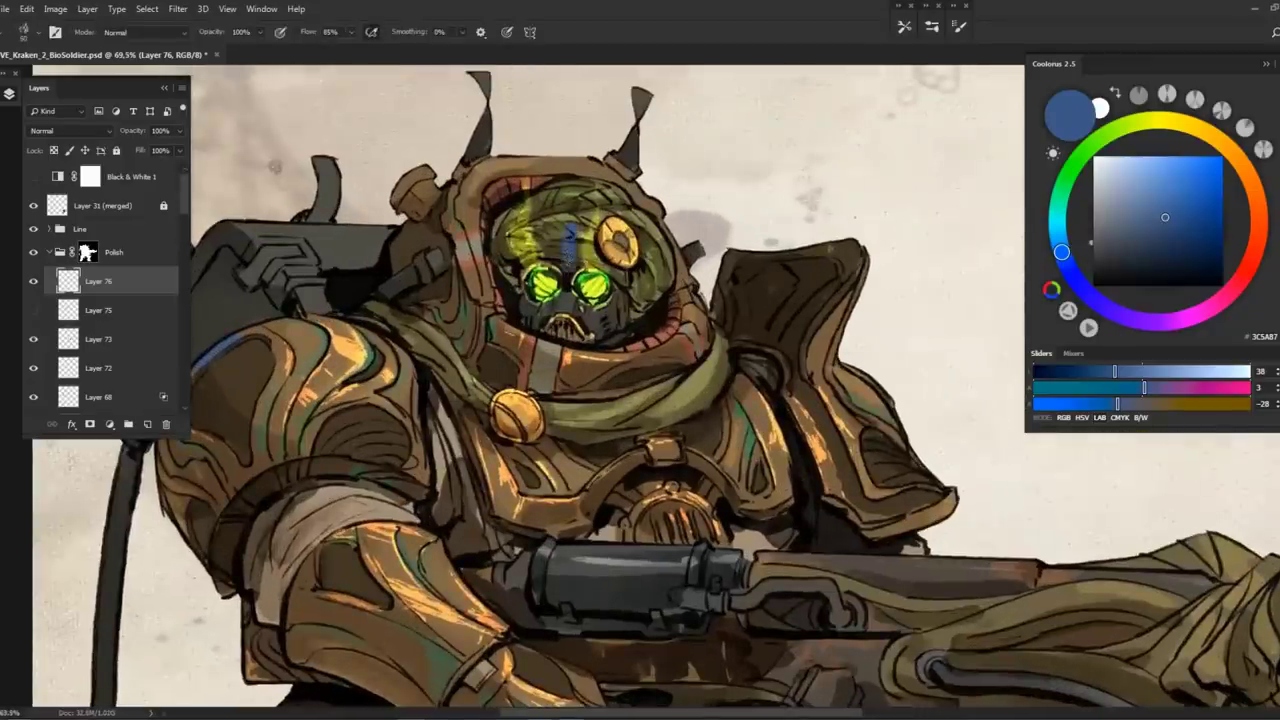
drag(568, 289, 566, 316)
click(1171, 191)
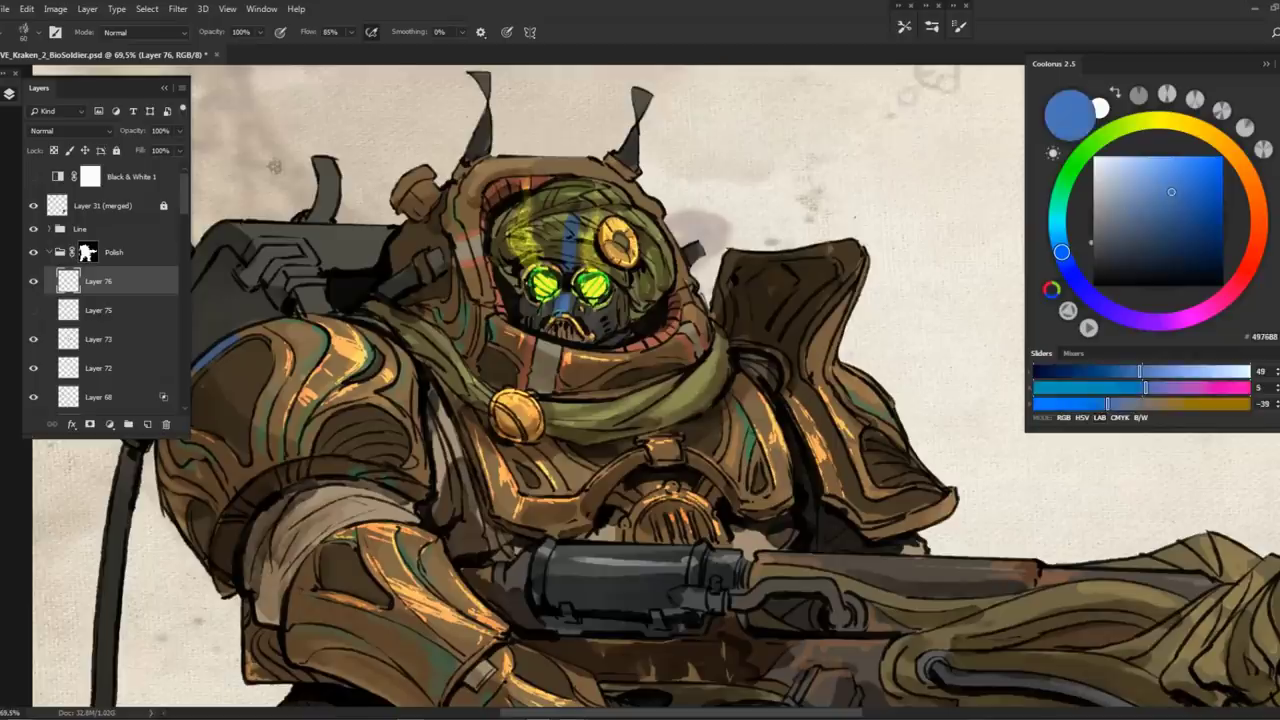
key(z)
alt+click(567, 222)
scroll(567, 221, down, 4)
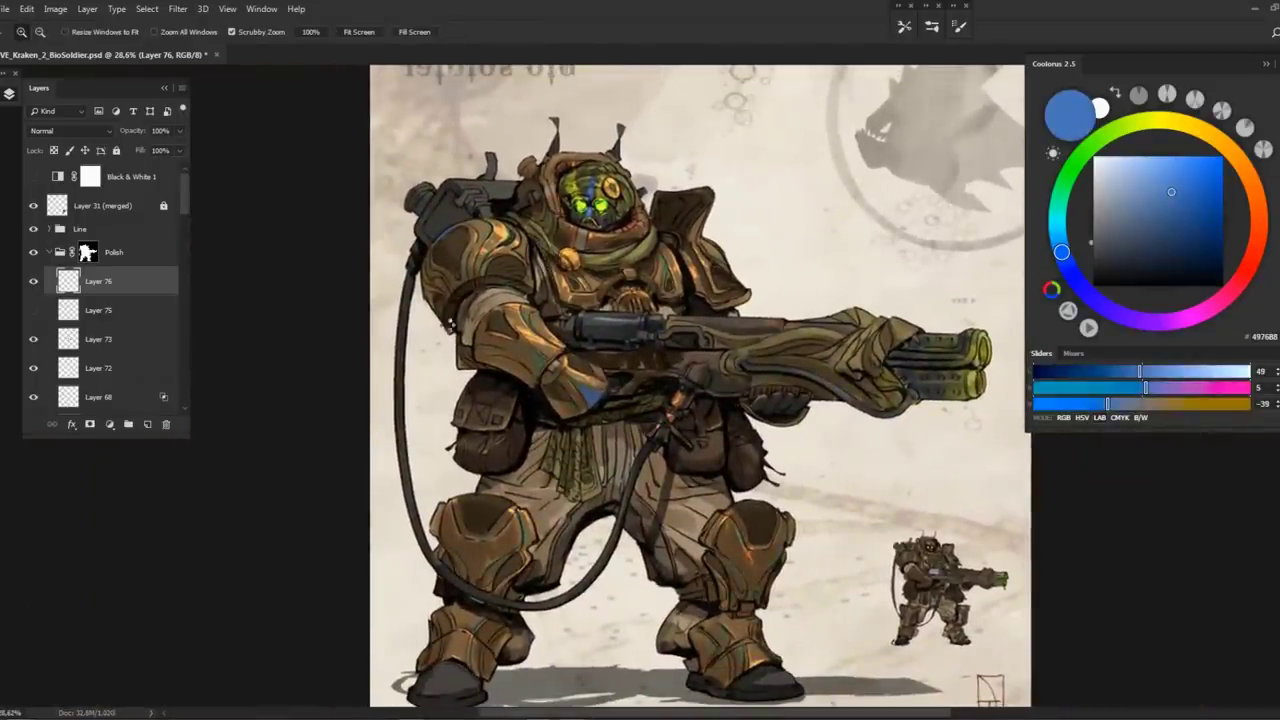
Flip the canvas horizontally and add a blue edge to the far shoulder pad
key(h)
scroll(680, 200, up, 2)
key(b)
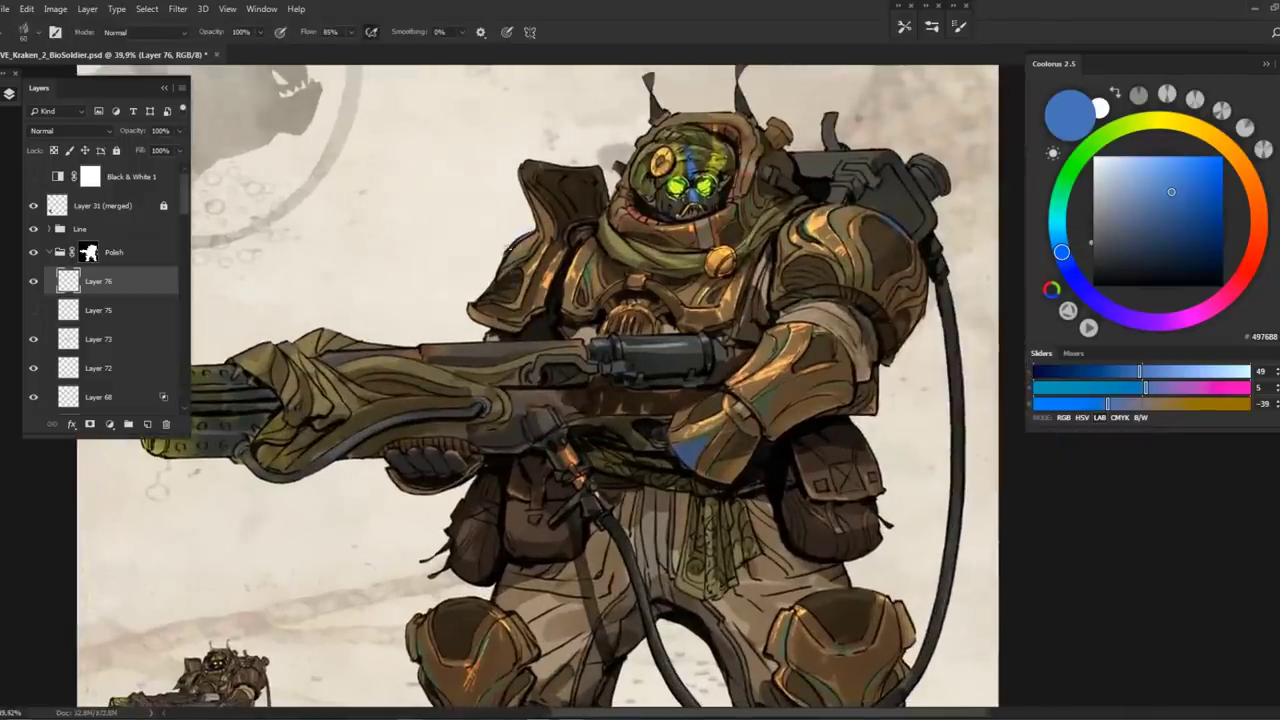
scroll(470, 424, up, 2)
scroll(470, 424, down, 2)
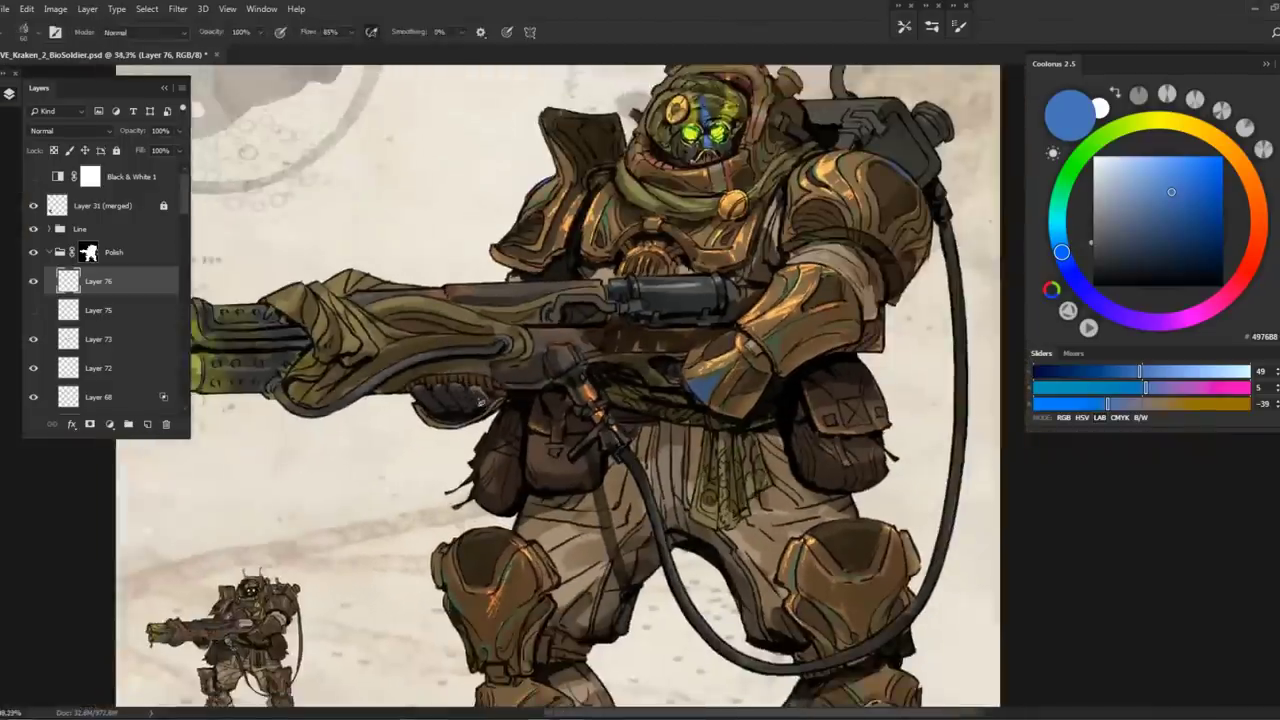
scroll(755, 238, up, 2)
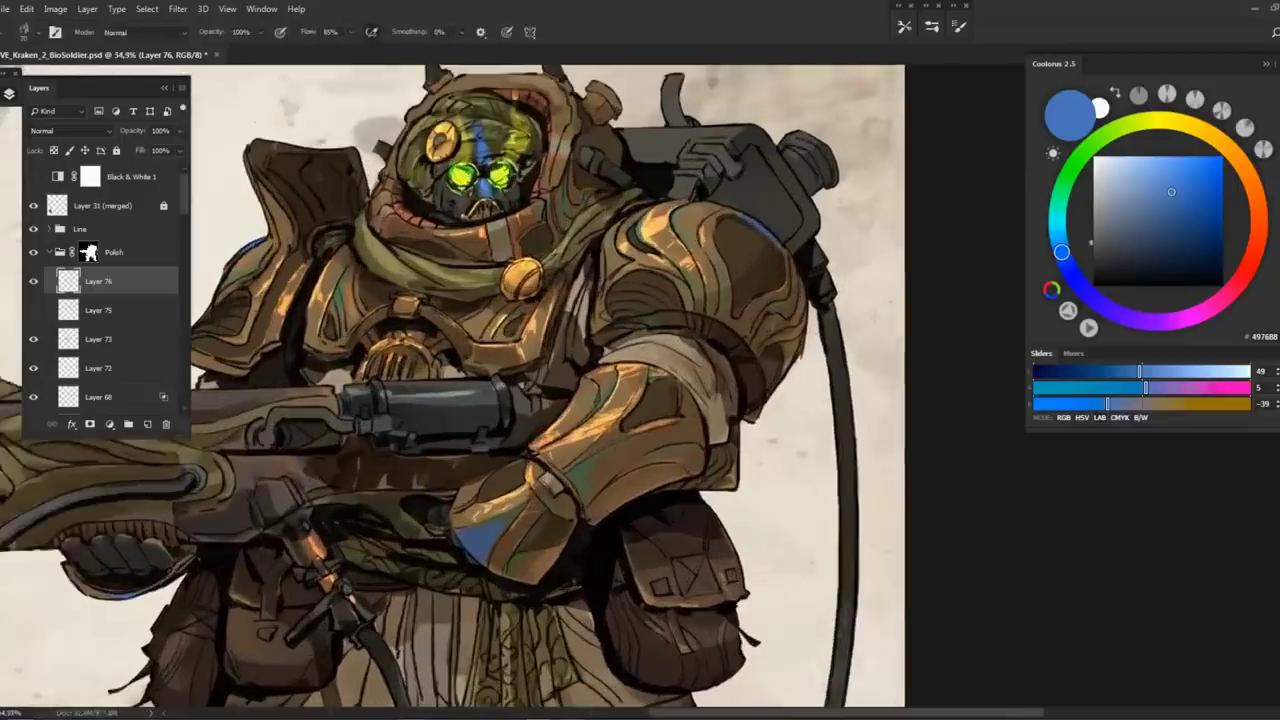
Try painting an angular blue emblem in the dark panel of the near shoulder pad
scroll(746, 235, up, 2)
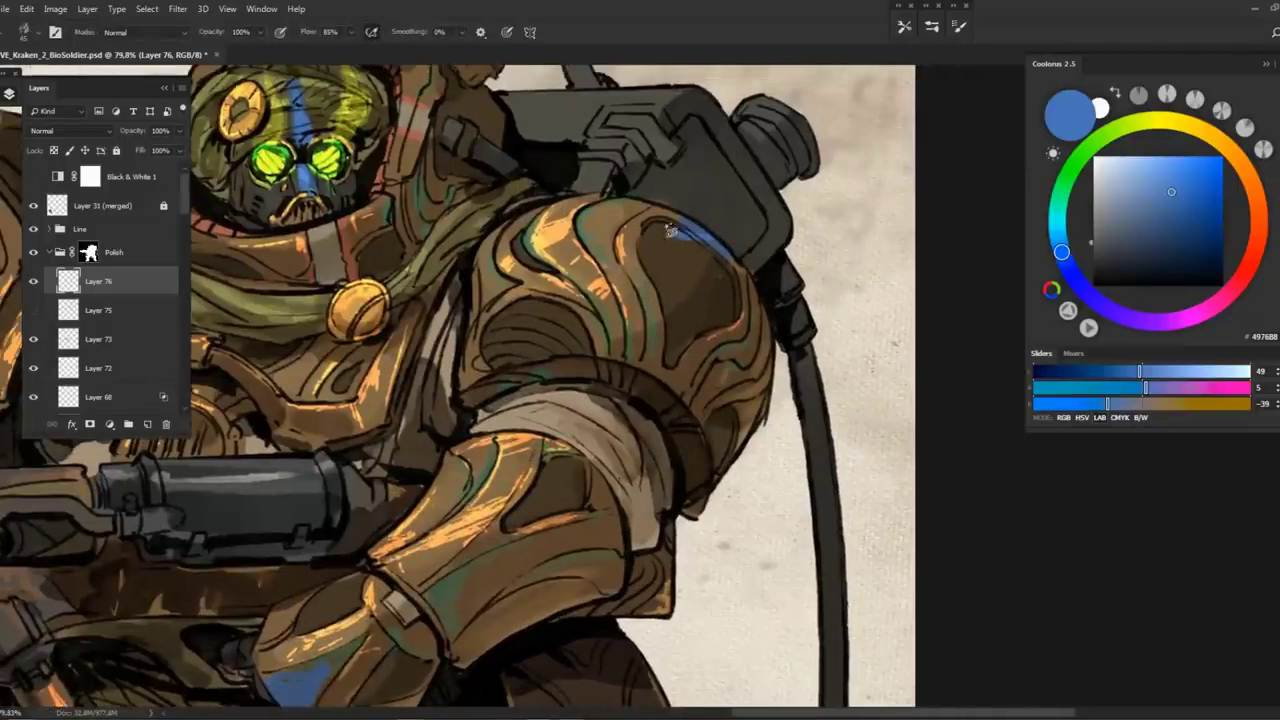
drag(670, 270, 691, 306)
key(ctrl+z)
drag(712, 252, 670, 245)
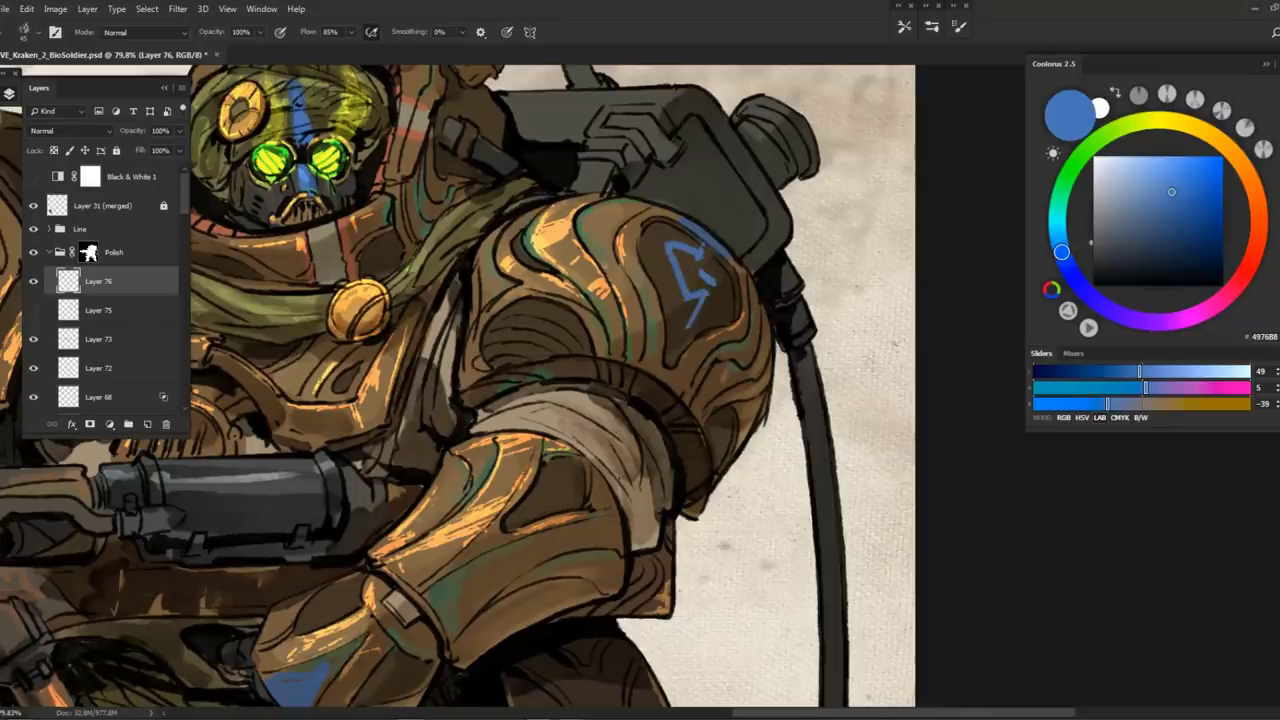
scroll(700, 290, down, 4)
scroll(700, 290, up, 5)
key(ctrl+z)
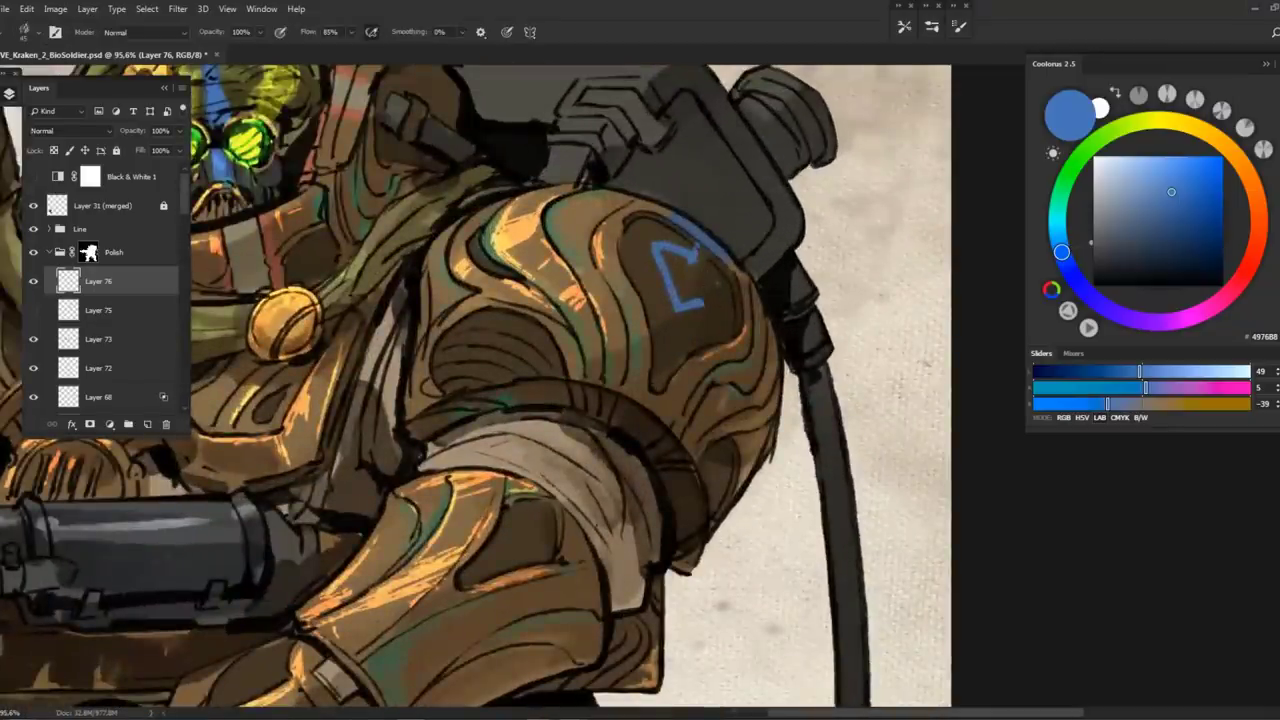
key(ctrl+z)
Paint a curved blue emblem with small dots in the dark panel of the near shoulder pad
mouse_move(701, 249)
mouse_down()
mouse_move(688, 285)
mouse_move(665, 272)
mouse_move(680, 315)
mouse_move(688, 272)
mouse_move(665, 300)
mouse_move(714, 312)
mouse_up()
click(664, 244)
scroll(665, 335, down, 5)
scroll(688, 243, up, 5)
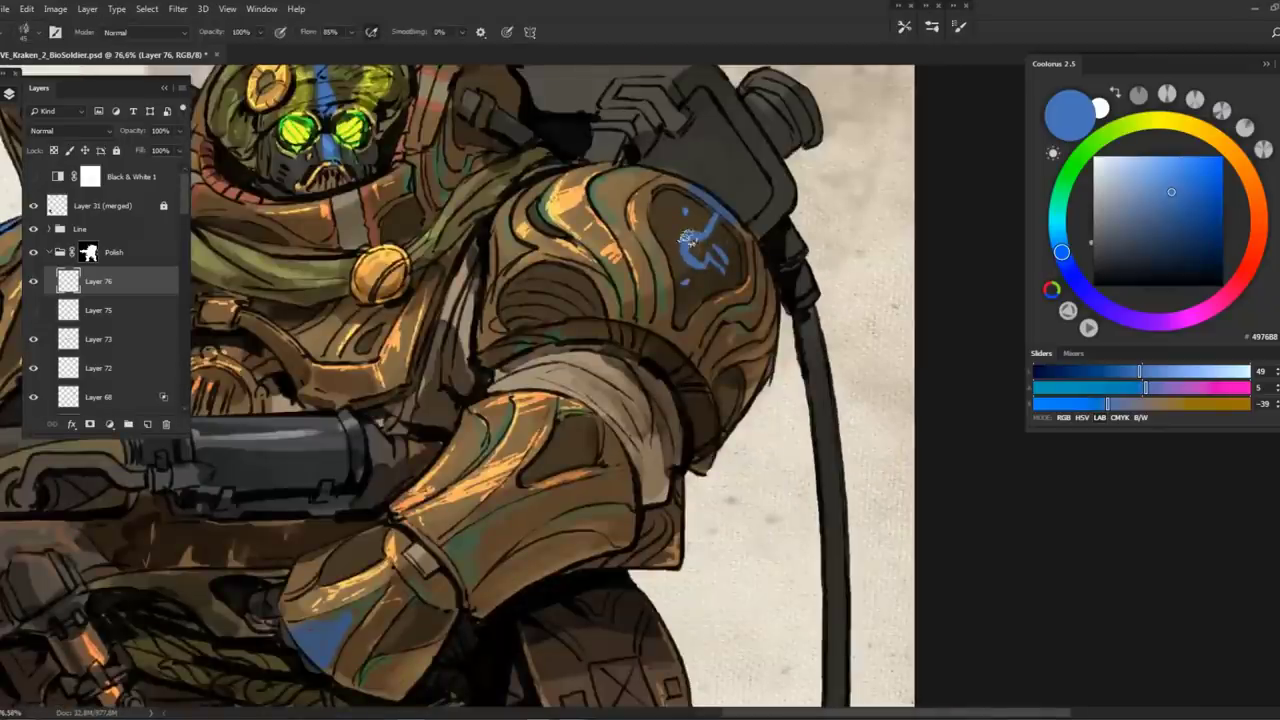
Smudge the strokes of the blue shoulder emblem to soften its shape
key(r)
drag(710, 258, 698, 282)
drag(455, 357, 676, 572)
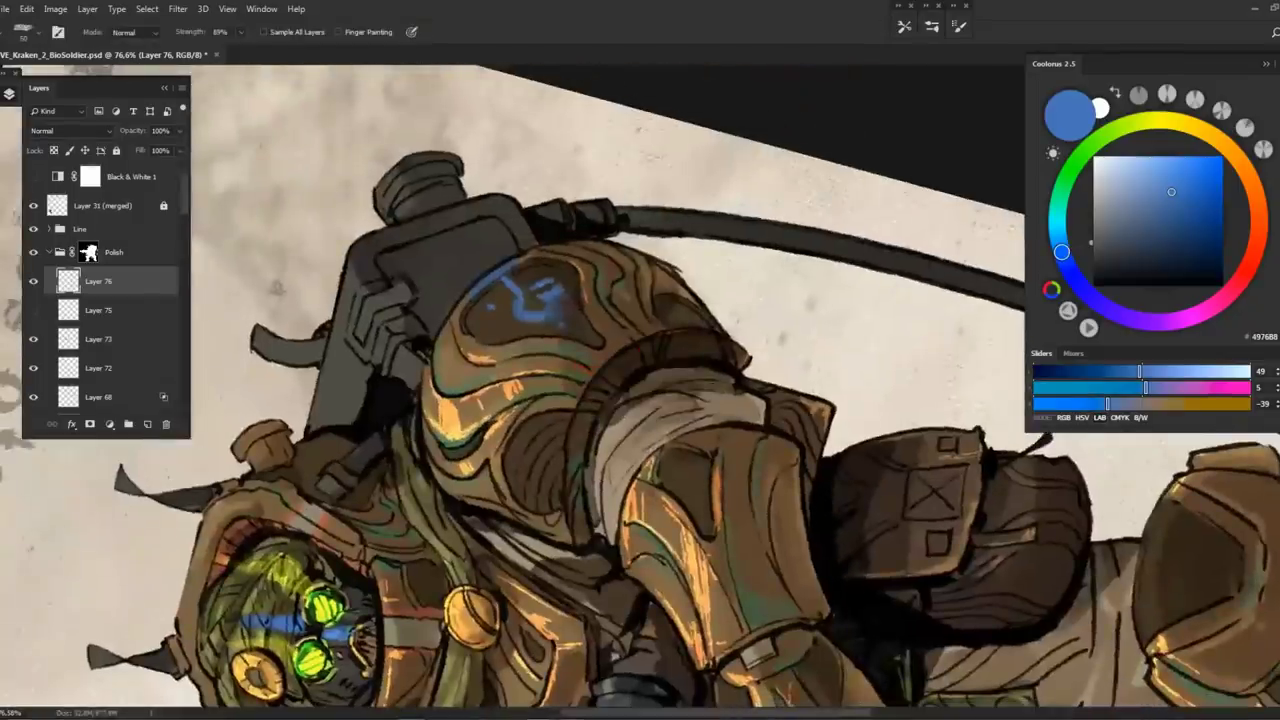
key(e)
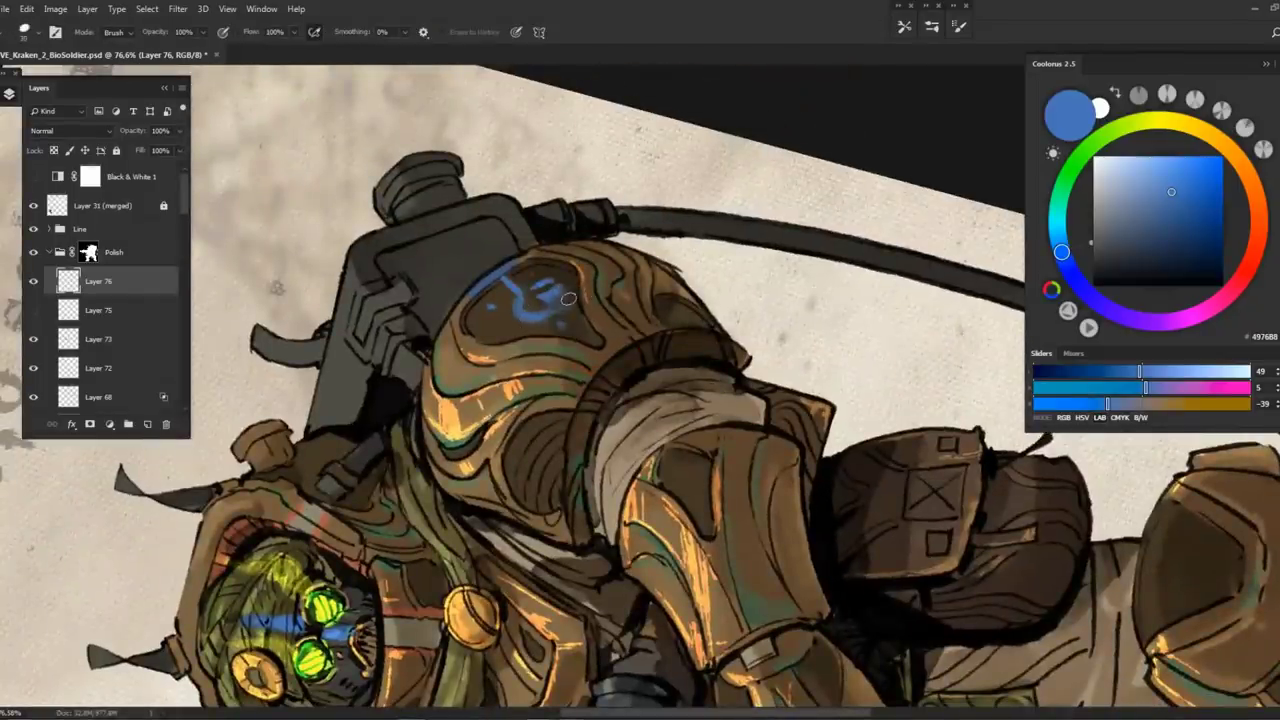
key(r)
key(Escape)
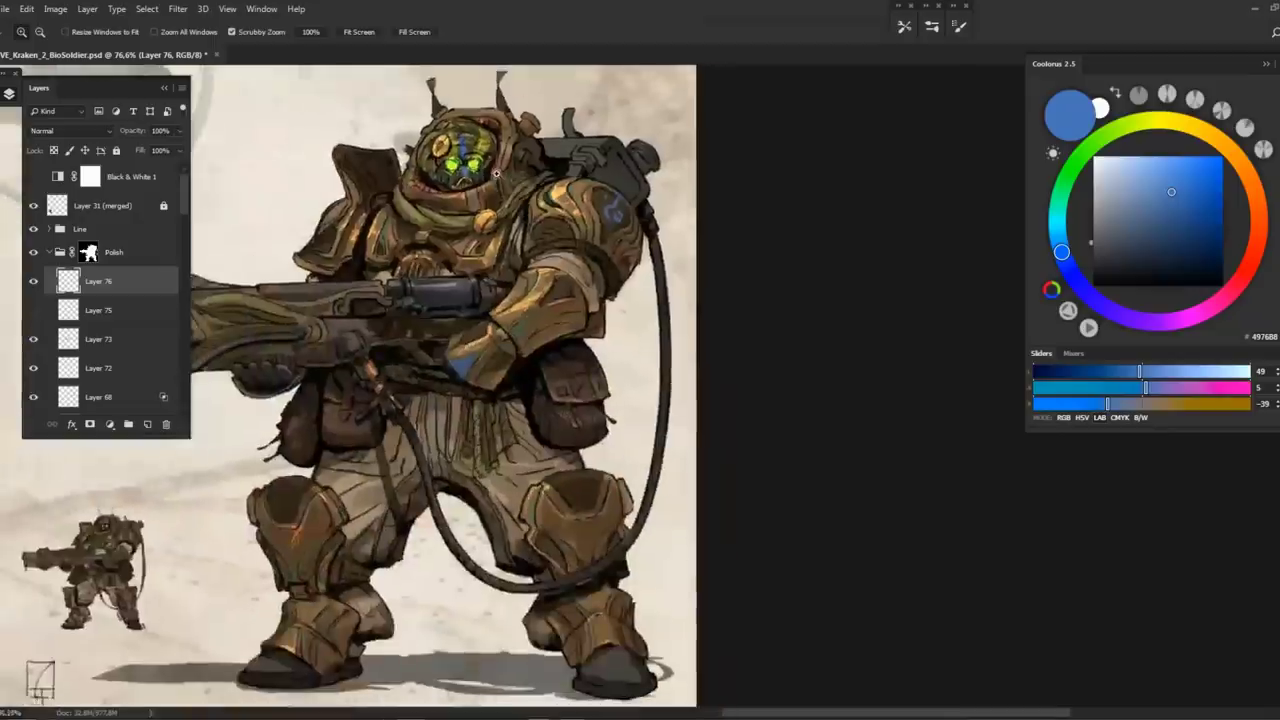
scroll(508, 212, up, 2)
key(ctrl+0)
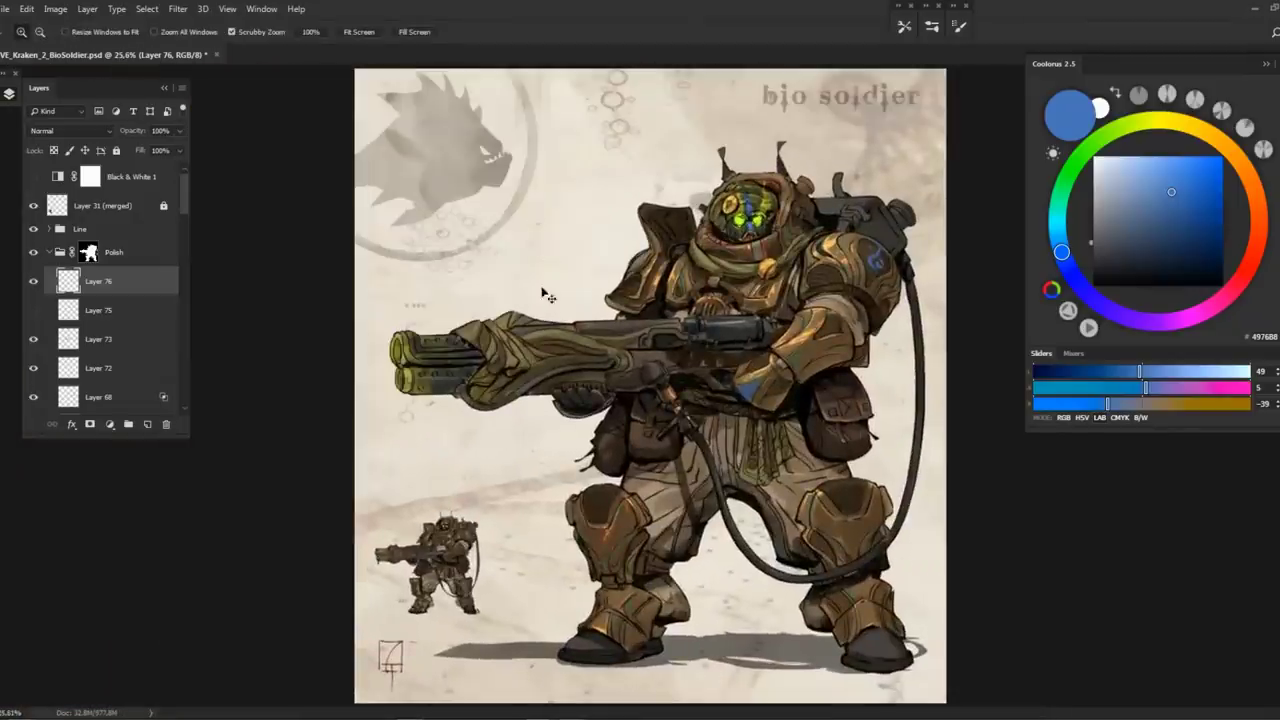
Shift the hue of Layer 76's blue markings to teal with Hue/Saturation
key(i)
key(ctrl+u)
drag(947, 247, 917, 242)
key(Return)
click(870, 262)
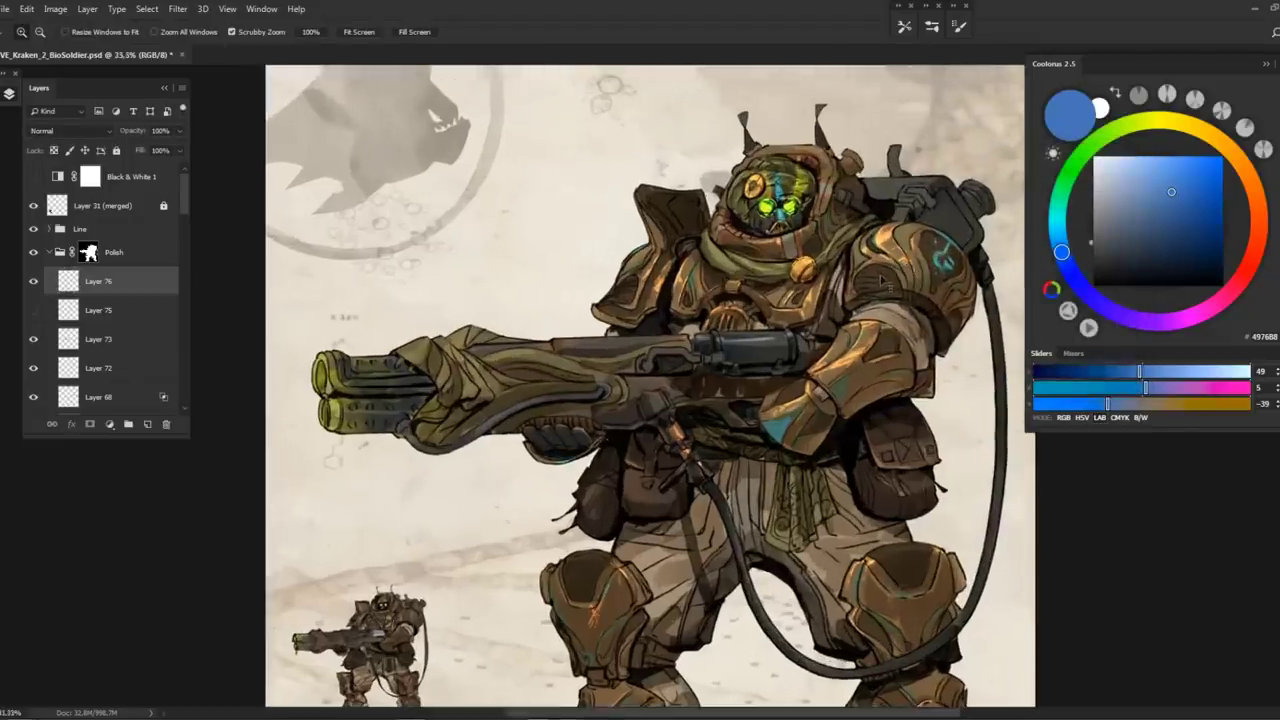
Pick a muted teal (#477F72) and paint small rune marks on both knee pads on Layer 76
drag(887, 300, 723, 276)
drag(565, 263, 599, 311)
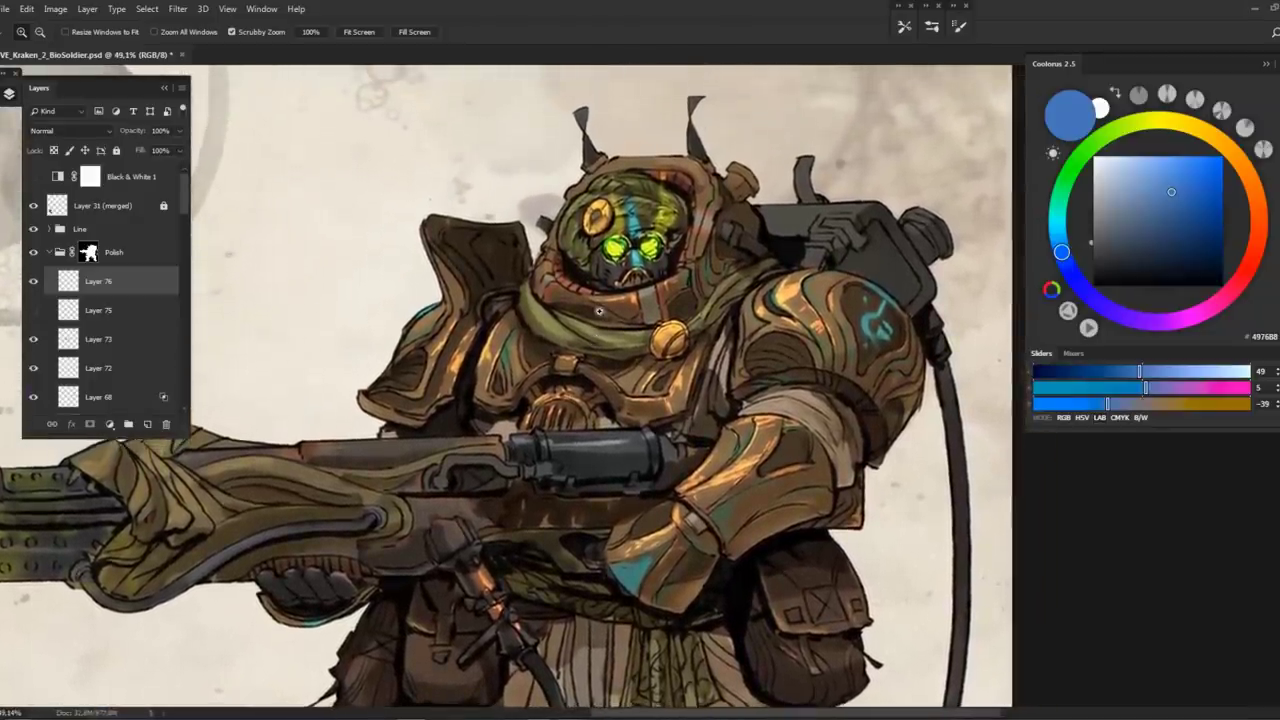
scroll(599, 311, down, 5)
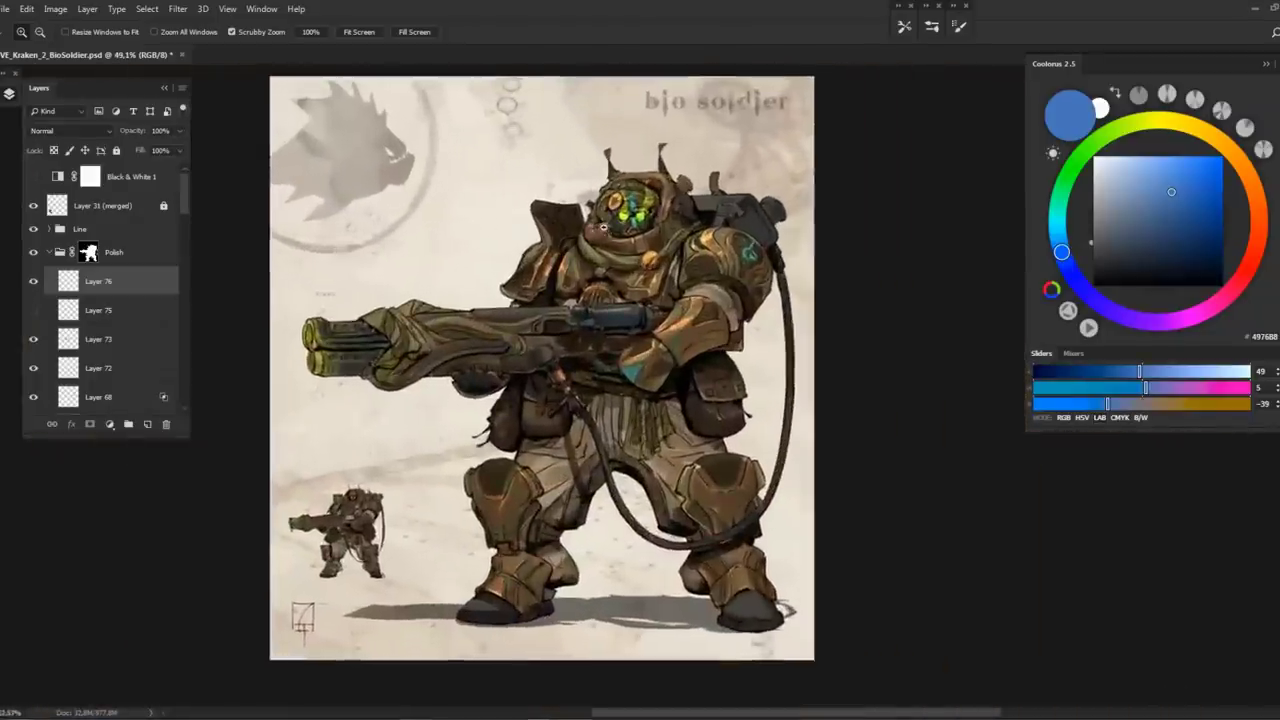
scroll(603, 228, up, 3)
key(b)
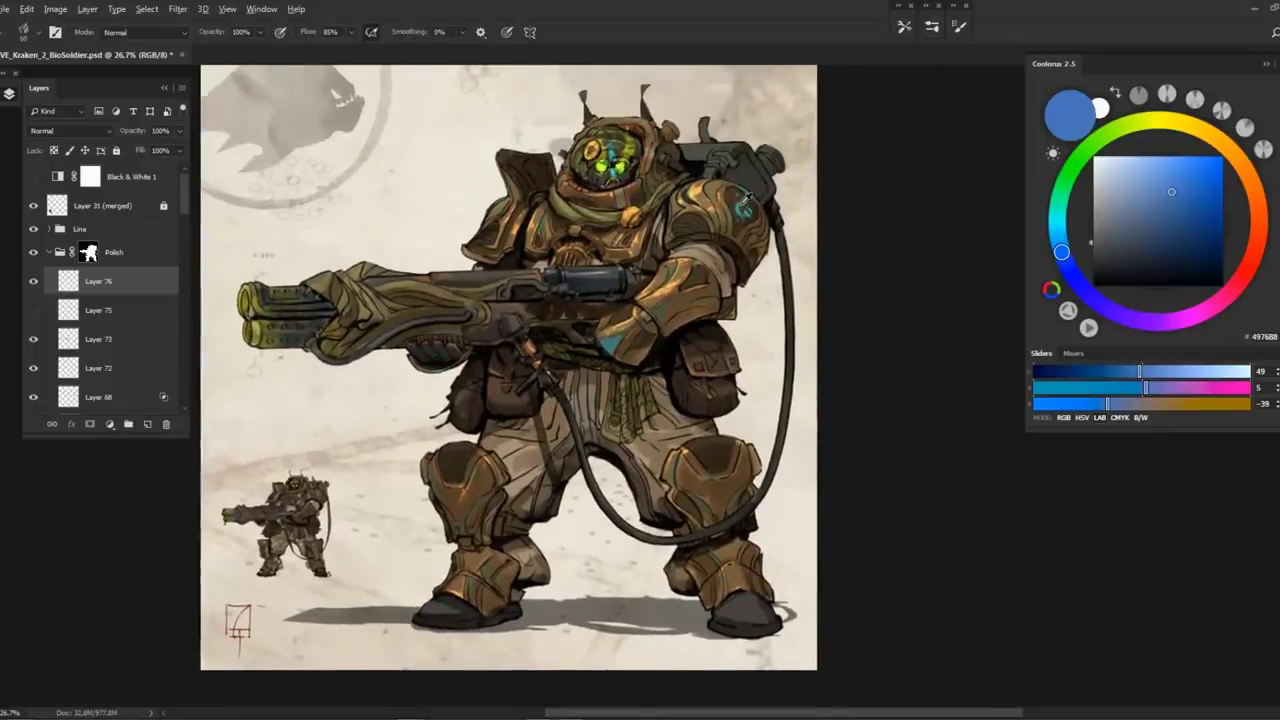
alt+click(745, 200)
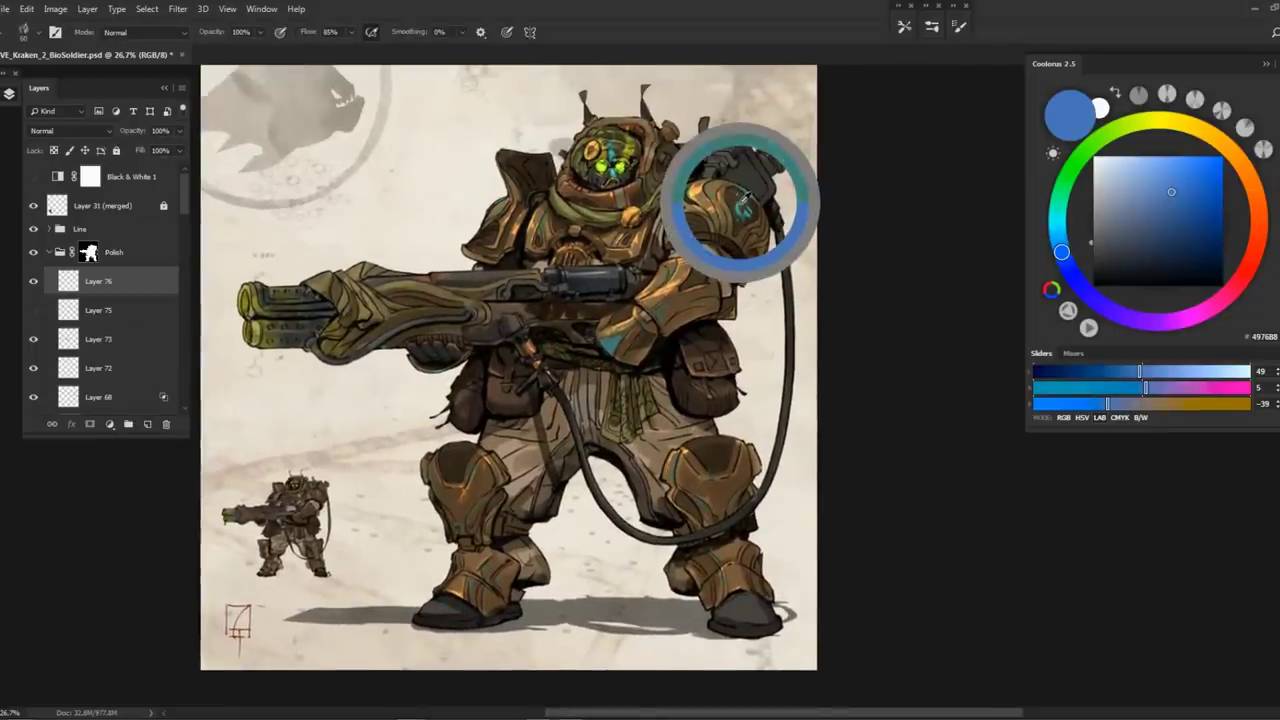
click(665, 255)
click(622, 273)
click(104, 288)
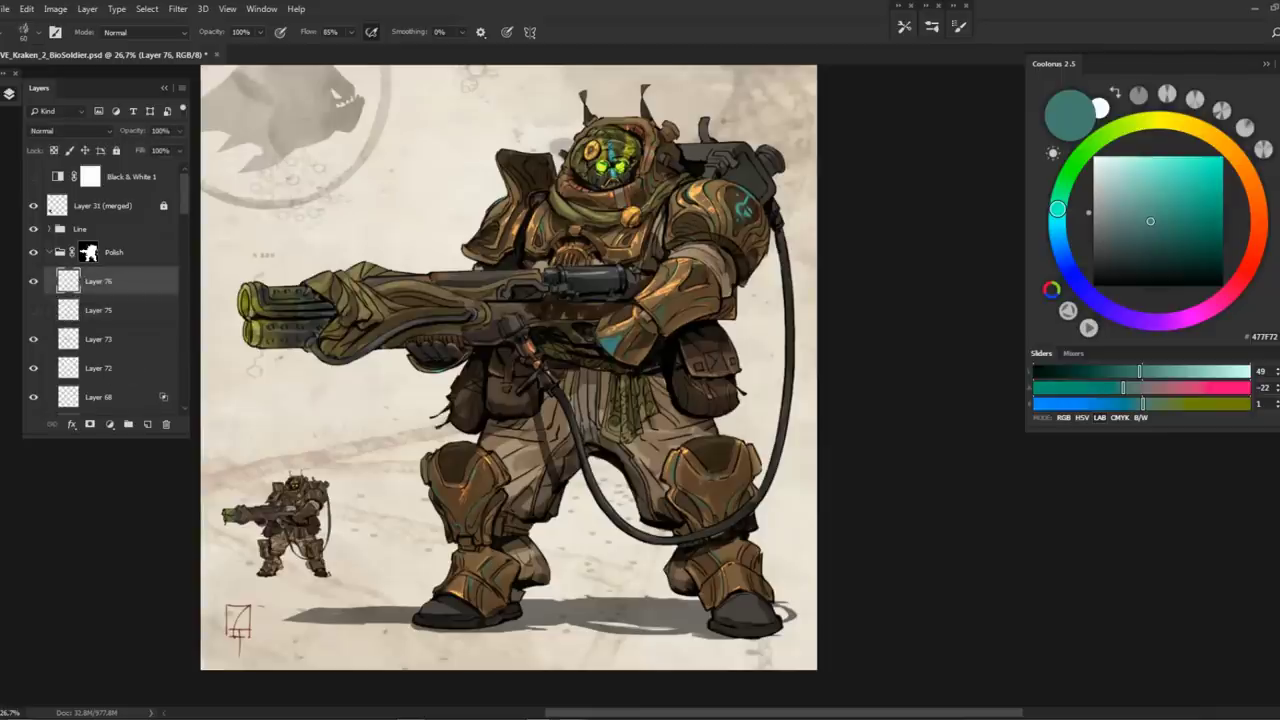
scroll(452, 435, down, 1)
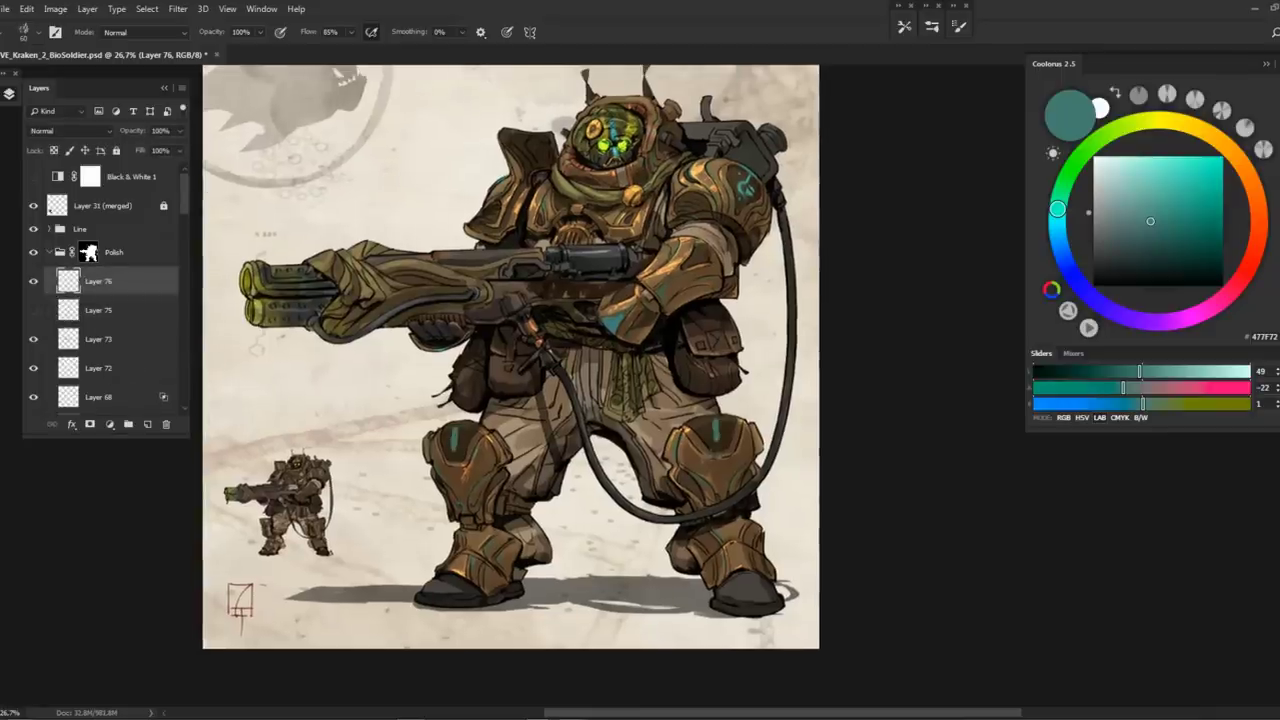
drag(727, 432, 712, 423)
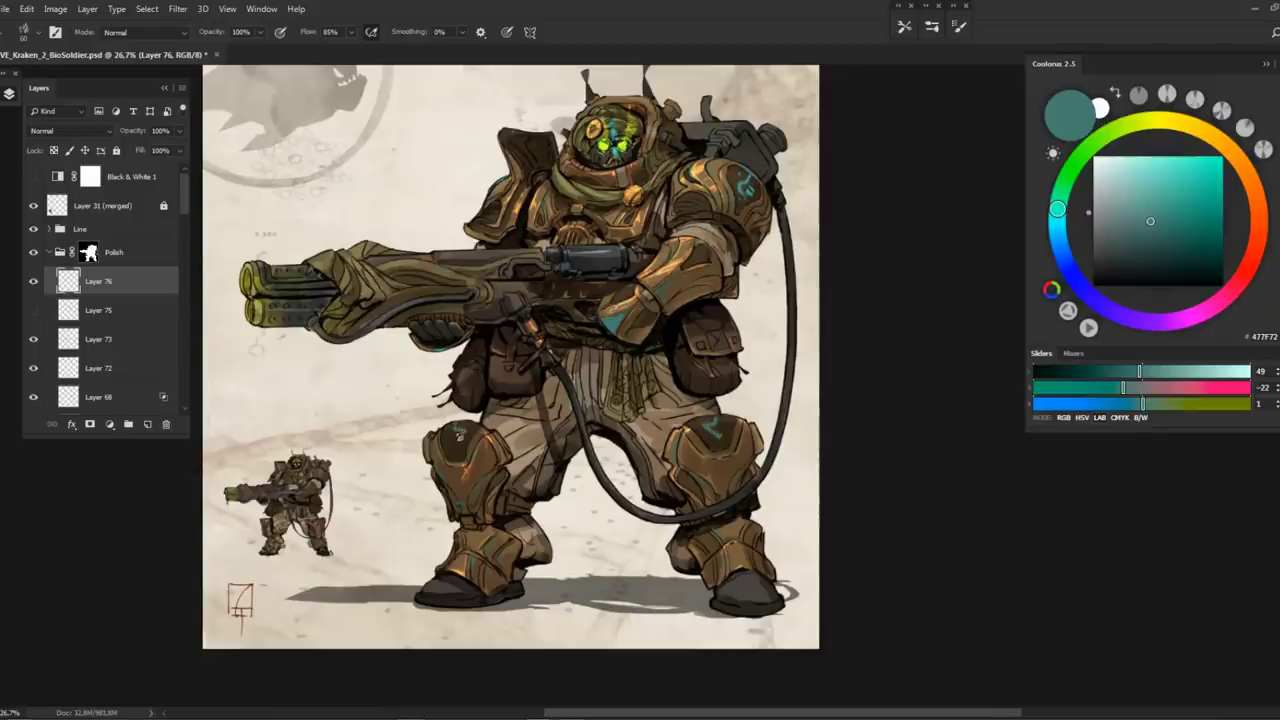
drag(650, 322, 638, 364)
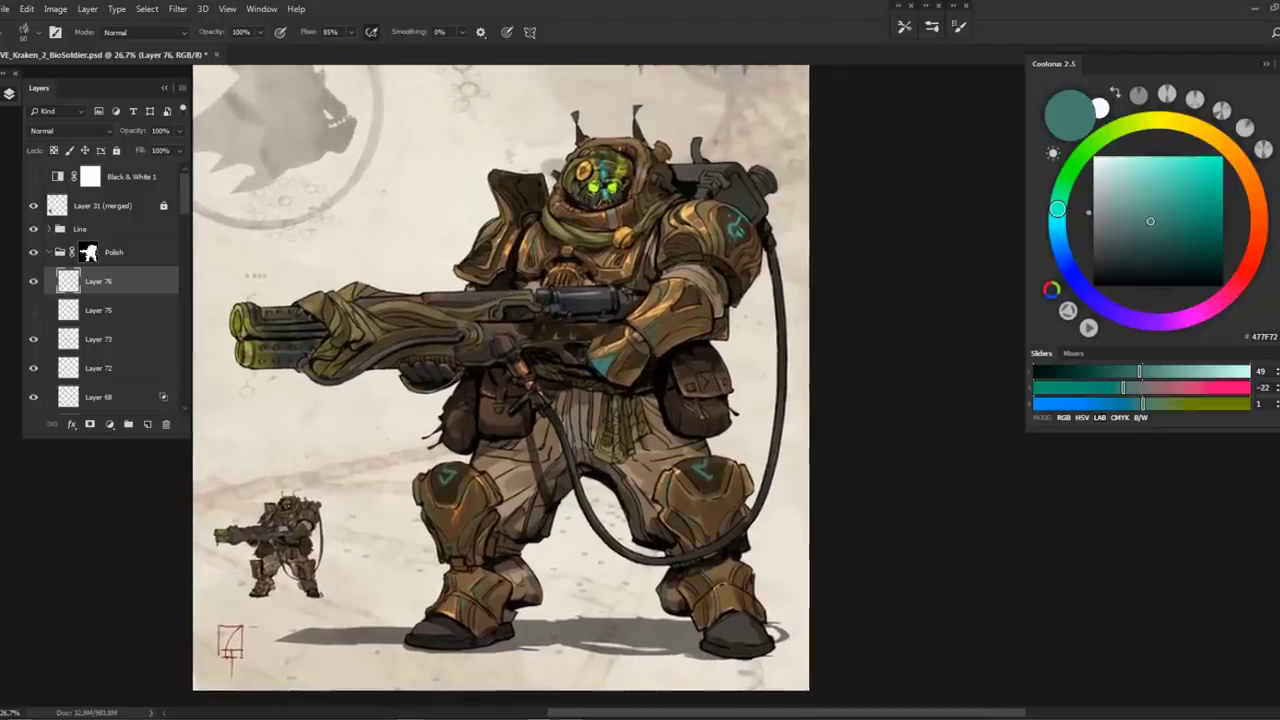
Raise the saturation of Layer 76's teal markings to +34 with Hue/Saturation
mouse_move(181, 152)
mouse_down()
mouse_move(154, 170)
mouse_move(181, 168)
mouse_up()
key(ctrl+u)
drag(944, 278, 979, 288)
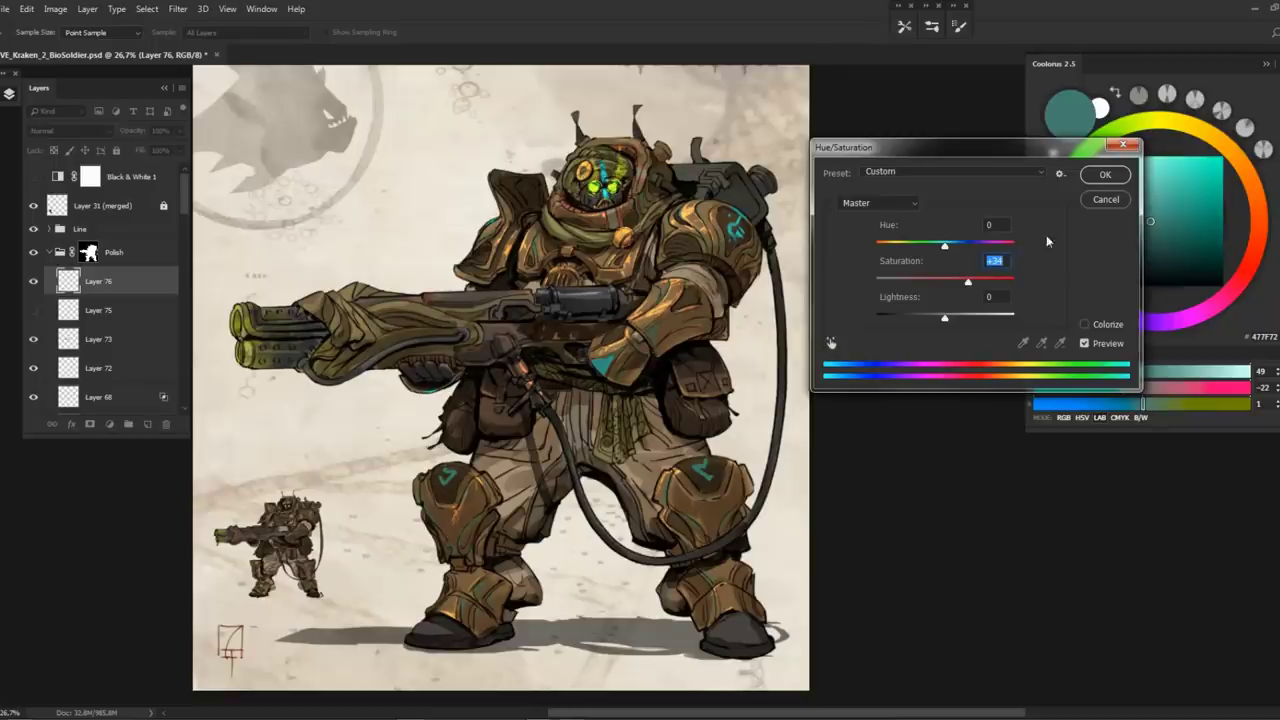
click(1105, 174)
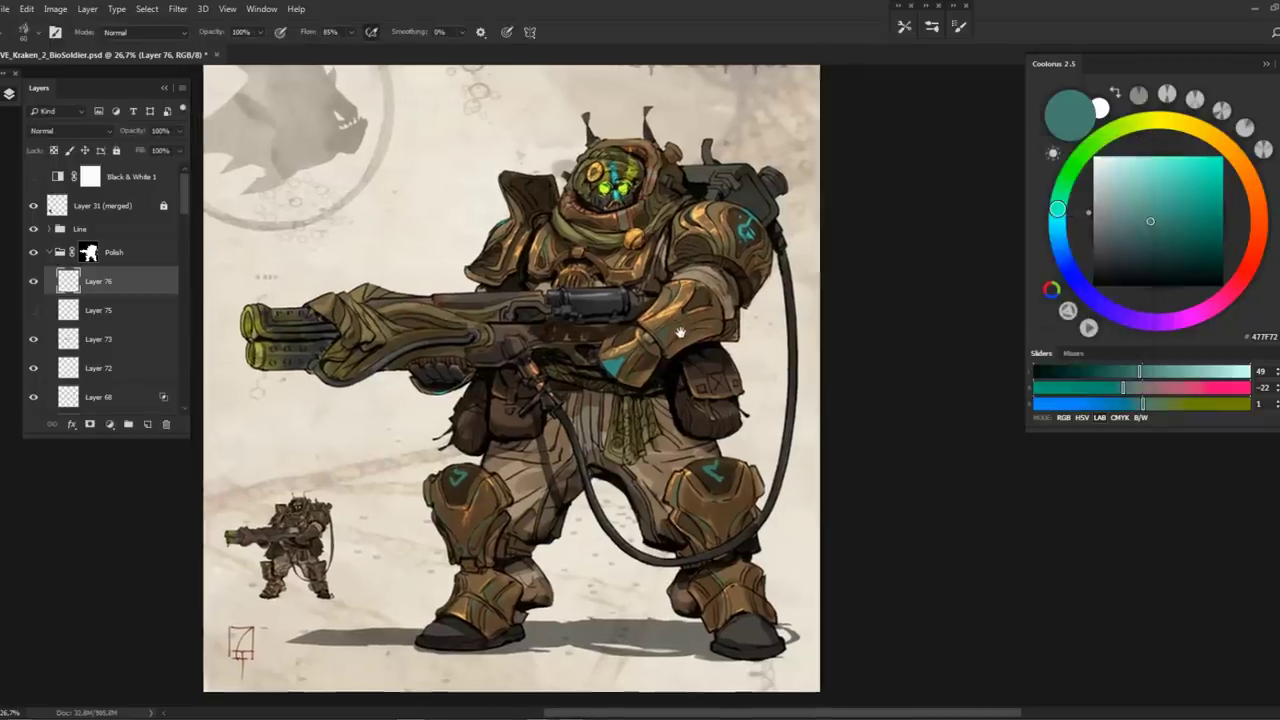
Compare the illustration with and without Layer 76, and fine-tune the hue of its teal markings
click(33, 286)
click(32, 289)
key(ctrl+u)
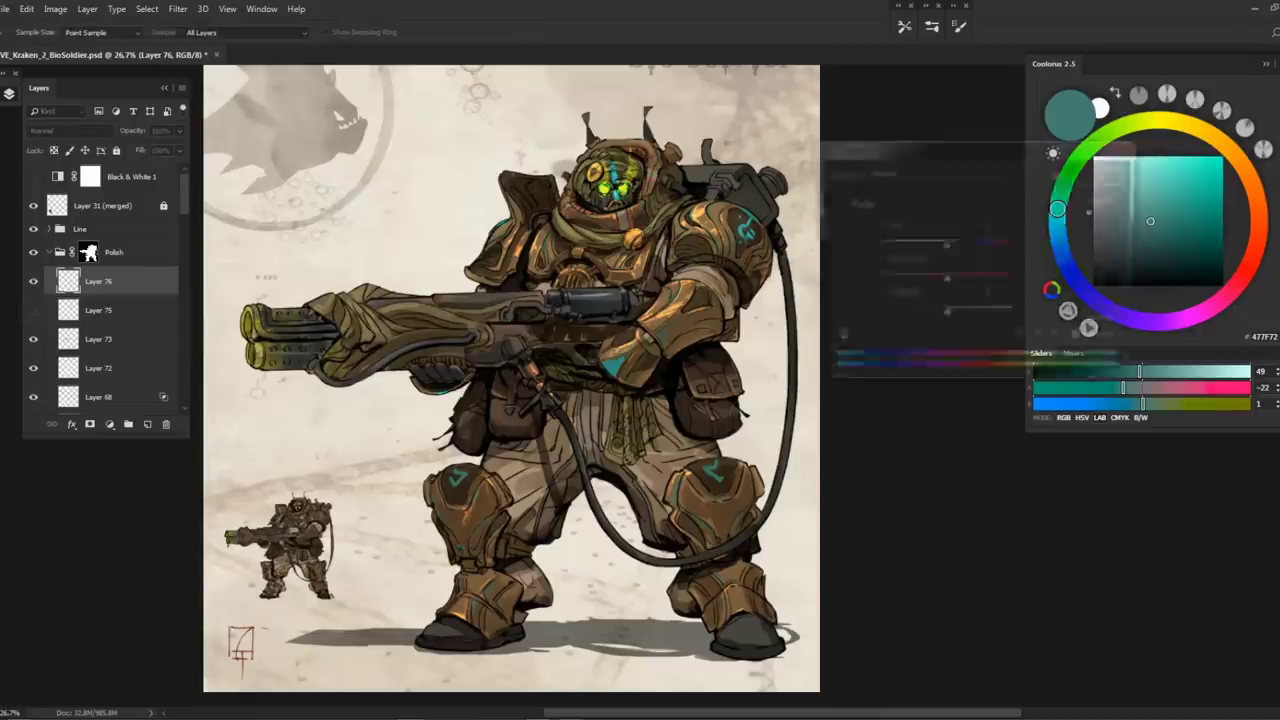
mouse_move(944, 244)
mouse_down()
mouse_move(966, 256)
mouse_move(951, 255)
mouse_up()
key(Return)
key(b)
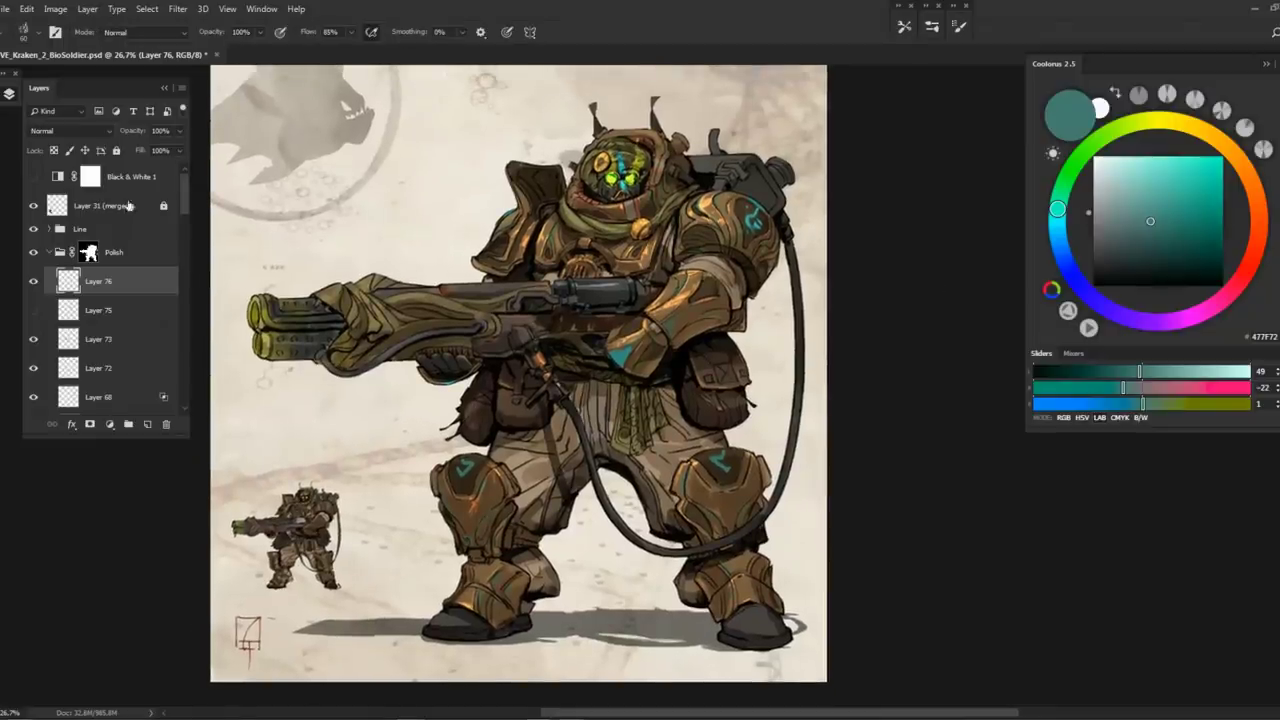
Compare the illustration with the Line and Polish groups hidden and shown, and inspect the Line group's layers
click(33, 229)
click(33, 229)
click(50, 230)
click(38, 256)
click(38, 256)
scroll(615, 175, up, 5)
click(118, 251)
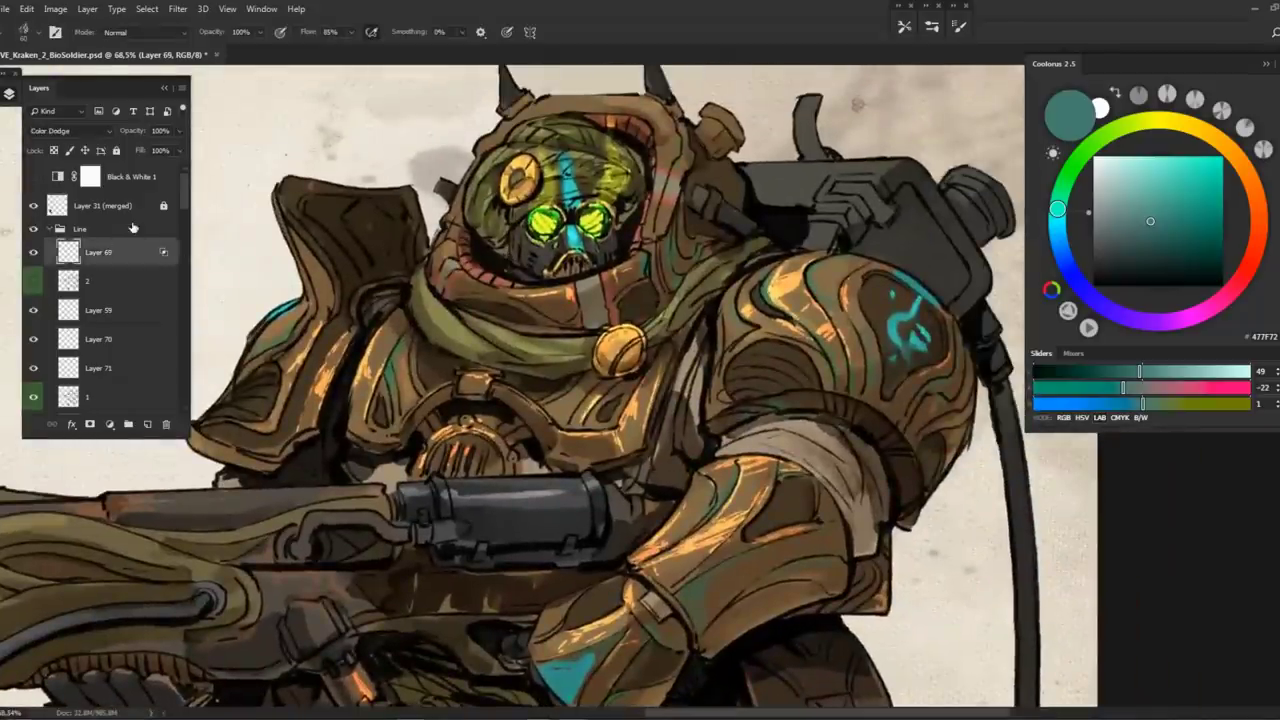
key(z)
drag(780, 272, 498, 196)
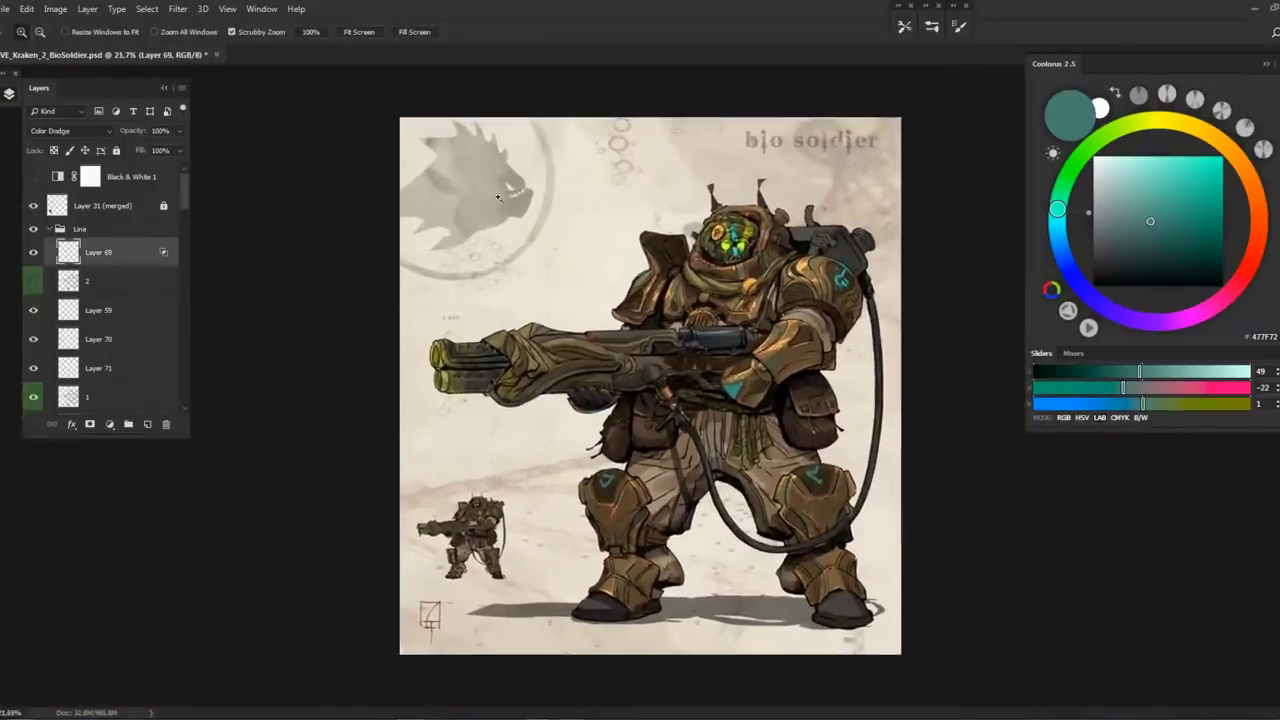
click(49, 229)
Create a new layer above Layer 76 and choose the 300 px spatter brush from the Kyles_Ink_2018 set
click(110, 281)
key(b)
right_click(711, 462)
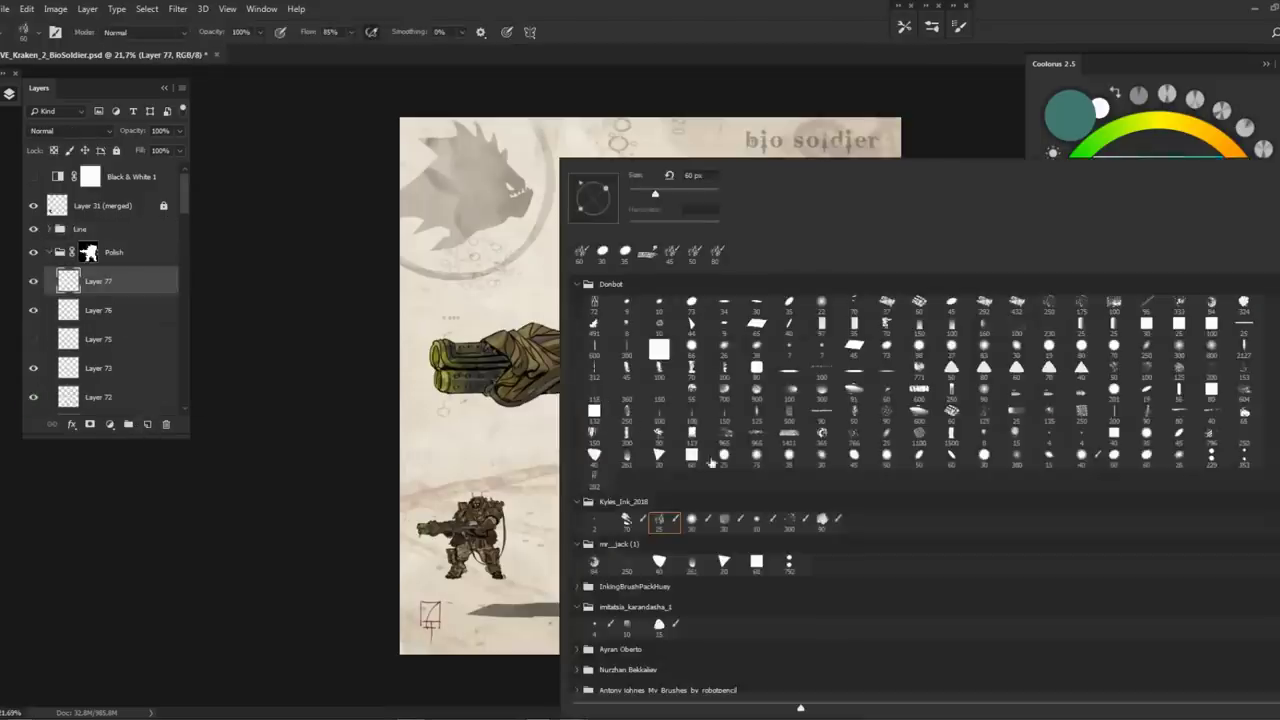
double_click(795, 527)
Spatter light orange (#ECB764) across the lower legs and knee armour on Layer 77, and soften the specks with the Smudge tool
click(1230, 152)
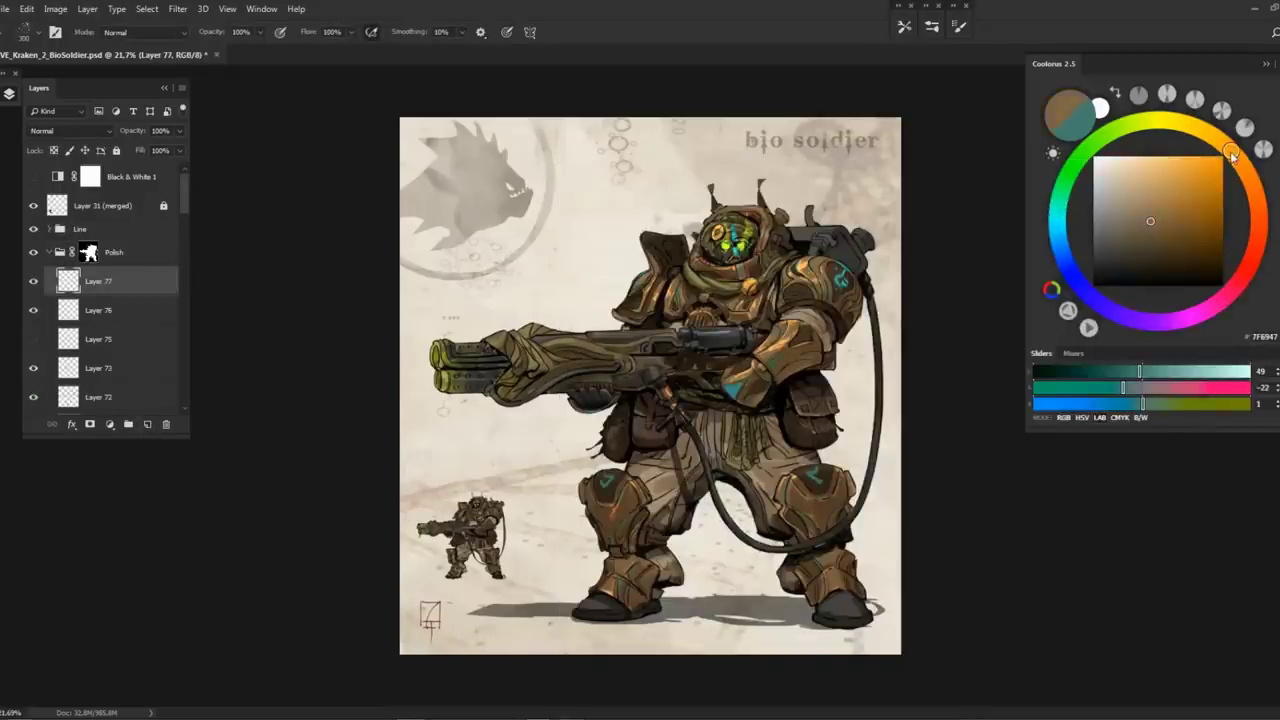
click(1167, 166)
drag(870, 590, 730, 560)
key(r)
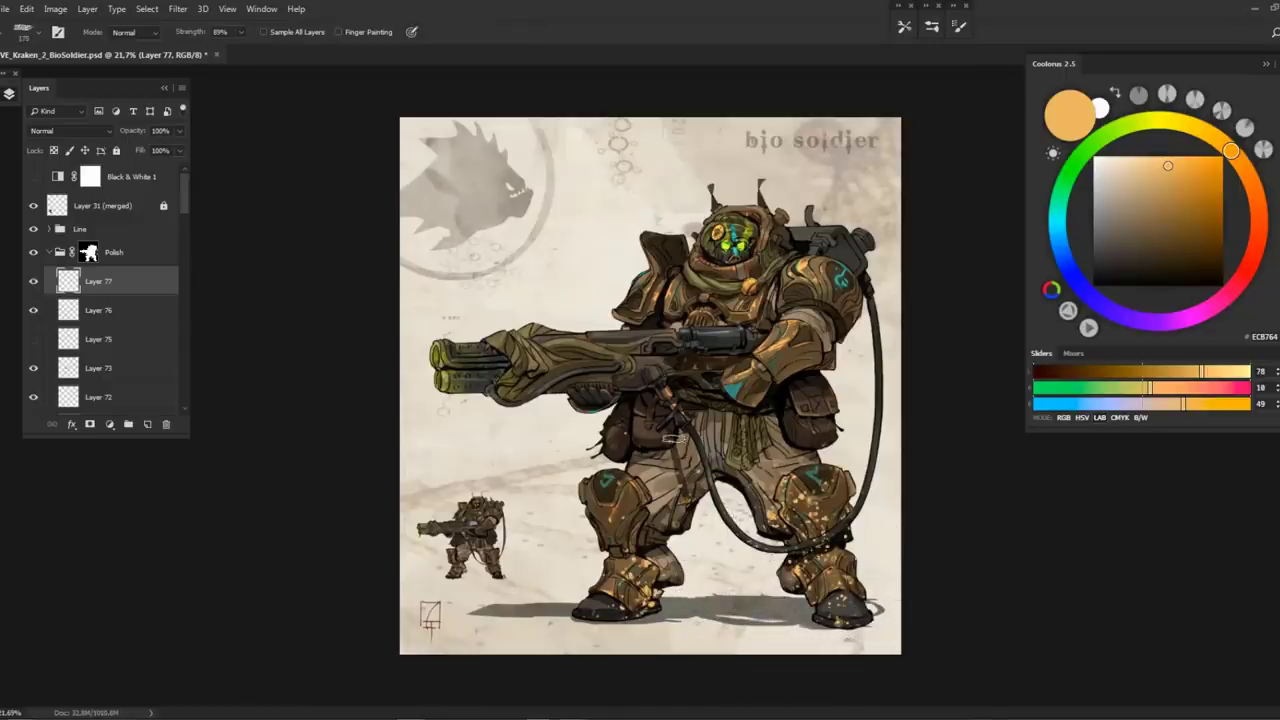
mouse_move(836, 556)
mouse_down()
mouse_move(781, 526)
mouse_move(828, 524)
mouse_up()
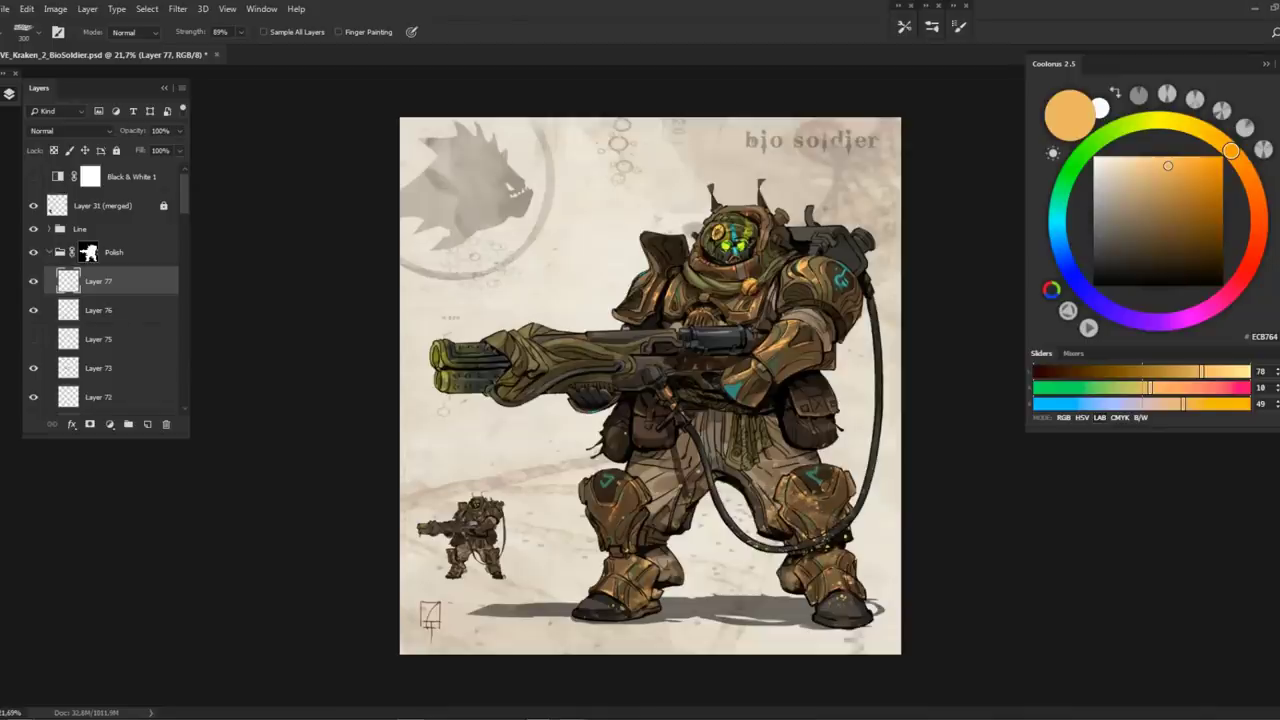
Paint light orange dust onto both boots with a Kyles_Ink_2018 brush and blend it with the Smudge tool
key(b)
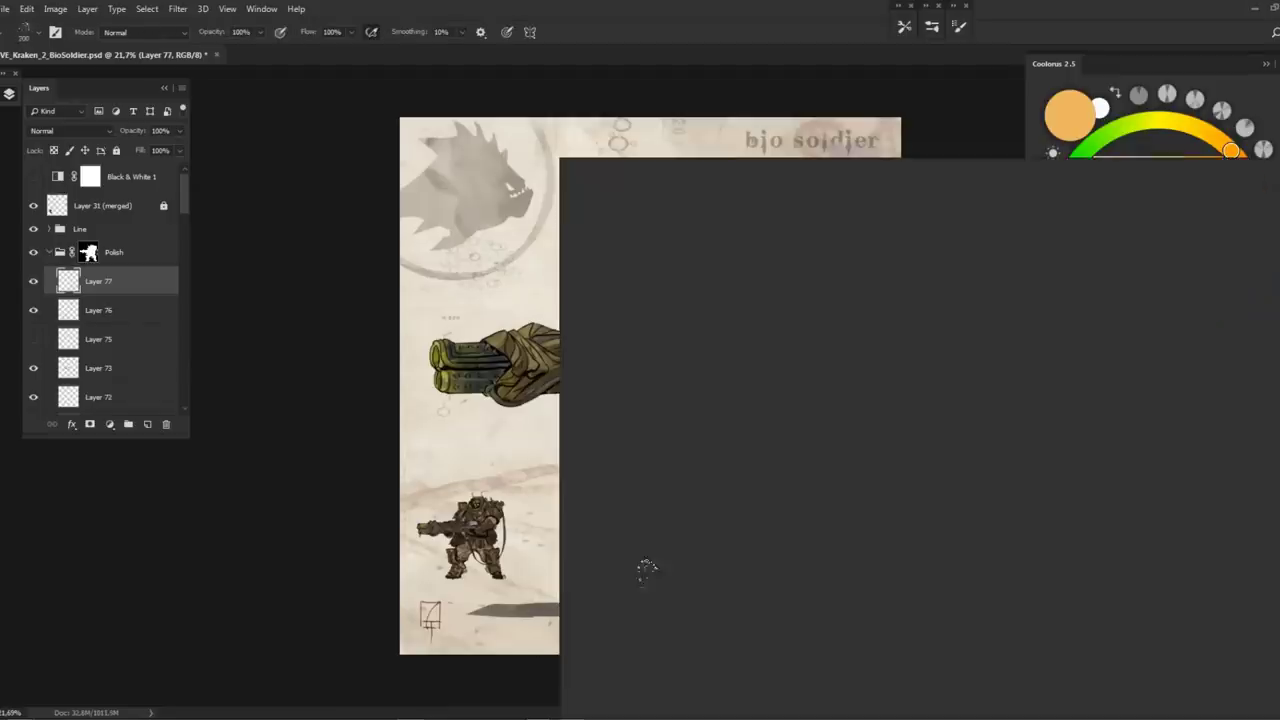
right_click(605, 614)
double_click(692, 522)
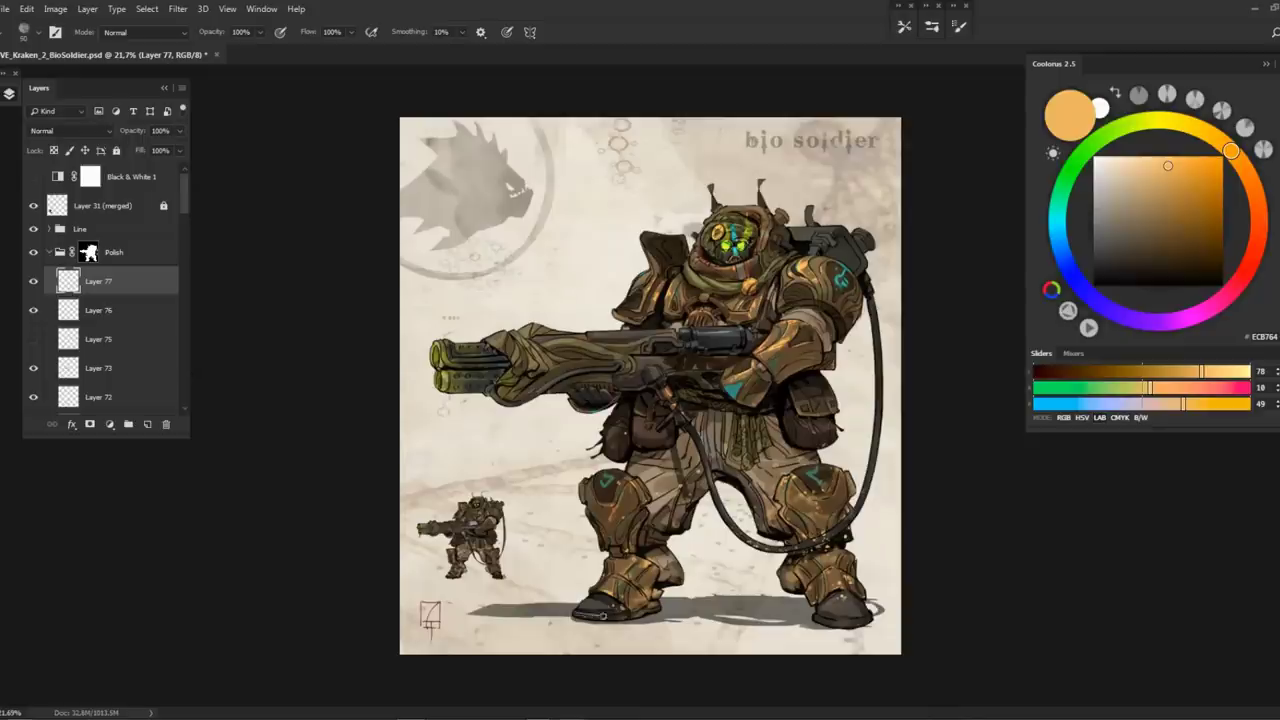
key(alt)
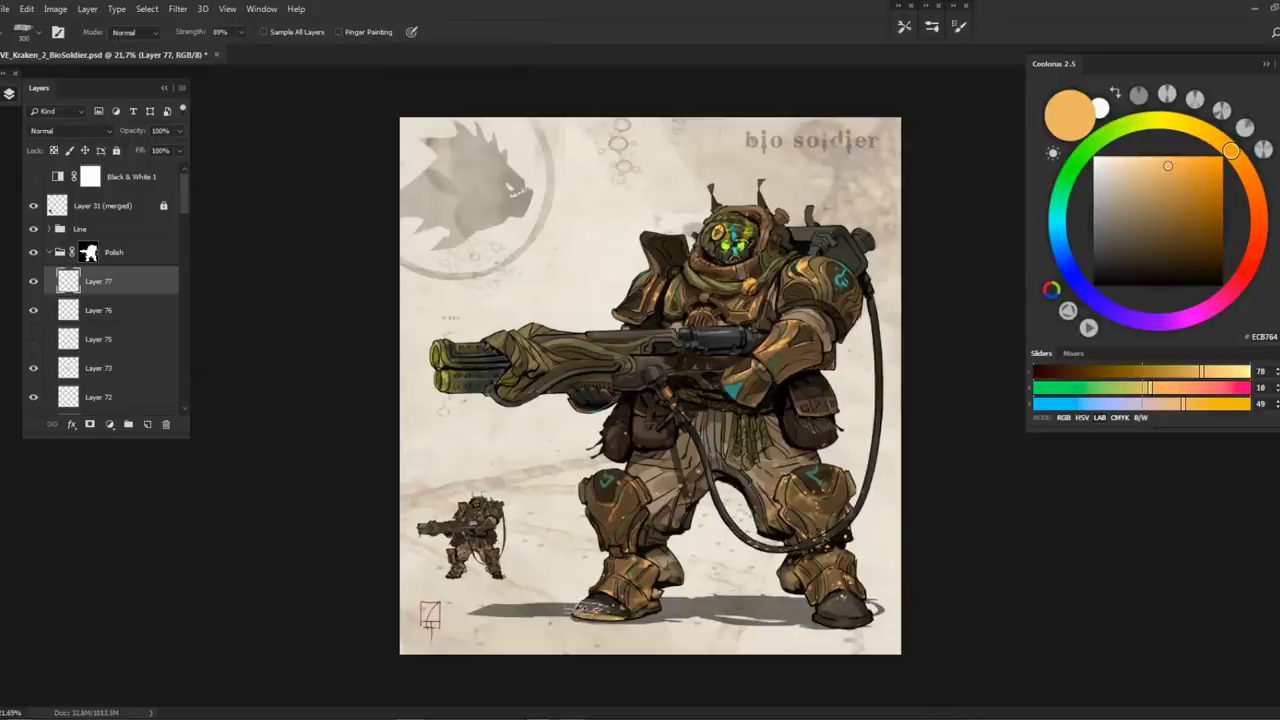
mouse_move(852, 623)
mouse_down()
mouse_move(814, 620)
mouse_move(848, 622)
mouse_up()
key(r)
key(b)
Soften the boot outlines on layer 1 of the Line group using the Eraser with the soft 300 px brush
click(48, 231)
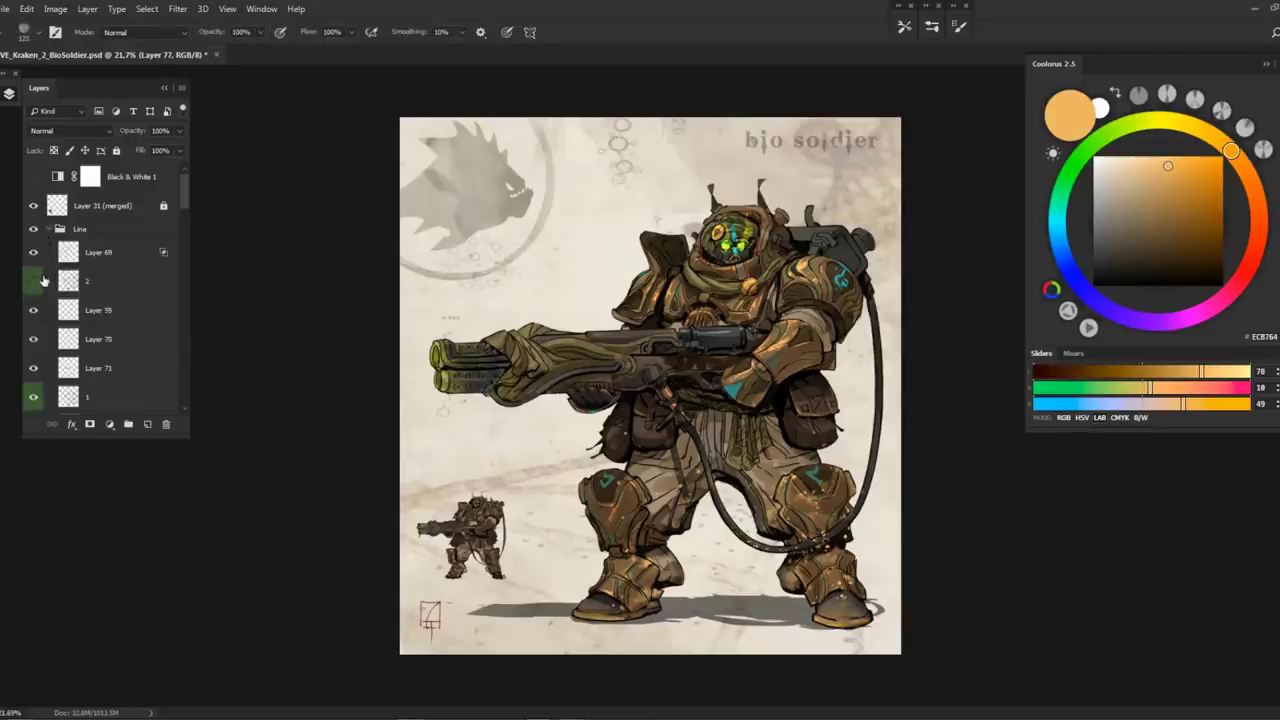
scroll(110, 240, down, 3)
click(33, 248)
click(36, 250)
click(95, 245)
scroll(662, 597, up, 2)
scroll(662, 597, up, 1)
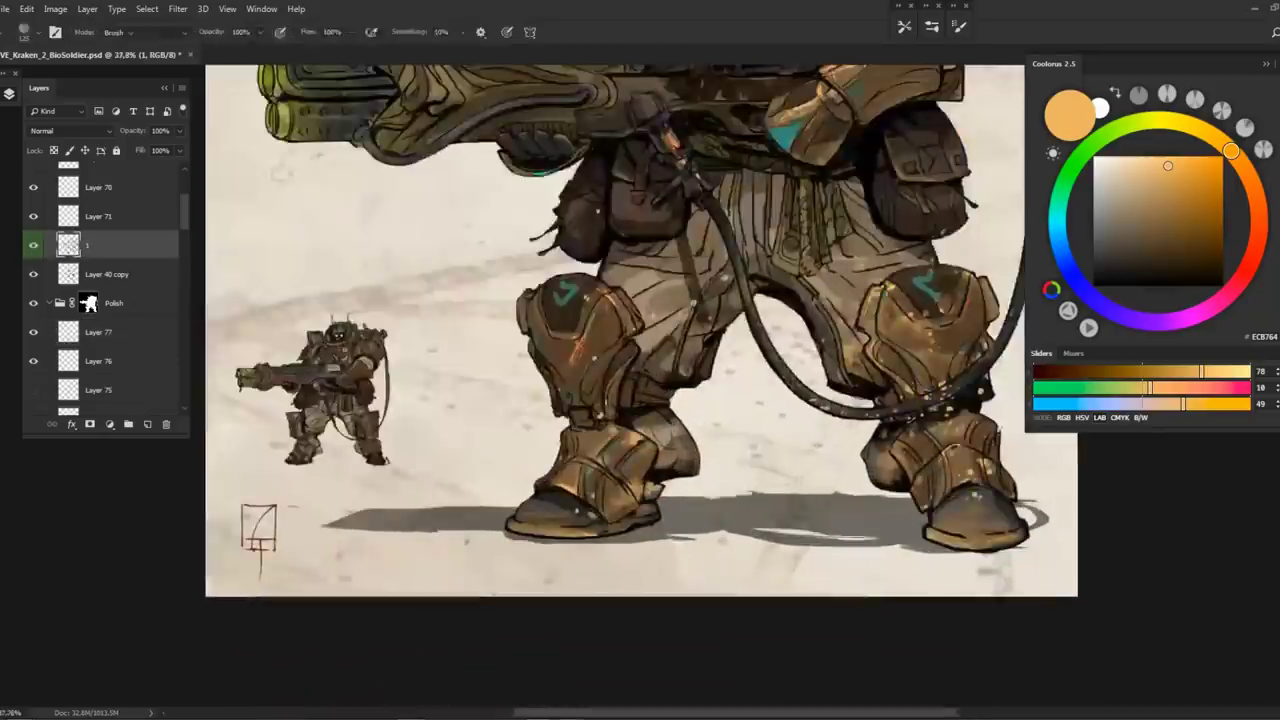
right_click(519, 528)
double_click(1157, 347)
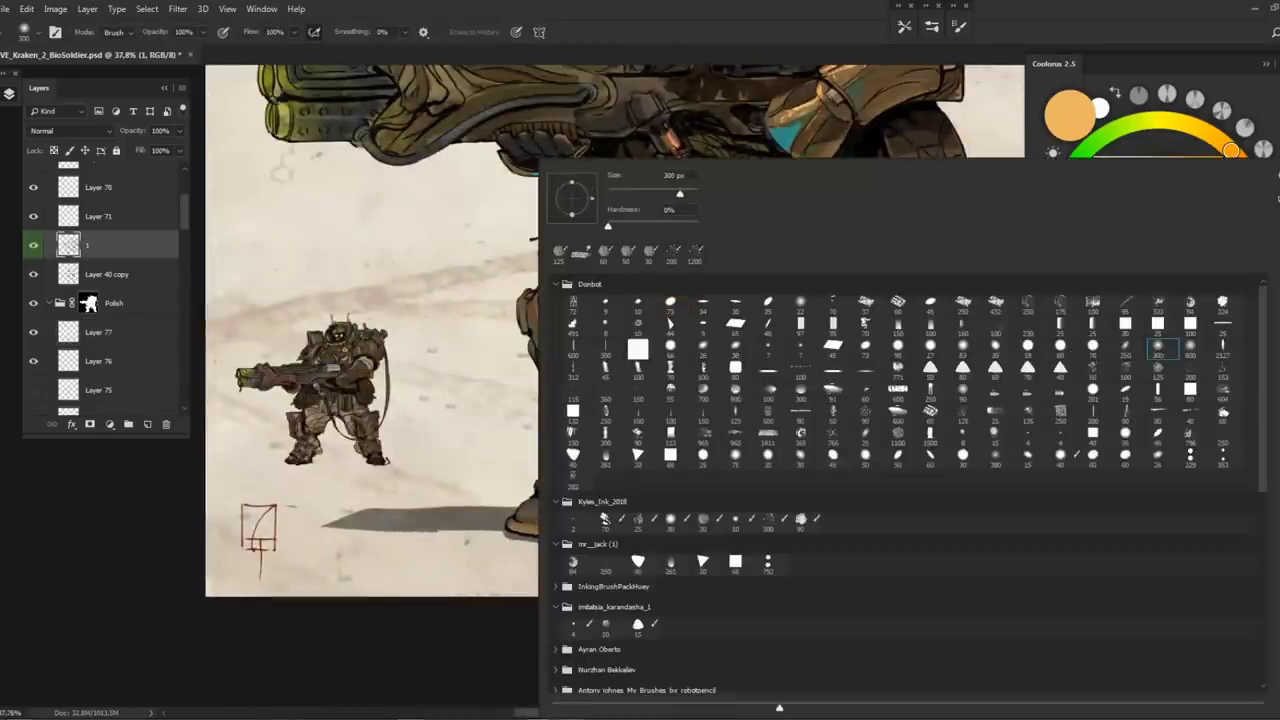
key(z)
drag(1003, 528, 686, 532)
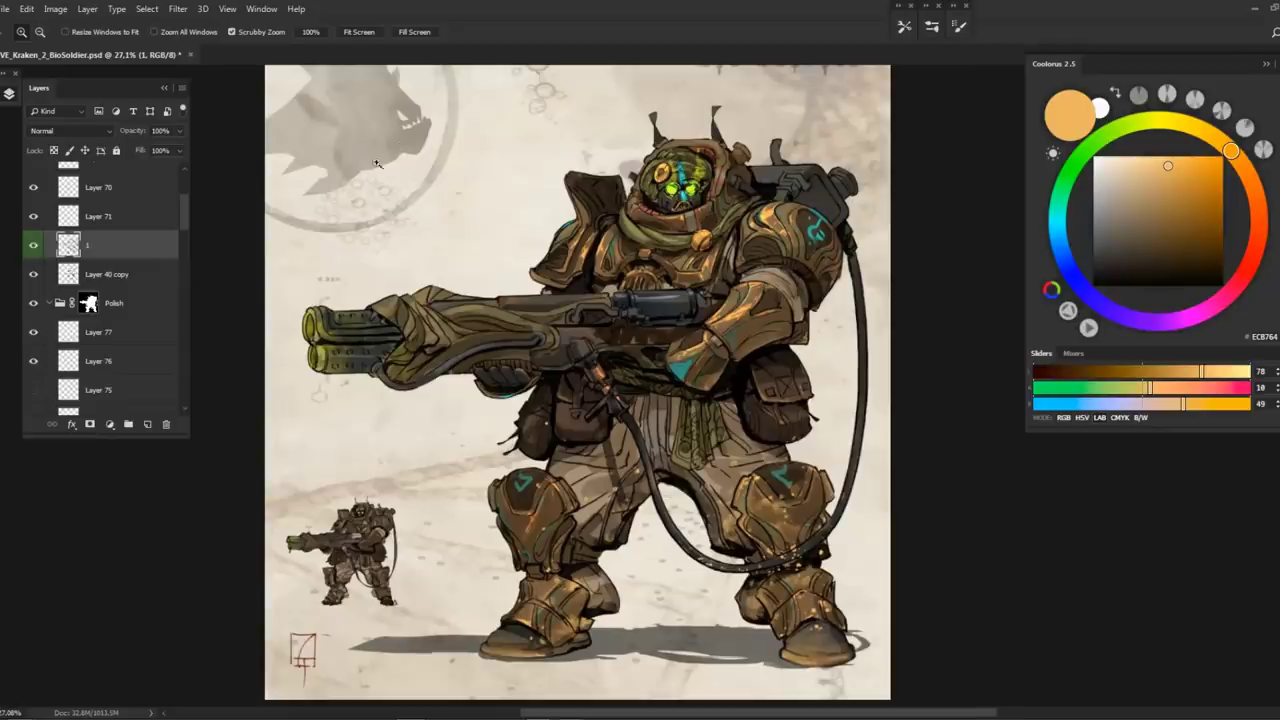
drag(471, 157, 516, 277)
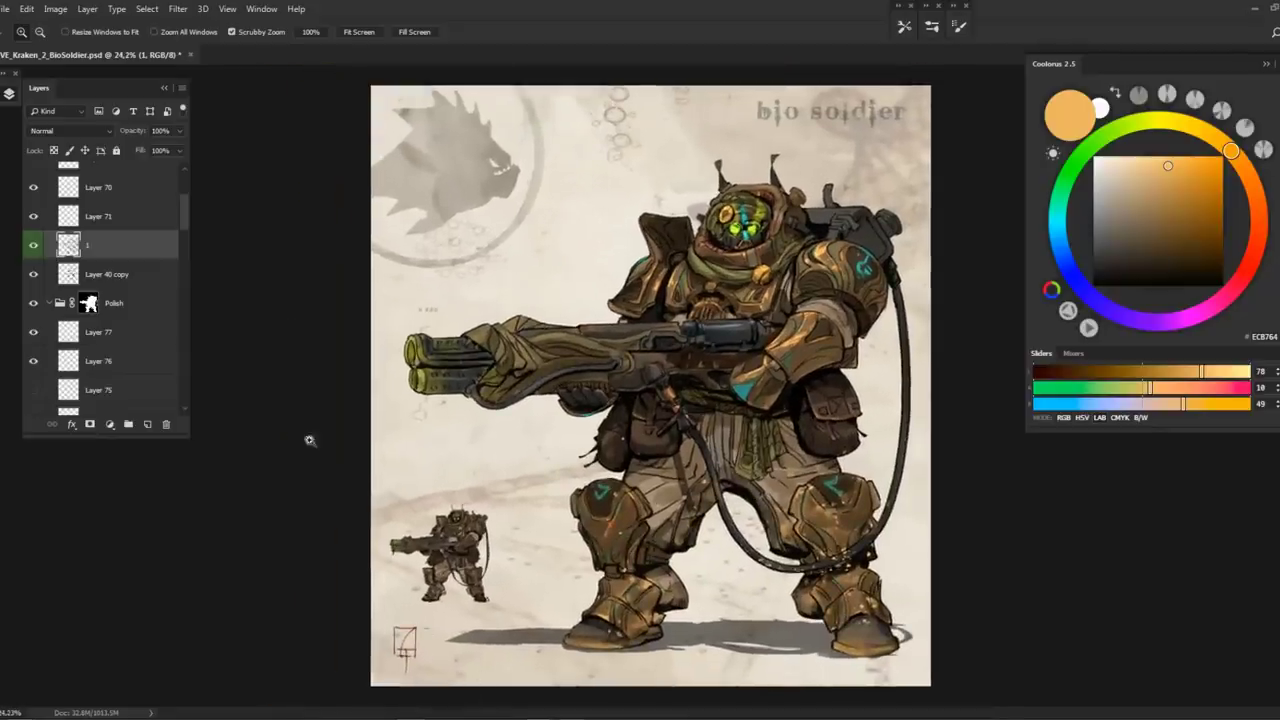
Create a merged copy of the Line, Polish and Color groups as a single layer above them
scroll(181, 211, up, 3)
click(56, 229)
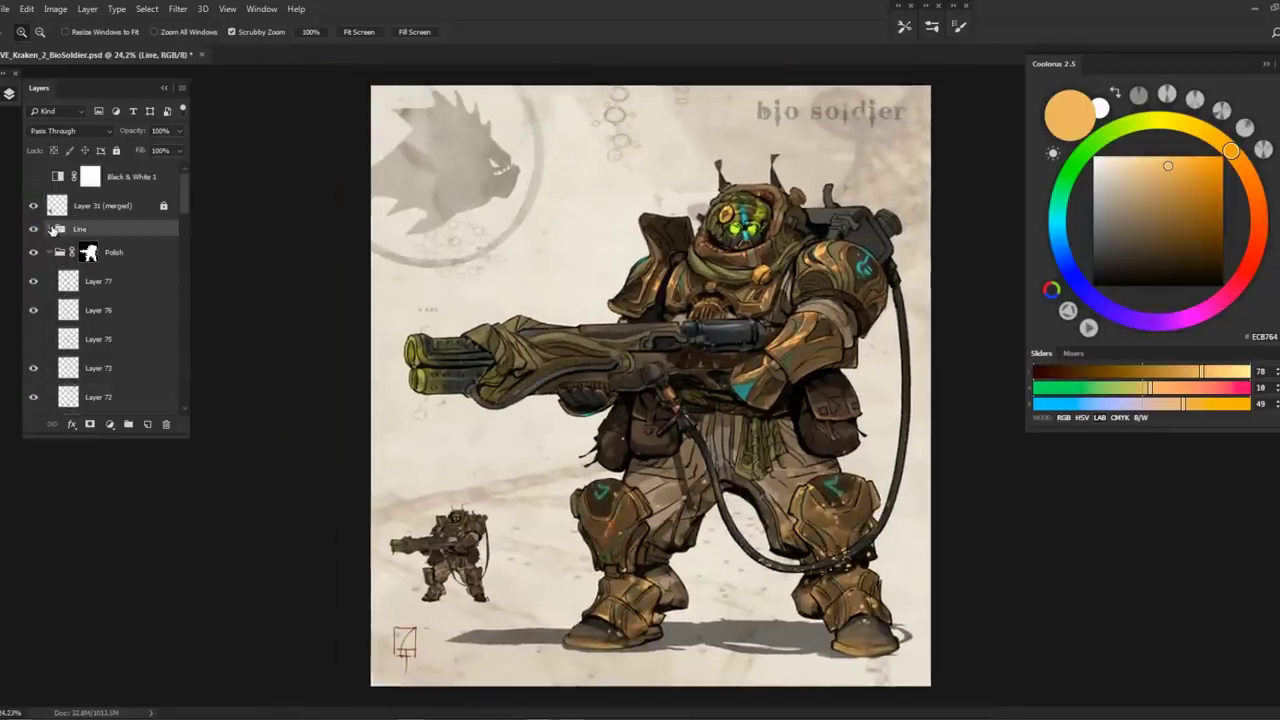
click(60, 290)
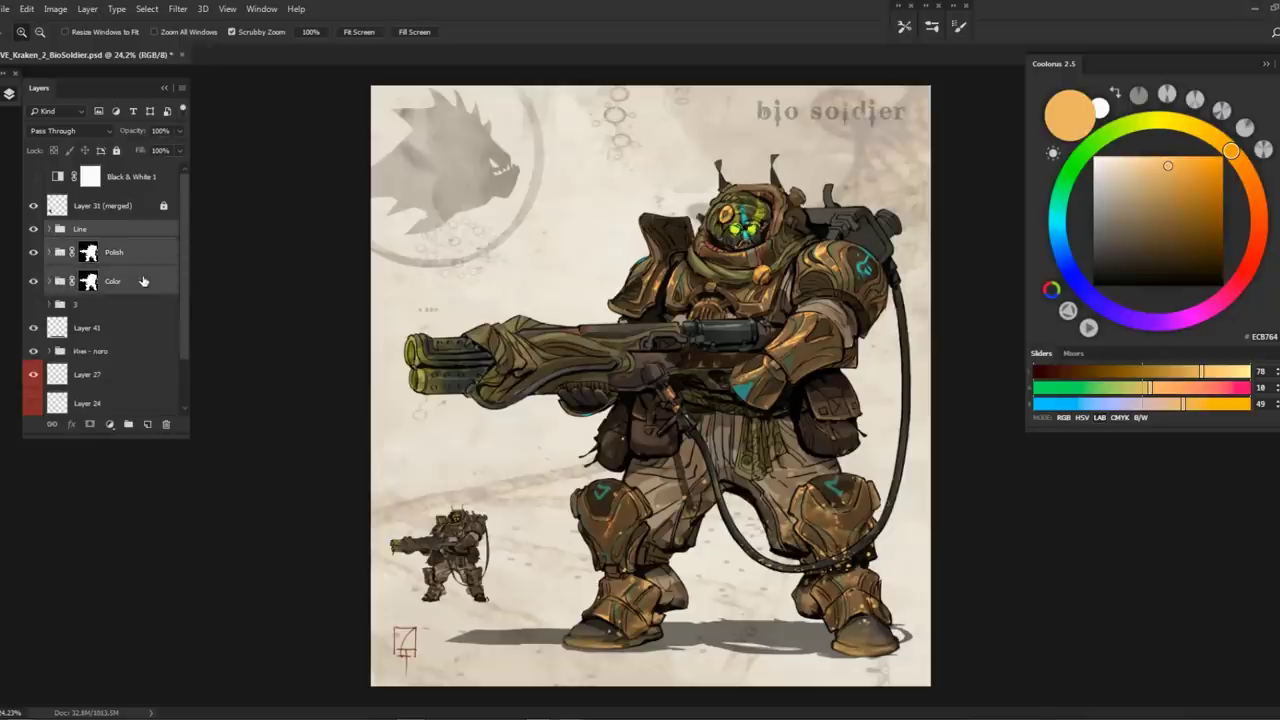
key(ctrl+j)
Apply Auto Tone, Auto Contrast and Auto Color to the merged copy
click(55, 9)
click(76, 67)
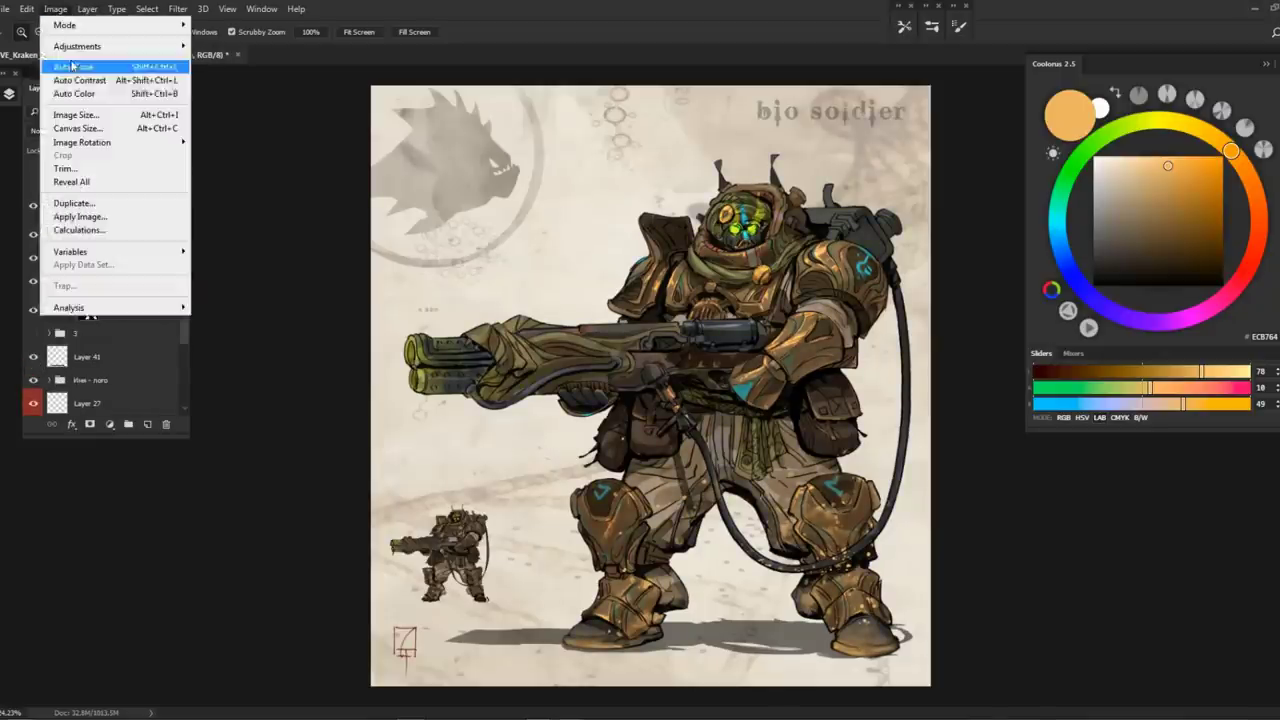
click(72, 66)
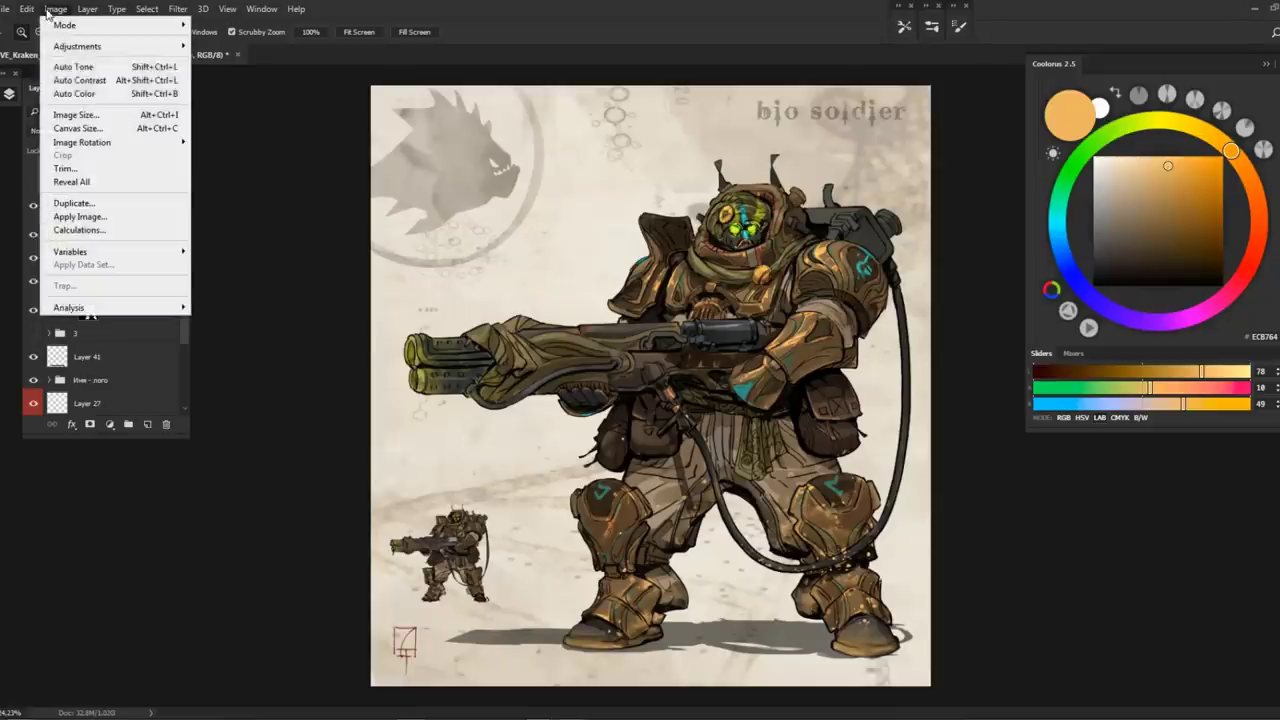
click(68, 79)
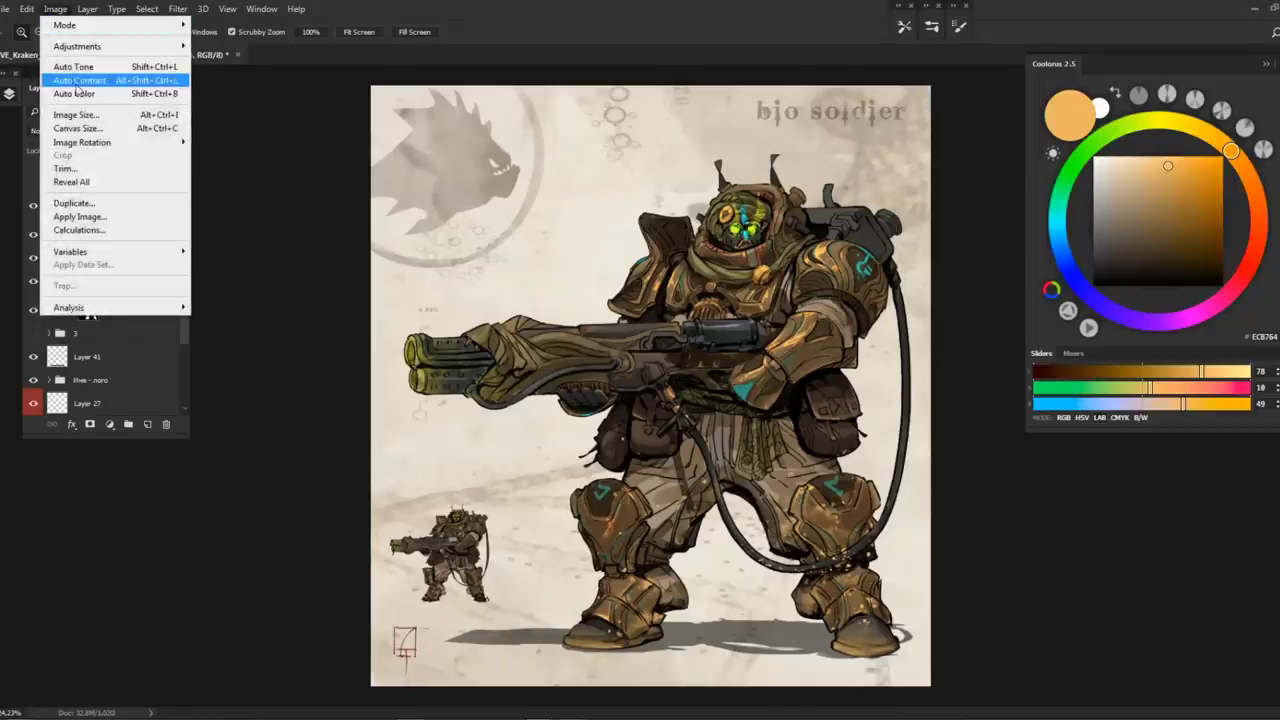
click(75, 90)
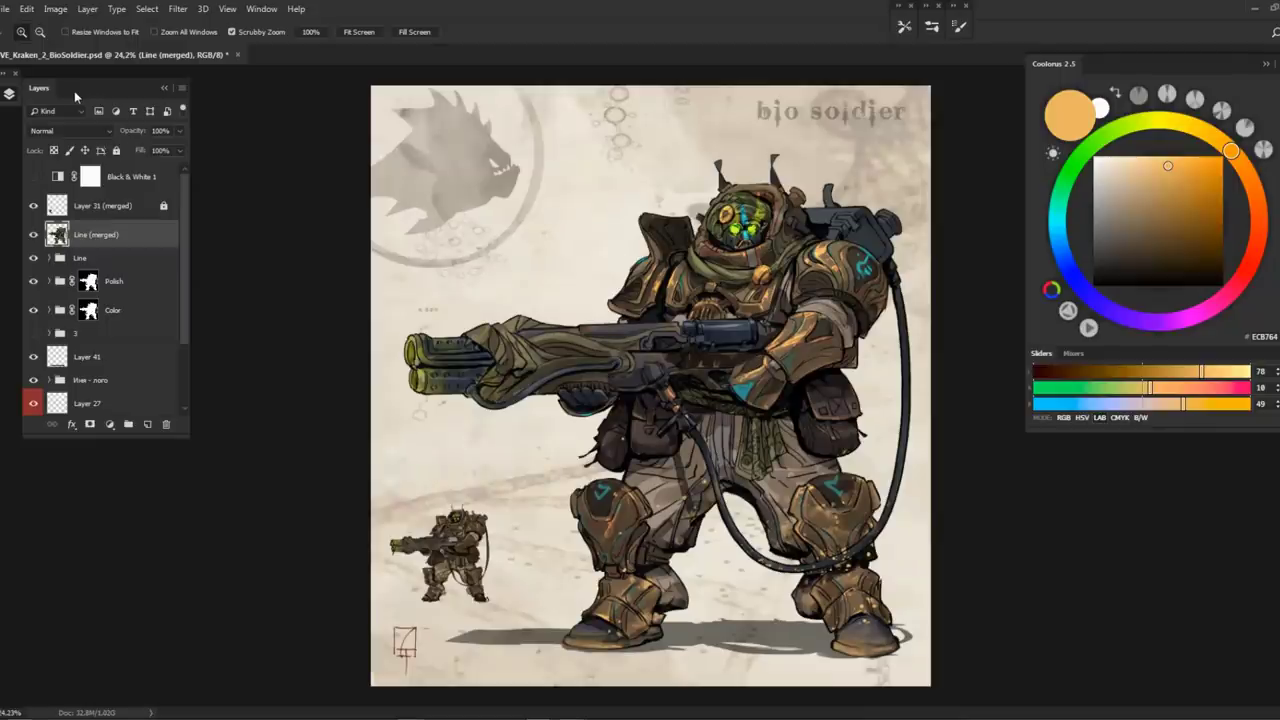
Clear the armour areas from Line (merged) with a selection loaded from Layer 42 copy 2 in Group 1, and deselect
key(ctrl+plus)
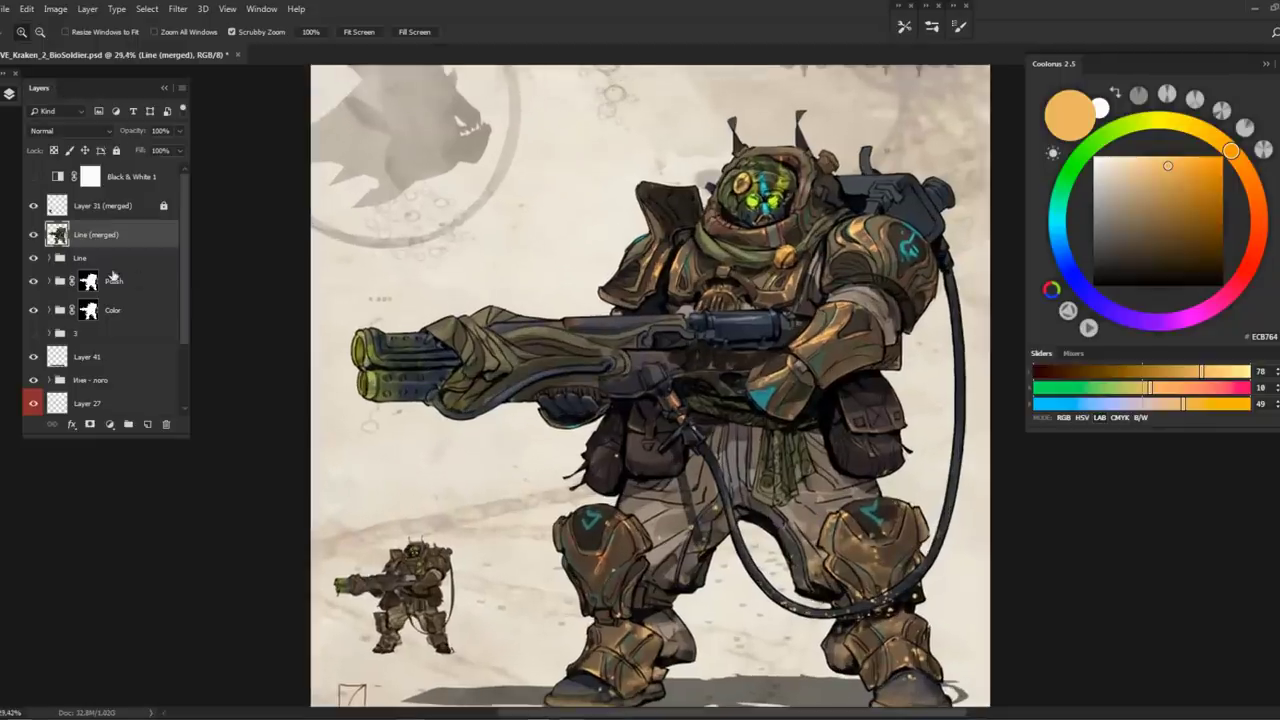
click(48, 310)
scroll(110, 330, down, 4)
ctrl+click(80, 352)
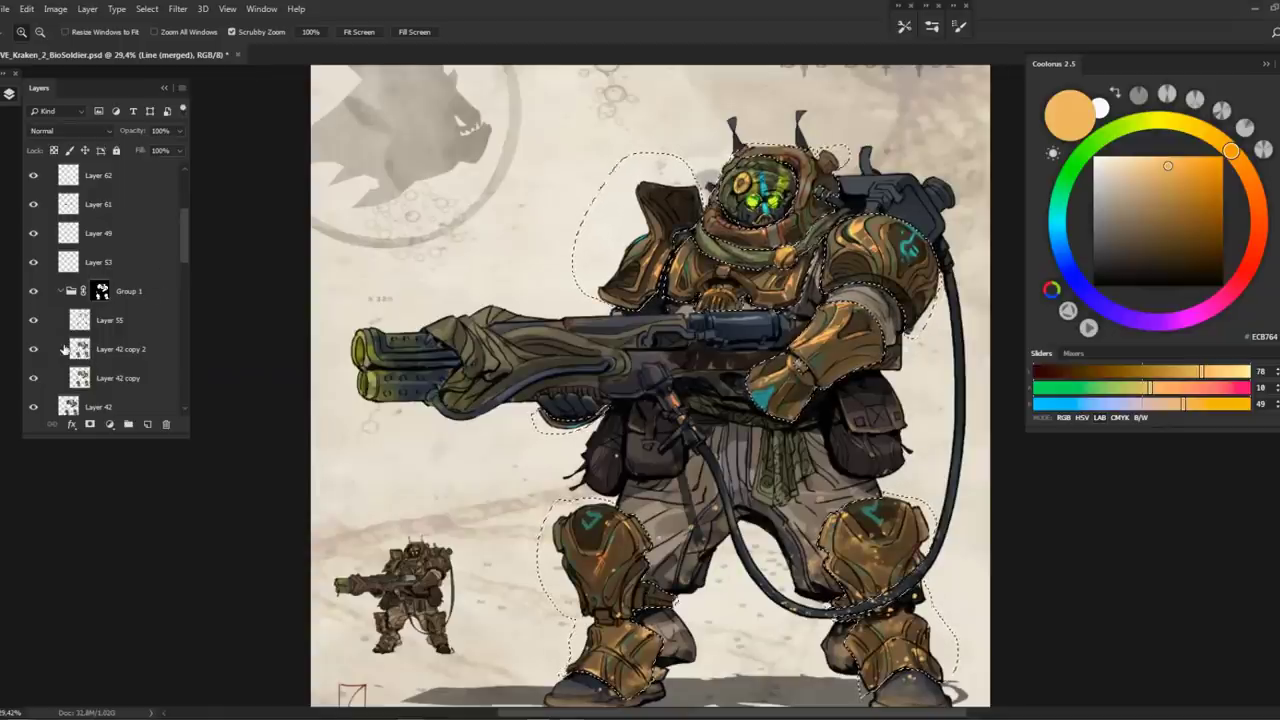
key(ctrl+d)
key(ctrl+minus)
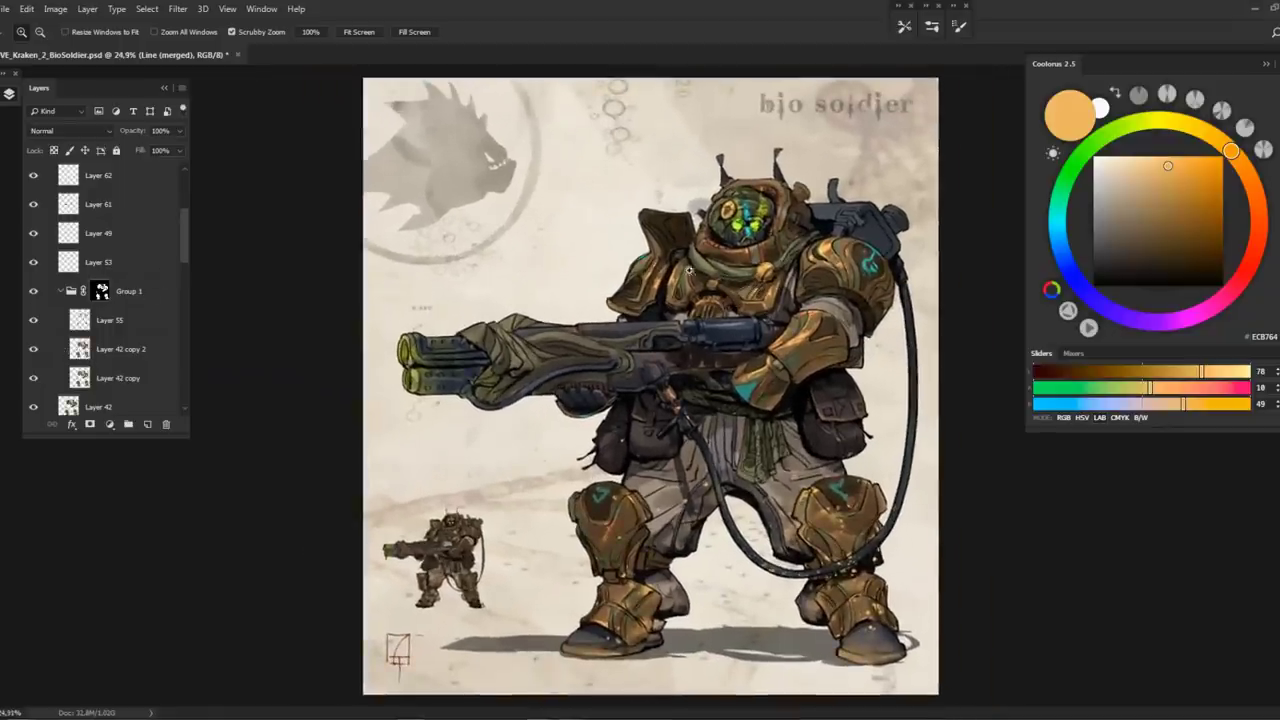
Compare the illustration with and without Line (merged), and set that layer's fill to 72%
scroll(185, 205, up, 4)
click(35, 180)
click(35, 181)
click(35, 181)
click(35, 181)
click(180, 150)
drag(183, 166, 161, 170)
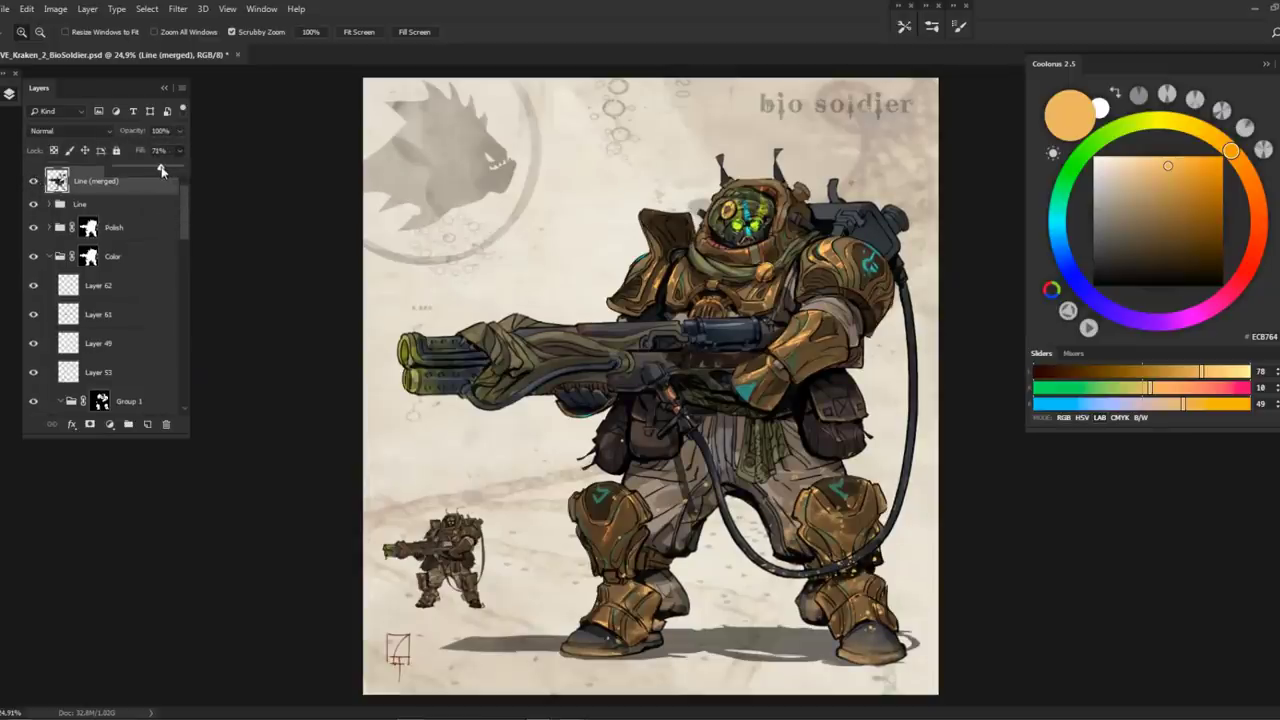
click(628, 317)
drag(628, 317, 692, 305)
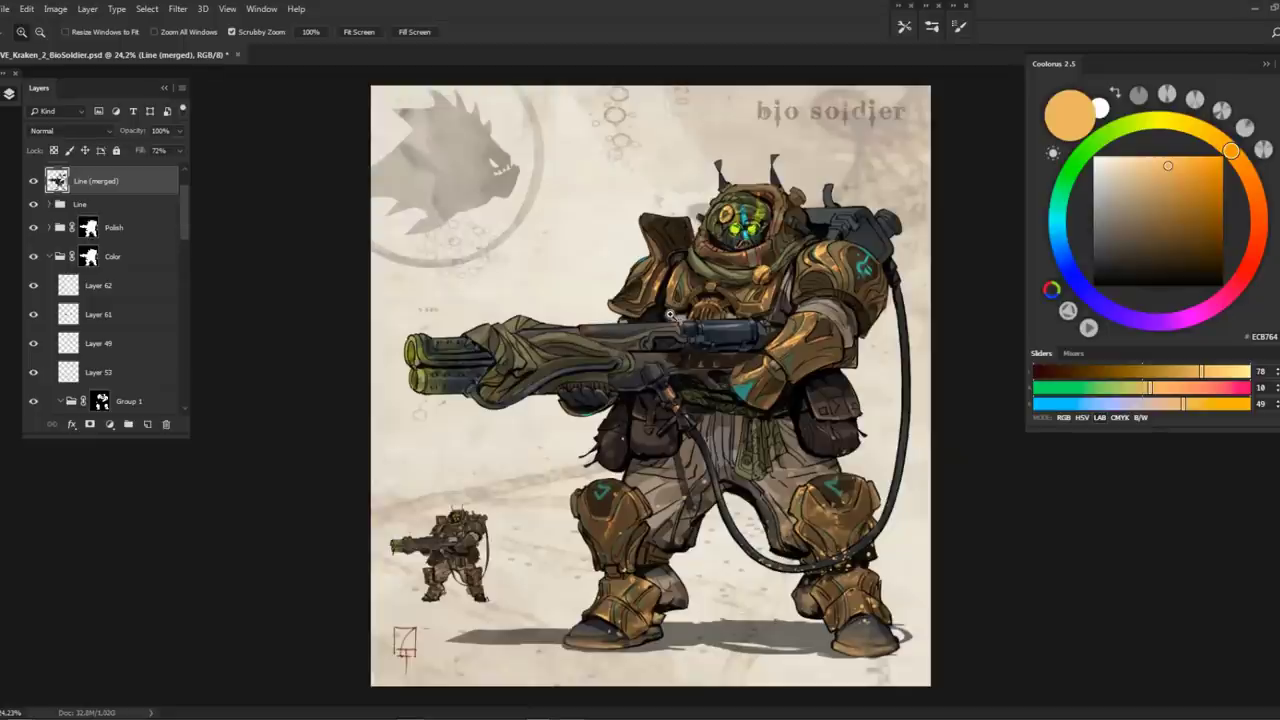
Inspect the corrected illustration up close and as a whole, and save the document
scroll(175, 205, up, 2)
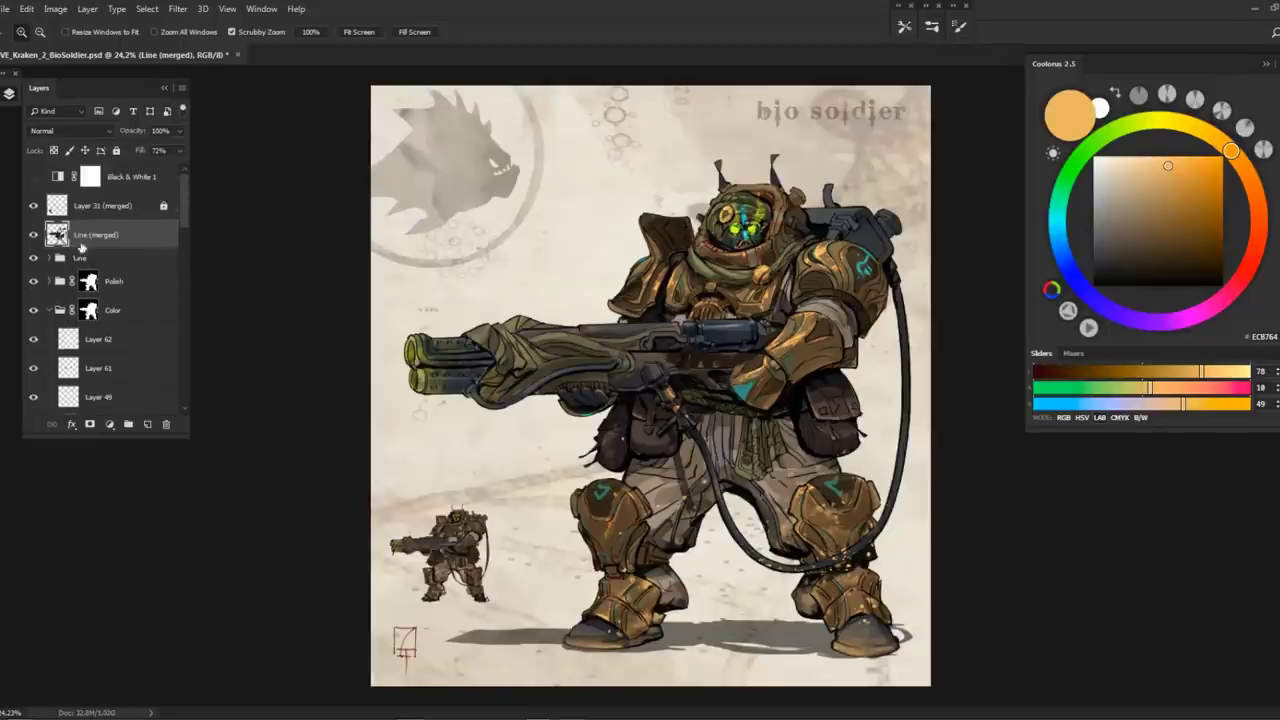
drag(393, 577, 500, 384)
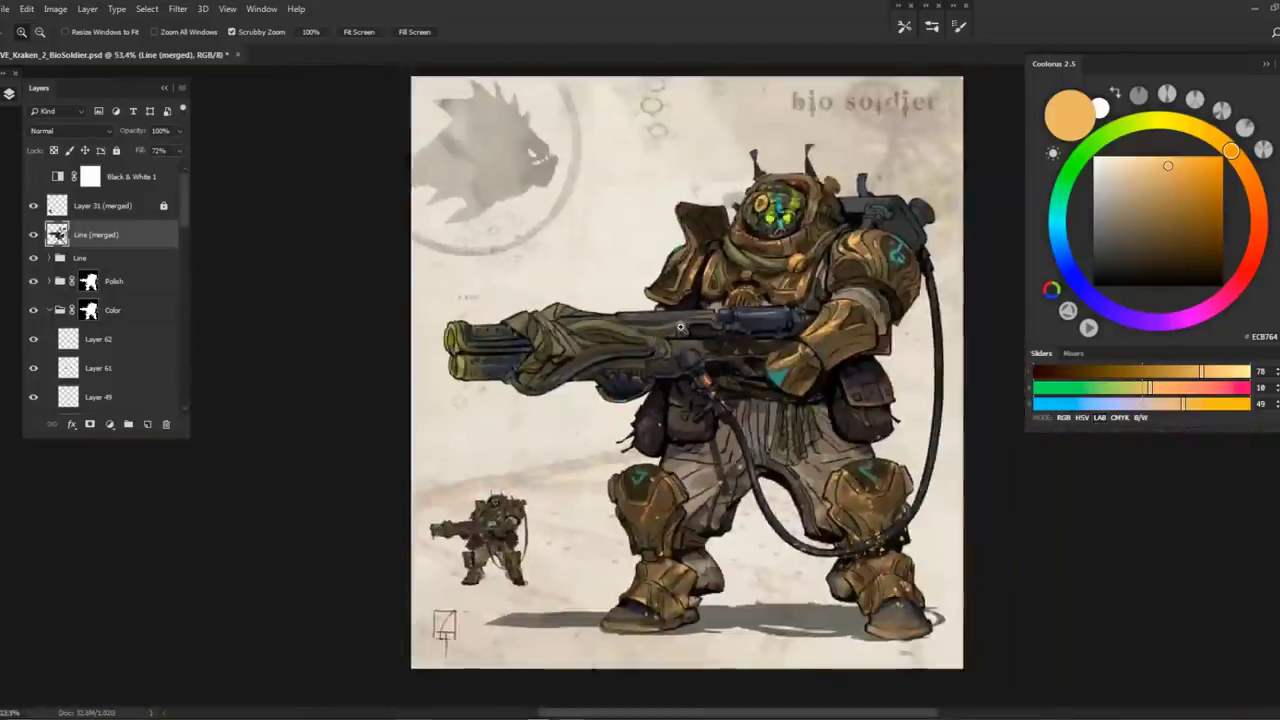
drag(680, 326, 608, 281)
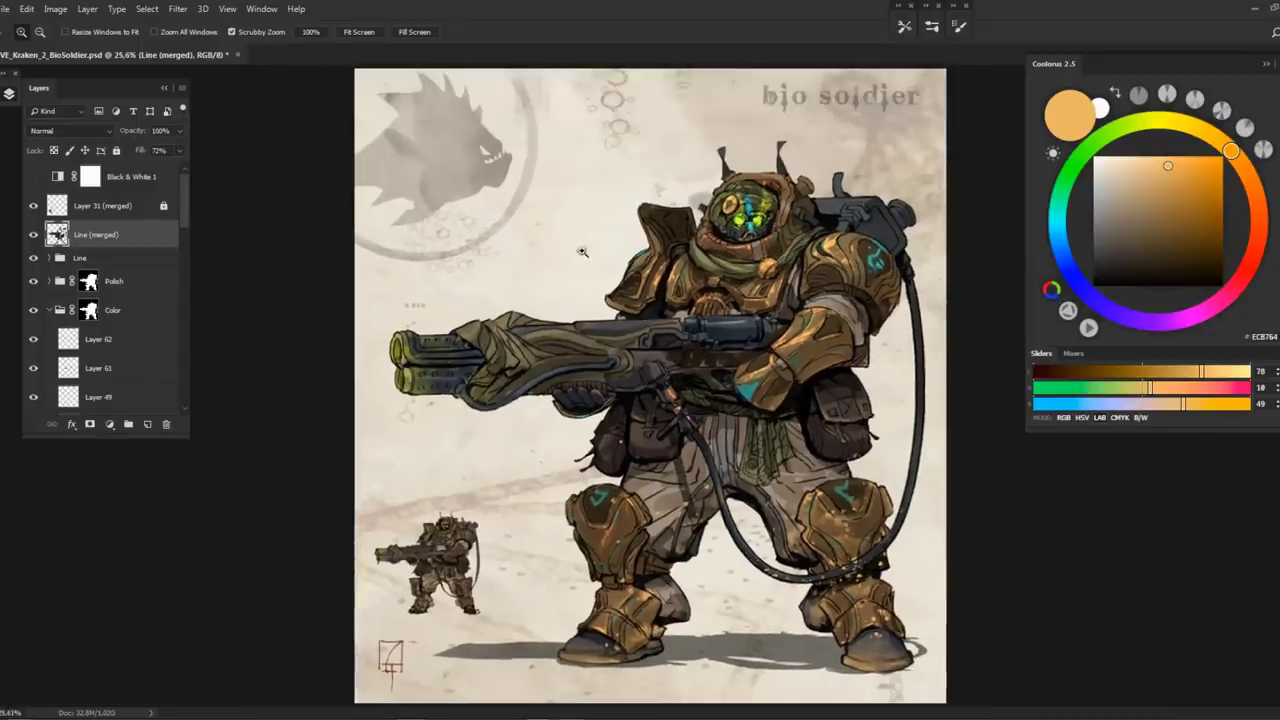
mouse_move(602, 244)
mouse_down()
mouse_move(626, 244)
mouse_move(605, 248)
mouse_up()
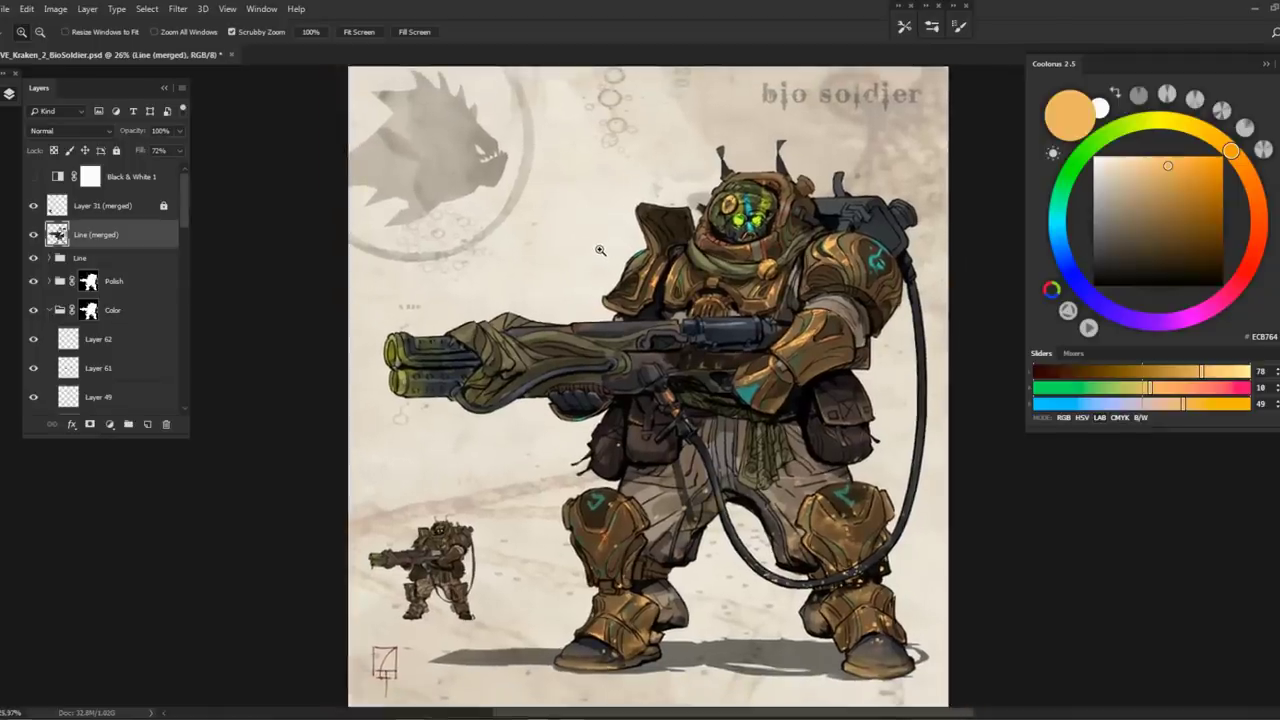
key(ctrl+s)
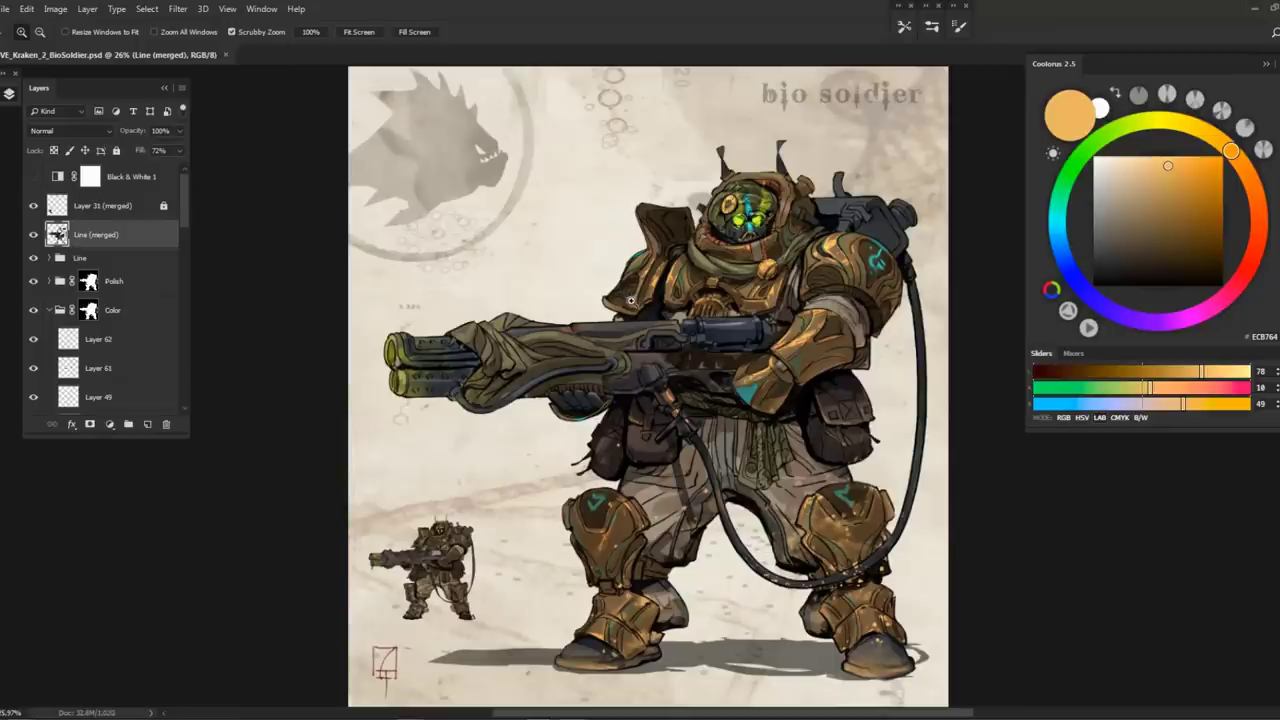
Reset the painting colour to black, choose a Kyles_Ink_2018 inking brush and create a new layer above Line (merged)
click(49, 258)
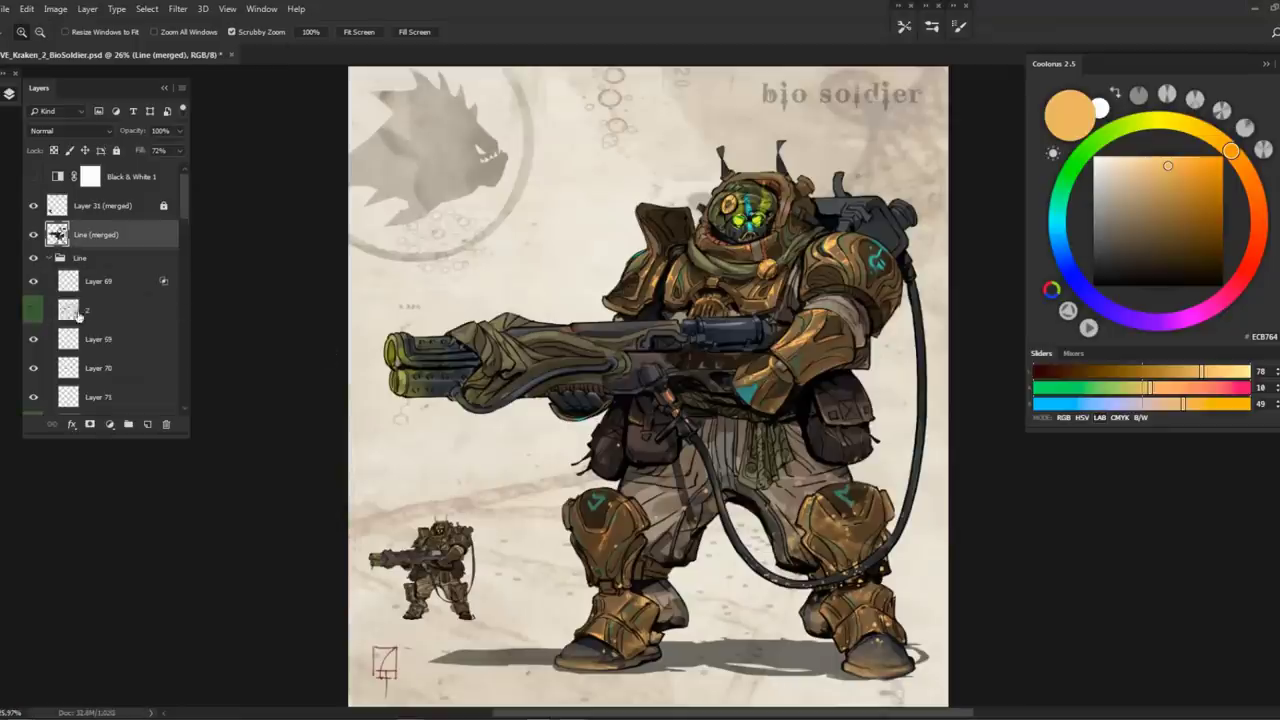
scroll(121, 320, down, 3)
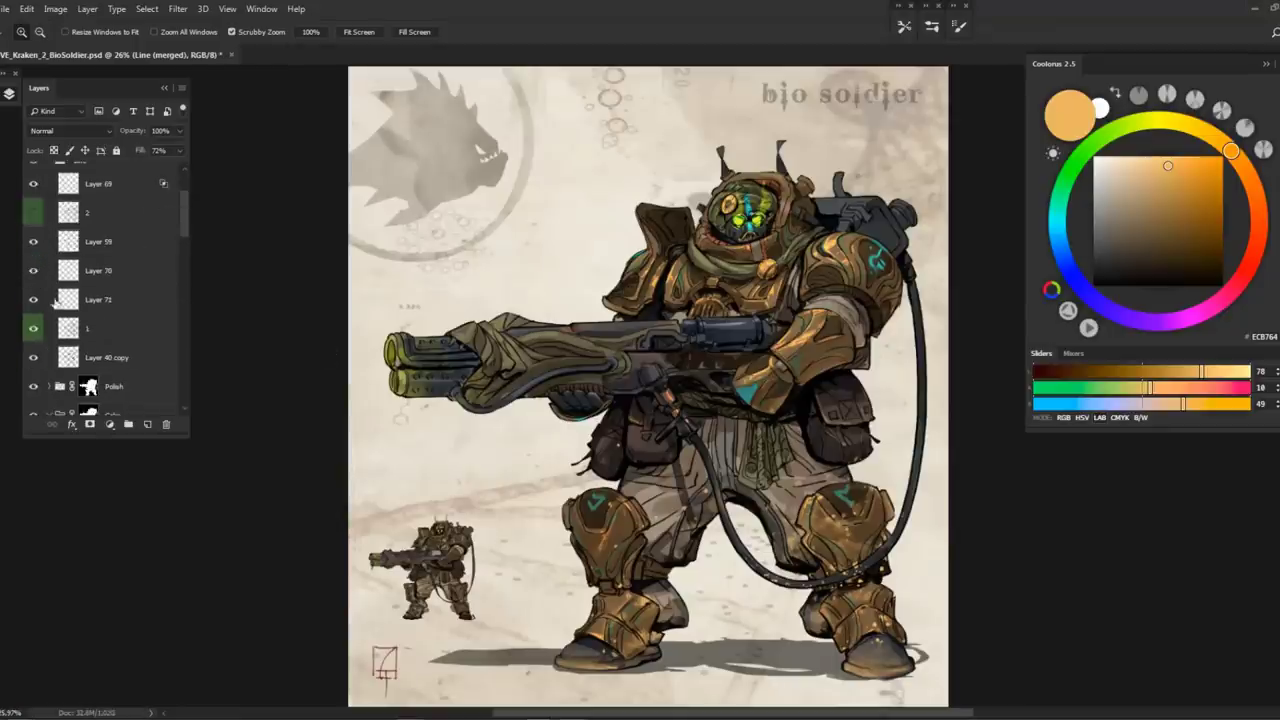
click(161, 318)
key(d)
drag(703, 560, 760, 560)
key(b)
right_click(562, 300)
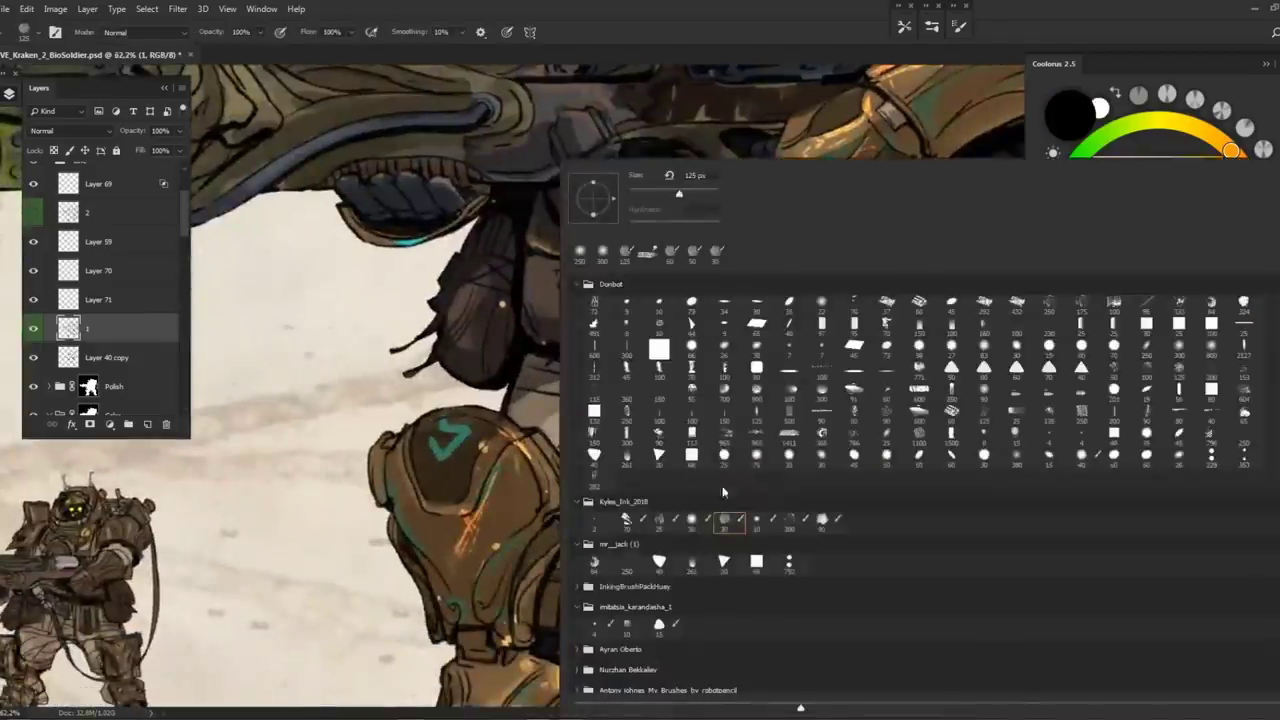
key(Escape)
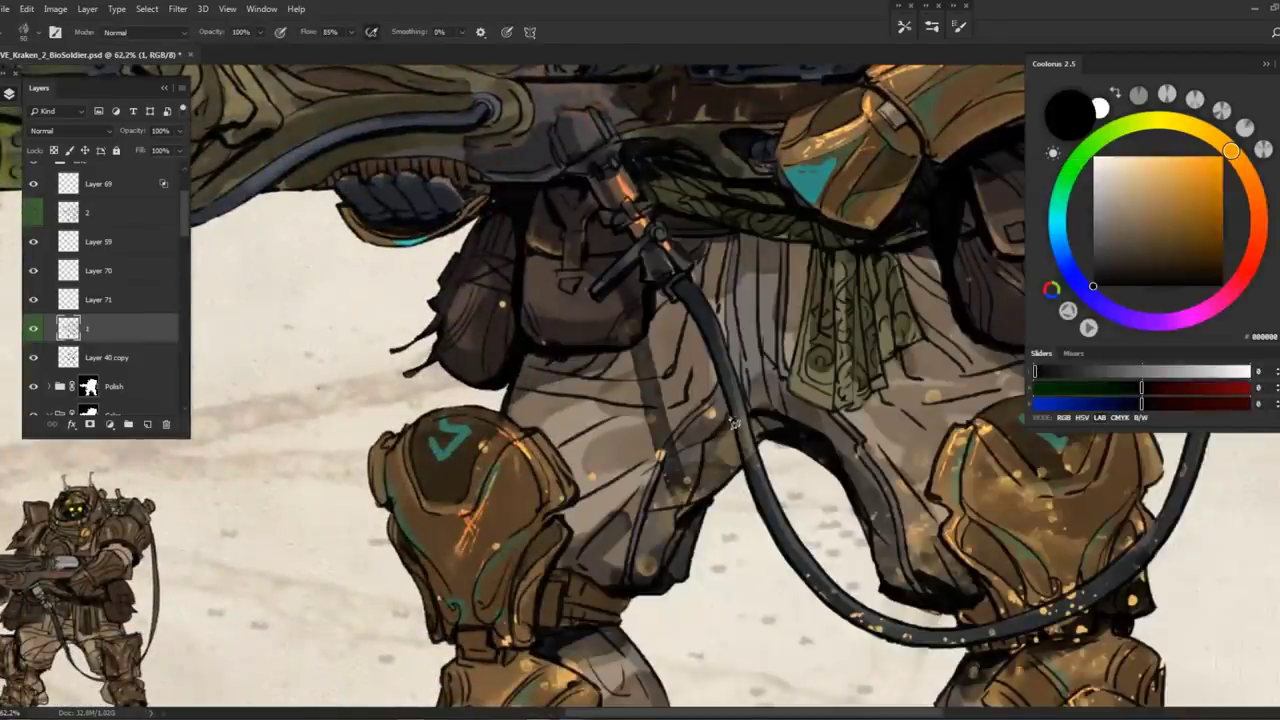
scroll(150, 290, up, 3)
click(120, 227)
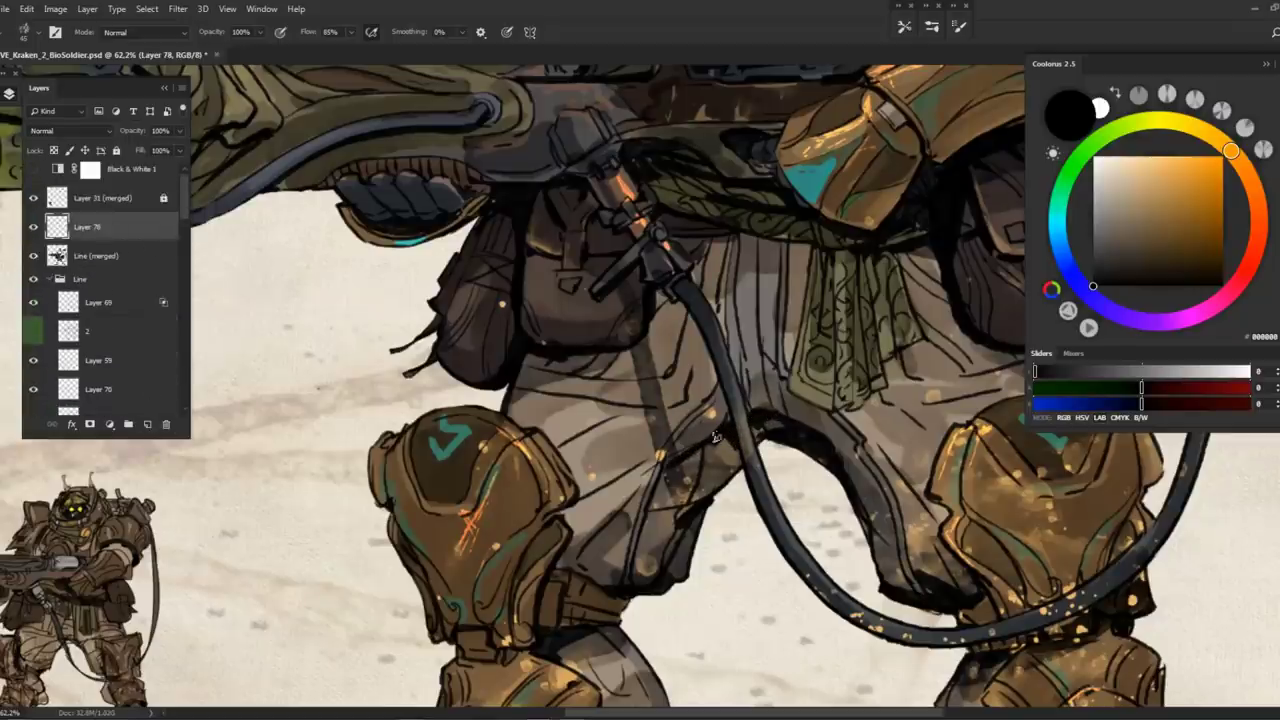
Examine the inked illustration up close around the gun, pouches, trousers and knee armour, and as a whole
scroll(728, 415, down, 2)
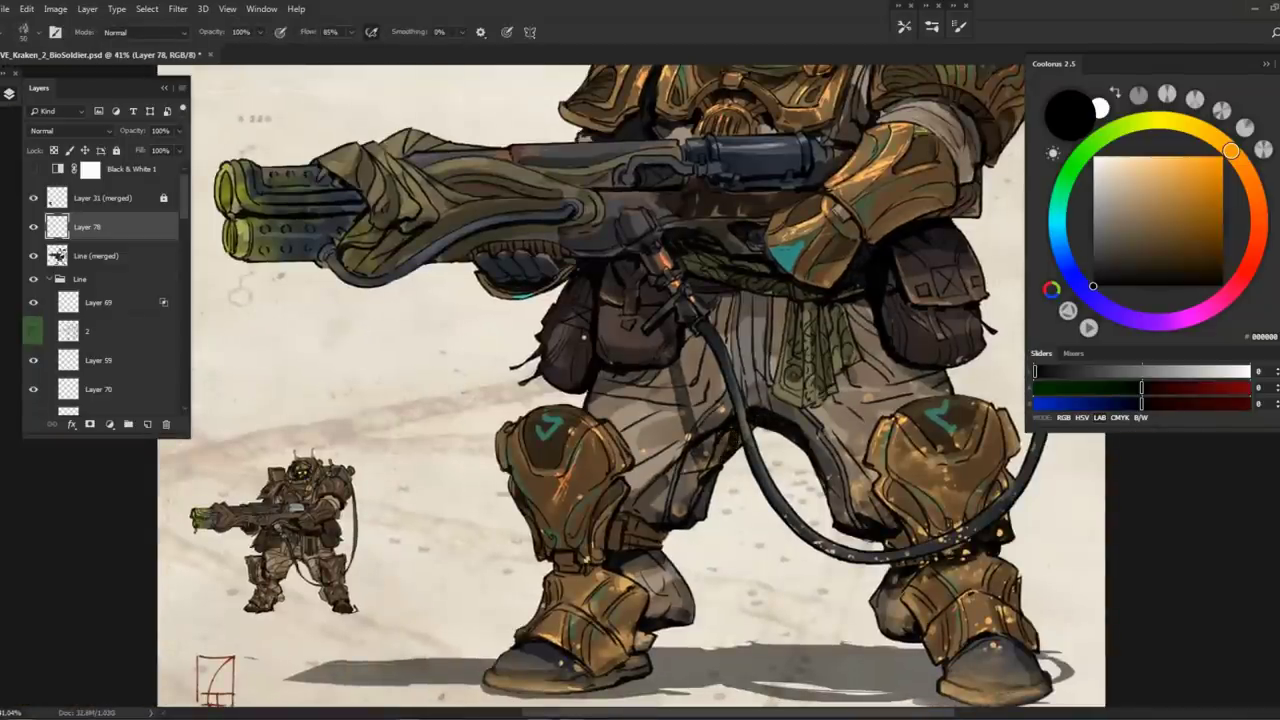
scroll(731, 432, down, 4)
scroll(731, 435, up, 2)
scroll(731, 435, down, 2)
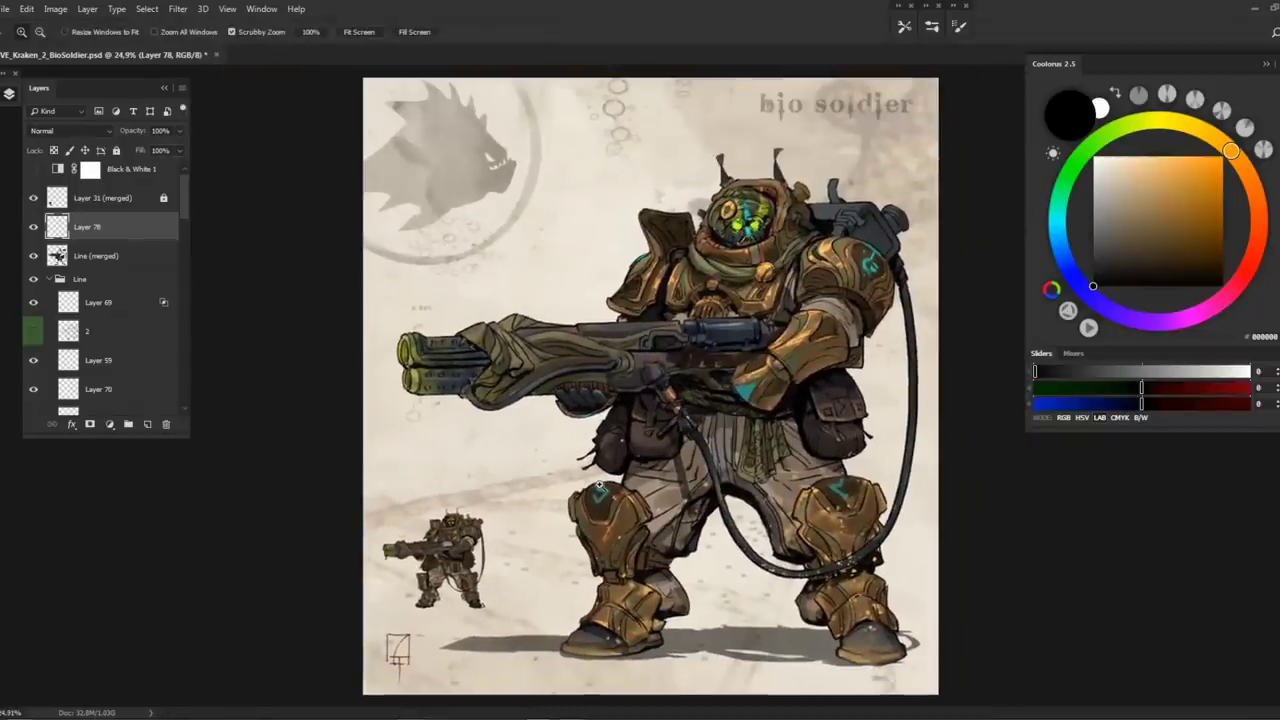
scroll(720, 432, up, 3)
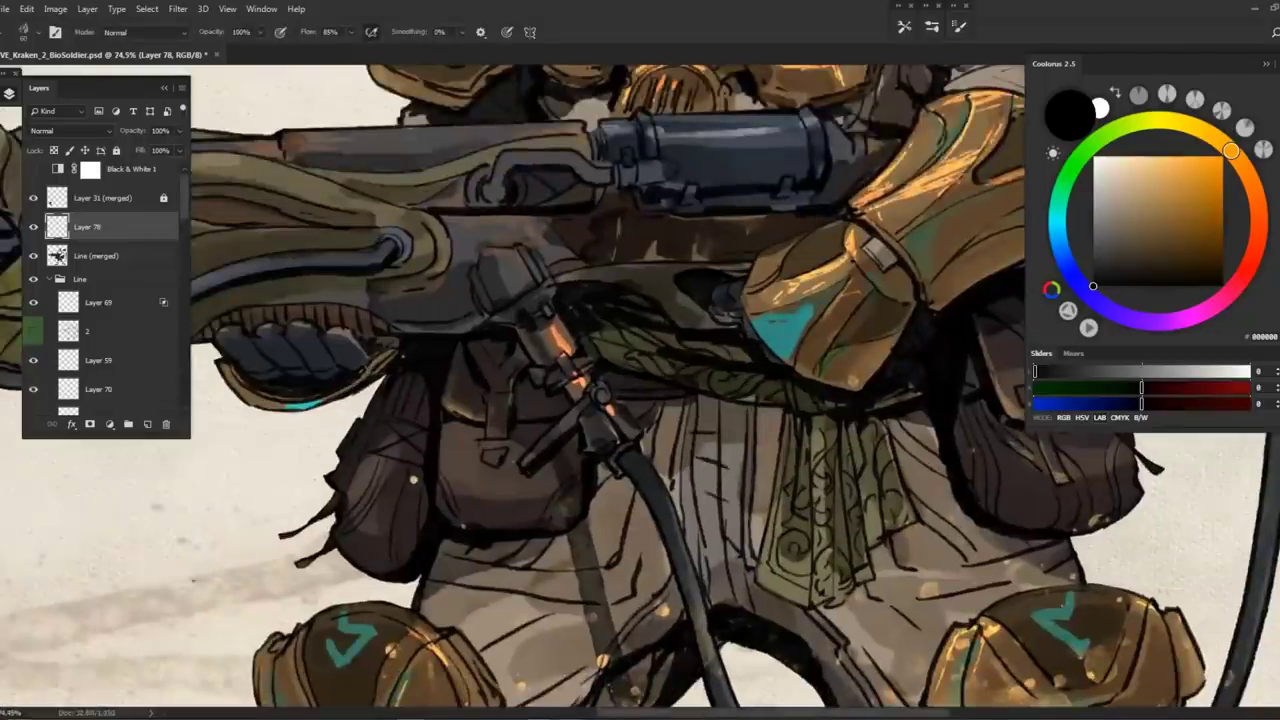
scroll(640, 390, down, 3)
scroll(640, 390, right, 2)
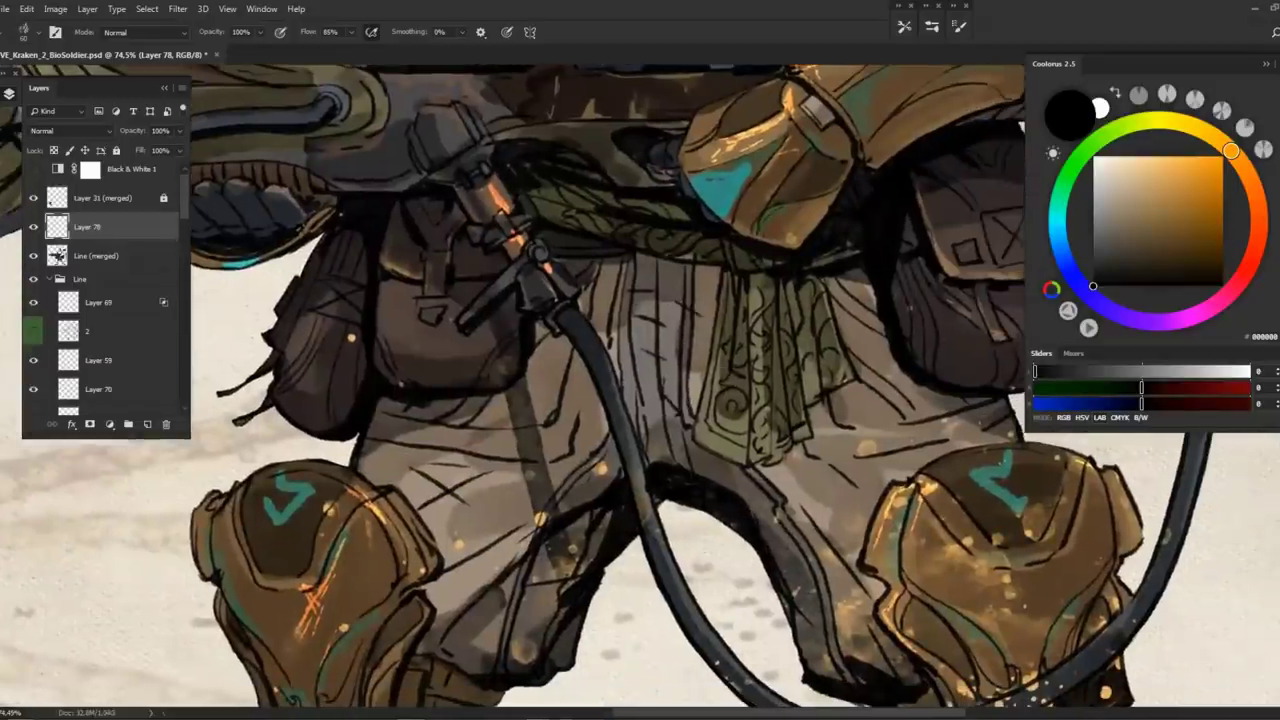
scroll(506, 302, down, 3)
scroll(506, 302, down, 3)
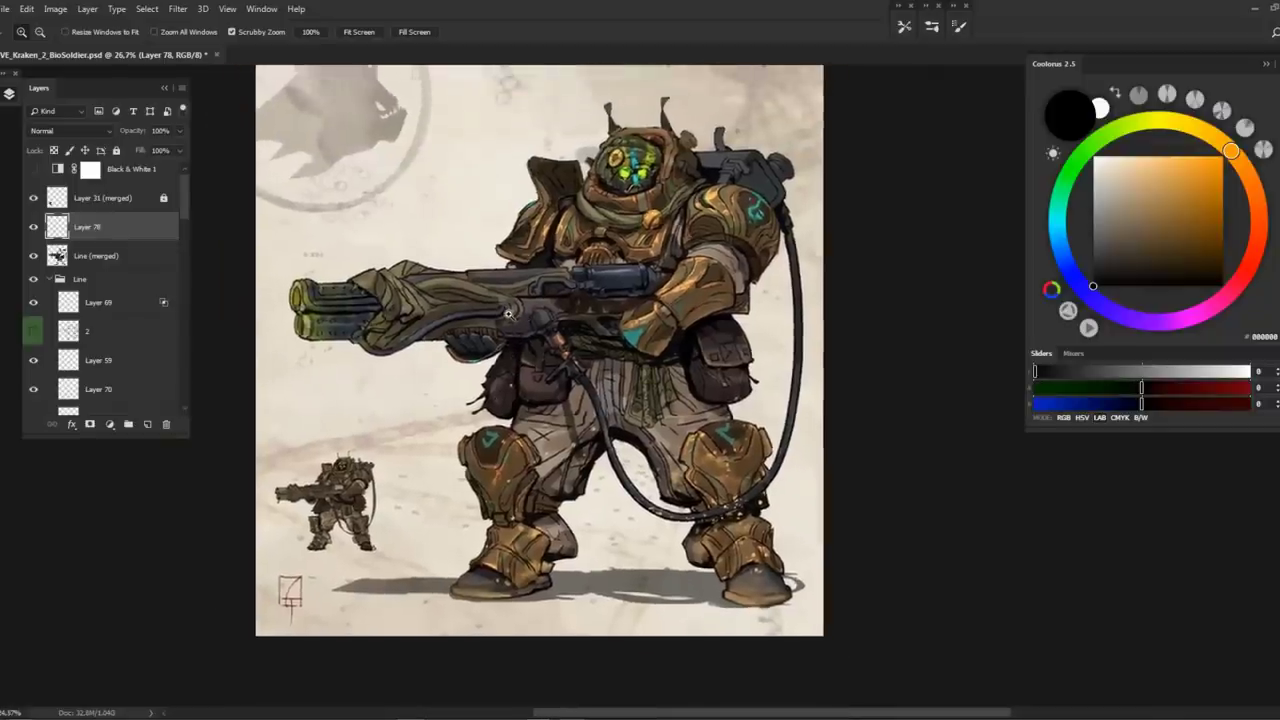
scroll(508, 313, down, 1)
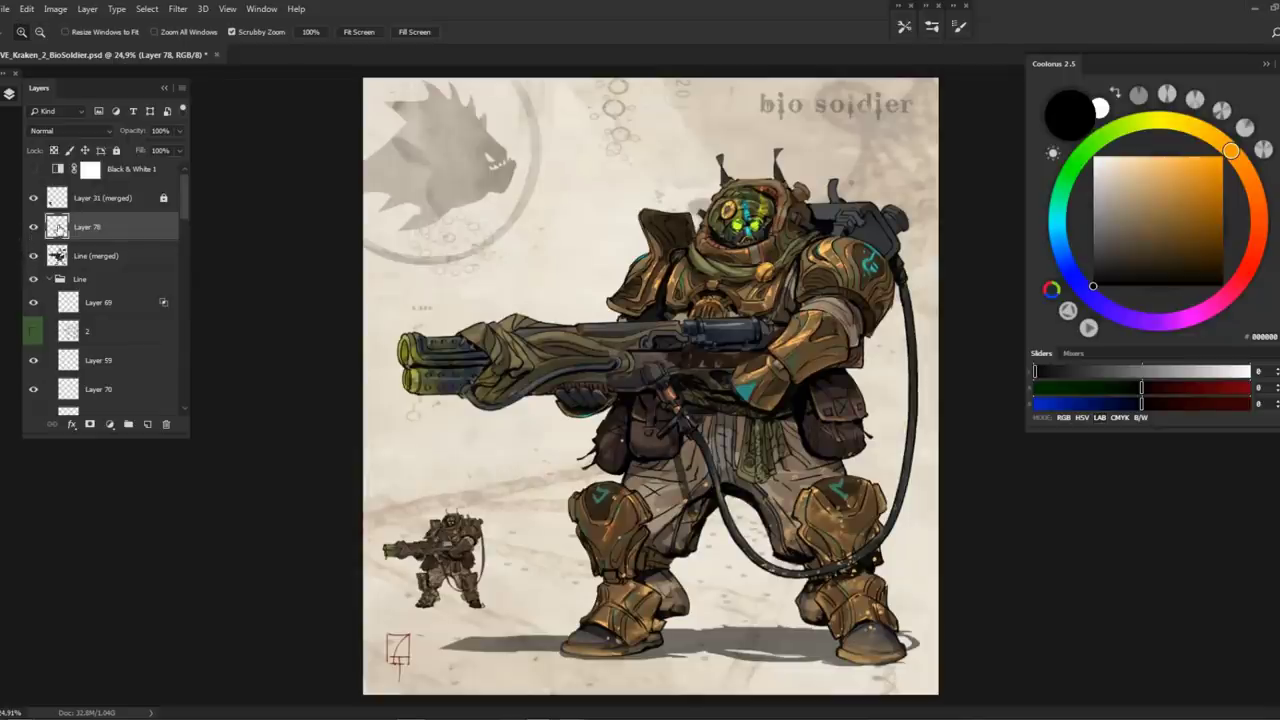
mouse_move(82, 260)
mouse_down()
mouse_move(80, 232)
mouse_move(68, 254)
mouse_up()
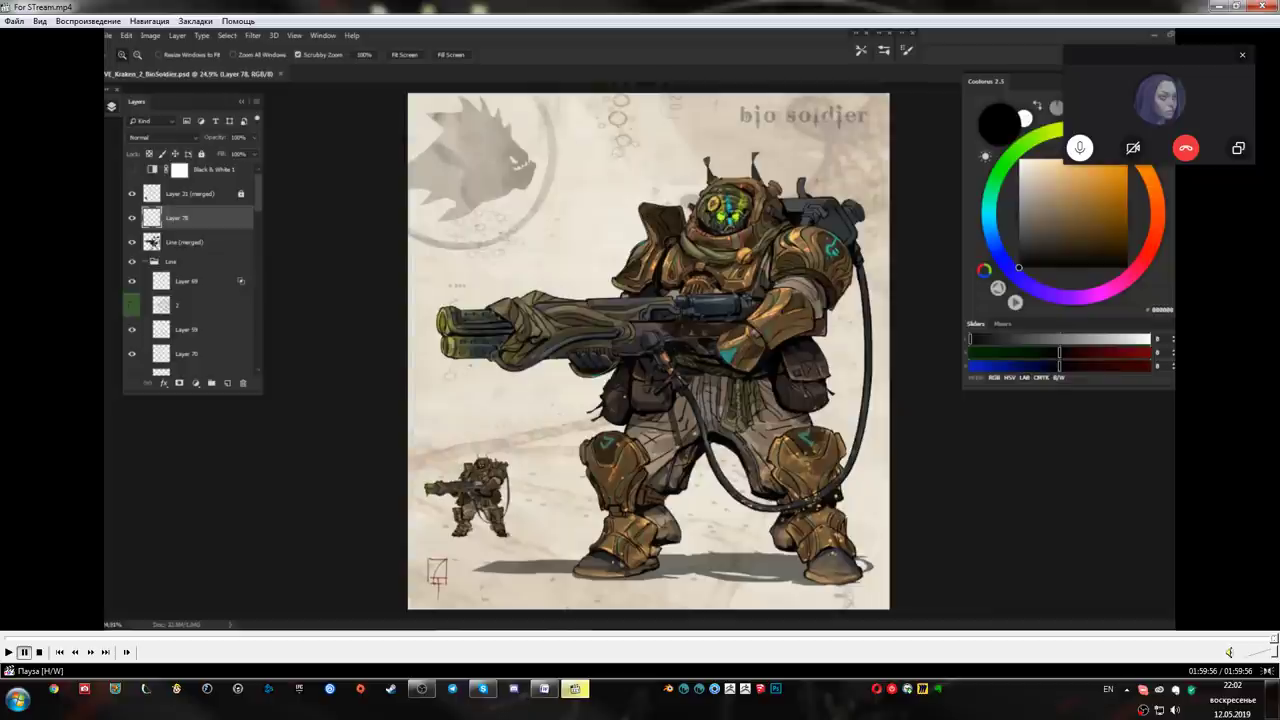
Switch to the video player, show For STream.mp4 full screen and jump to the end of the recording
click(1244, 7)
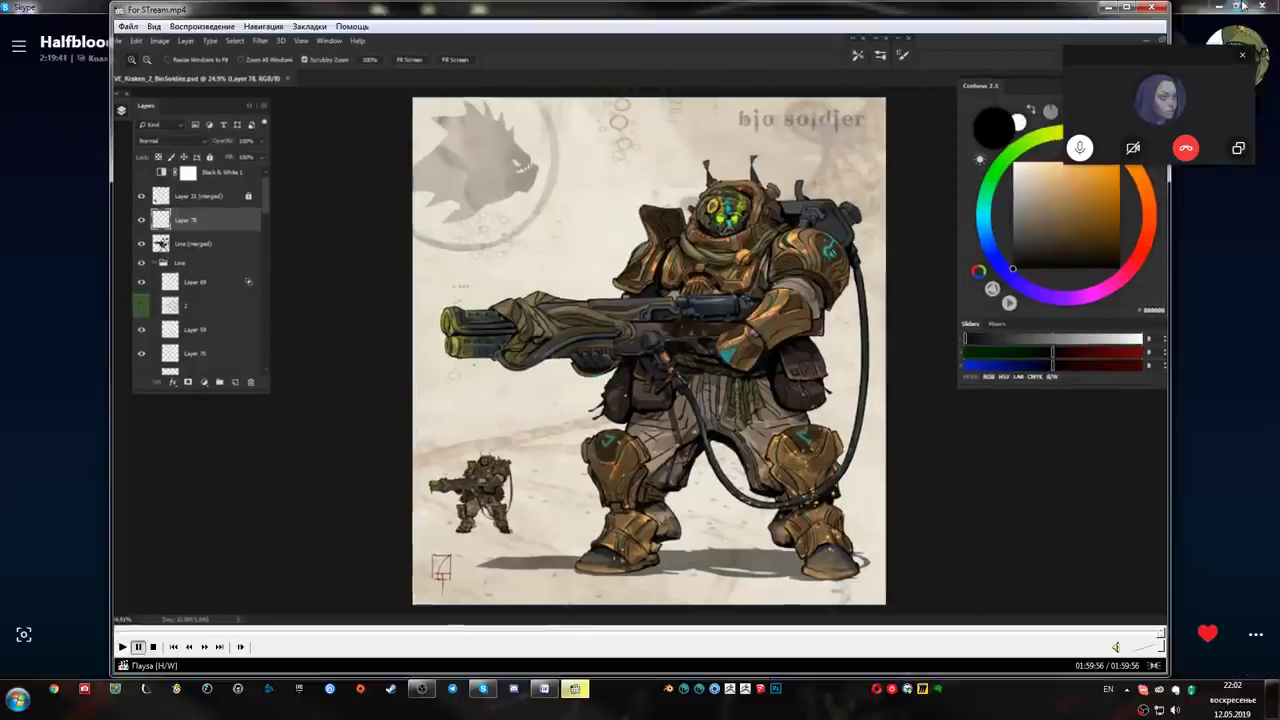
click(1126, 7)
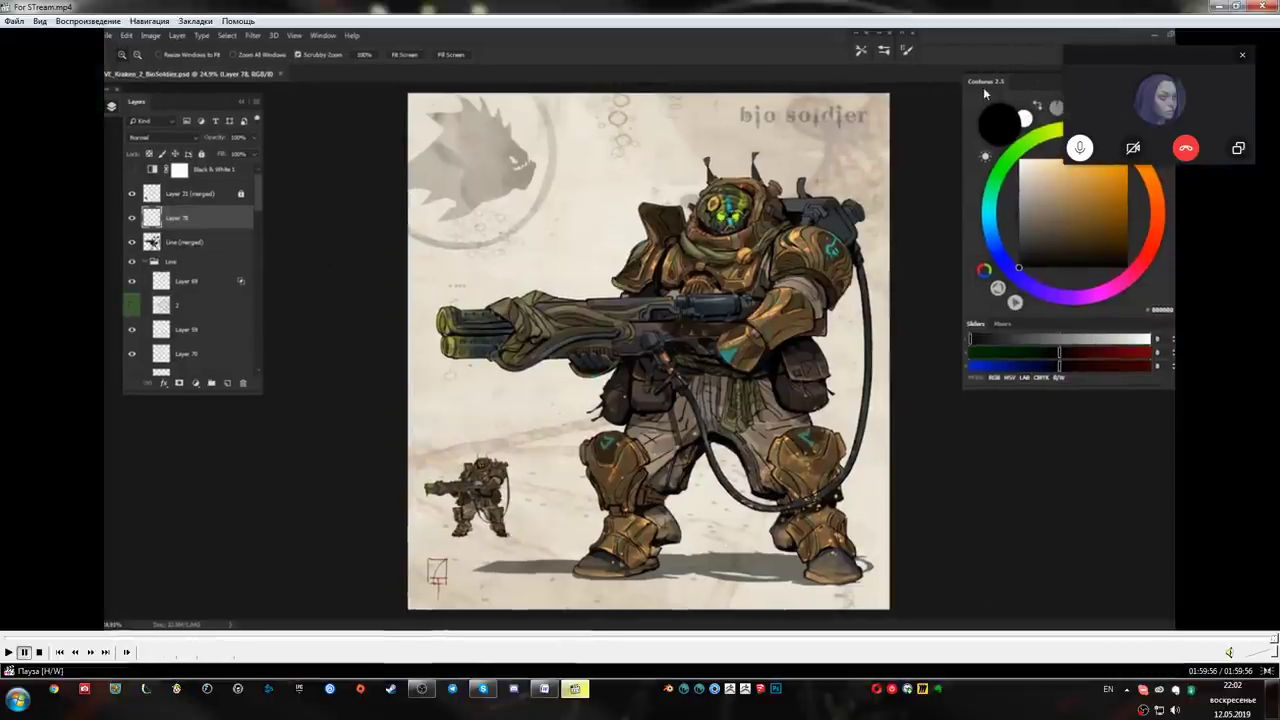
double_click(880, 57)
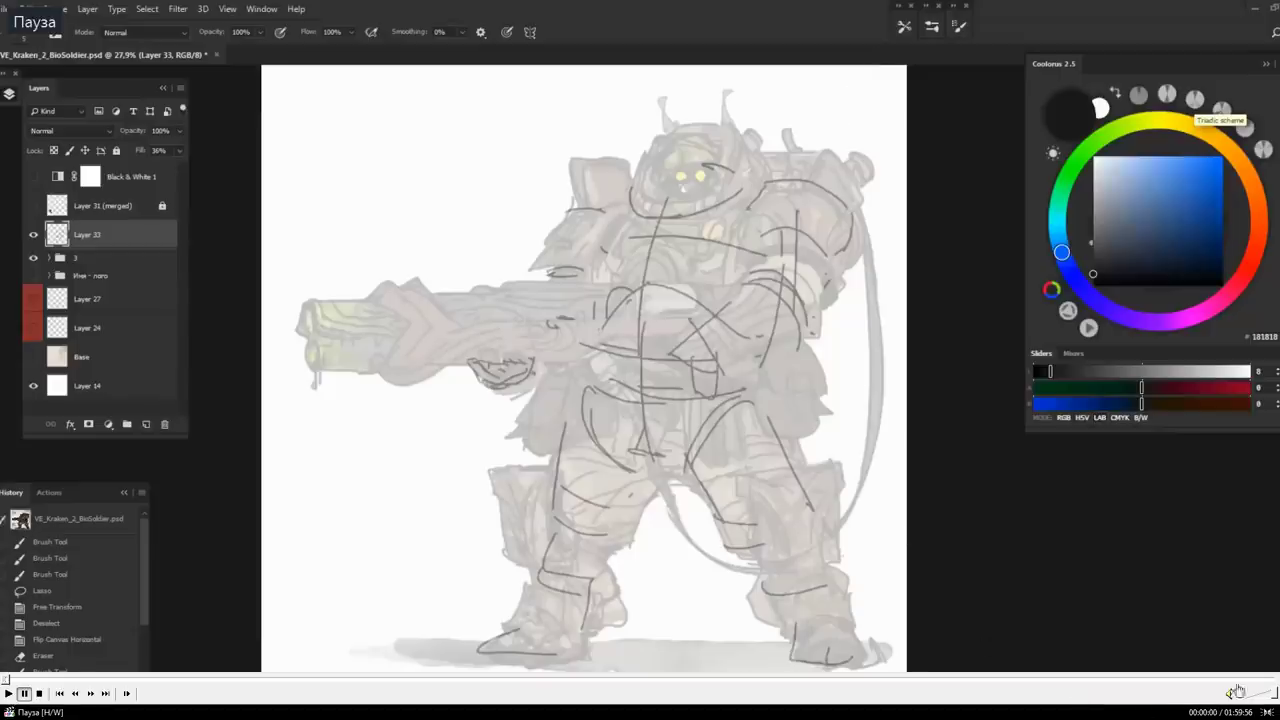
click(1275, 682)
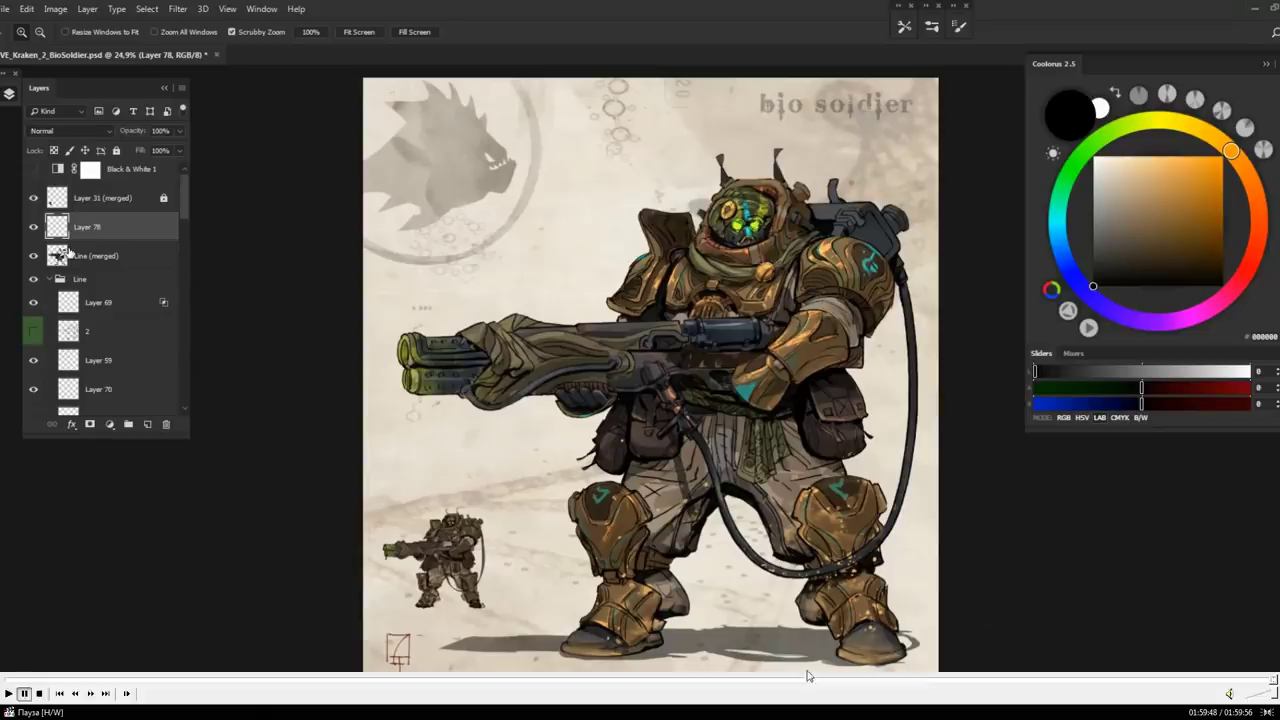
Pause the recording on the finished illustration, leave full screen and return to the full-screen view
key(space)
key(Escape)
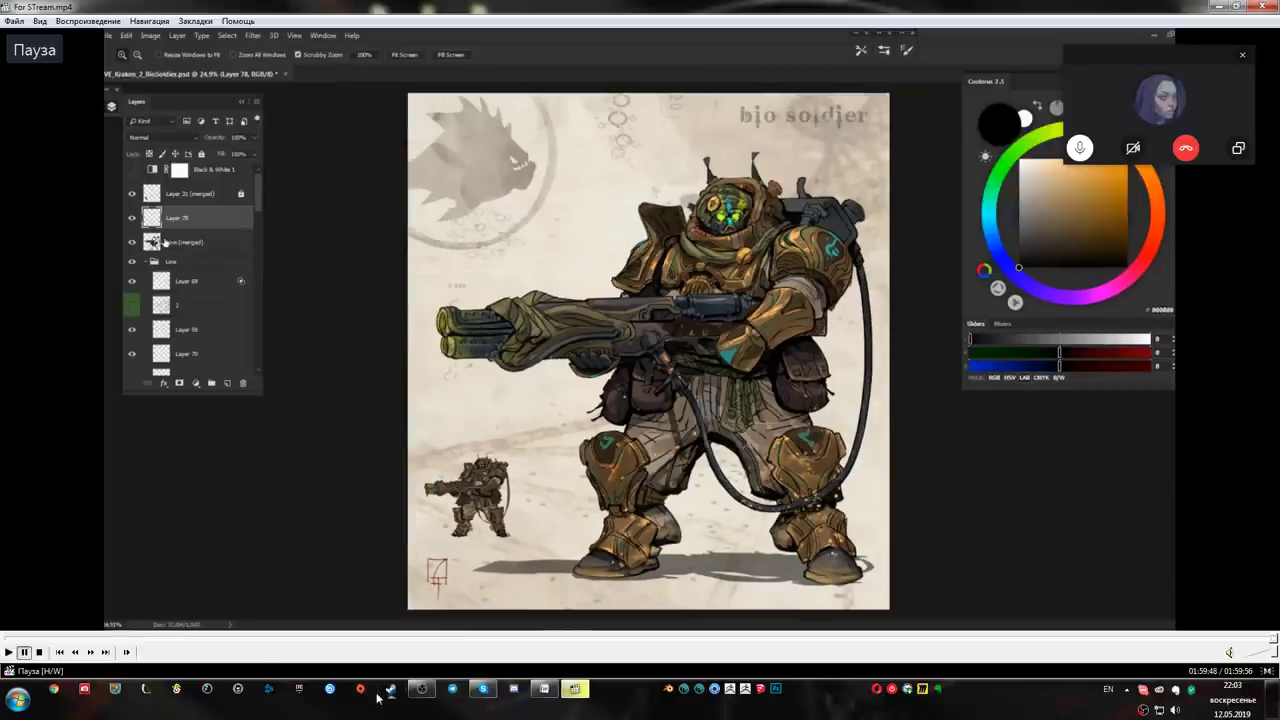
double_click(535, 548)
key(space)
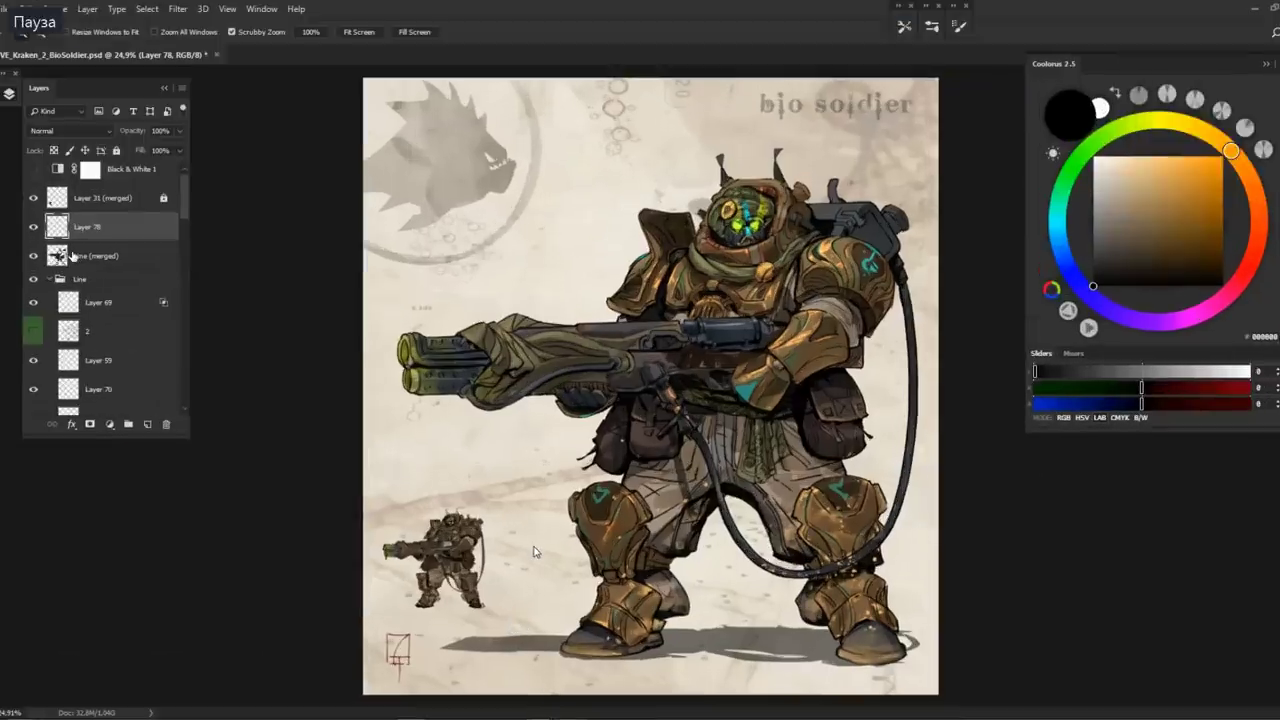